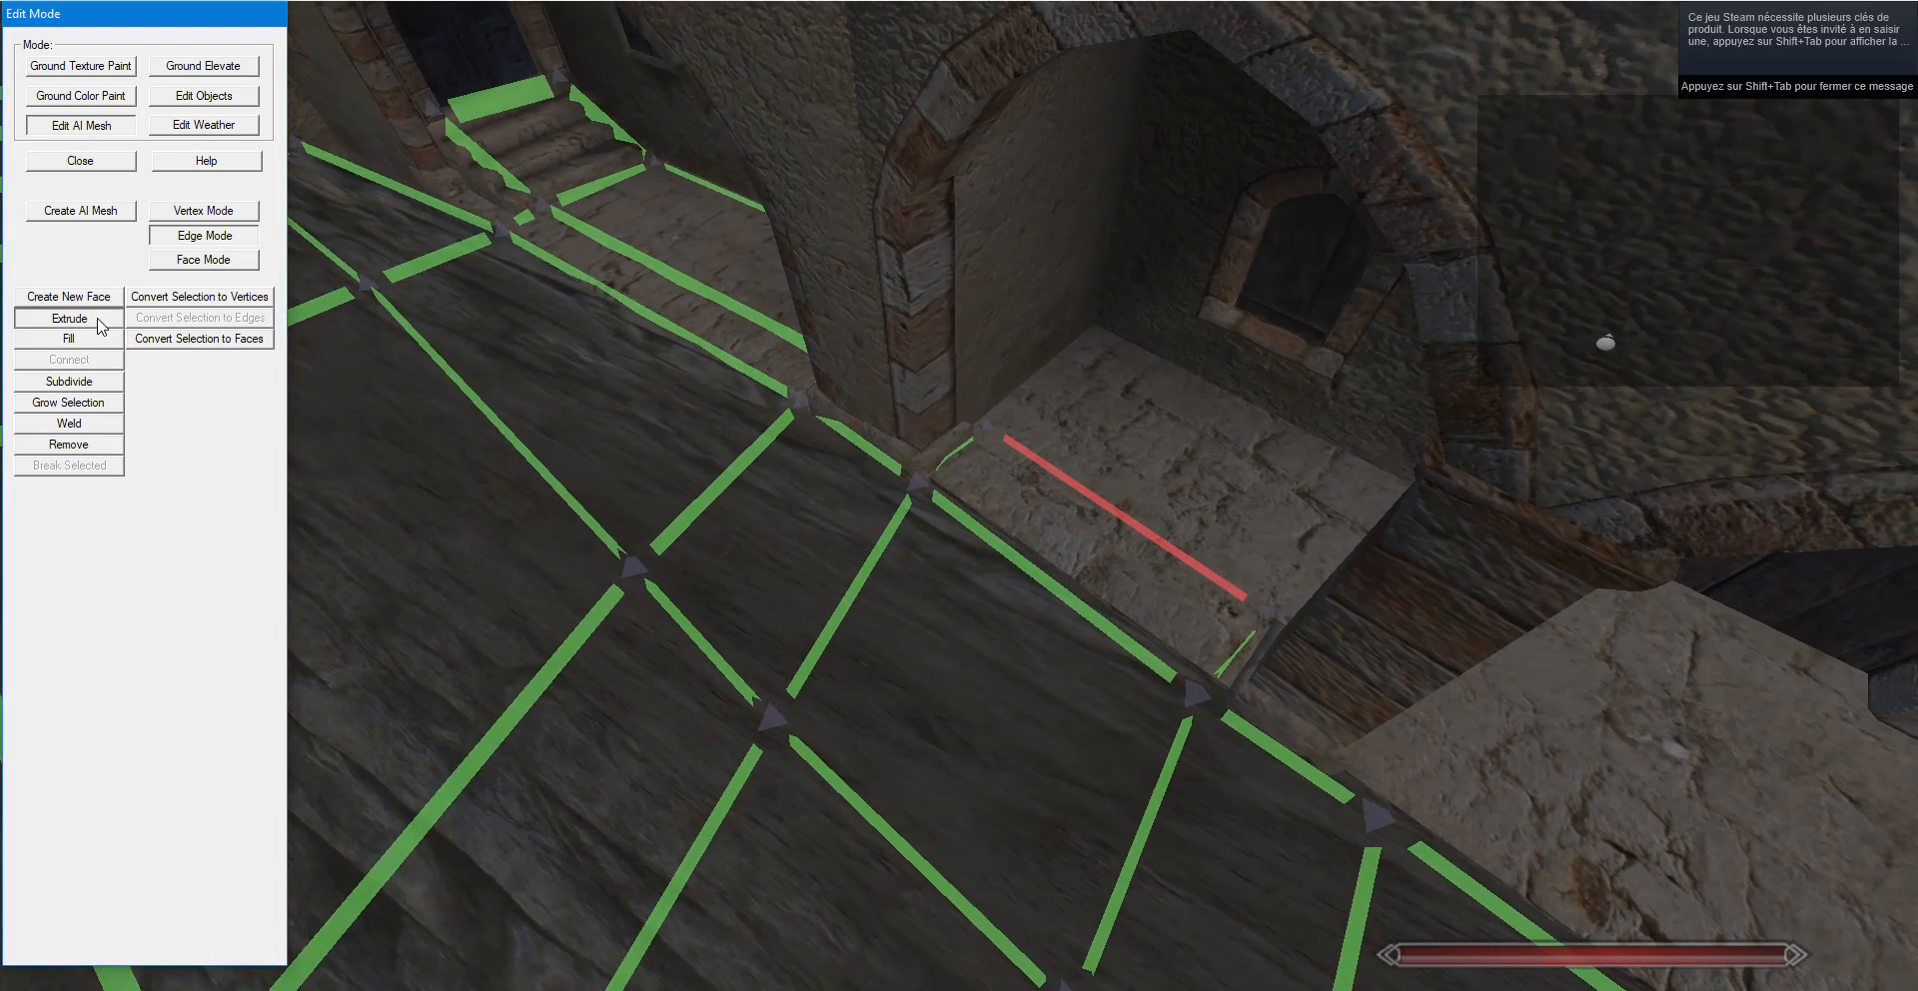
Move the extruded edge to the alcove's back wall and extend the AI mesh along the arcade floor to the next archway.
key(g)
drag(1165, 414, 1491, 572)
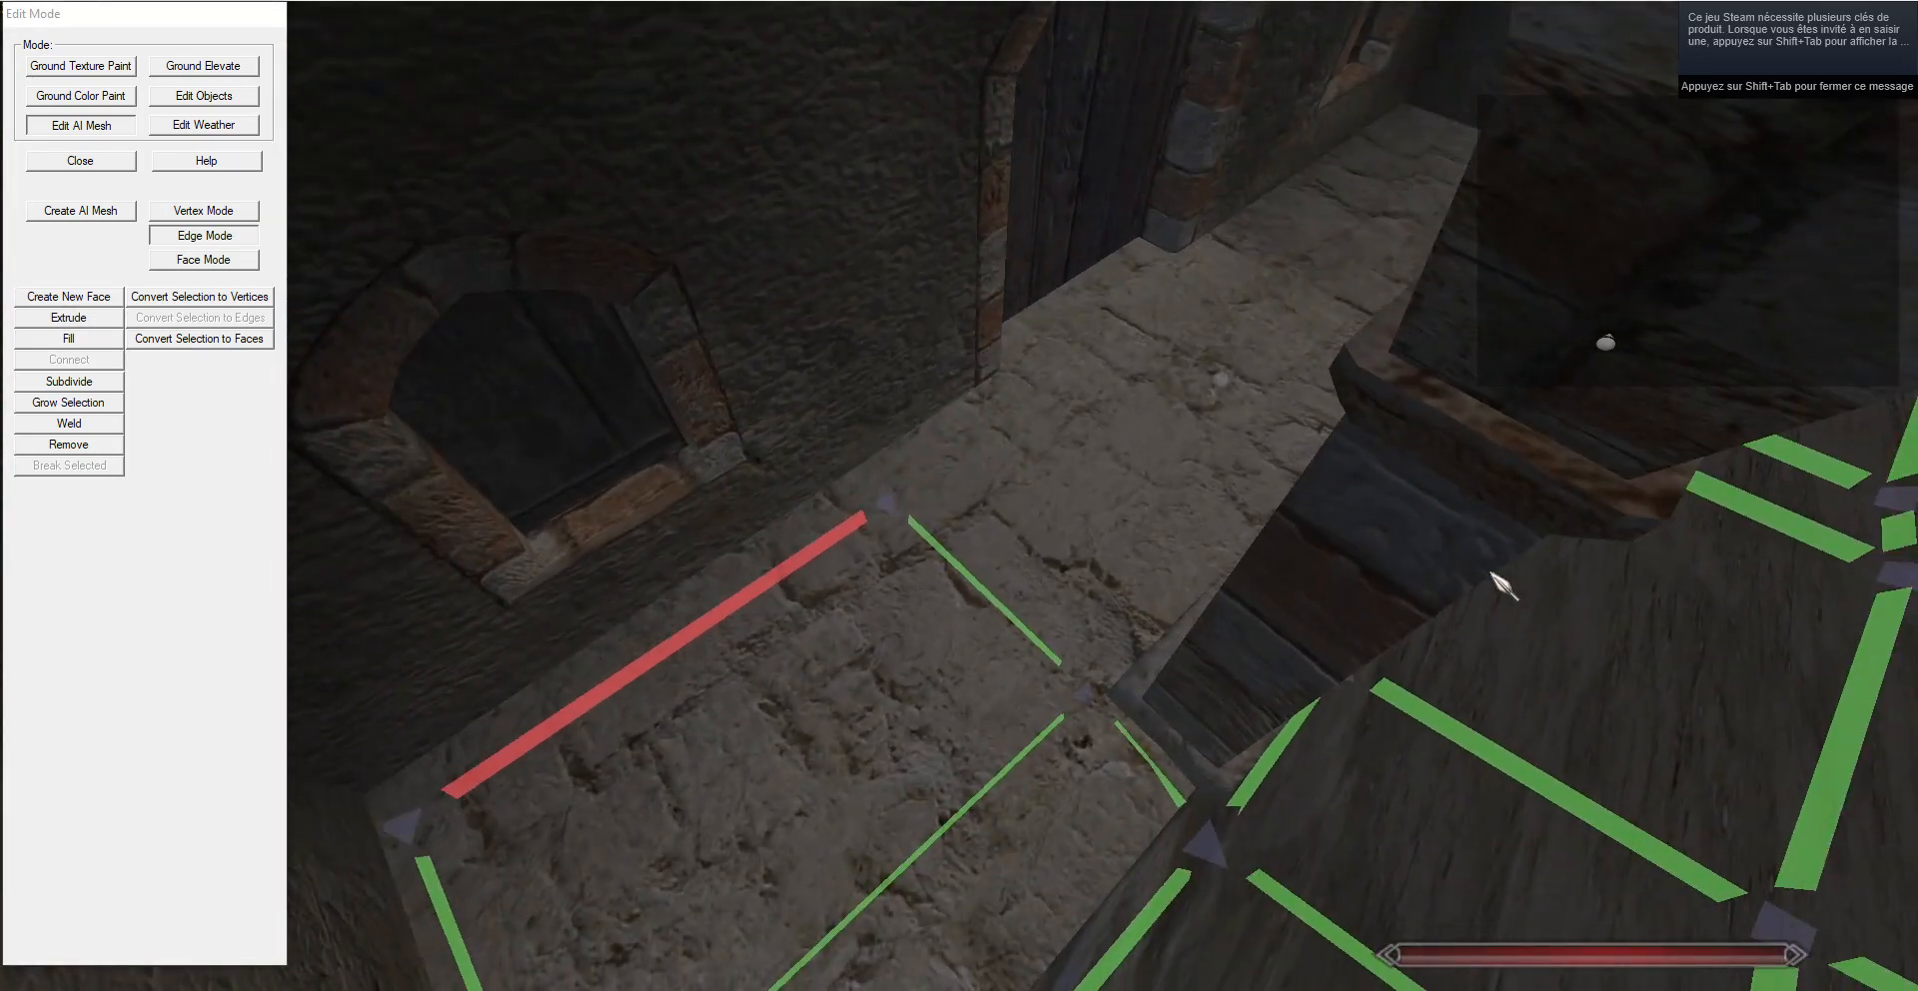
right_click(935, 583)
drag(935, 583, 998, 599)
click(60, 320)
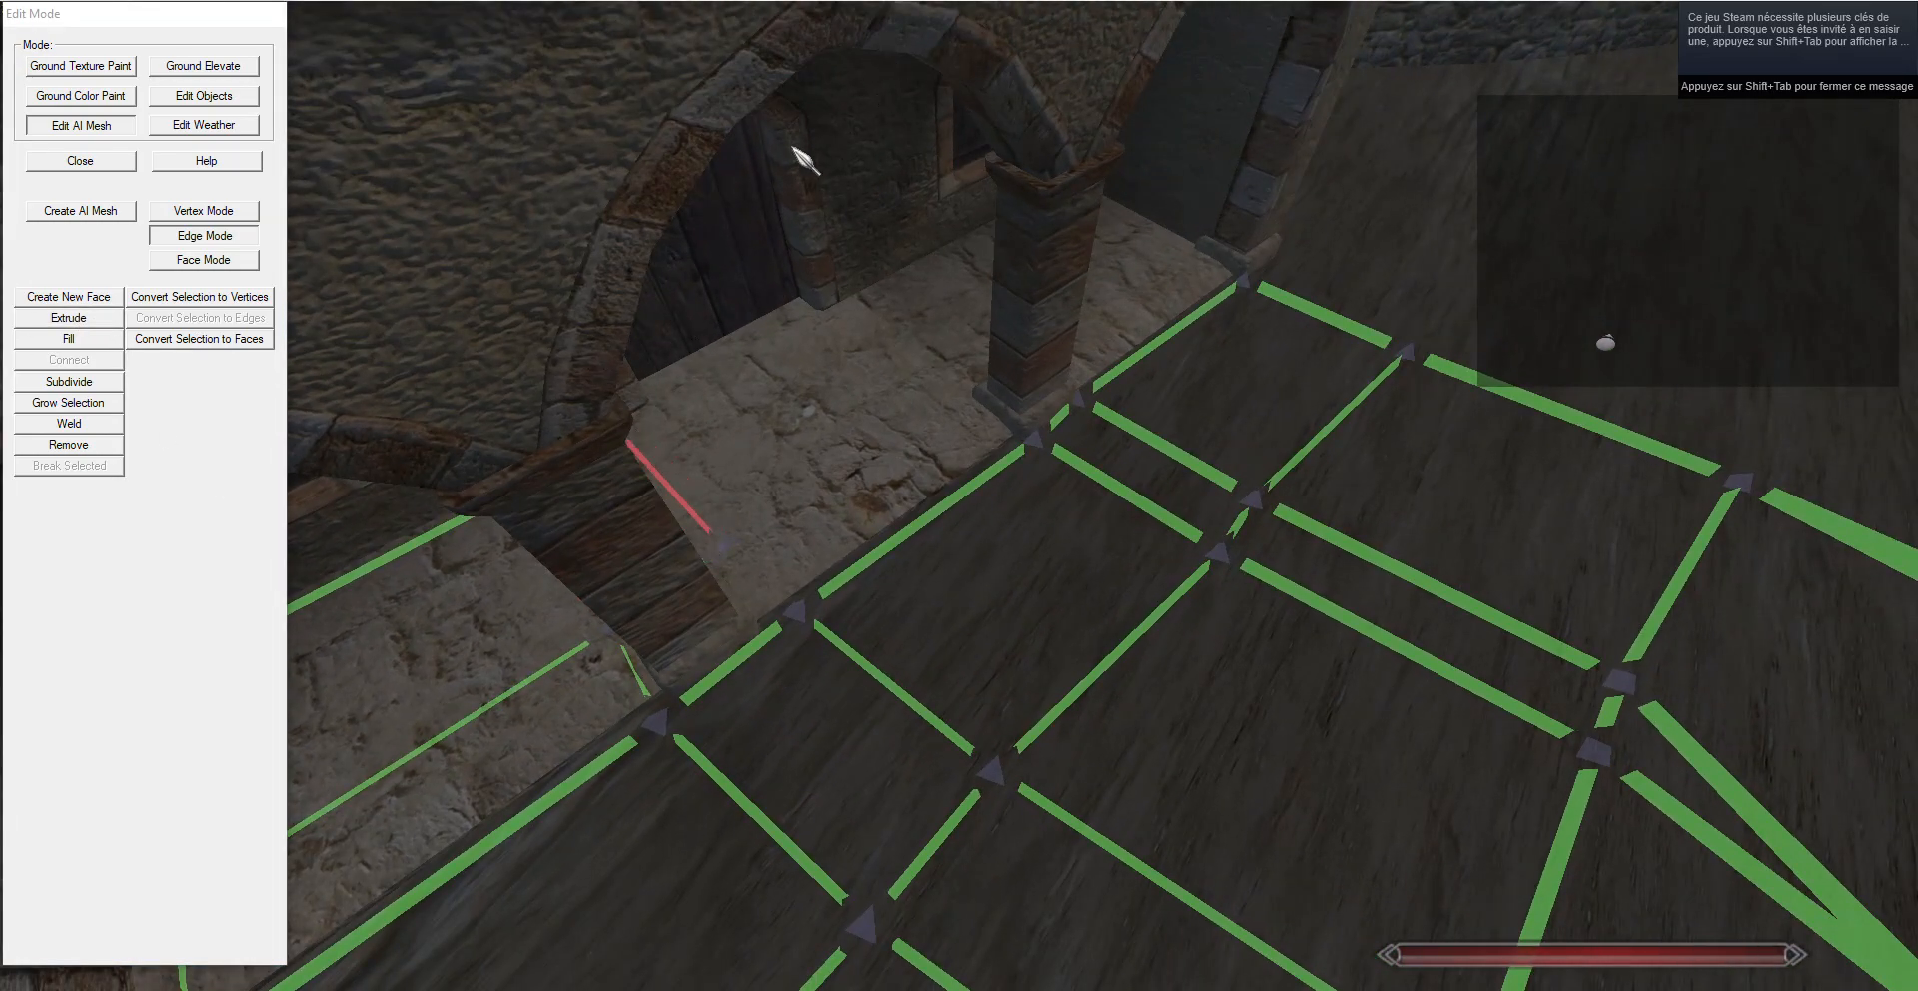
Extrude the side edge in sections along the arcade floor, past the wooden door and the pillar, to the end wall.
key(d)
click(51, 317)
key(g)
key(d)
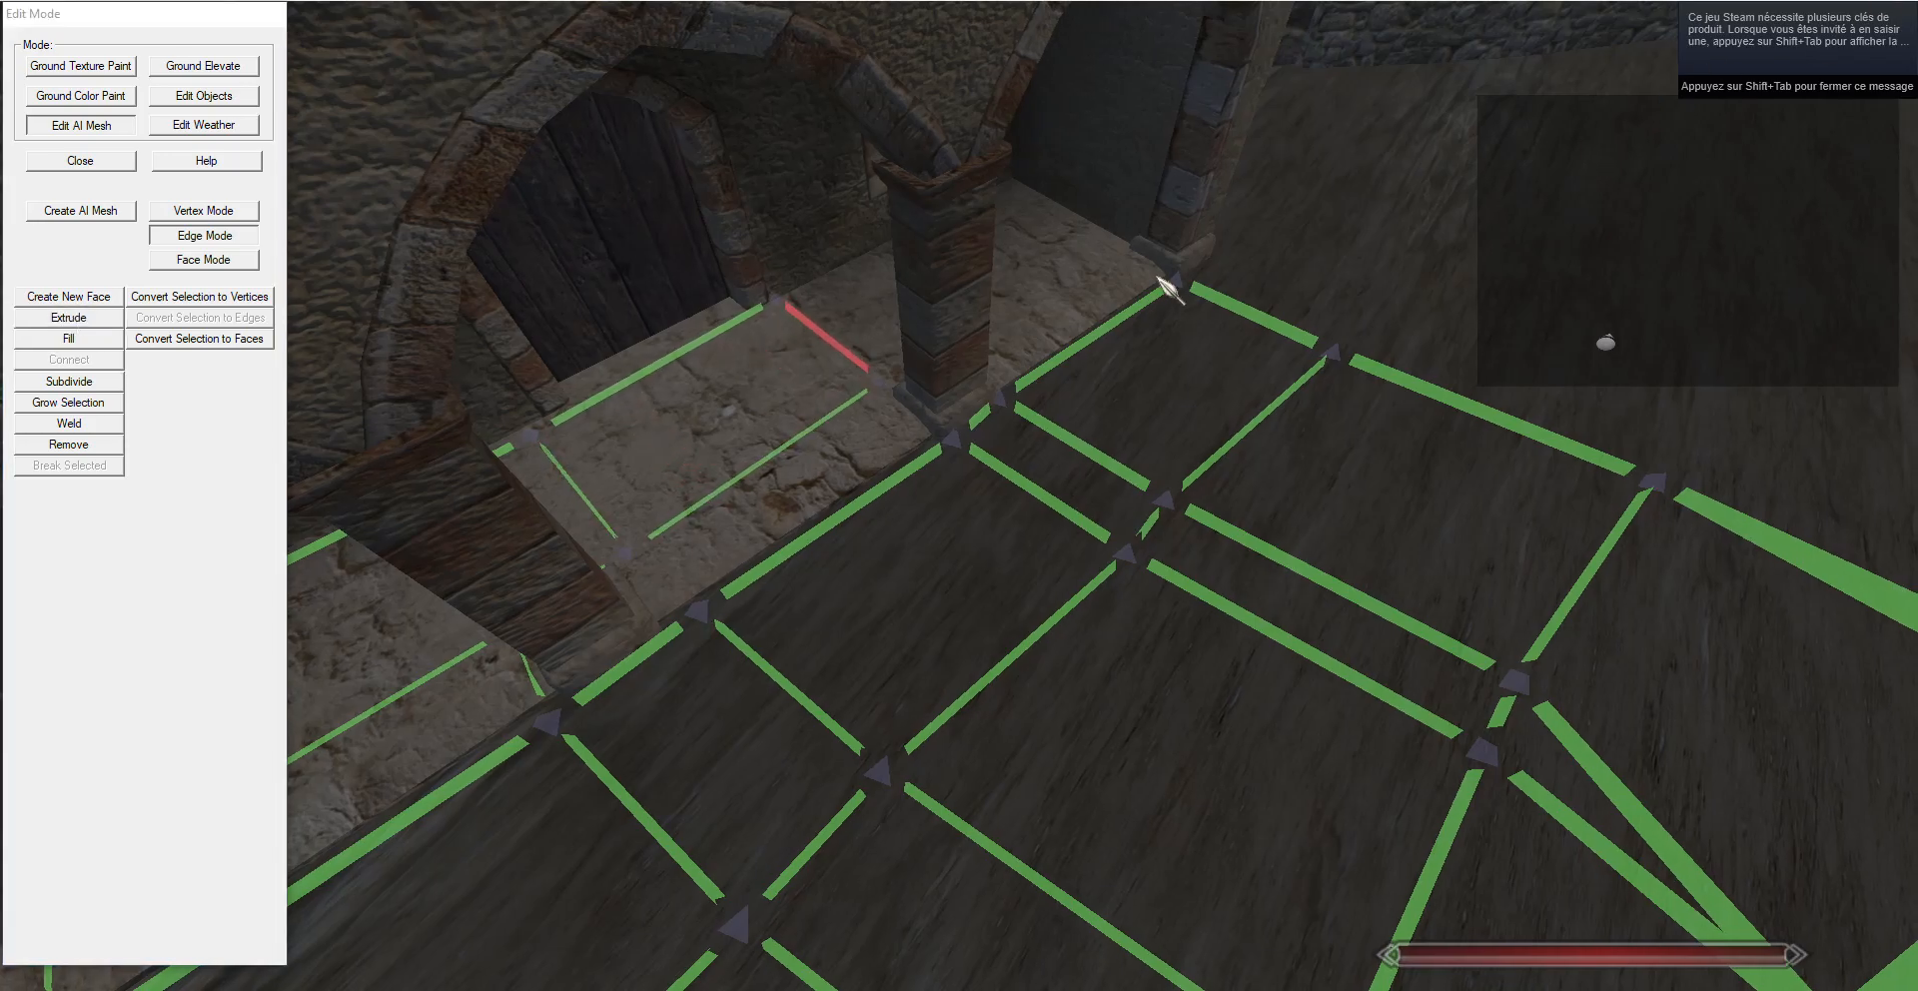
click(107, 323)
key(g)
key(d)
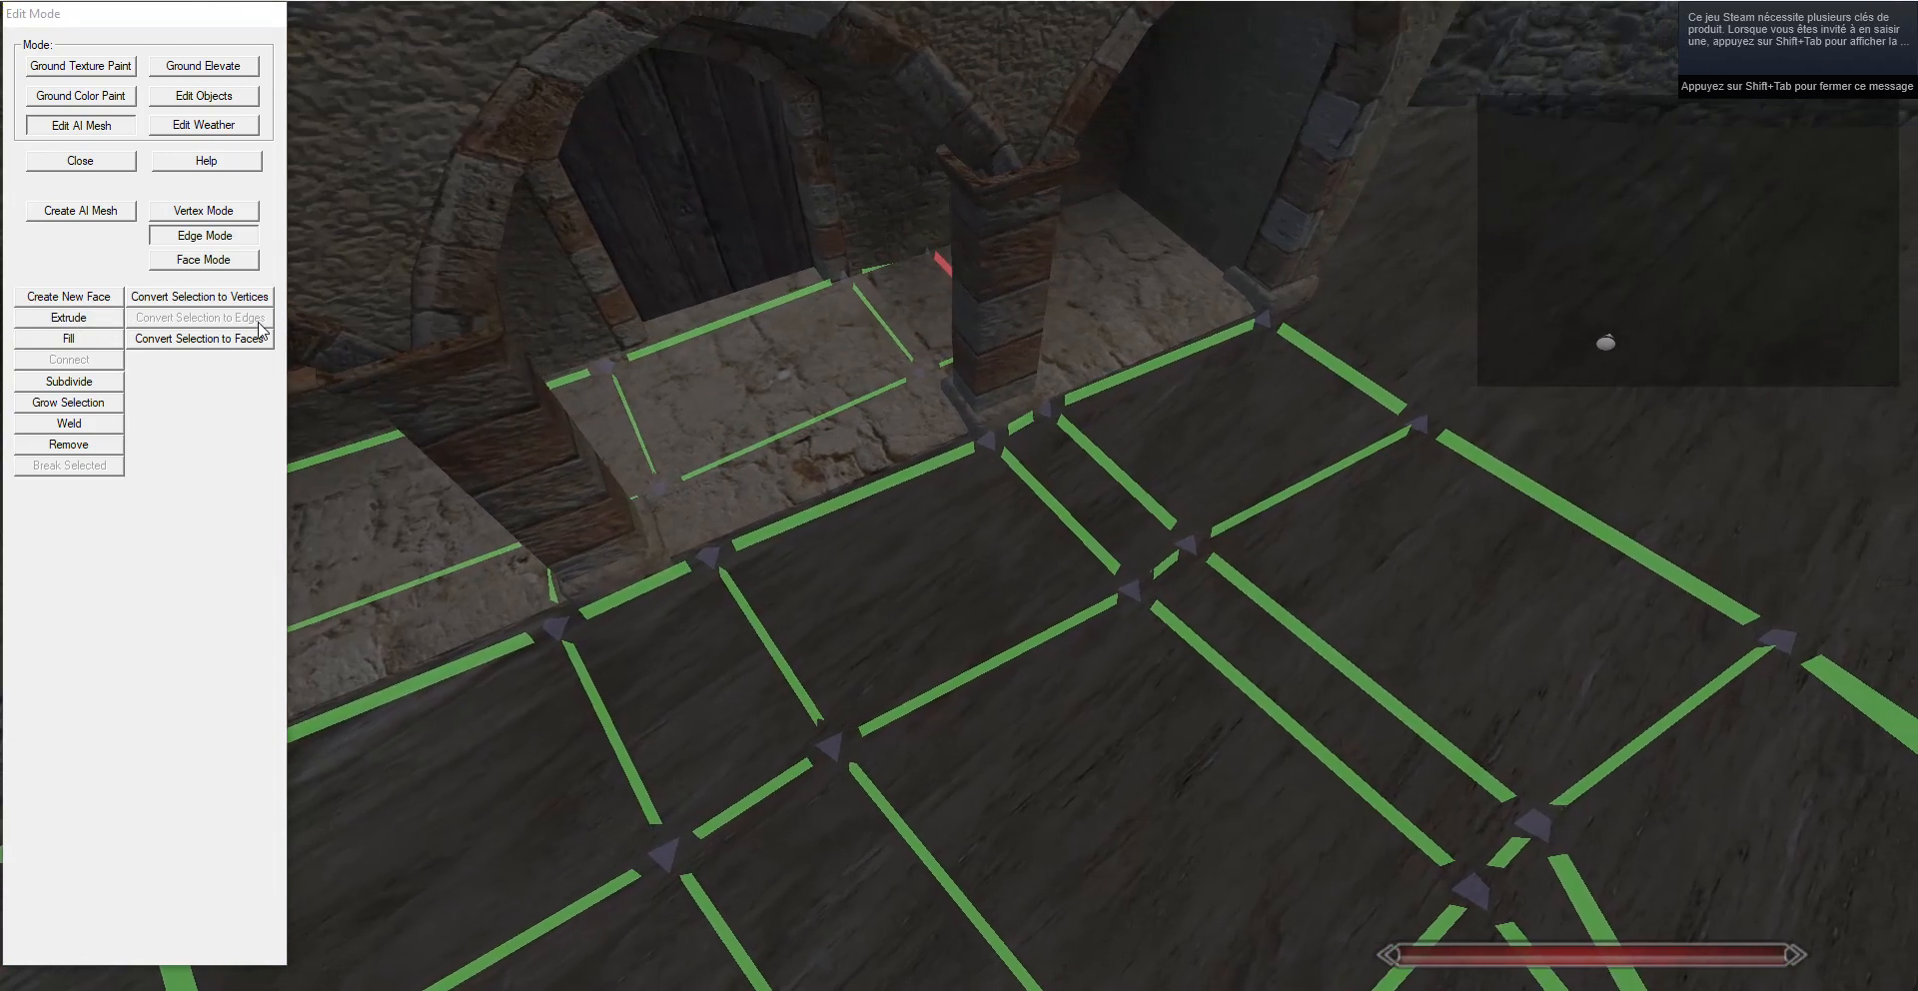
key(s)
key(a)
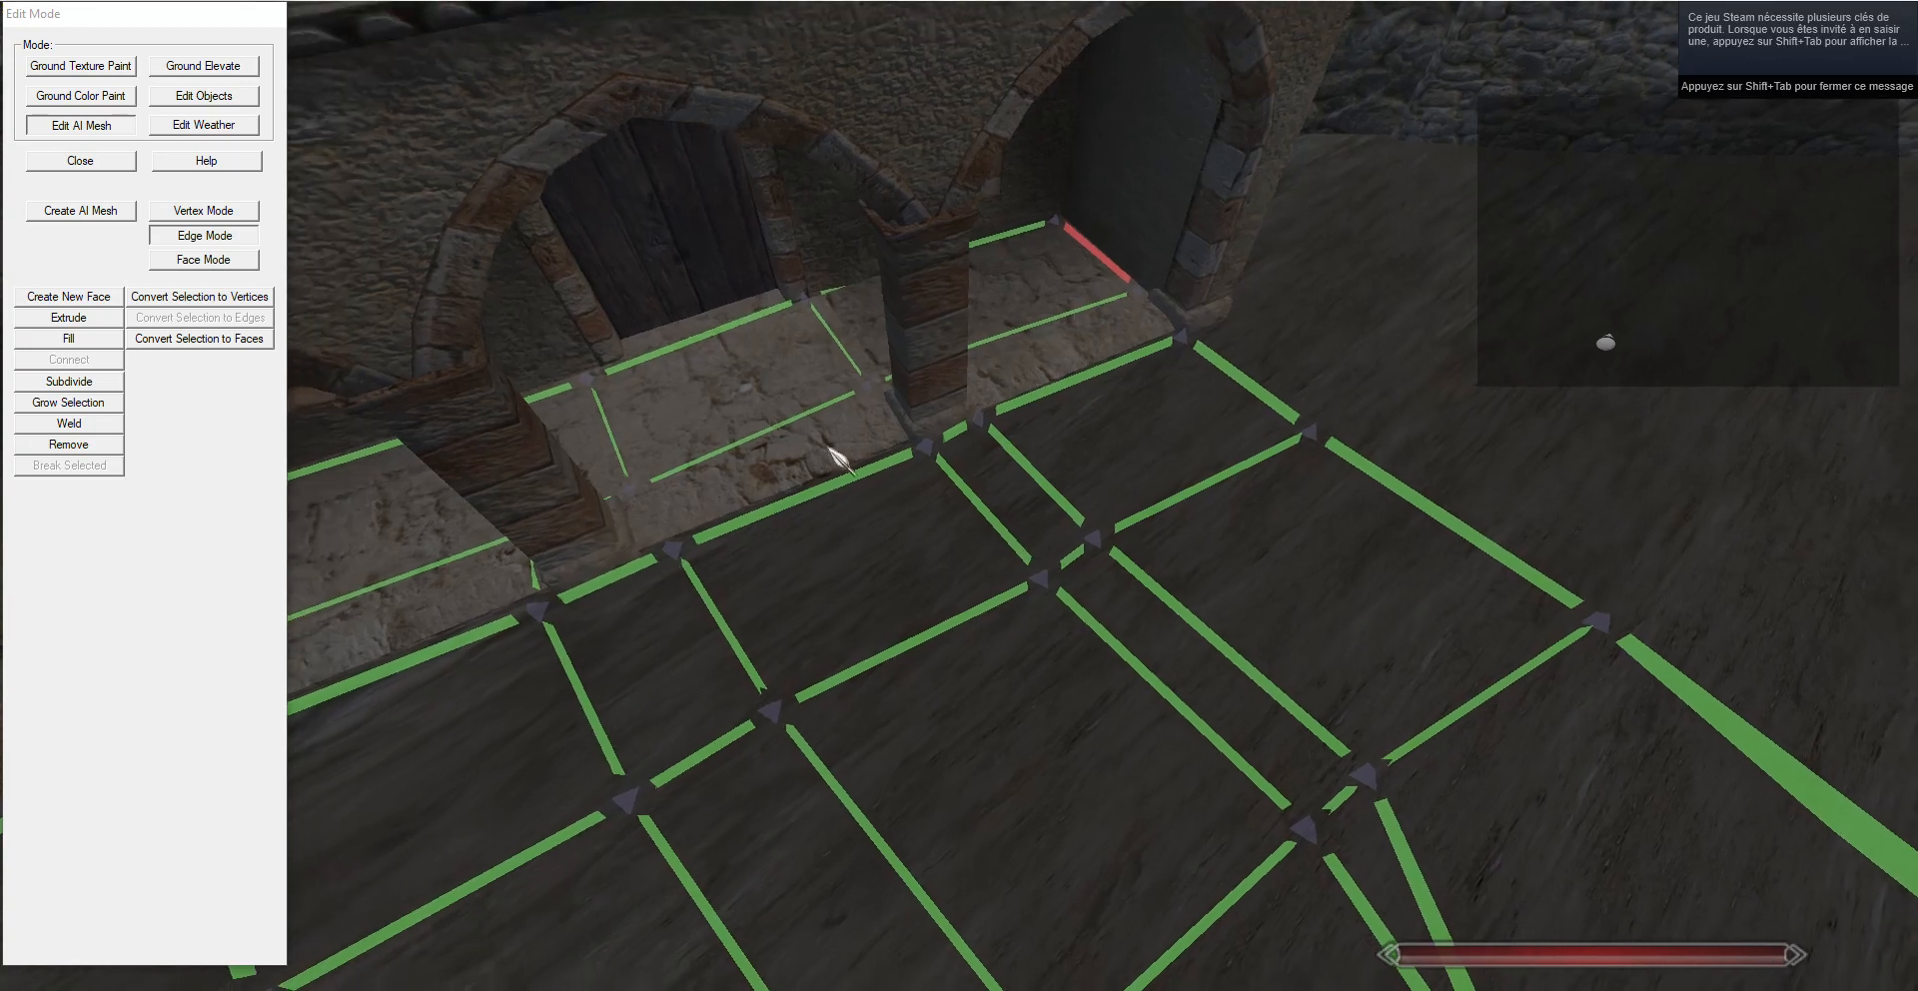
Extrude the front edges of the new arcade faces toward the street and weld the doubled vertices at the doorway arch.
right_click(817, 493)
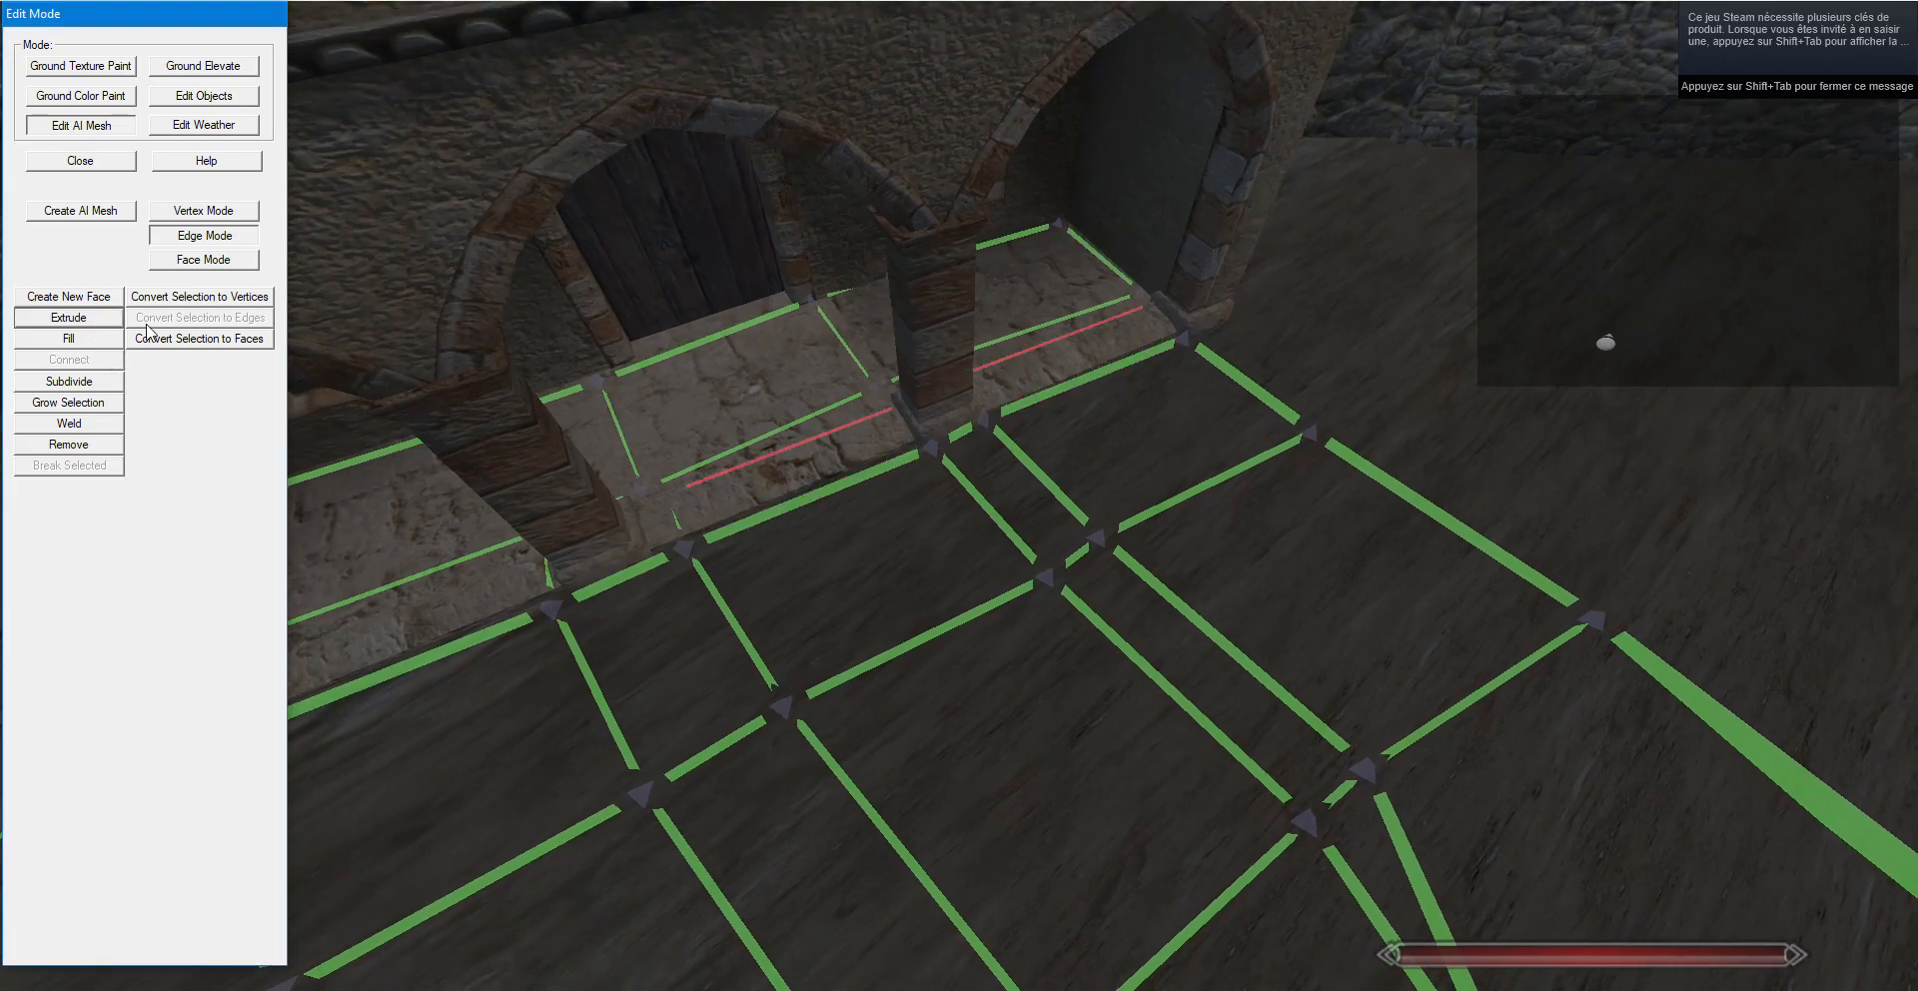
click(218, 214)
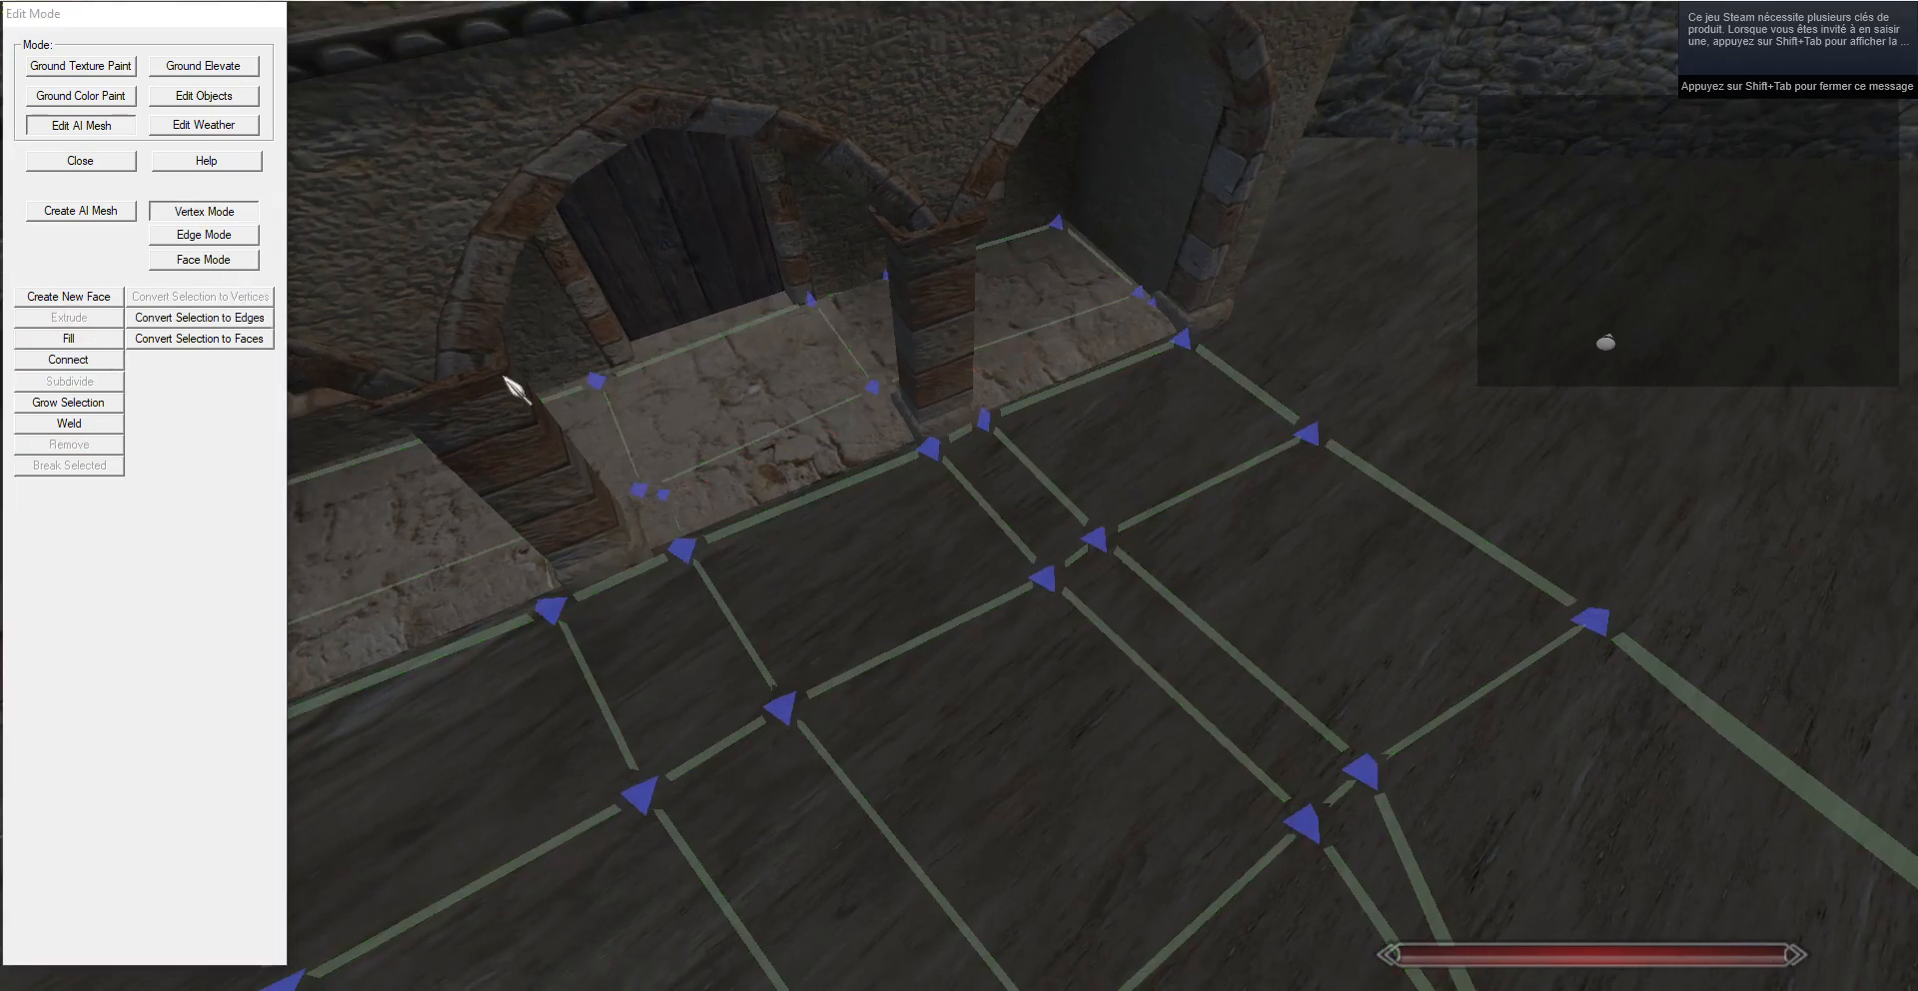
click(104, 427)
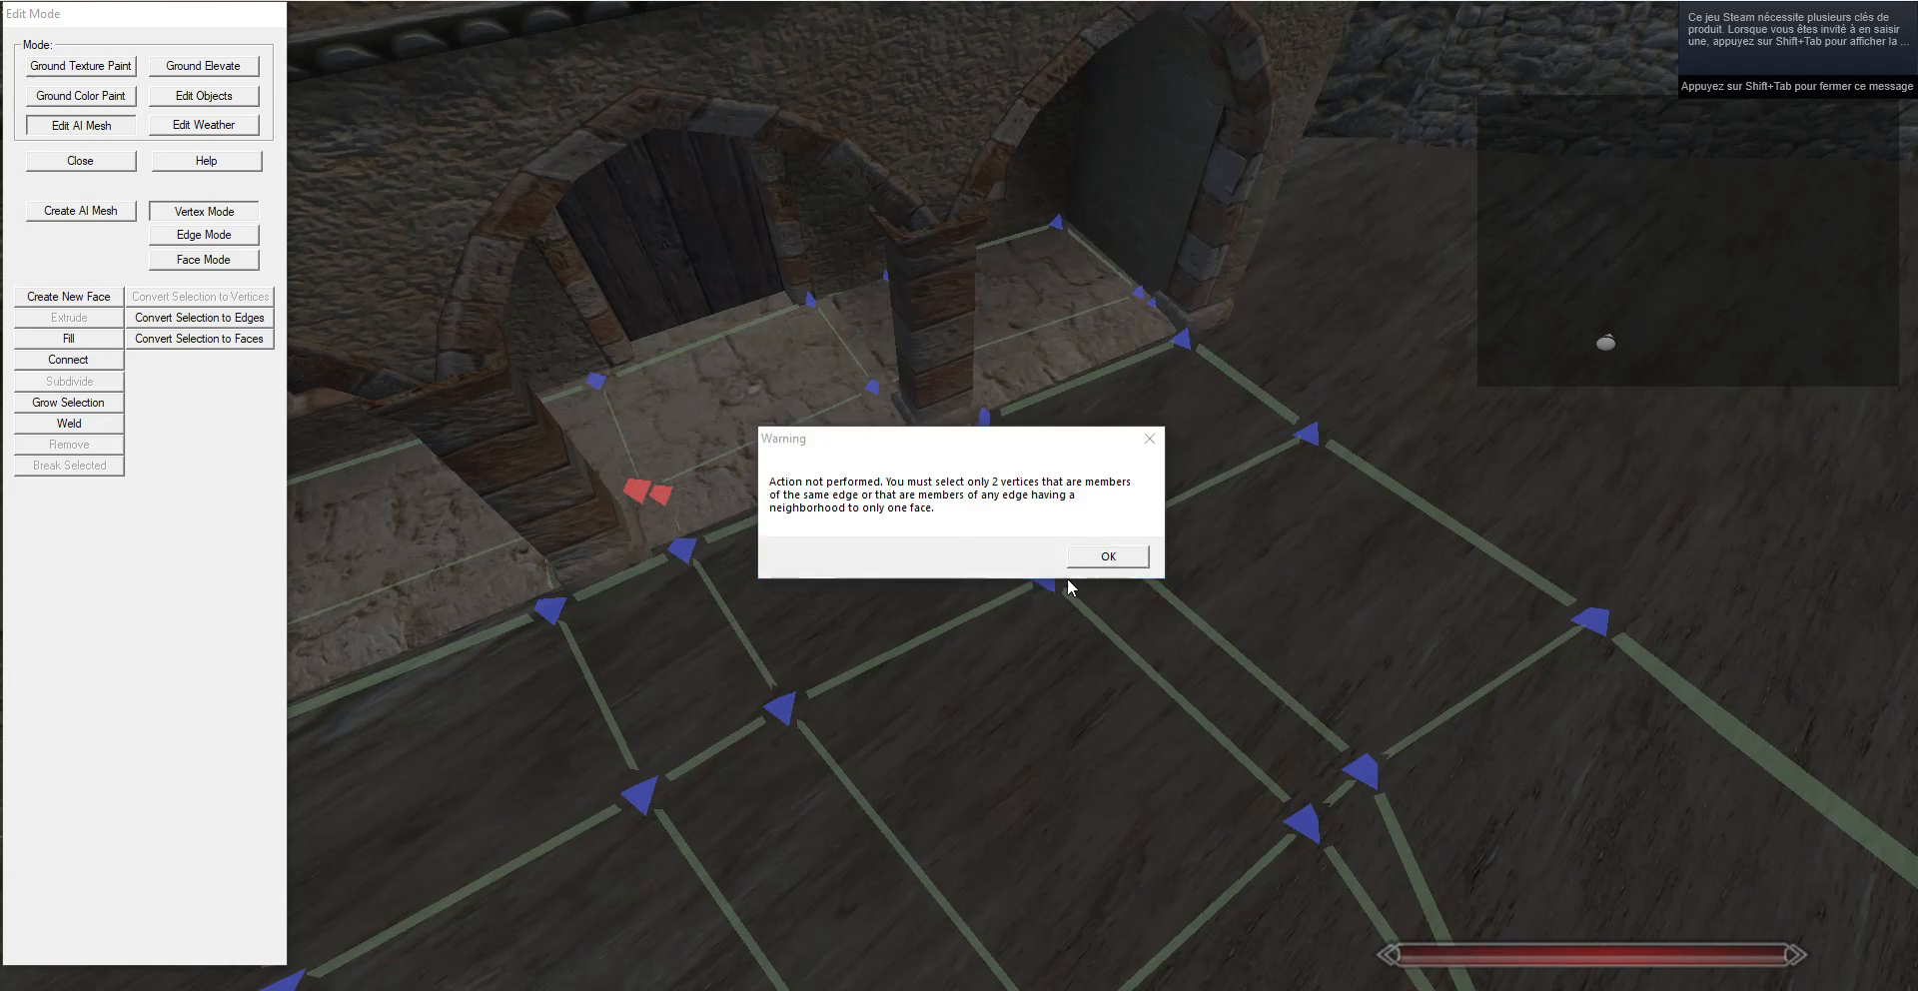
click(1094, 561)
click(645, 501)
click(80, 424)
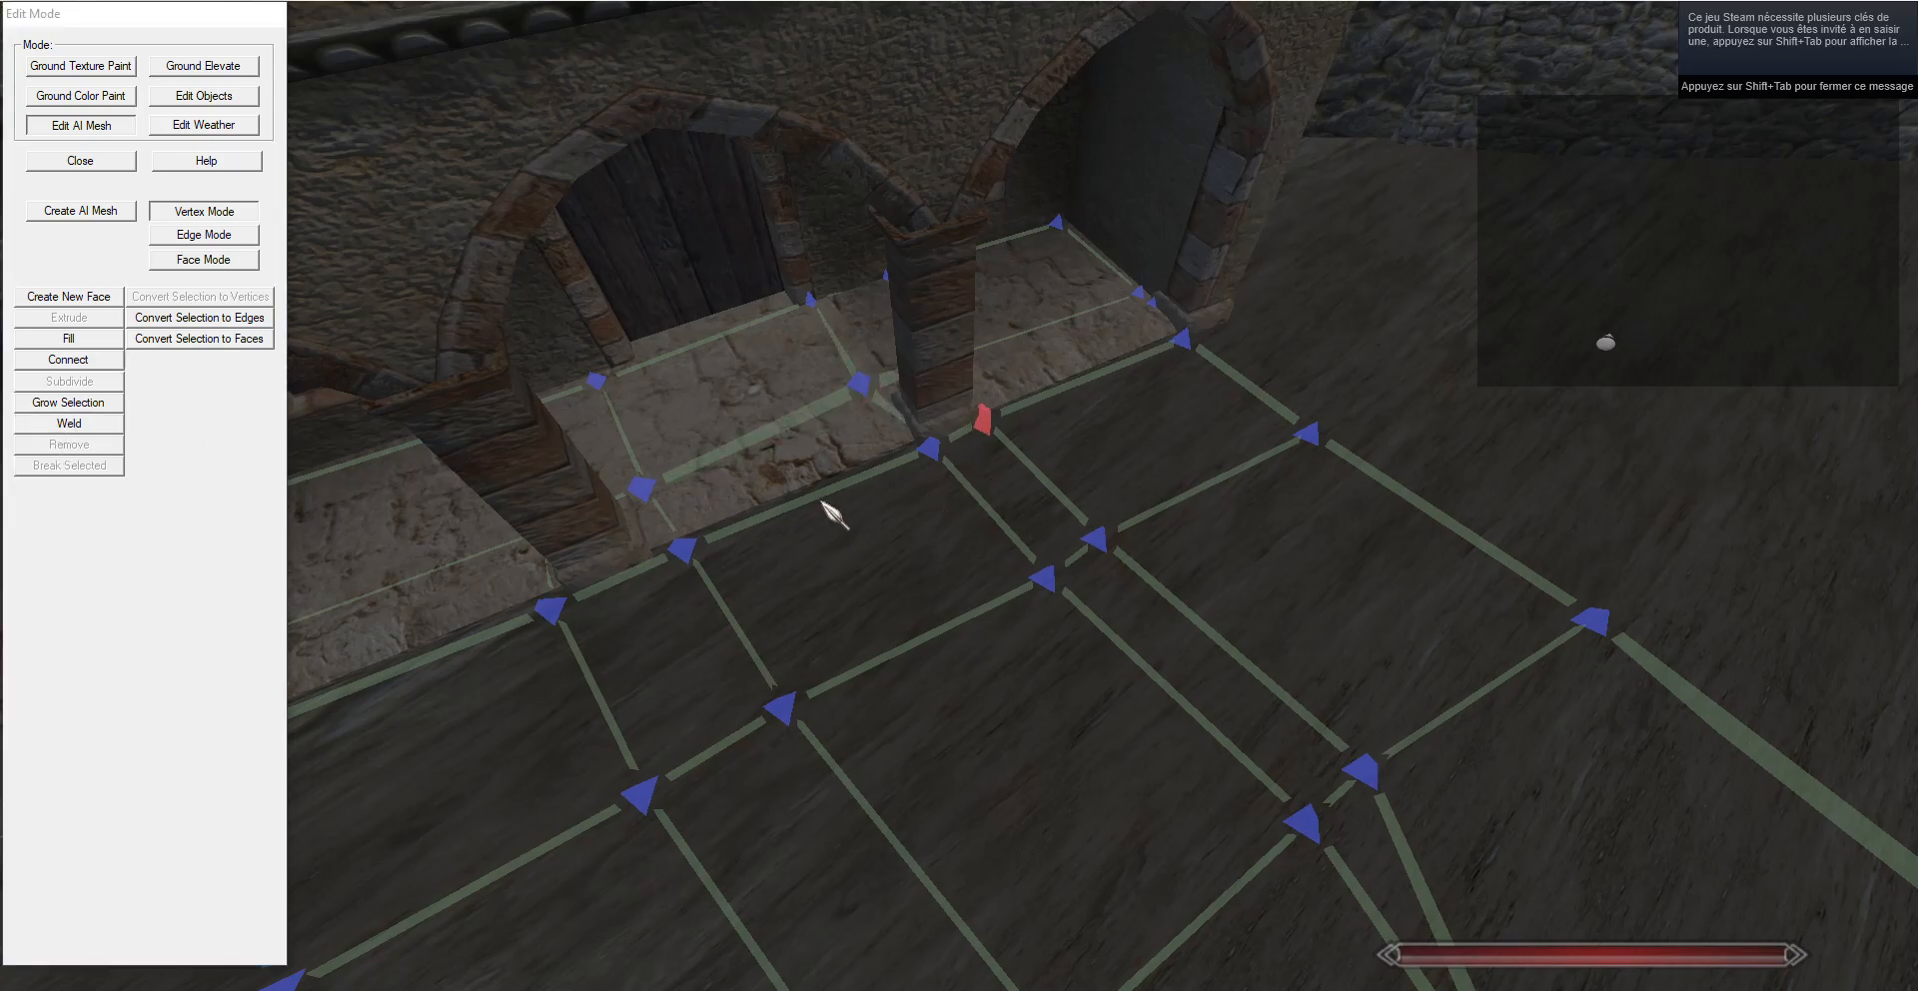
Weld the remaining doubled vertices under the last arch and adjust the street corner vertex in front of it.
right_drag(989, 452, 876, 542)
click(100, 426)
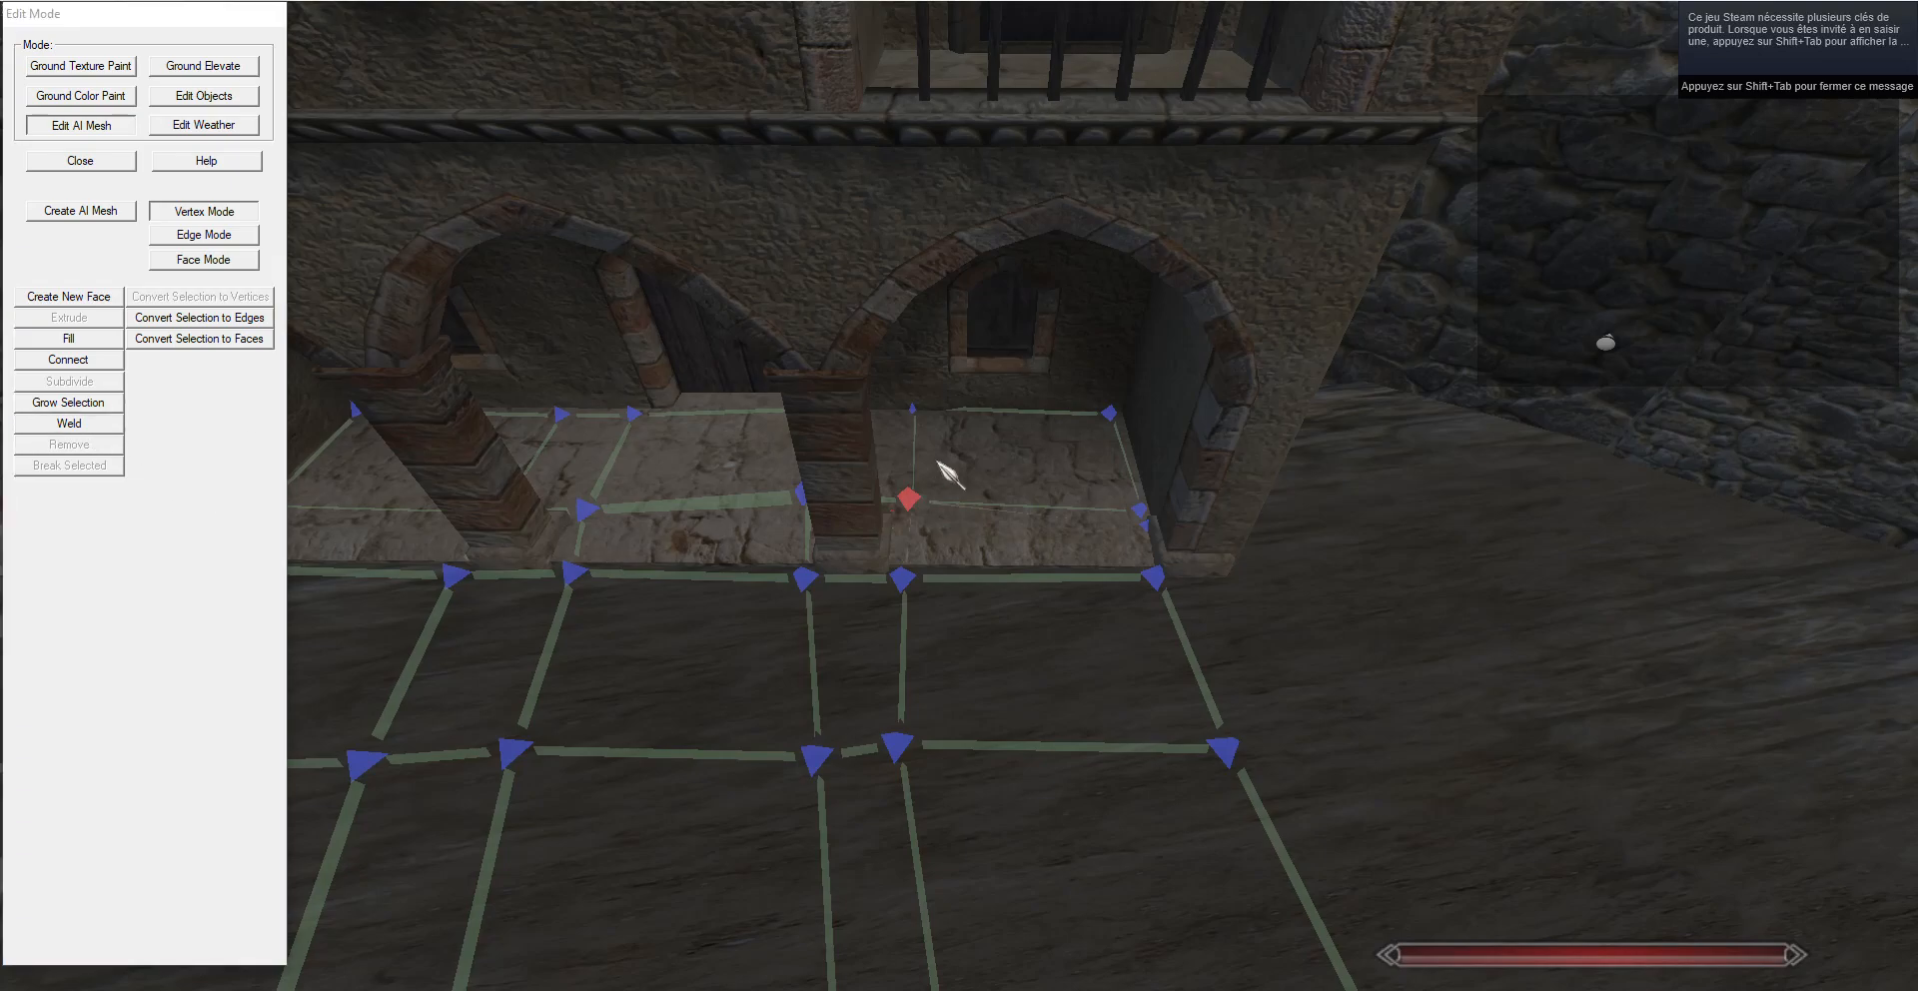
click(100, 428)
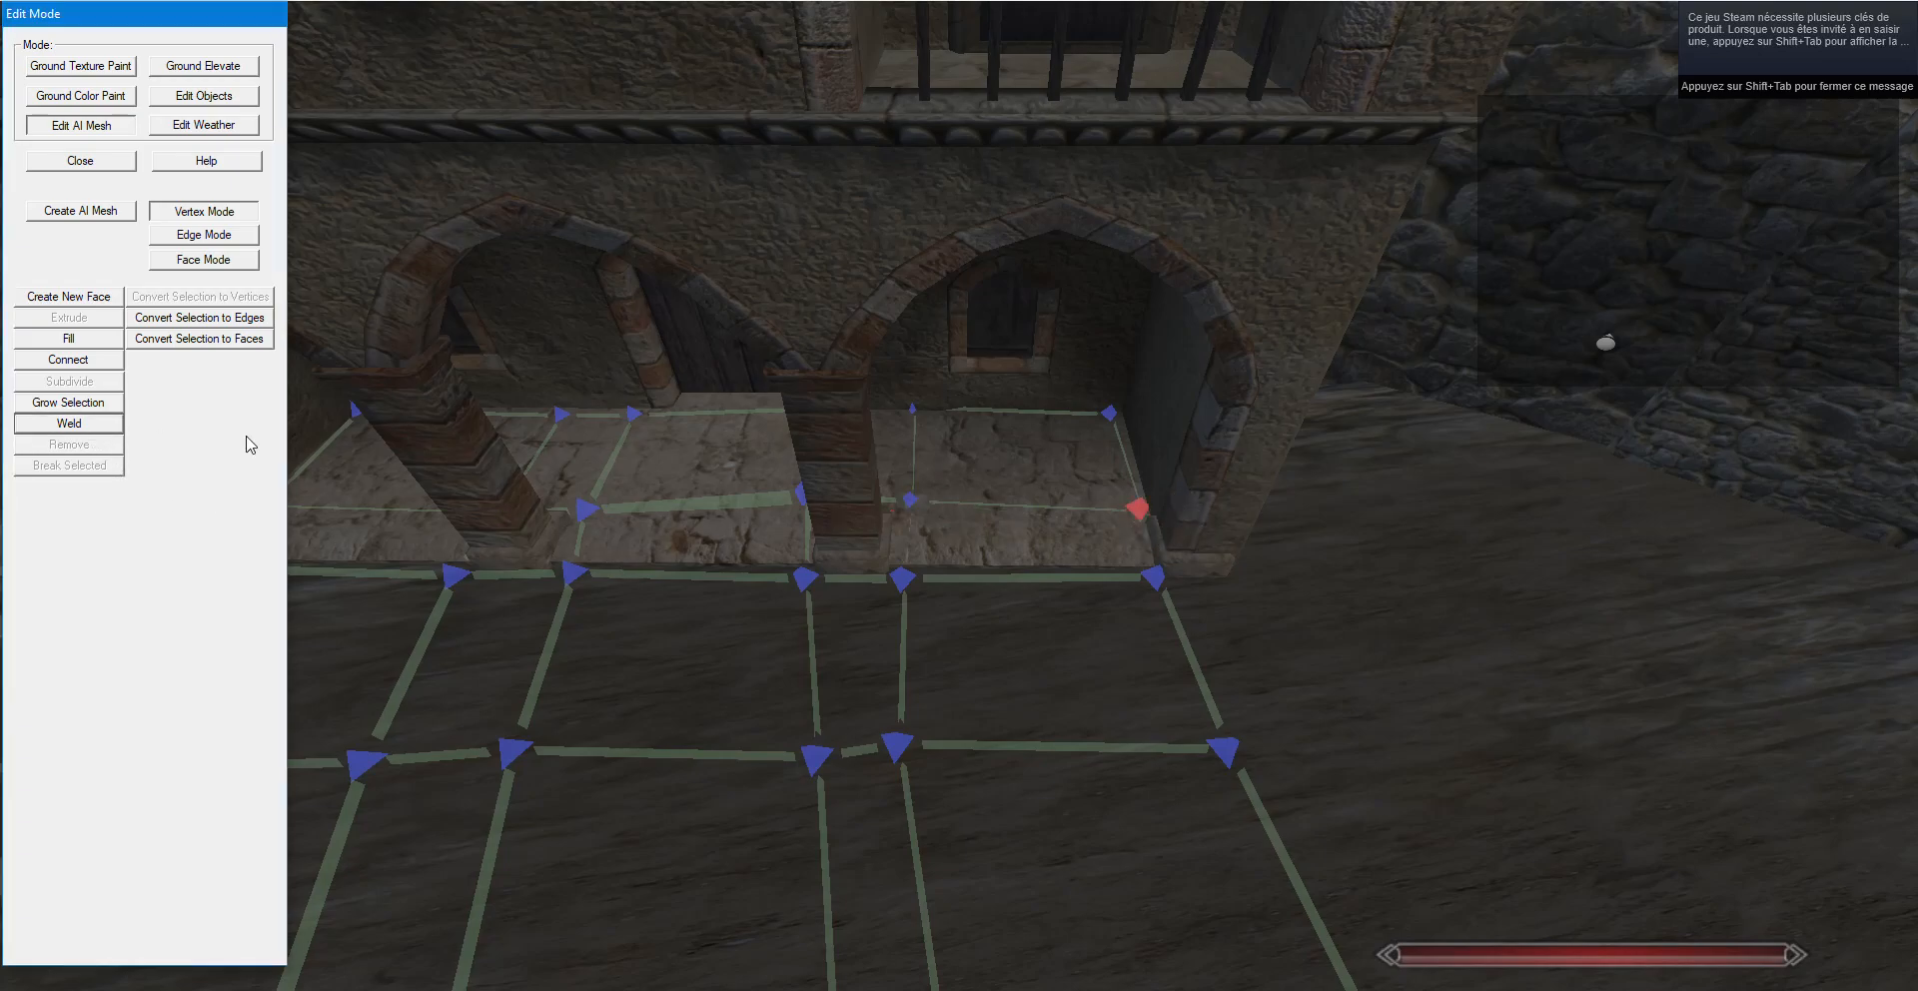
click(1153, 577)
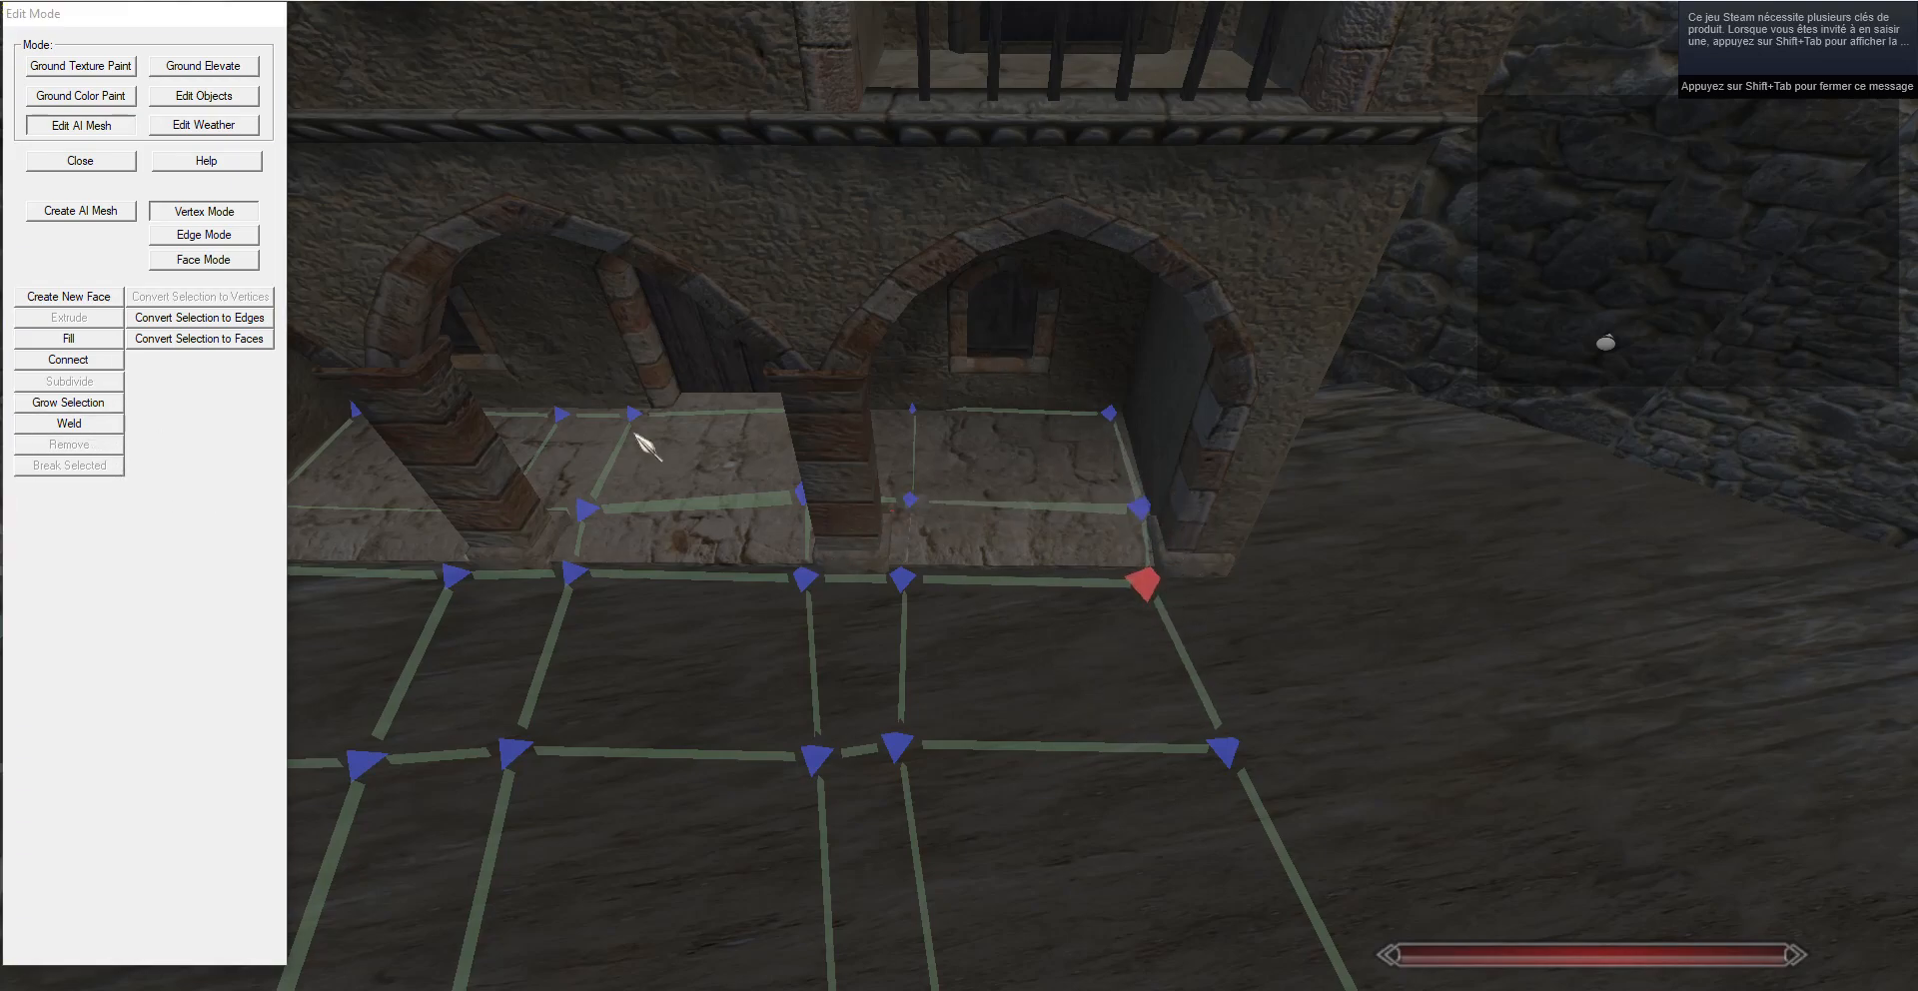
key(s)
key(d)
click(204, 235)
click(726, 427)
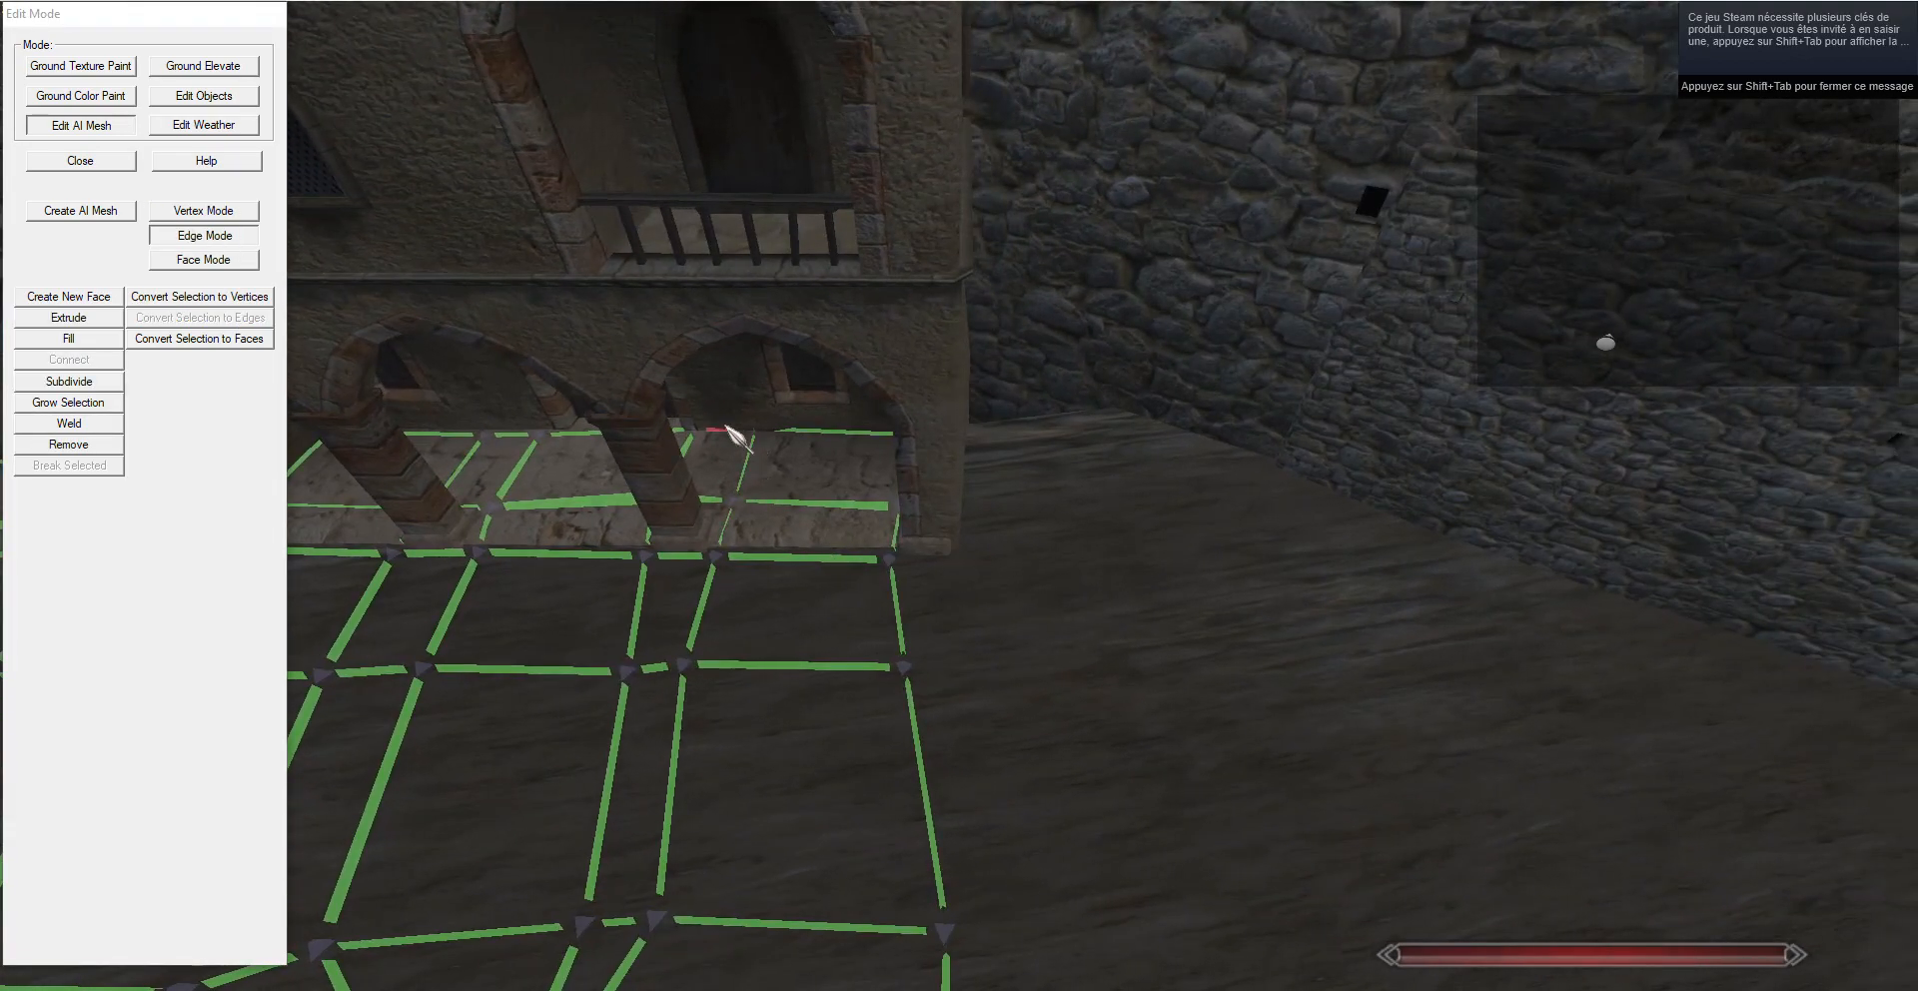
click(223, 212)
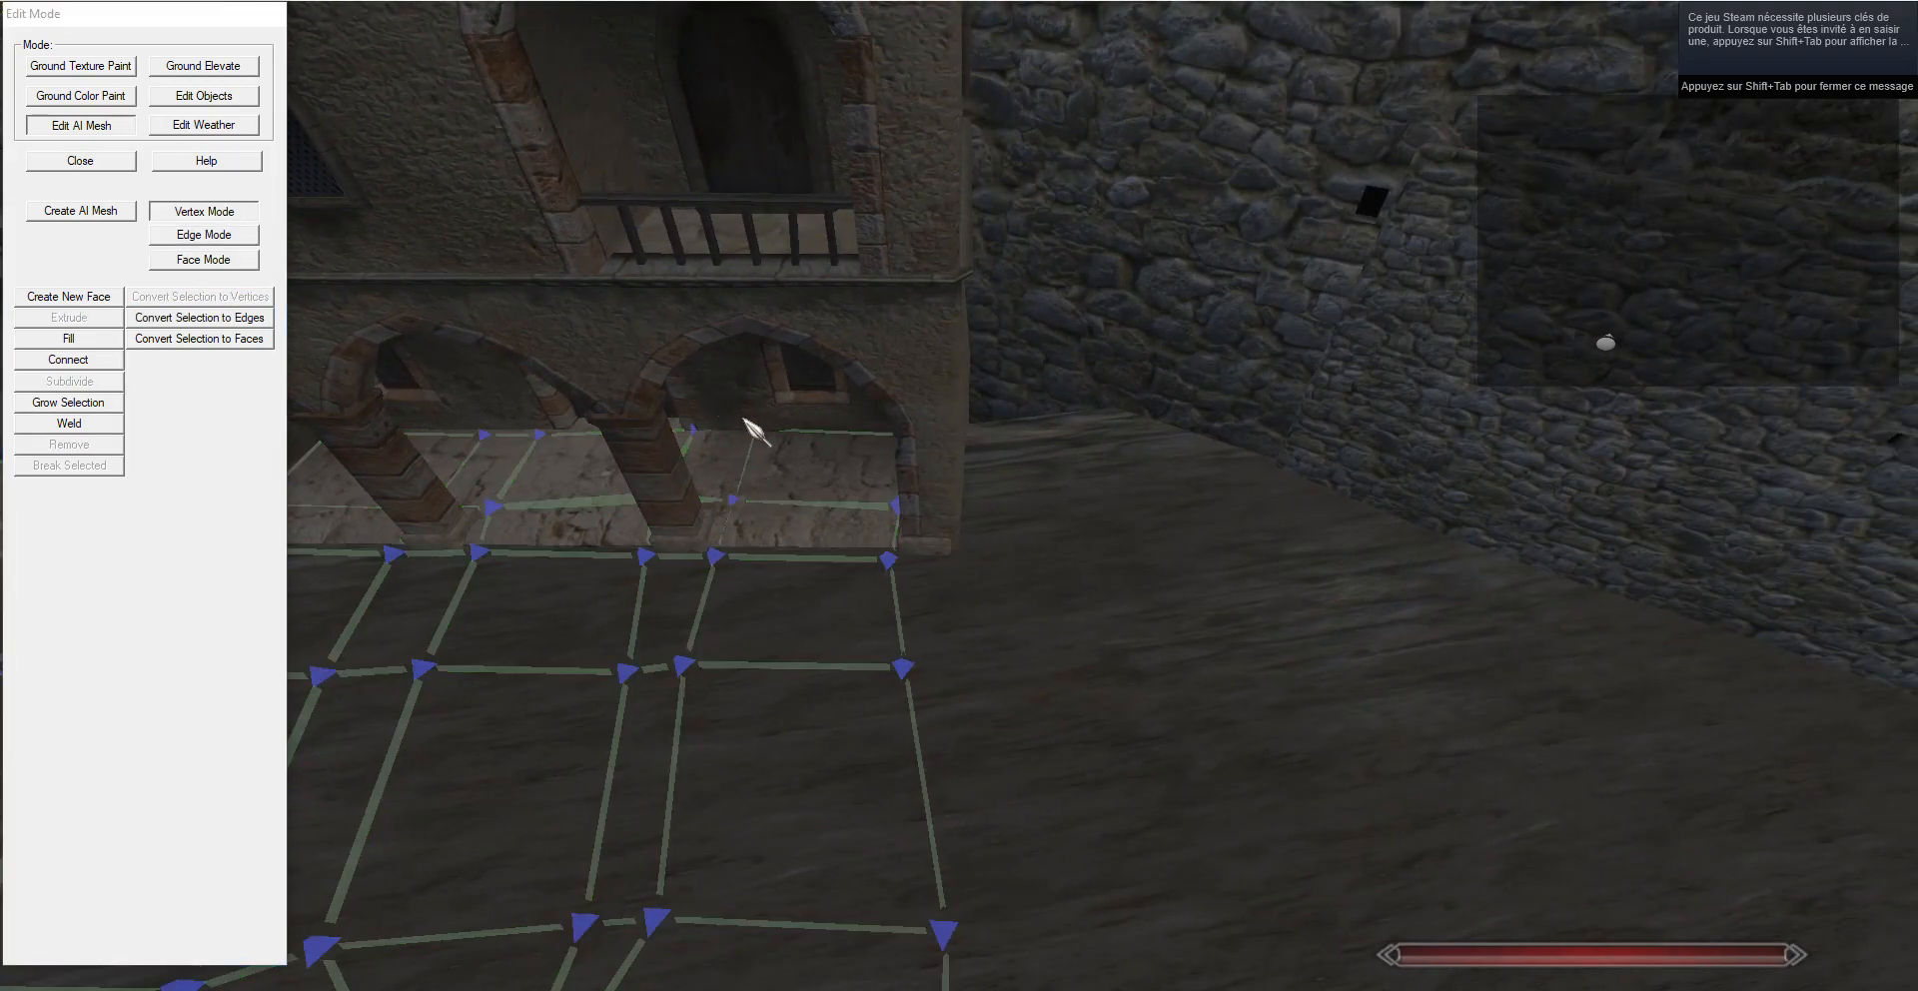
Extrude the three outer street edges, fitting one end to the building corner and welding the other to the vertex near the stone steps.
click(225, 240)
key(d)
click(872, 618)
ctrl+click(878, 734)
right_drag(978, 735, 924, 639)
ctrl+click(844, 559)
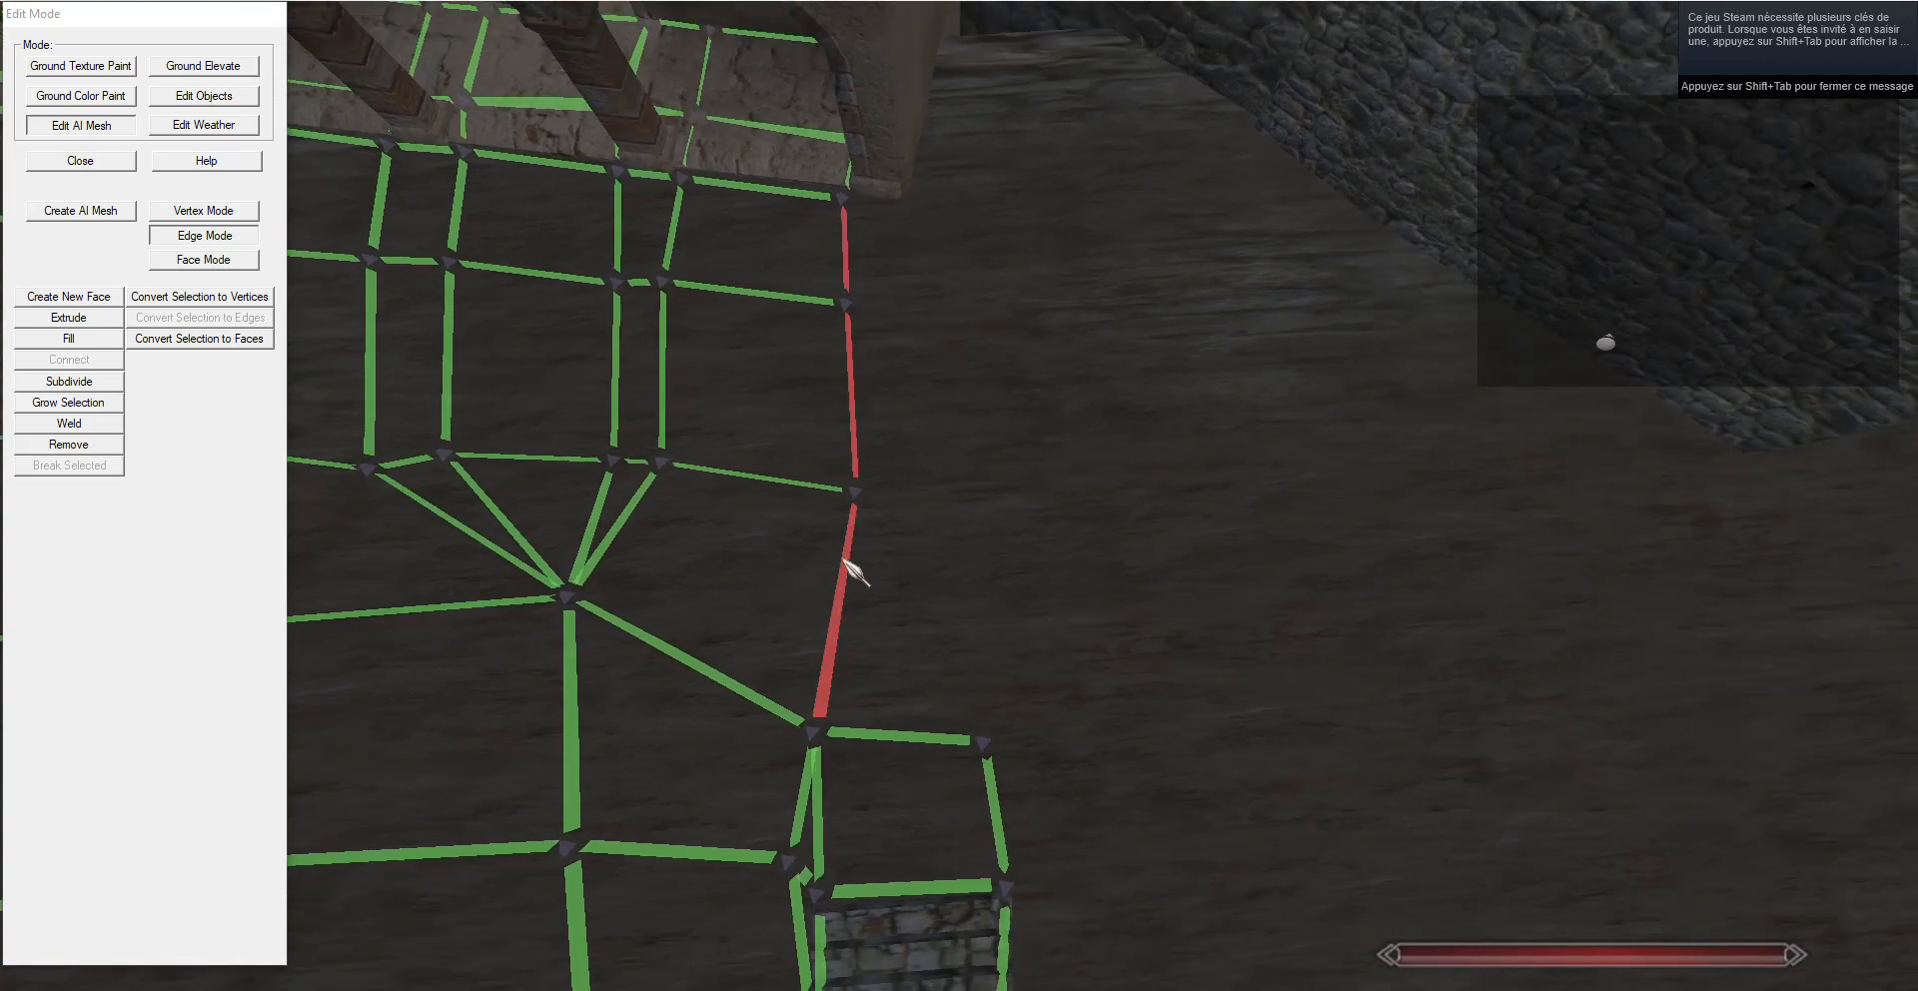
click(98, 321)
key(g)
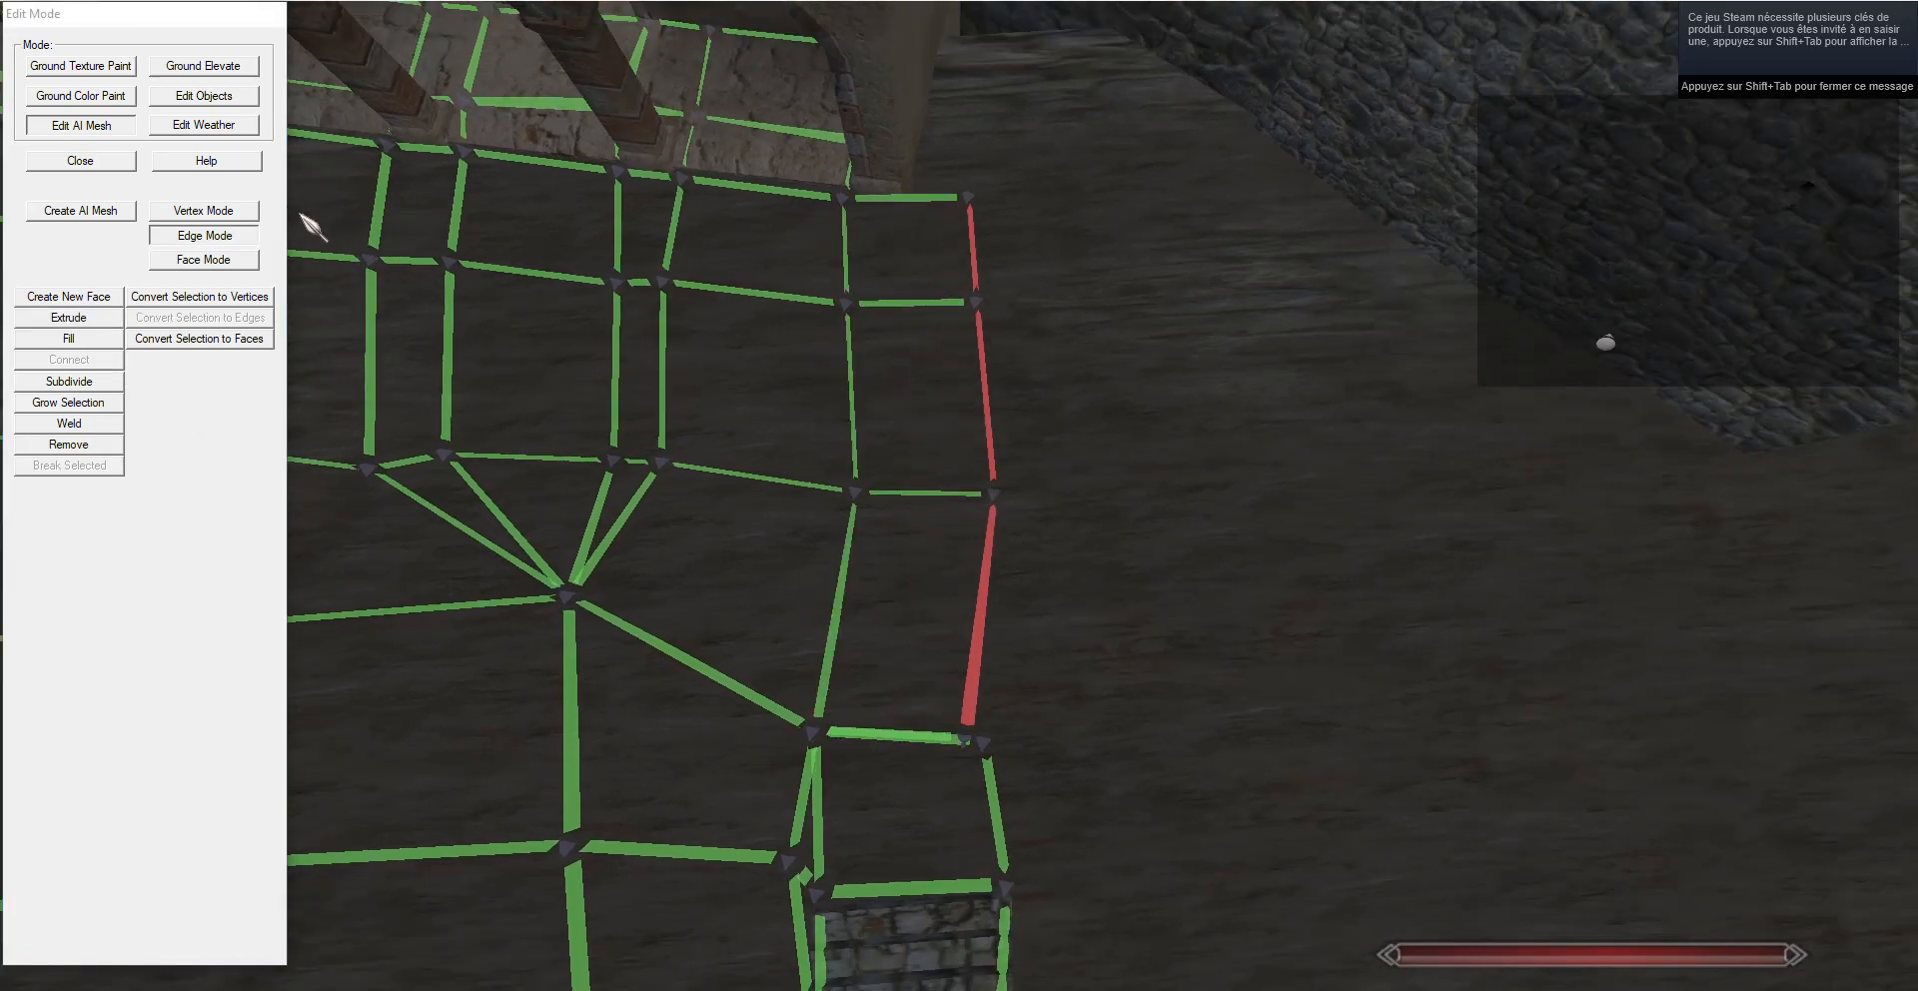
click(250, 208)
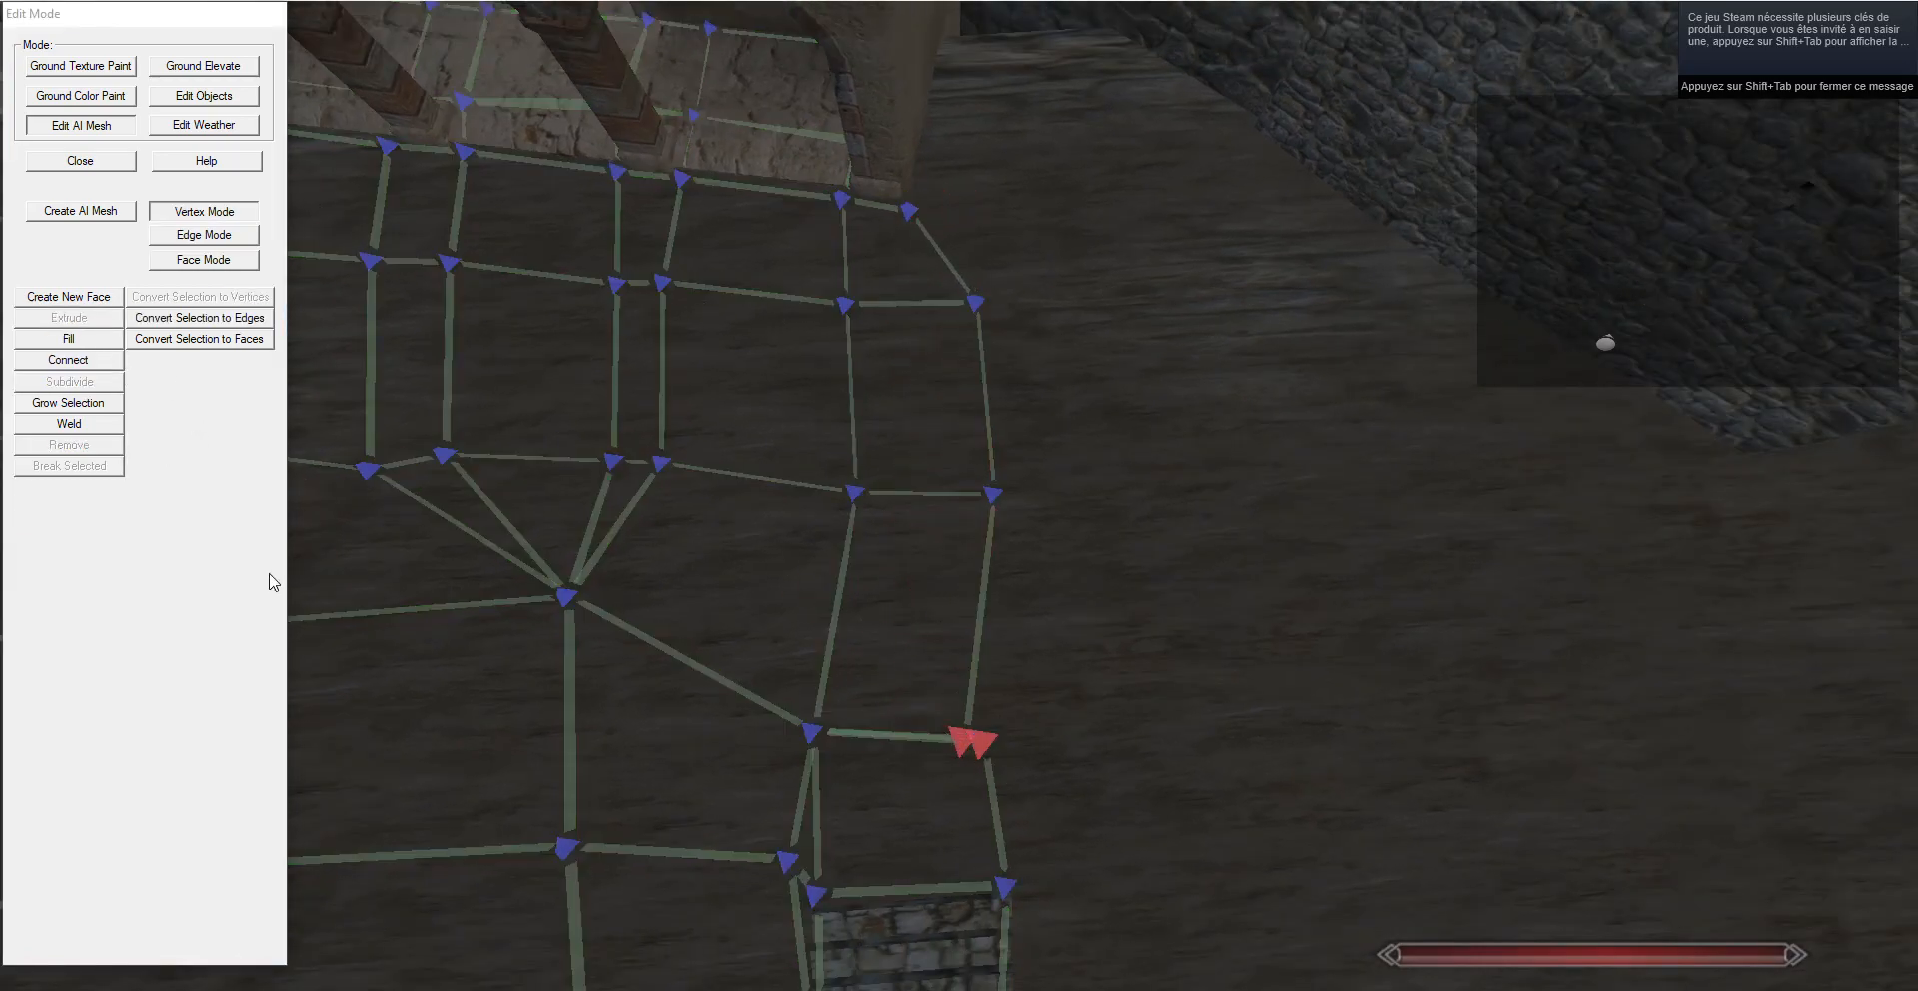
click(70, 424)
Extrude the three outer street edges again, across the open ground toward the stone wall.
click(204, 235)
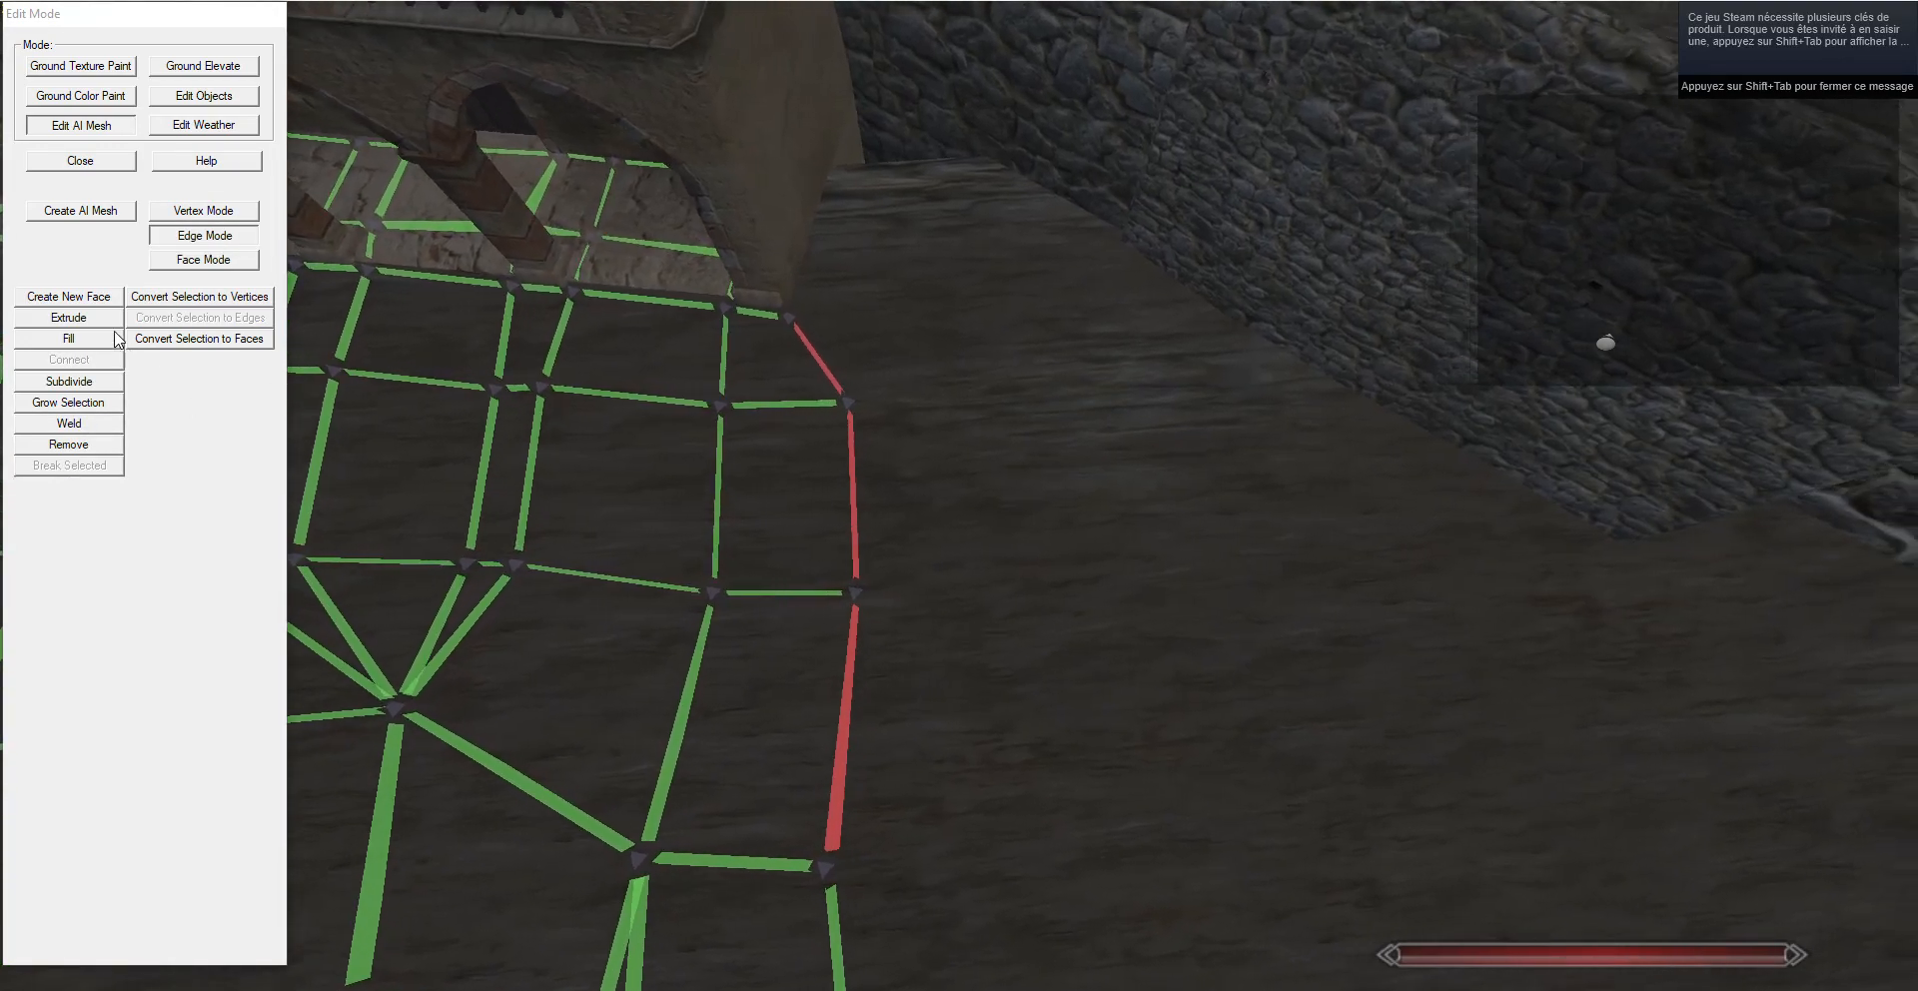
key(g)
Extrude the edge at the building corner into the gap behind it and fit the new vertices to the building and stone wall.
click(821, 318)
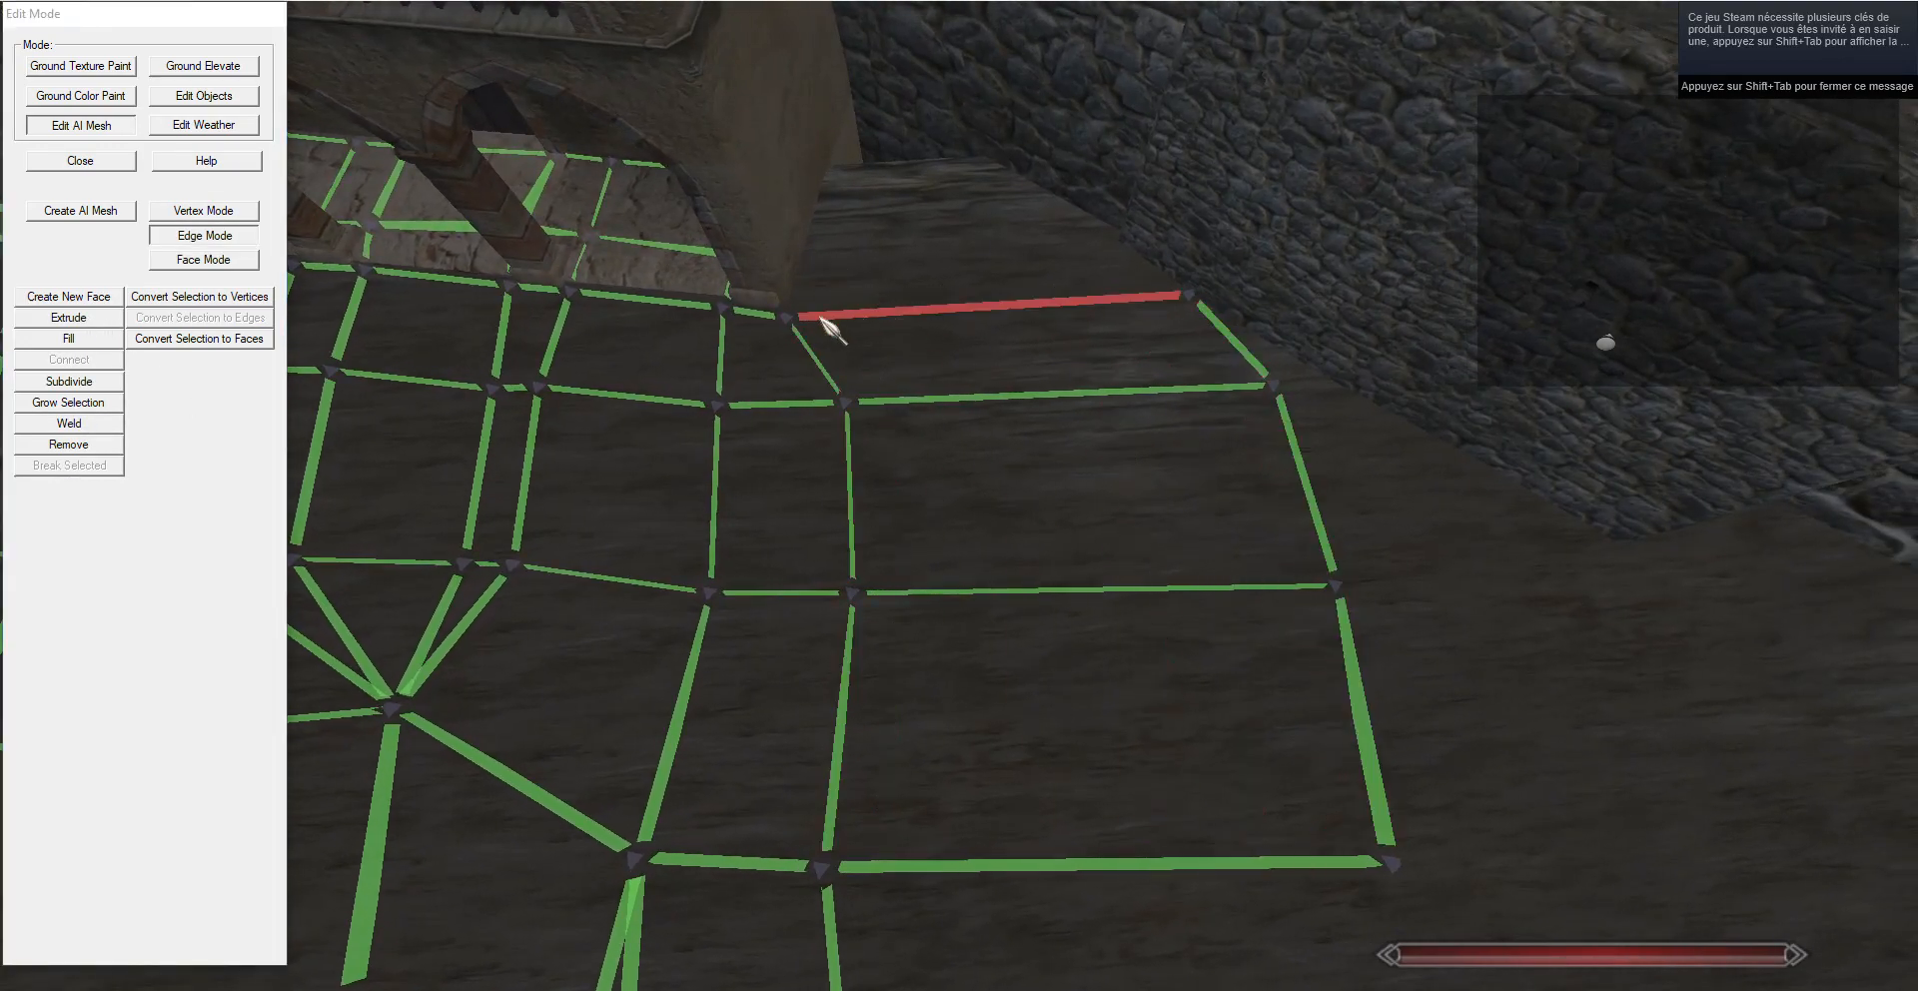
click(57, 322)
click(222, 206)
click(781, 262)
key(g)
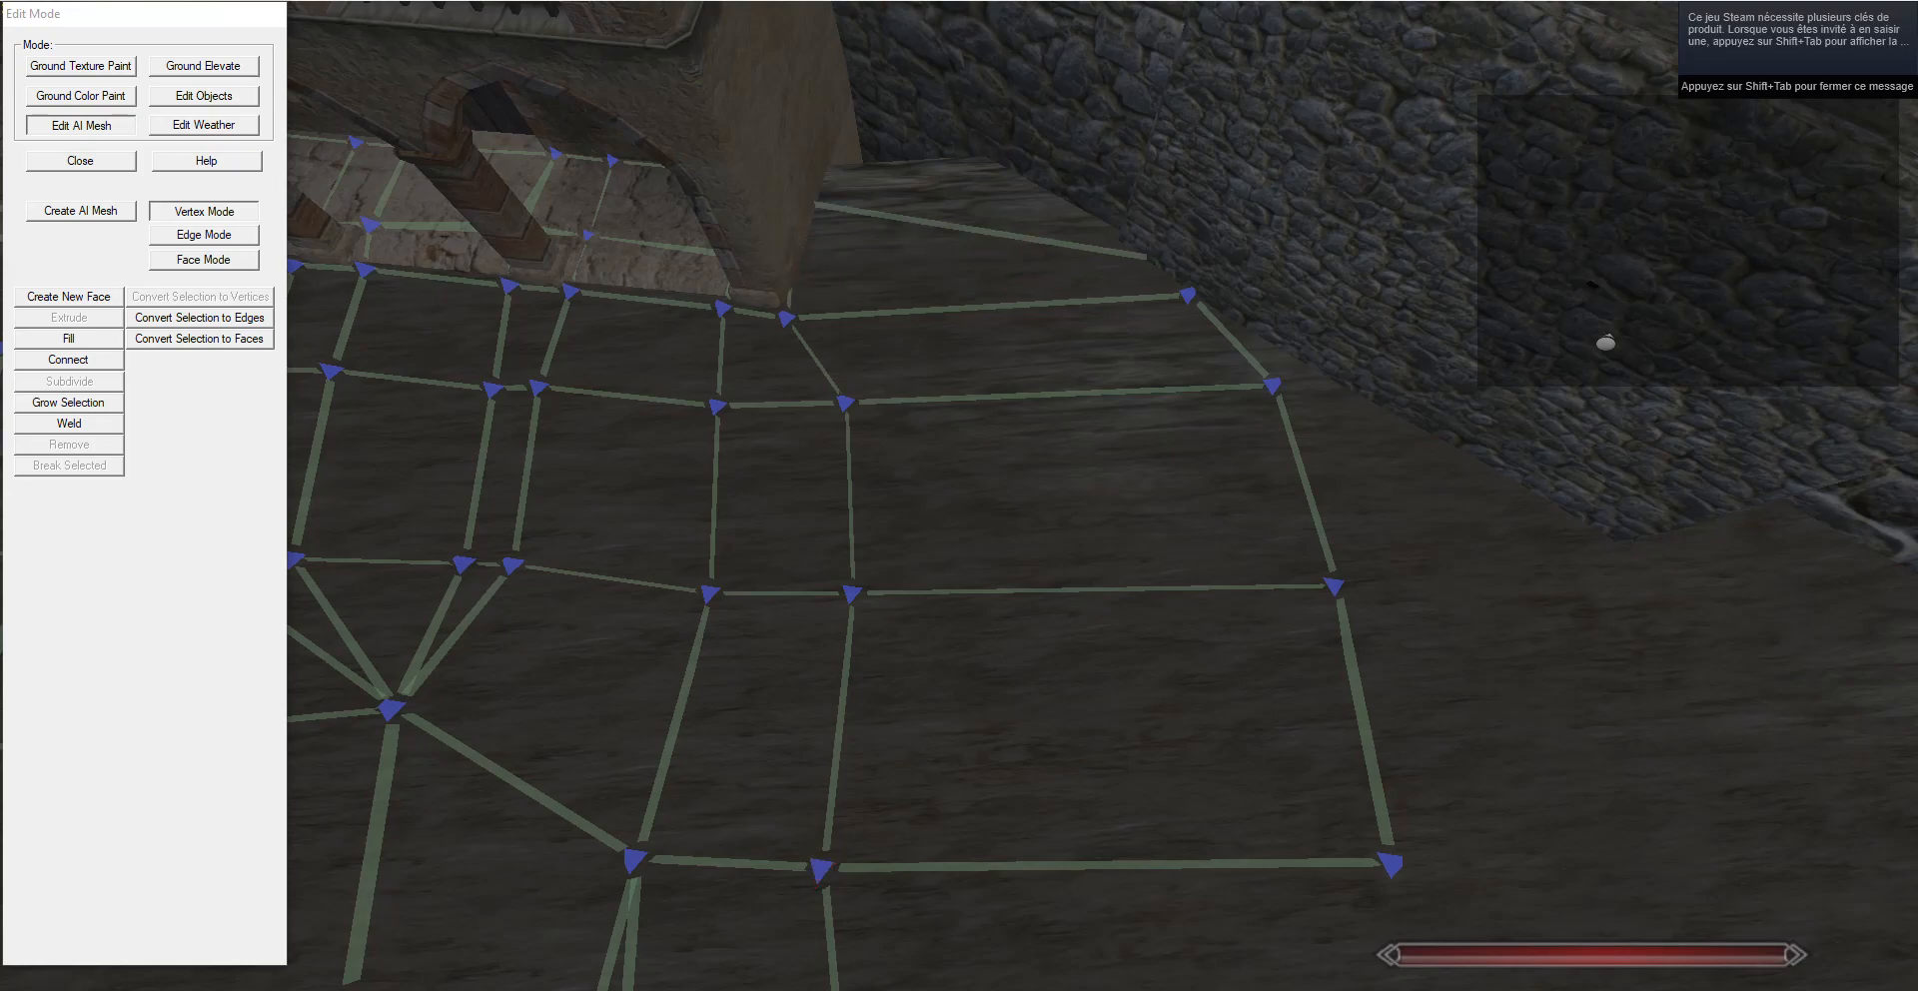
click(1140, 256)
key(g)
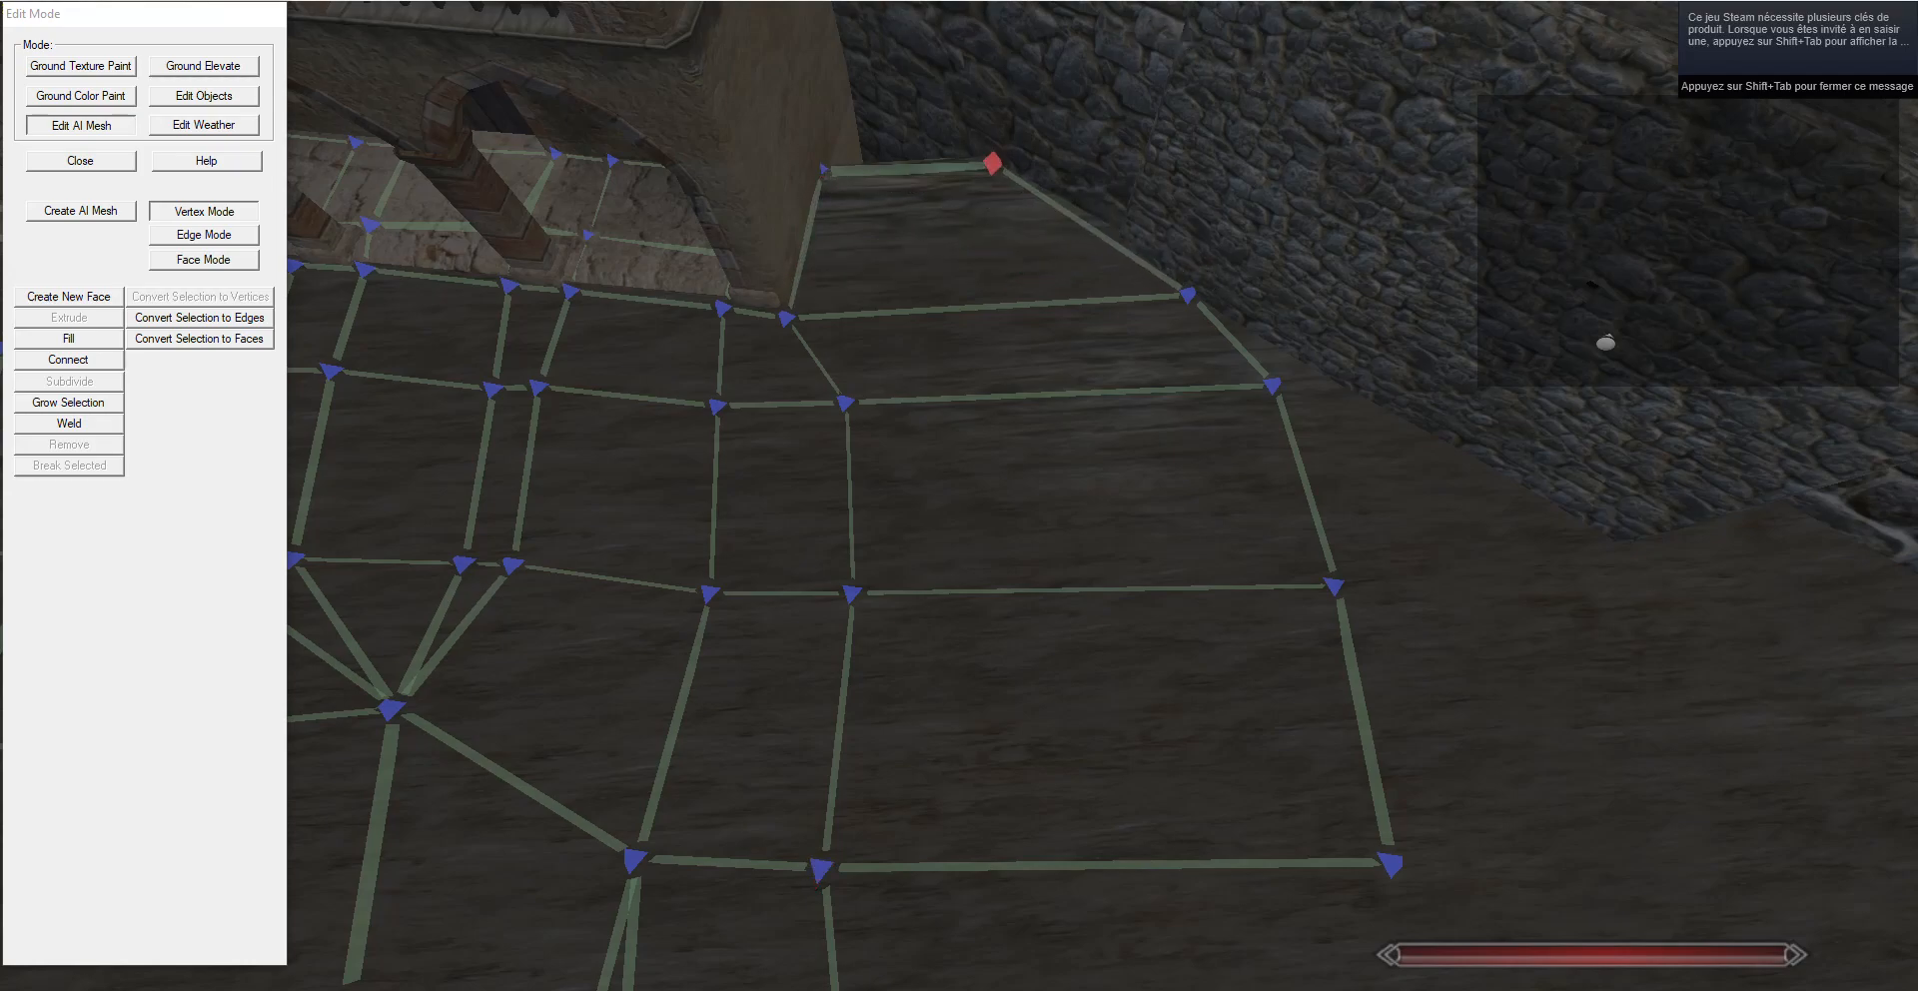
Adjust the outer boundary vertices near the stone wall and extrude the three boundary edges up the street.
drag(984, 368, 1088, 368)
key(g)
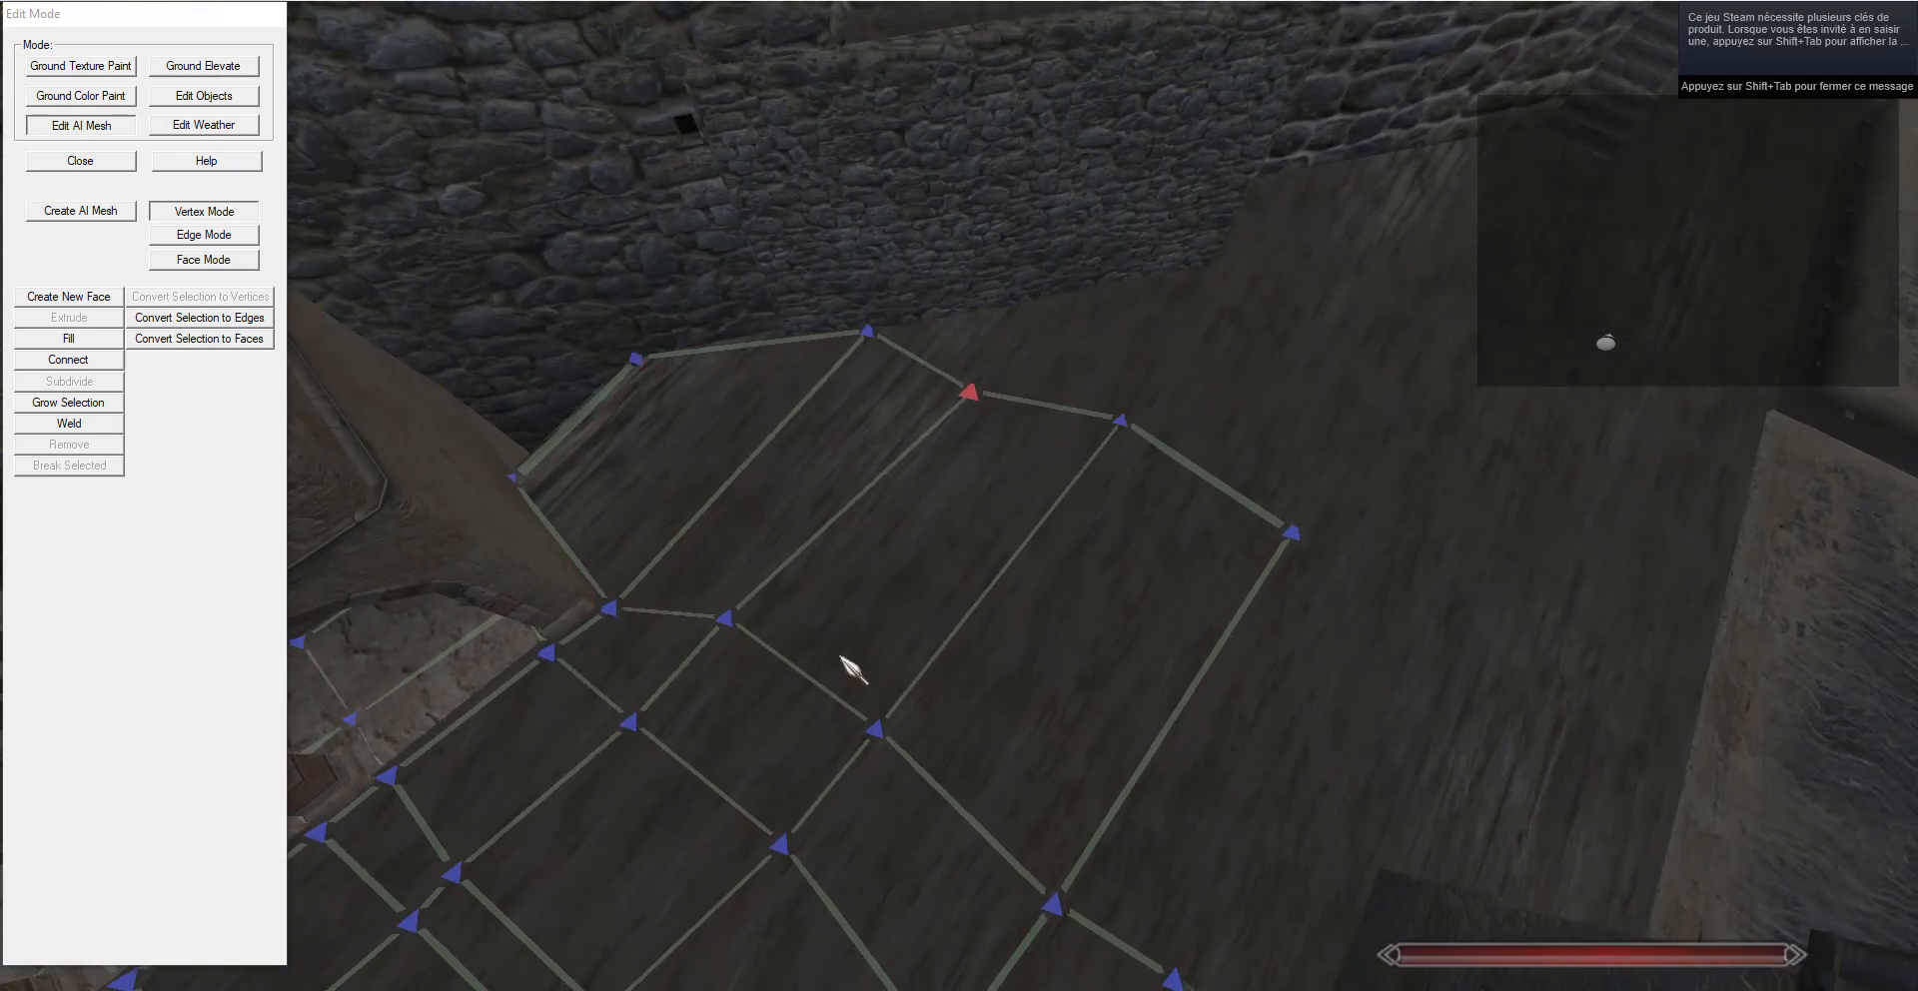
click(204, 235)
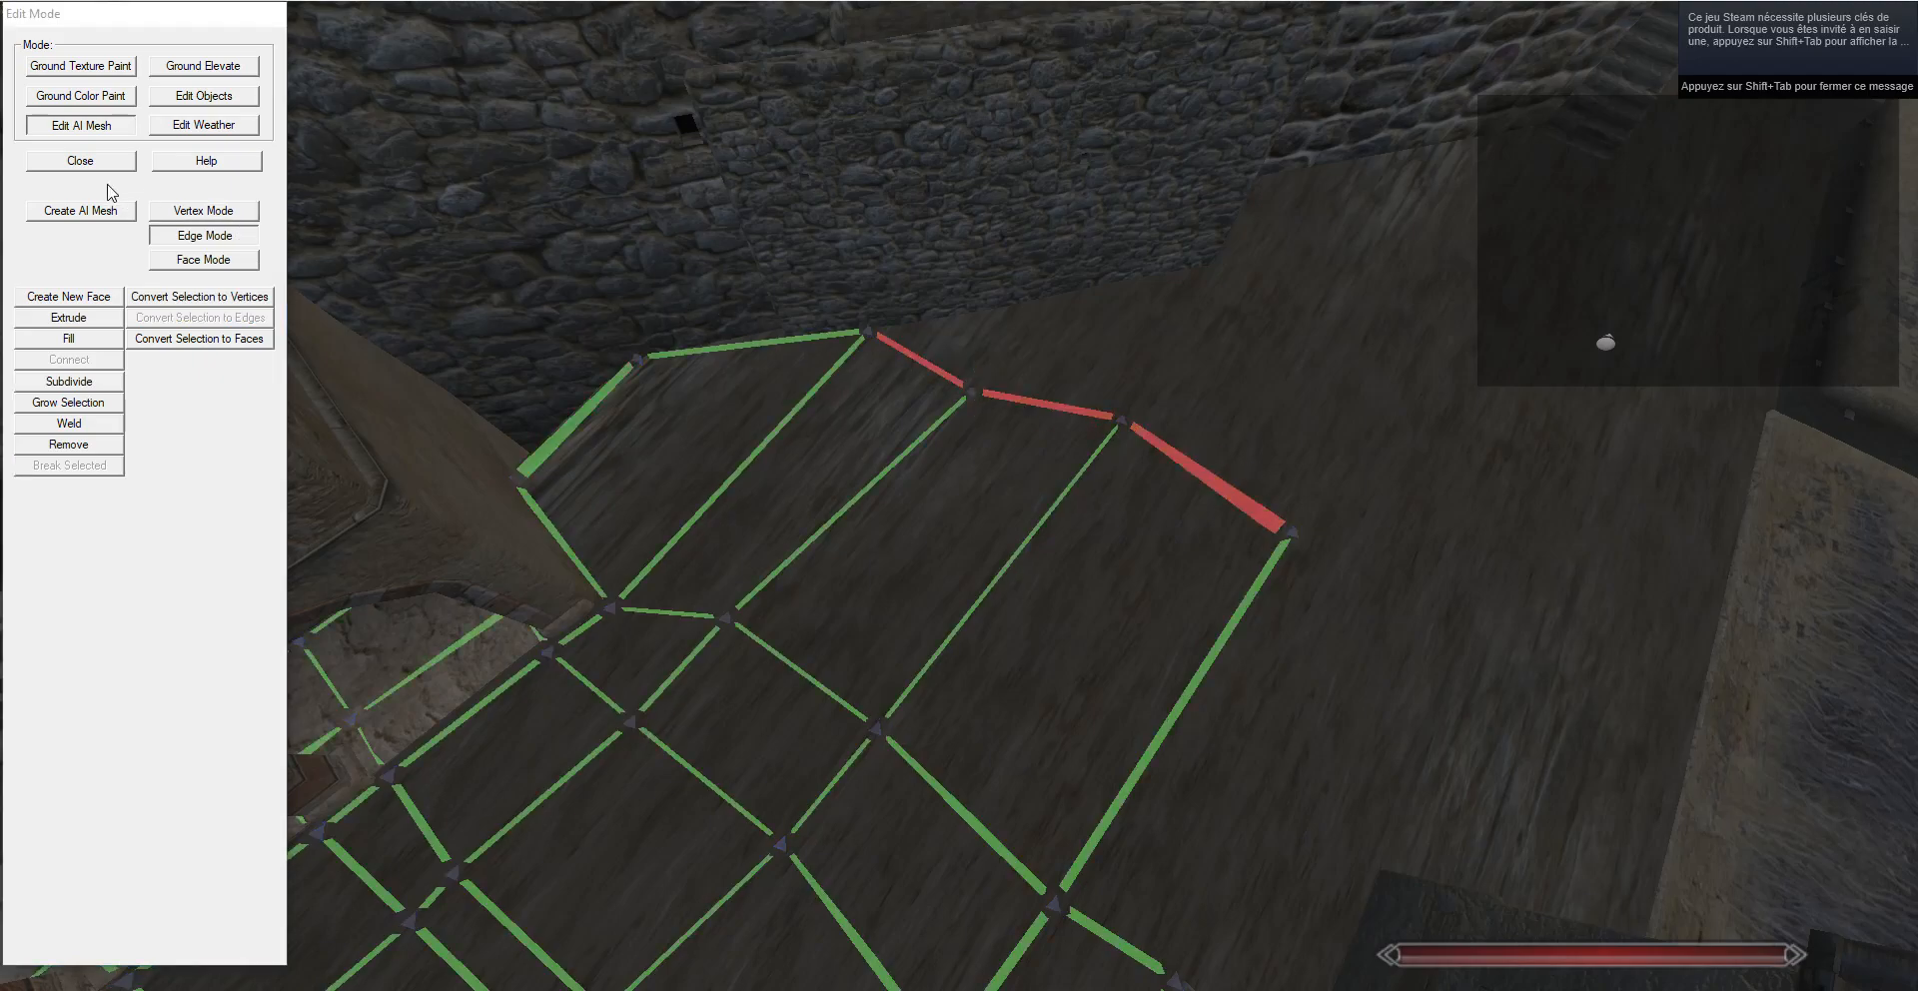
click(95, 318)
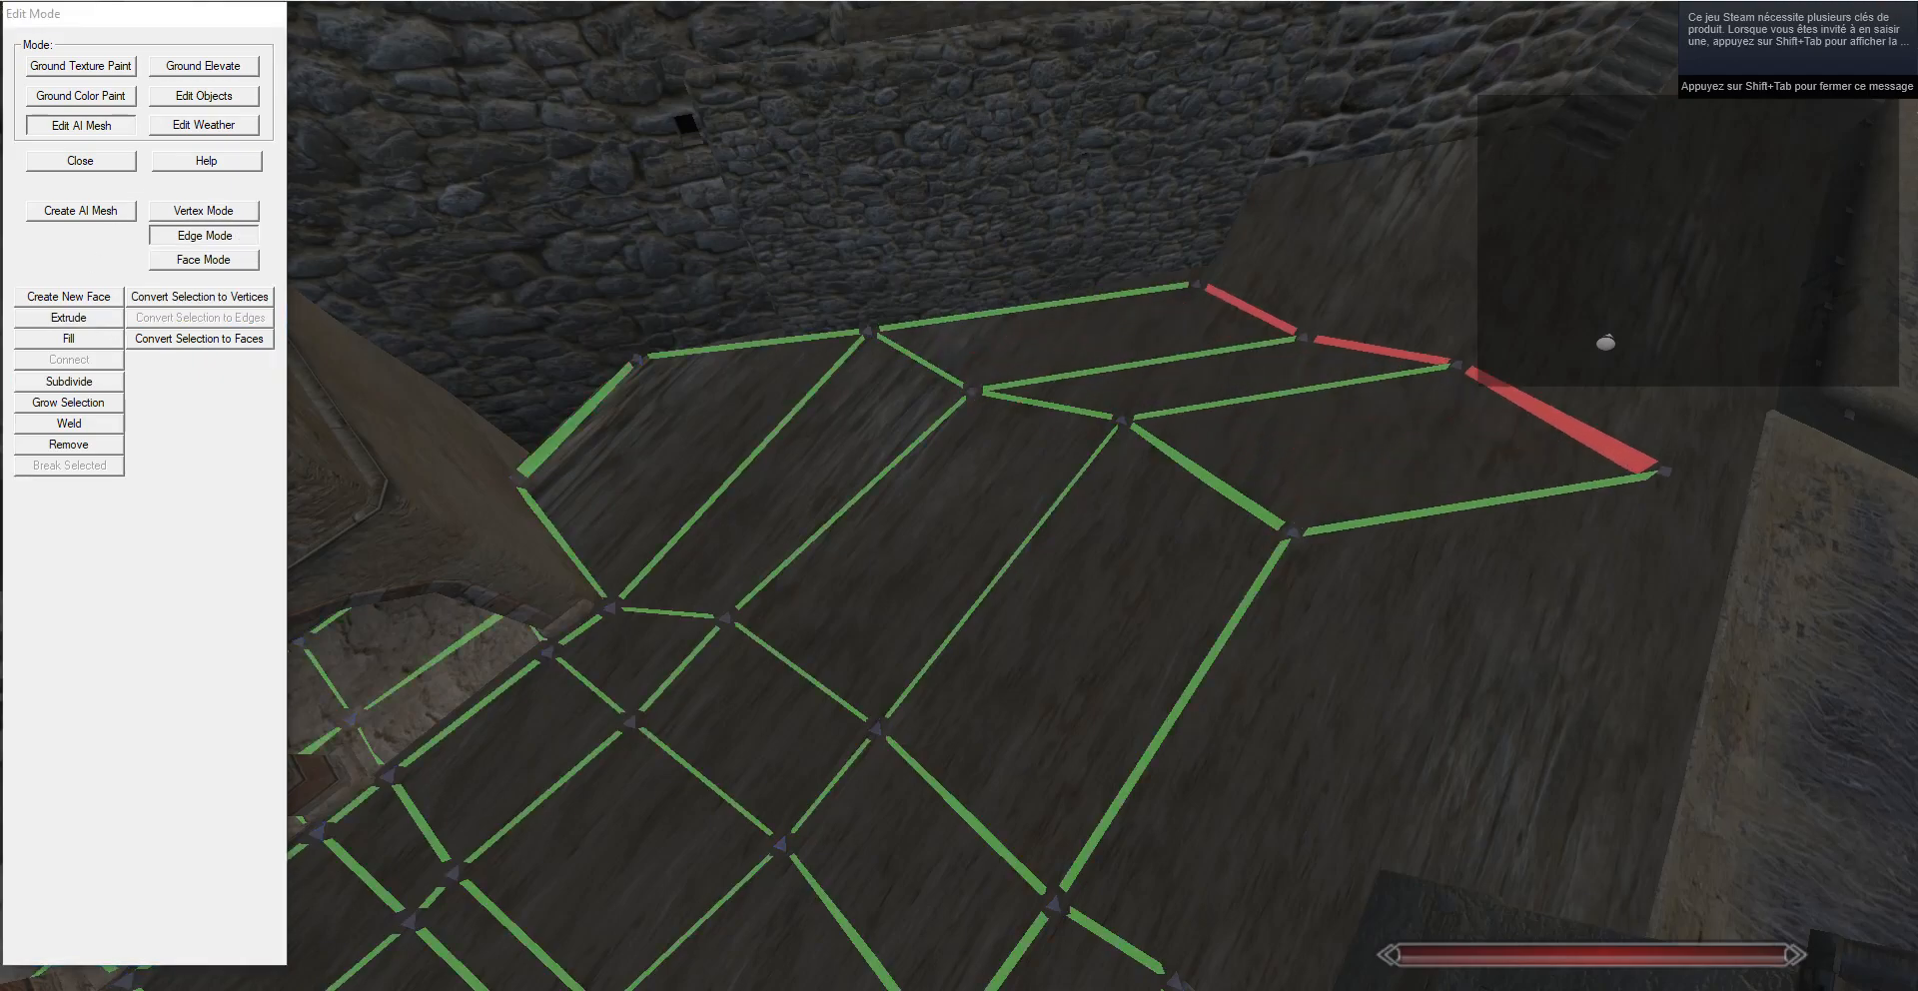
Weld the extruded inner vertices onto the one at the stone wall's corner and move the remaining outer vertex closer to the wall.
key(d)
click(224, 213)
click(1256, 330)
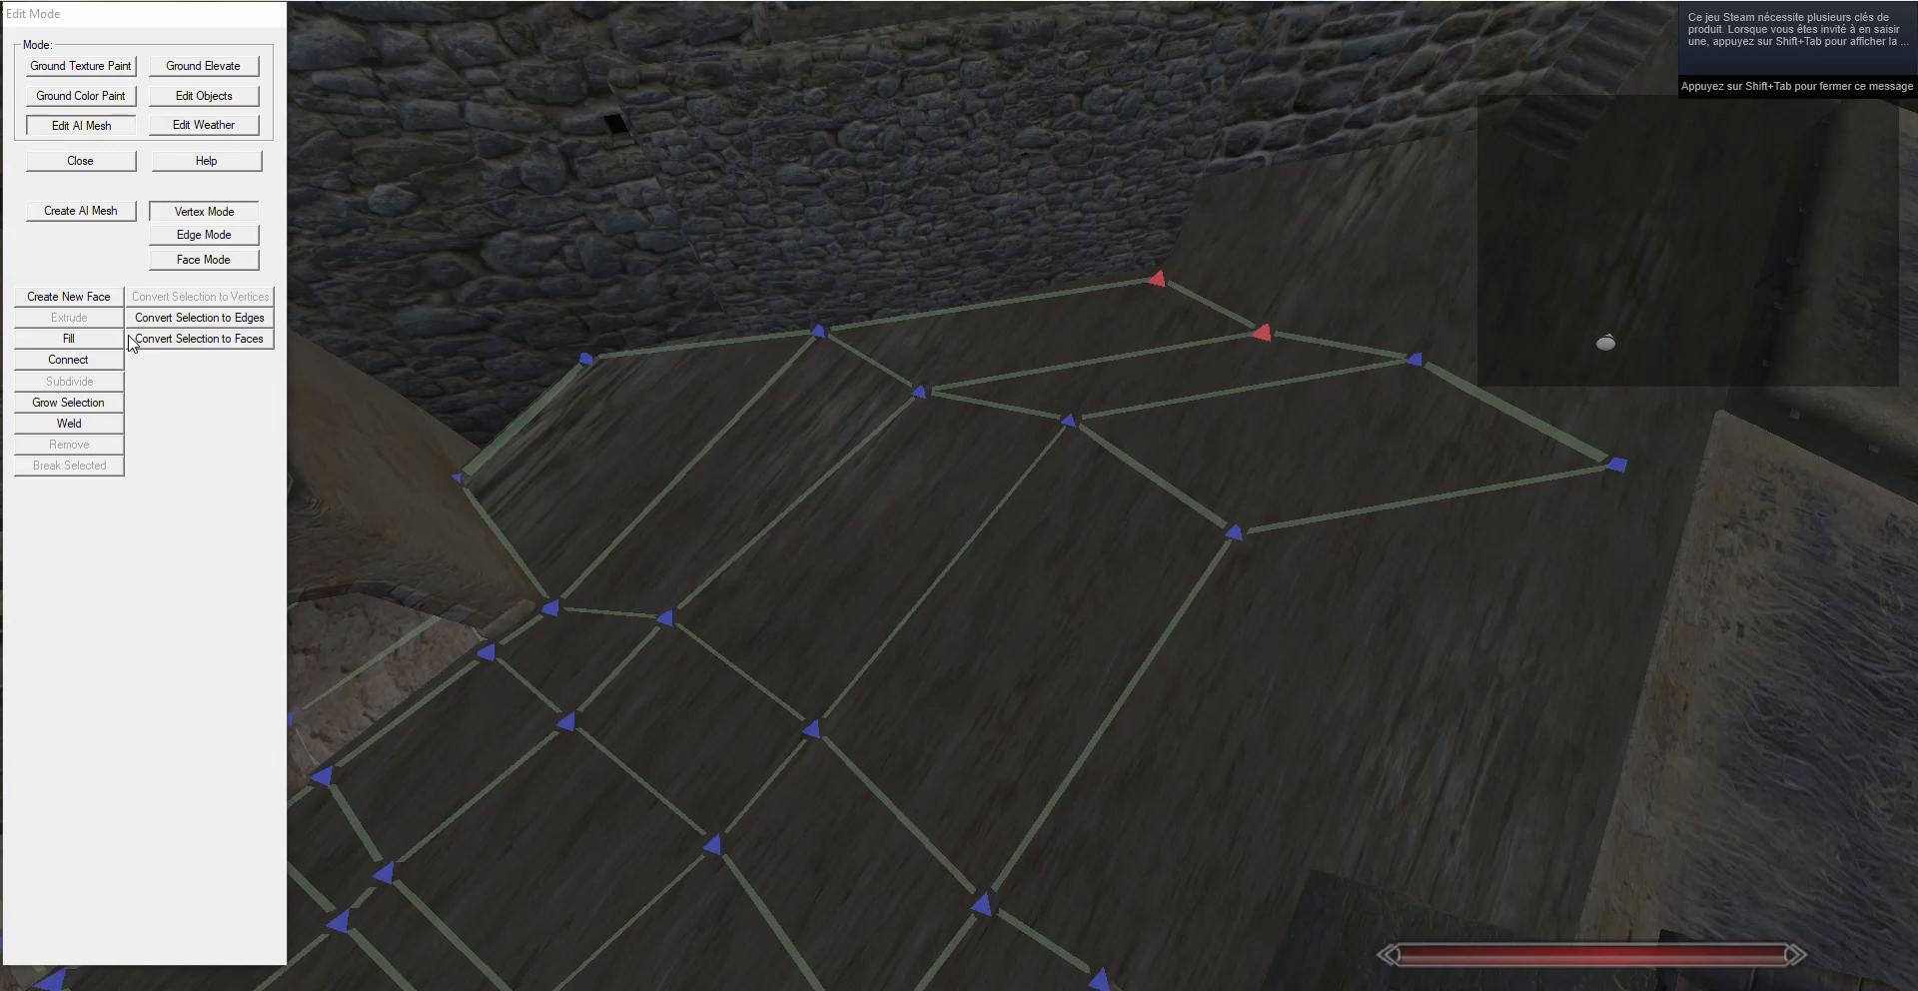
click(91, 423)
click(1414, 357)
key(g)
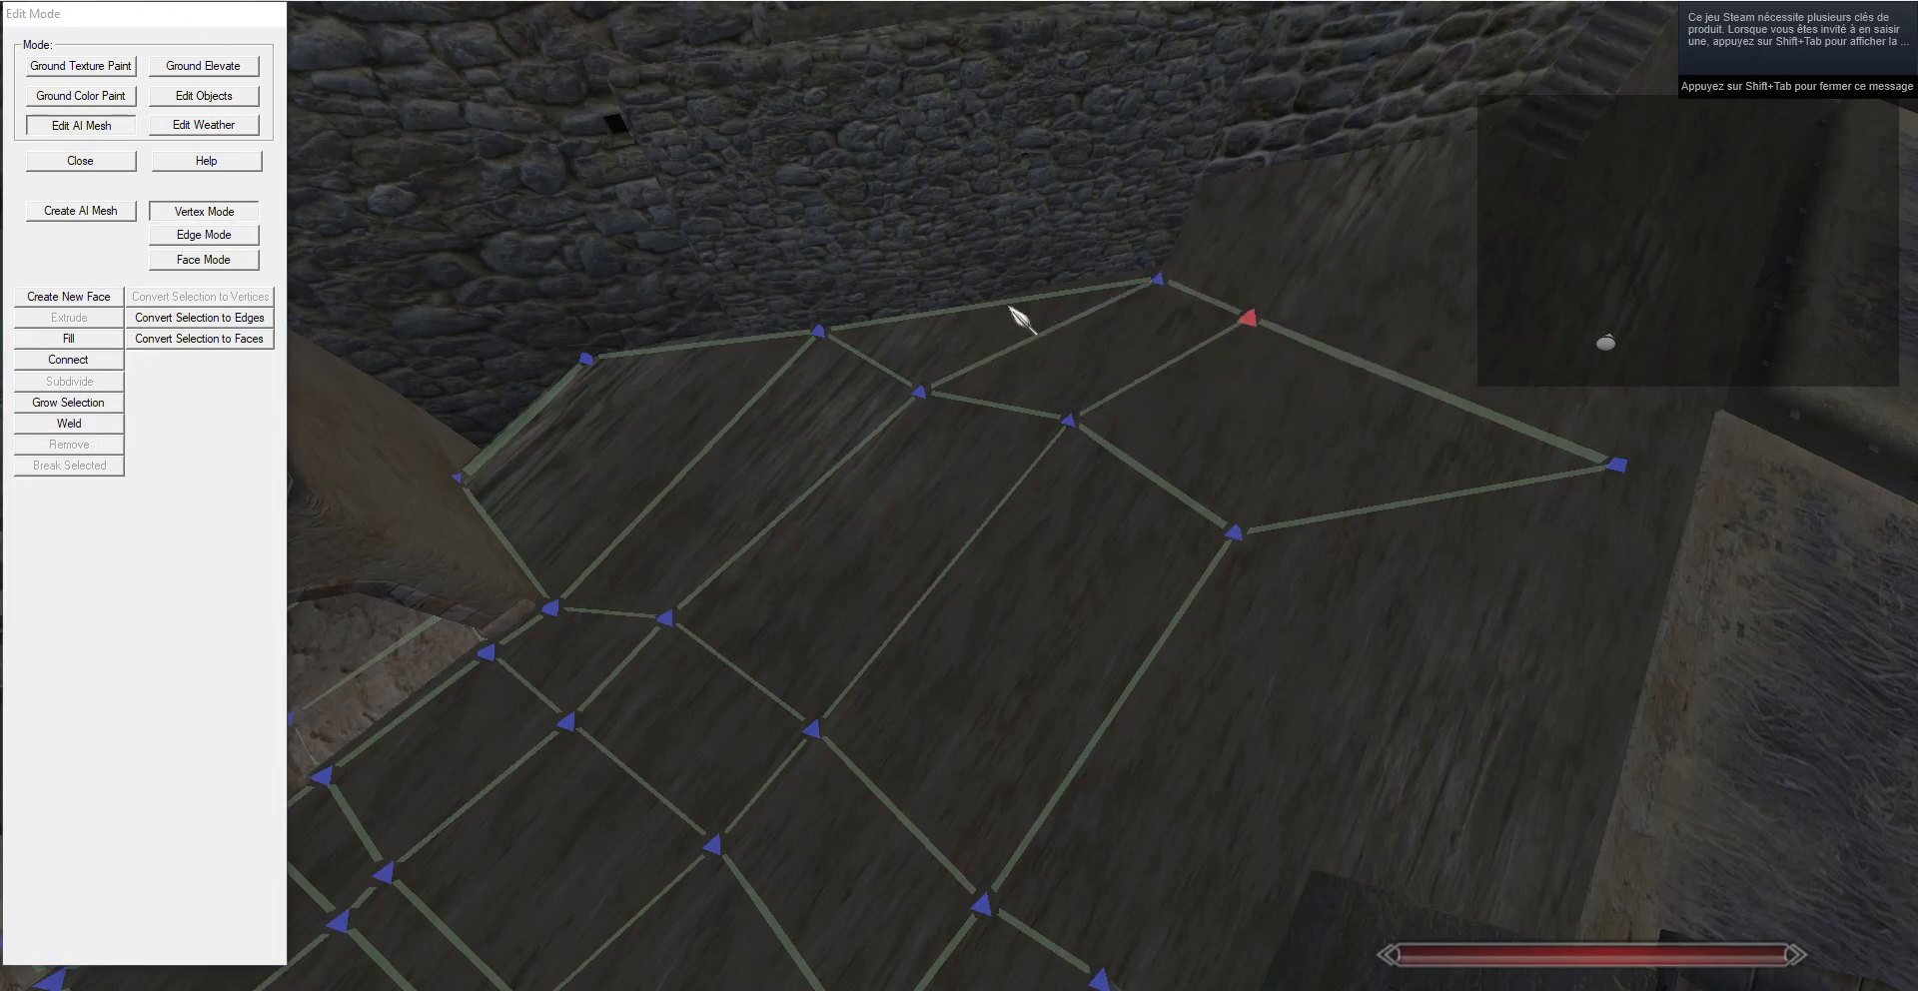
click(110, 423)
click(1614, 462)
key(g)
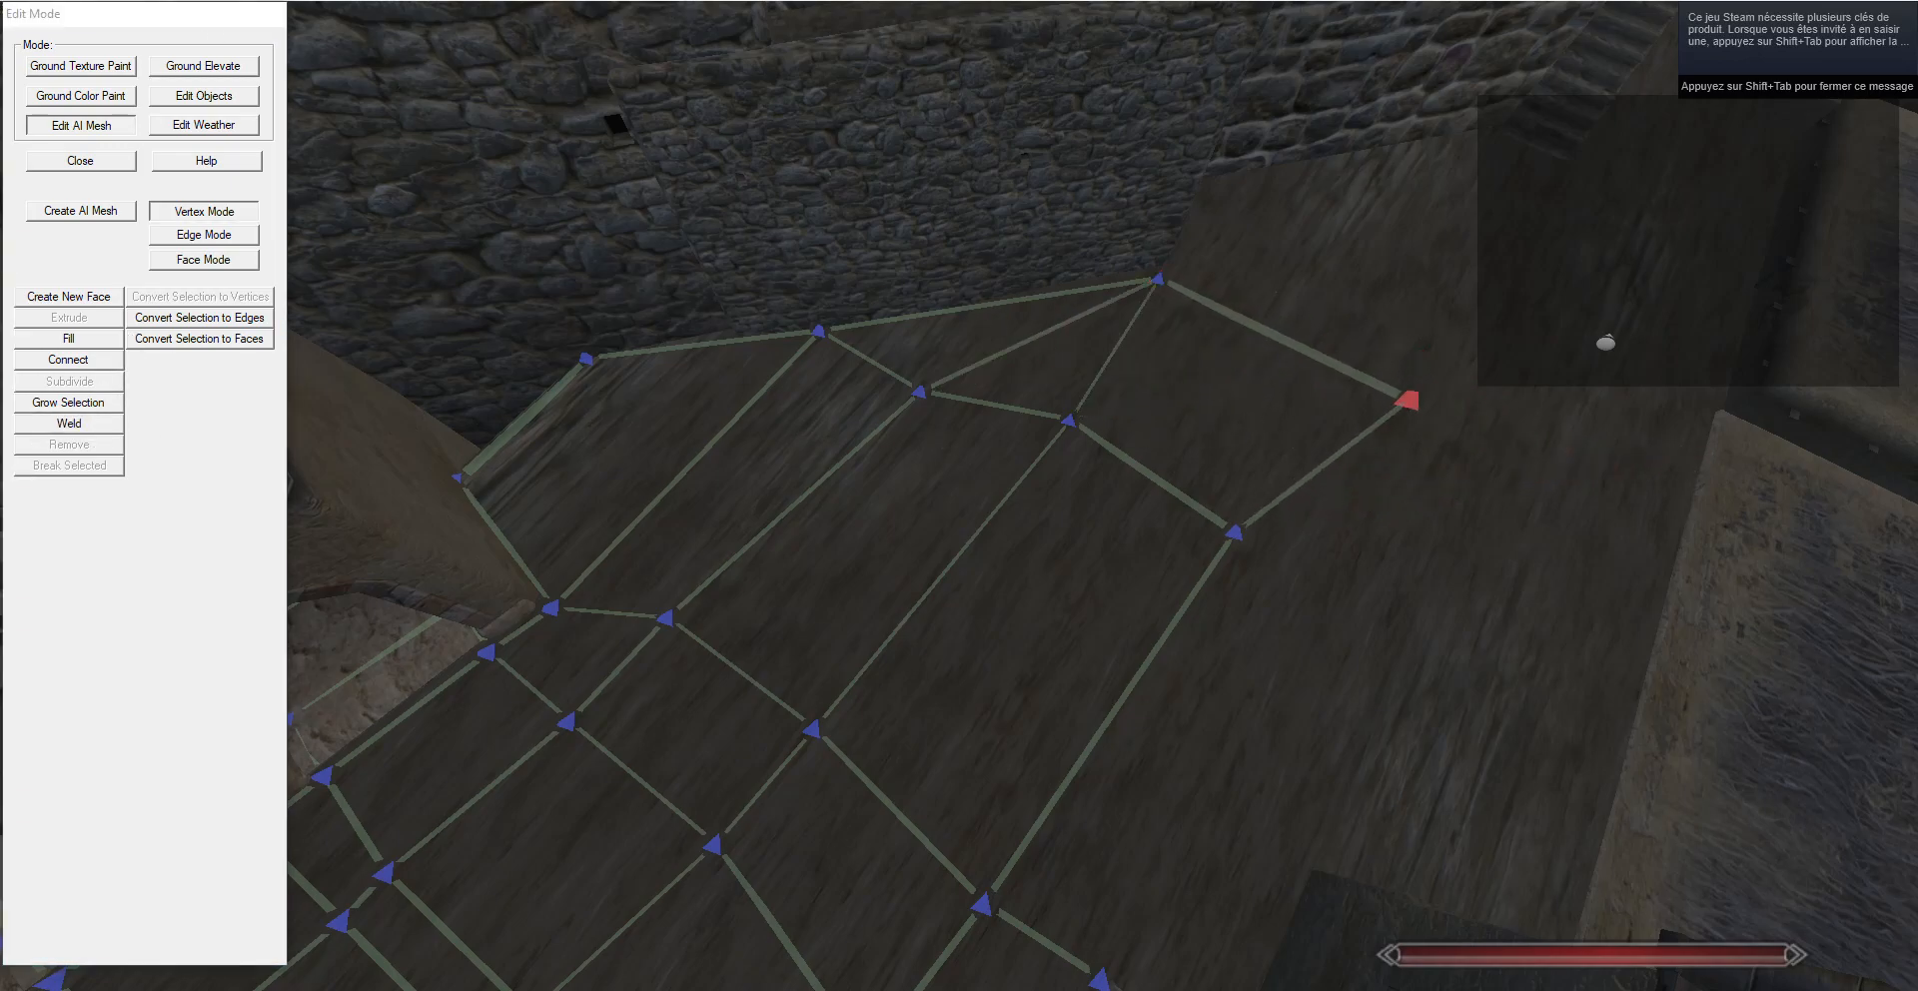
Extrude the street edge facing the house and fit its end vertices to the side of the stone steps and the building corner.
drag(240, 147, 388, 307)
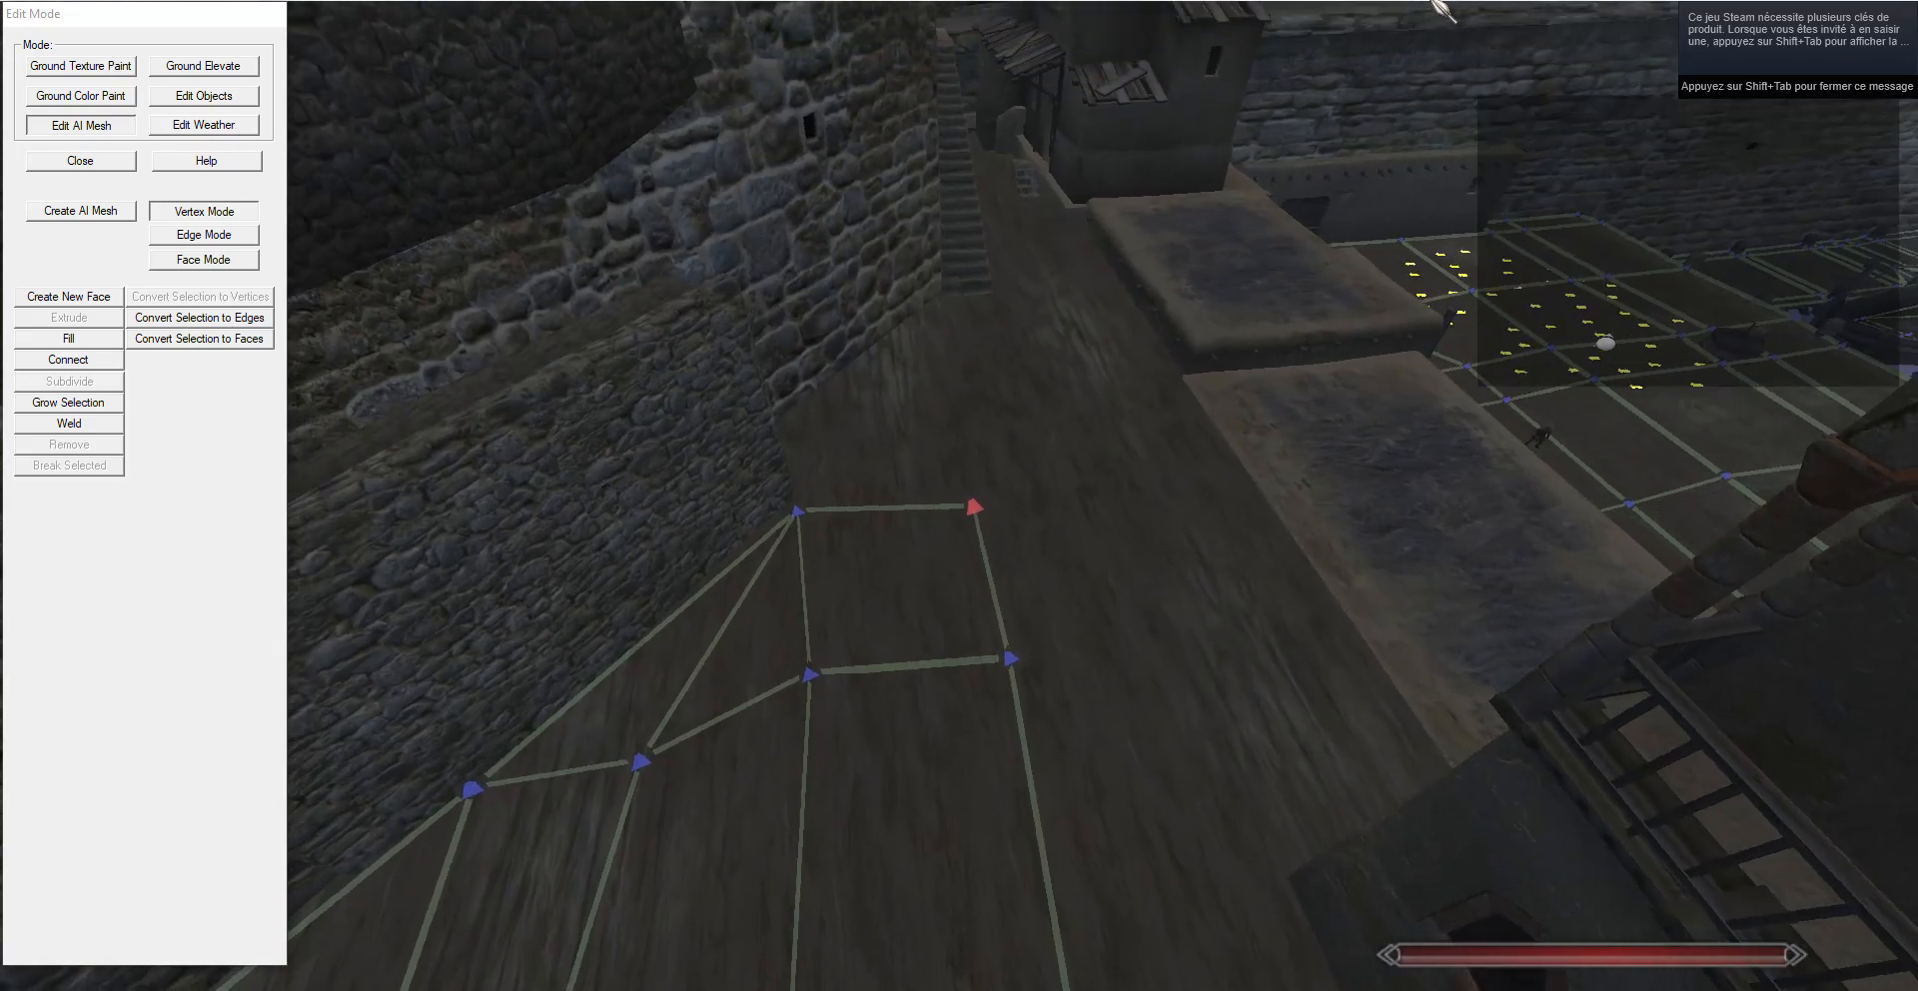
key(w)
click(254, 235)
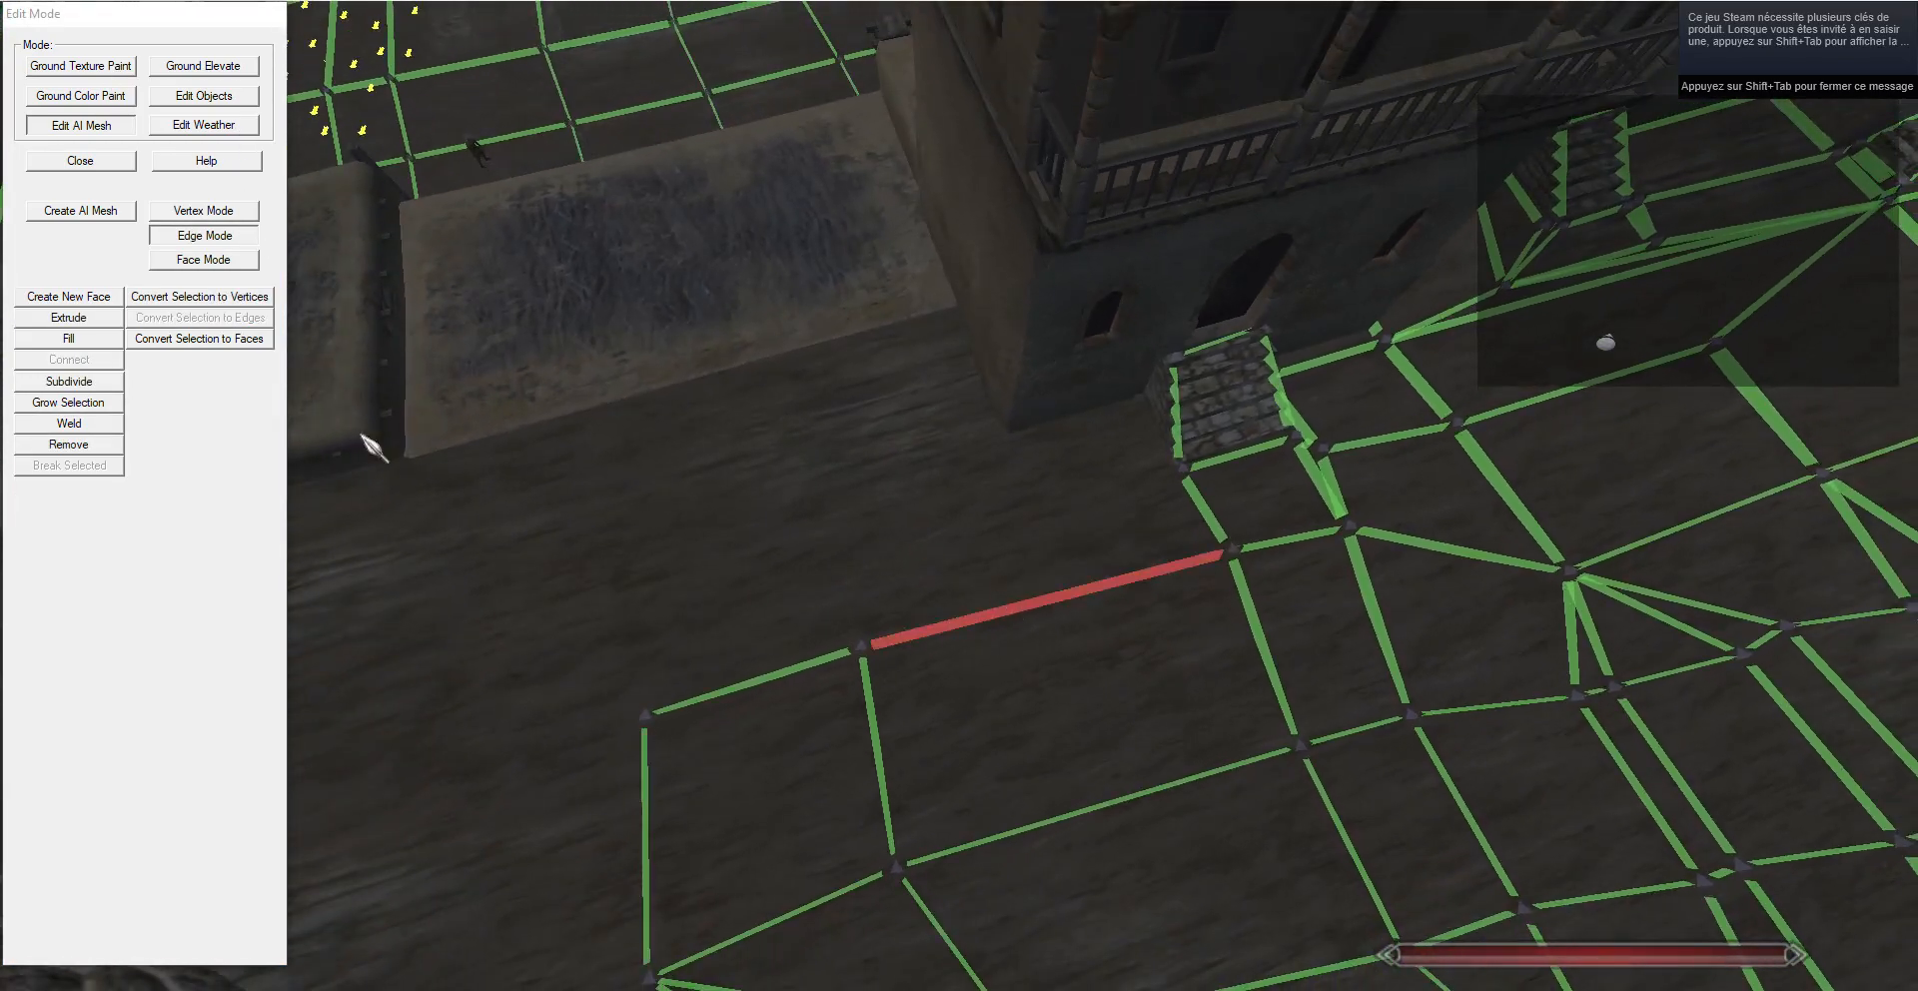
click(64, 318)
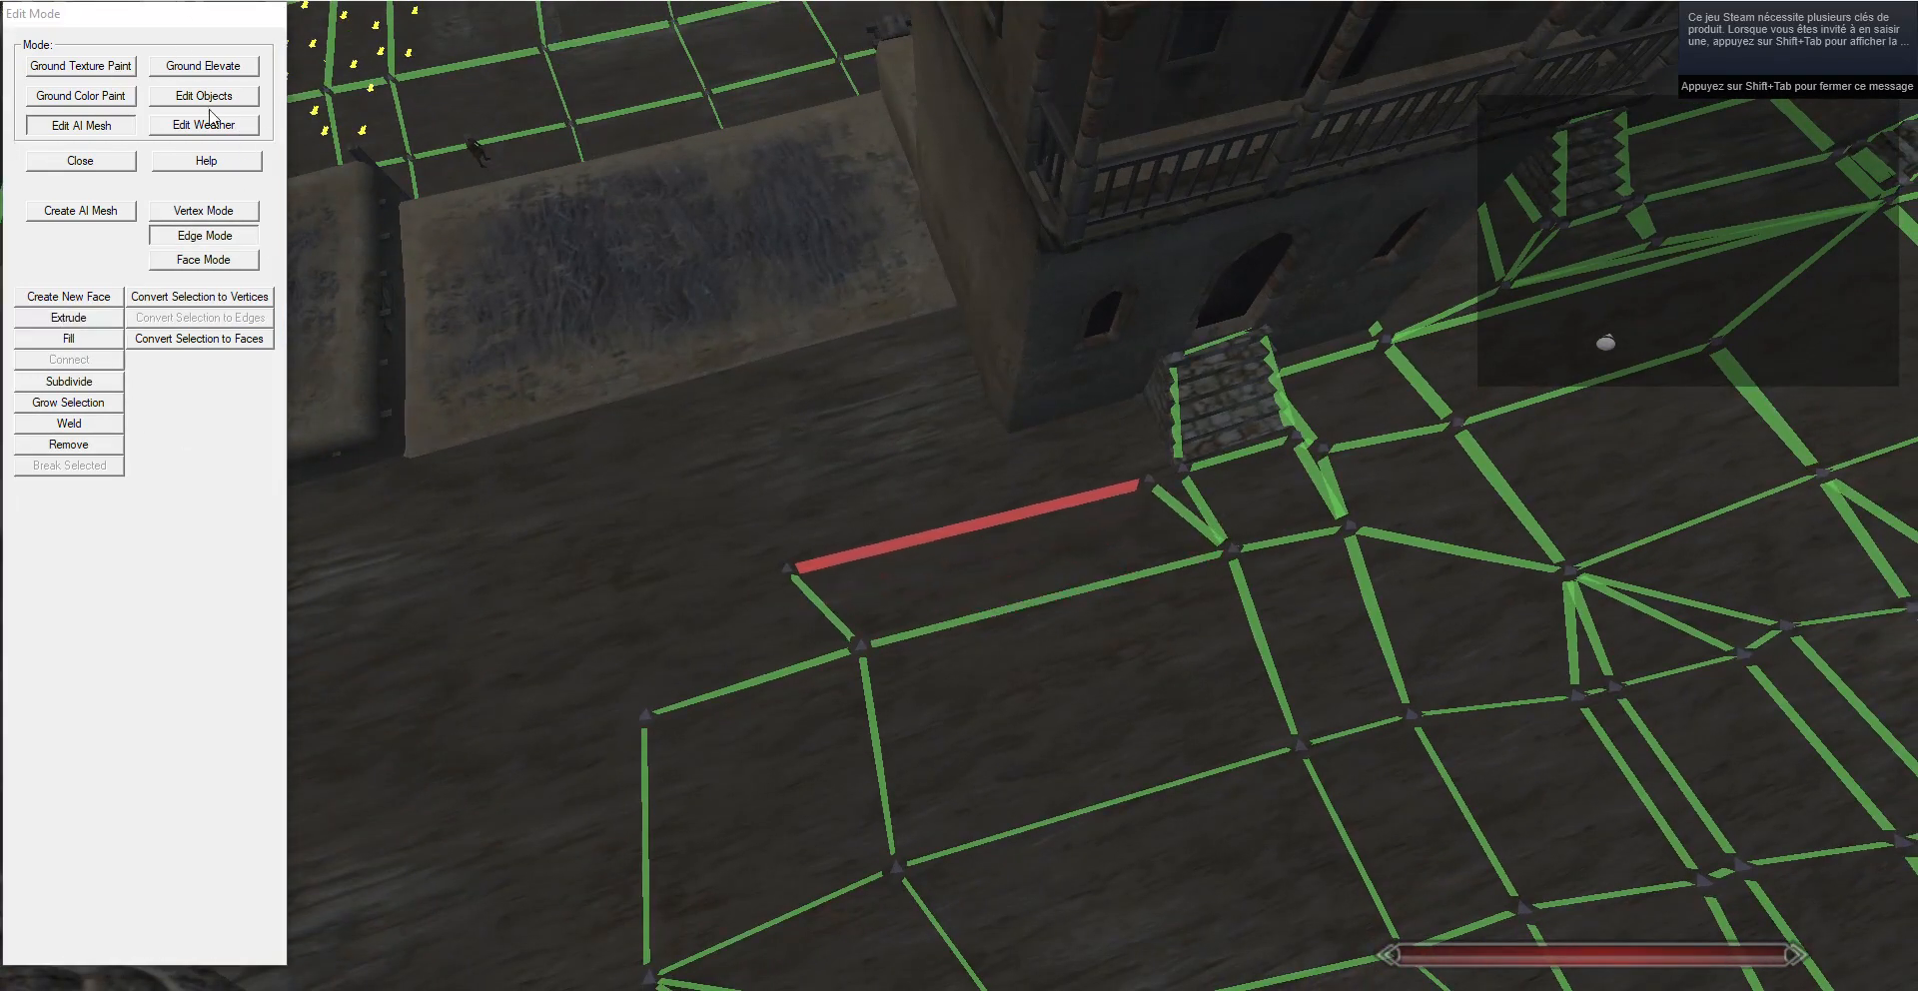
click(206, 210)
key(g)
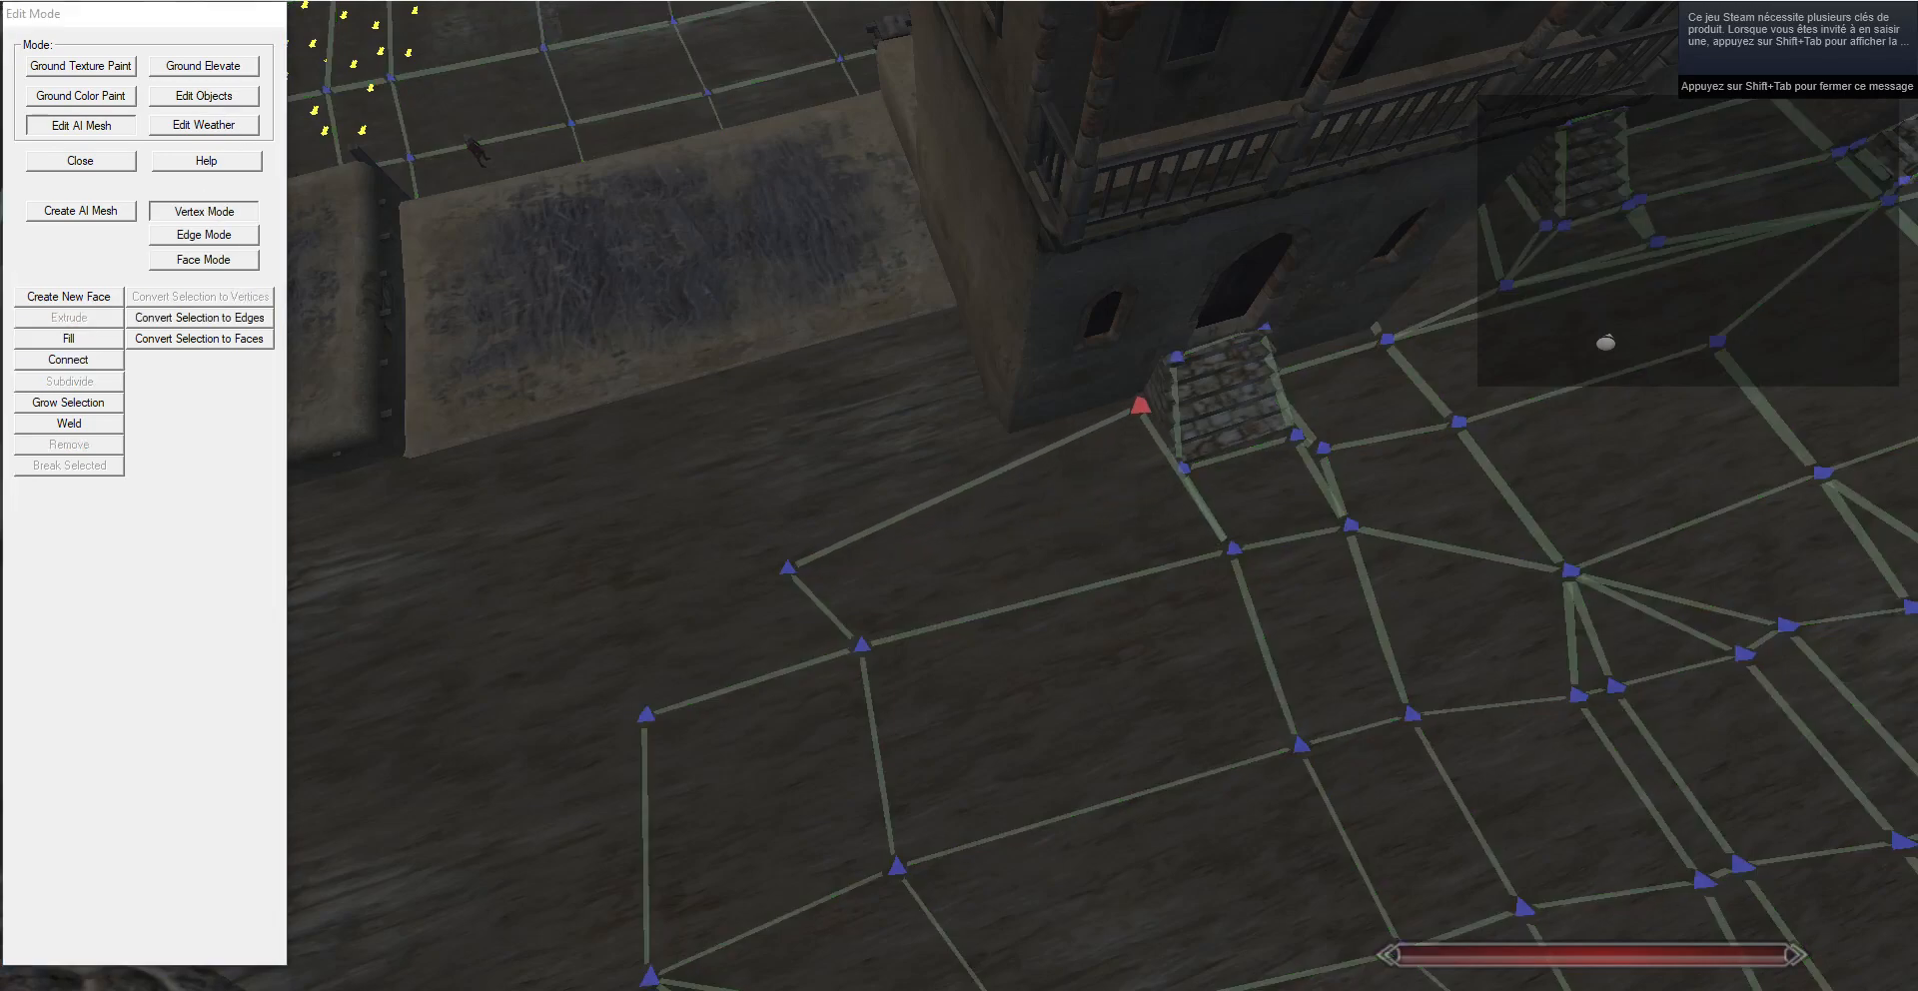
right_click(788, 567)
key(g)
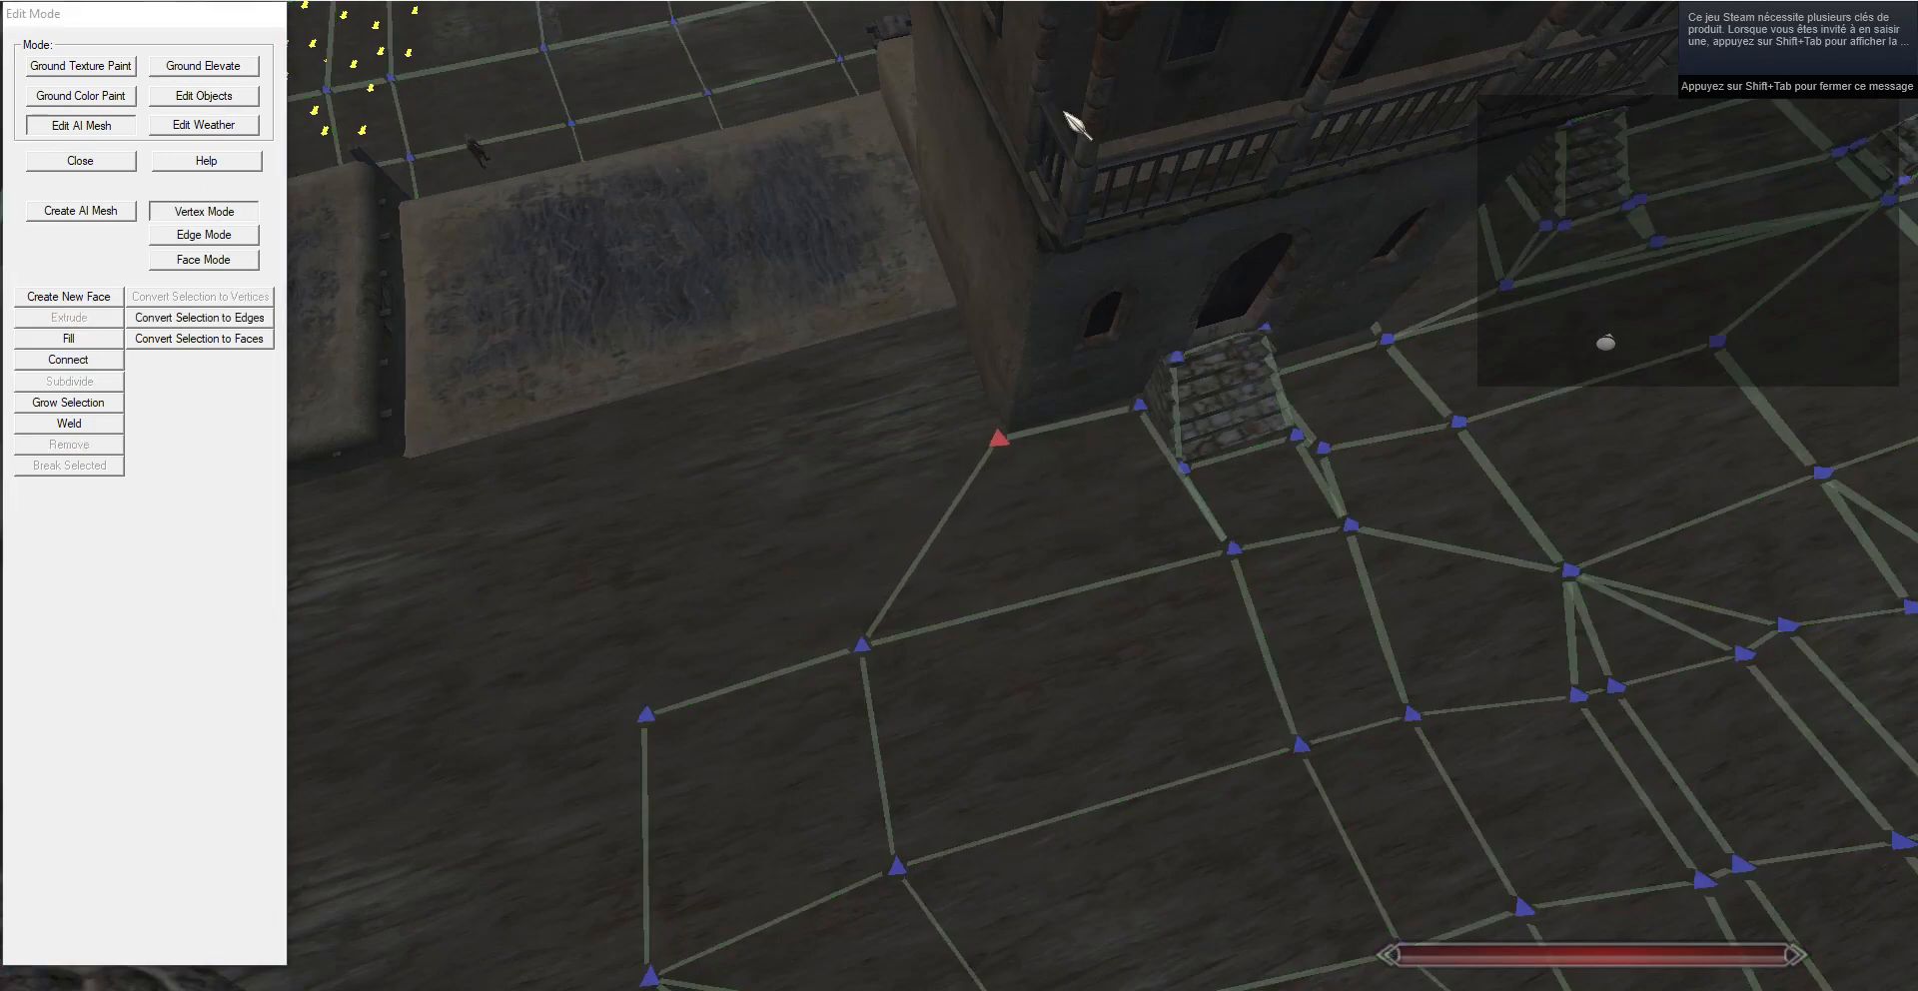
Extrude from the edges at the building corner to form a new street face and select that face's front edge.
click(204, 235)
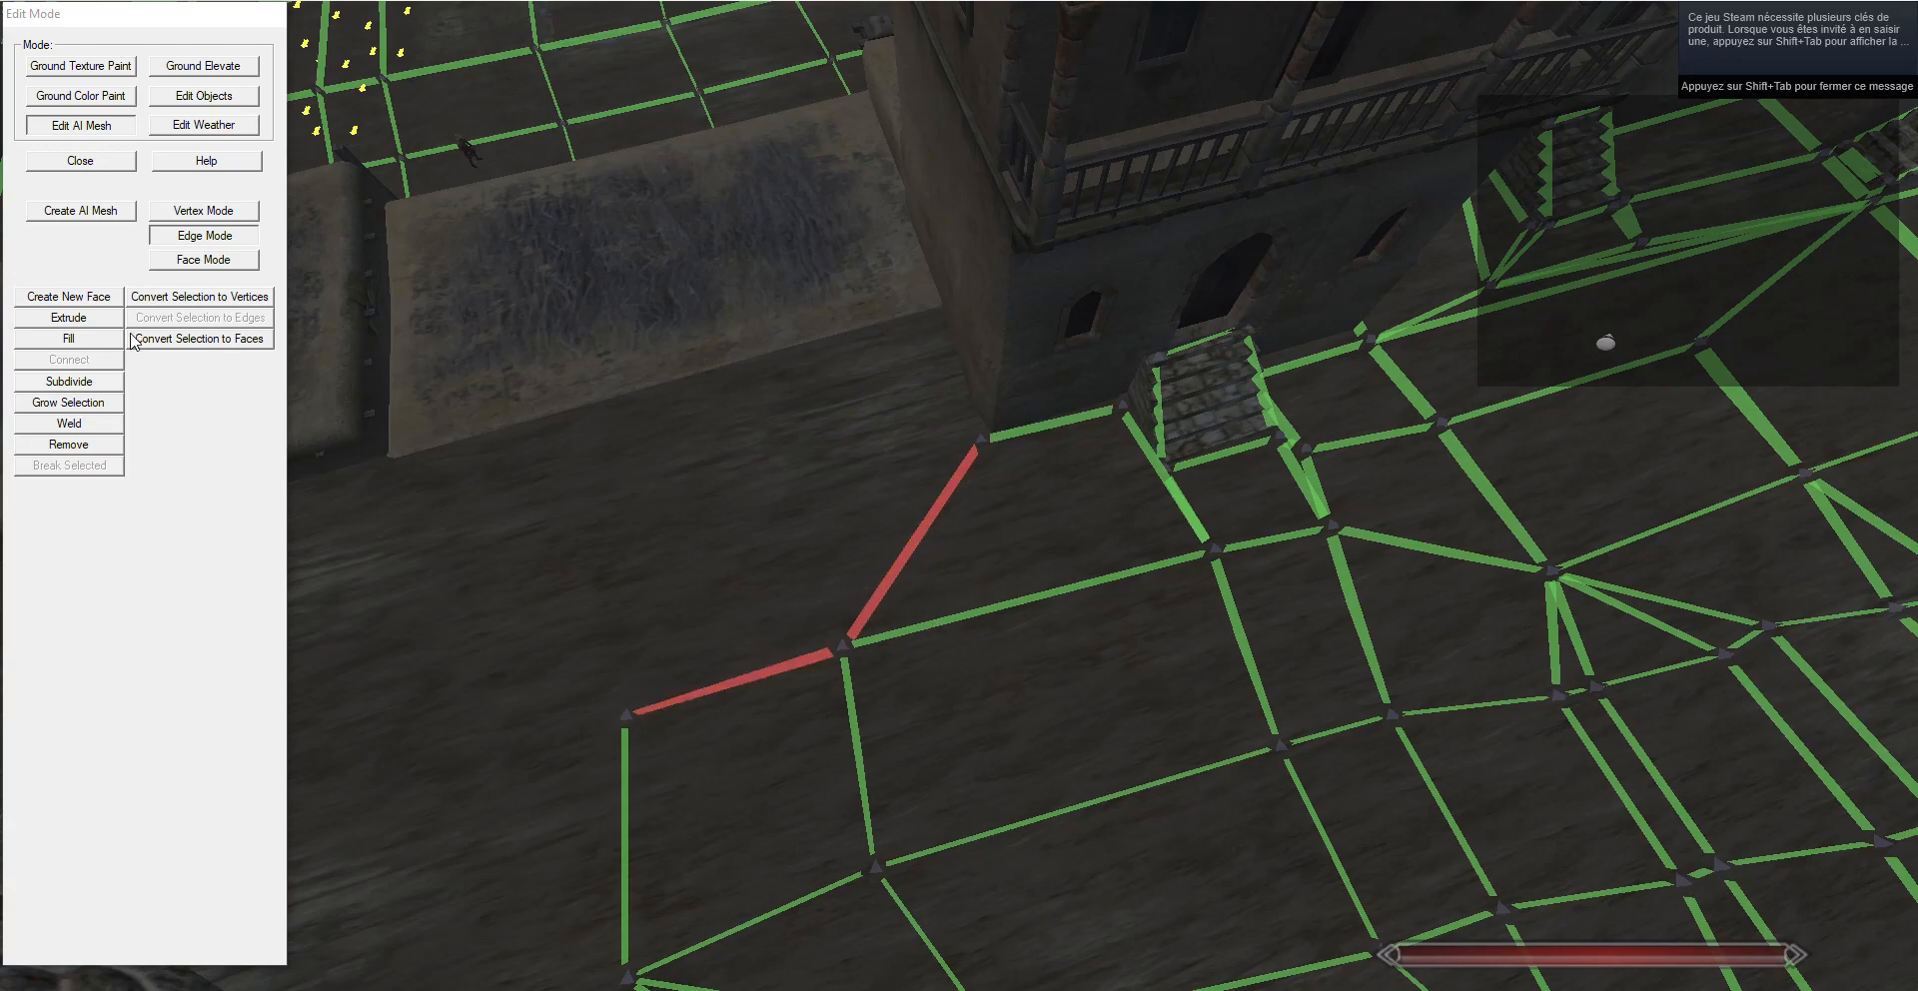
click(69, 316)
click(204, 211)
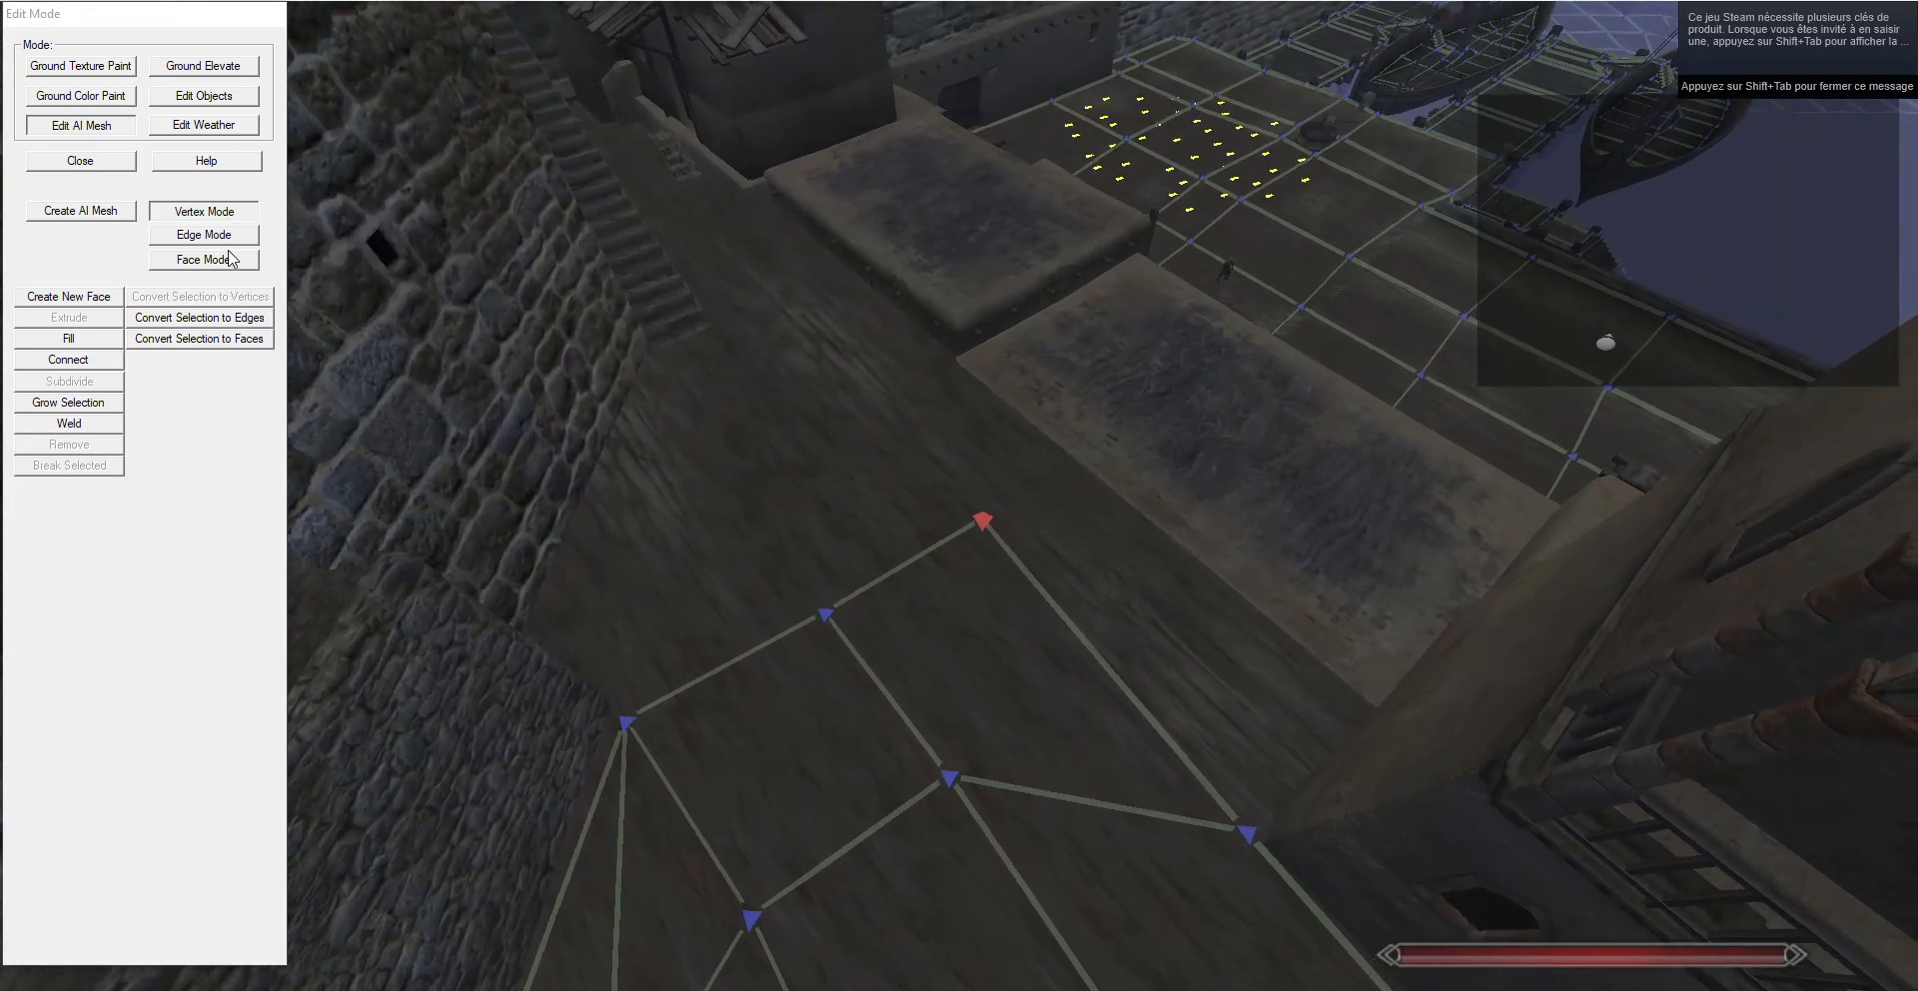
click(204, 235)
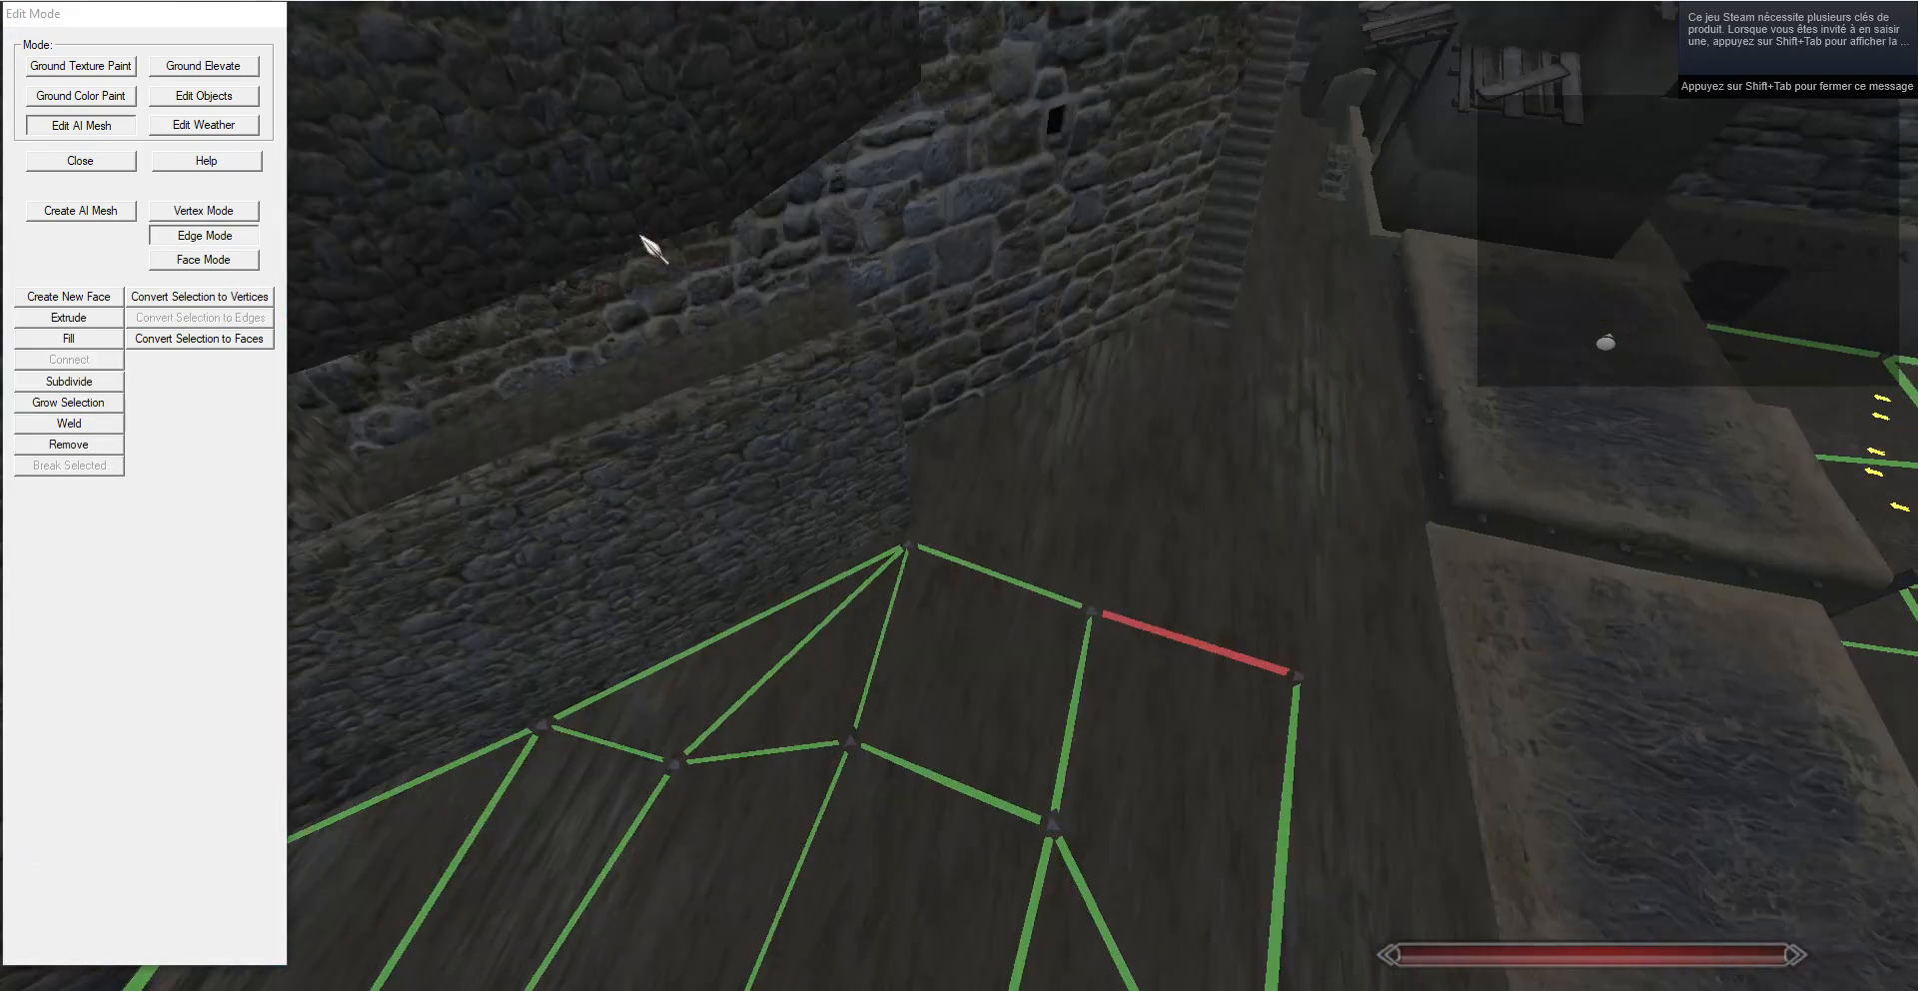
Select the two front street edges beside the stone wall's corner and extrude them toward the staircase.
click(891, 483)
key(g)
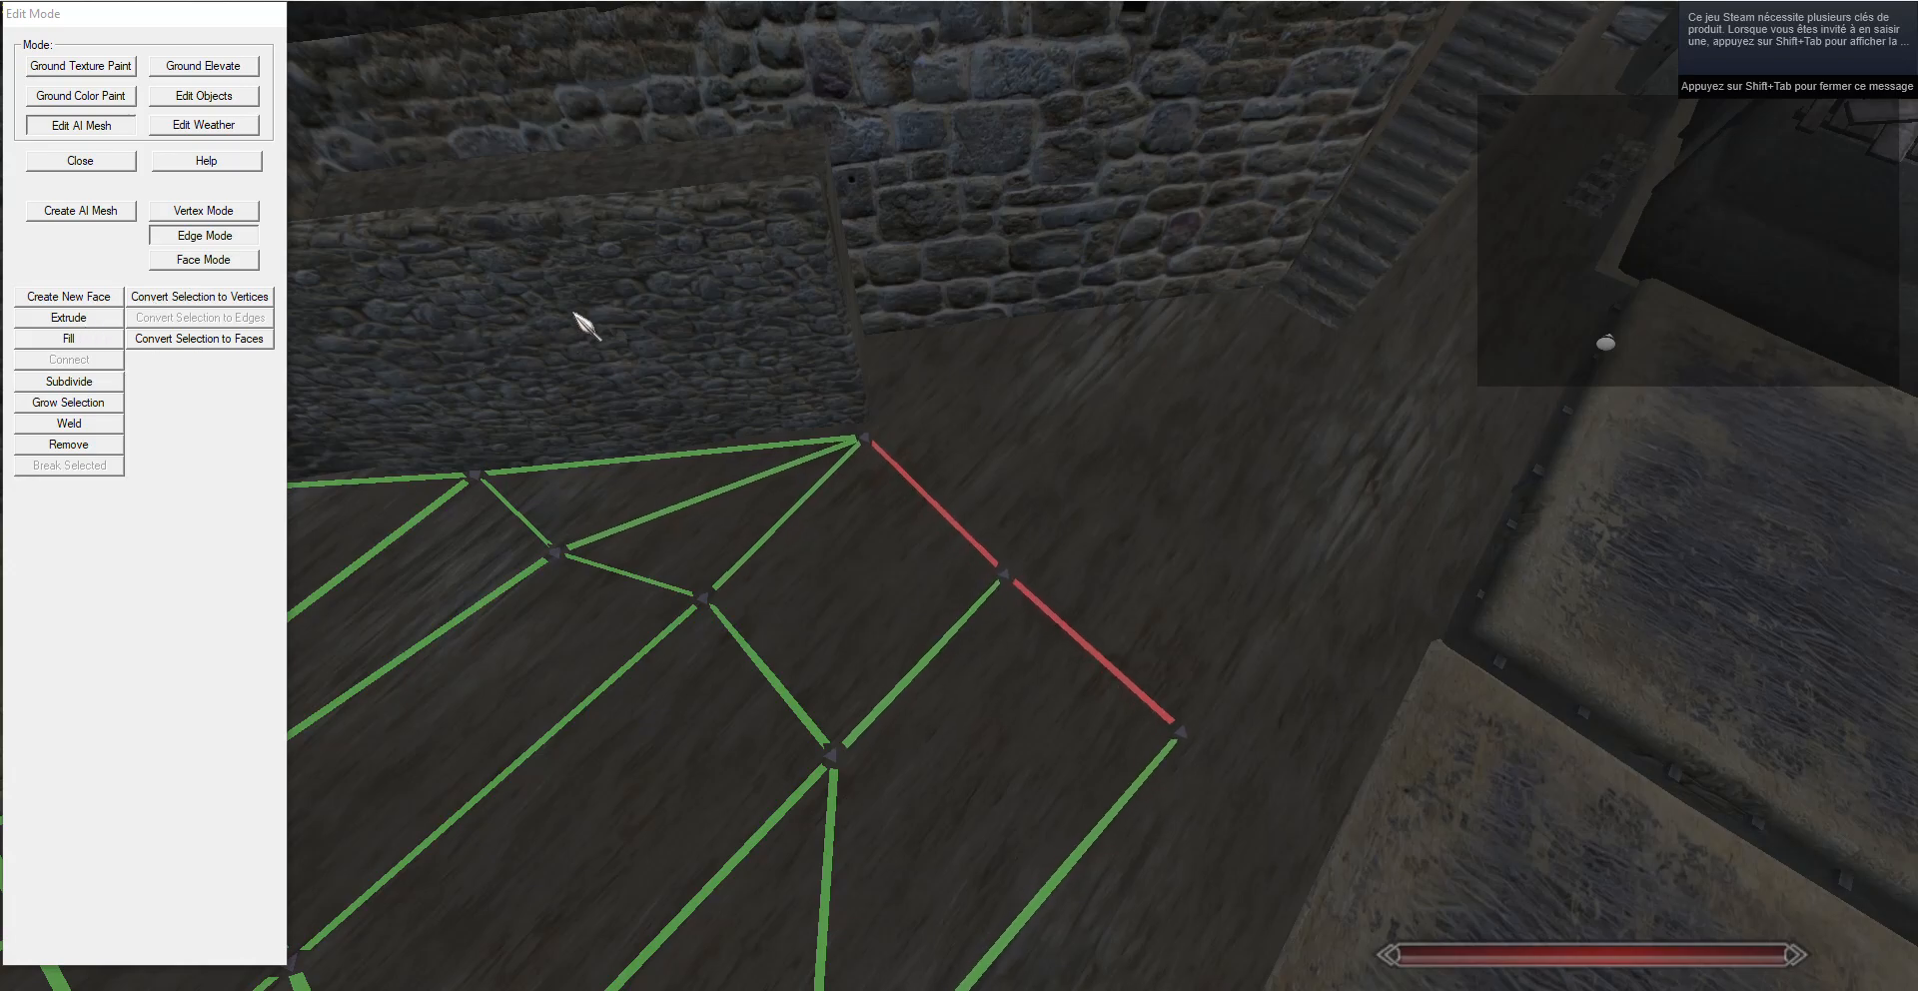
key(d)
Extrude the side edge into the recess at the stone wall's corner and weld its end into a triangular face.
click(22, 317)
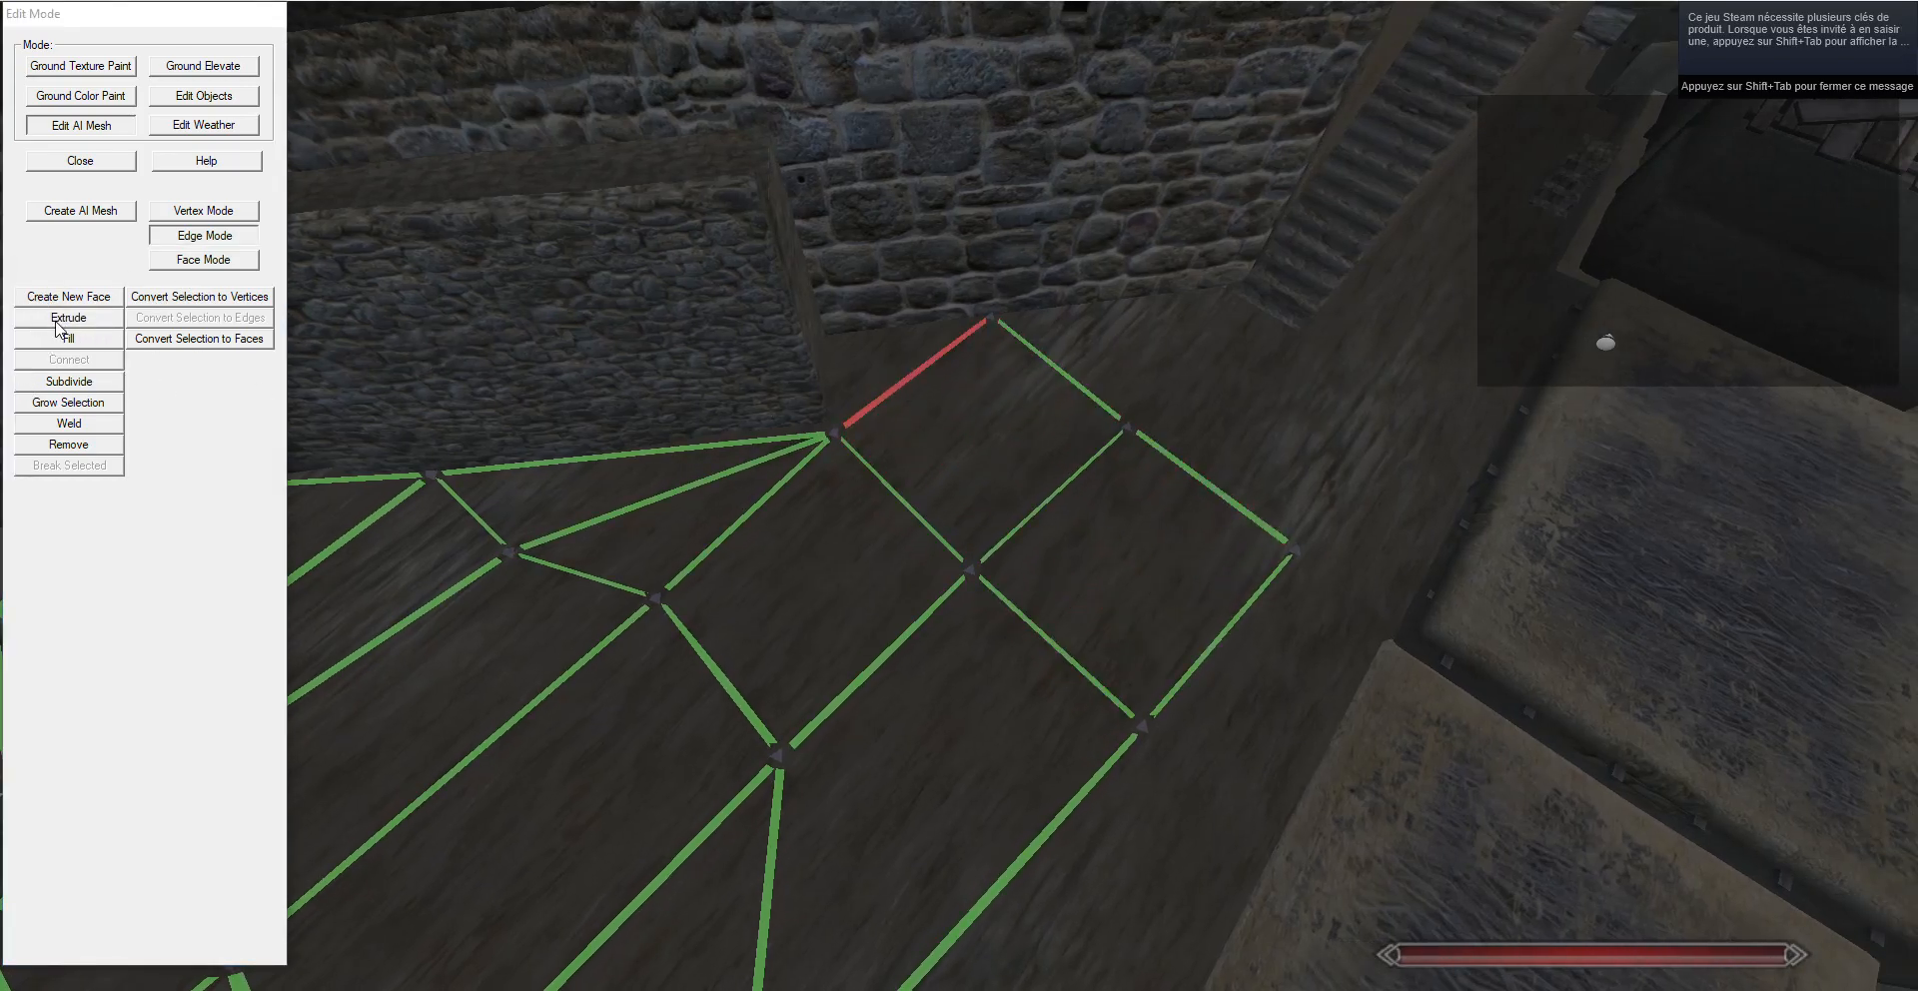
click(204, 210)
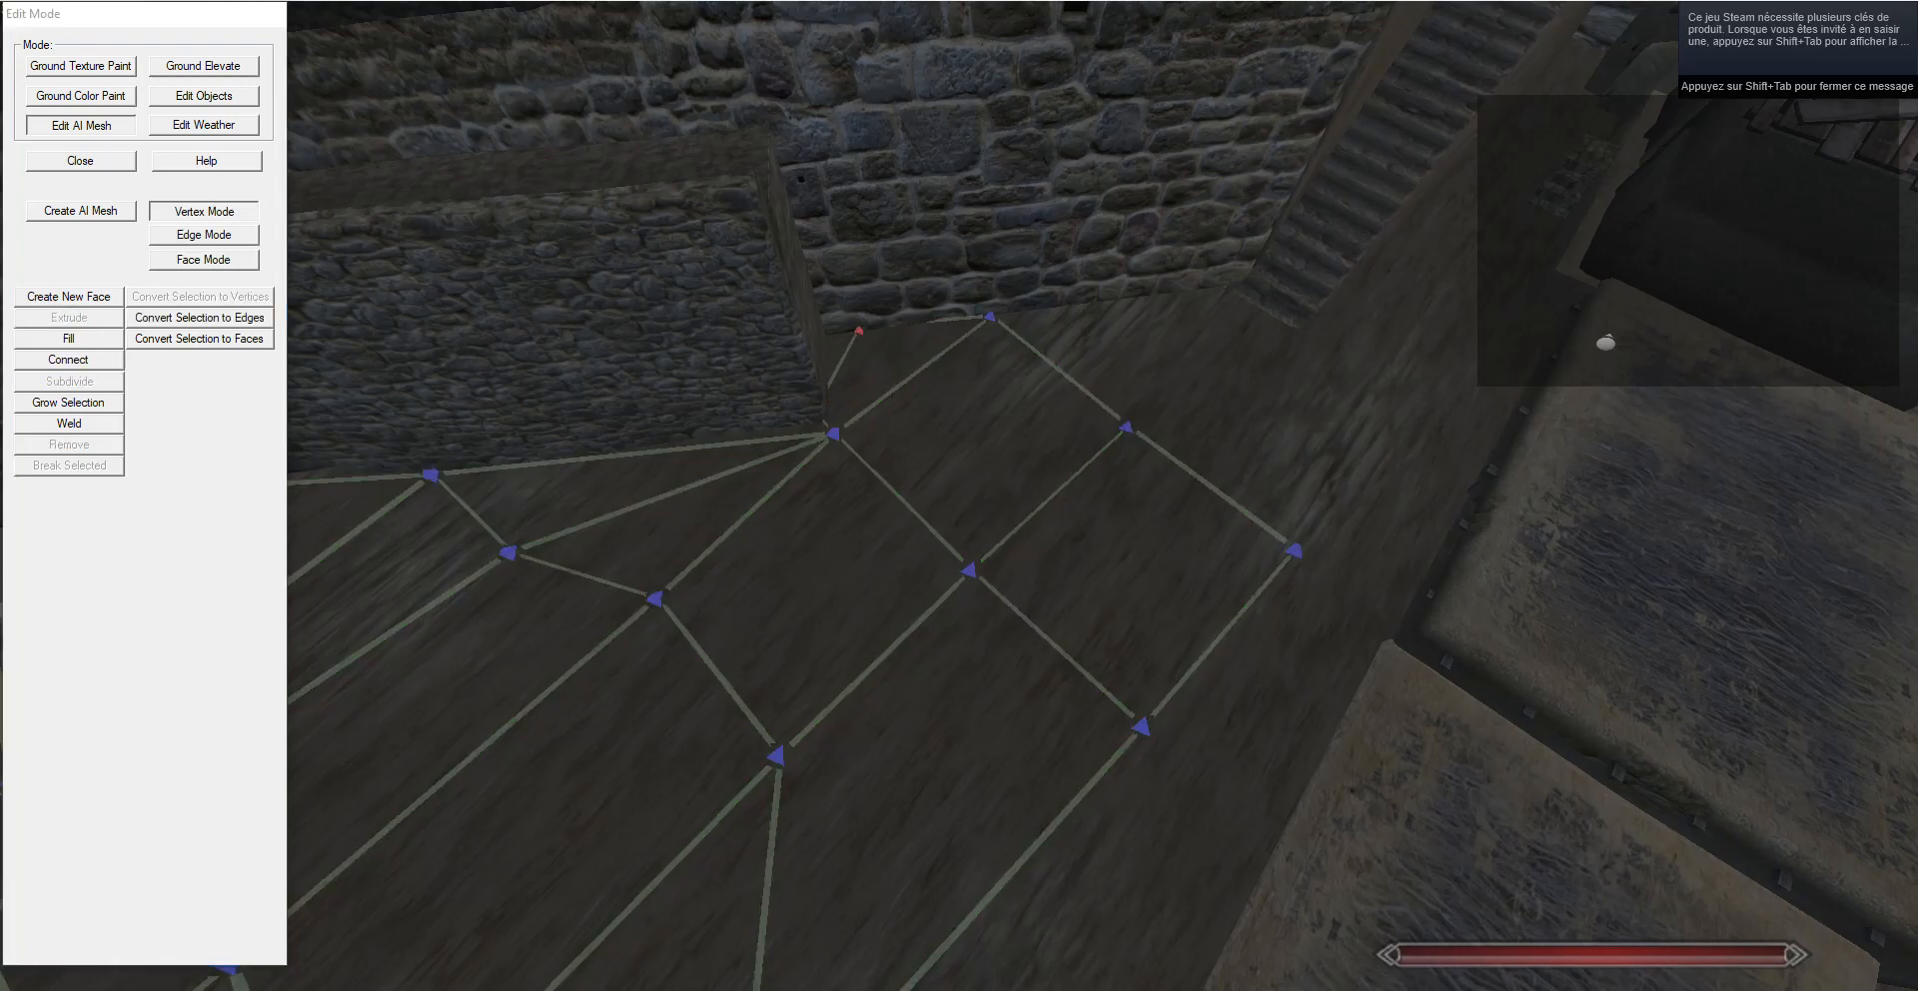
click(70, 424)
drag(873, 435, 1315, 419)
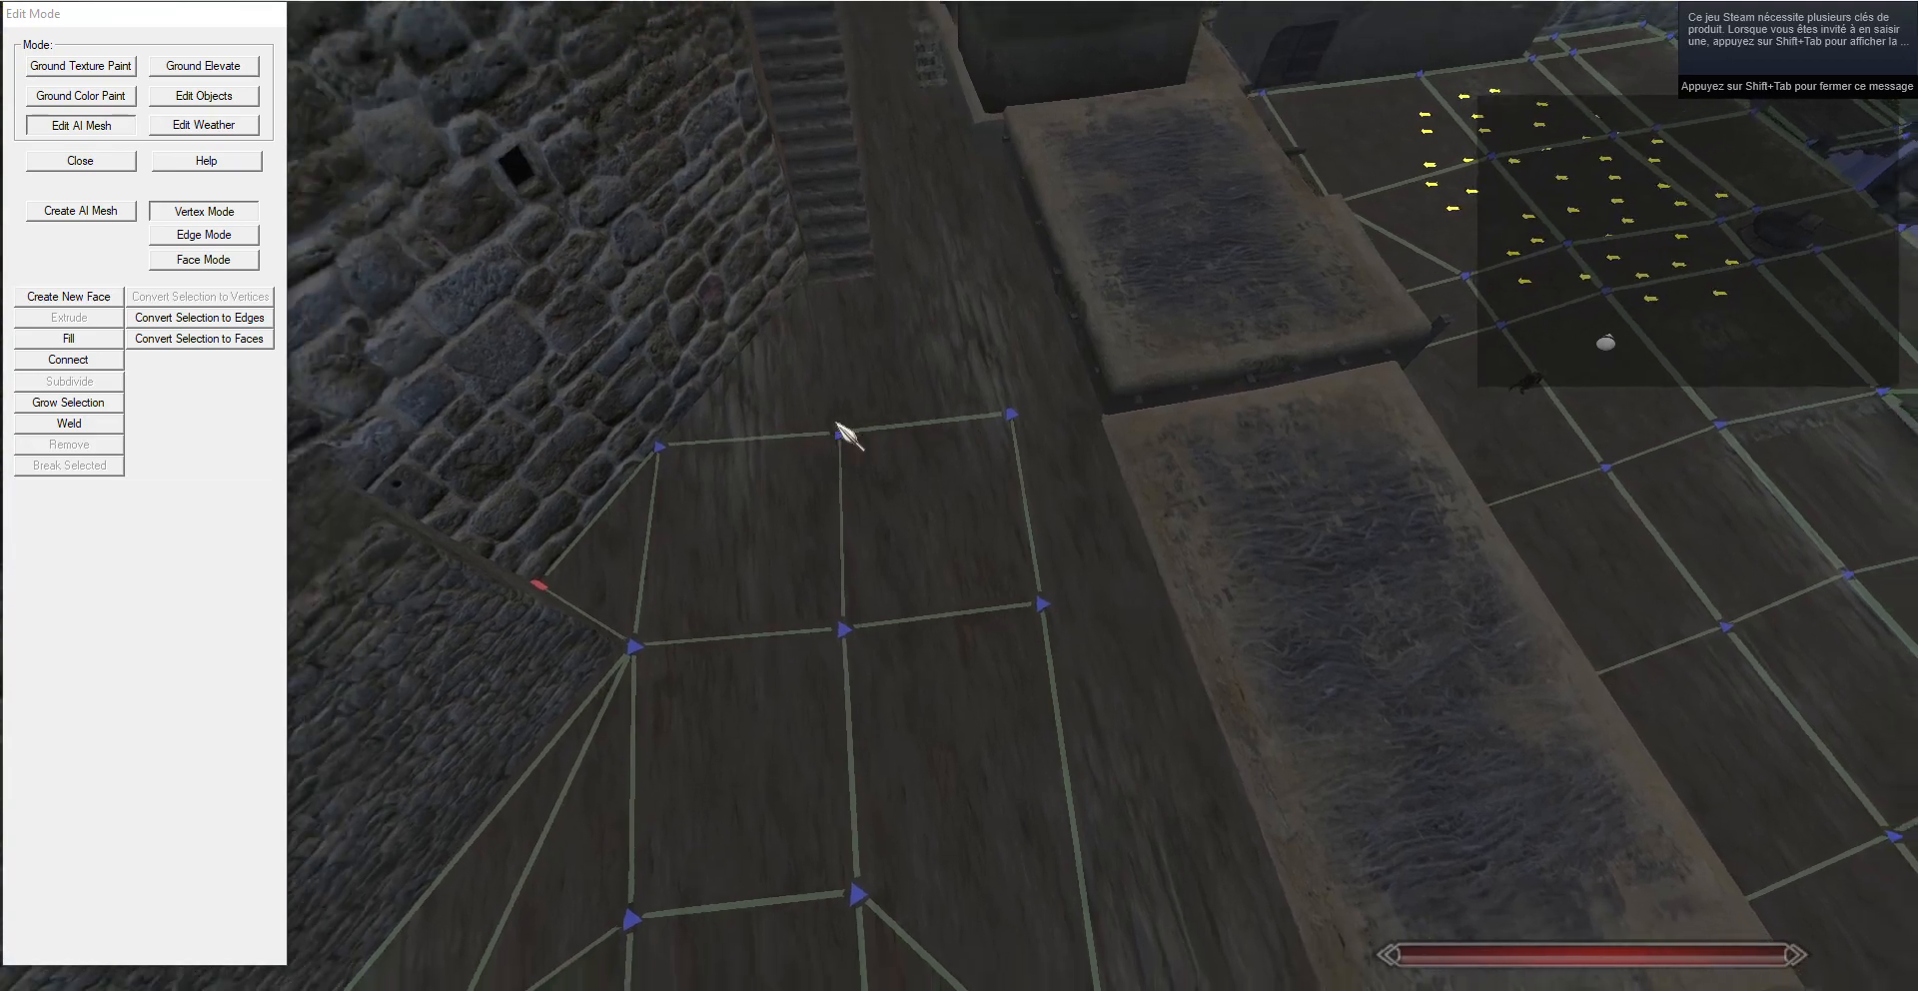
Extrude the two front edges toward the staircase and fit the new vertices to the corners of its foot.
right_click(841, 427)
click(194, 240)
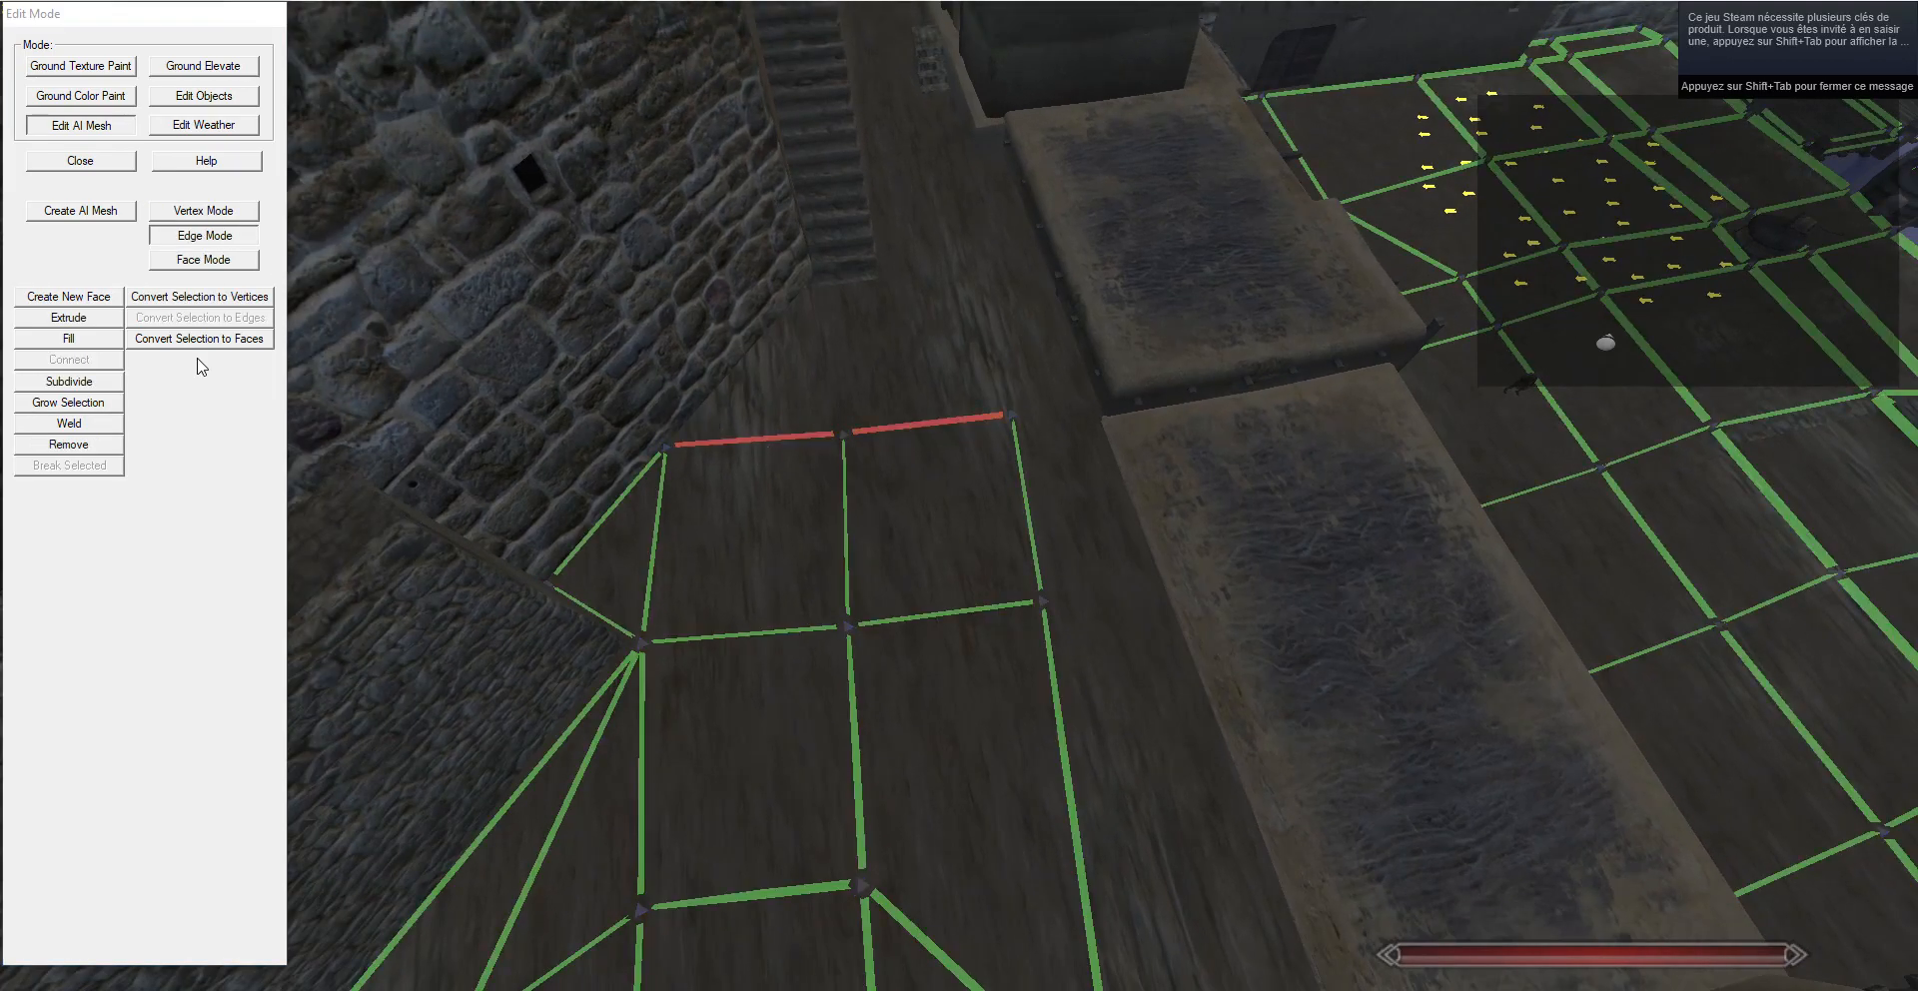
click(80, 319)
key(g)
click(198, 234)
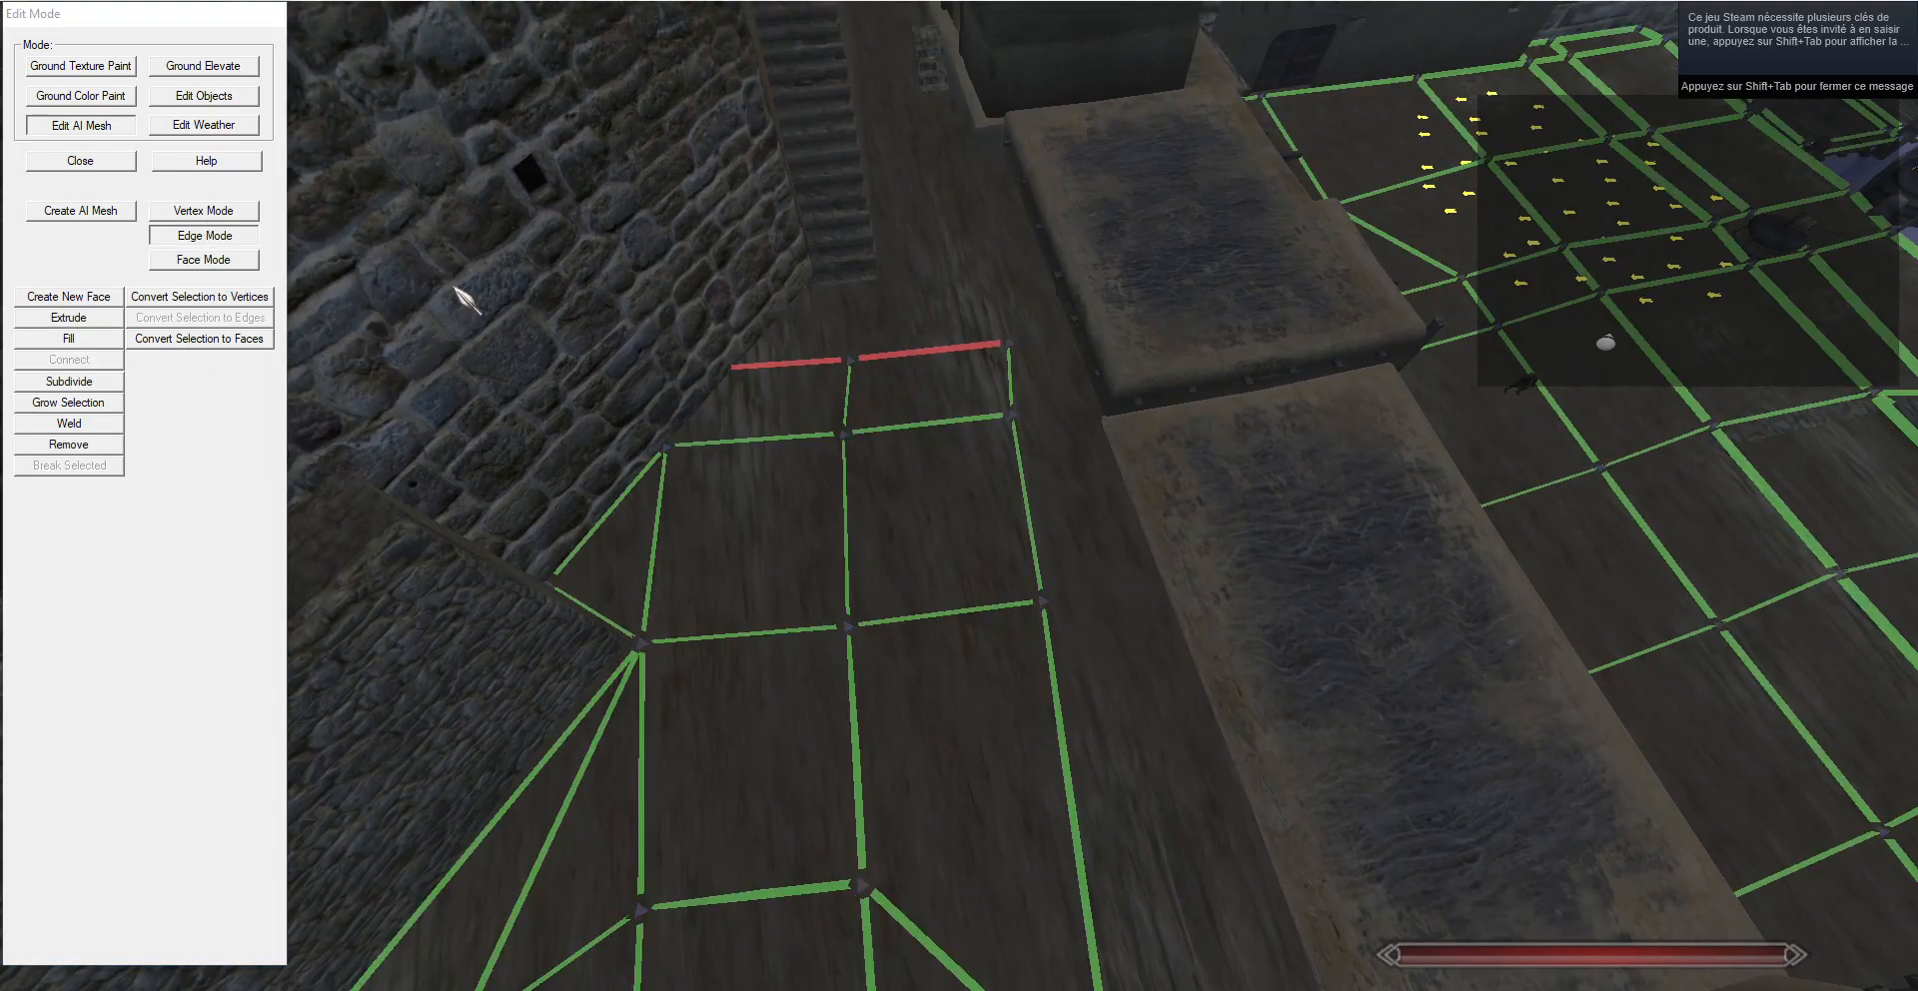
click(250, 210)
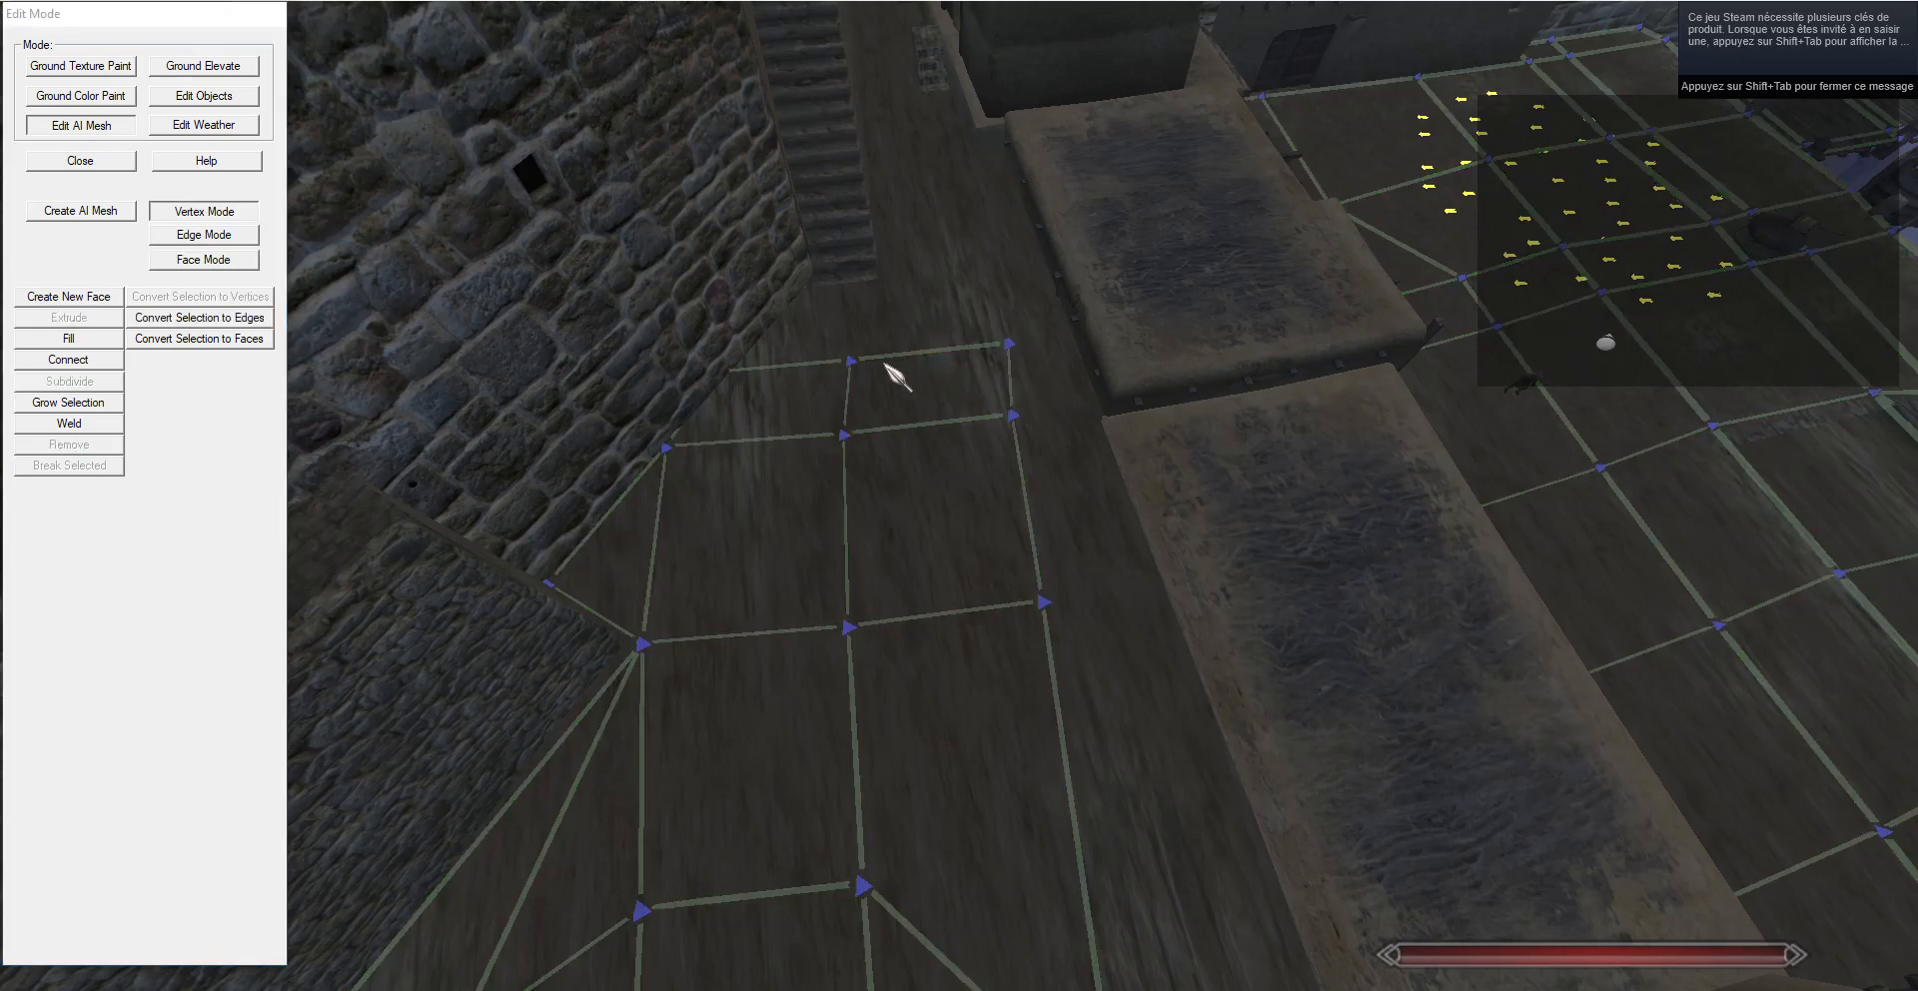
key(g)
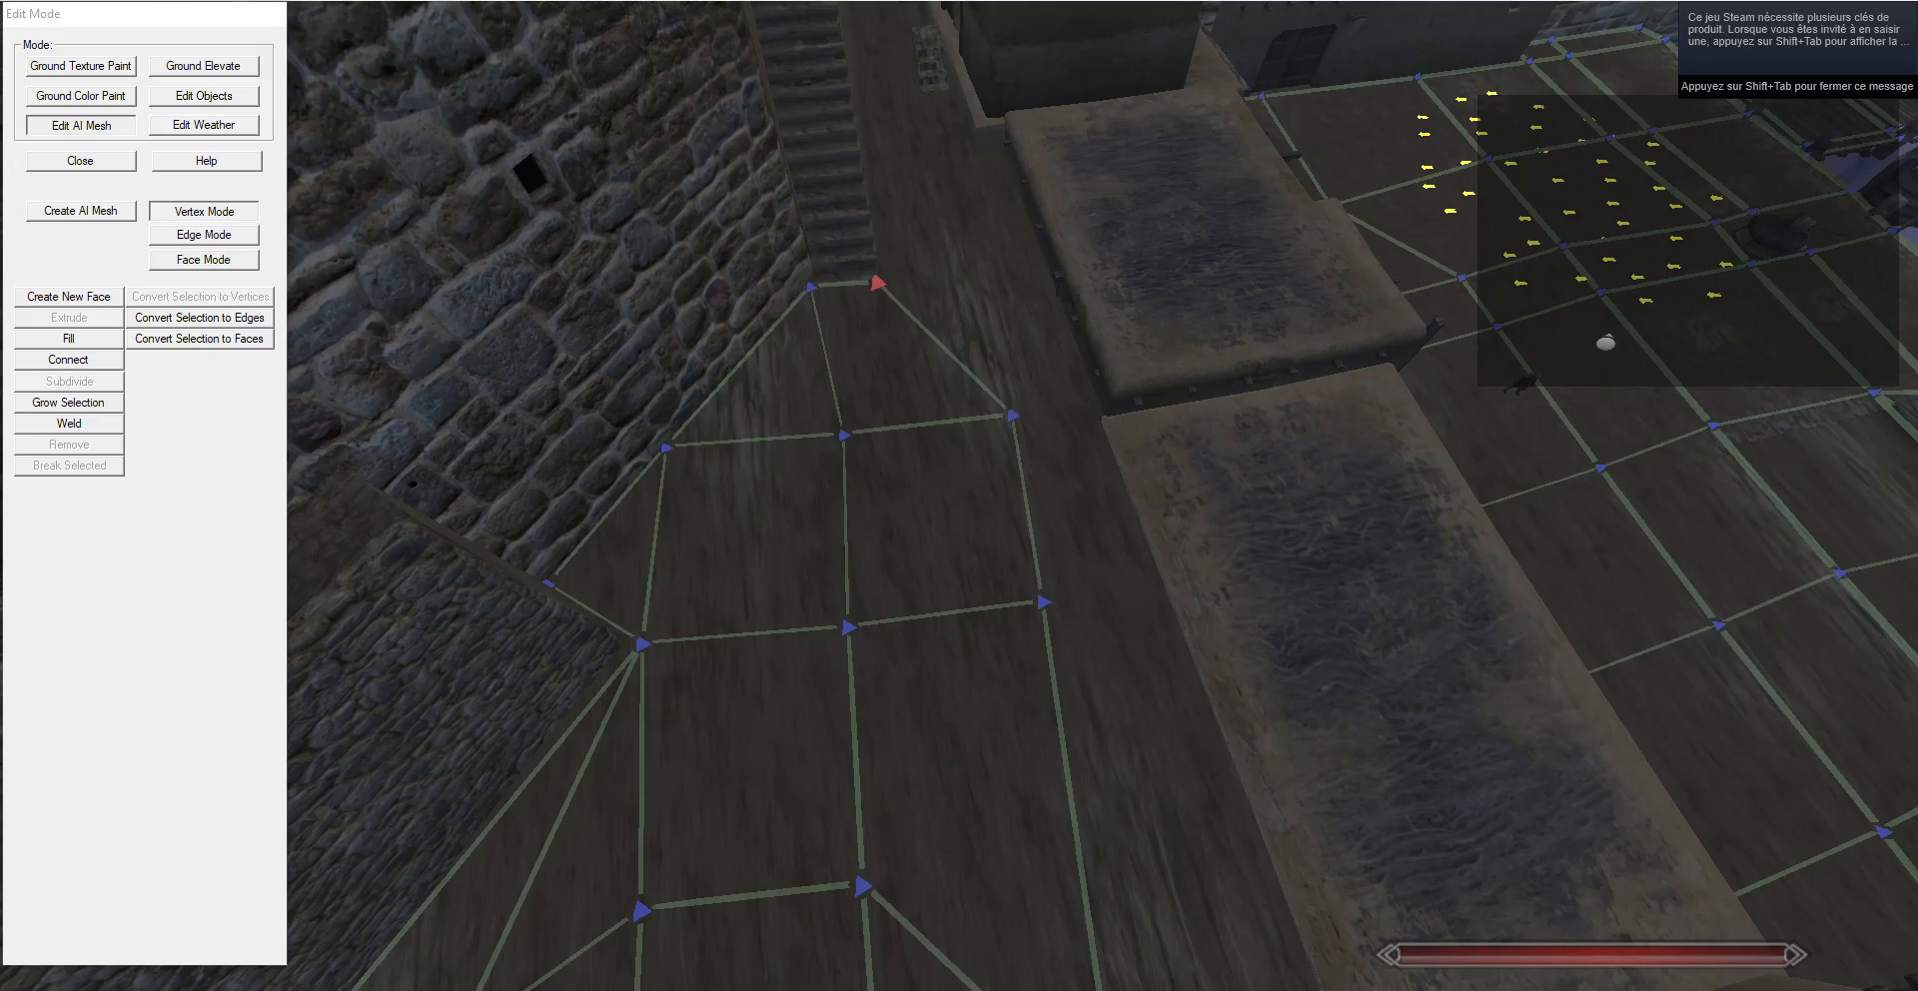
Extrude the edge at the staircase's foot onto the first steps and fit its end vertices to the stair width.
key(w)
drag(899, 279, 885, 4)
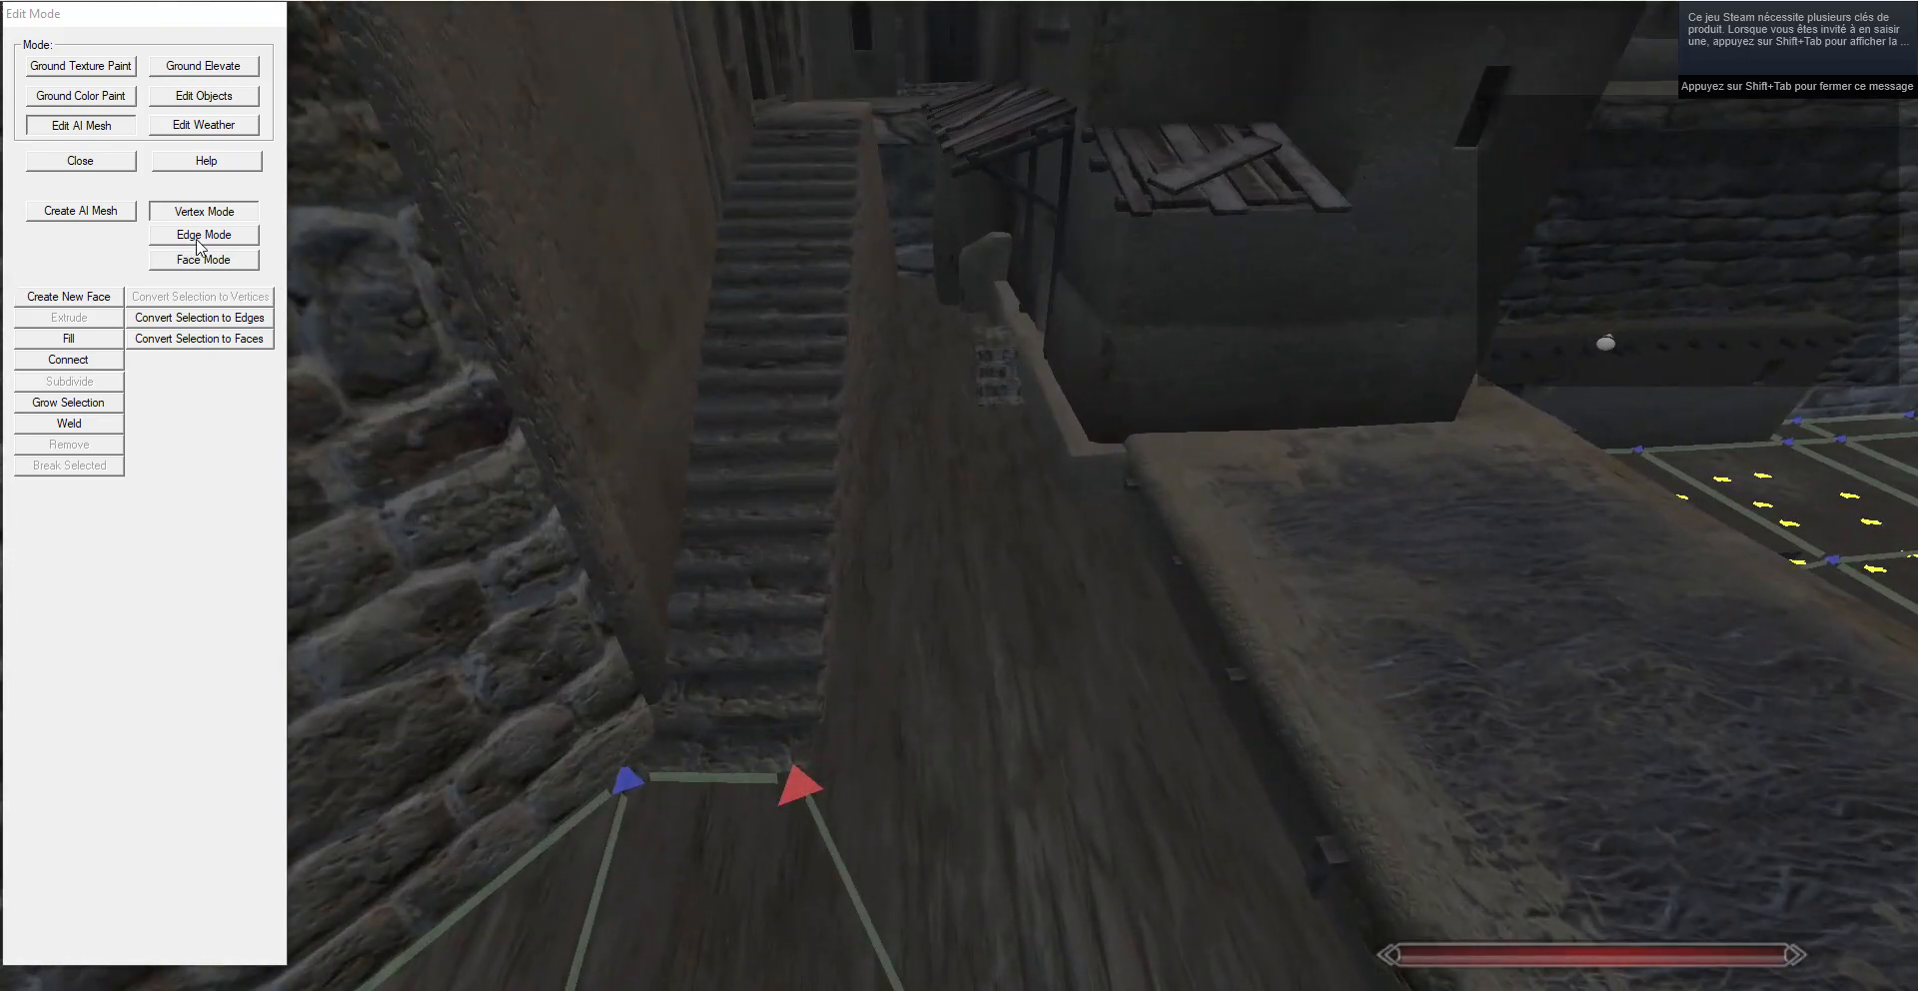
click(197, 244)
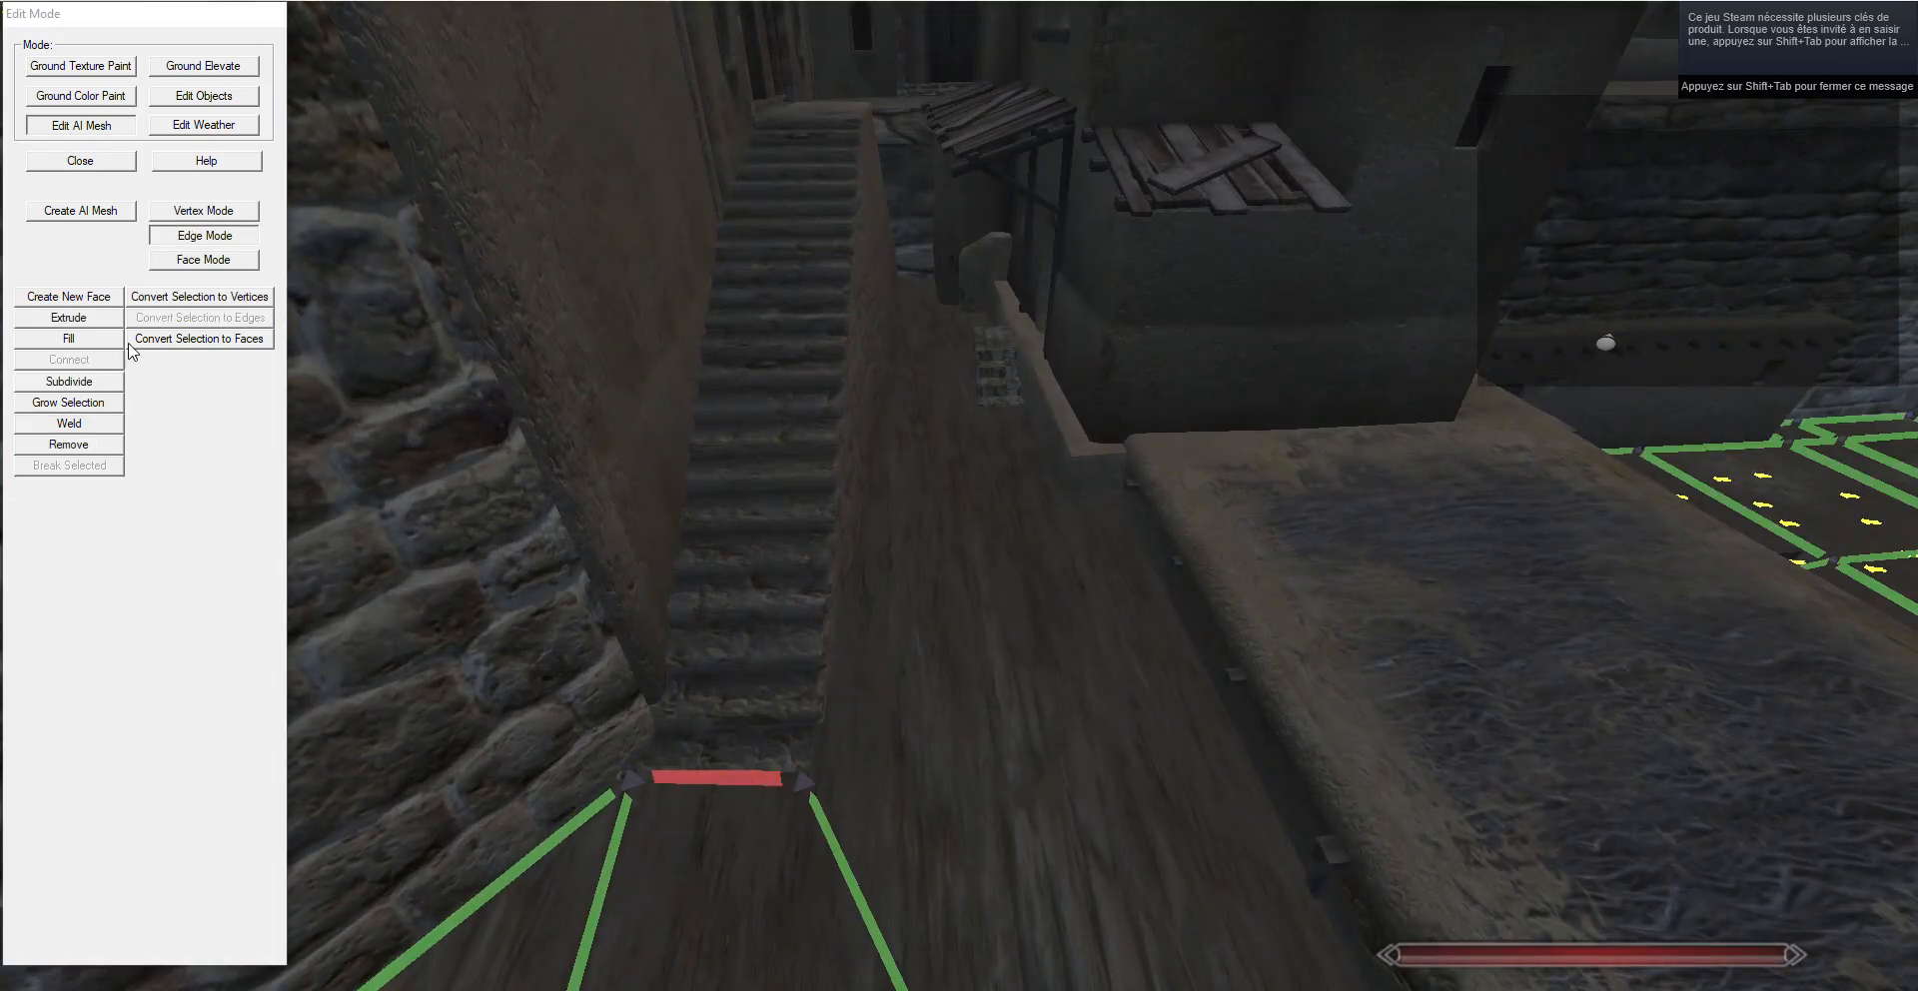
click(104, 319)
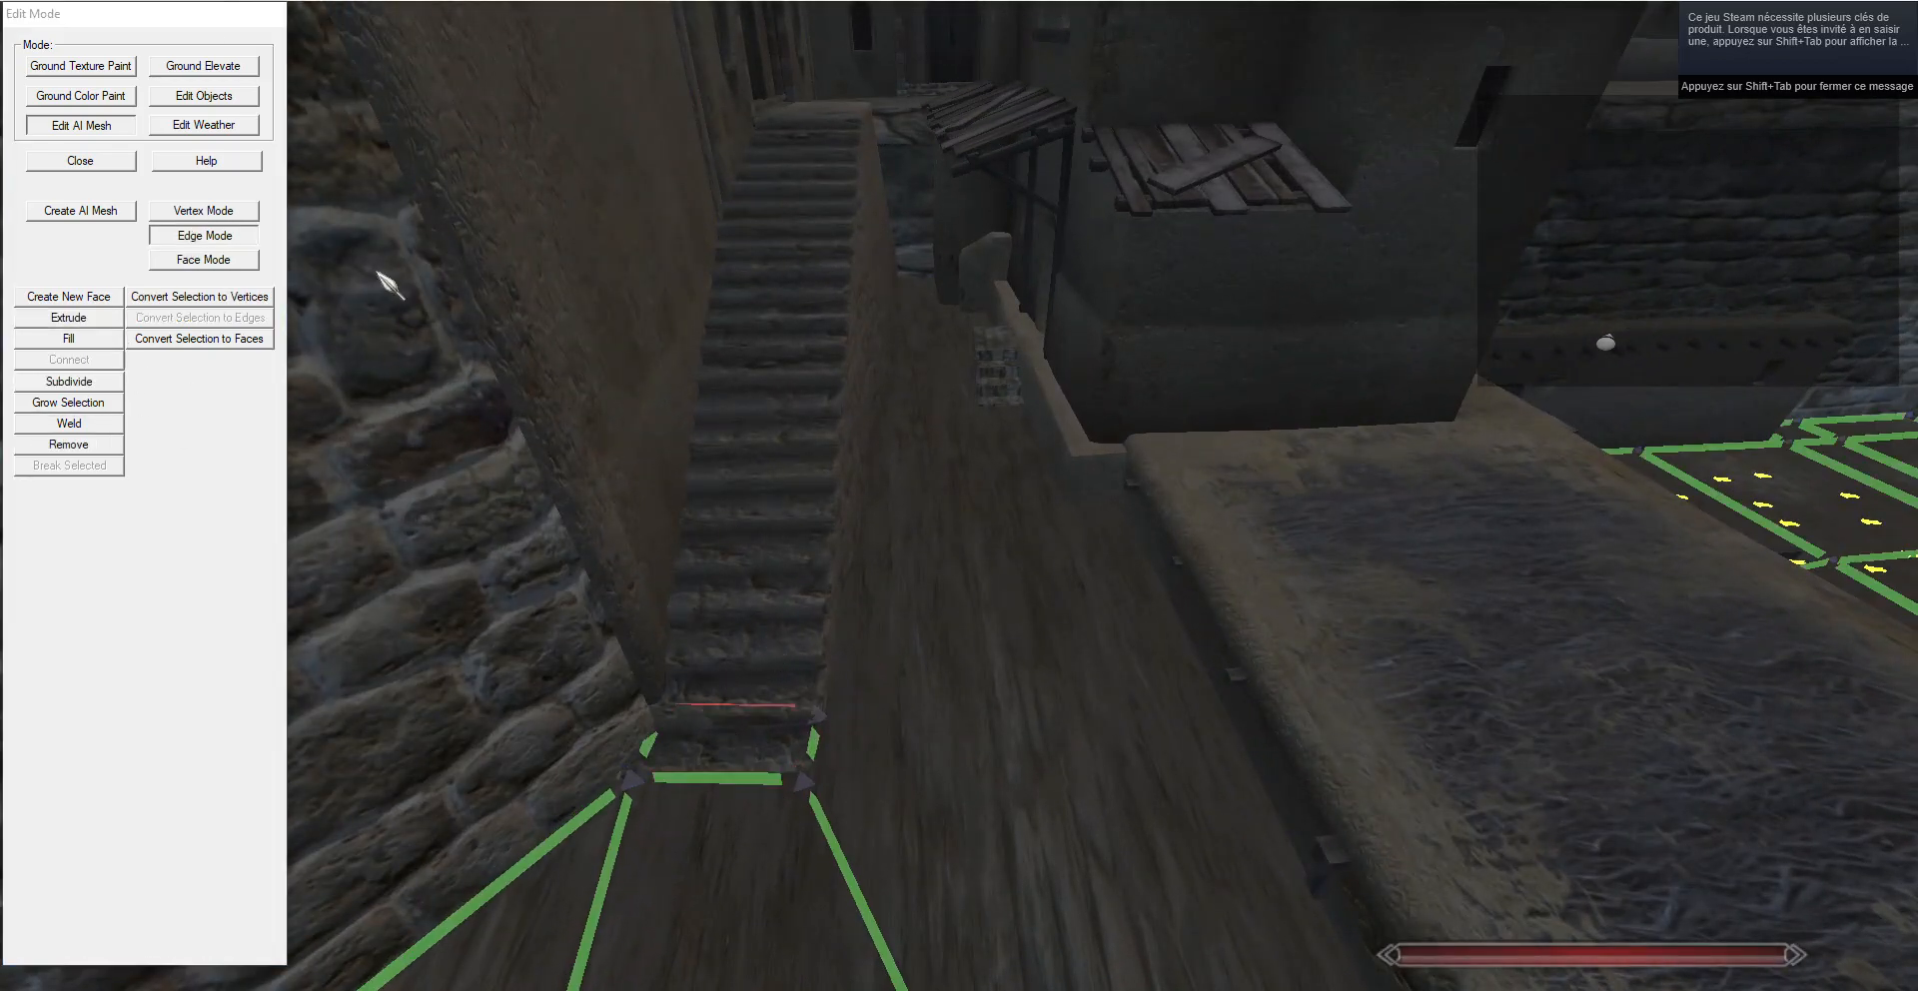
key(t)
click(210, 207)
right_click(653, 683)
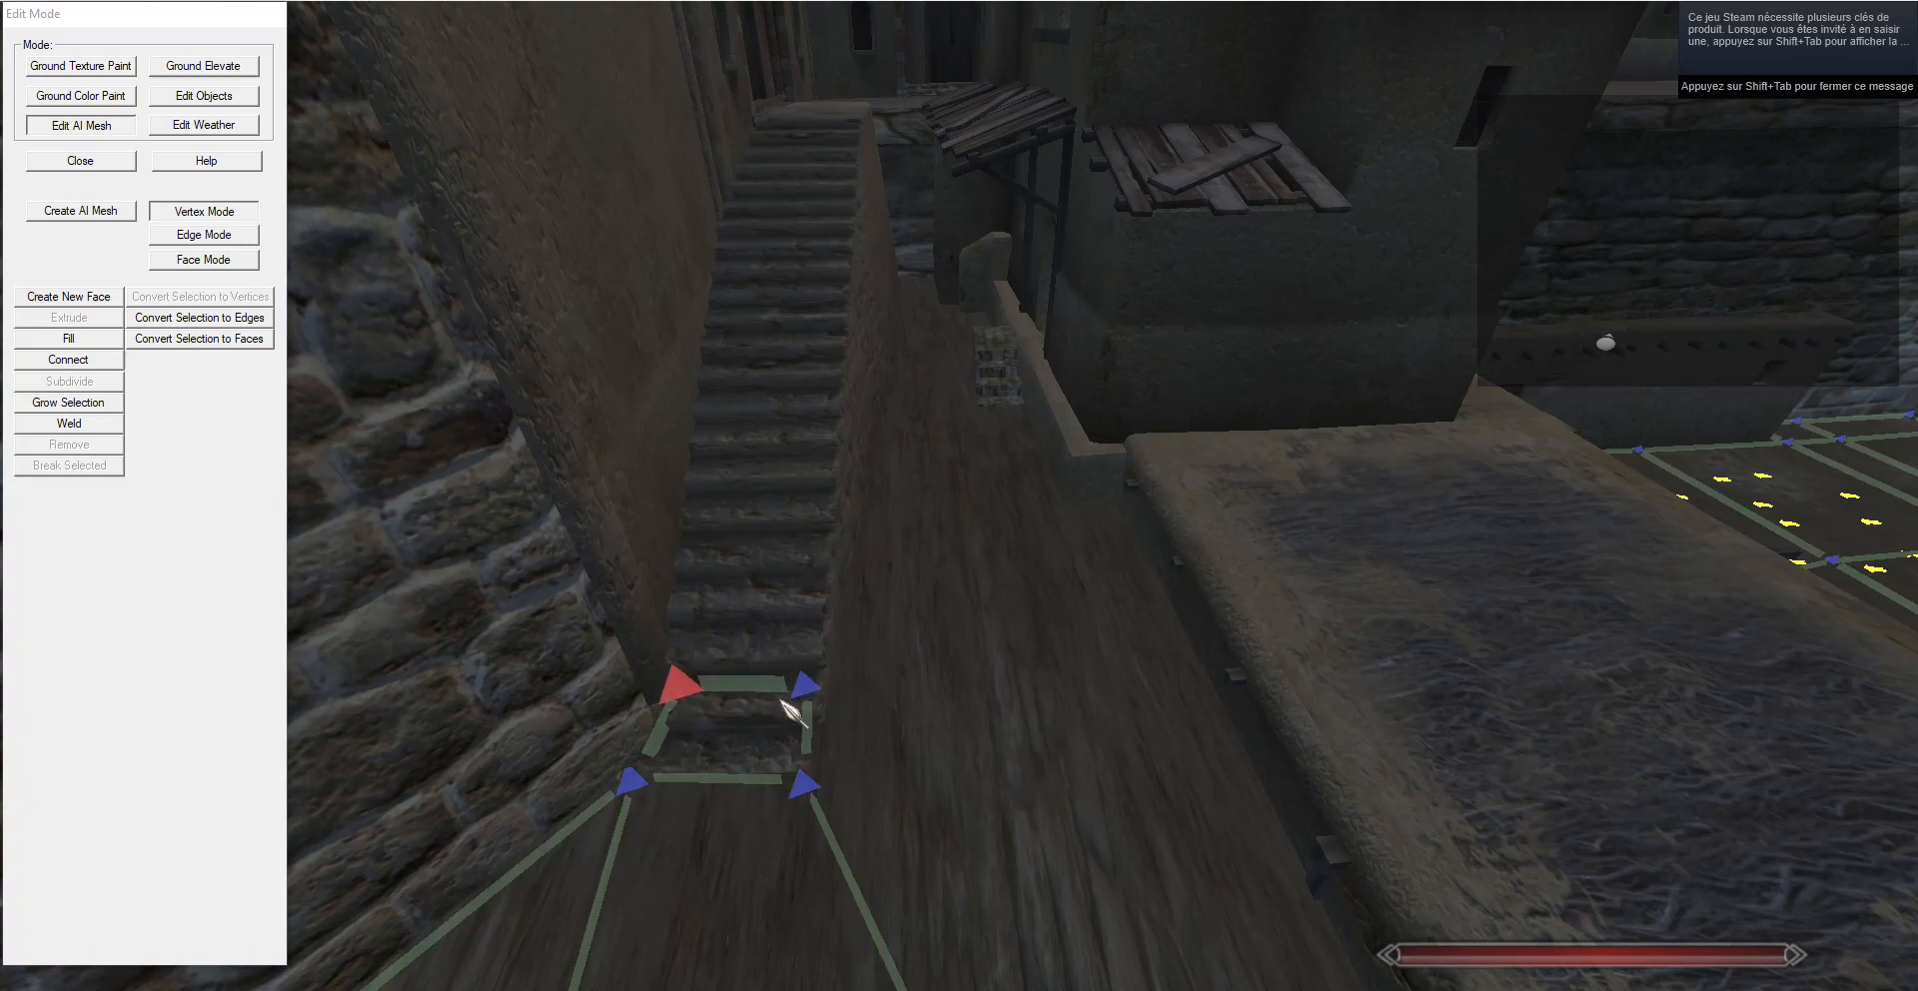
Extrude the edge on the first steps farther up the flight and align its end vertices with the stair sides.
click(204, 240)
click(112, 318)
key(t)
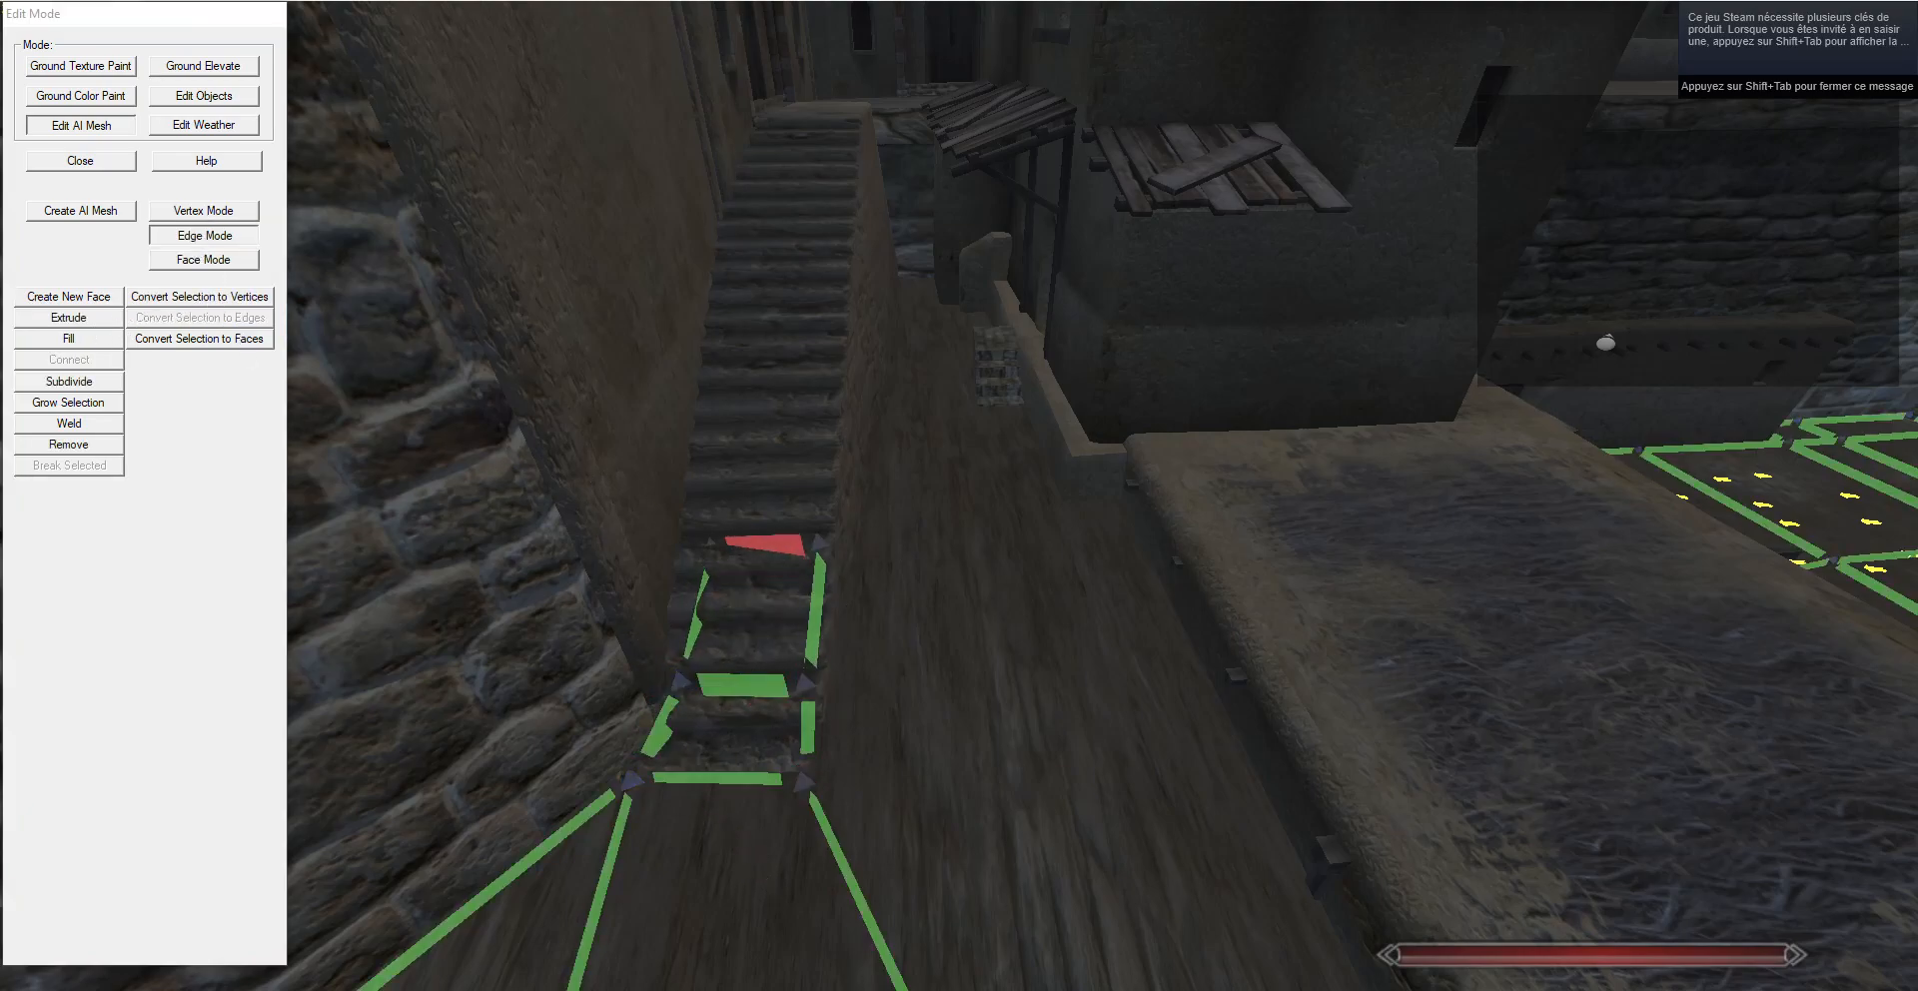
key(t)
click(195, 212)
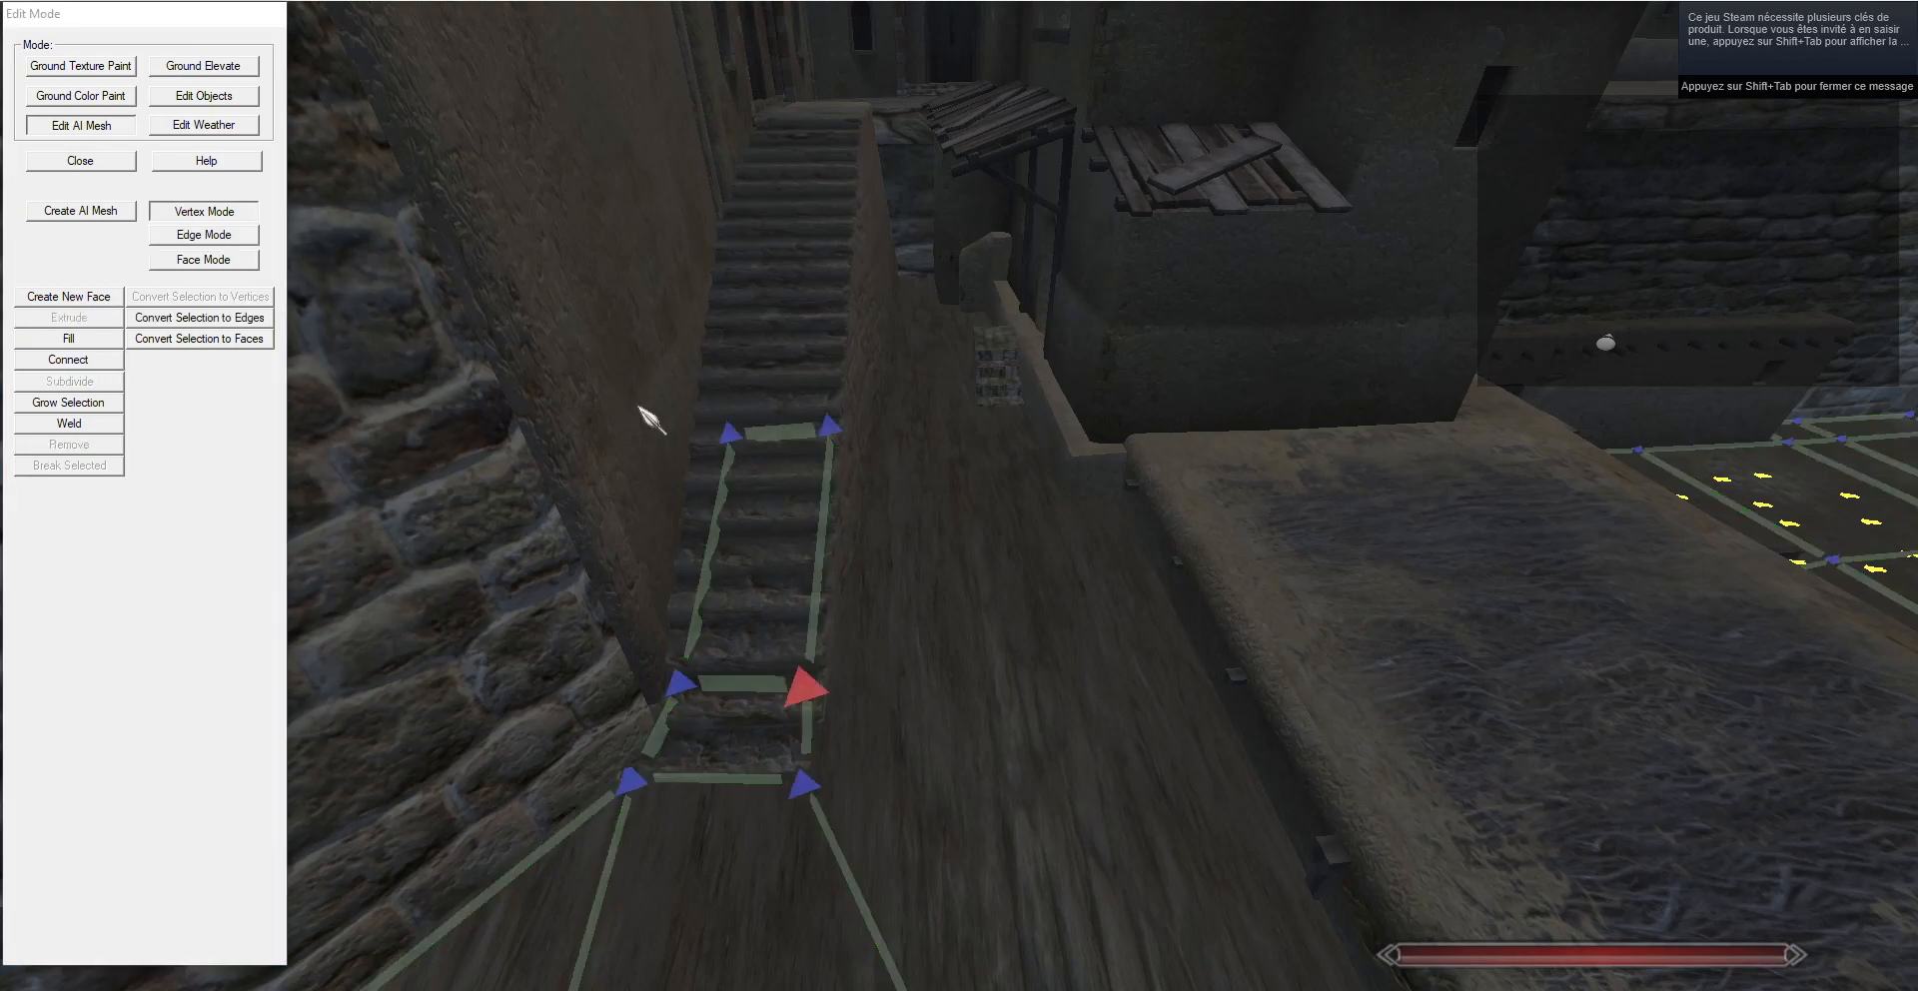
key(g)
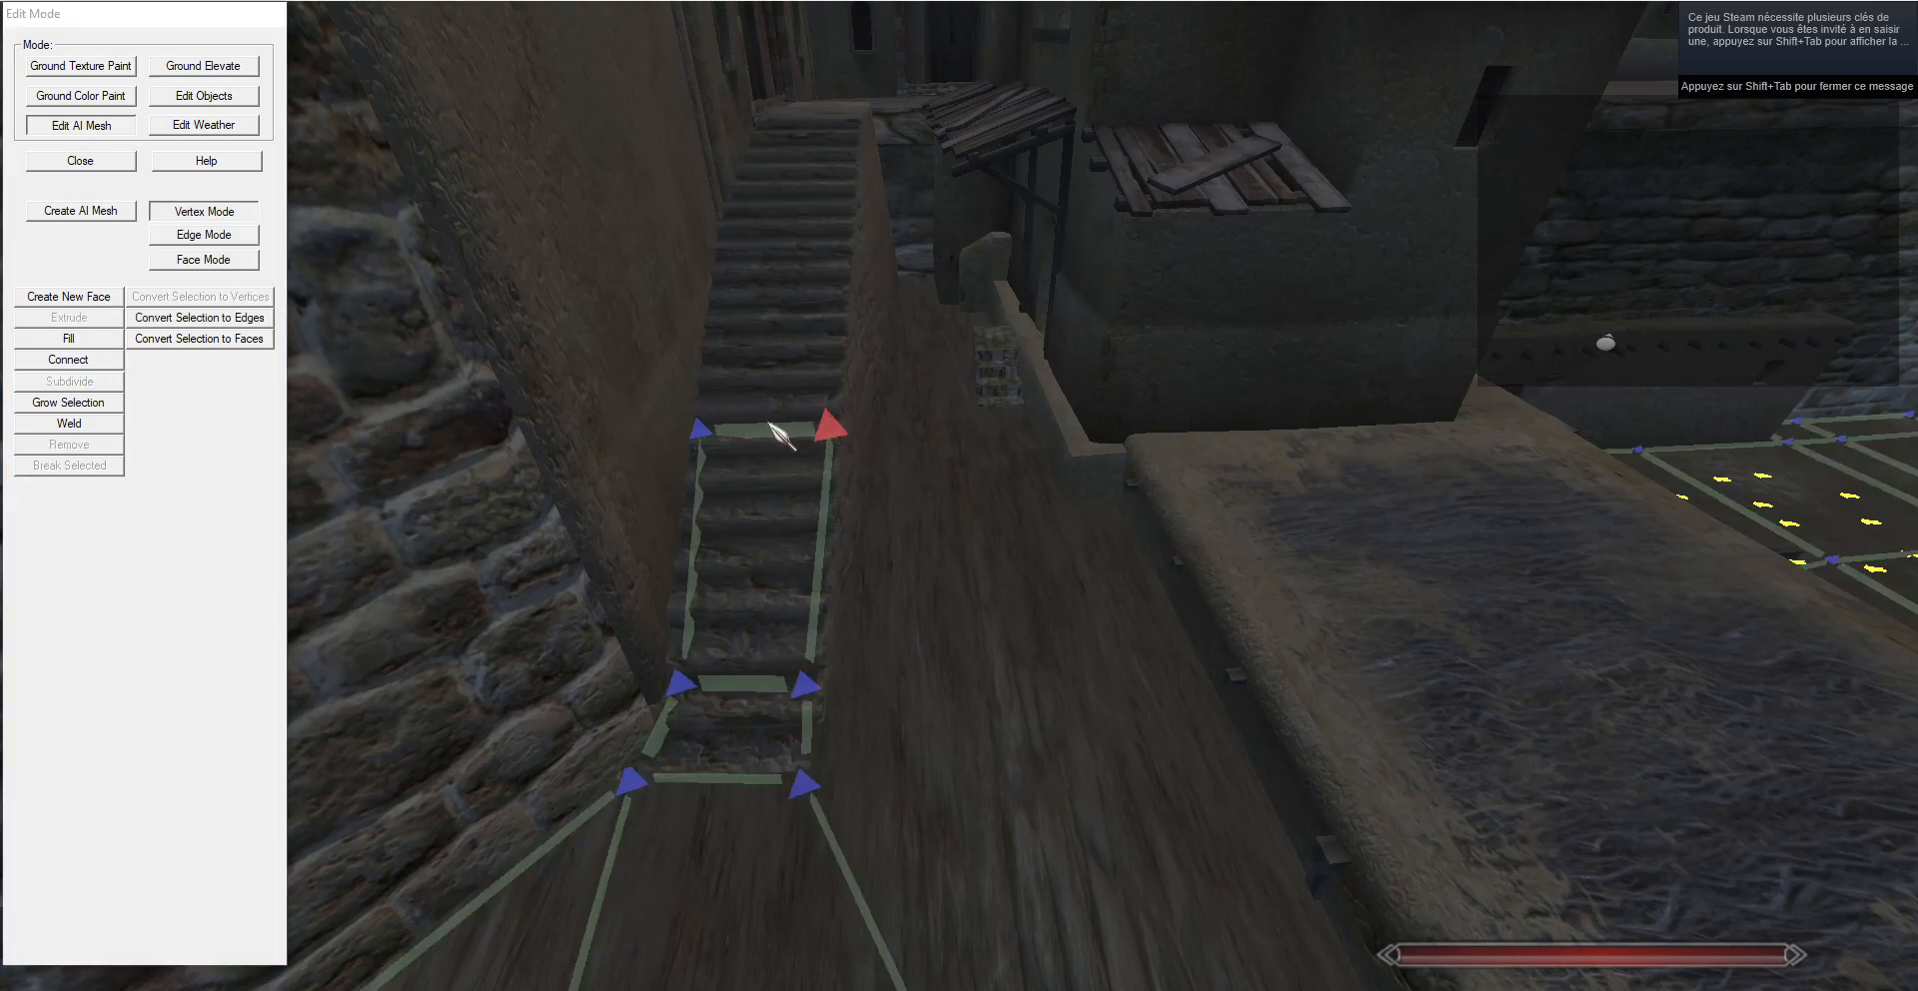
Extrude the uppermost stair edge toward the upper part of the flight.
click(229, 240)
key(t)
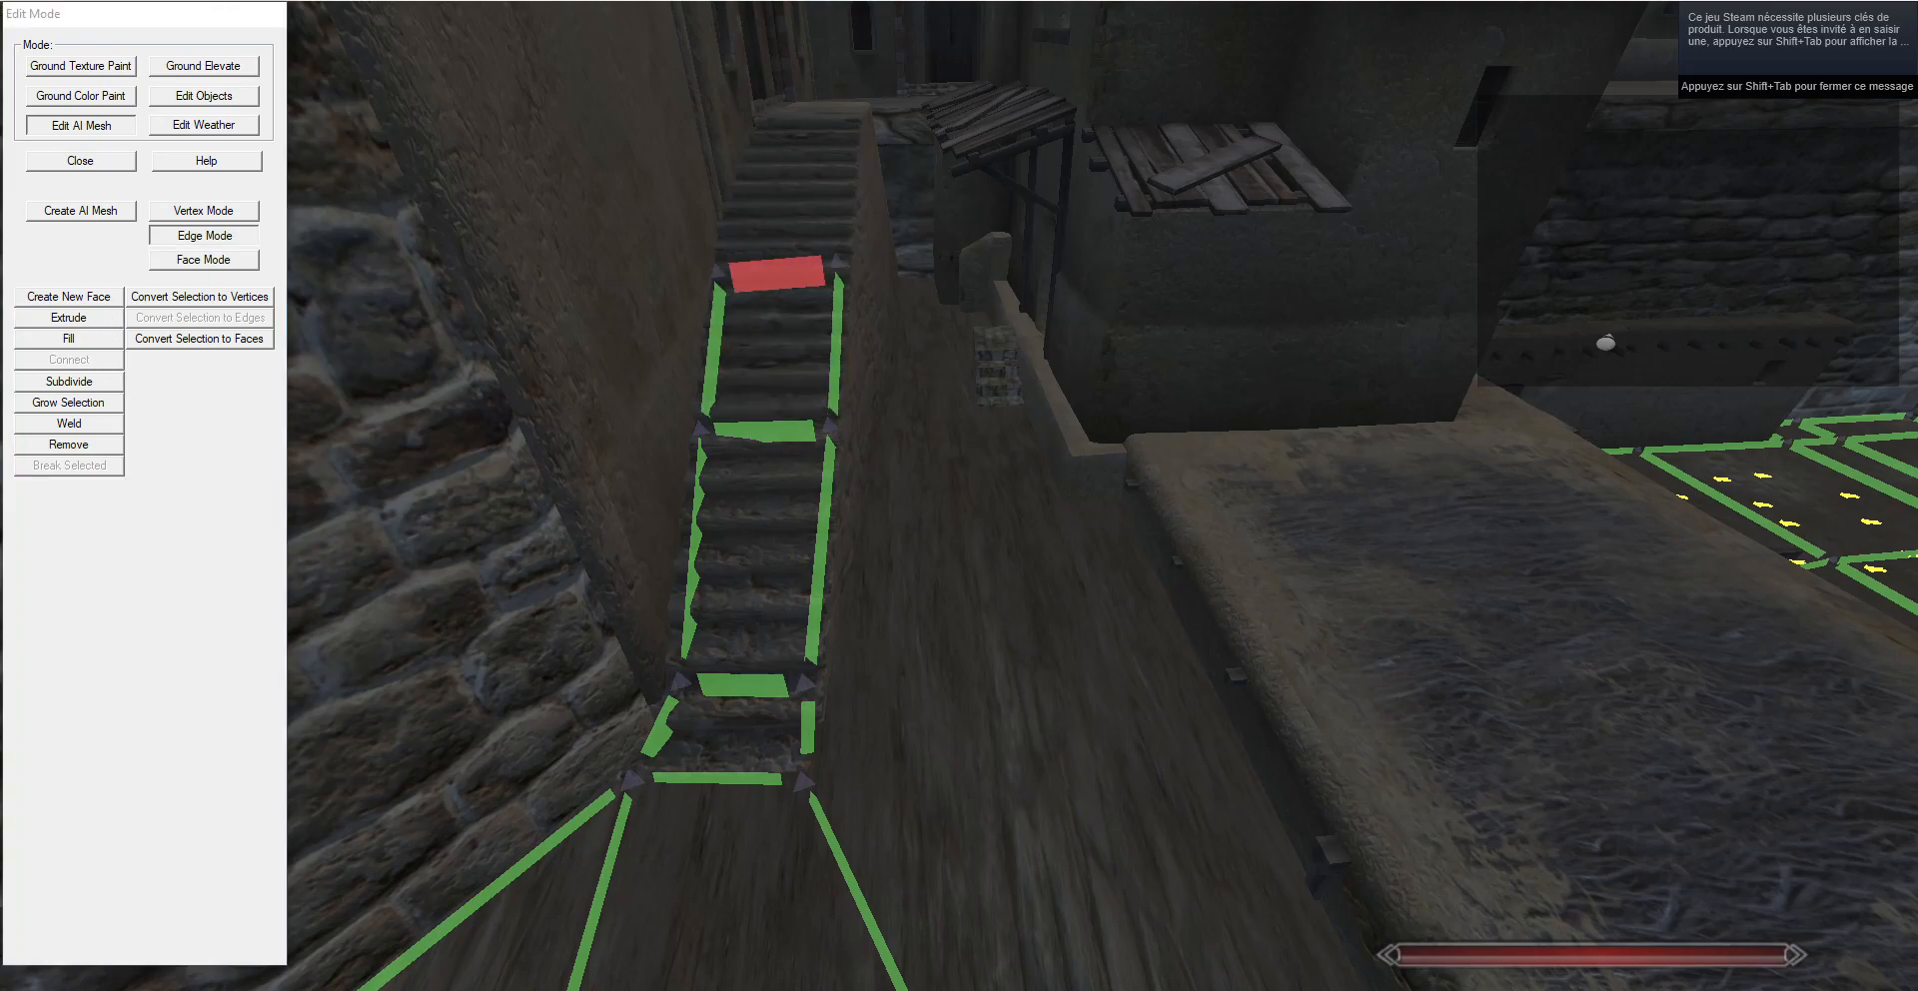
key(g)
key(w)
key(a)
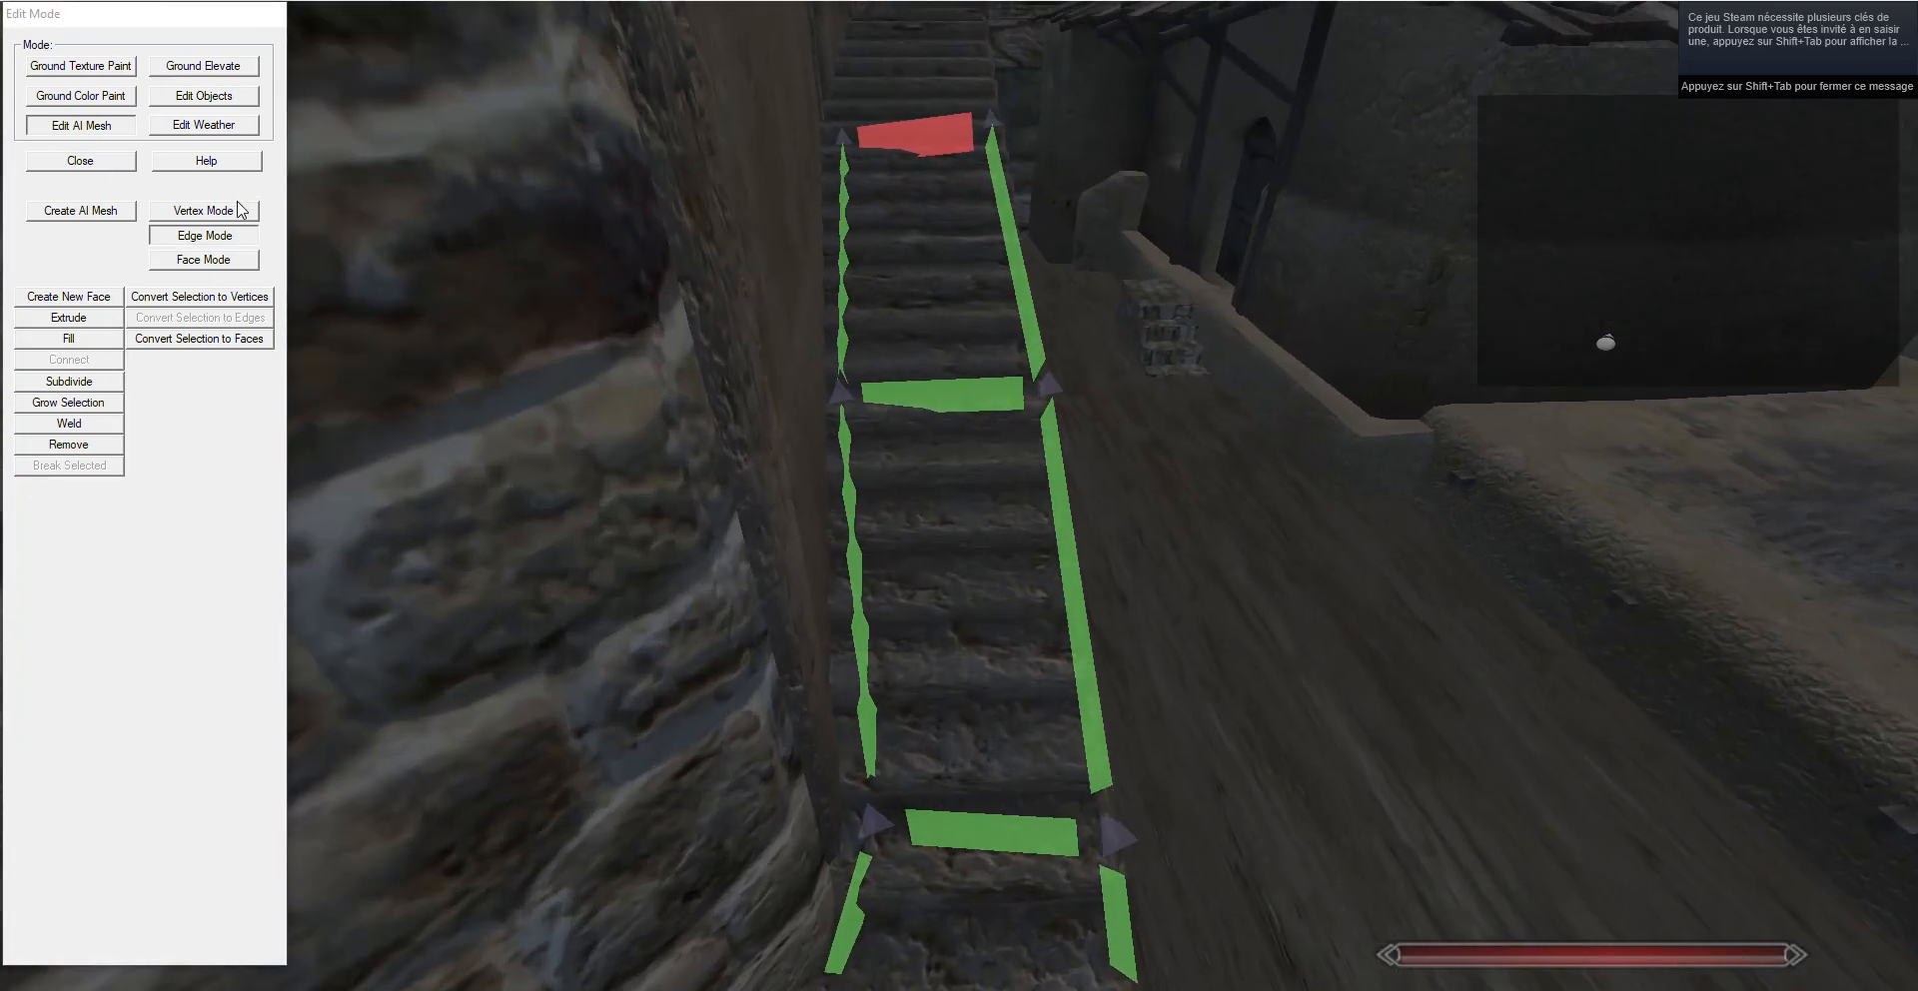
Move the outer vertices of the upper stair faces onto the open side of the steps.
click(244, 209)
key(g)
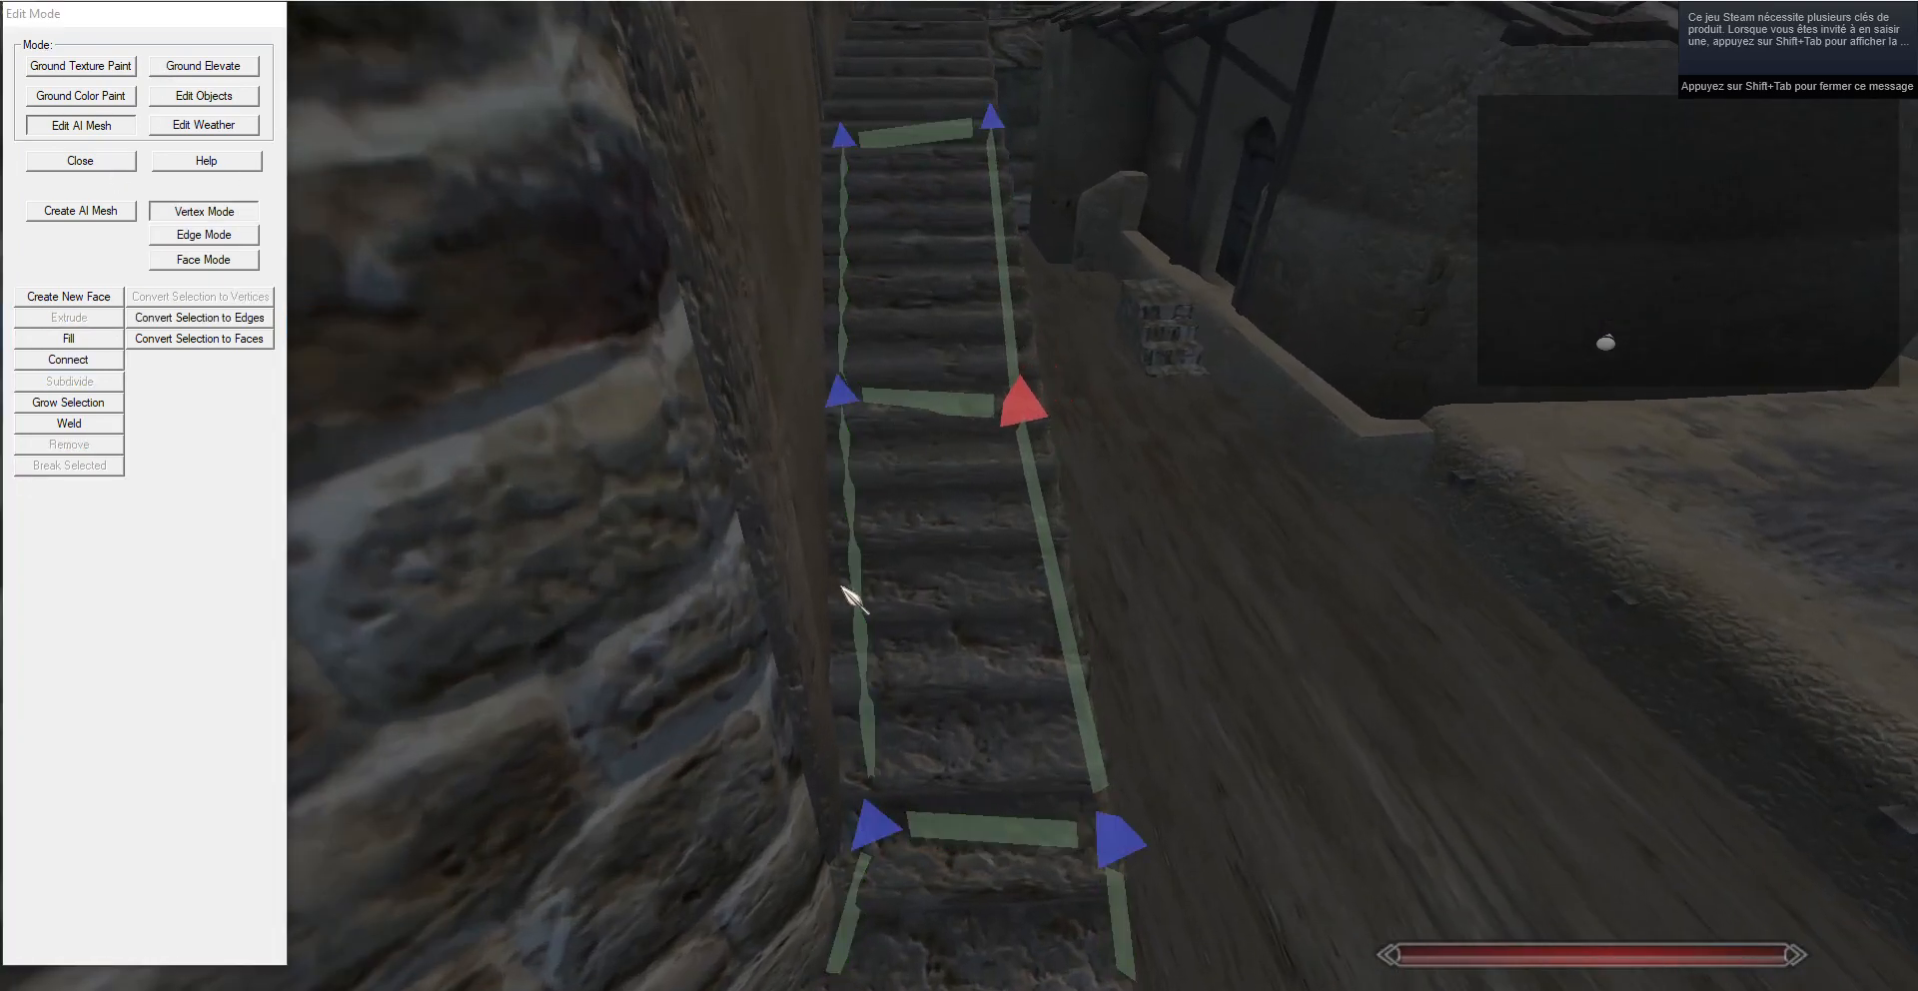
drag(917, 200, 1023, 556)
key(w)
right_click(997, 559)
key(g)
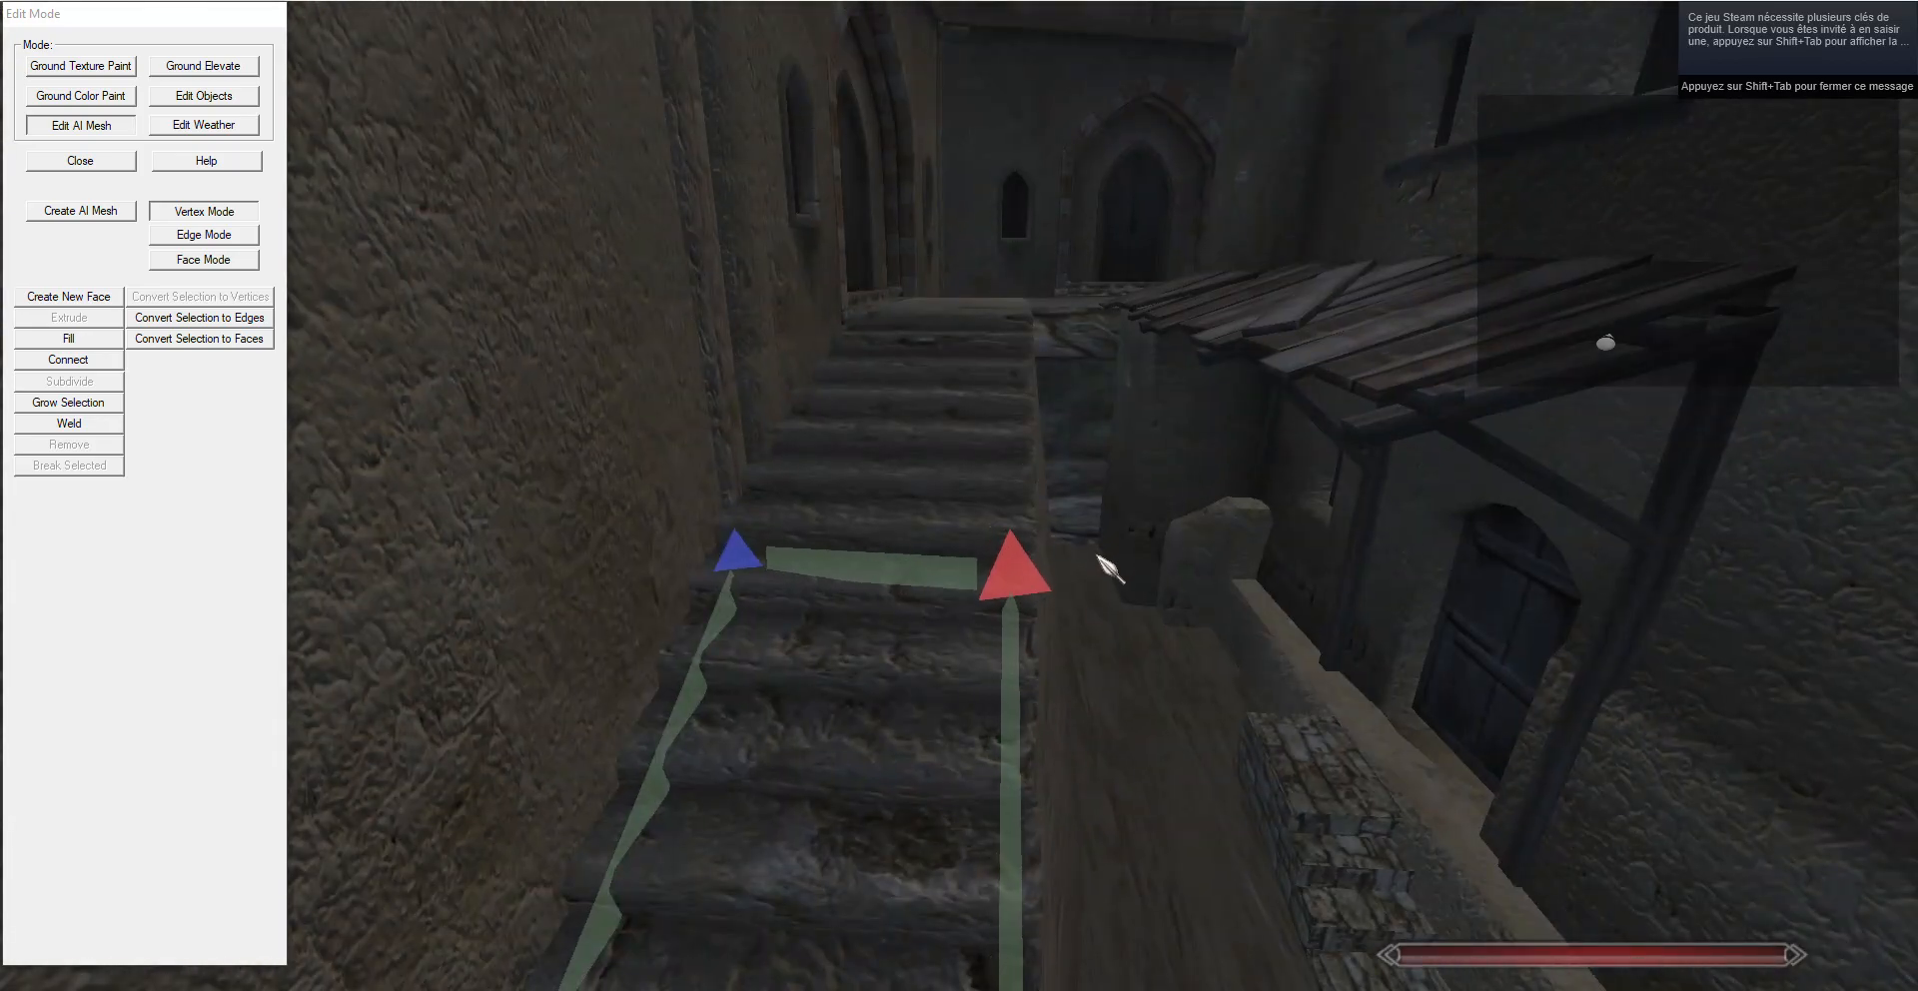
key(t)
key(s)
Extrude the leading stair edge to the top step and raise it to the step's surface.
click(214, 241)
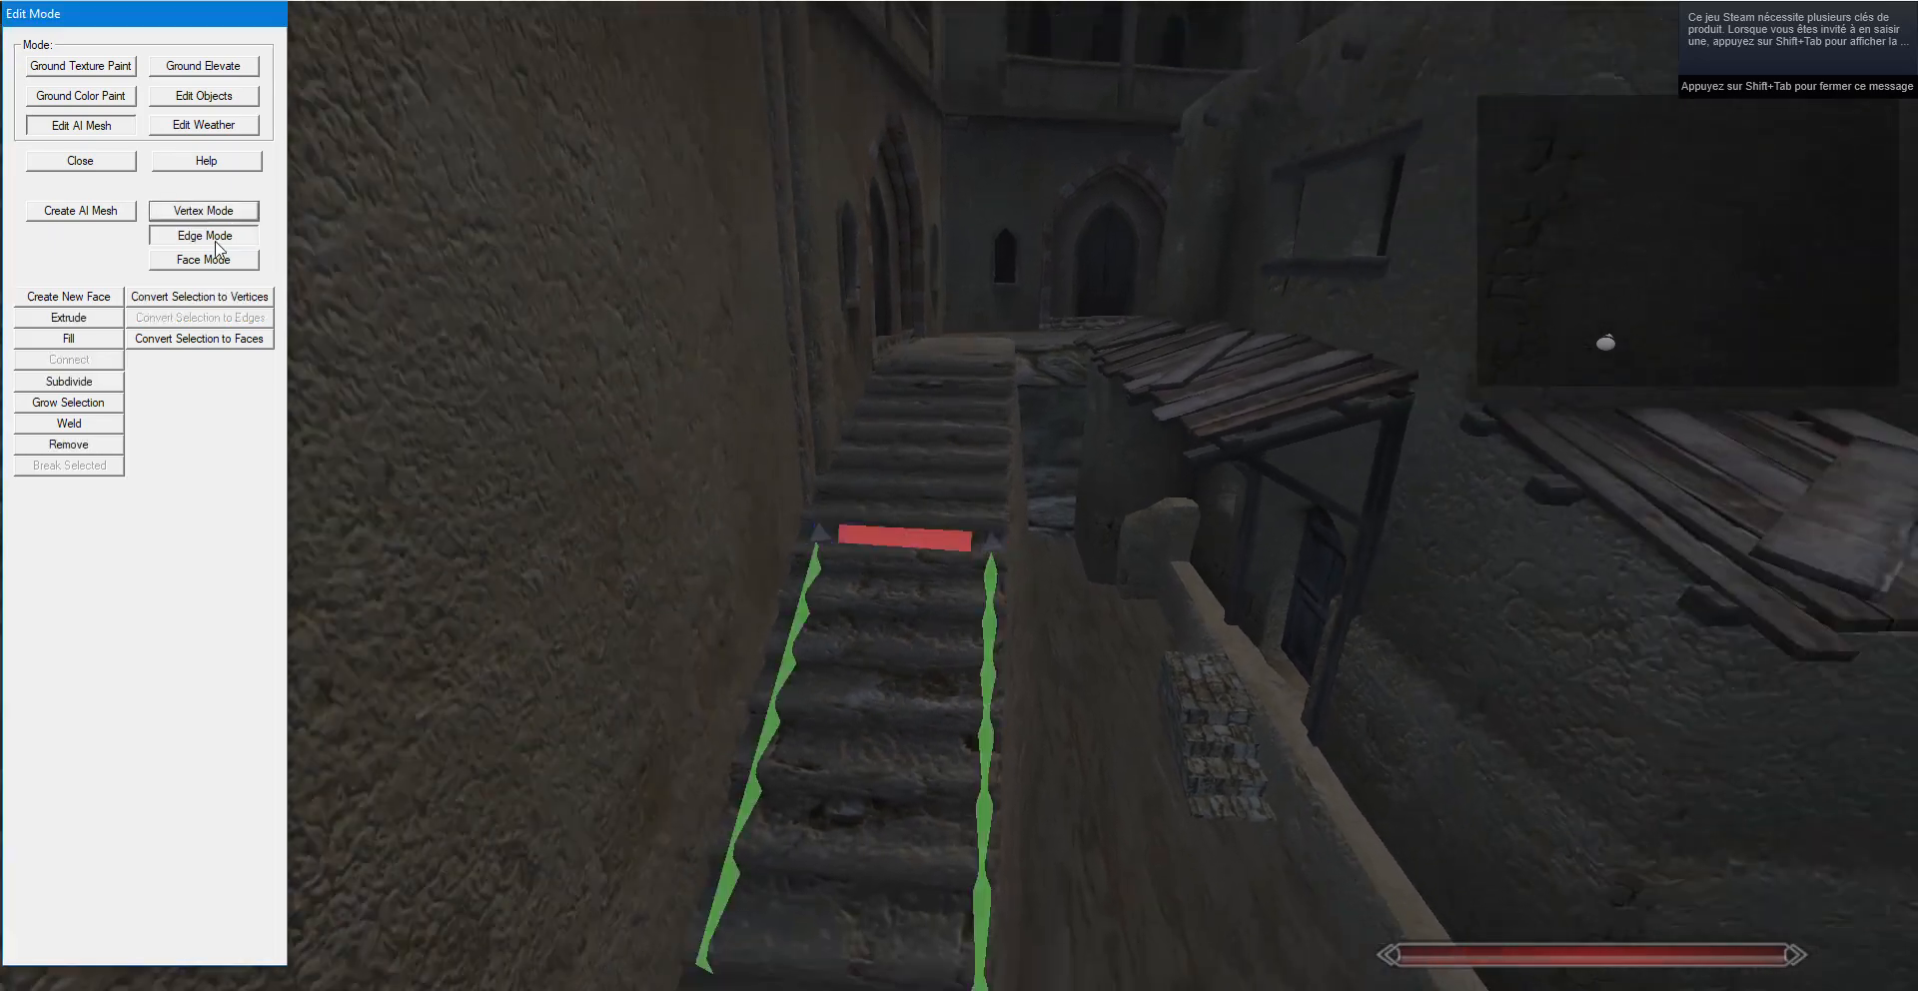
click(42, 312)
key(g)
key(t)
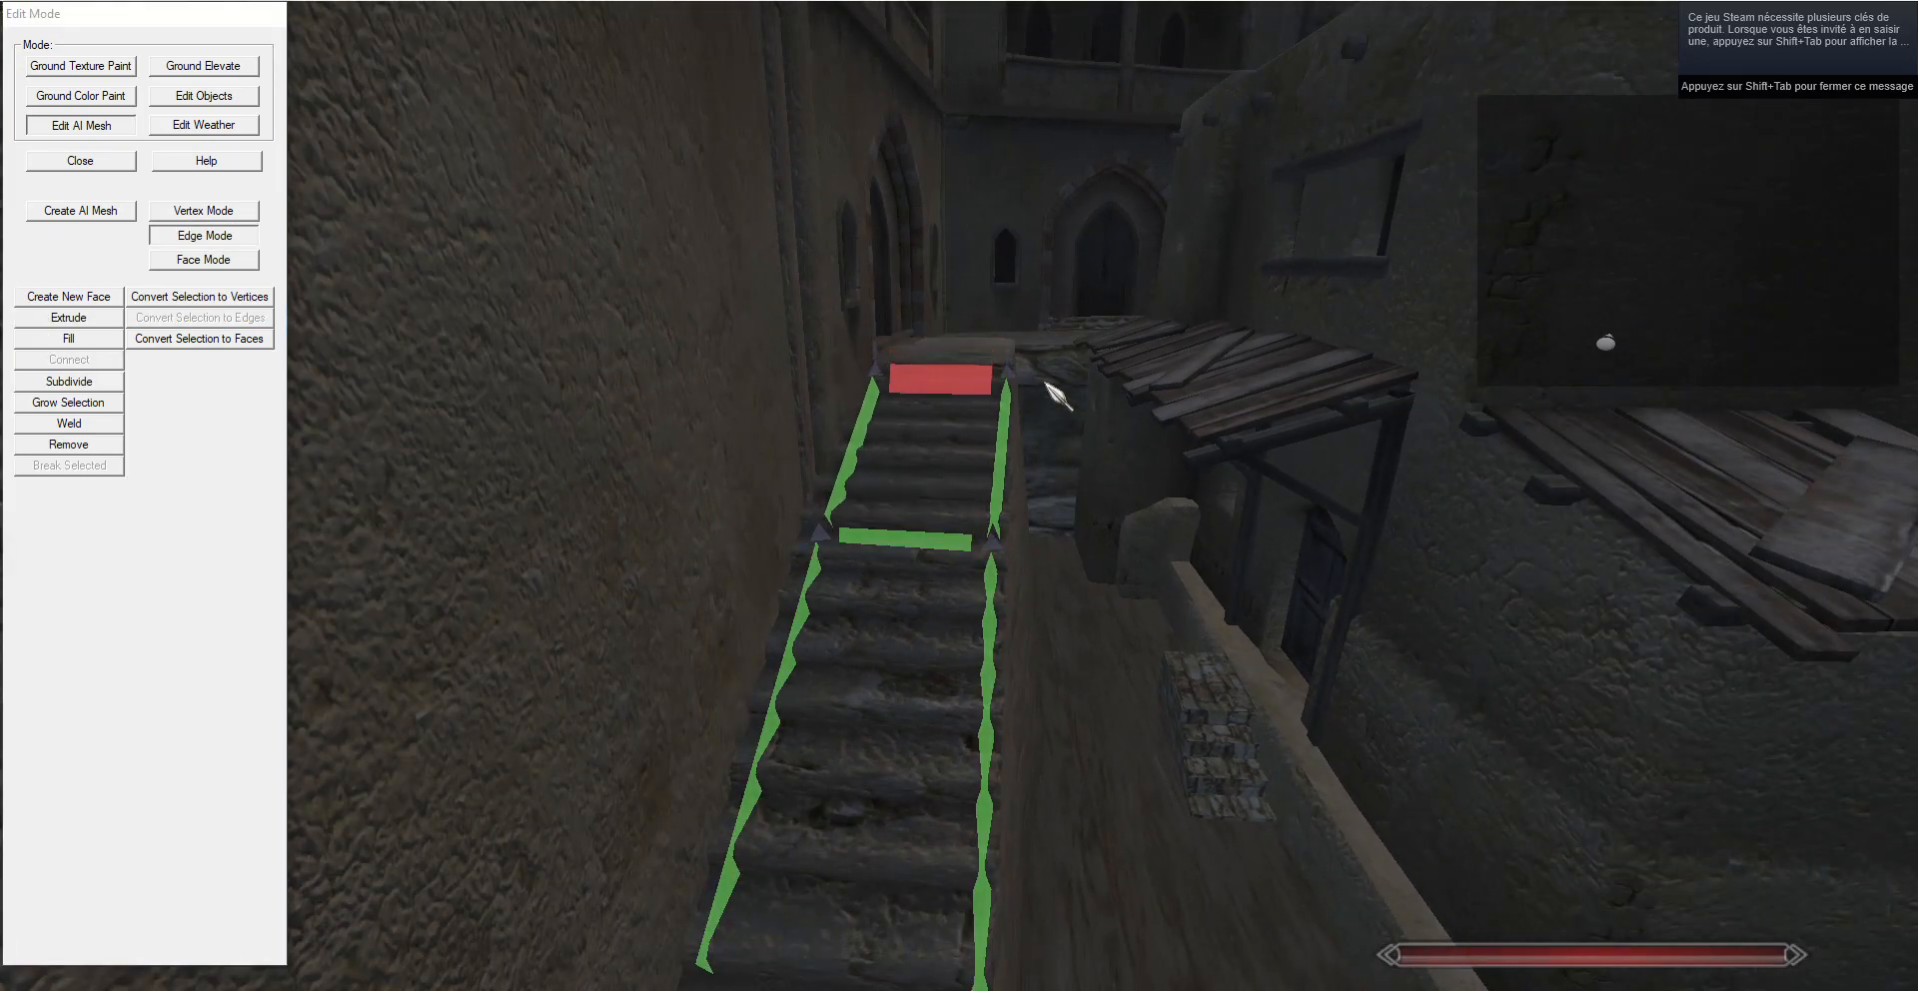
key(w)
drag(1064, 75, 942, 621)
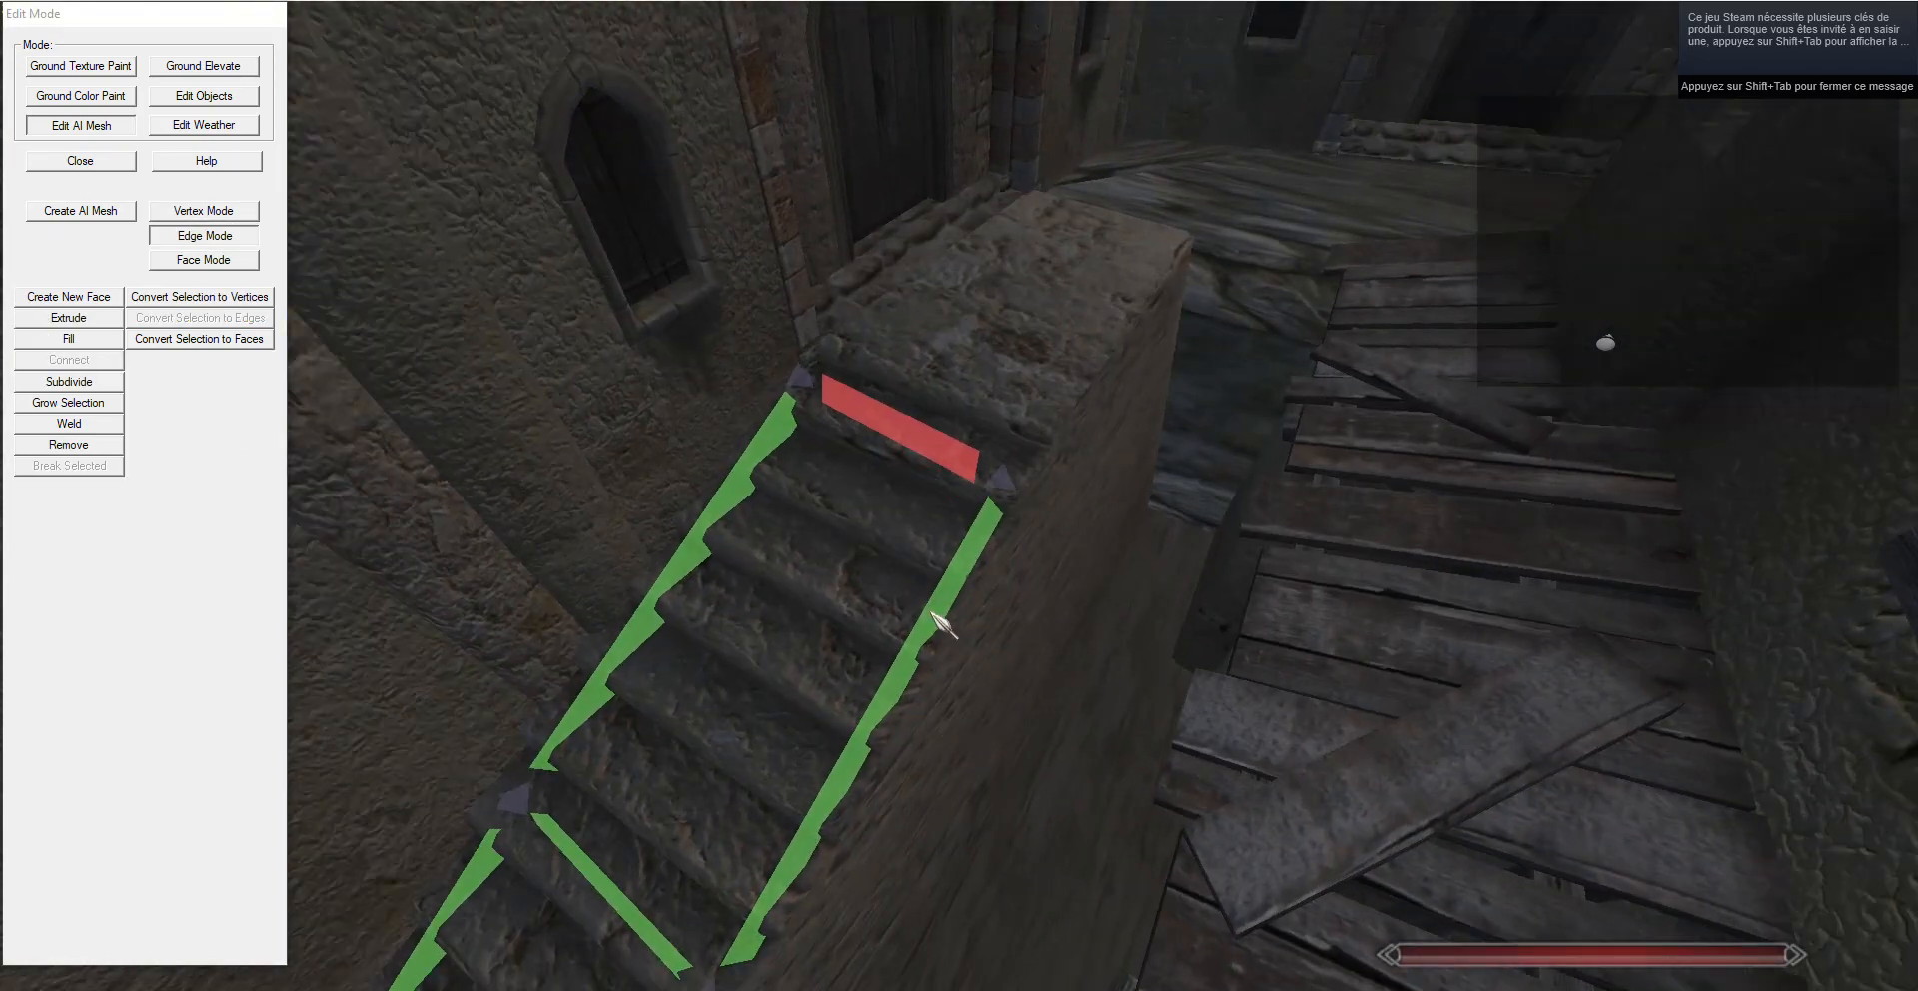
key(t)
key(g)
Extrude the top step's edge across the landing and fit its end vertices to the landing's far corners.
key(w)
drag(1095, 42, 843, 166)
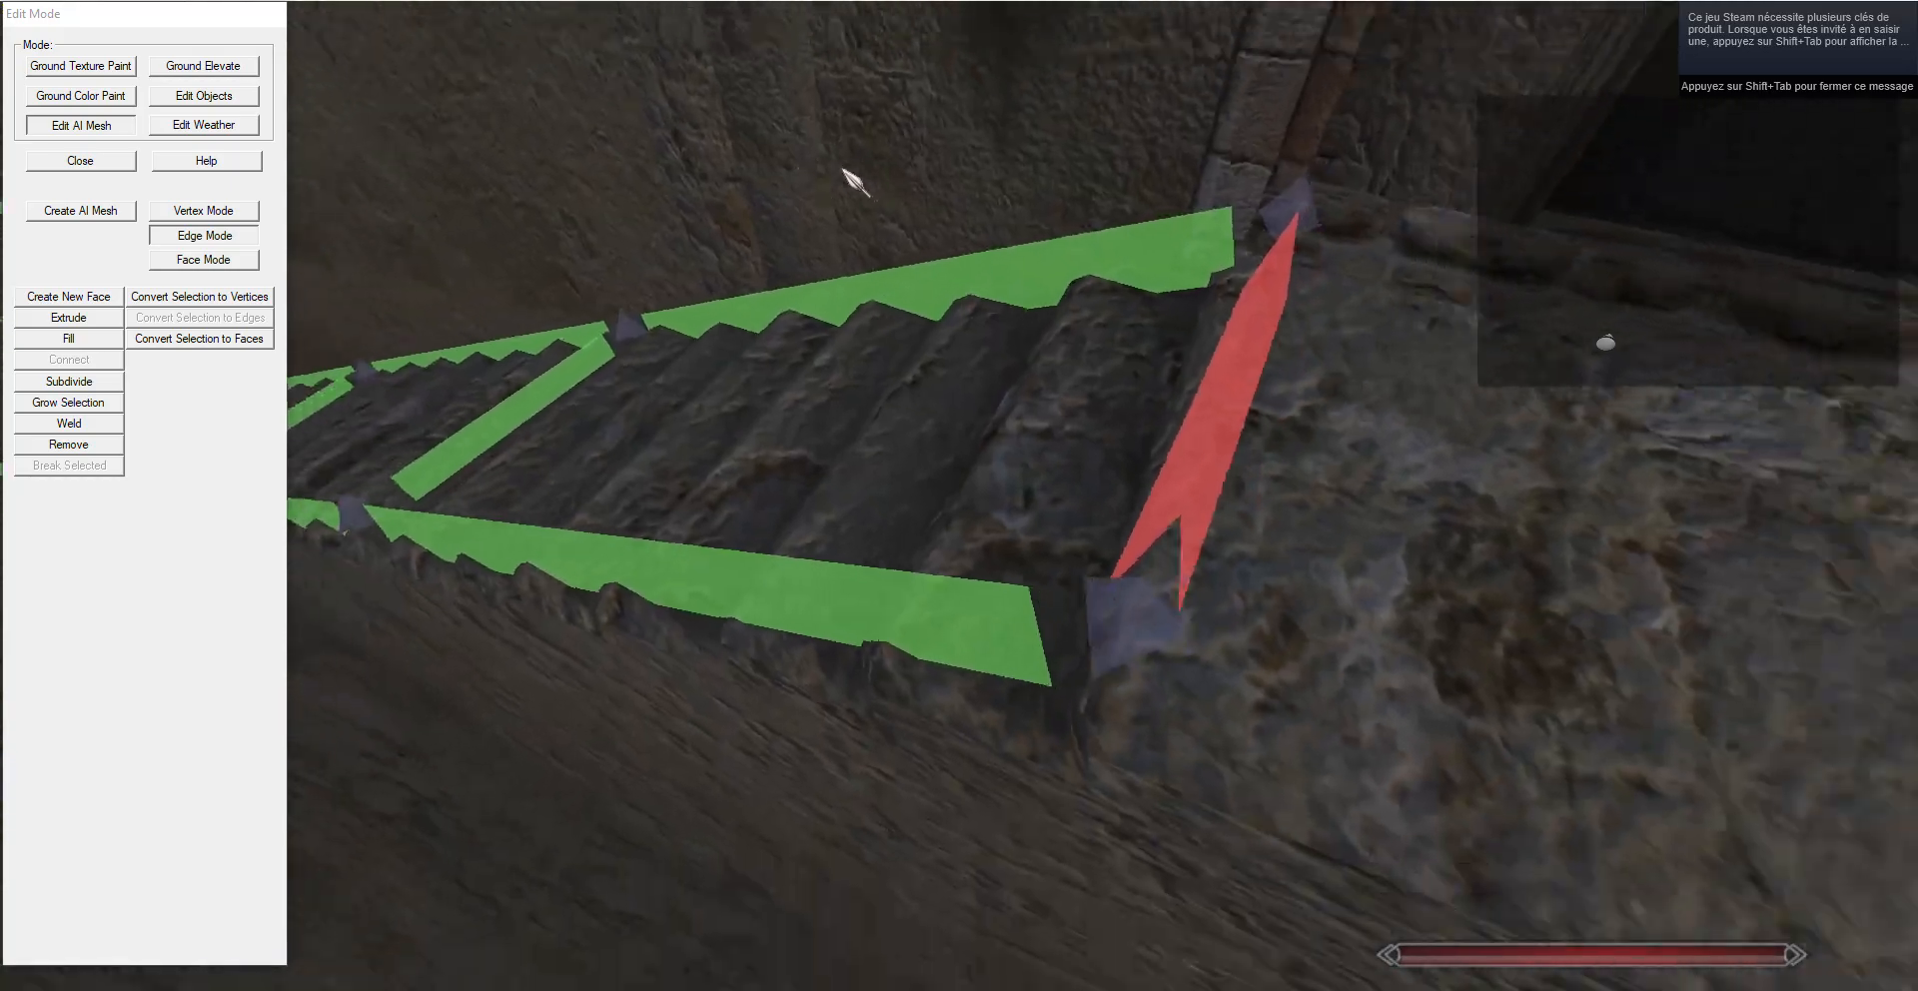
key(s)
key(d)
click(93, 318)
key(g)
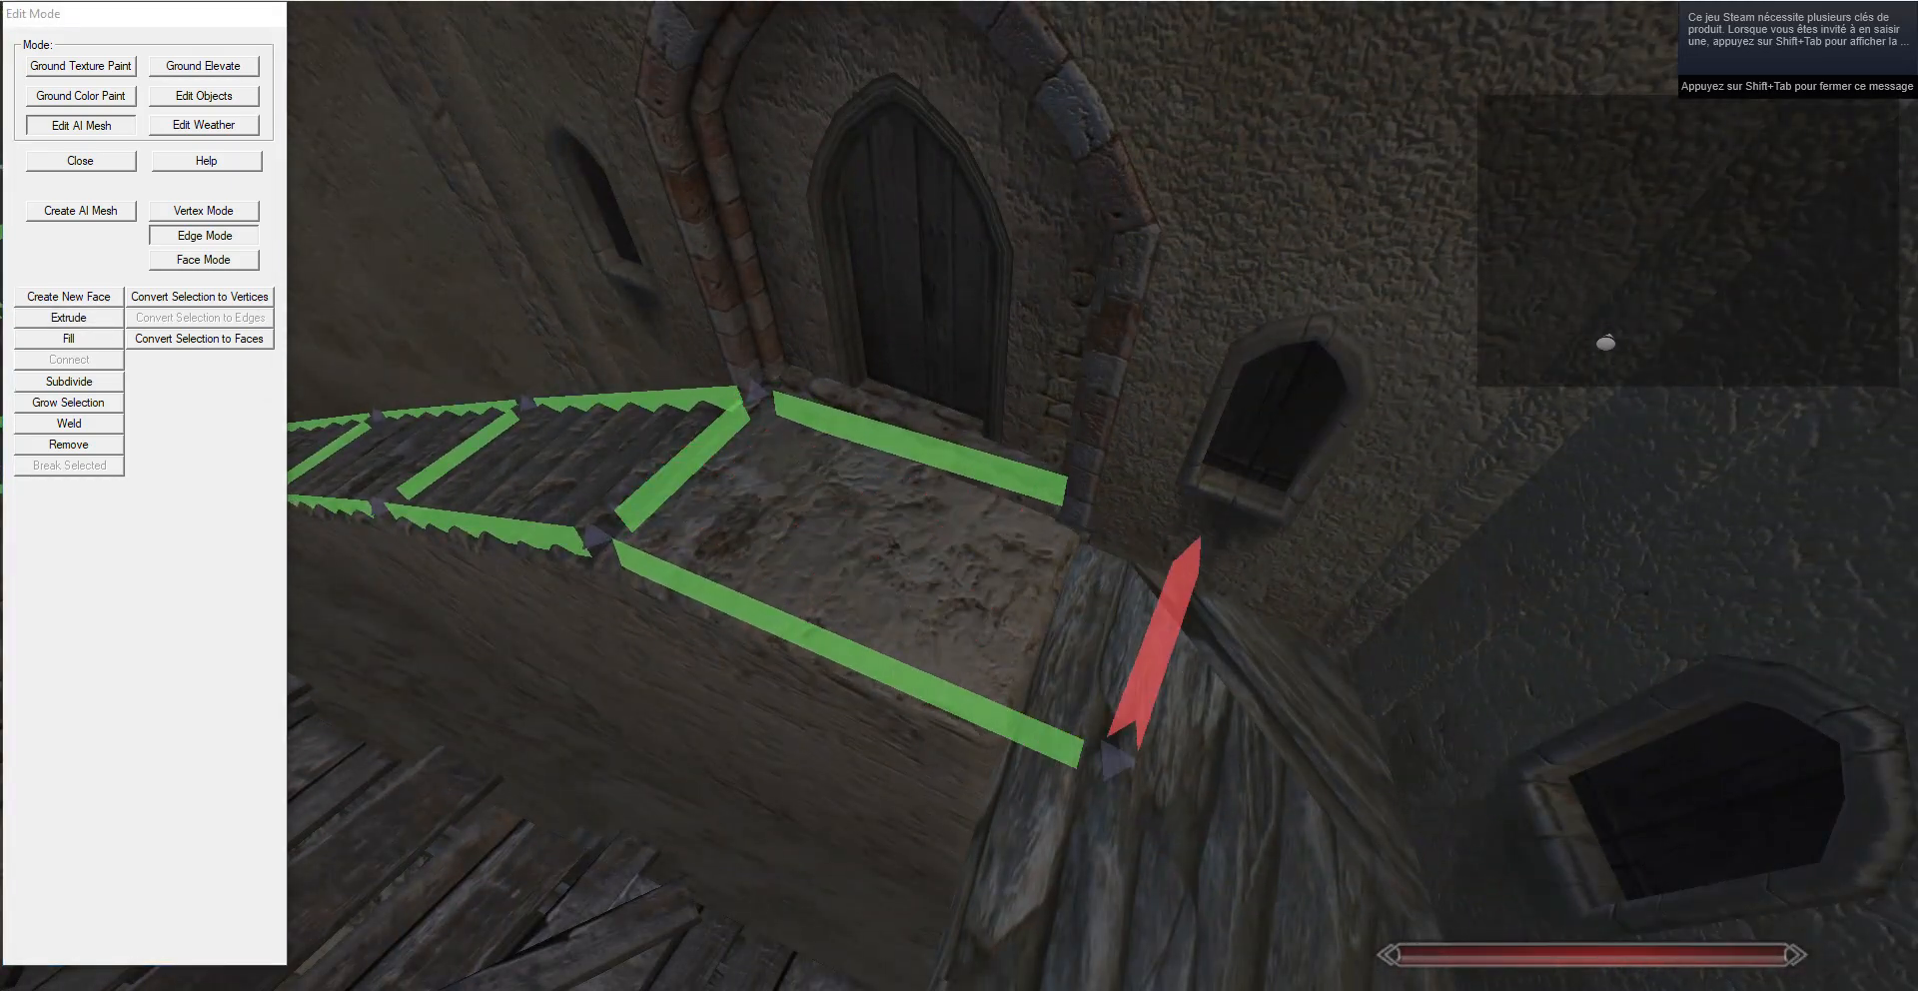
click(212, 211)
click(1002, 778)
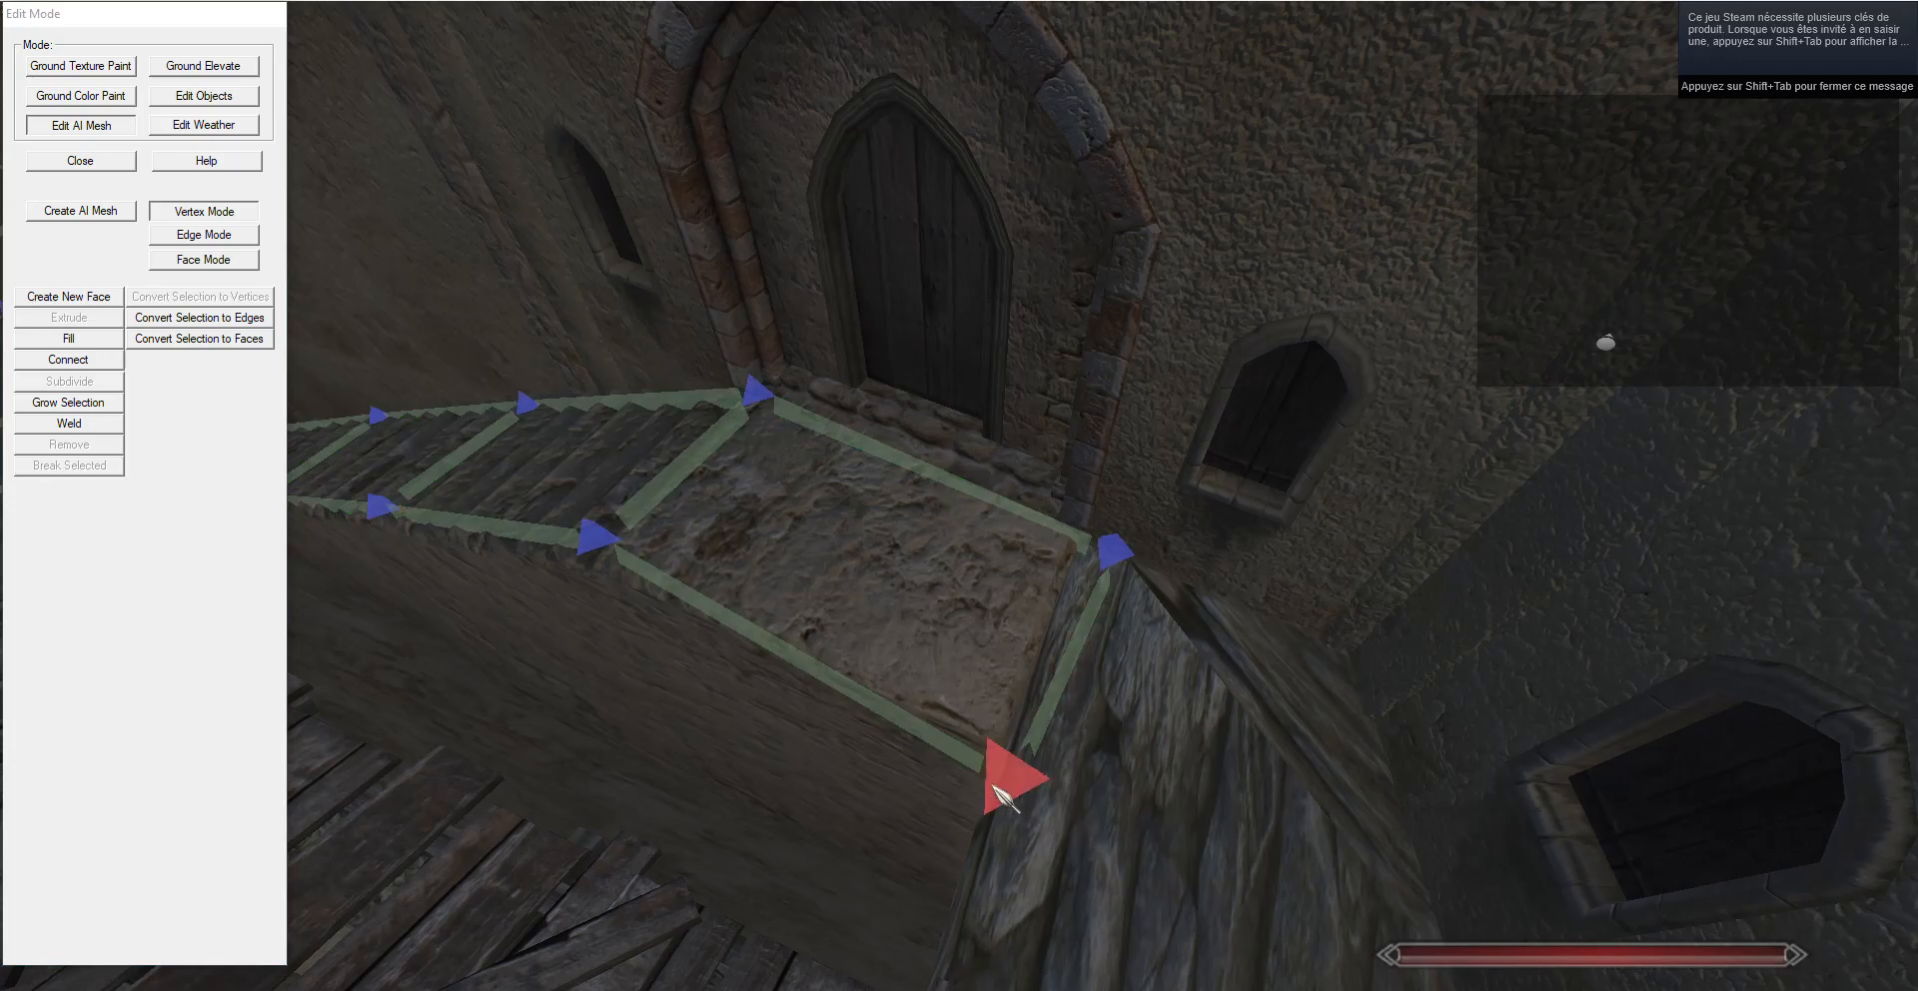
key(g)
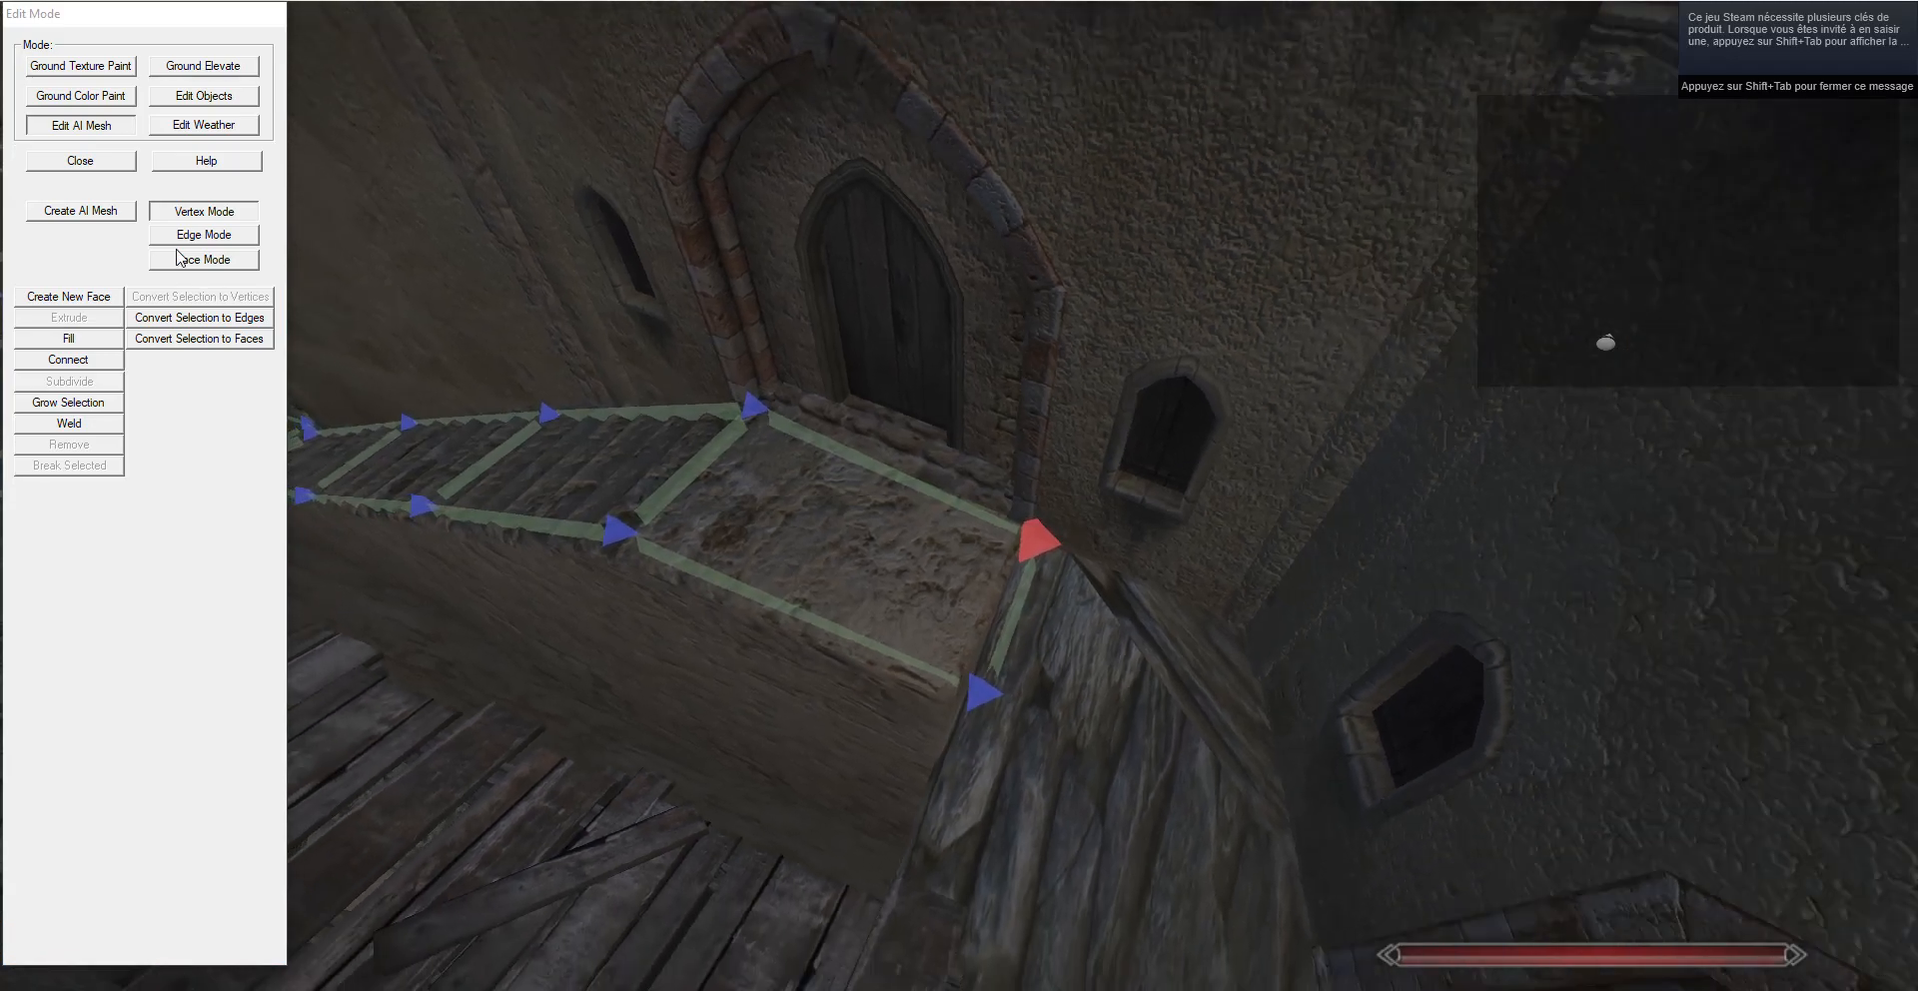
Extrude the landing's far edge onto the upper street and move its outer vertex toward the opposite wall.
click(200, 316)
key(w)
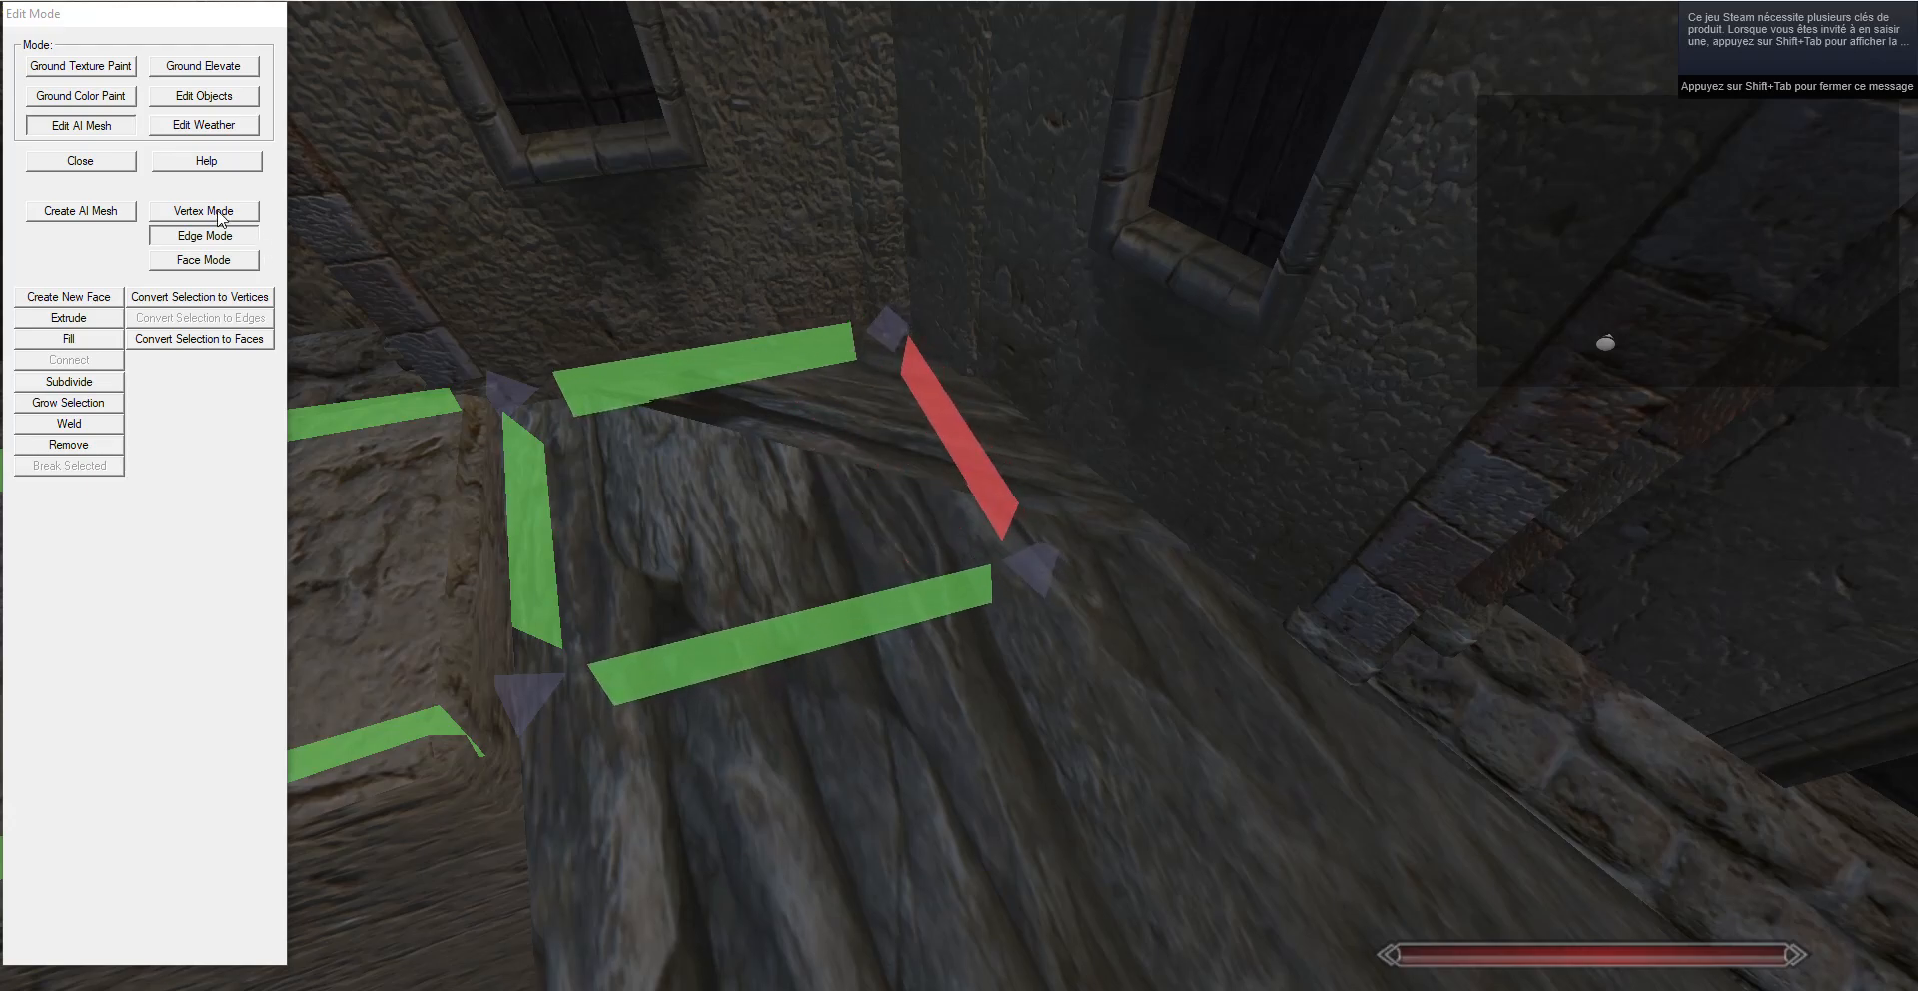
click(203, 211)
click(1018, 564)
drag(1019, 564, 1558, 465)
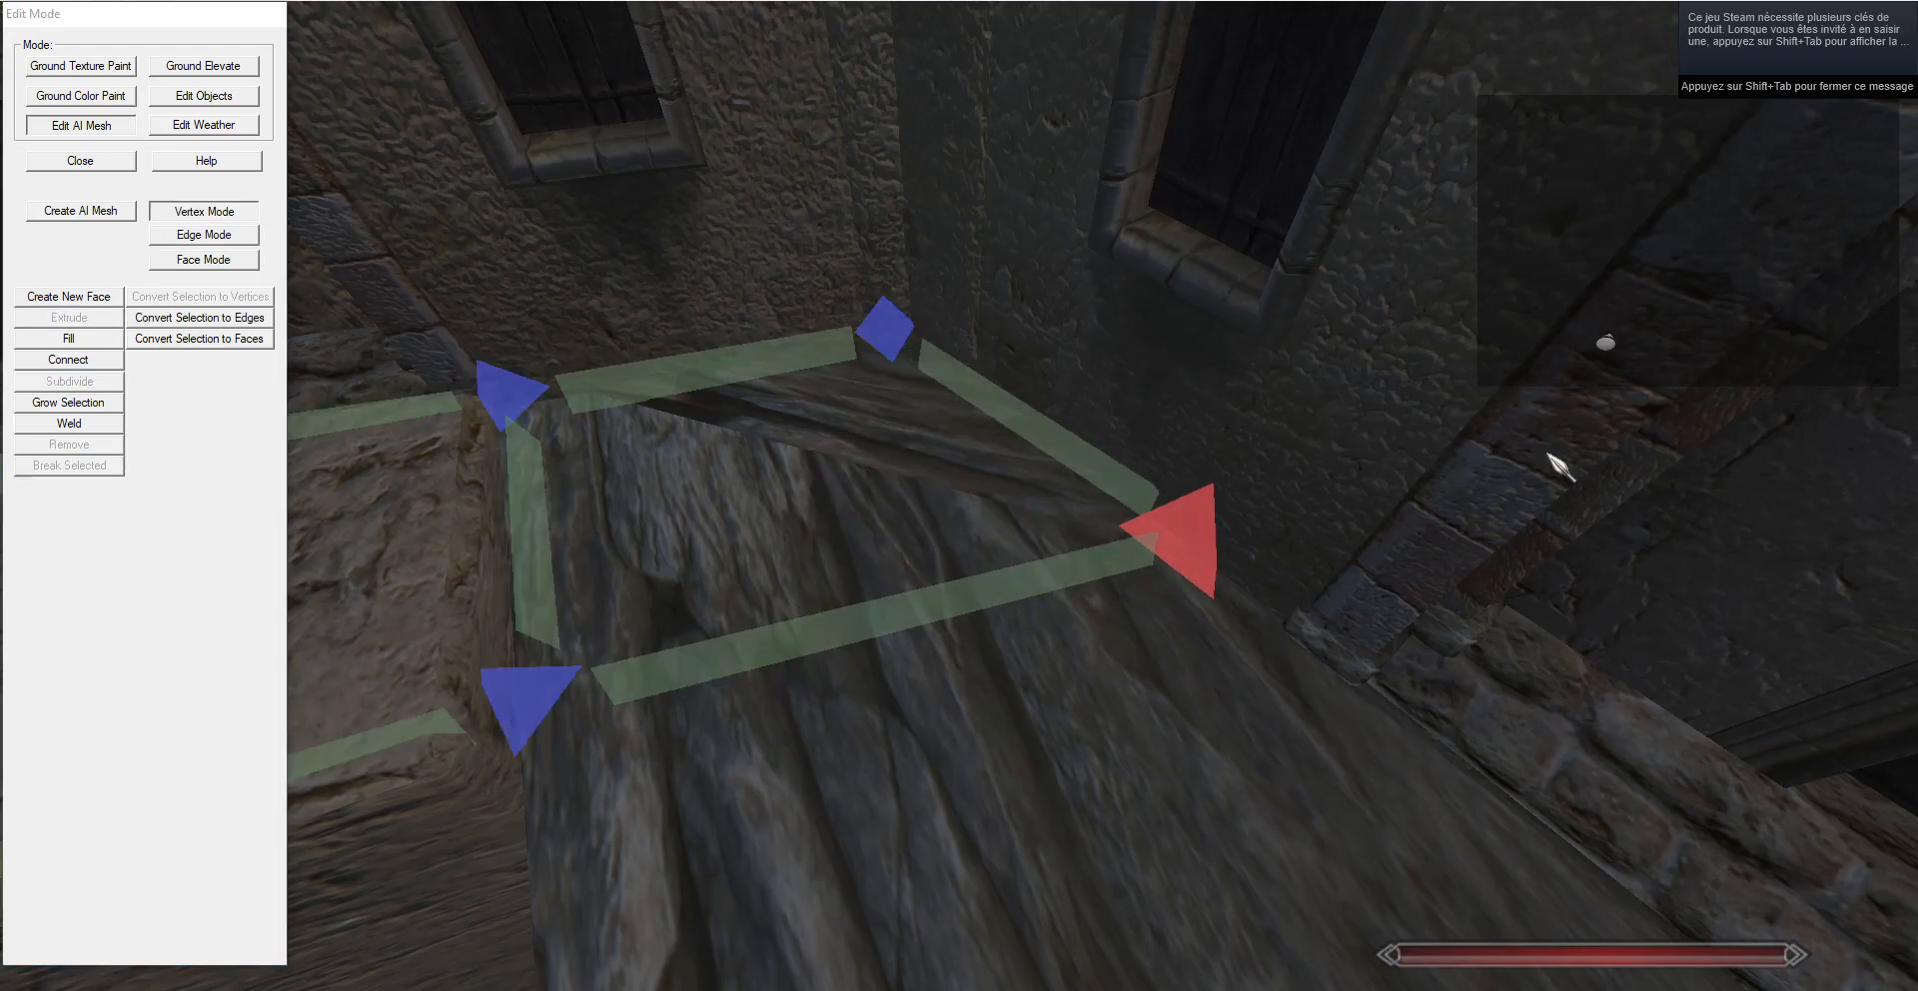
Extrude the street-side edge of the new face toward the arched door and fit its vertices to the doorstep and plank roof.
right_drag(1469, 522, 310, 281)
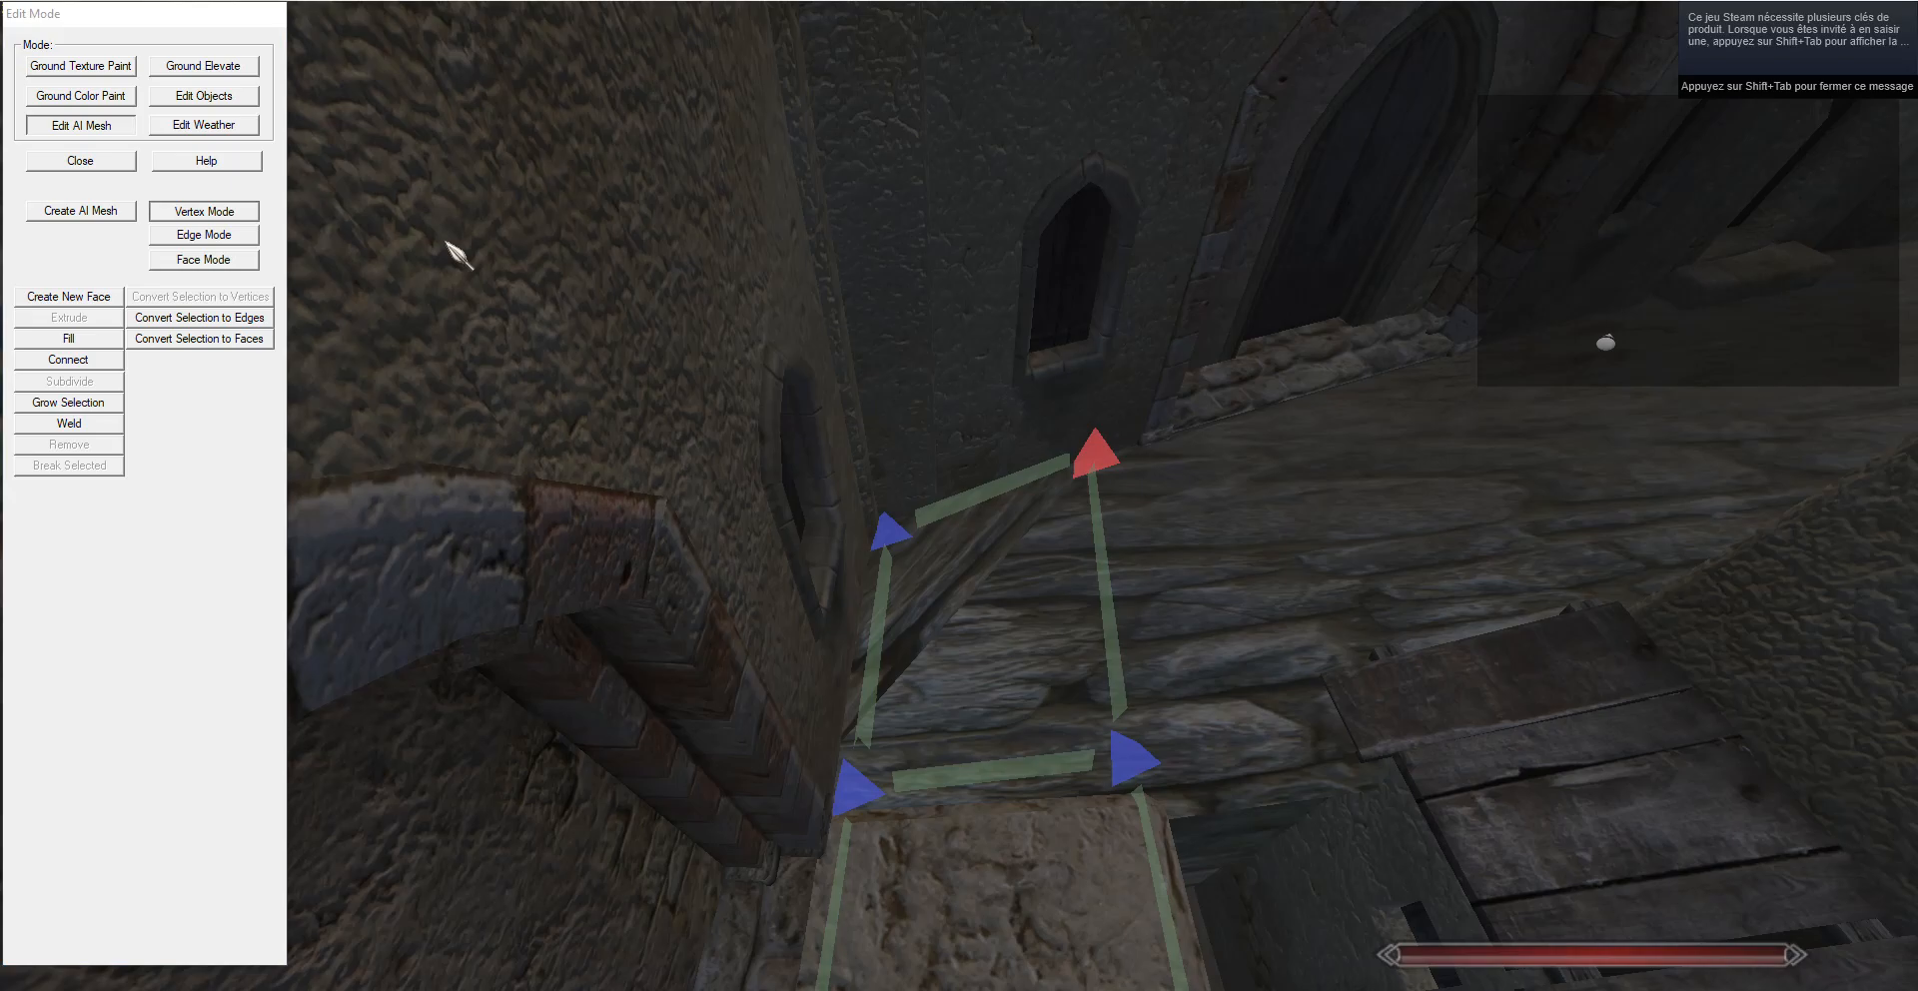
click(203, 235)
right_drag(204, 235, 1127, 485)
click(75, 338)
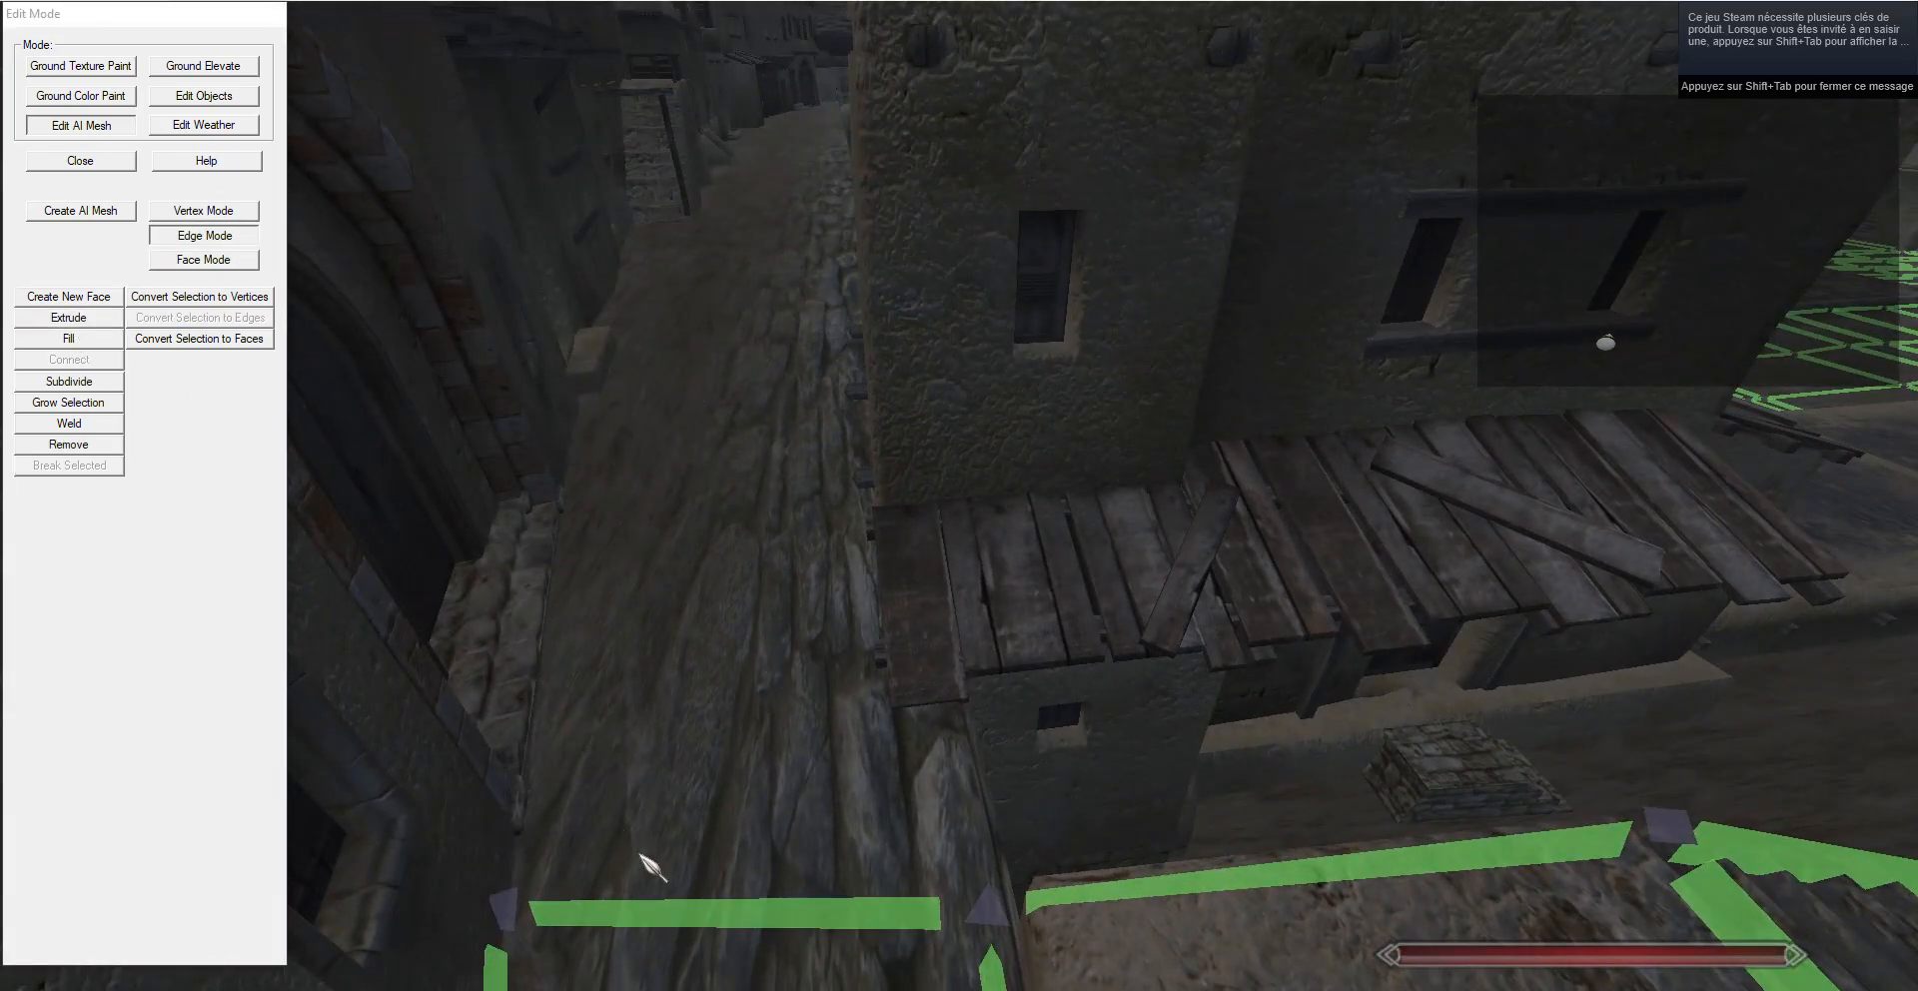
right_drag(651, 867, 740, 888)
drag(689, 600, 699, 110)
click(213, 211)
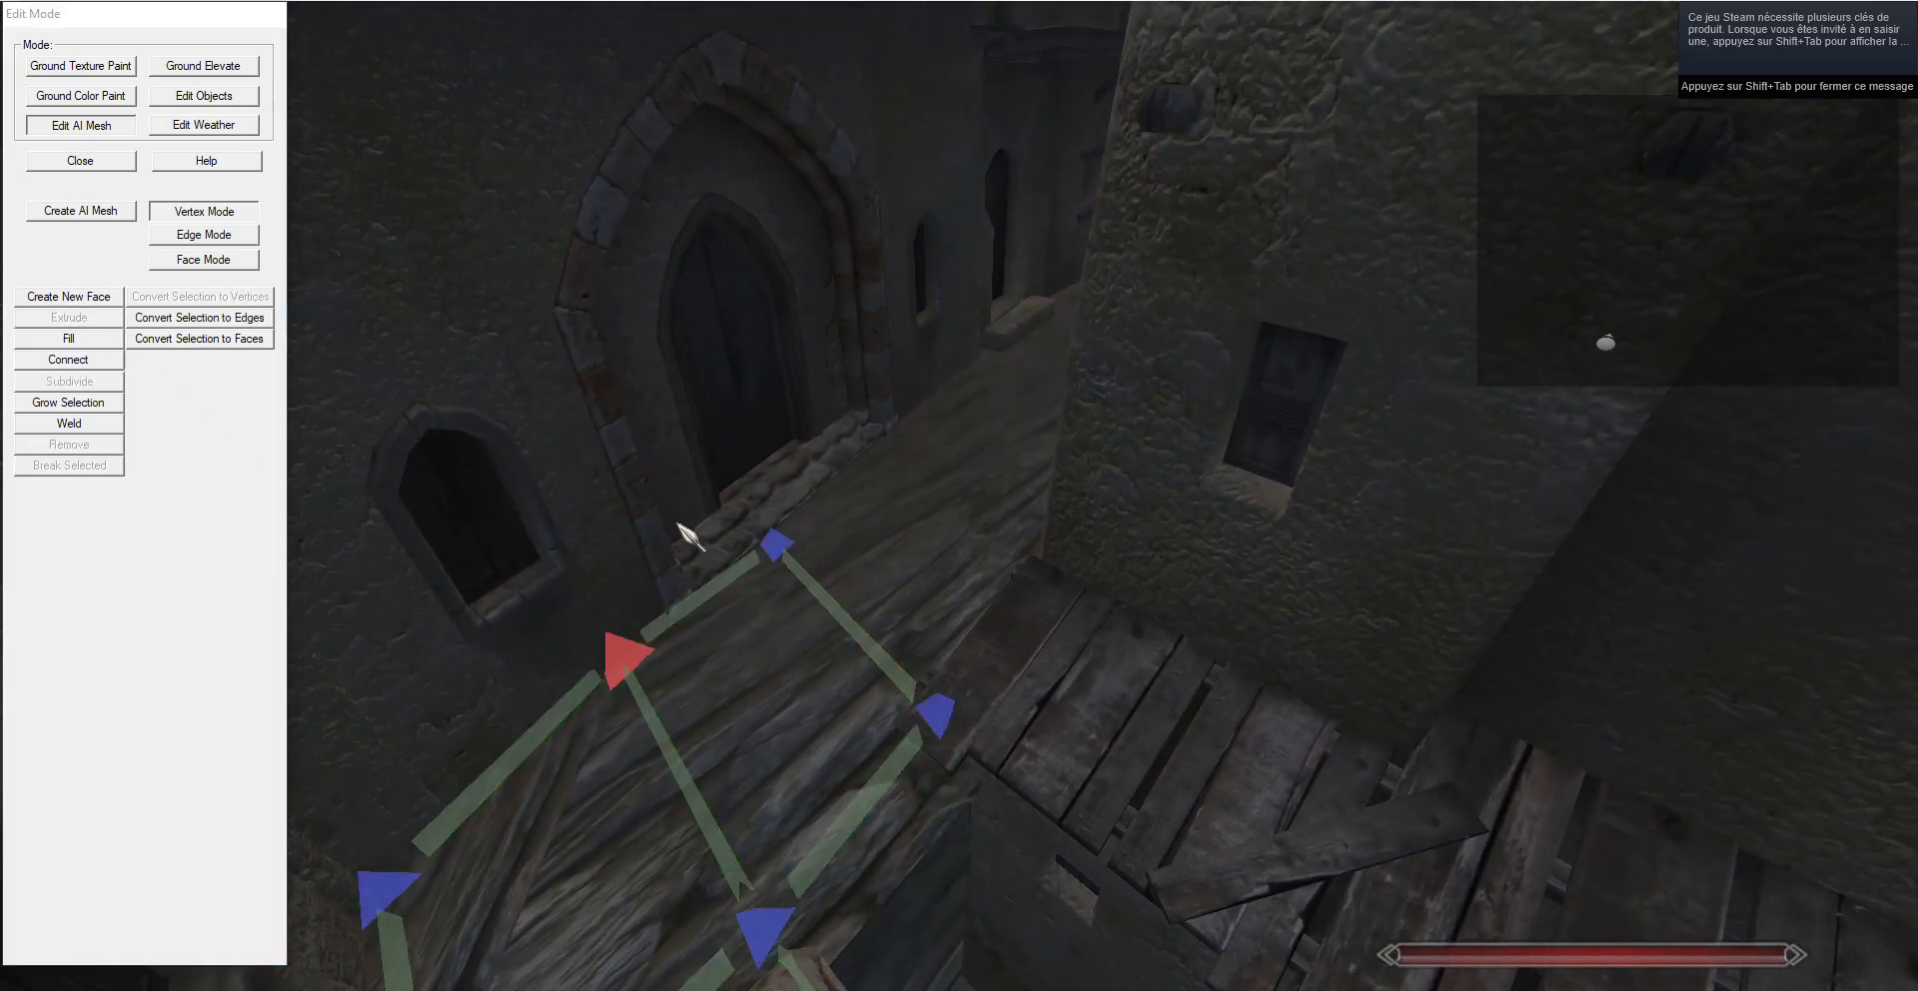
click(919, 704)
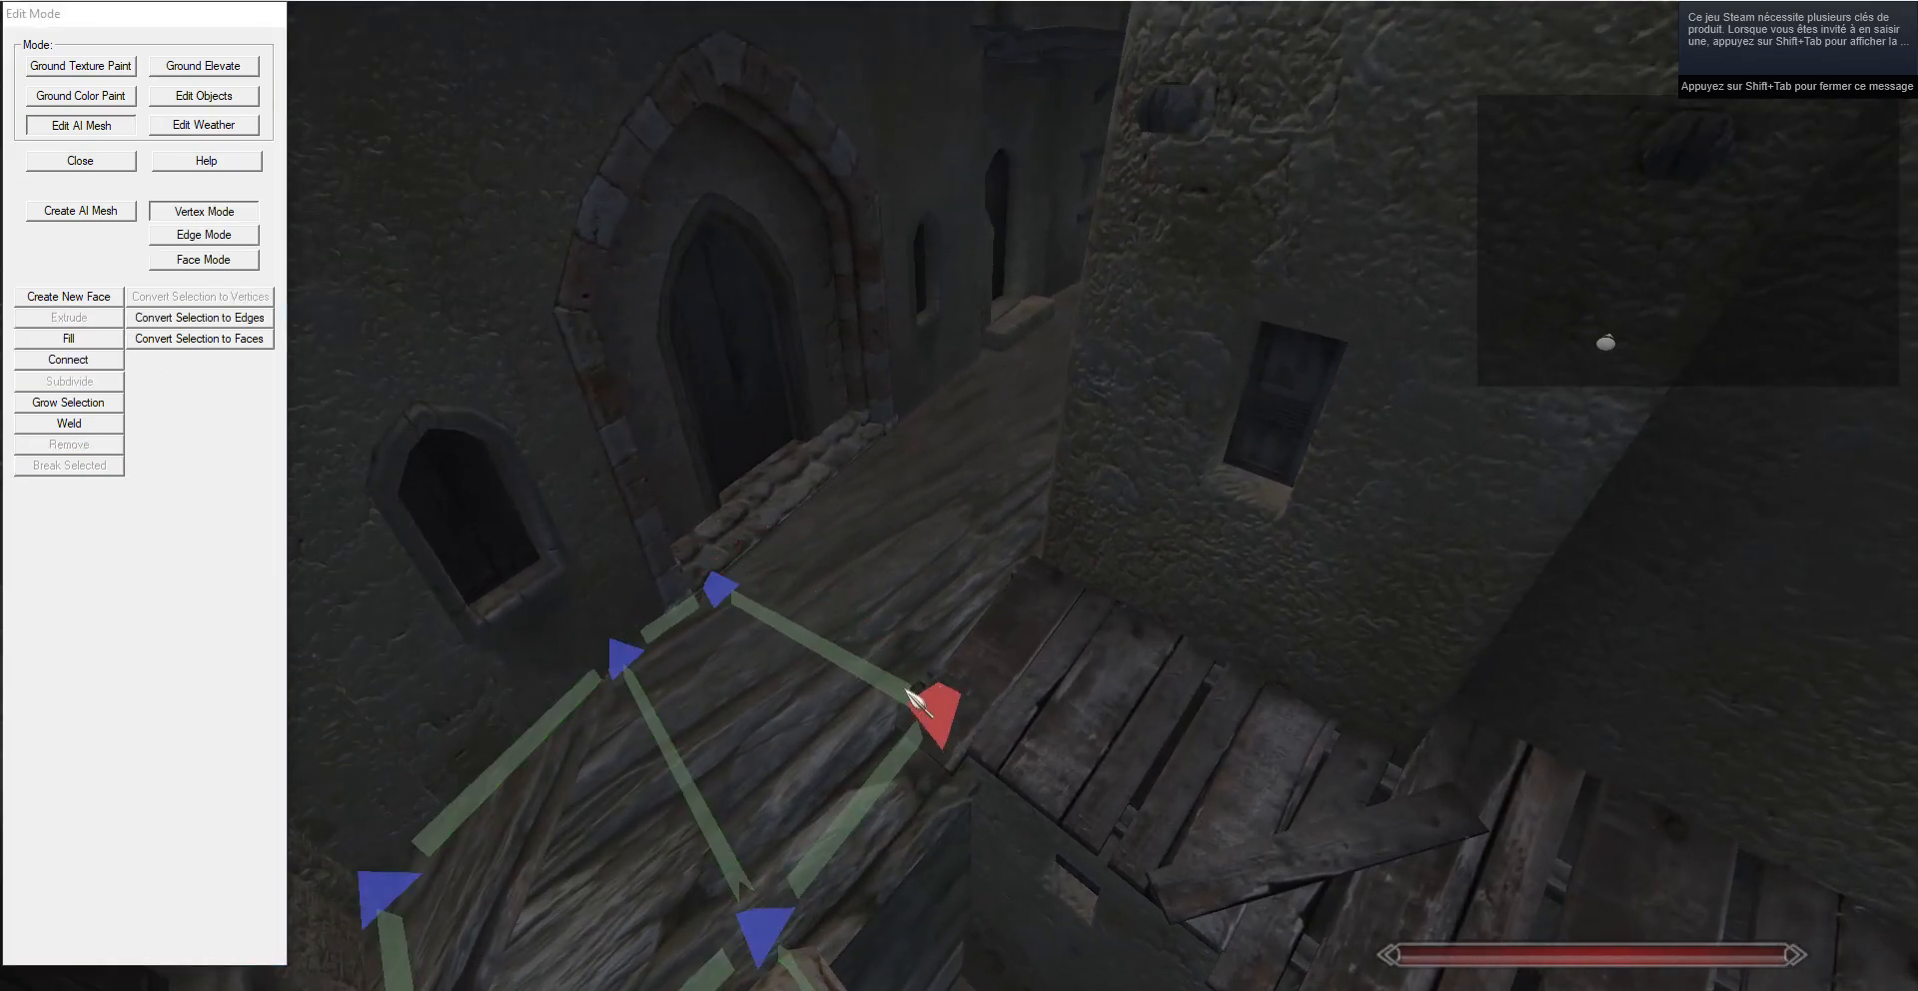
Extrude the front edge past the arched door's step to the opposite building's corner.
click(209, 235)
click(769, 599)
click(61, 316)
key(g)
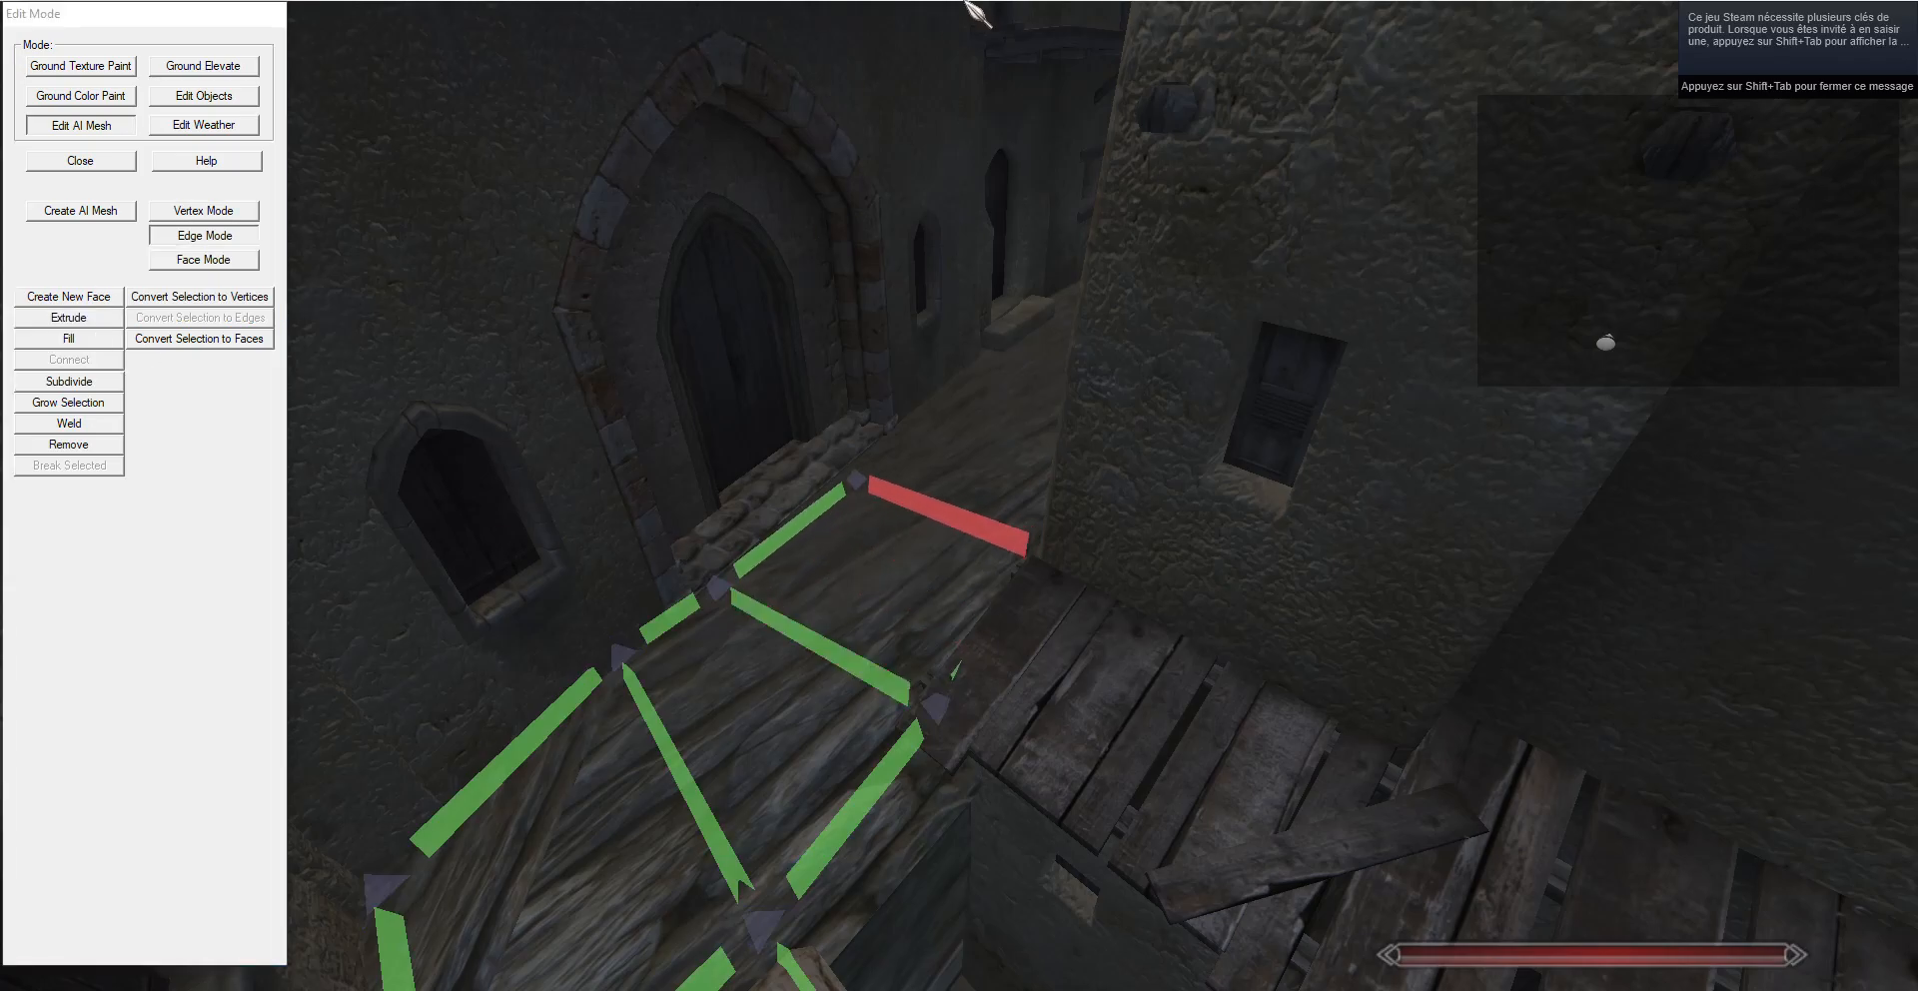
Move the boundary vertex beside the plank roof onto the edge of the upper street.
key(w)
drag(969, 8, 1473, 162)
key(s)
key(d)
click(962, 482)
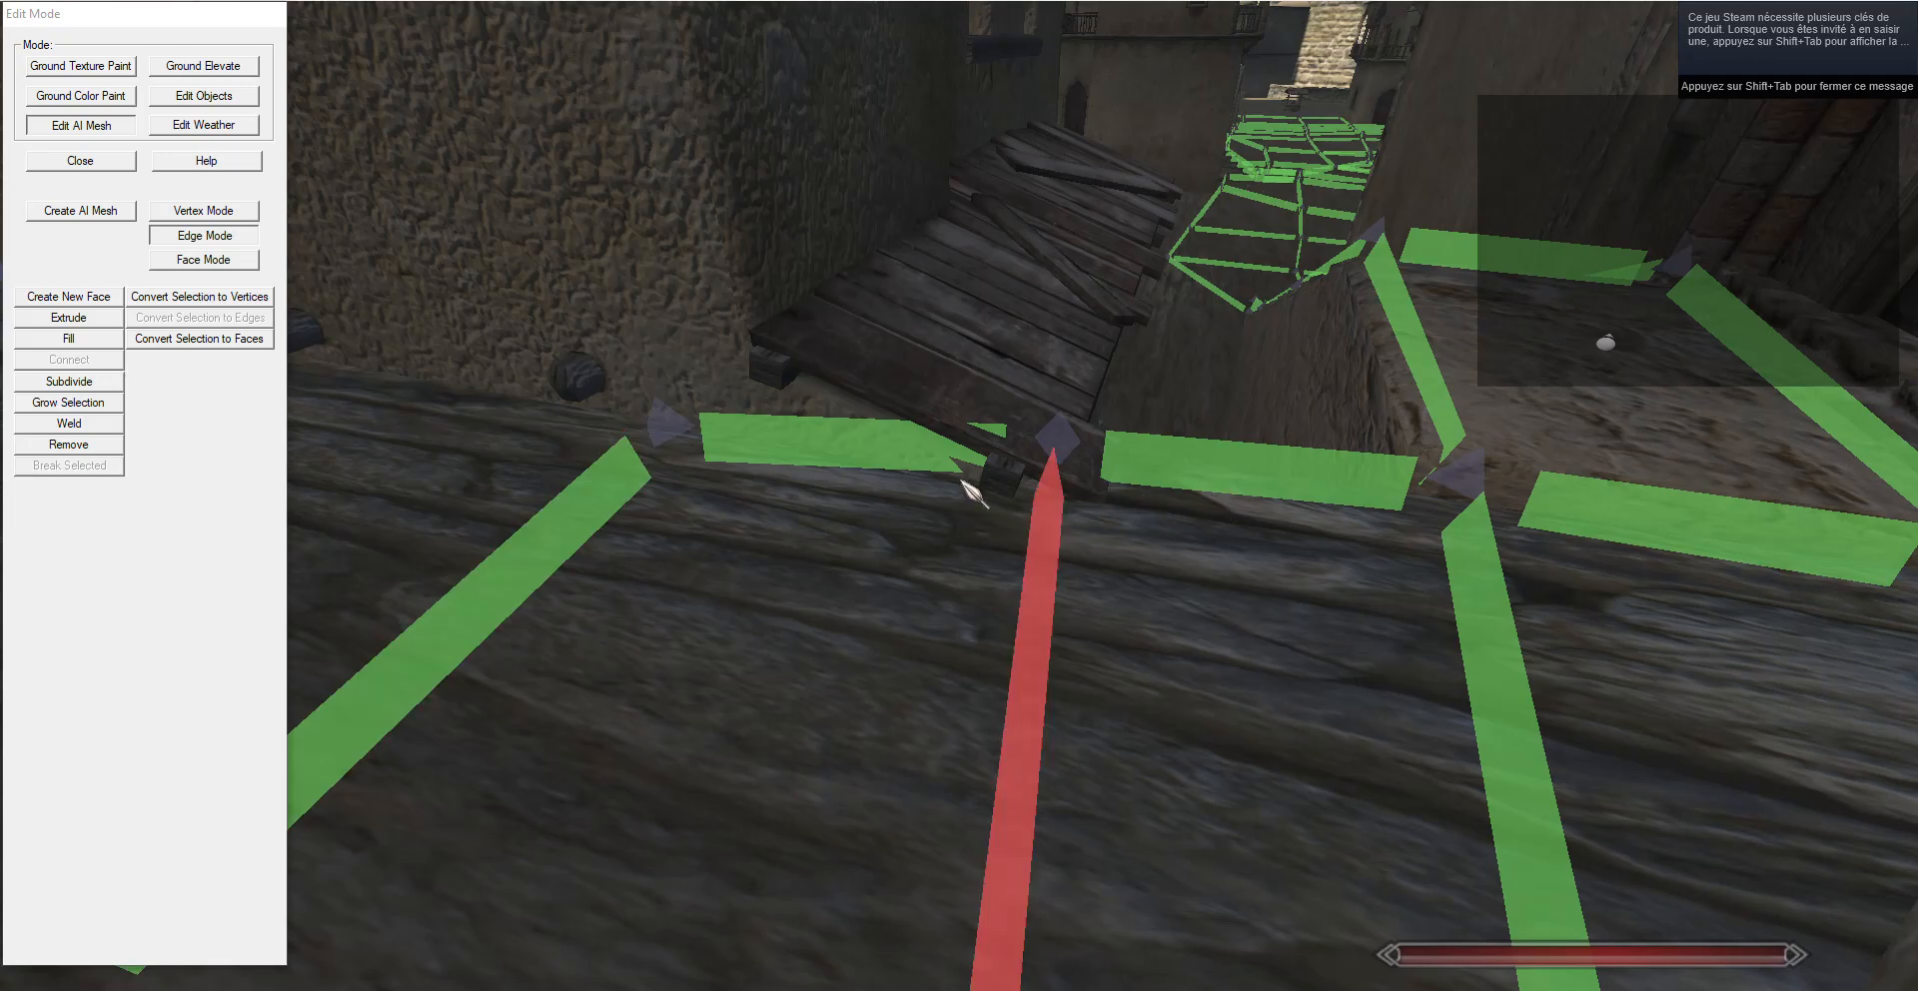
click(204, 210)
right_click(1042, 455)
key(g)
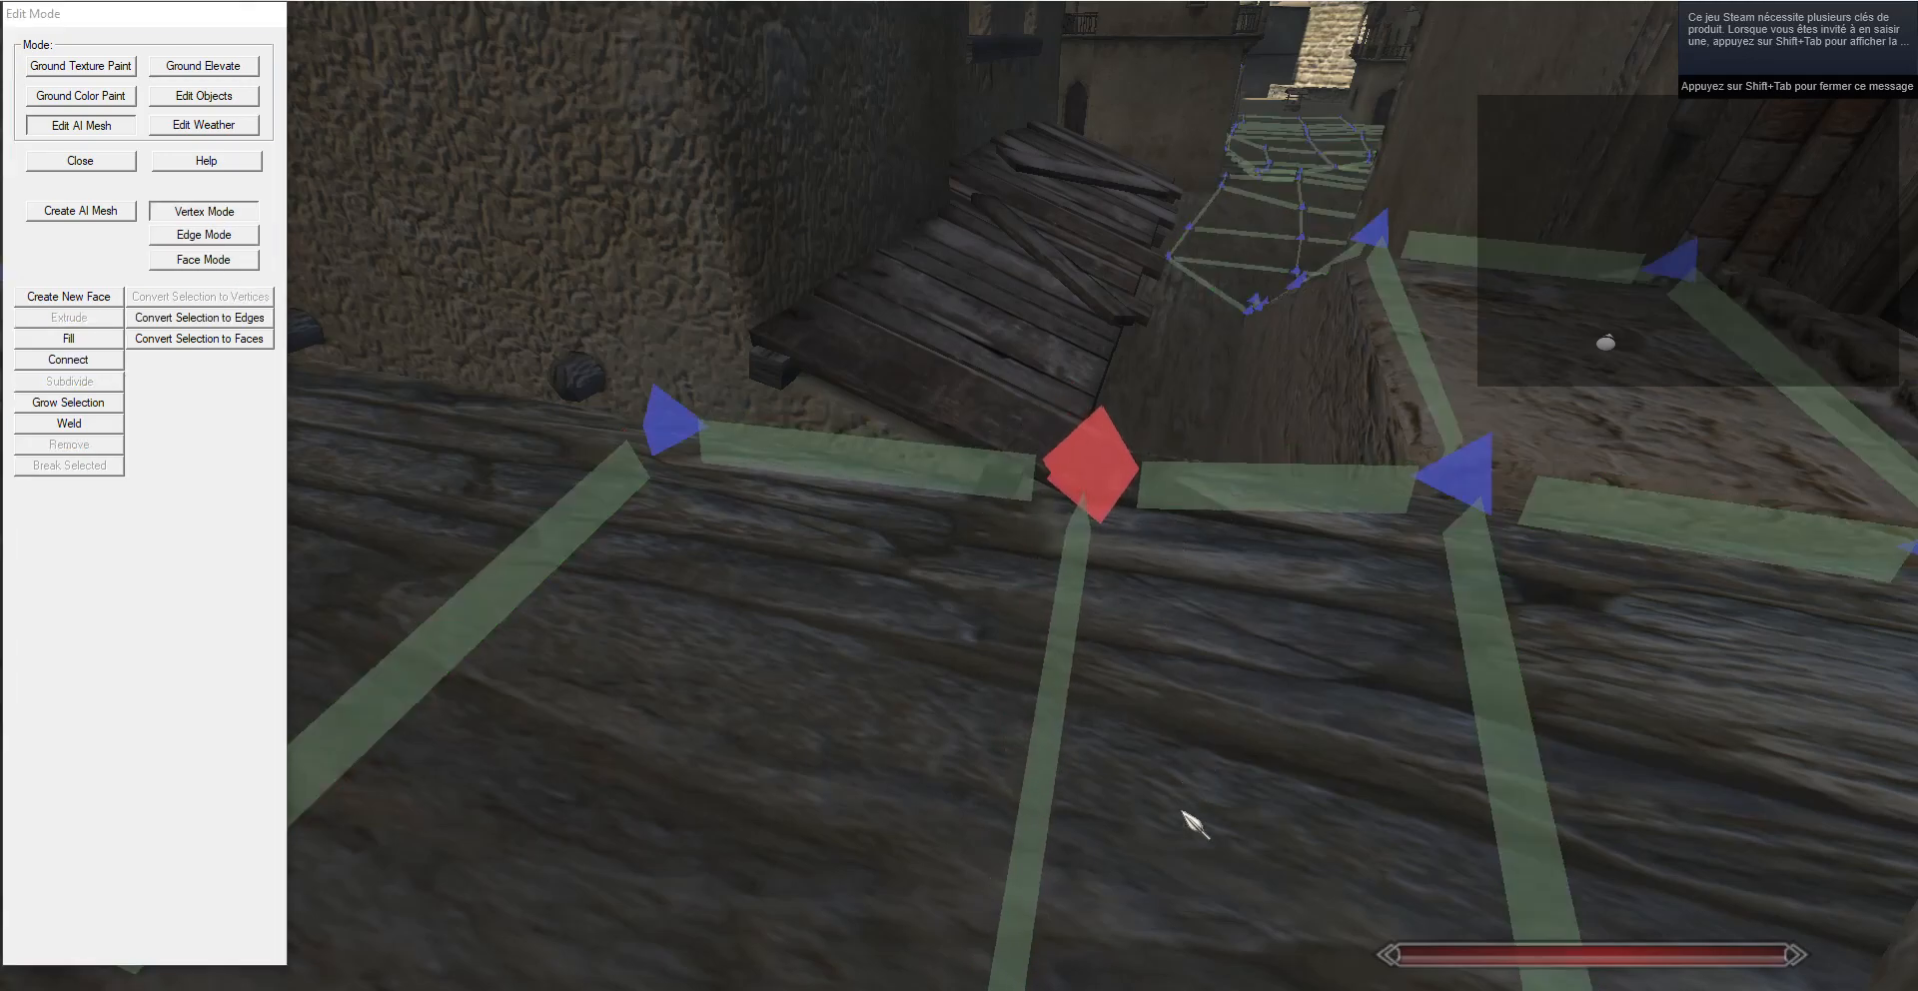
Add a barrier_2m scene prop on the upper street beside the end of the plank roof.
key(t)
key(w)
drag(1128, 944, 300, 254)
key(s)
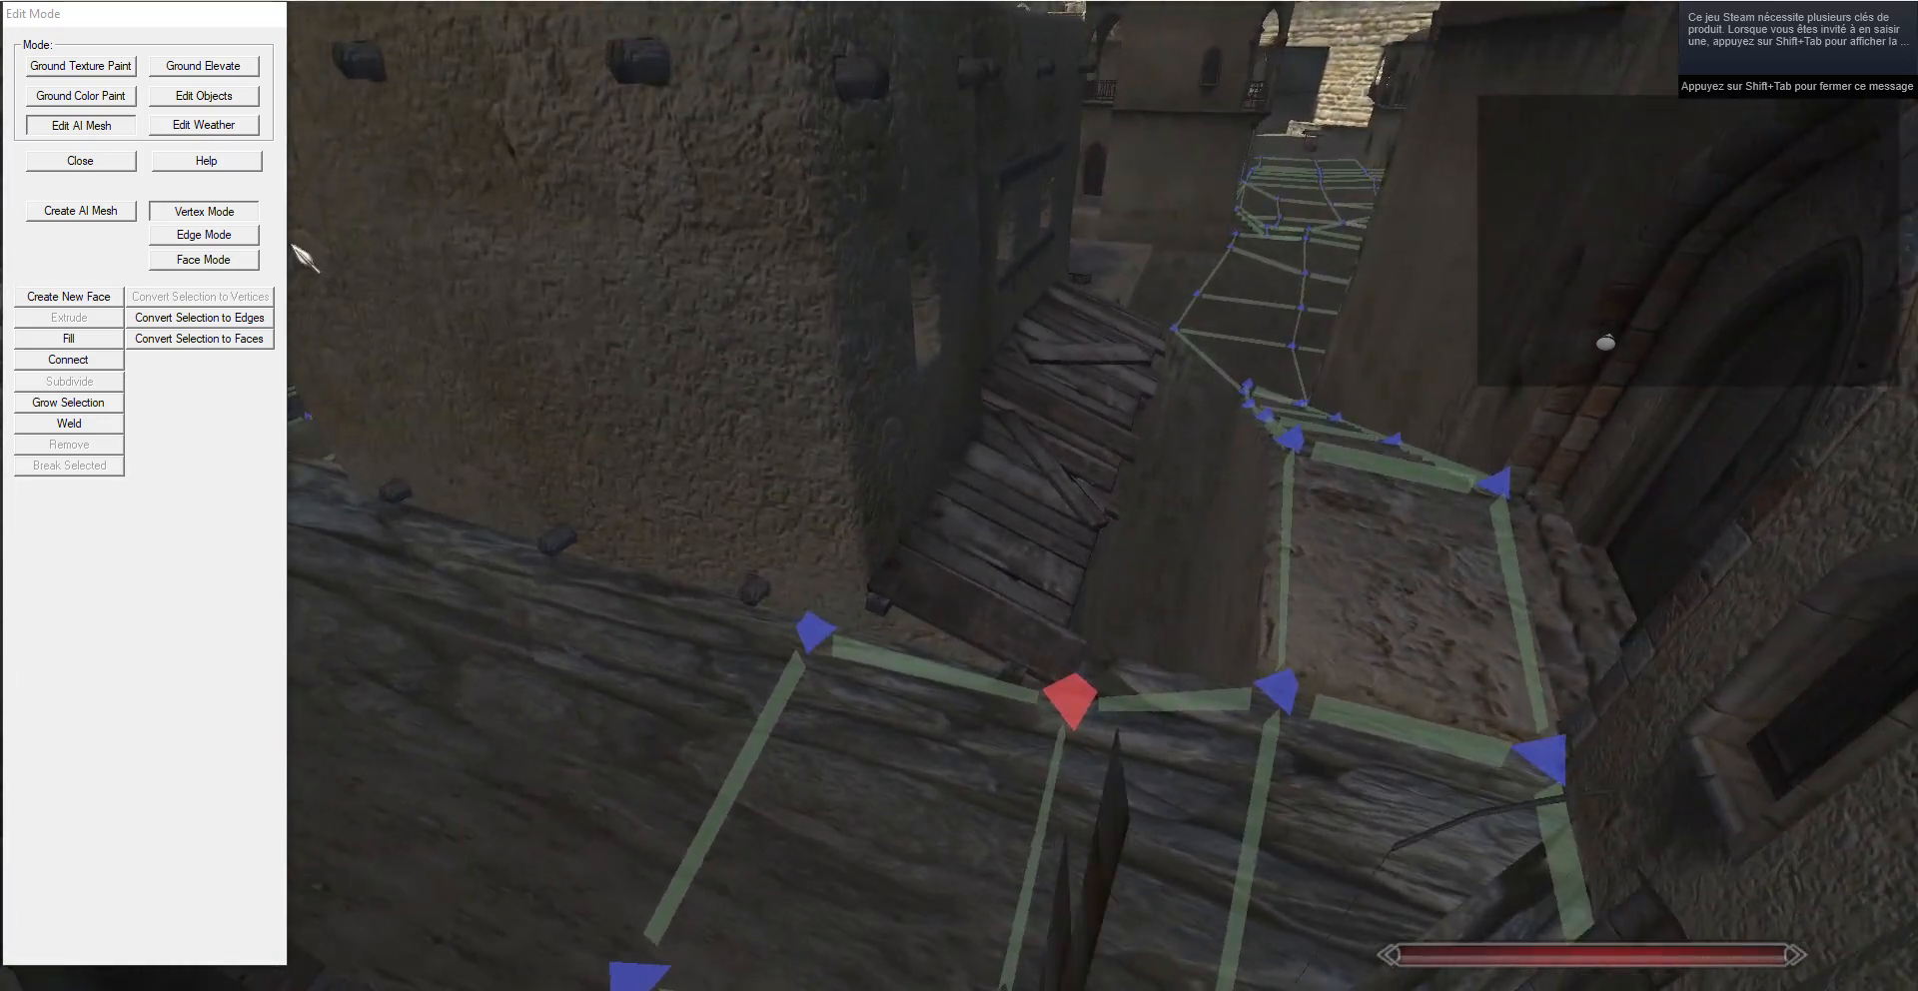
click(205, 97)
scroll(110, 619, down, 5)
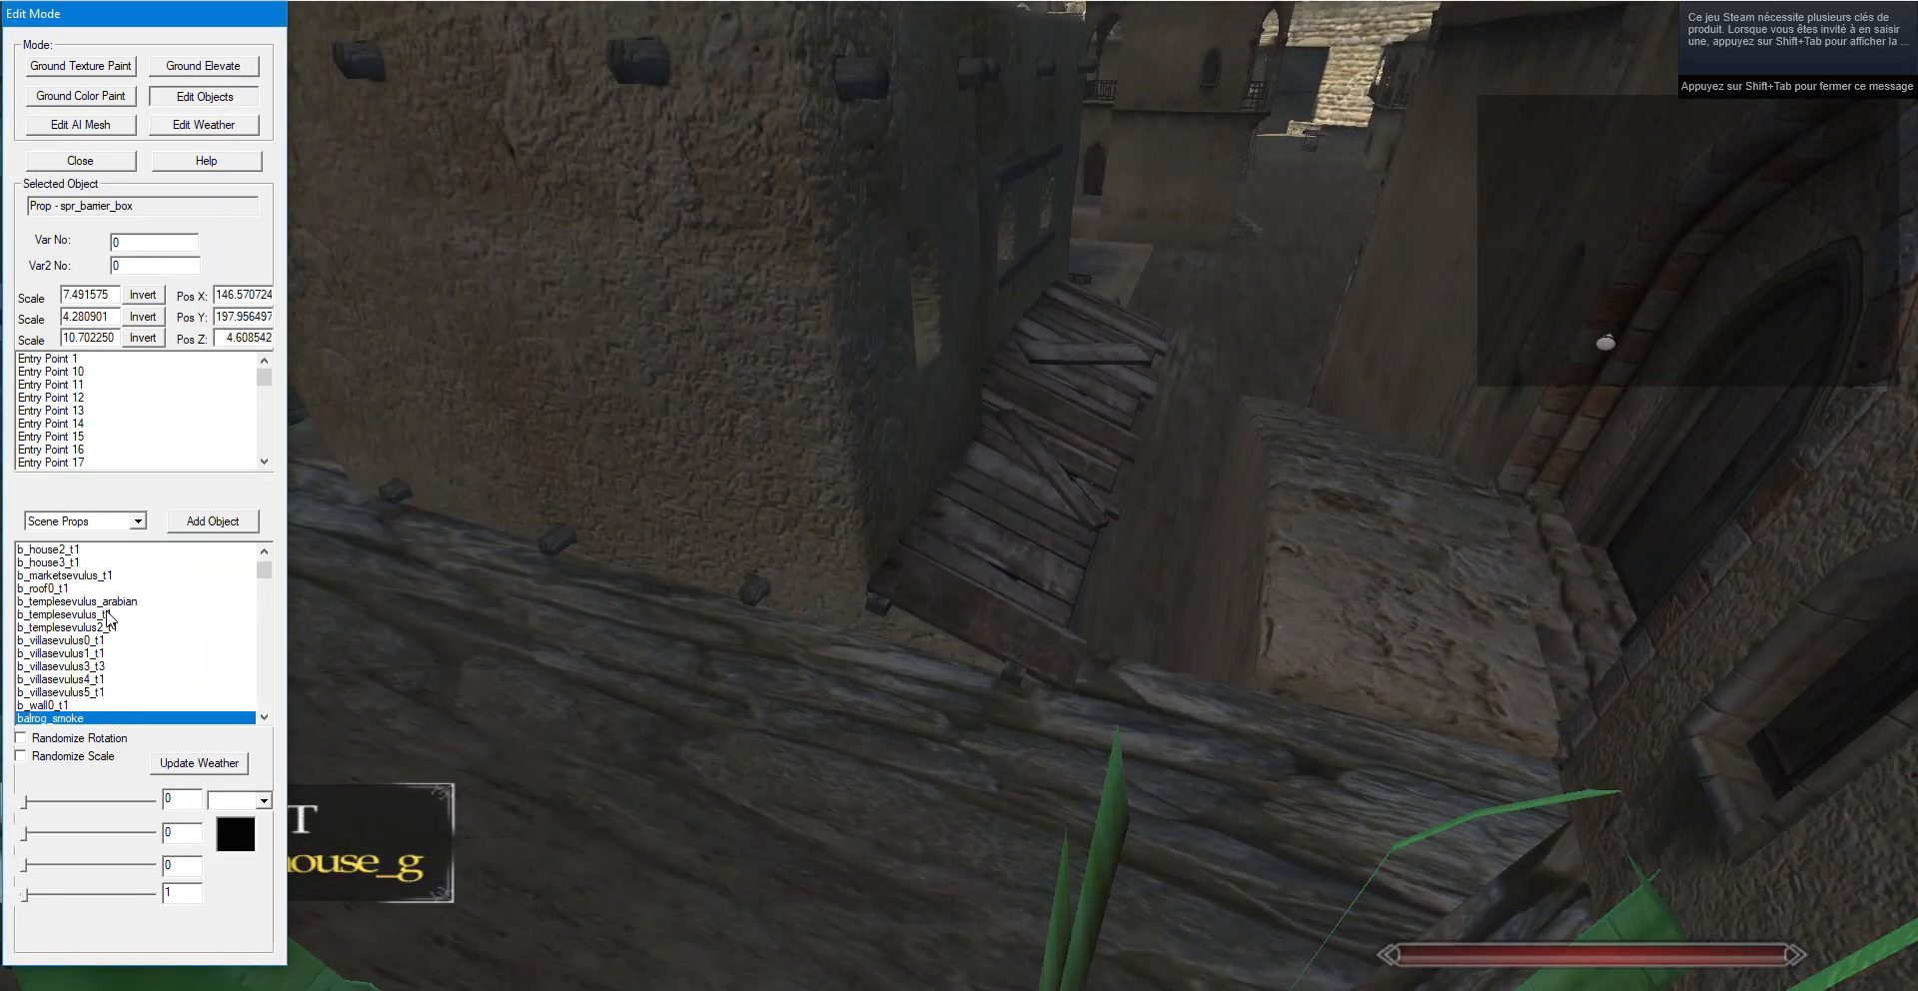
scroll(110, 619, down, 2)
click(50, 666)
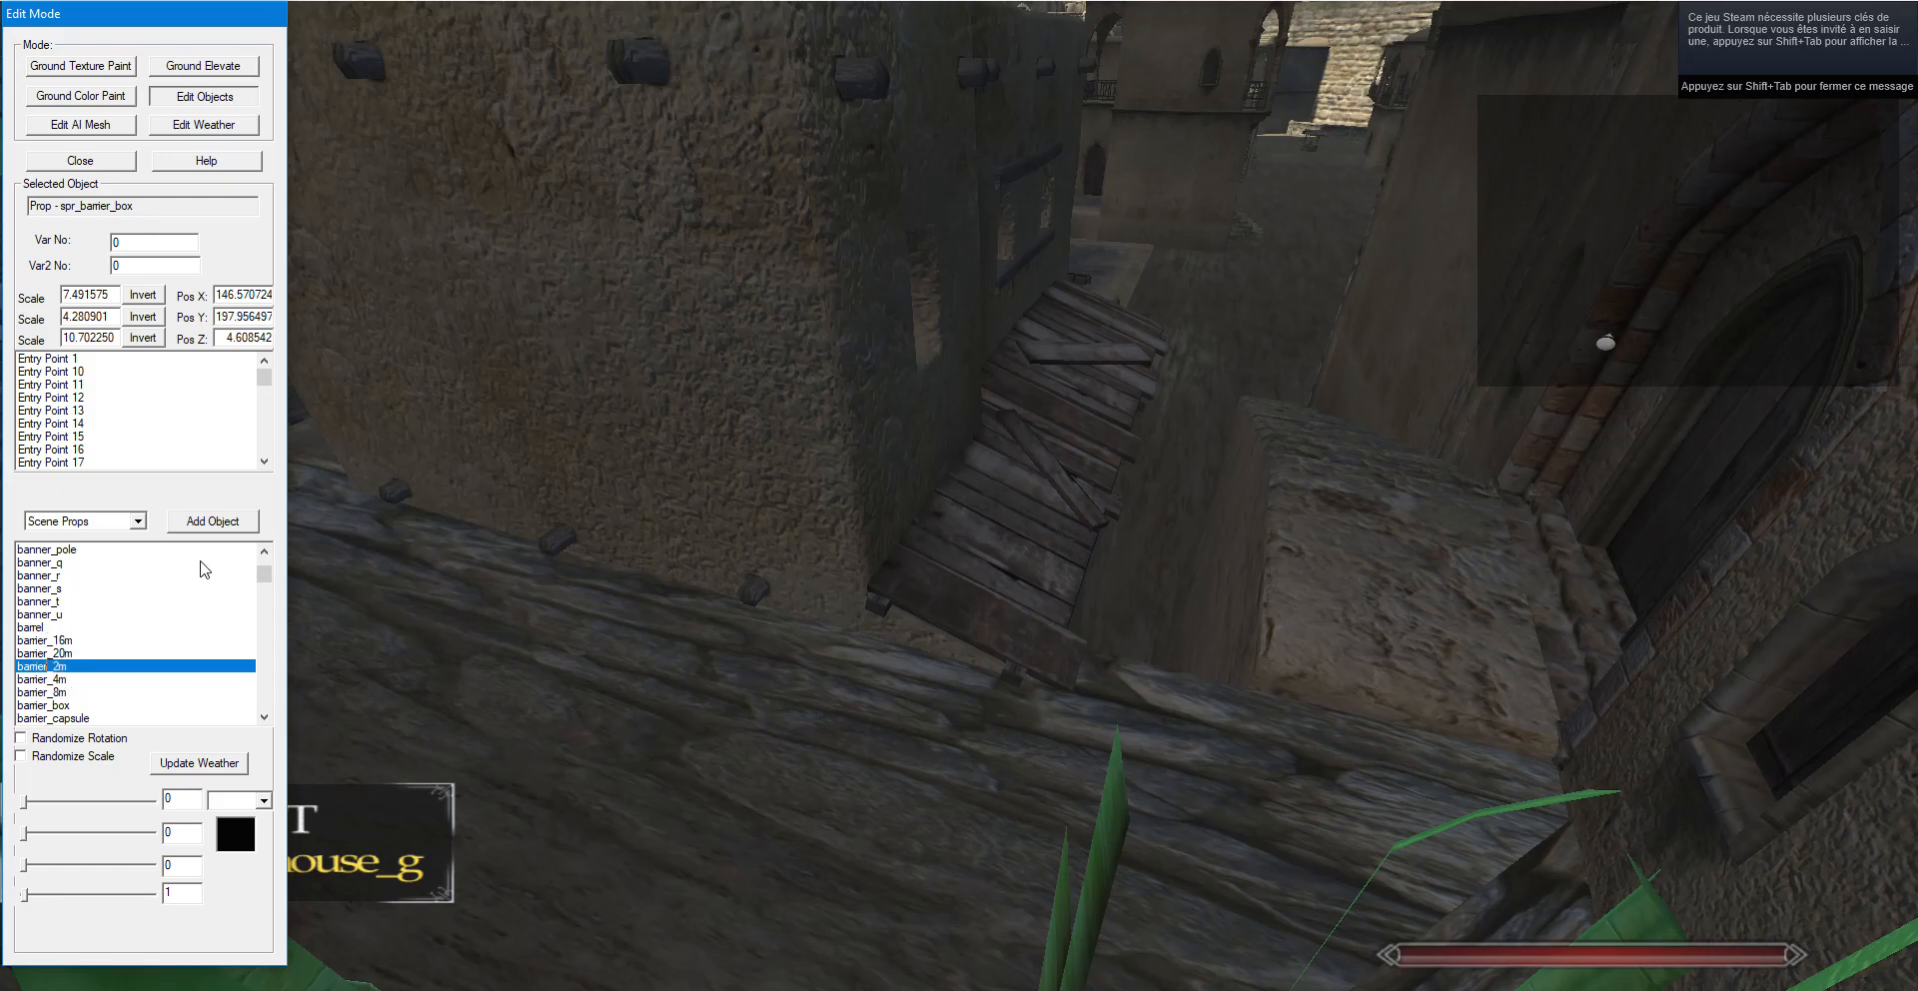
click(211, 520)
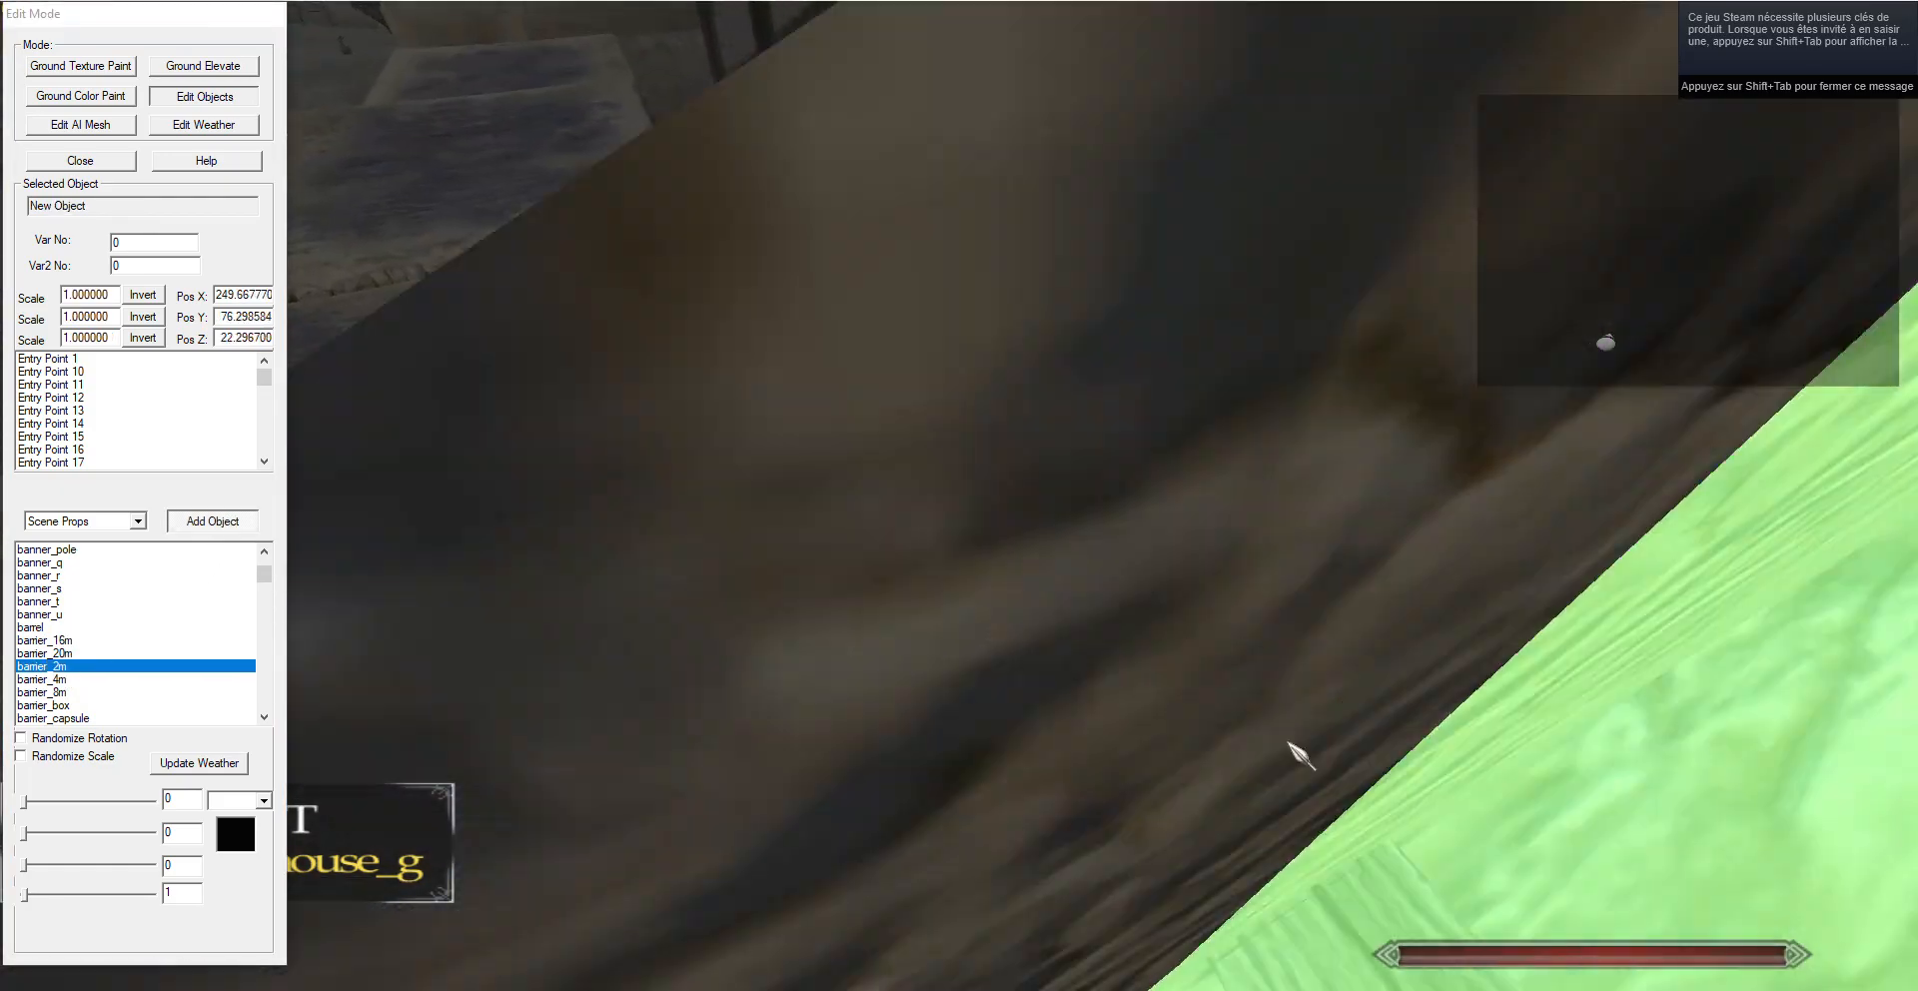
key(d)
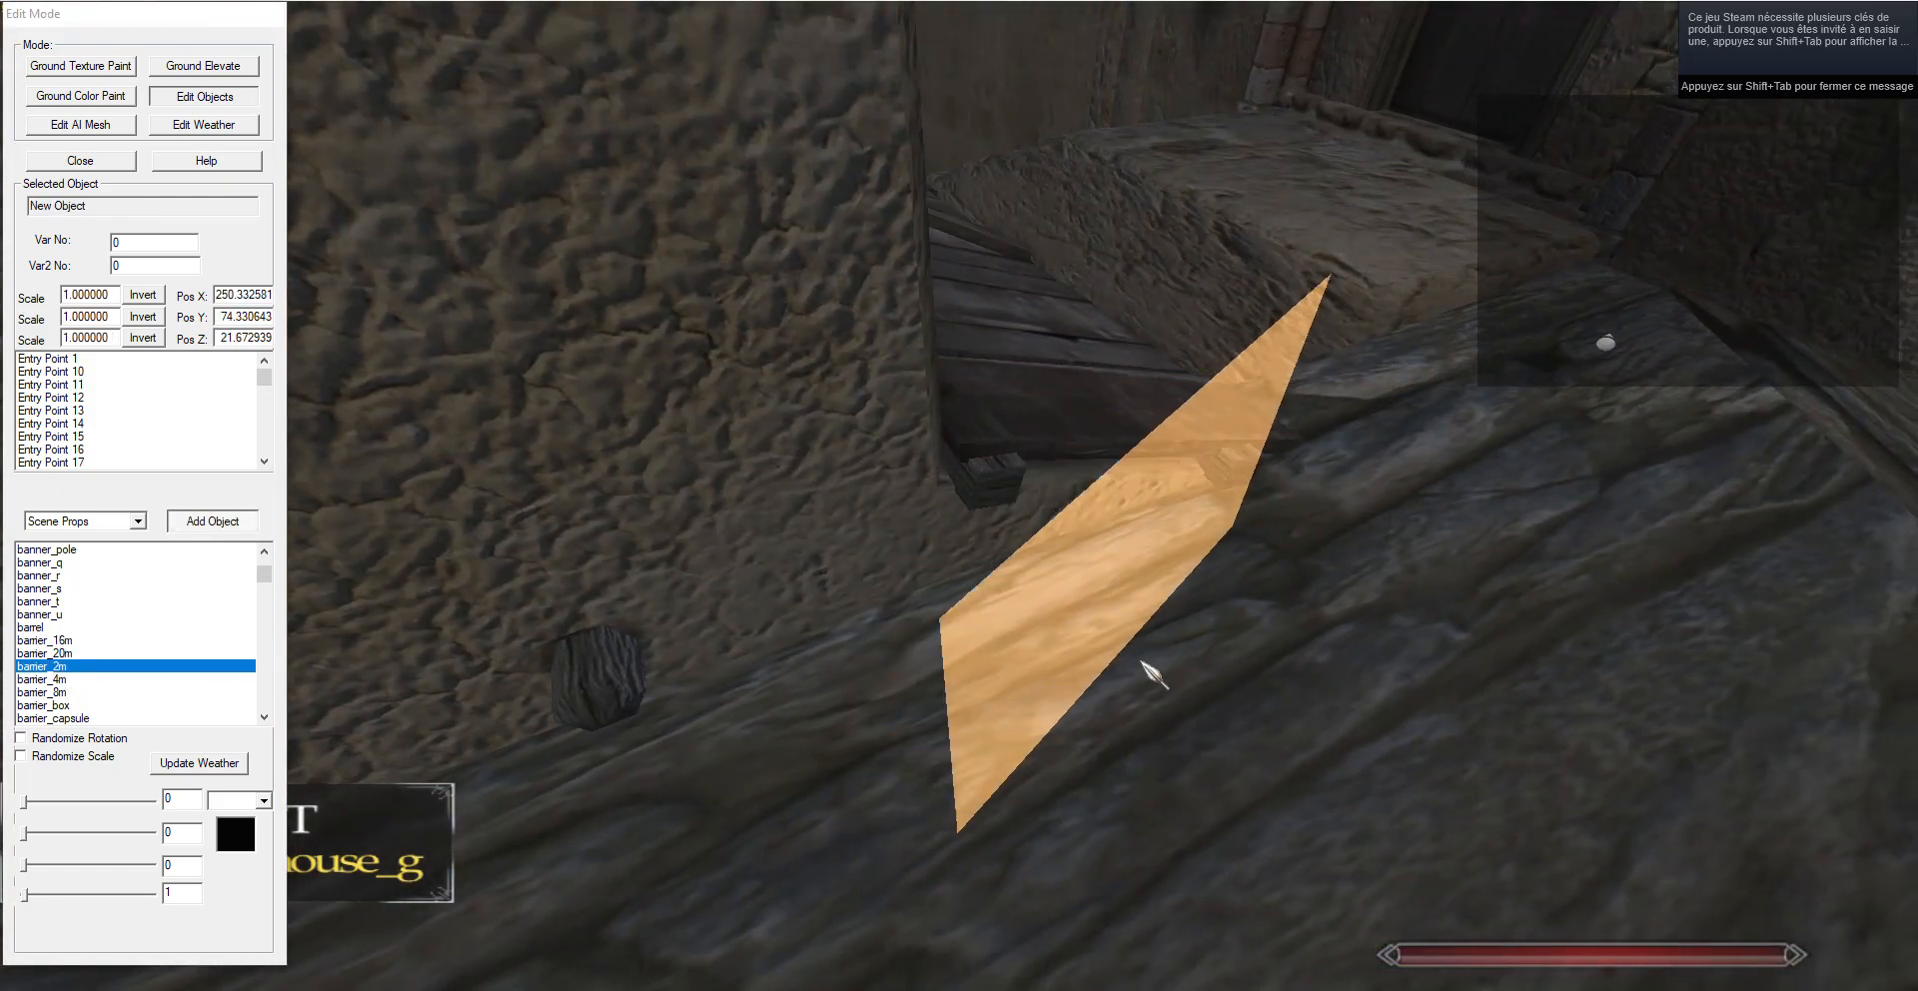
Rotate the barrier and sink it over the gap along the plank roof's edge, then place it there.
key(x)
key(z)
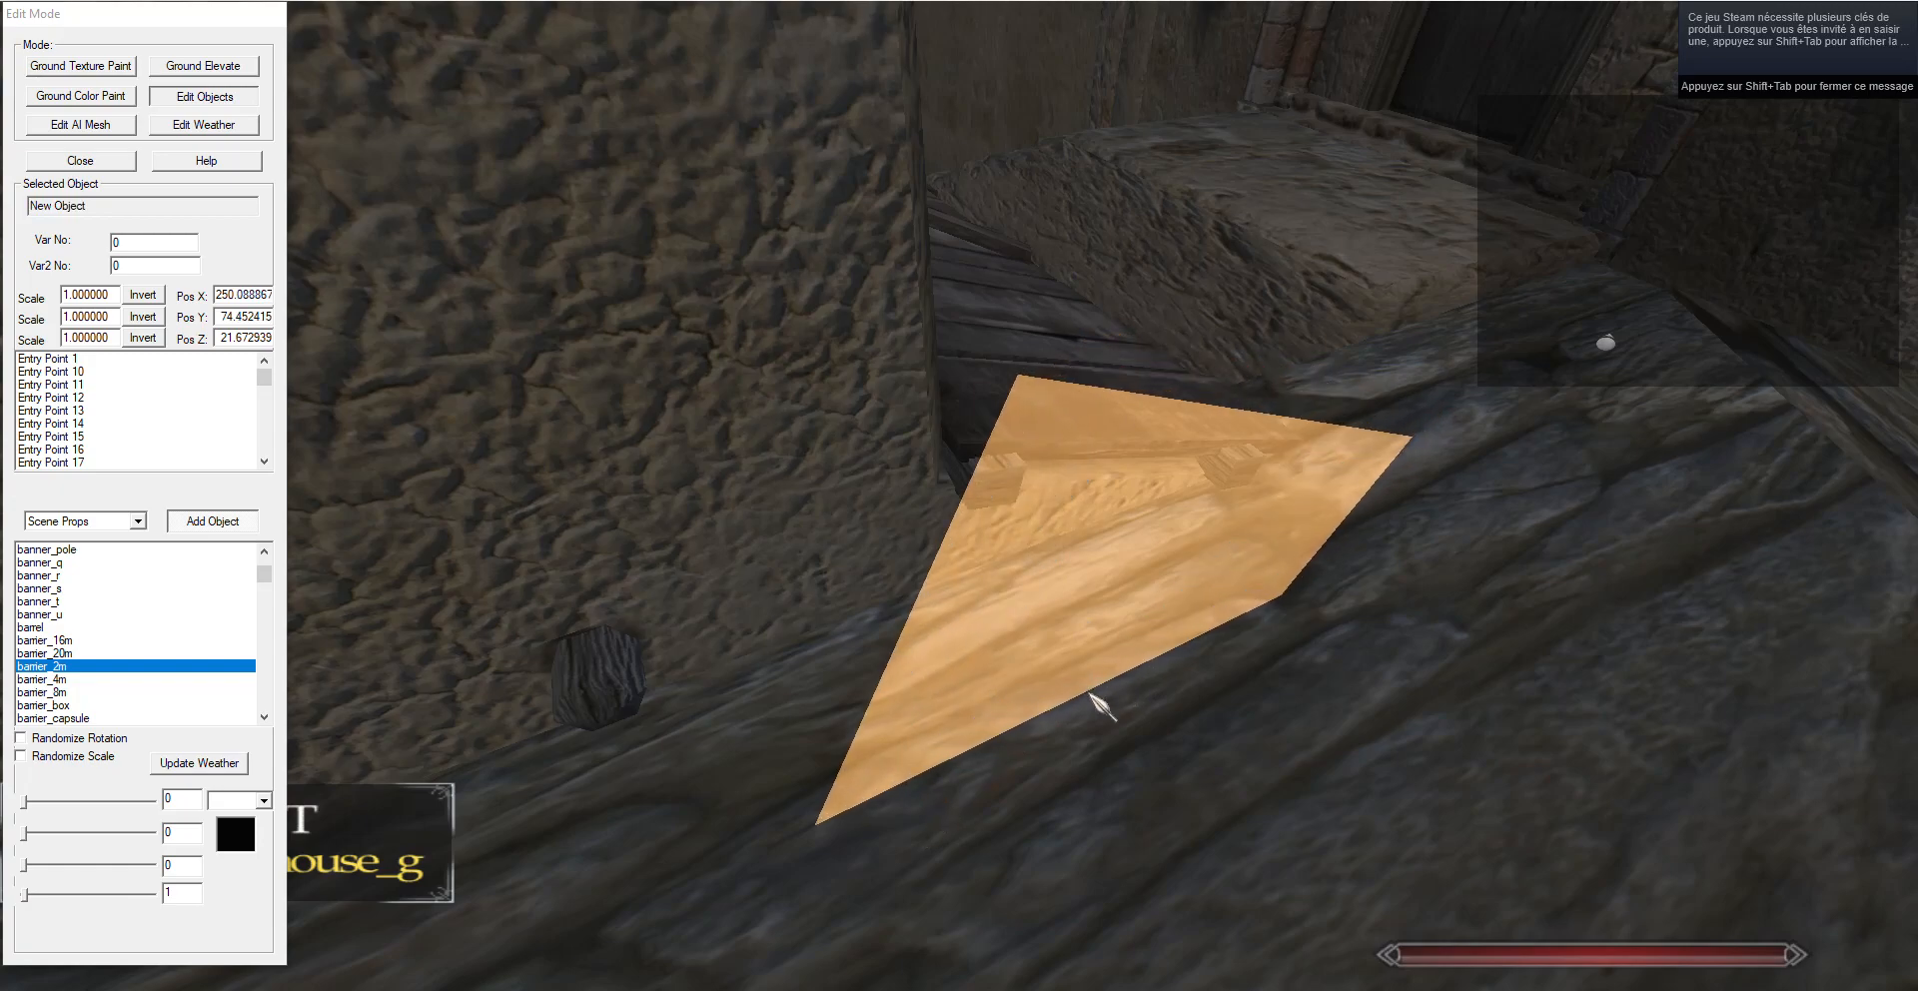
key(z)
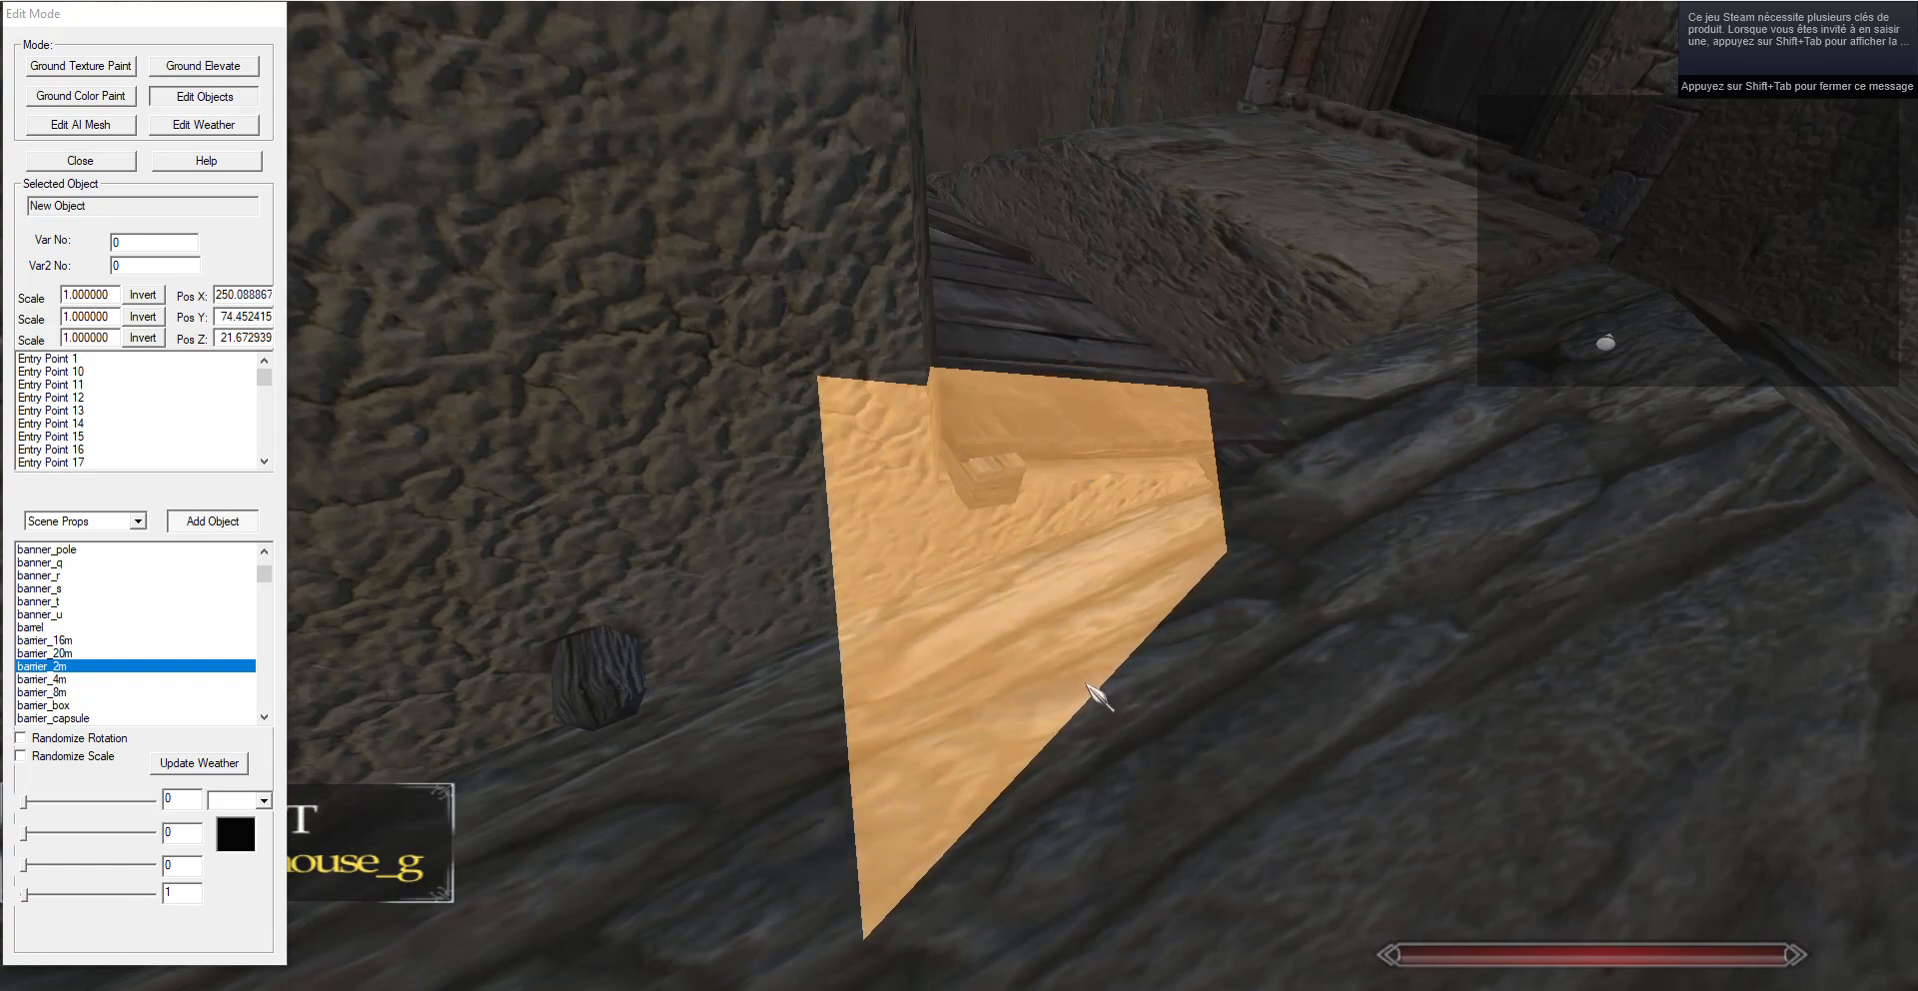
key(z)
key(t)
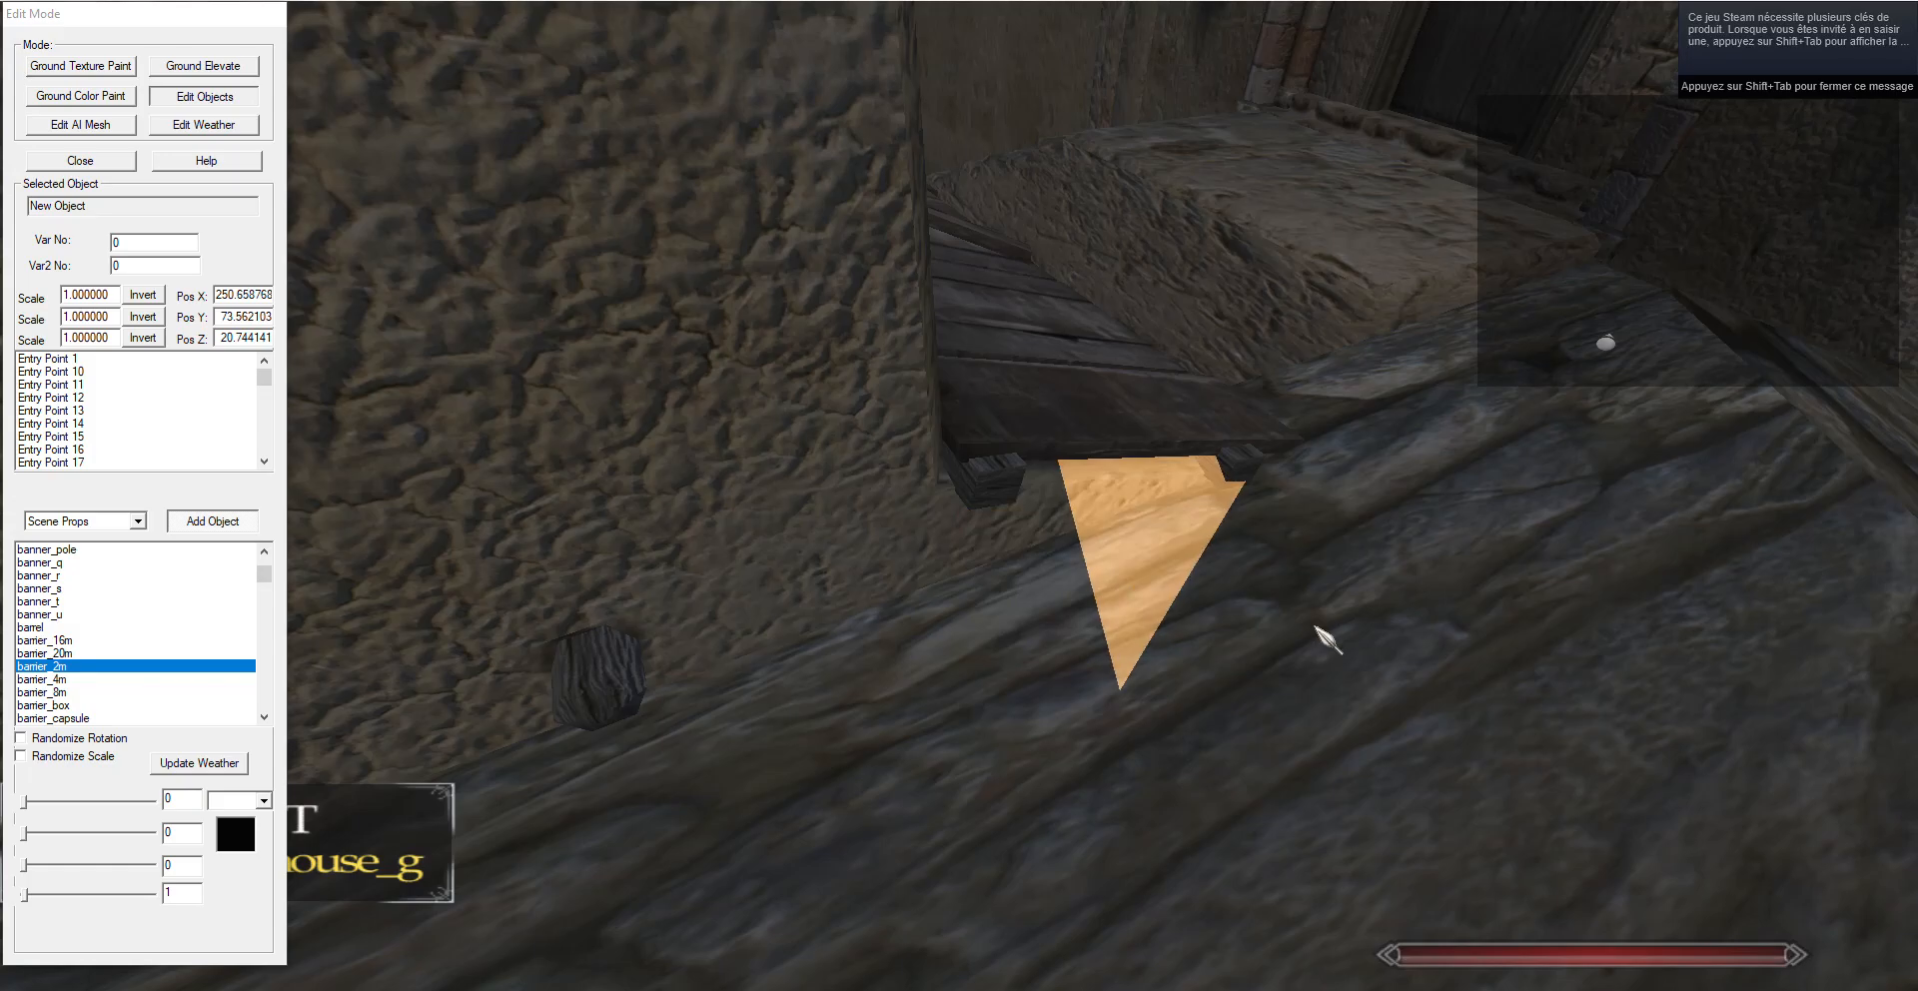
key(t)
key(t)
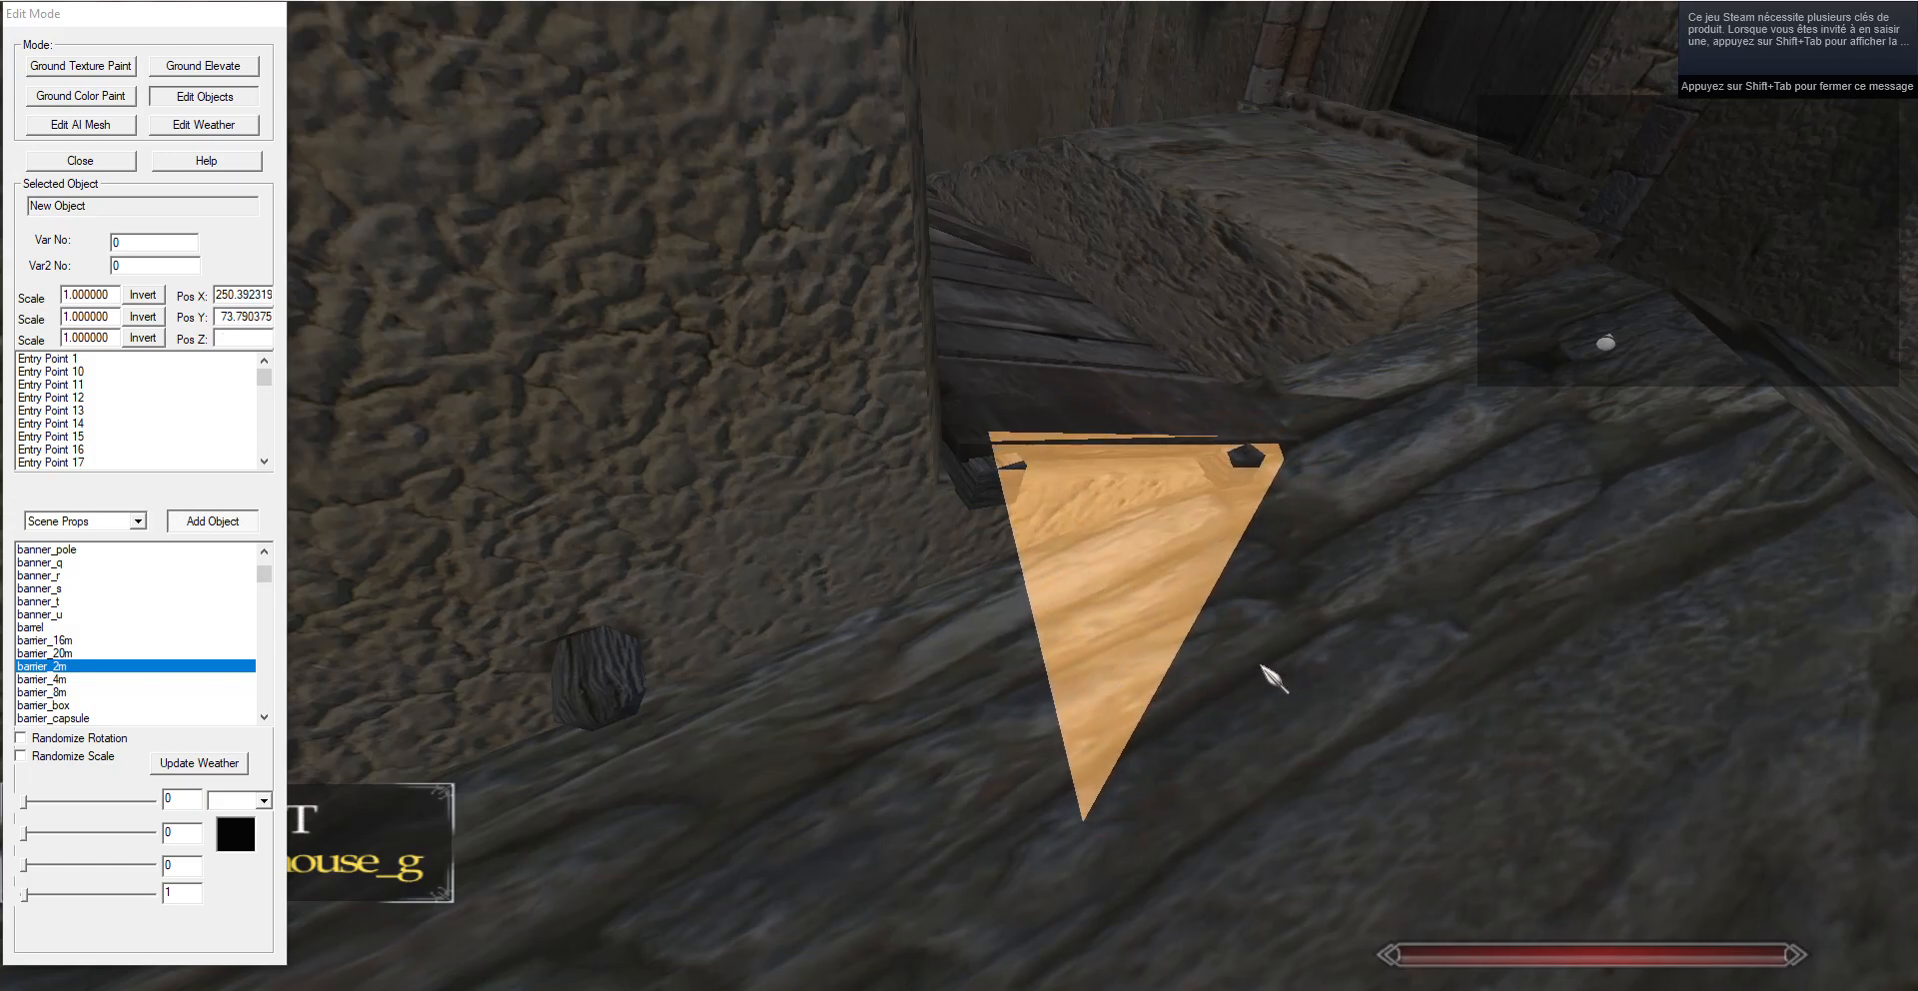
right_click(1260, 666)
Place a second barrier_2m, tilted to match the street, between the first barrier and the house wall corner.
key(s)
key(a)
key(z)
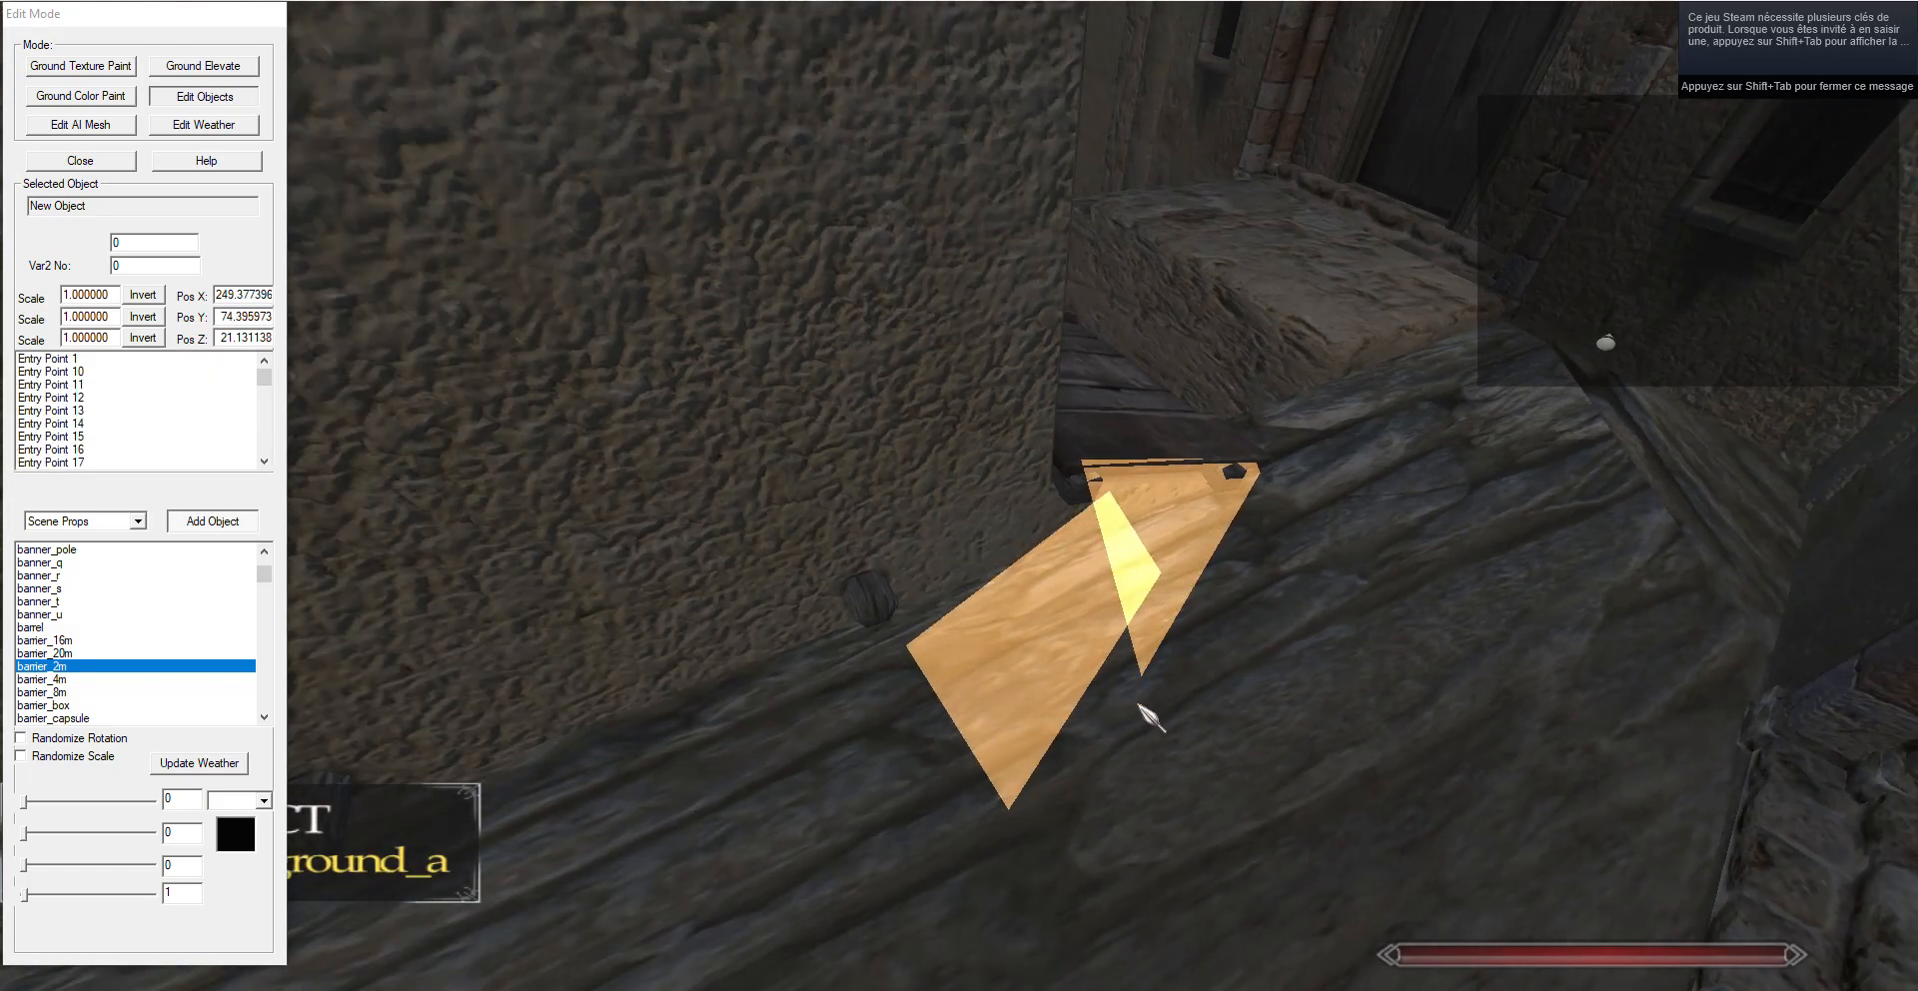
key(z)
key(z)
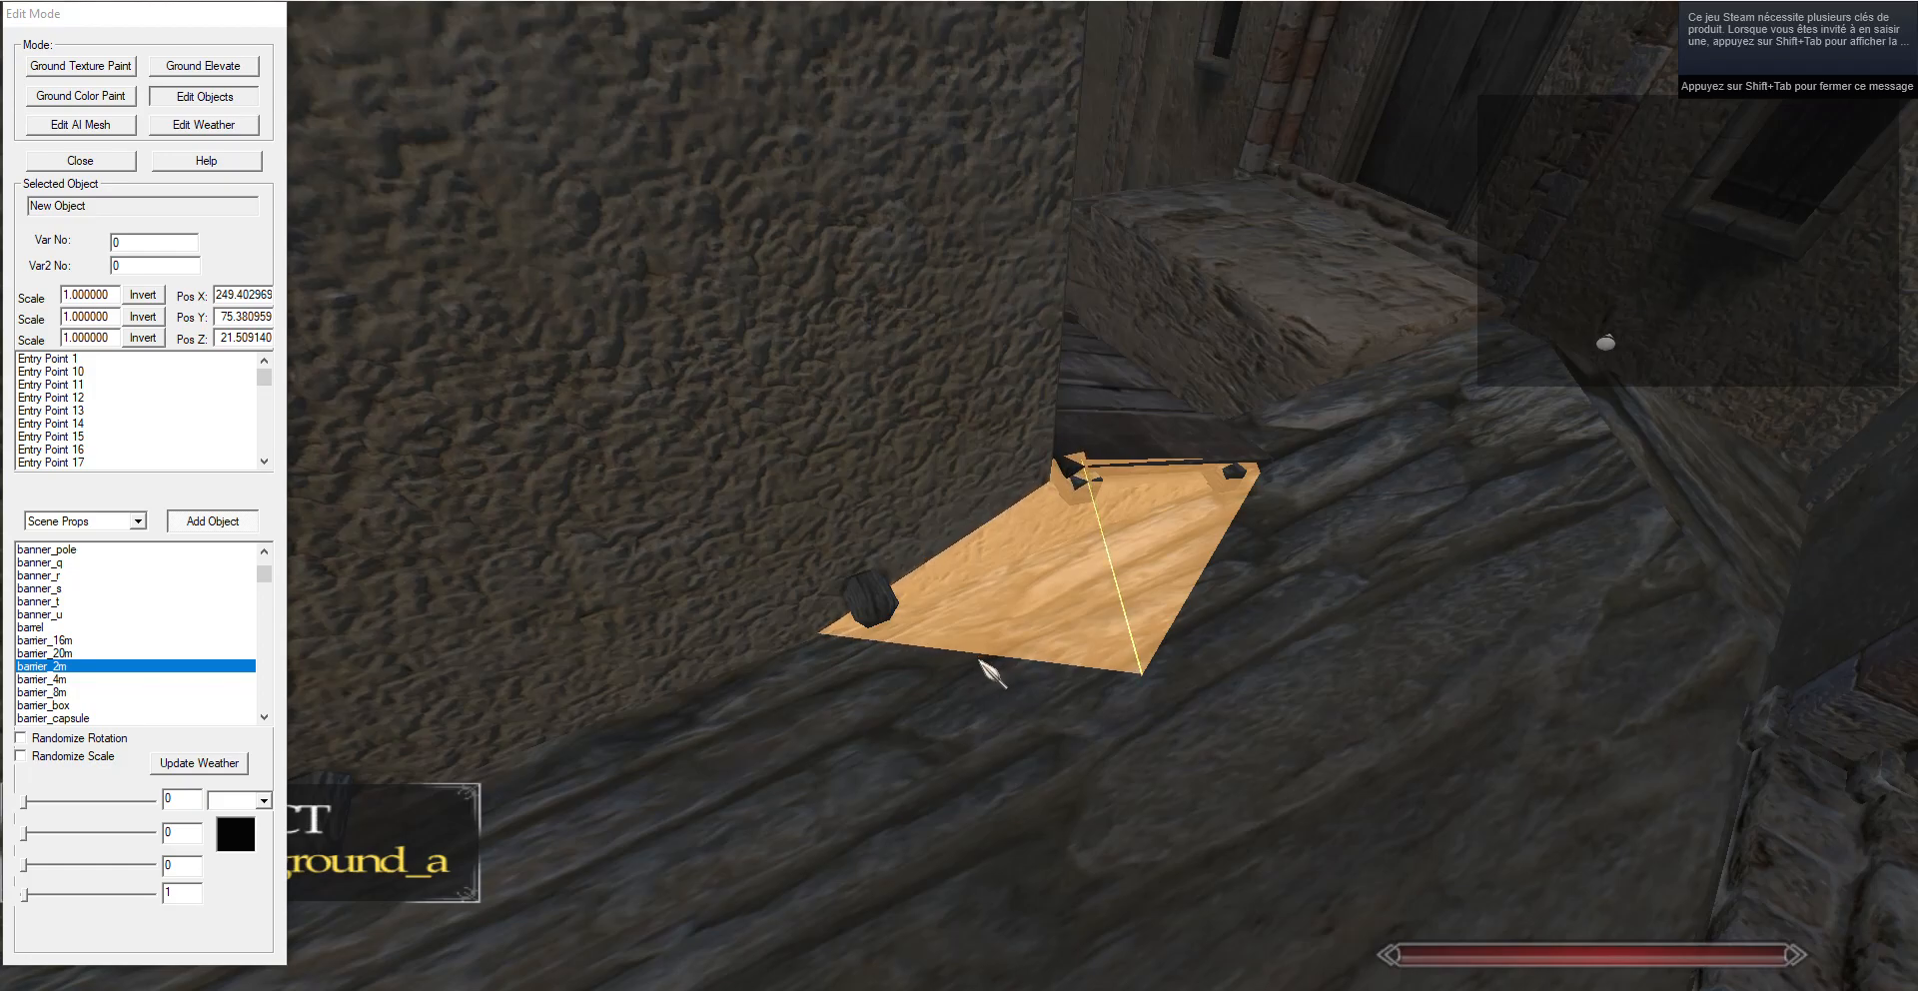
right_click(992, 662)
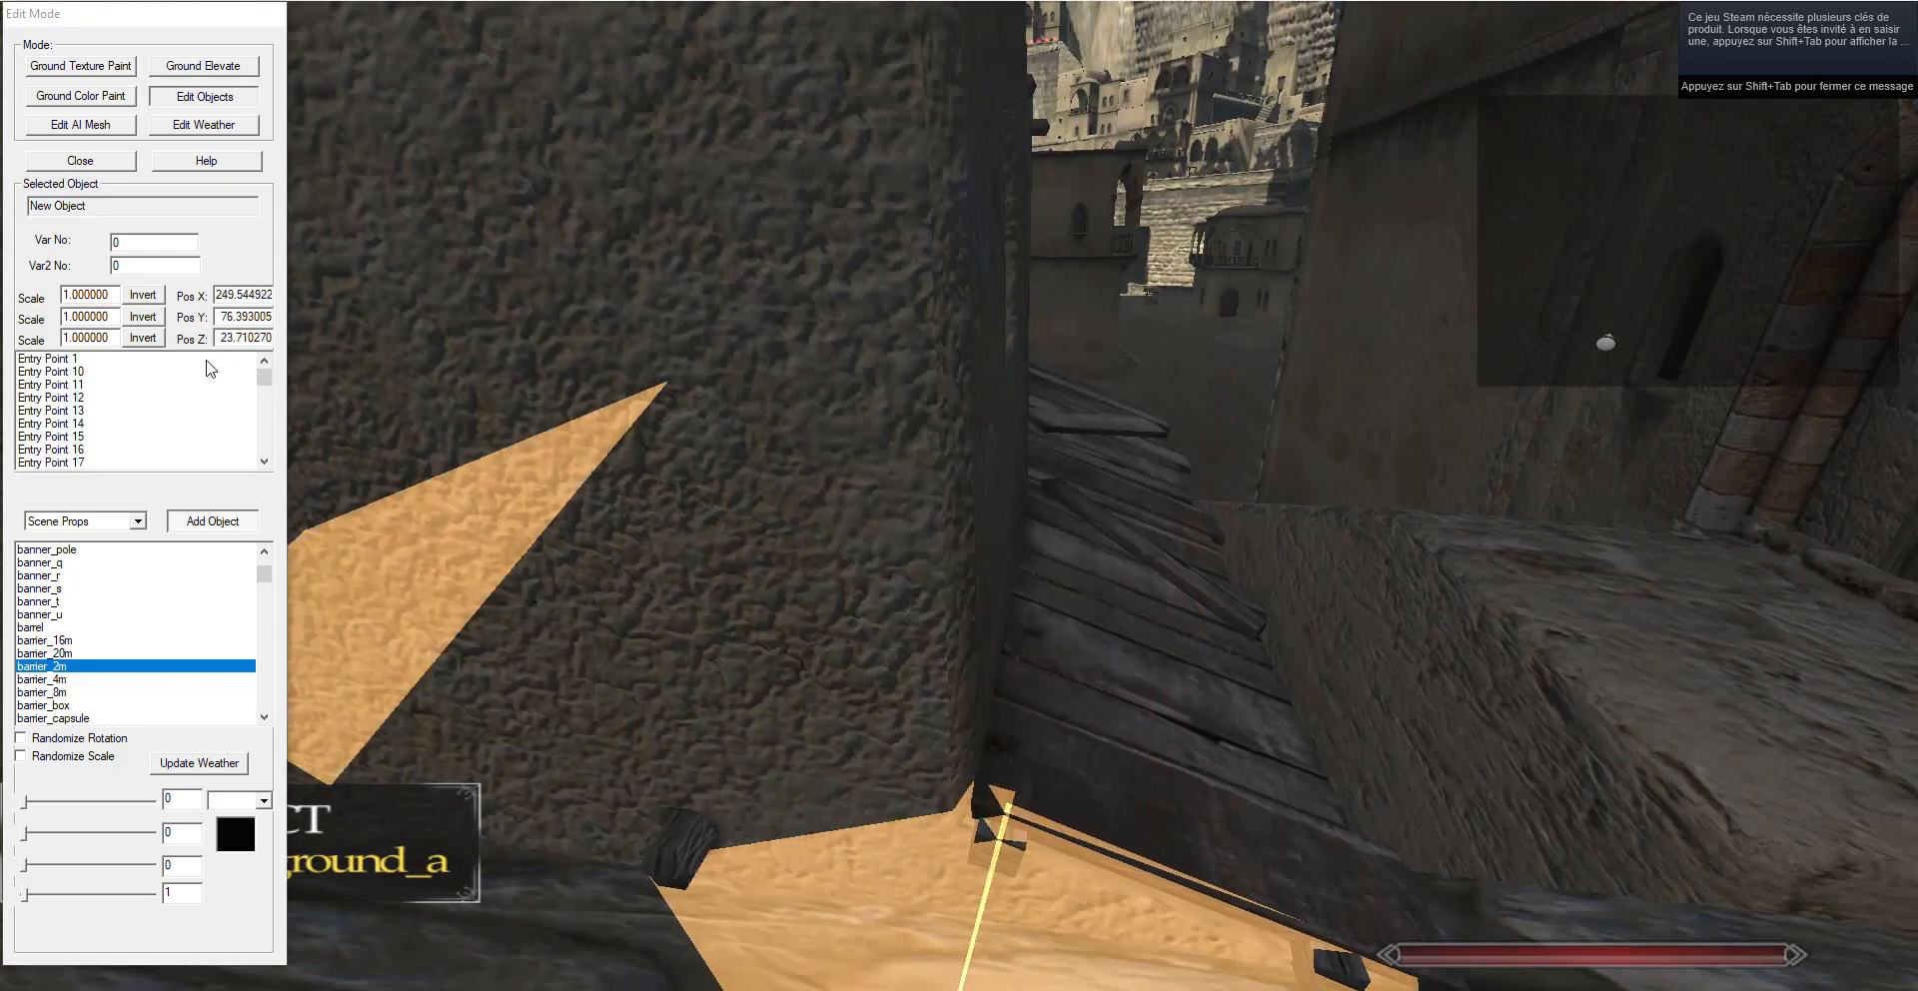
Return to AI mesh editing and move the boundary vertex to the house corner where the barriers meet the plank roof.
click(81, 125)
key(s)
drag(881, 743, 877, 692)
right_click(877, 692)
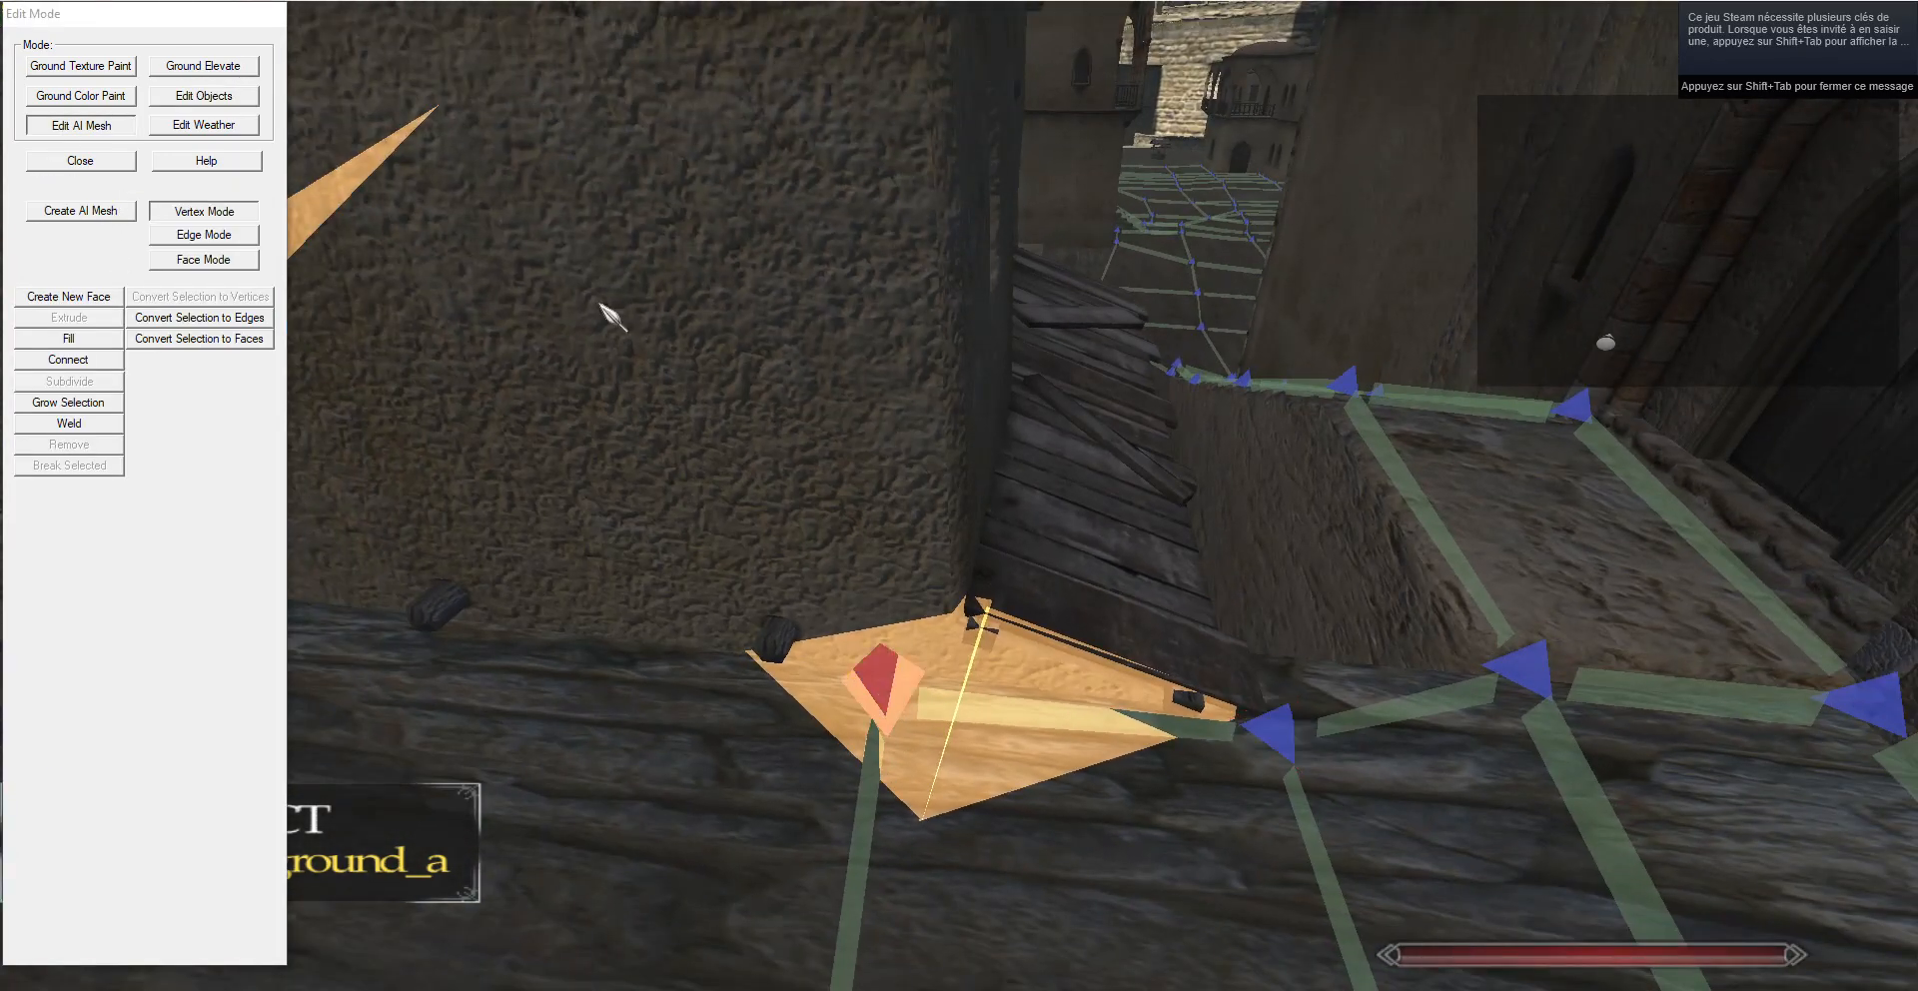
key(g)
key(t)
key(d)
drag(1178, 689, 1131, 687)
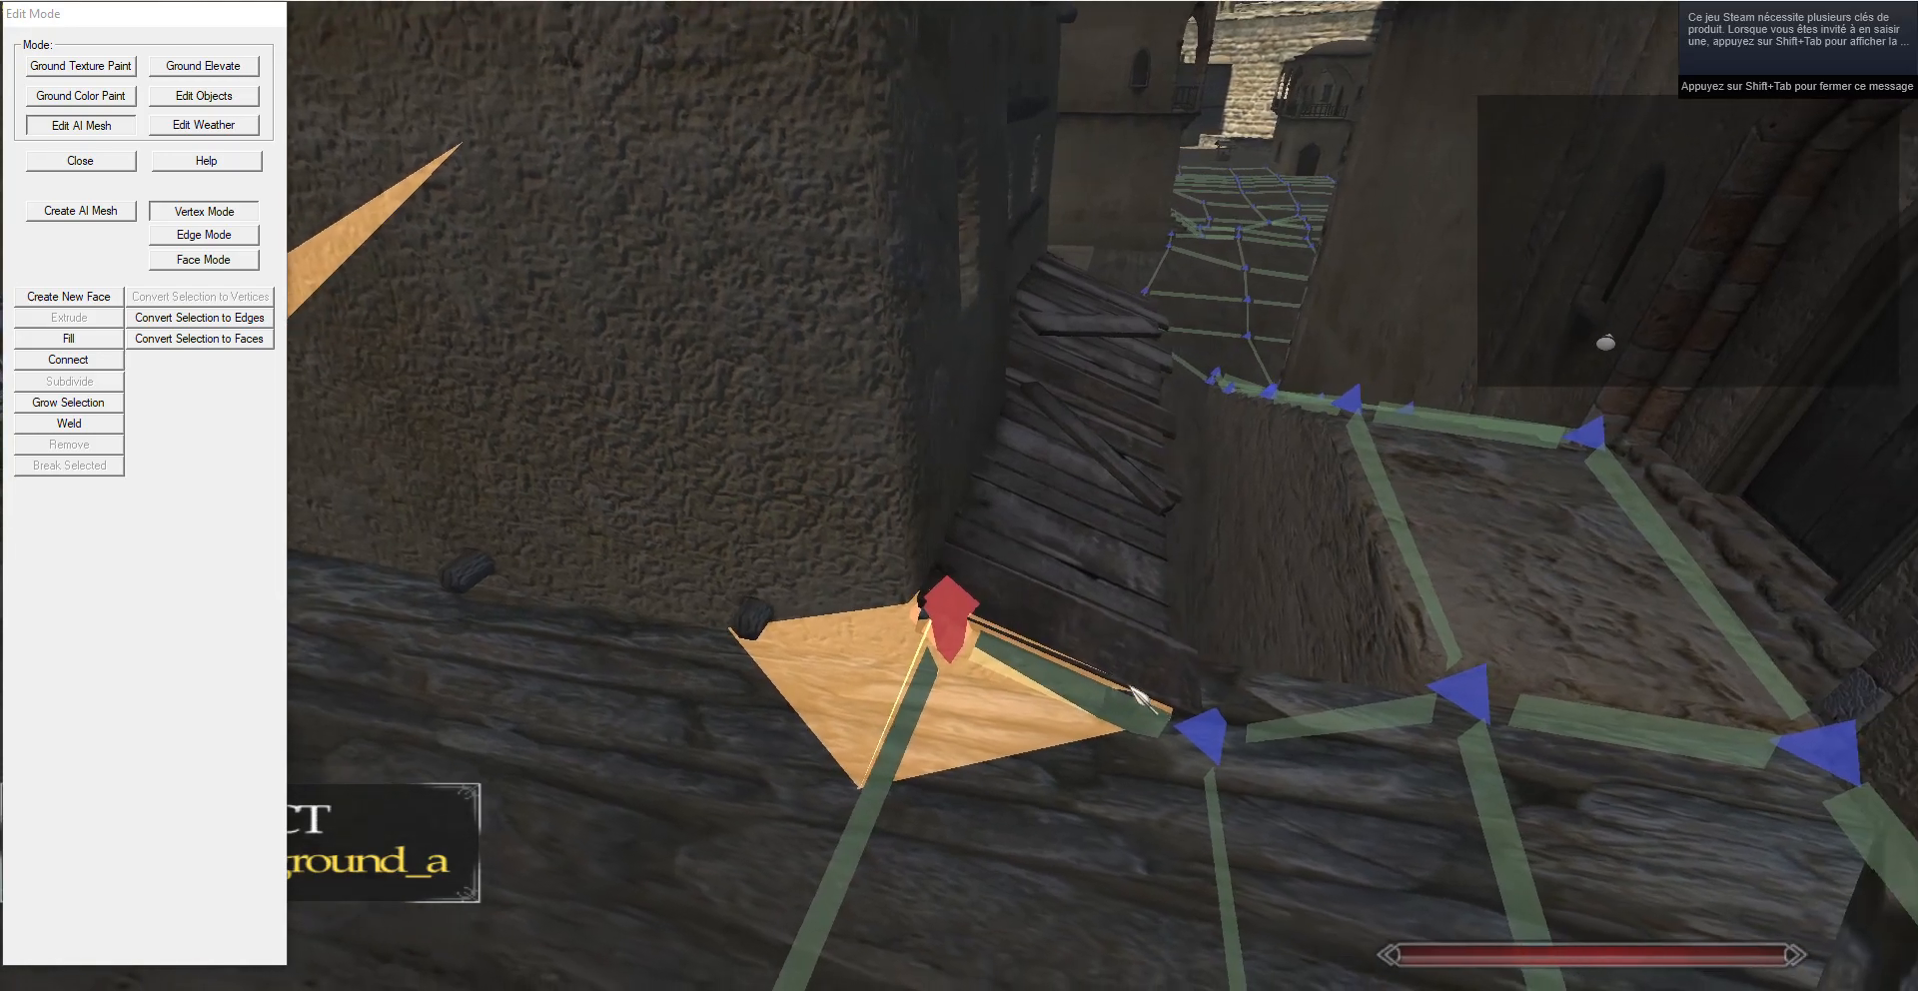
right_click(1148, 717)
key(d)
Extrude the mesh edge over the barrier onto the first planks of the roof.
click(240, 238)
right_click(907, 673)
key(w)
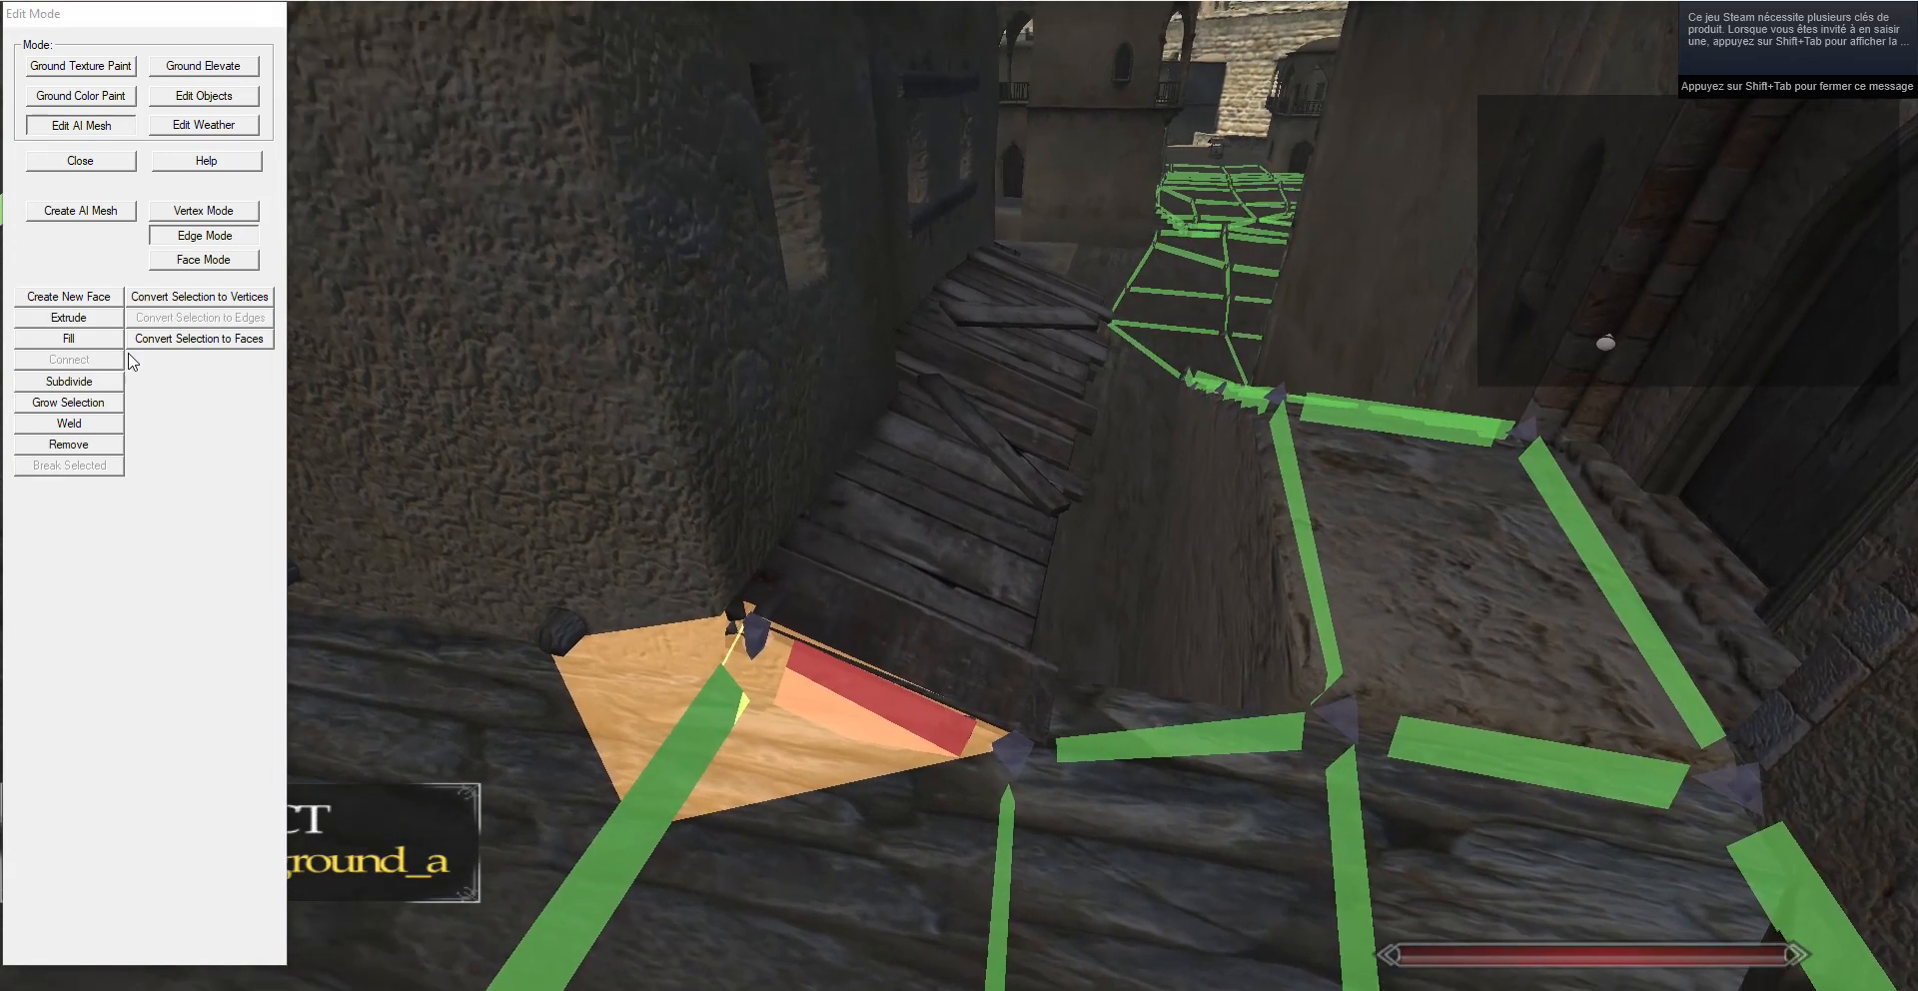
click(101, 320)
key(g)
key(t)
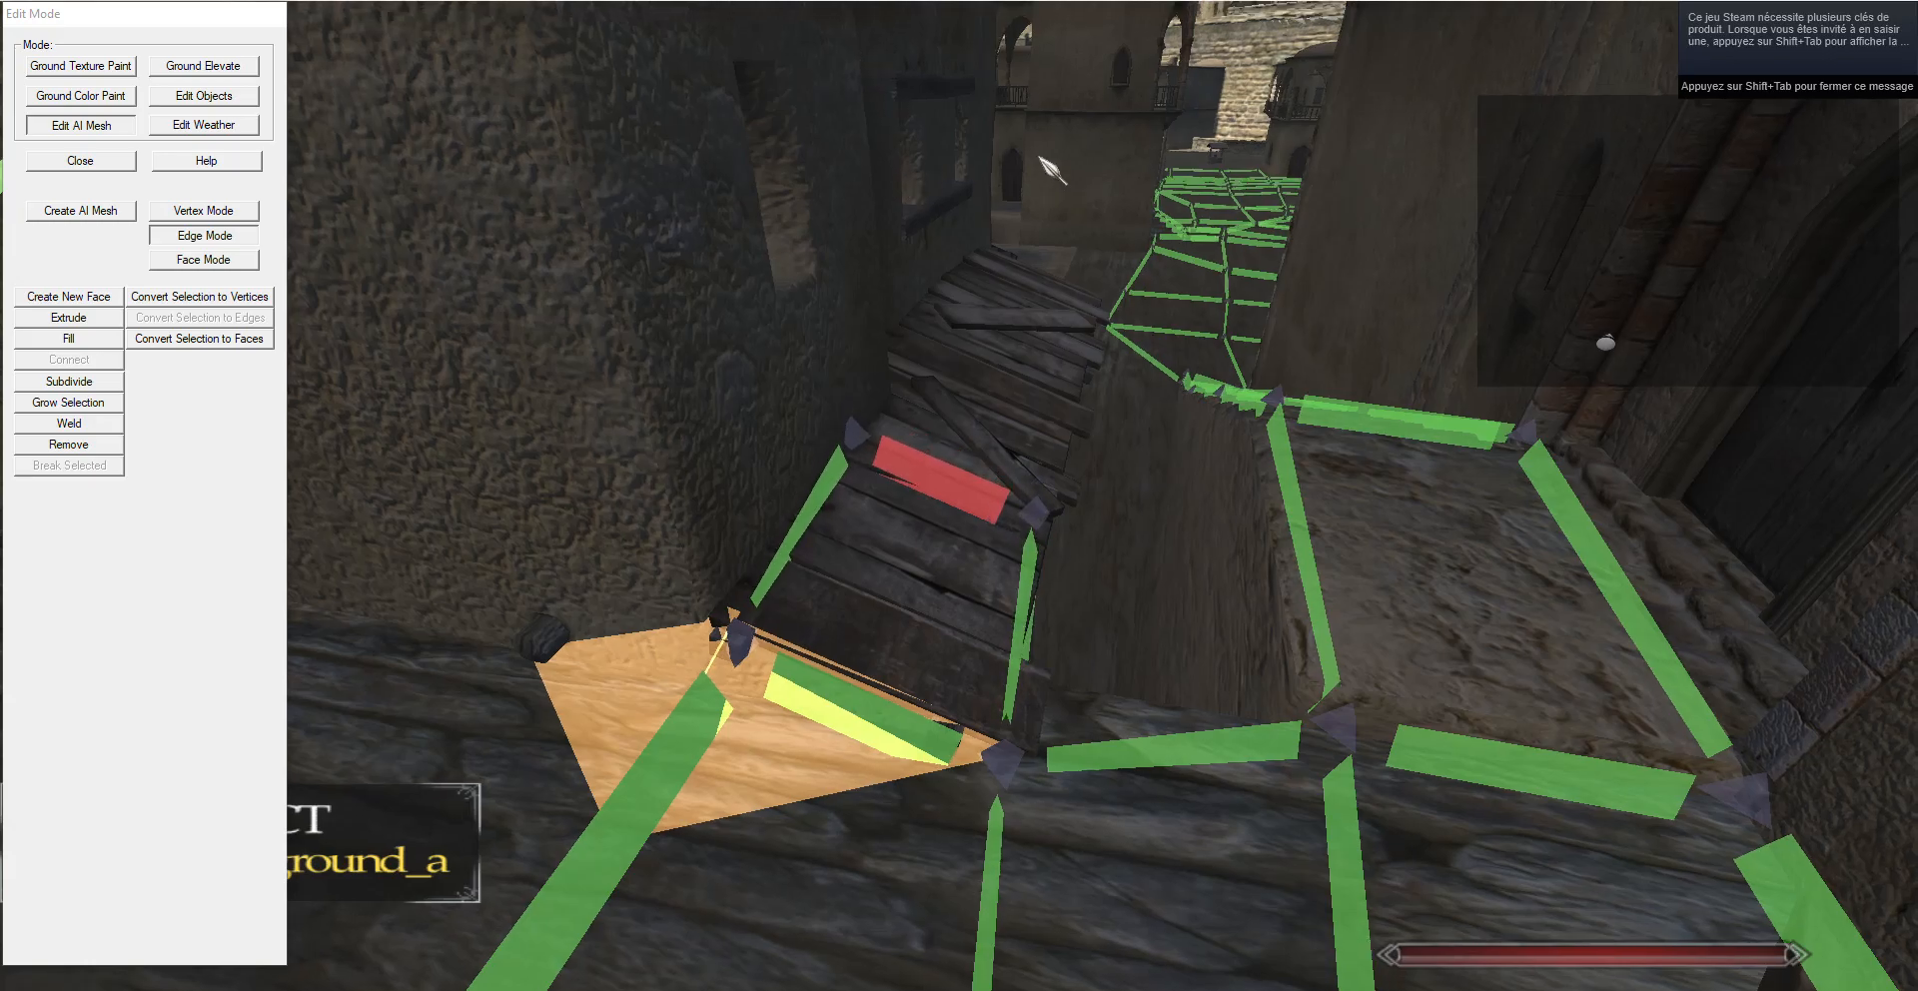
Extrude the leading plank roof edge by a short face around the house's wall corner.
drag(1041, 160, 734, 106)
key(d)
click(88, 327)
key(g)
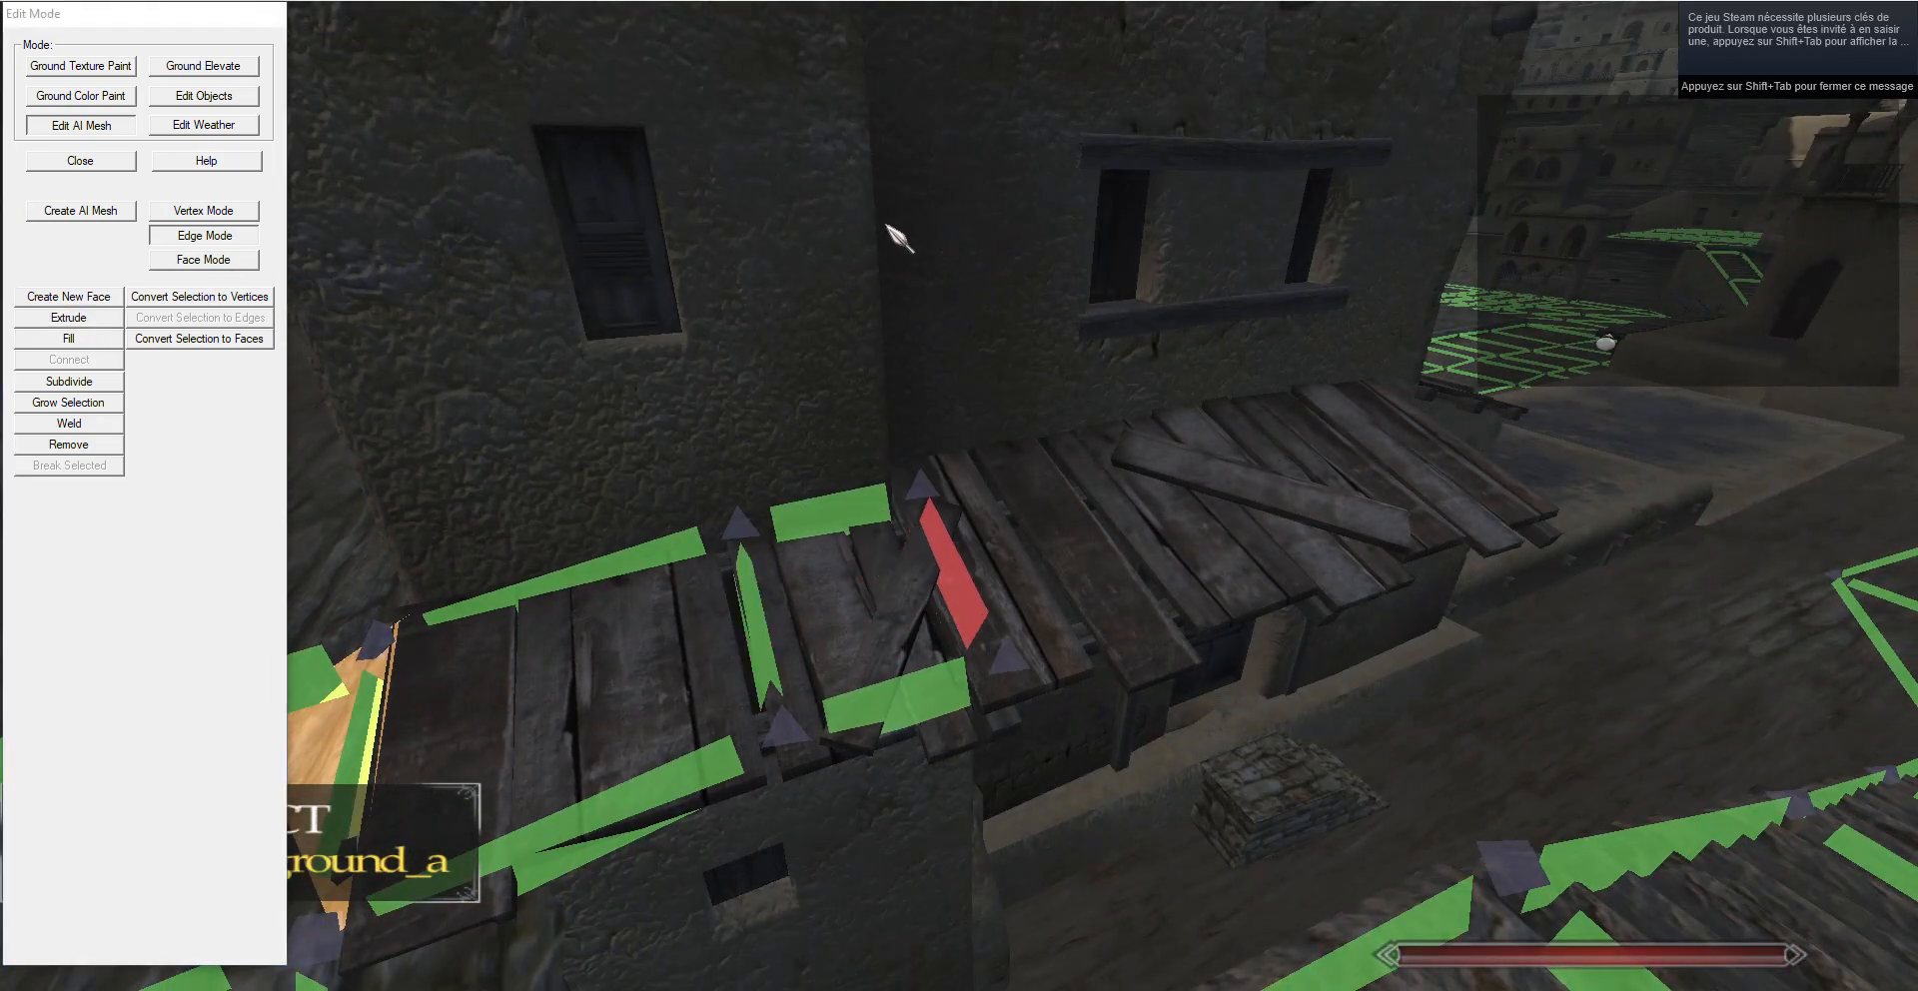
Extrude the leading edge along the long plank section to the far end of the roof.
key(d)
drag(890, 227, 470, 289)
click(84, 325)
key(g)
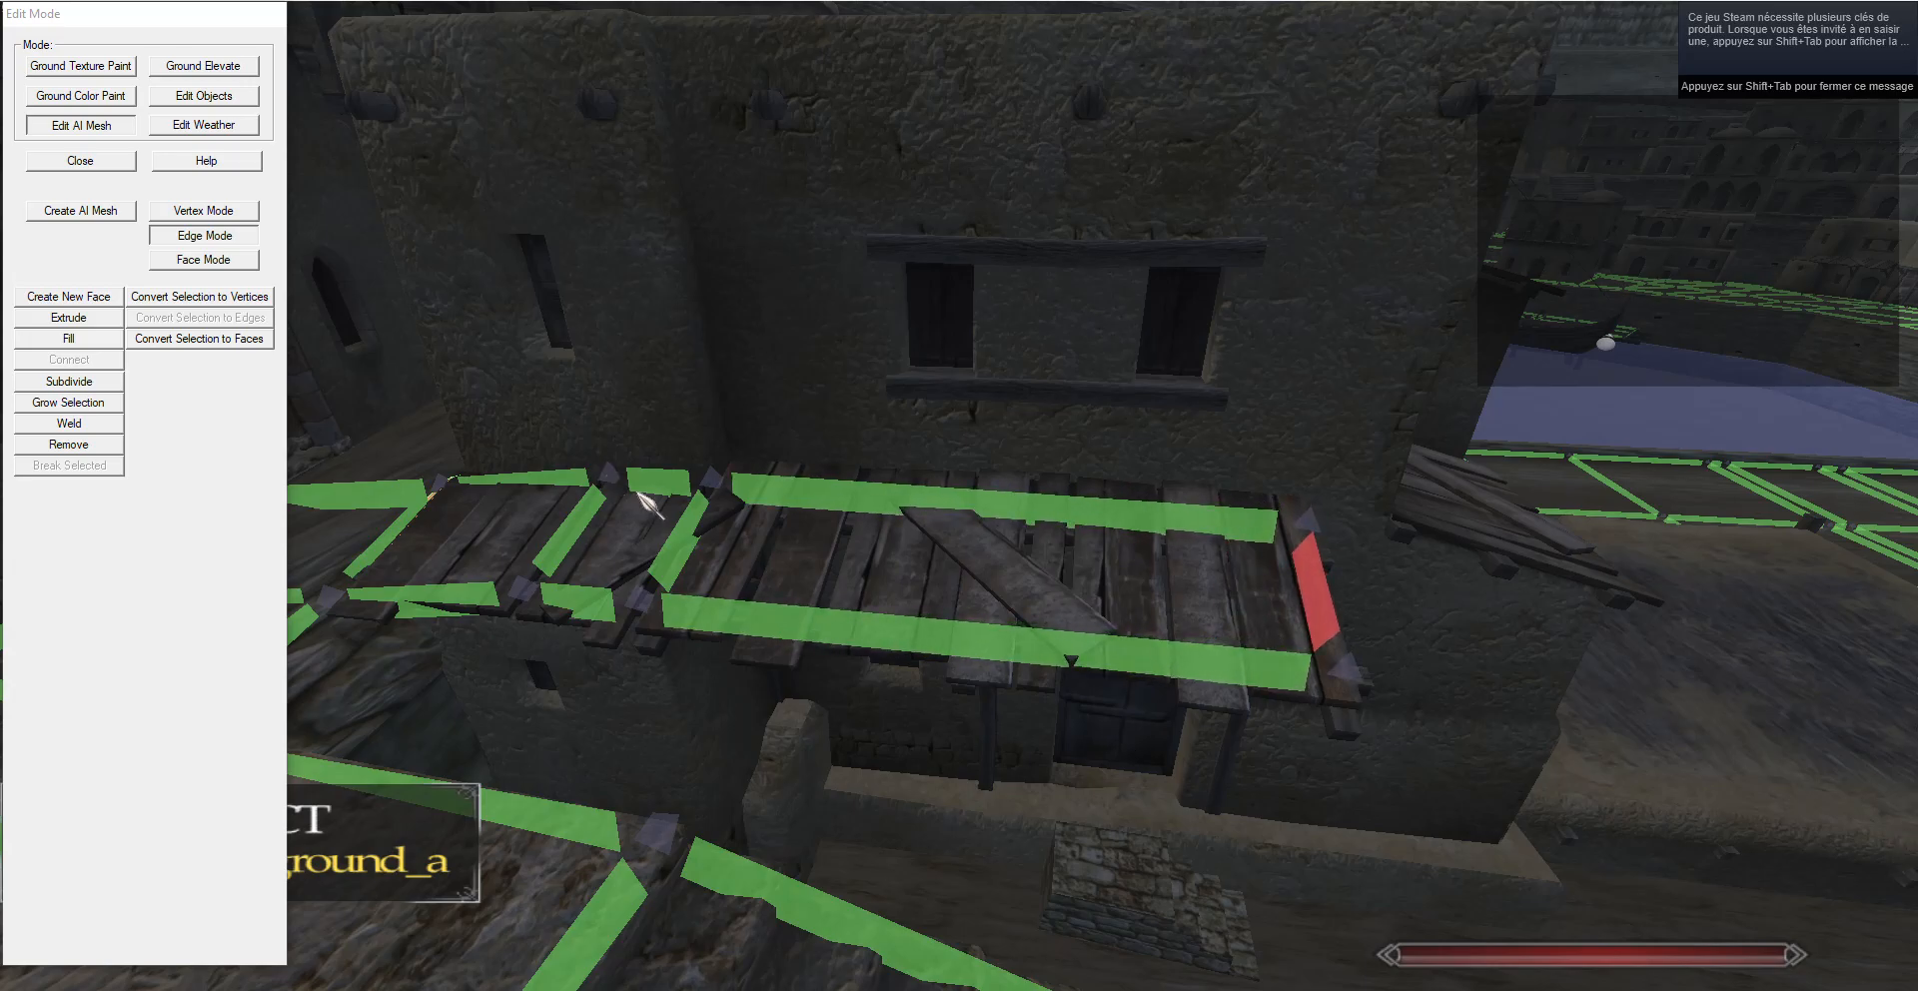
Extrude the long wall-side edge of the plank roof face toward the house wall.
click(745, 488)
click(84, 319)
key(g)
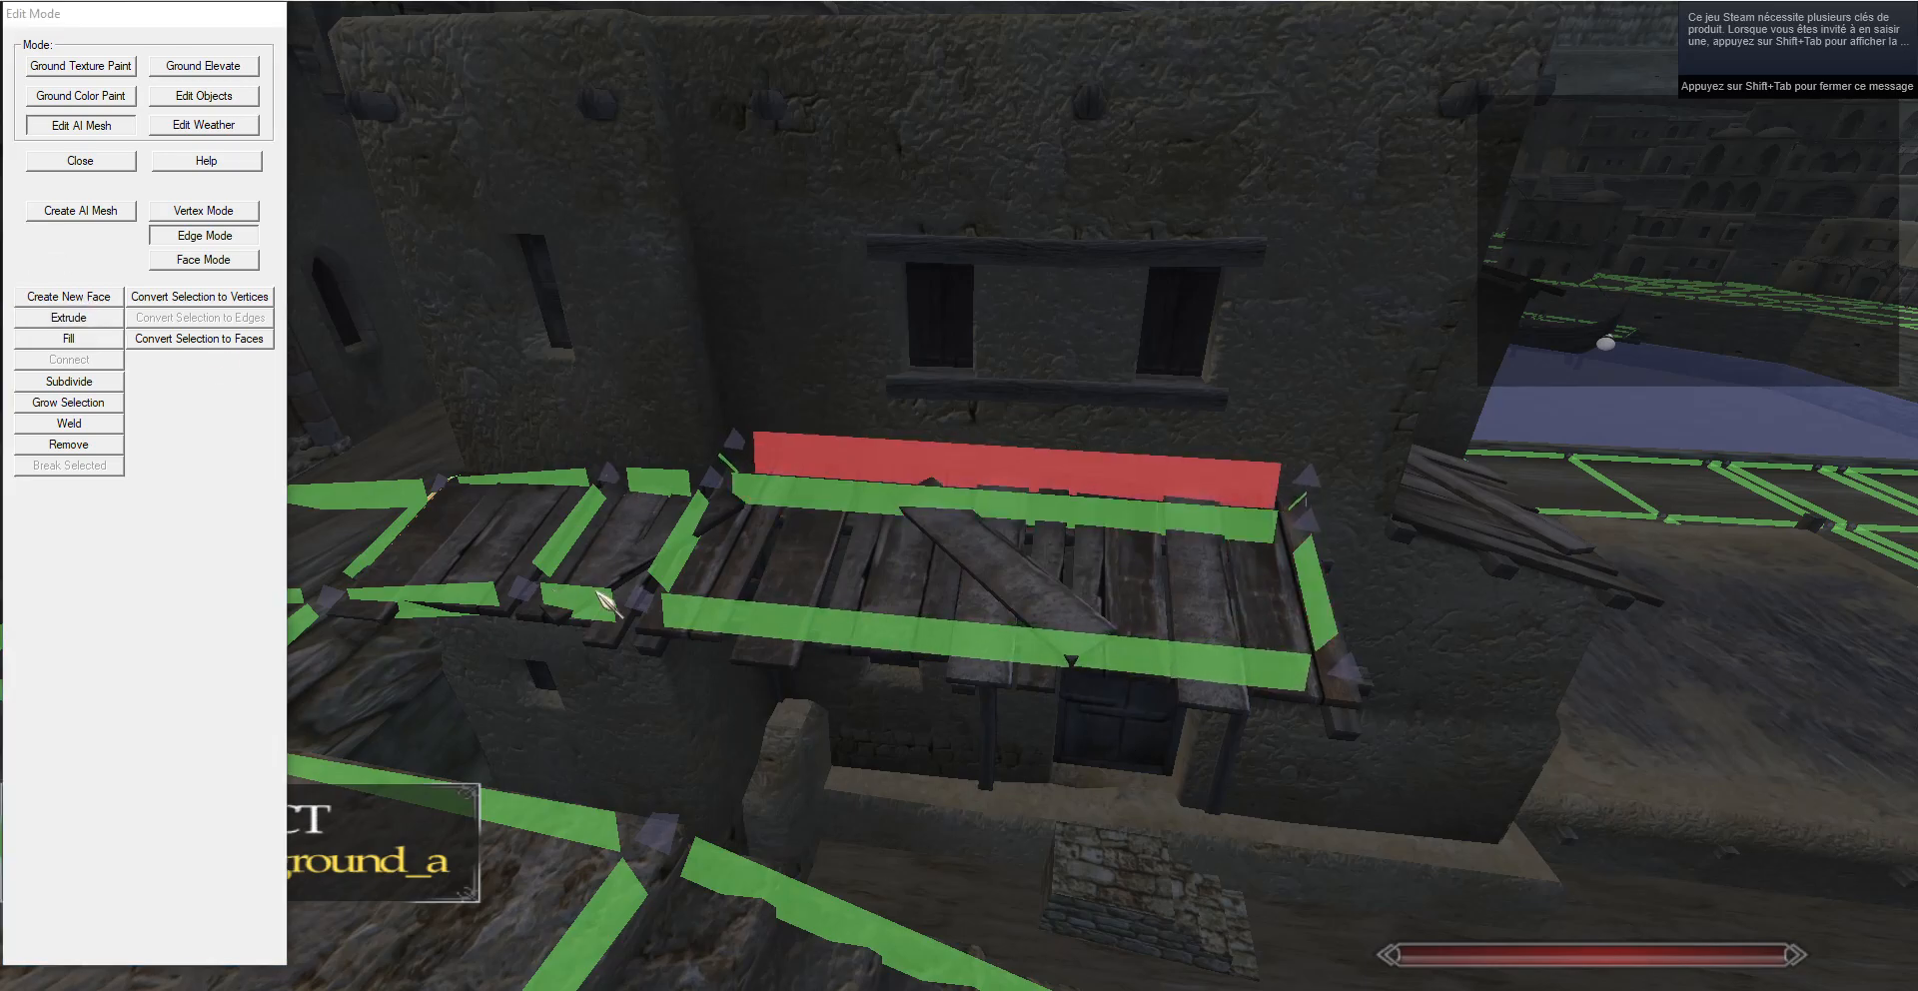
Move the street vertex beside the arched door to the far end of its stone step.
key(w)
drag(539, 662, 719, 623)
right_click(802, 625)
key(s)
click(225, 238)
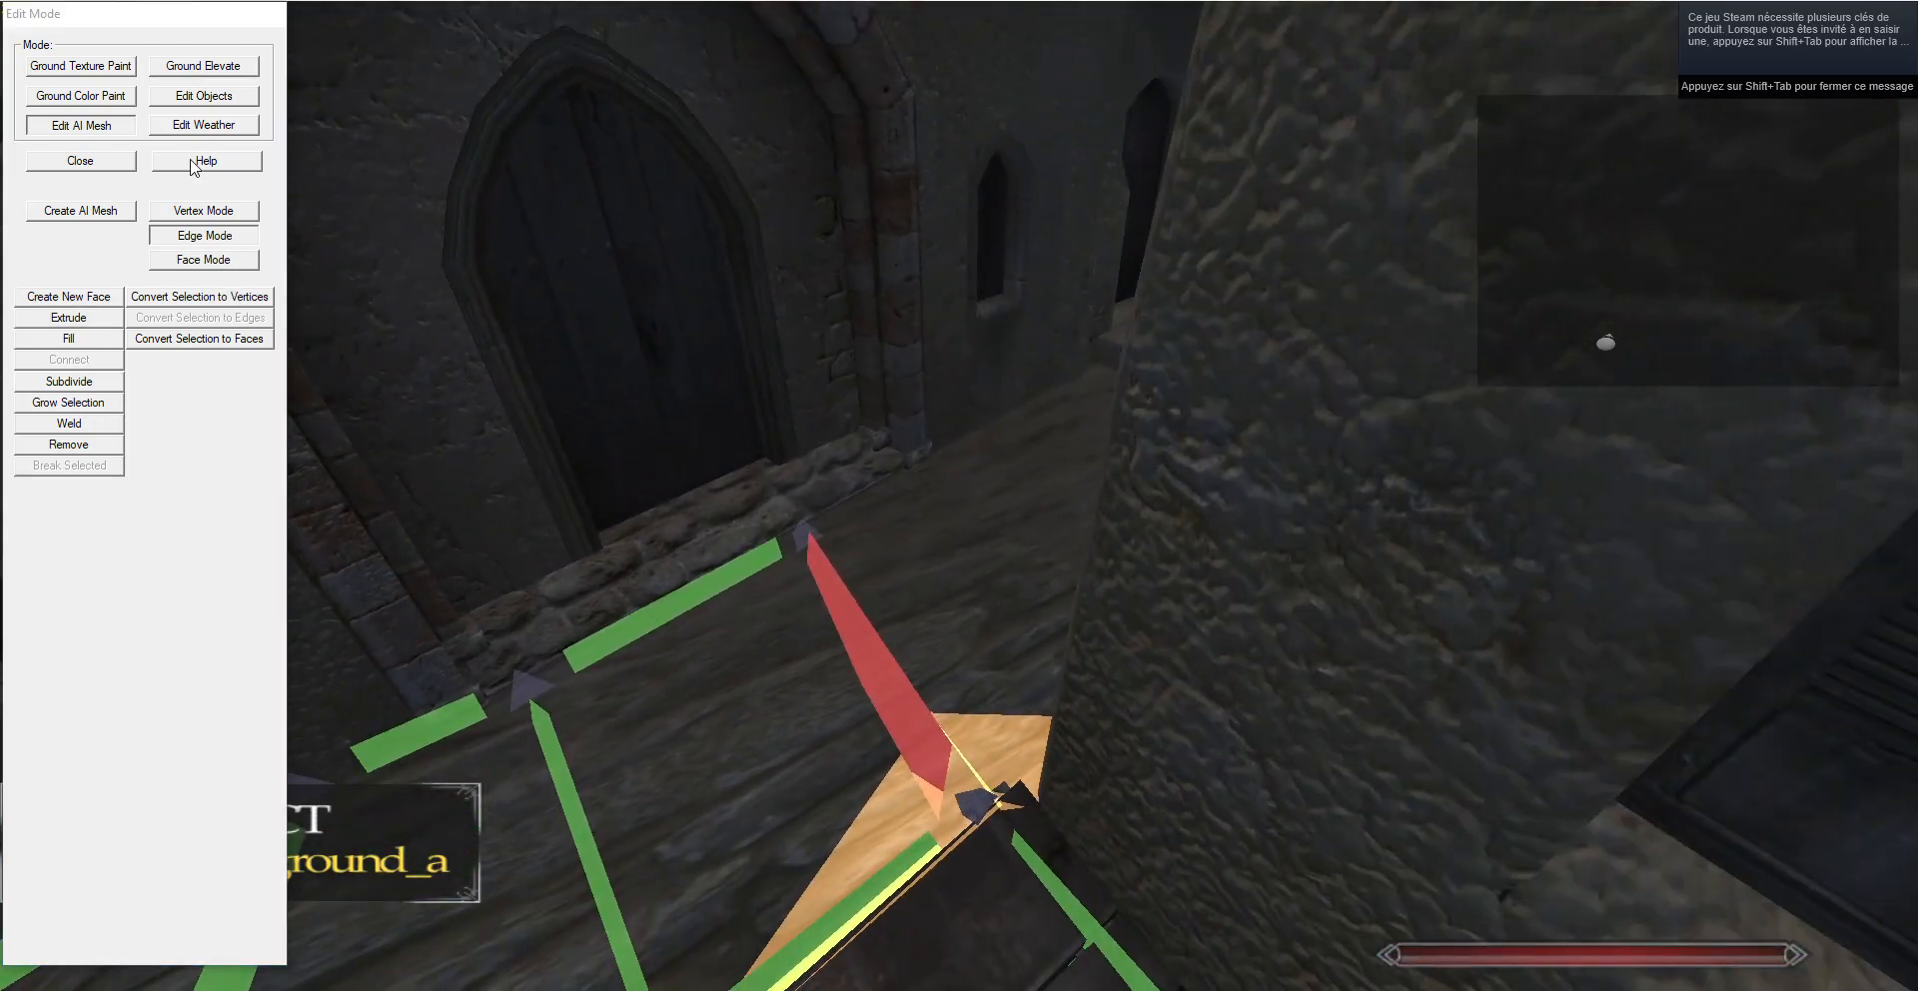
click(213, 212)
right_click(825, 529)
key(g)
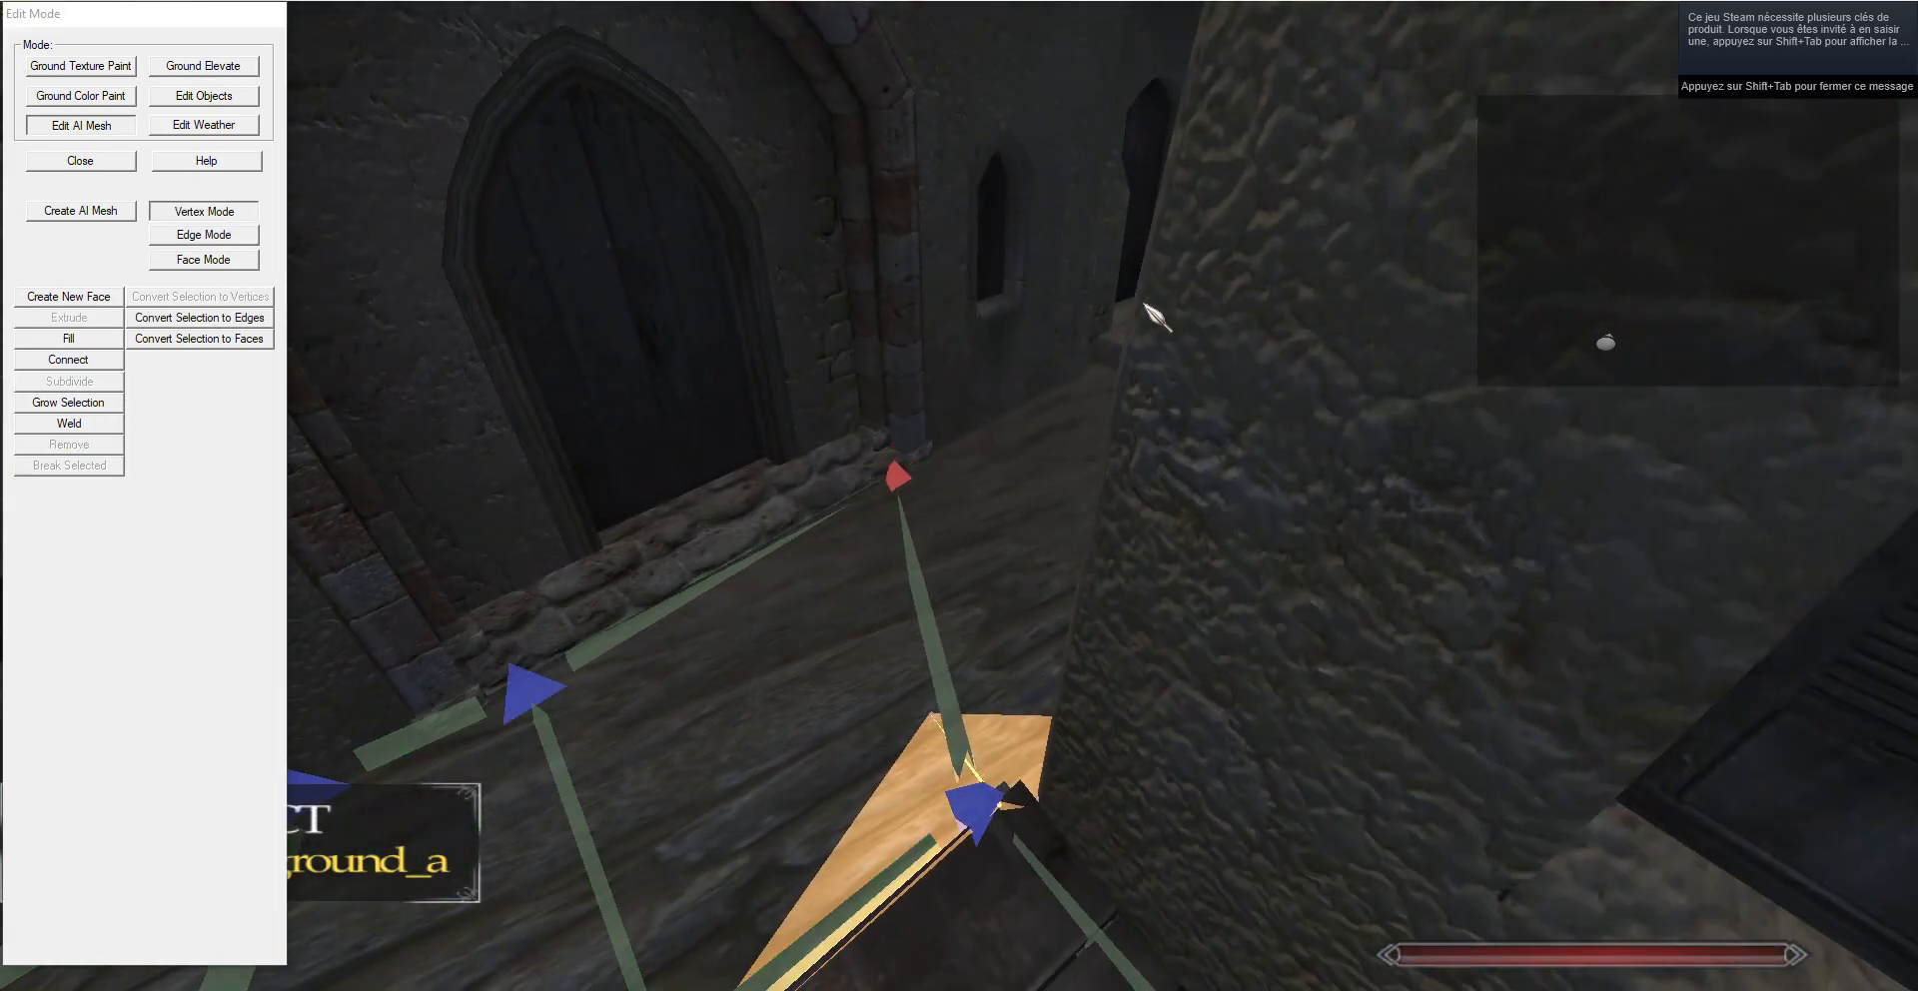
right_click(789, 470)
drag(789, 469, 749, 458)
Extrude the edge along the arched door's step onto the step toward the door.
click(197, 234)
right_click(736, 594)
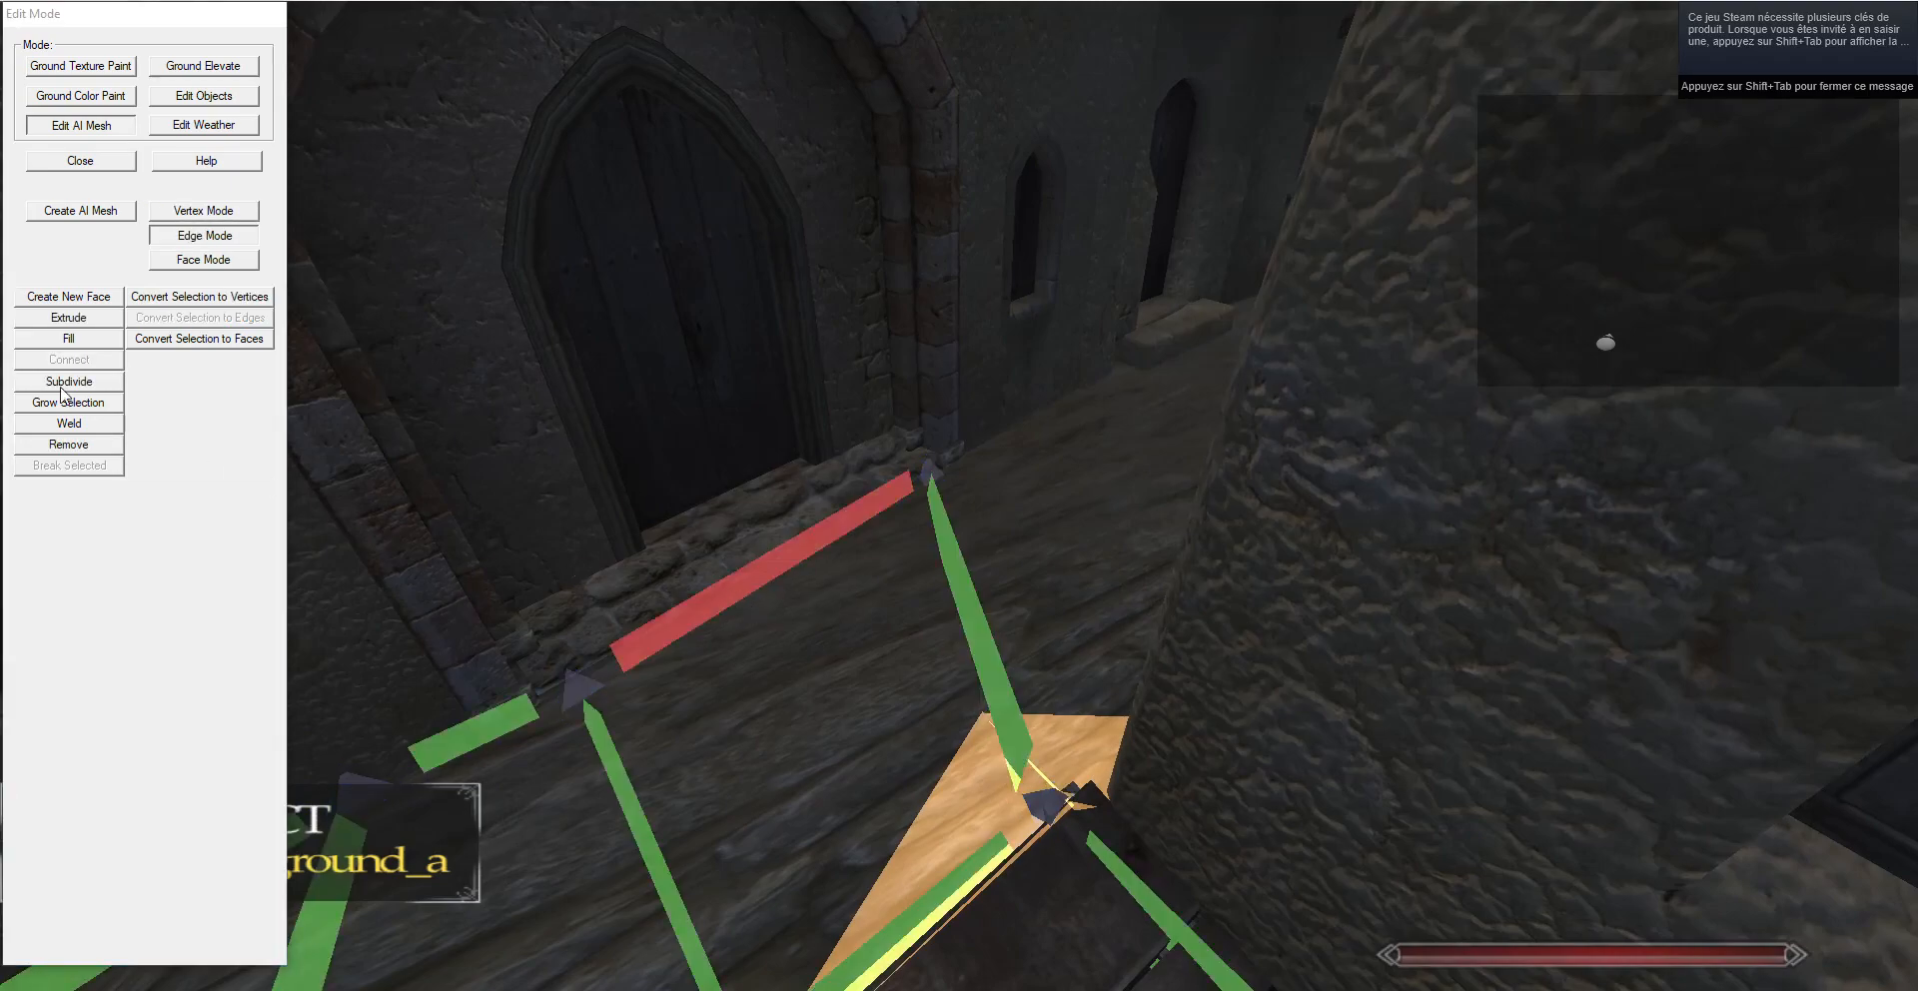
click(57, 314)
key(g)
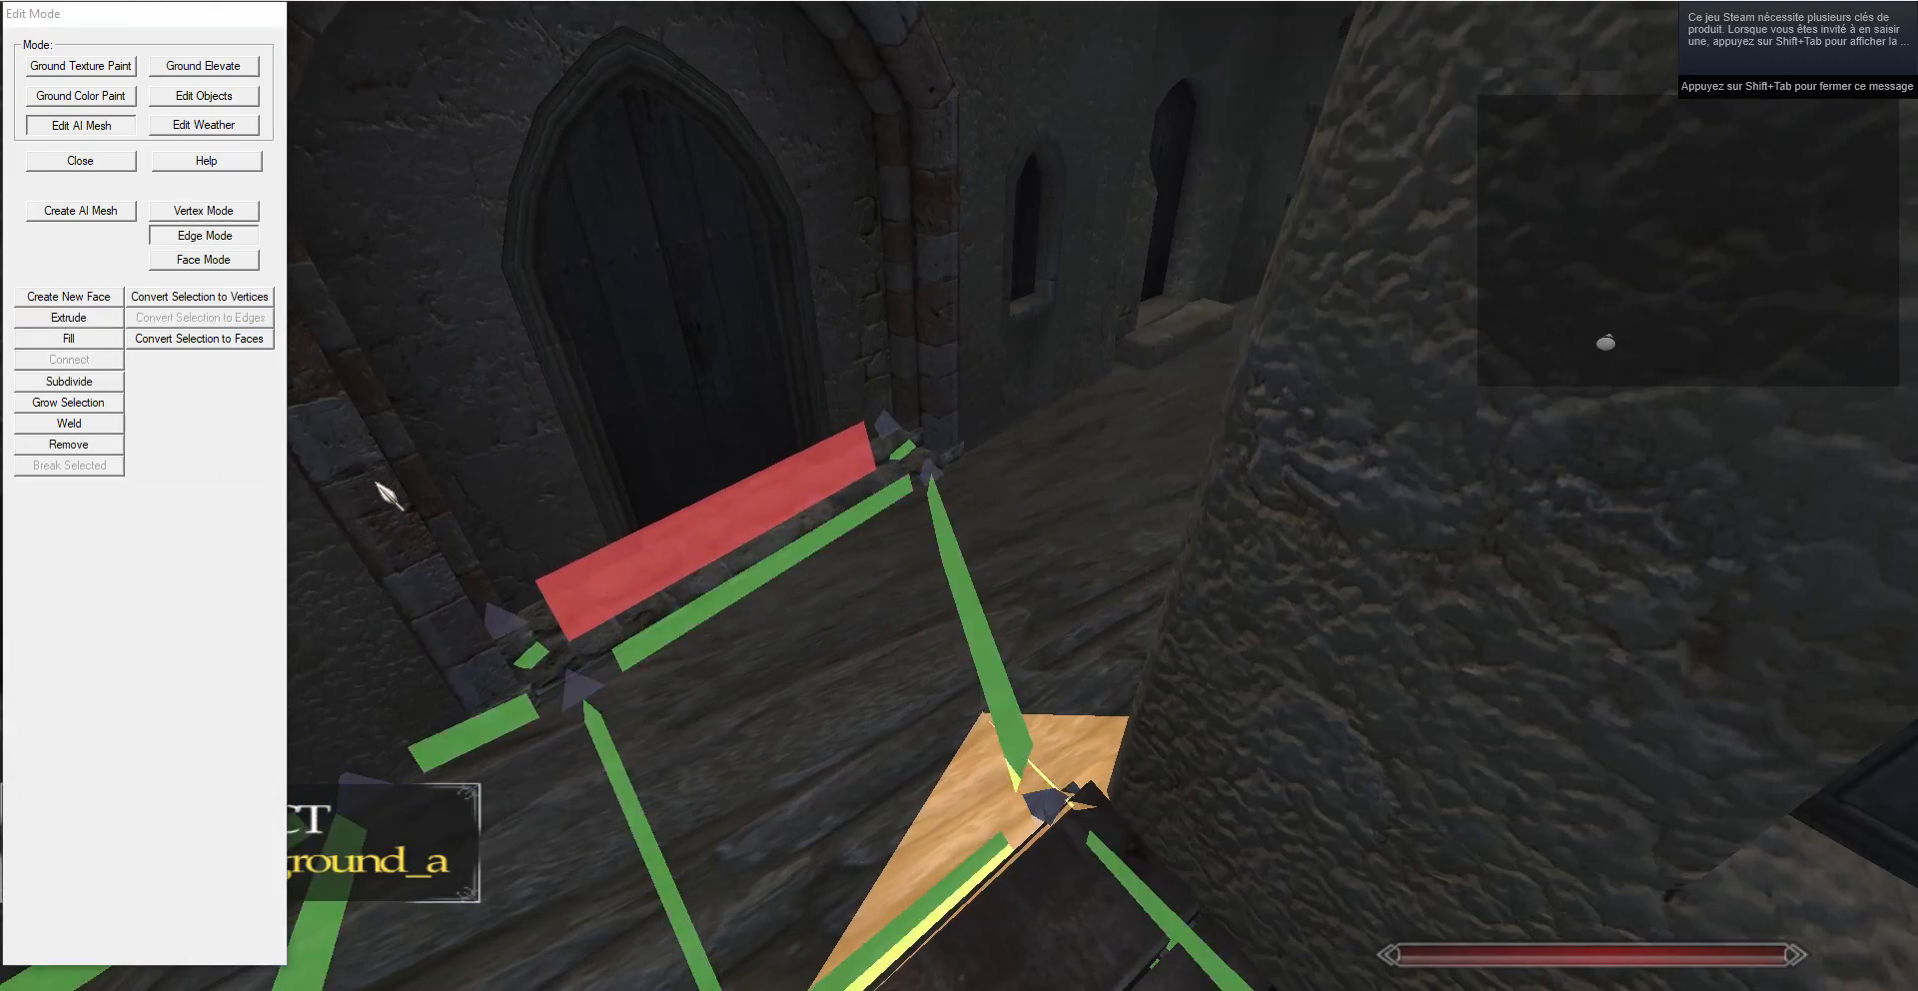
Extrude the cross-street edge between the arched door's step and the house corner up the street.
drag(419, 505, 807, 661)
click(92, 319)
key(g)
key(w)
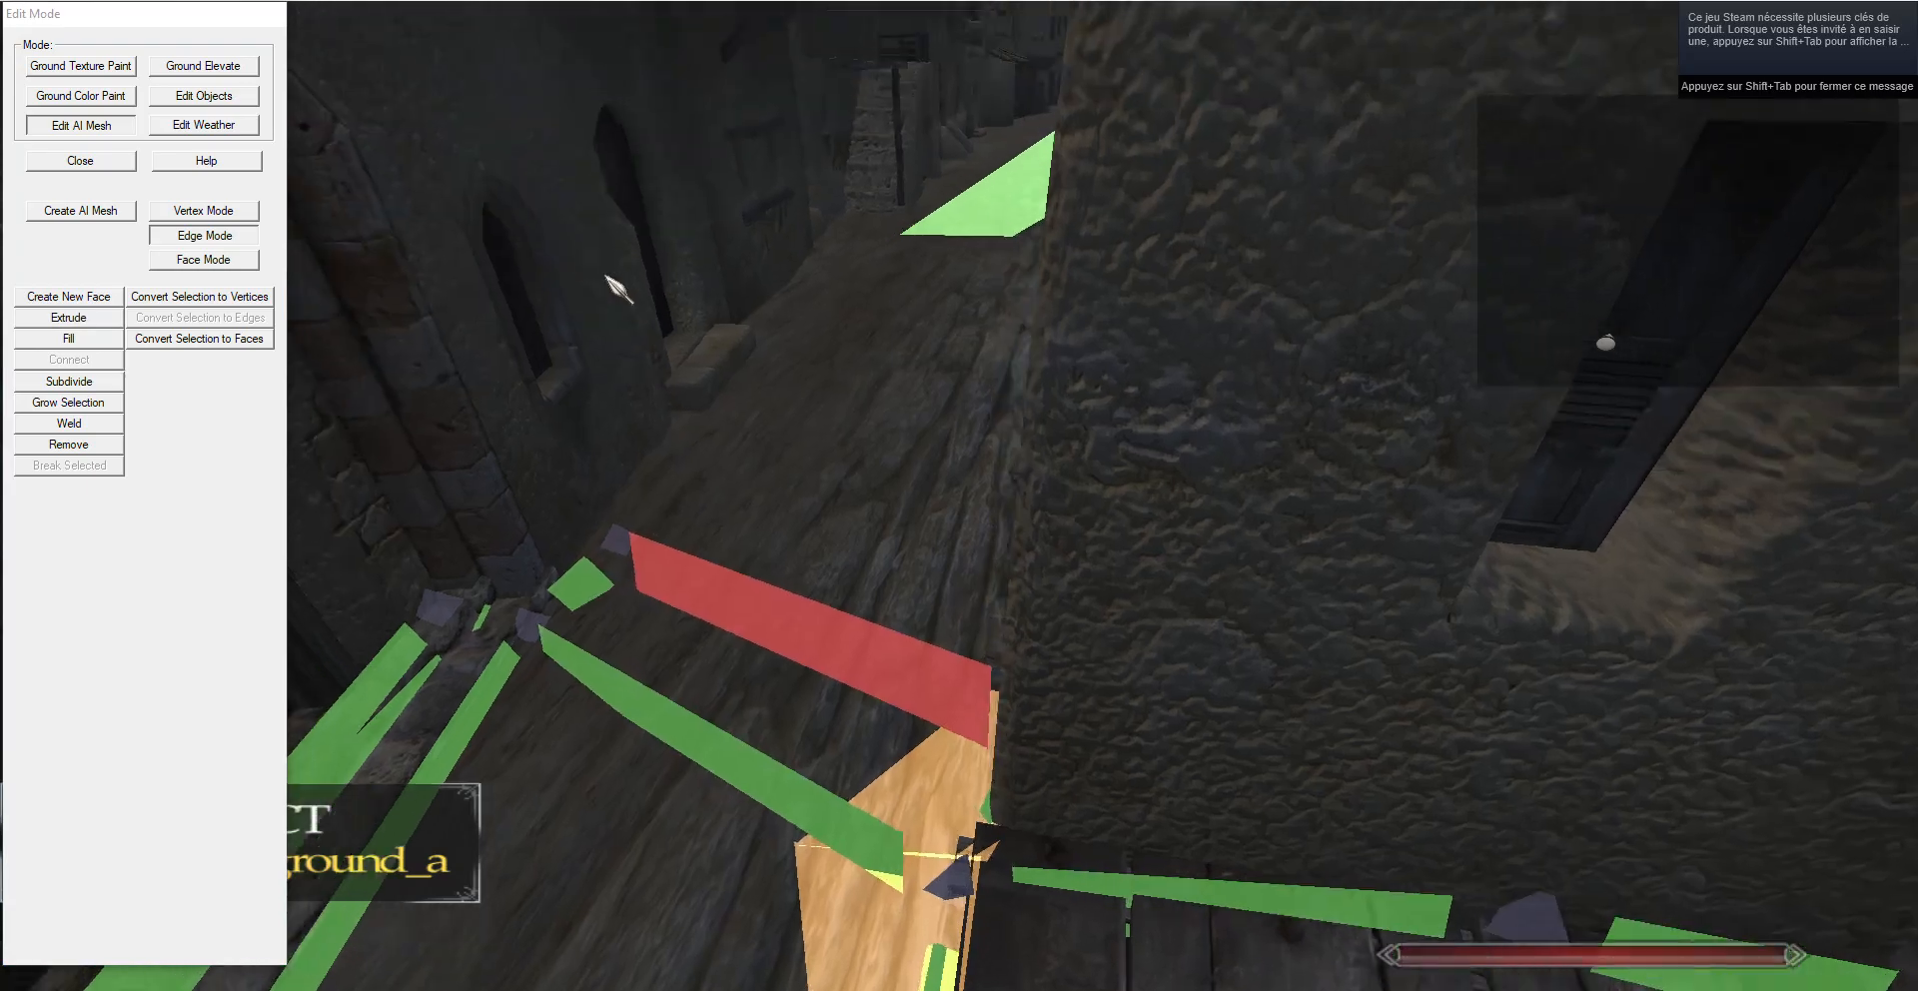
Move the new face's house-side vertex to the wooden beam stub at the foot of the wall.
click(189, 215)
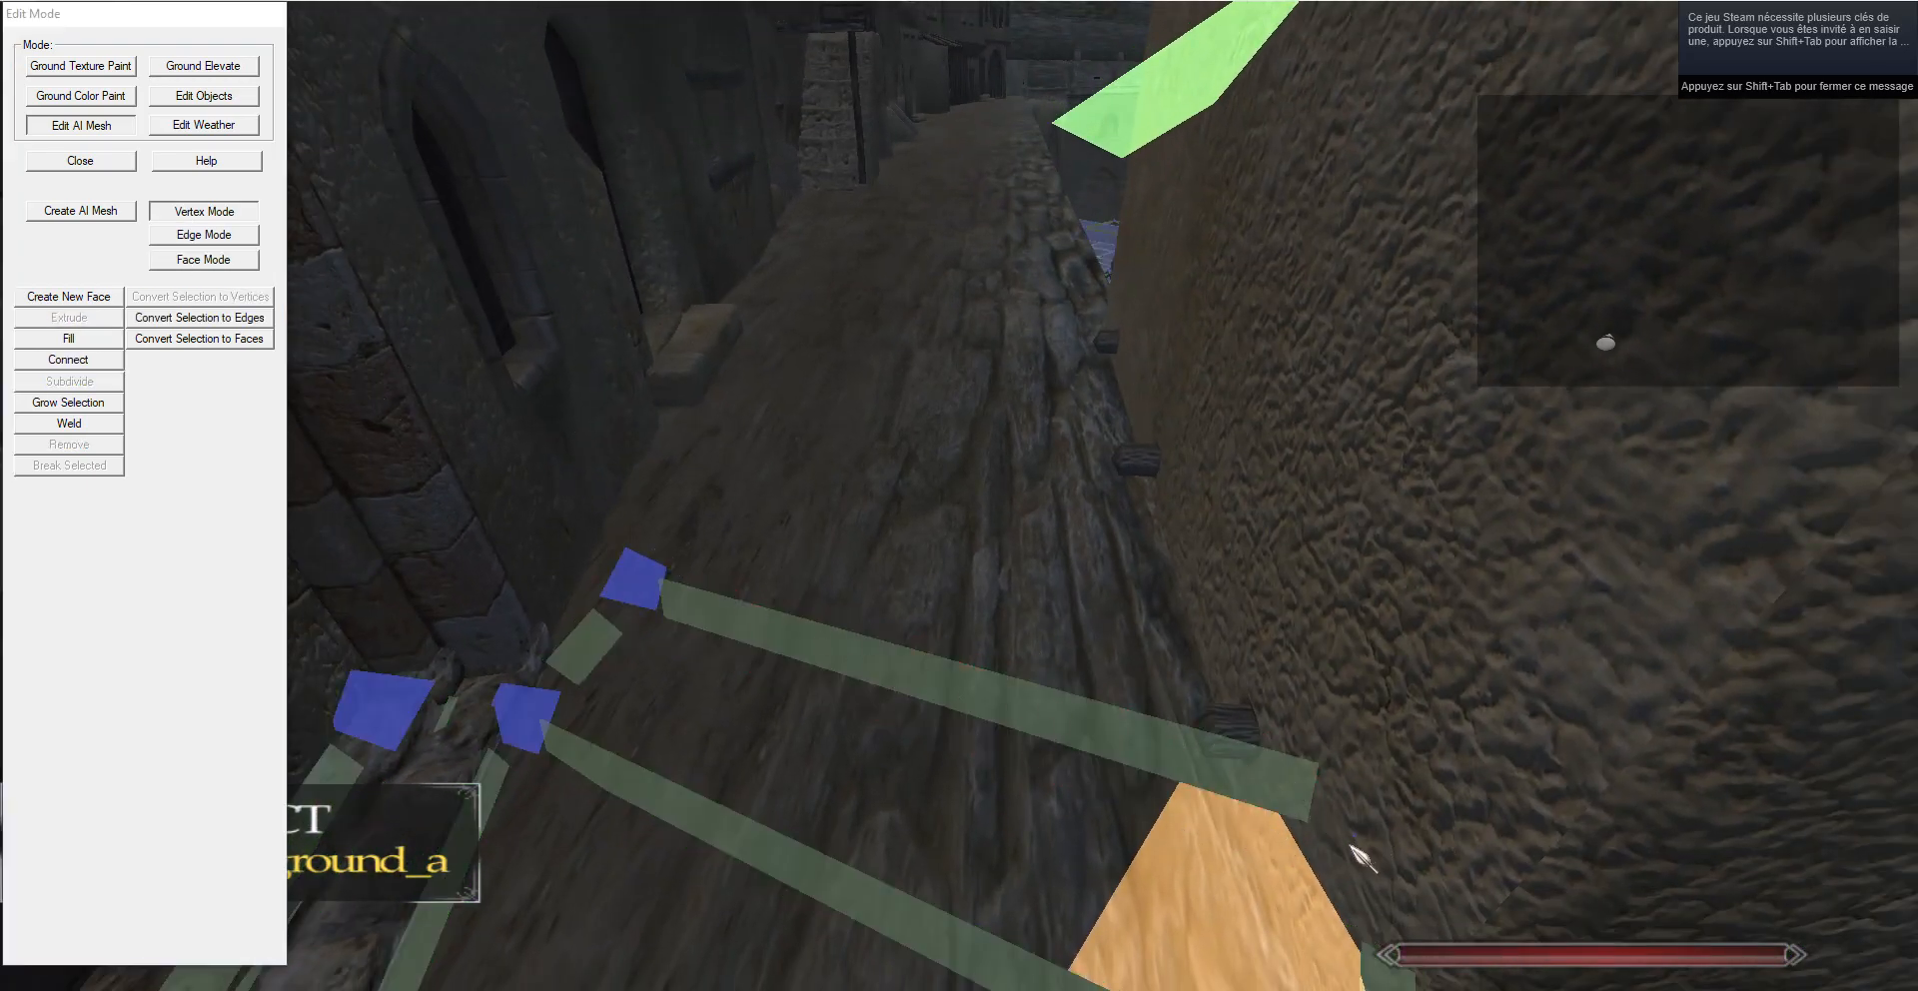
key(s)
right_click(1227, 767)
key(g)
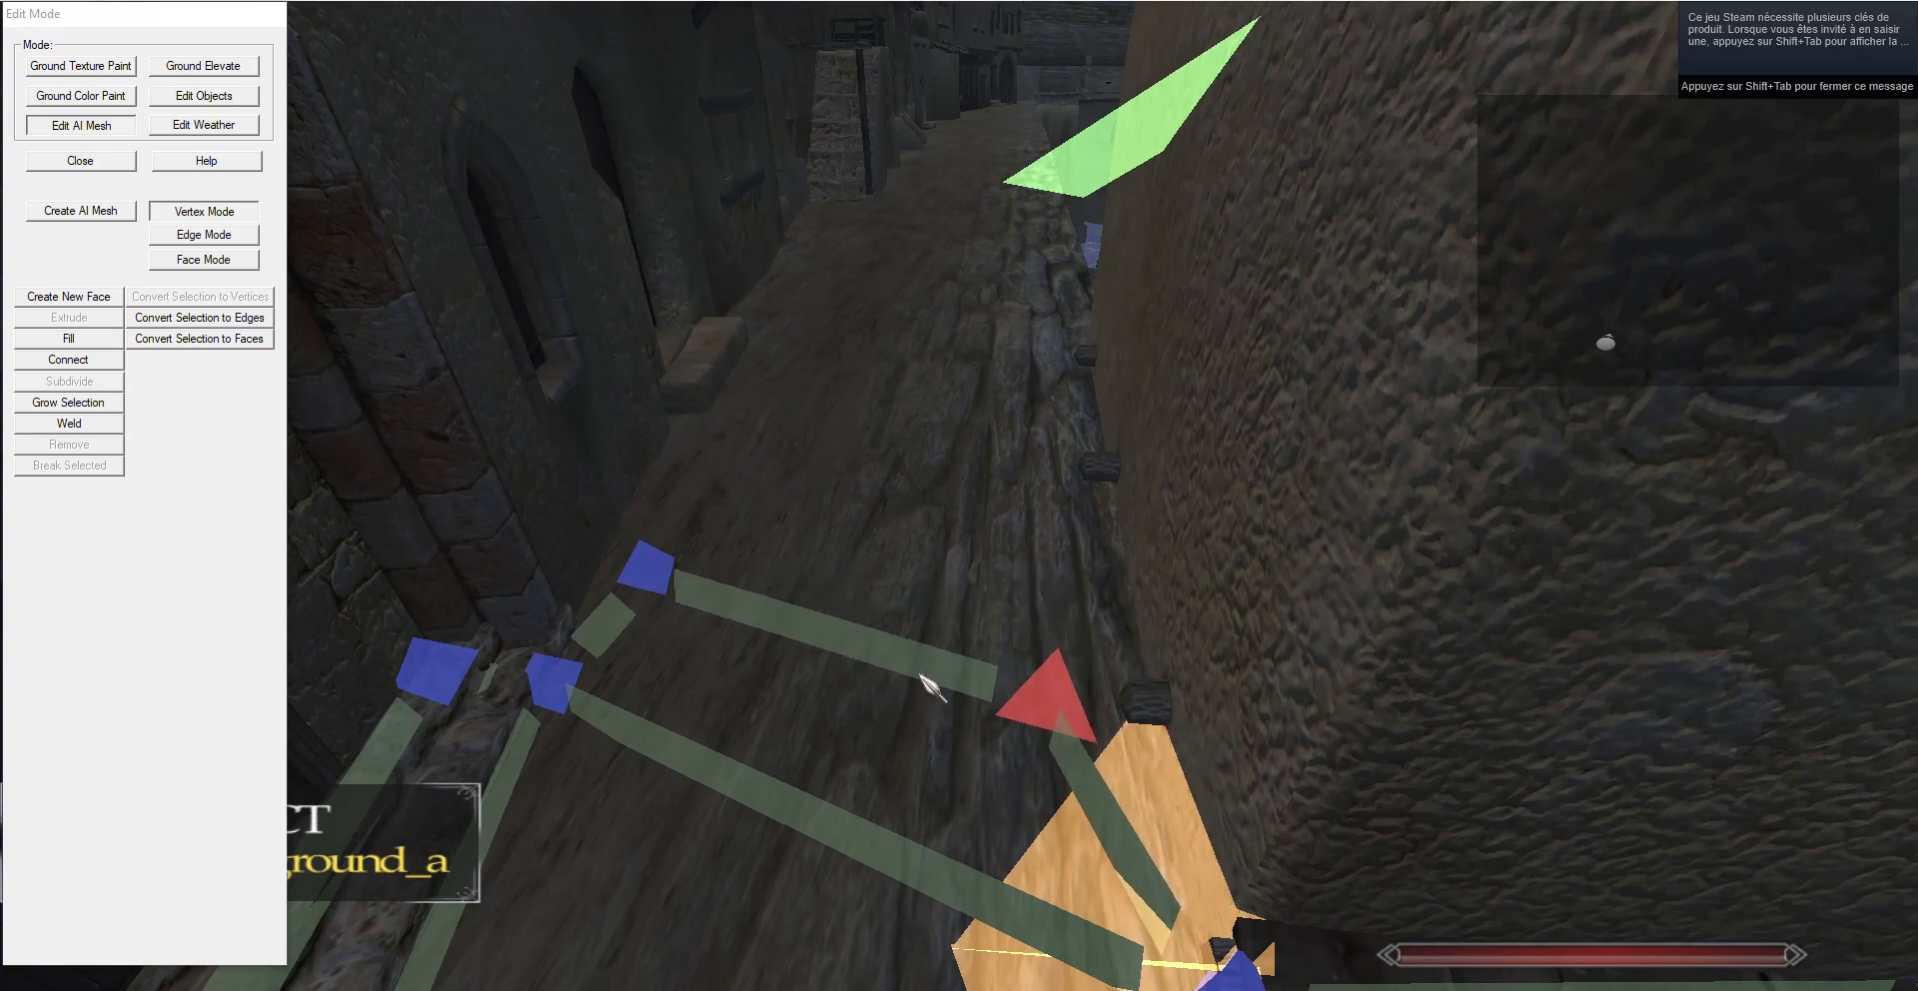
Move the new face's door-side vertex back to the doorstep vertex and weld the two.
right_click(648, 568)
key(g)
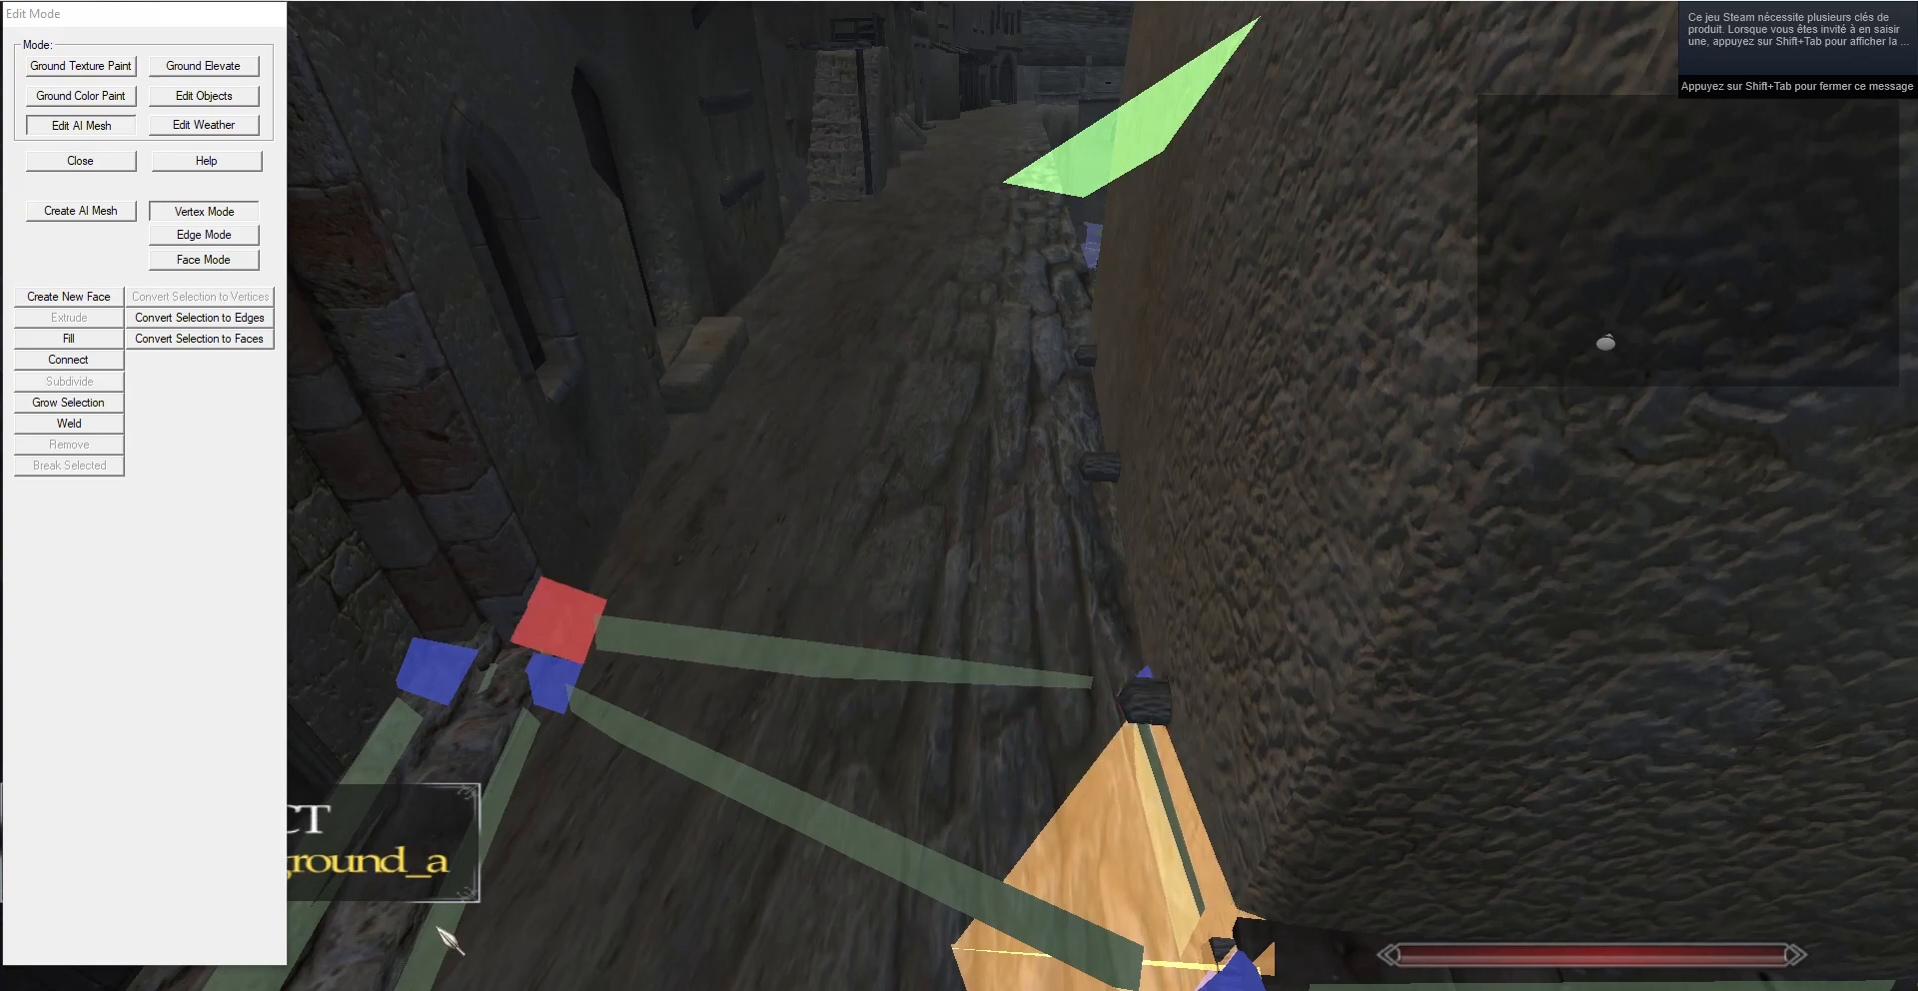
click(72, 422)
Extrude the cross-street edge up to the next door's step and adjust its vertex along the opposite house wall.
click(206, 237)
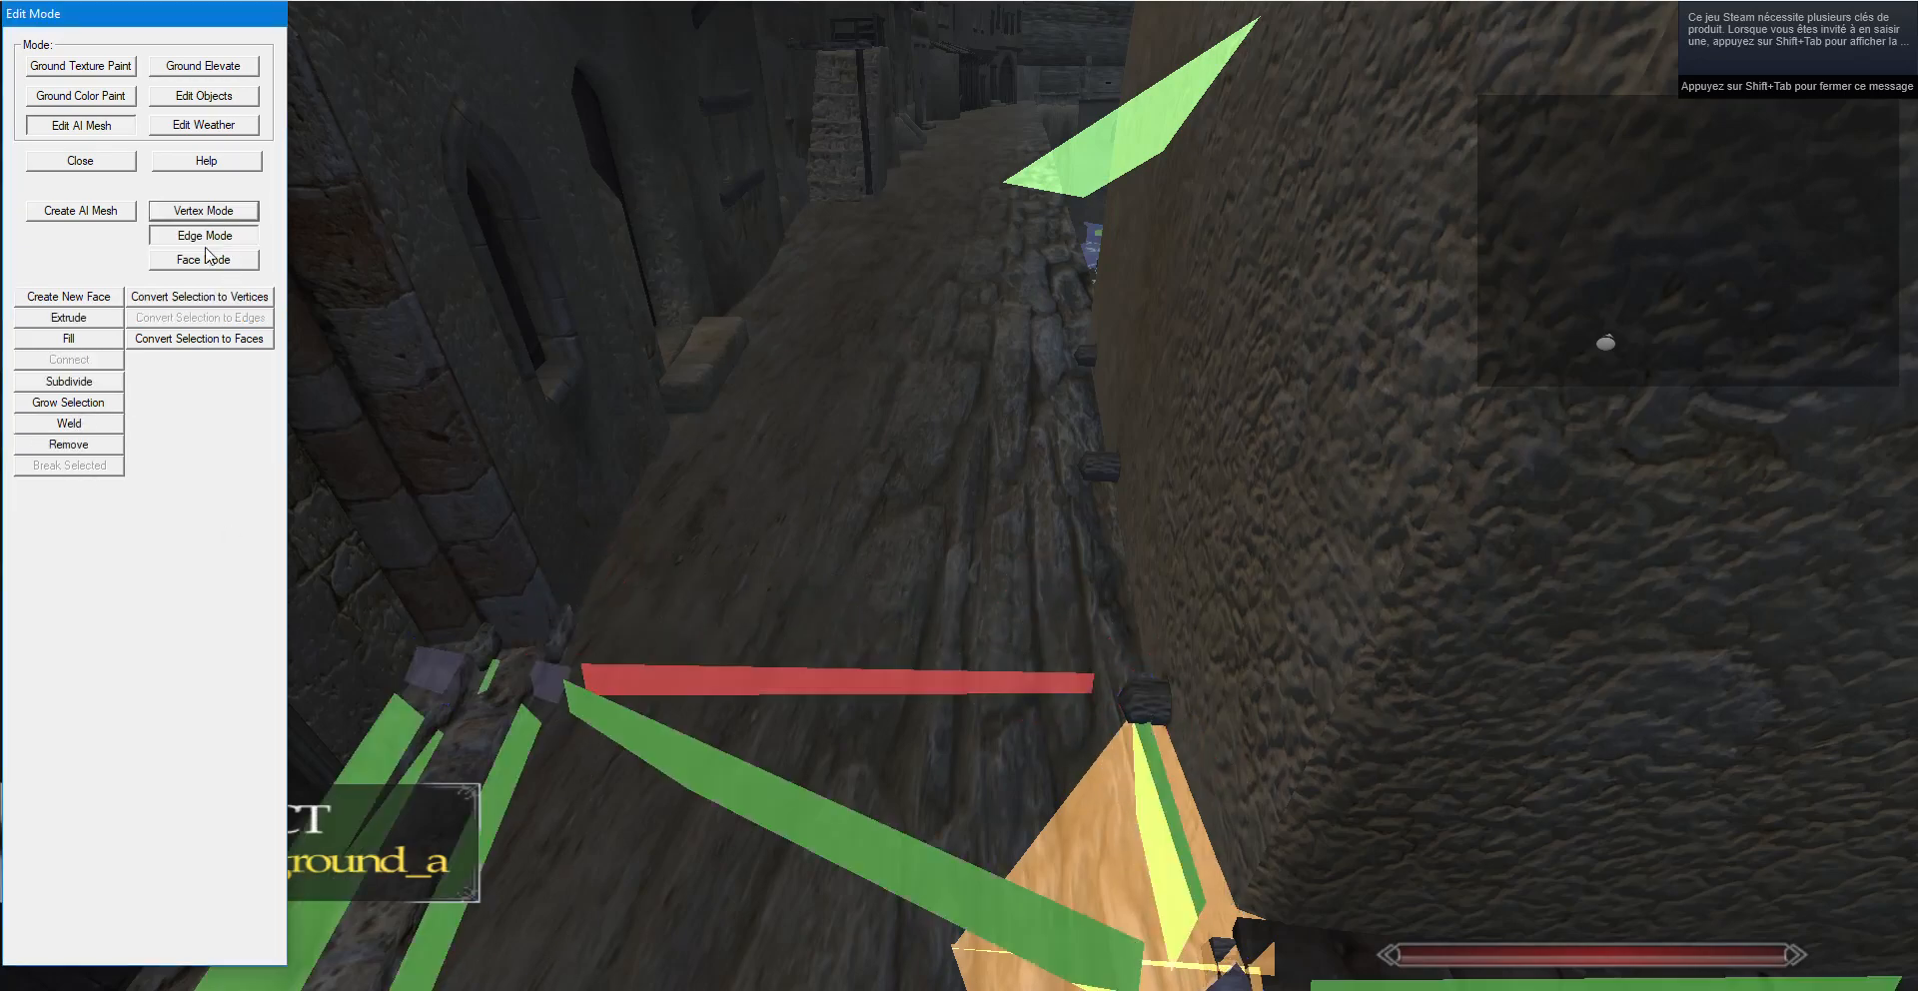
click(94, 318)
key(t)
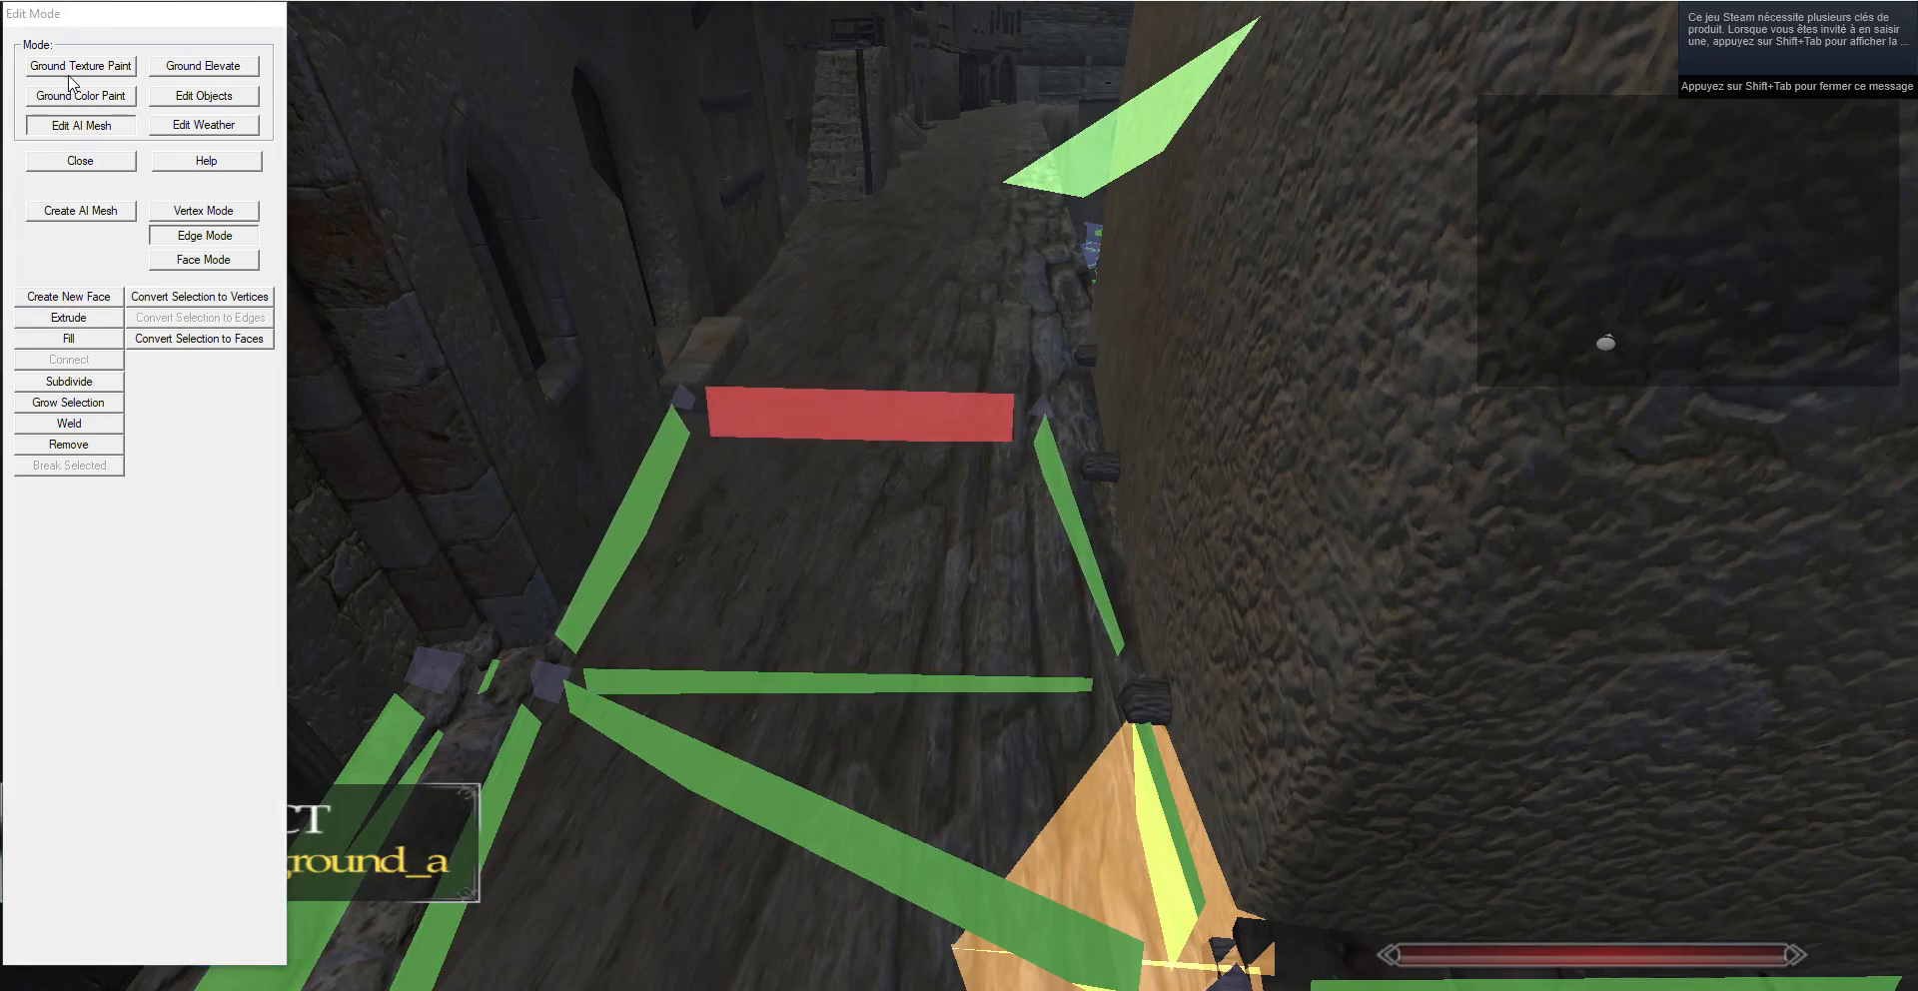
click(203, 211)
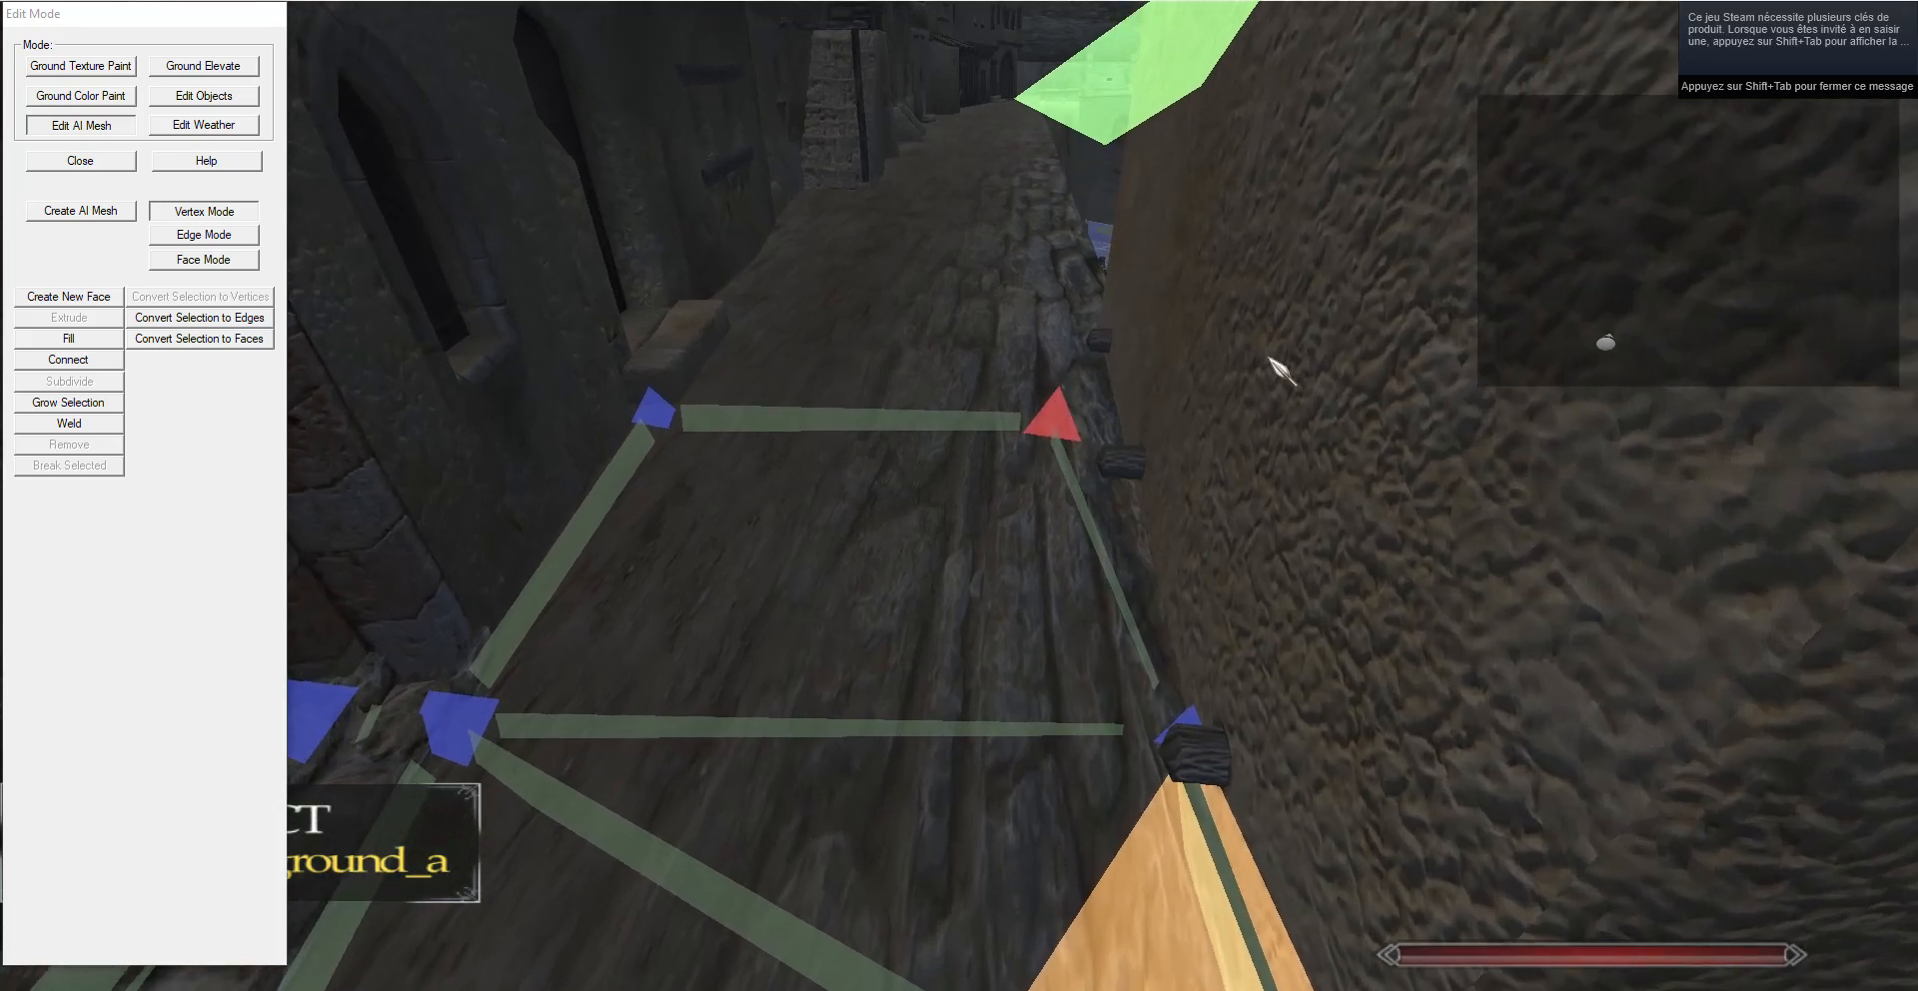
key(w)
Extrude the leading street edge along the full length of the small door's step.
click(204, 235)
key(w)
drag(504, 250, 449, 599)
key(s)
click(99, 319)
key(g)
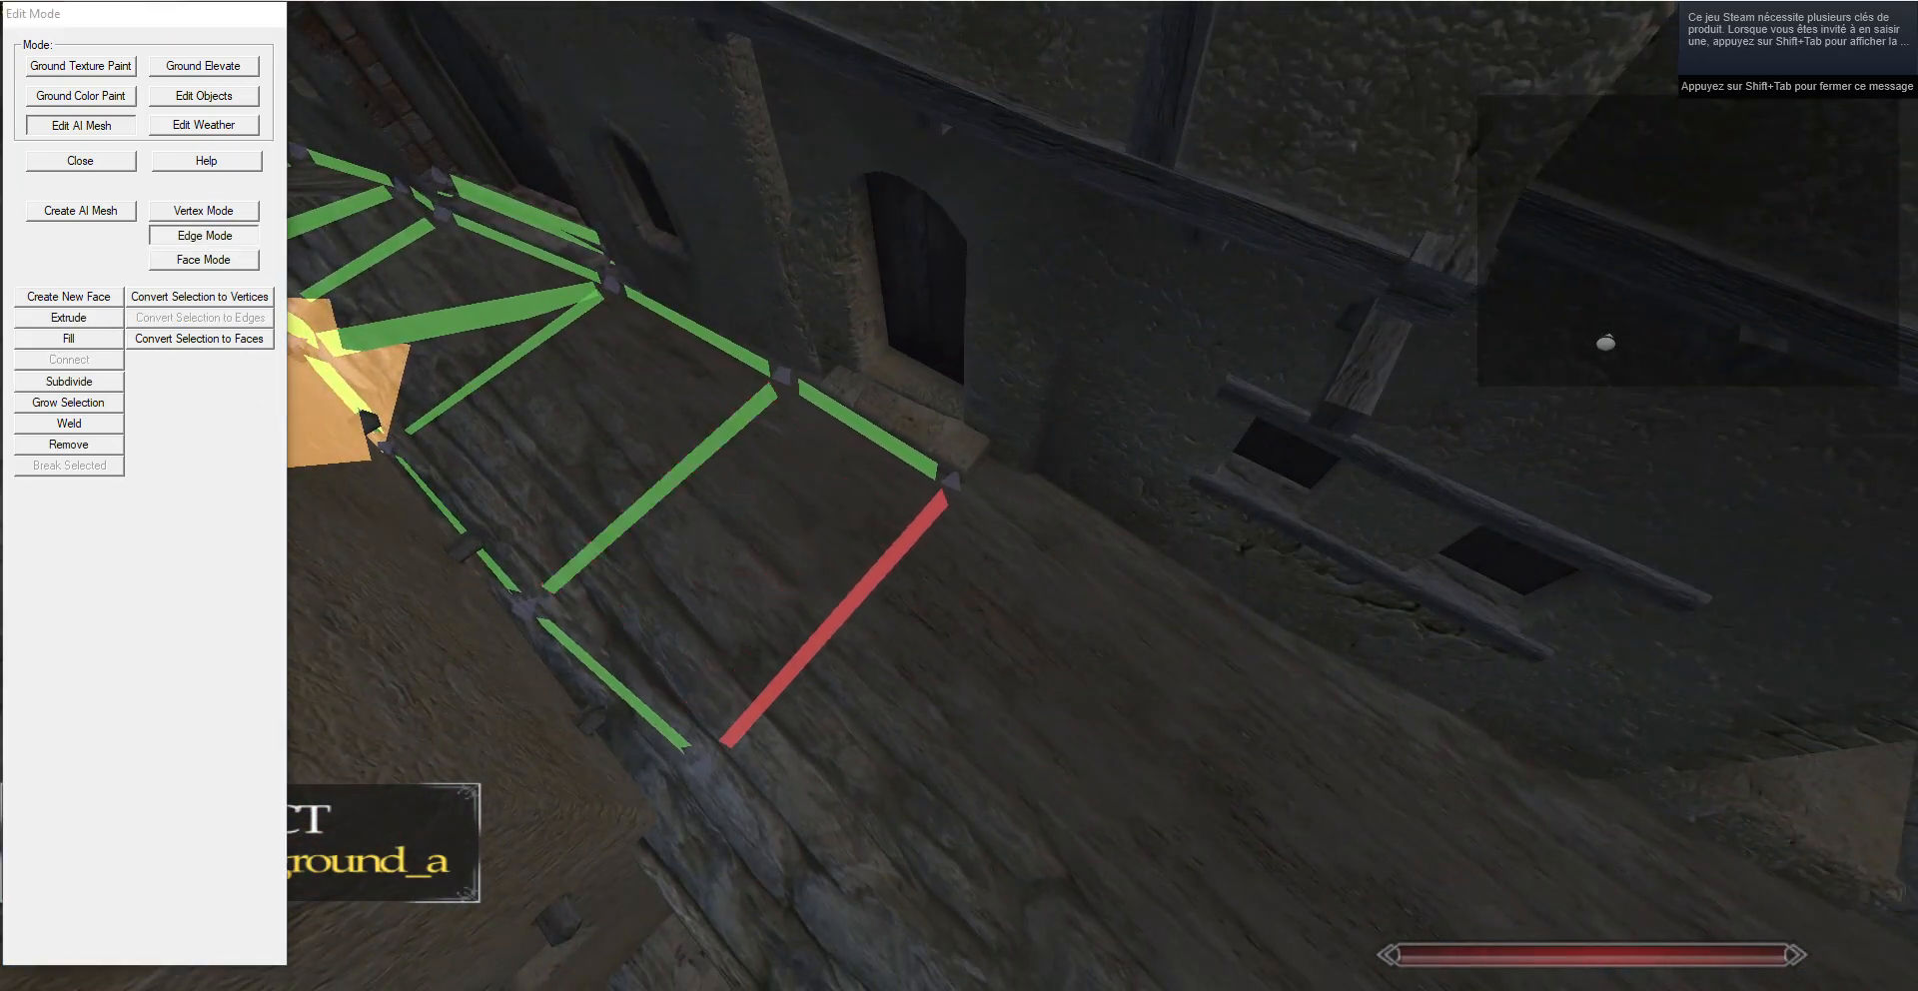
Extrude a narrow face past the small door's step and fit its outer vertices to the wall and the street's edge.
drag(1478, 769, 799, 639)
key(d)
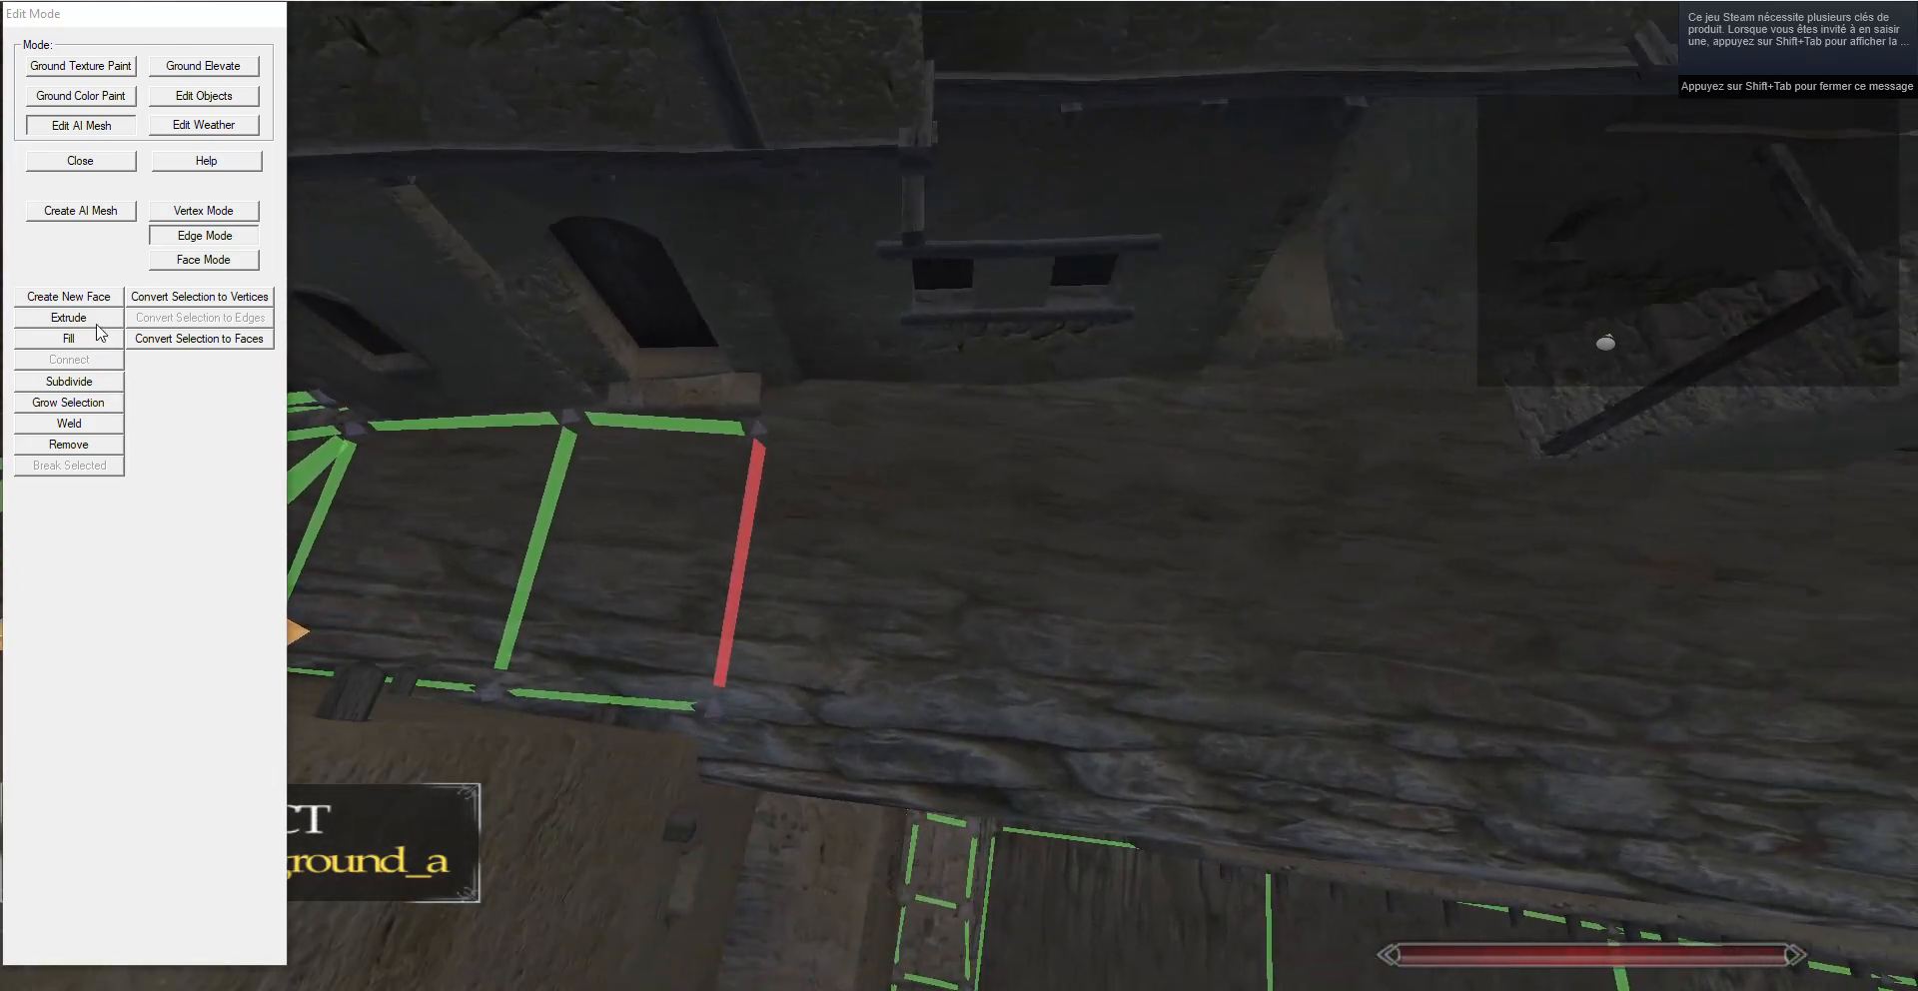
click(195, 212)
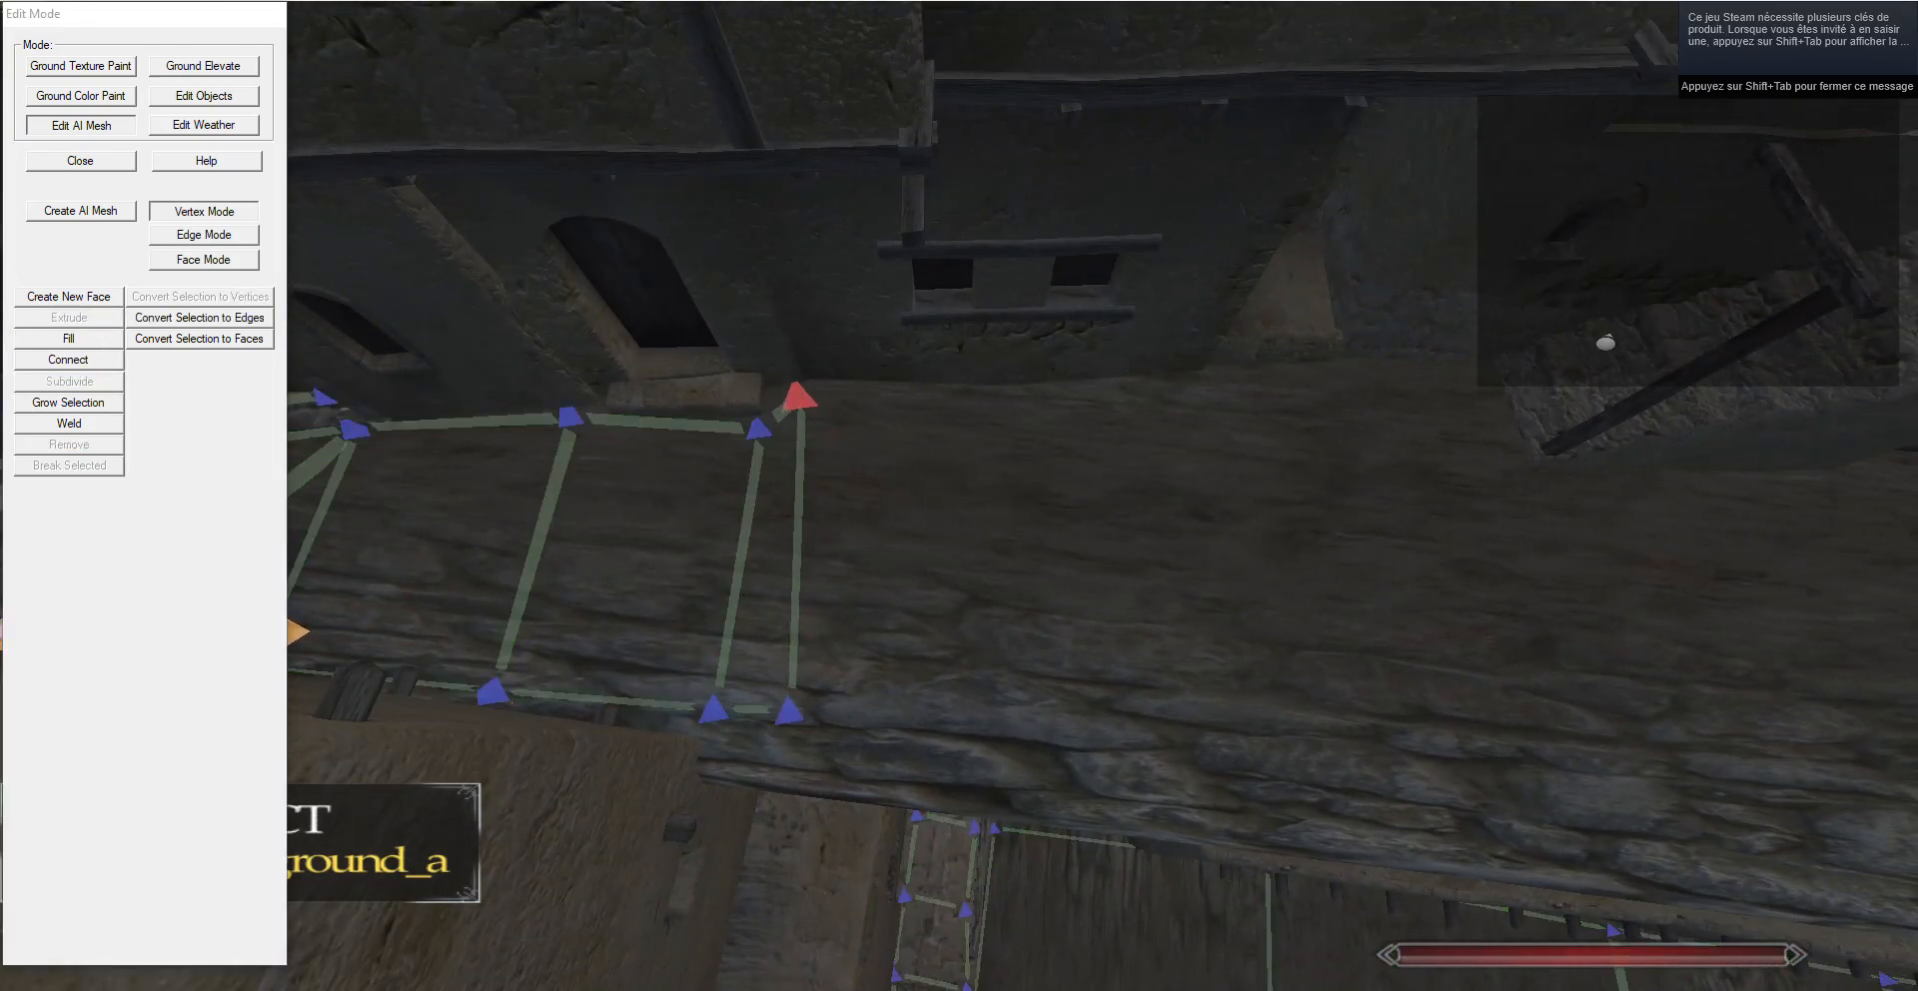
key(d)
key(a)
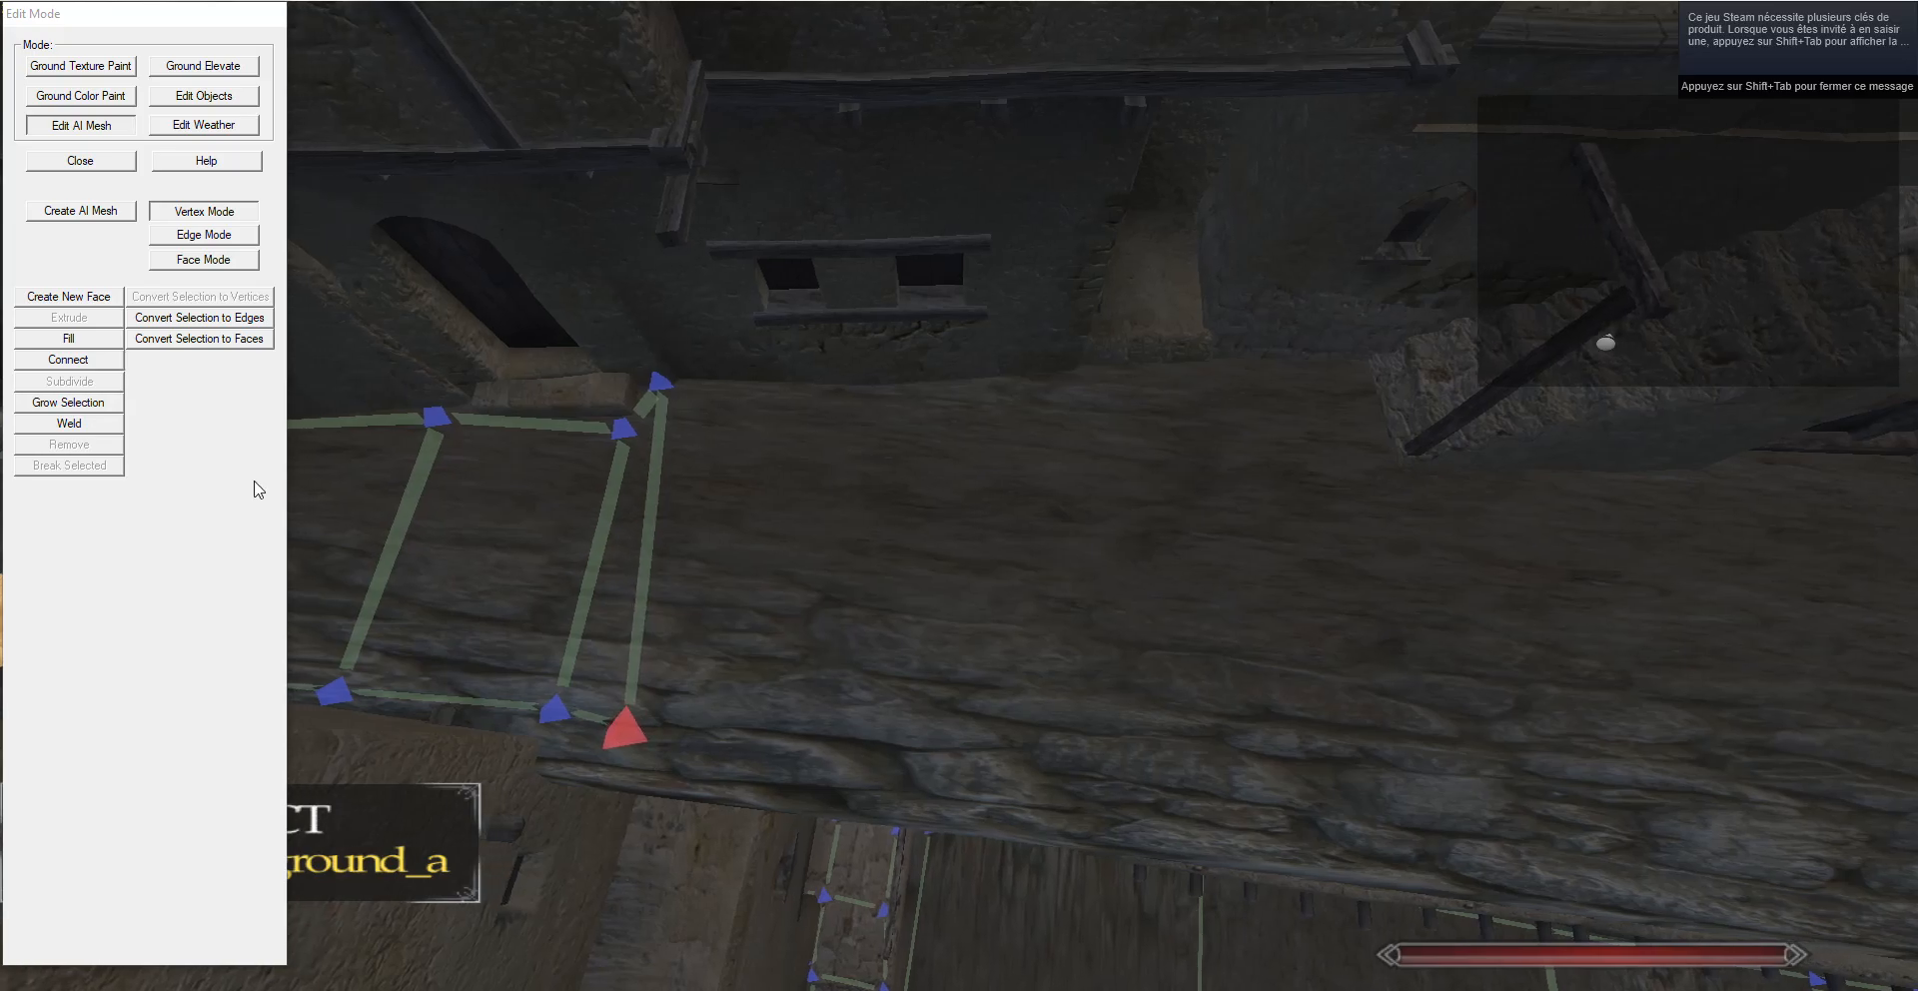
Extrude the leading edge farther along the street past the pair of small windows.
click(217, 231)
click(88, 317)
key(g)
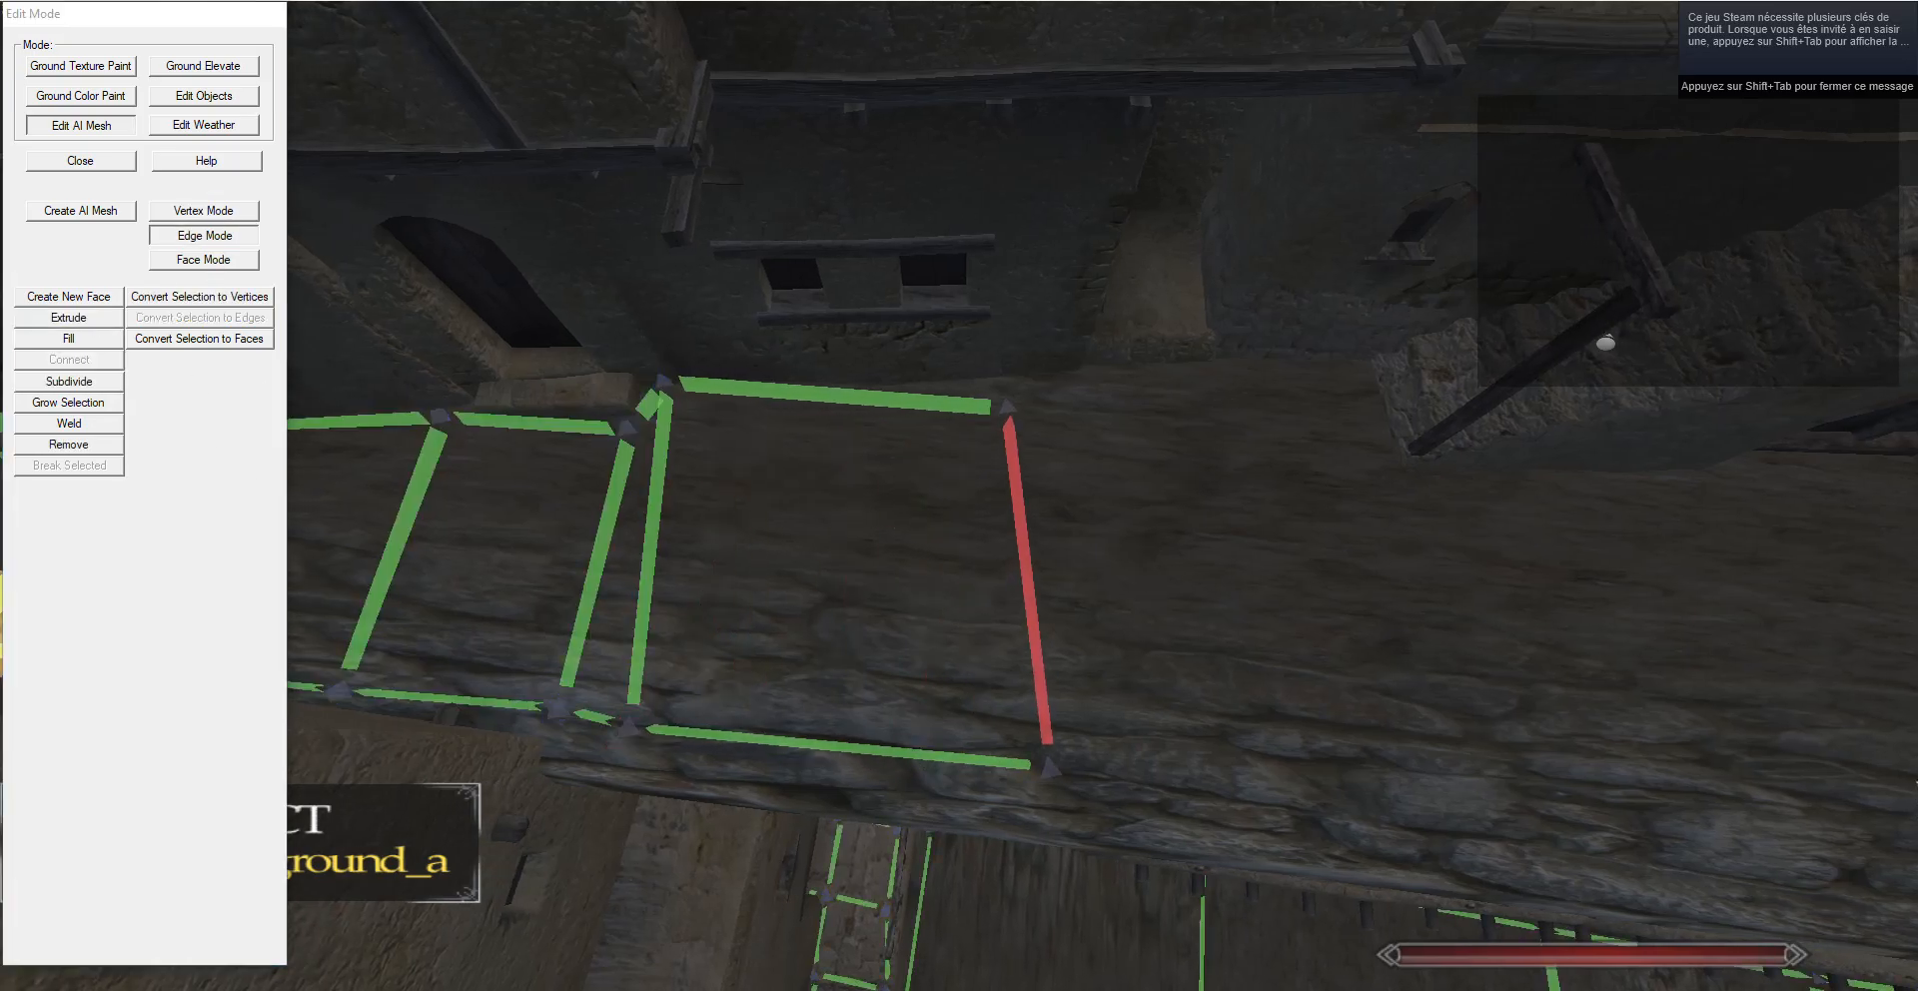
Move the two street-side vertices of the face past the small windows outward to the street's stone border.
key(w)
drag(1428, 829, 1504, 719)
key(w)
click(226, 214)
click(983, 691)
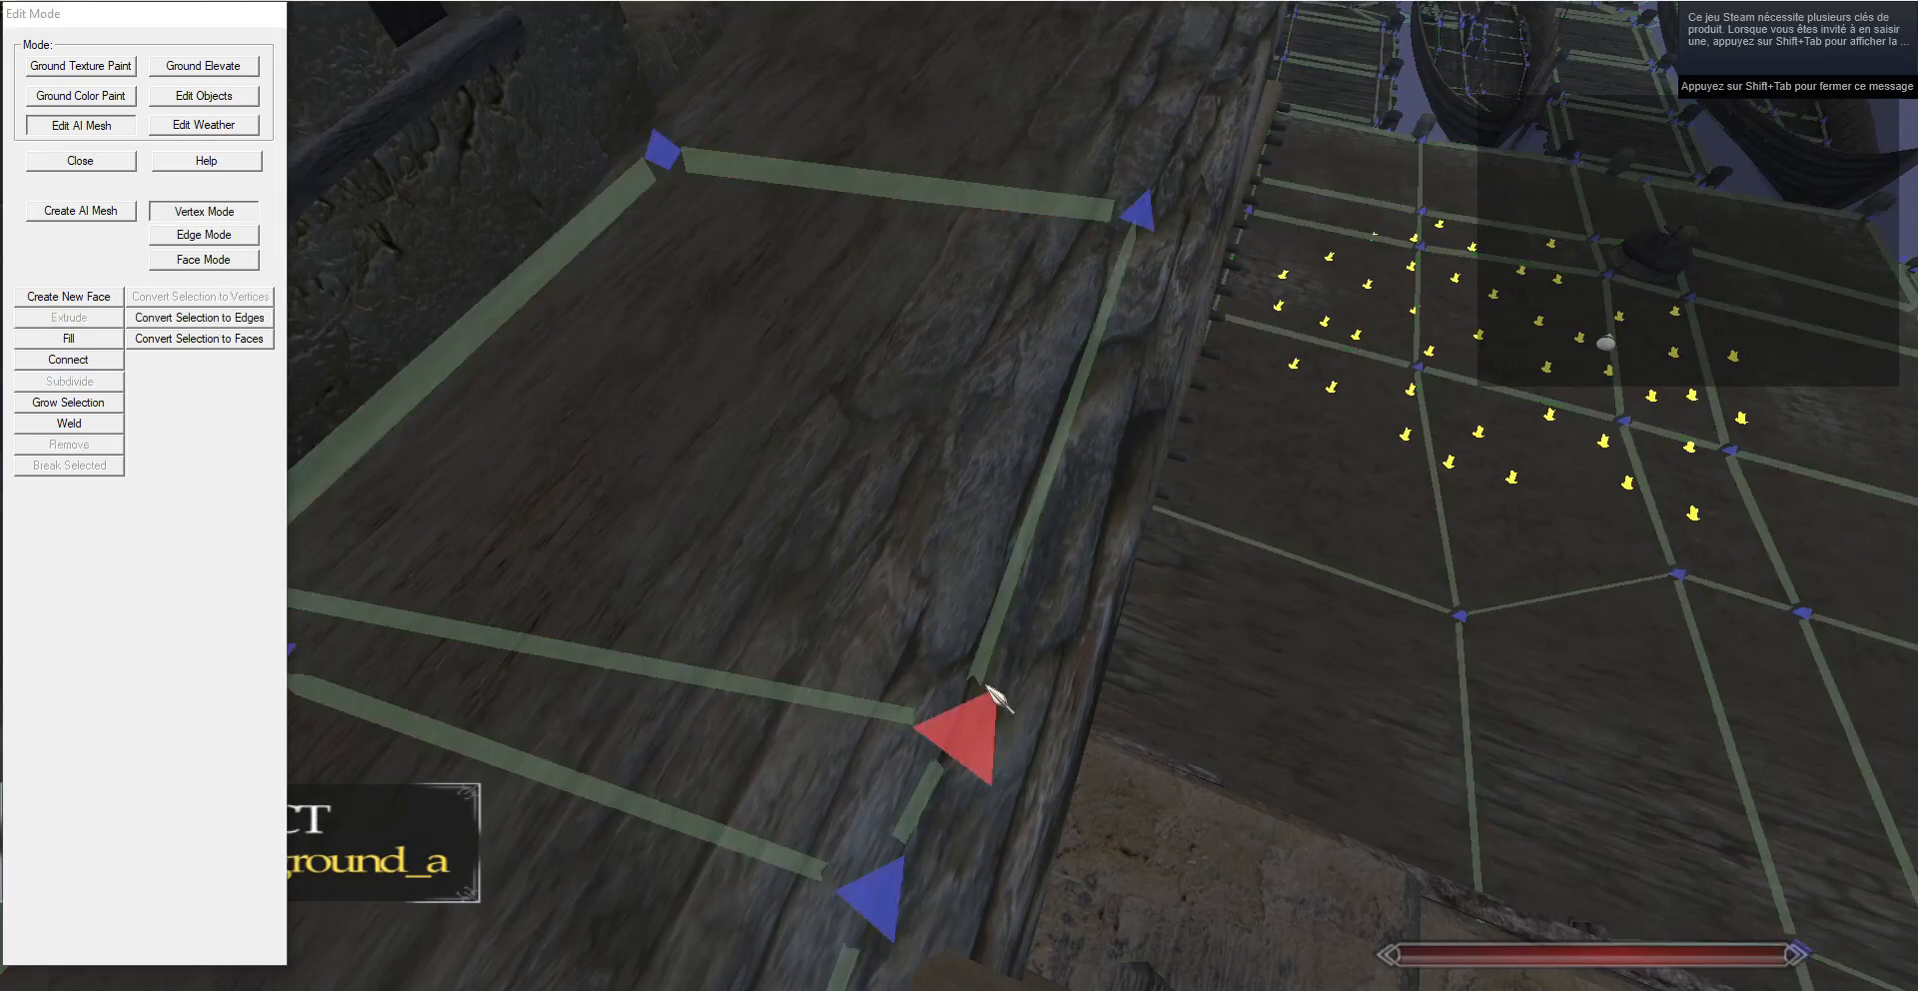
key(g)
key(g)
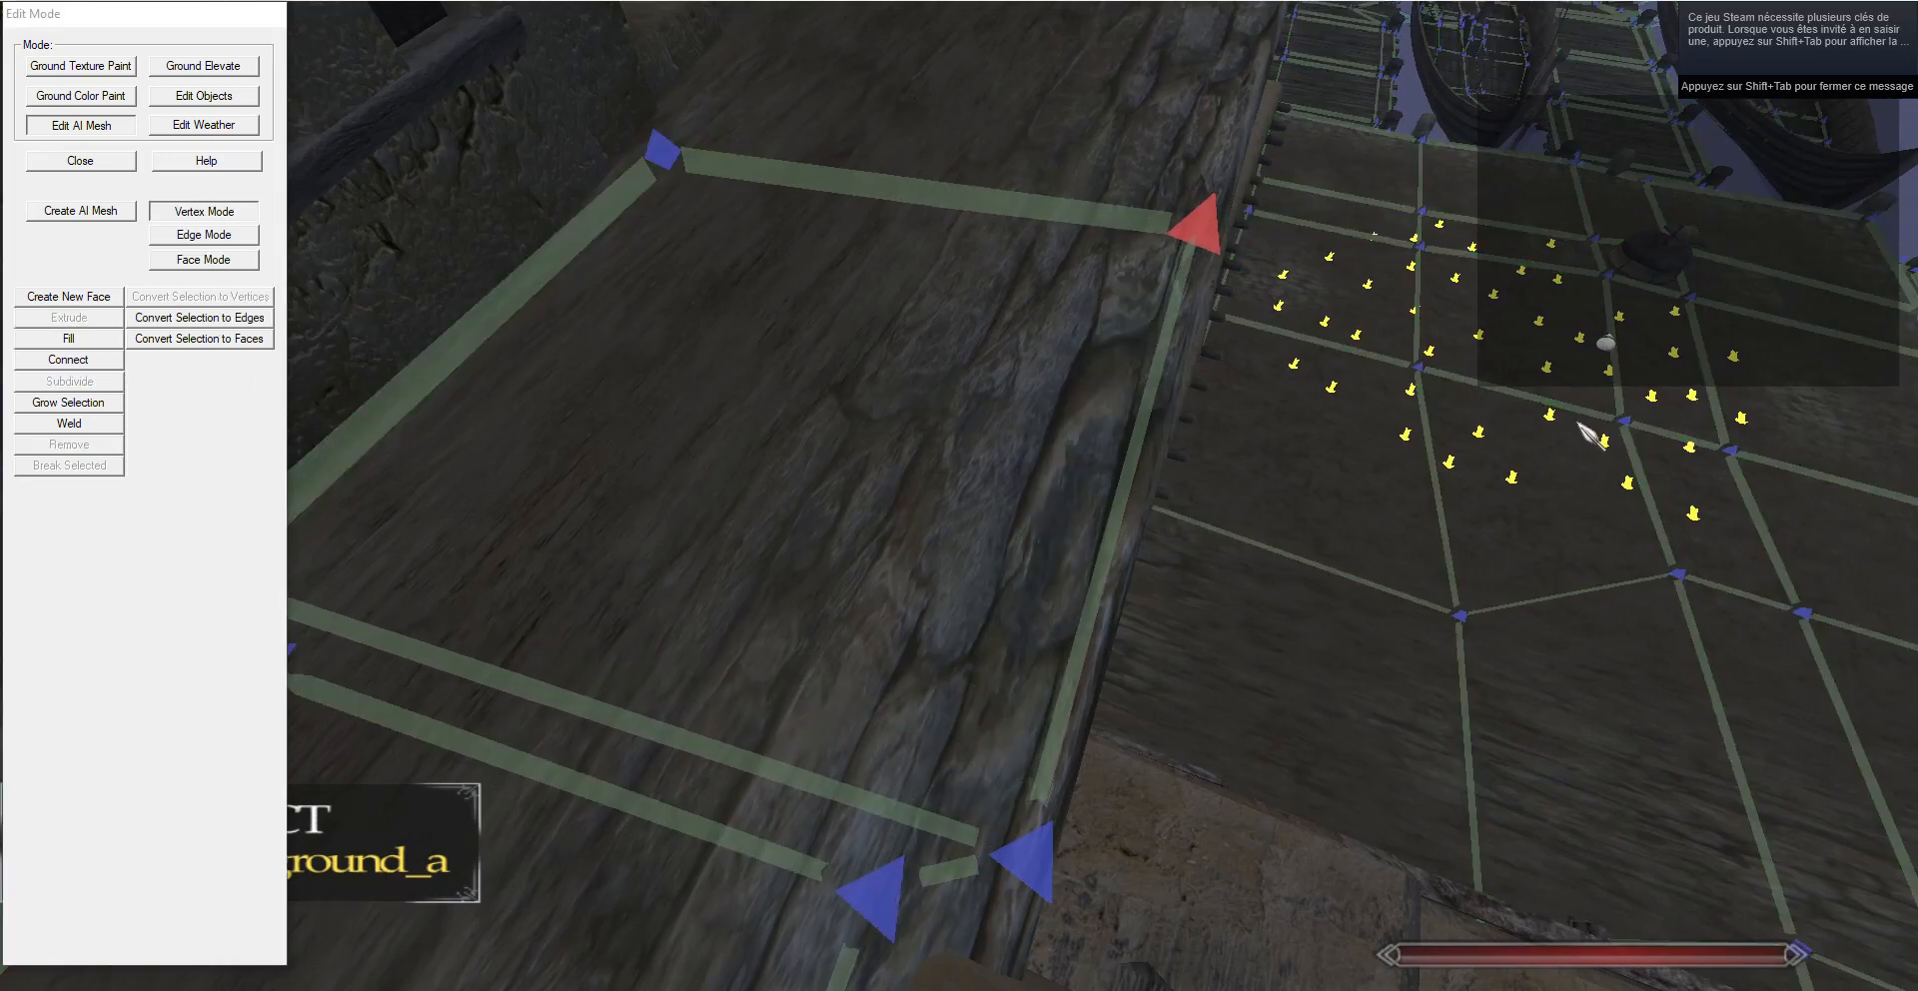
Move the leading wall-side vertex along the house wall to the near side of the open doorway.
key(w)
drag(1588, 529, 989, 384)
key(s)
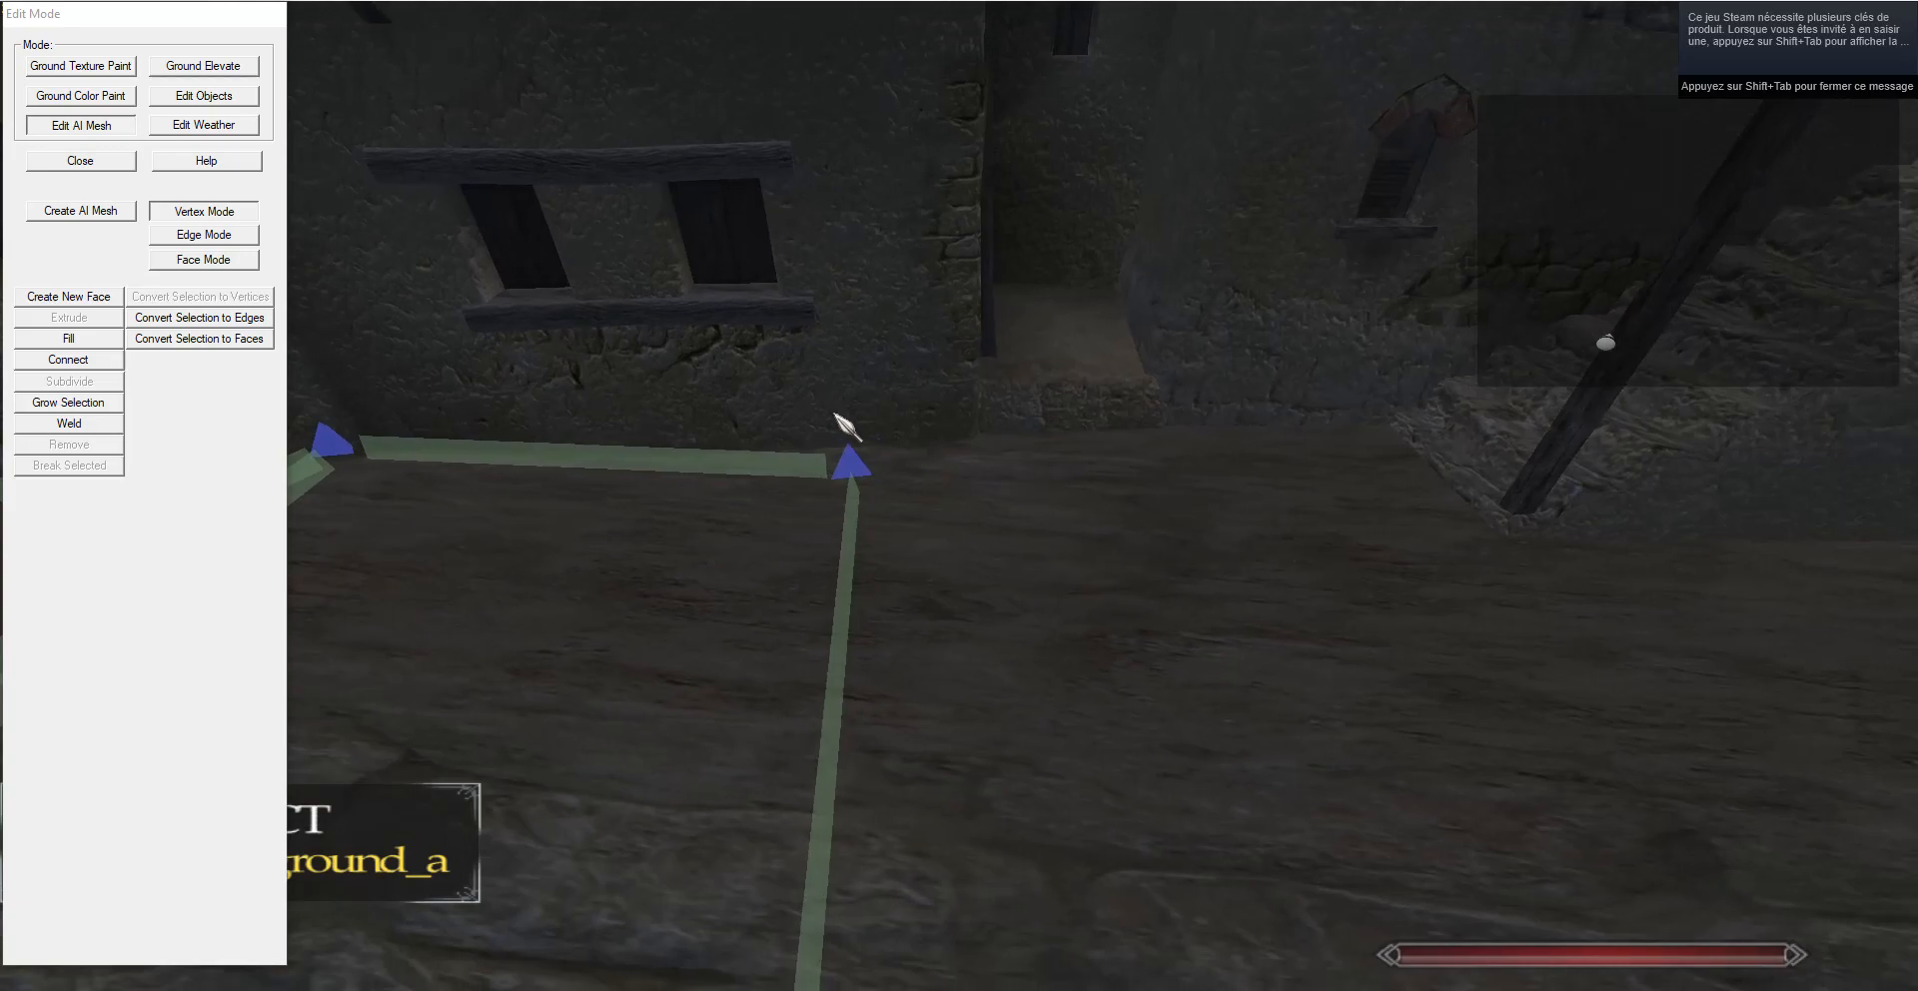
right_click(849, 454)
key(g)
drag(1590, 308, 1049, 646)
key(s)
key(g)
key(s)
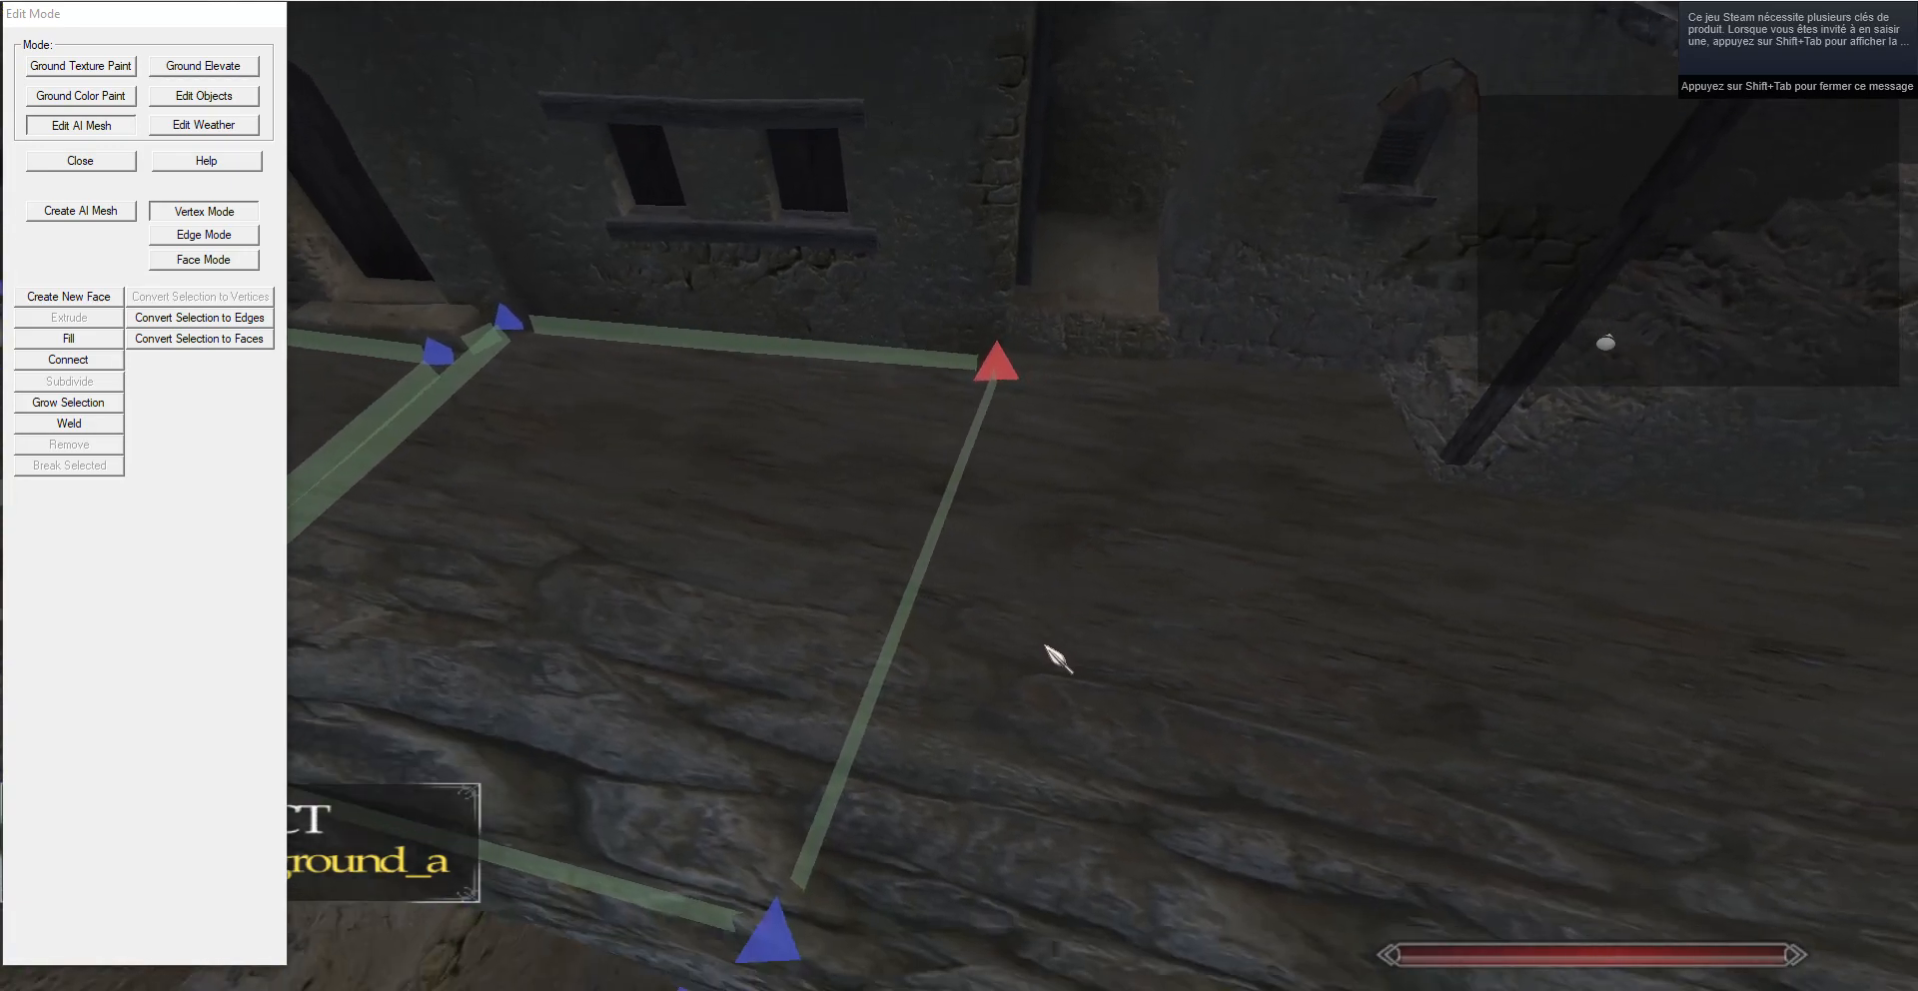
Reposition the leading face's street-side vertex along the stone border opposite the doorway.
right_click(794, 831)
key(g)
key(s)
key(d)
Extrude the leading street edge along the house past the open doorway.
click(204, 235)
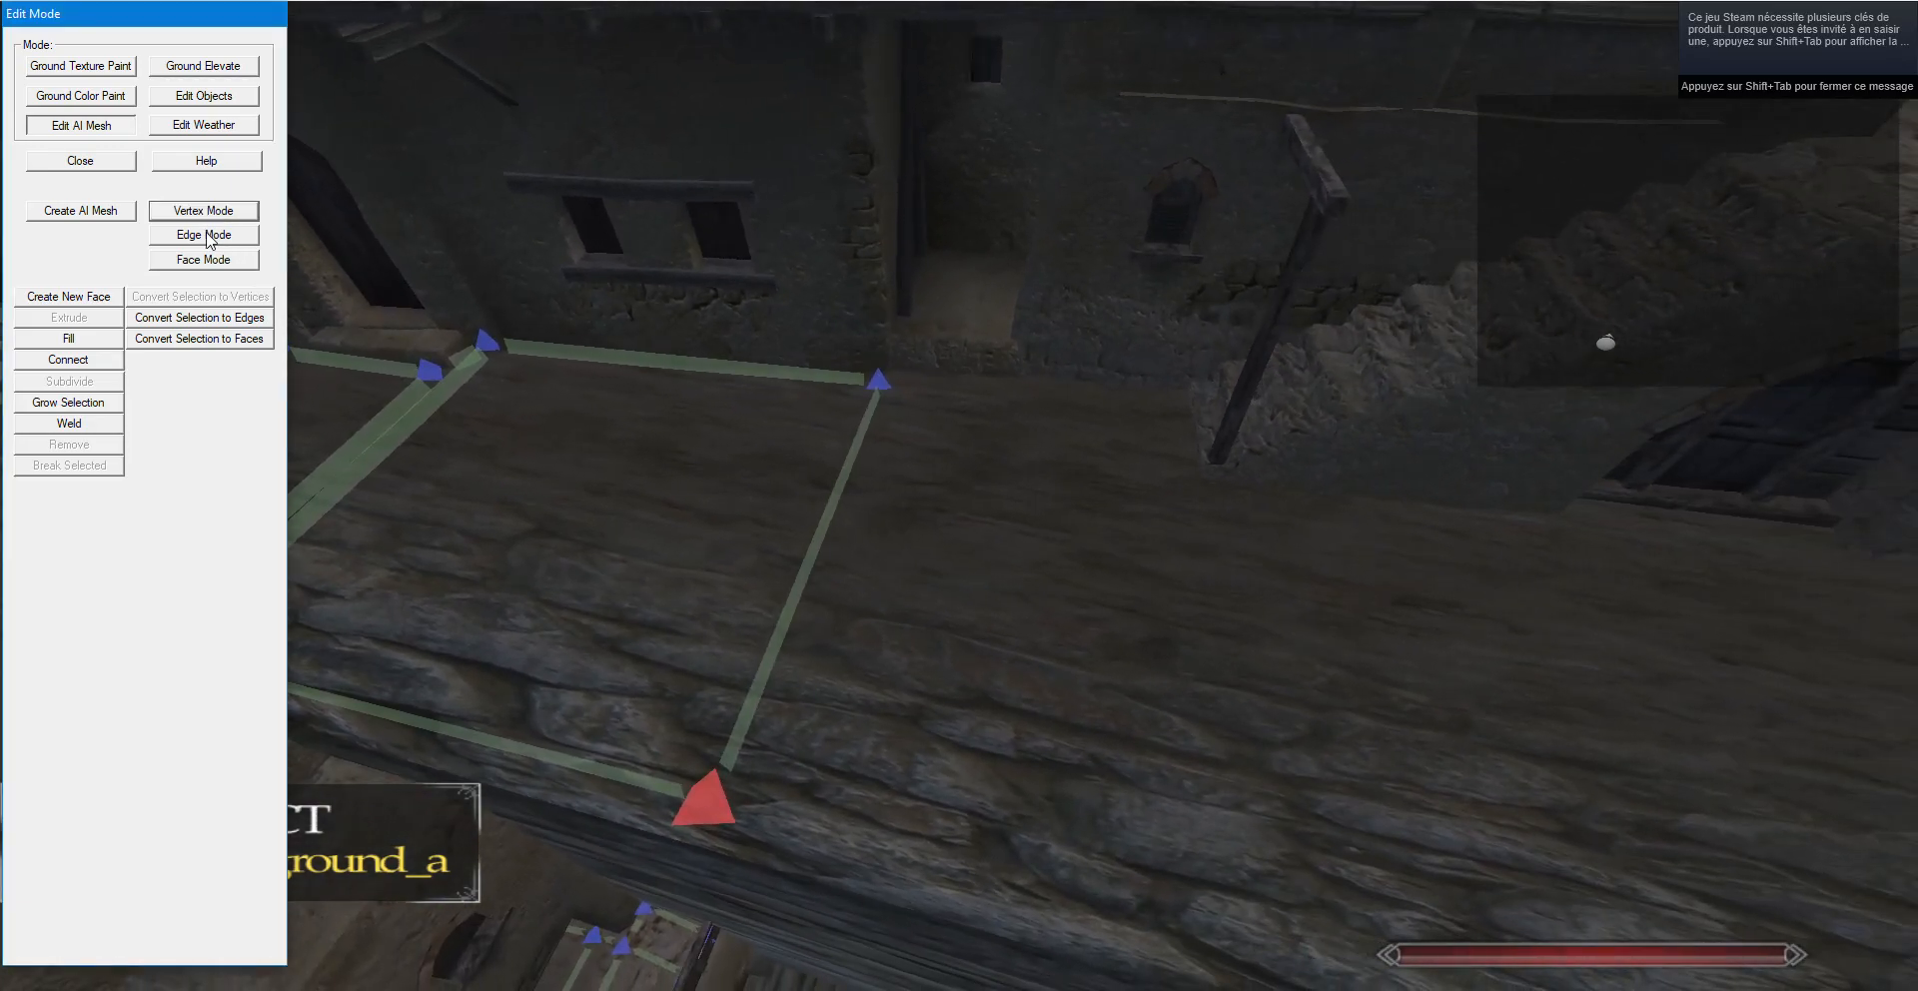
key(w)
key(s)
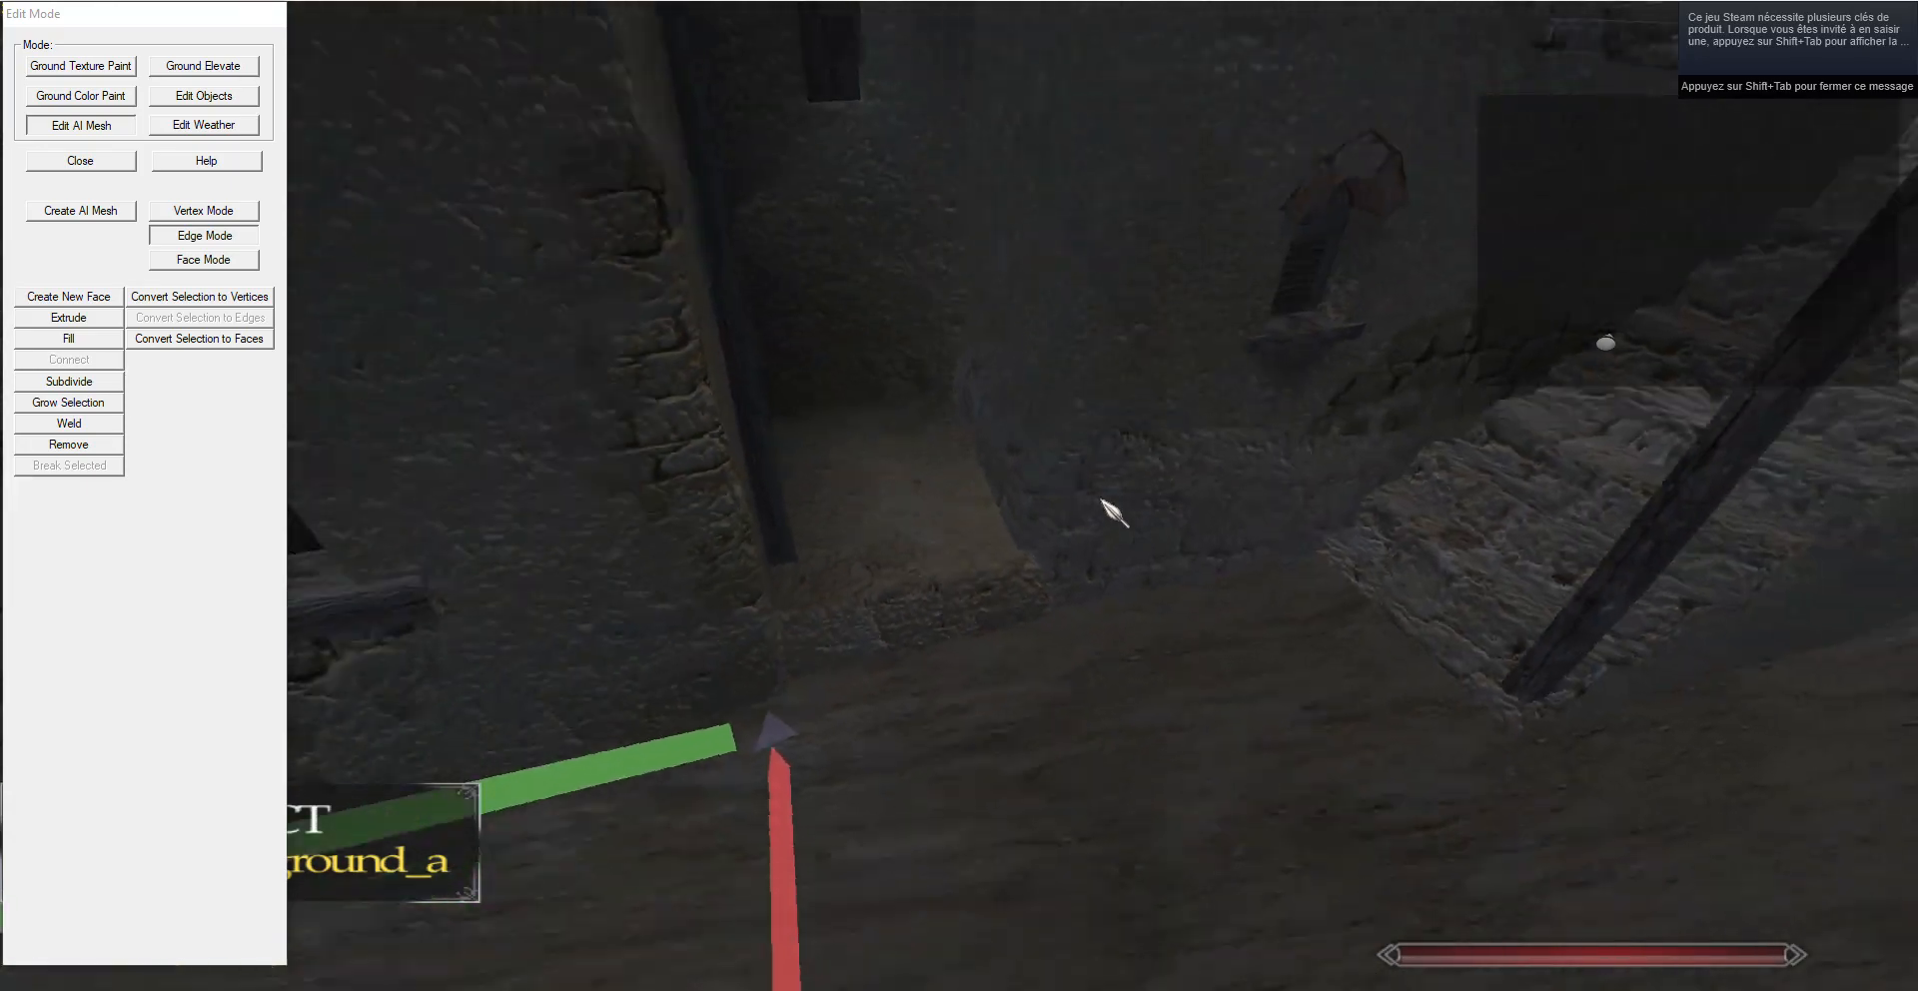
click(66, 318)
key(g)
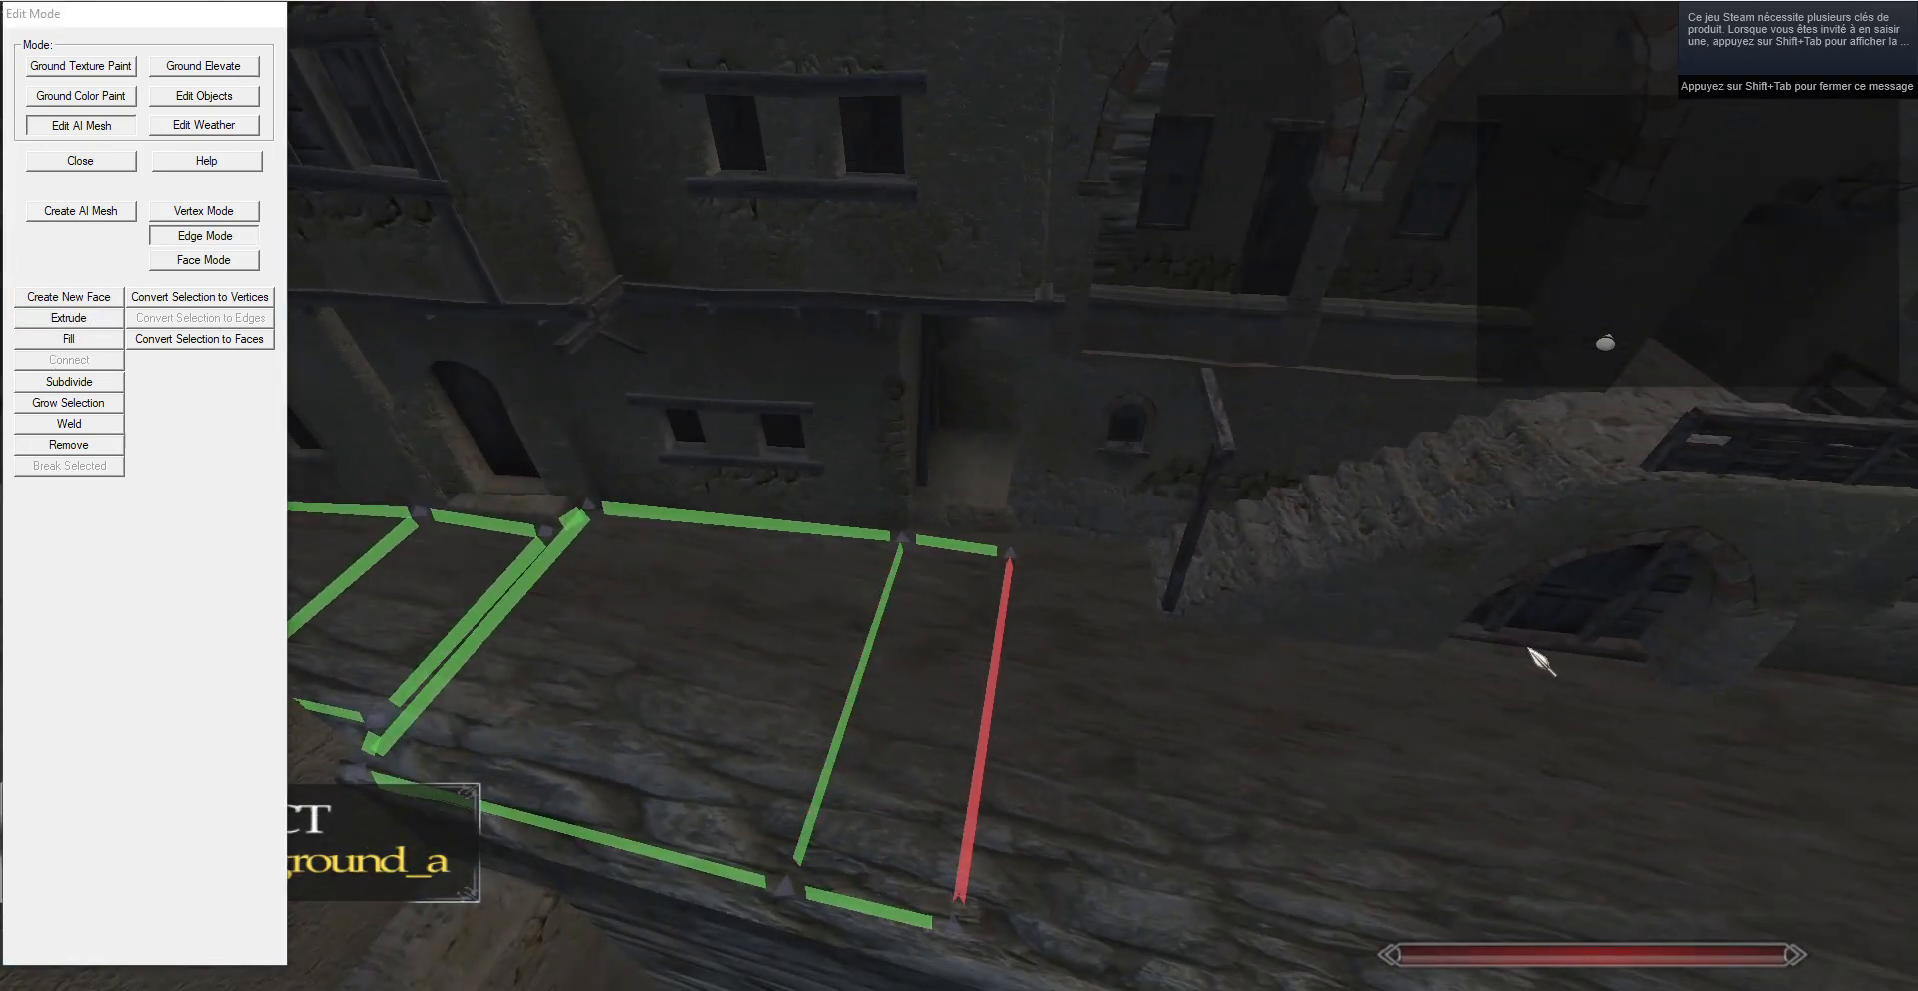
Move both outer vertices of the doorway face forward, bringing the wall-side one to the foot of the stone staircase.
key(d)
click(214, 208)
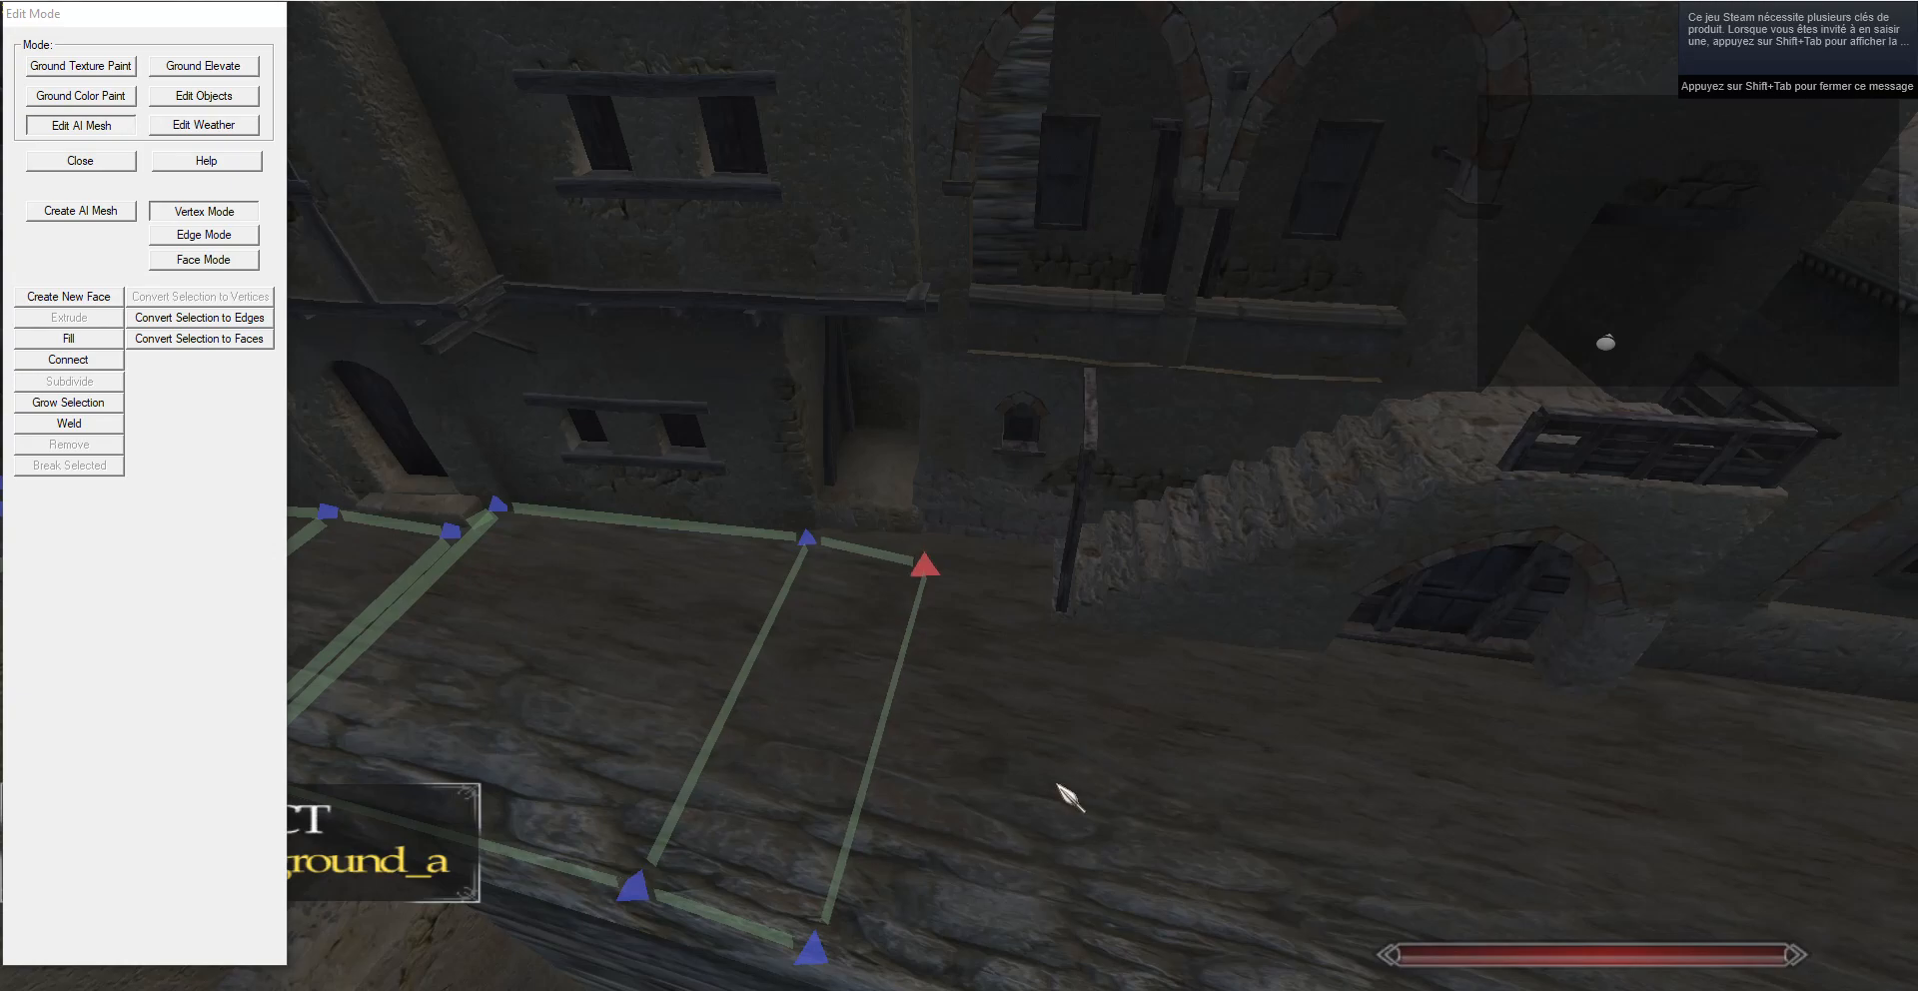
key(g)
key(s)
right_click(827, 925)
key(g)
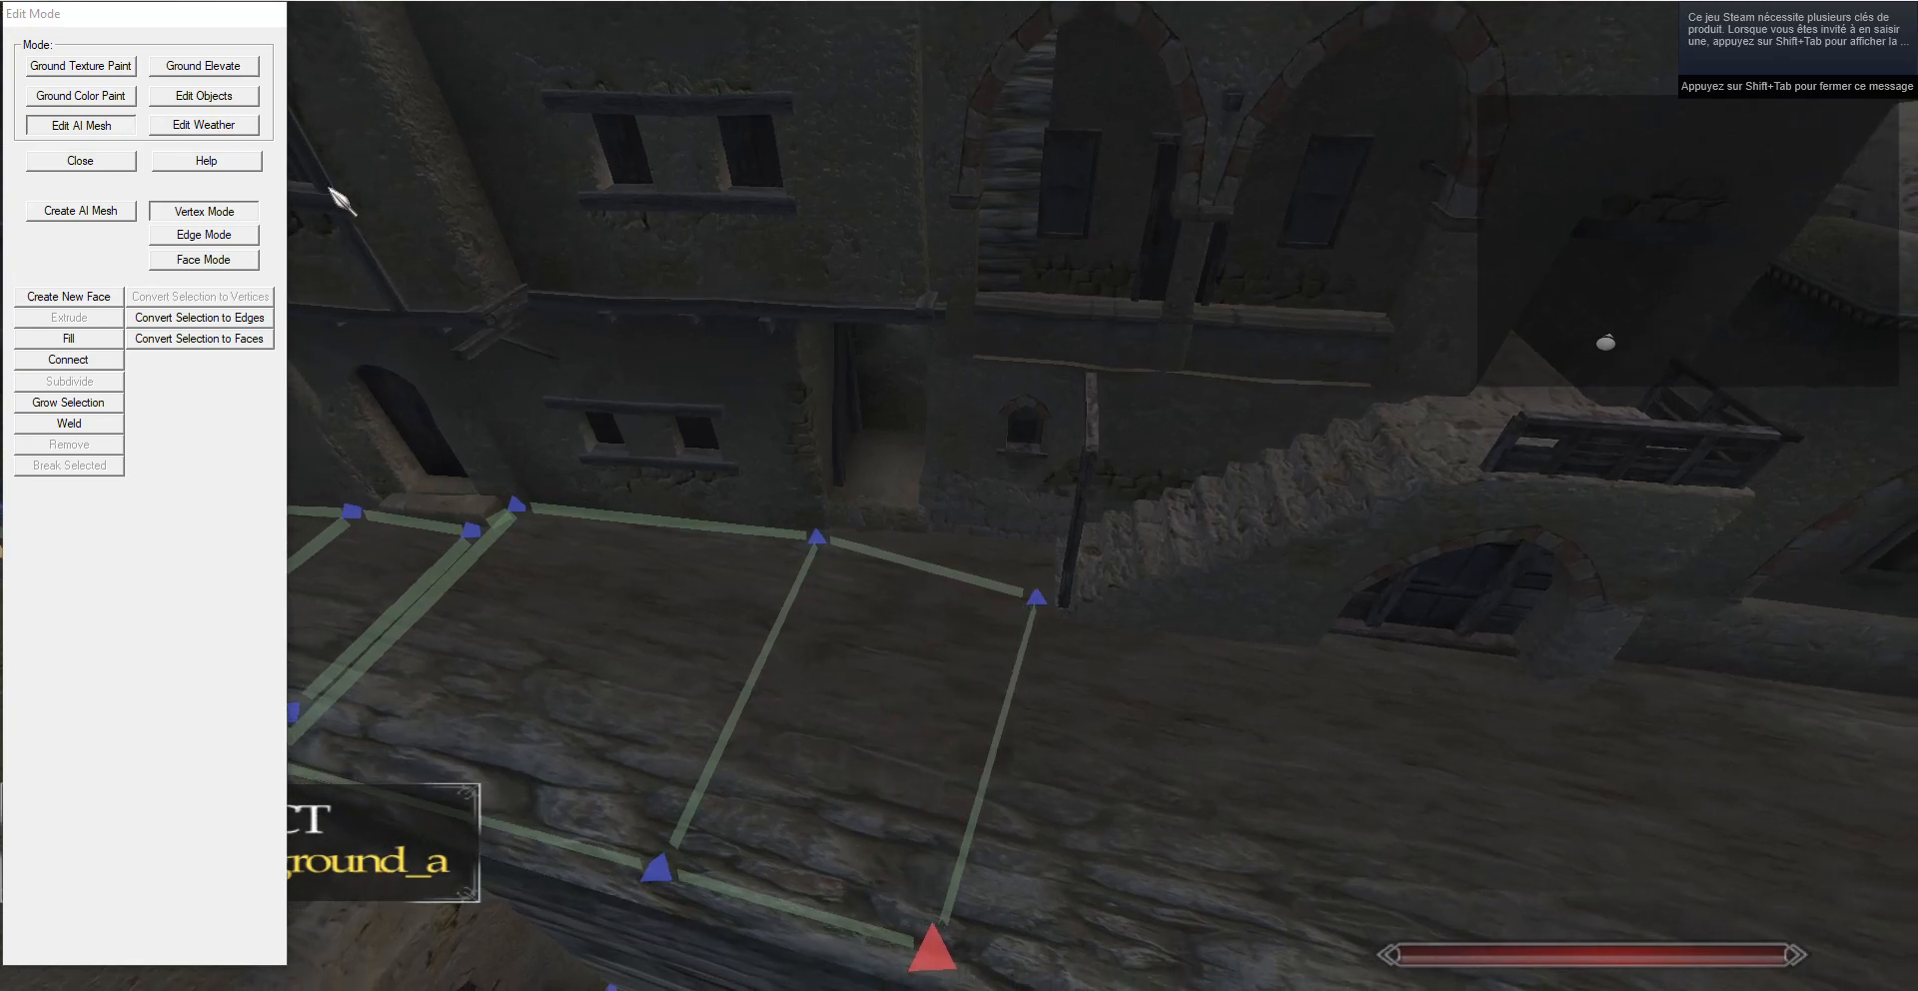
Extrude the doorway-side edge toward the wall and weld its near end, forming a triangular face at the staircase foot.
click(245, 234)
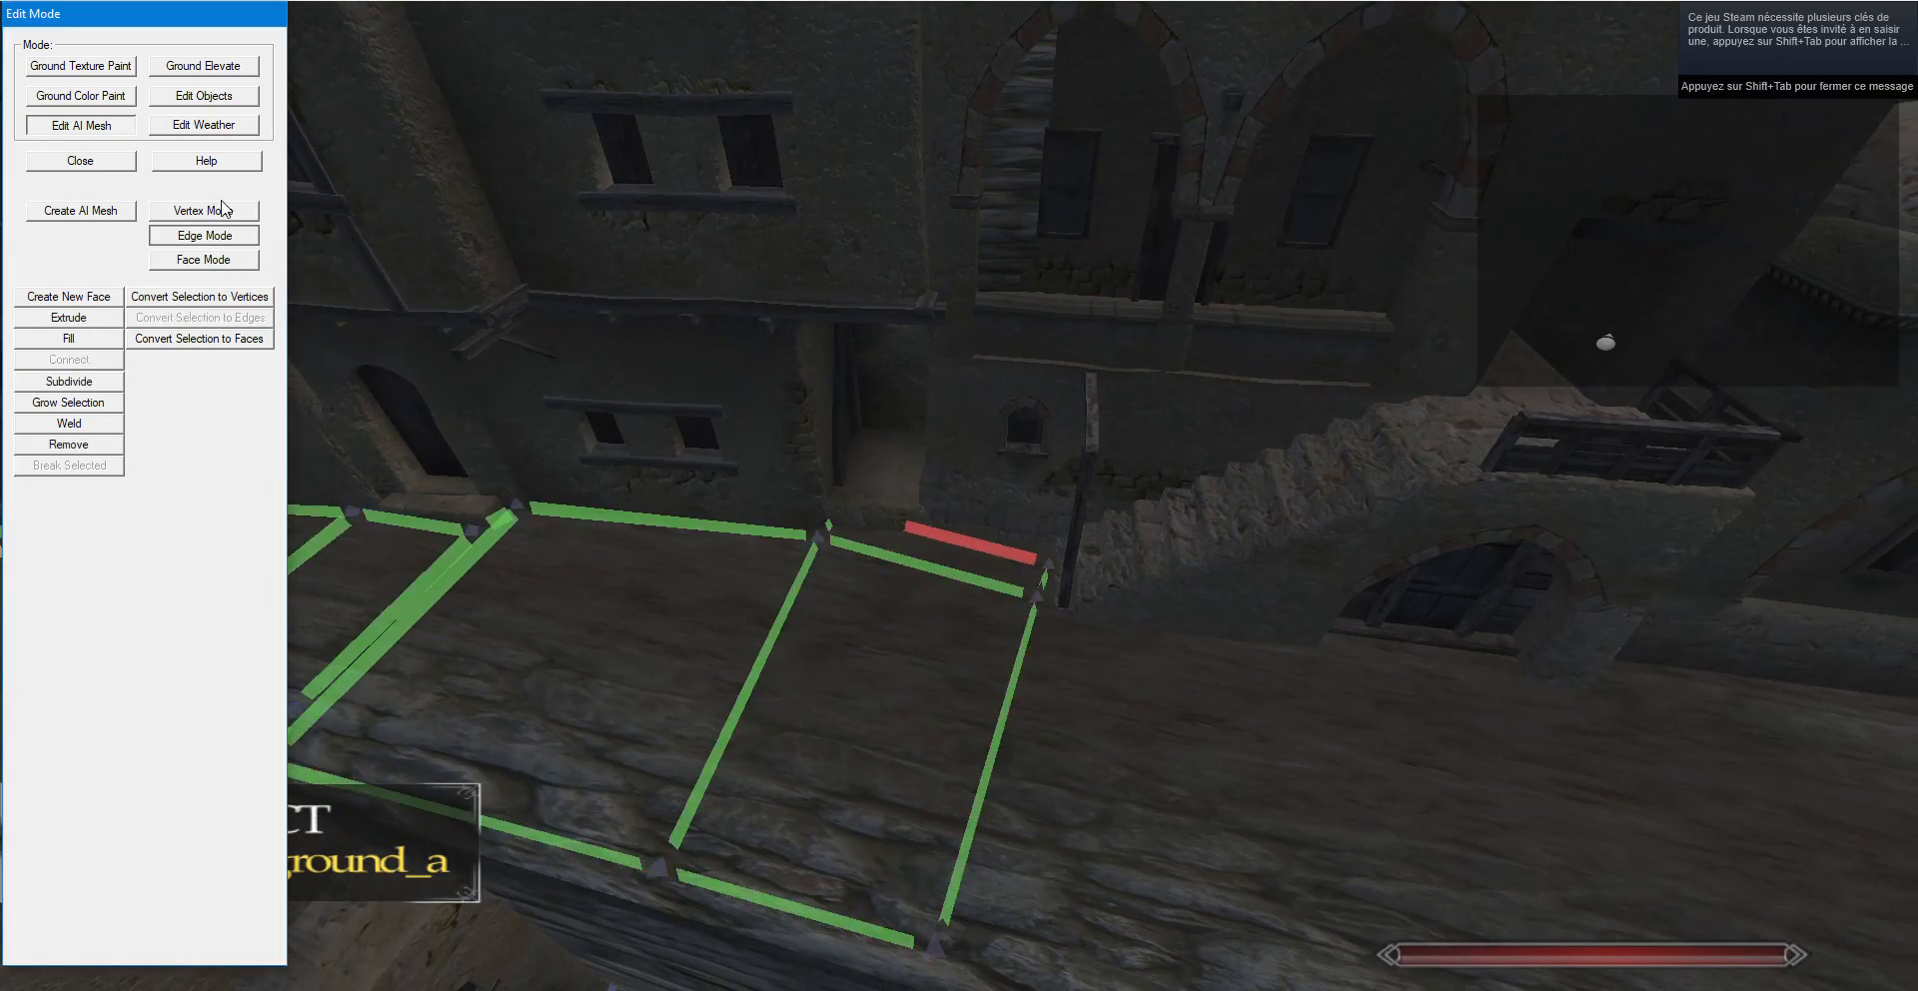
click(164, 210)
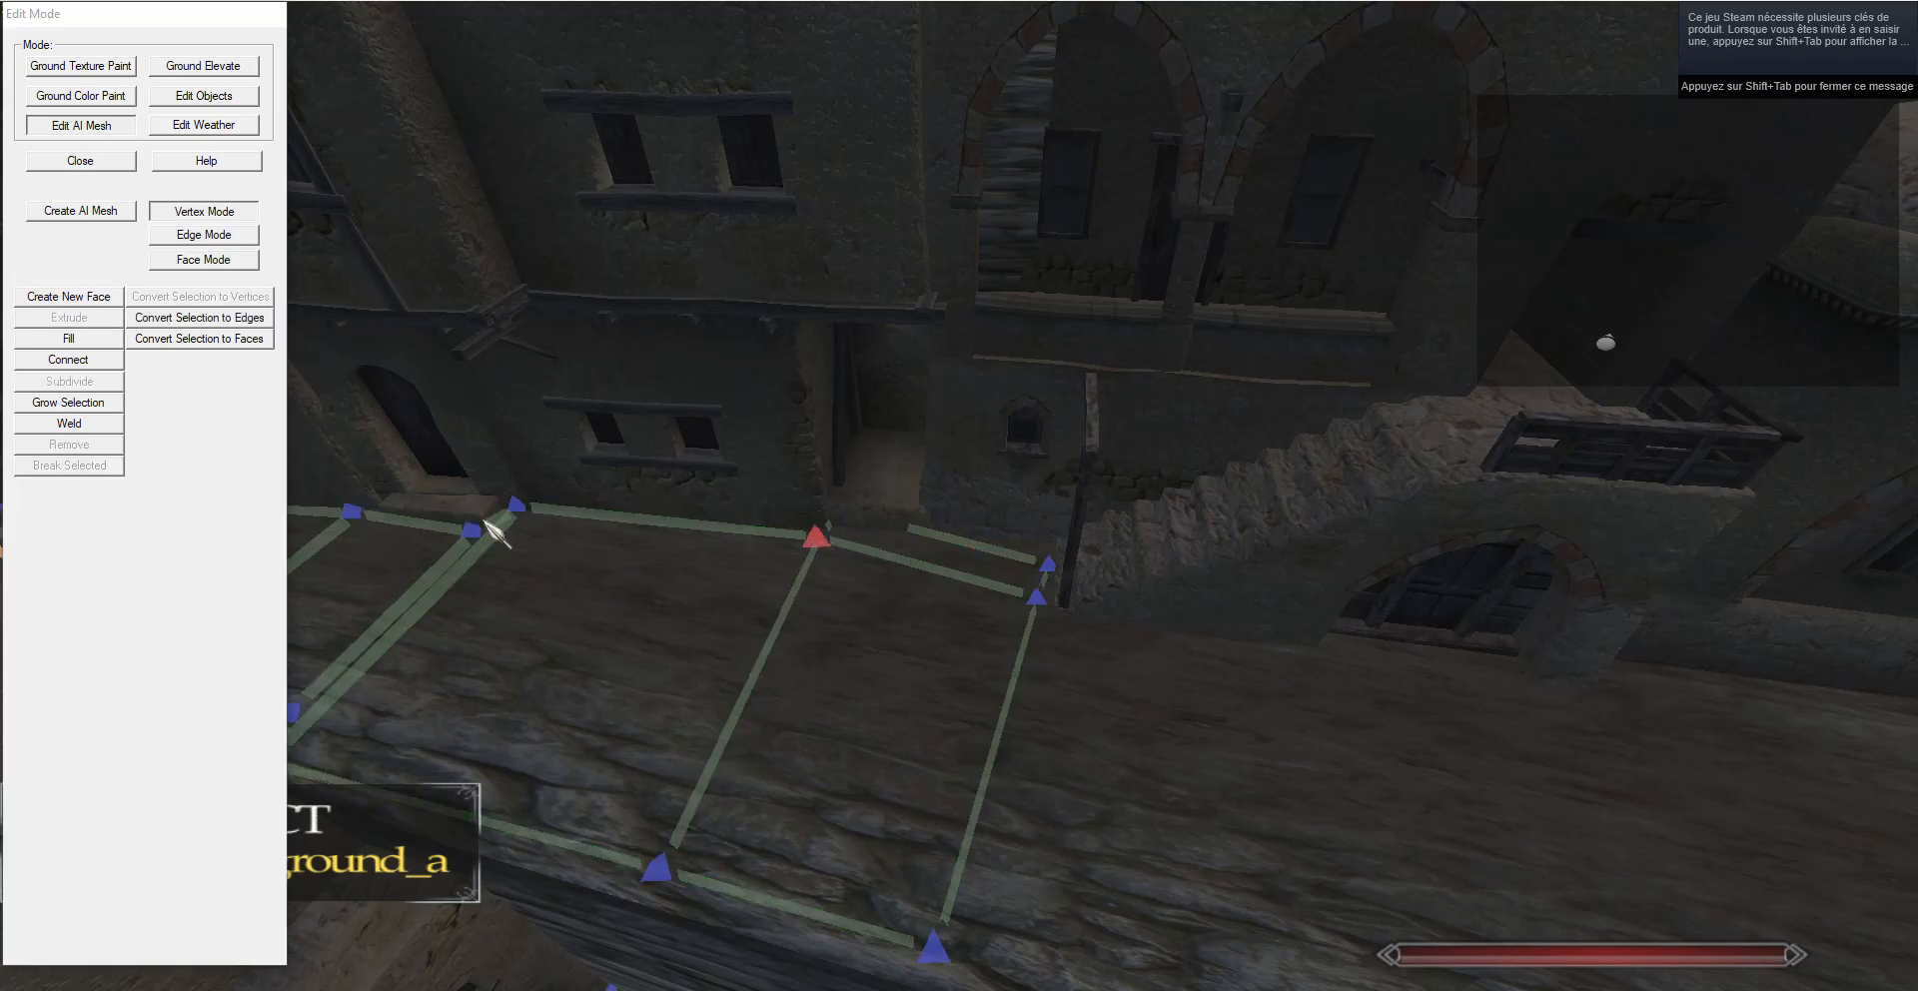
click(66, 424)
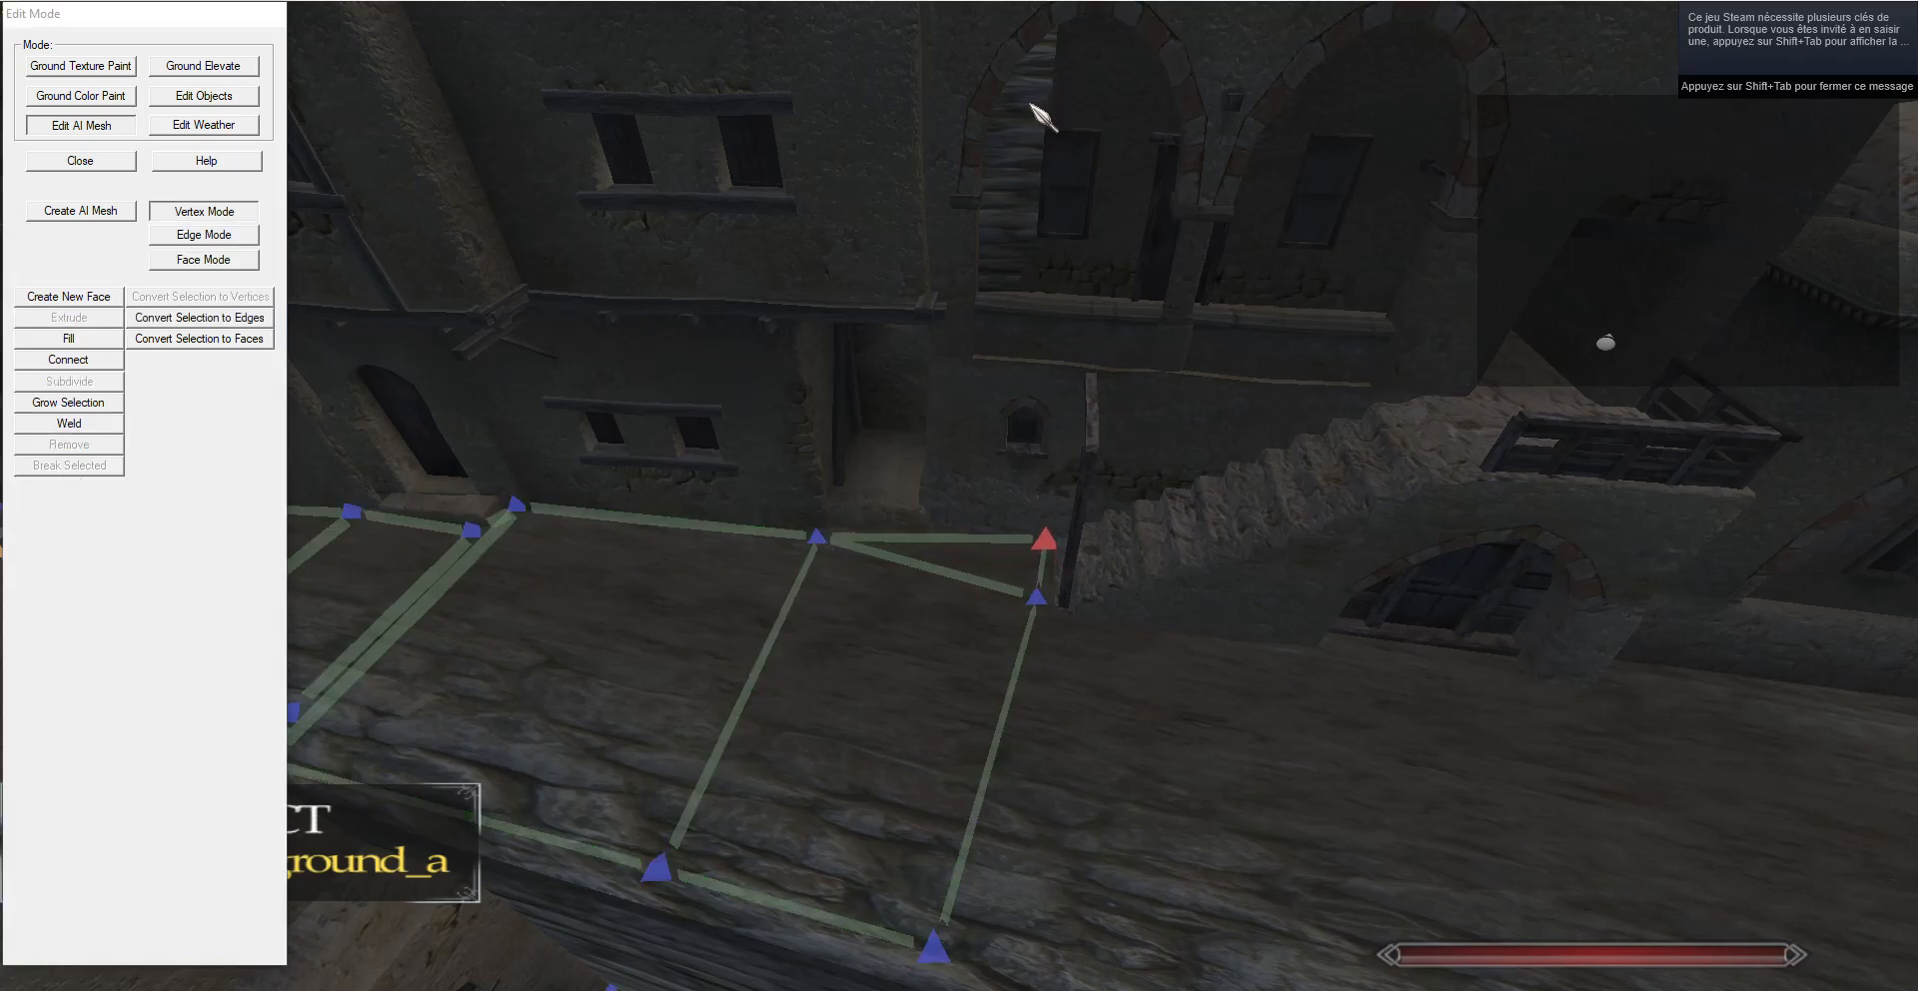
key(w)
drag(1031, 104, 985, 526)
right_click(980, 539)
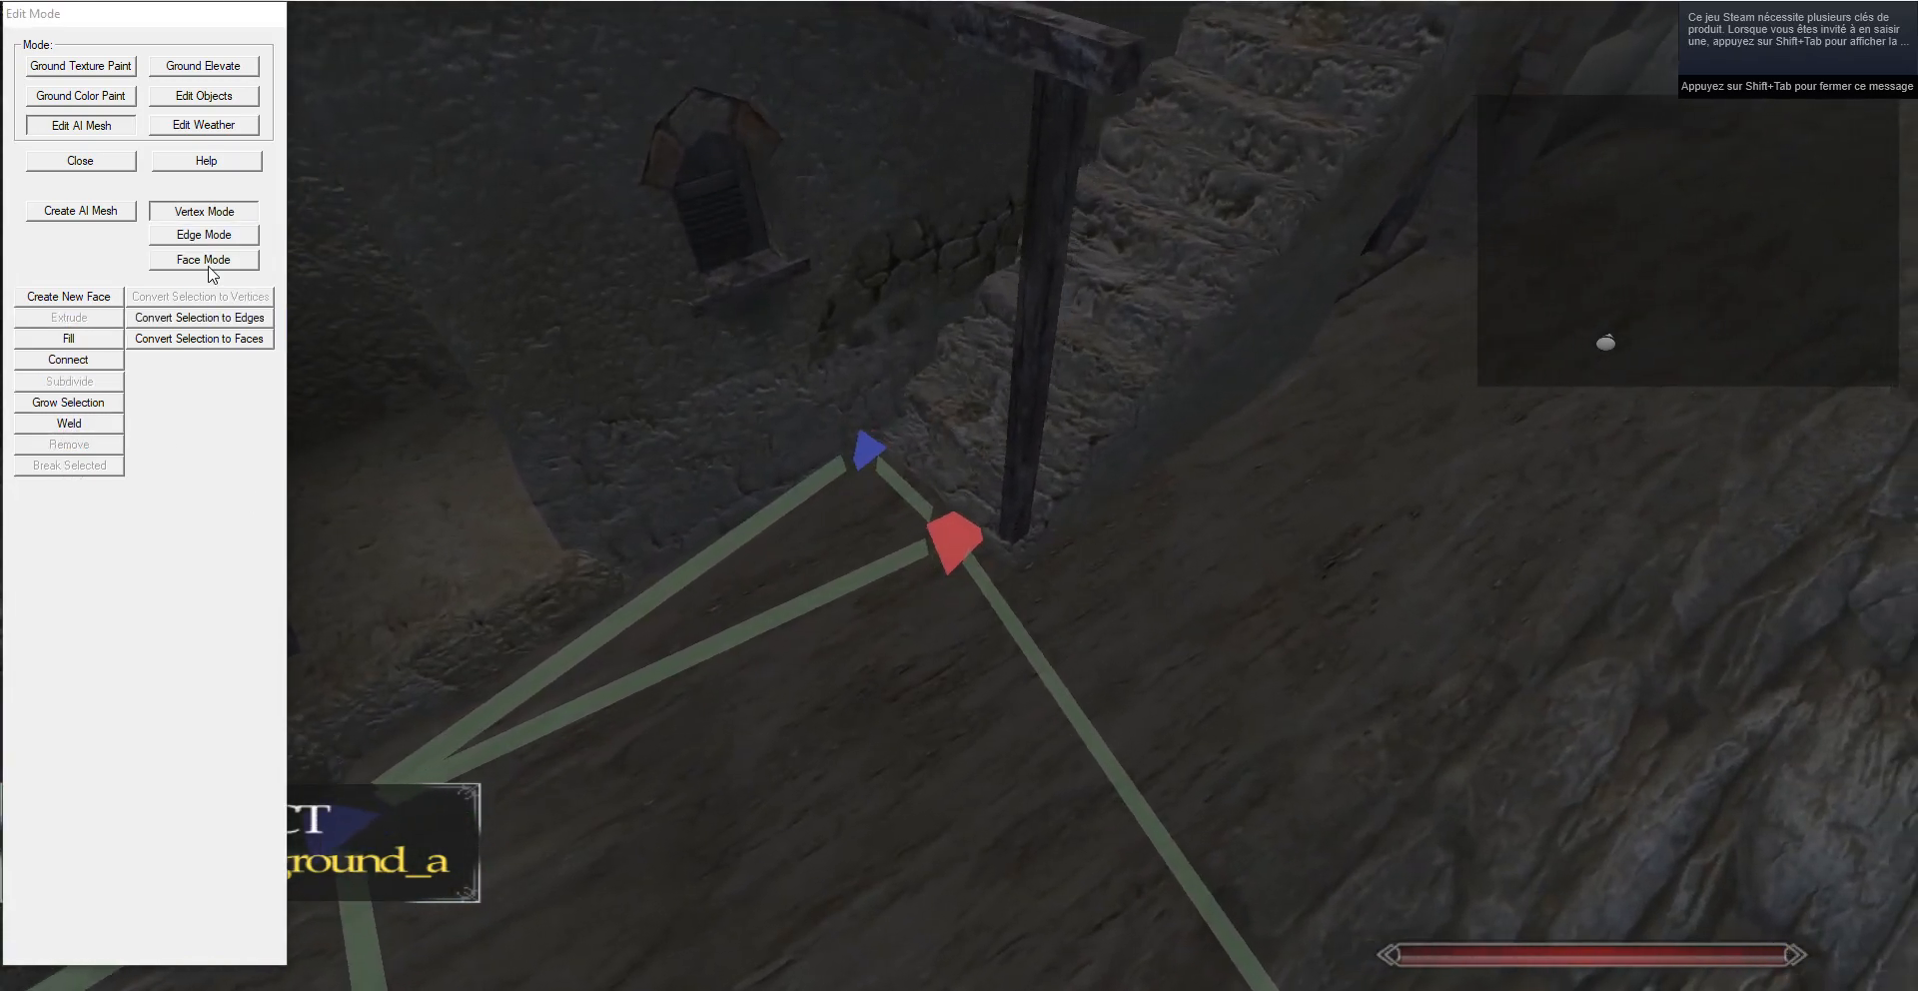
Extrude the short edge at the staircase foot partway up the stone steps.
click(207, 241)
drag(870, 284, 821, 625)
right_click(827, 652)
click(93, 323)
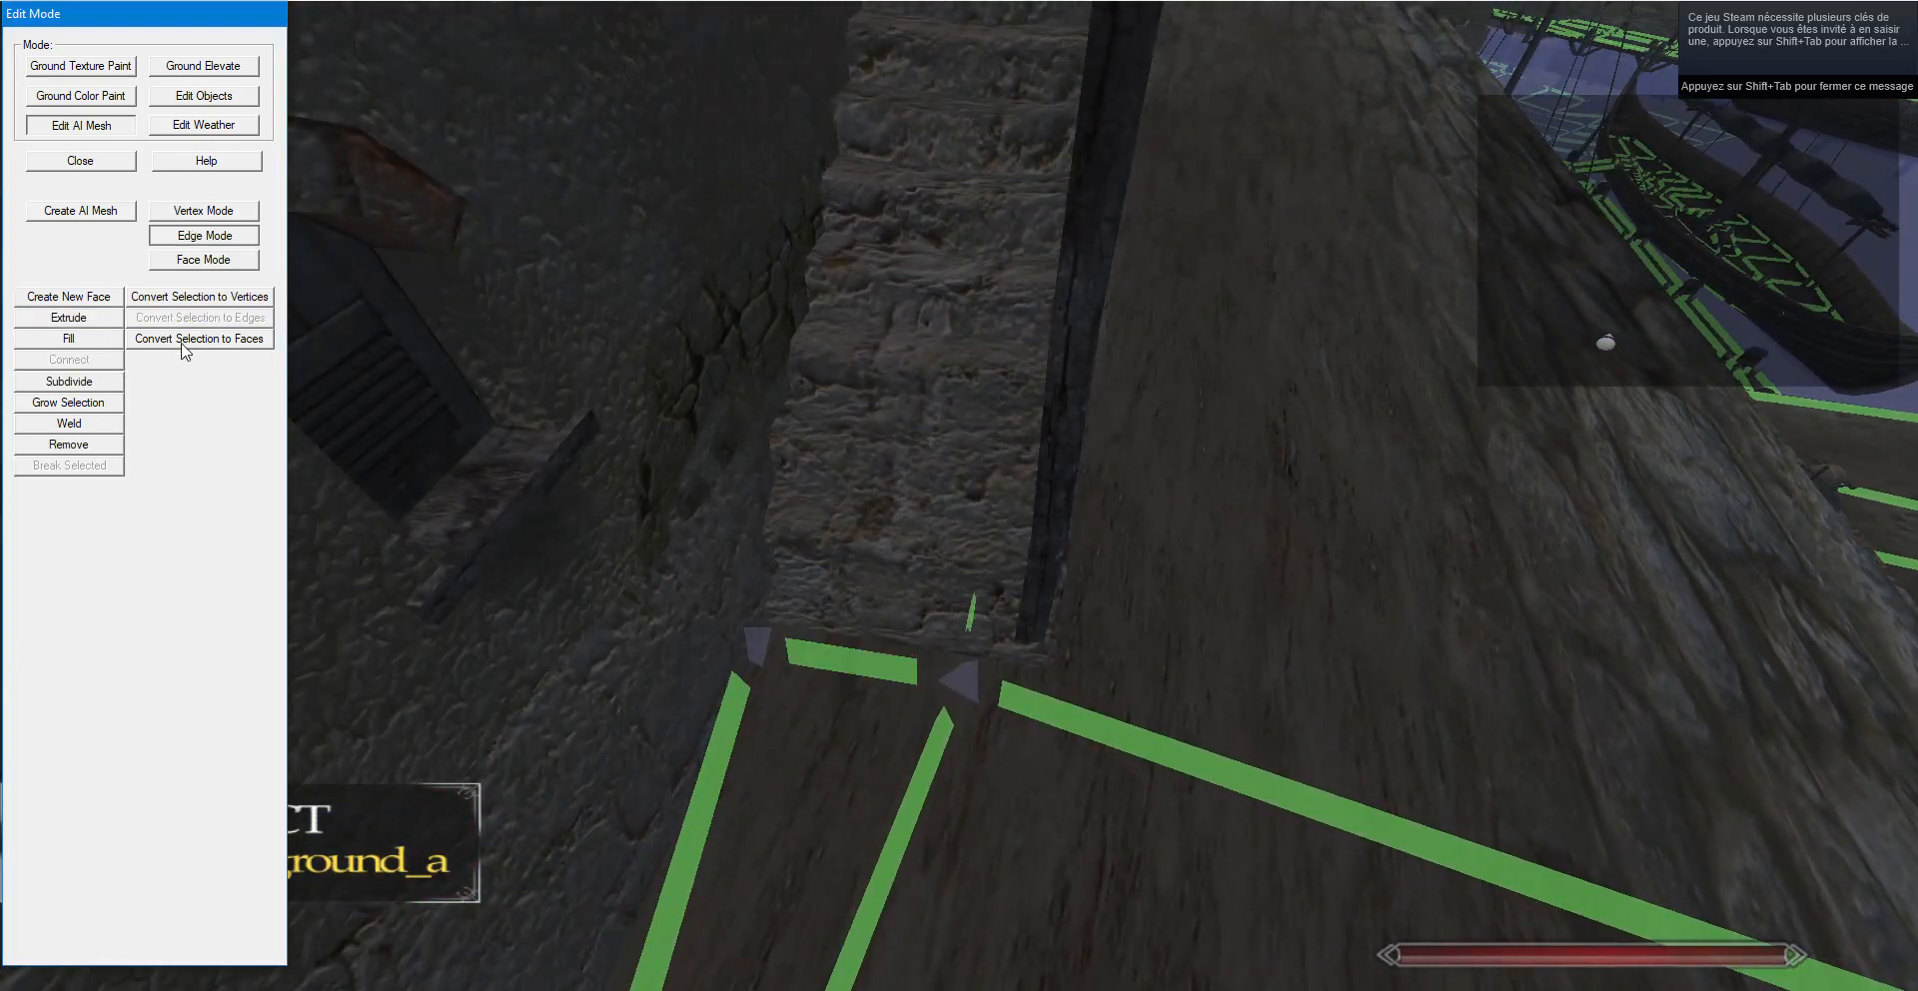
key(t)
key(g)
drag(969, 64, 1124, 666)
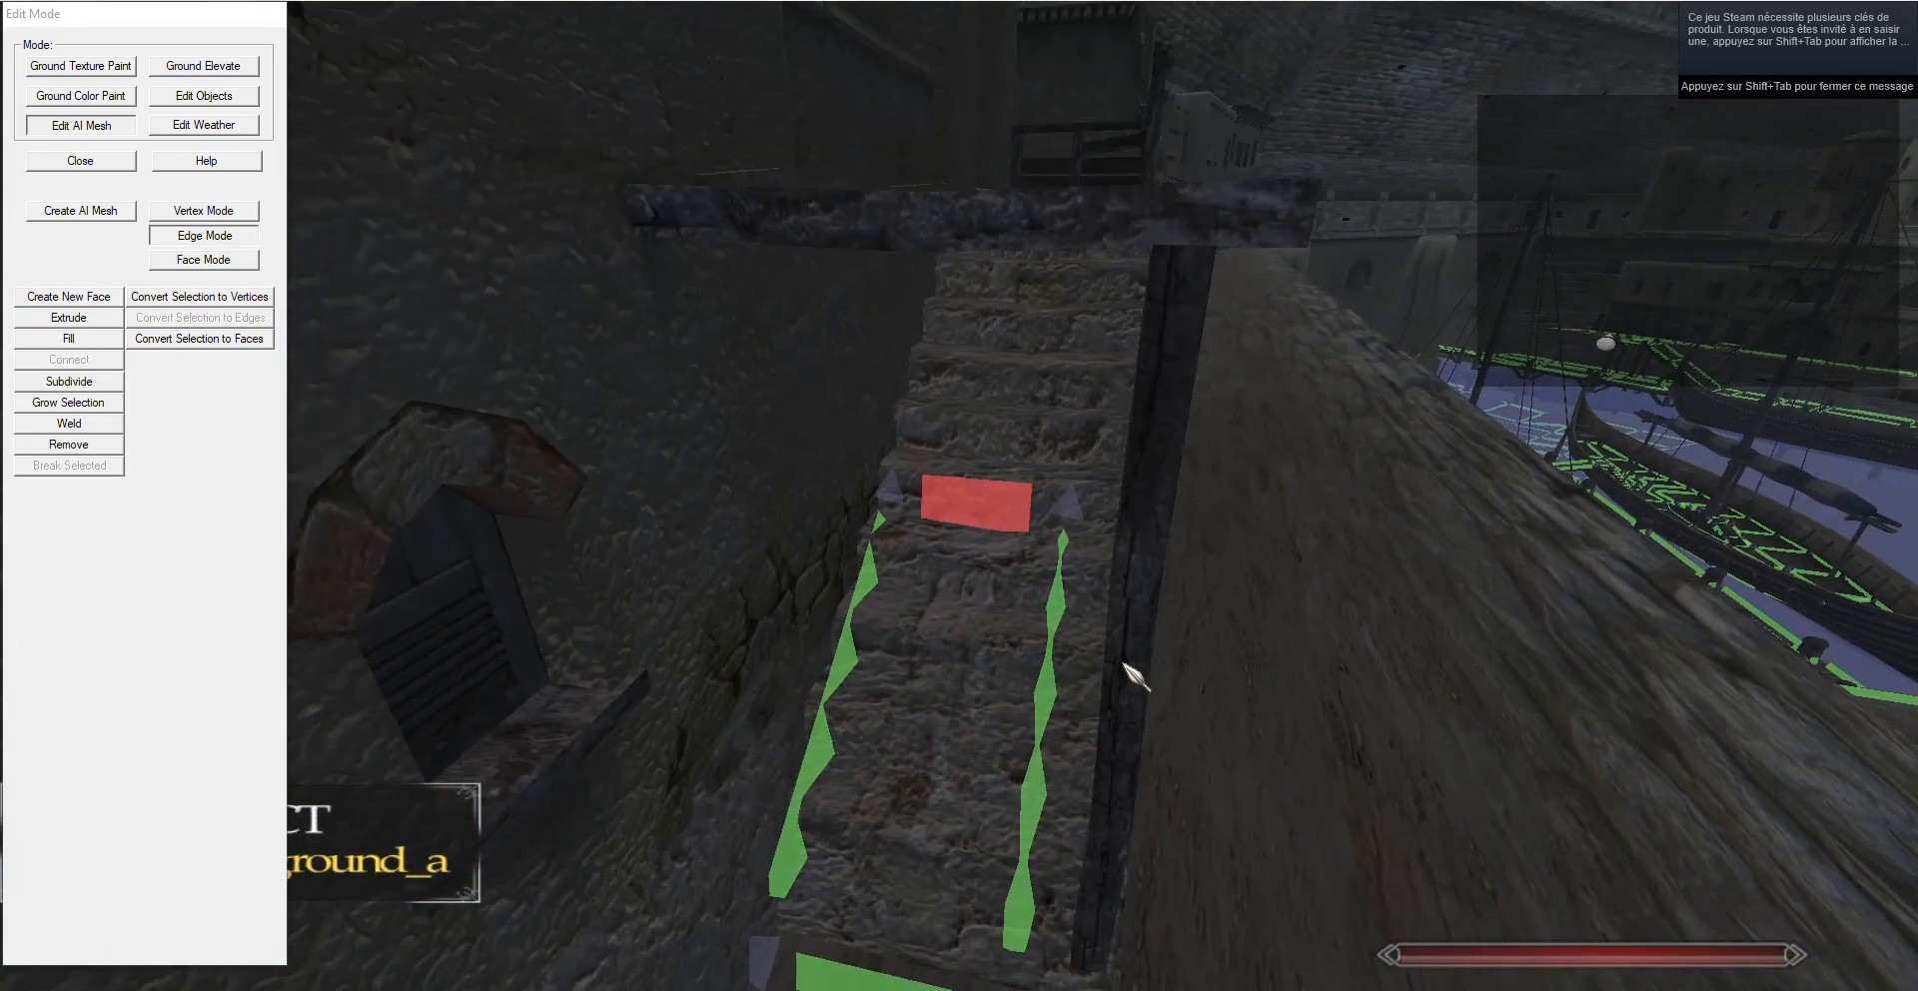
Fit the extruded edge's height and rotation to the middle steps of the stone staircase.
right_click(1055, 684)
key(g)
drag(1089, 224, 1124, 520)
key(t)
right_click(1098, 781)
drag(969, 529, 1000, 779)
key(s)
Extrude the mid-staircase edge up to the top step.
click(92, 321)
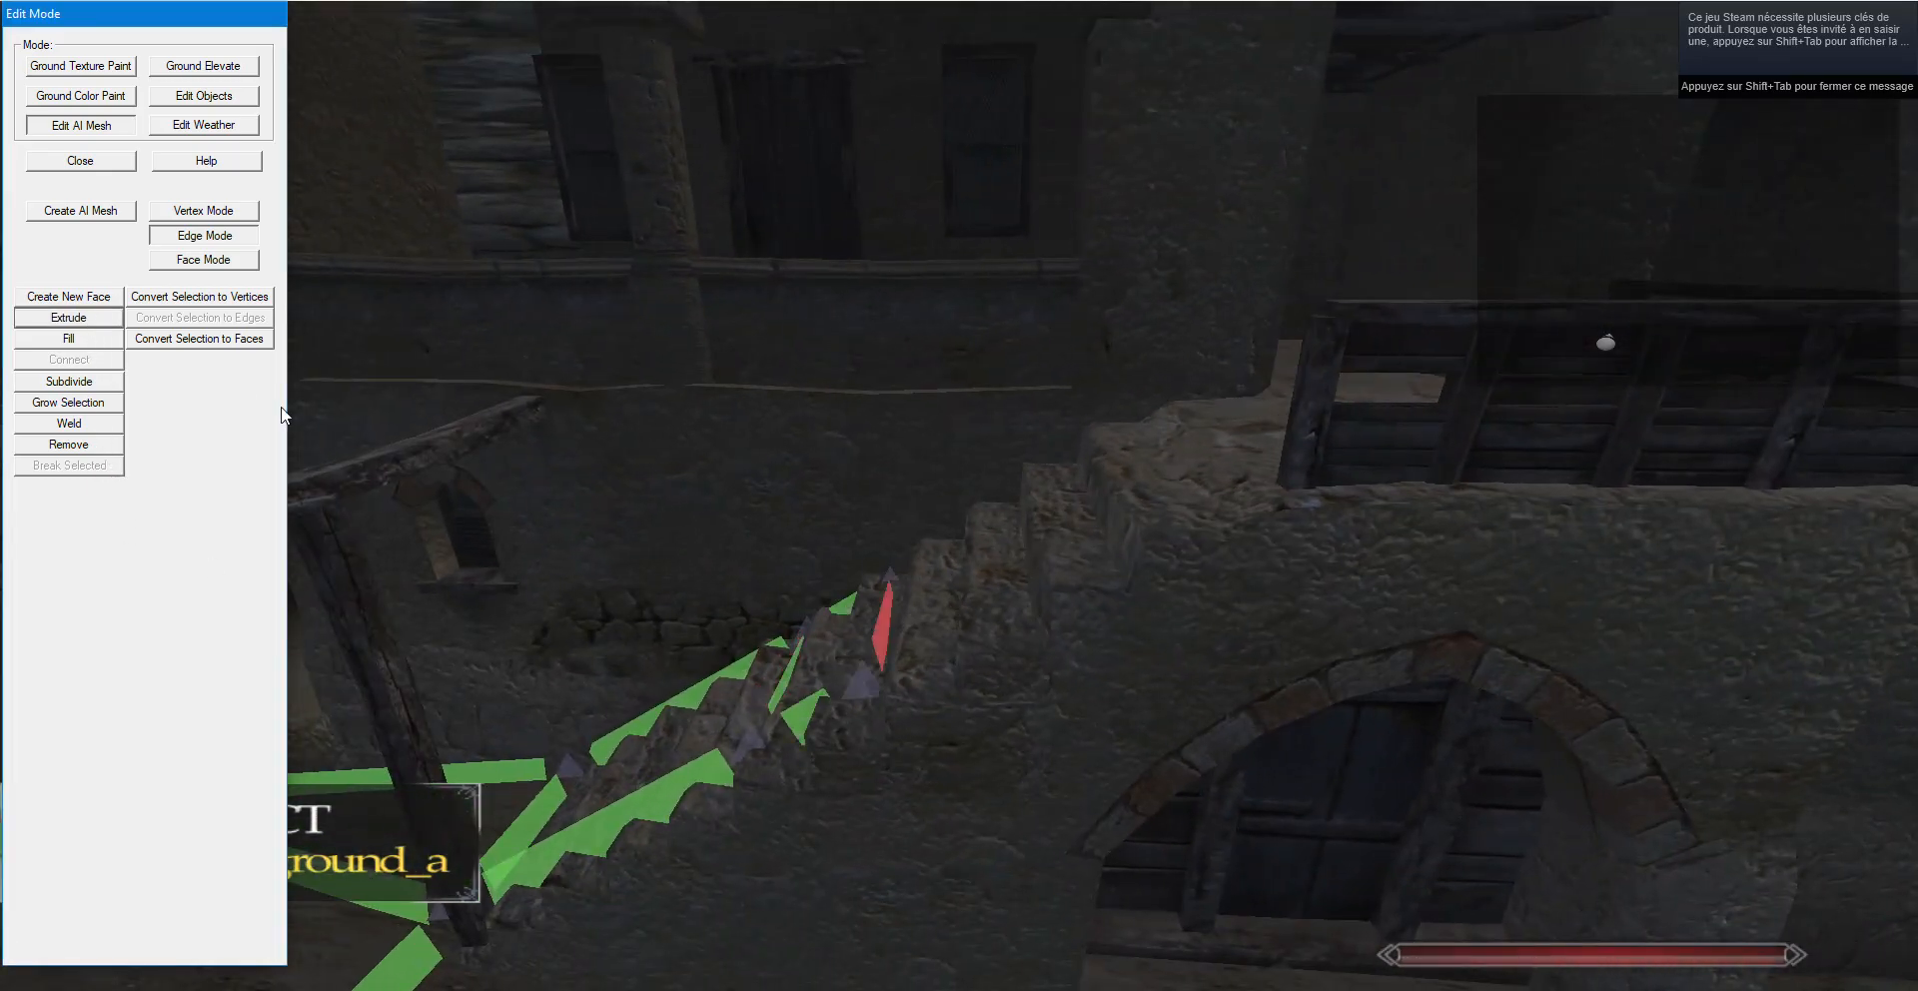
click(899, 479)
key(t)
key(g)
key(t)
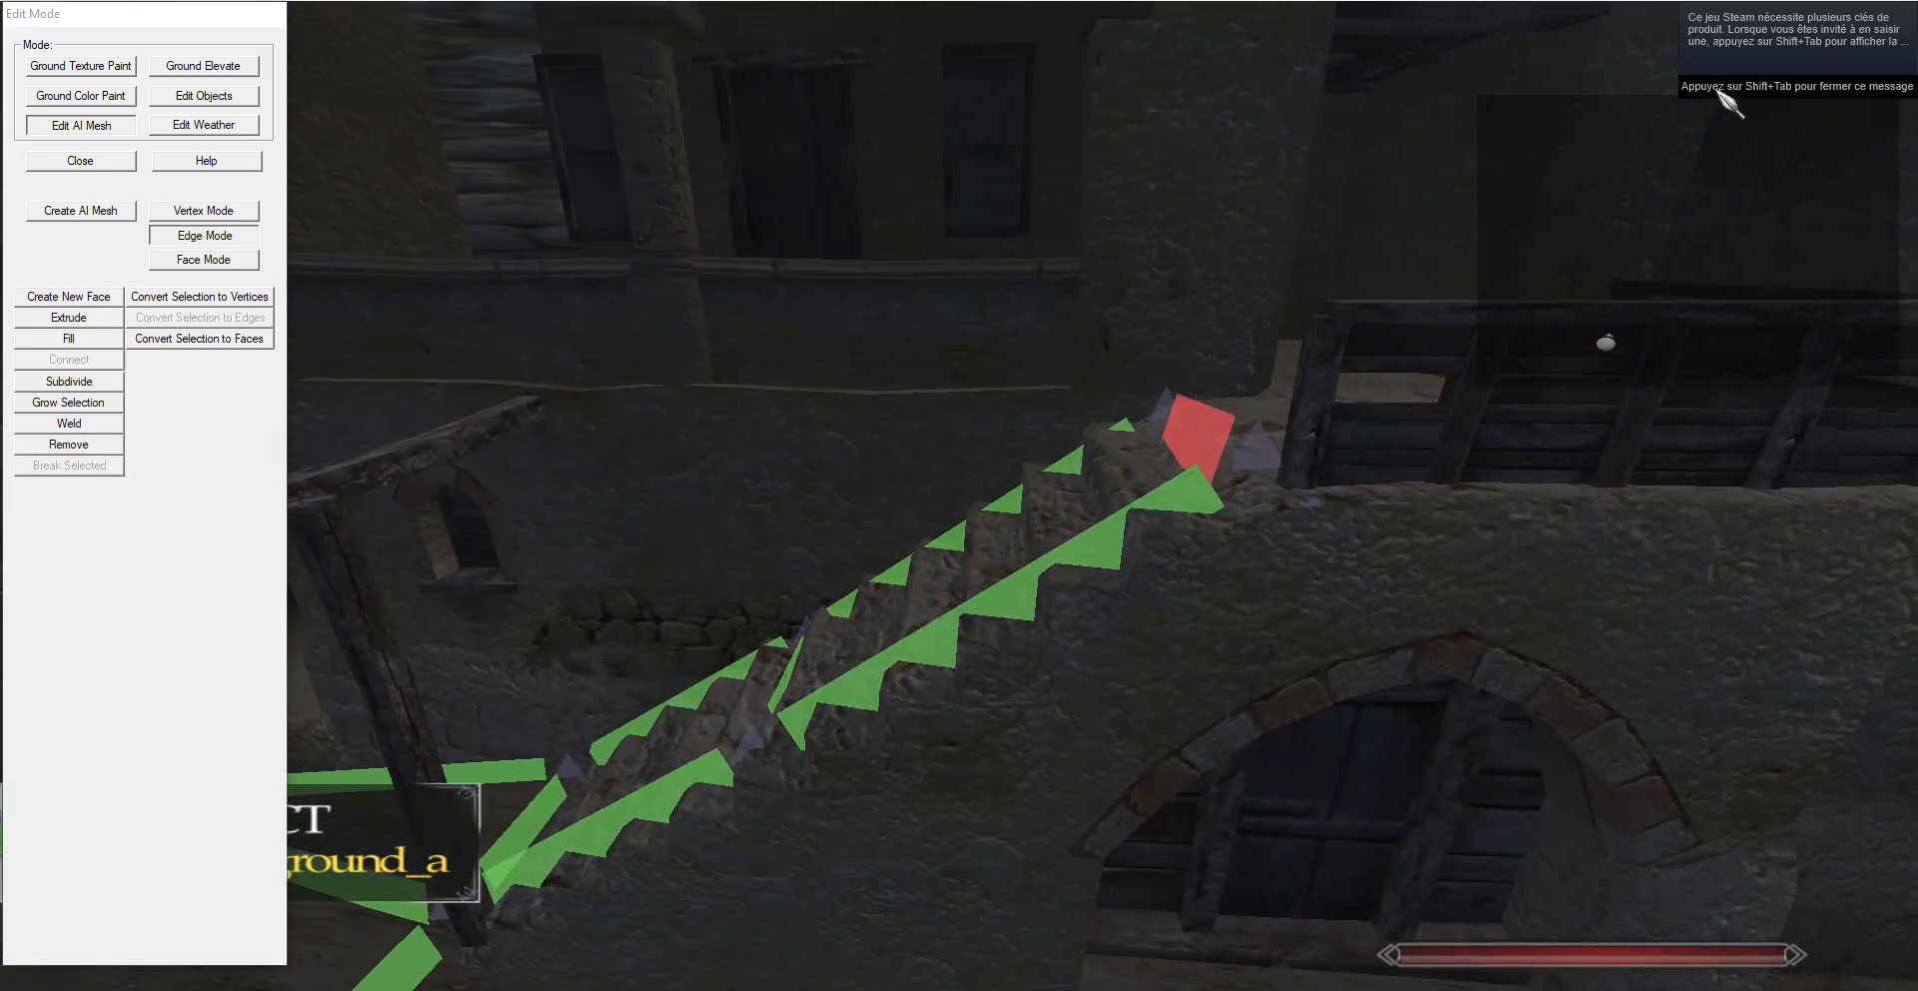
Align the top staircase edge with the start of the landing and extrude it to the passage's near corner.
key(w)
drag(1718, 91, 1716, 445)
key(s)
key(g)
key(d)
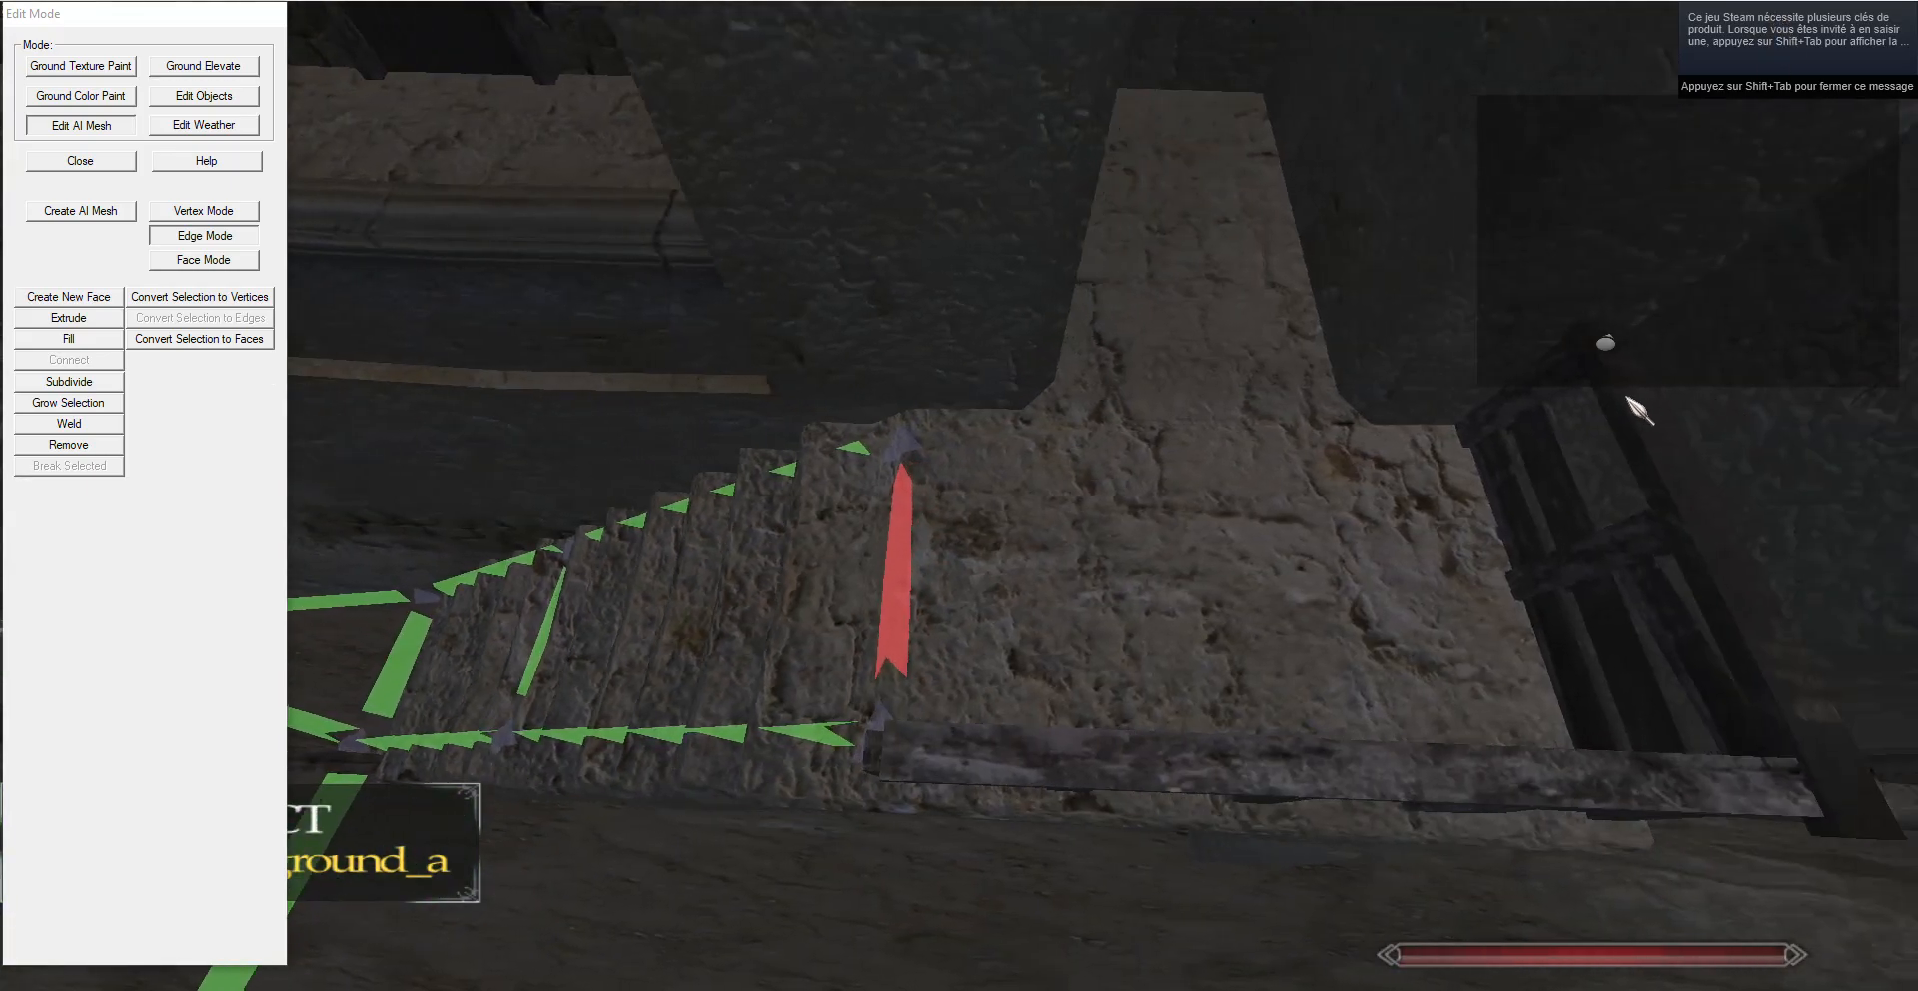
key(d)
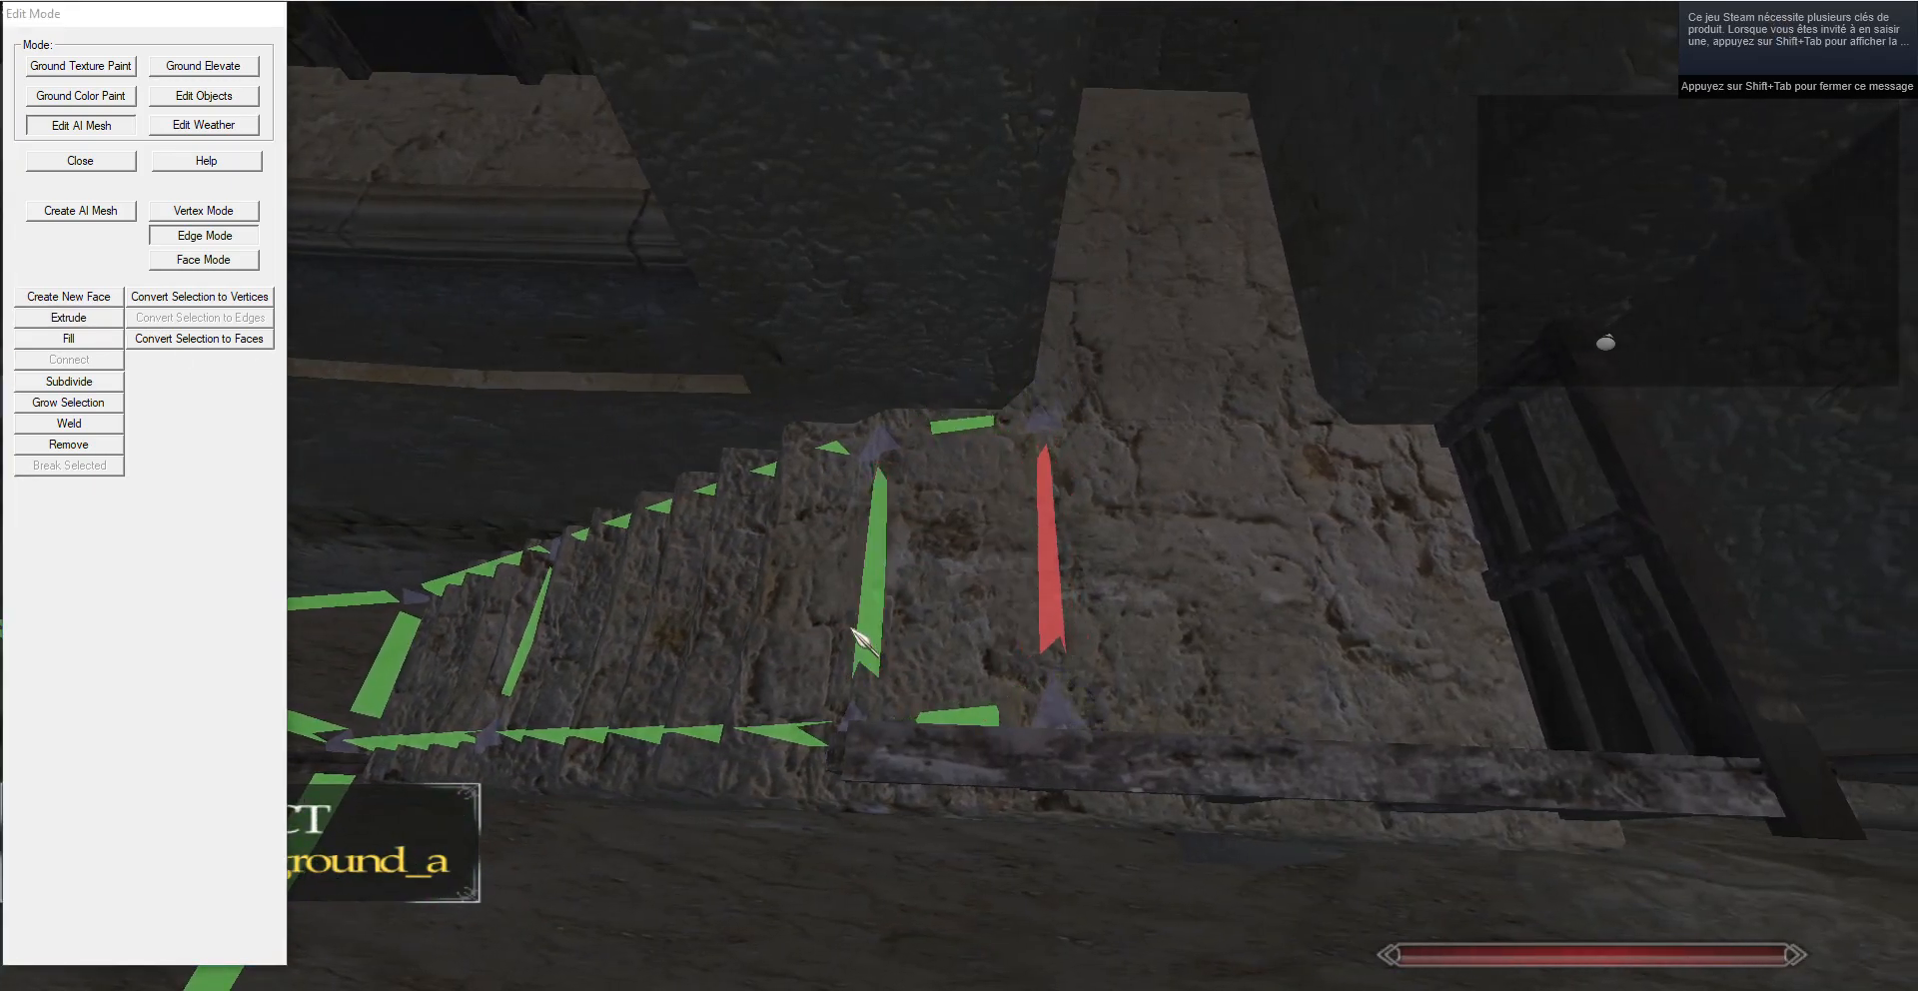
Extrude the landing edge across the passage opening and on to the wooden railing.
key(d)
key(s)
click(78, 317)
click(939, 397)
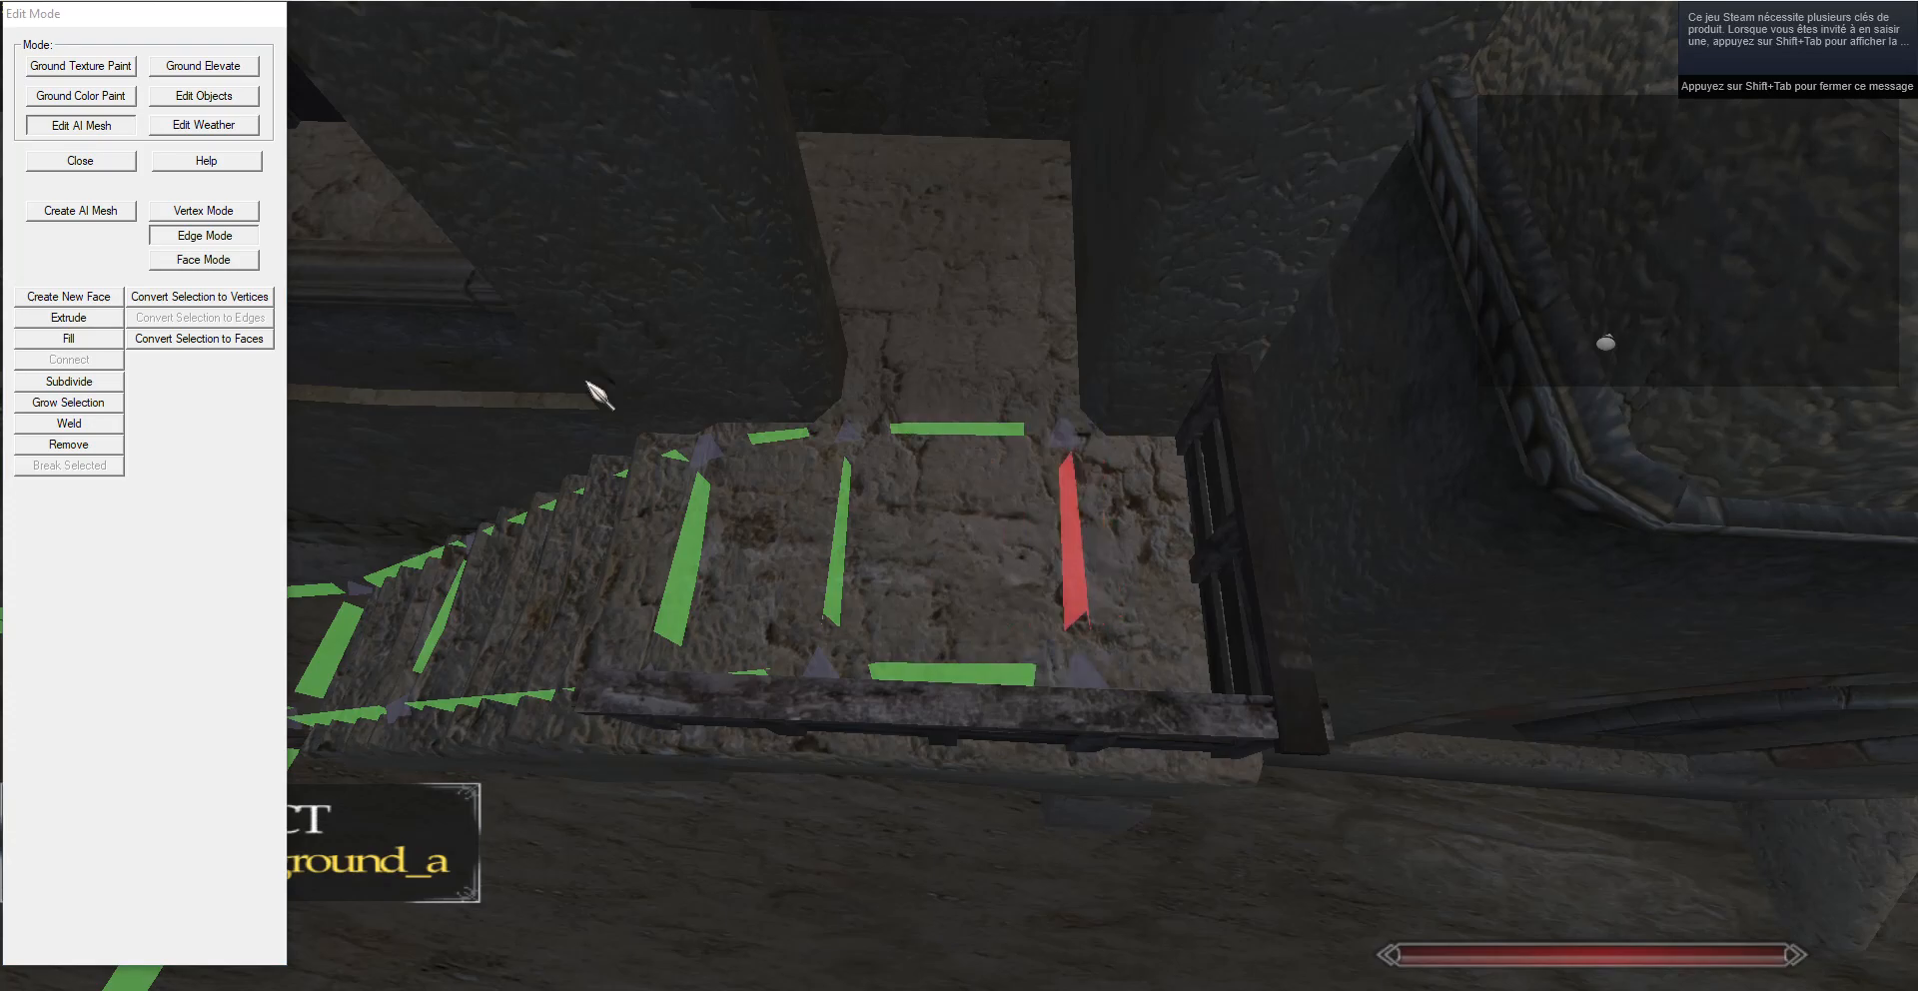
key(d)
click(77, 320)
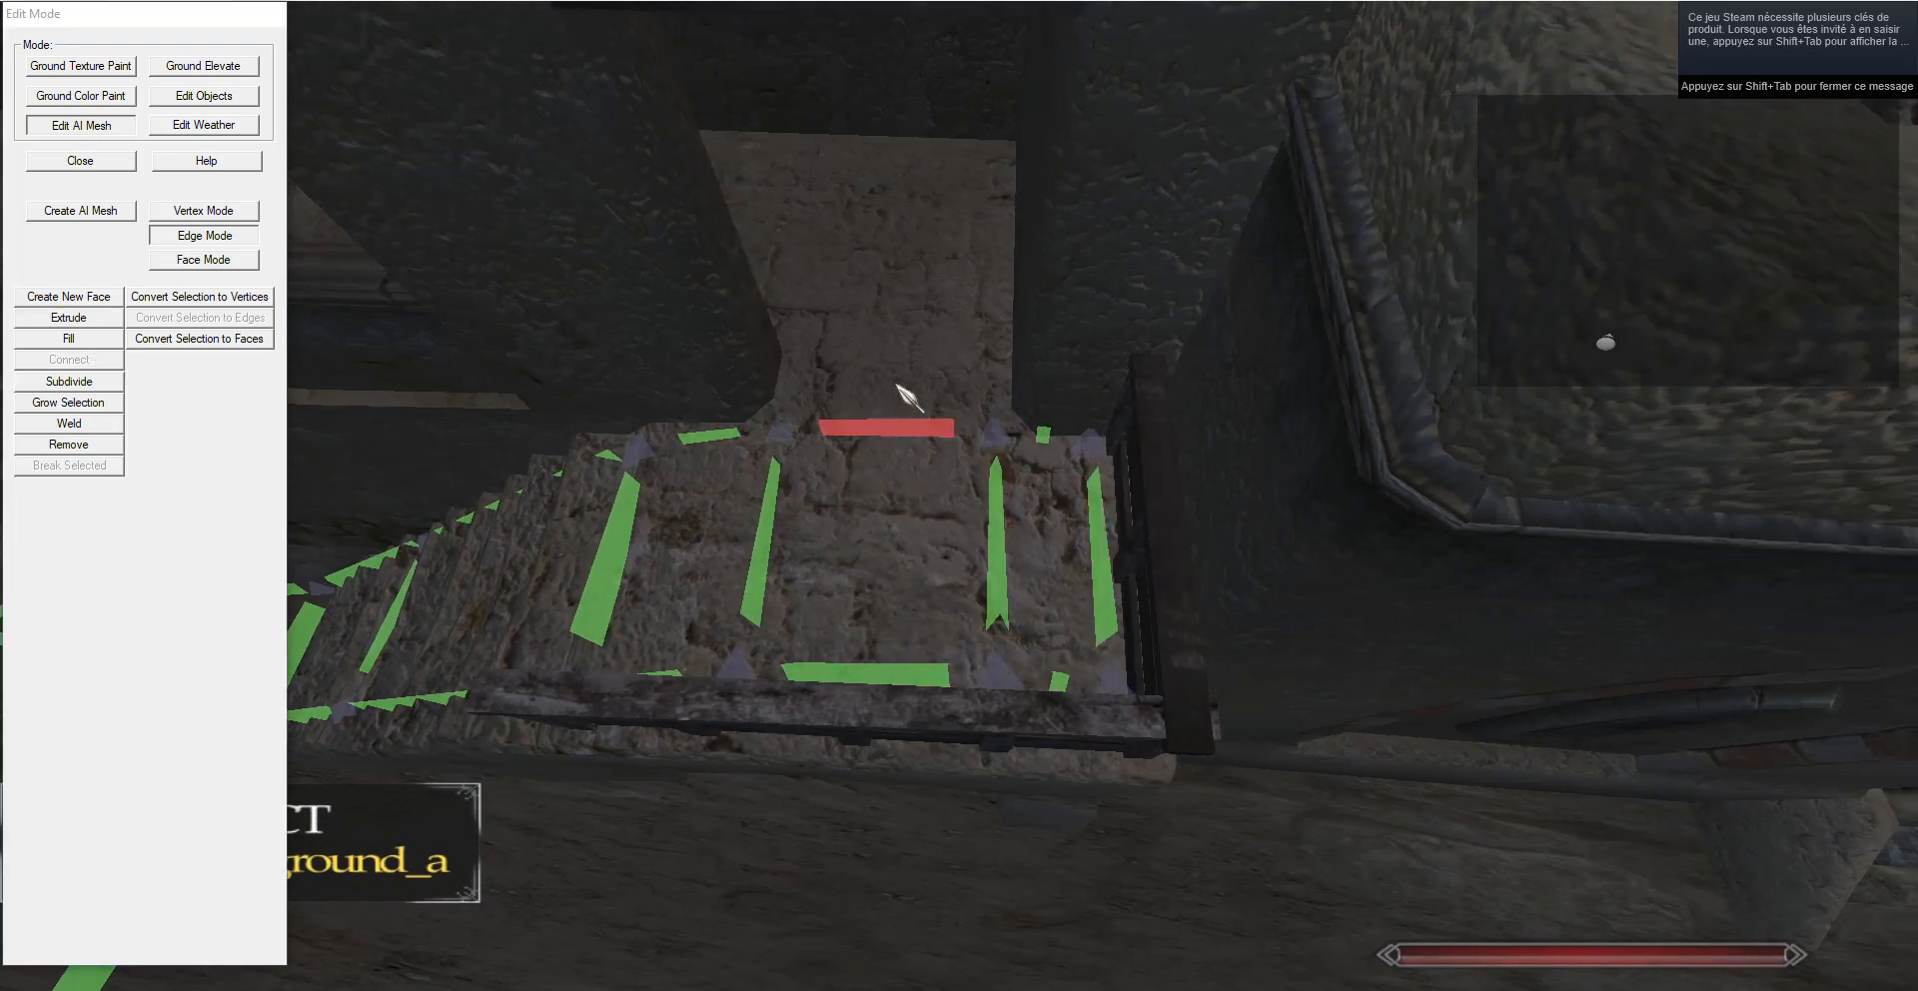
Extrude the passage-side landing edge through the passage and across the gallery floor to its back wall.
drag(897, 384, 912, 374)
key(d)
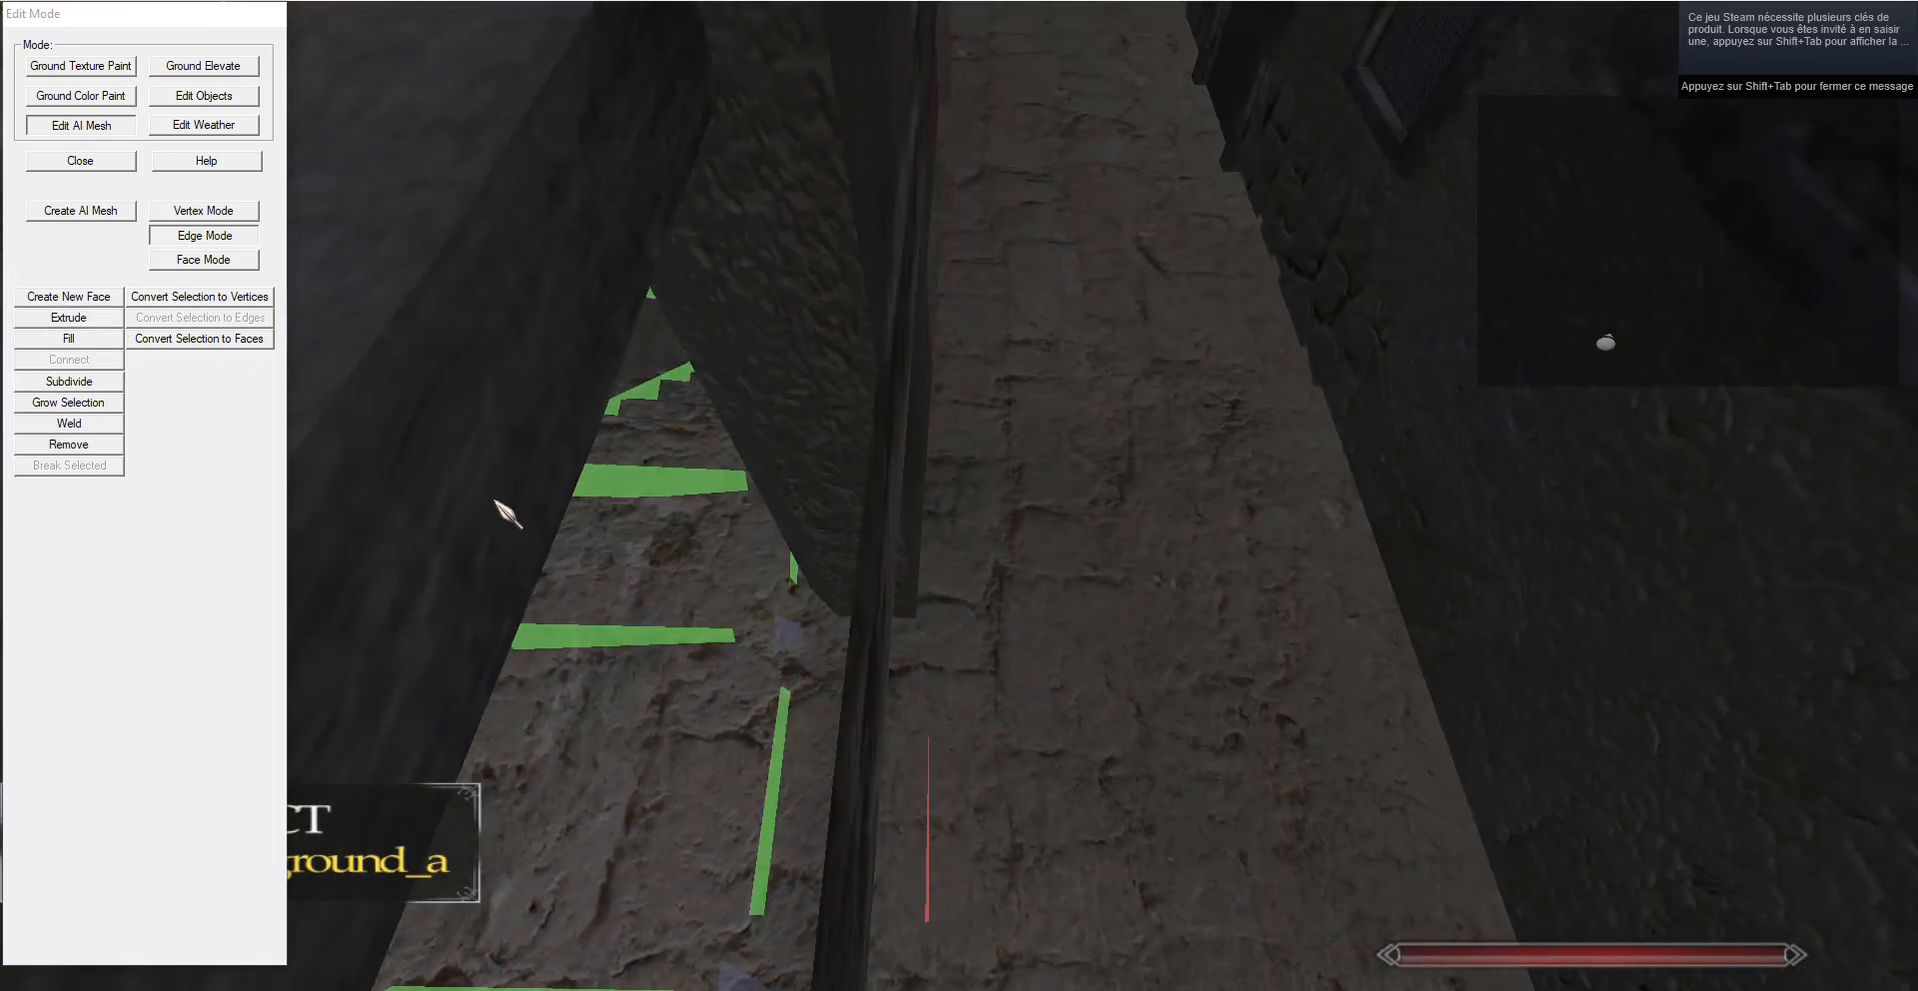
key(d)
click(80, 319)
key(g)
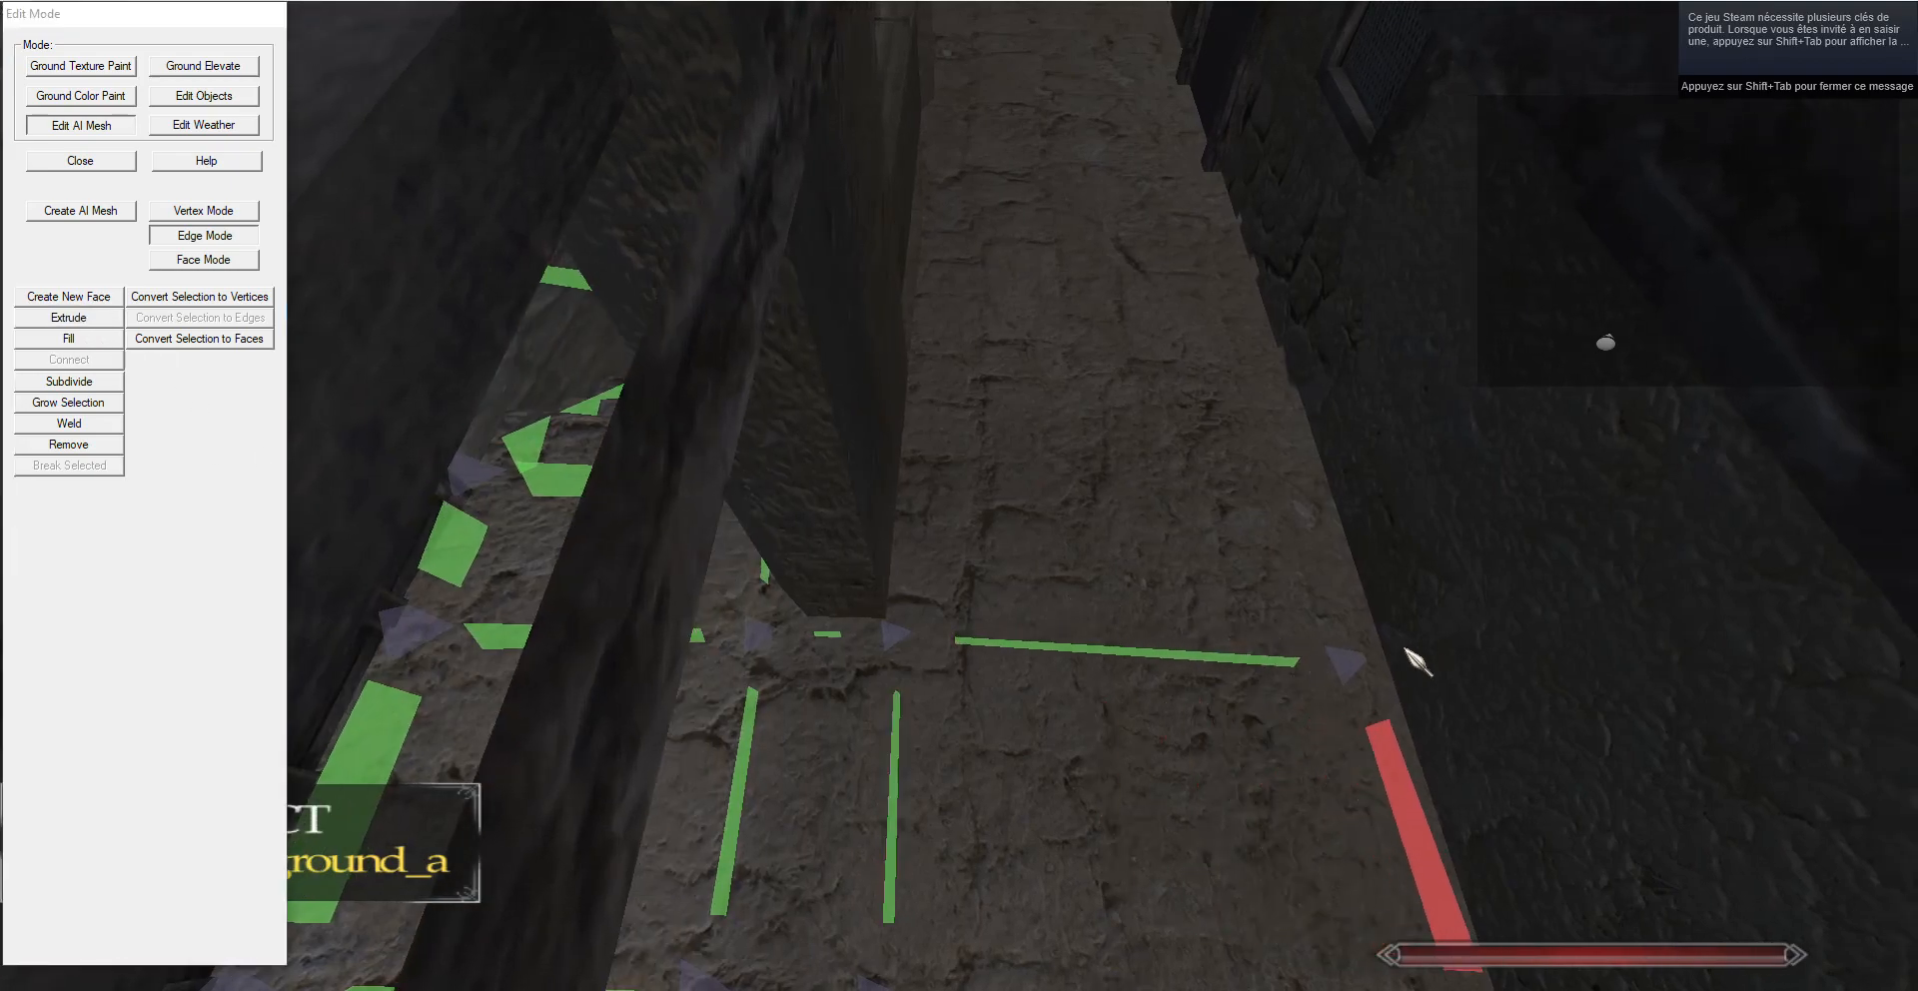
Extrude the gallery face's side edge along the floor between the parapet and the back wall.
drag(1416, 614, 960, 629)
right_click(839, 687)
key(d)
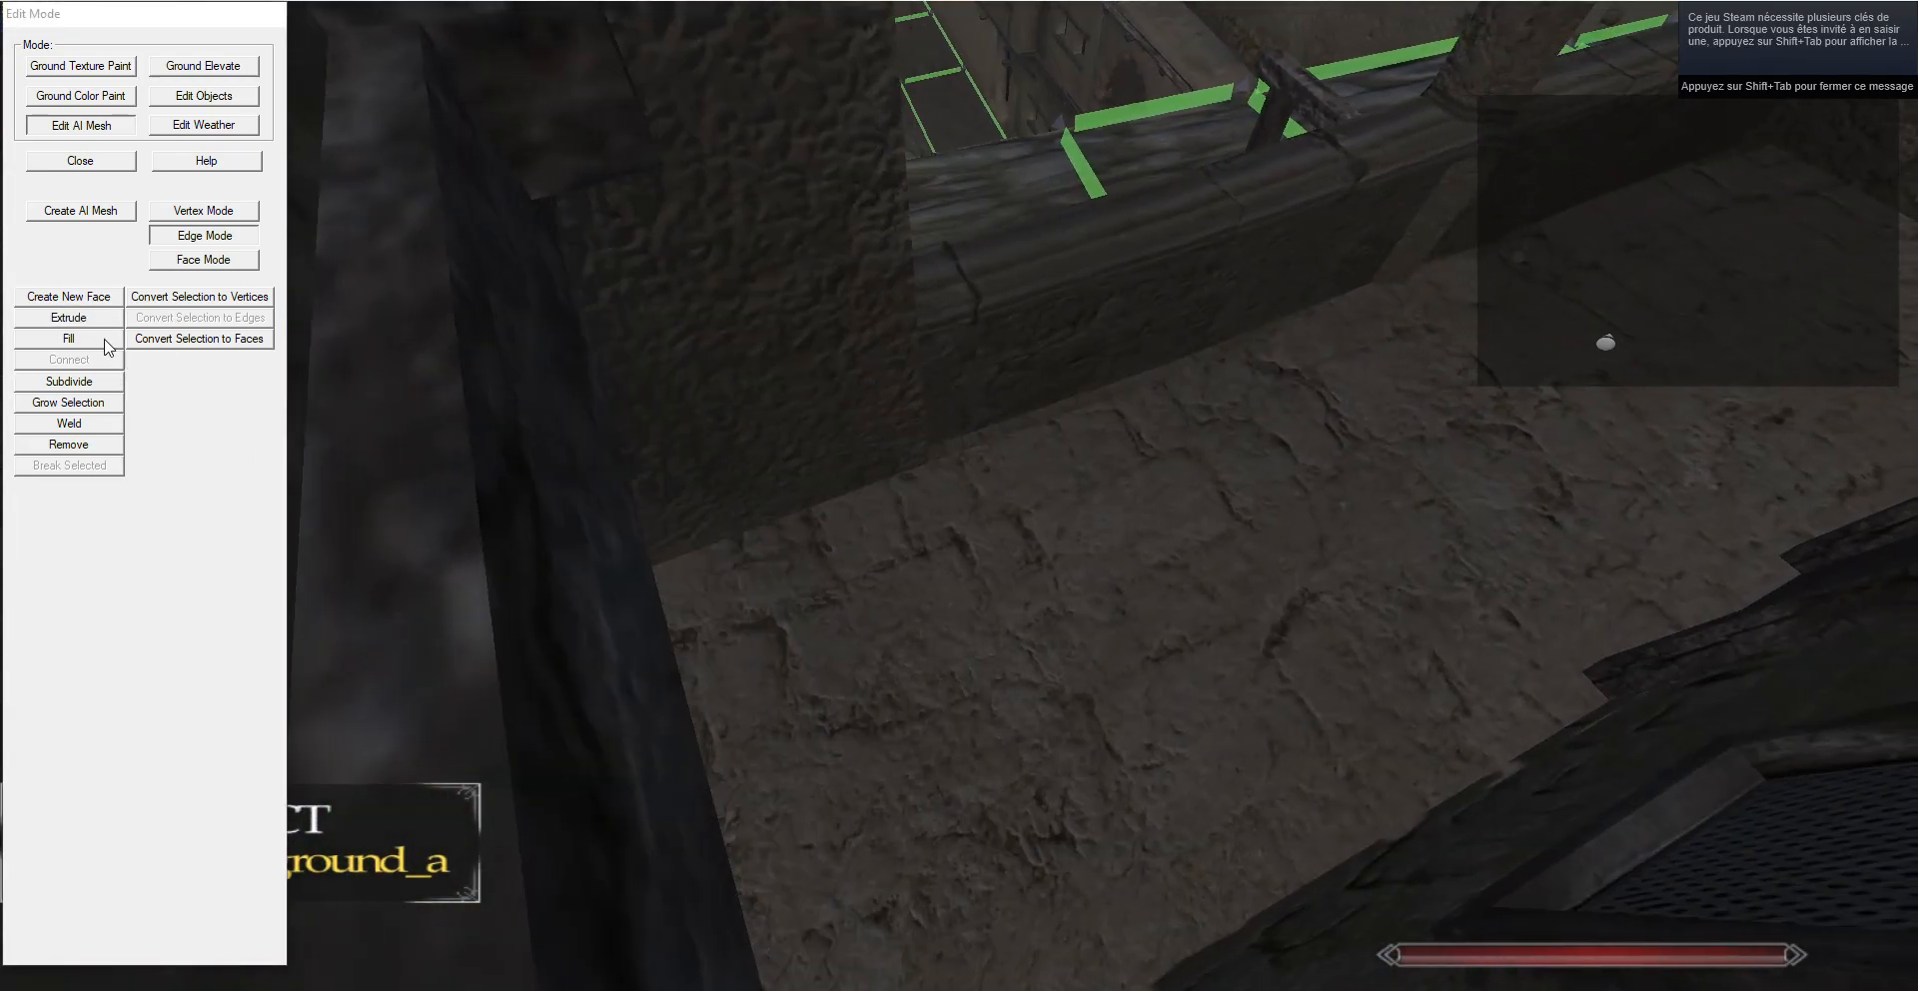
click(90, 321)
key(g)
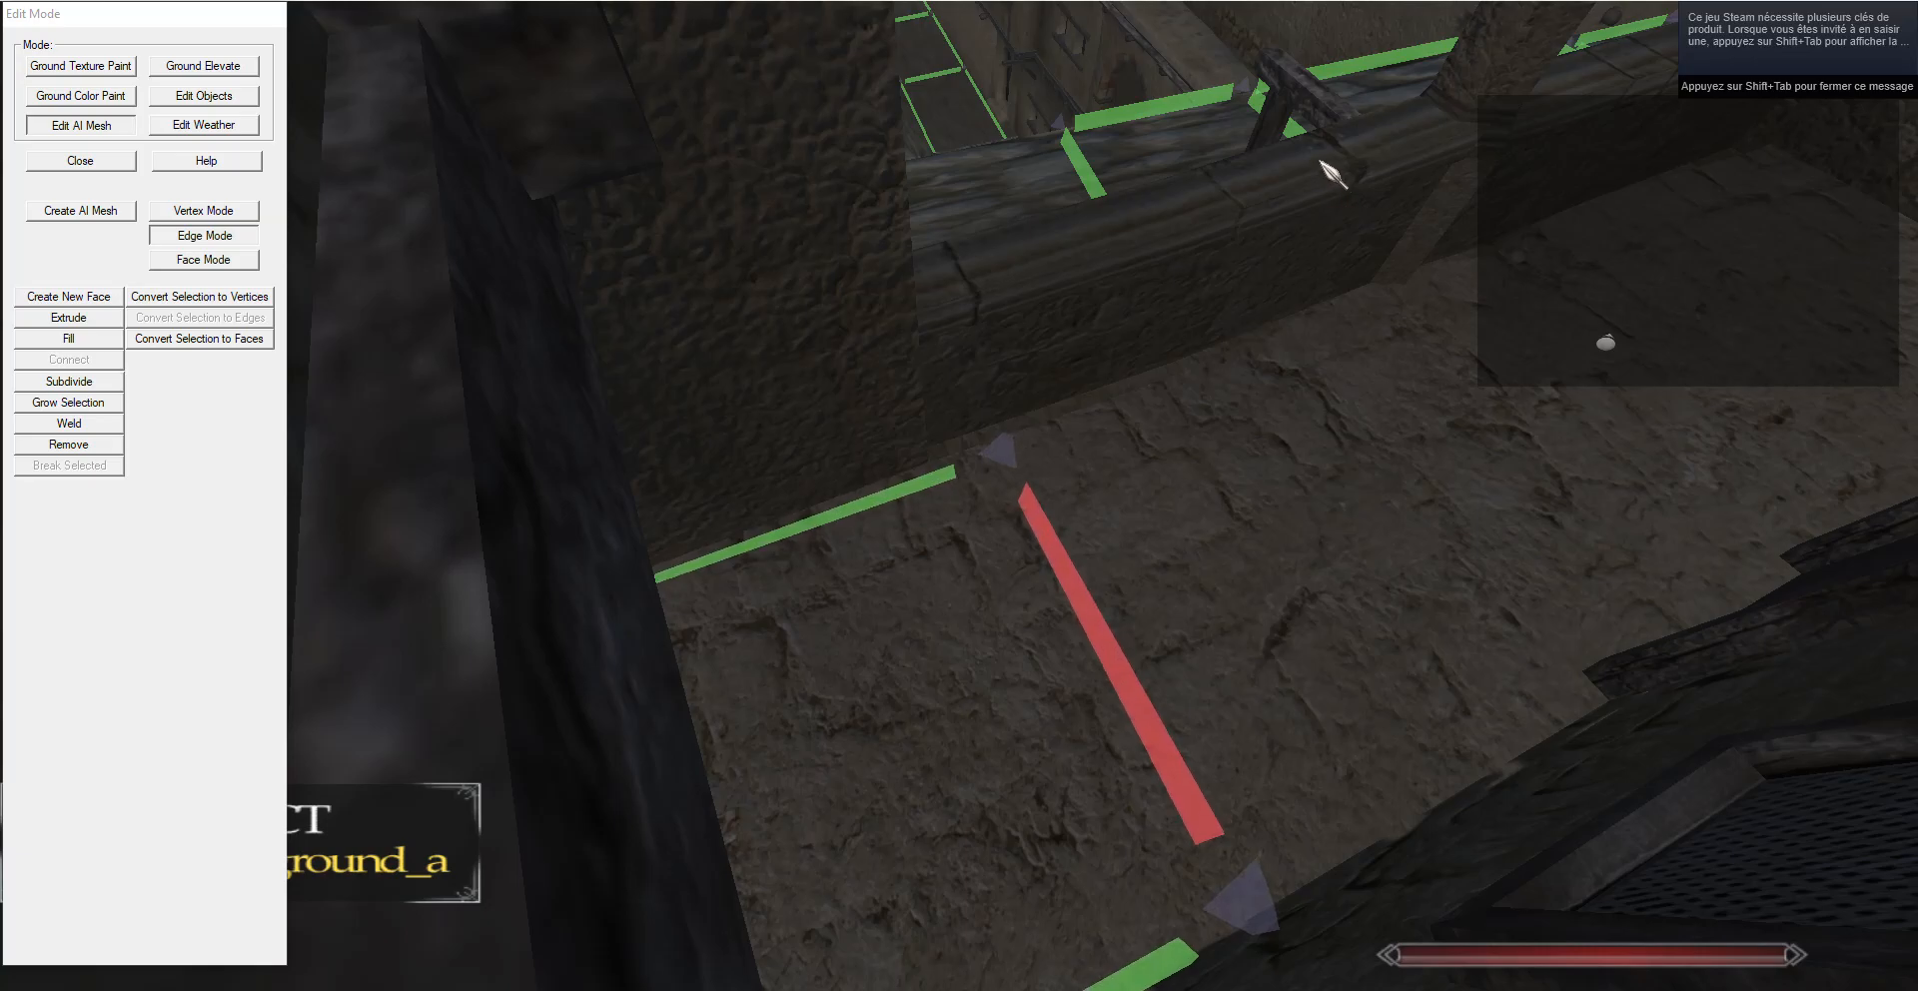
Extrude the gallery edge to the column and on to the gallery's end wall.
drag(1331, 175, 583, 279)
key(d)
click(113, 318)
key(g)
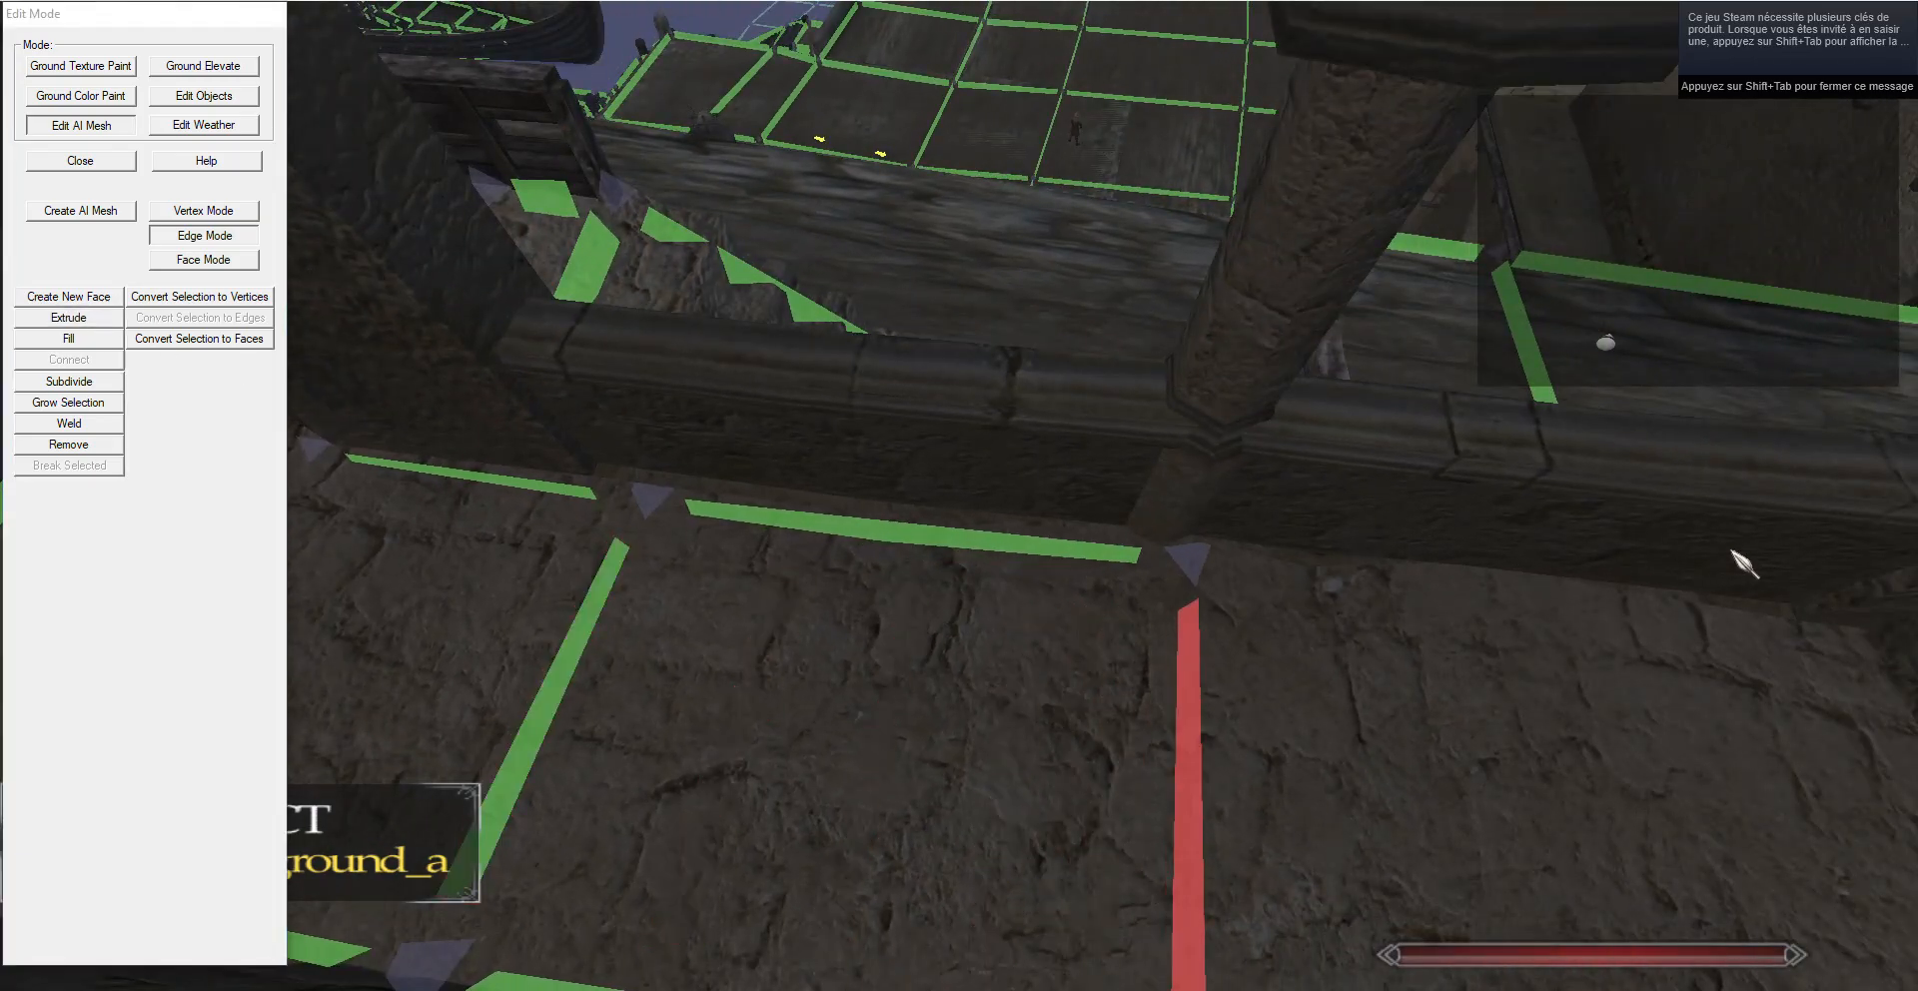
drag(1733, 551, 1310, 563)
key(d)
click(97, 321)
key(g)
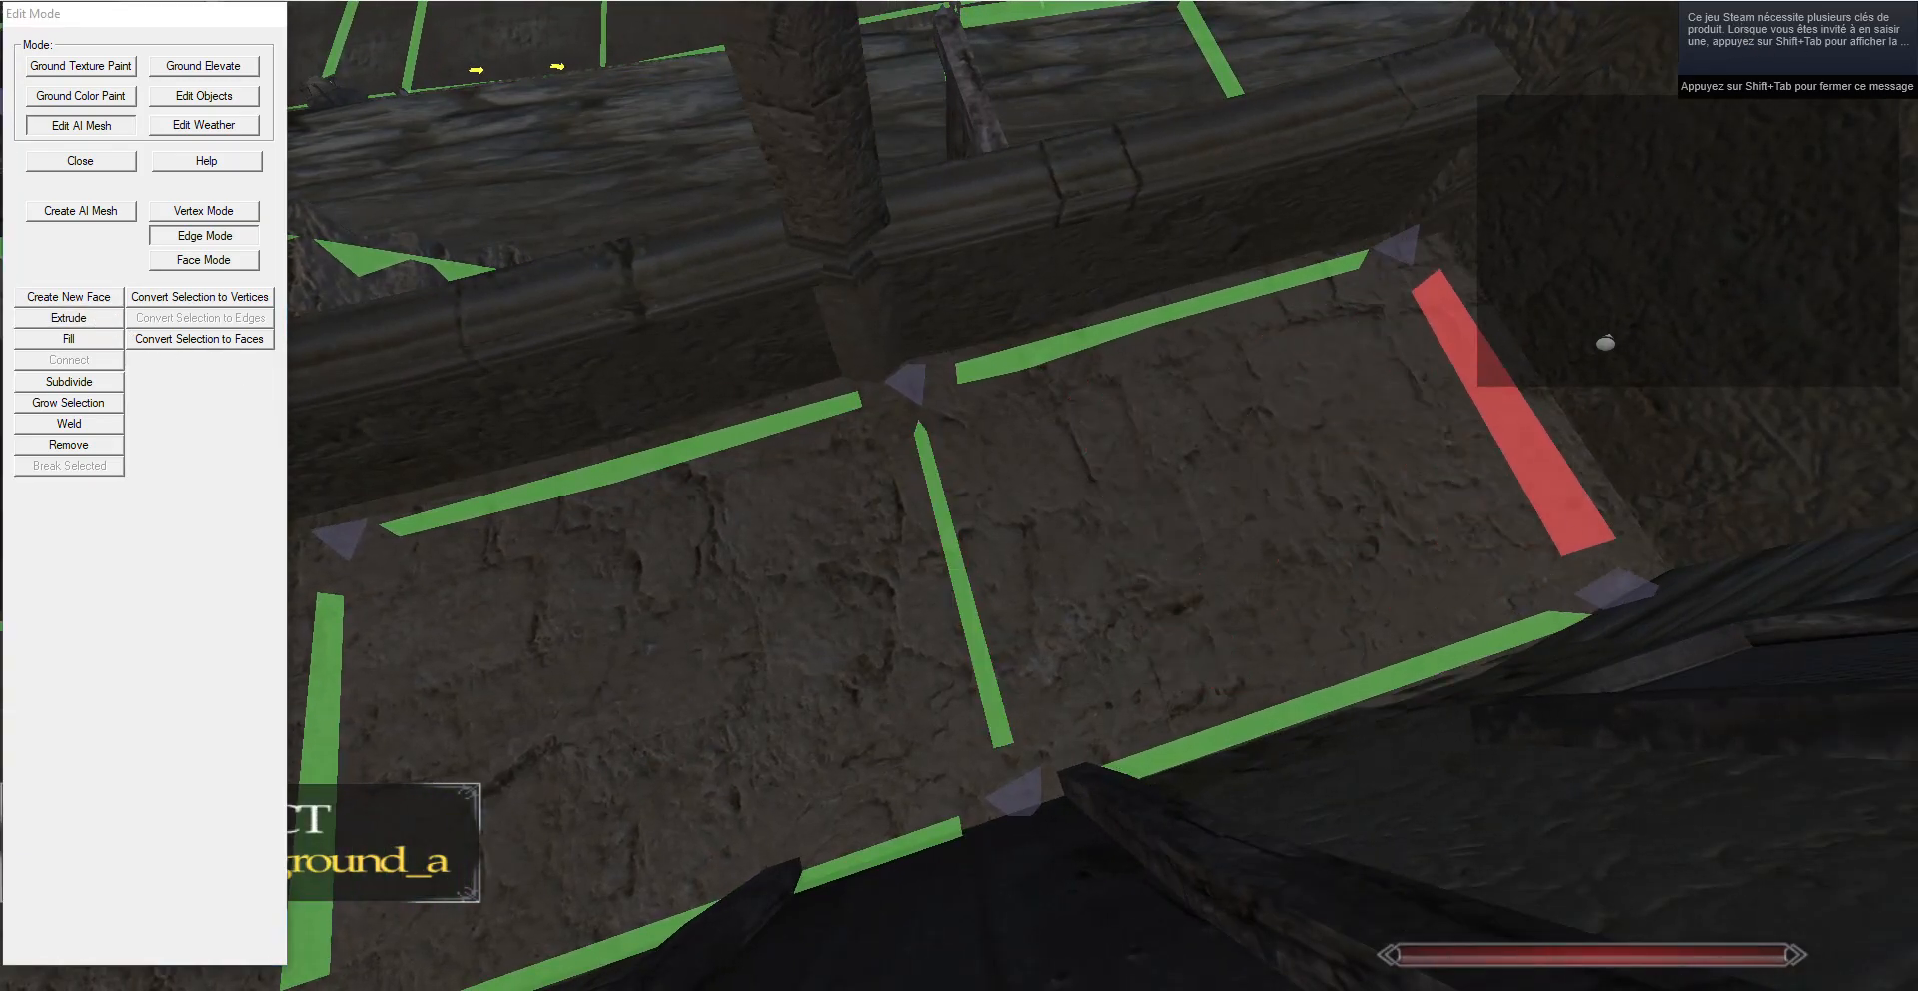
Extrude a narrow street face past the post at the staircase foot and fit its house-side vertex to the post's base.
key(w)
drag(1691, 43, 918, 609)
key(s)
click(907, 606)
key(d)
click(76, 322)
key(g)
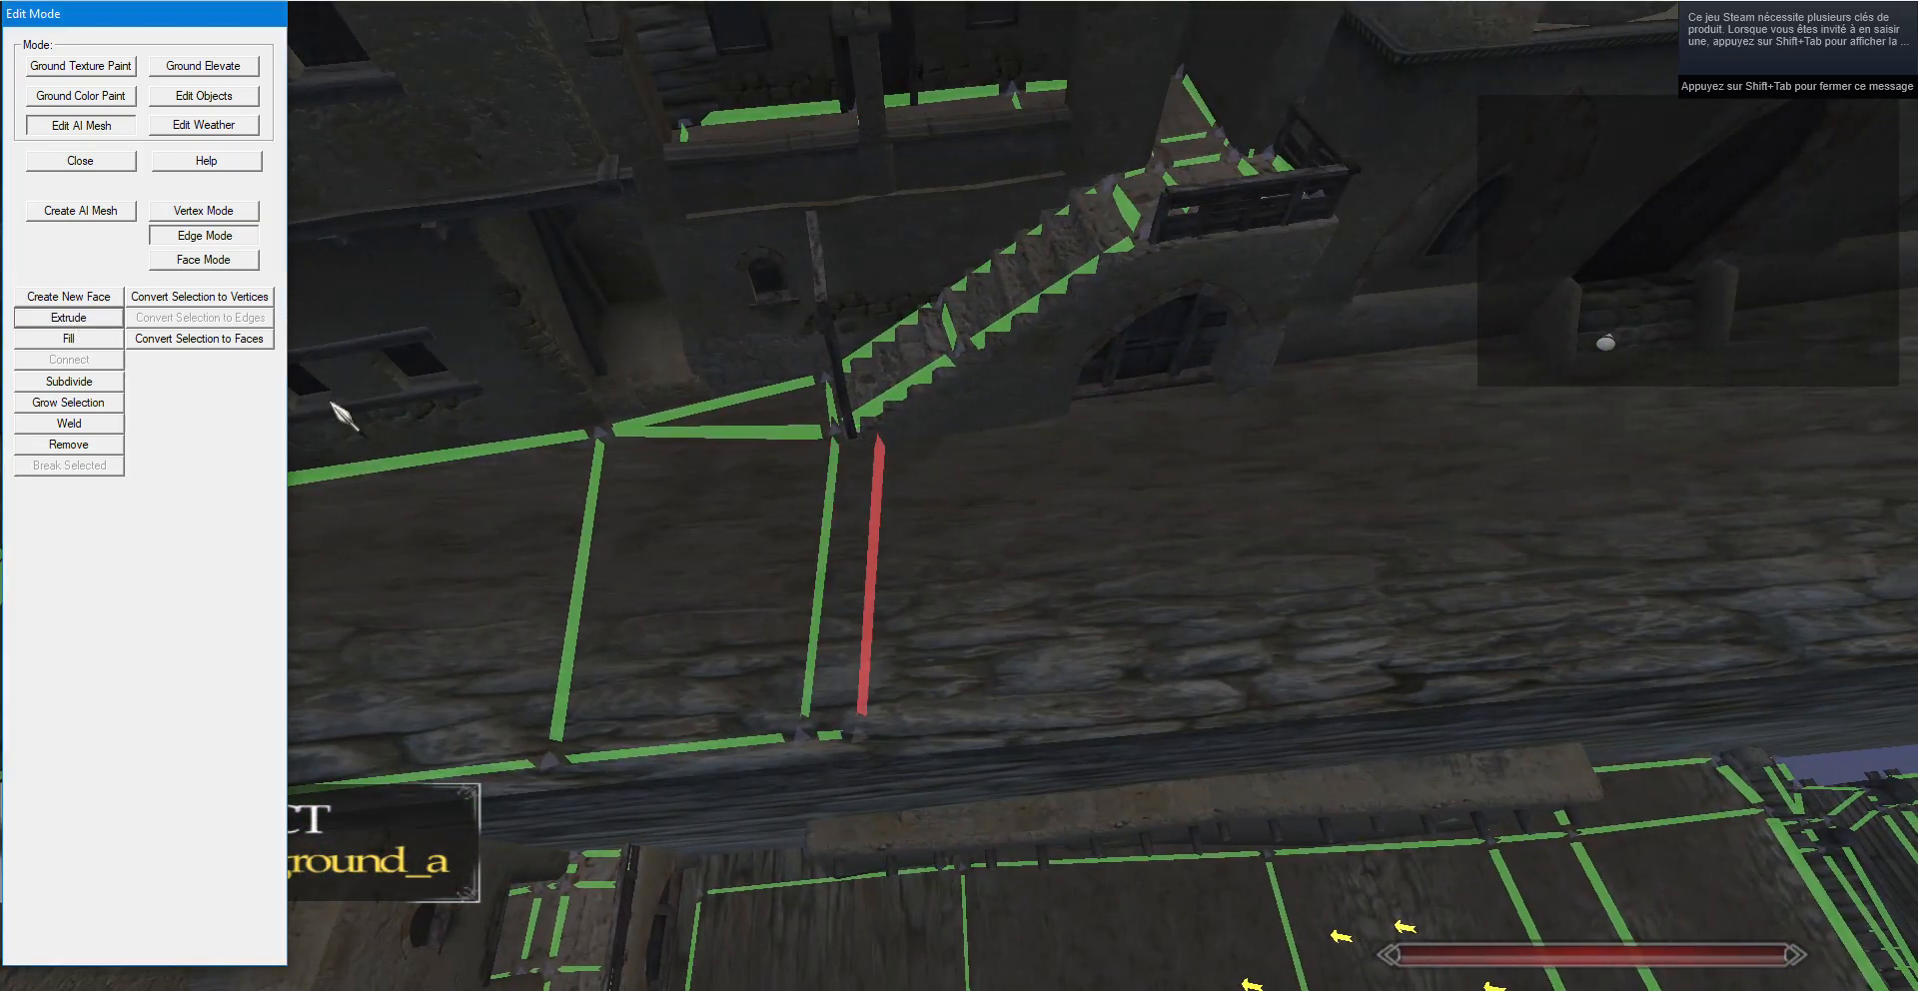
click(205, 211)
click(814, 445)
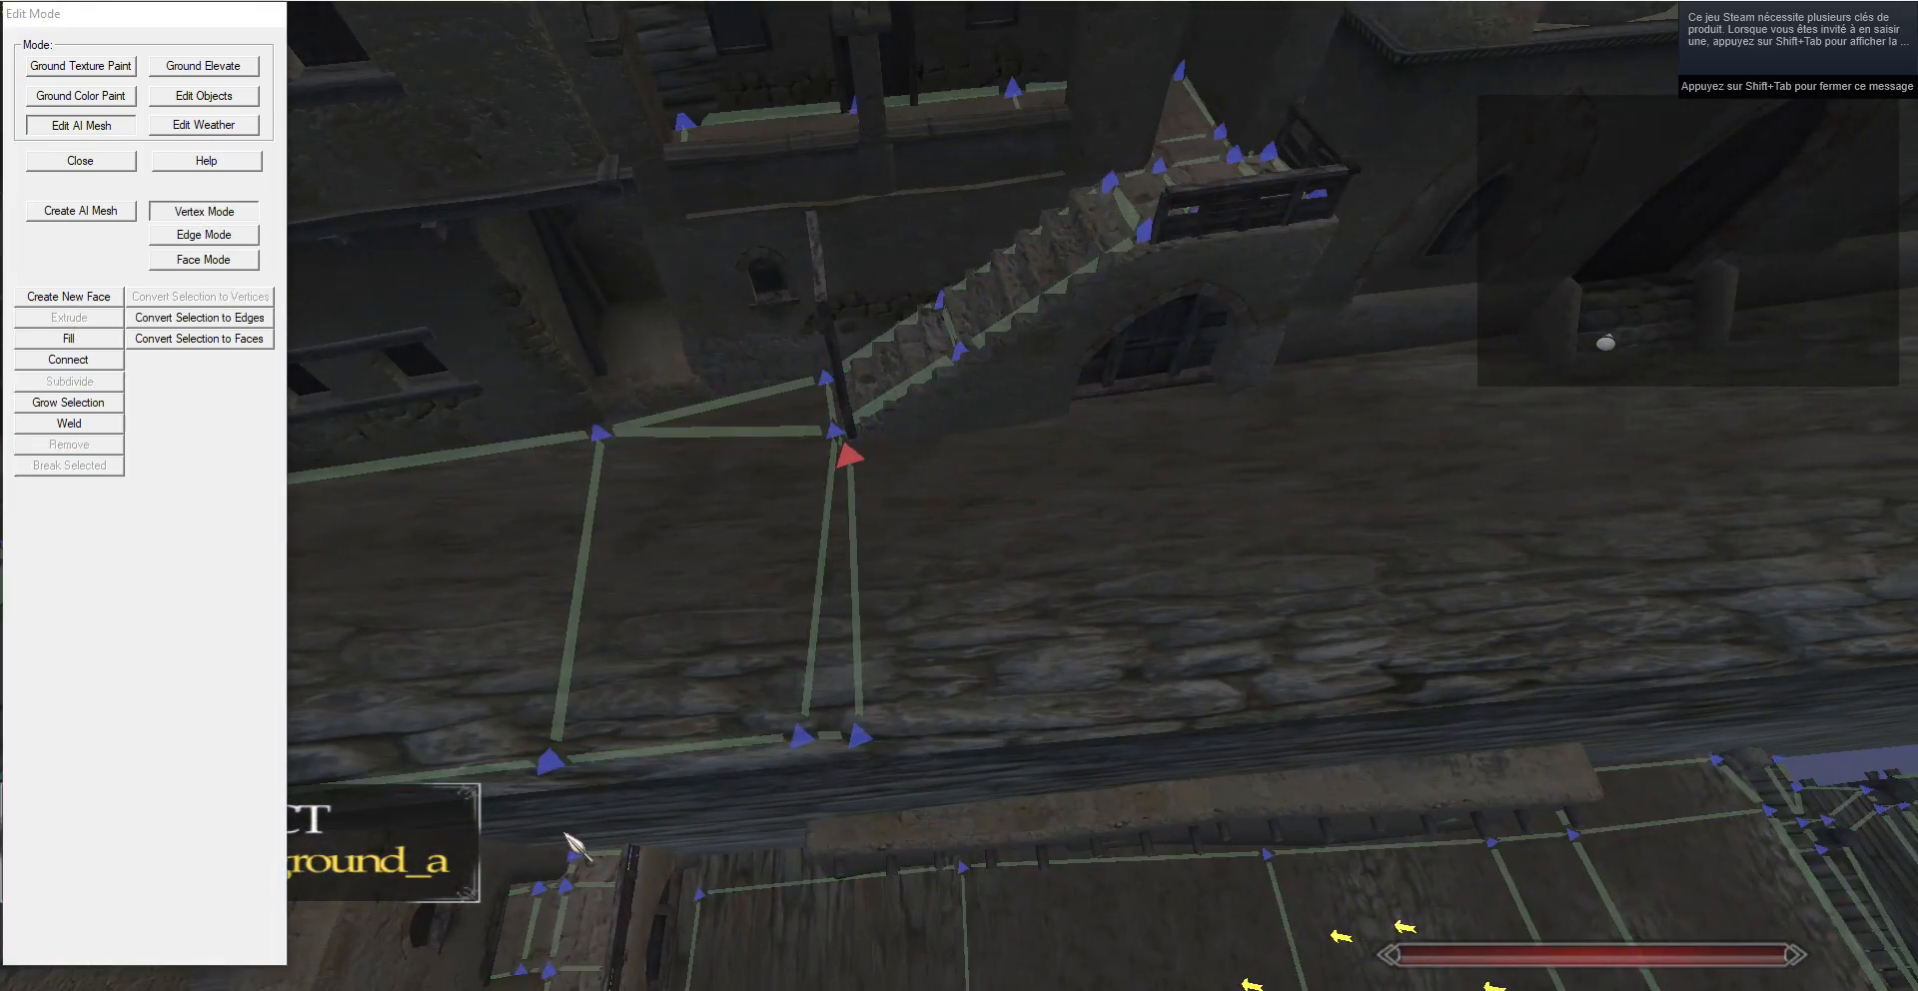
key(d)
Extrude the leading street edge to the near side of the arched door and adjust its vertex along the street border.
click(198, 236)
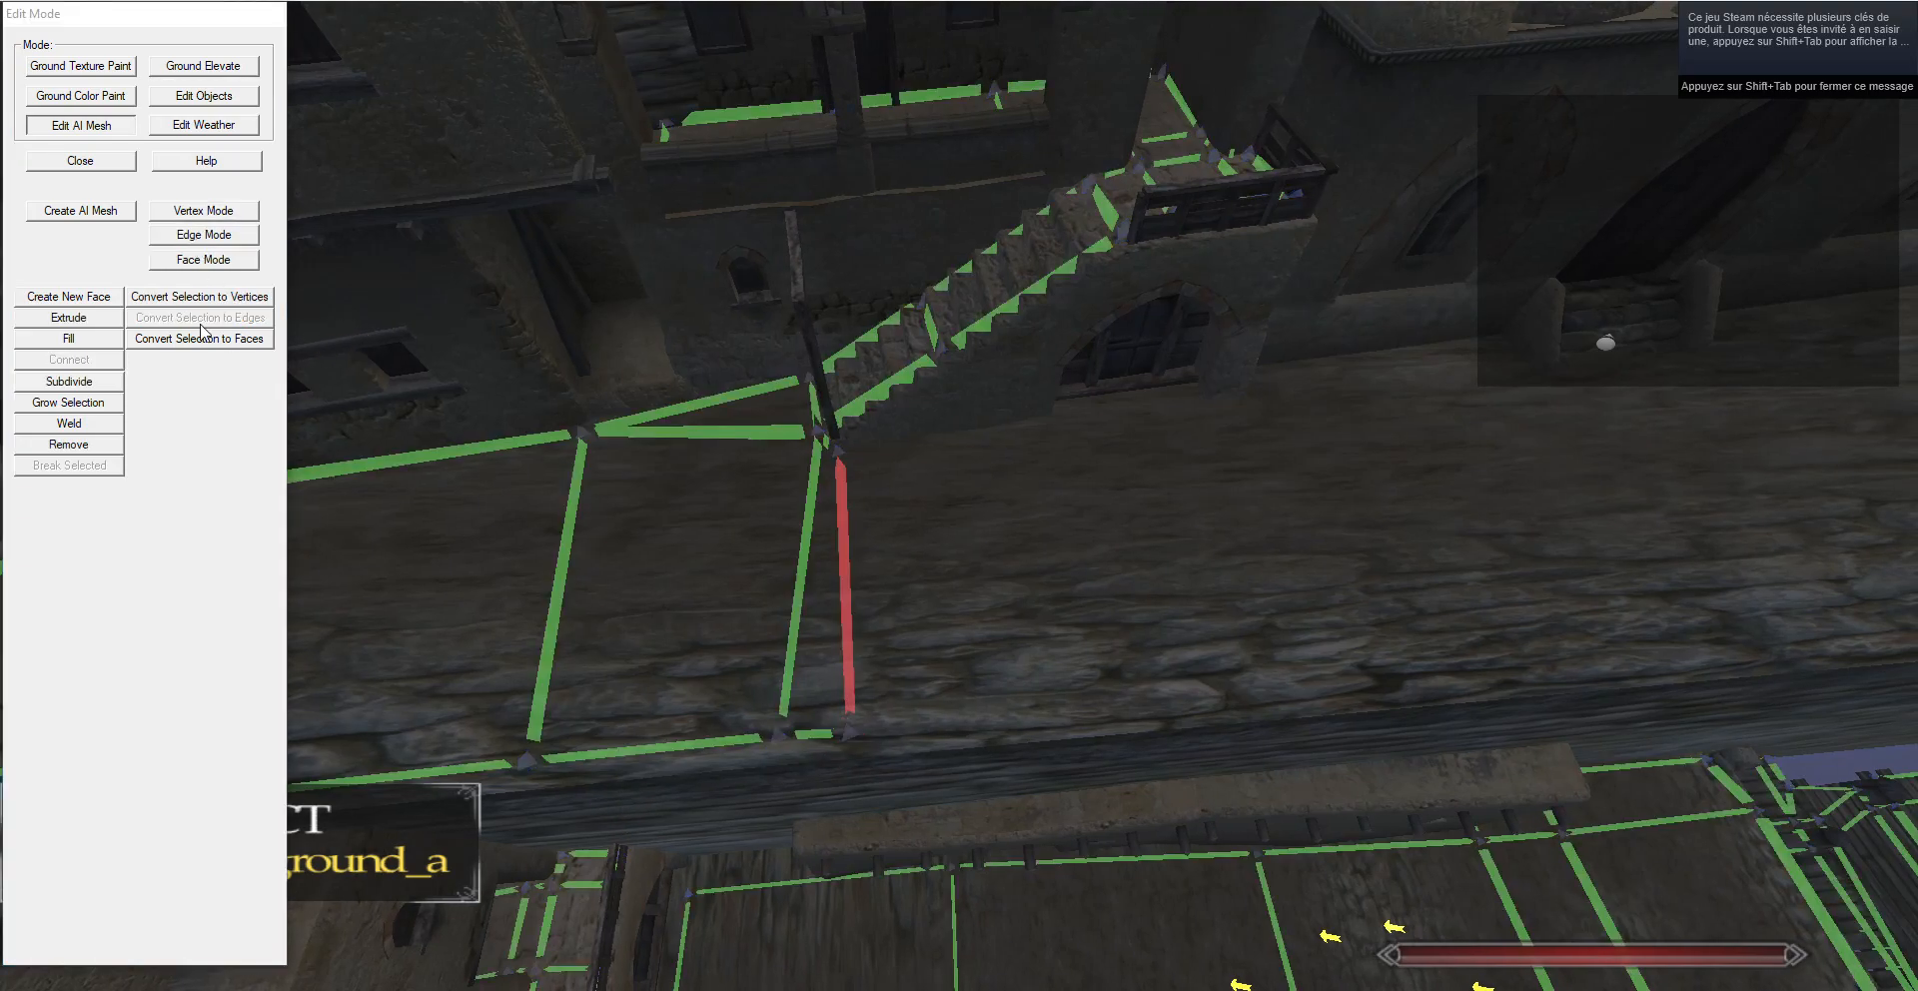
key(g)
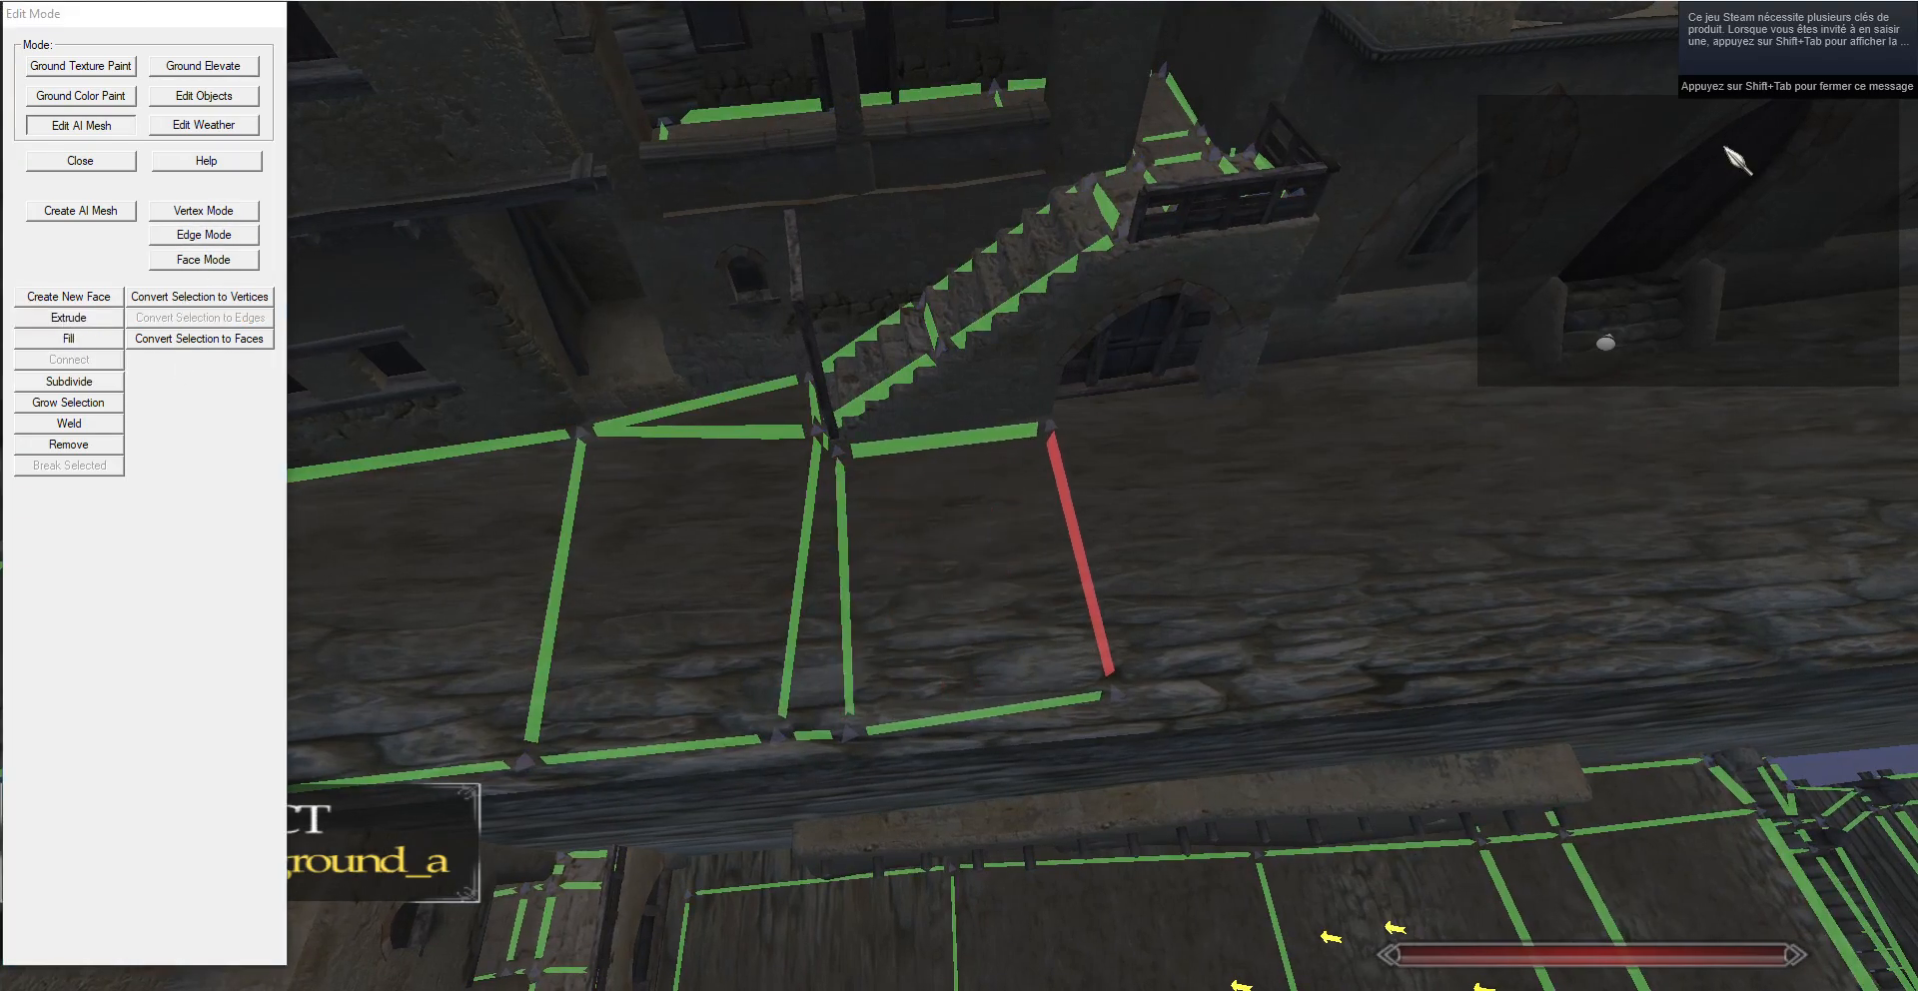
key(d)
key(w)
click(230, 213)
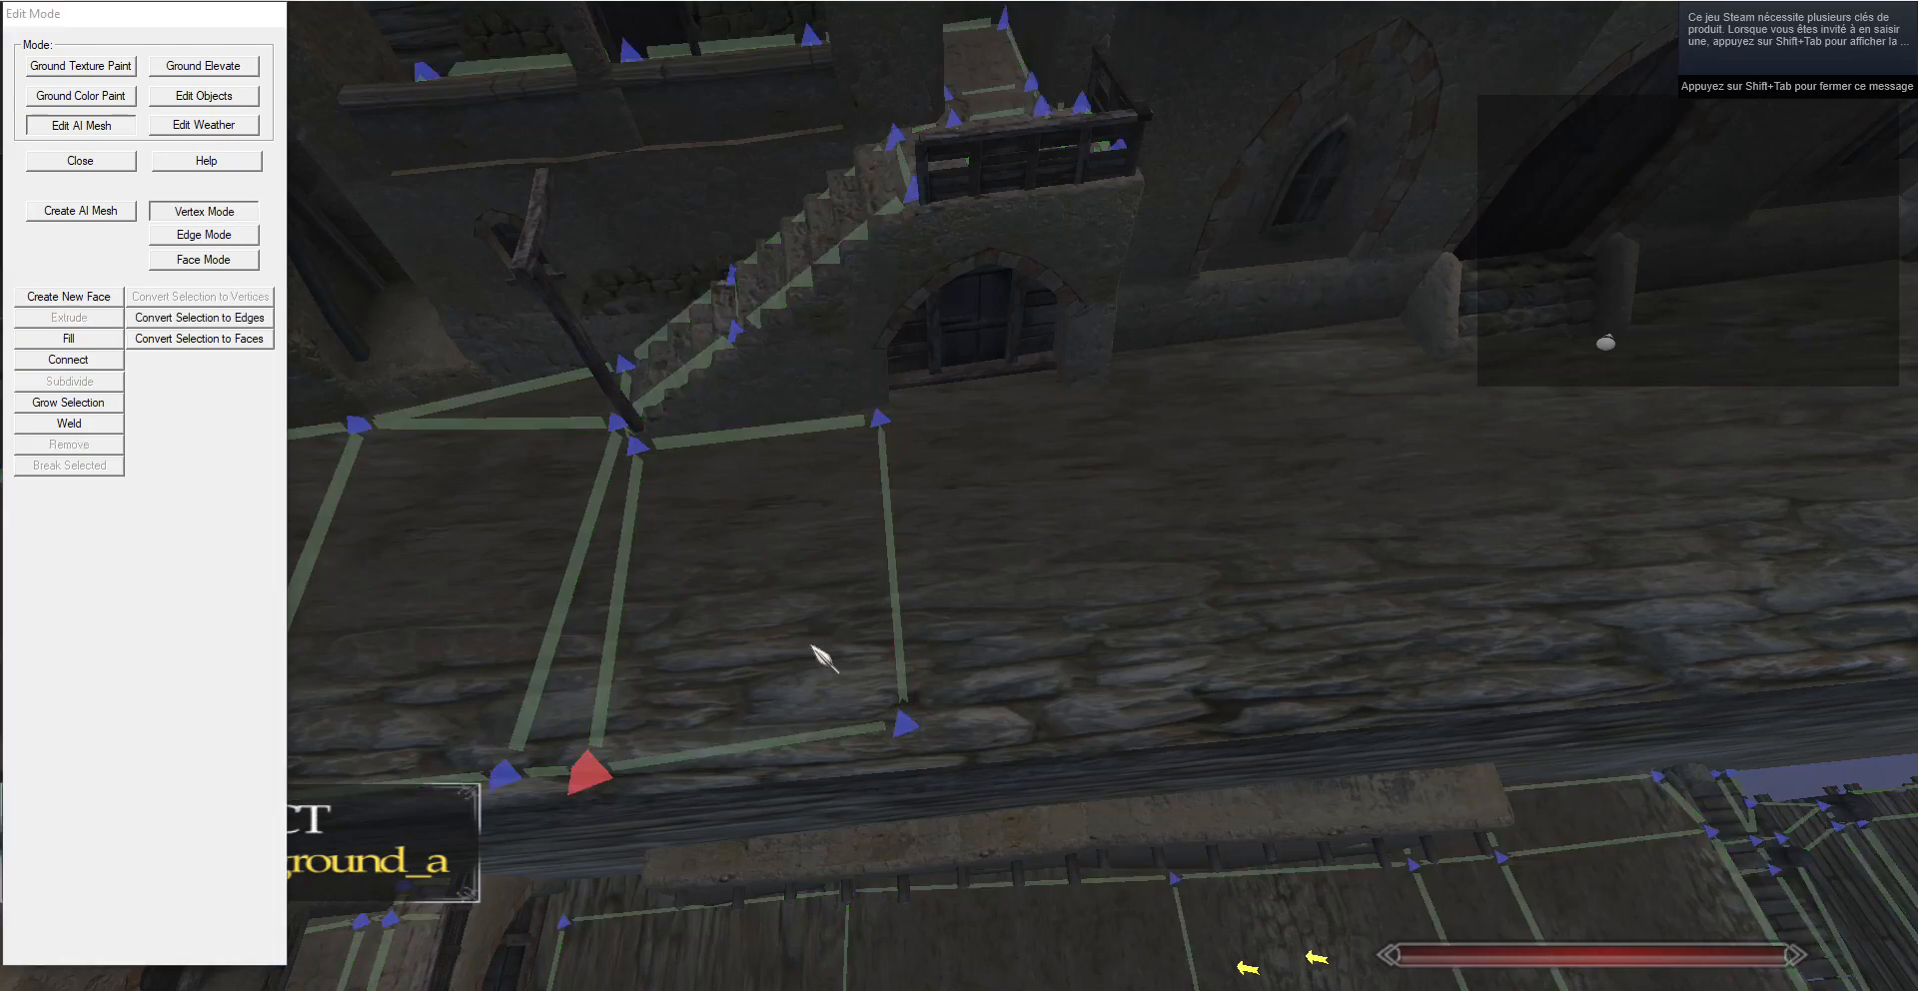
key(g)
key(s)
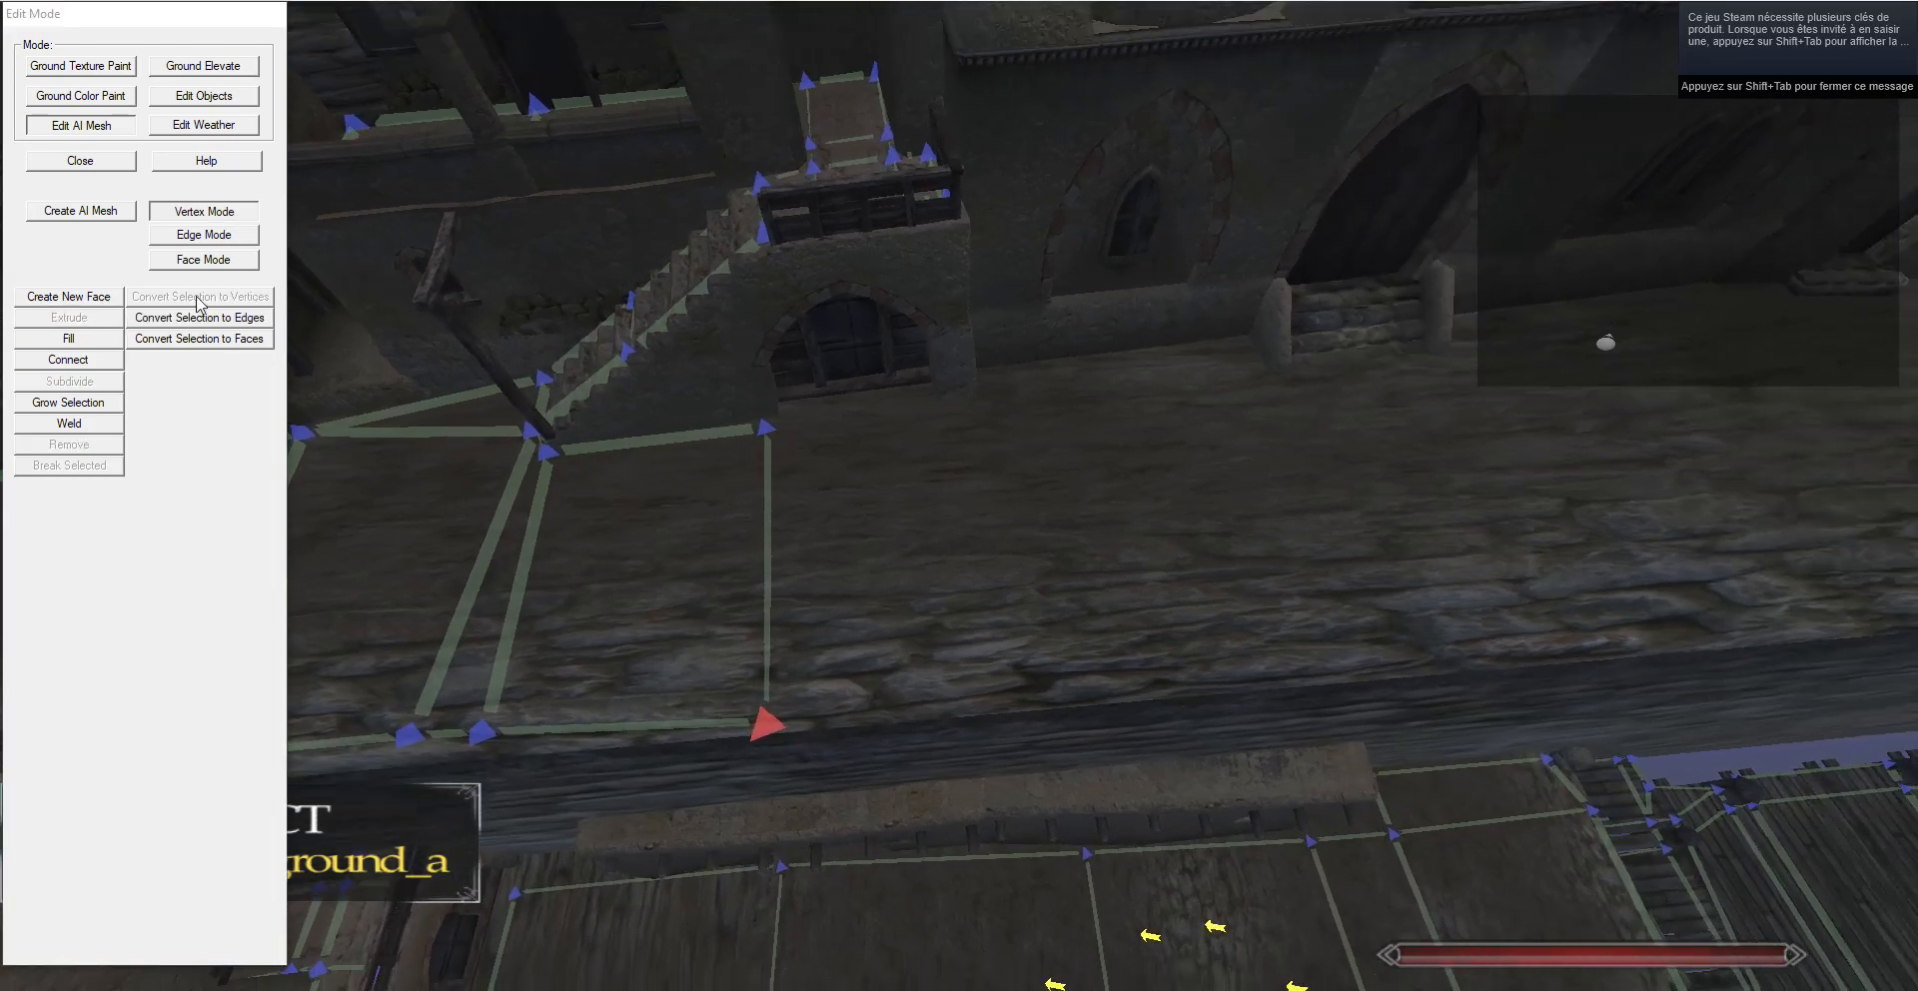
Extrude the street edge past the arched door under the landing and add a narrow face fitted into its recess.
click(203, 234)
click(627, 349)
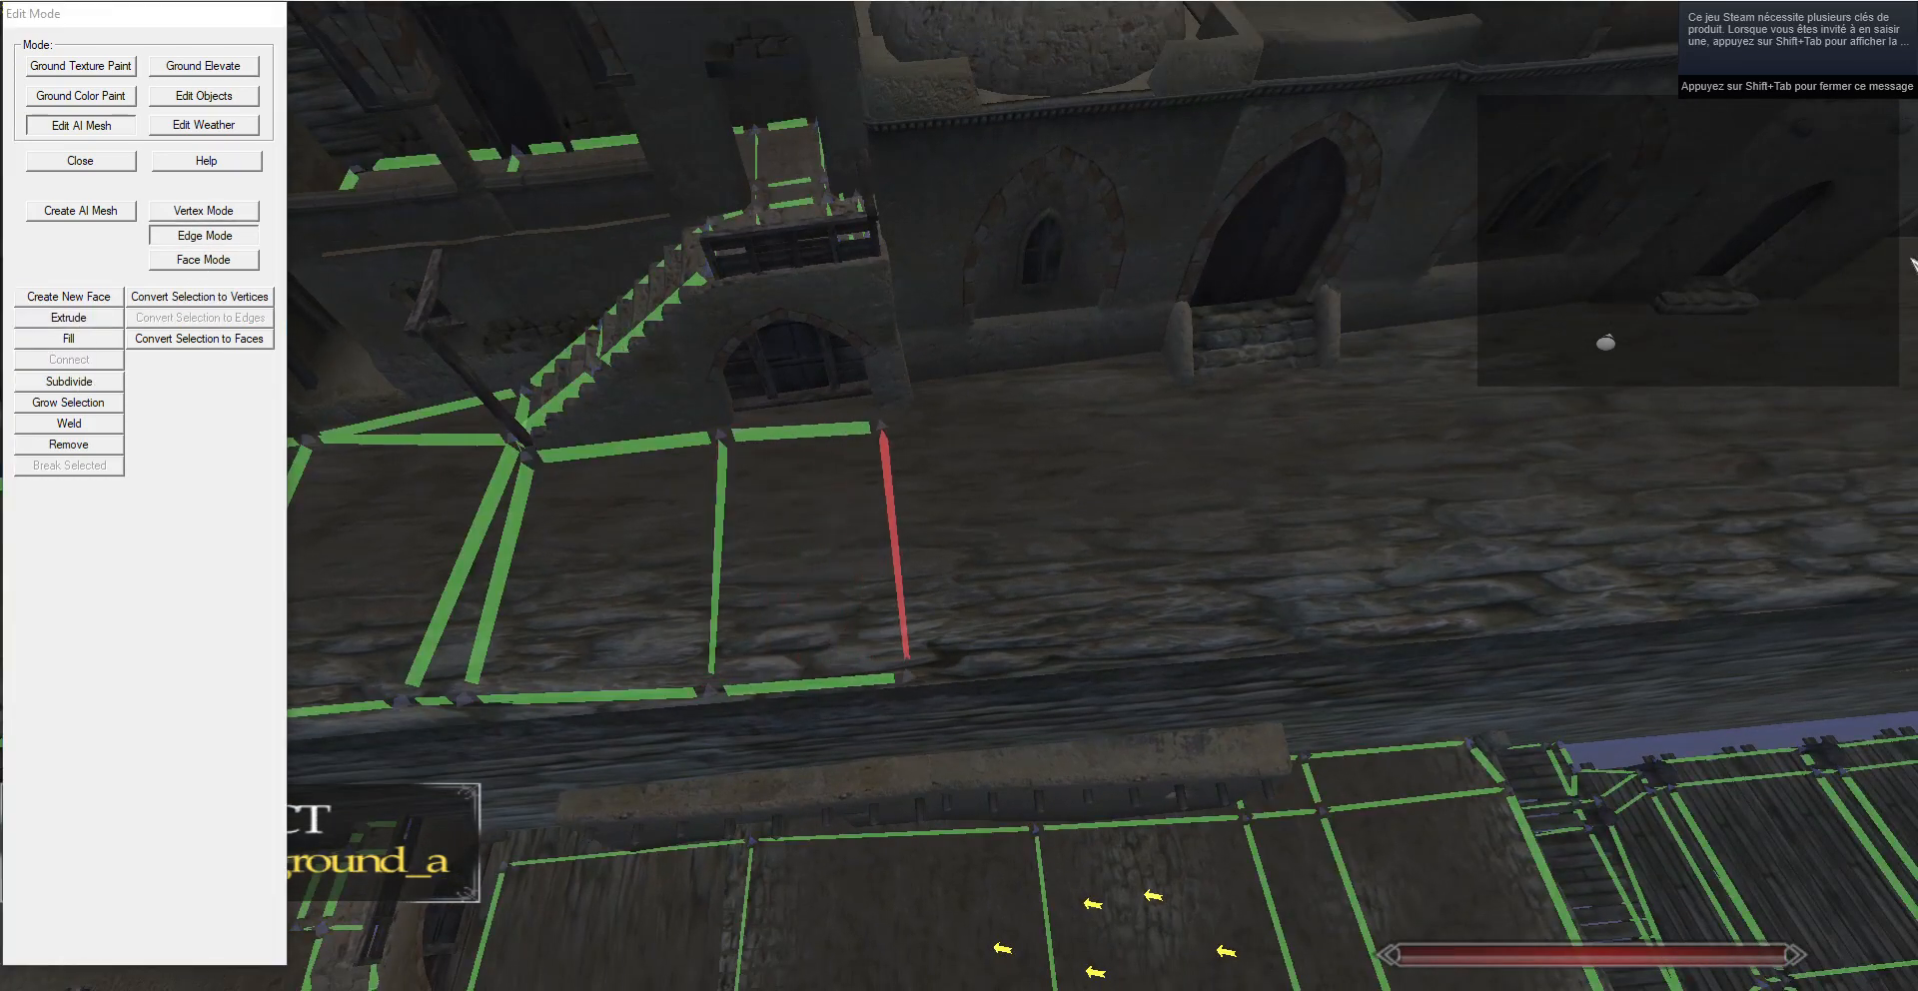
click(203, 211)
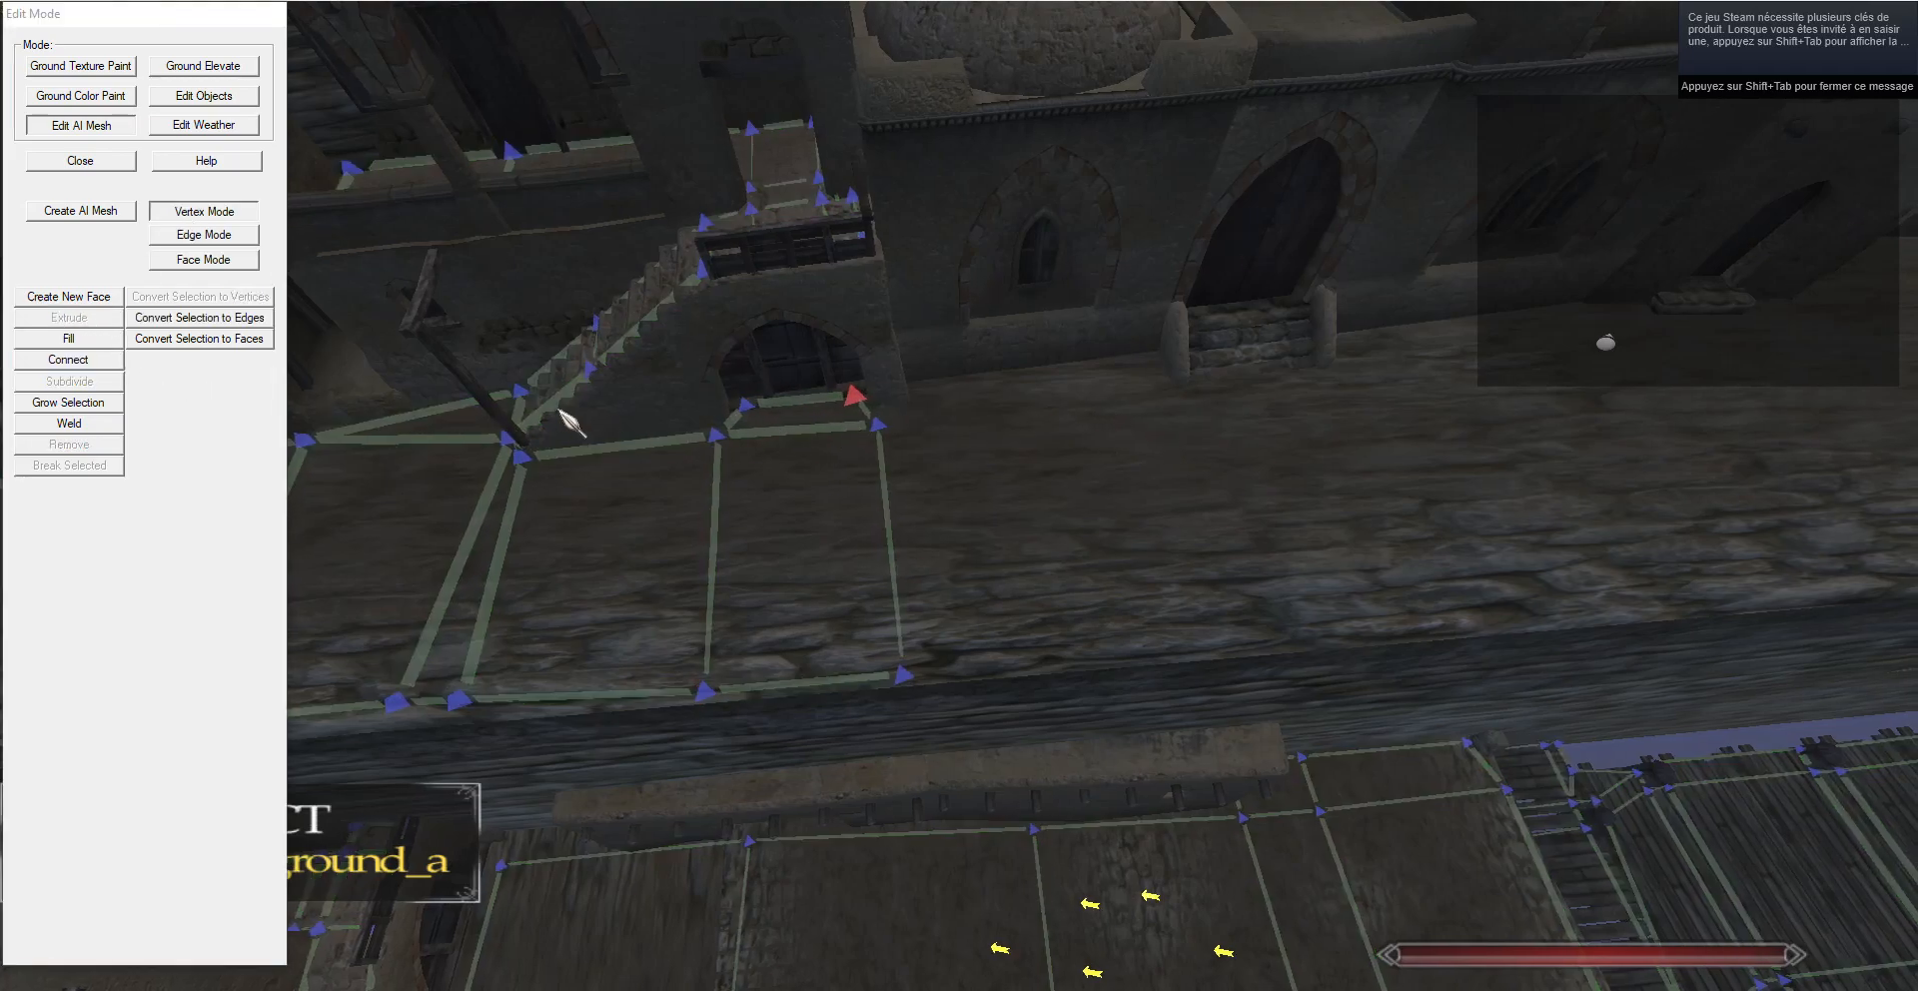
Extrude the leading street edge a short way past the landing's column and on to the near side of the stepped door.
key(d)
click(200, 316)
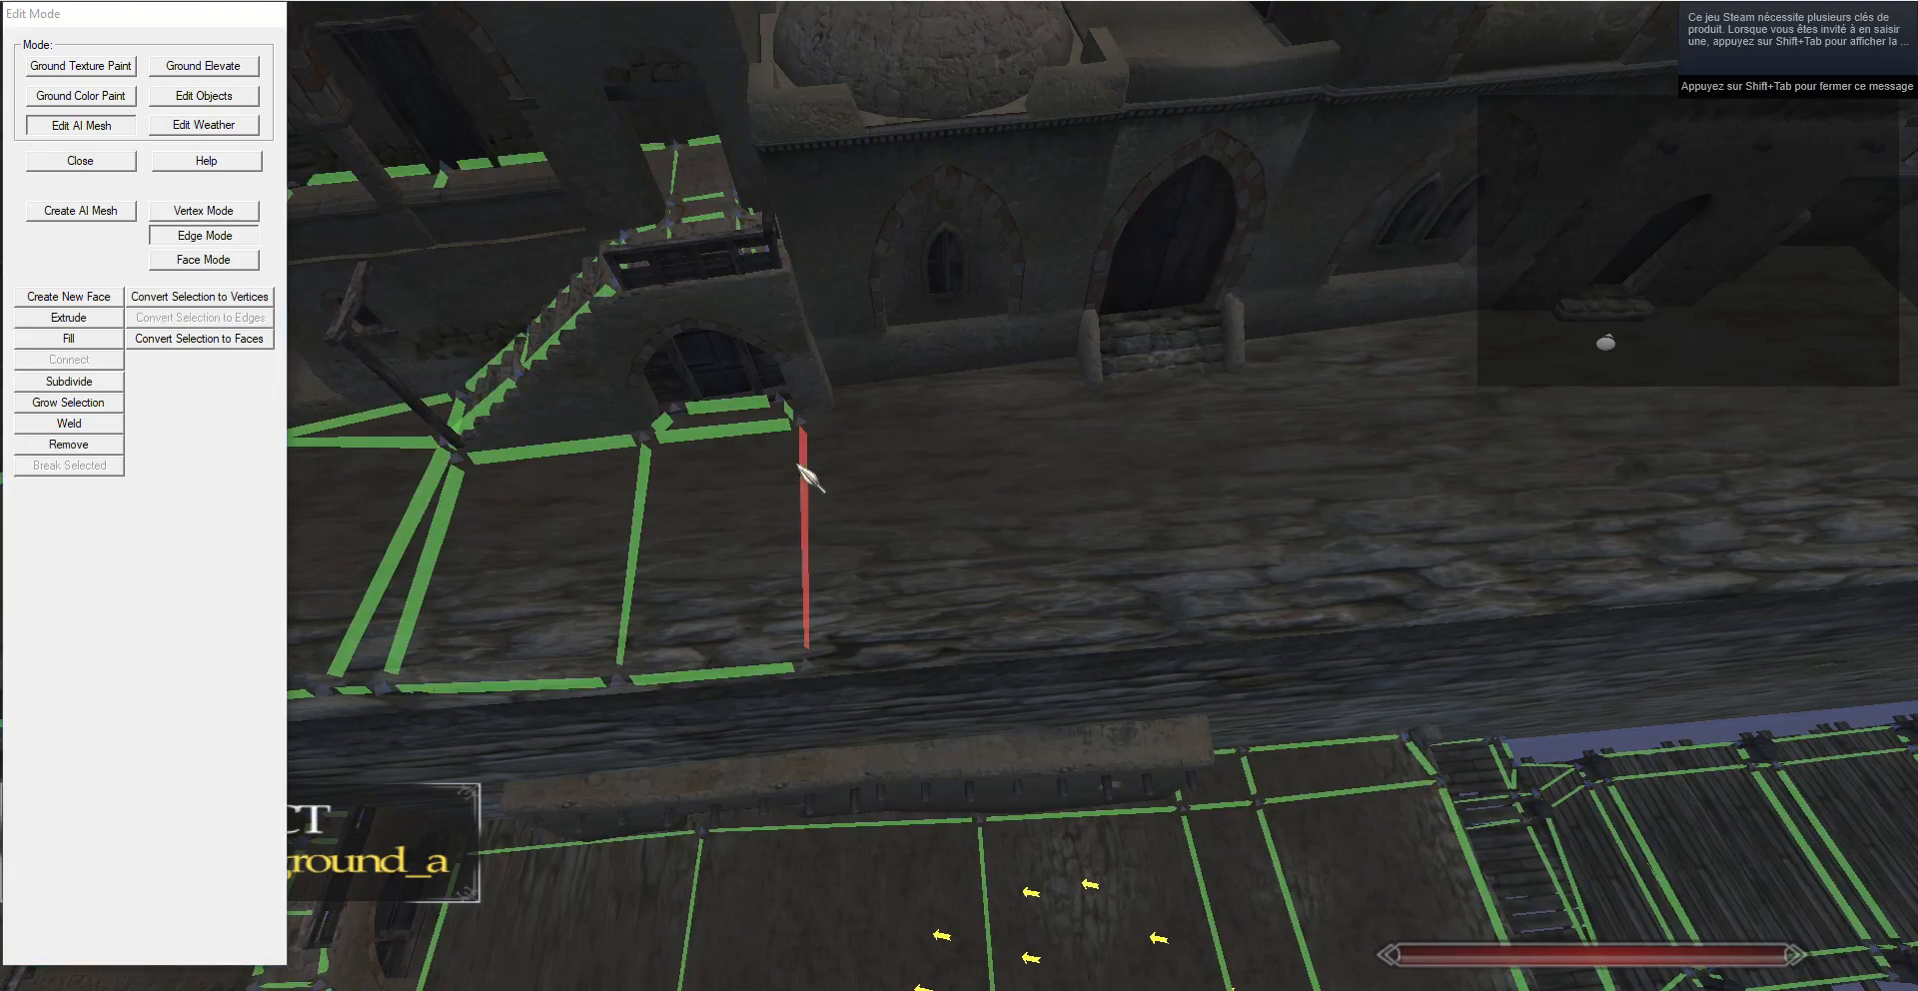
key(d)
key(d)
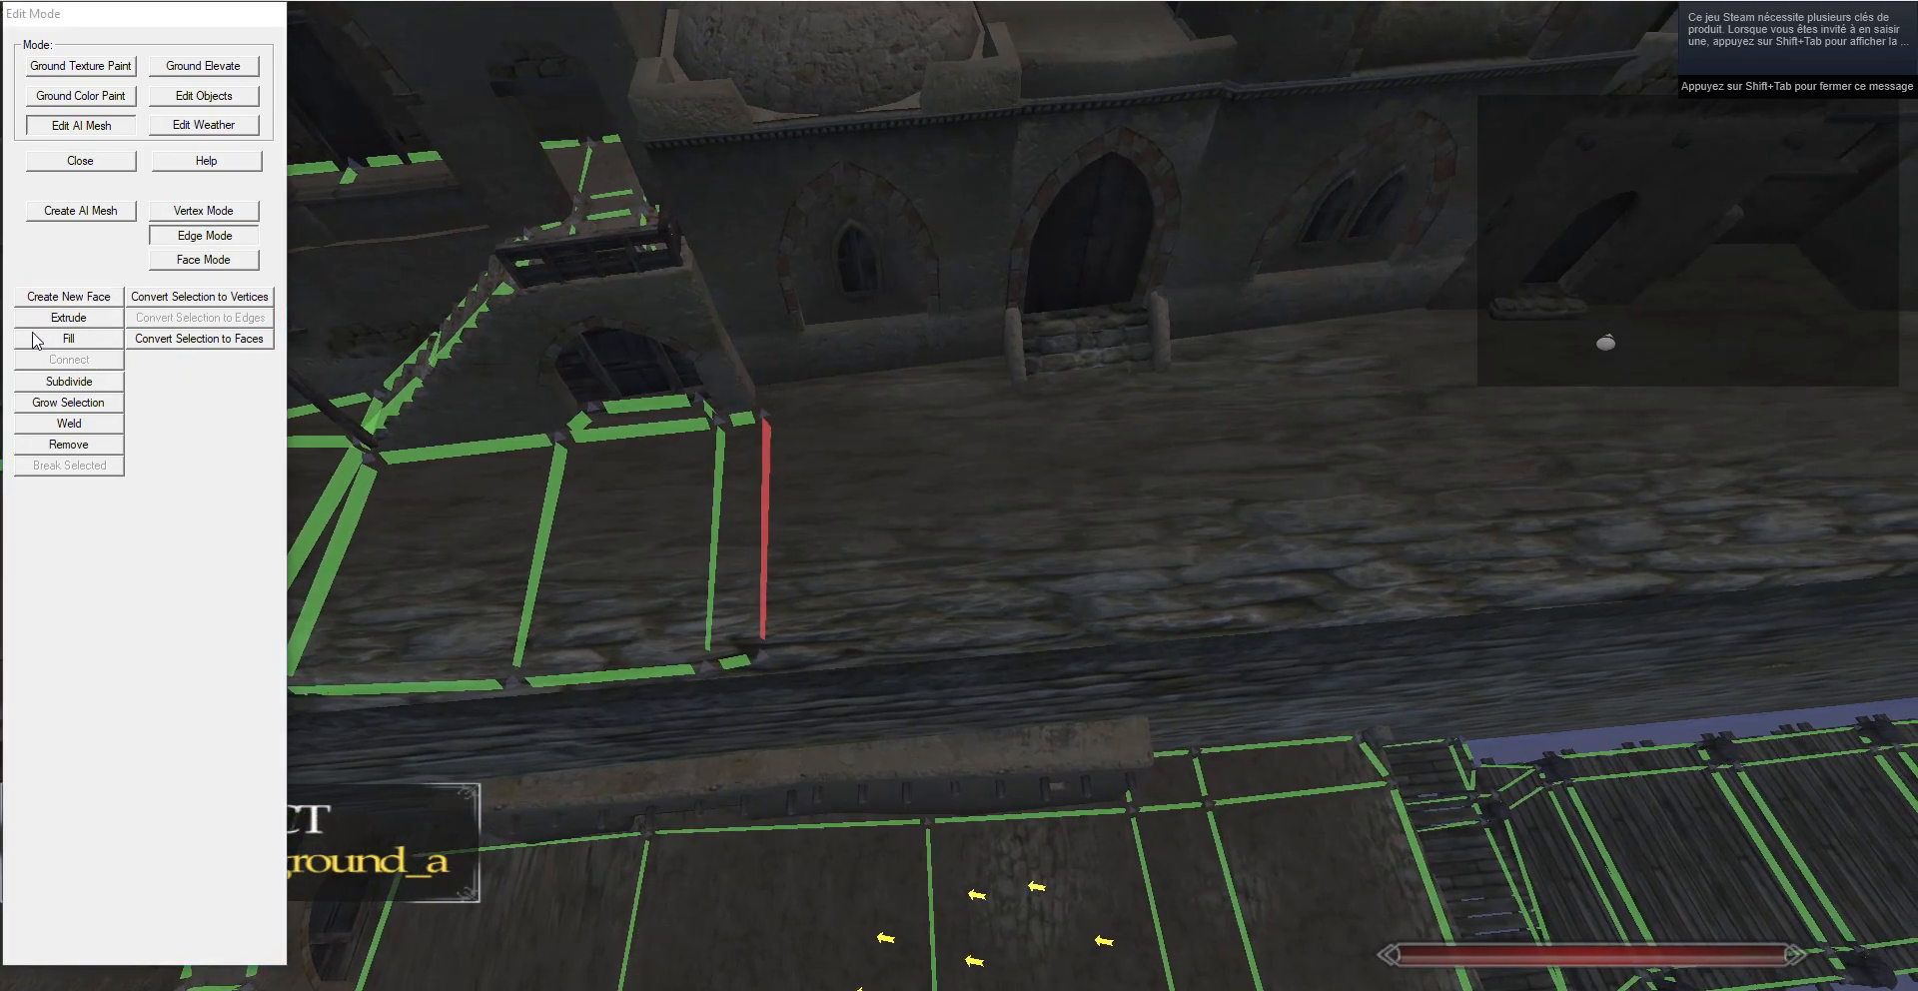
click(40, 320)
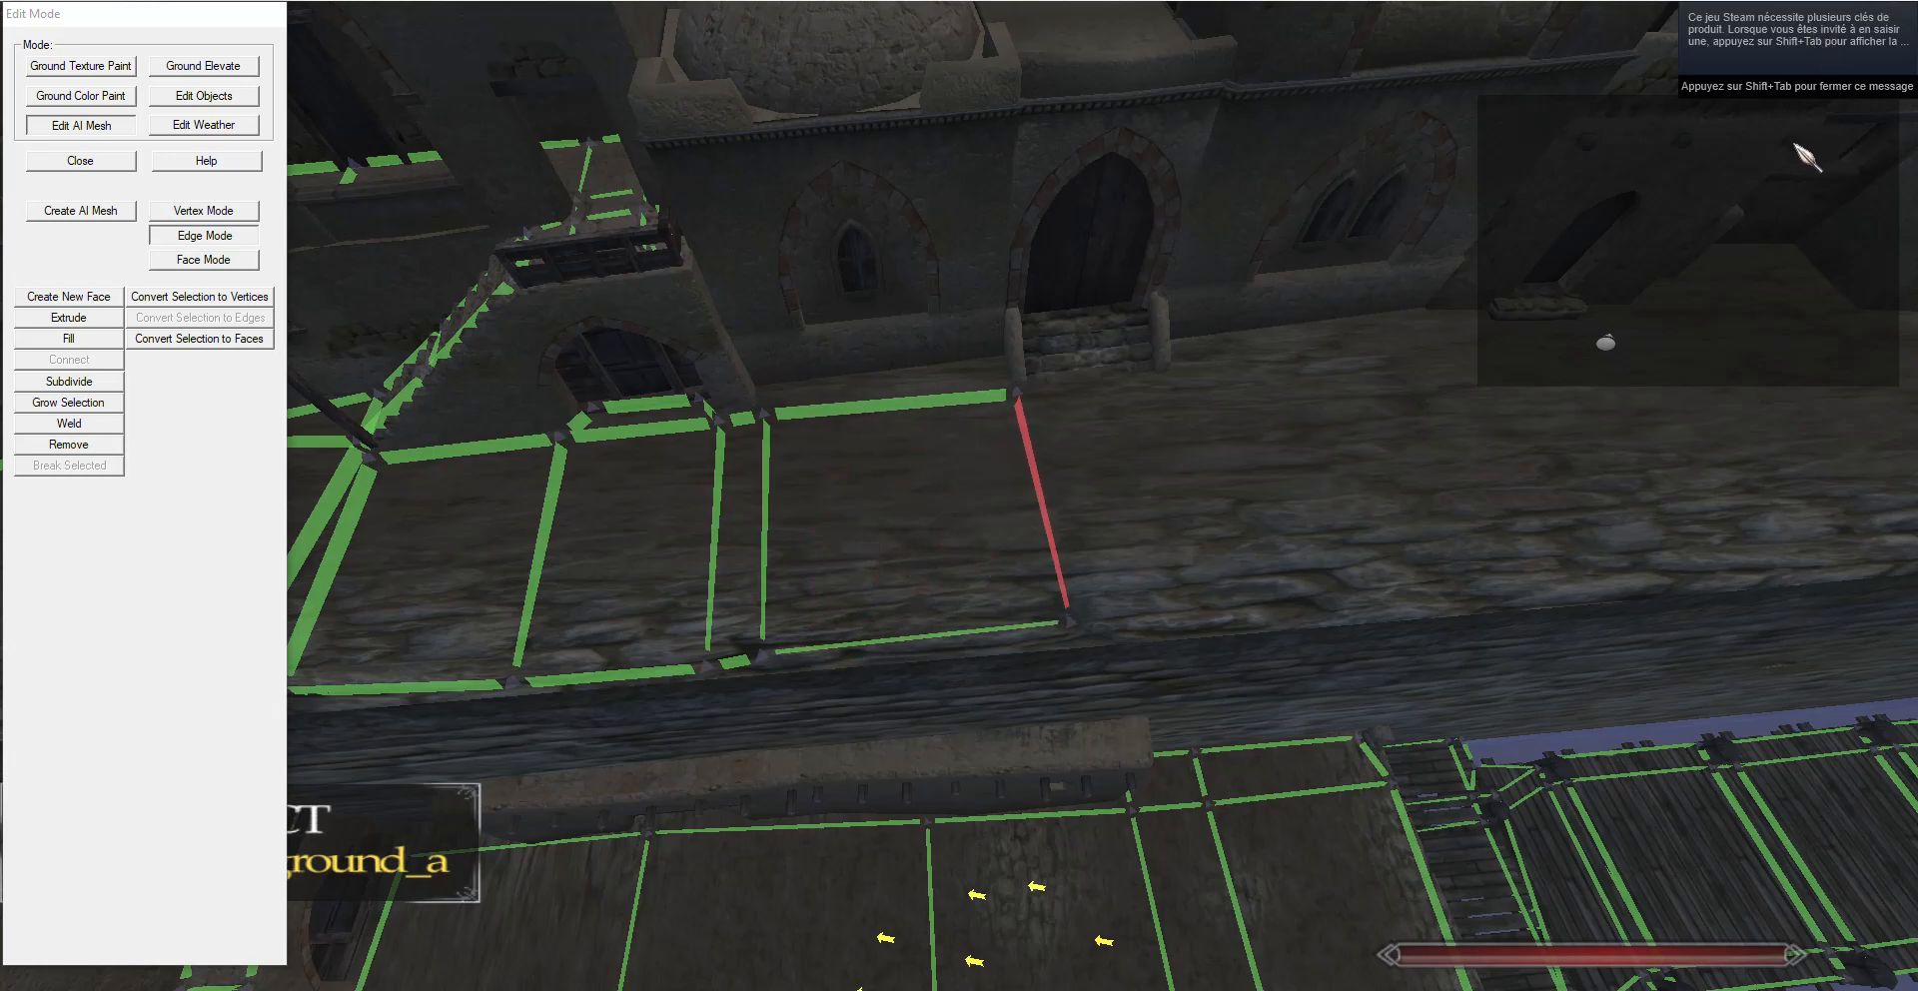
Extrude the house-side edge between the column and the door steps to the wall and fit its vertex to the steps' near post.
right_drag(1806, 157, 786, 487)
click(99, 339)
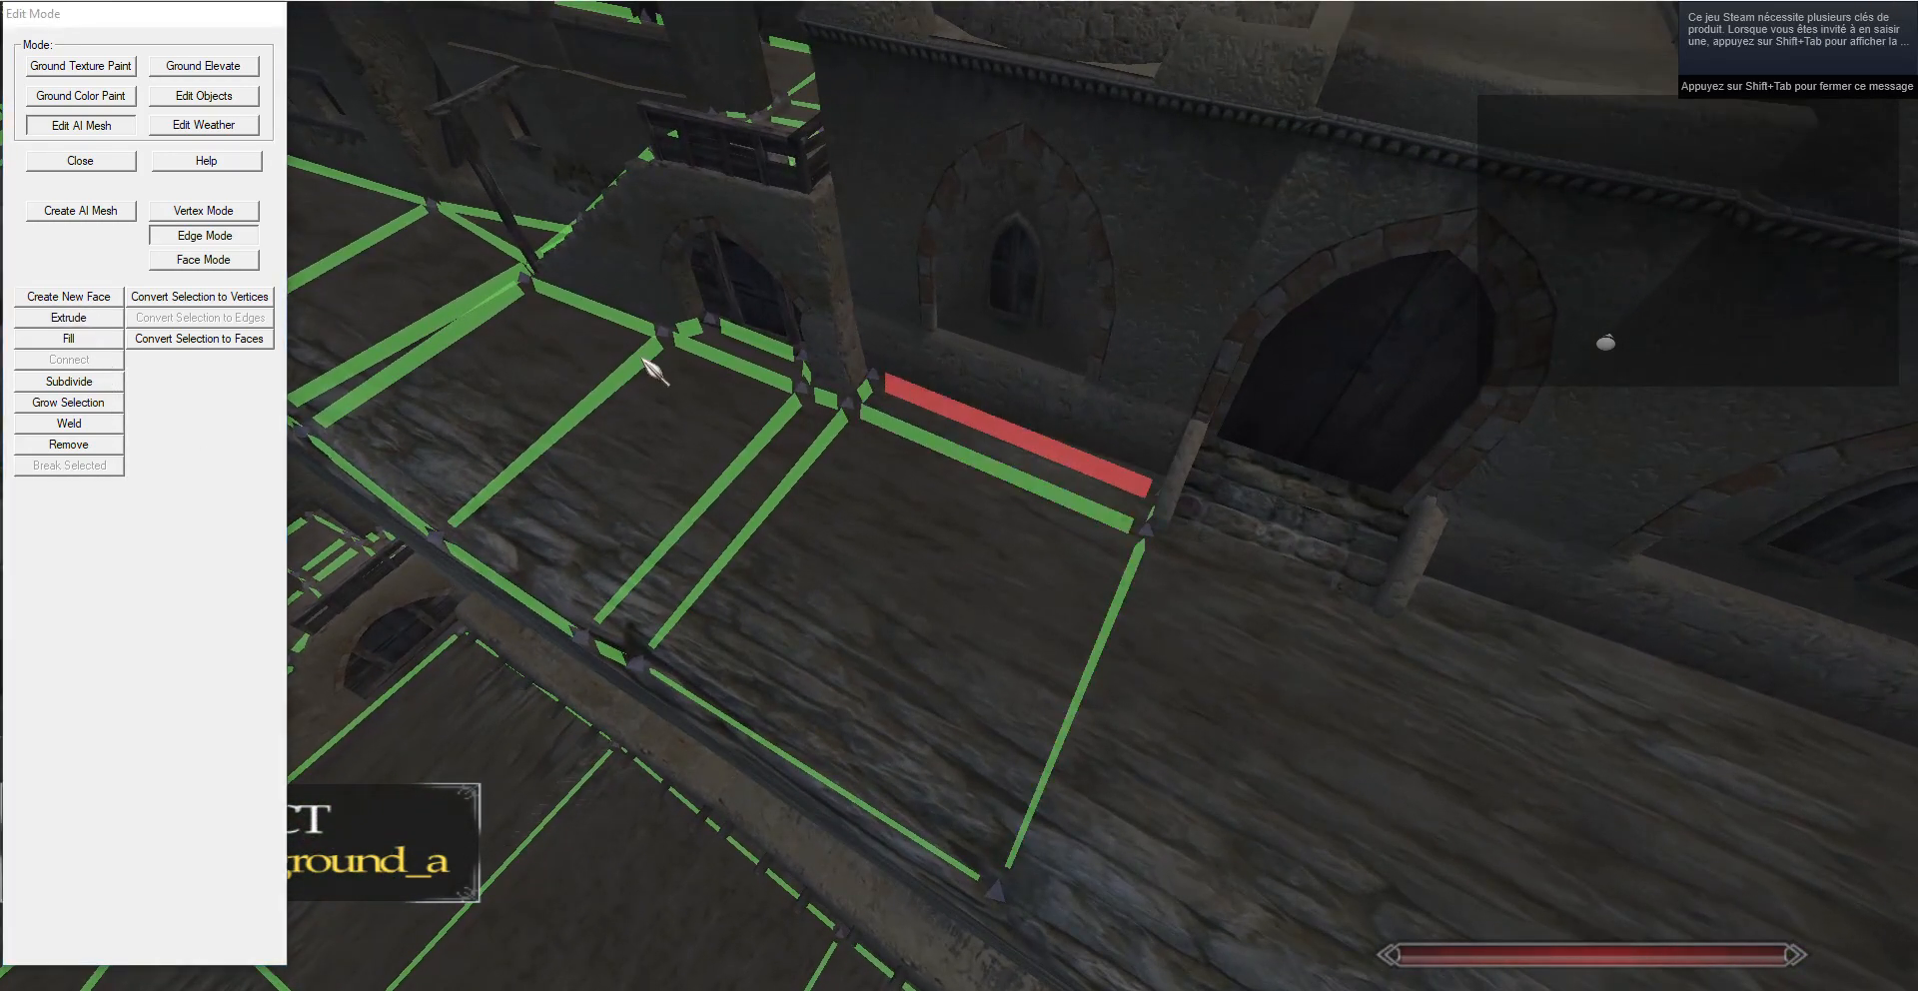
click(205, 211)
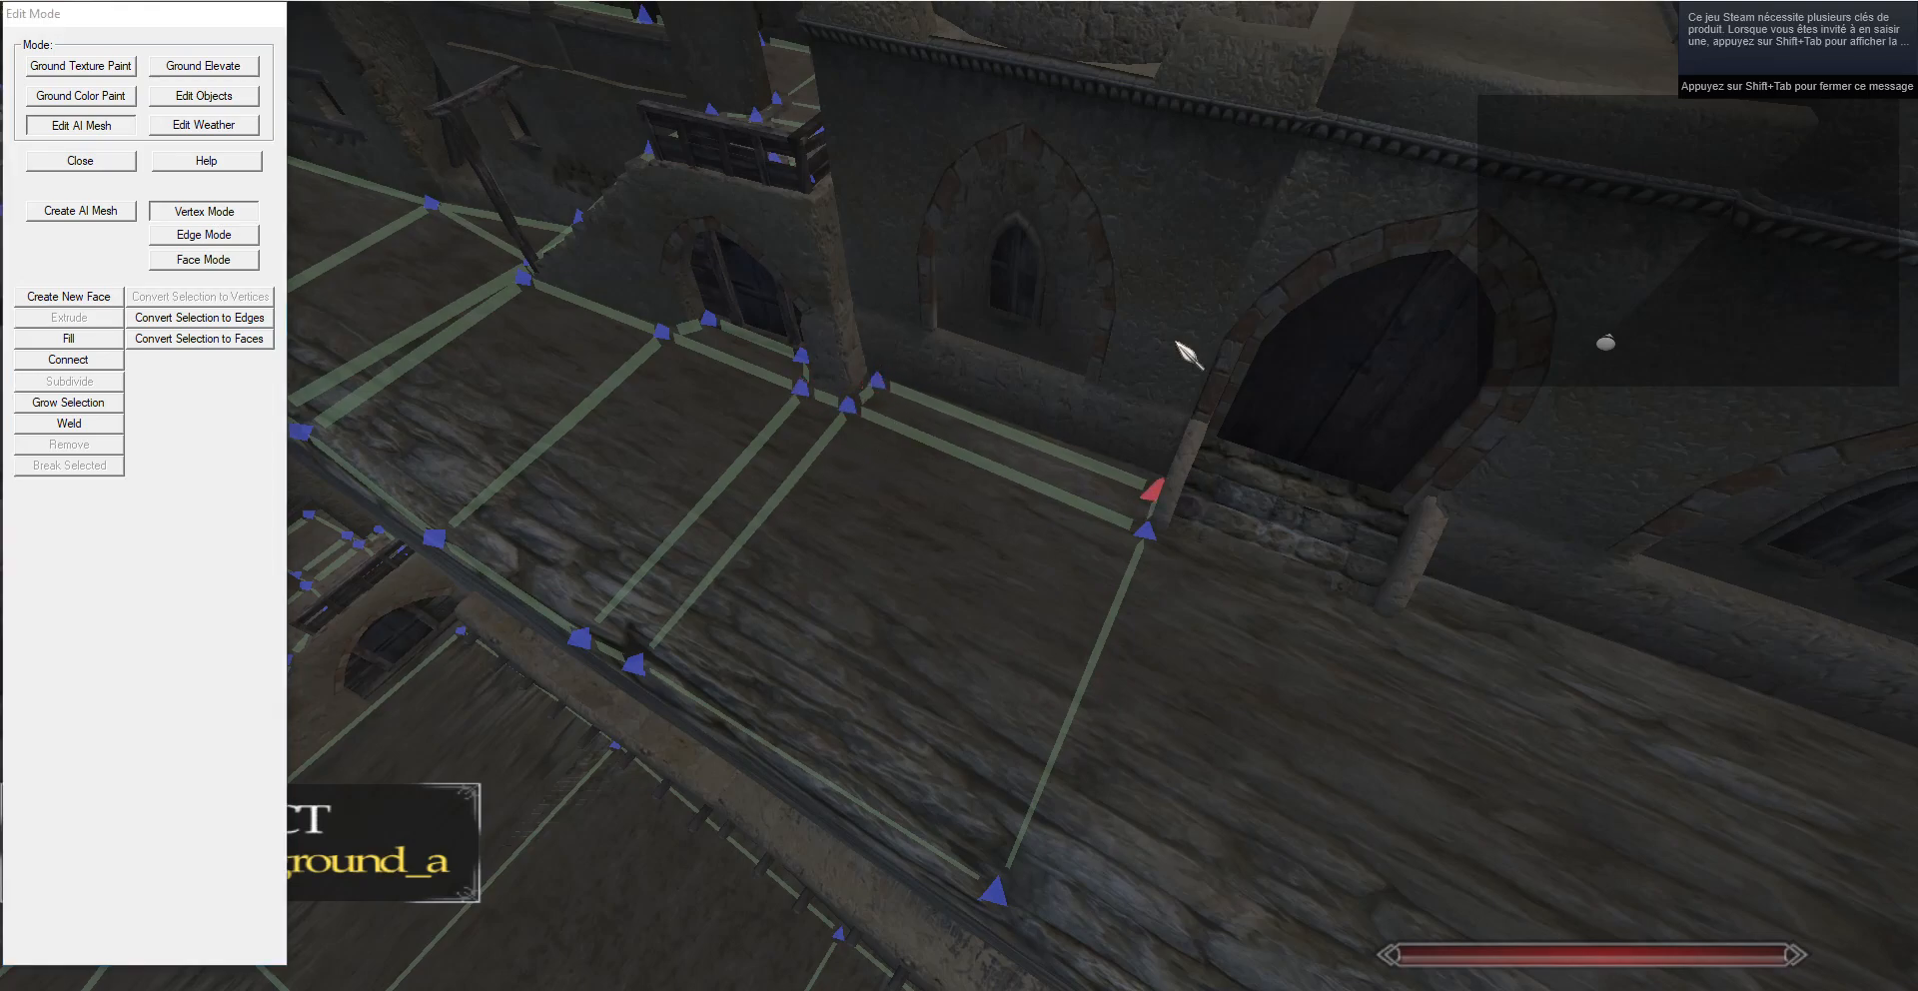
key(s)
key(d)
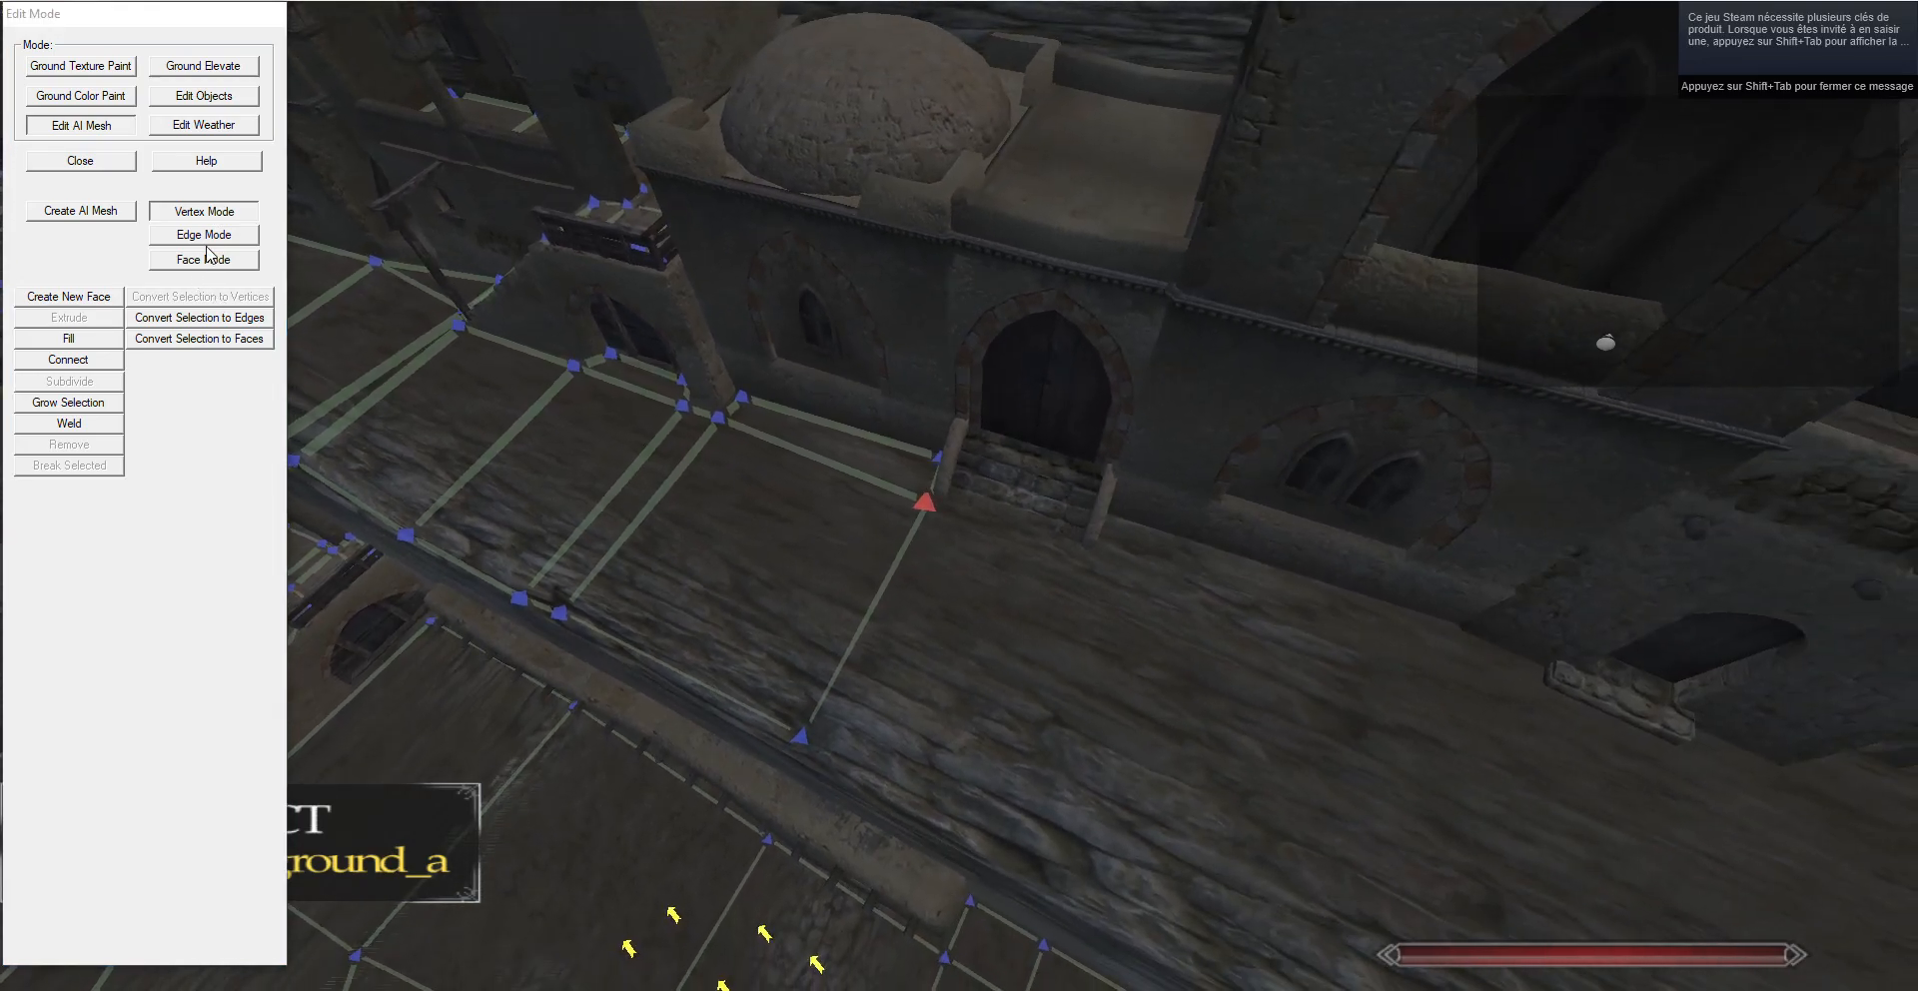
Extrude the leading street edge across the front of the door steps and adjust the vertex at their near post.
click(207, 239)
drag(799, 544, 870, 552)
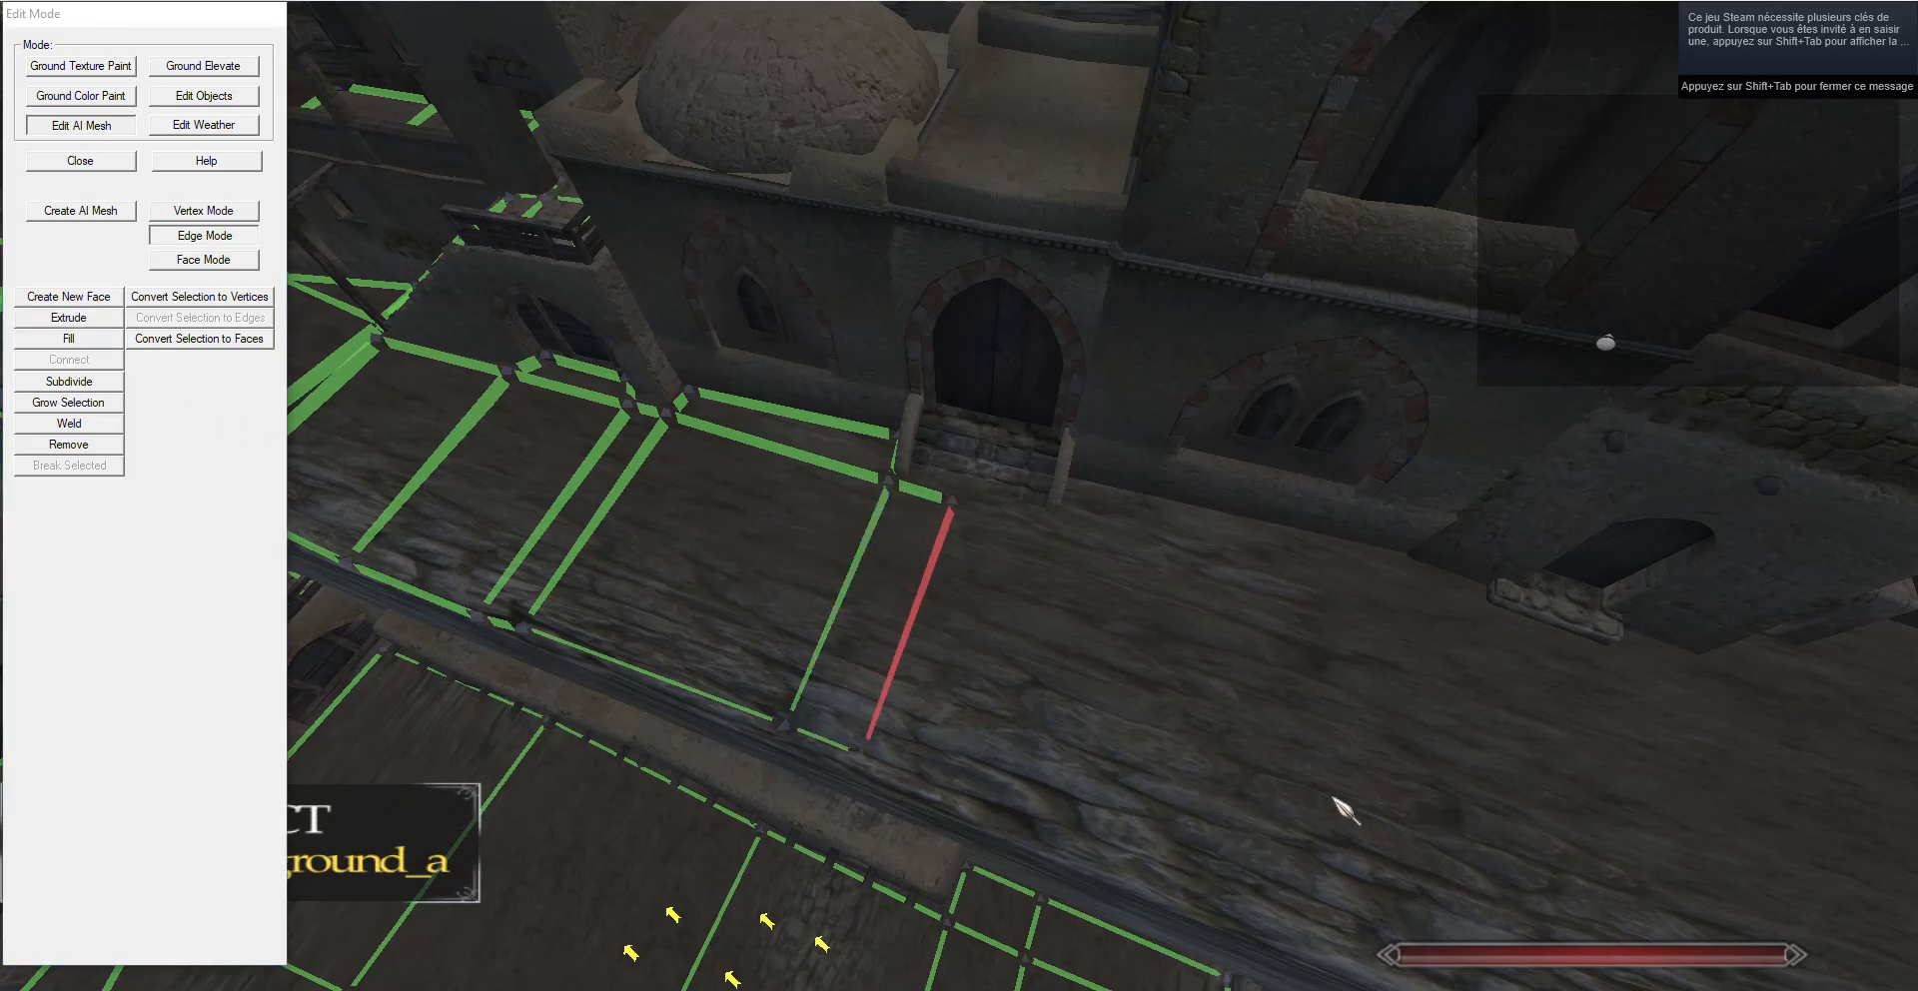
key(w)
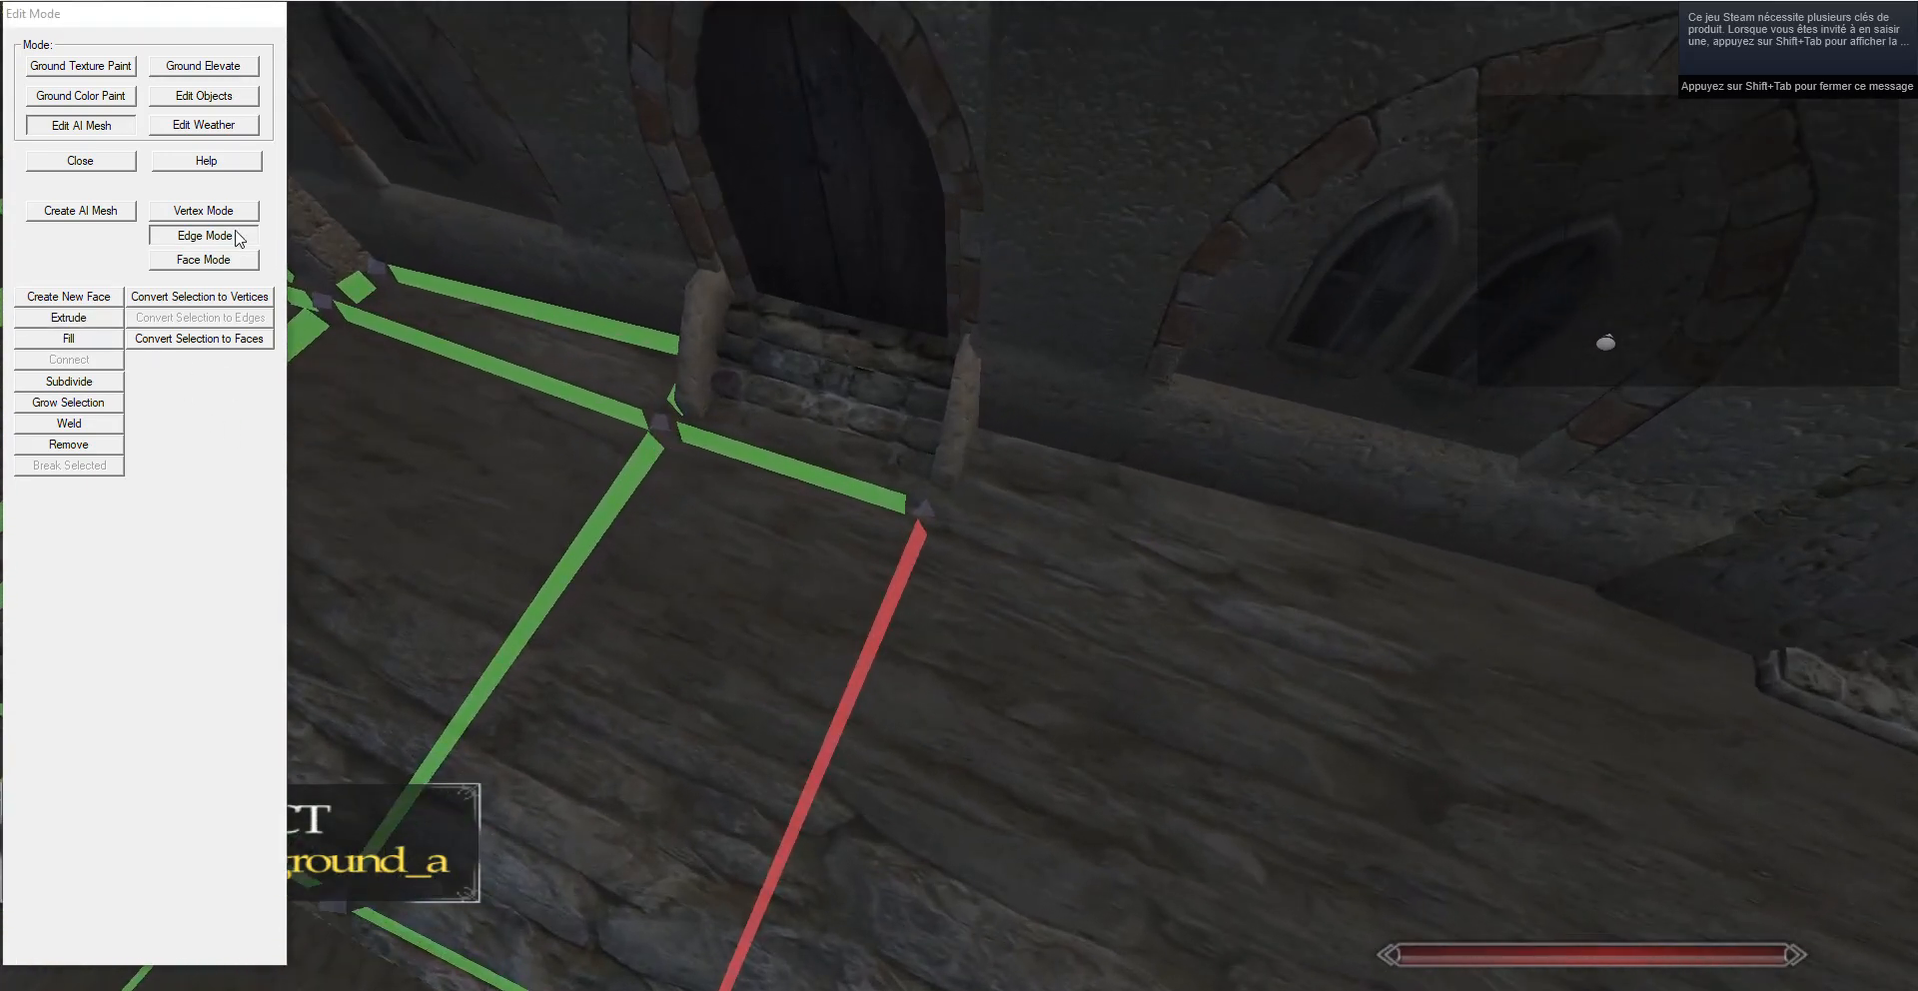
click(207, 212)
right_click(653, 416)
key(g)
Extrude the edge in front of the door steps between the posts and up to the door threshold, fitting its vertices.
click(205, 236)
right_click(737, 461)
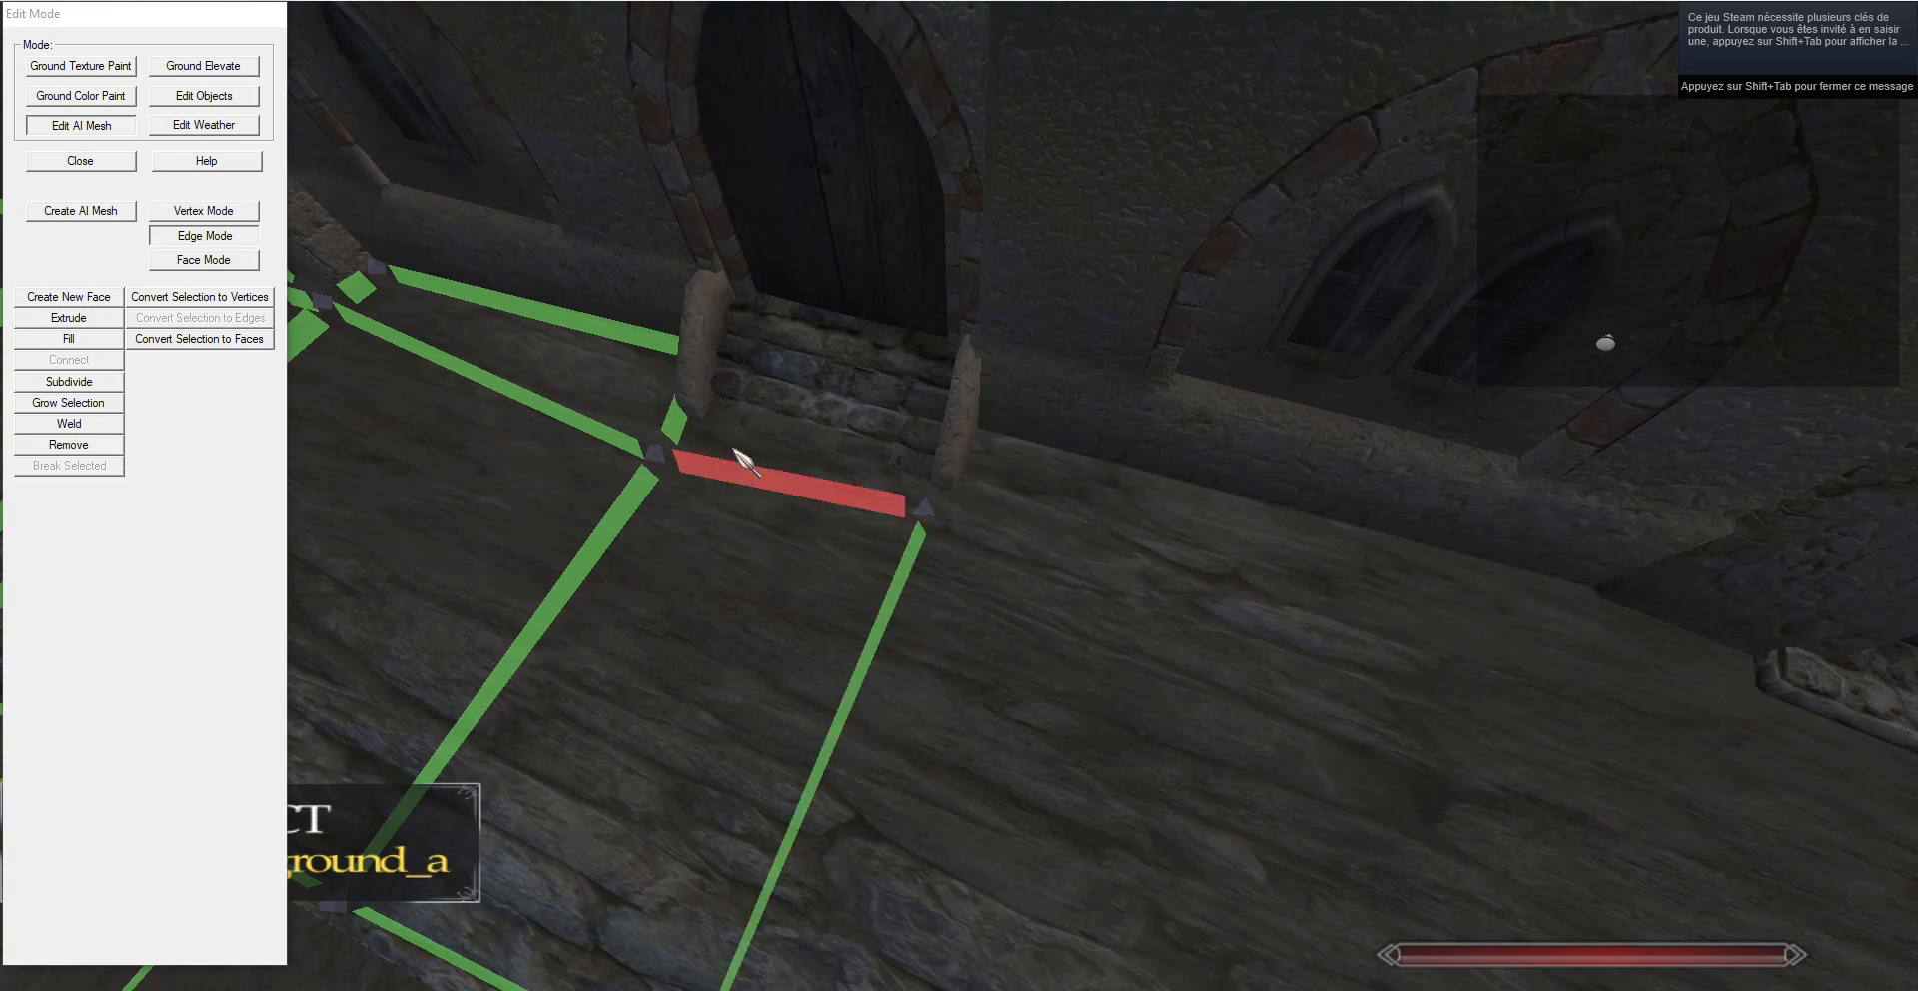
click(225, 212)
right_click(654, 452)
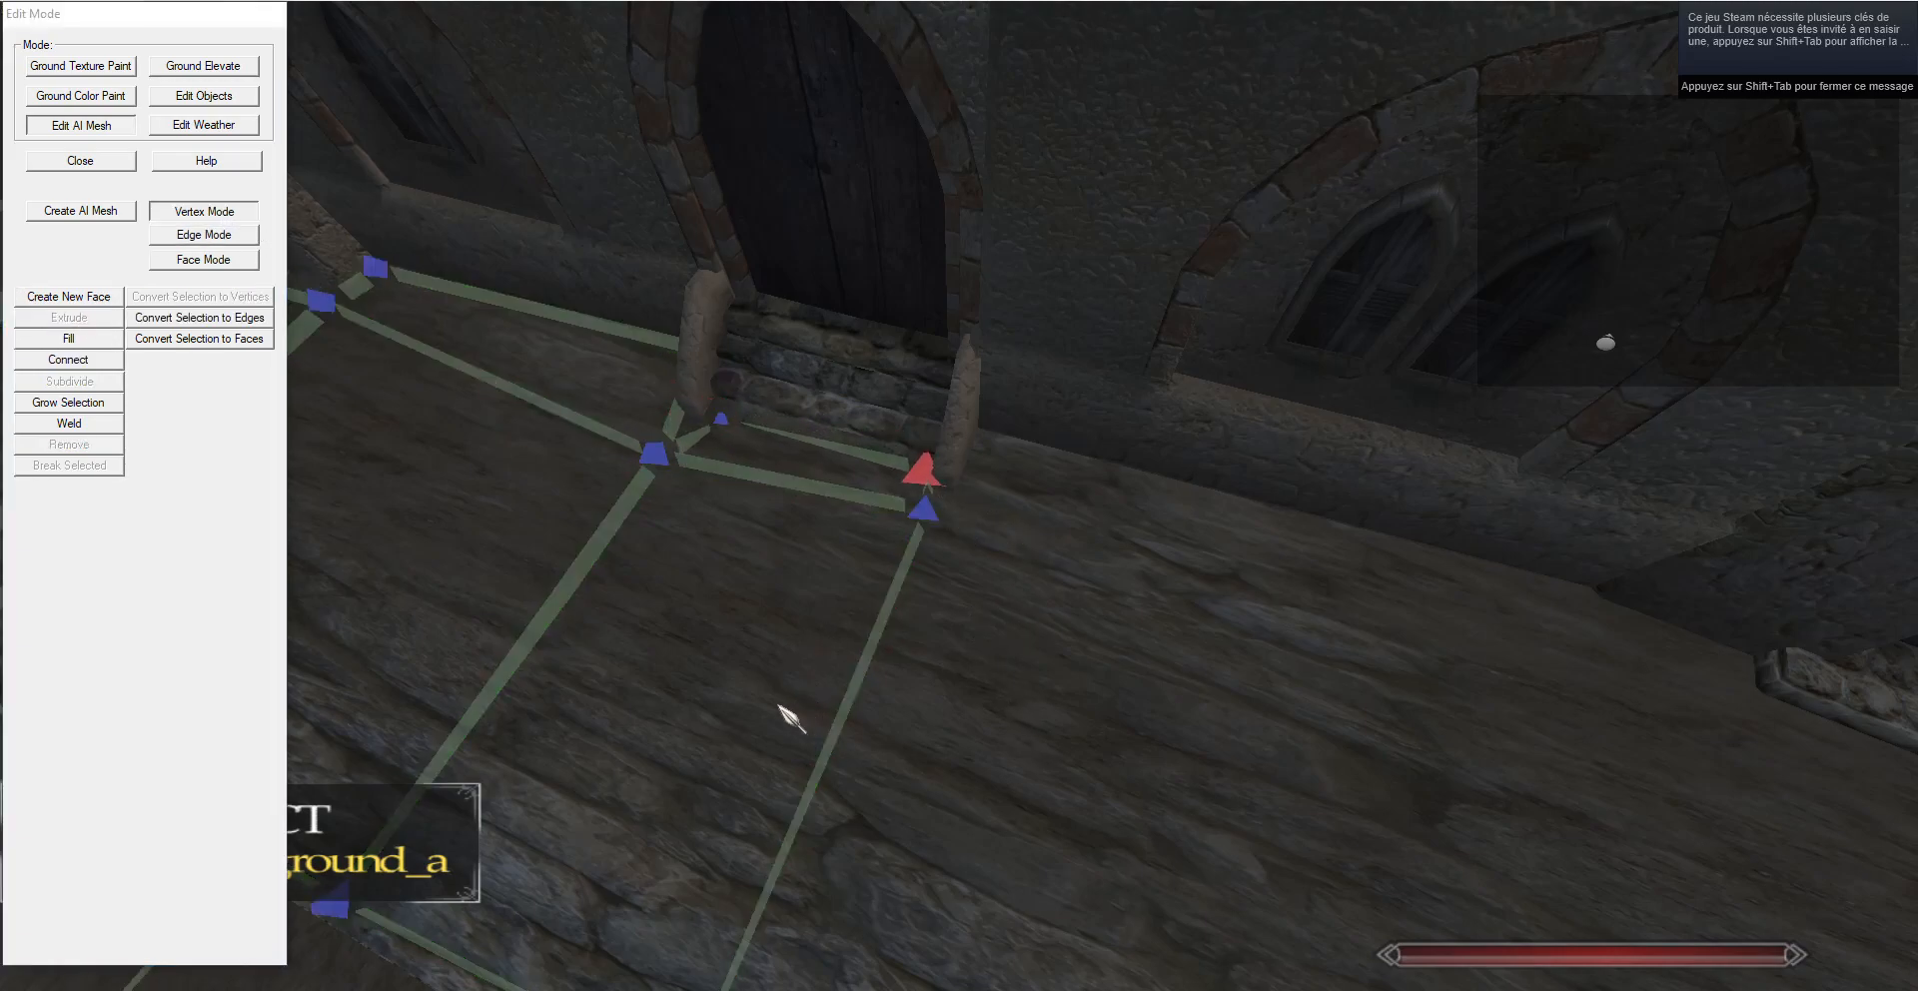
click(241, 237)
click(95, 317)
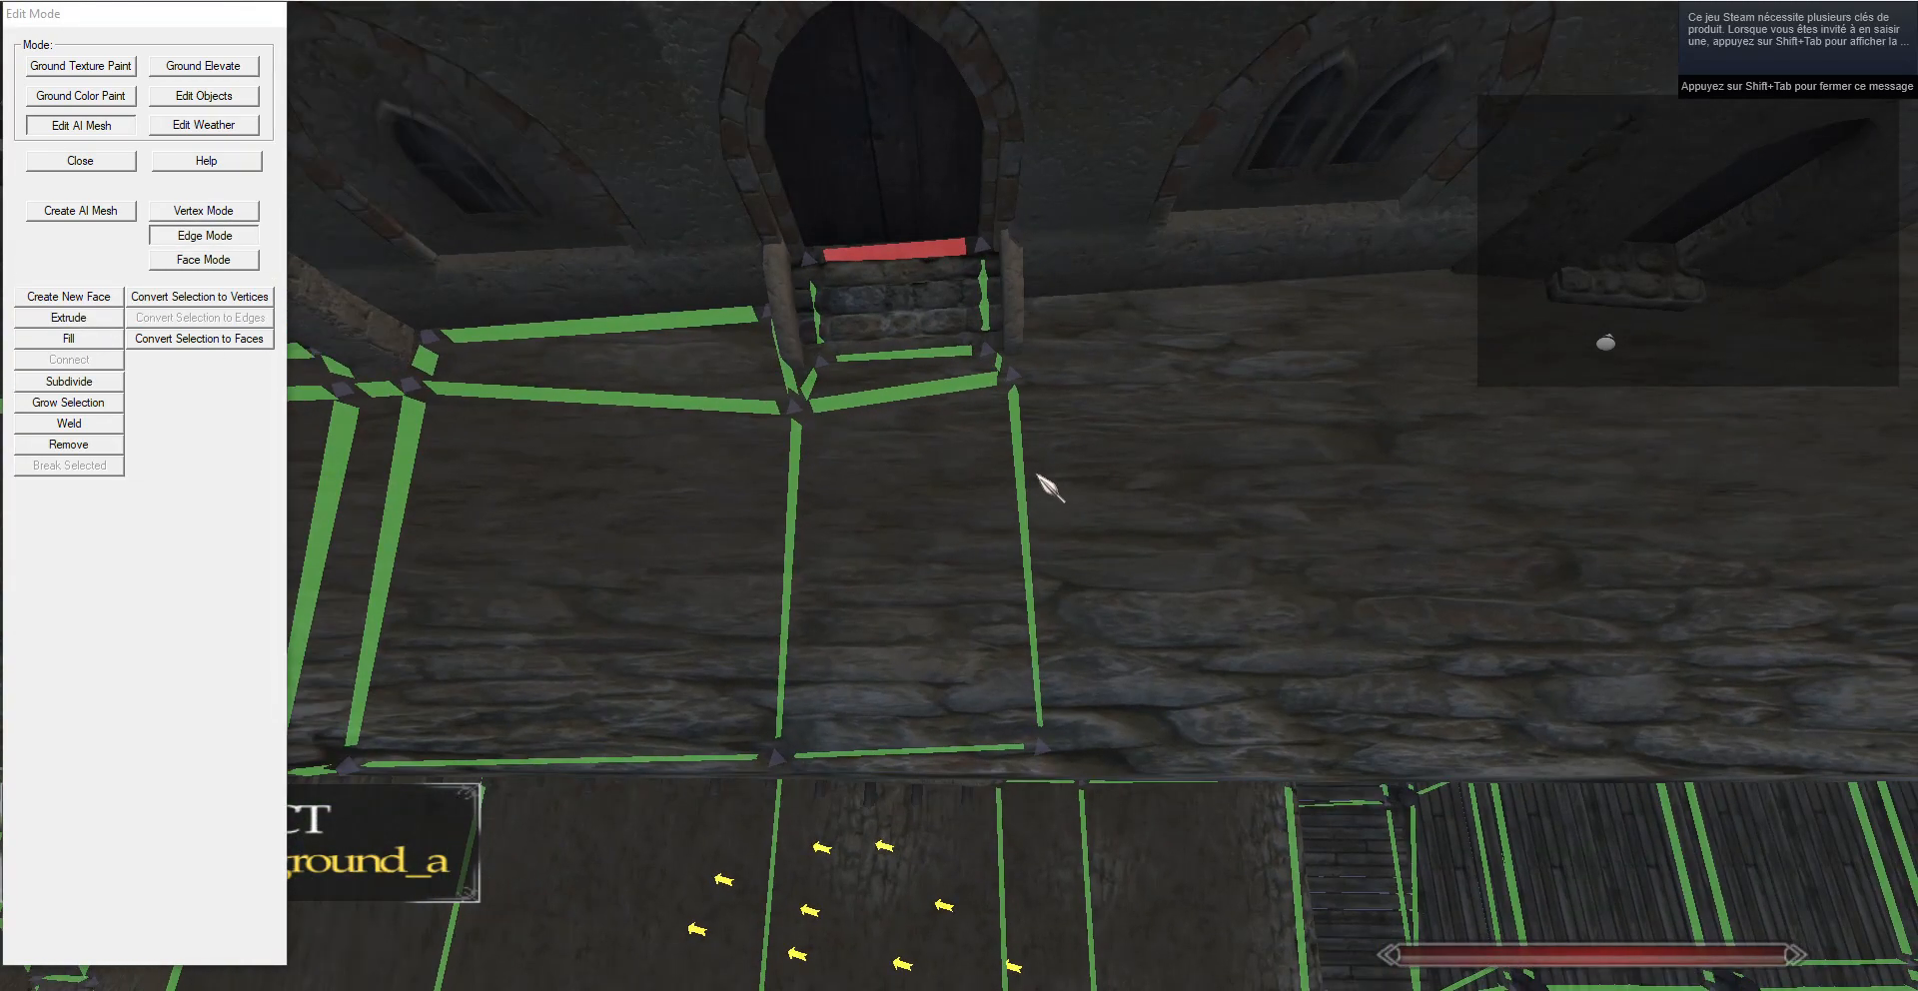
Adjust the leading edge's vertex on the street border and extrude a narrow street face past the steps' far post.
right_click(998, 432)
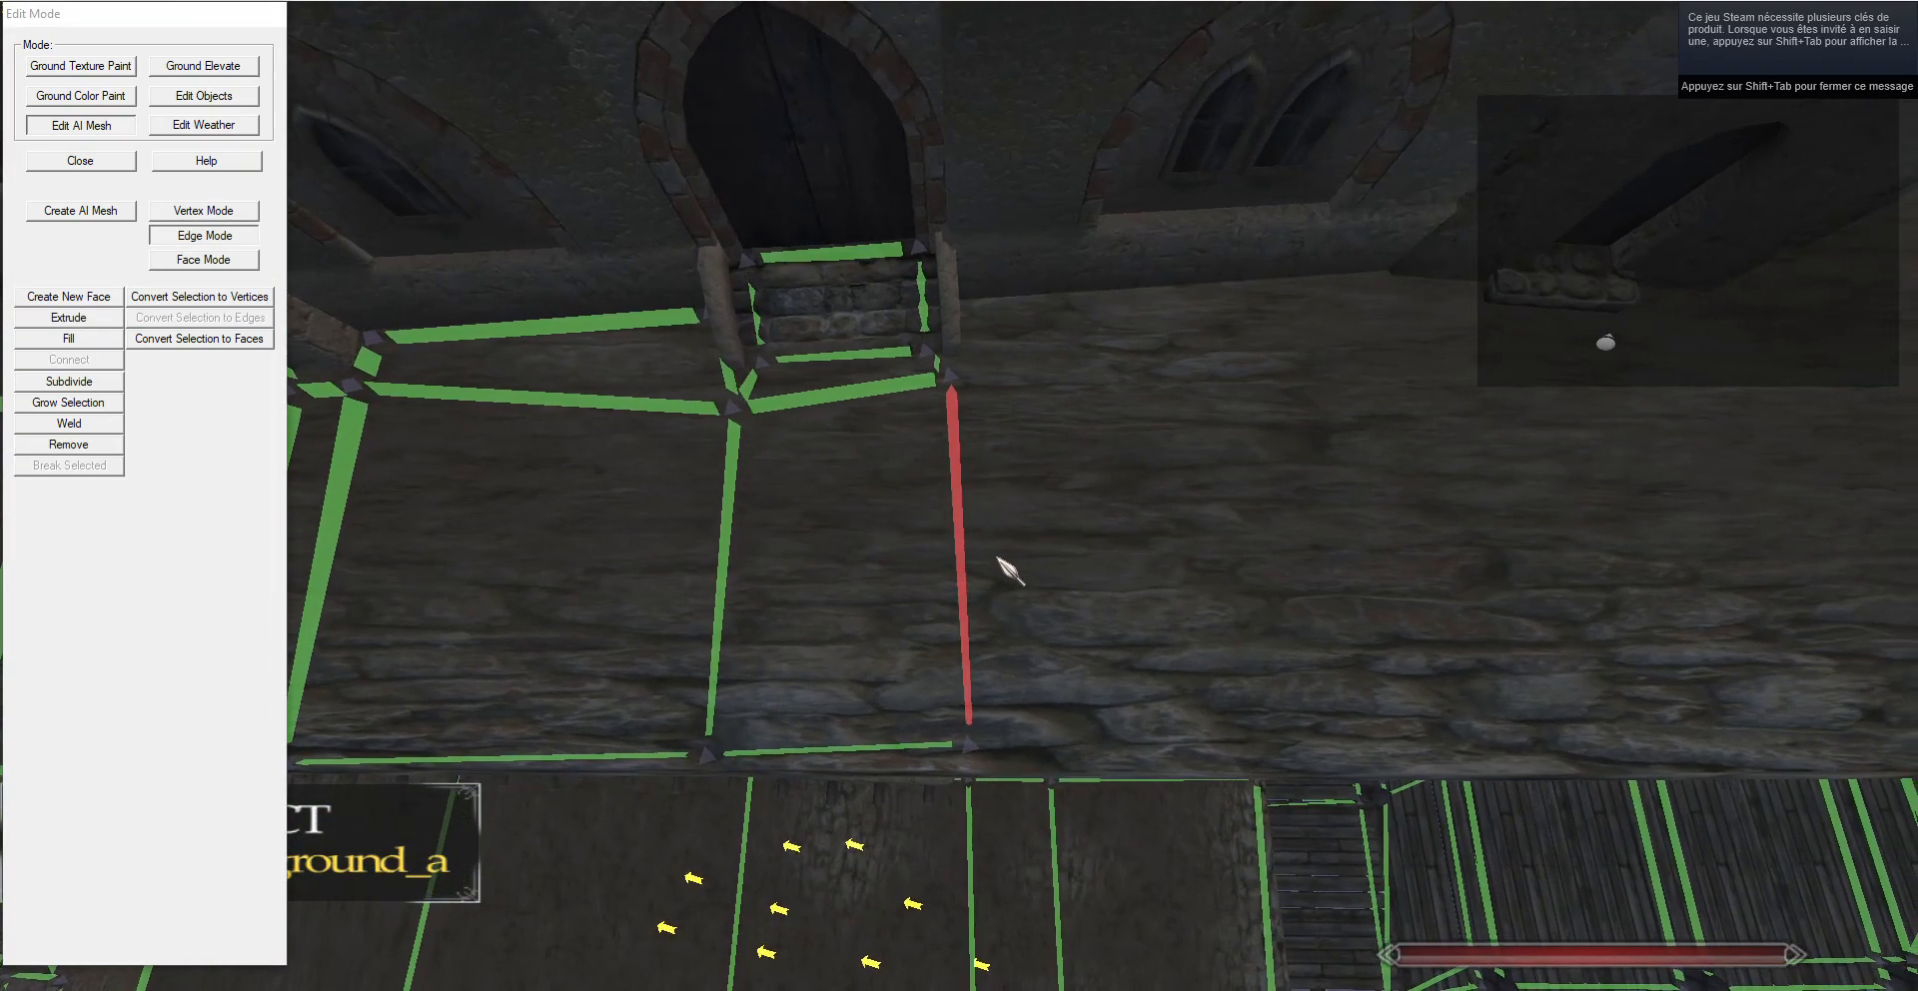
click(238, 211)
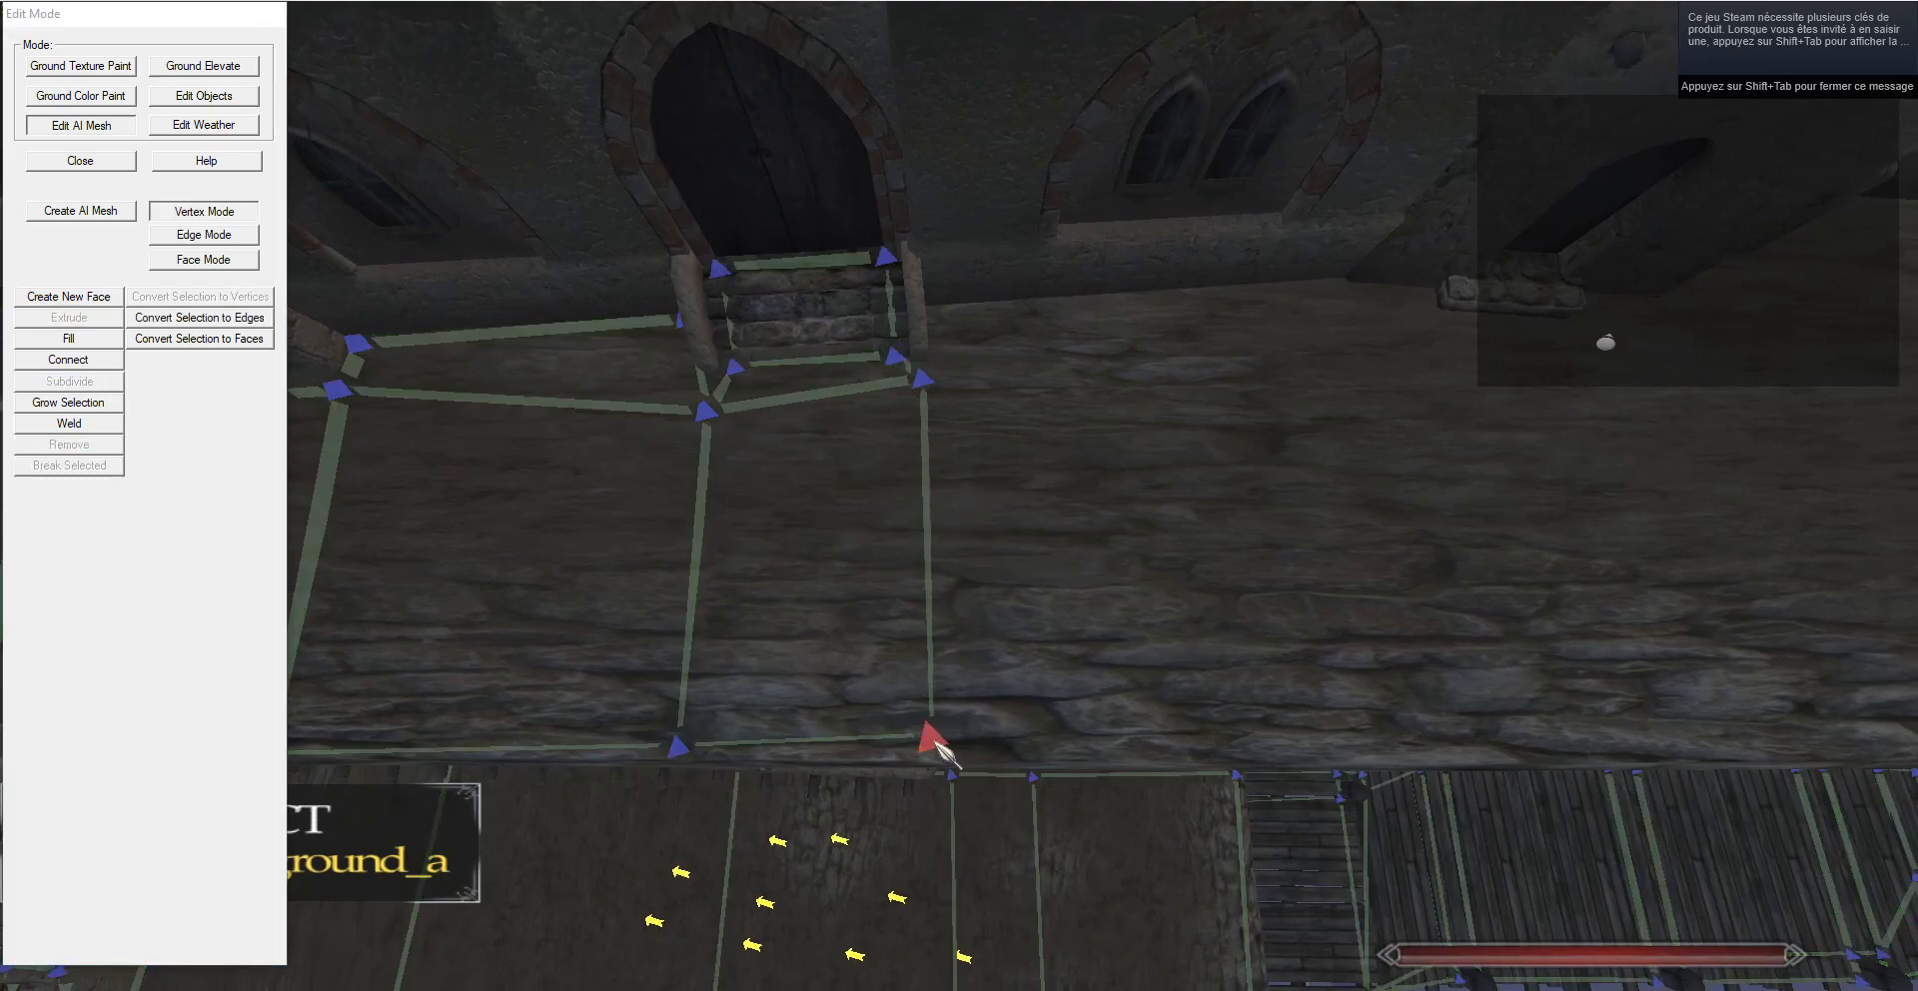
key(d)
click(217, 237)
click(66, 320)
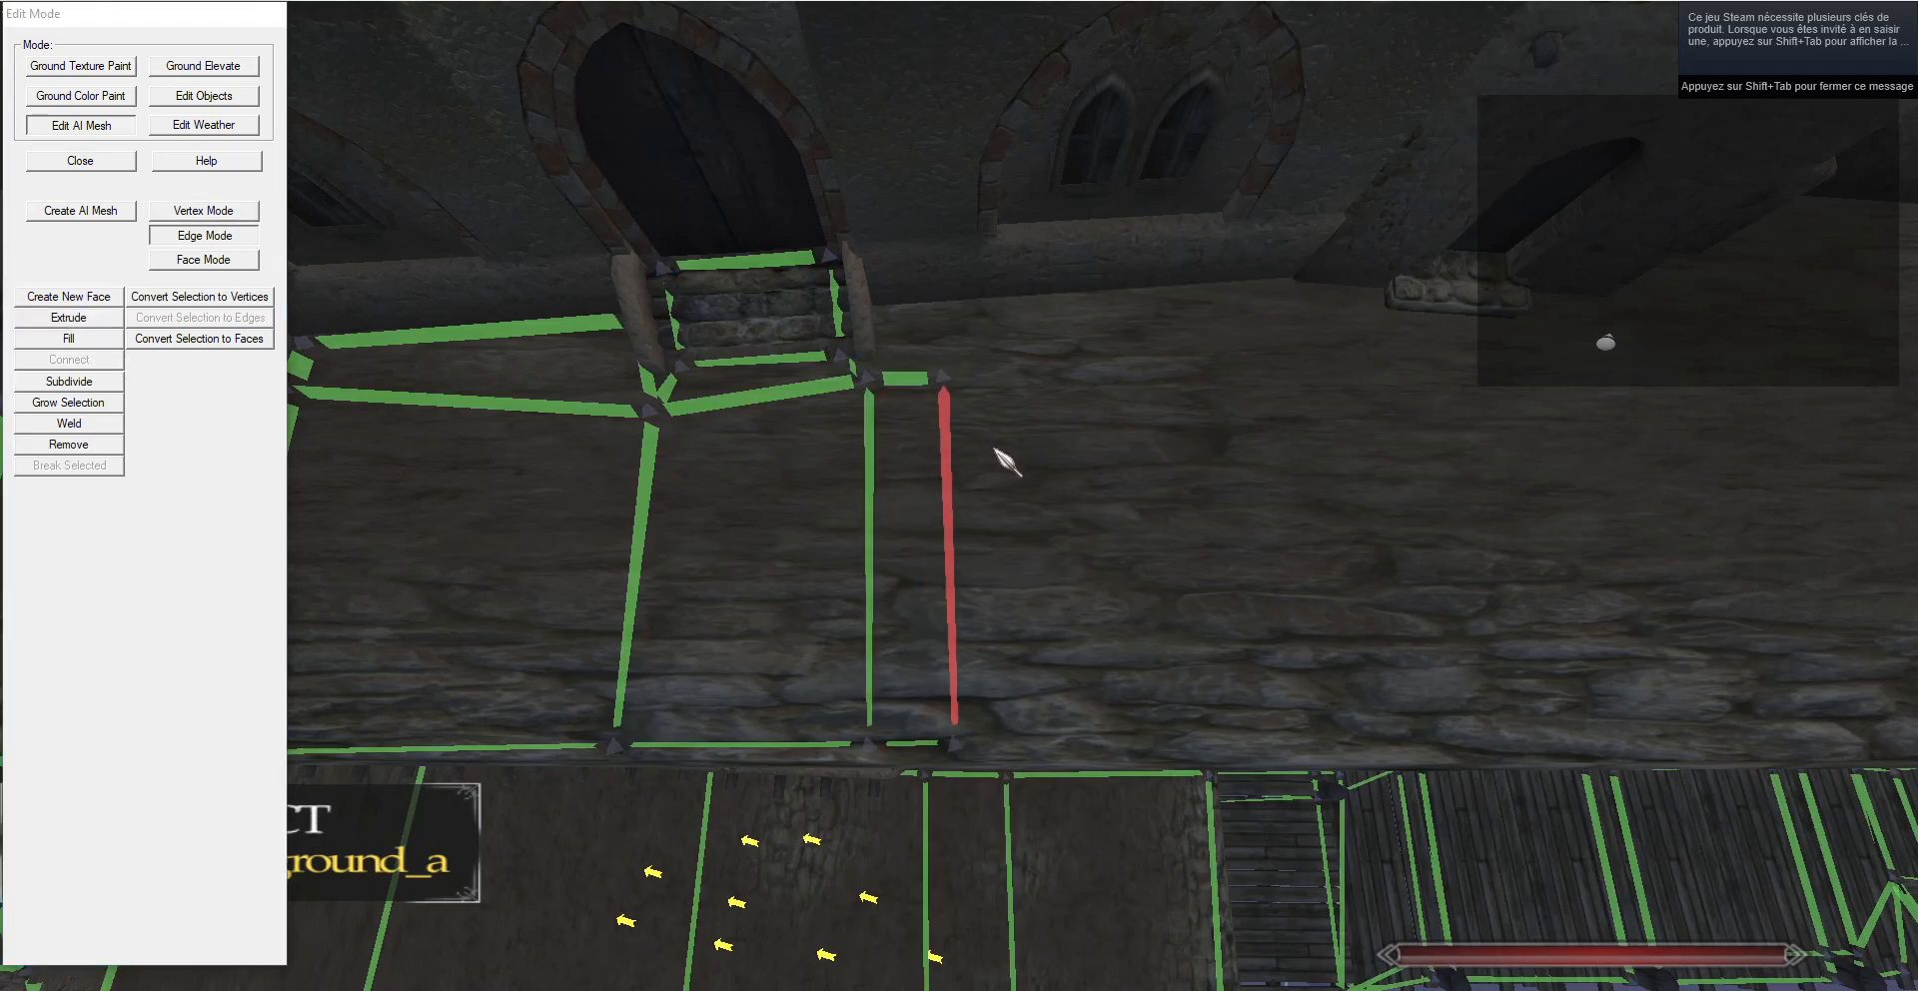
key(g)
Extrude another street face beyond the post and move its house-side vertex outward to form a slanted edge.
click(107, 324)
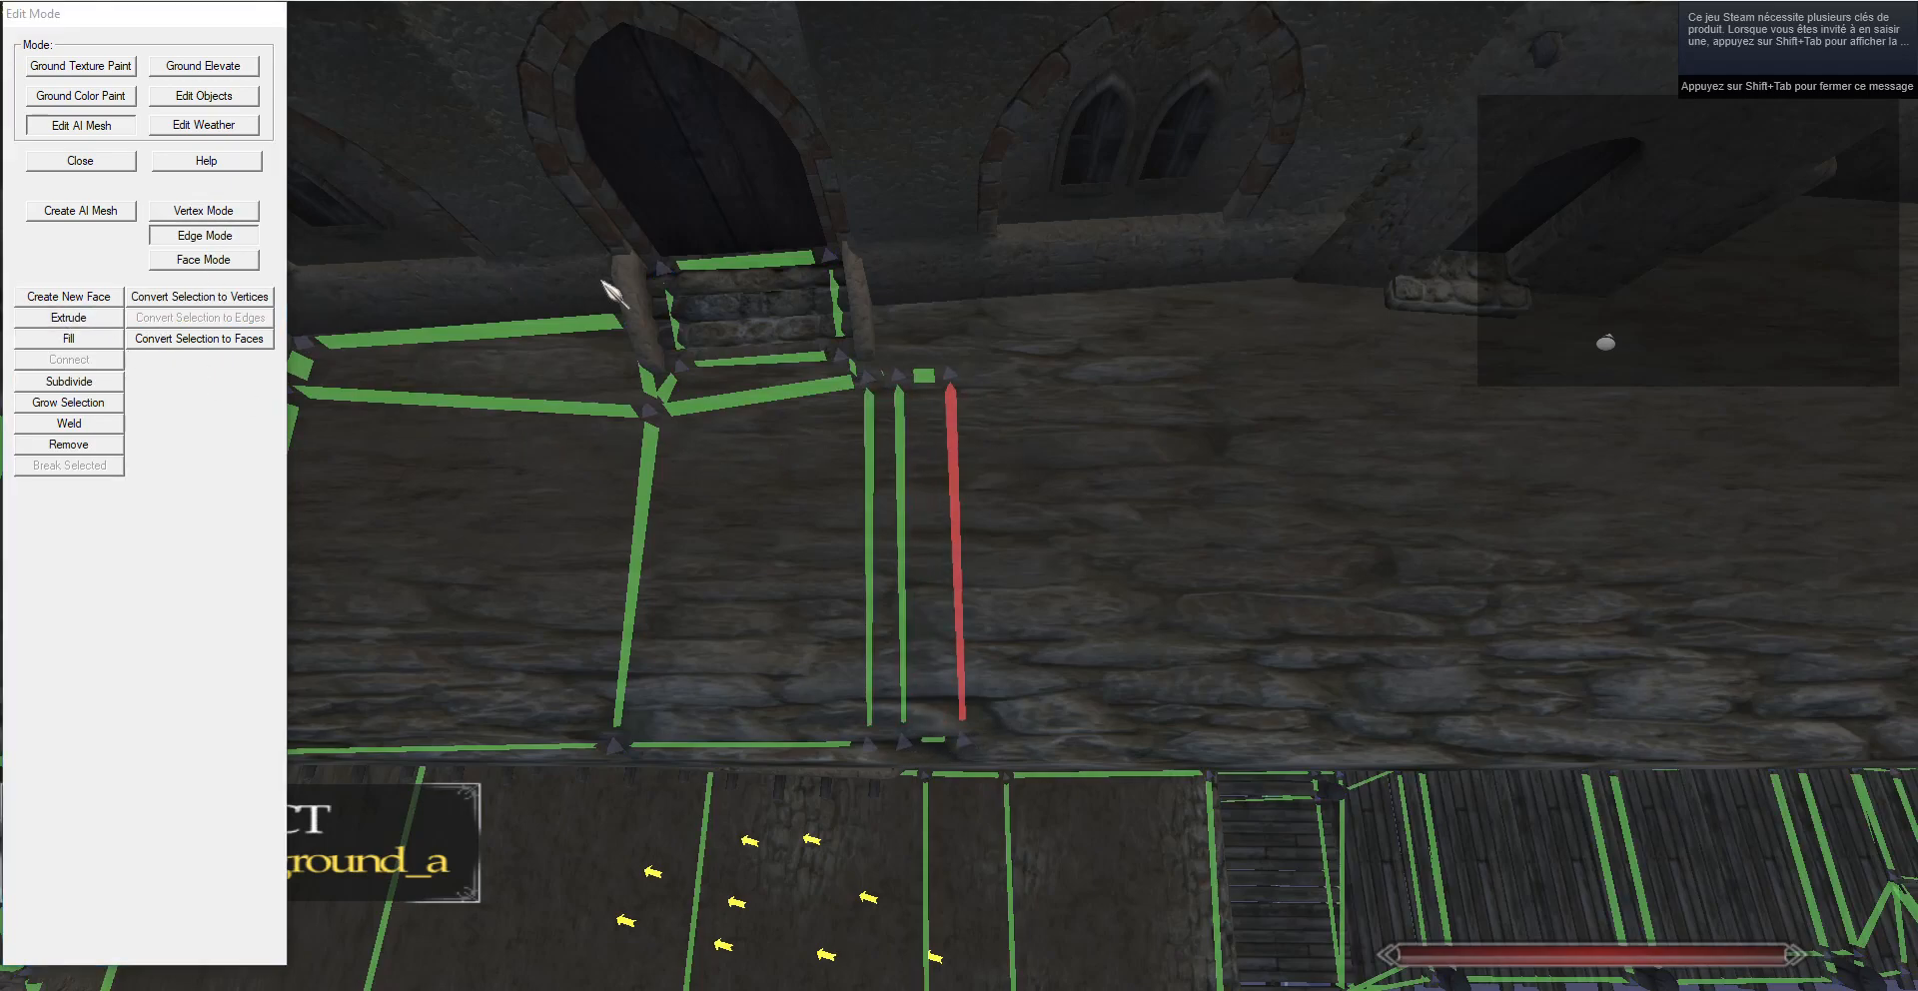
click(223, 215)
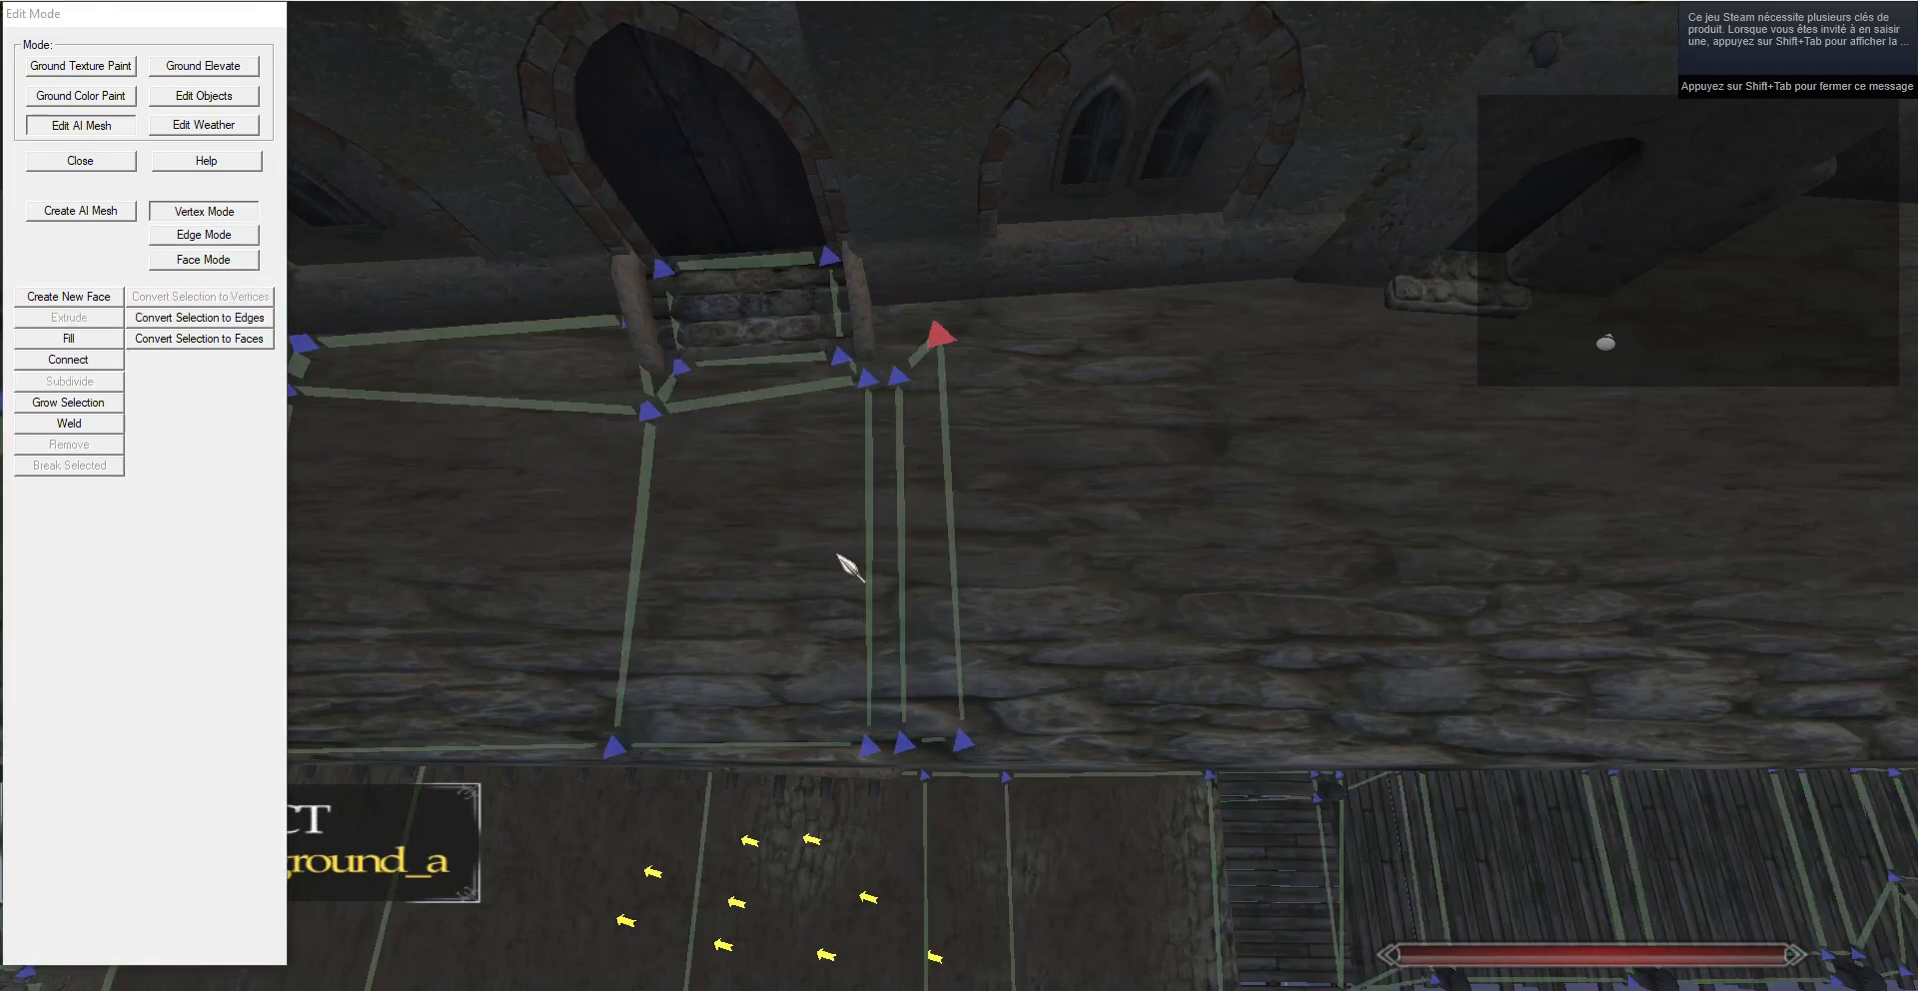
click(204, 234)
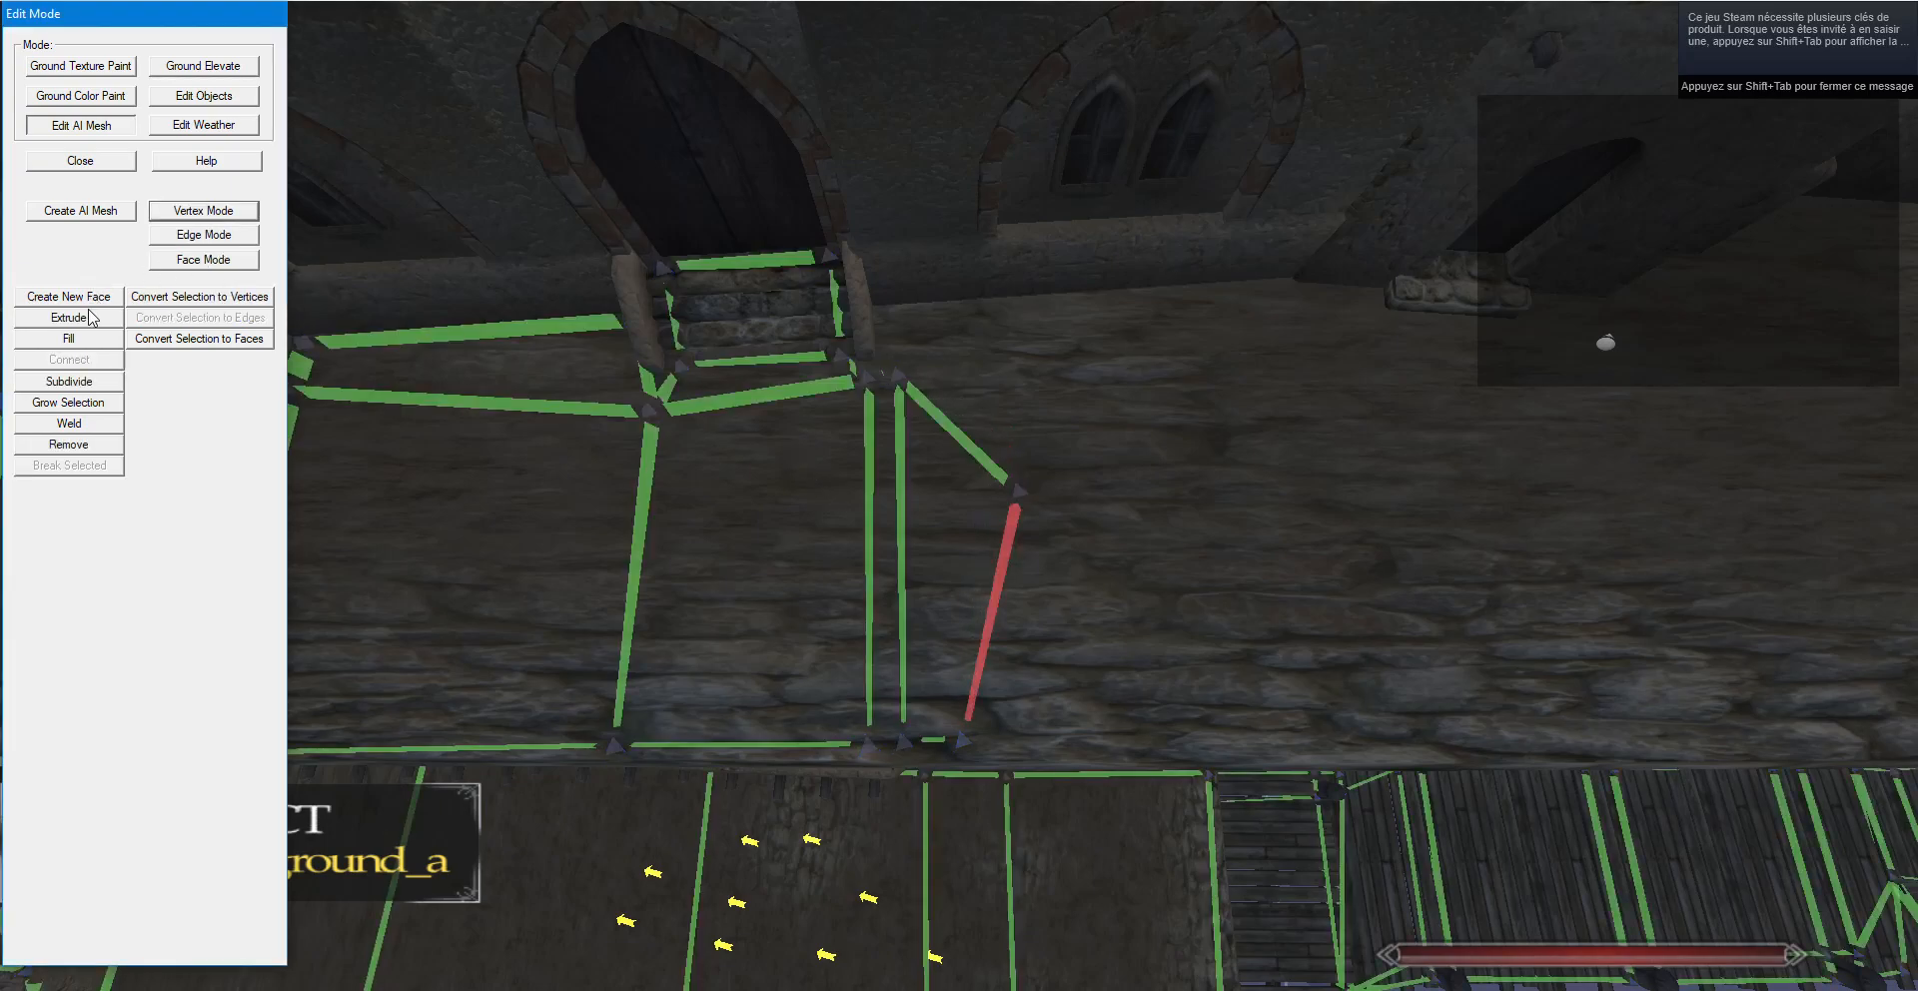
Extrude the slanted edge toward the house wall and fit its vertices along the wall beside the post.
click(68, 316)
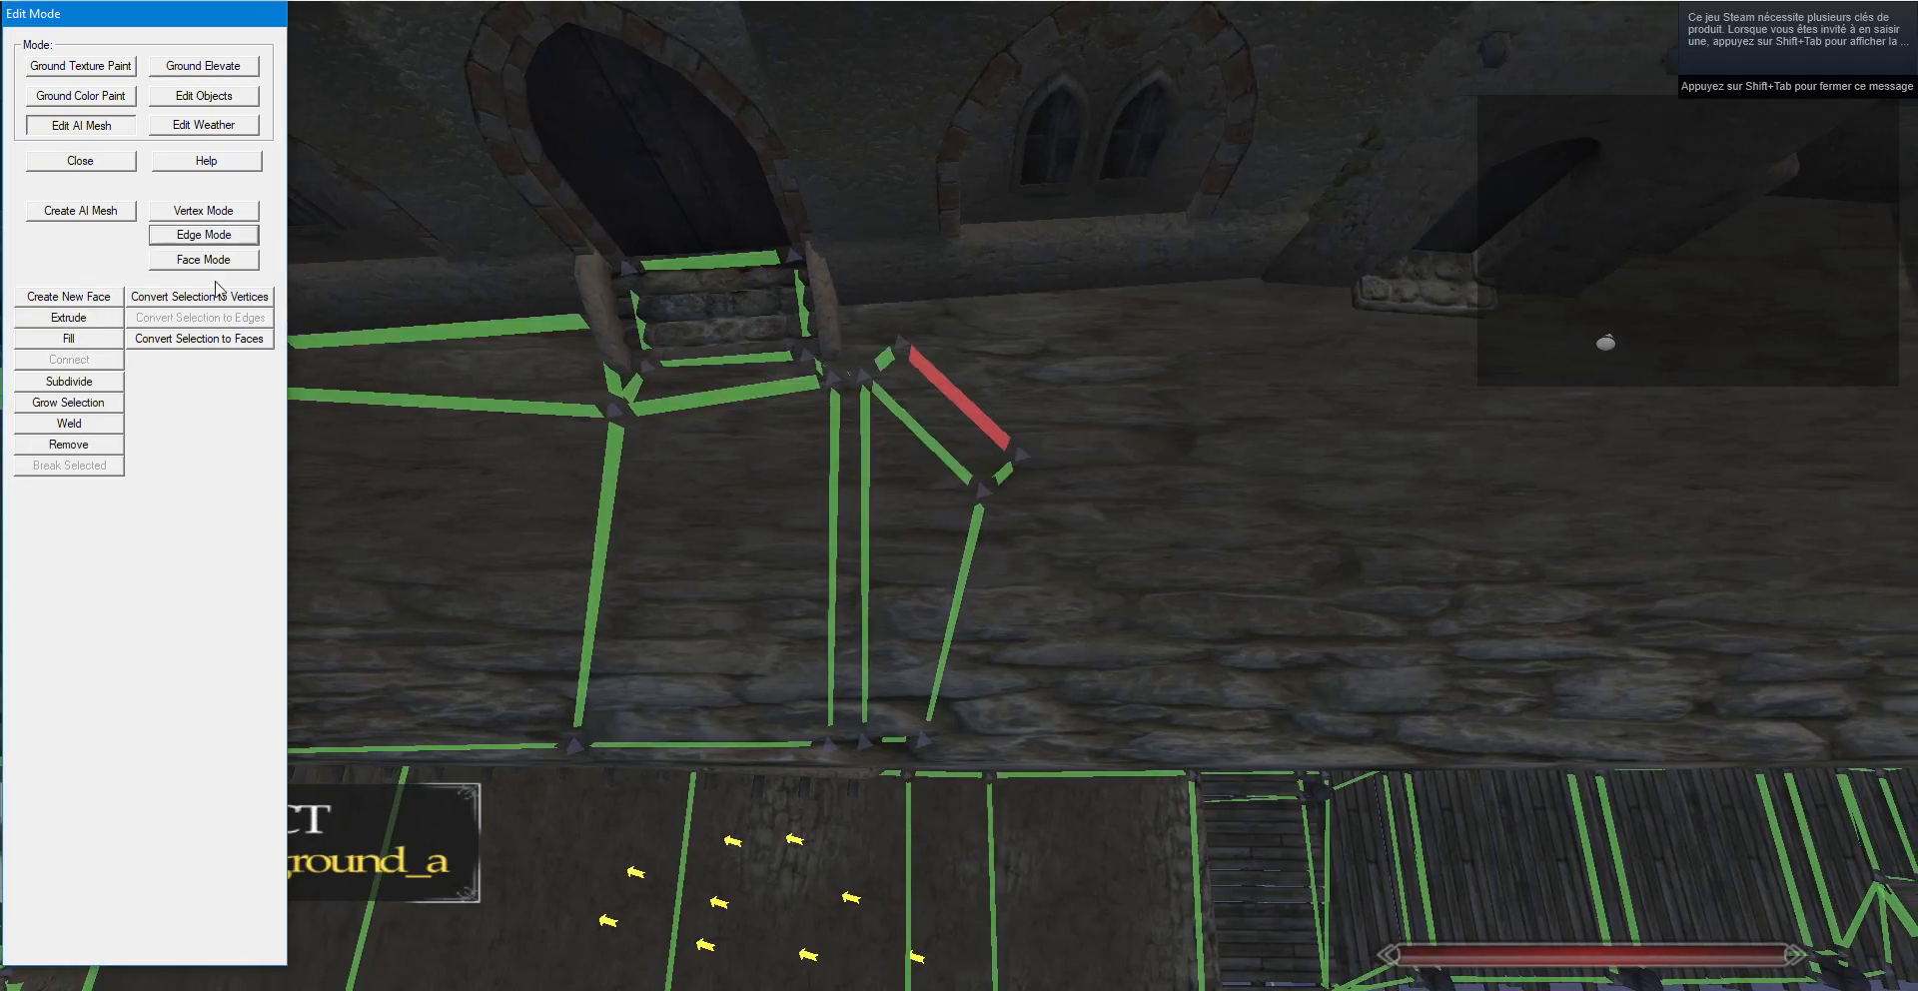
click(222, 212)
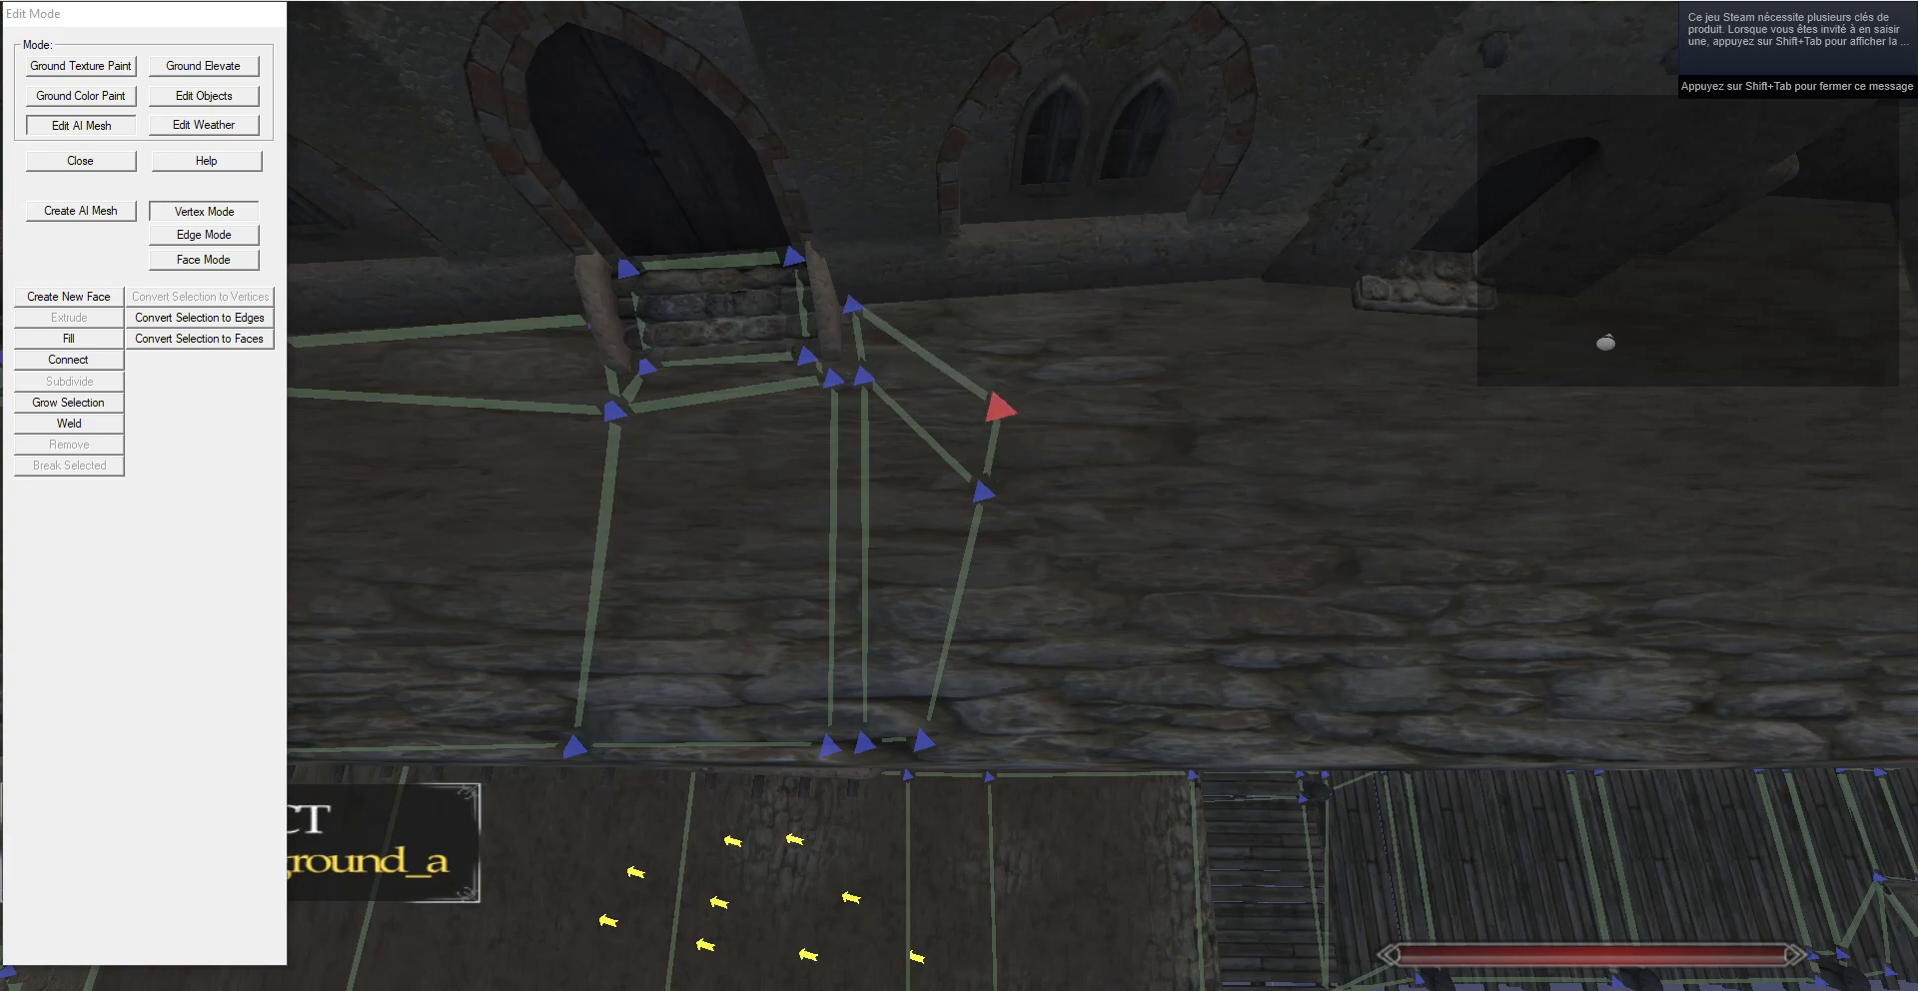
right_click(980, 489)
key(g)
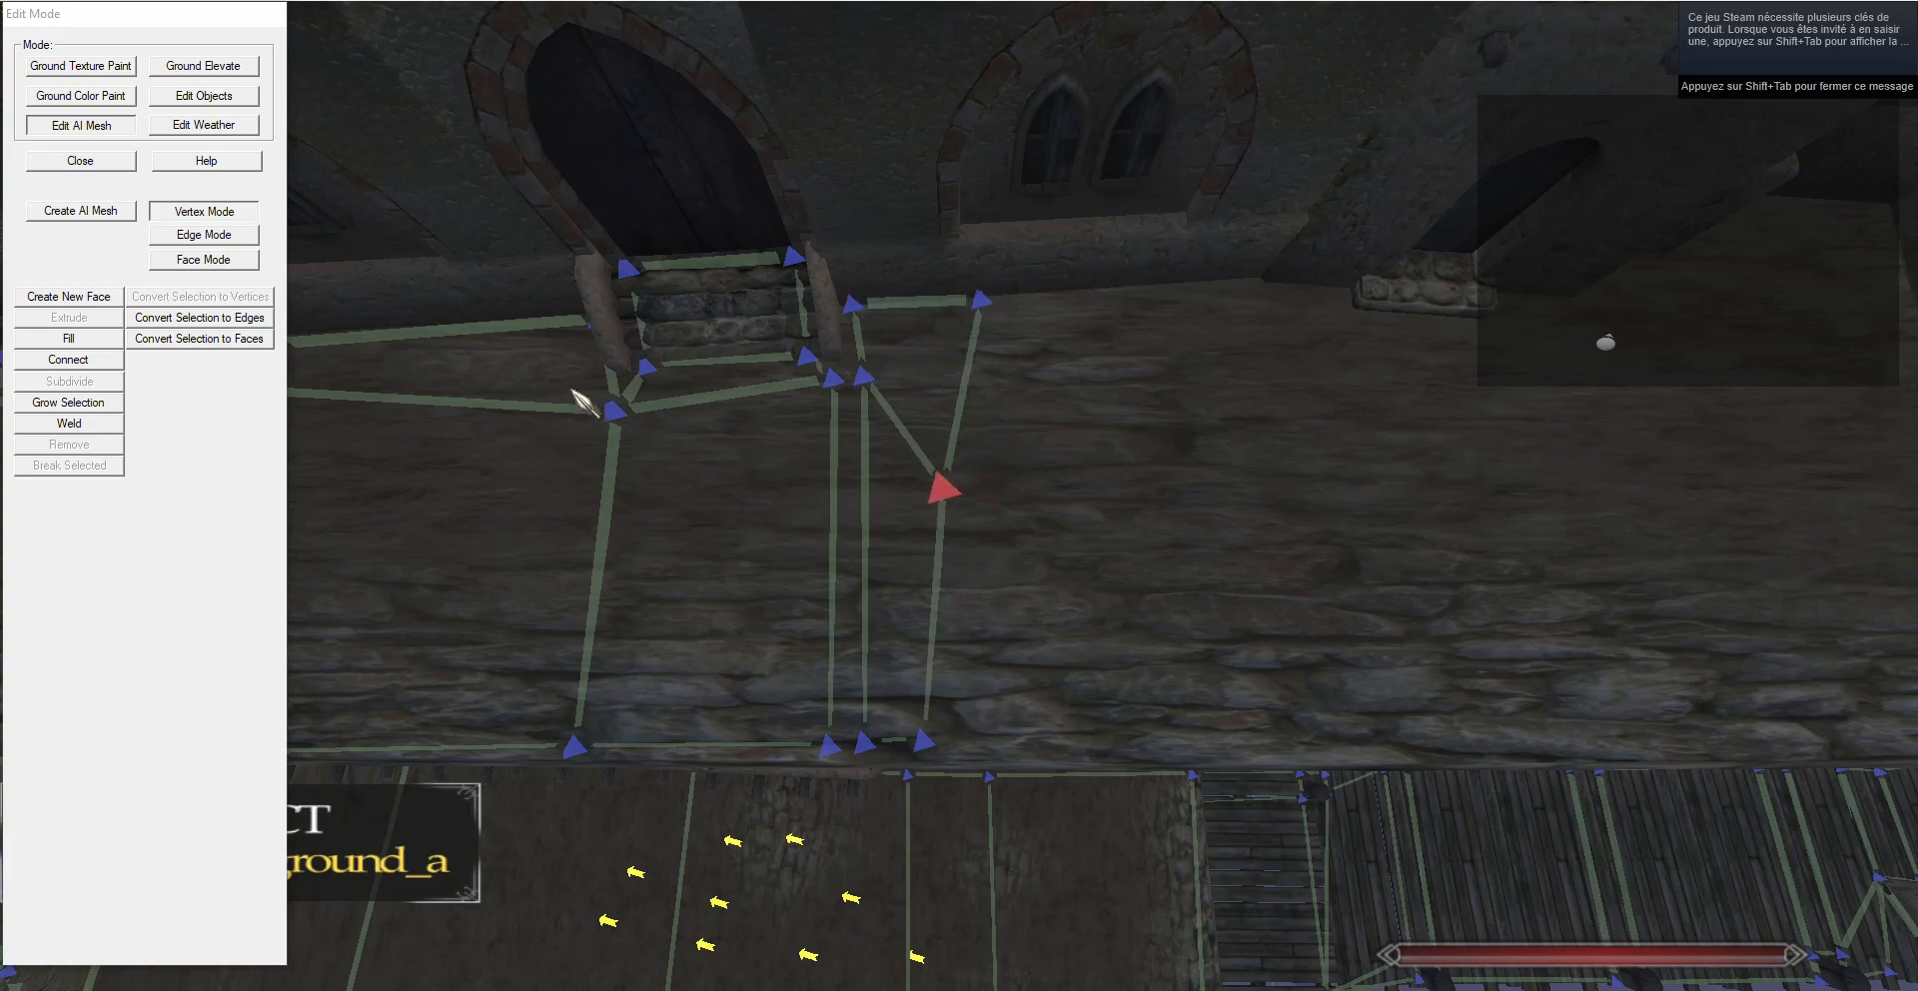
Extrude both leading street edges along the wall below the twin window and straighten their vertices across the street.
key(s)
click(219, 239)
key(d)
right_click(882, 363)
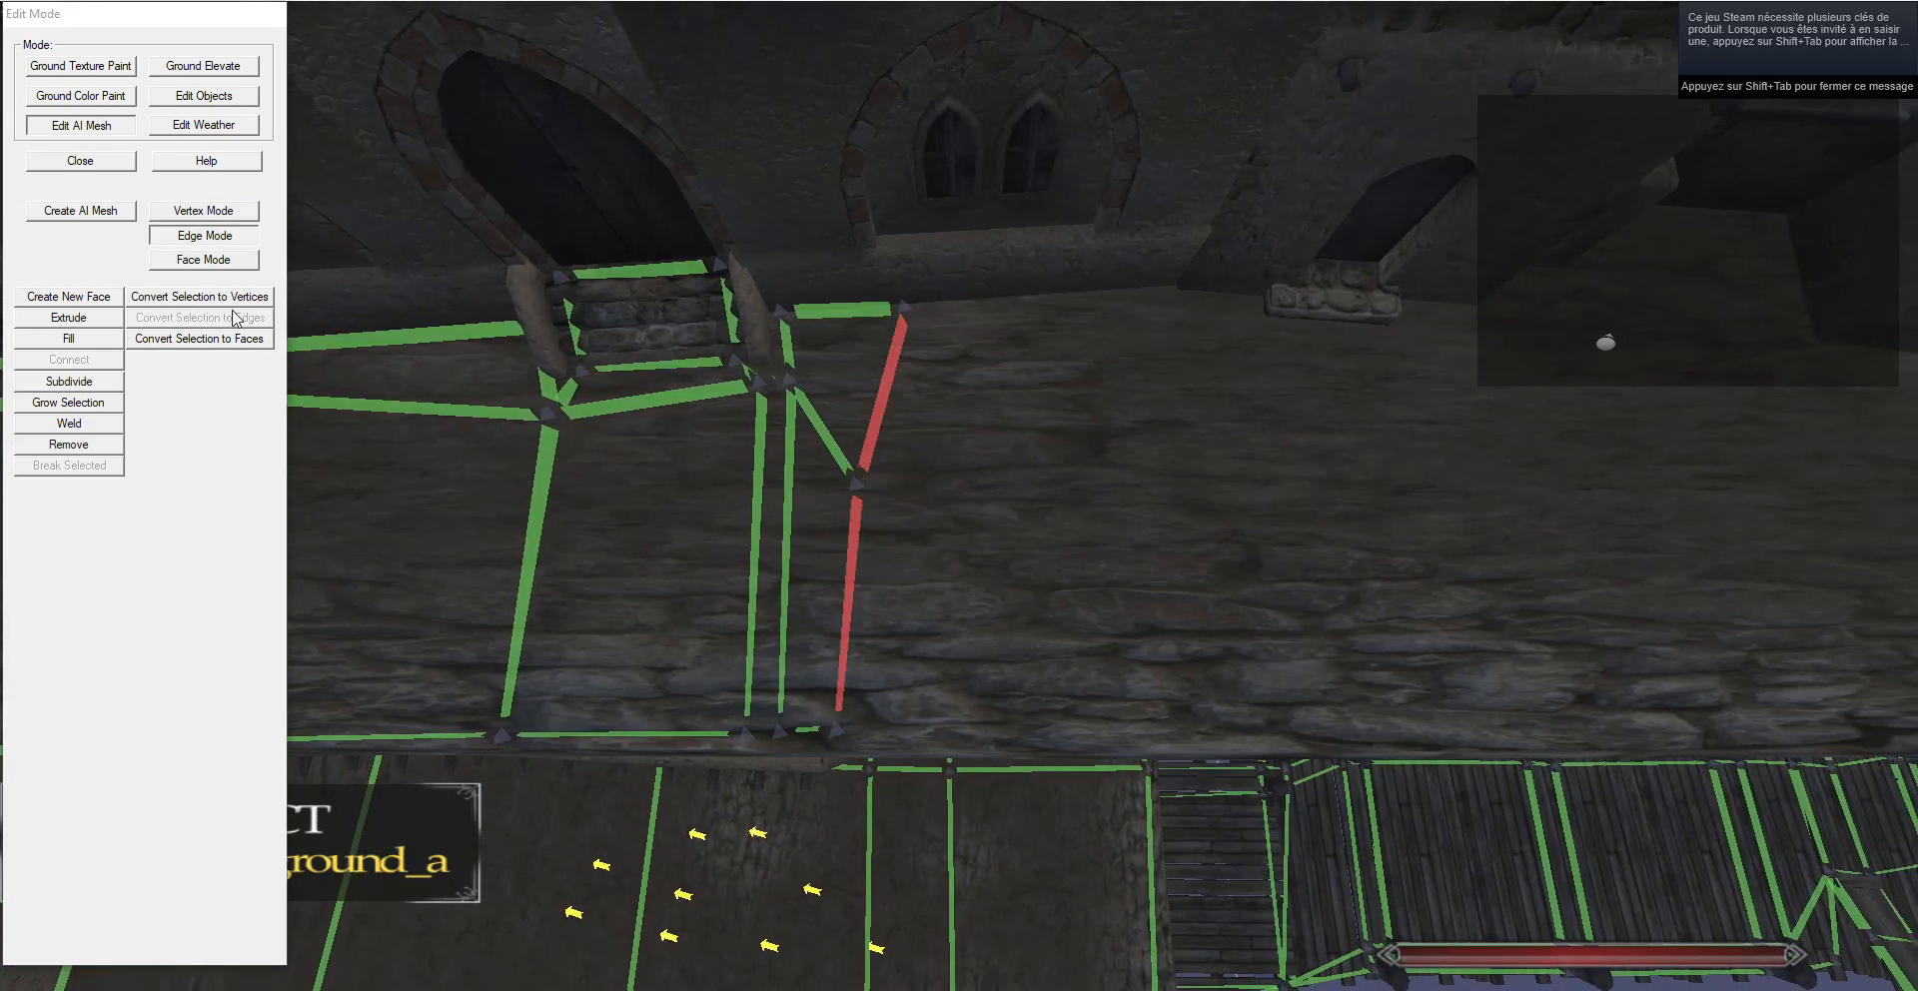
click(89, 319)
key(g)
key(s)
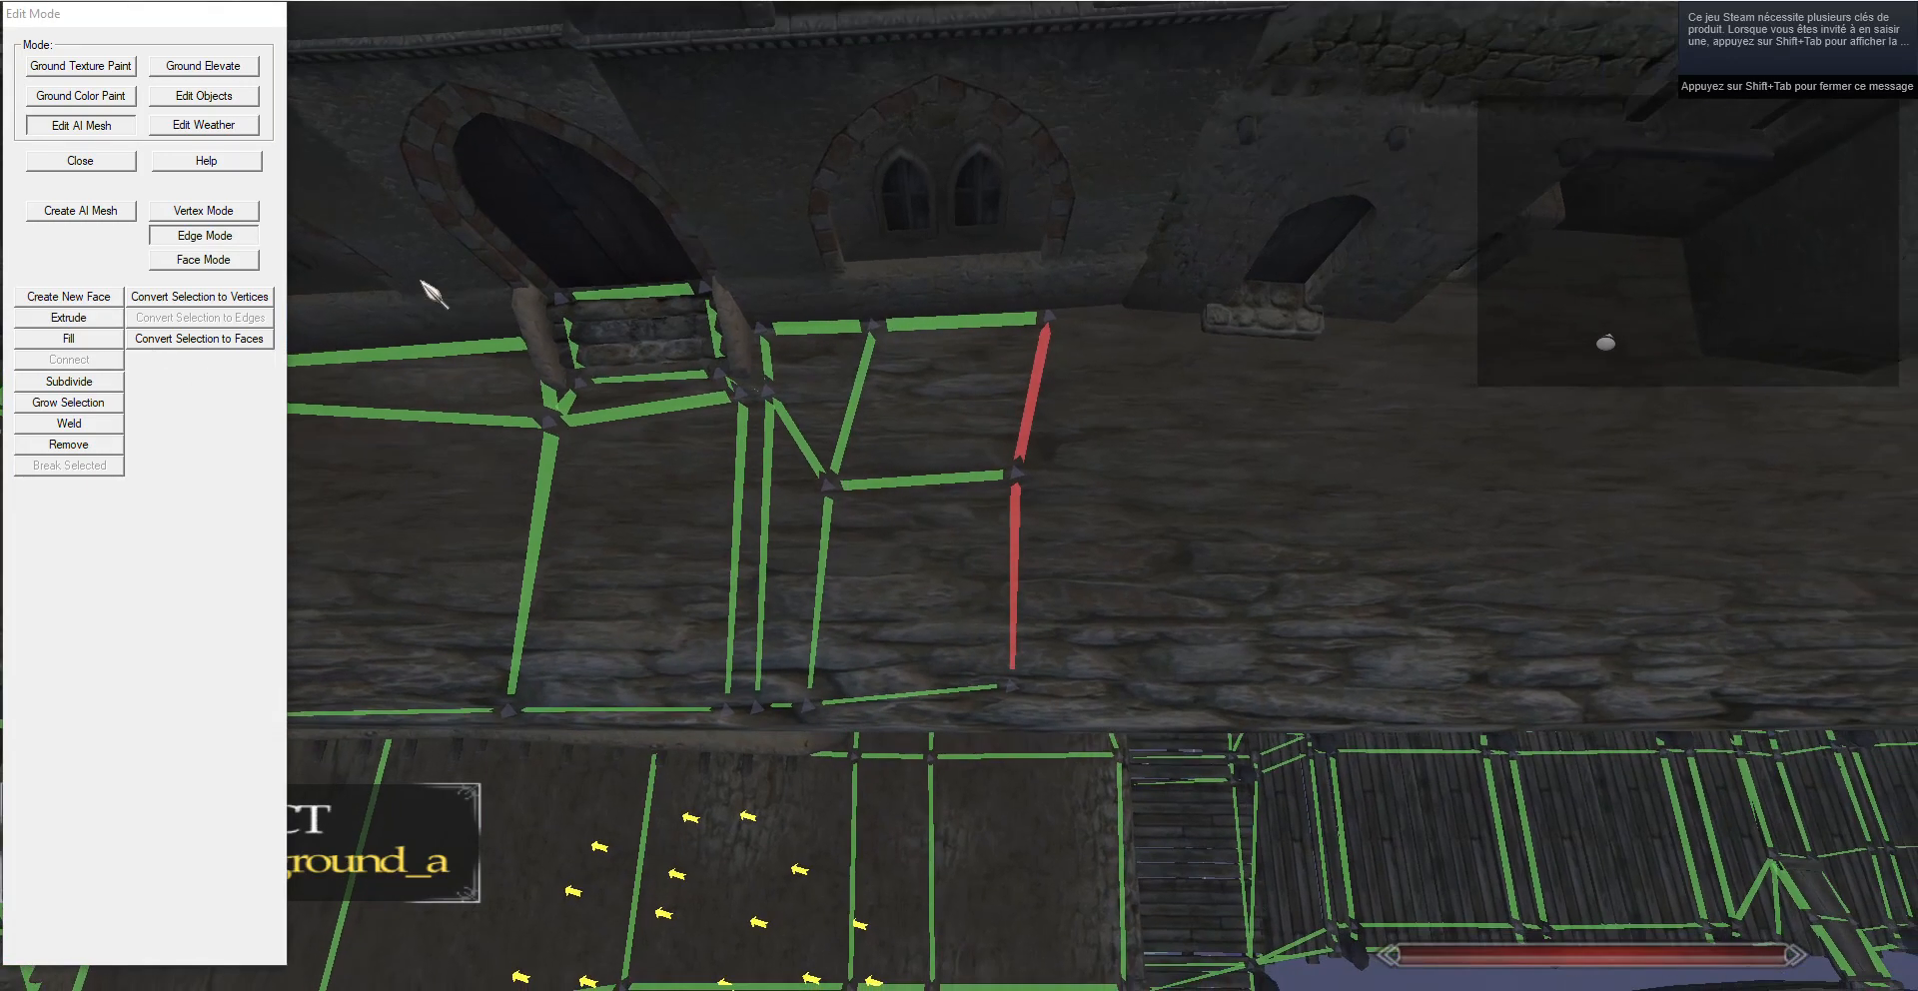
key(d)
click(190, 214)
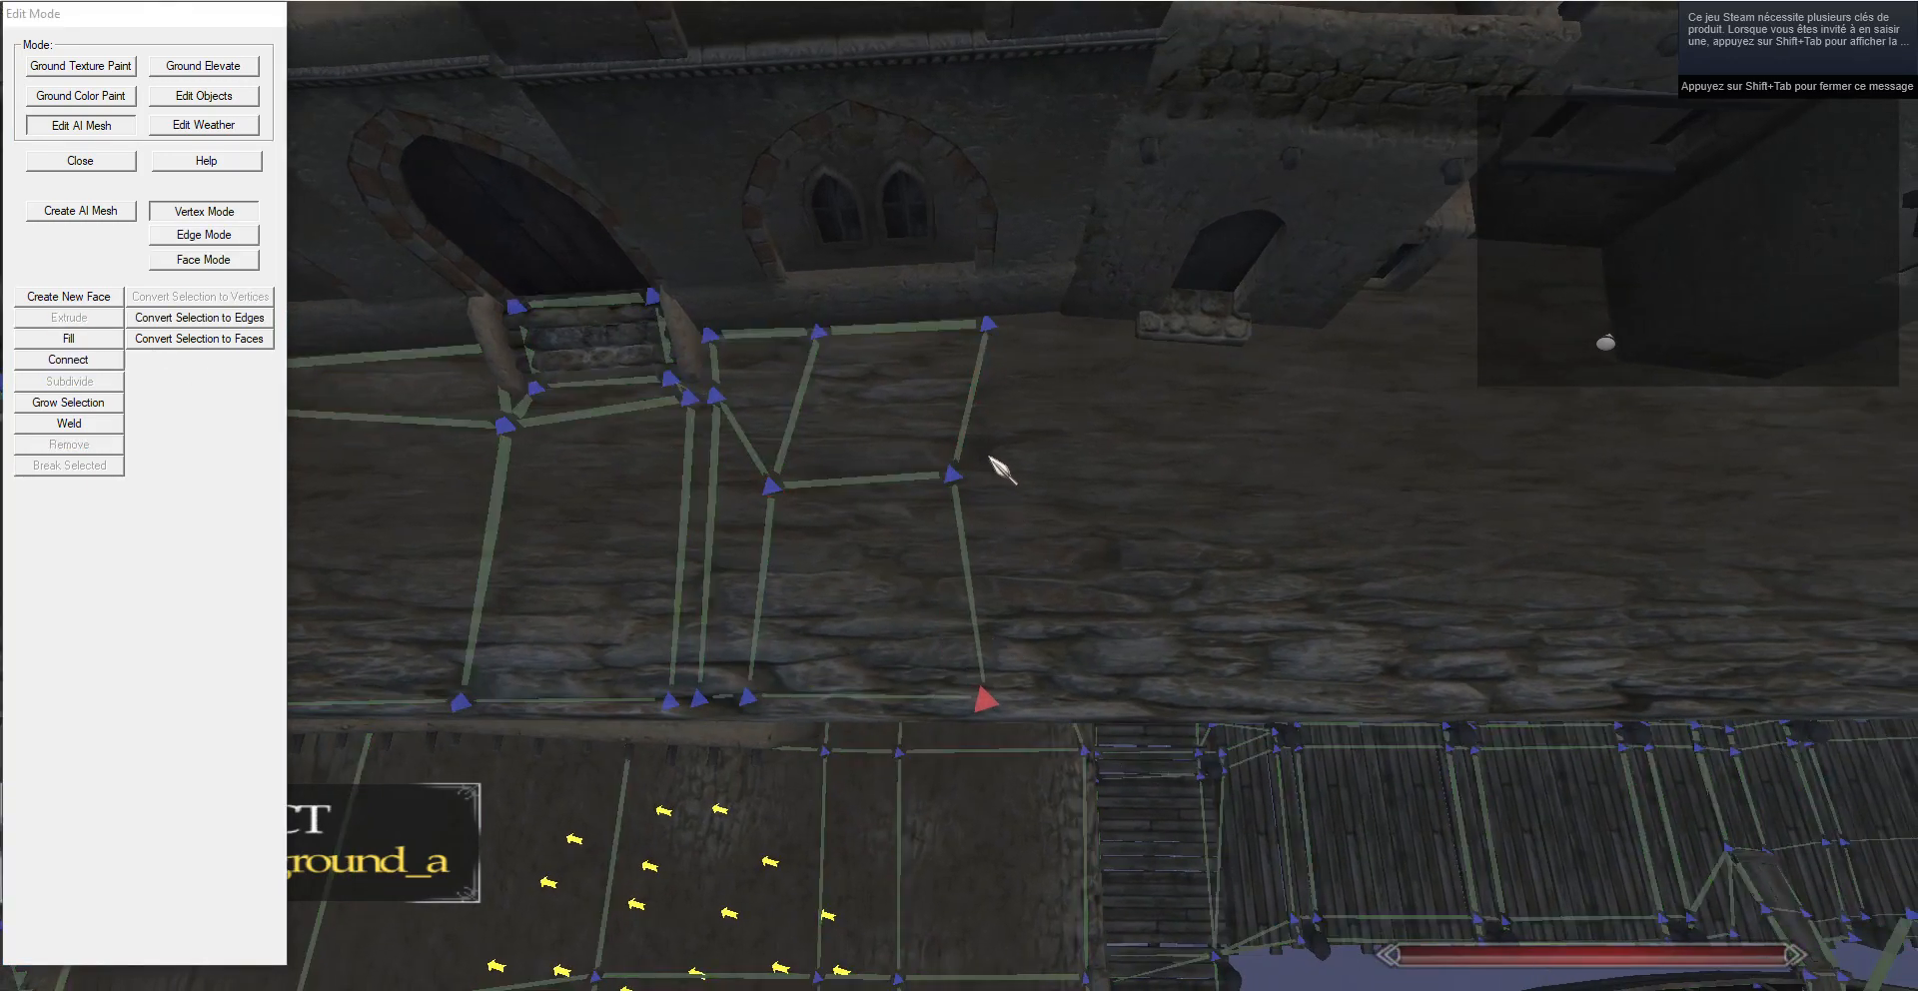
key(s)
key(d)
Extrude both leading street edges to the projecting house's corner and on past the steps of its small door.
click(247, 242)
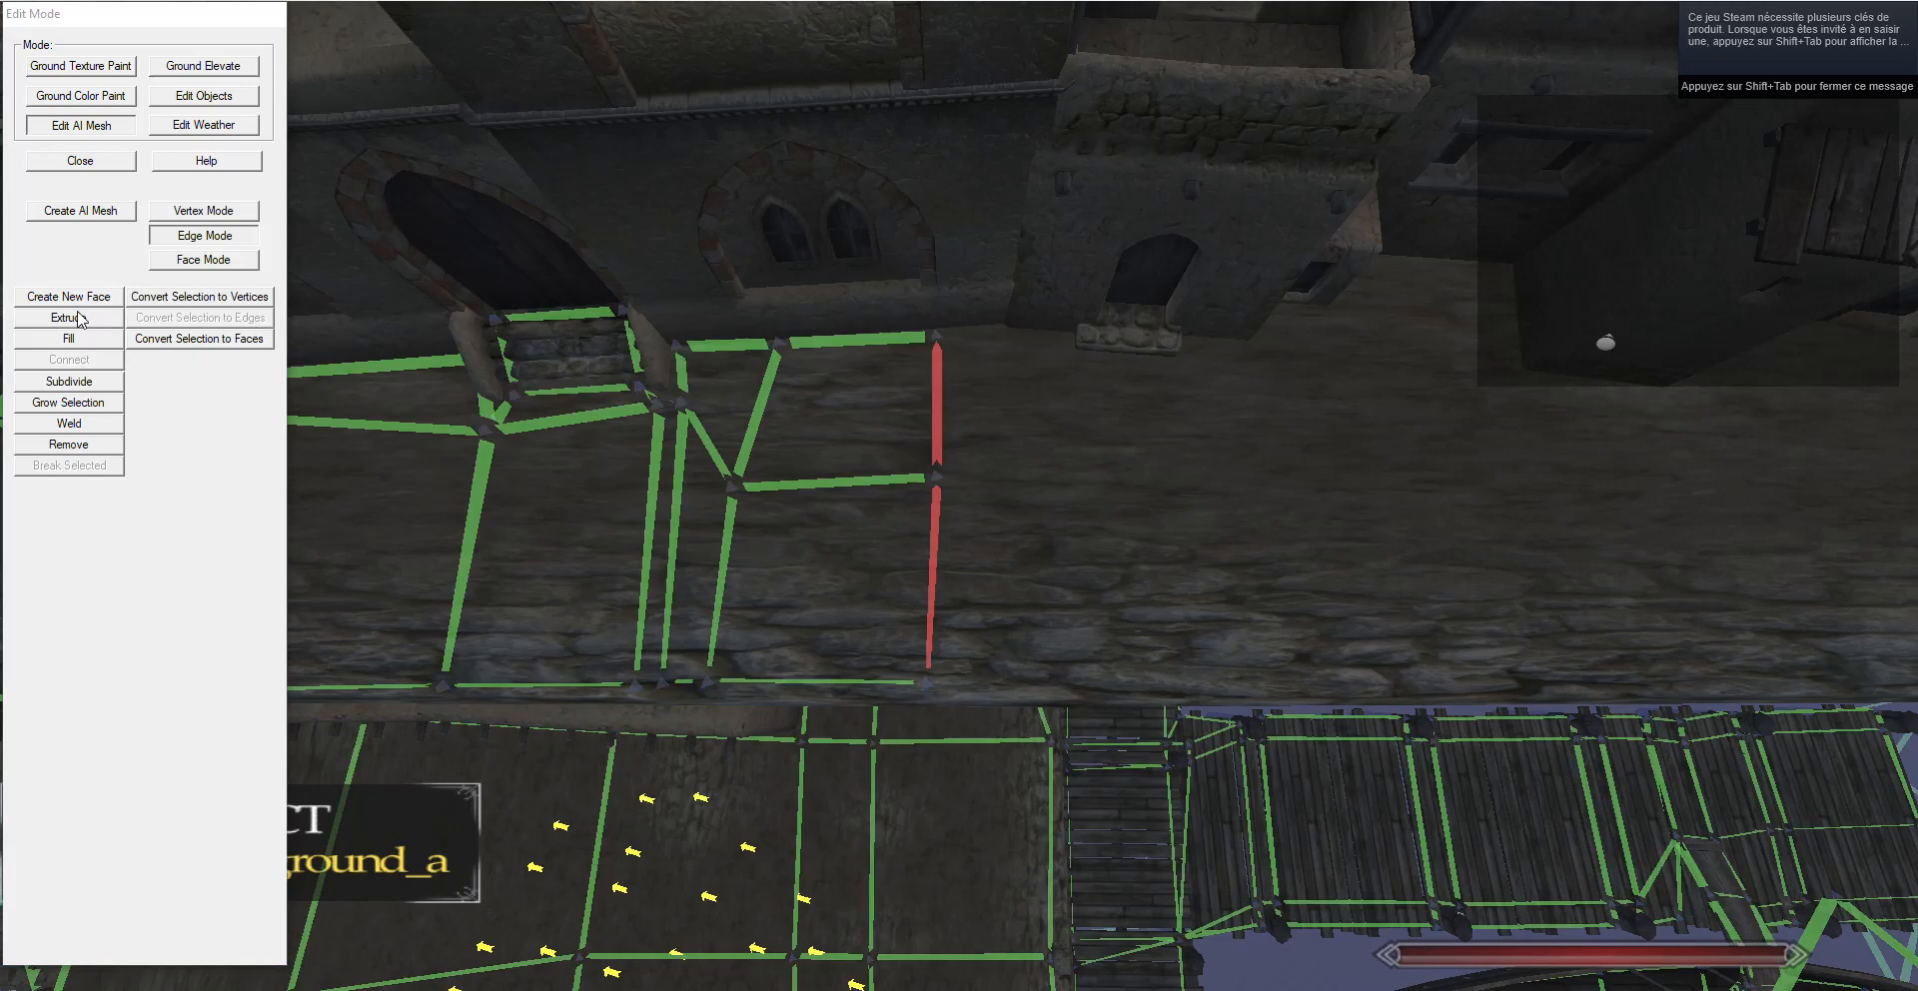
click(77, 313)
key(g)
key(s)
key(d)
click(56, 324)
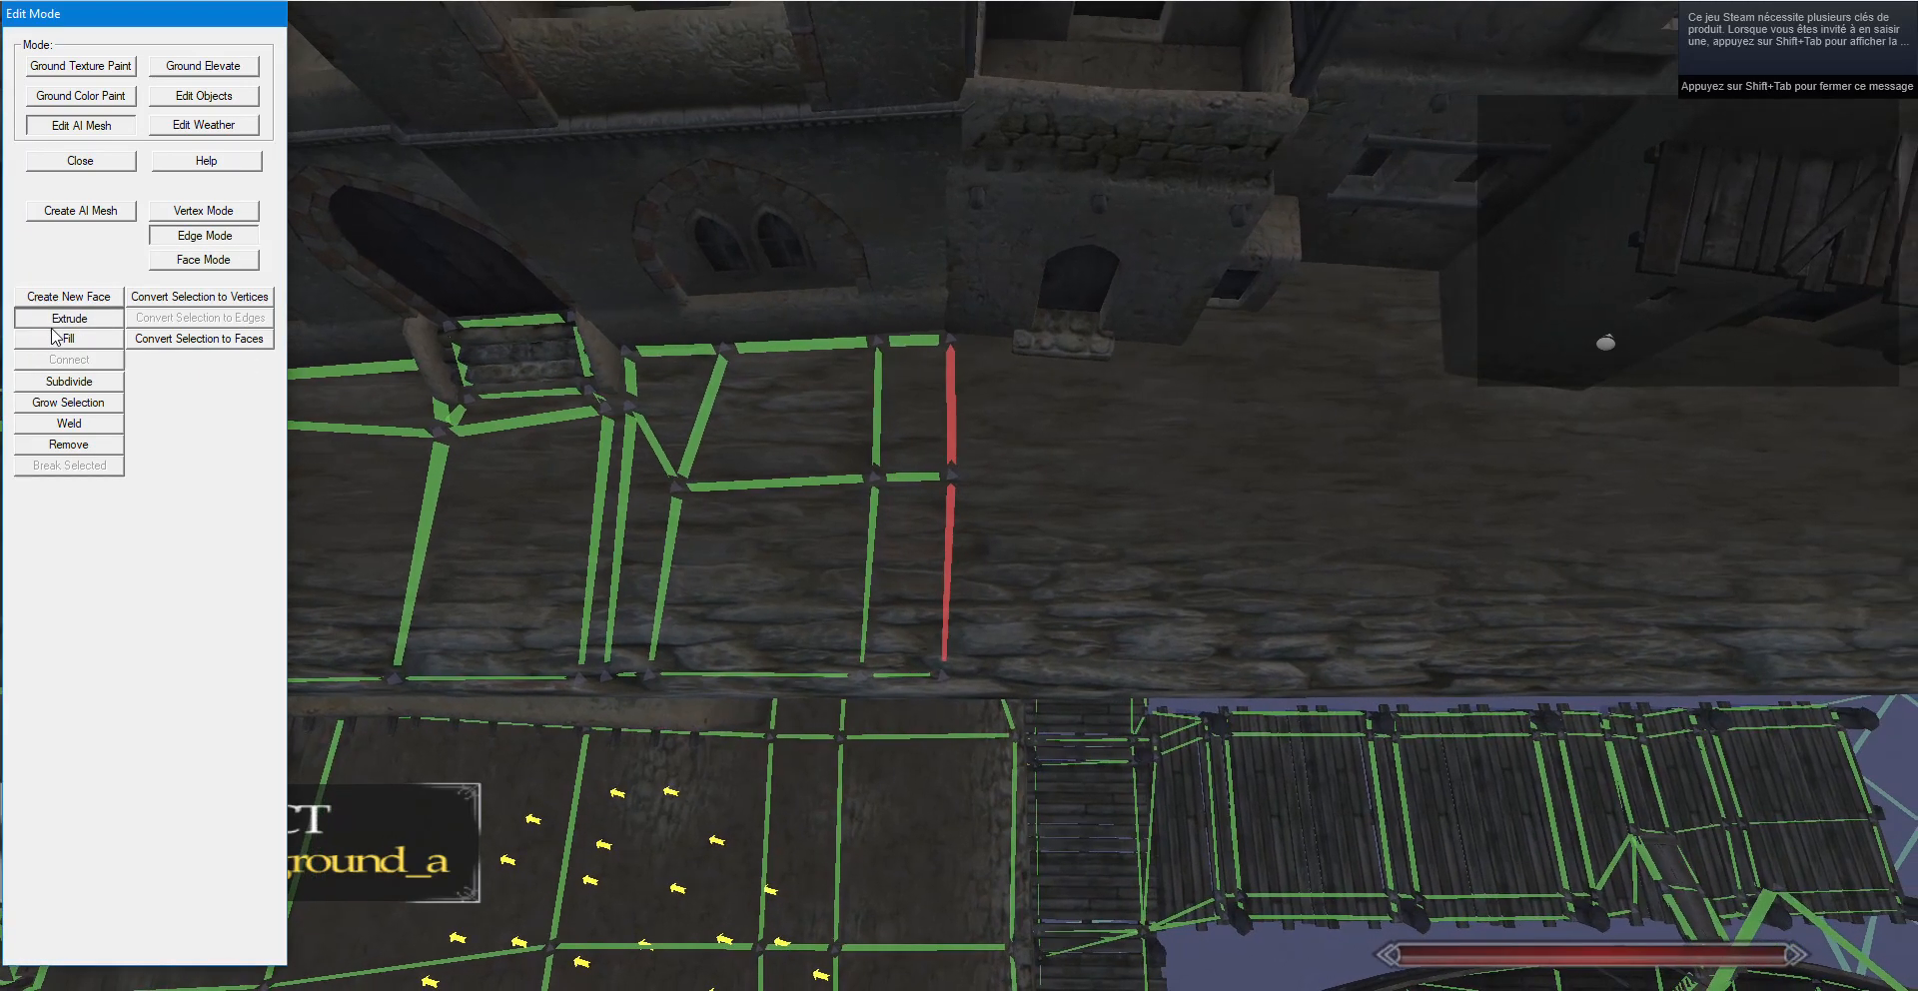
key(g)
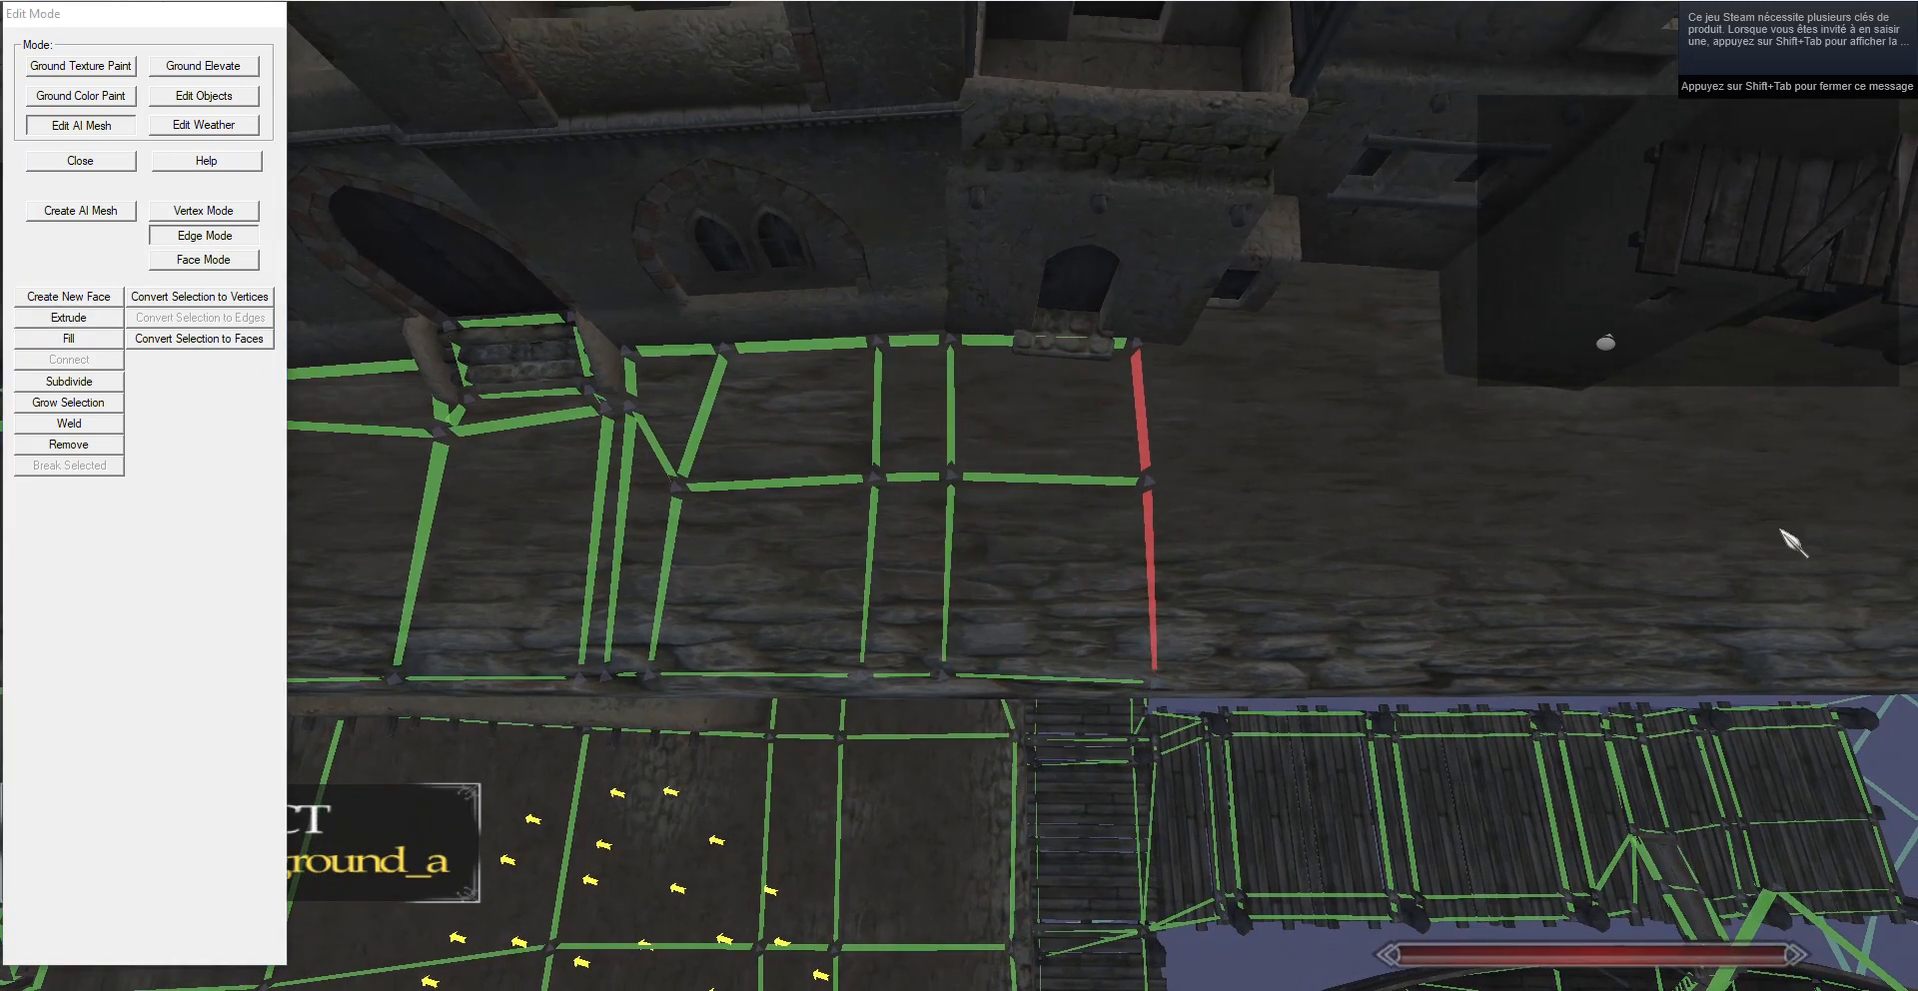
Extrude both leading street edges across the recess opening to the plank-roofed building and fit the house-side vertex to its corner.
key(d)
key(g)
click(73, 320)
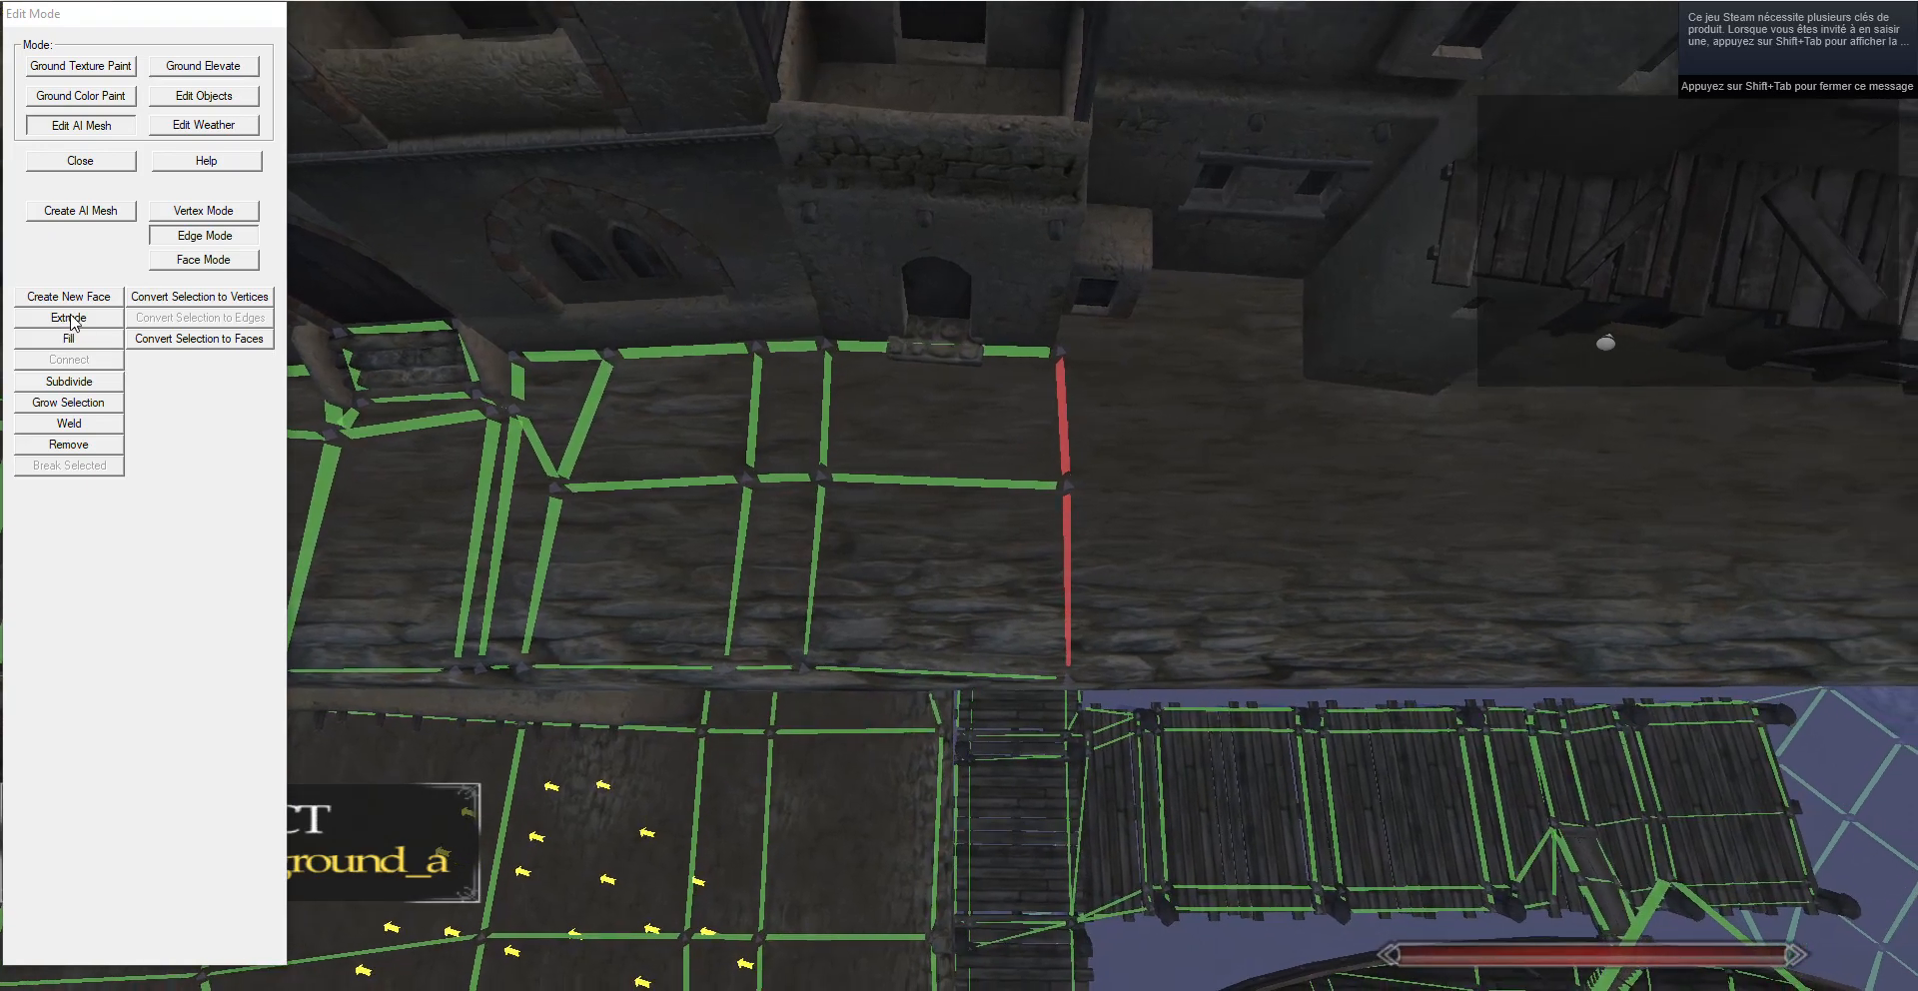
key(g)
click(1094, 437)
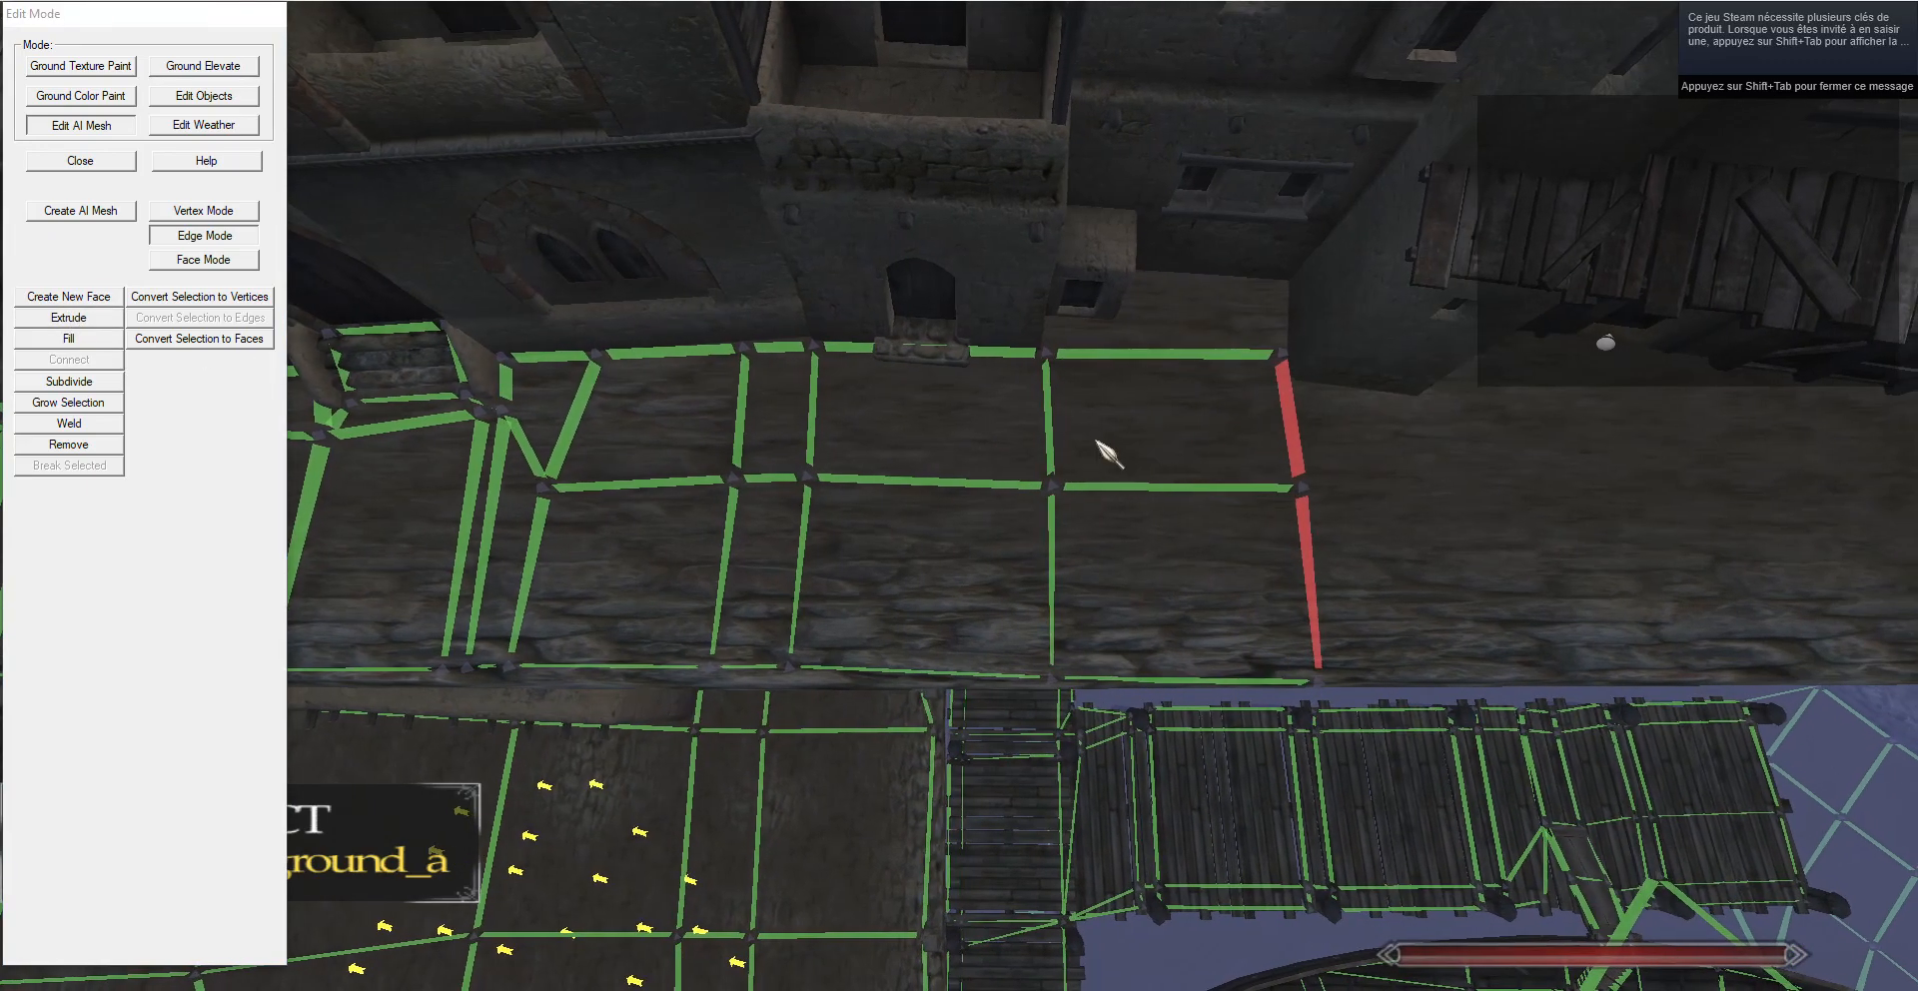
key(d)
click(217, 209)
click(1134, 348)
key(g)
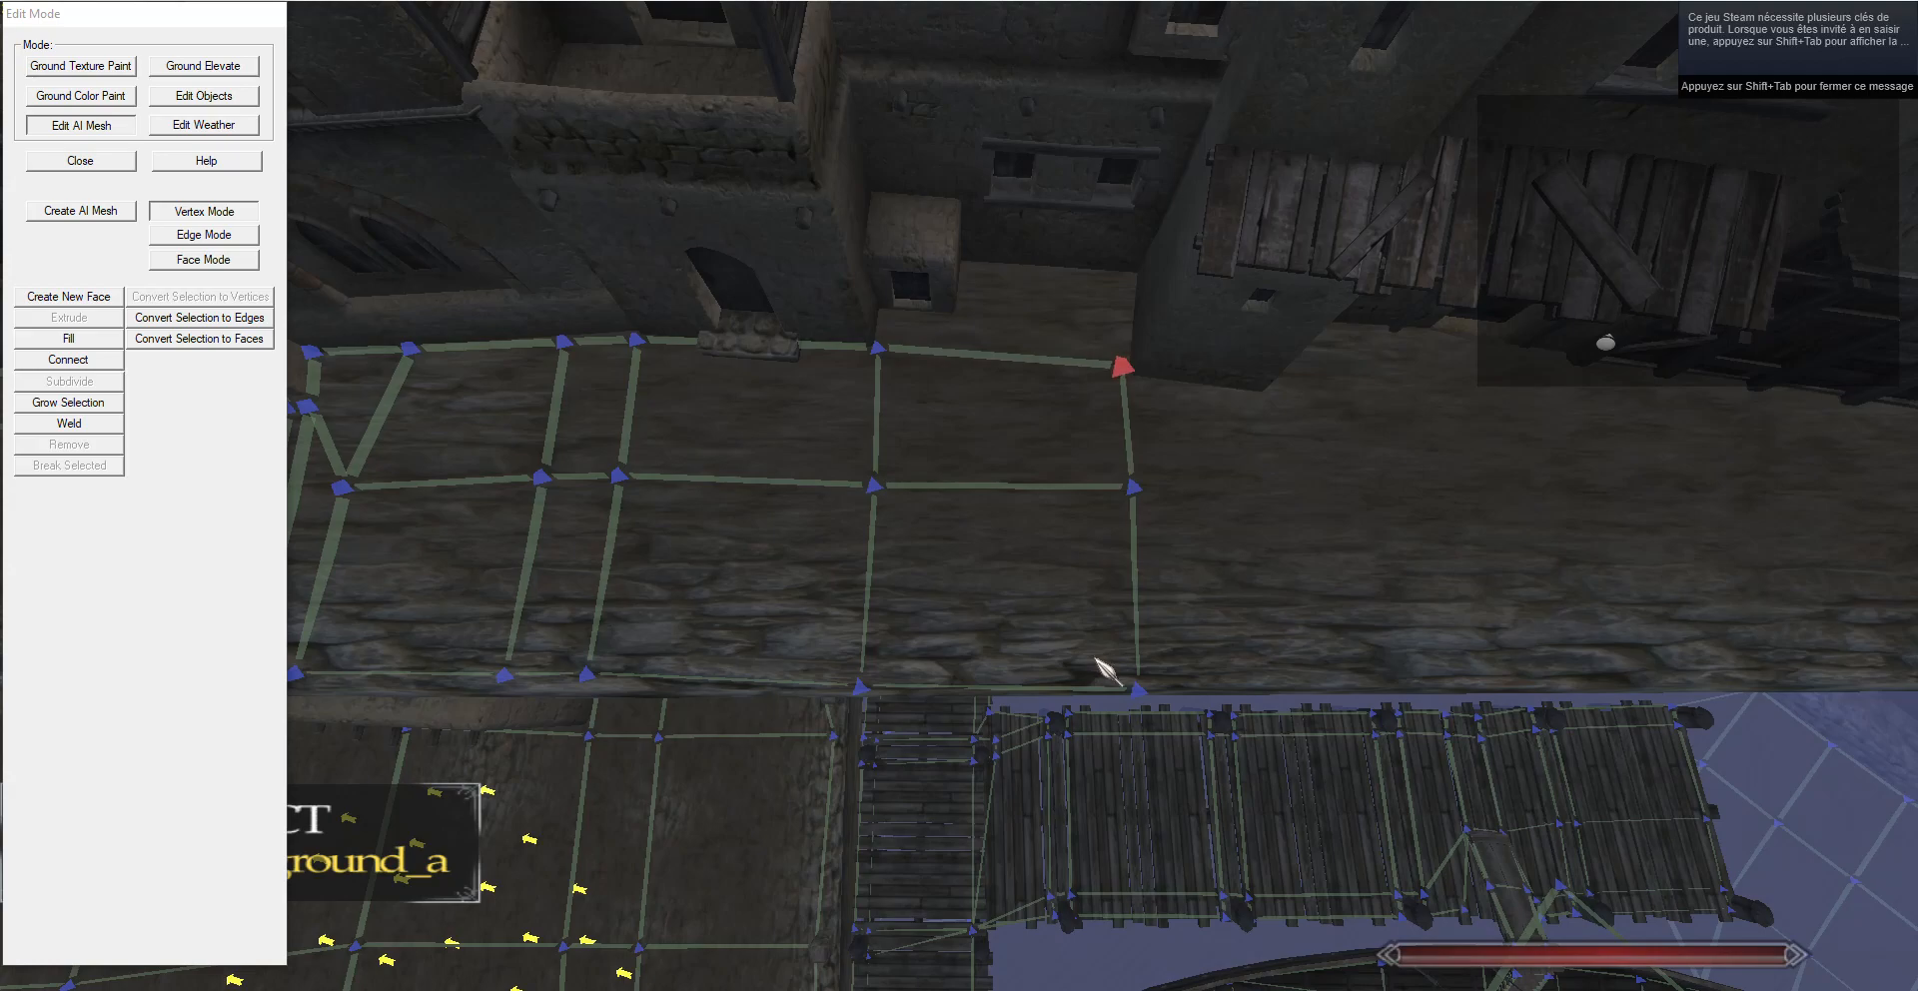
Extrude the recess-side edge into the opening and adjust its vertices toward the small block and the building corner.
click(201, 240)
click(993, 360)
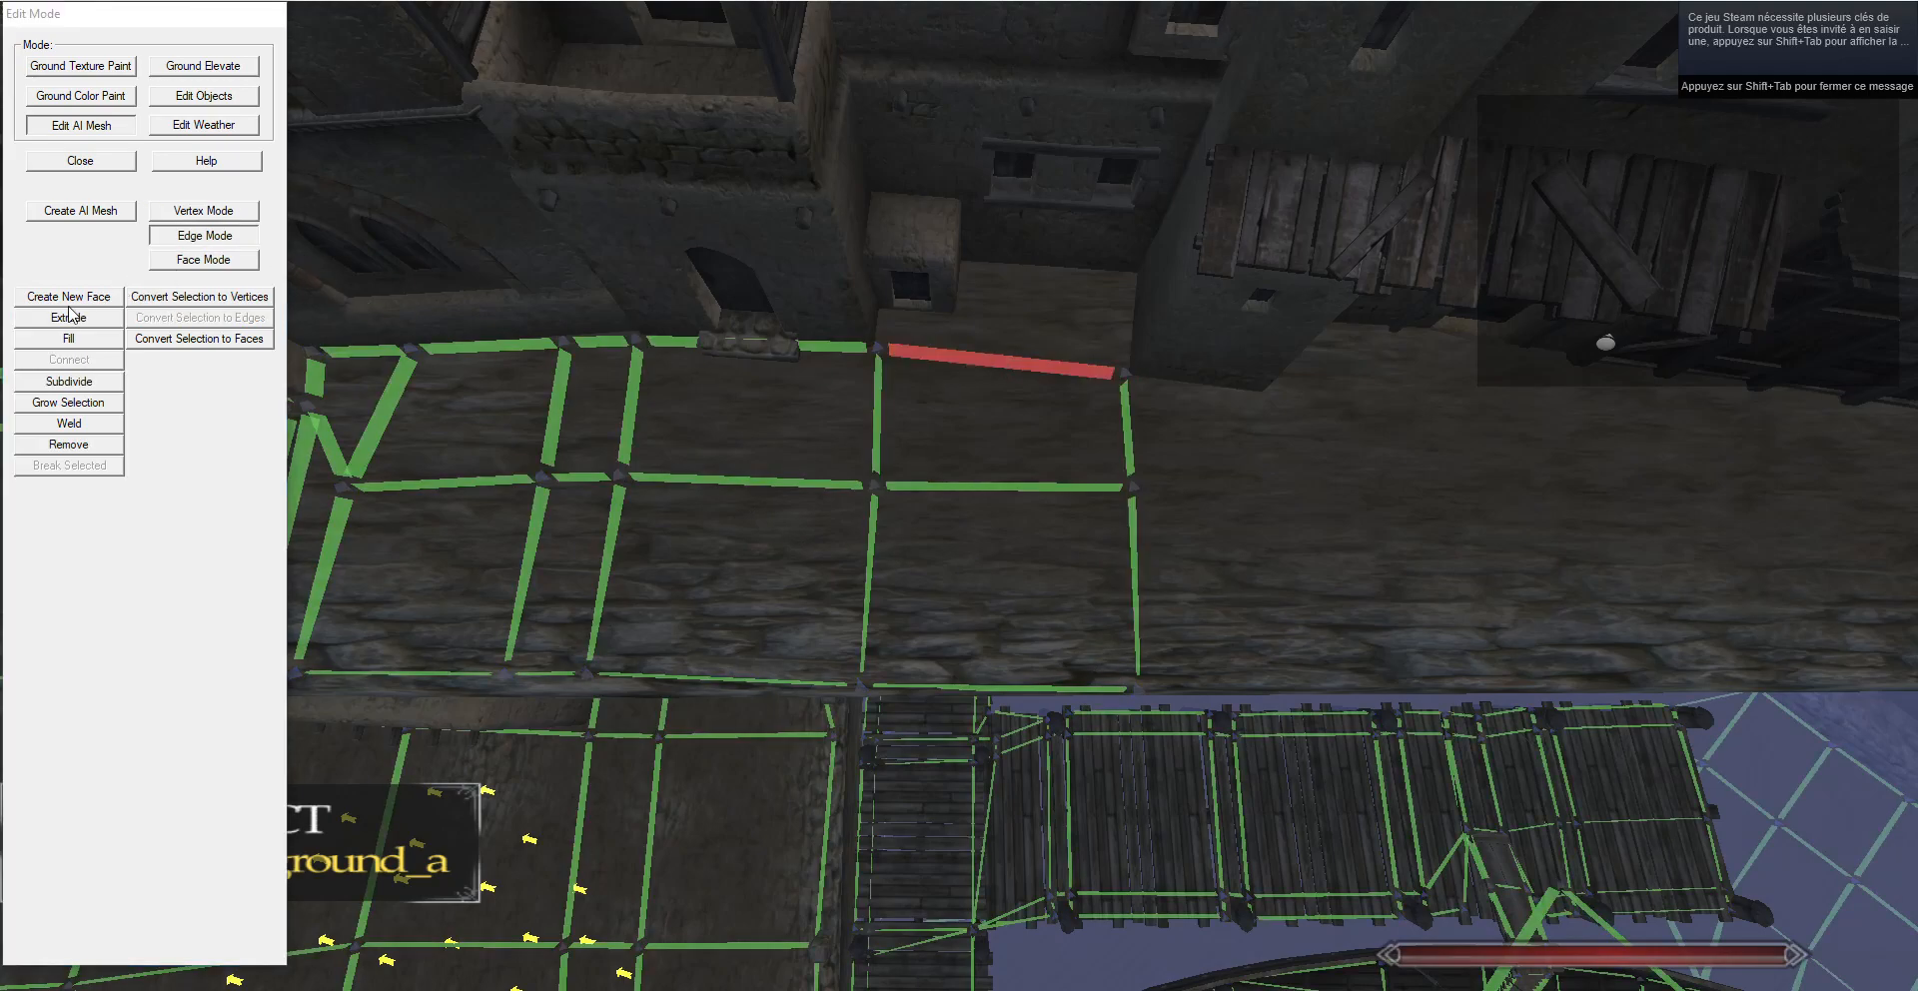
click(70, 318)
click(214, 211)
click(1135, 334)
key(g)
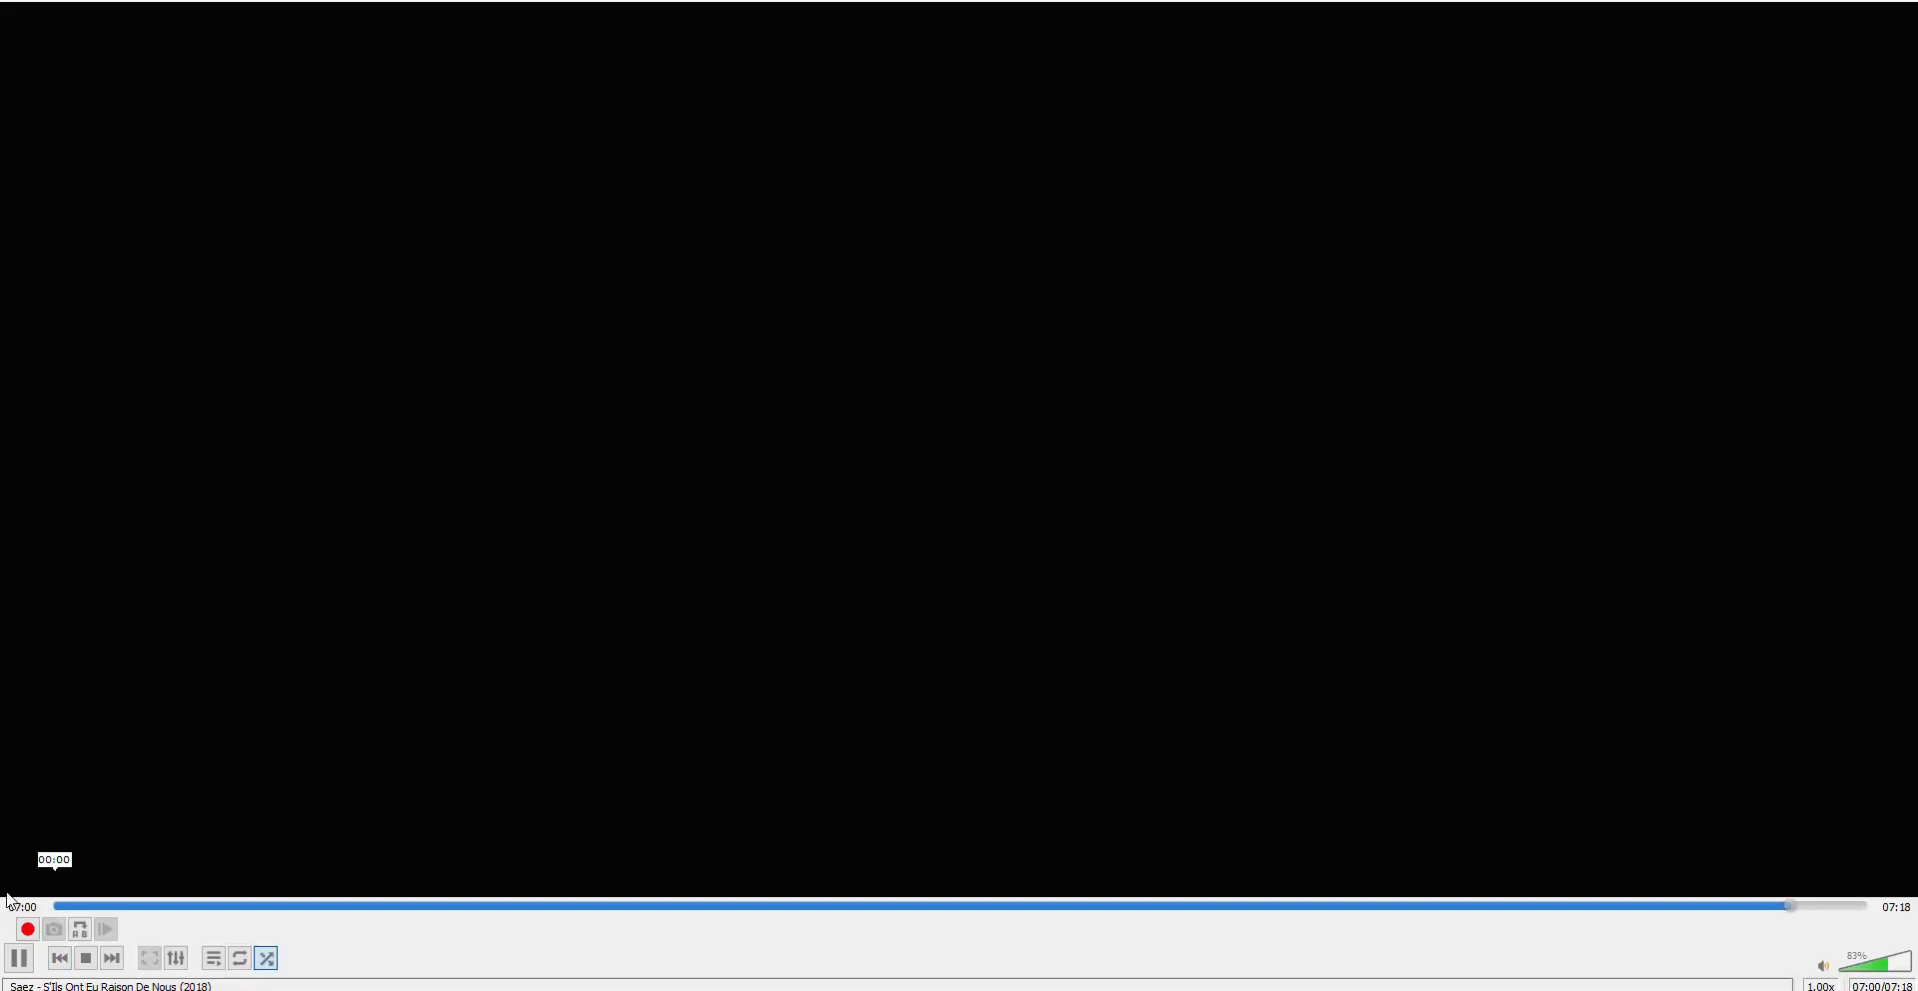
Restart the current track in the media player from the beginning and return to the scene editor.
click(9, 903)
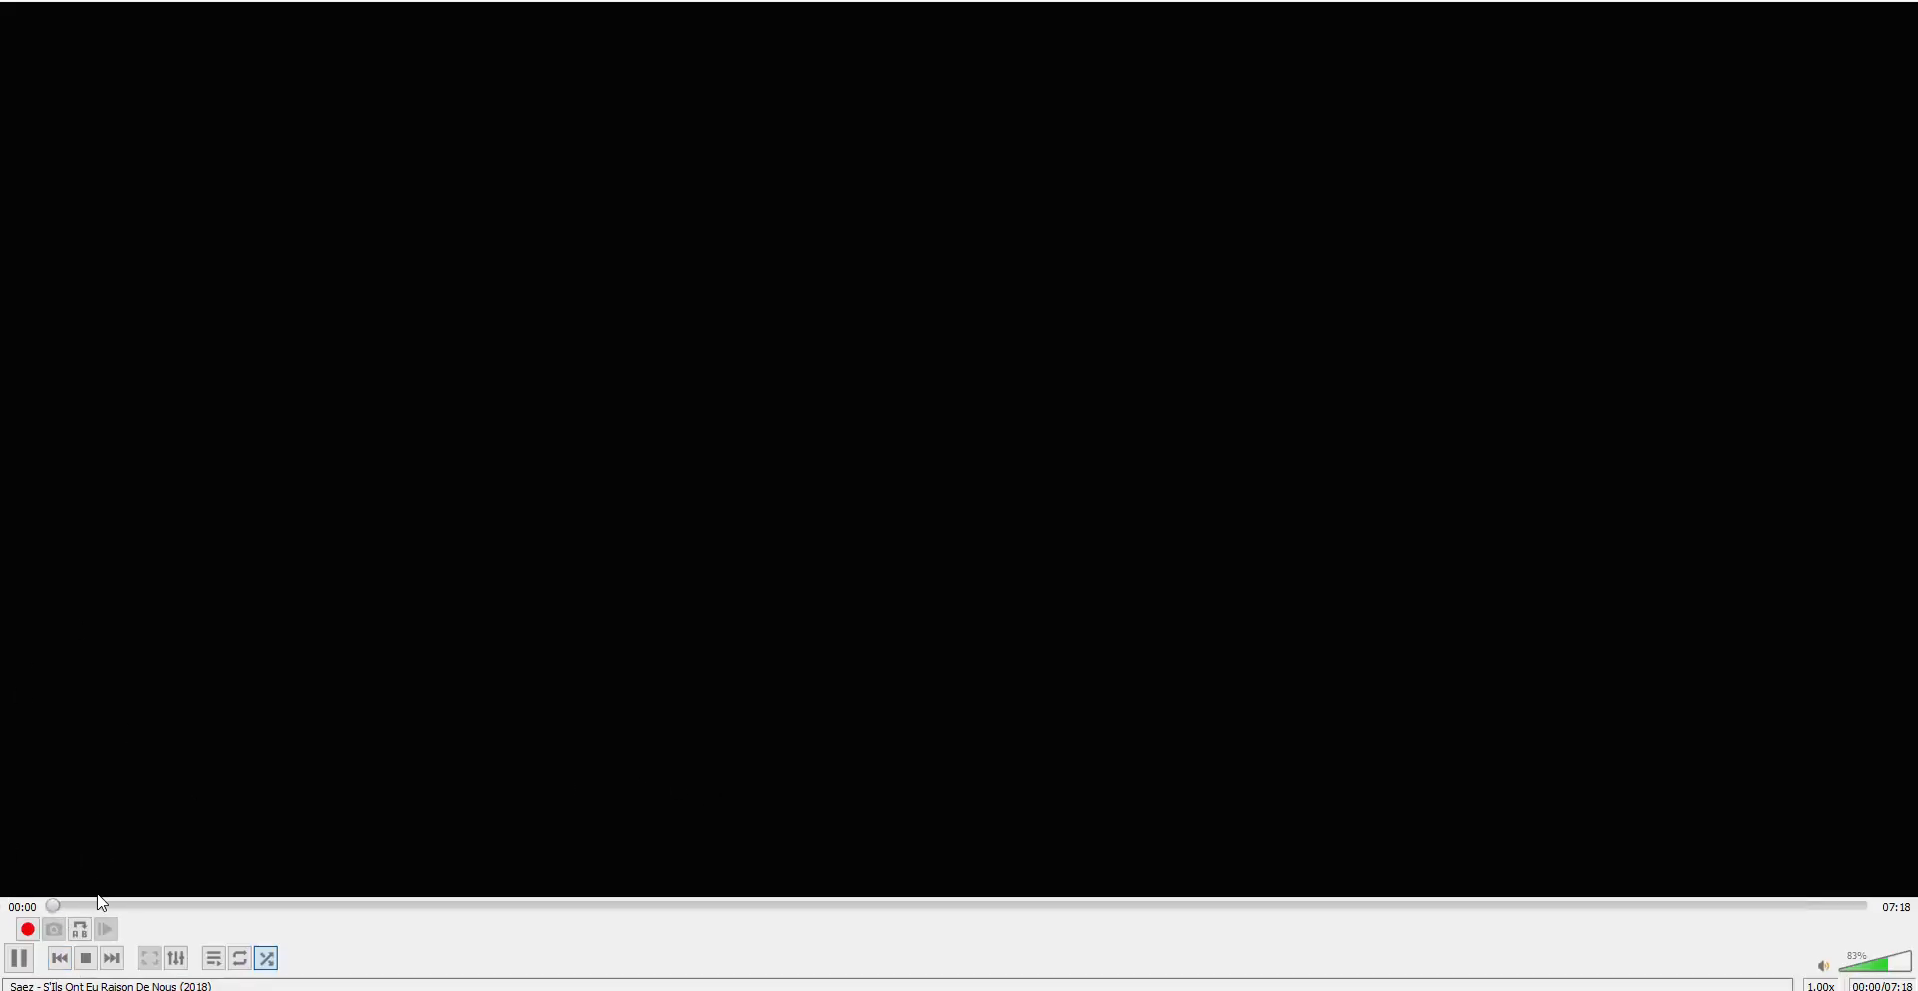
key(alt+Tab)
Extrude the slanted recess edge deeper past the small block and move its block-side vertex toward the recess's rear wall.
key(w)
drag(1355, 462, 1339, 320)
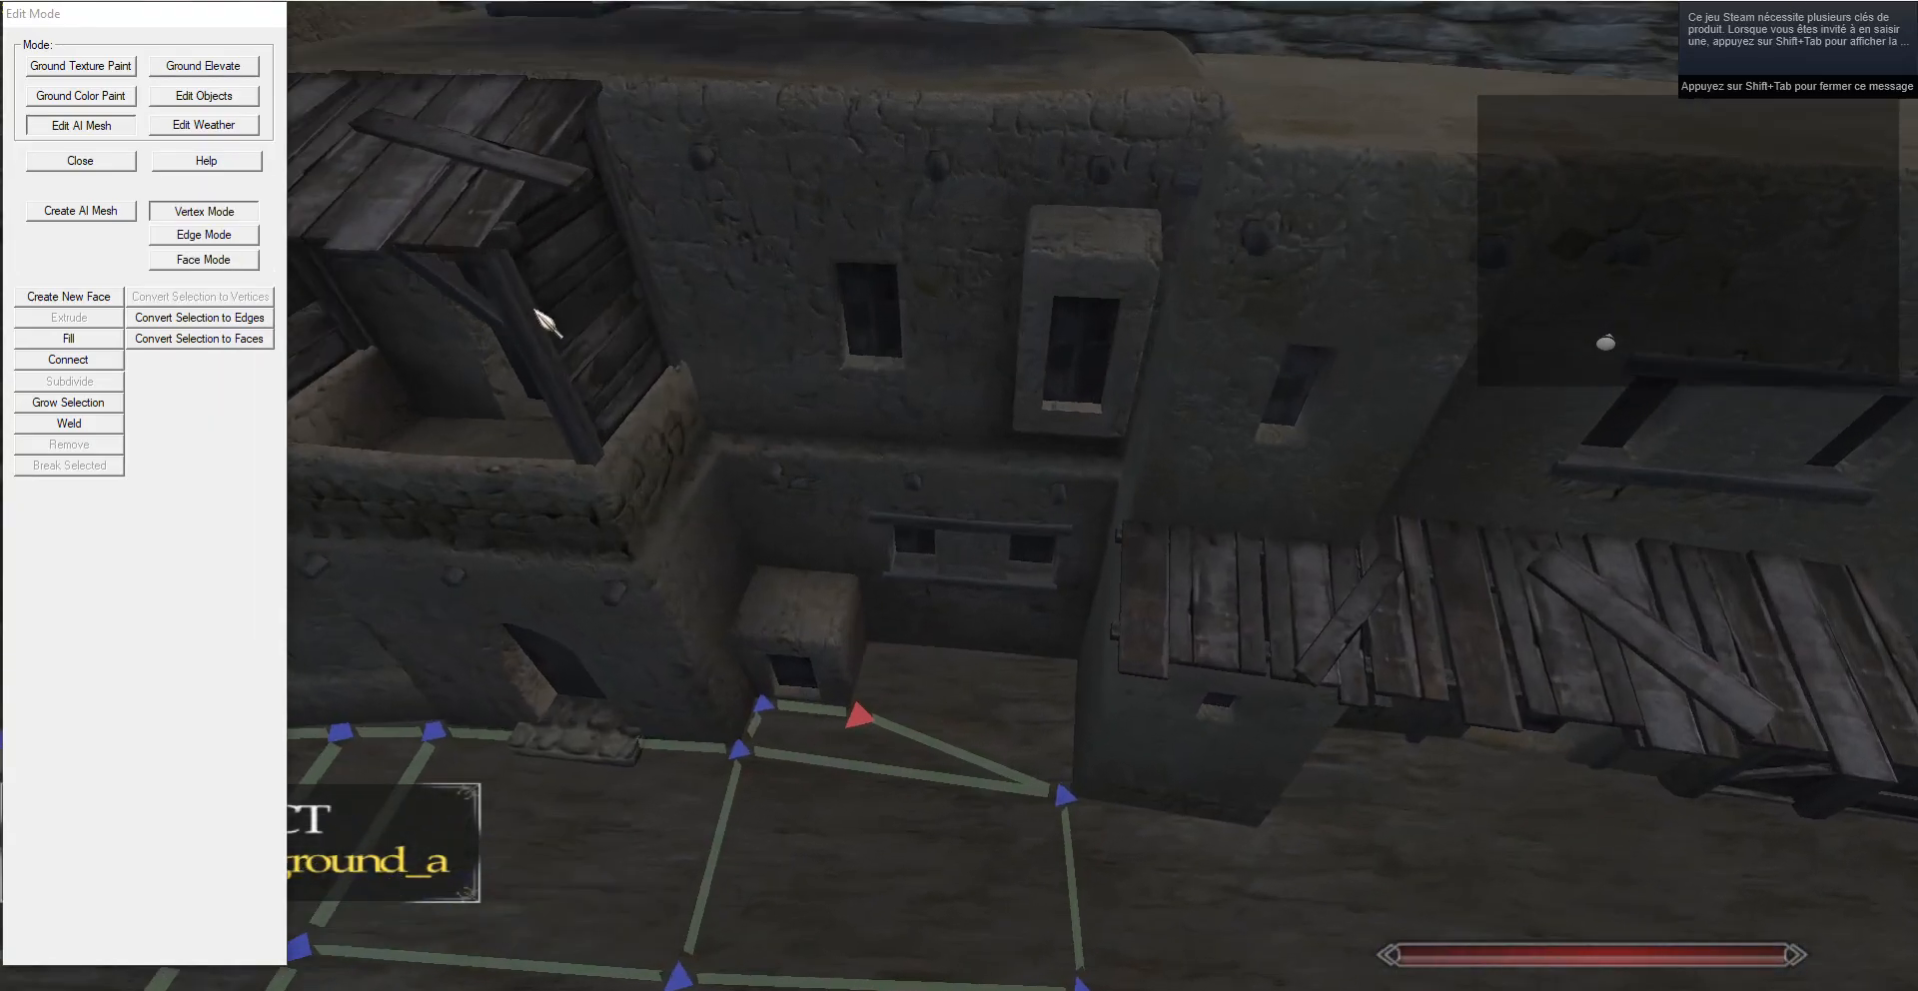
click(191, 240)
right_click(825, 754)
click(84, 317)
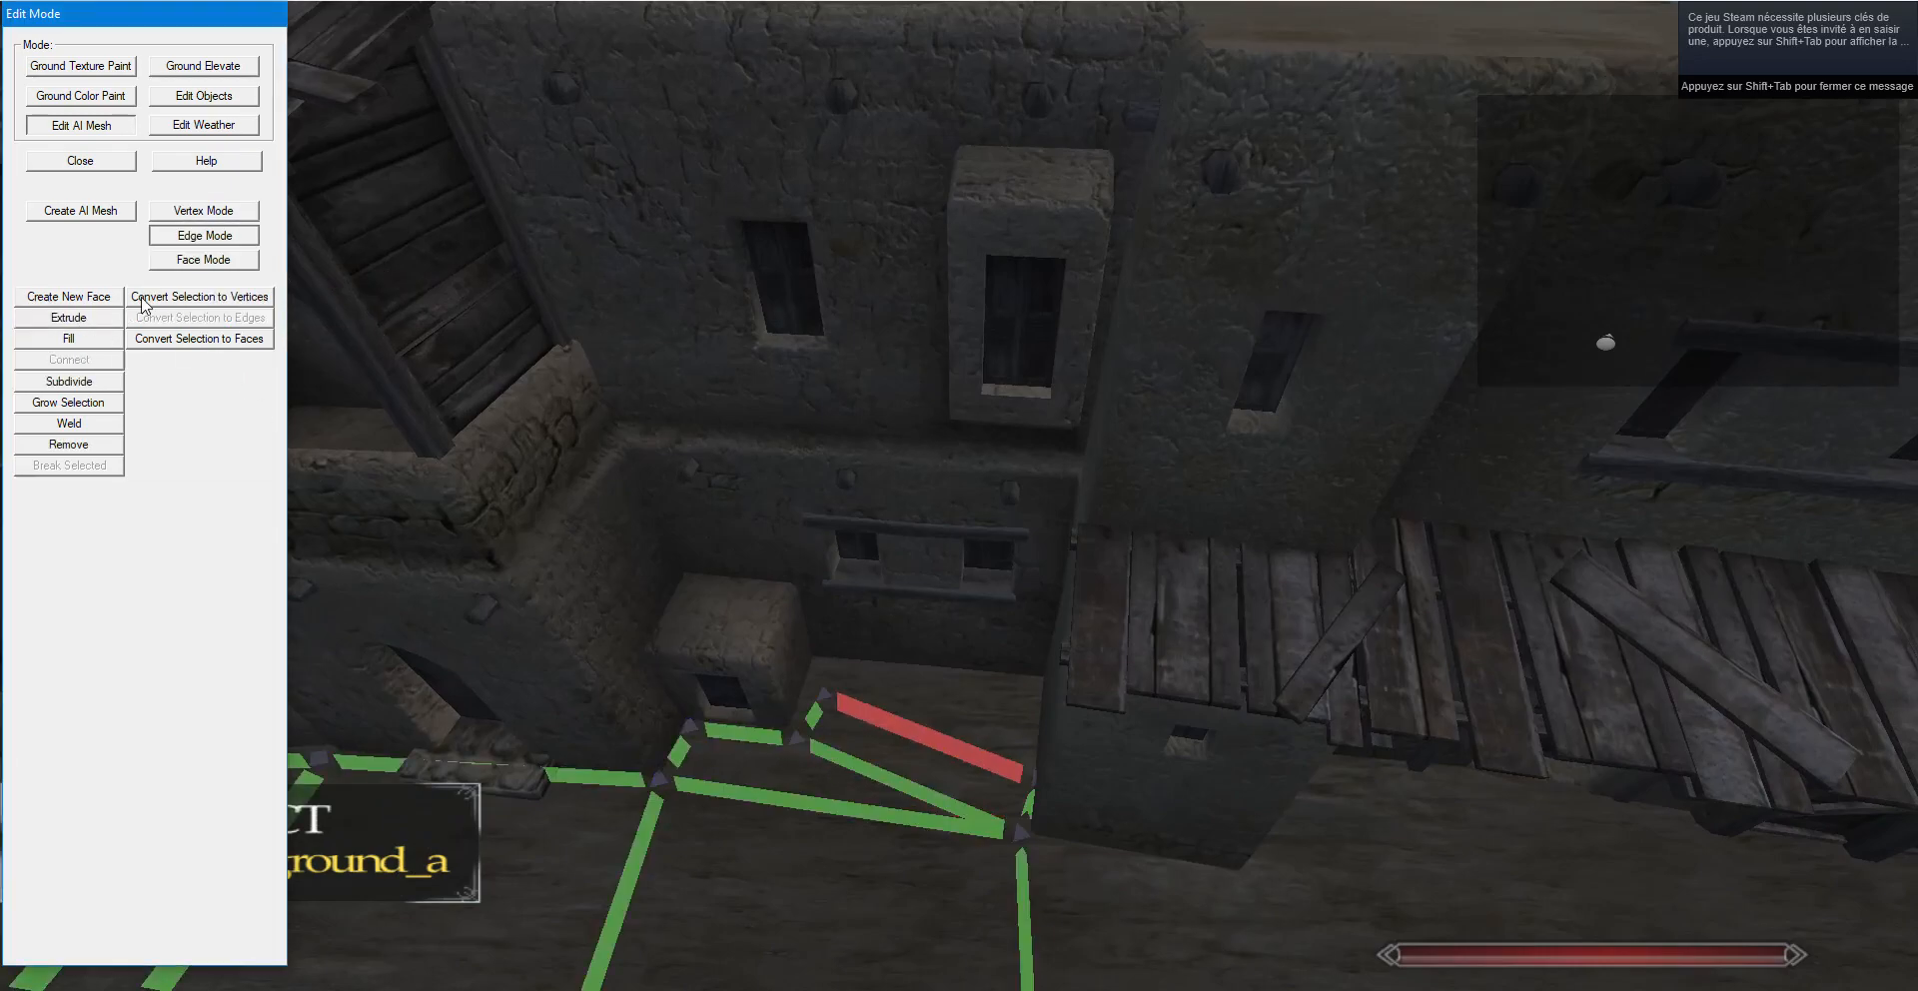
click(187, 216)
right_click(823, 687)
key(g)
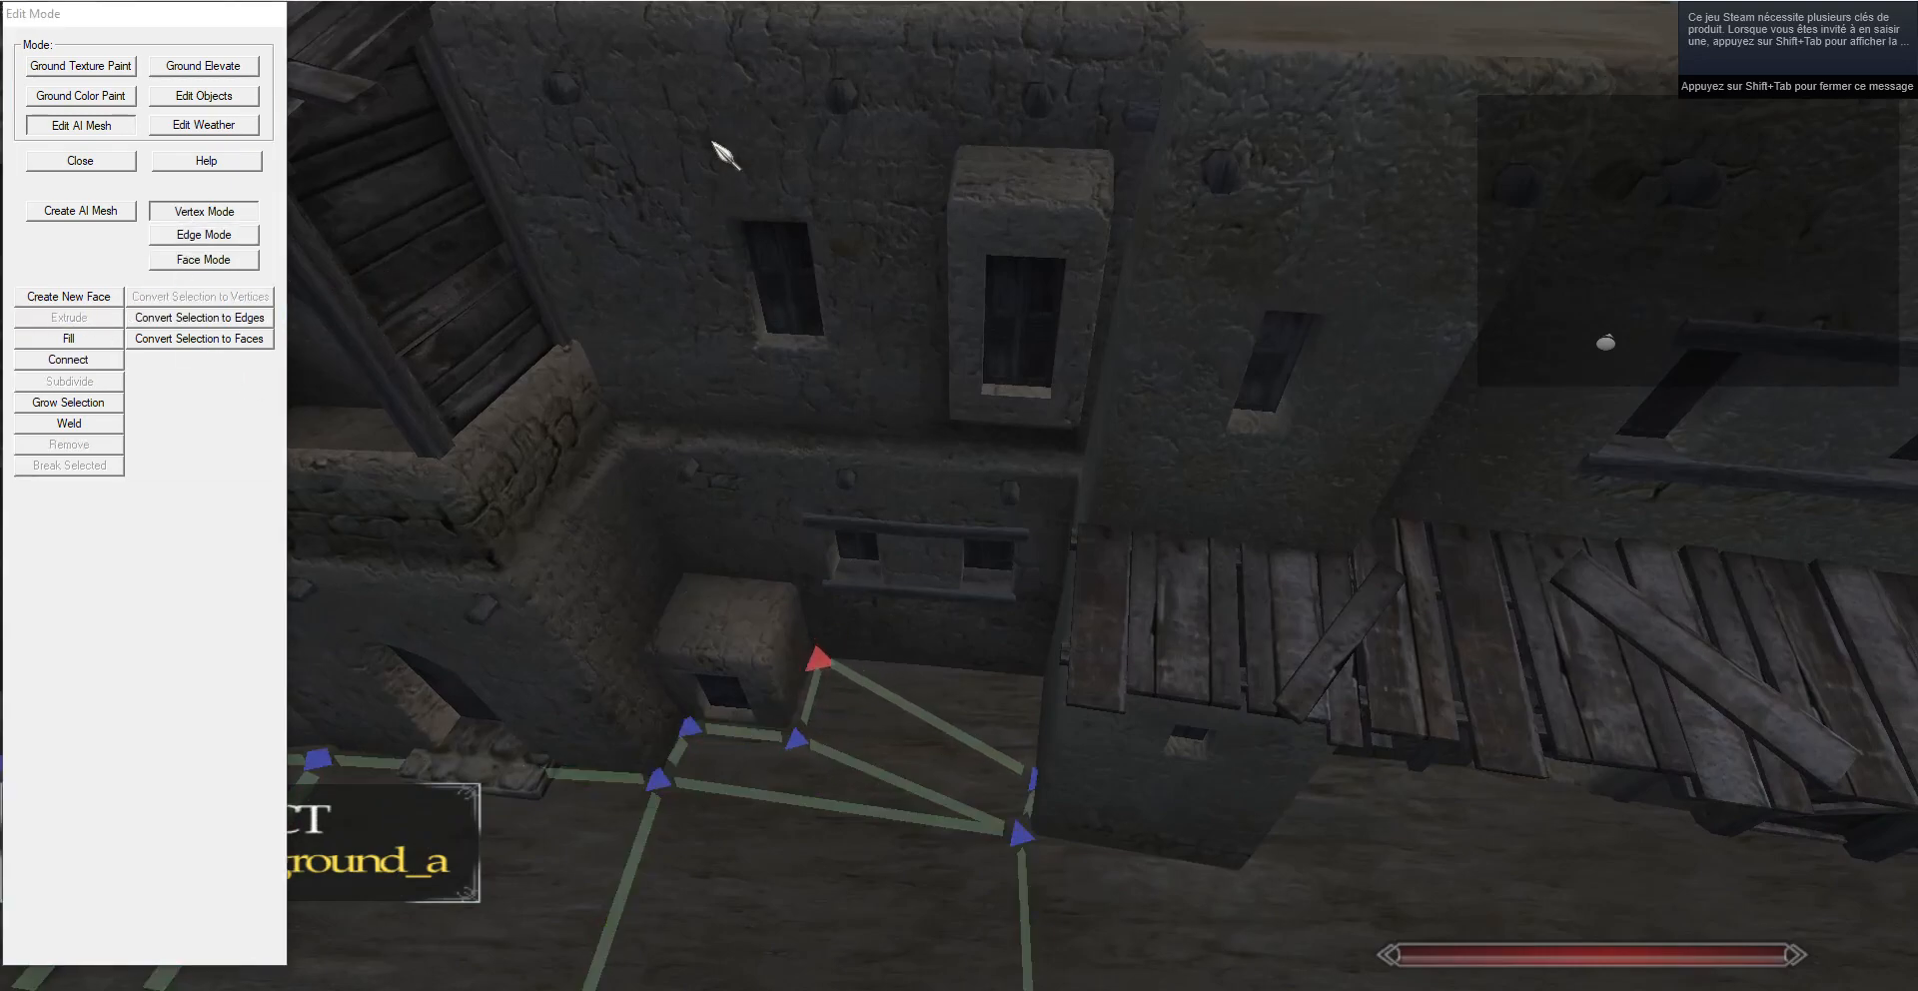
Move the recess vertex to its rear corner and adjust the building-corner and waterside vertices of the street mesh.
right_click(1035, 777)
key(g)
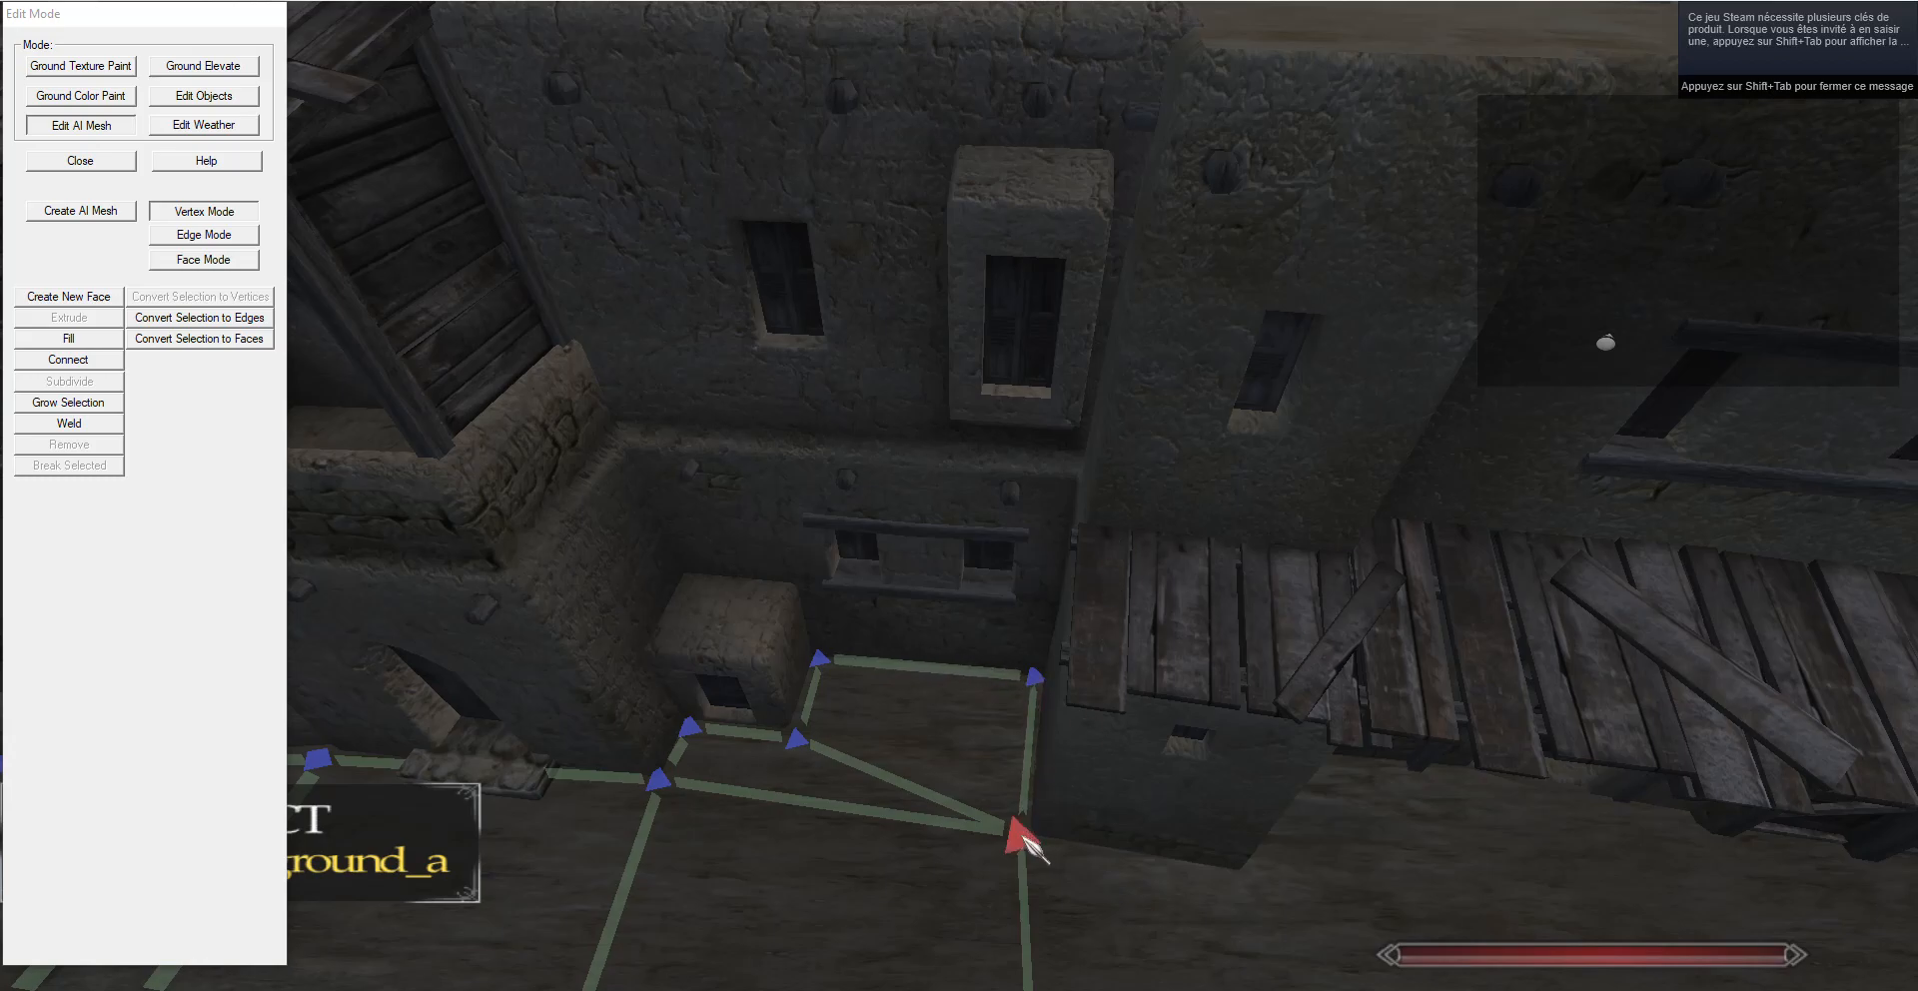
key(g)
drag(1029, 924, 1128, 964)
right_click(927, 854)
key(g)
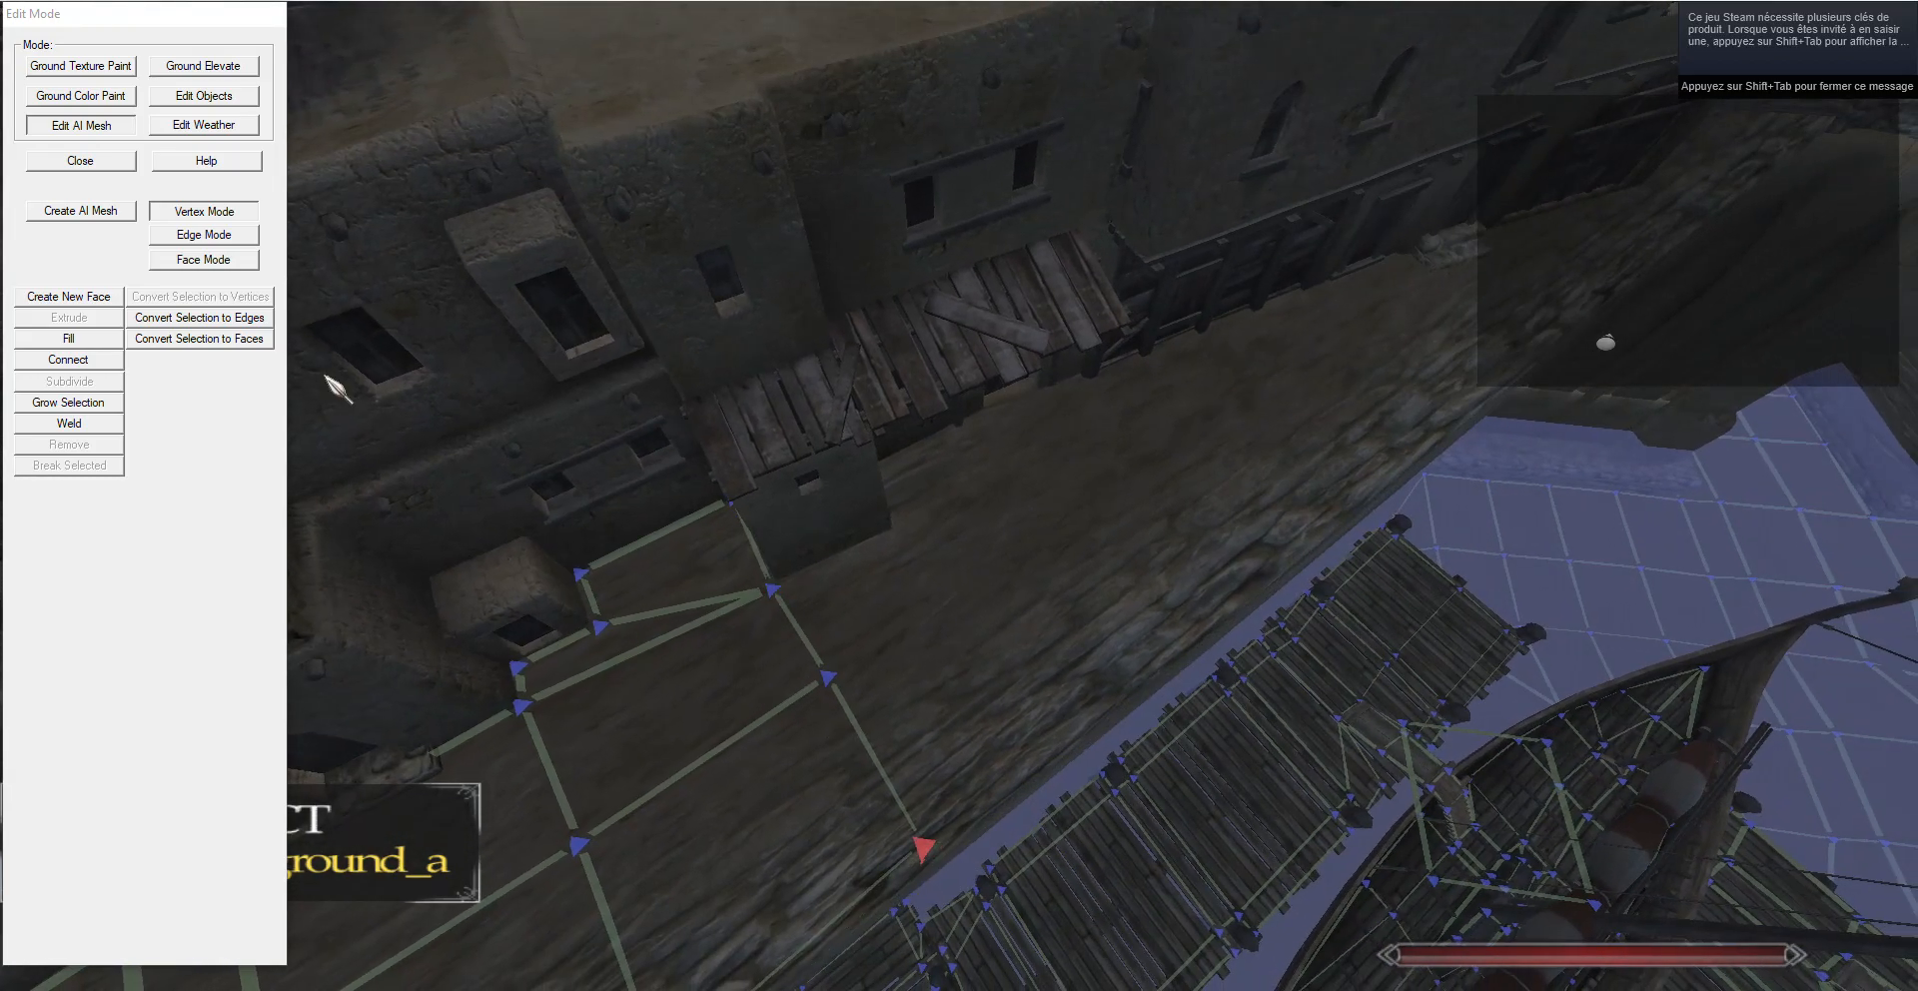
Extrude the two leading street edges along the plank-roofed building's protruding block to its far corner and adjust the waterside vertex.
click(206, 235)
right_click(774, 639)
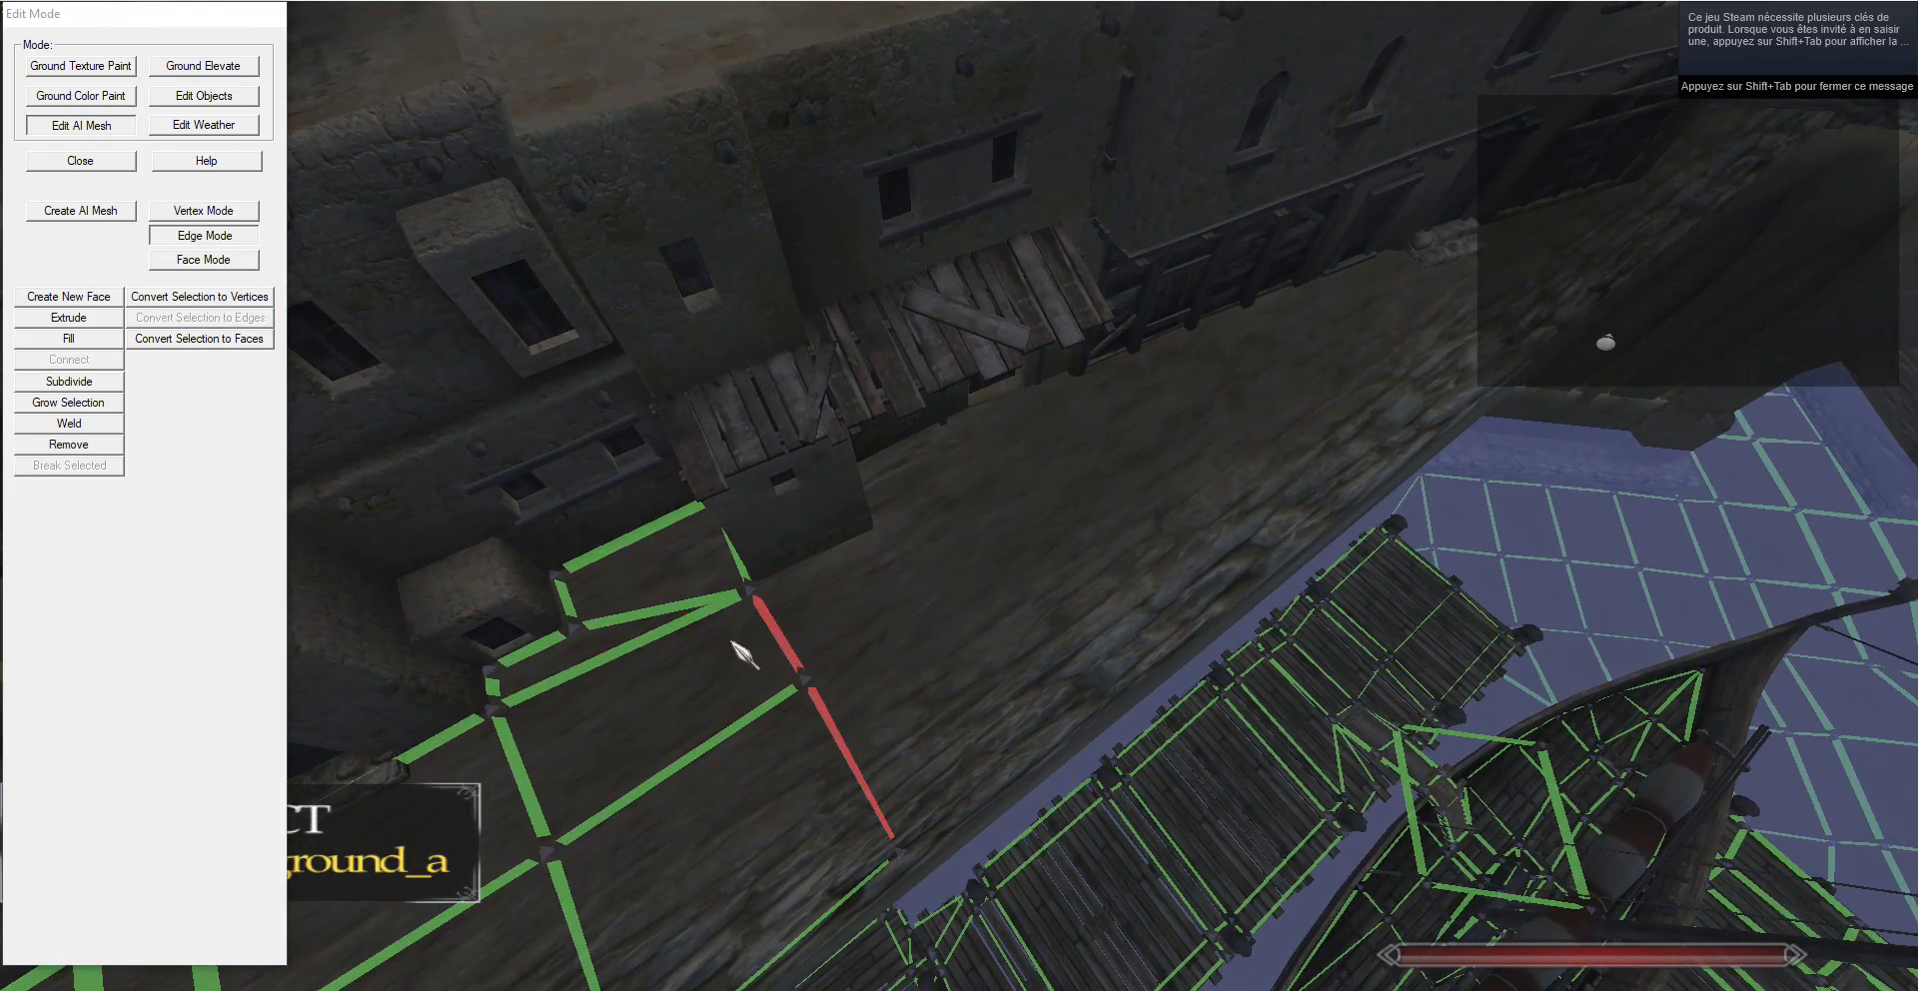
key(g)
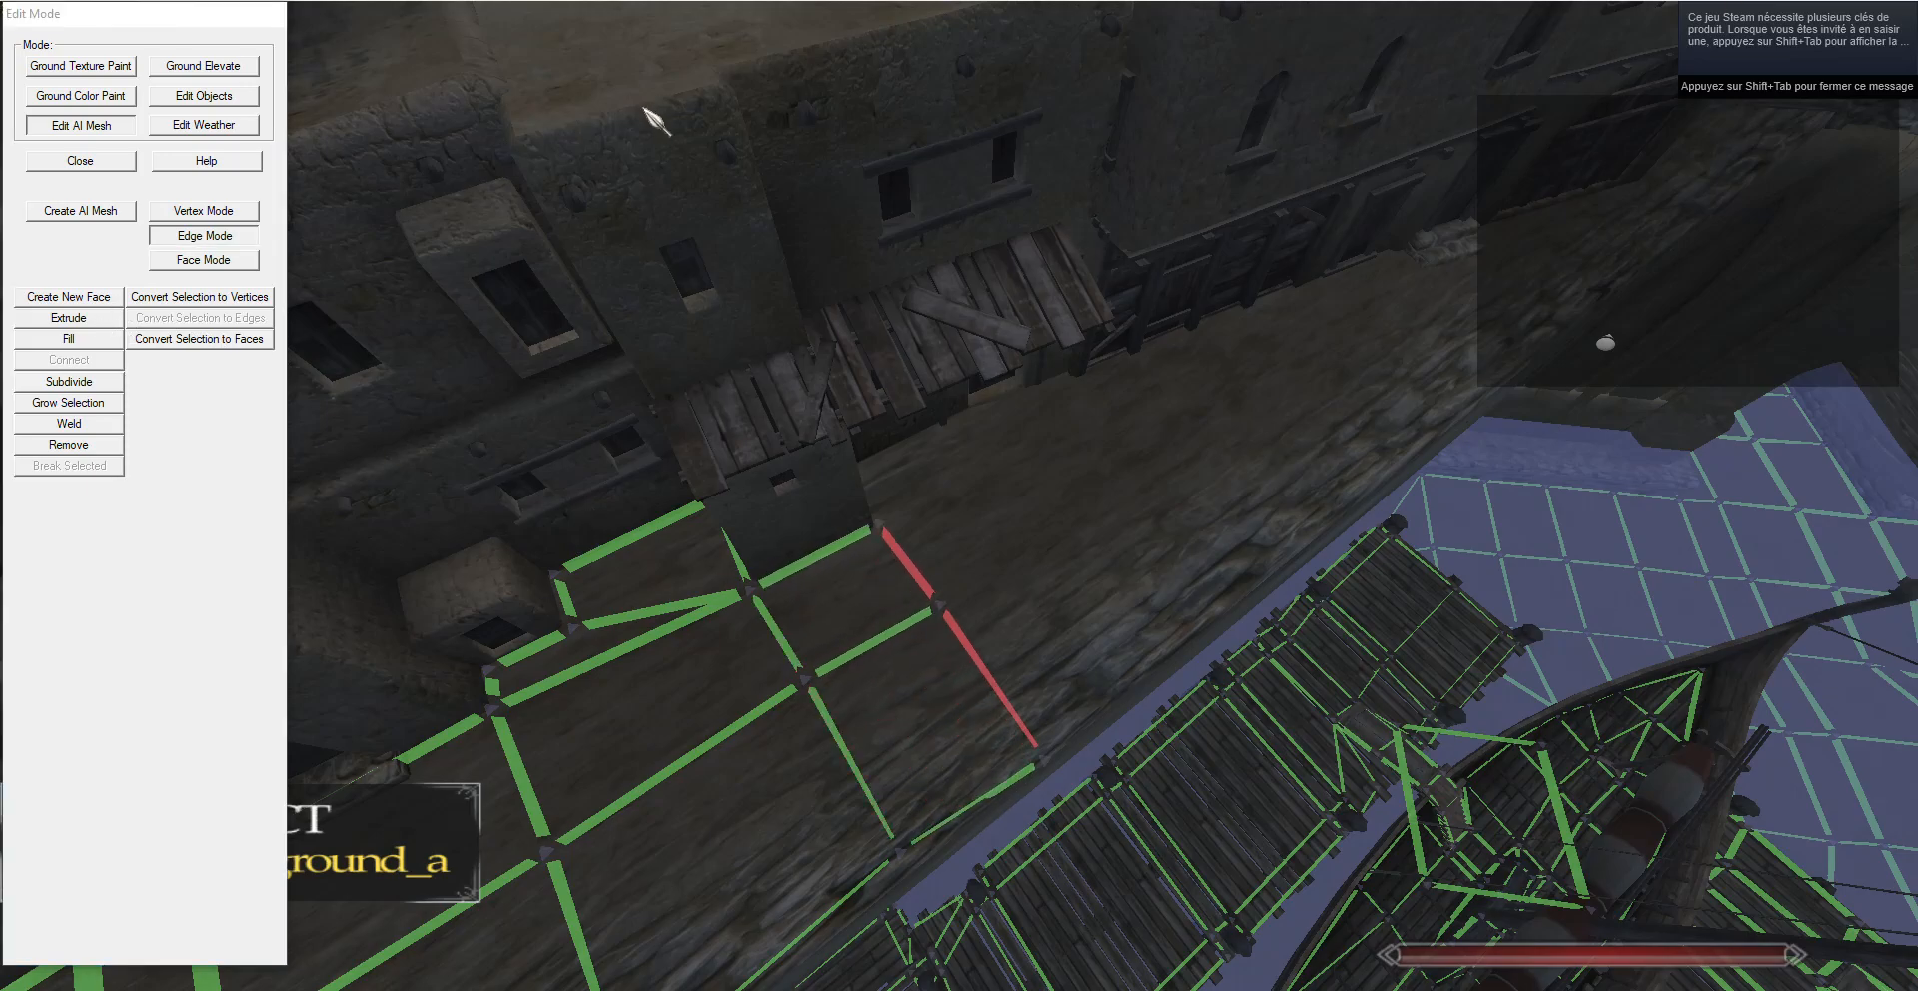
click(243, 216)
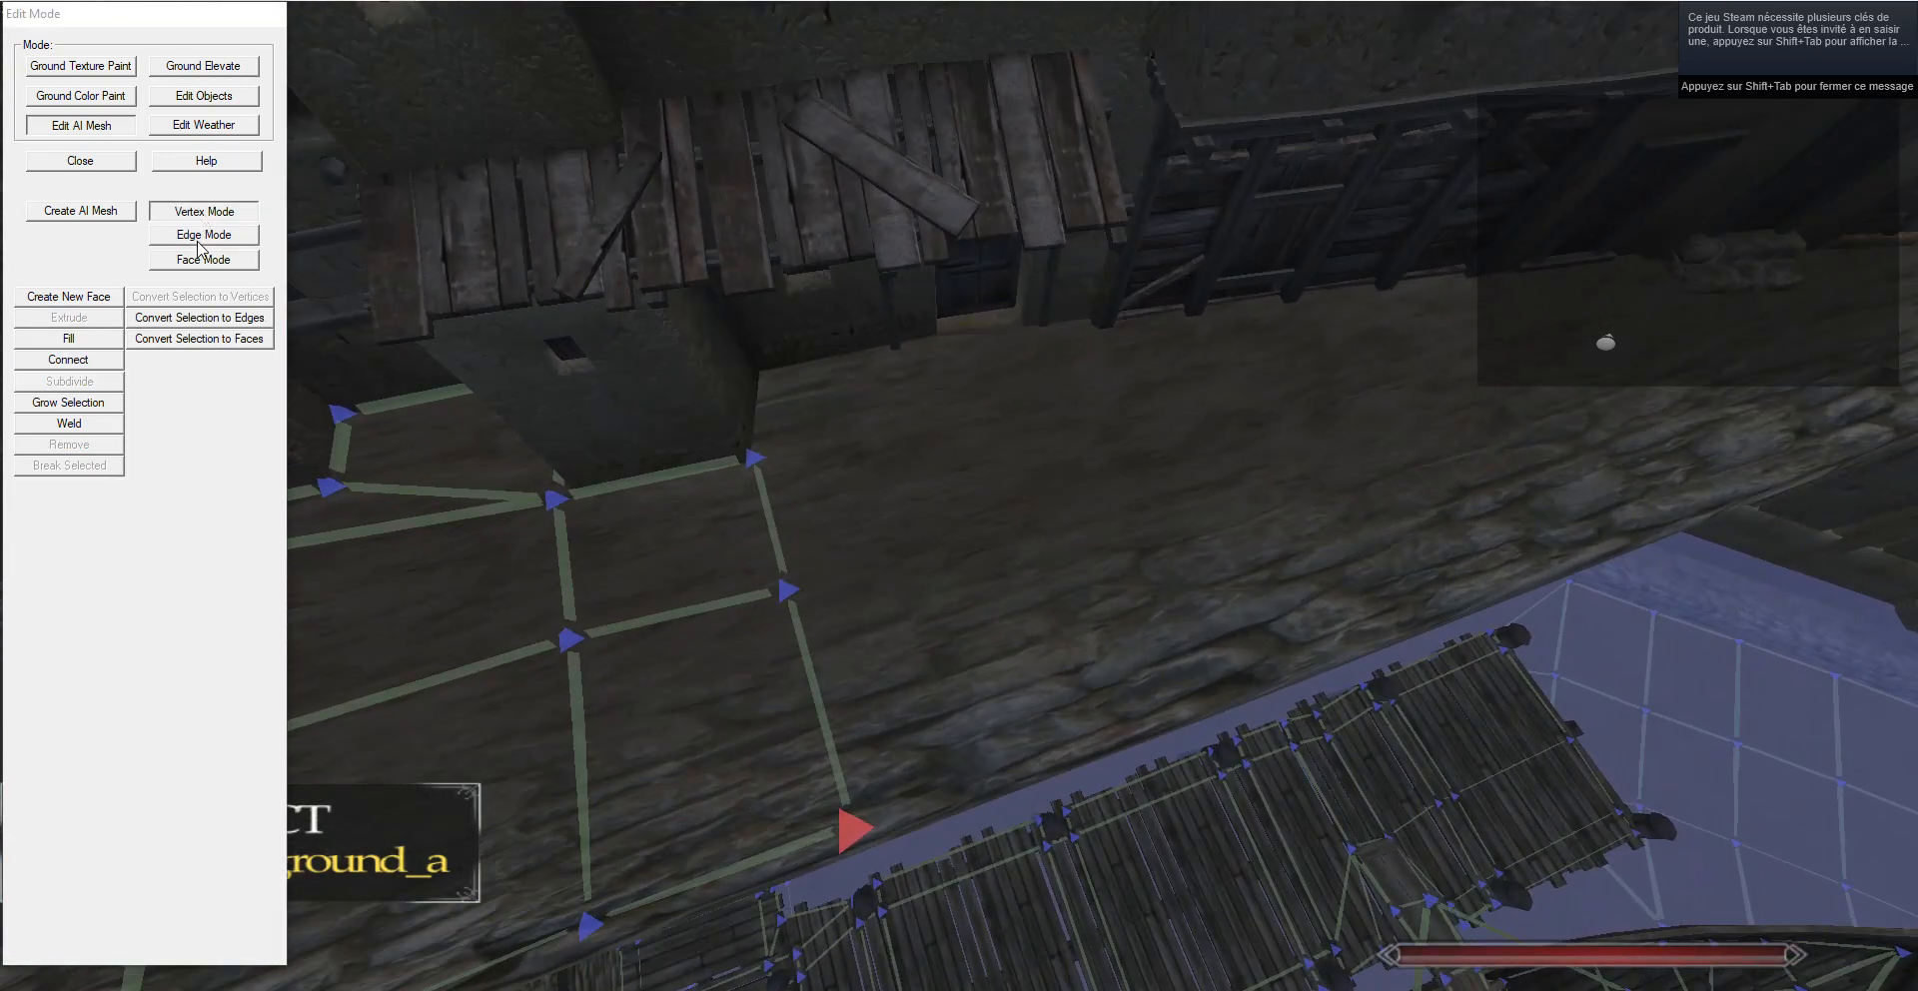
Extrude the two leading street edges along the plank roof's front to the start of the timber shopfront.
click(205, 236)
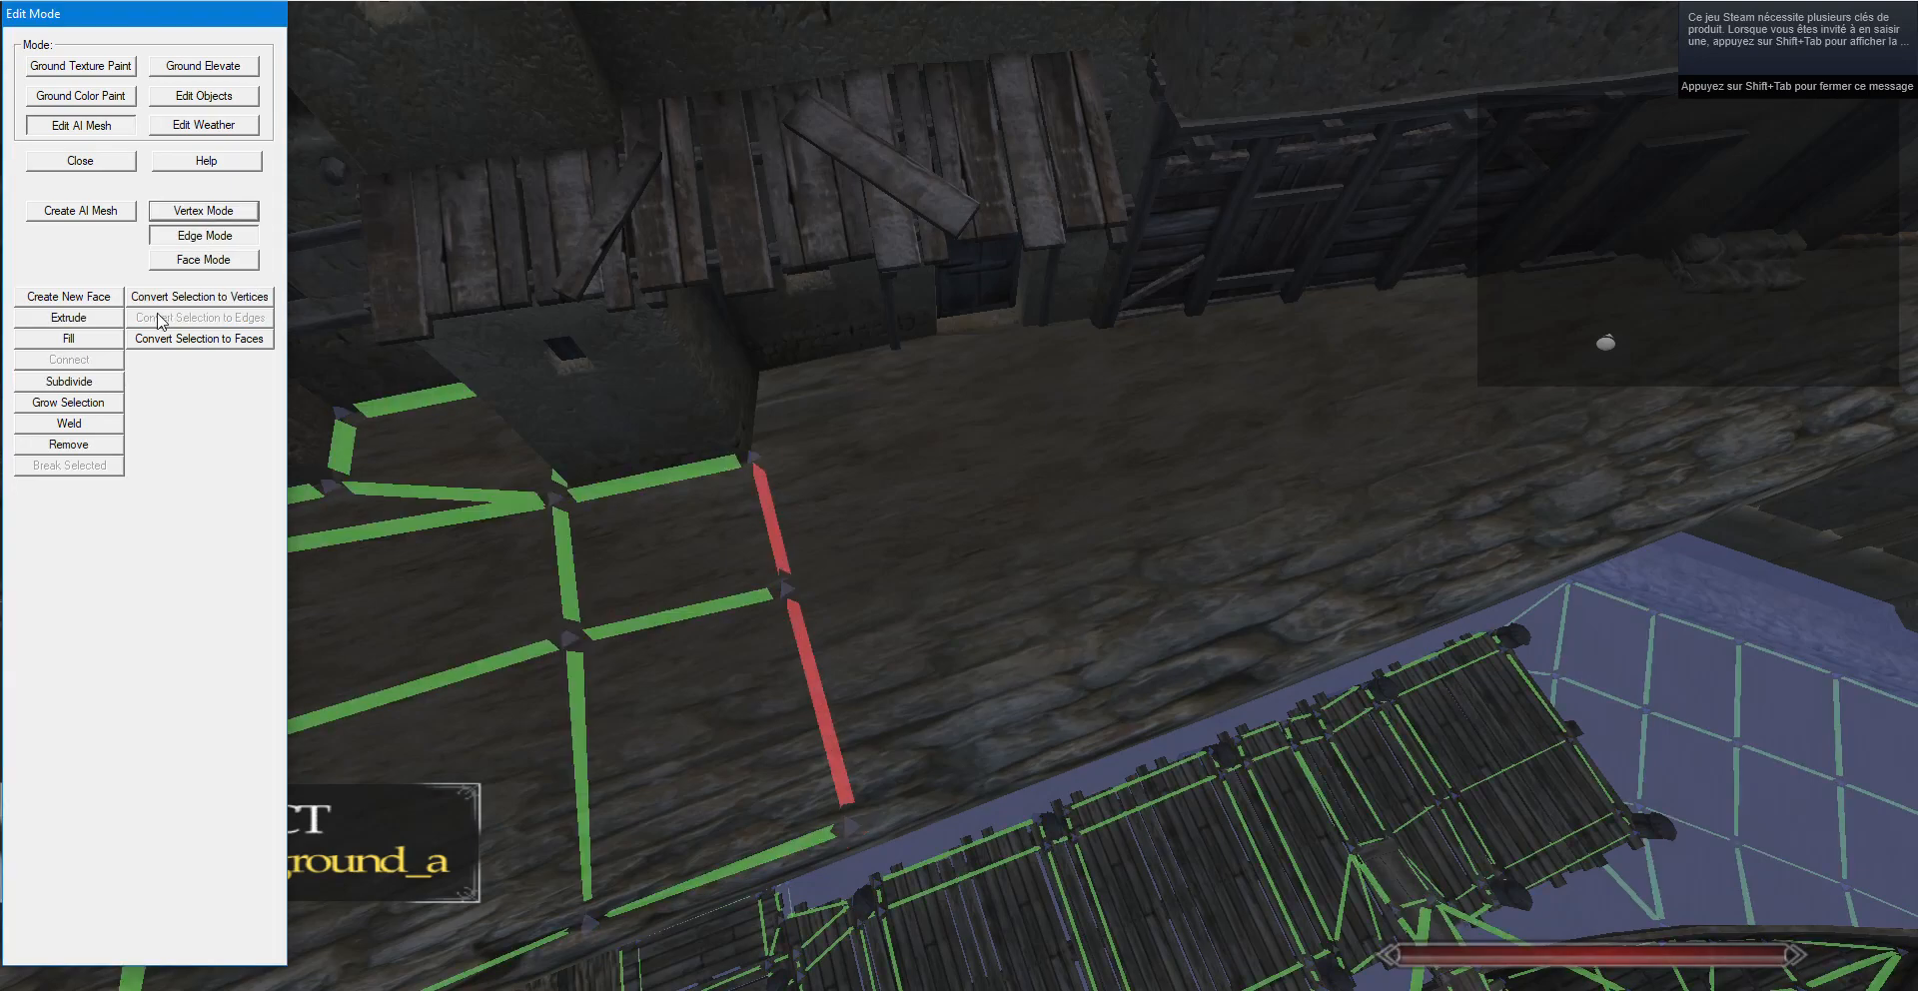
key(g)
key(d)
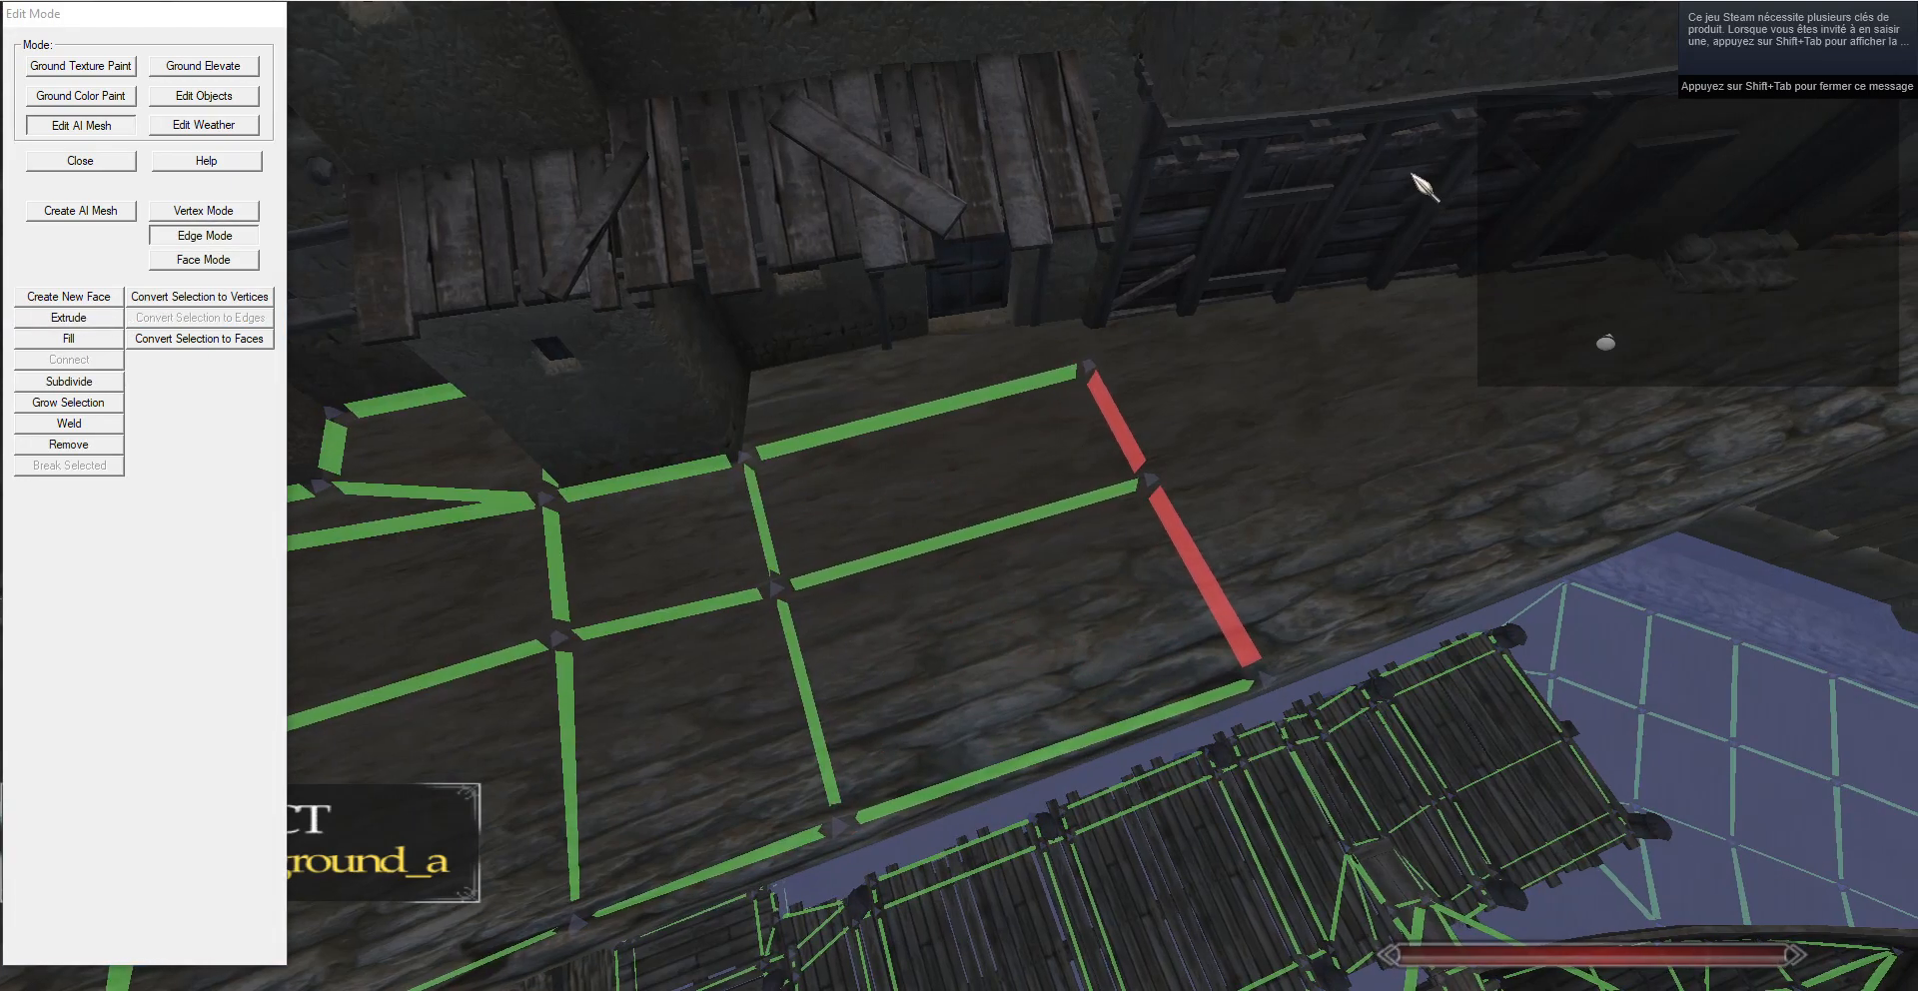
Extrude the house-side edge under the plank roof toward the wall and weld its far vertex to the neighbouring street vertex.
right_click(924, 410)
key(d)
click(49, 323)
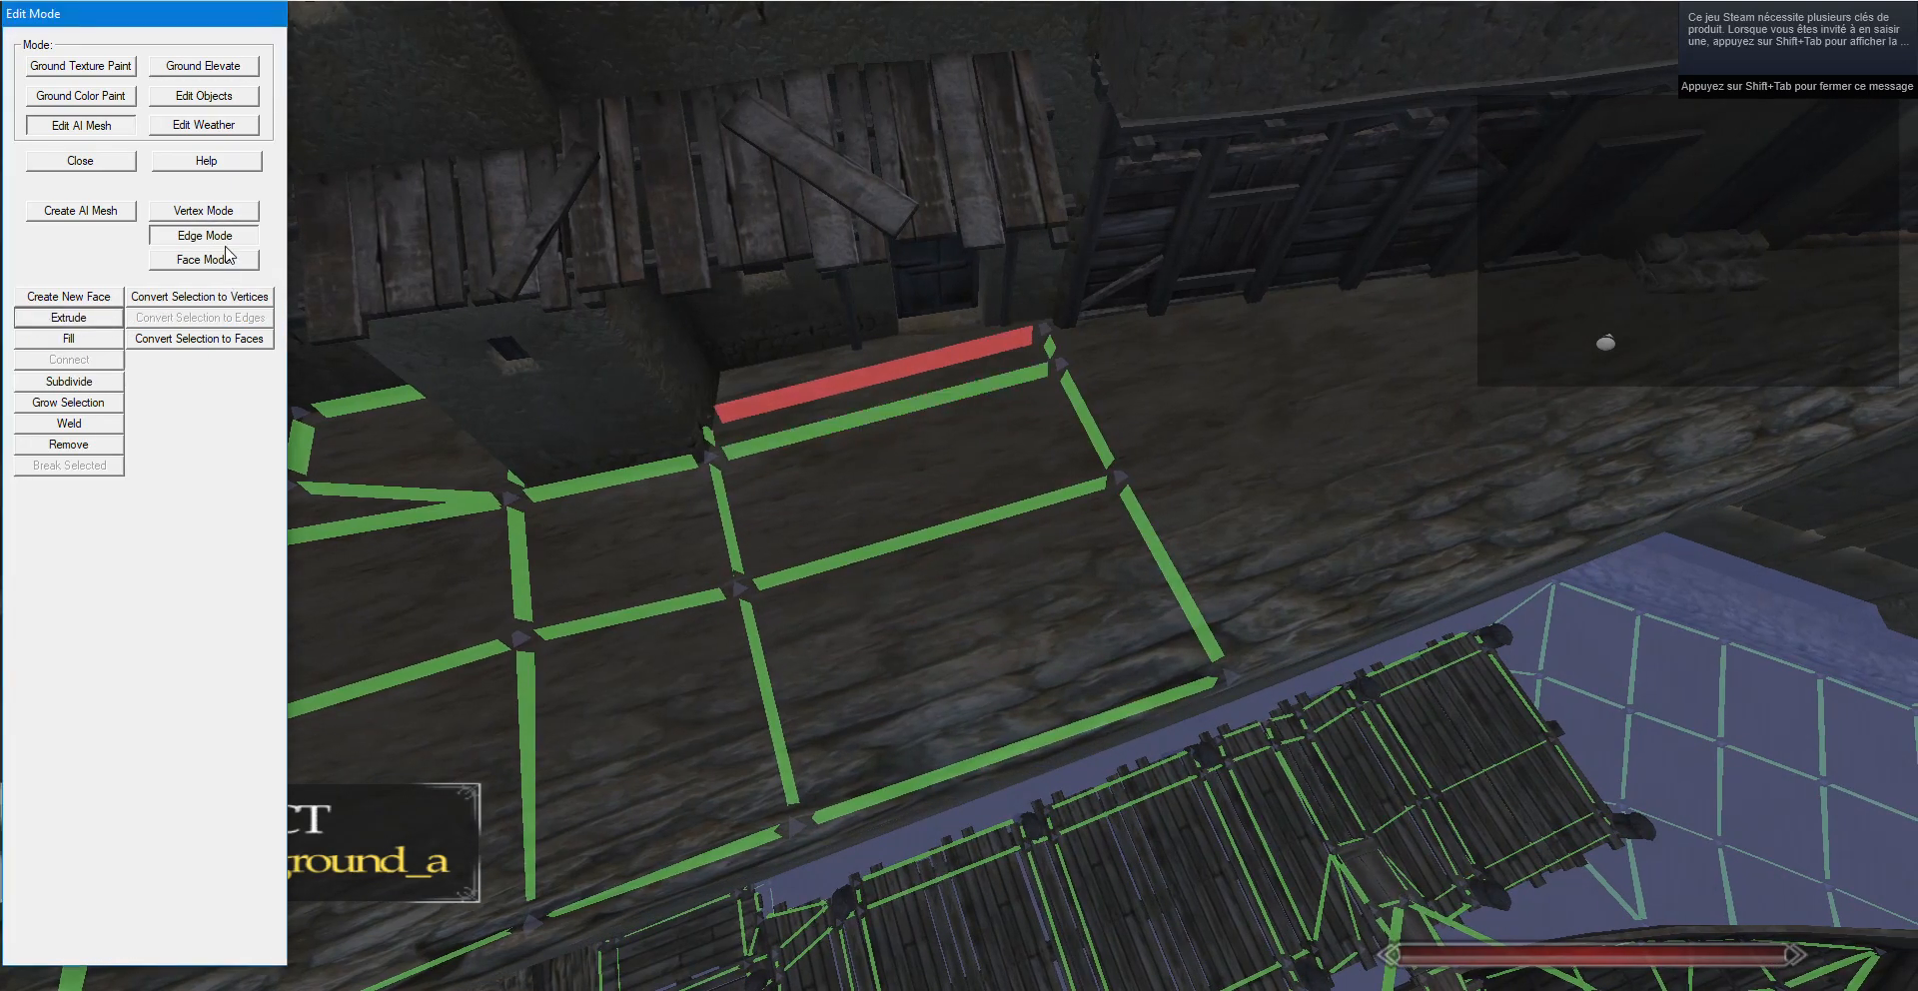
click(212, 217)
key(g)
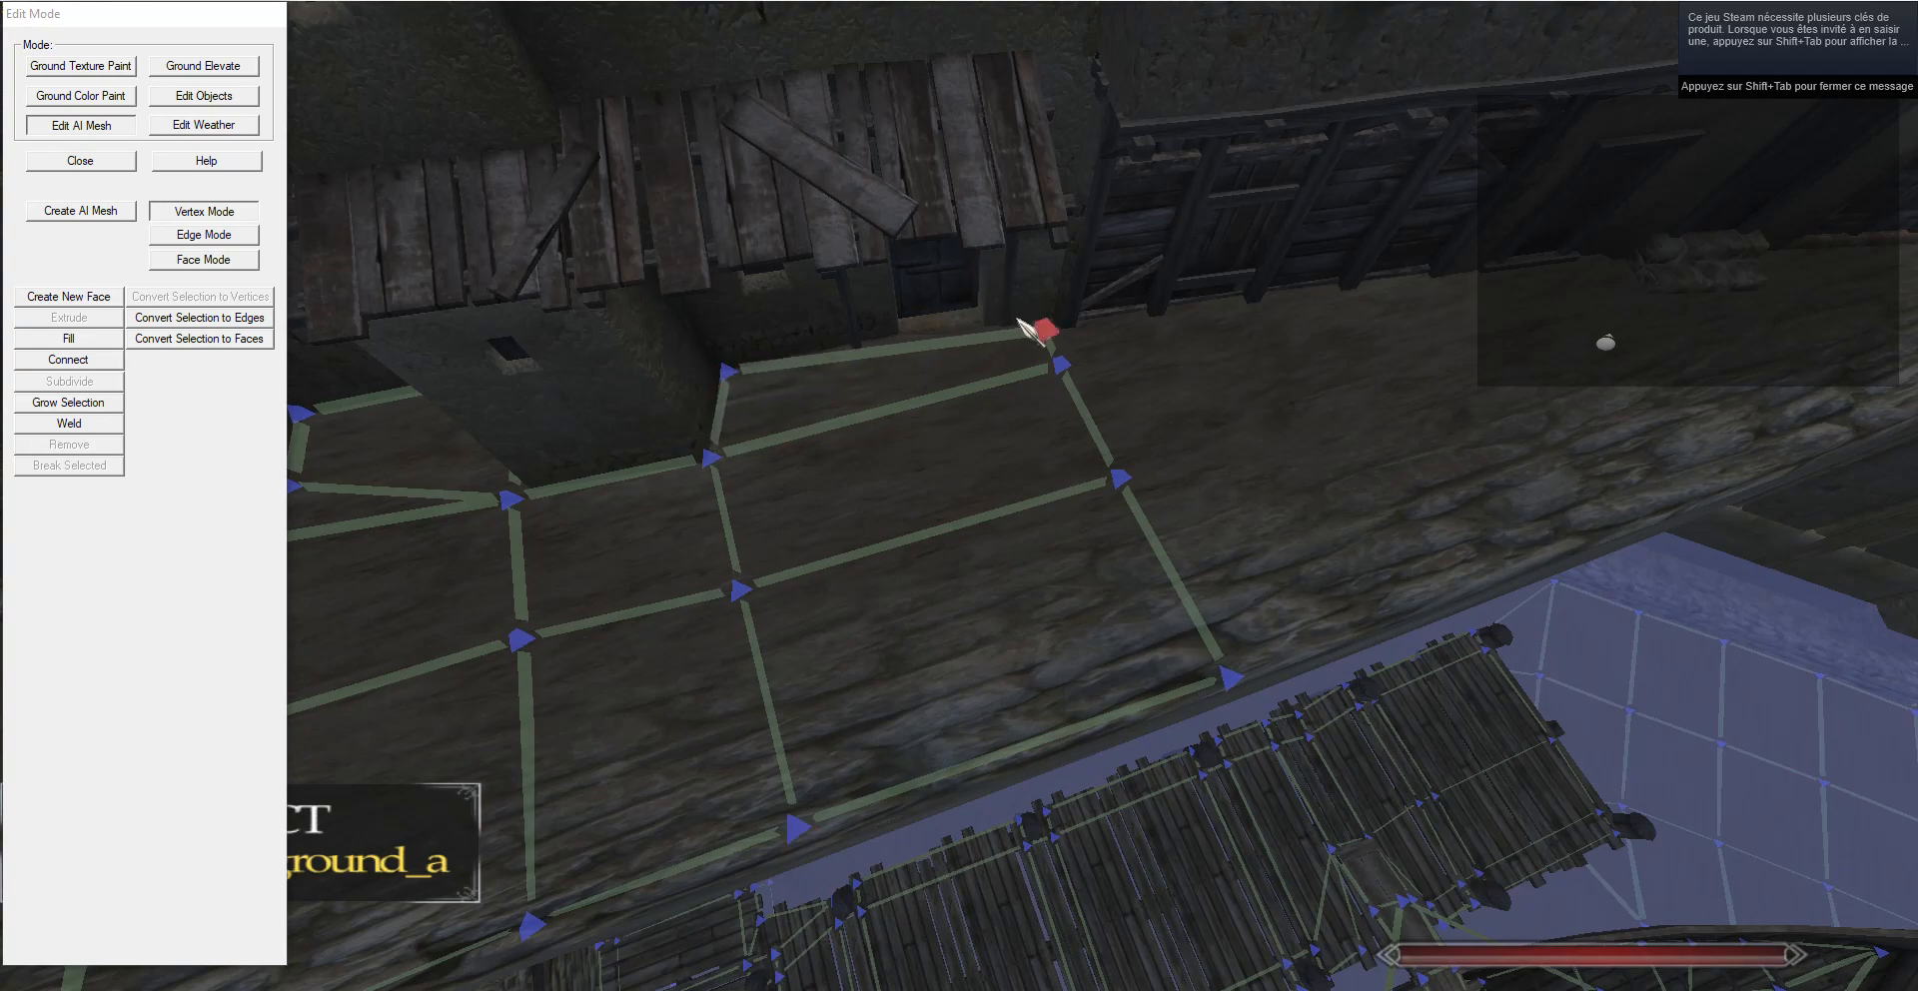
click(106, 426)
key(g)
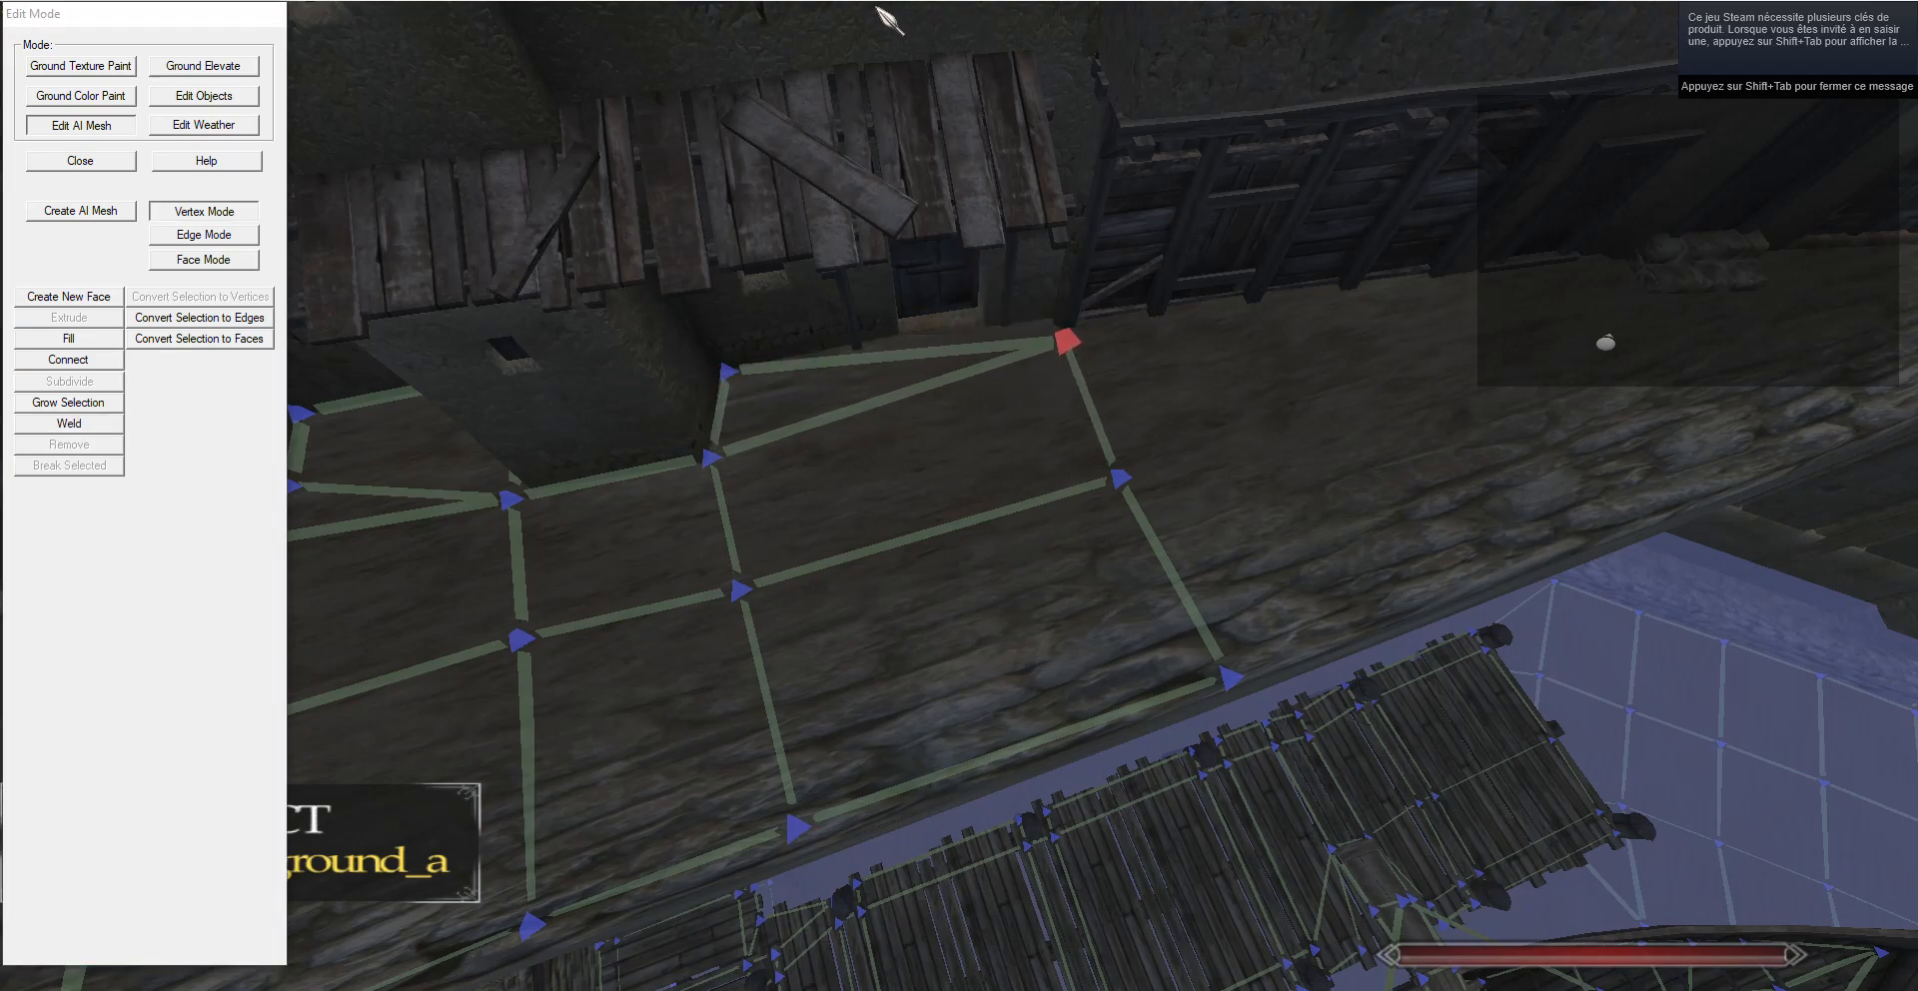
Reposition the middle and waterside vertices at the leading end of the street mesh.
key(s)
key(d)
right_click(1081, 478)
key(g)
right_click(1163, 655)
key(g)
Extrude the two leading street edges along the timber shopfront and move the waterside vertex to the street's rim.
drag(1154, 520, 966, 406)
key(s)
key(w)
click(211, 237)
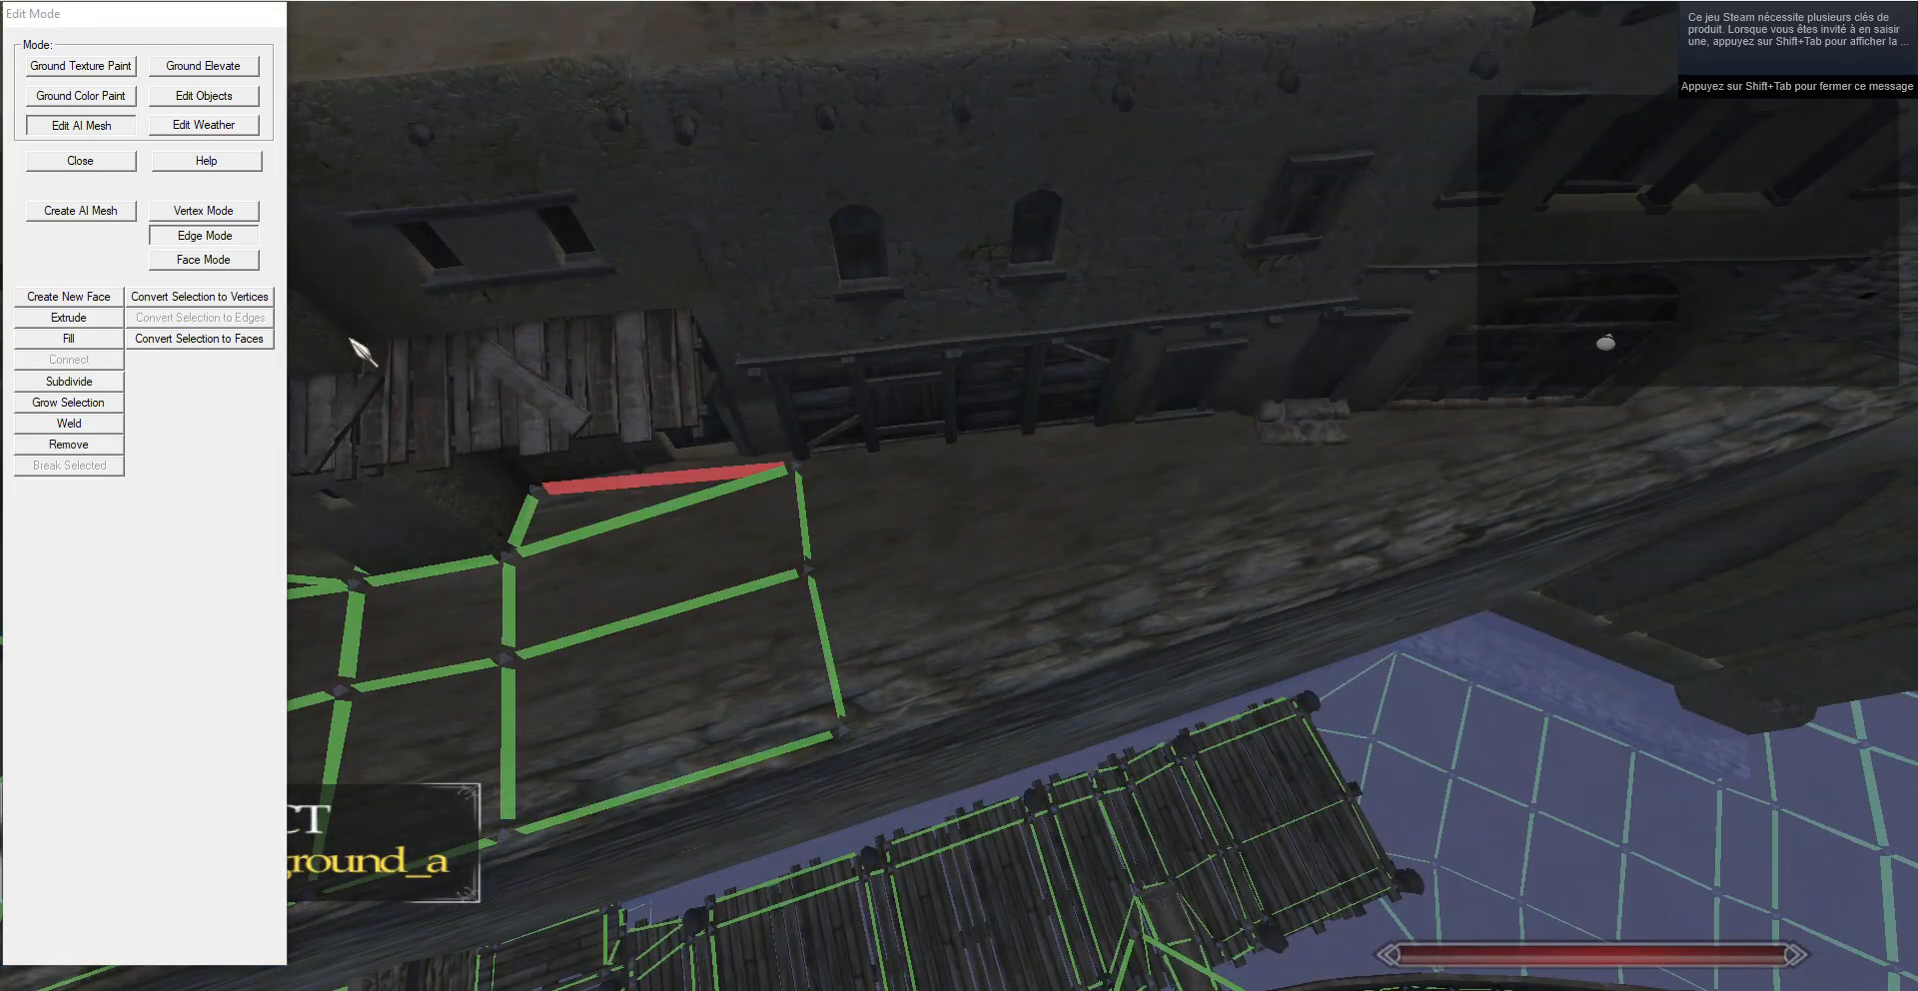
right_click(839, 537)
click(99, 322)
key(g)
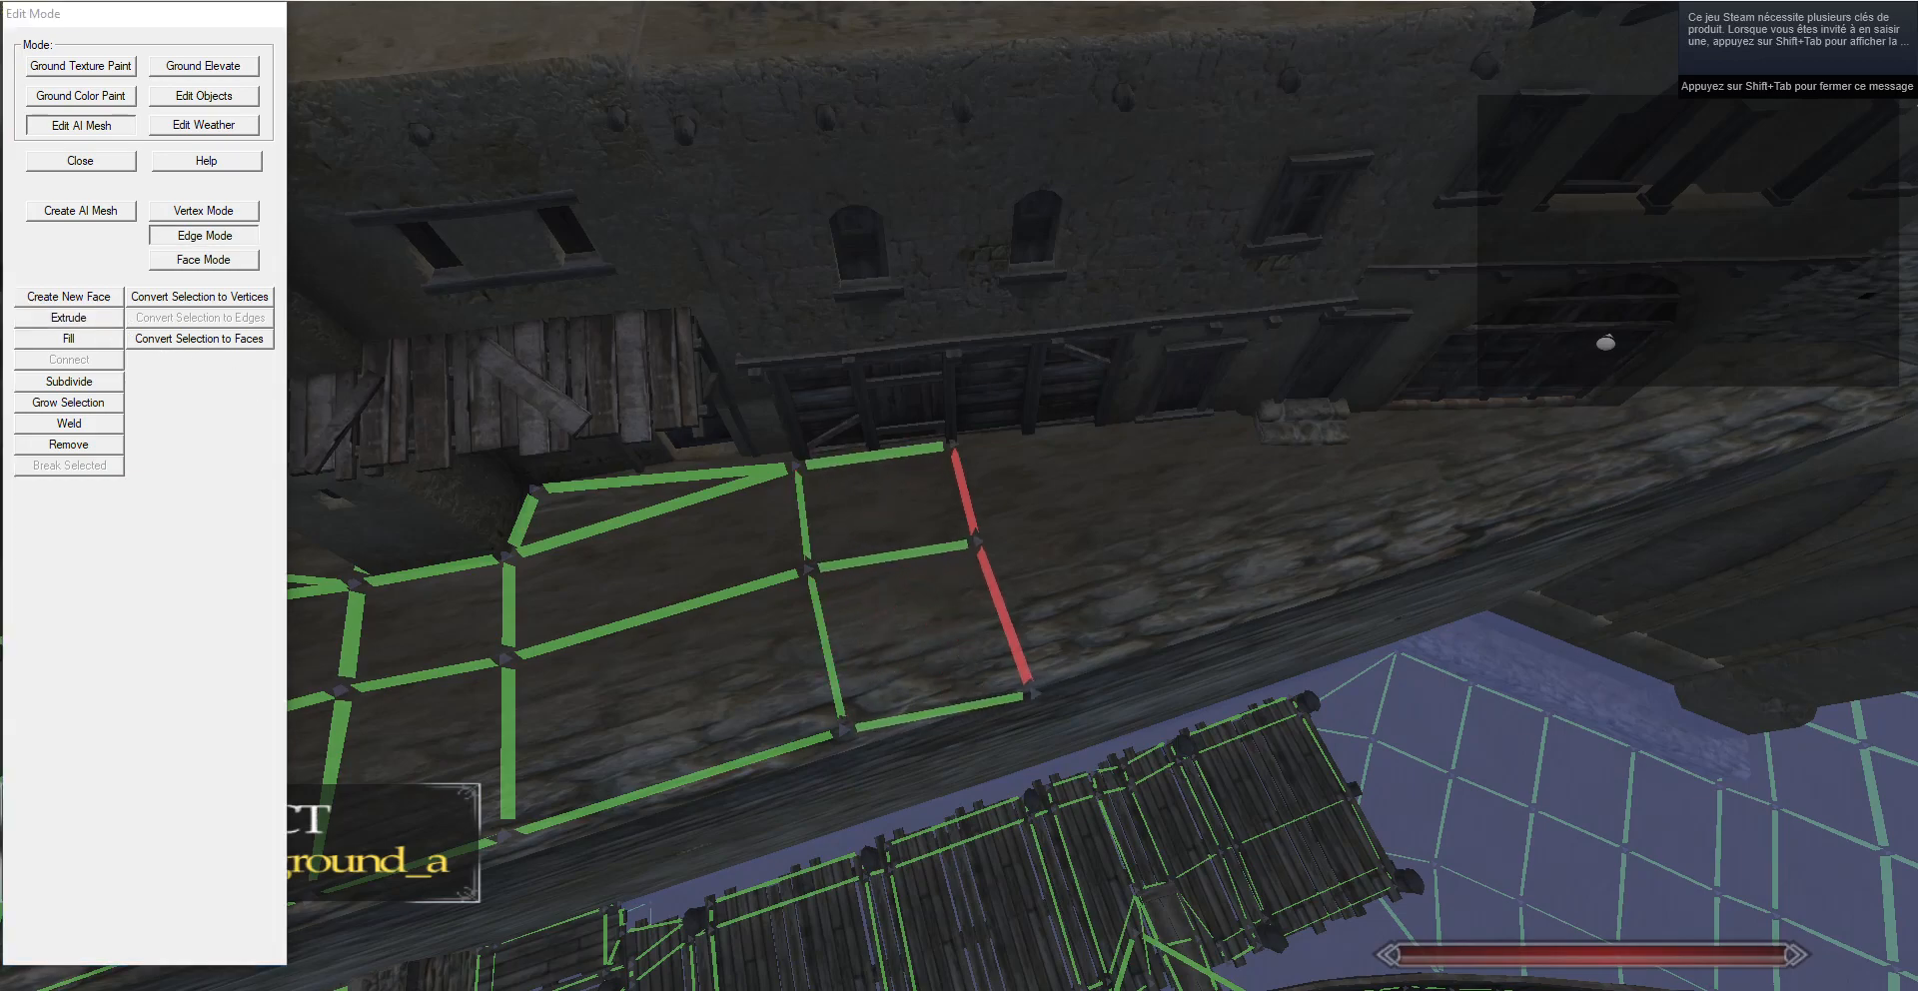
key(w)
key(d)
click(193, 206)
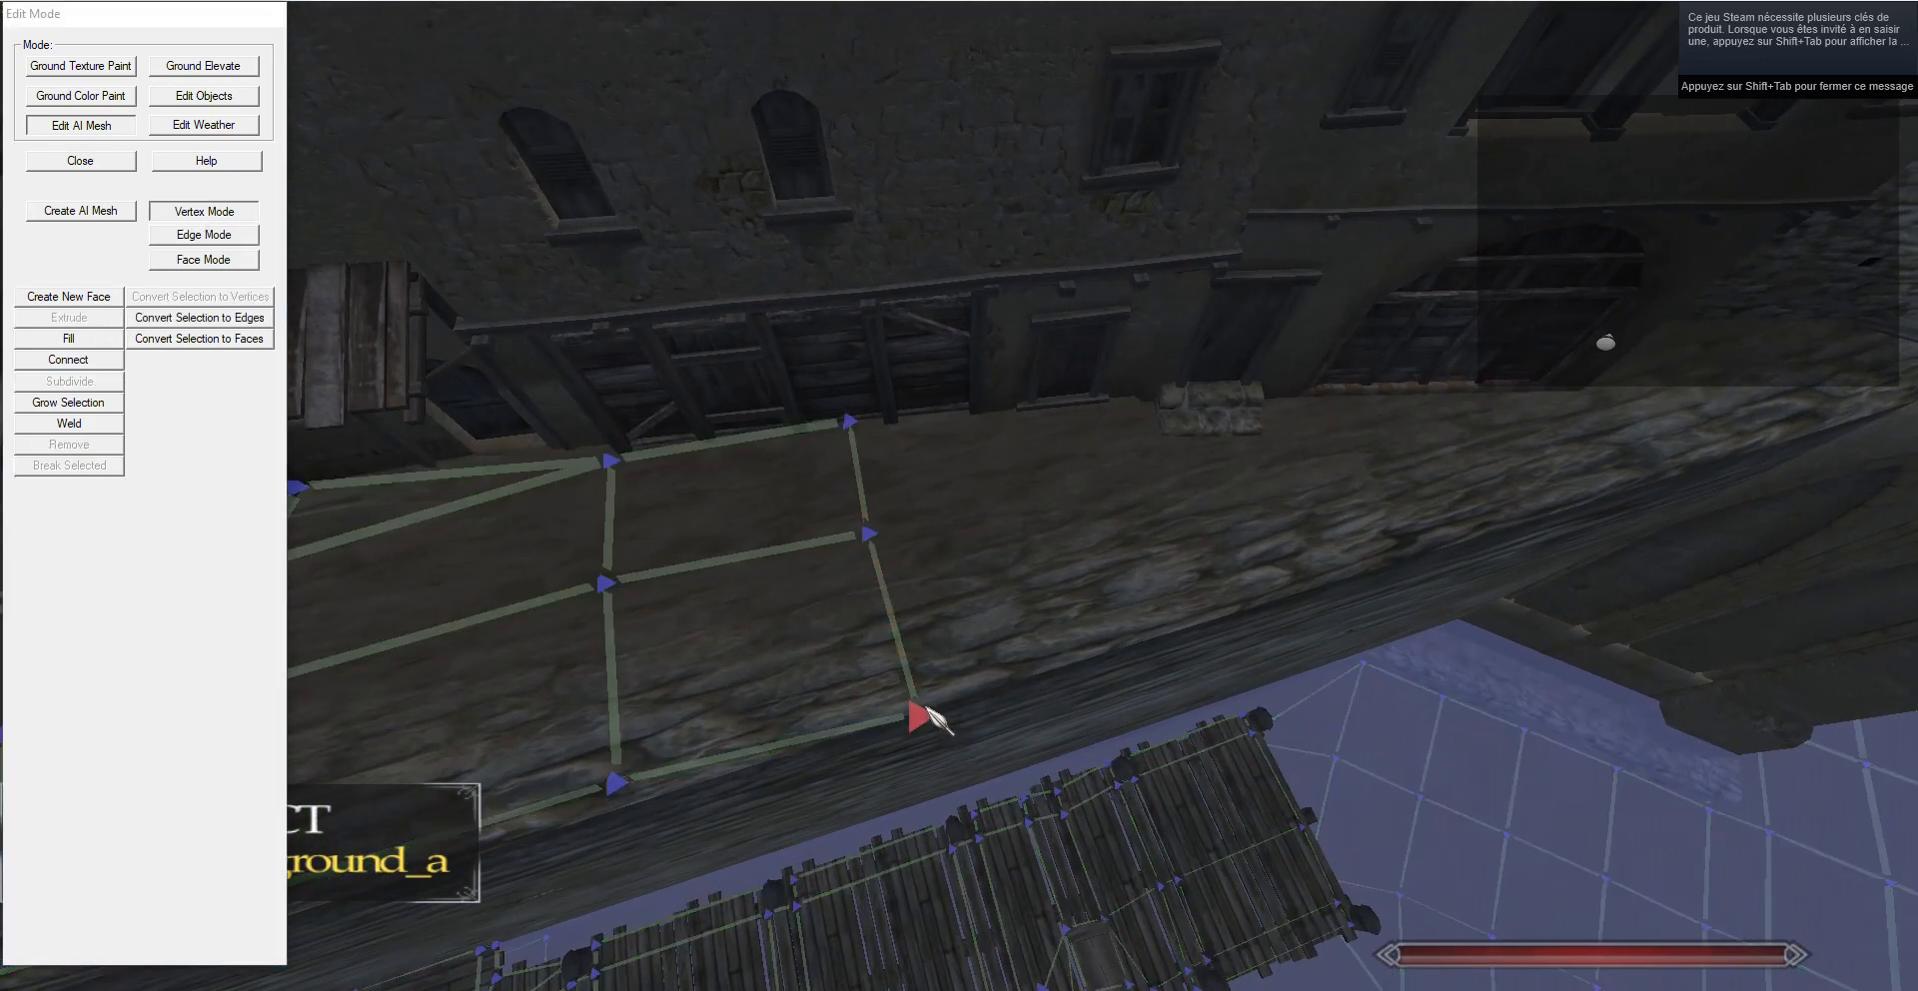
key(g)
key(d)
Extrude the leading street edges up to the small stone doorstep and adjust the new waterside and middle vertices.
click(222, 238)
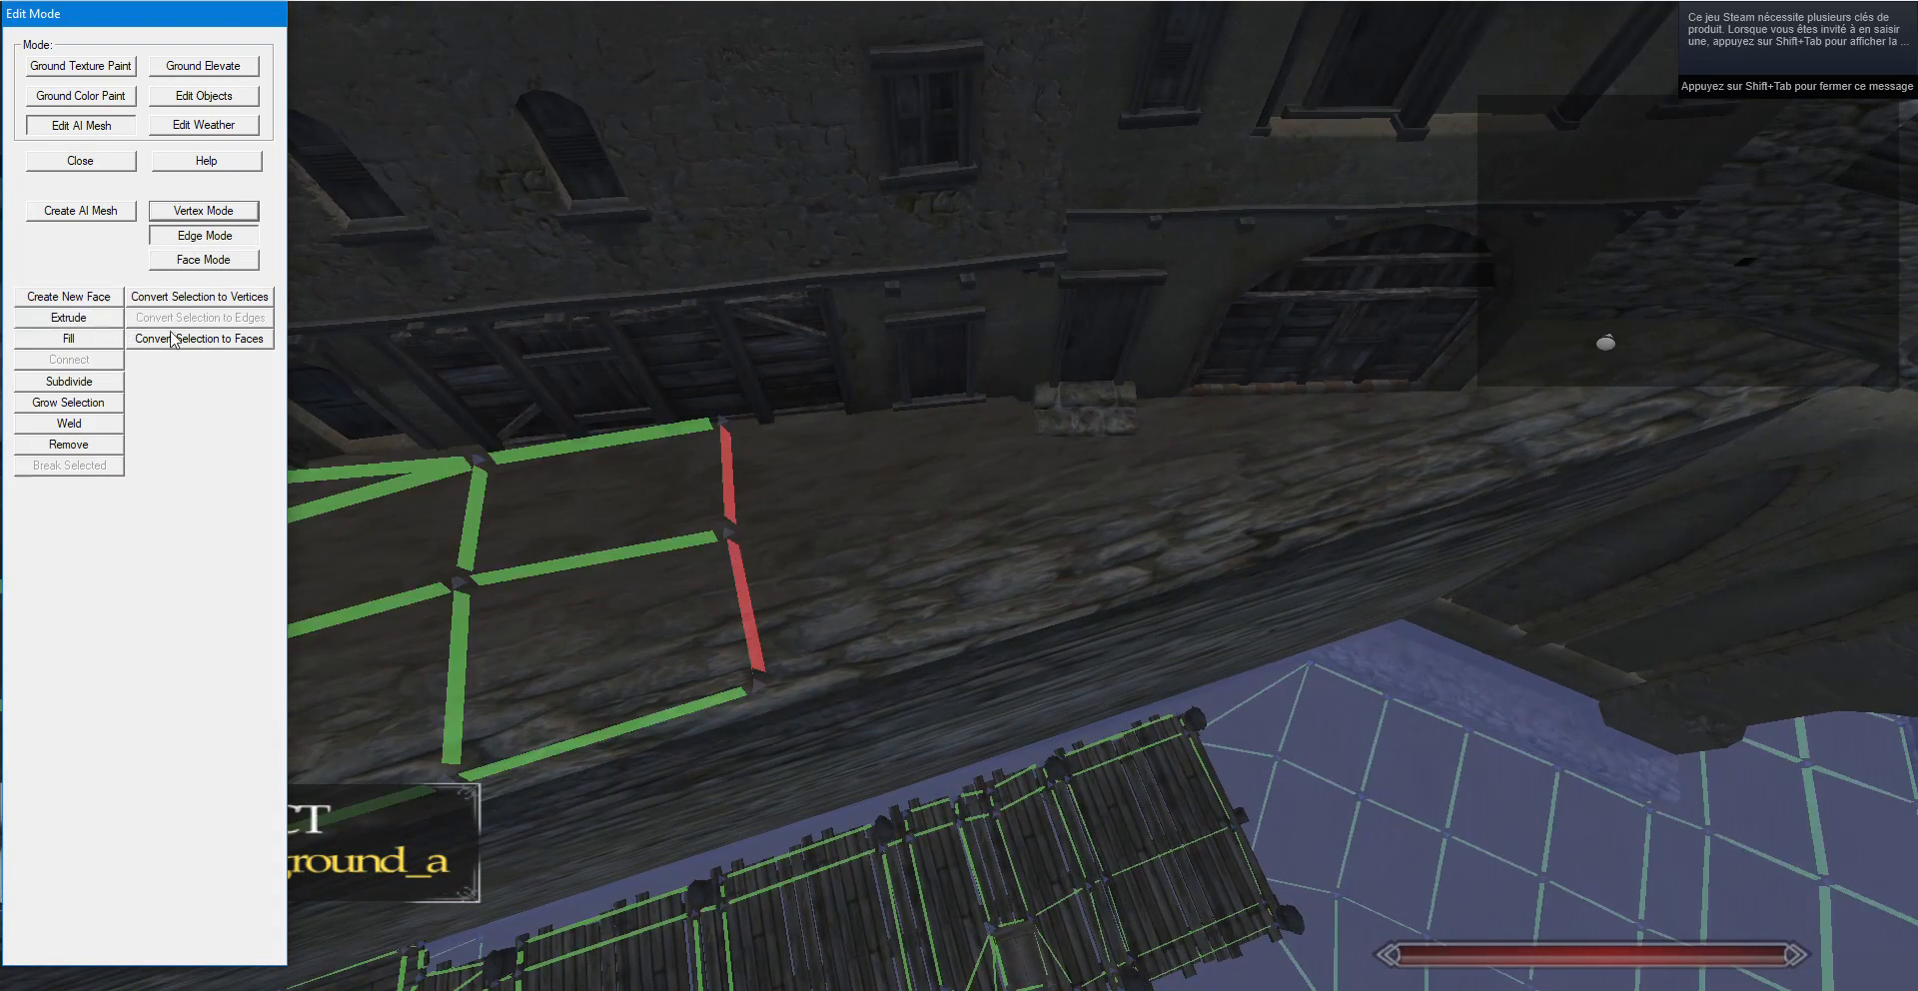
click(97, 320)
key(g)
key(d)
click(194, 211)
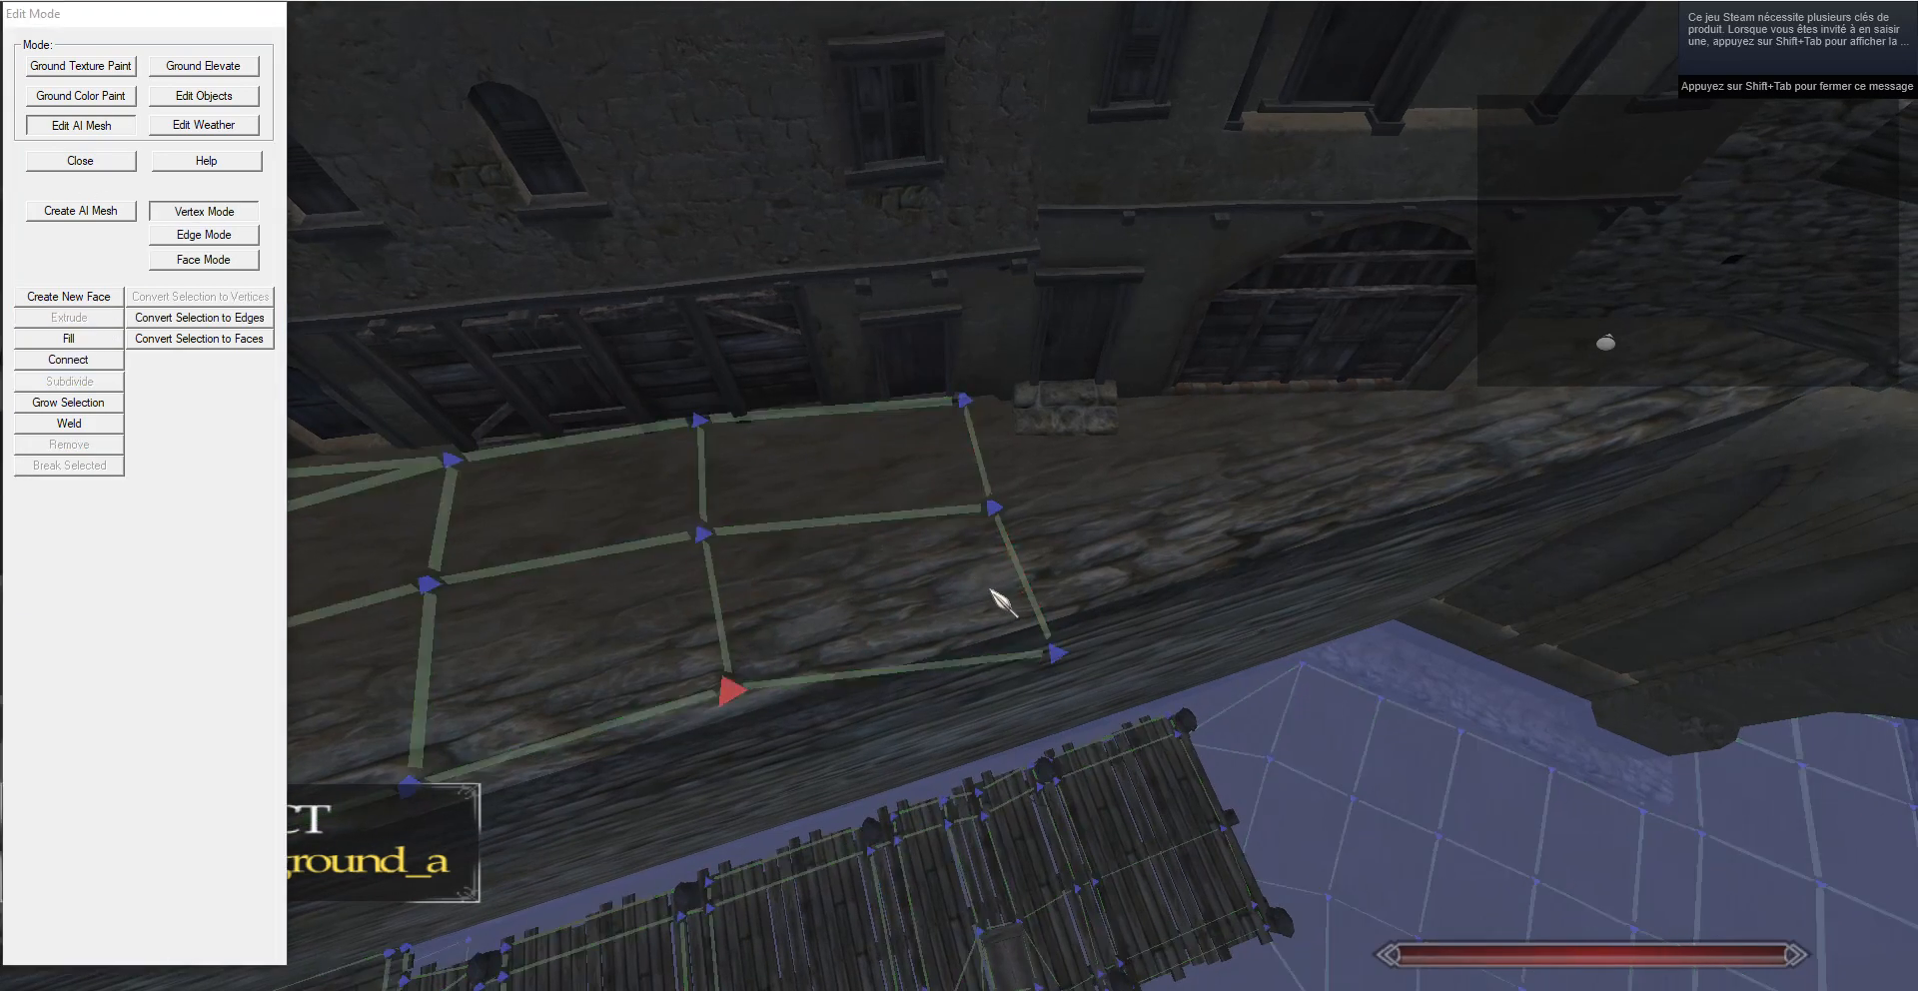
key(g)
click(994, 508)
key(g)
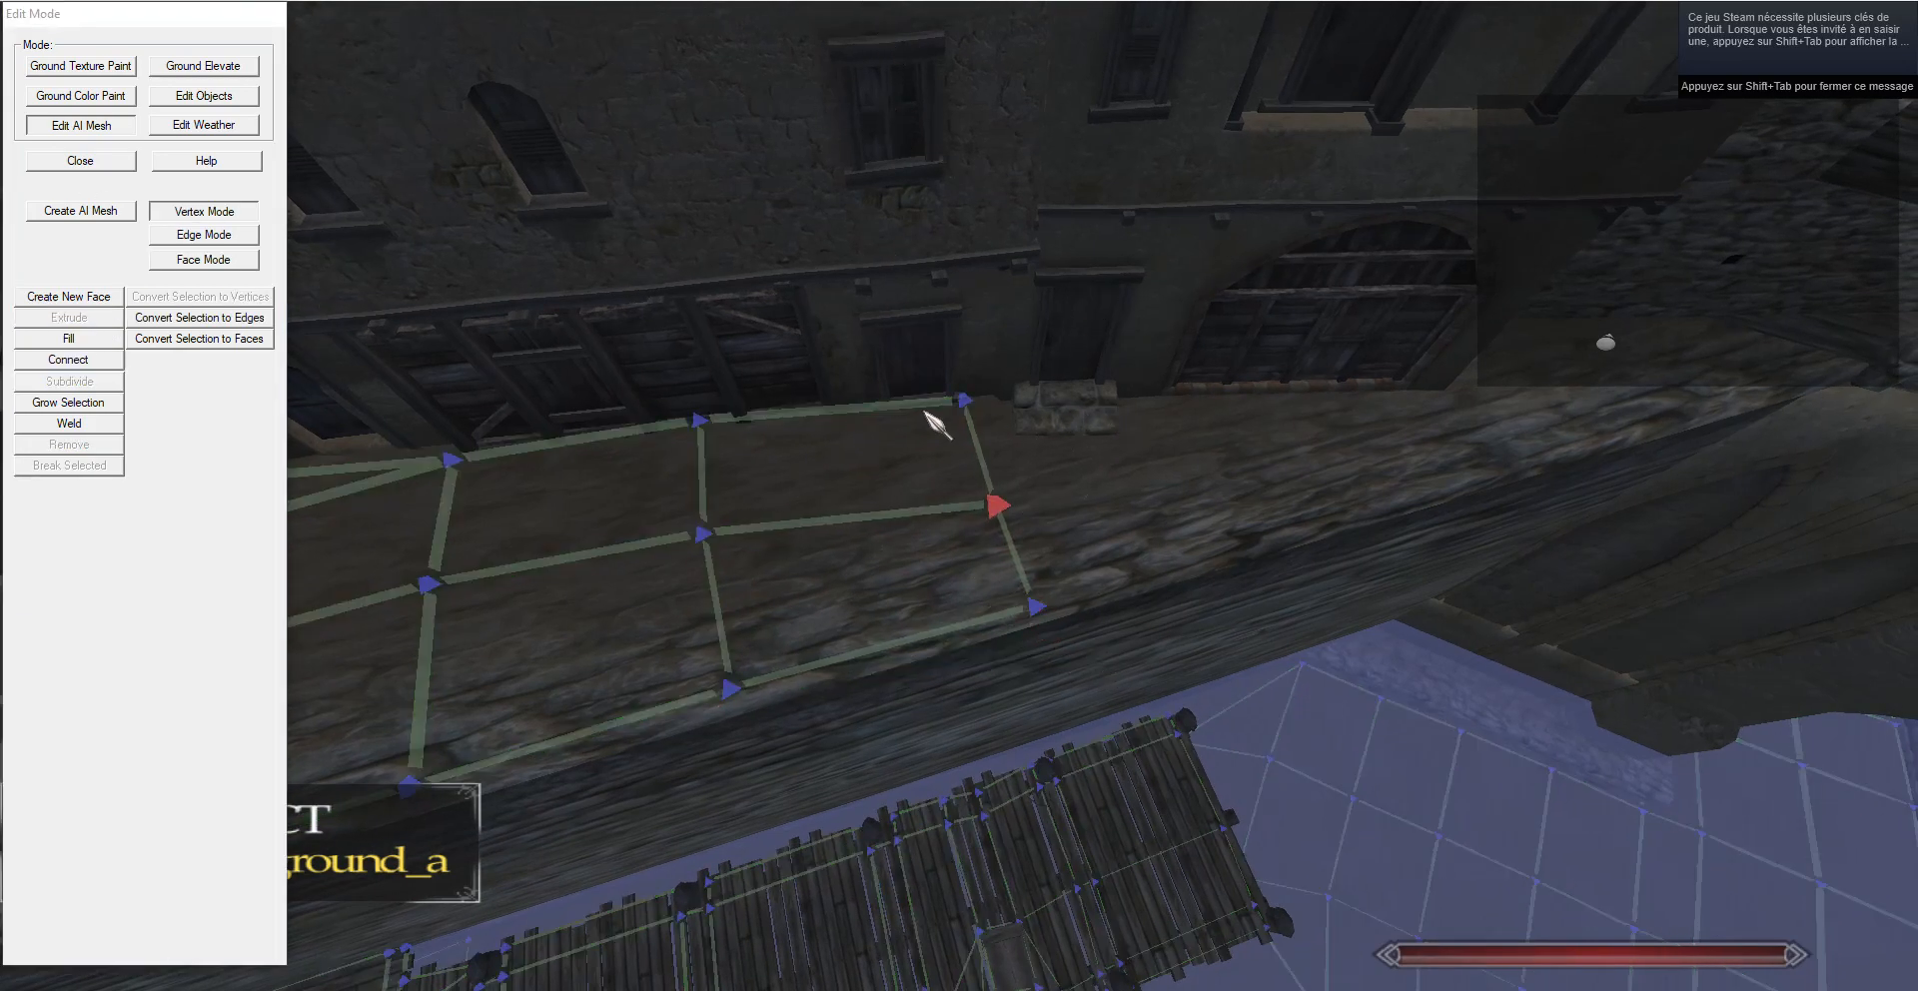
Fit the house-side vertices to the near side of the stone doorstep and the end of the timber shopfront.
click(965, 401)
key(g)
click(687, 427)
key(g)
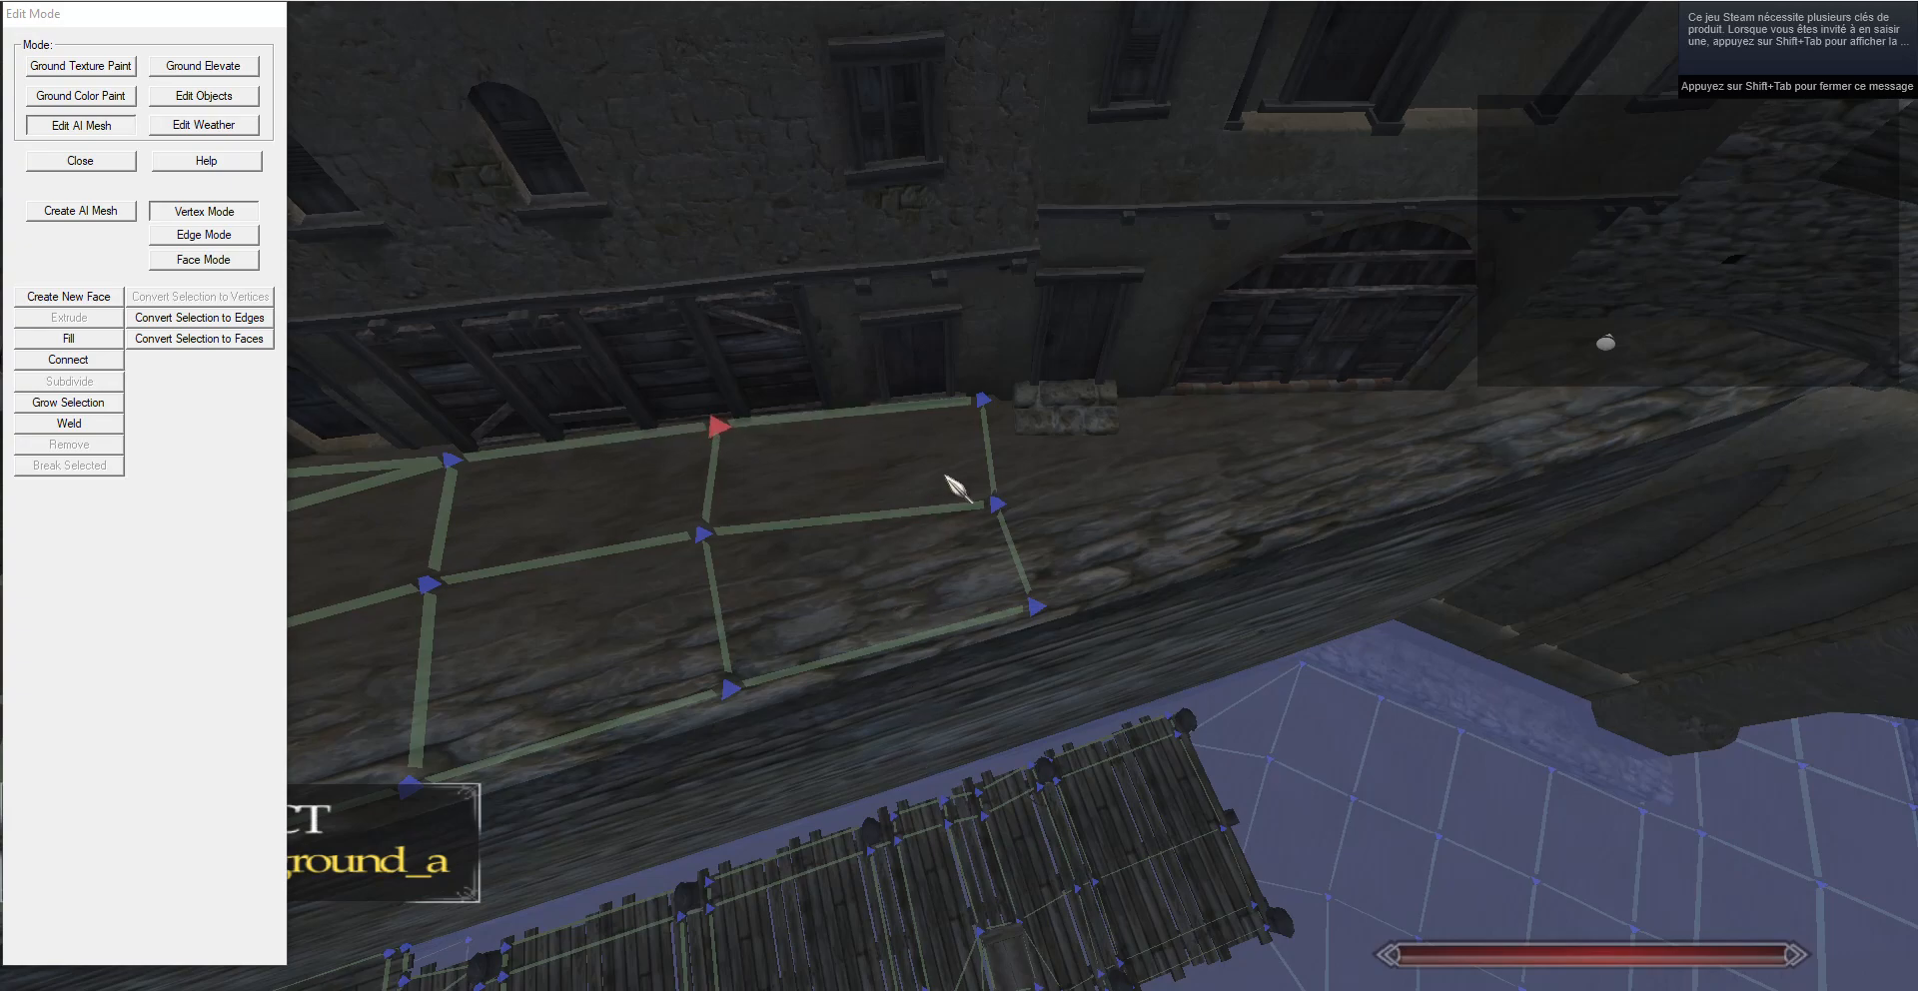
key(d)
click(906, 398)
key(g)
key(d)
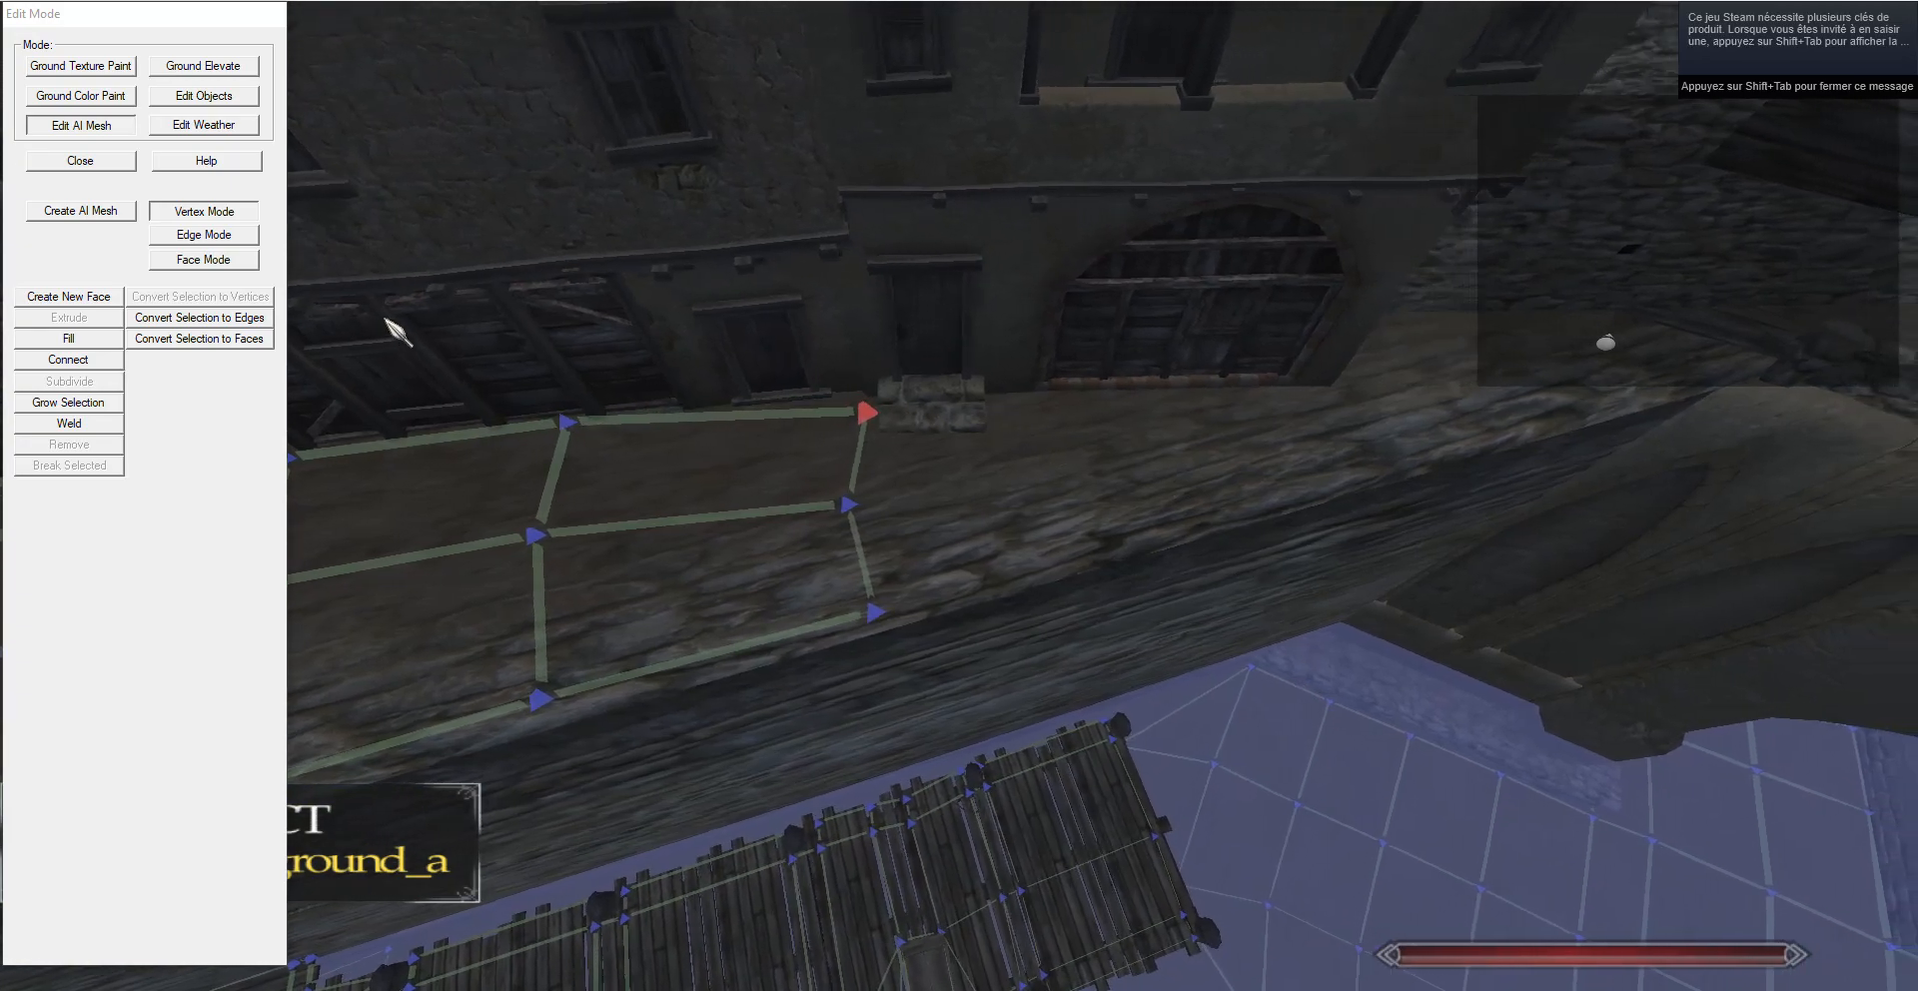
Extrude the leading street edges past the stone doorstep and adjust the new waterside and middle vertices.
click(247, 237)
click(69, 317)
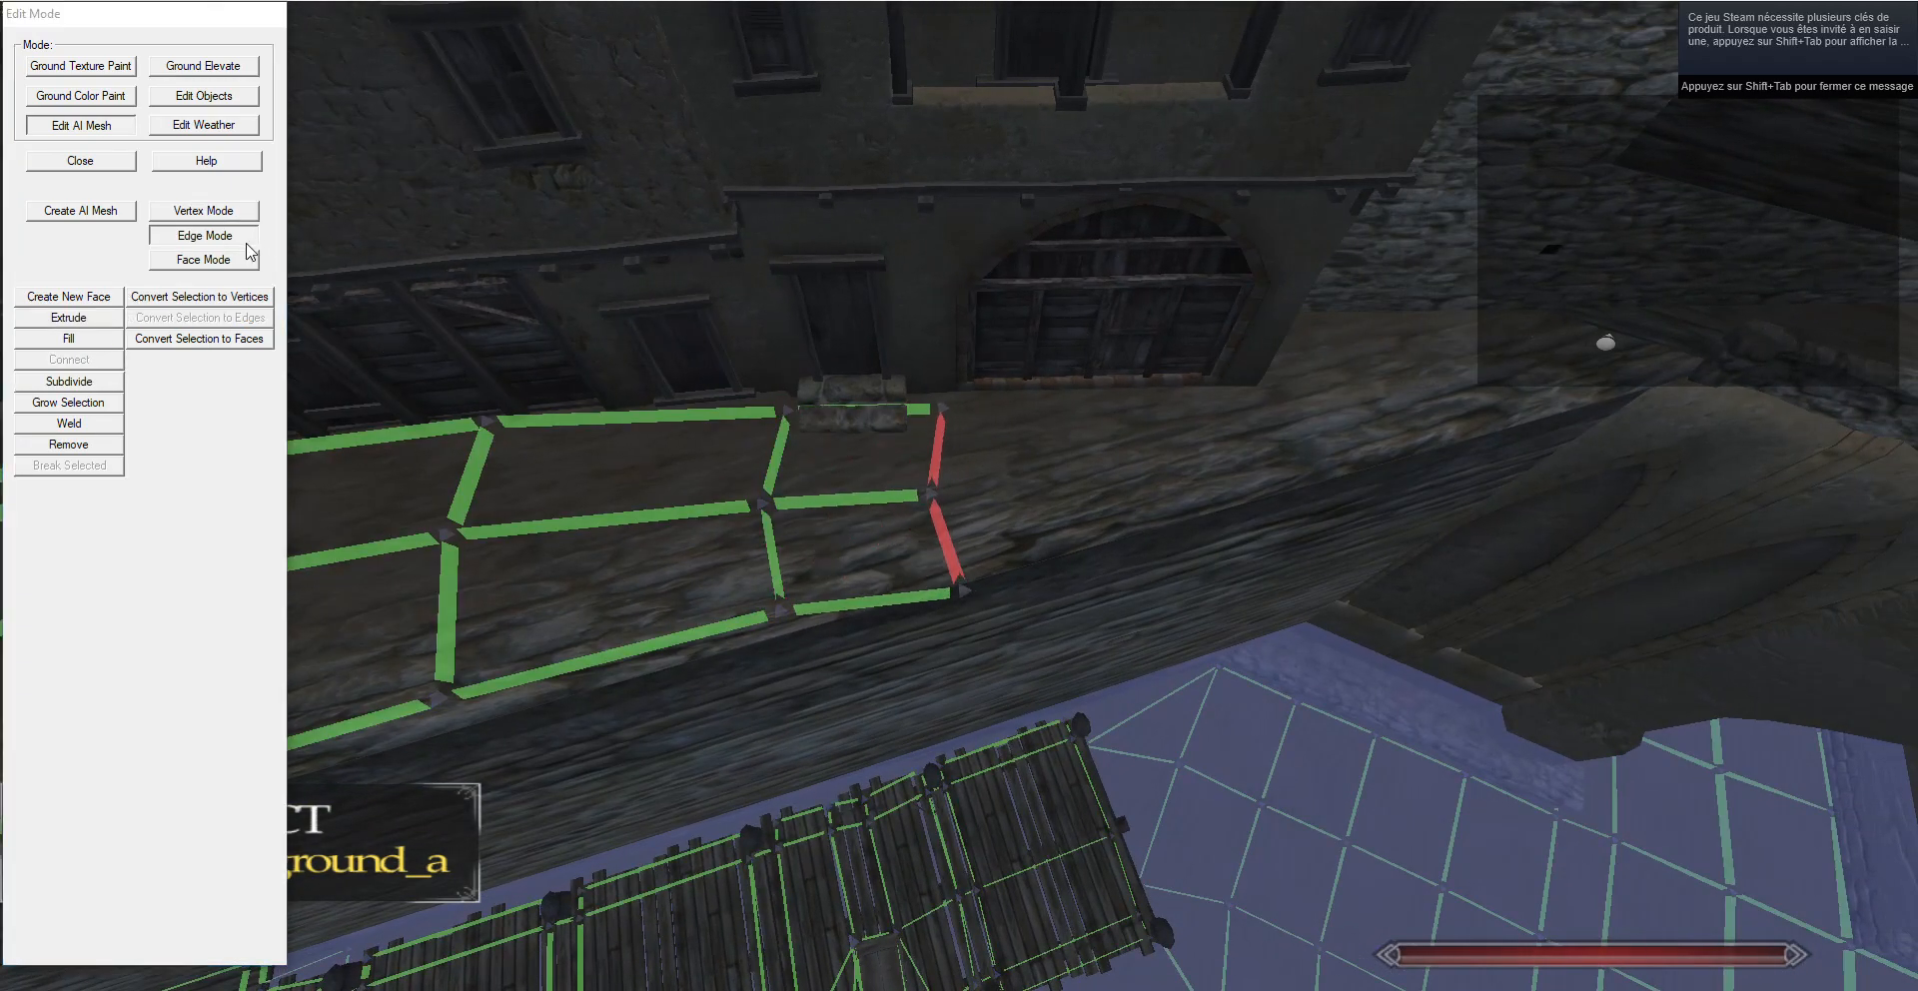
click(204, 210)
click(967, 585)
key(g)
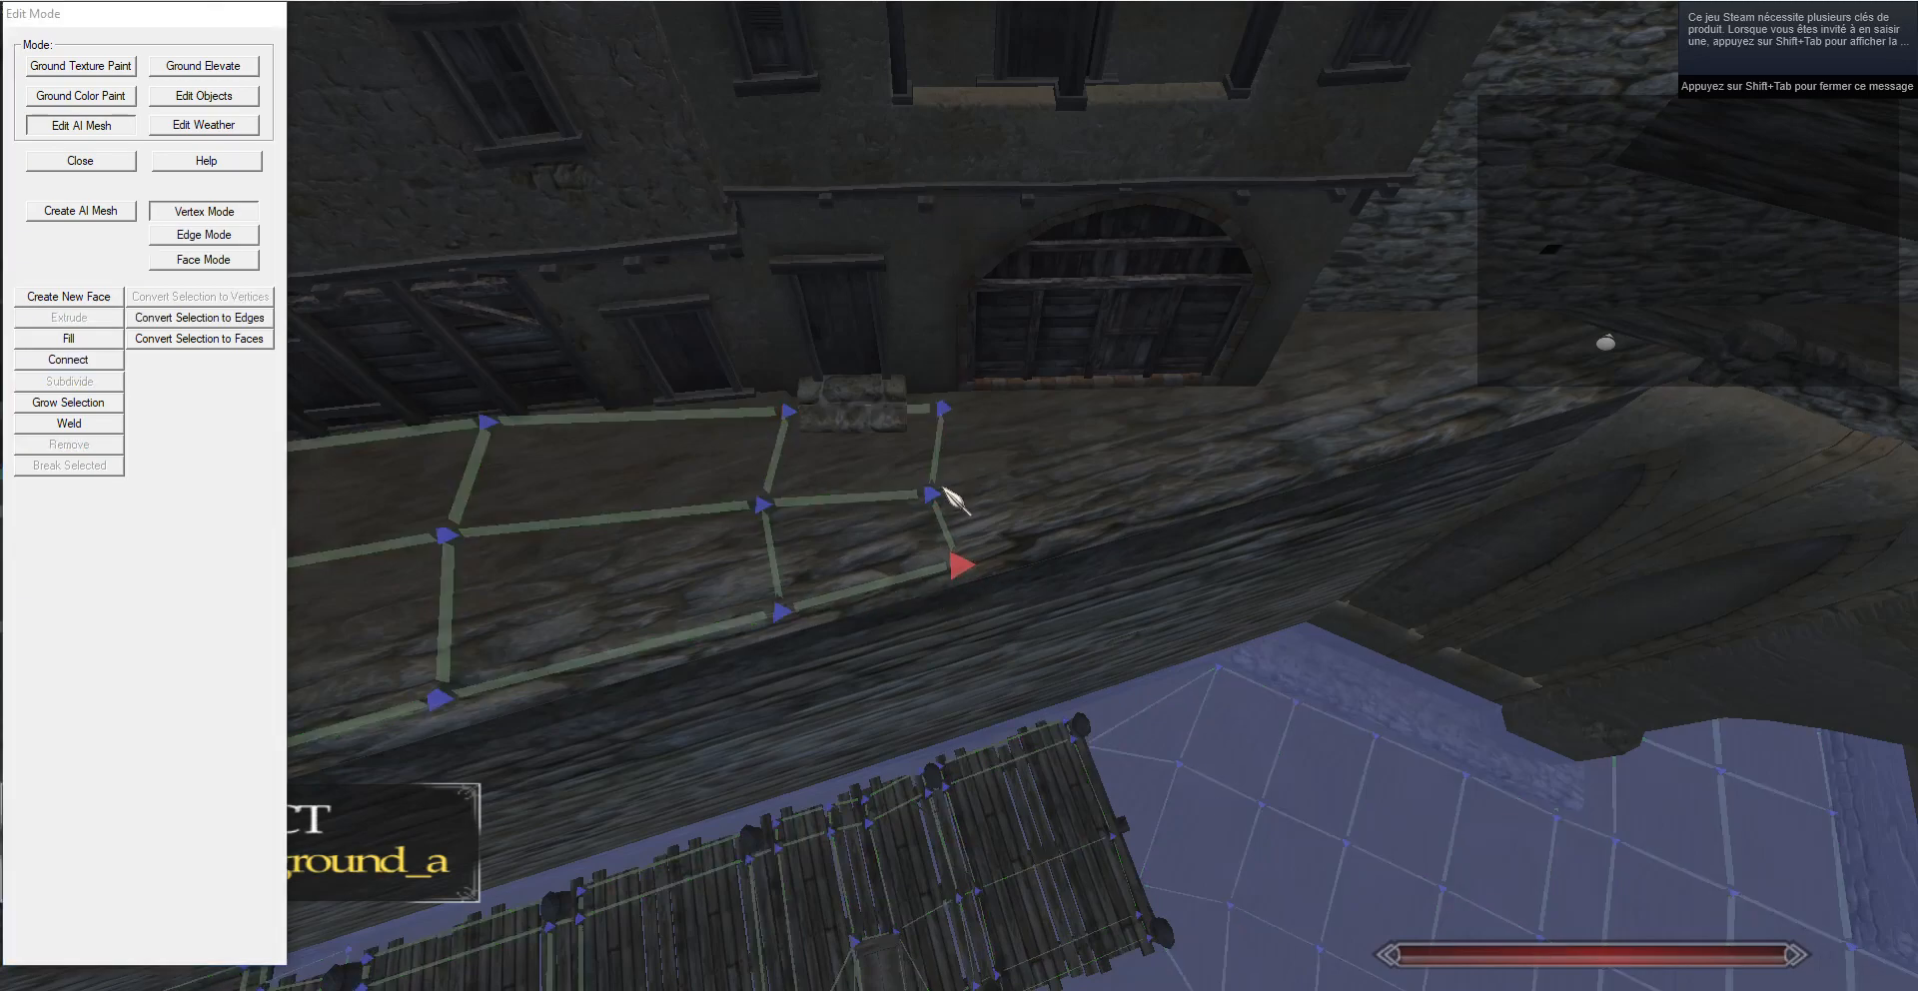
click(941, 489)
key(g)
key(d)
Extrude the leading edges past the arched gate, weld the middle vertex to the one at the house corner and extend the waterside vertex.
click(245, 240)
click(28, 316)
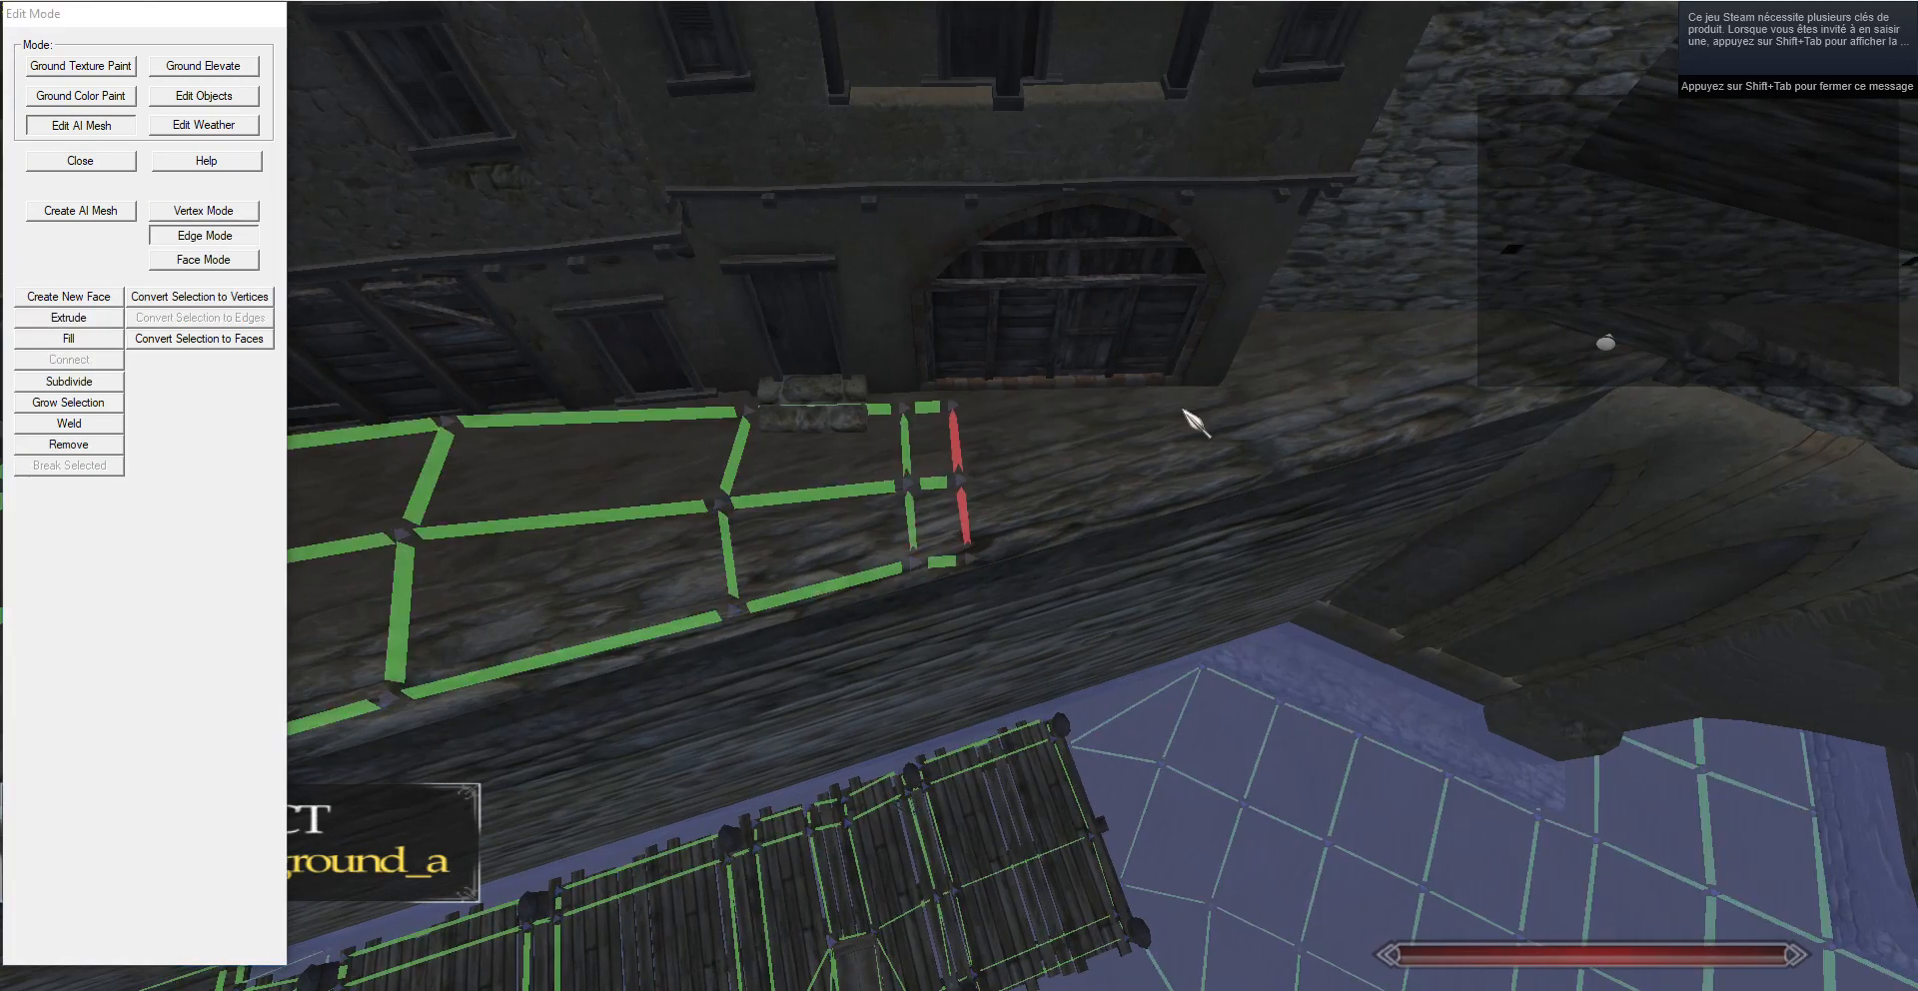
click(204, 211)
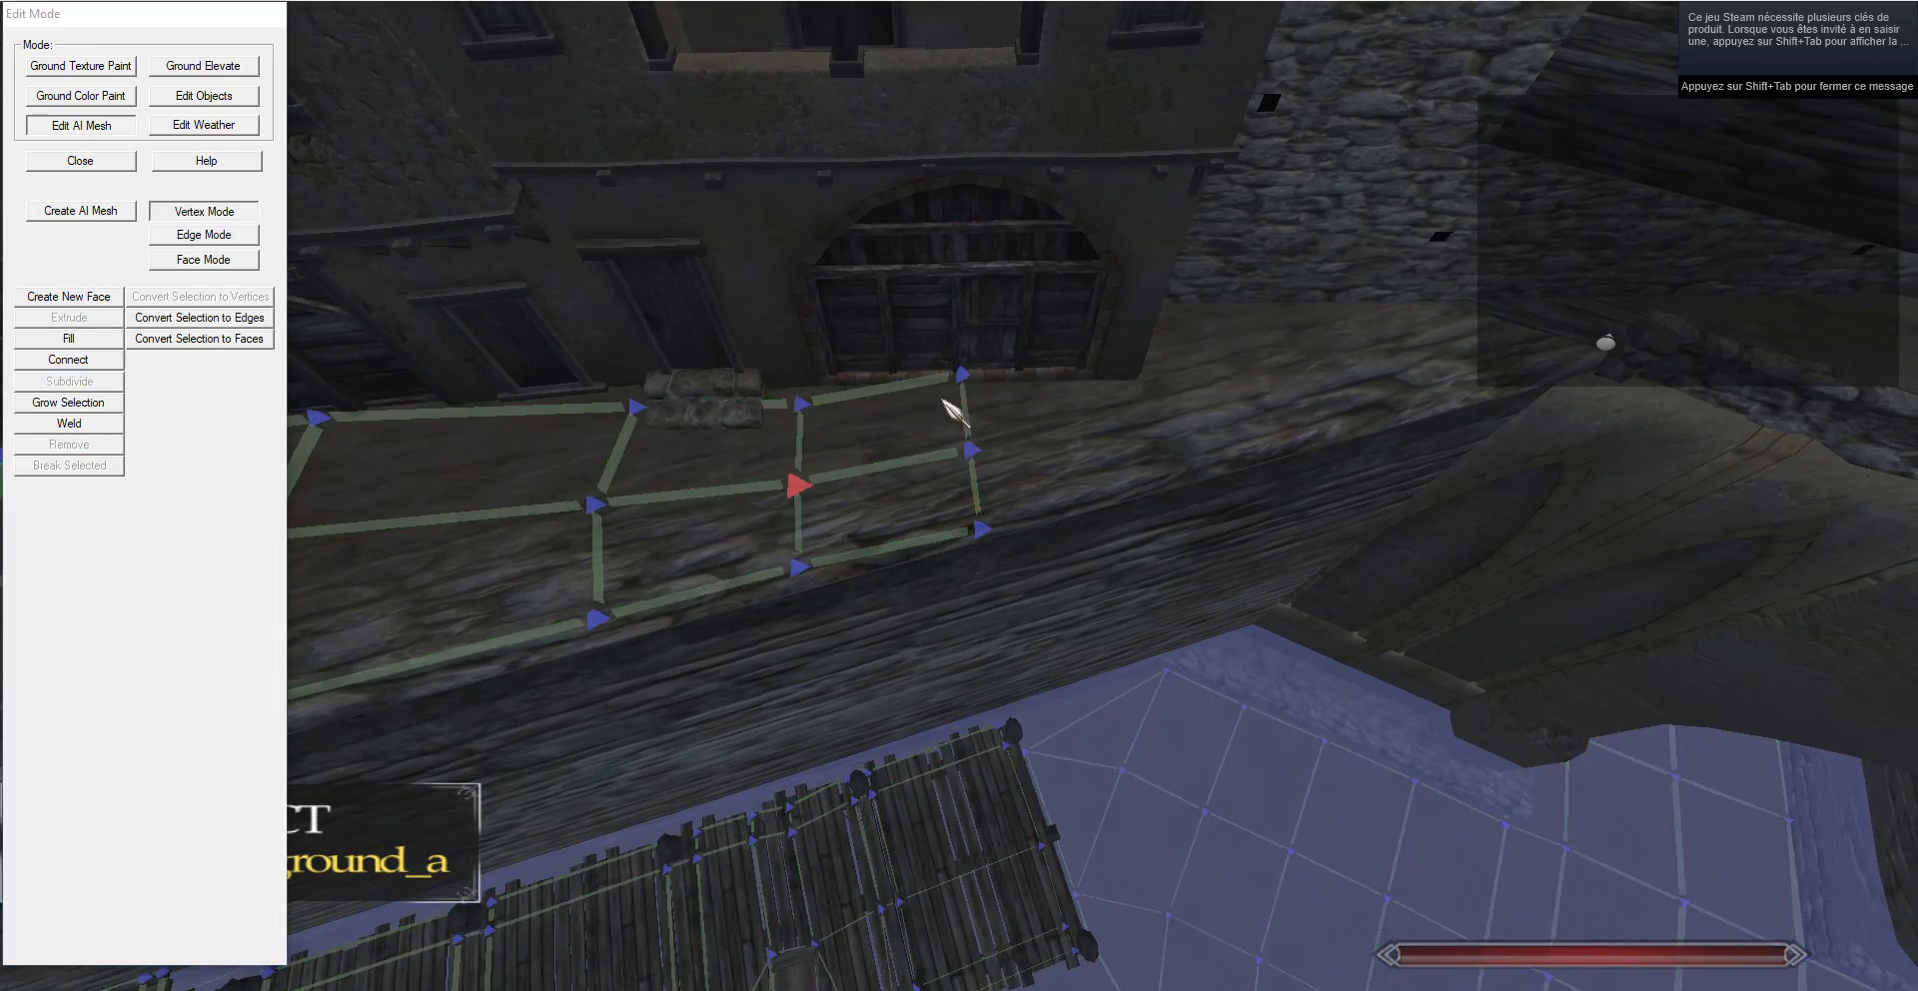
click(961, 377)
key(g)
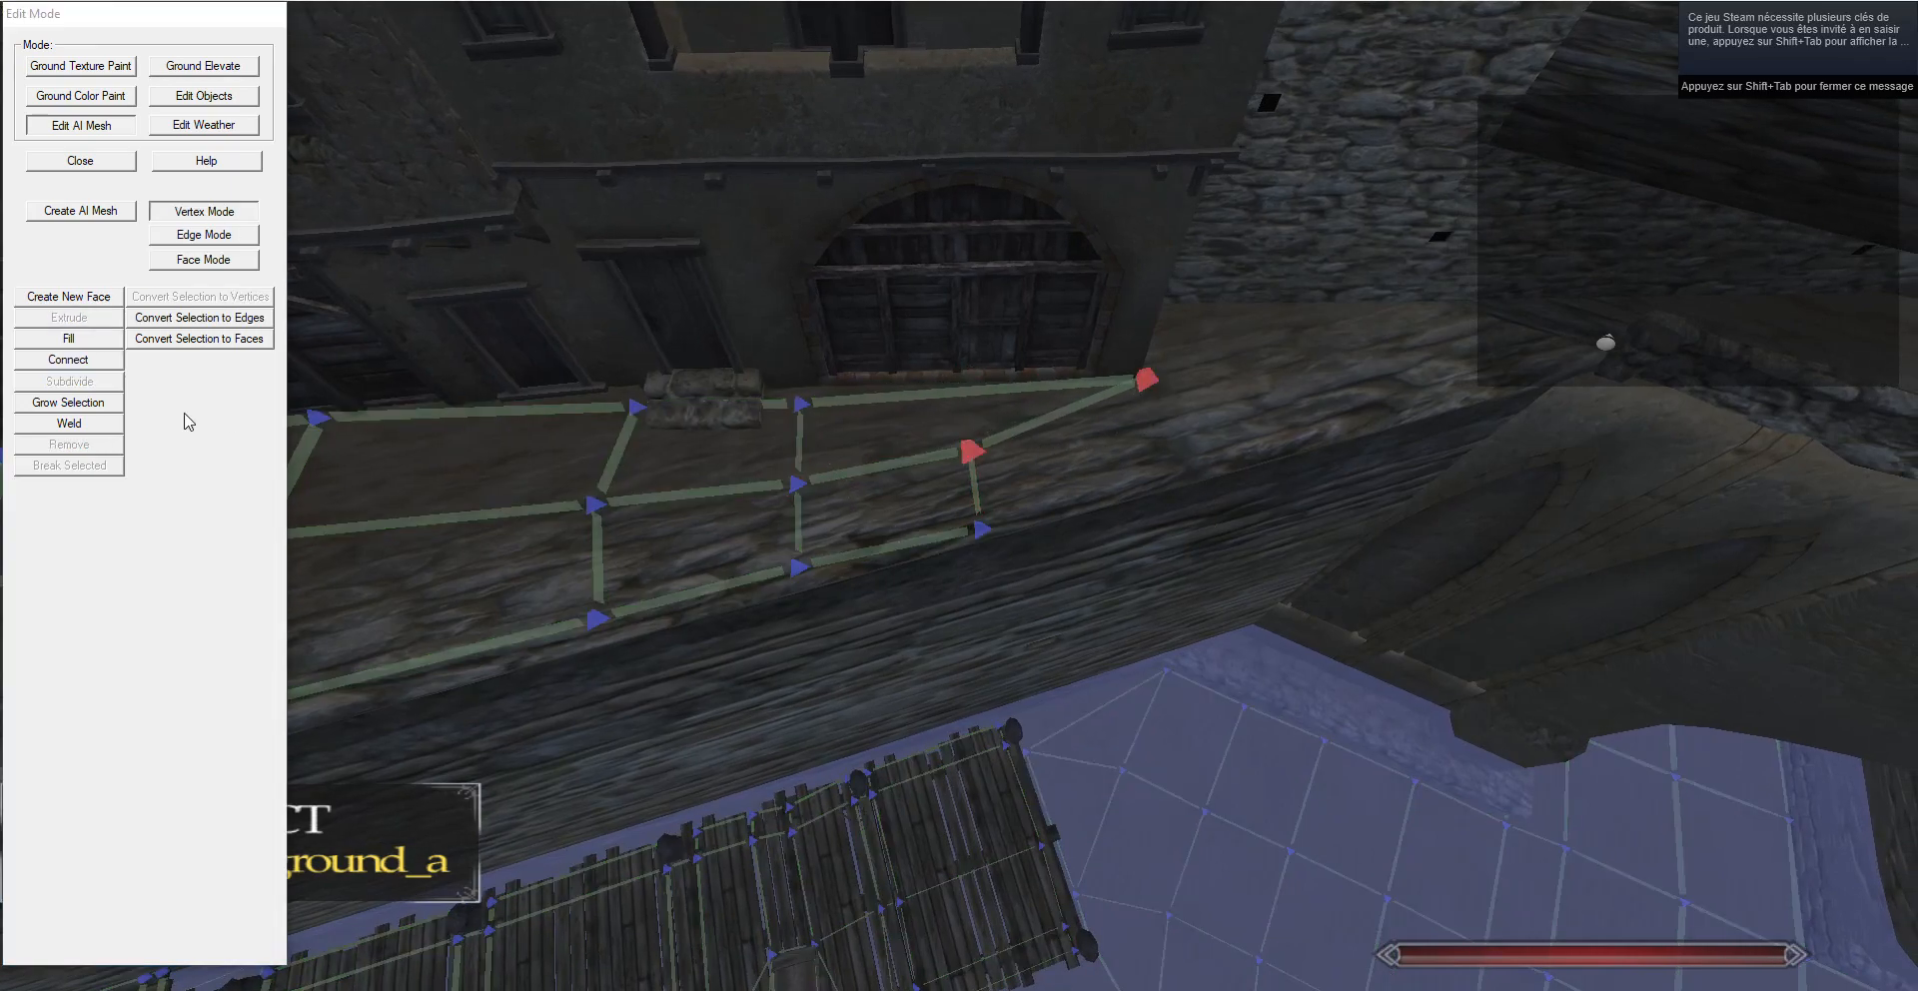
click(69, 426)
click(981, 530)
key(g)
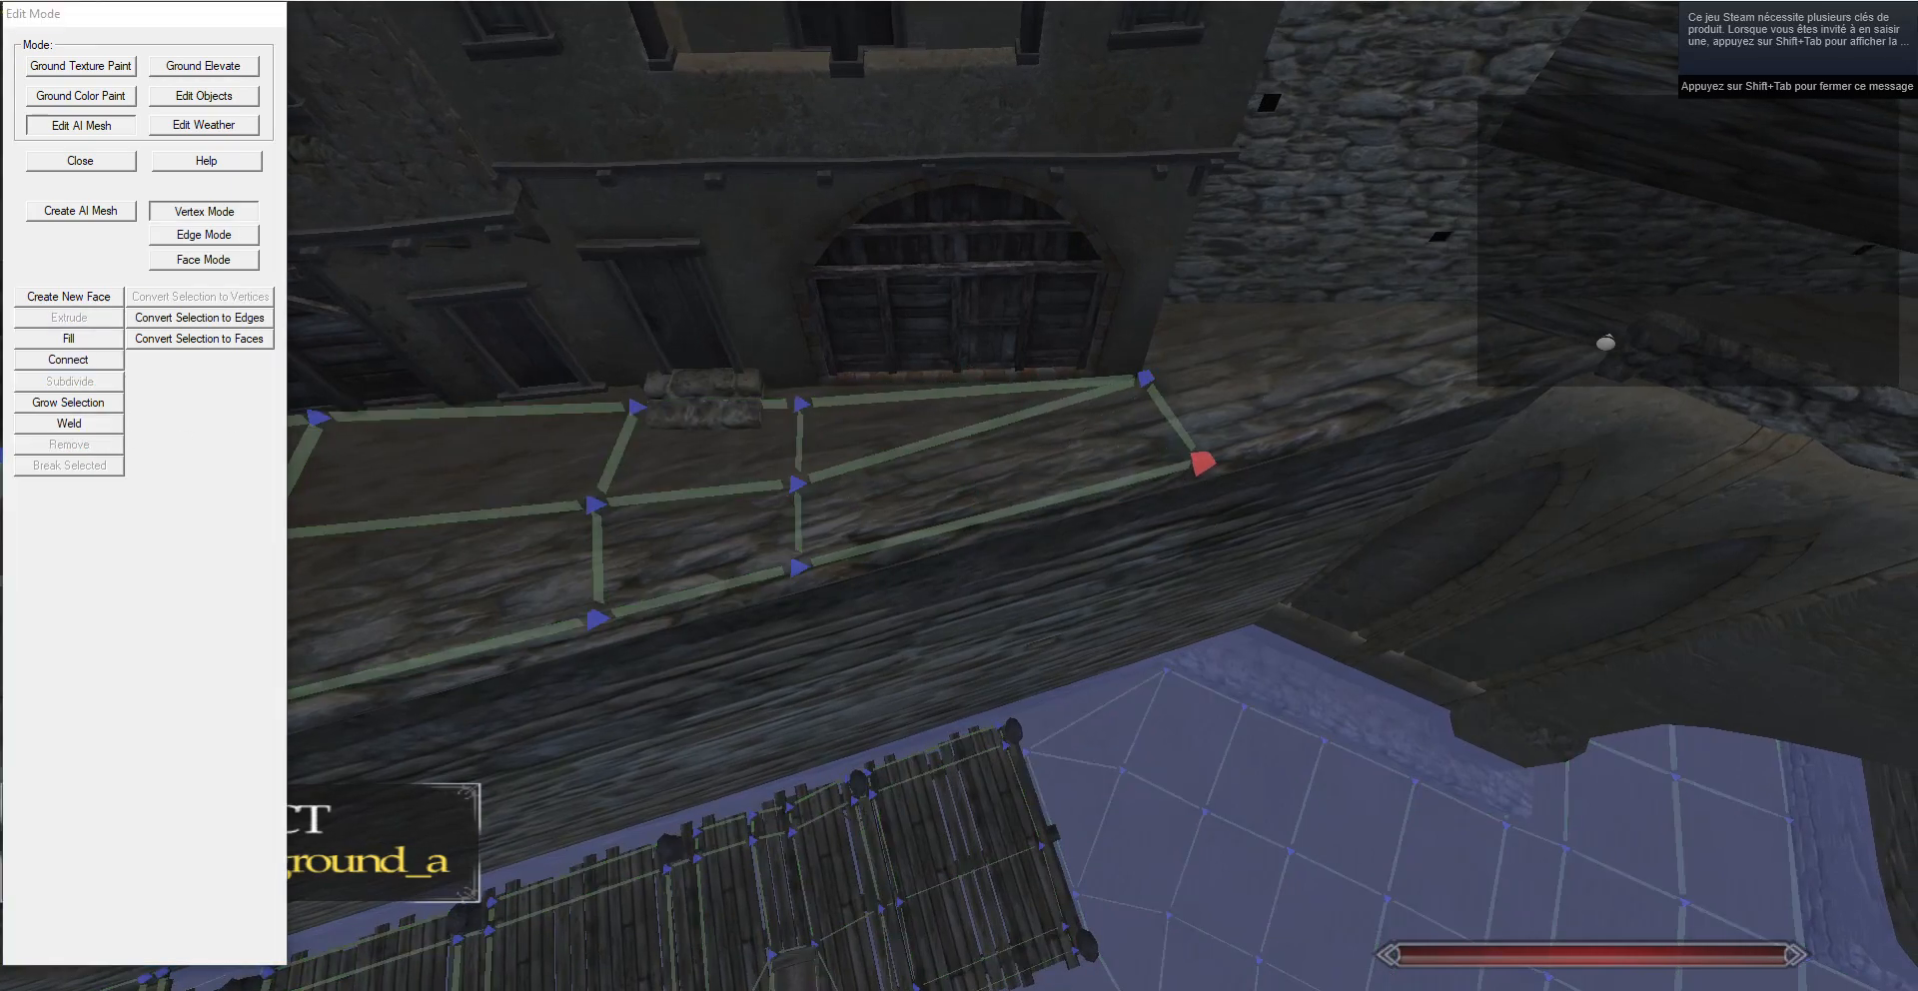
key(t)
Extrude the leading edge beyond the house corner along the stone wall and move its waterside vertex to the parapet's end.
drag(1465, 62, 849, 221)
key(w)
click(204, 236)
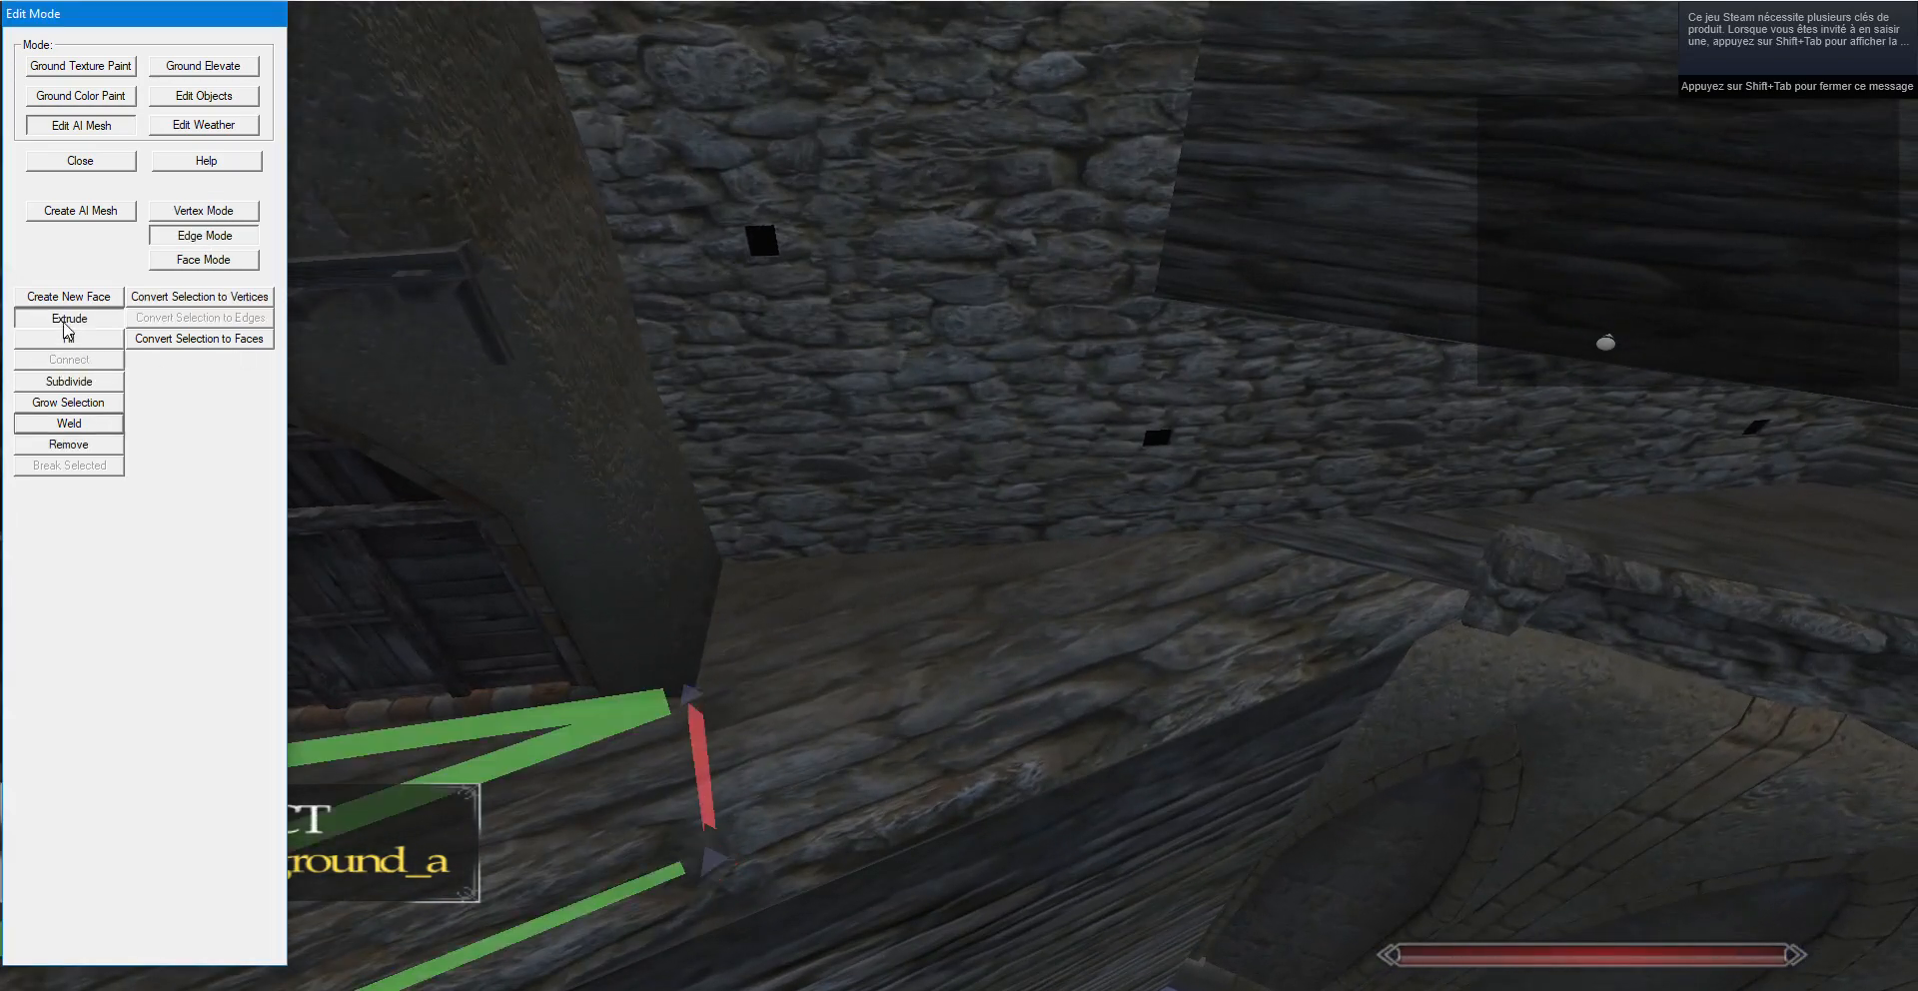
click(64, 321)
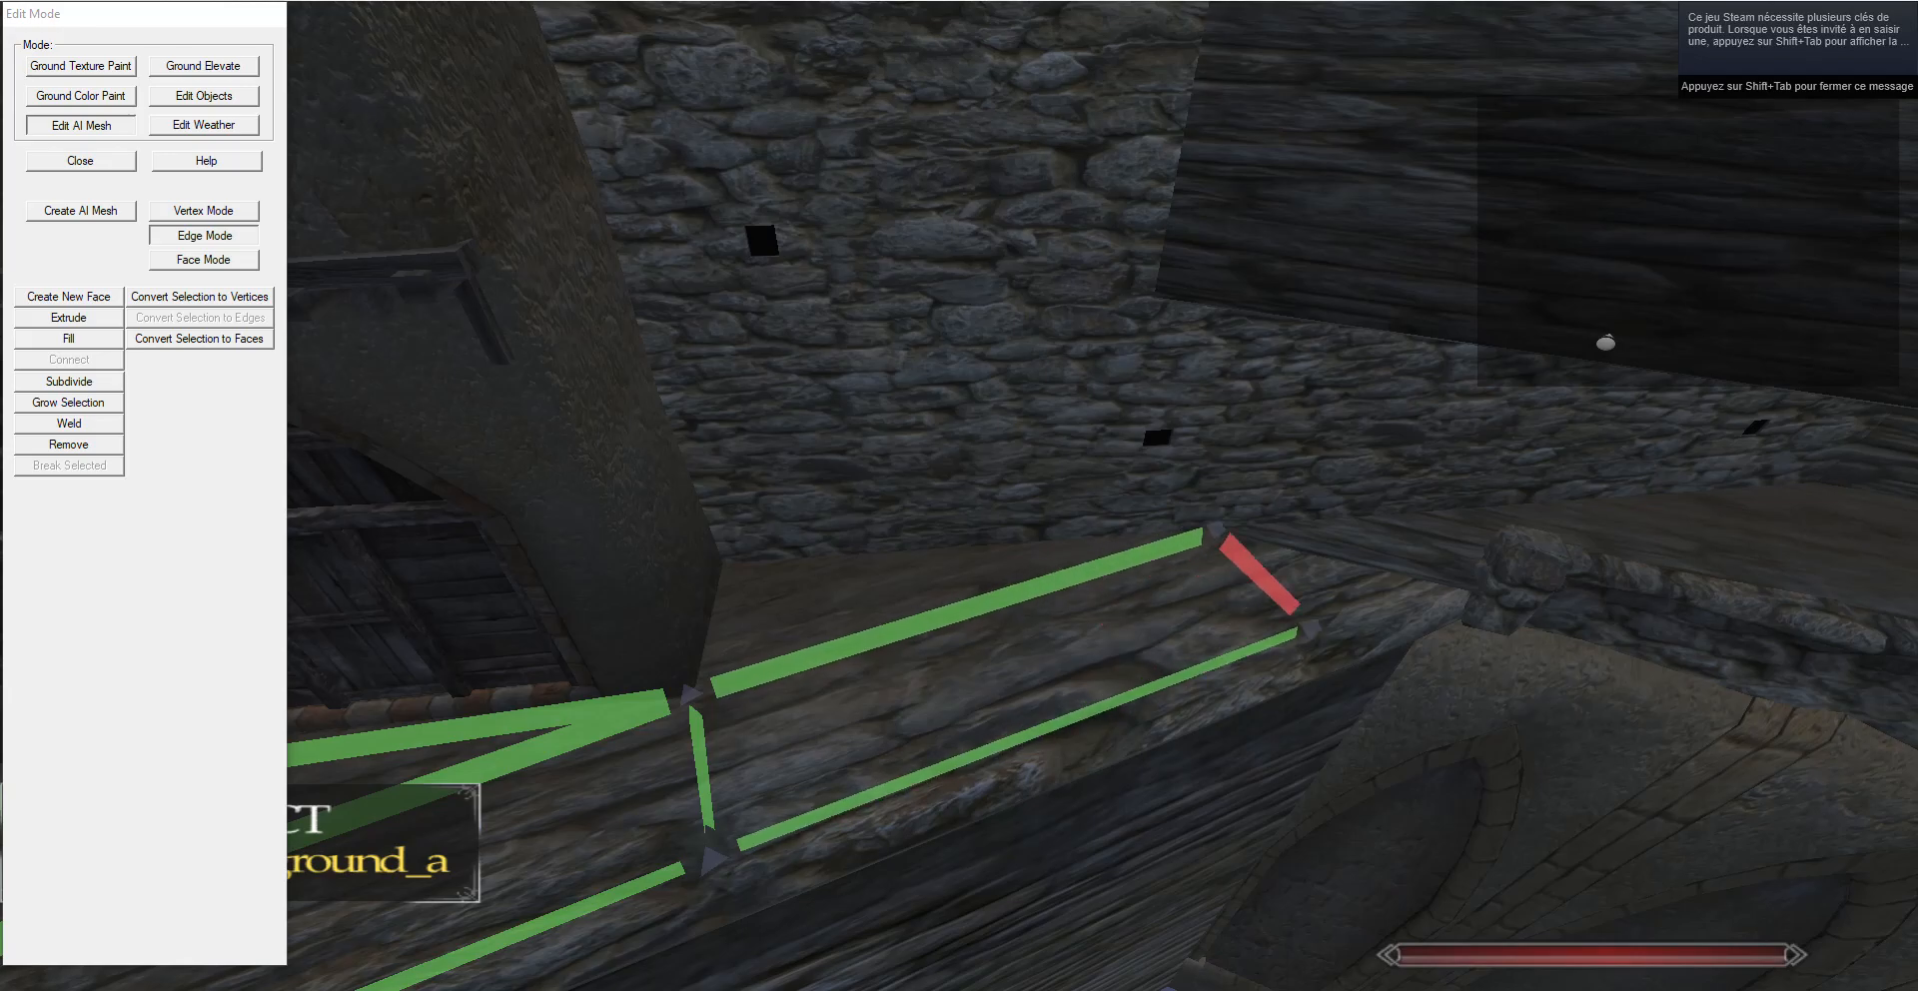
key(g)
click(203, 210)
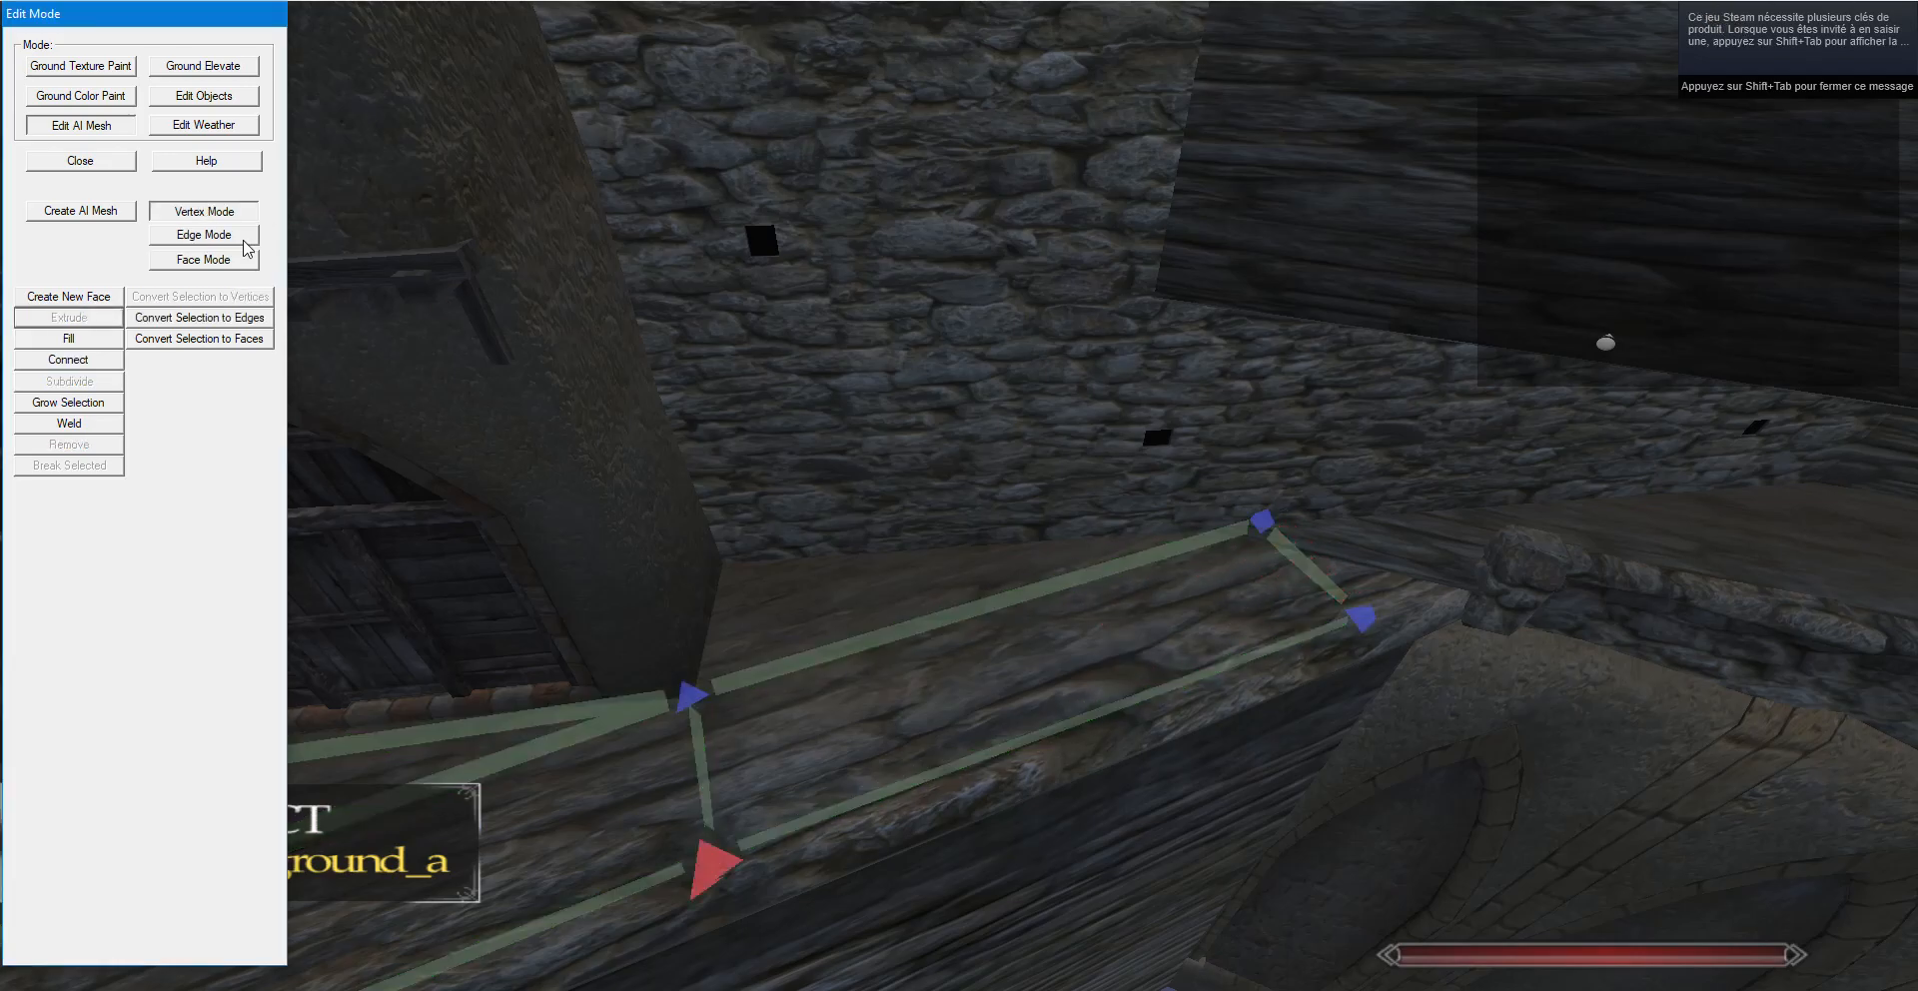
key(g)
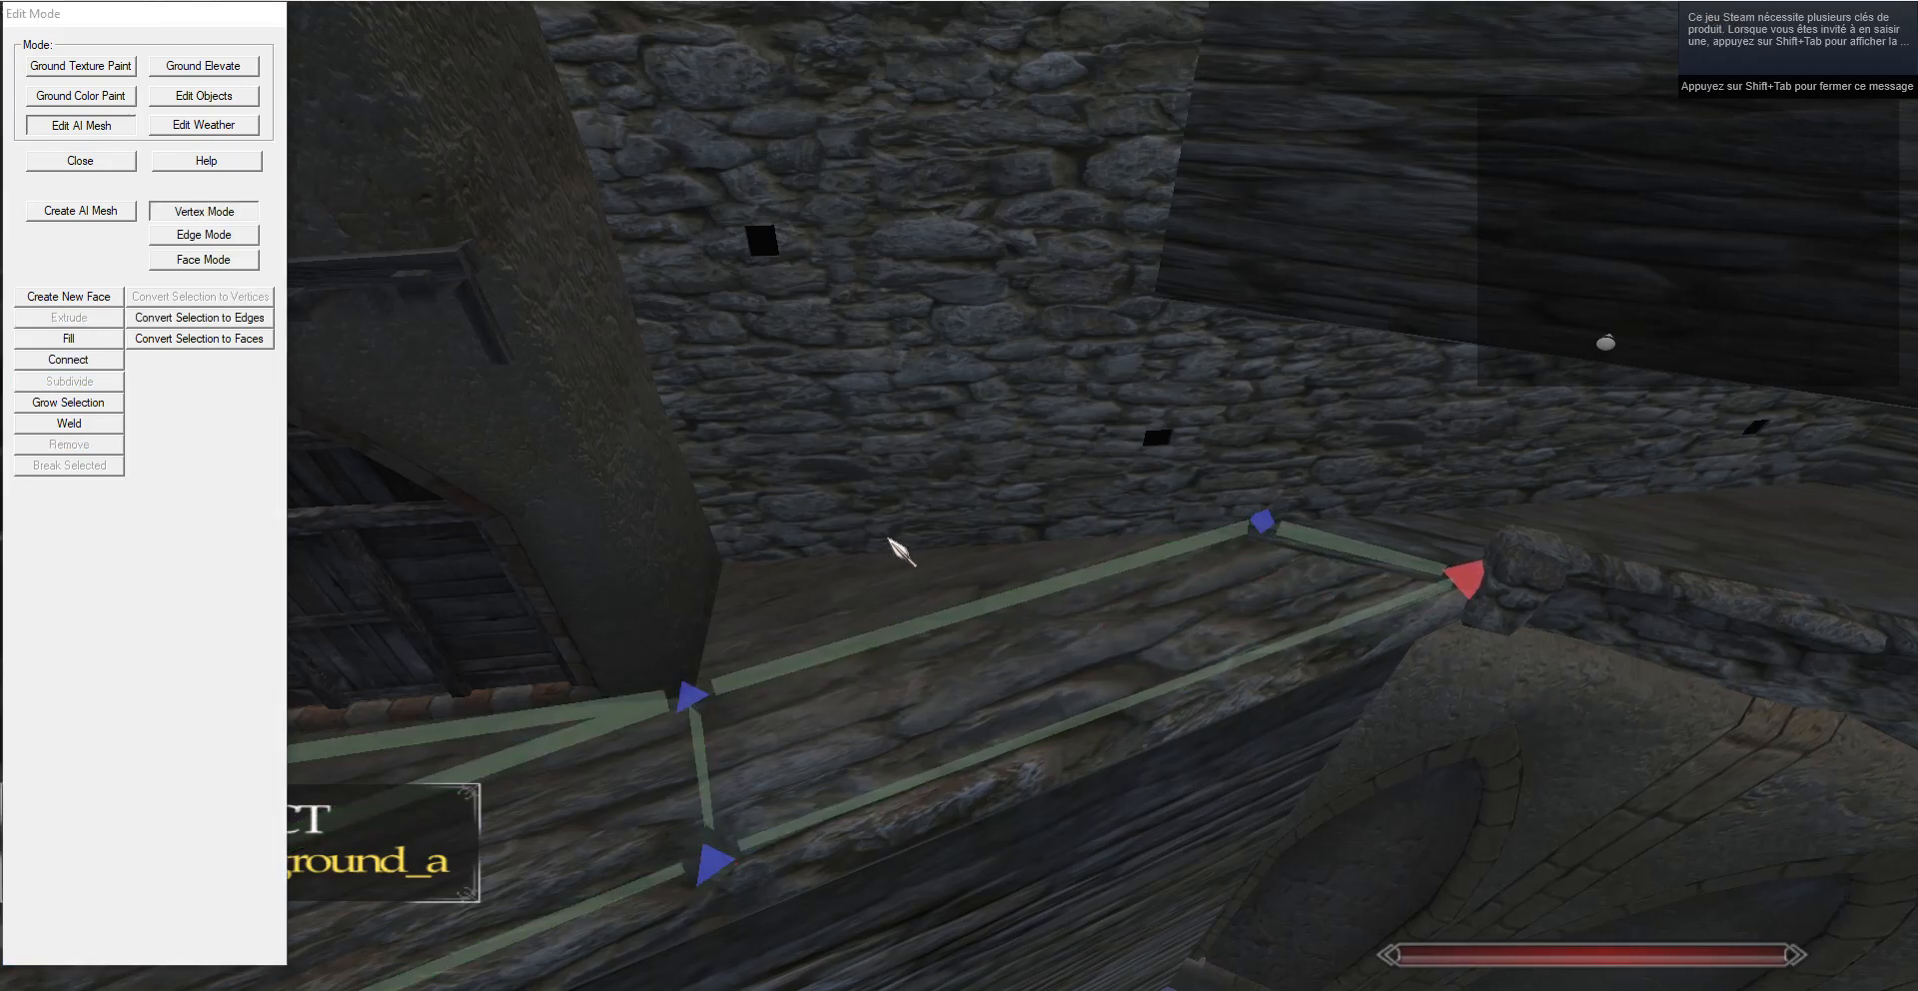
Extrude the inner edge toward the stone wall and move its near vertex to the corner between house and wall.
click(203, 235)
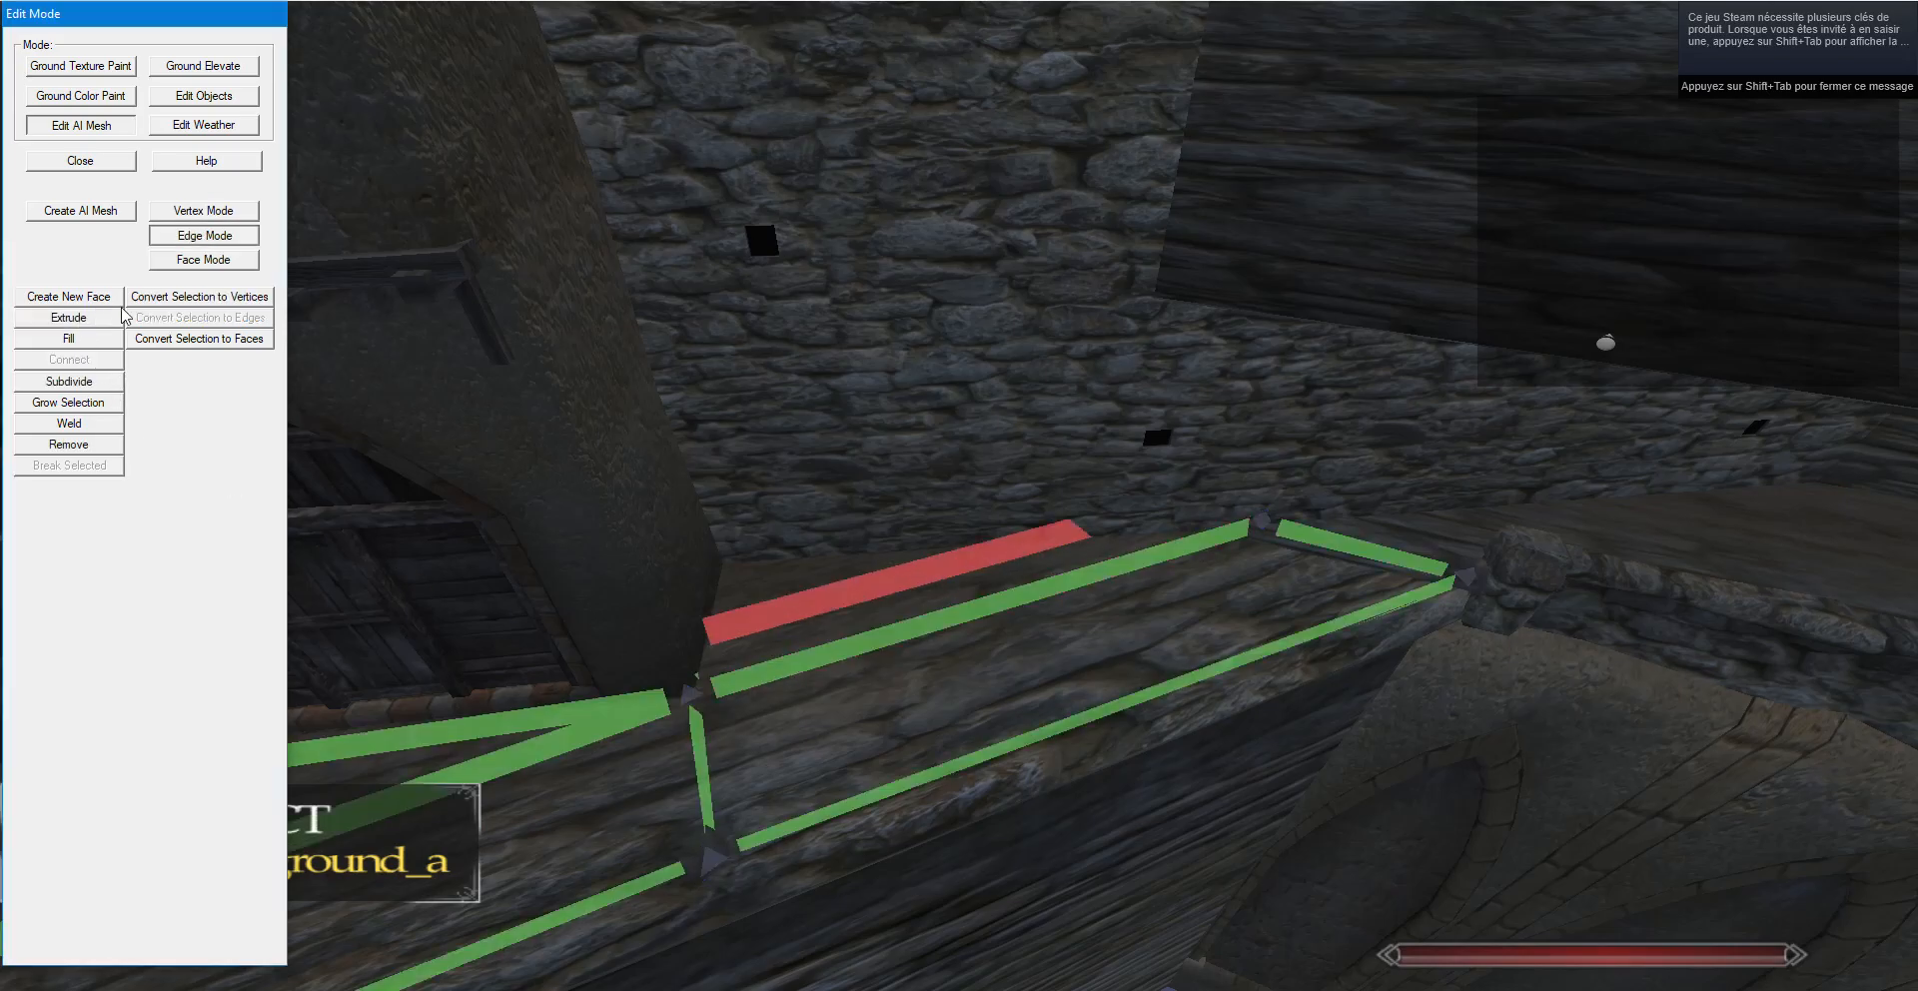
click(206, 212)
right_click(685, 646)
key(g)
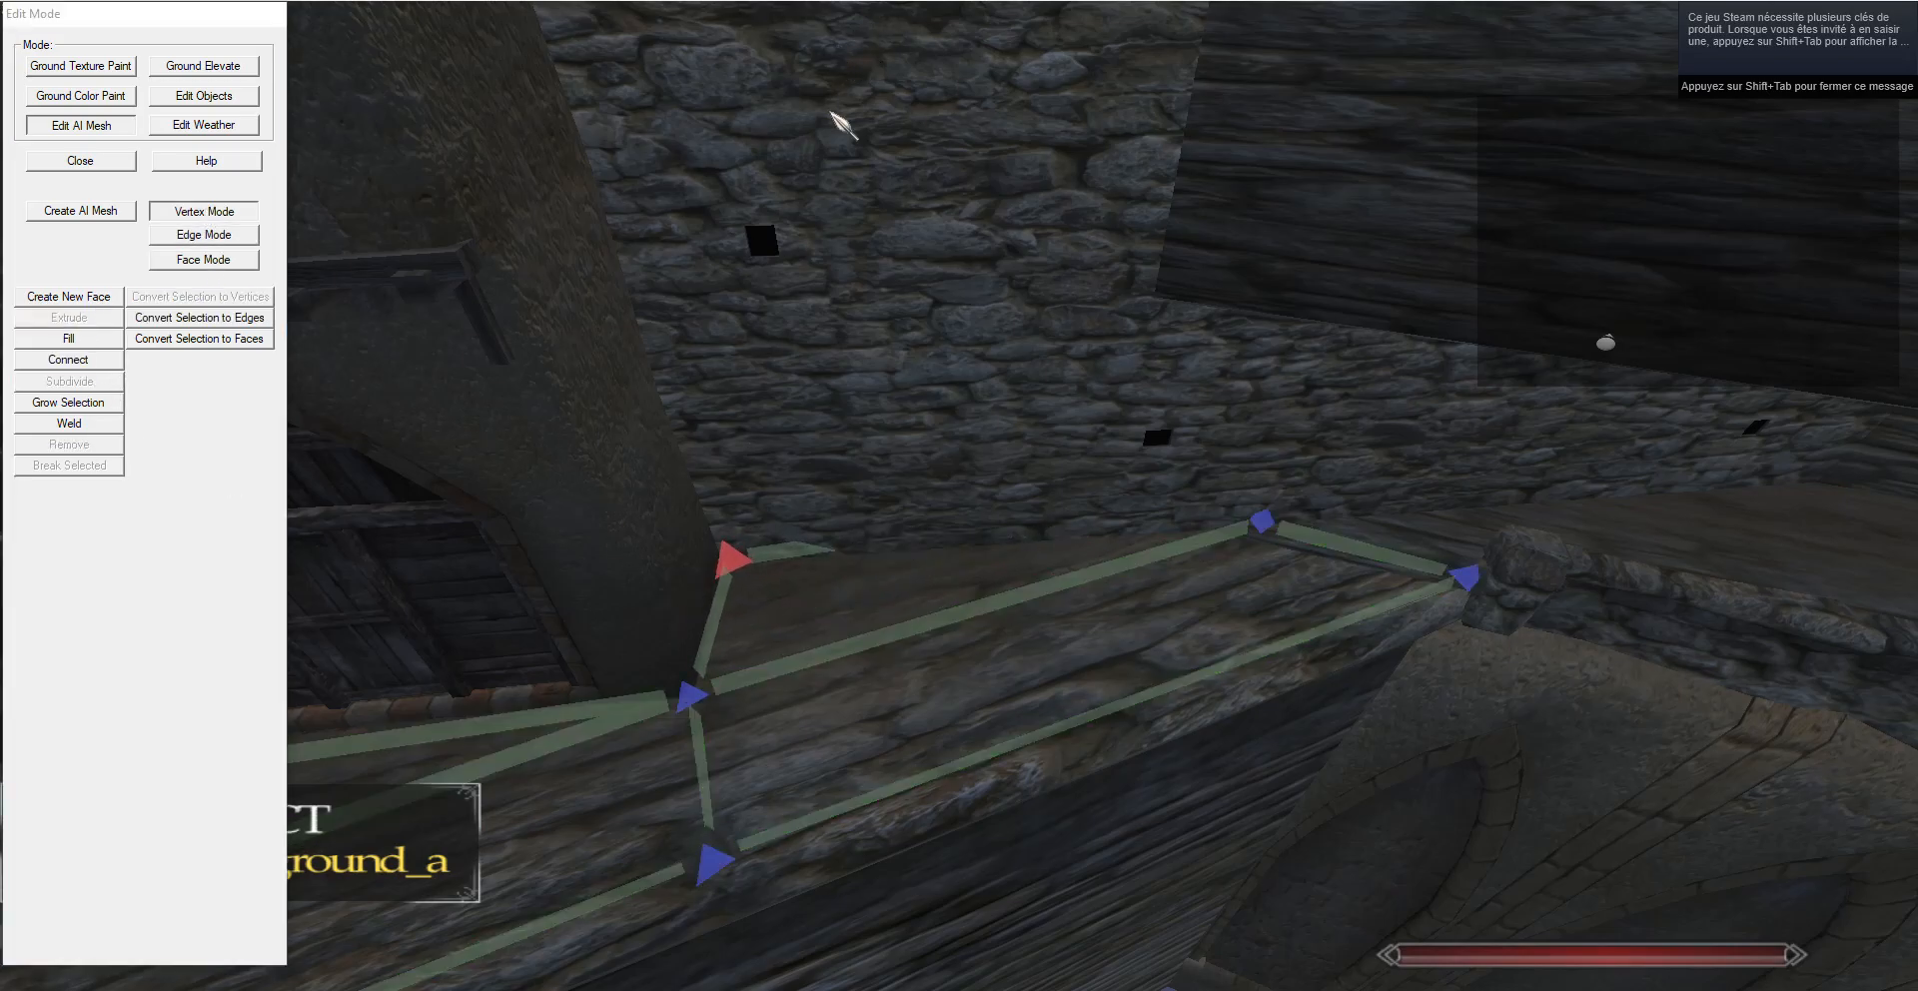
Weld the far vertex of the new wall-side strip to the adjacent vertex near the parapet.
key(w)
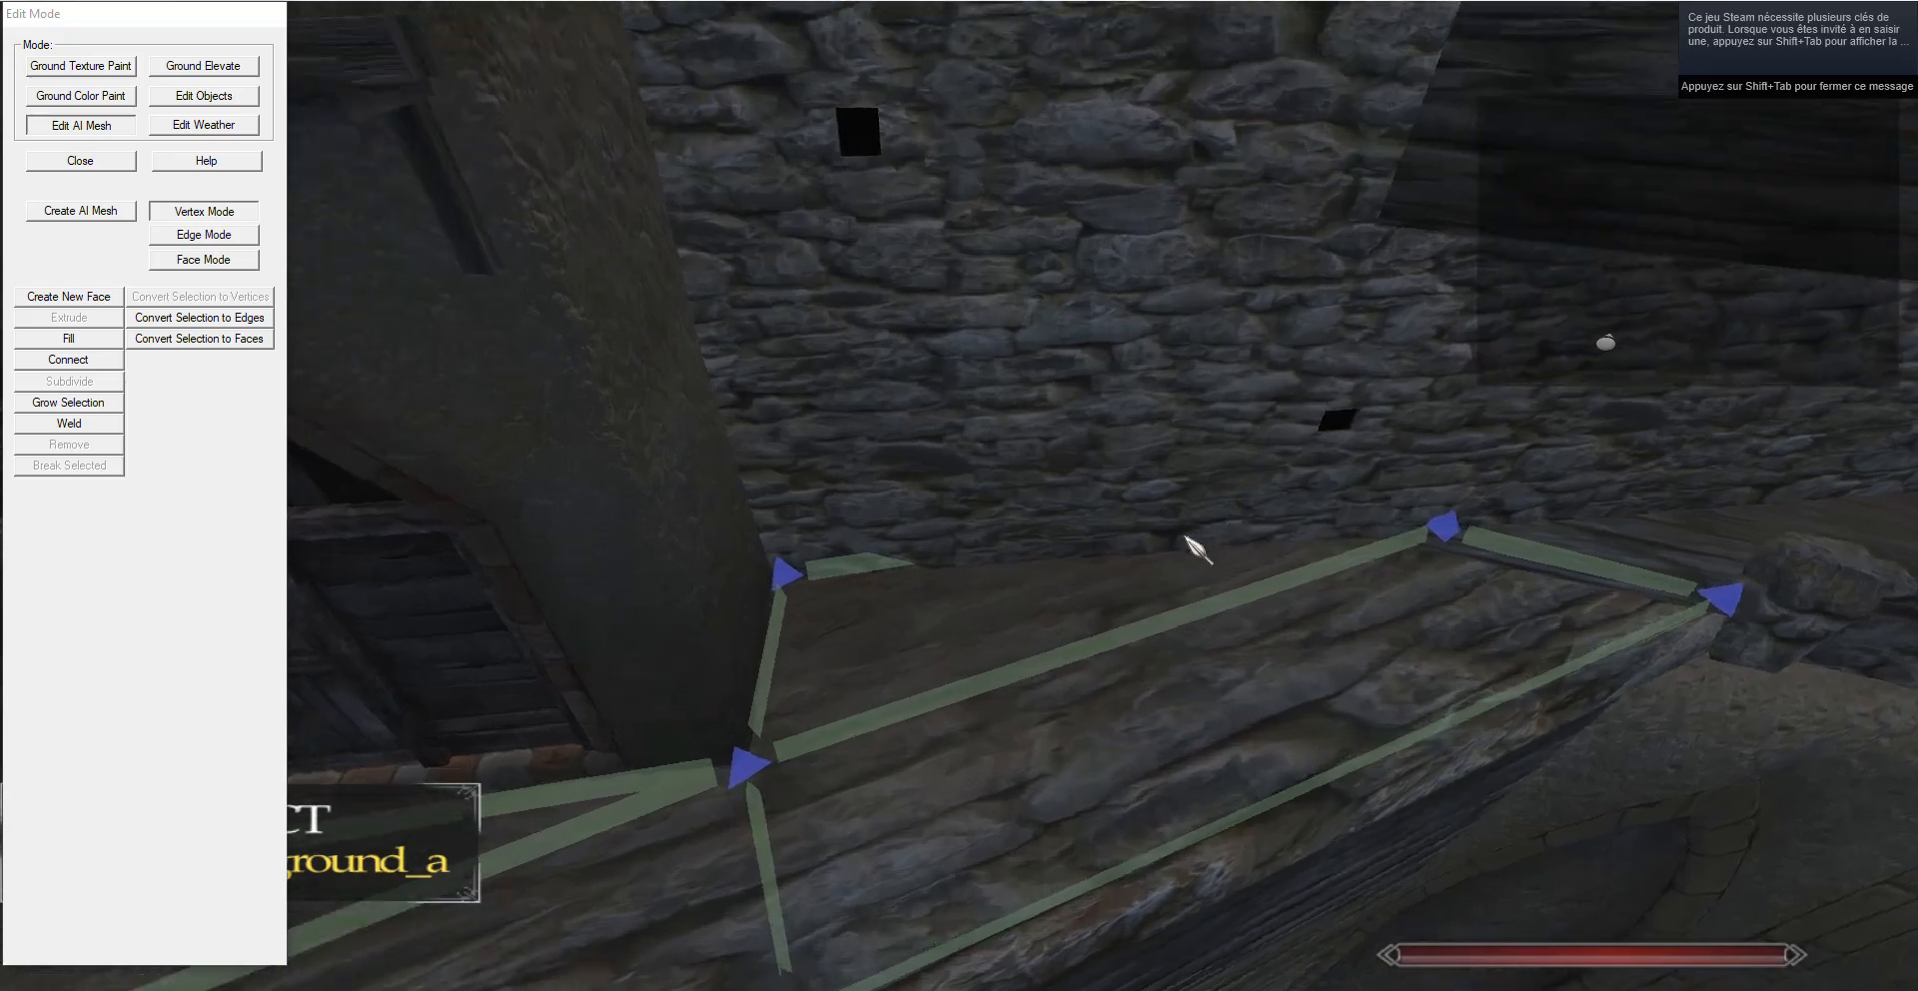
drag(1195, 543, 1759, 523)
right_click(1094, 300)
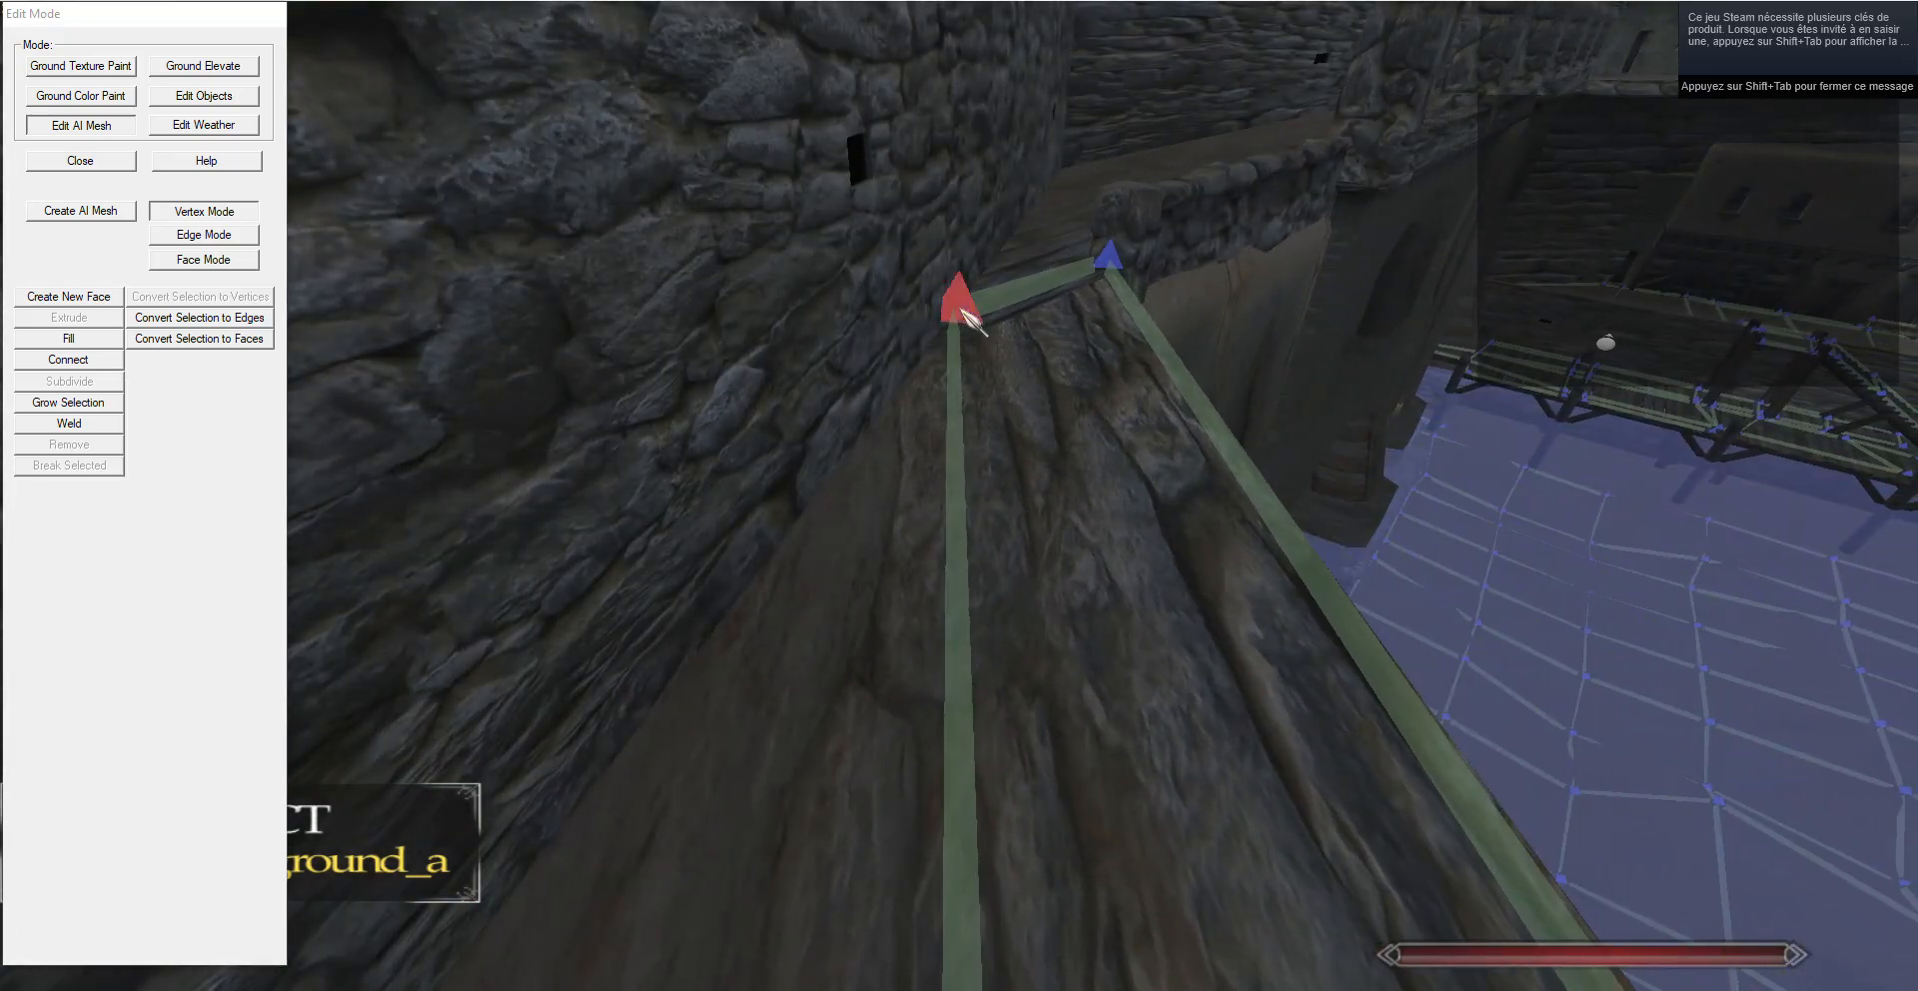
click(112, 424)
Extrude the short end edge between the wall and the parapet's end onto the walkway behind the parapet.
drag(640, 454, 1023, 691)
click(196, 239)
right_click(1007, 543)
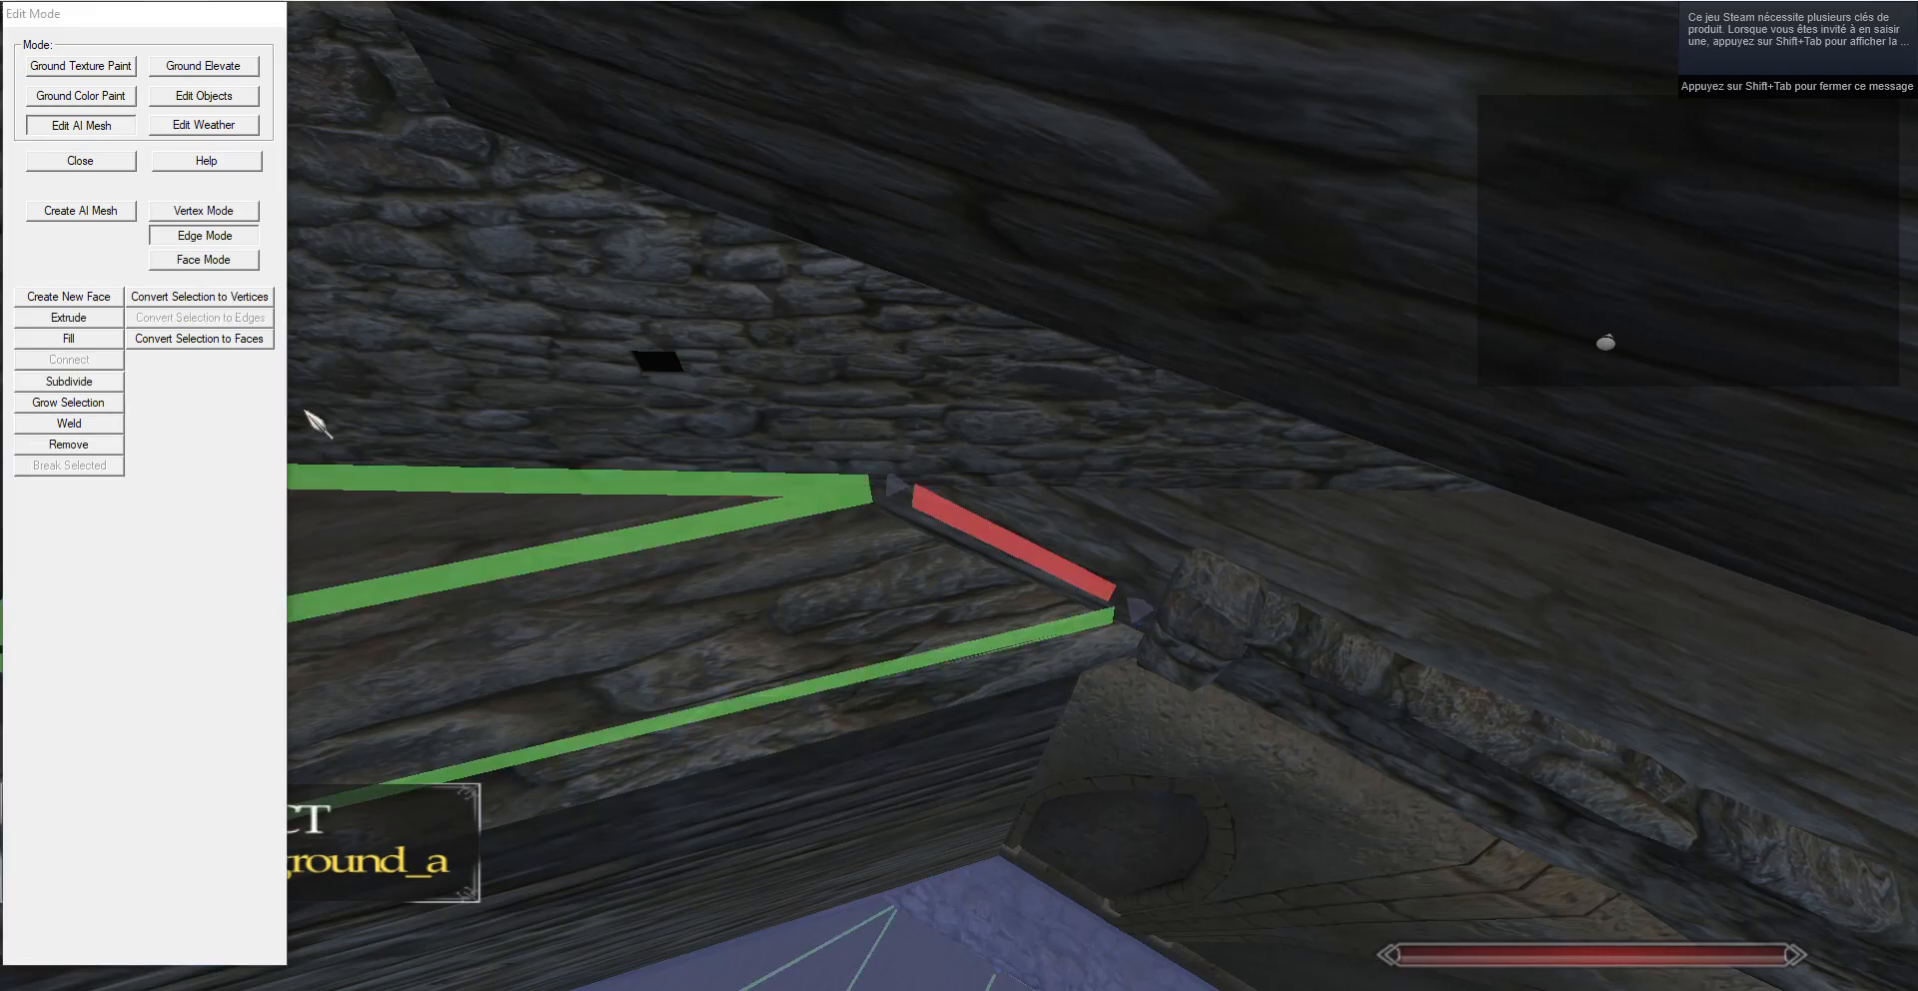
click(68, 318)
drag(719, 339, 1510, 314)
key(g)
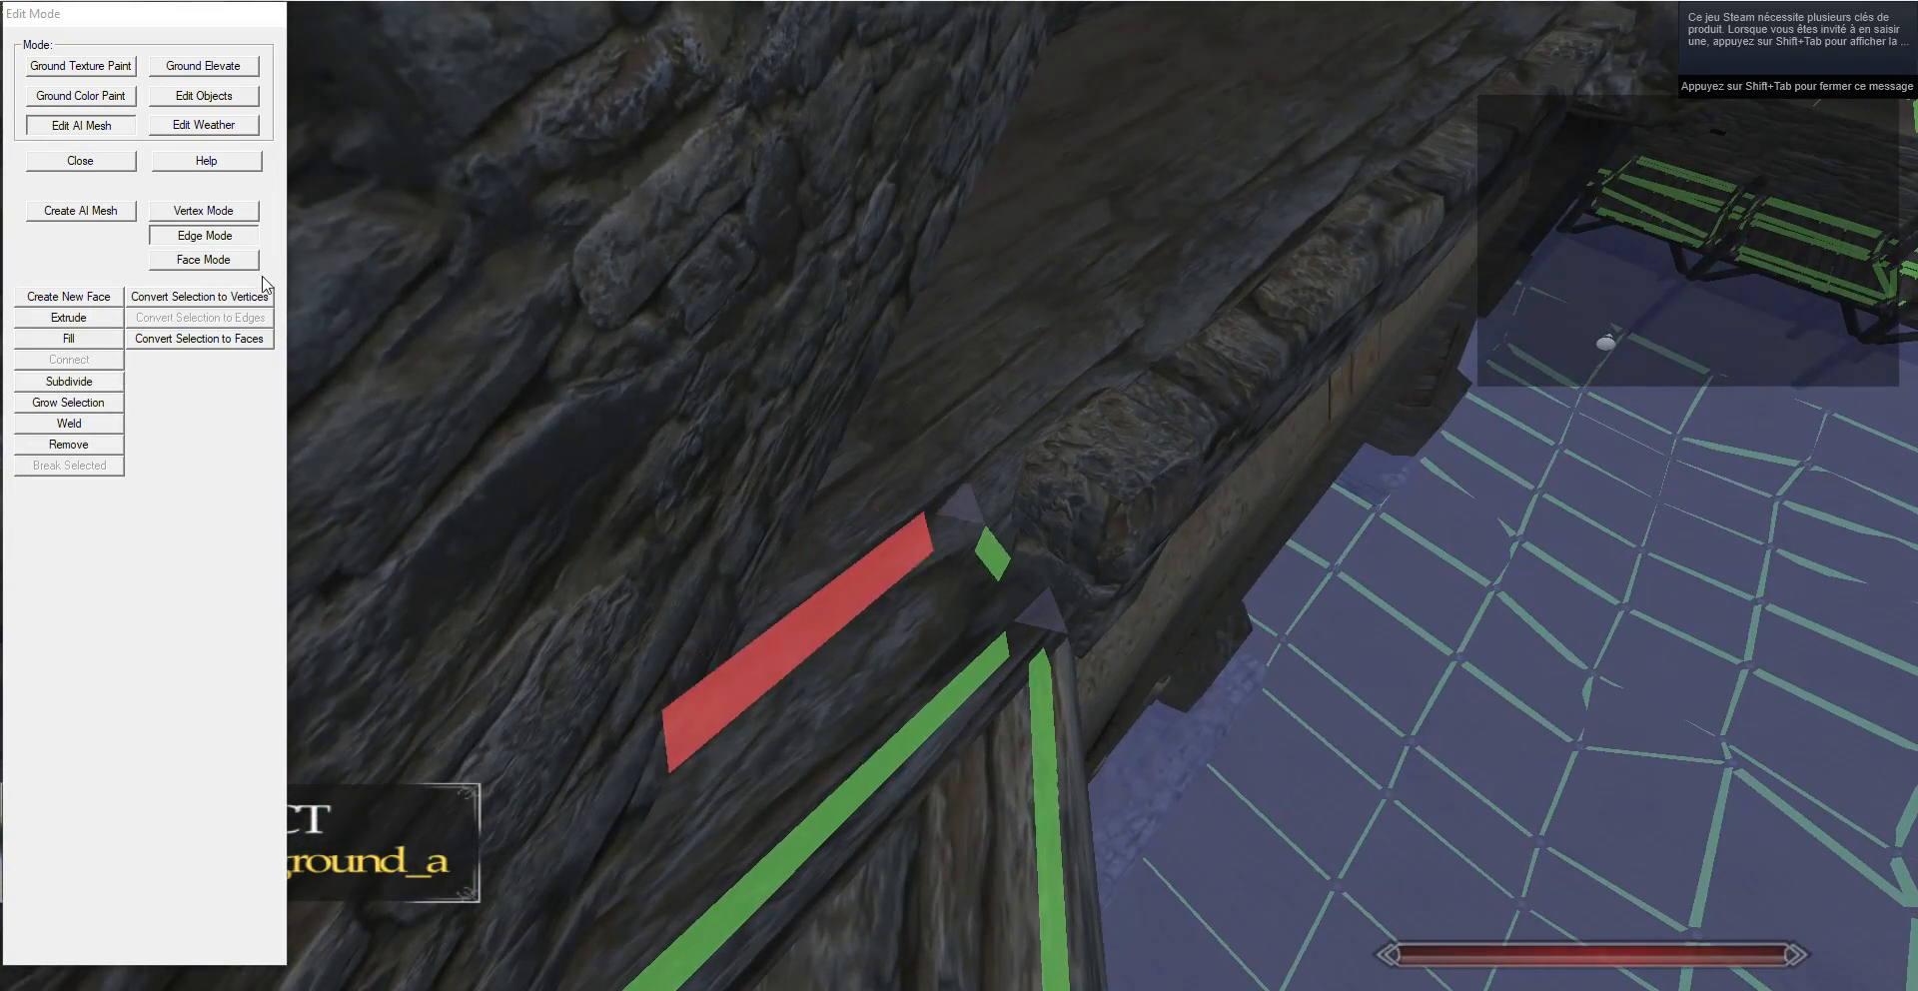
Move the wall-side vertex of the new strip forward along the foot of the stone wall.
click(210, 221)
click(204, 211)
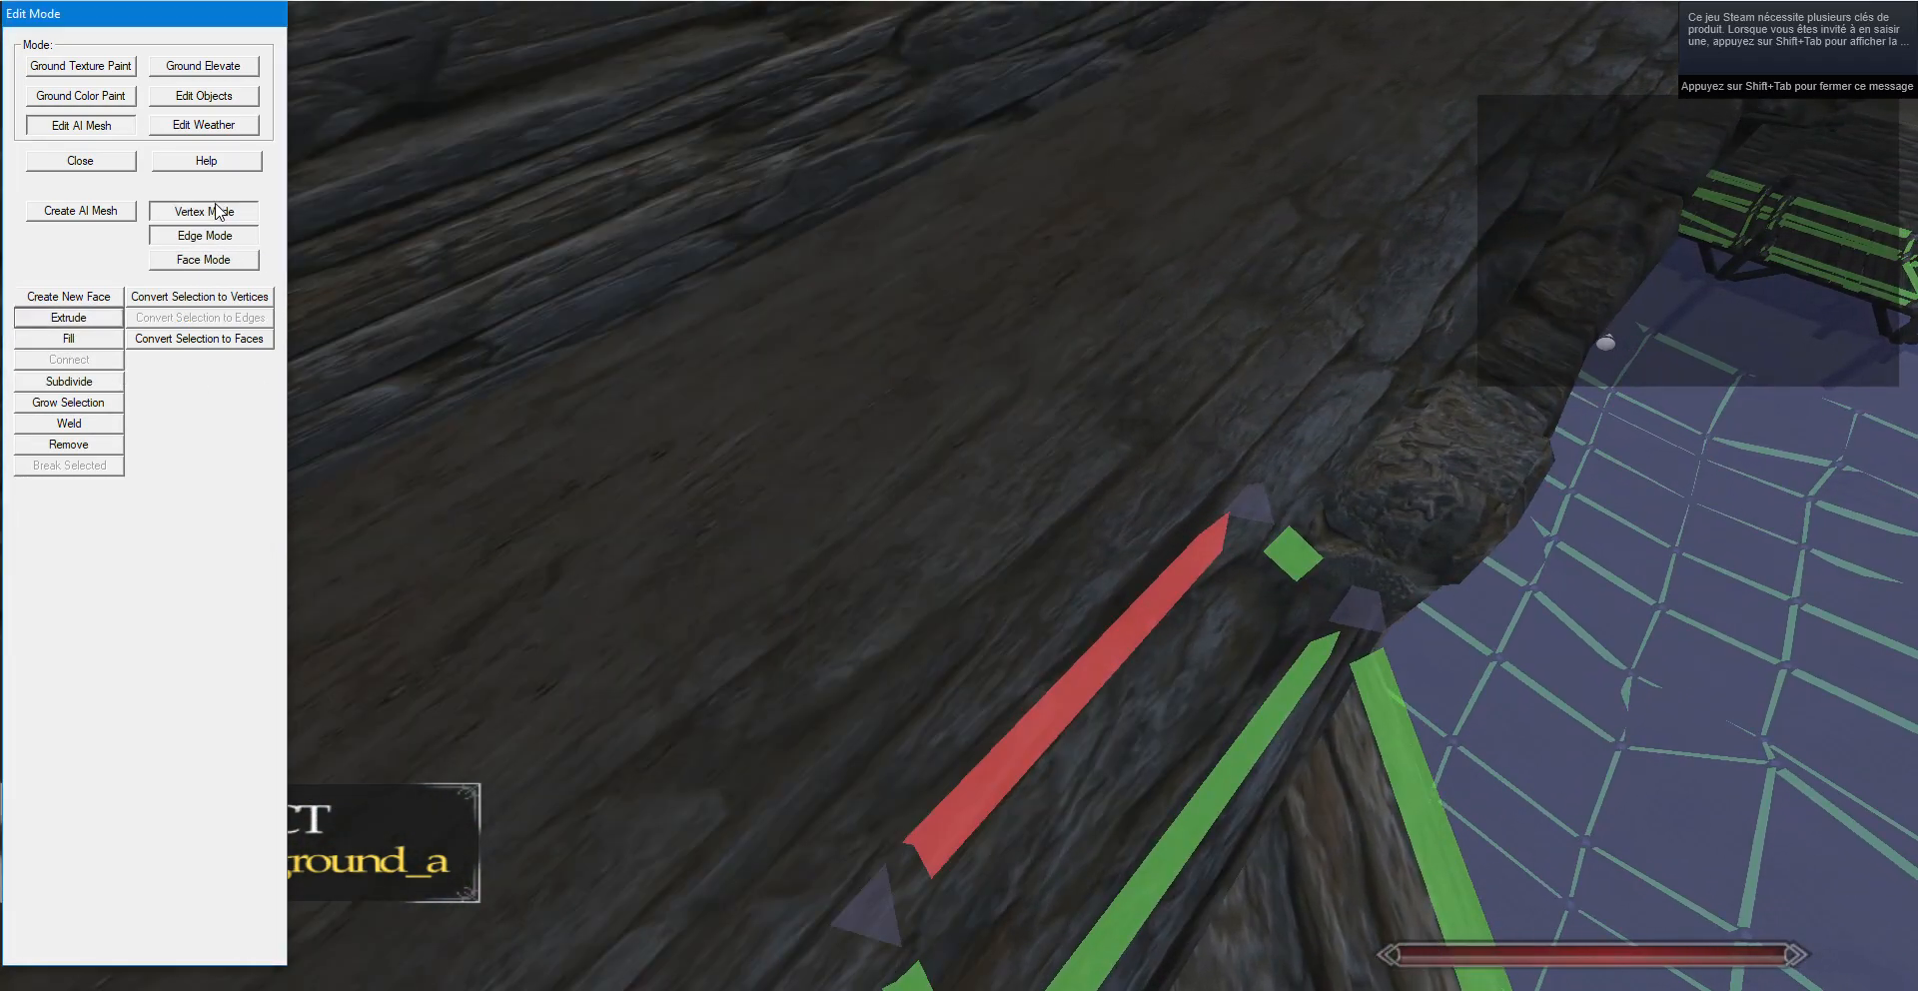
click(856, 879)
key(g)
key(s)
key(w)
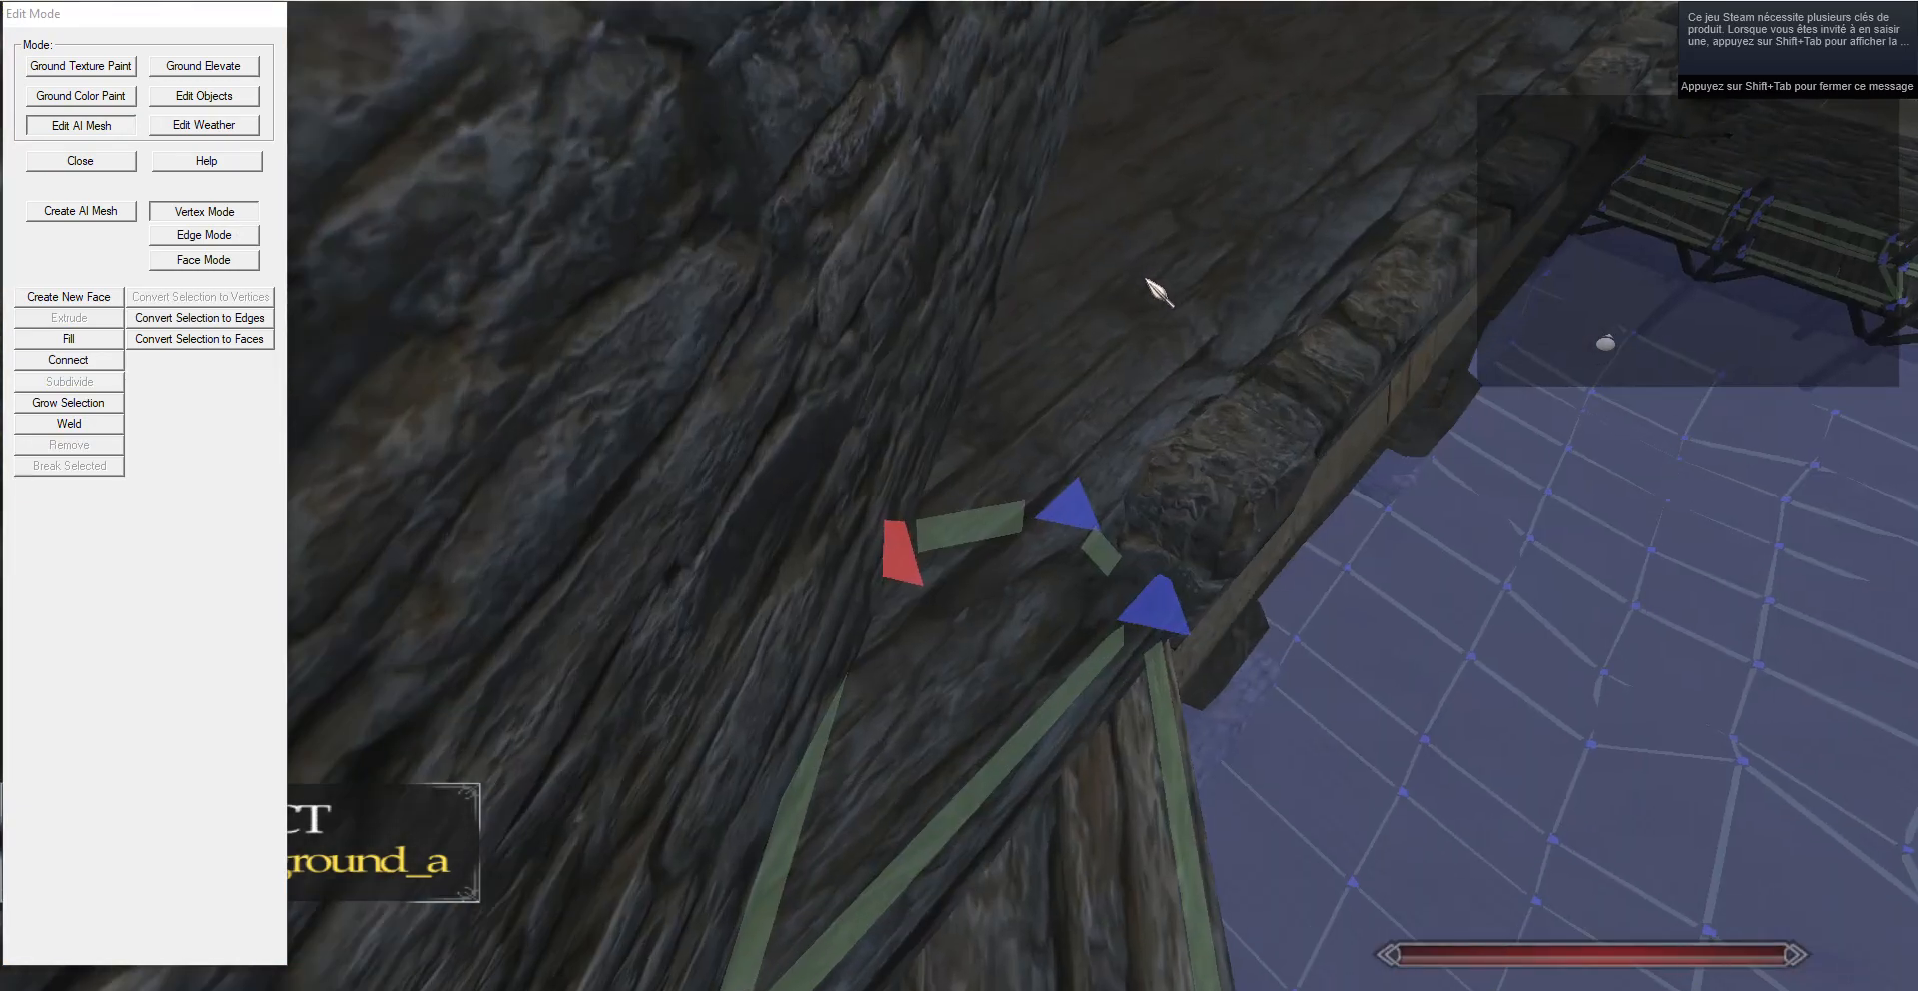
key(g)
key(g)
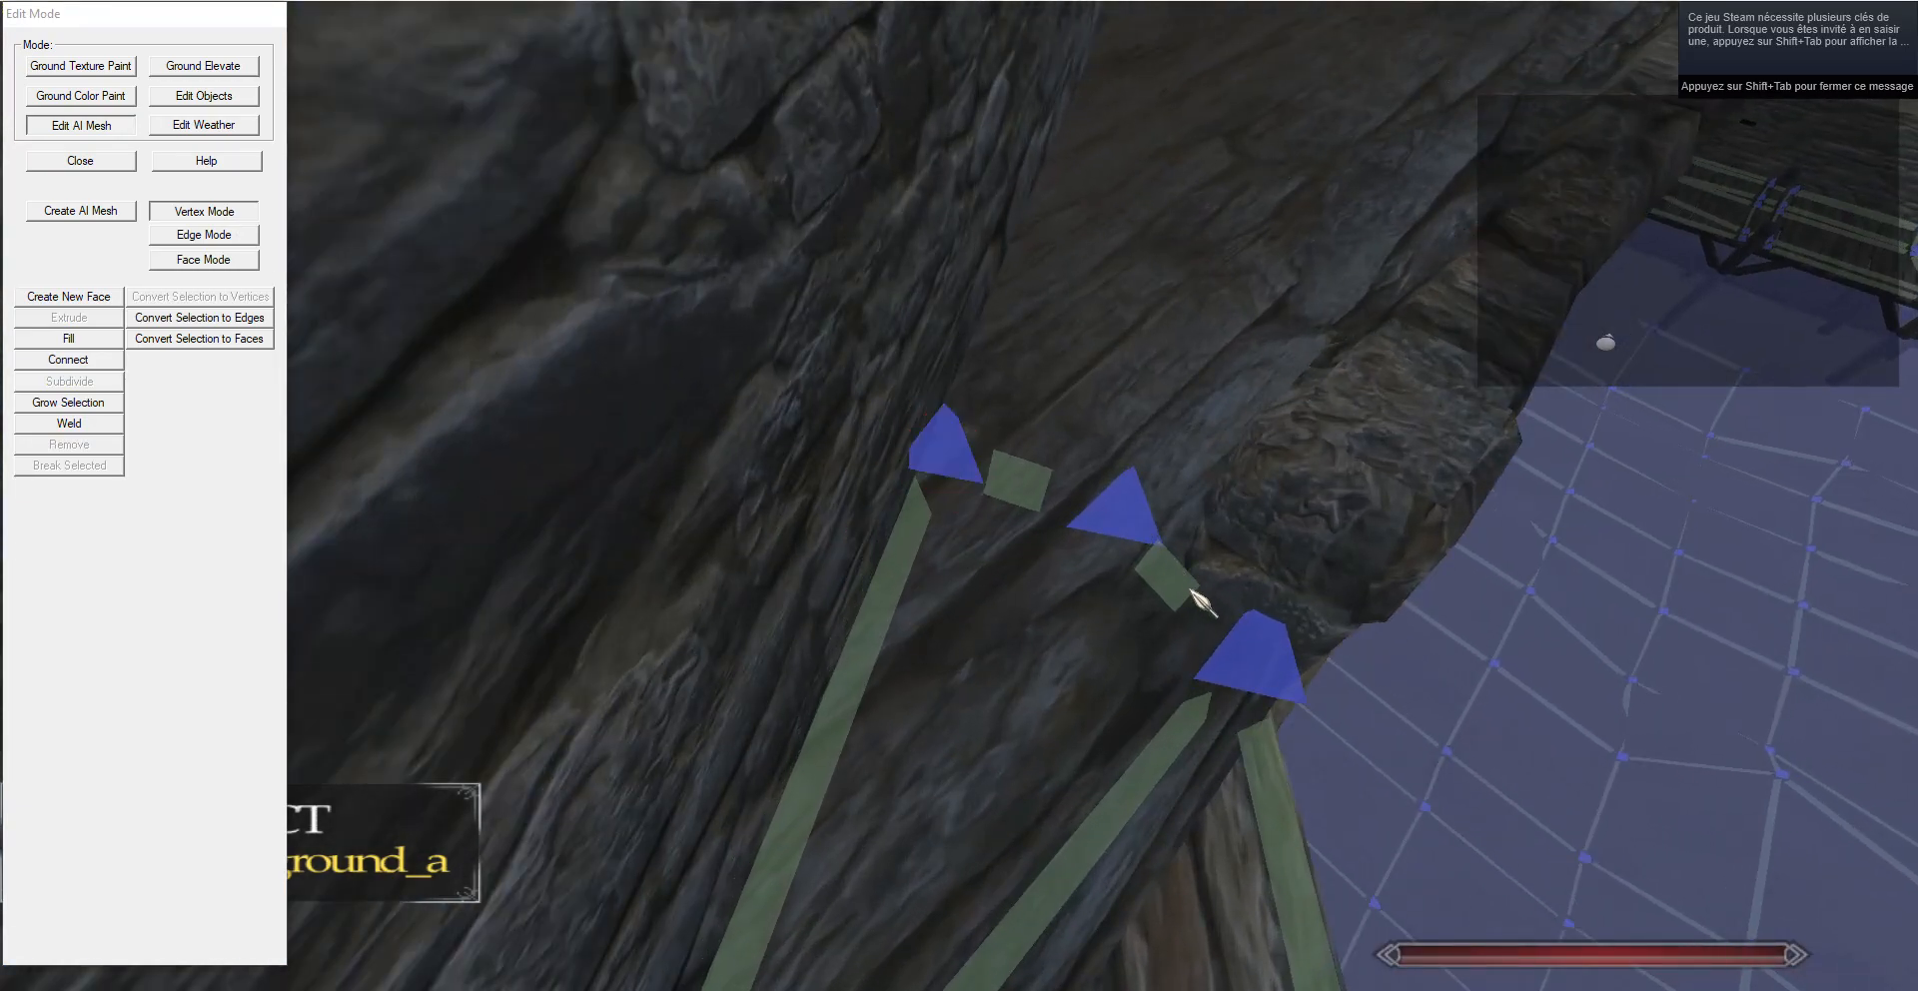
Shift the new strip's middle vertex slightly back beside the start of the parapet.
click(1123, 485)
key(g)
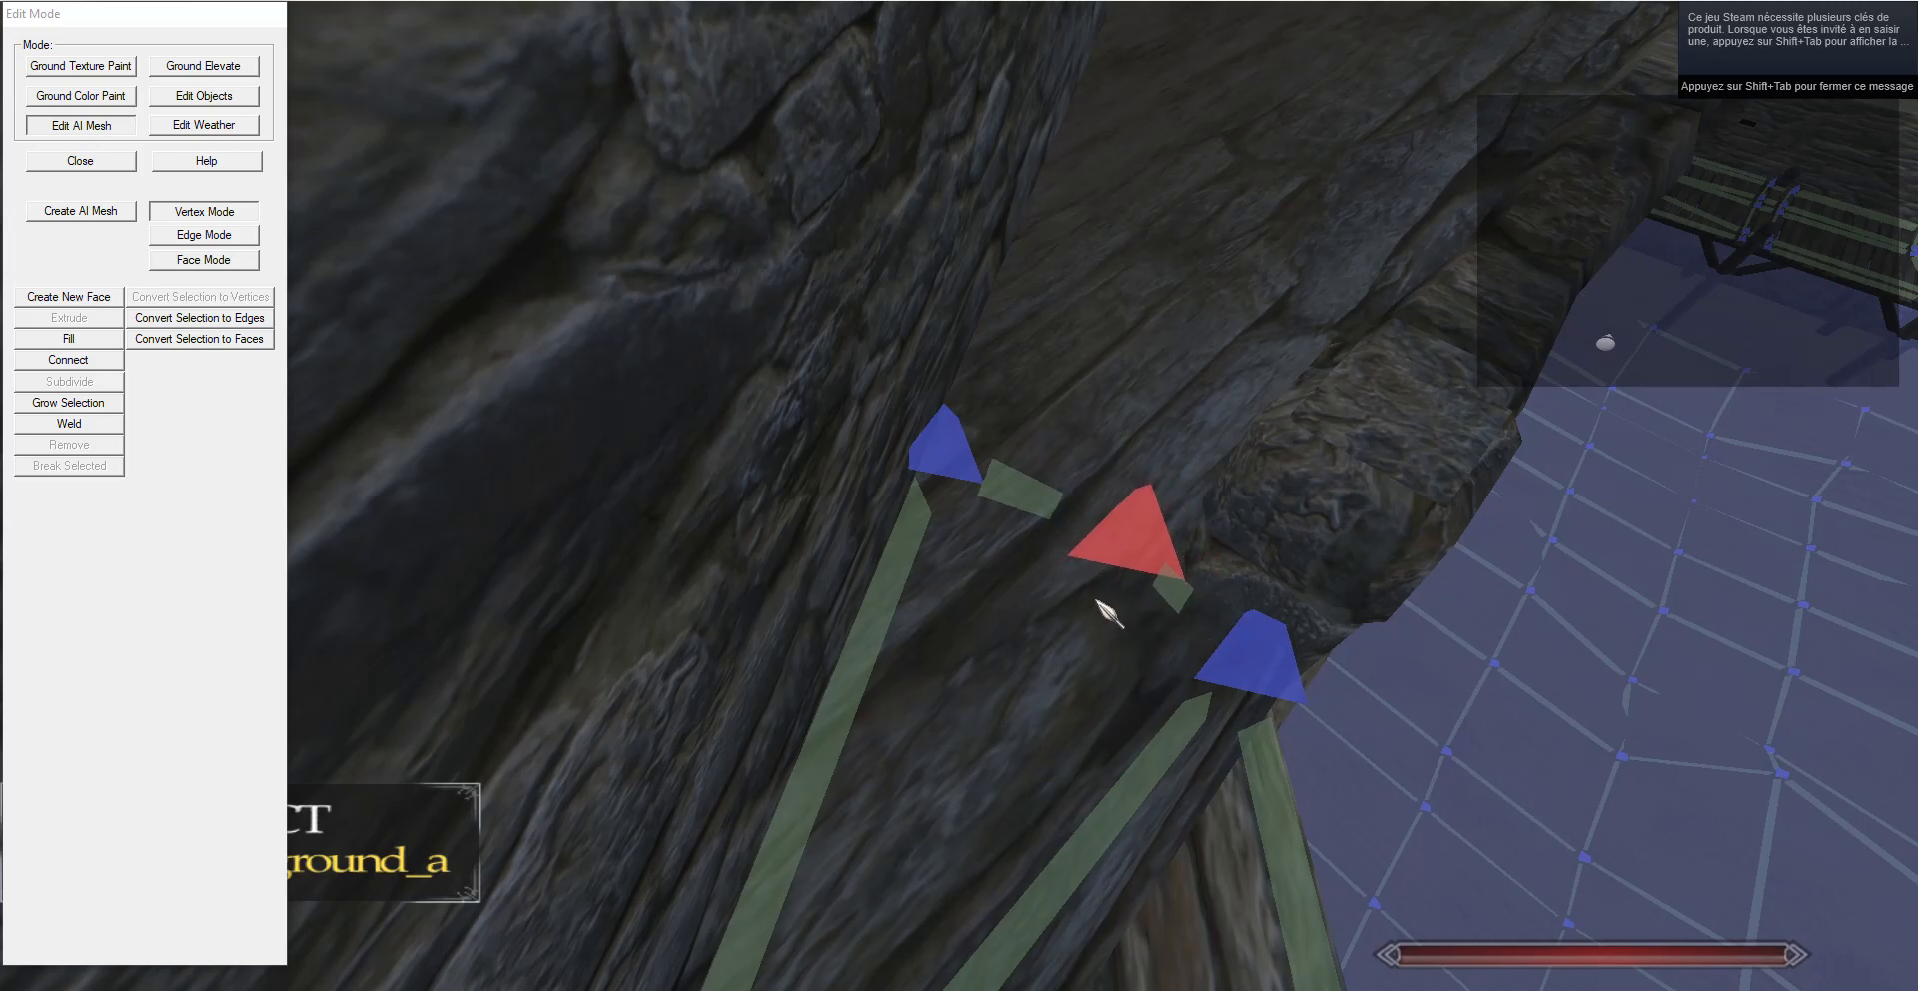
click(959, 488)
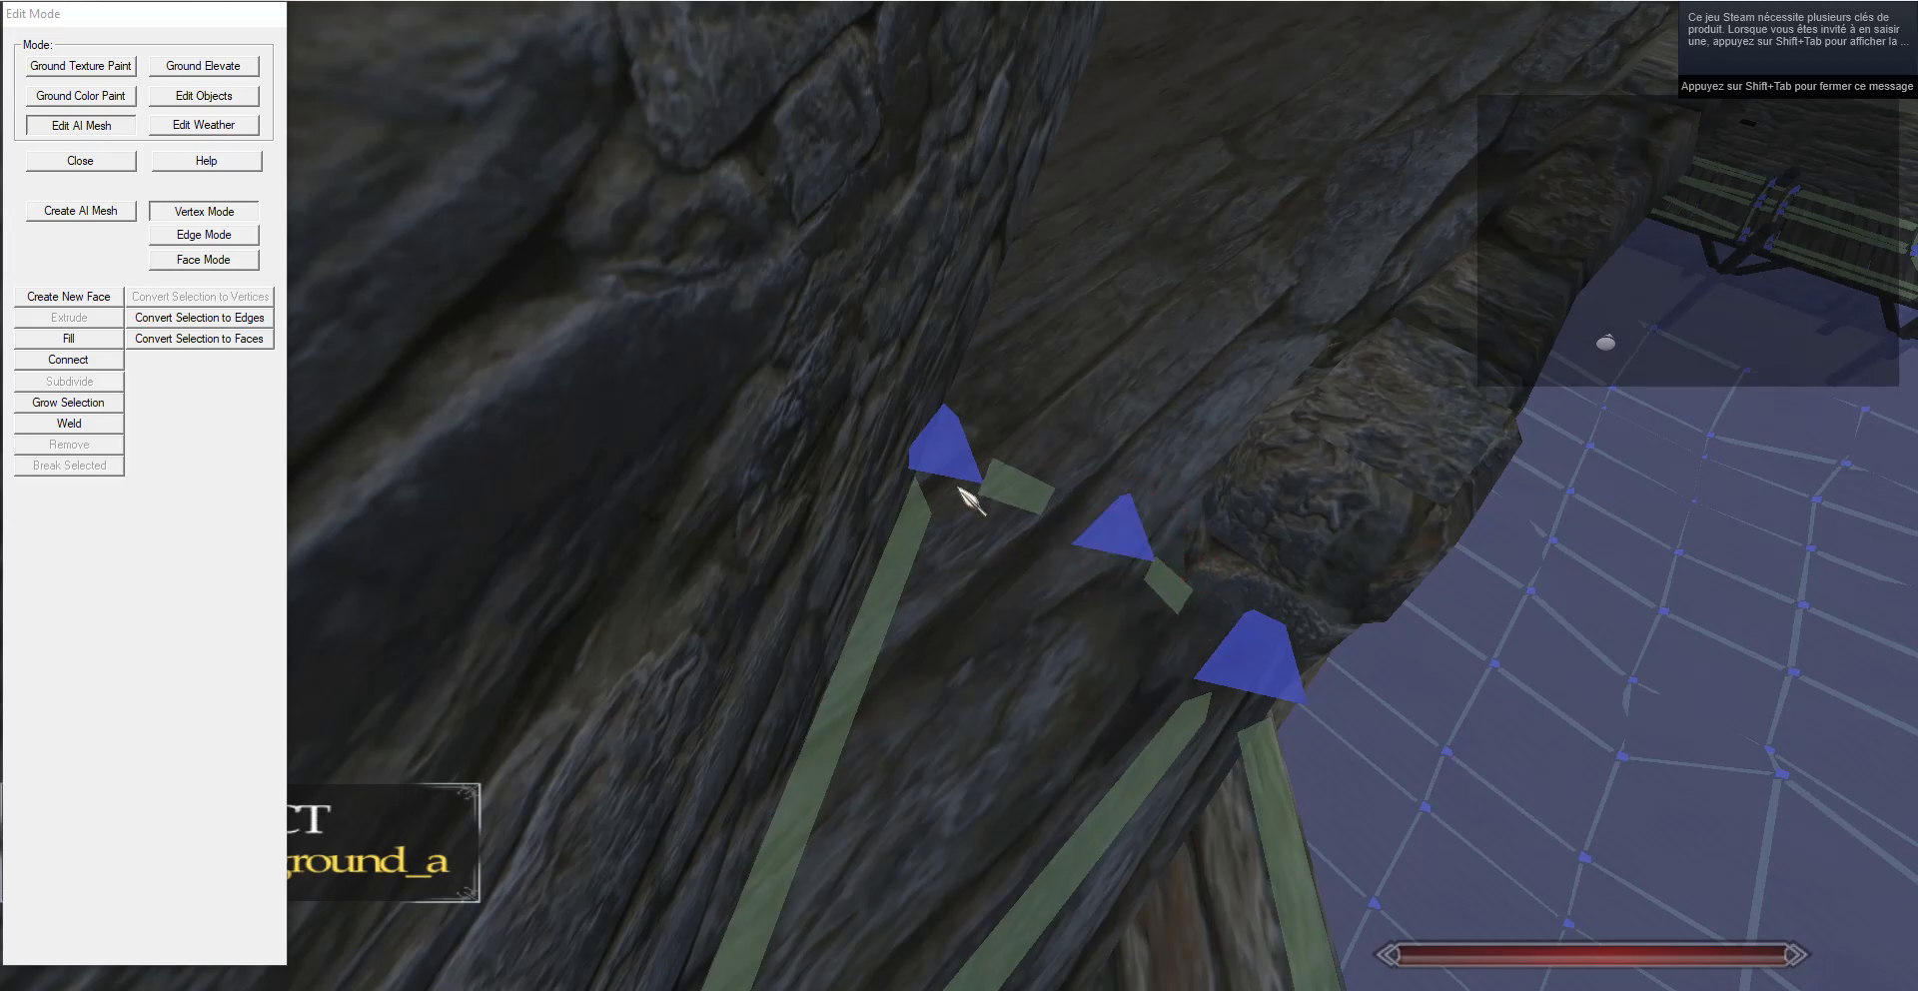
Extrude the short edge beside the stone wall forward along the walkway.
click(204, 235)
right_drag(1047, 133, 1143, 51)
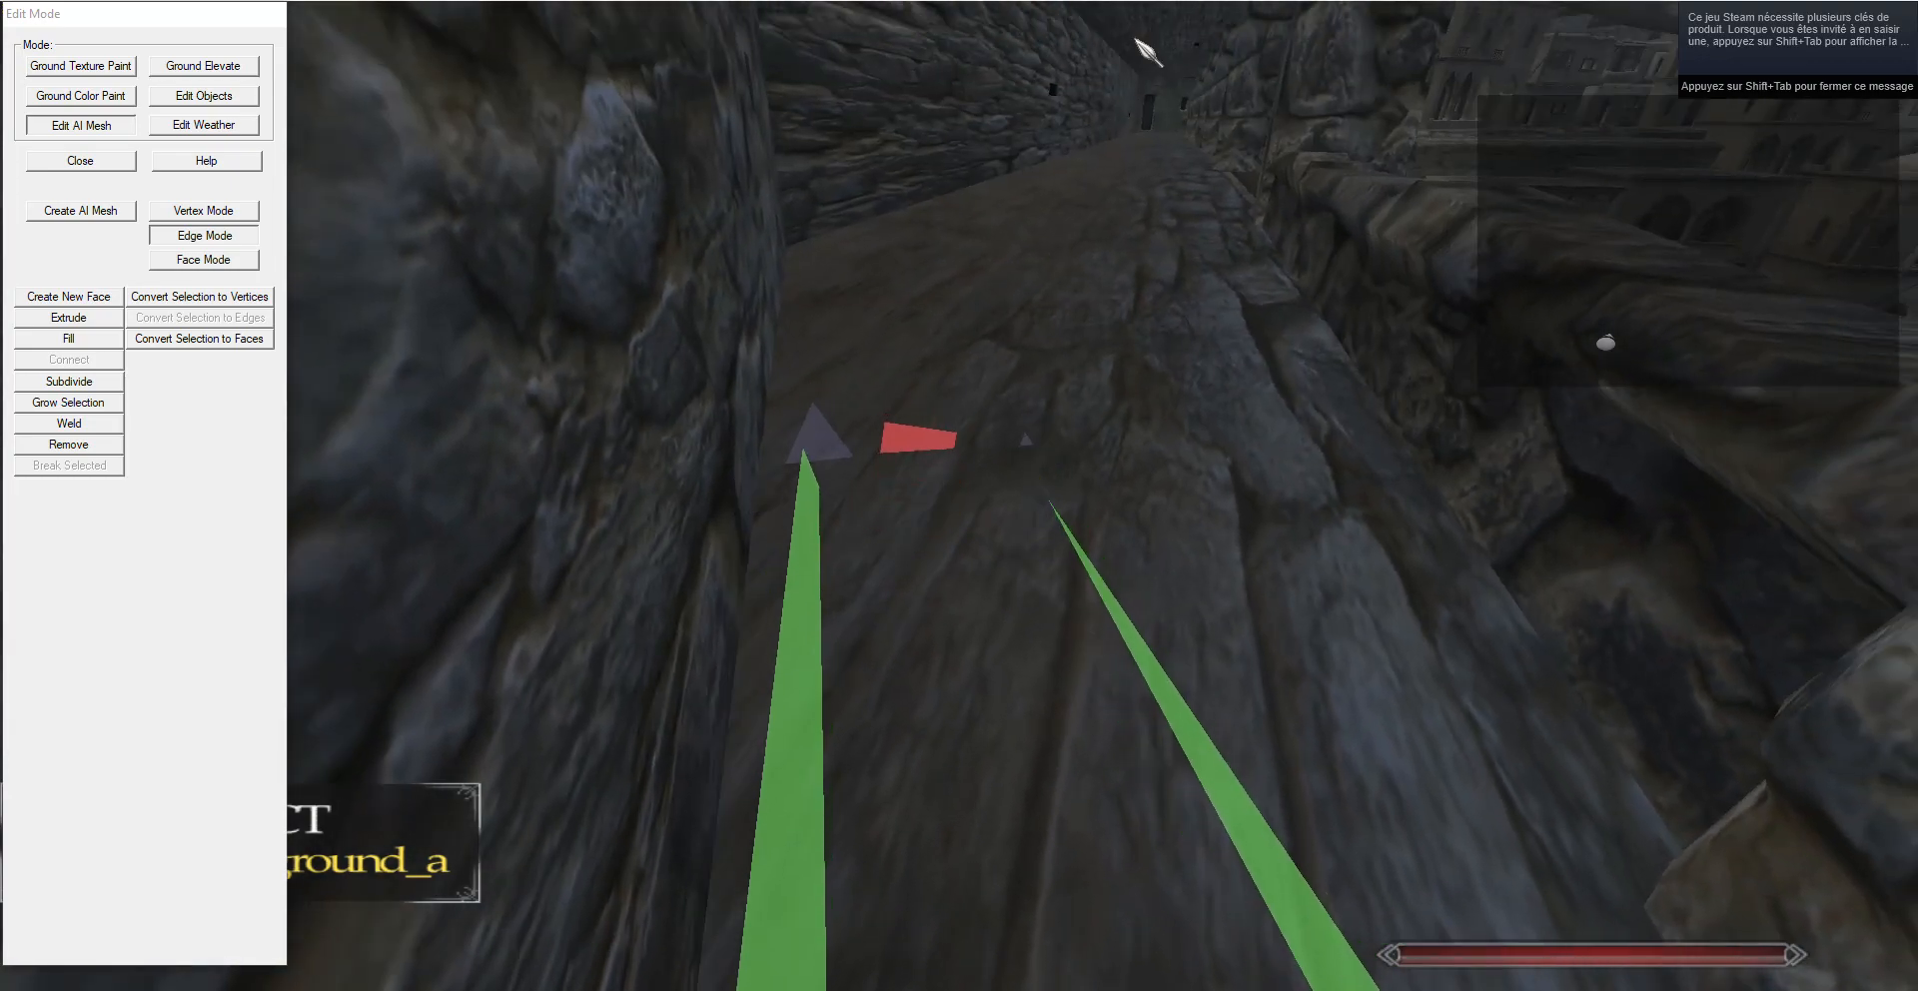
click(203, 209)
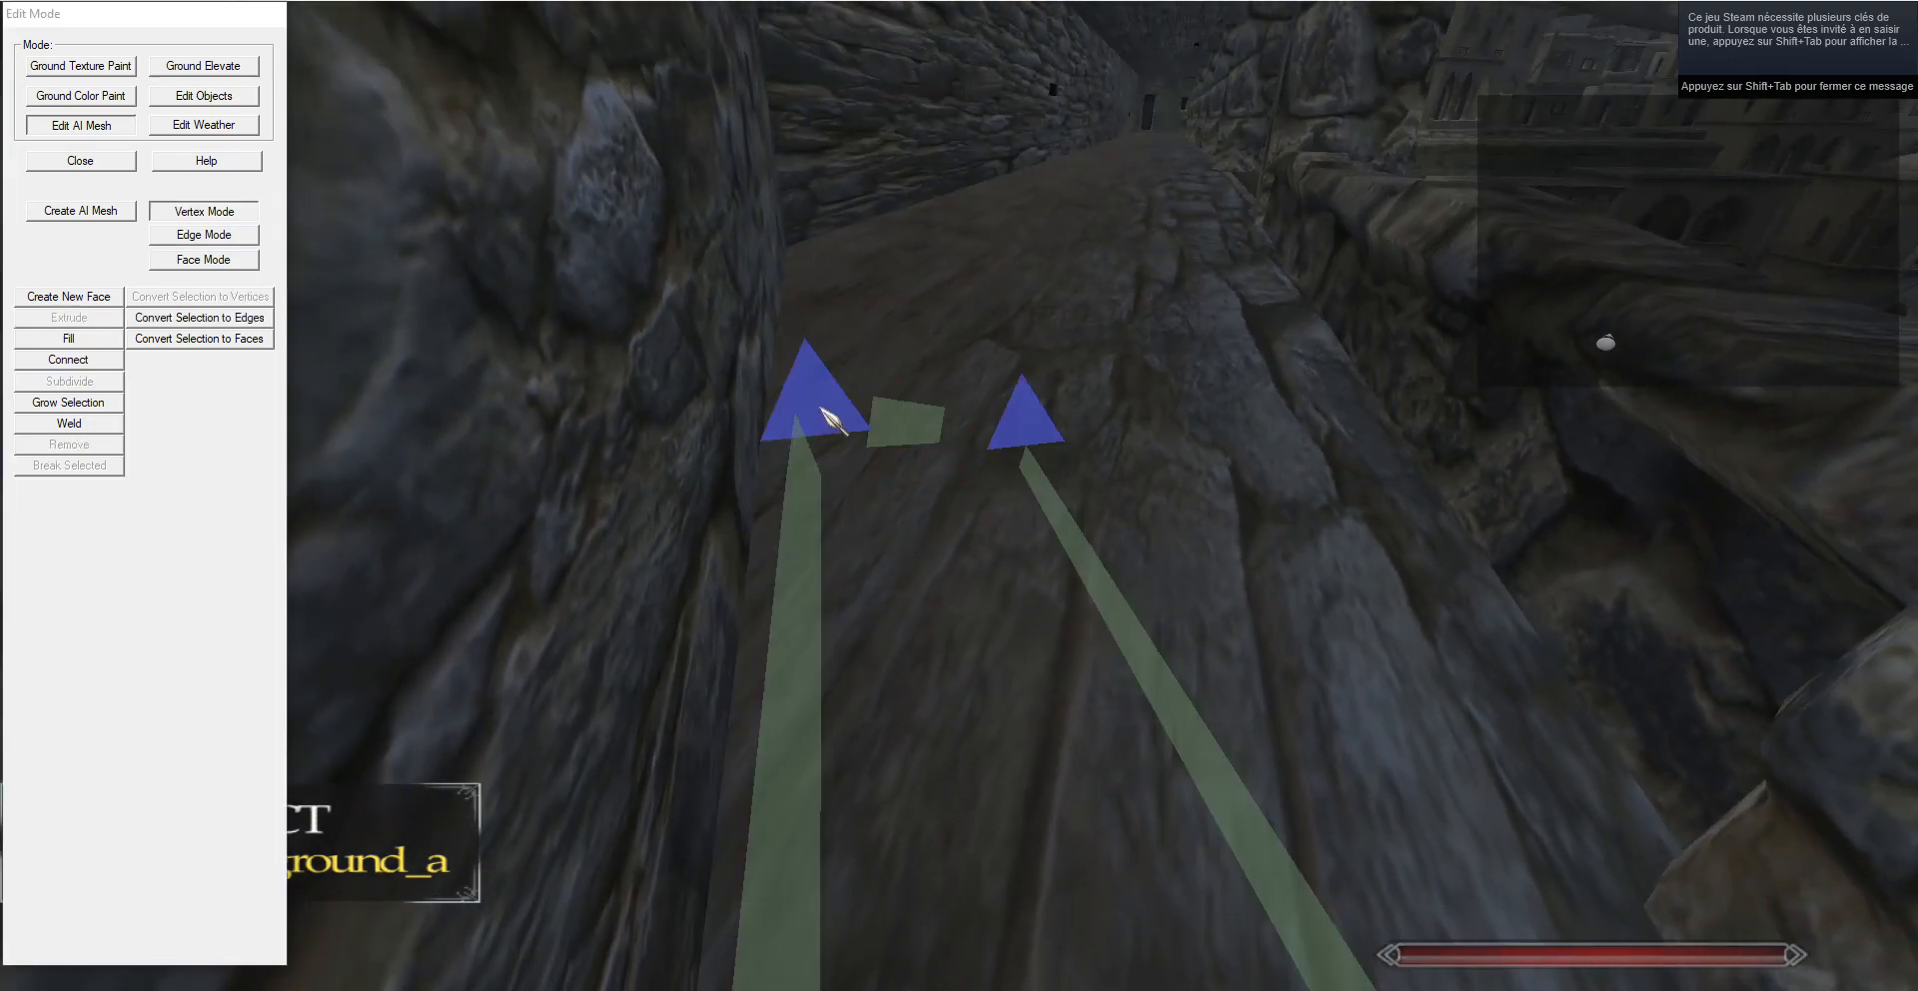
Set the new edge's wall-side vertex against the wall and move its other vertex out to the parapet.
mouse_move(834, 345)
right_down()
mouse_move(858, 299)
mouse_move(792, 291)
mouse_move(1225, 376)
mouse_move(1098, 450)
mouse_move(1121, 372)
mouse_move(877, 373)
right_up()
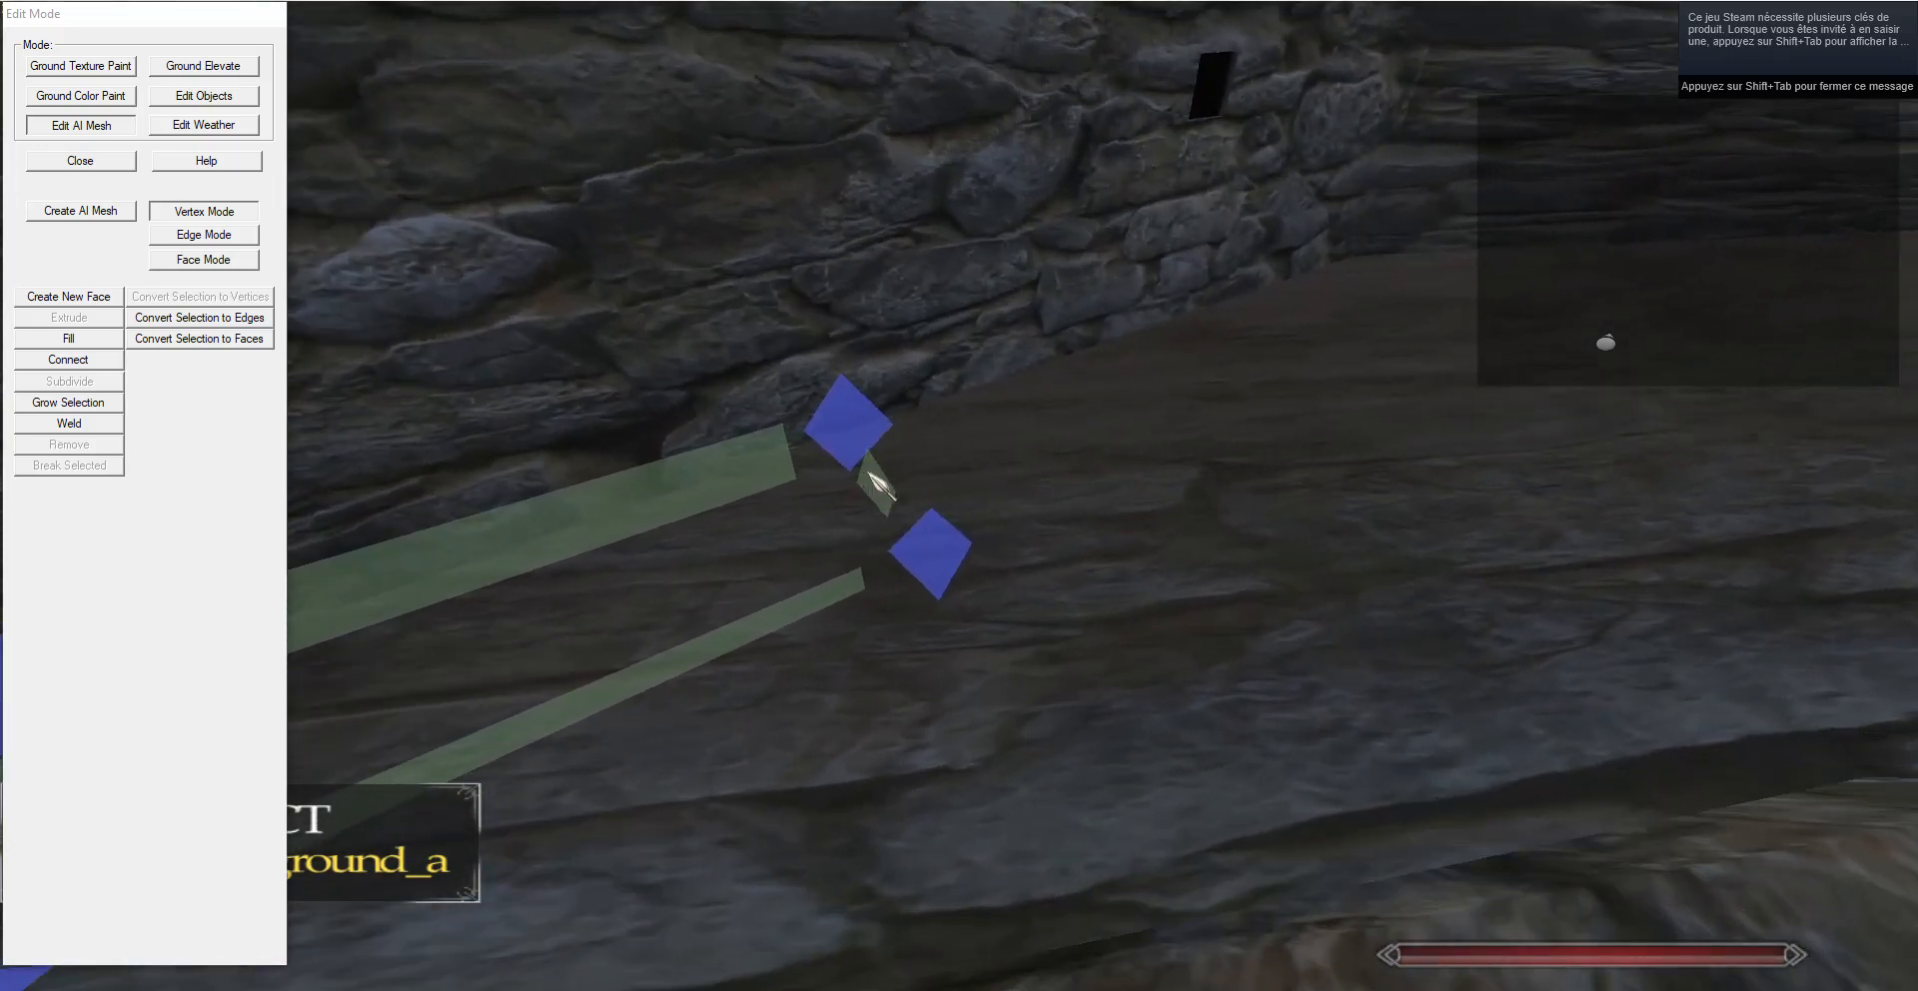
click(878, 372)
click(927, 565)
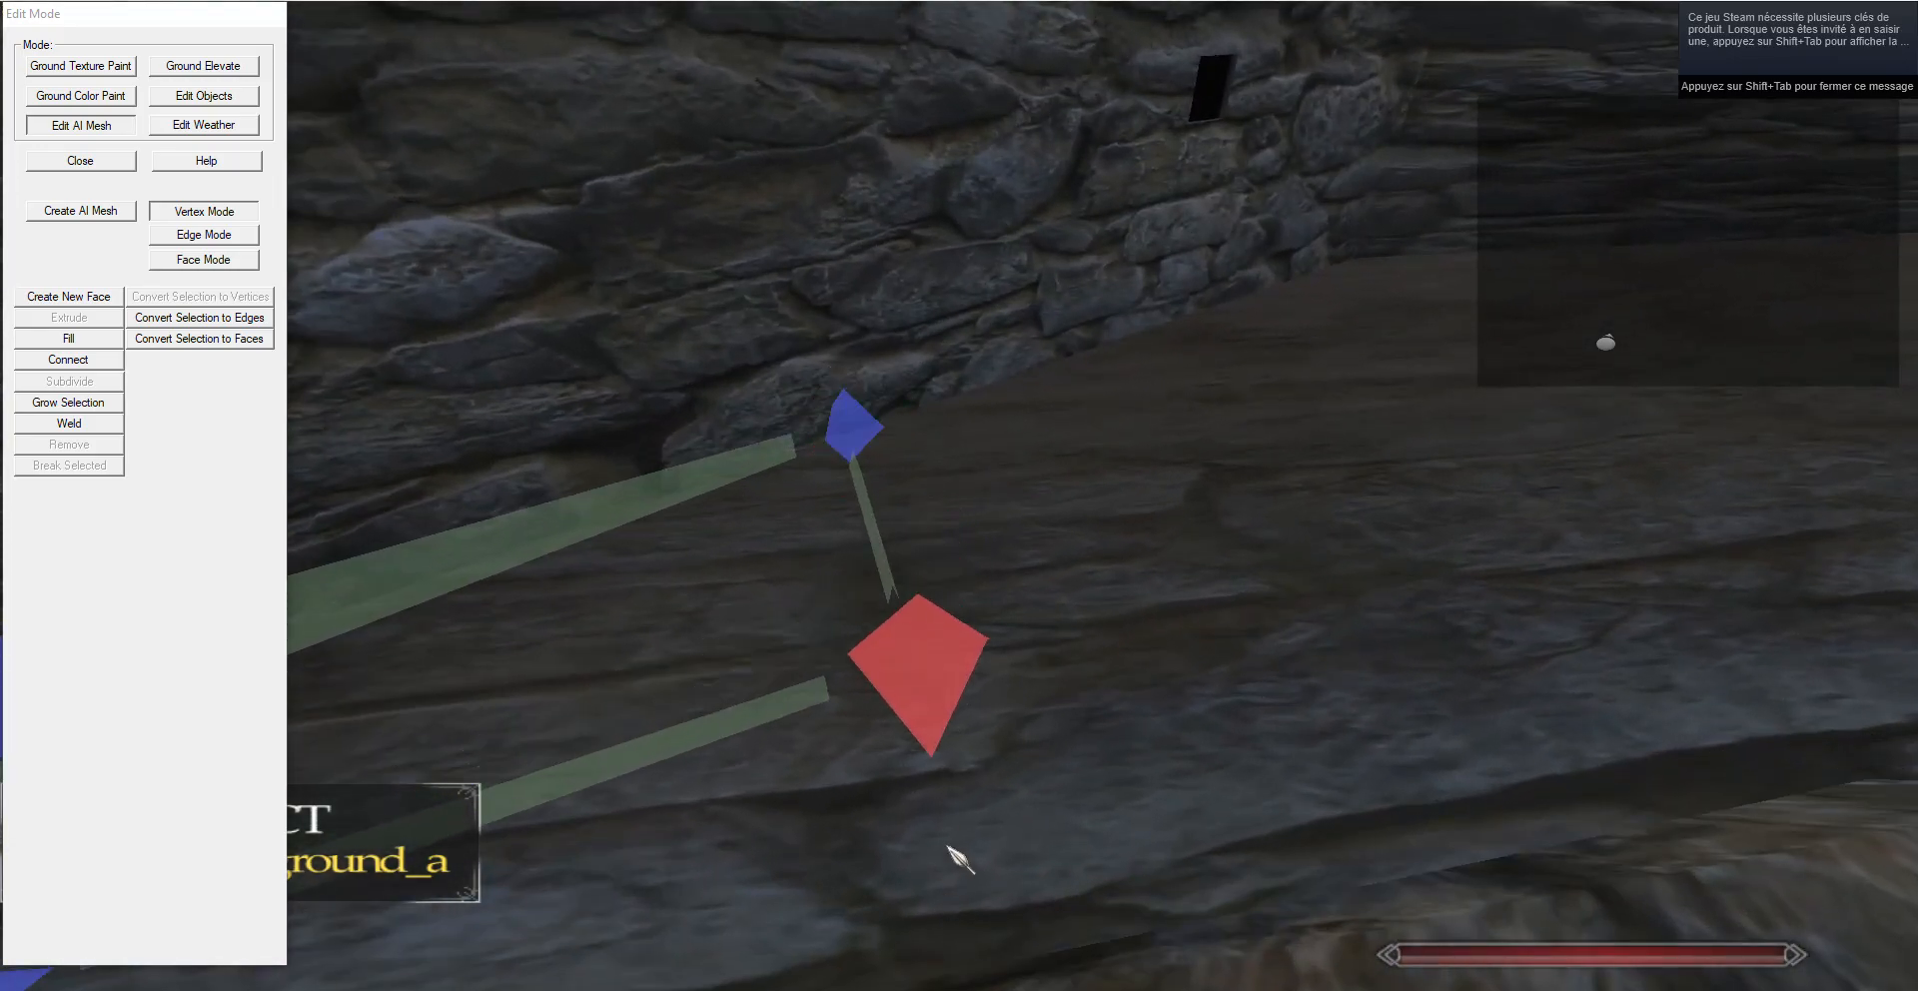
mouse_move(959, 856)
right_down()
mouse_move(950, 775)
mouse_move(989, 709)
right_up()
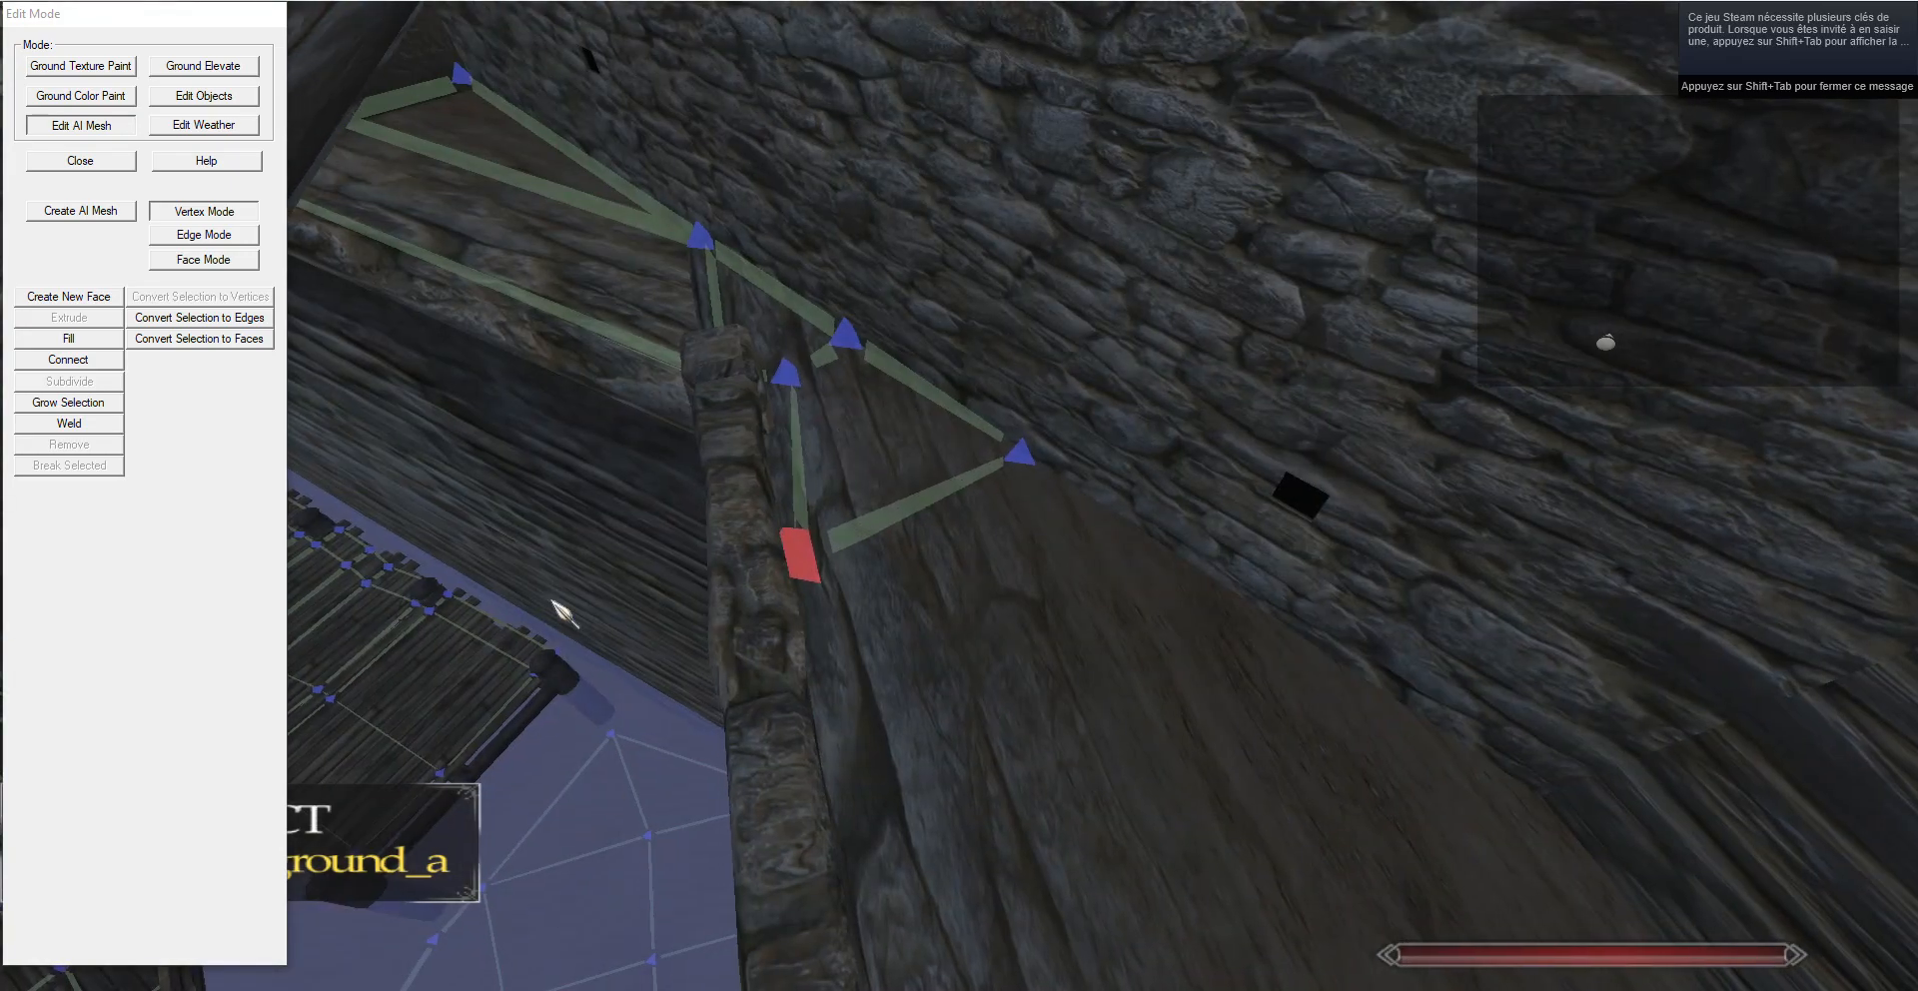
Extrude the leading edge farther along the walkway and align its end vertices with the wall and parapet.
right_drag(556, 600, 180, 282)
click(204, 235)
right_drag(373, 265, 141, 445)
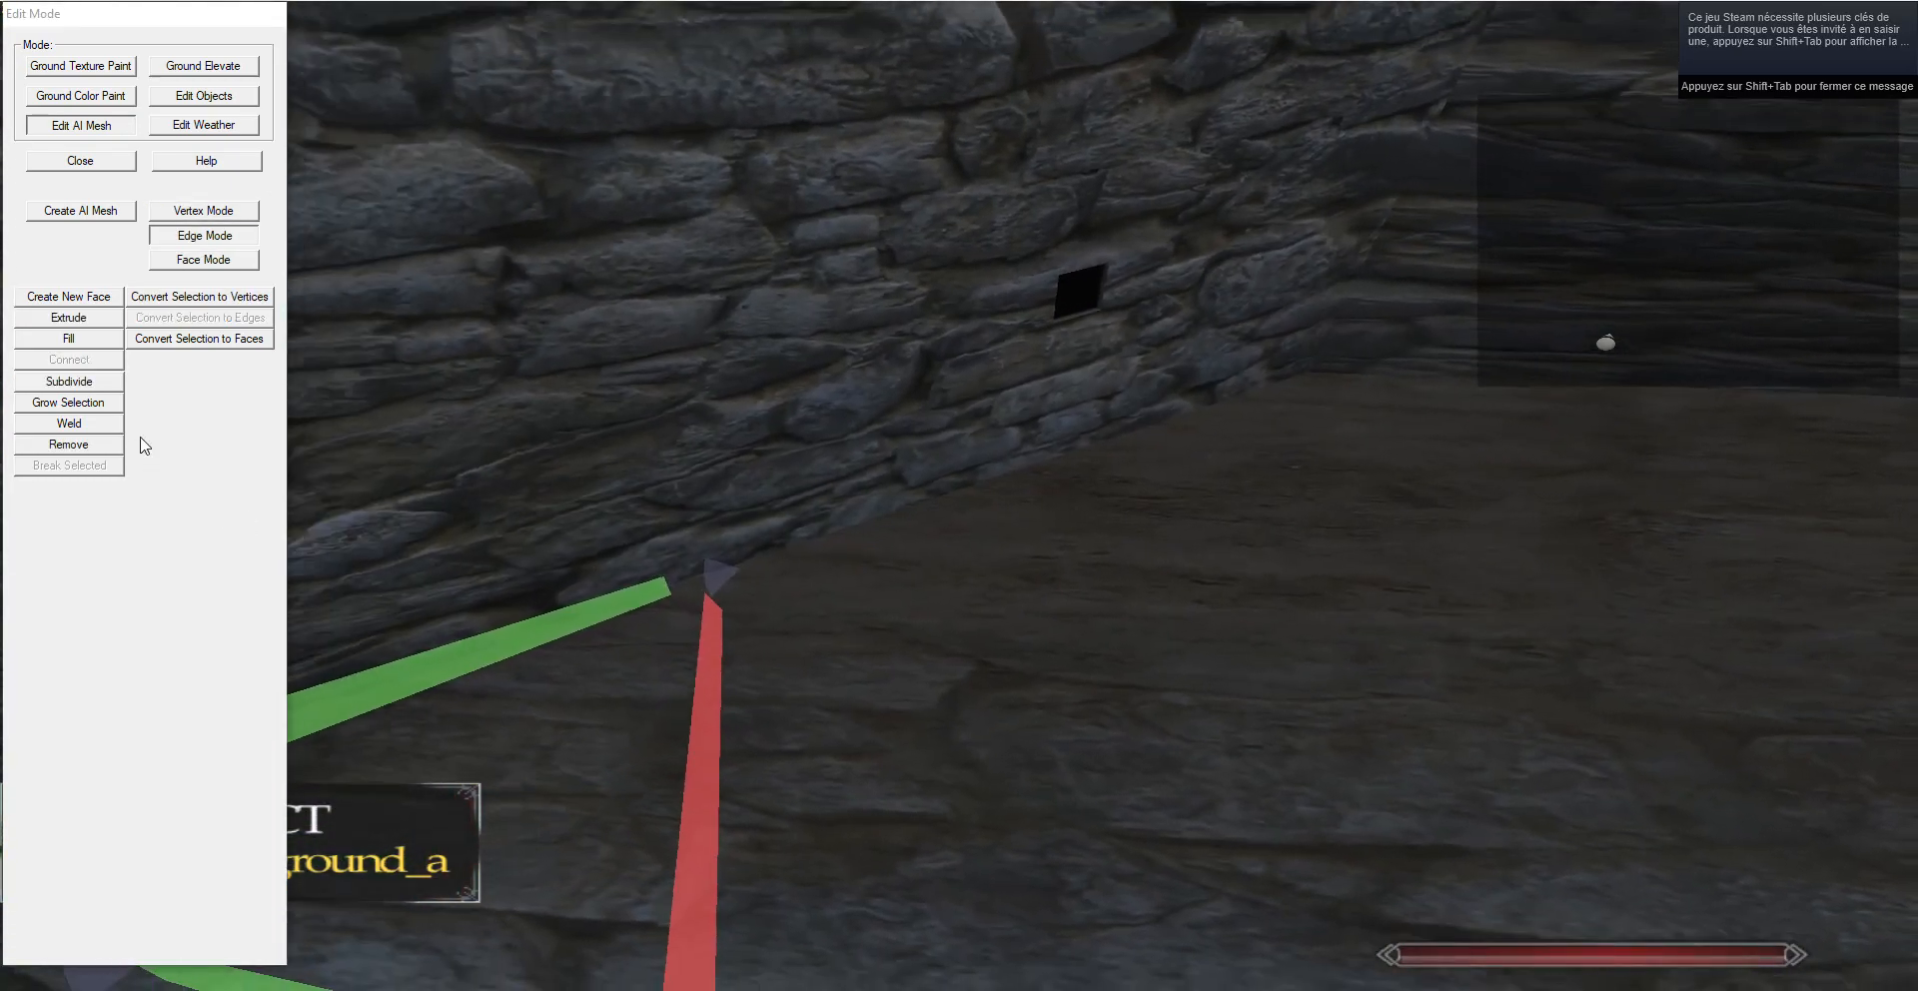
right_drag(85, 328, 1202, 389)
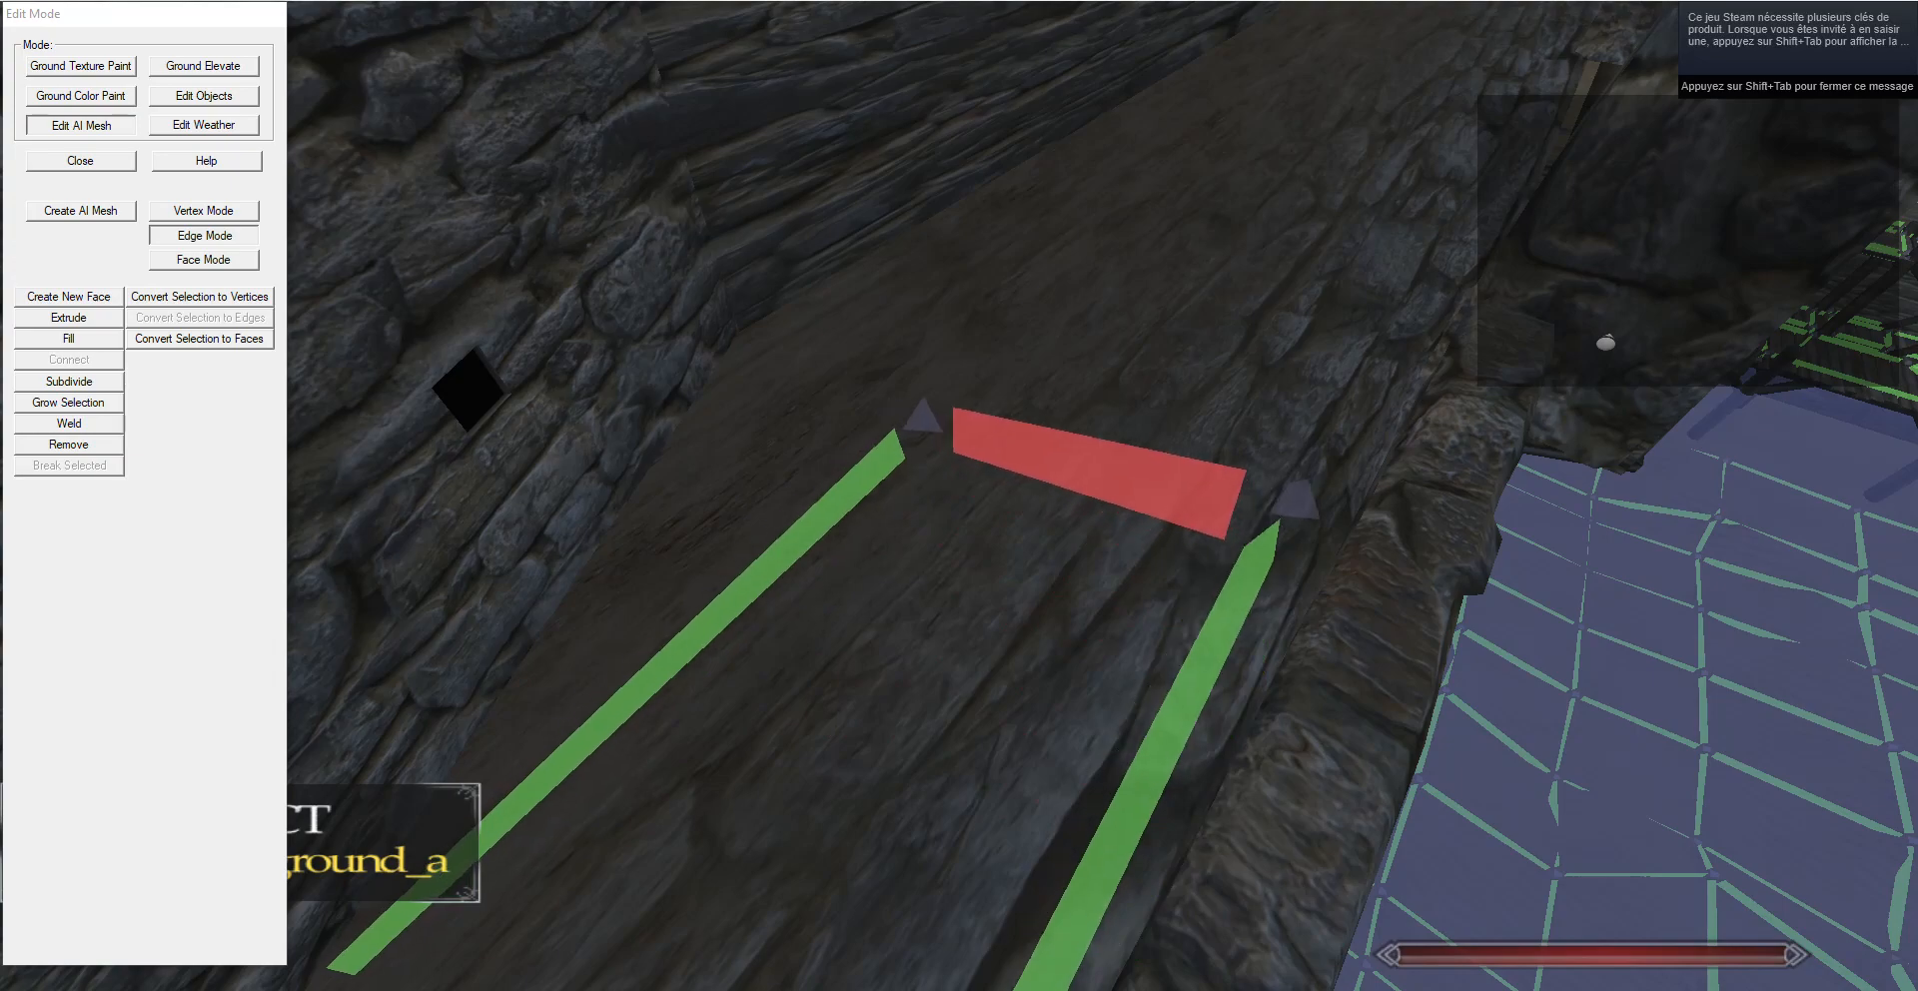
right_drag(1739, 127, 1425, 249)
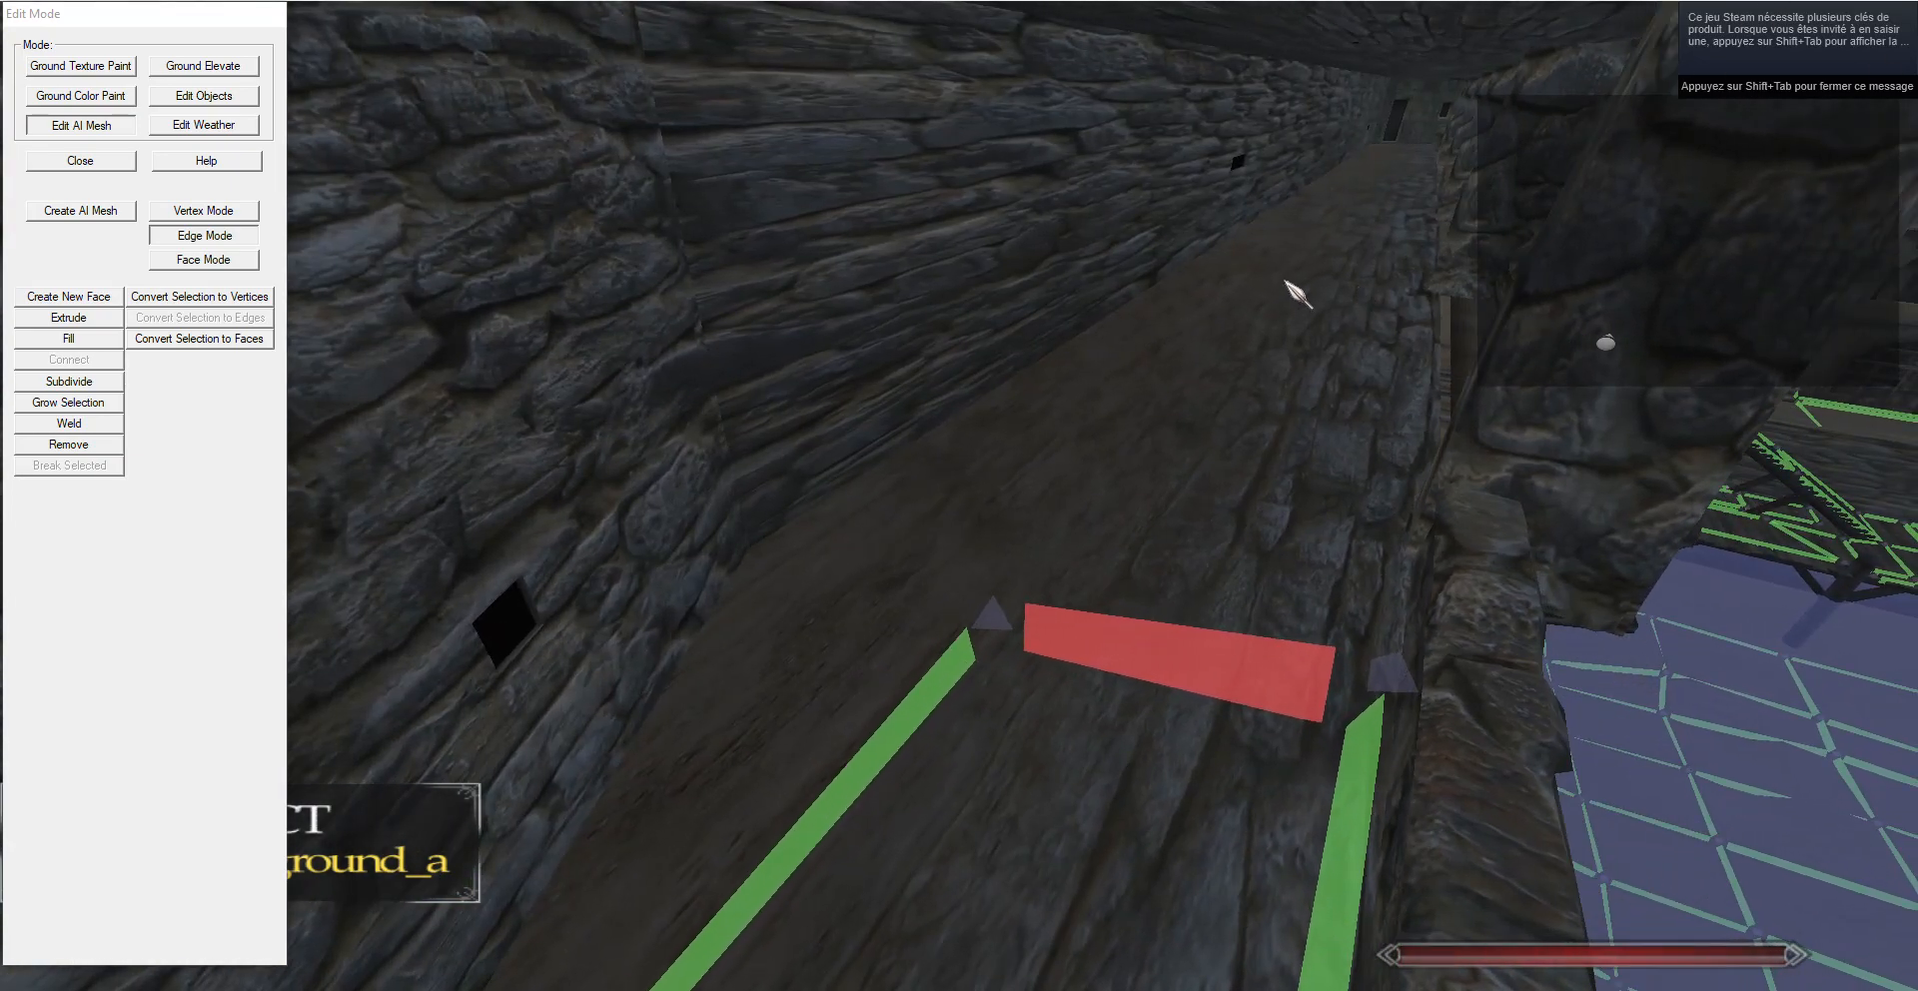
click(204, 211)
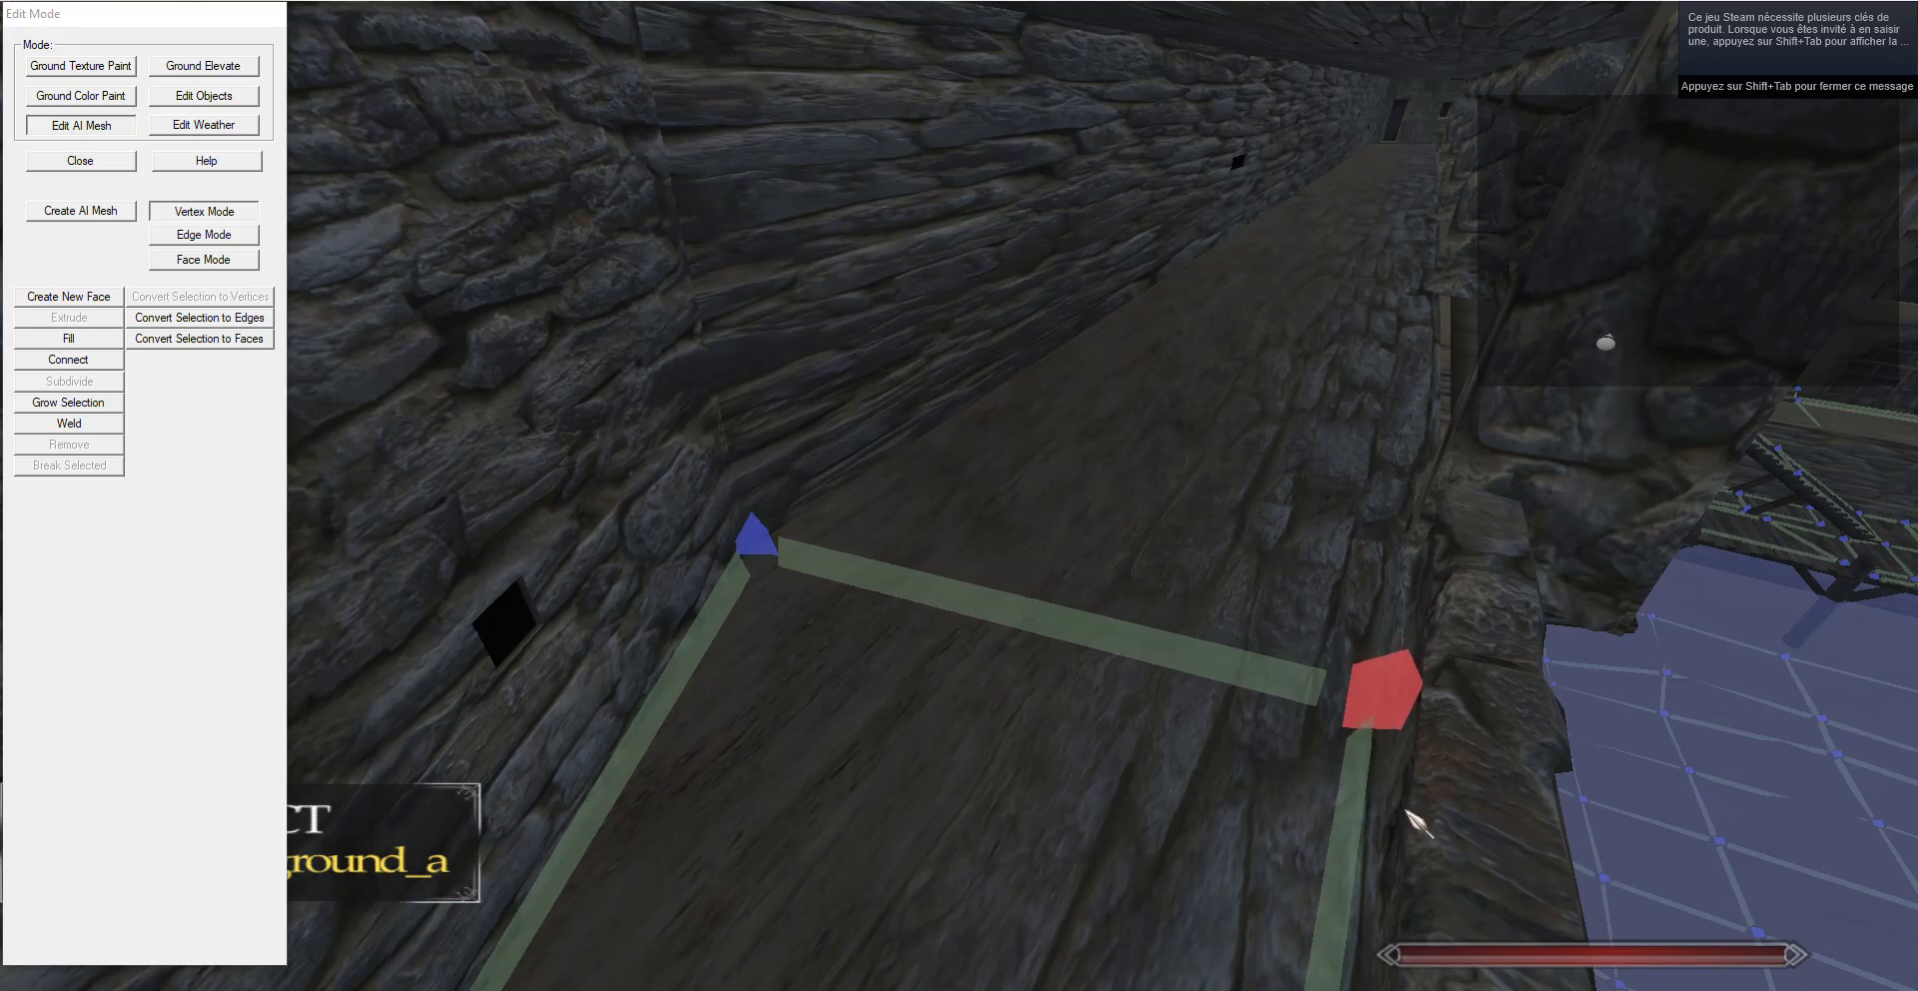
click(208, 236)
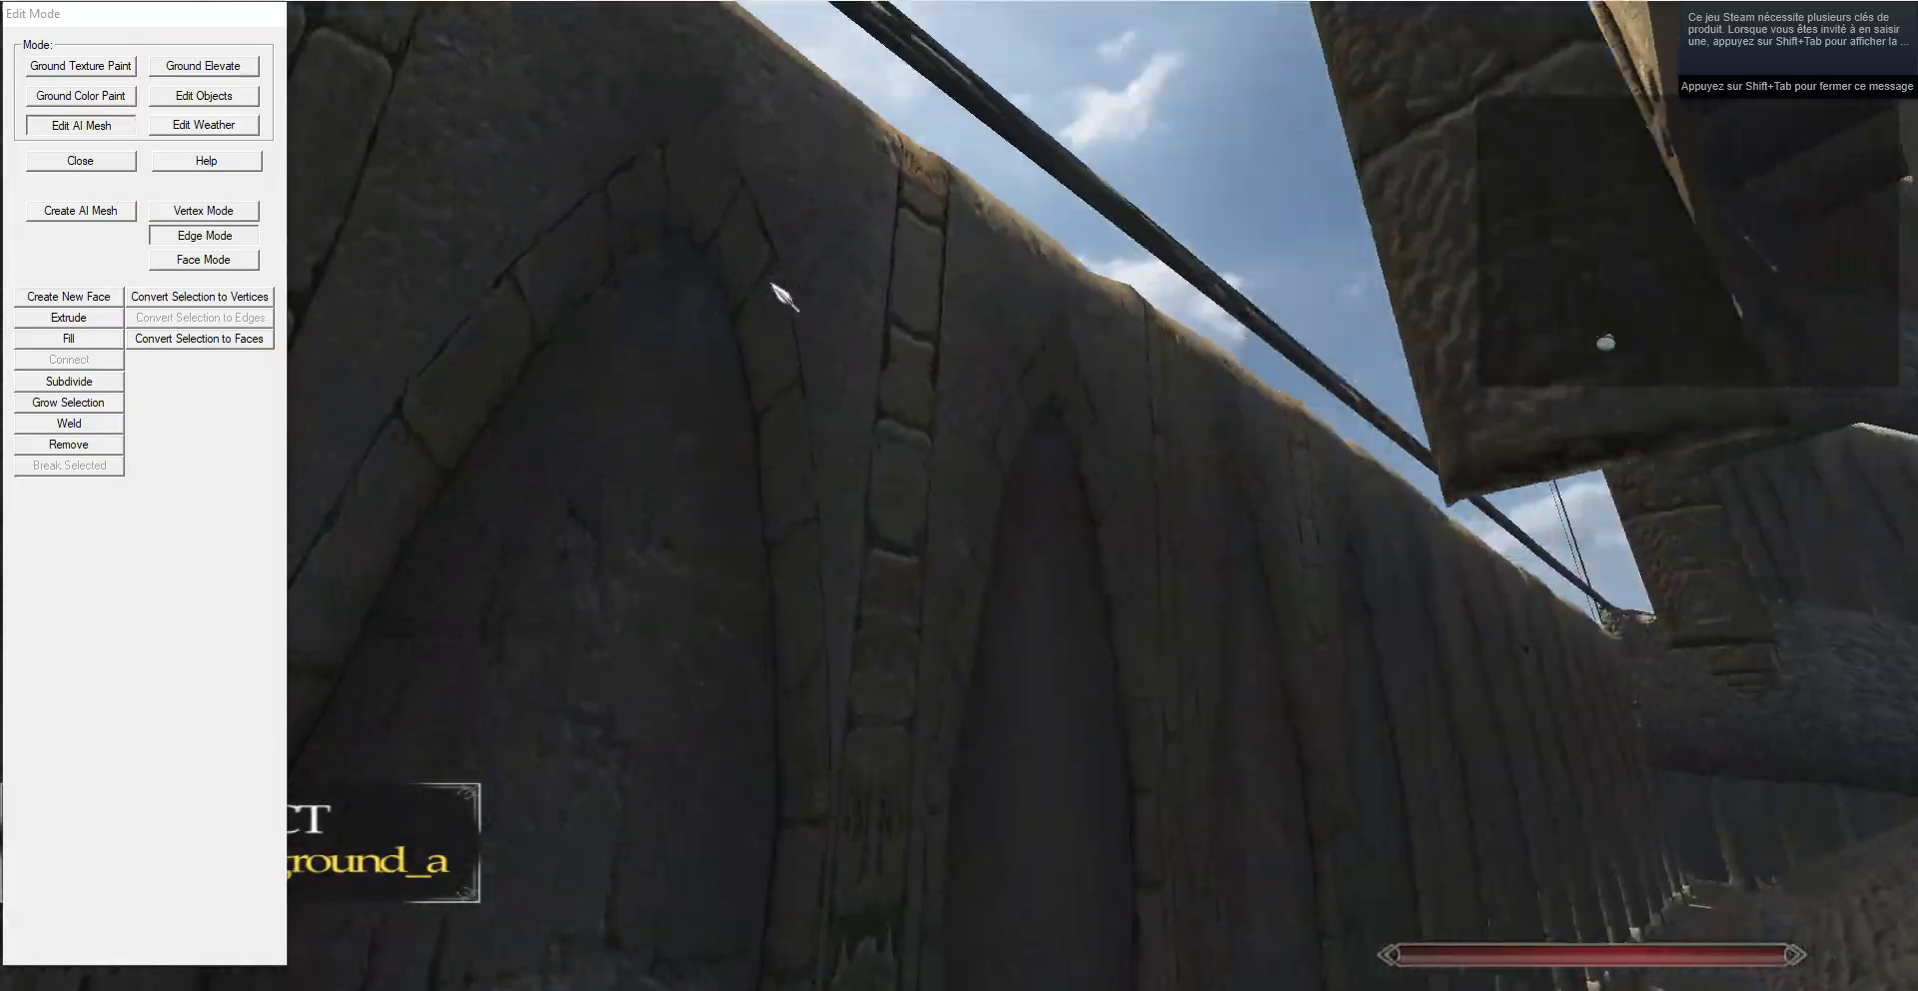
Extrude the leading edge along the walkway past the first stone pillar.
drag(771, 285, 929, 479)
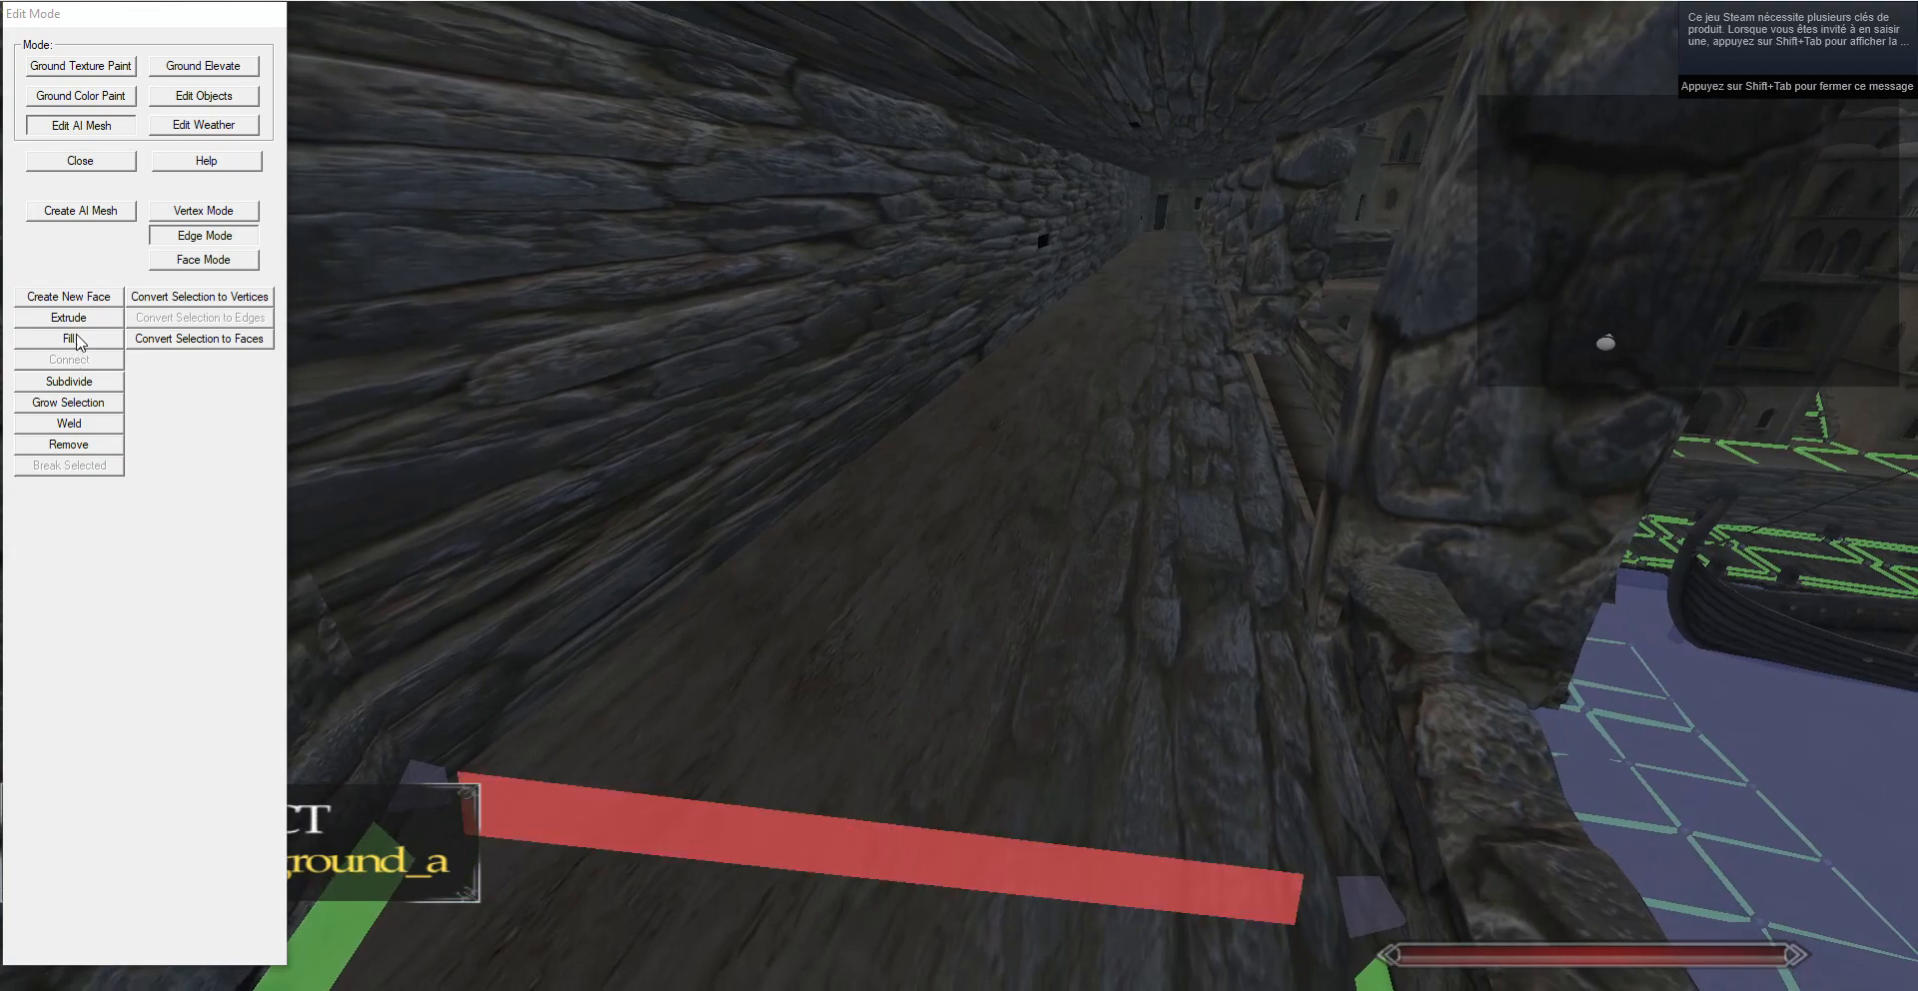
click(68, 339)
key(w)
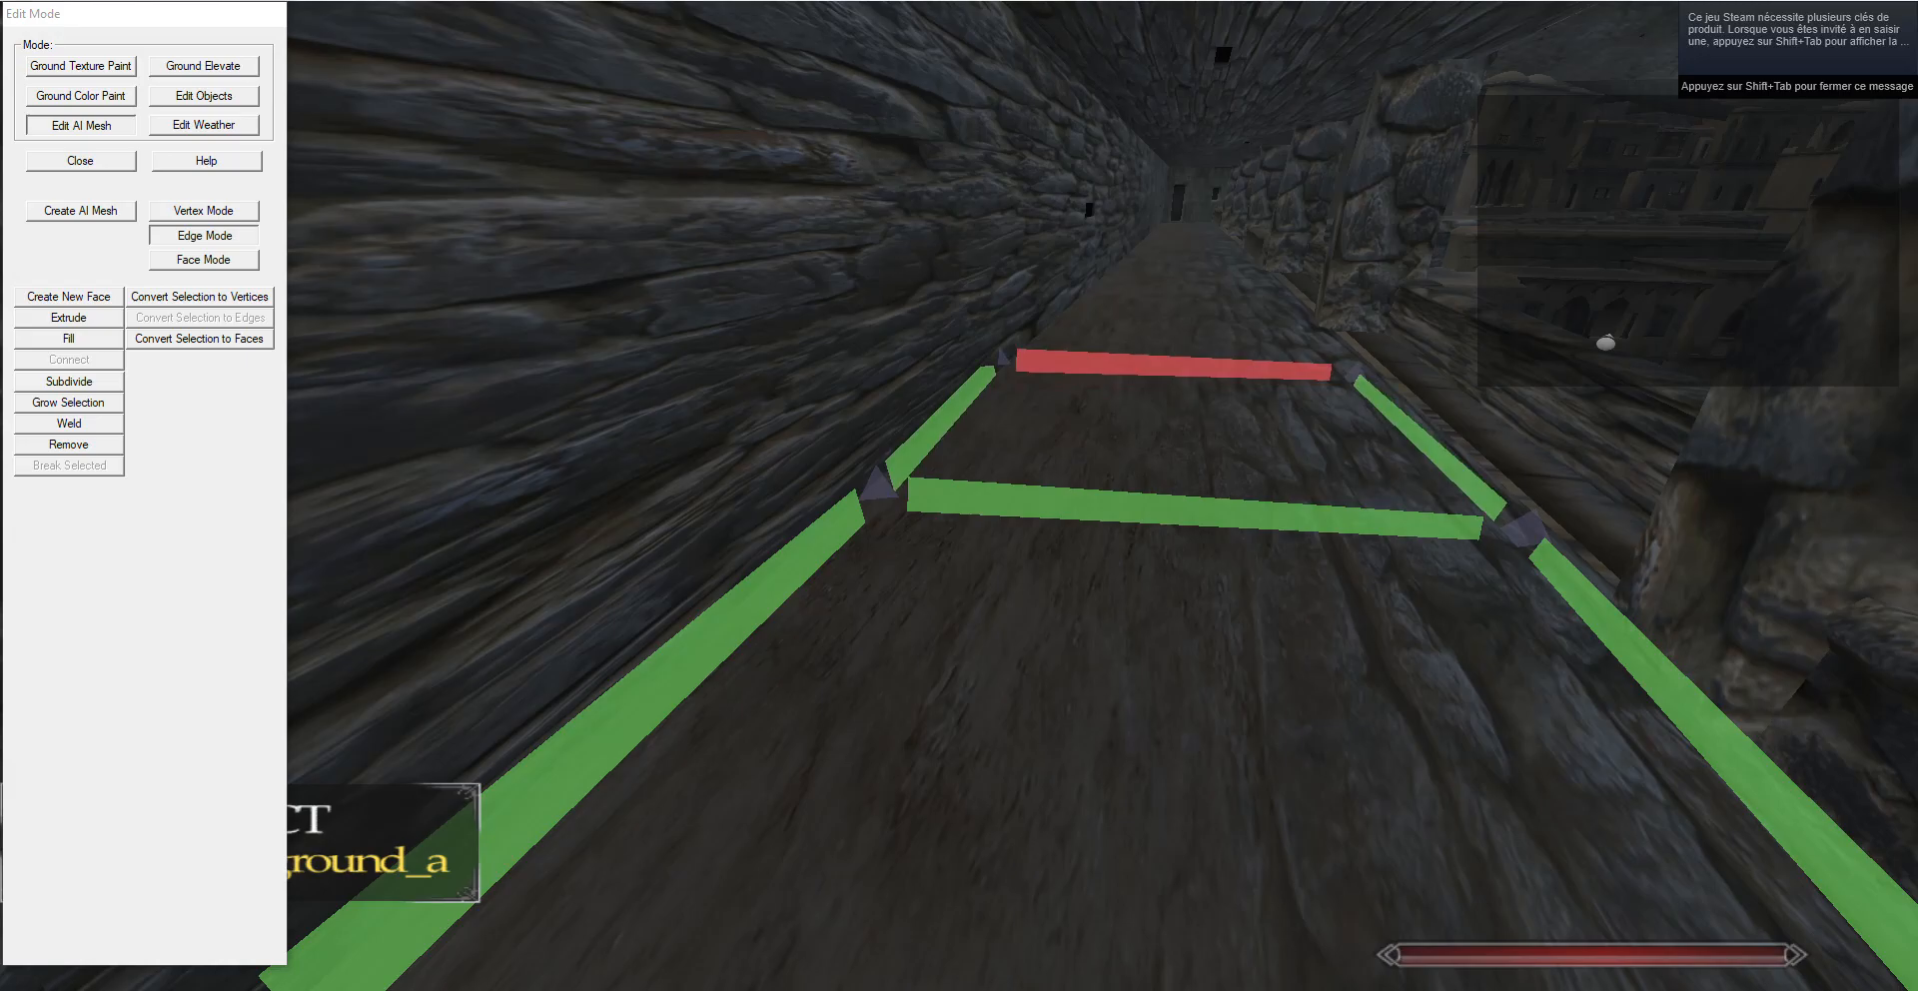
drag(959, 559, 1688, 619)
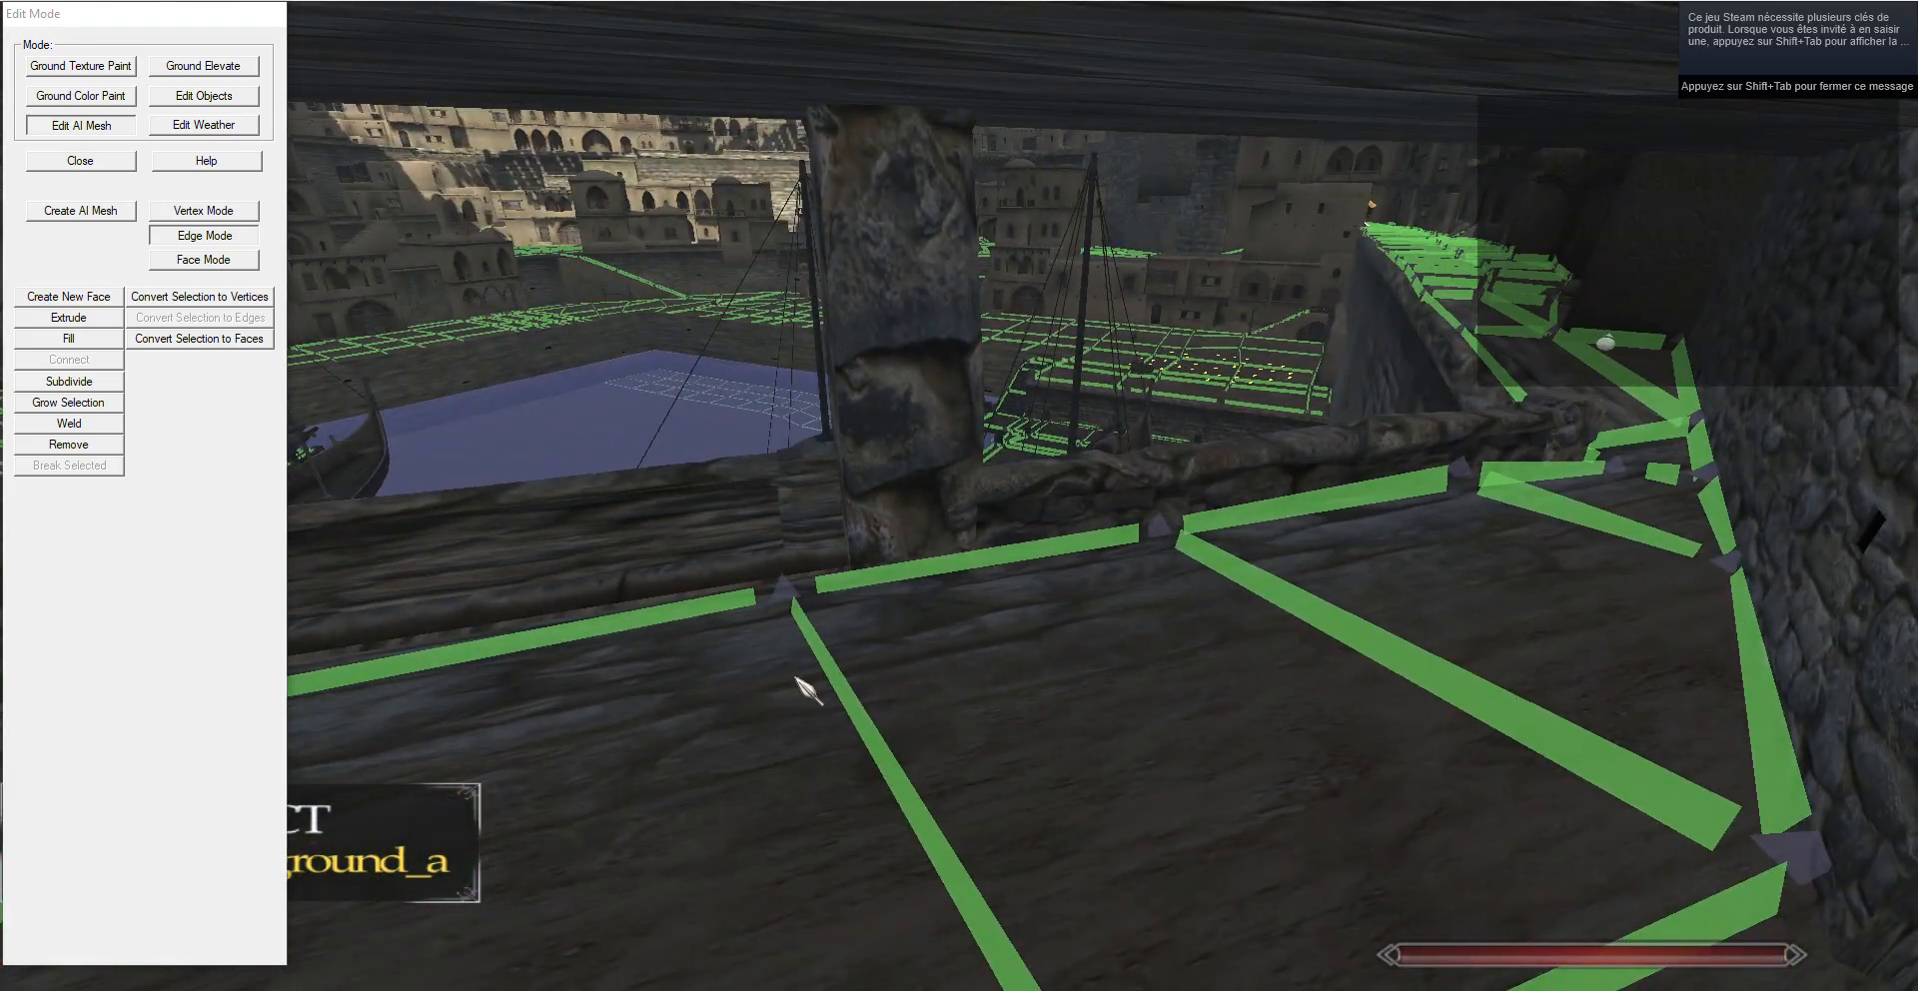
key(w)
drag(856, 668, 1365, 672)
key(s)
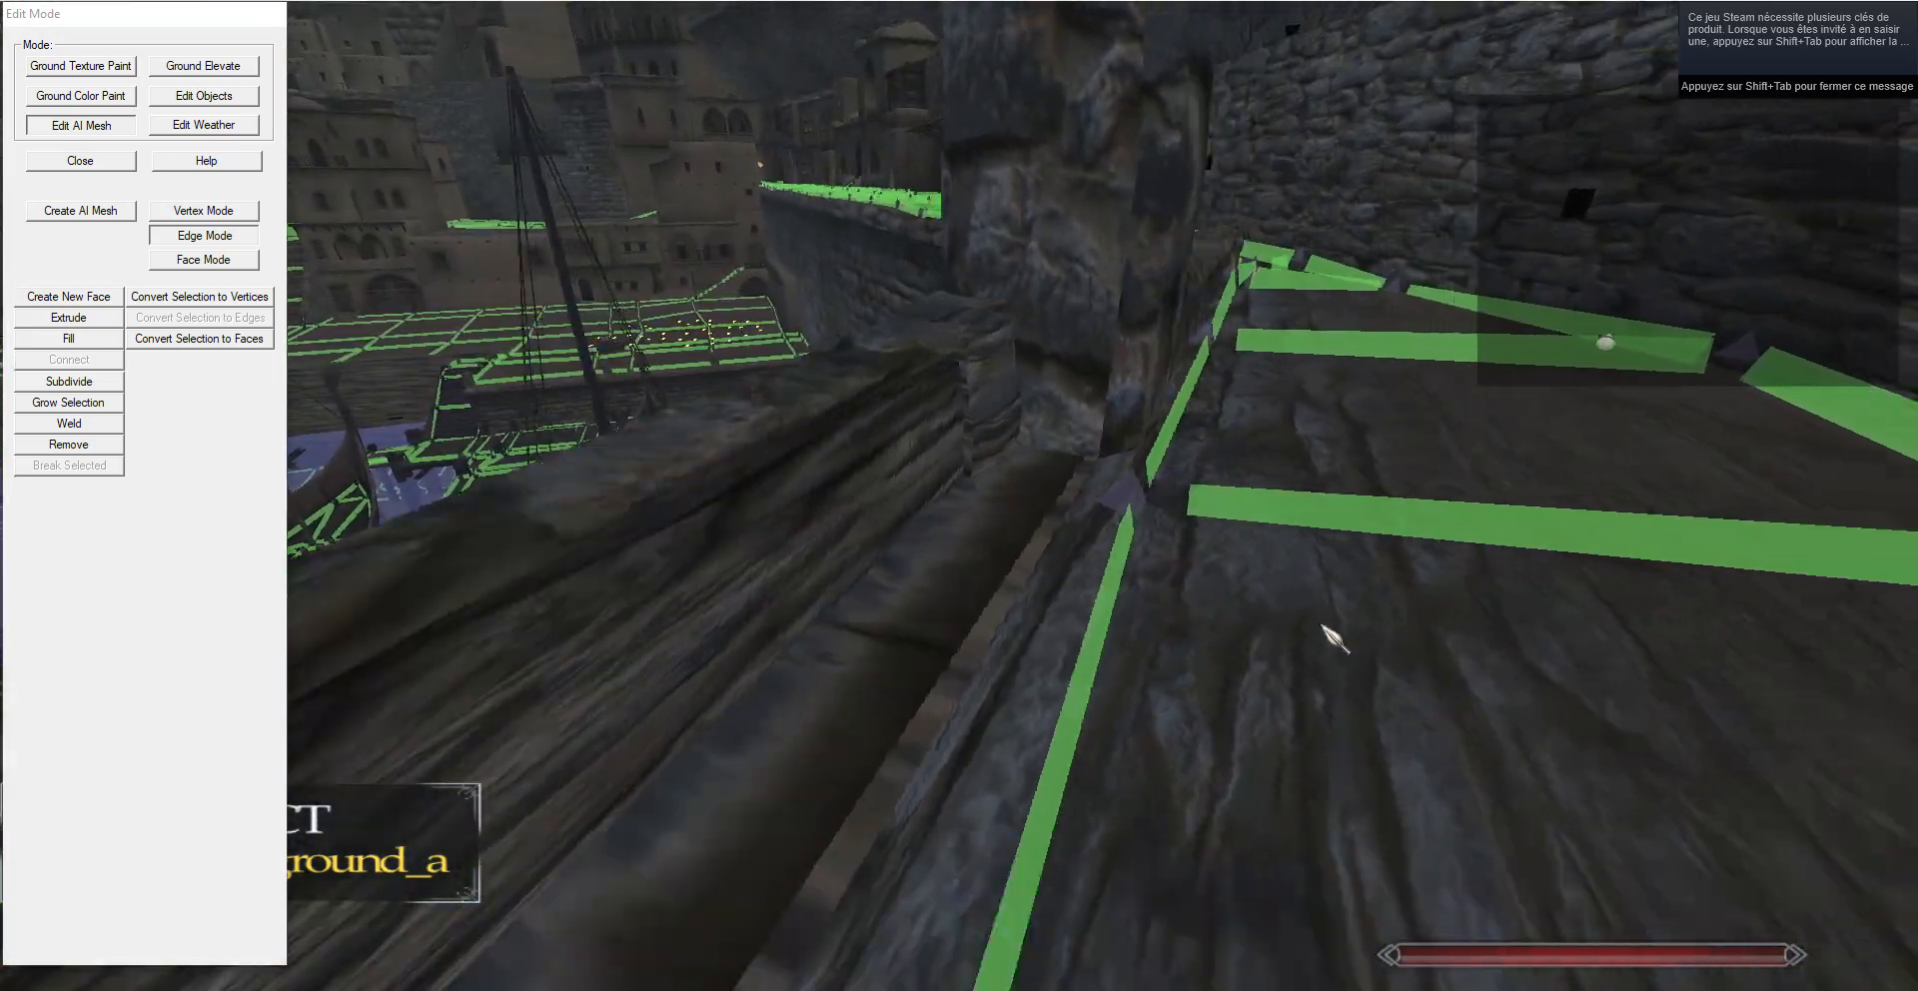
Move the leading edge up to the base of the second pillar, spanning the walkway from wall to ledge.
click(1229, 506)
drag(1358, 320, 766, 423)
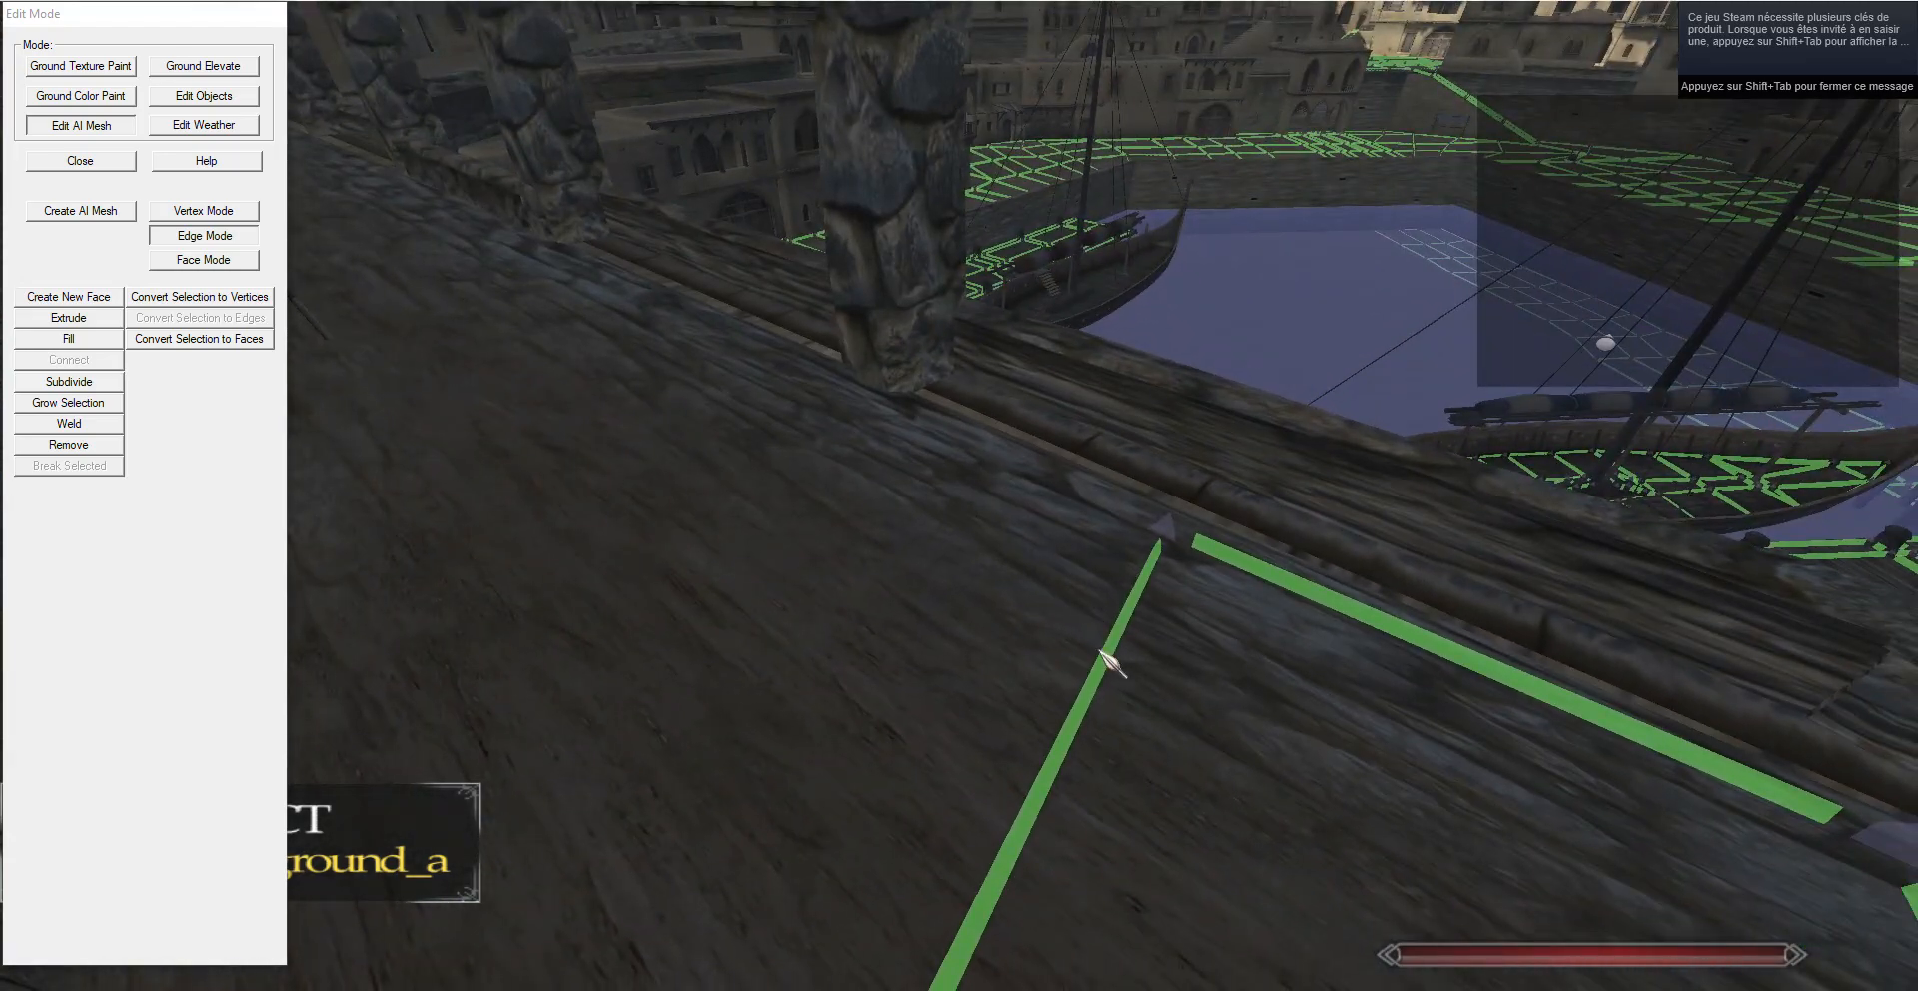
click(1132, 611)
drag(1108, 634, 557, 651)
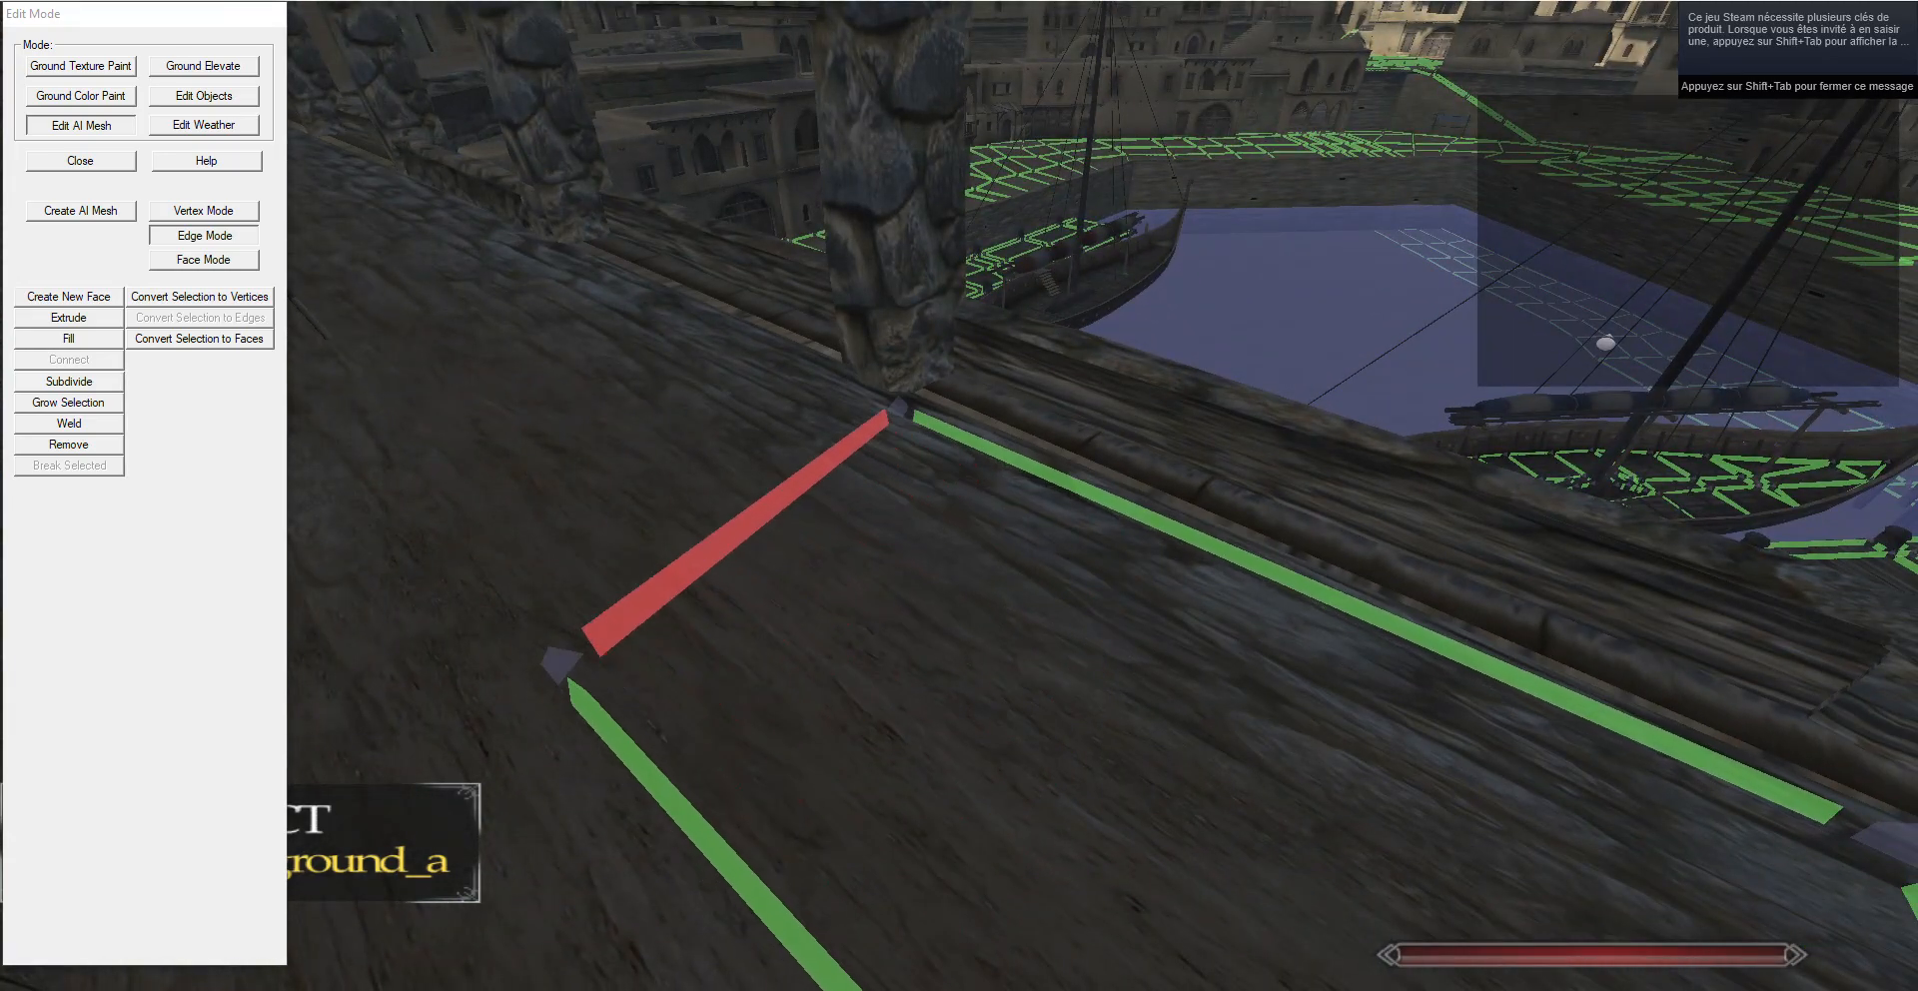
Extrude the leading edge a short distance alongside the second pillar.
drag(625, 244, 607, 275)
key(g)
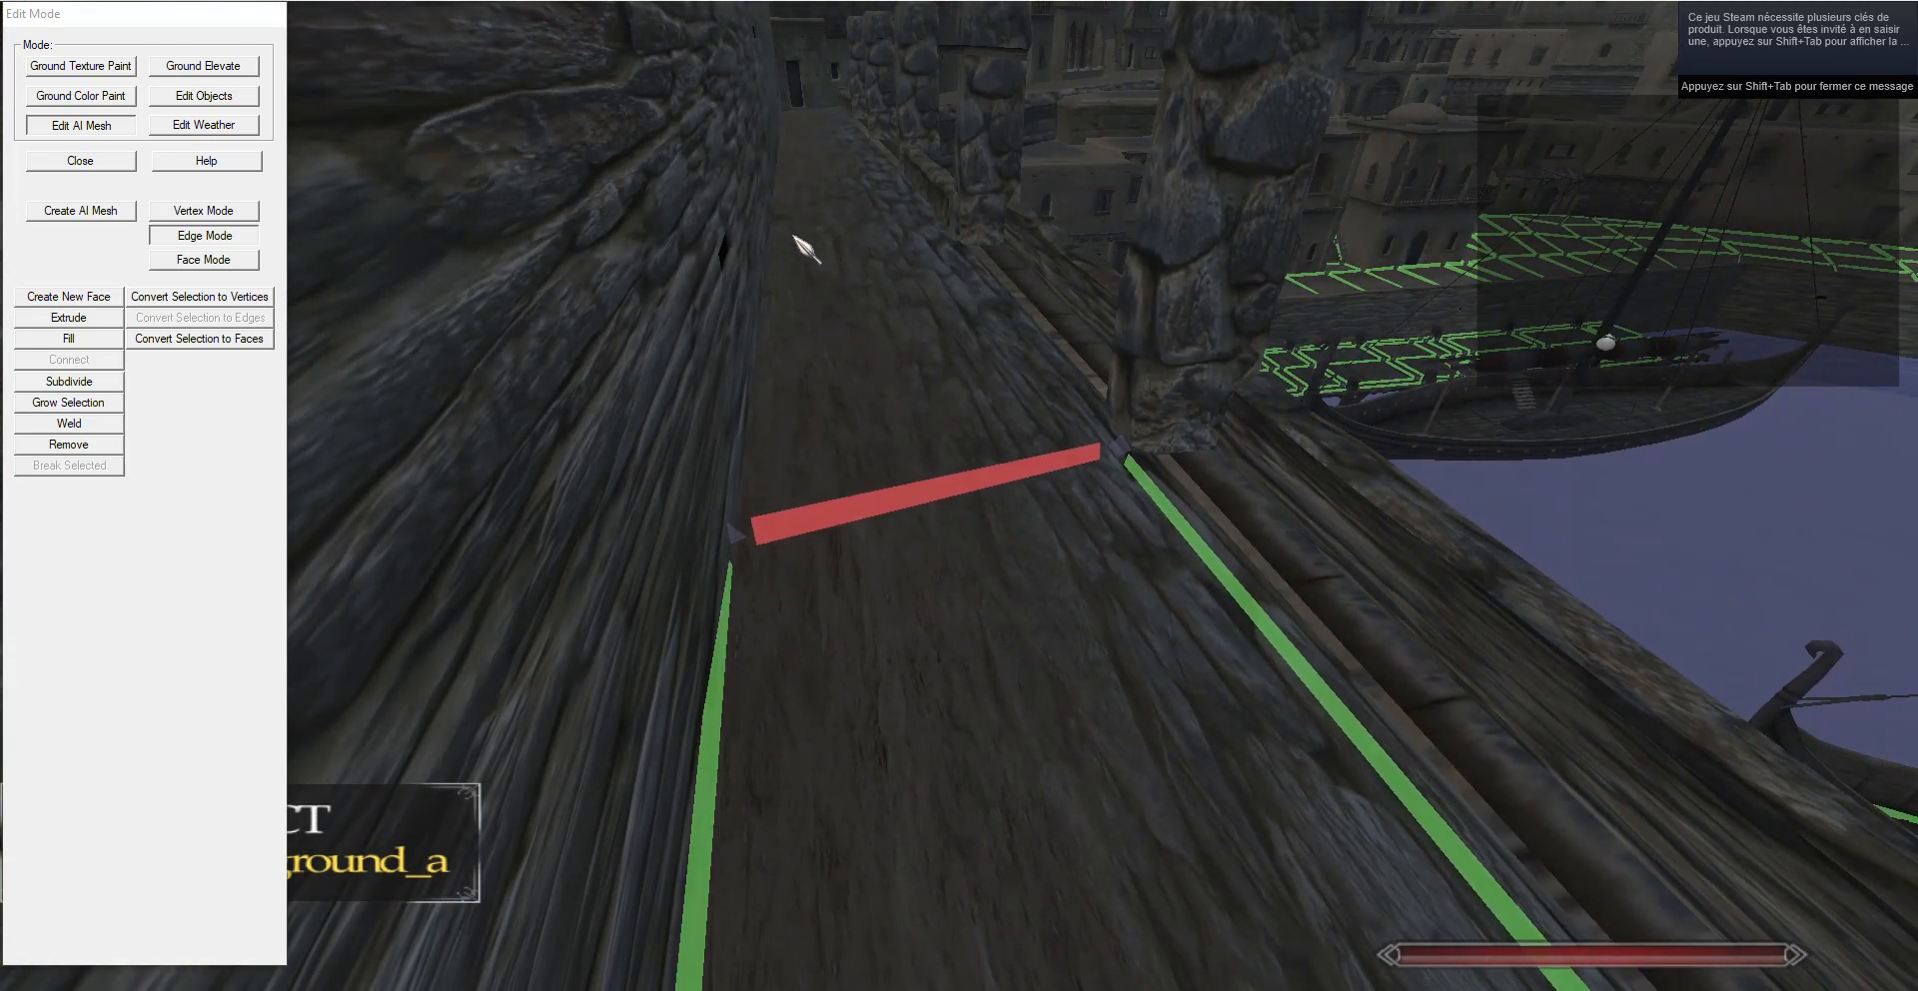
click(70, 326)
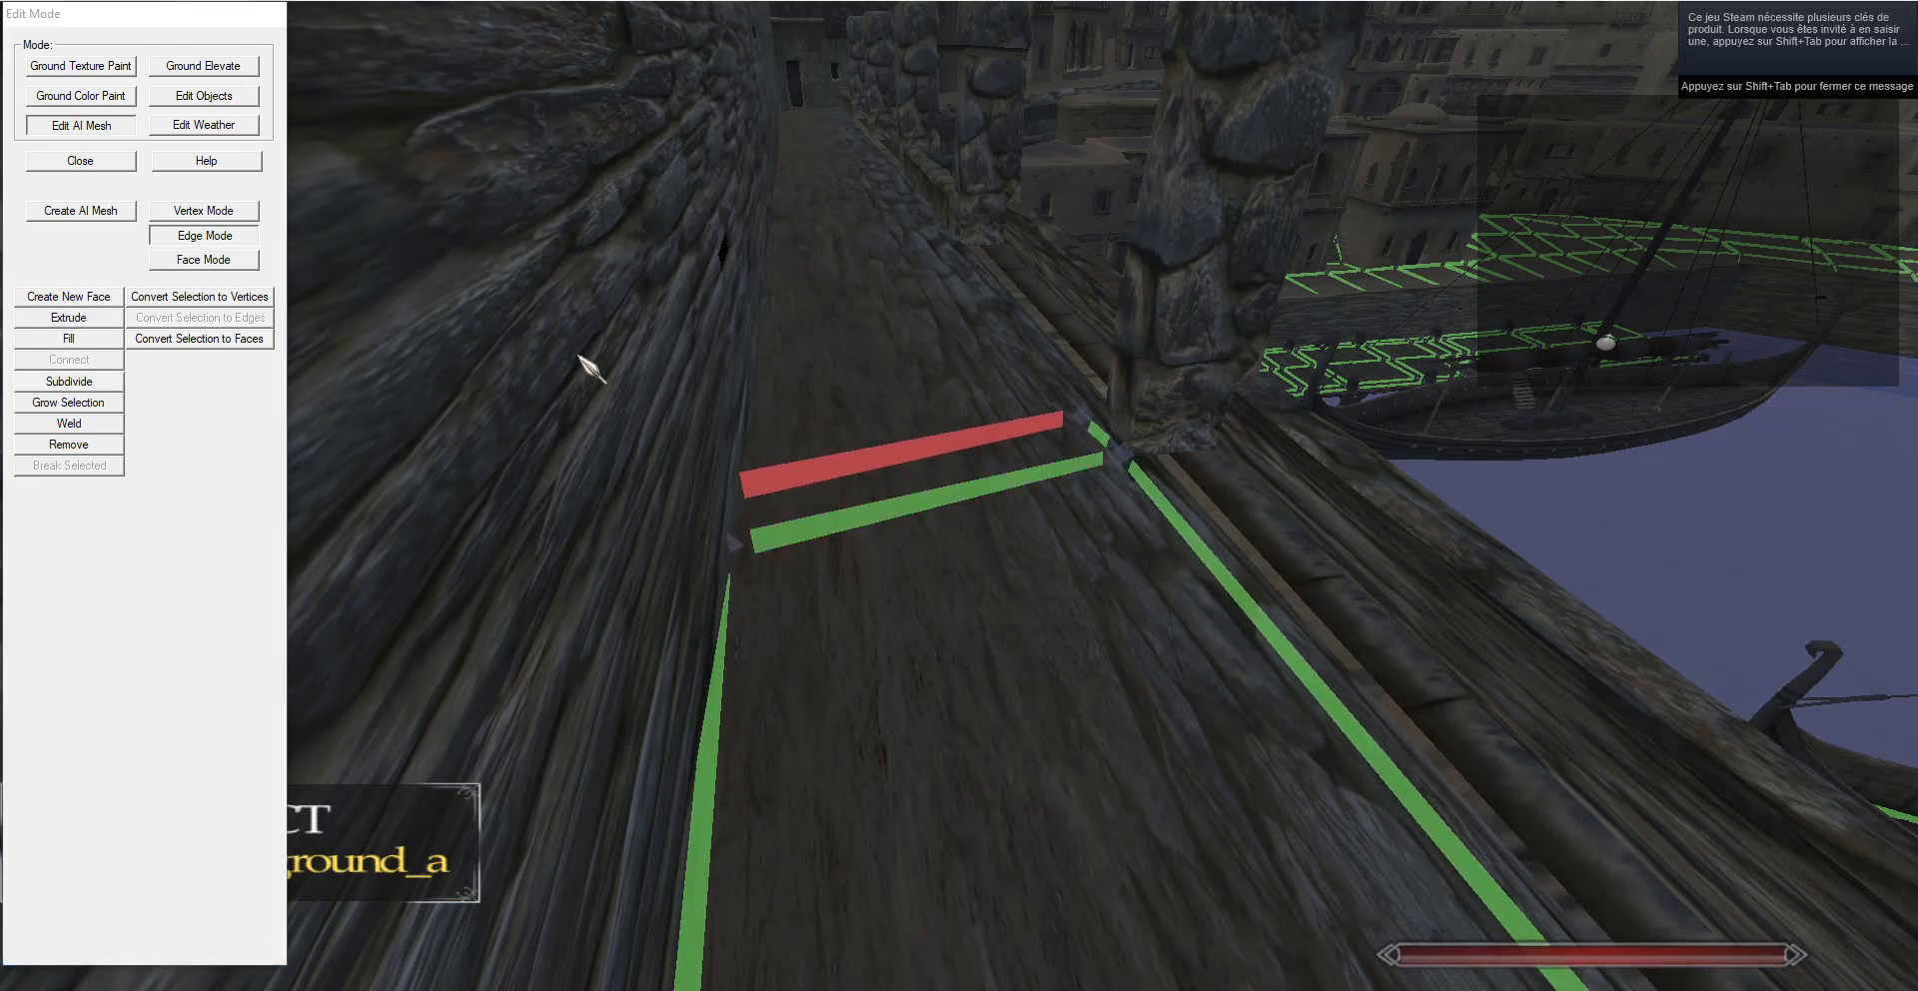
Extrude the waterside edge between the first two pillars onto the outer ledge, then reselect the walkway's leading edge.
drag(706, 249, 1119, 575)
click(78, 322)
key(g)
right_click(1009, 594)
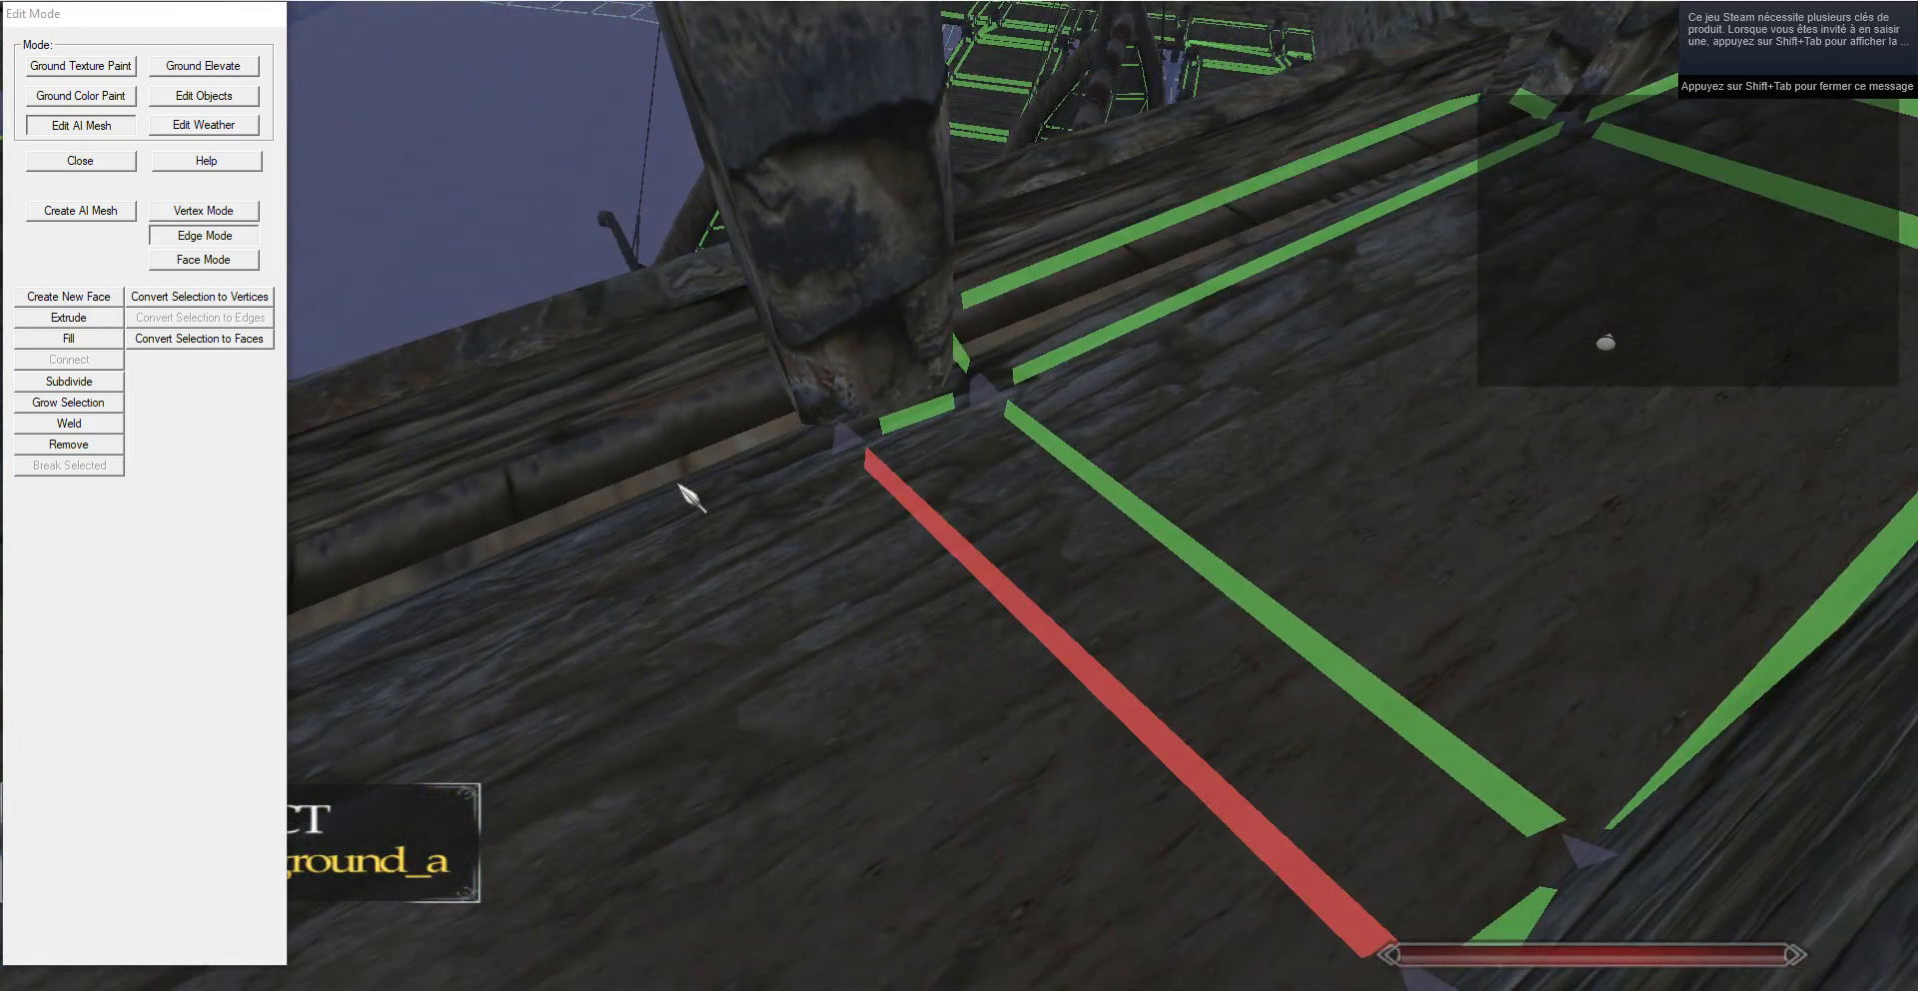
Extrude the leading edge from the second pillar along the walkway to the third pillar.
click(73, 319)
key(g)
drag(798, 414, 801, 343)
click(73, 320)
key(g)
drag(510, 178, 920, 350)
click(82, 305)
key(g)
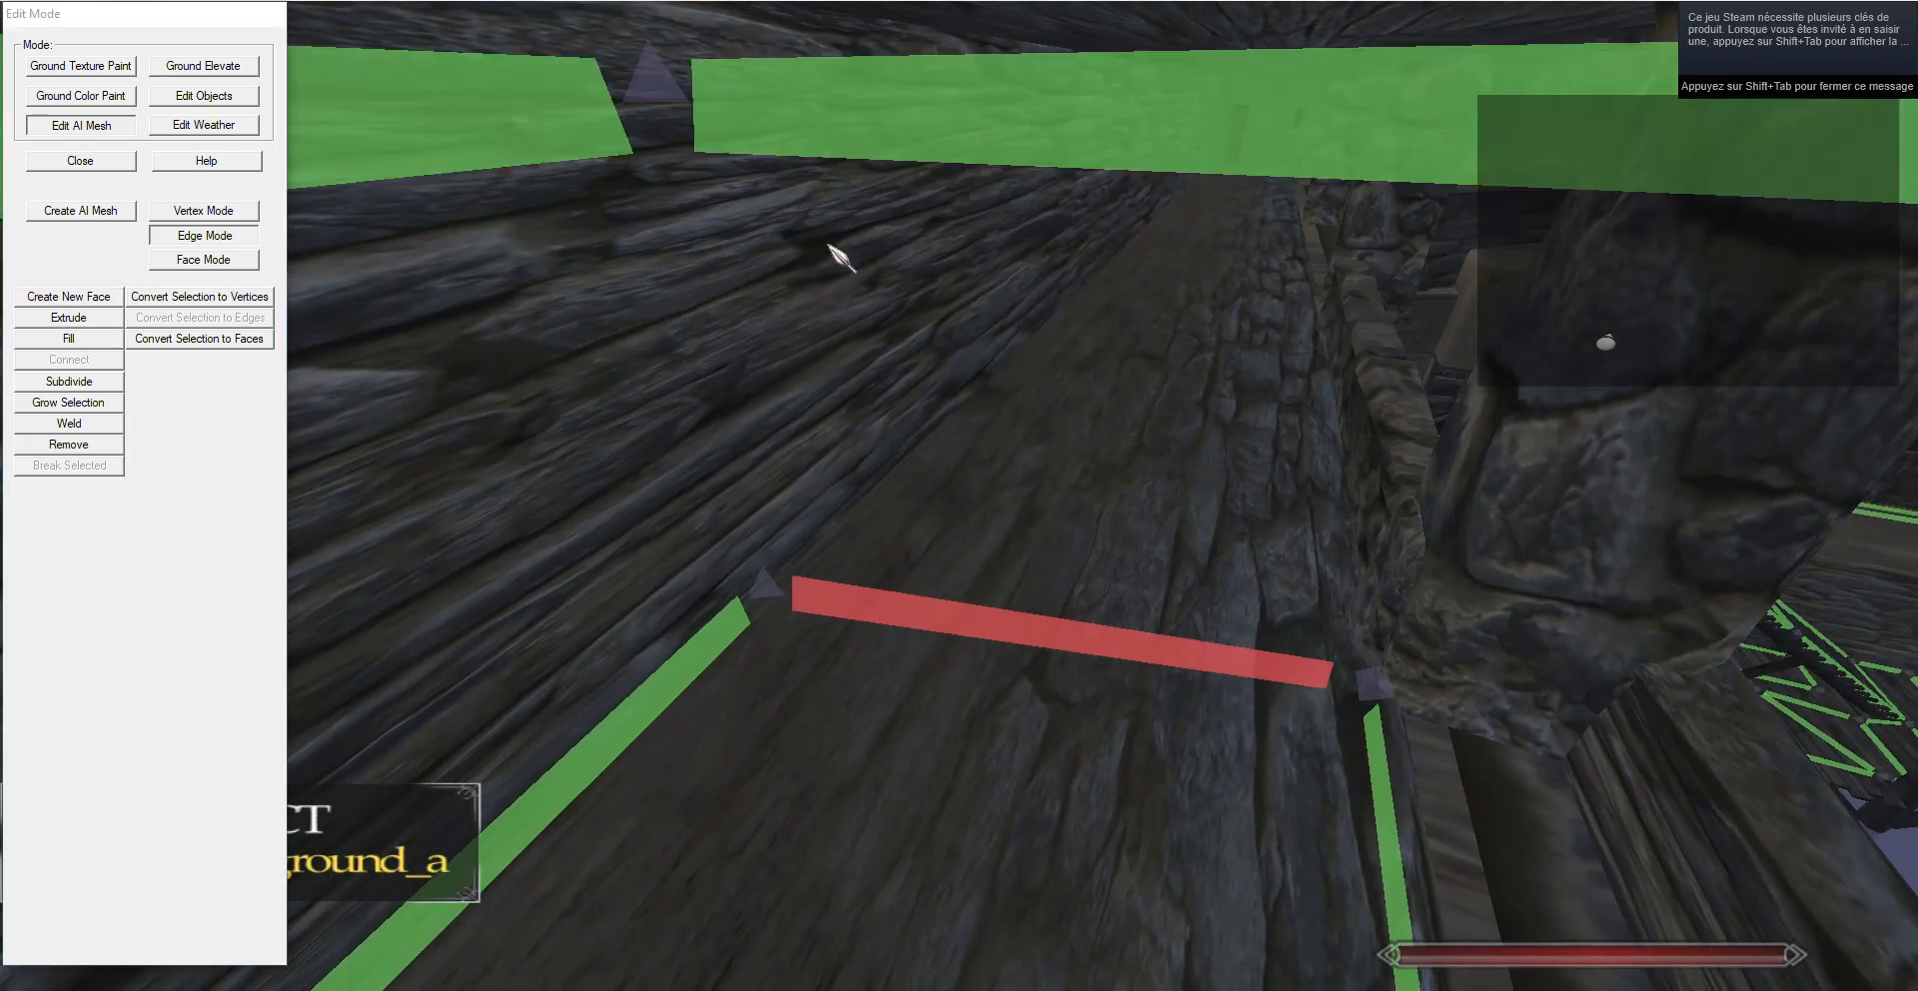
right_click(862, 112)
key(Delete)
Extrude the leading edge a short distance past the third pillar.
click(1122, 631)
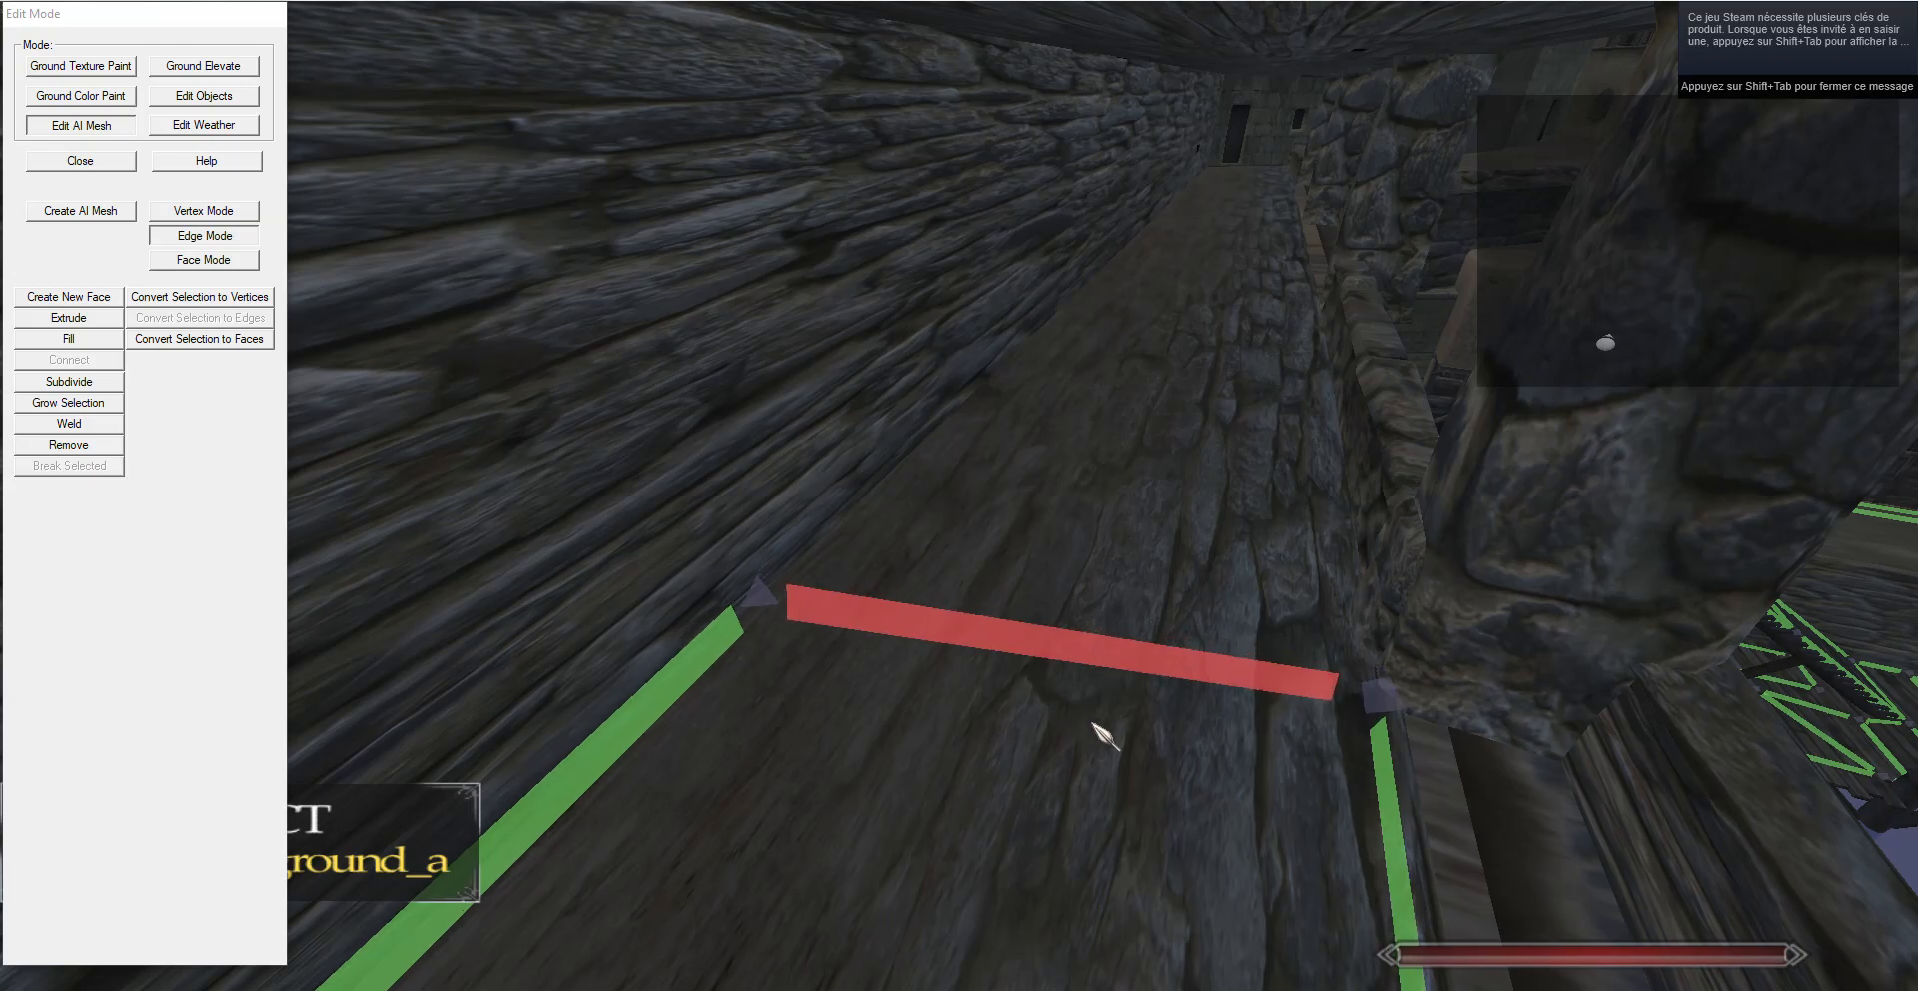
click(122, 319)
key(g)
Extrude the waterside edge between the second and third pillars onto the outer ledge and adjust its pillar-side vertices.
drag(1036, 354, 903, 623)
click(881, 638)
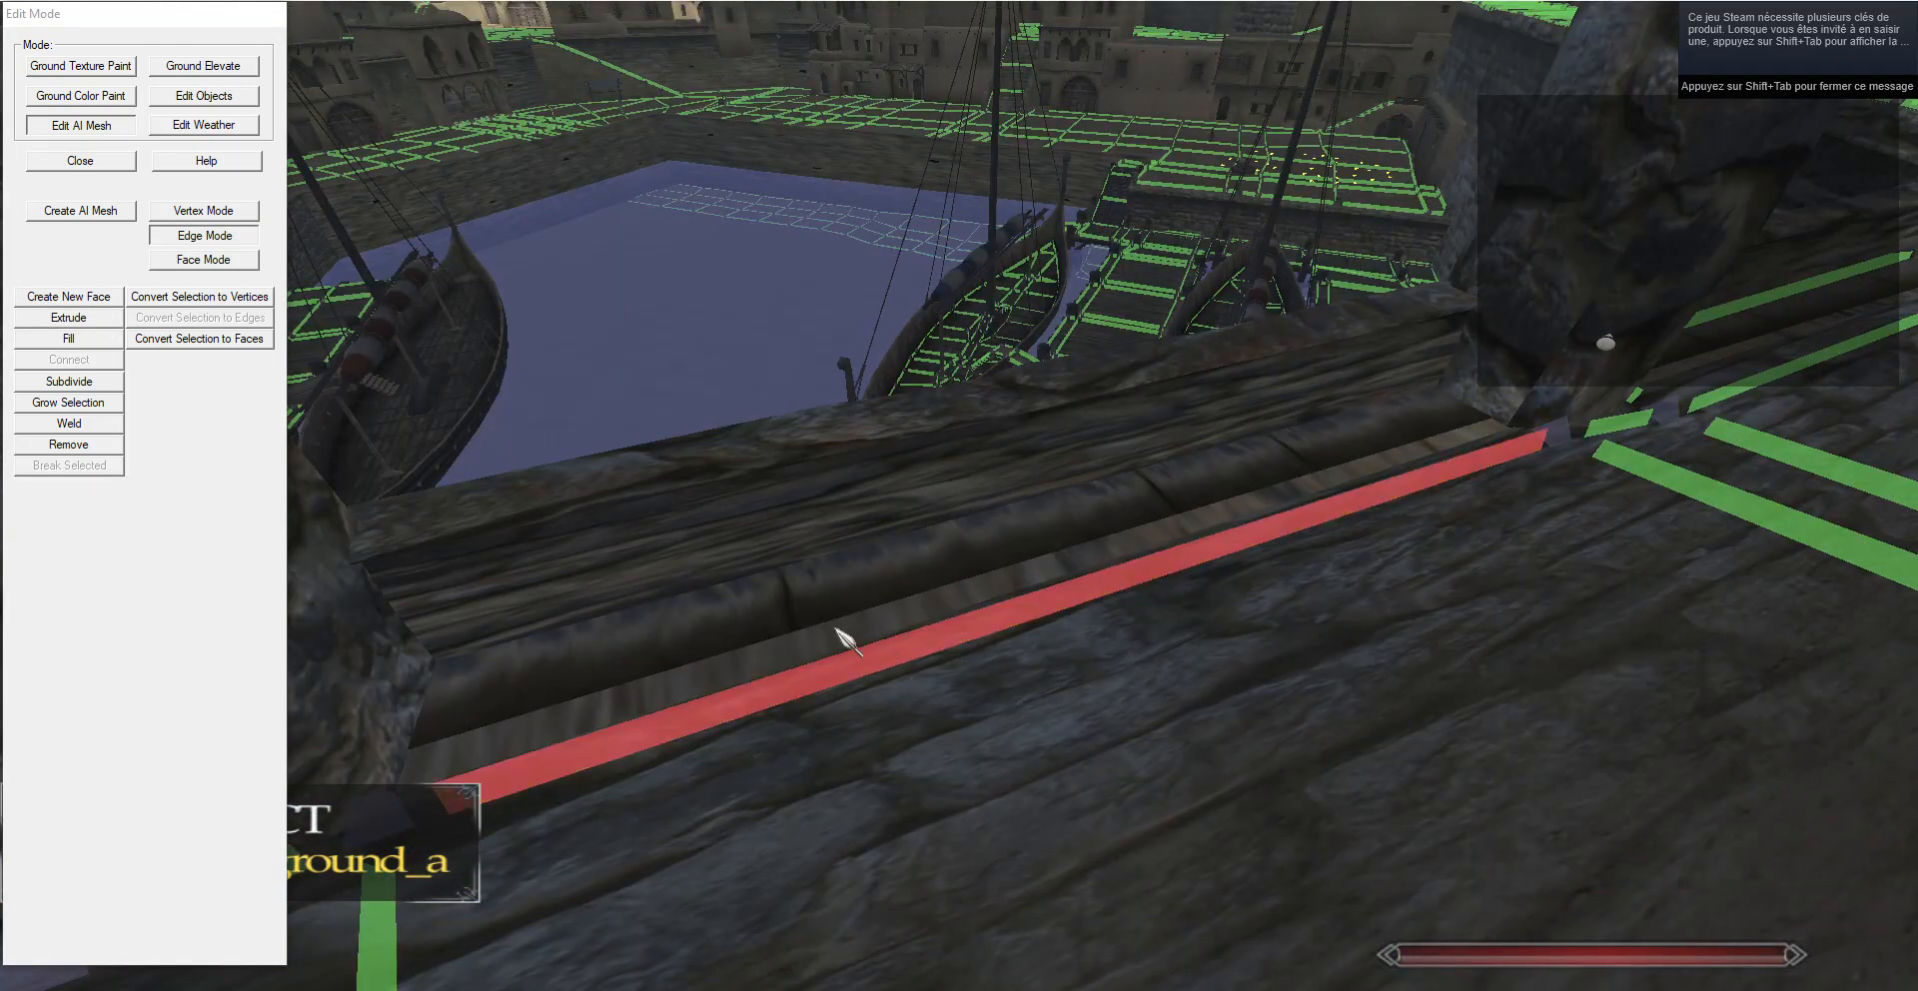
click(102, 320)
key(s)
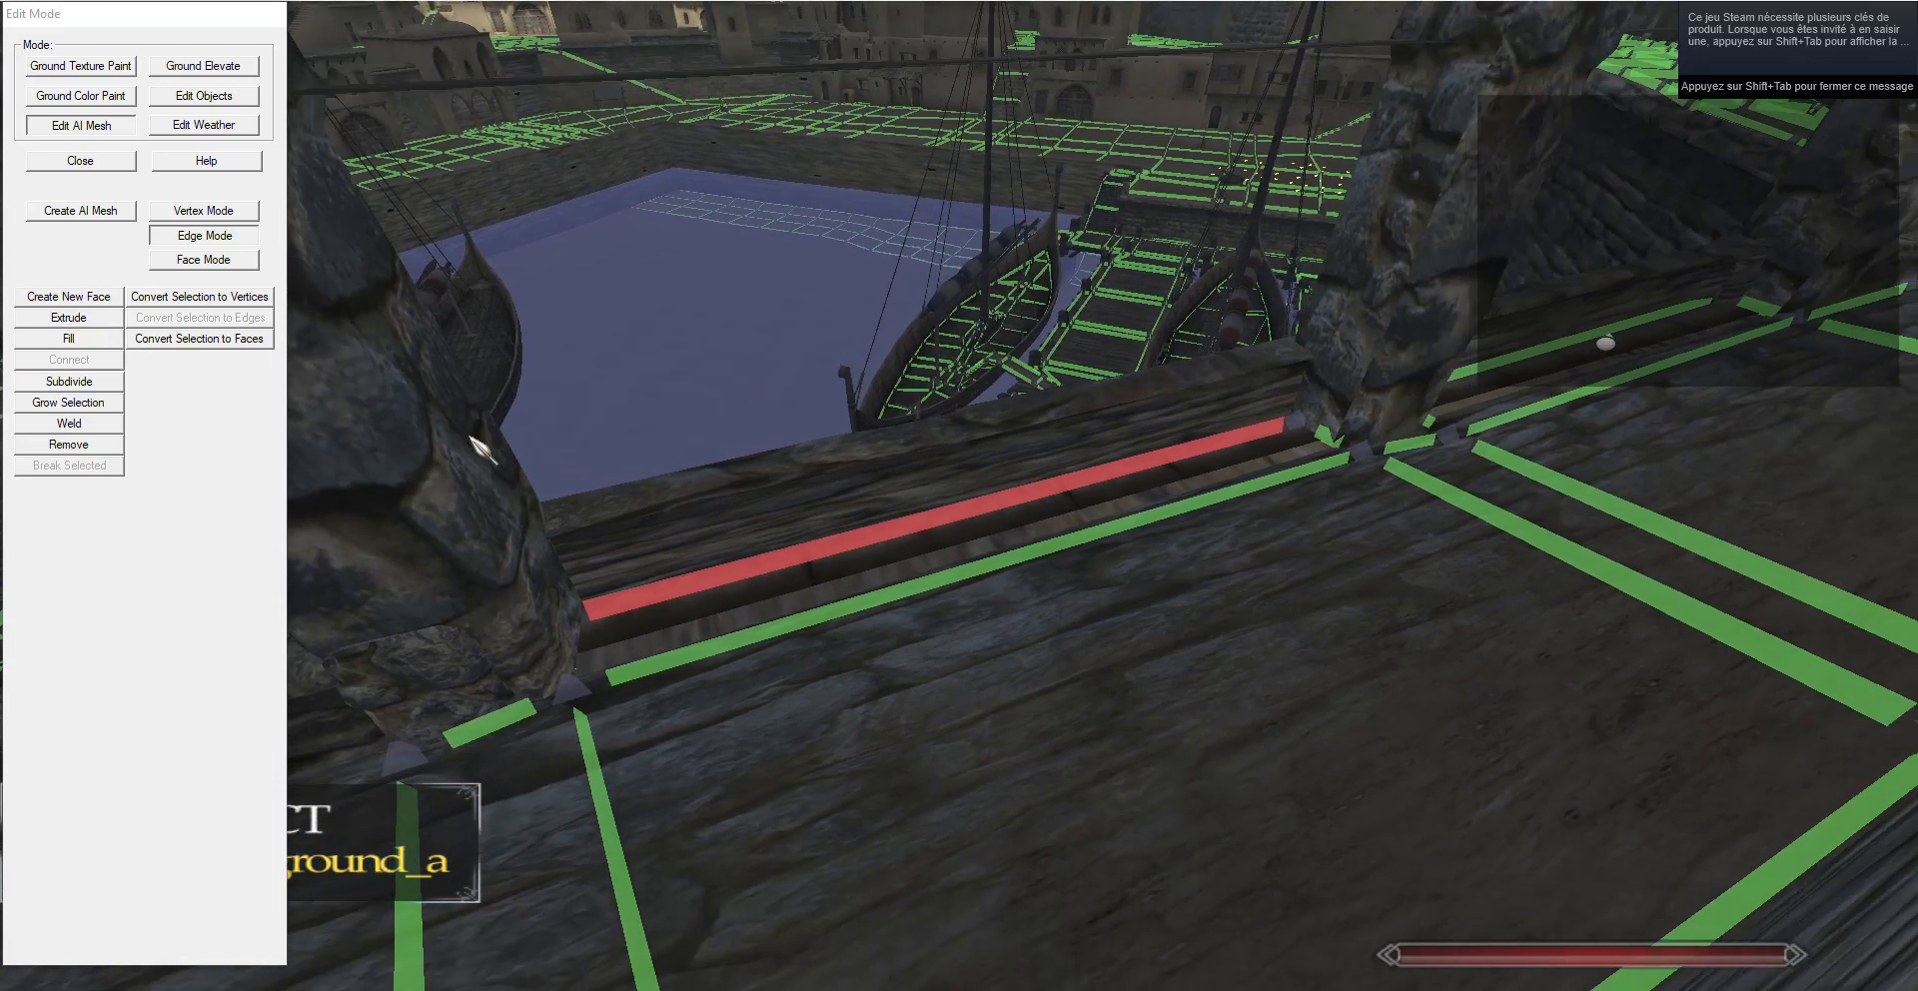
click(208, 217)
click(598, 607)
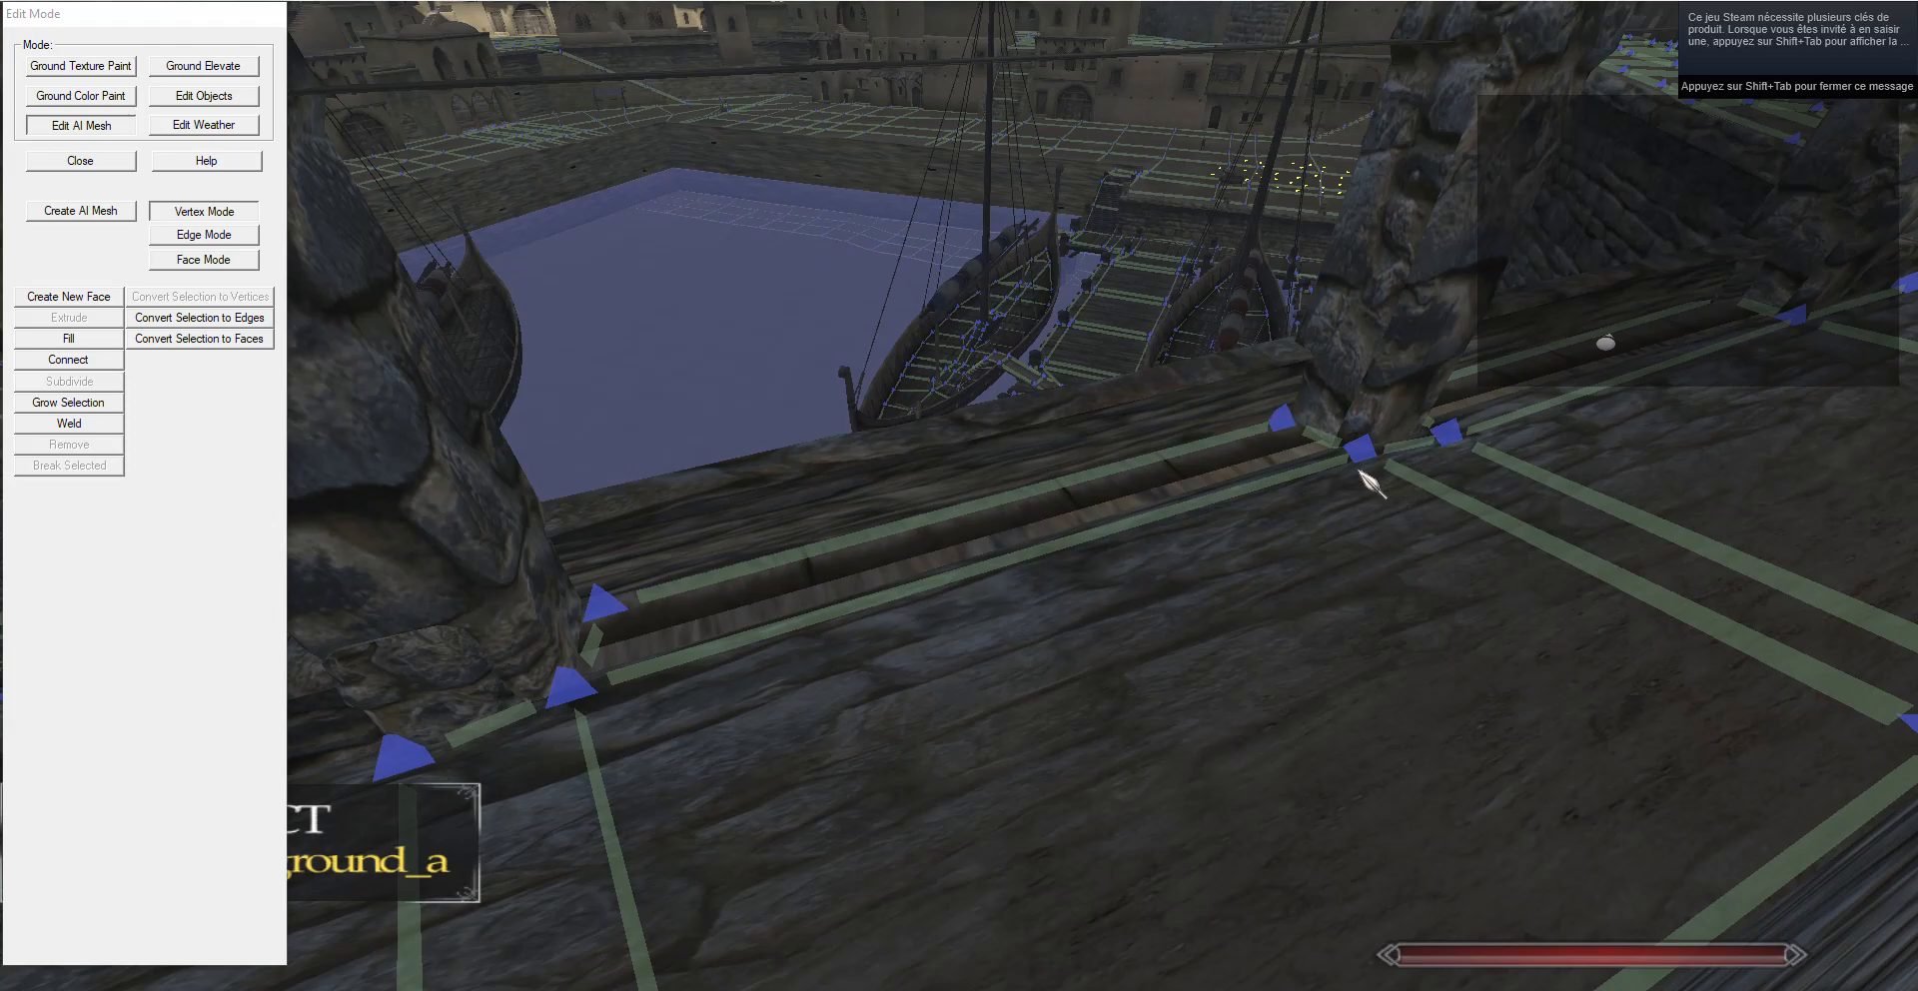
Move the leading wall-side vertex farther along the wall and adjust the leading vertex at the third pillar's base.
drag(1558, 546, 1010, 519)
drag(735, 786, 683, 897)
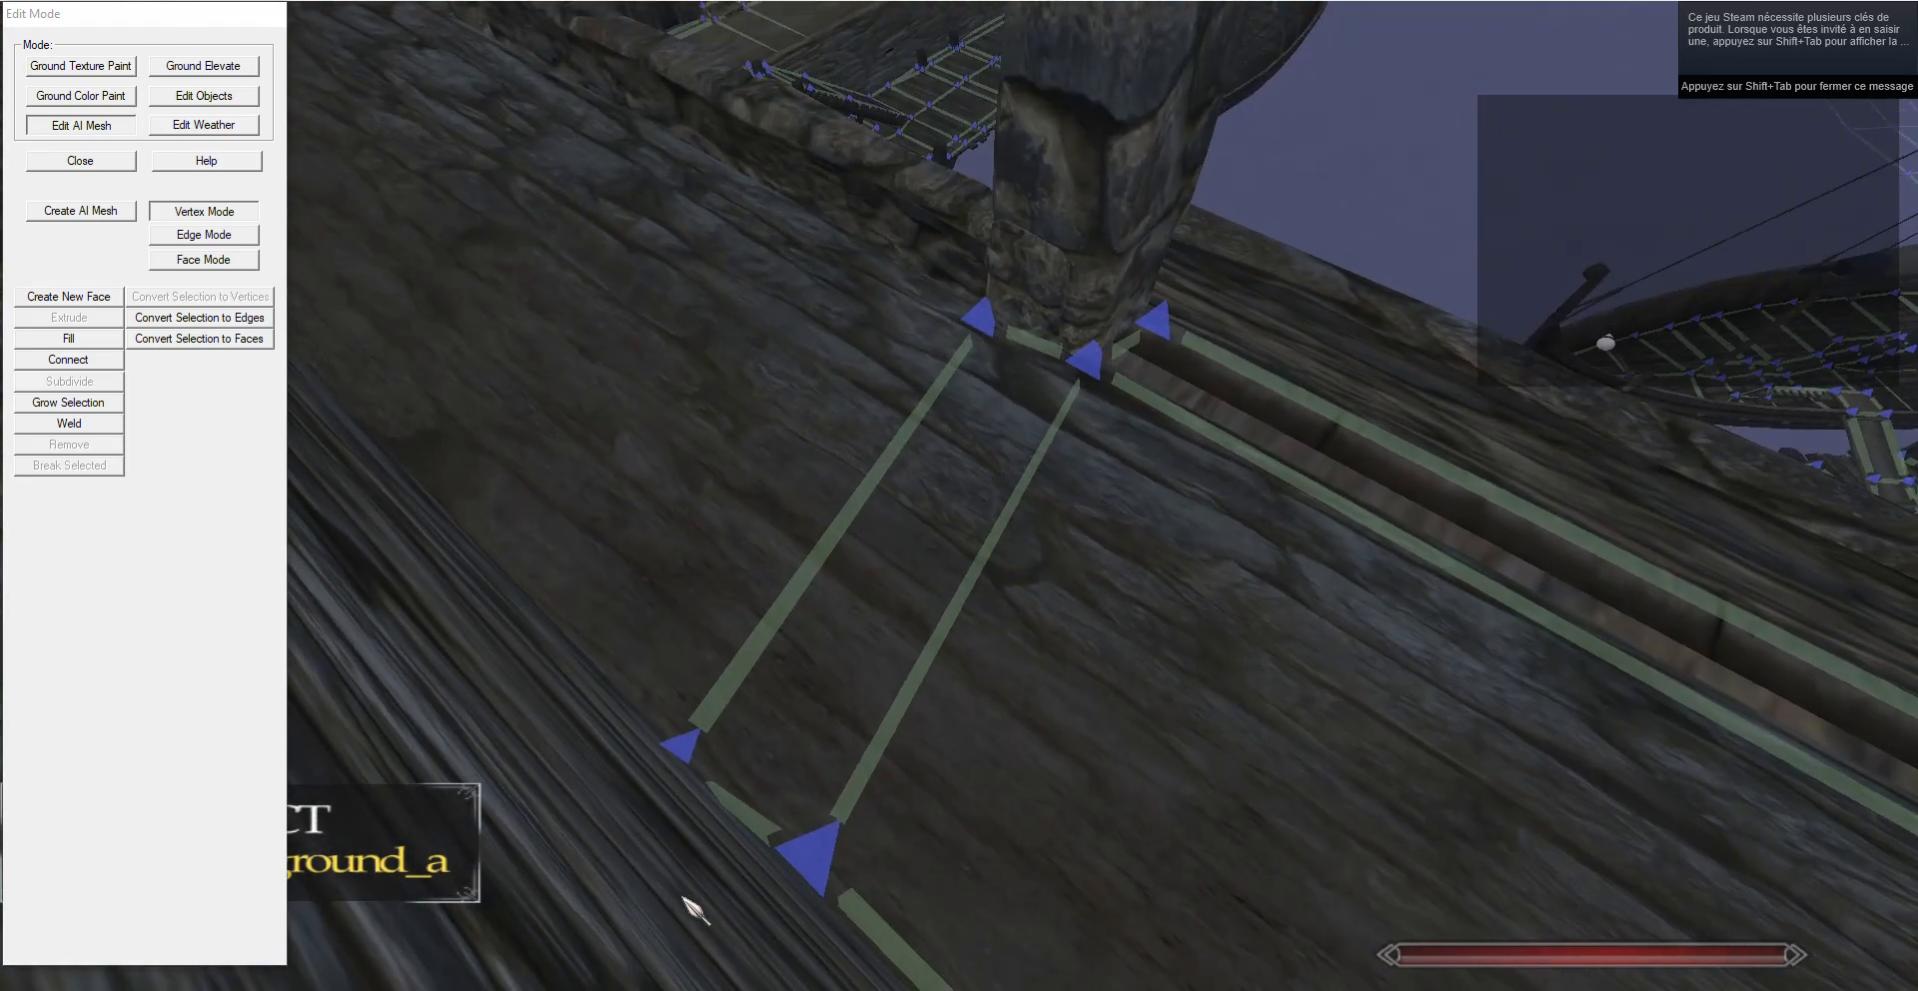
right_click(707, 737)
key(g)
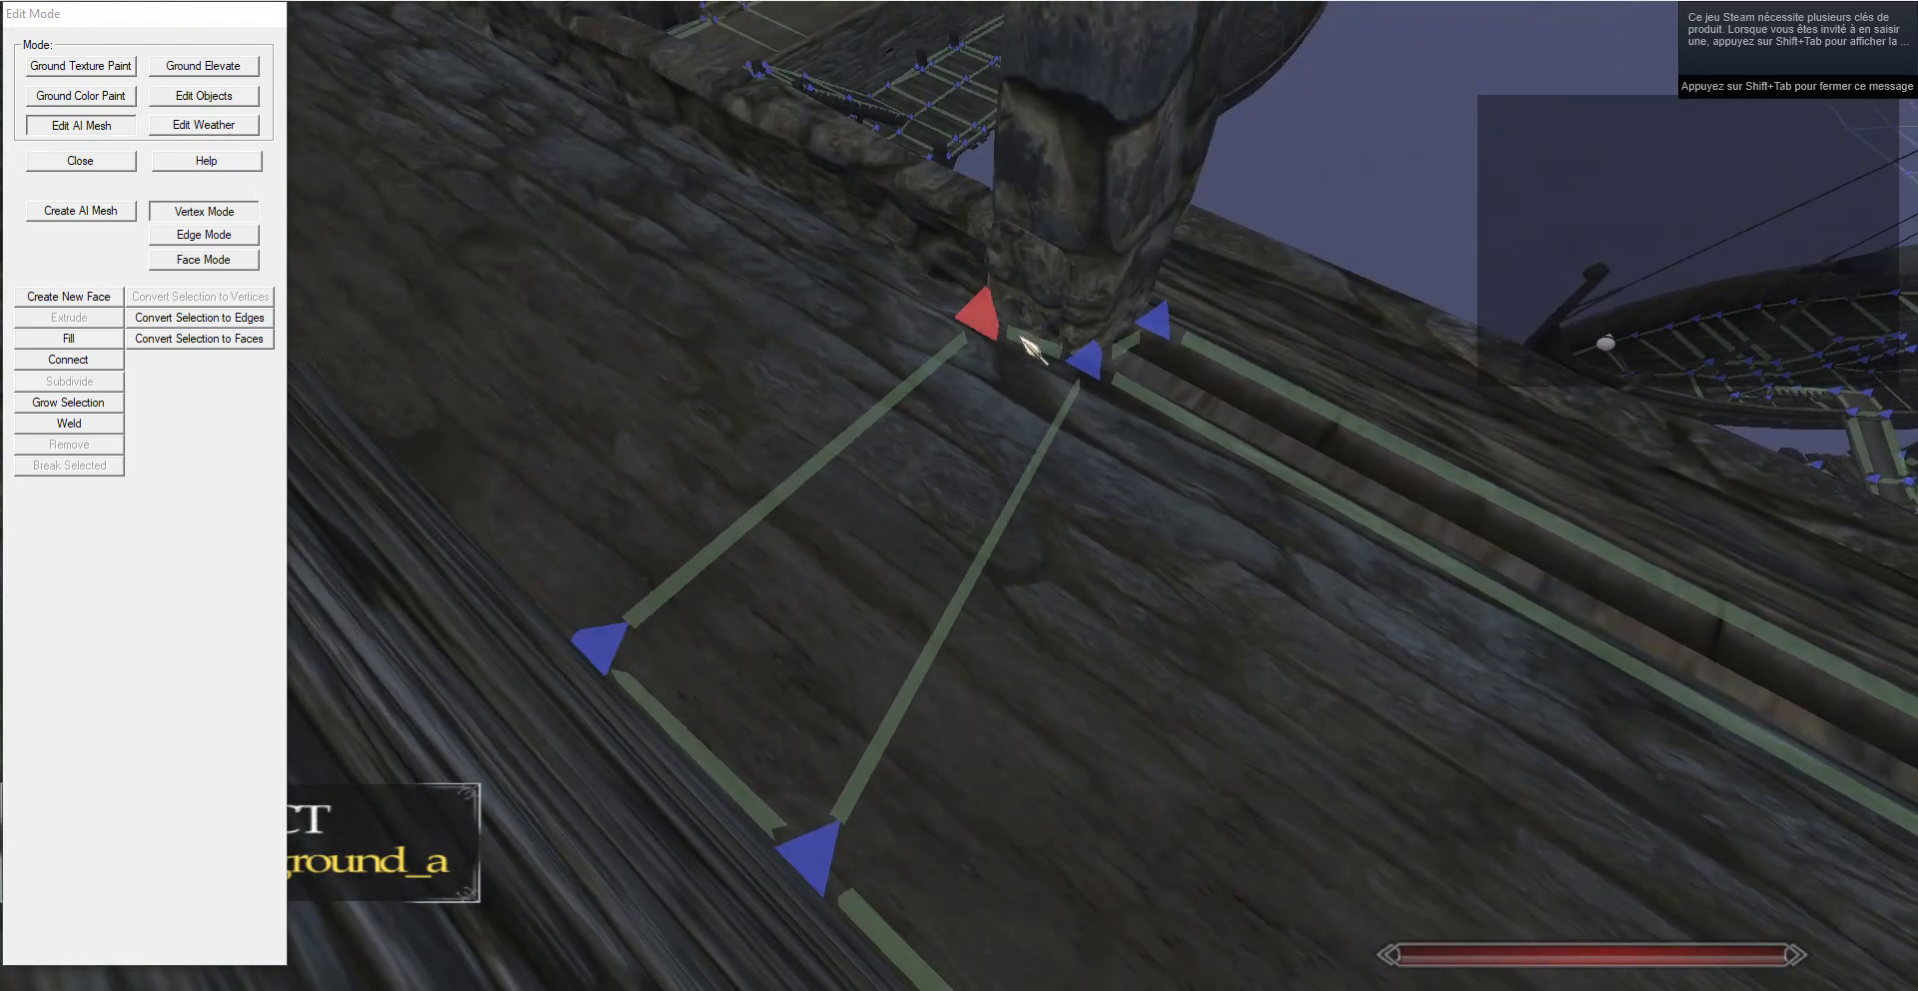
key(g)
Inspect the walkway around the pillar in object editing mode, then return to AI mesh editing.
drag(932, 262, 689, 37)
click(204, 99)
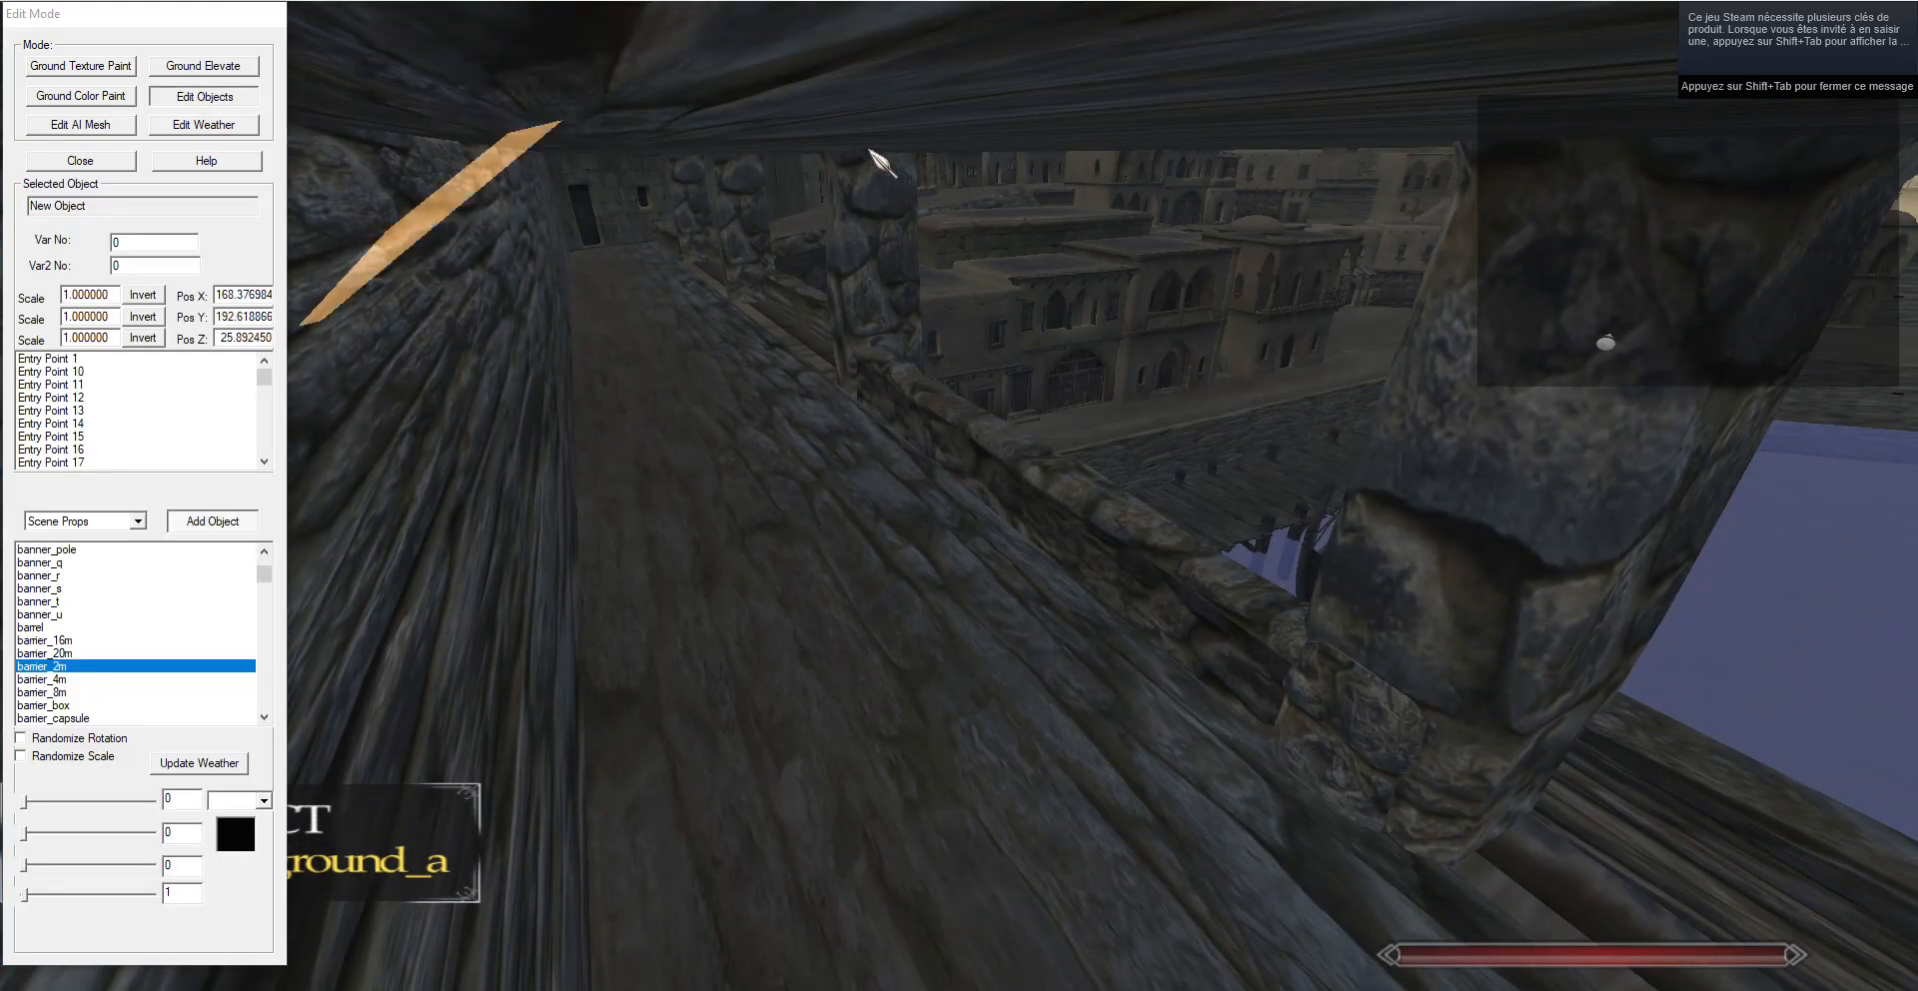
drag(869, 150, 859, 316)
click(100, 122)
drag(364, 163, 340, 305)
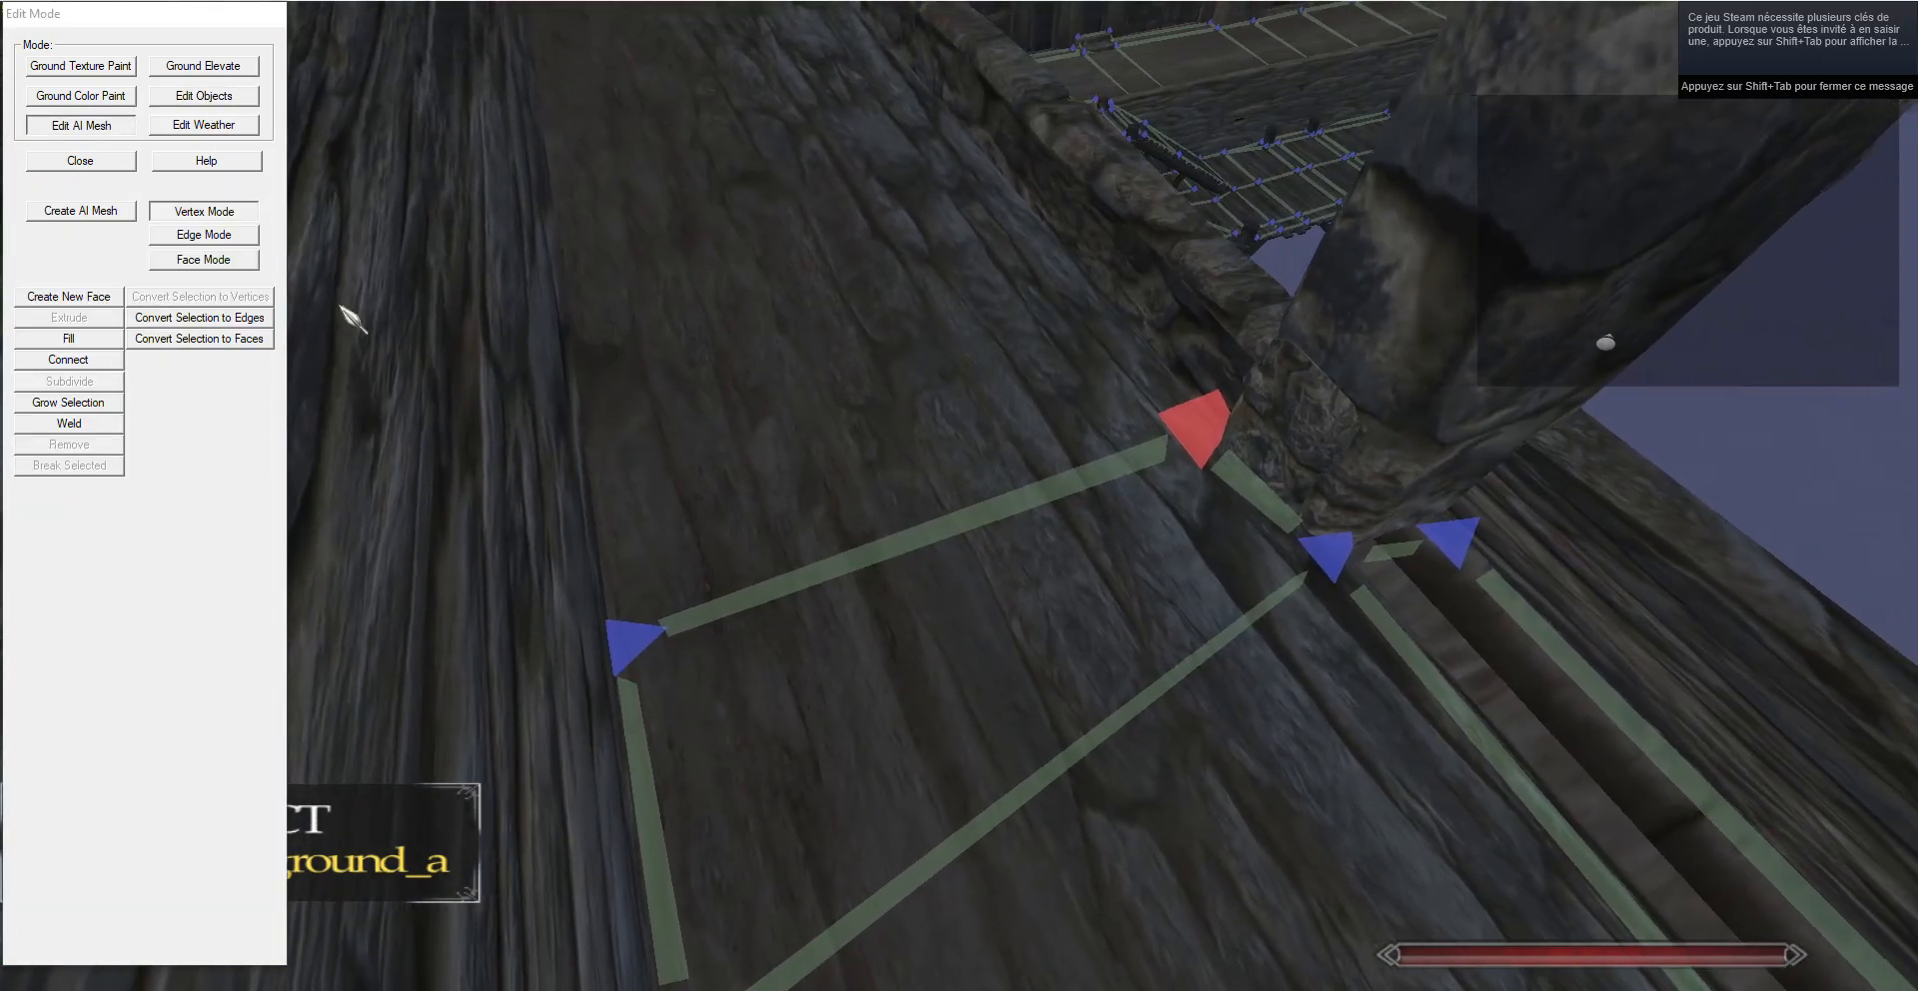
Extrude the mesh's leading edge farther along the walkway beyond the third pillar and position it between the wall and the parapet.
click(214, 234)
right_click(837, 537)
drag(837, 538, 305, 404)
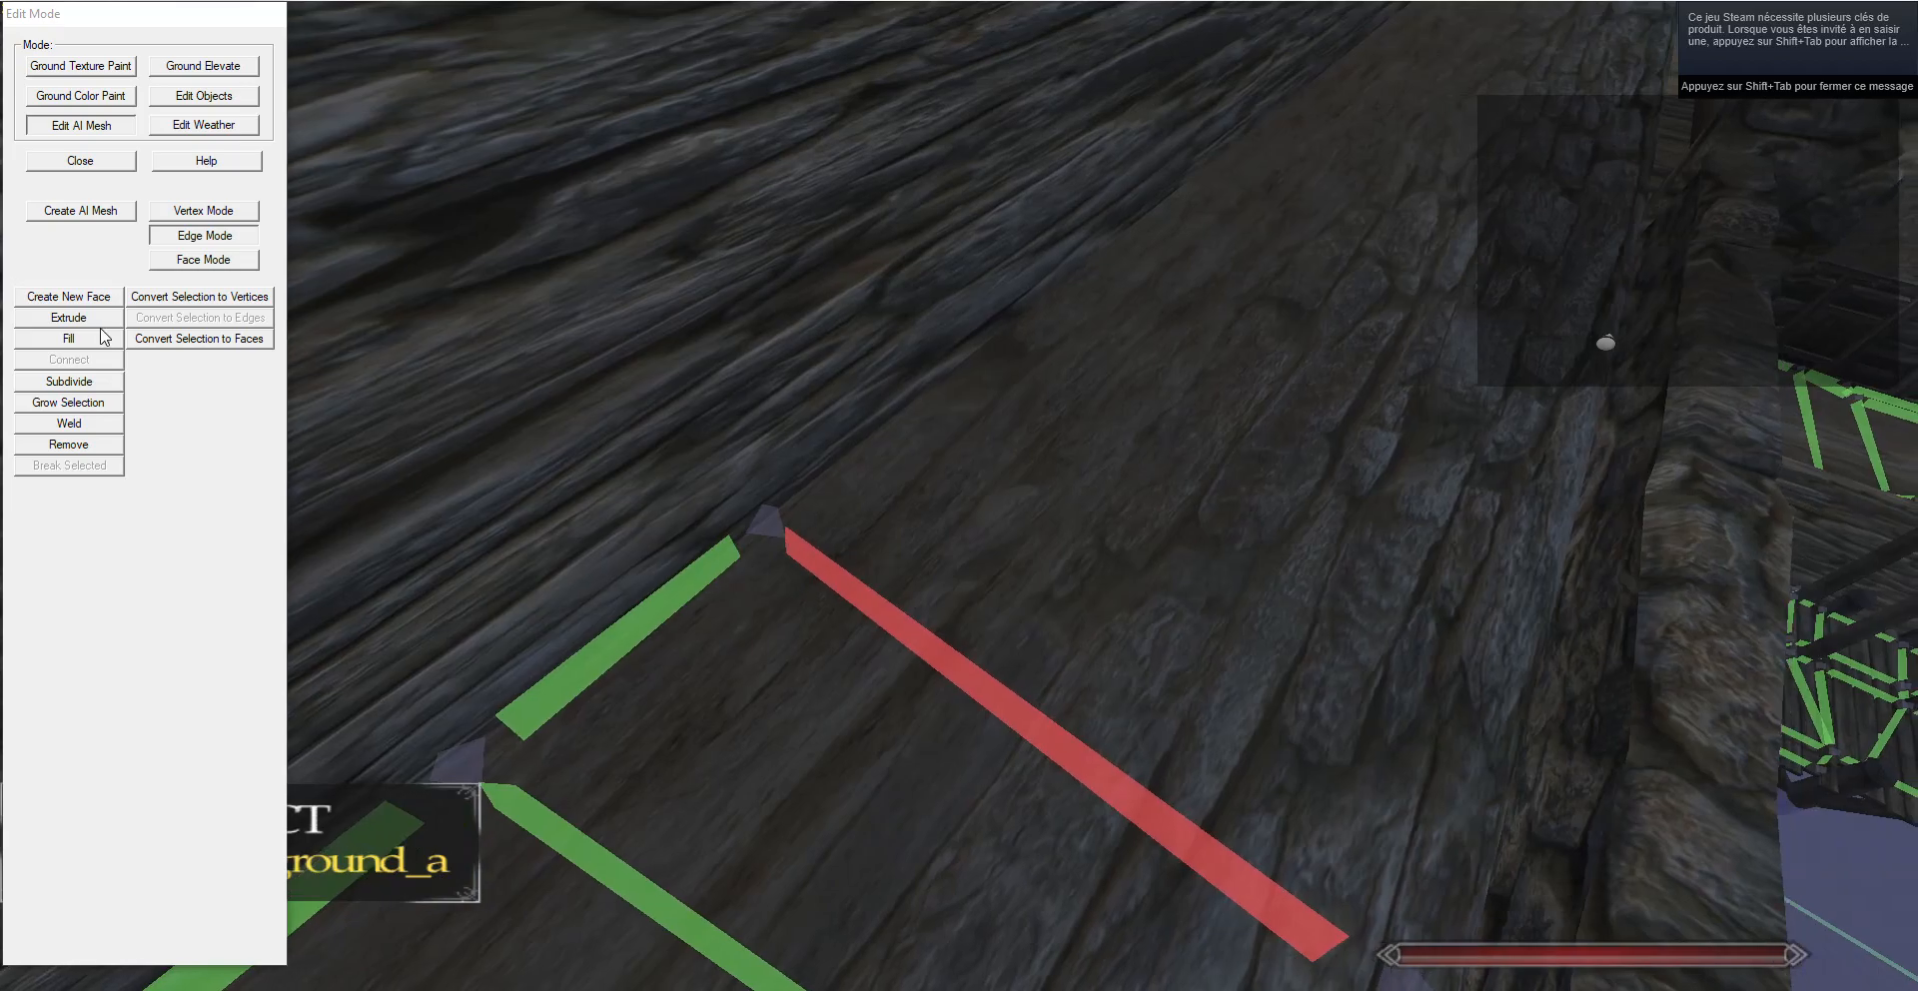
click(98, 320)
key(g)
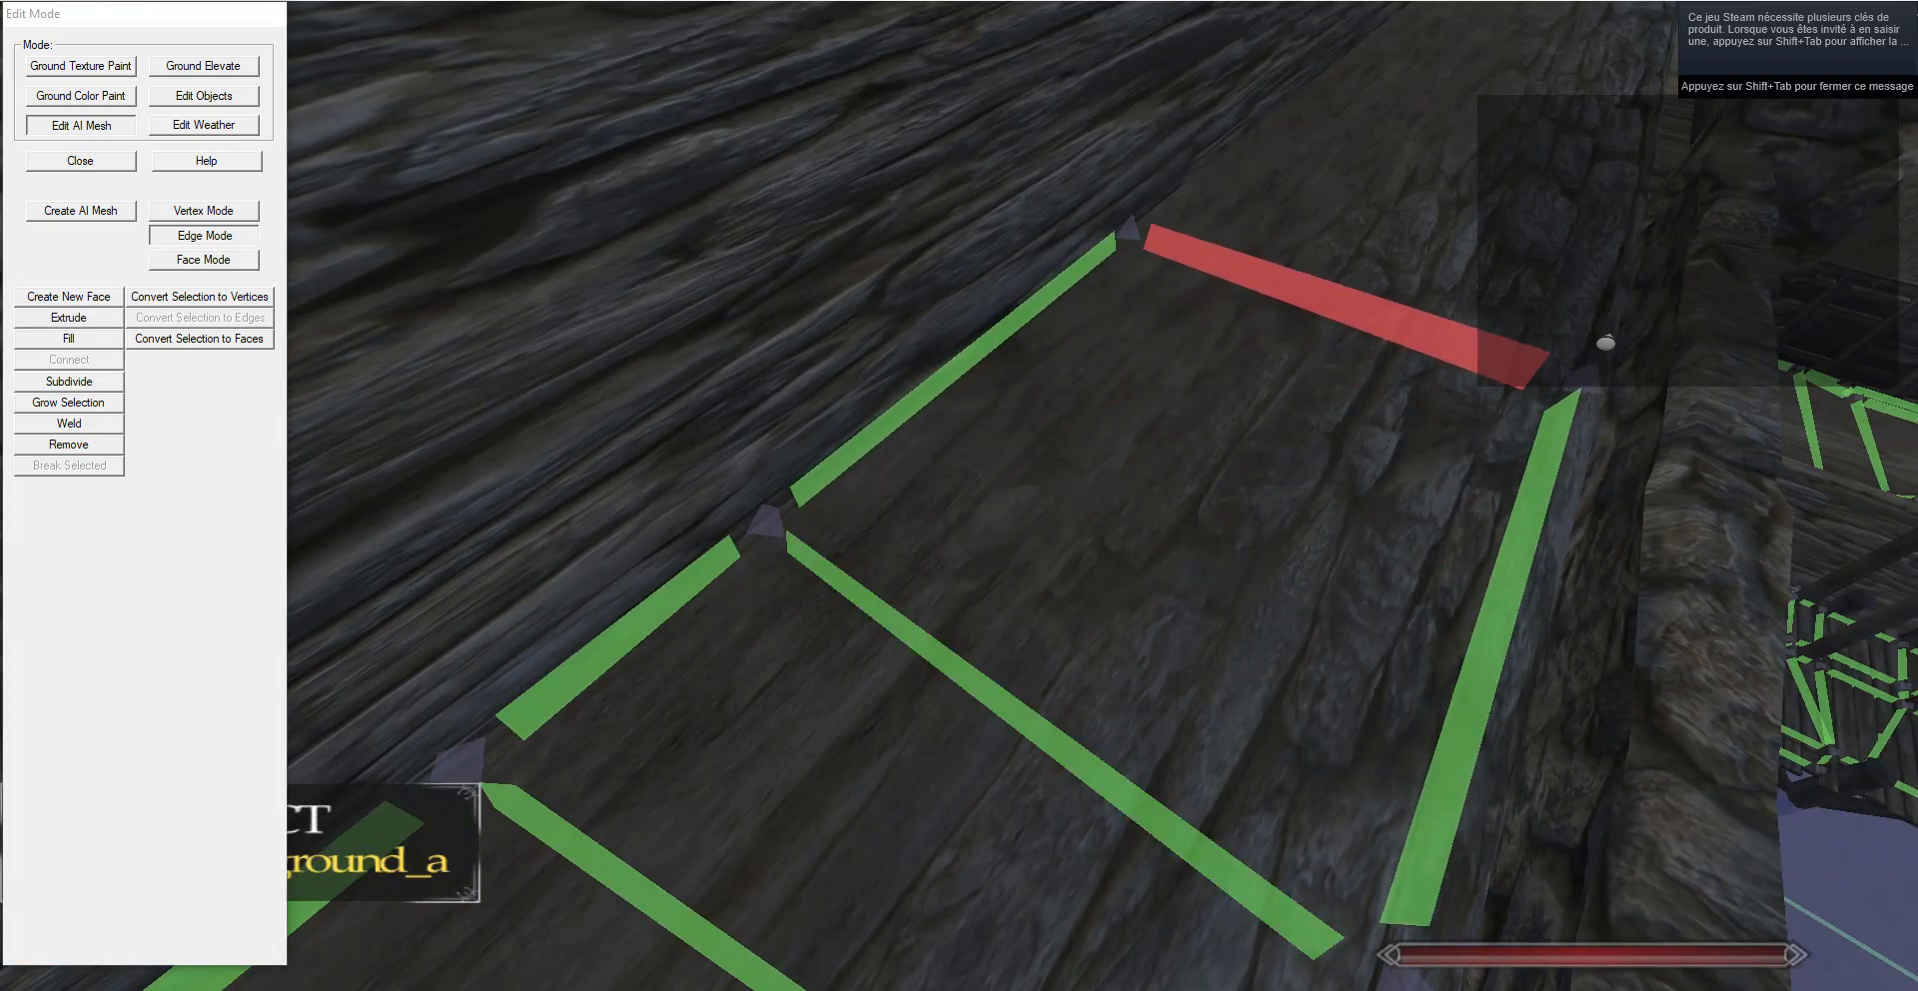
click(1607, 347)
drag(1607, 347, 1638, 284)
right_click(1365, 718)
drag(1449, 744, 965, 742)
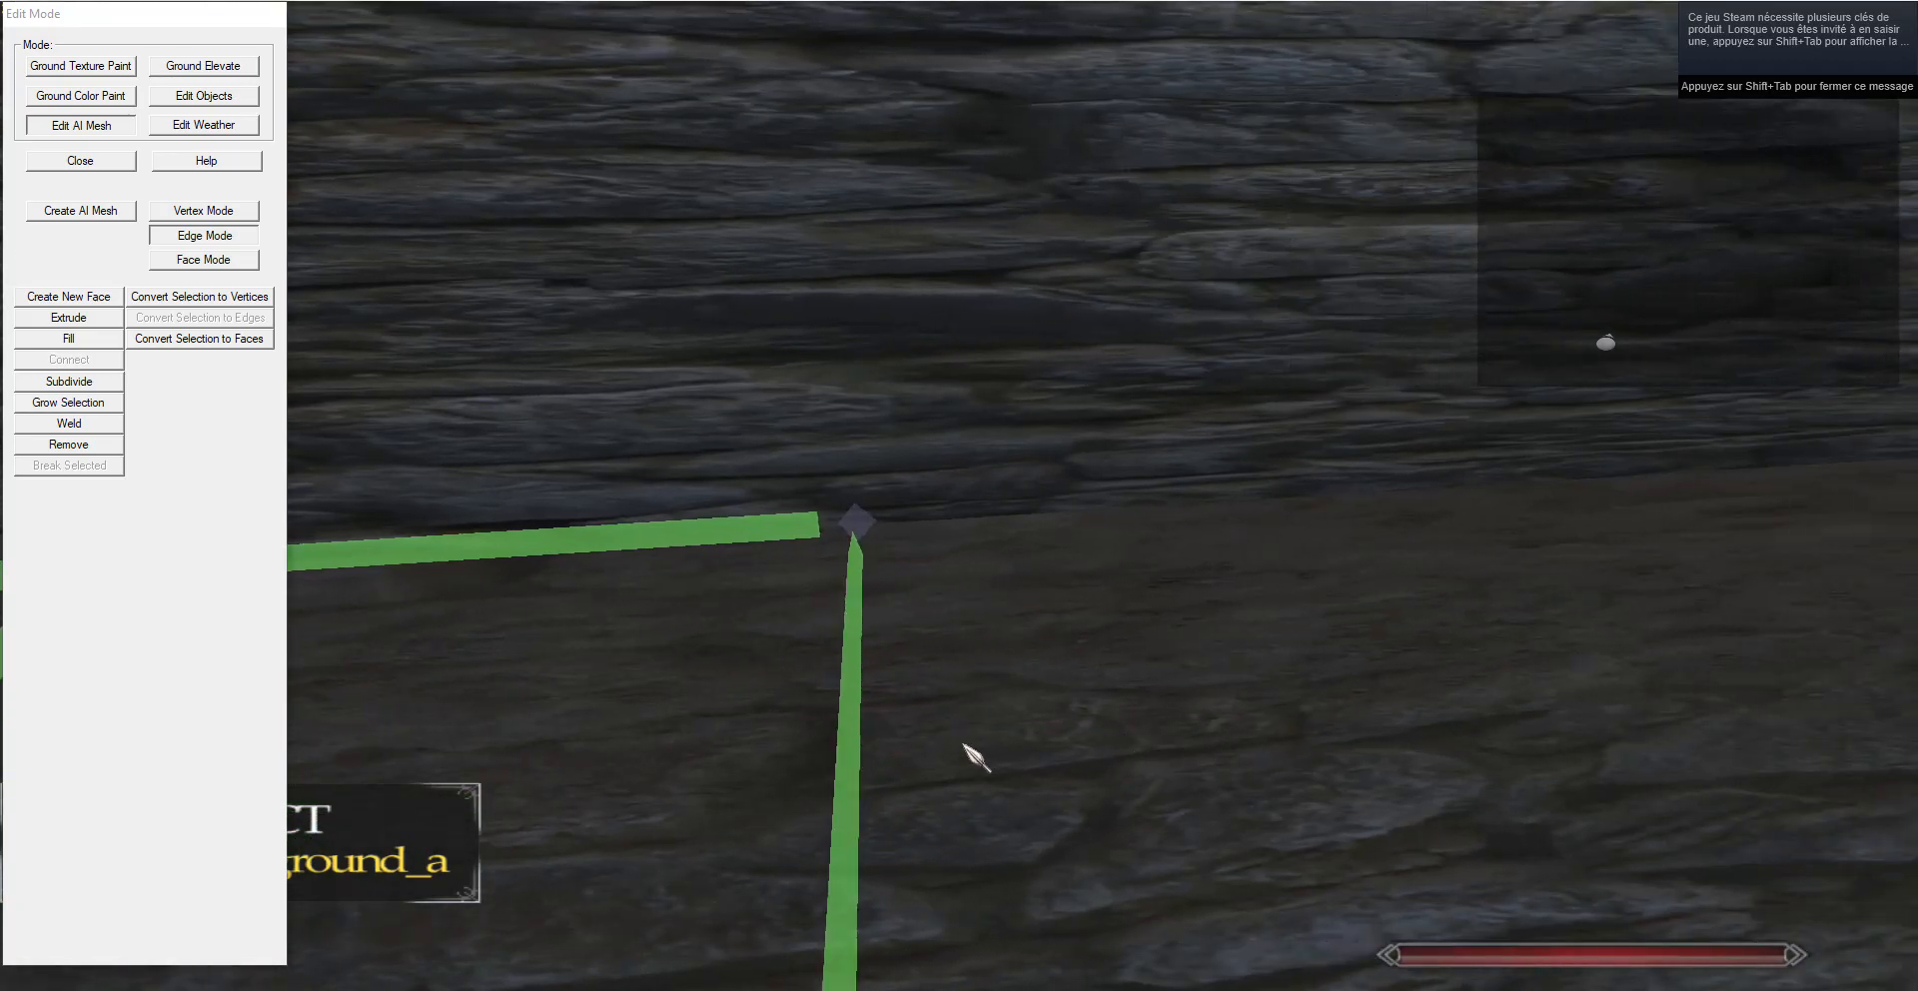
Extrude the leading edge again along the narrow walkway toward the next pillar.
right_click(847, 737)
click(99, 319)
drag(619, 560, 1294, 462)
key(g)
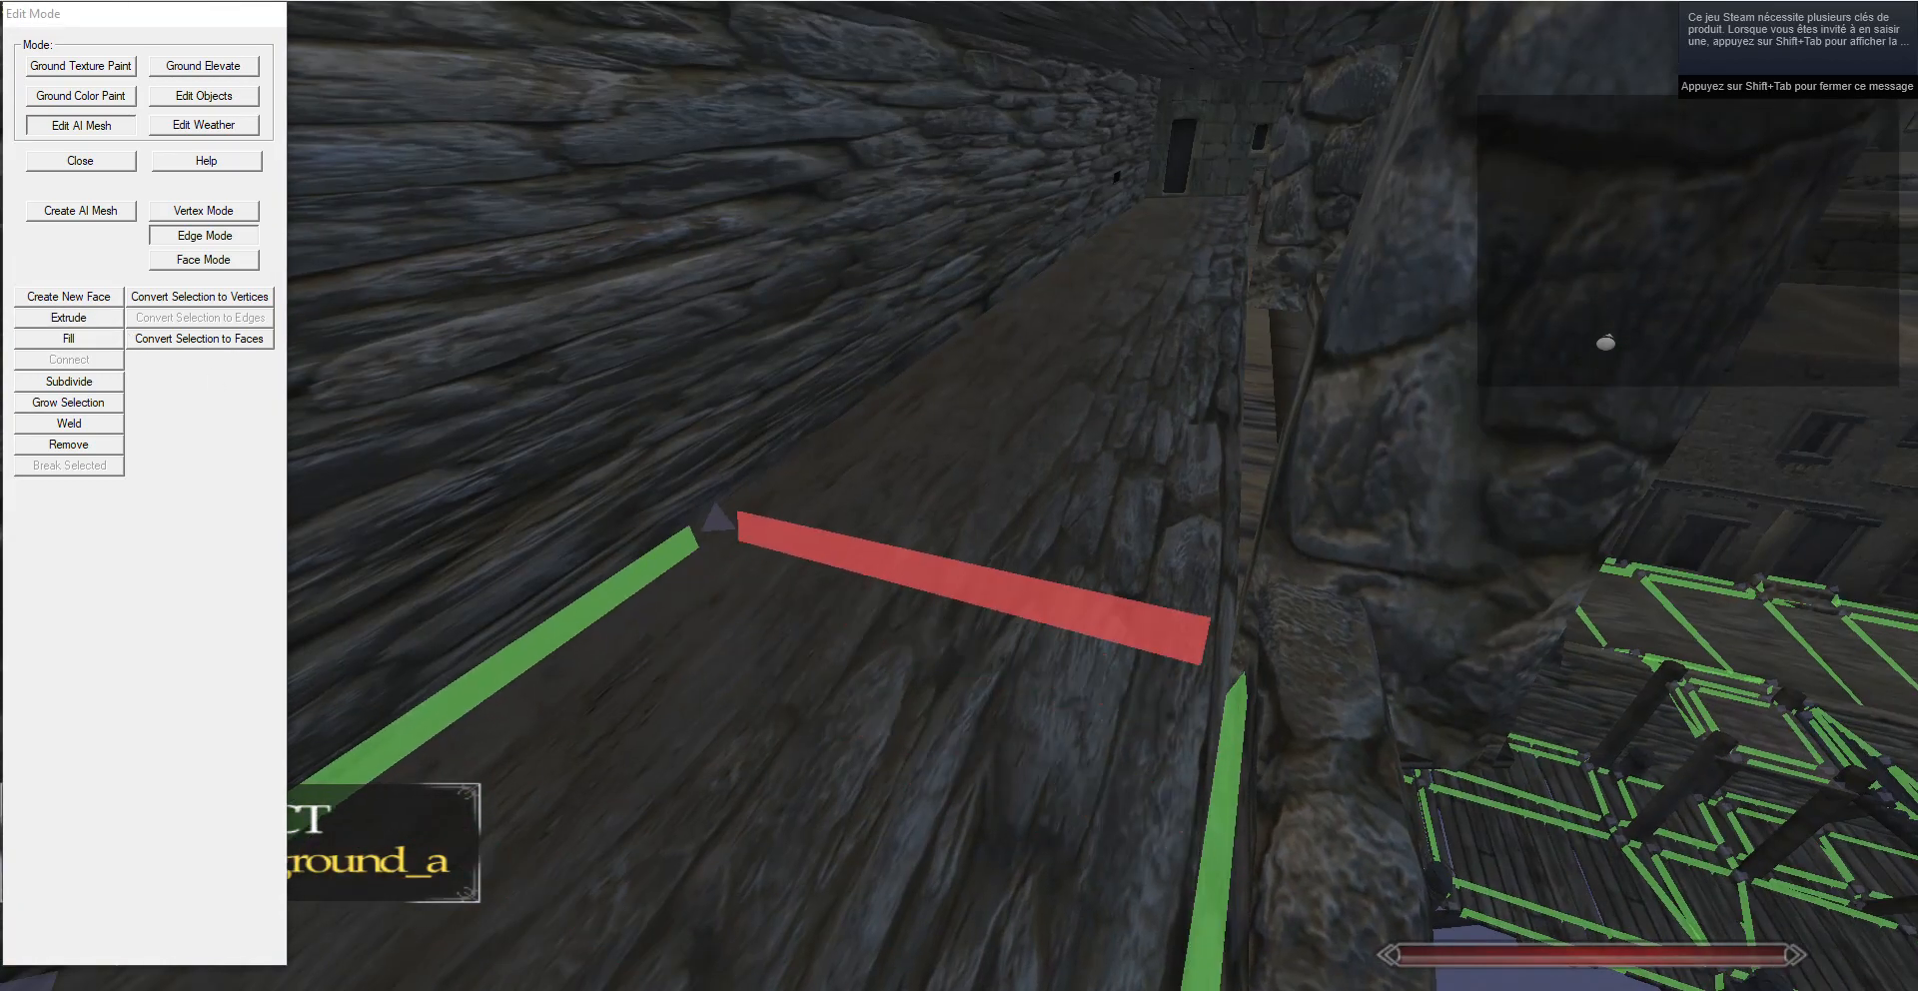
drag(1763, 191, 1485, 130)
key(w)
Extrude another short section and place its leading edge just before the wooden ledge beside the next pillar.
click(100, 318)
key(g)
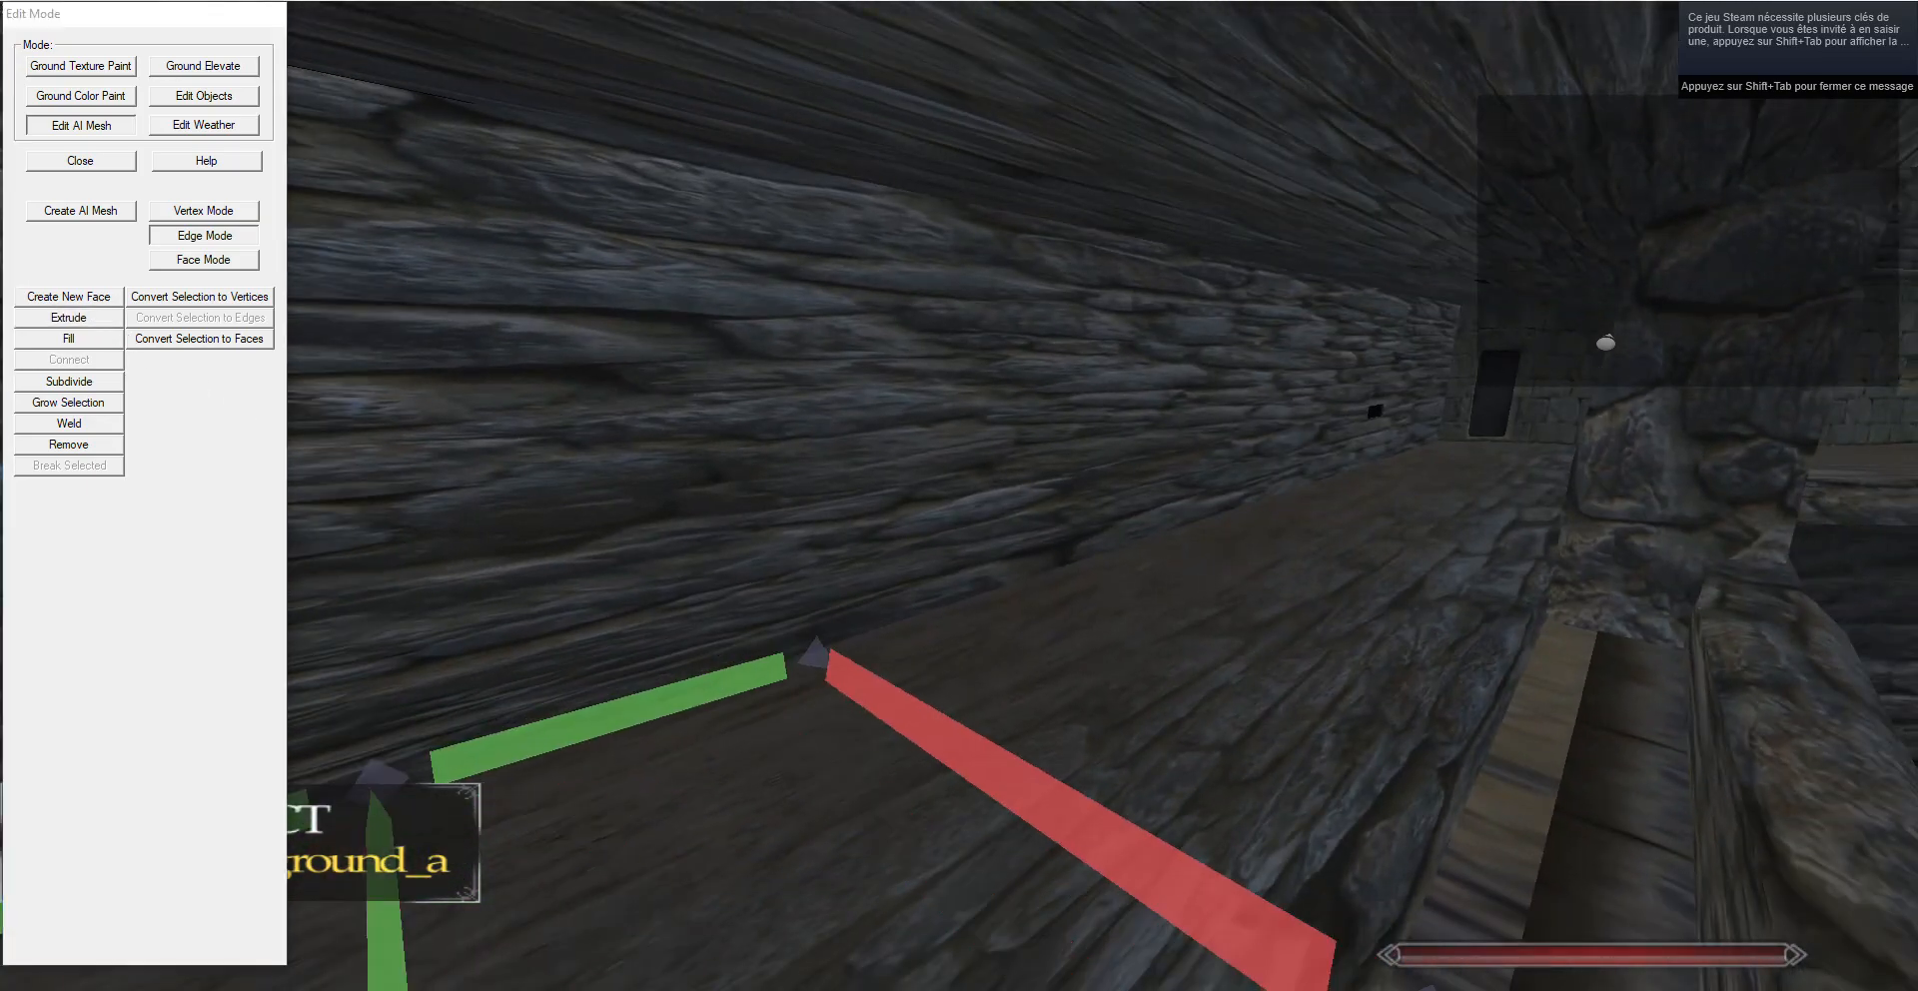
key(a)
drag(959, 519, 1463, 599)
right_click(1321, 615)
key(s)
key(w)
drag(1279, 585, 899, 714)
key(s)
right_click(891, 721)
key(d)
drag(1423, 36, 107, 323)
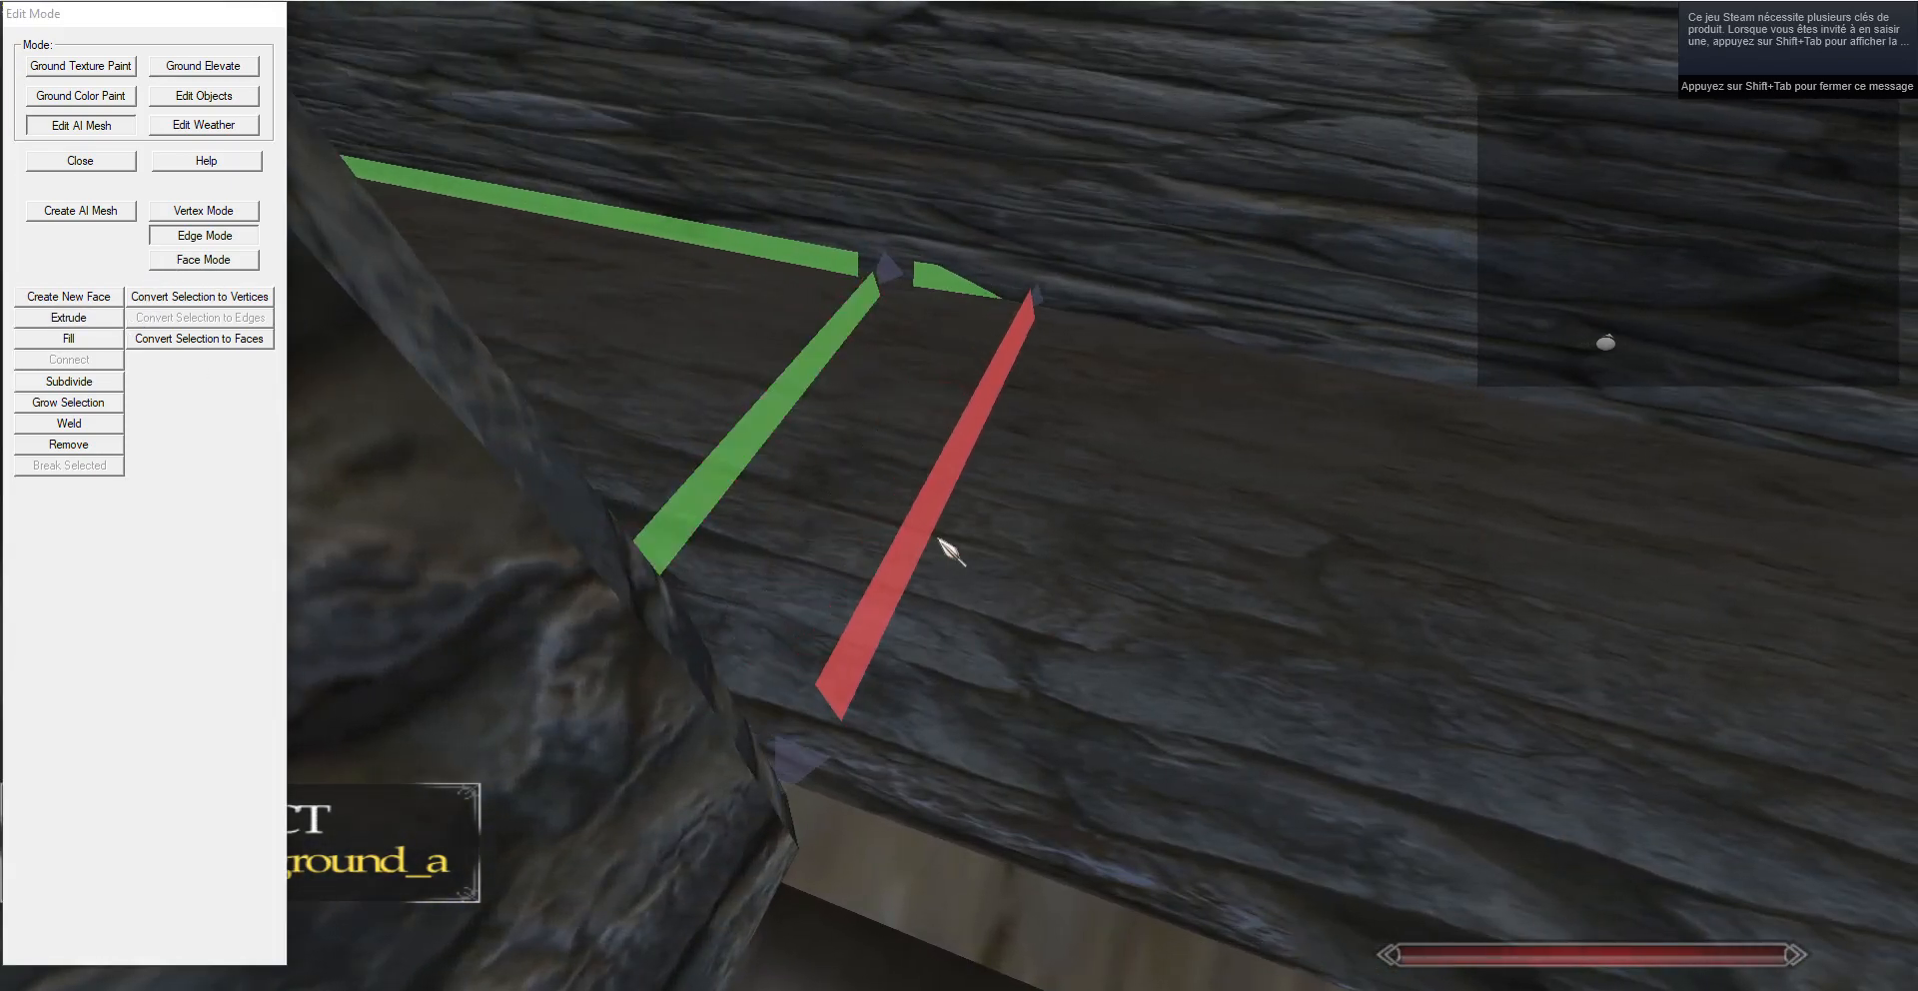
Extrude the leading edge along the wooden ledge as far as the following pillar, near the dark wall opening.
key(s)
click(112, 322)
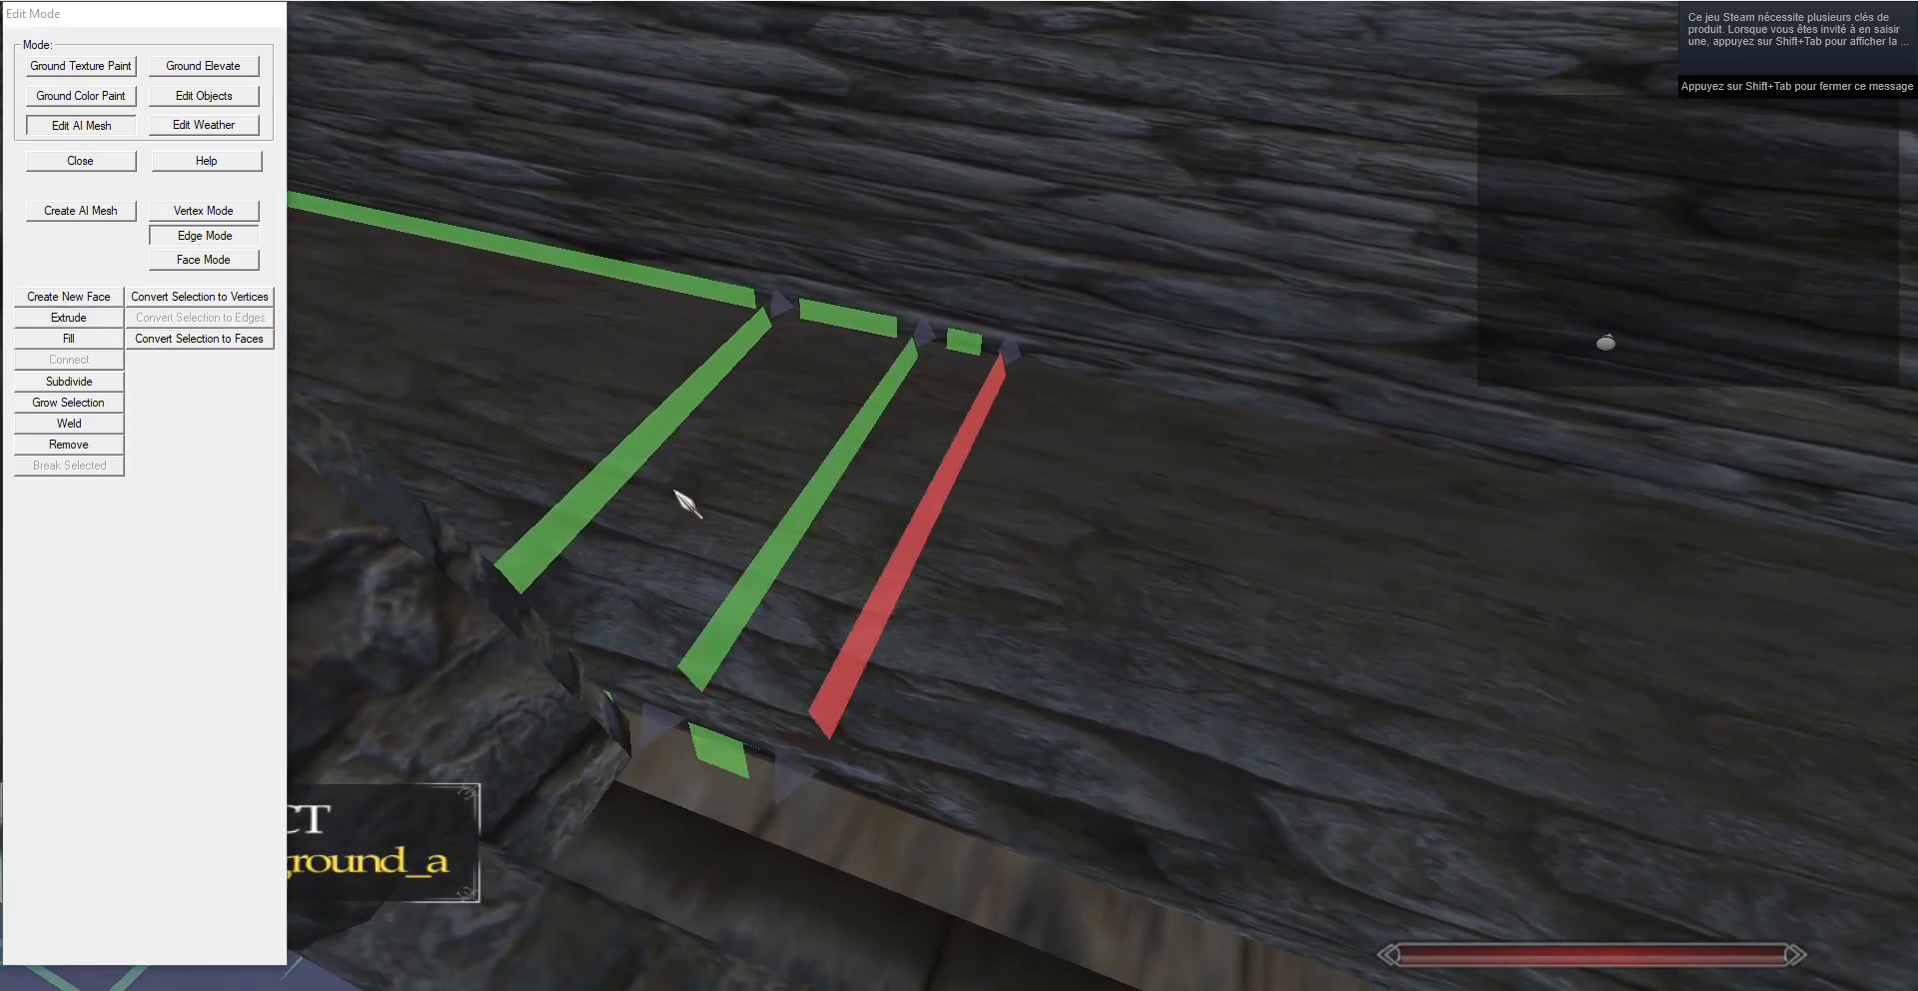
drag(676, 491, 1310, 355)
key(g)
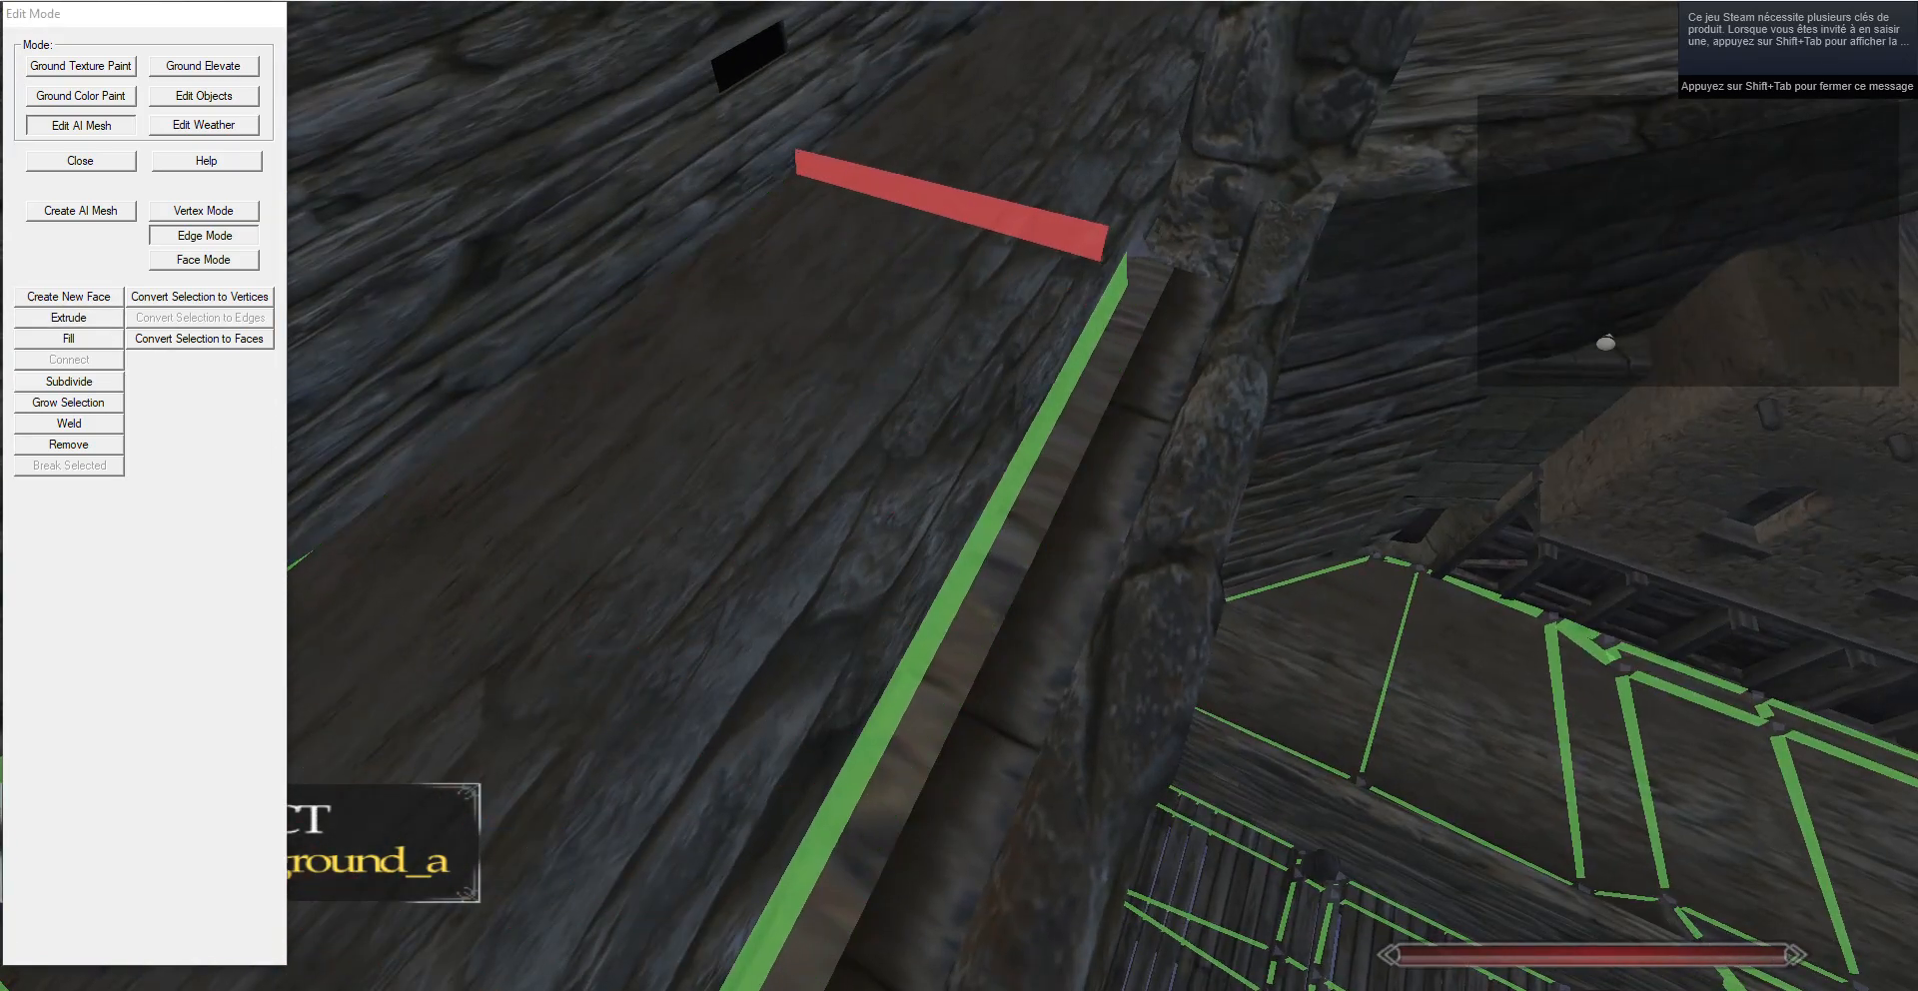
drag(1886, 12, 1299, 13)
key(w)
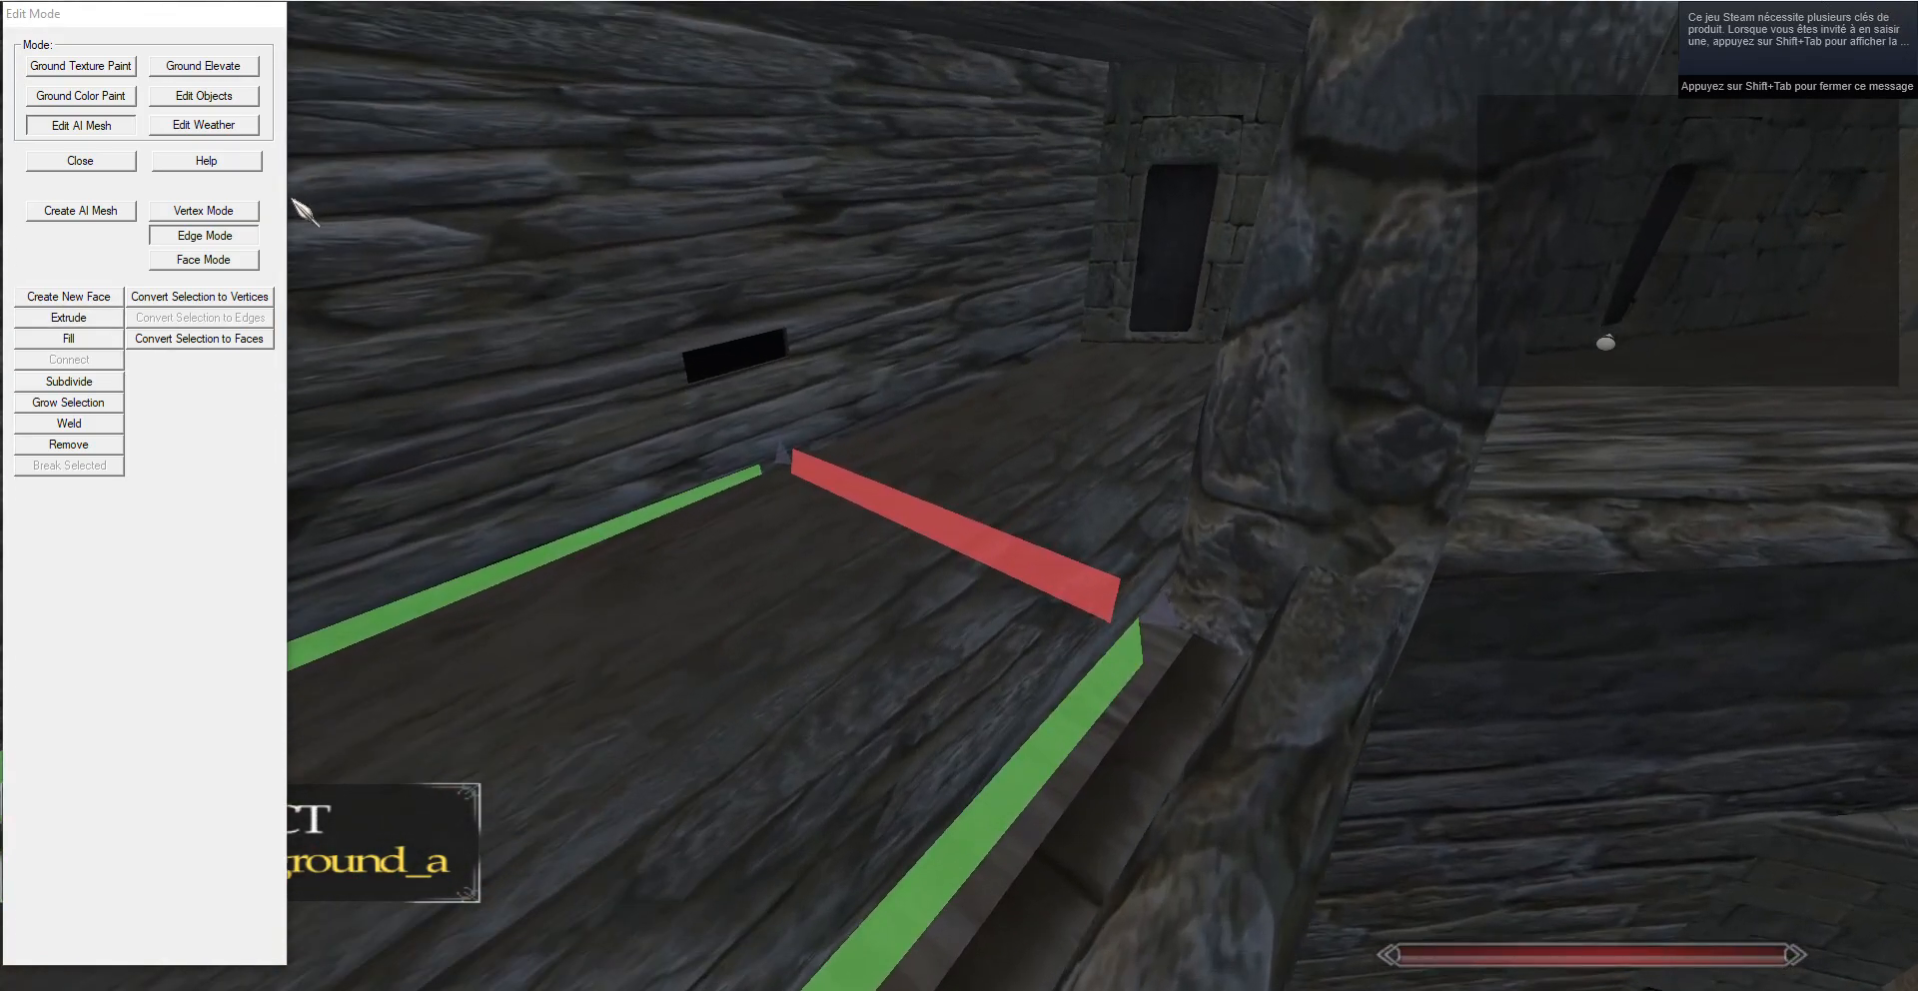
Move the leading parapet-side vertex to the end of the wooden ledge at the pillar's base.
click(217, 211)
click(1155, 612)
key(g)
key(w)
drag(1005, 556, 1256, 657)
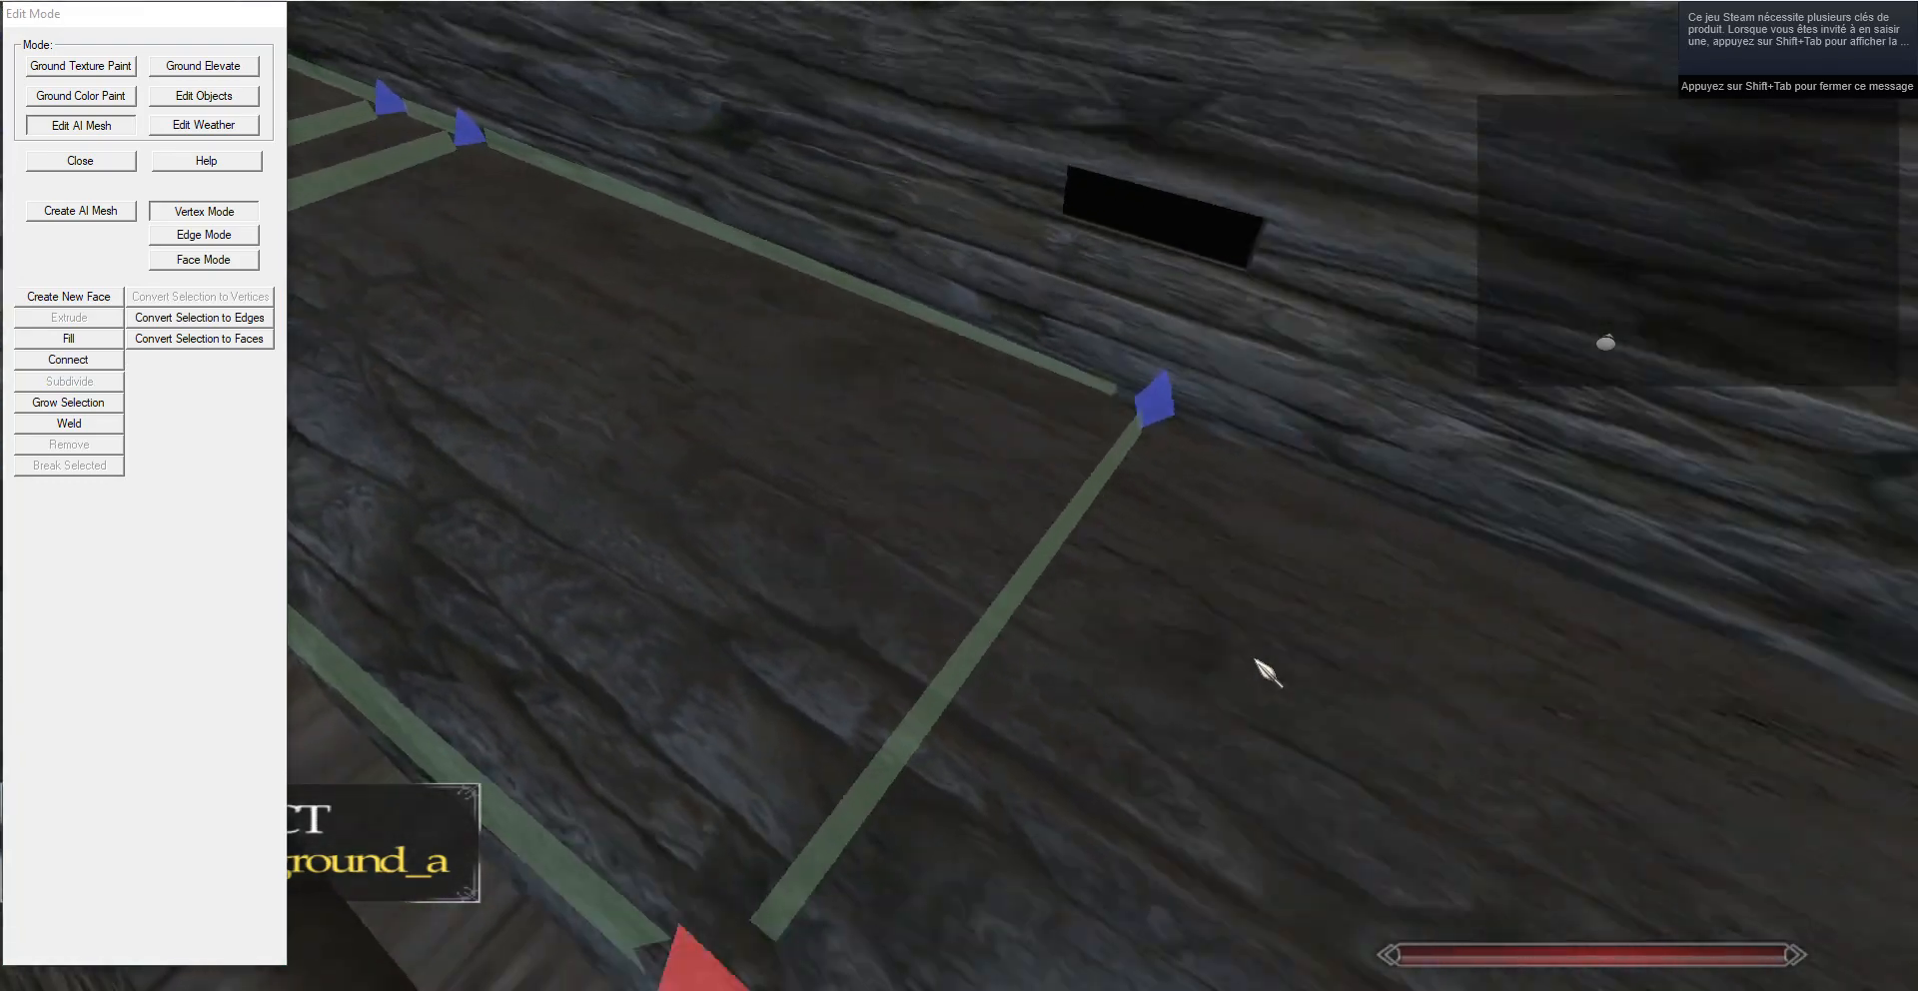
Extrude the leading edge along the stone parapet from the dark wall opening to just before the tower doorway.
key(s)
click(238, 239)
click(72, 315)
drag(419, 470, 787, 672)
key(g)
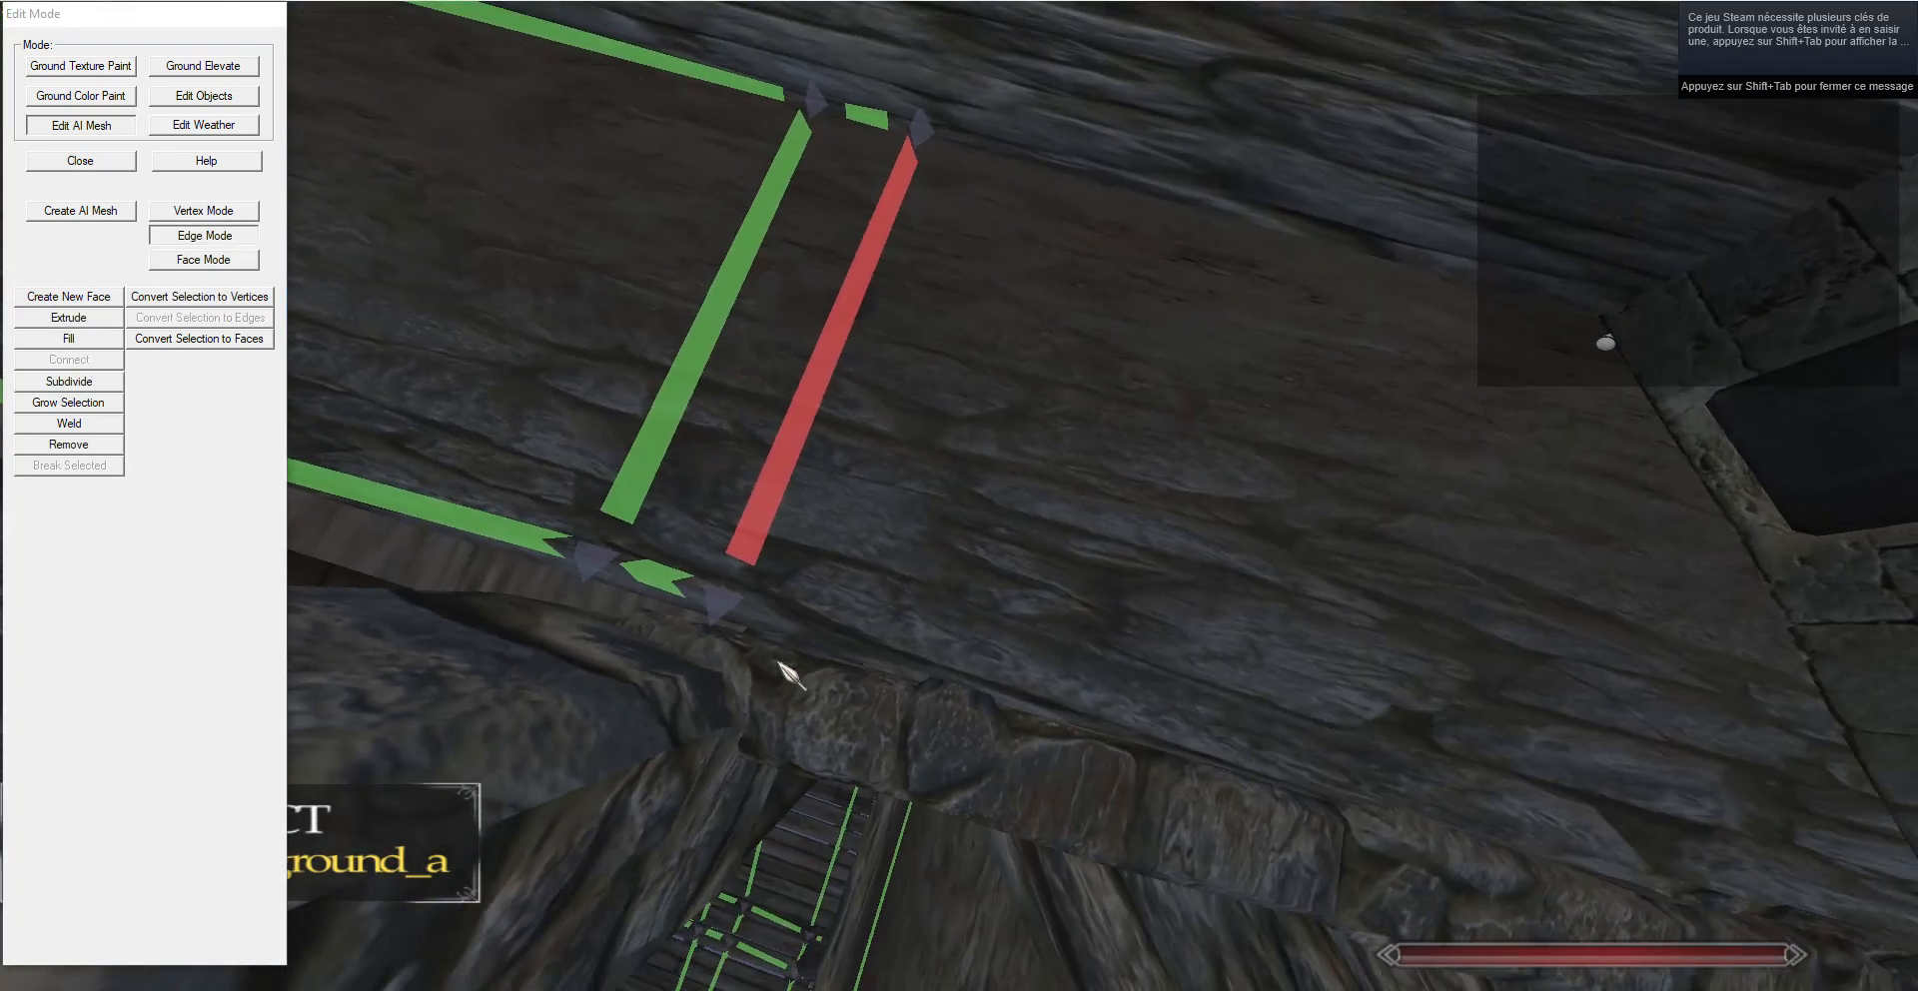
drag(1179, 859, 1398, 721)
key(g)
drag(1399, 721, 1878, 721)
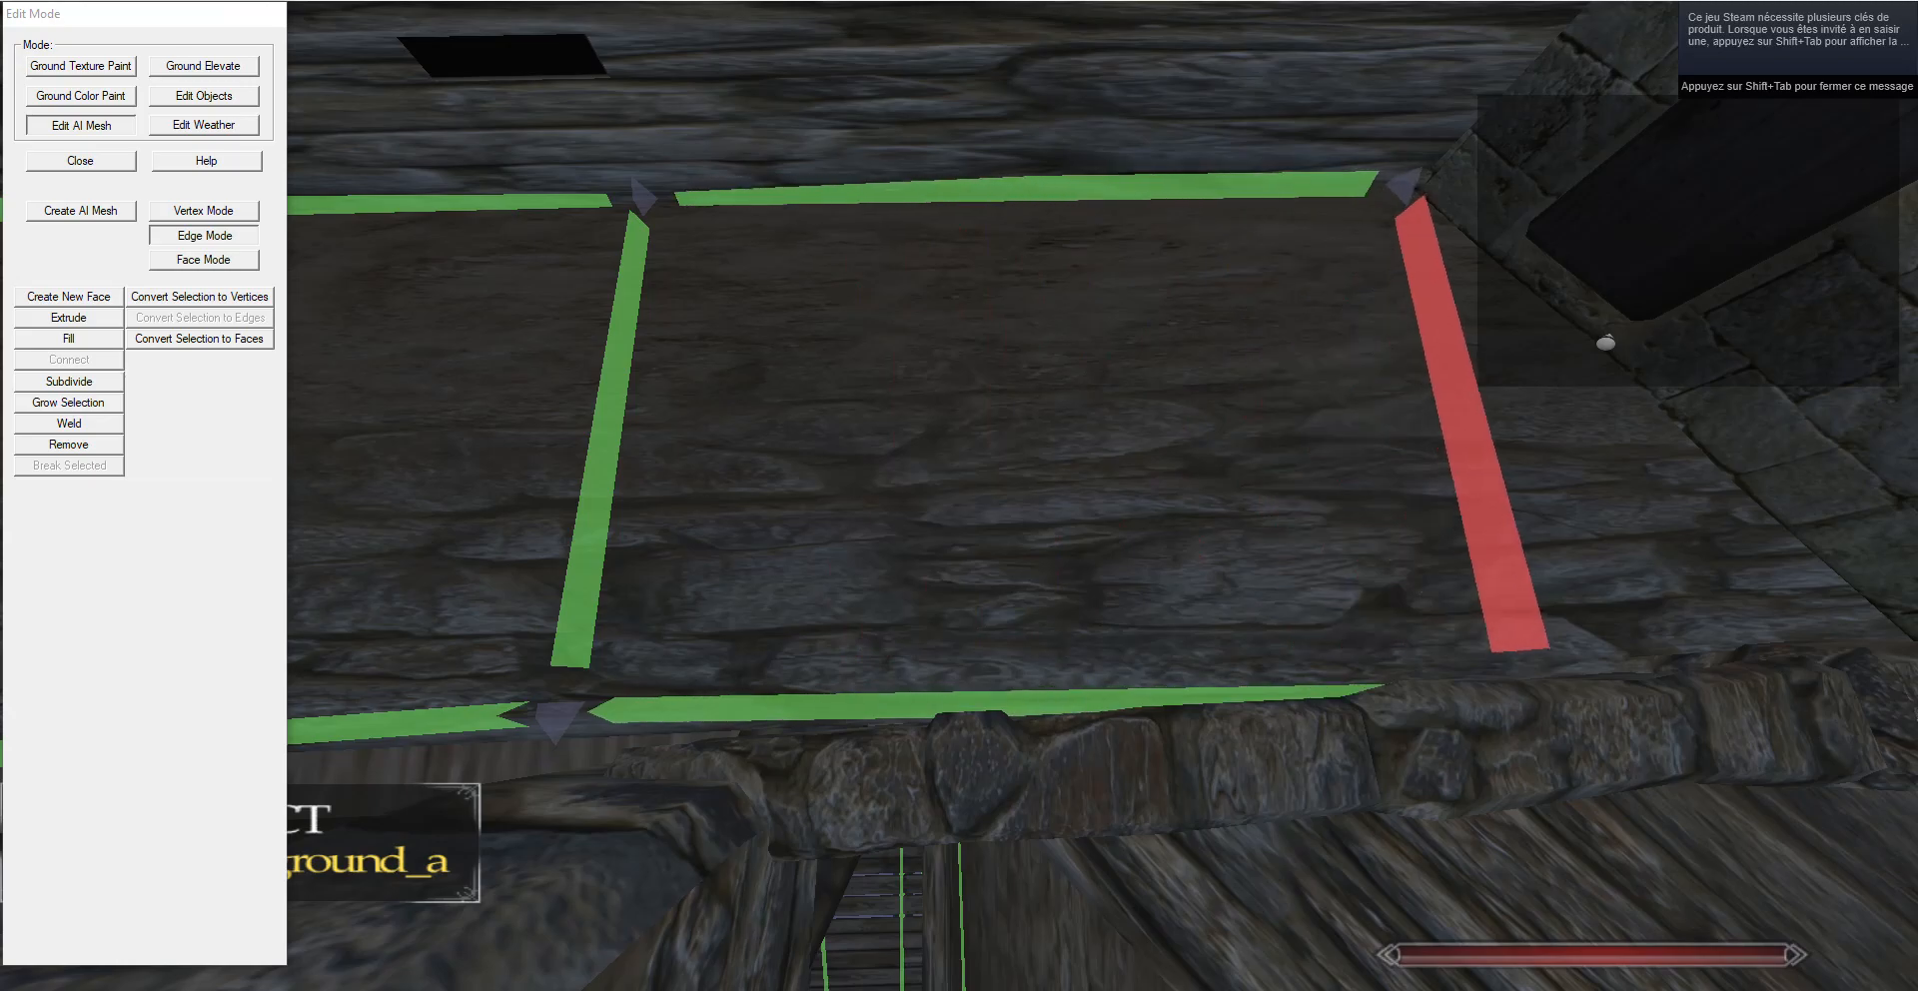
key(d)
key(w)
key(s)
Adjust the two leading vertices before the tower doorway to fit the walkway's wall and parapet sides.
click(211, 213)
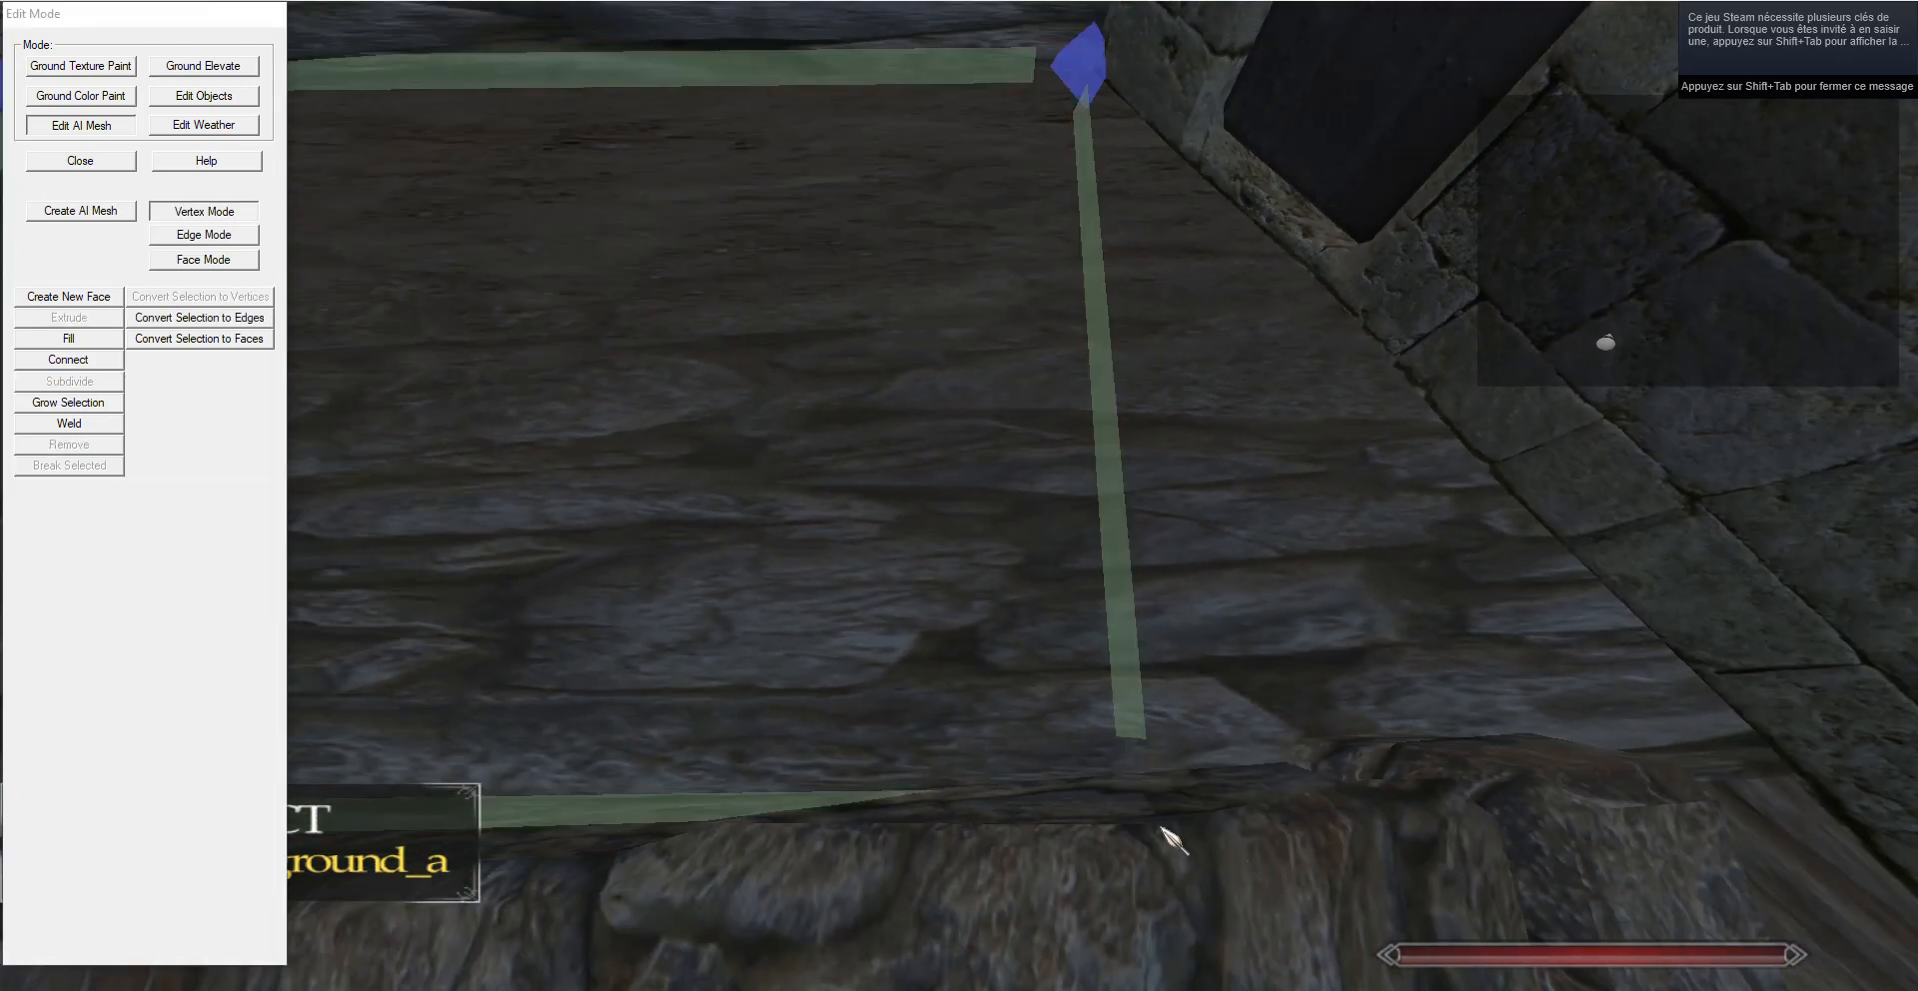
click(1165, 831)
key(g)
drag(1164, 831, 1040, 207)
click(1079, 68)
key(g)
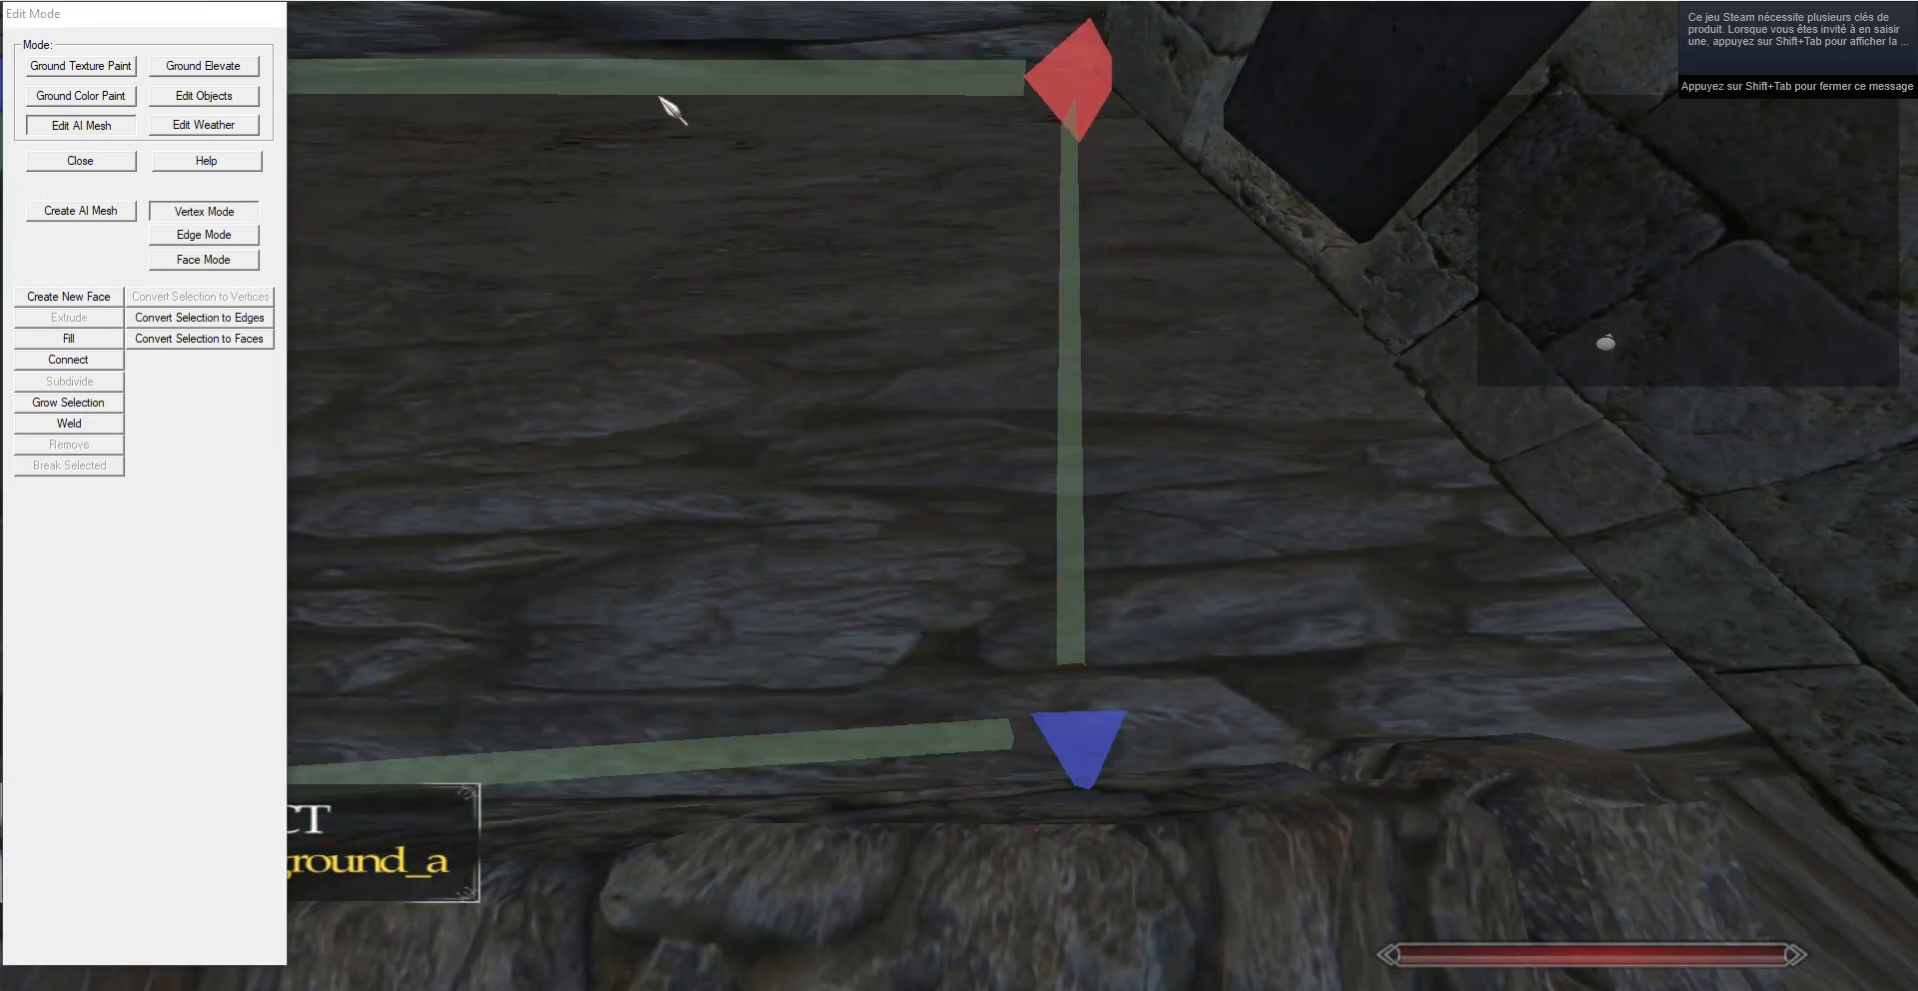
Extrude the leading edge in front of the tower door and fit its vertices to the tower wall and the parapet.
click(229, 237)
click(62, 318)
click(220, 212)
click(1287, 152)
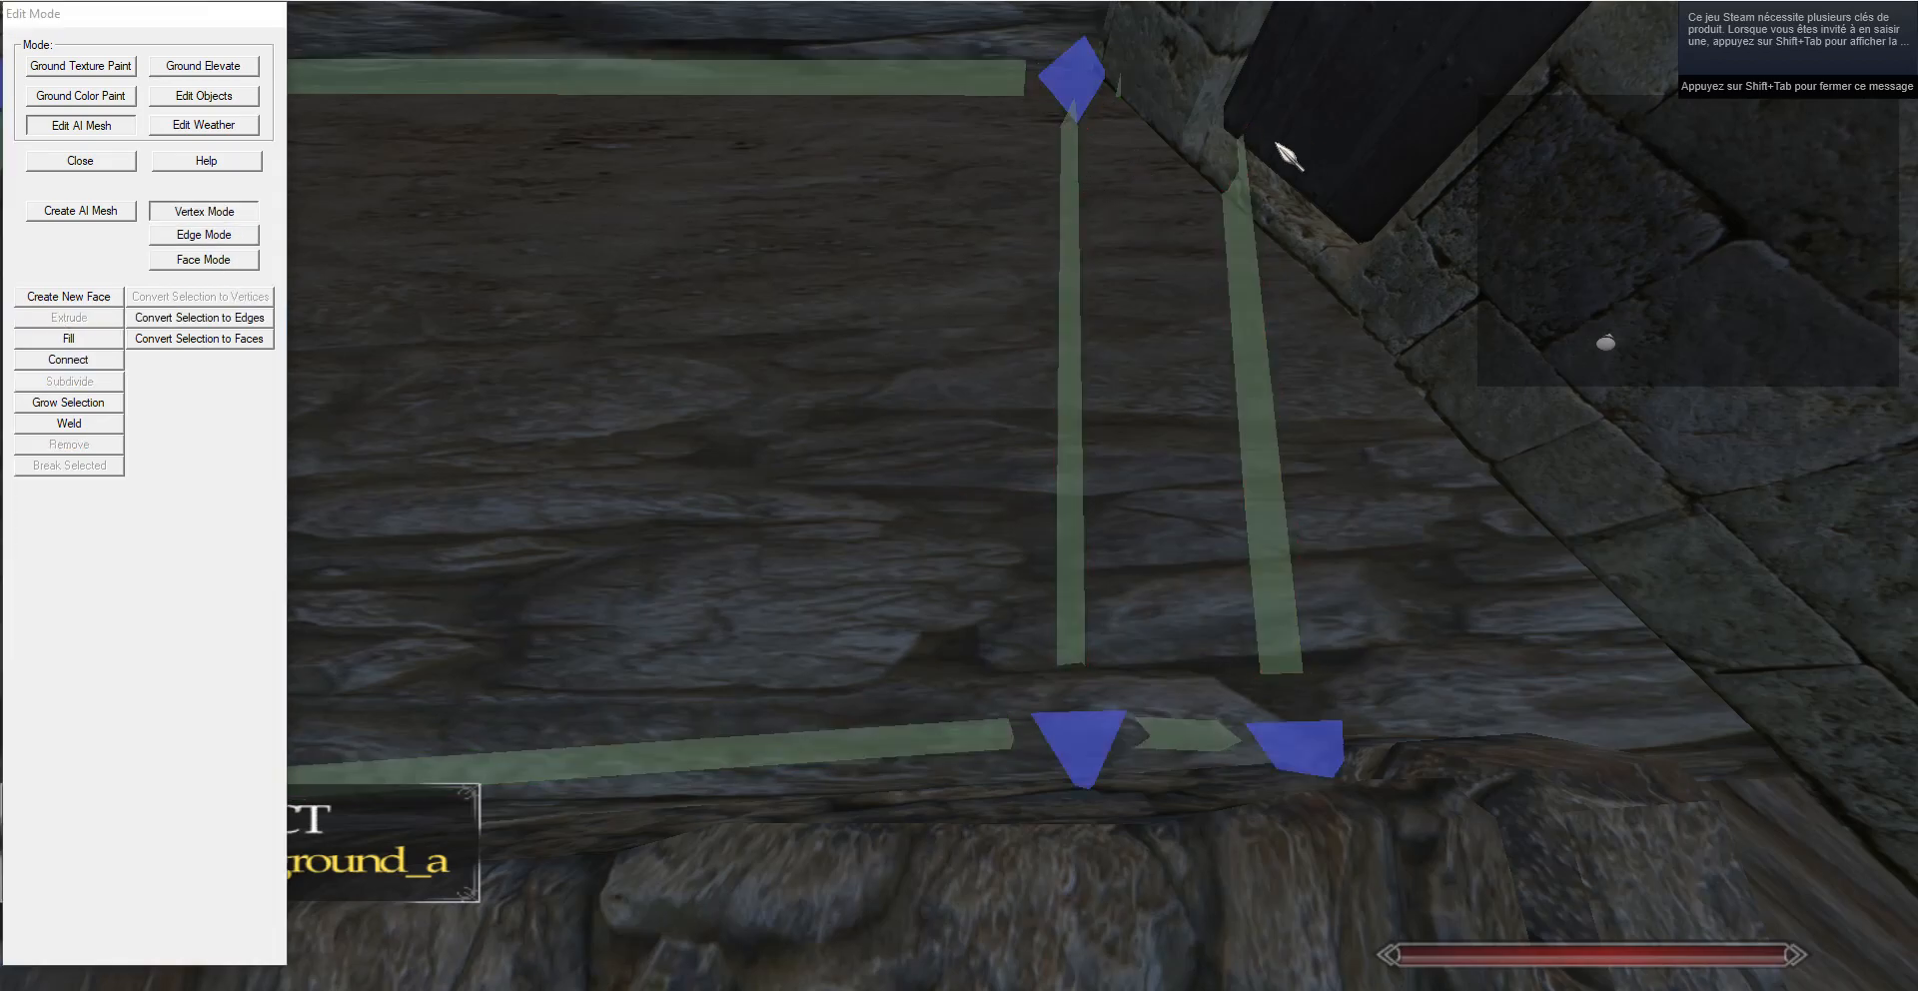
right_click(1211, 116)
key(g)
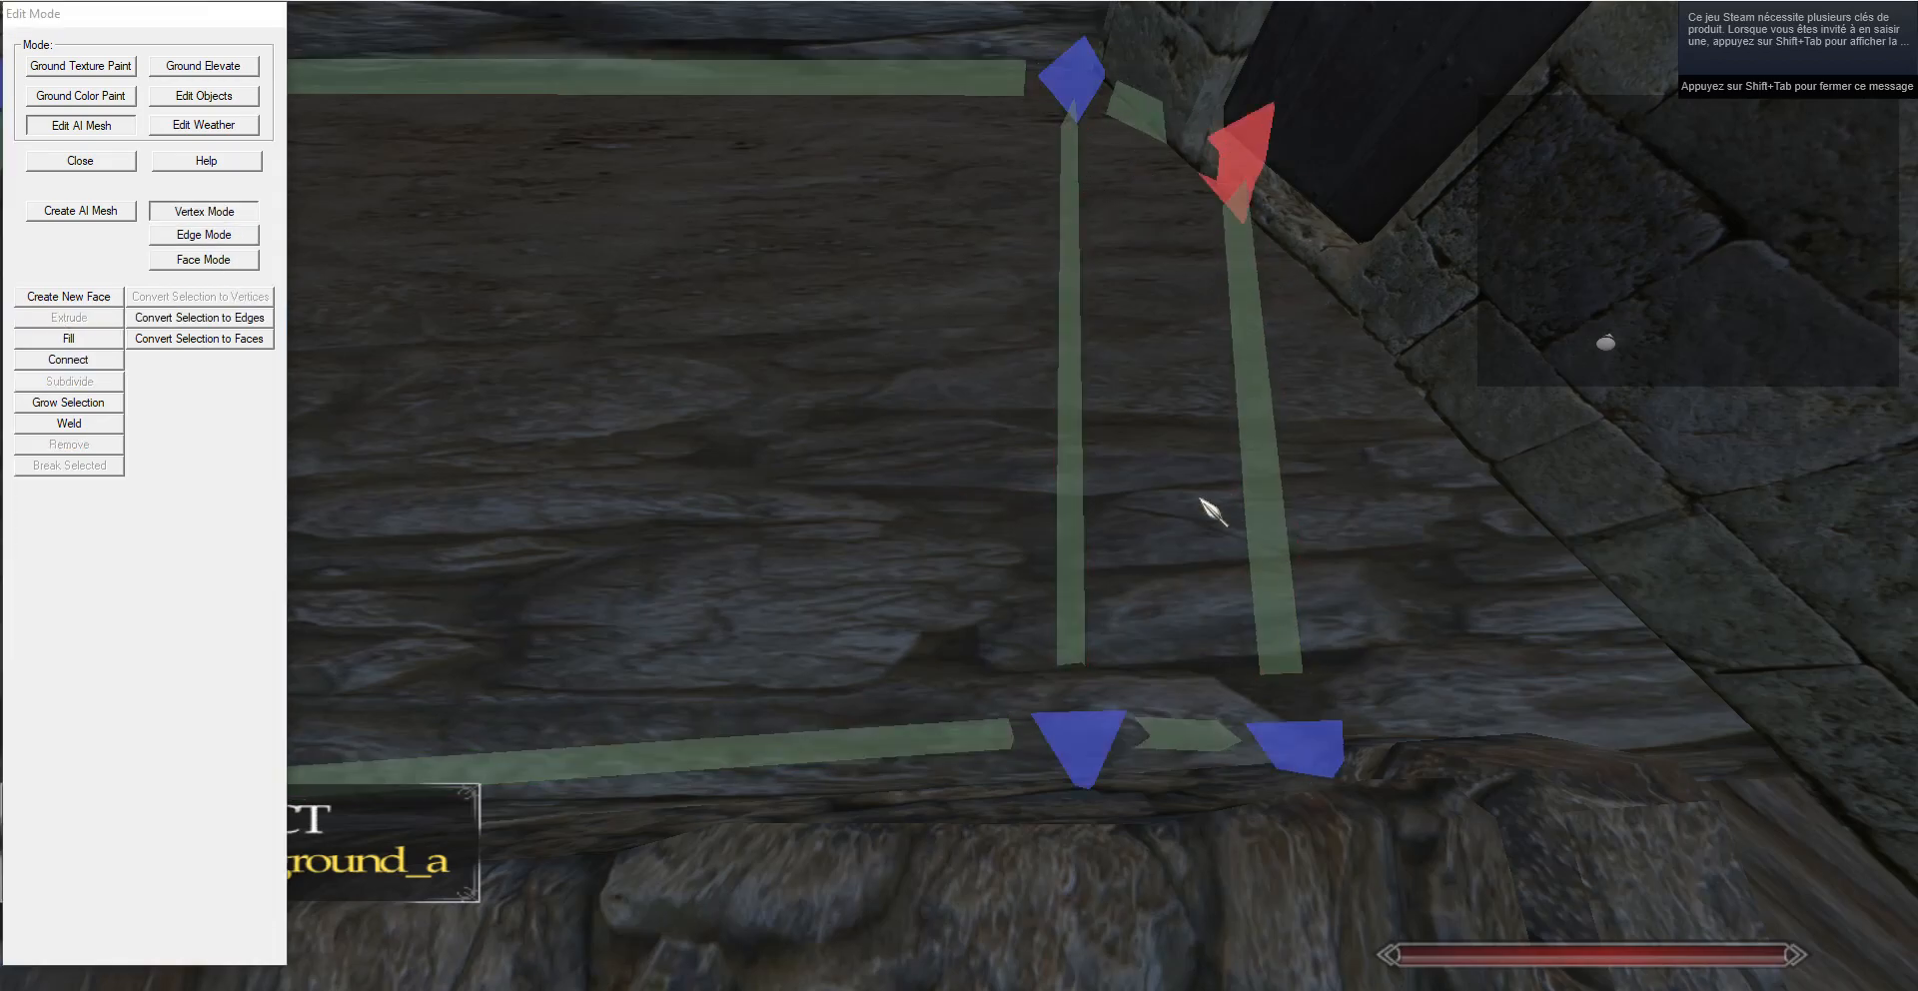
drag(1196, 493, 1399, 628)
key(g)
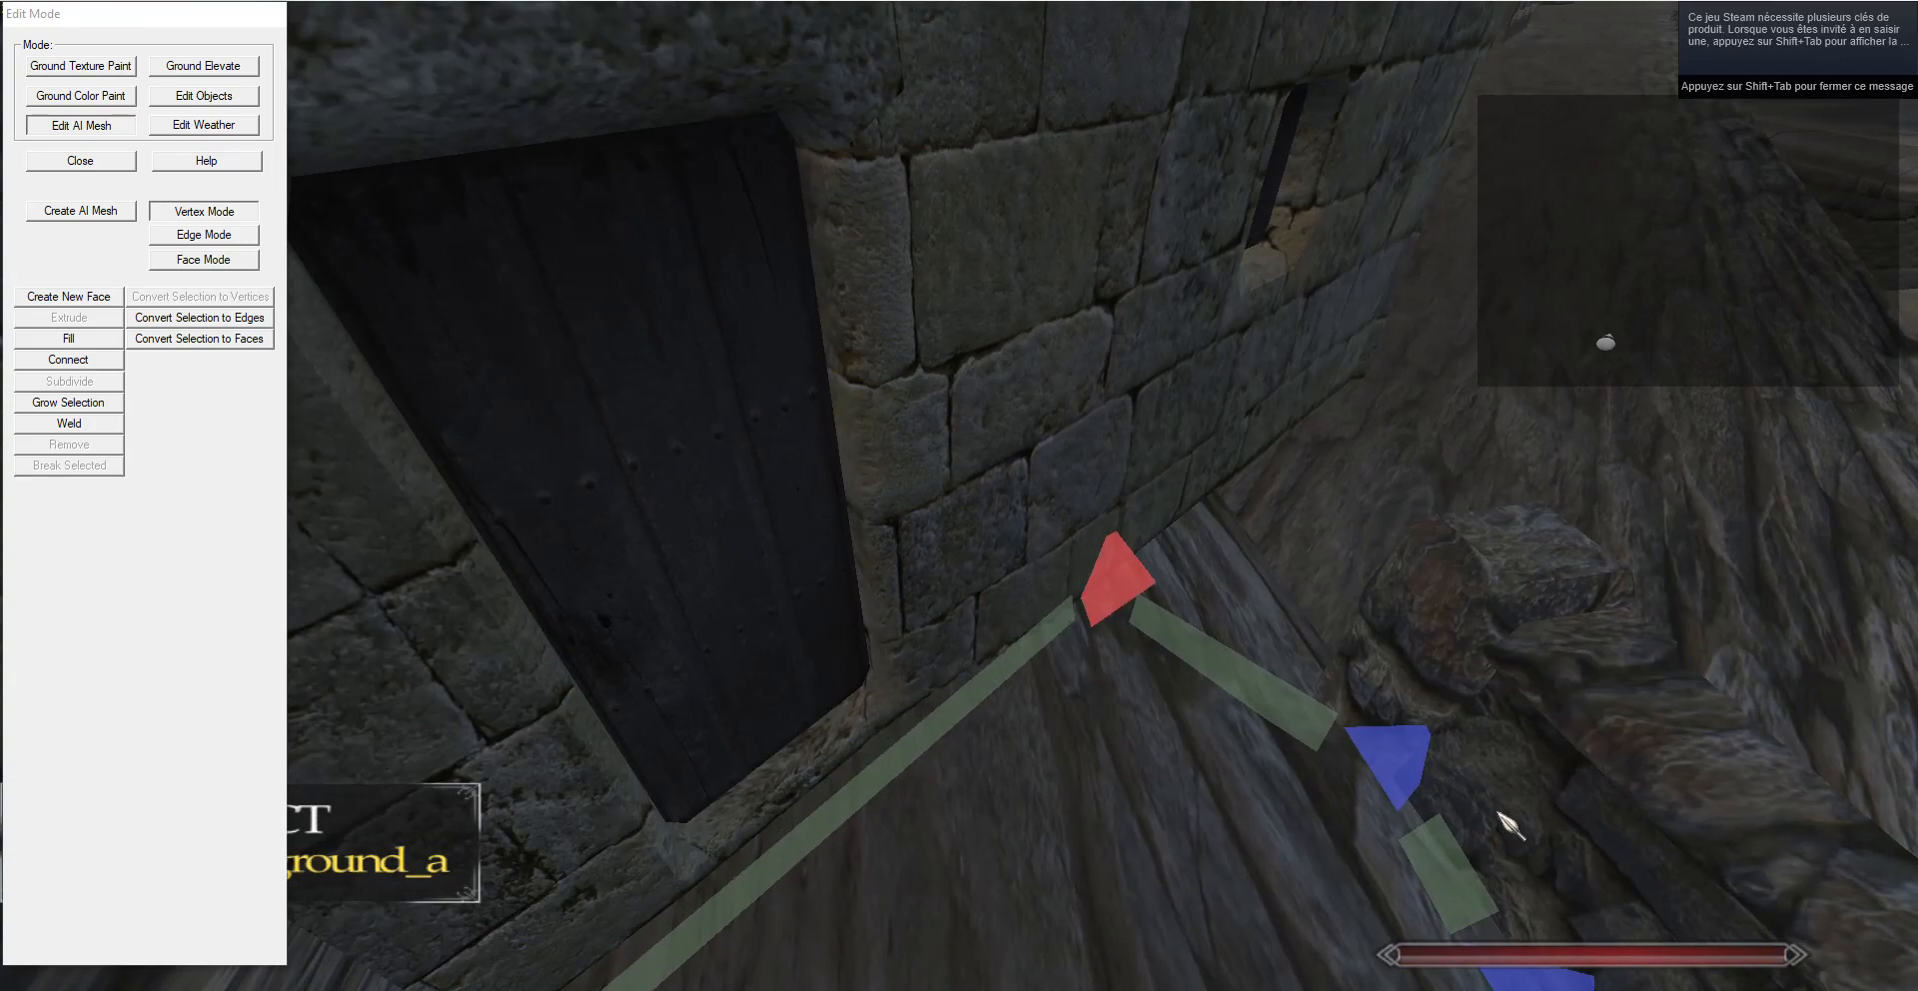
right_click(1384, 757)
key(g)
Extend the mesh through the gap between the tower wall and the parapet's end, and adjust the leading vertices beyond it.
click(203, 235)
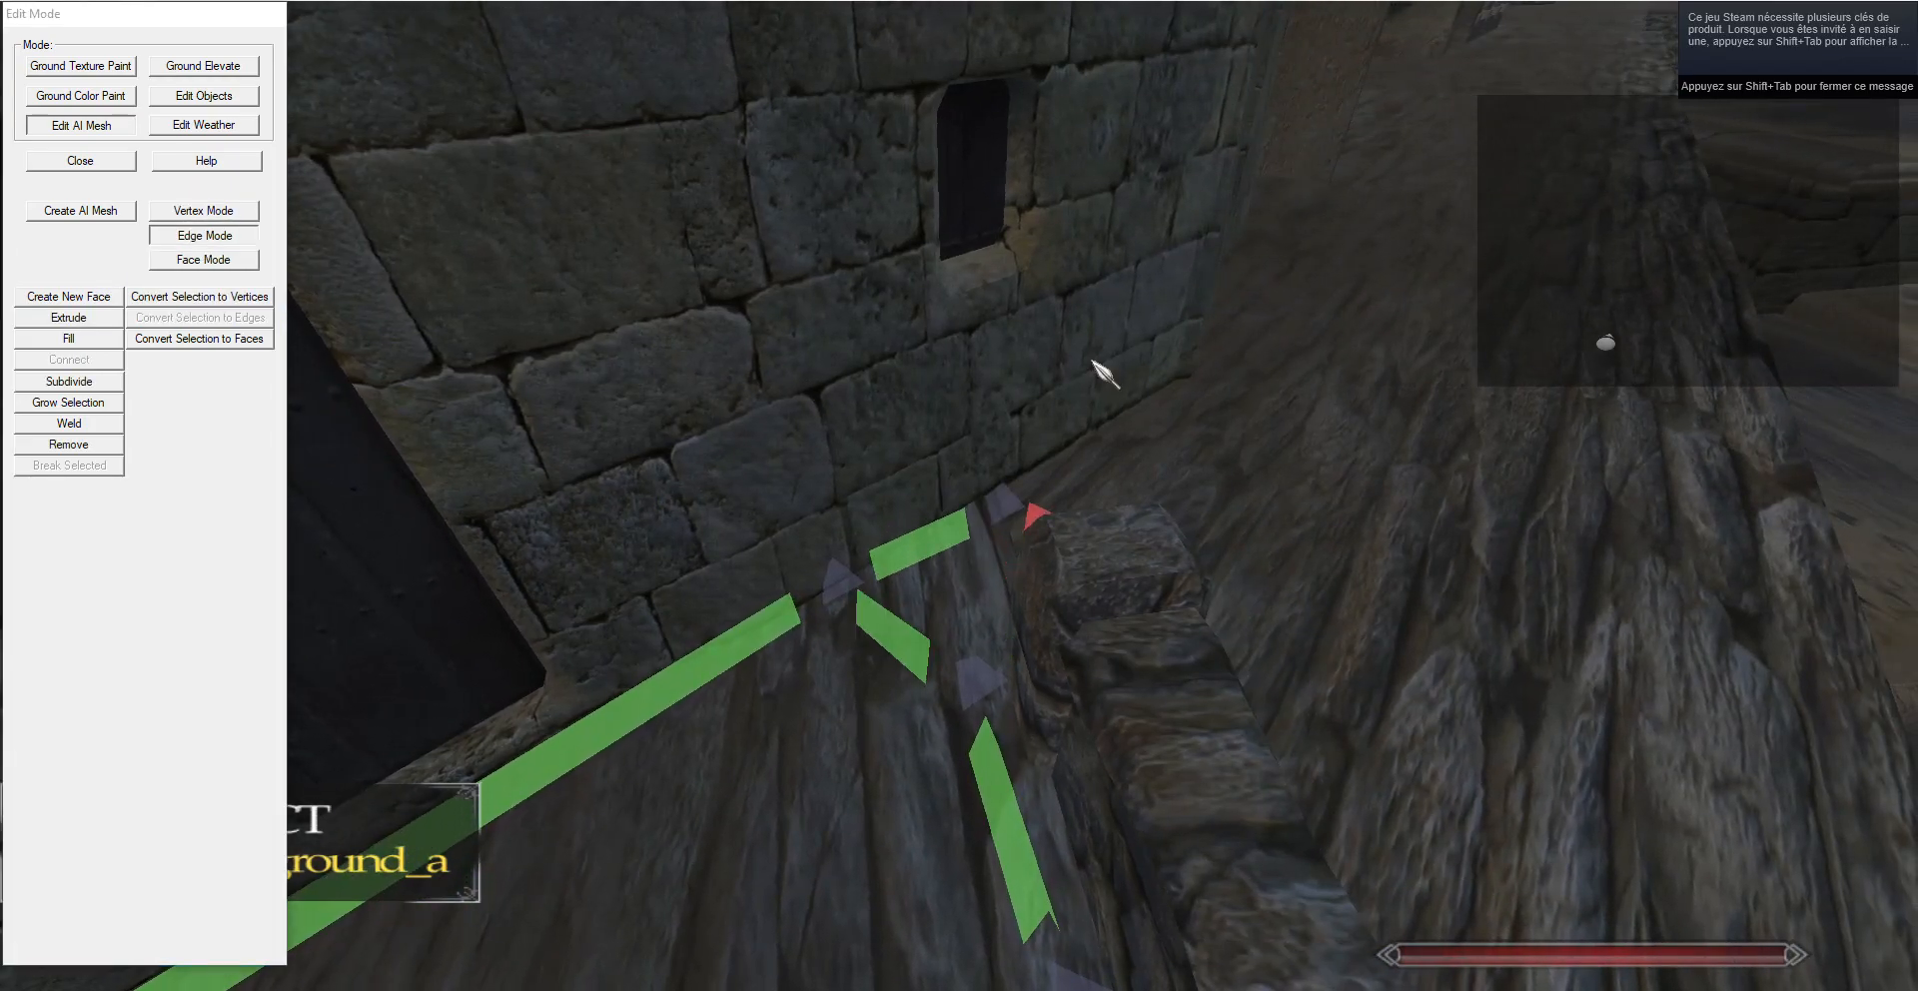
key(d)
drag(1091, 360, 691, 377)
click(204, 211)
right_click(784, 405)
key(g)
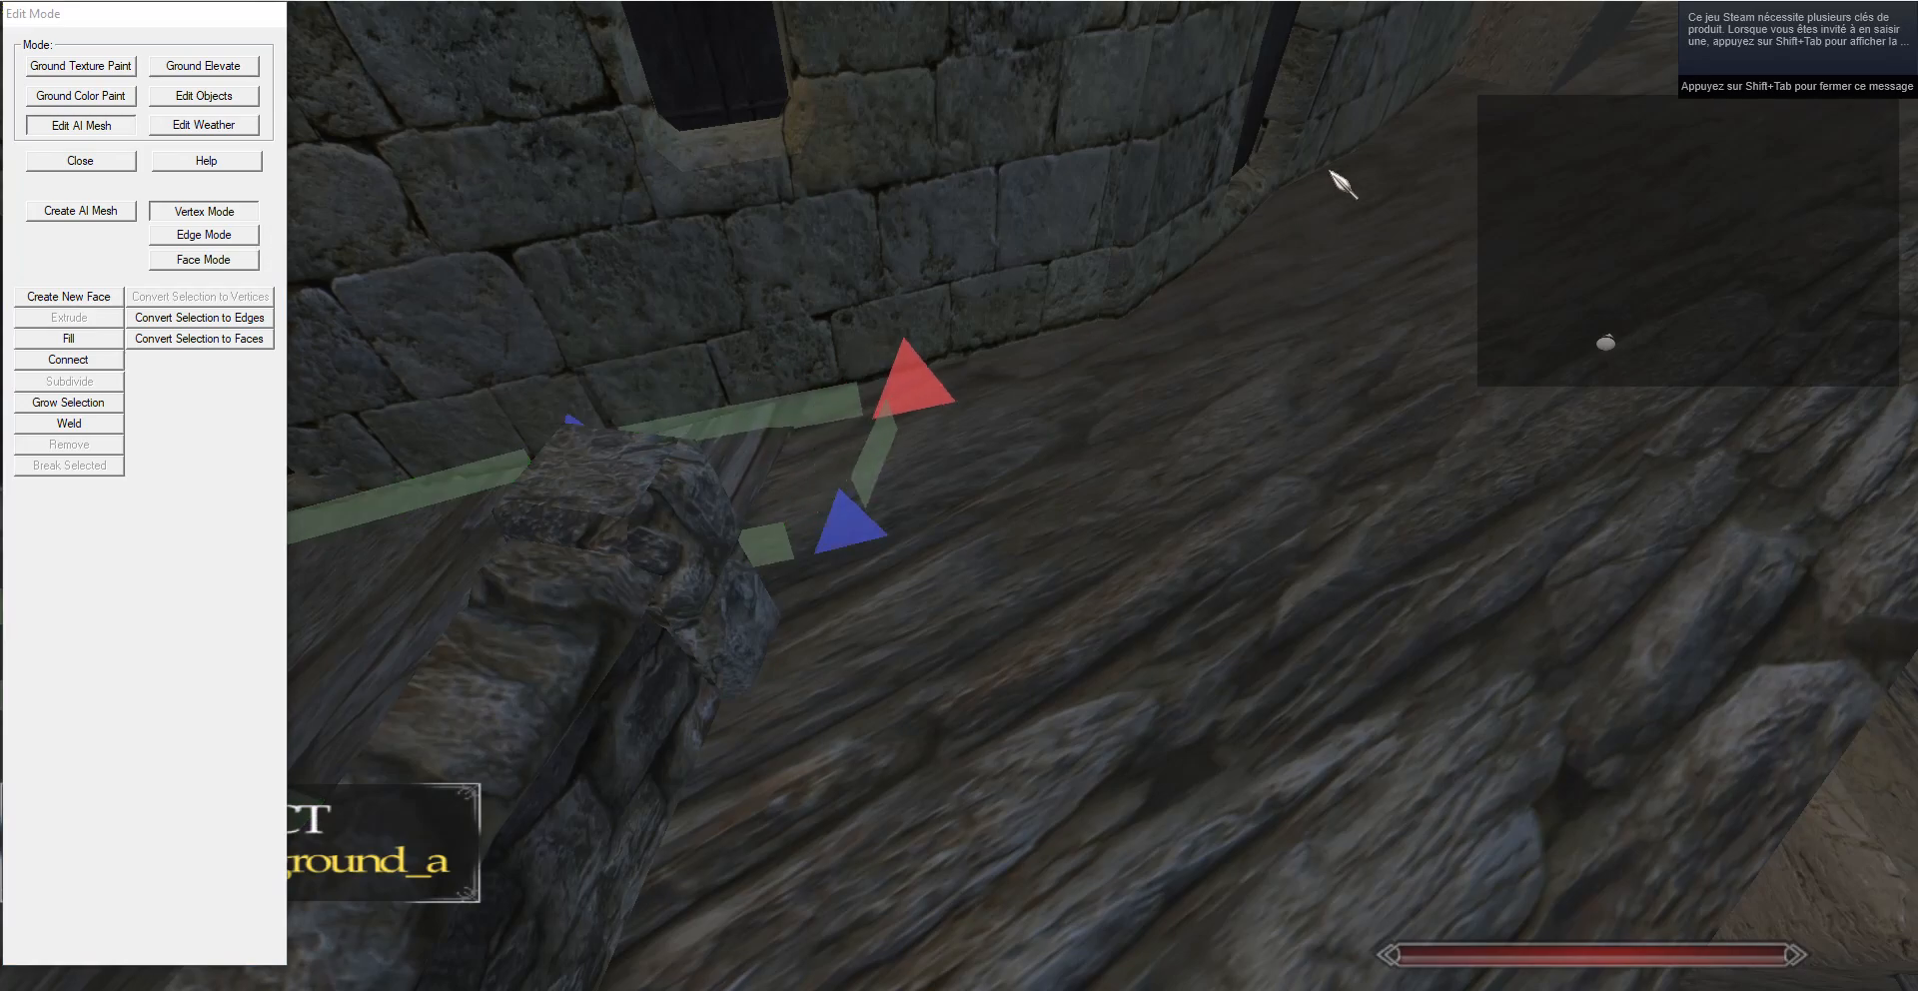
right_click(929, 366)
right_click(861, 521)
key(g)
drag(772, 670, 288, 256)
Extrude the leading edge along the tower wall past the parapet's end and move its outer vertex farther forward.
click(204, 235)
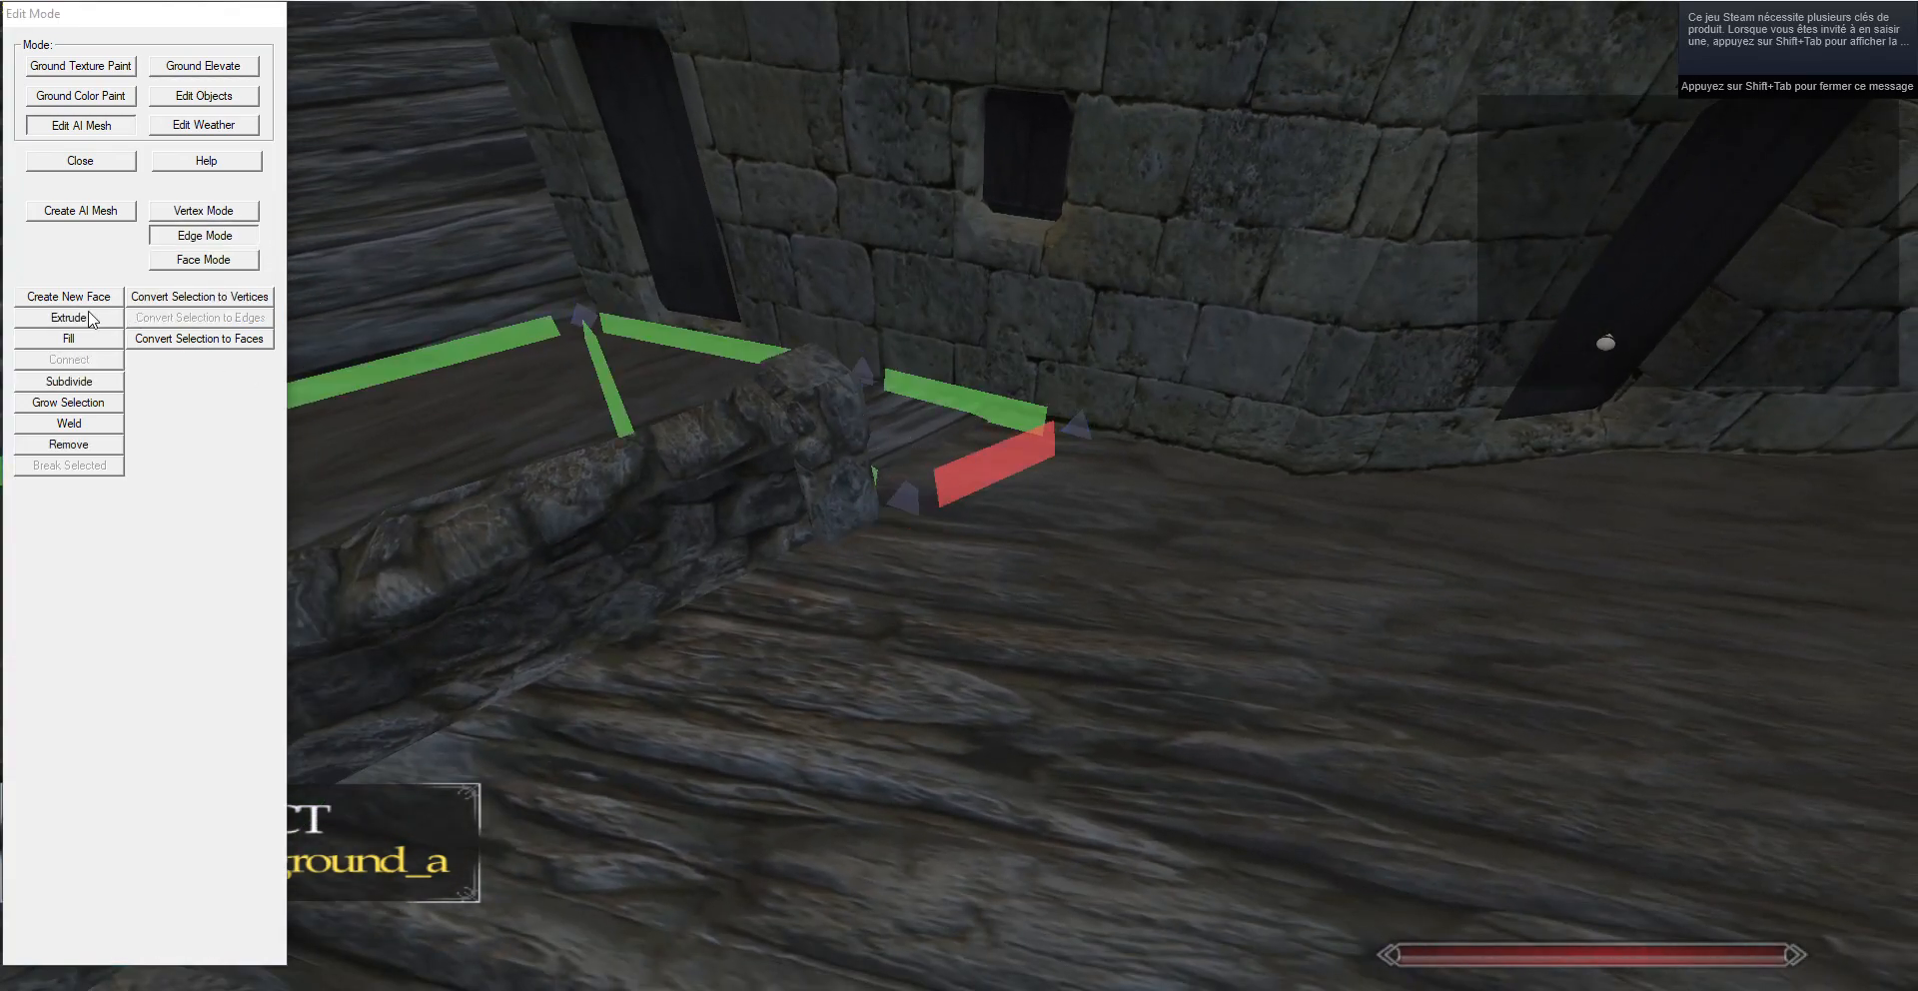
click(88, 314)
key(g)
key(s)
click(210, 212)
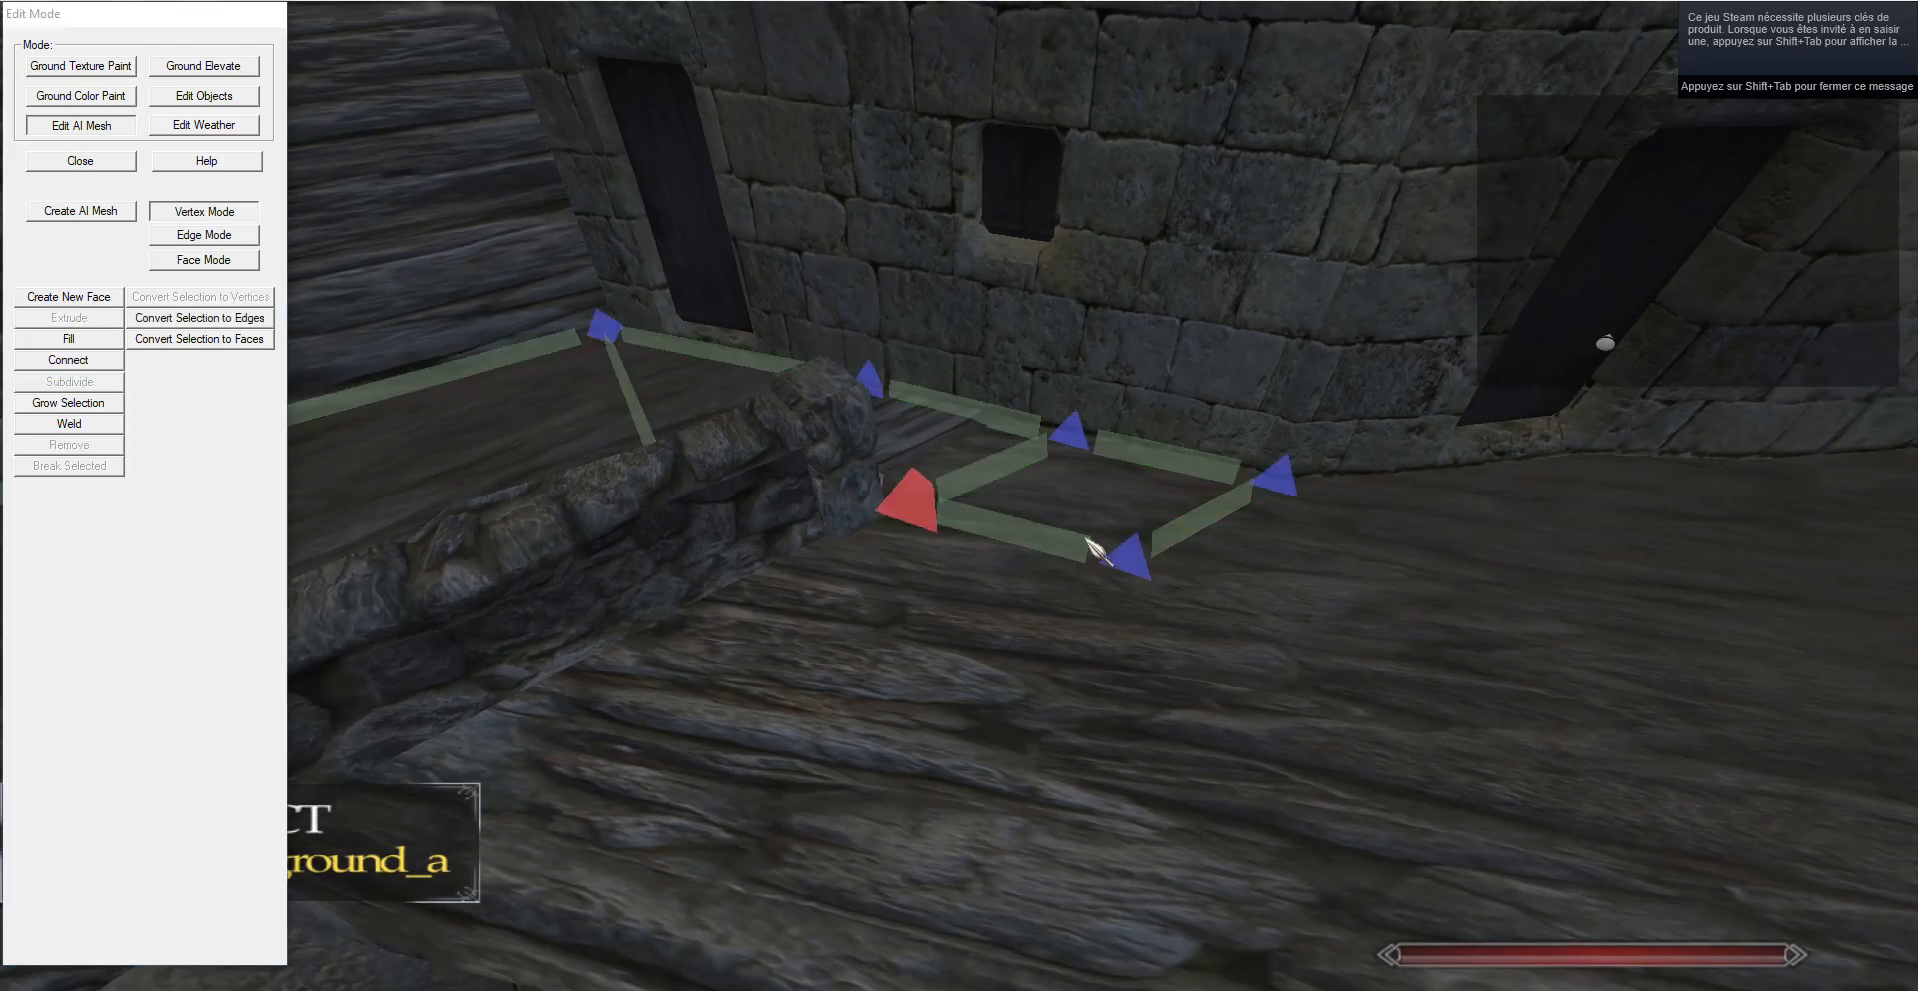
right_click(1122, 555)
key(g)
key(s)
Extrude the section's outer edge toward the open side and move its new vertices to the parapet and the platform's rim.
click(225, 240)
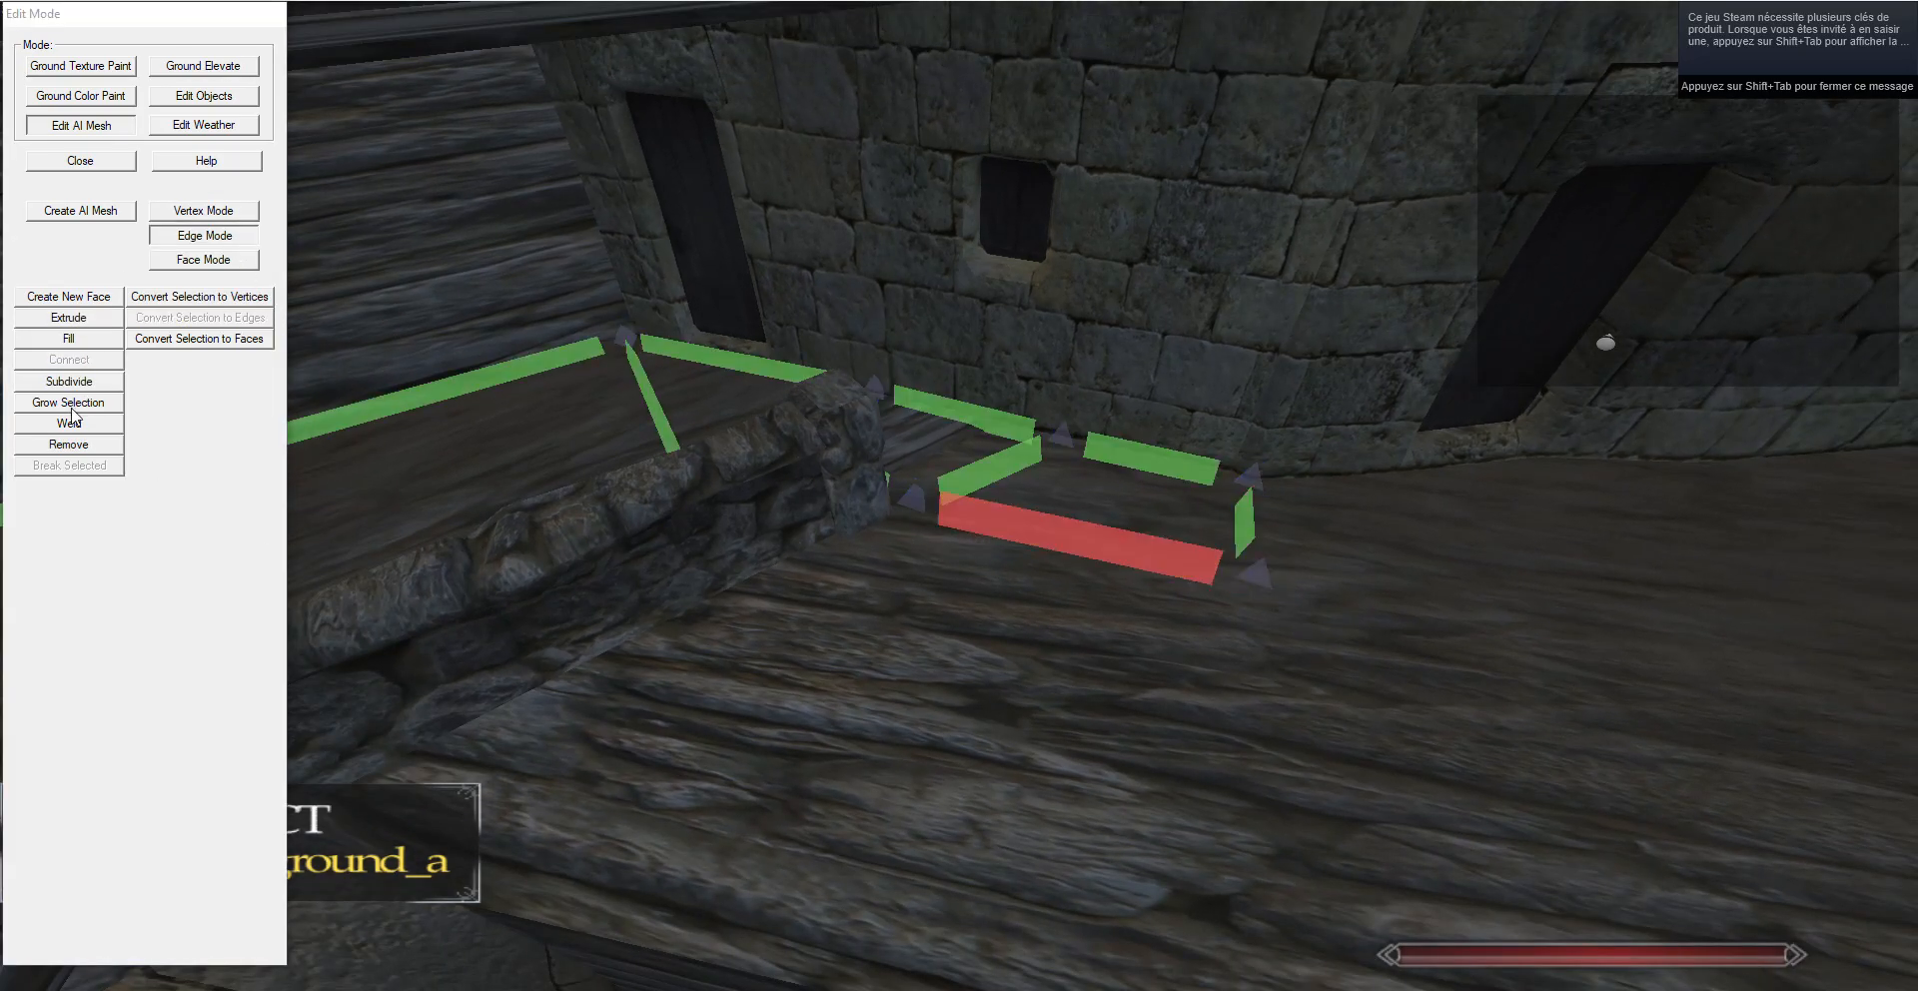
click(97, 319)
click(220, 213)
right_click(876, 573)
key(g)
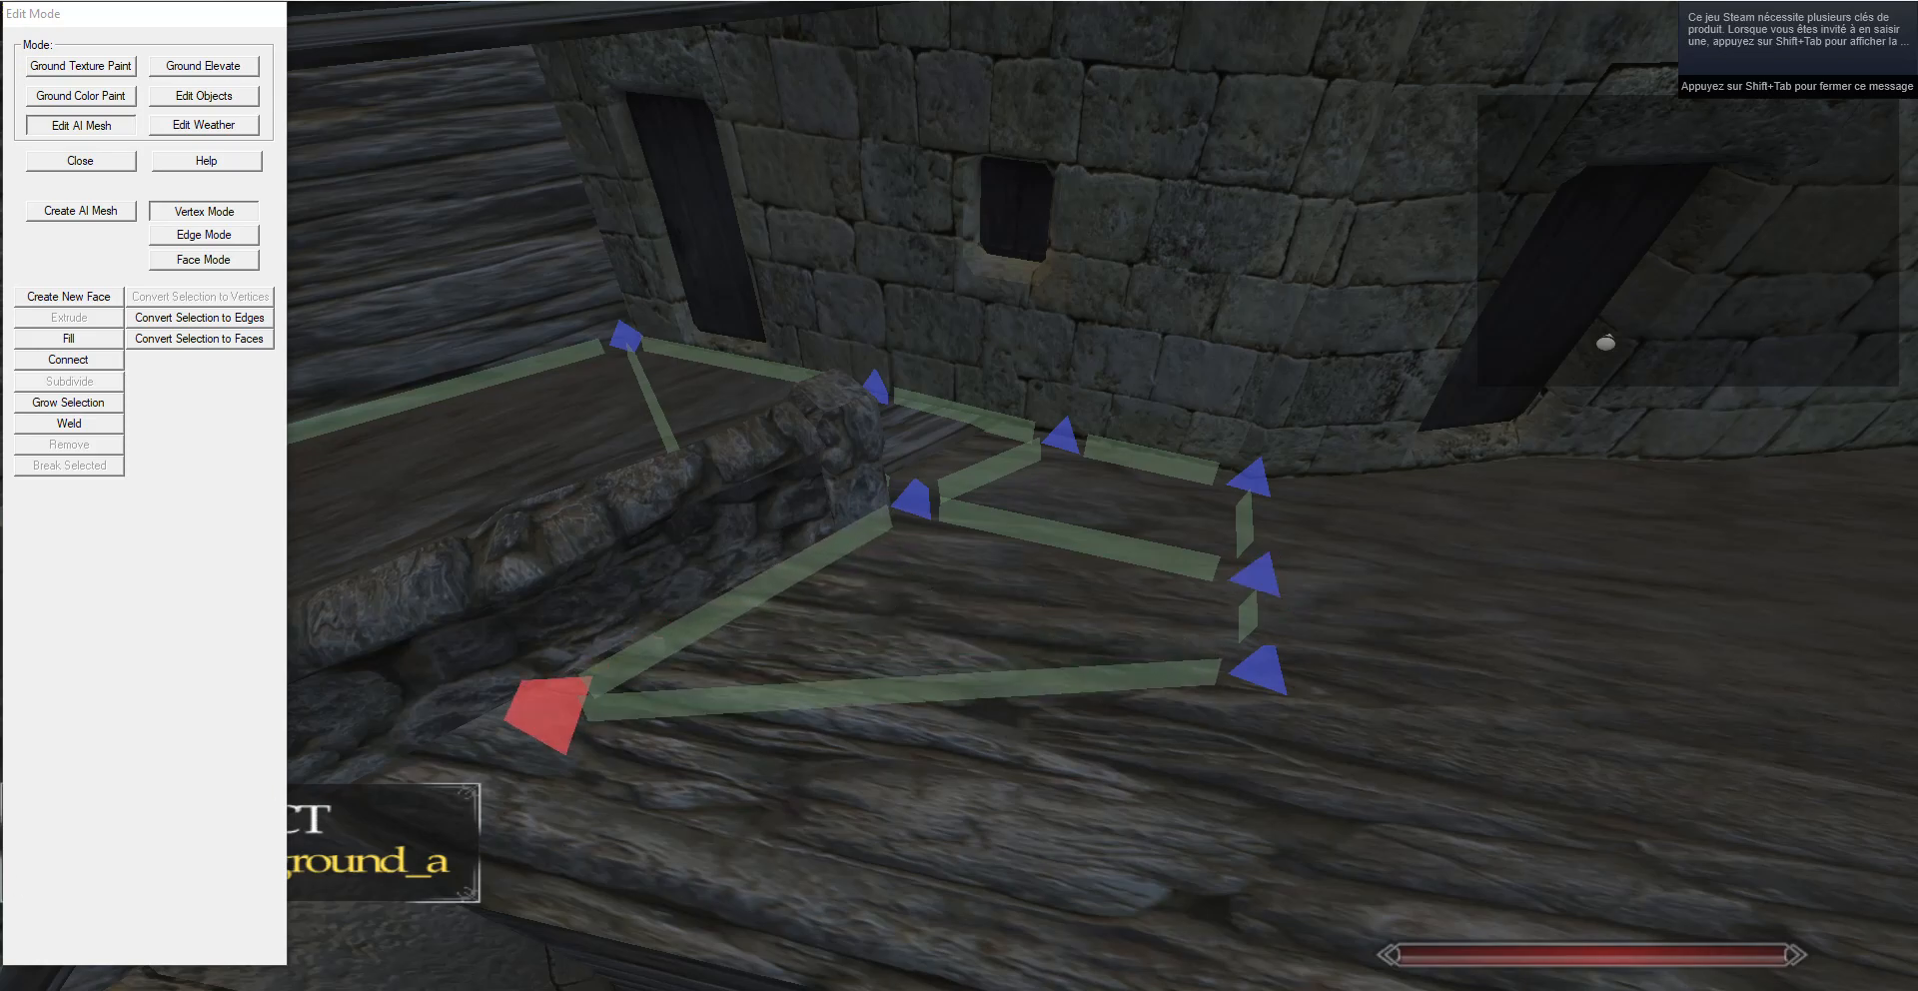
key(g)
drag(1209, 941, 1154, 757)
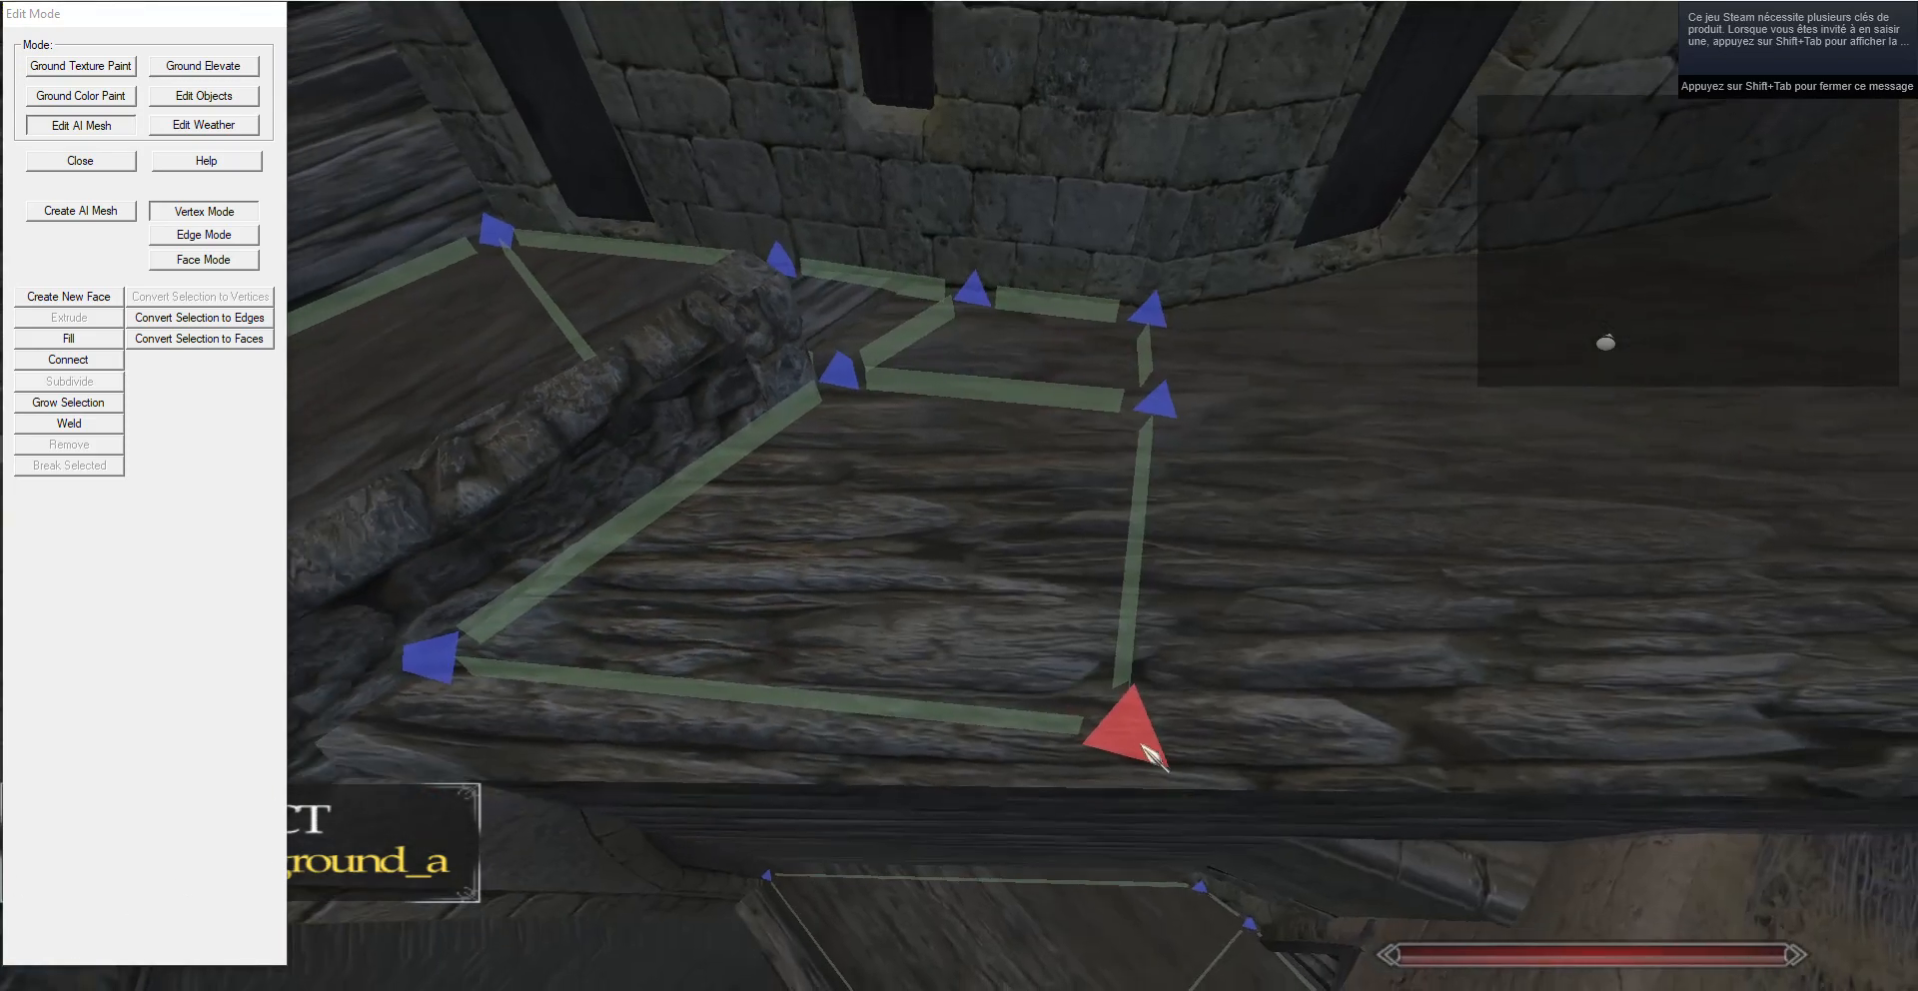
drag(1330, 499, 1100, 389)
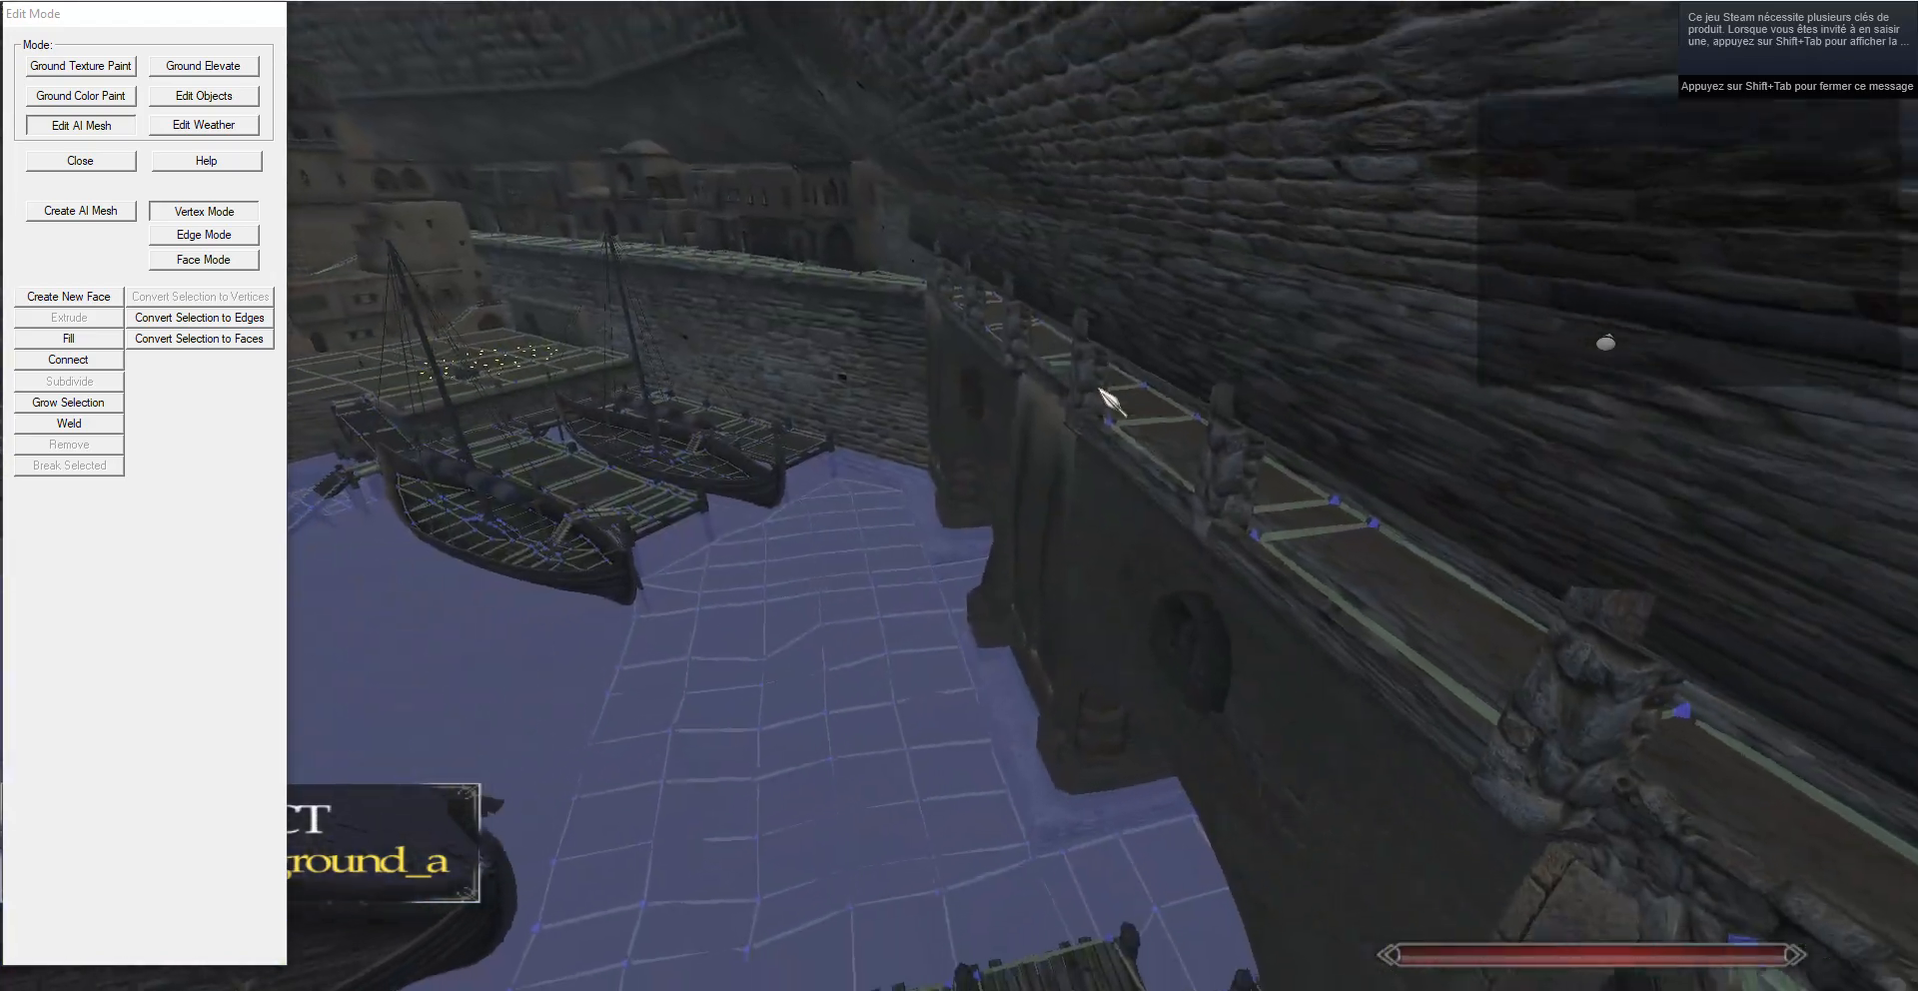
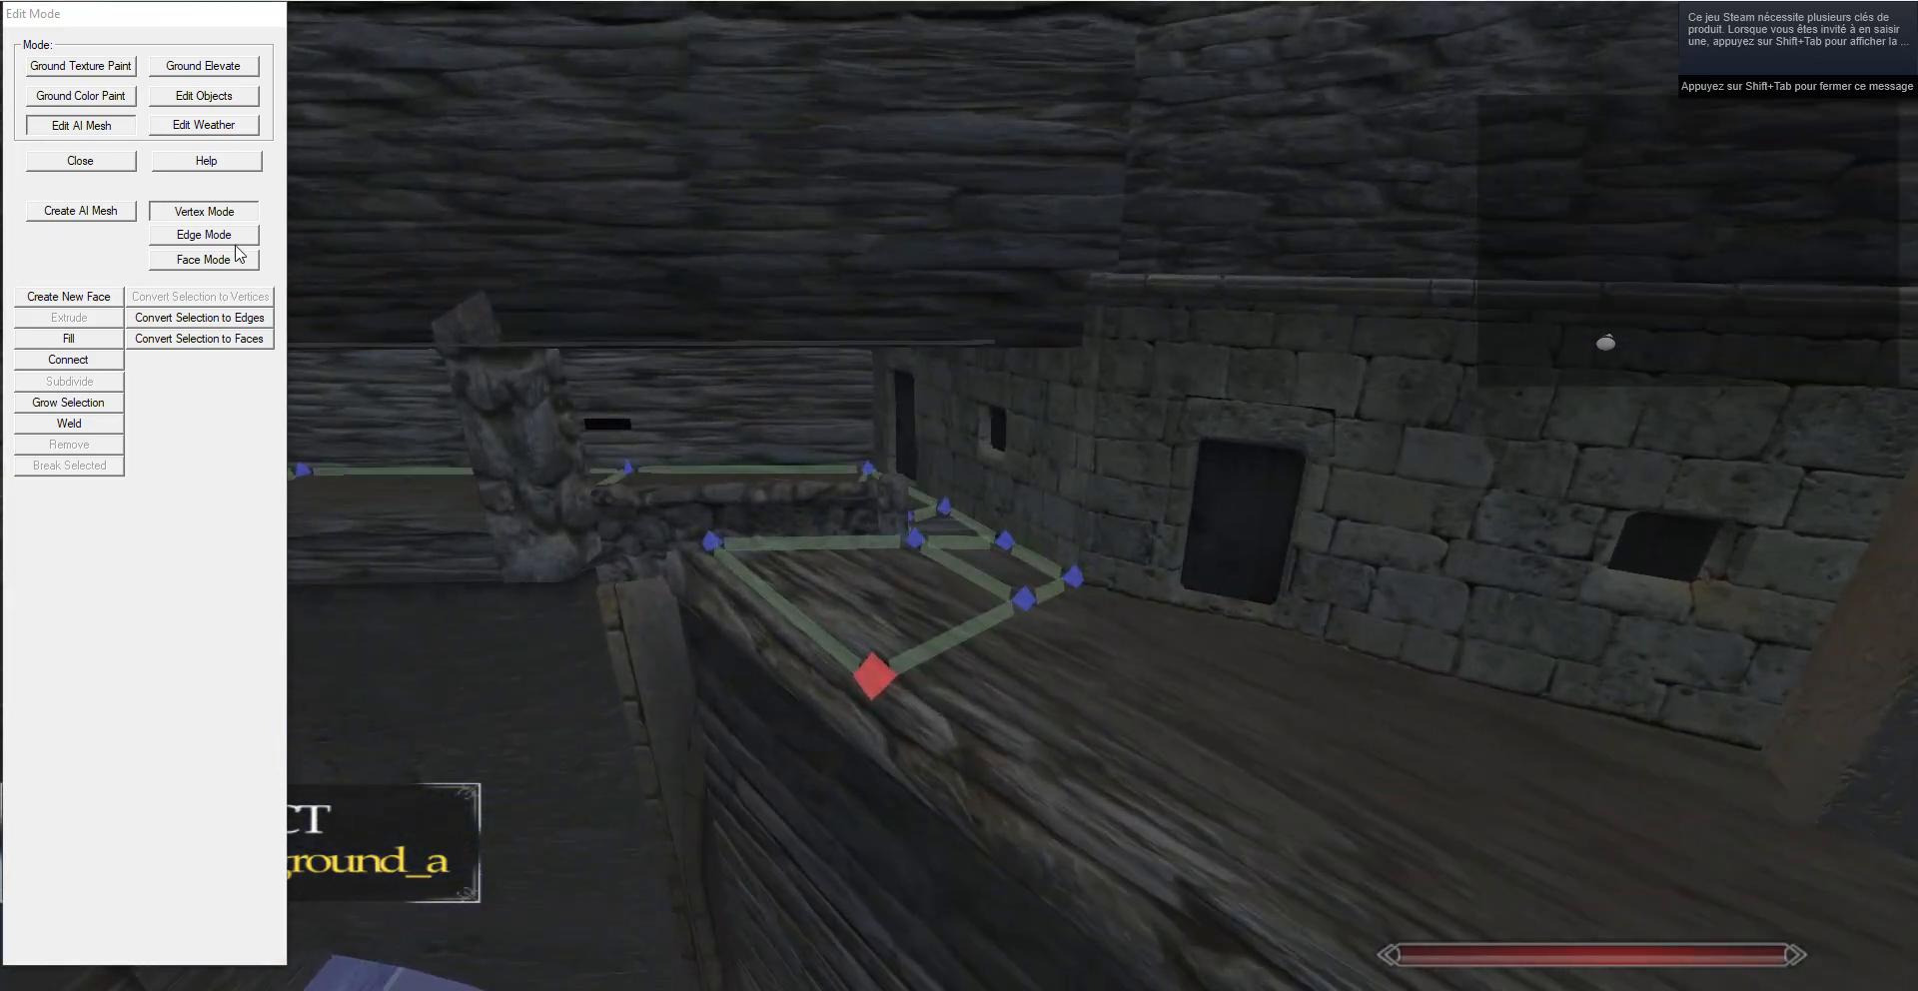
Extrude the two leading edges twice along the platform past the tower's second doorway.
click(205, 234)
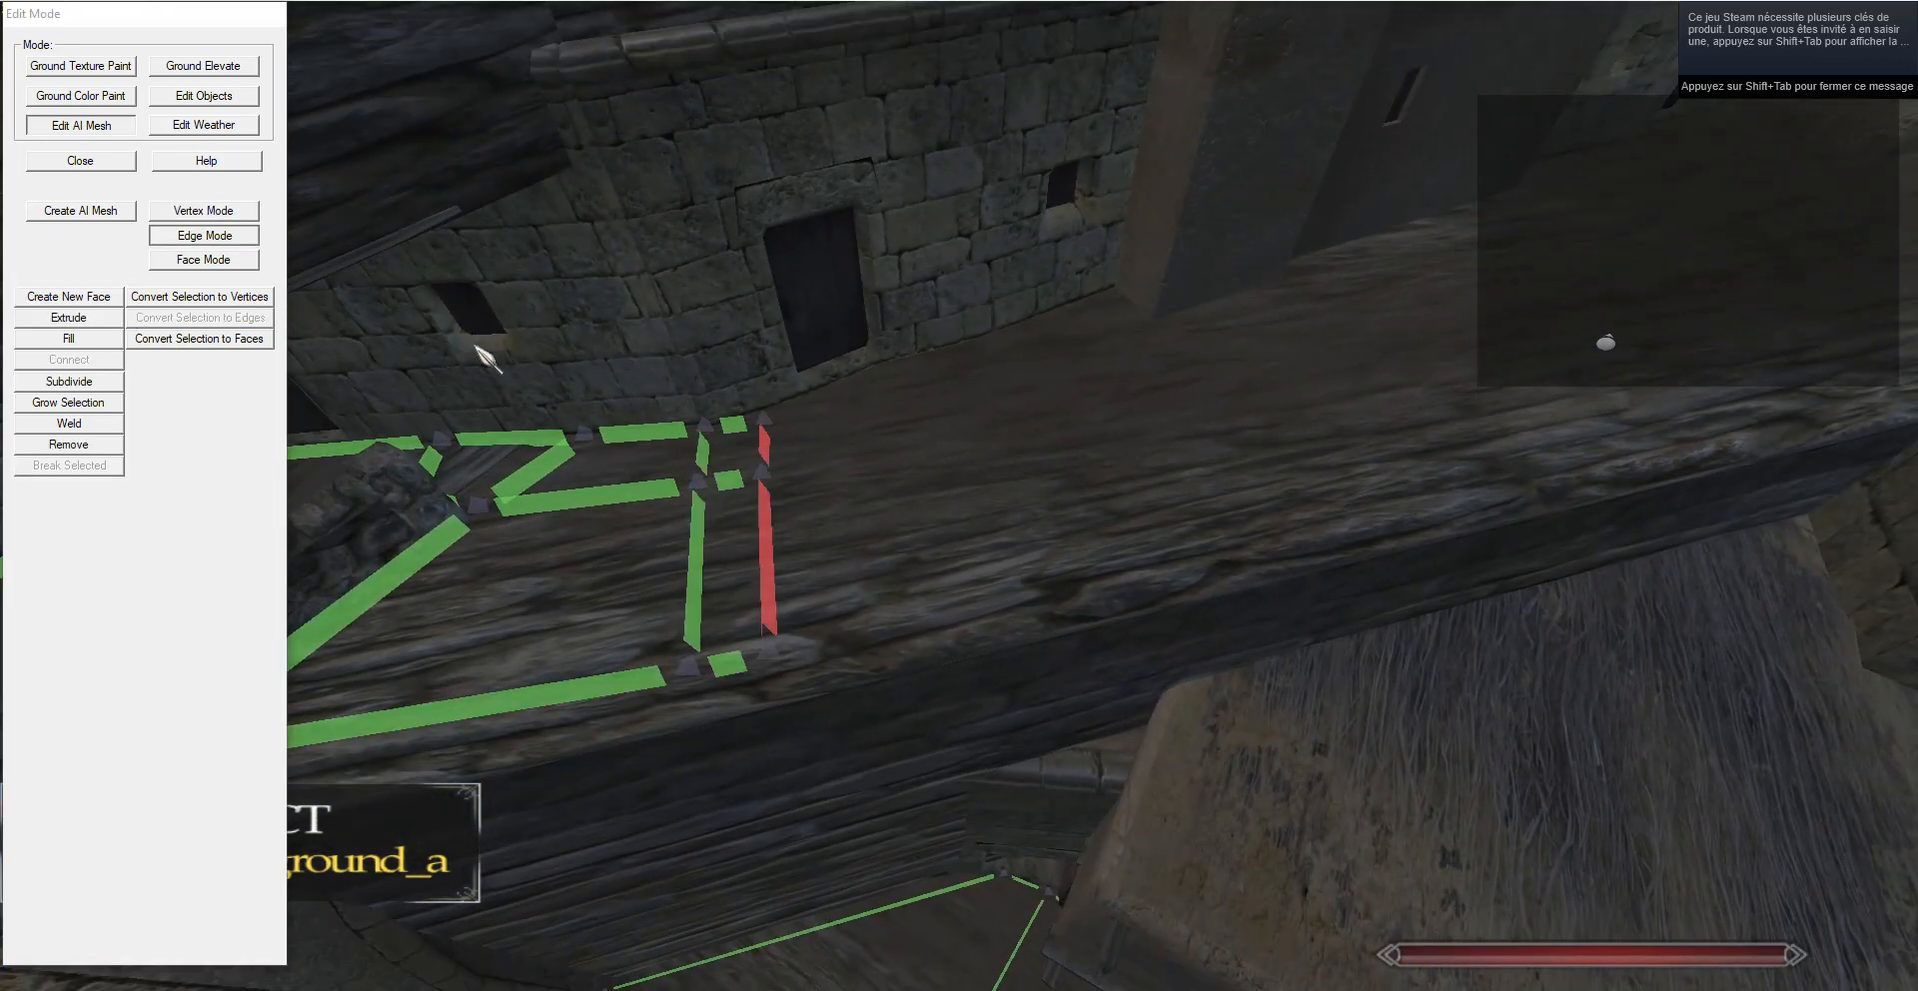
key(d)
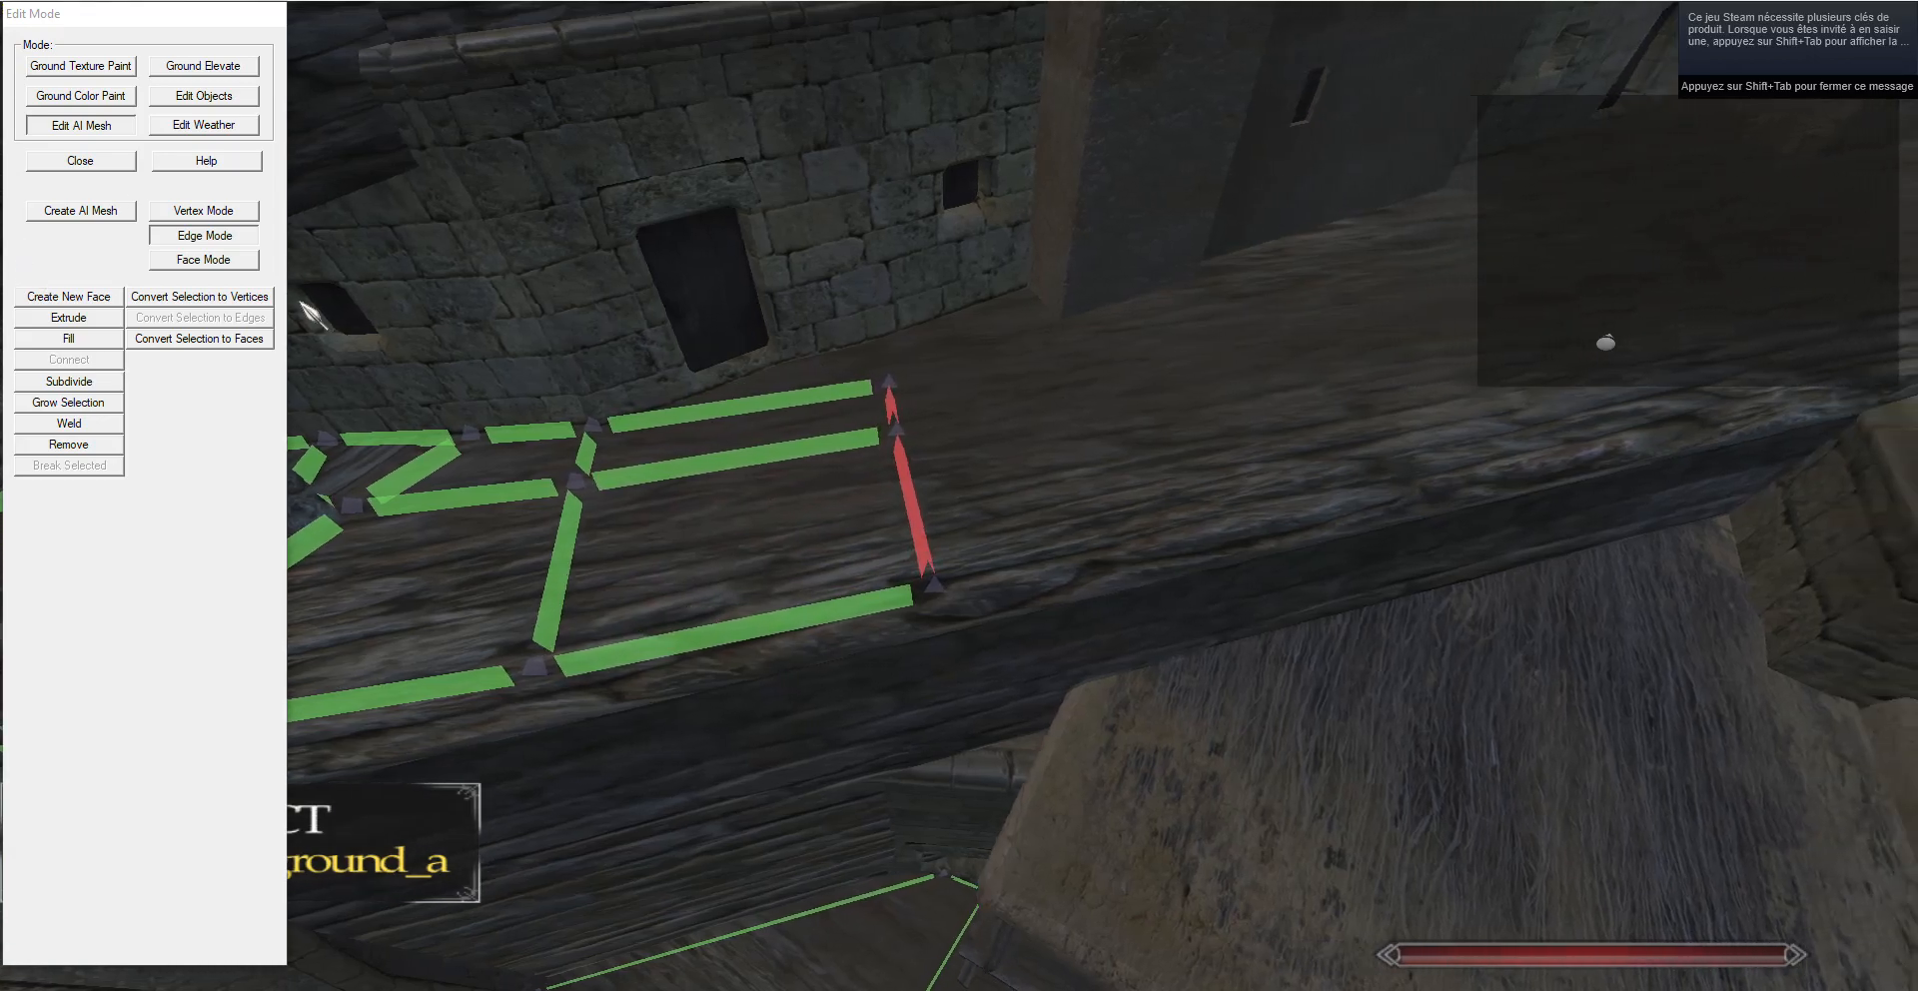
click(69, 317)
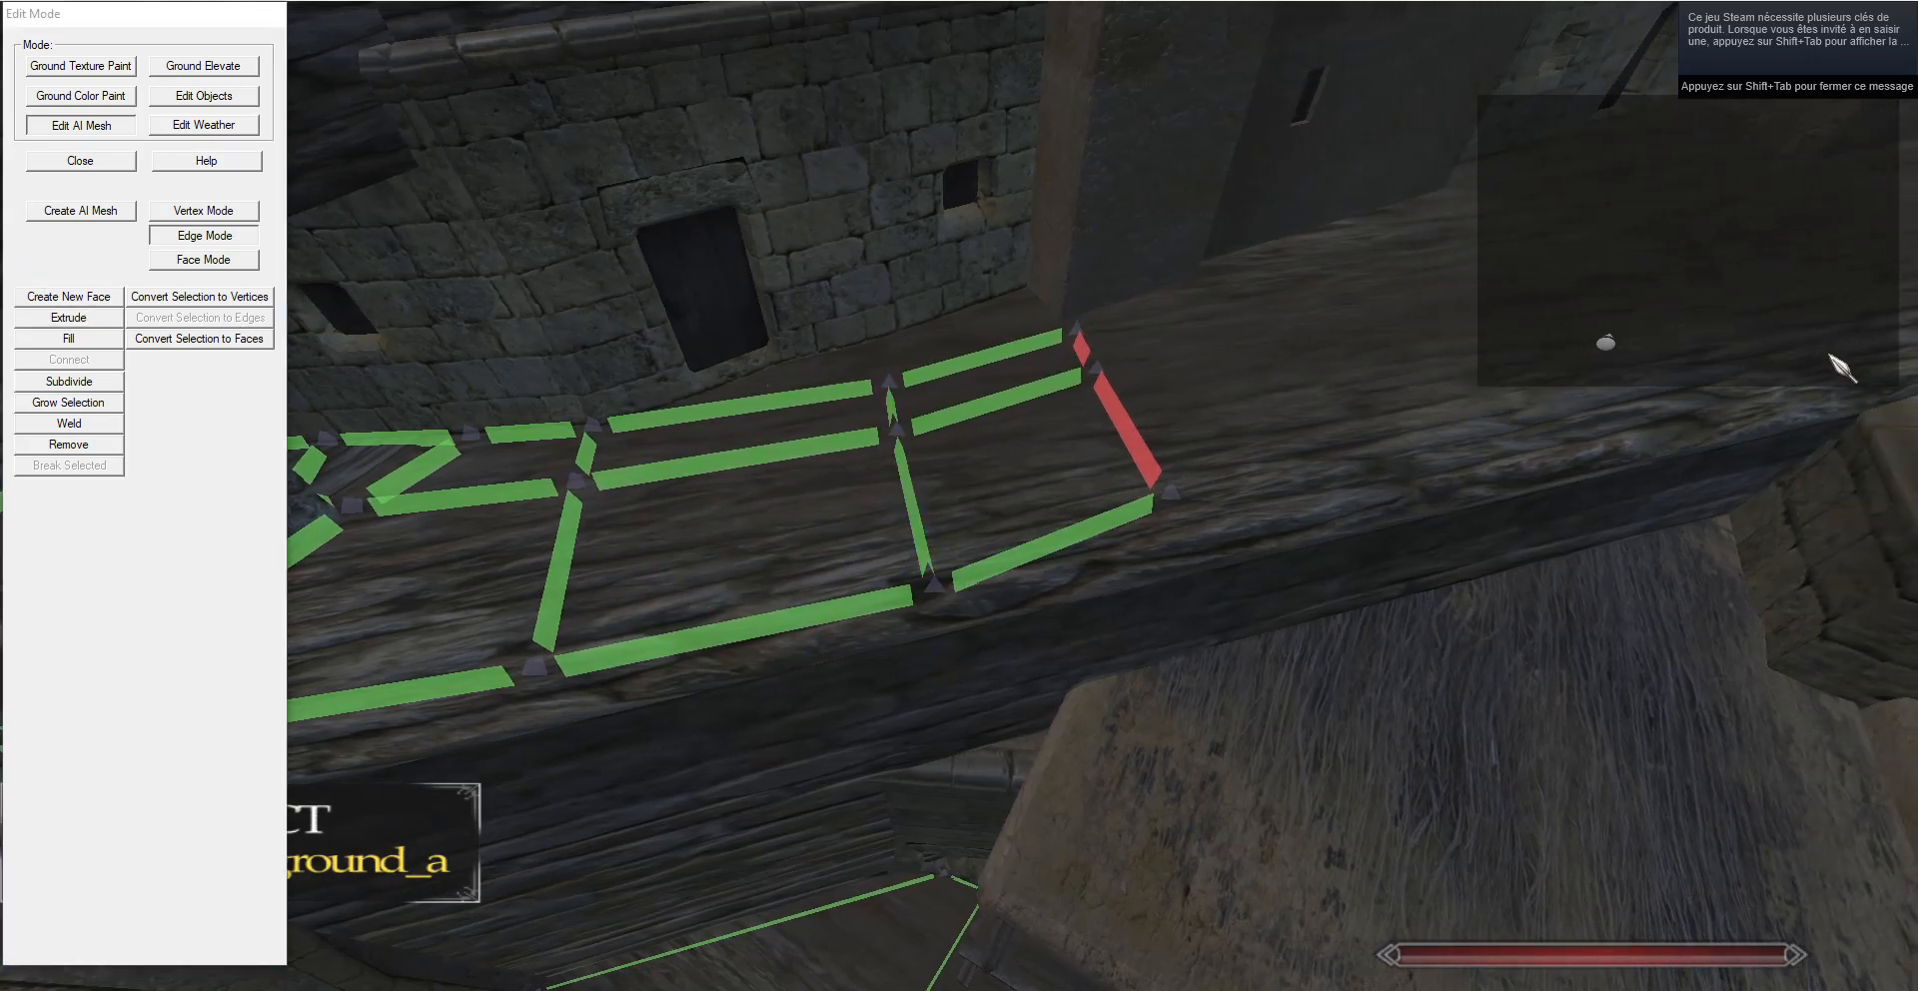
key(a)
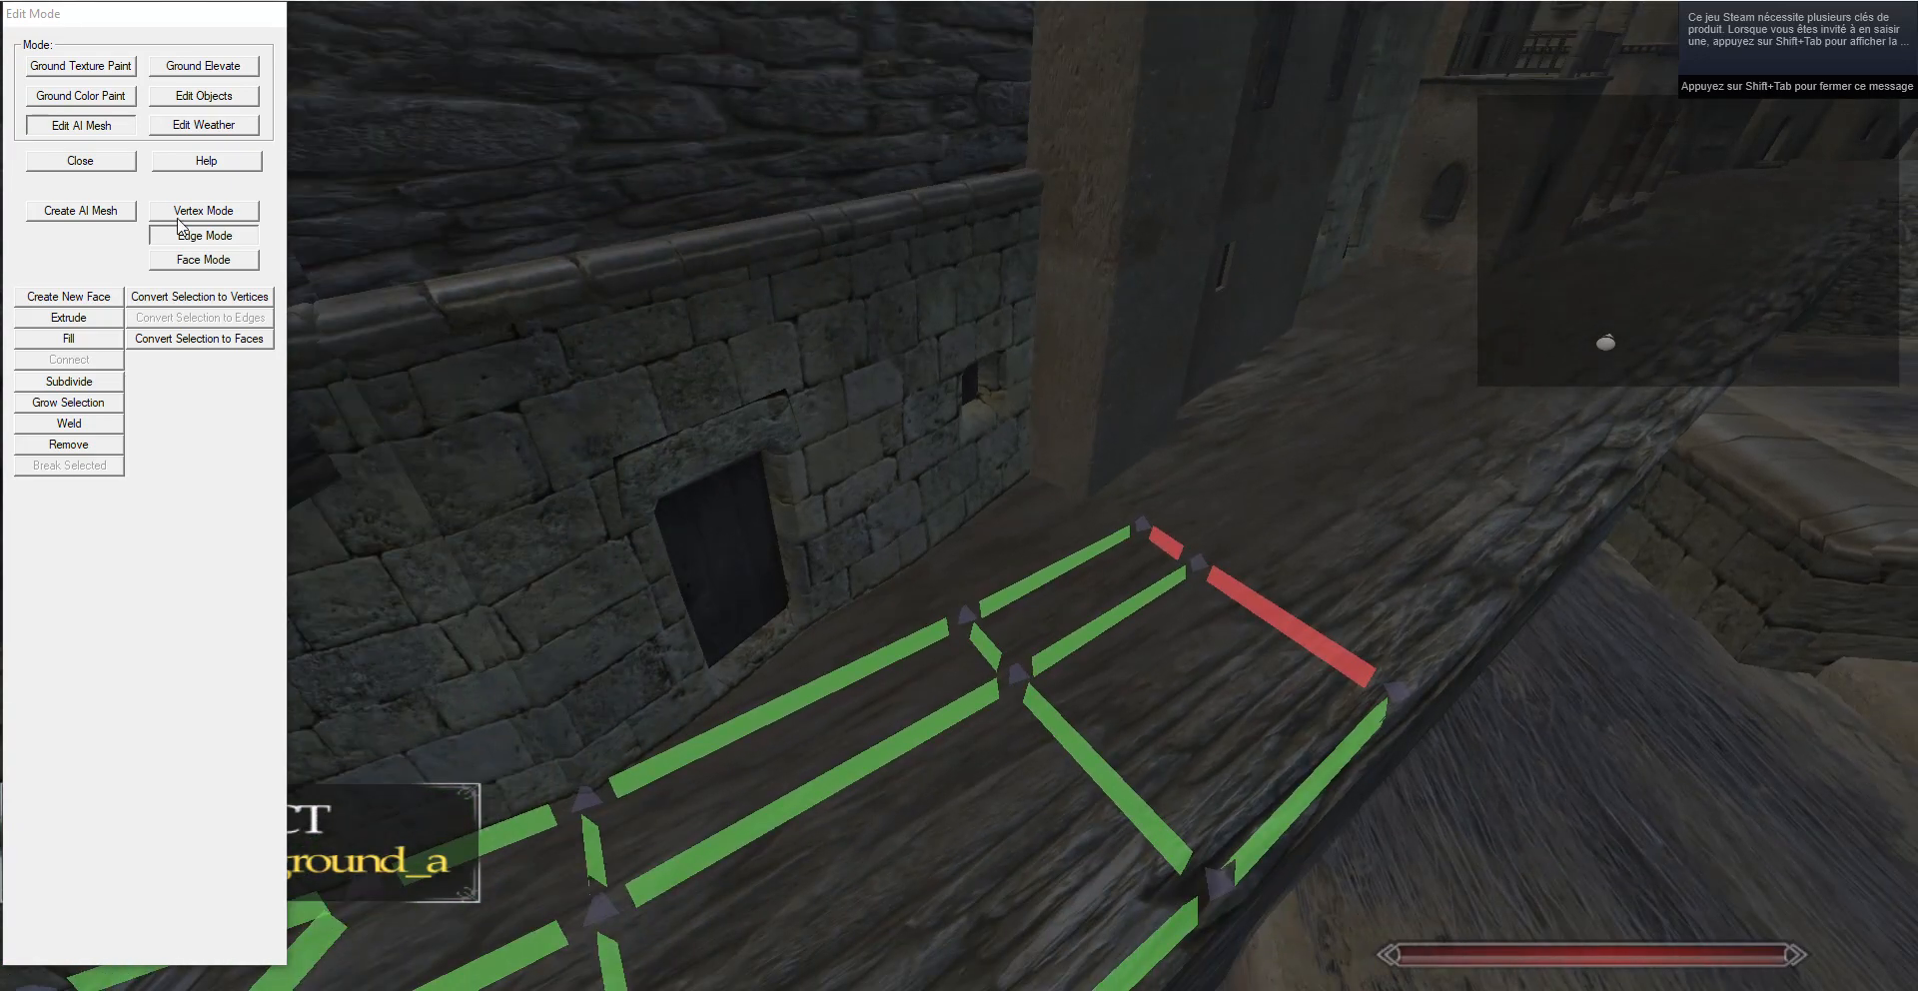
Fit the newly extruded vertices to the tower wall and to the corner where it meets the tall building.
click(189, 213)
drag(979, 627, 775, 271)
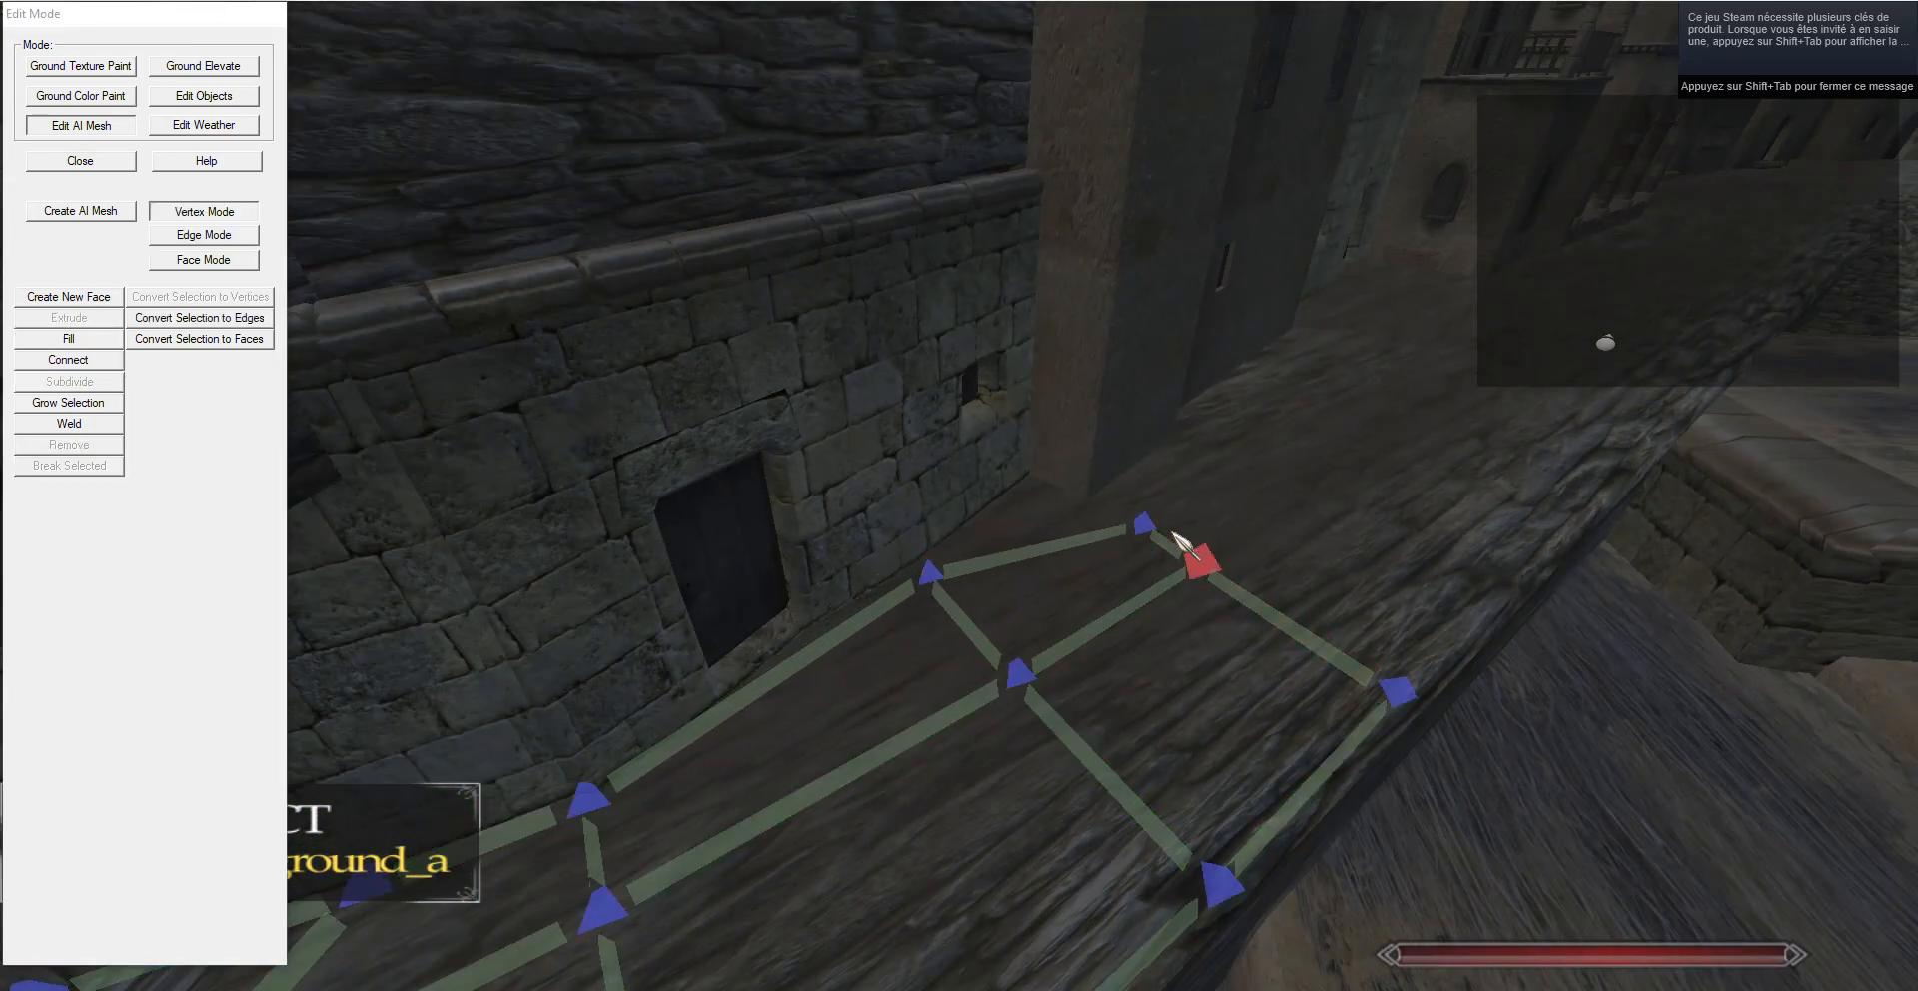
drag(1144, 523, 1091, 496)
click(1199, 562)
key(g)
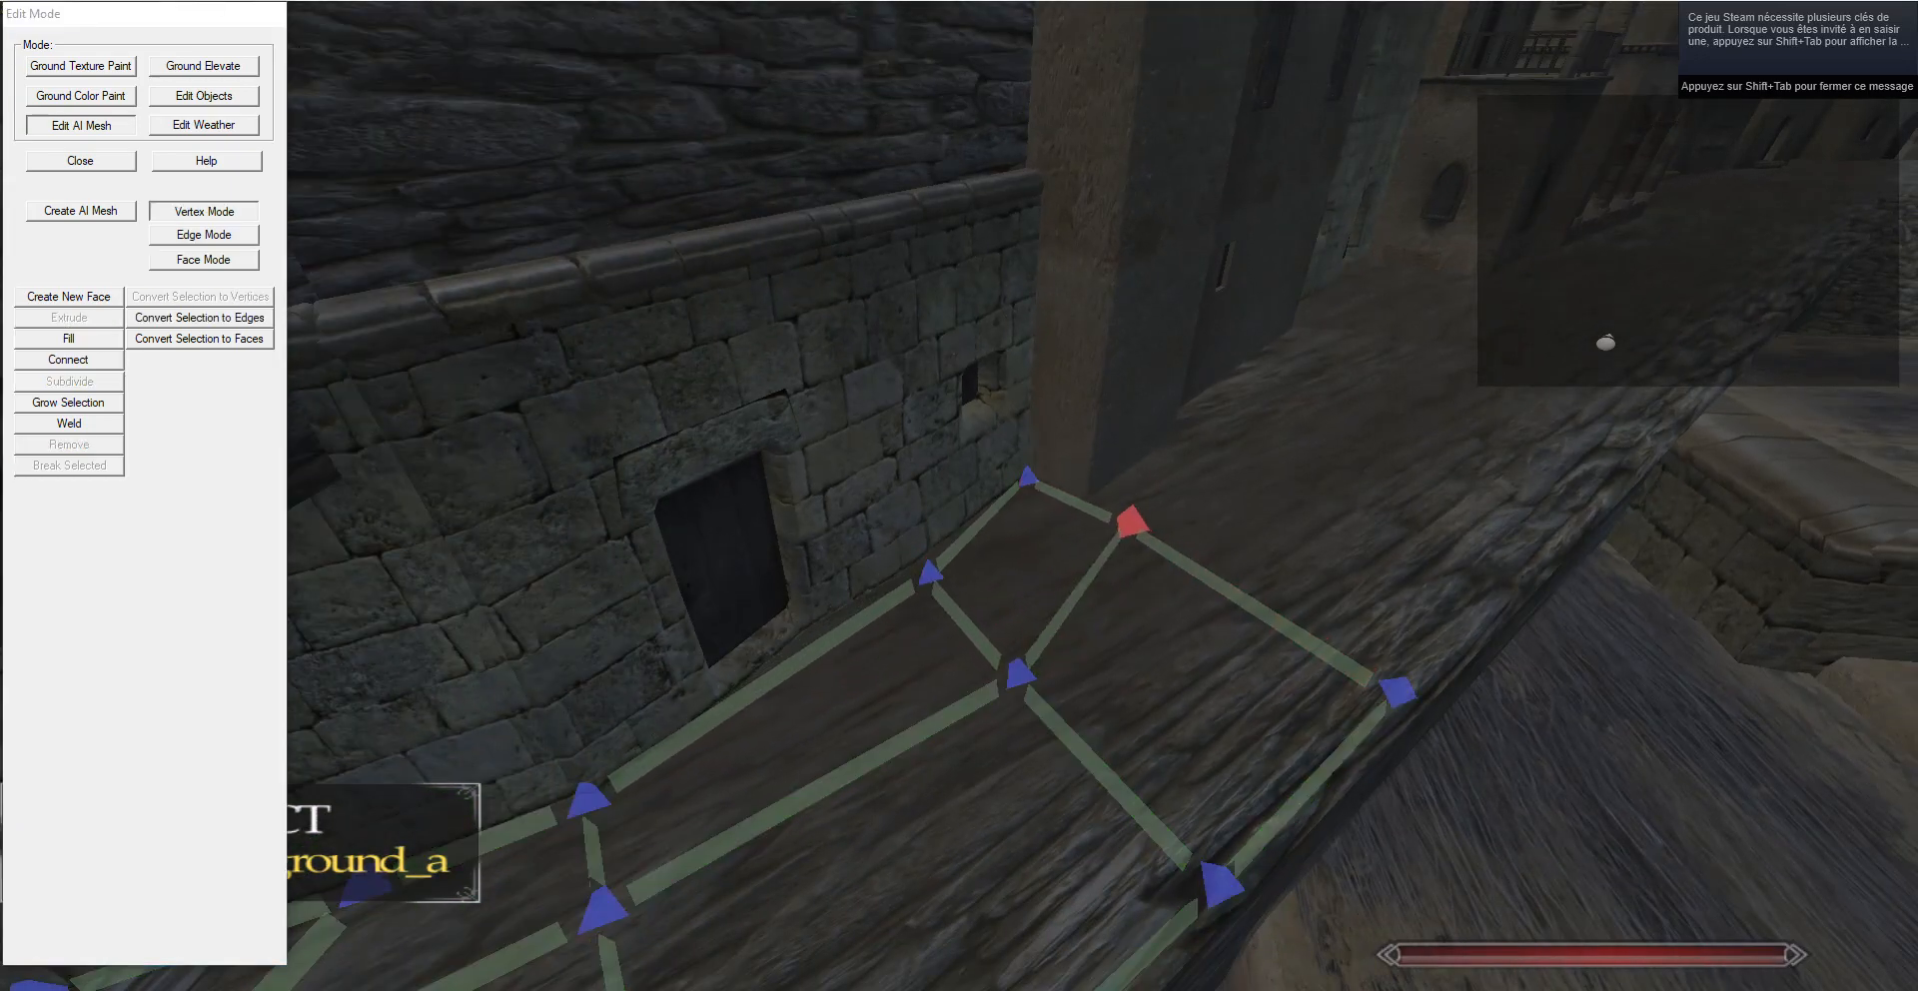
key(d)
click(1171, 692)
key(g)
drag(1180, 544, 639, 430)
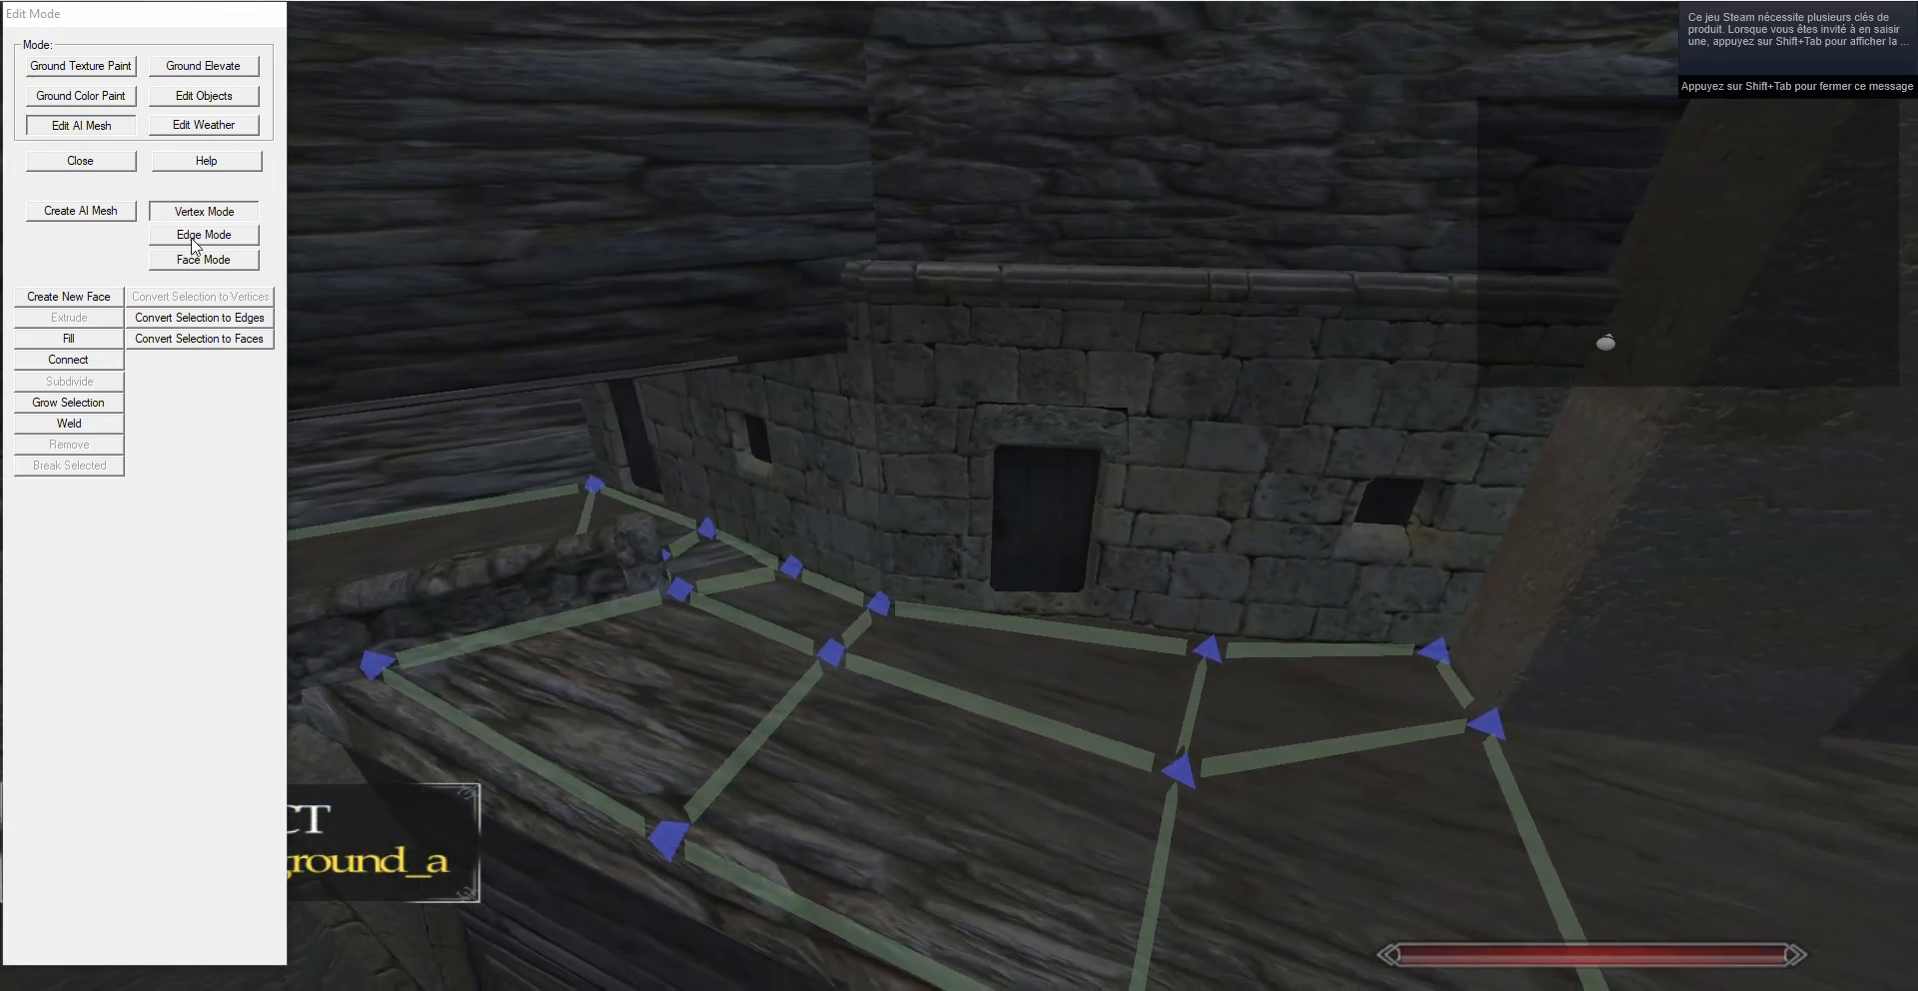
Extrude the outer leading edge along the tall building's facade.
click(200, 237)
drag(1267, 536, 1027, 663)
key(d)
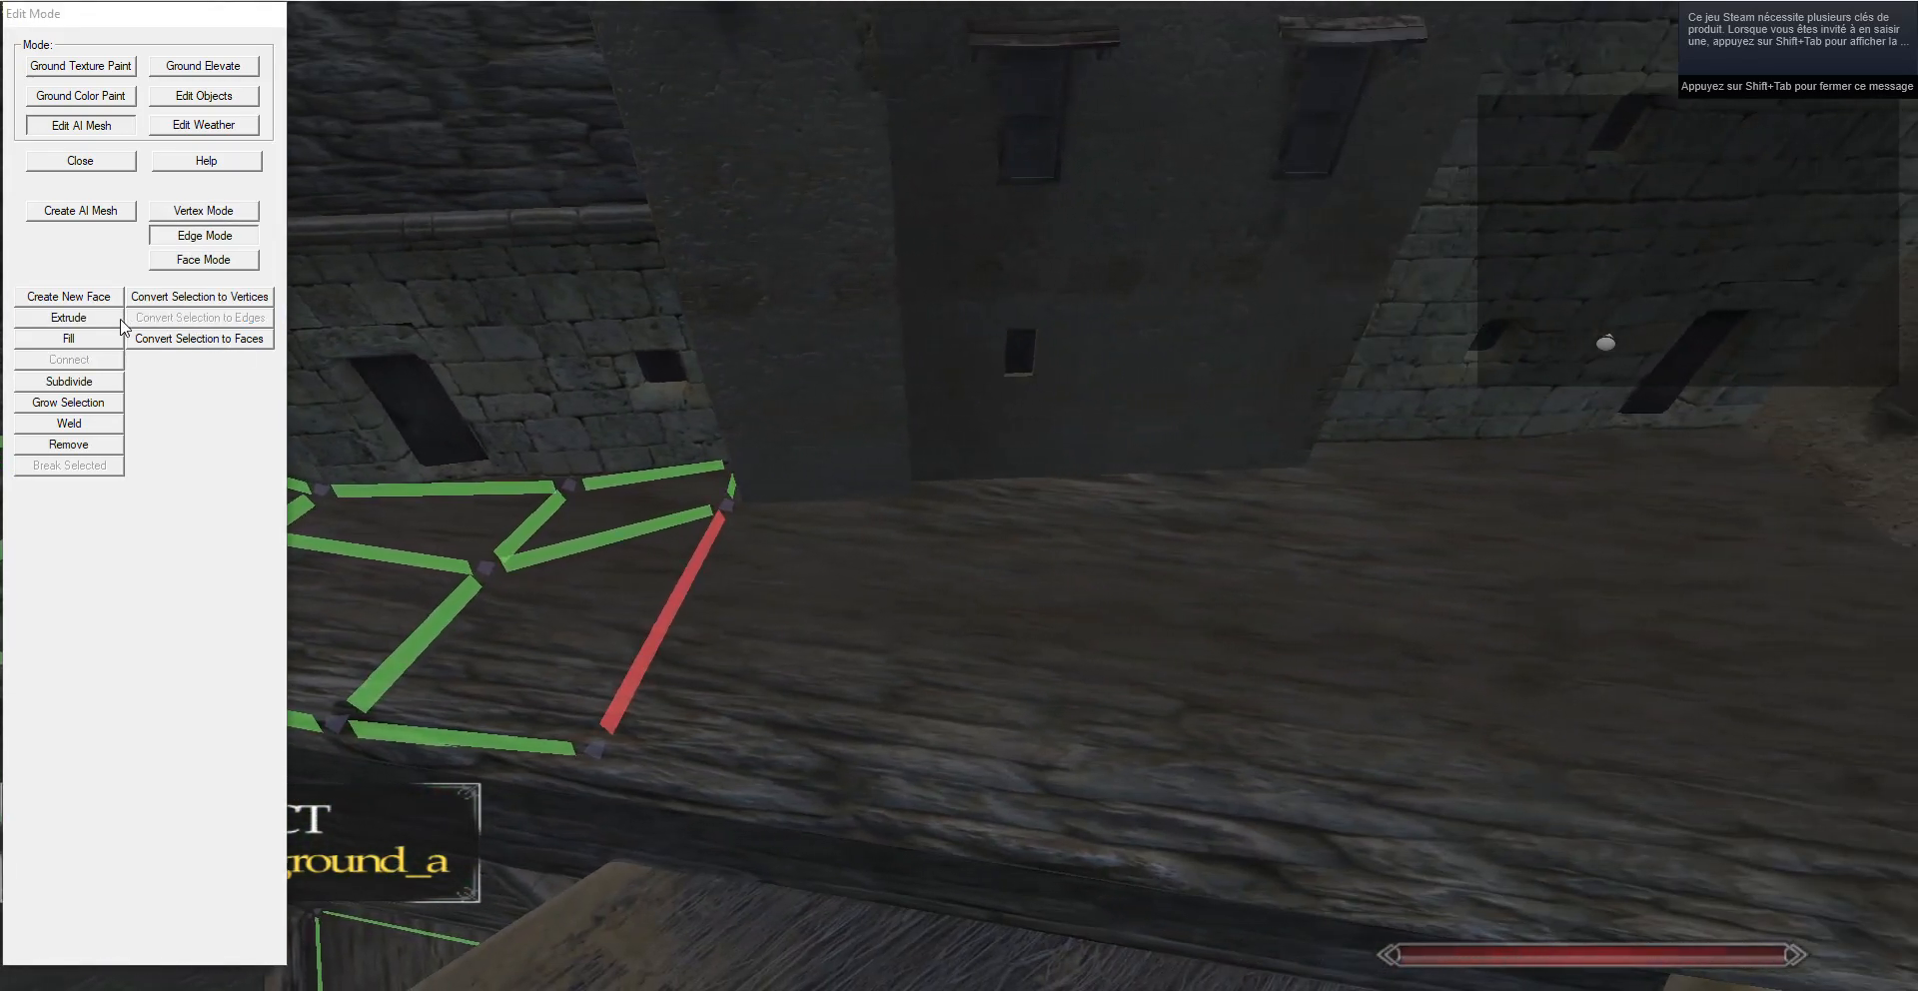
click(69, 318)
key(g)
click(212, 215)
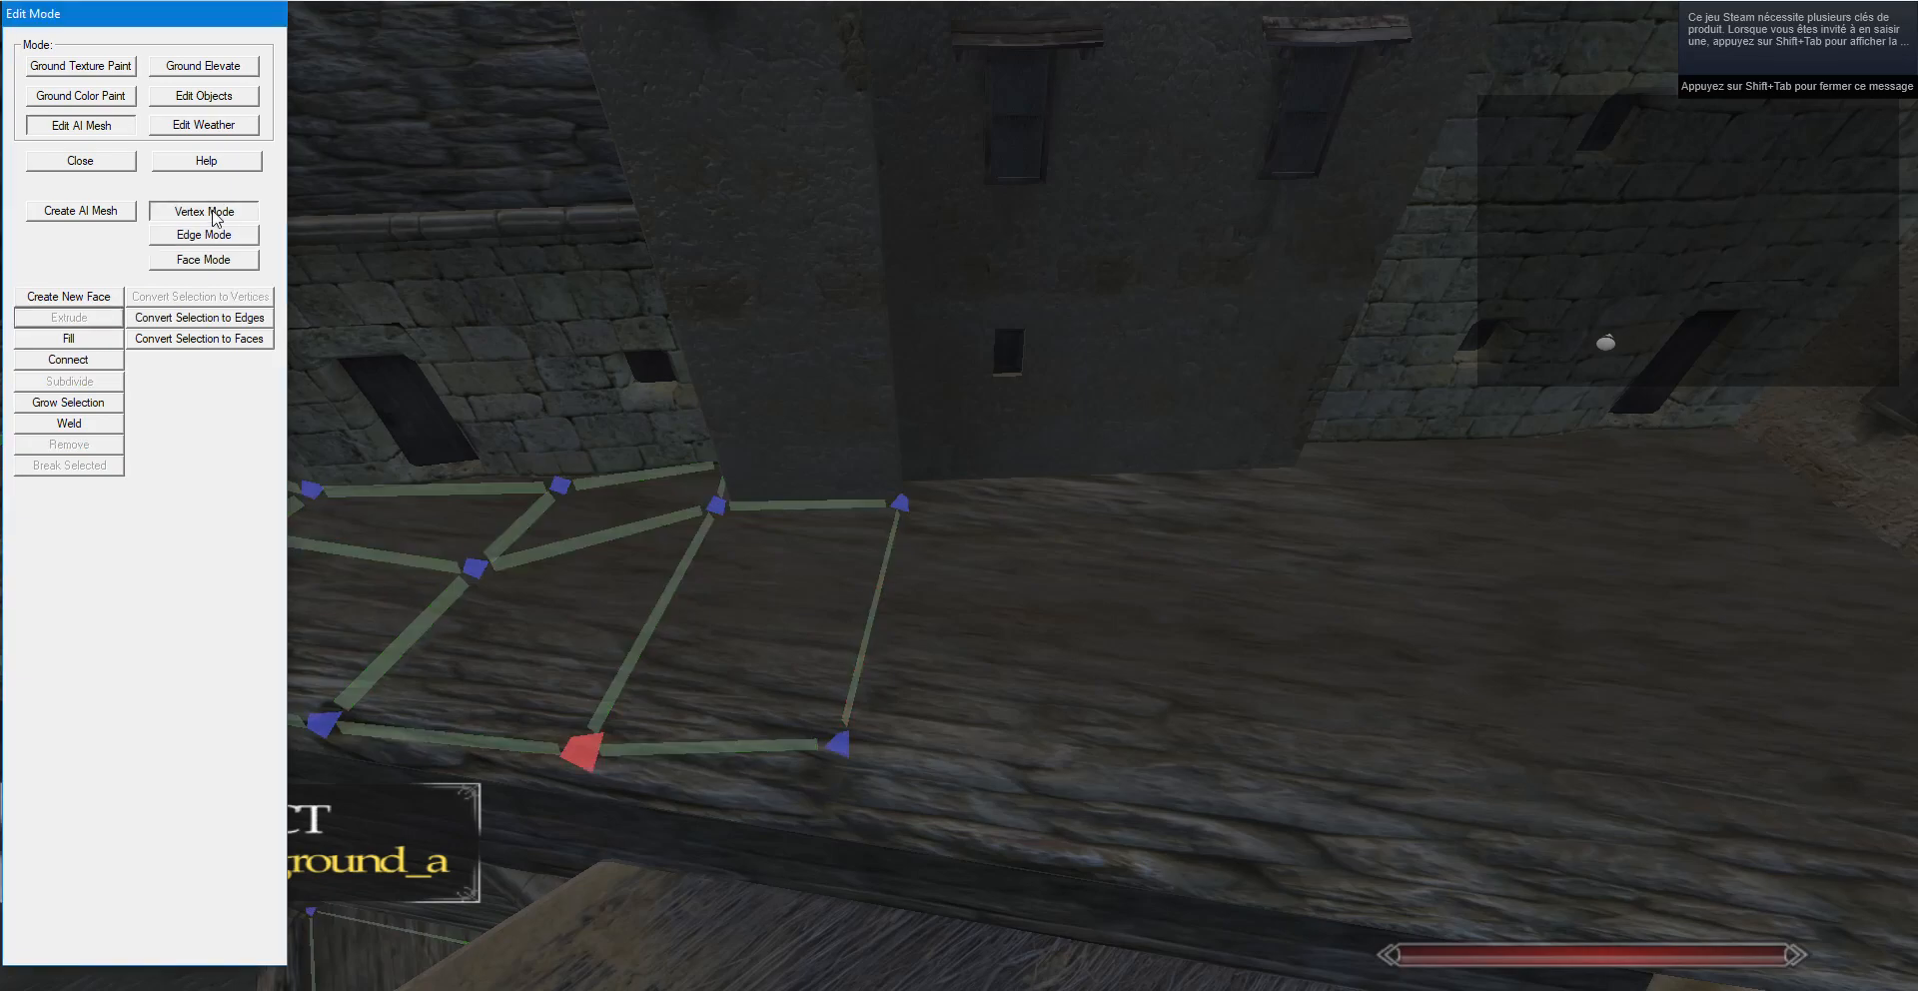
Move the outer vertices of the newest section out to the platform's rim.
right_click(837, 743)
key(g)
right_click(589, 752)
key(g)
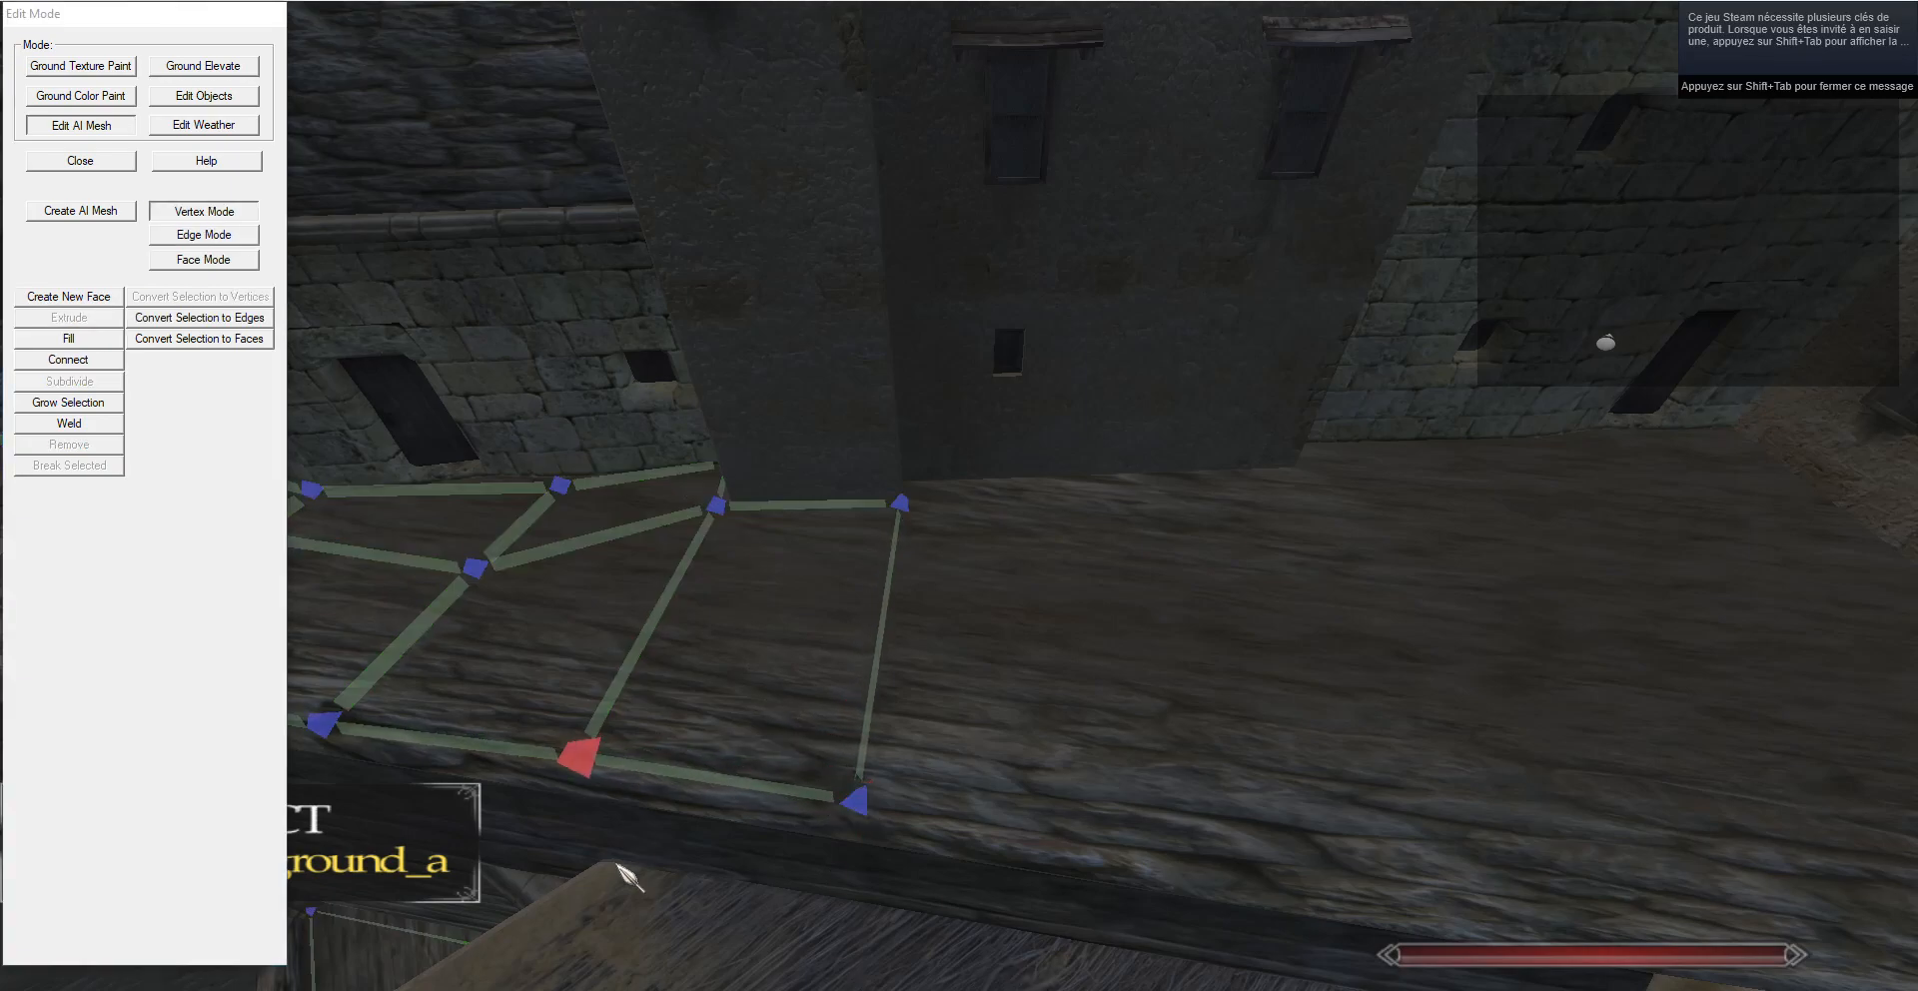
Extrude the leading edge farther along the platform in front of the tall building's facade.
key(d)
right_click(883, 507)
click(201, 235)
key(d)
key(s)
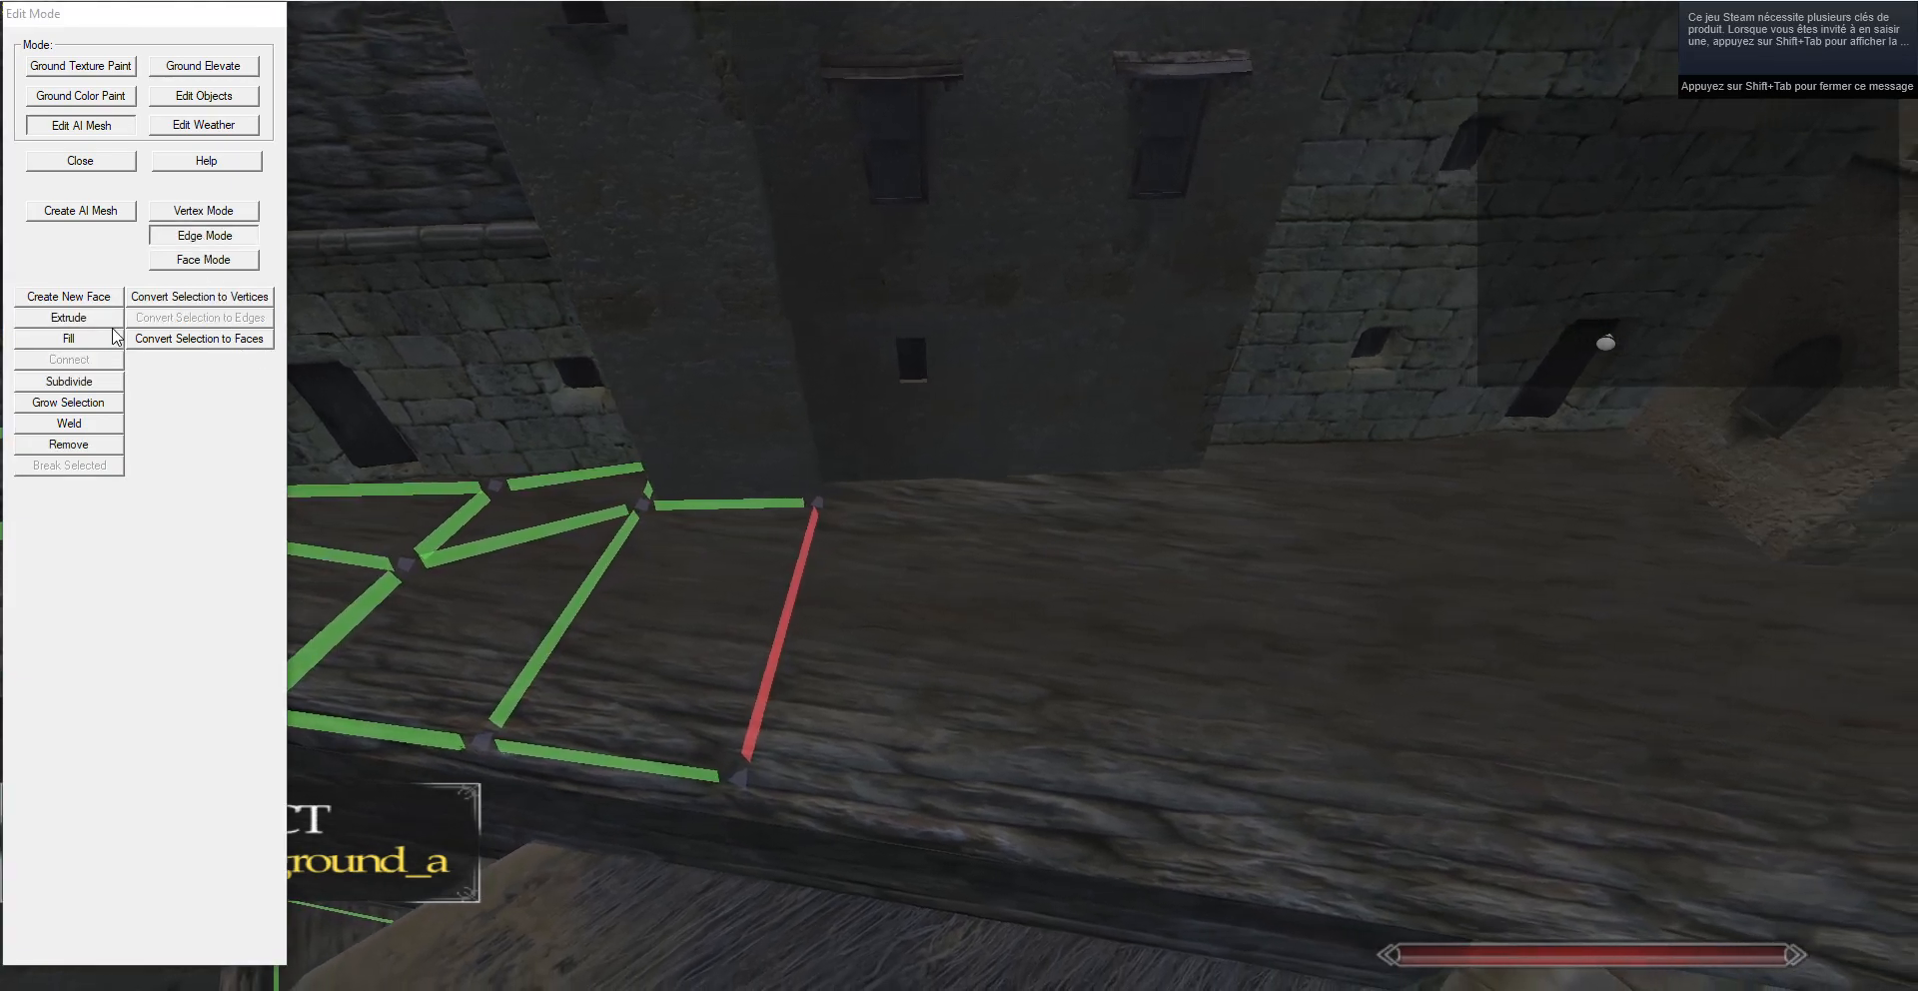
click(69, 318)
key(g)
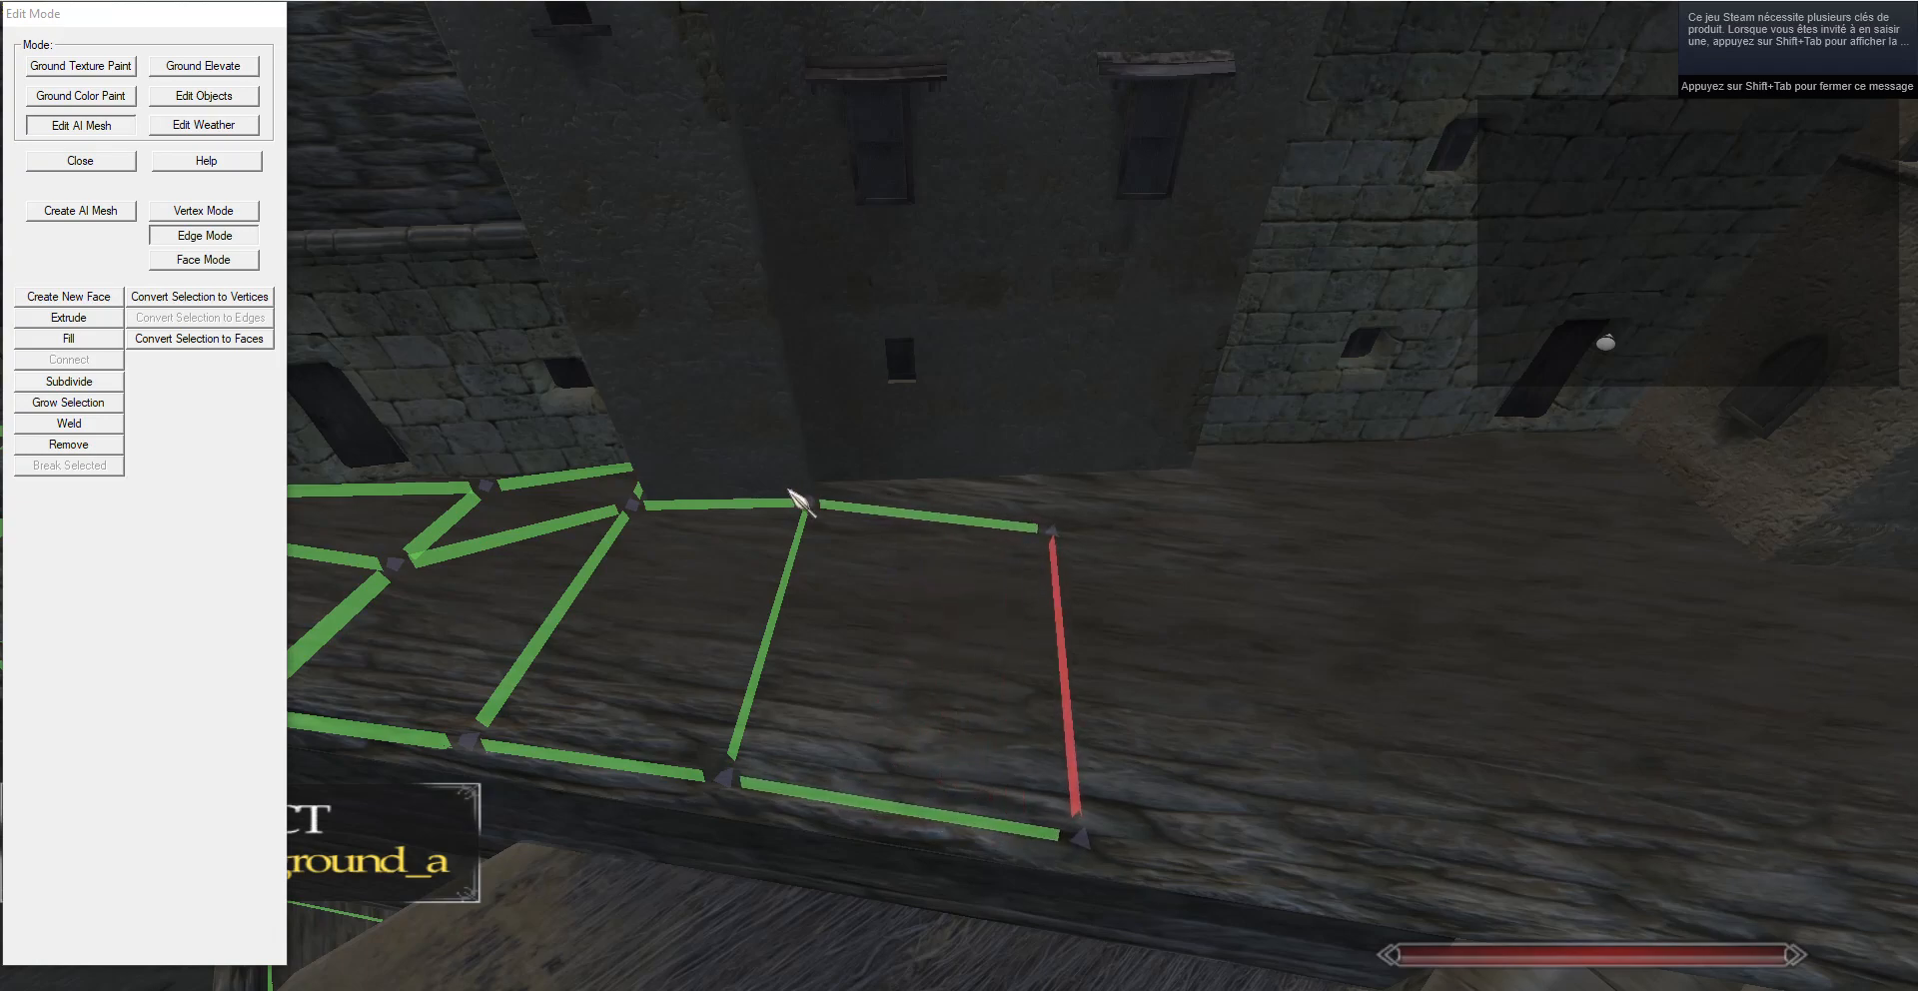
Extrude the new section's inner edge toward the tall building and fit its vertices to the wall base and mid-platform.
click(69, 317)
key(g)
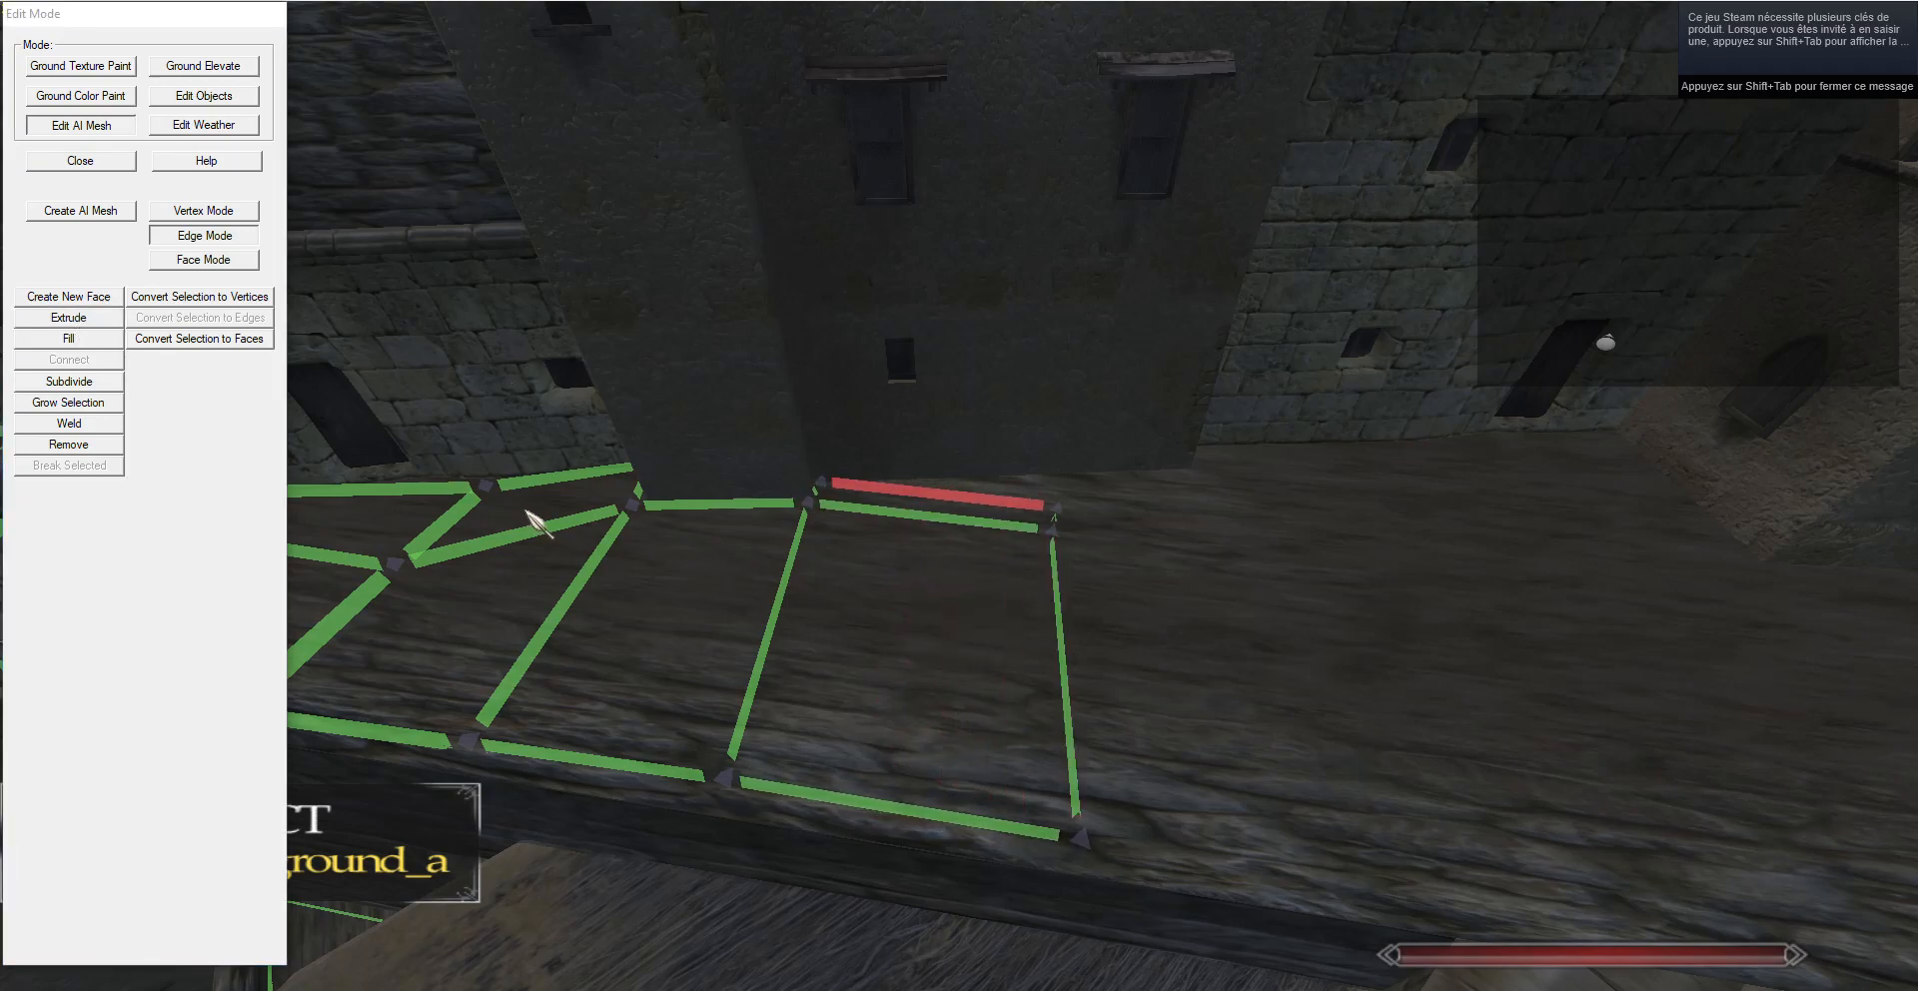
click(197, 214)
click(1050, 526)
key(g)
click(1054, 505)
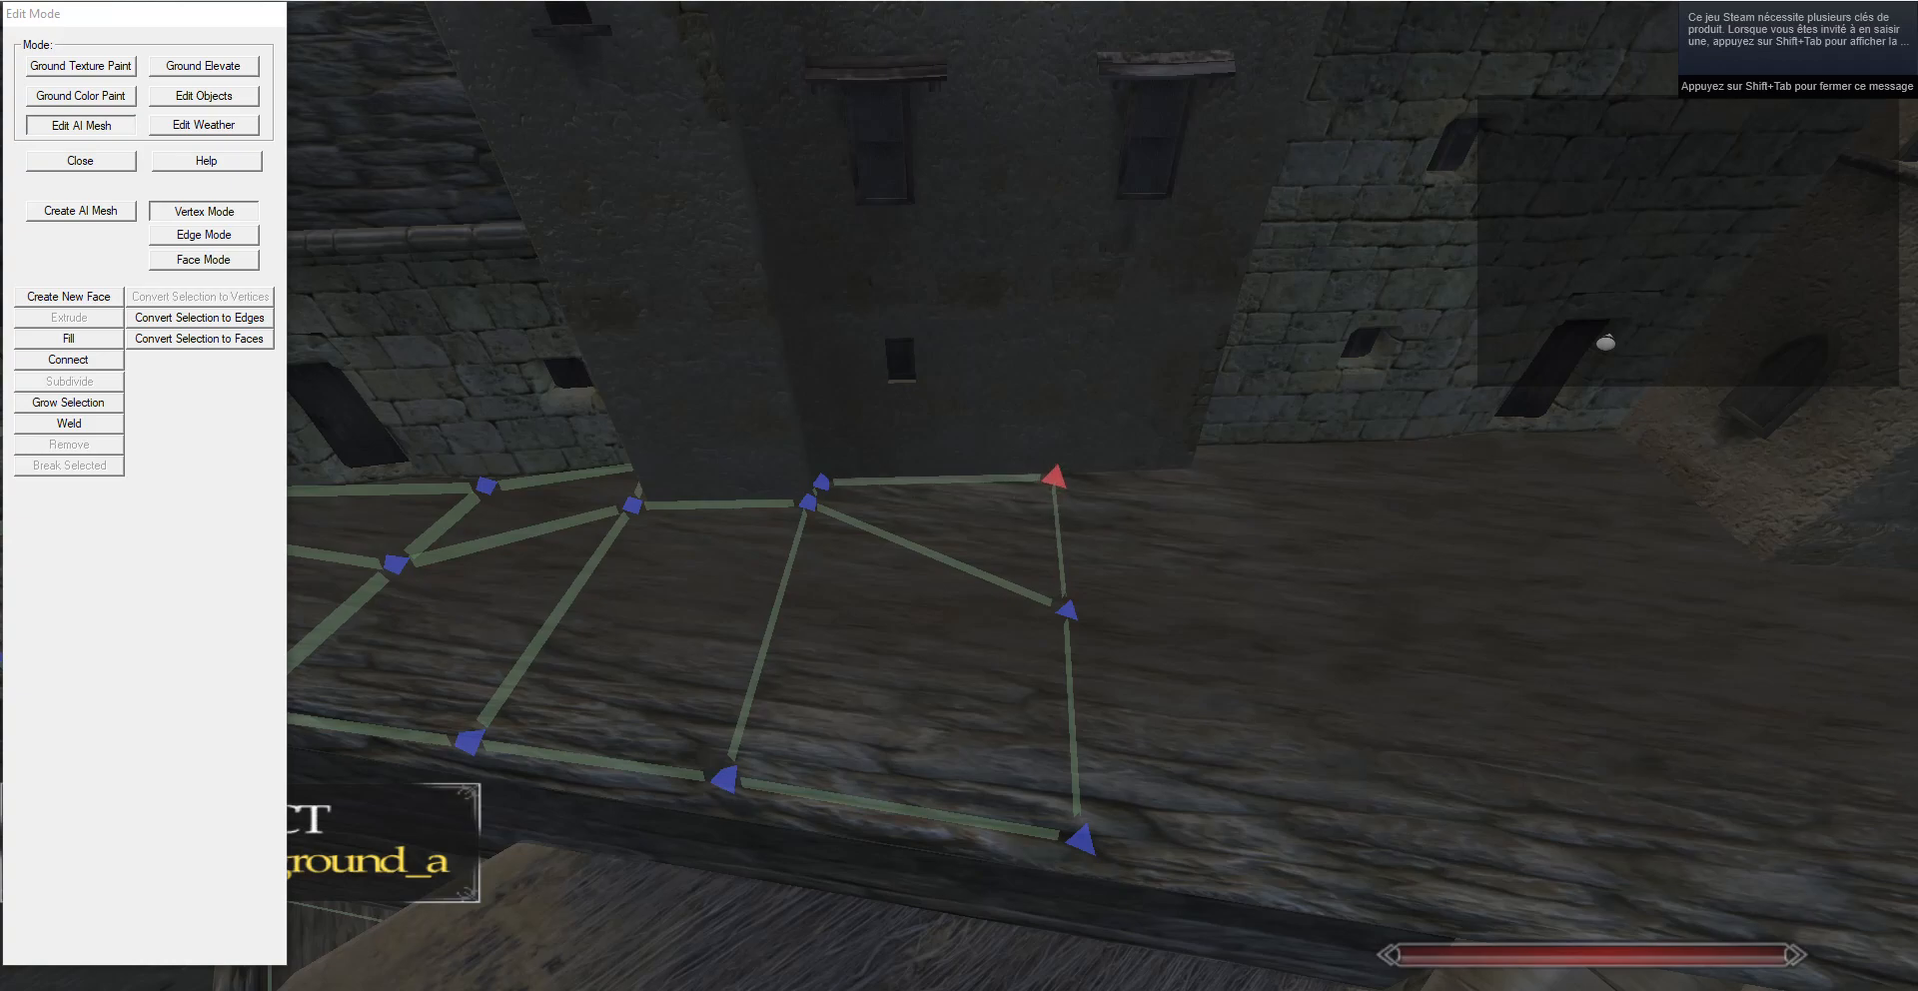
Extrude the two leading edges along the platform and move the inner new vertex to the tall building's far corner.
click(204, 235)
click(932, 530)
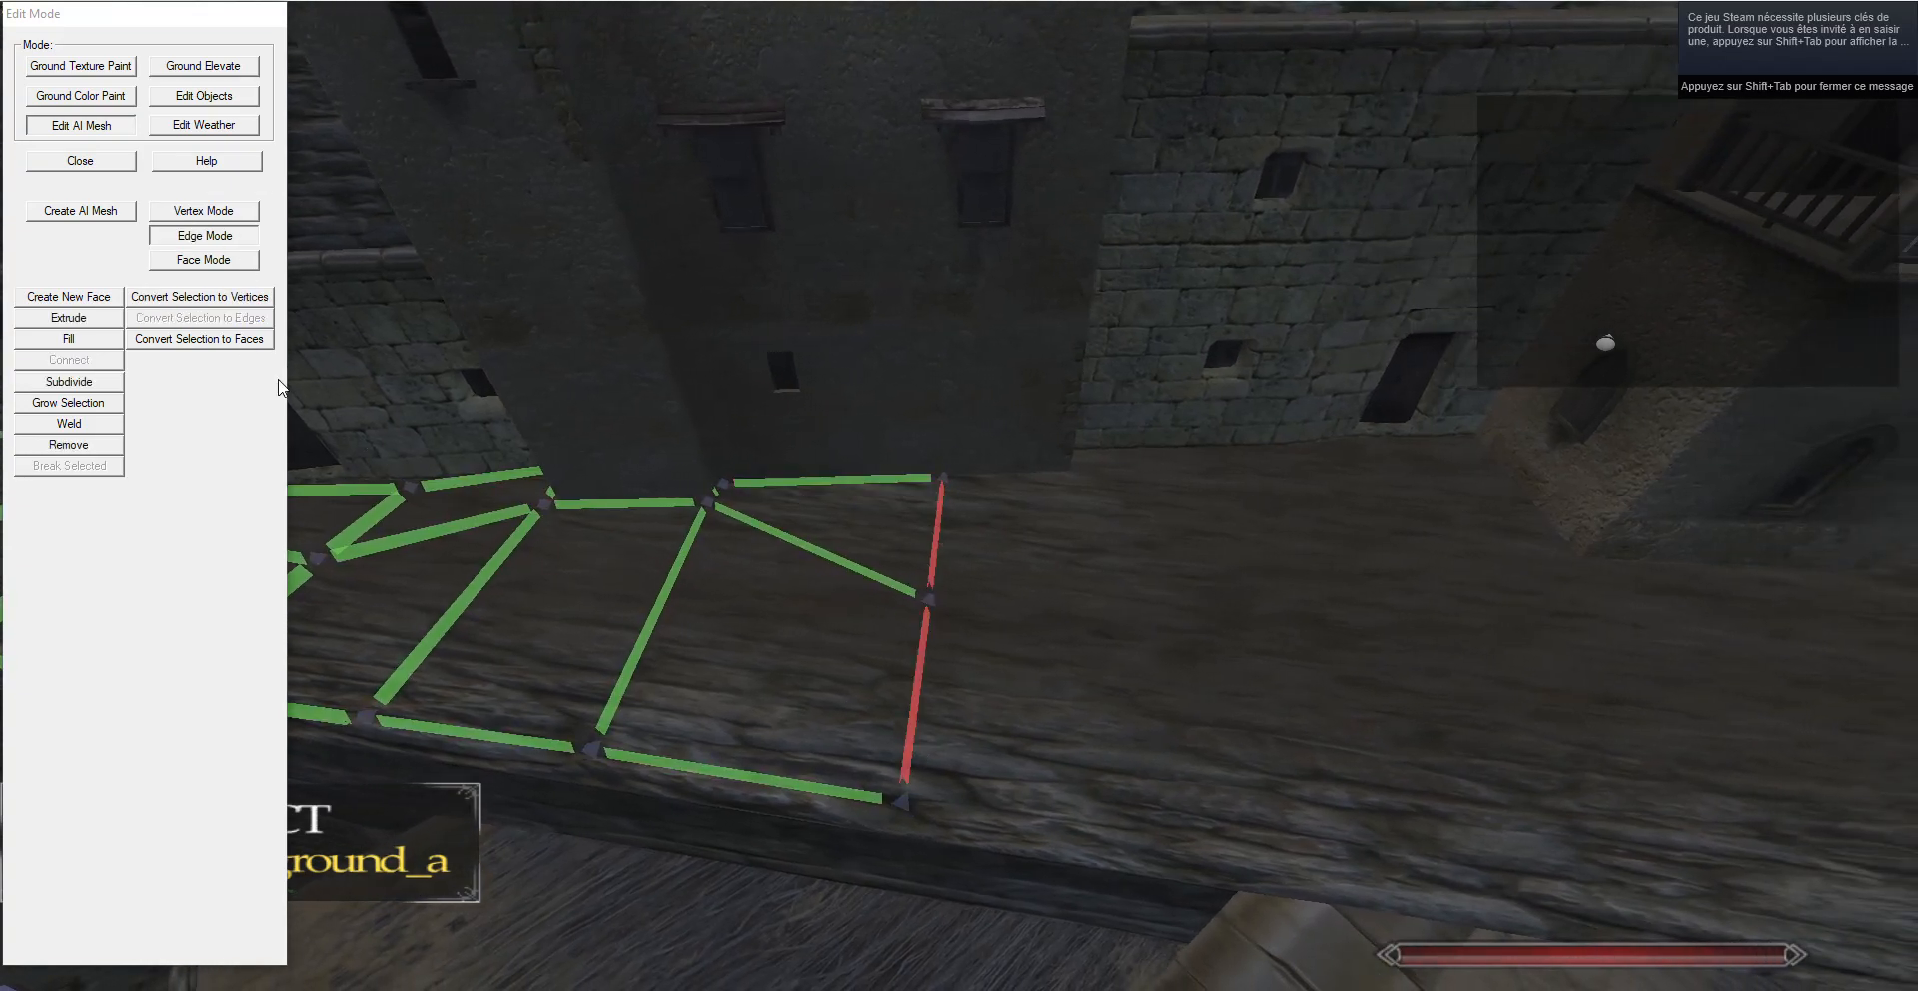
click(69, 317)
key(g)
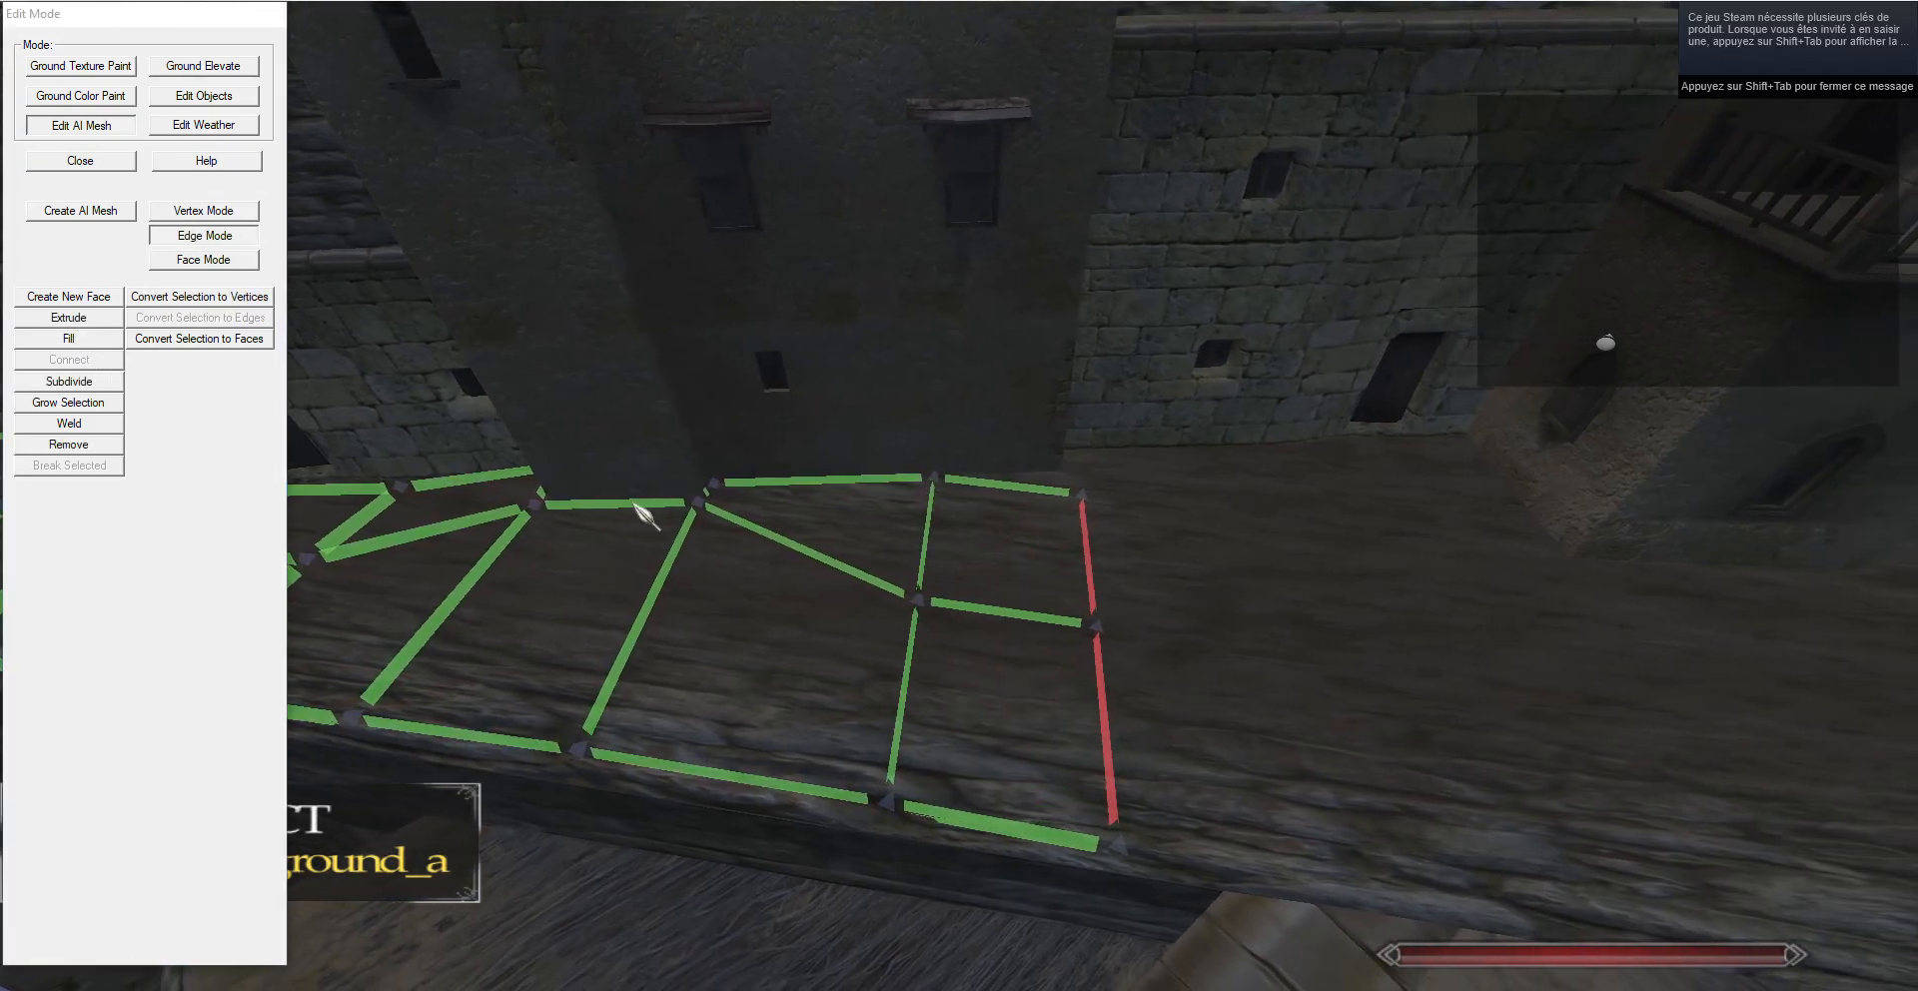
key(1)
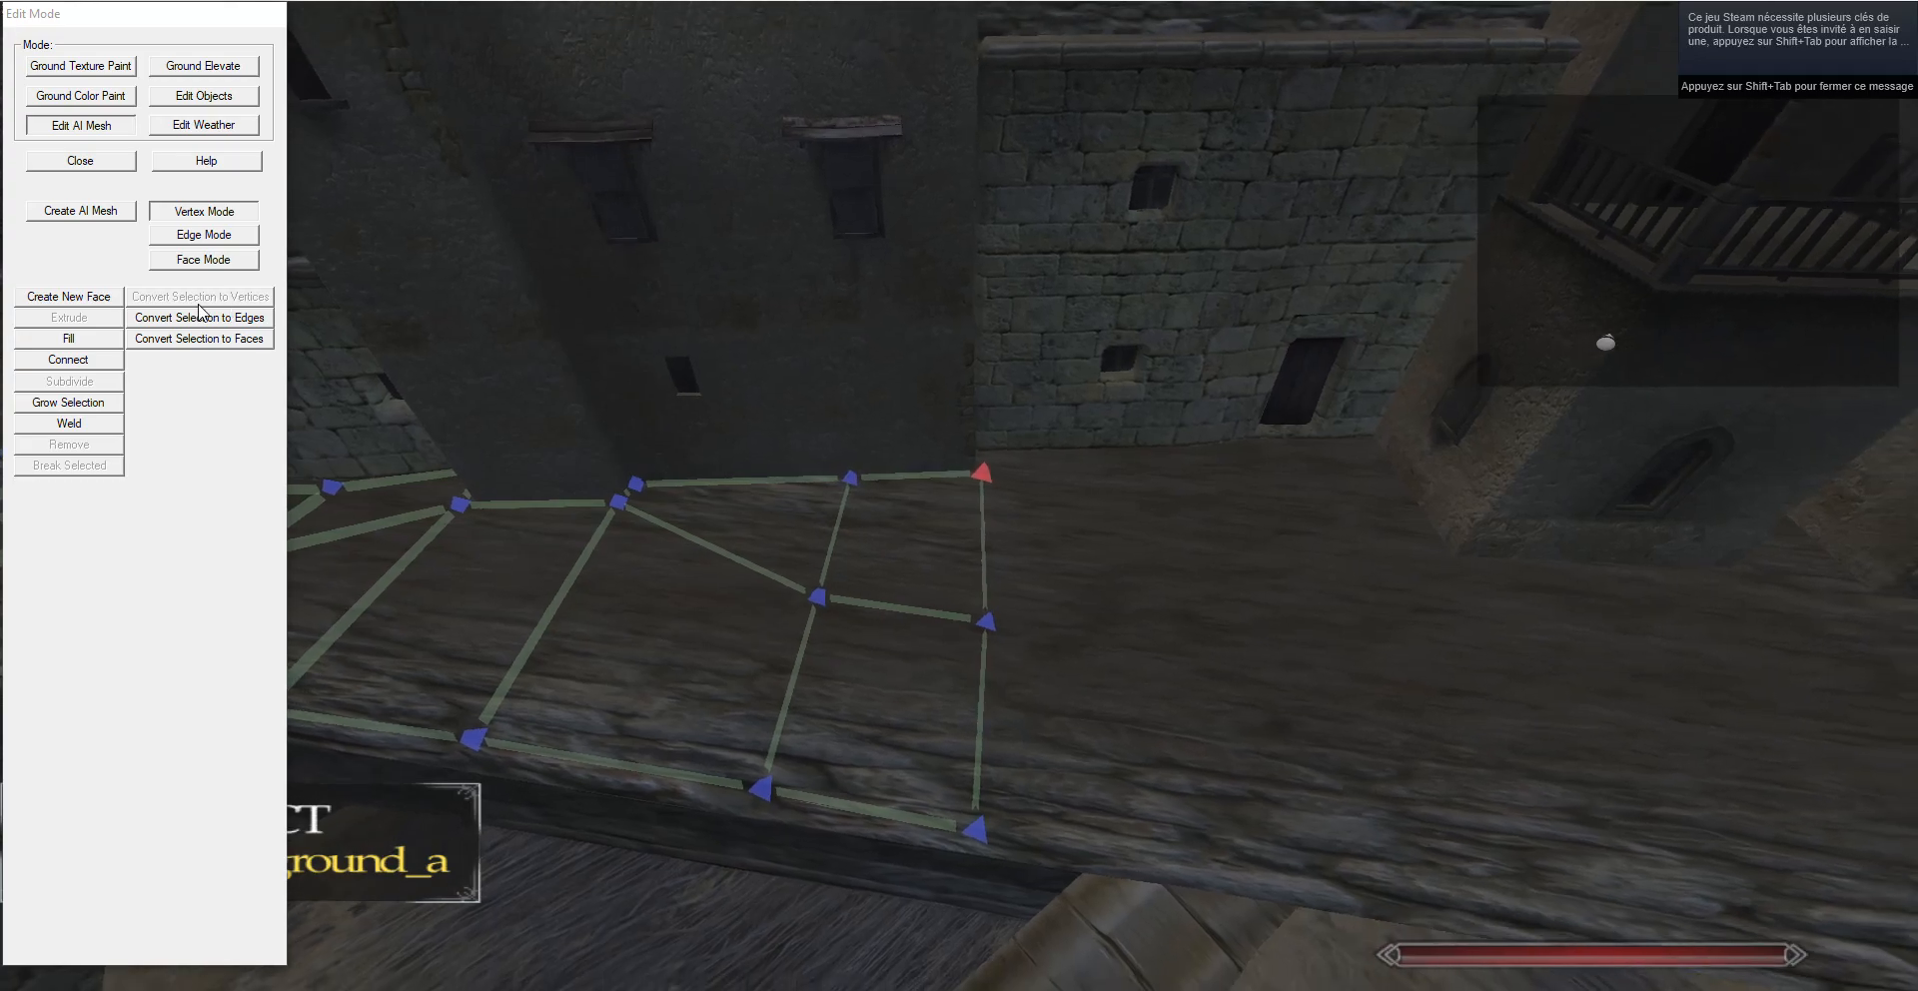
Extrude the two leading edges past the recessed stone wall and move the inner new vertex to the balcony building's corner.
key(2)
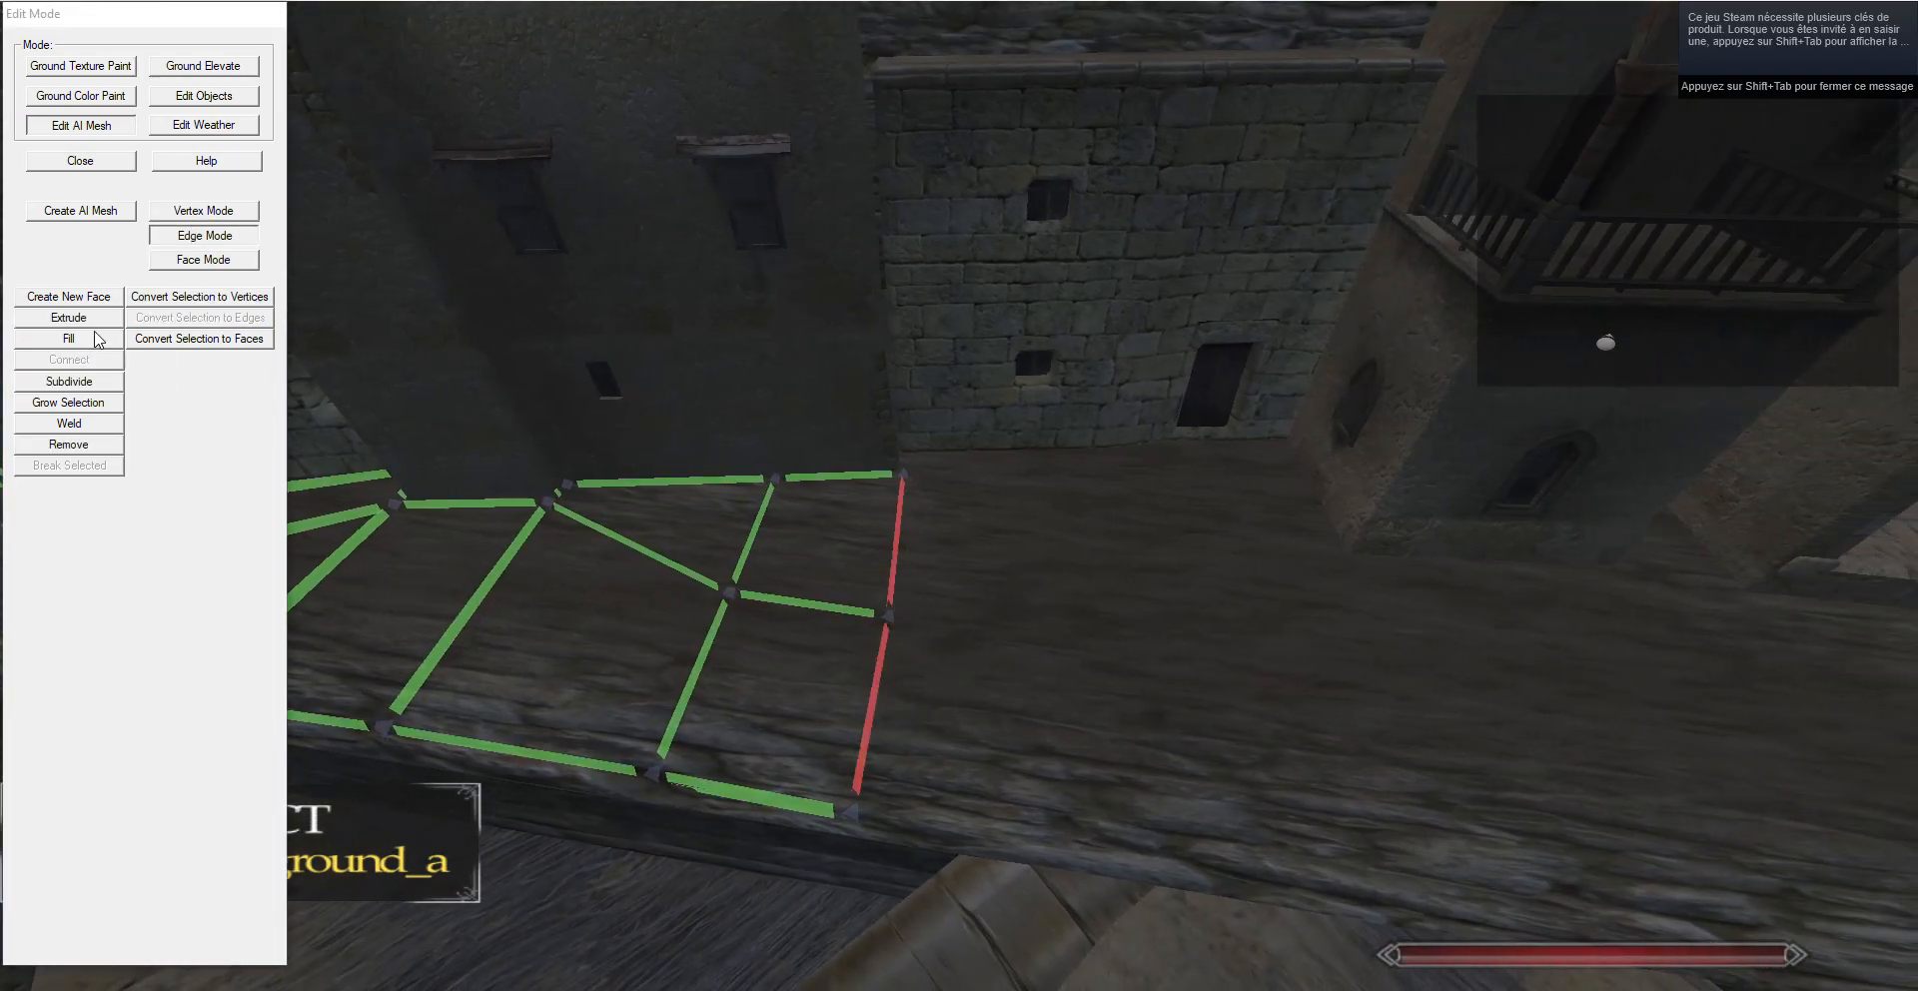
click(95, 317)
key(g)
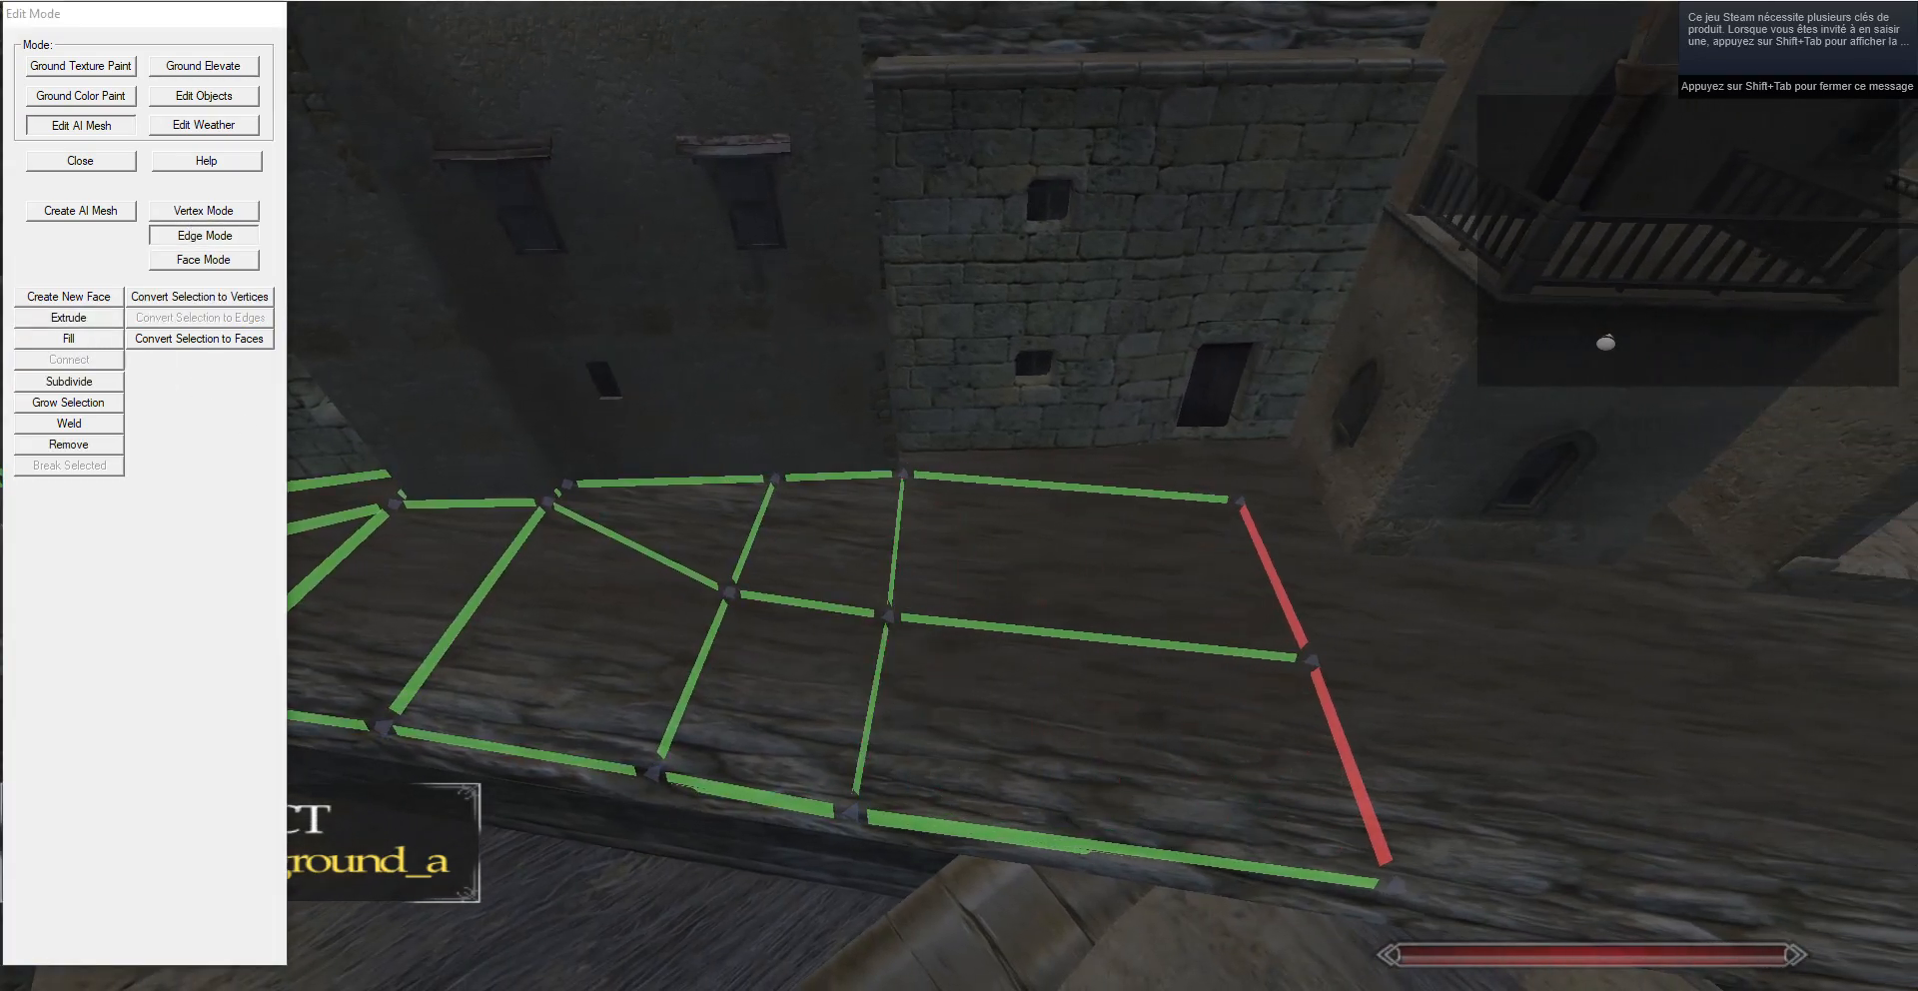
key(1)
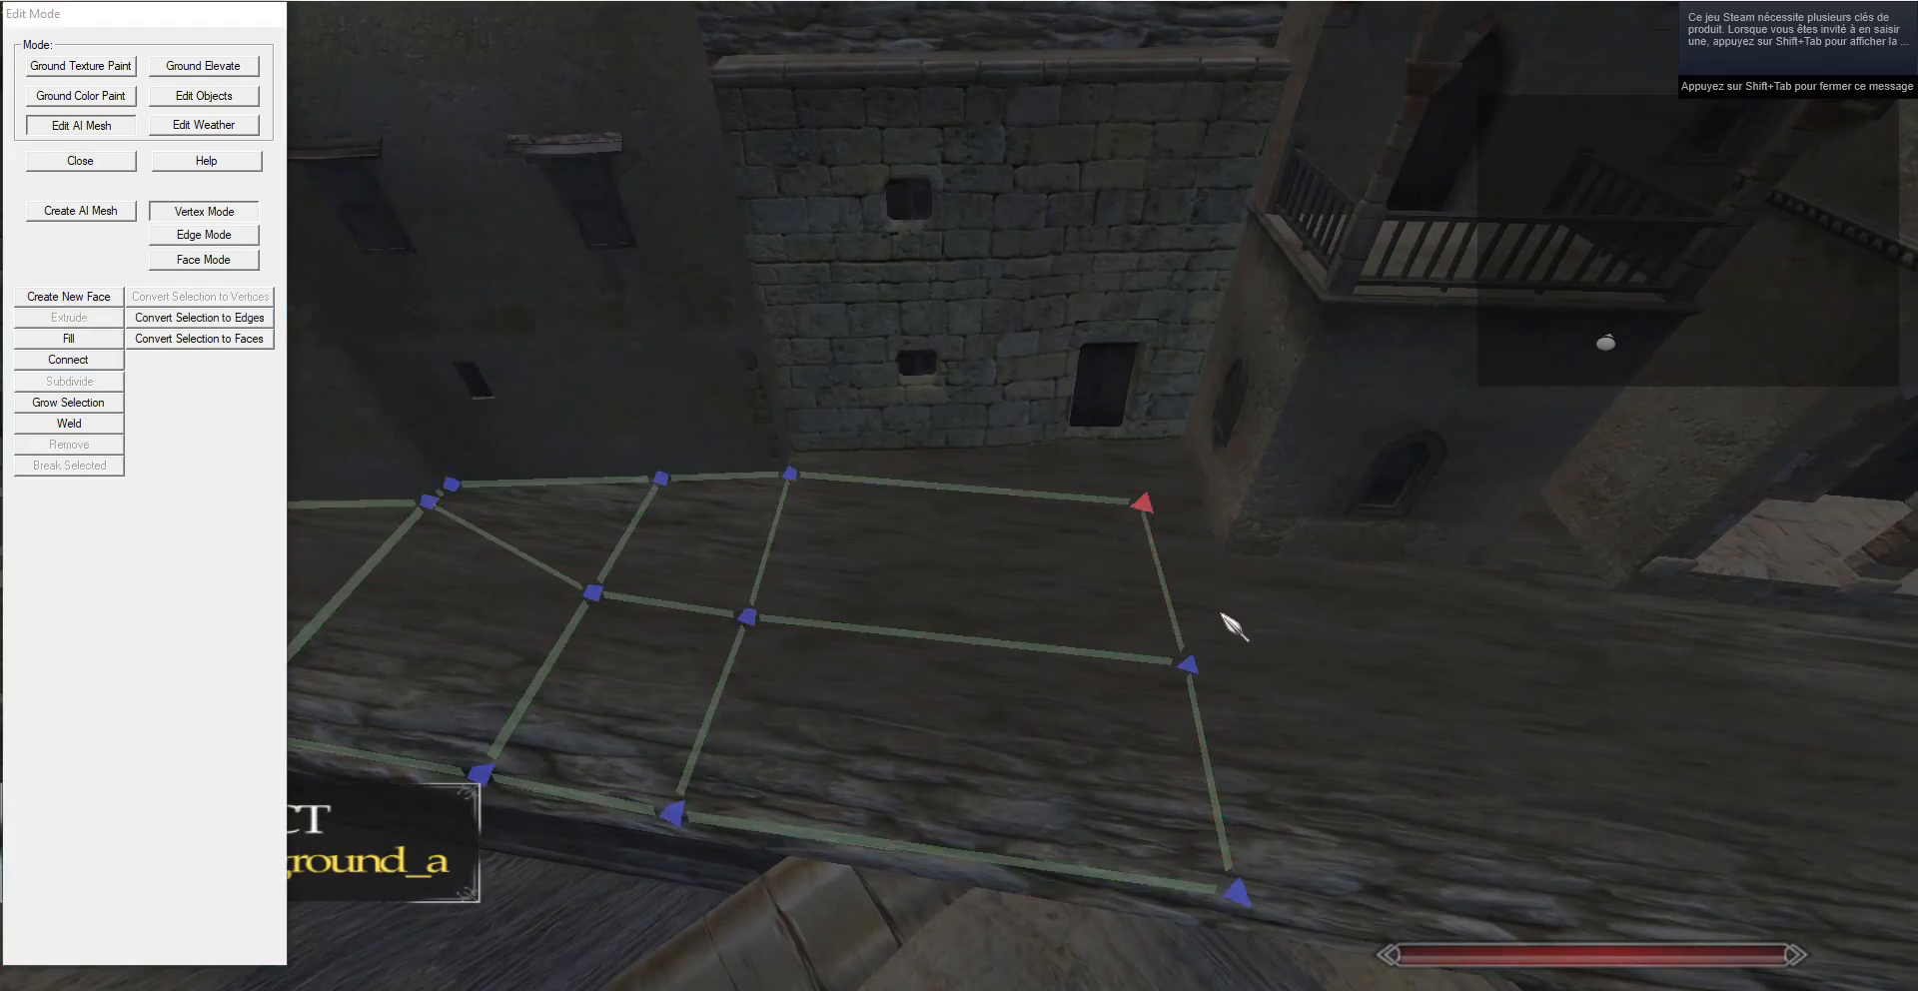
key(g)
Extrude the inner edge into the recess and fit its new vertices to the two ends of the stone wall's base.
click(216, 237)
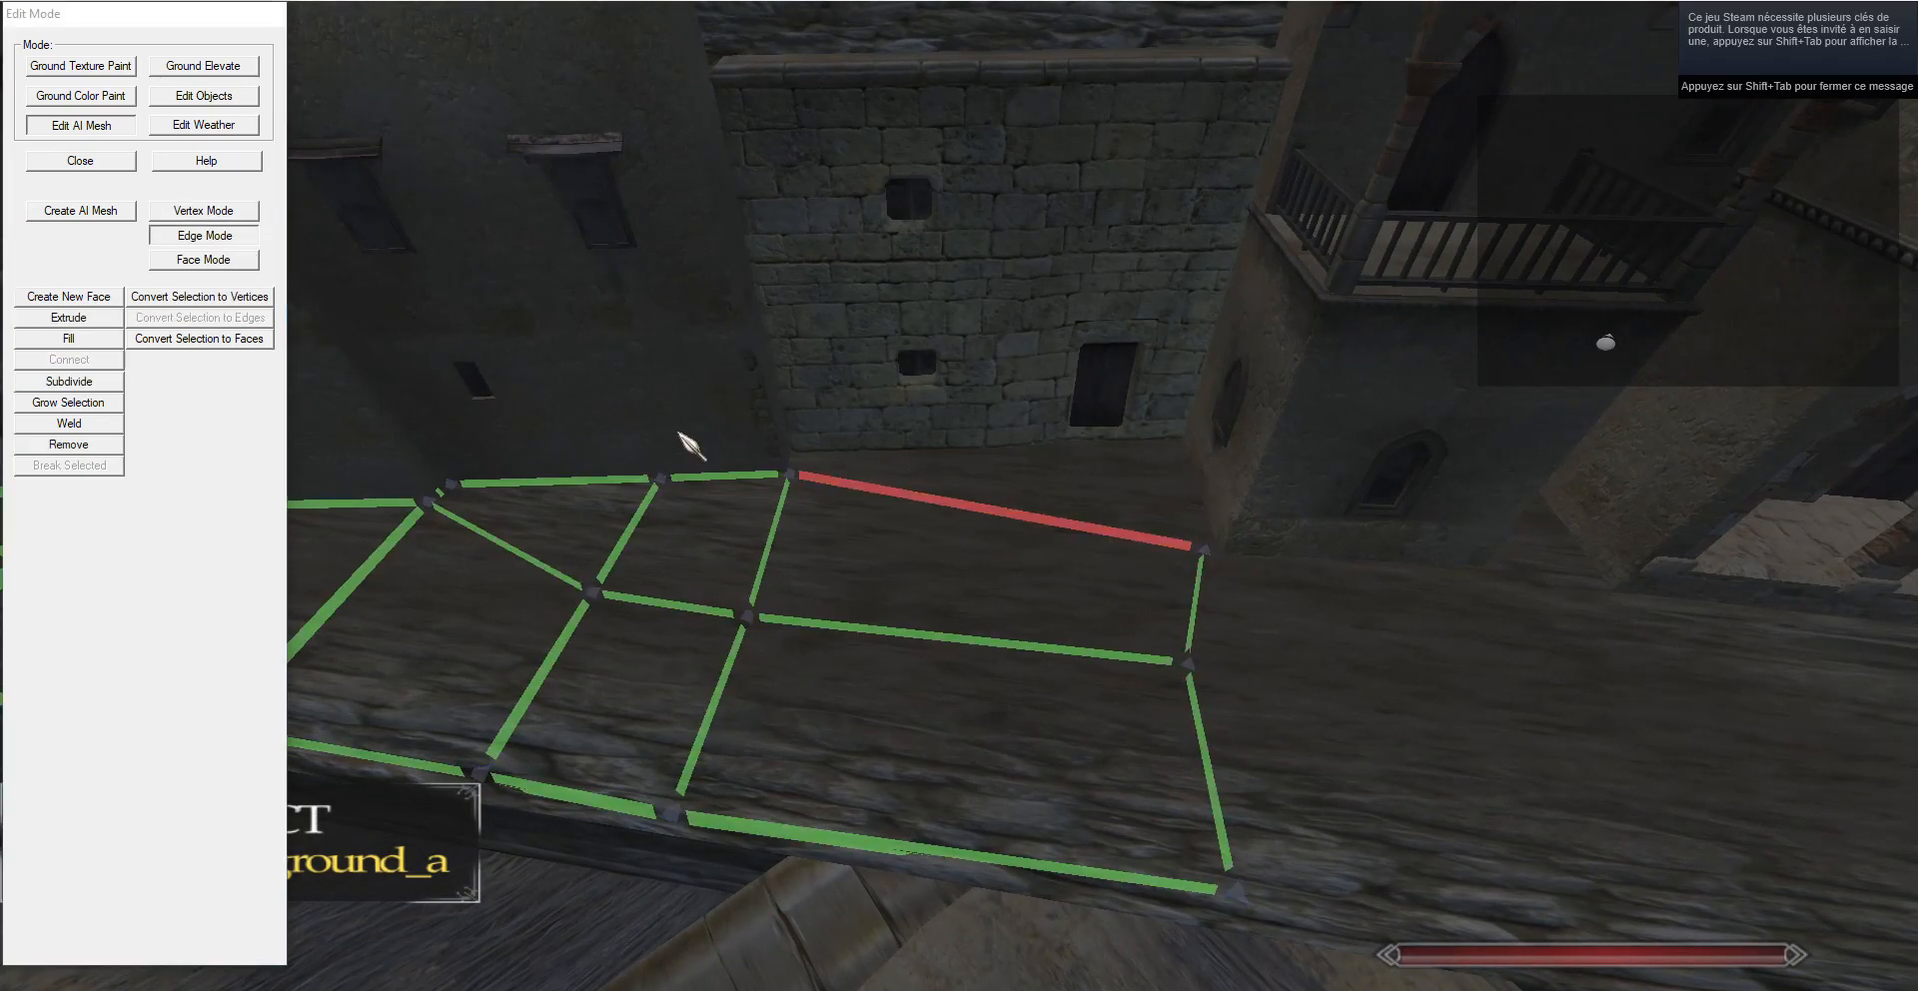
click(55, 319)
key(1)
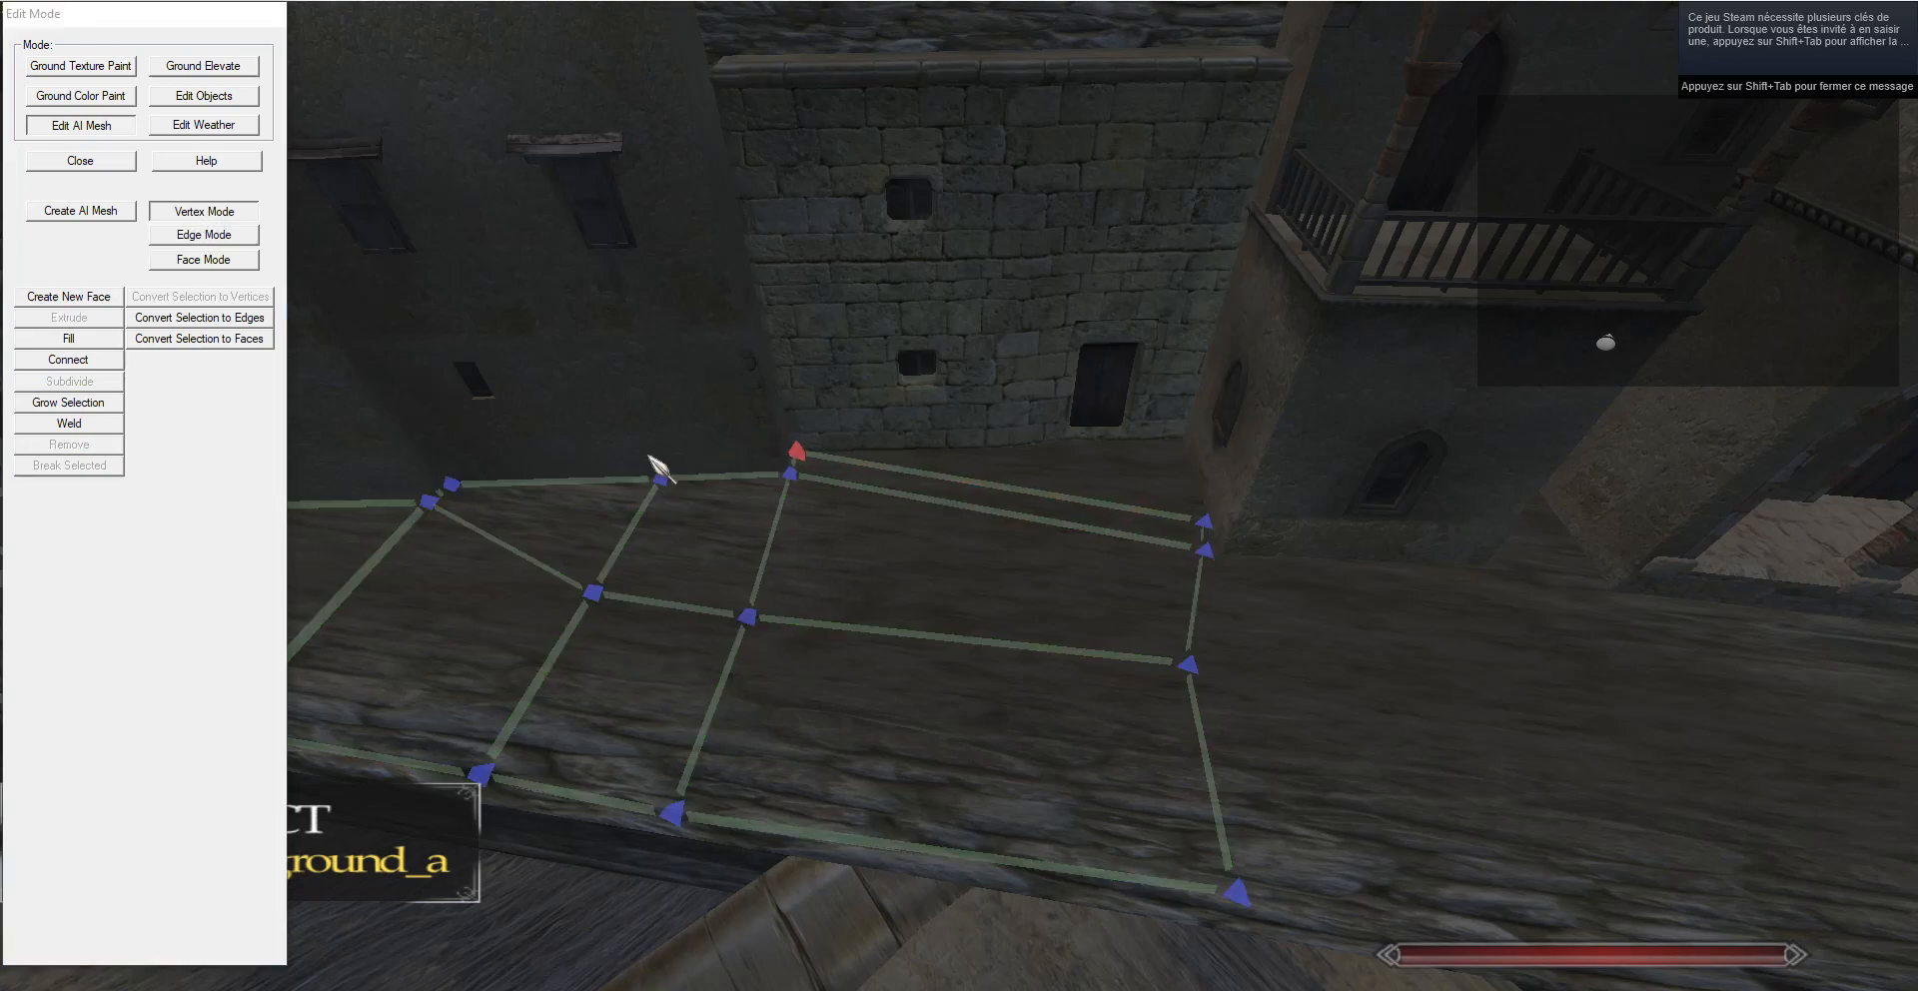
right_click(1205, 522)
key(g)
key(s)
key(d)
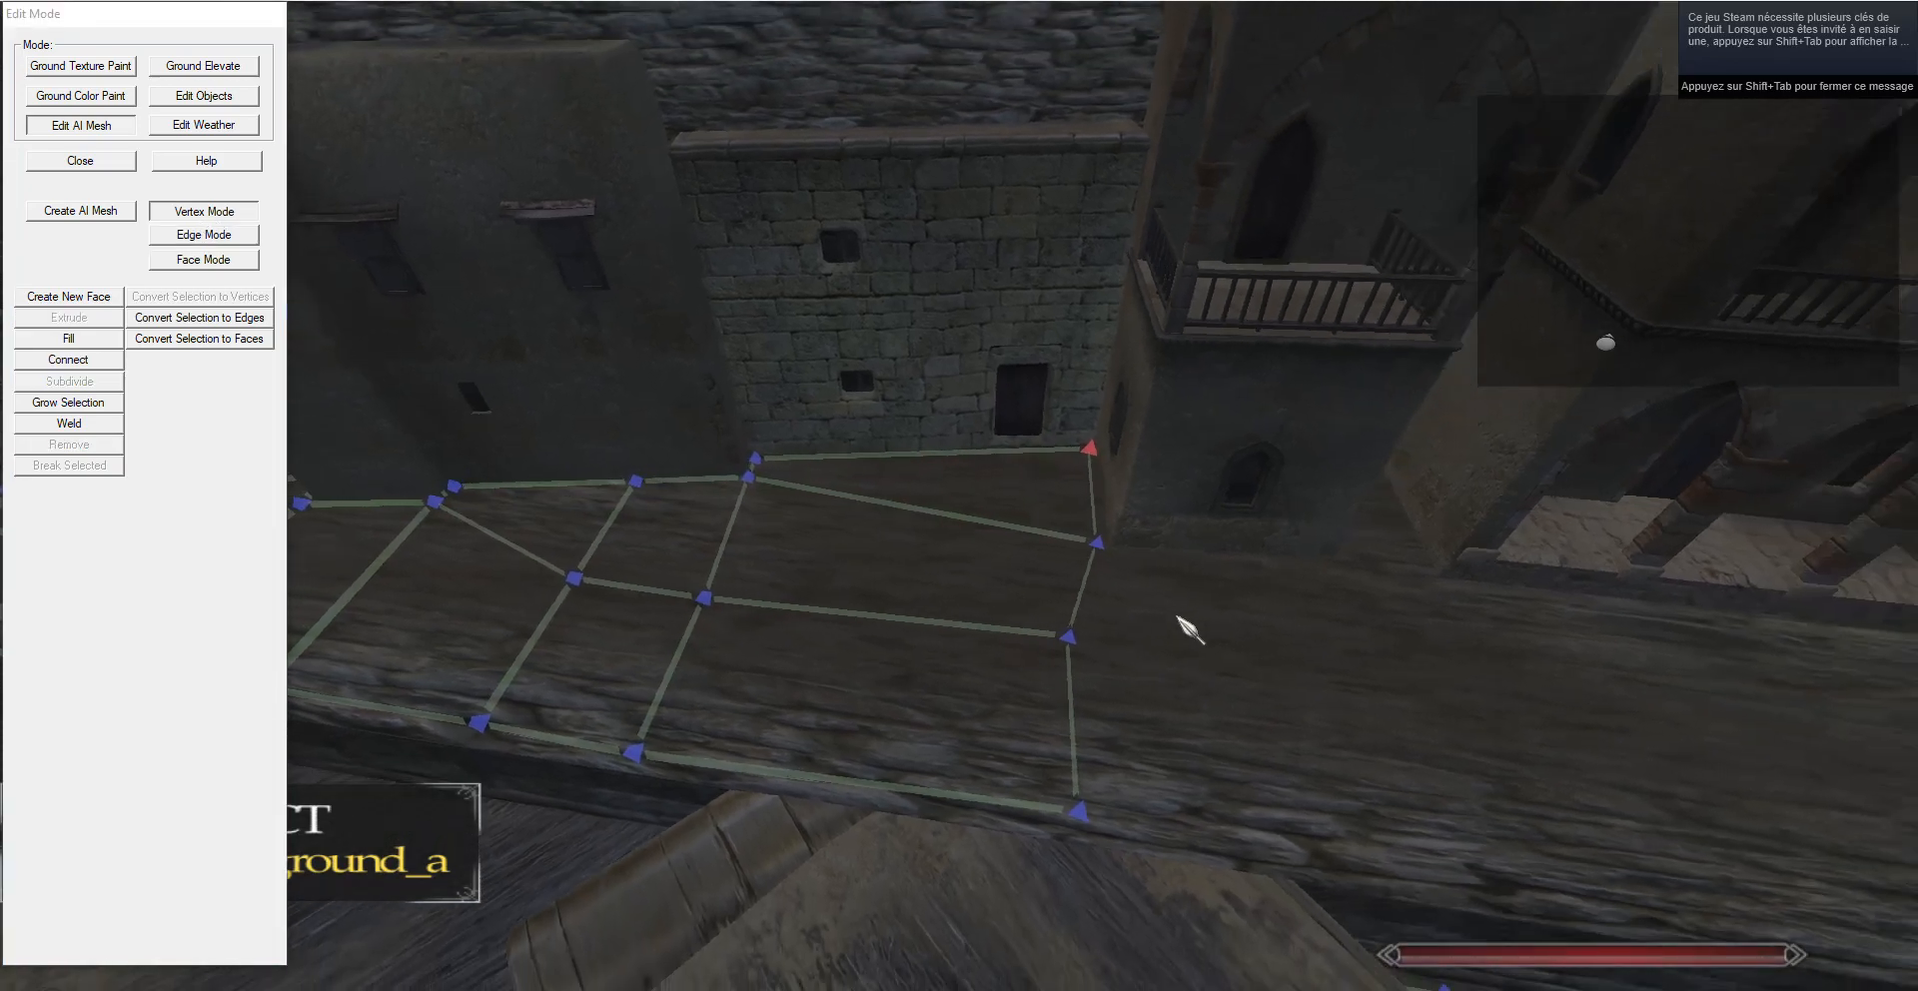
Adjust the middle leading vertex beside the balcony building and select the two outer leading edges for extrusion.
right_click(1008, 650)
key(g)
key(s)
key(d)
click(180, 241)
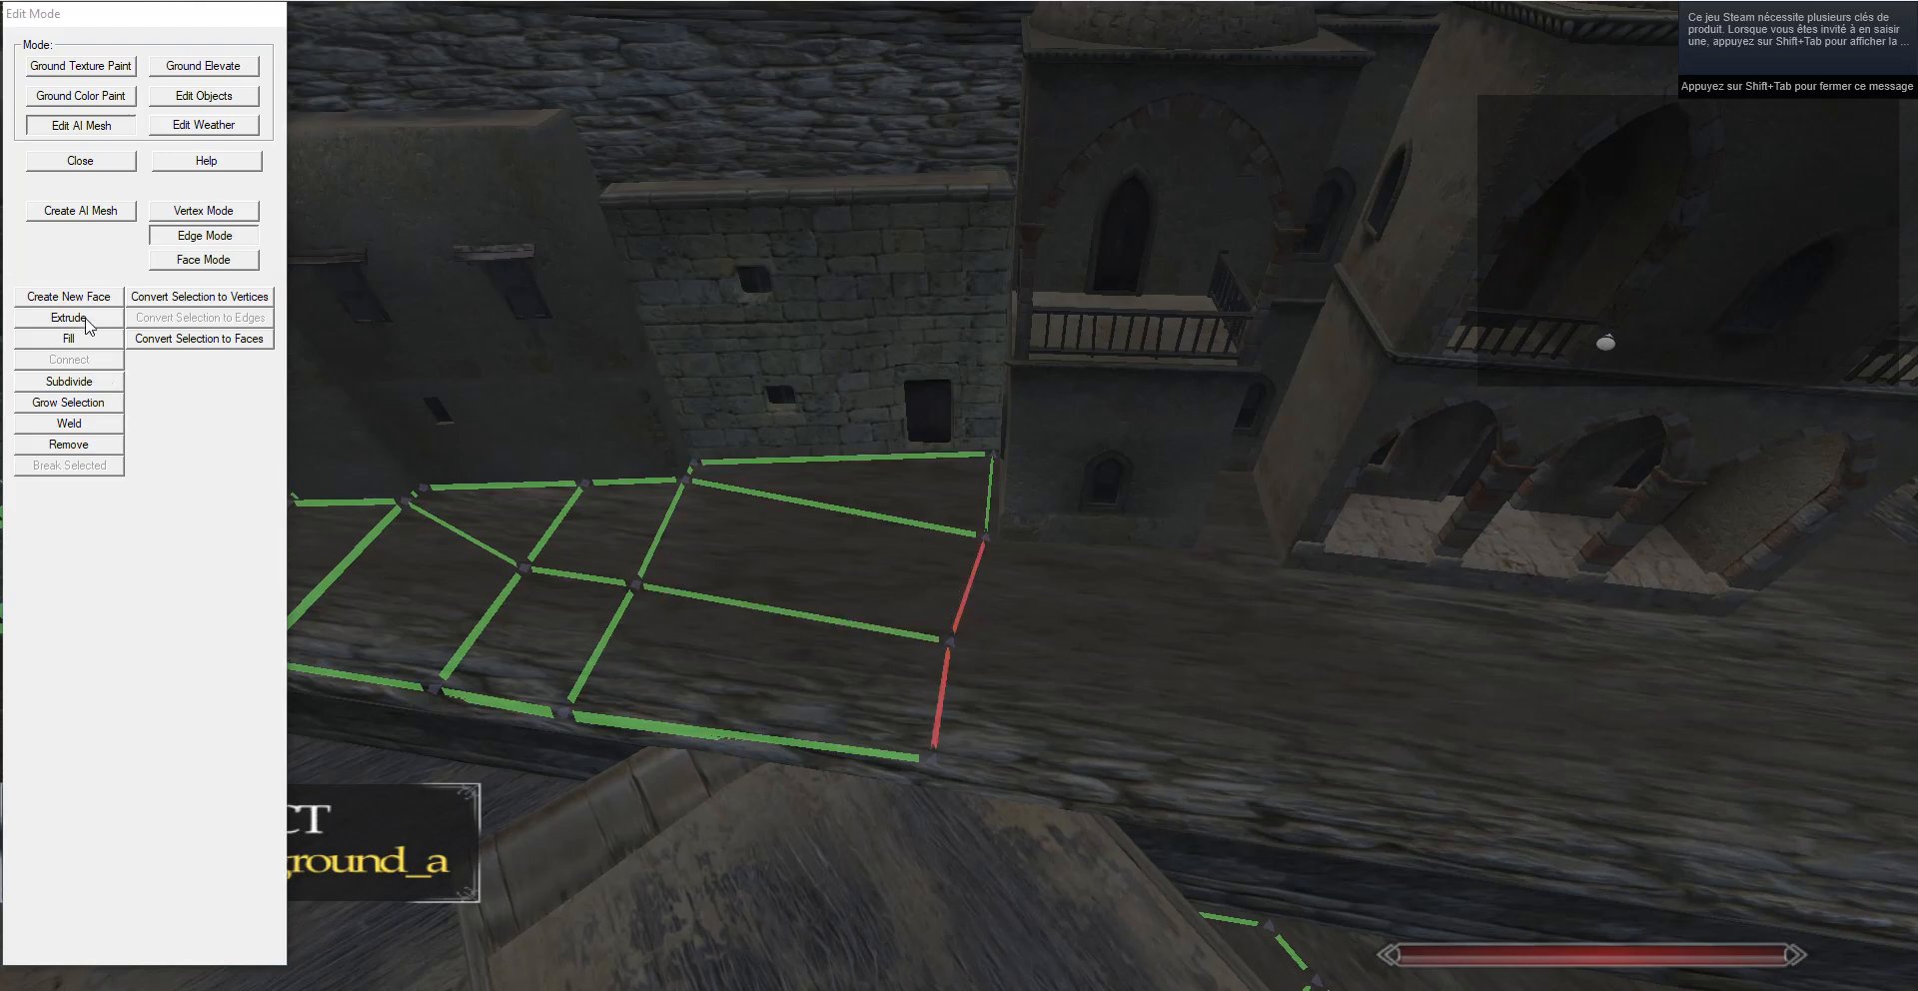
Extrude the two end edges of the AI mesh along the street to the next building's corner.
click(88, 326)
key(g)
drag(843, 783, 956, 662)
key(w)
key(d)
key(w)
key(d)
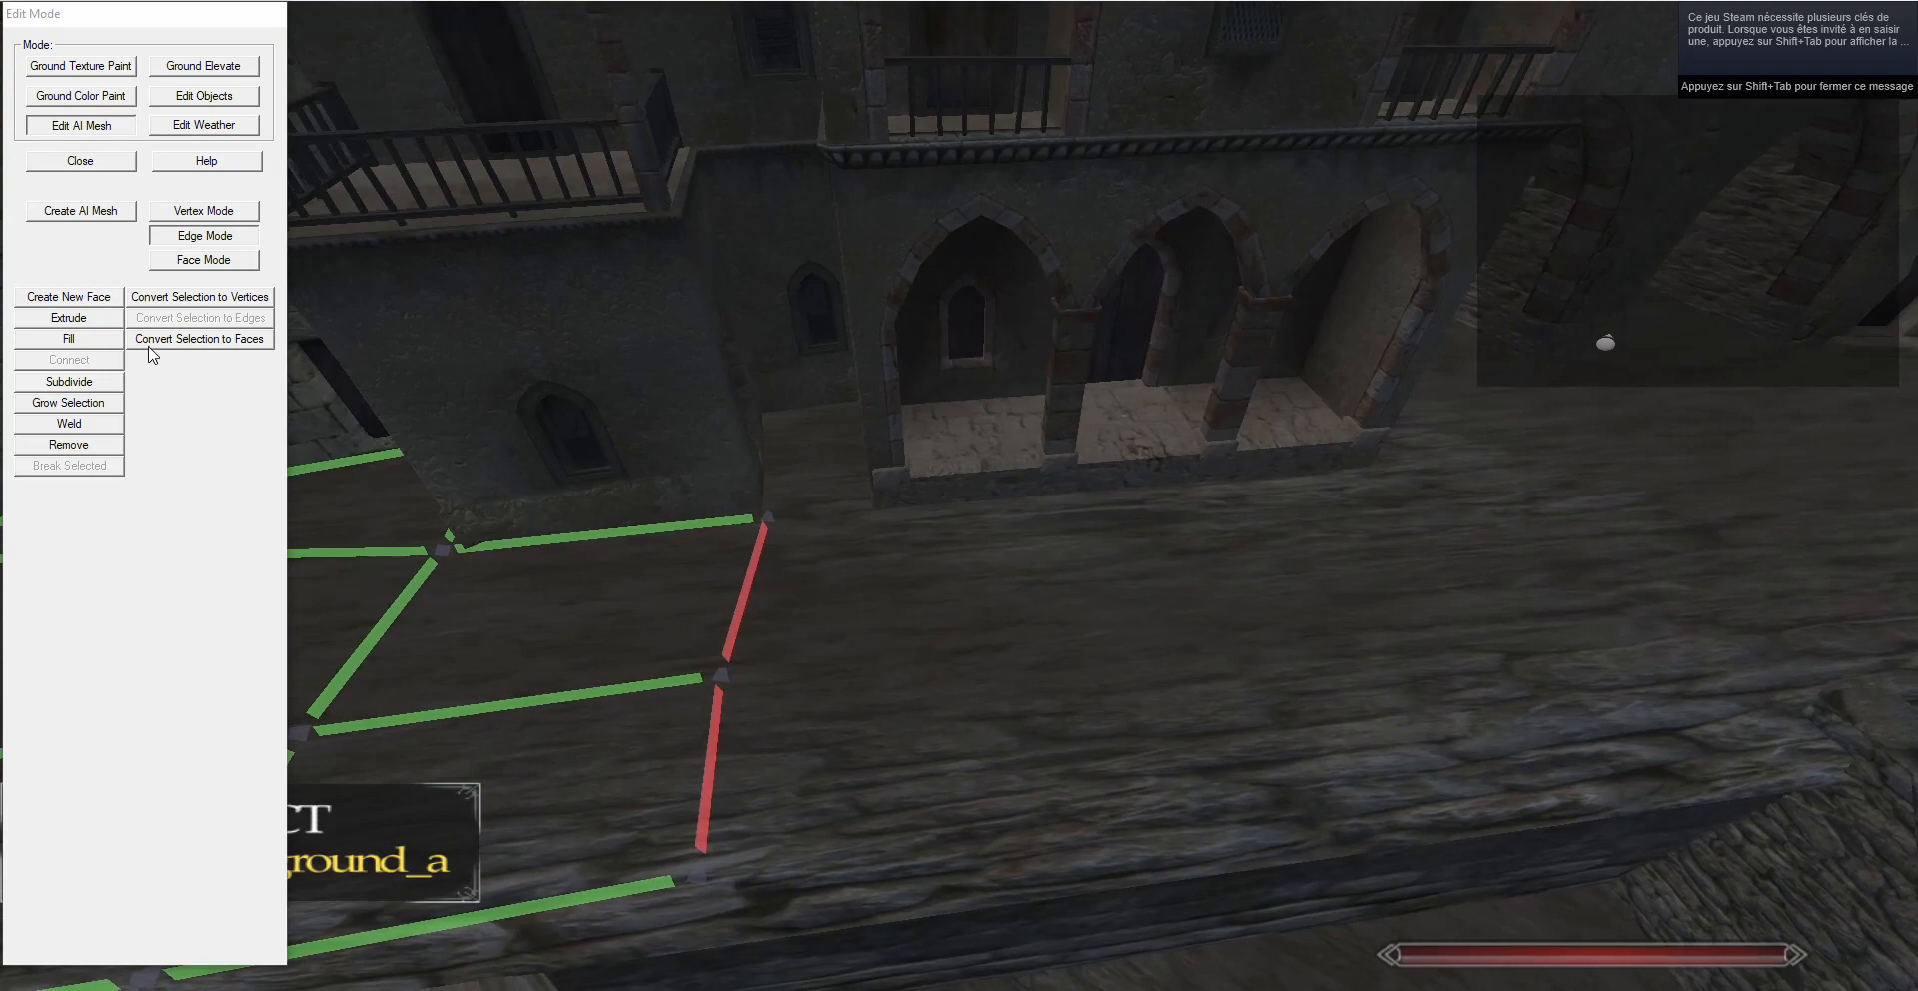
Extrude a short strip of faces past the small side doorway, then extrude its wall-side edge into that doorway.
click(68, 316)
key(g)
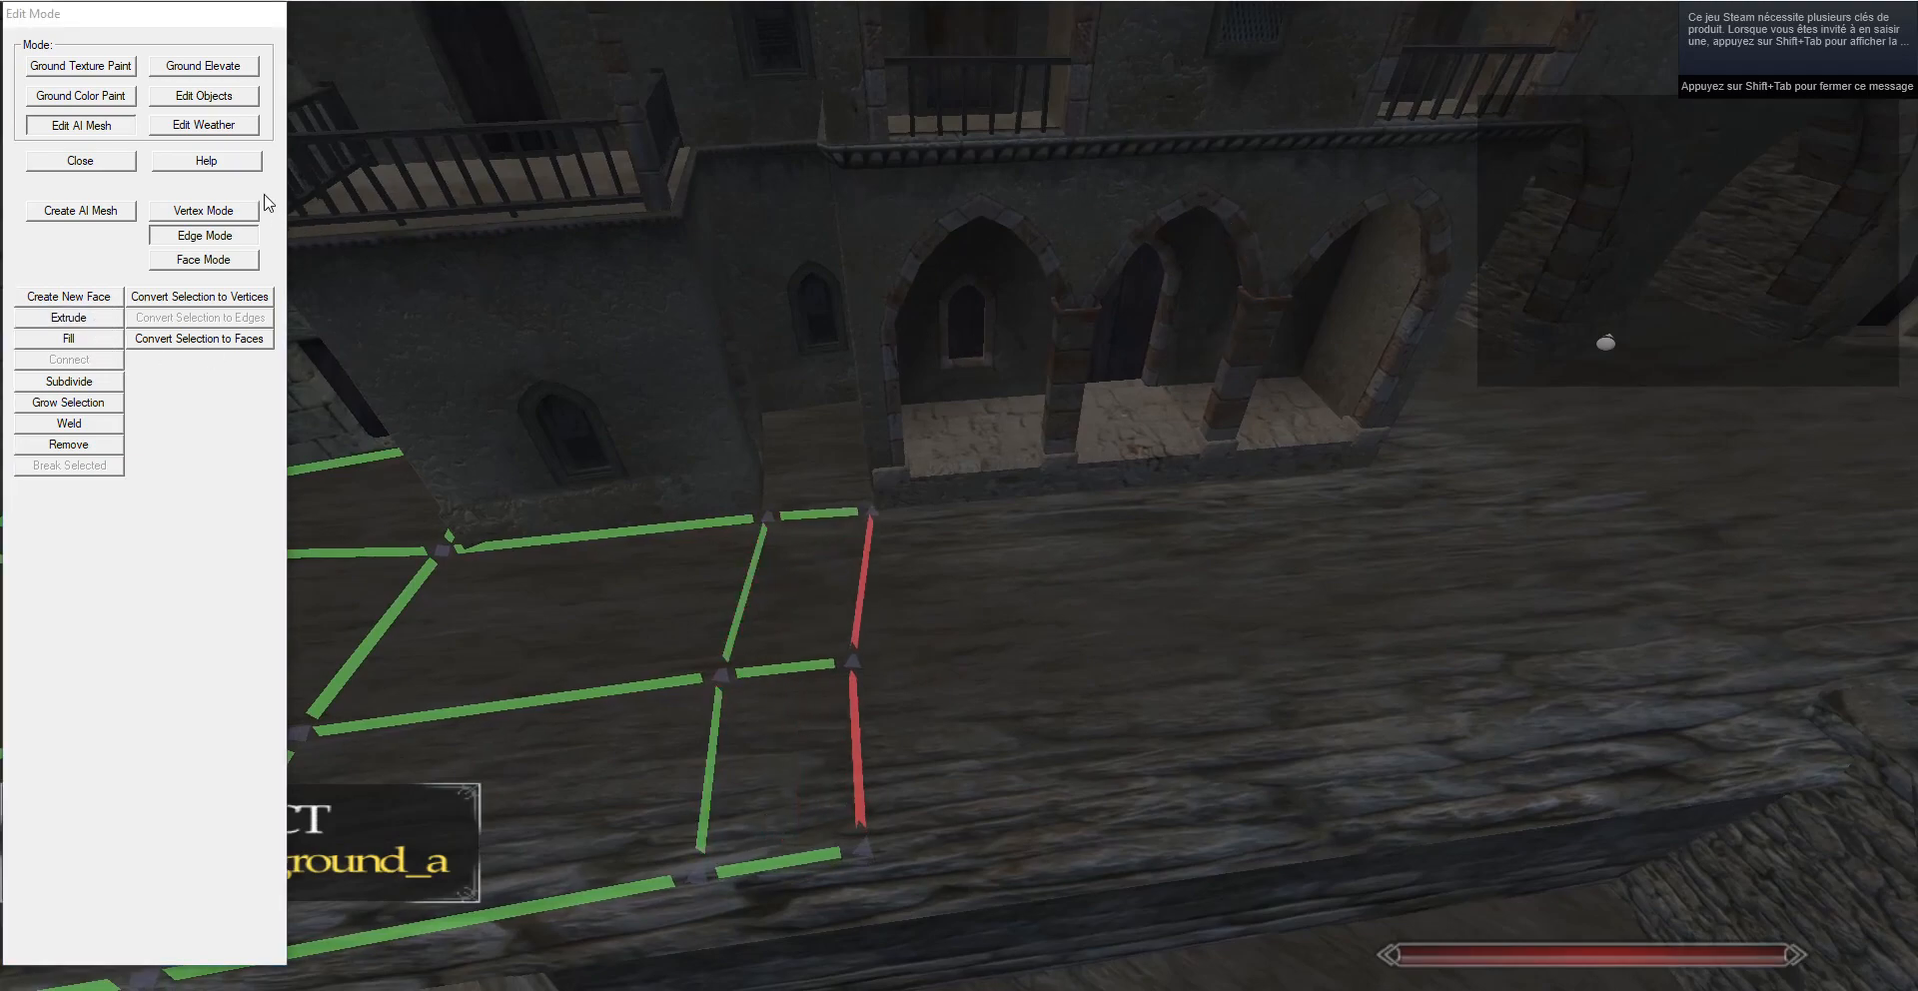
click(204, 211)
click(786, 517)
click(190, 237)
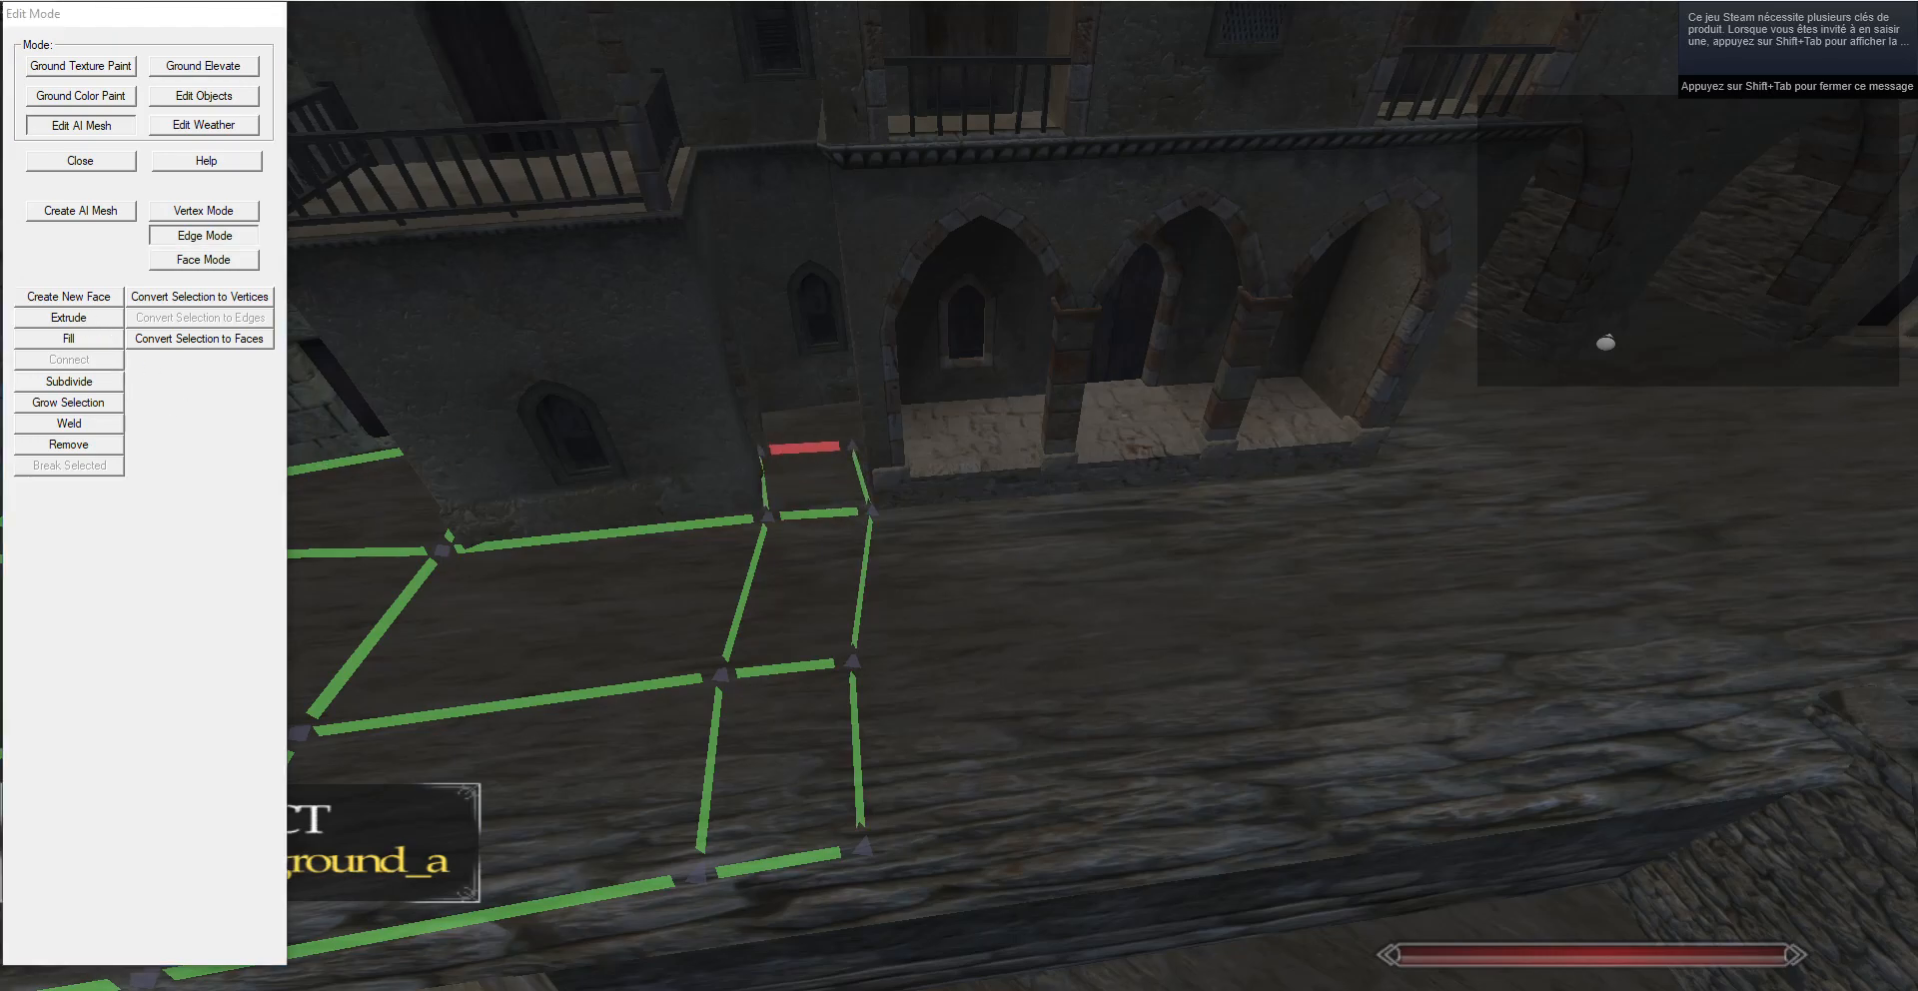
key(g)
Extrude the street mesh's two end edges onward alongside the first arch of the porch.
key(w)
key(g)
right_click(891, 532)
drag(929, 356, 947, 647)
key(s)
key(g)
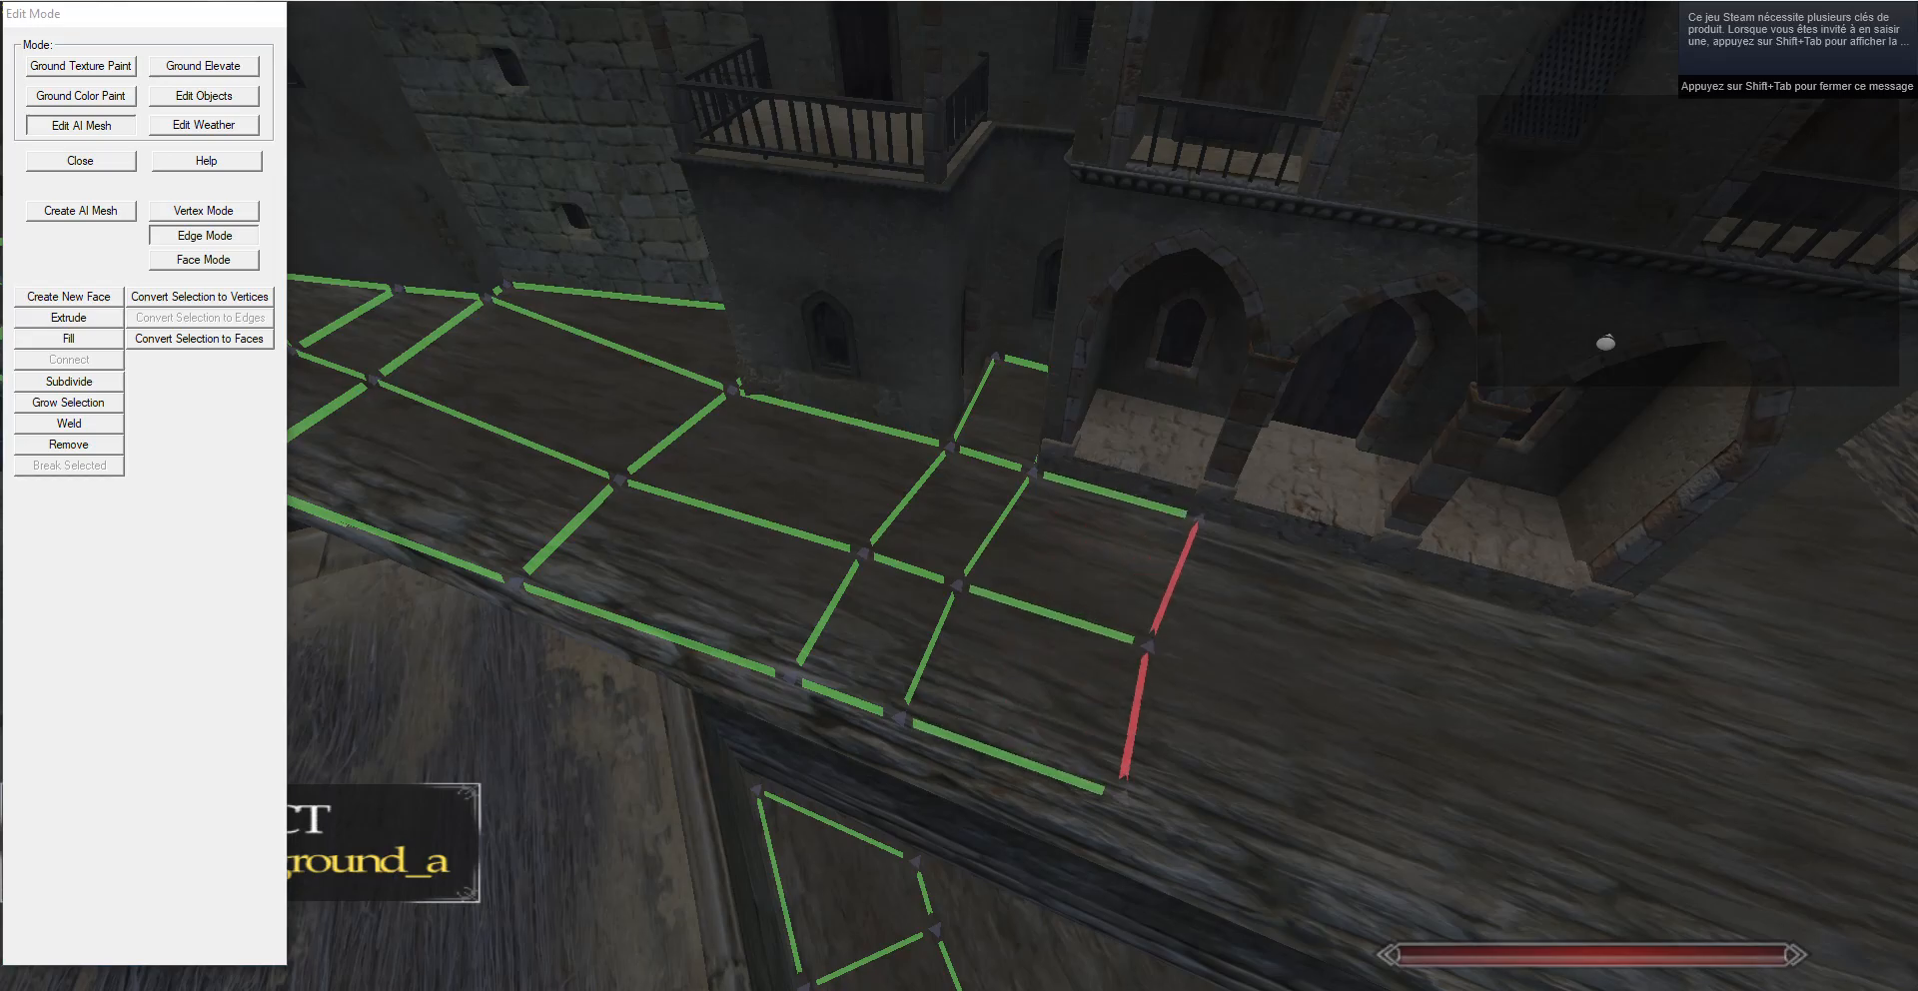
drag(1246, 570, 265, 454)
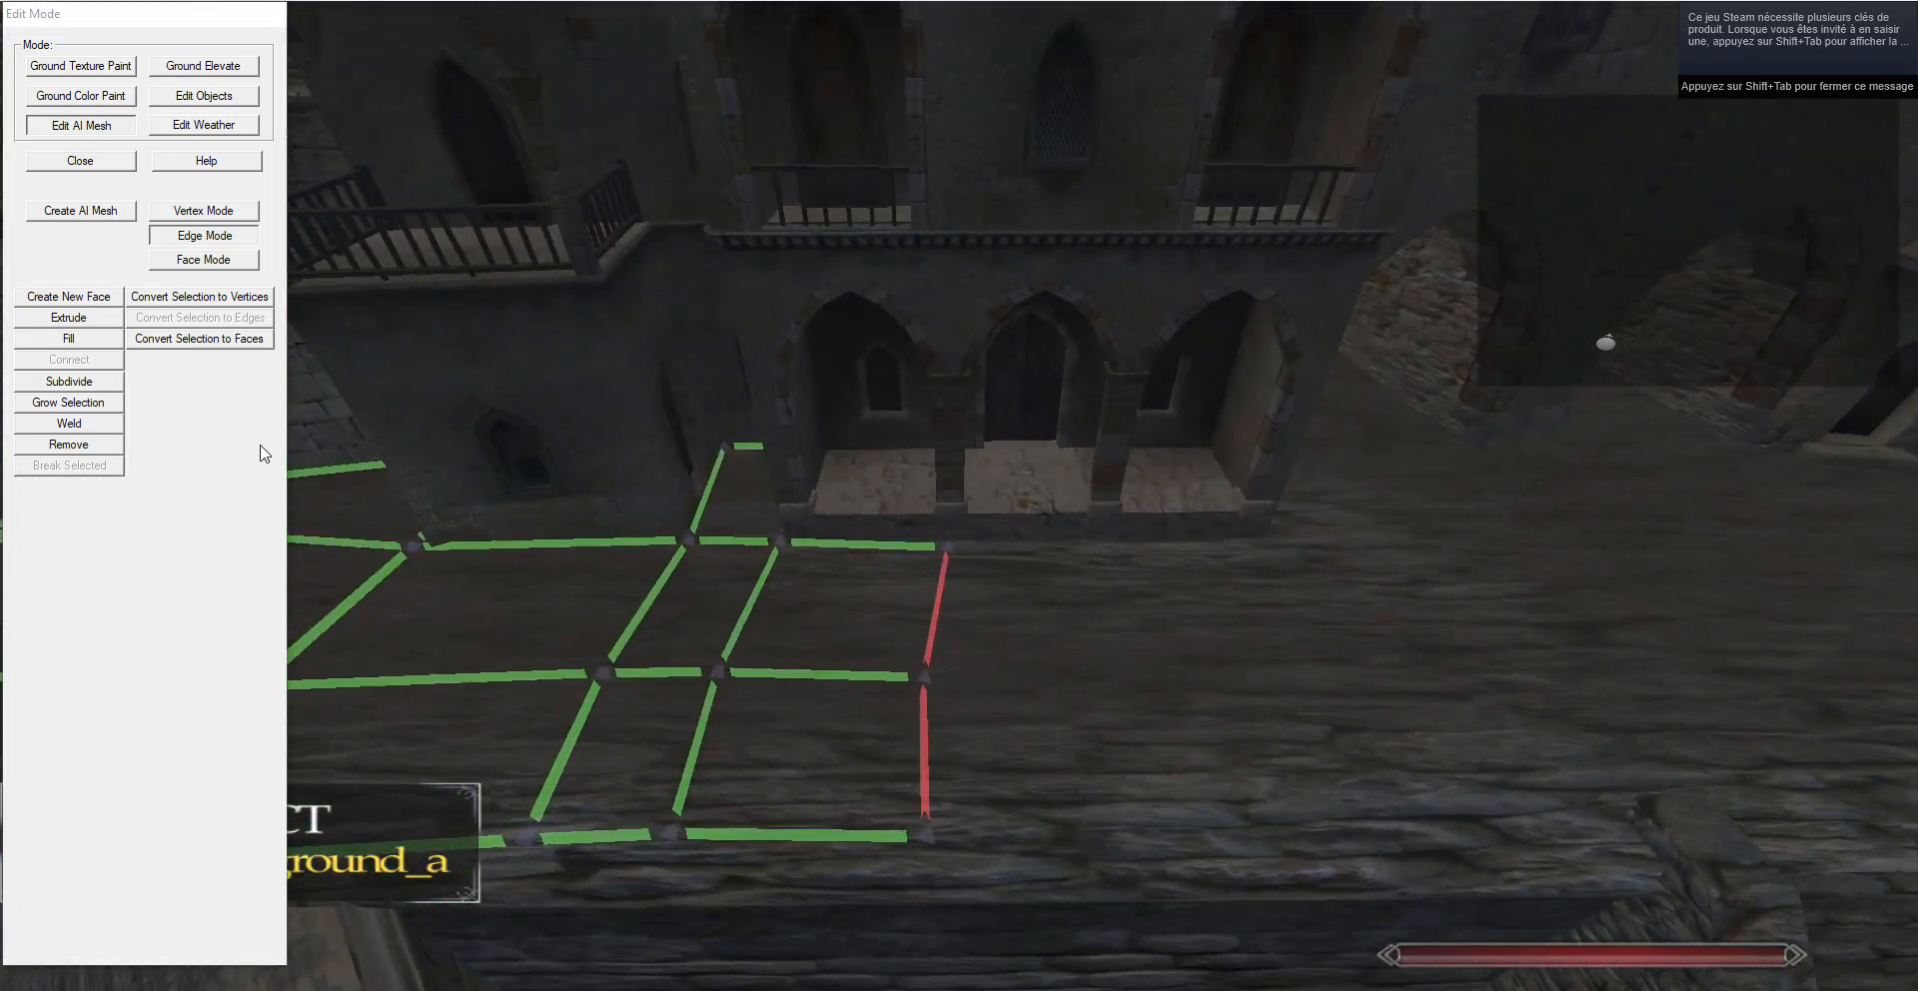
Extrude the two end edges again to span the porch's middle arch.
click(62, 316)
key(g)
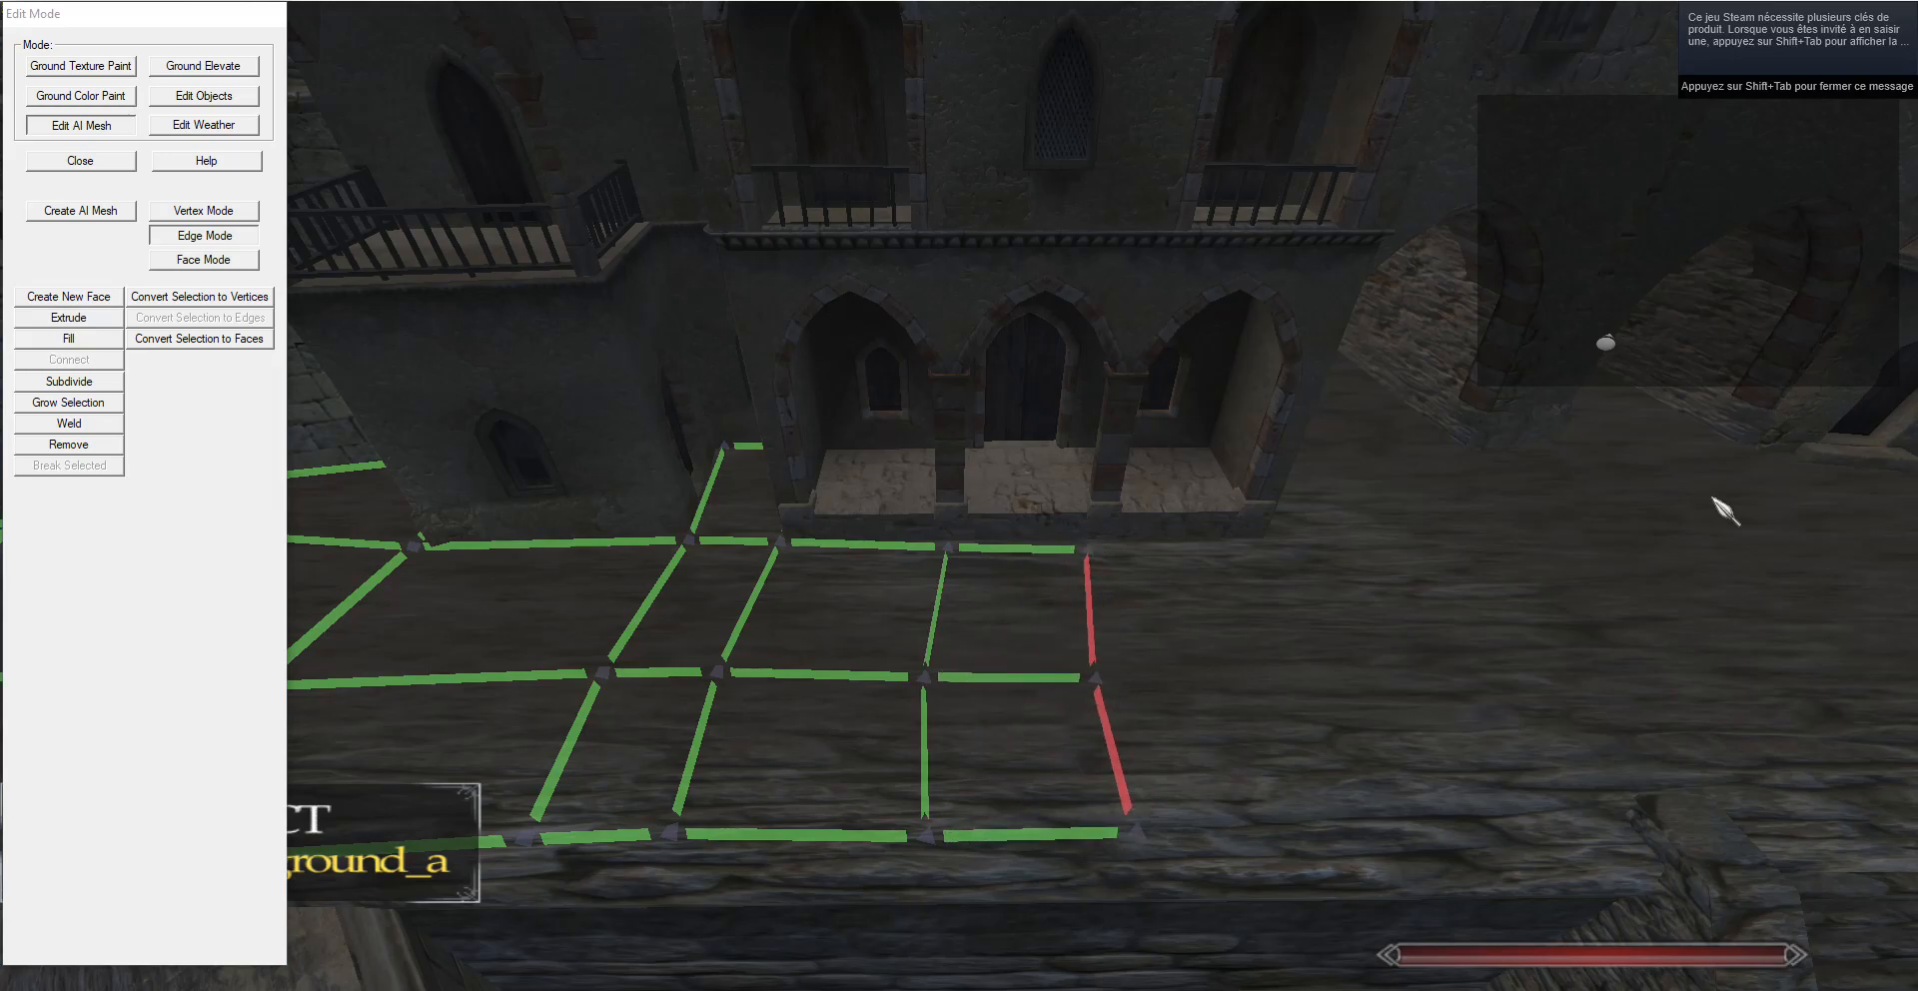
drag(1714, 496, 1070, 570)
right_click(892, 687)
key(g)
key(d)
right_click(904, 537)
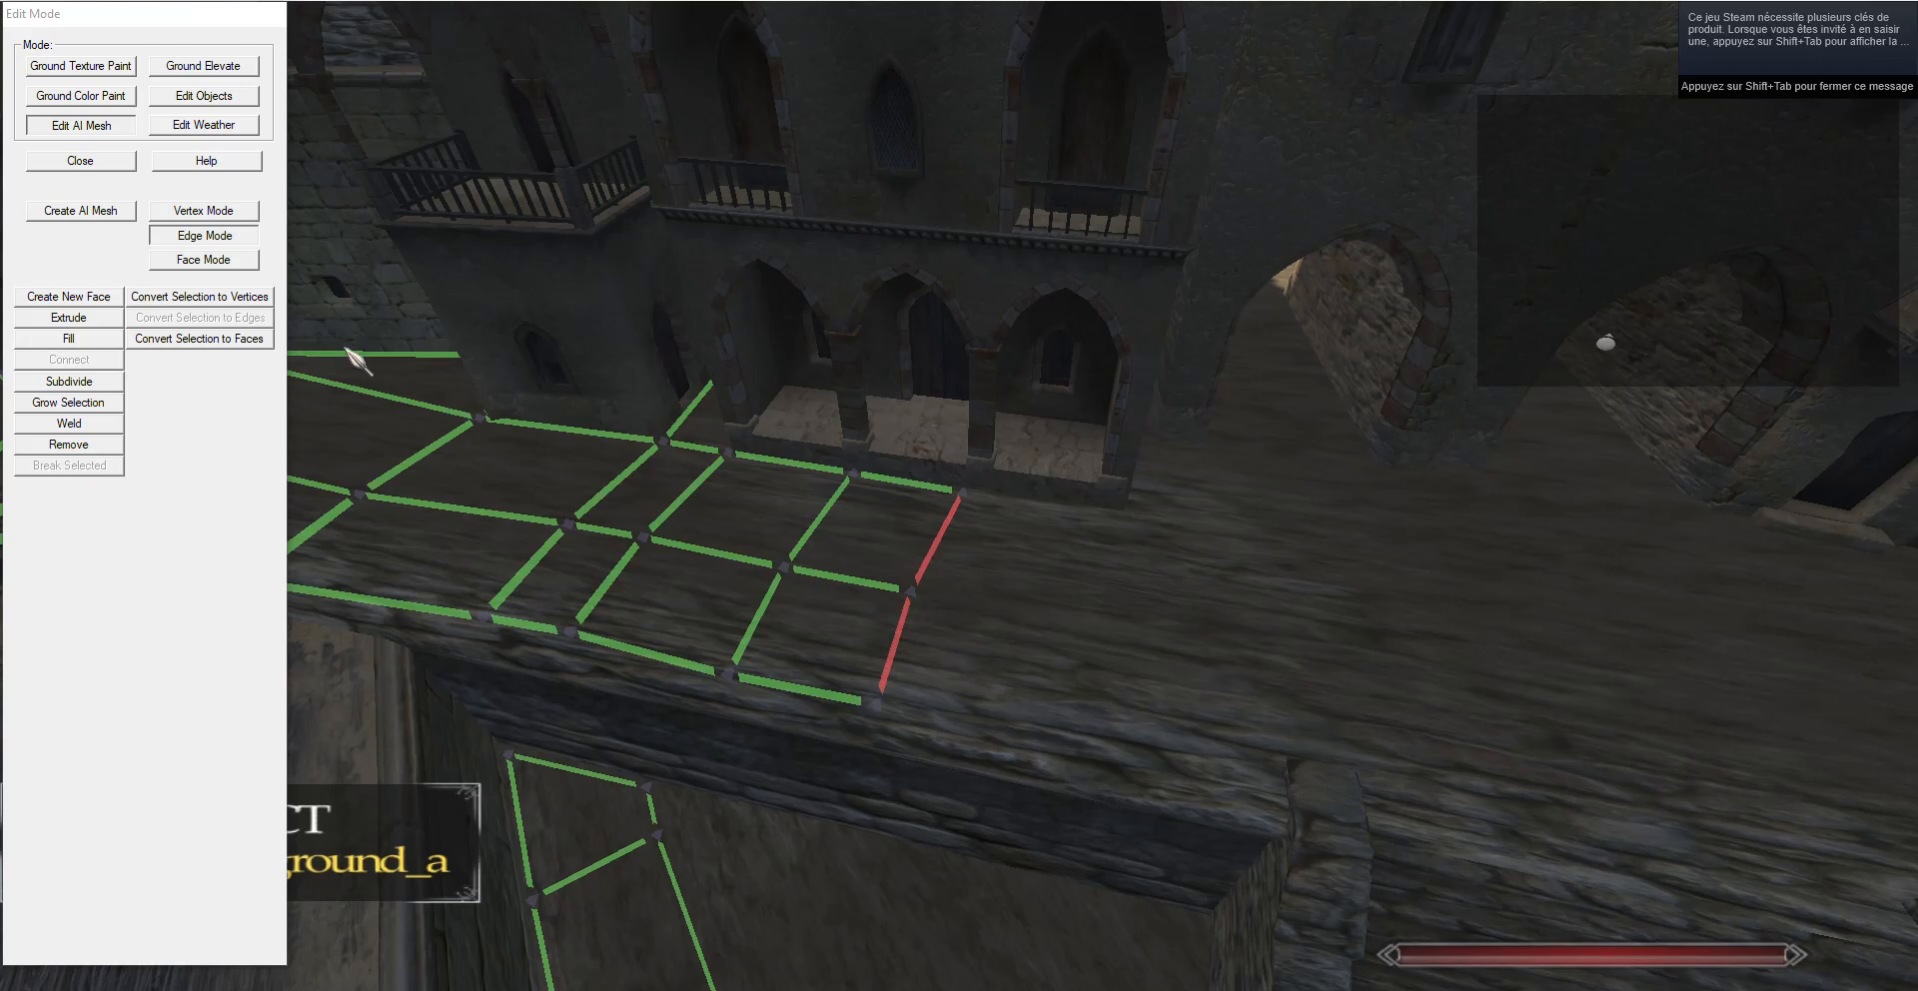
Extrude the two end edges once more to the far corner of the arched porch.
click(79, 312)
key(g)
key(w)
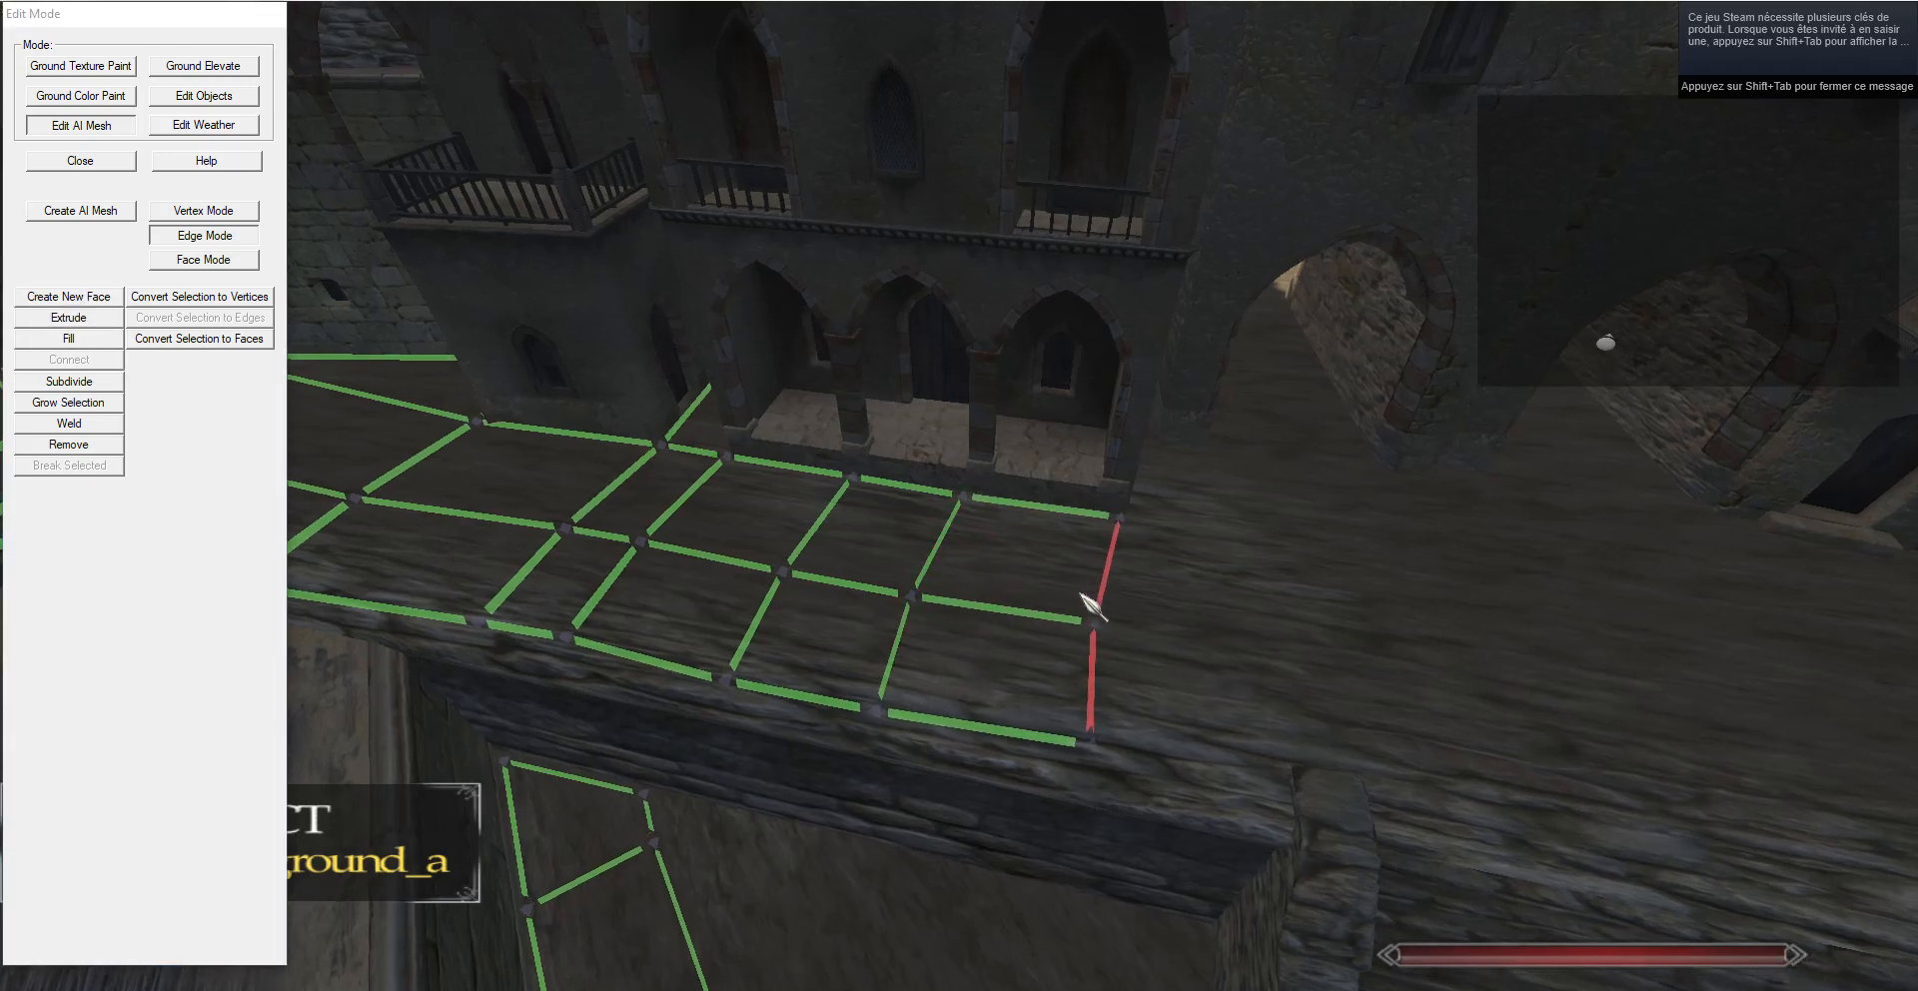
drag(1079, 587, 1071, 557)
Add a stairs_a scene prop and sink it into the ground before the porch's middle arch, at a height of about 11.52.
click(203, 97)
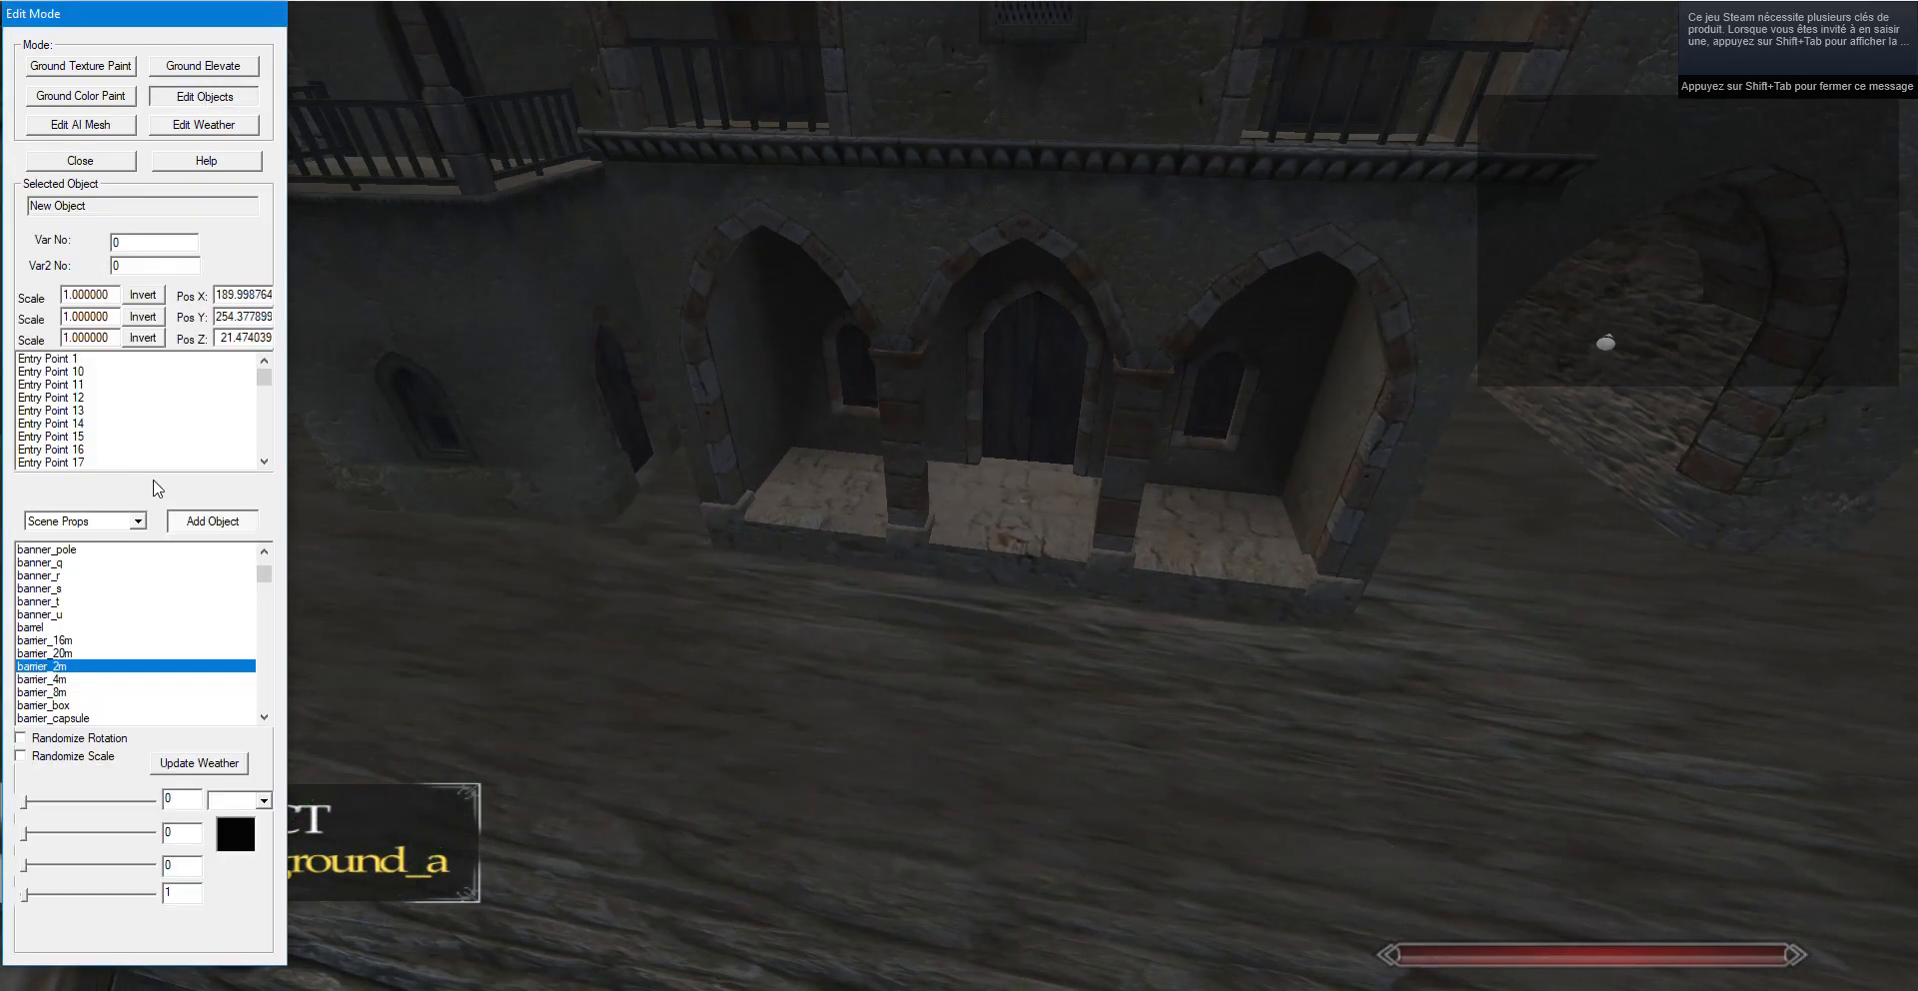
key(t)
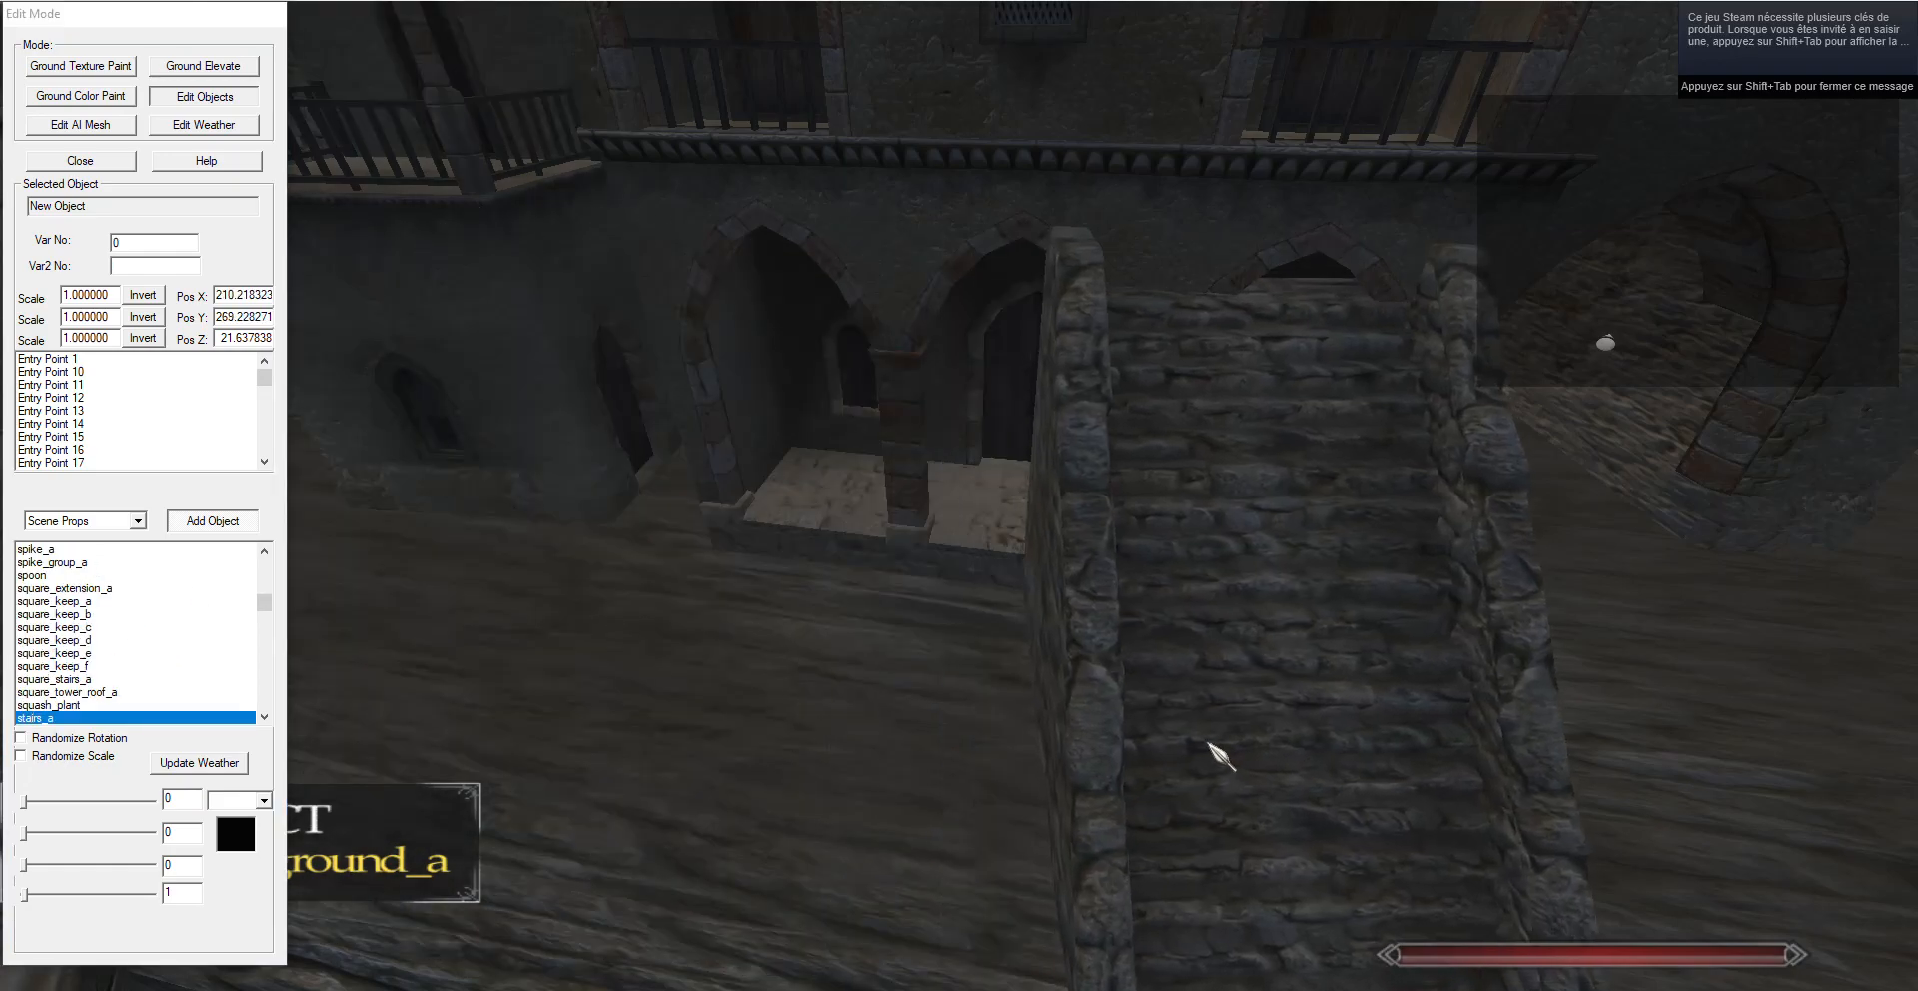
key(s)
key(d)
key(t)
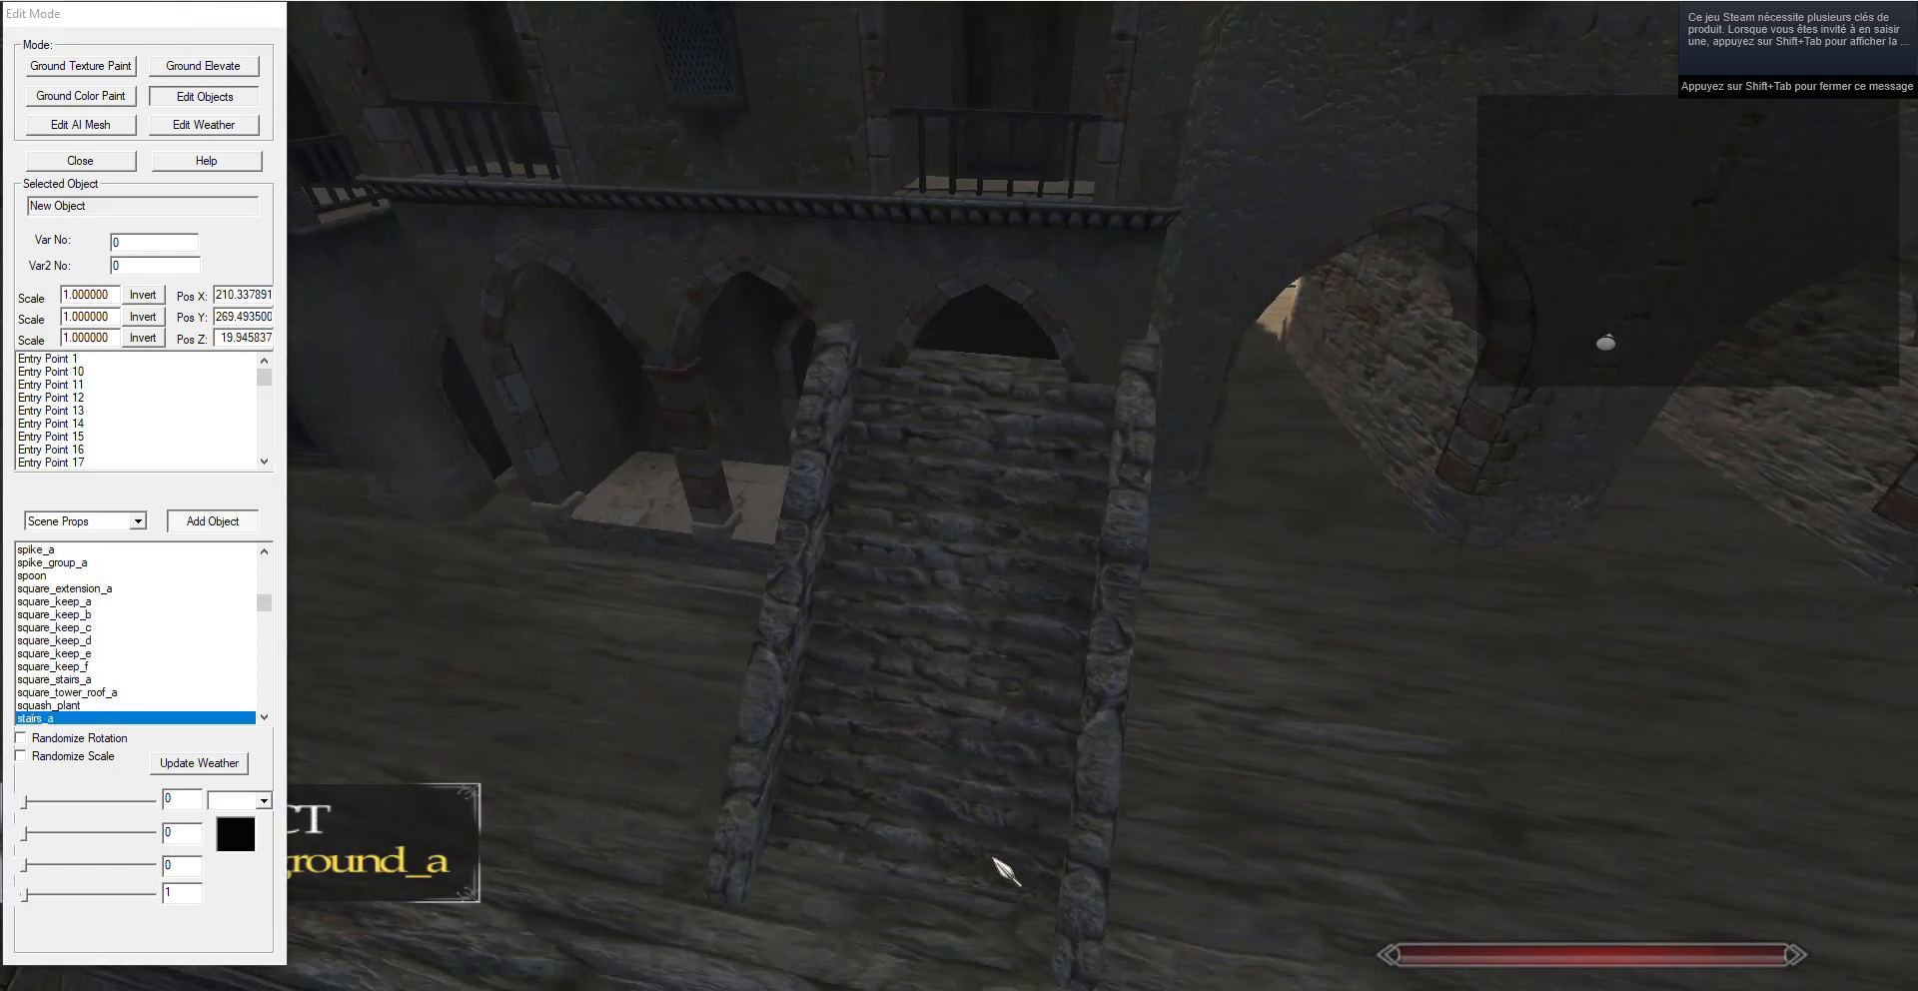
key(t)
drag(964, 721, 749, 704)
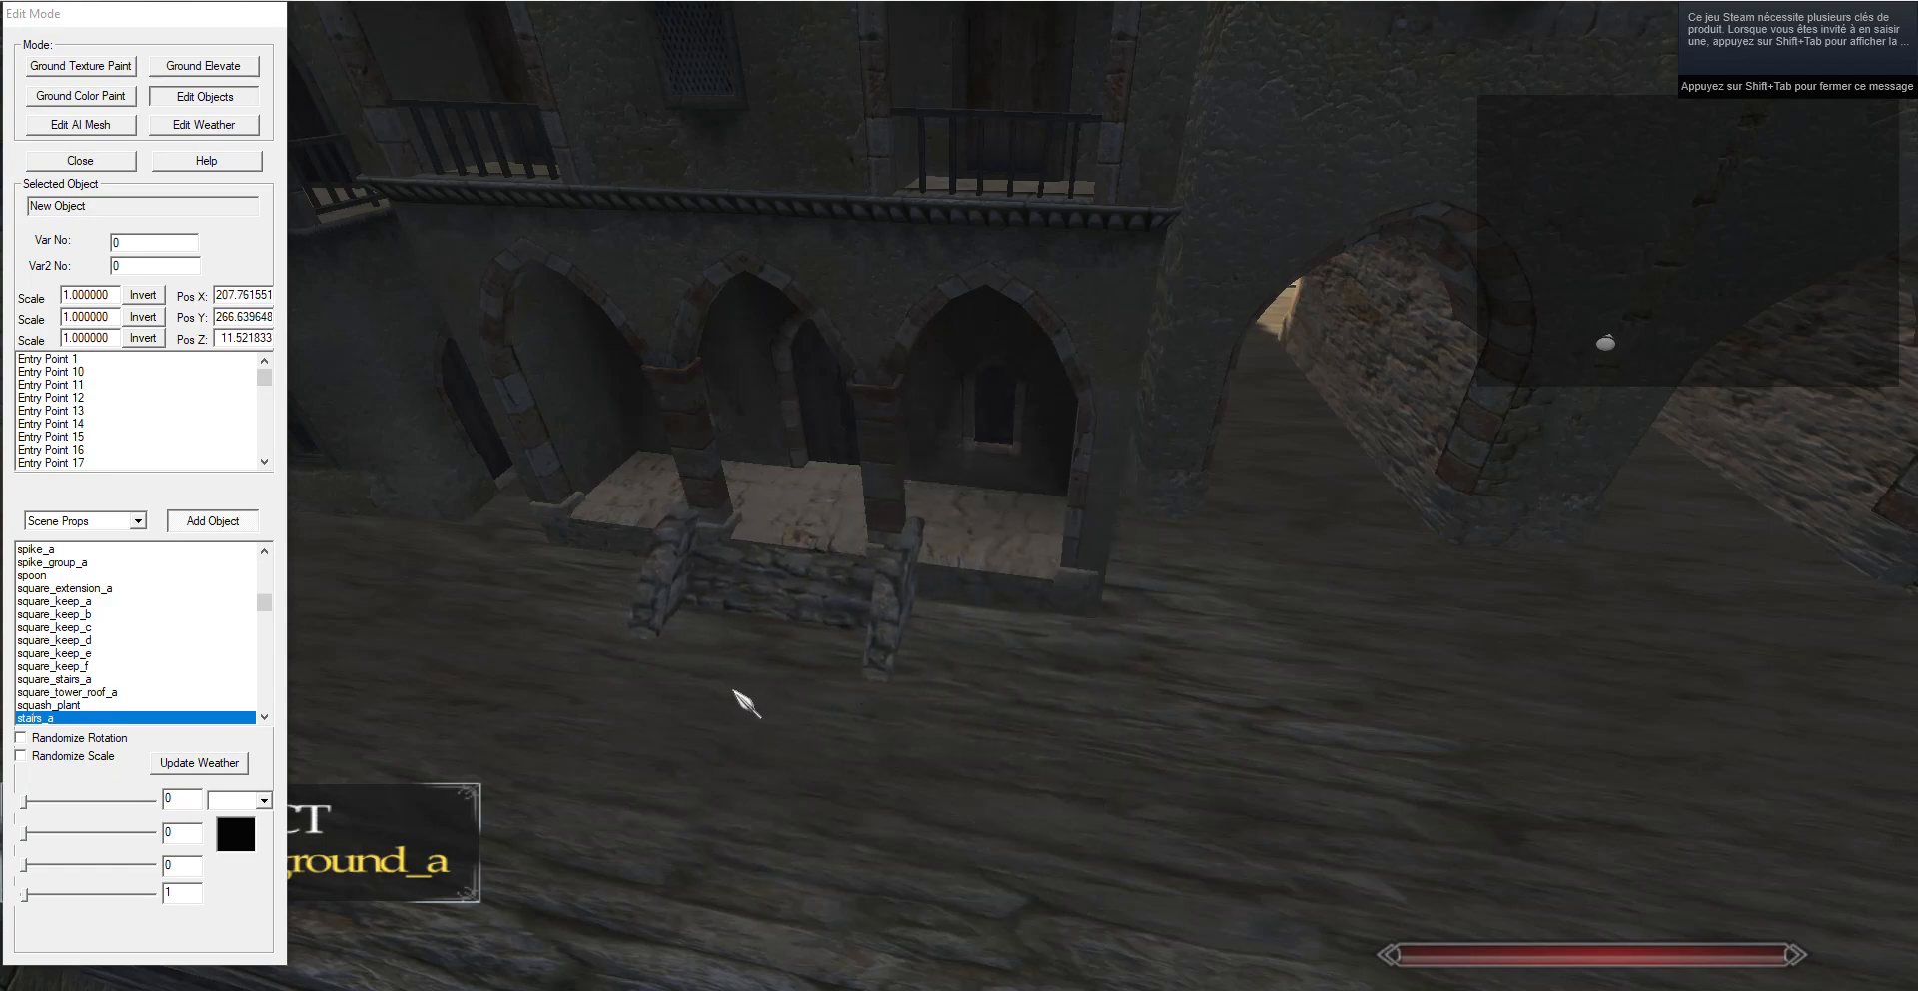
Scale the stairs down uniformly to about 0.89 and raise them to about 12.88 so they meet the porch floor.
key(b)
key(b)
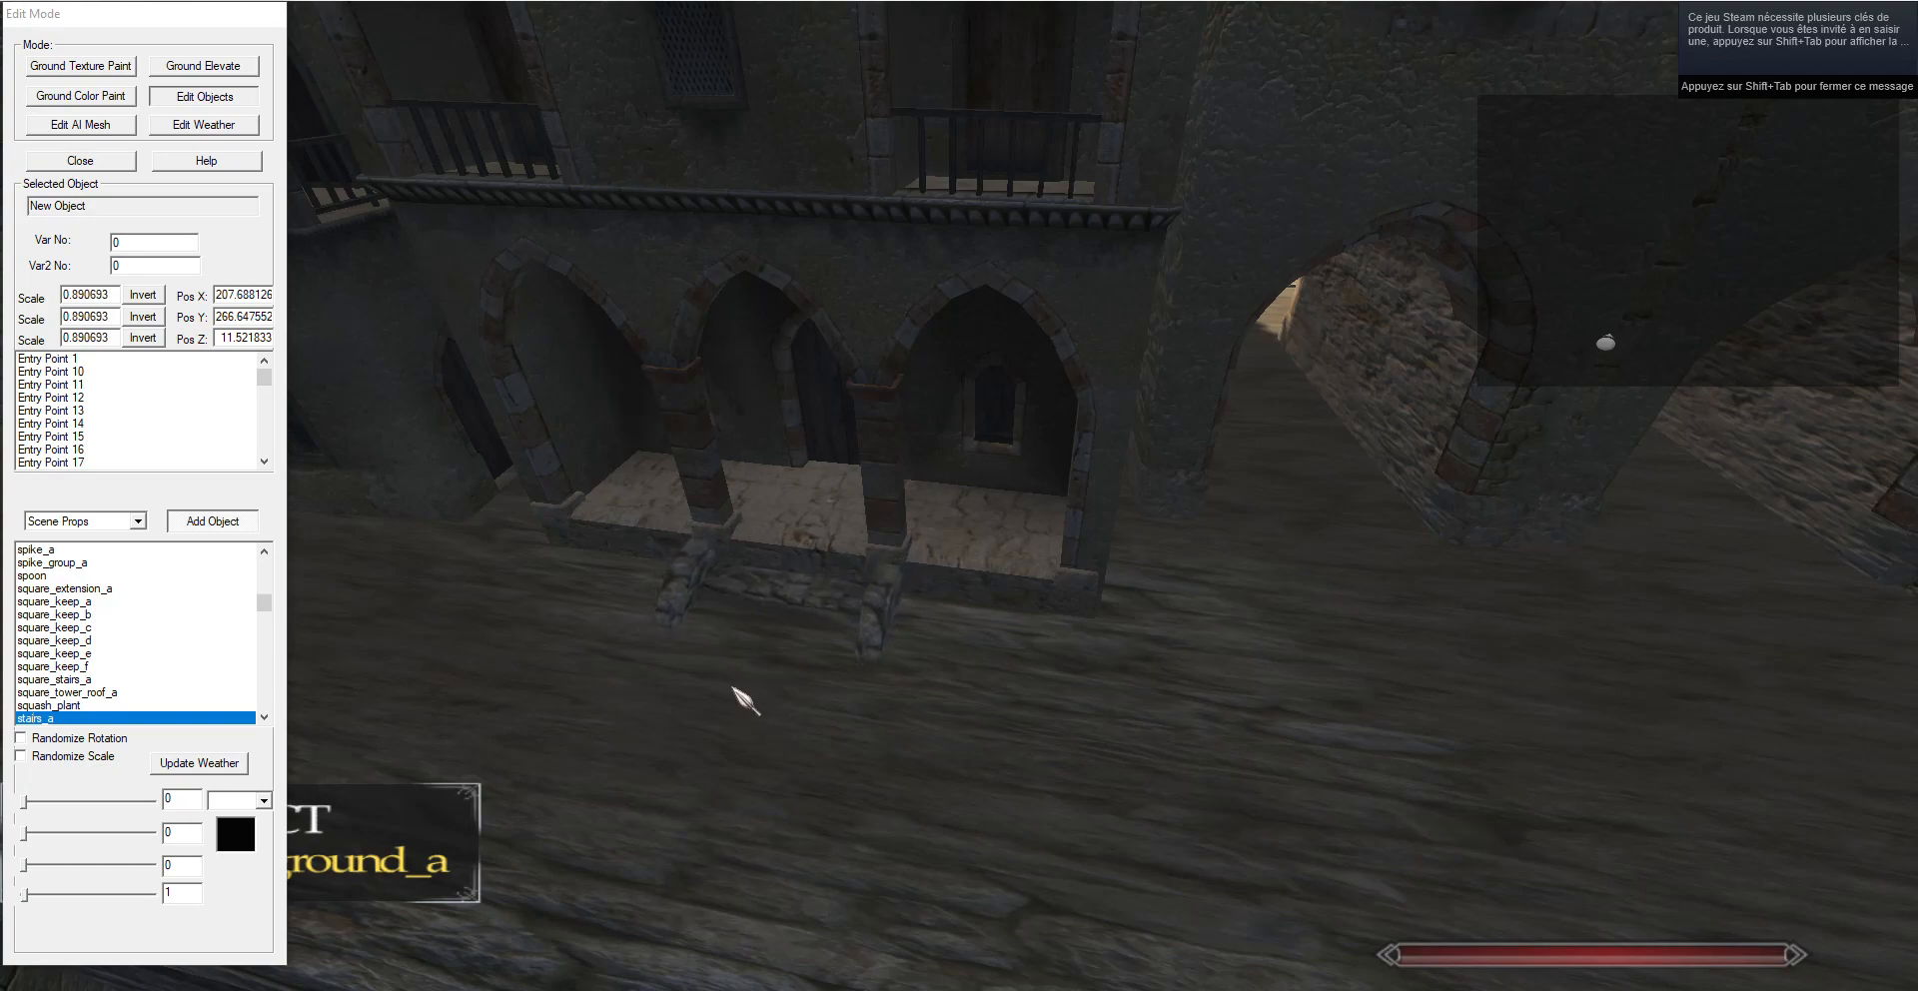
key(t)
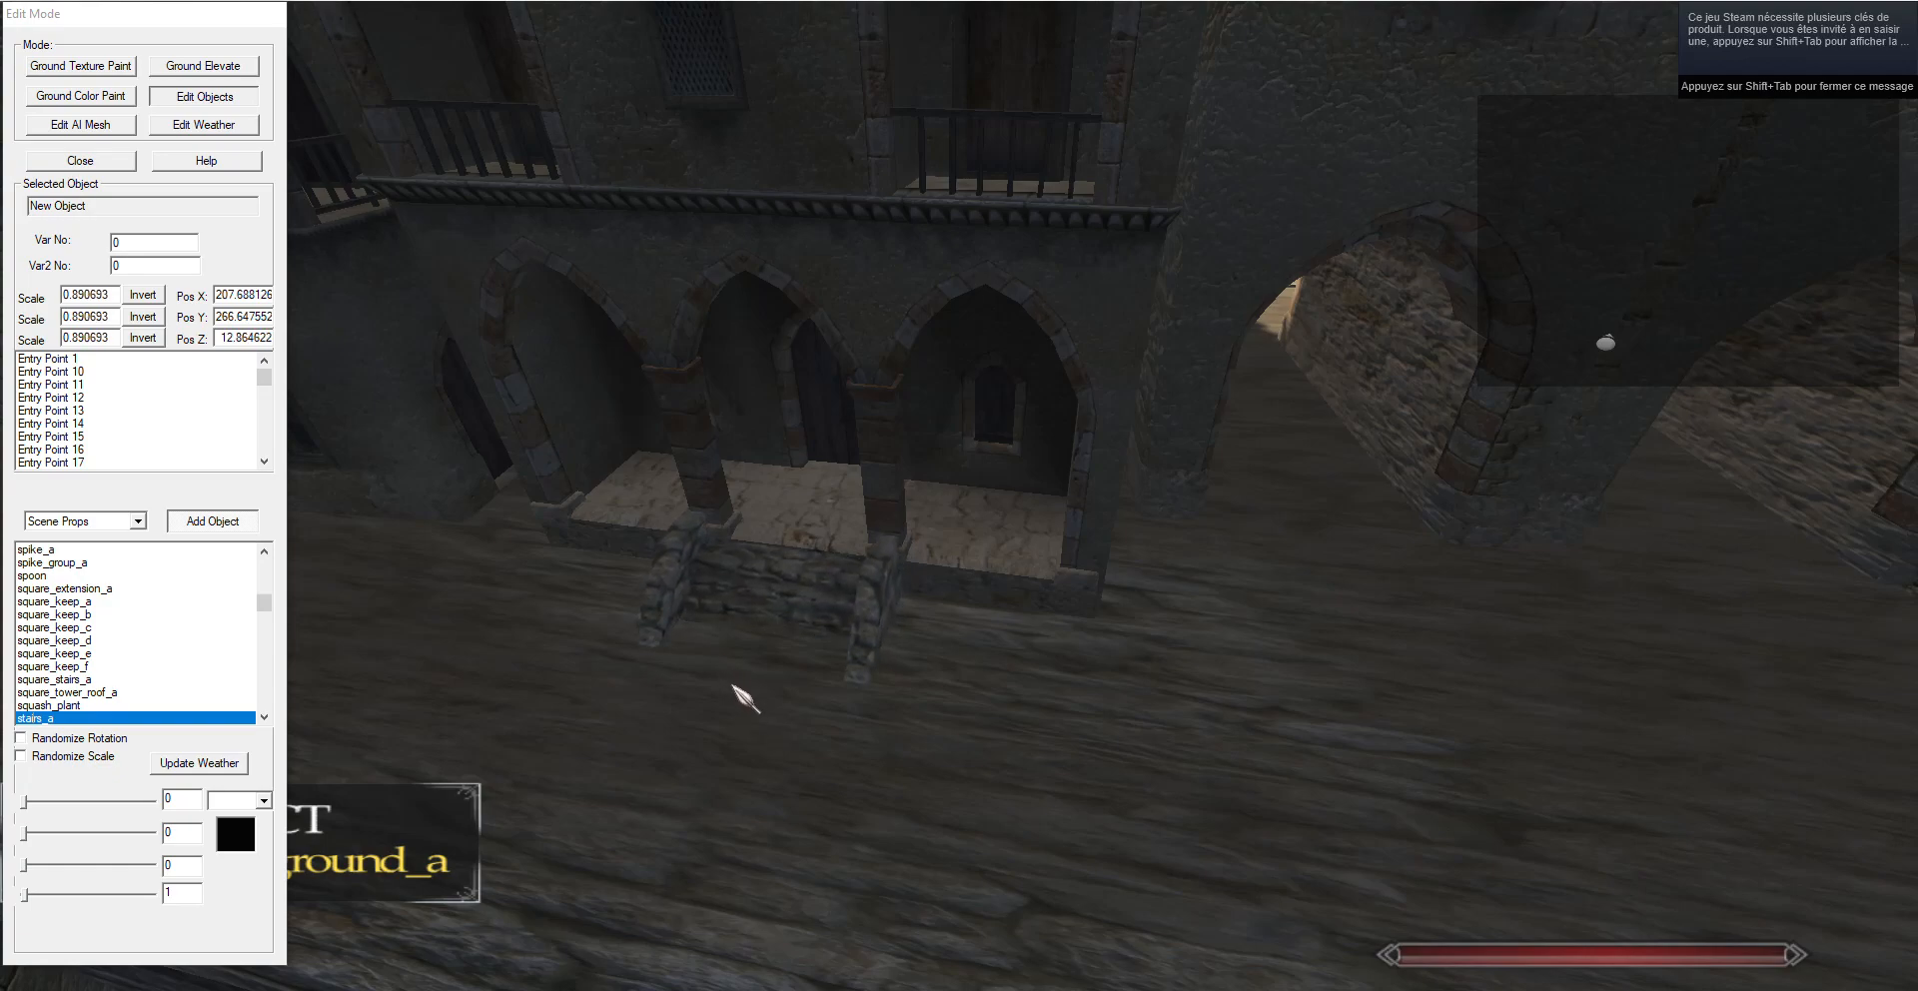
right_click(735, 693)
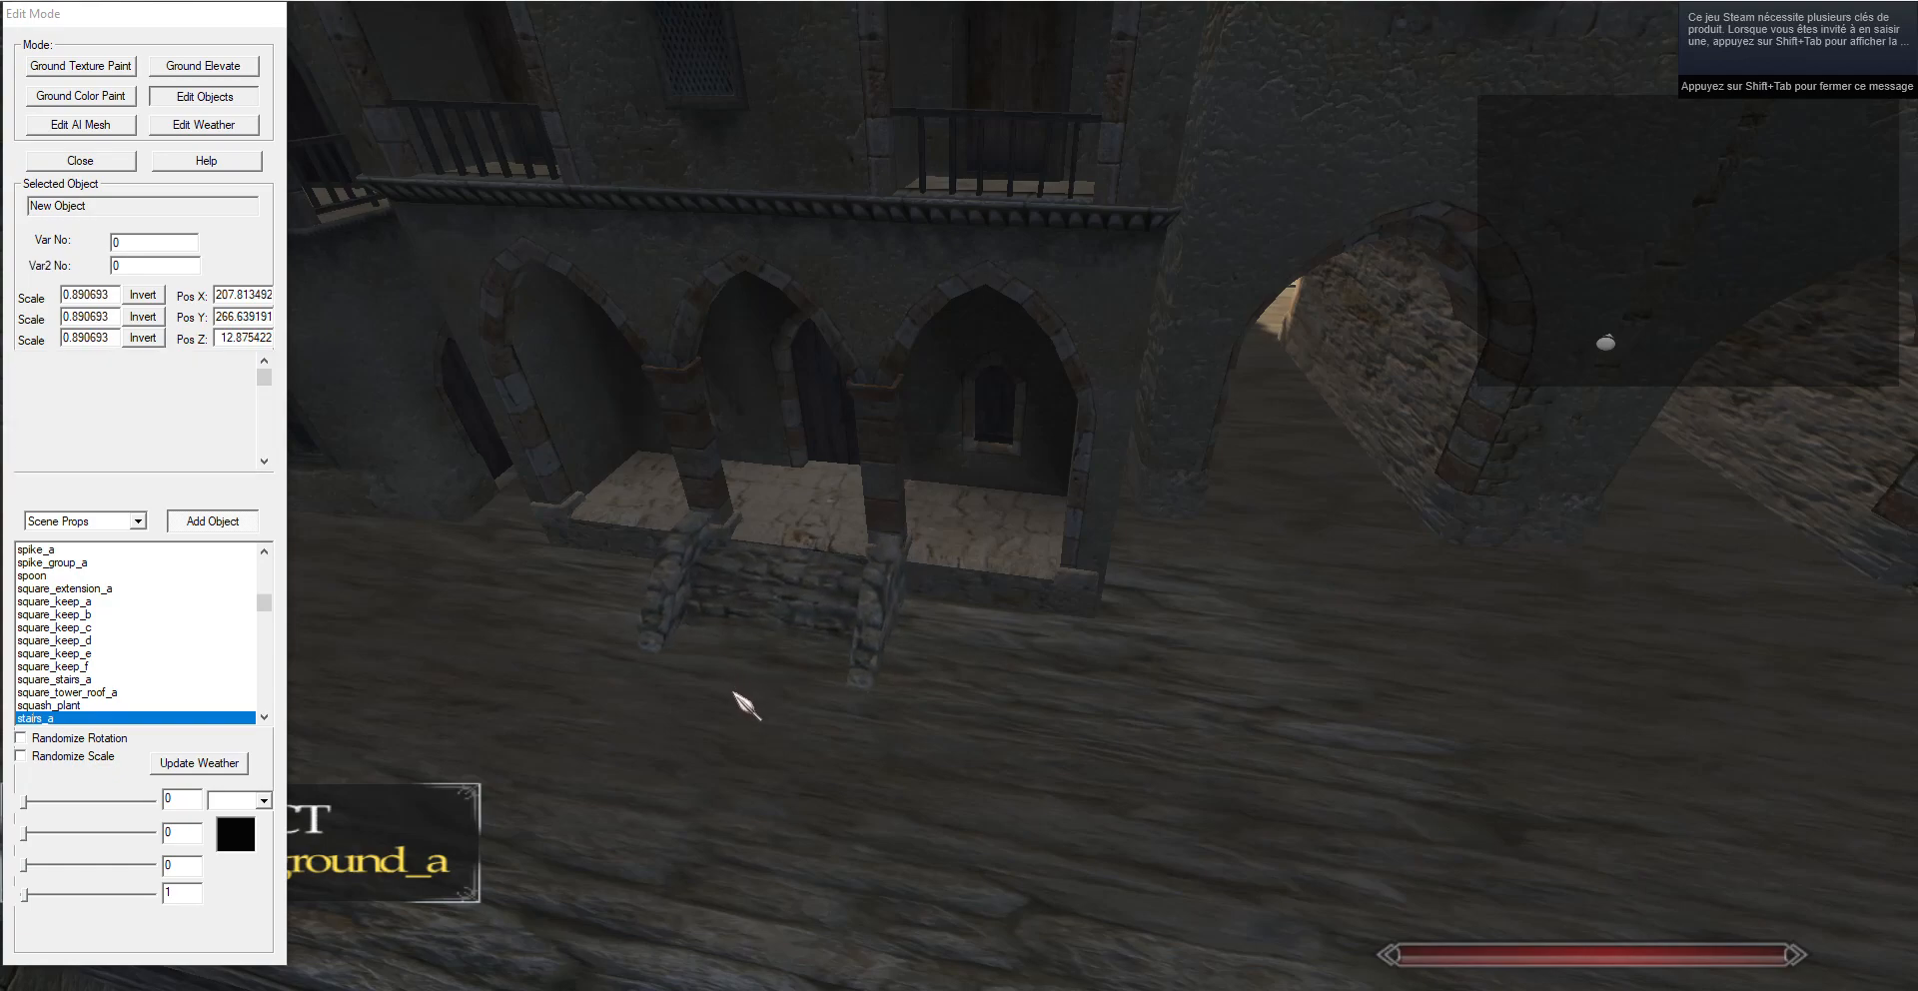
Return to AI mesh editing and move the two vertices under the stairs out to the front corners of the bottom step.
click(80, 125)
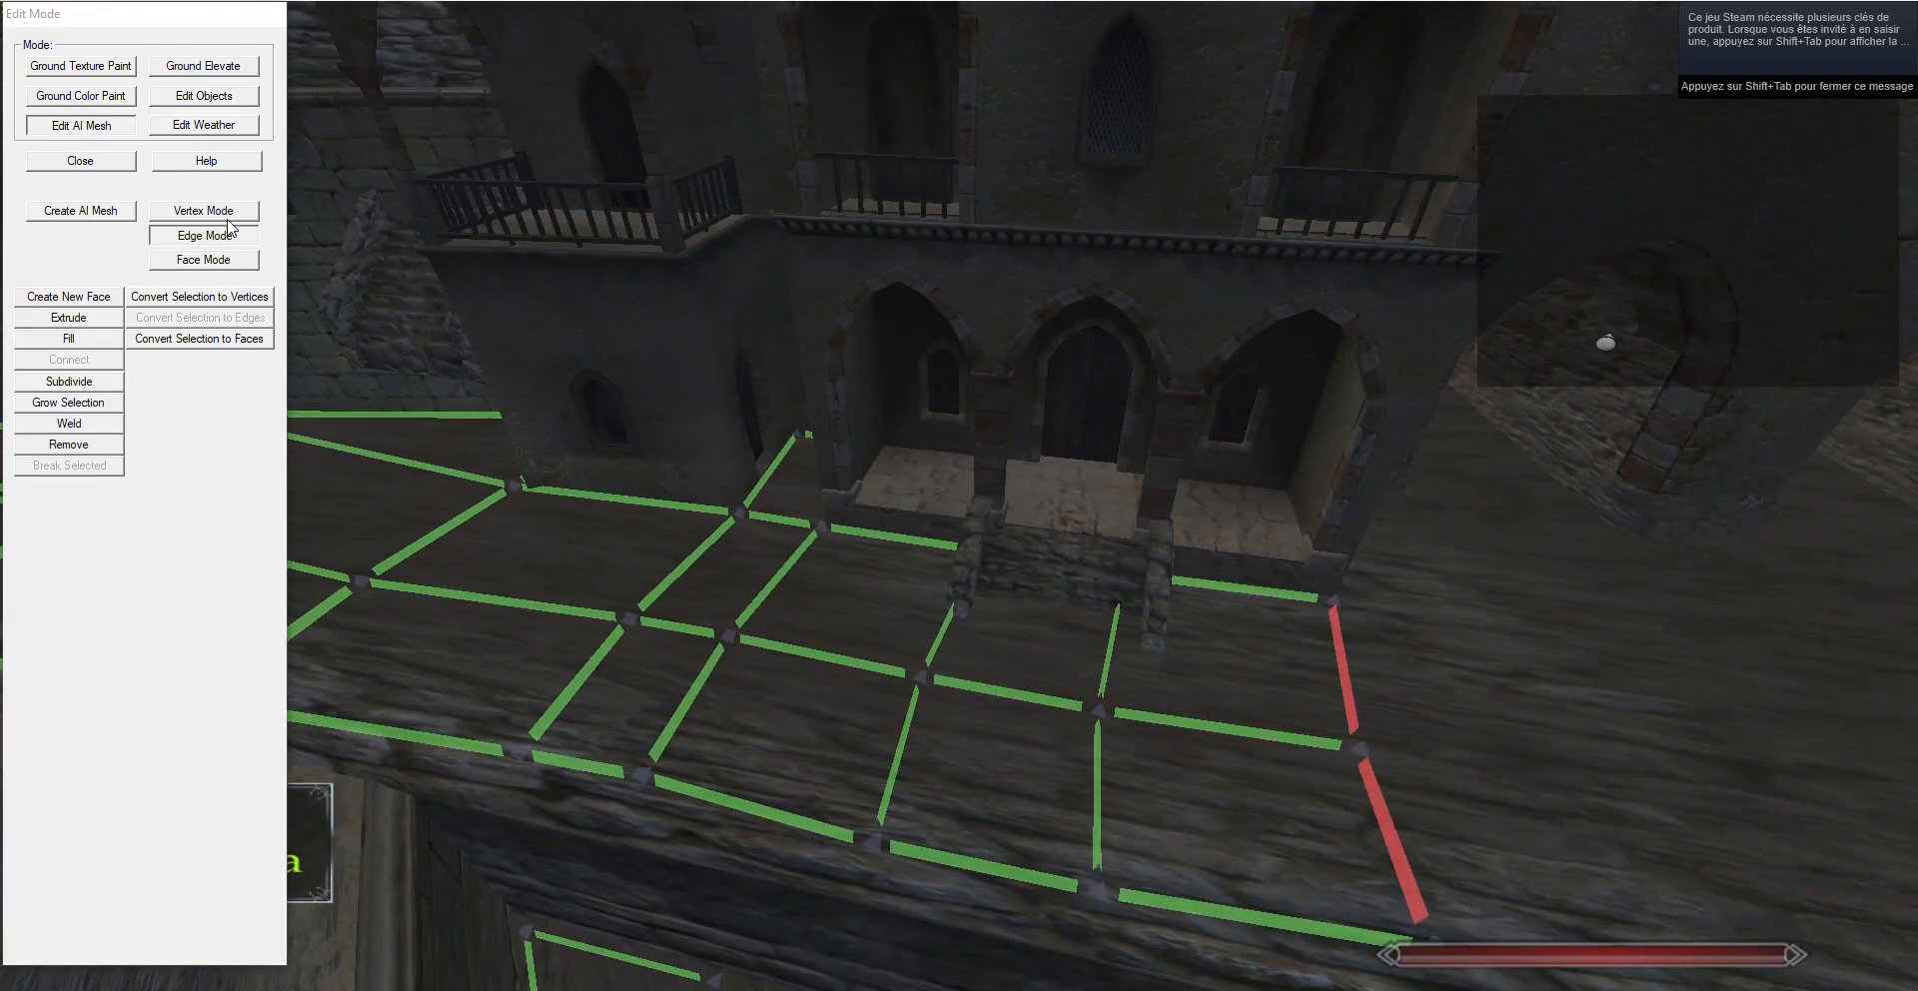
click(227, 214)
right_click(970, 557)
key(g)
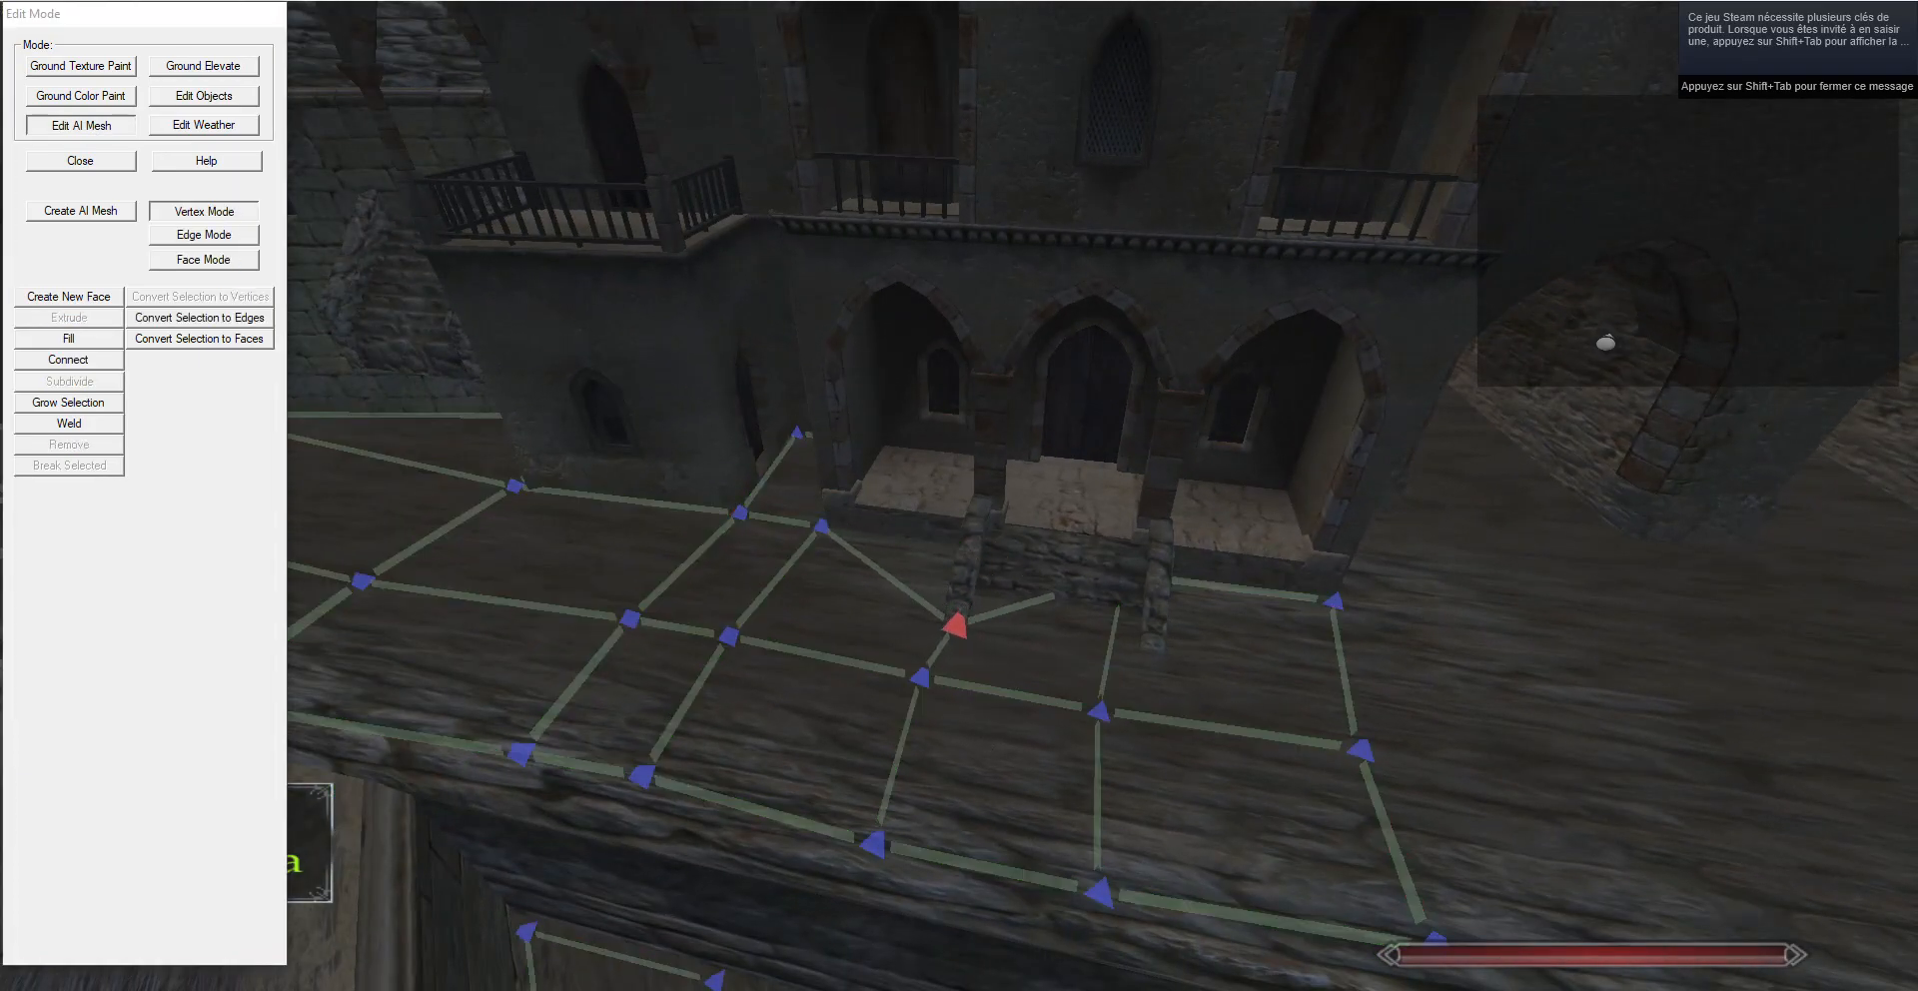
right_click(1131, 574)
key(g)
right_click(951, 629)
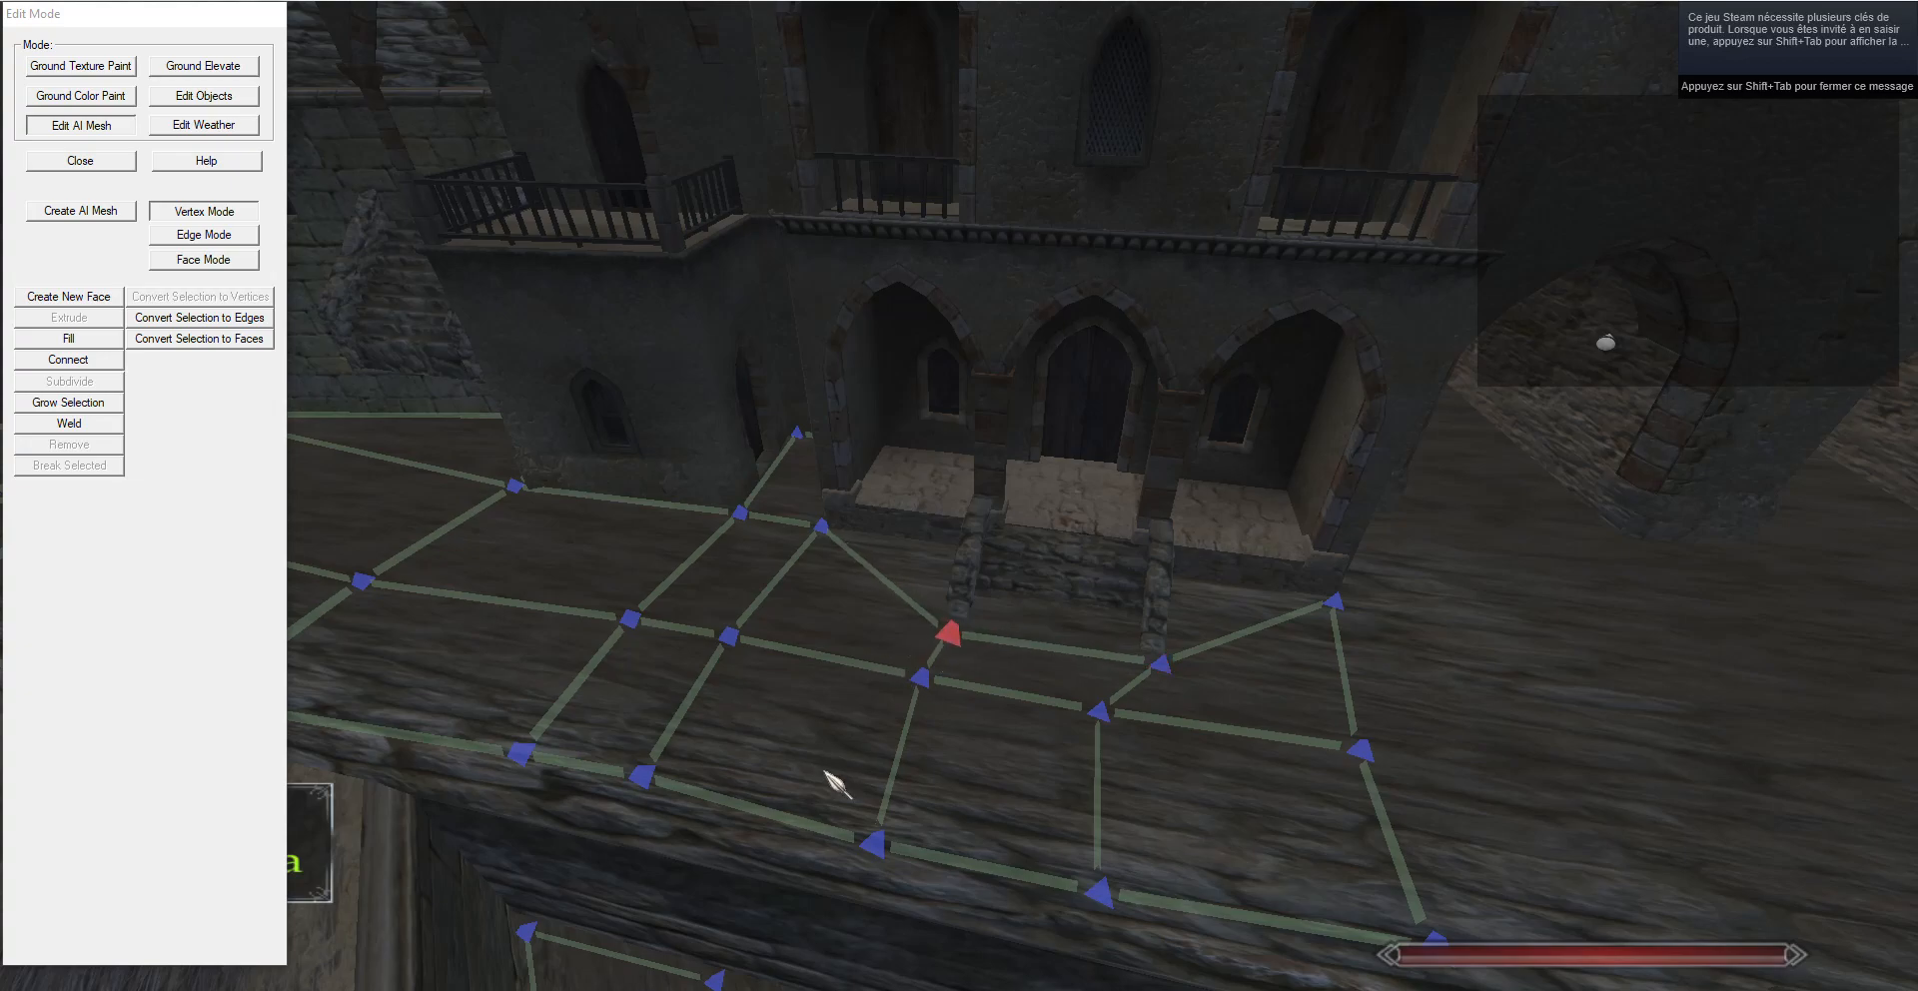
Extrude the slanted edge on the stairs' left side toward the porch and fit its vertices along the porch base and stair side.
click(236, 240)
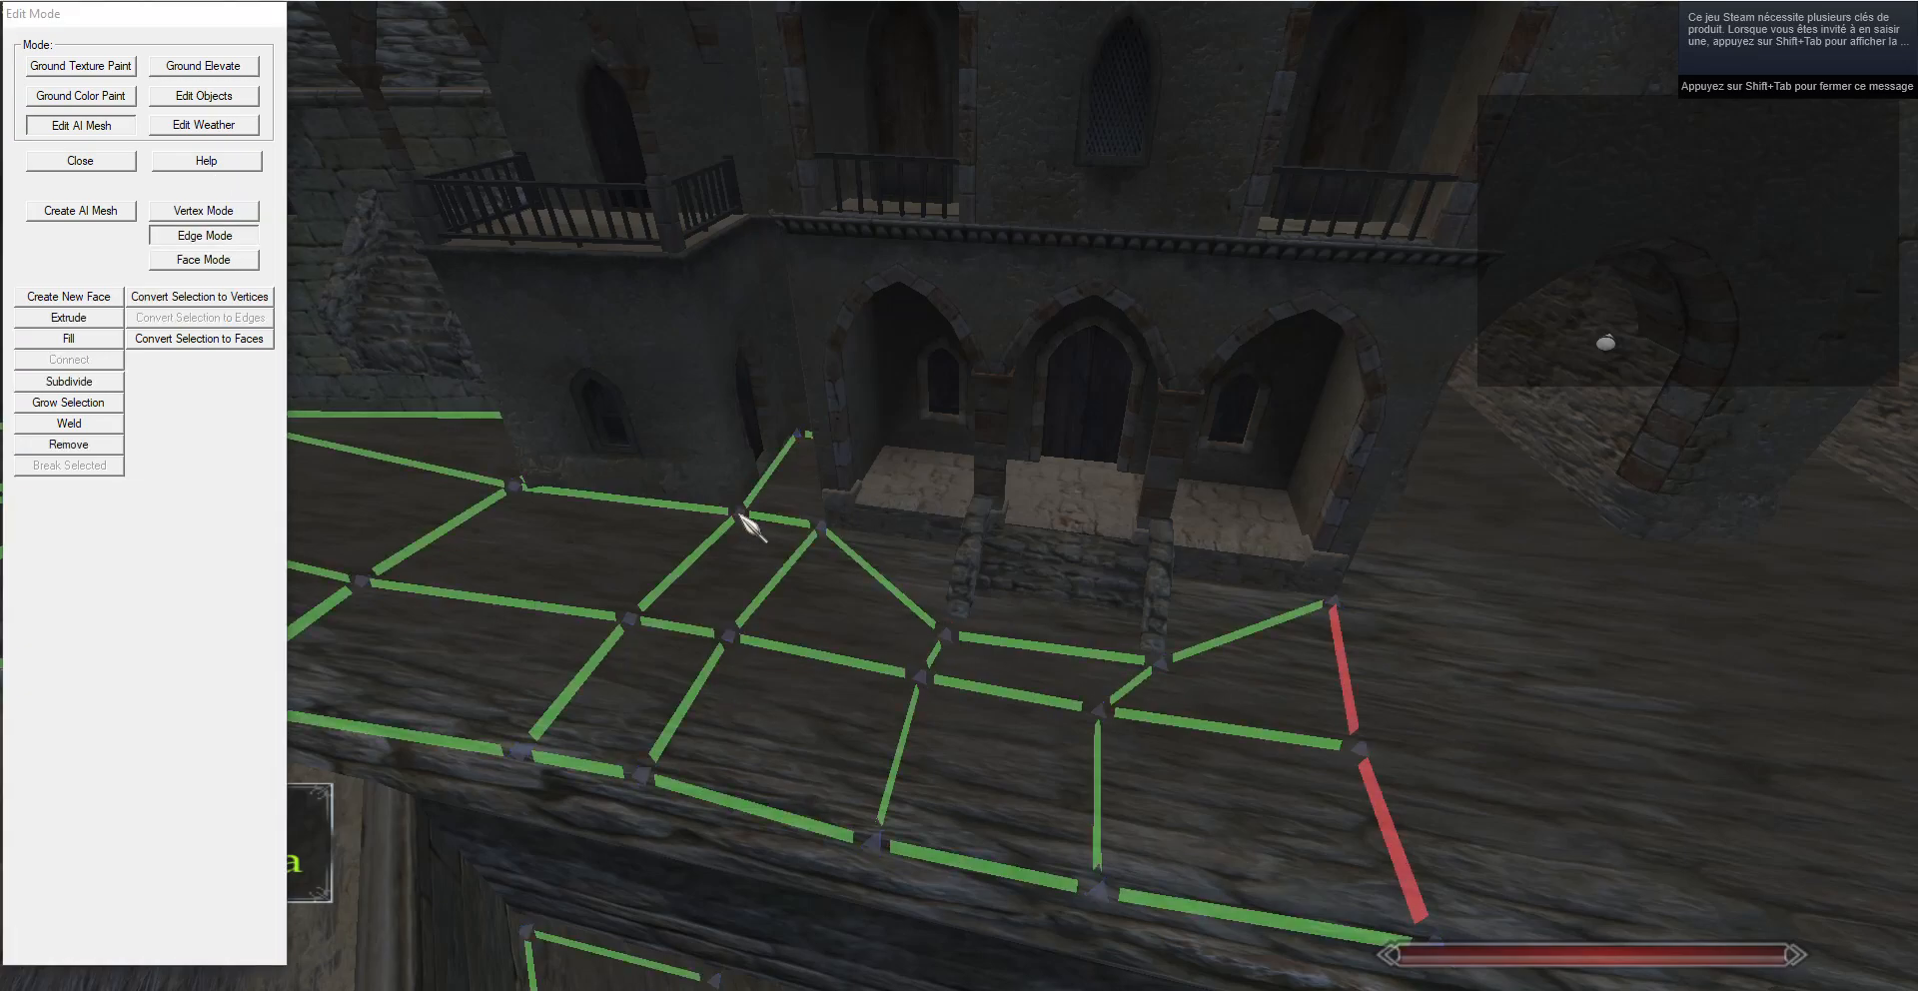
click(204, 211)
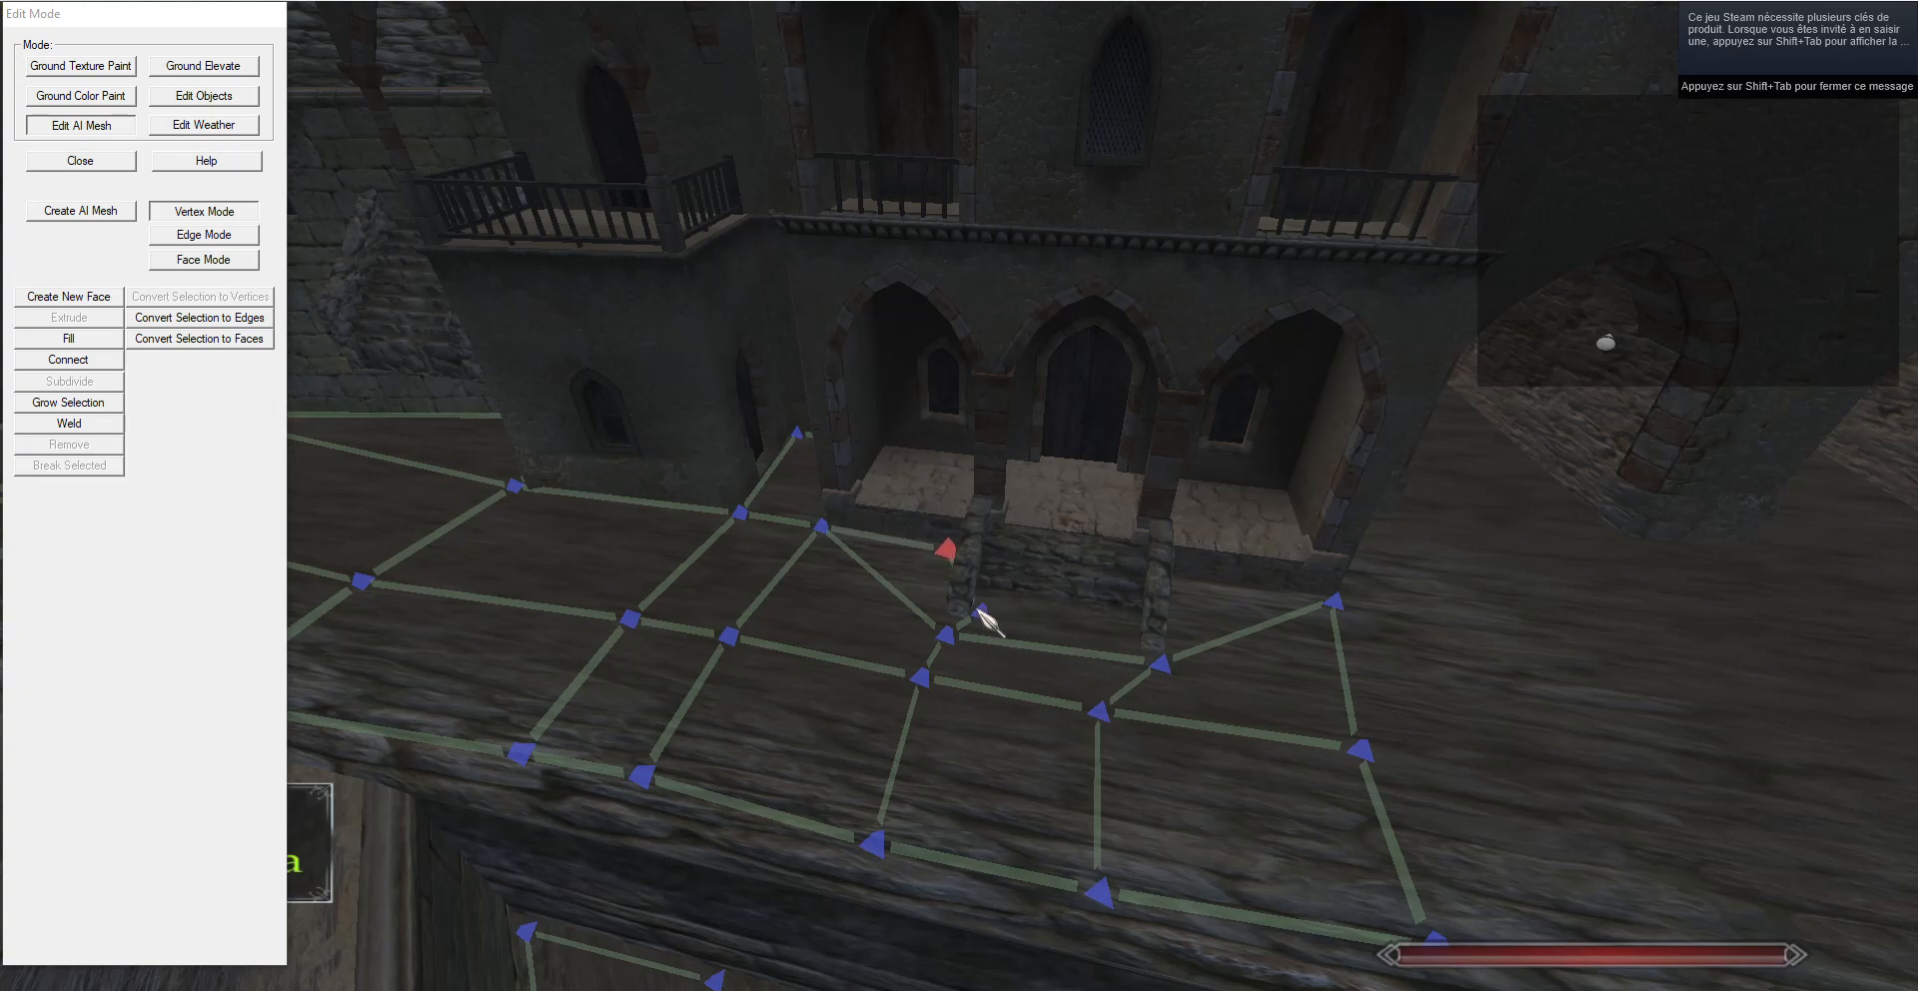
key(g)
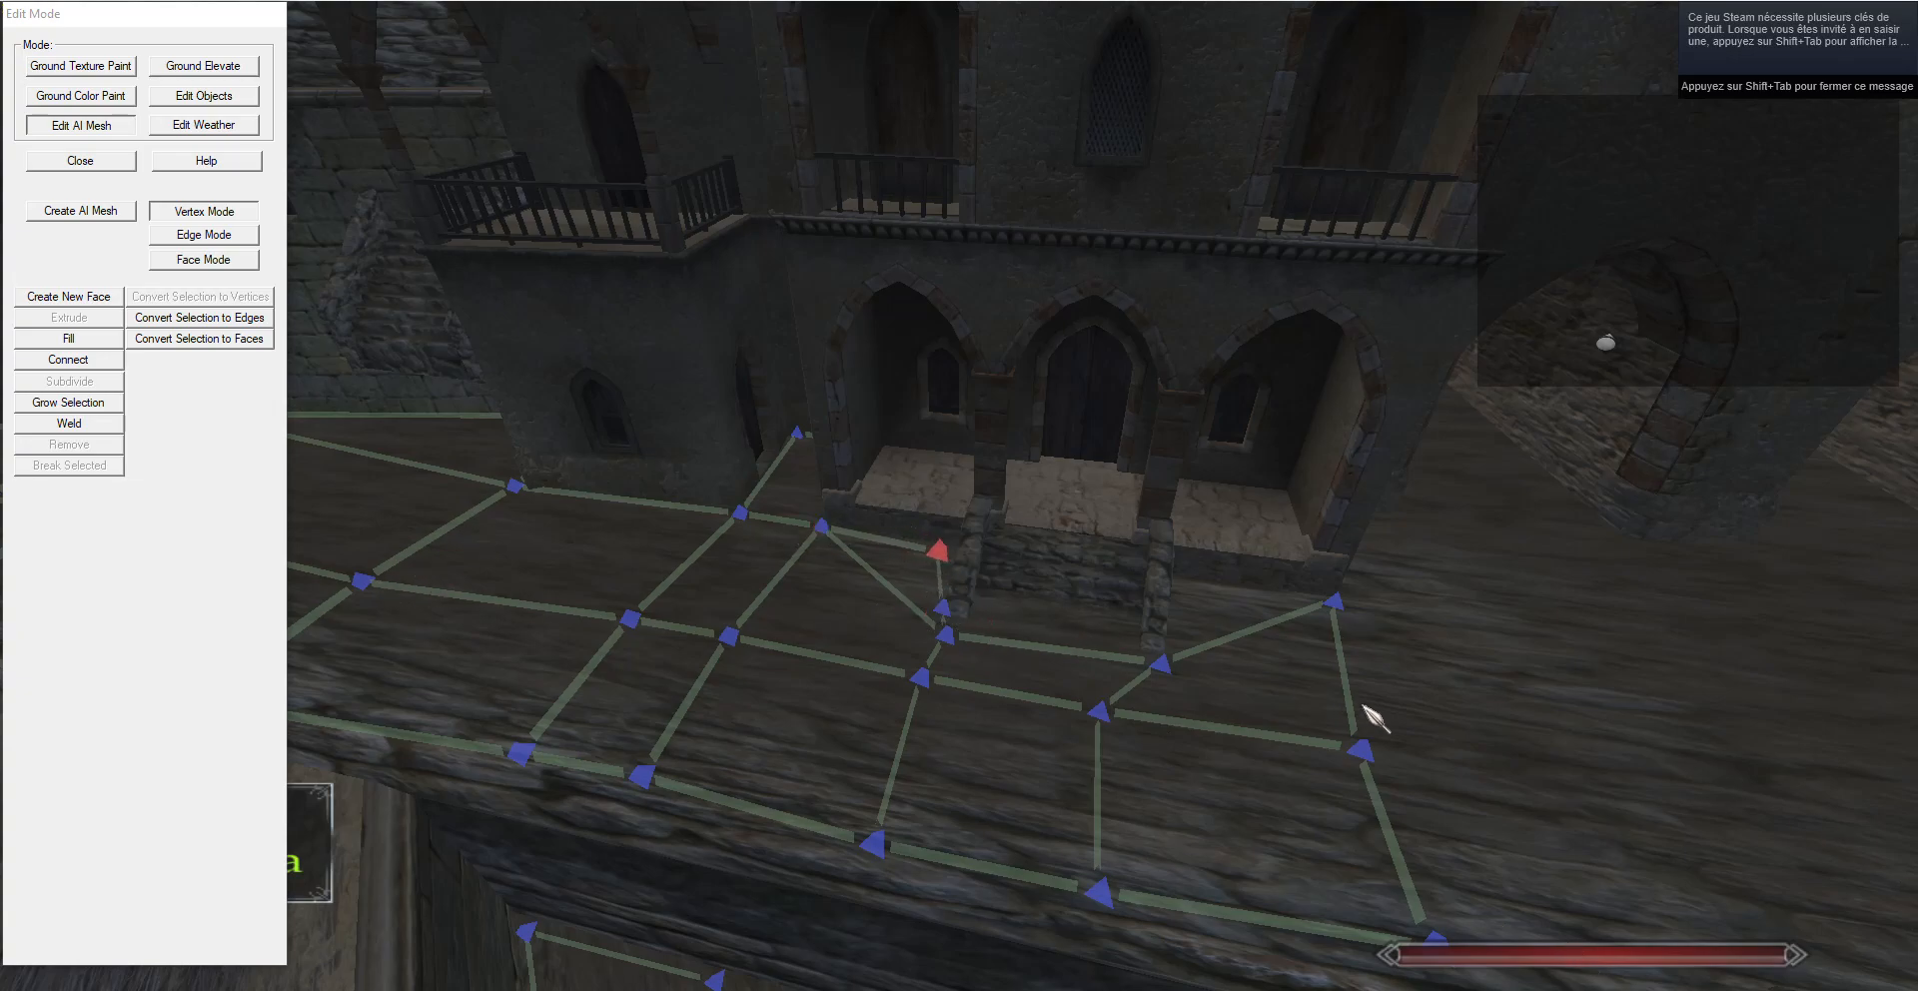
key(d)
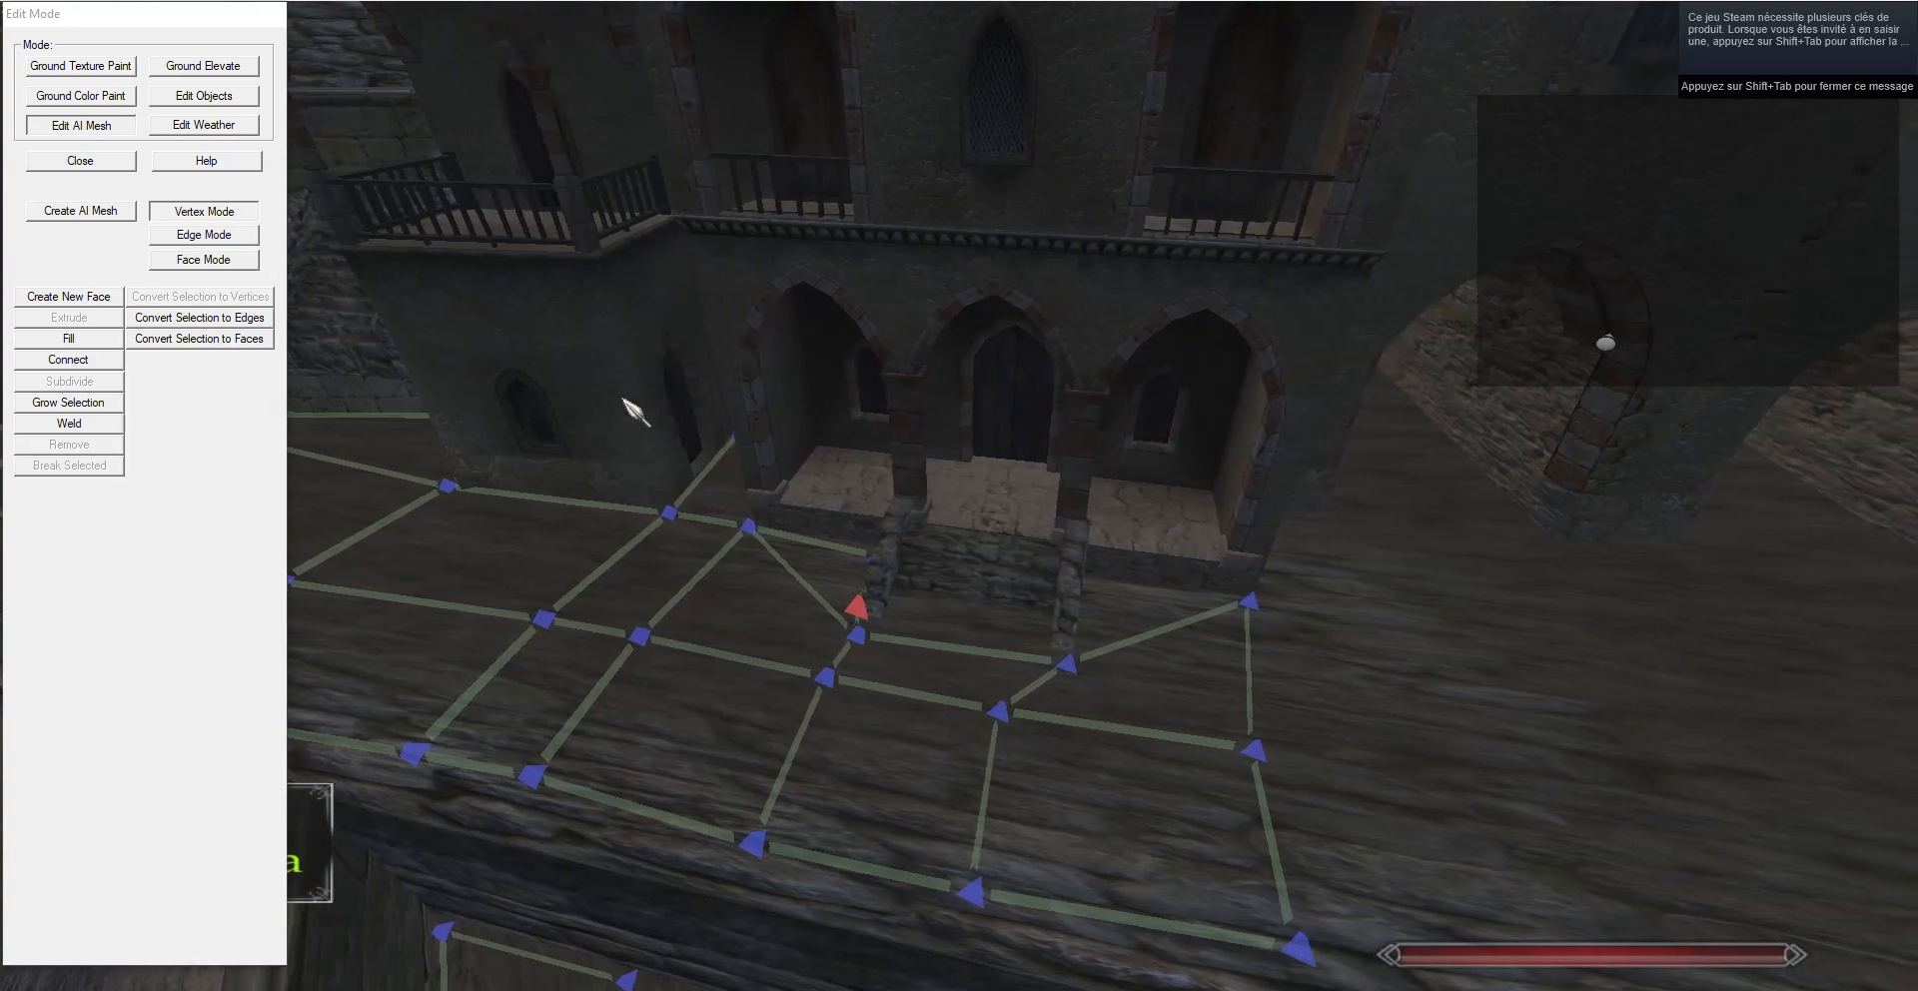
Extrude the slanted edge on the stairs' right side toward the porch base and fit its vertices beside the stairs.
click(222, 237)
click(984, 647)
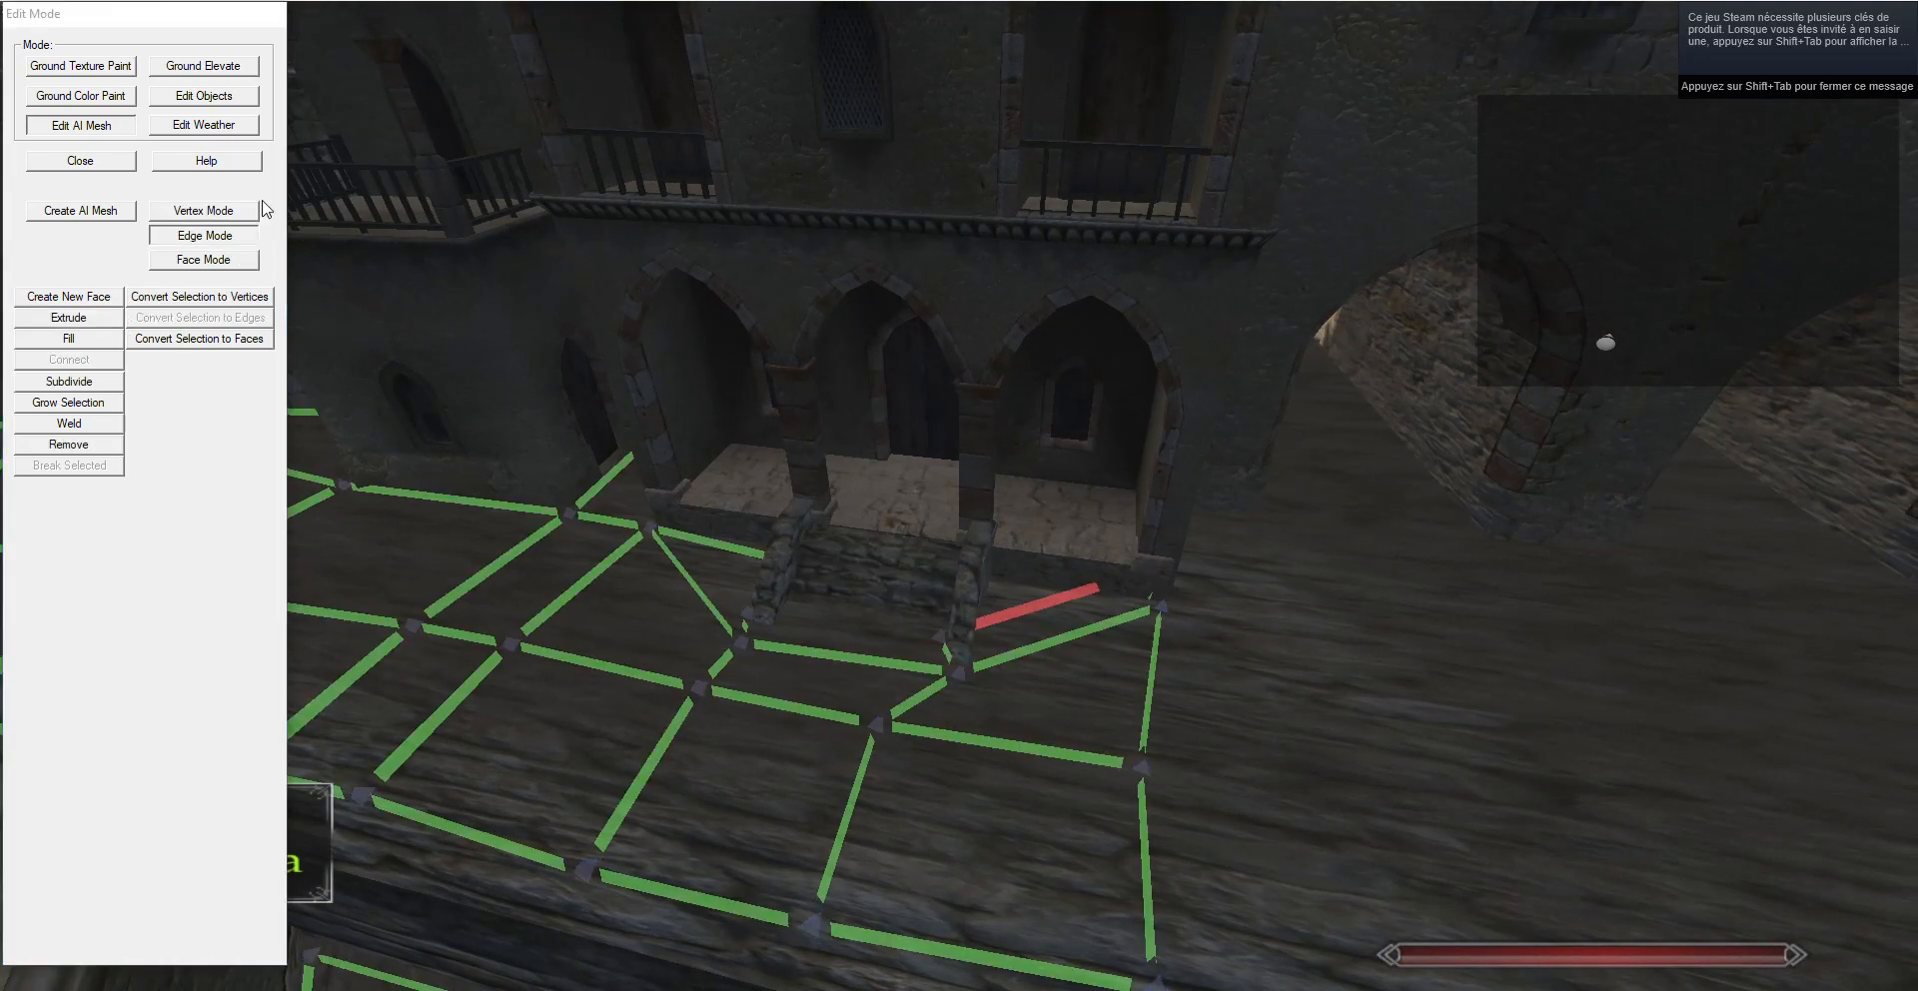
click(204, 211)
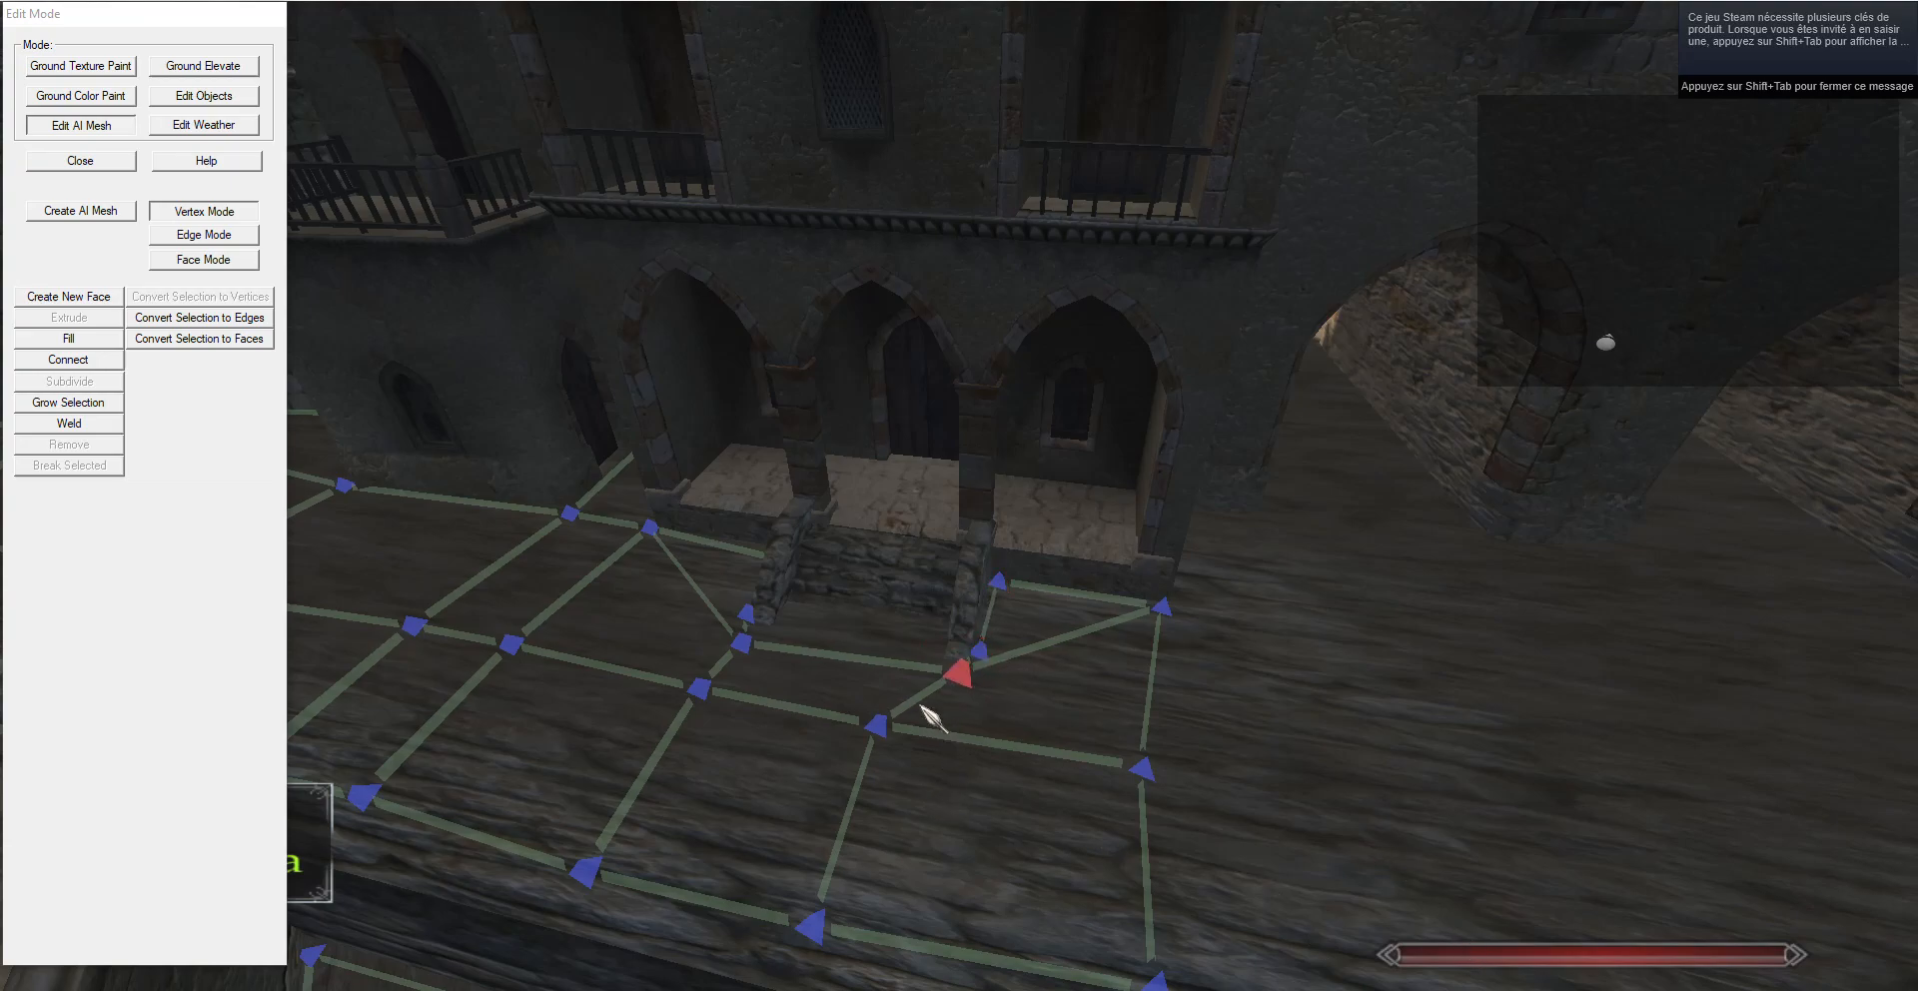
Shift the two vertices at the foot of the stairs inward to match the width of the steps.
drag(943, 675, 931, 673)
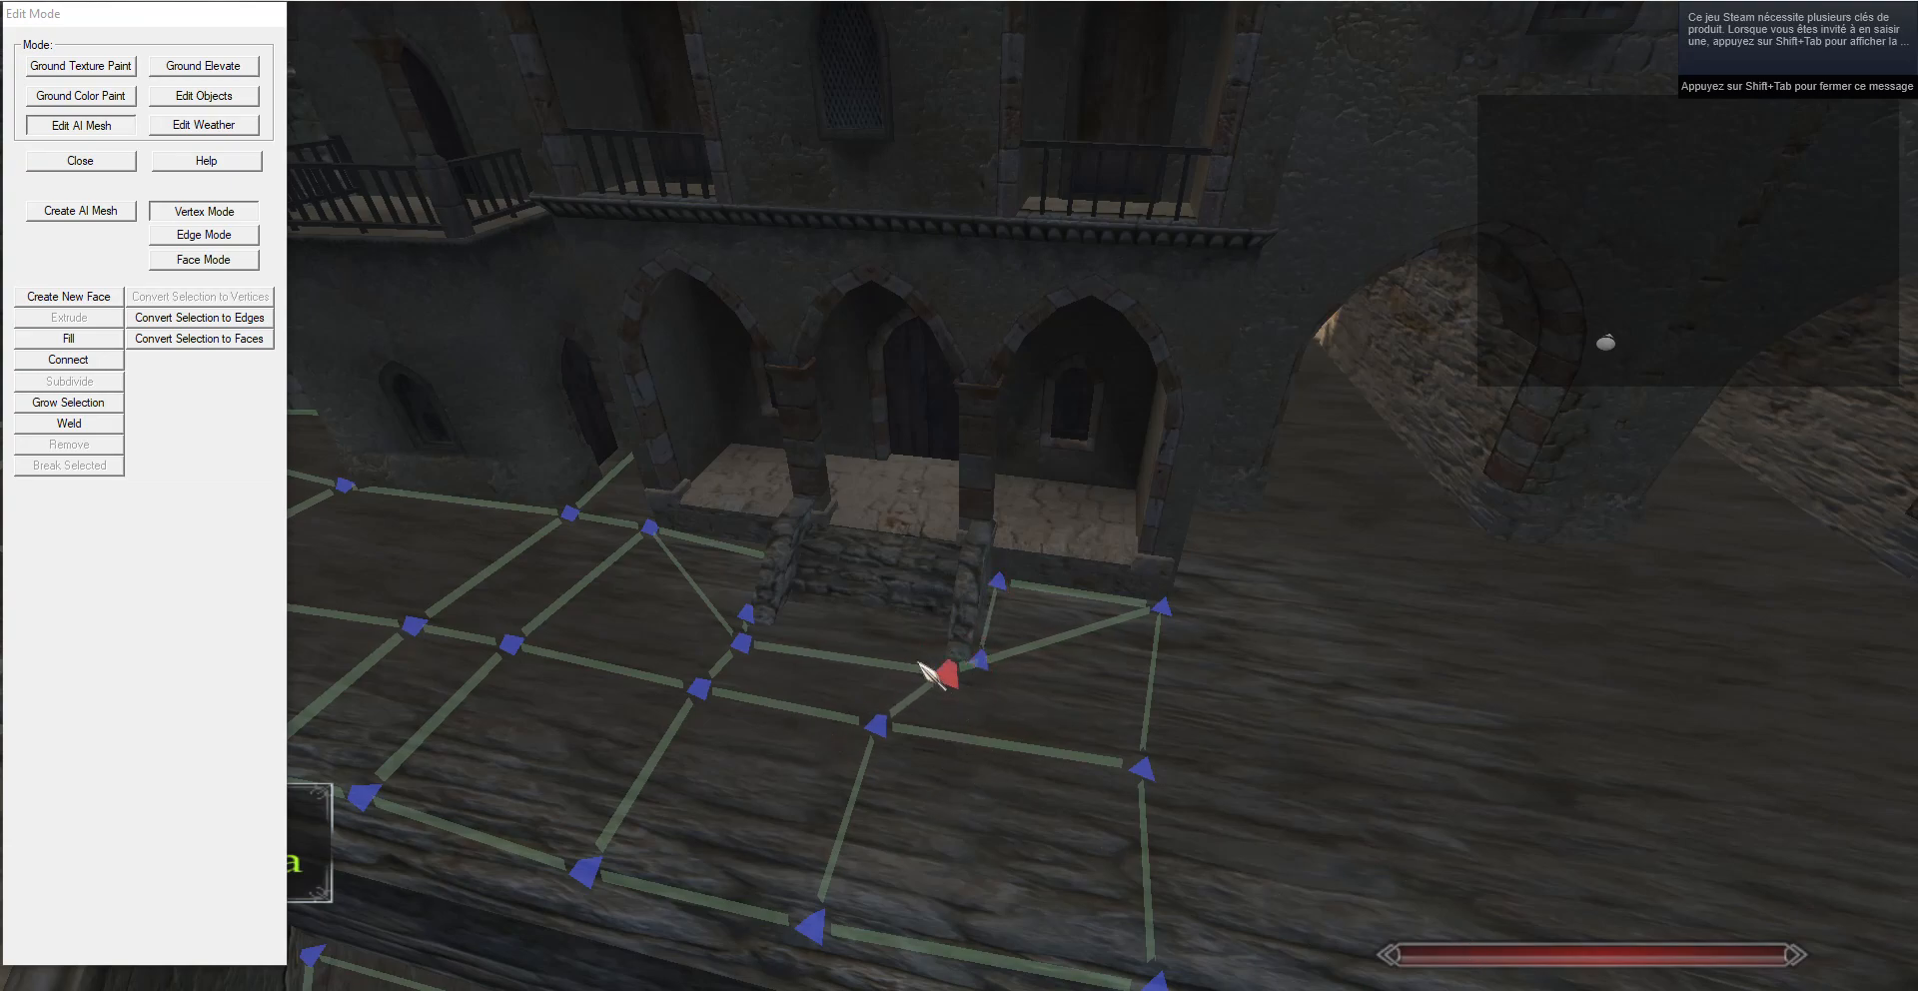
key(a)
key(w)
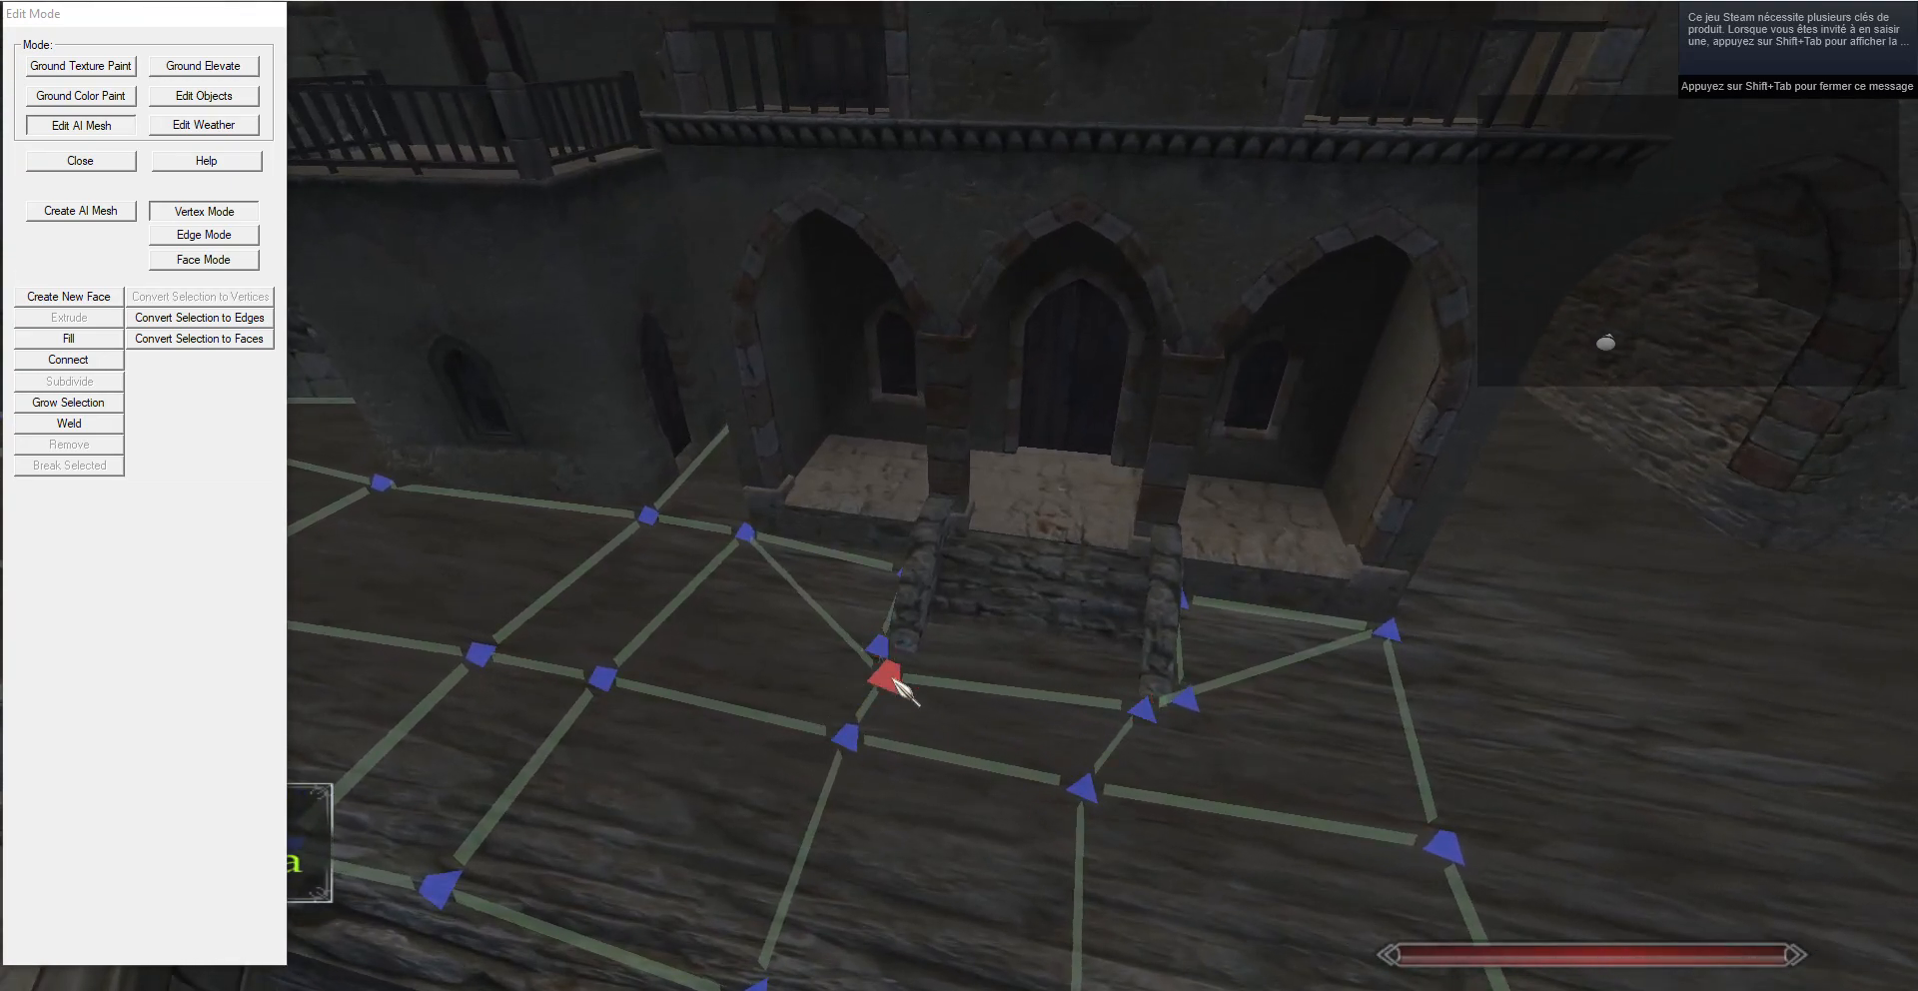
drag(894, 679, 918, 675)
Extrude the edge at the stair foot onto the steps, then extrude it up to the top and align its vertices.
click(219, 236)
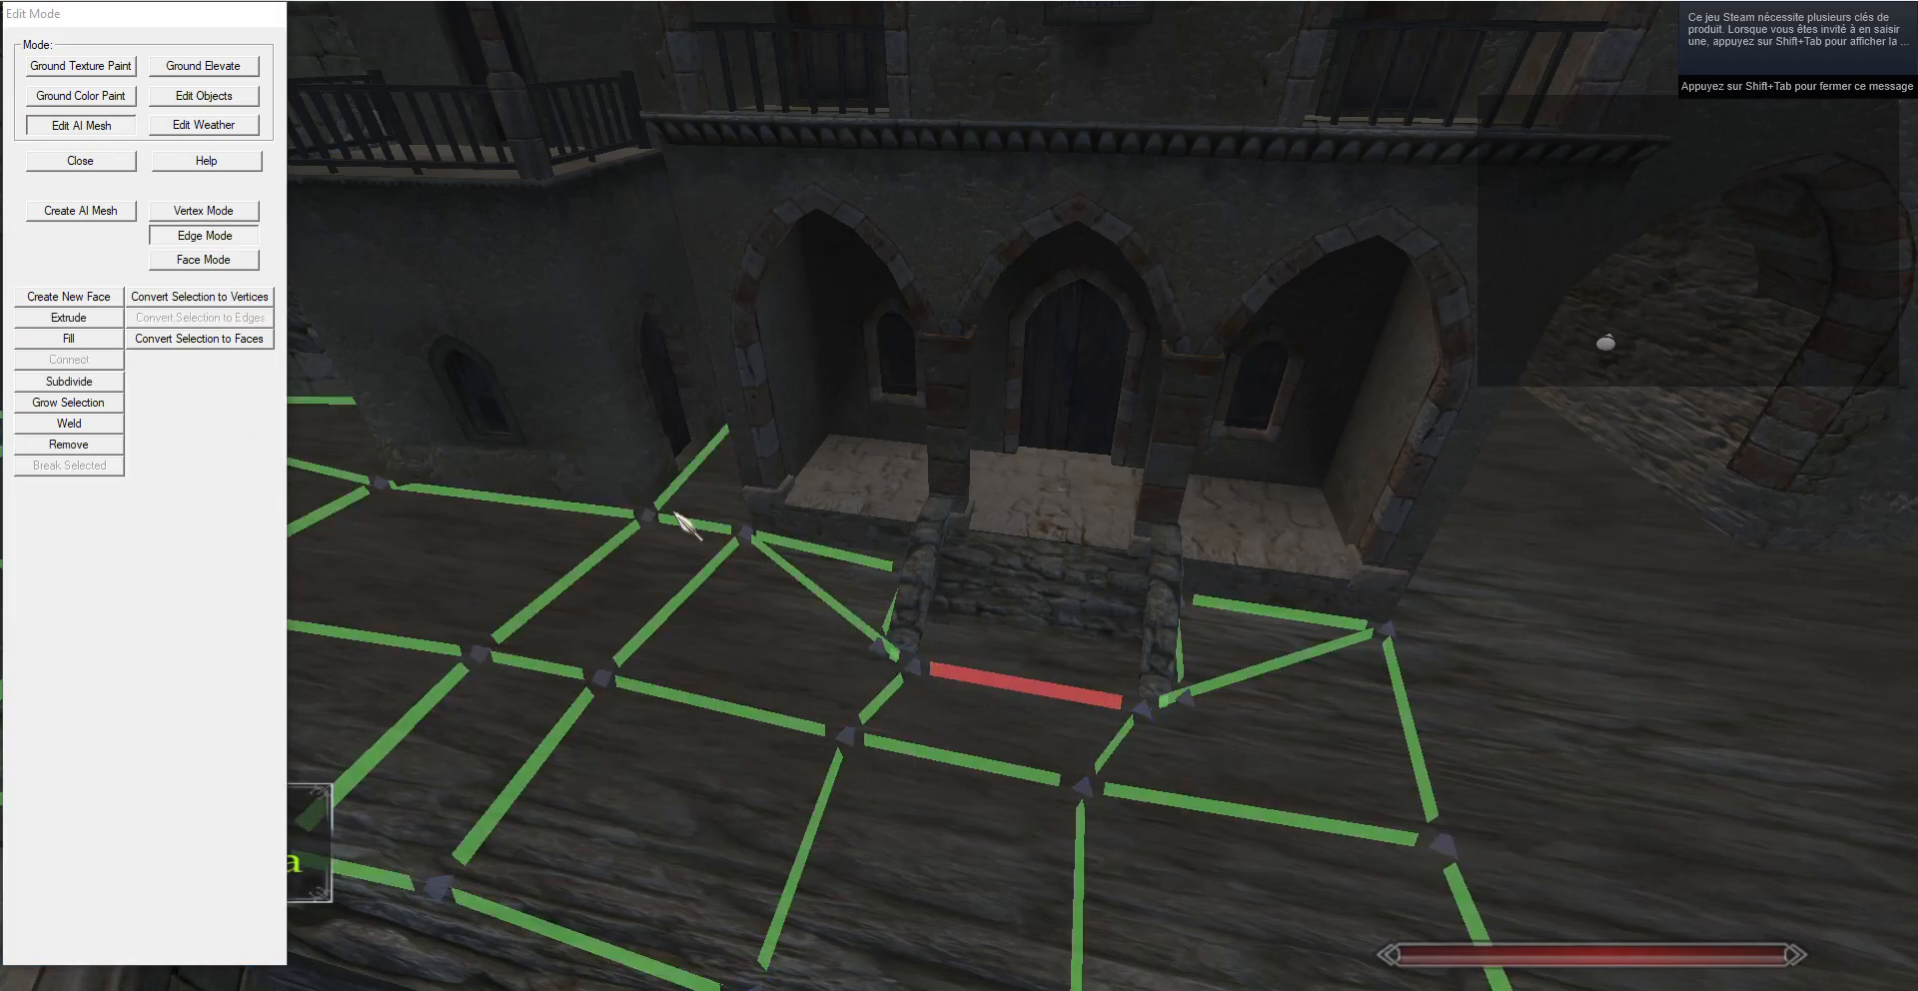
click(113, 319)
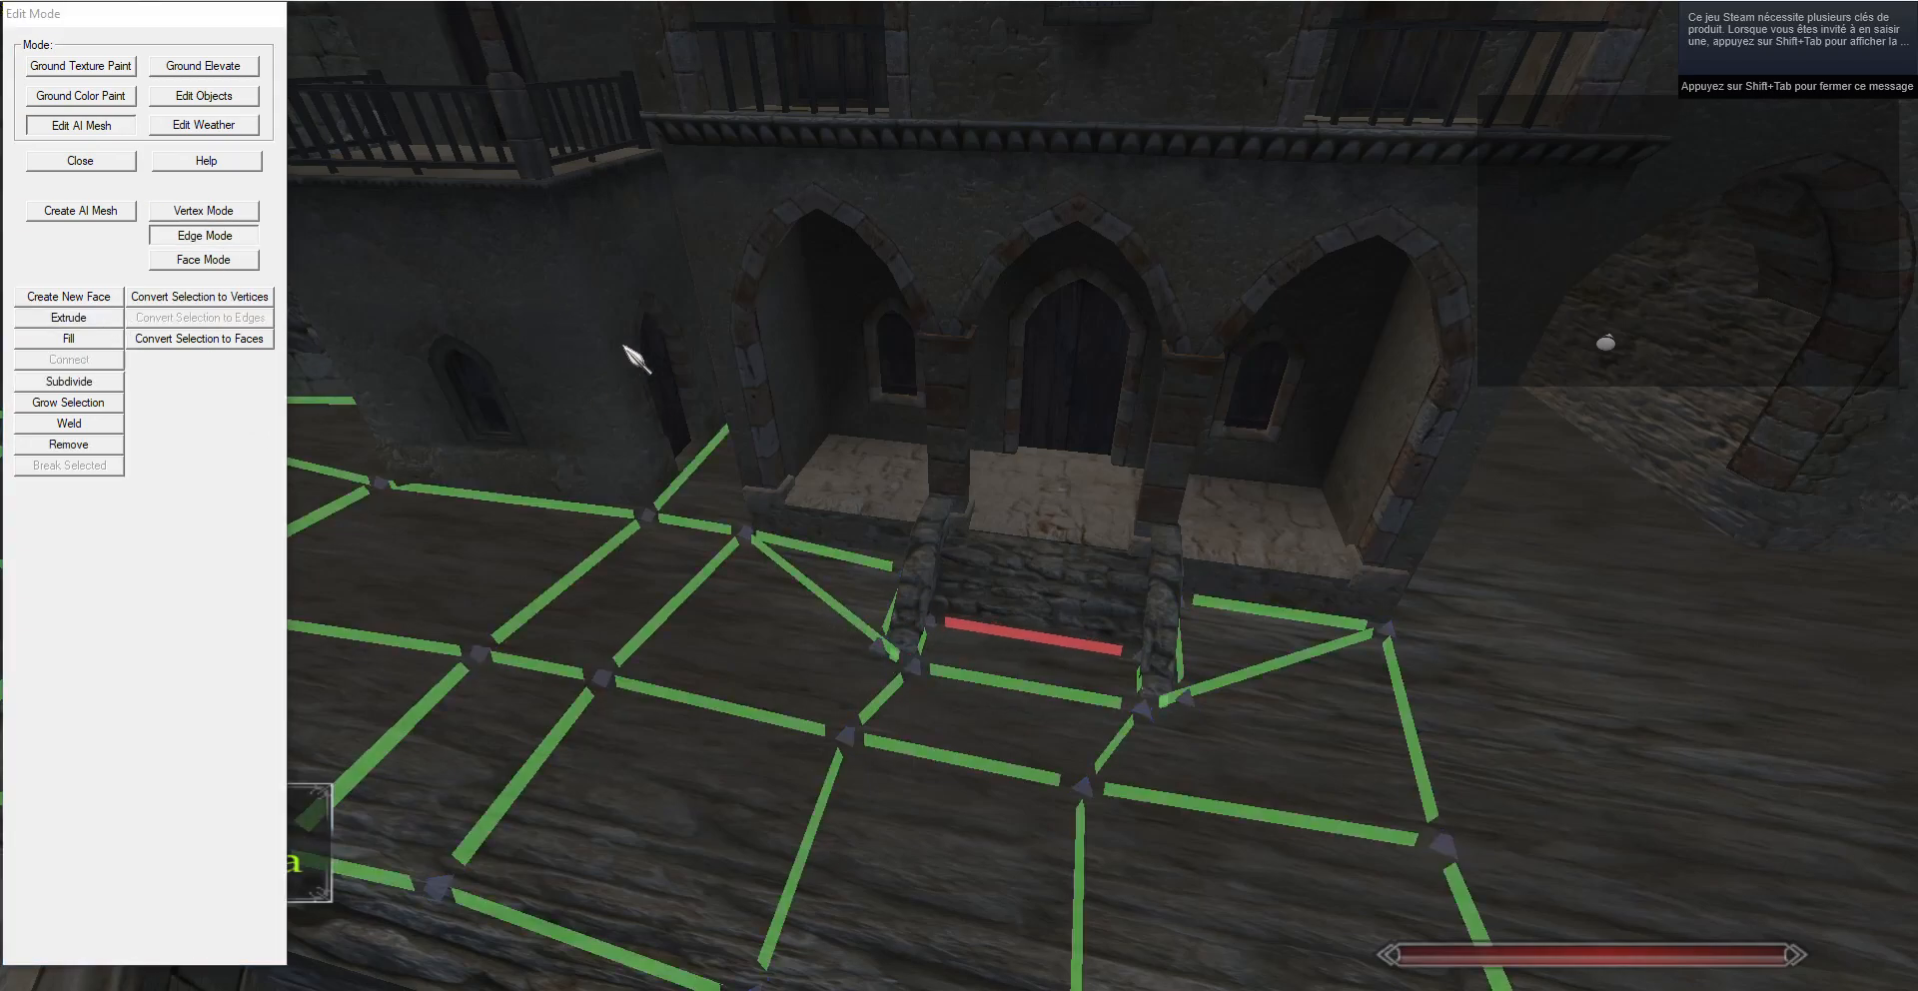
key(d)
click(111, 318)
key(t)
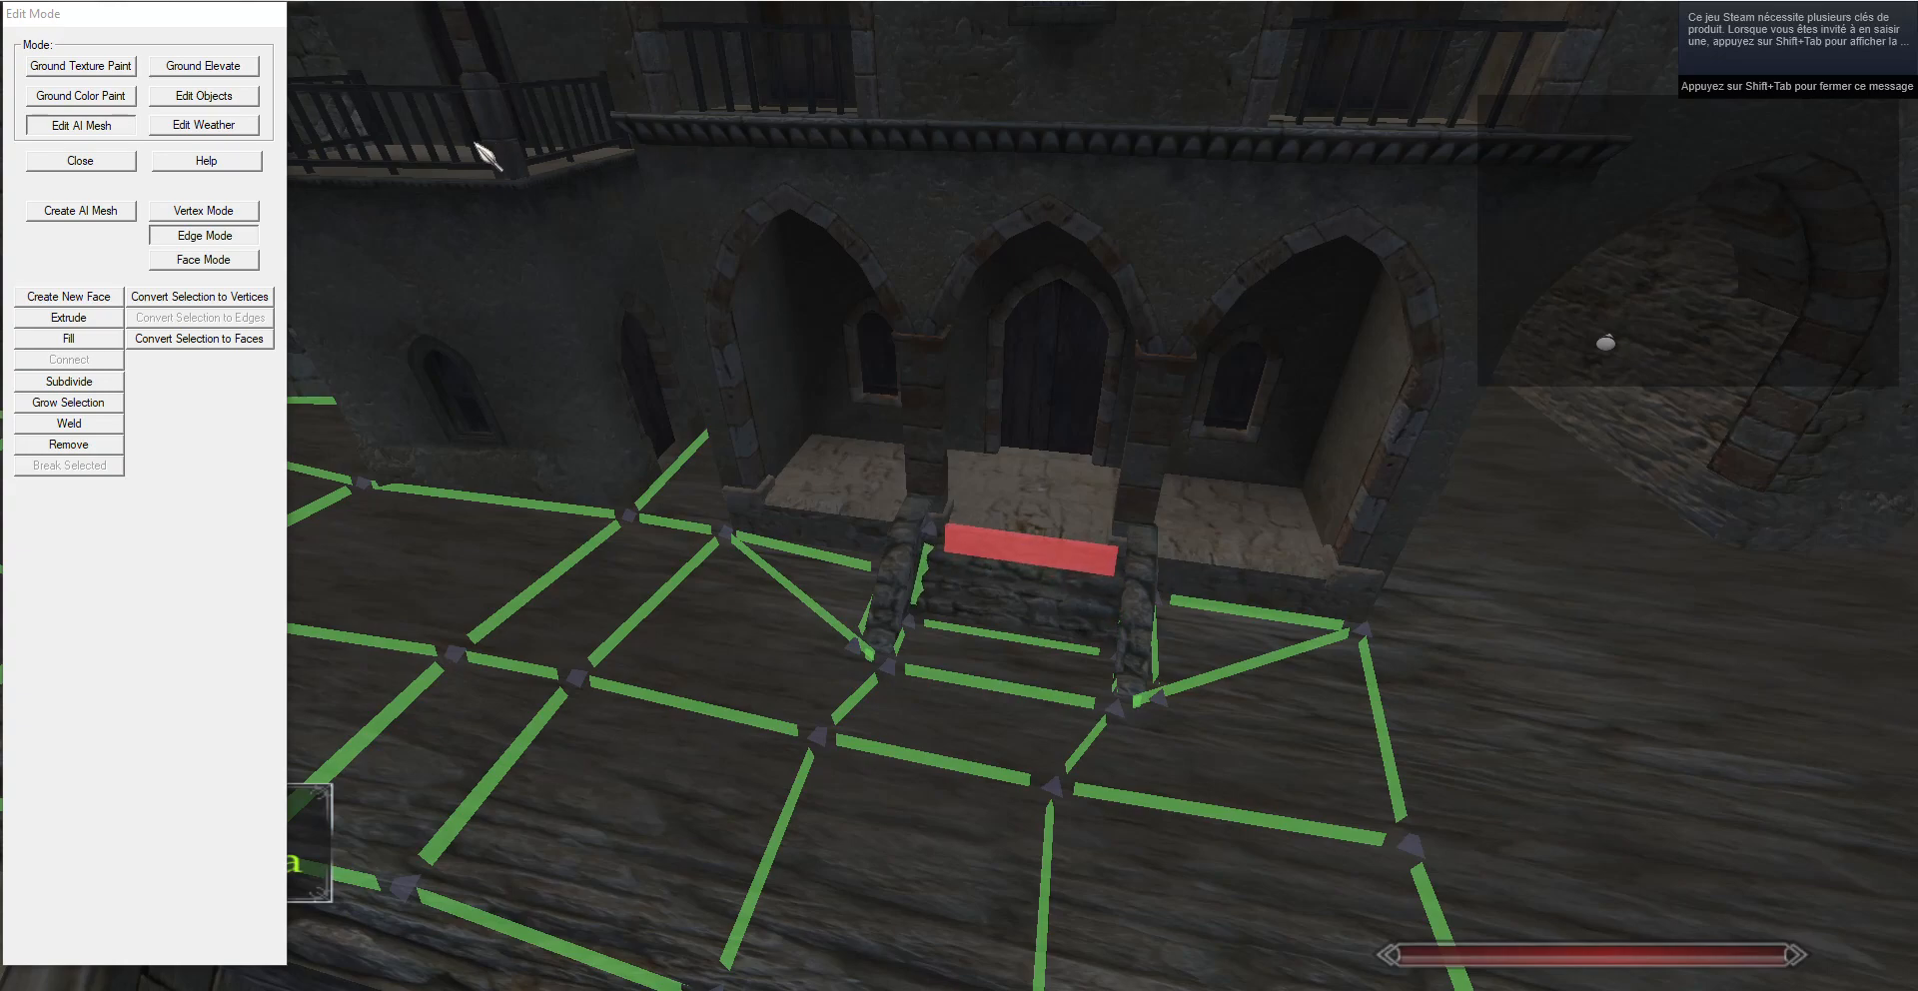
click(222, 213)
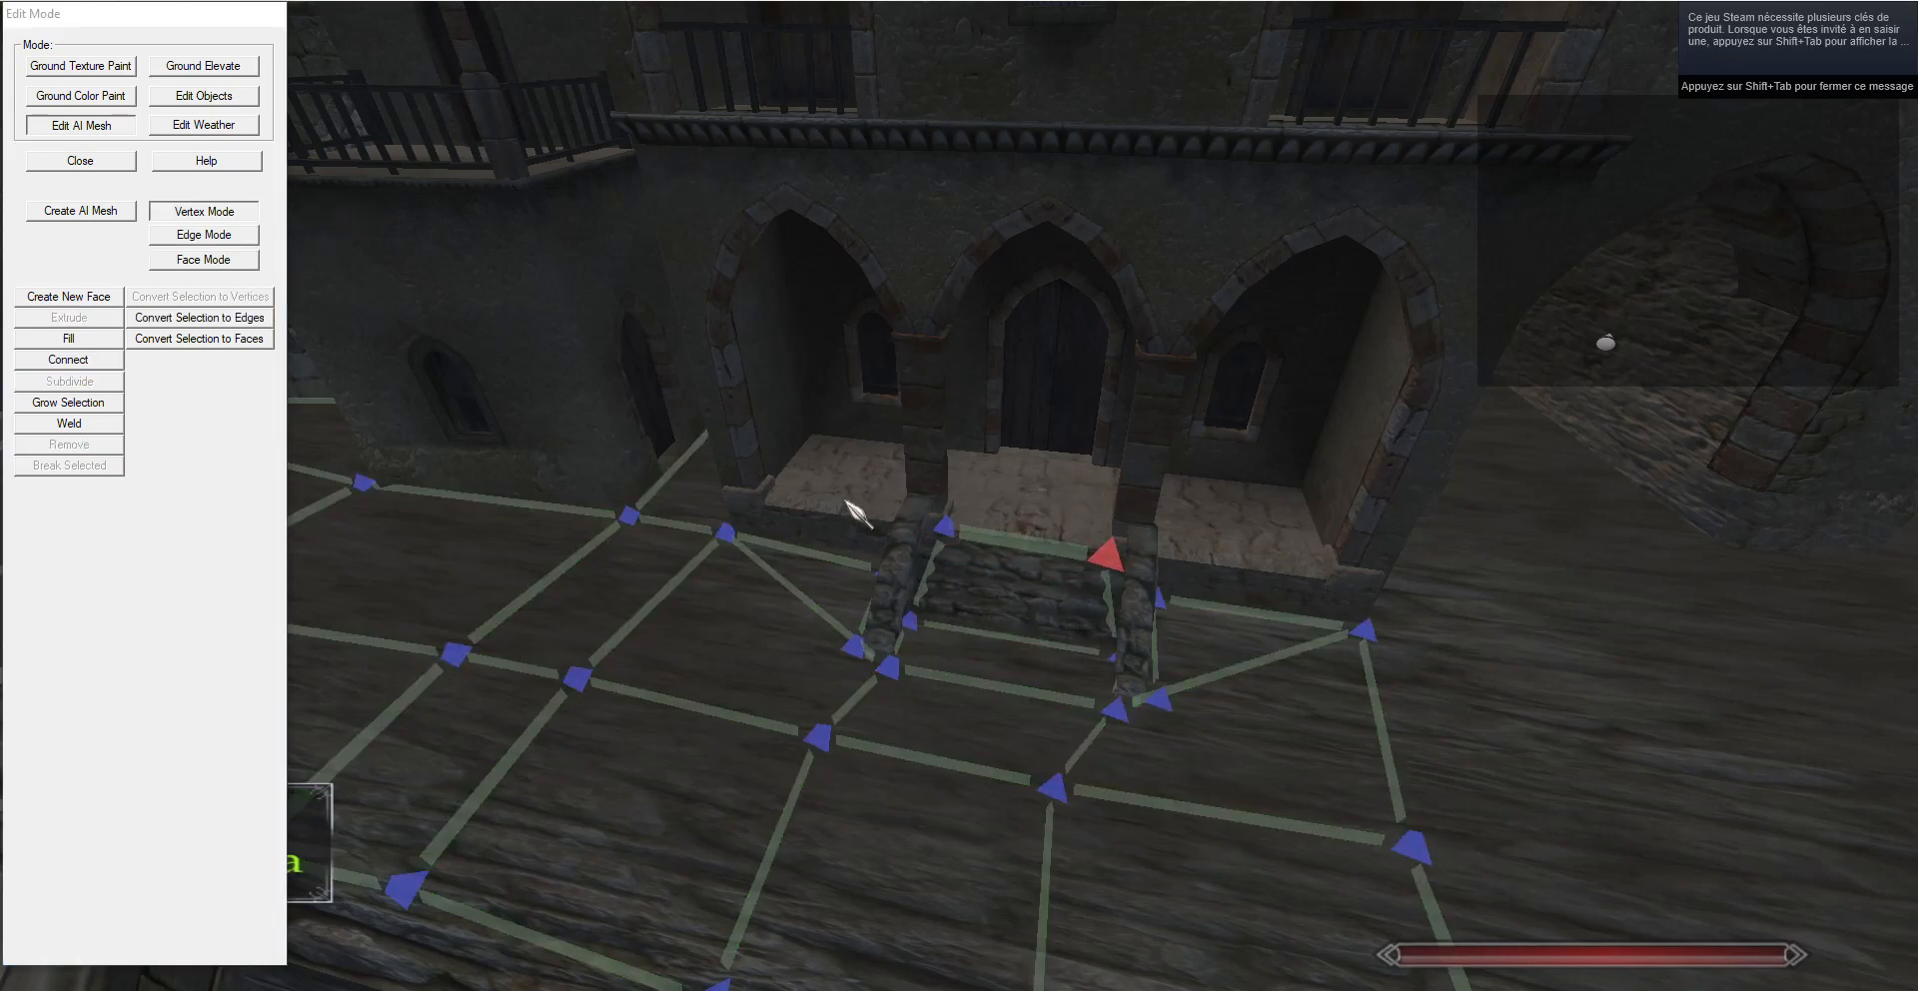
Extrude the edge at the top of the stairs onto the porch floor and position it between the two columns.
click(219, 238)
key(t)
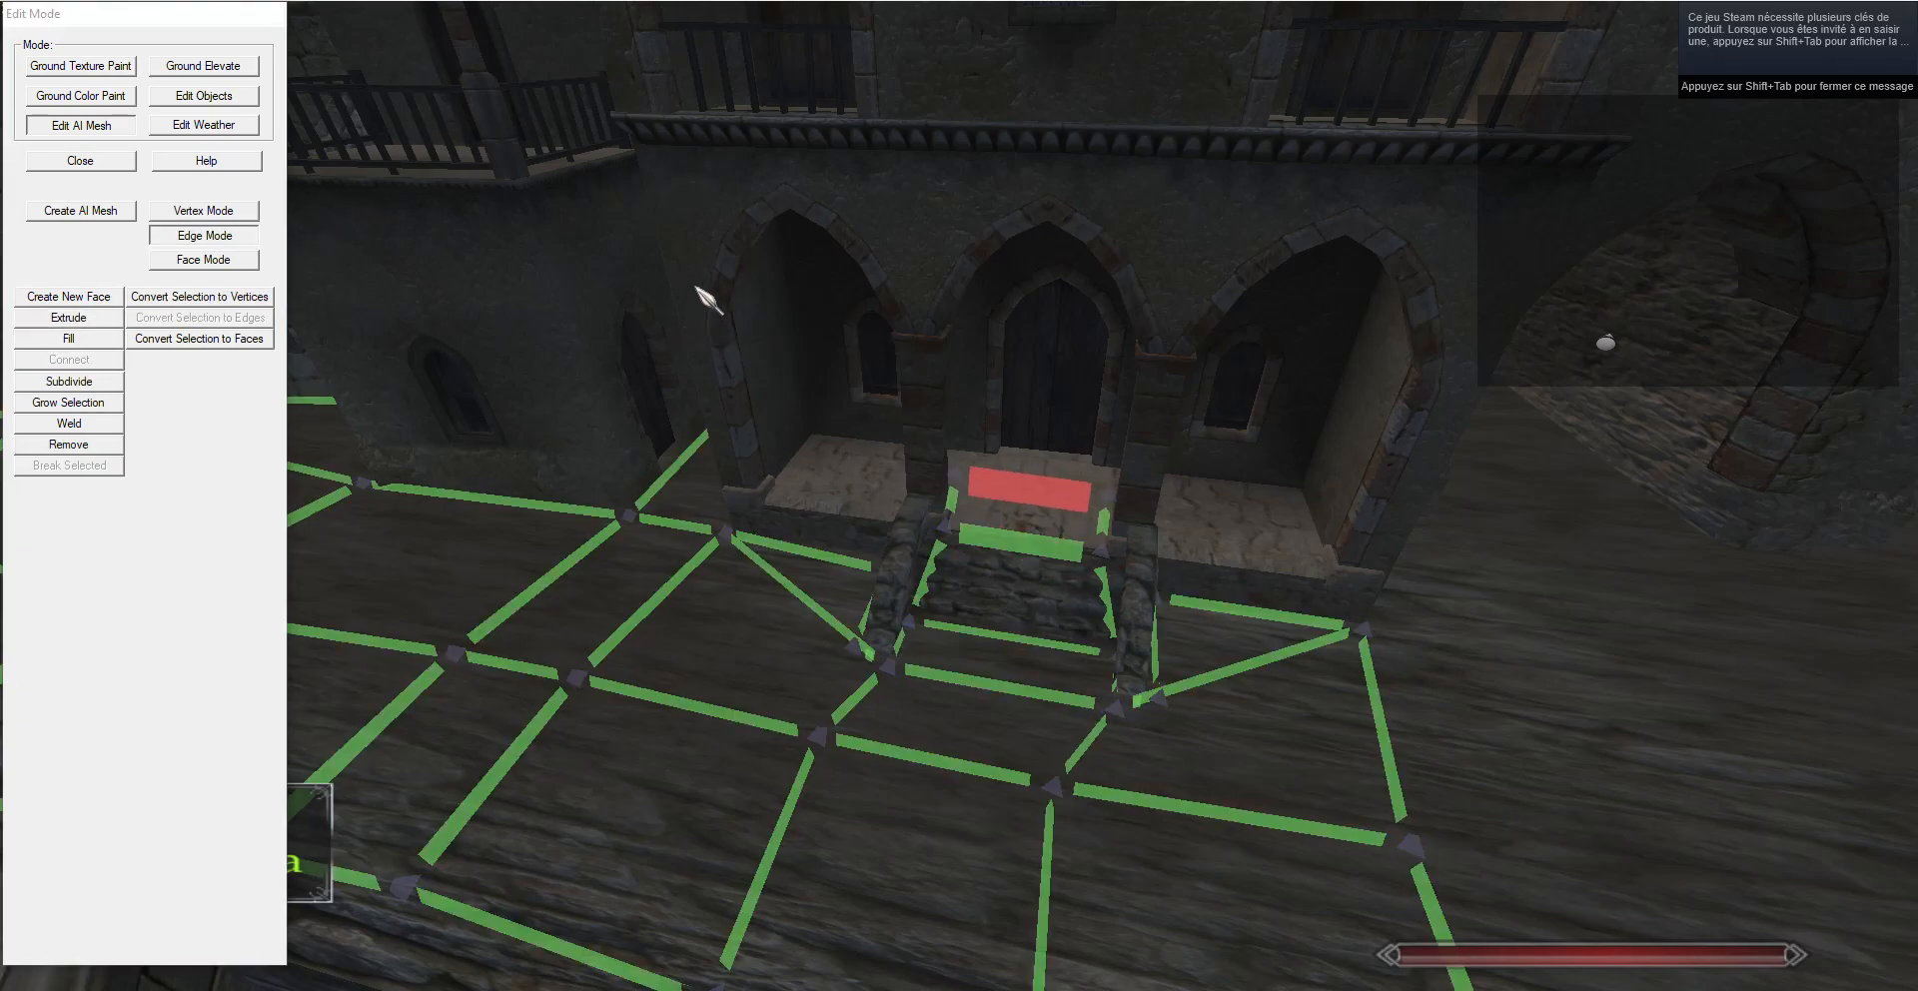
key(w)
key(d)
drag(1143, 390, 866, 475)
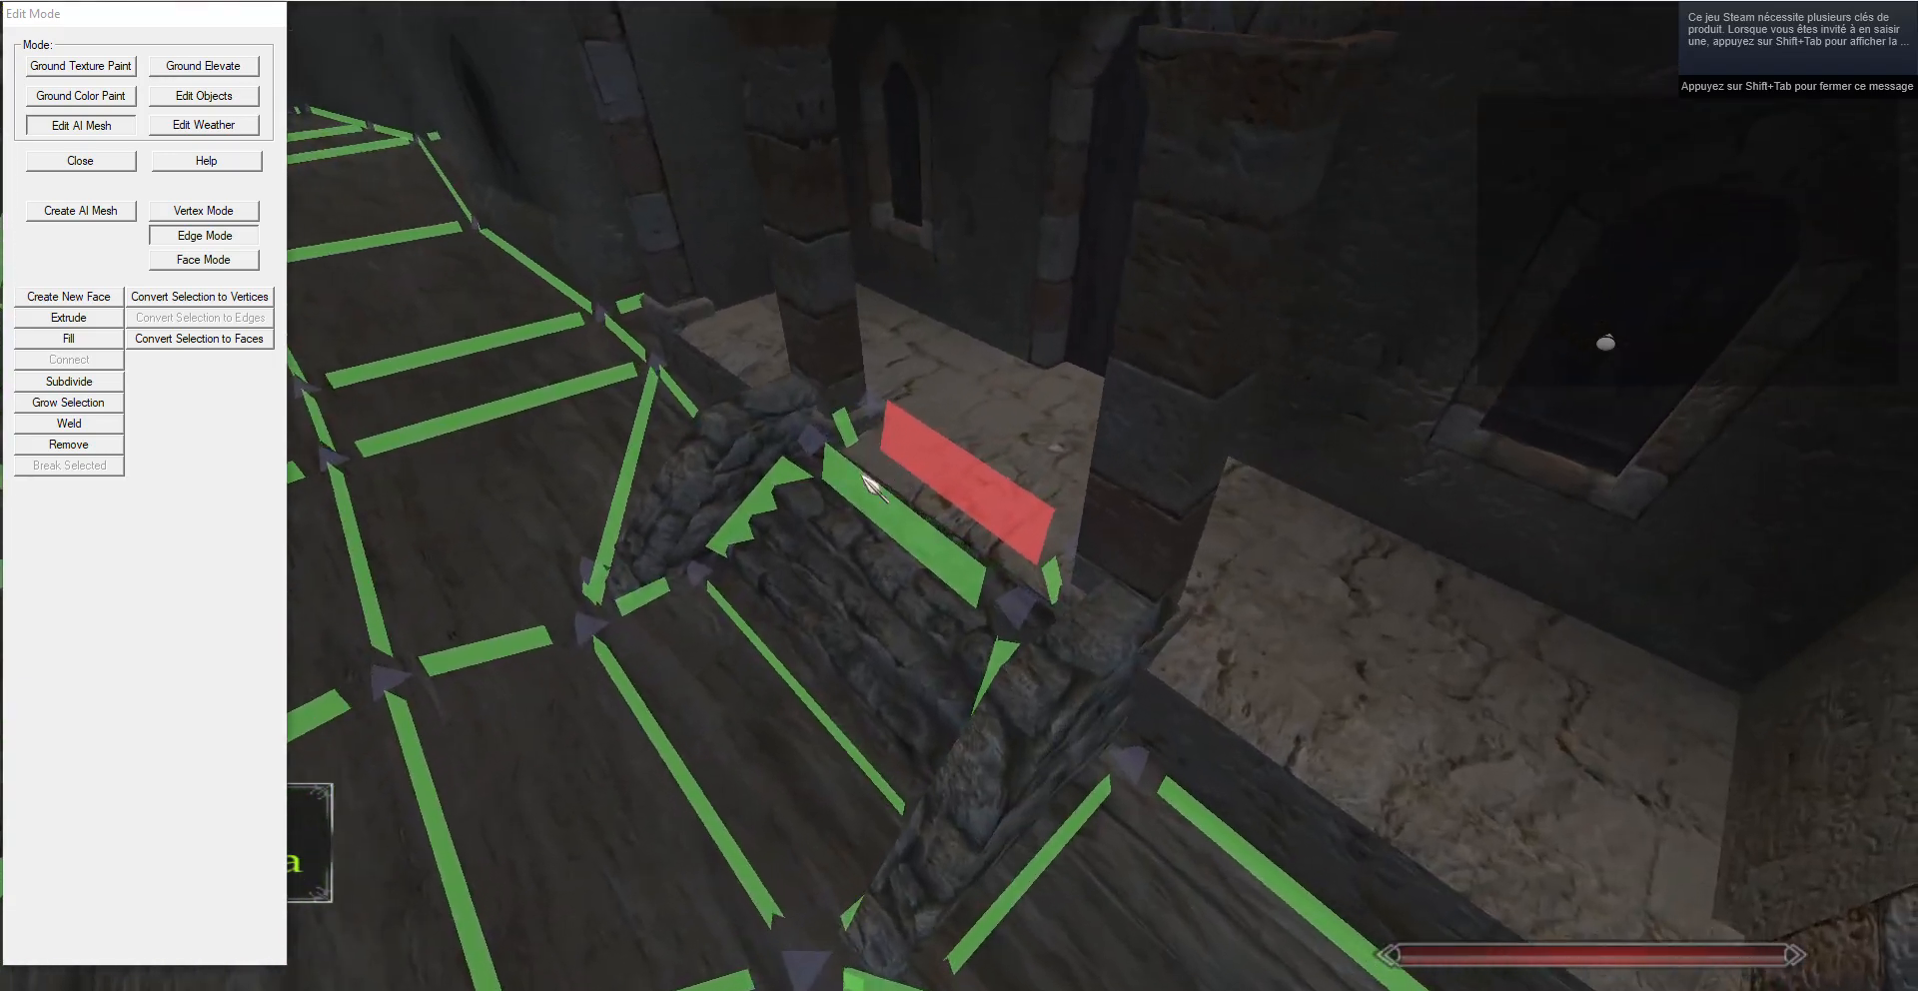
right_click(885, 514)
right_click(956, 484)
key(g)
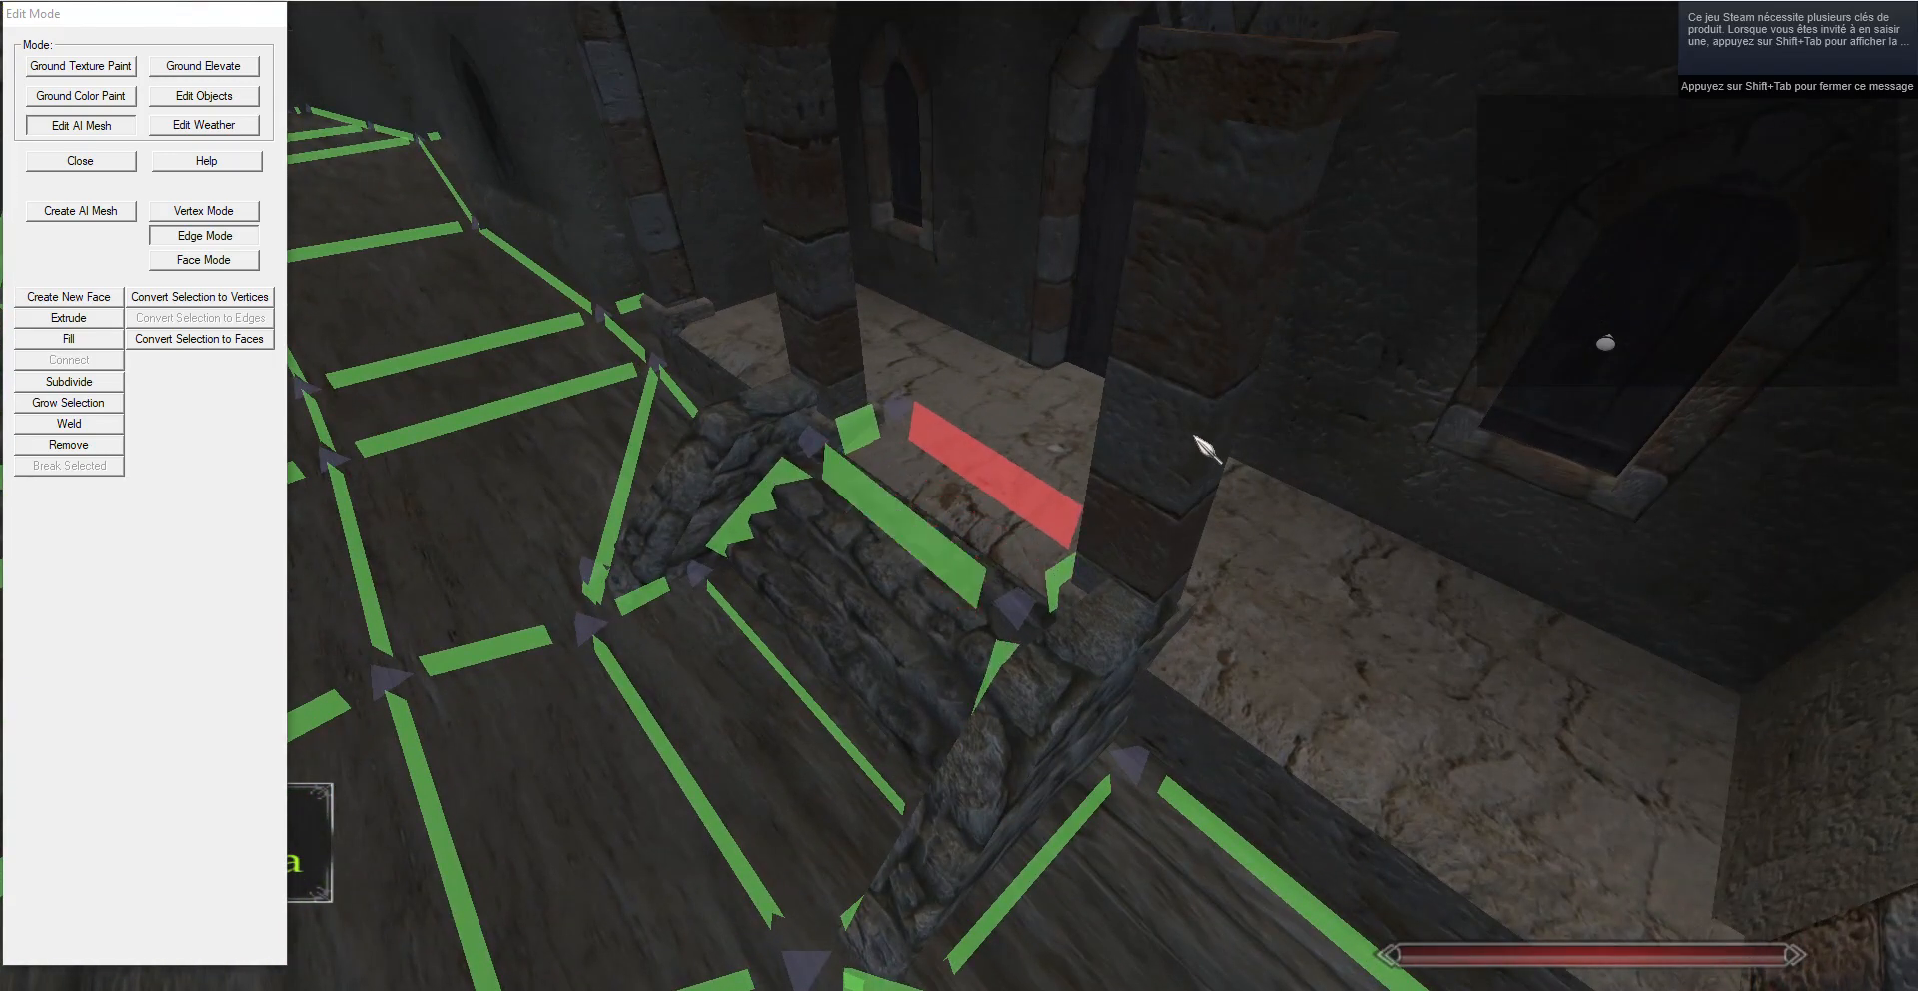
Extrude the edge between the columns across the porch floor toward the building's door.
key(d)
drag(1195, 437, 104, 337)
click(103, 322)
key(g)
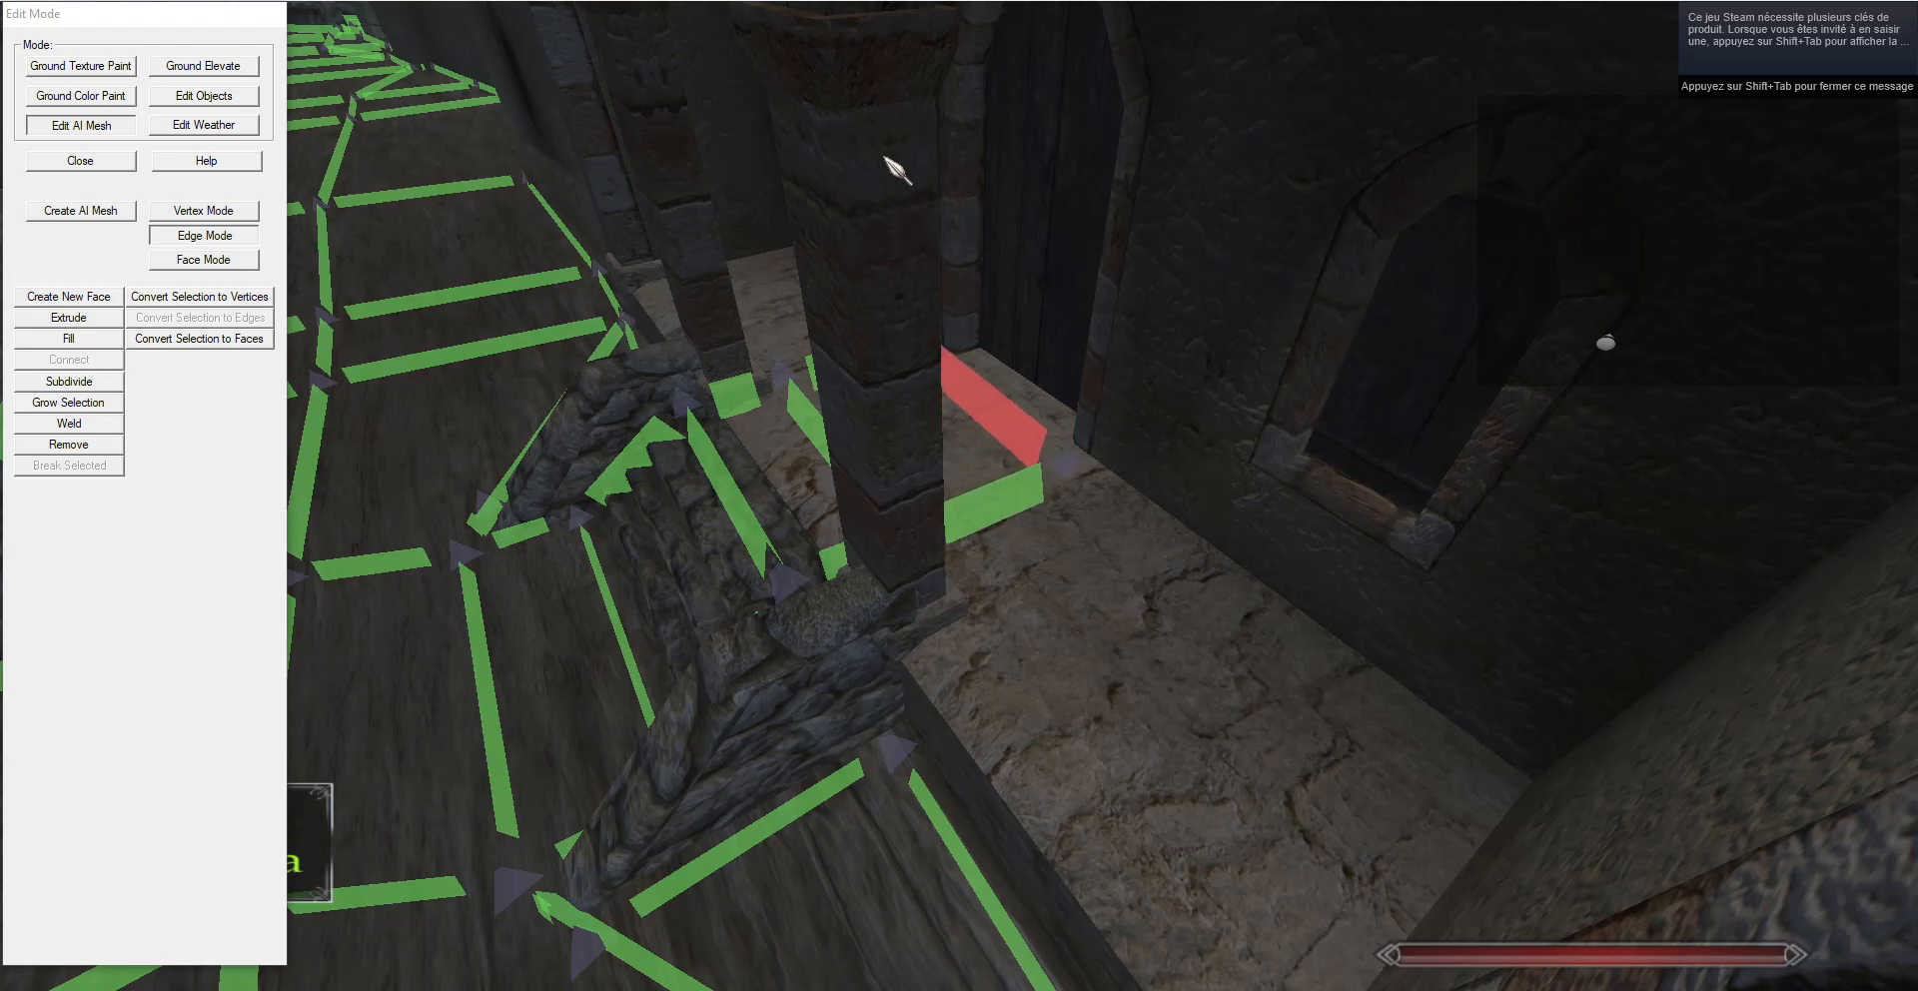
click(988, 141)
key(w)
drag(989, 140, 966, 45)
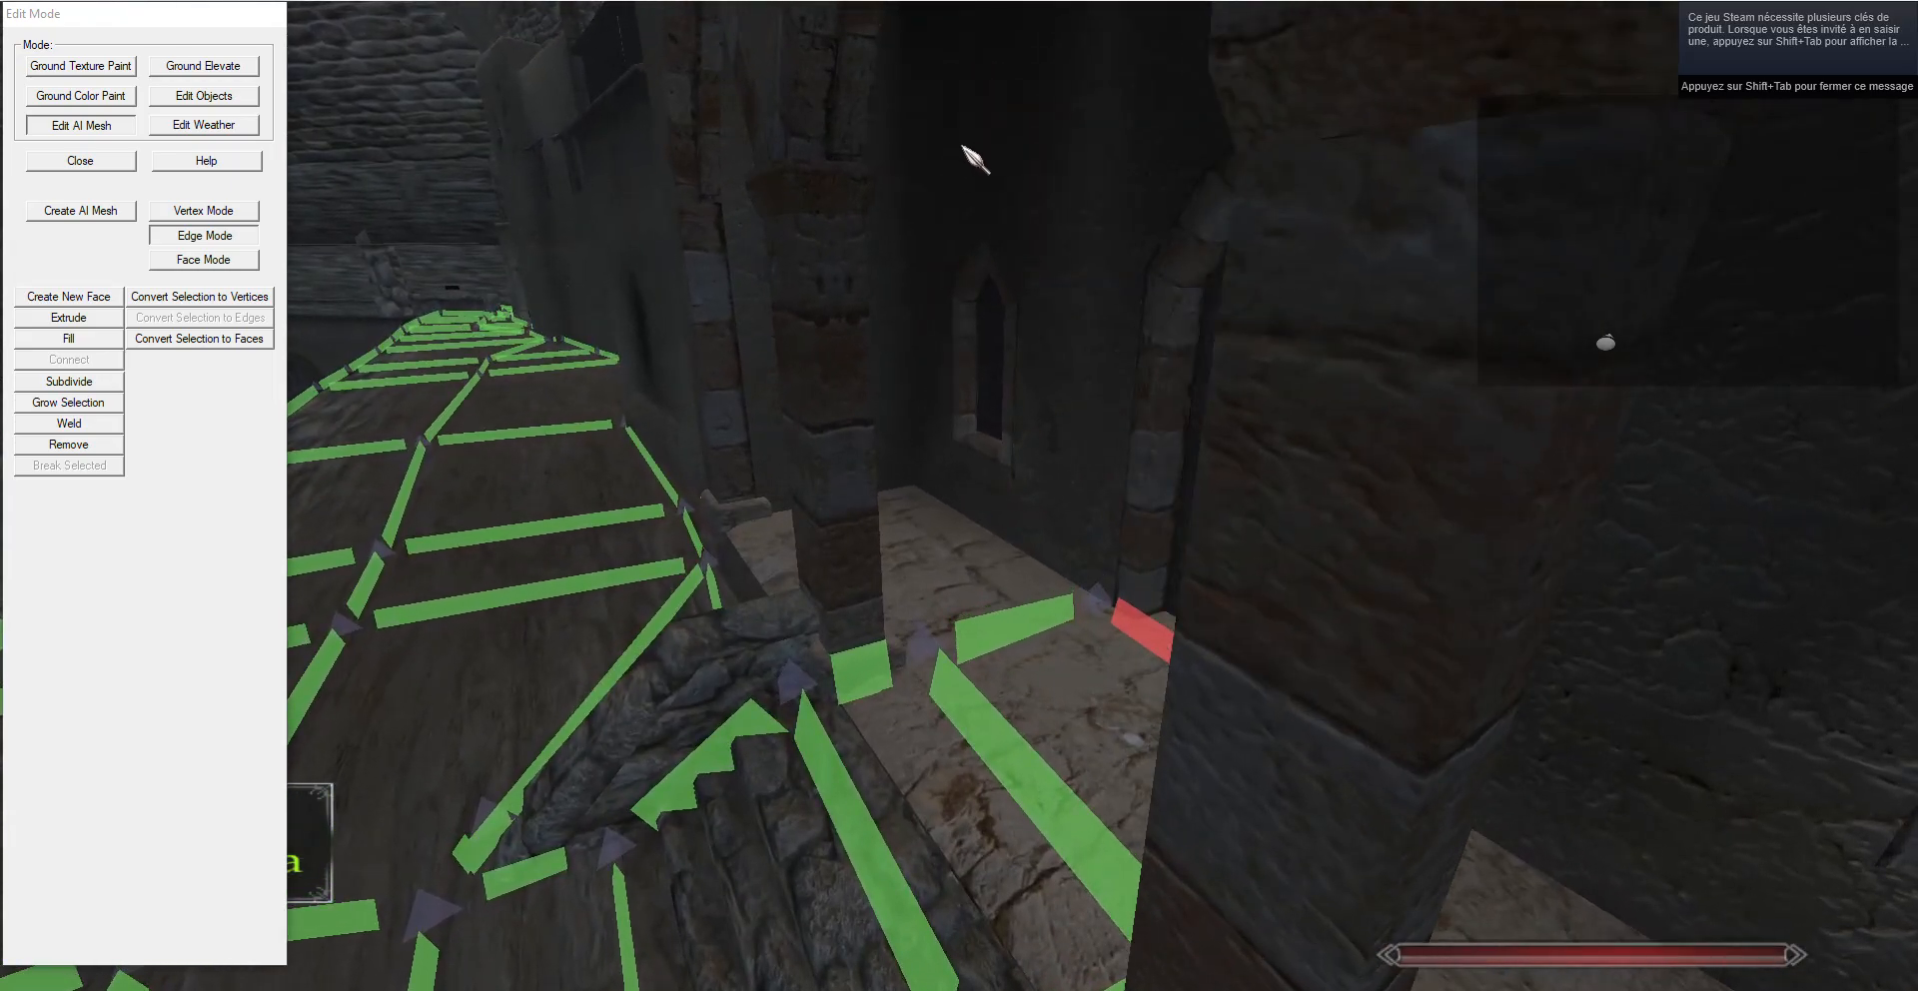
Extrude the side edge of the porch floor past the column into the neighbouring bay.
right_click(1001, 642)
key(w)
drag(1001, 643, 1399, 492)
key(s)
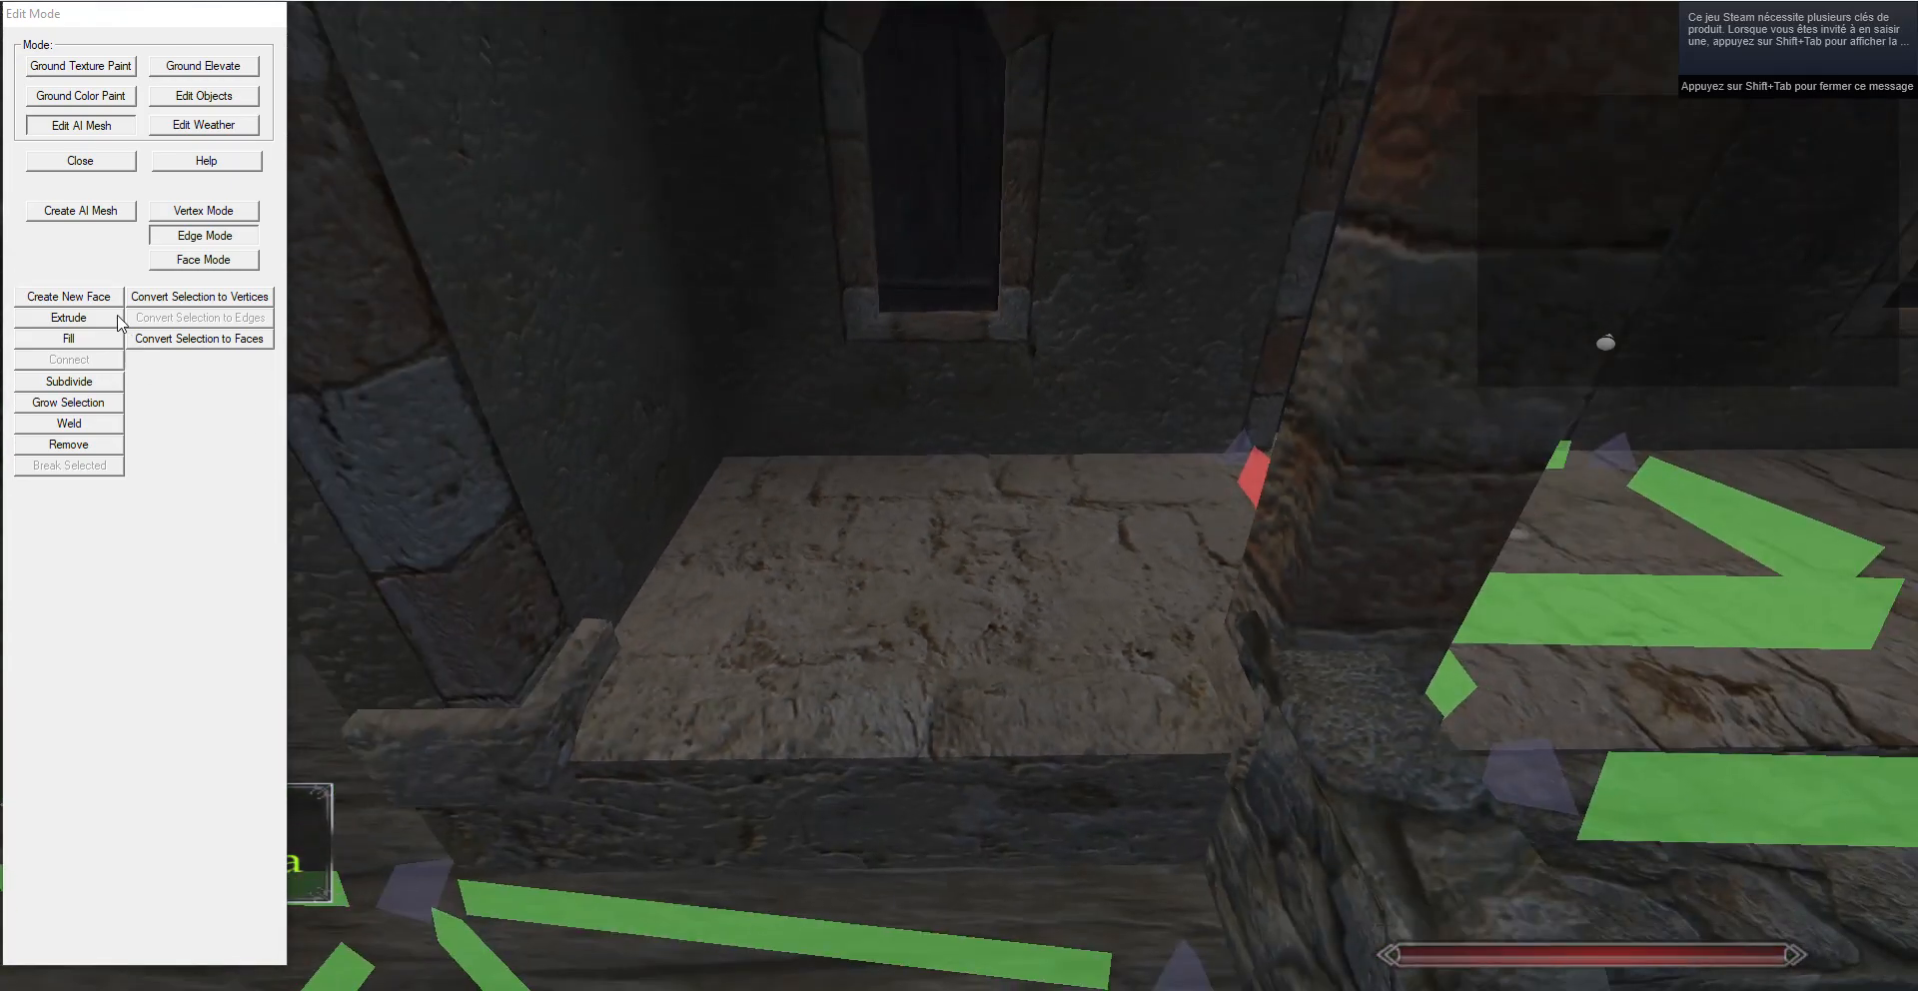
click(117, 318)
key(g)
click(676, 362)
key(s)
key(a)
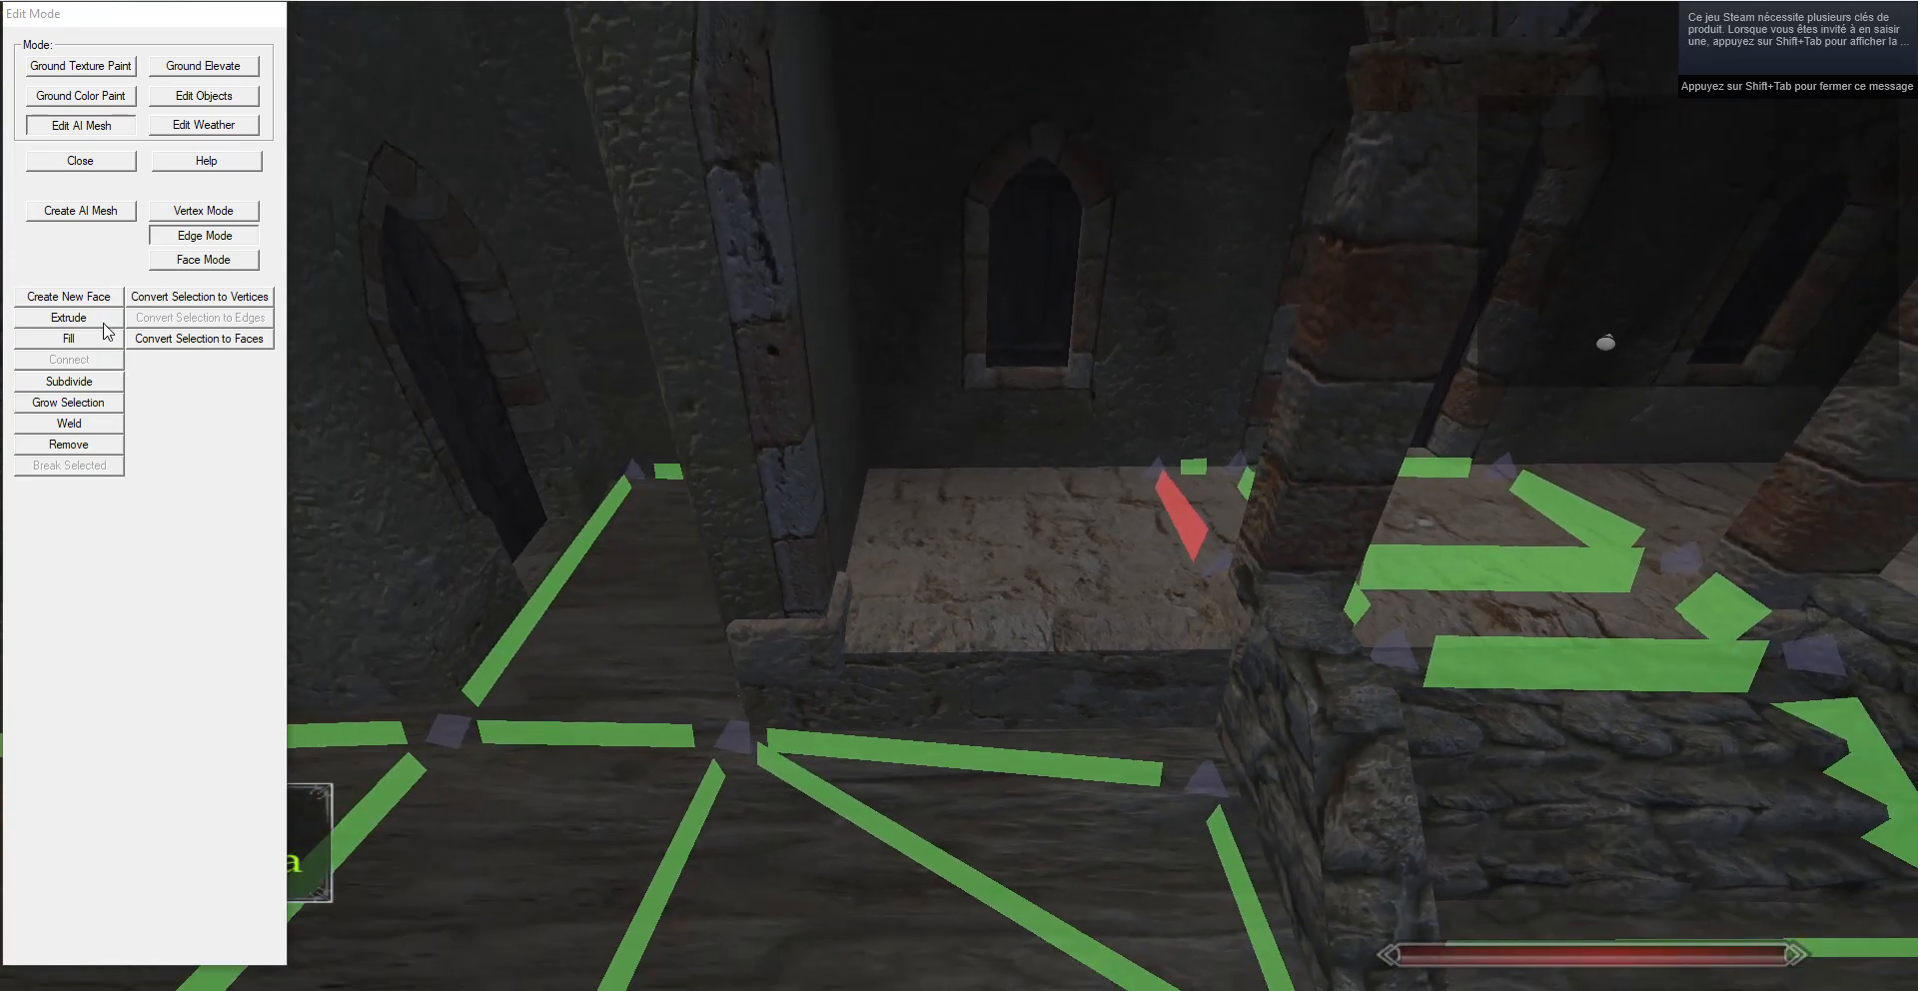
Extrude the edge across that bay to its end wall, then extrude the bay's front edge toward the porch rim.
click(104, 322)
key(g)
click(2, 388)
right_click(1049, 569)
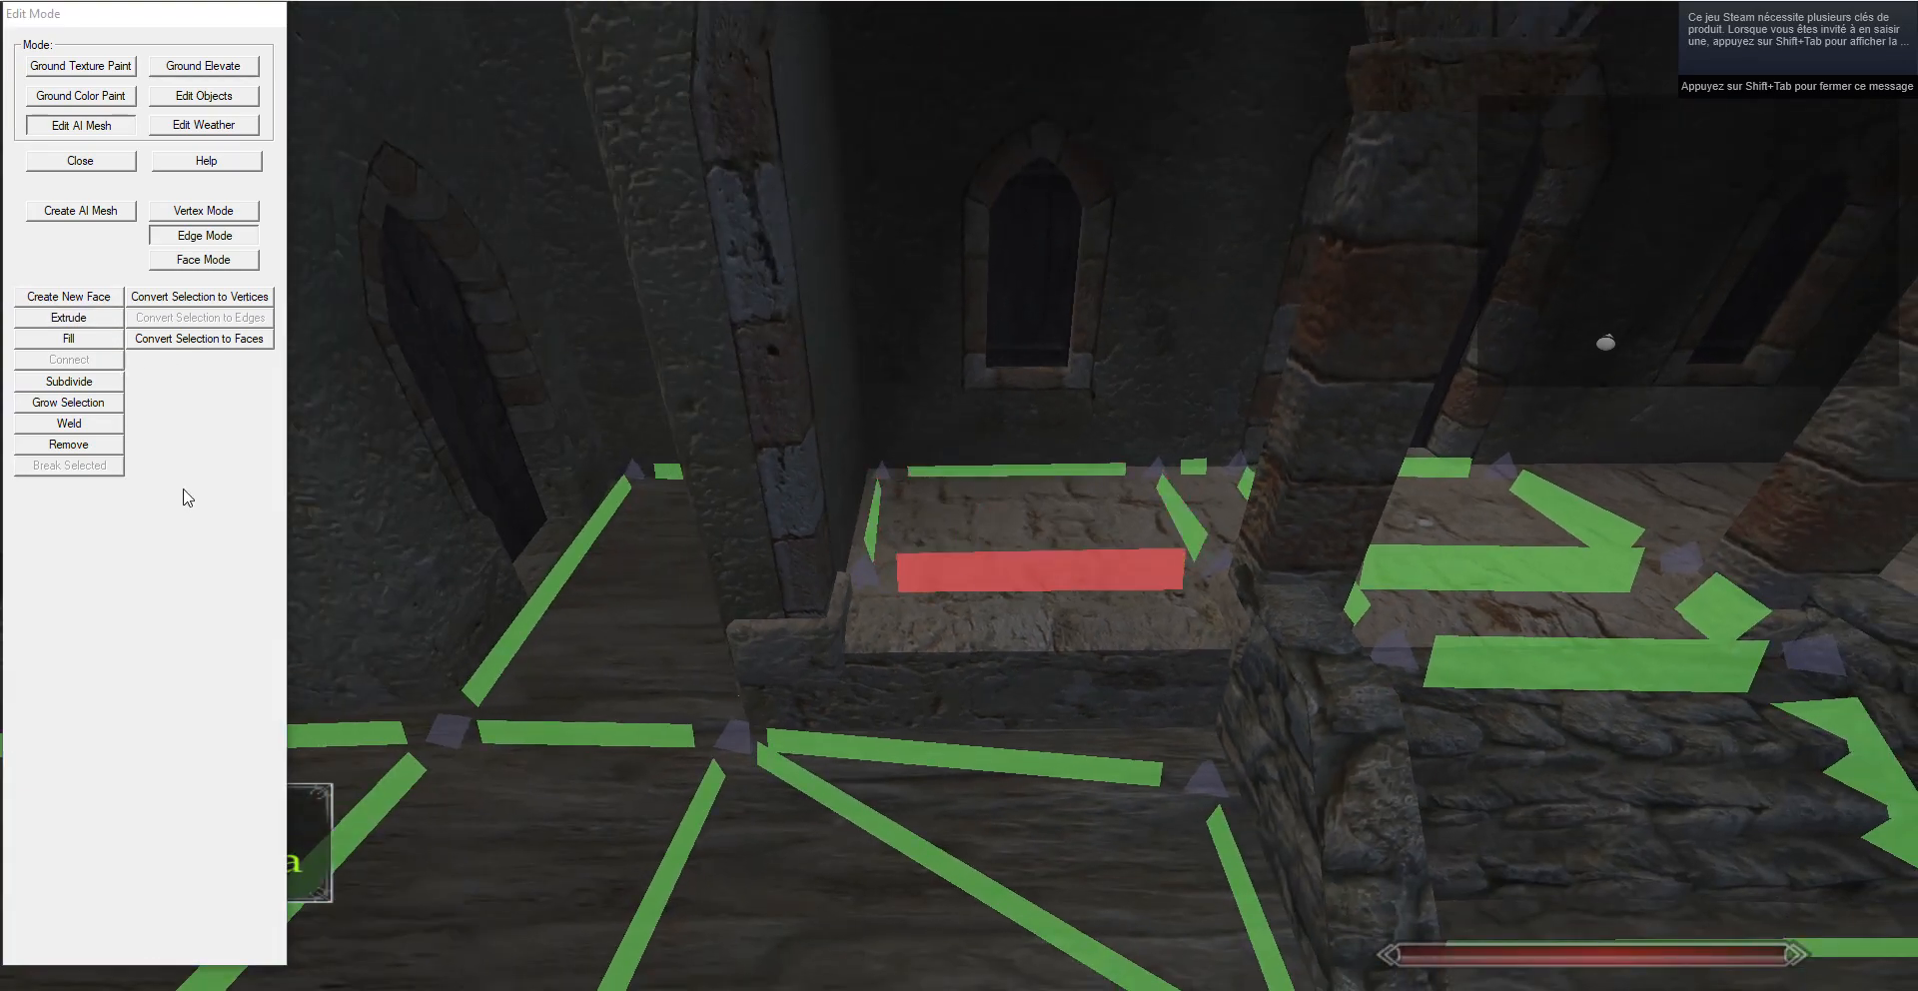
click(90, 322)
key(g)
click(434, 283)
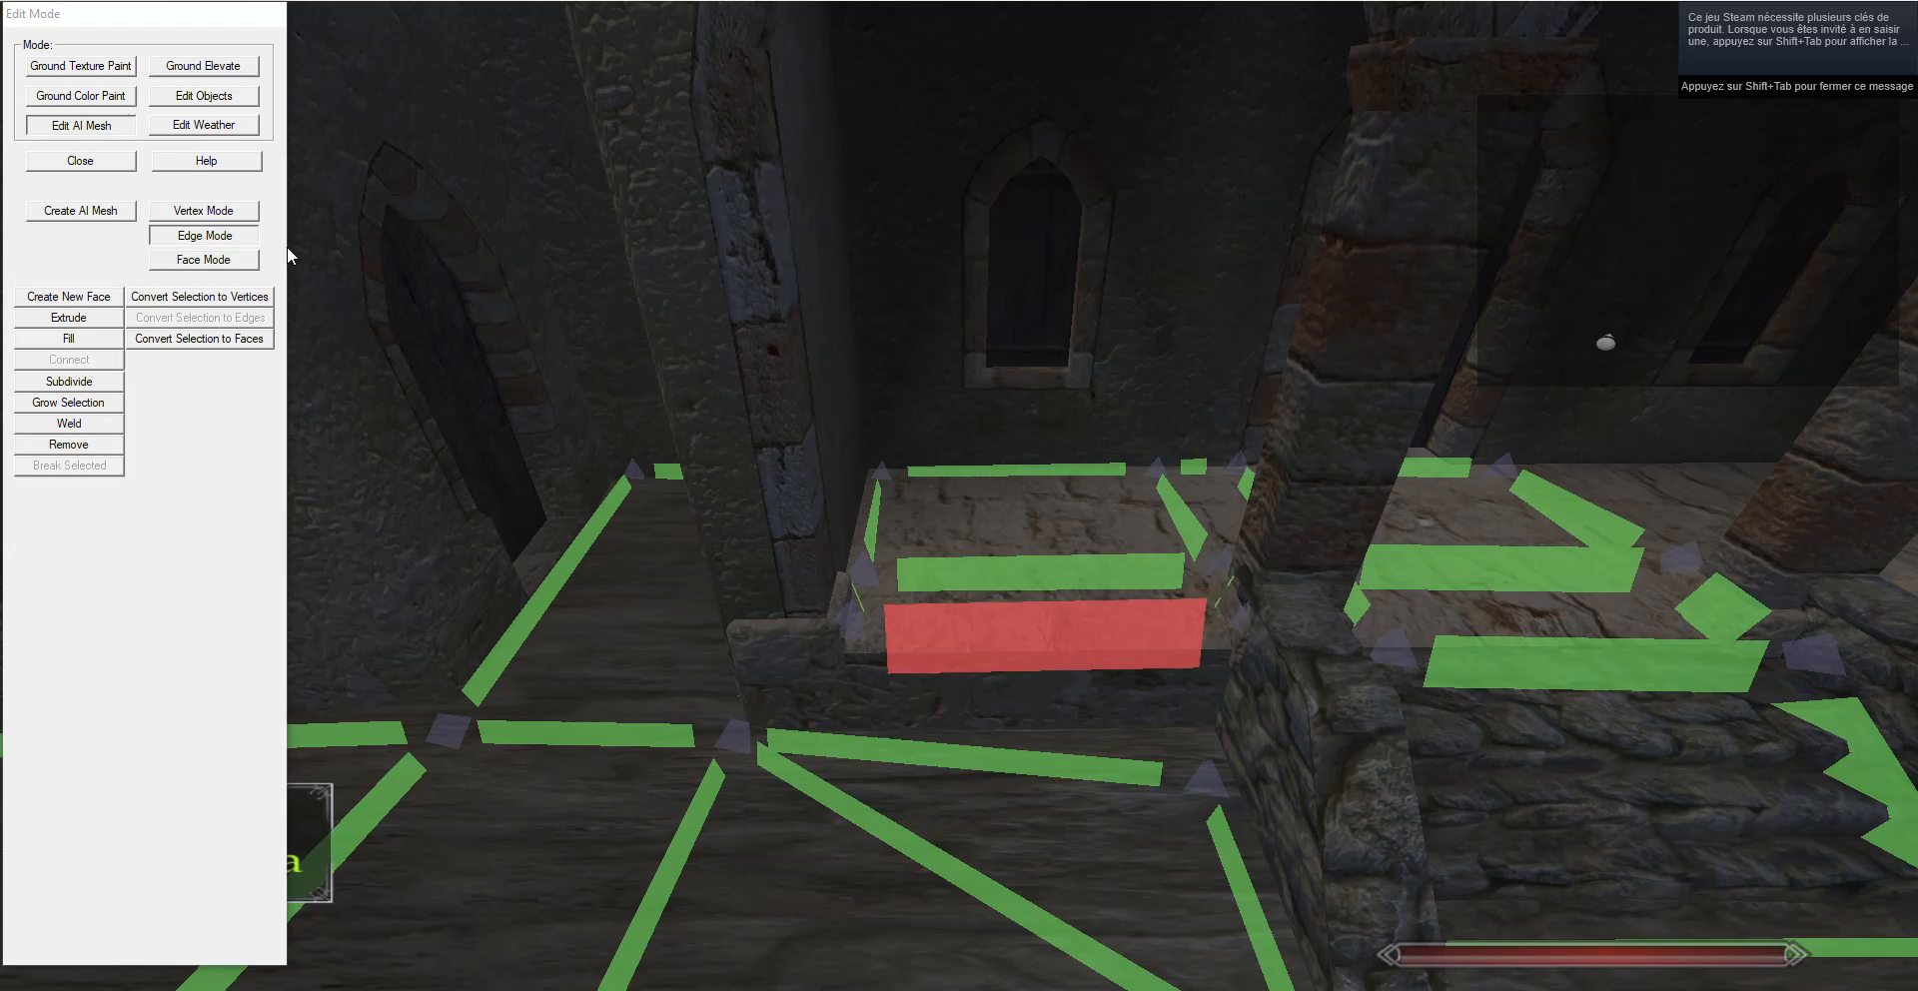
Move the bay's two front vertices into line with the porch rim and the columns.
click(234, 215)
right_click(847, 611)
key(g)
click(867, 498)
right_click(1249, 636)
key(g)
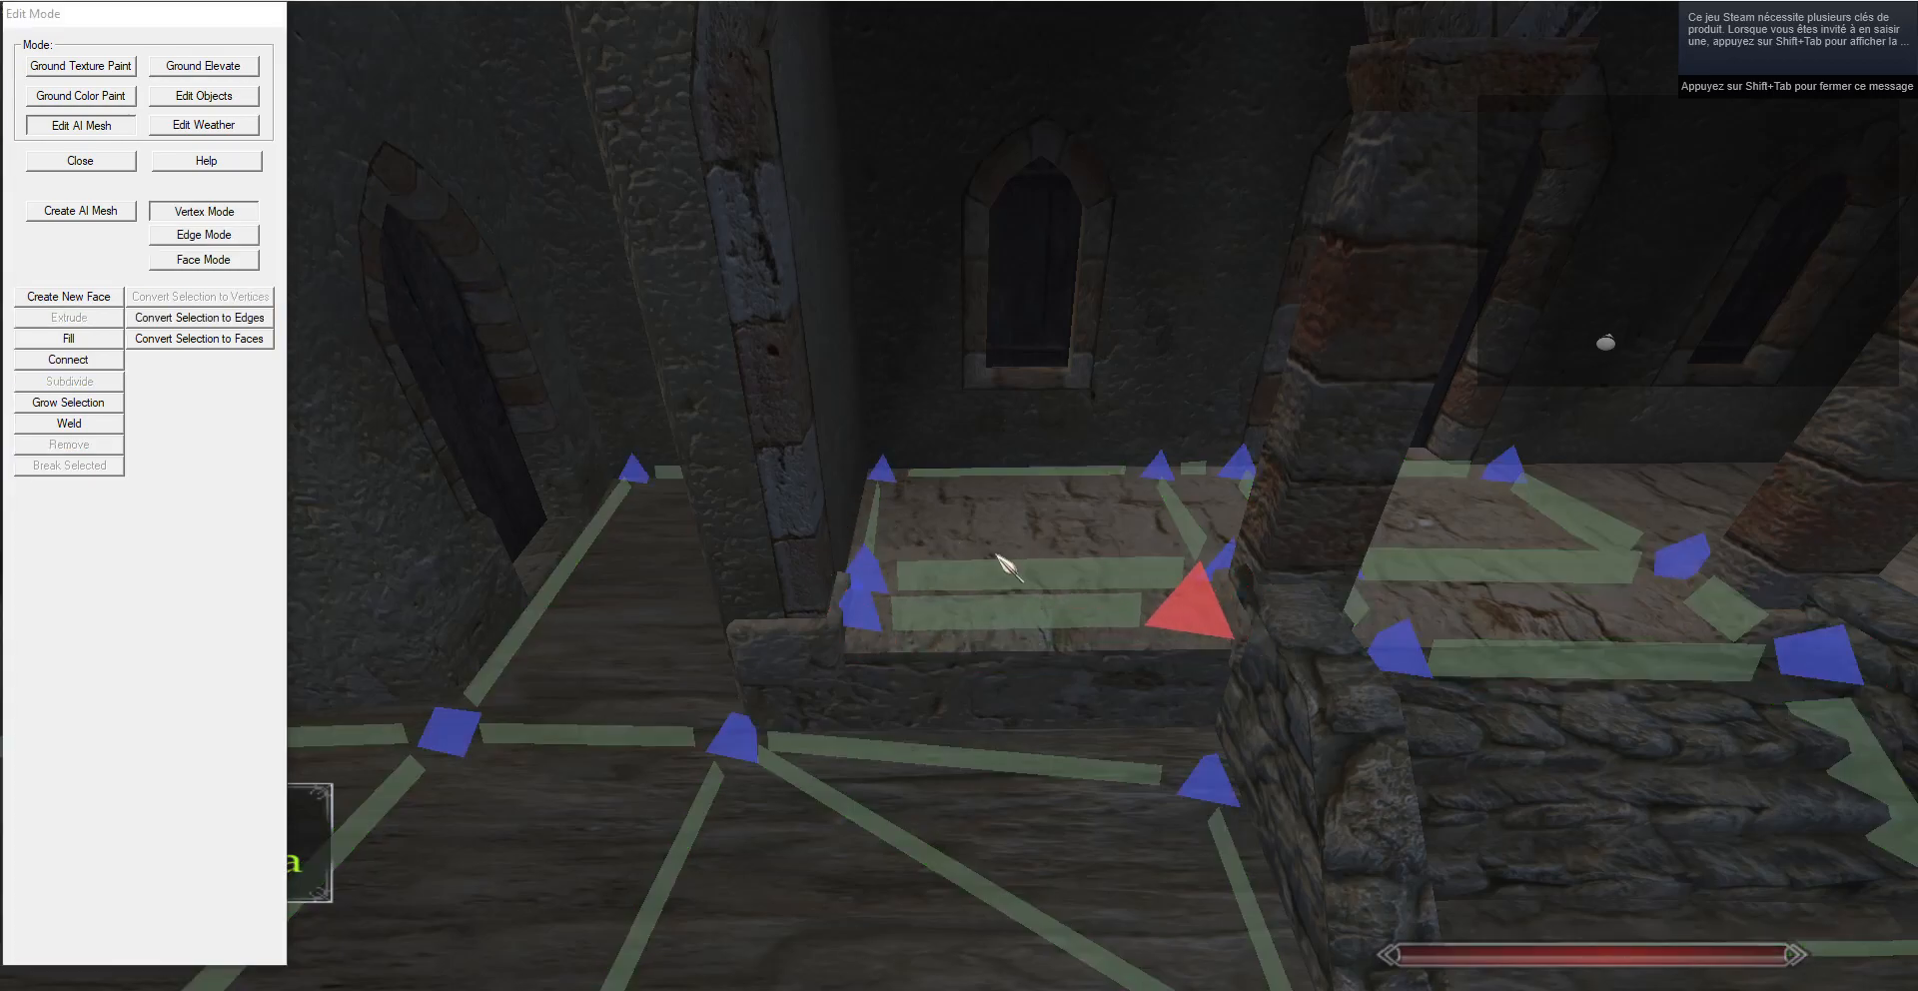
click(1034, 482)
Extrude the porch floor's opposite side edge past the other column into the bay at the far end.
drag(1039, 482, 716, 466)
key(w)
key(s)
click(224, 240)
key(w)
mouse_move(783, 564)
mouse_down()
mouse_move(698, 585)
mouse_move(817, 566)
mouse_up()
right_click(817, 566)
key(s)
click(93, 322)
key(g)
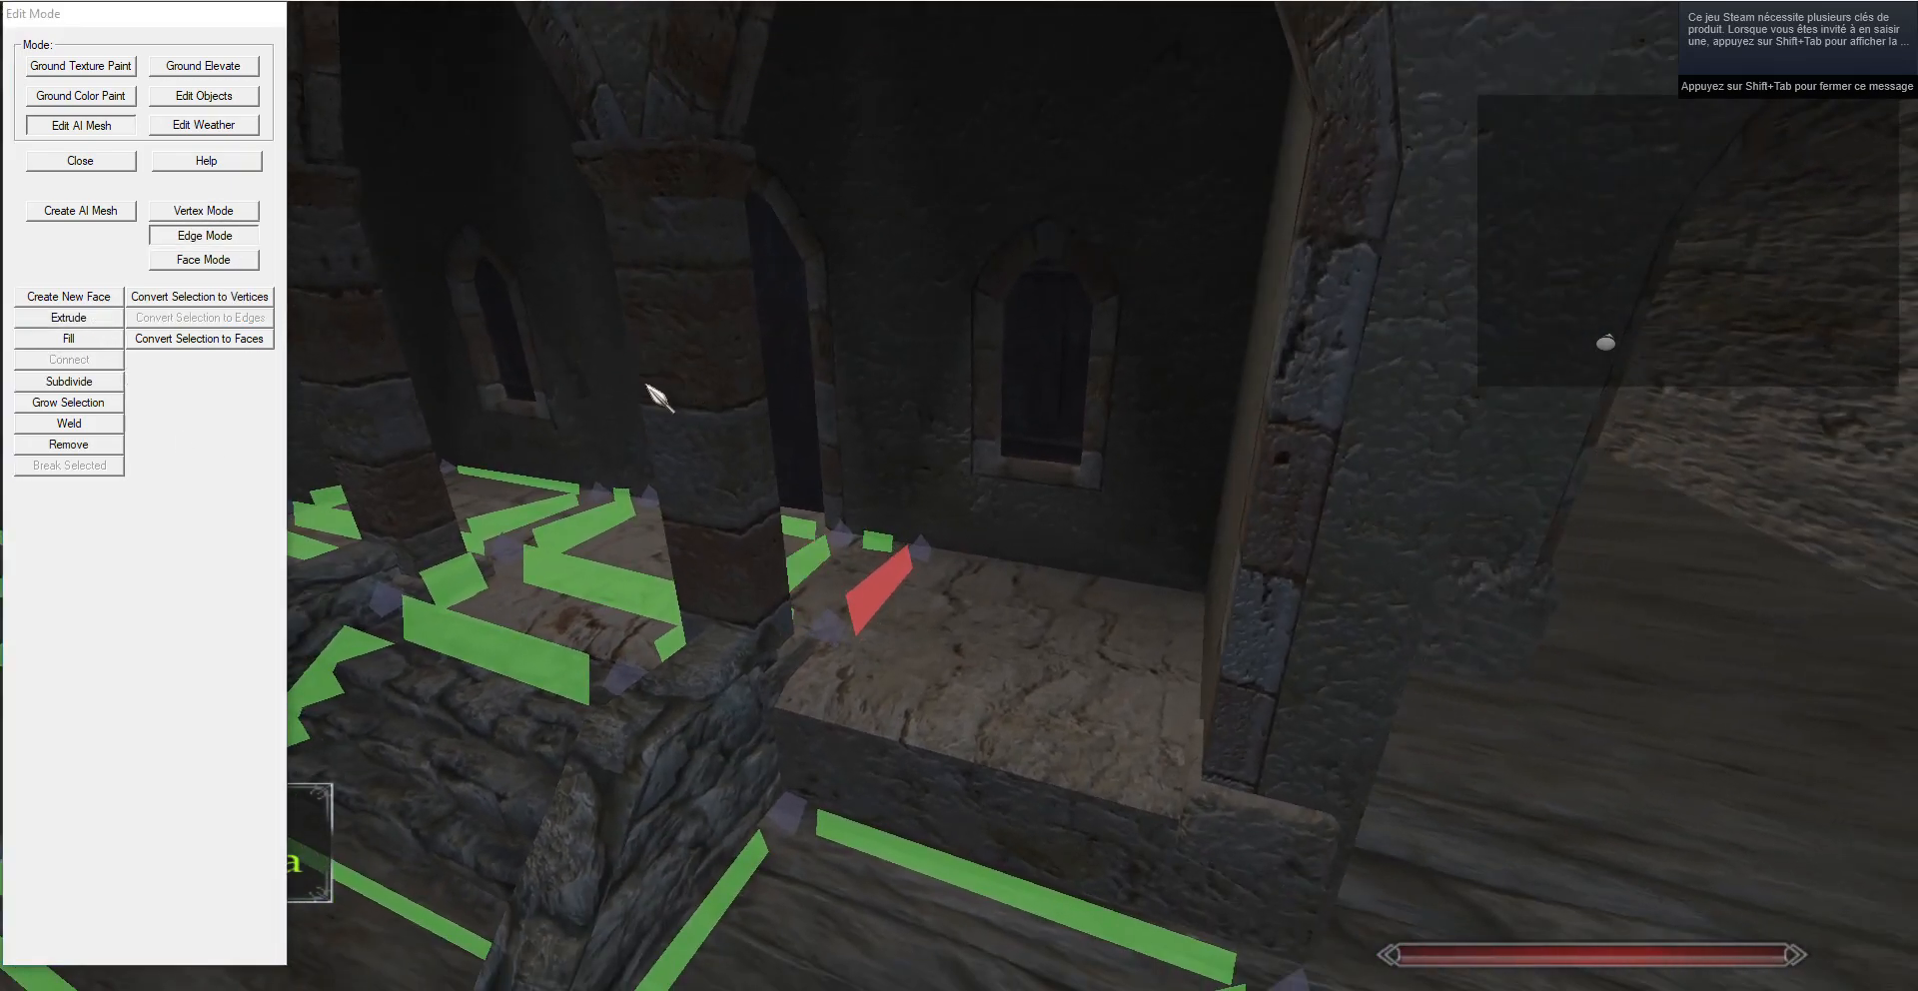
Extrude the edge across the far-end bay, then extrude that bay's front edge to the porch rim.
click(94, 317)
key(g)
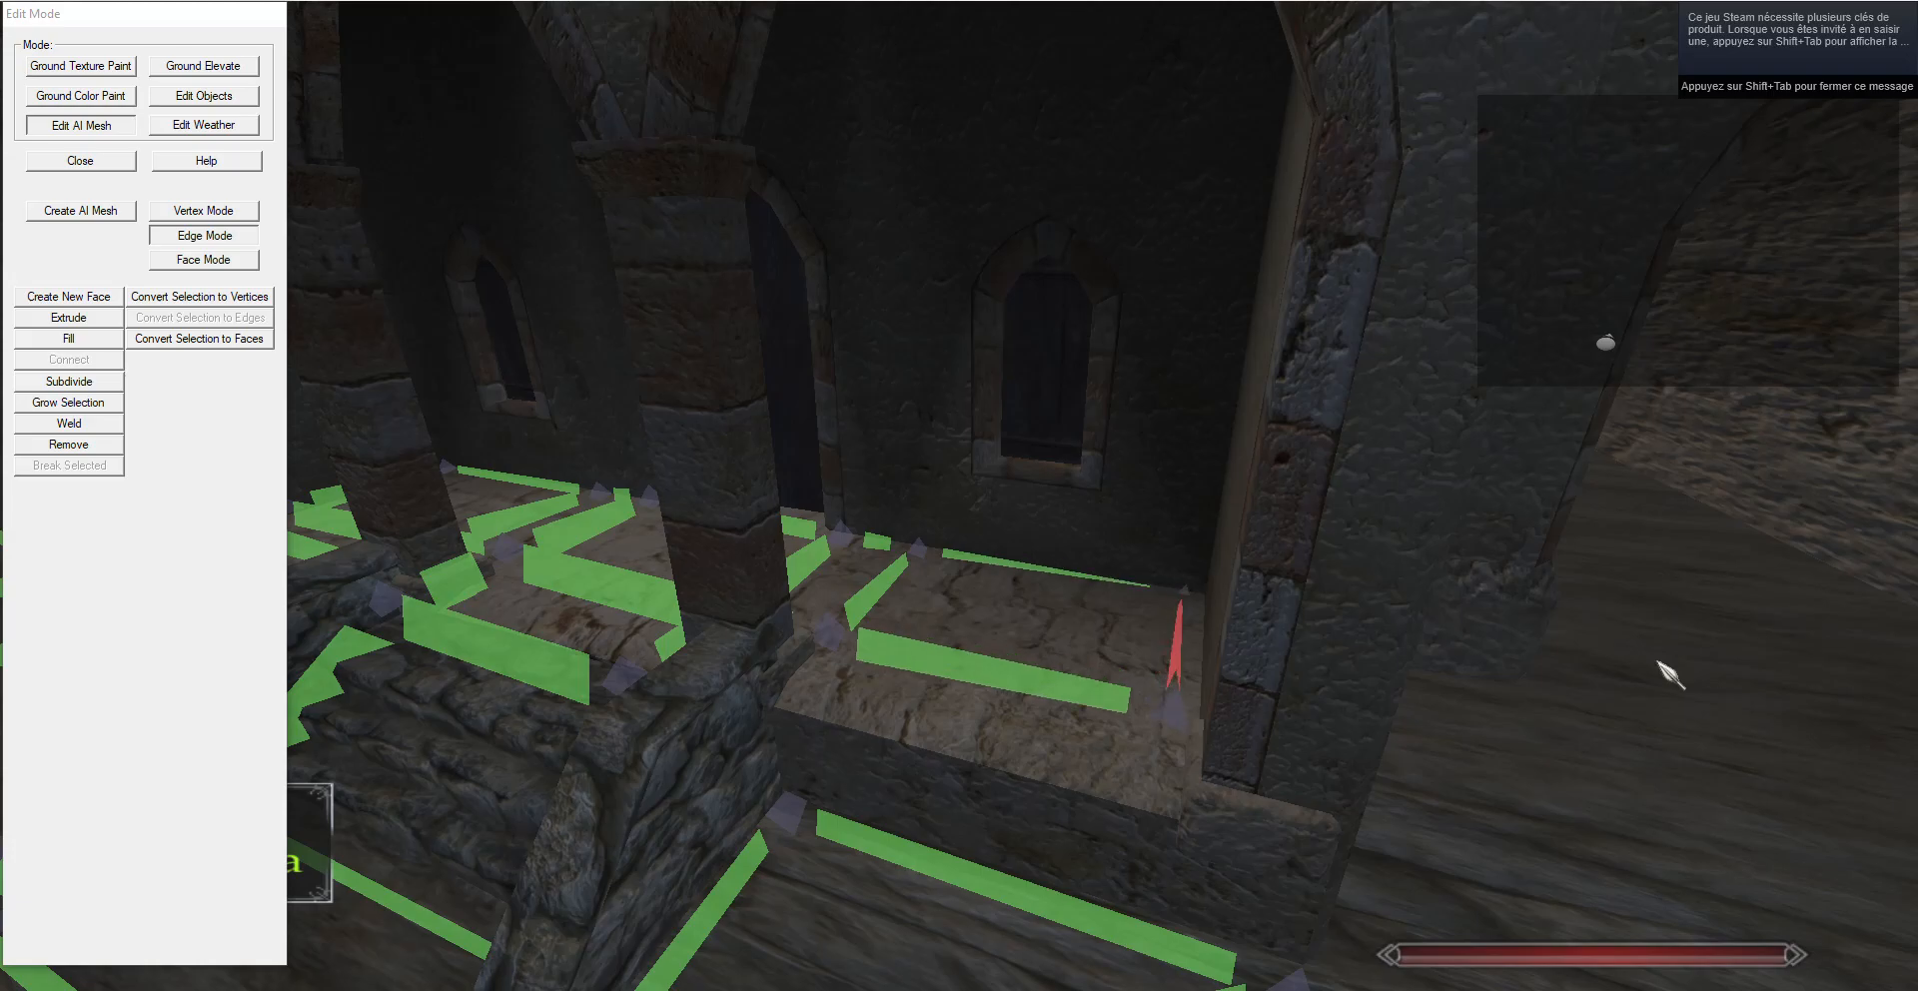
right_click(998, 649)
click(94, 317)
key(g)
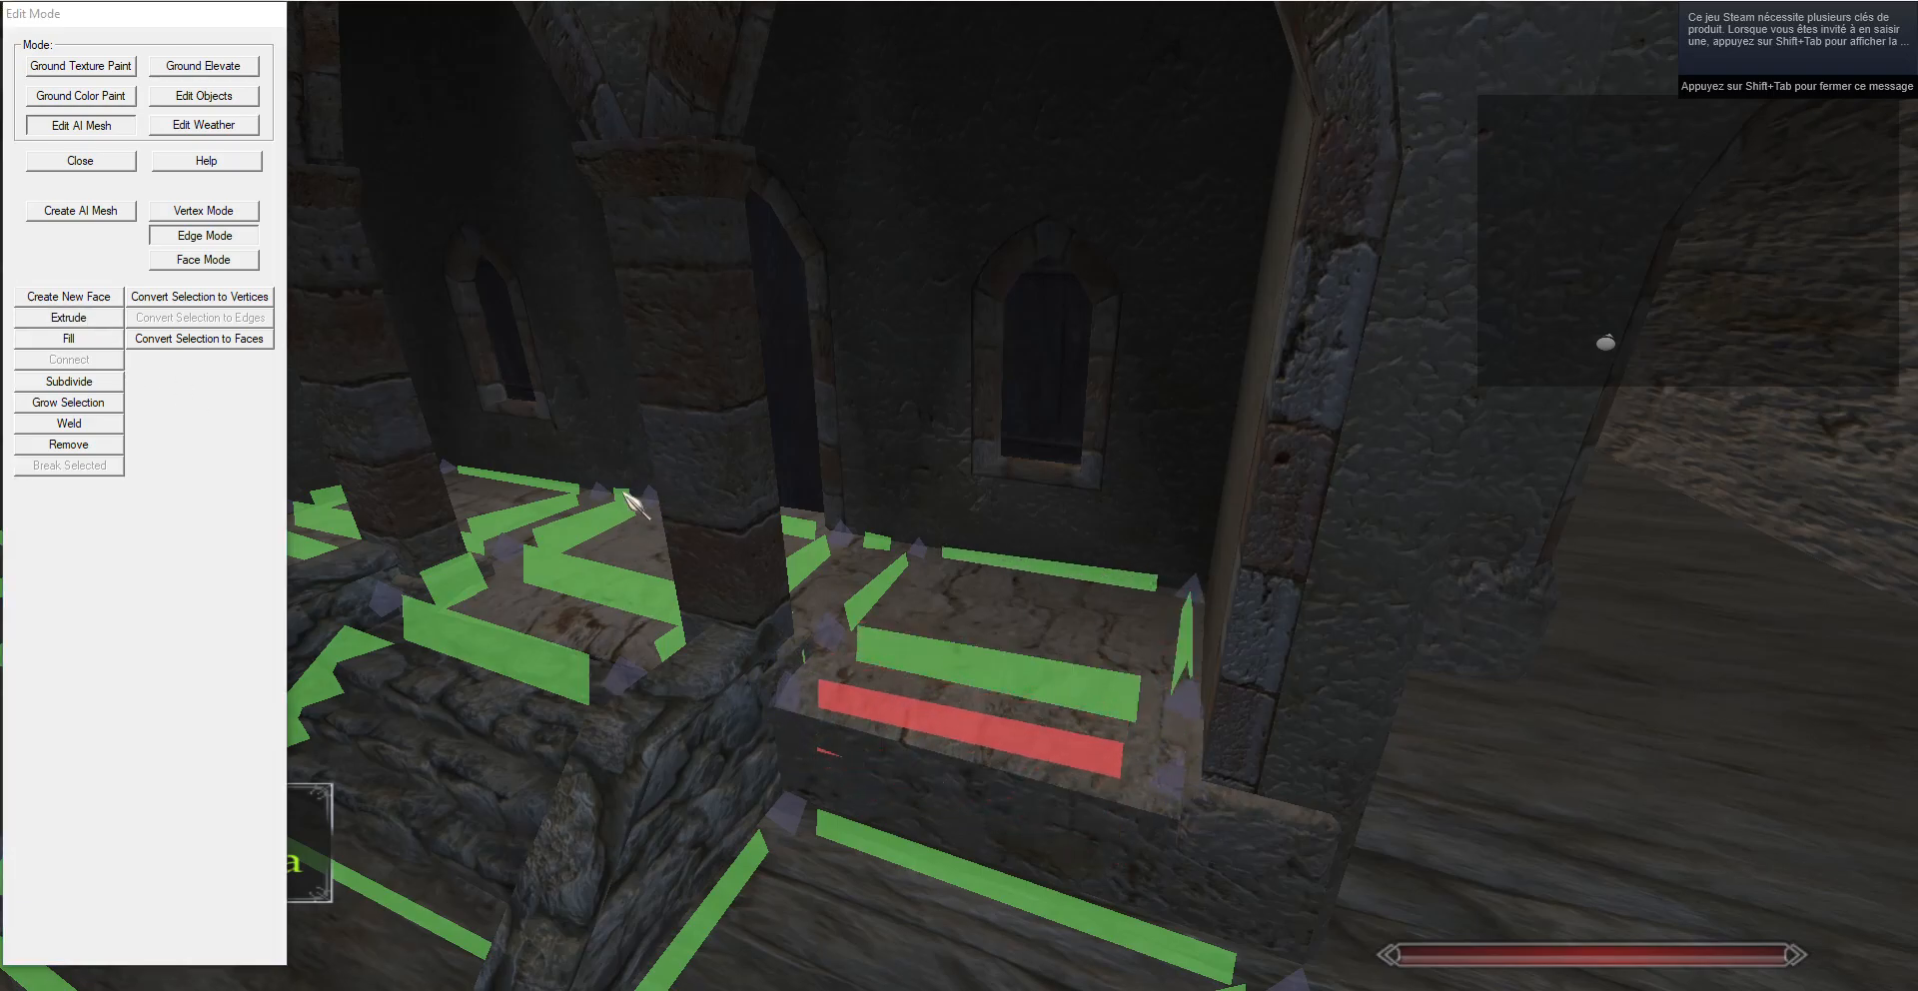
Adjust the vertices at the end of the street mesh beyond the stairs.
key(s)
drag(633, 507, 1087, 822)
right_click(1015, 612)
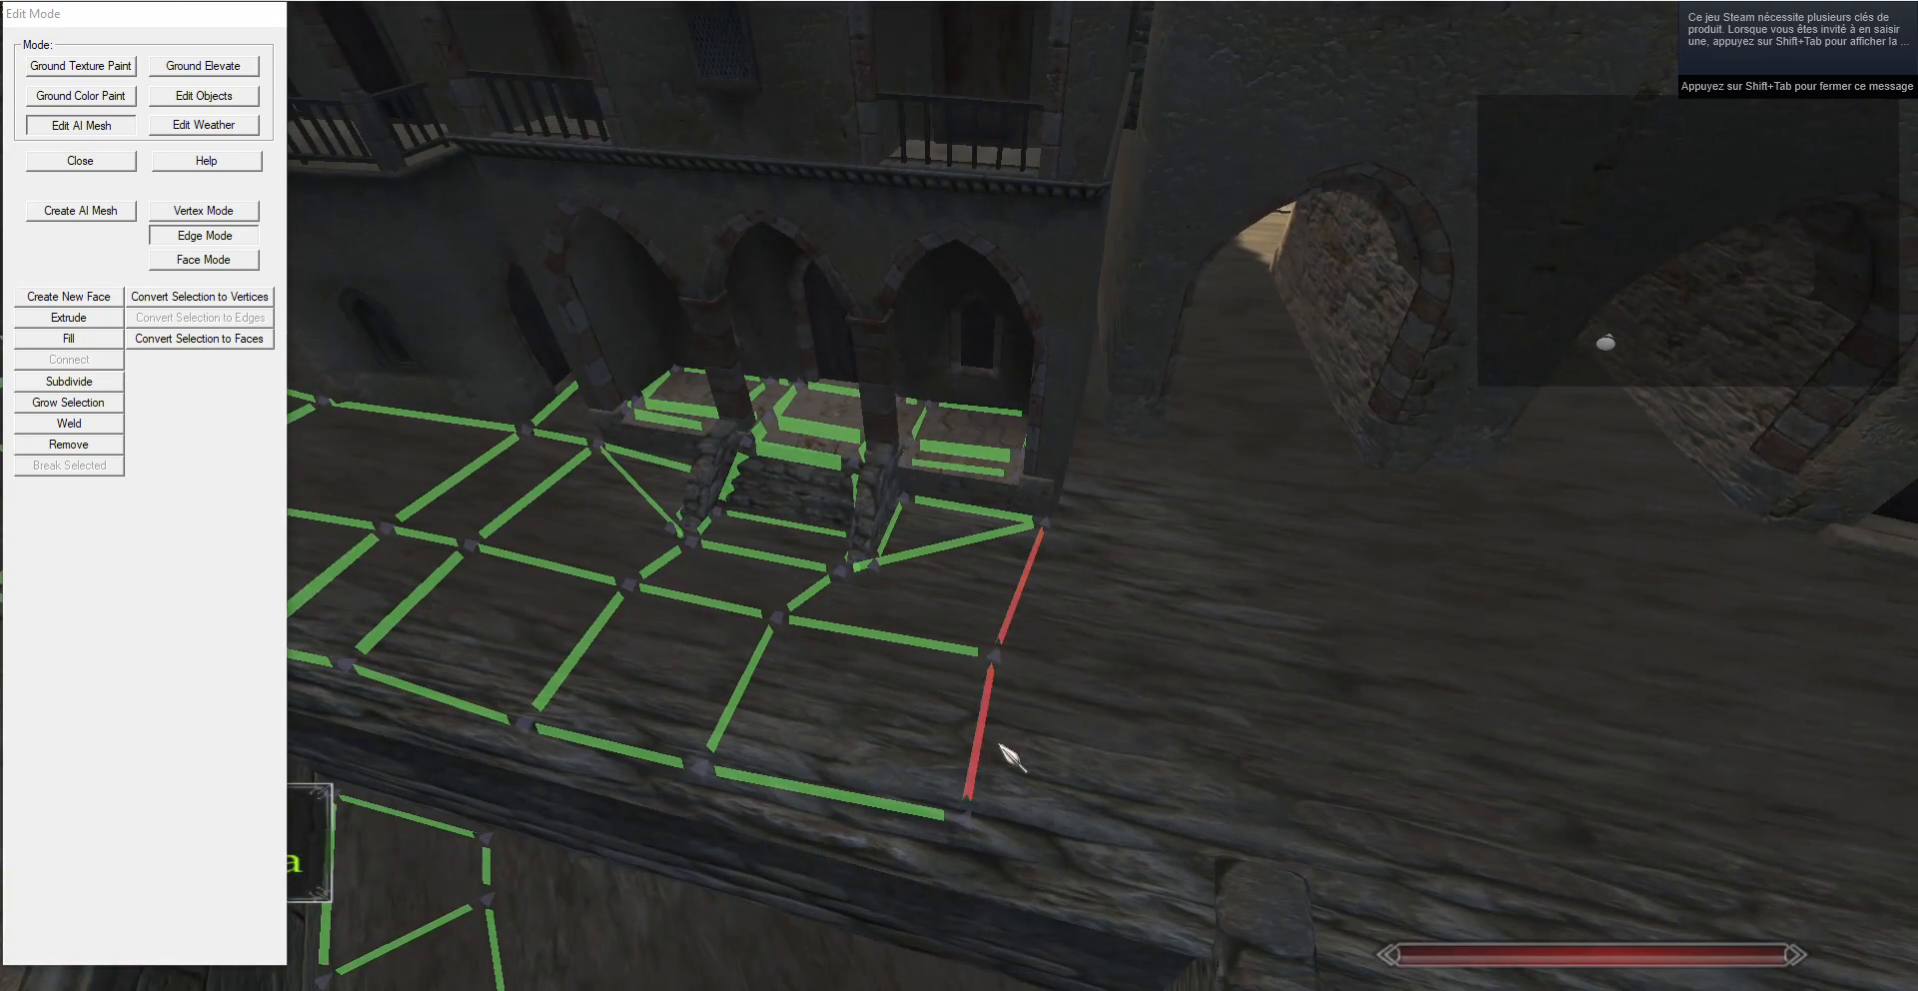
key(s)
key(d)
click(229, 213)
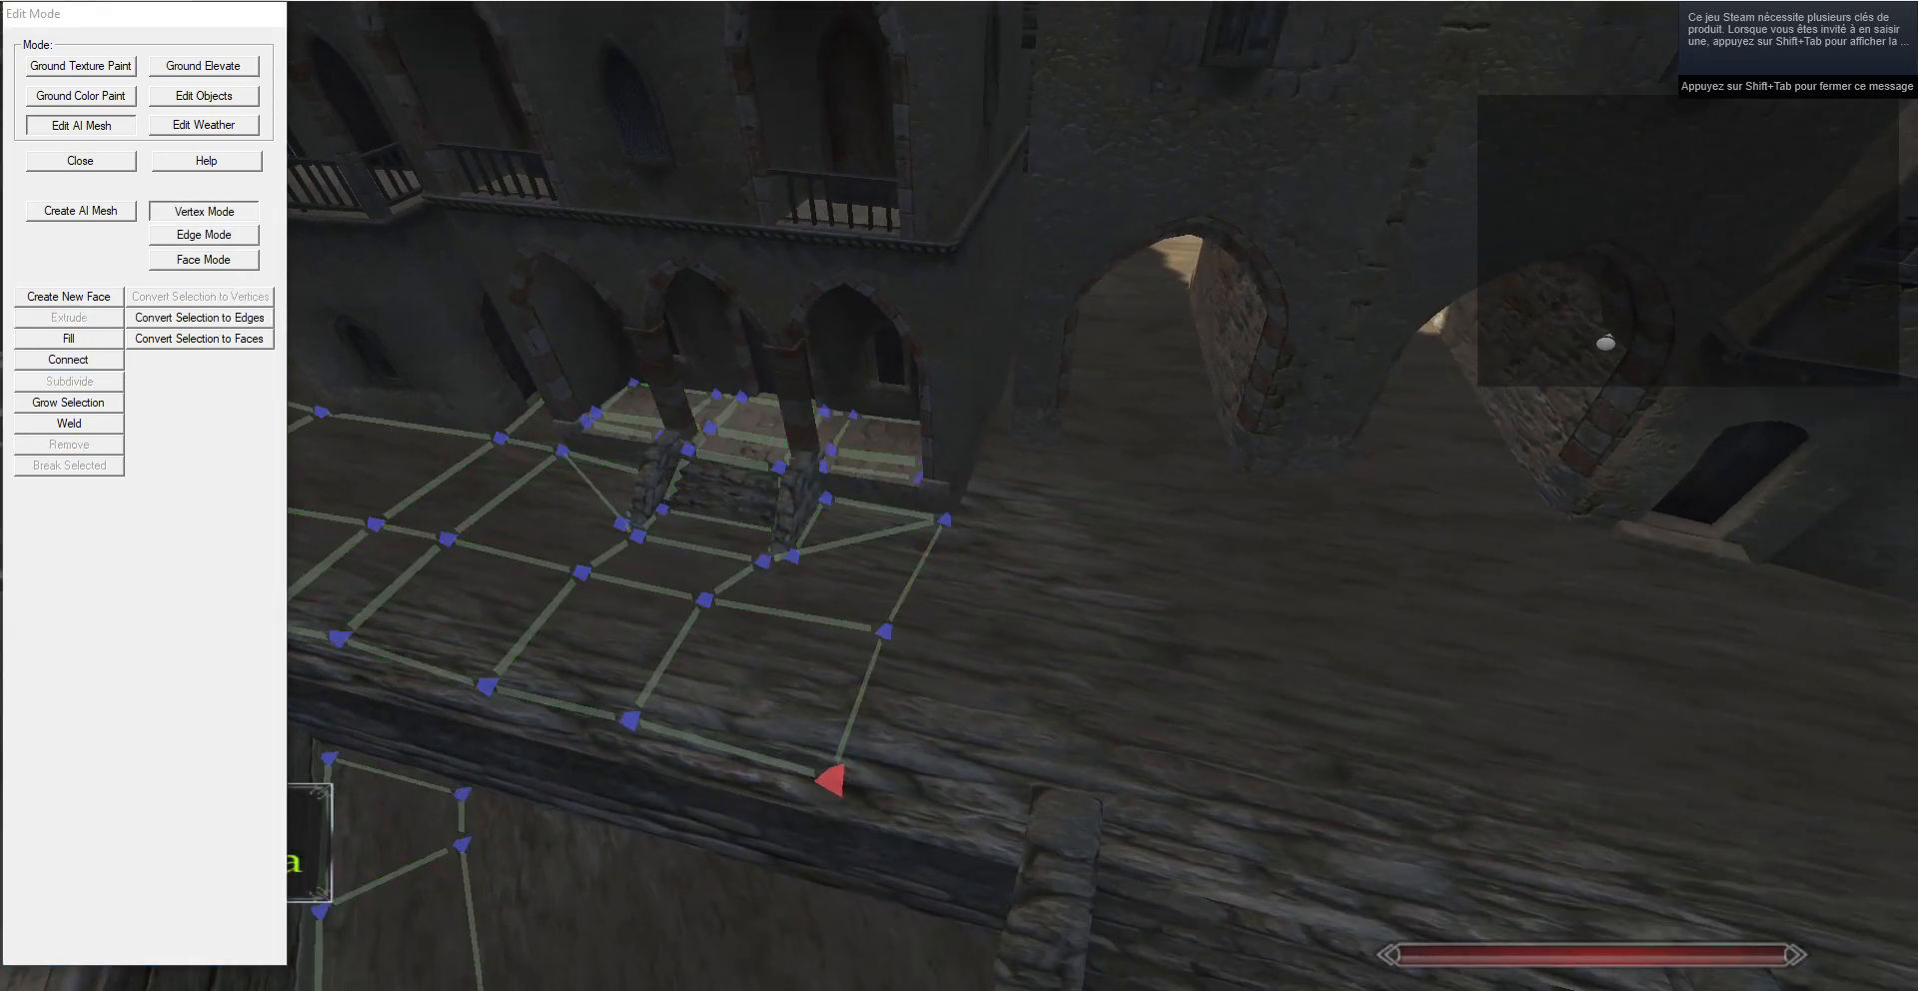
key(d)
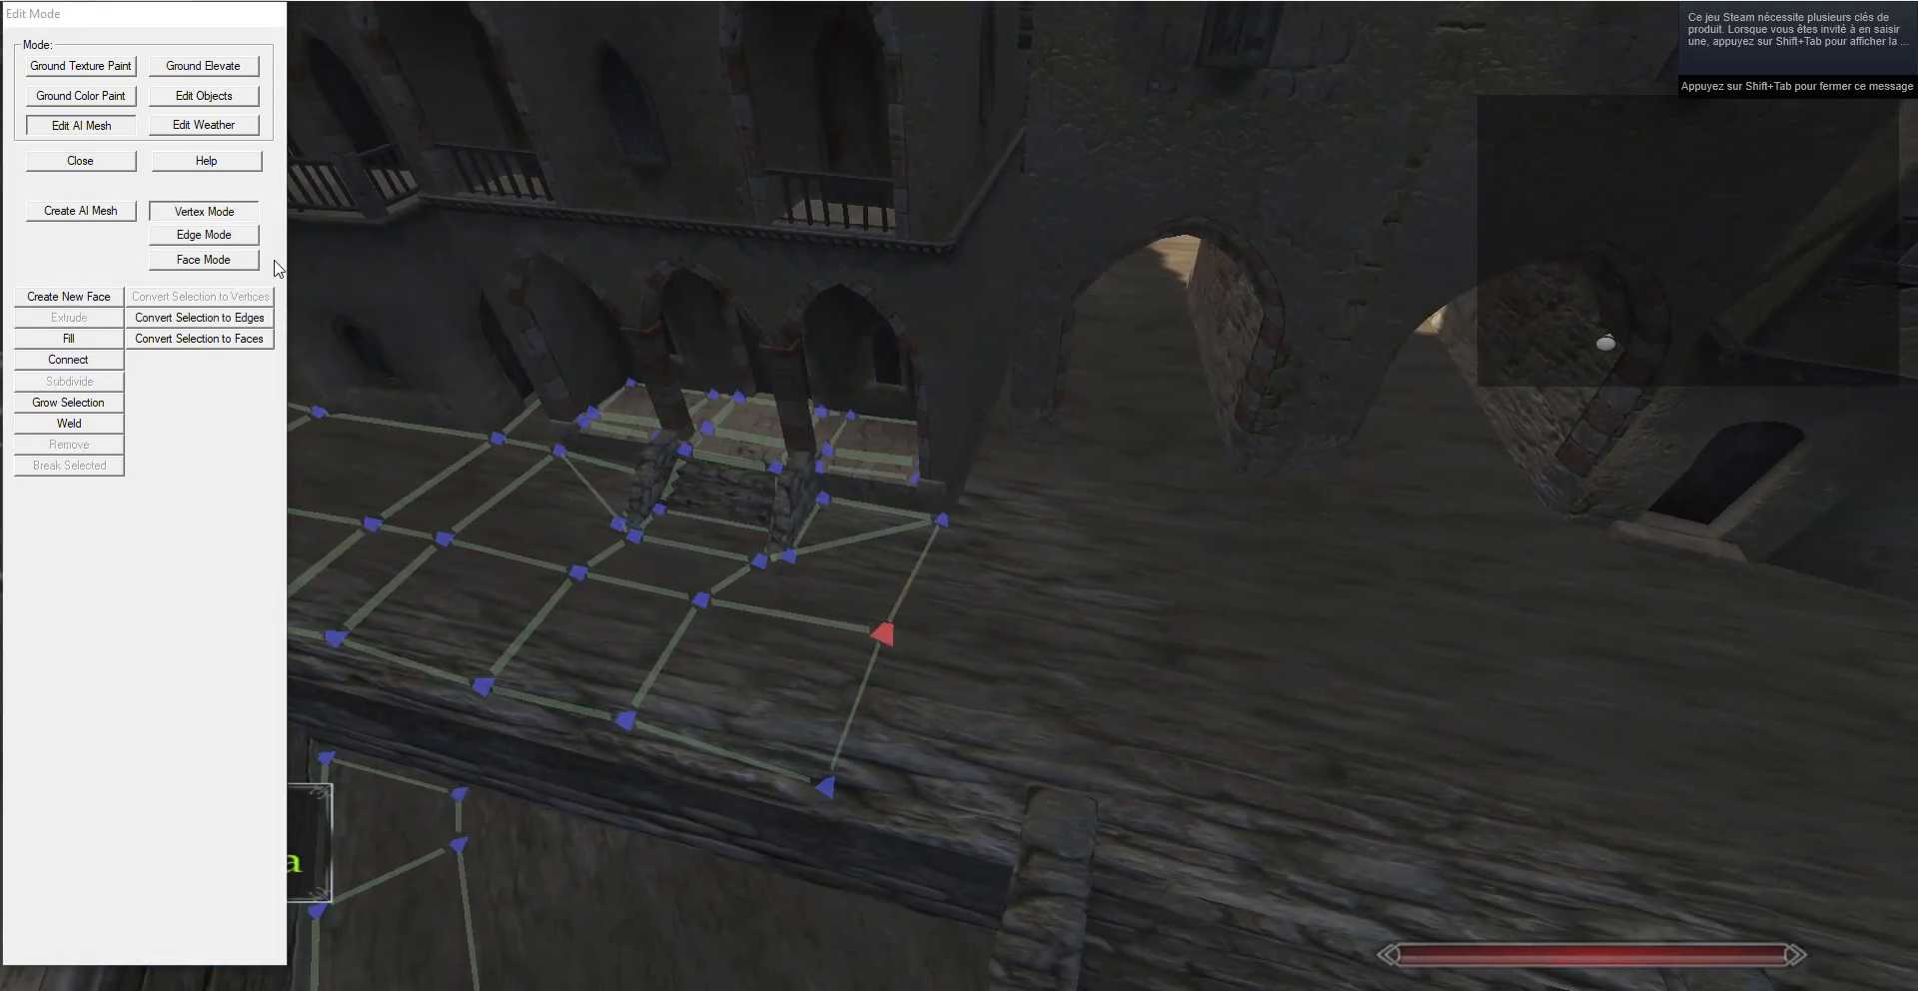
Extrude the two end edges of the street mesh past the corner of the porch building.
click(180, 236)
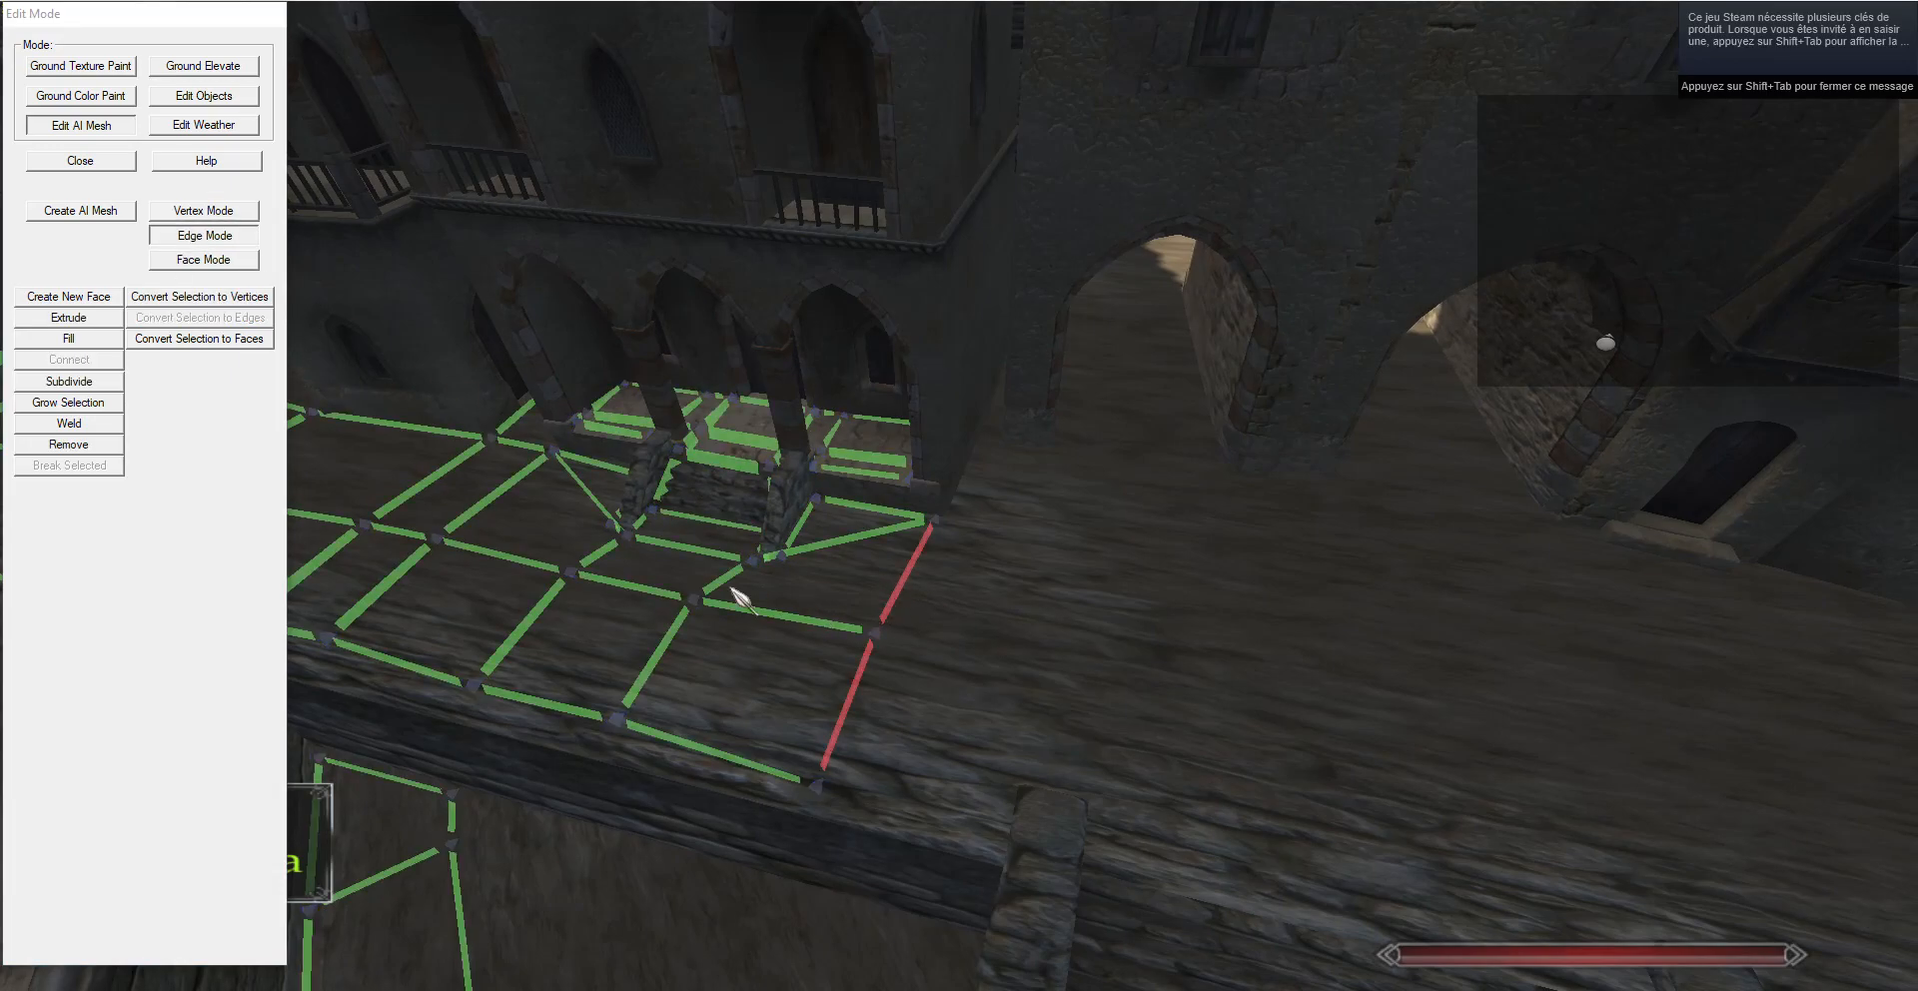
click(73, 324)
key(g)
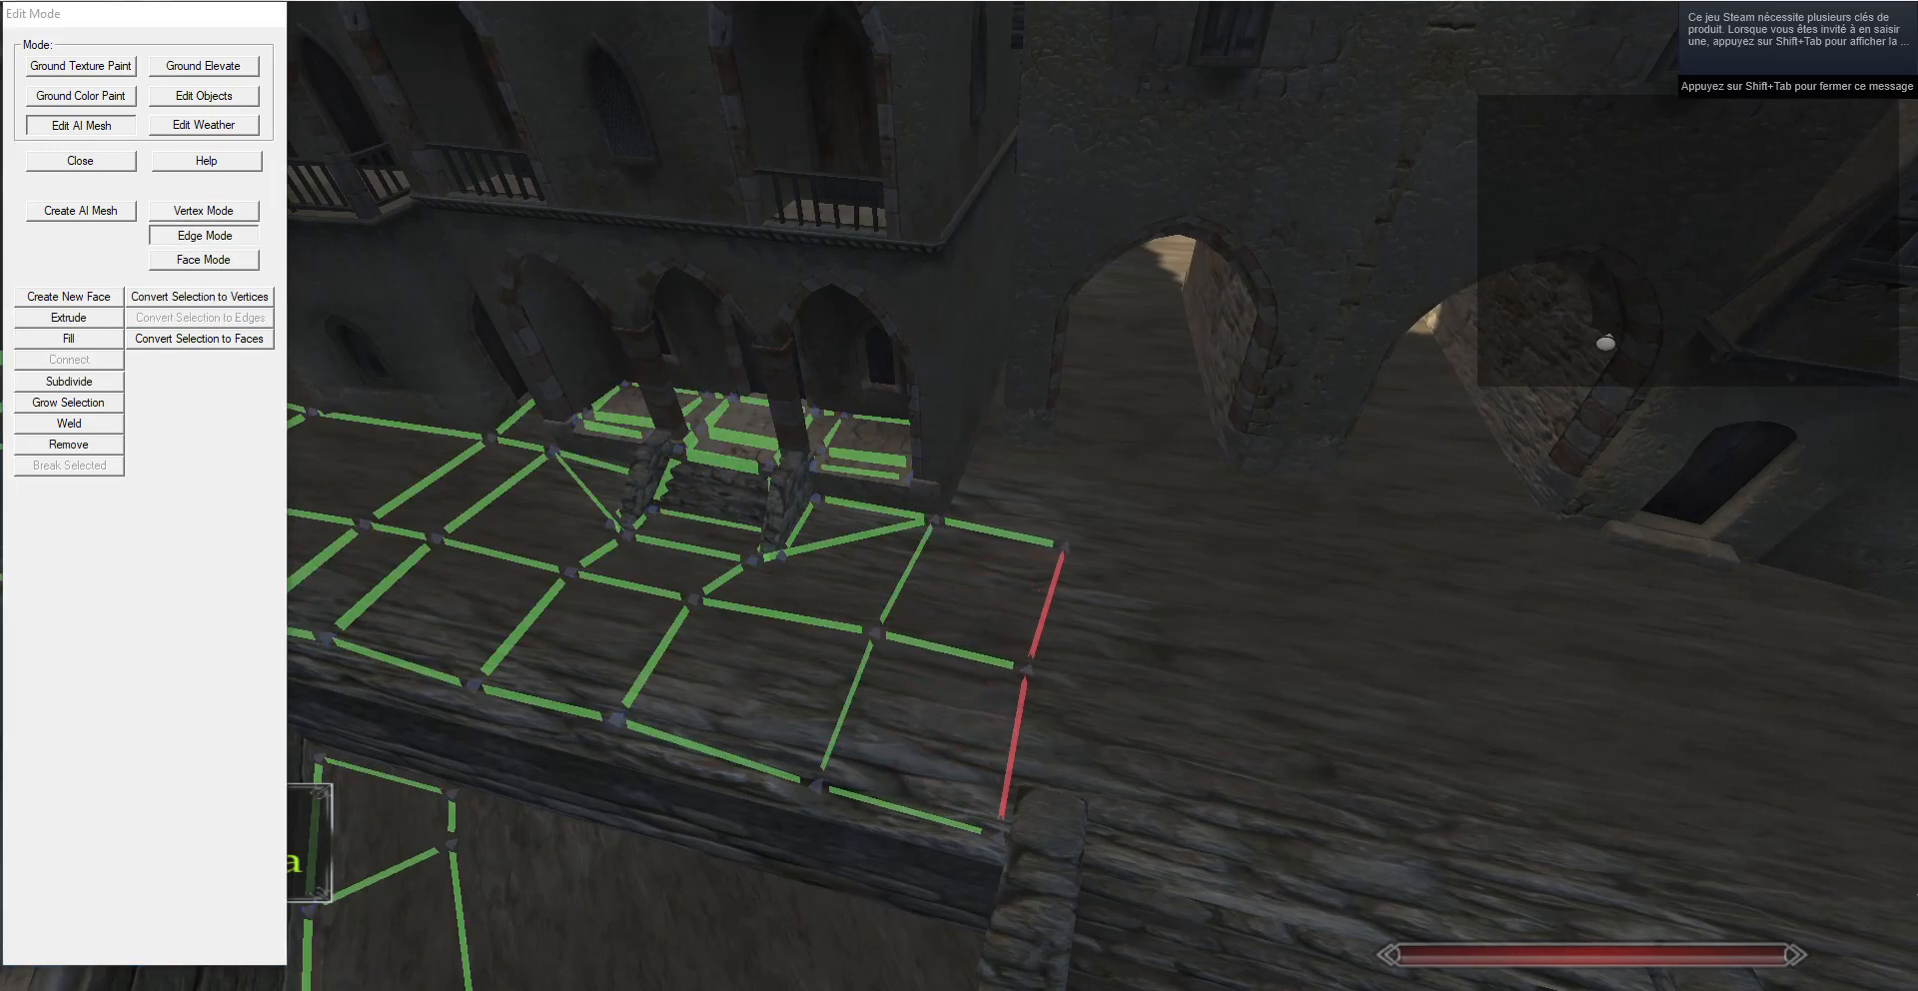
Extrude the edge beside the porch building's corner toward the gate wall.
key(d)
key(w)
click(904, 544)
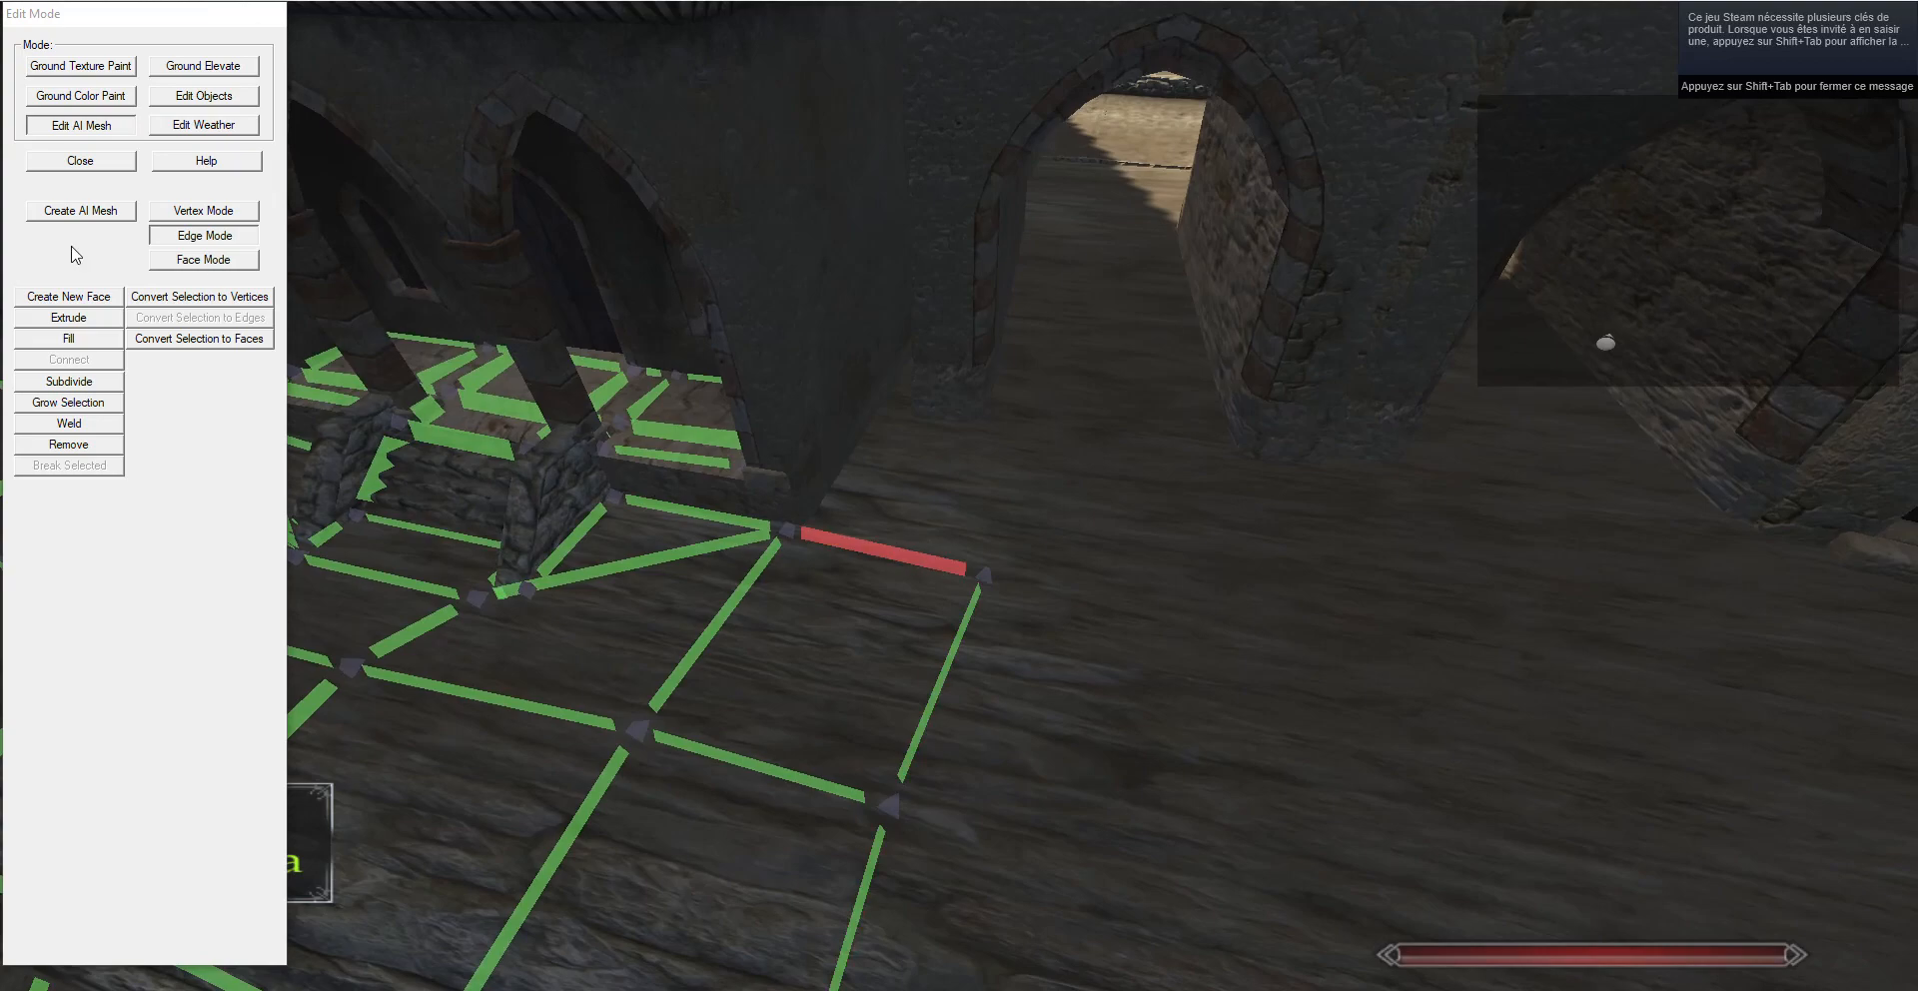
click(80, 322)
Reposition the vertices around the building corner so the new face follows the wall up to the first archway.
click(204, 210)
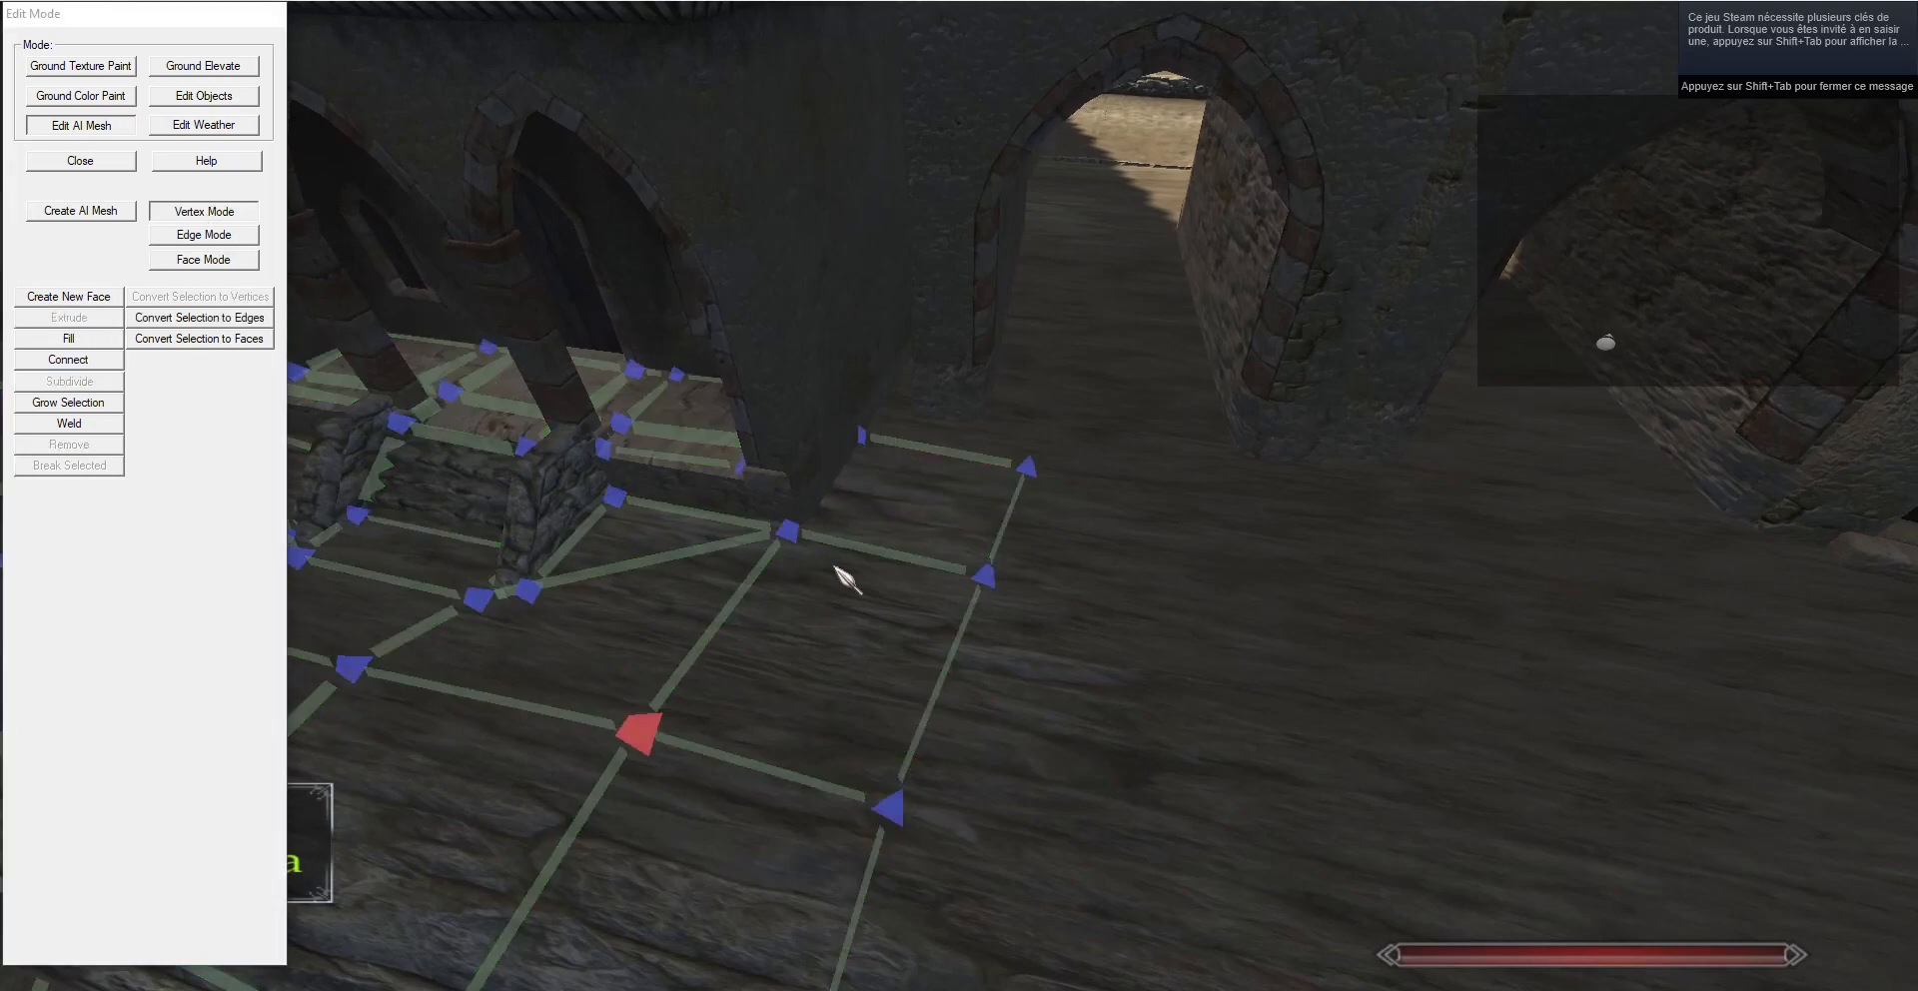
click(812, 539)
key(g)
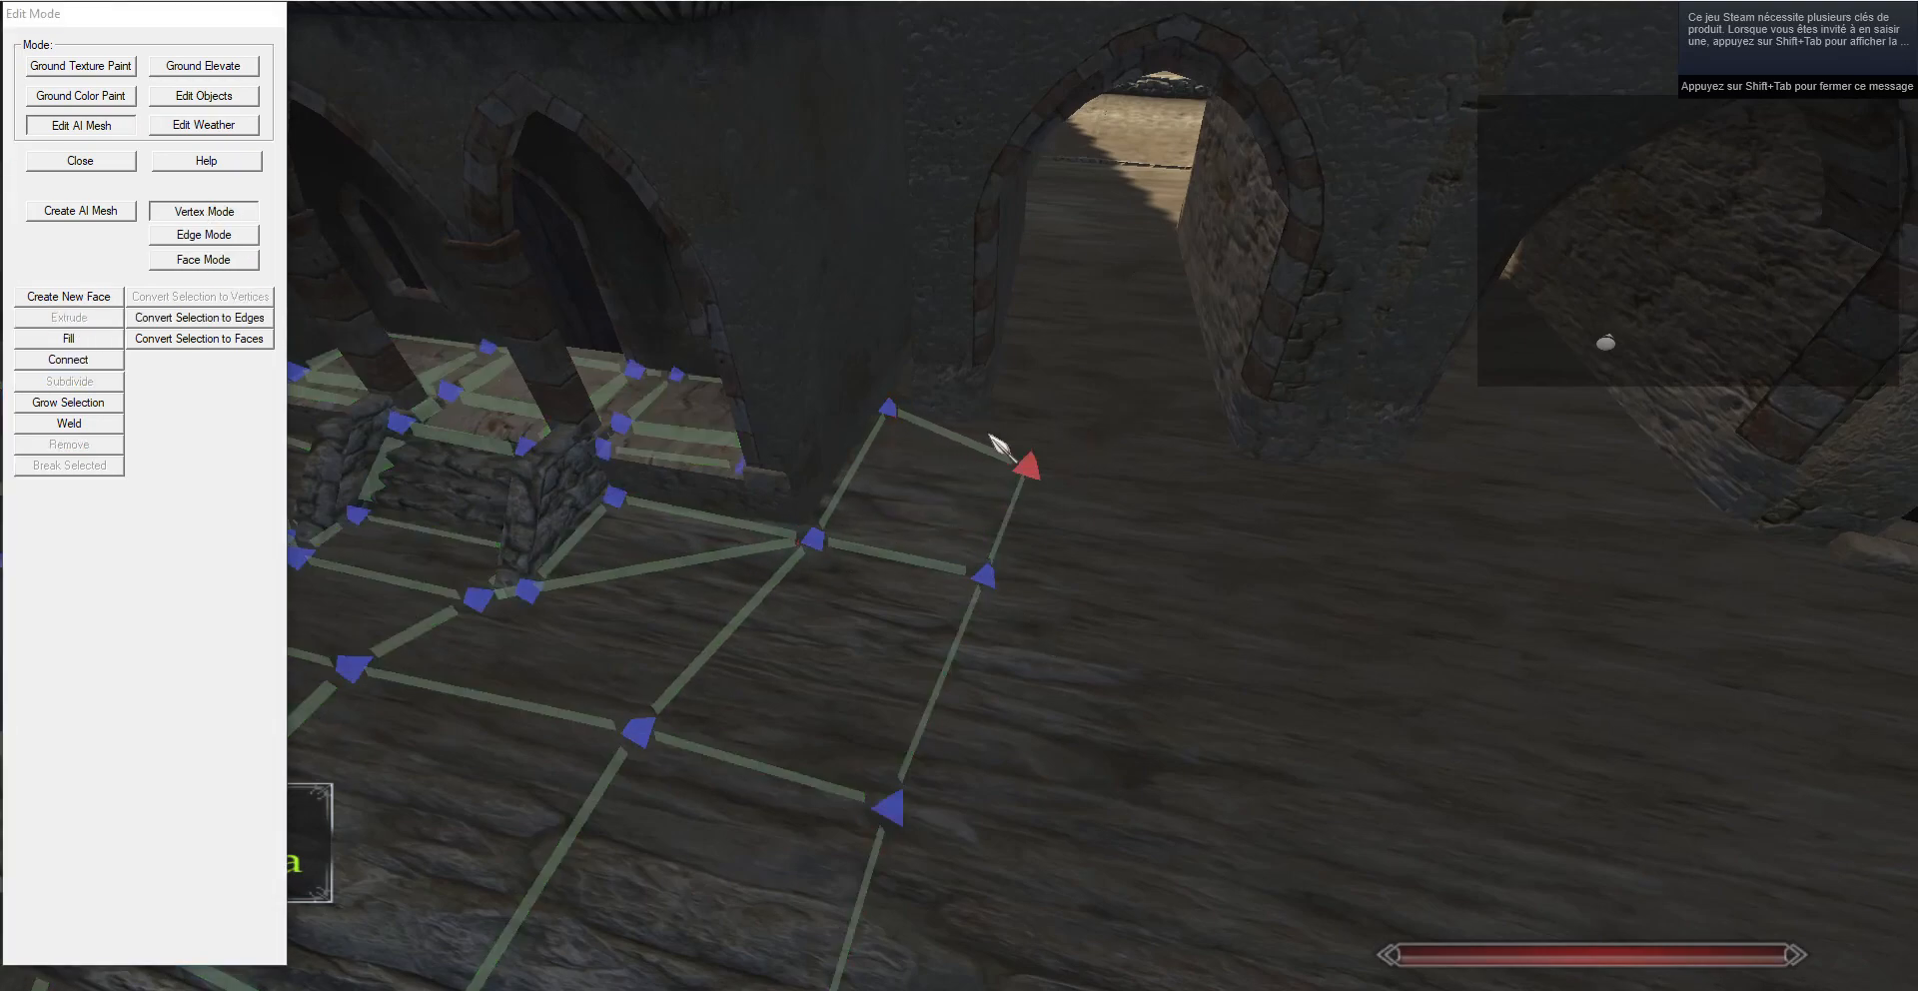
key(g)
key(s)
key(d)
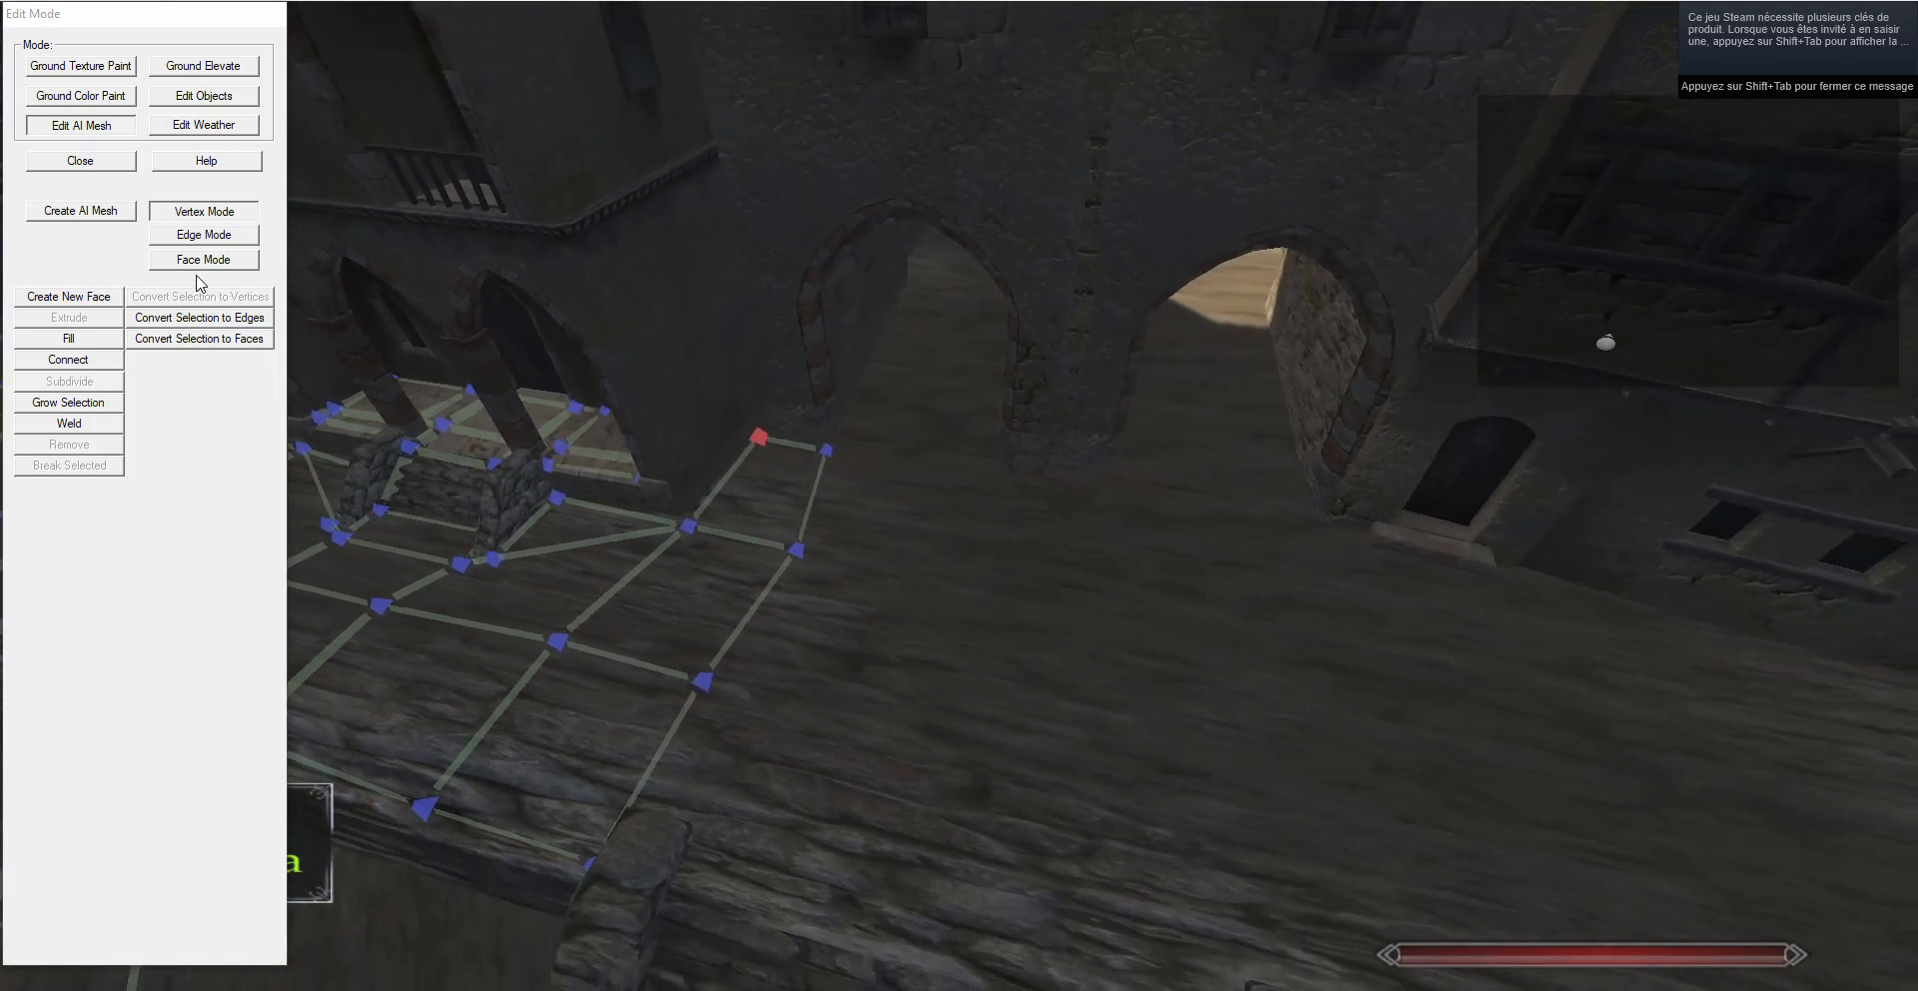
Move the outer vertices of the end row toward the stone parapet to even out their spacing.
click(203, 236)
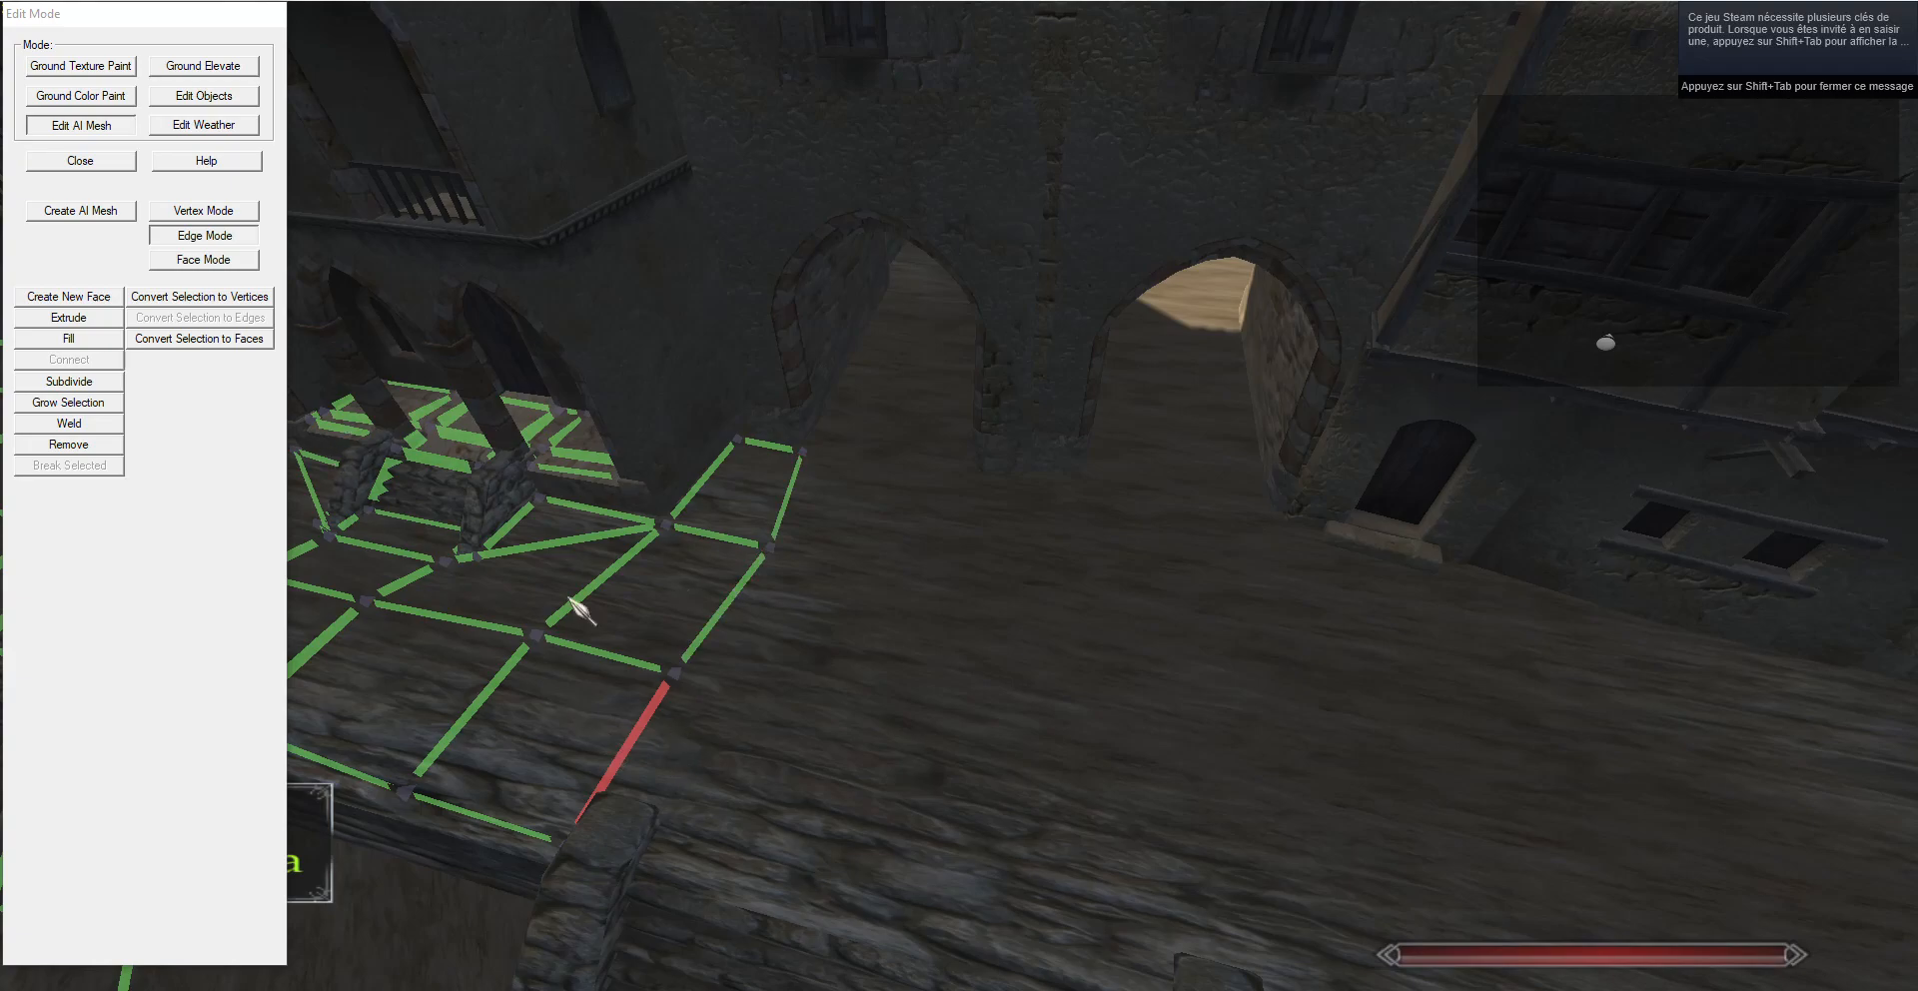
click(232, 214)
right_click(676, 674)
key(g)
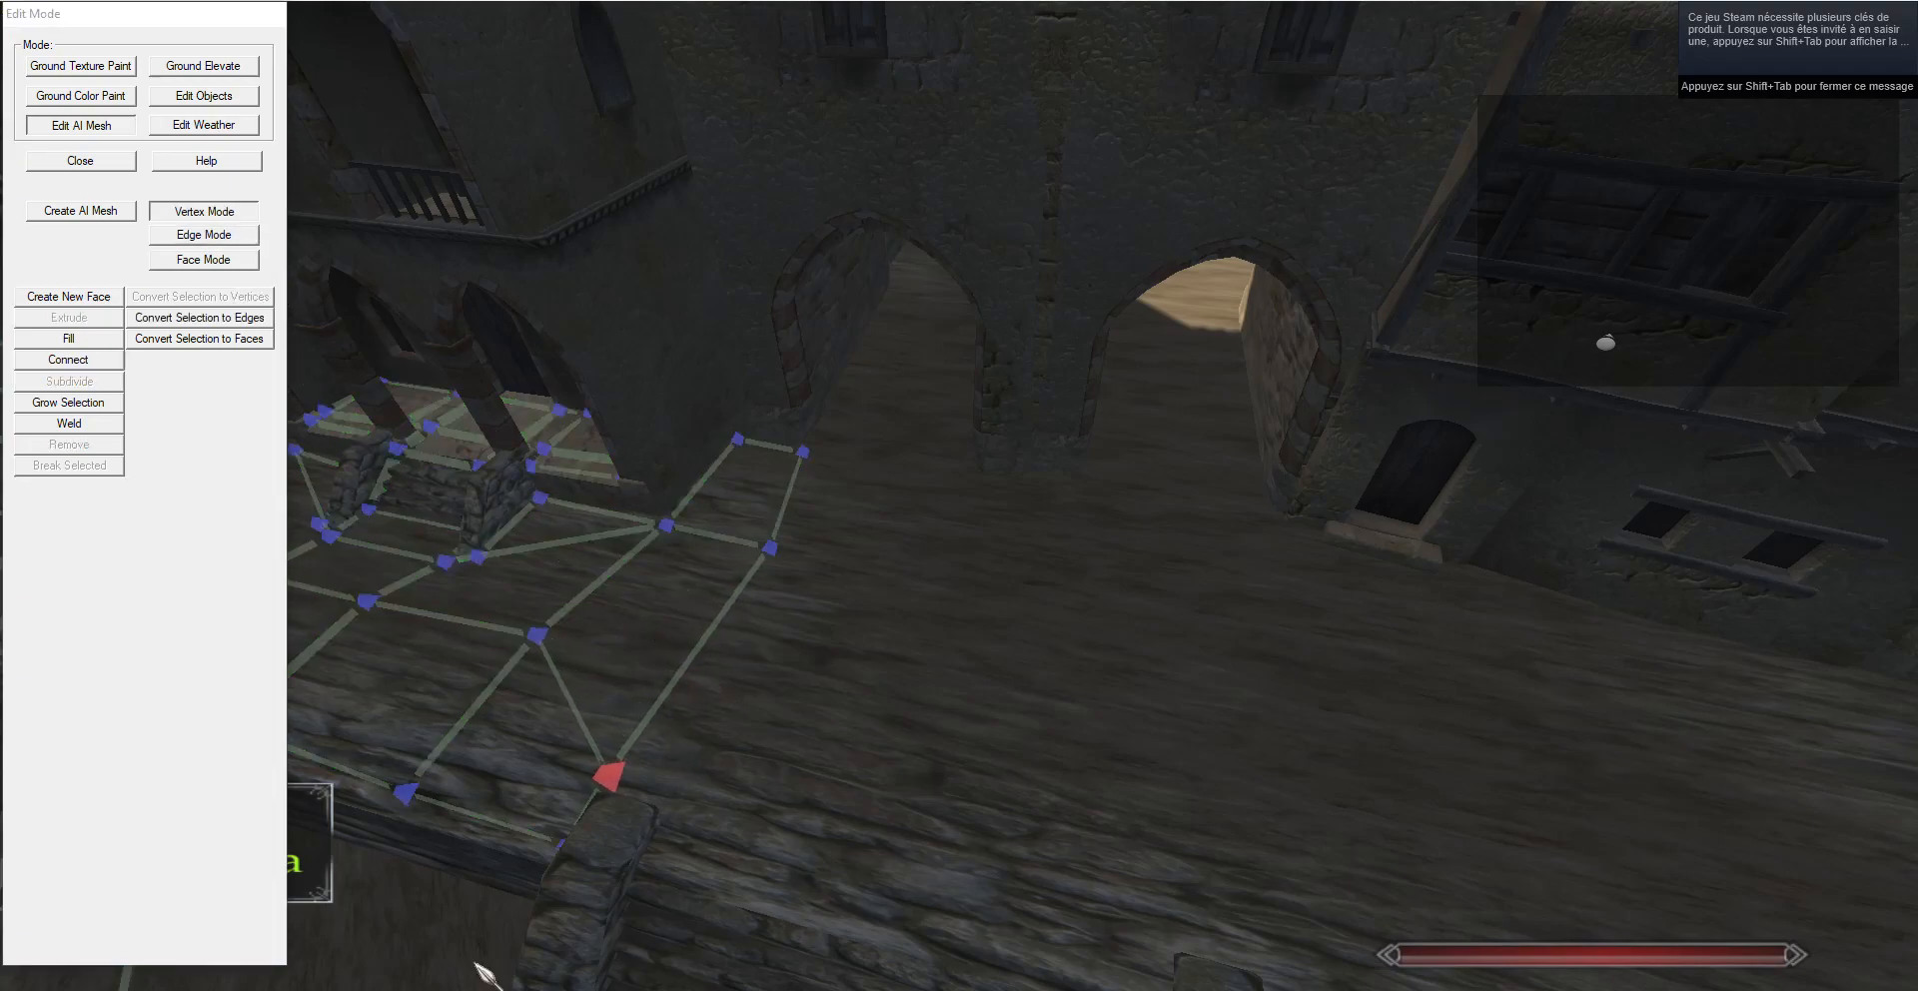
key(g)
Extrude the two end edges of the street mesh across the first archway to the central pillar.
click(204, 235)
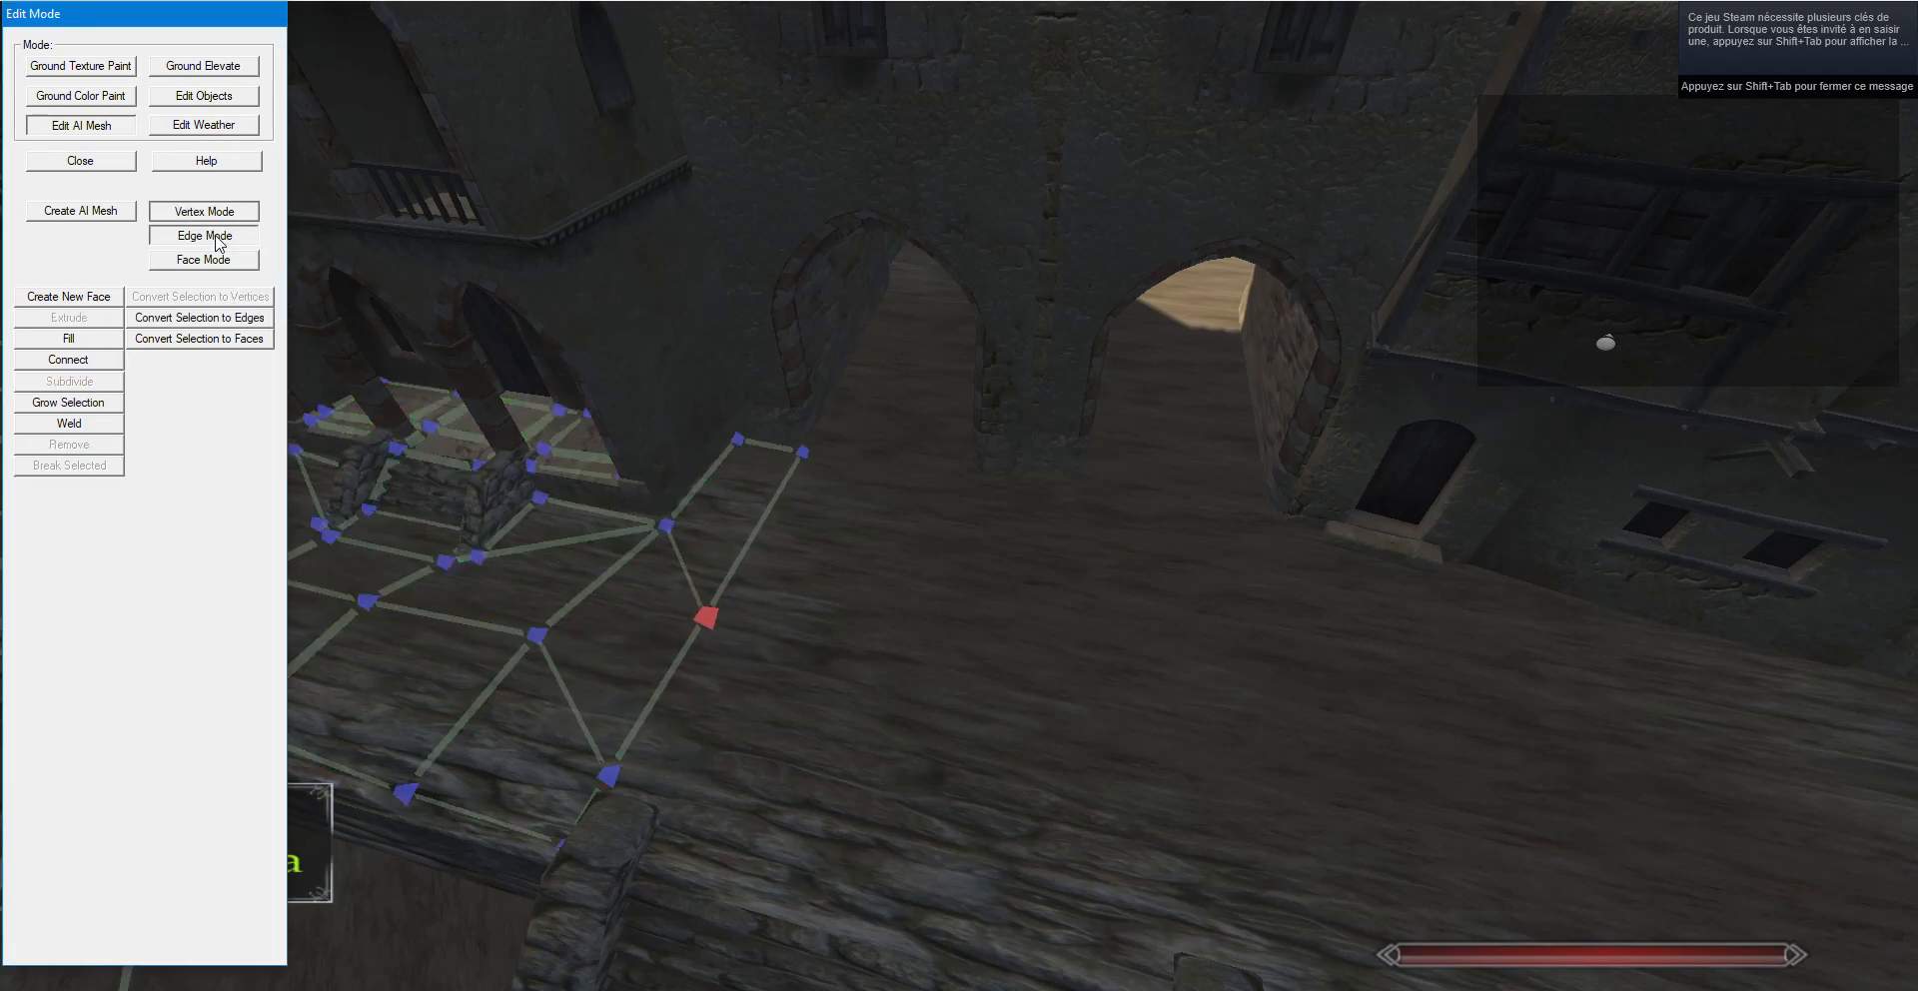
right_click(767, 443)
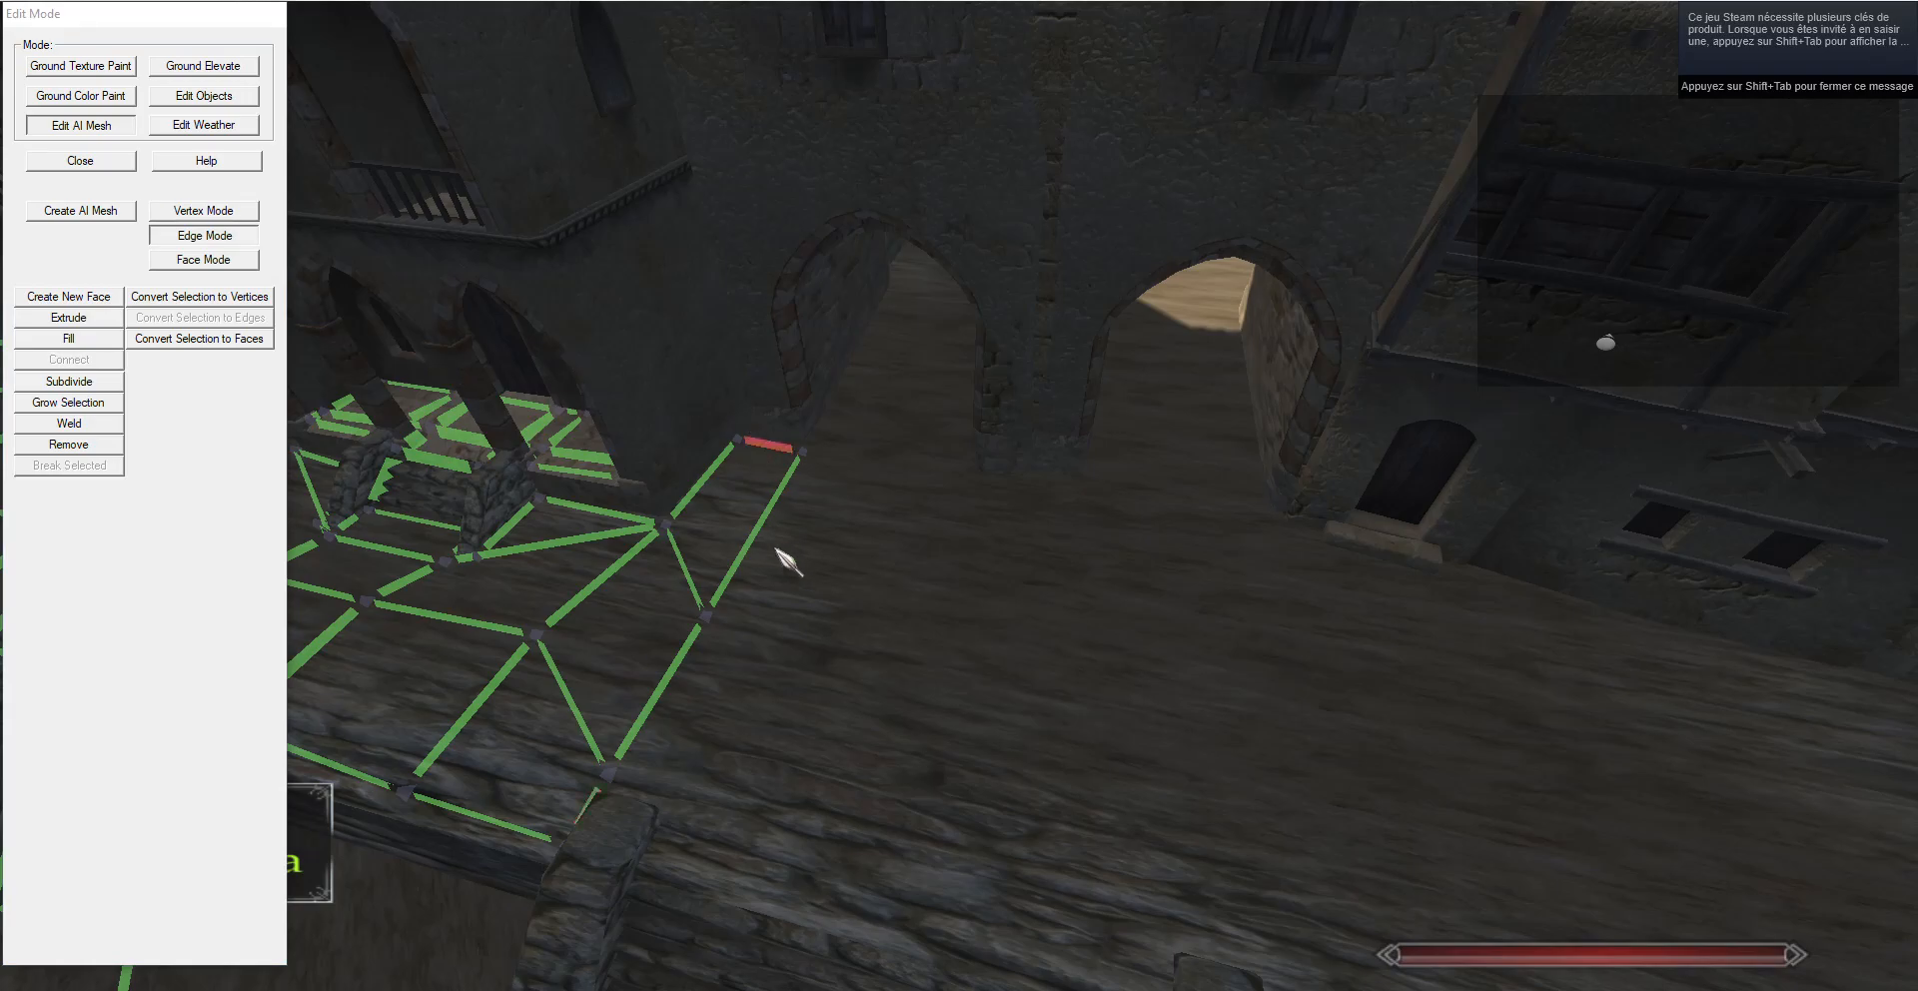
click(80, 320)
key(g)
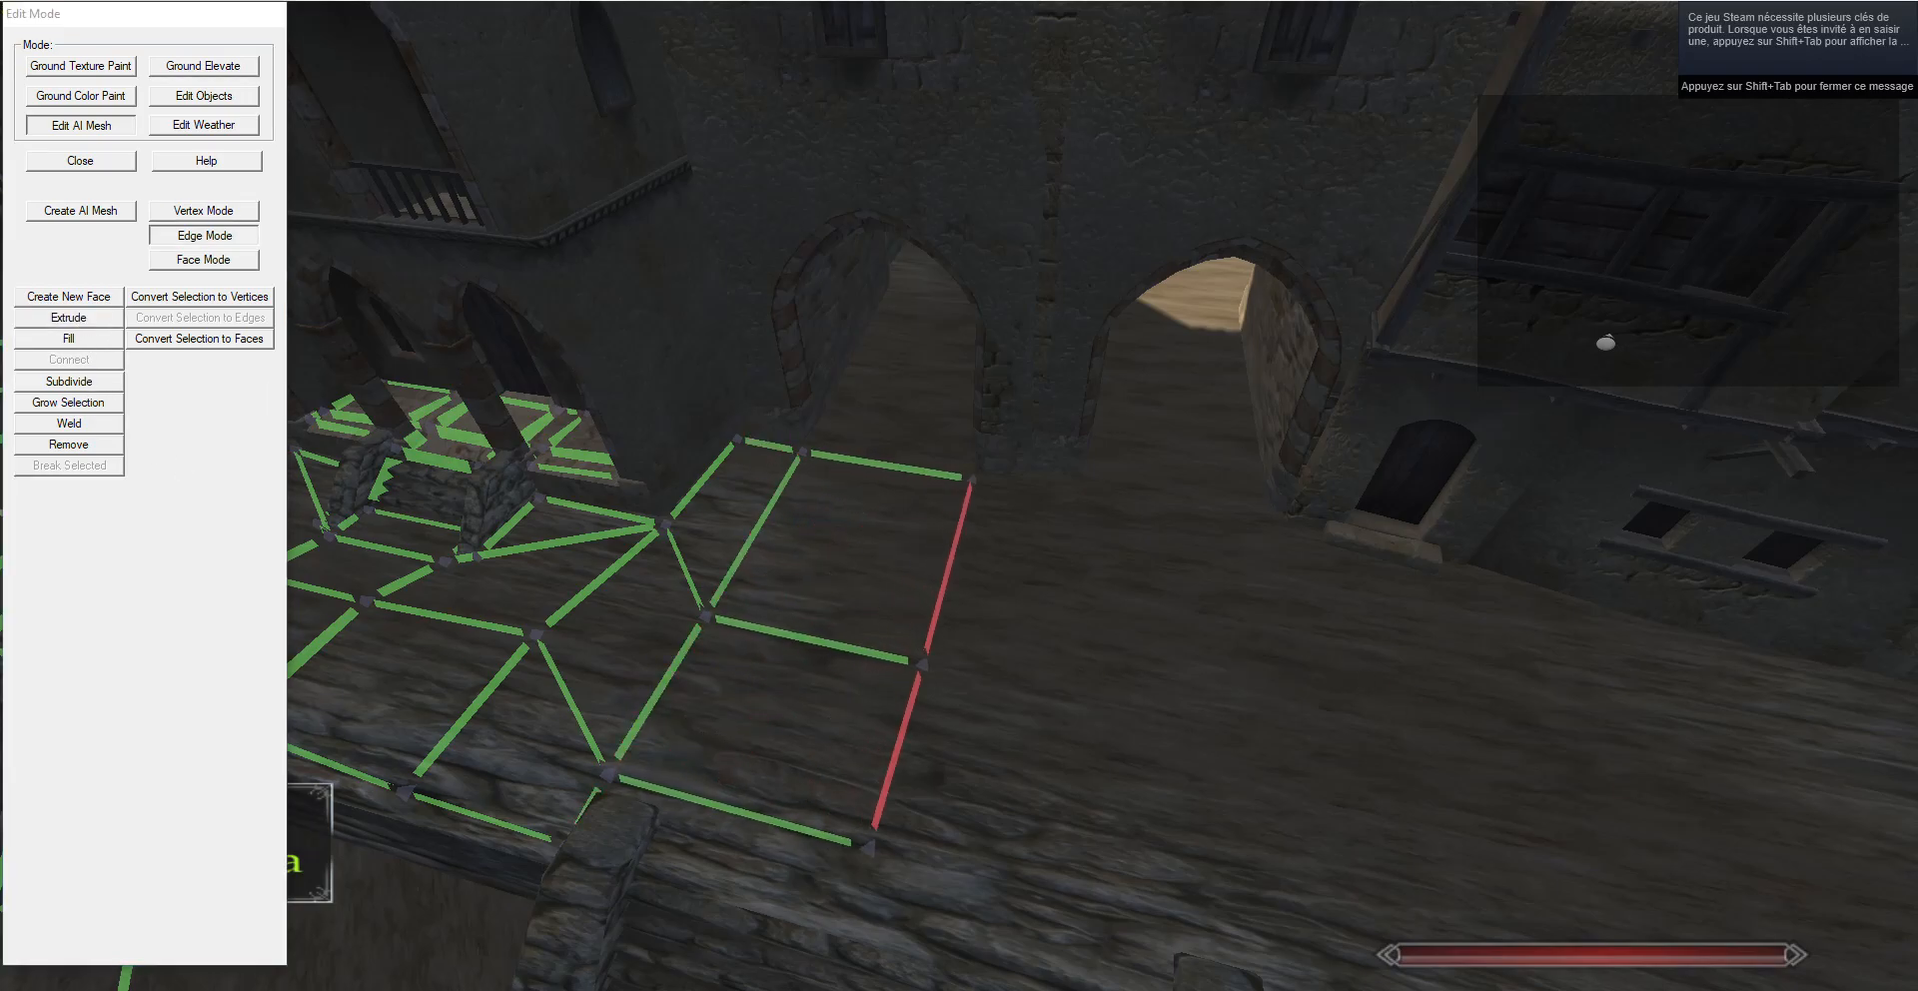
Extrude the two end edges again across the width of the central pillar.
key(w)
drag(1299, 720, 1305, 660)
key(s)
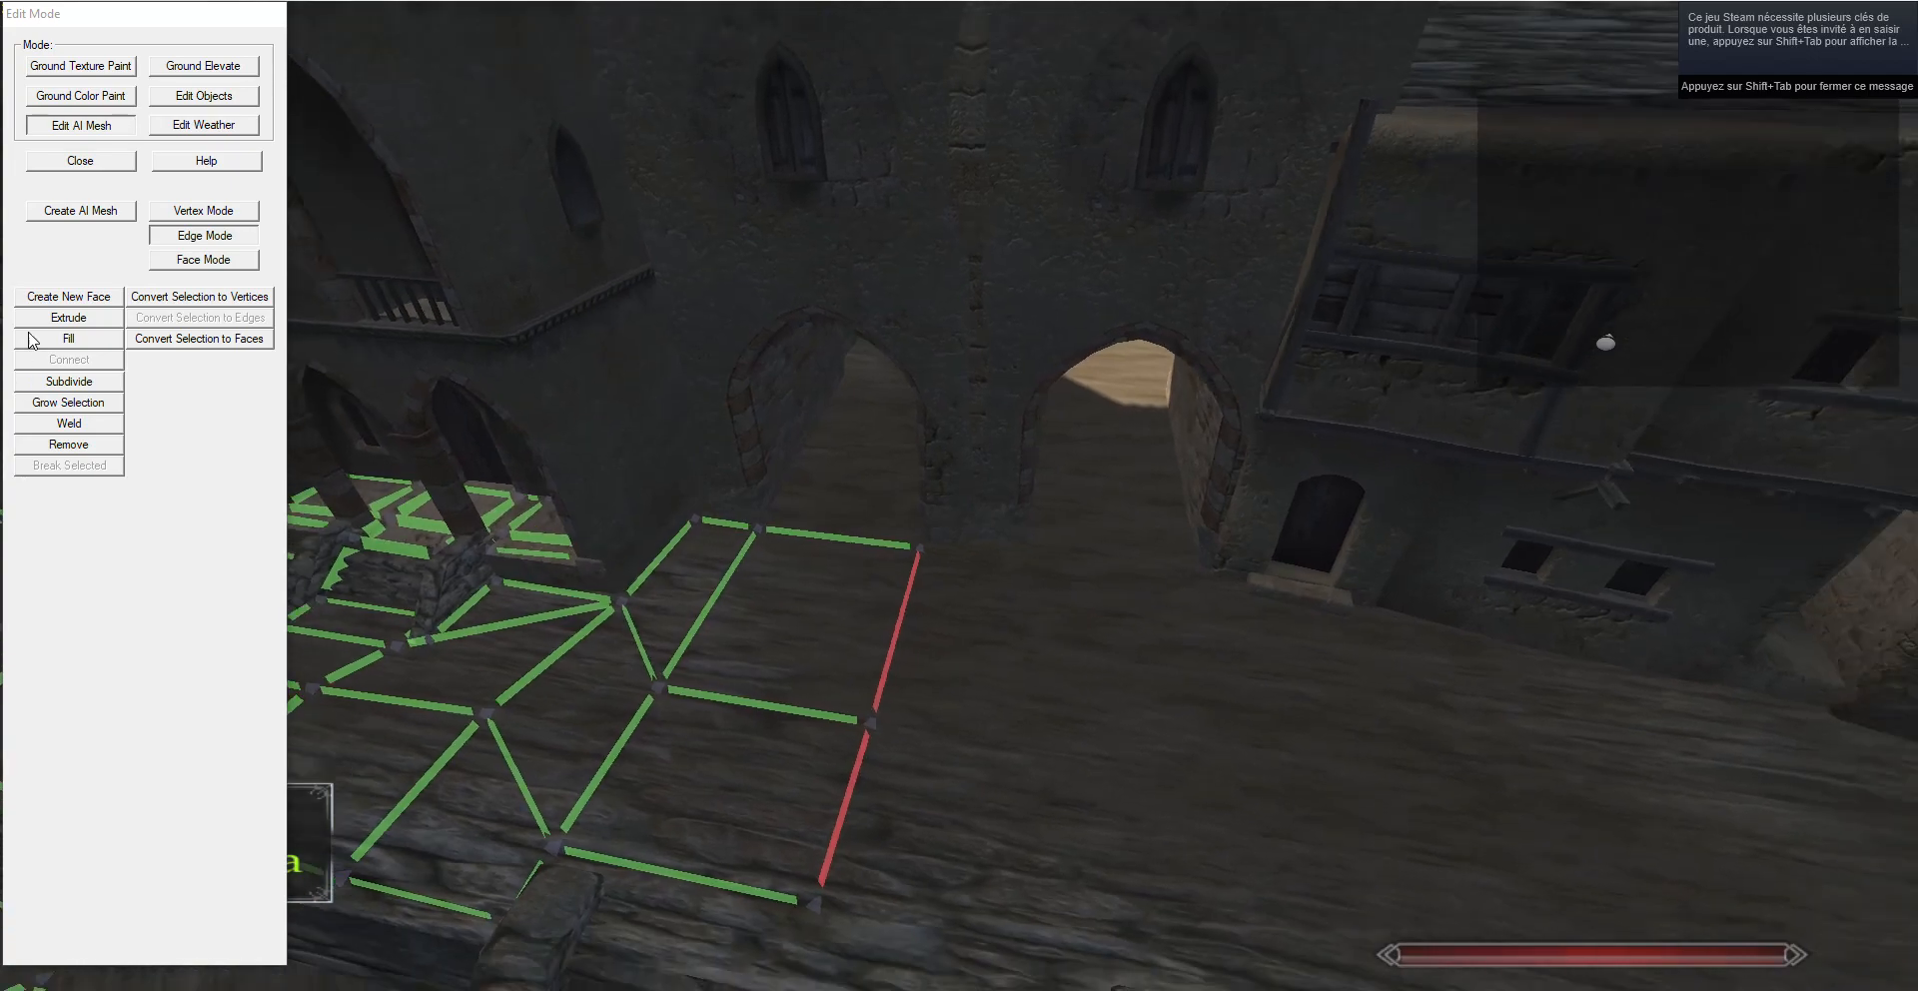
click(90, 323)
key(g)
key(d)
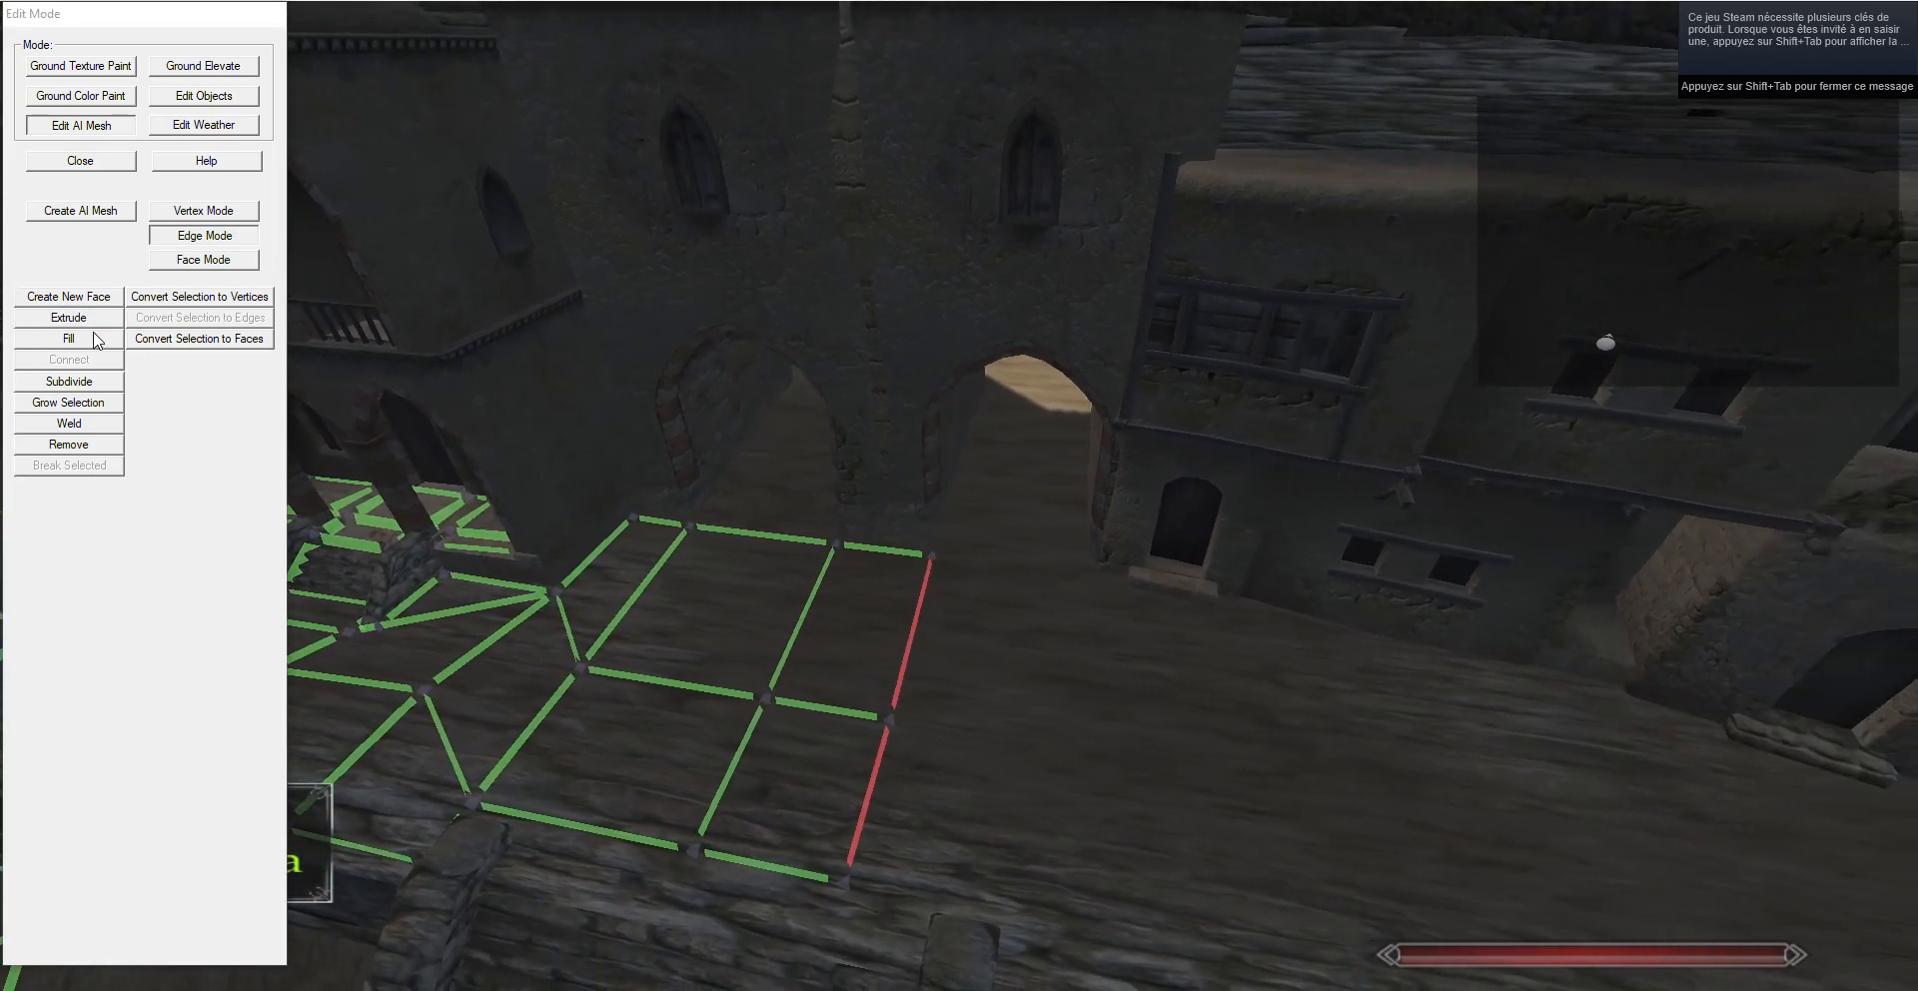
Extrude the two end edges across the second archway to its outer side.
click(90, 323)
key(g)
key(w)
drag(941, 727, 1018, 682)
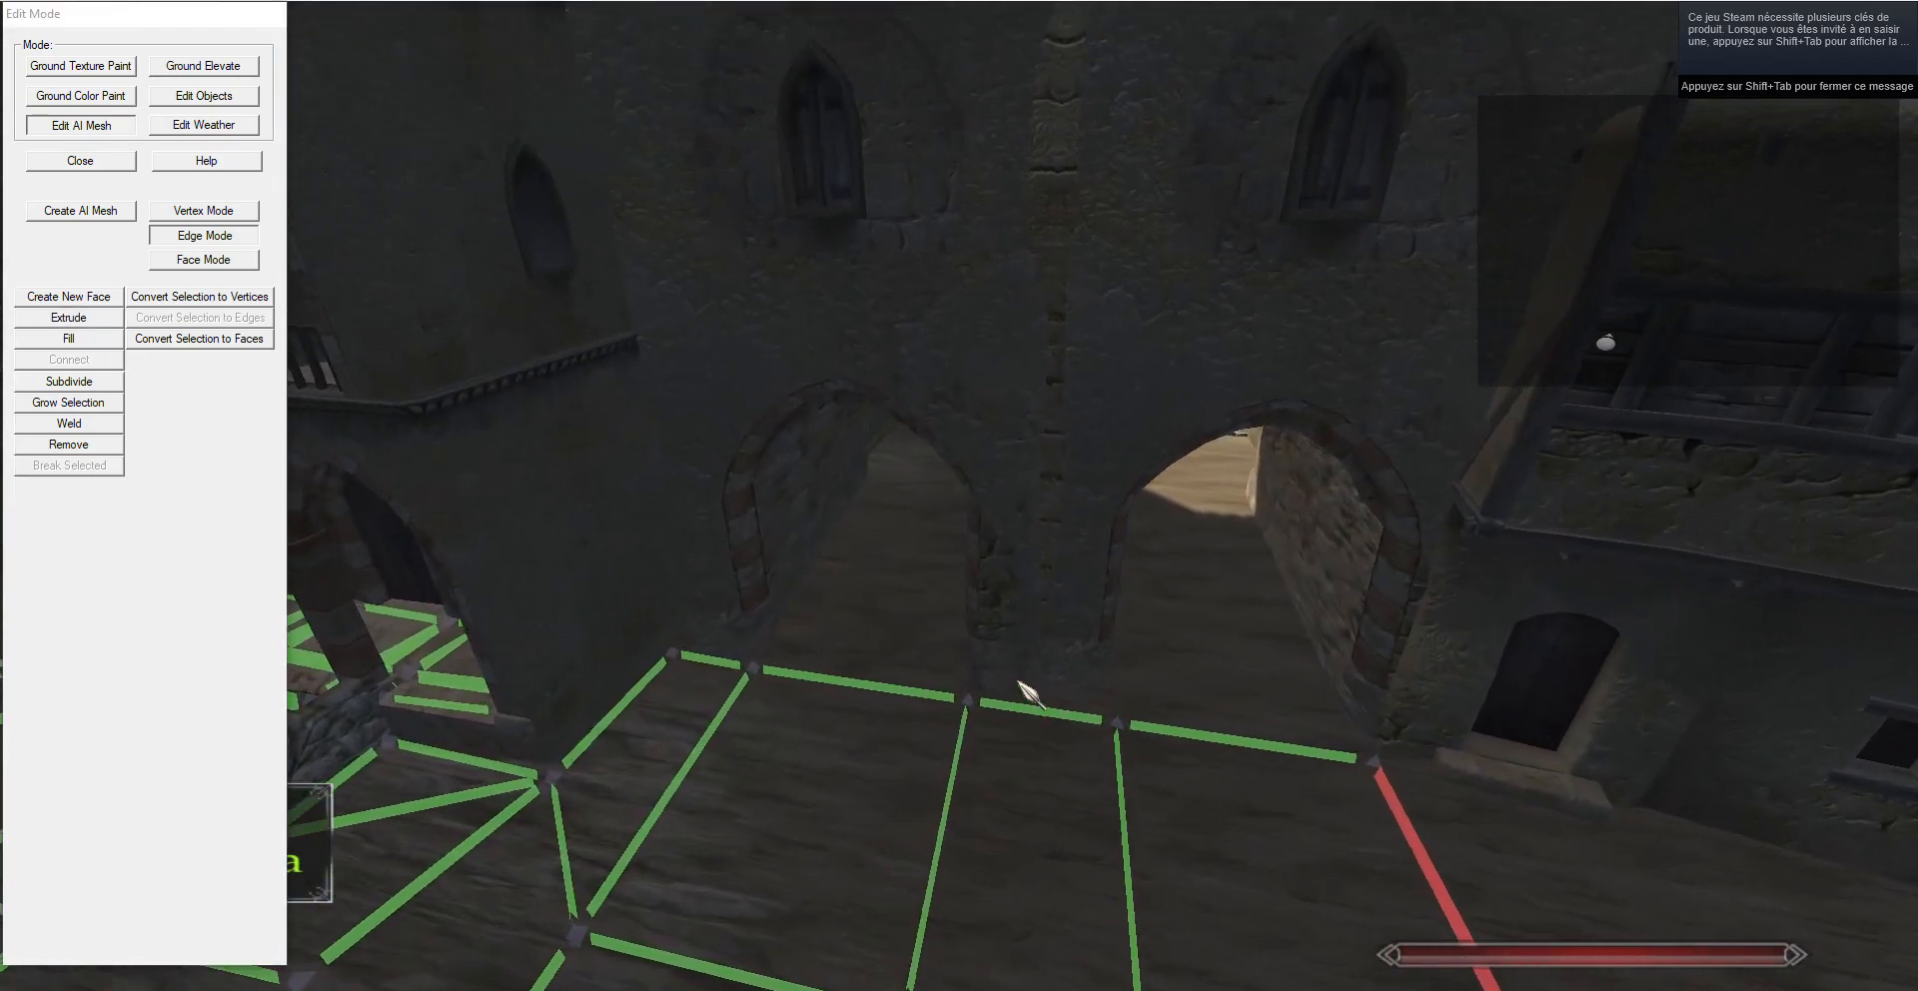
Extrude the edges in front of both archways together into the arch openings.
key(w)
click(909, 766)
ctrl+click(1220, 817)
click(78, 321)
key(g)
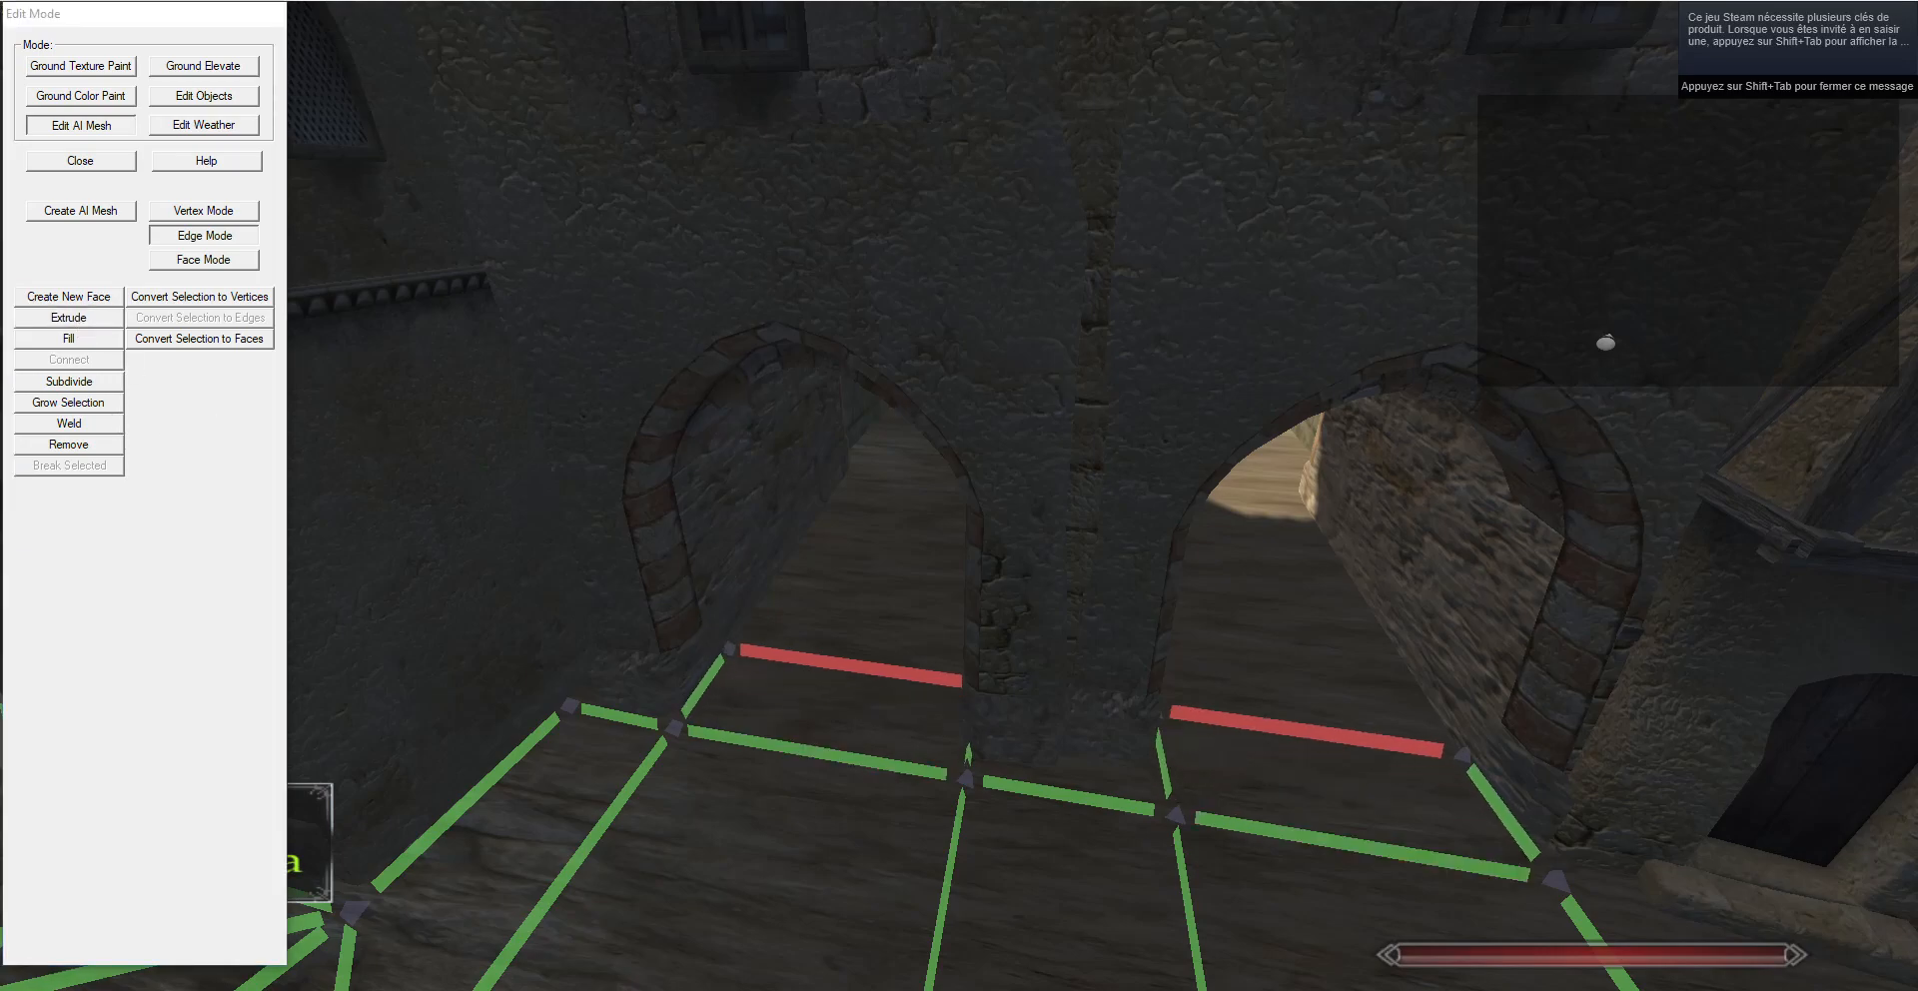
Move the inner vertices of the first archway to fit between its side walls.
key(a)
click(238, 209)
click(1146, 751)
key(g)
click(1171, 640)
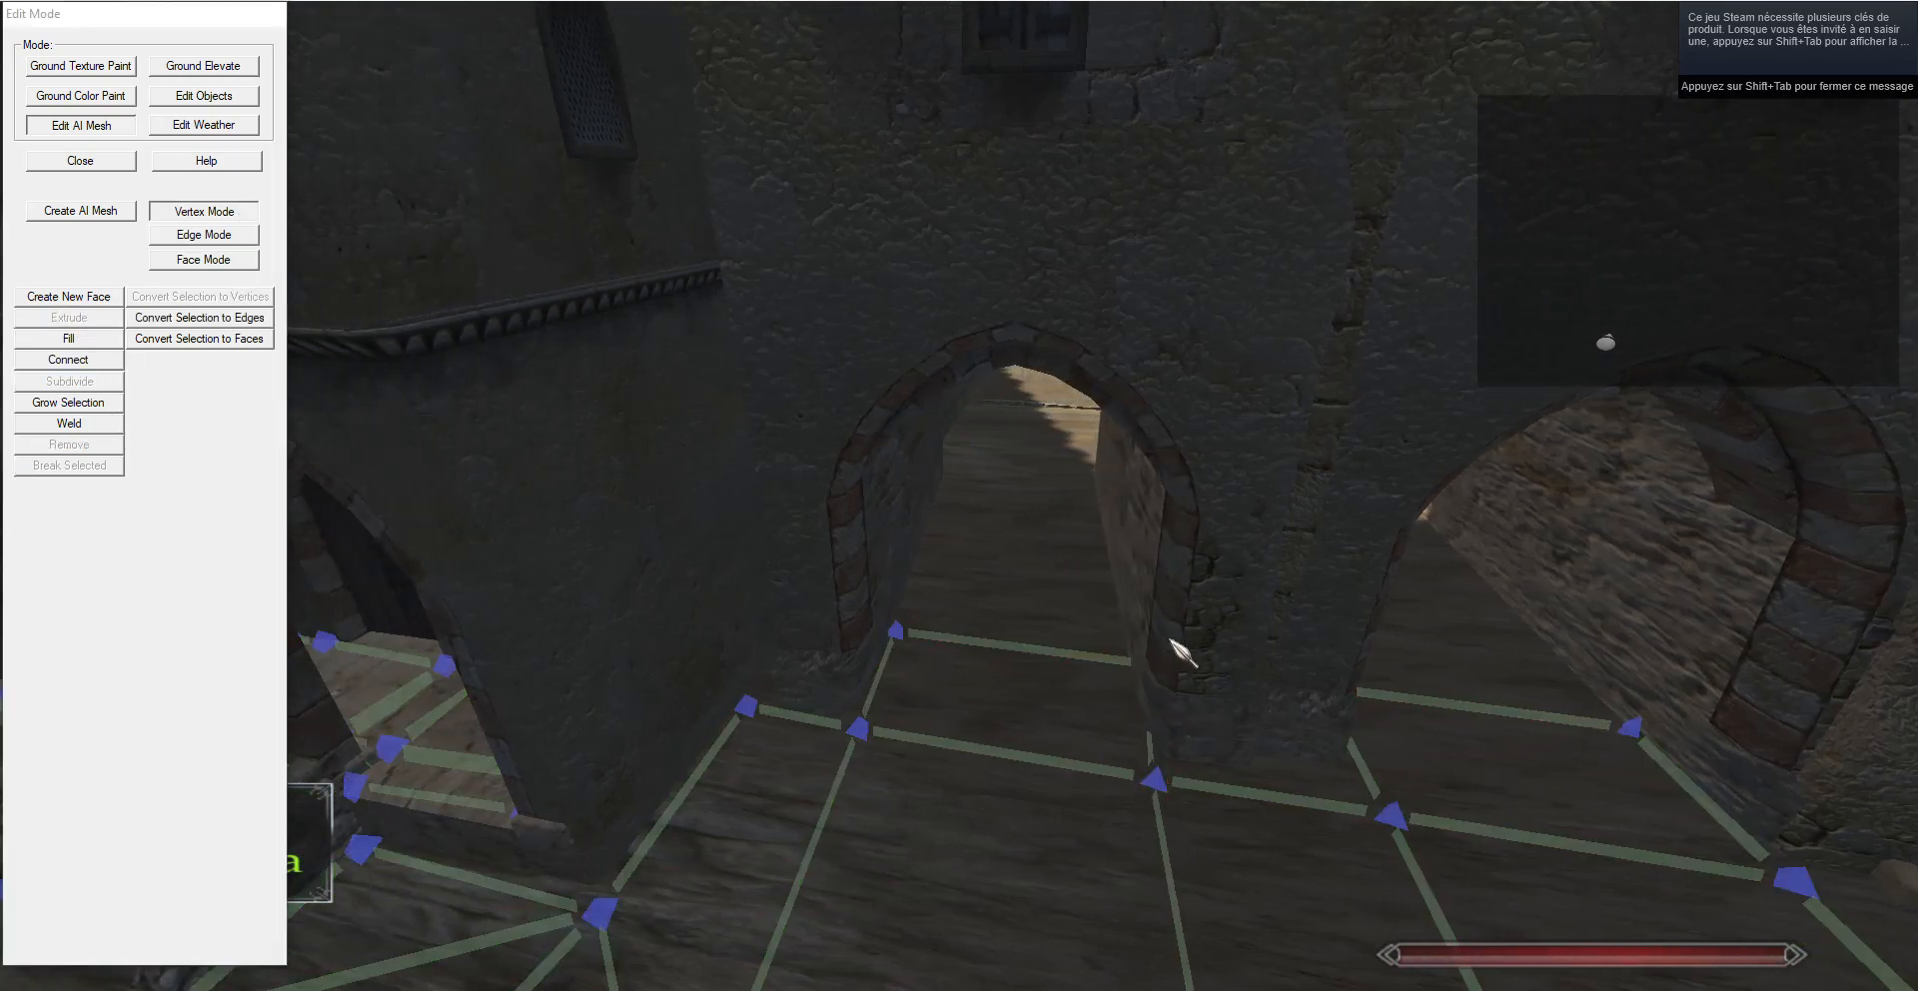
key(d)
key(w)
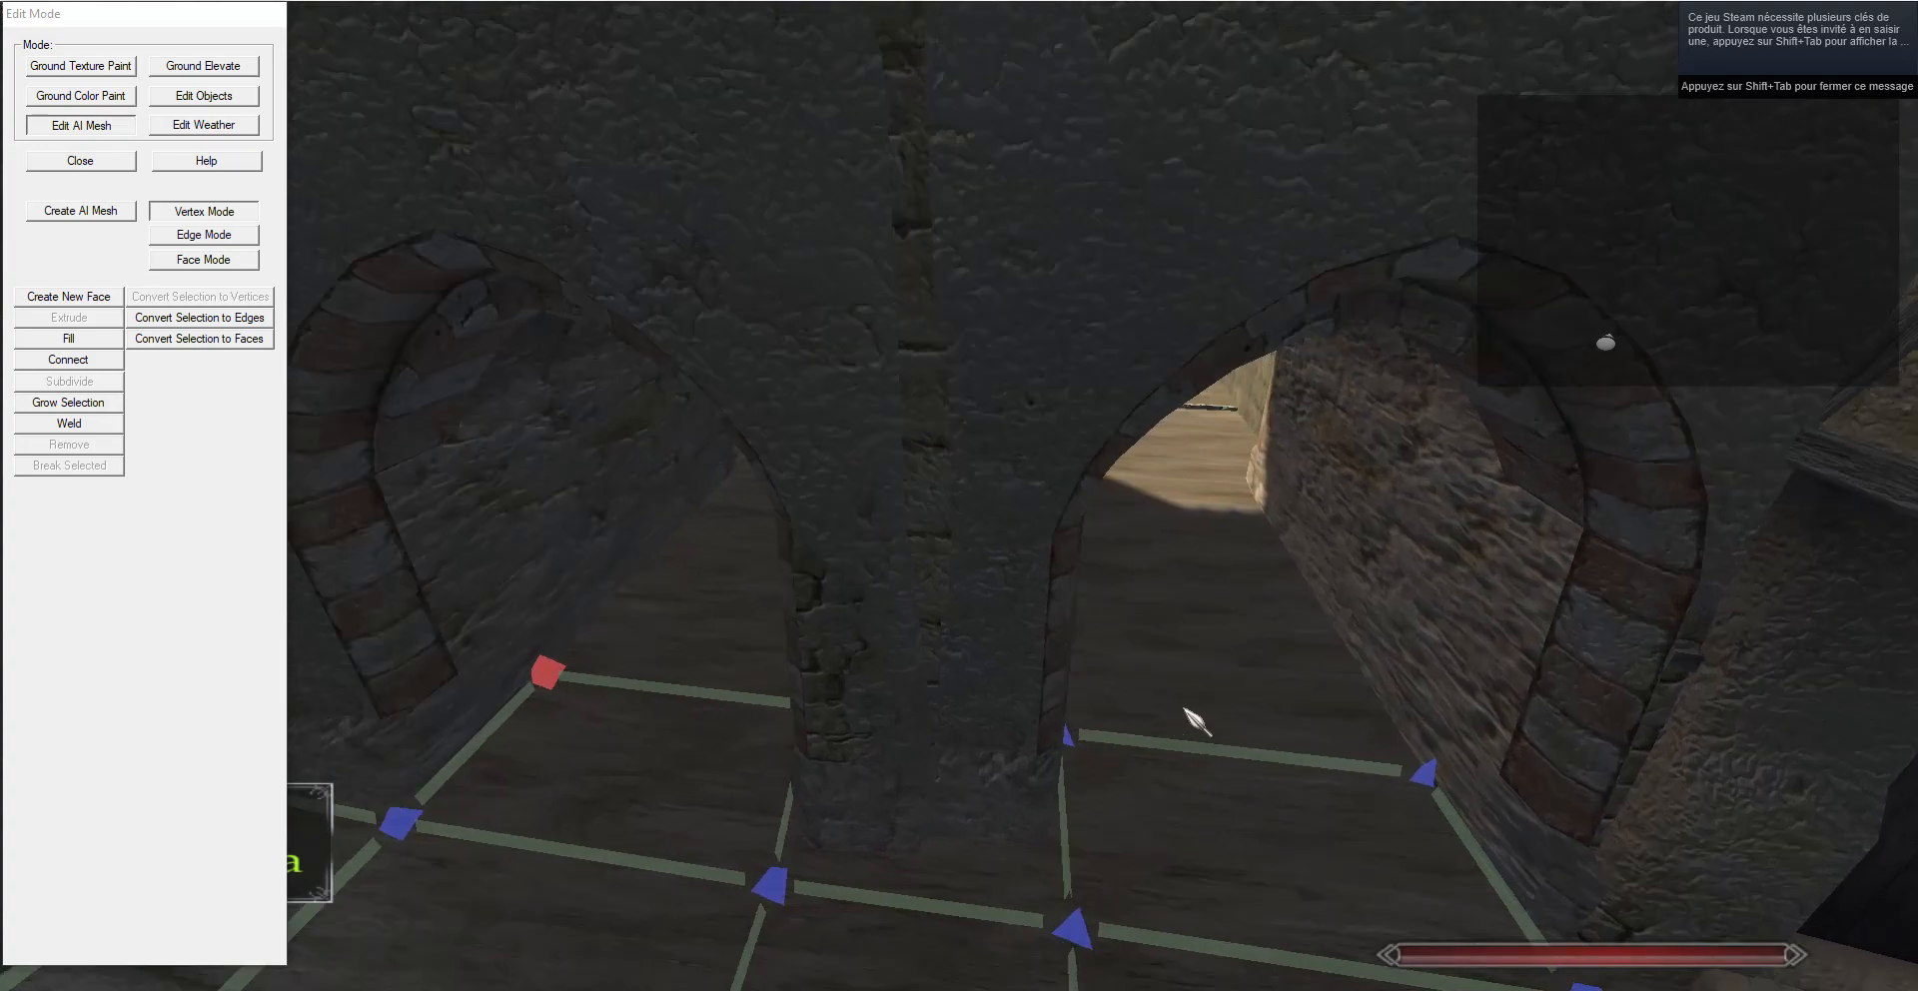
Move the second archway's inner and outer vertices to fit the central pillar and the side wall.
click(1051, 728)
key(g)
key(s)
click(856, 891)
click(861, 821)
key(g)
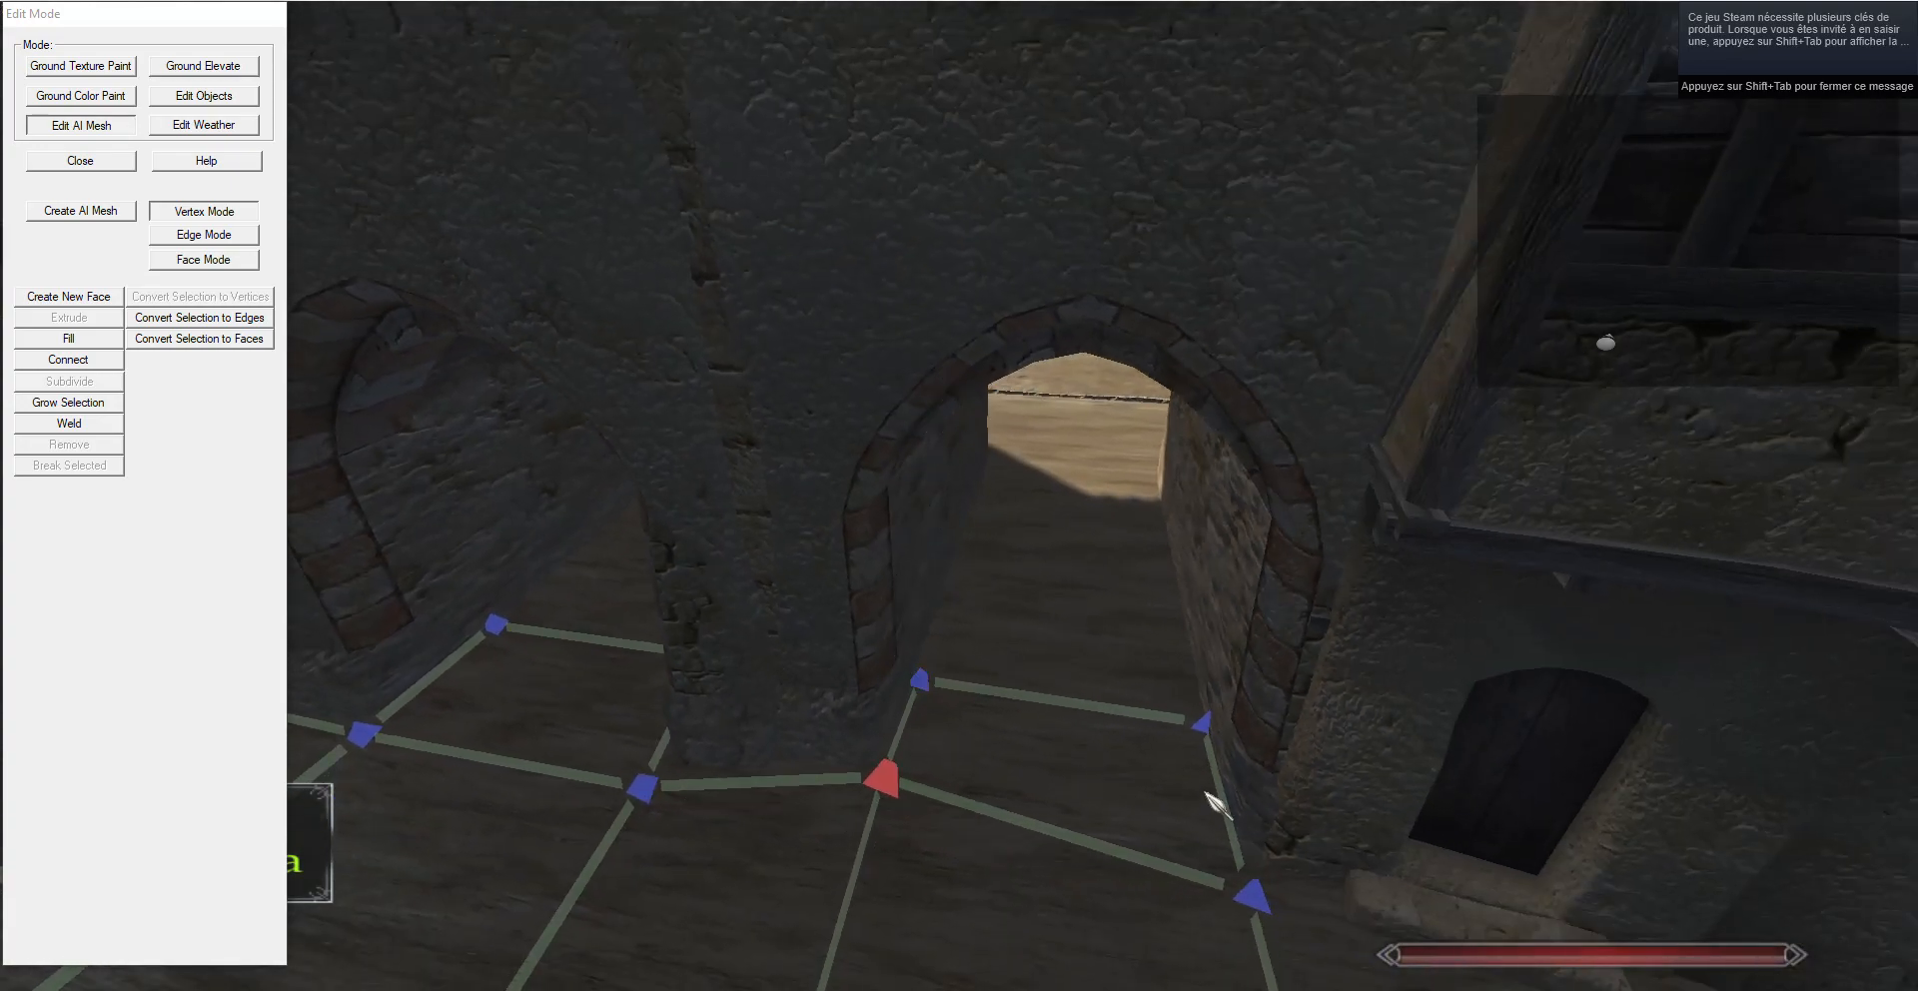
click(1250, 892)
key(g)
click(1200, 721)
key(g)
key(a)
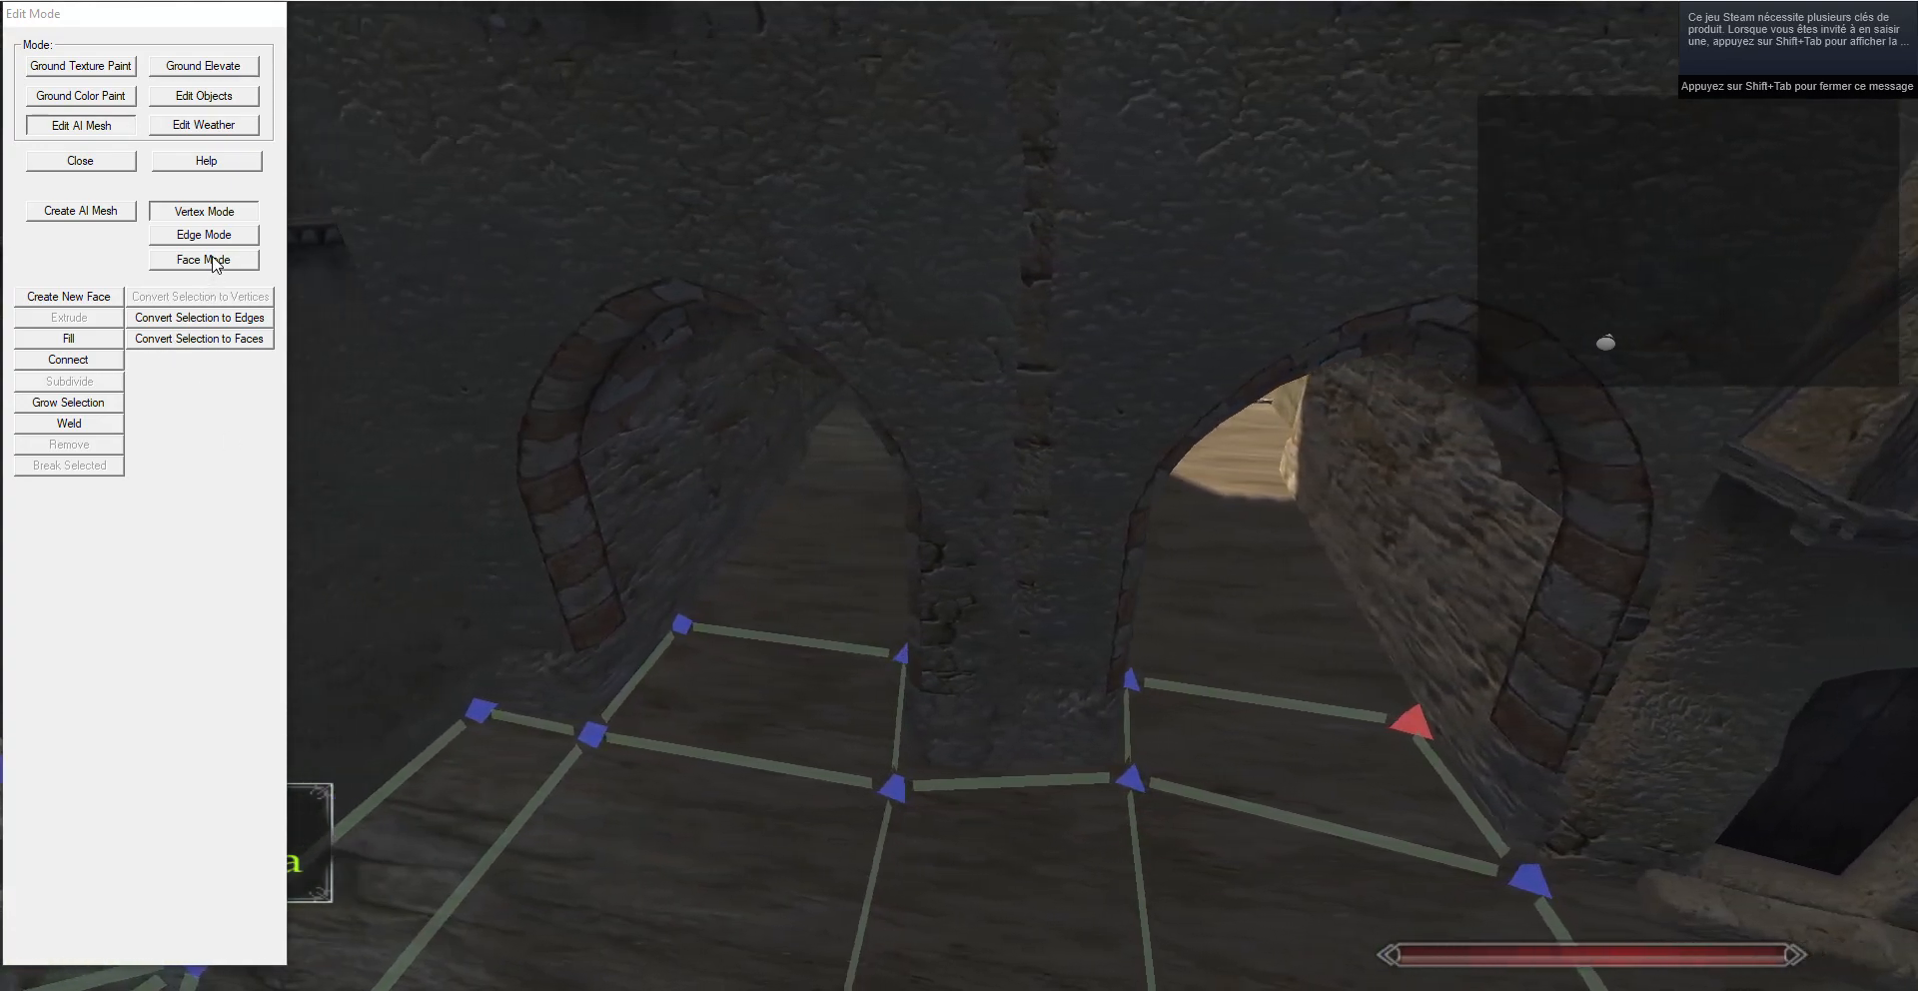
Extrude the inner edges of both archways together deeper into the passages.
click(204, 235)
click(849, 639)
ctrl+click(1261, 669)
click(100, 322)
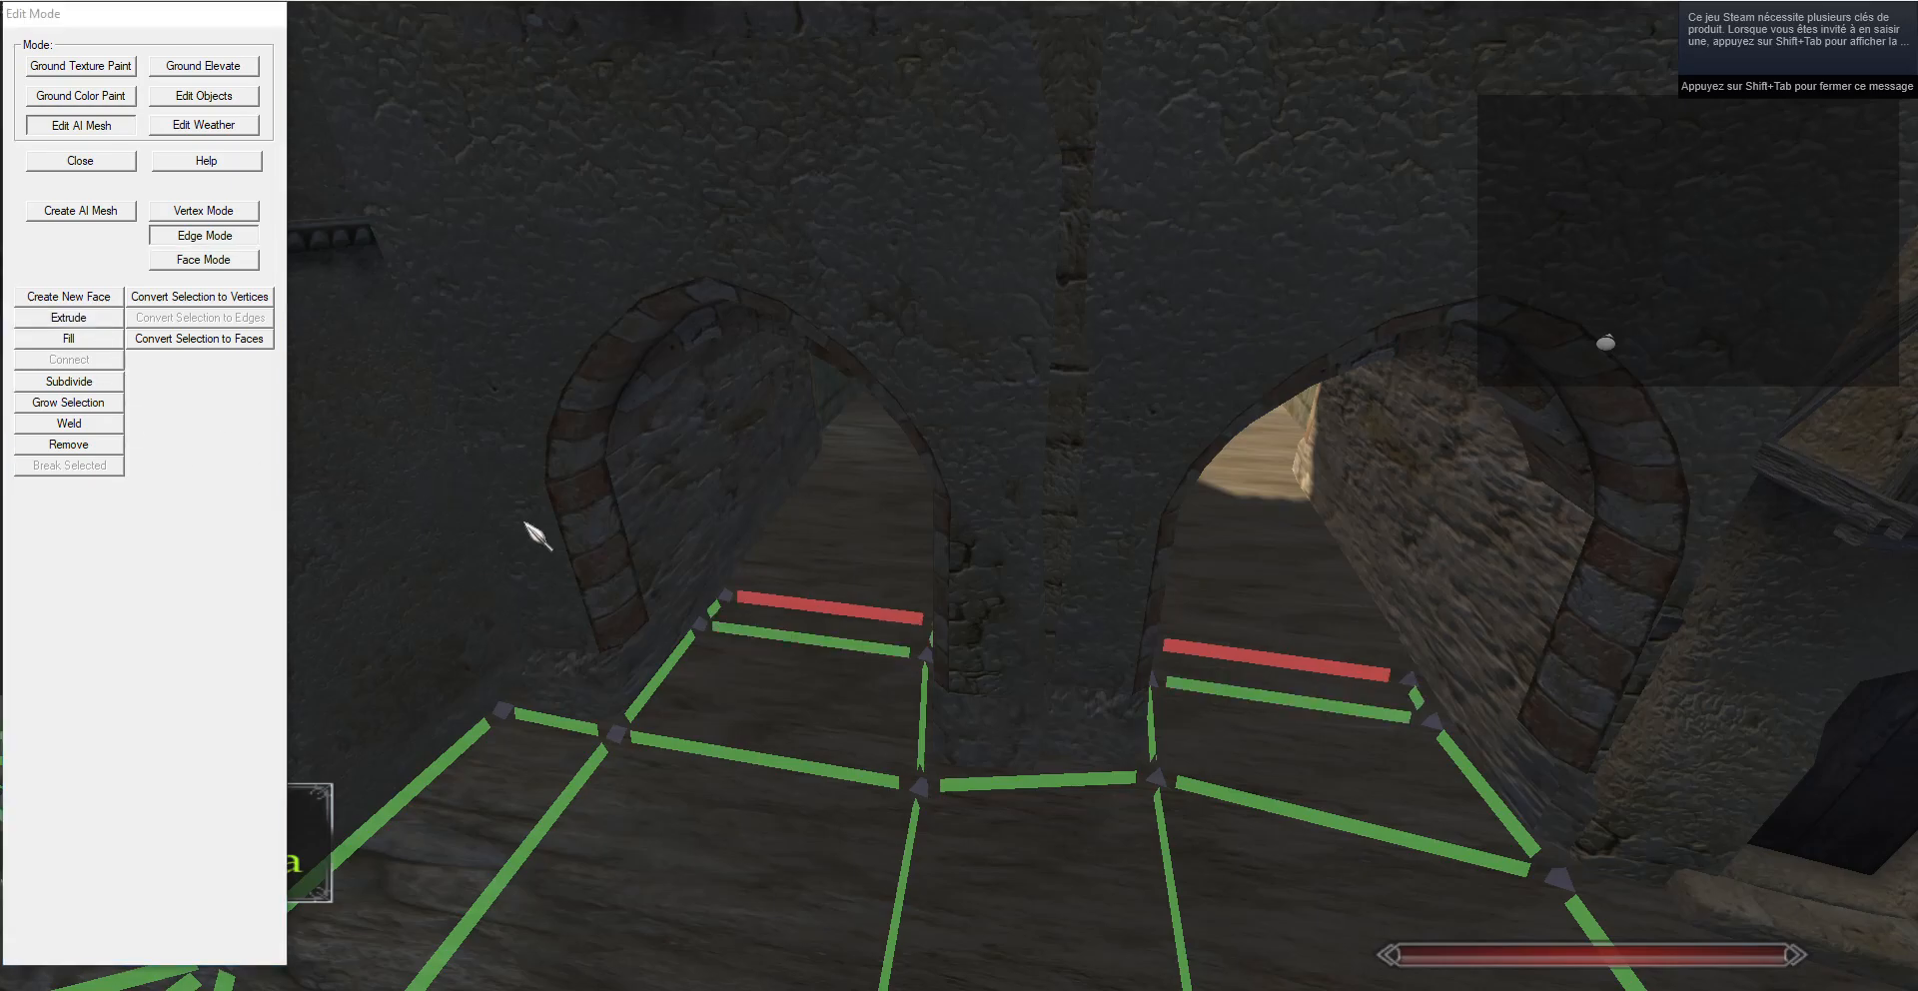
key(g)
key(w)
key(d)
key(a)
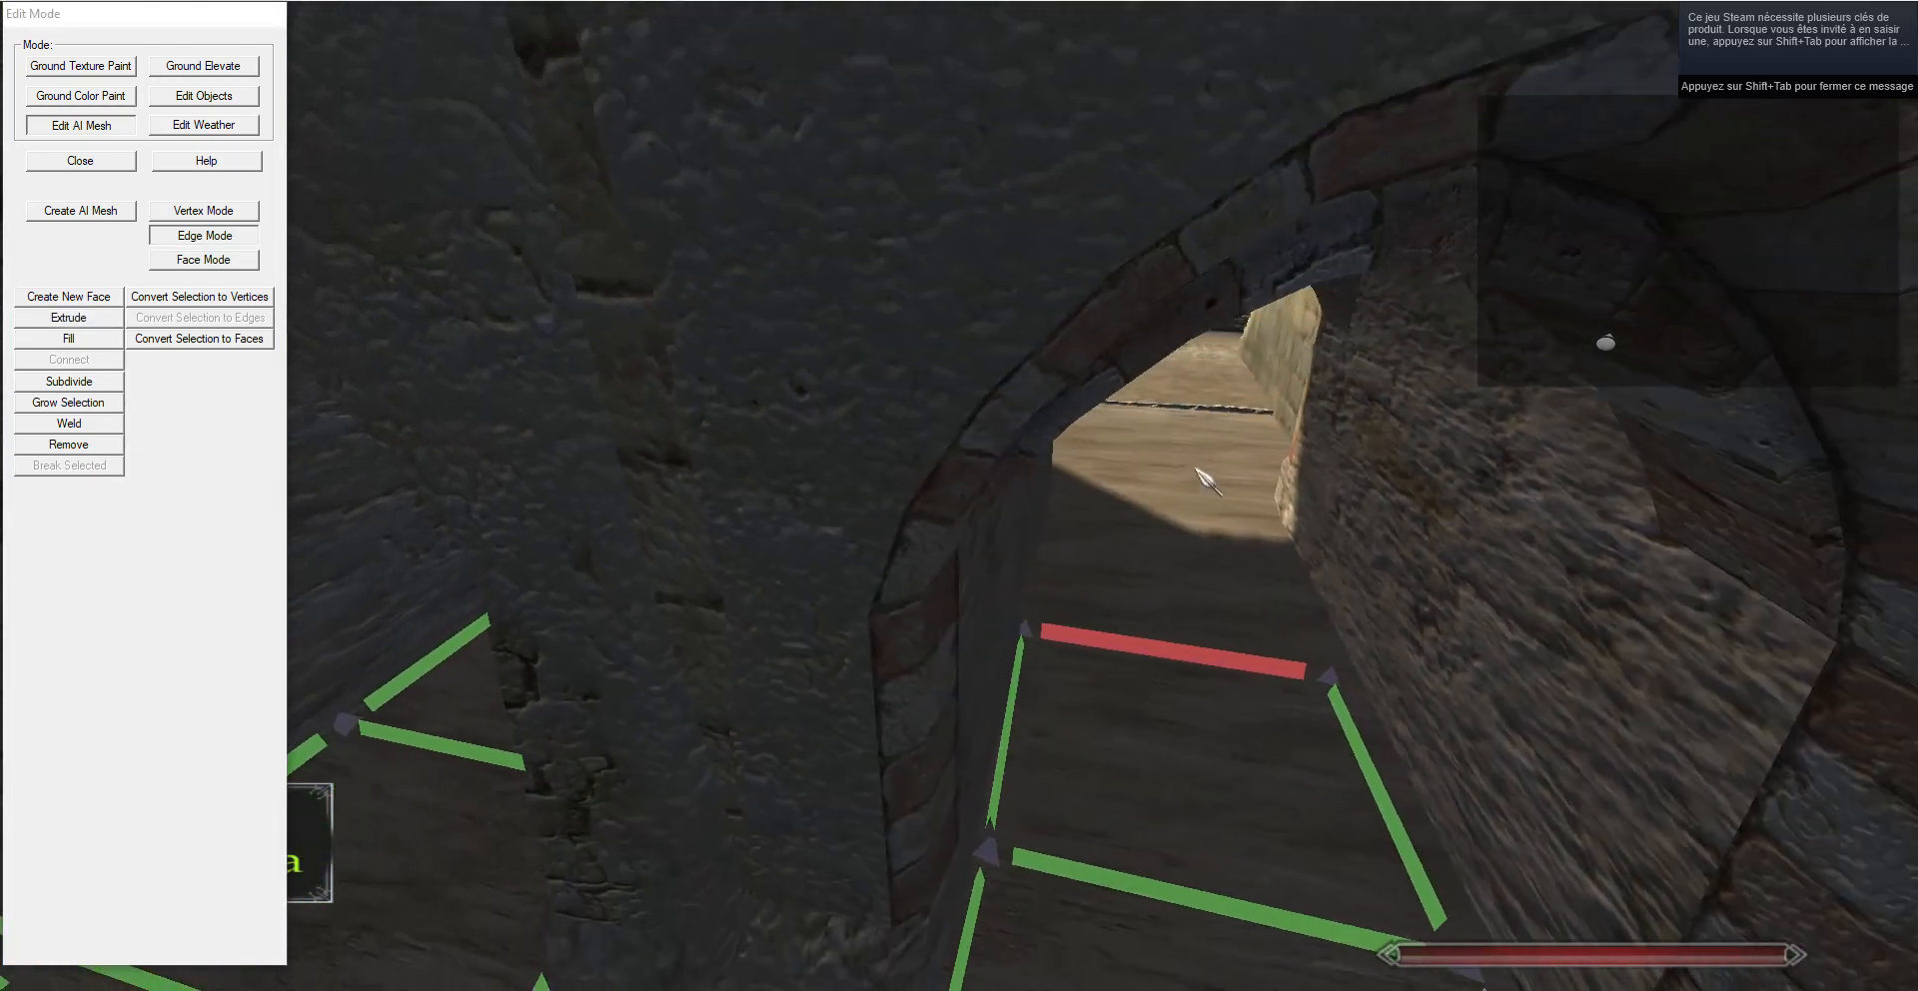
key(g)
Align the front vertex in the second passage with its side wall.
click(218, 218)
click(1321, 669)
key(g)
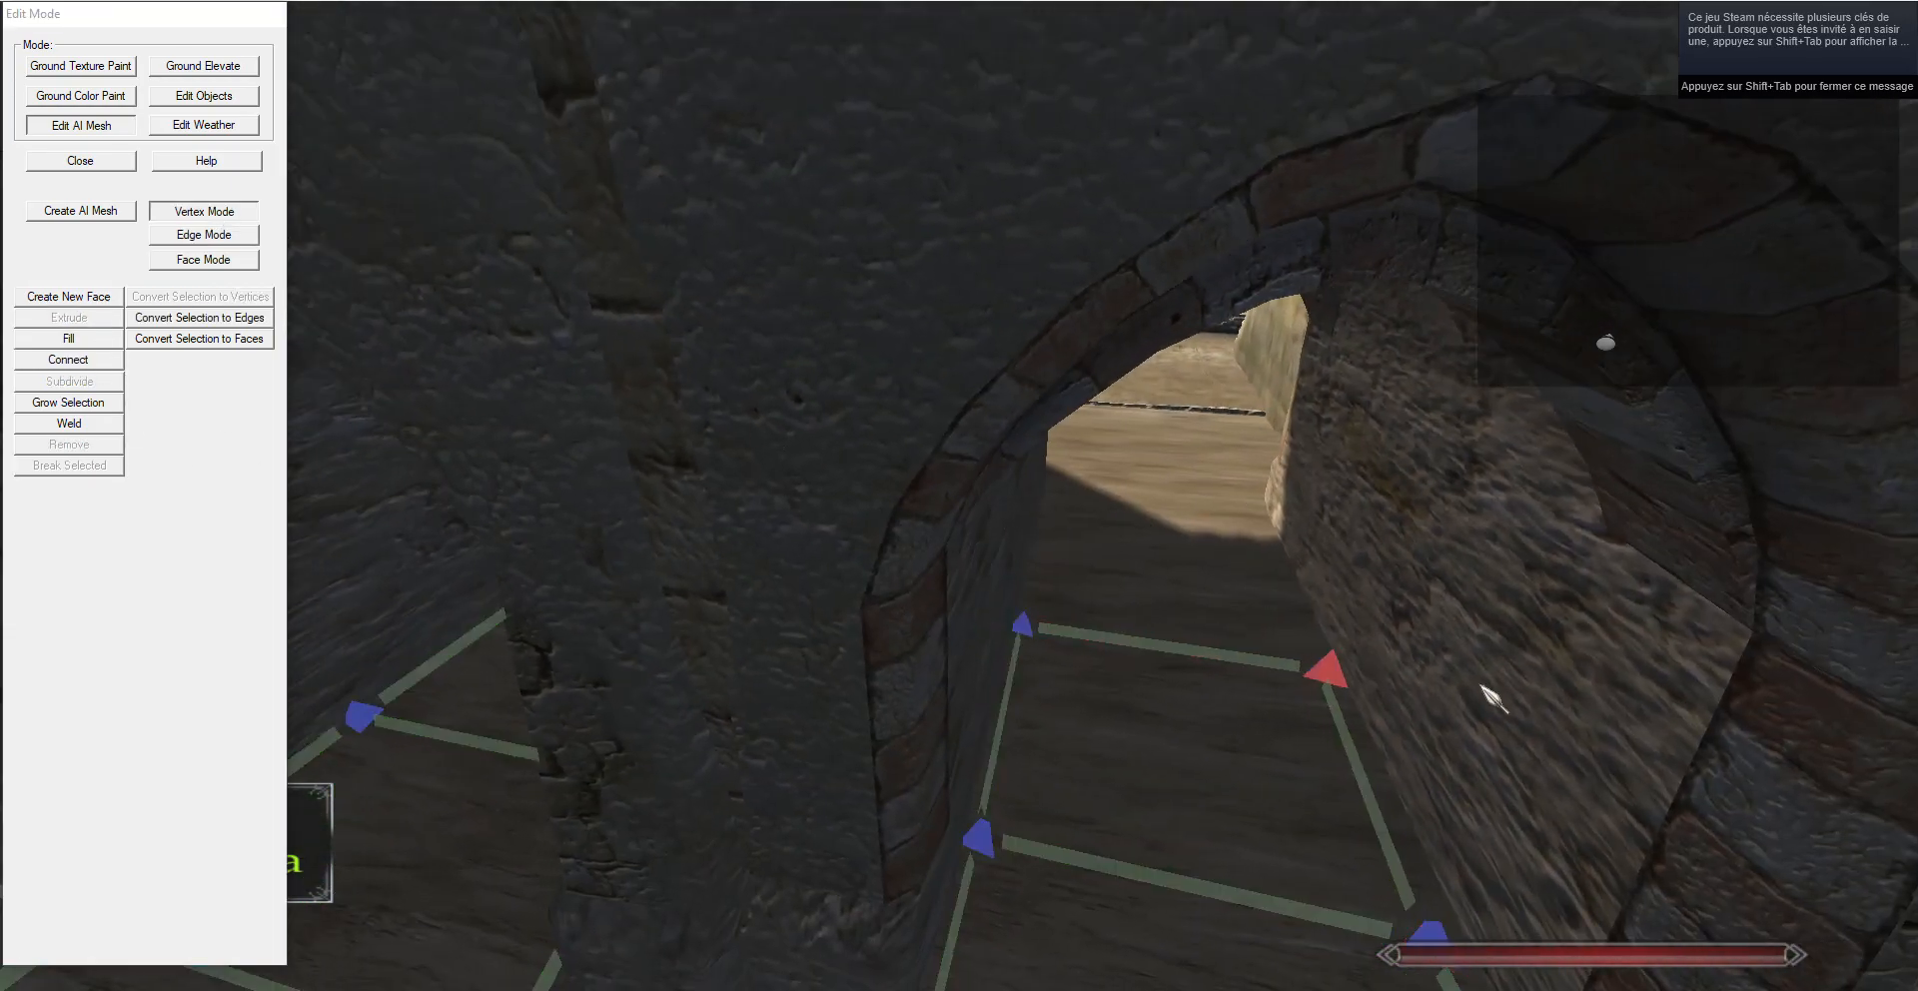
key(a)
Extrude the inner edges of both passages further toward the far openings.
click(203, 234)
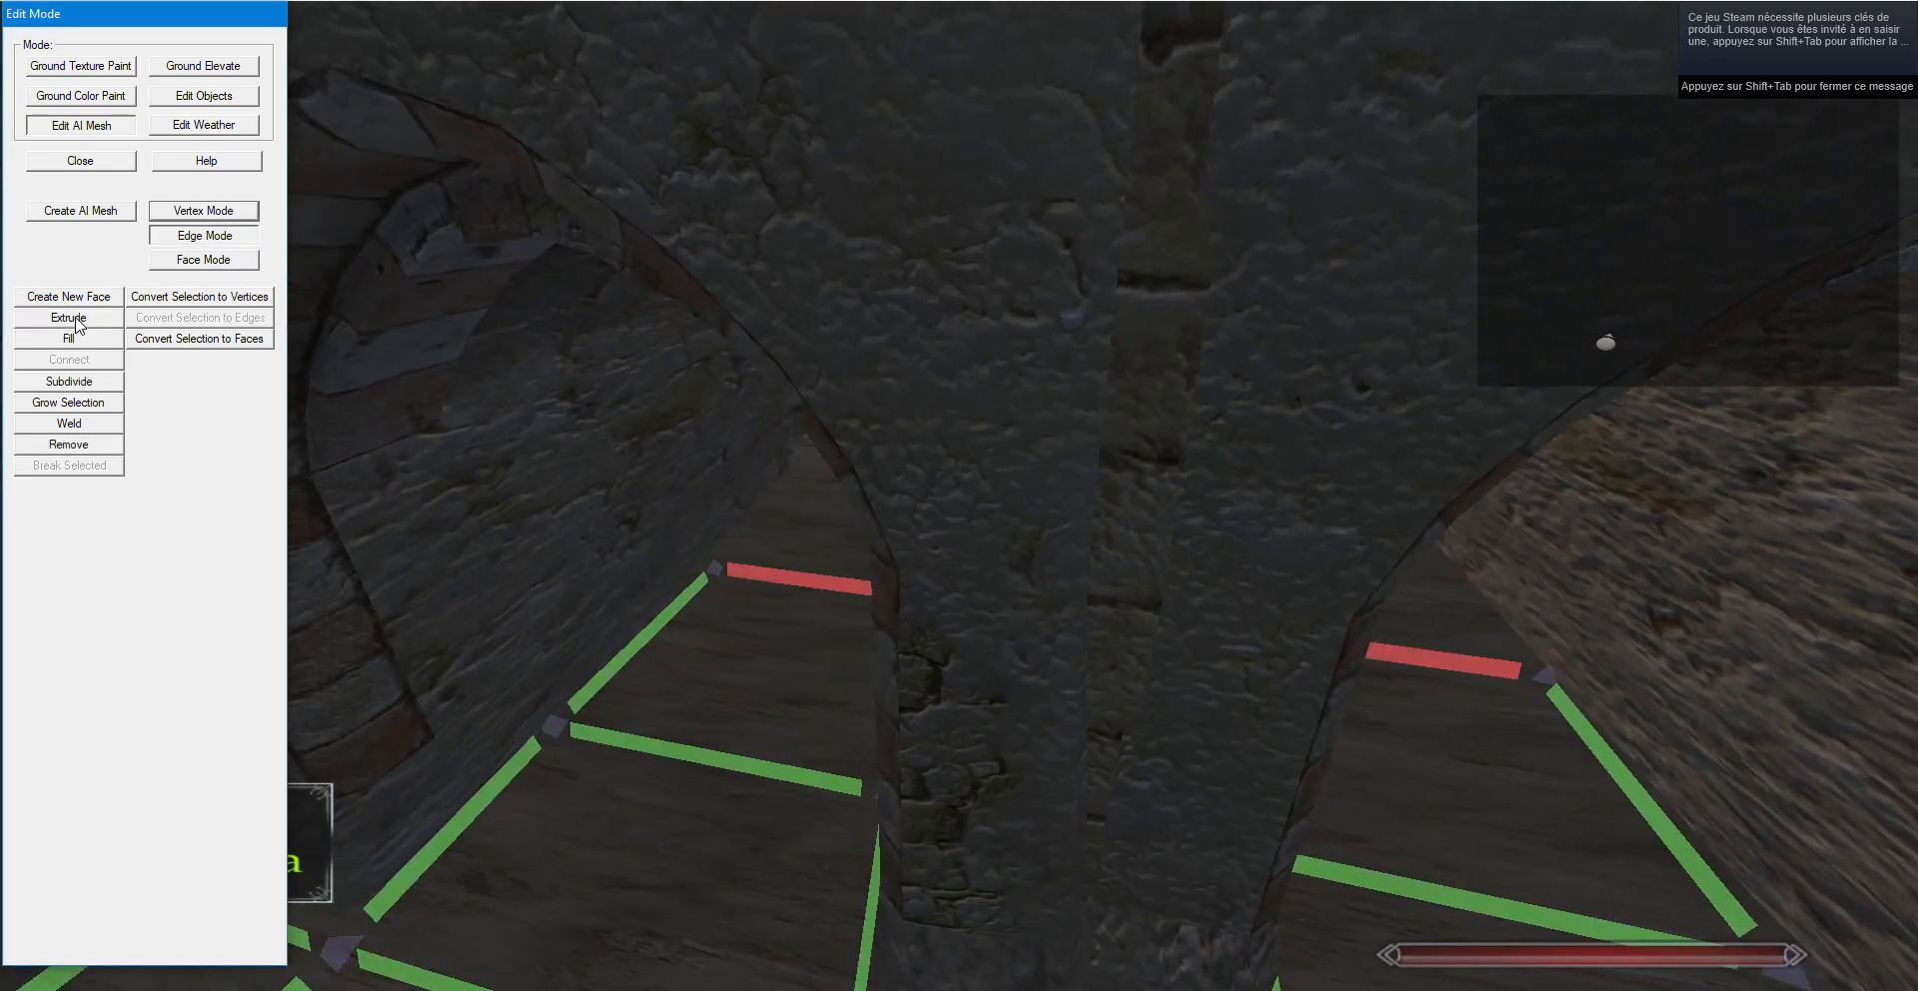
key(a)
key(d)
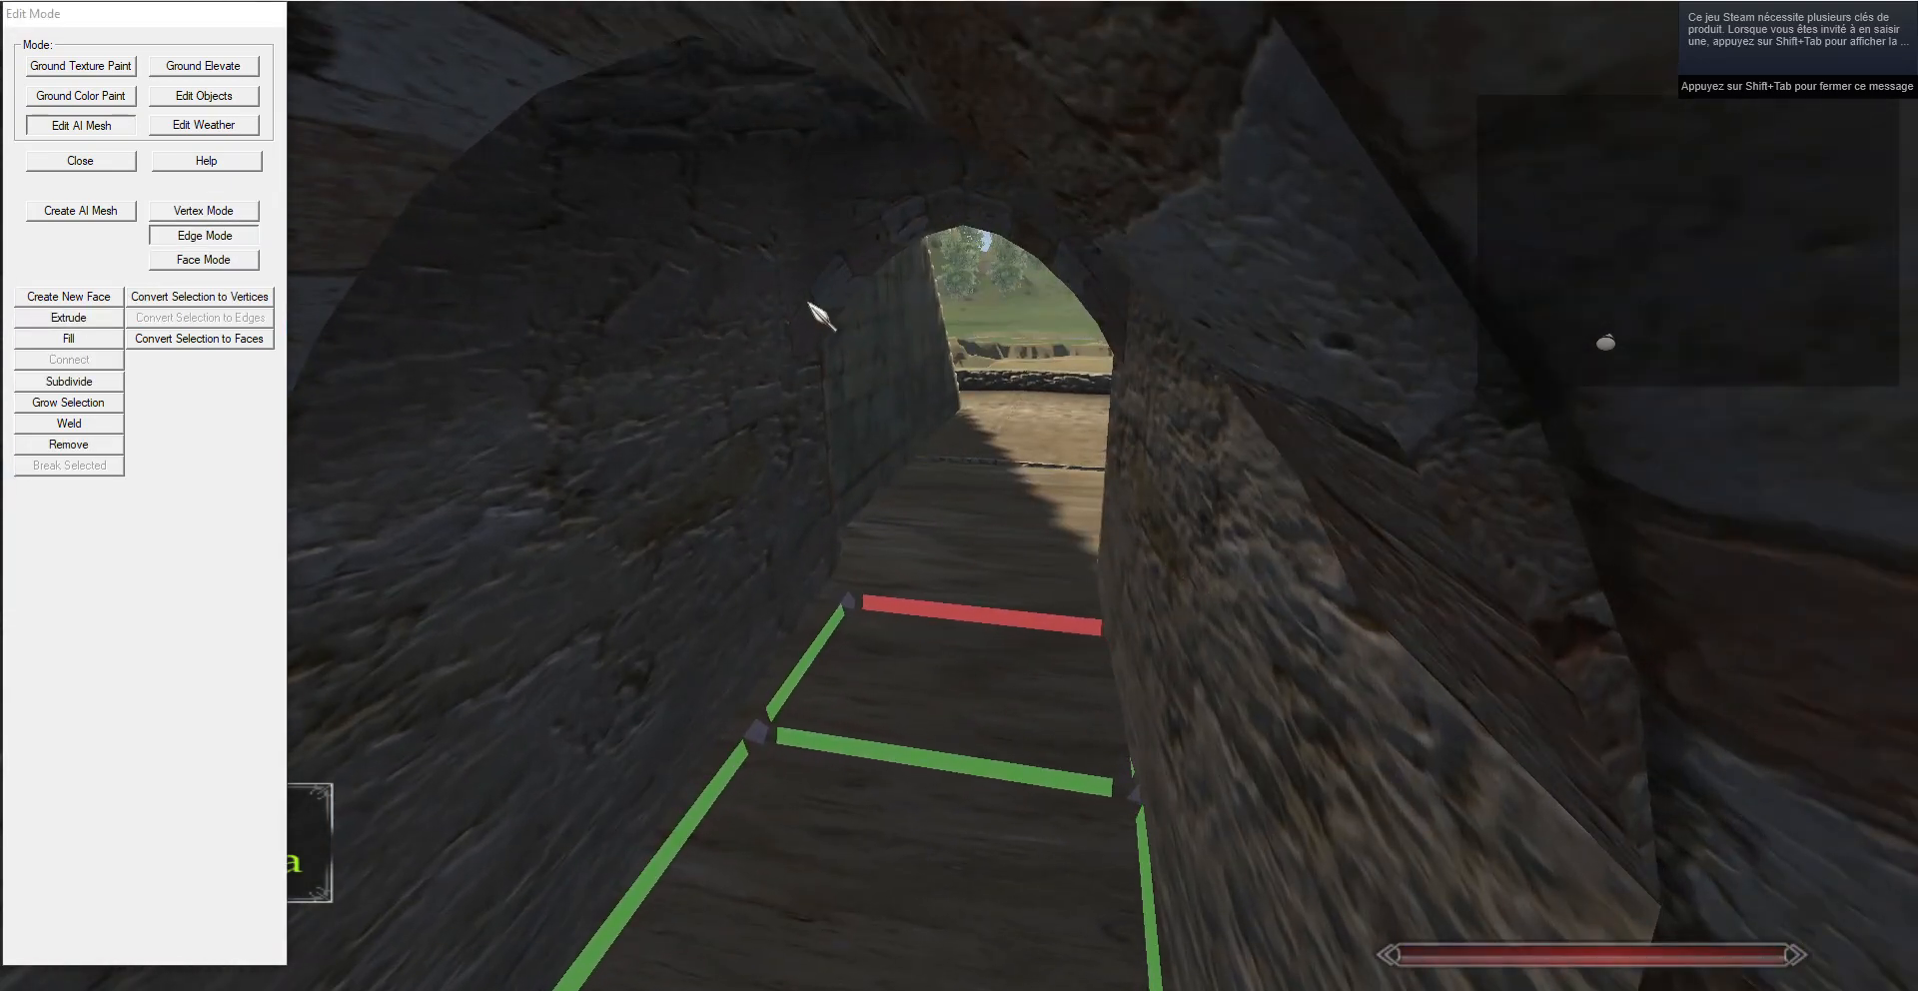
Move the new vertices in both passages to follow the side walls.
click(230, 212)
click(756, 732)
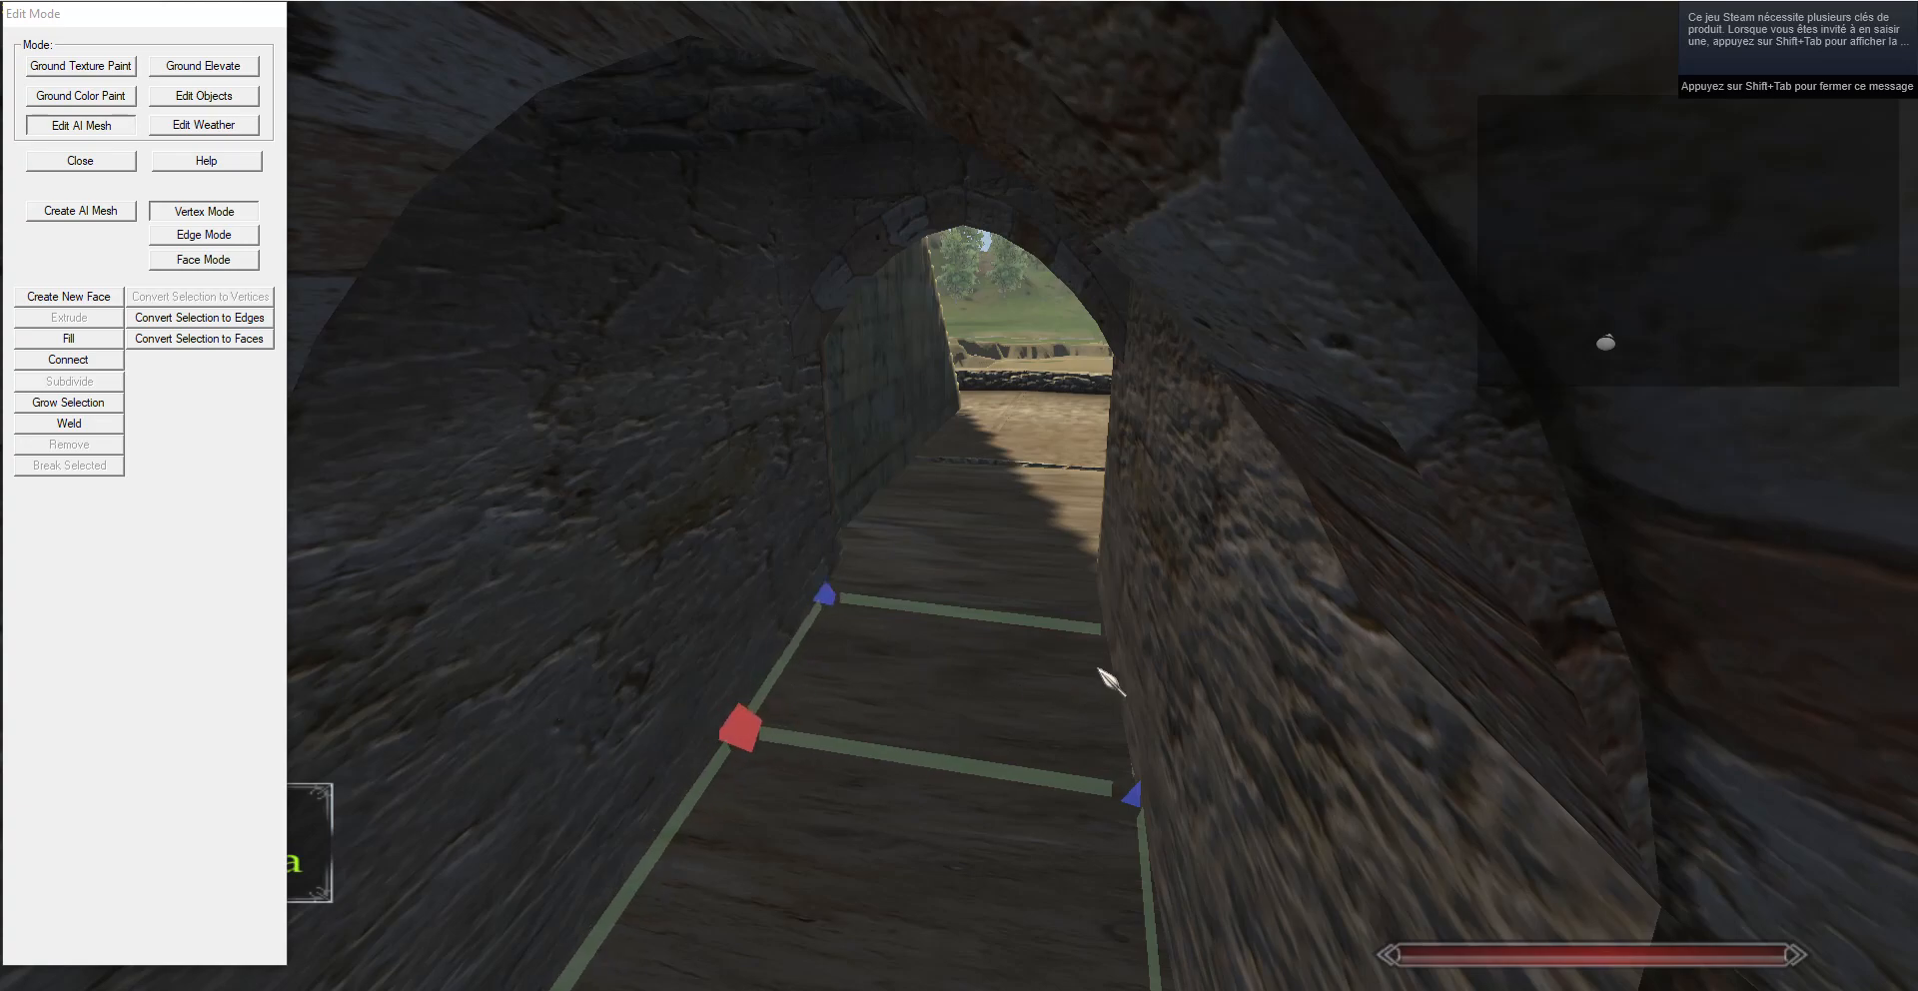
click(1092, 629)
click(1121, 788)
key(w)
key(w)
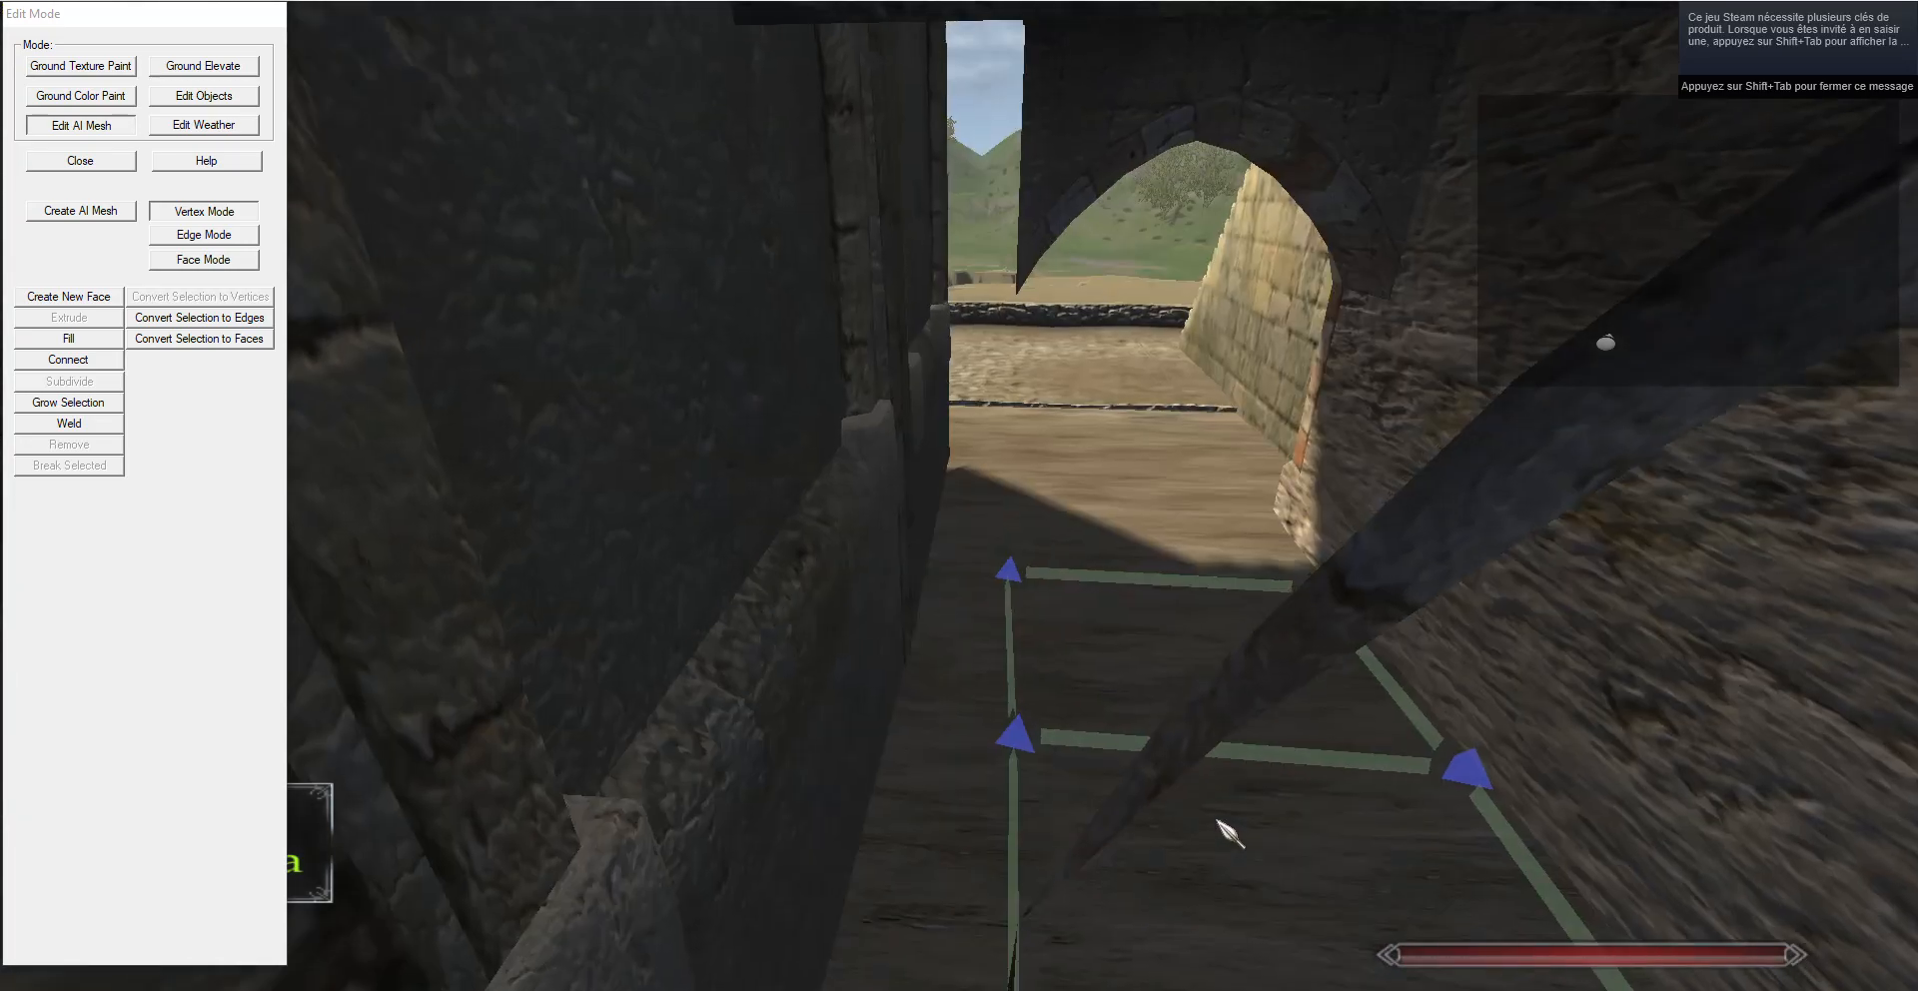
click(923, 572)
Extrude the leading edges of both strips out through the passage exits onto the wooden floor.
click(220, 236)
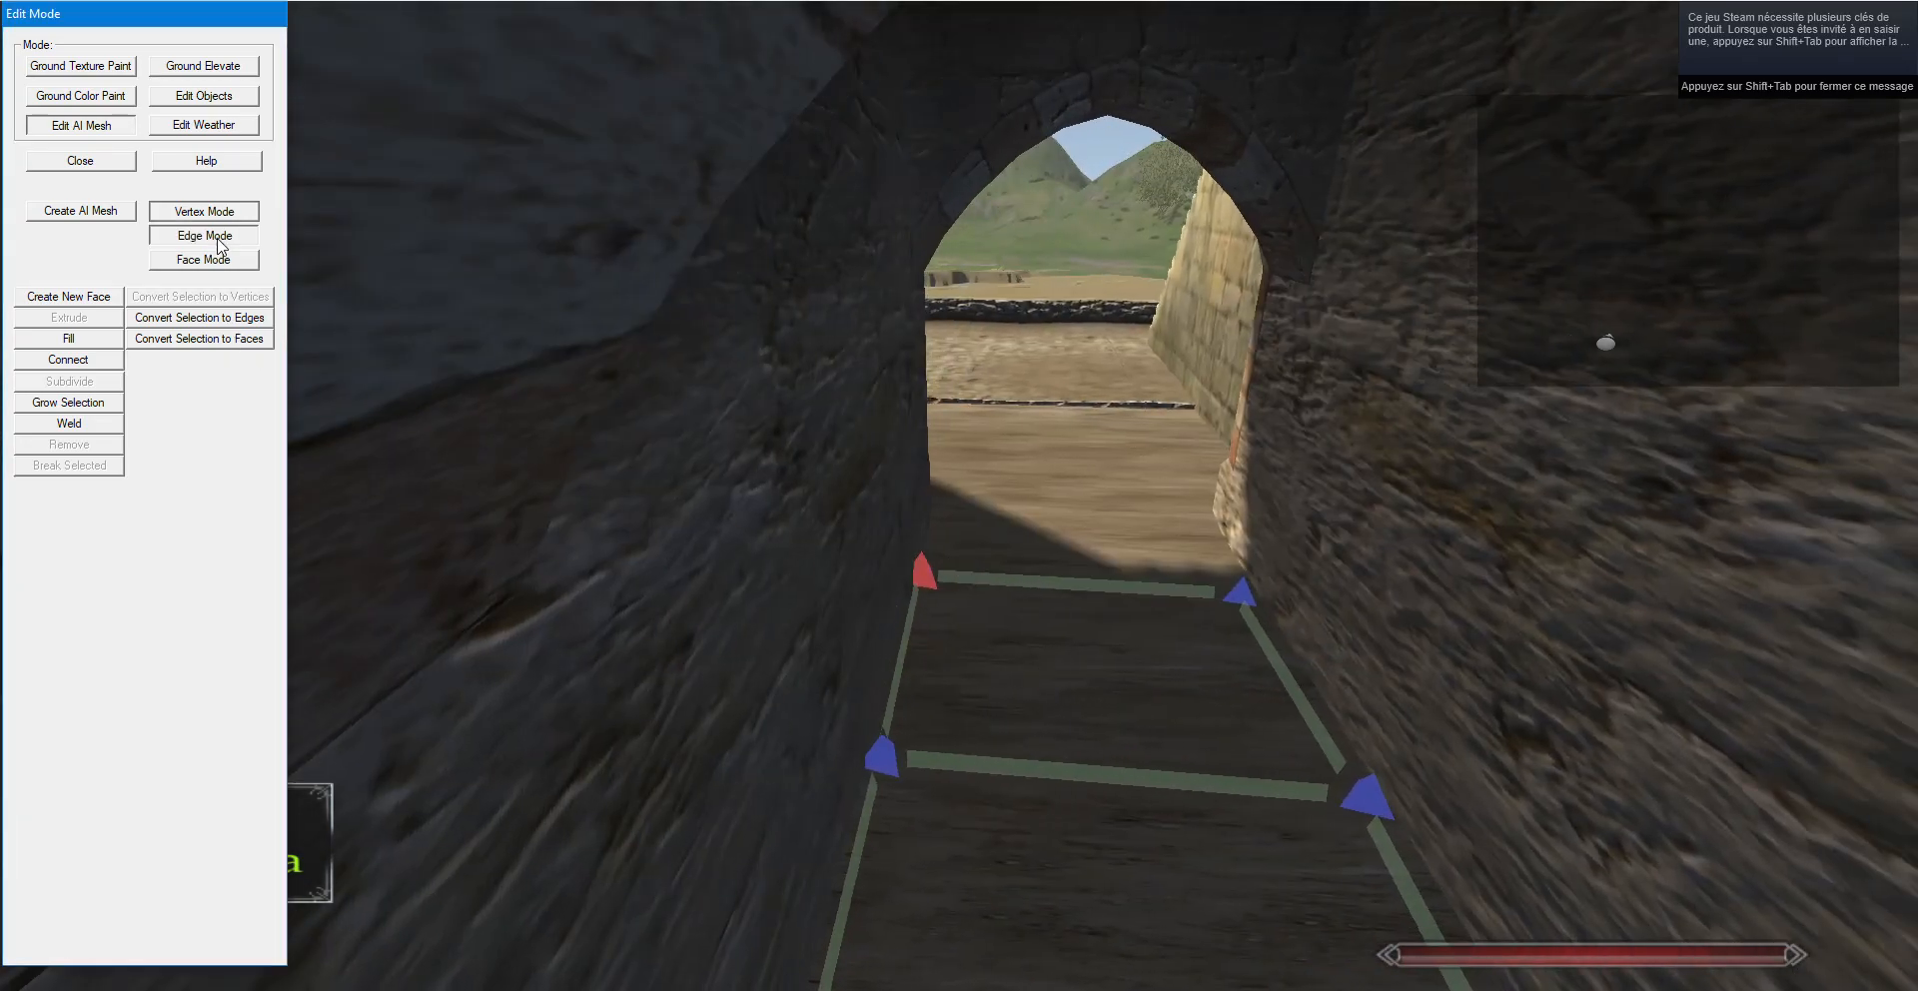
key(w)
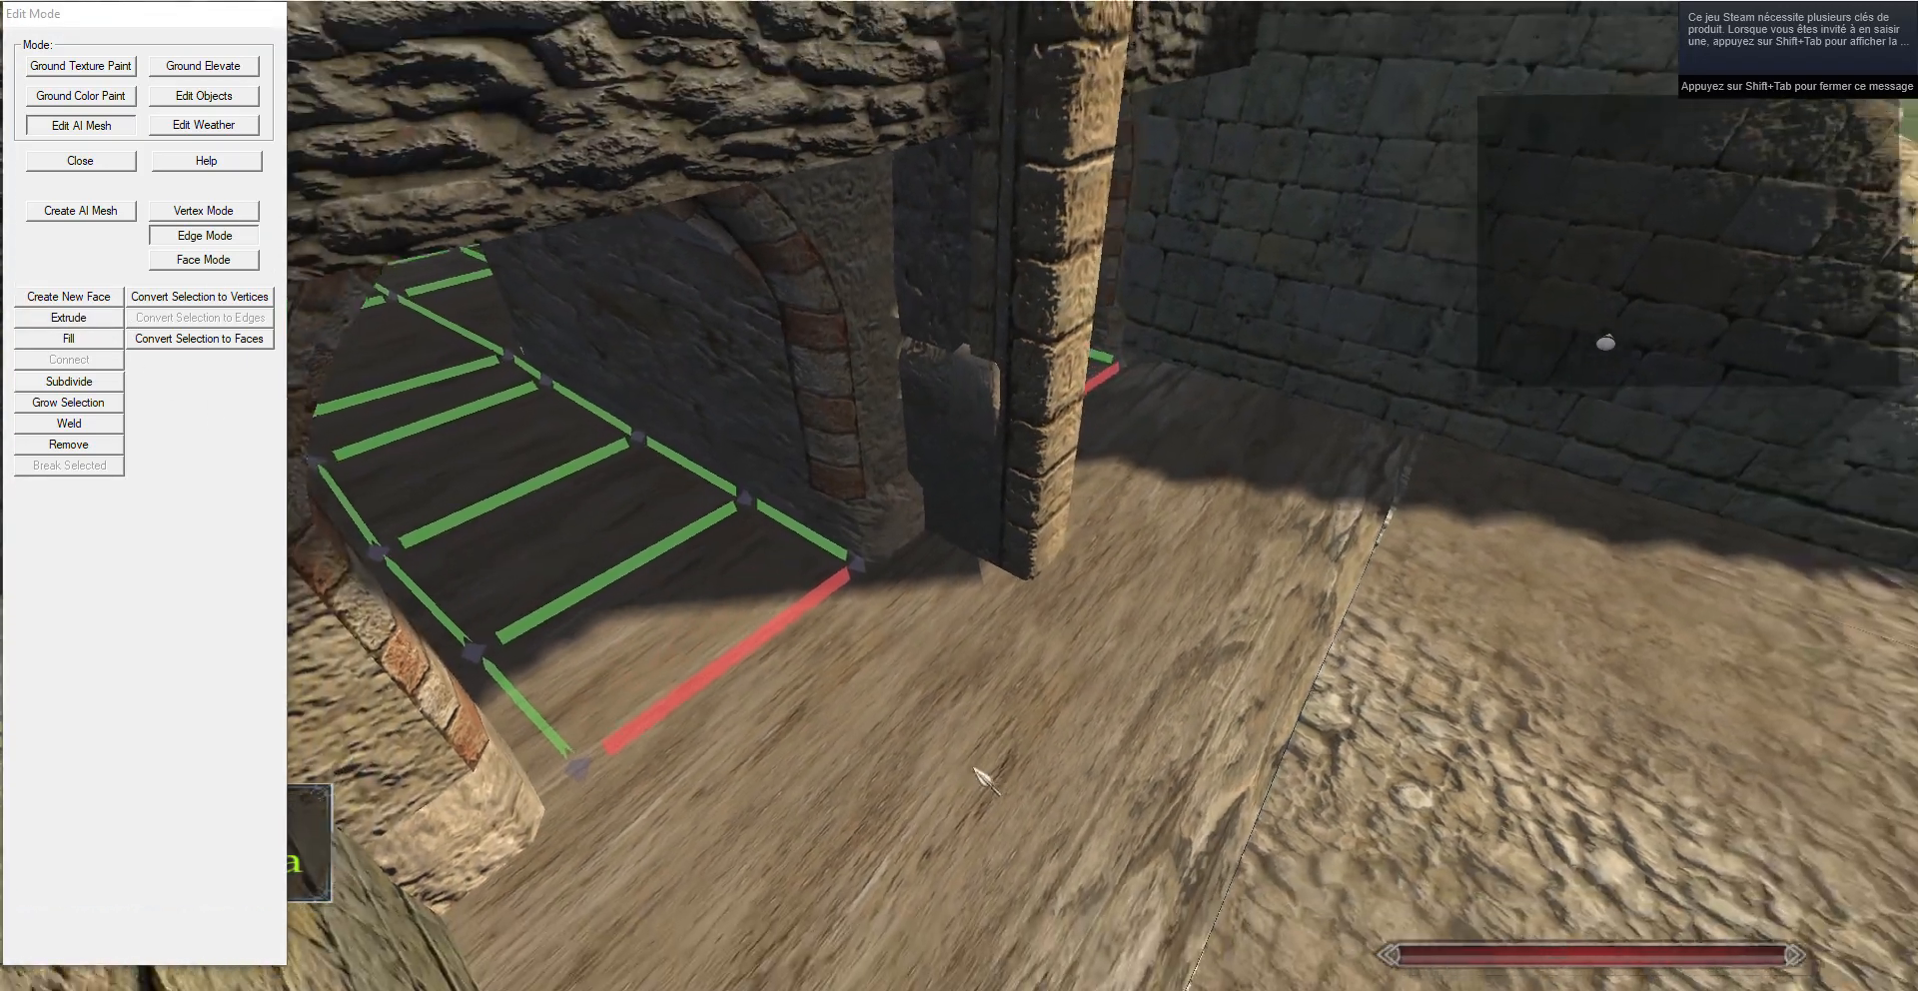
key(d)
drag(974, 770, 799, 699)
click(69, 317)
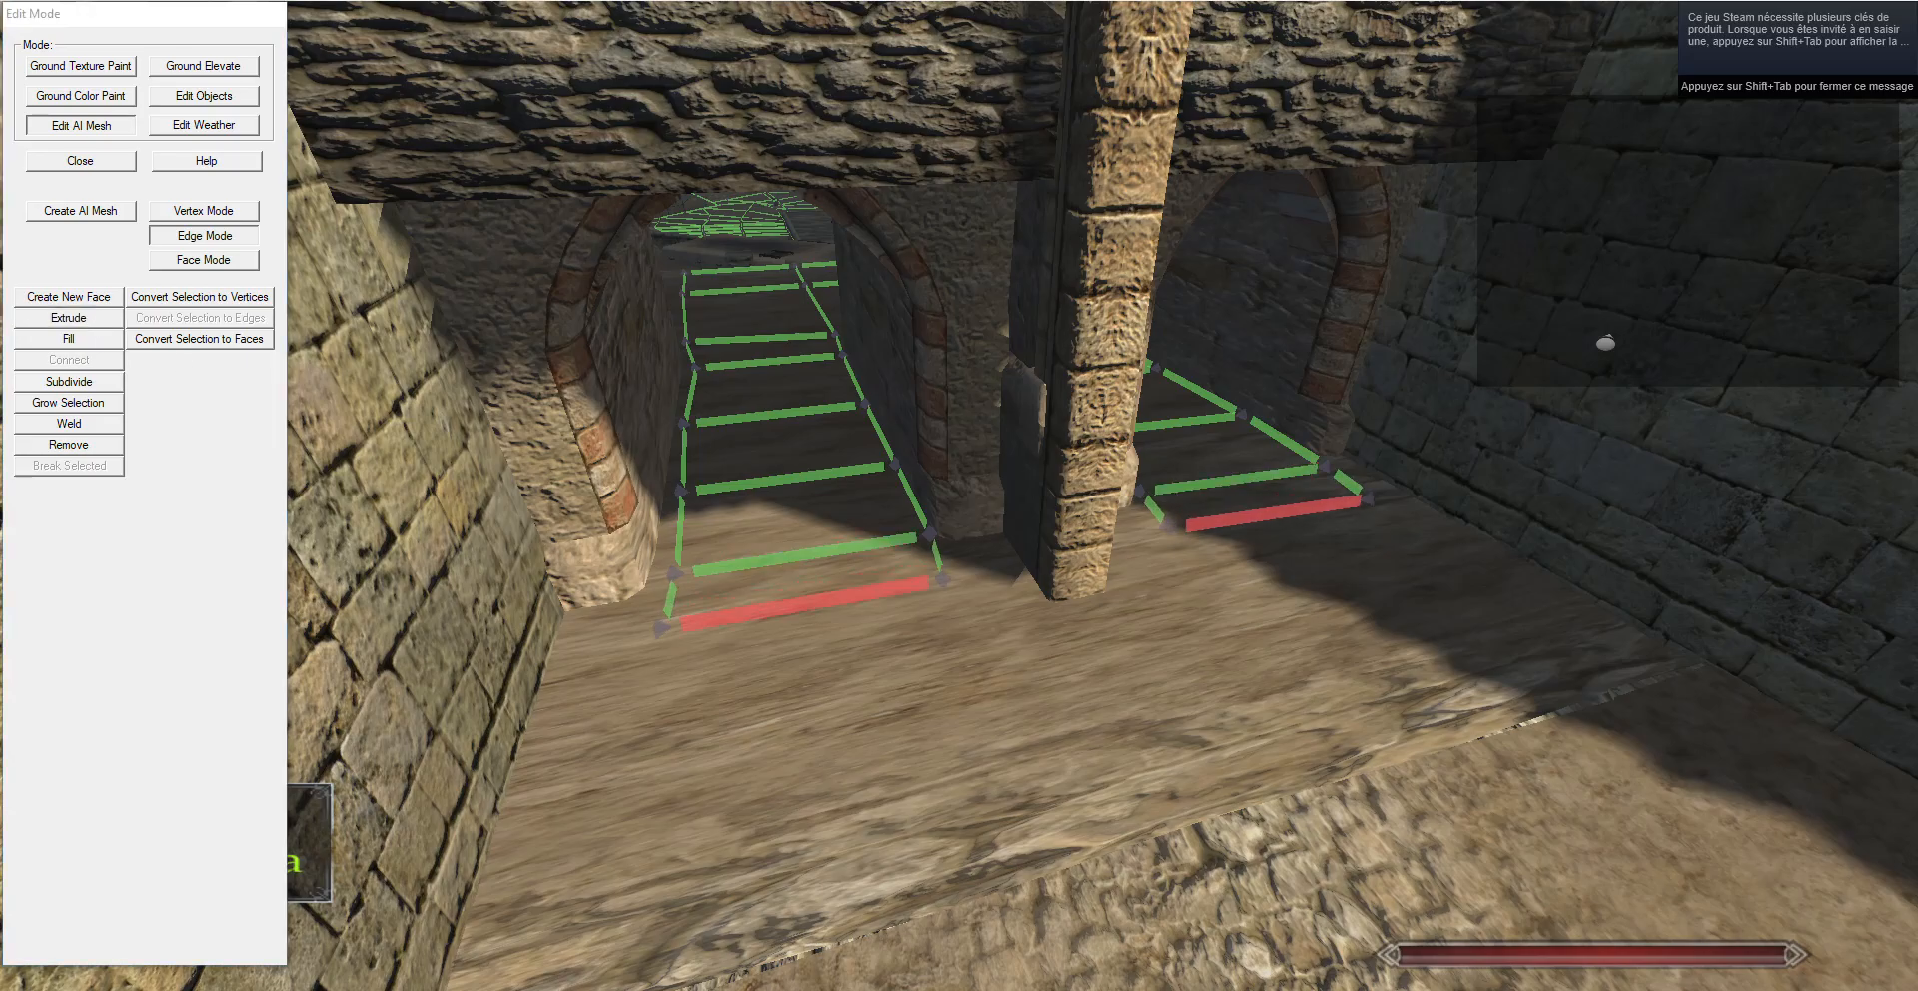
Extrude both leading edges to where the wooden floor meets the cobblestones.
key(s)
click(57, 325)
key(g)
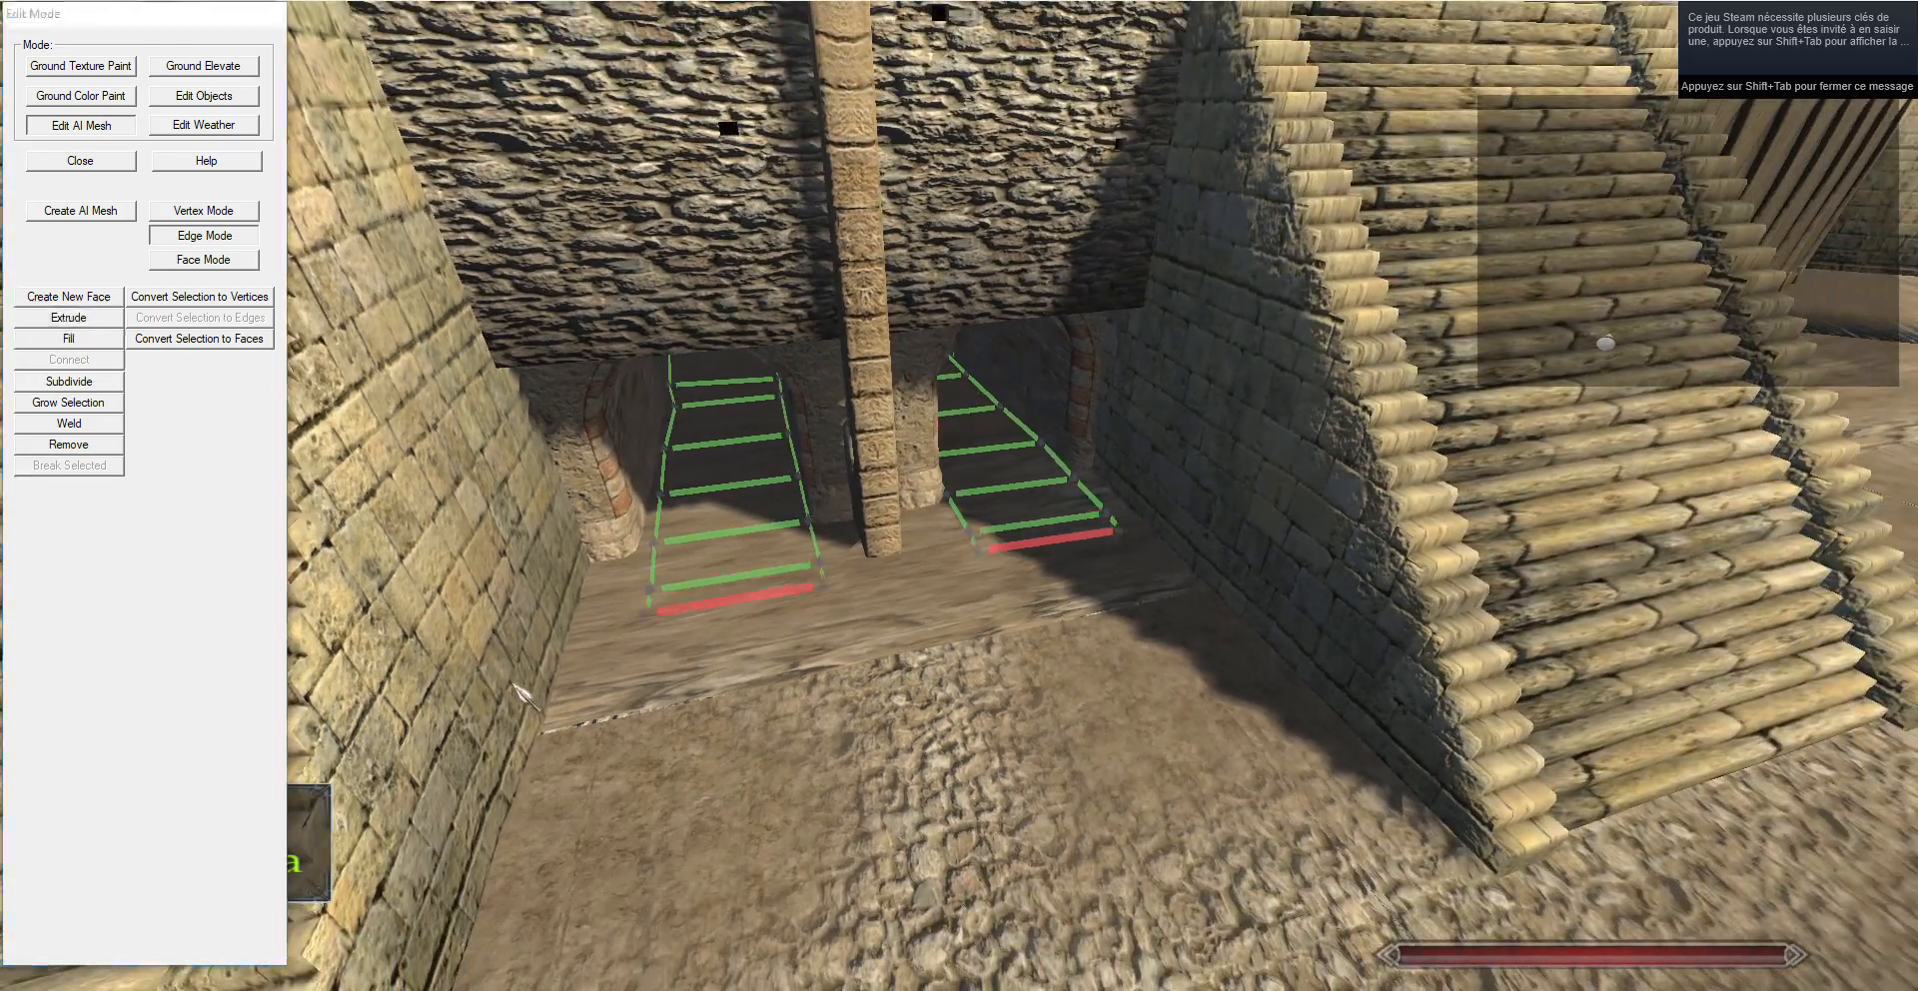
key(s)
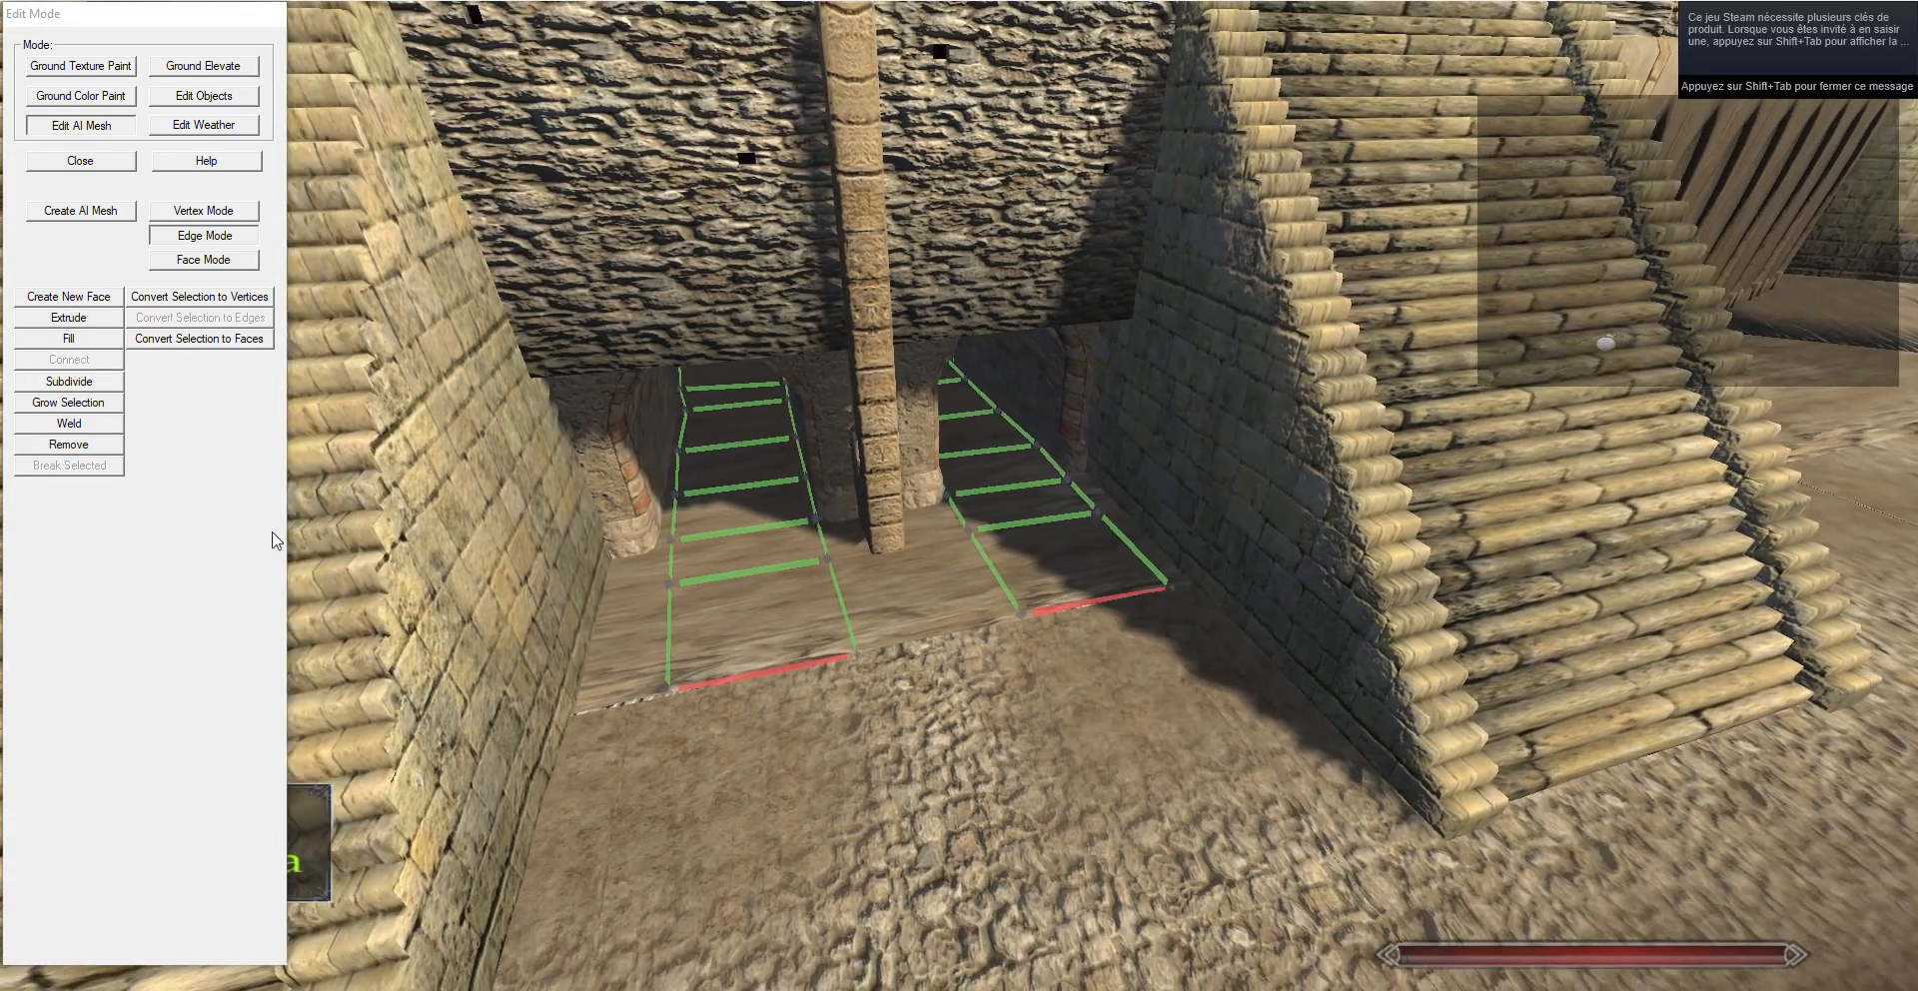
Extrude both strips repeatedly across the cobblestones up to the parapet wall.
click(76, 323)
key(s)
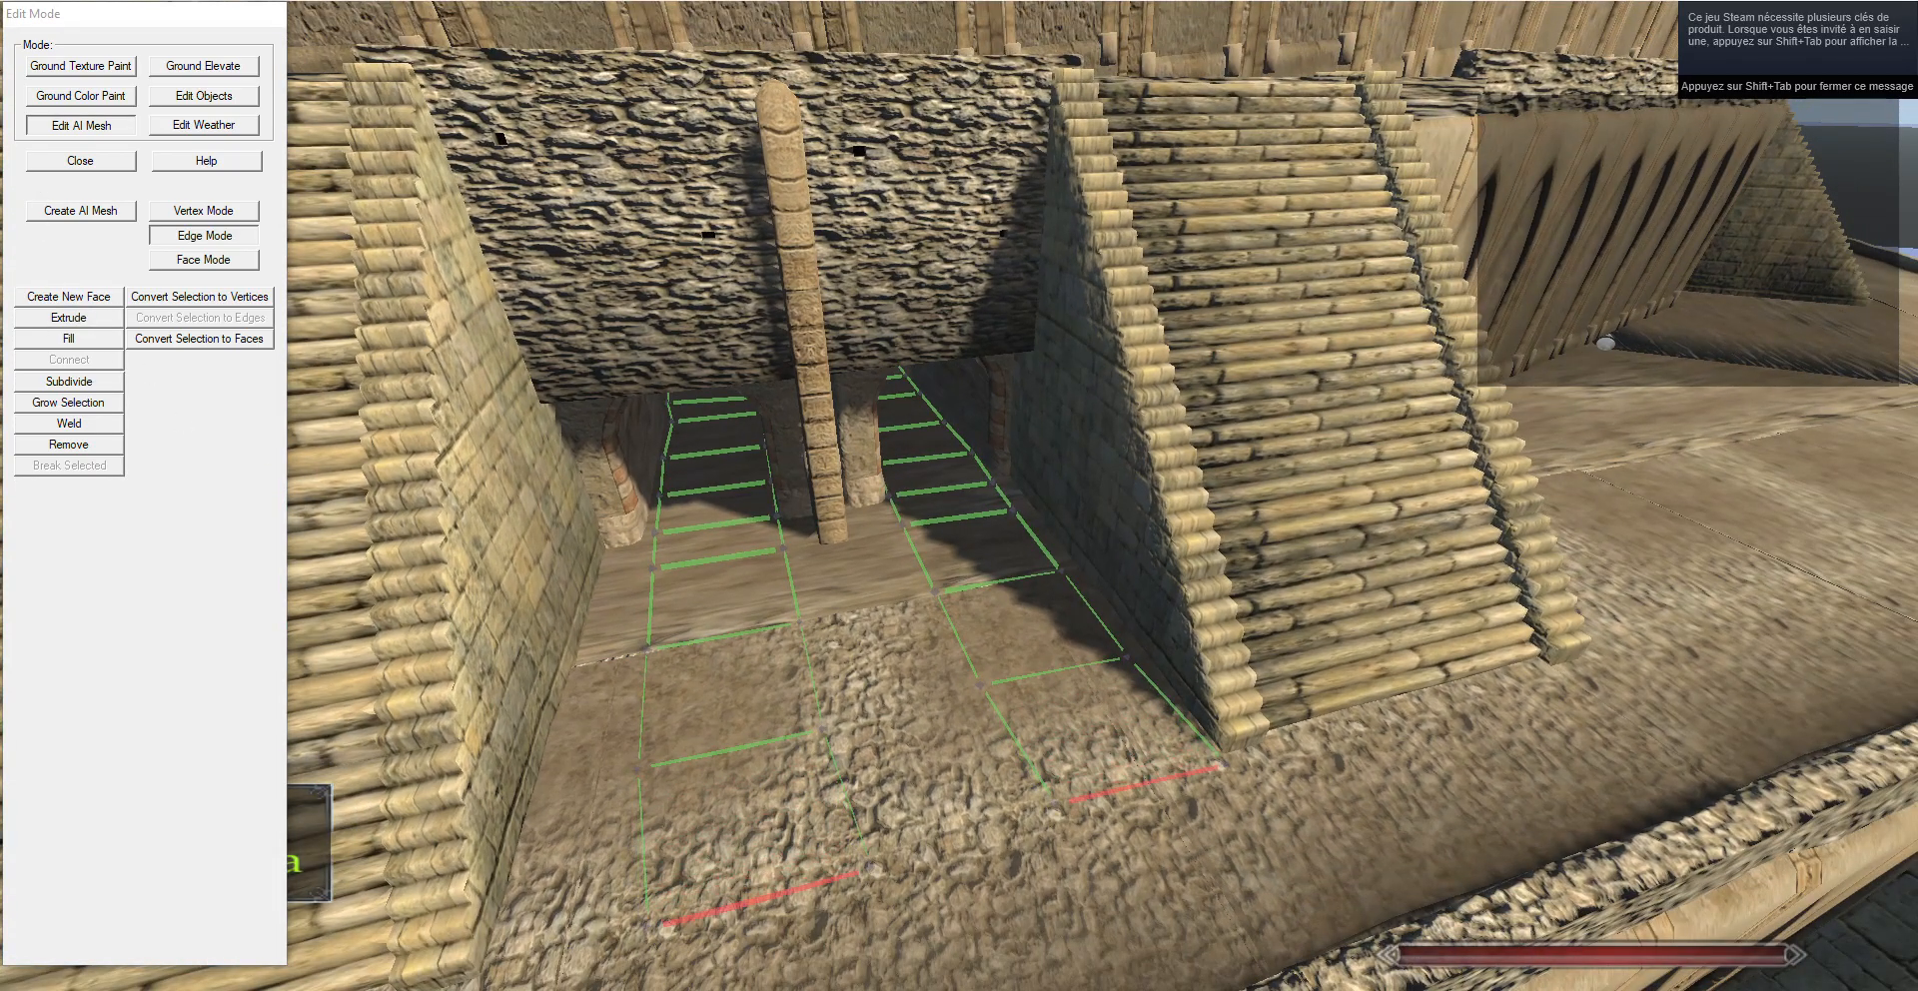
key(s)
click(70, 320)
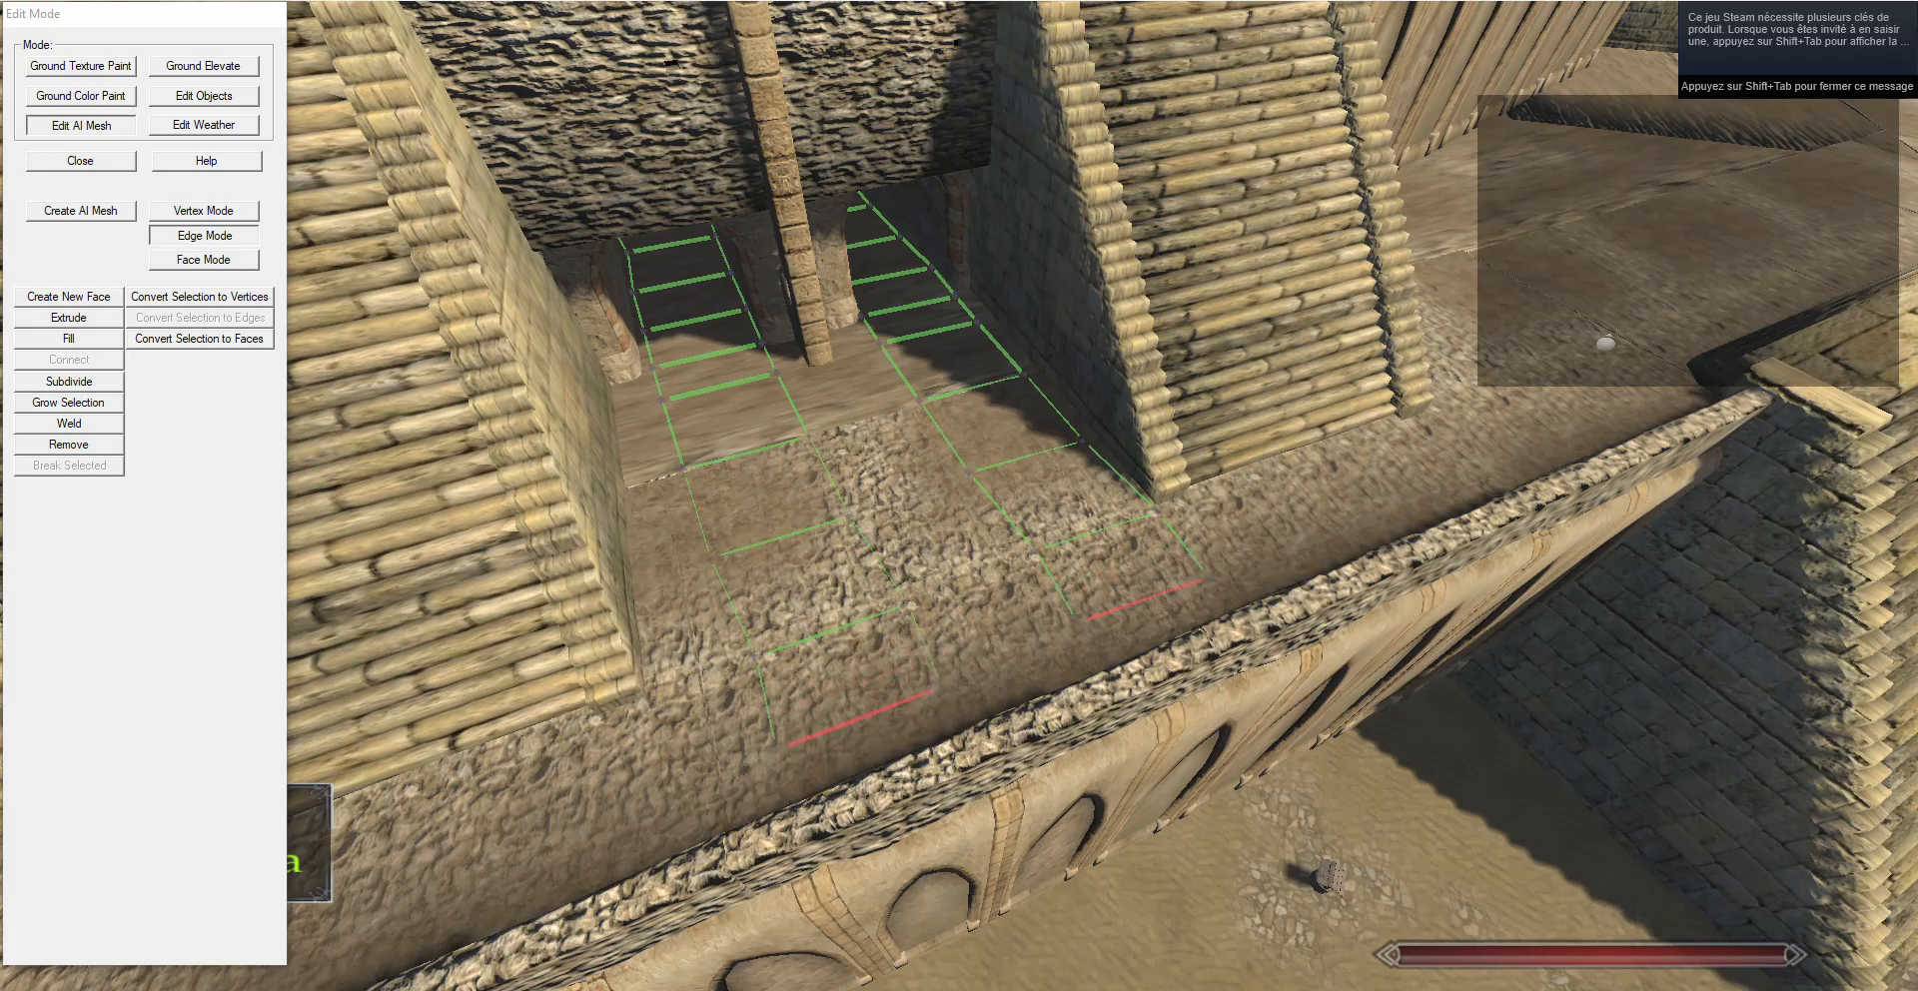
key(w)
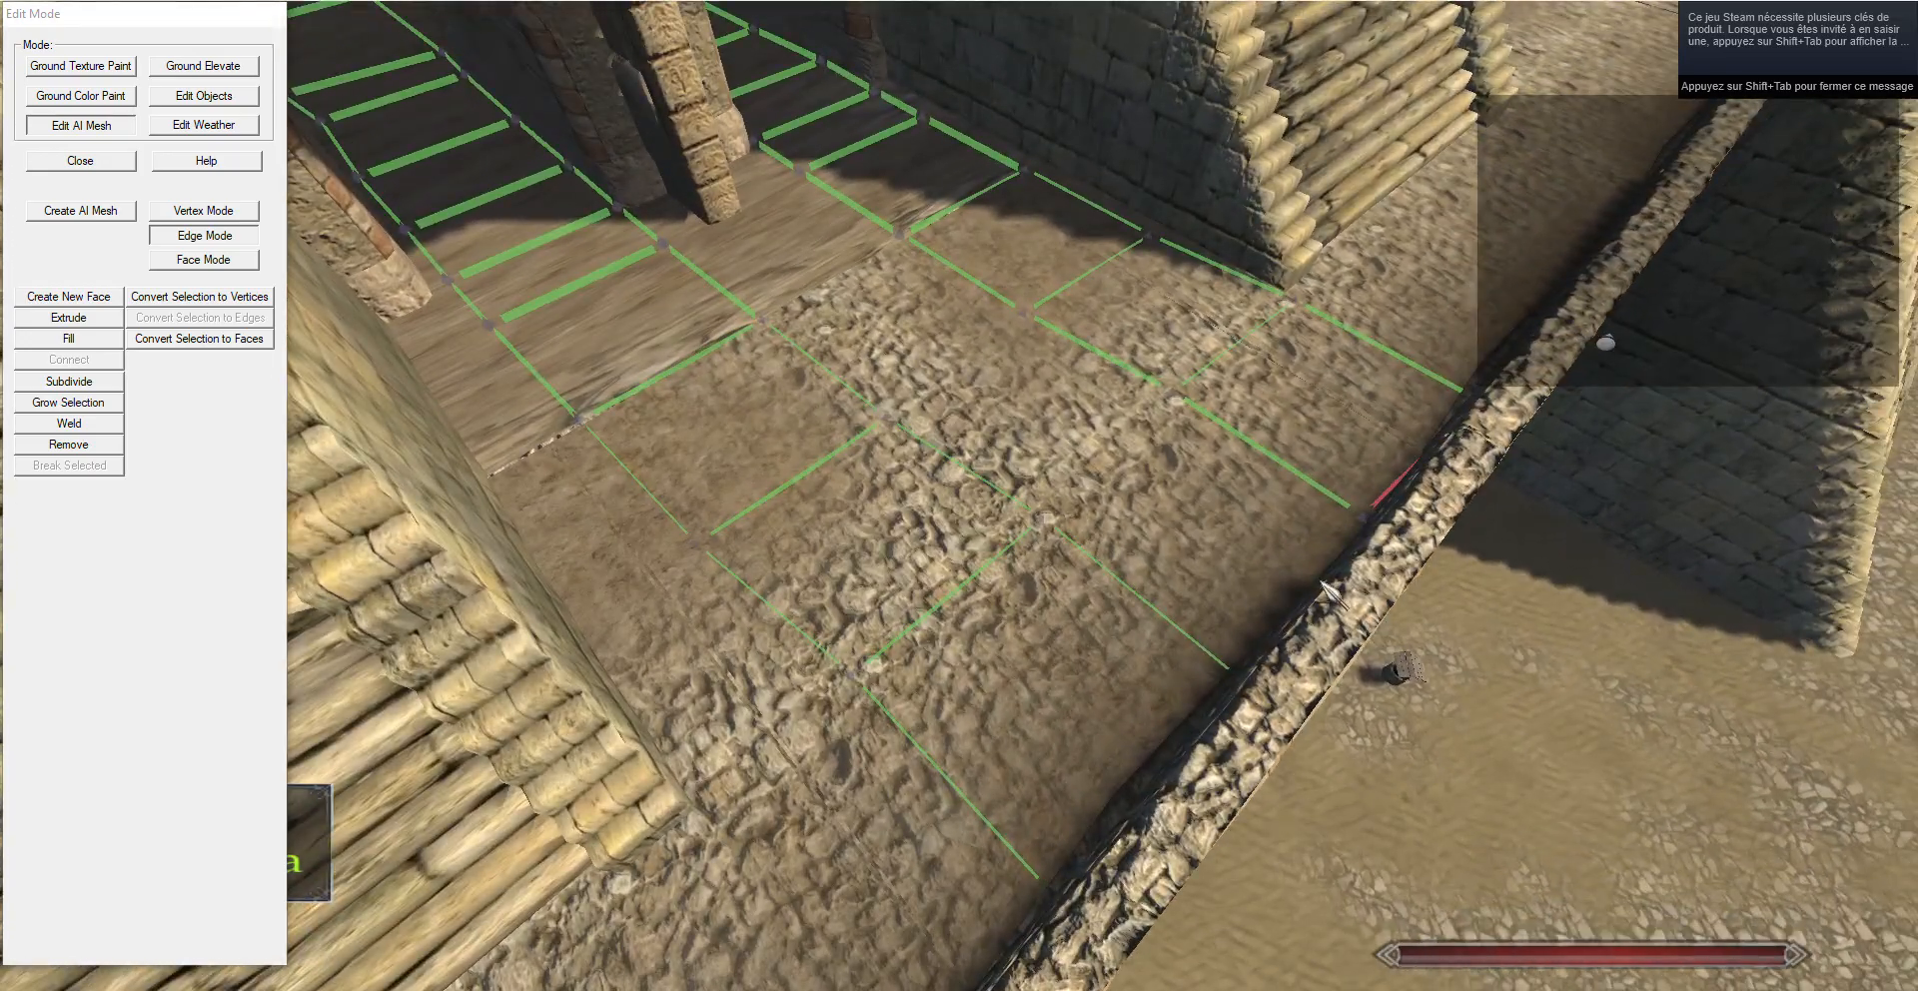
Extrude the outer edge beside the first passage's exit and fit its vertices against the adjoining stone wall.
drag(1221, 504, 1006, 616)
key(w)
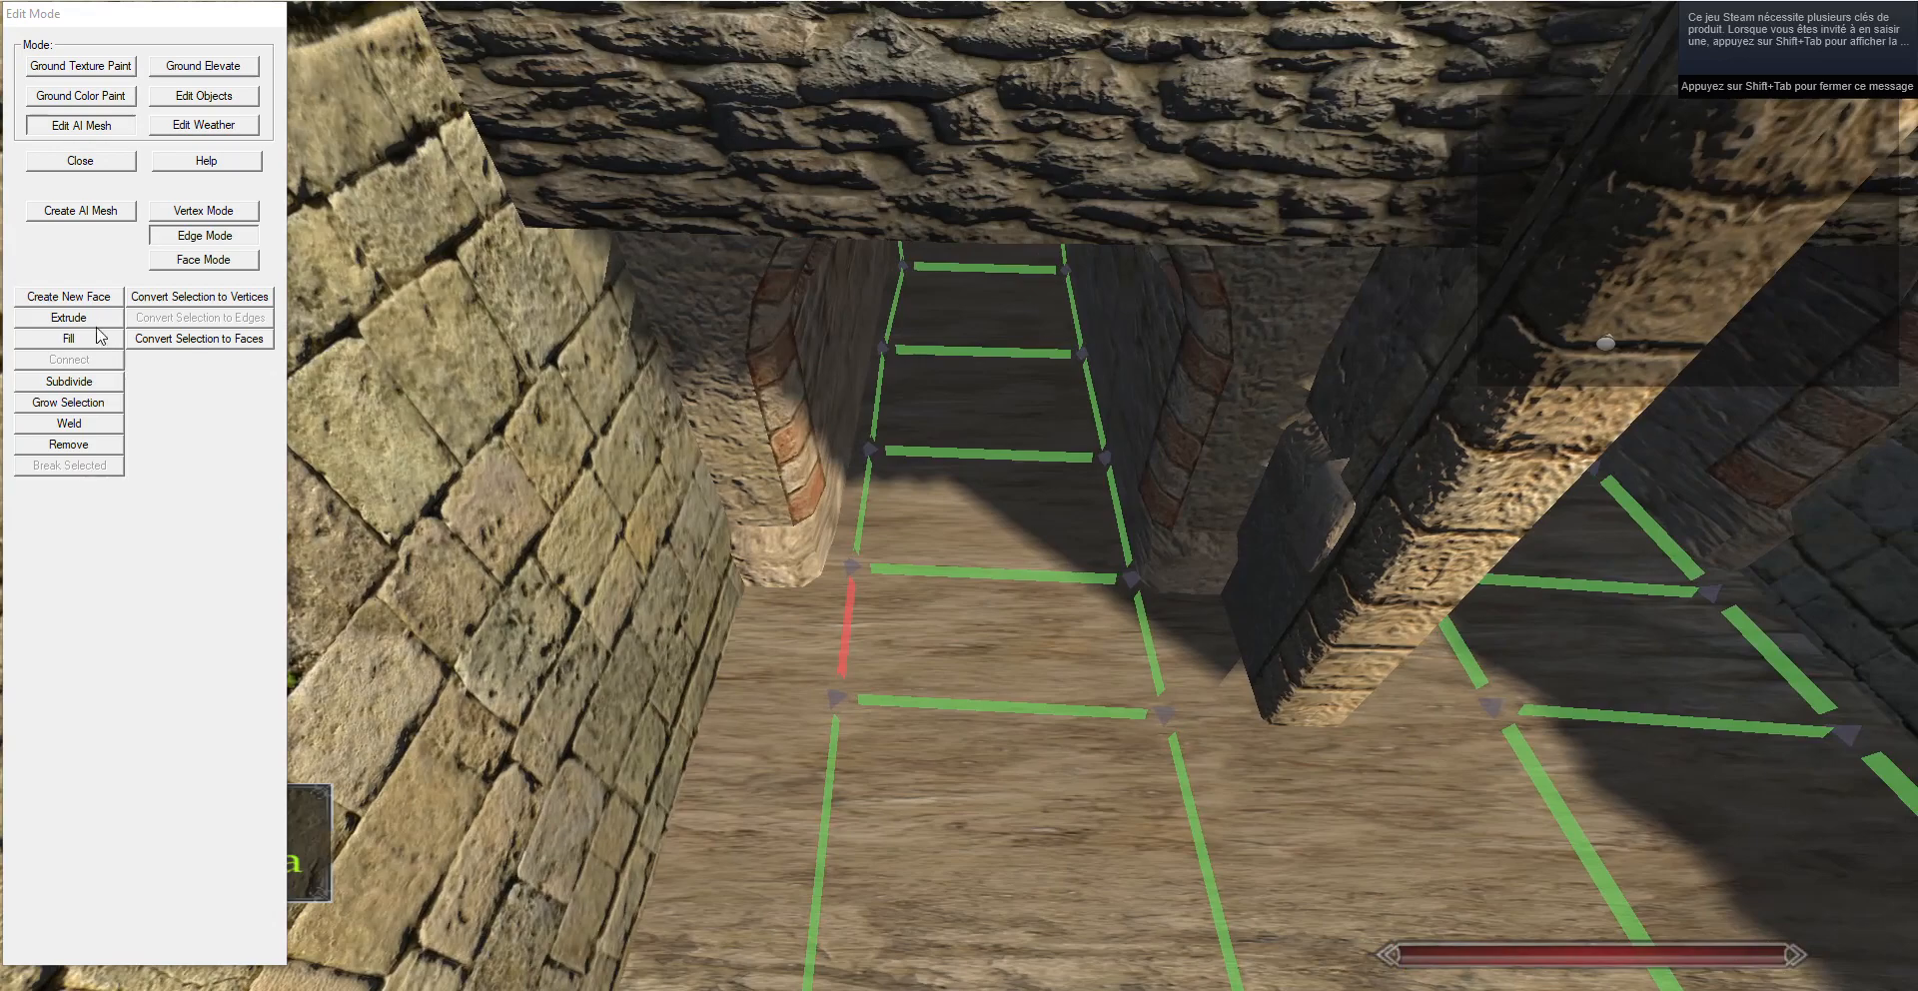
click(97, 320)
click(225, 210)
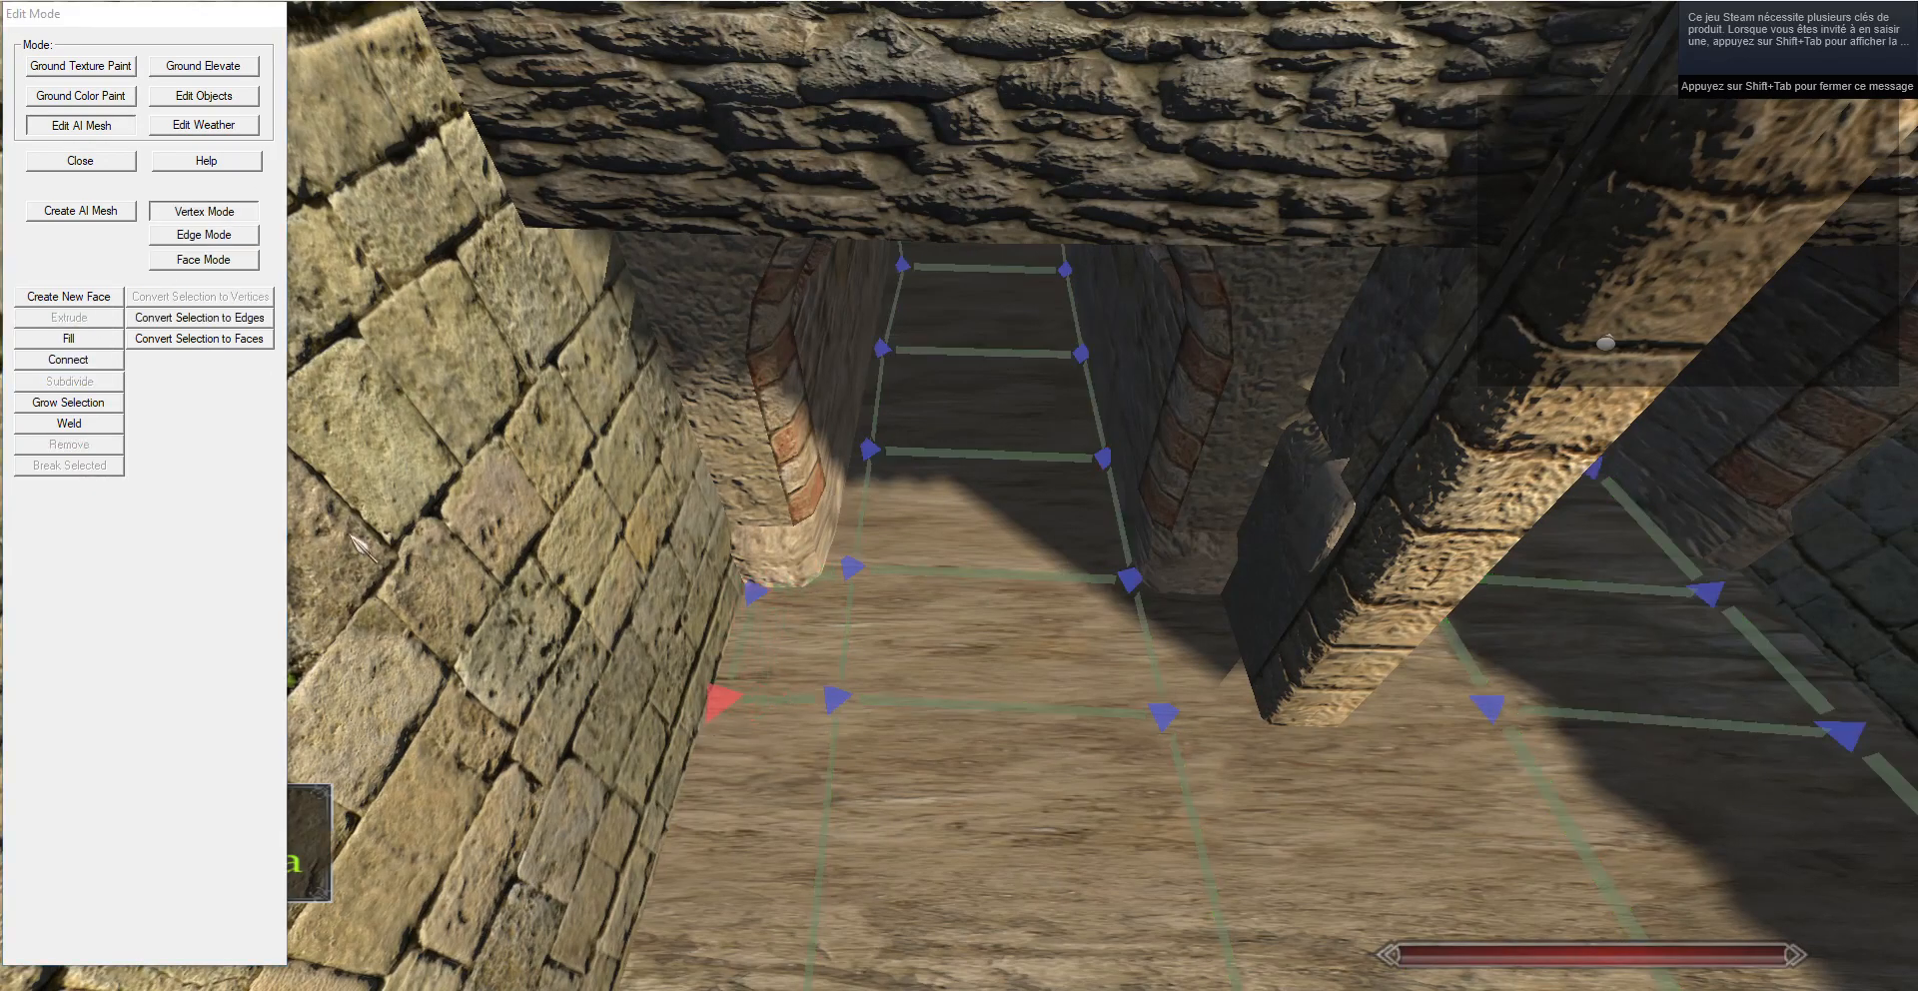
key(d)
Extrude the first strip's inner edge at the exit toward the central pillar and adjust the vertices around its base.
click(204, 235)
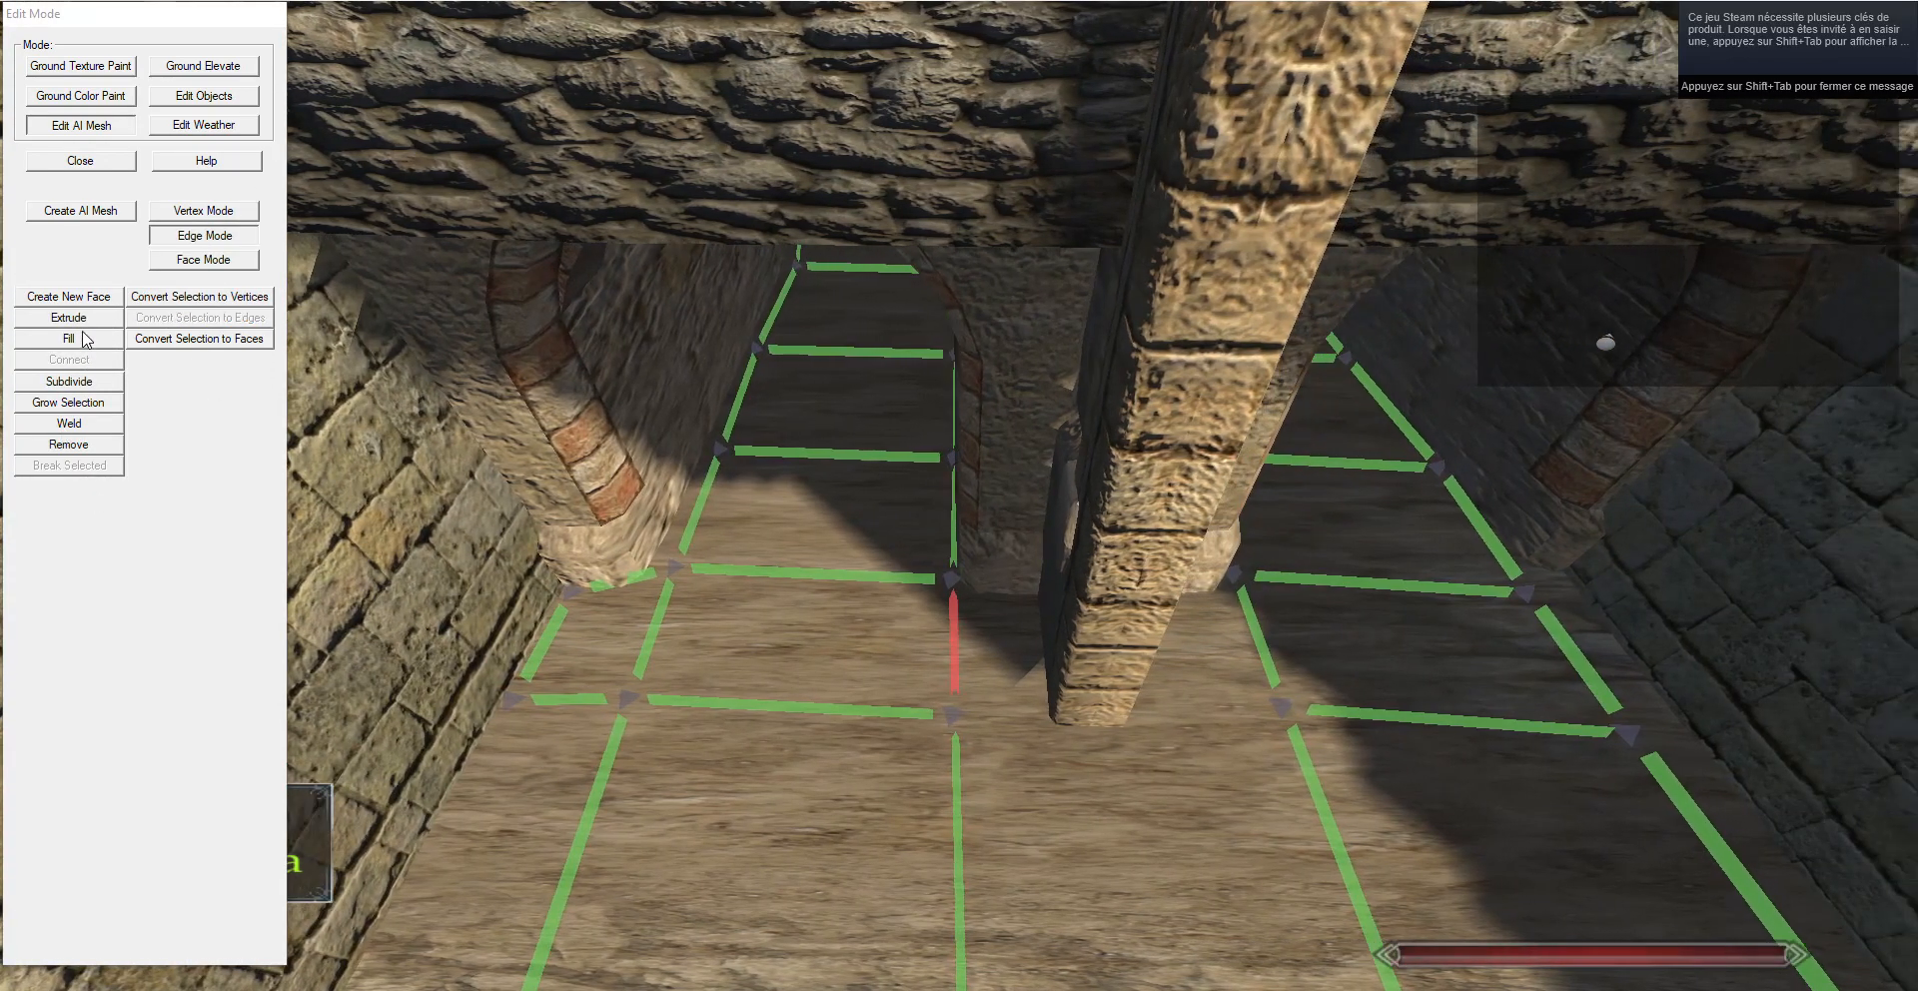
click(84, 336)
click(209, 211)
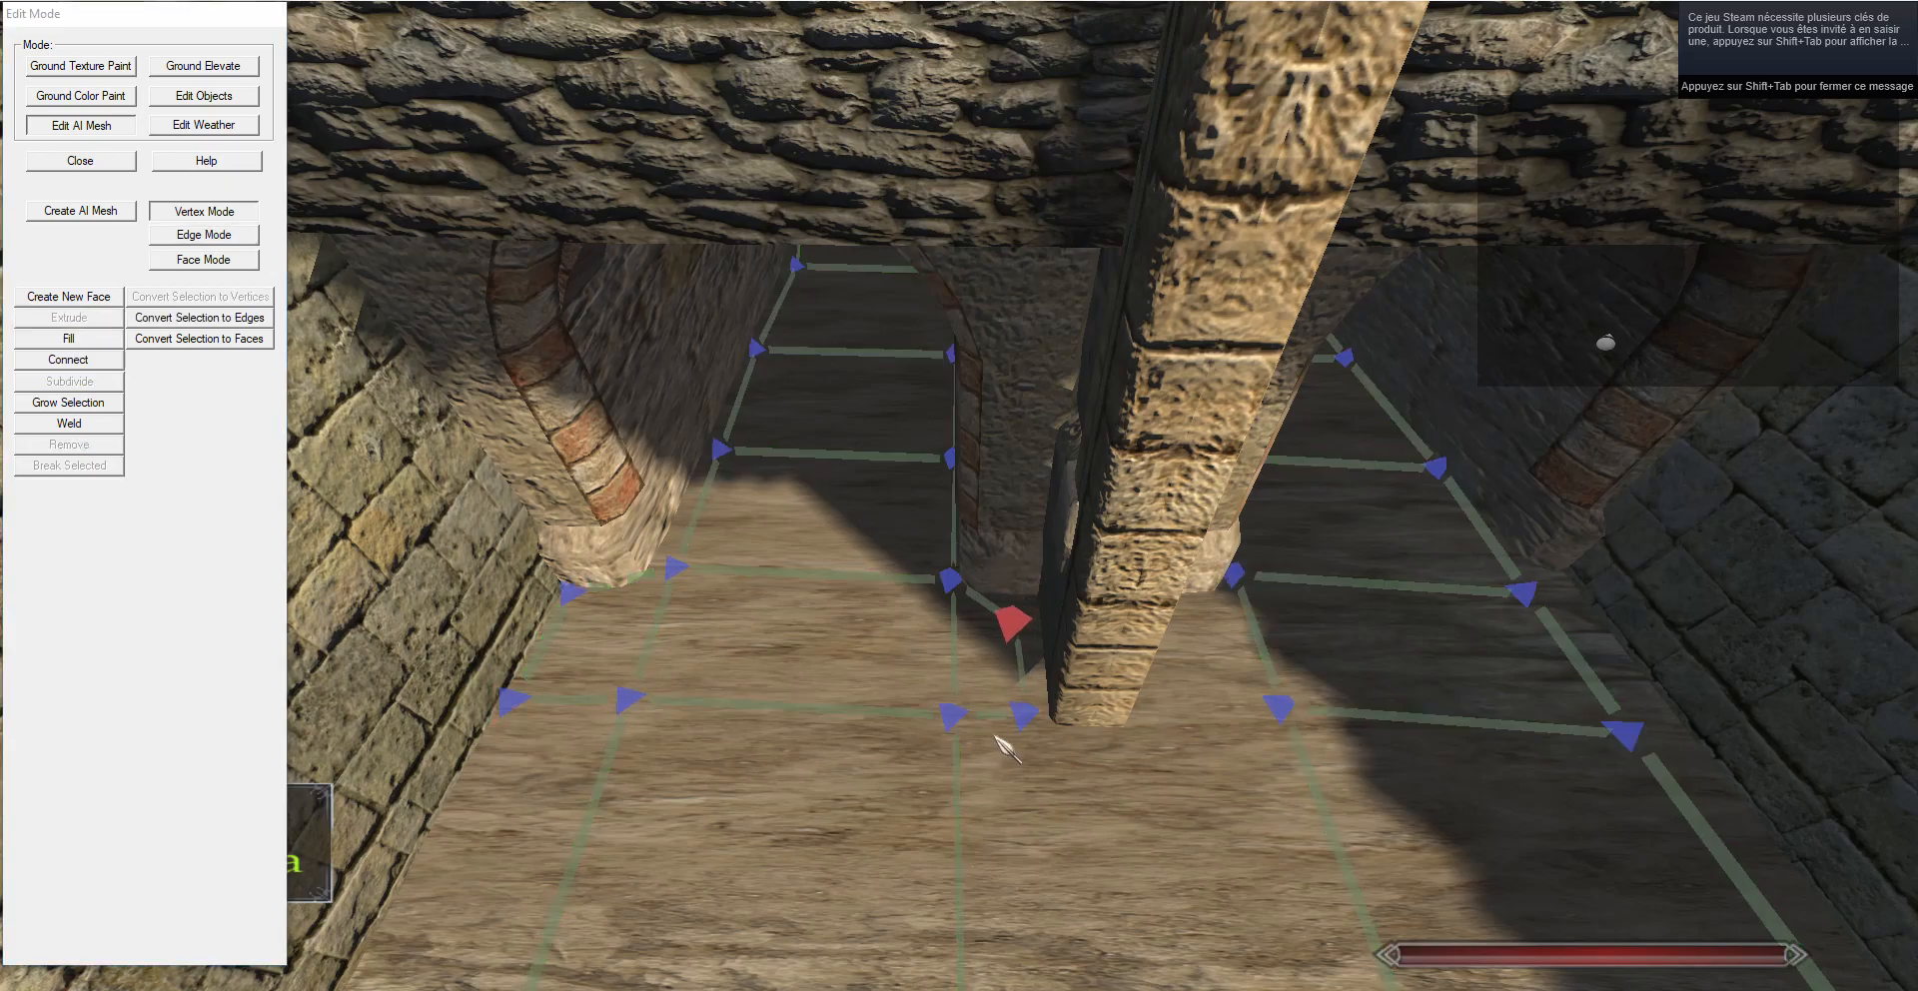
drag(1219, 794, 1217, 829)
key(s)
right_click(941, 711)
drag(921, 759, 937, 902)
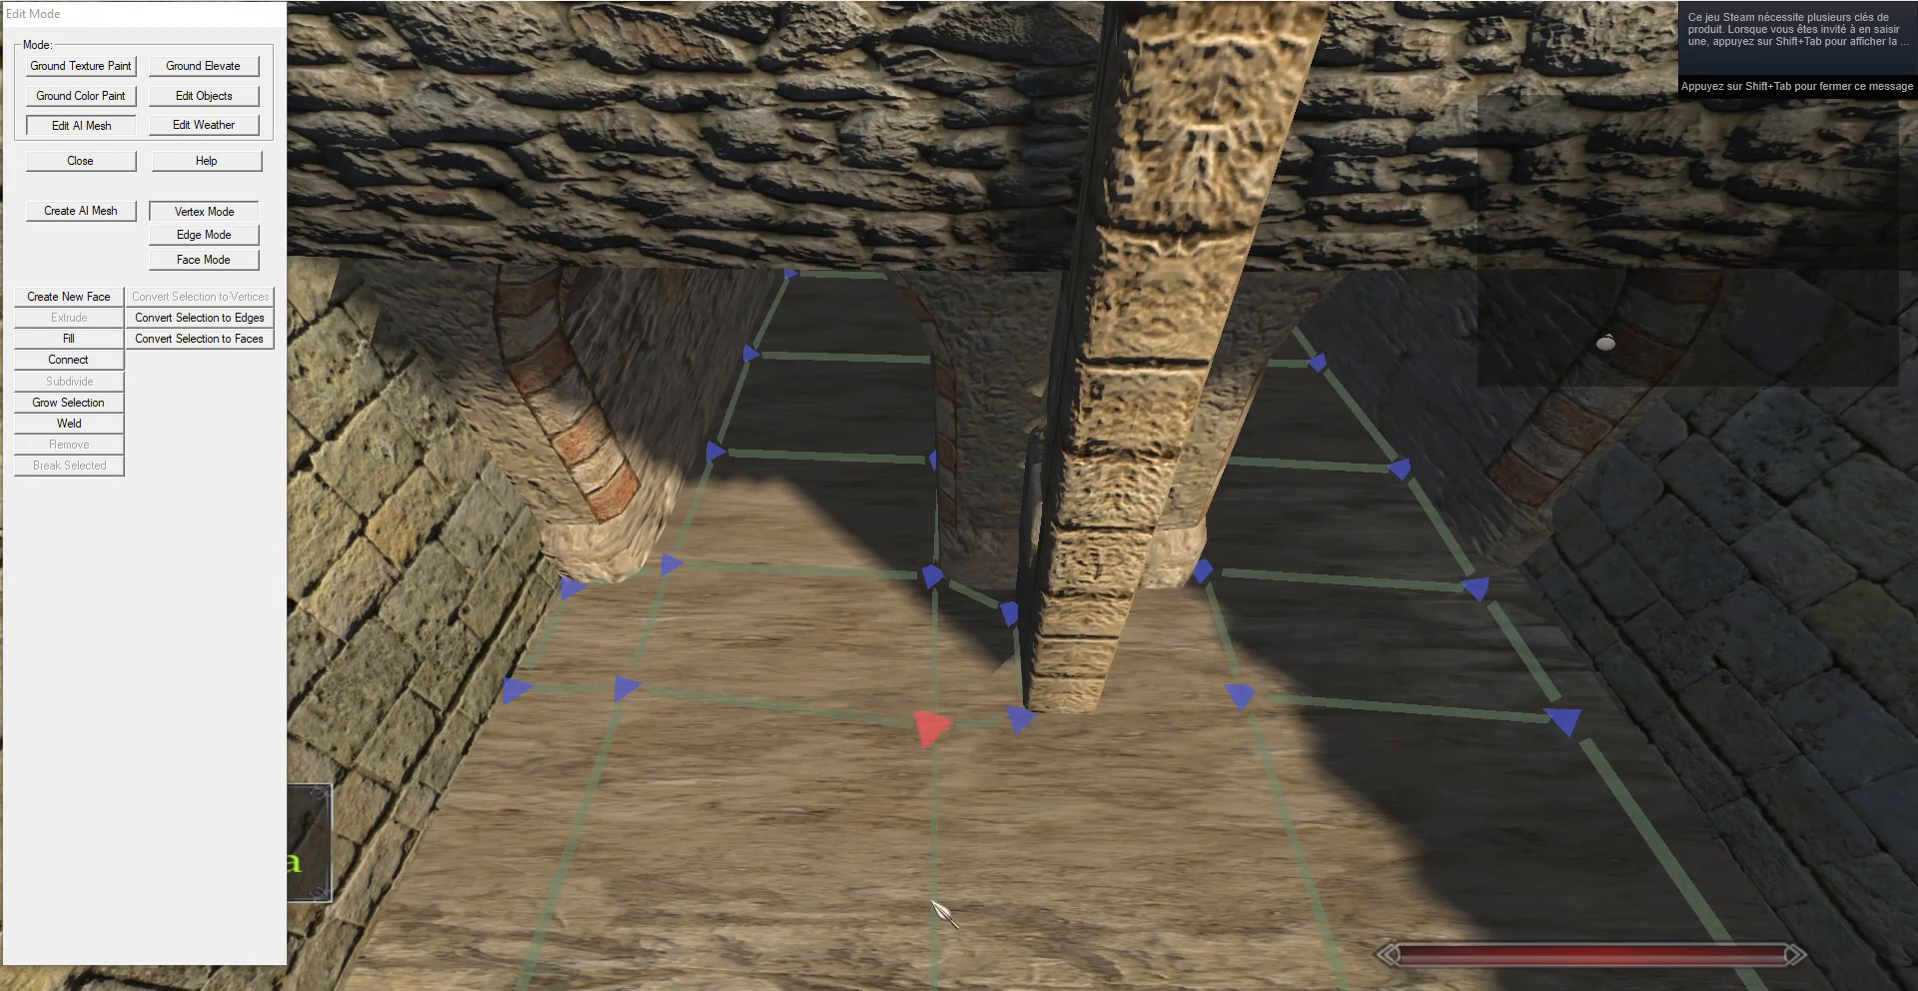
key(d)
Extrude the second strip's inner edge at the exit toward the central pillar and fit the vertices to its base.
click(203, 236)
right_click(1087, 662)
right_click(1046, 642)
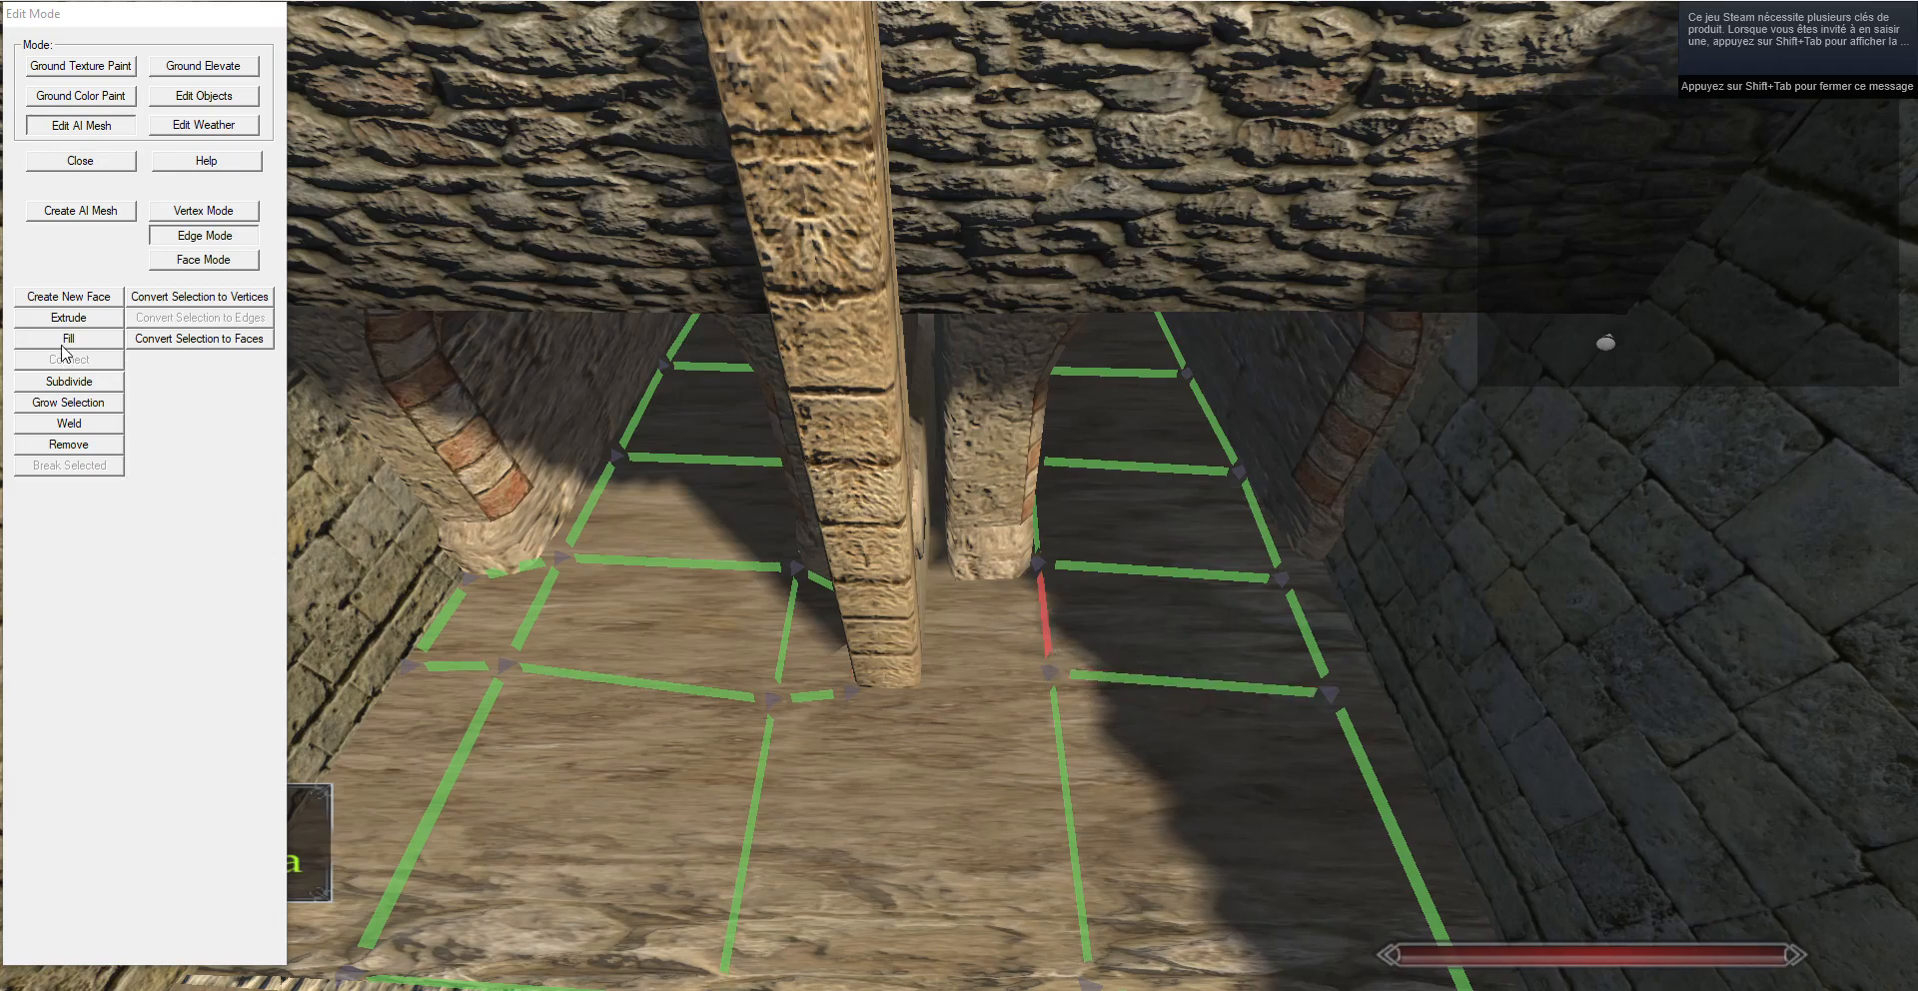
click(66, 319)
click(216, 211)
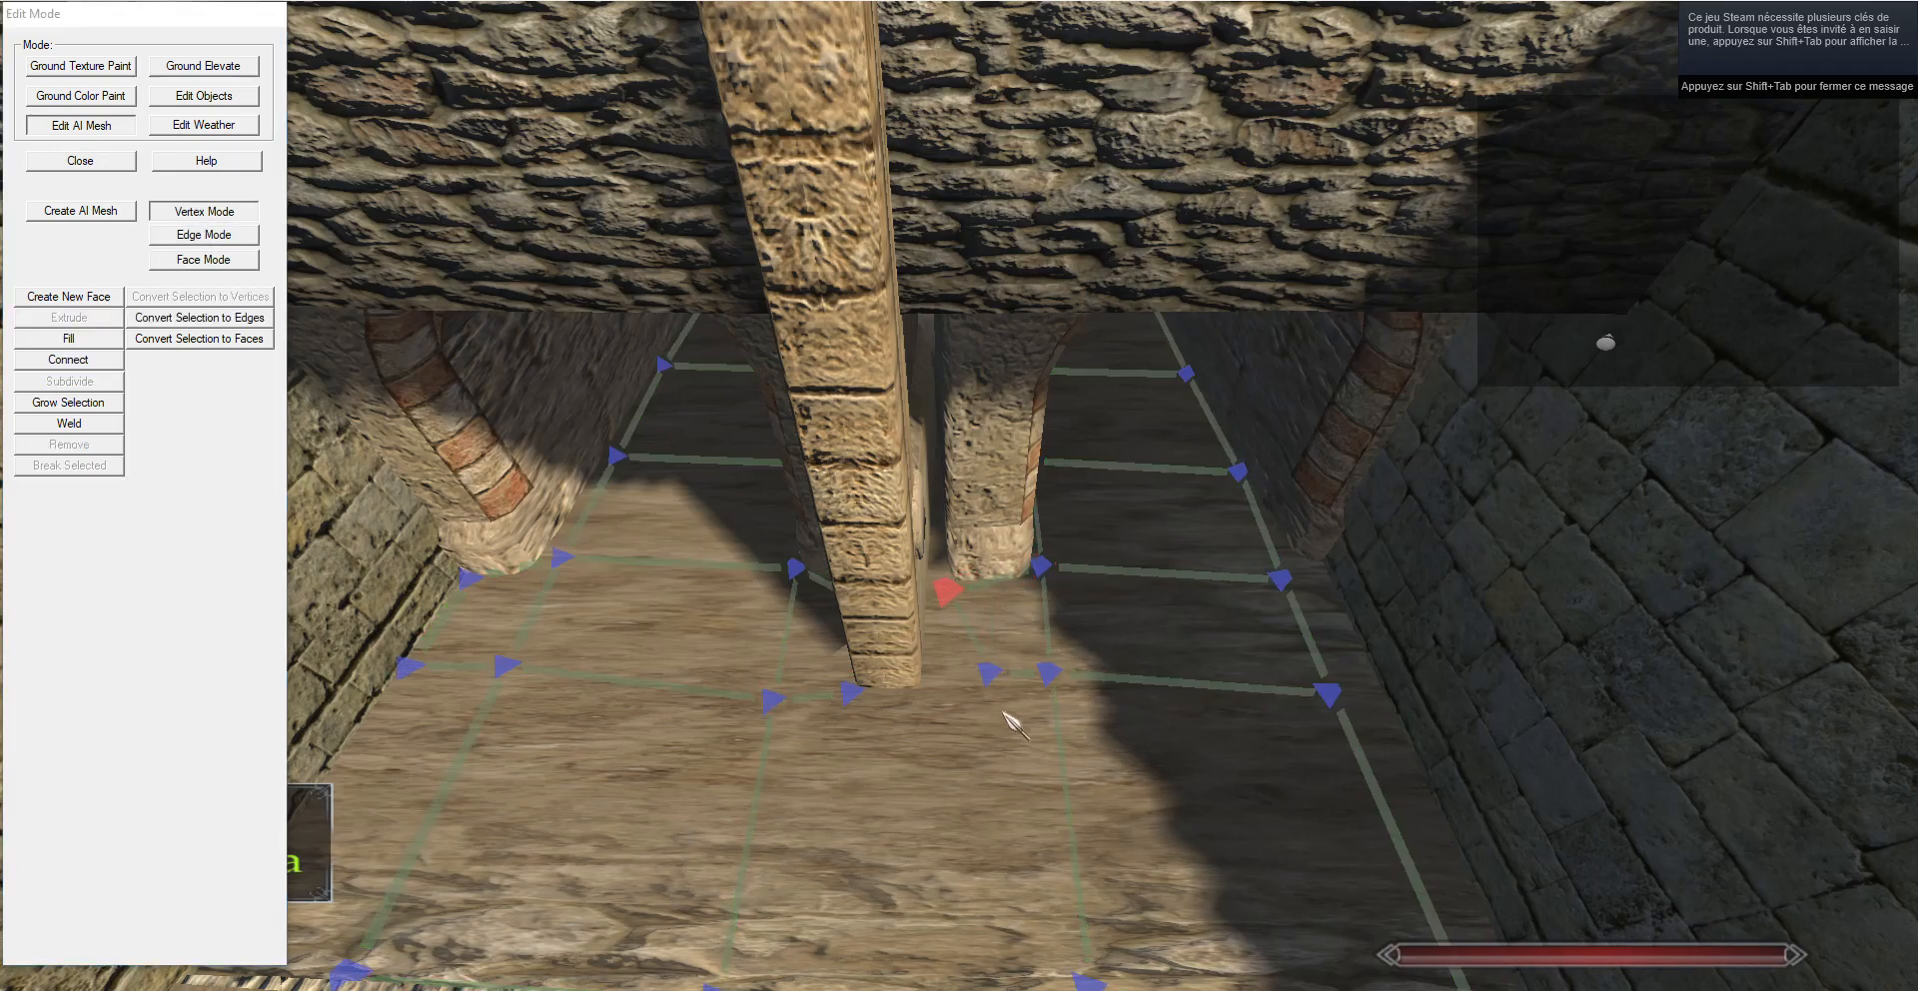
key(d)
drag(1146, 764, 1017, 574)
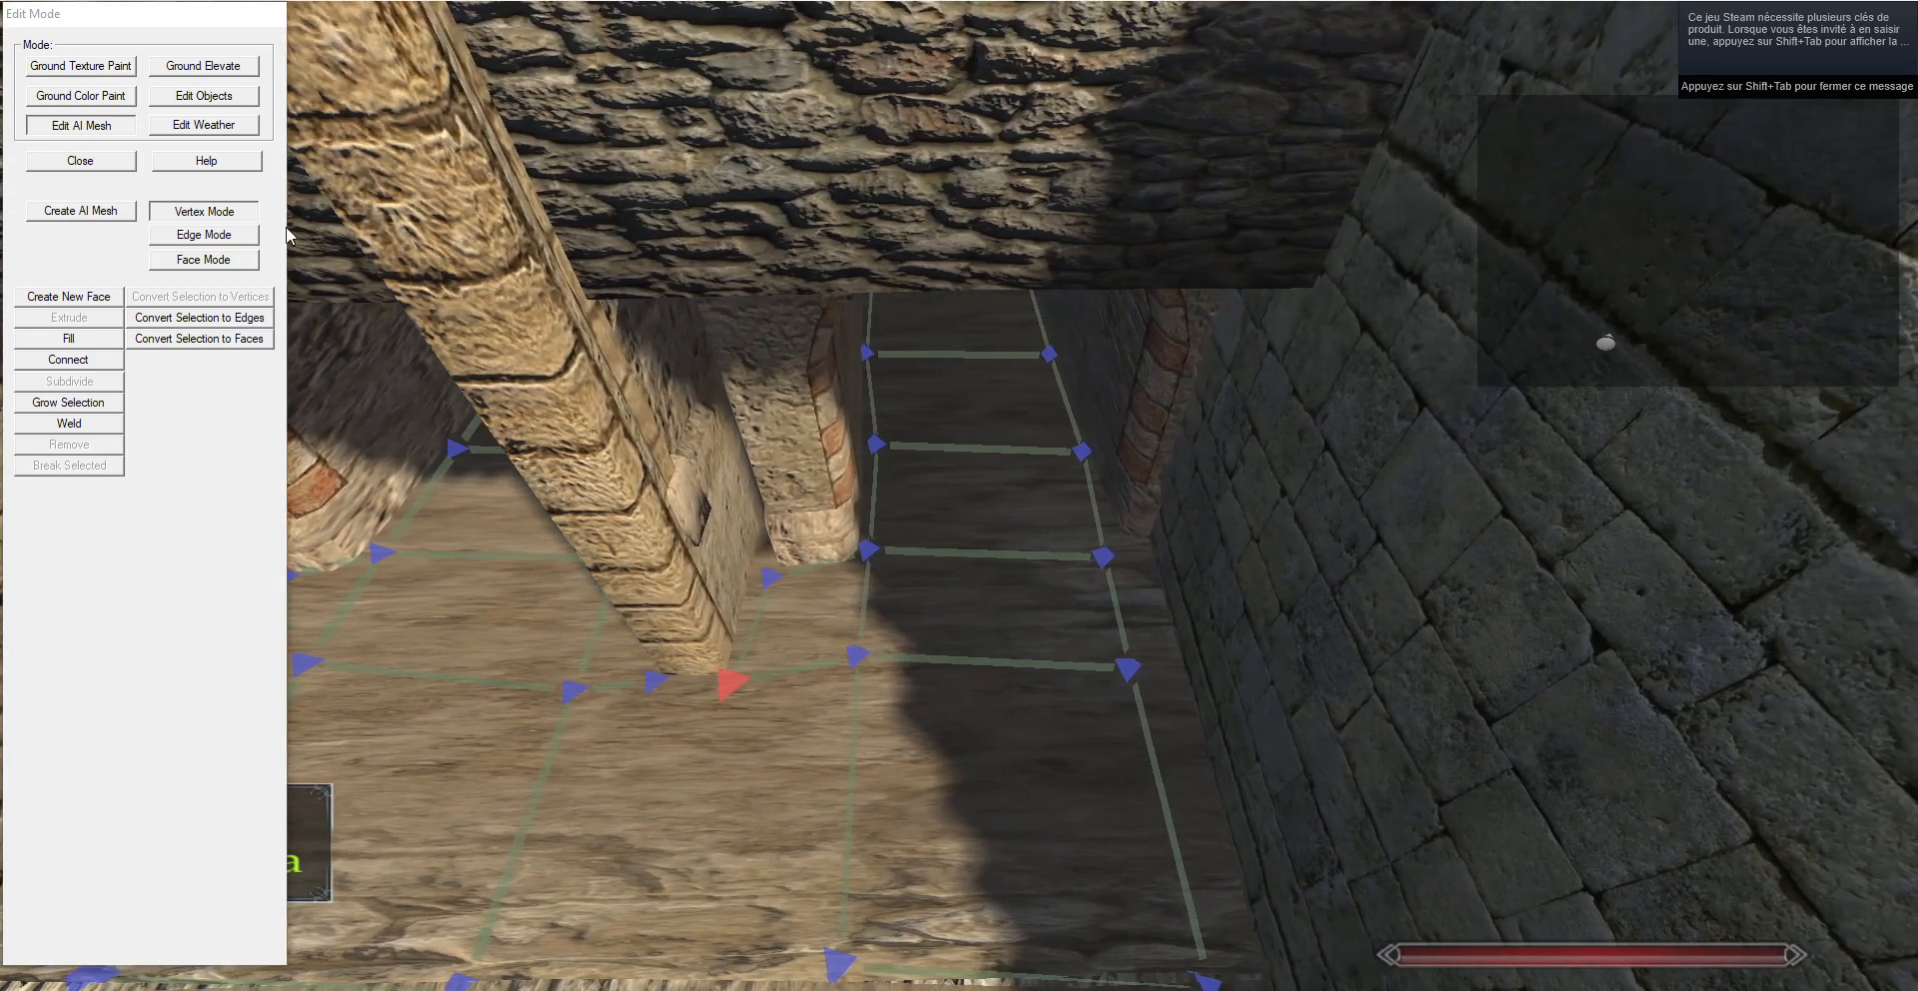
Extrude the second strip's outer edge at the exit and align its new vertices with the side wall.
click(203, 235)
click(204, 210)
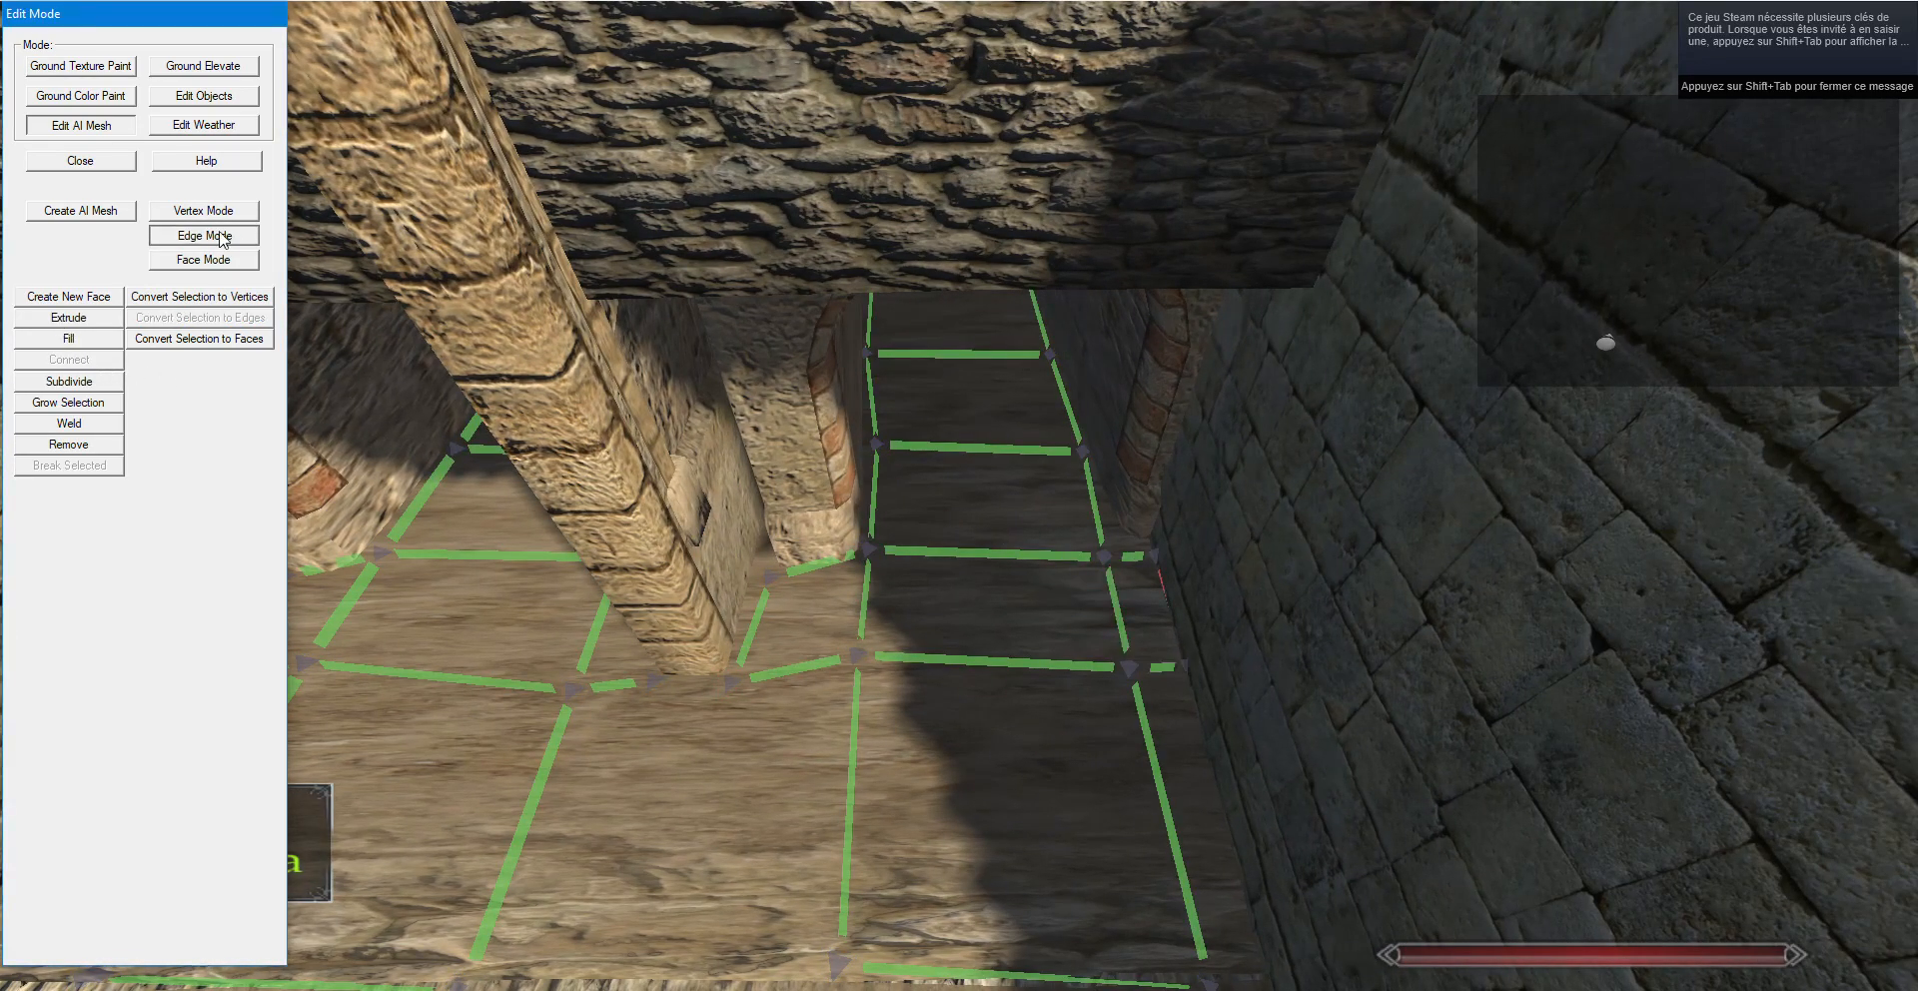
drag(1127, 549, 1402, 671)
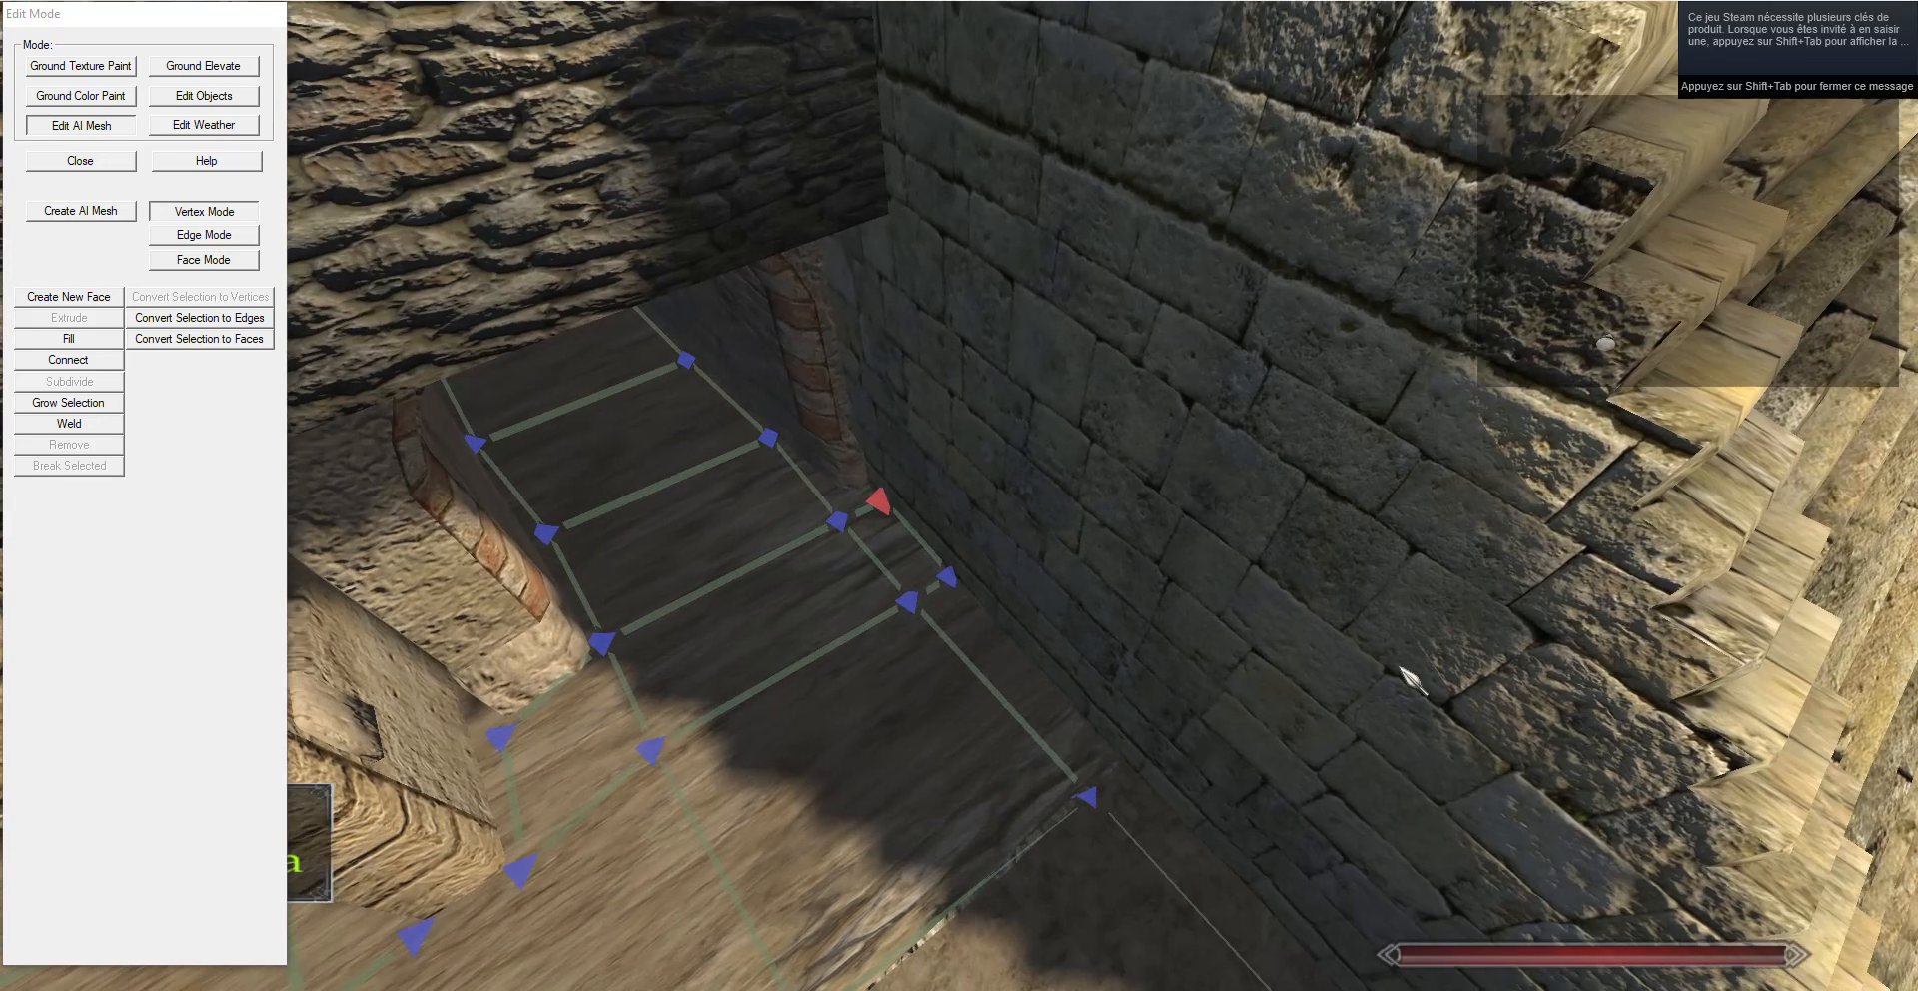
key(s)
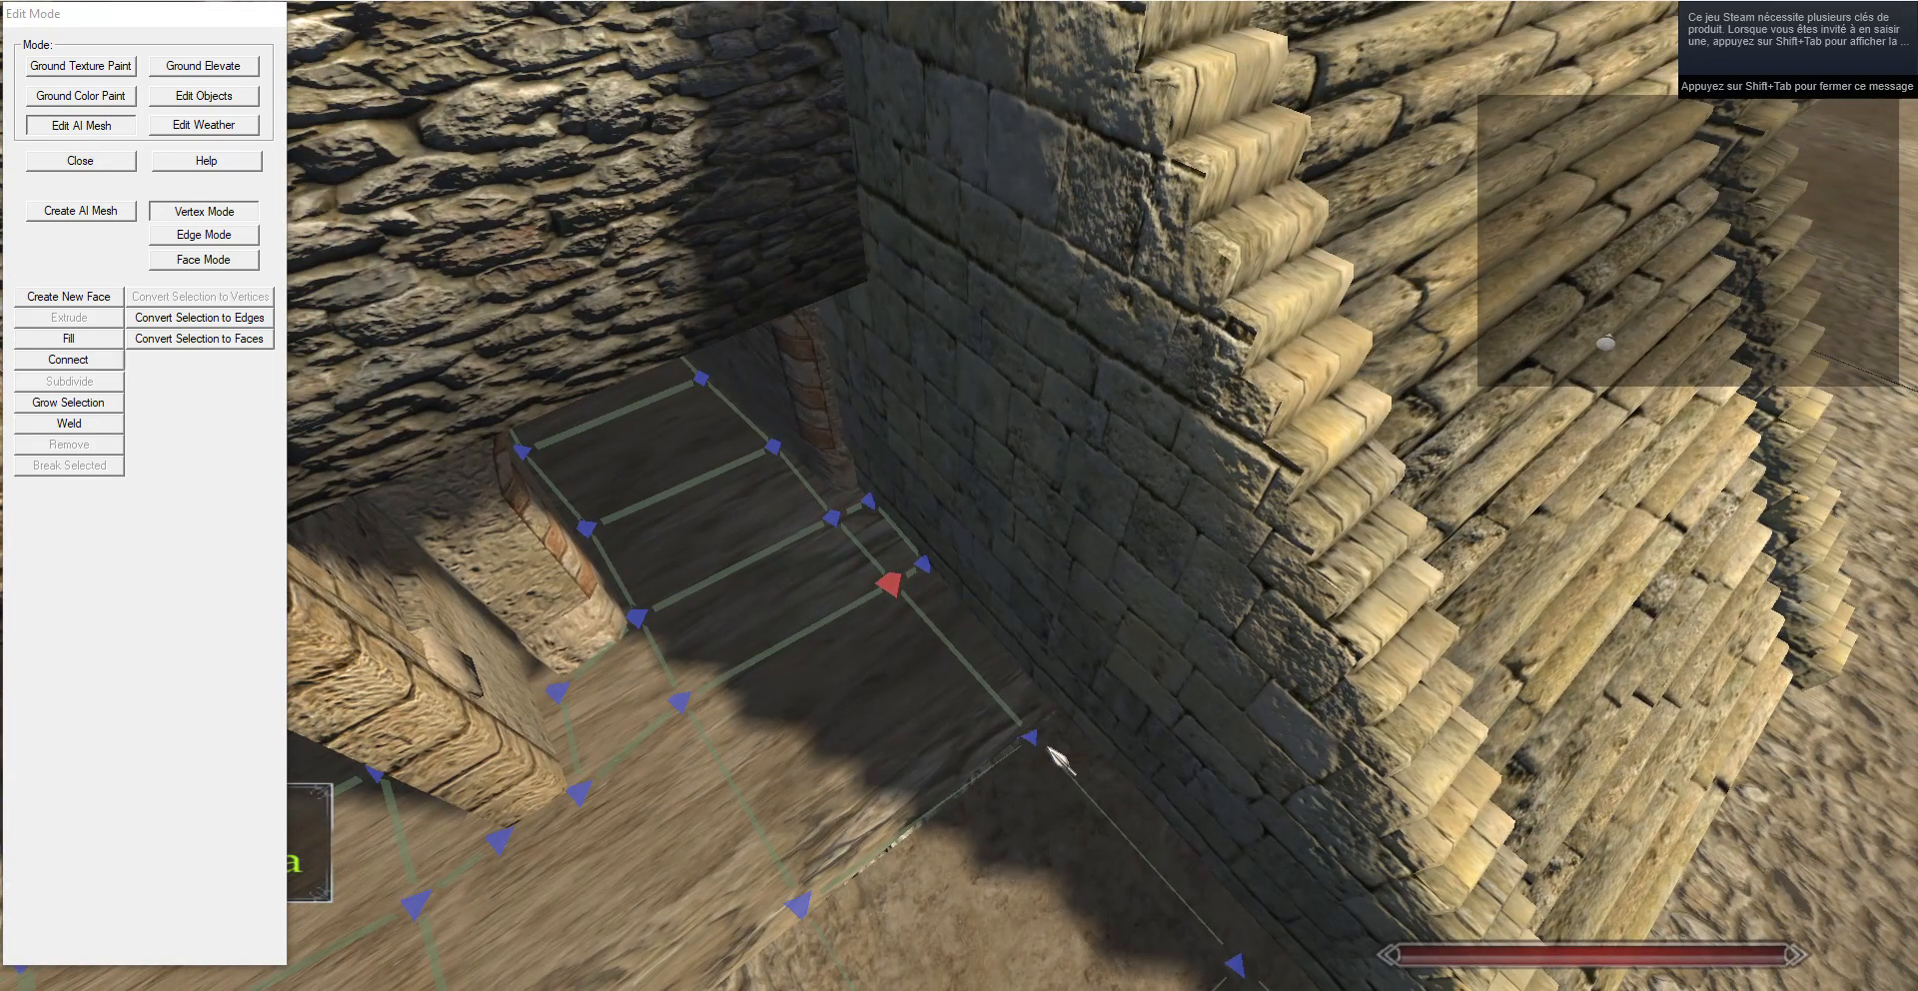
Move the second strip's outer vertices beyond the exit against the side wall.
key(s)
ctrl+click(1204, 845)
key(g)
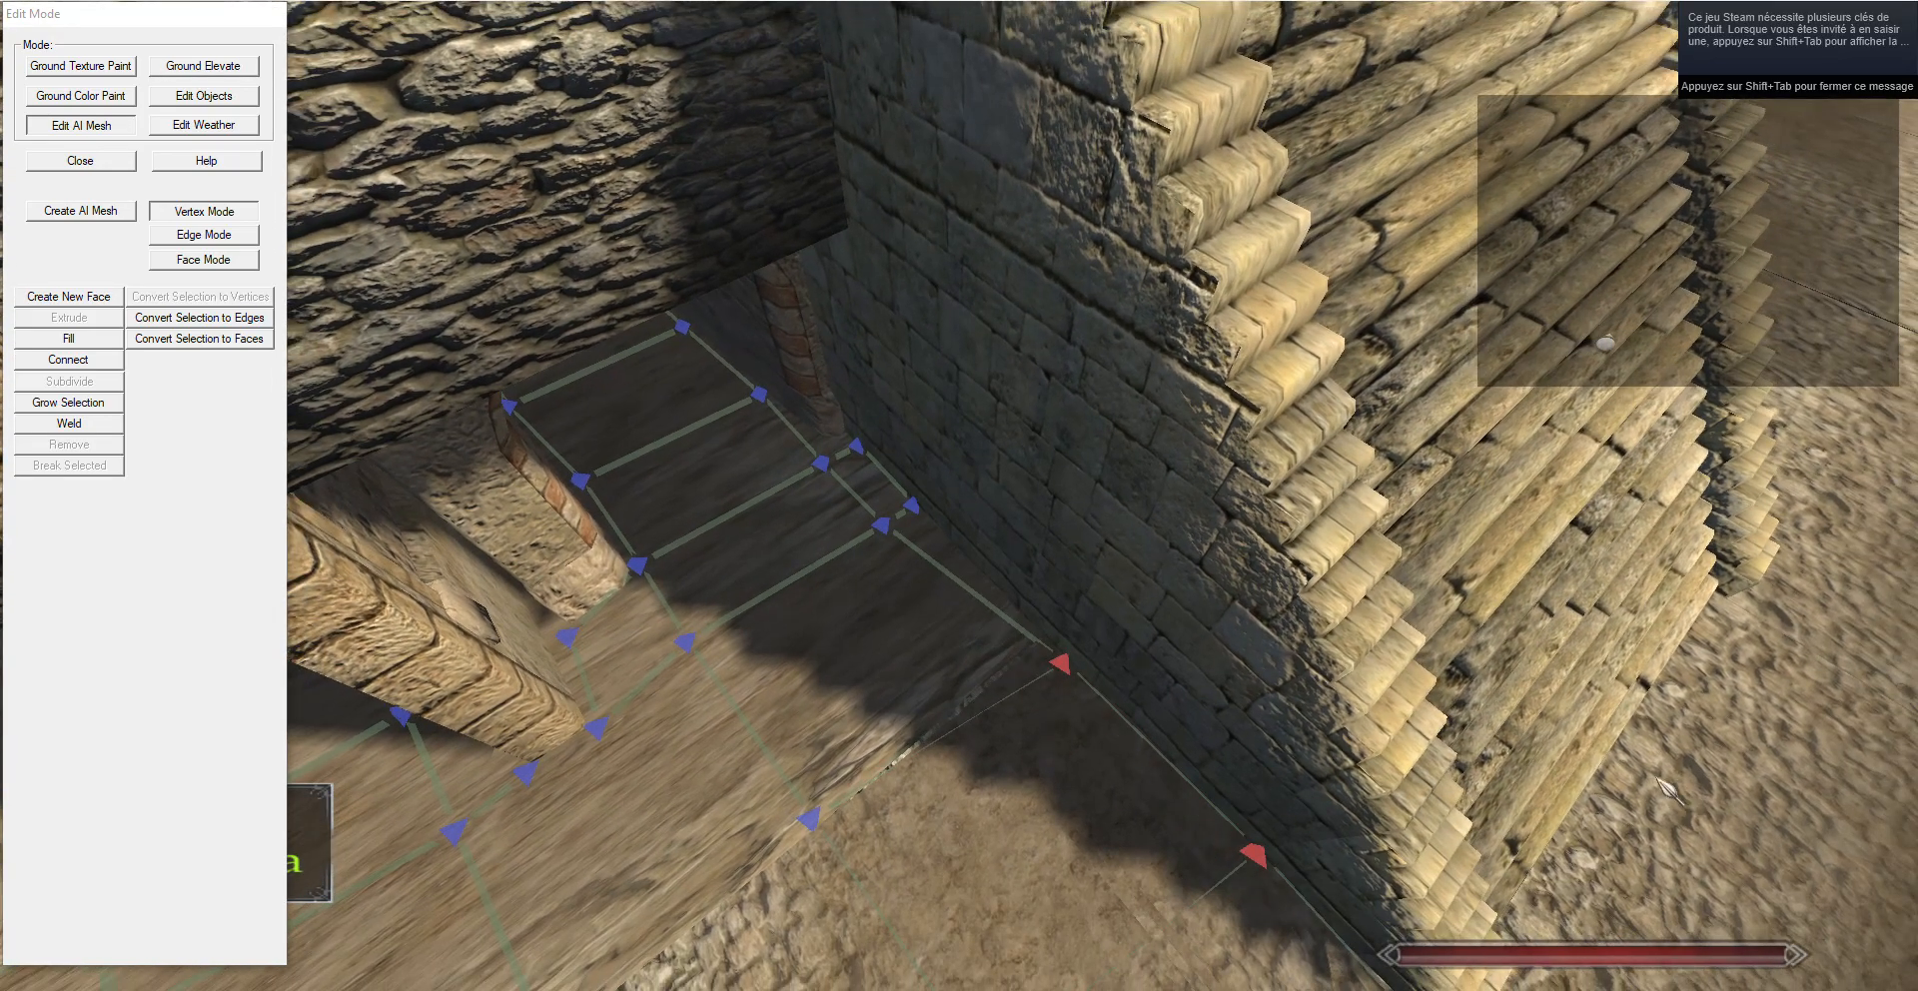
key(s)
click(866, 521)
drag(866, 522, 750, 510)
Extrude the first strip's inner edge and weld it to the pillar corner and the second strip's vertex at the floor's end.
key(s)
key(a)
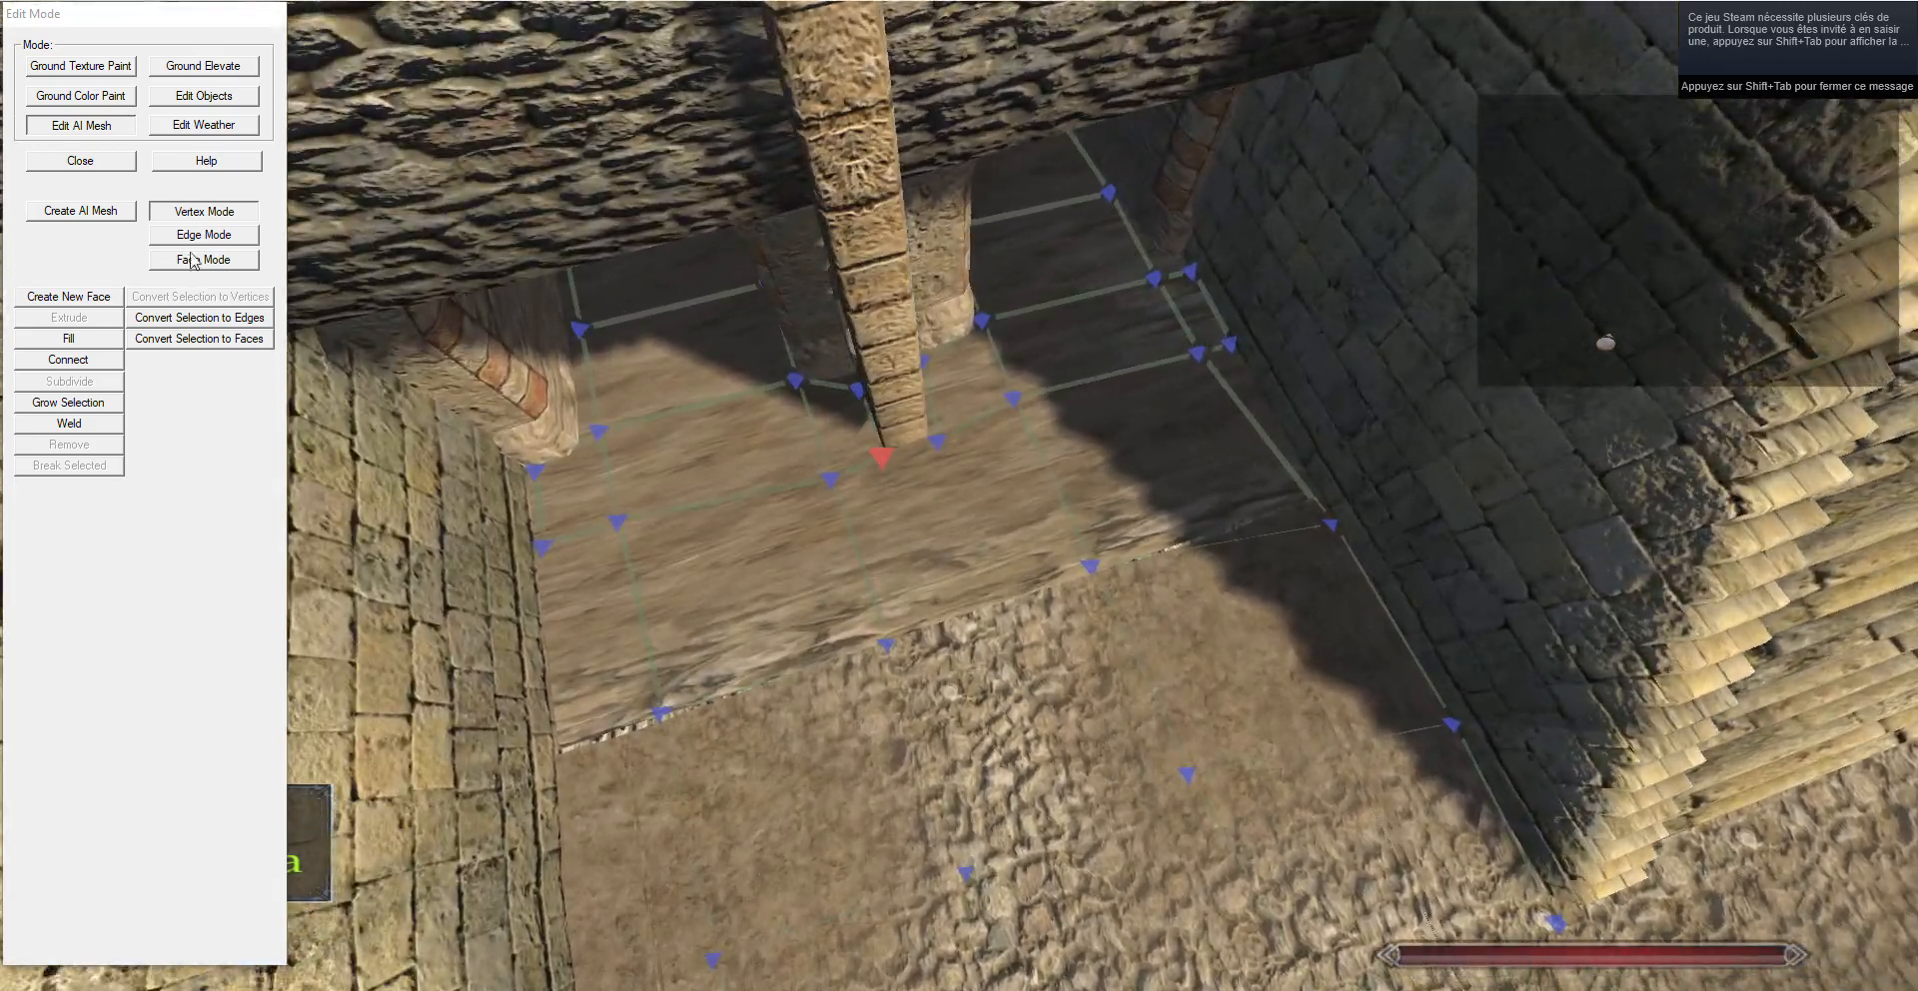
click(204, 235)
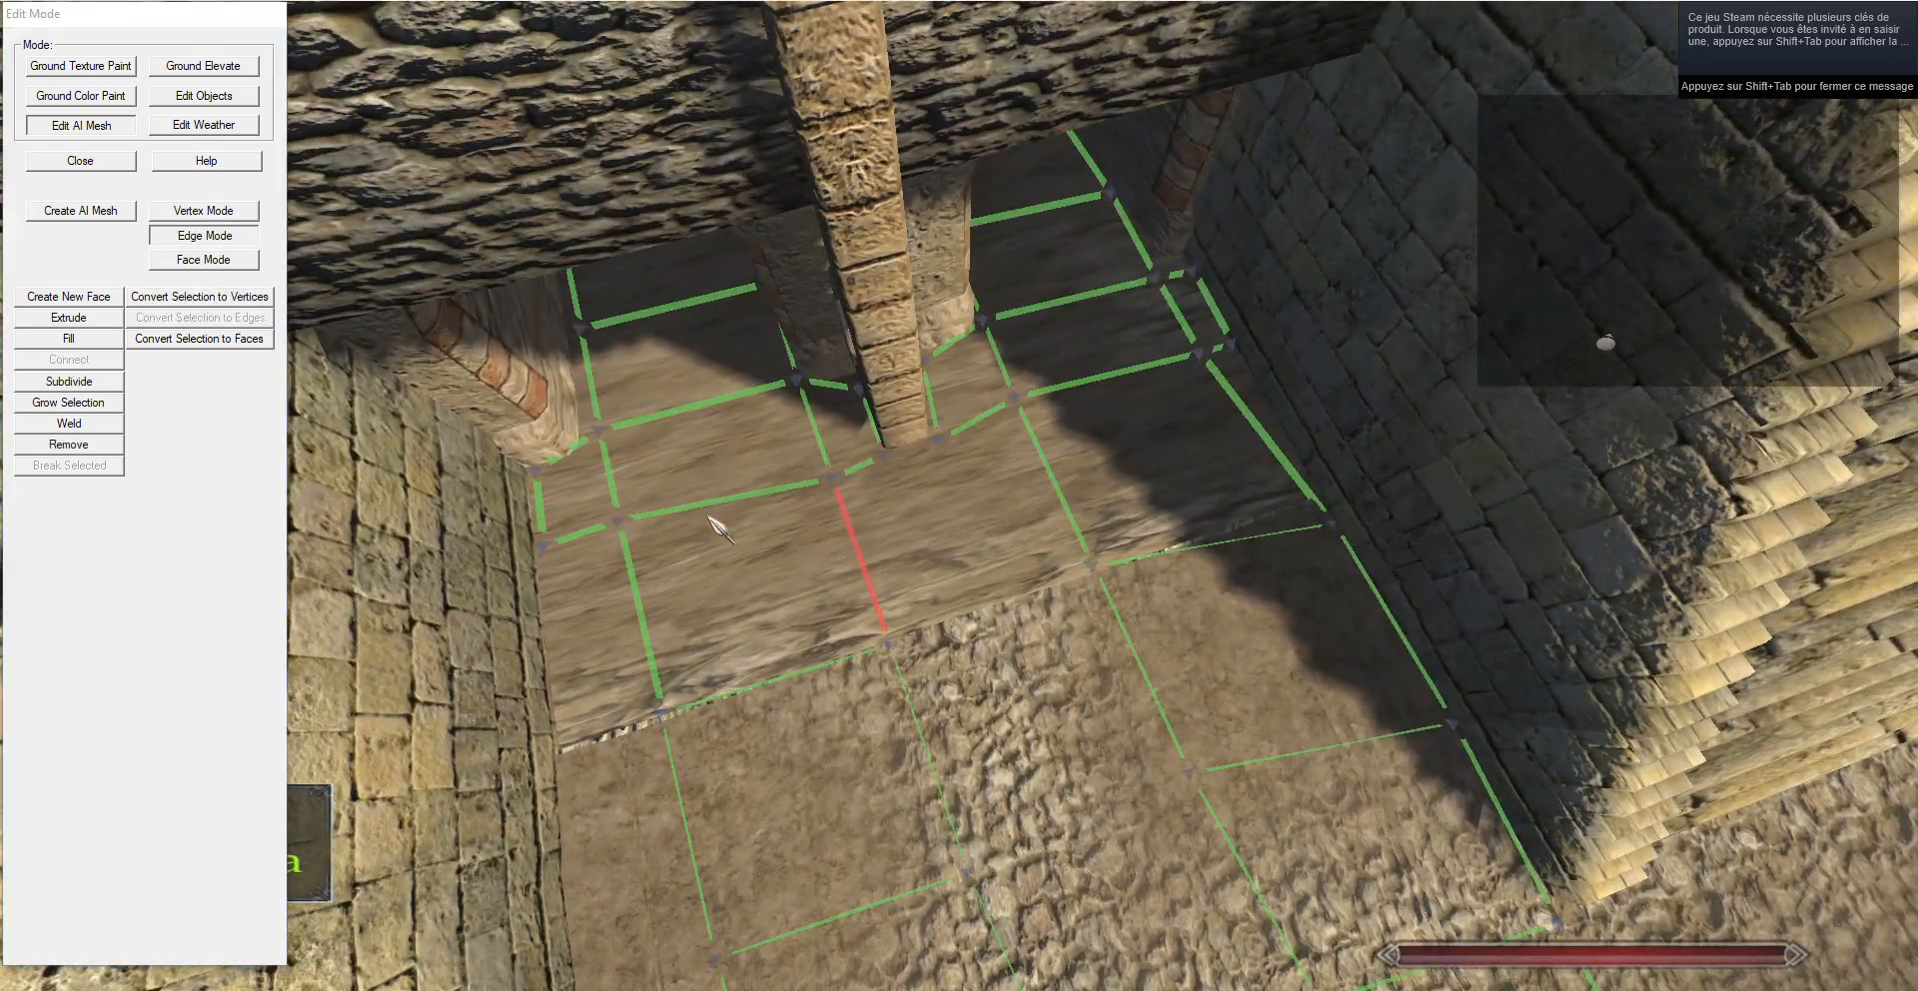
click(195, 214)
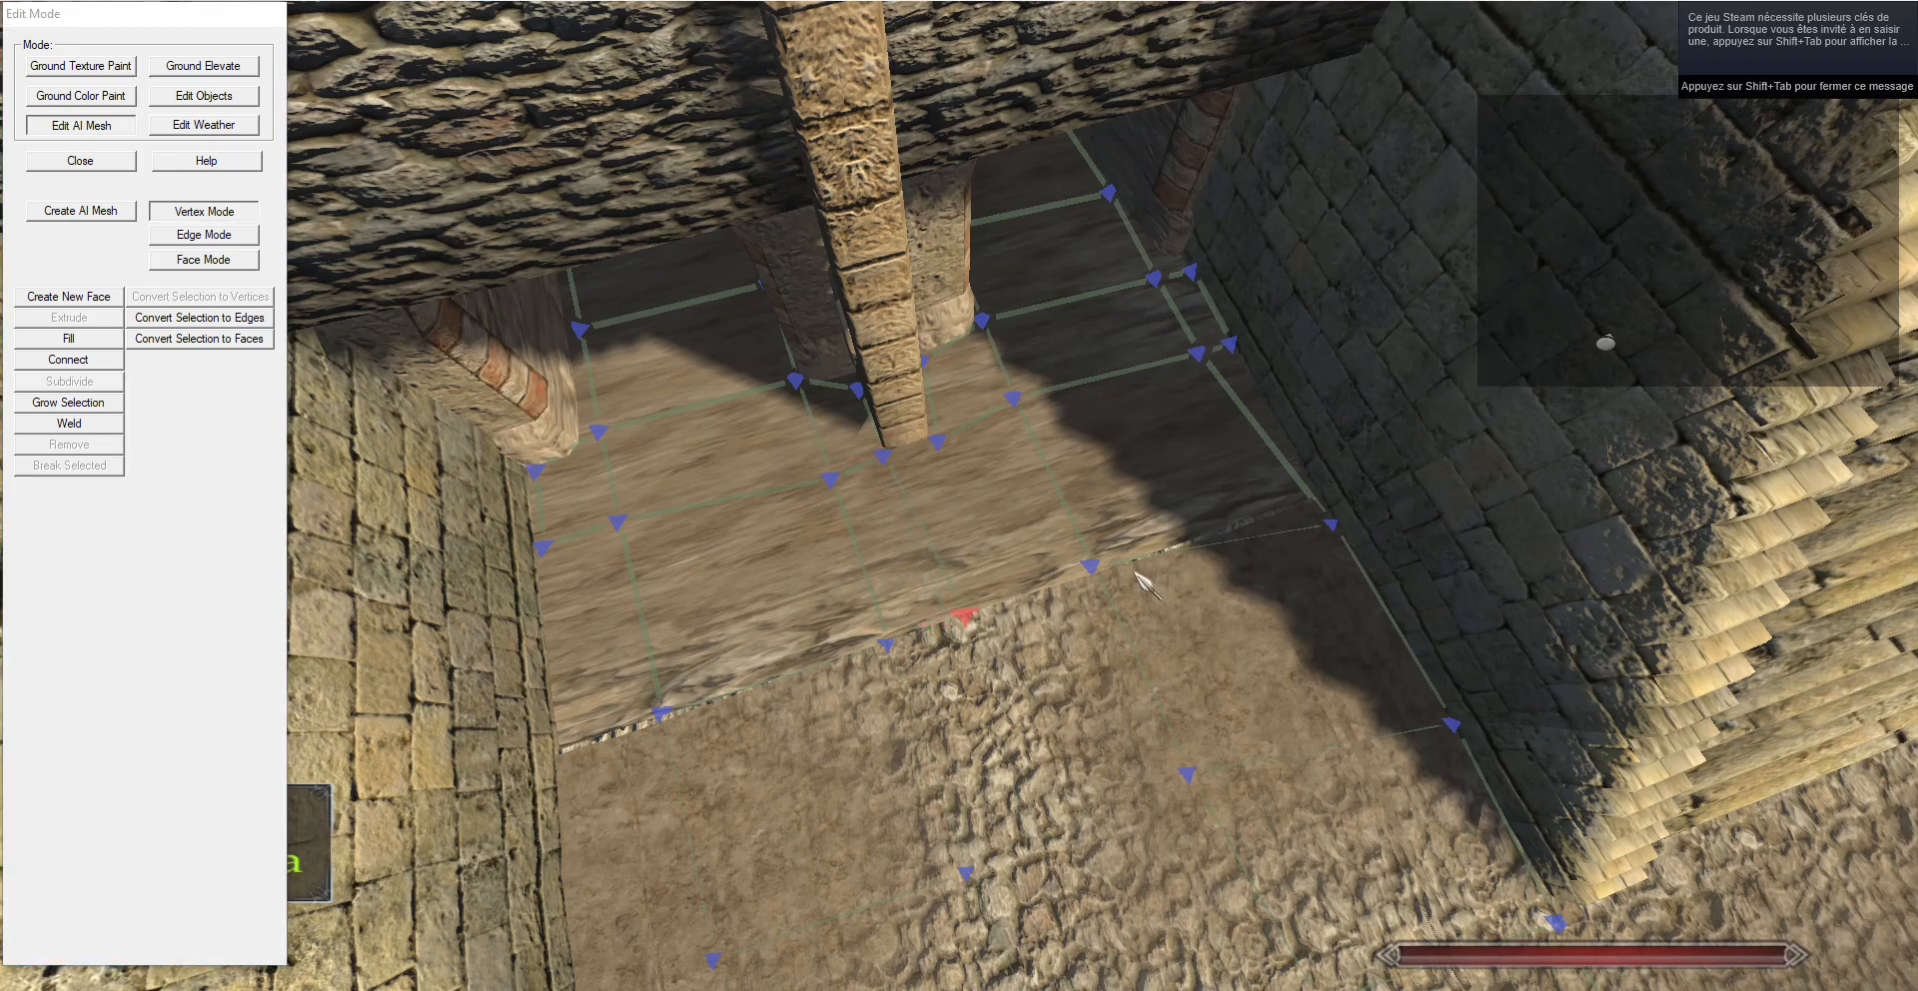
Extrude the second strip's inner edge toward the pillar and weld its vertices to close the remaining gap.
click(219, 239)
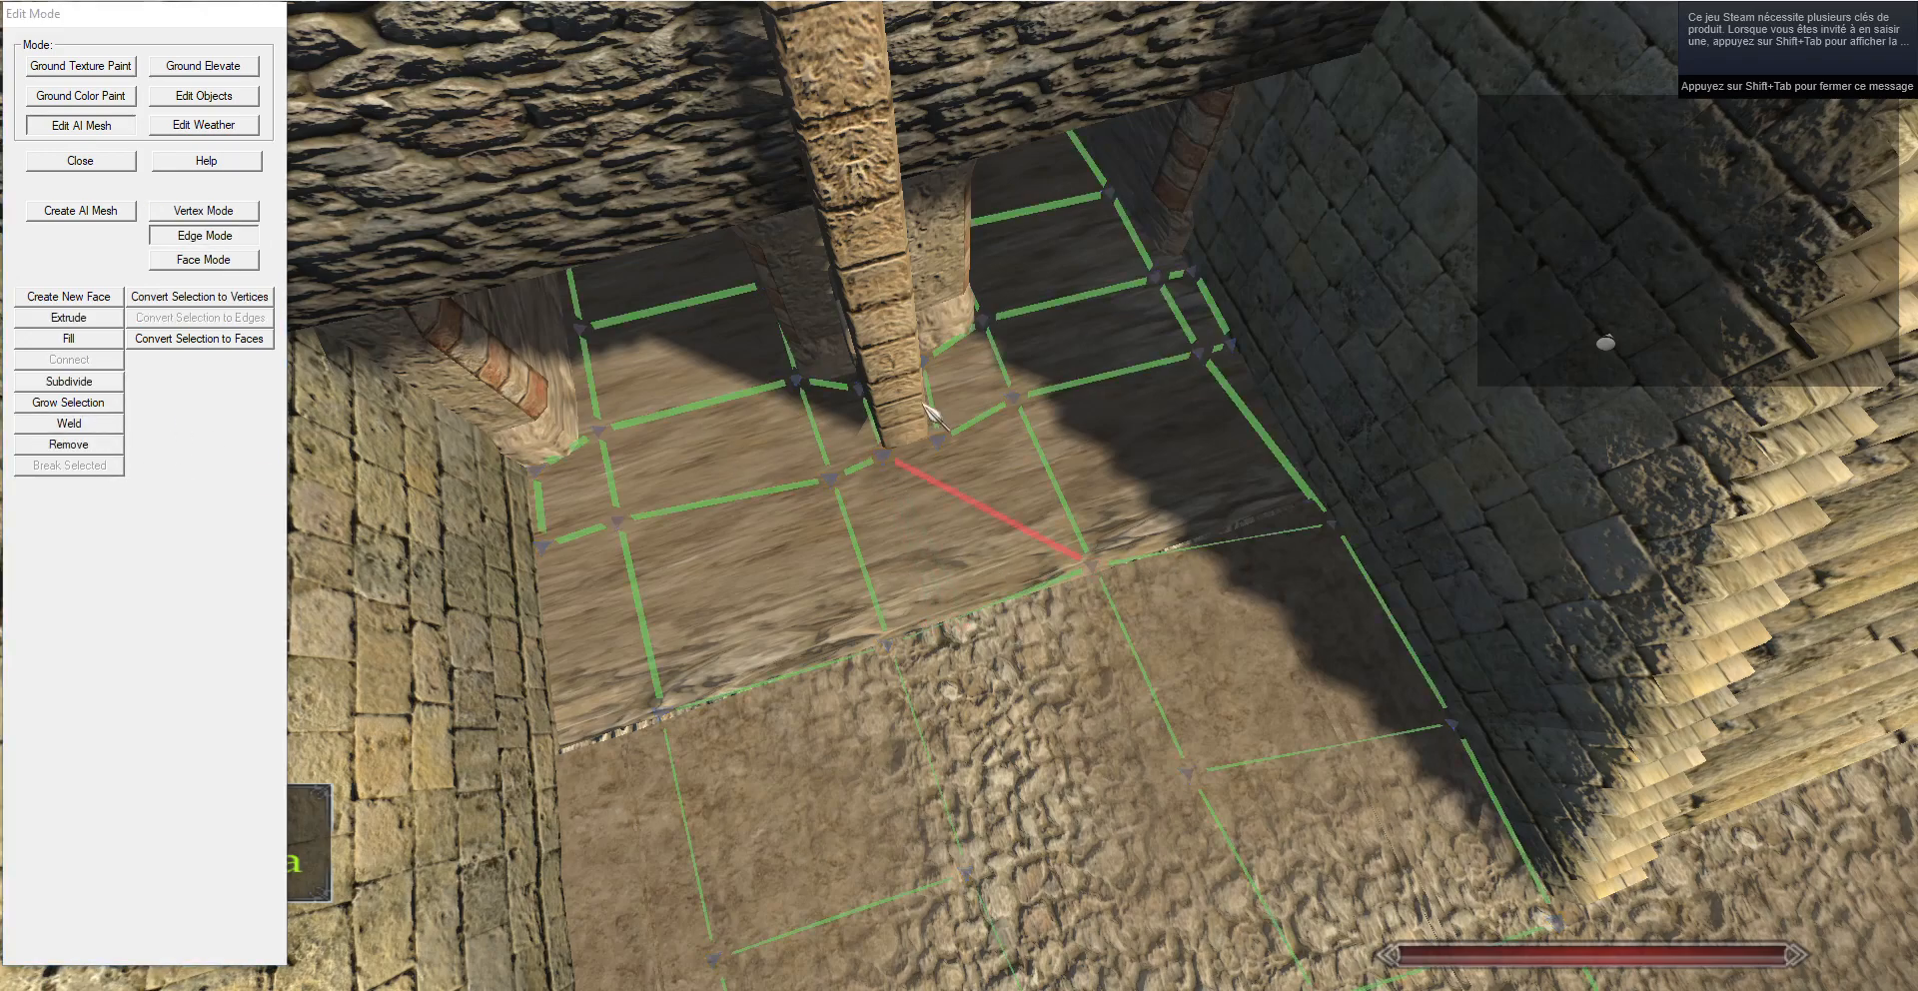
click(200, 212)
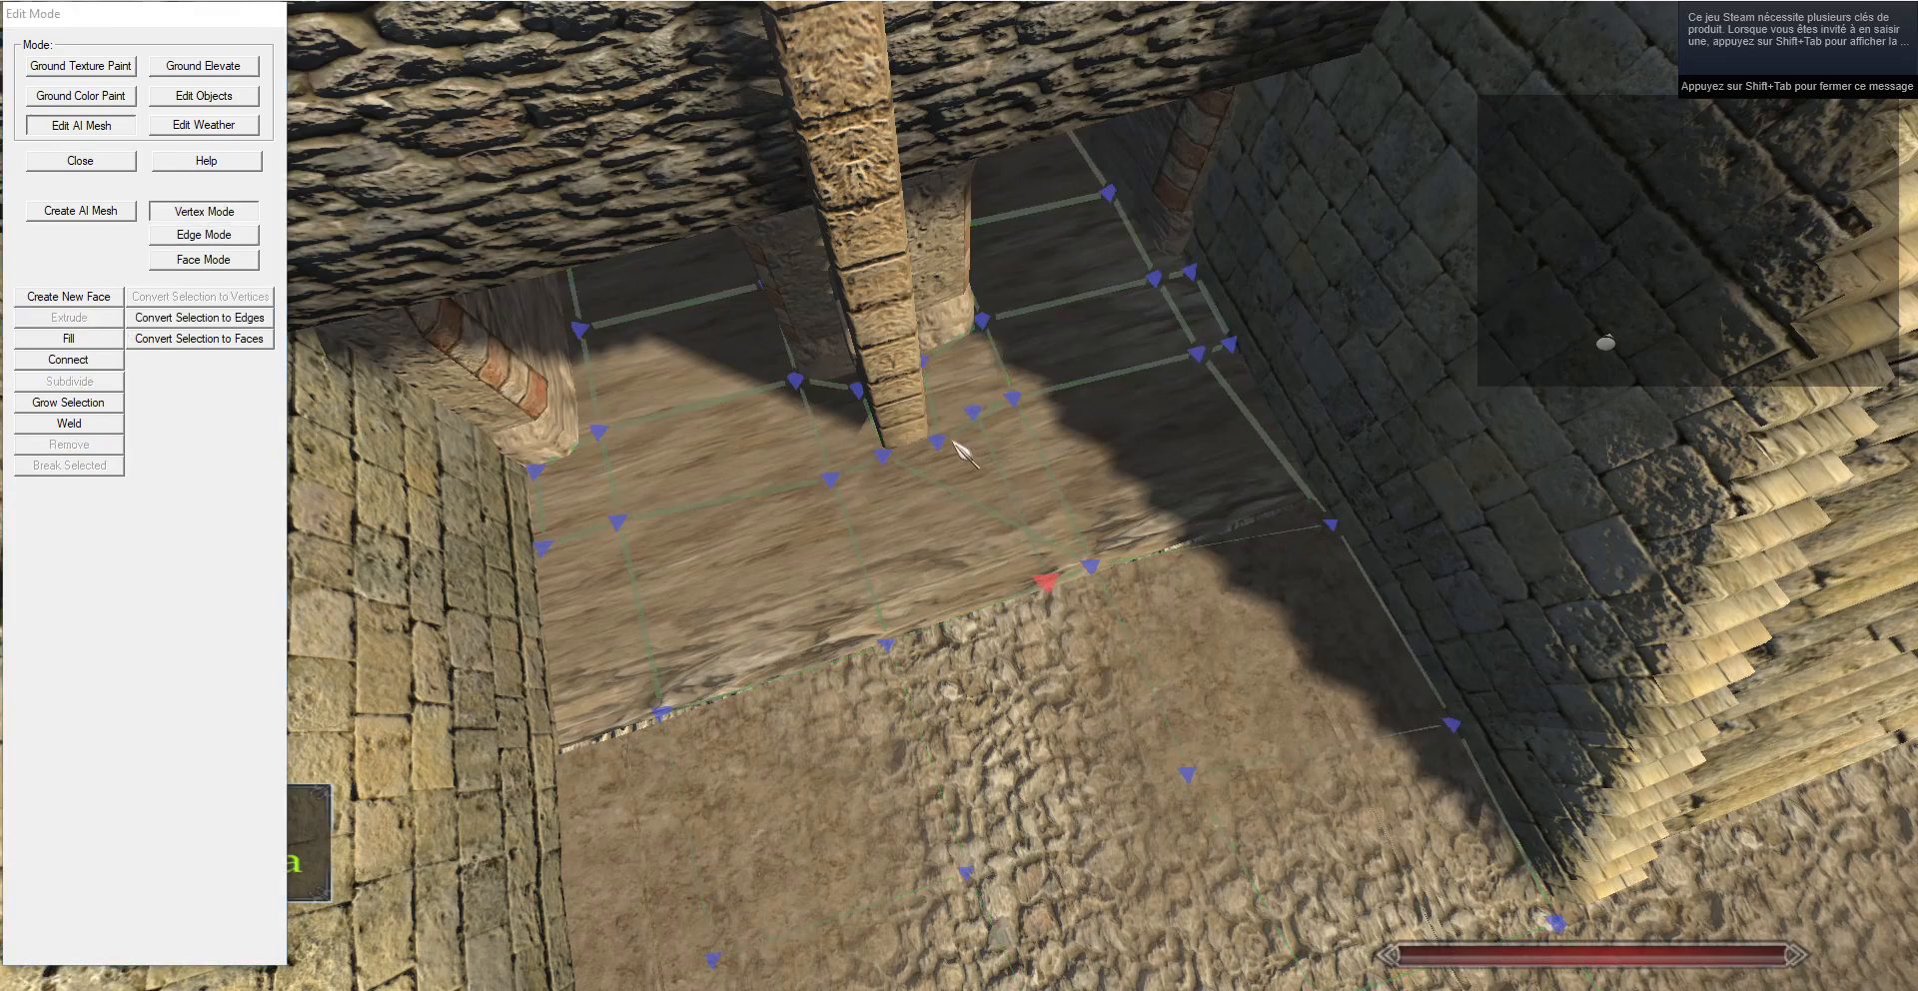
click(69, 422)
click(98, 430)
middle_drag(1029, 422, 443, 430)
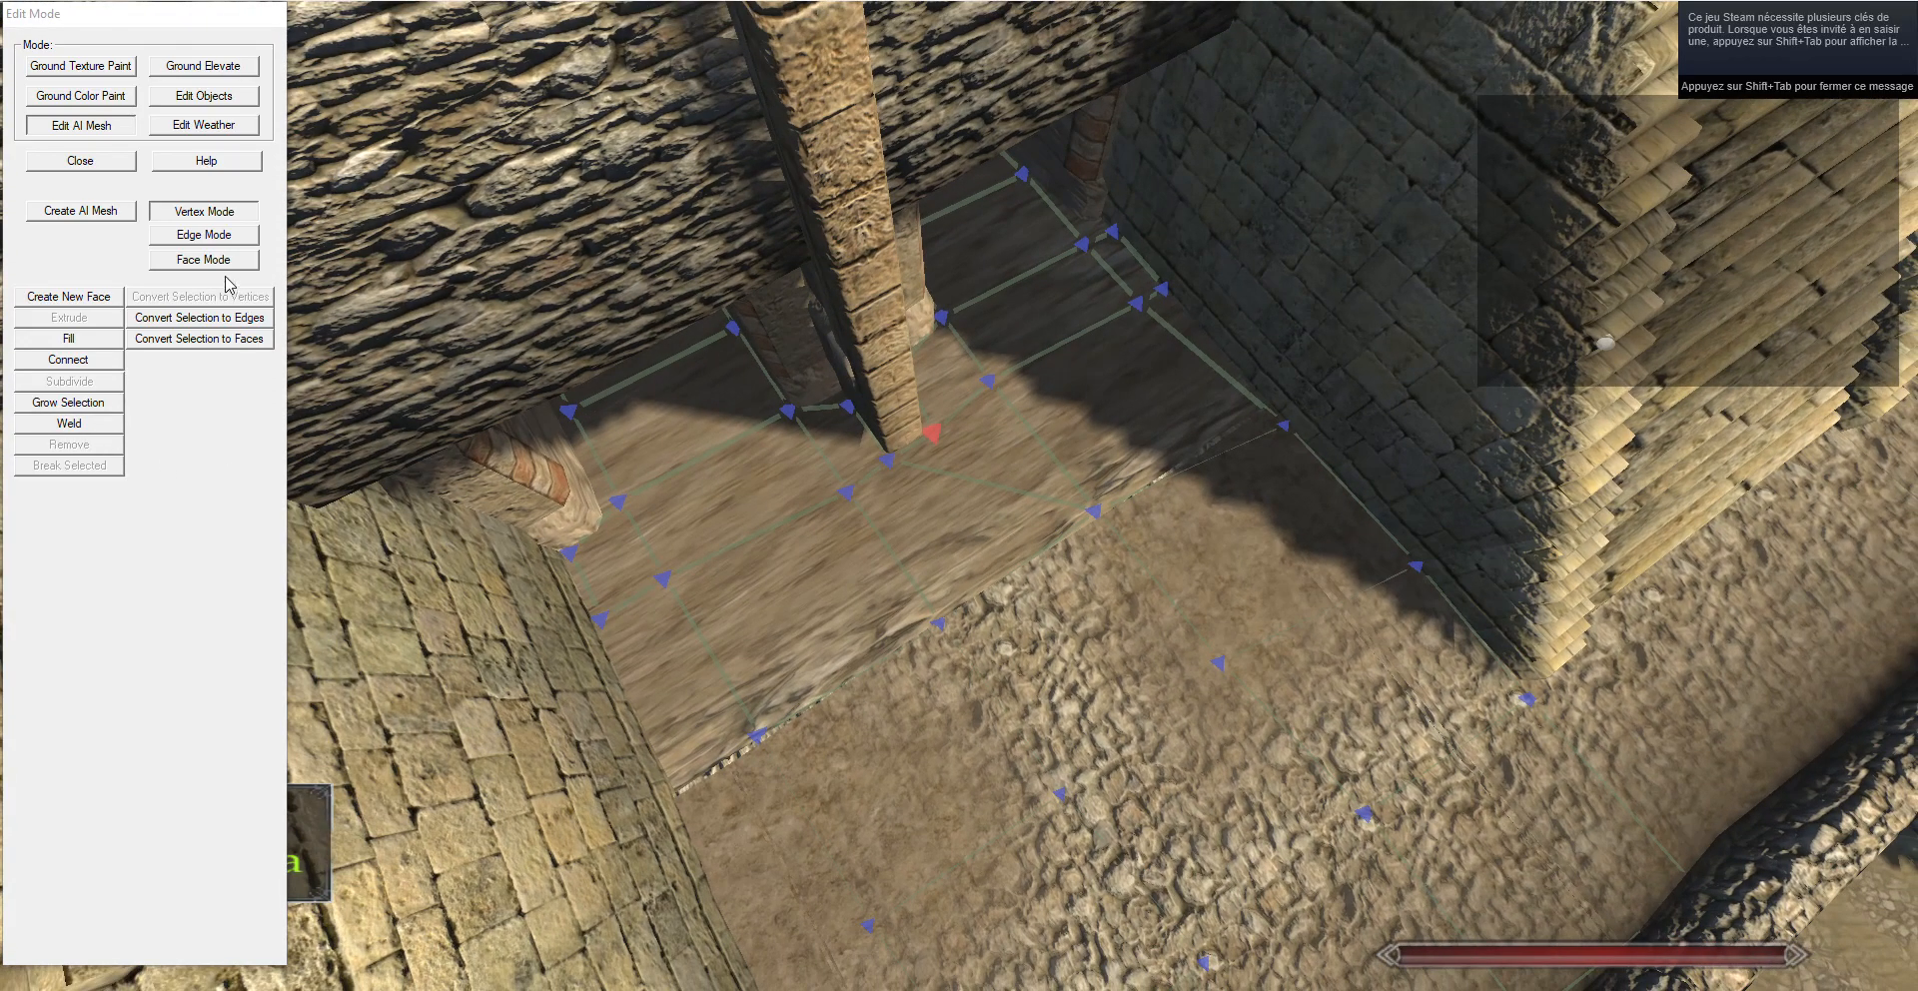
Extrude the middle edge at the wooden floor's end three times across the cobblestones to the parapet, between the two strips.
click(213, 239)
middle_drag(939, 534, 1166, 606)
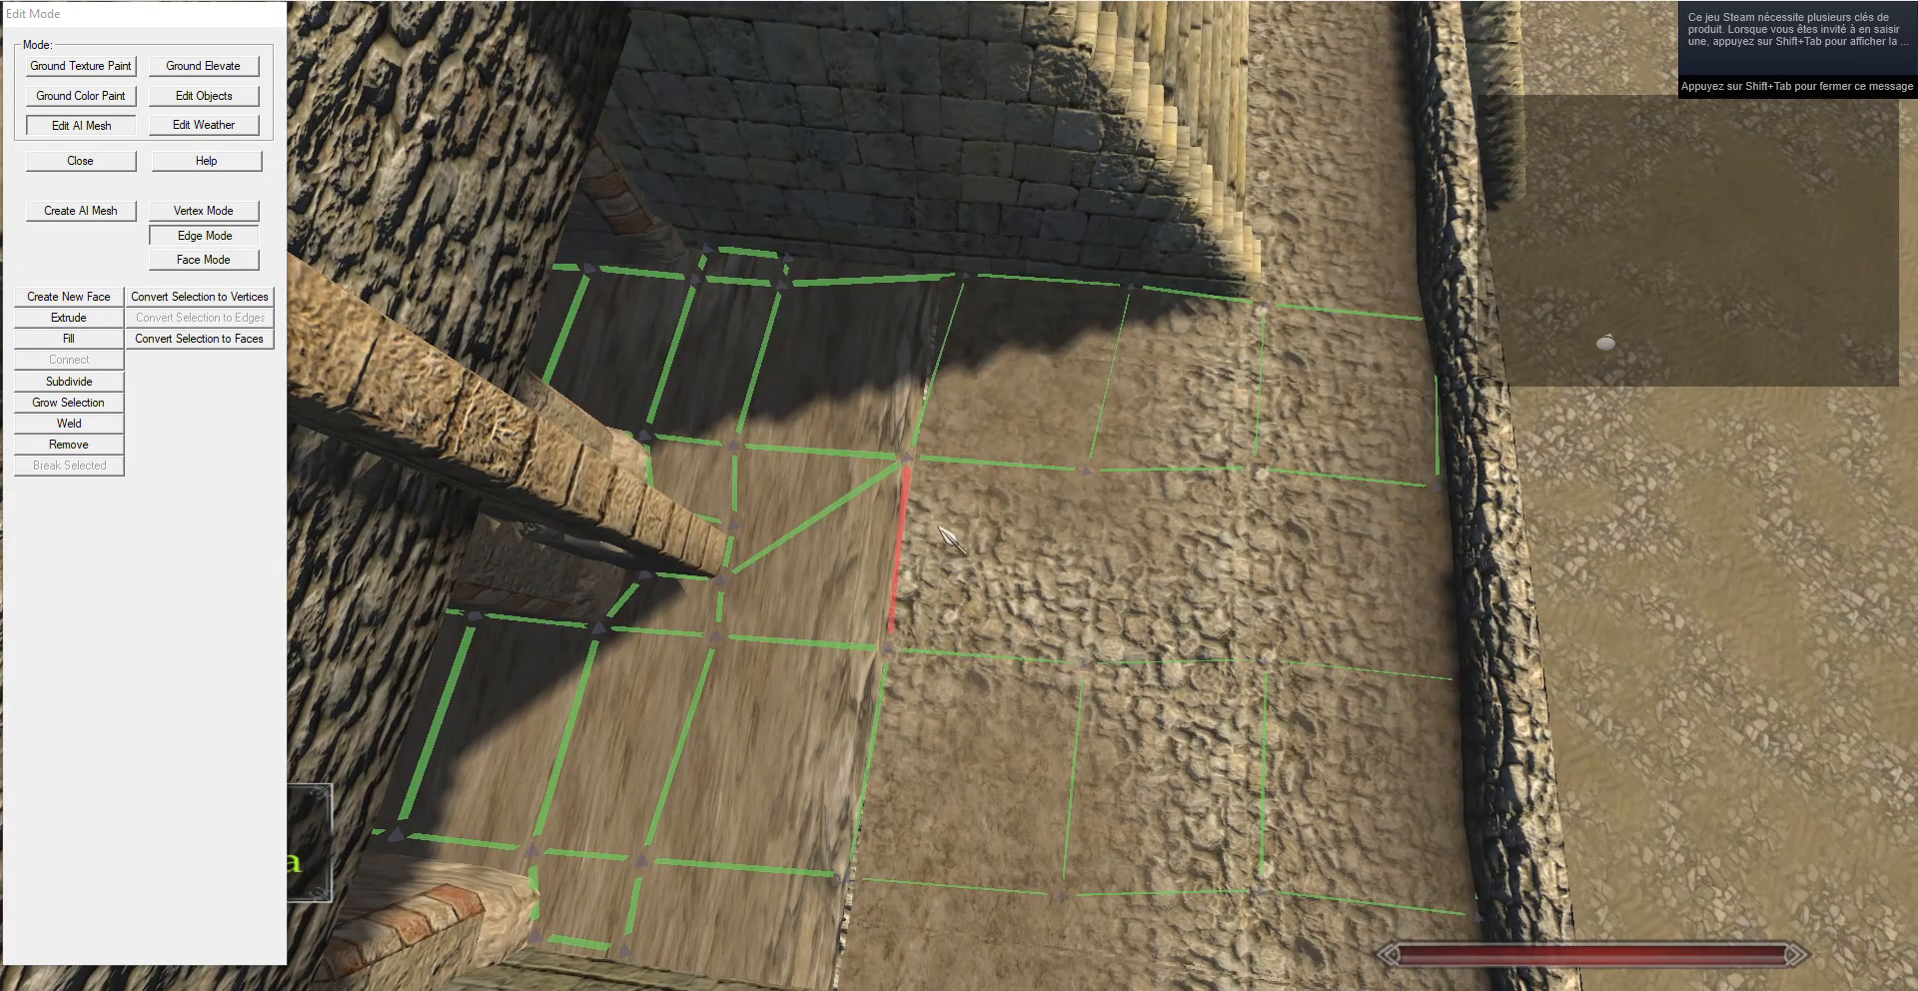
click(68, 317)
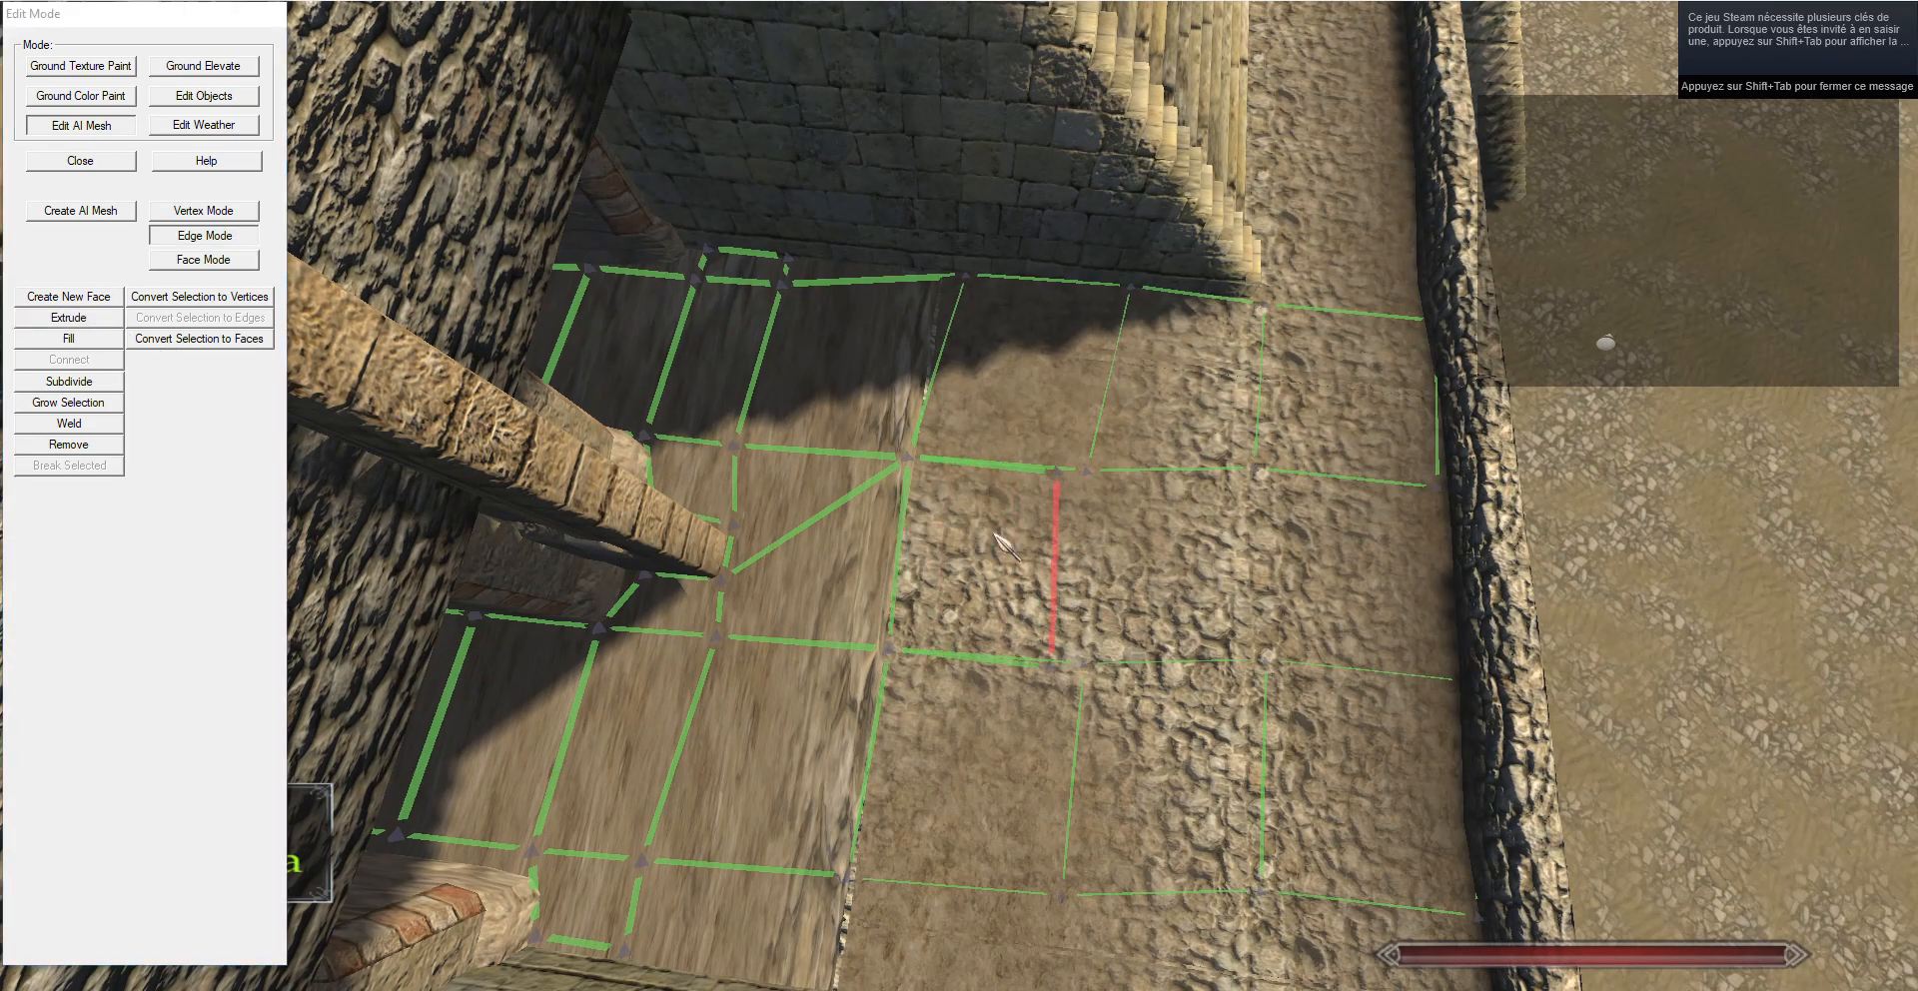
key(d)
click(106, 315)
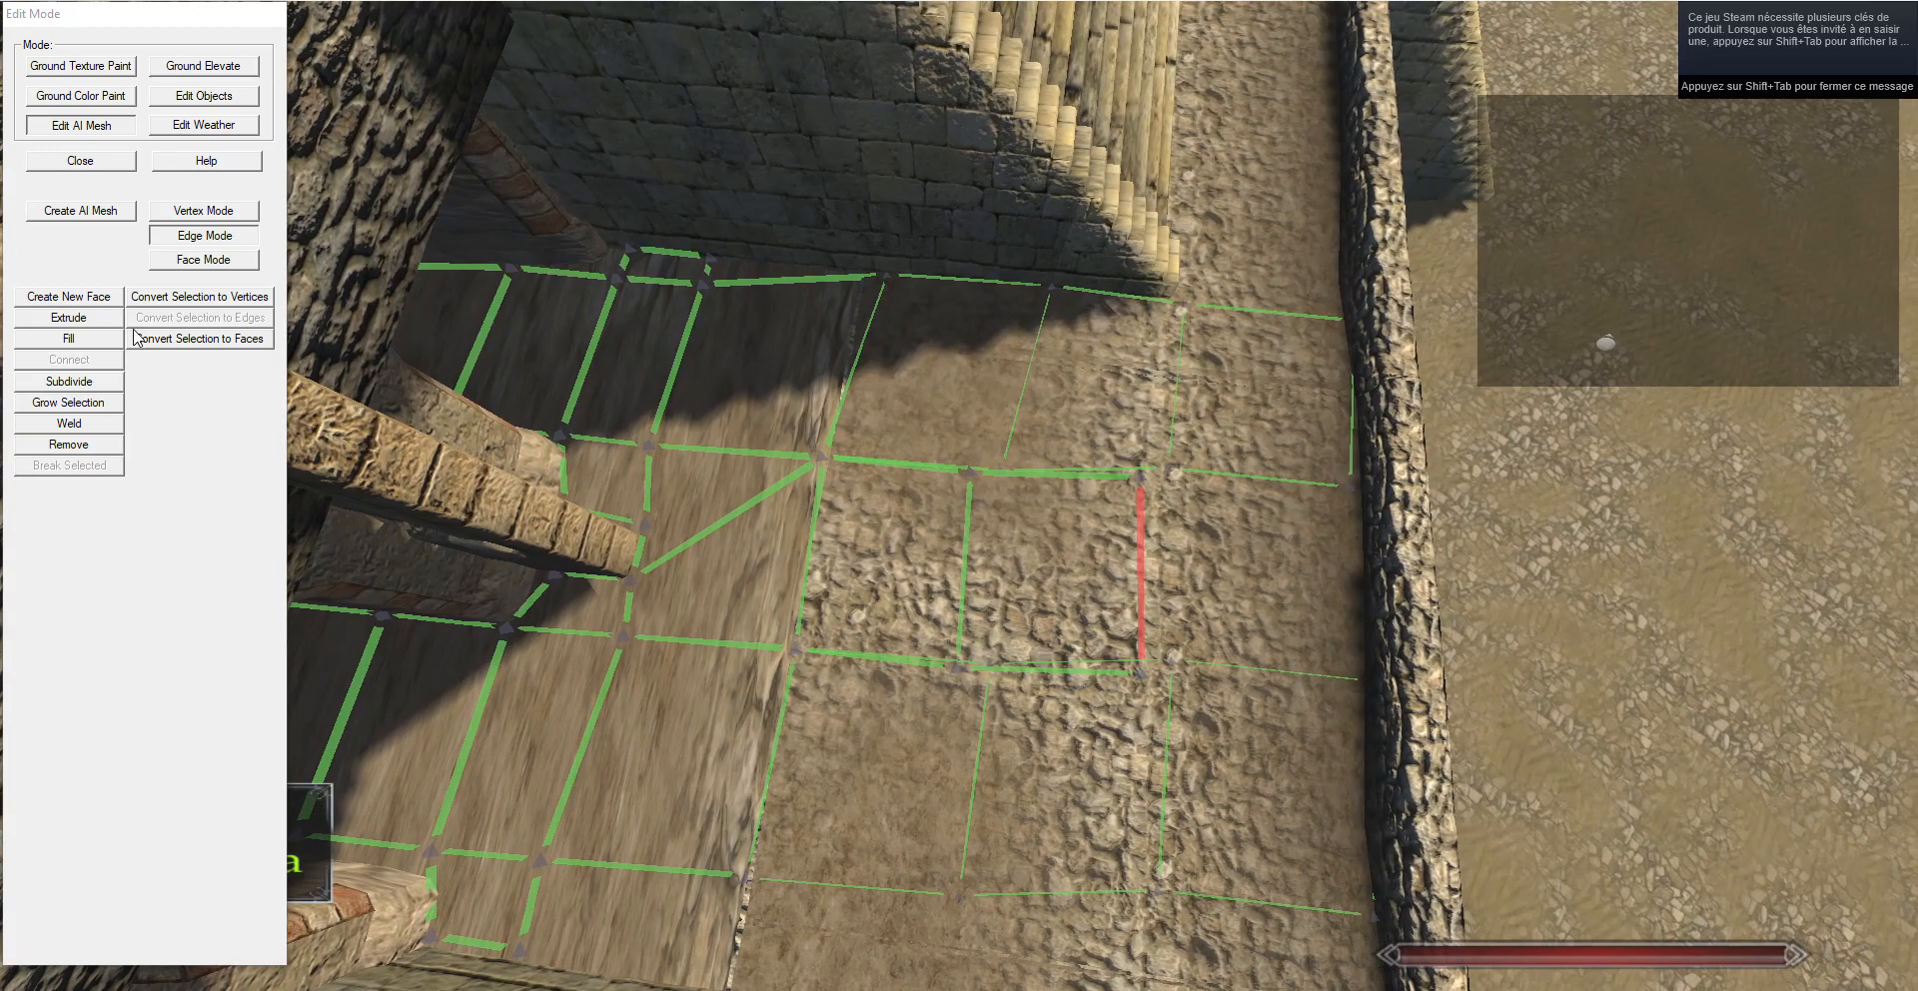
click(68, 317)
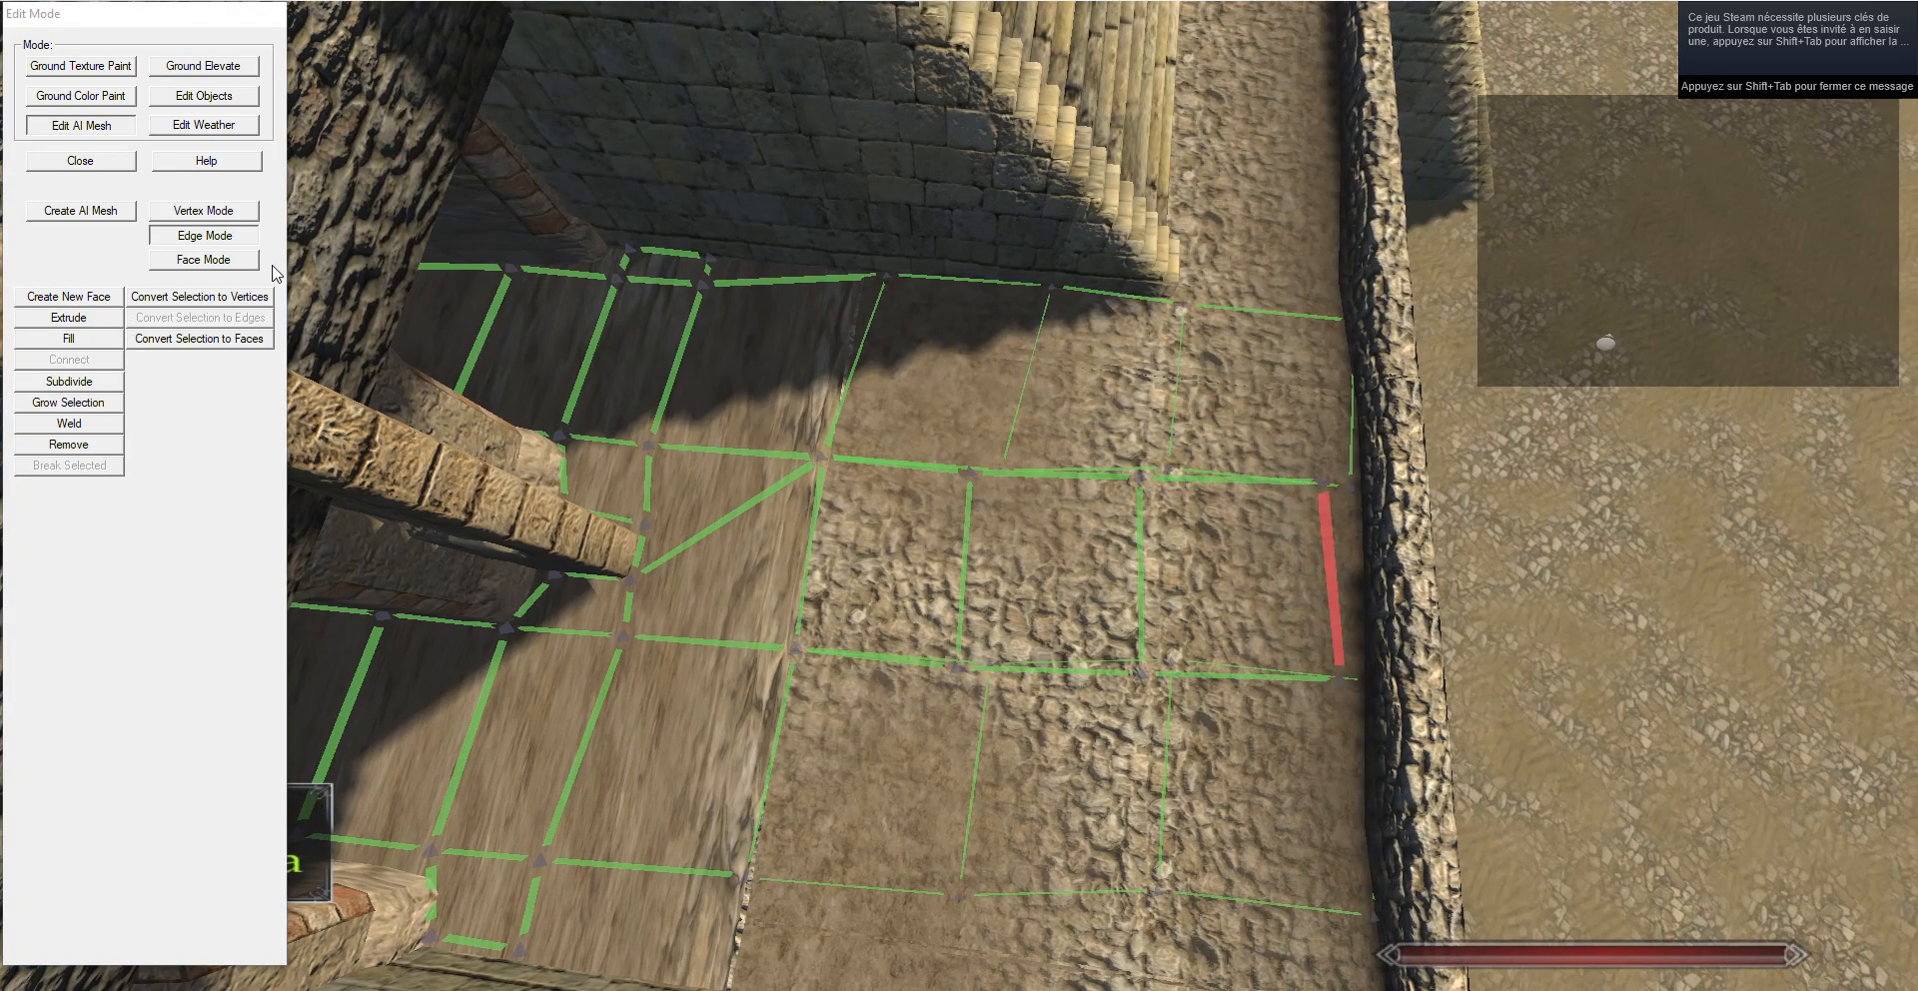
click(204, 210)
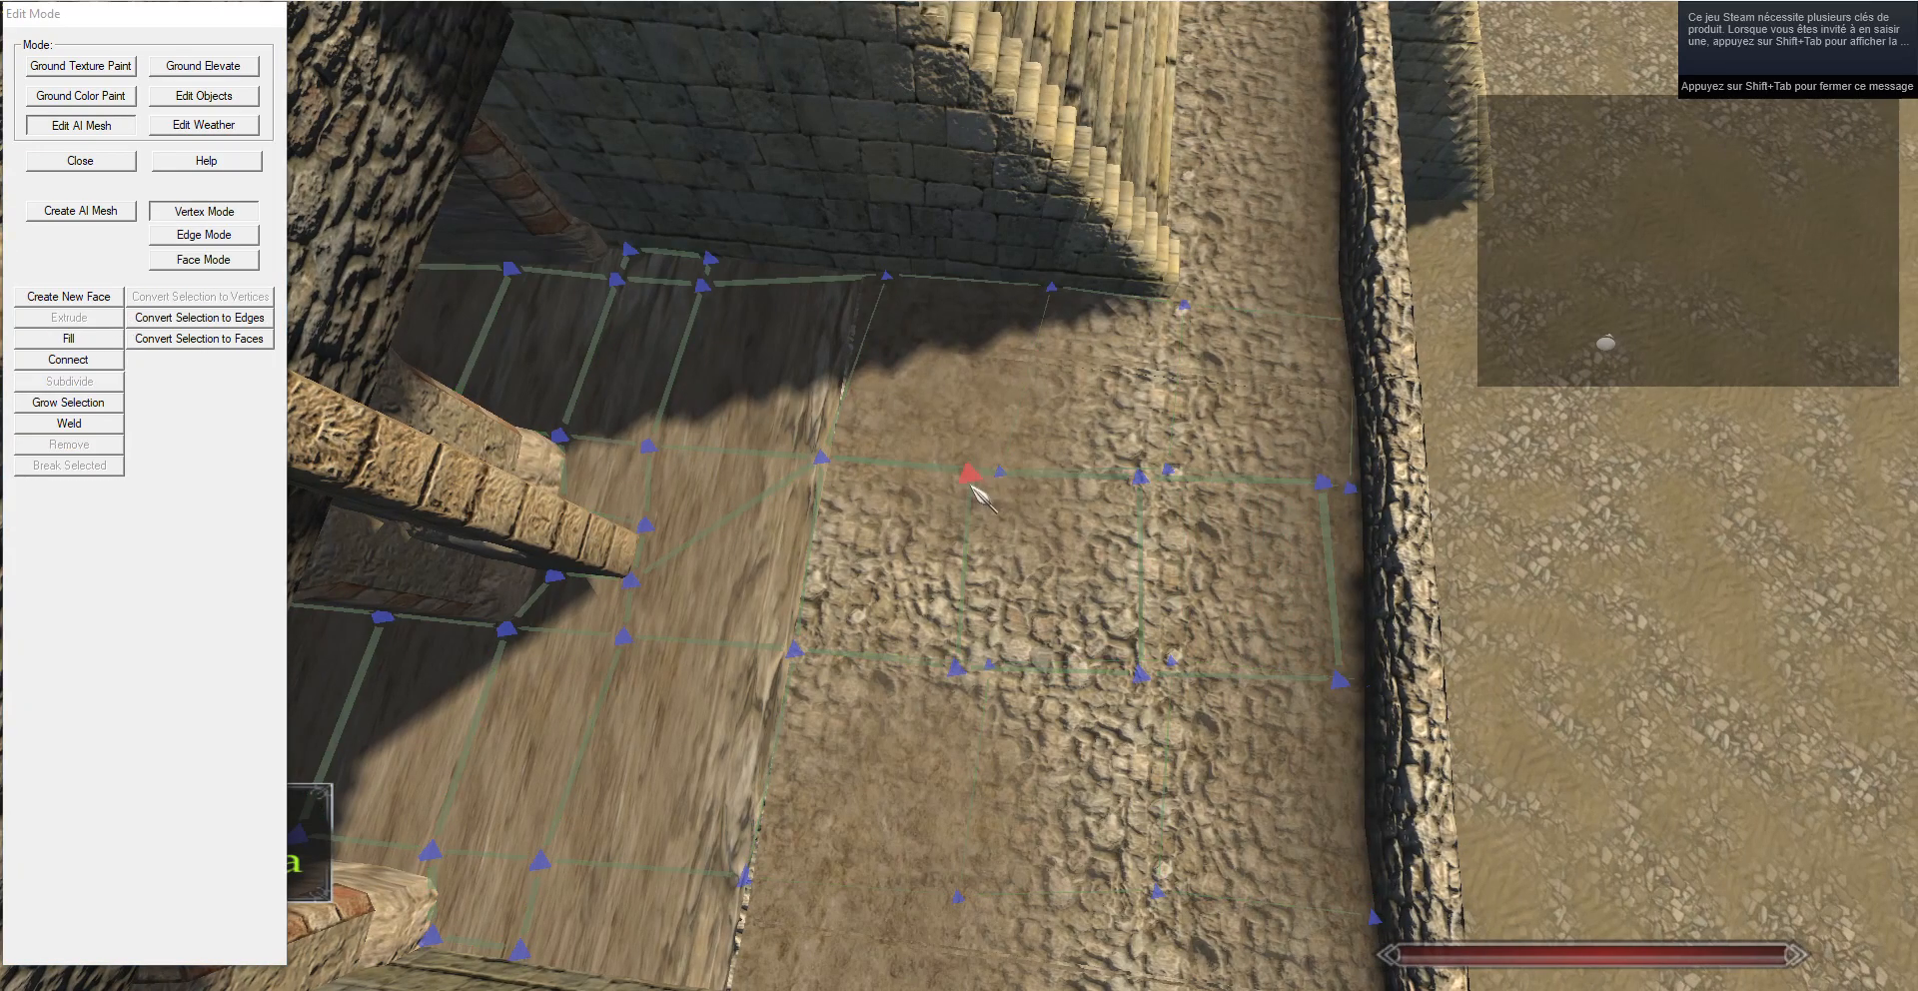
Weld the middle strip's cobblestone vertices, row by row, to the neighbouring strips' vertices as far as the parapet.
click(103, 423)
click(120, 427)
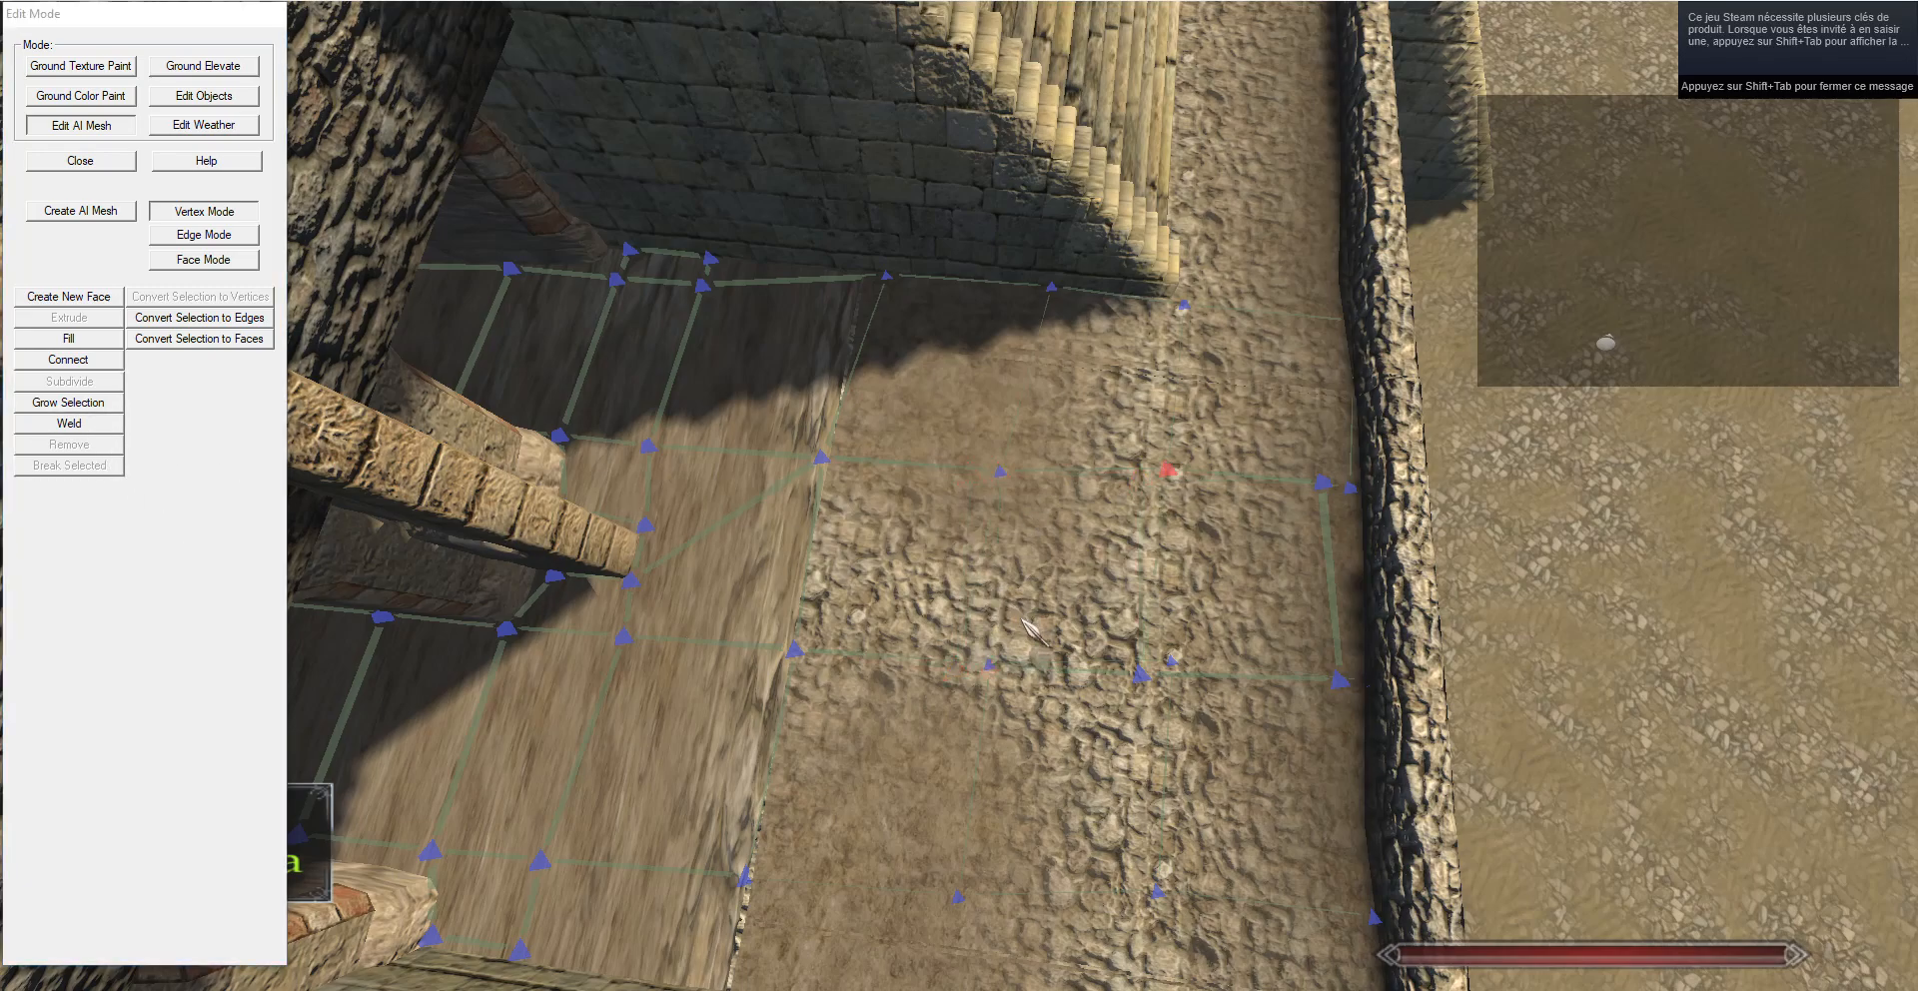
click(76, 429)
click(86, 430)
right_click(1315, 477)
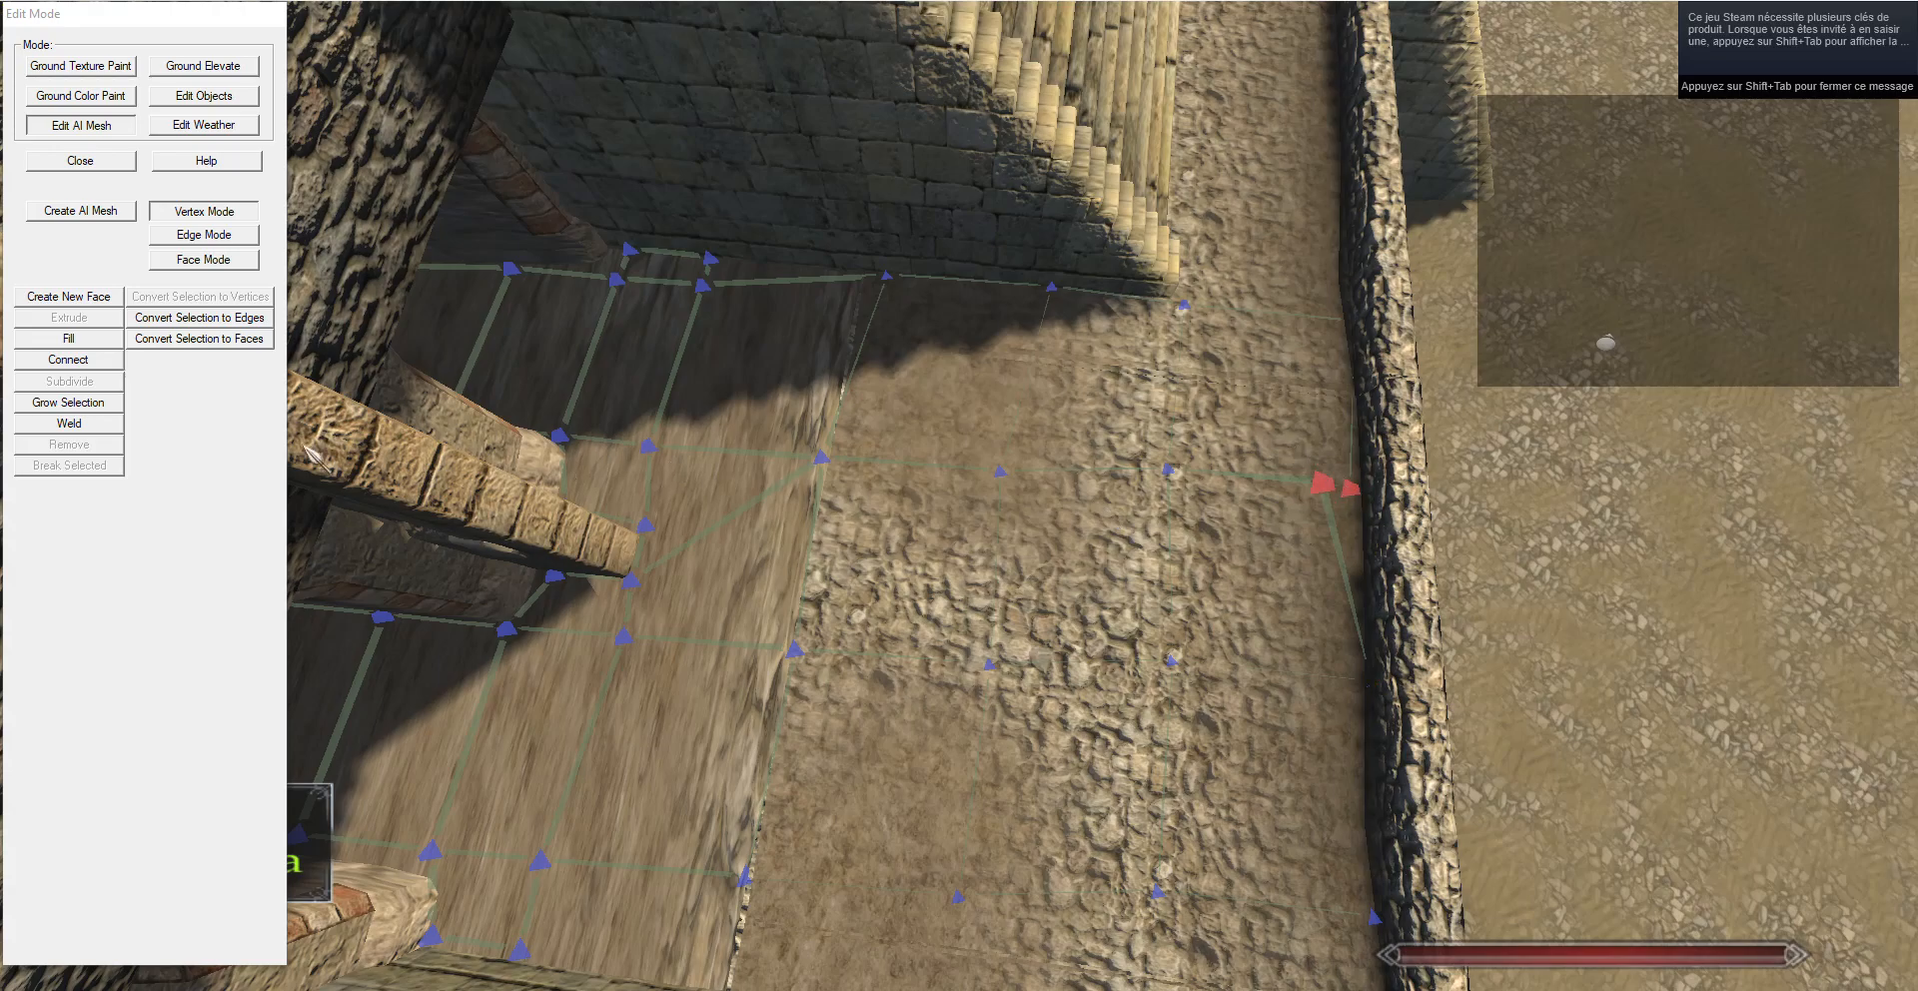
click(69, 424)
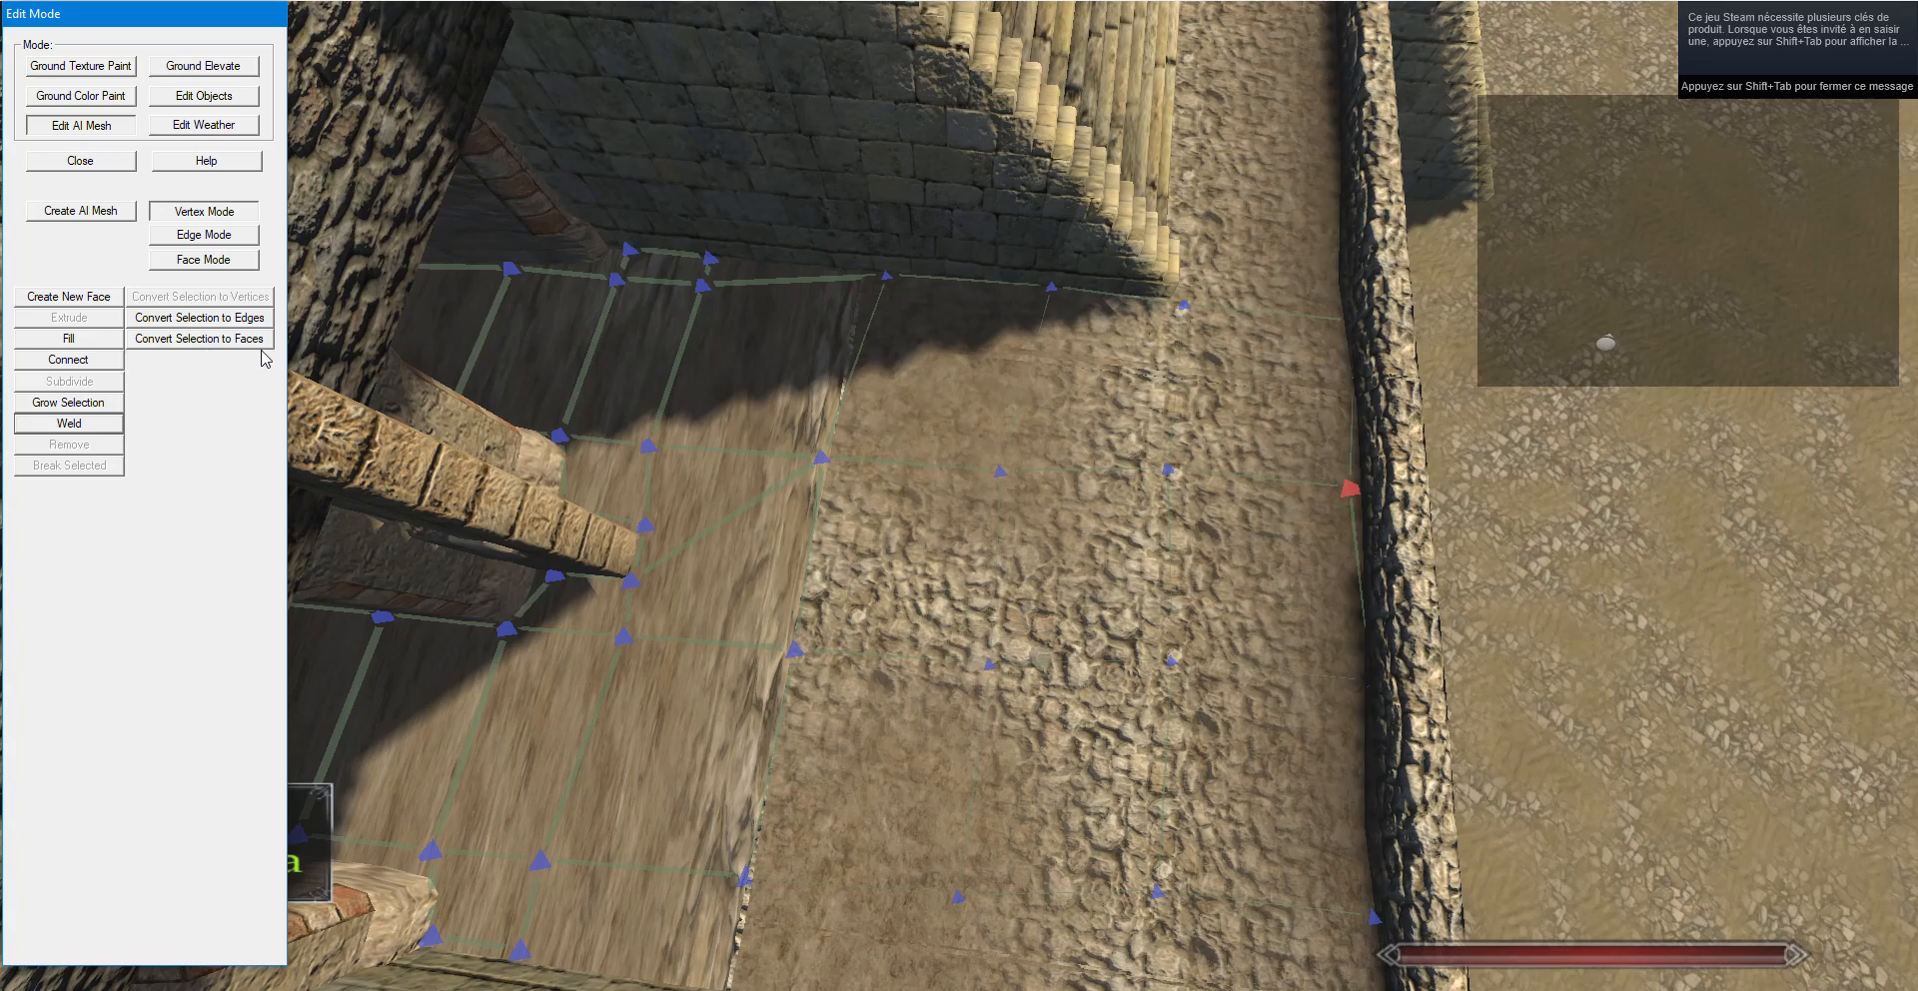
Shift the welded vertices on the cobblestones and along the wall's base to even out the mesh.
right_click(1002, 467)
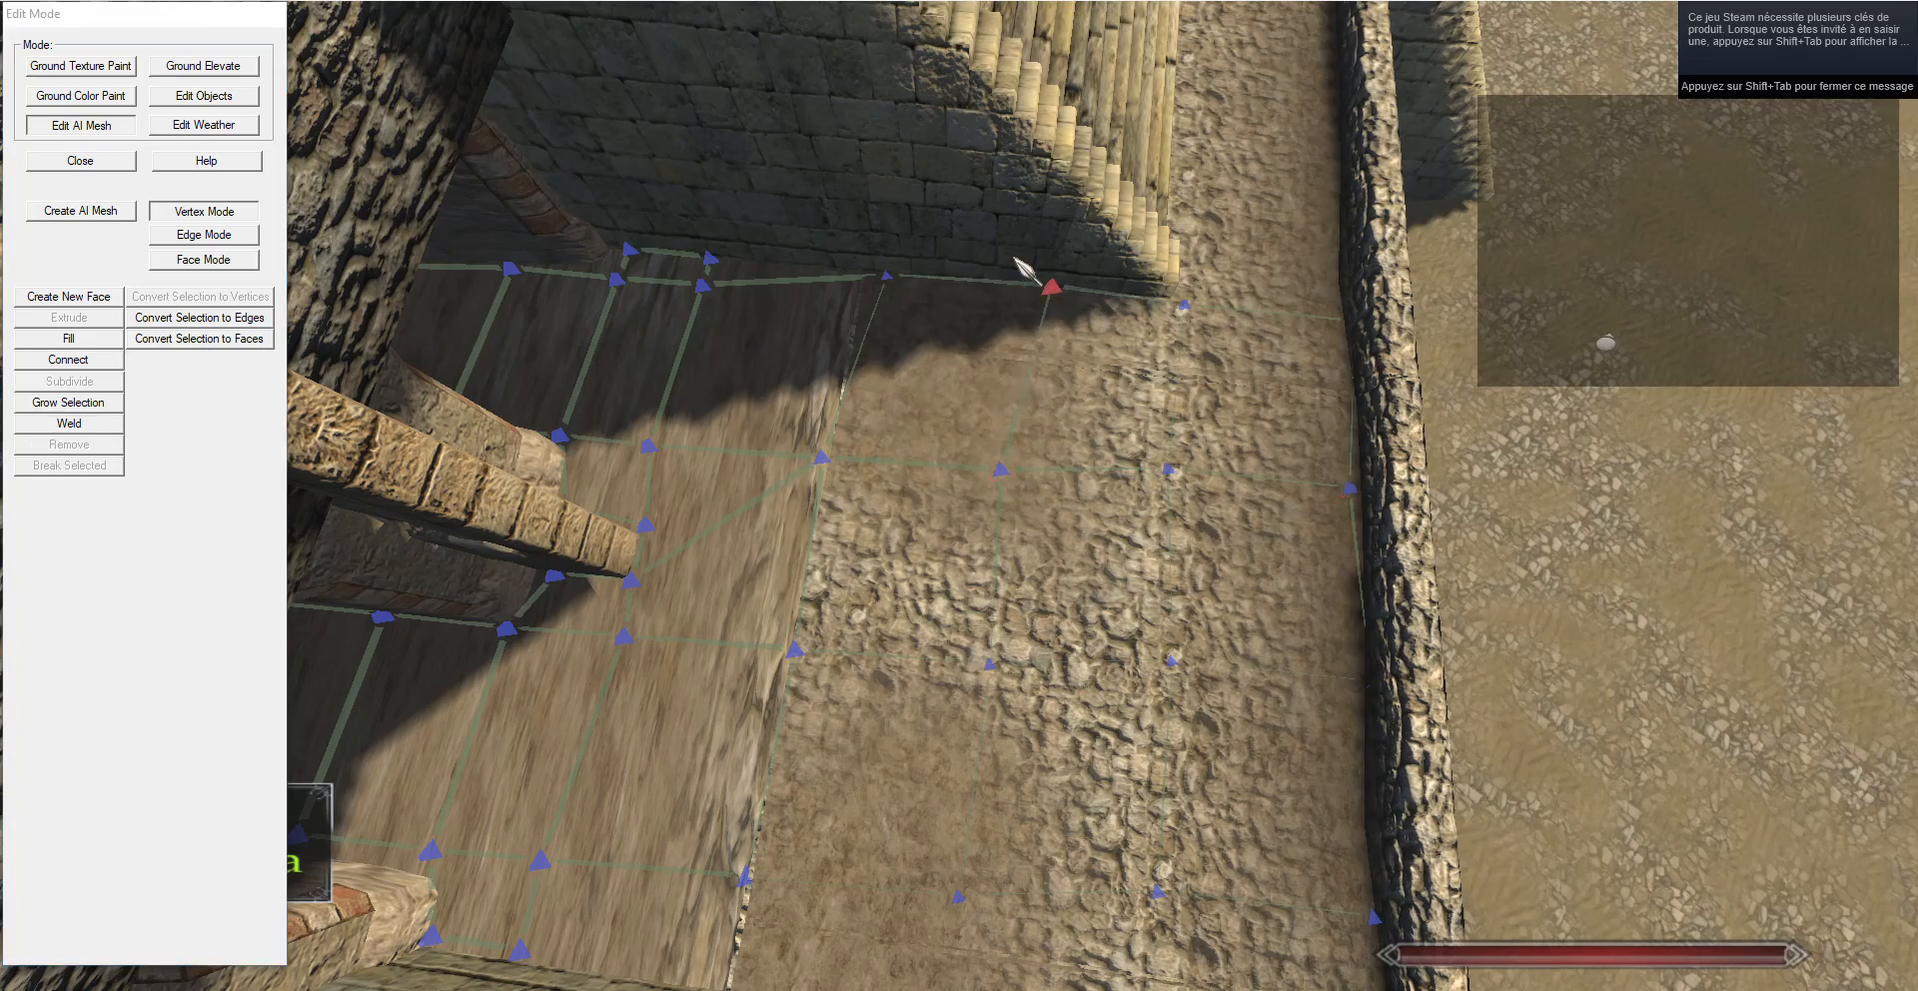
key(g)
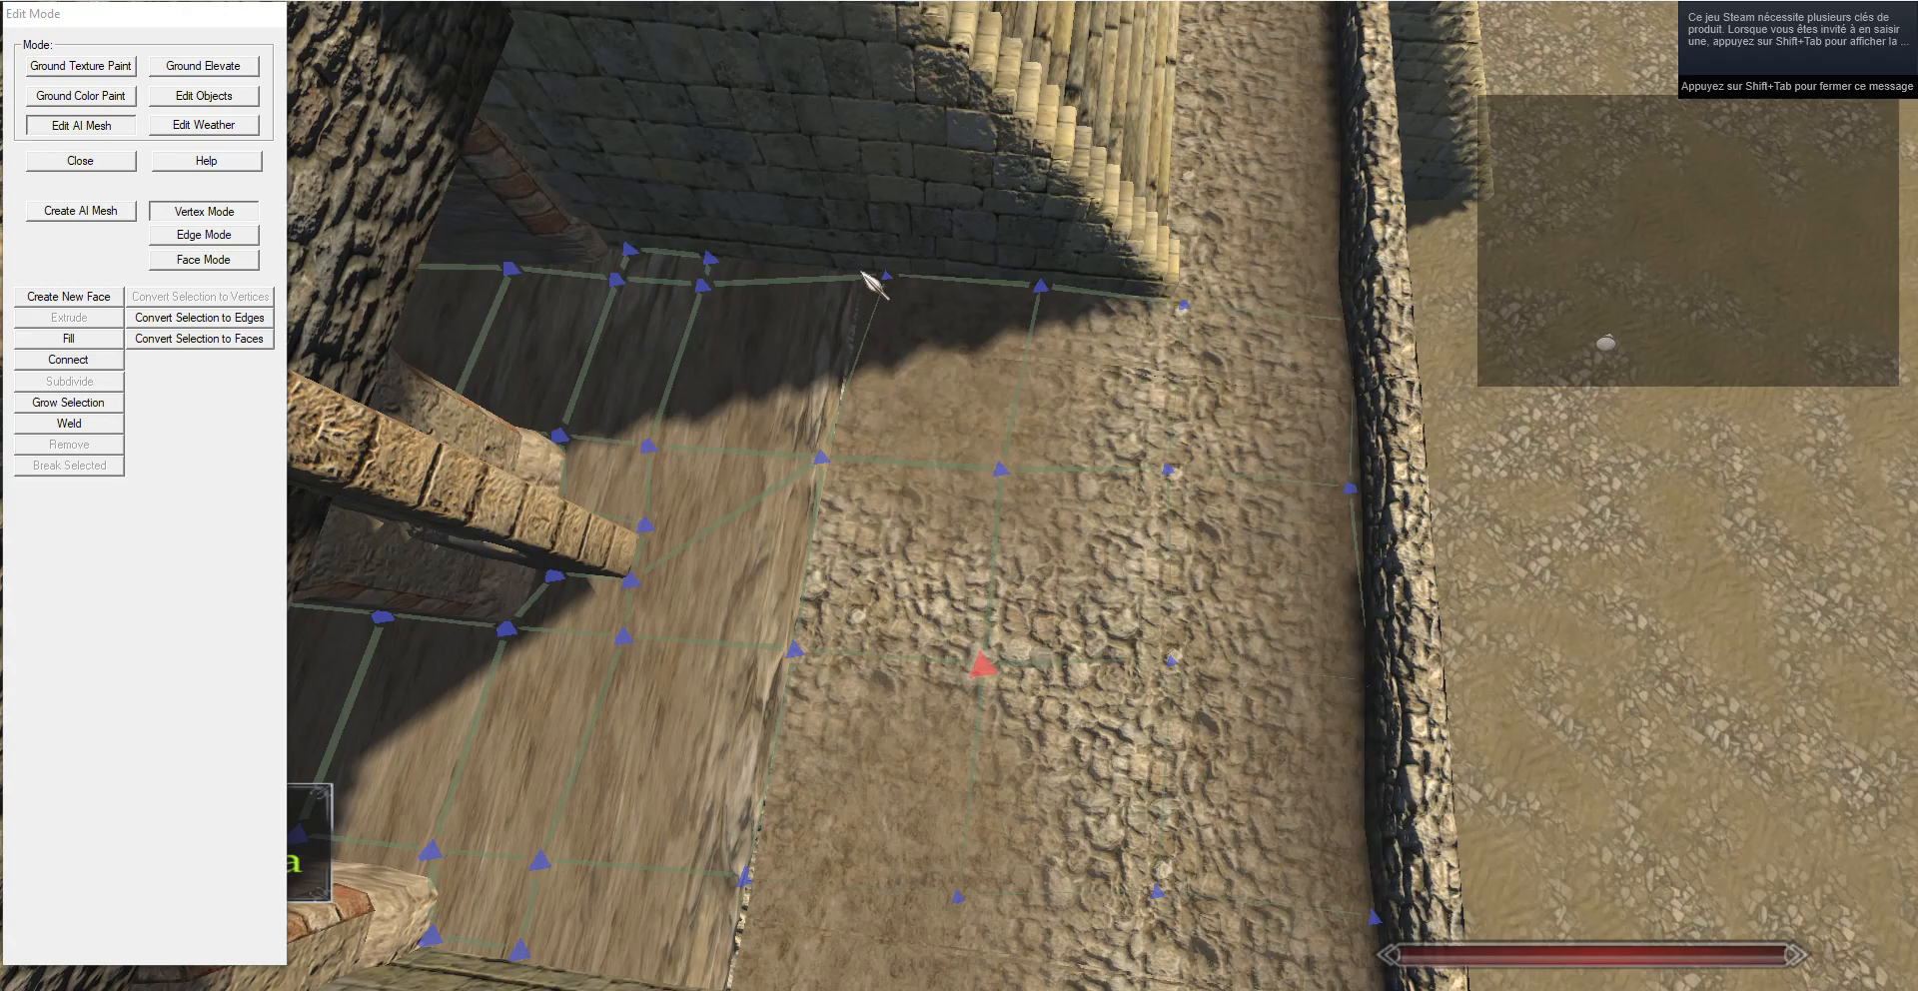
drag(756, 246, 857, 164)
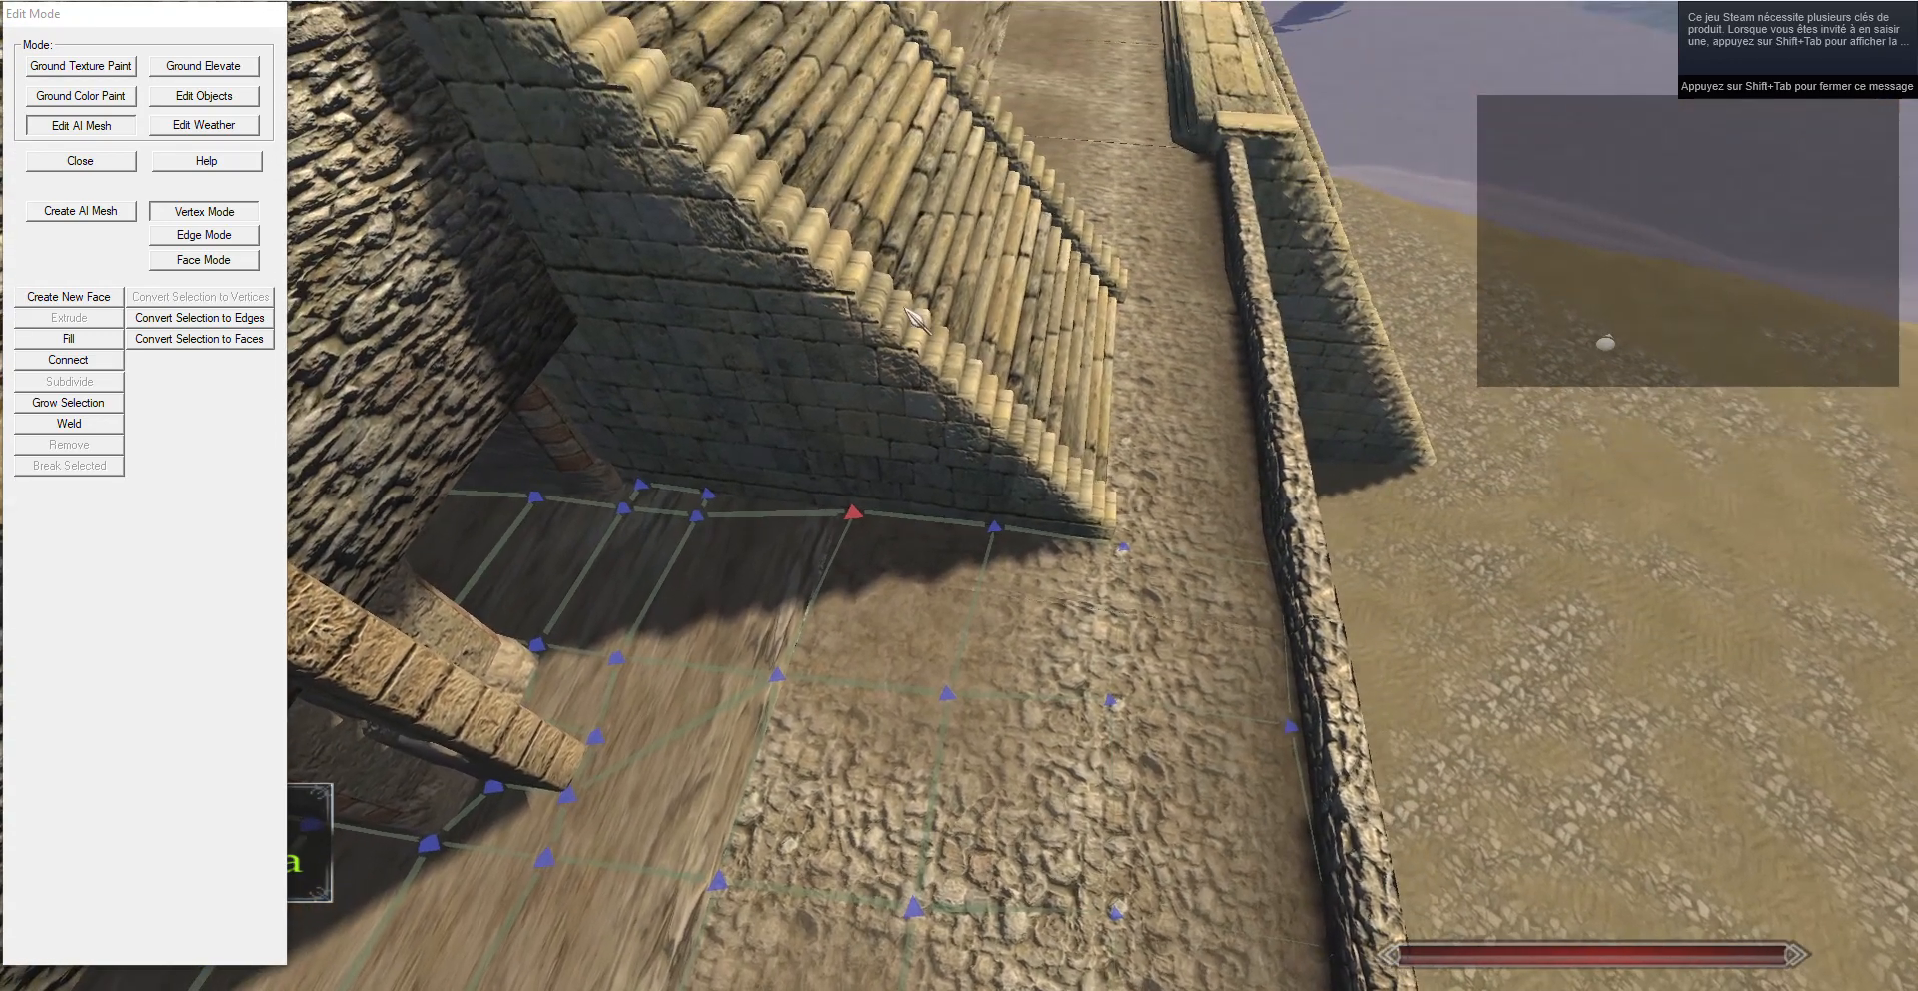
Extrude the mesh edge between the wall corner and the parapet past the foot of the log ramp's first side rail.
key(d)
click(204, 235)
key(w)
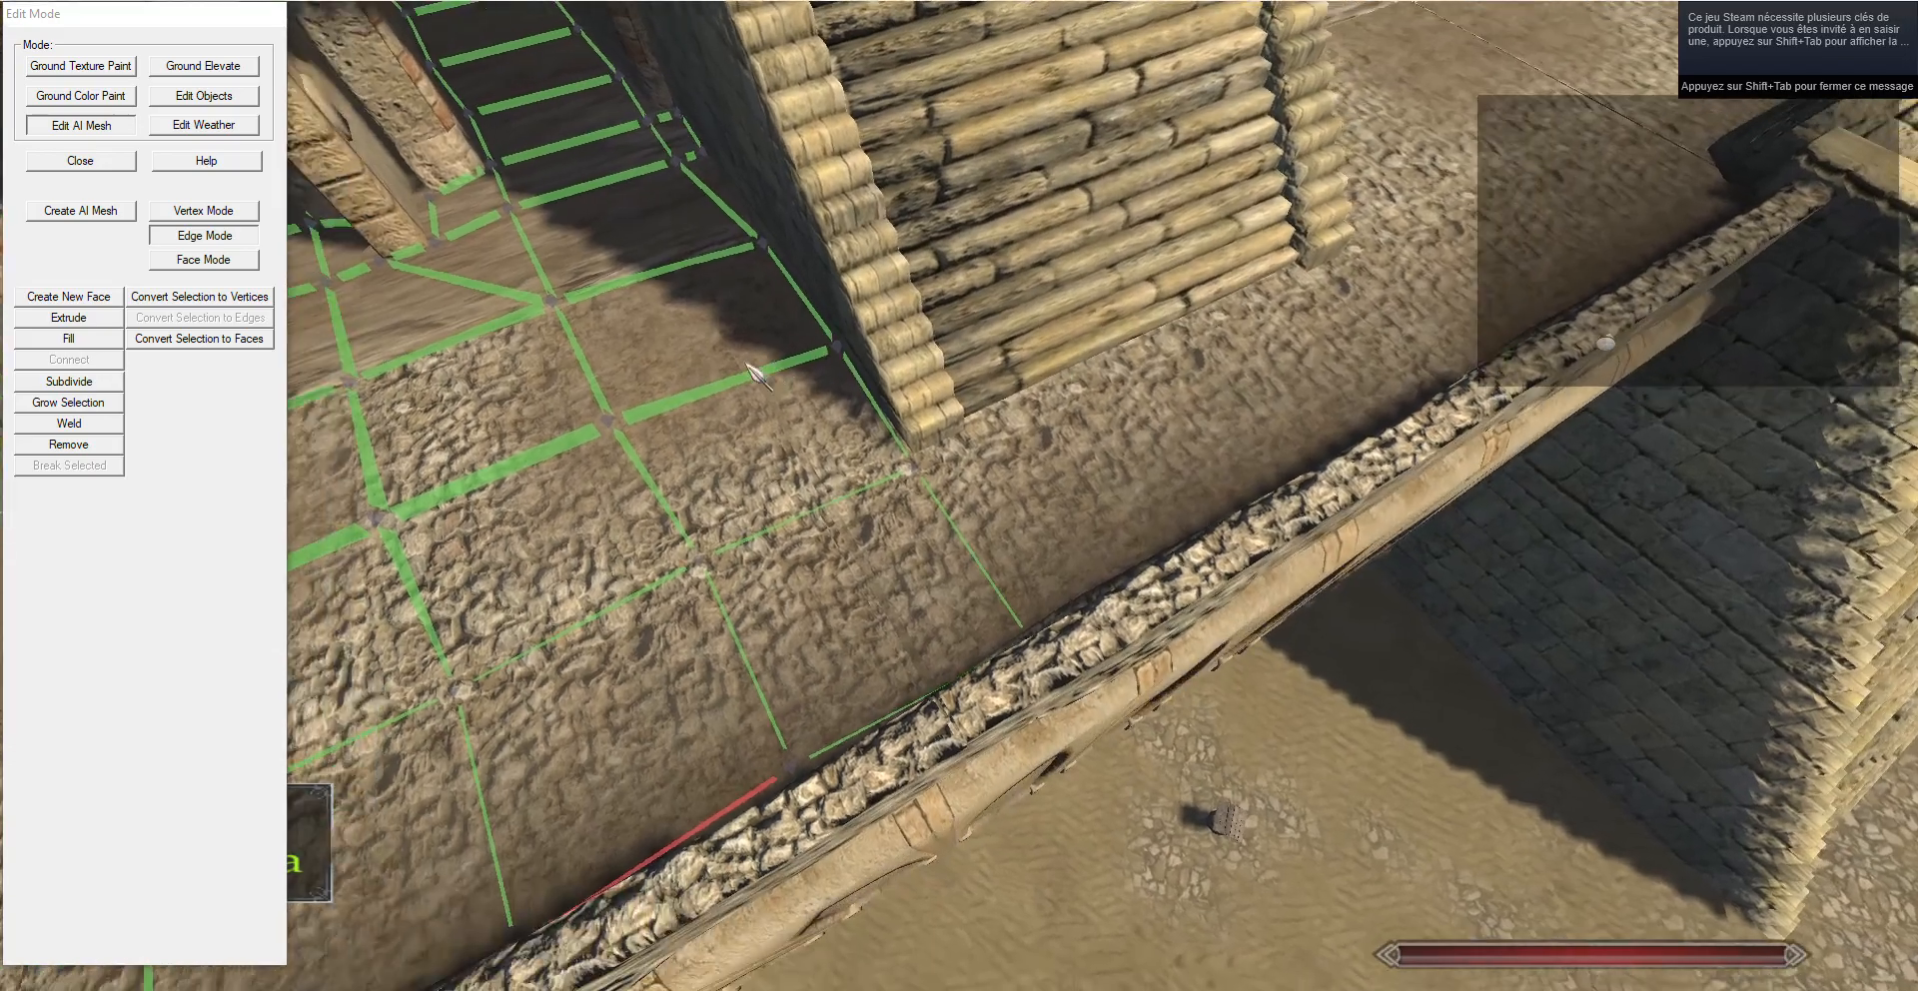
drag(747, 366, 714, 368)
key(d)
right_click(925, 532)
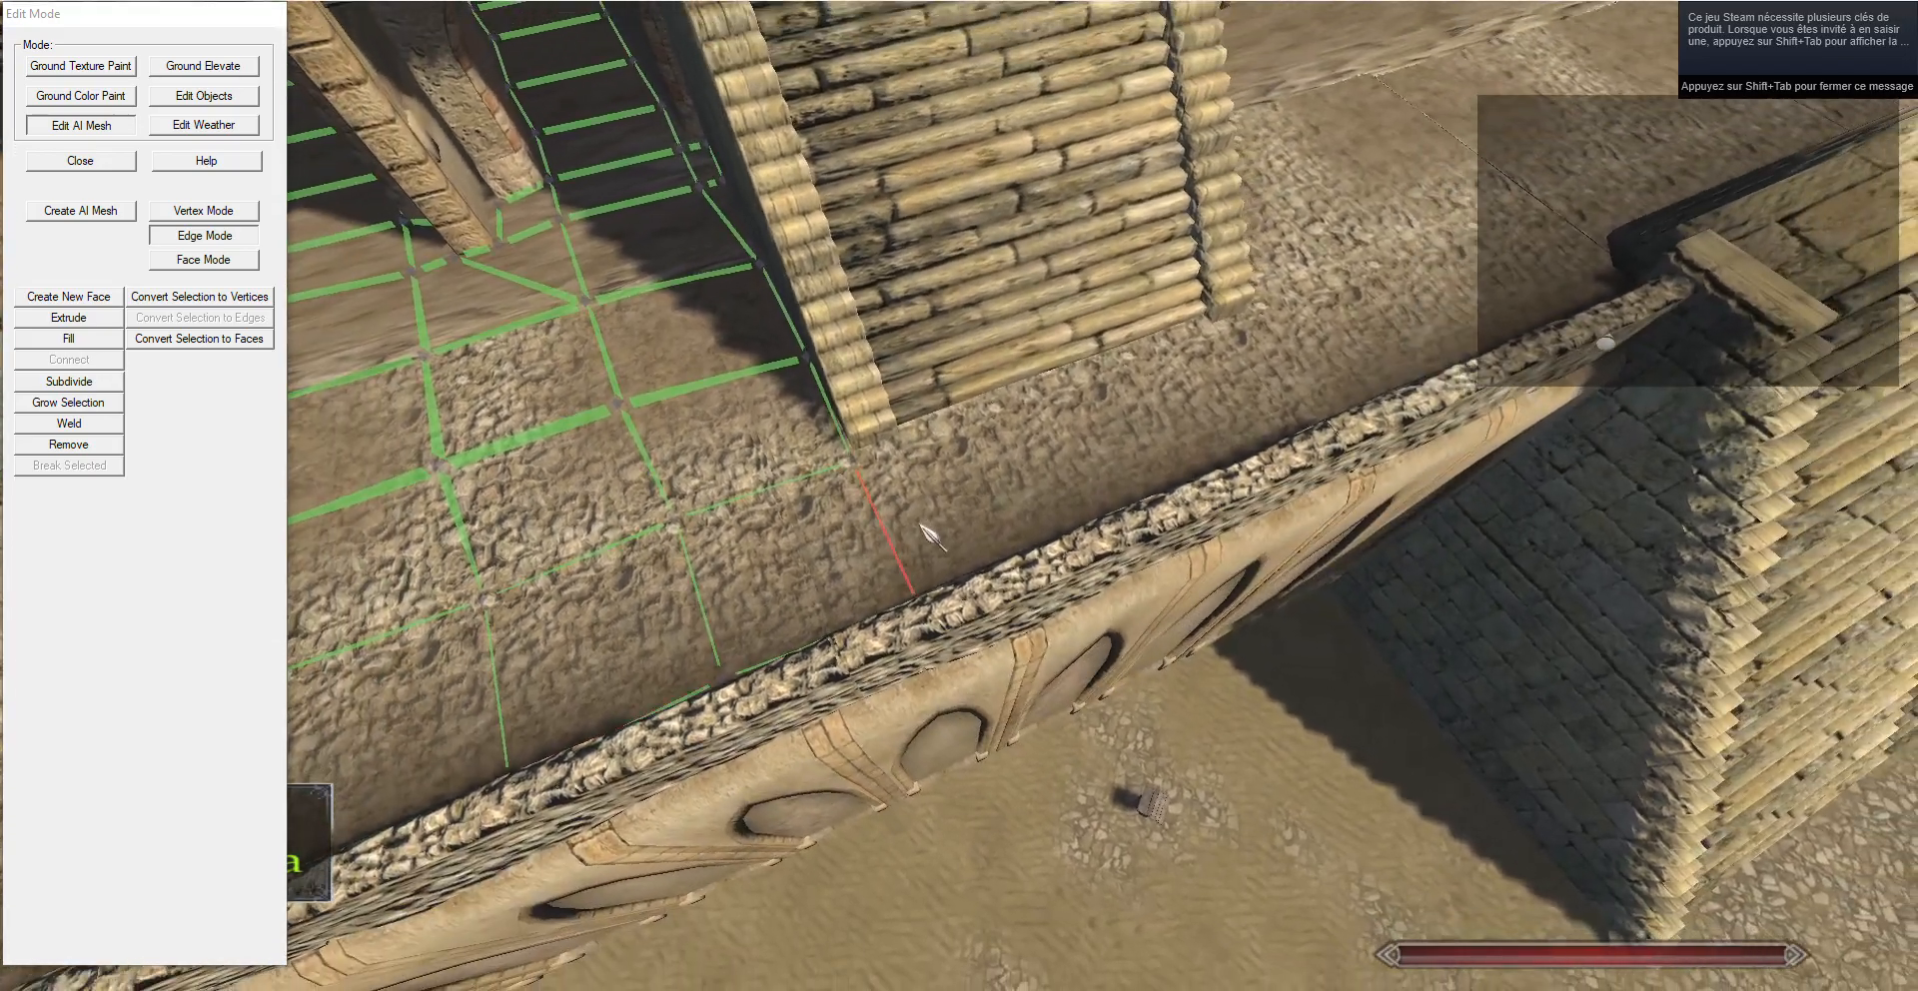
drag(925, 530, 700, 440)
key(d)
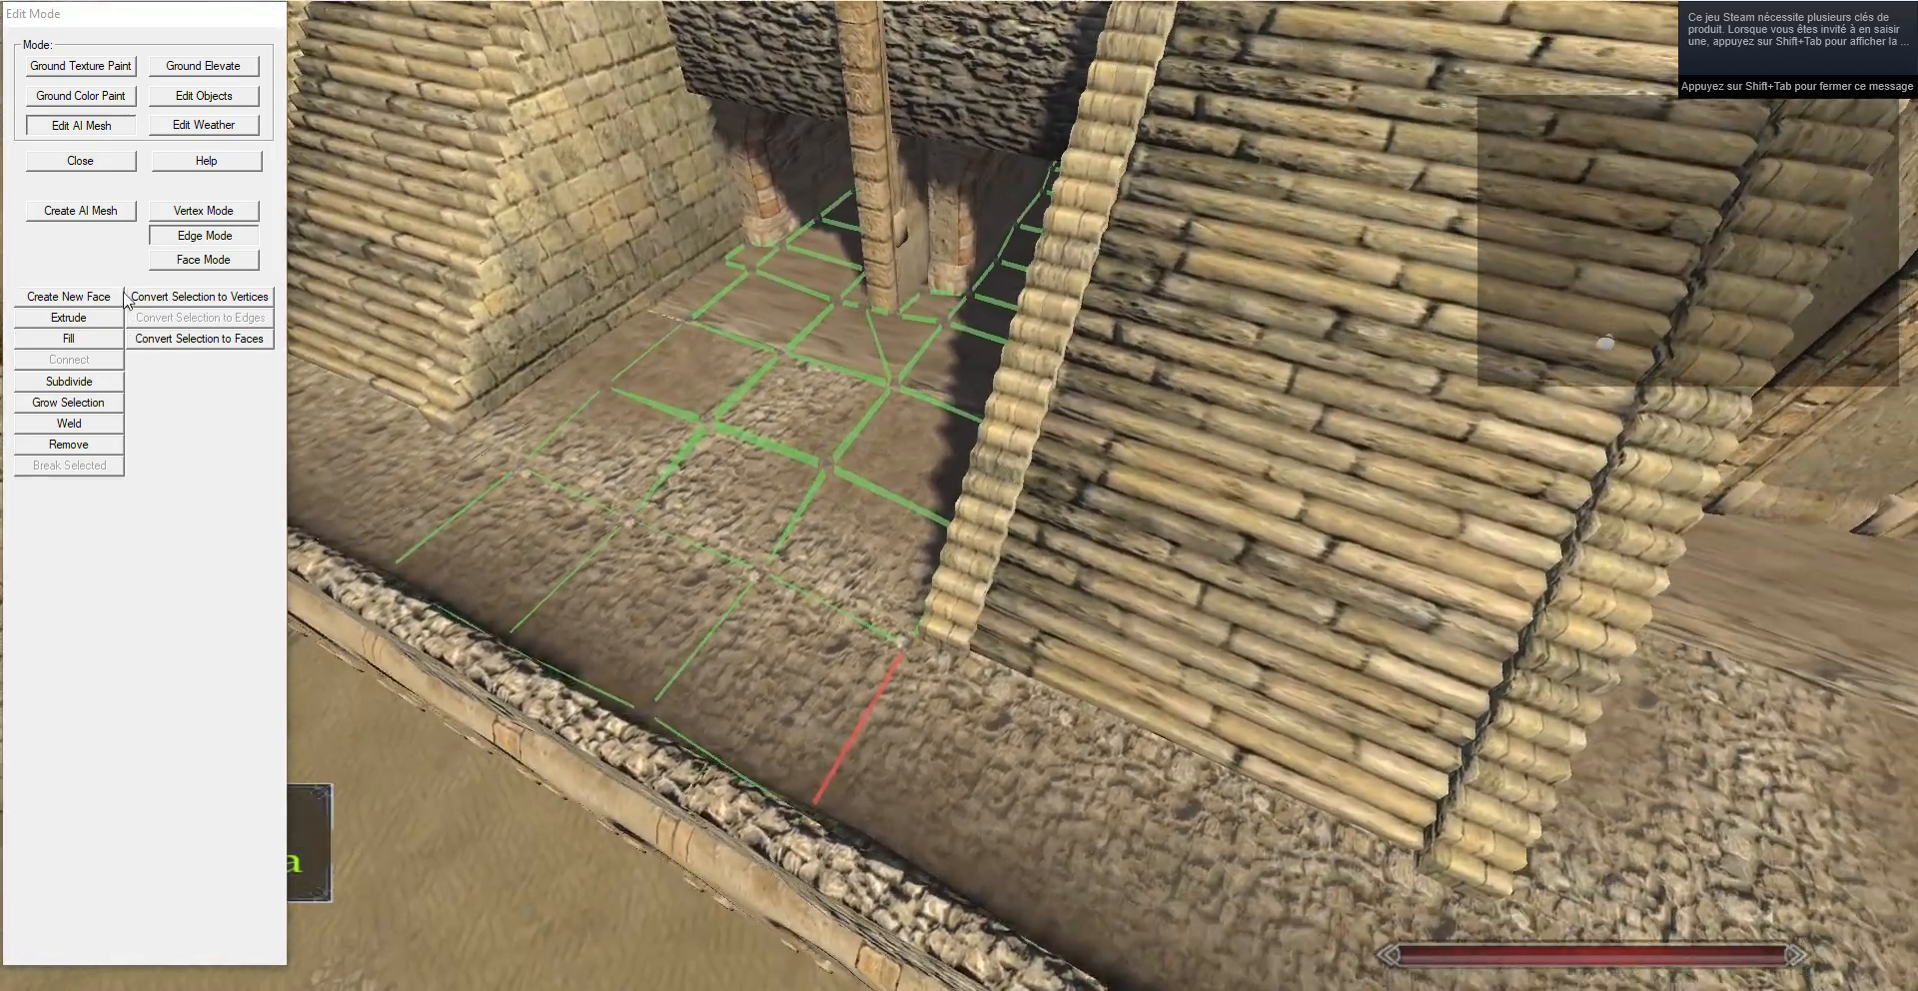
click(100, 319)
drag(937, 534, 1108, 459)
key(w)
key(w)
key(s)
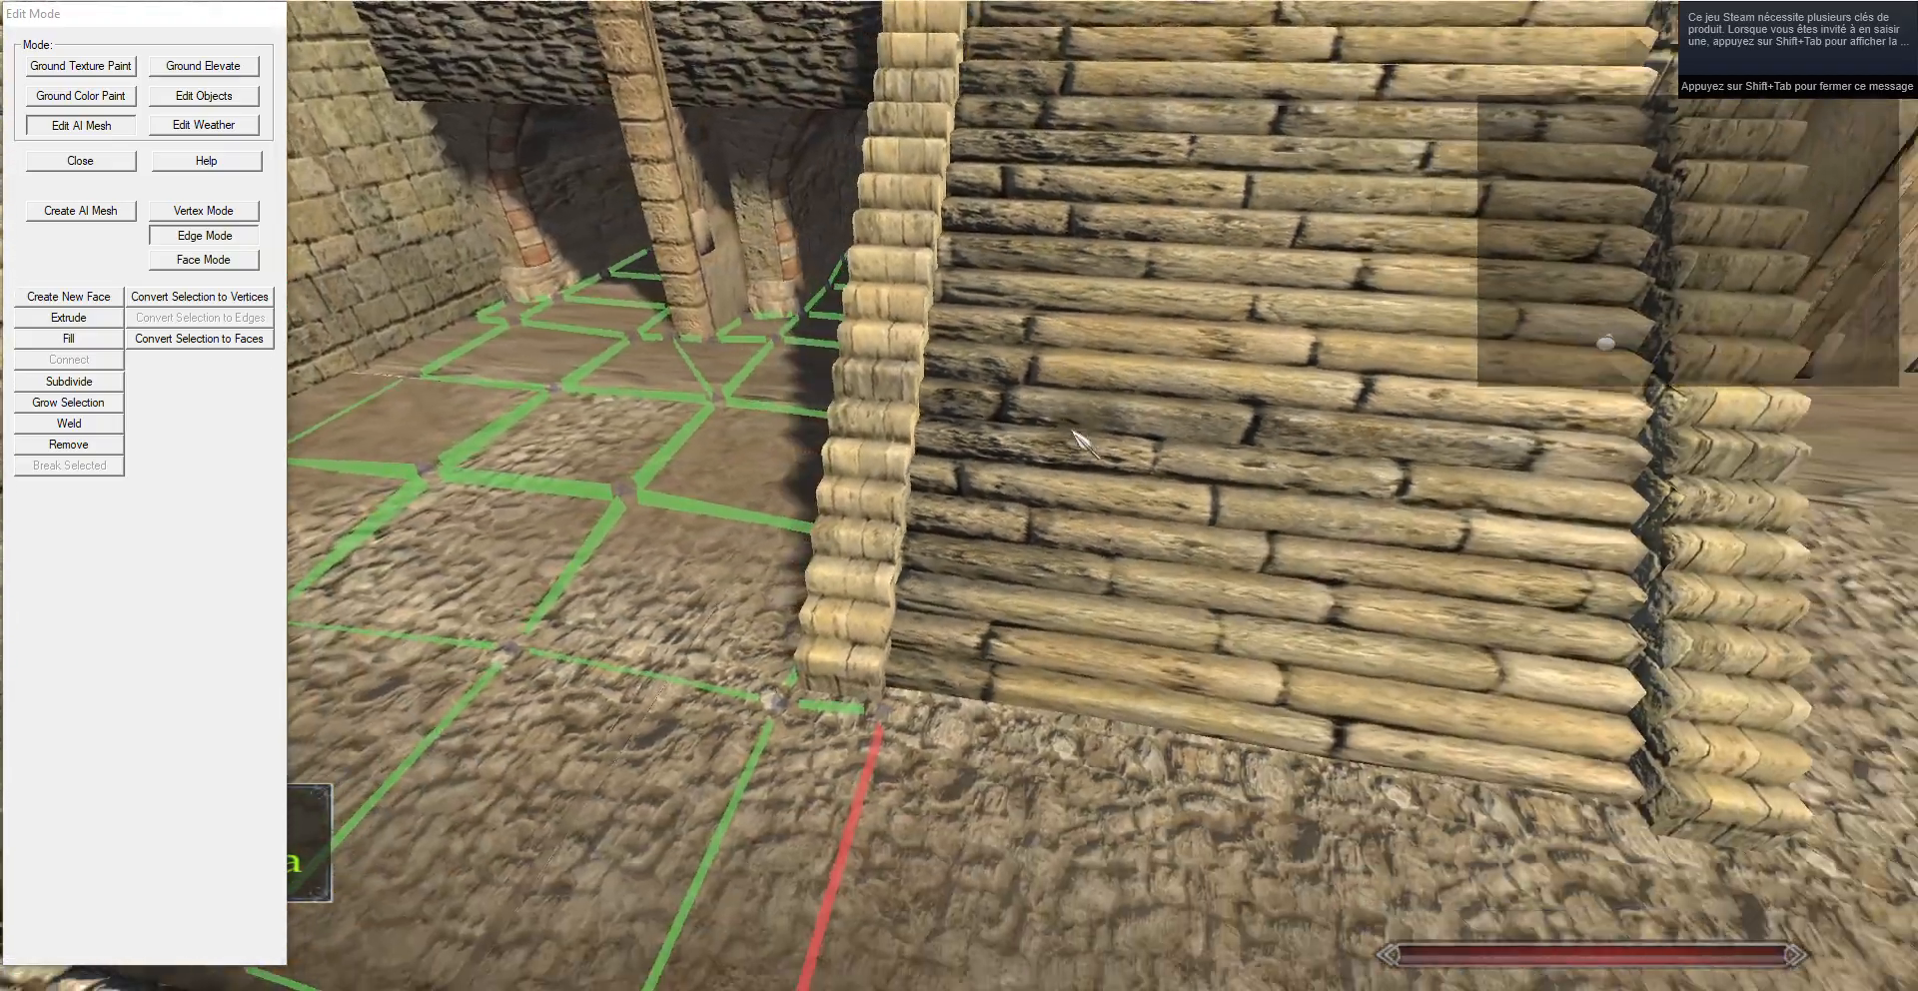
Extrude the walkway edge four more times across the ramp's foot, past the second side rail and onward along the parapet.
key(d)
click(86, 320)
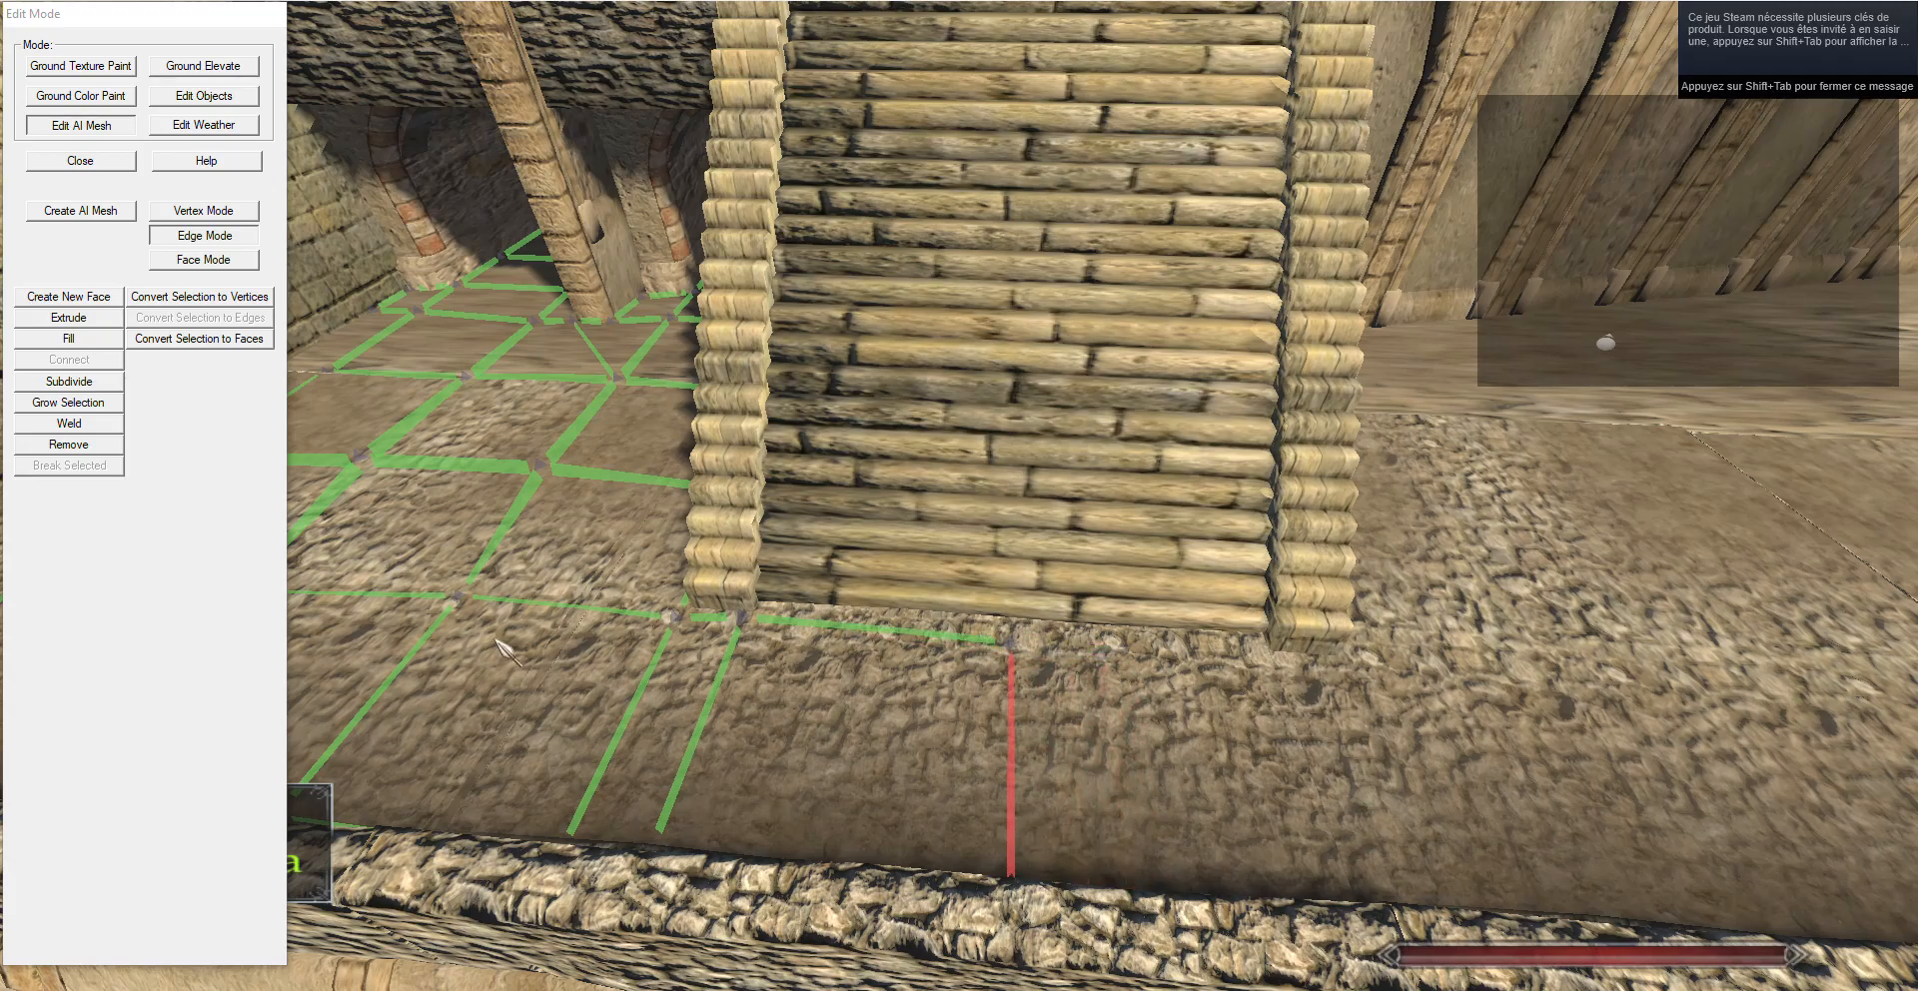
key(d)
click(85, 319)
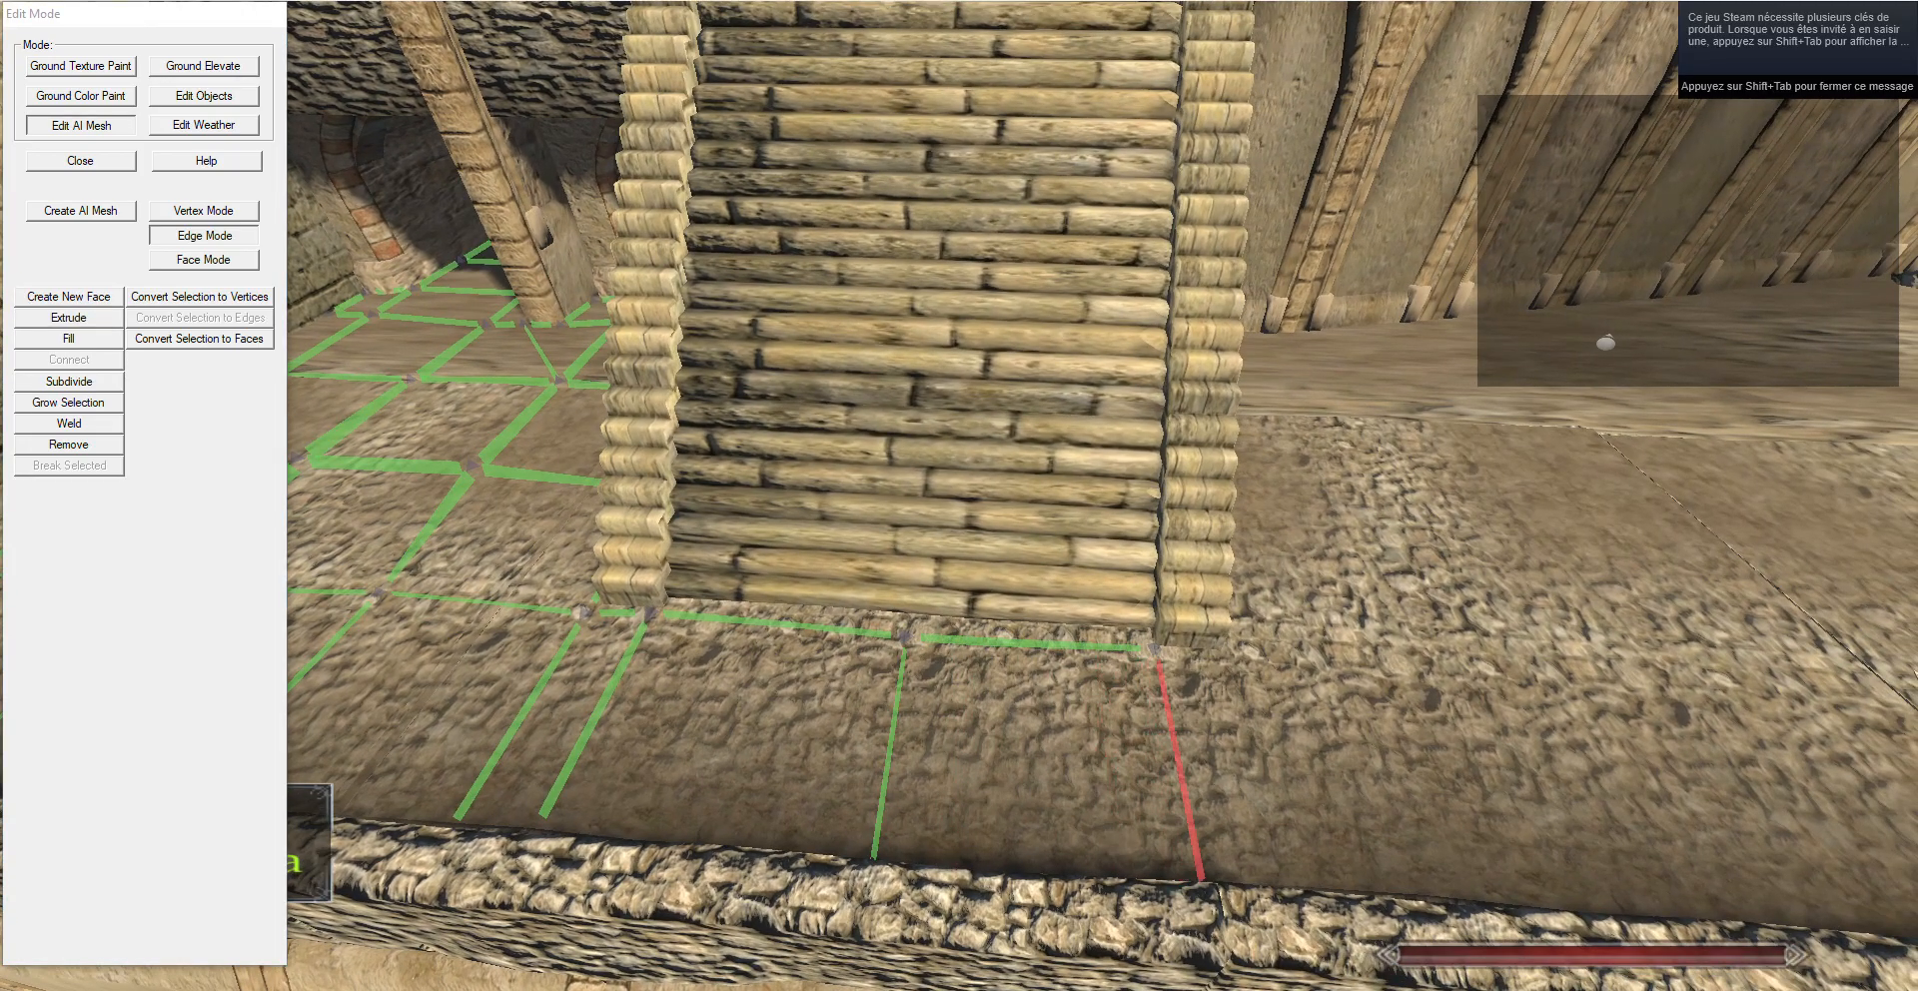
key(d)
click(85, 320)
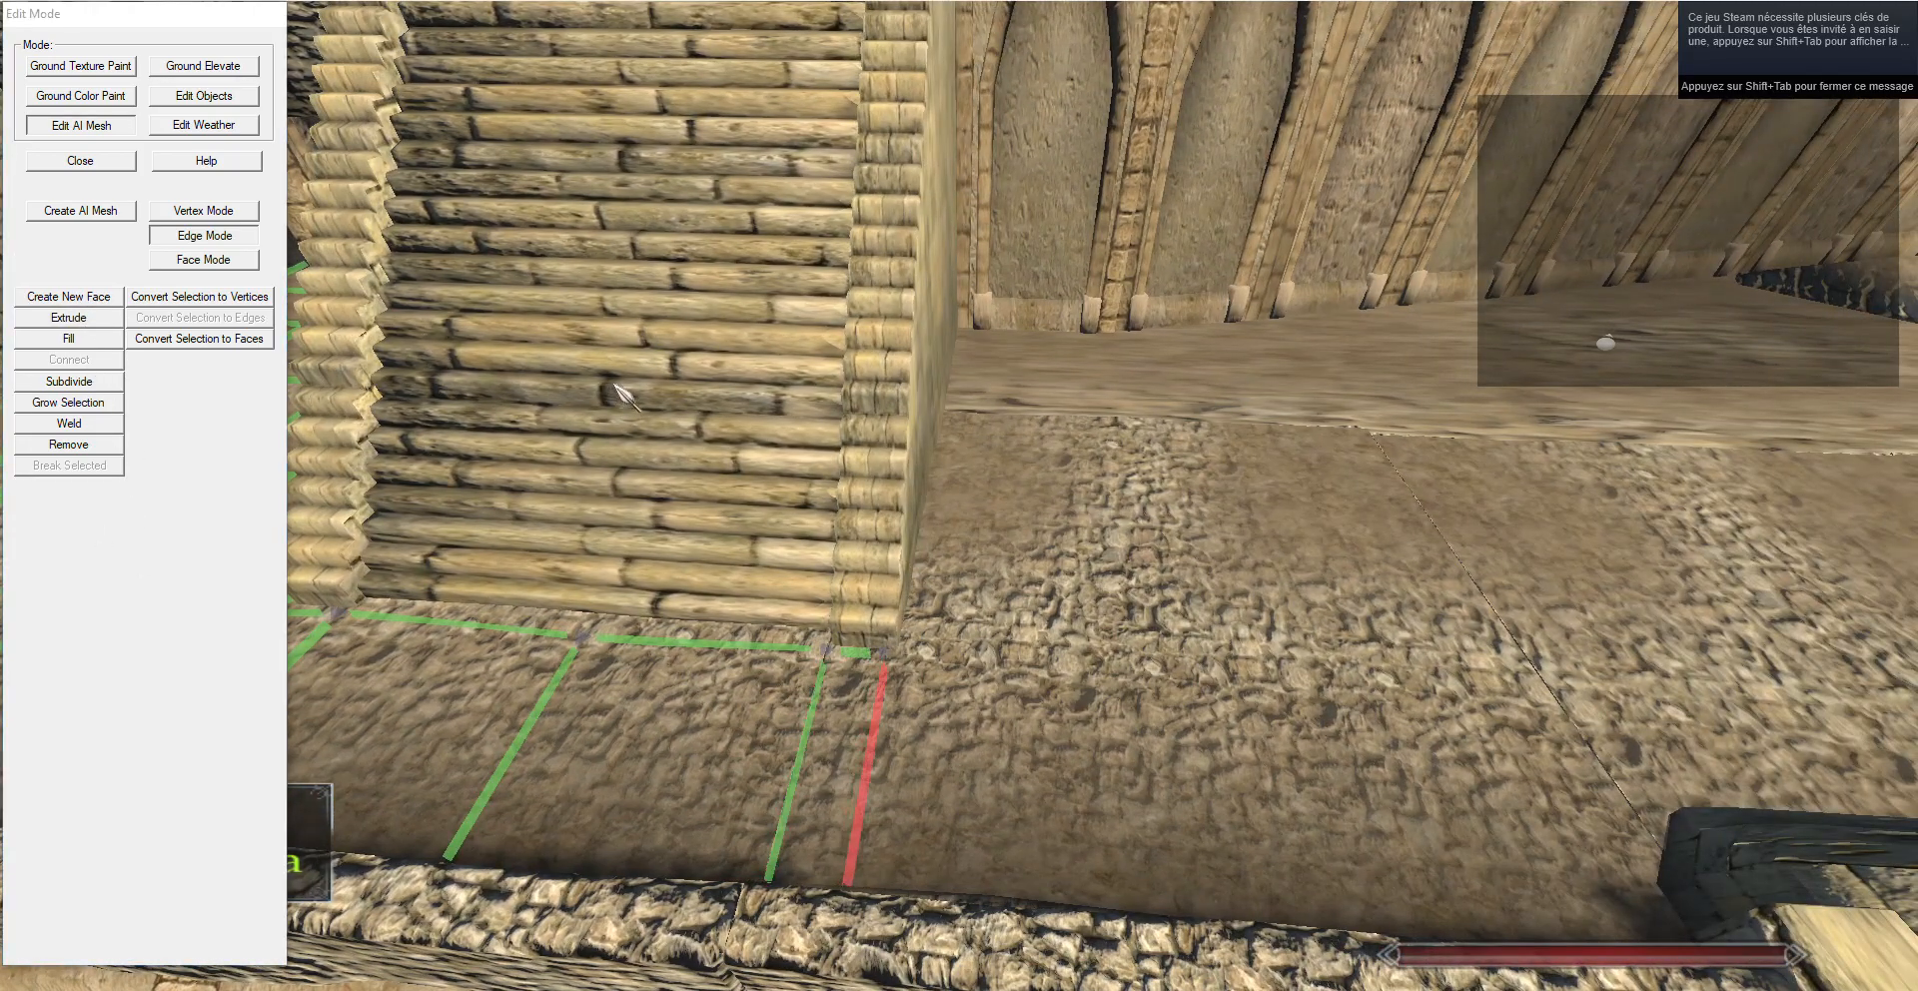
key(g)
key(d)
click(85, 319)
key(g)
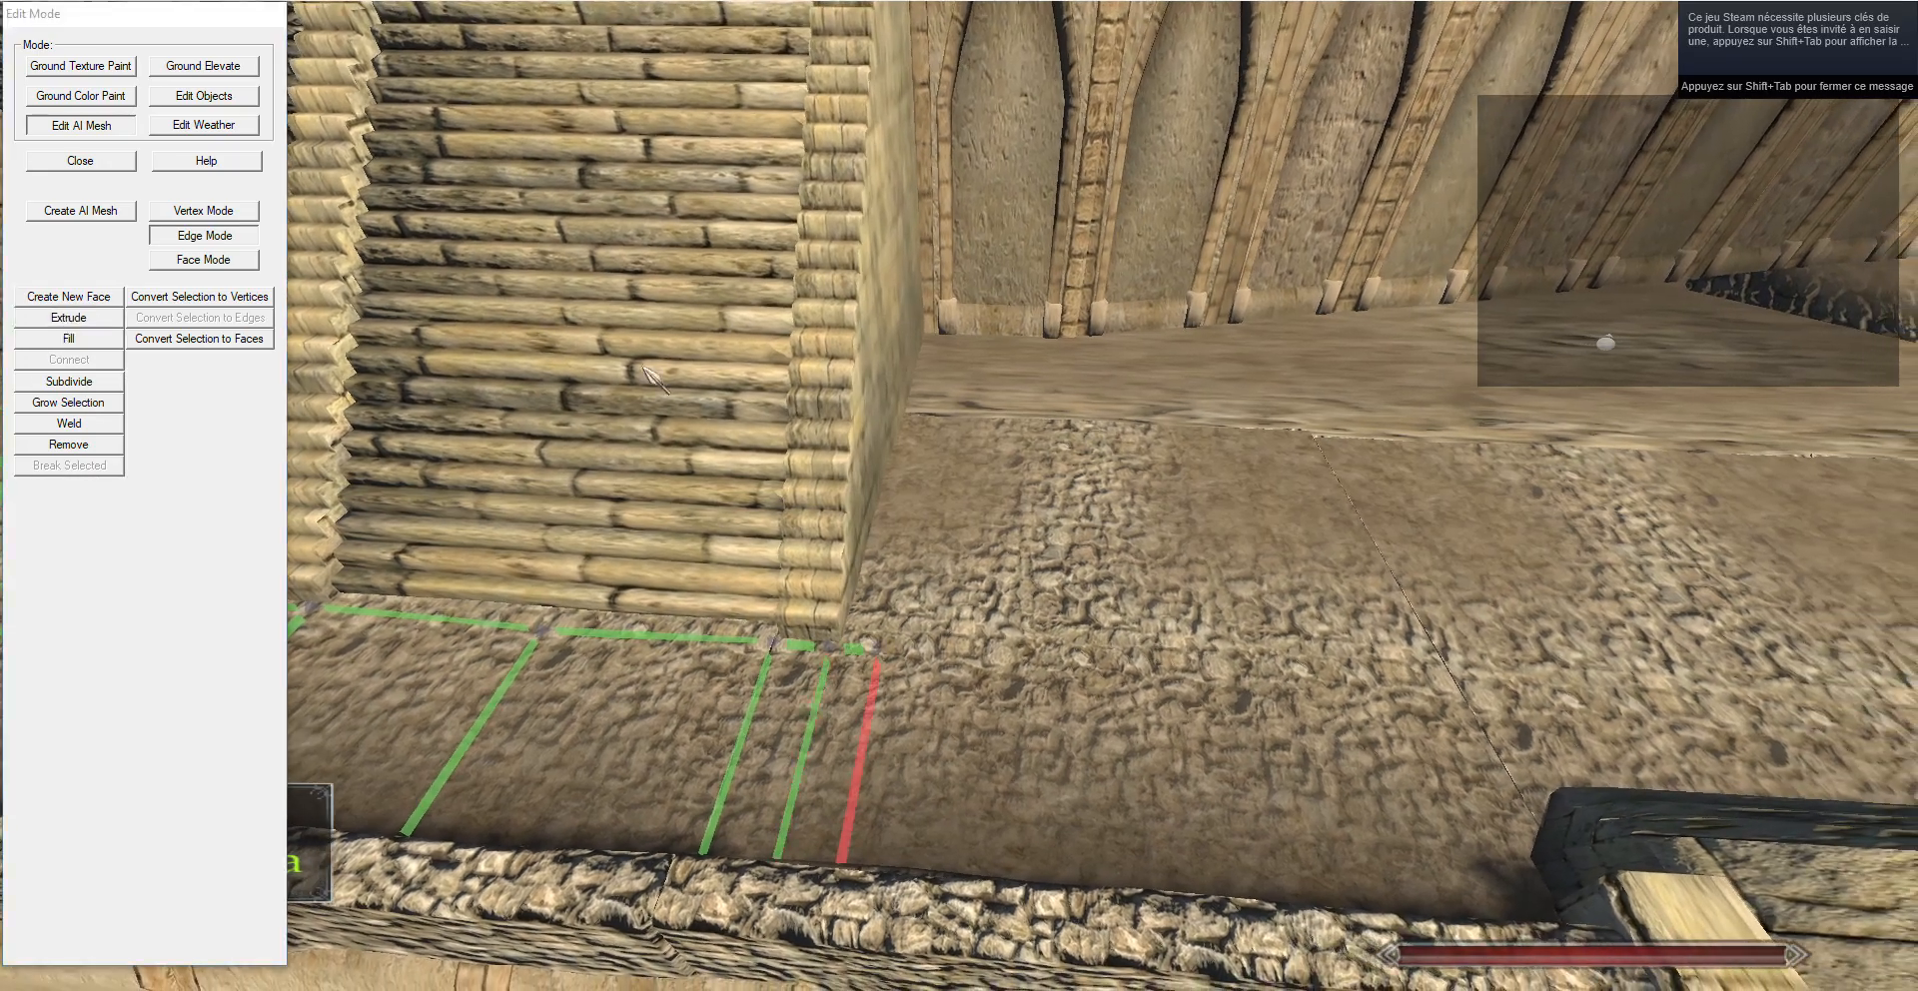
Extrude the two short edges at the feet of both ramp rails partway up along the rails.
drag(1830, 527, 1498, 600)
key(w)
right_click(871, 725)
key(s)
key(d)
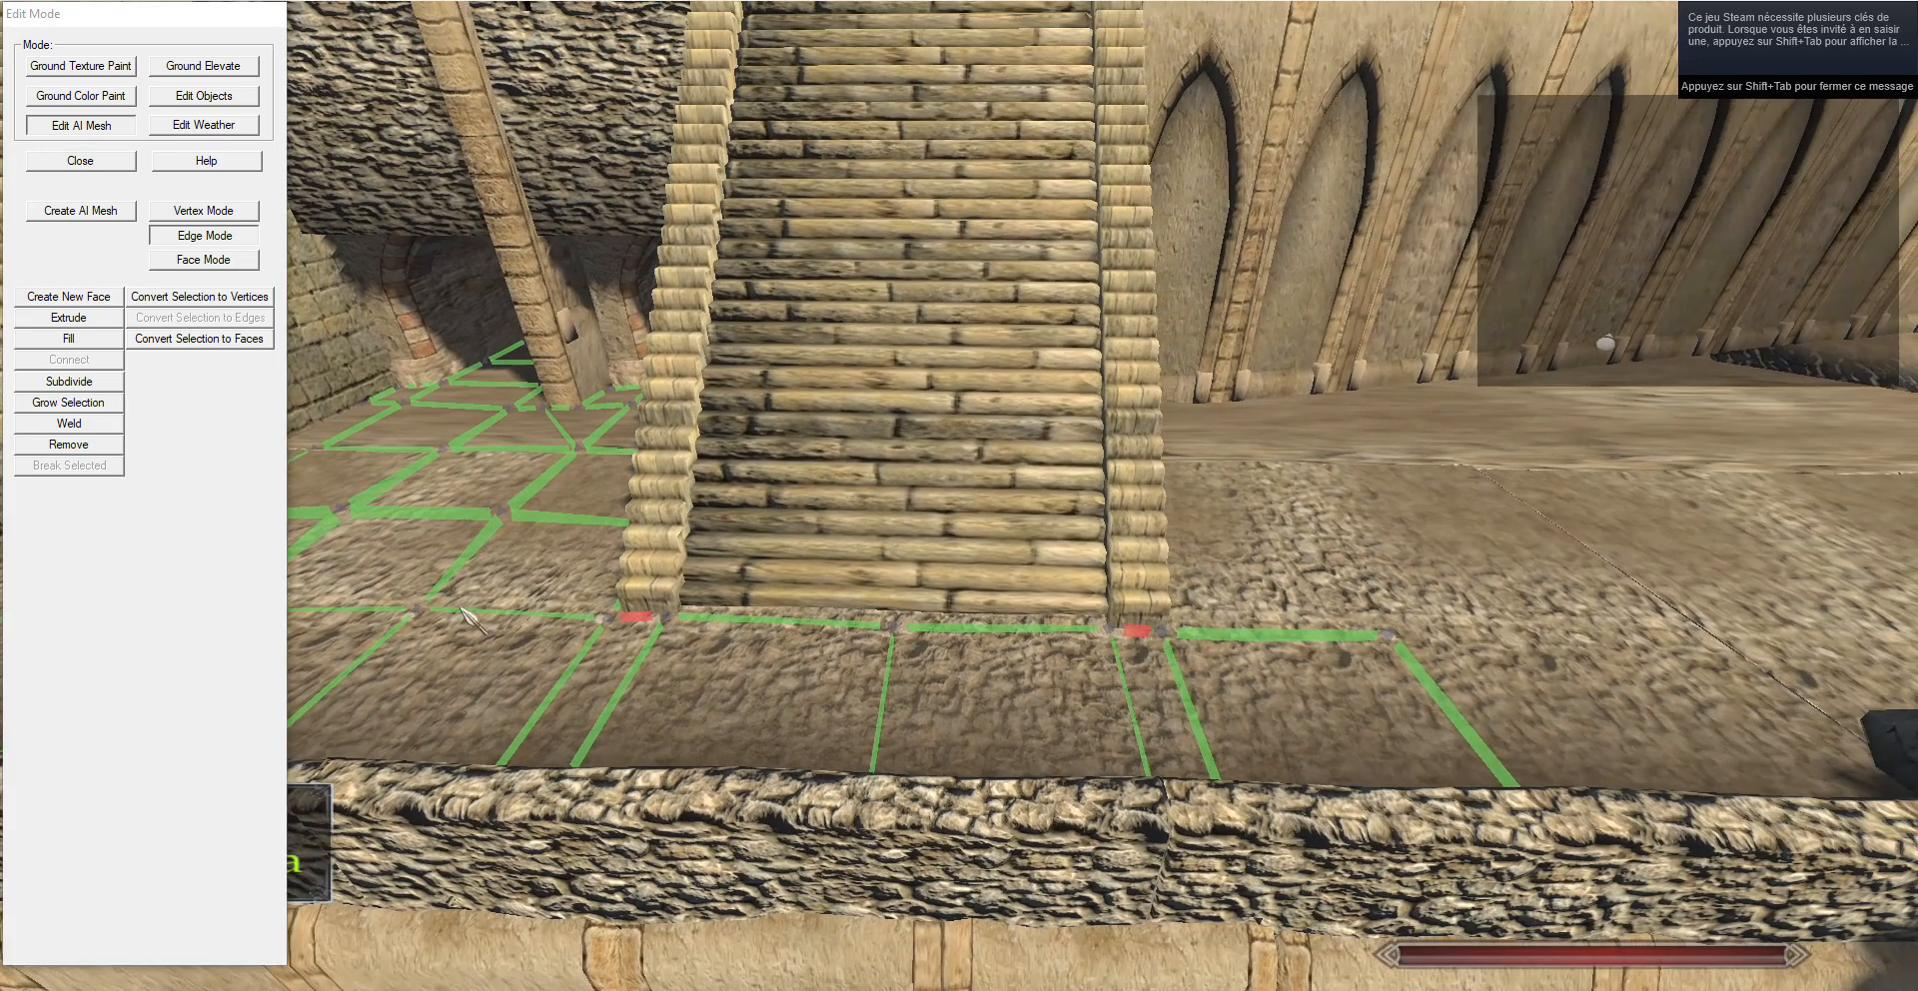
click(69, 318)
key(g)
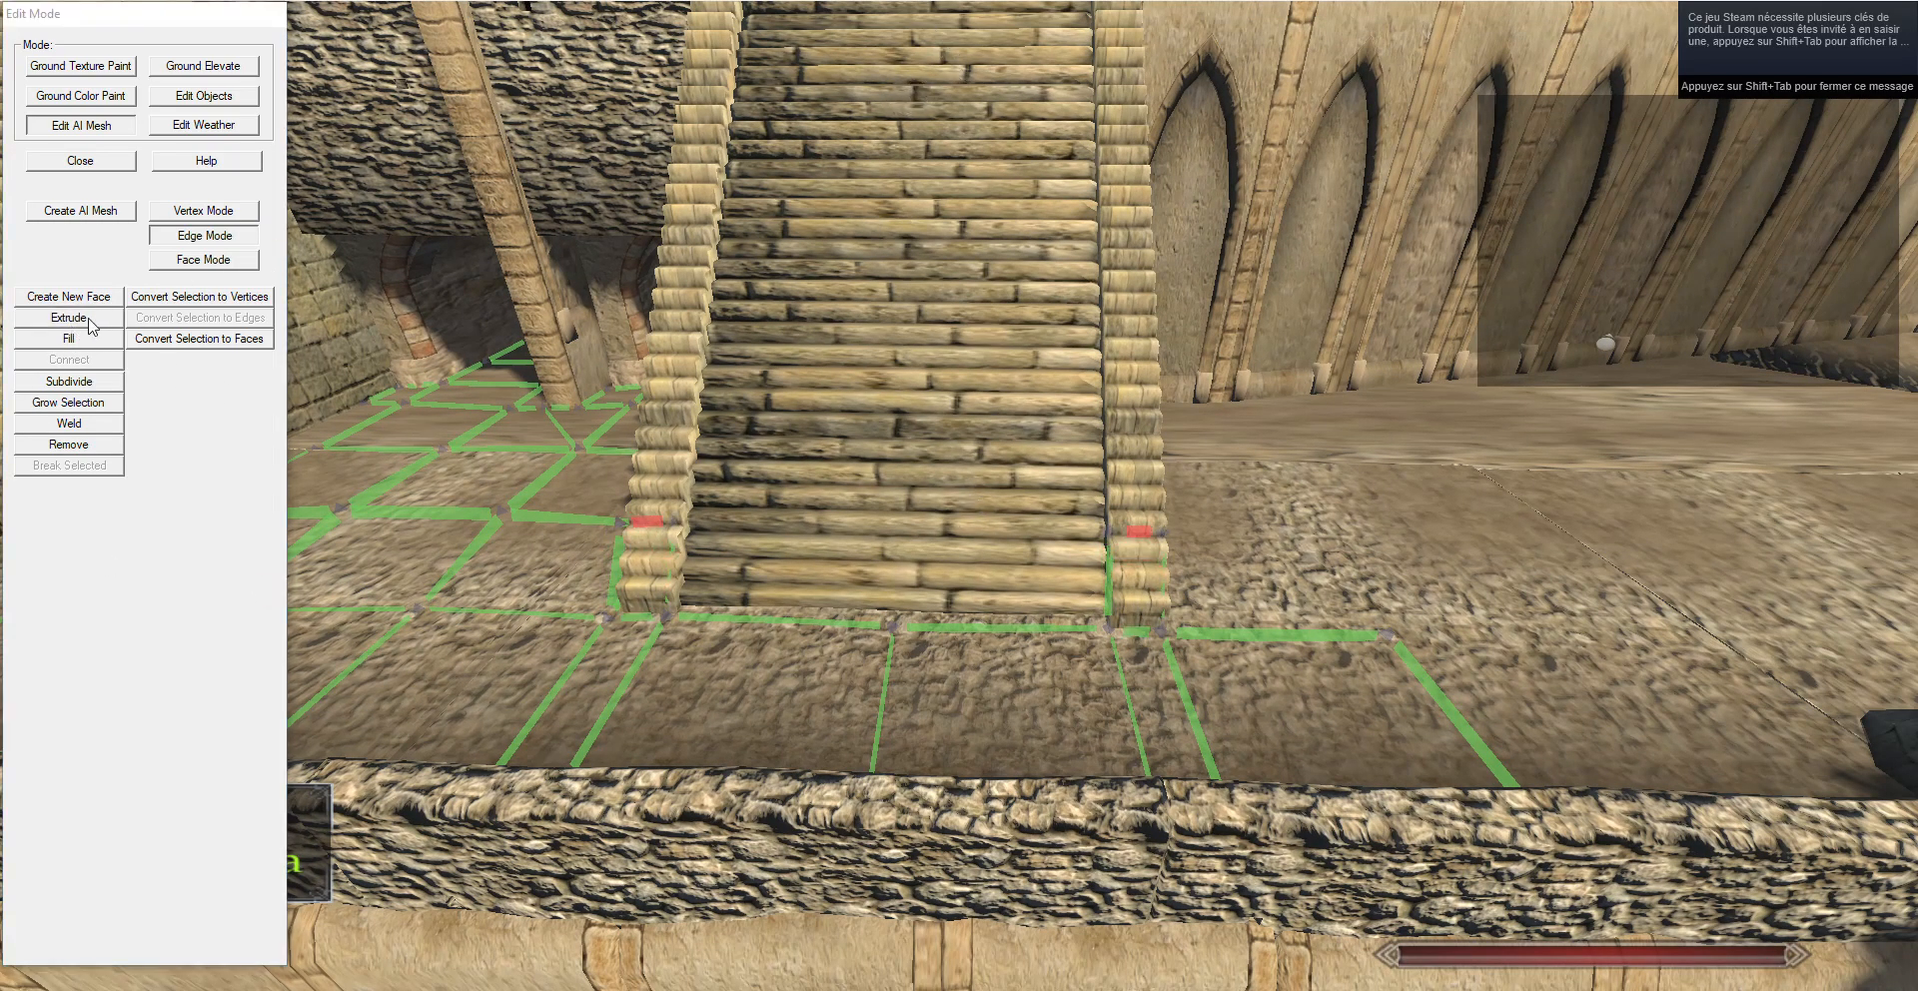
key(t)
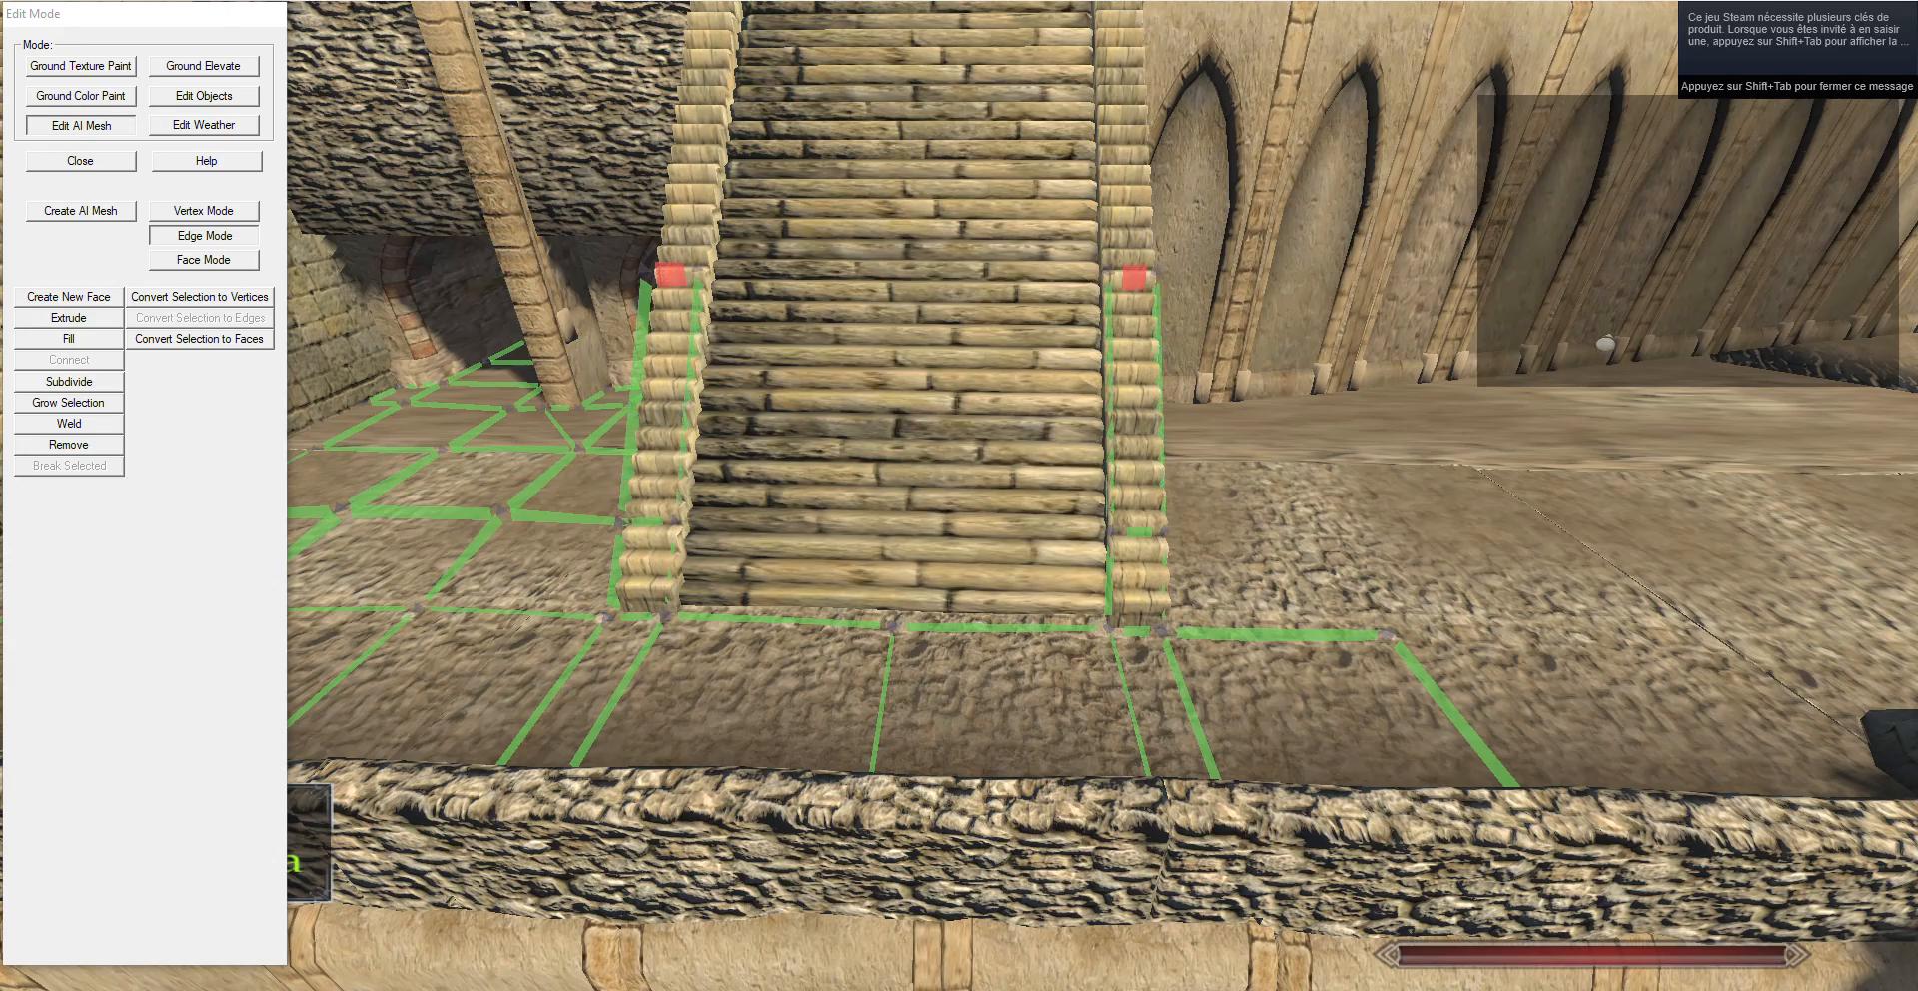
key(s)
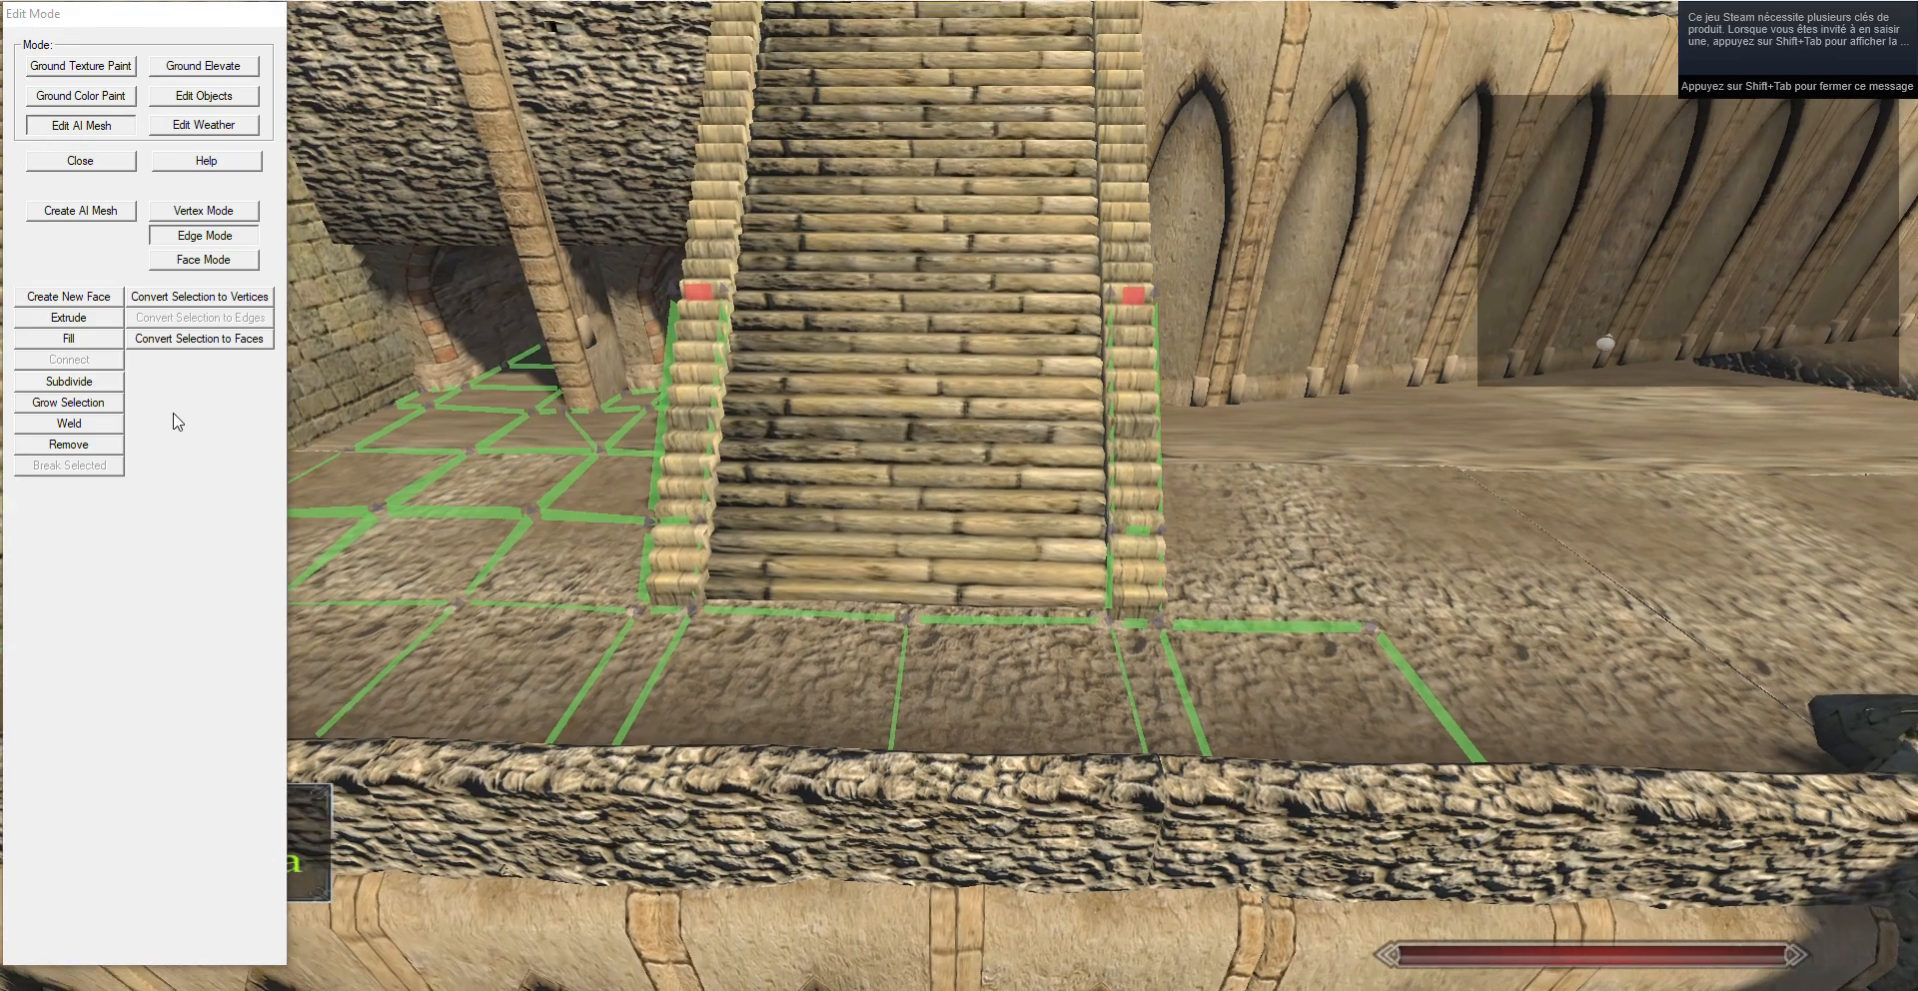
Extrude both rail edges in two further sections up to the upper ends of the rails, keeping them aligned.
click(66, 320)
key(t)
key(g)
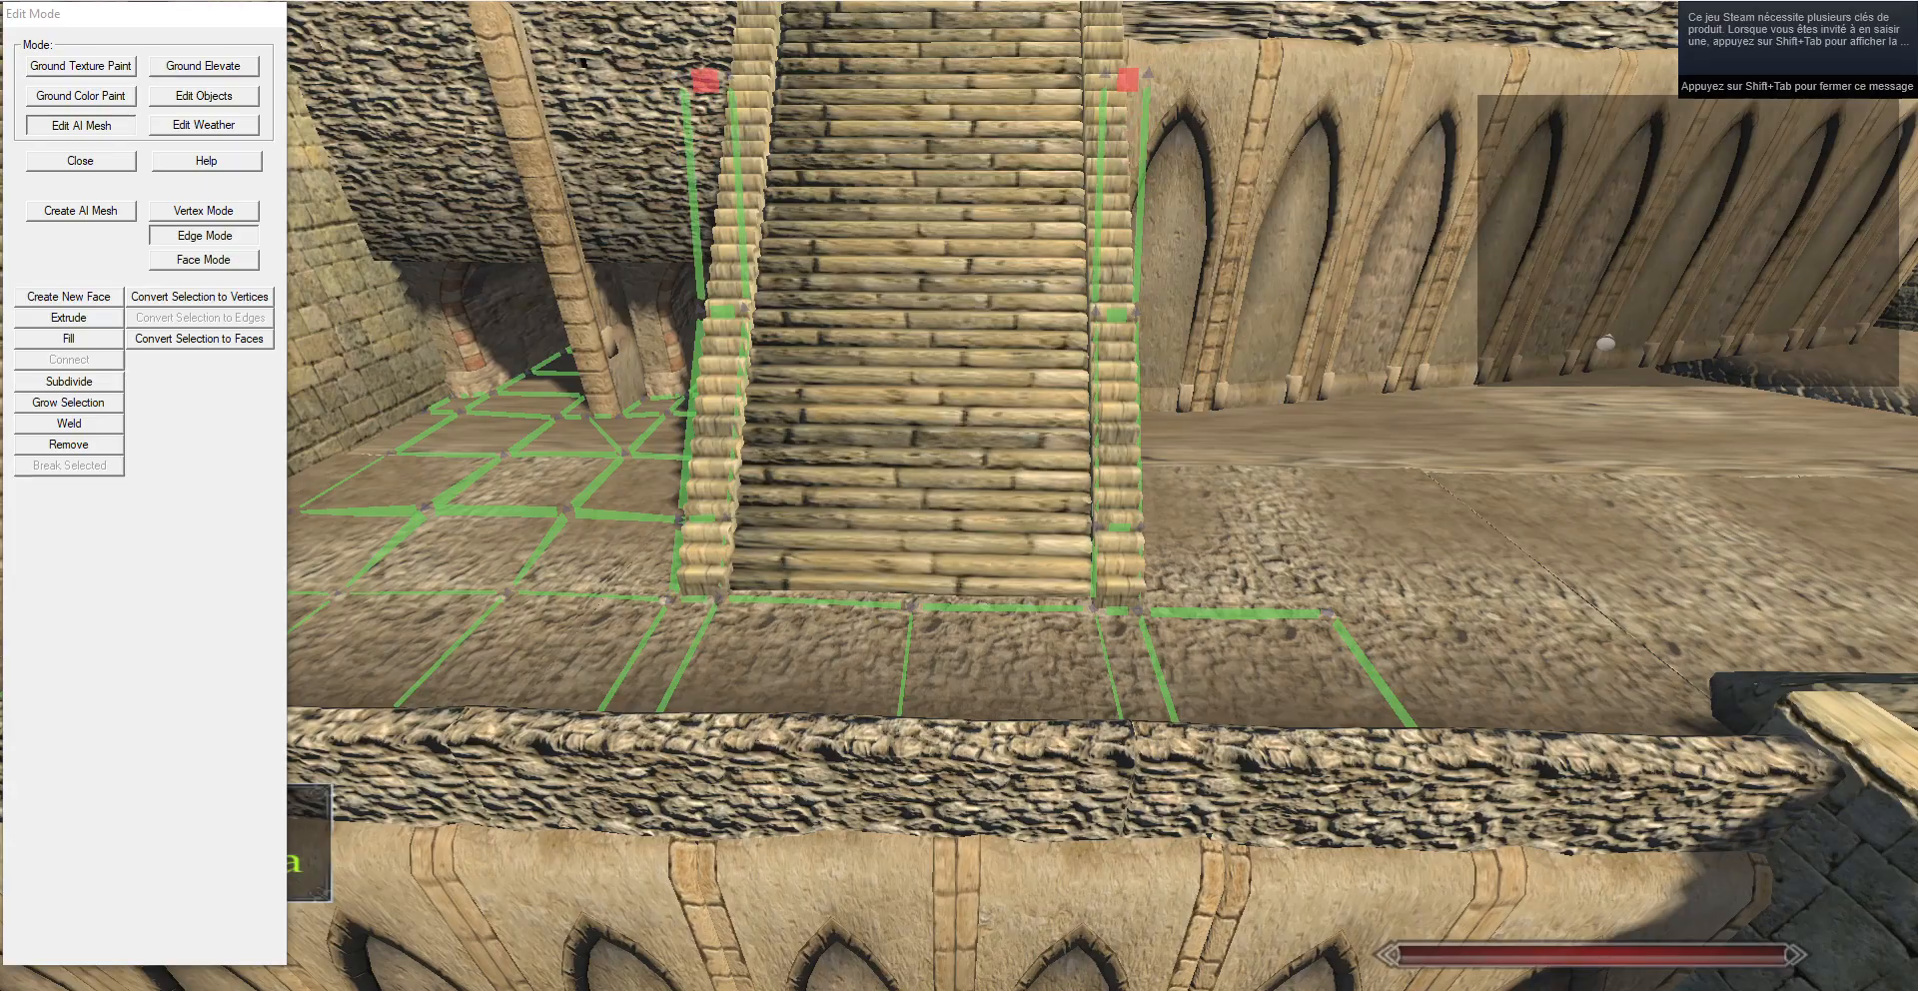
key(g)
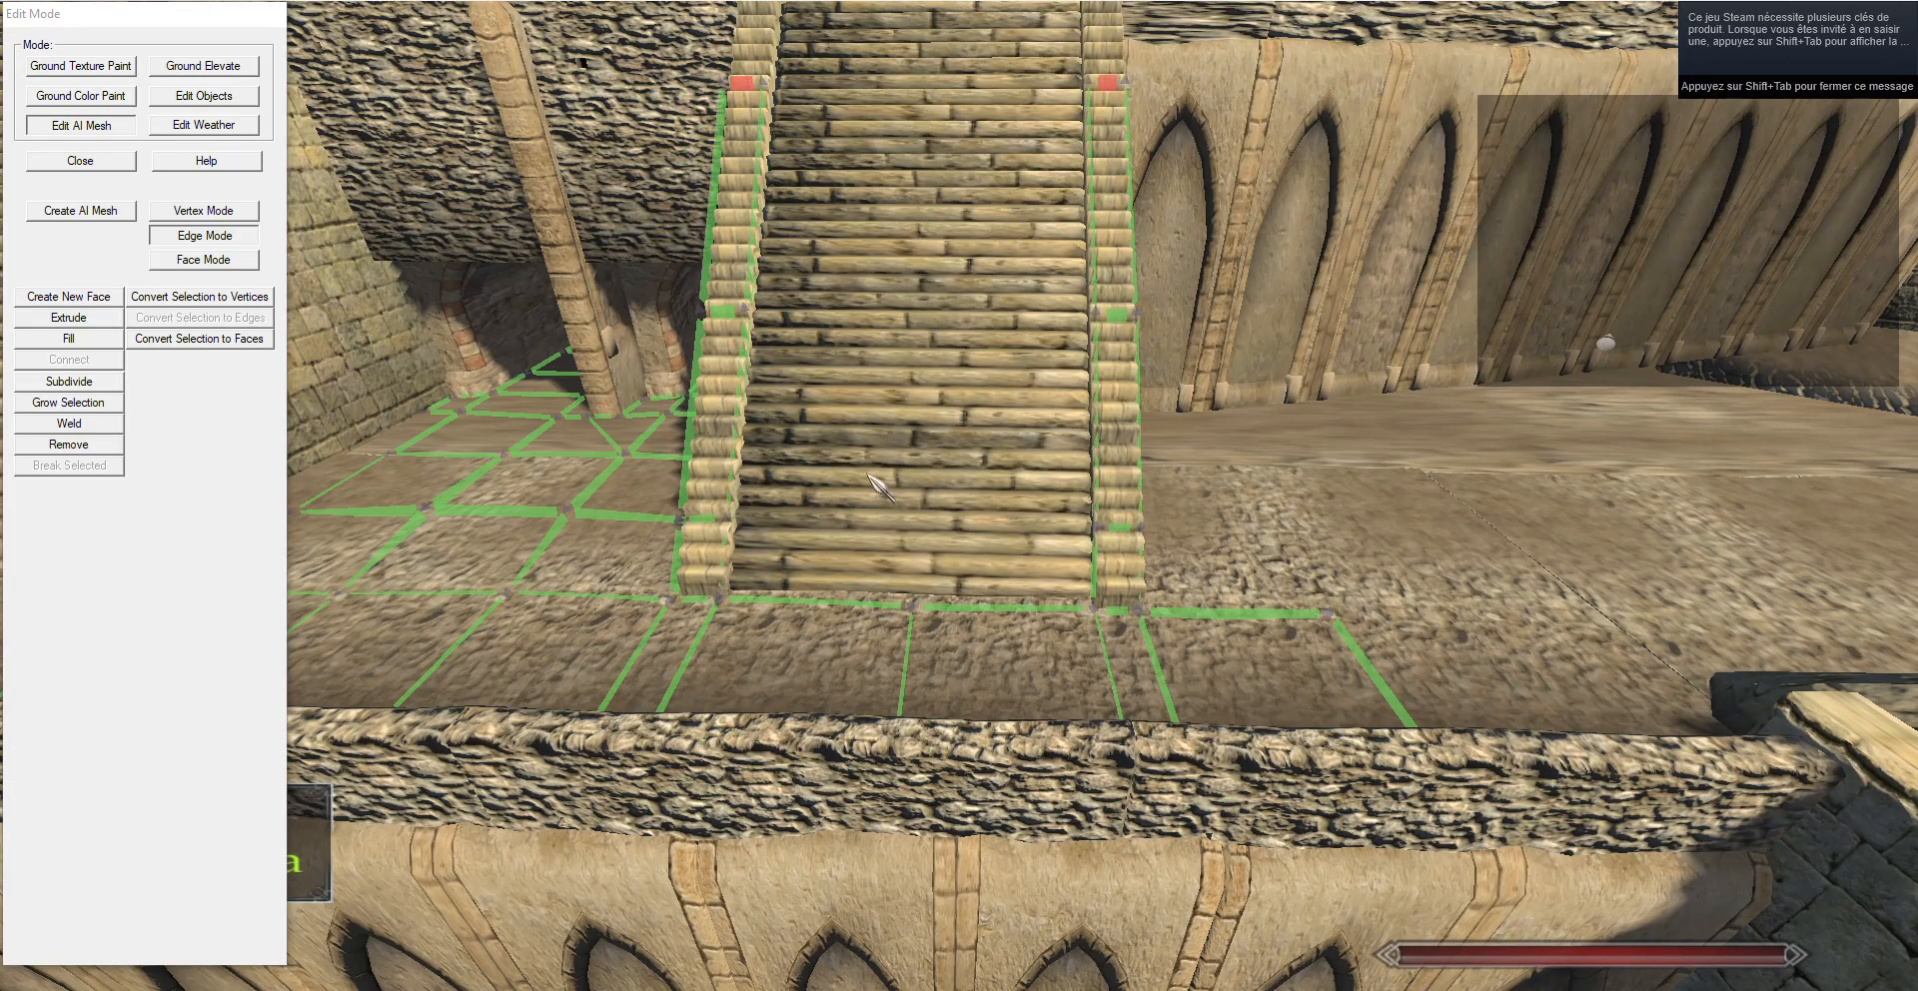
drag(874, 429, 948, 499)
key(w)
click(64, 320)
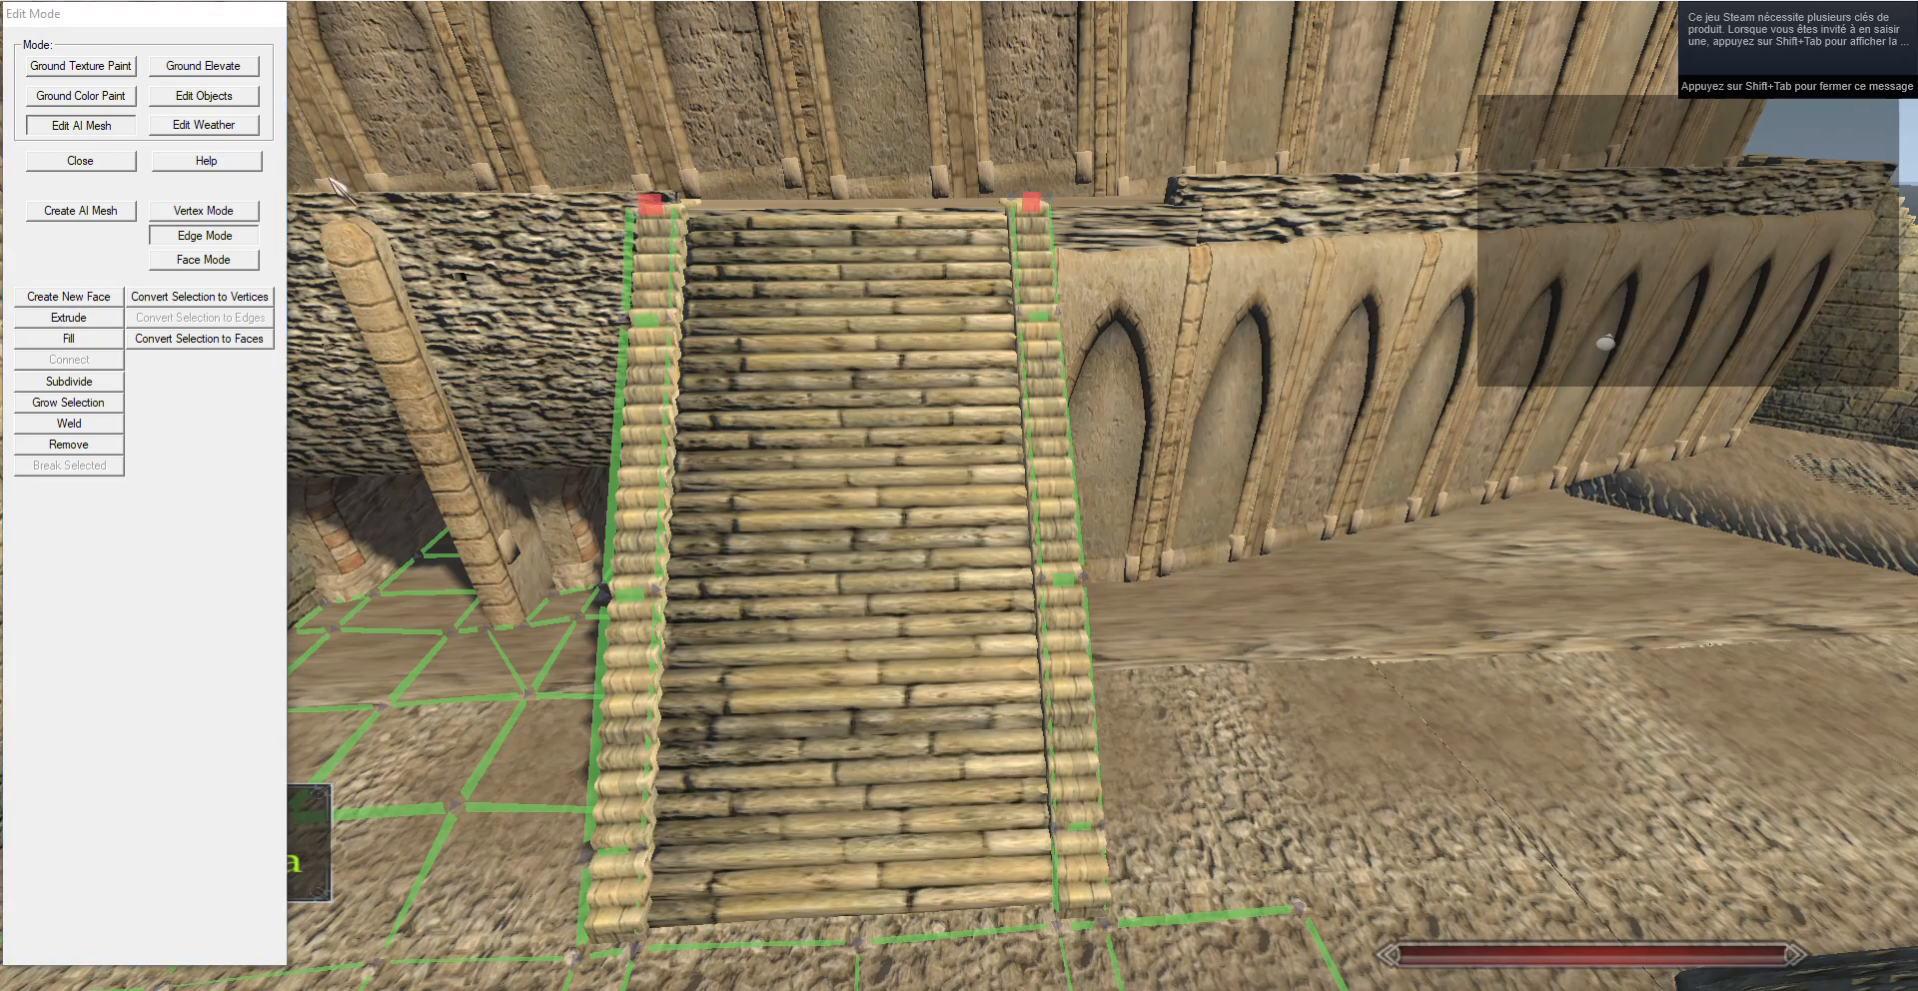
Extrude both rail edges over the rail caps and onto the upper walkway.
drag(699, 228, 785, 569)
key(w)
key(s)
key(s)
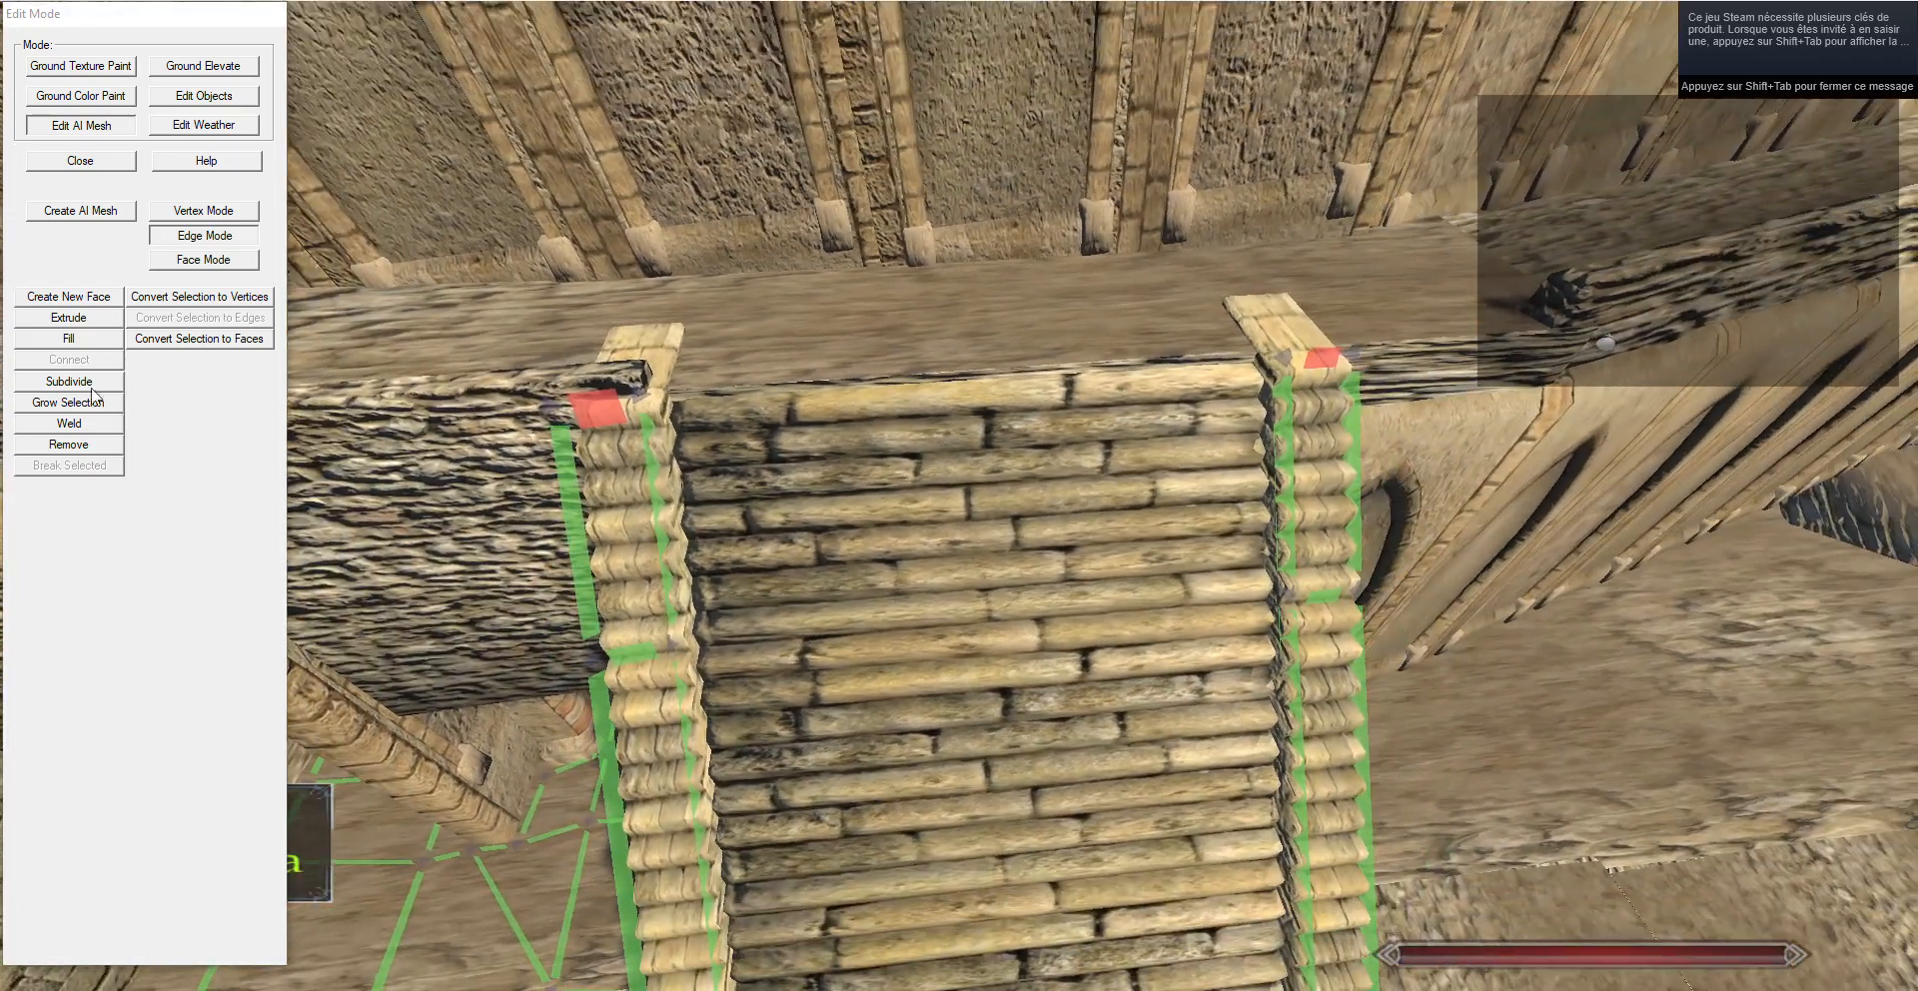
click(66, 319)
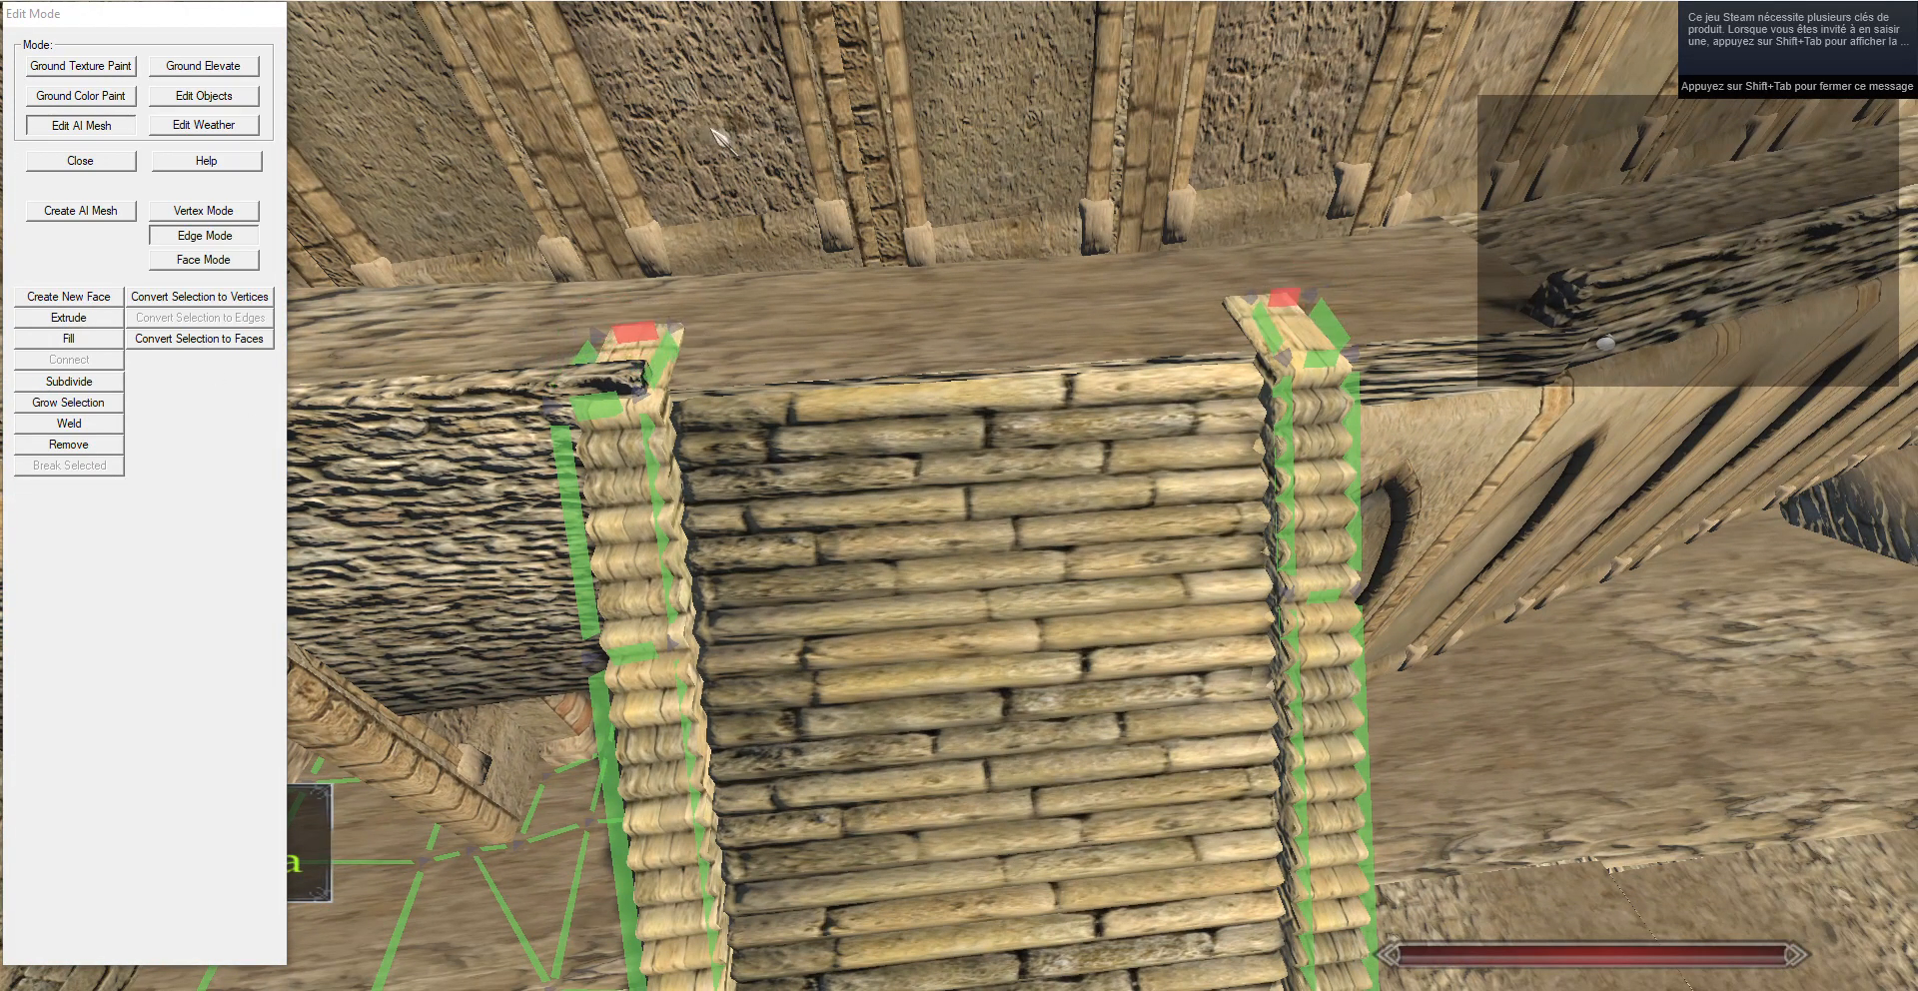
key(g)
key(t)
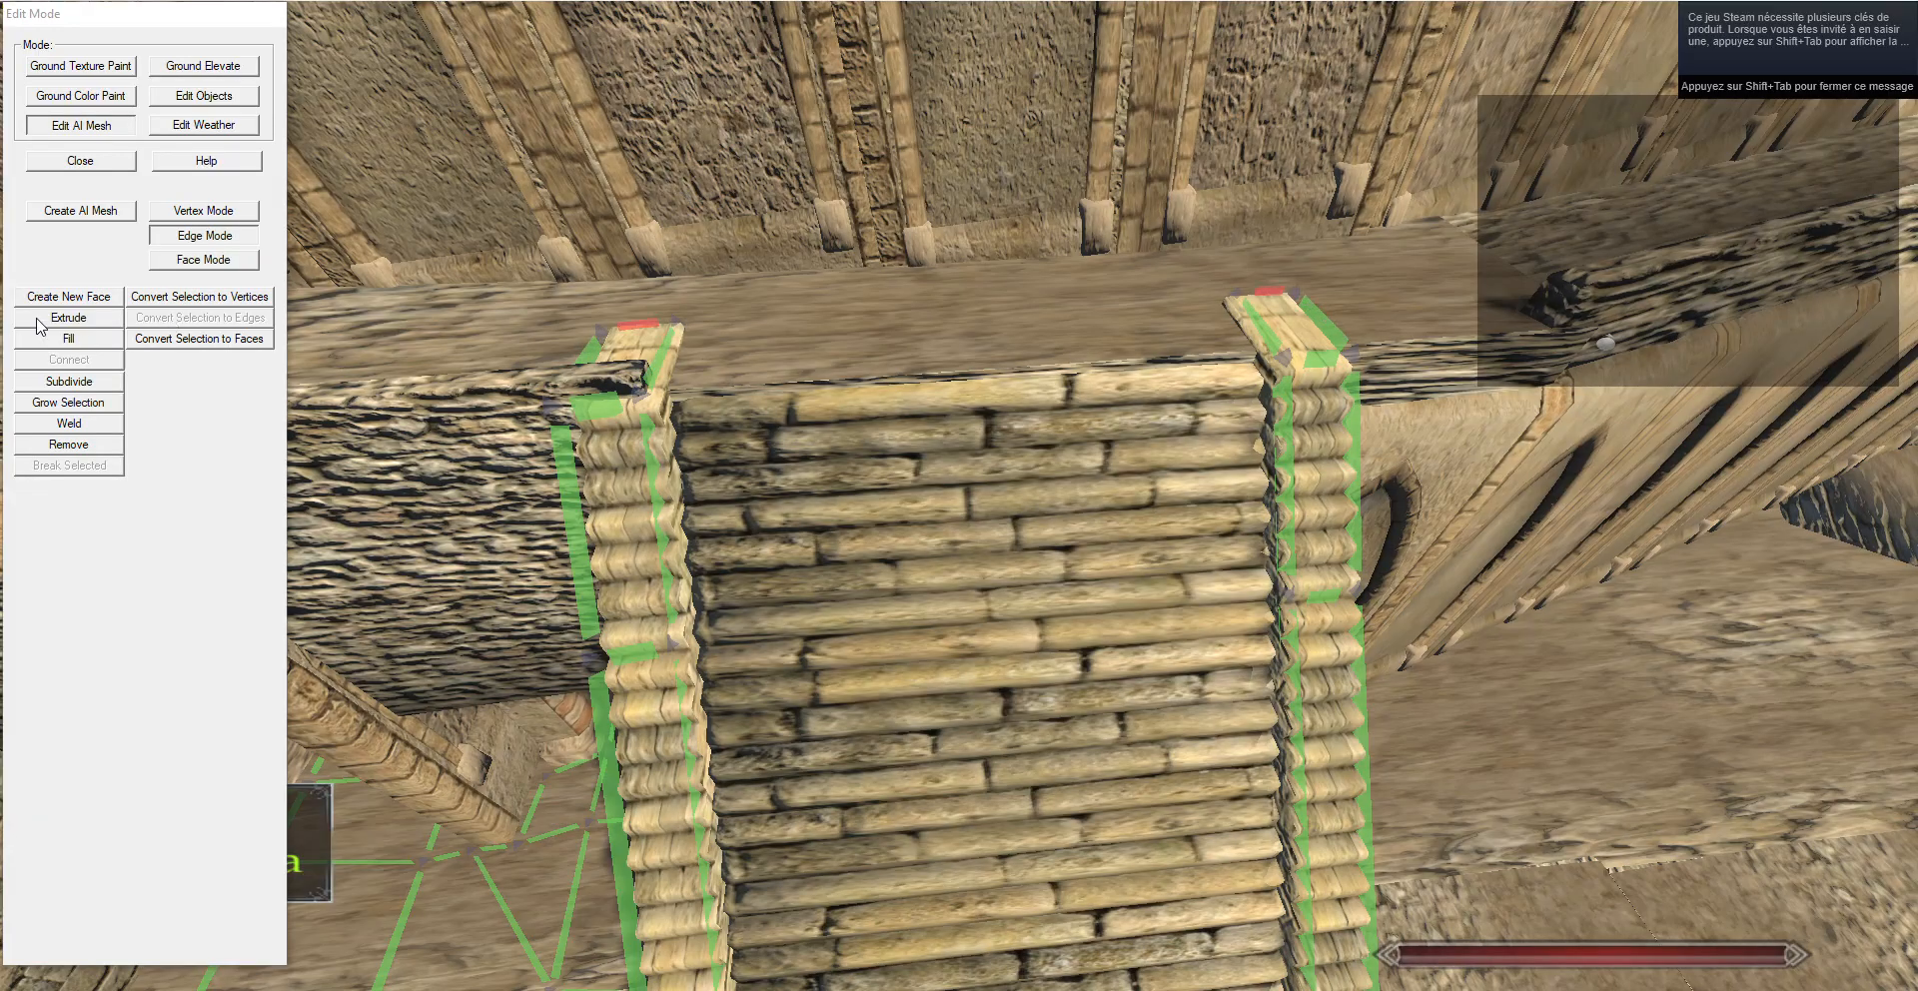
click(37, 319)
key(s)
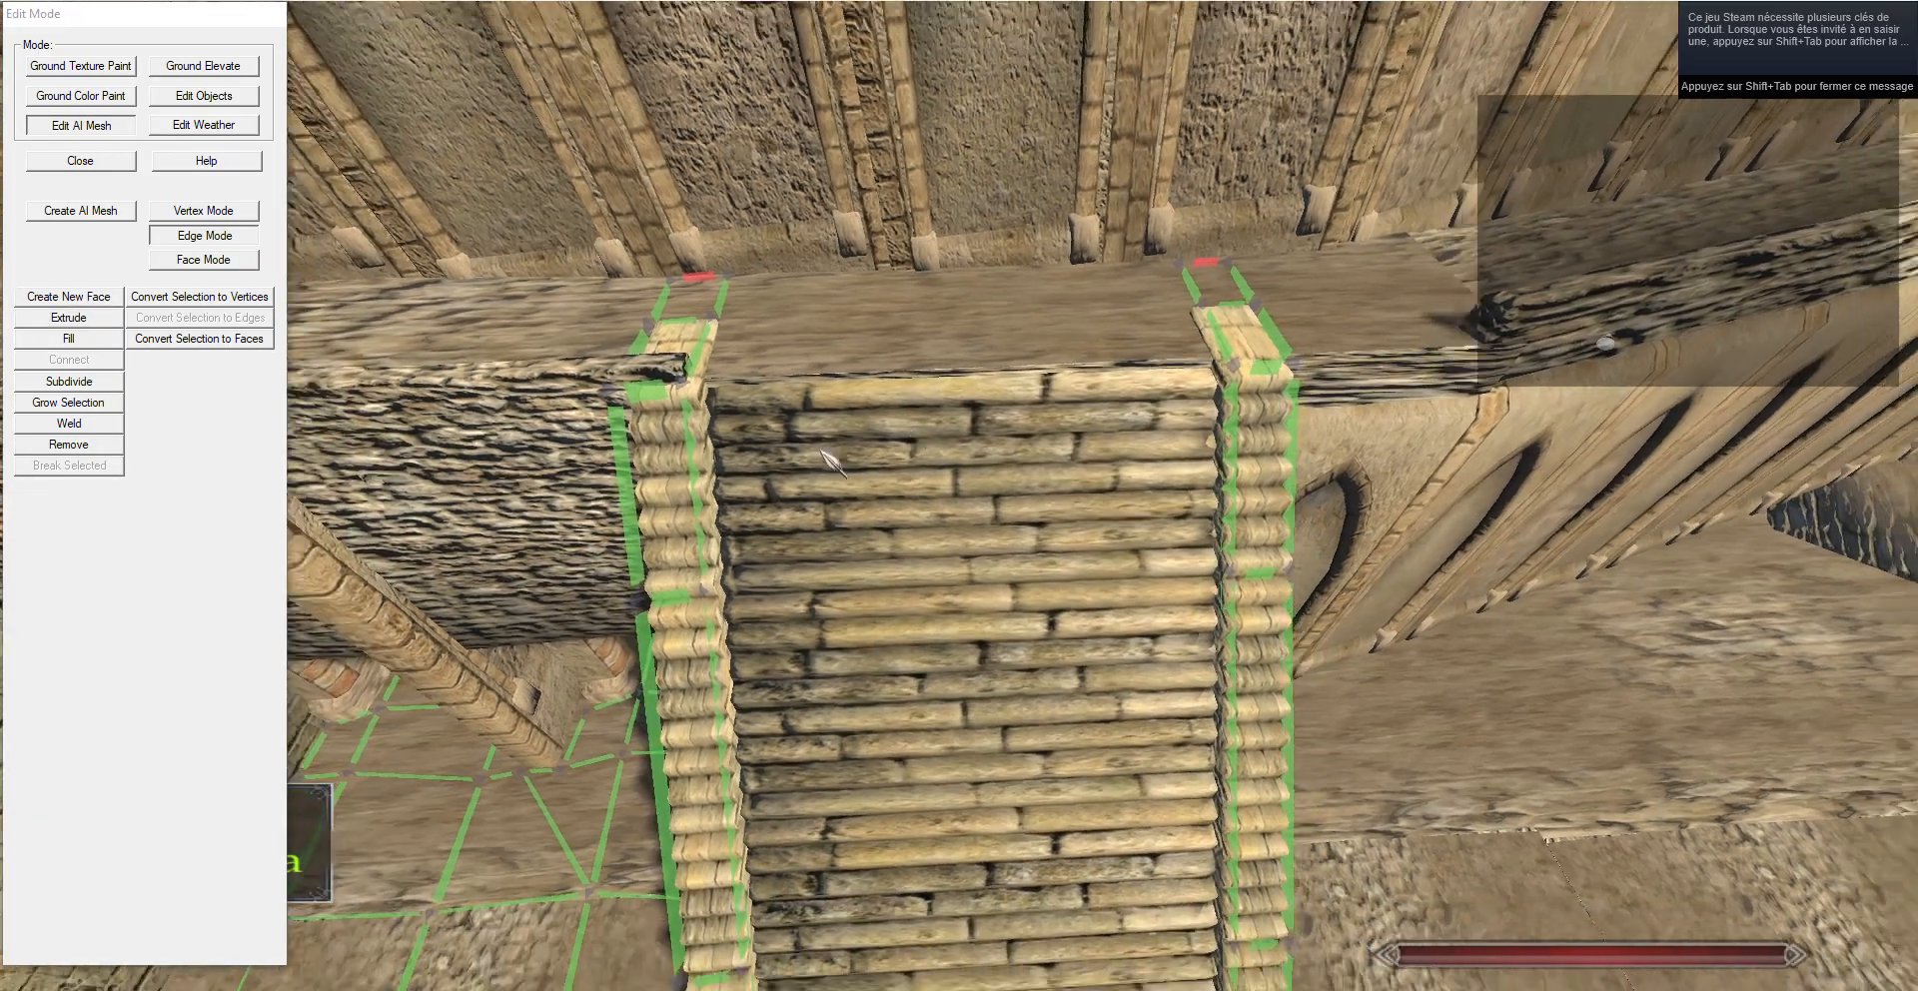
Extrude the two edges at the ramp's foot onto its first logs and adjust the end vertex beside the rail.
drag(963, 355, 849, 579)
click(763, 576)
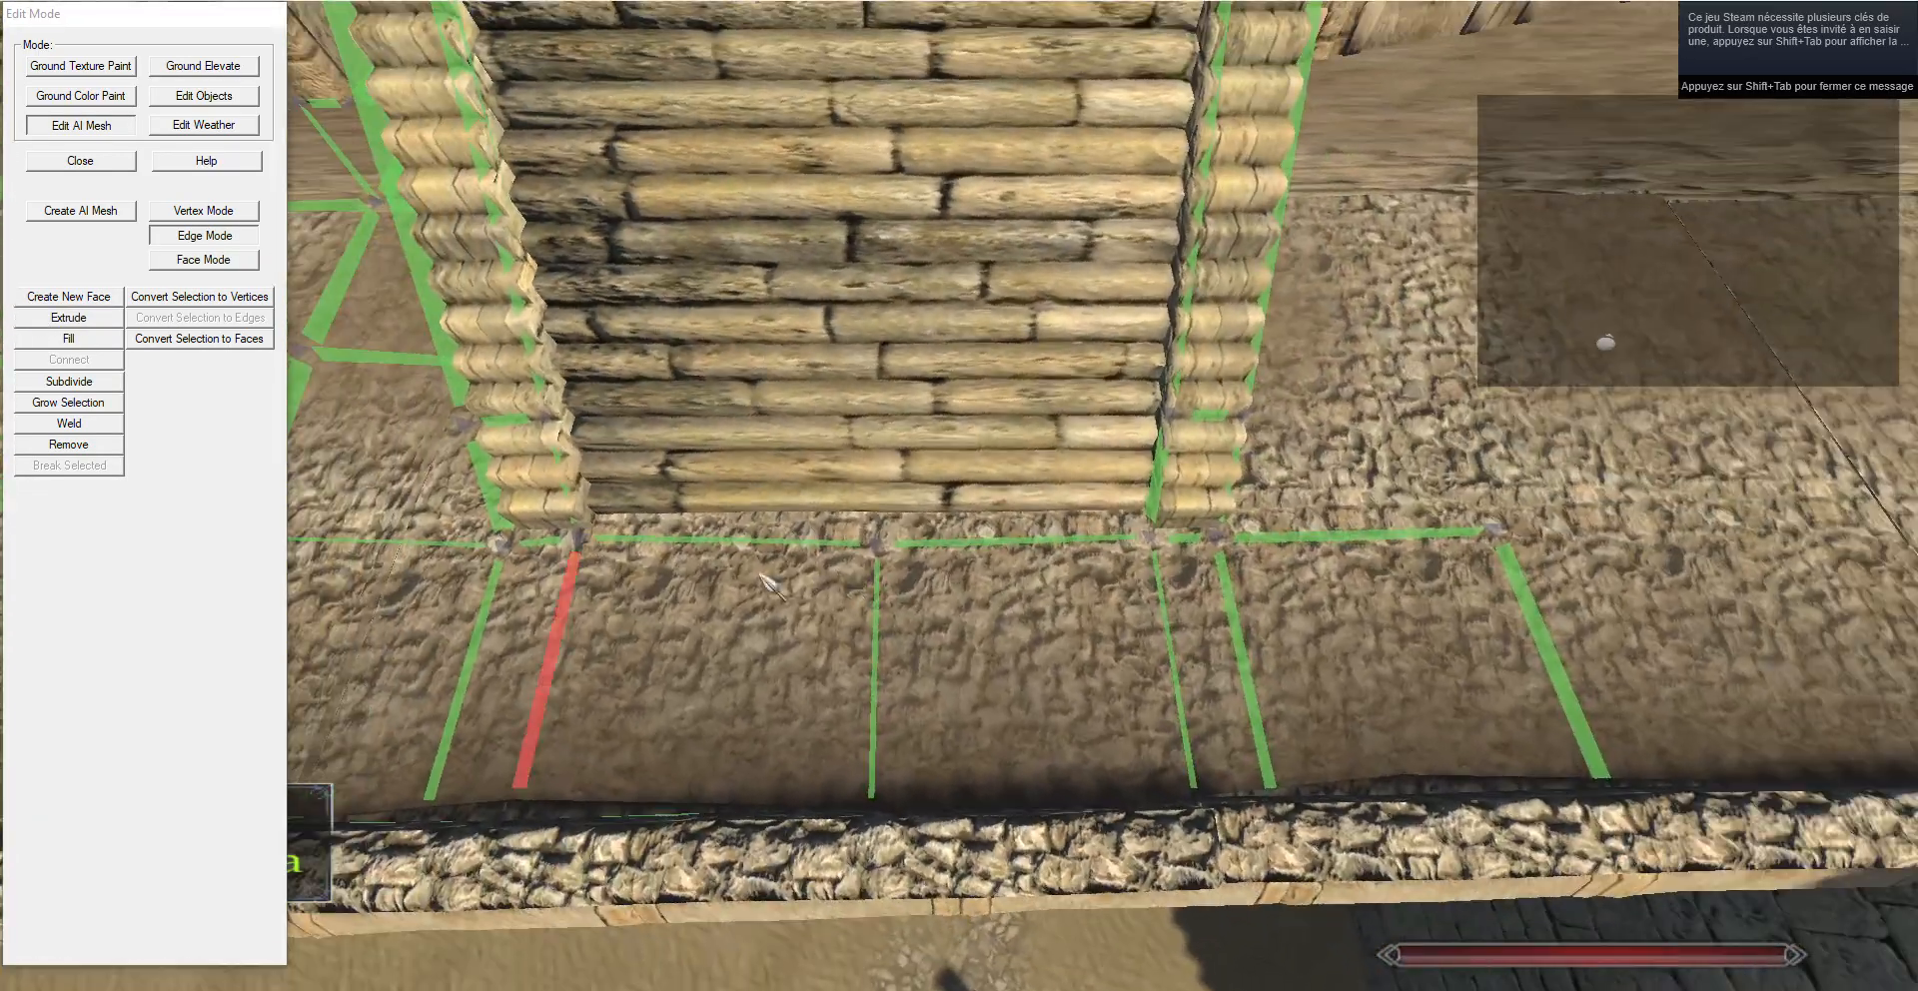
click(794, 554)
click(997, 547)
ctrl+click(784, 538)
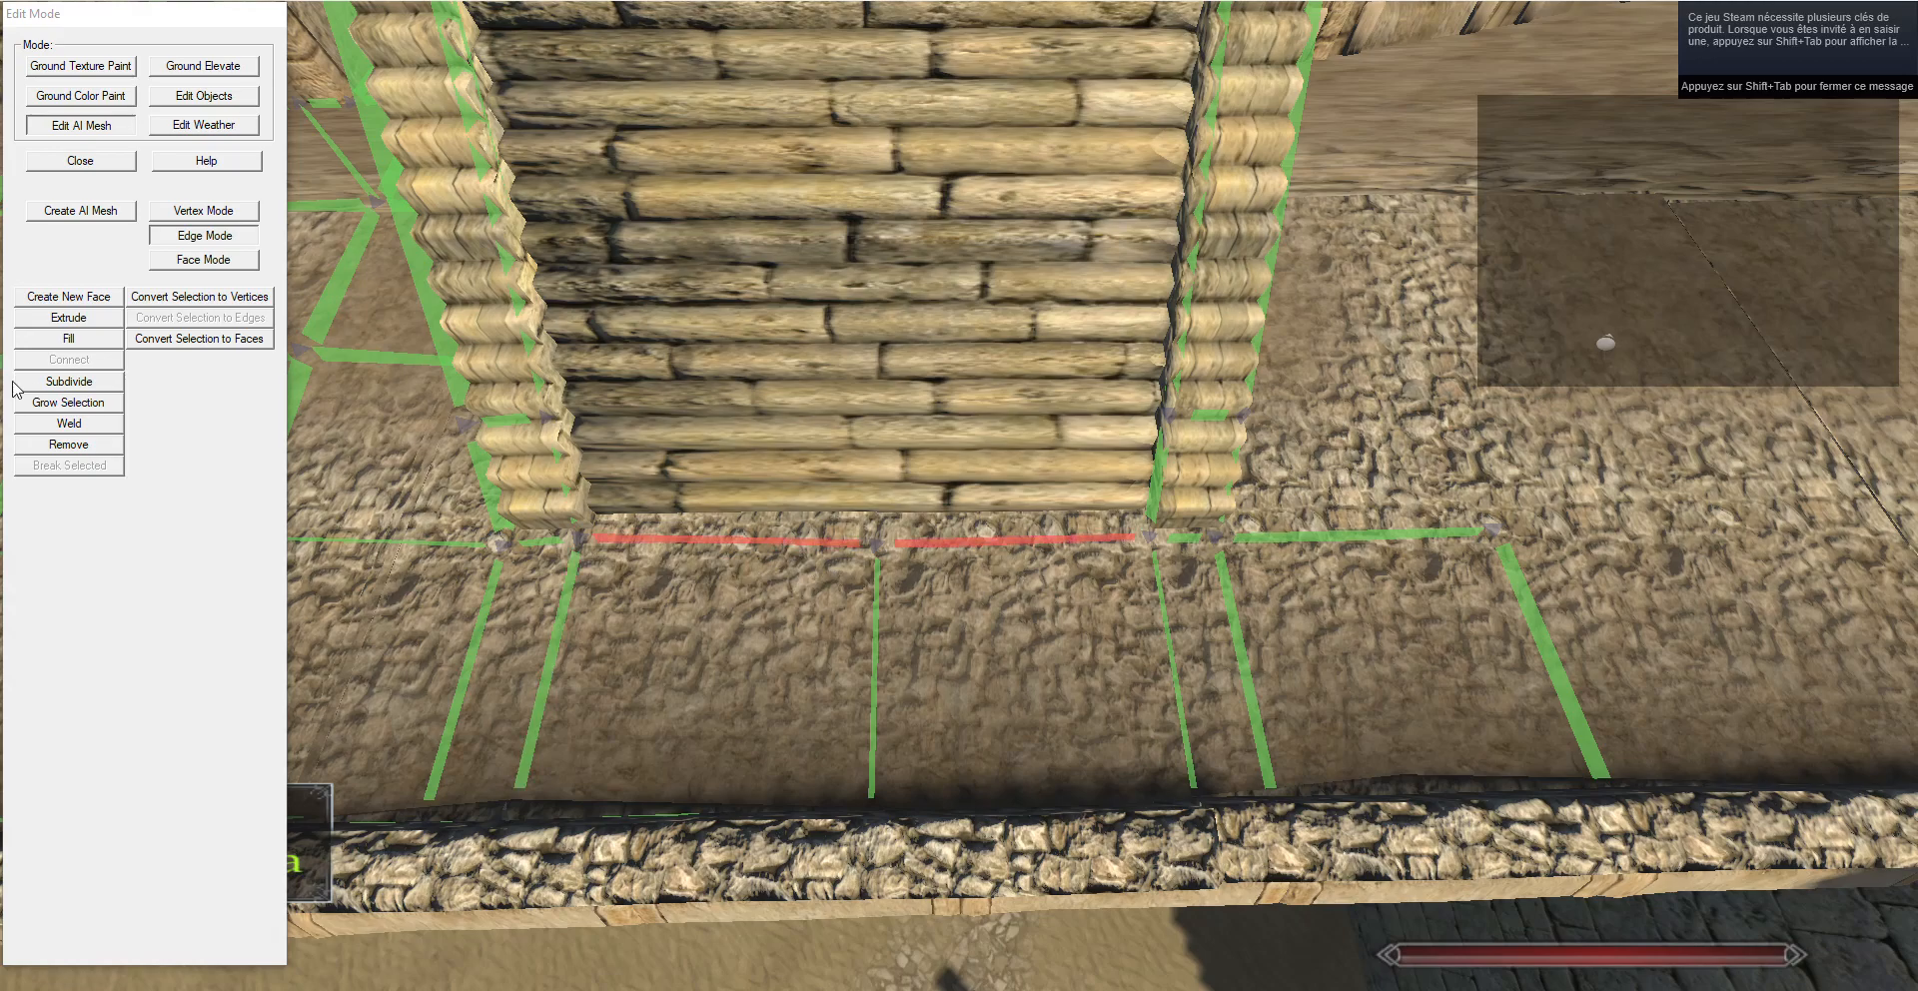
click(52, 318)
click(204, 211)
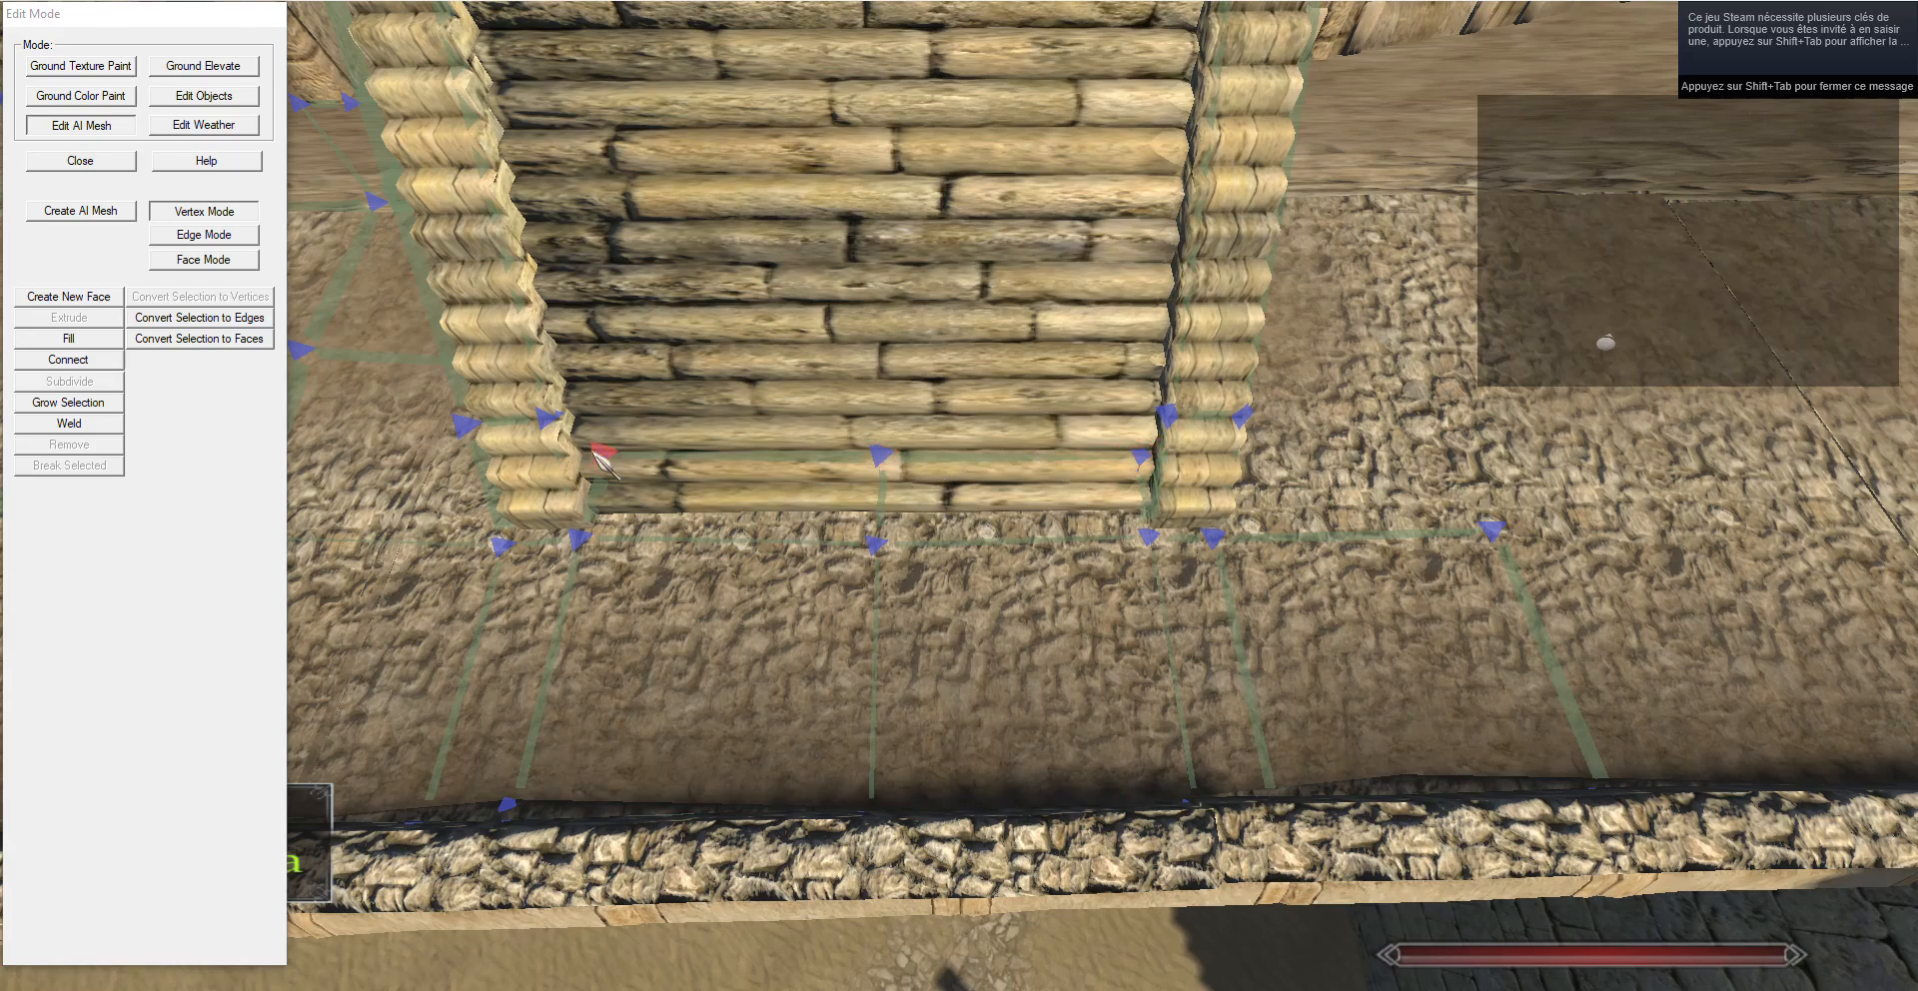
click(203, 235)
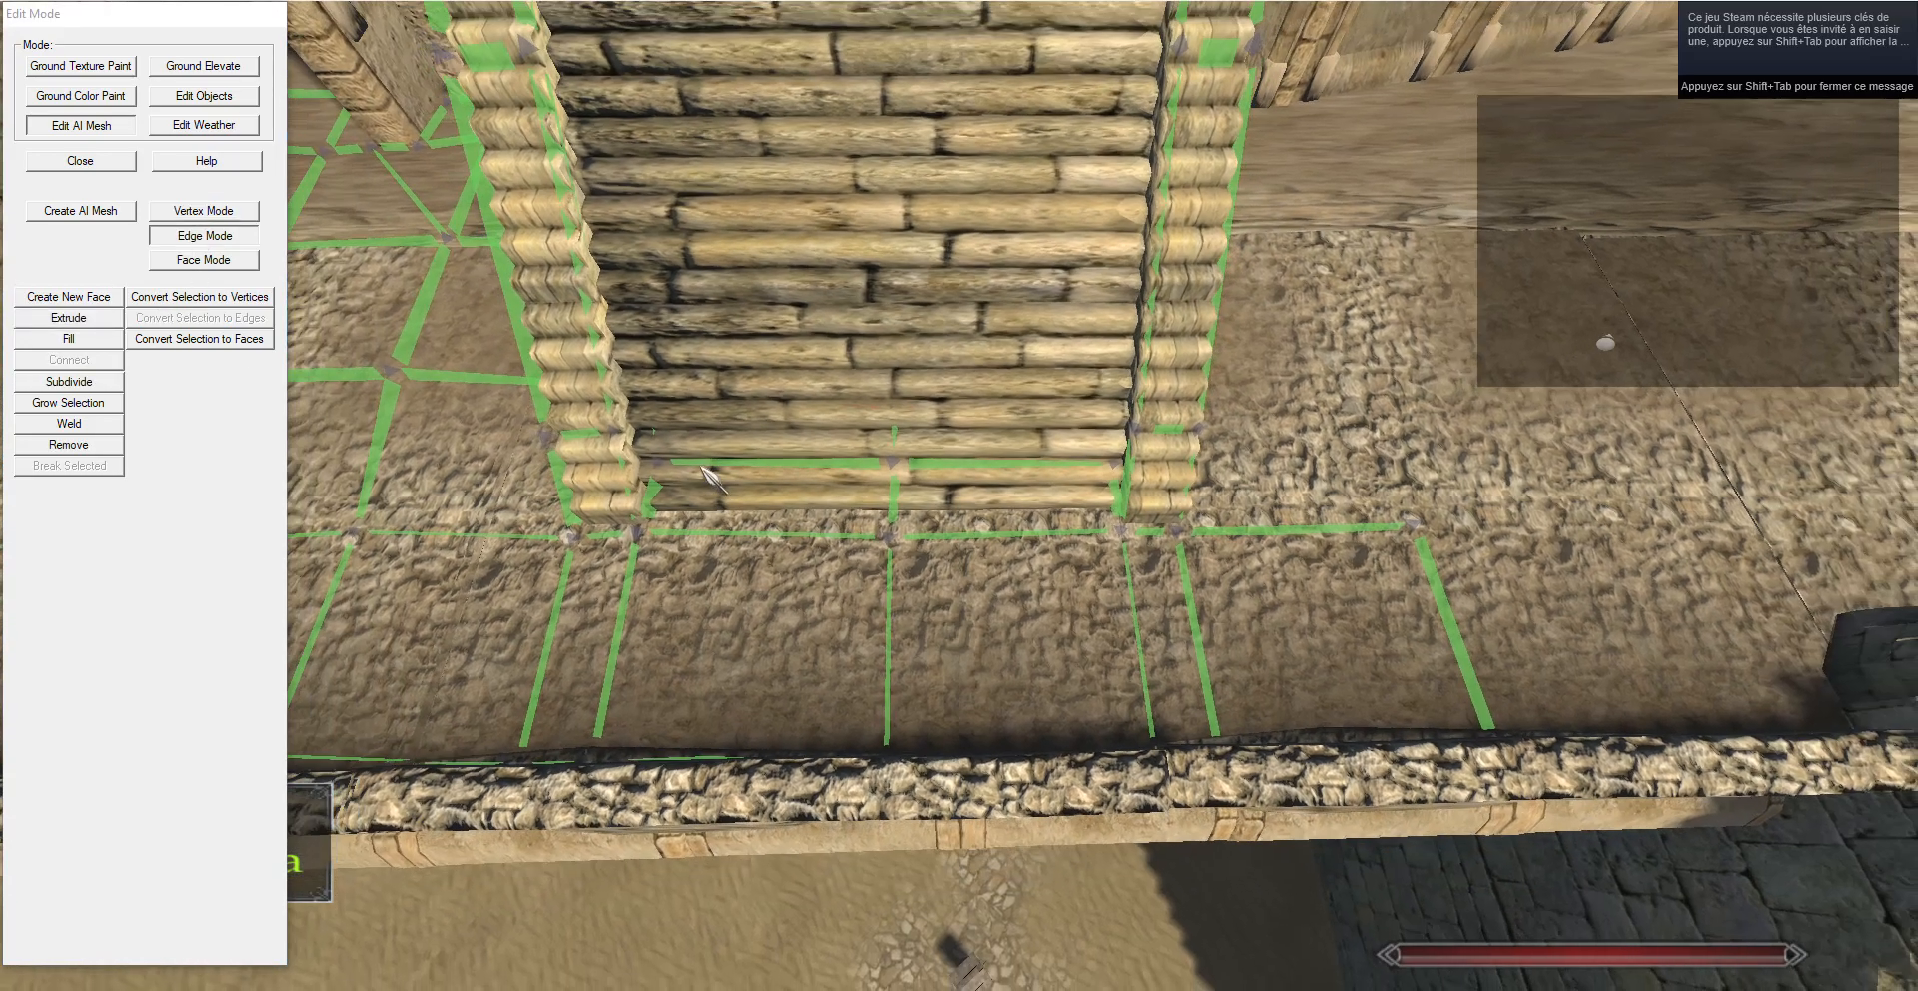
Extrude the two central edges in two sections up the lower logs of the ramp, adjusting the end vertex beside the rail.
key(g)
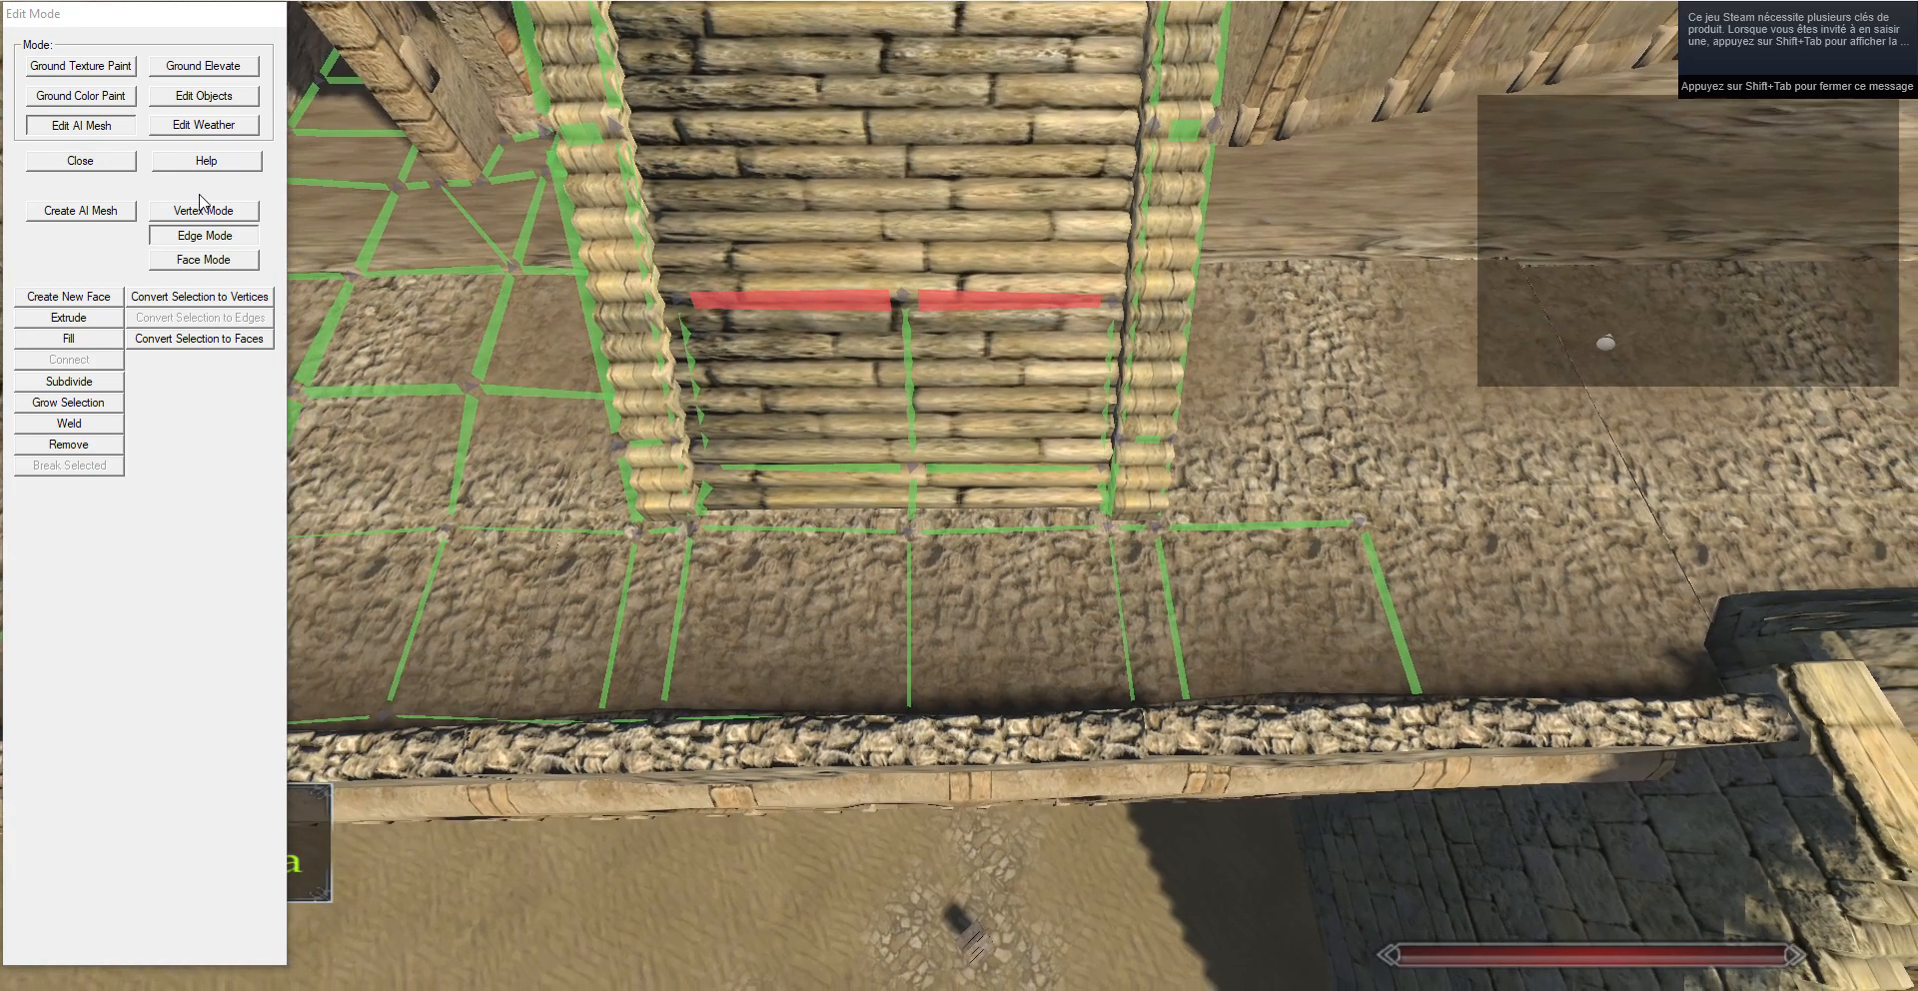
click(204, 211)
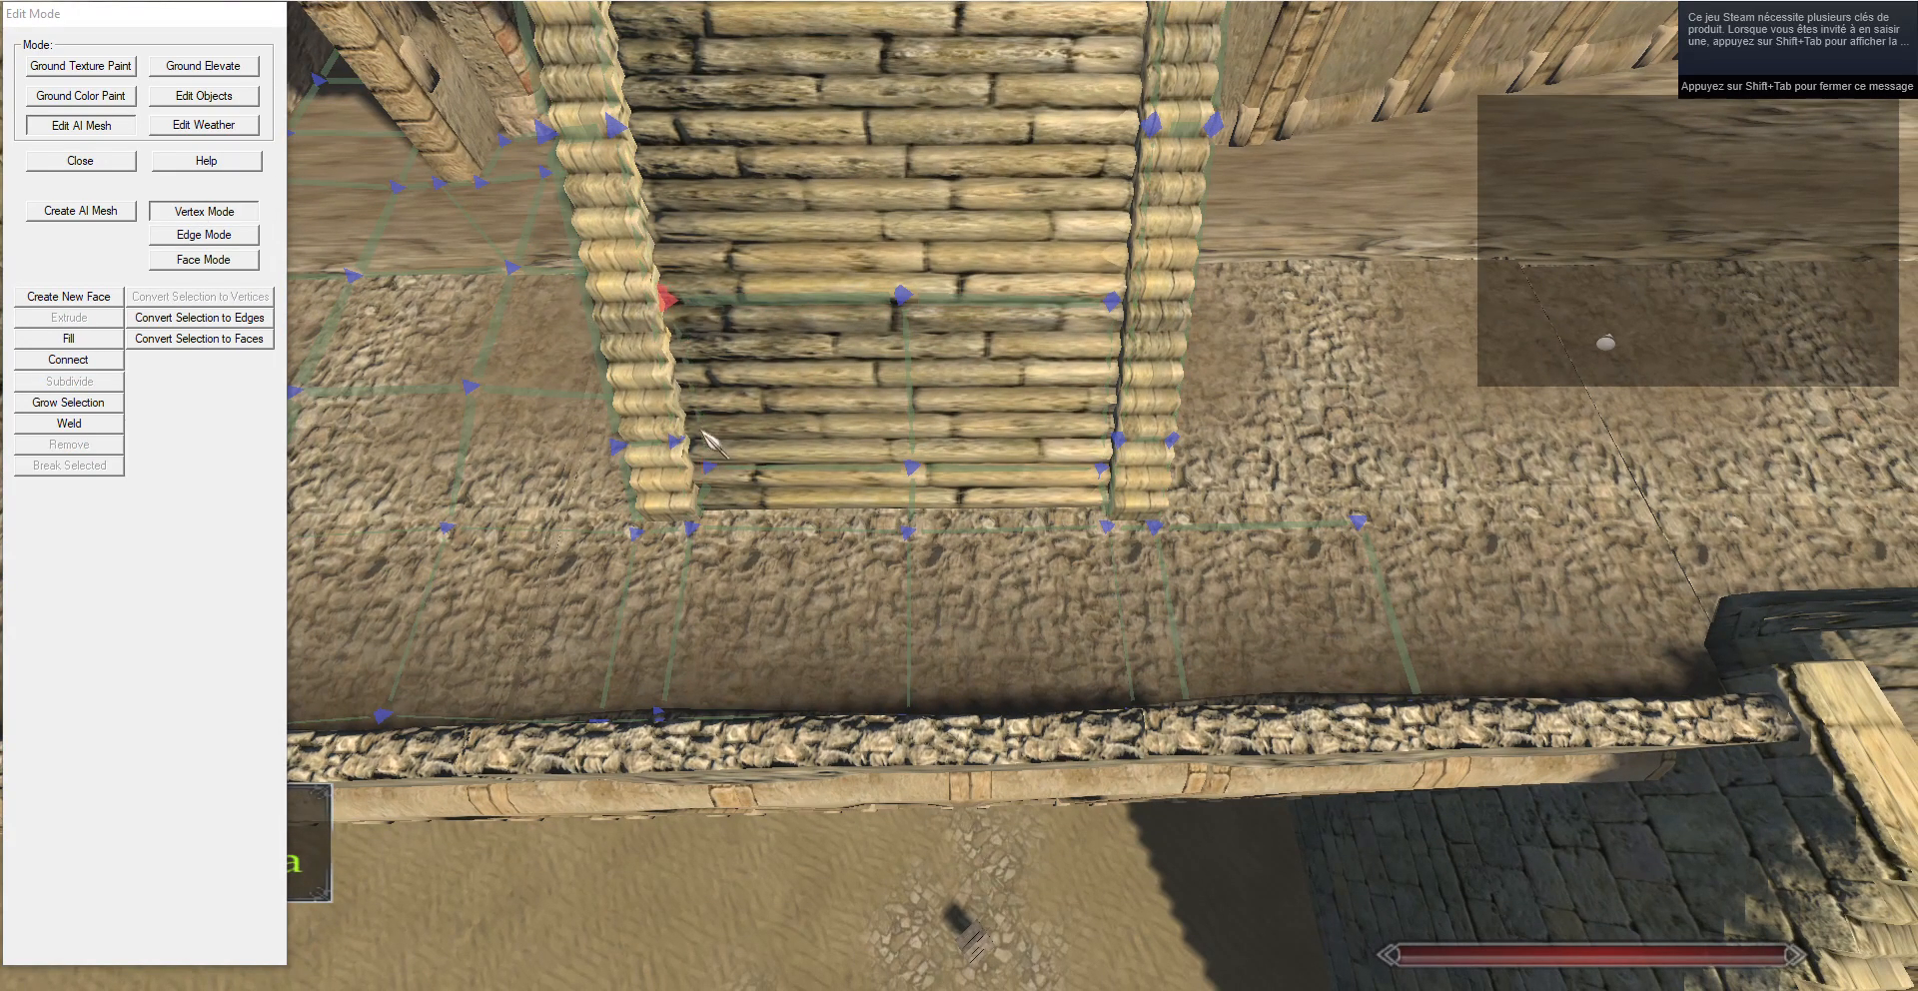
click(230, 239)
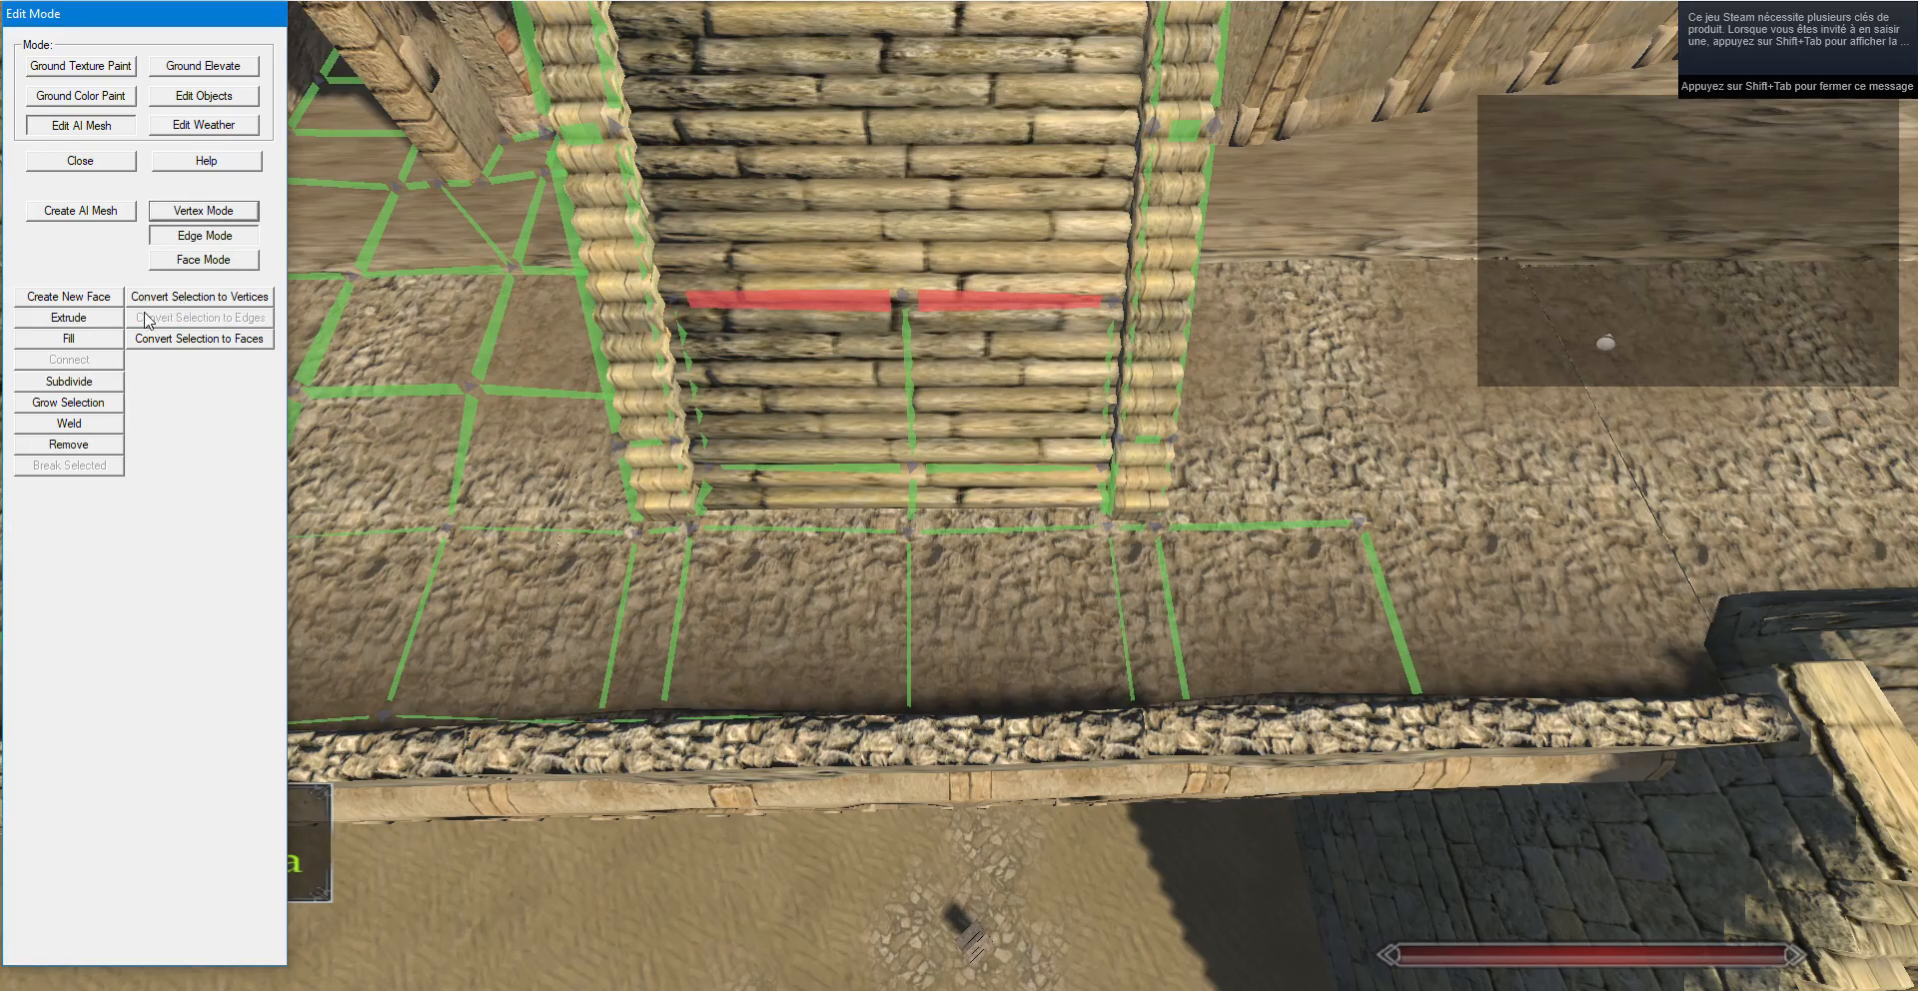
click(103, 318)
key(g)
key(t)
key(g)
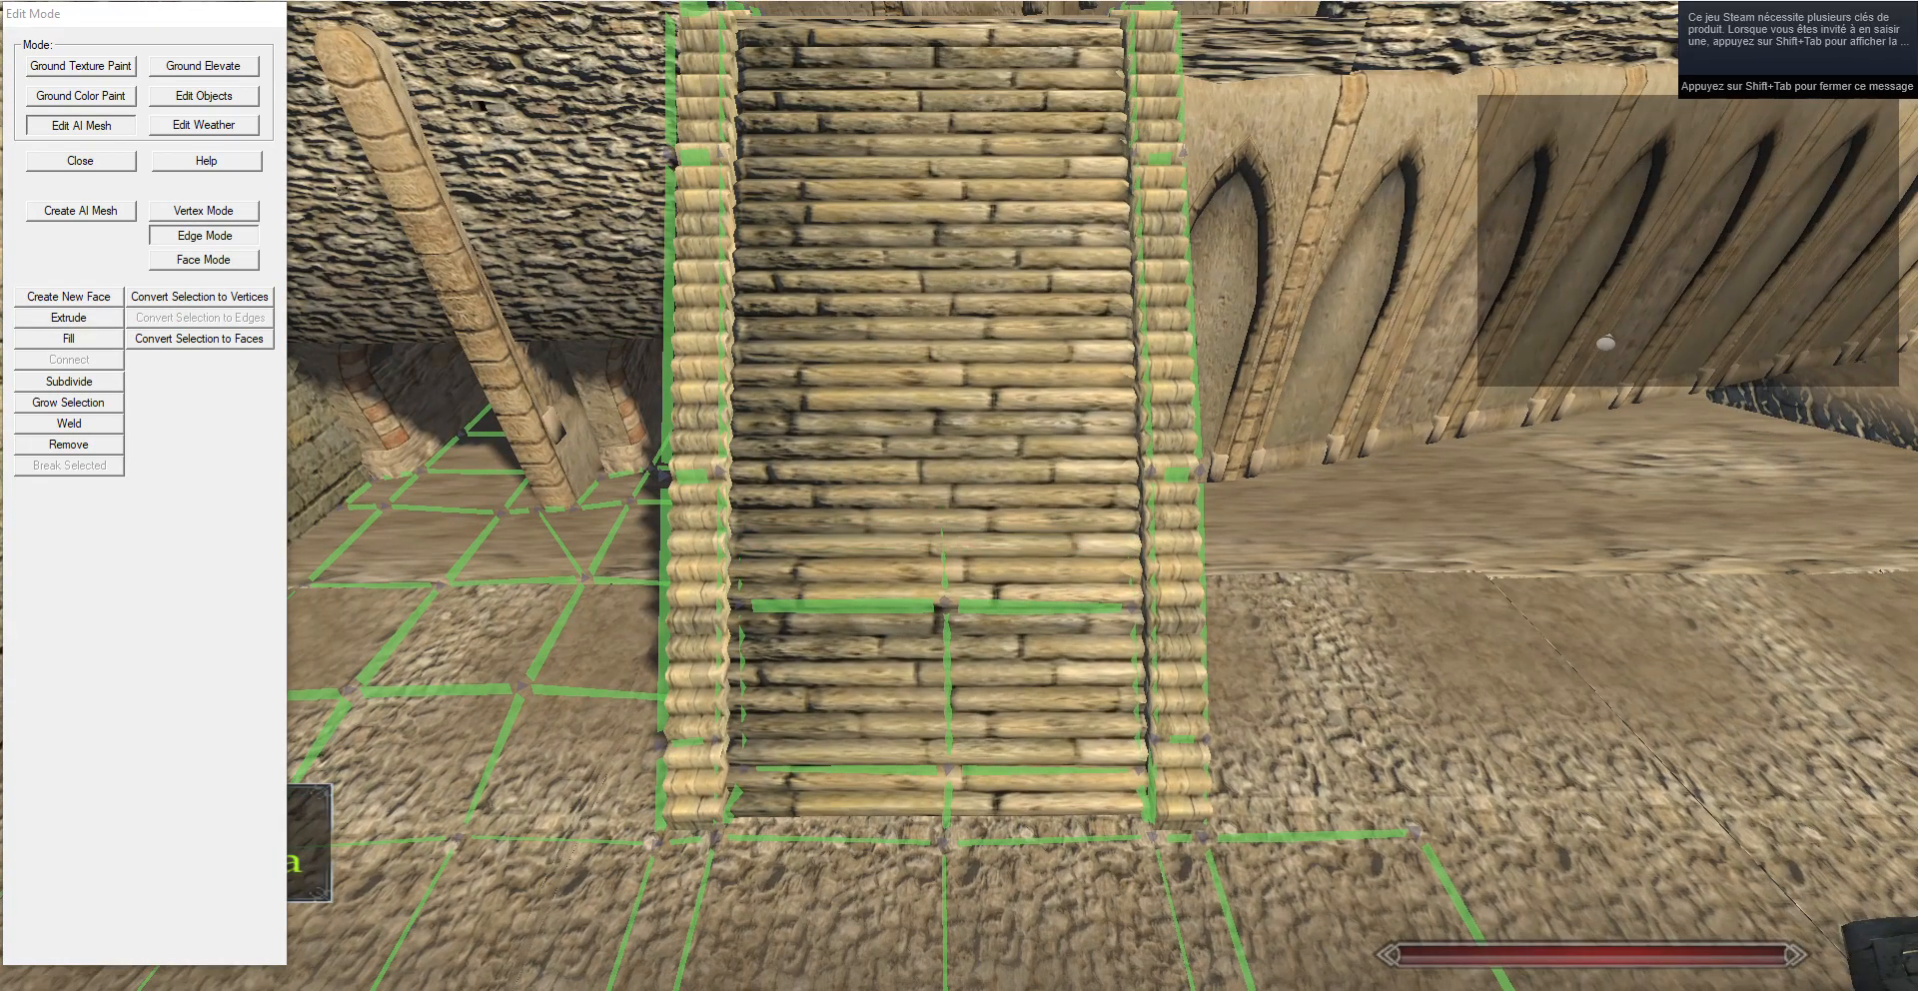
key(t)
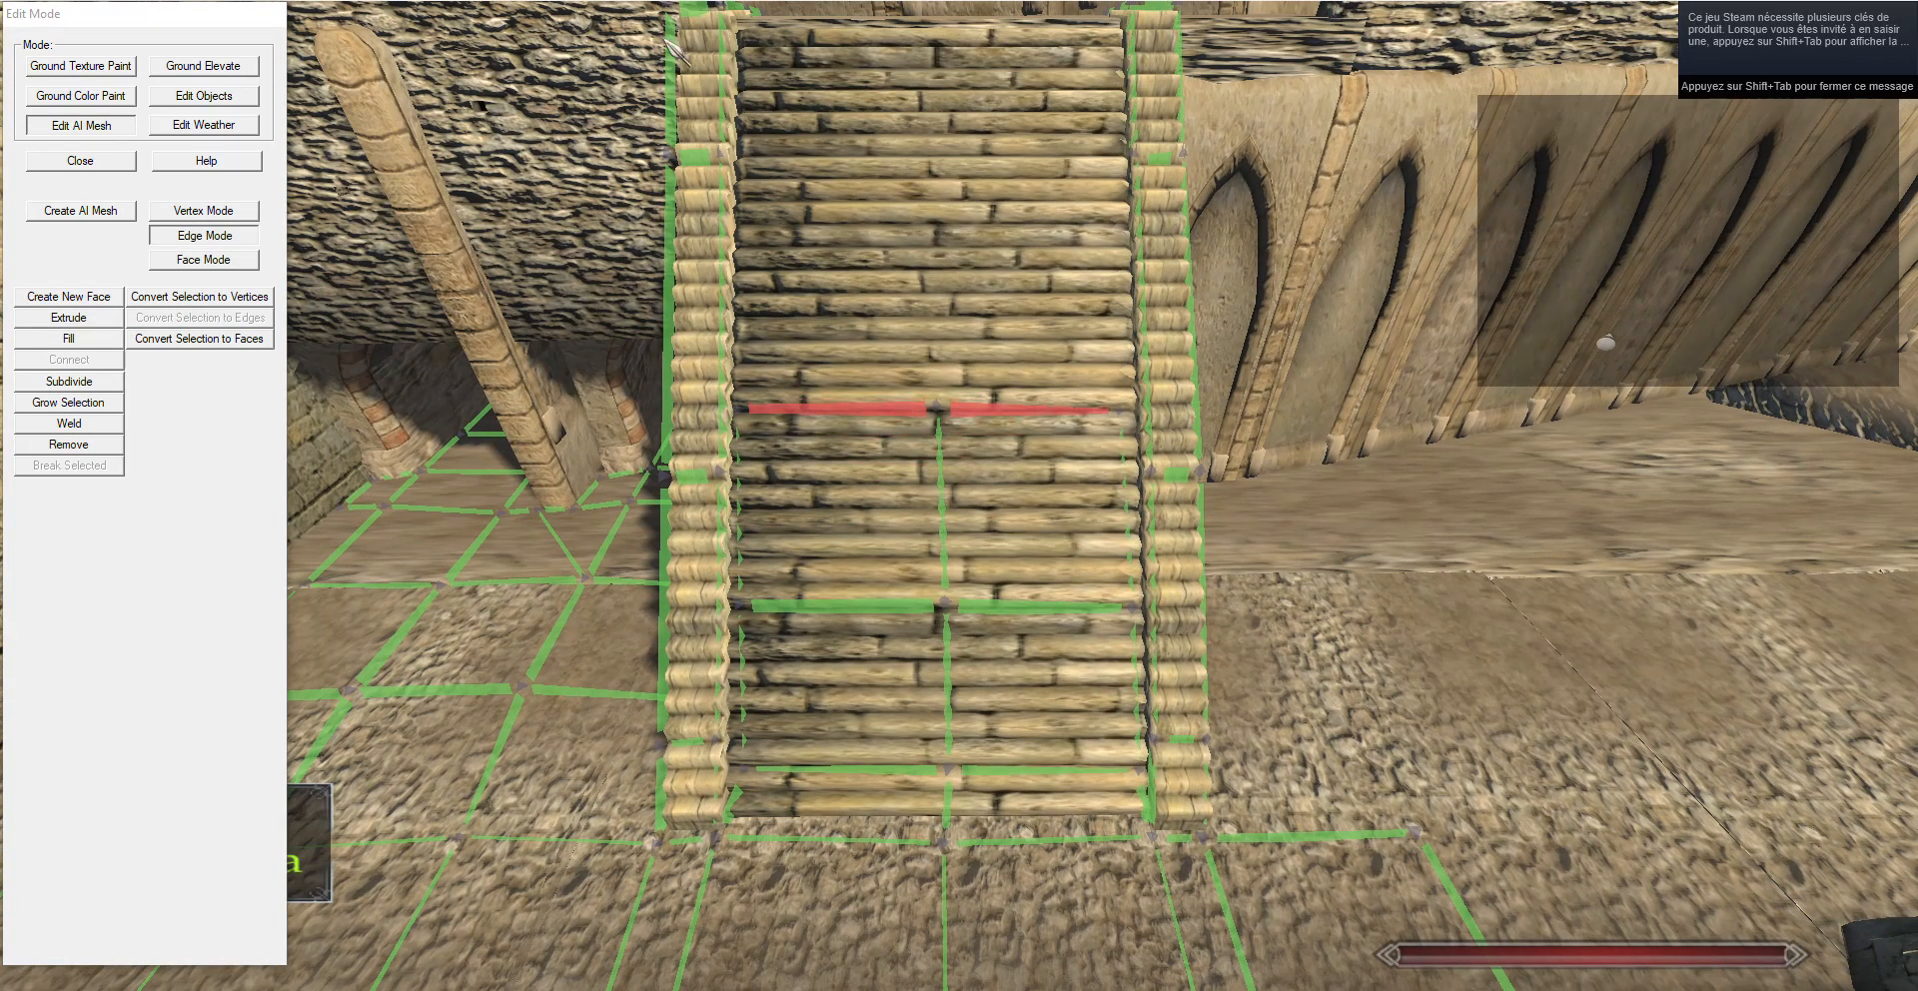
Extrude the two central edges in two further sections up the ramp's upper logs.
click(110, 319)
key(g)
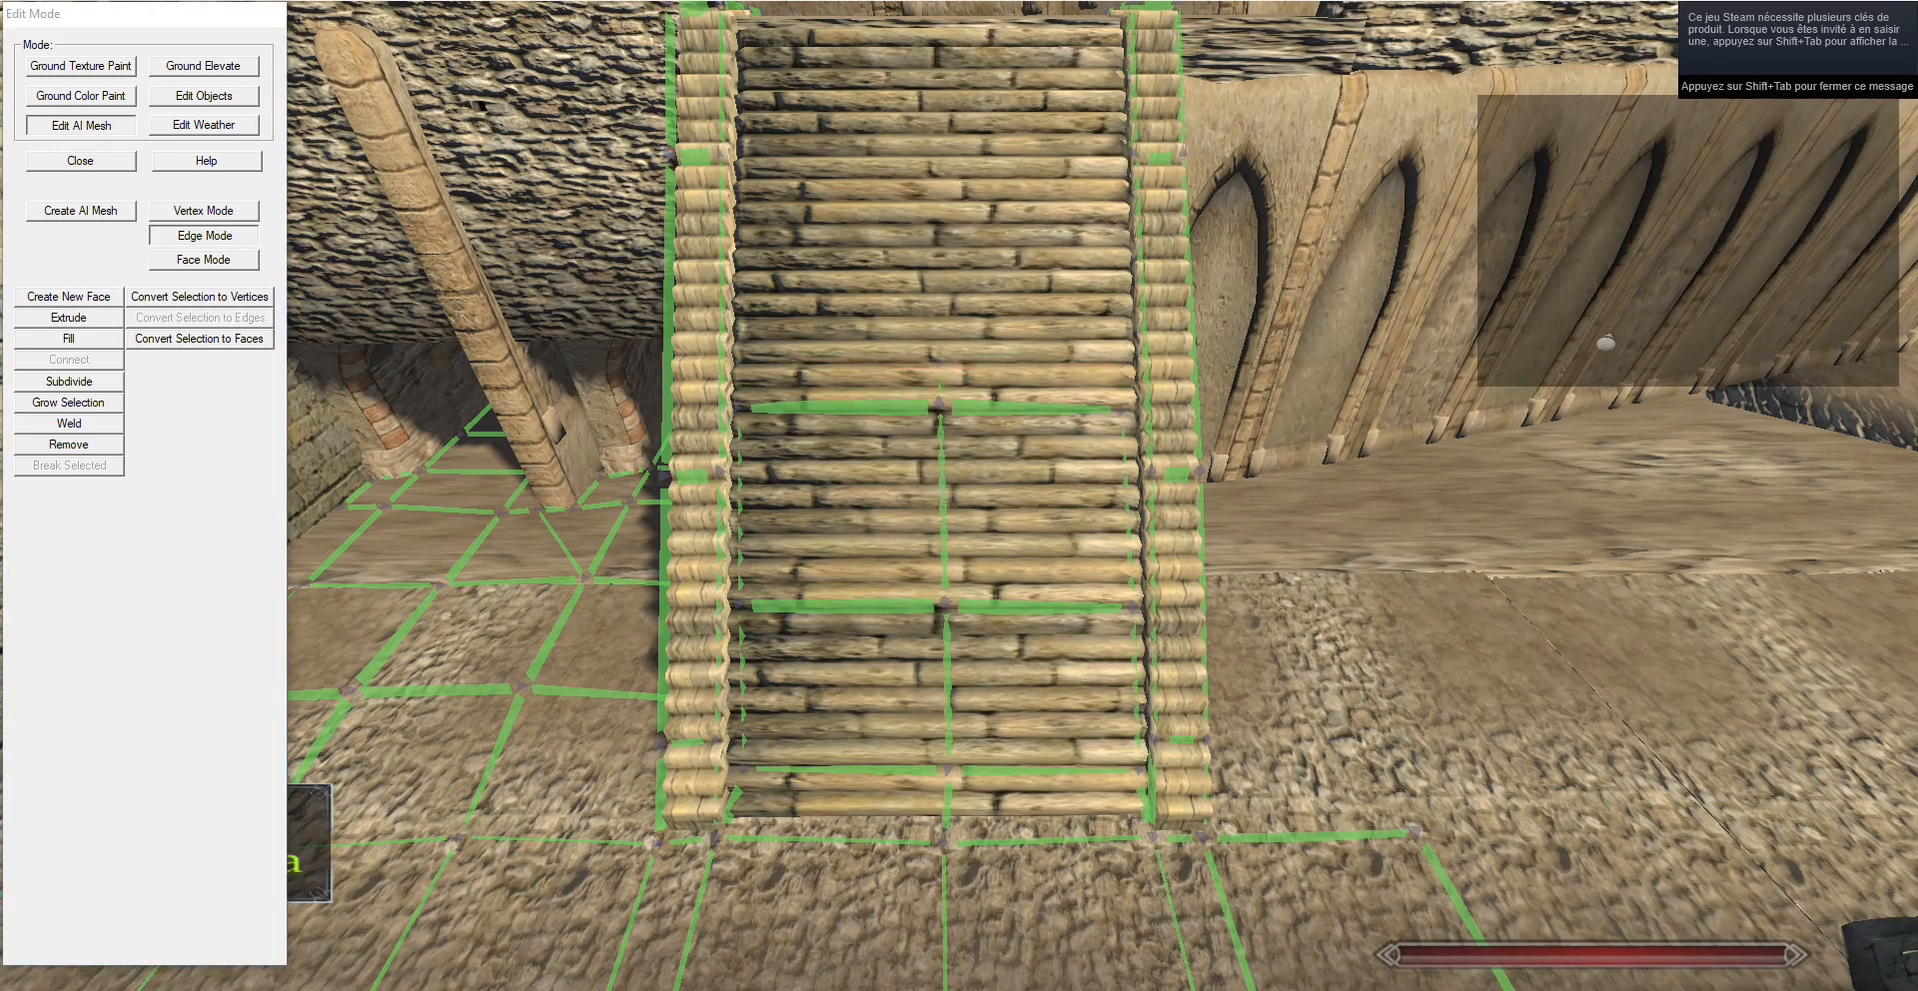
key(t)
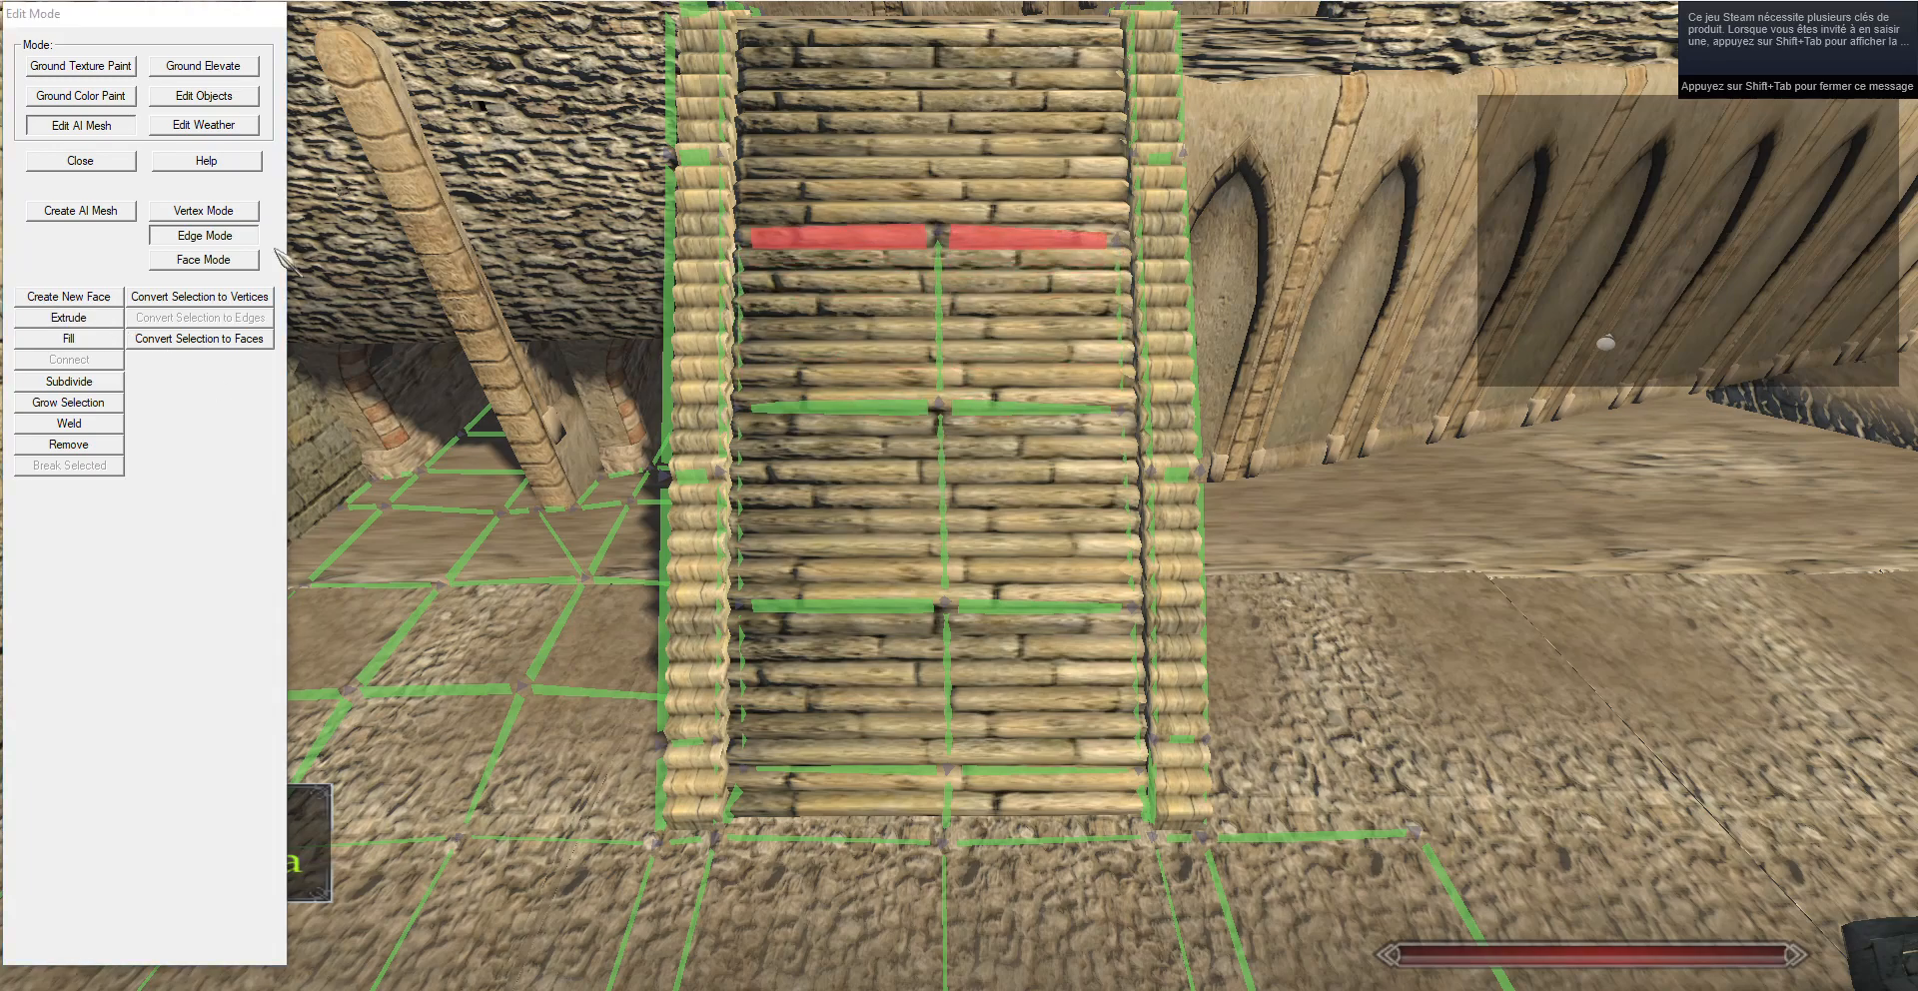
click(68, 318)
key(g)
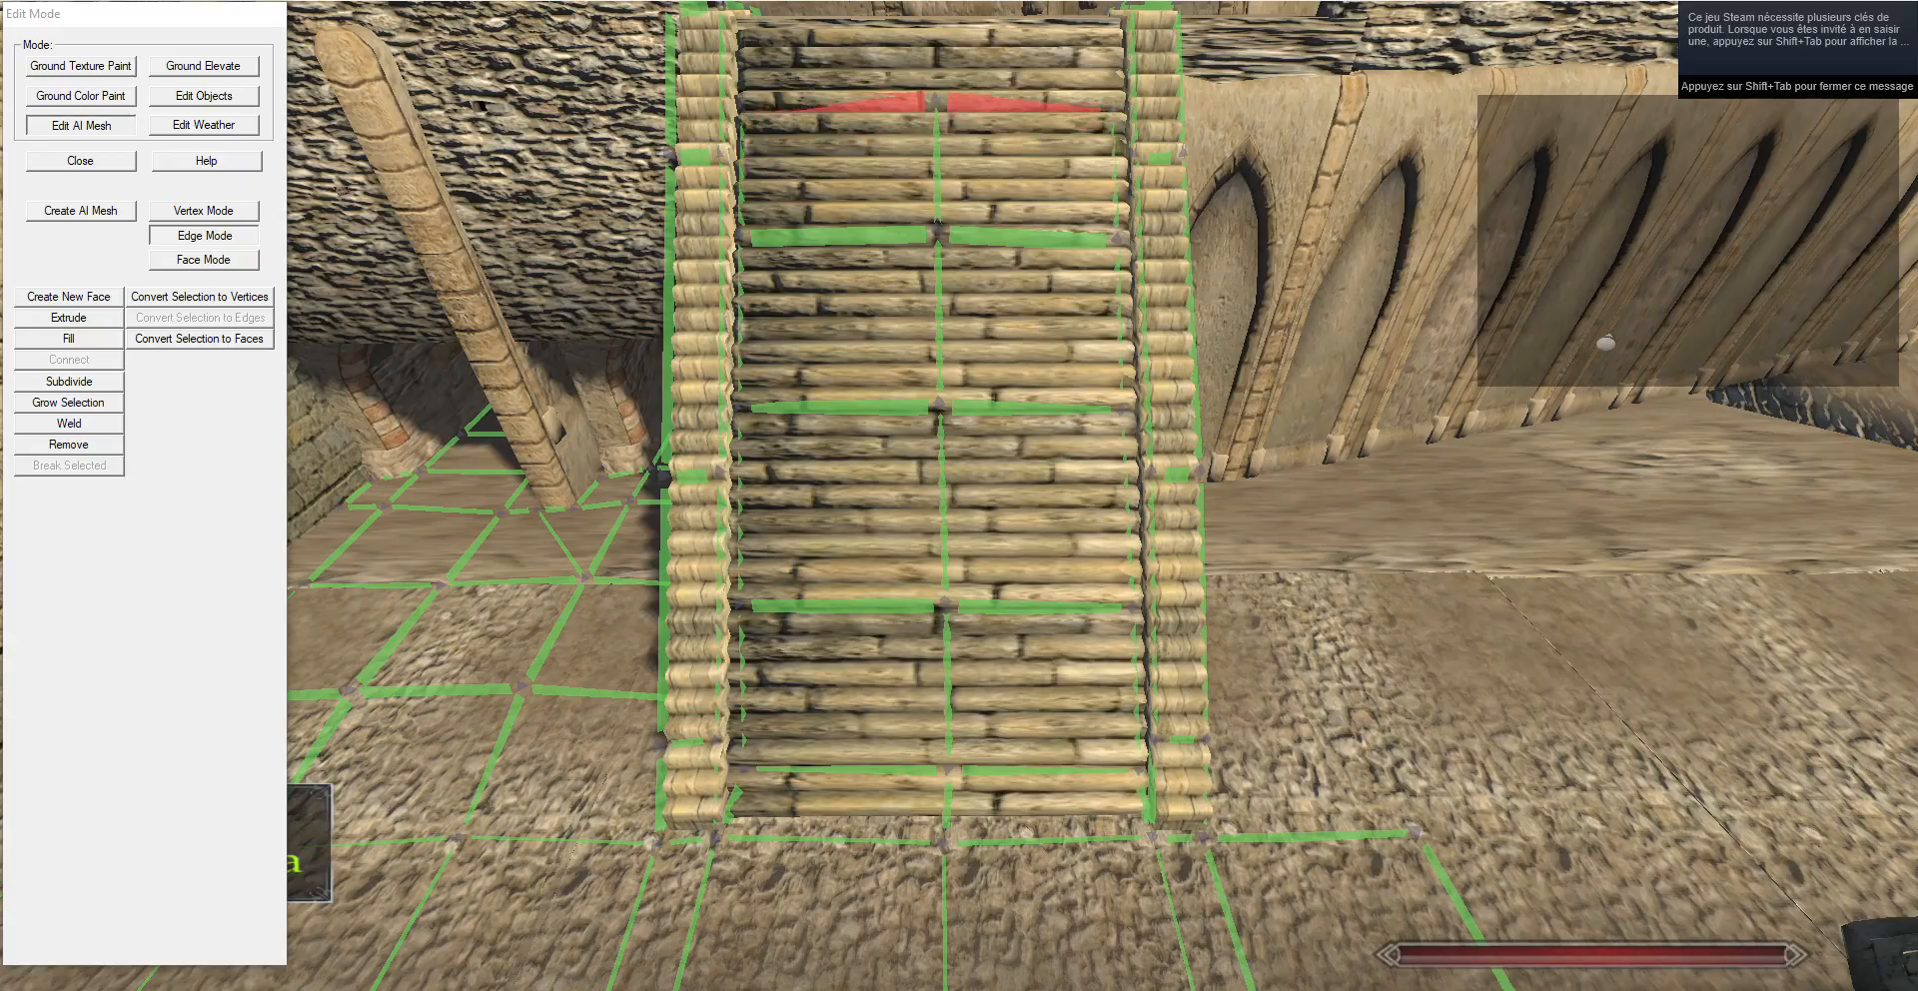
Extrude the central edges to the ramp's top log and onto the upper walkway between the rail caps.
drag(640, 245, 1048, 253)
key(w)
key(s)
click(55, 320)
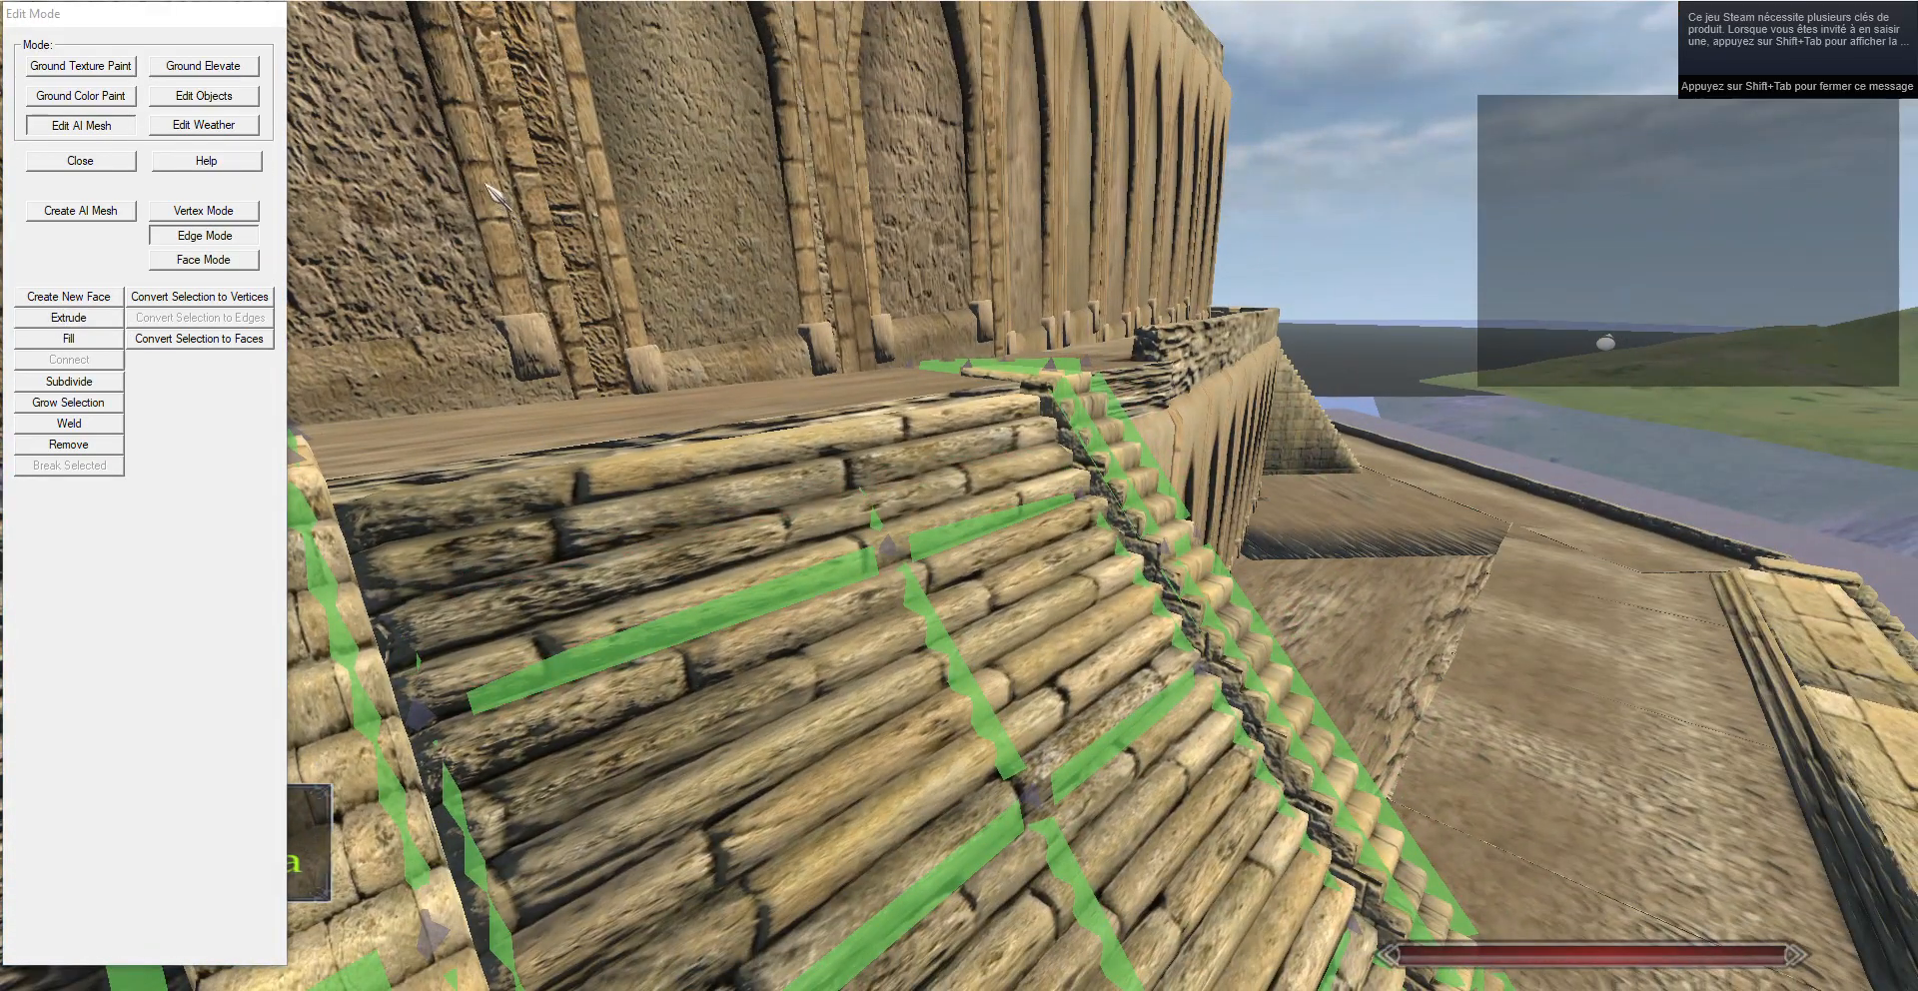
key(g)
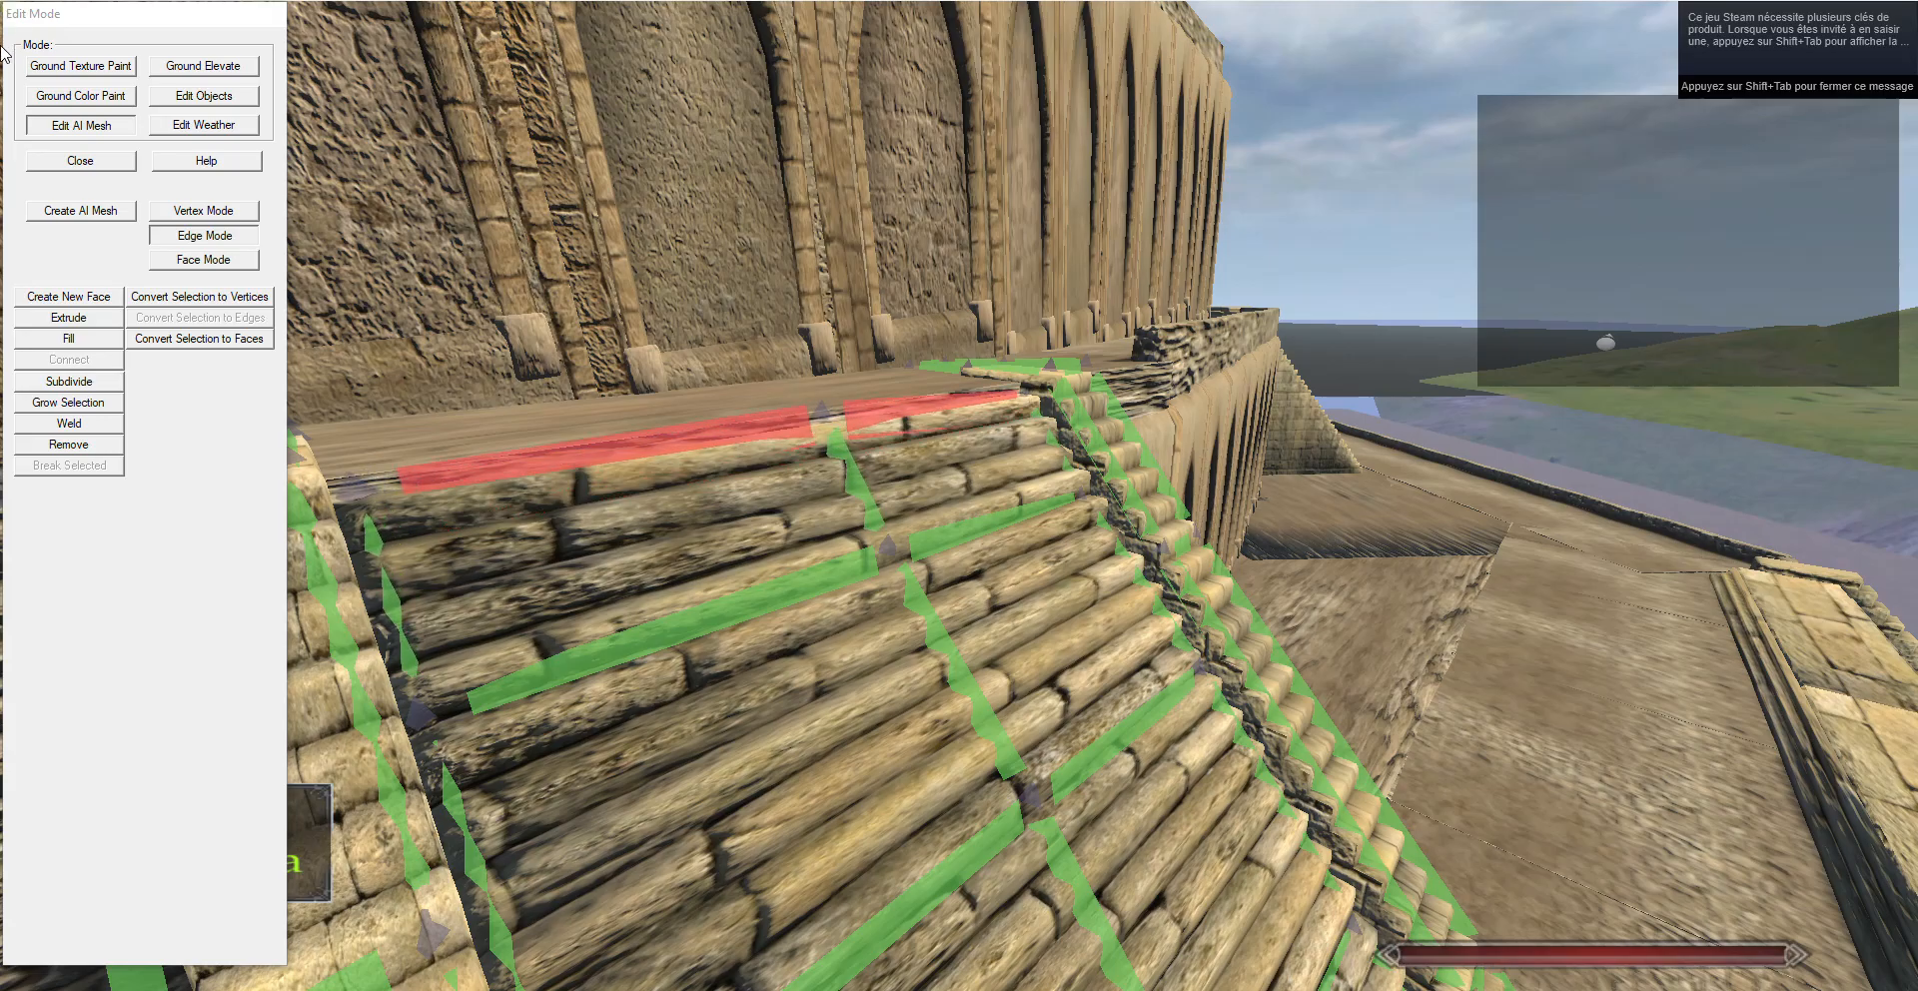
drag(944, 290, 1359, 500)
key(w)
key(s)
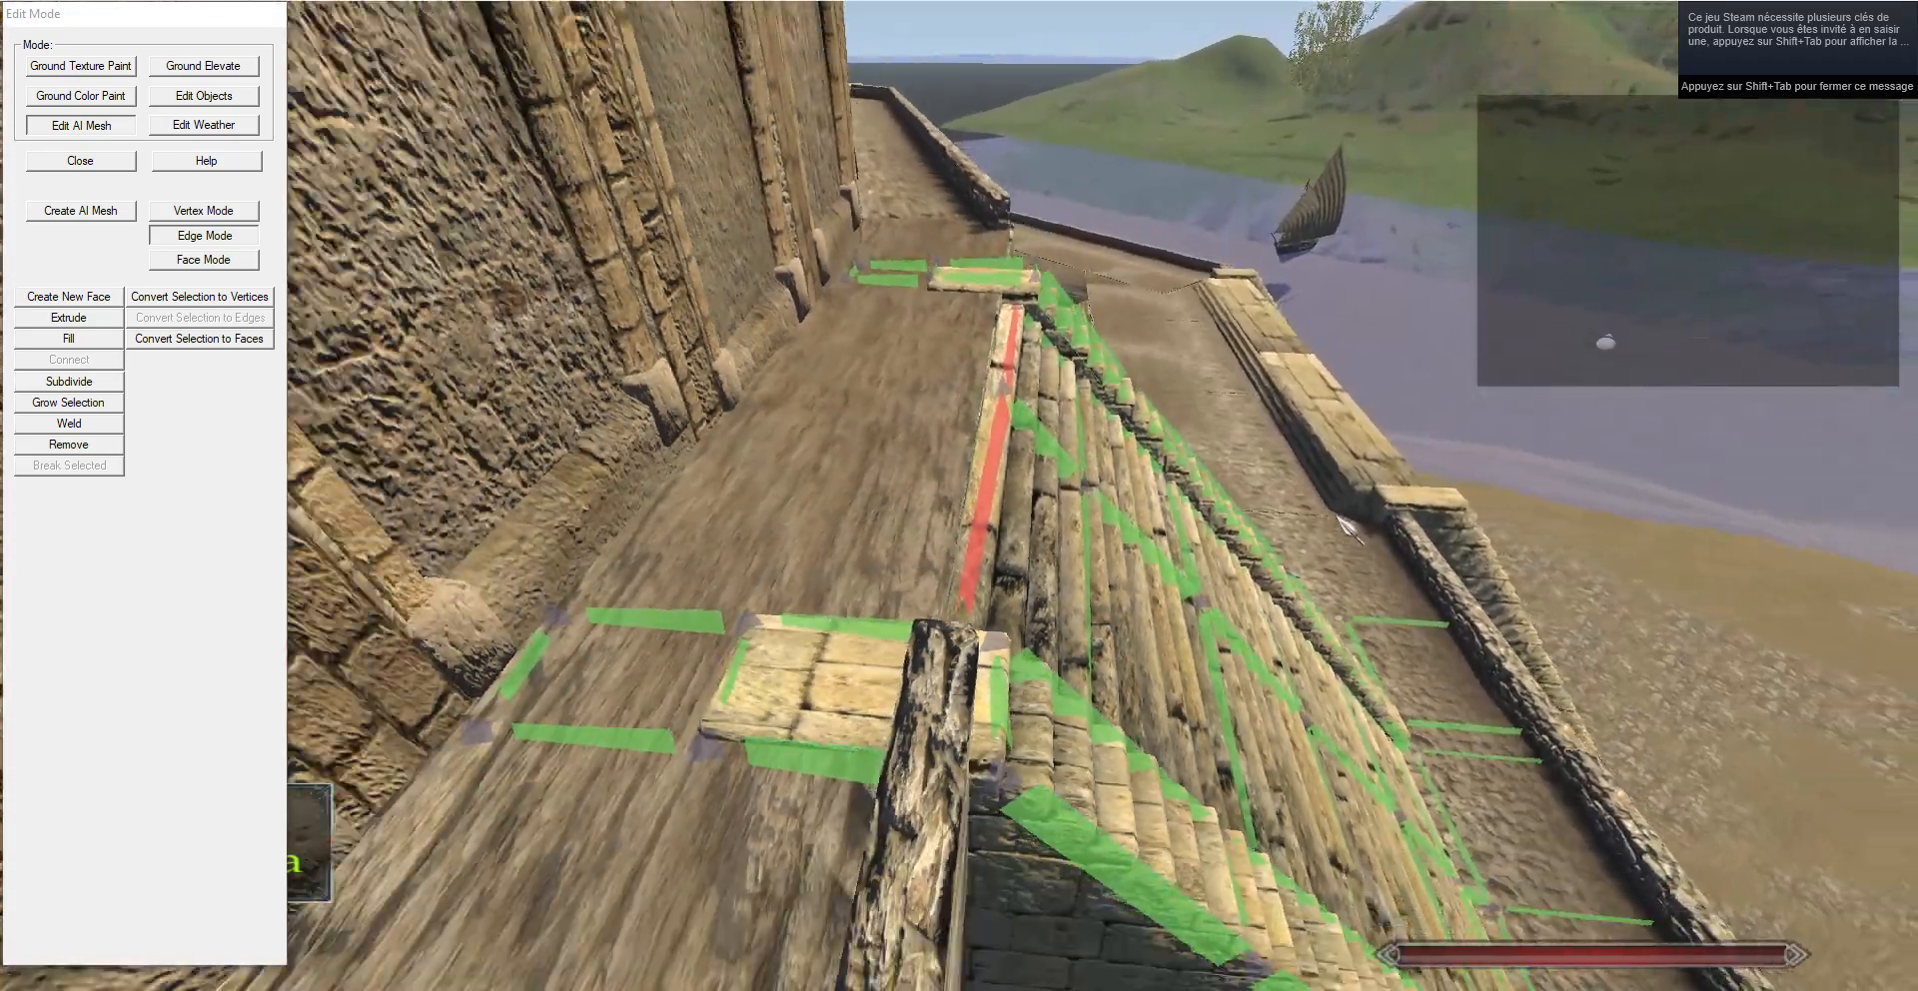
click(87, 321)
key(g)
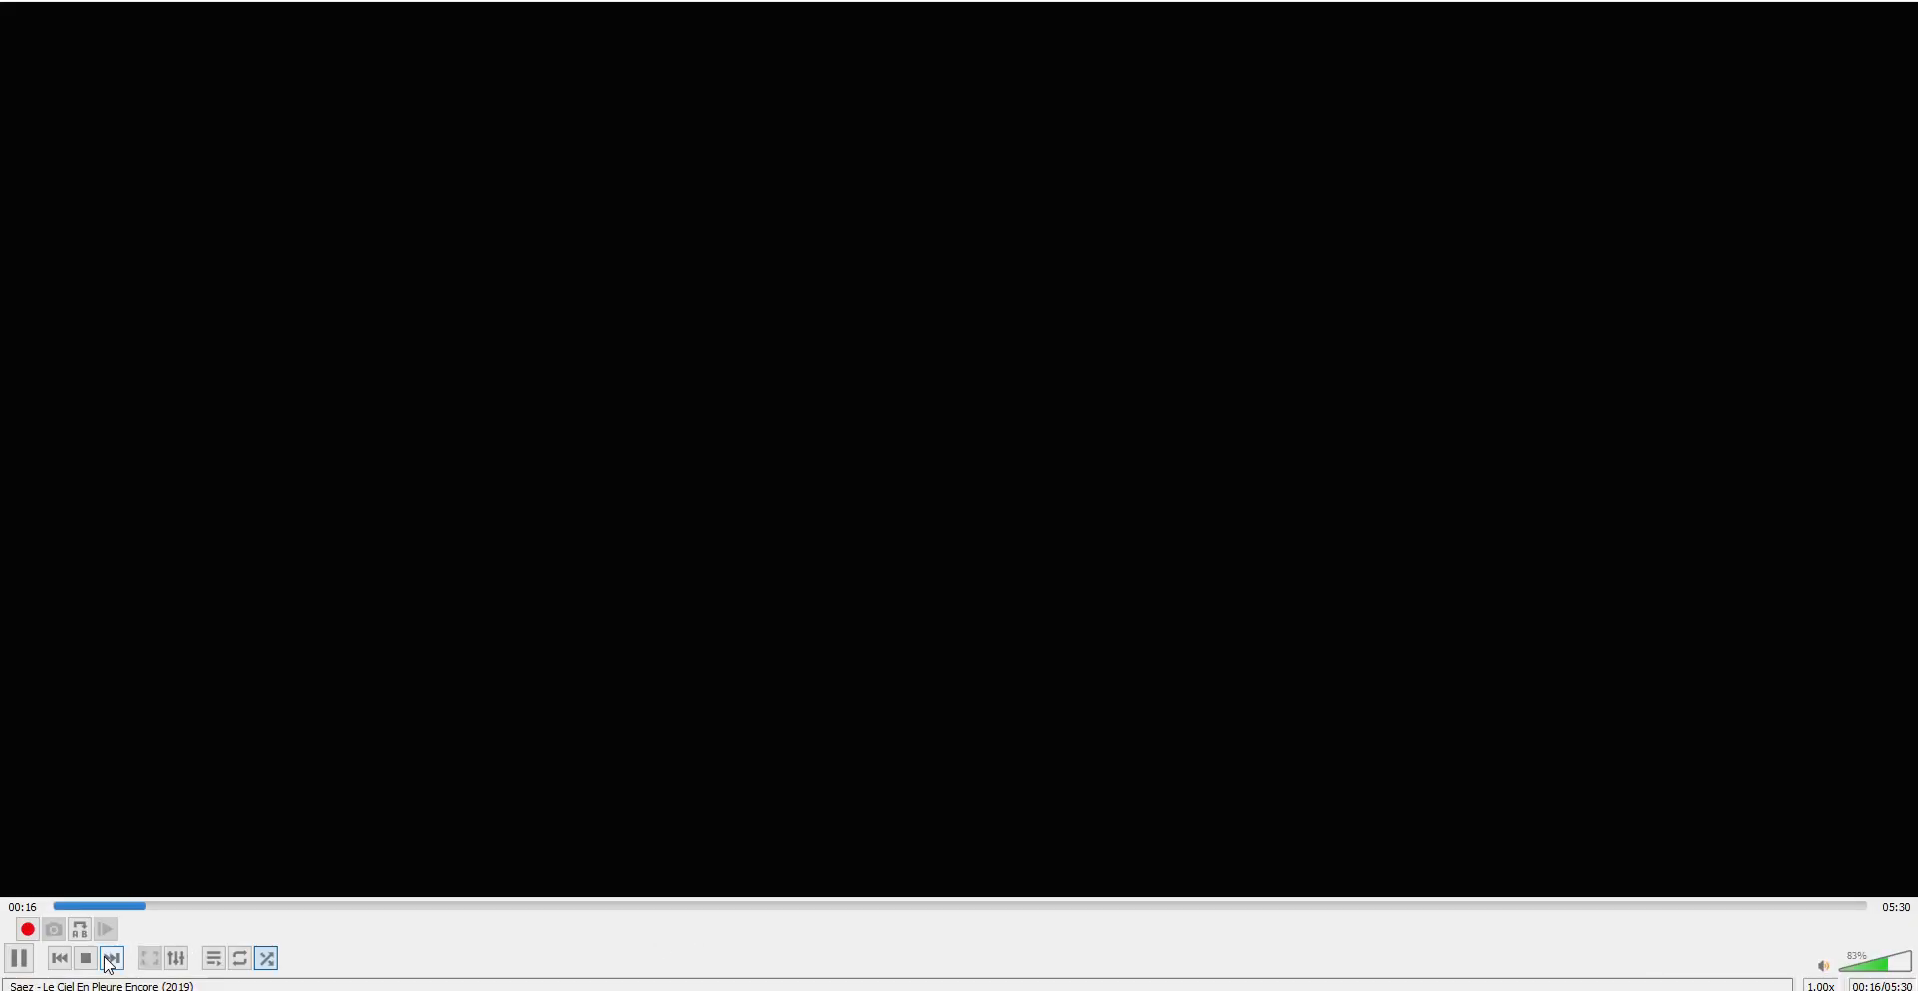
Switch to the media player and skip to the next track.
click(111, 961)
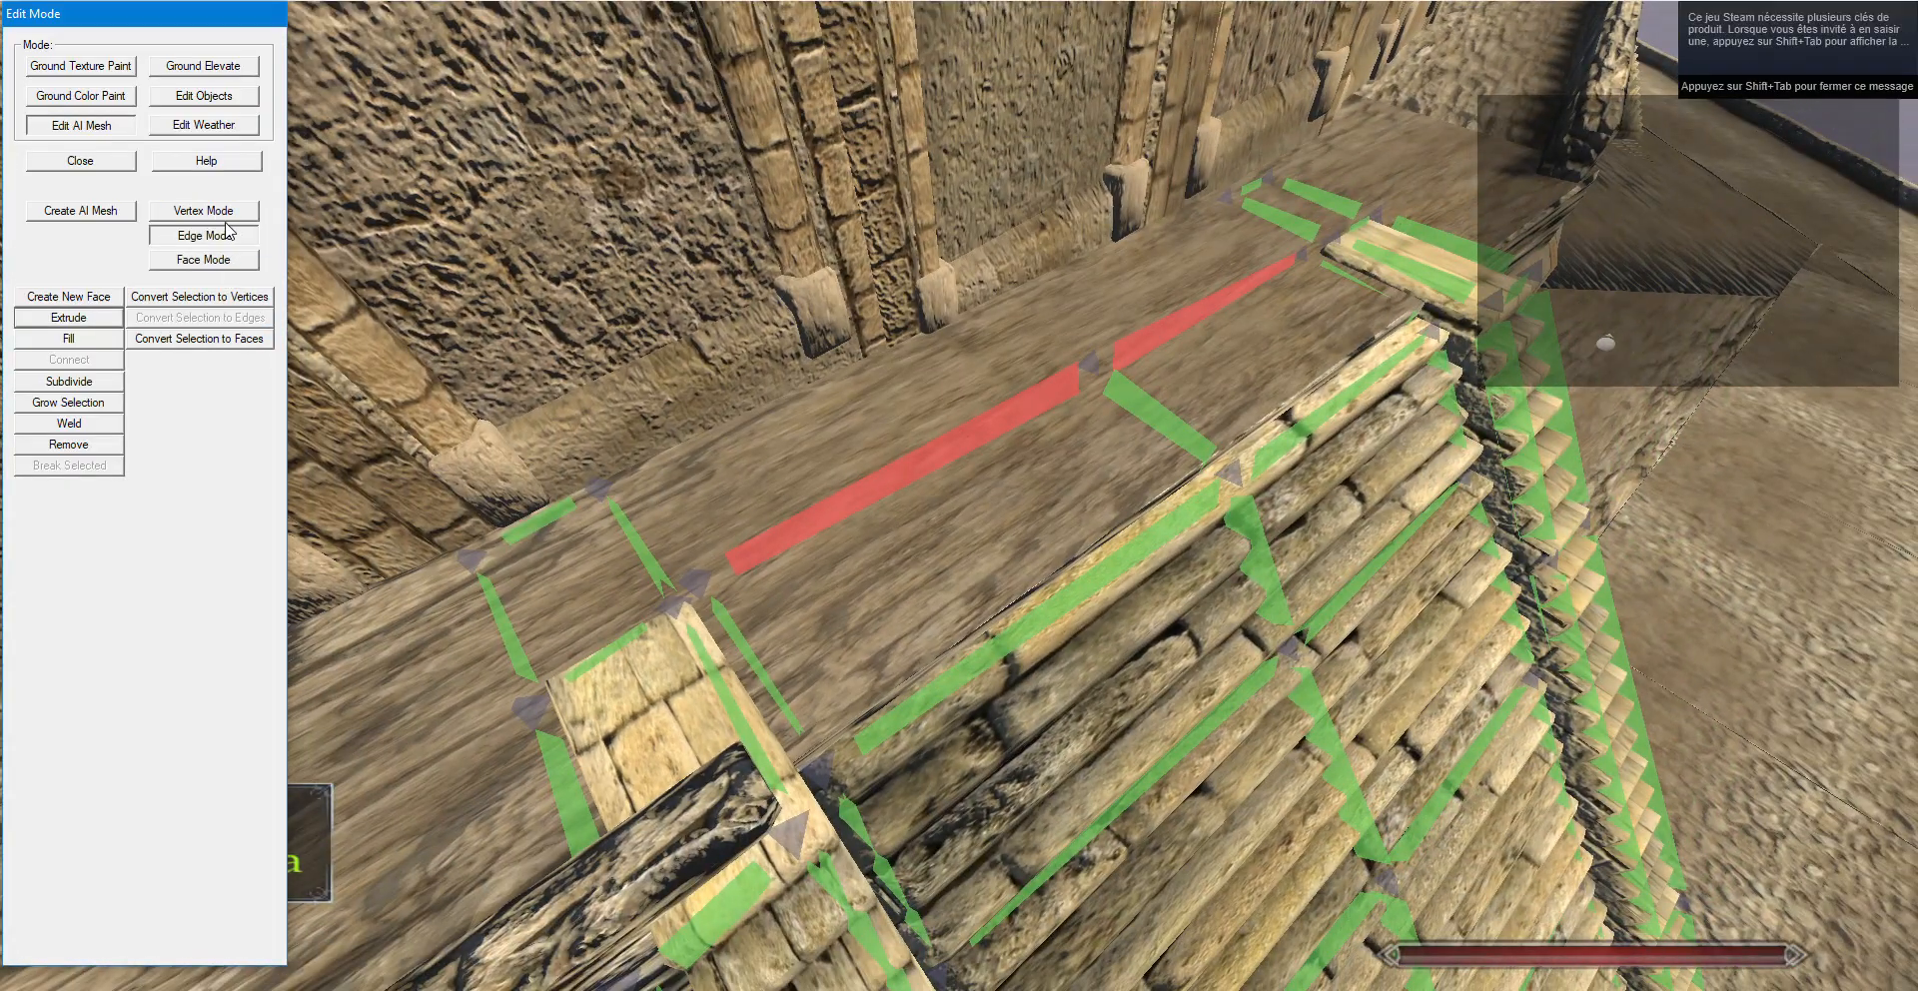
Weld both ends of the extruded walkway edges to the inner corner vertices of the two rail caps.
click(774, 616)
click(252, 209)
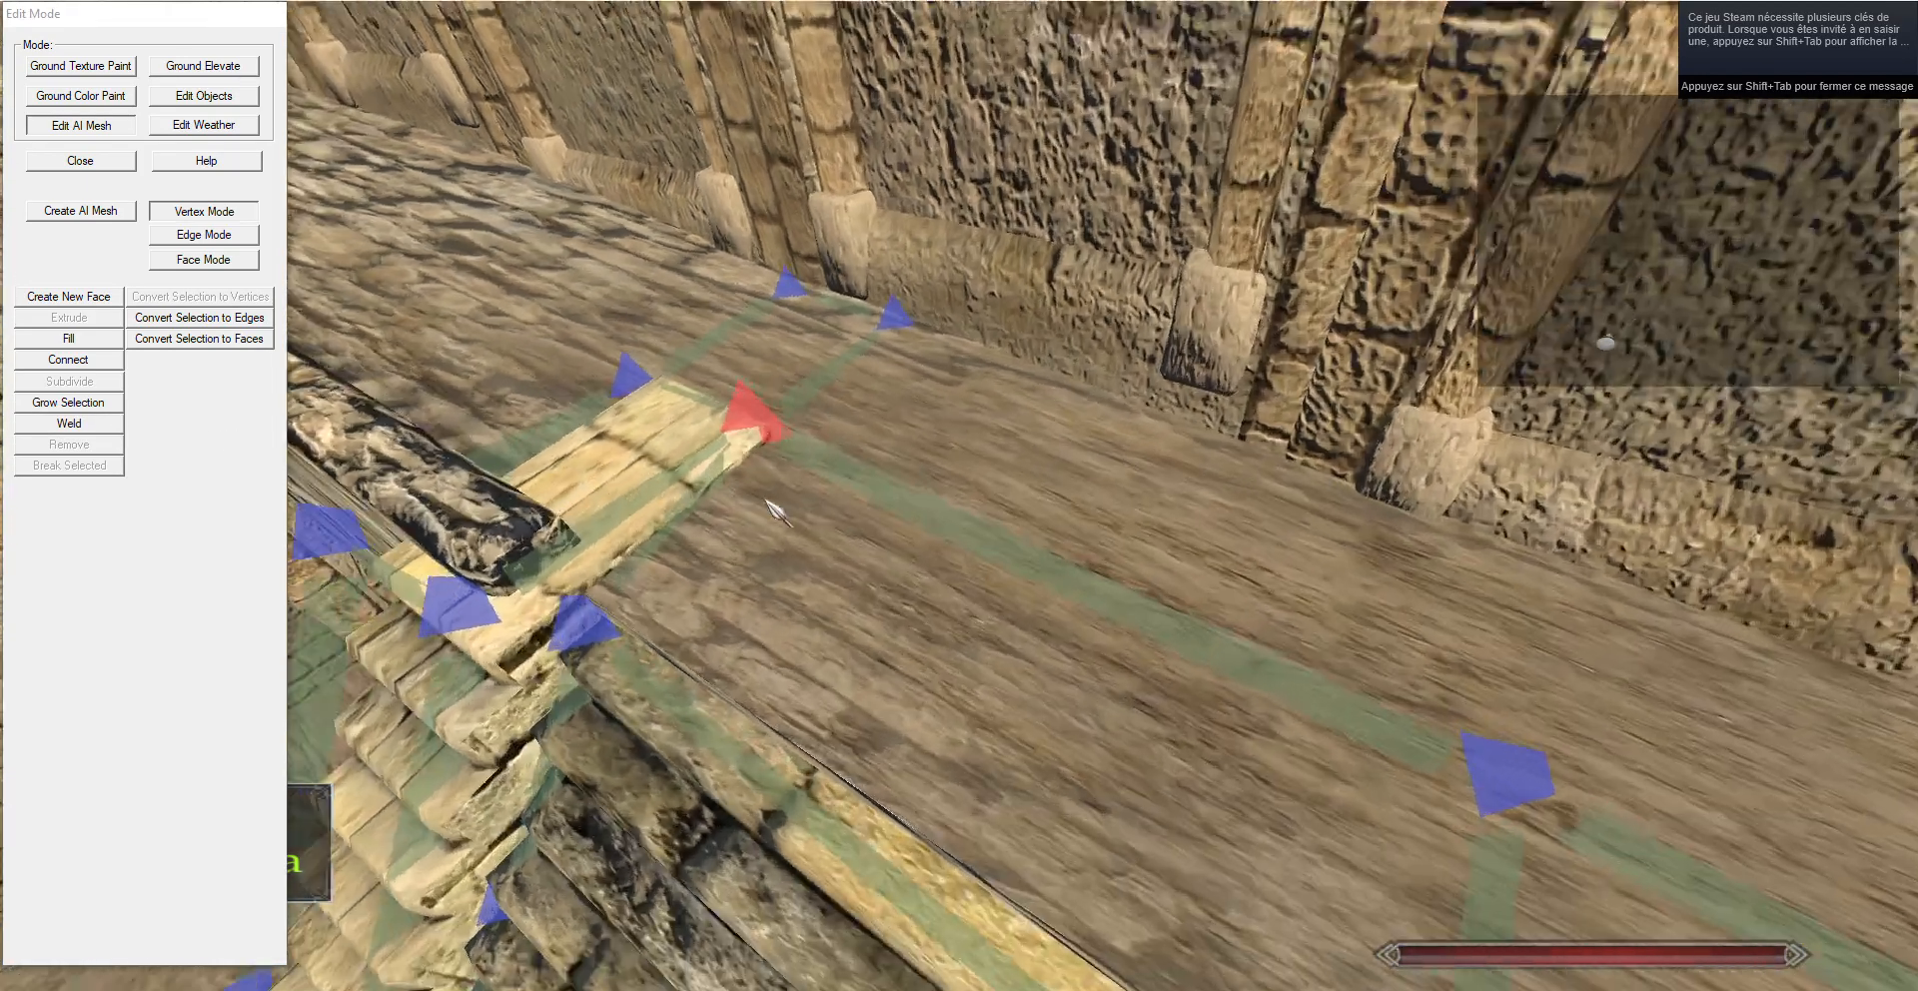
key(w)
click(707, 600)
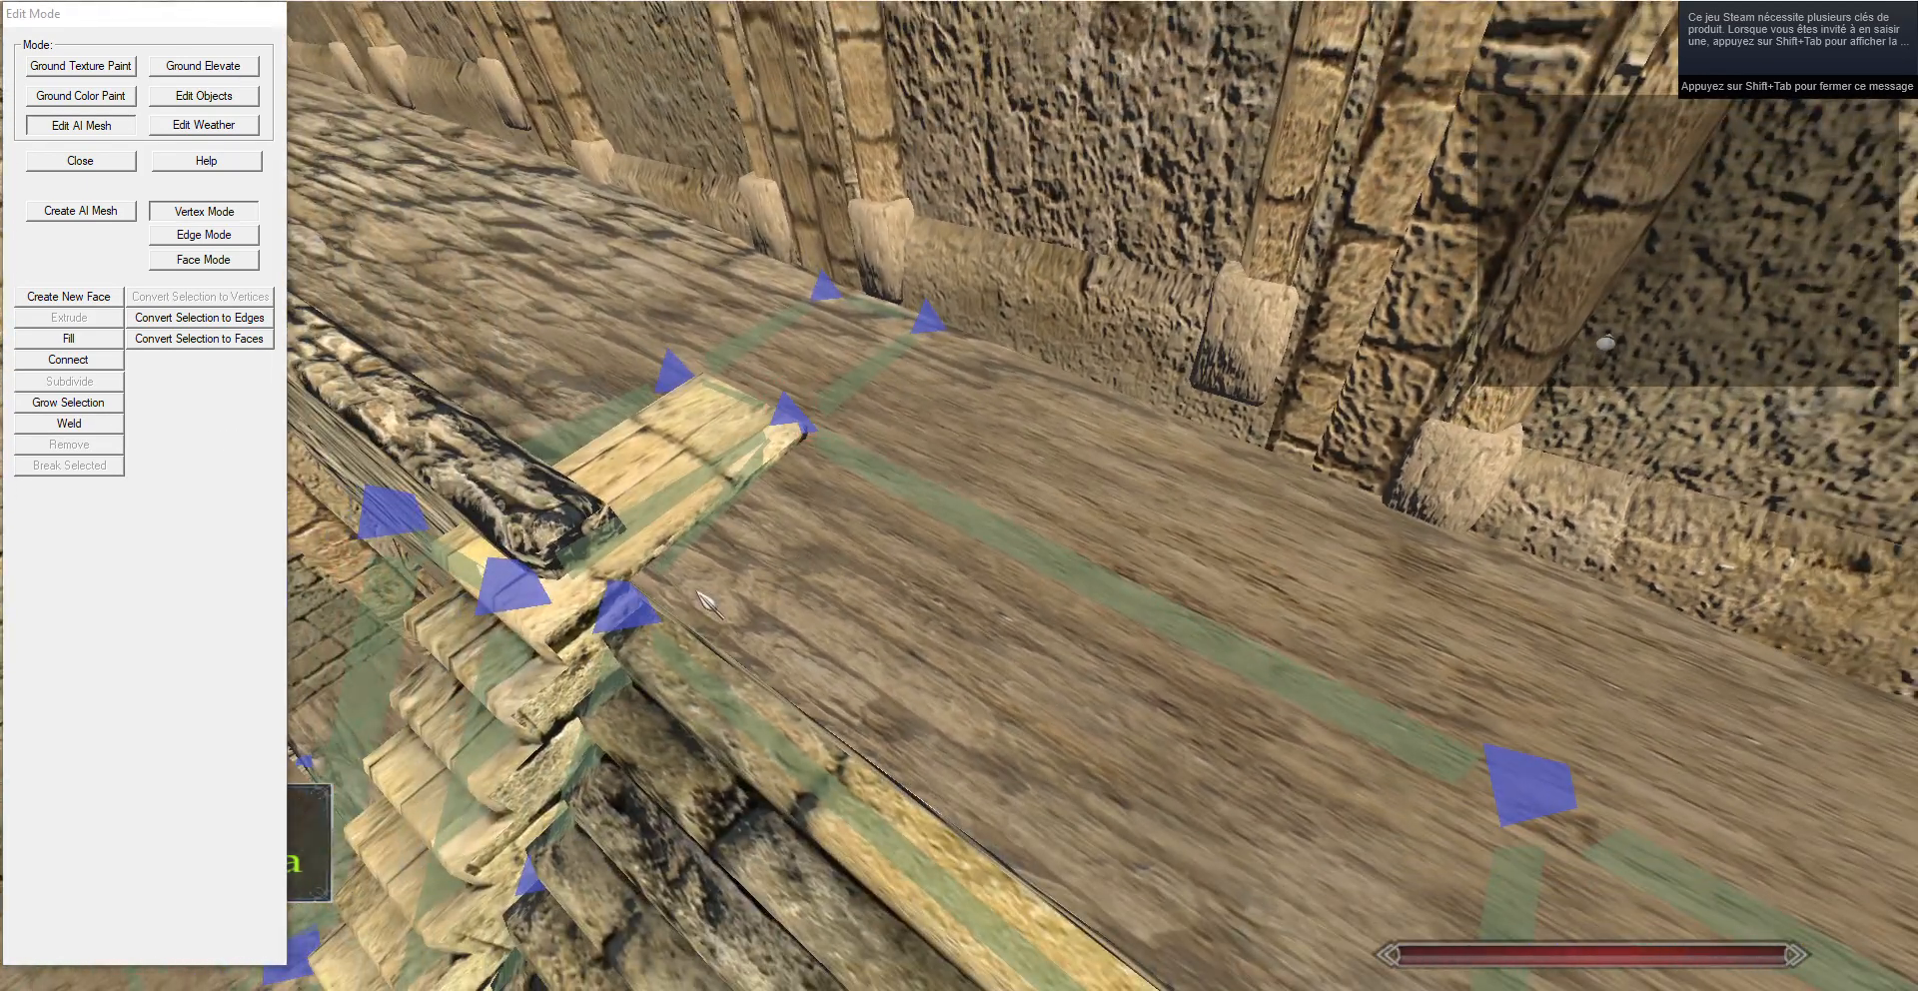
key(w)
click(972, 599)
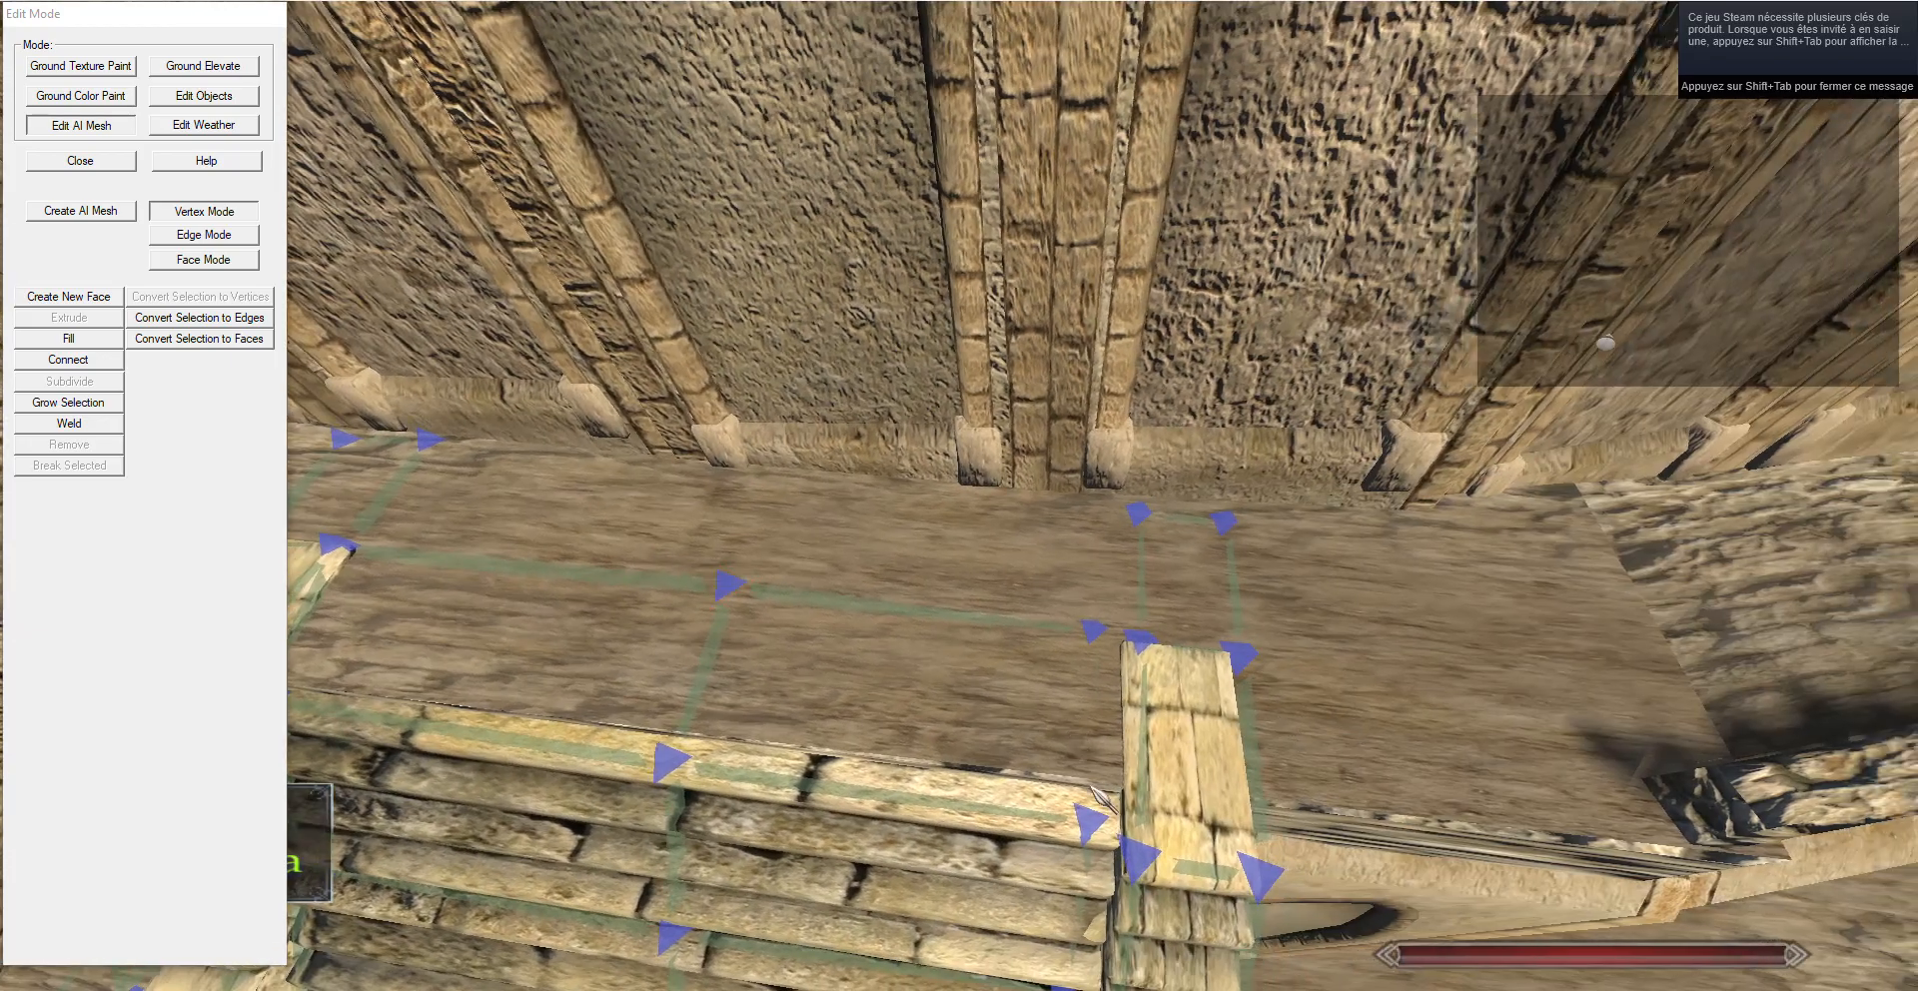
click(1086, 797)
click(1082, 623)
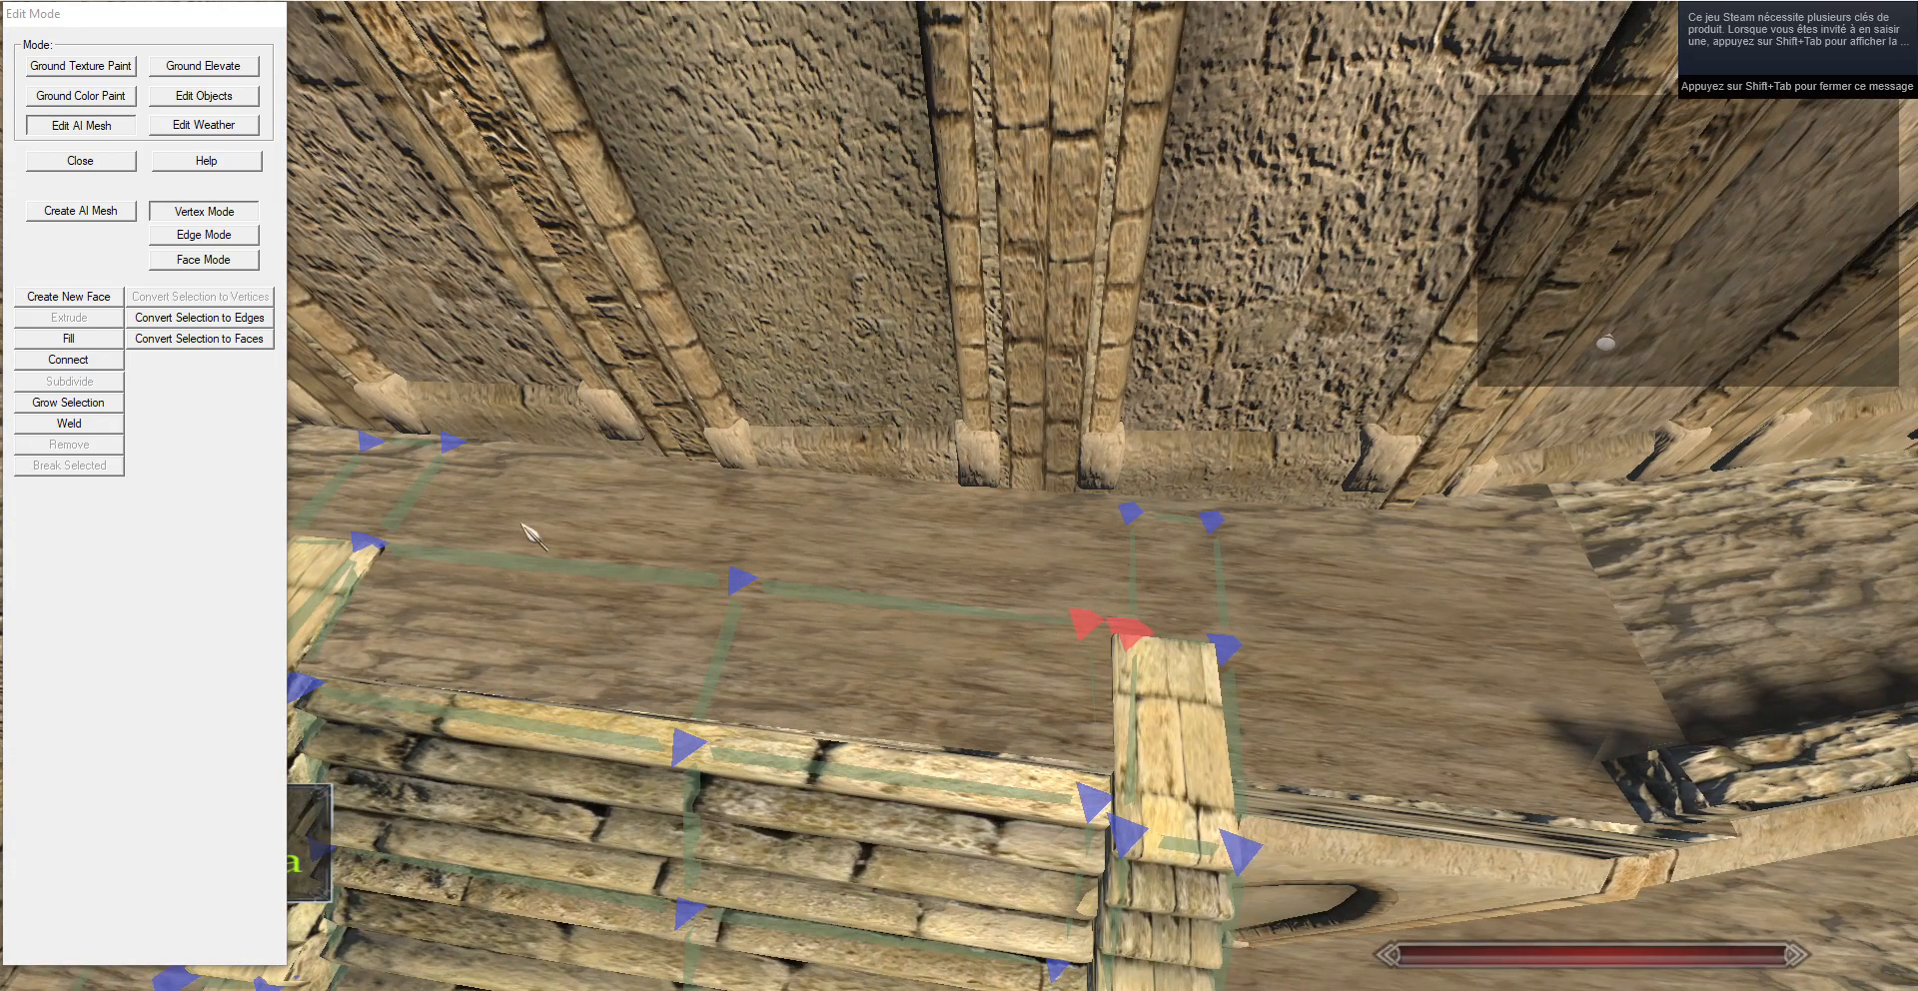
click(116, 425)
Extrude the walkway edges toward the wall, weld their ends to the wall-side vertices, and align the middle vertex along the wall.
click(240, 237)
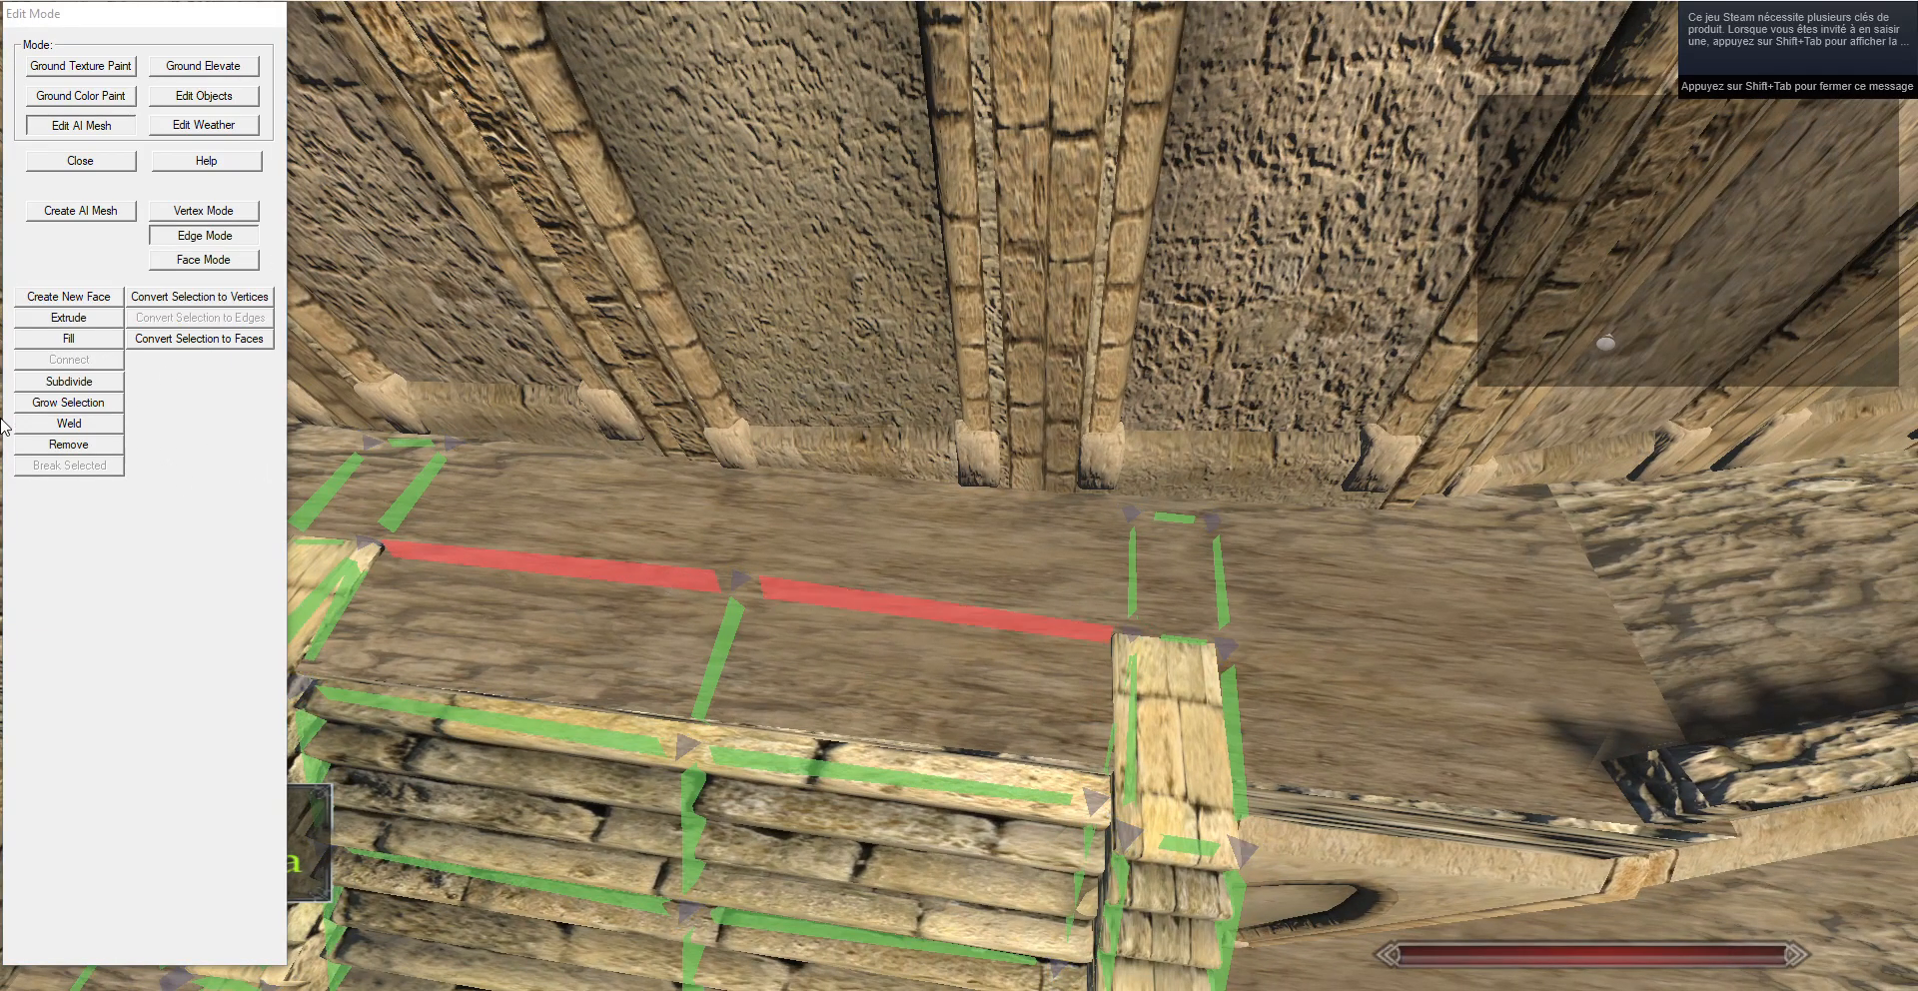
click(203, 217)
click(407, 485)
ctrl+click(447, 440)
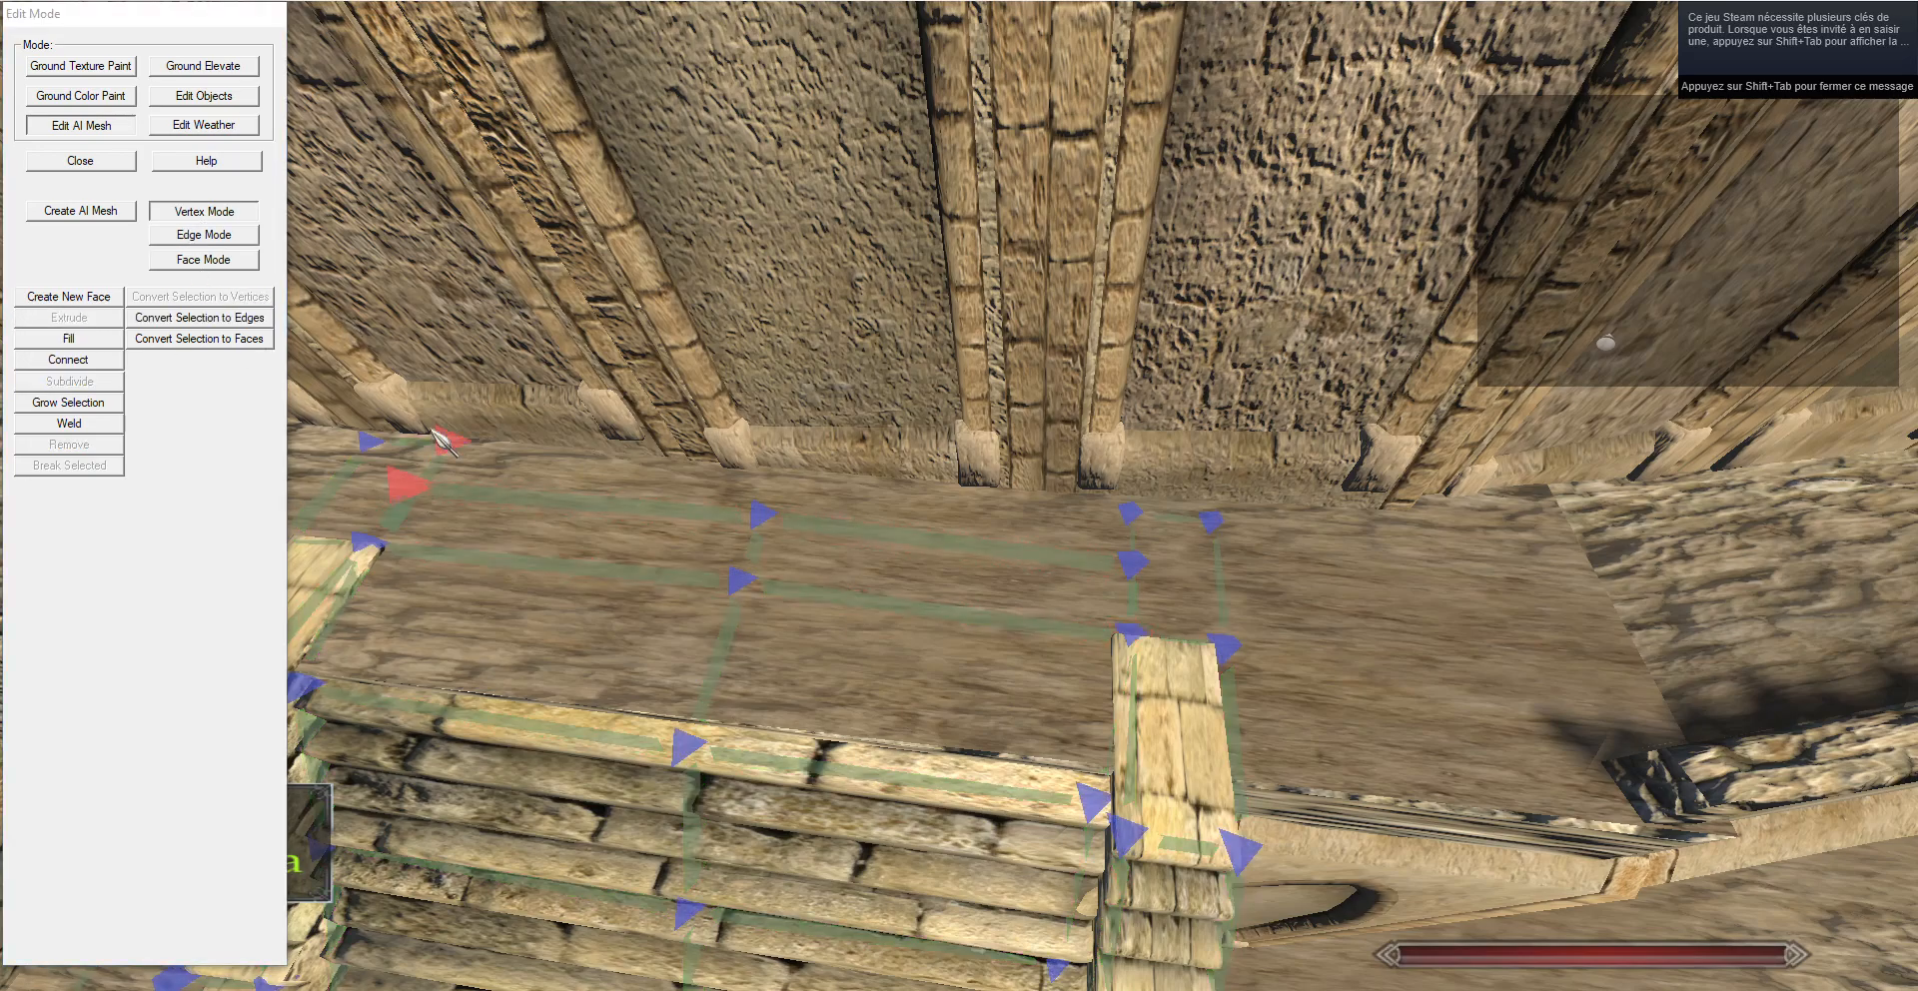
click(52, 426)
click(761, 513)
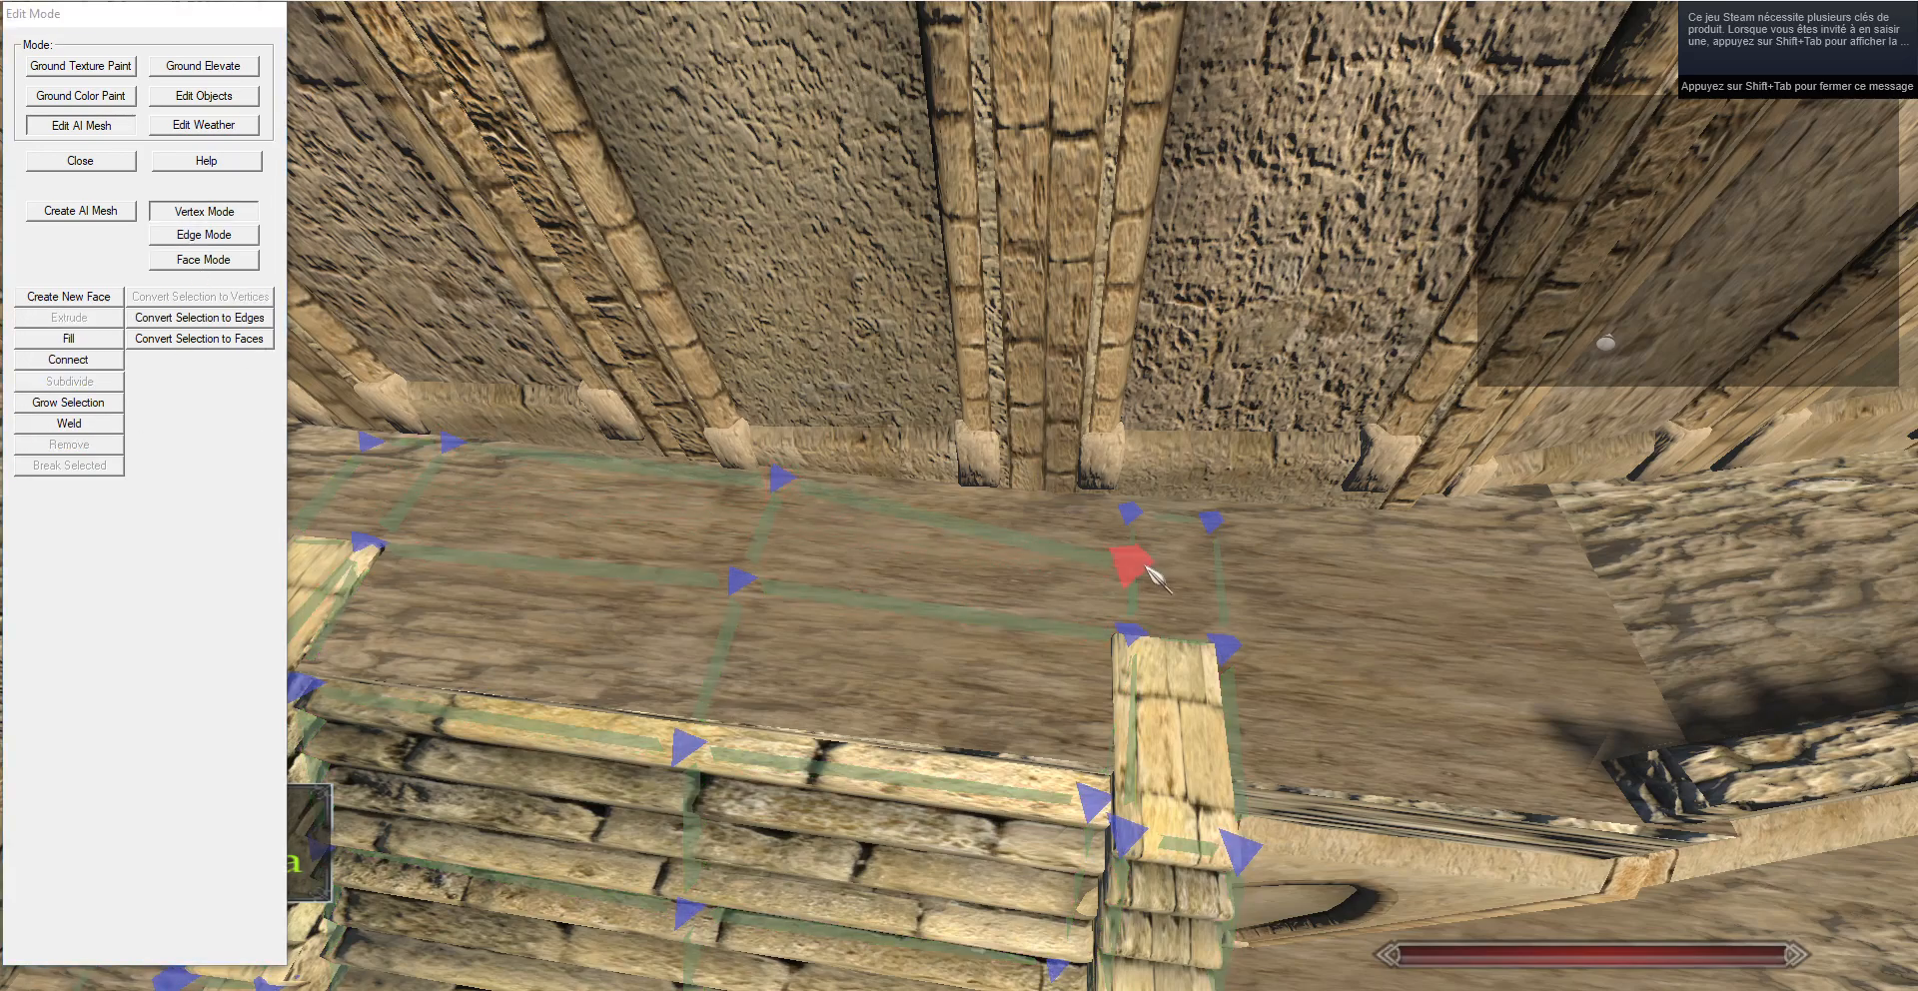
drag(668, 466, 668, 355)
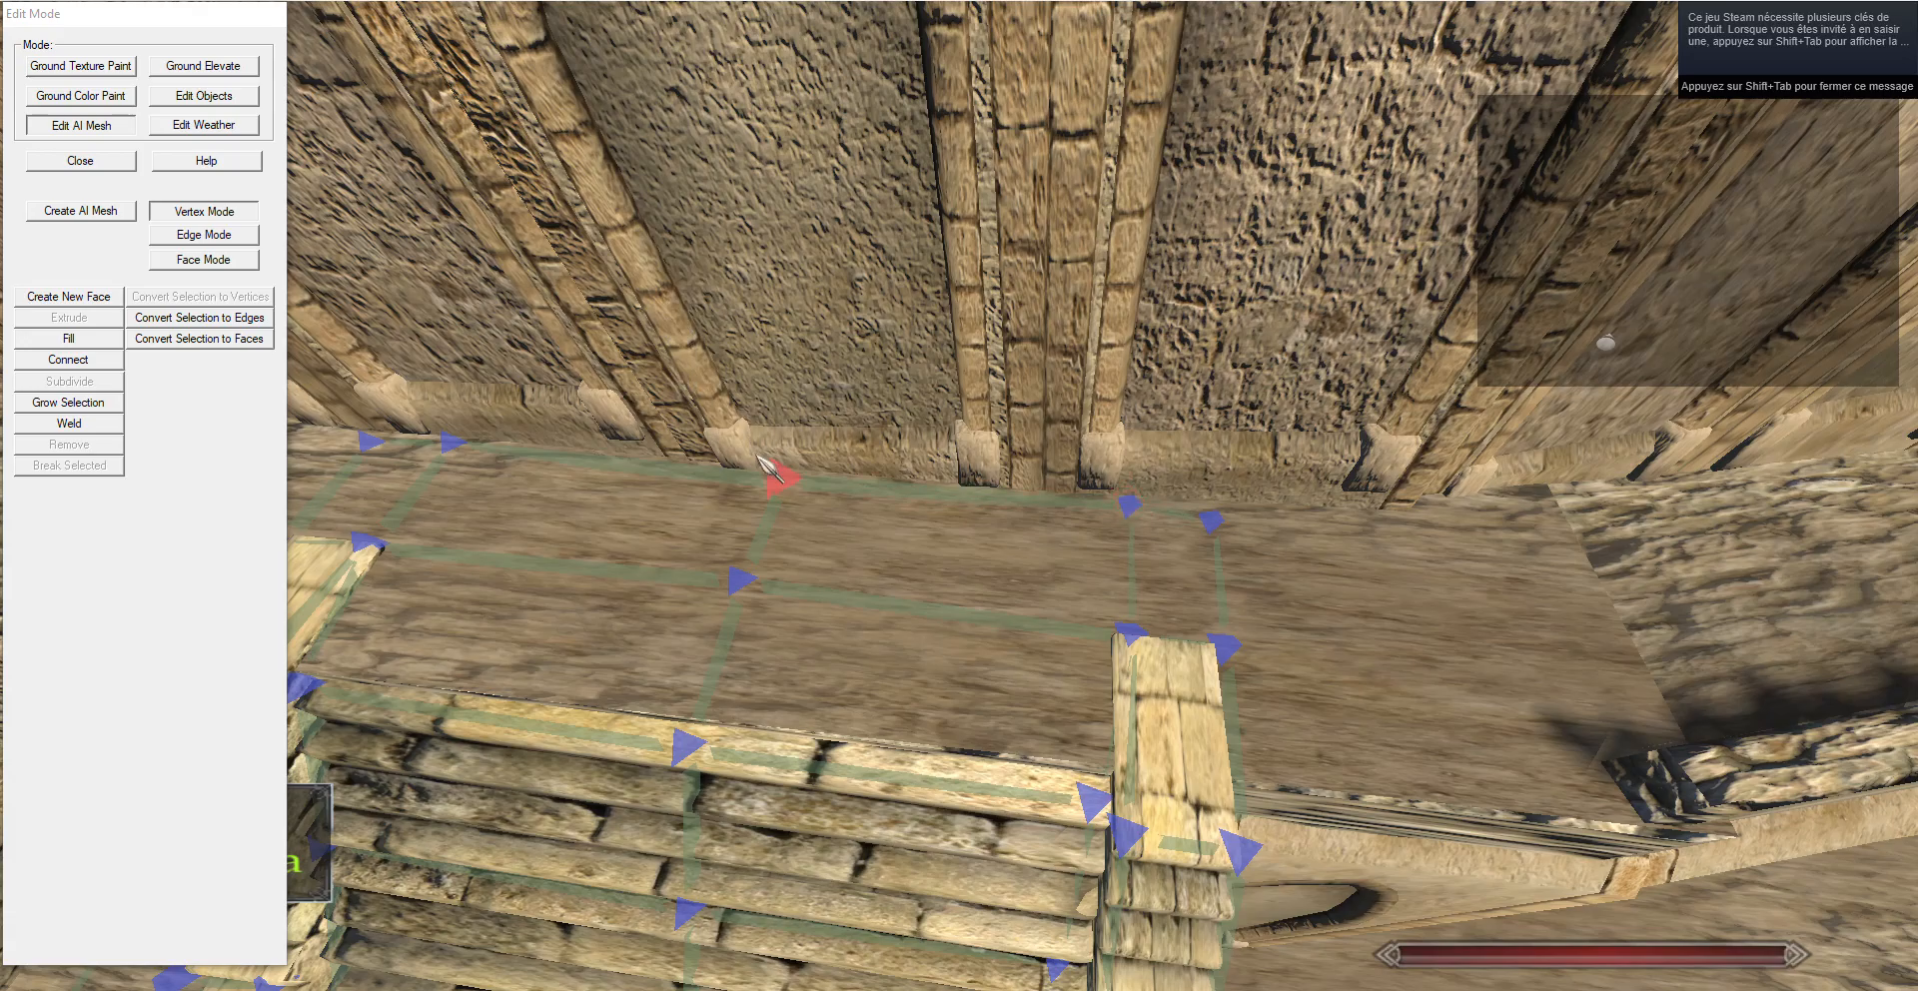
drag(764, 468, 774, 701)
Move the far rail cap's corner vertex to the walkway's outer border so its edge spans across to the wall.
right_click(739, 424)
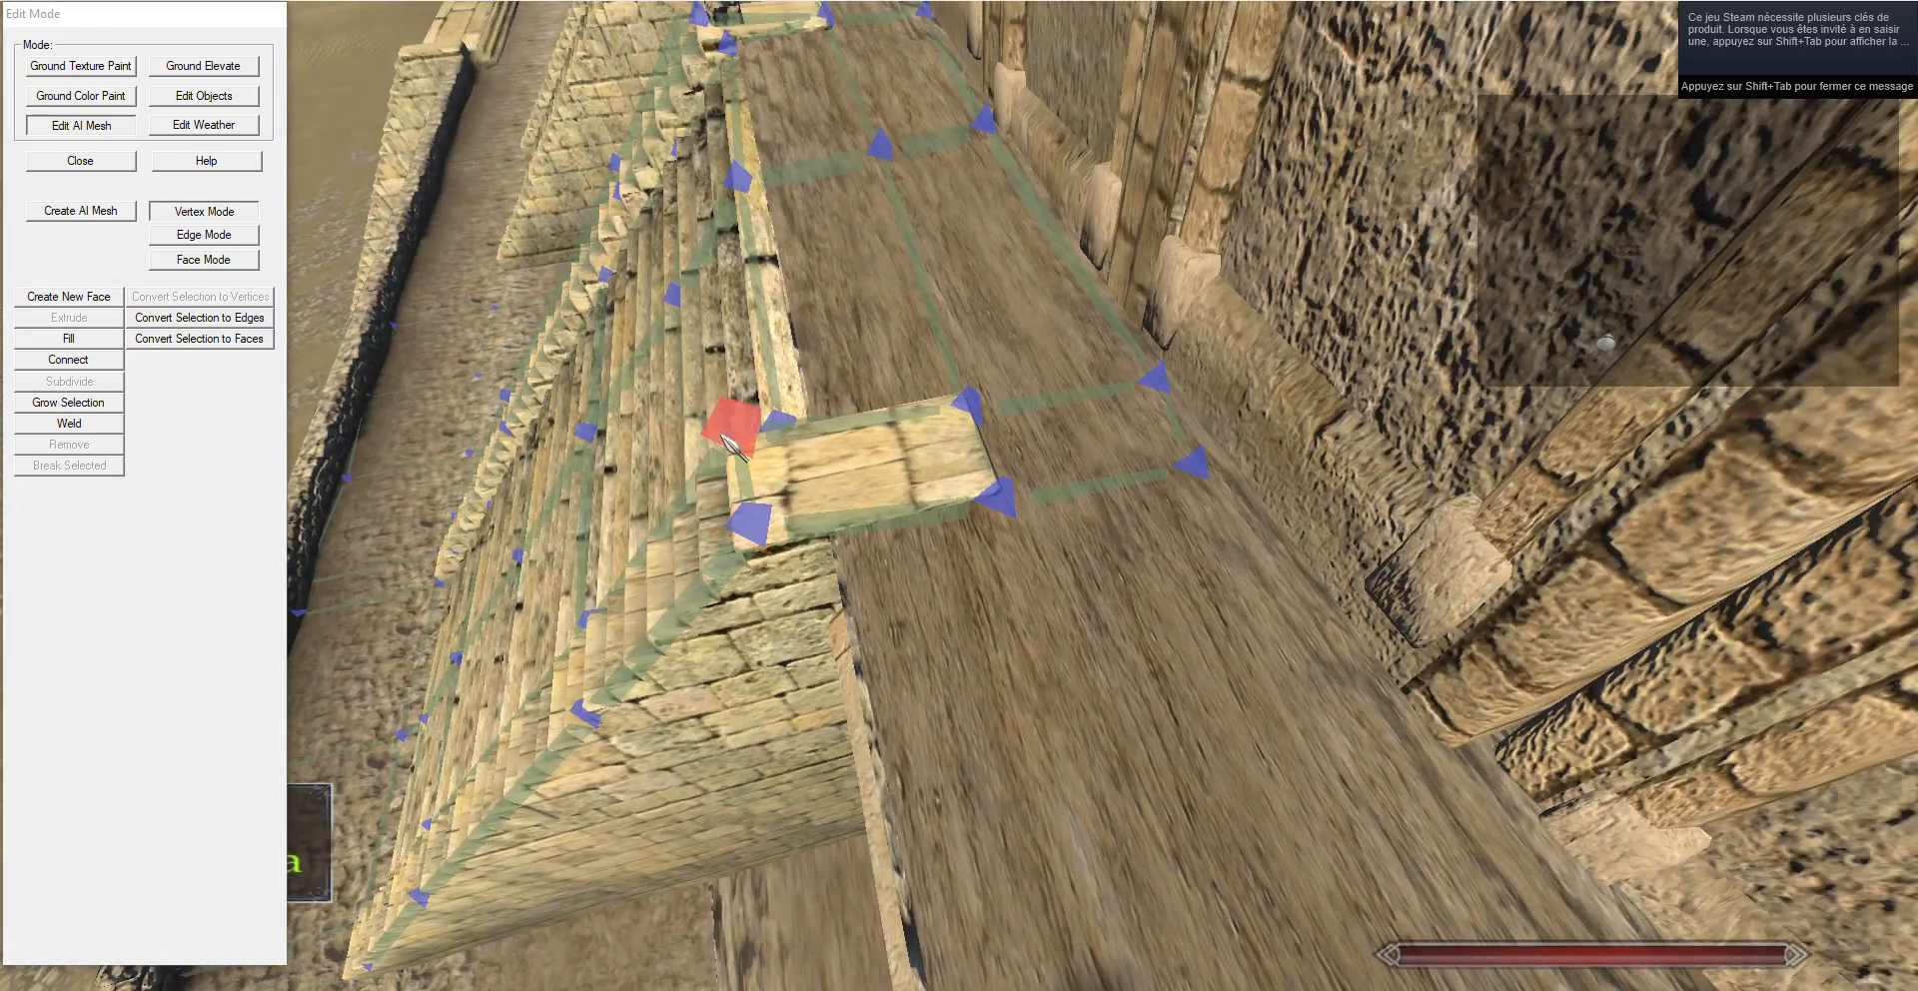
right_click(947, 499)
drag(947, 500, 240, 636)
right_click(1190, 465)
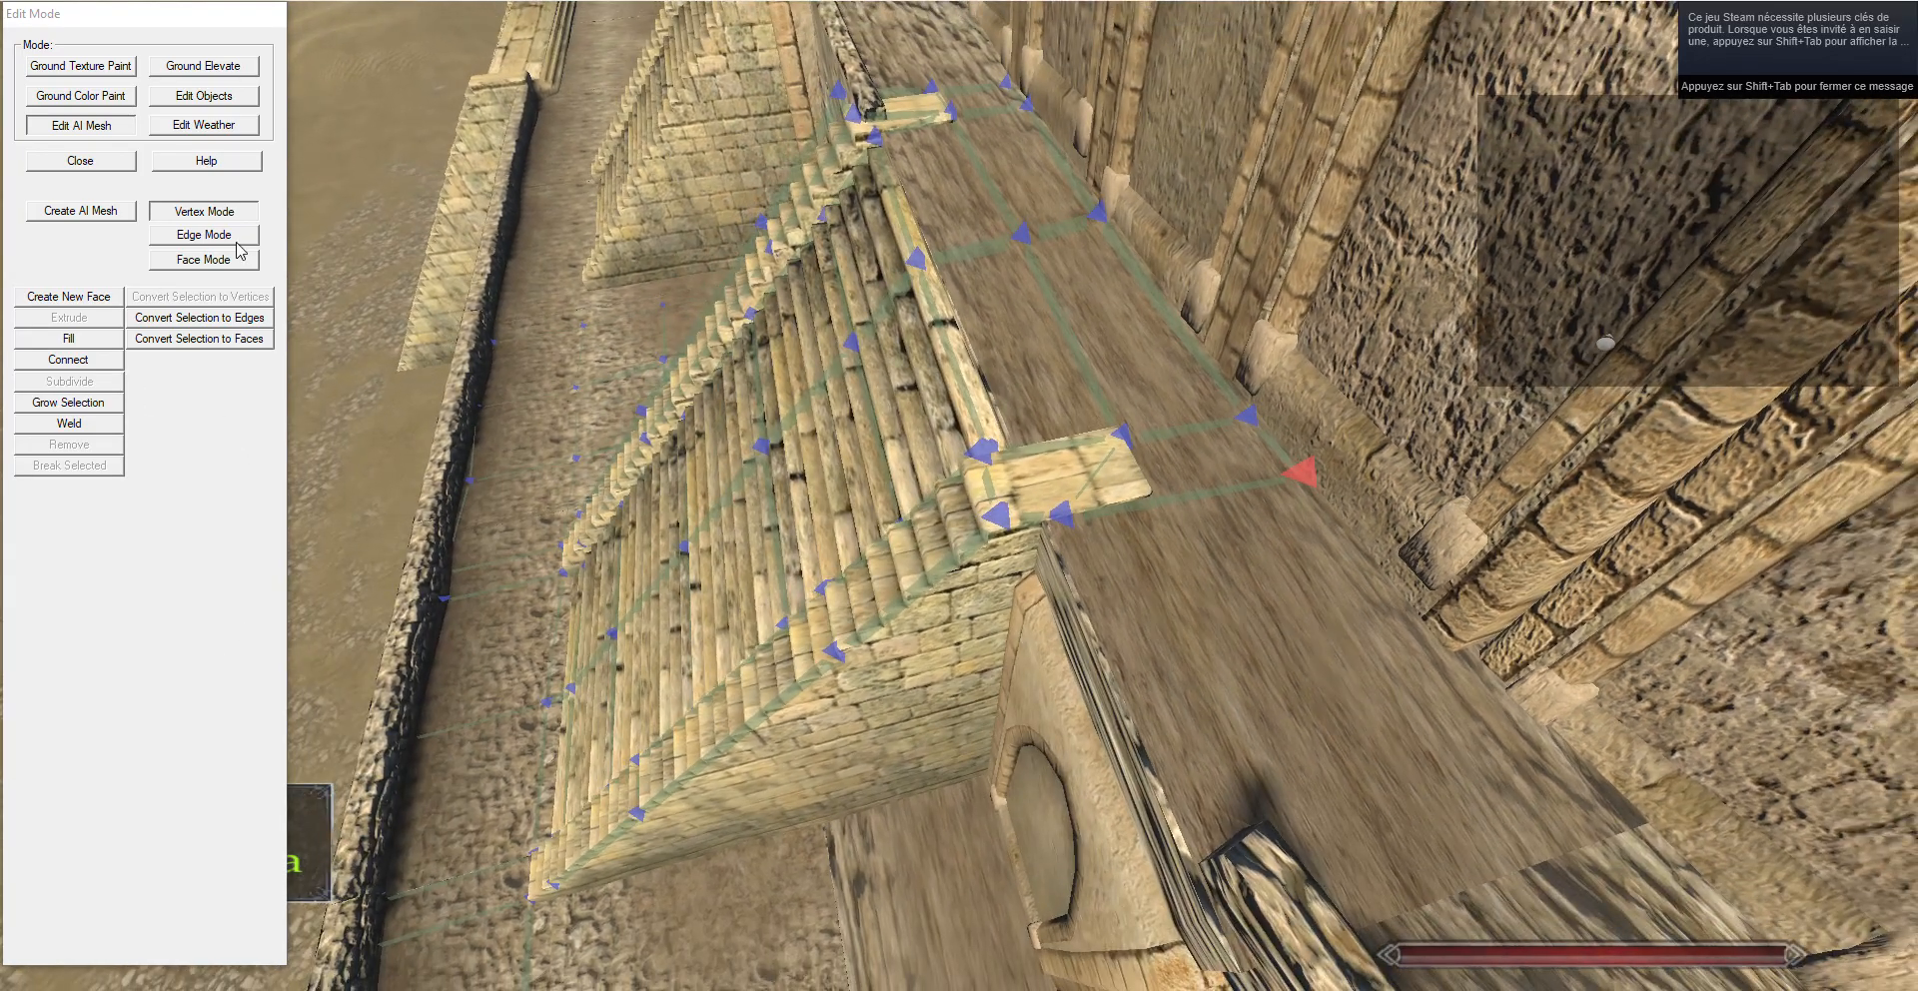
Extrude the edge beside the rail cap along the upper walkway to the parapet's start and adjust its end vertices.
click(204, 235)
right_click(1158, 477)
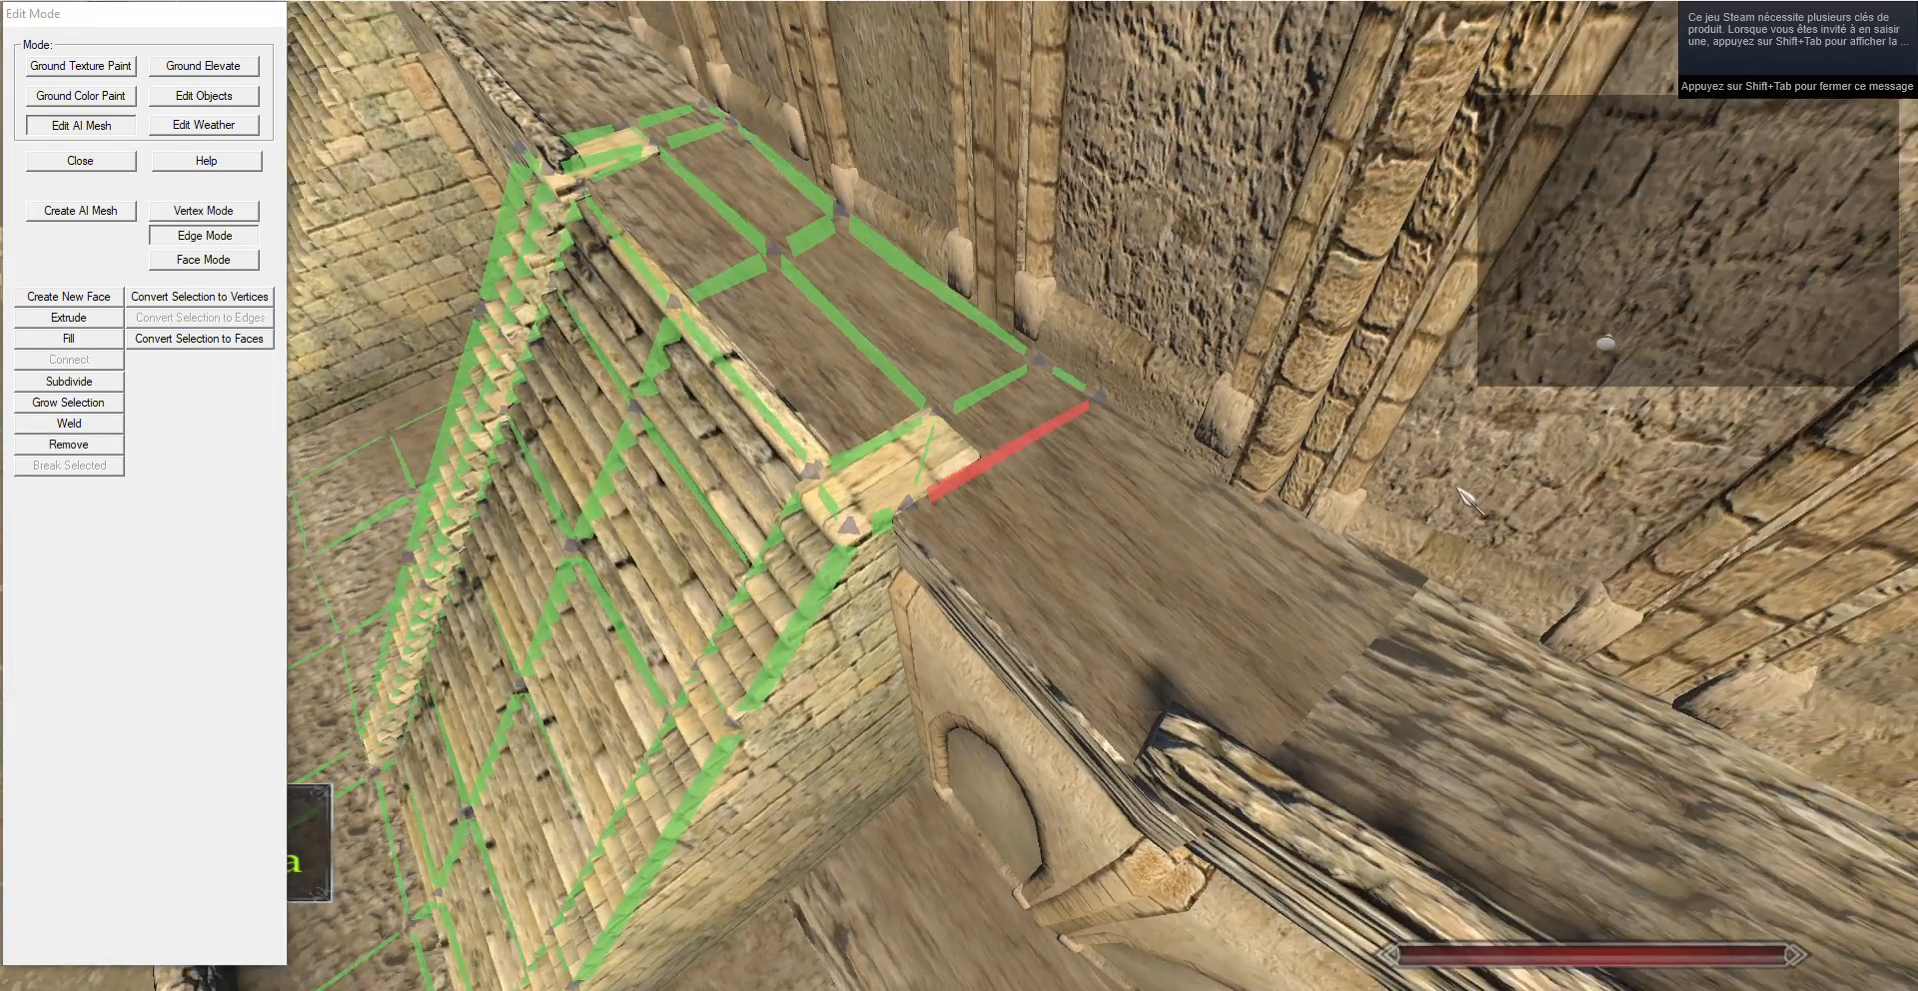
drag(1059, 459, 779, 460)
click(62, 322)
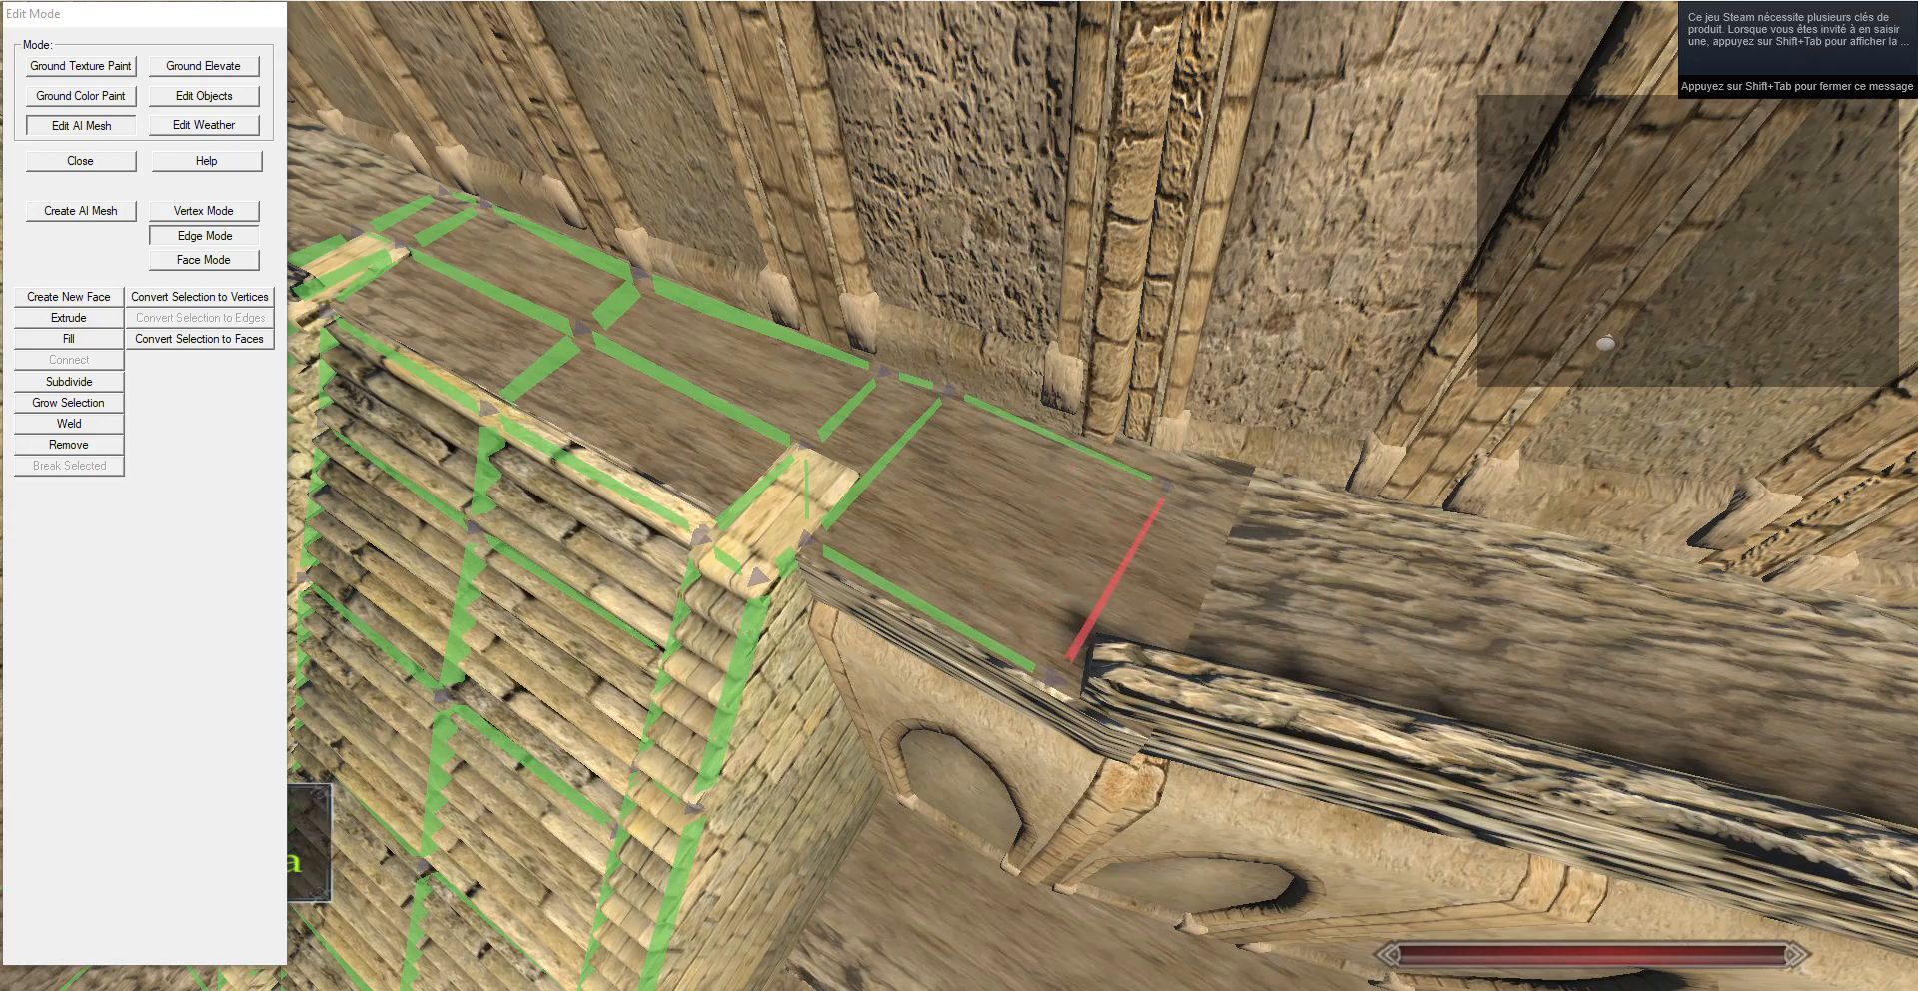
key(d)
key(w)
click(219, 213)
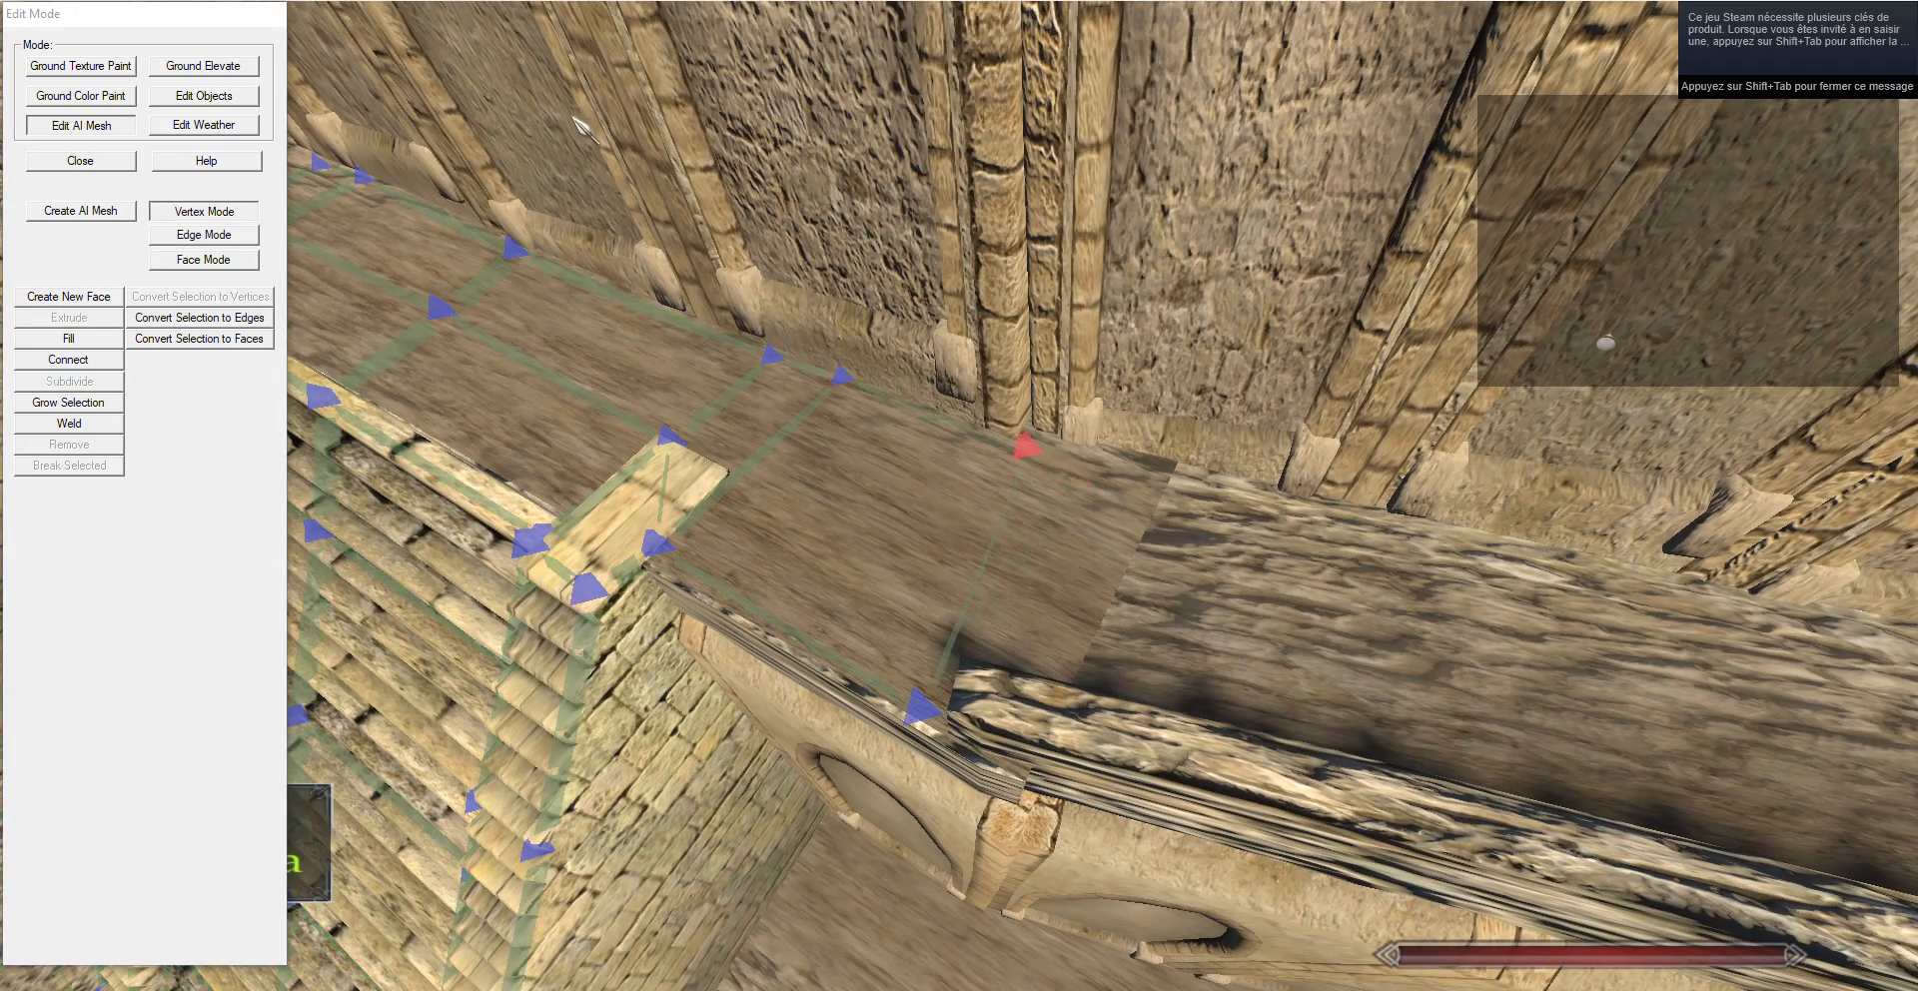
right_click(917, 705)
key(g)
key(d)
Extrude the walkway's end edge in two sections past the parapet's start, fitting it between parapet and wall.
click(207, 236)
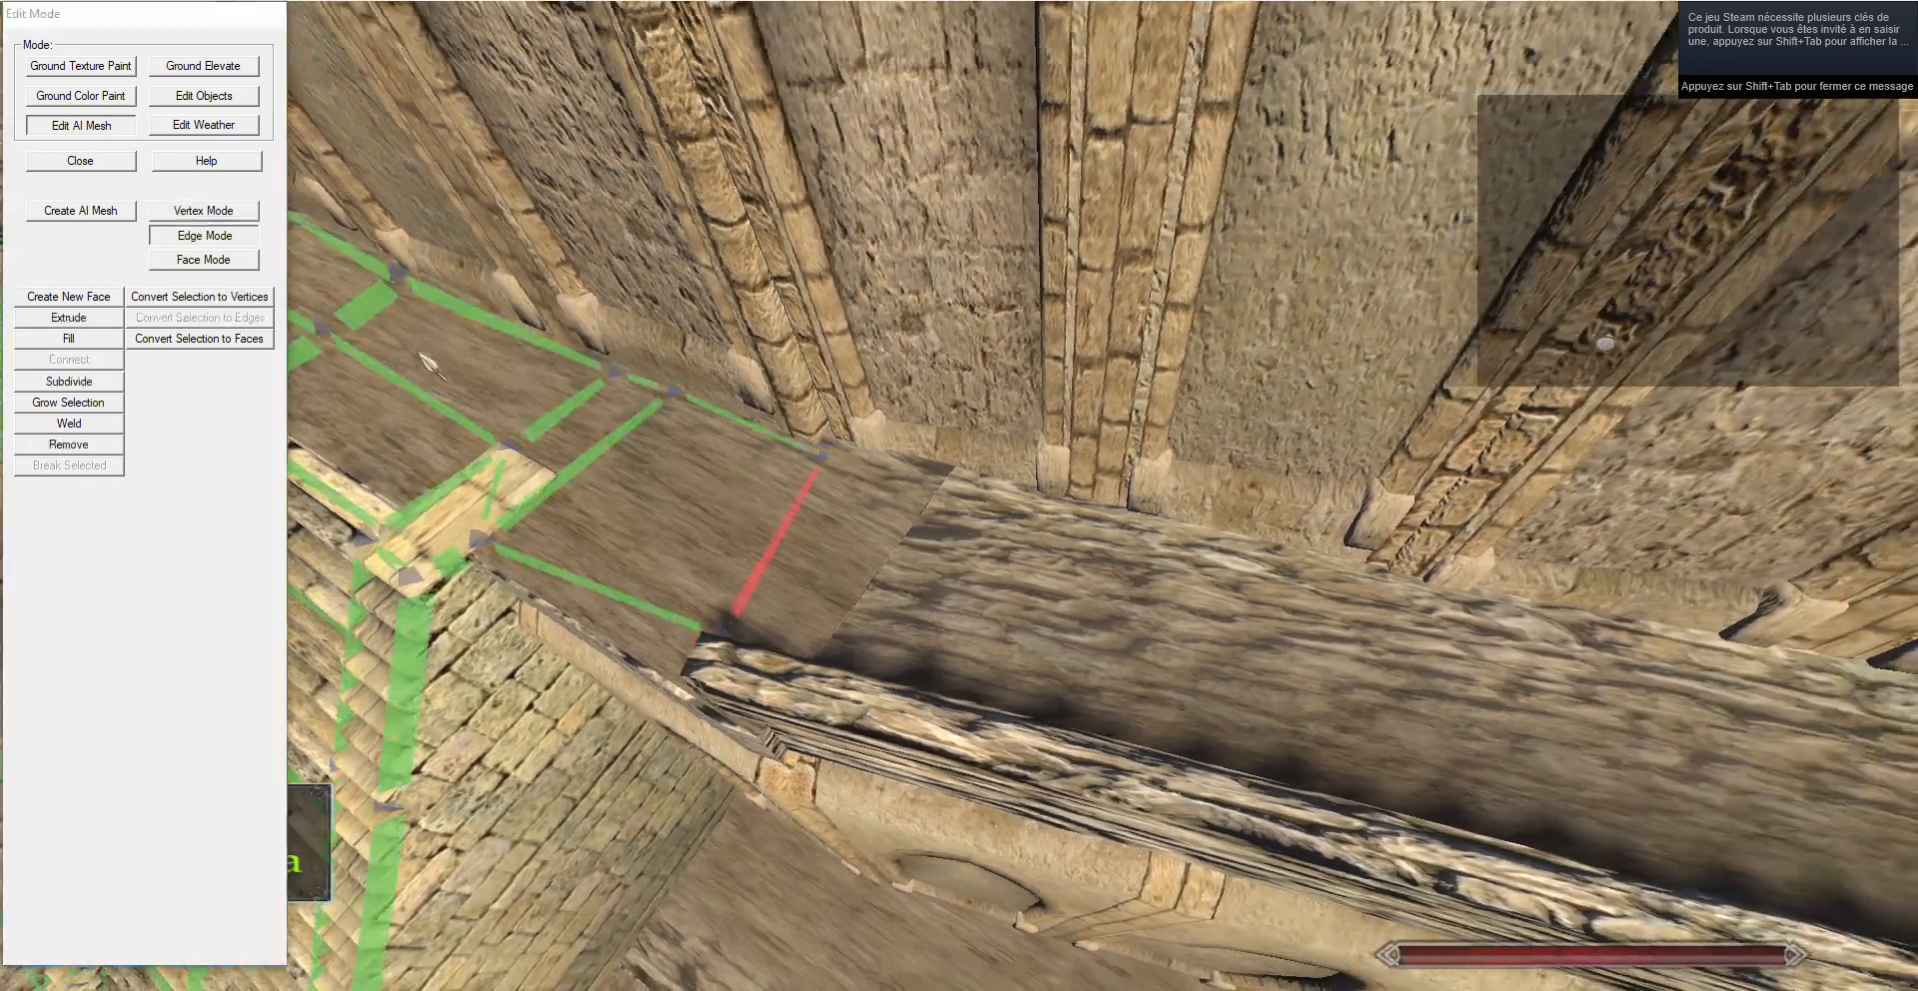
click(112, 320)
key(g)
key(d)
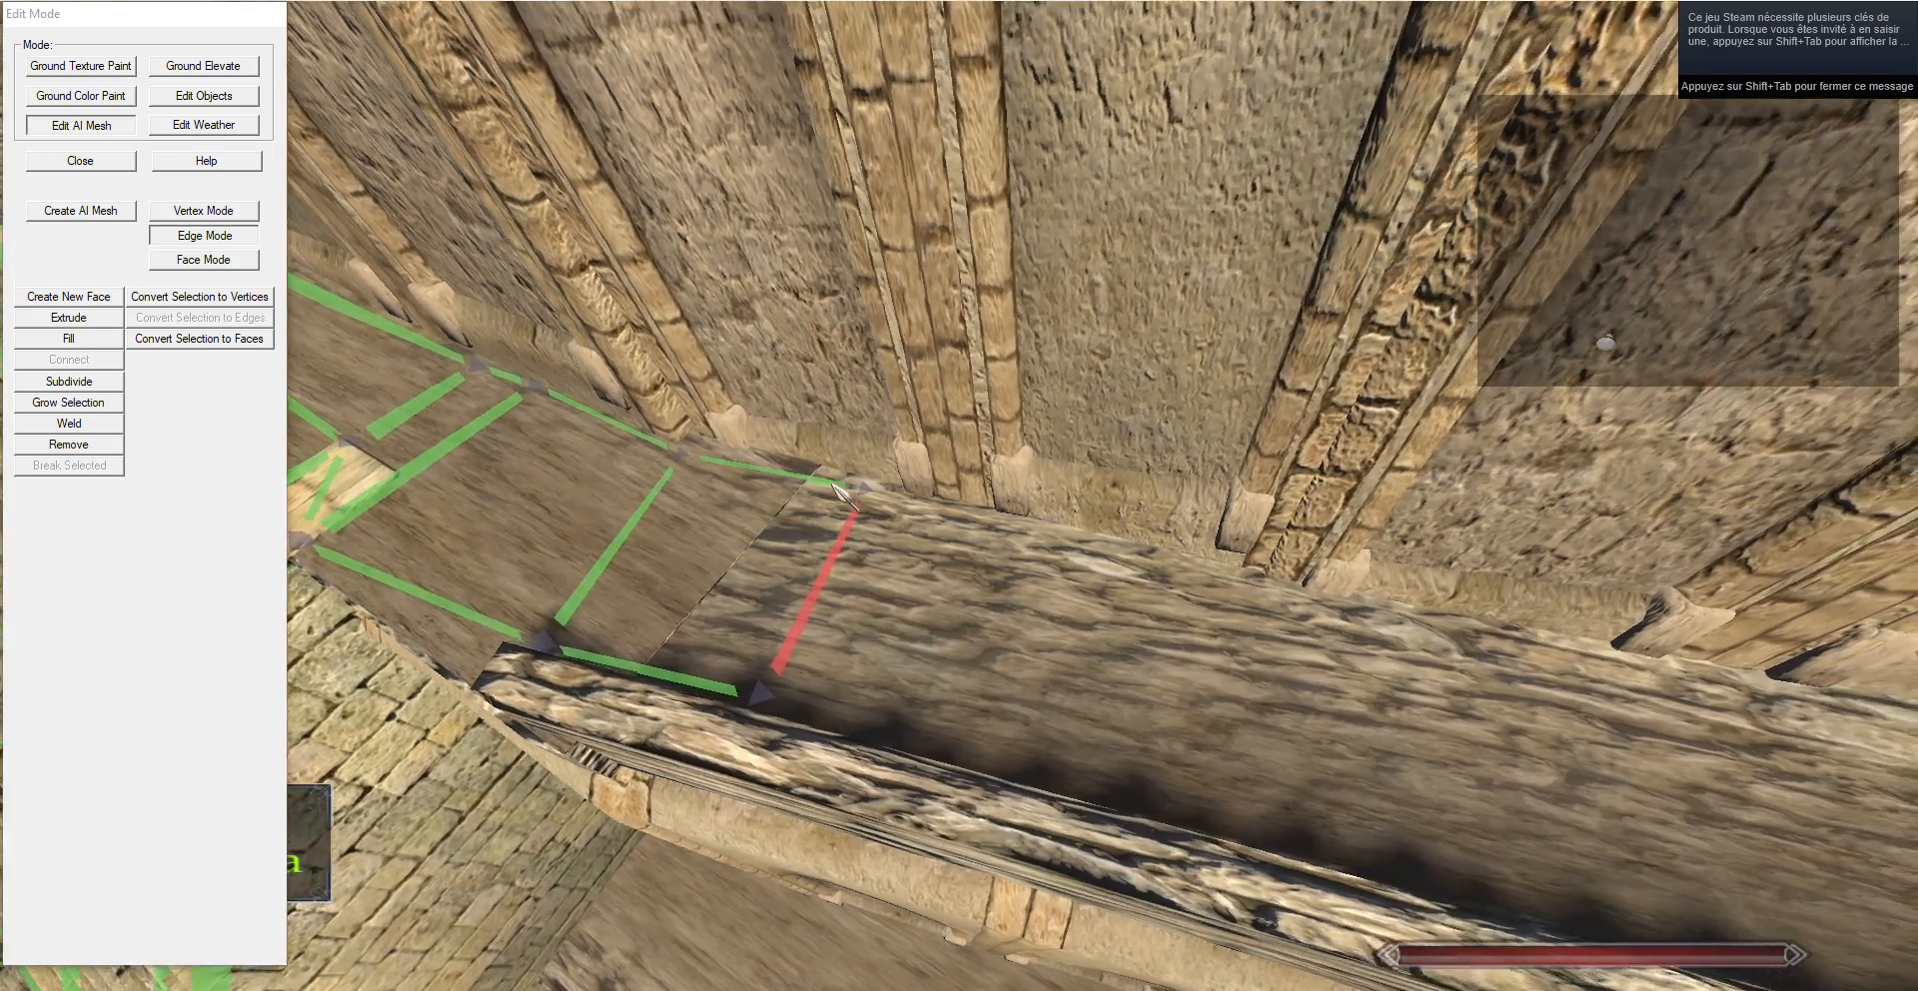
drag(1113, 676, 962, 556)
key(d)
click(90, 322)
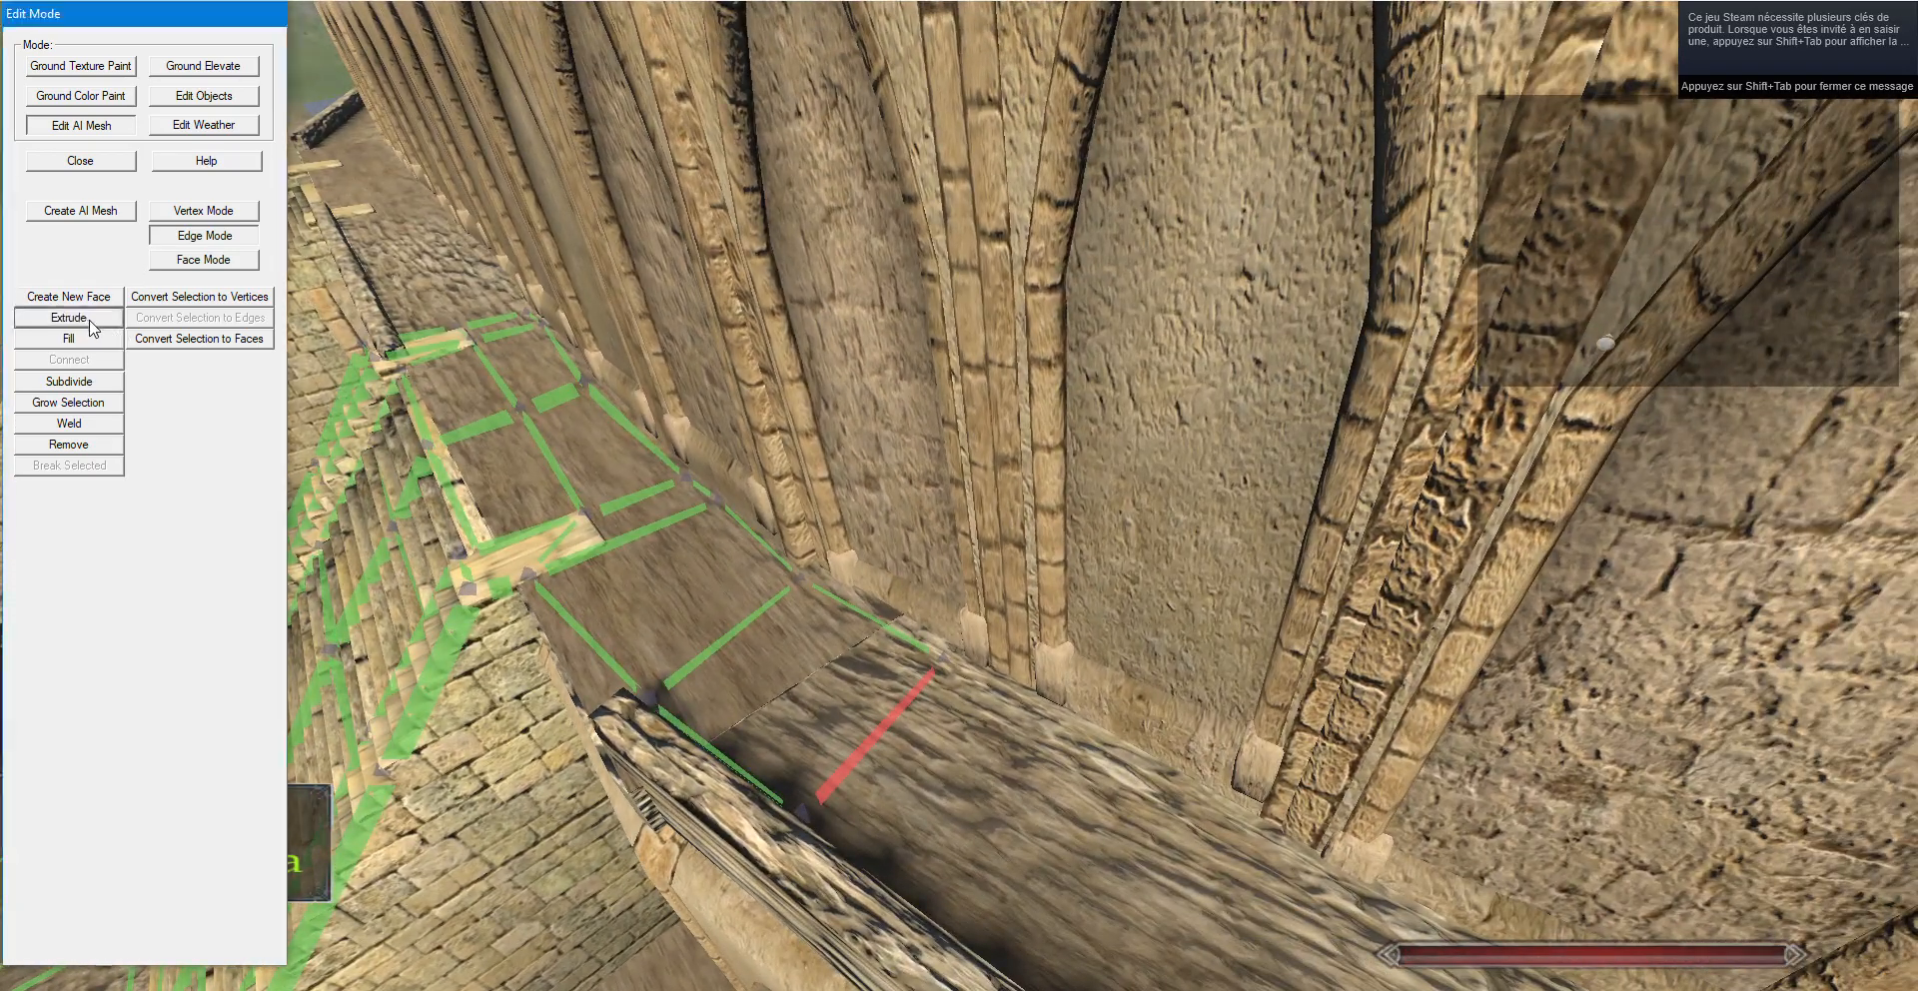
key(g)
drag(1648, 934, 899, 599)
key(d)
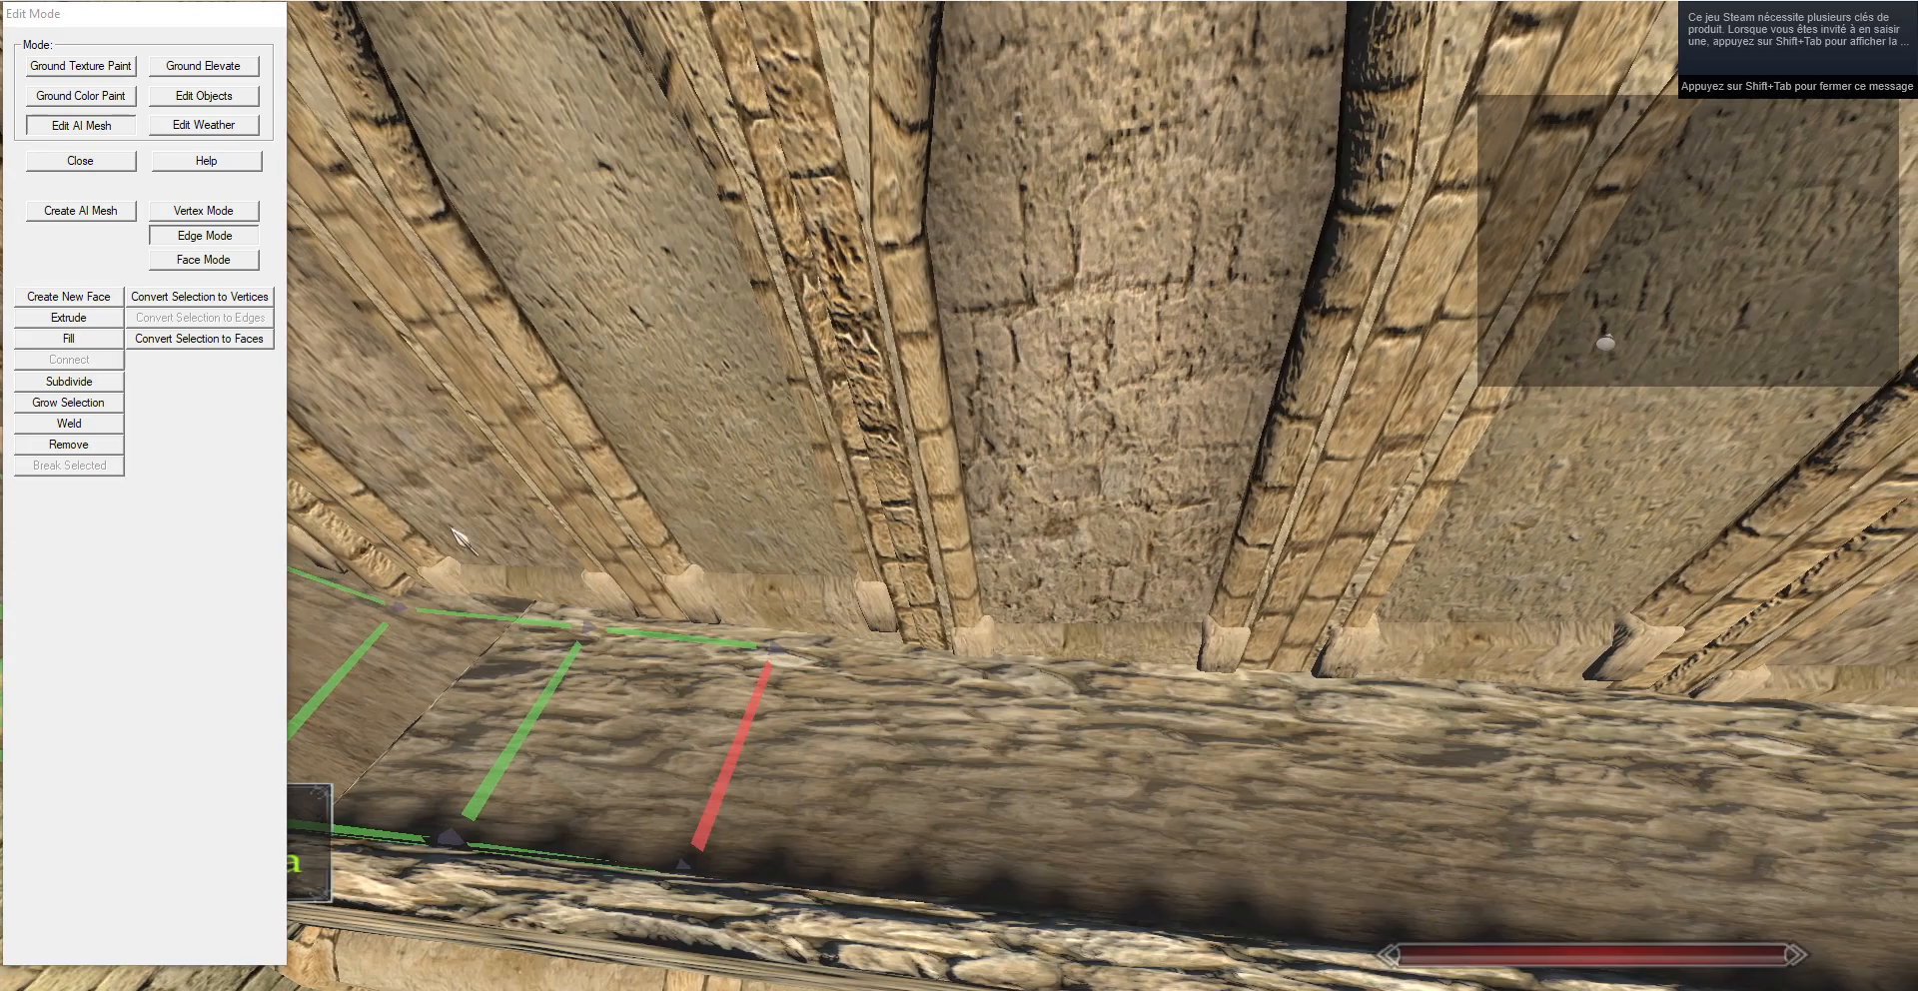
Extend the upper walkway mesh by two more extruded sections between the parapet and the wall.
click(92, 320)
key(g)
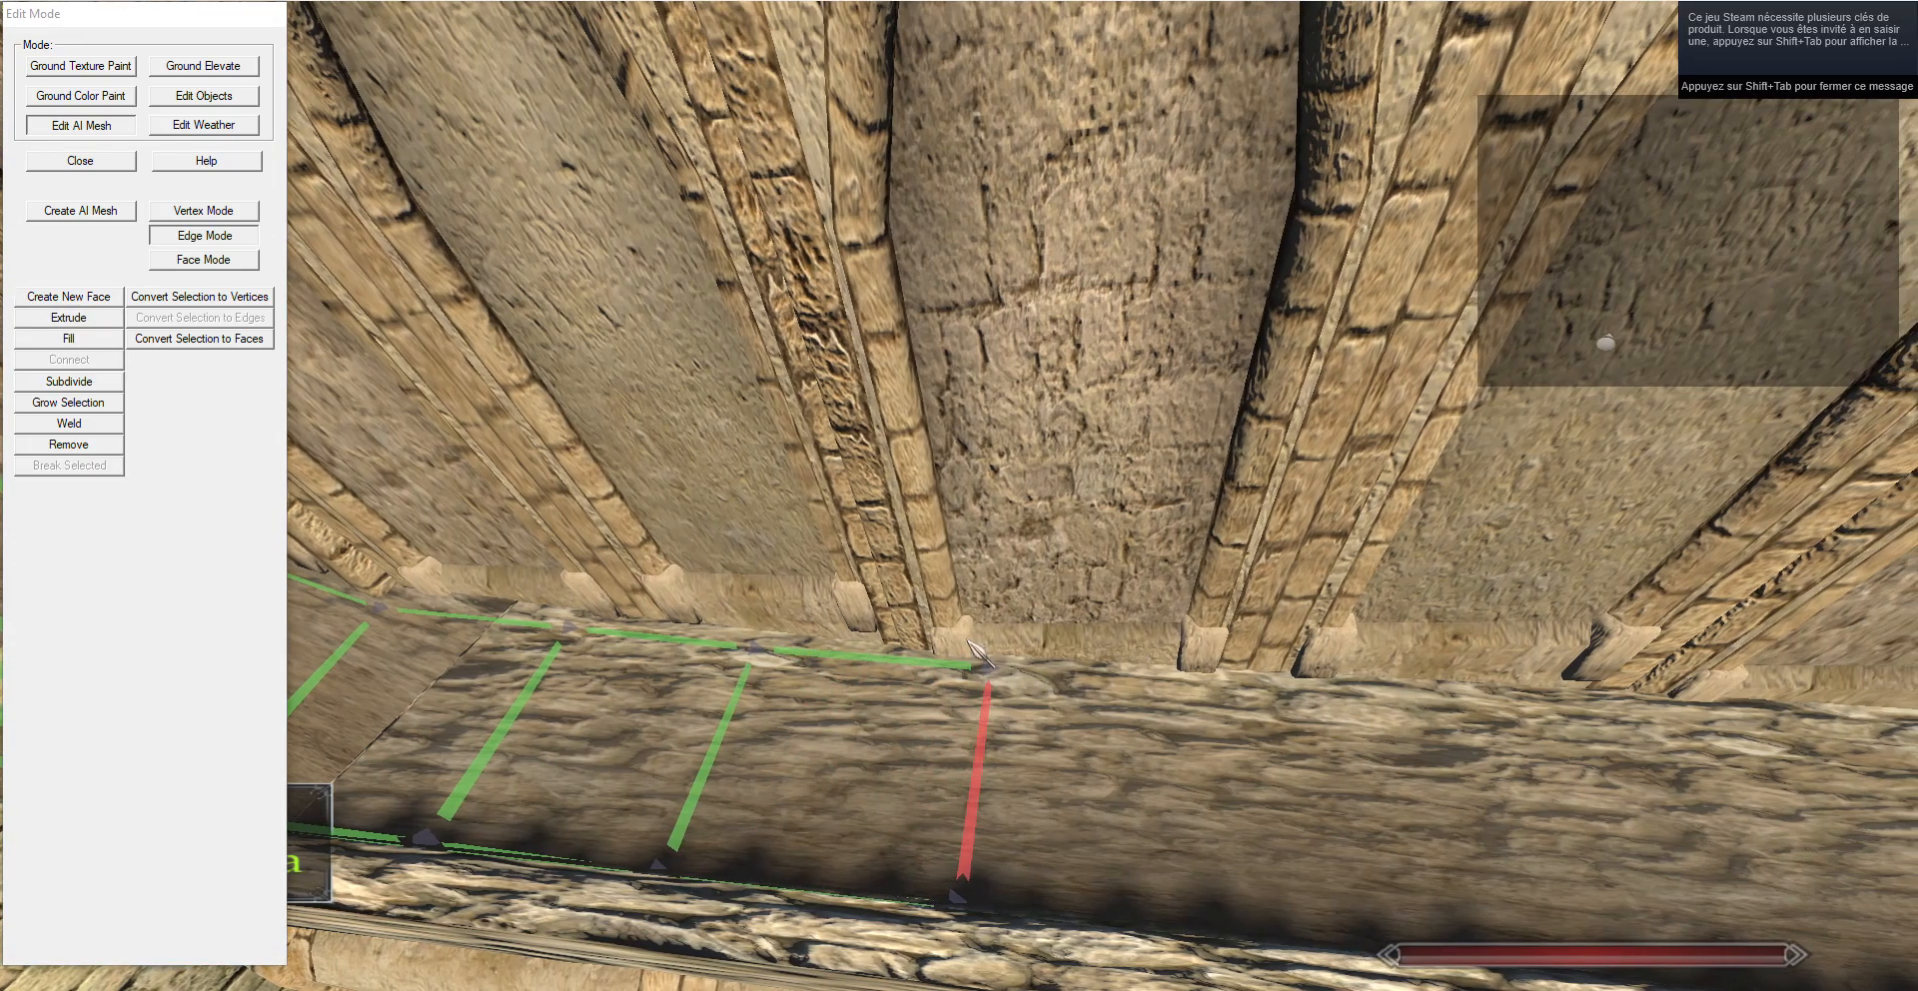
key(d)
click(90, 325)
key(g)
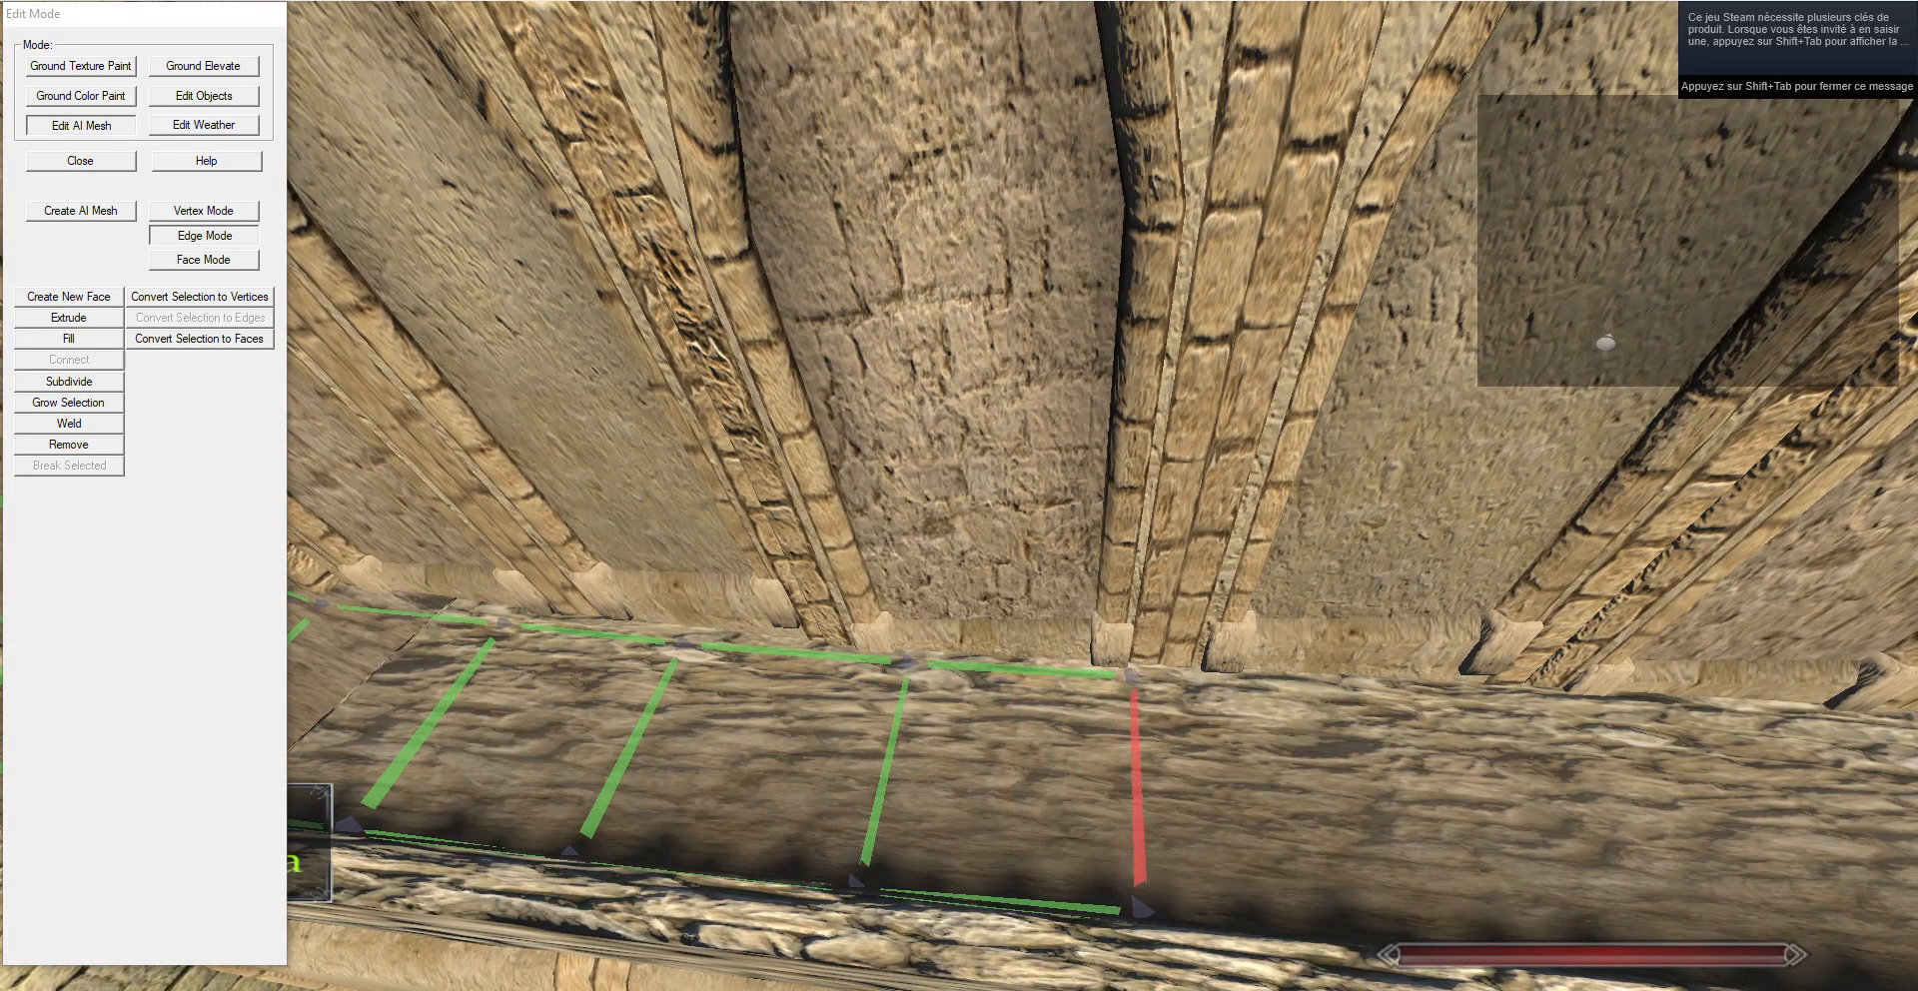
key(d)
drag(979, 509, 1235, 576)
Extrude the leading edge another two sections along the bend of the upper walkway, keeping it between parapet and wall.
click(96, 322)
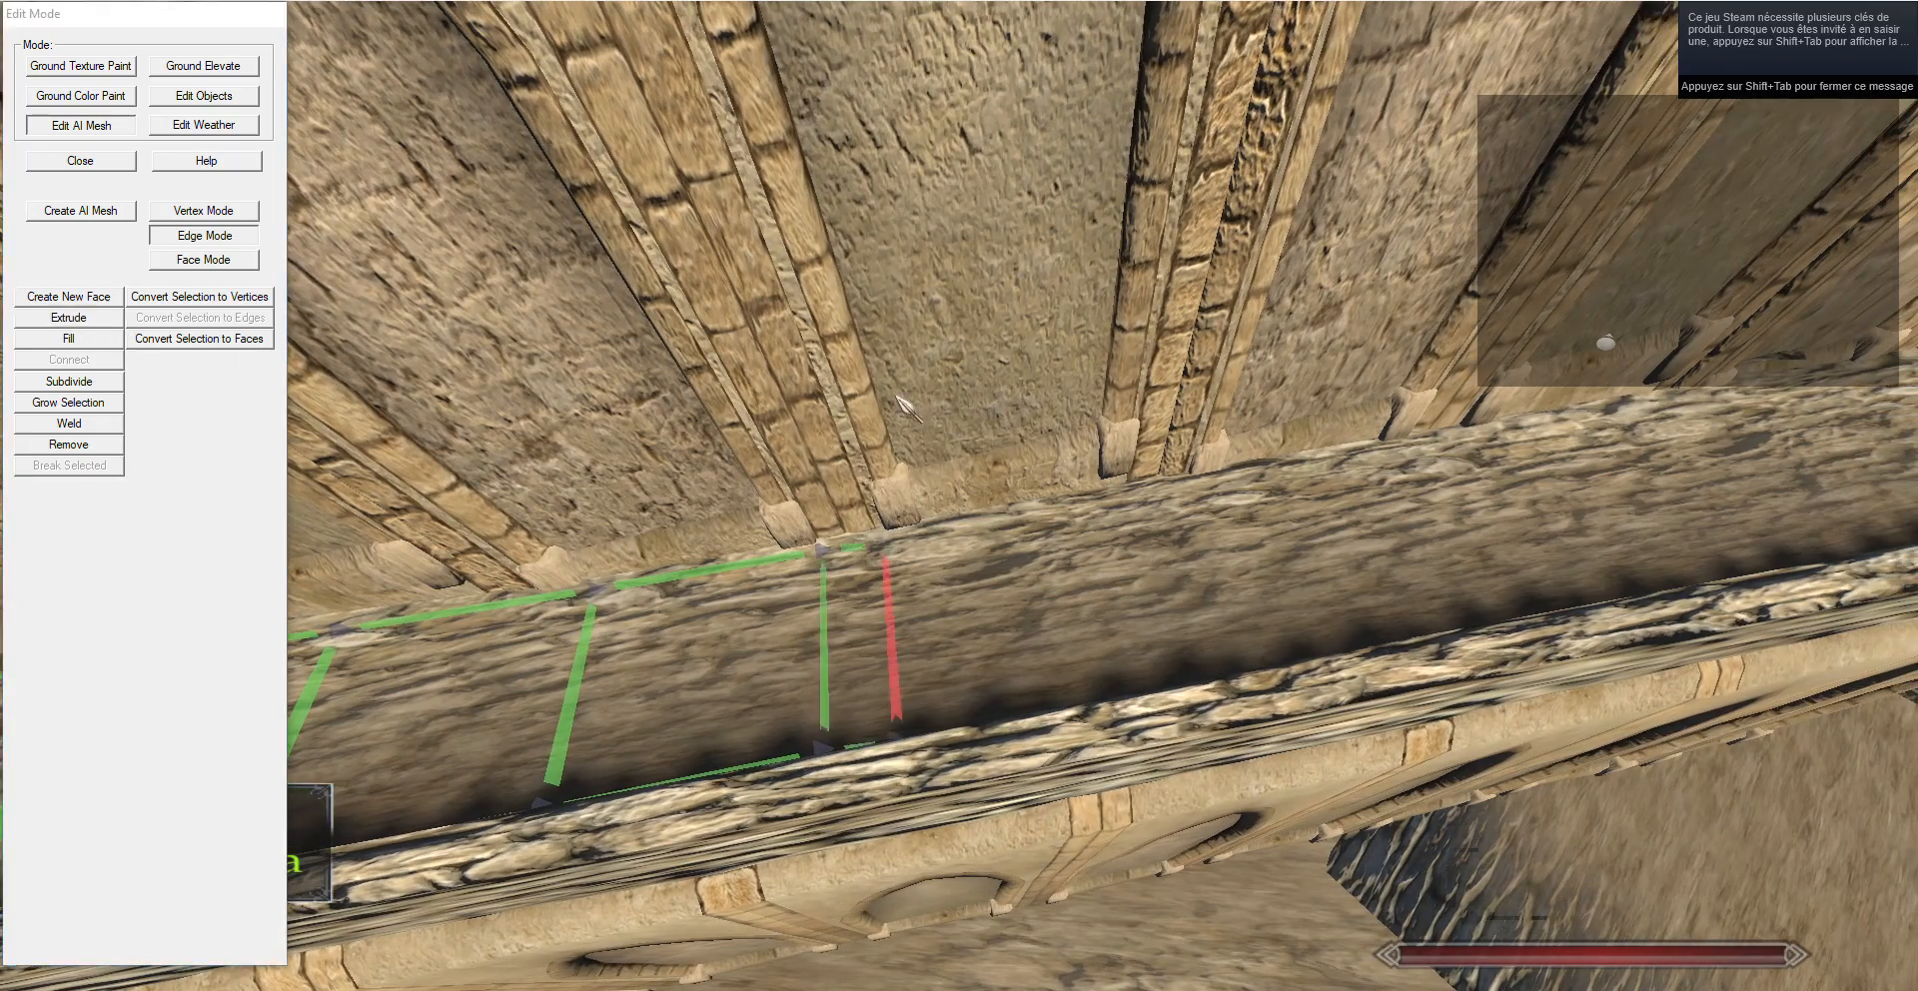
key(g)
key(d)
drag(1621, 248, 799, 240)
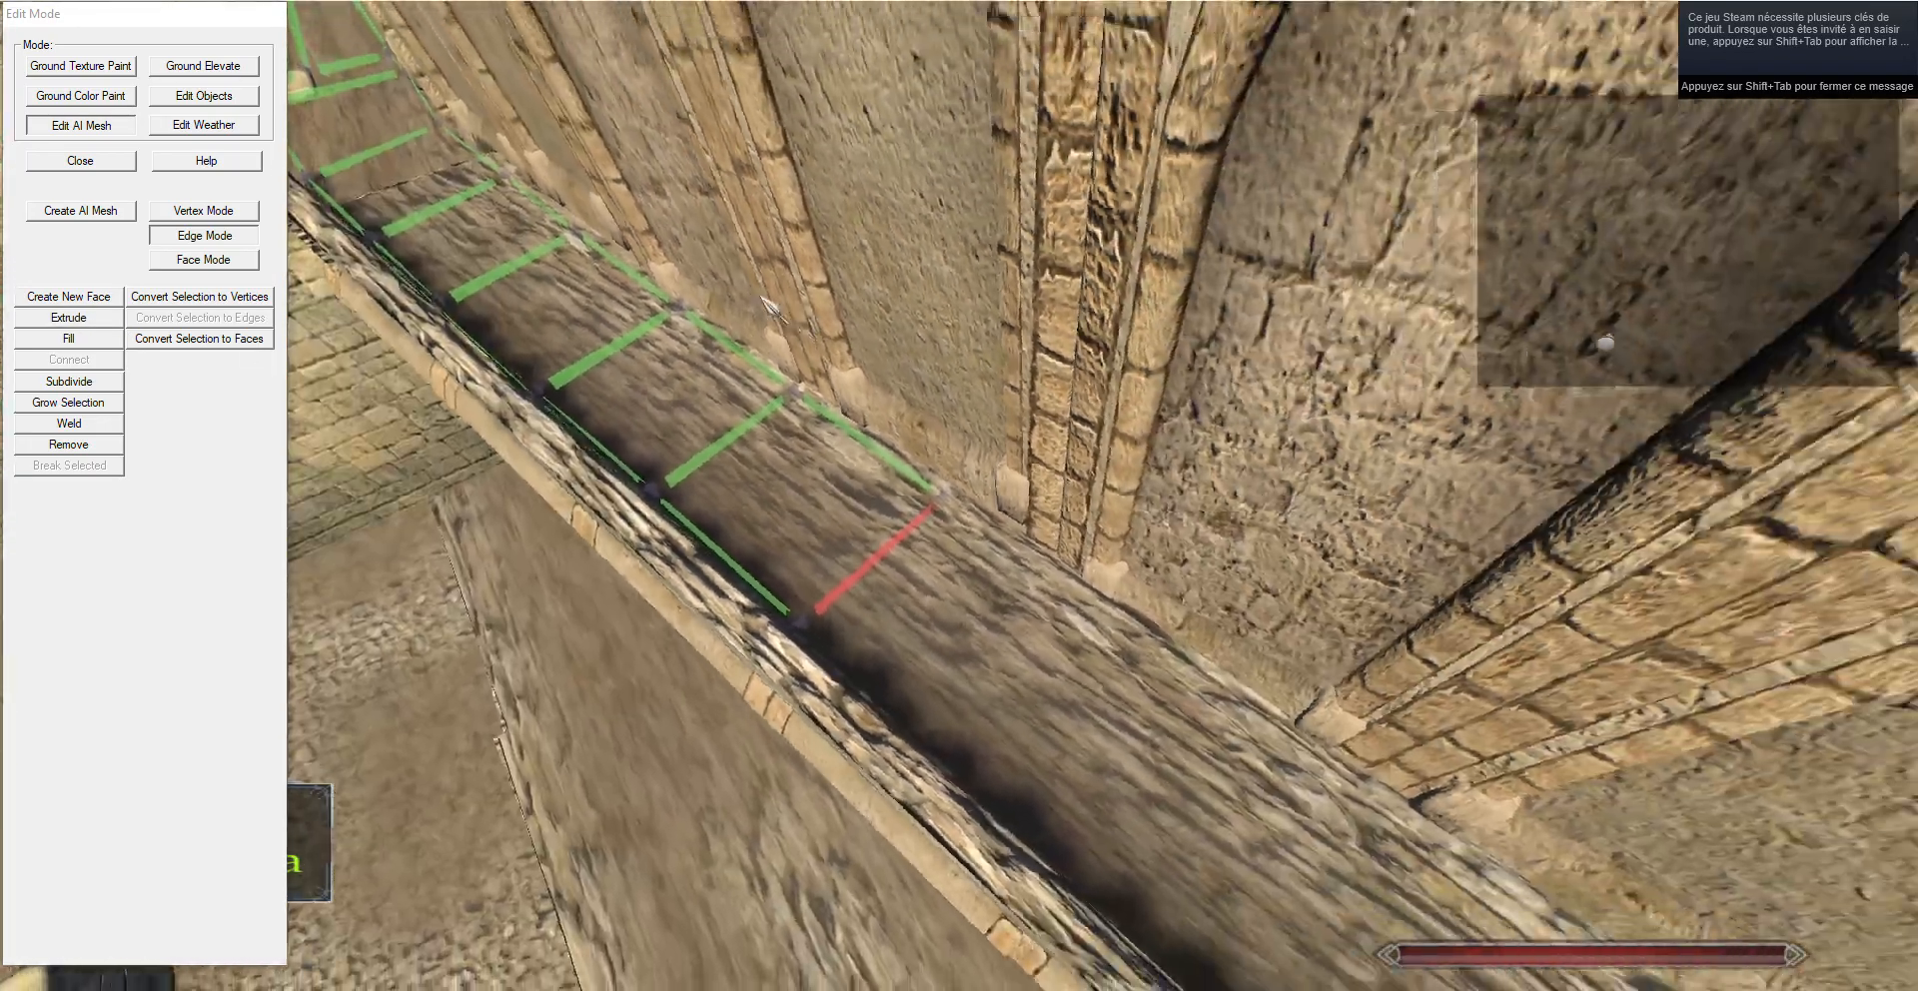
click(75, 319)
key(g)
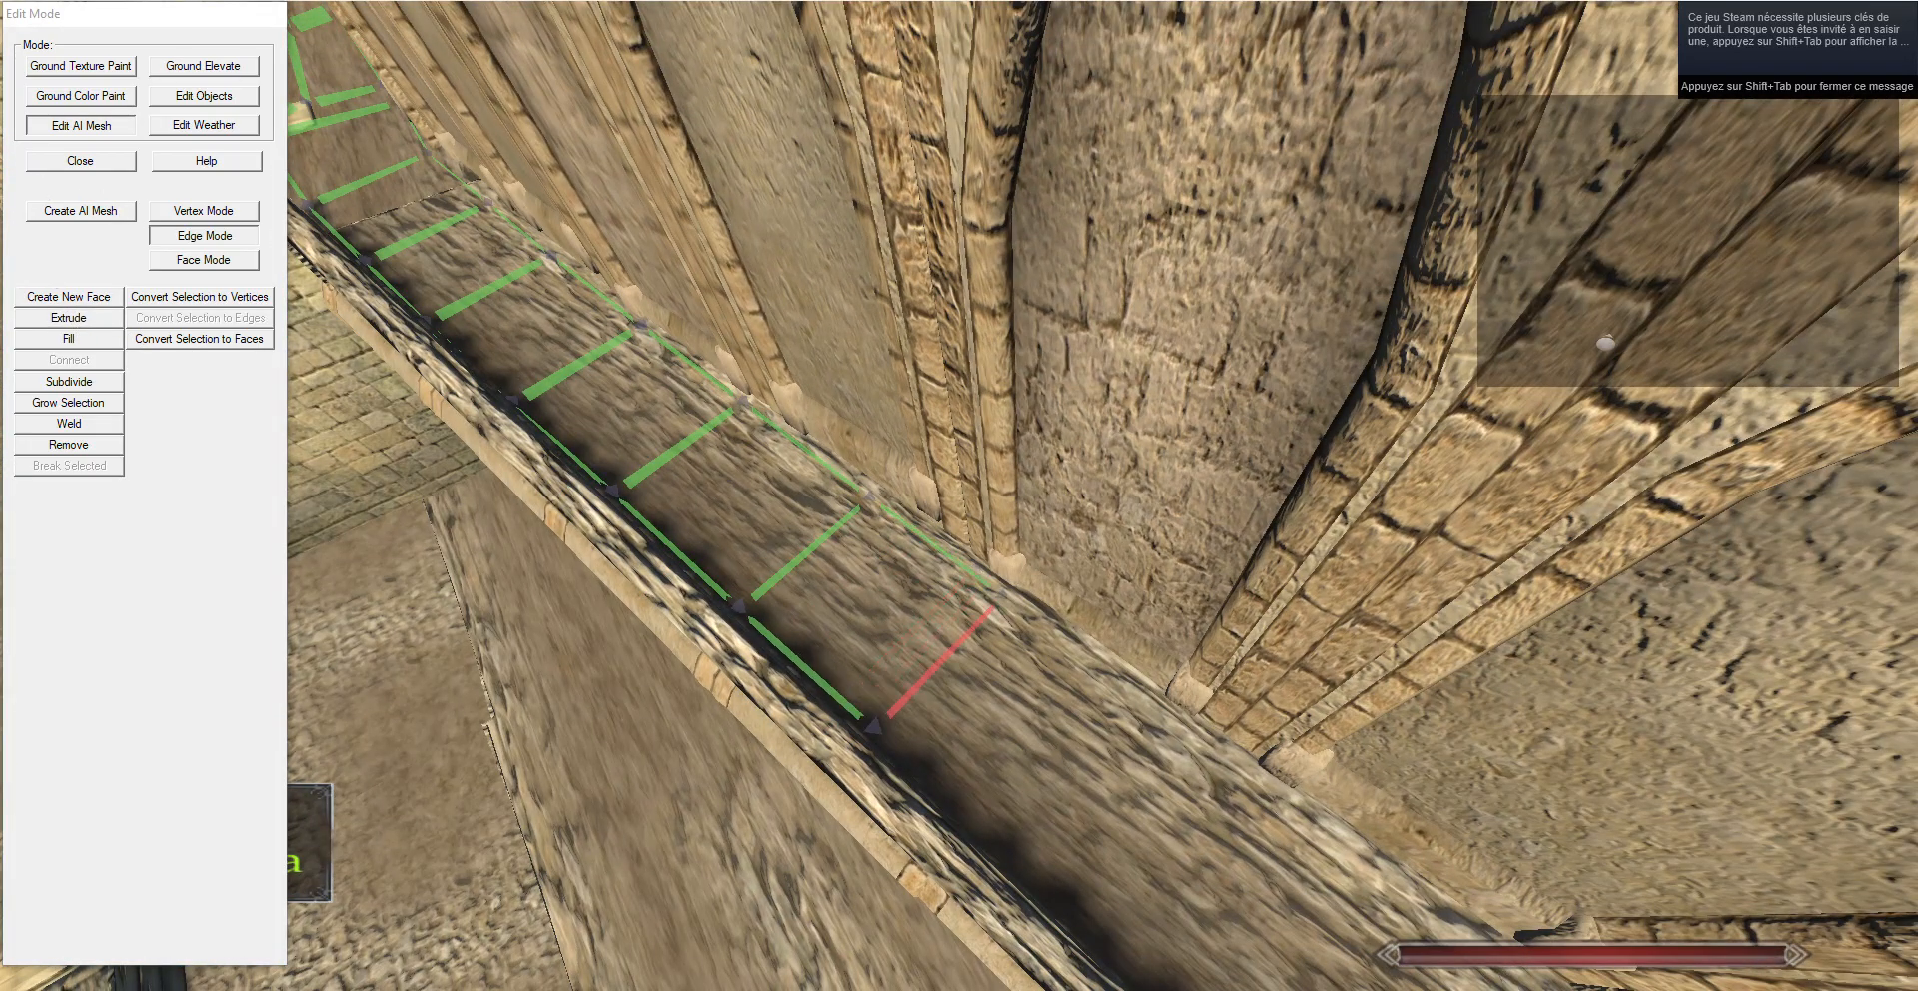
Extrude the leading edge one more section along the upper walkway and move its wall-side vertex against the wall.
drag(1384, 854, 1243, 654)
key(d)
click(76, 321)
key(g)
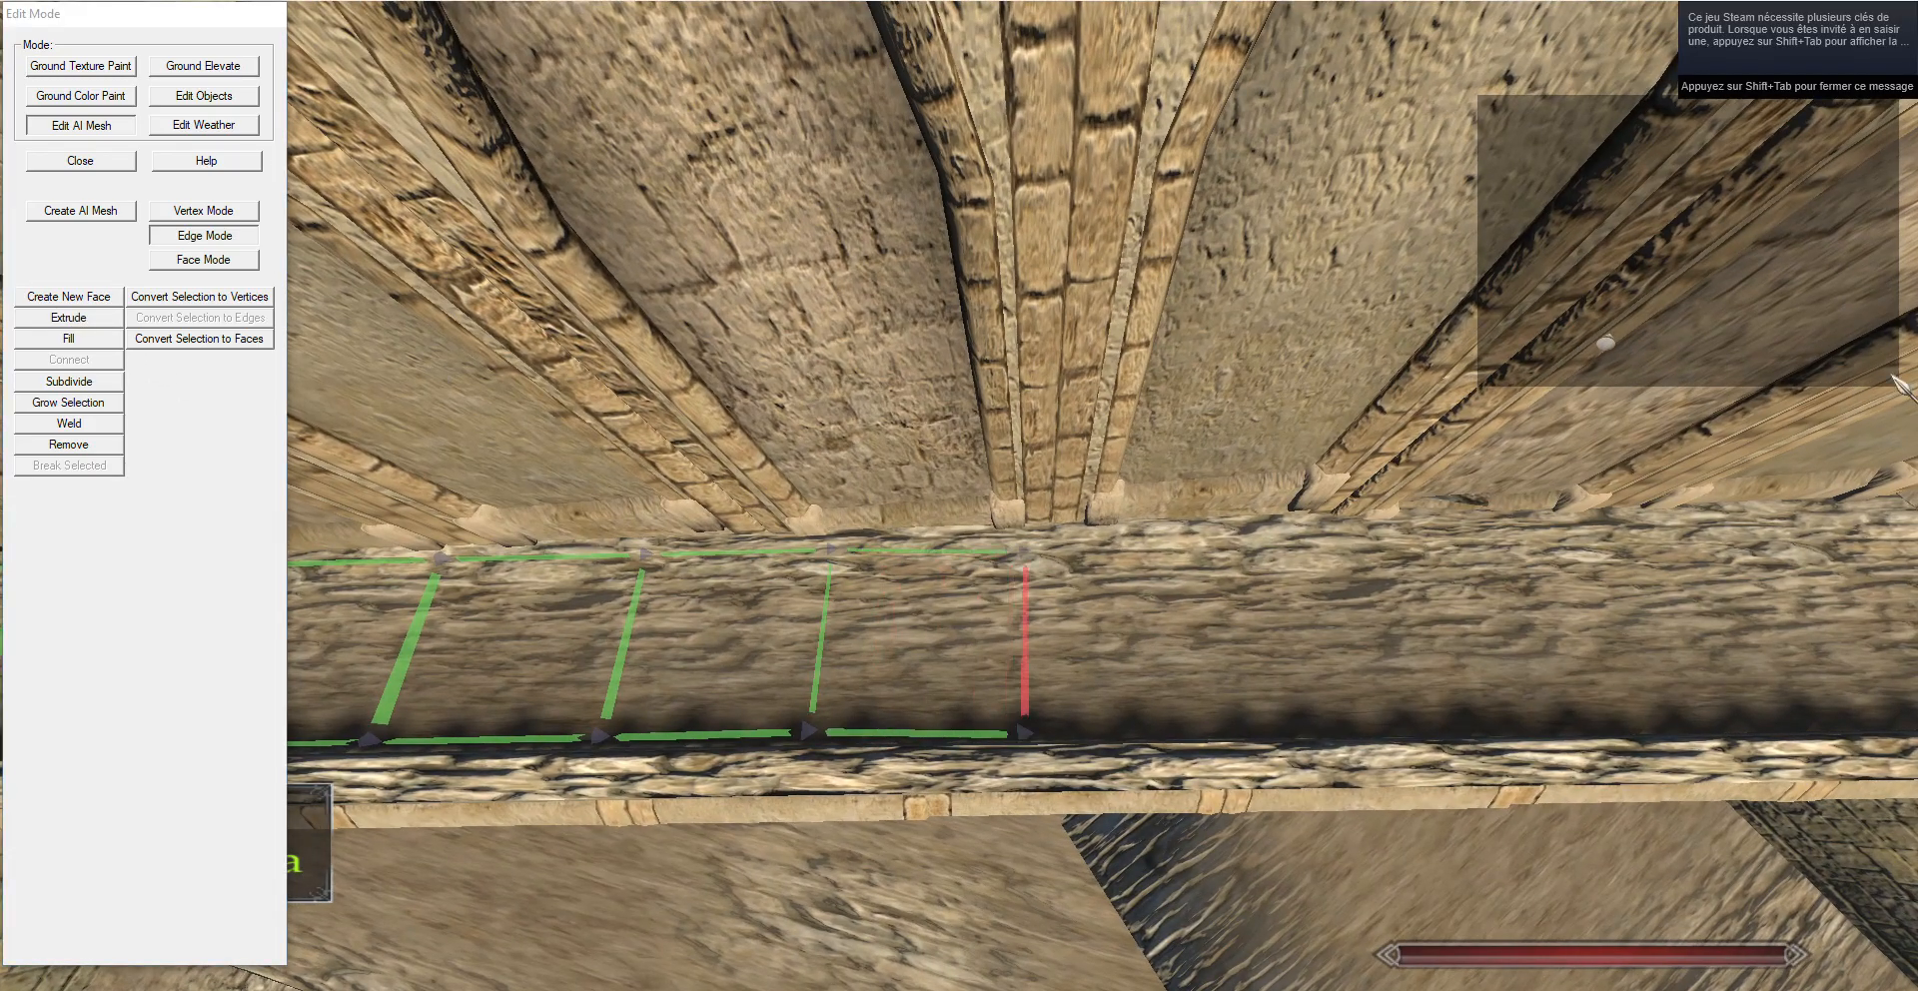
click(212, 212)
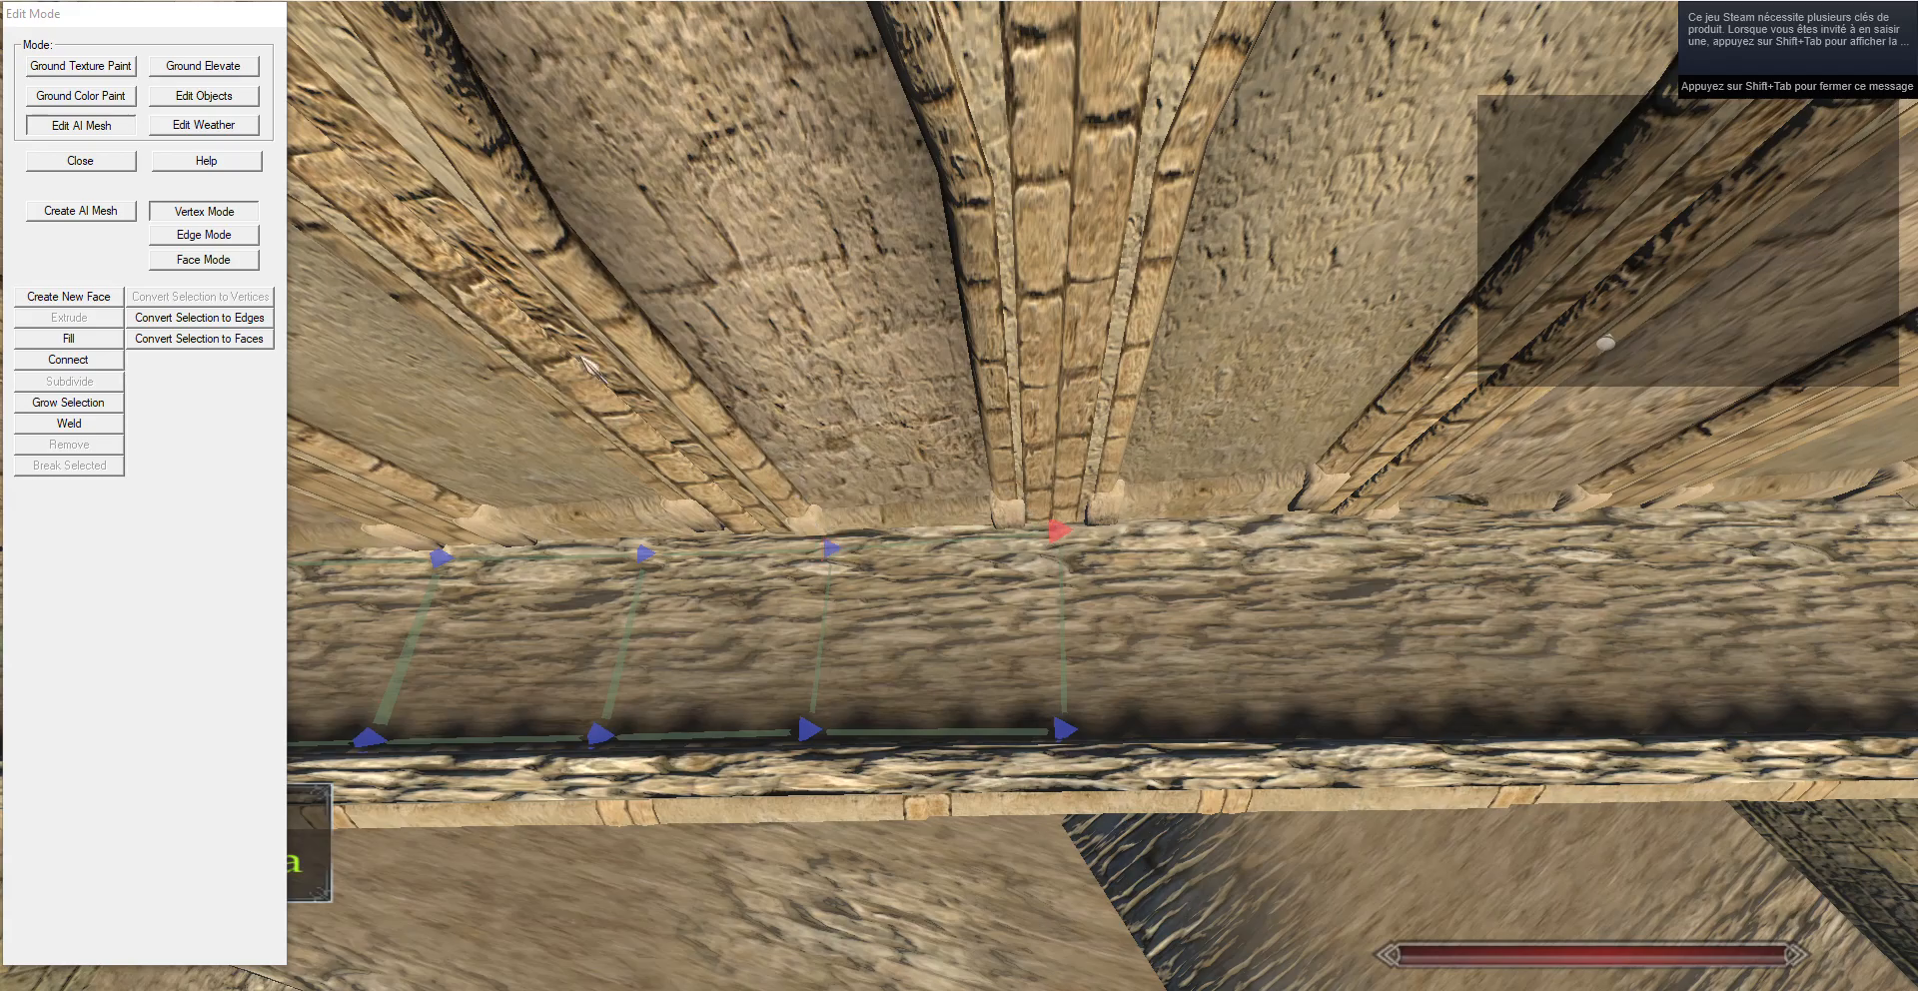
Extrude the end edge two further sections towards the walkway's corner, keeping it between parapet and wall.
key(d)
click(200, 239)
click(97, 325)
key(g)
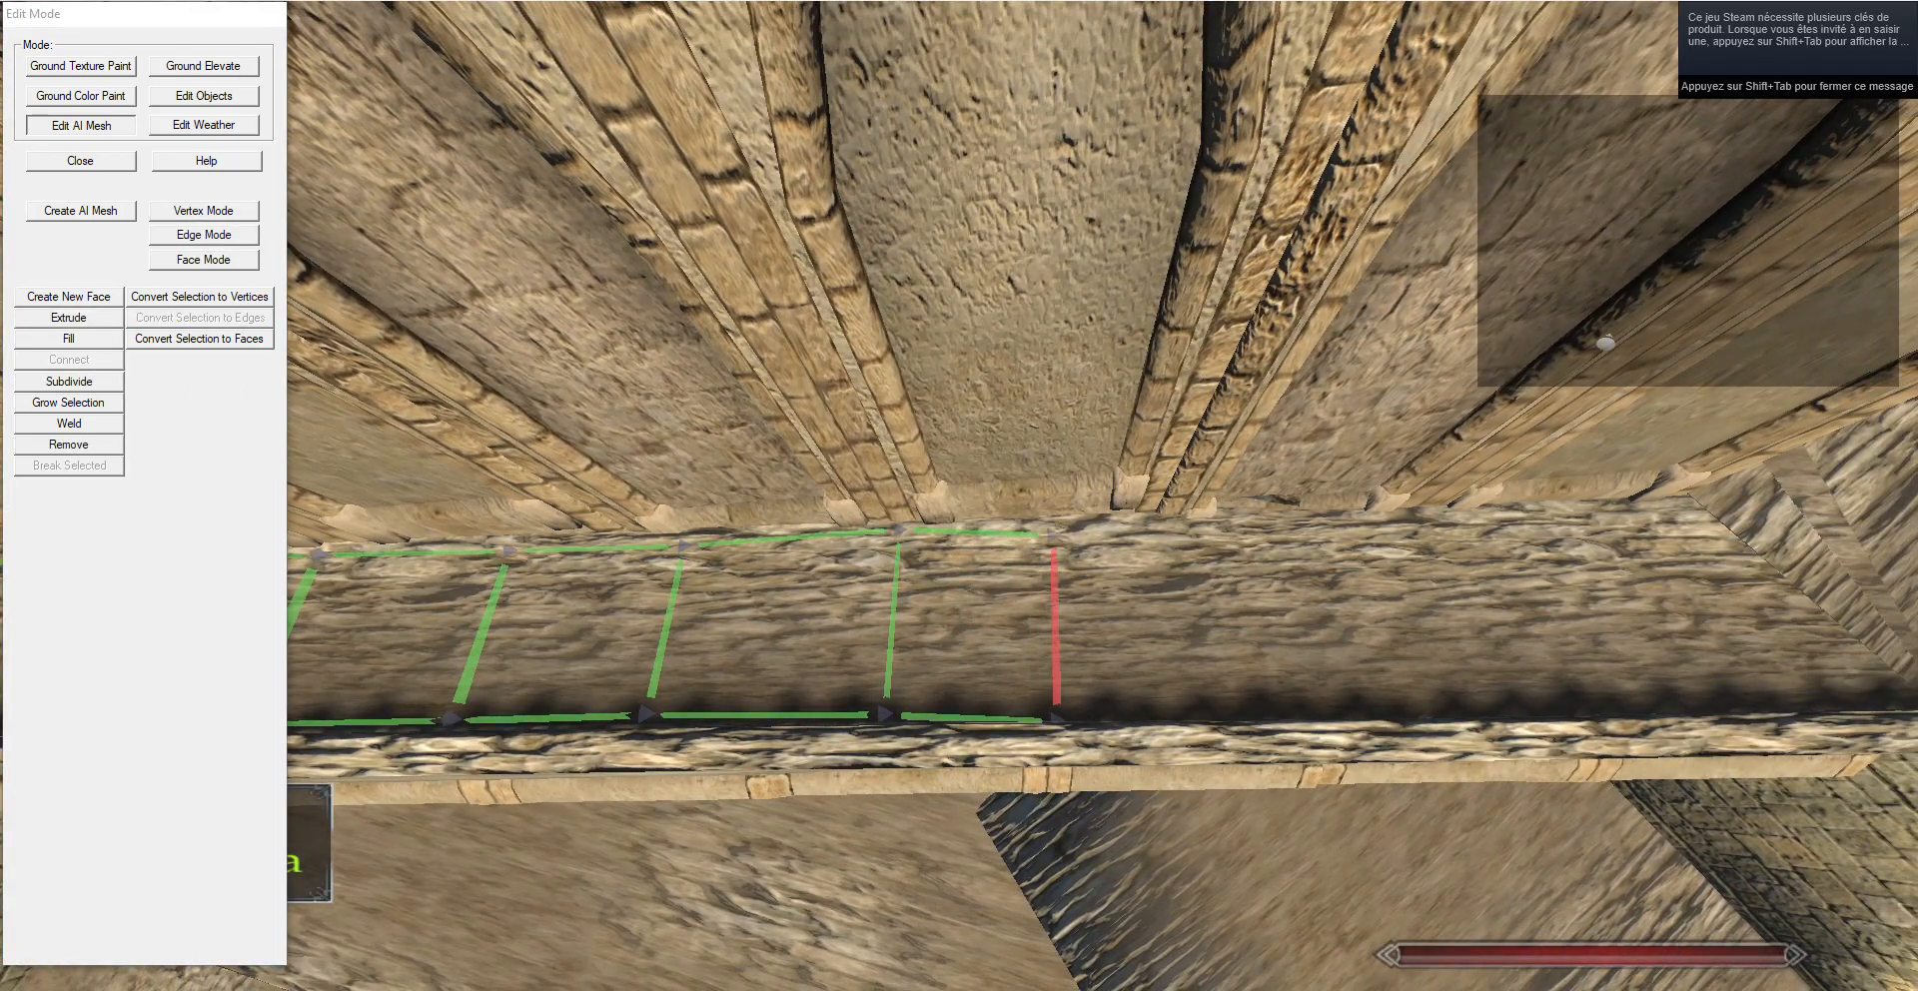
drag(1791, 338, 1182, 400)
key(d)
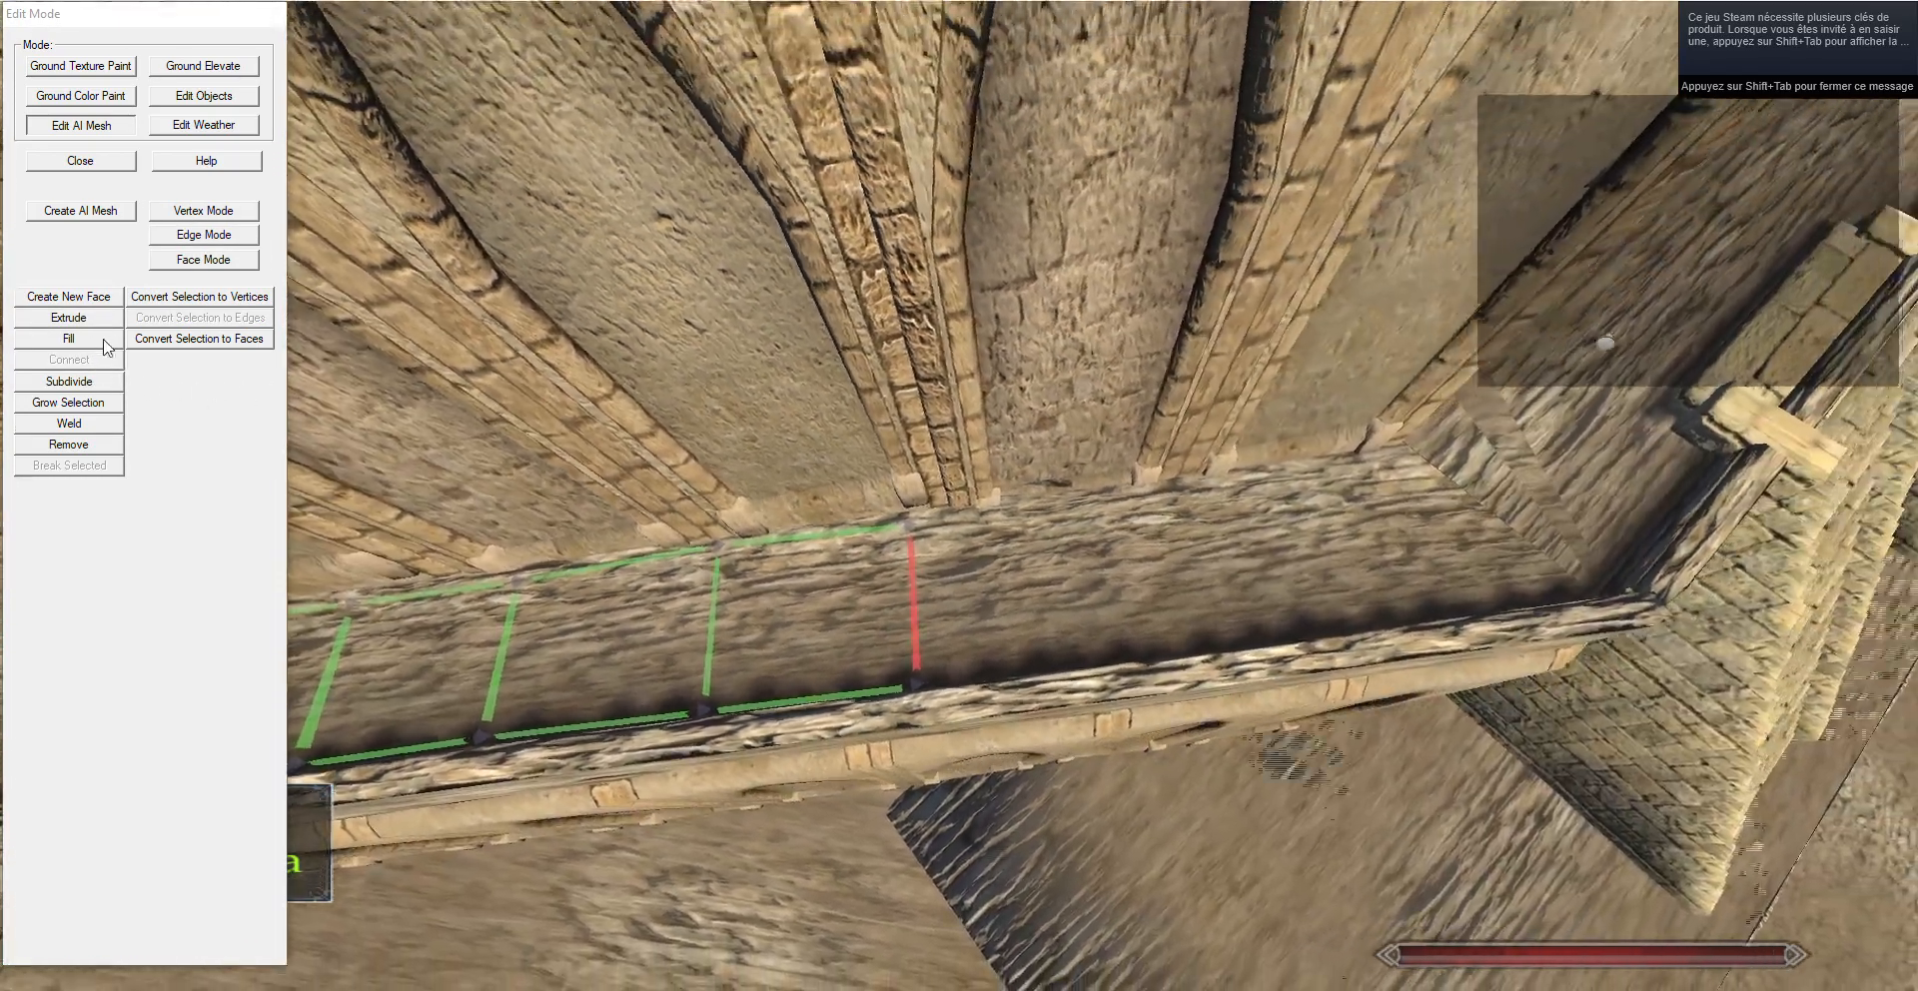
click(100, 324)
key(g)
drag(1709, 183, 1448, 185)
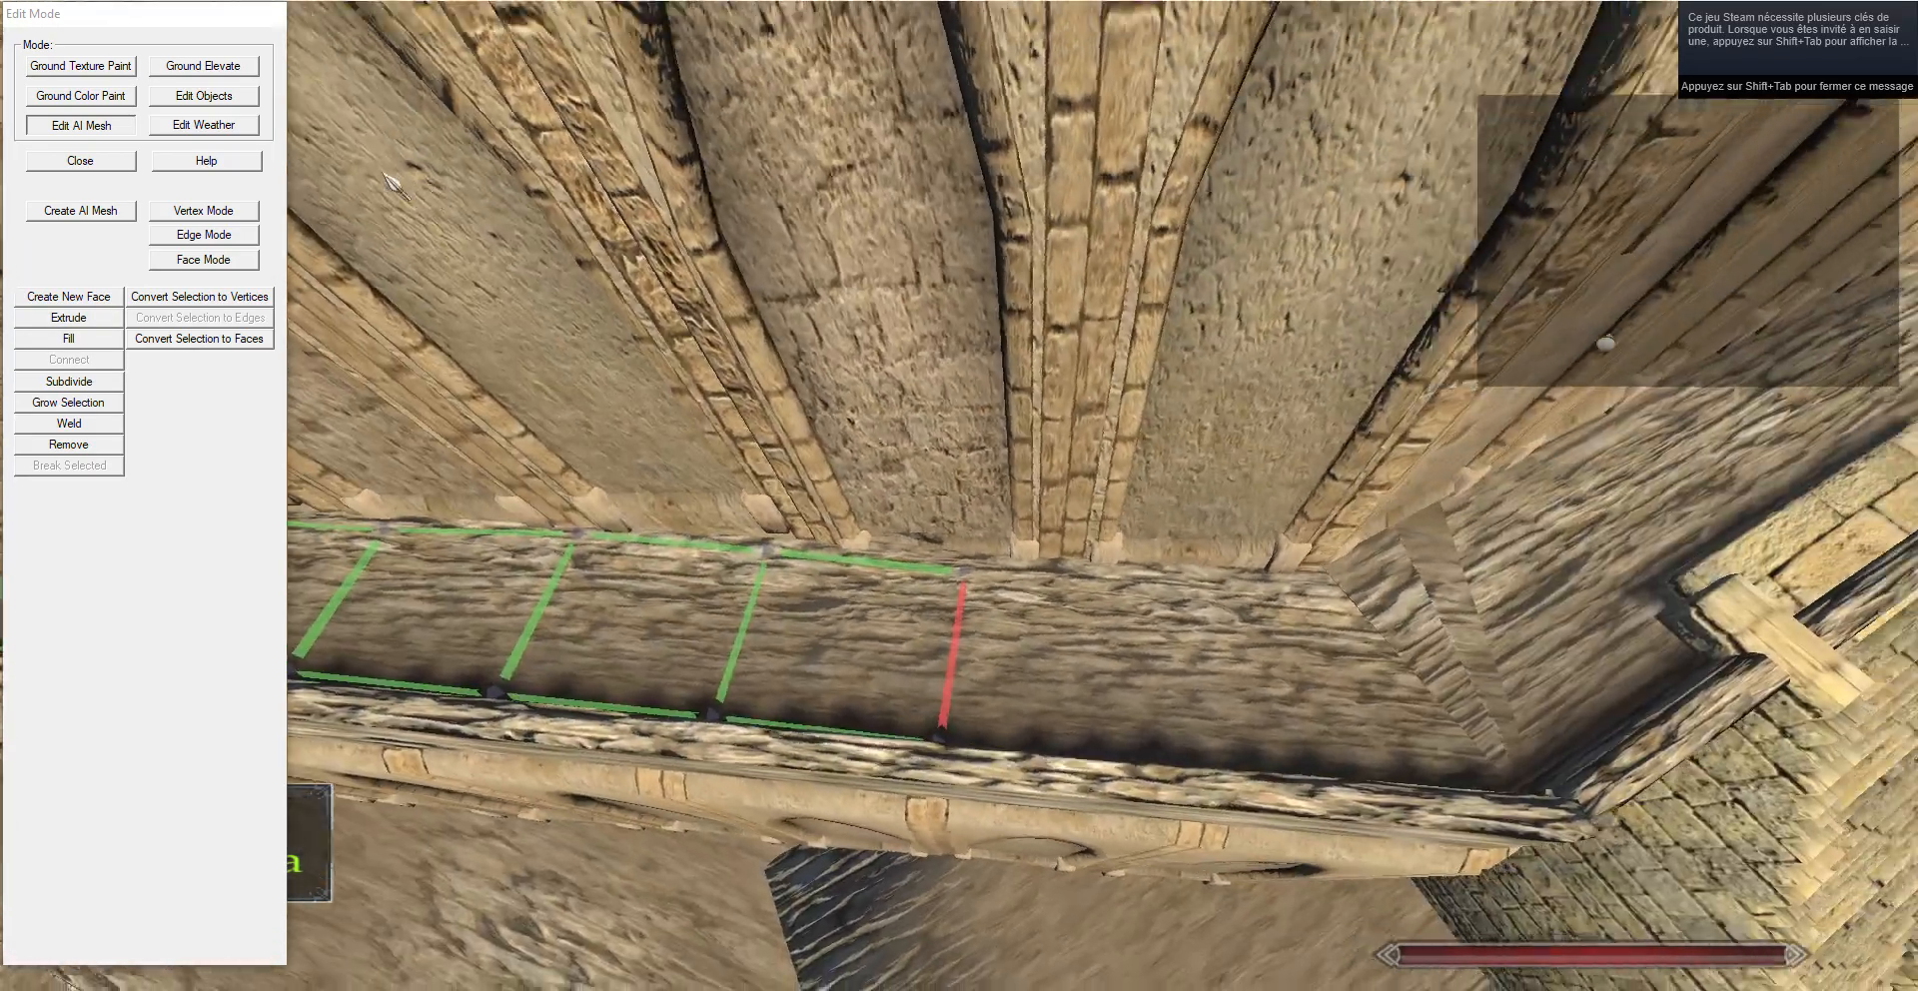
Extrude the remaining sections up to the walkway's corner and fit the end vertices to the inner and outer corner points.
key(d)
click(101, 318)
key(g)
key(d)
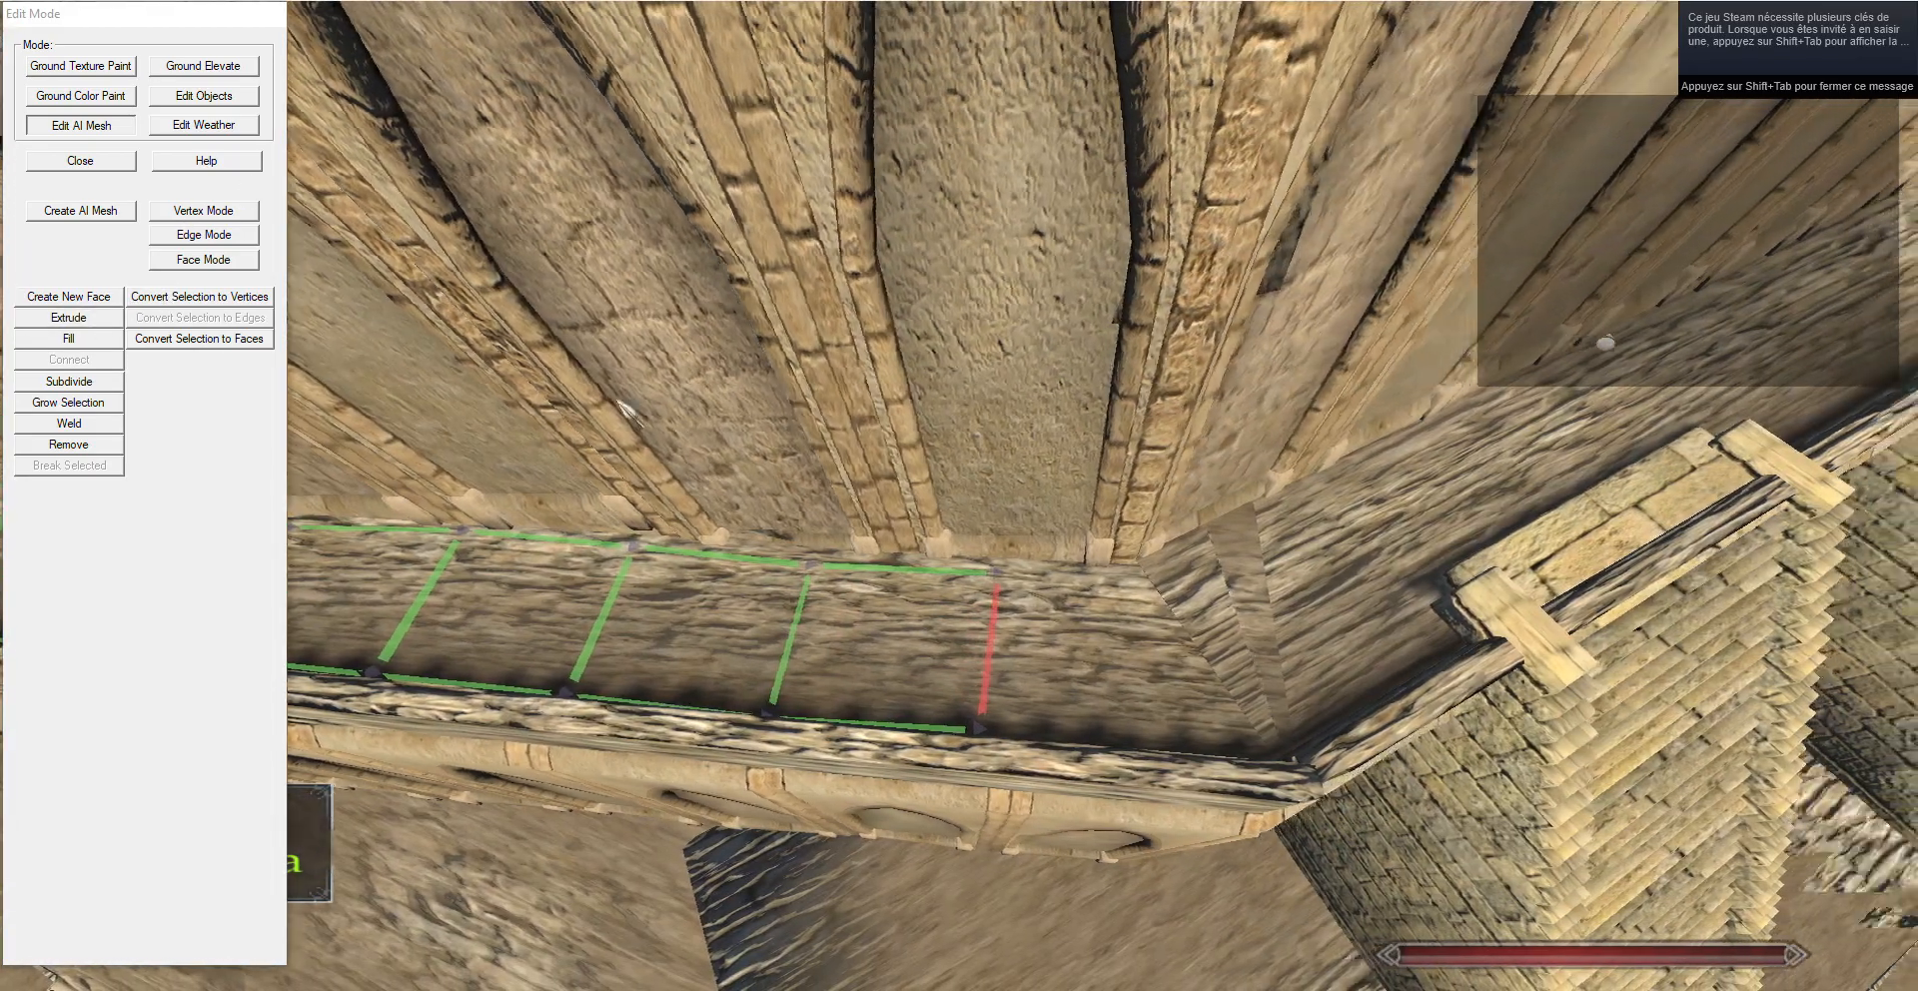
key(w)
click(74, 323)
key(g)
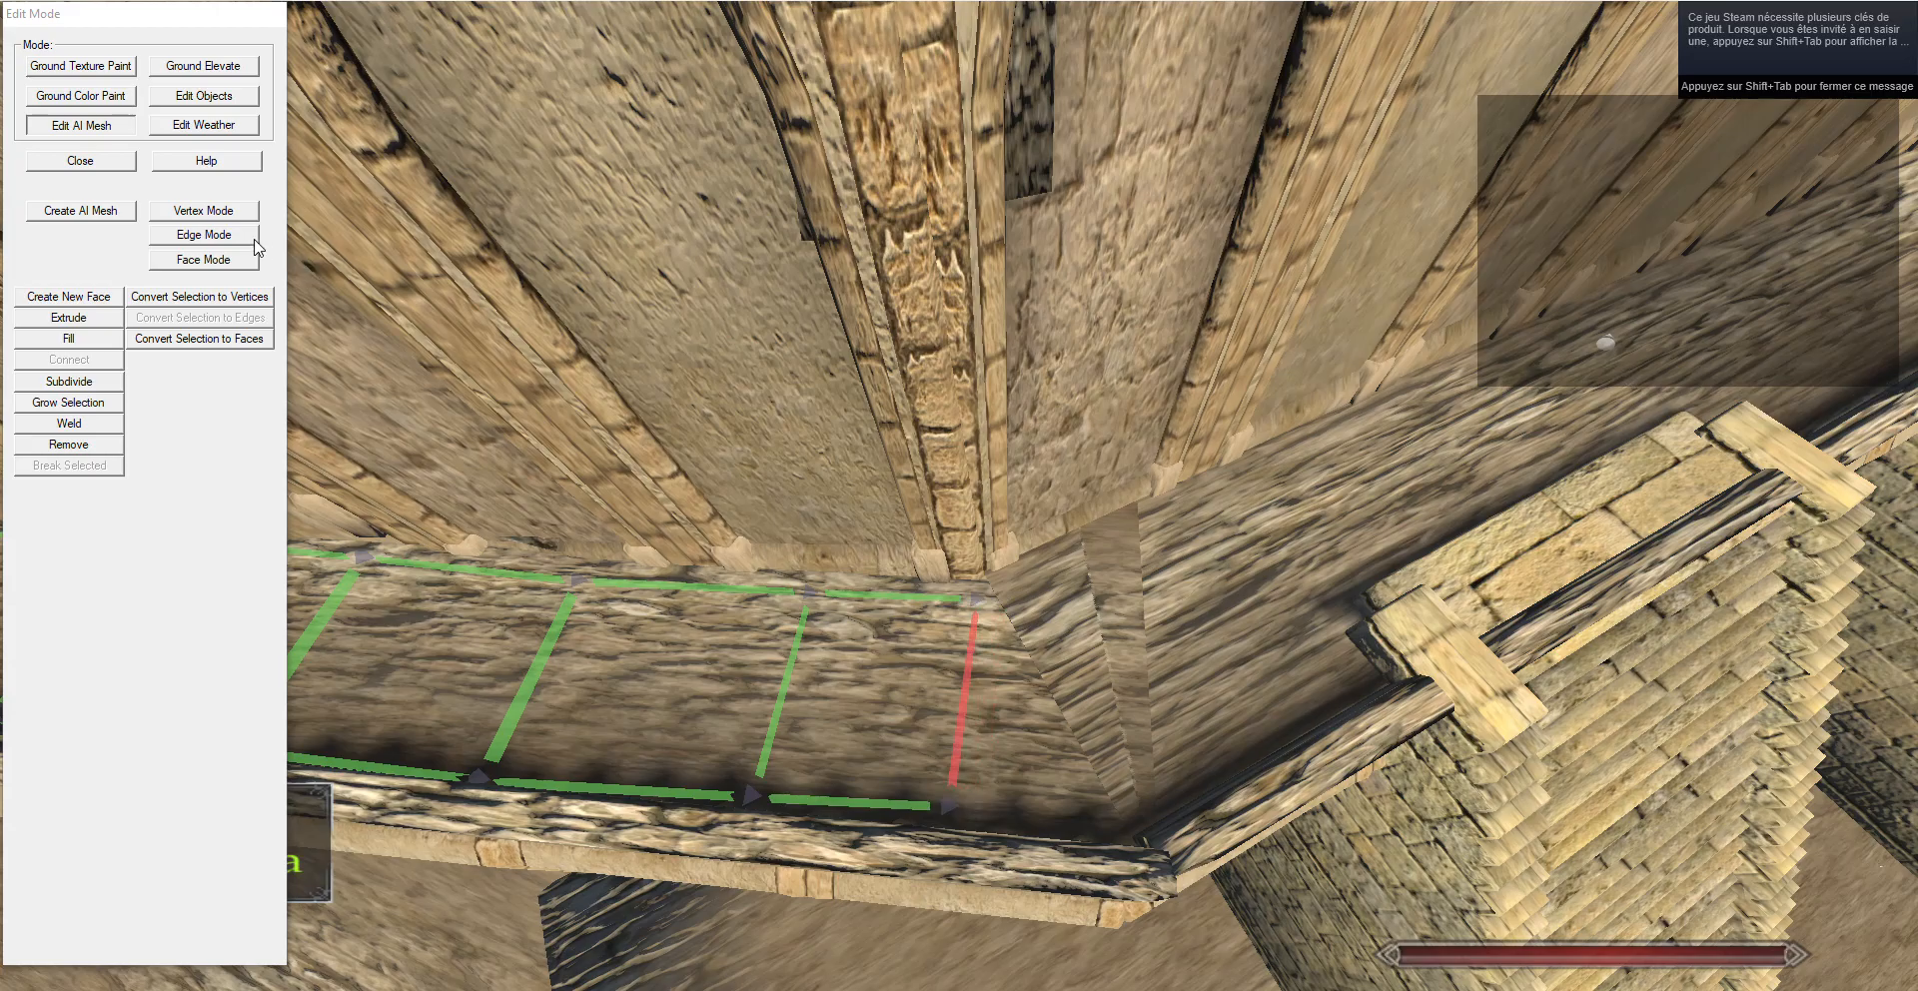
click(233, 212)
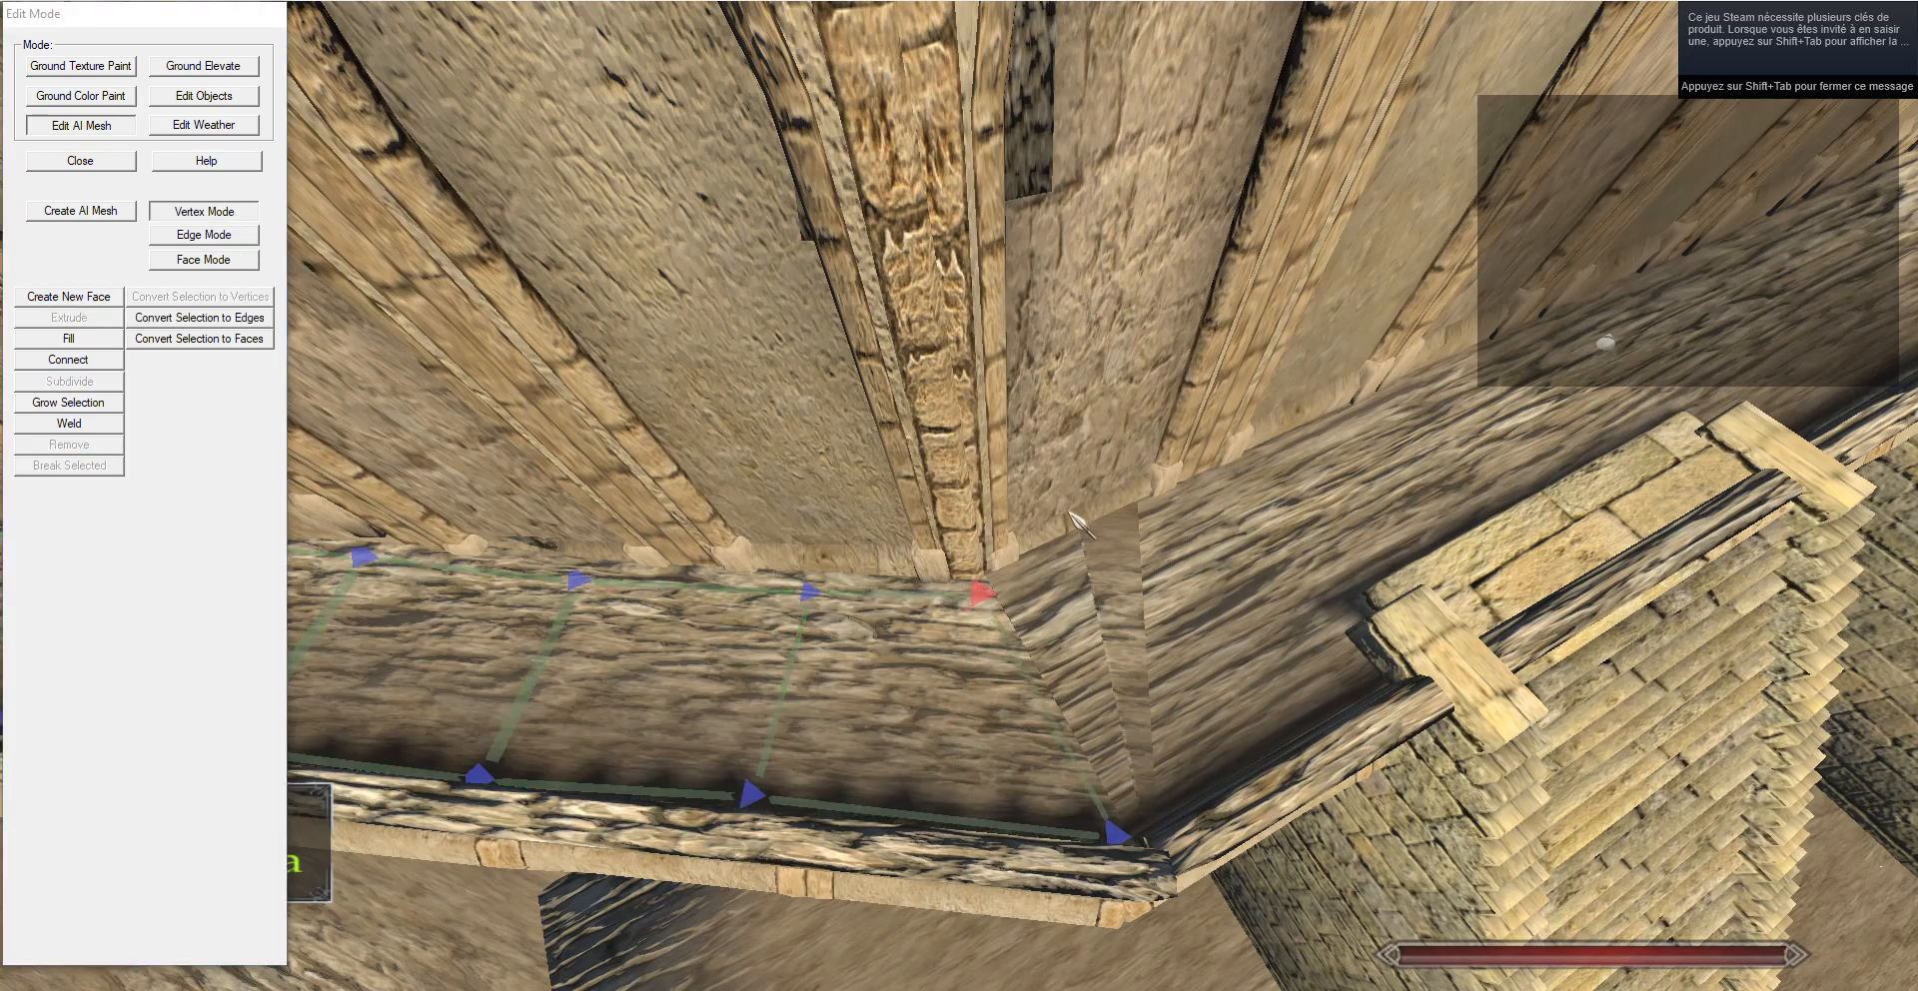
drag(992, 473, 886, 463)
key(d)
Extrude the corner edge around the bend up to the first block of the stone-capped parapet.
click(205, 236)
key(d)
drag(1338, 290, 1263, 379)
key(w)
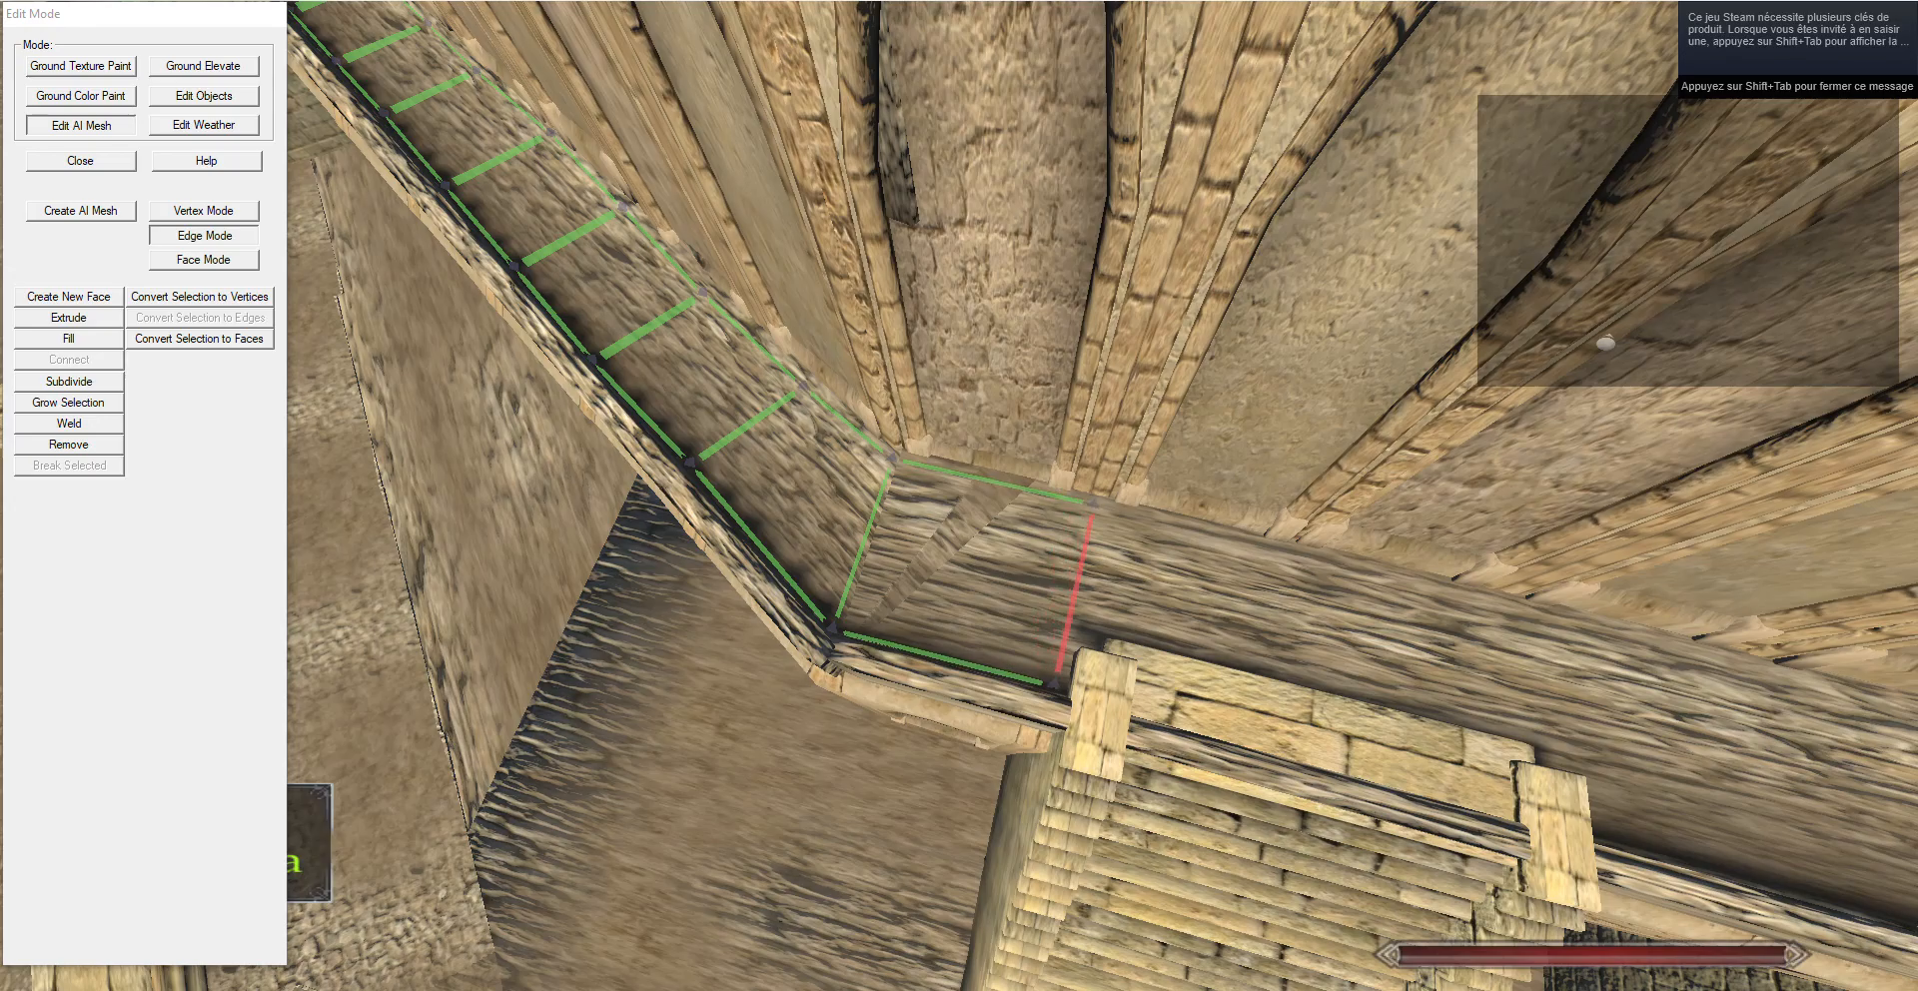
Extrude a short narrowing section at the stone block and move its end vertices to the block's inner corner and the wall.
key(w)
key(d)
click(106, 319)
click(232, 212)
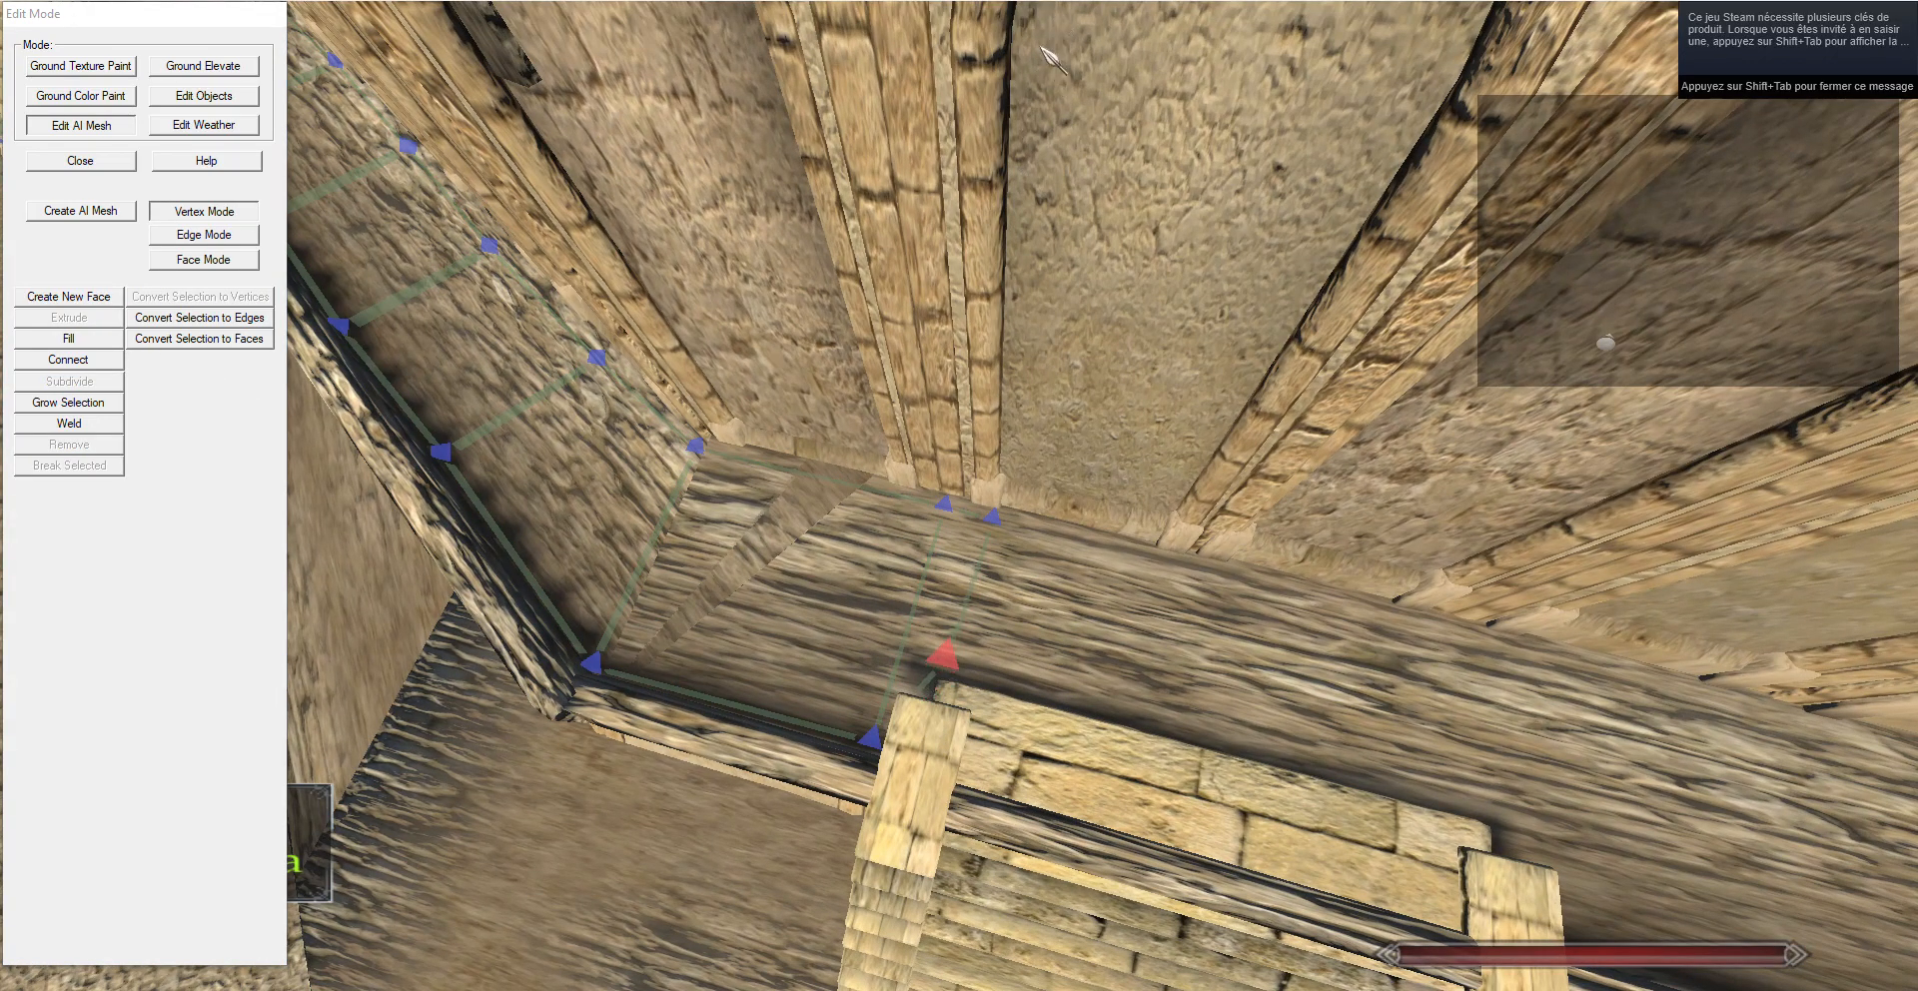
key(a)
click(905, 744)
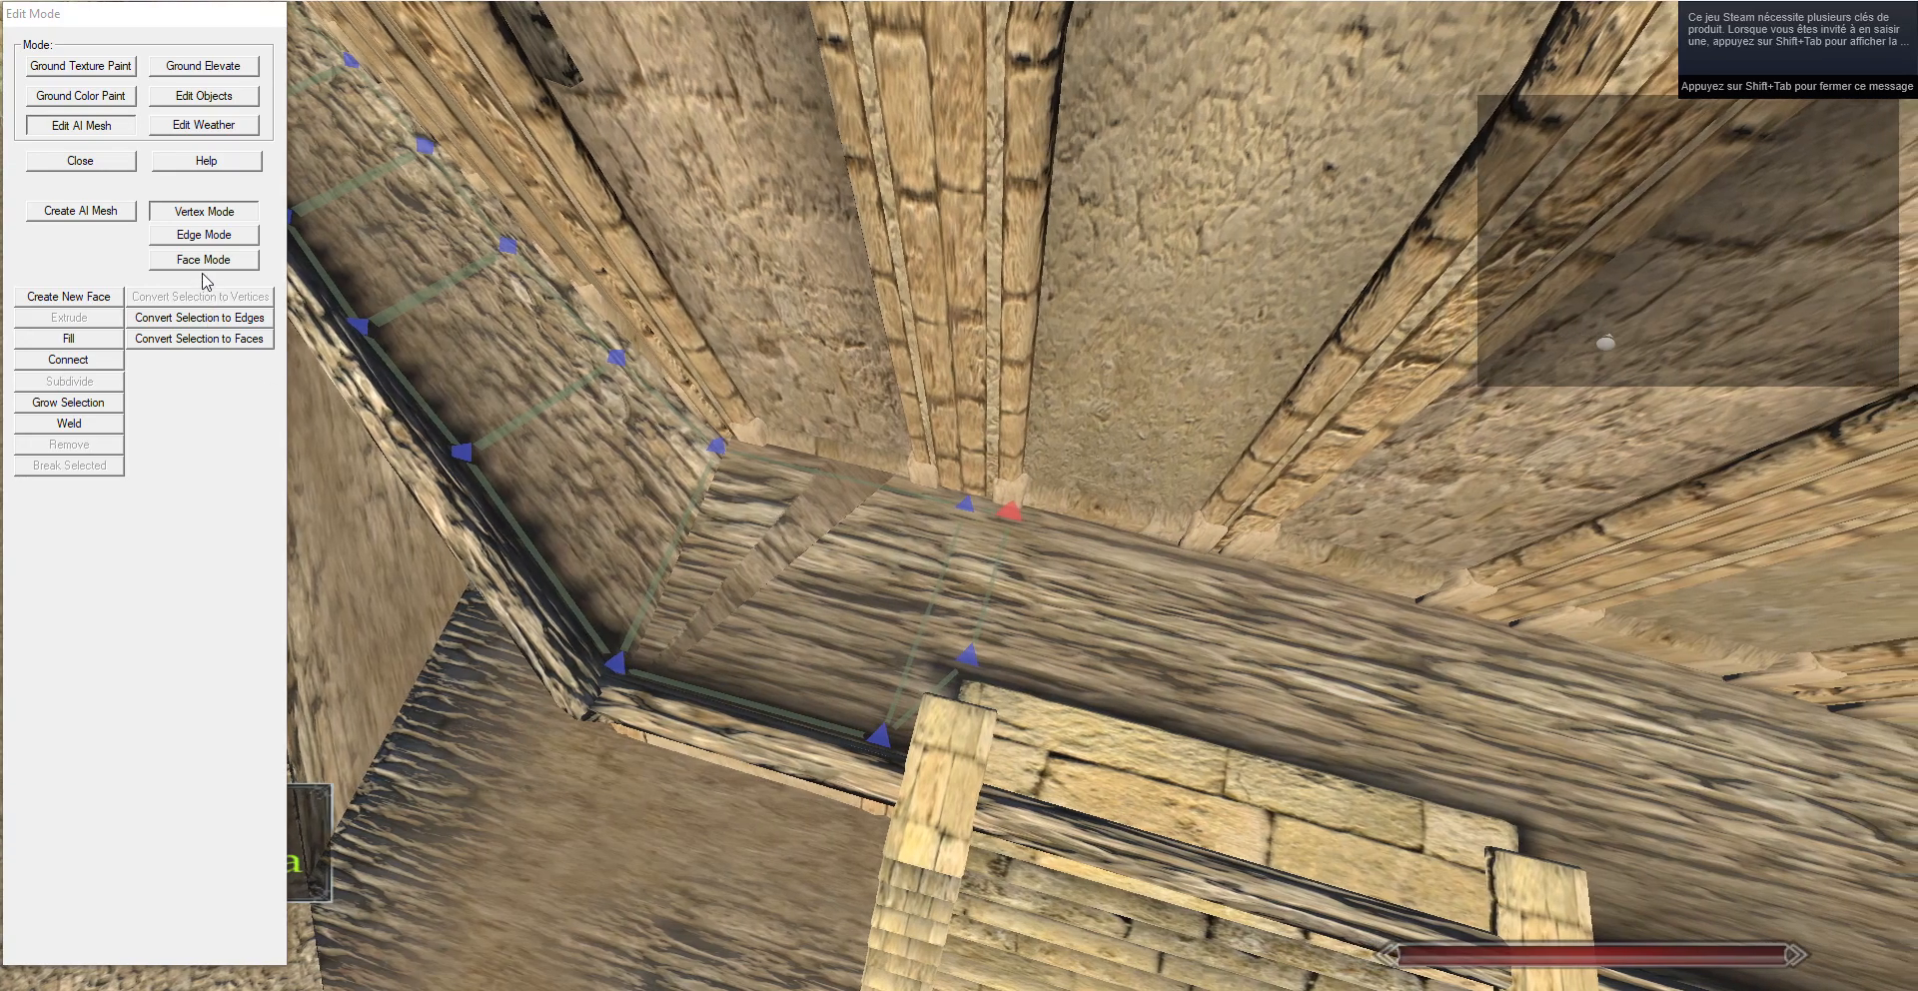
Extrude two more sections from the narrowed edge, stretching the last one along the stone slab beside the walkway.
click(205, 236)
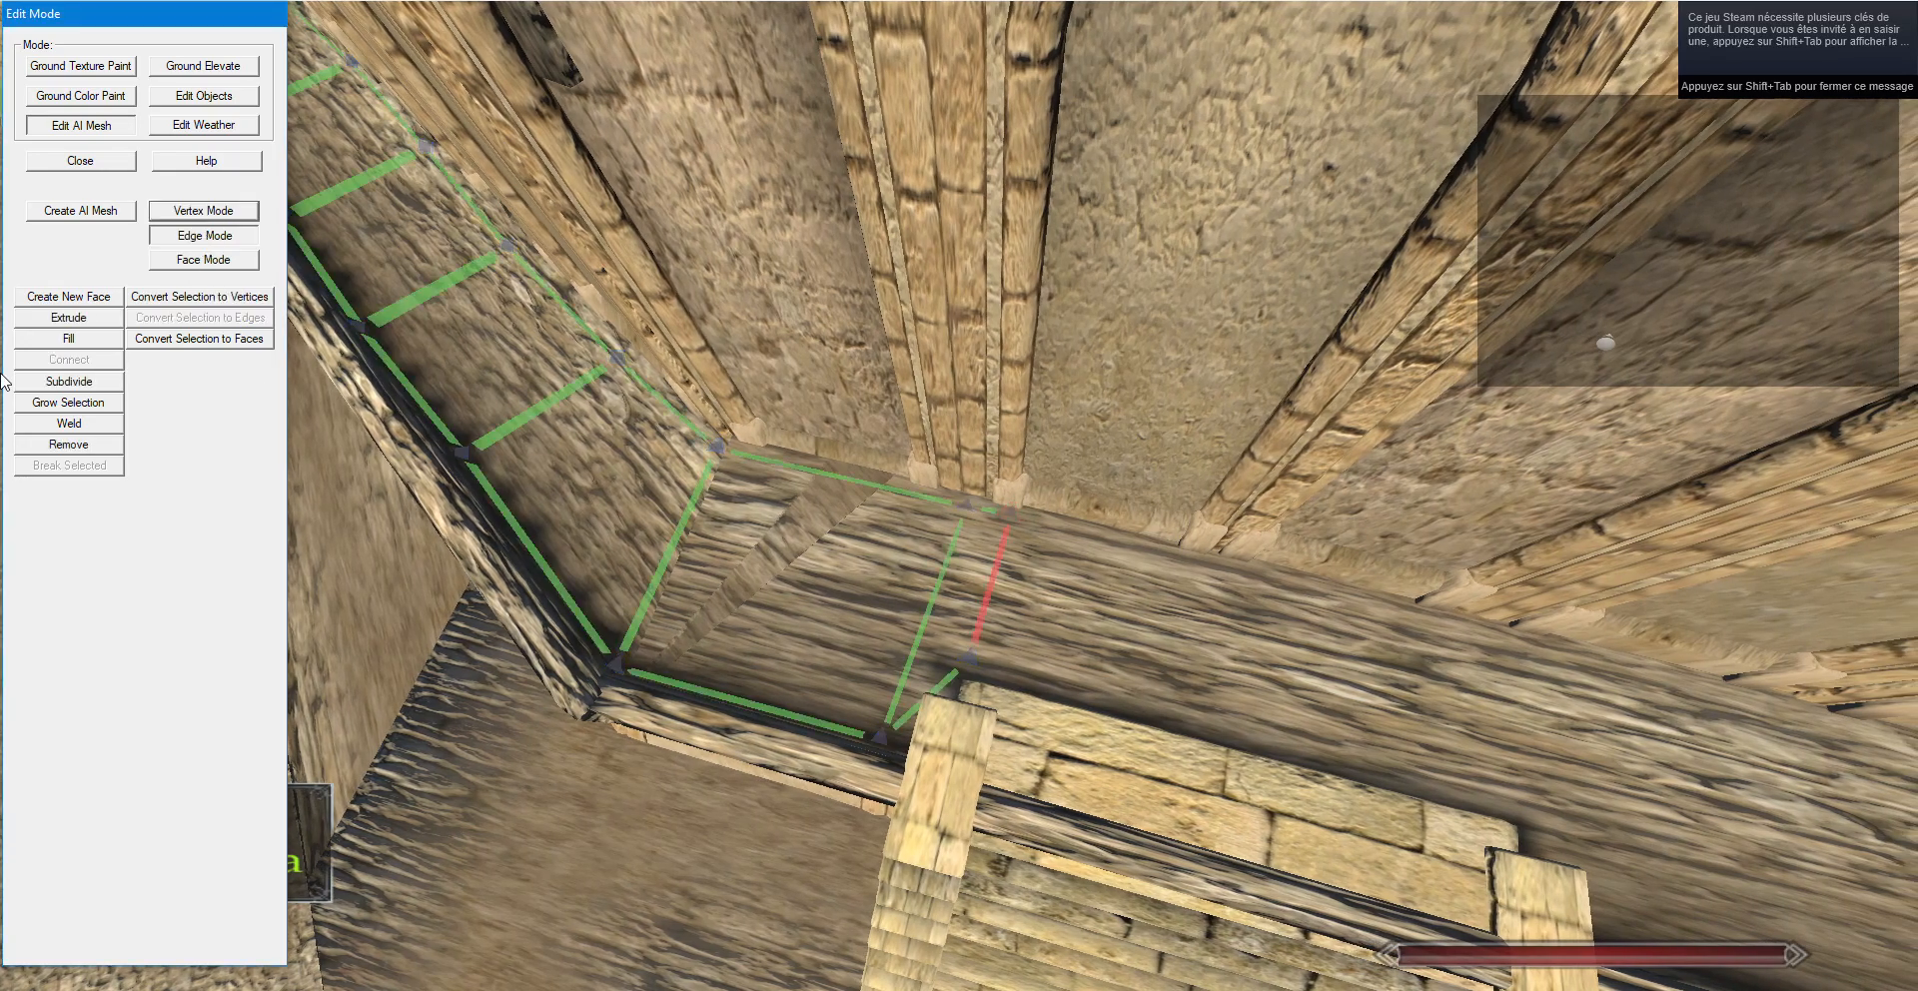
click(58, 319)
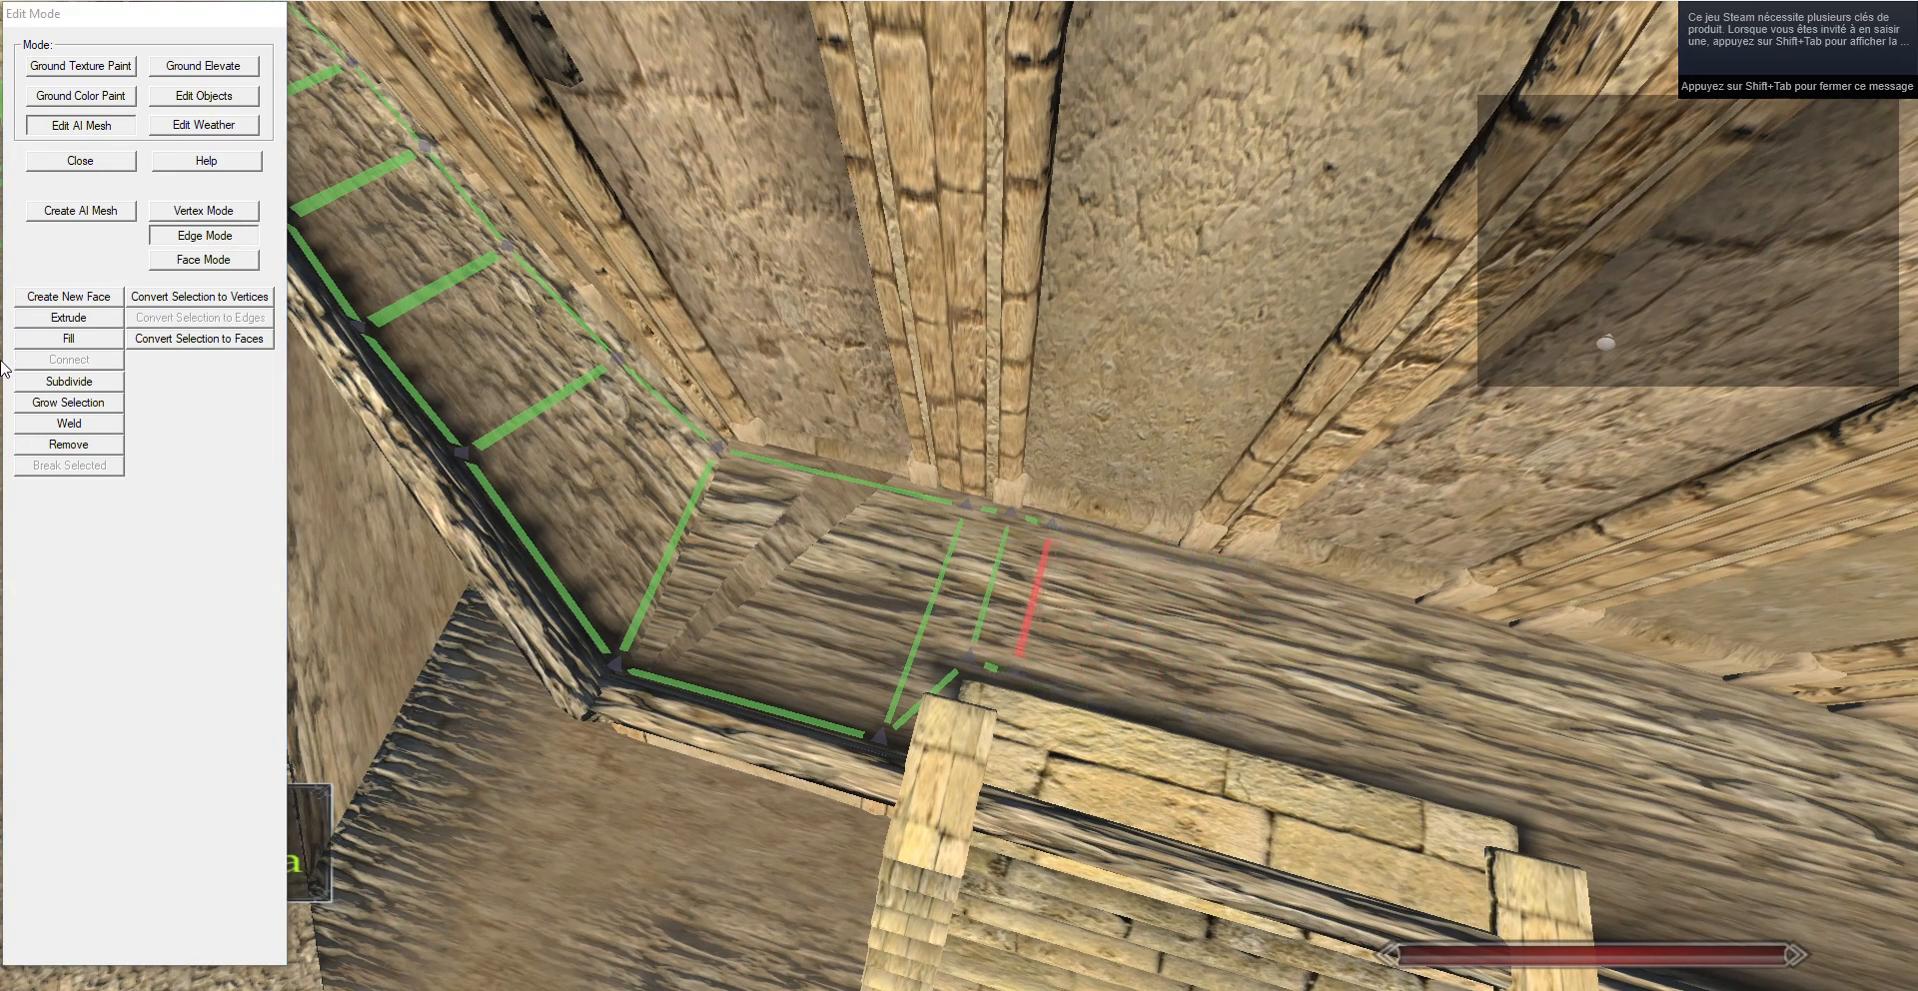
key(d)
click(71, 317)
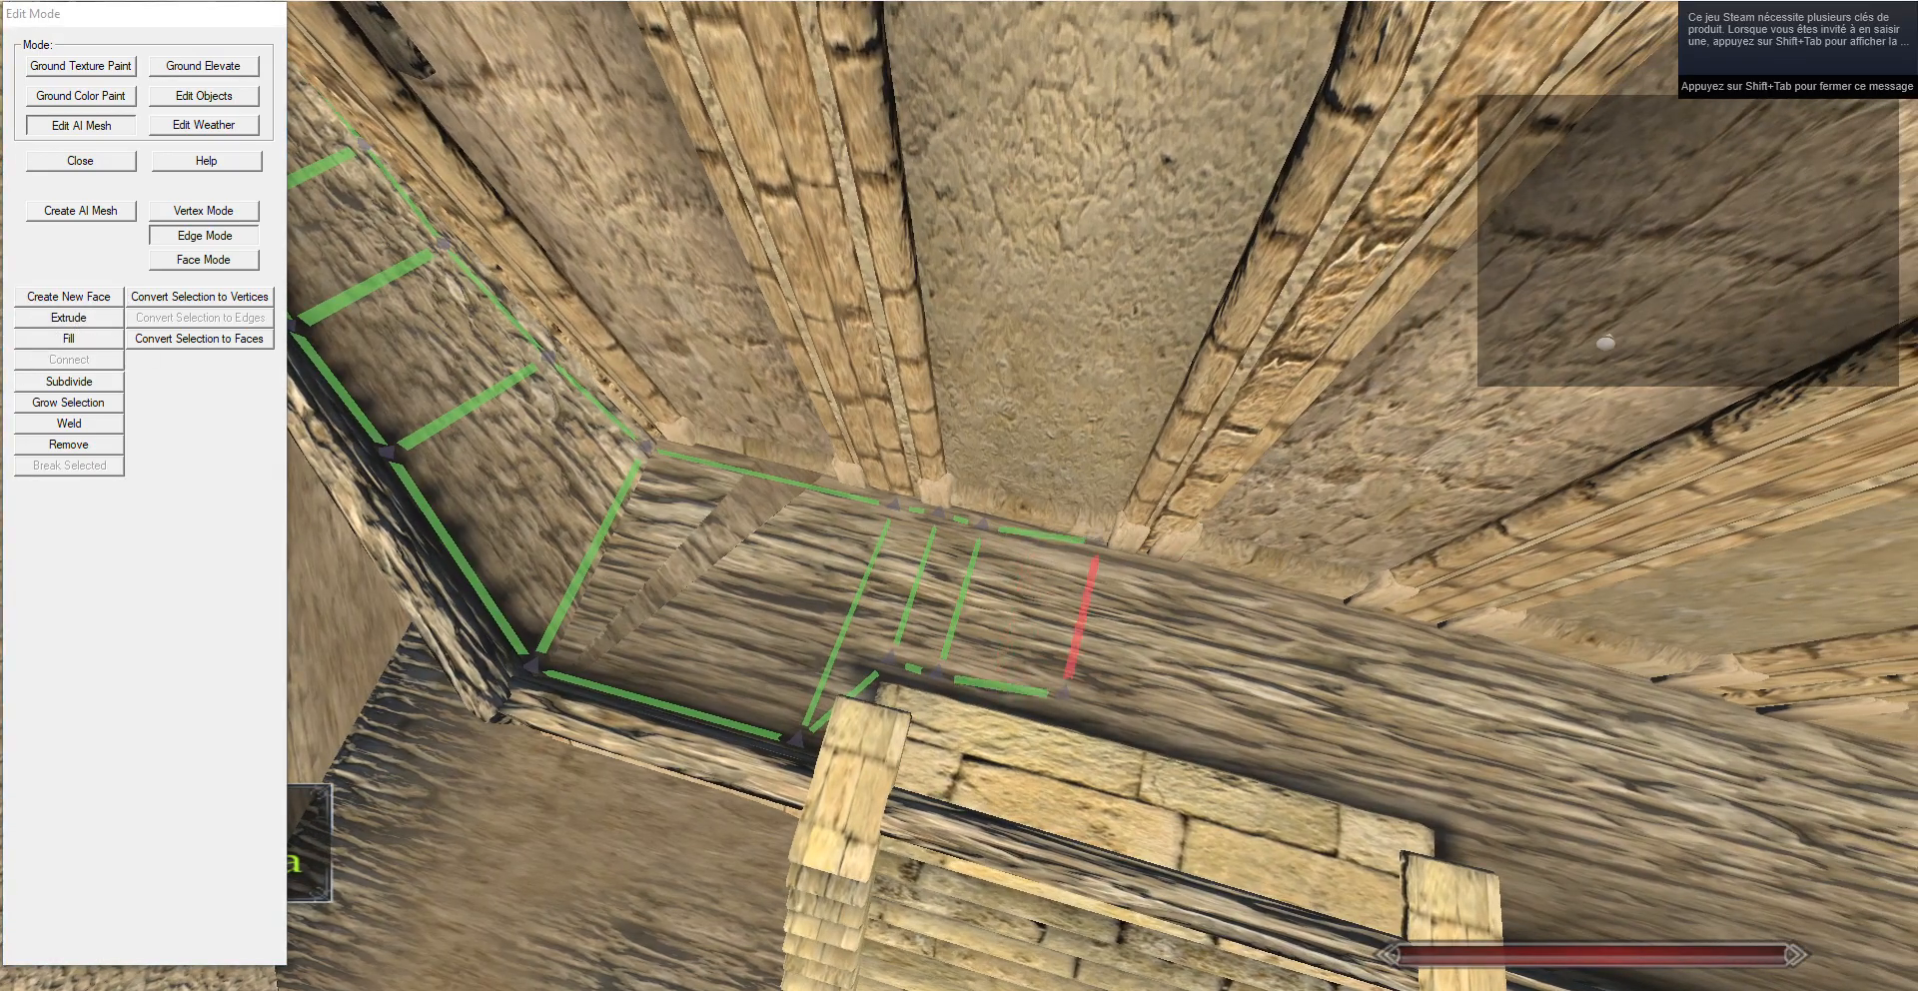
key(g)
drag(1464, 918, 798, 653)
key(w)
key(d)
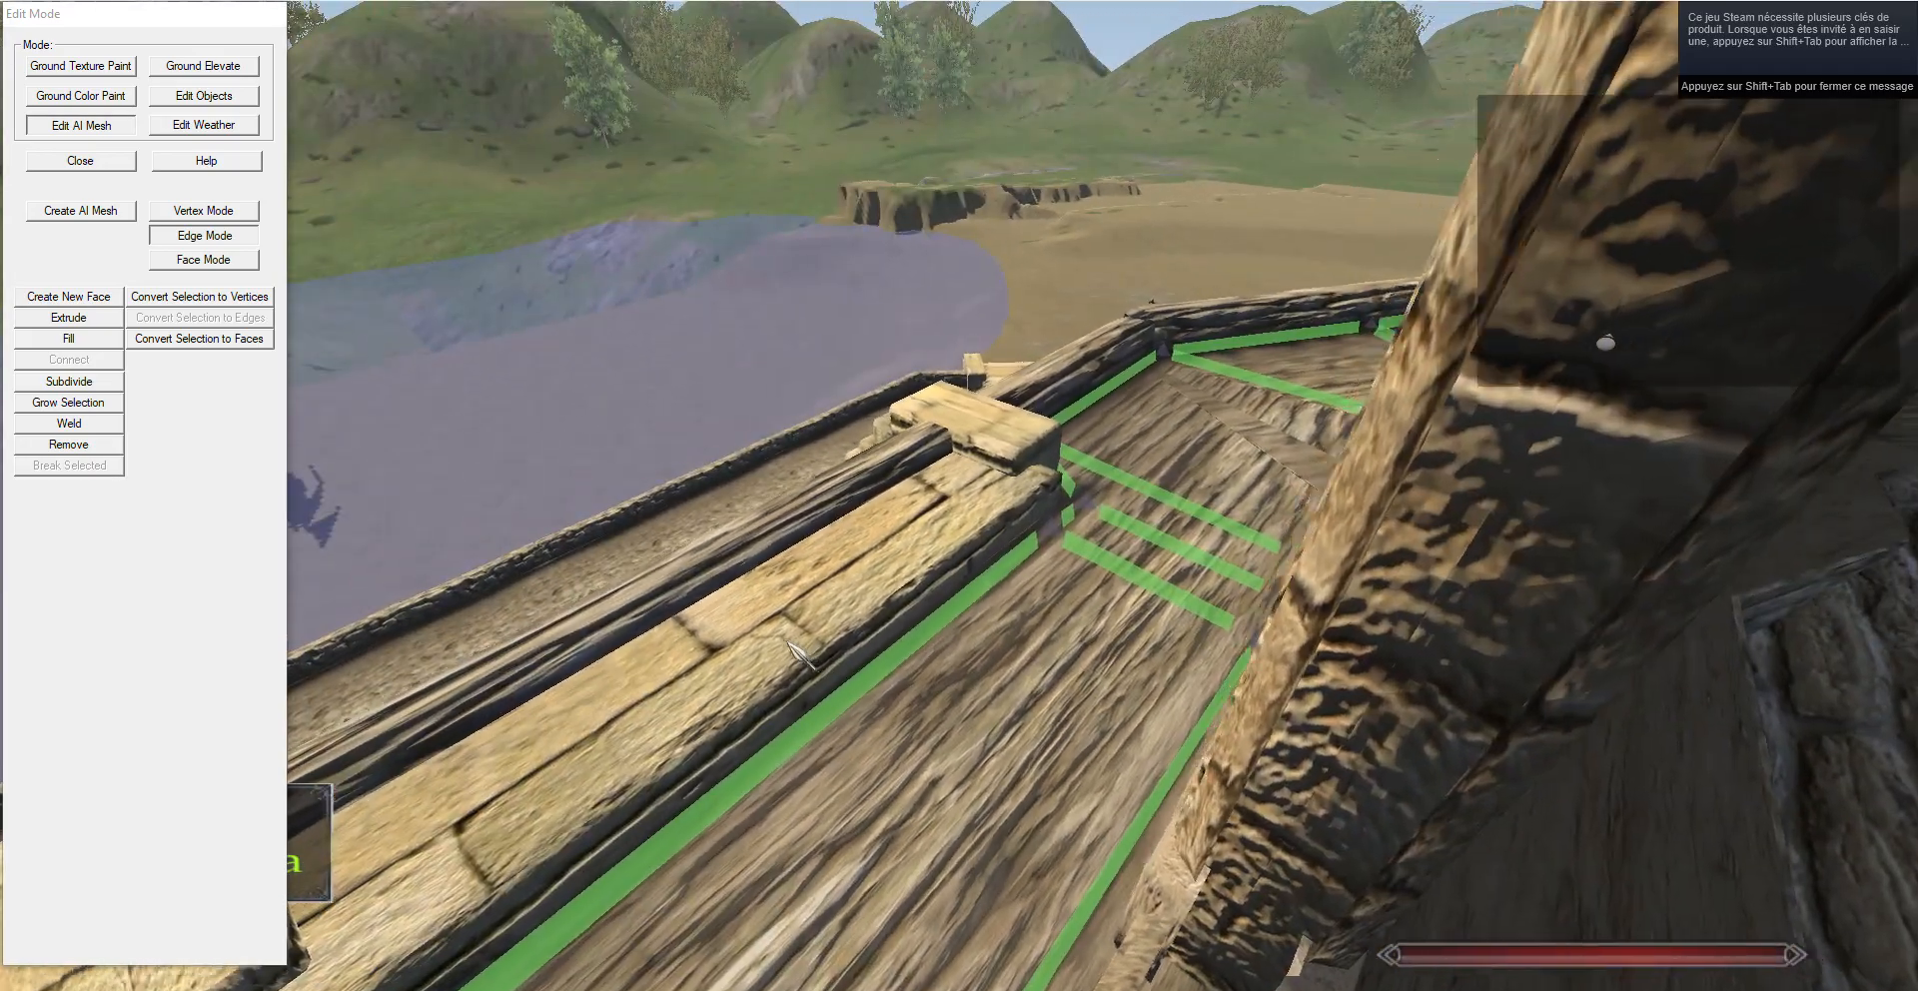
key(w)
Add a barrier_8m scene prop along the walkway-side edge of the stone slab.
click(203, 96)
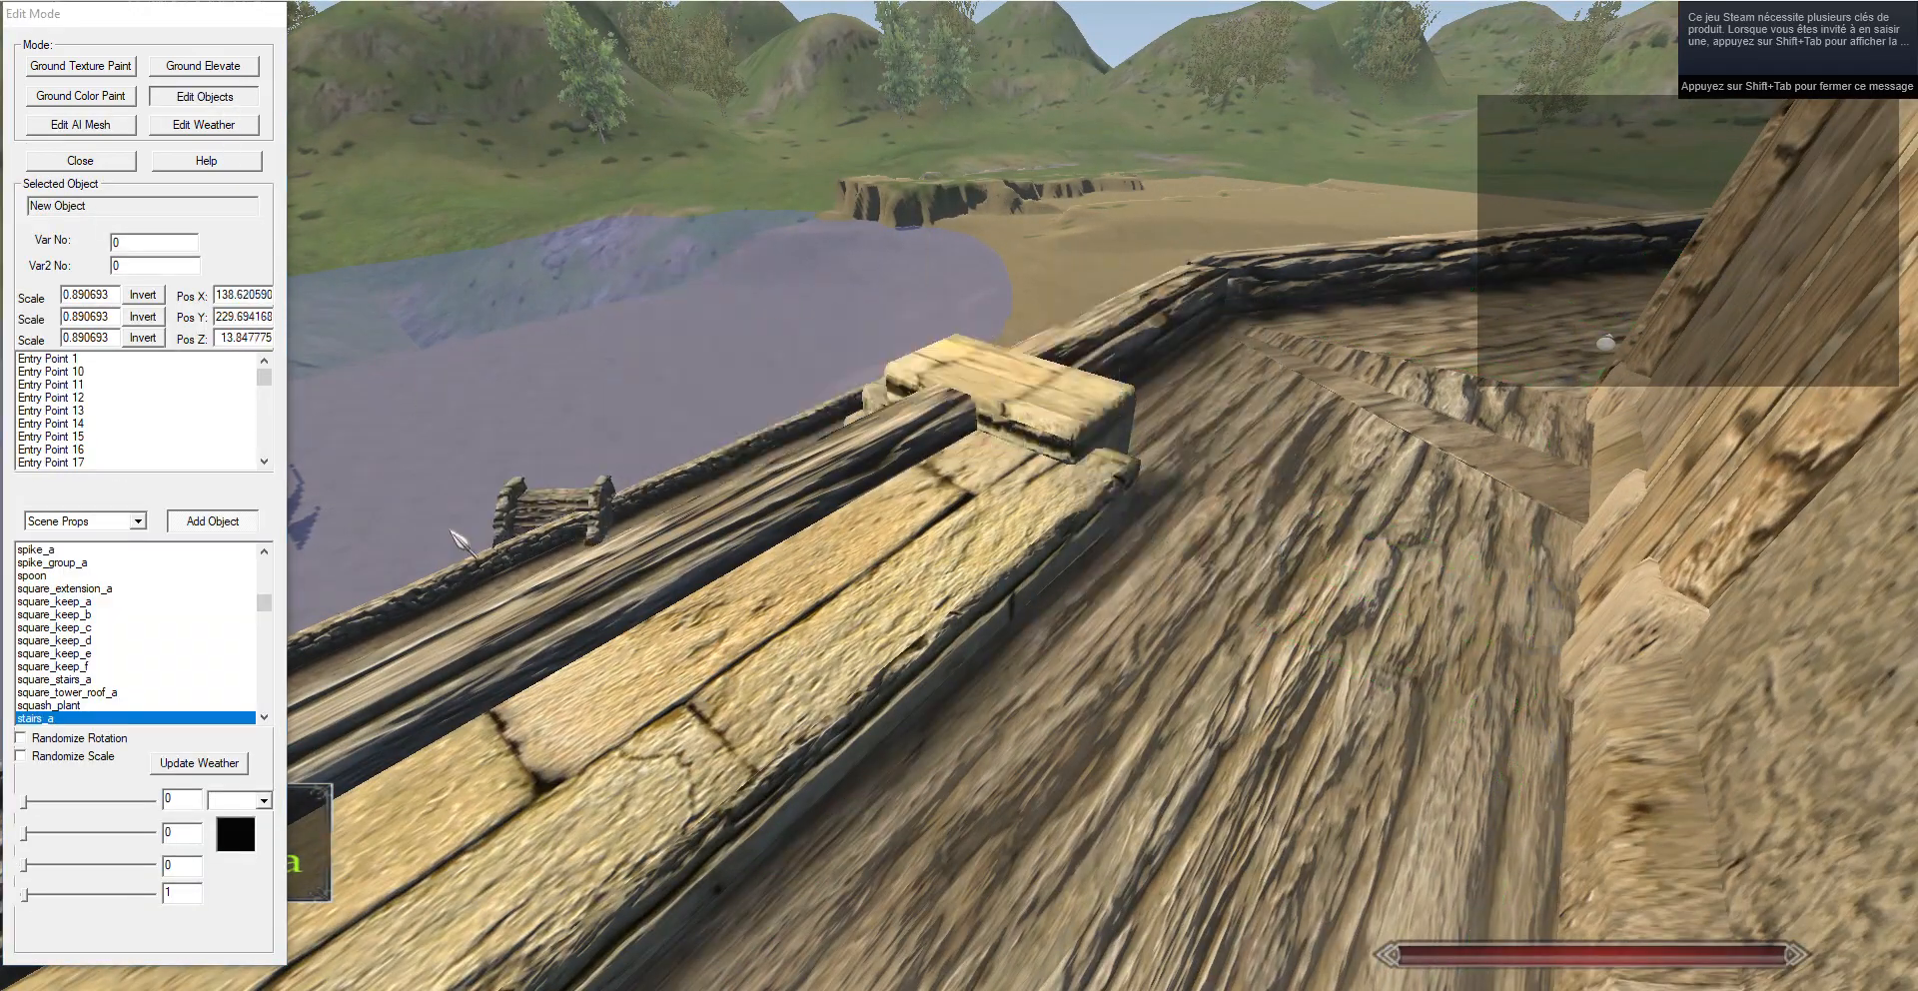
click(205, 520)
key(s)
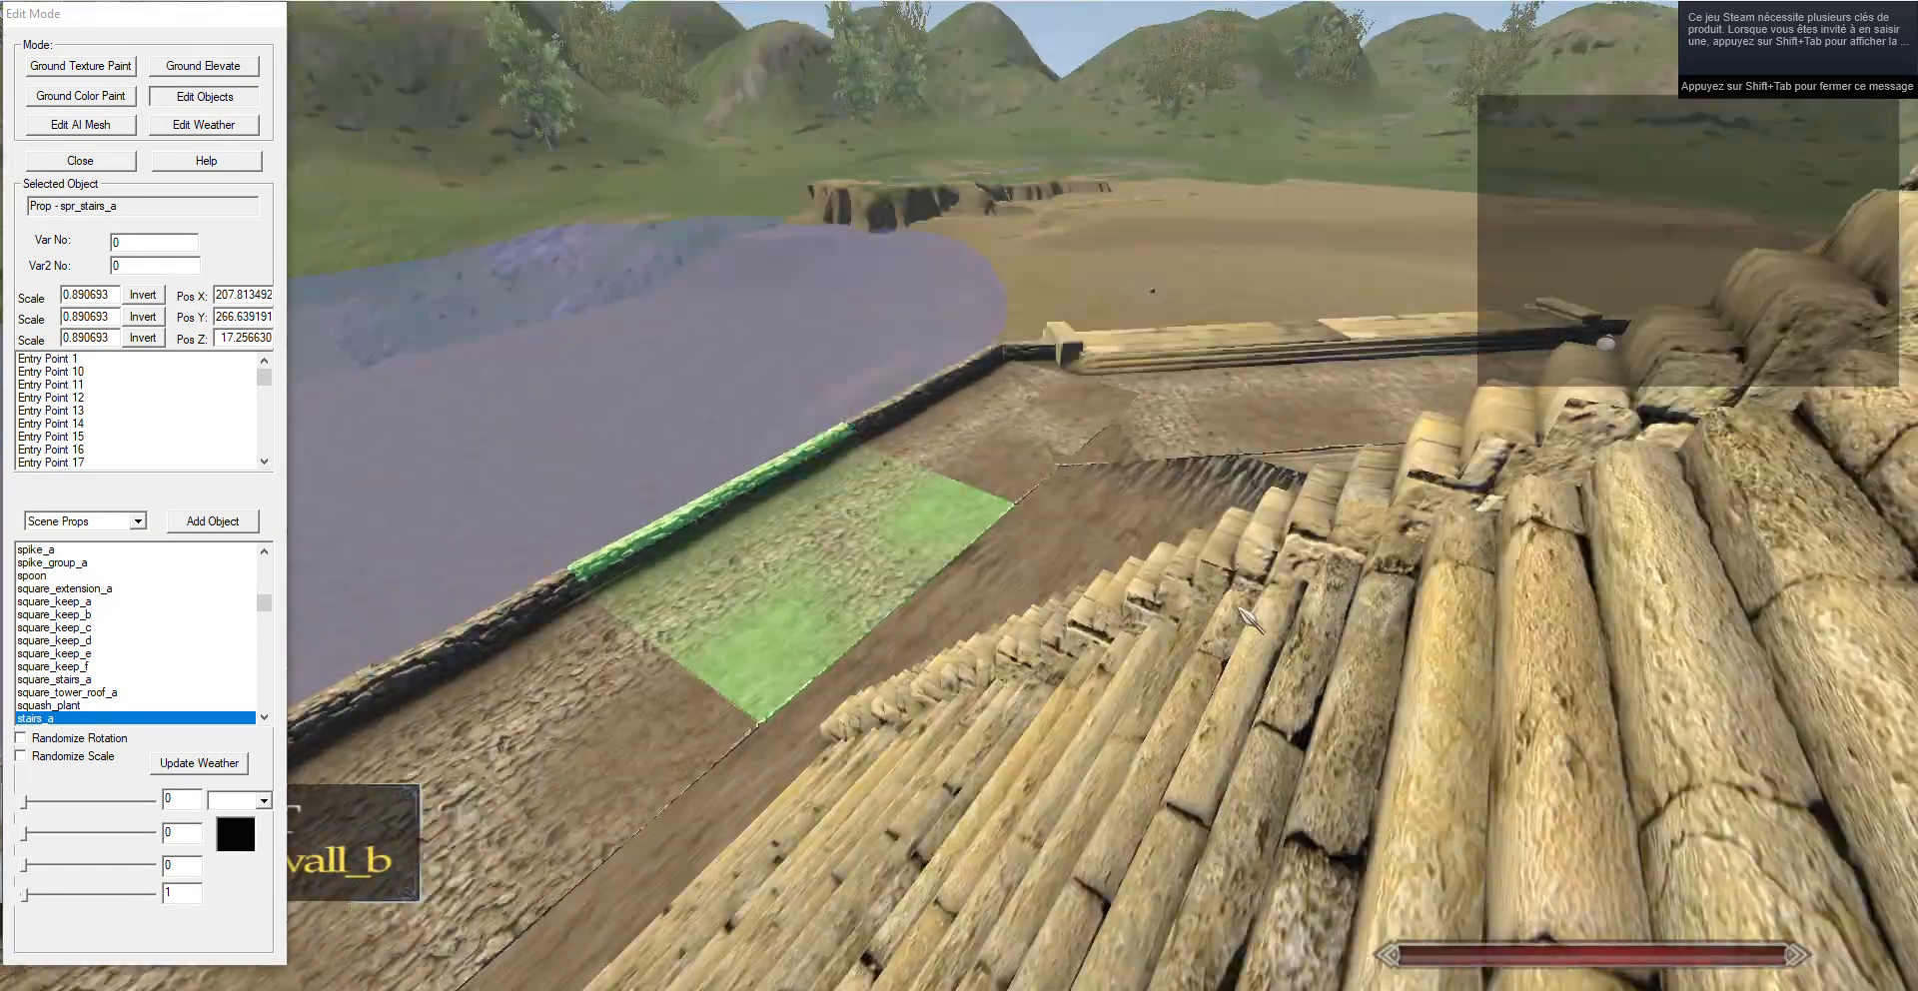
drag(916, 630, 799, 559)
key(w)
key(w)
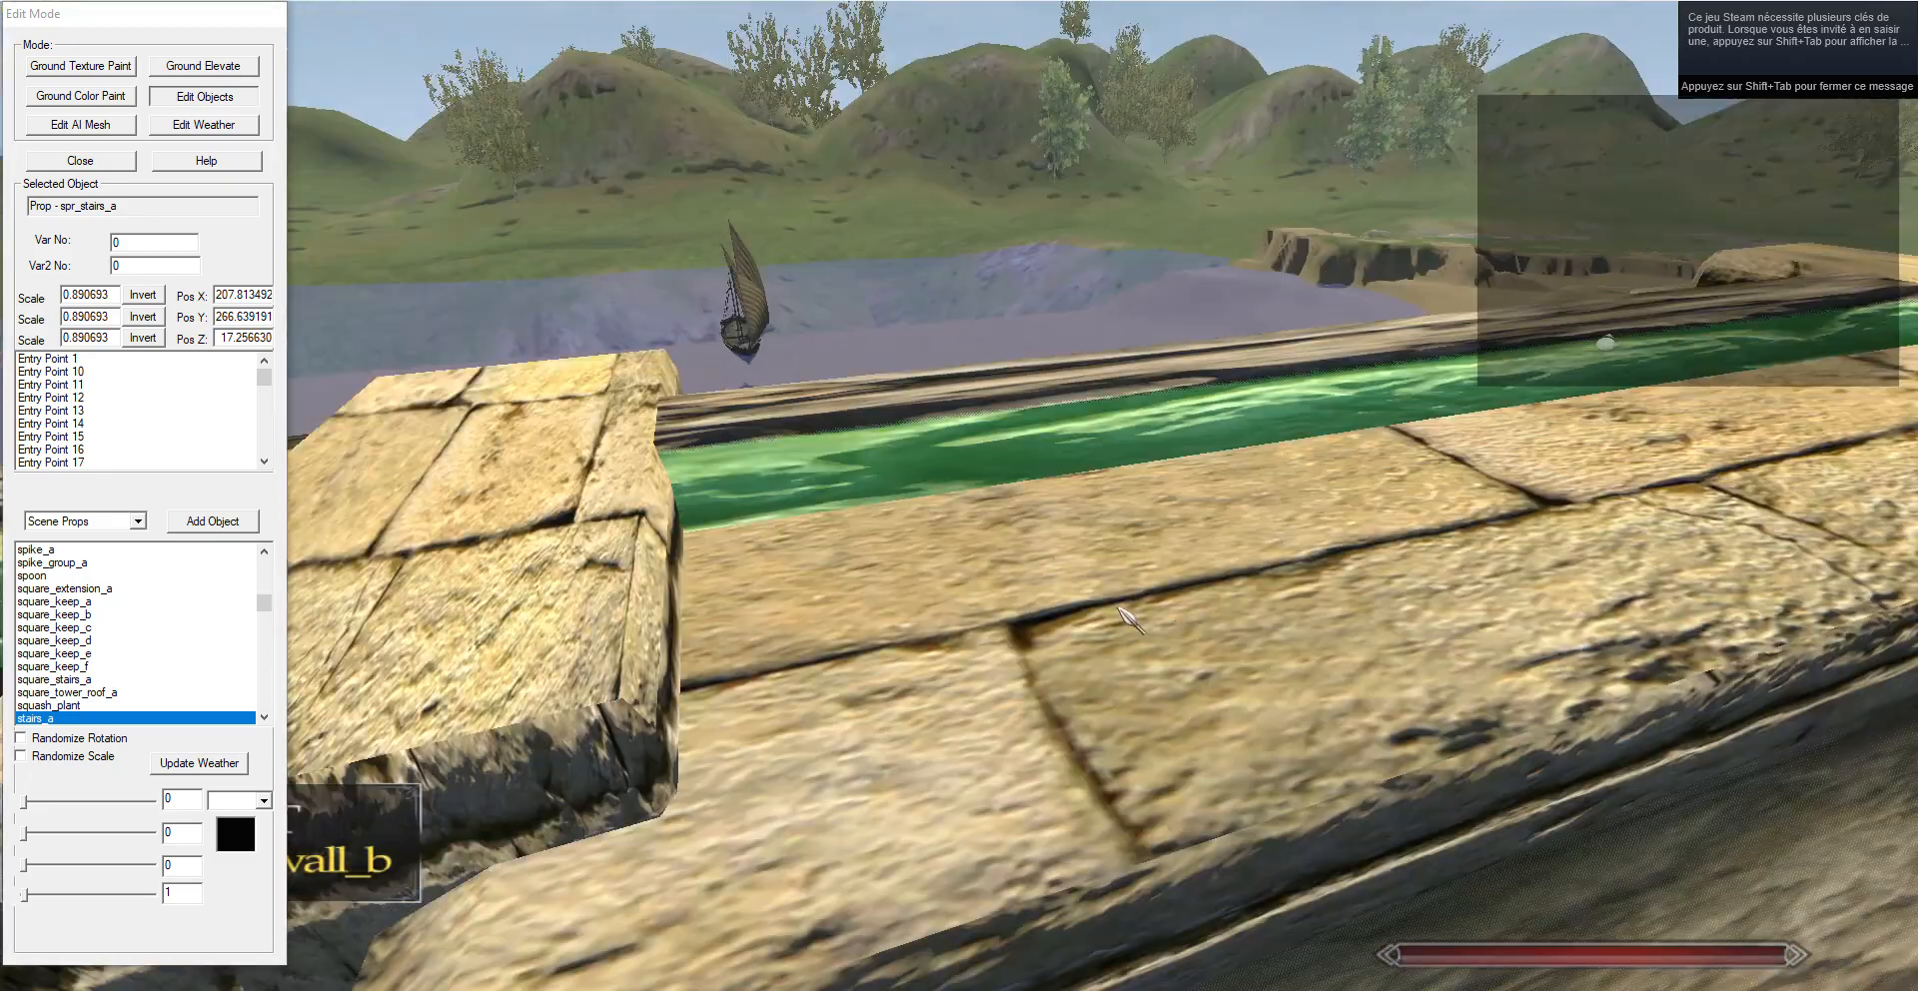
key(s)
click(79, 628)
text(barri)
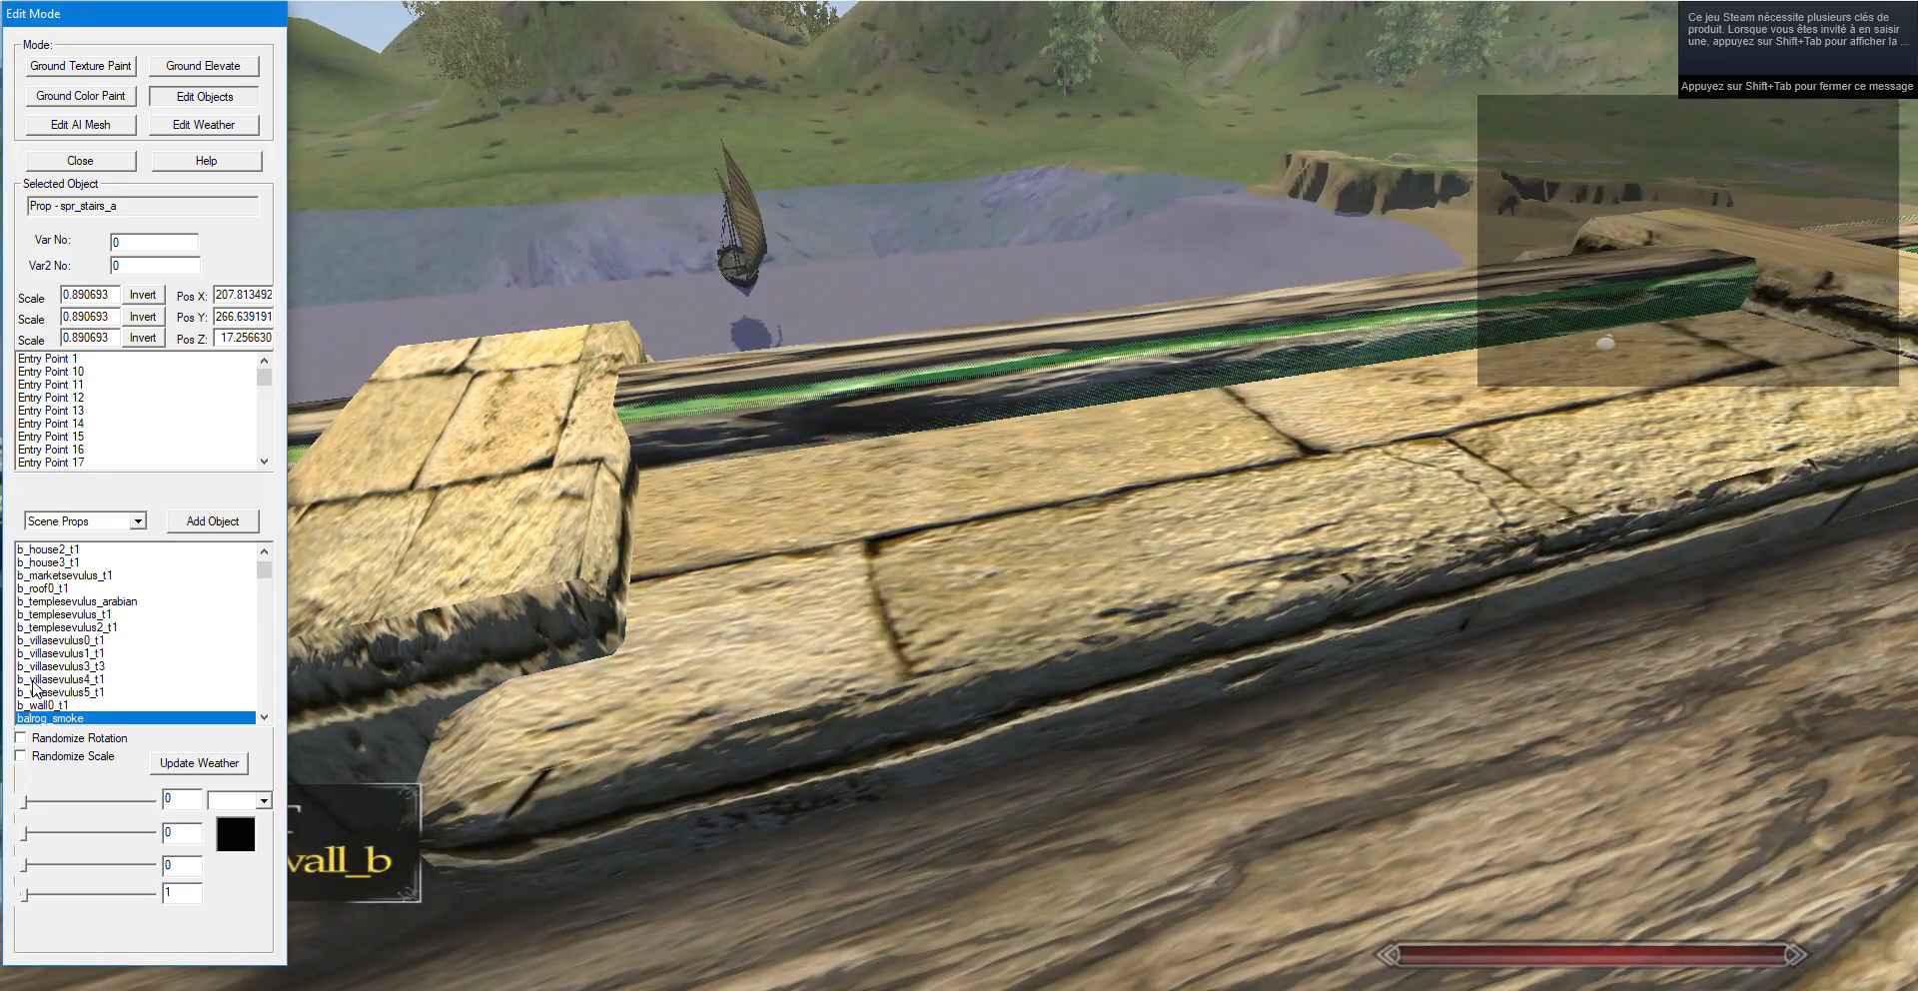
scroll(72, 699, down, 2)
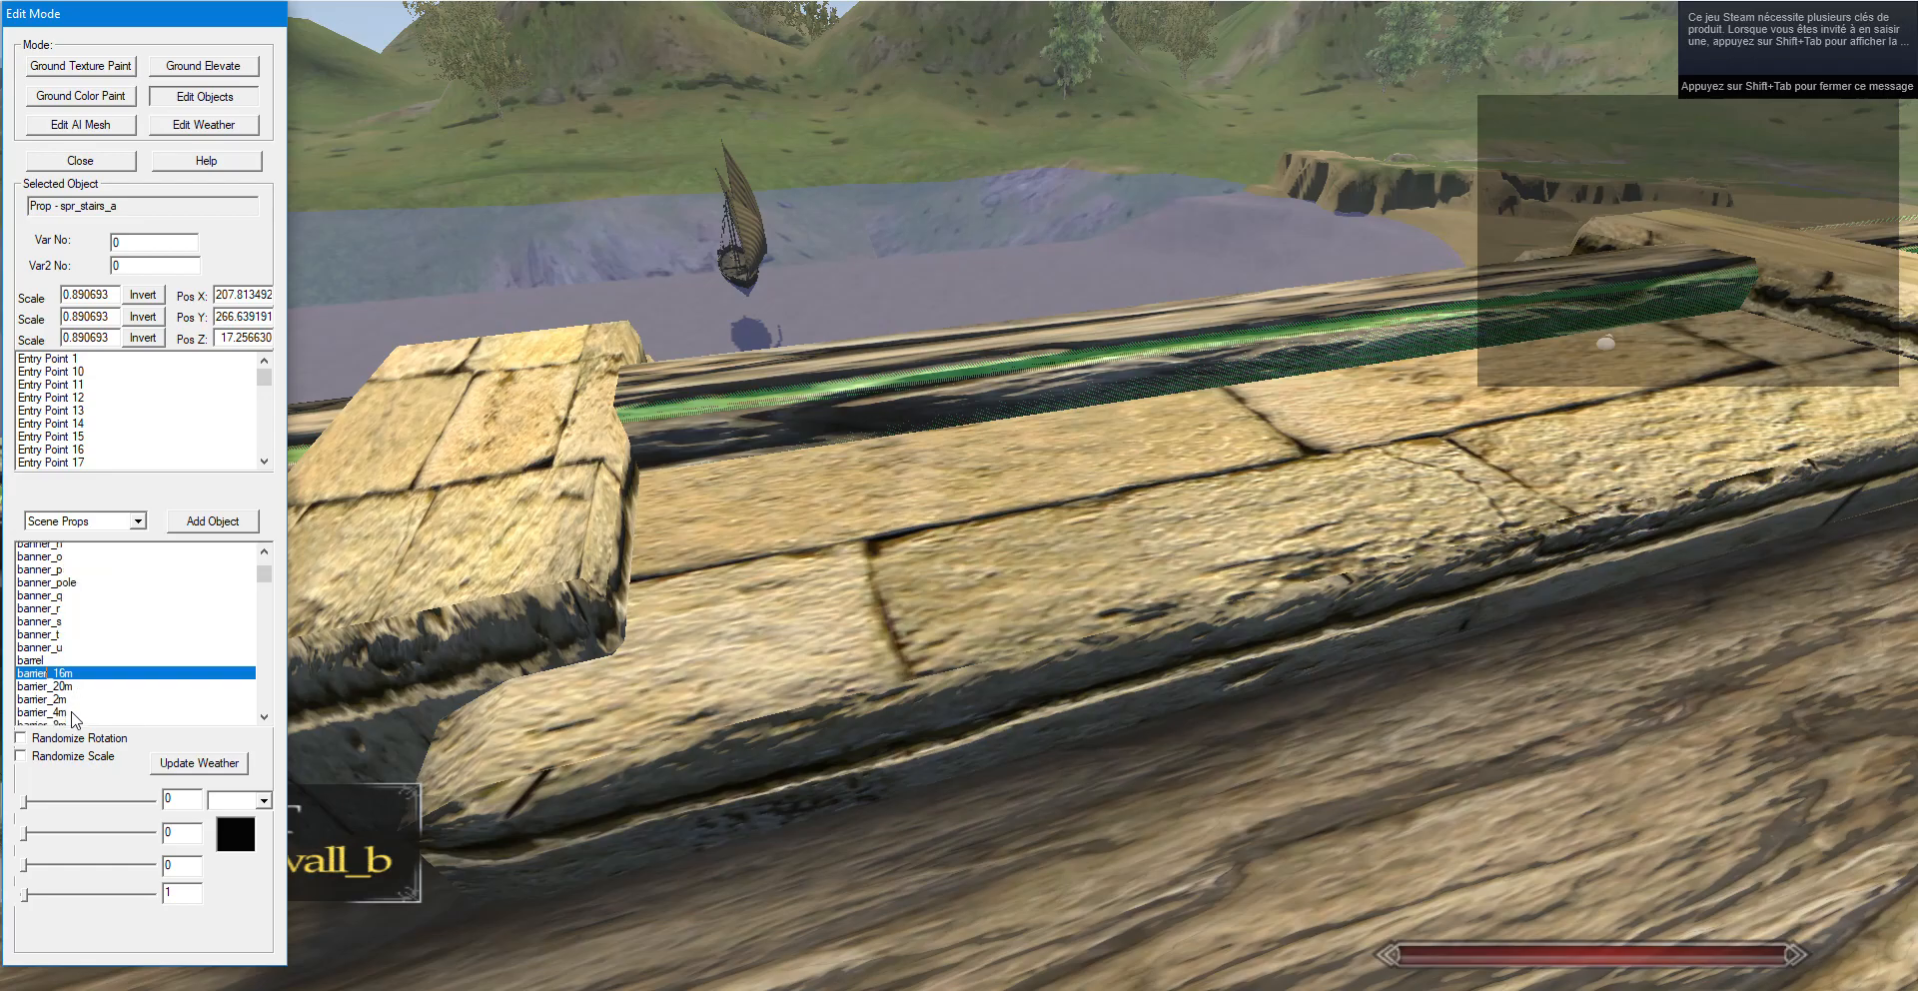
click(72, 691)
click(212, 521)
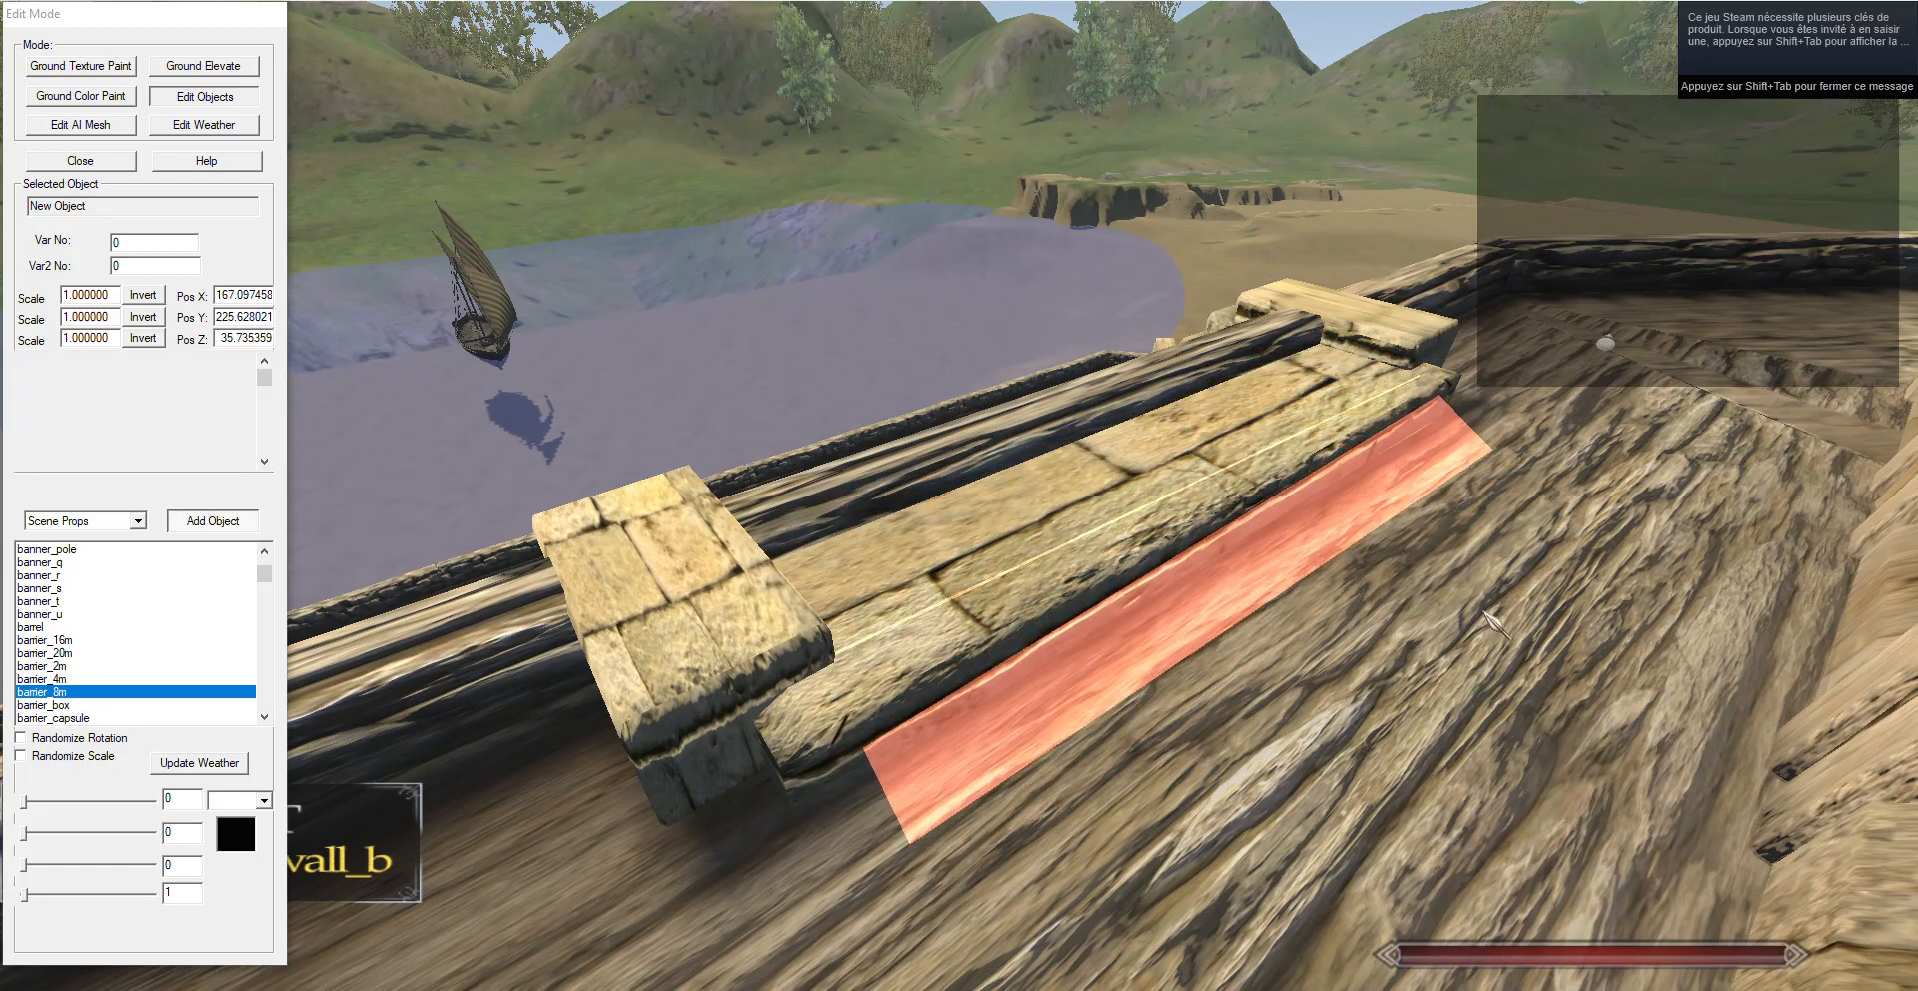
Align the mesh vertices beside the stone slab with the two ends of the barrier.
click(97, 128)
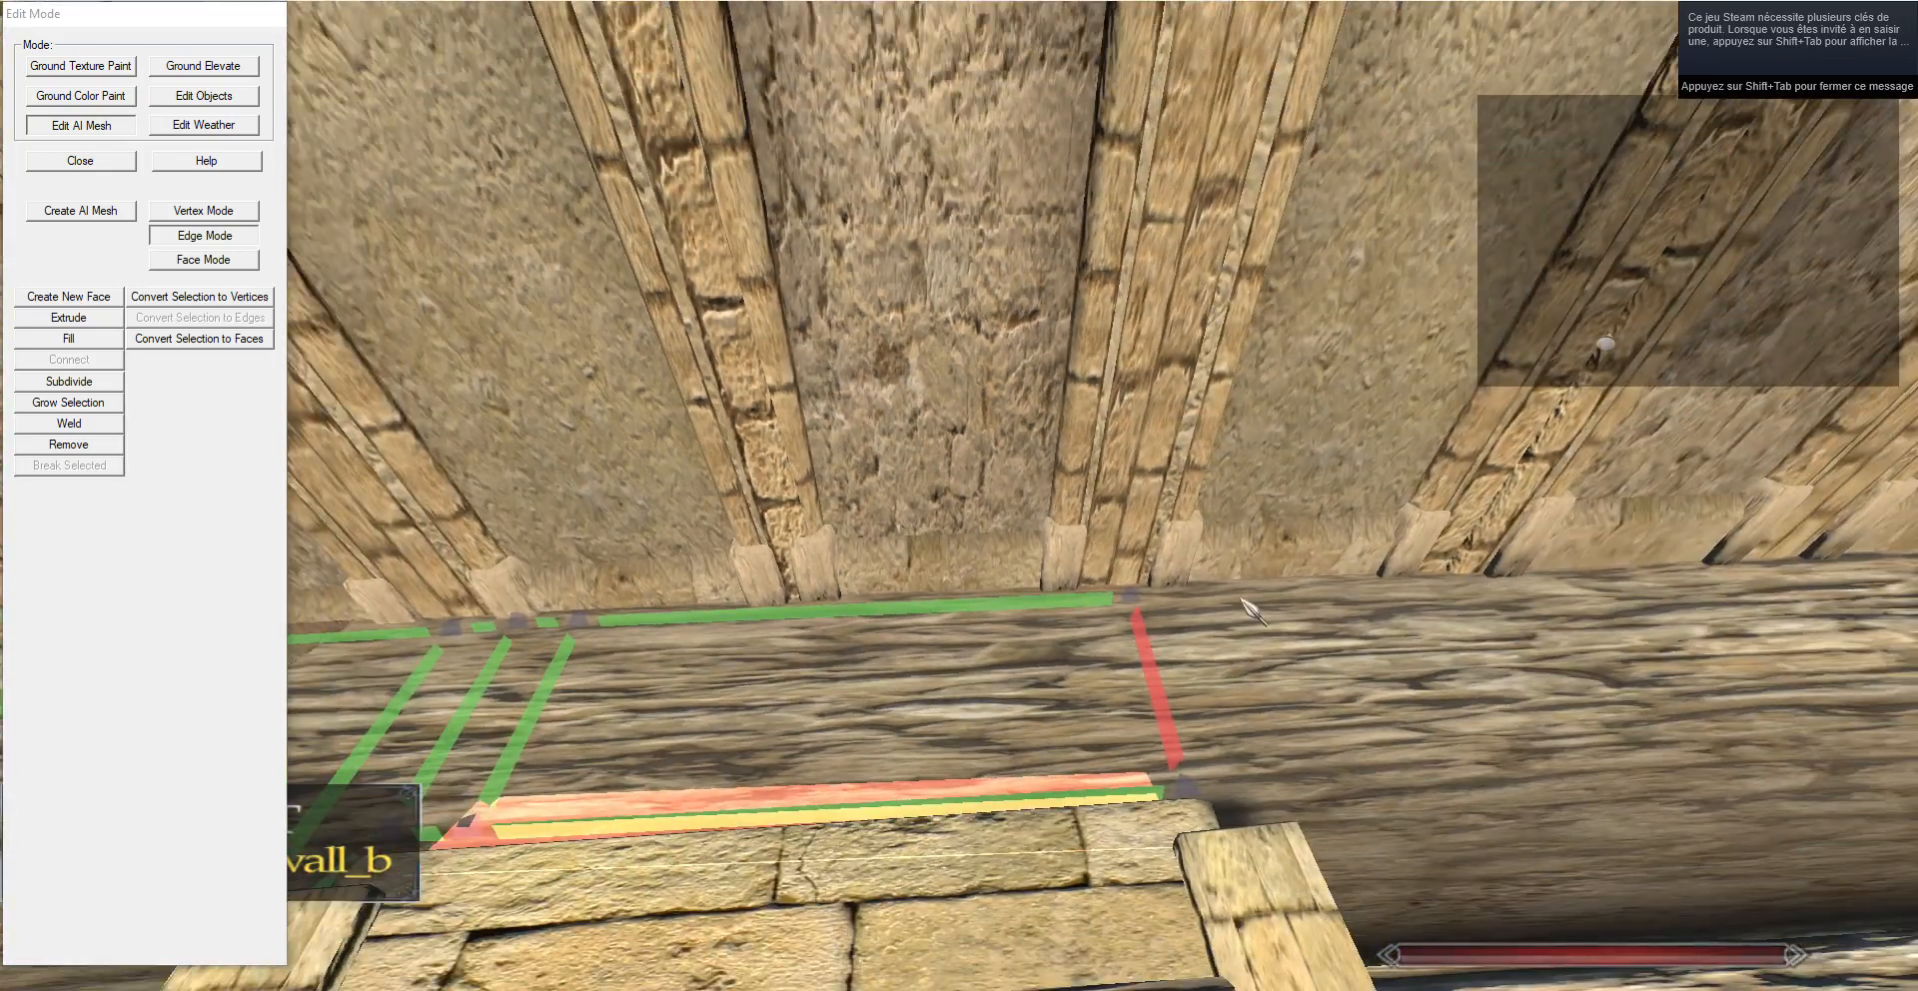
click(1150, 789)
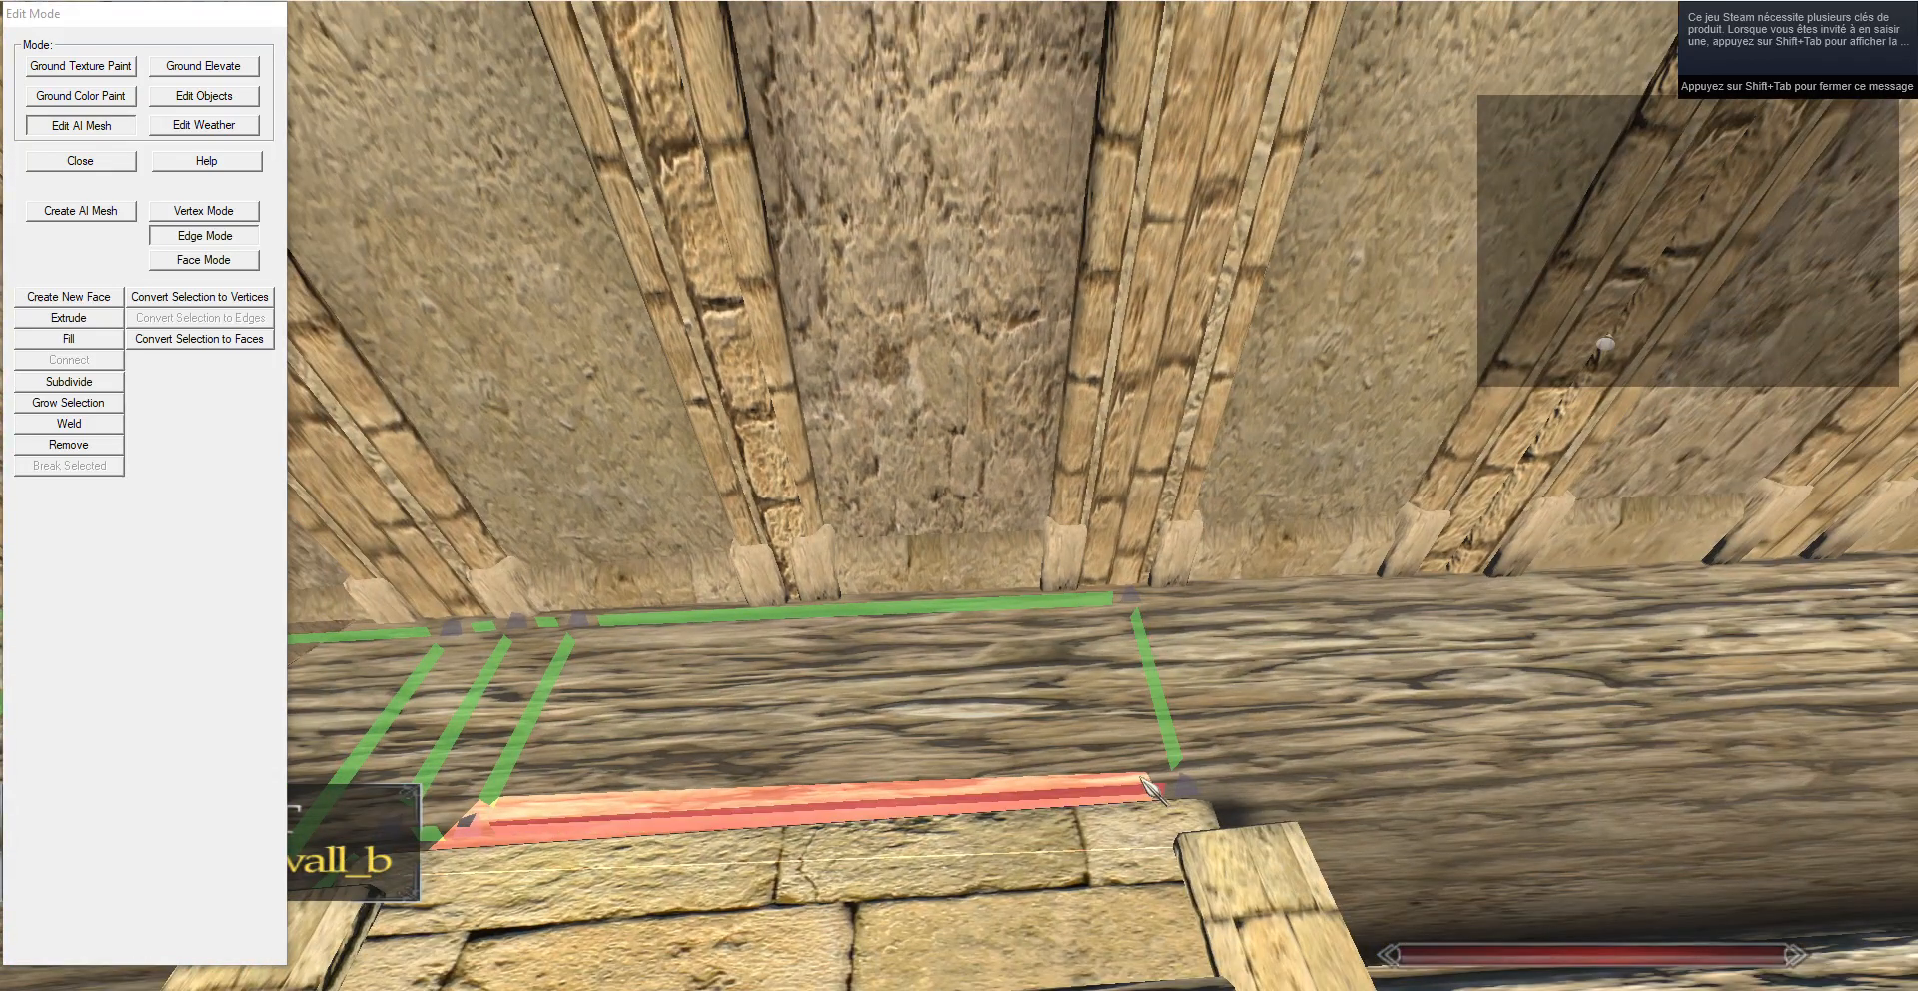
click(206, 211)
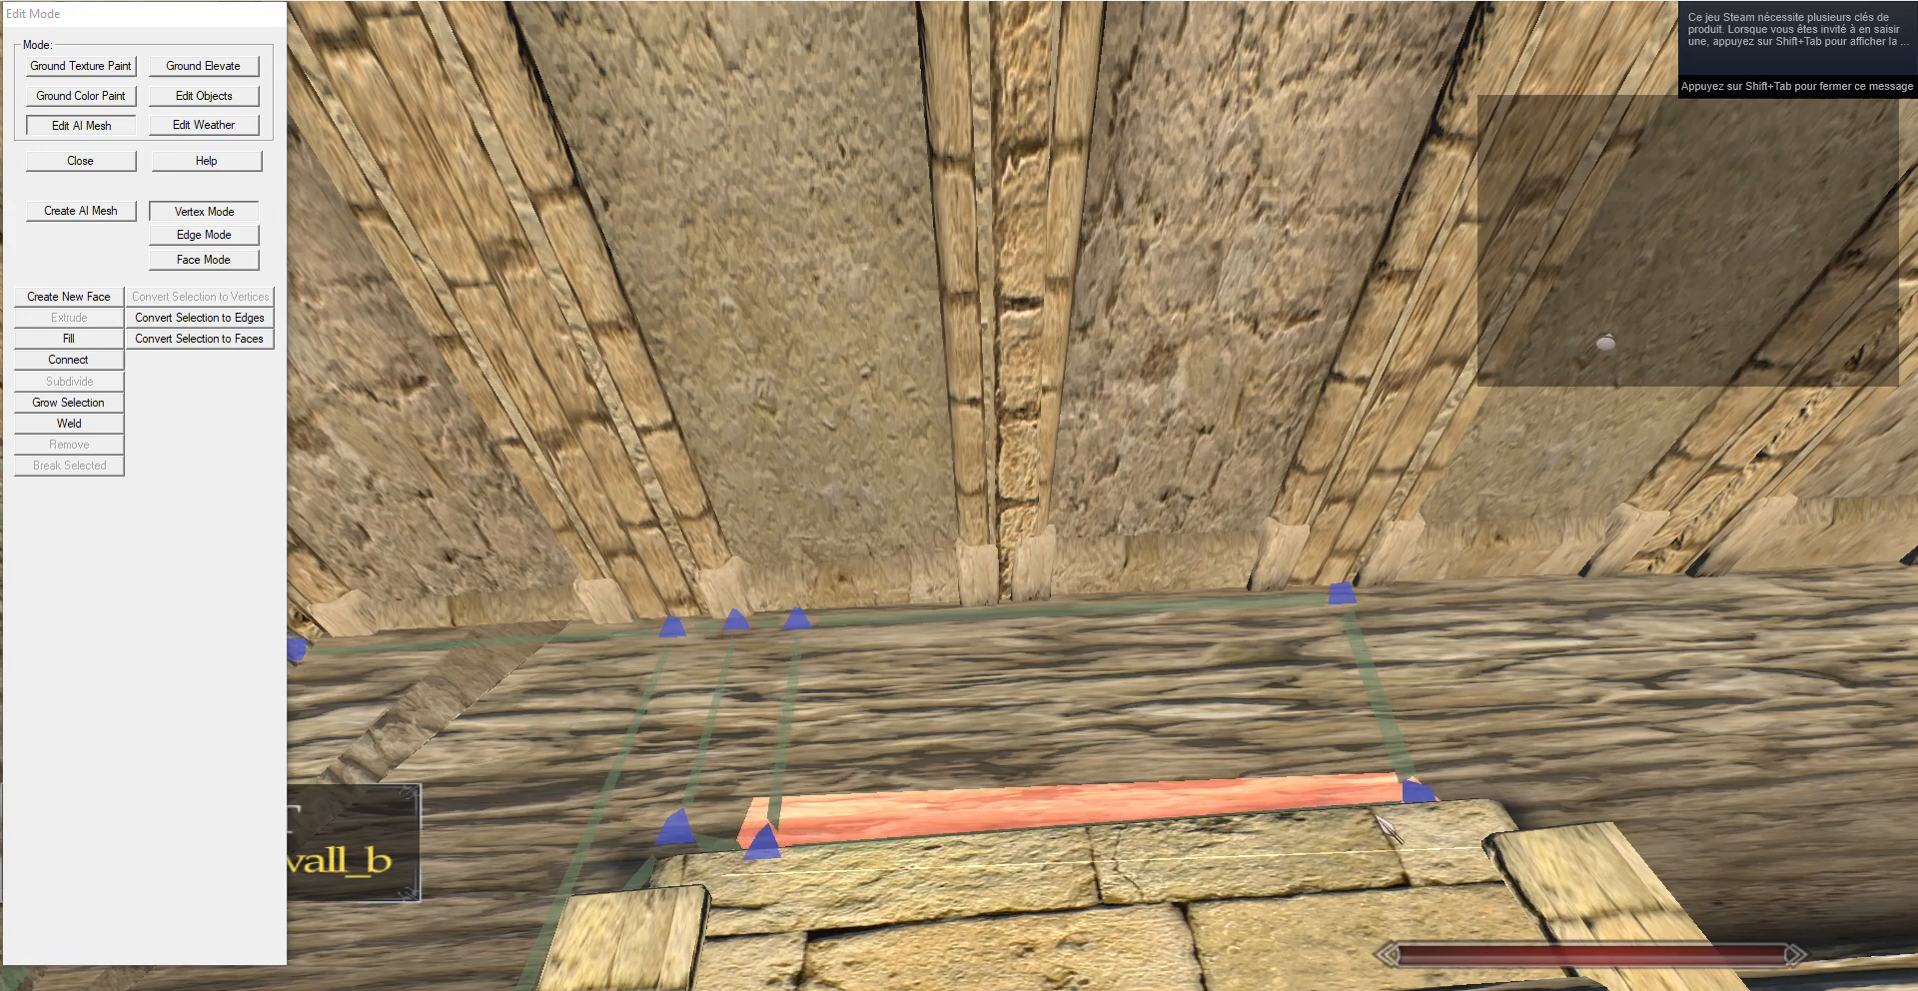
key(d)
key(w)
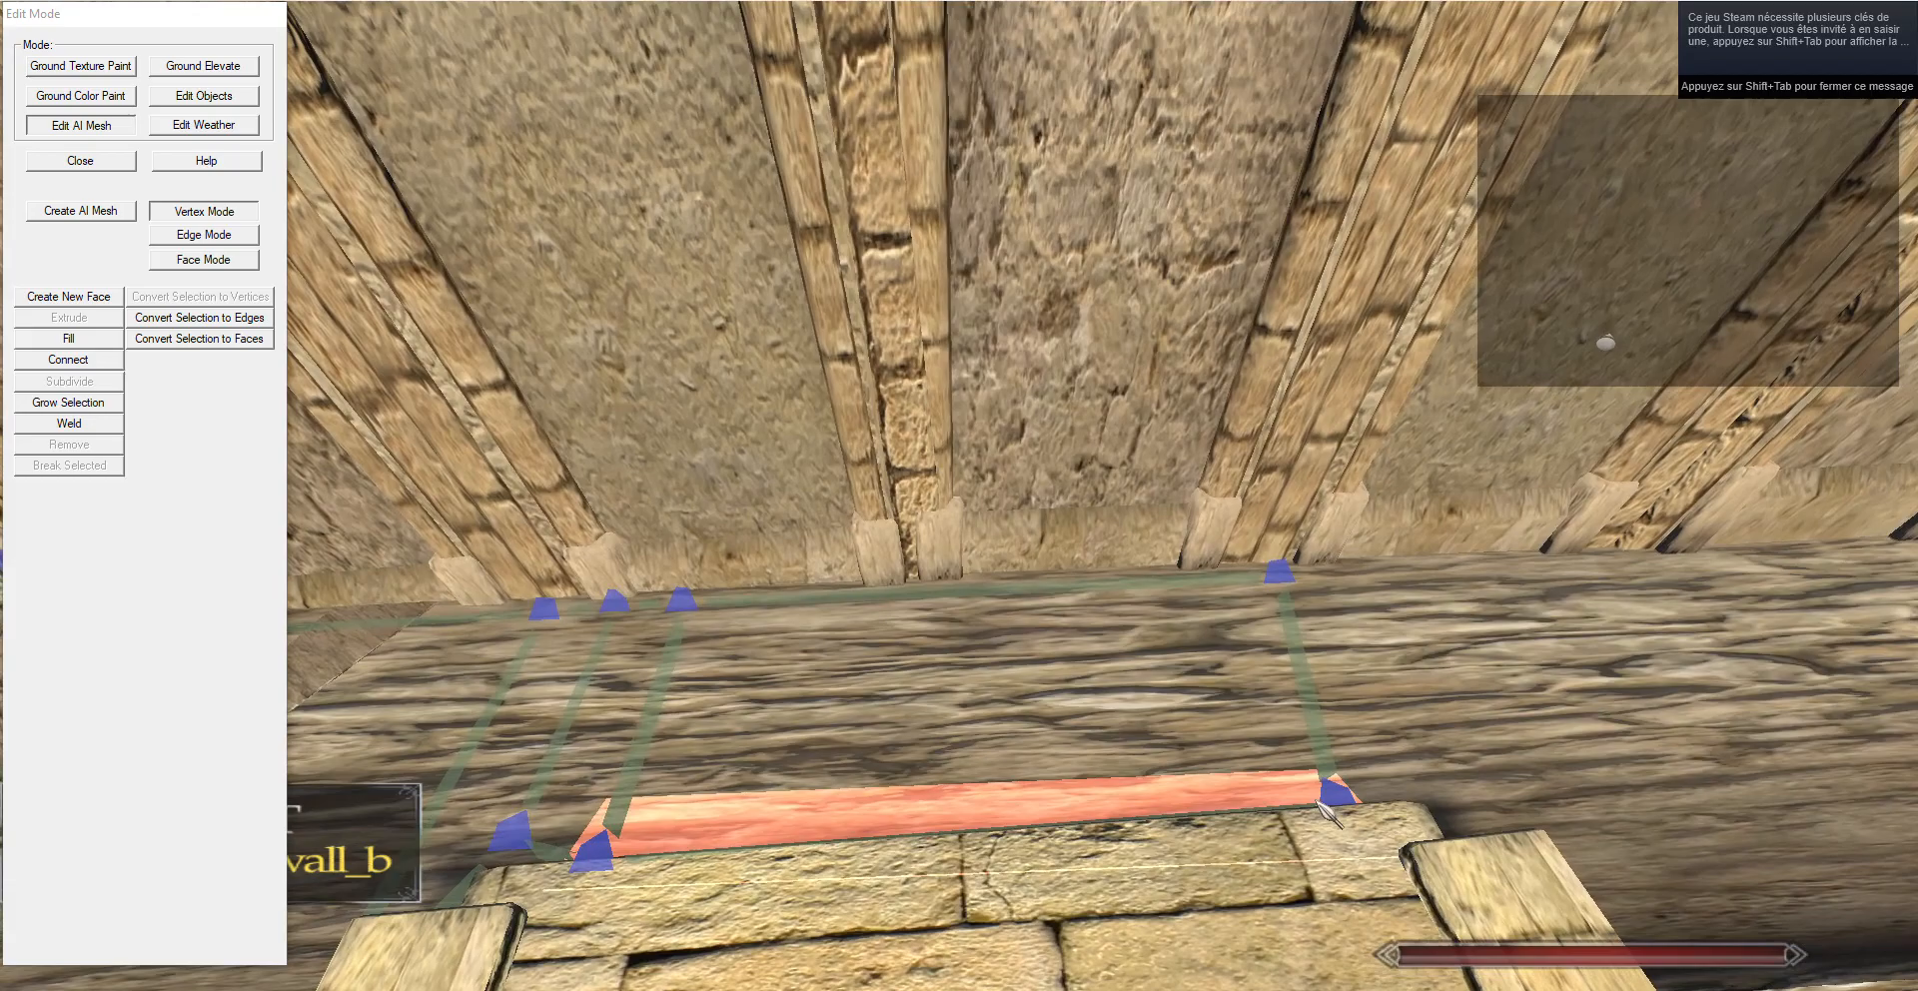
key(g)
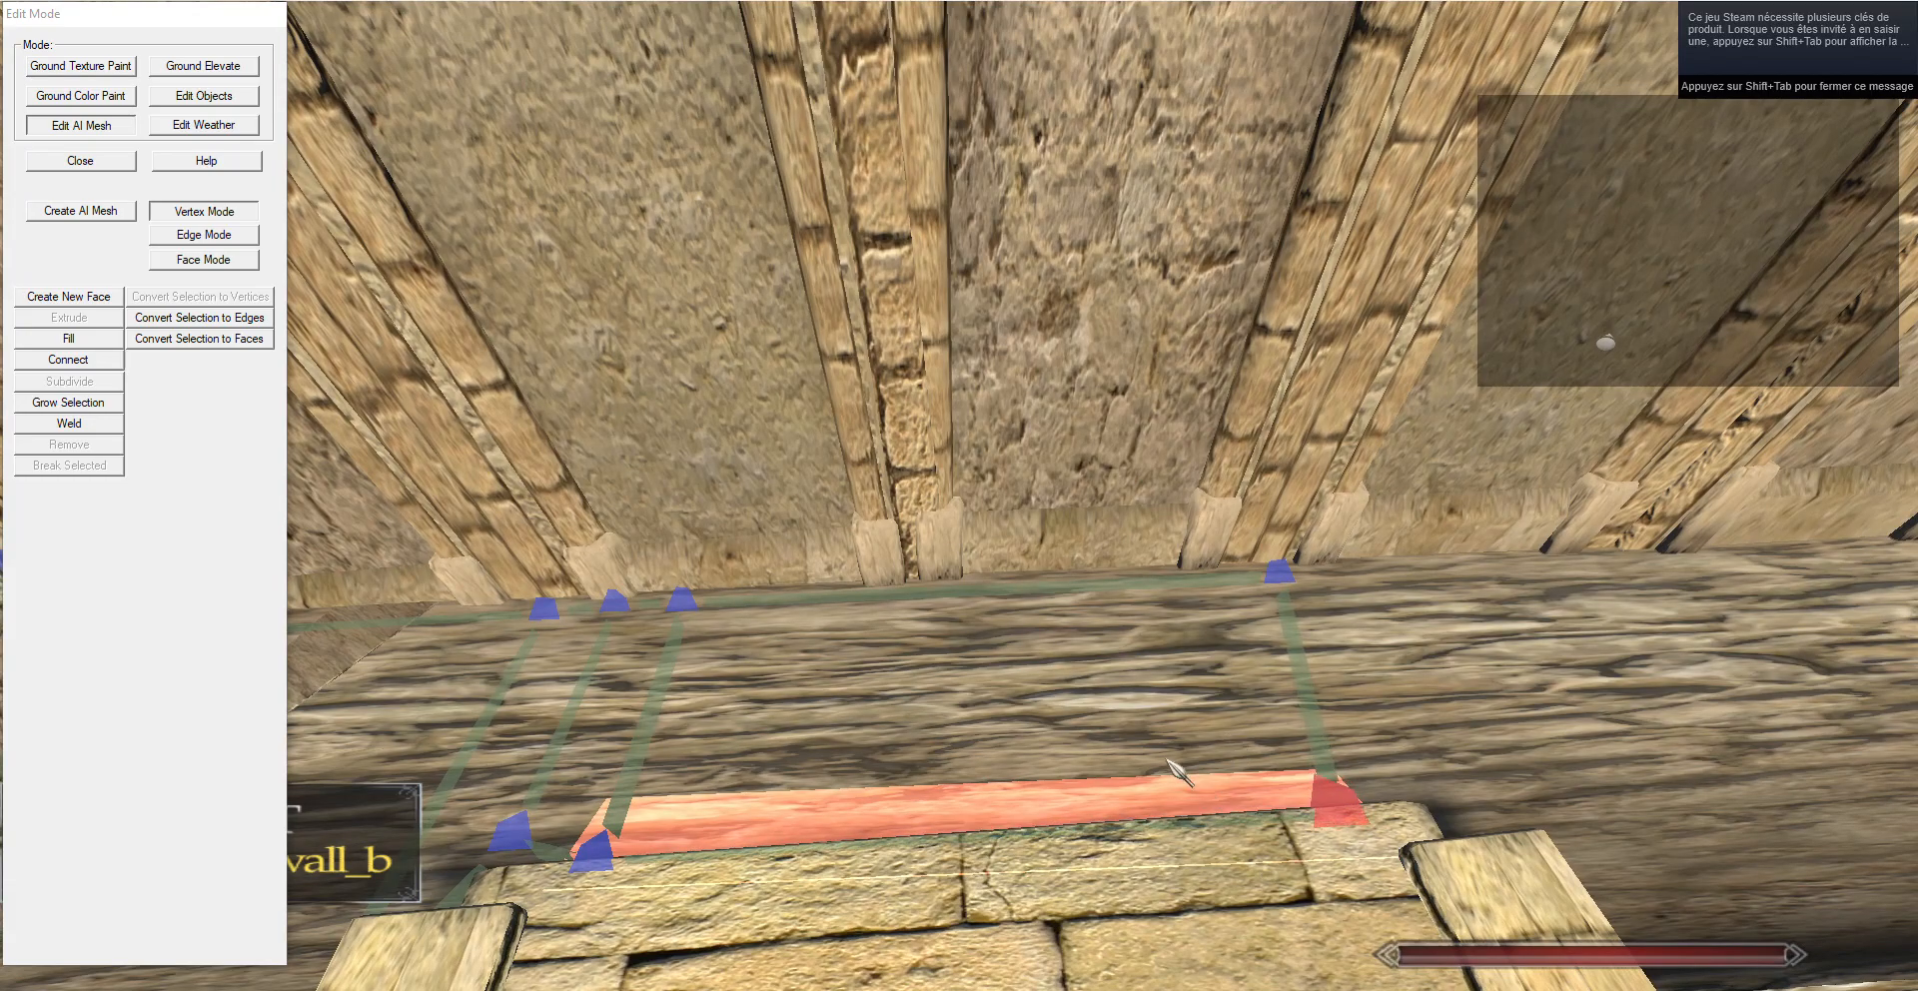
drag(1178, 770, 1061, 752)
key(s)
key(d)
key(s)
key(a)
Extrude the mesh edge beside the barrier across the stone slab to its outer side.
click(185, 236)
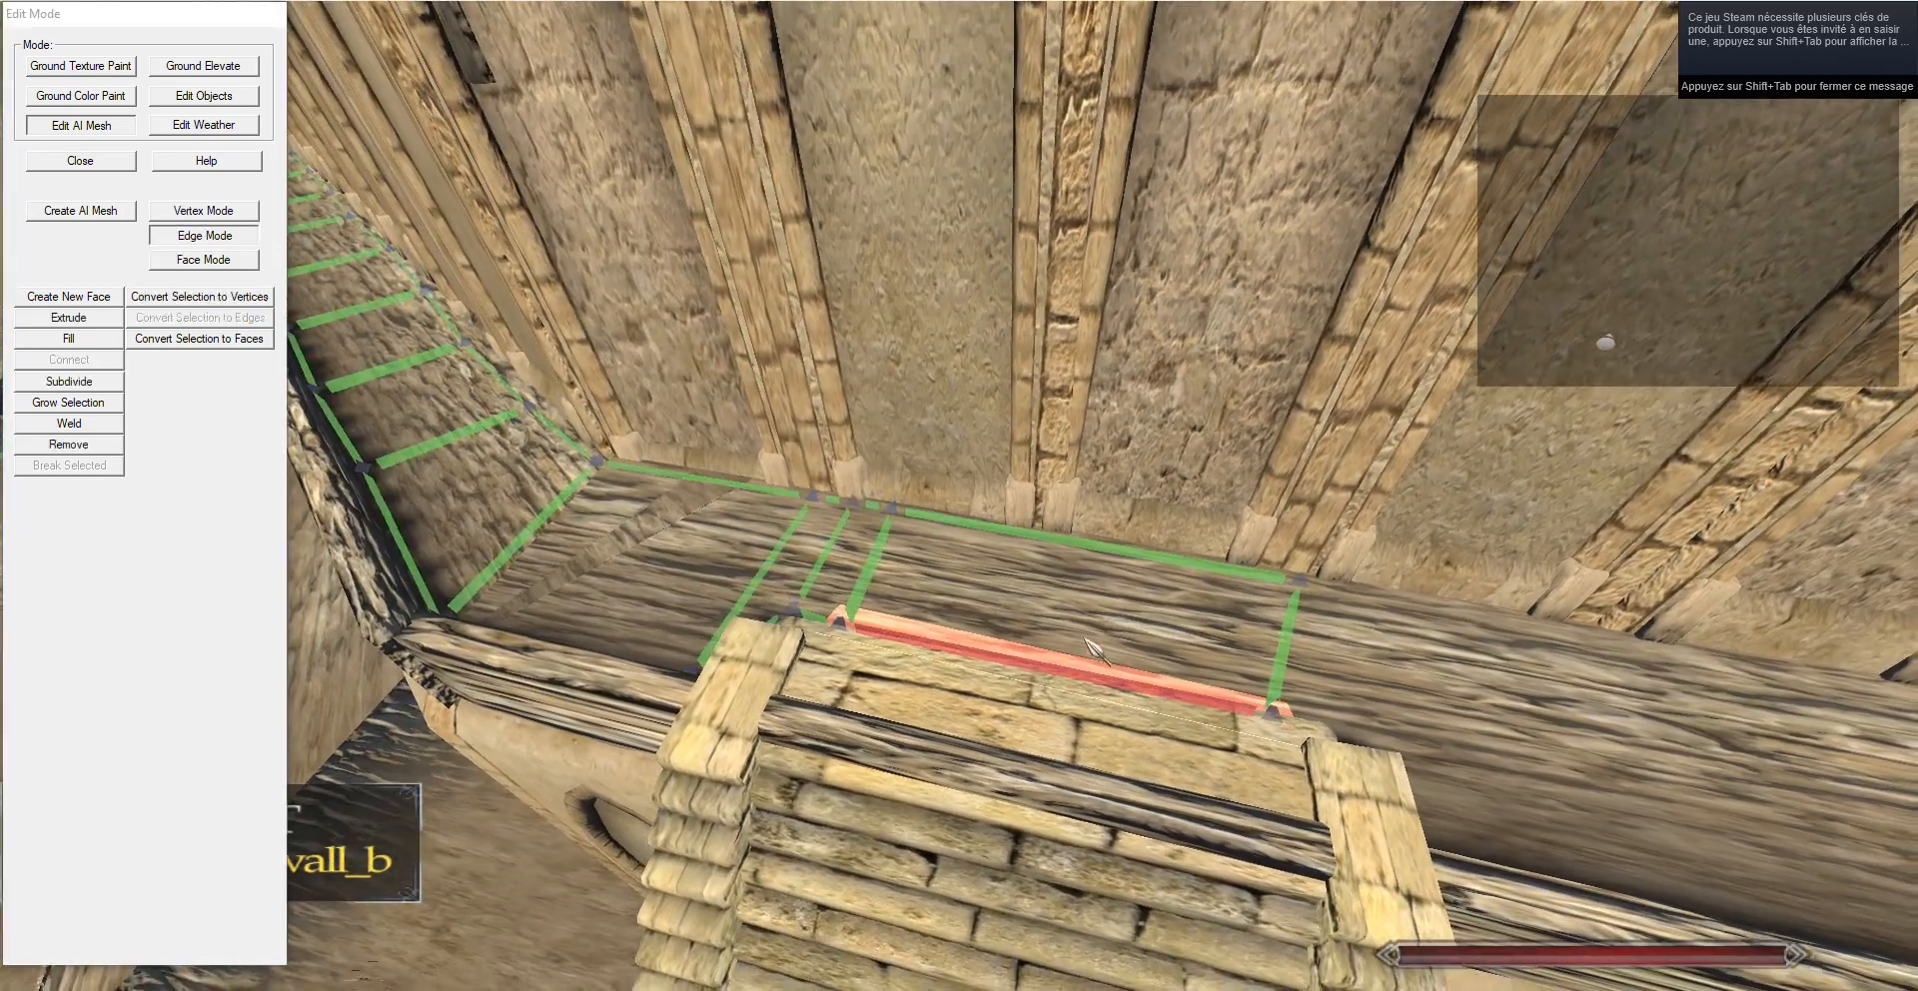
key(t)
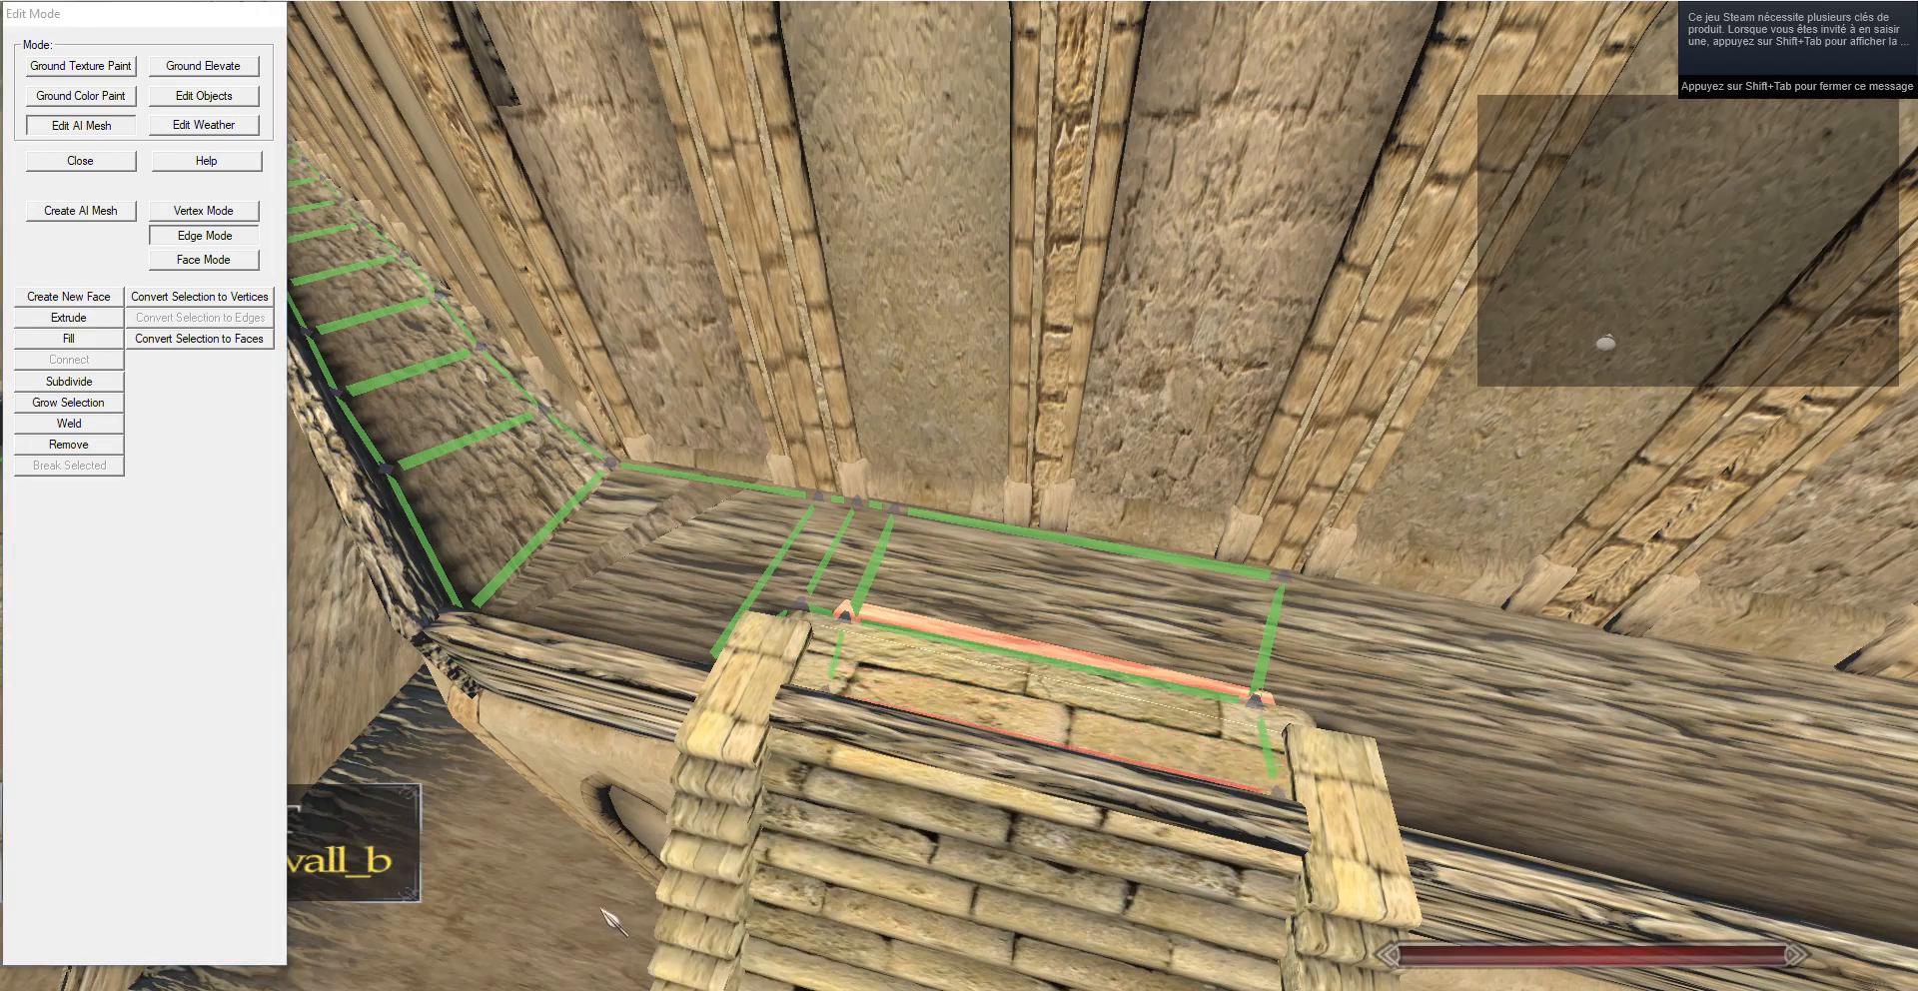
key(w)
drag(958, 719, 549, 470)
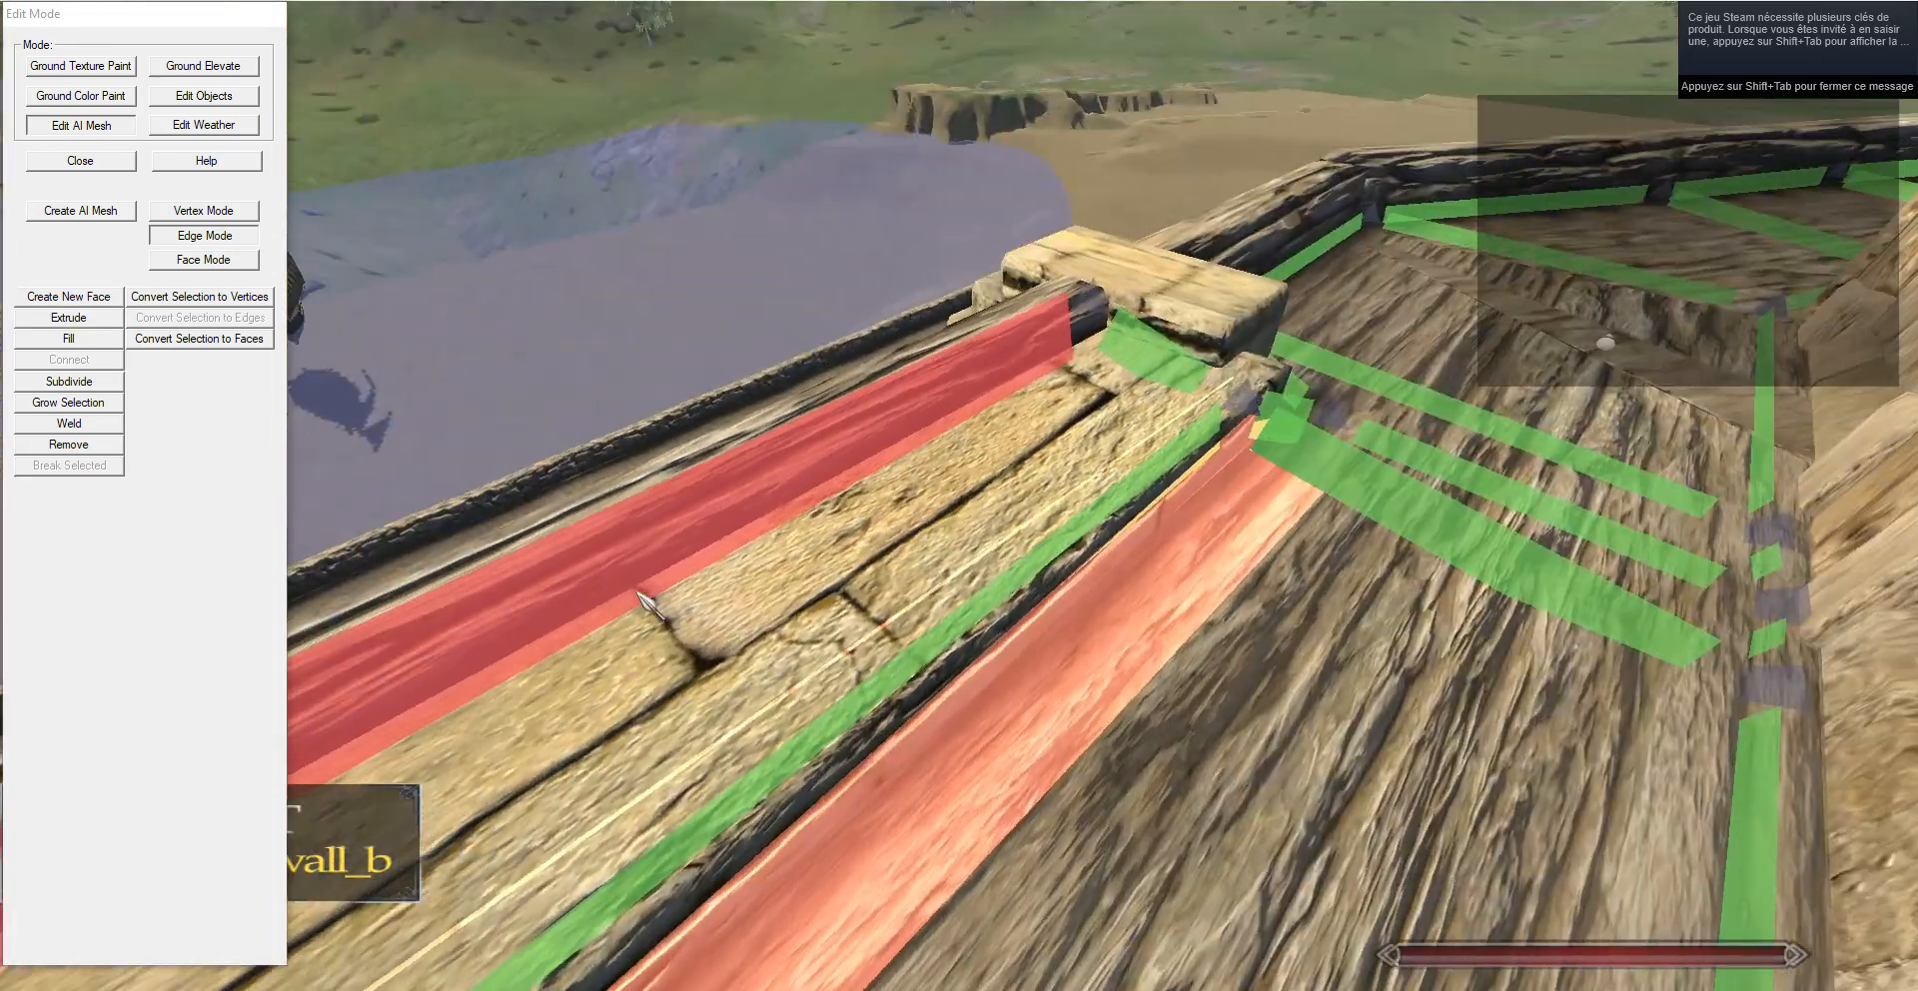
key(g)
key(a)
Place a second barrier_8m prop along the outer side of the stone slab, parallel to the first.
click(204, 95)
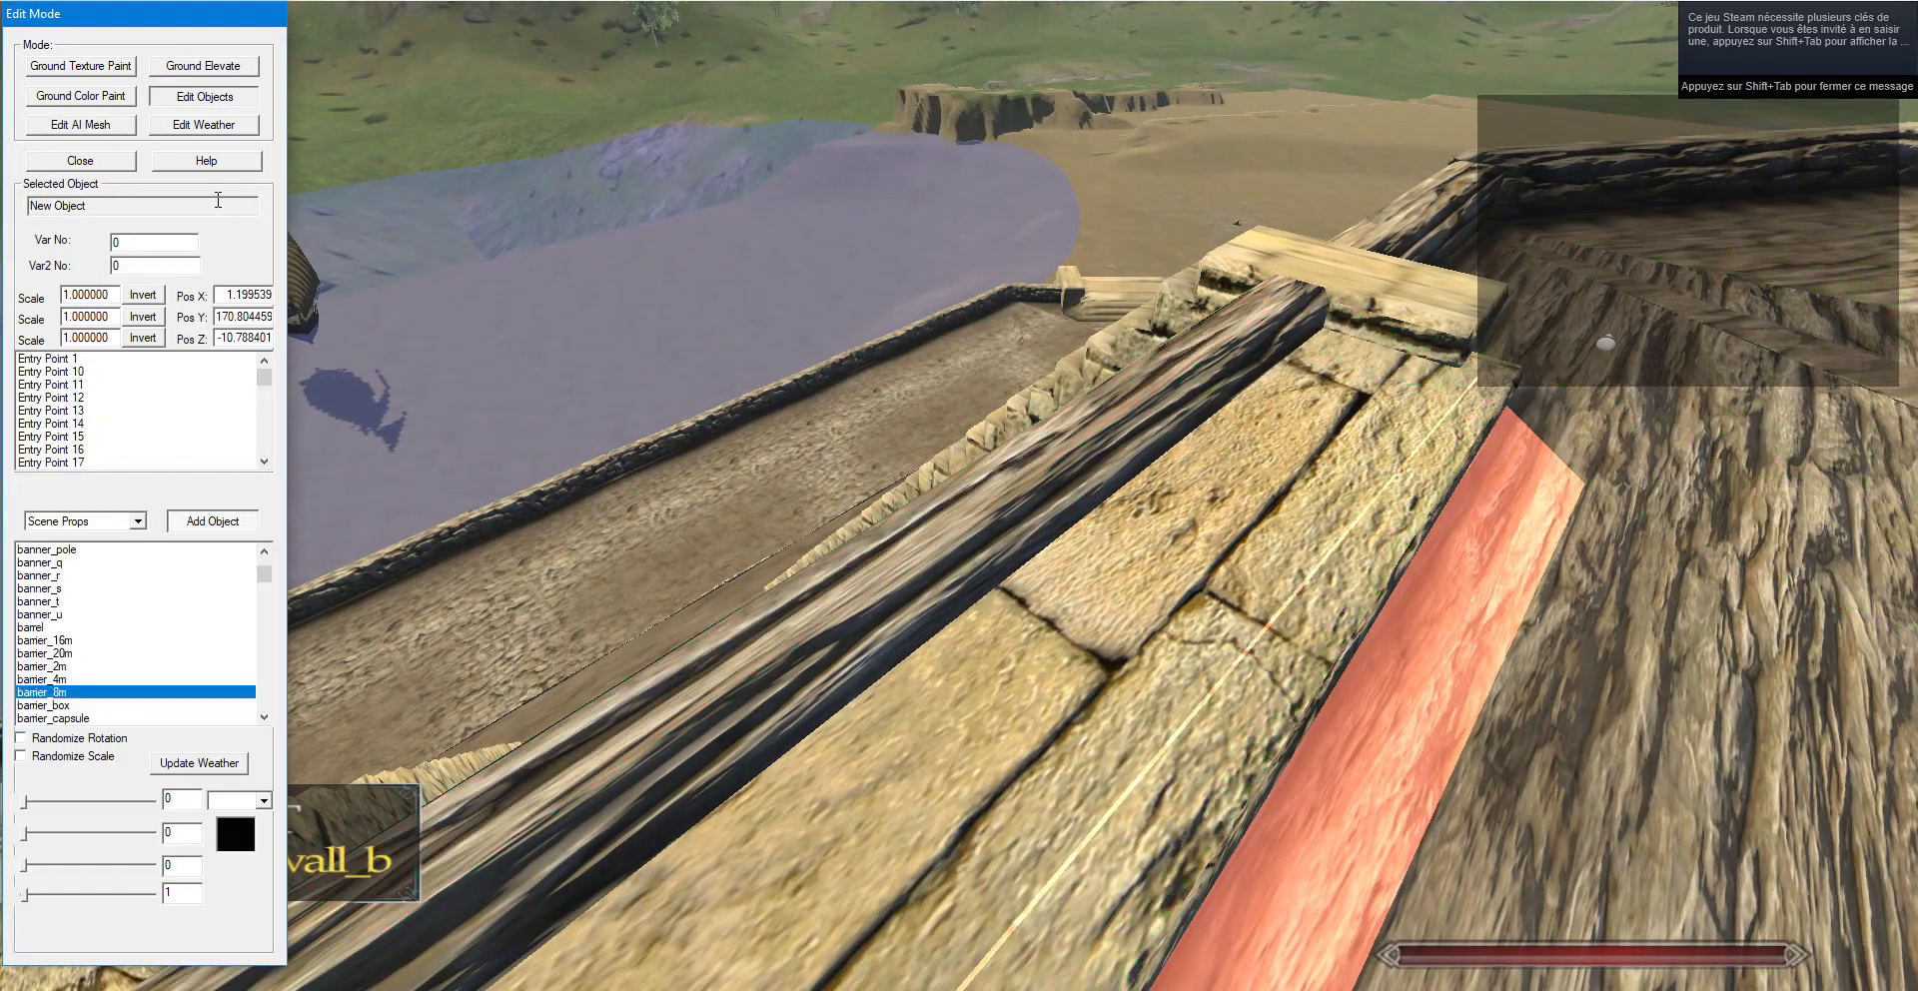
key(s)
key(g)
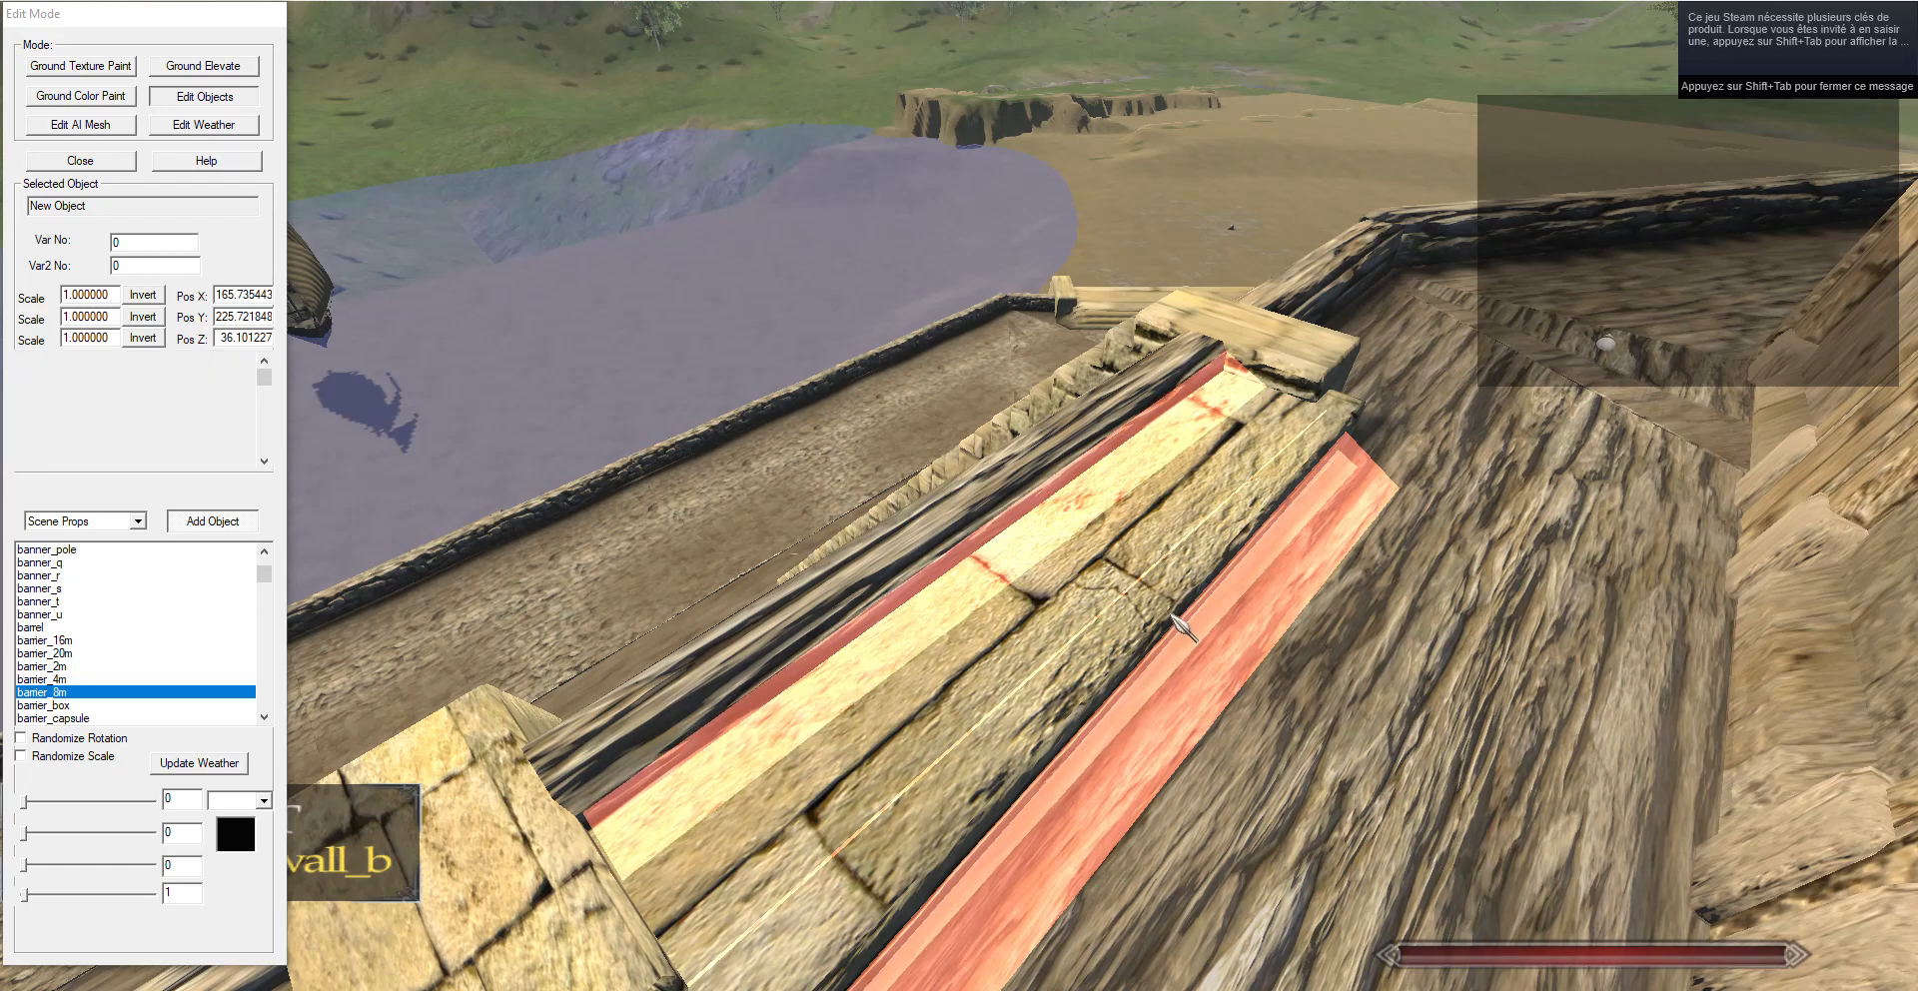
Adjust the two outer AI mesh vertices beside the stone slab to meet the top of the log stairs.
click(80, 124)
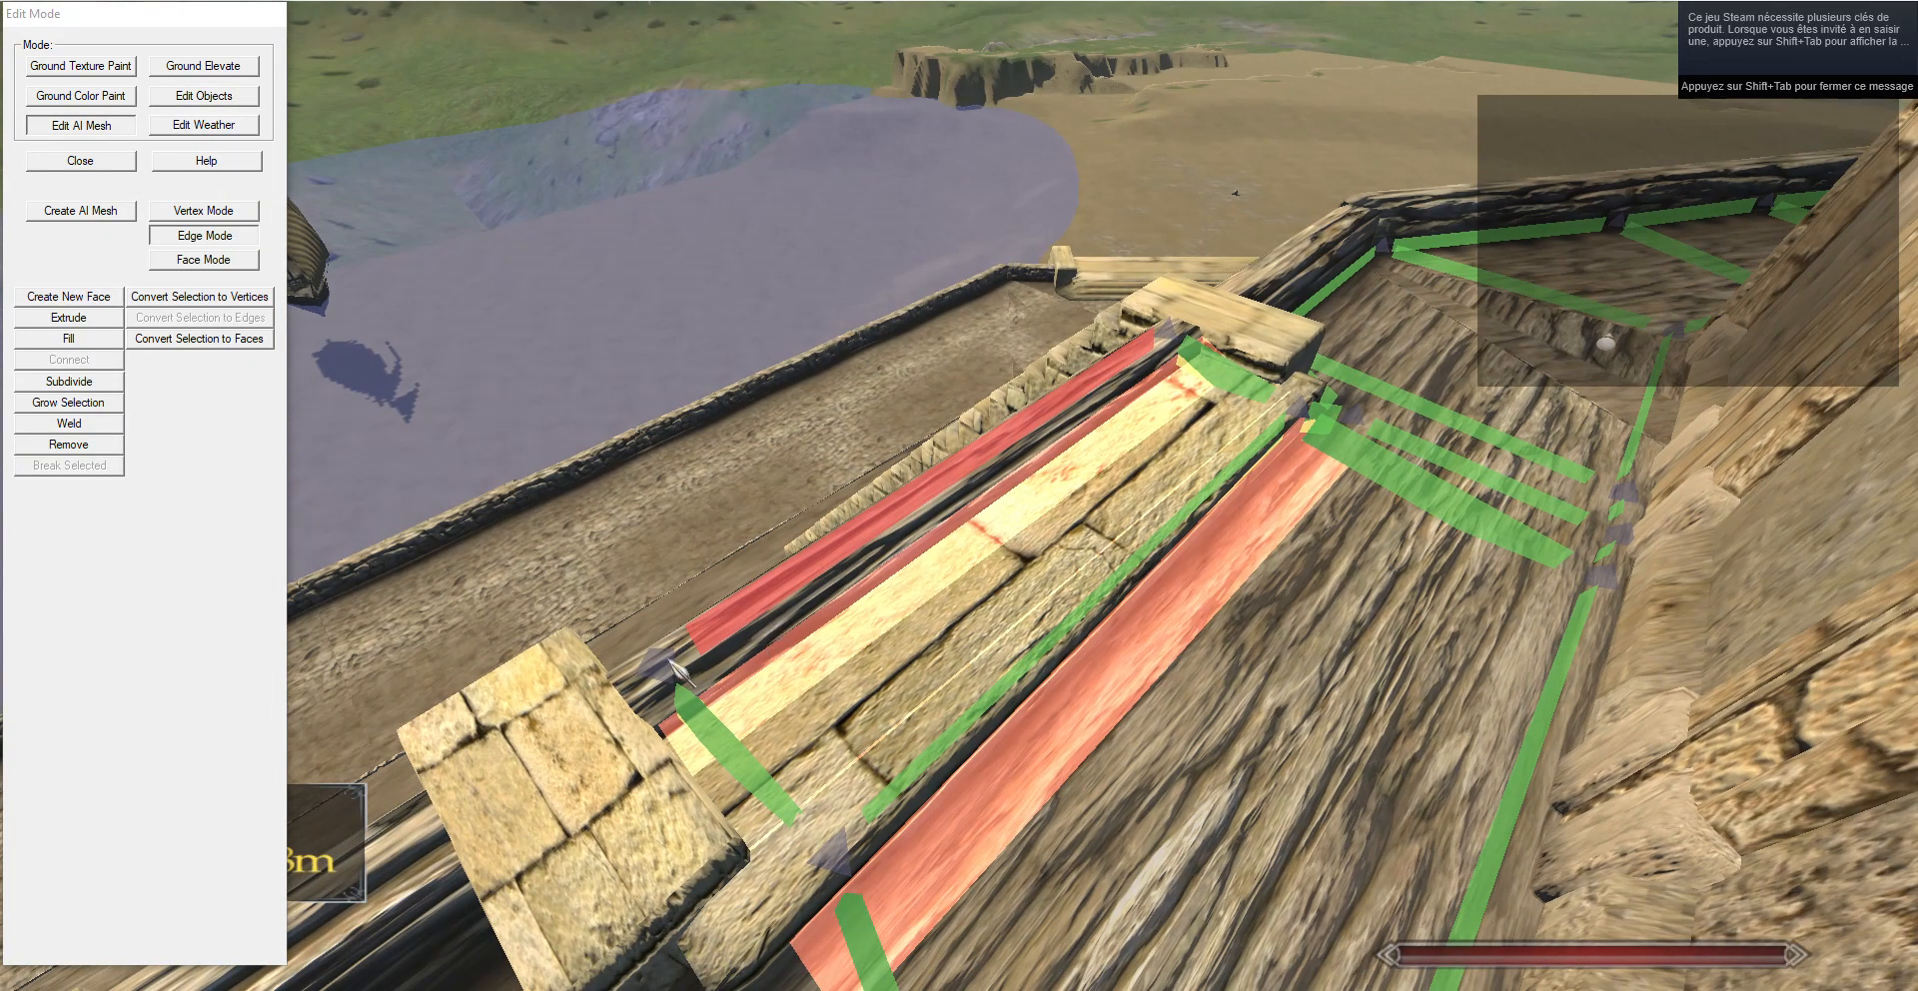
click(203, 212)
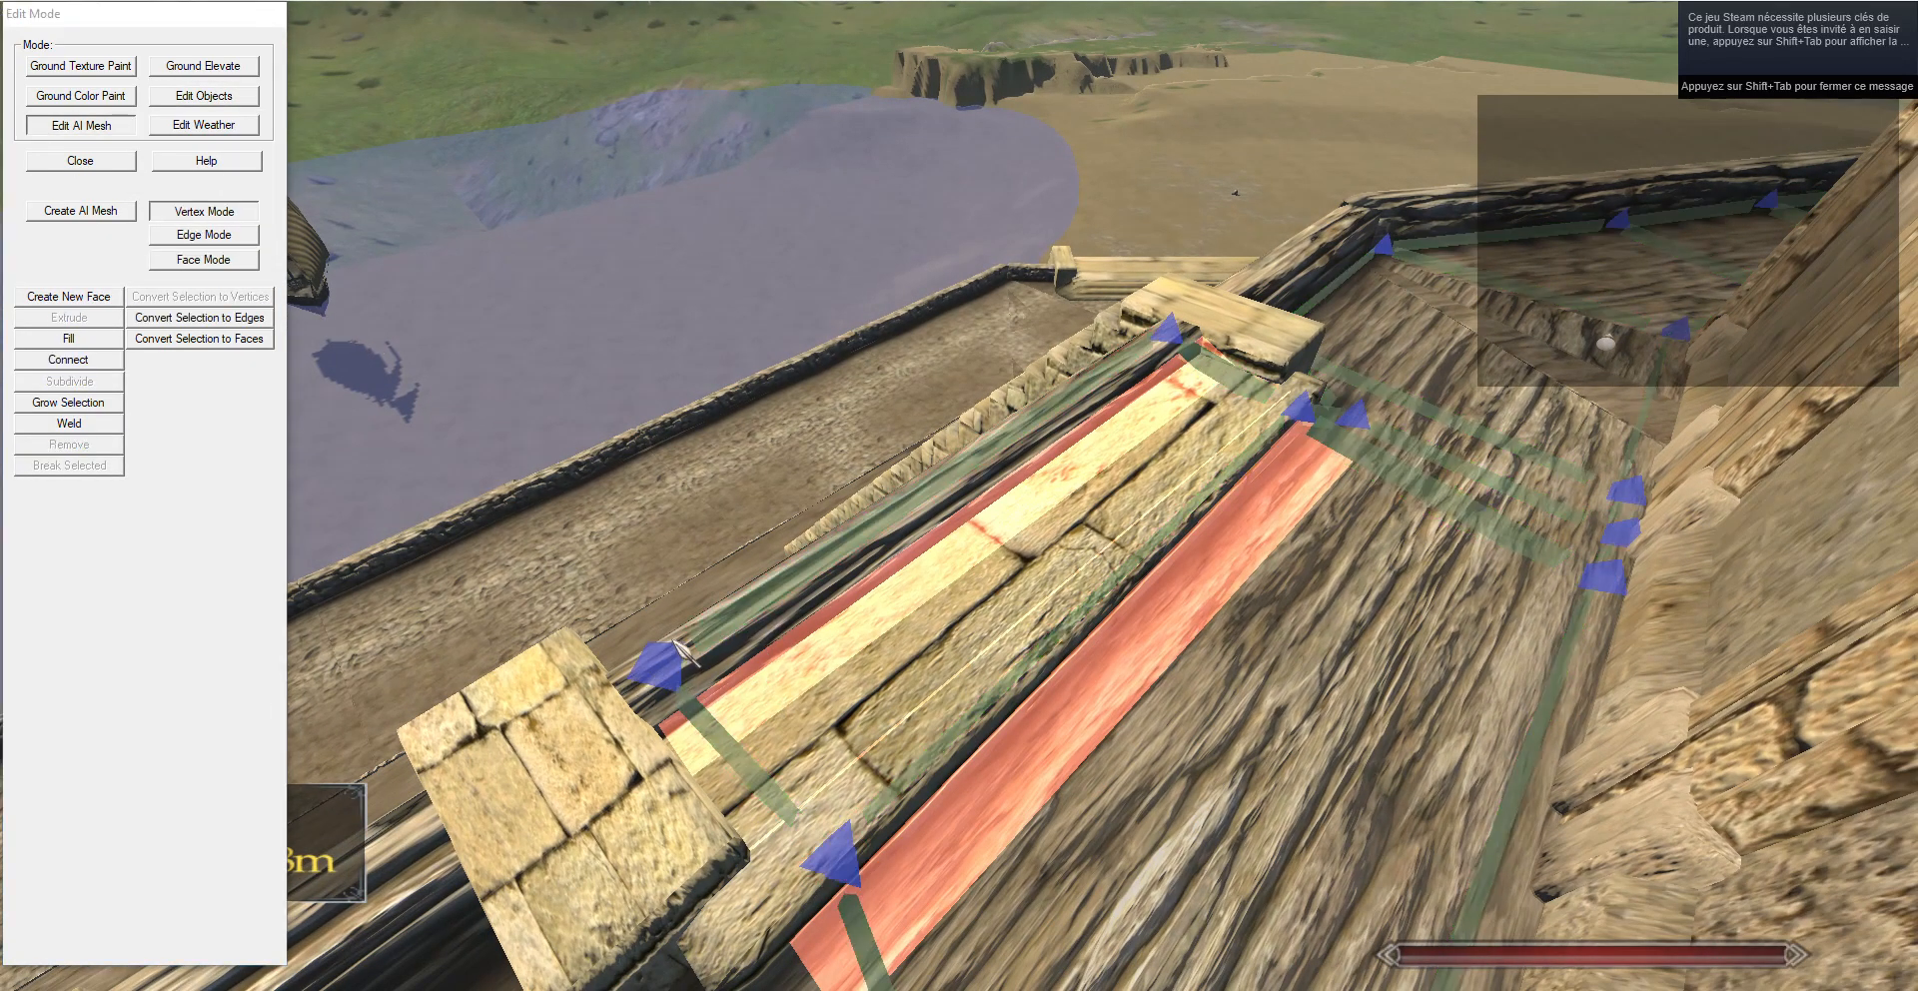
click(673, 674)
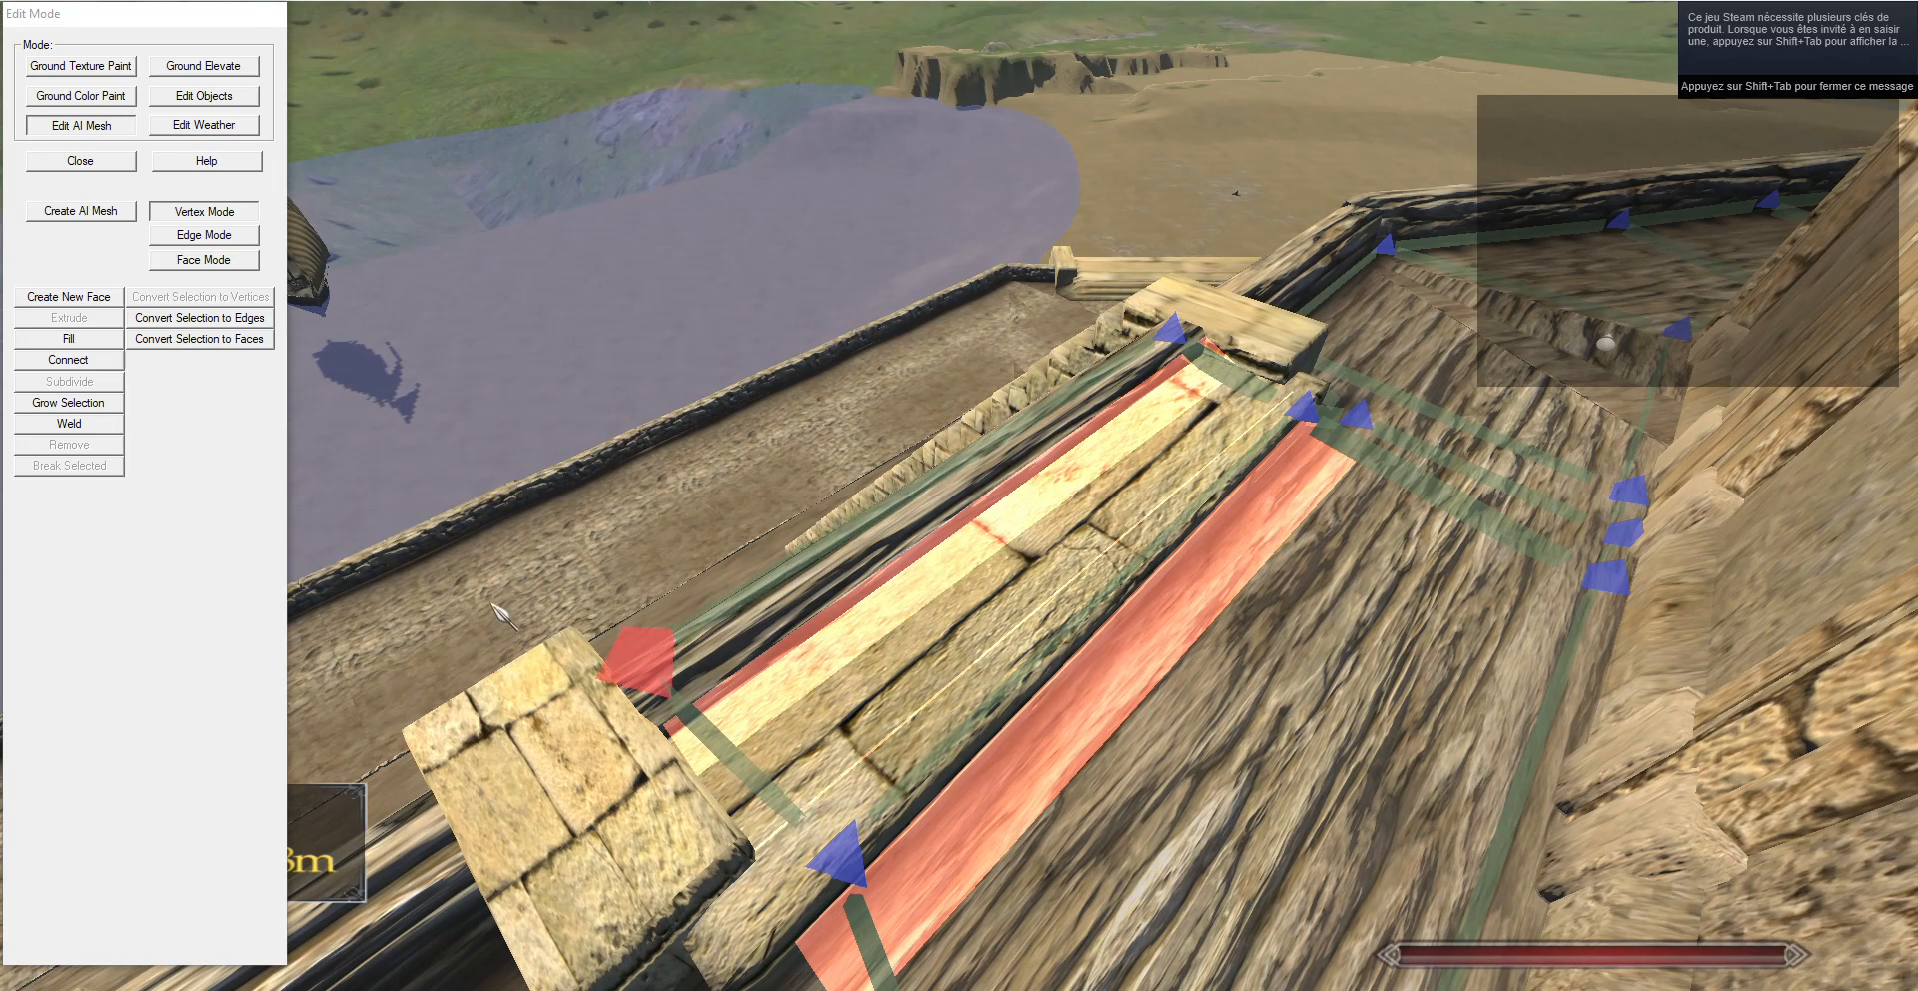
click(1171, 327)
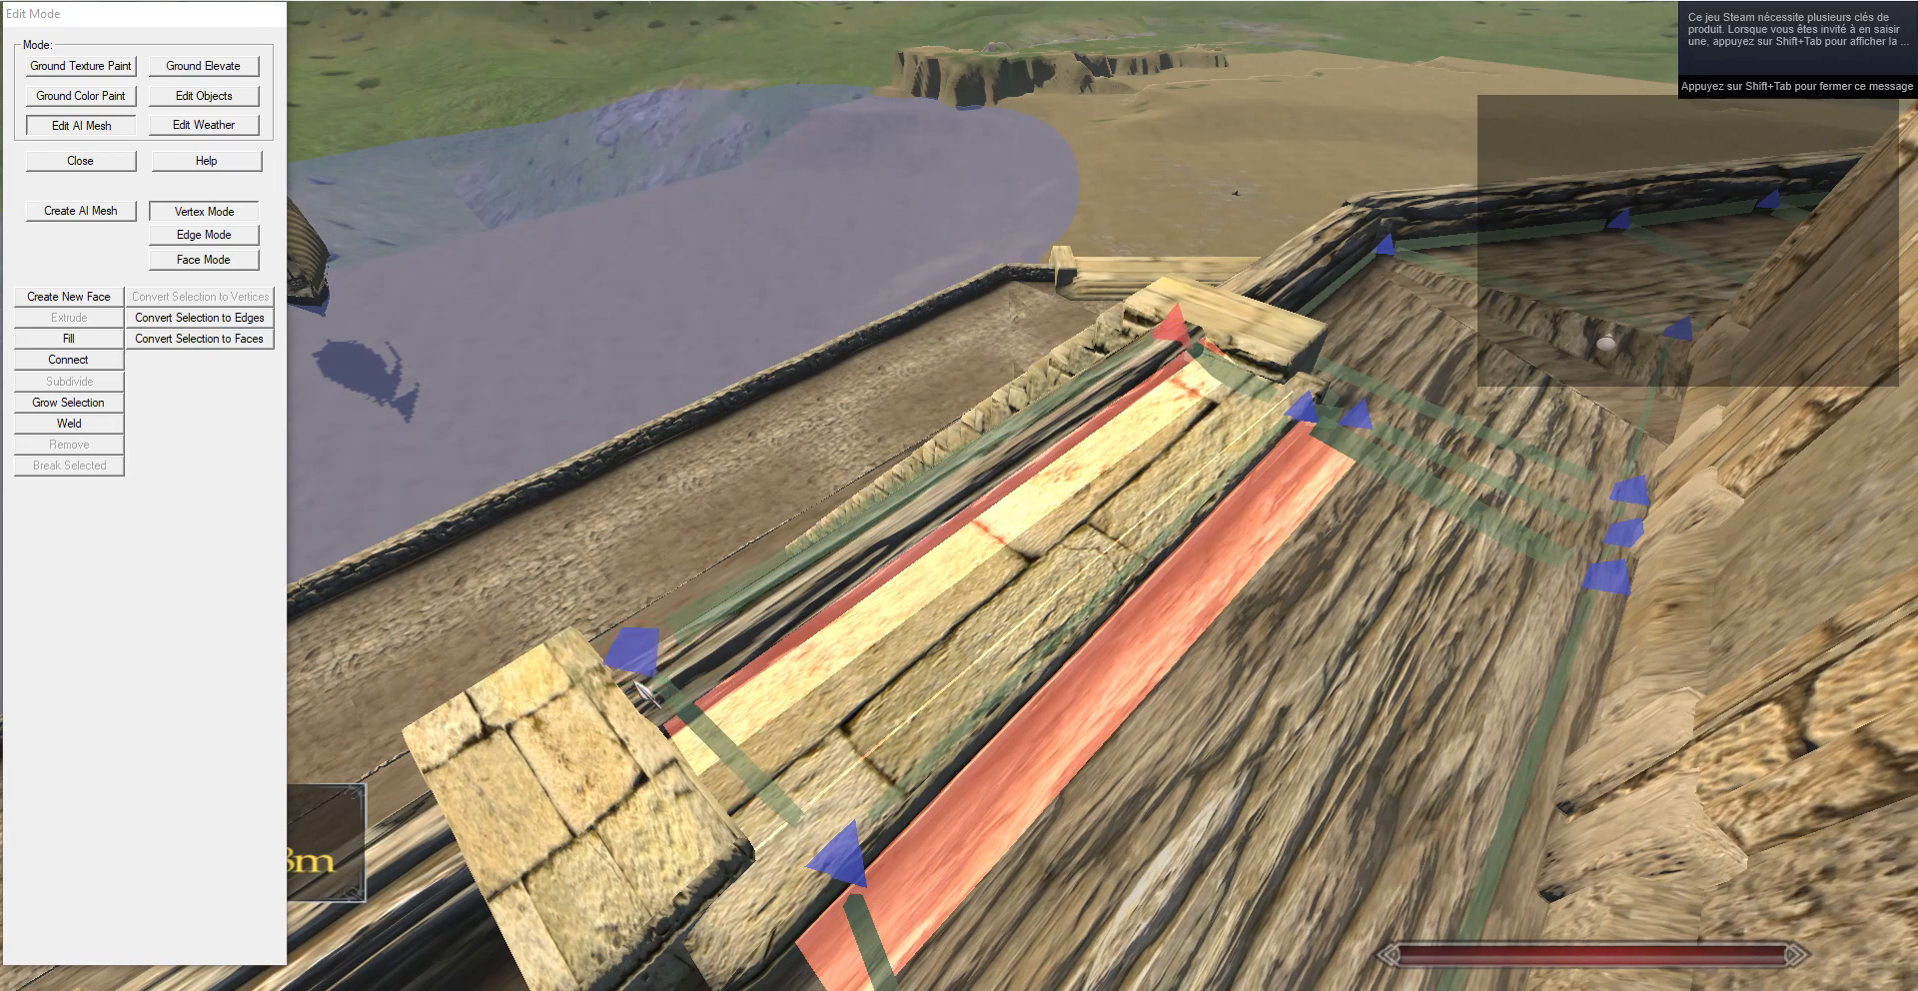
key(w)
drag(647, 657, 839, 685)
right_click(785, 721)
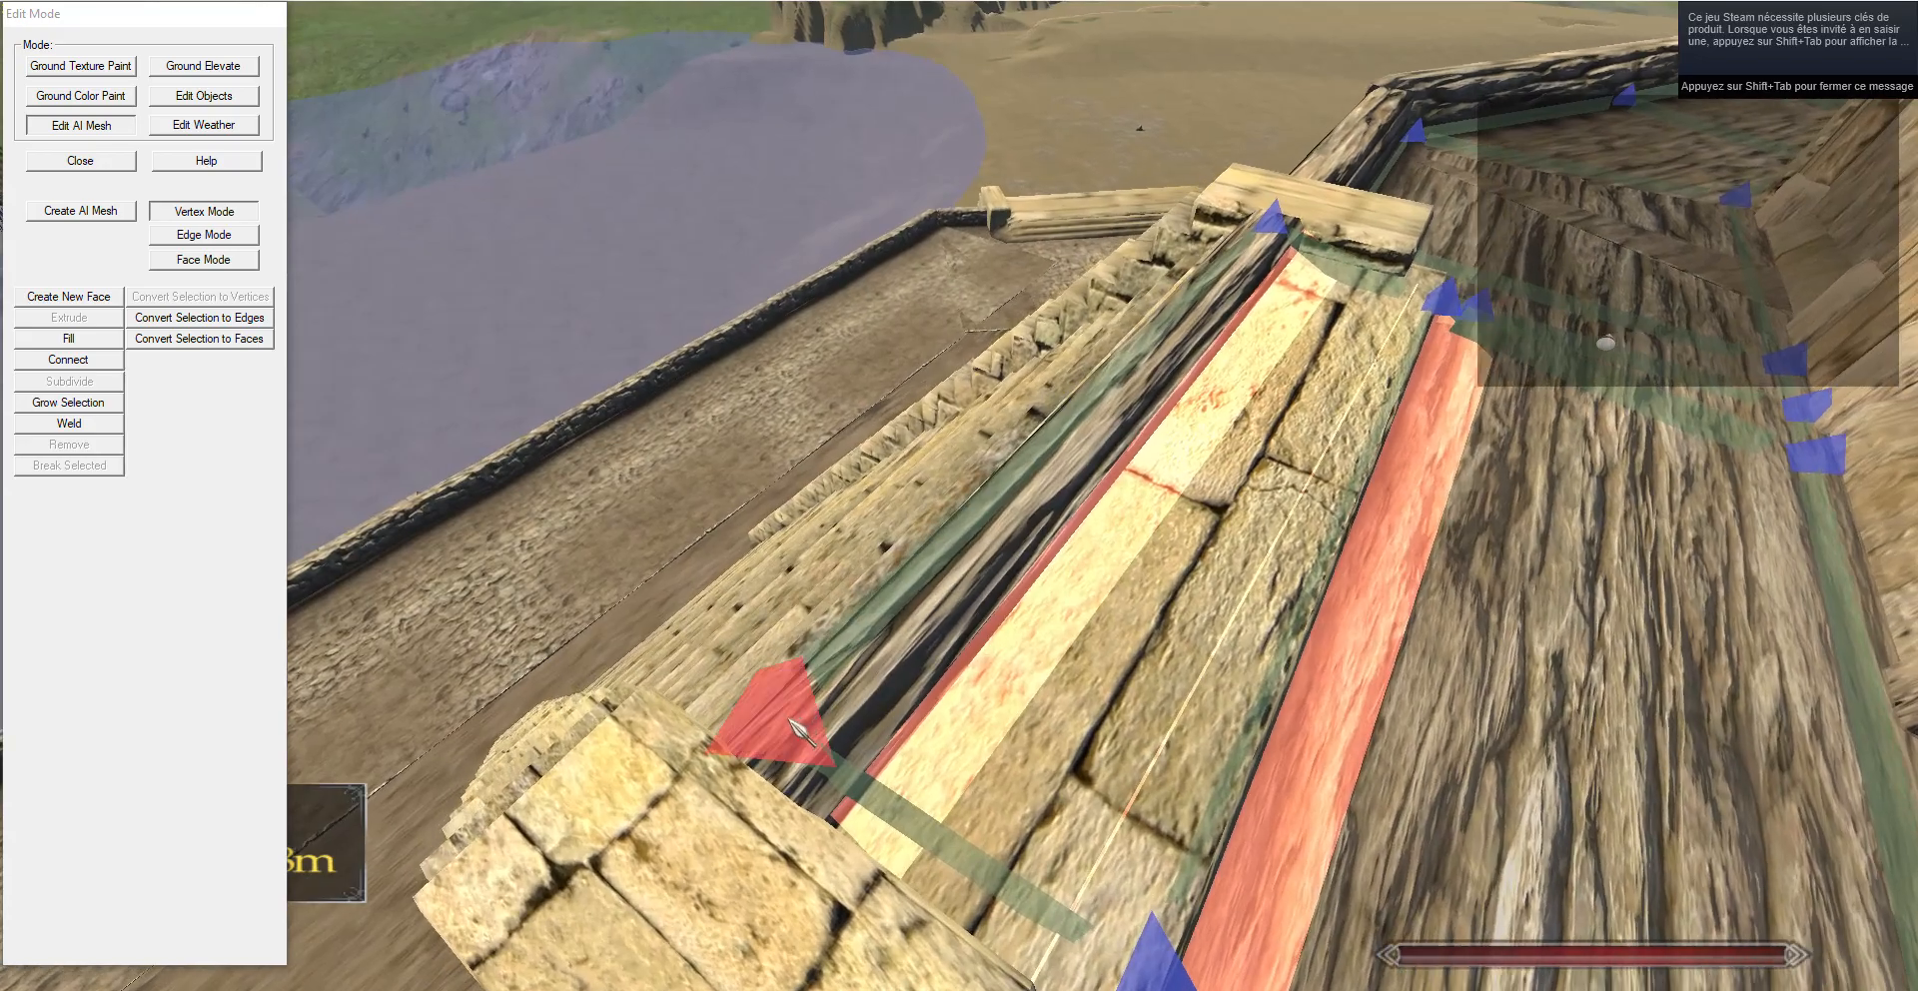
key(a)
drag(807, 794, 958, 769)
Extrude the outer mesh edge from the head of the stairs down over the first log steps.
click(236, 237)
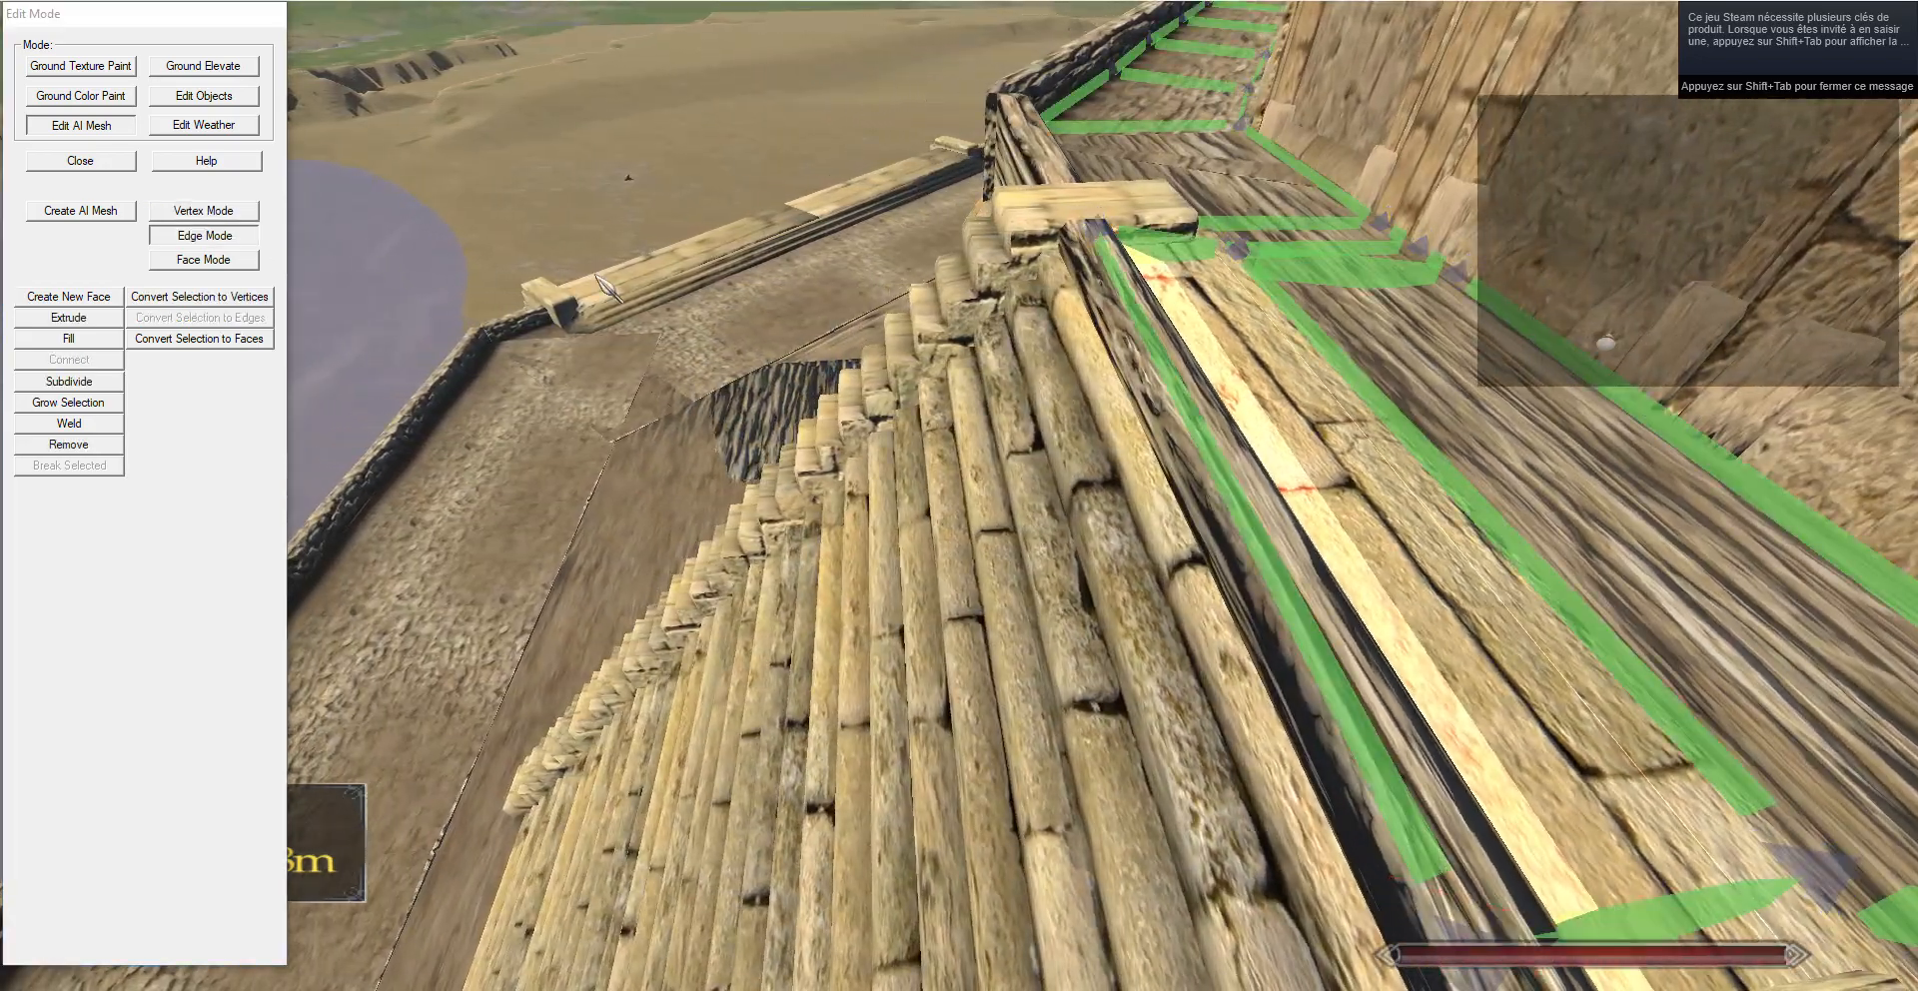
key(d)
right_click(999, 479)
drag(999, 479, 649, 437)
click(69, 318)
key(g)
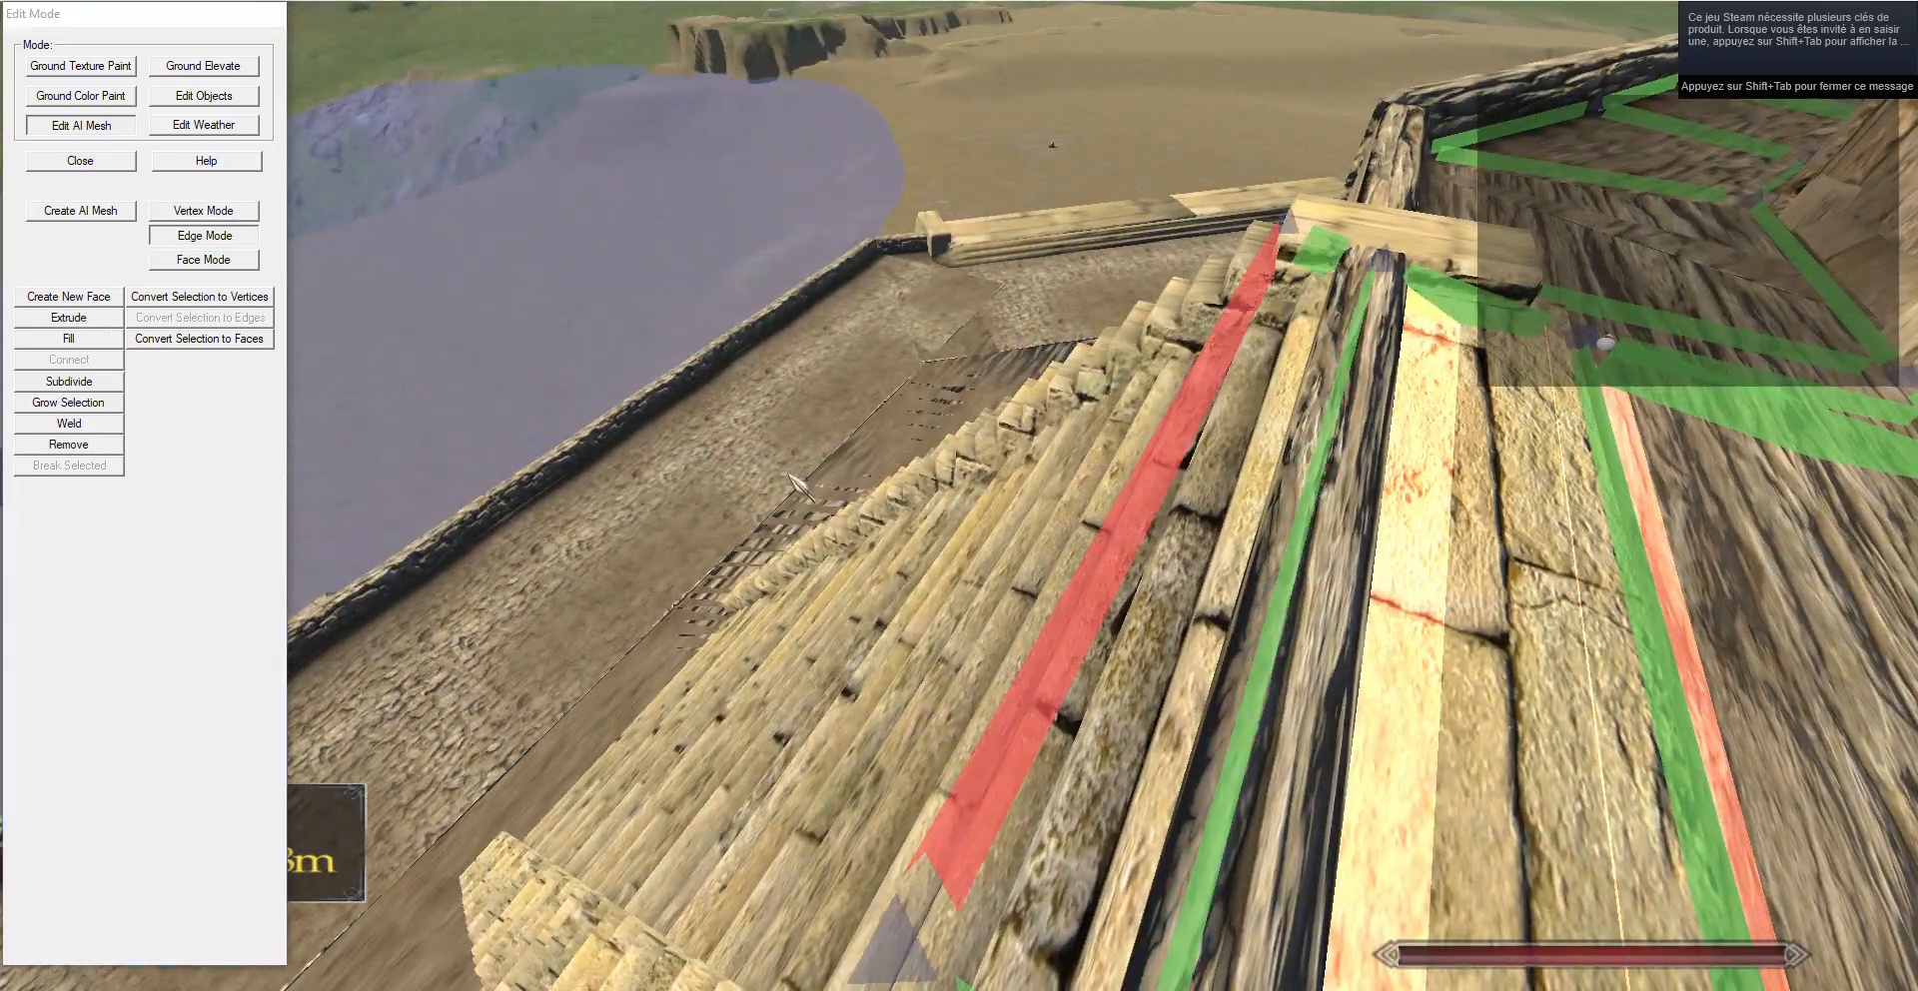
key(t)
drag(928, 799, 804, 711)
key(s)
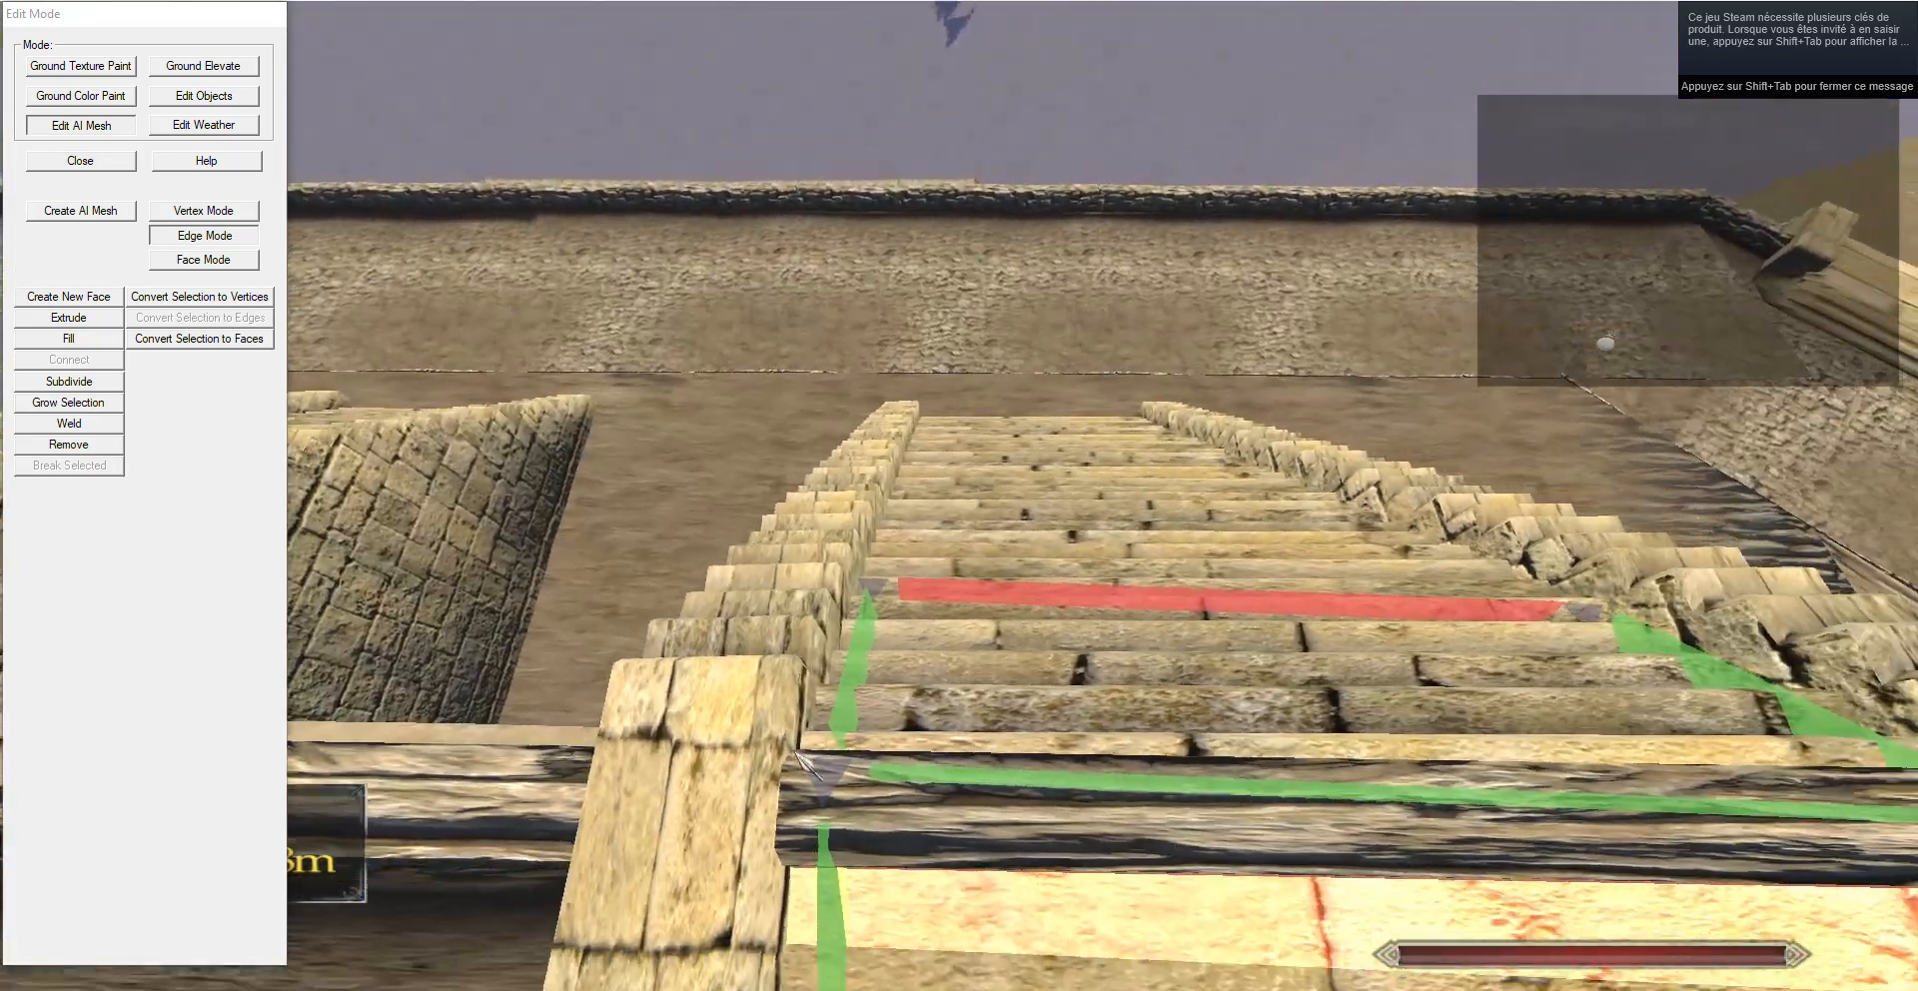
Extend the mesh farther down the log stairs with successive edge extrusions fitted between the side rails.
key(d)
key(d)
key(w)
right_click(1274, 690)
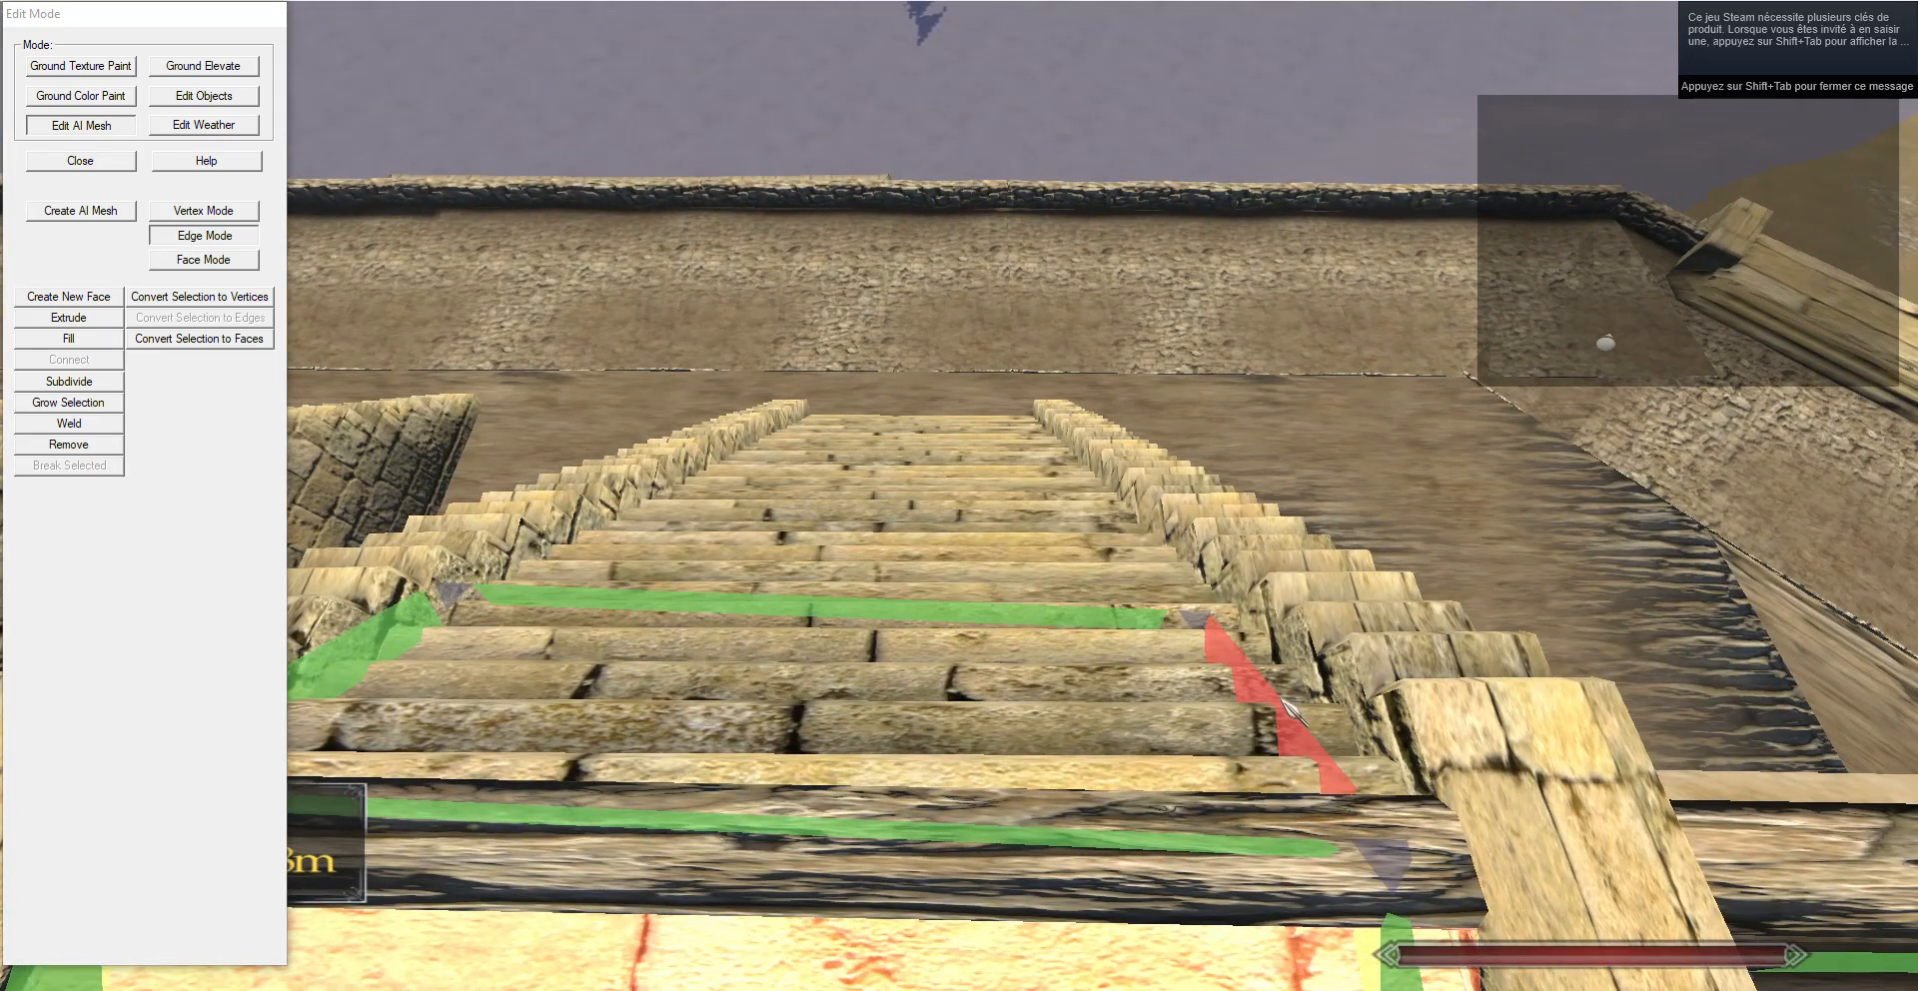
key(a)
right_click(867, 592)
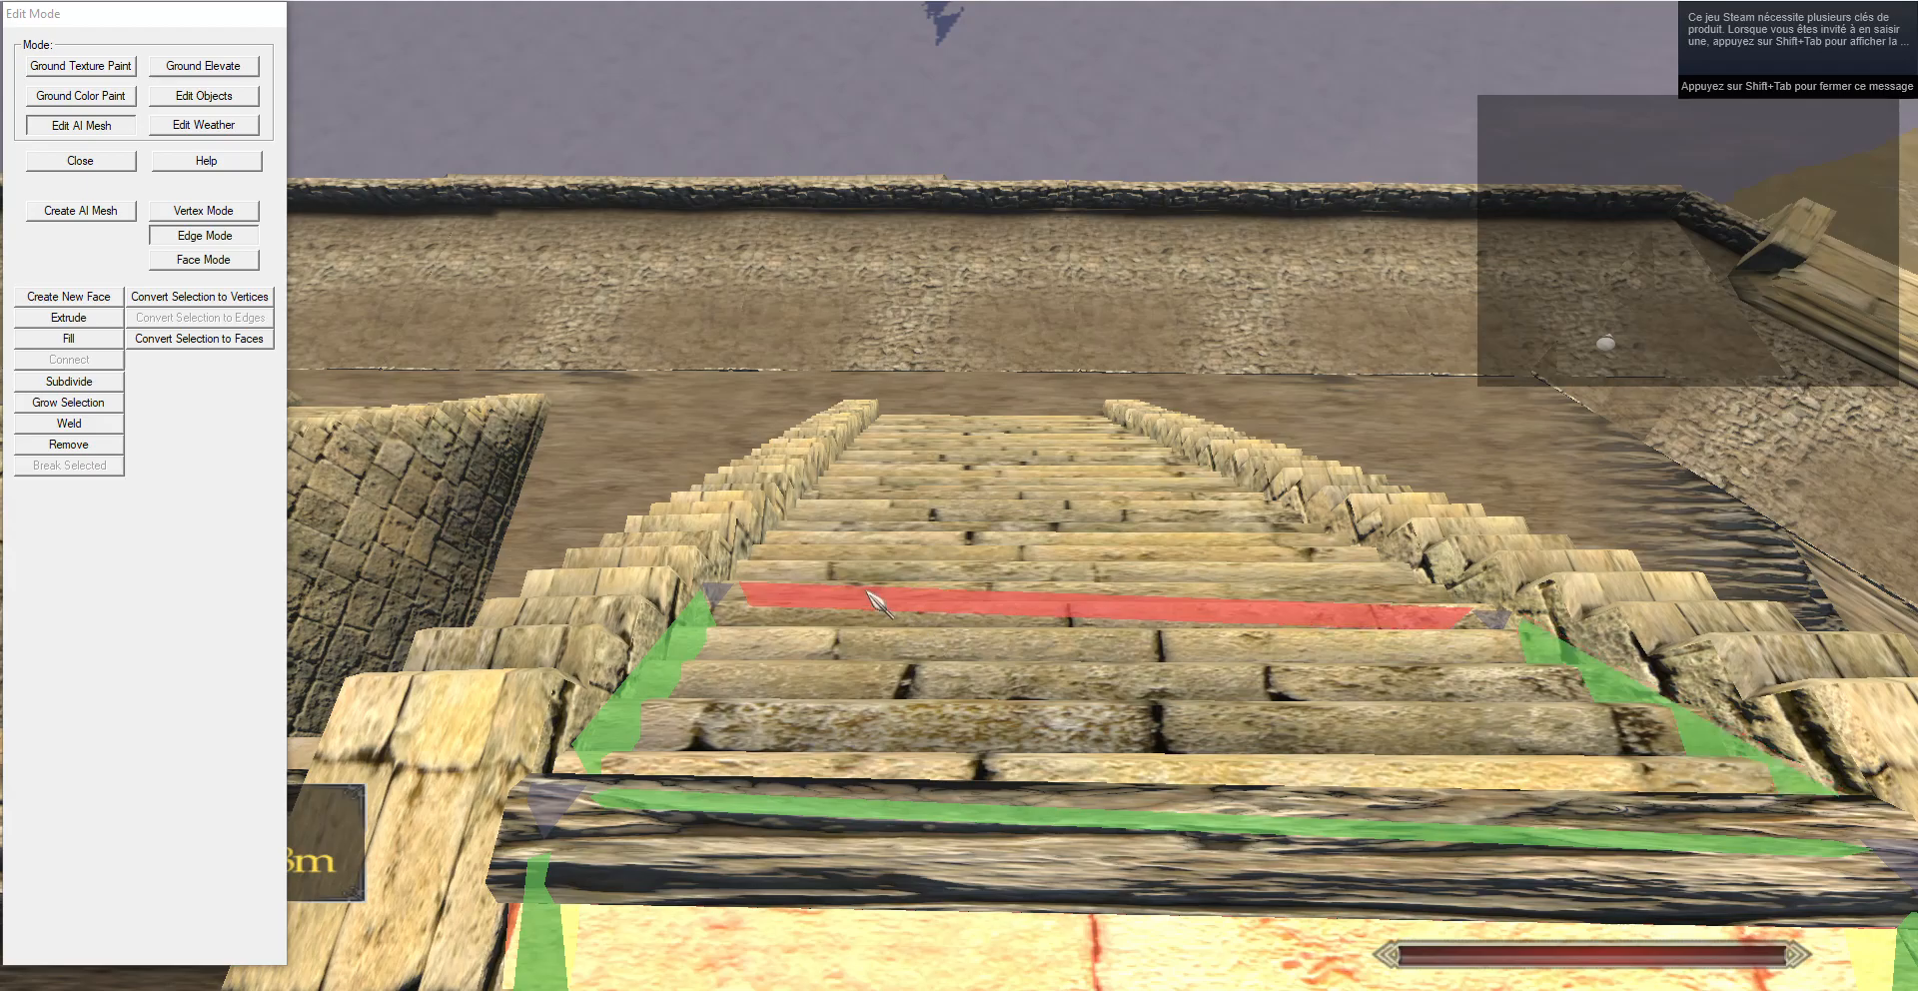
click(68, 317)
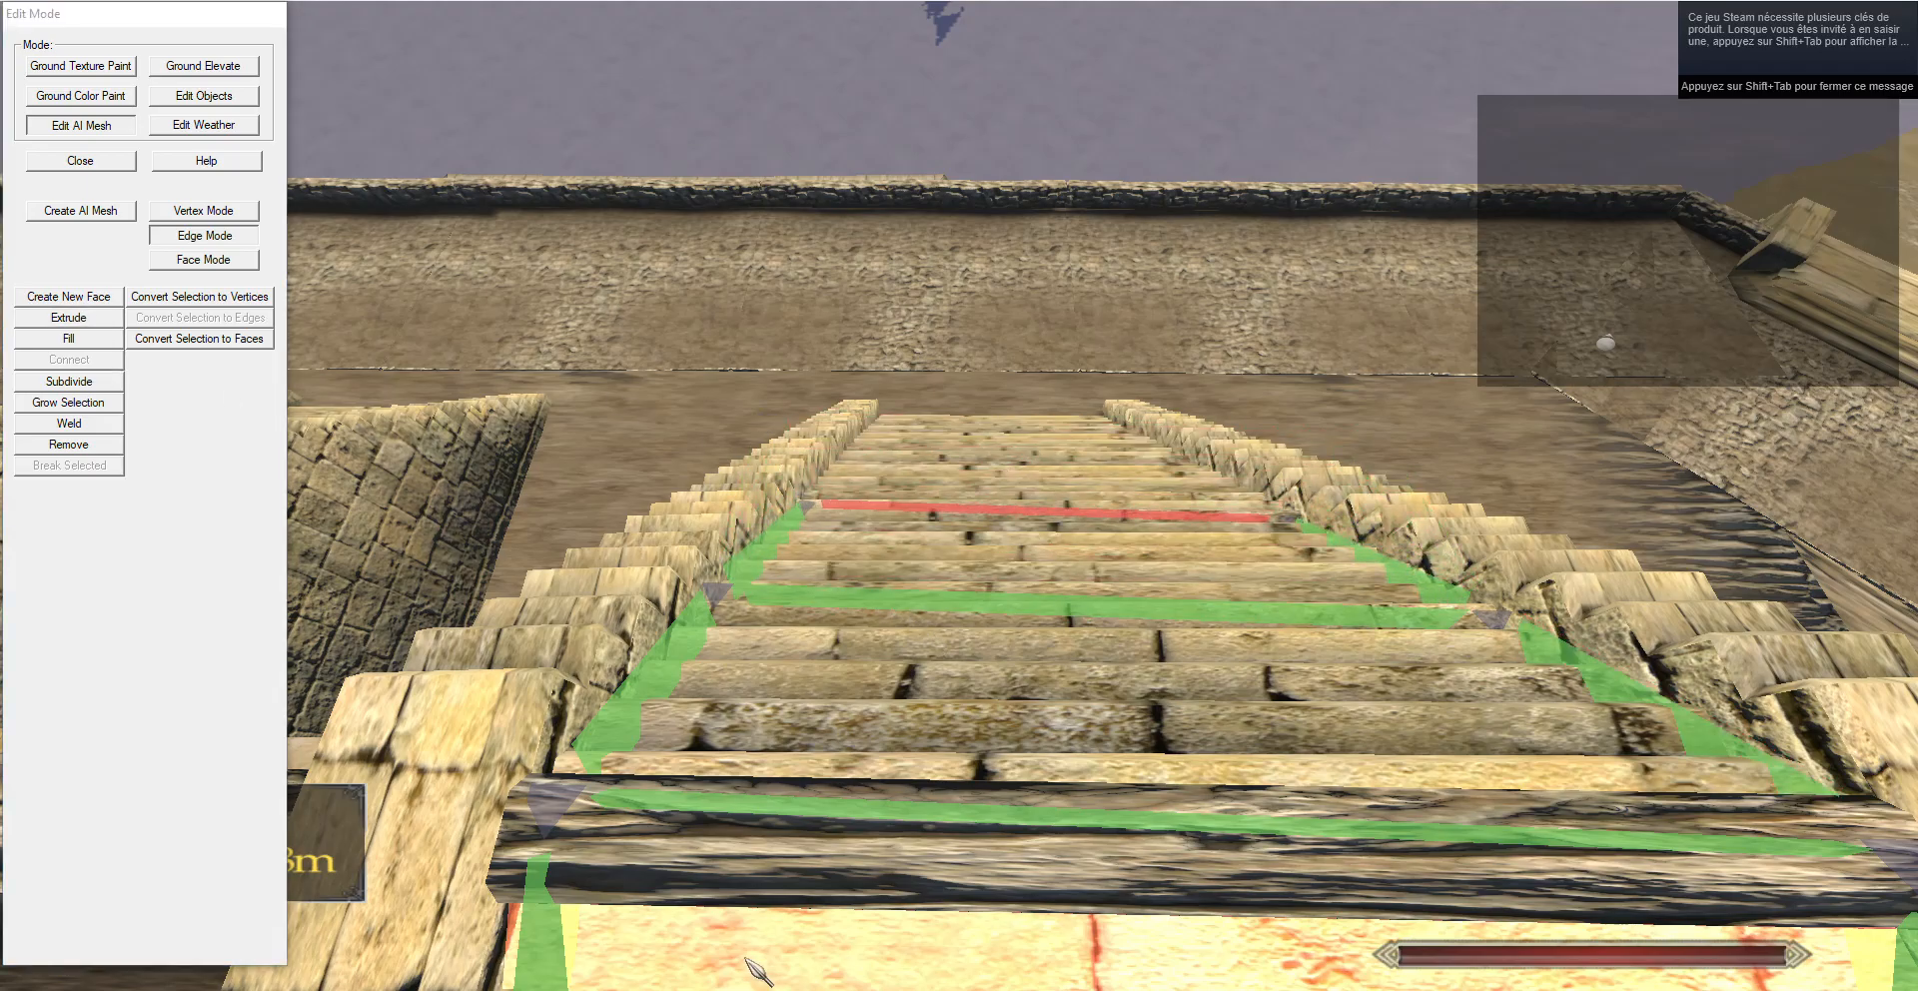
key(w)
drag(719, 901, 839, 691)
key(s)
key(s)
click(67, 319)
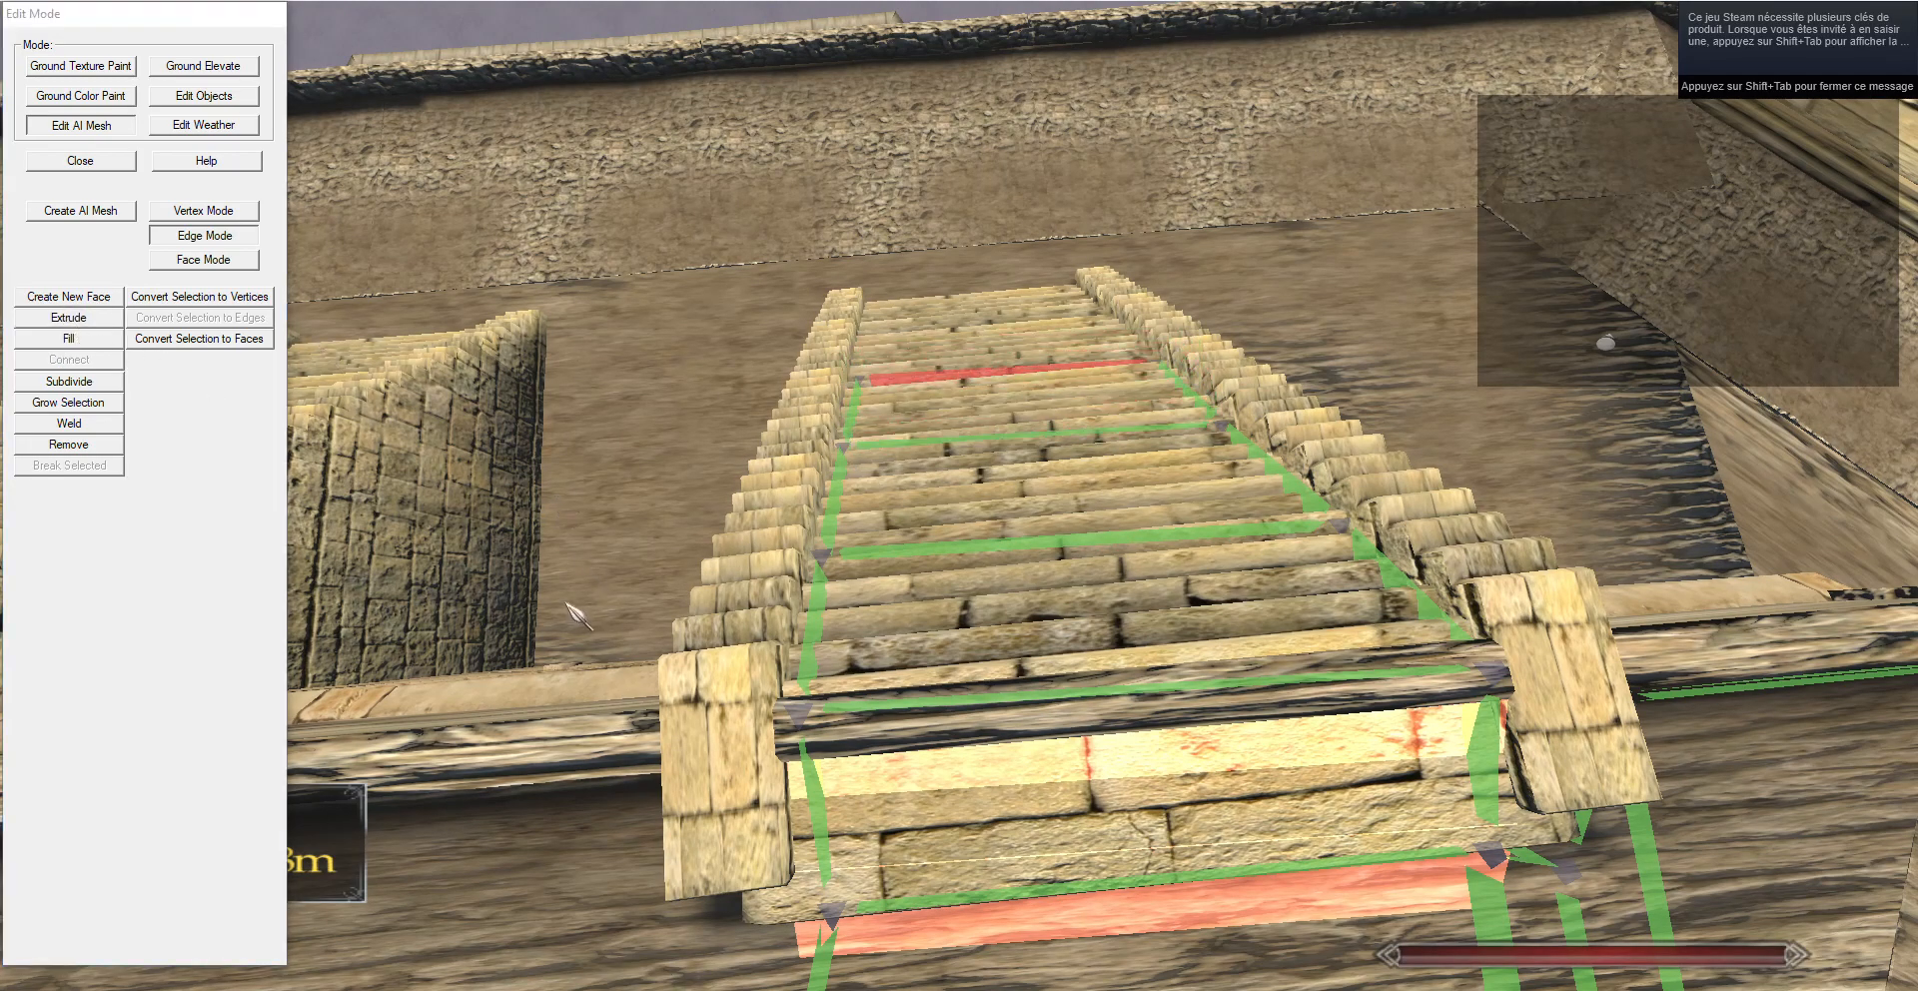
Extrude the leading mesh edge down the remaining steps and fit it to the bottom log.
key(w)
key(d)
click(84, 320)
key(g)
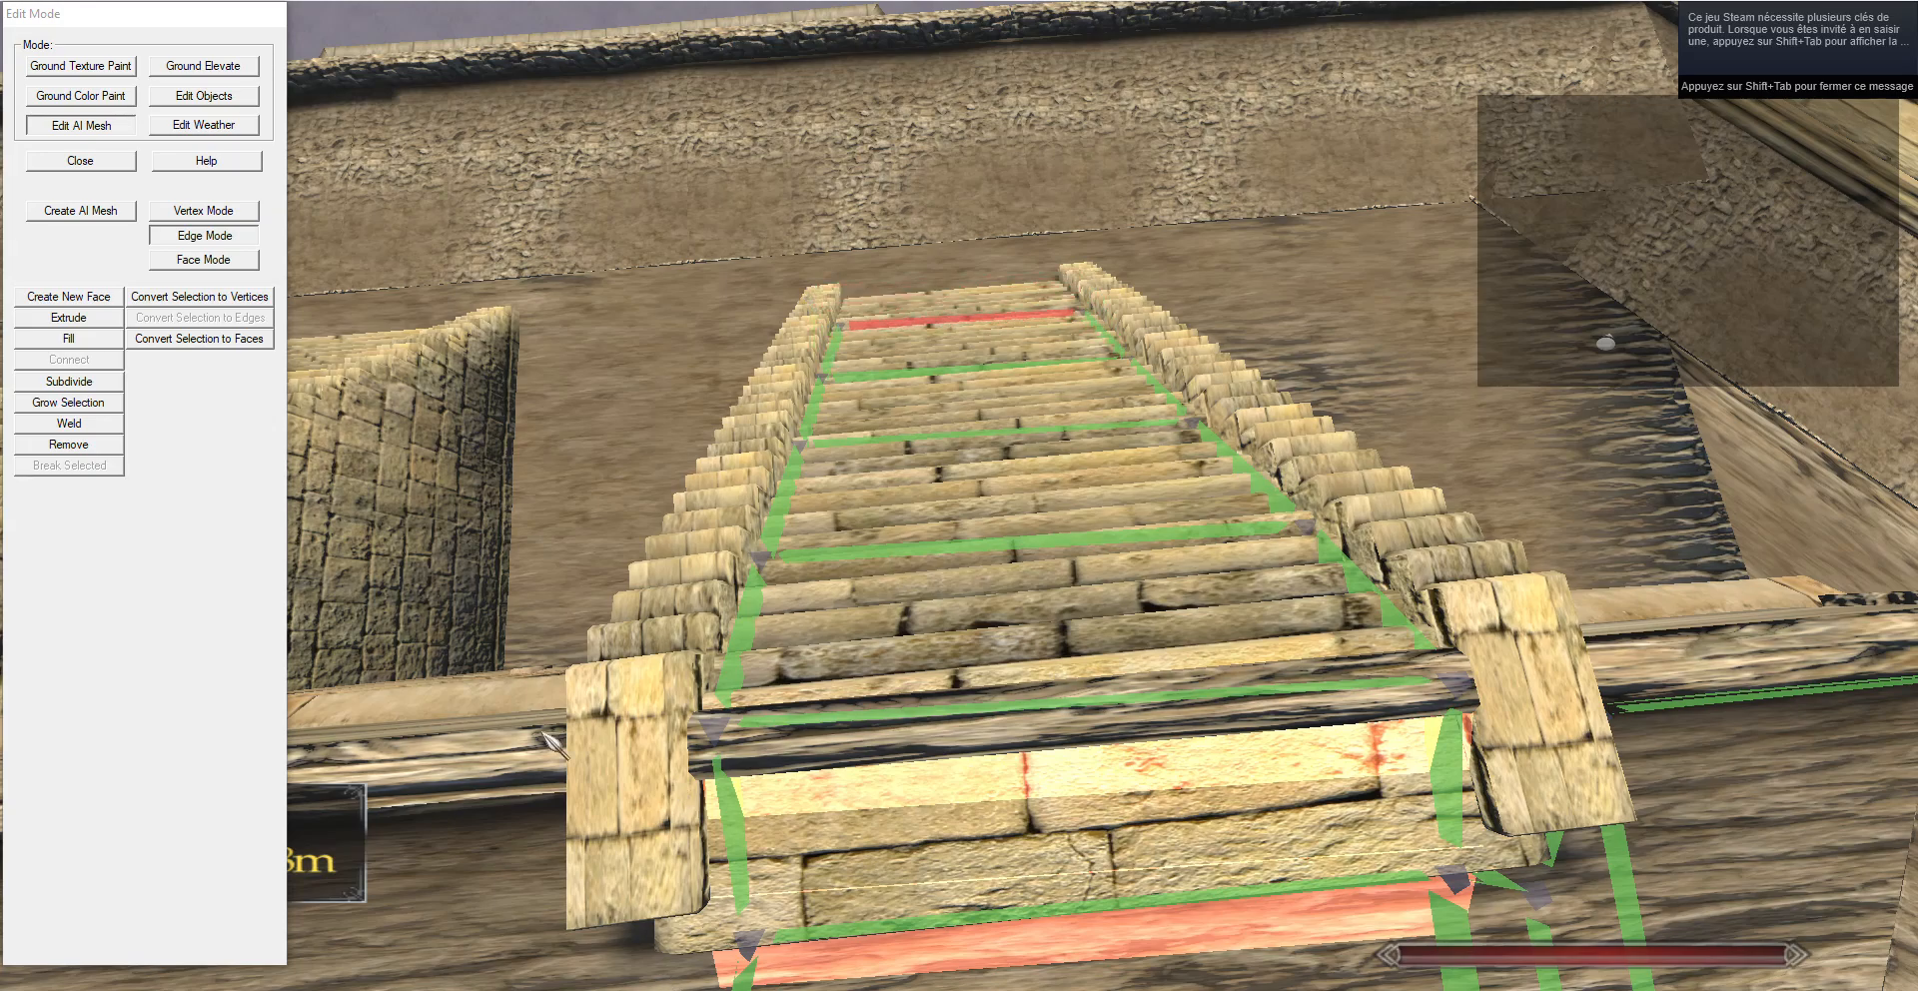
key(a)
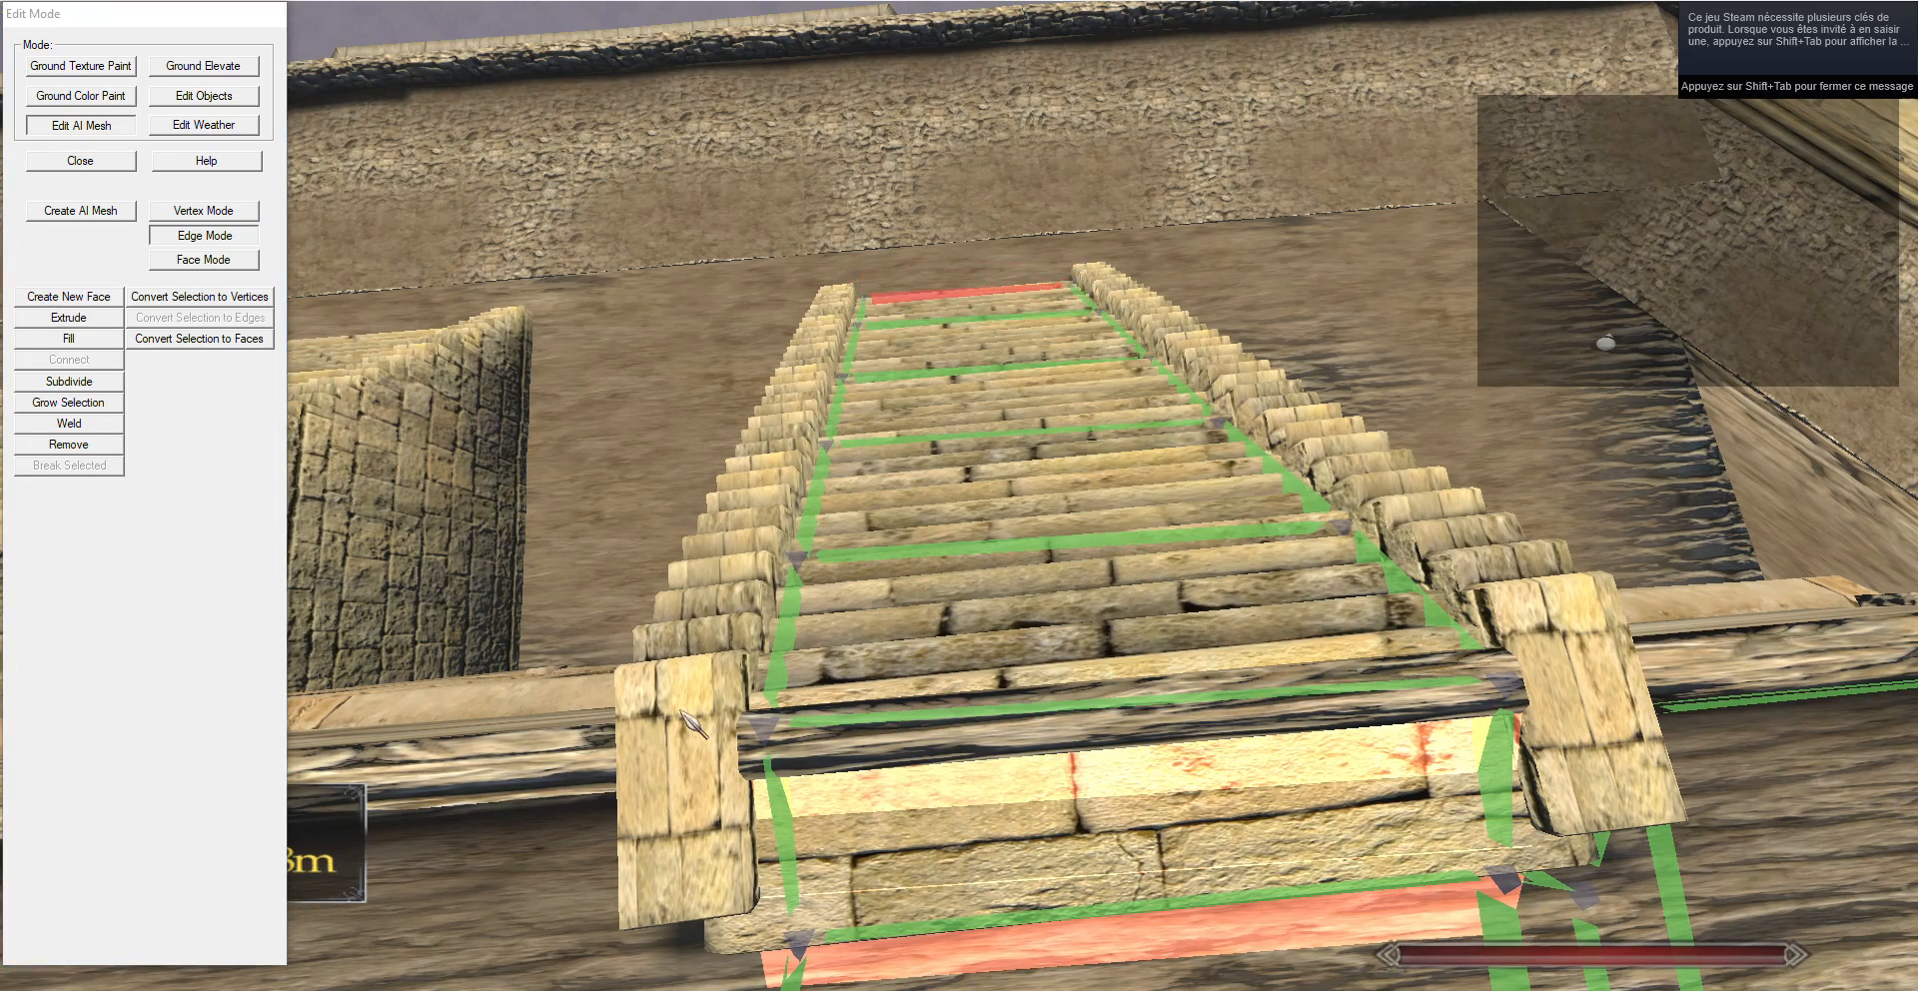
drag(713, 692, 1266, 137)
key(w)
key(a)
key(g)
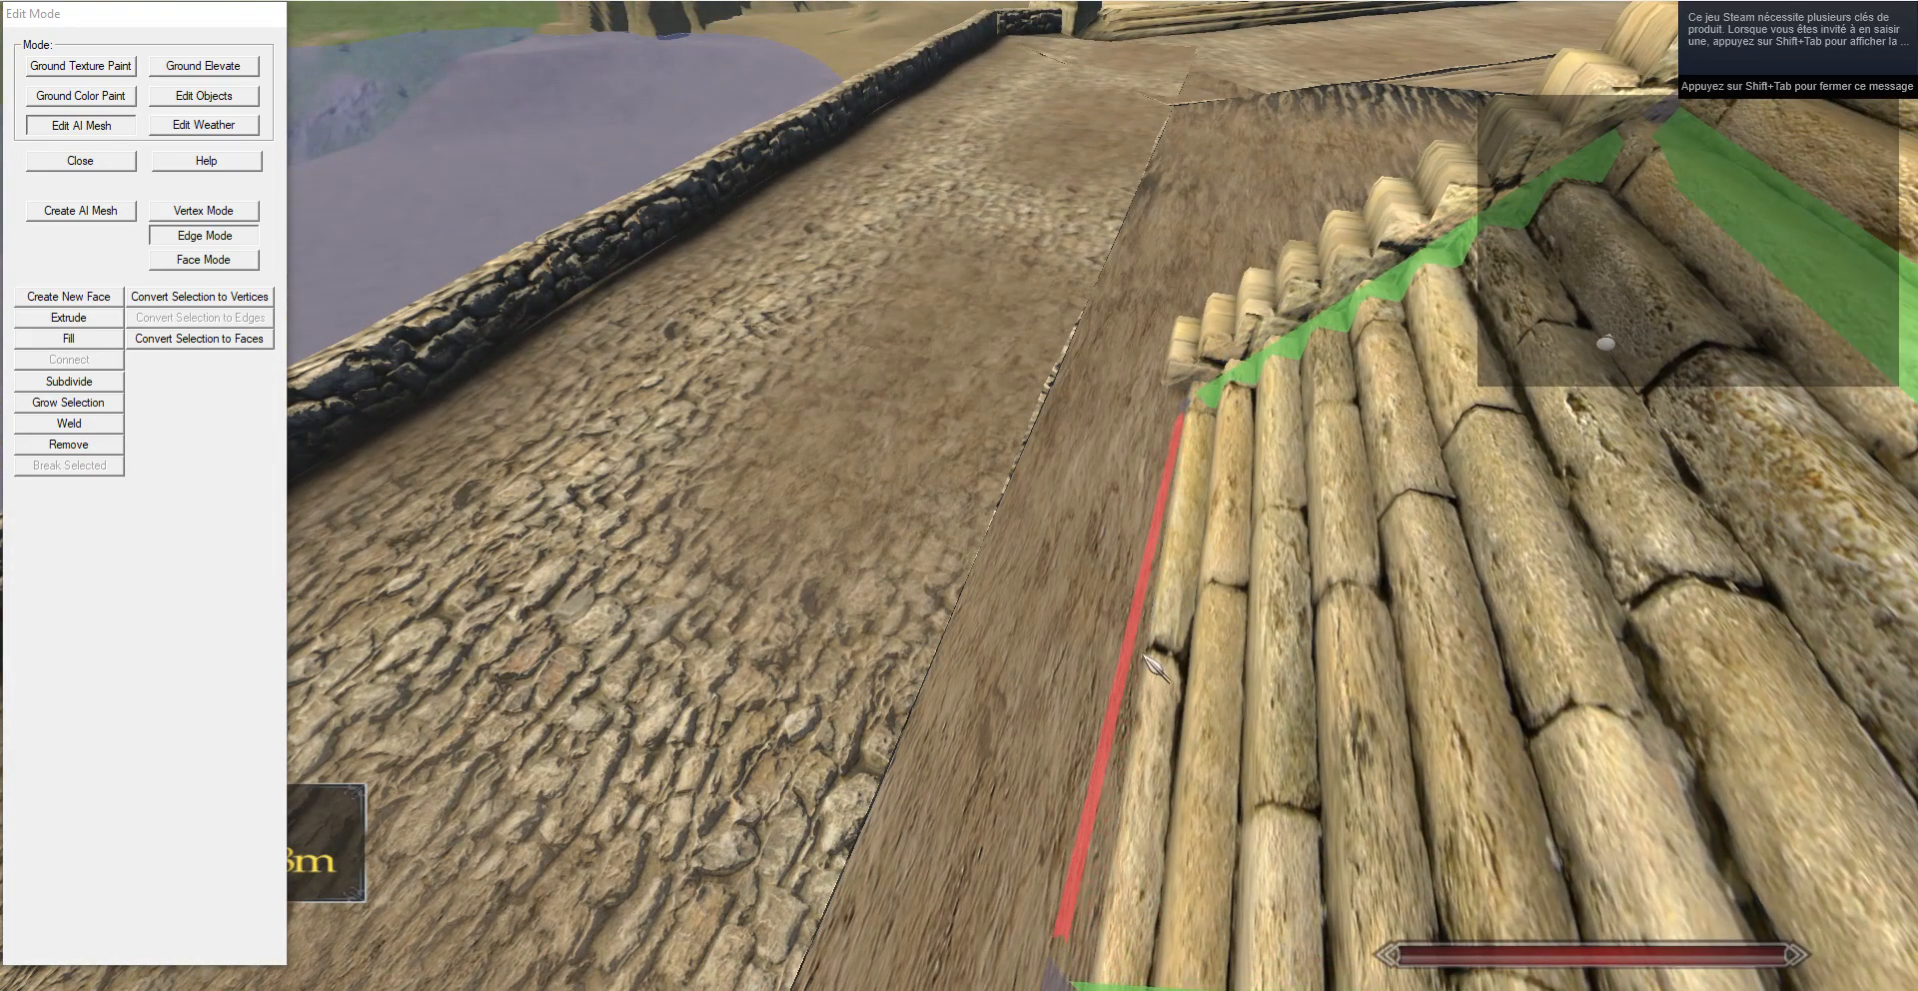
Extrude the edge at the stair foot across the ground in sections as far as the low perimeter wall.
key(s)
key(a)
click(119, 322)
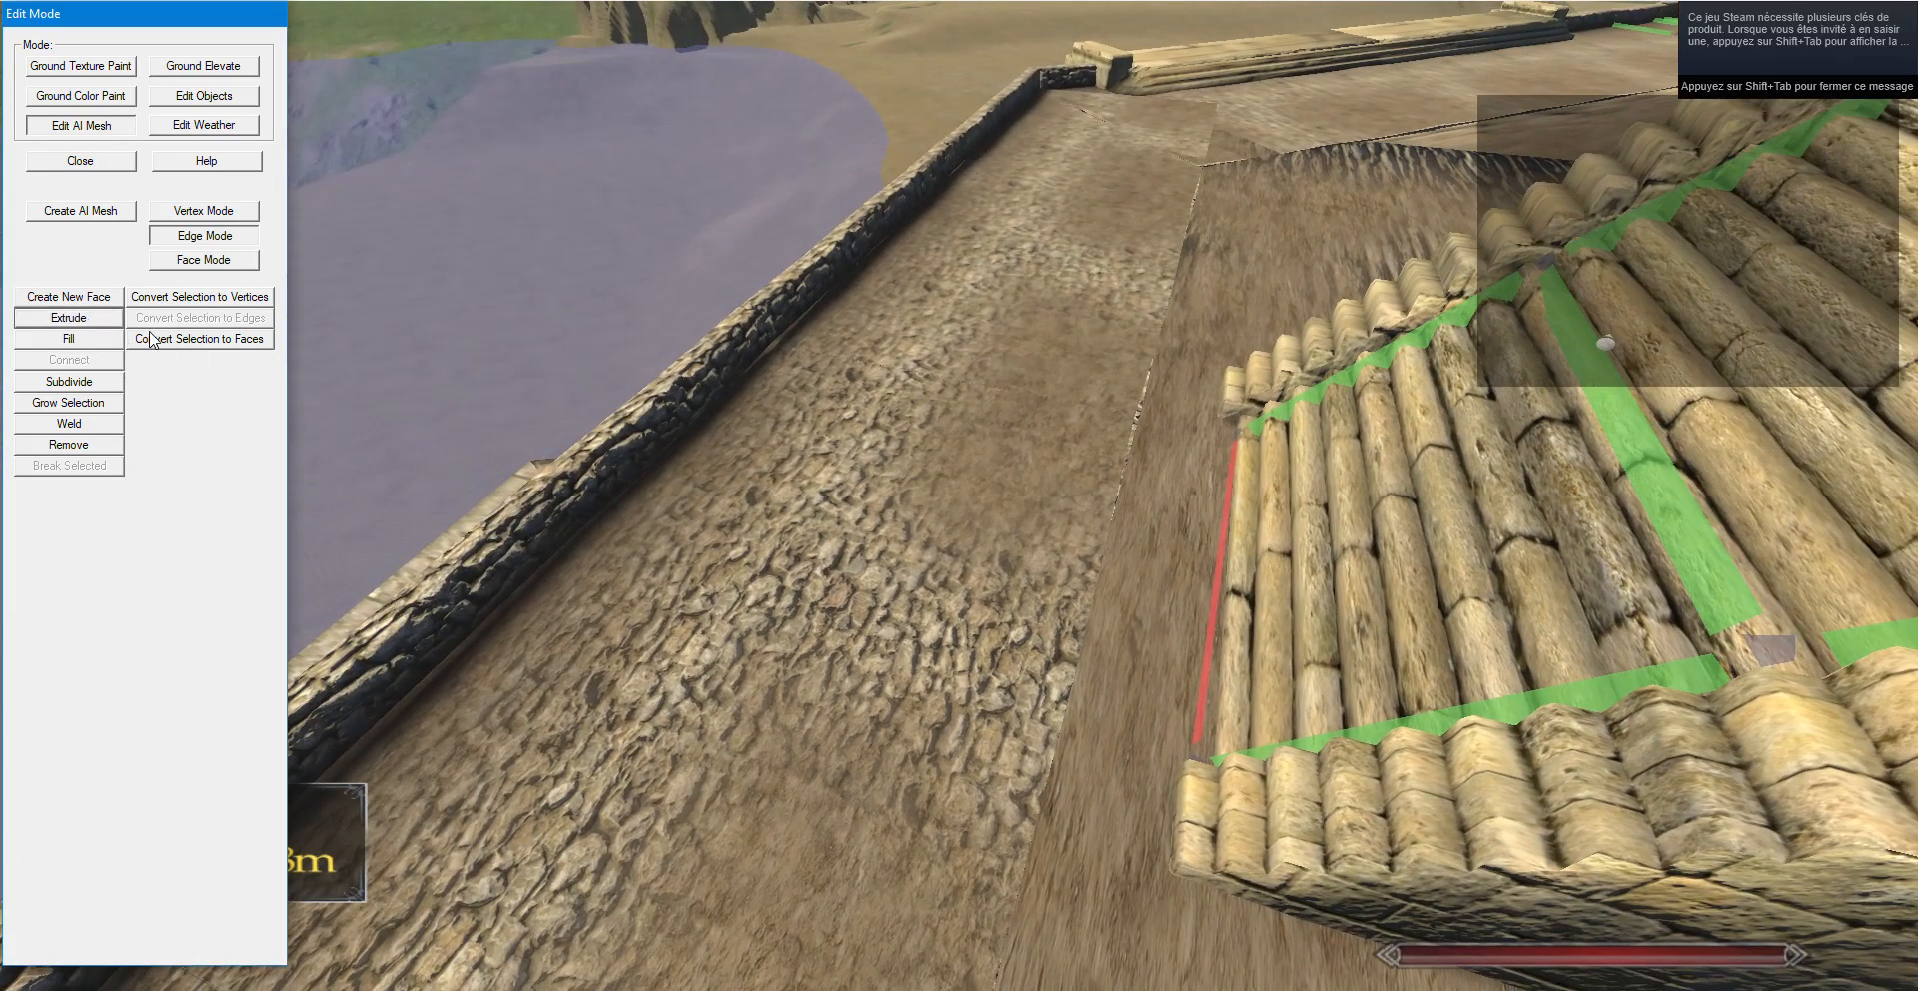
click(75, 319)
key(g)
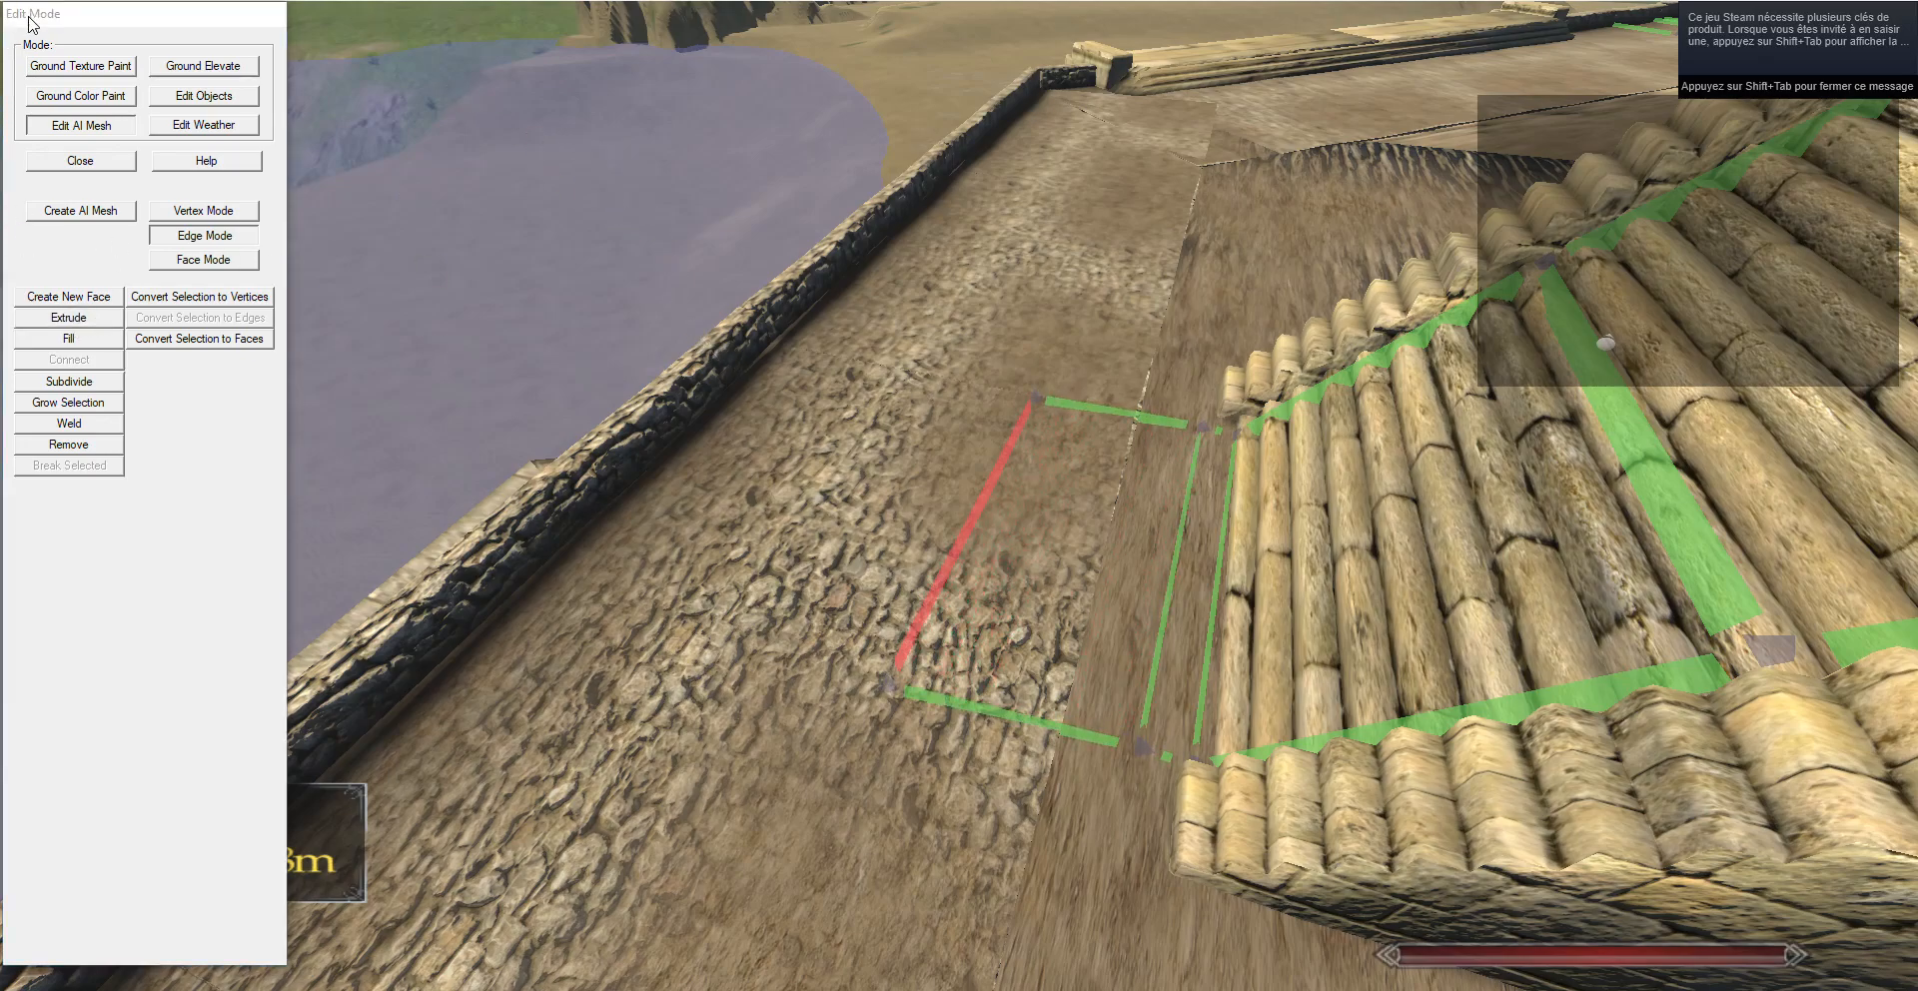
click(98, 319)
key(g)
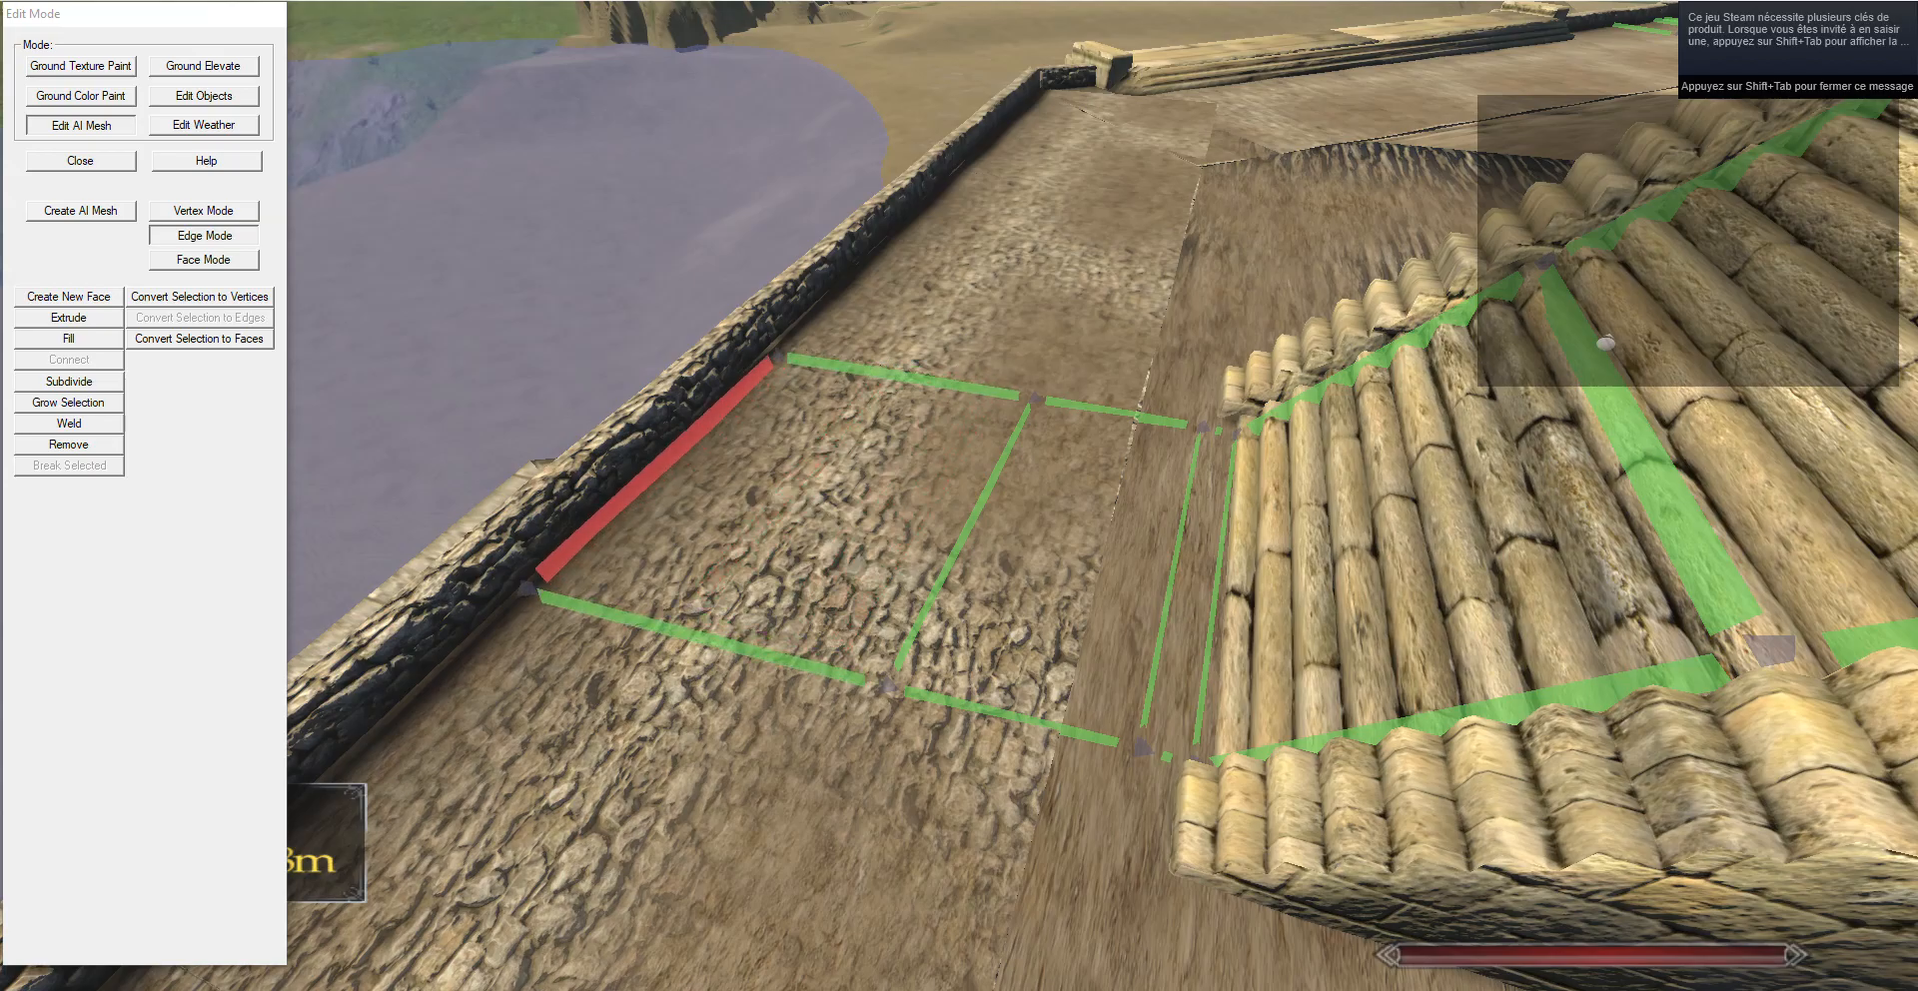
Extrude the ground mesh's side edges outward to reach the foot of the stairs' side rail.
drag(799, 17, 955, 513)
key(s)
click(899, 539)
click(68, 317)
key(g)
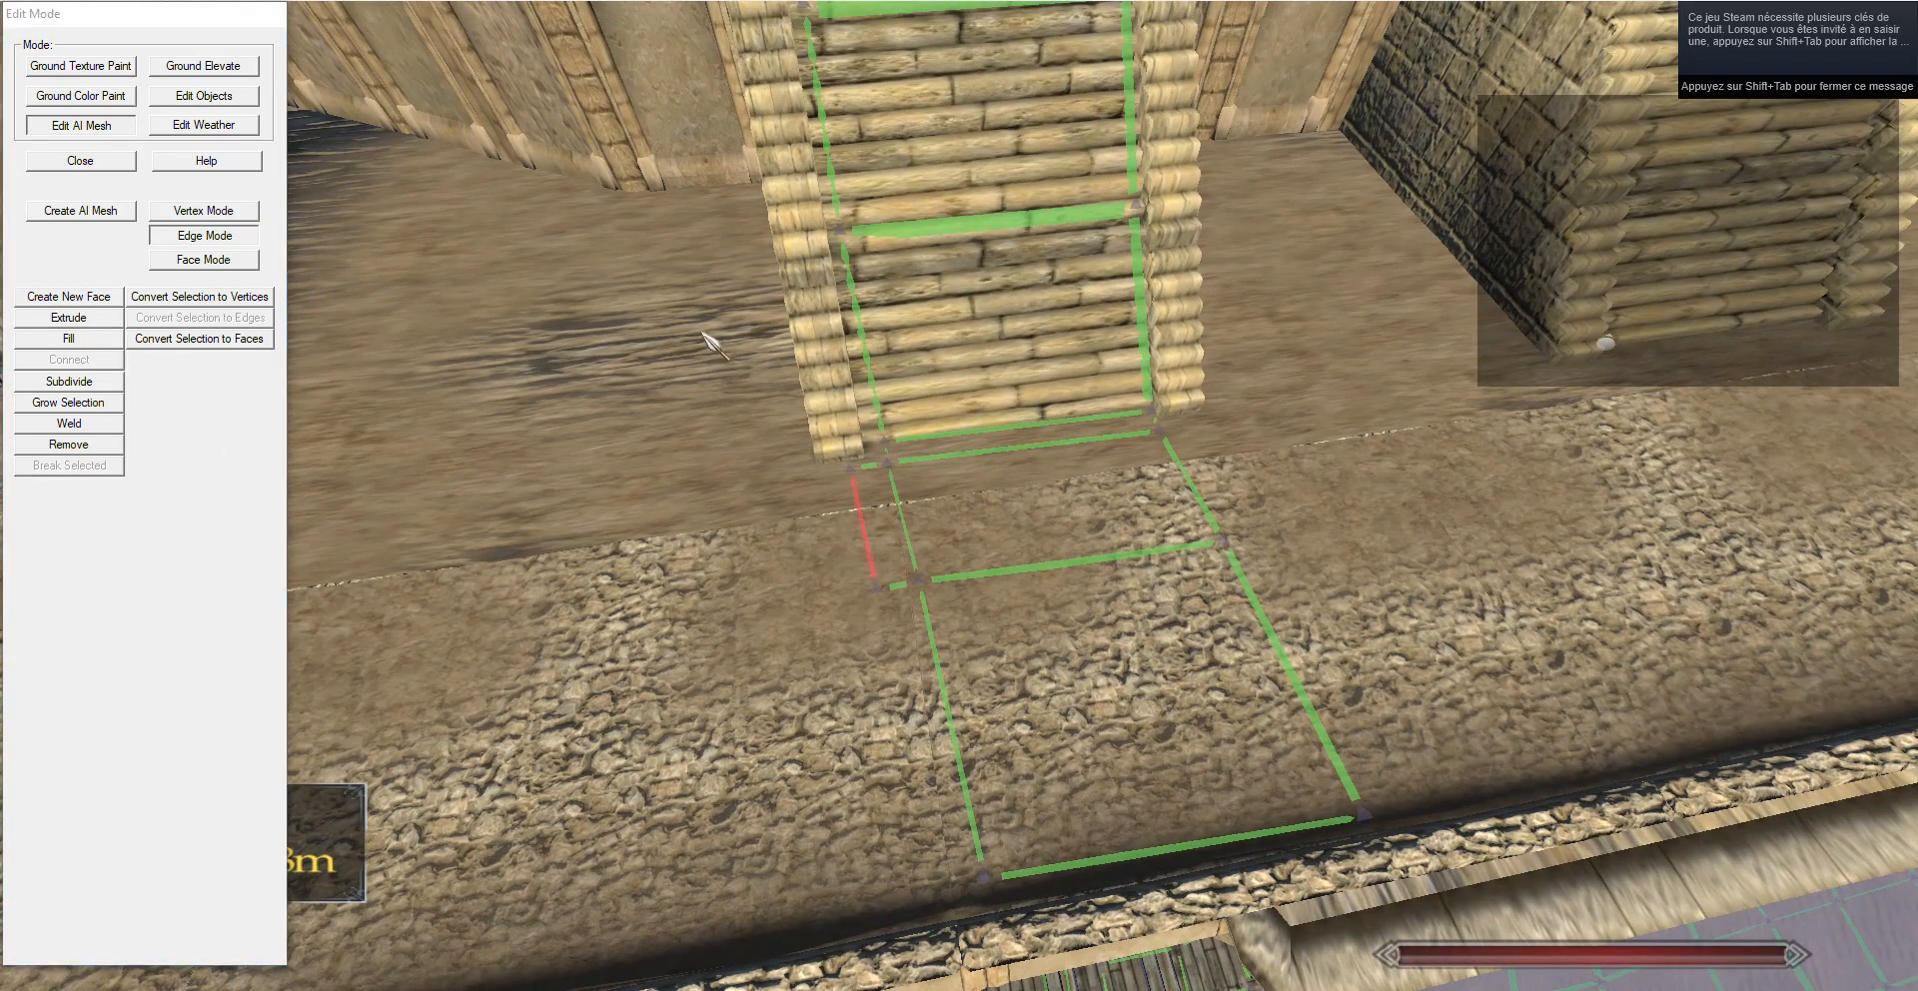
click(55, 318)
key(g)
click(68, 318)
Merge the overlapping vertices beside the stair foot and align the outer vertices along the low perimeter wall.
click(204, 211)
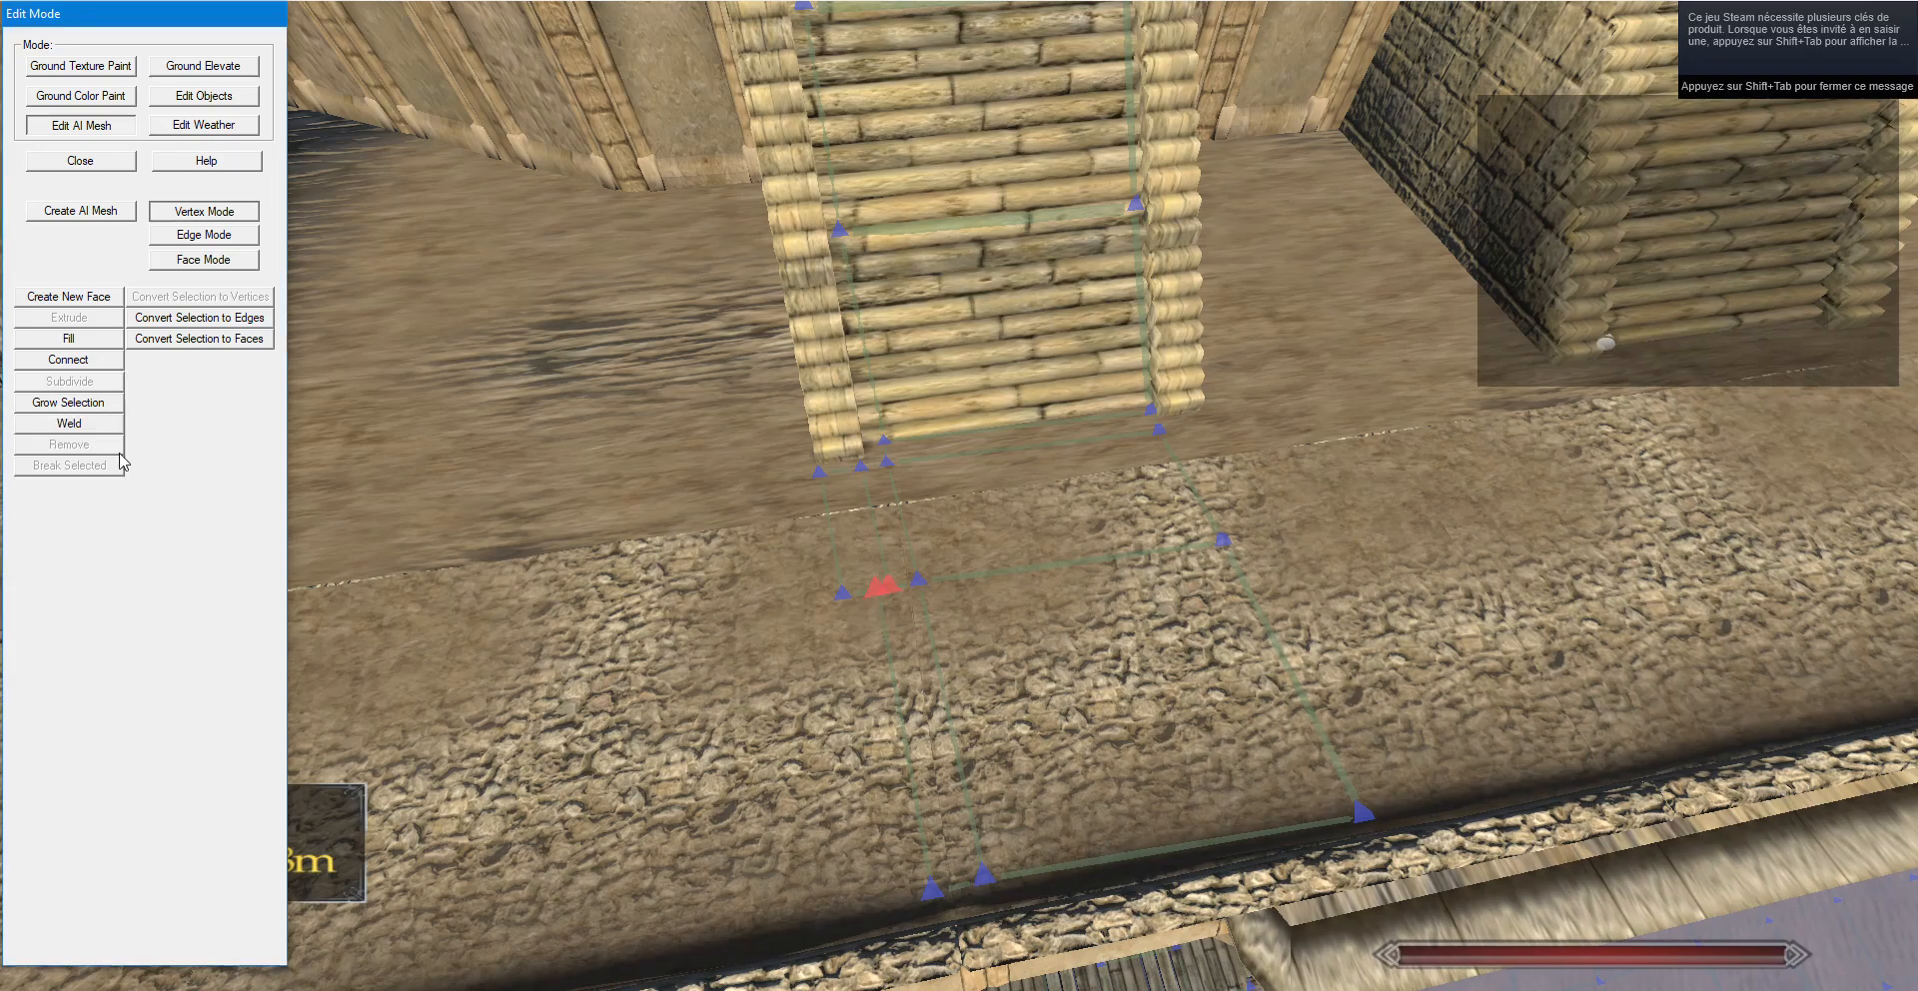
click(903, 906)
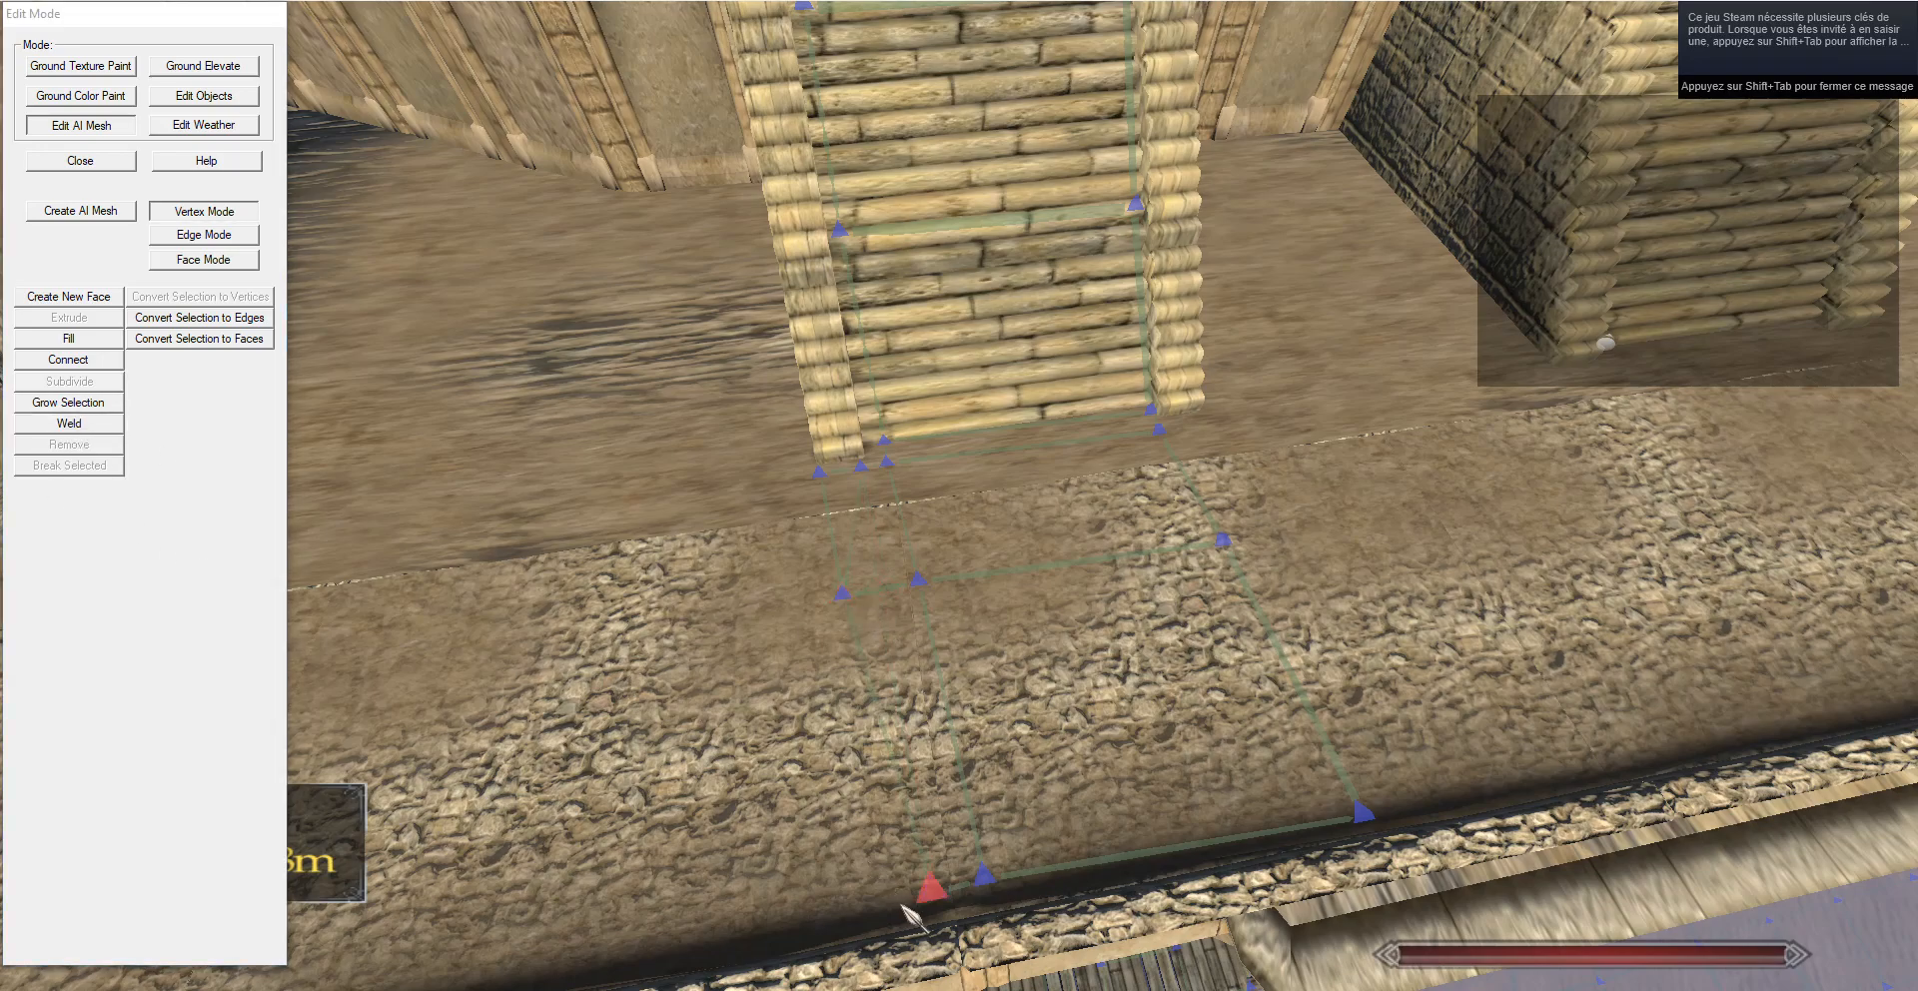
drag(979, 906, 858, 911)
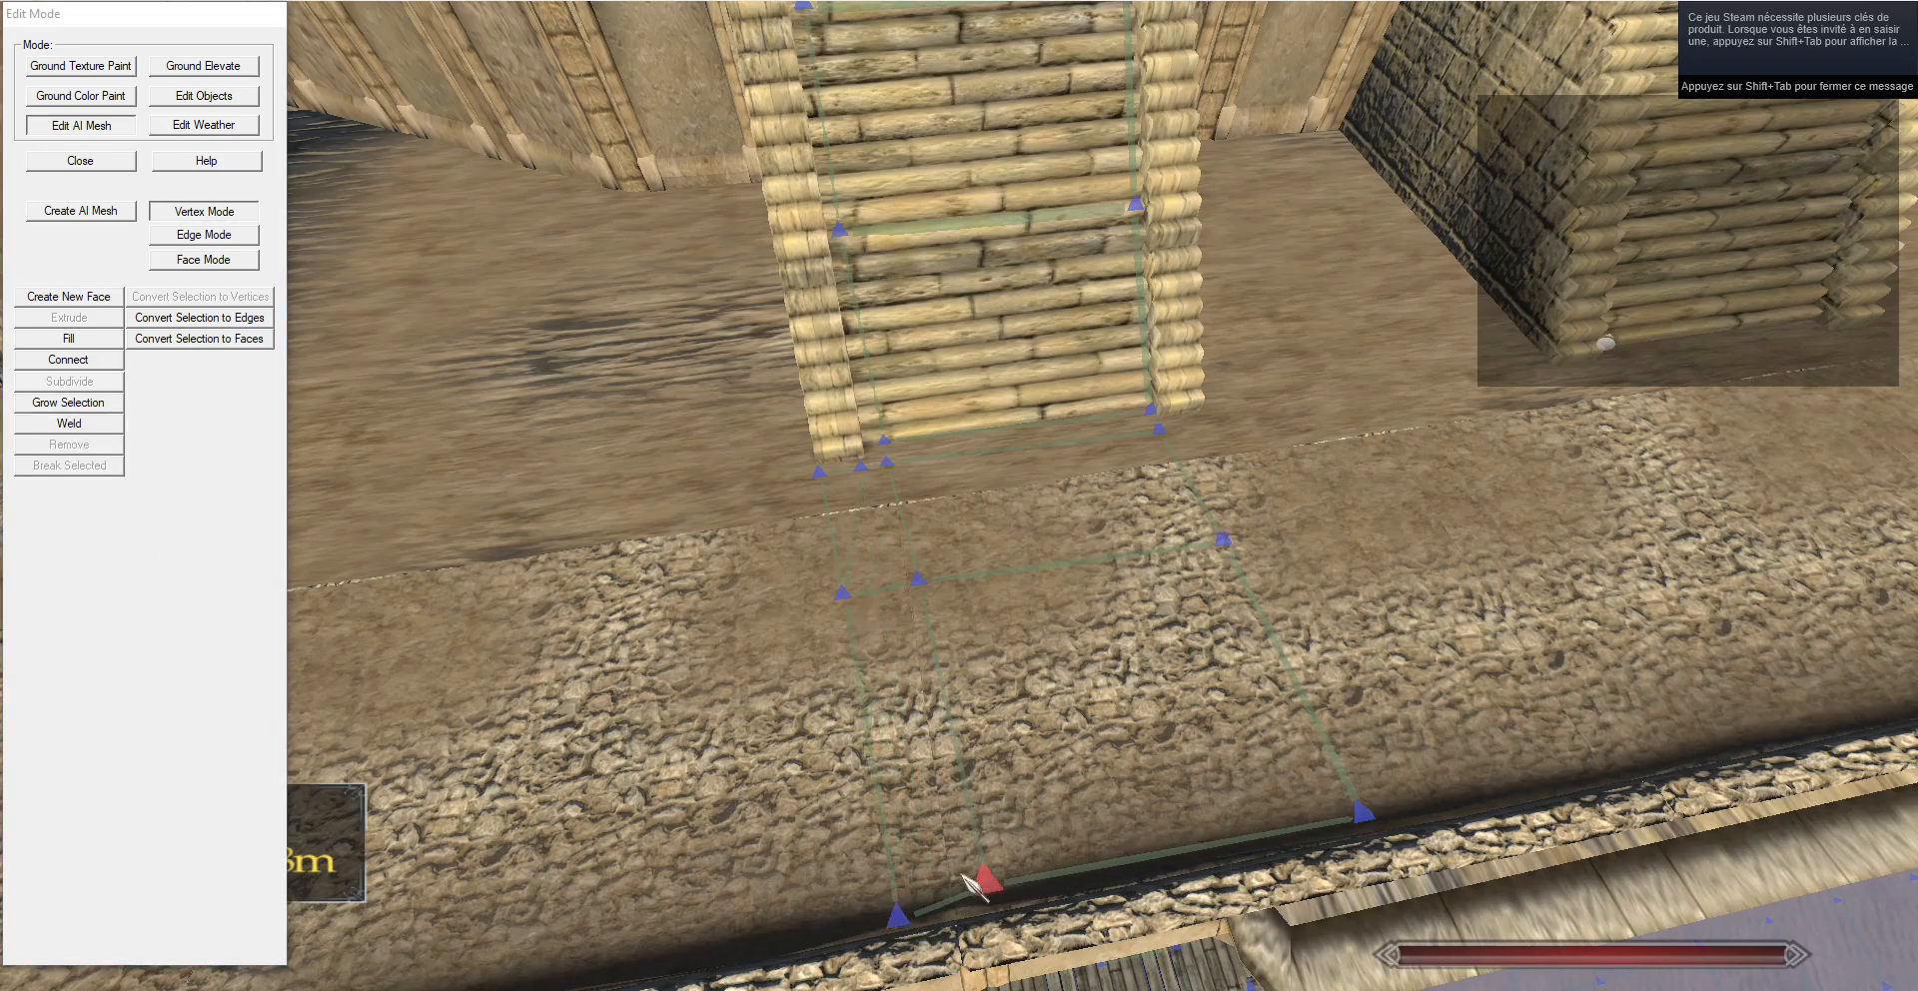
key(d)
click(1254, 839)
right_click(1257, 807)
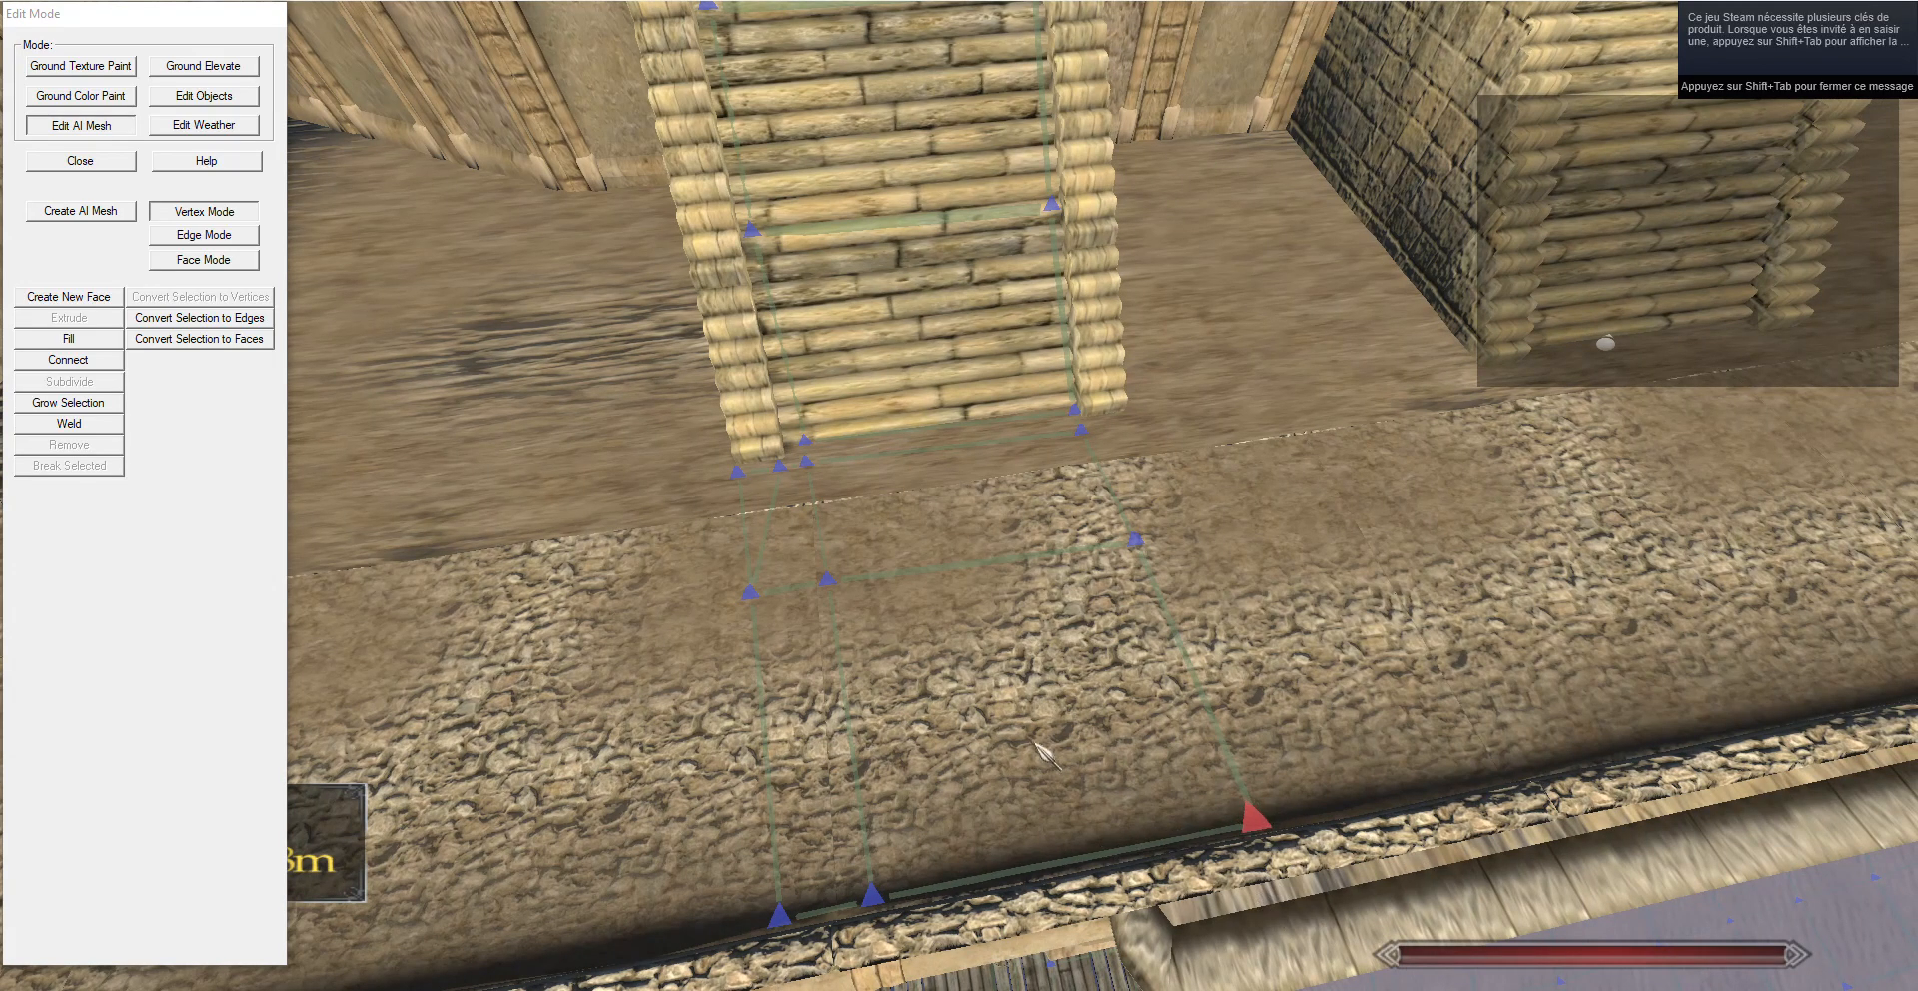
drag(1256, 807, 1189, 719)
Extrude the short mesh edge at the foot of the side rail up over the rail's lowest blocks.
key(w)
key(a)
click(205, 237)
key(s)
click(894, 664)
key(w)
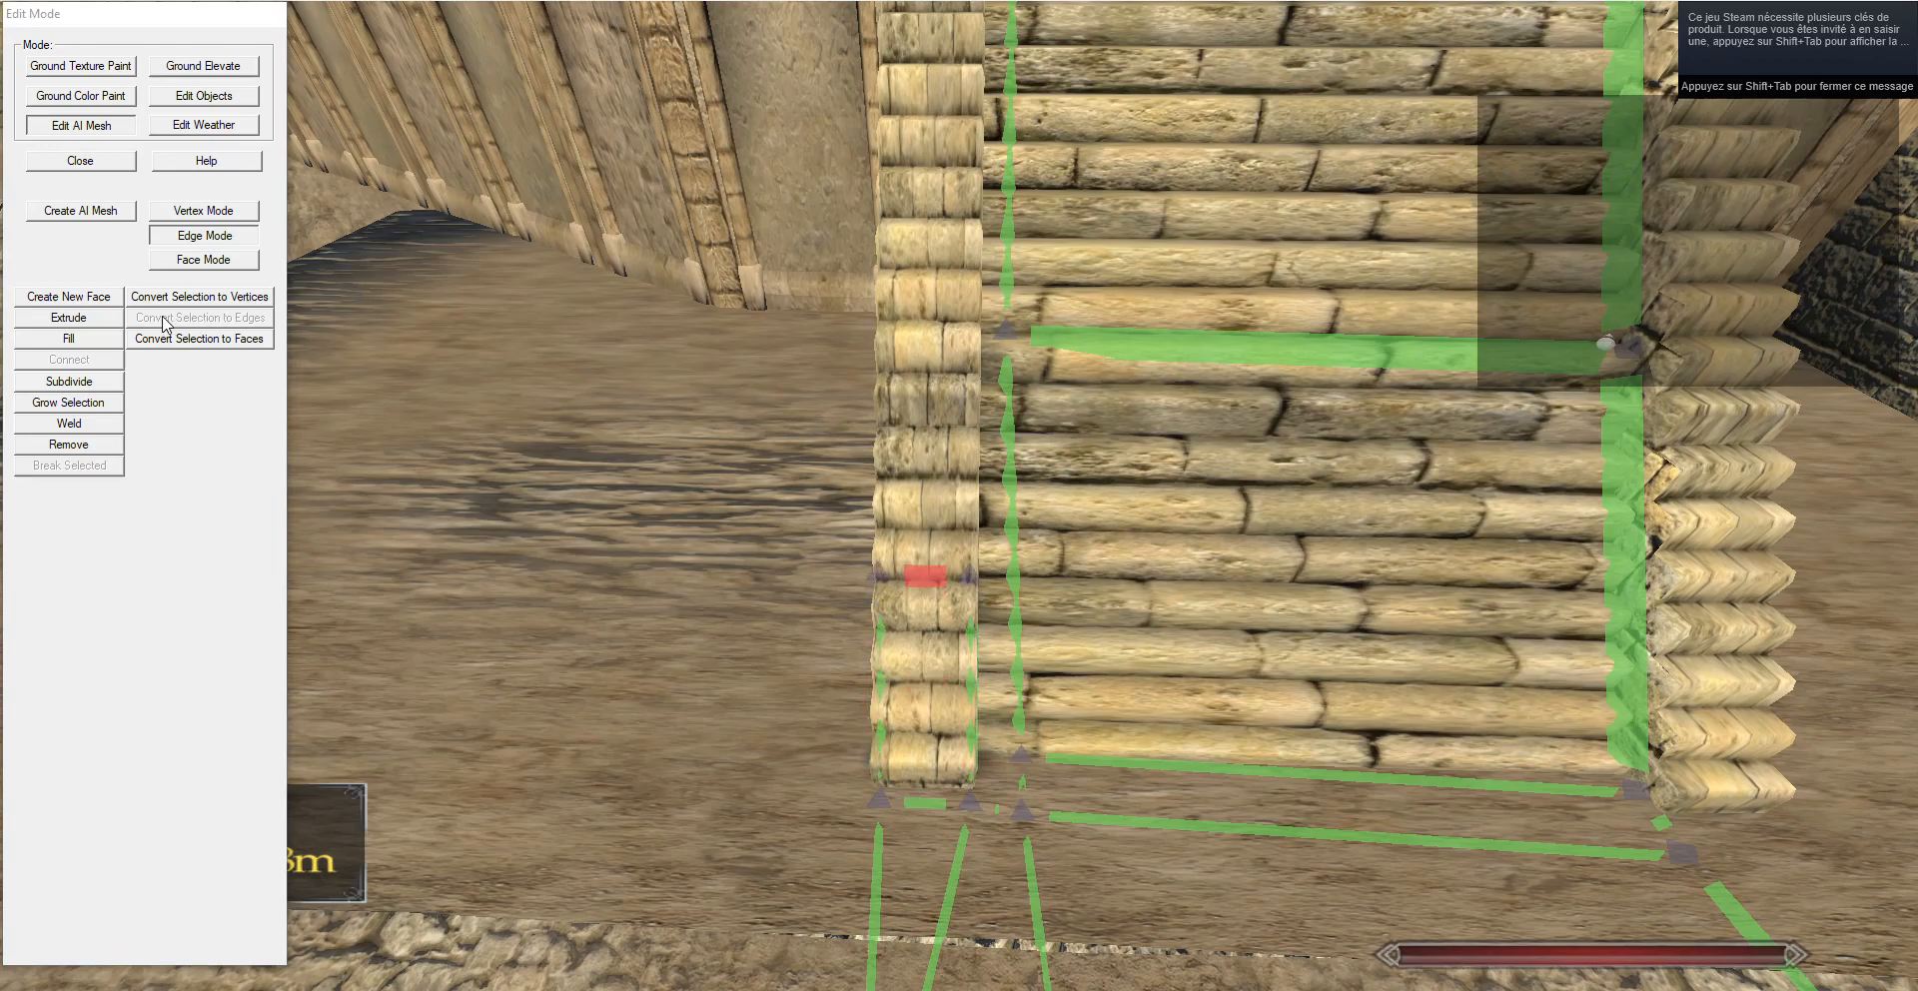
Extend the side rail's mesh strip with another extrusion up to about the middle of the rail.
click(68, 316)
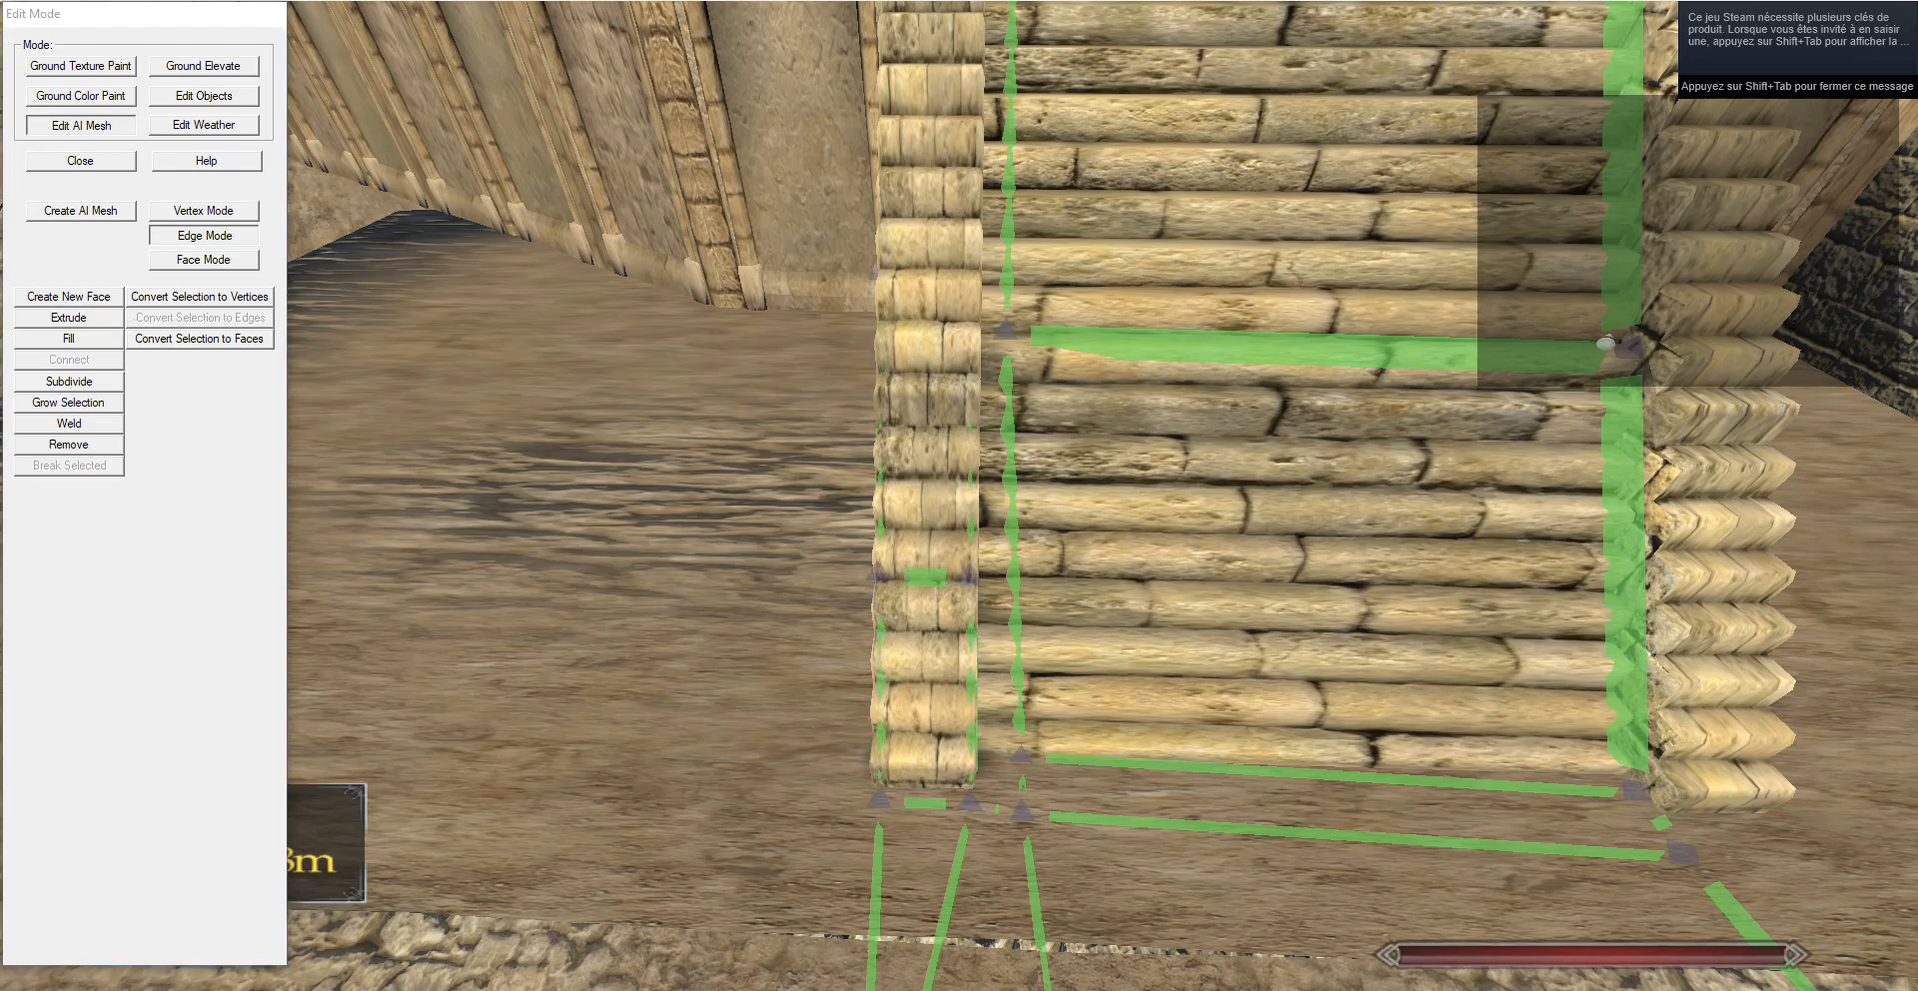
key(t)
drag(961, 435, 800, 763)
key(w)
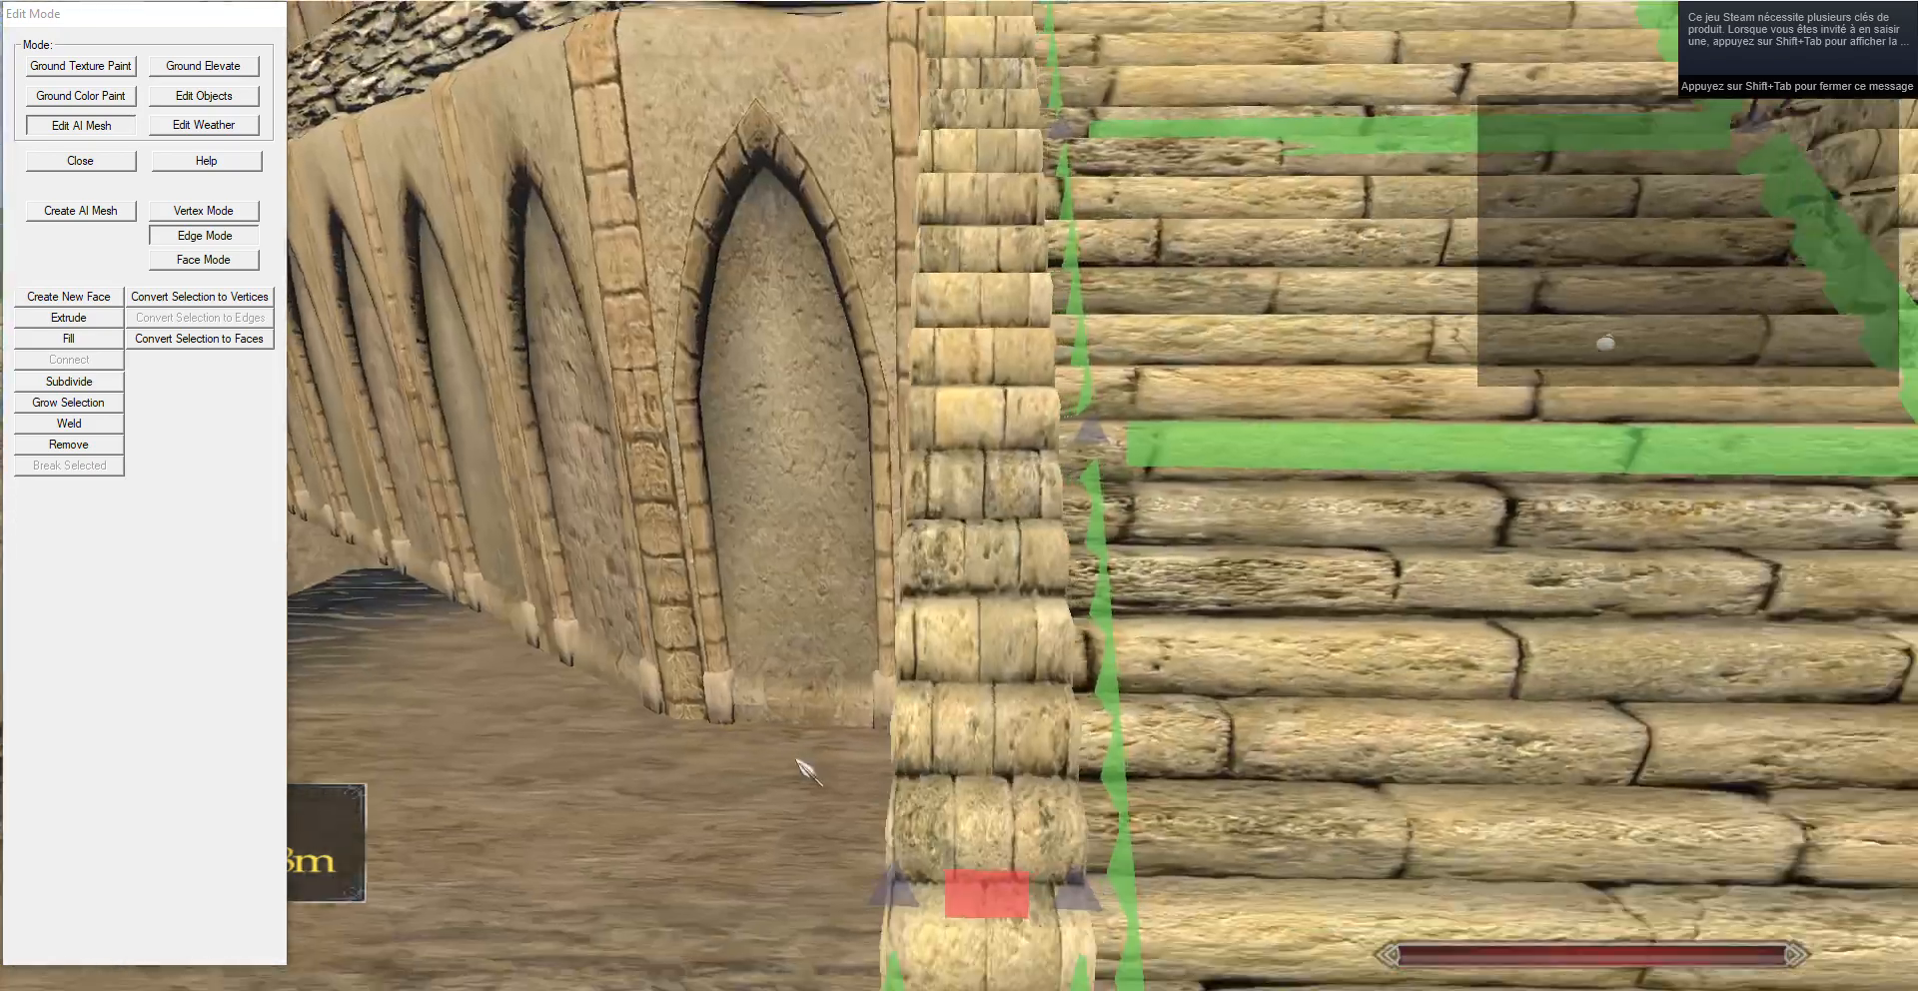
click(104, 321)
click(478, 584)
key(t)
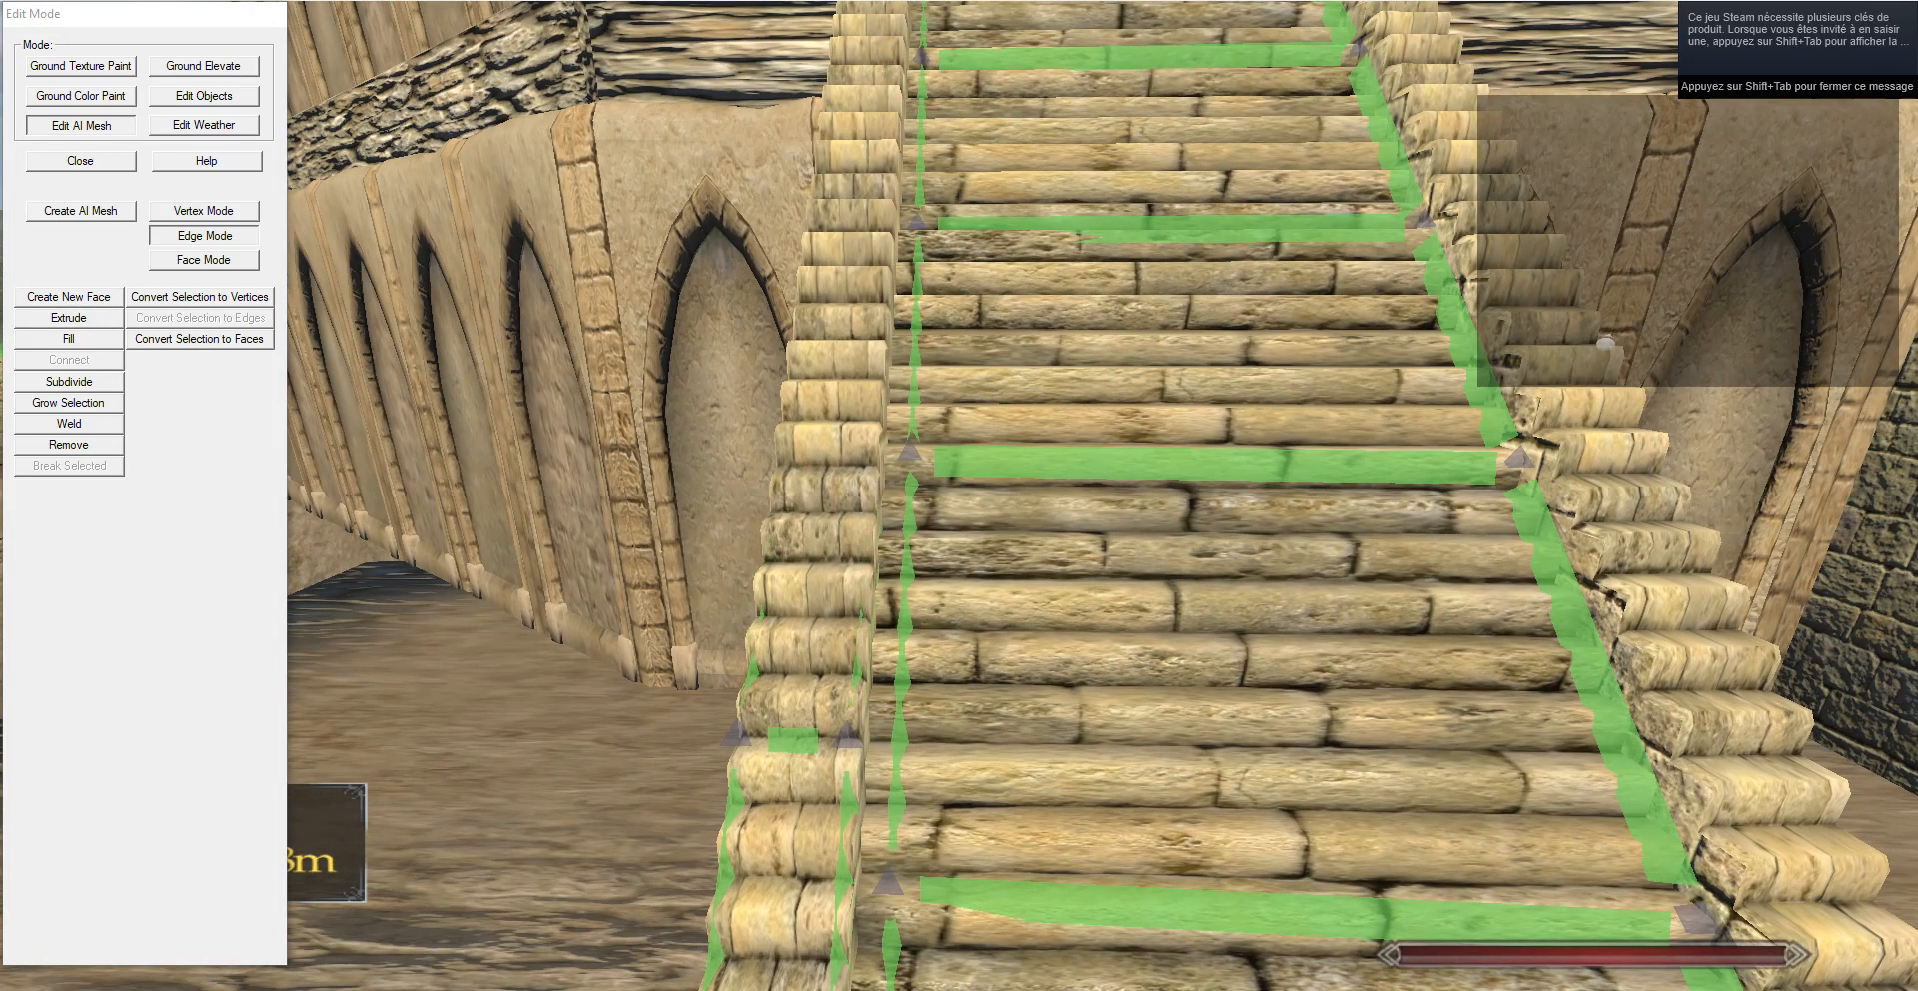
key(t)
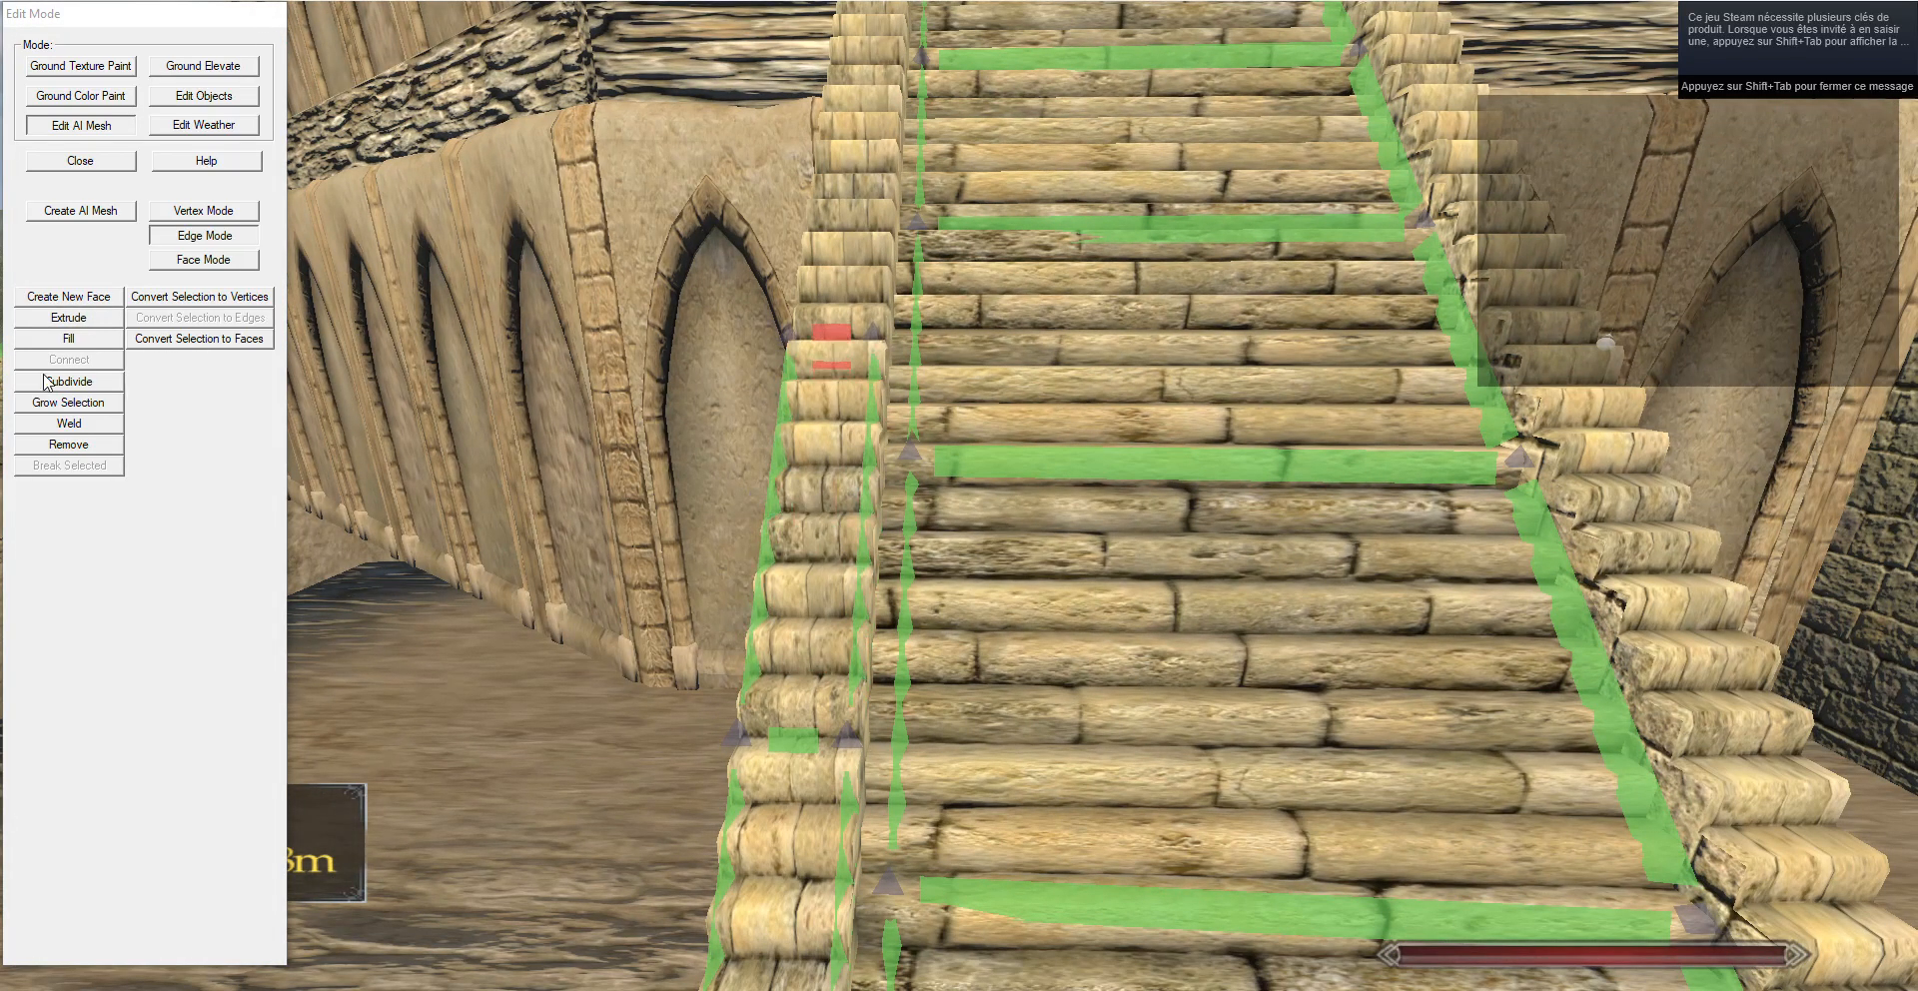
Extrude the side rail's mesh strip up its remaining blocks to the top of the stairs.
key(a)
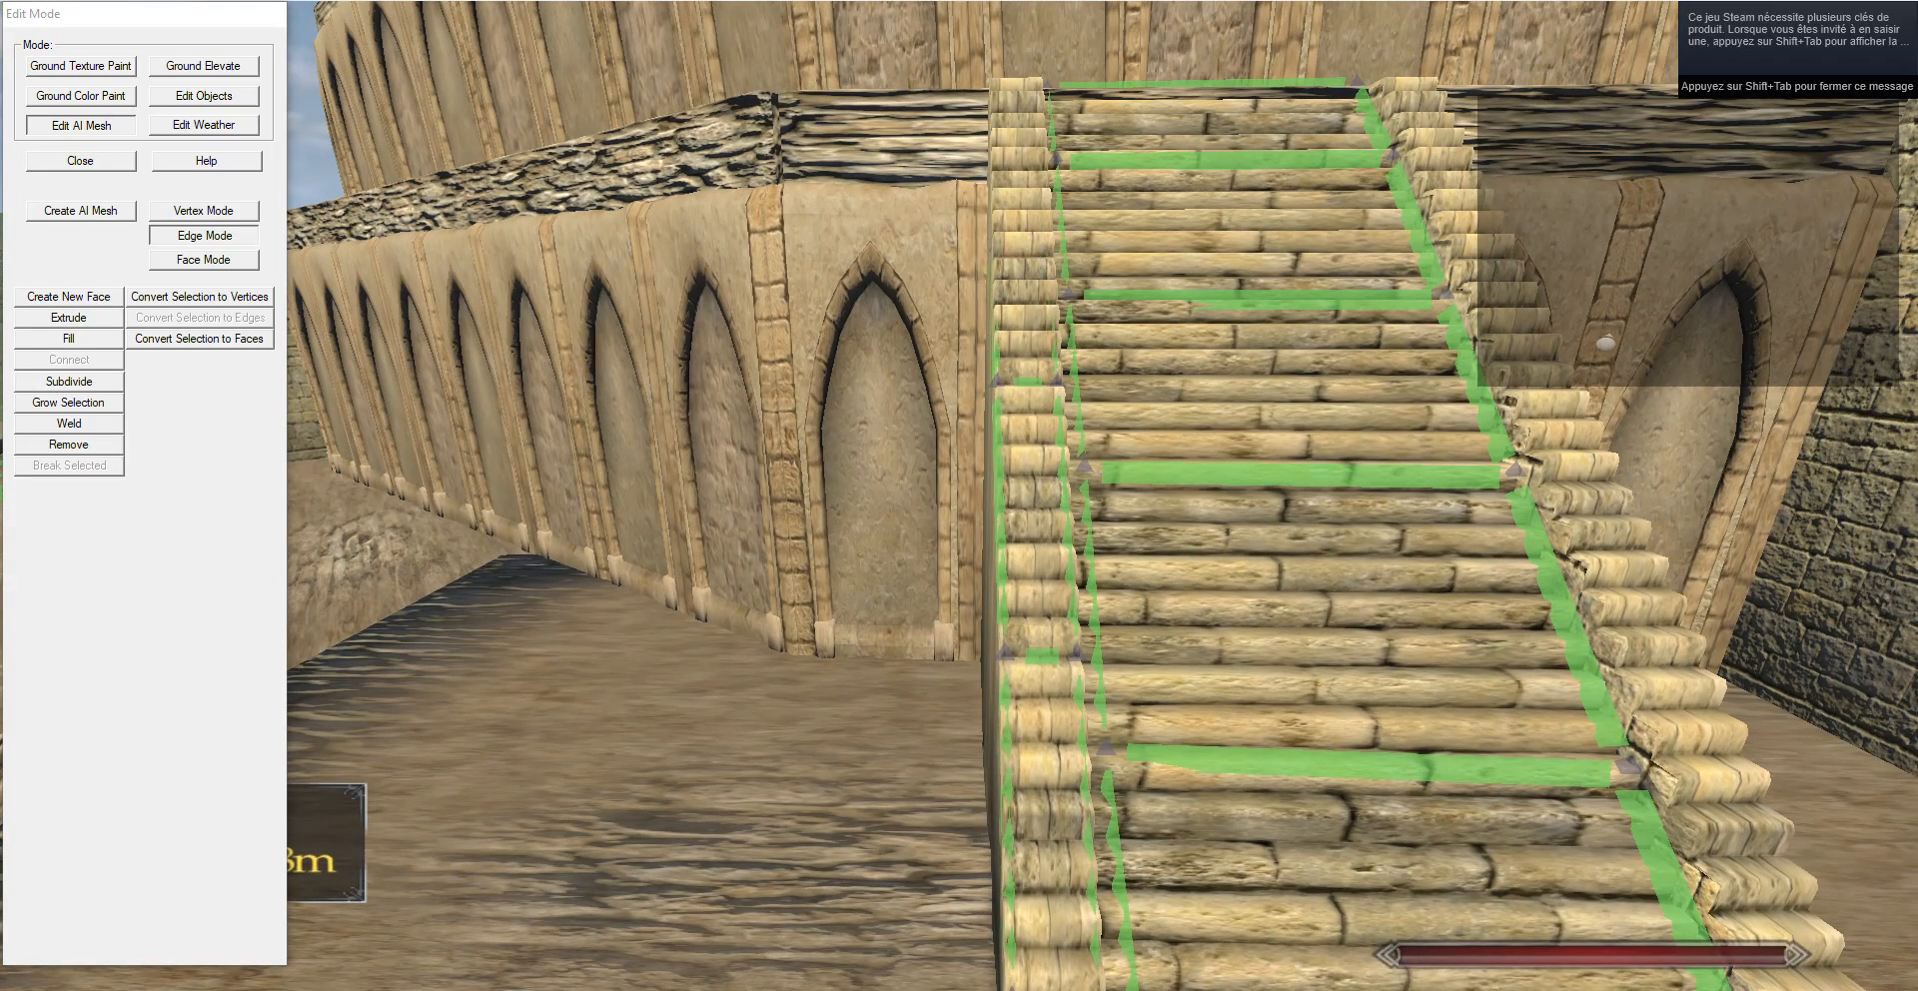
key(s)
key(w)
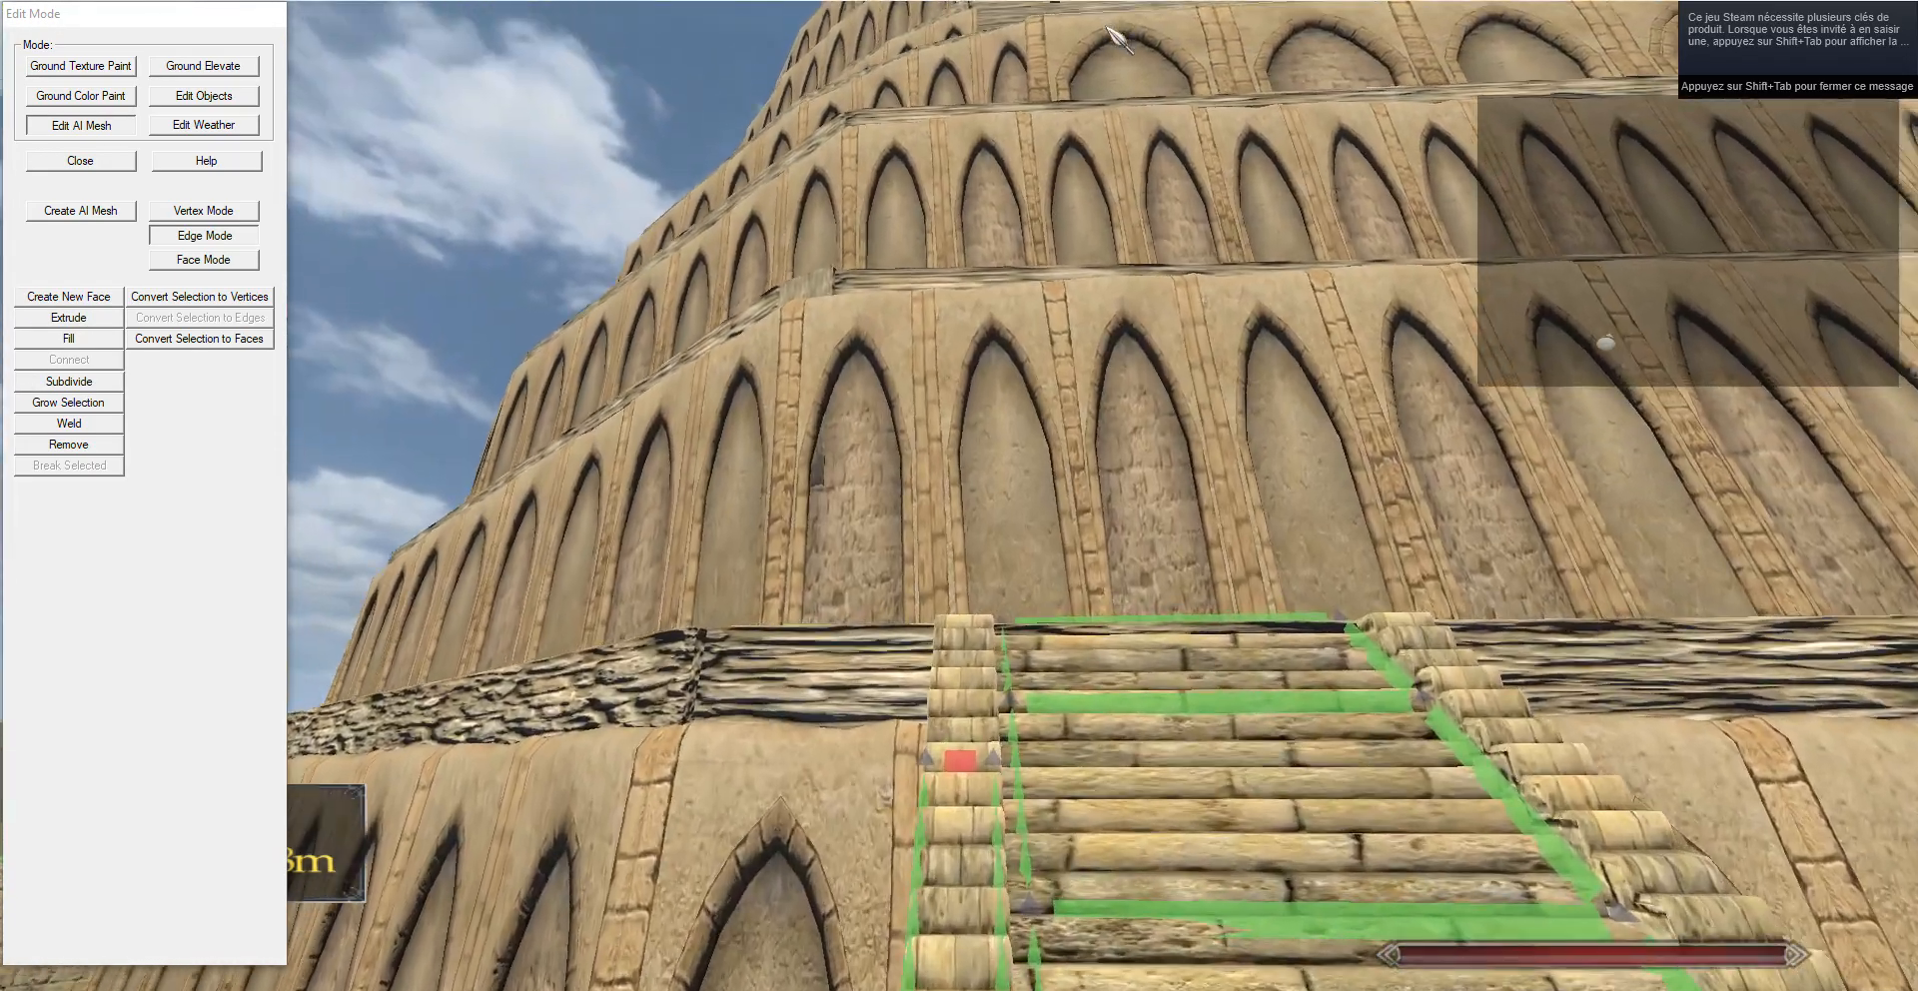
key(s)
click(60, 324)
key(t)
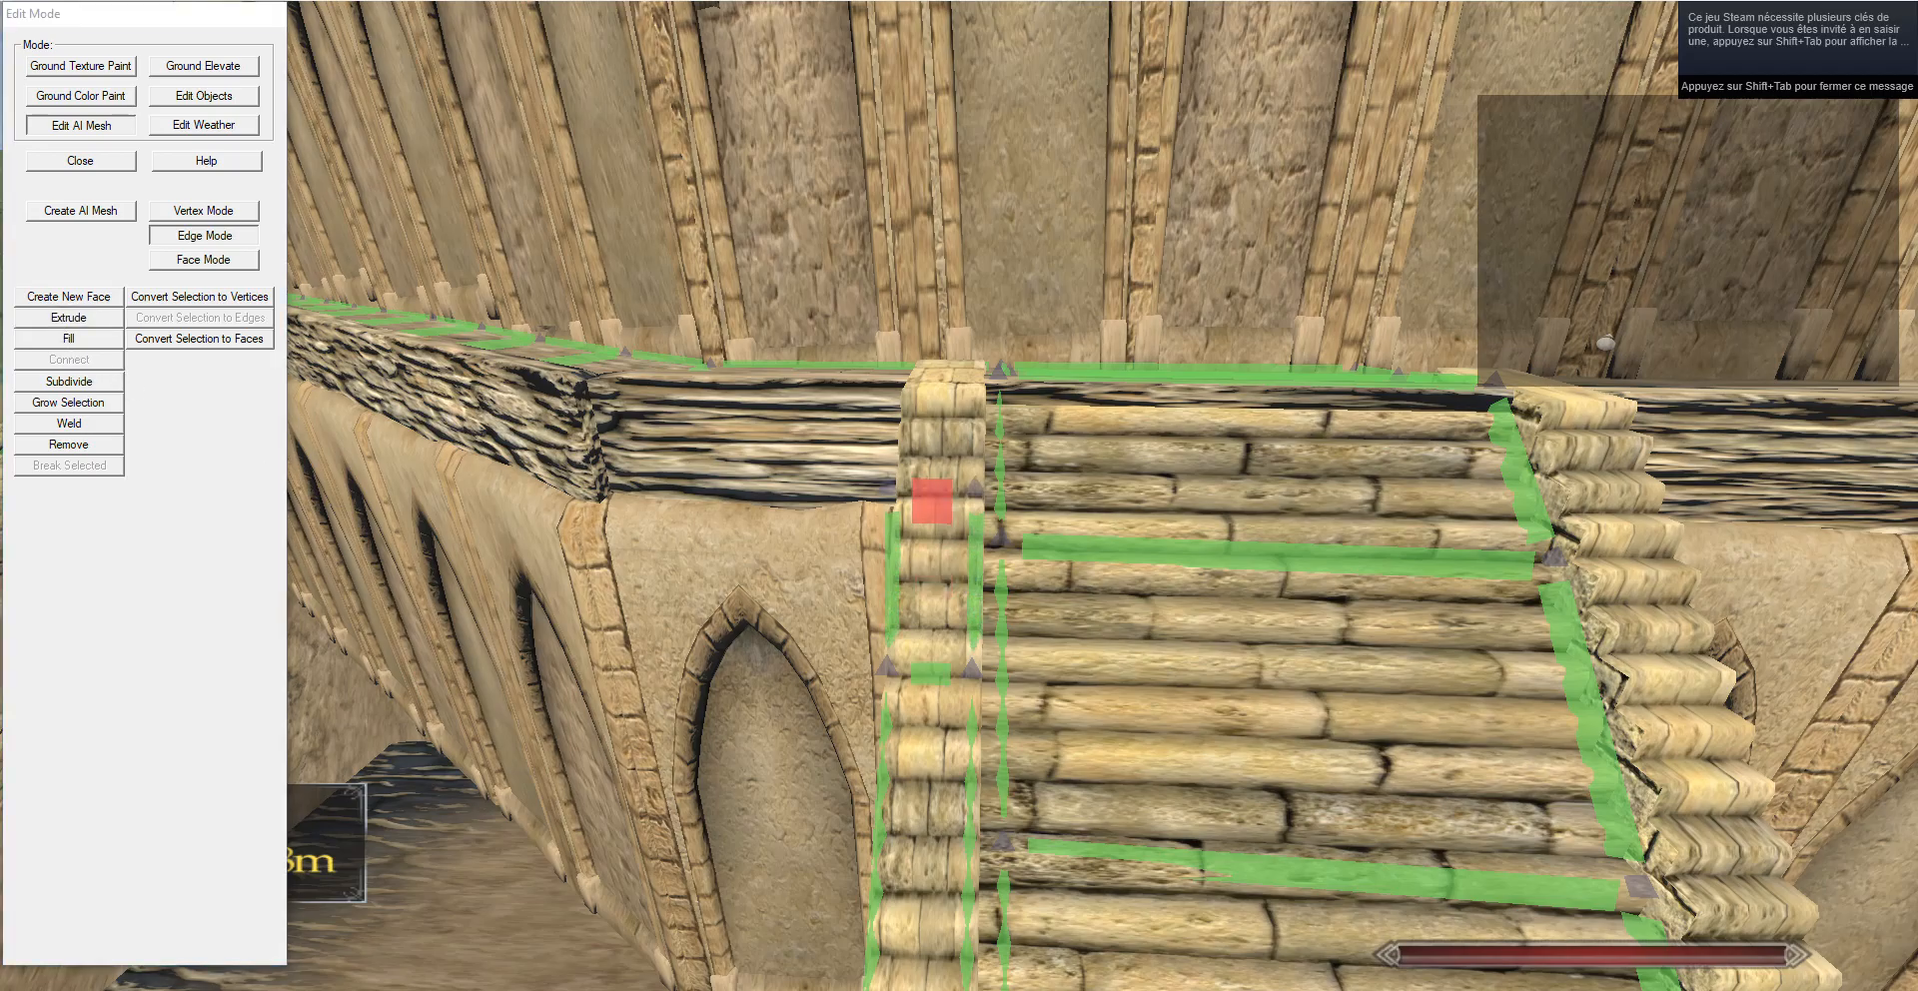
key(g)
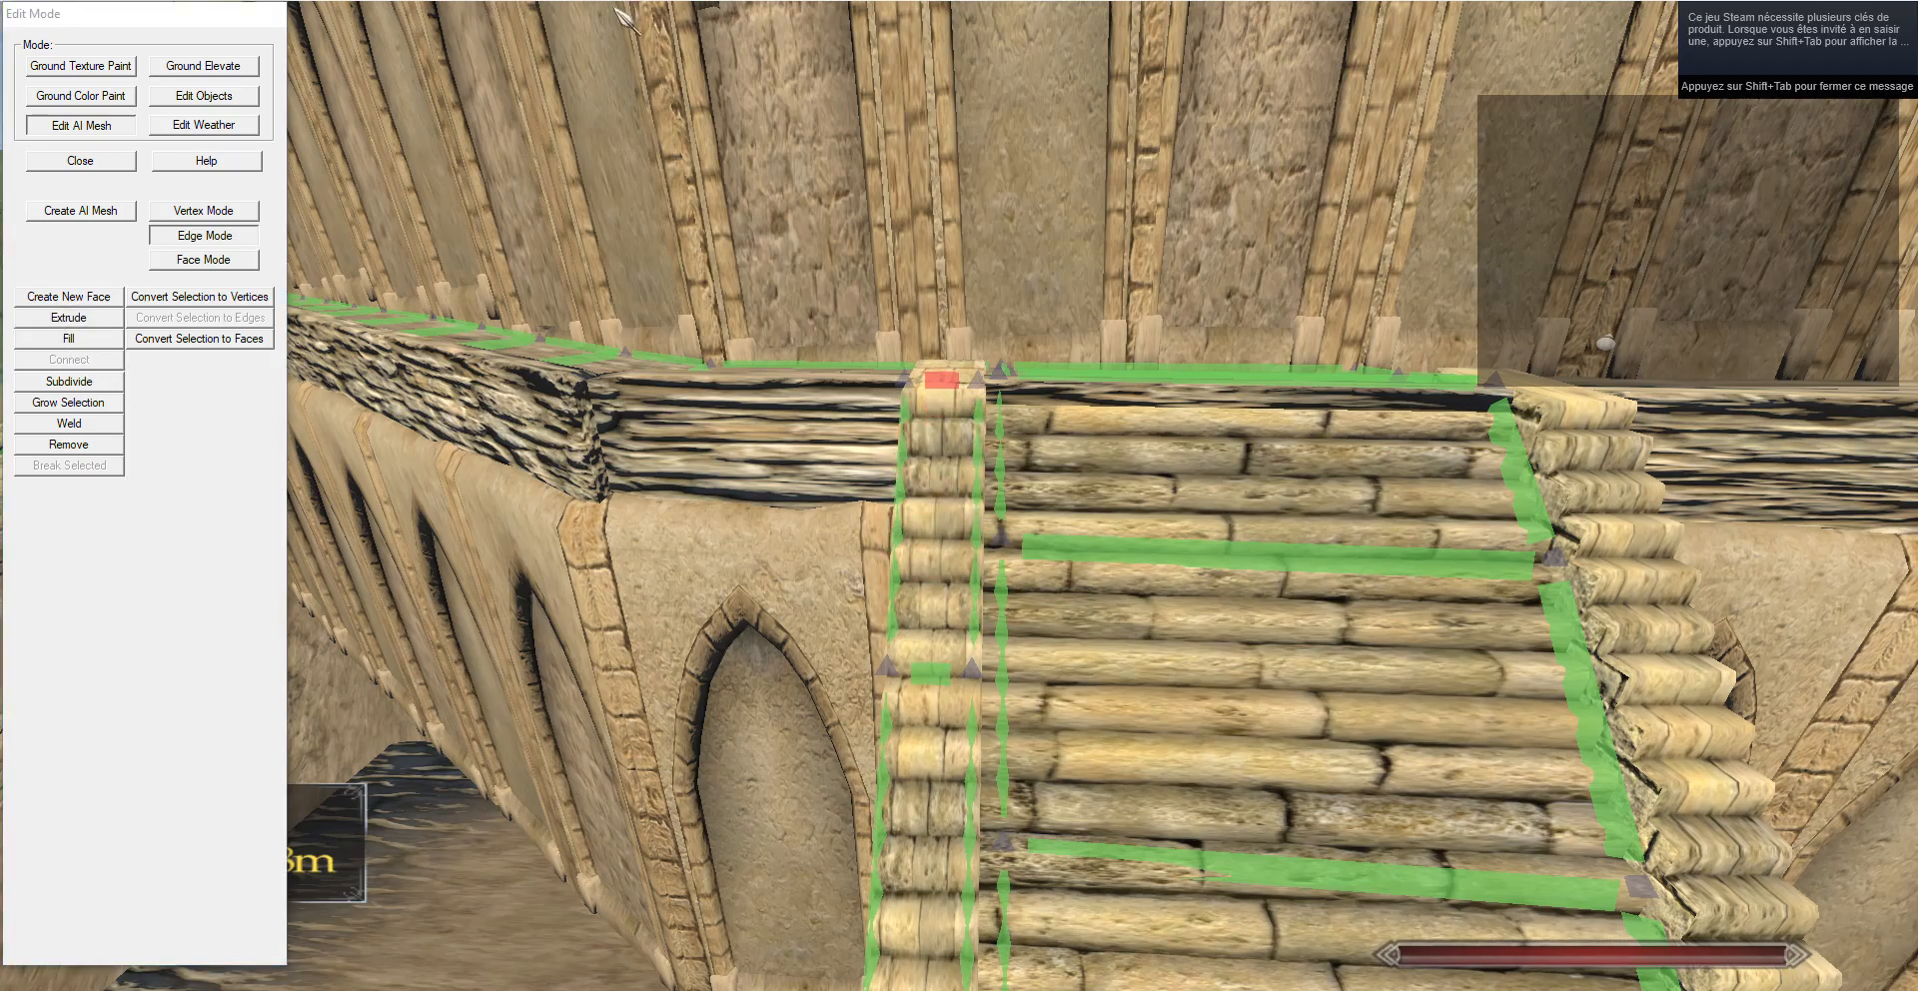
Extrude the rail strip's top edge over the capstone to the upper walkway.
key(w)
drag(1099, 255, 674, 594)
key(s)
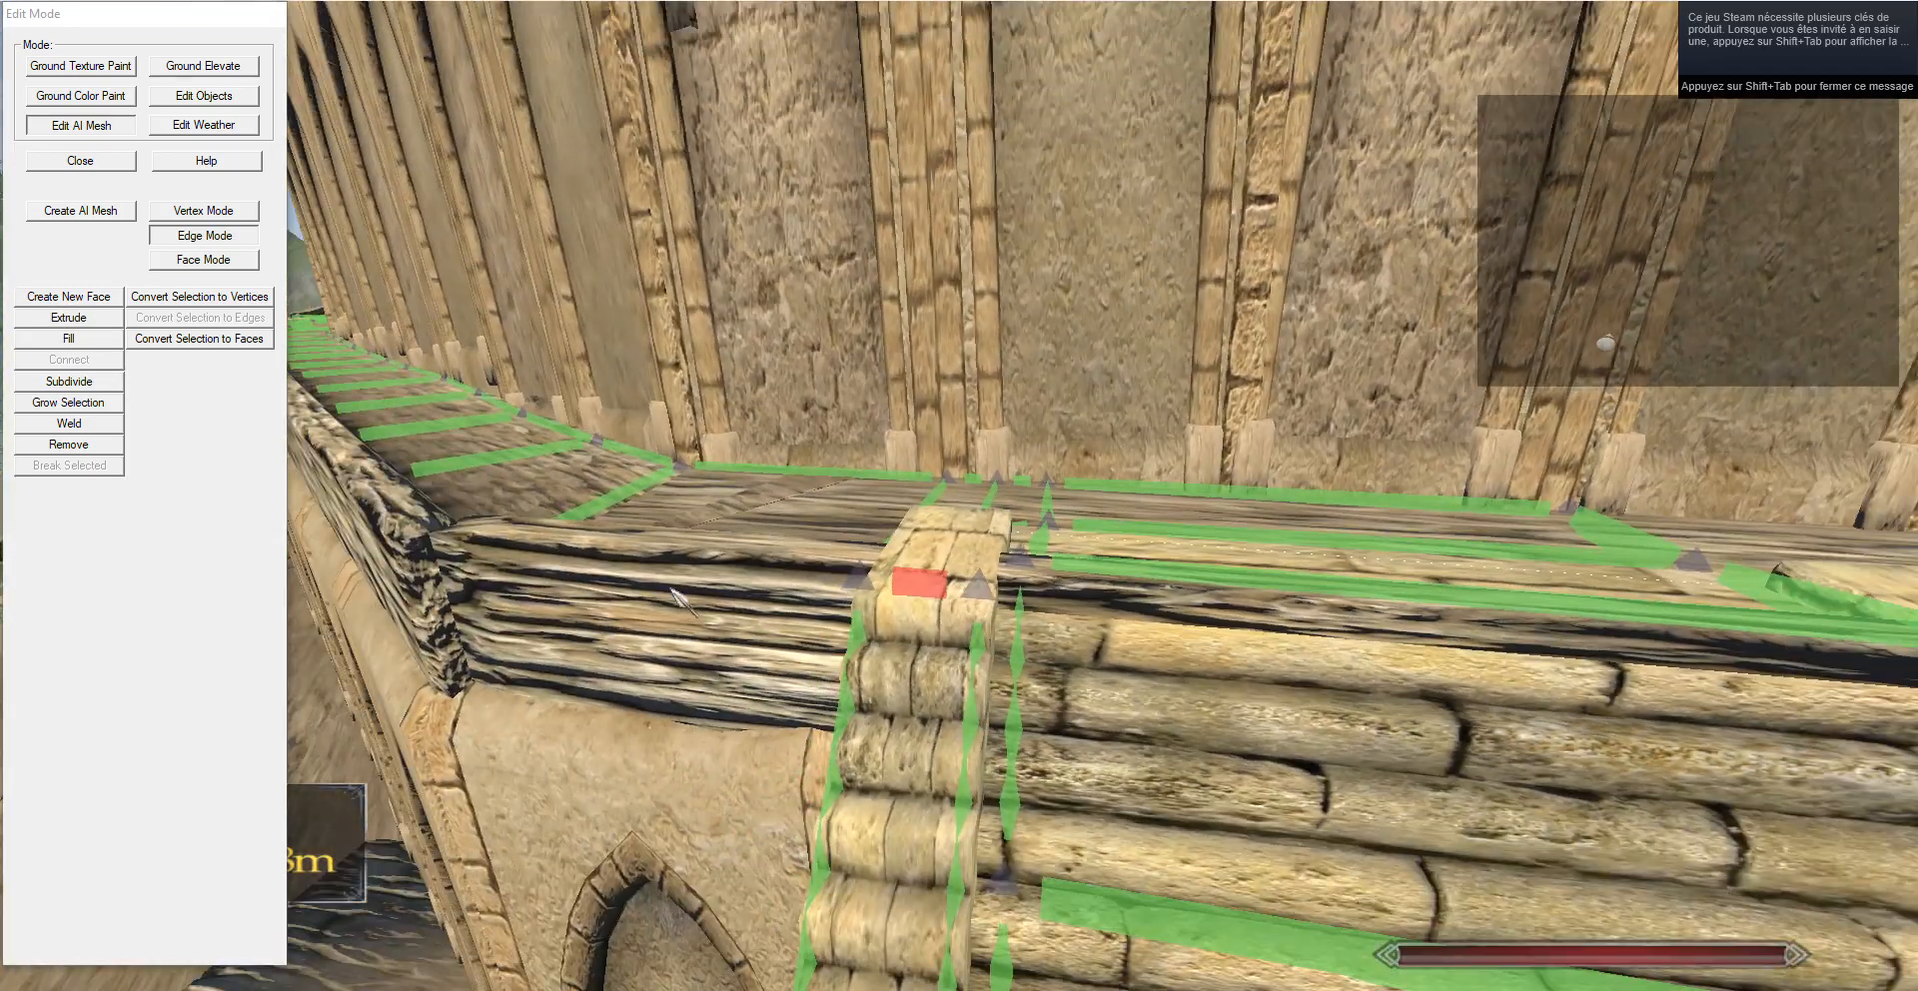
click(75, 334)
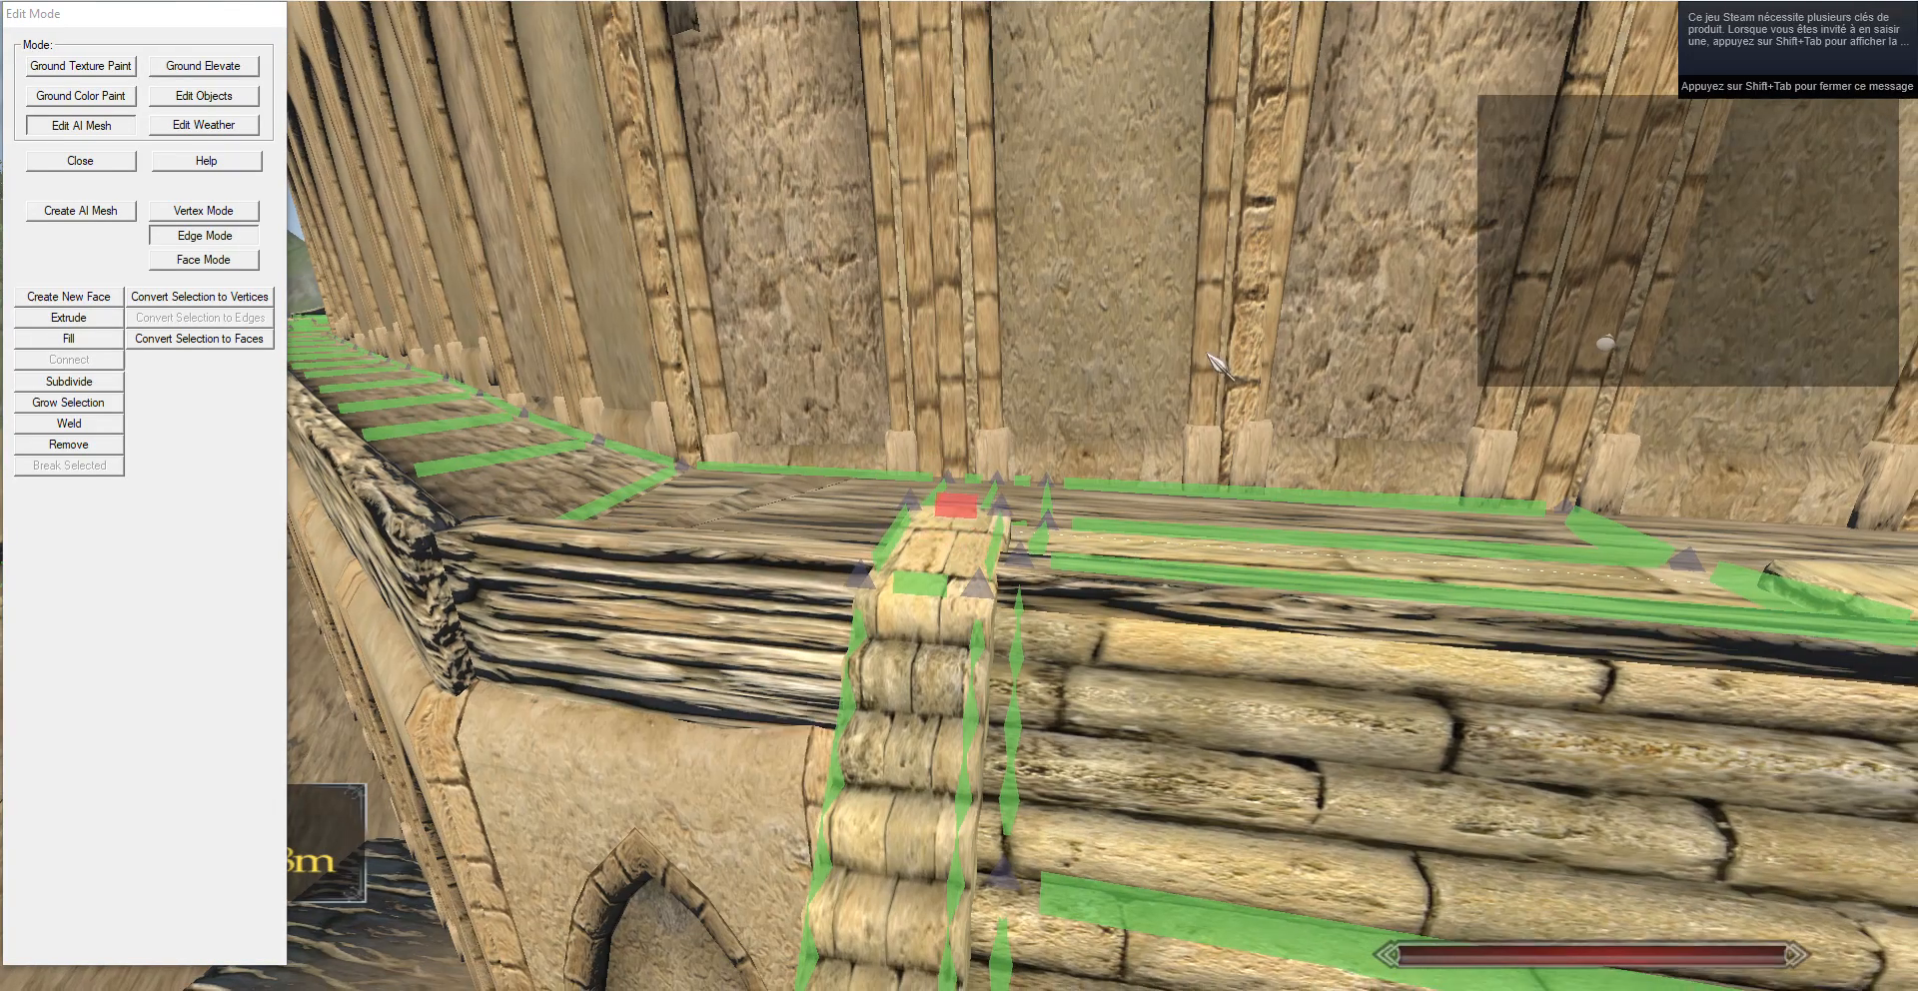
key(w)
drag(1208, 355, 941, 557)
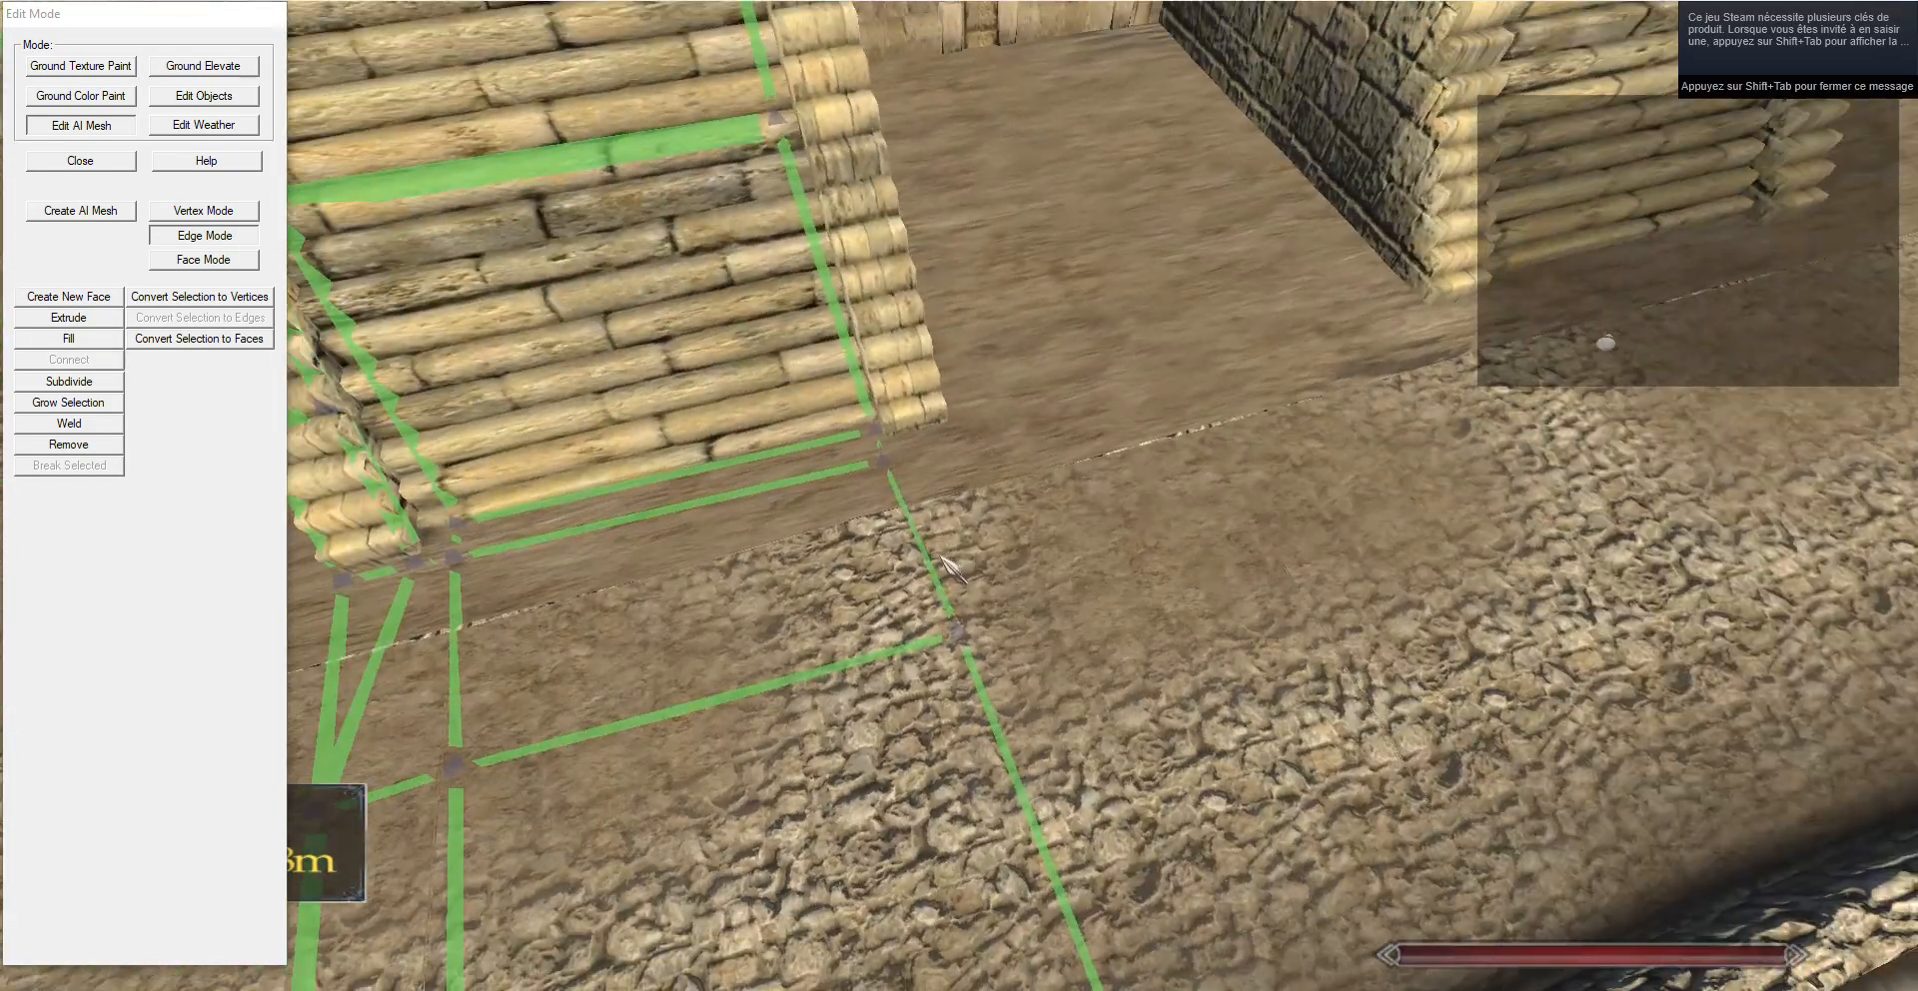
Extrude the two outer ground mesh edges sideways to cover the ground below the staircase's other side rail.
key(s)
click(868, 544)
ctrl+click(924, 694)
click(66, 316)
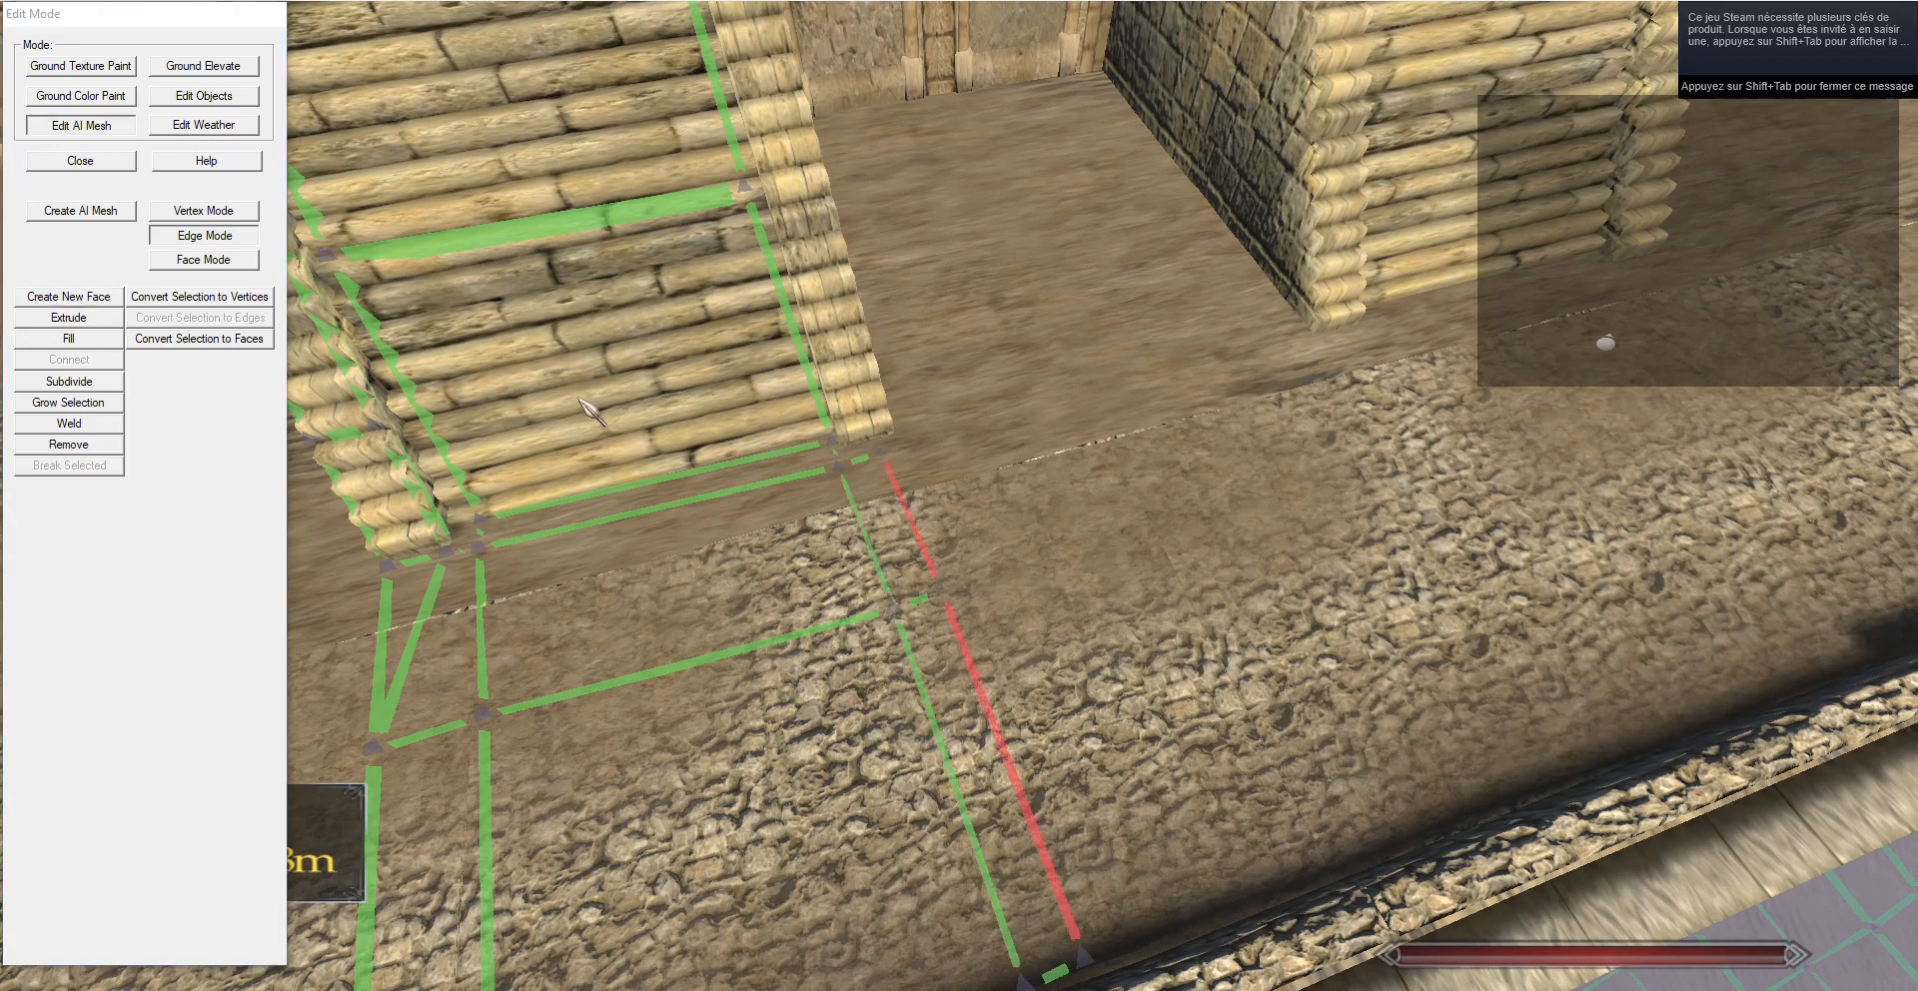
key(g)
Extrude the short mesh edge at this side rail's foot up over the lowest blocks and reposition the new end vertices.
click(872, 458)
key(w)
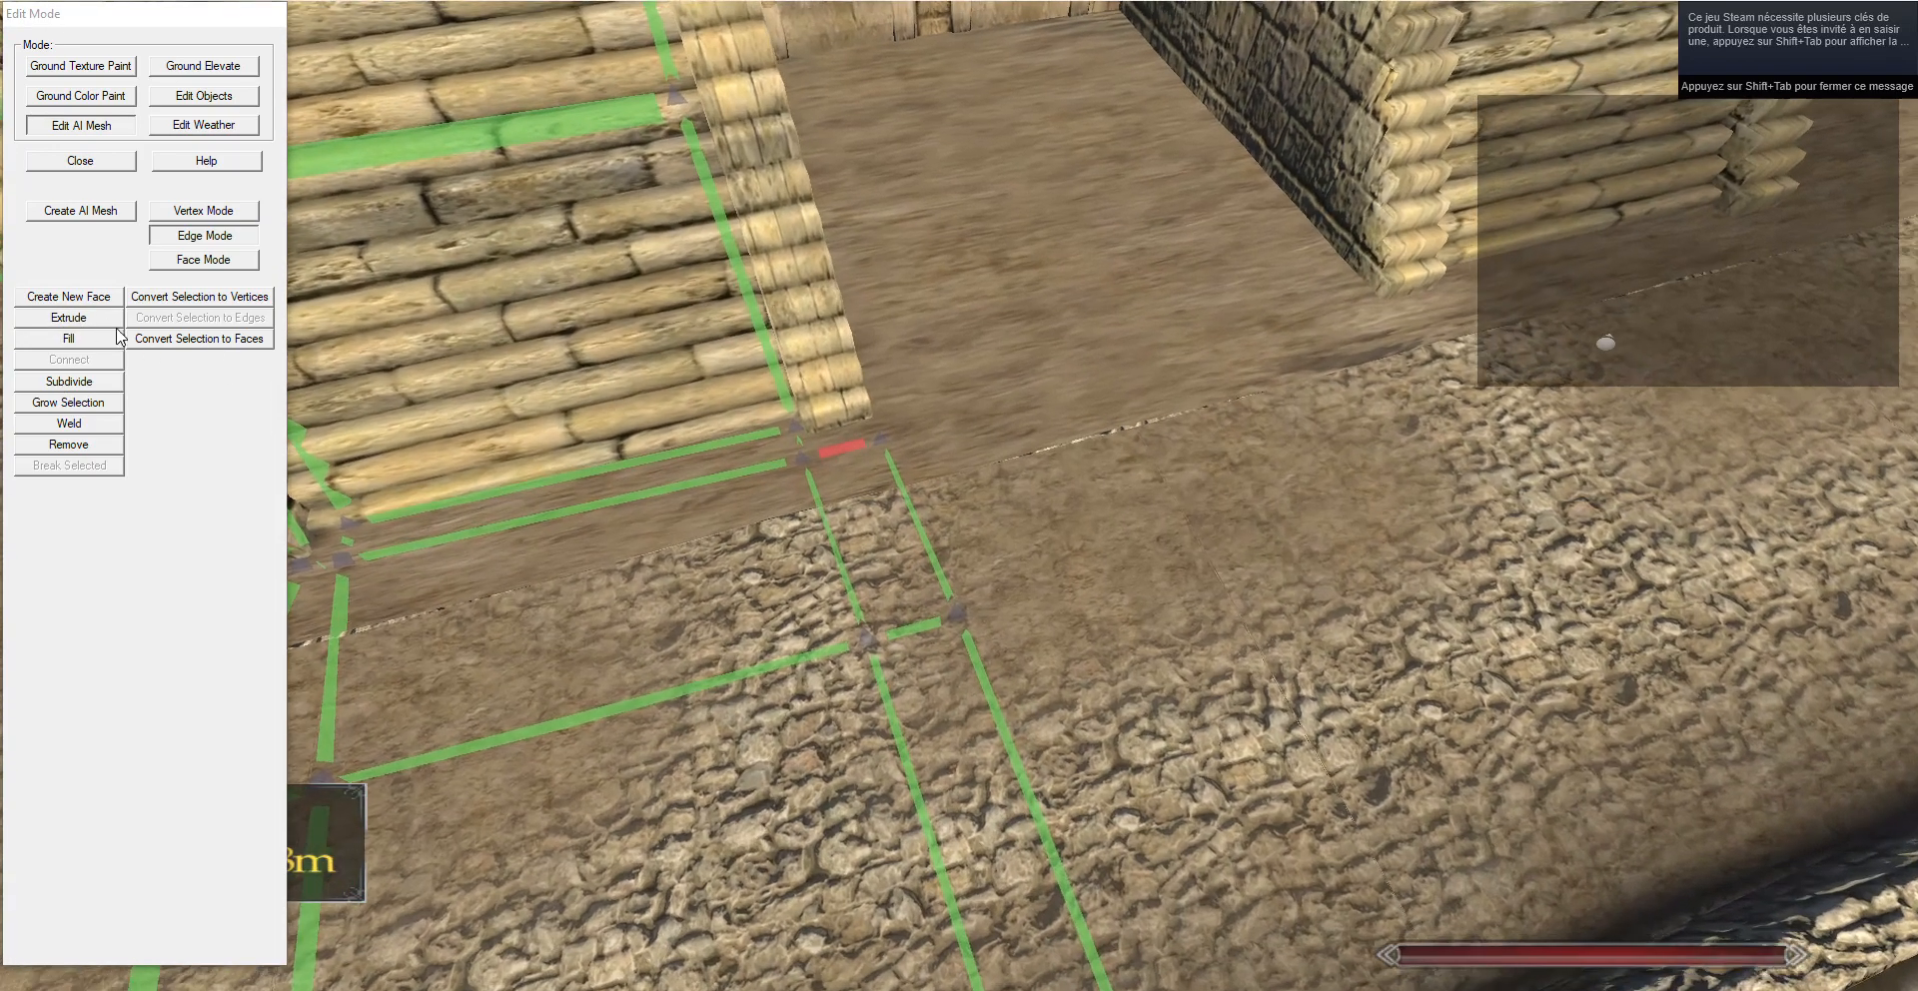
click(68, 317)
key(g)
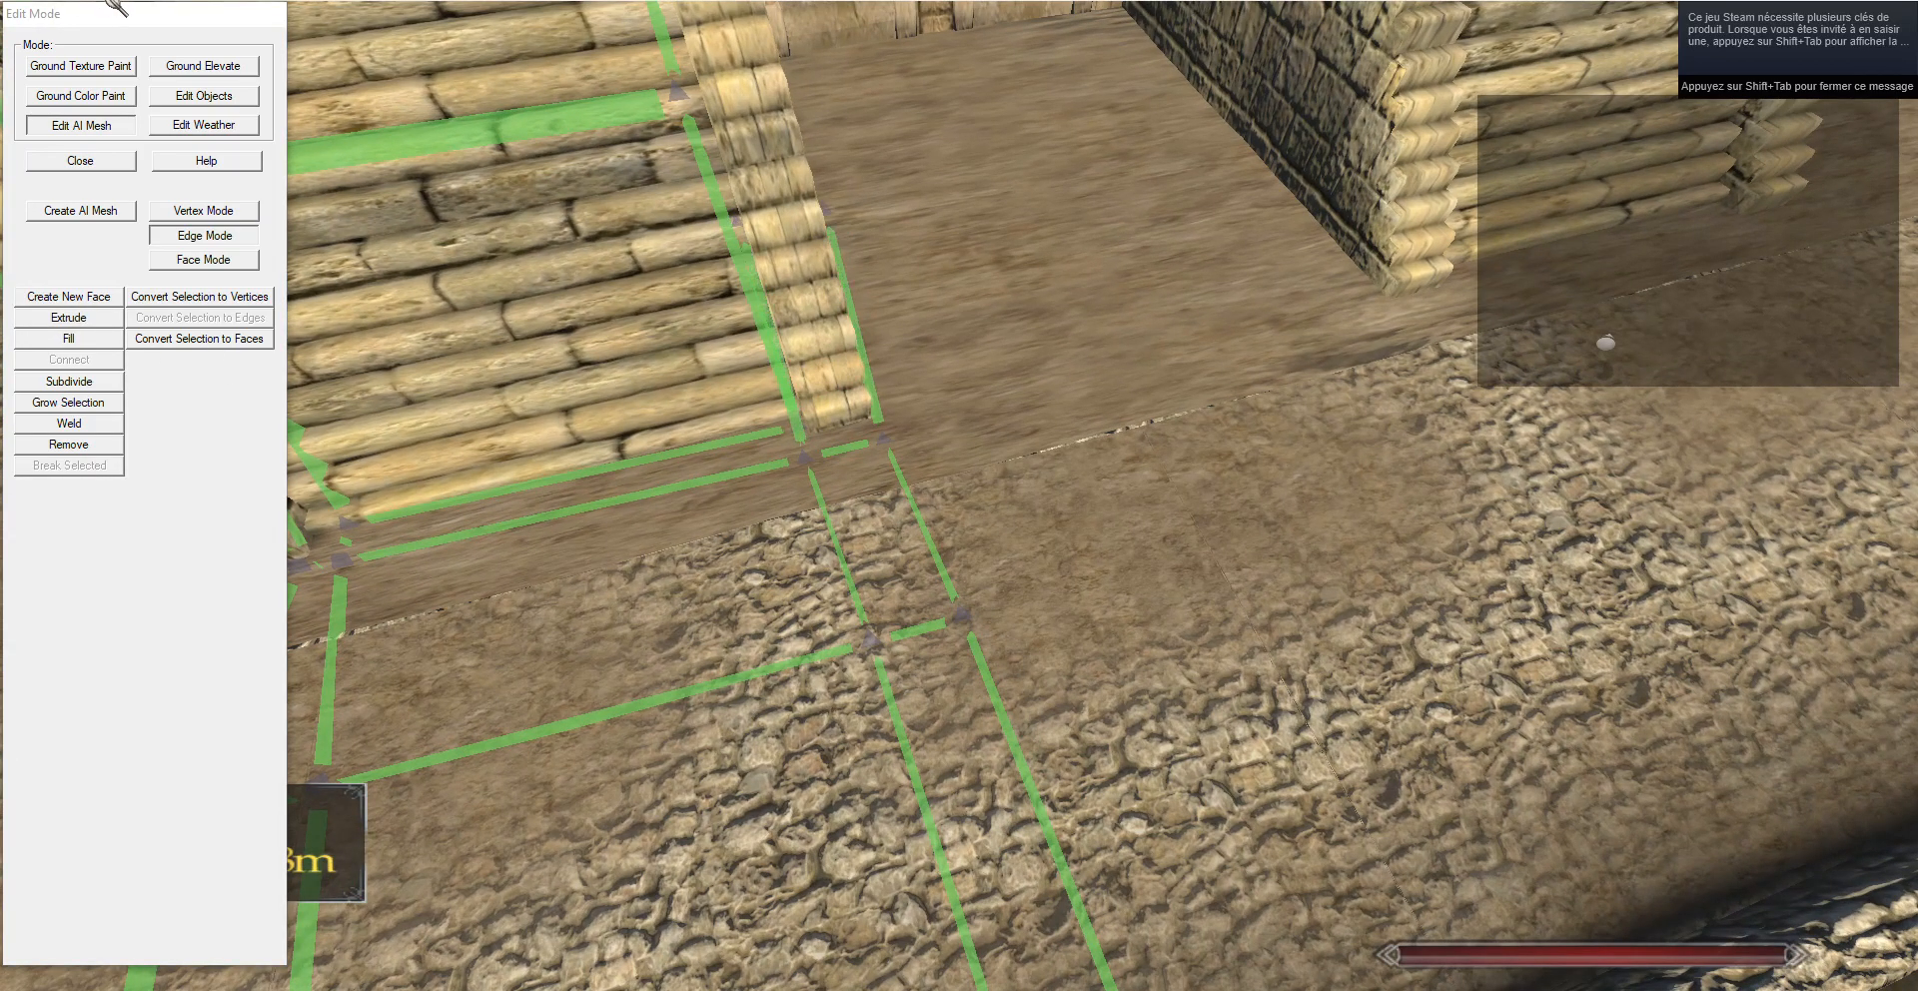
click(207, 211)
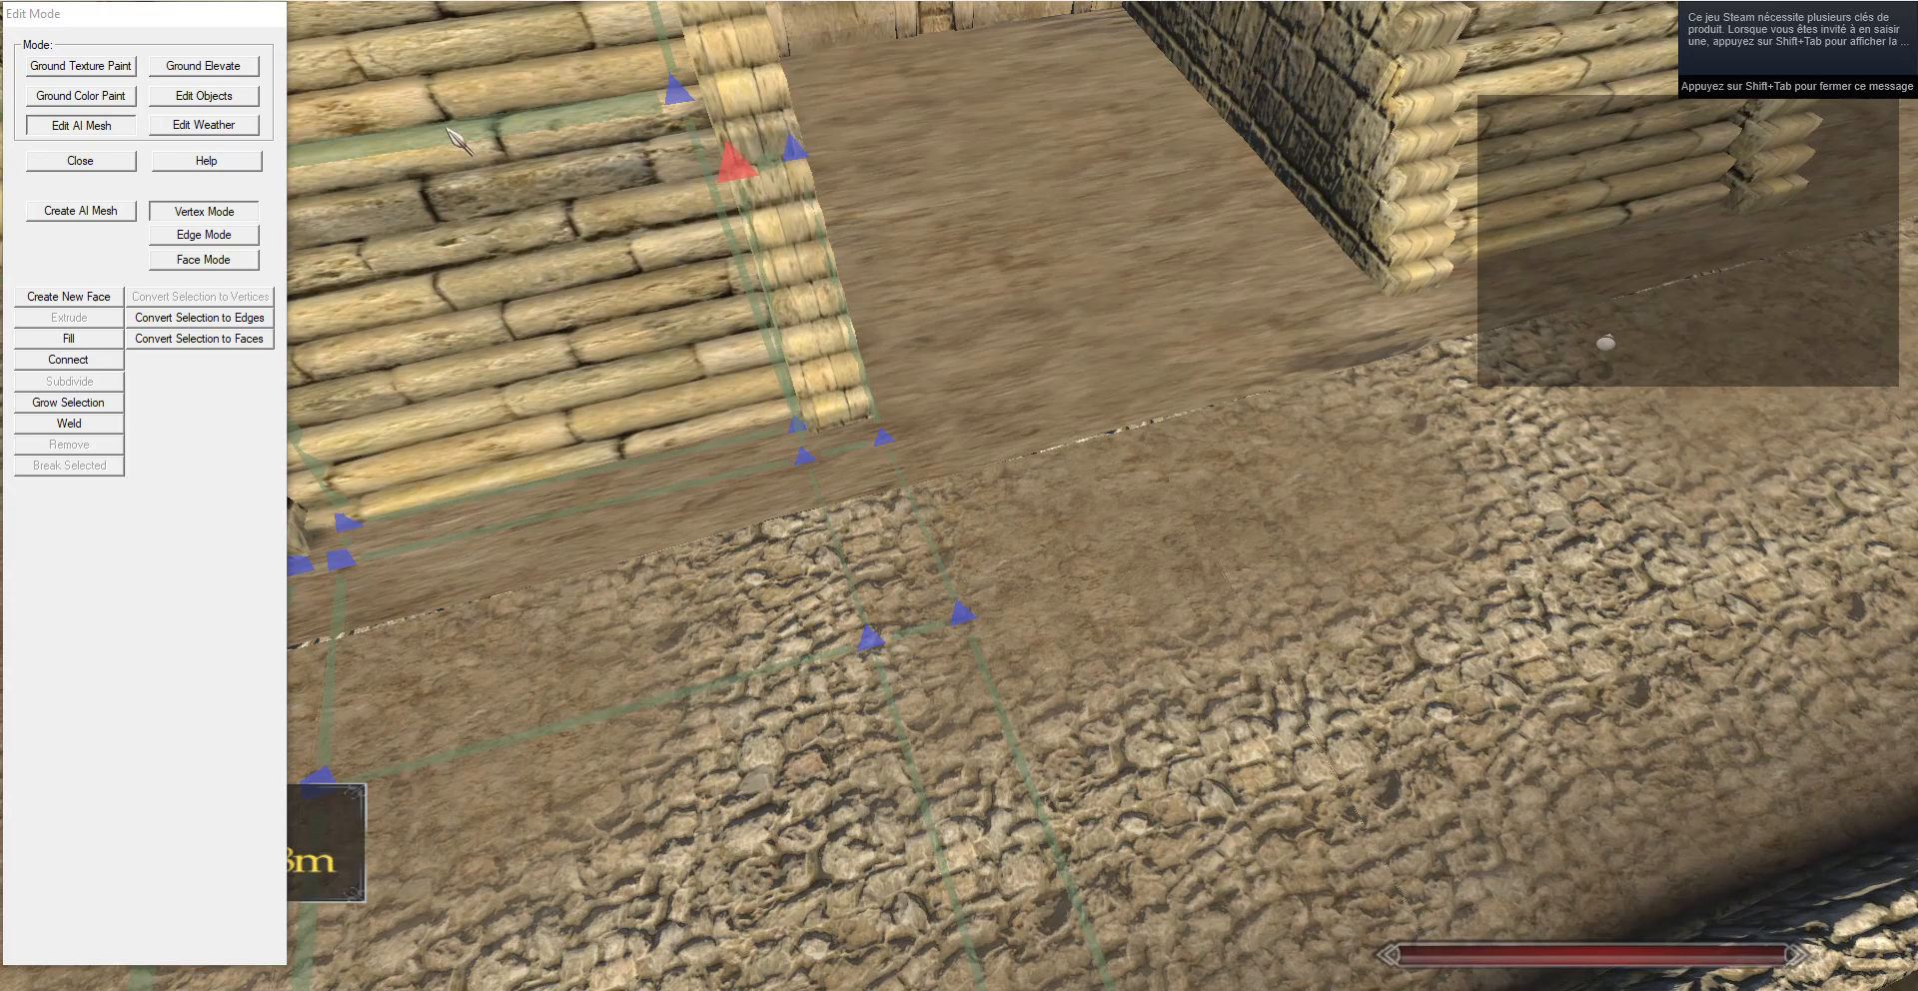
key(s)
Extrude the rail strip's end edge up to about the middle of the side rail.
click(185, 239)
click(98, 318)
key(w)
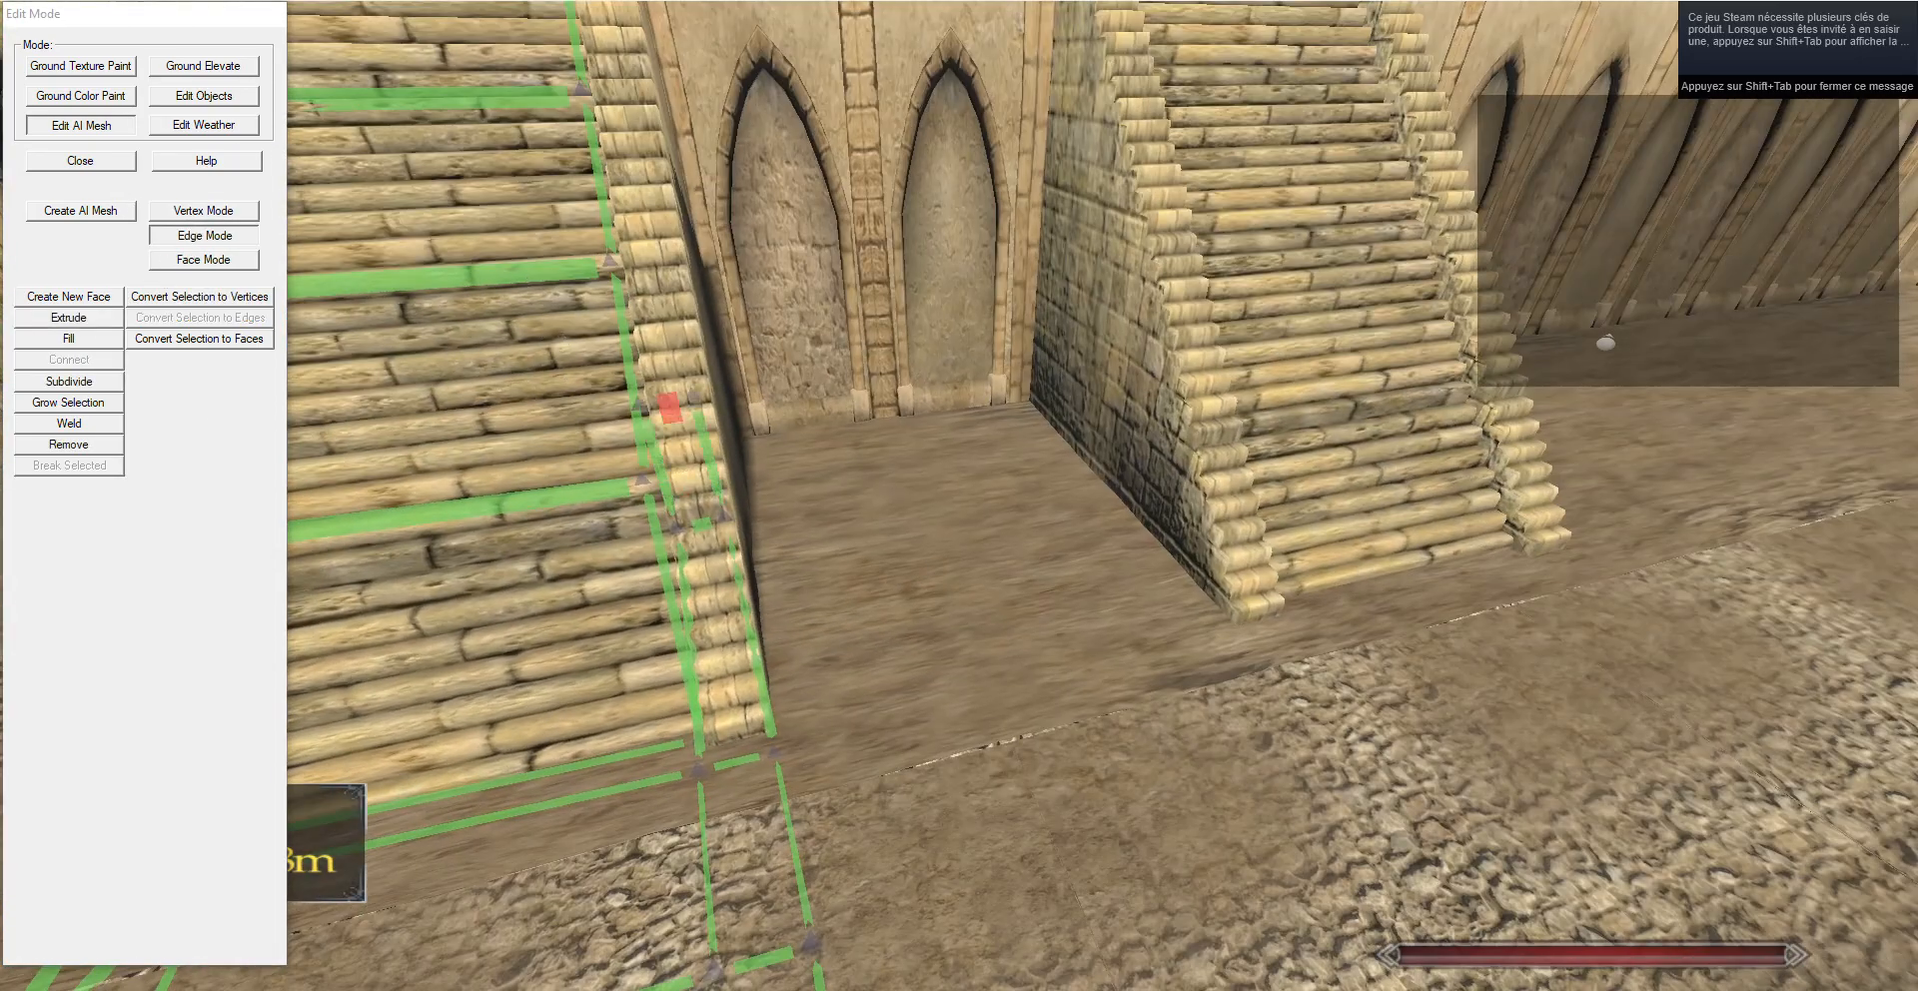
key(g)
key(s)
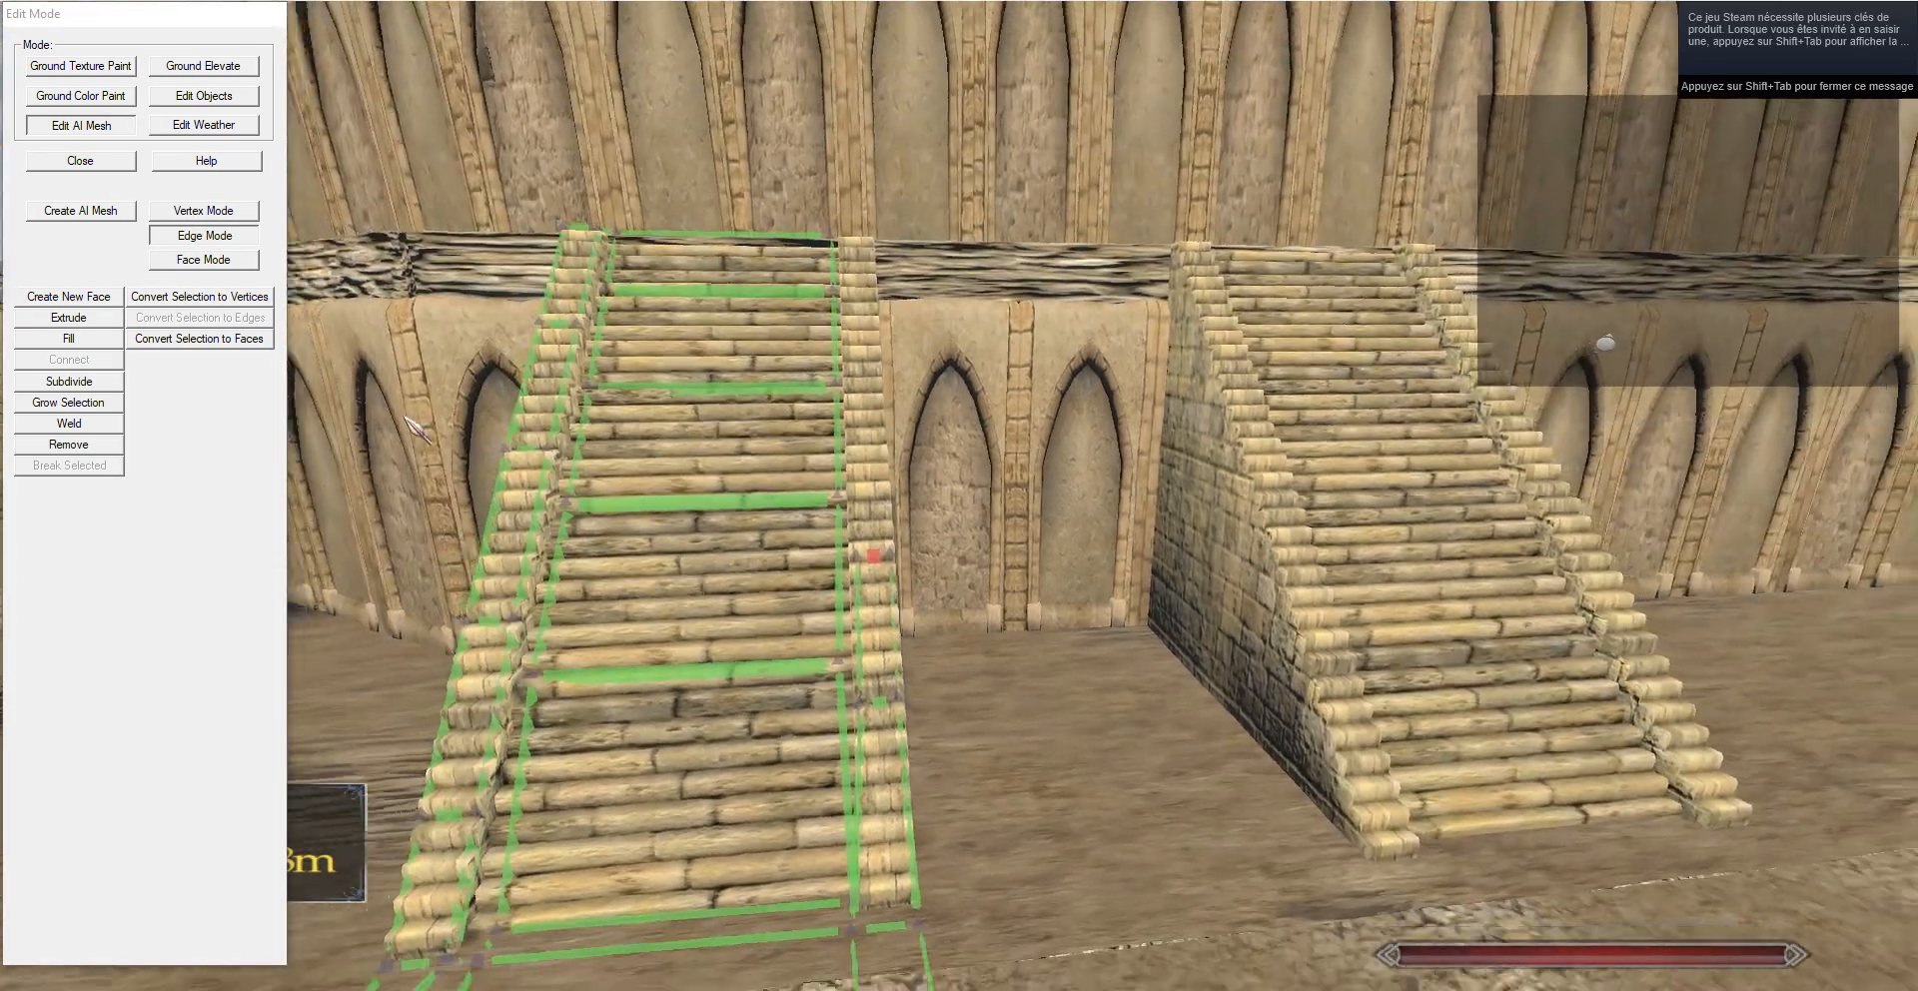
Extrude the rail strip up the remaining blocks to the top of the stairs and onto the capstone.
click(100, 321)
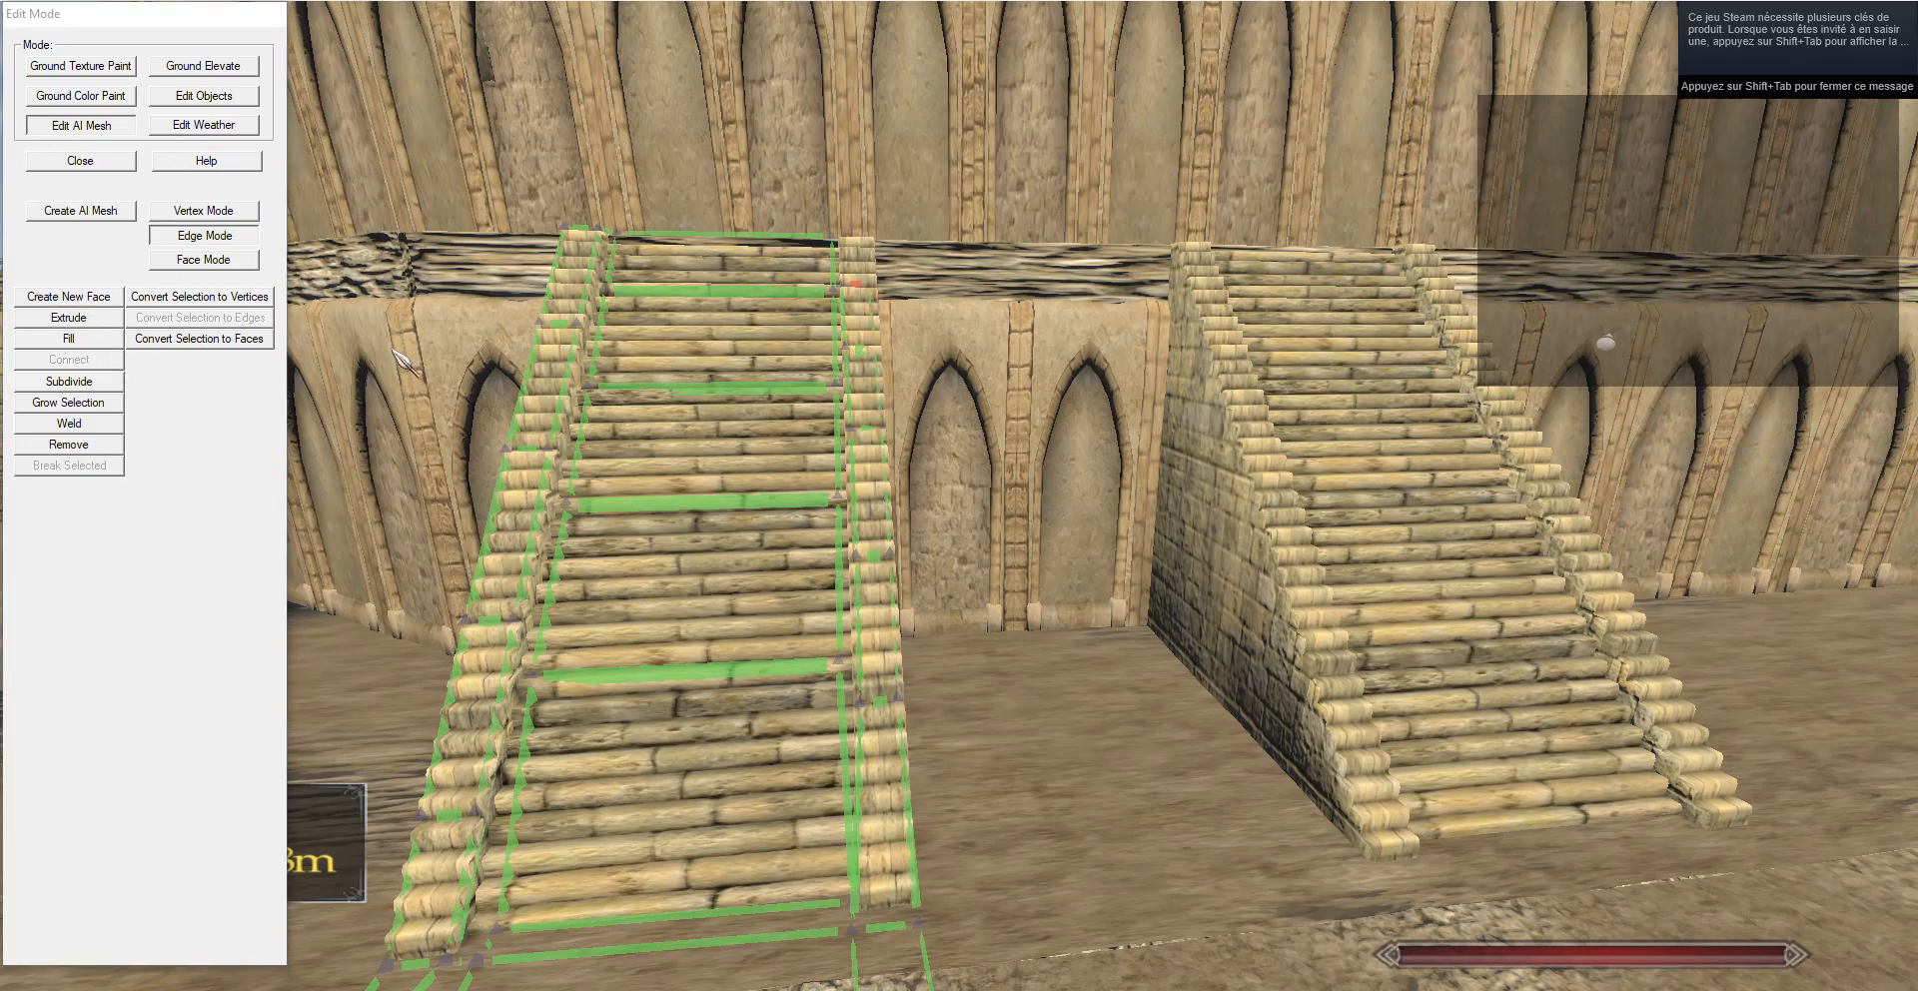
click(87, 320)
key(w)
drag(1004, 323, 929, 506)
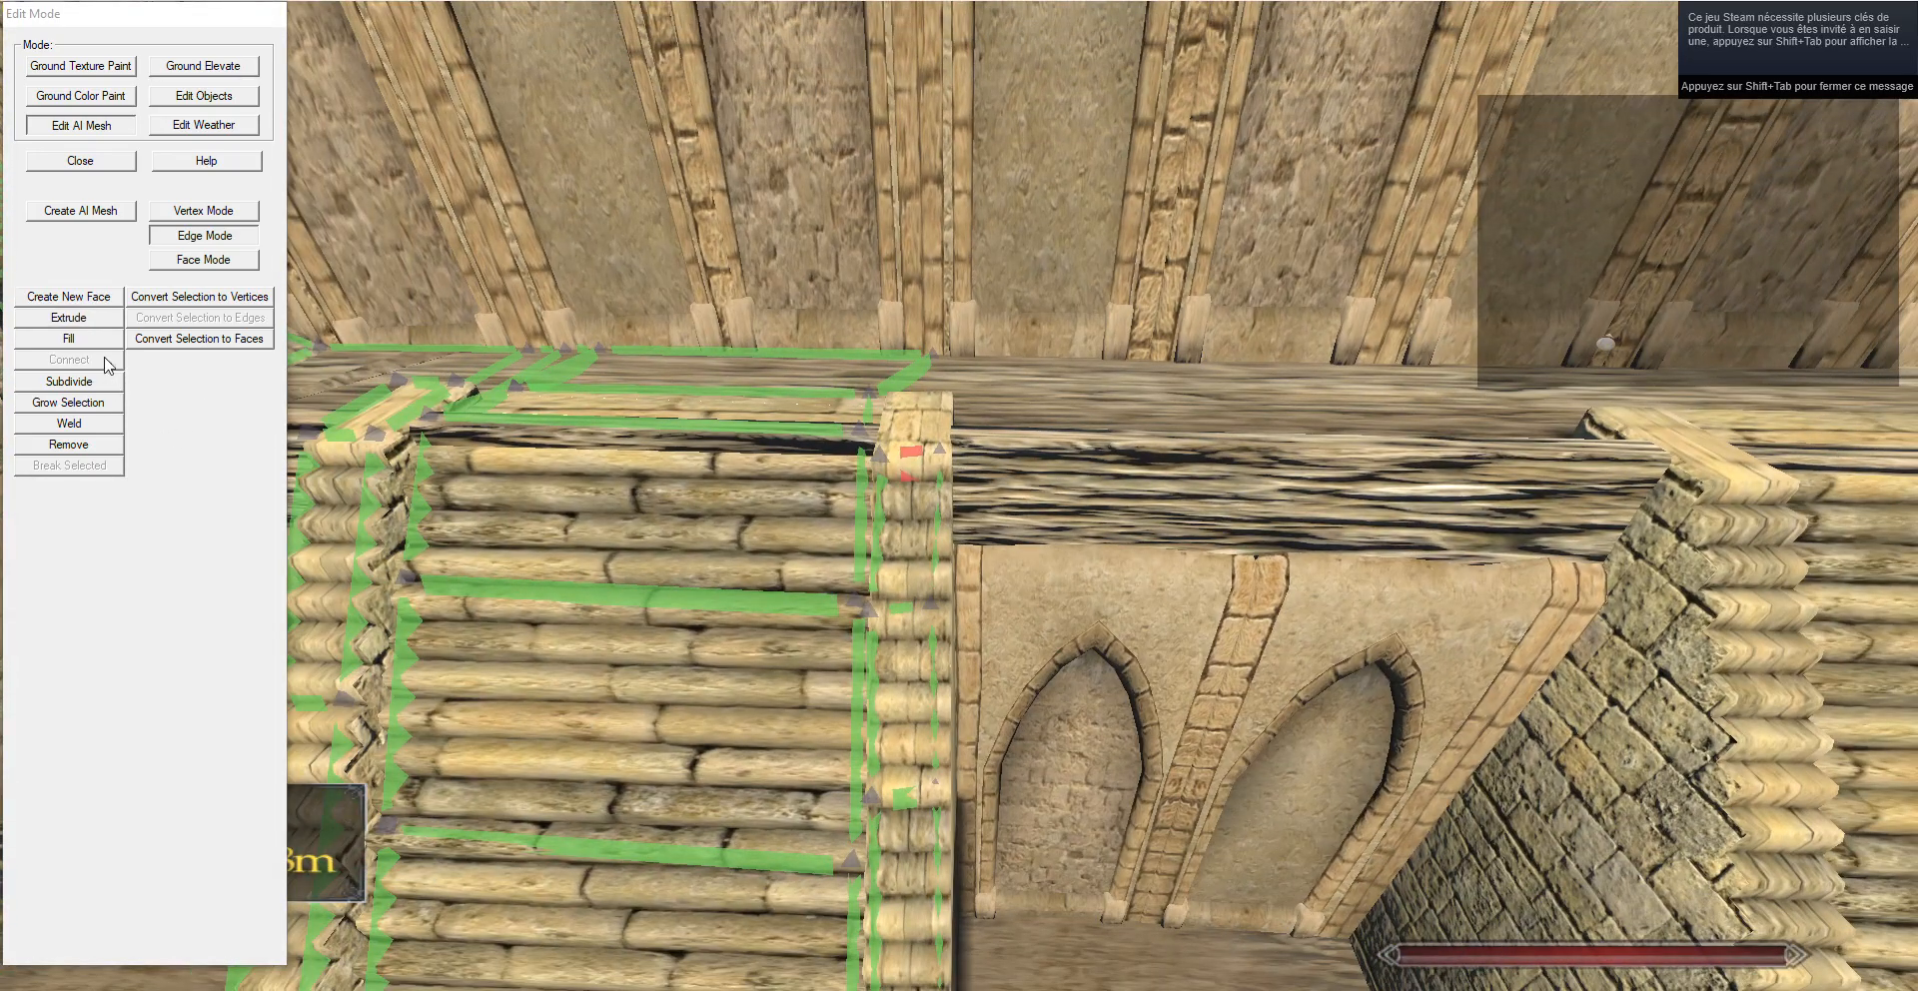
key(w)
drag(611, 126, 787, 503)
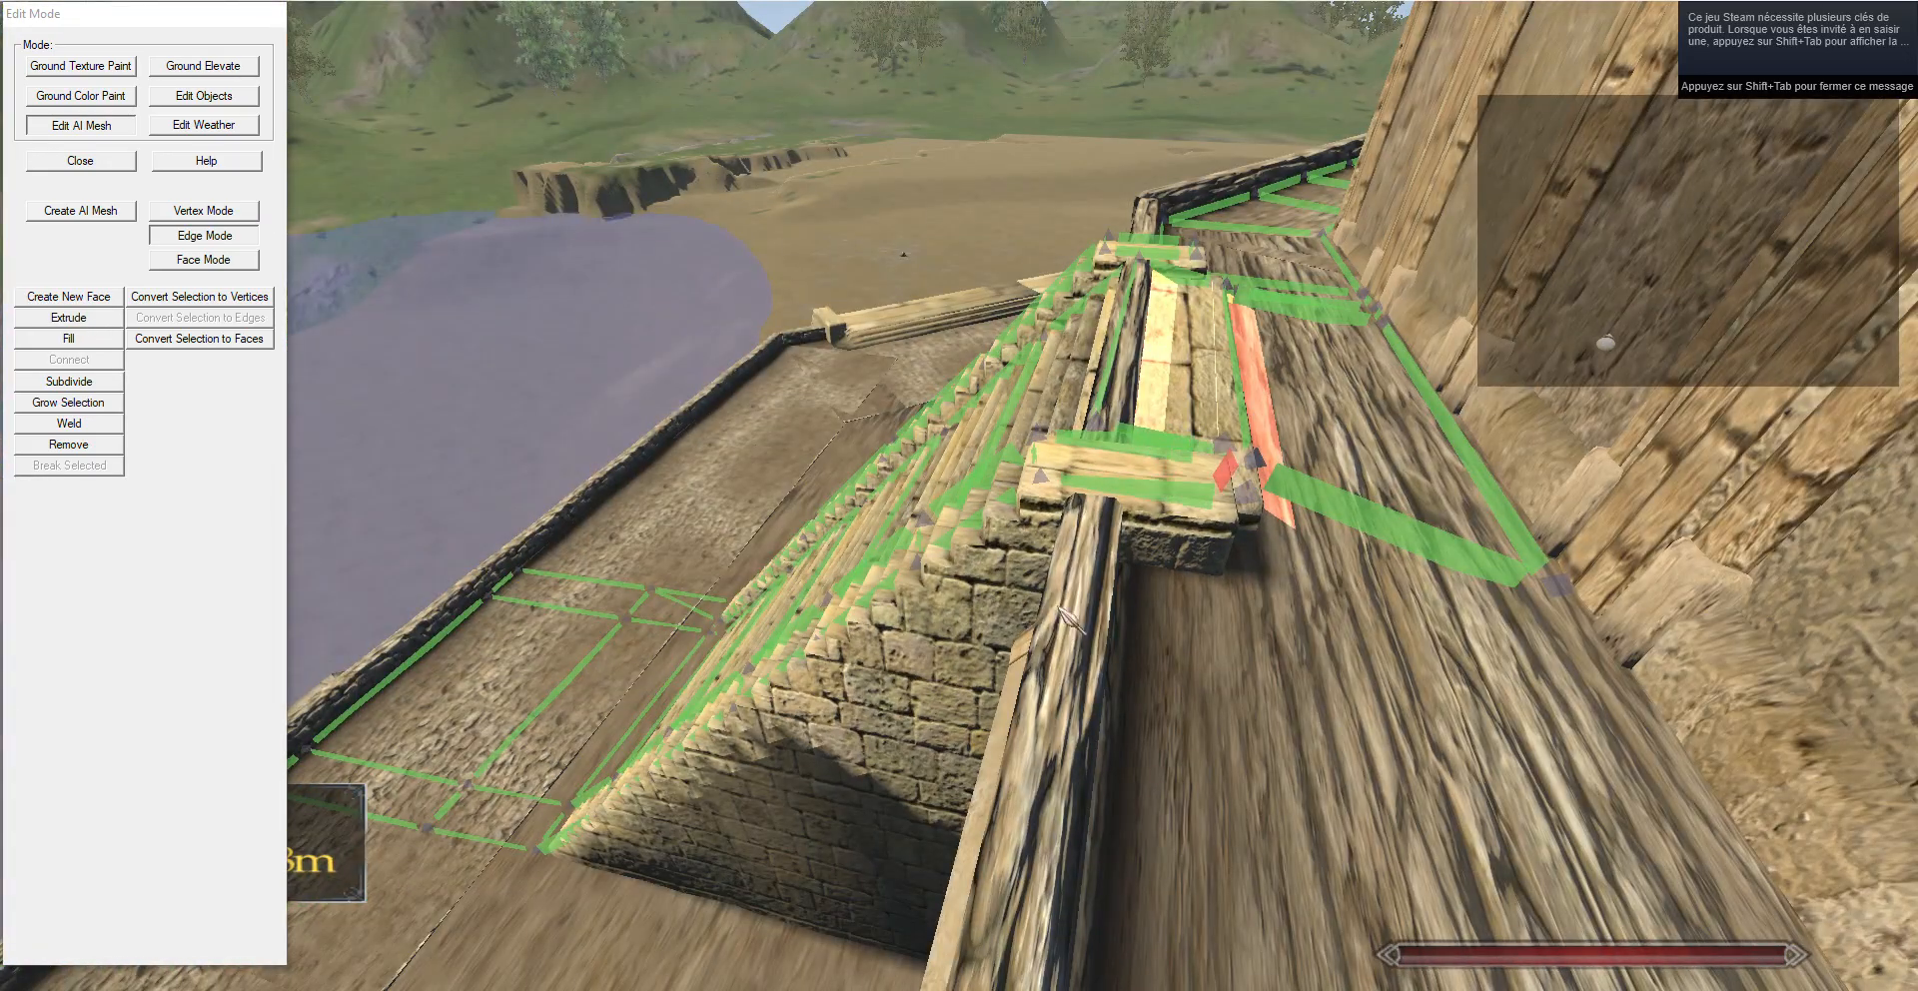
Extrude the walkway mesh's end edge a short way past the capstone and adjust its new end vertex.
key(d)
drag(1233, 481, 1049, 508)
click(1051, 510)
click(103, 318)
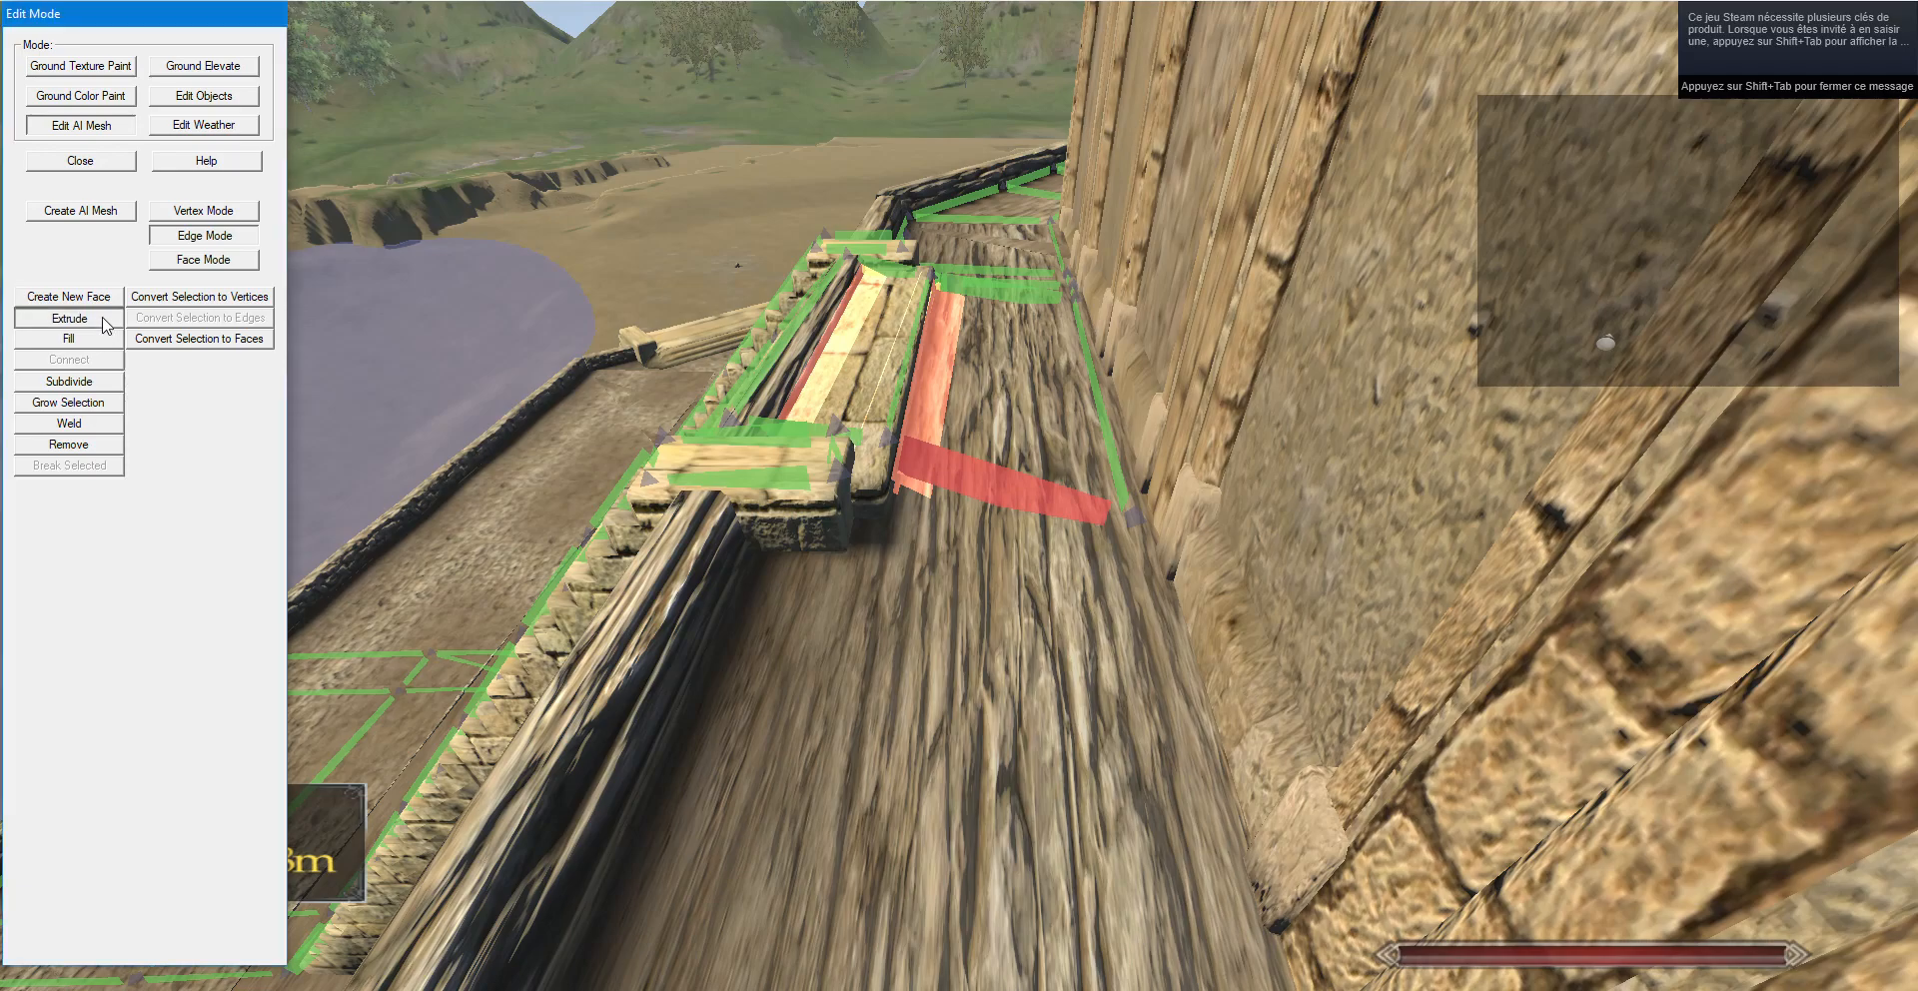
click(203, 212)
click(880, 498)
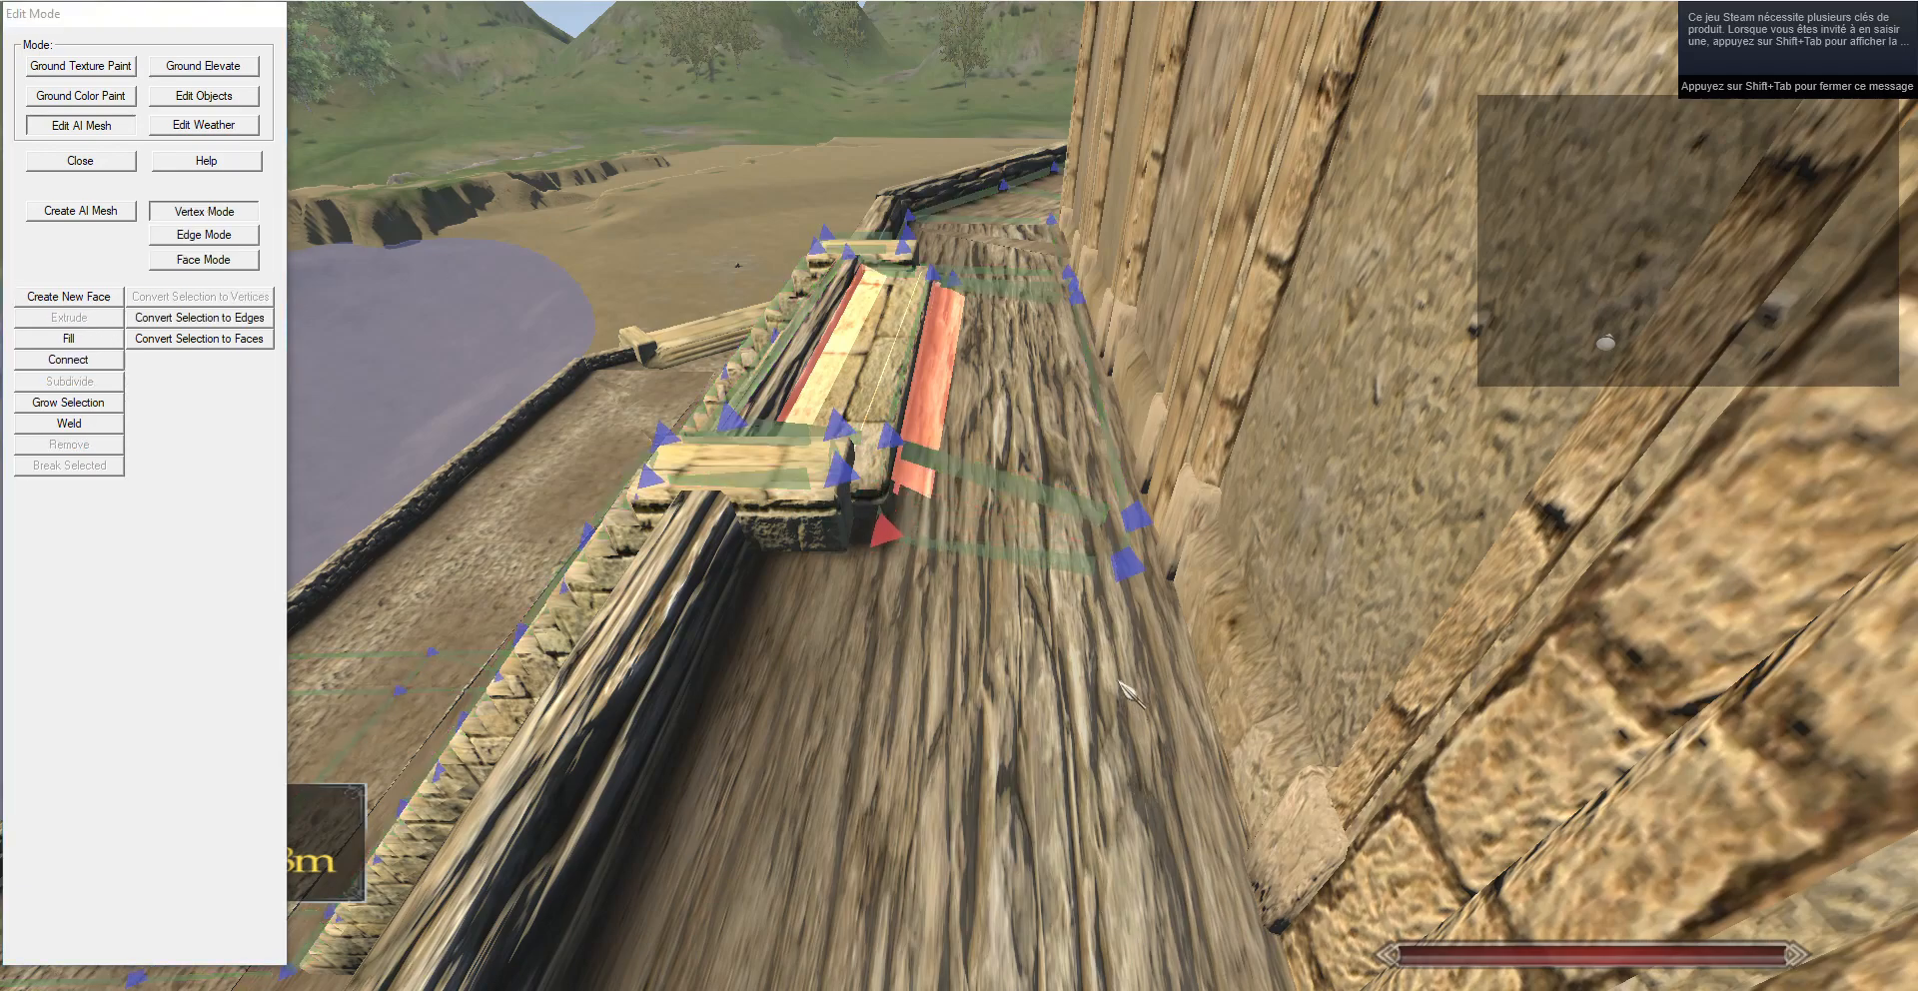
click(207, 238)
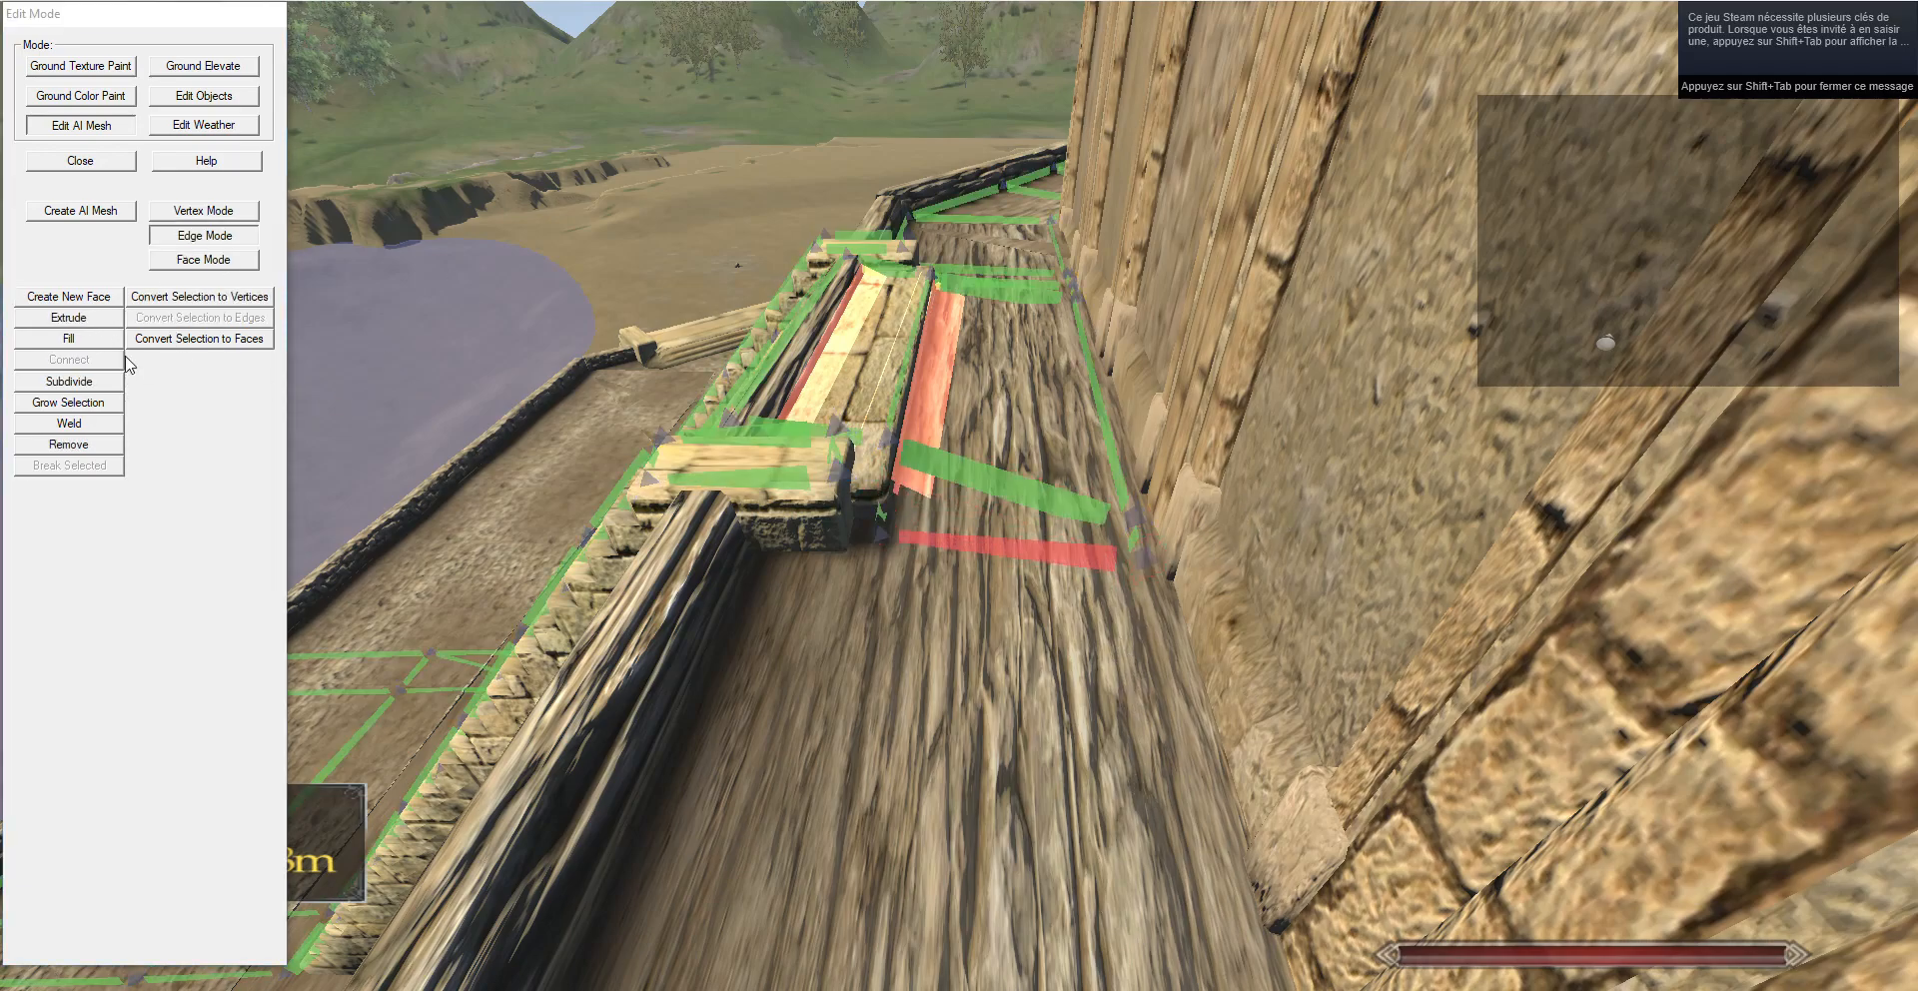
Extrude the walkway mesh's end edge further along the planks, beyond the staircase's capstone.
click(100, 321)
drag(744, 609, 794, 819)
key(t)
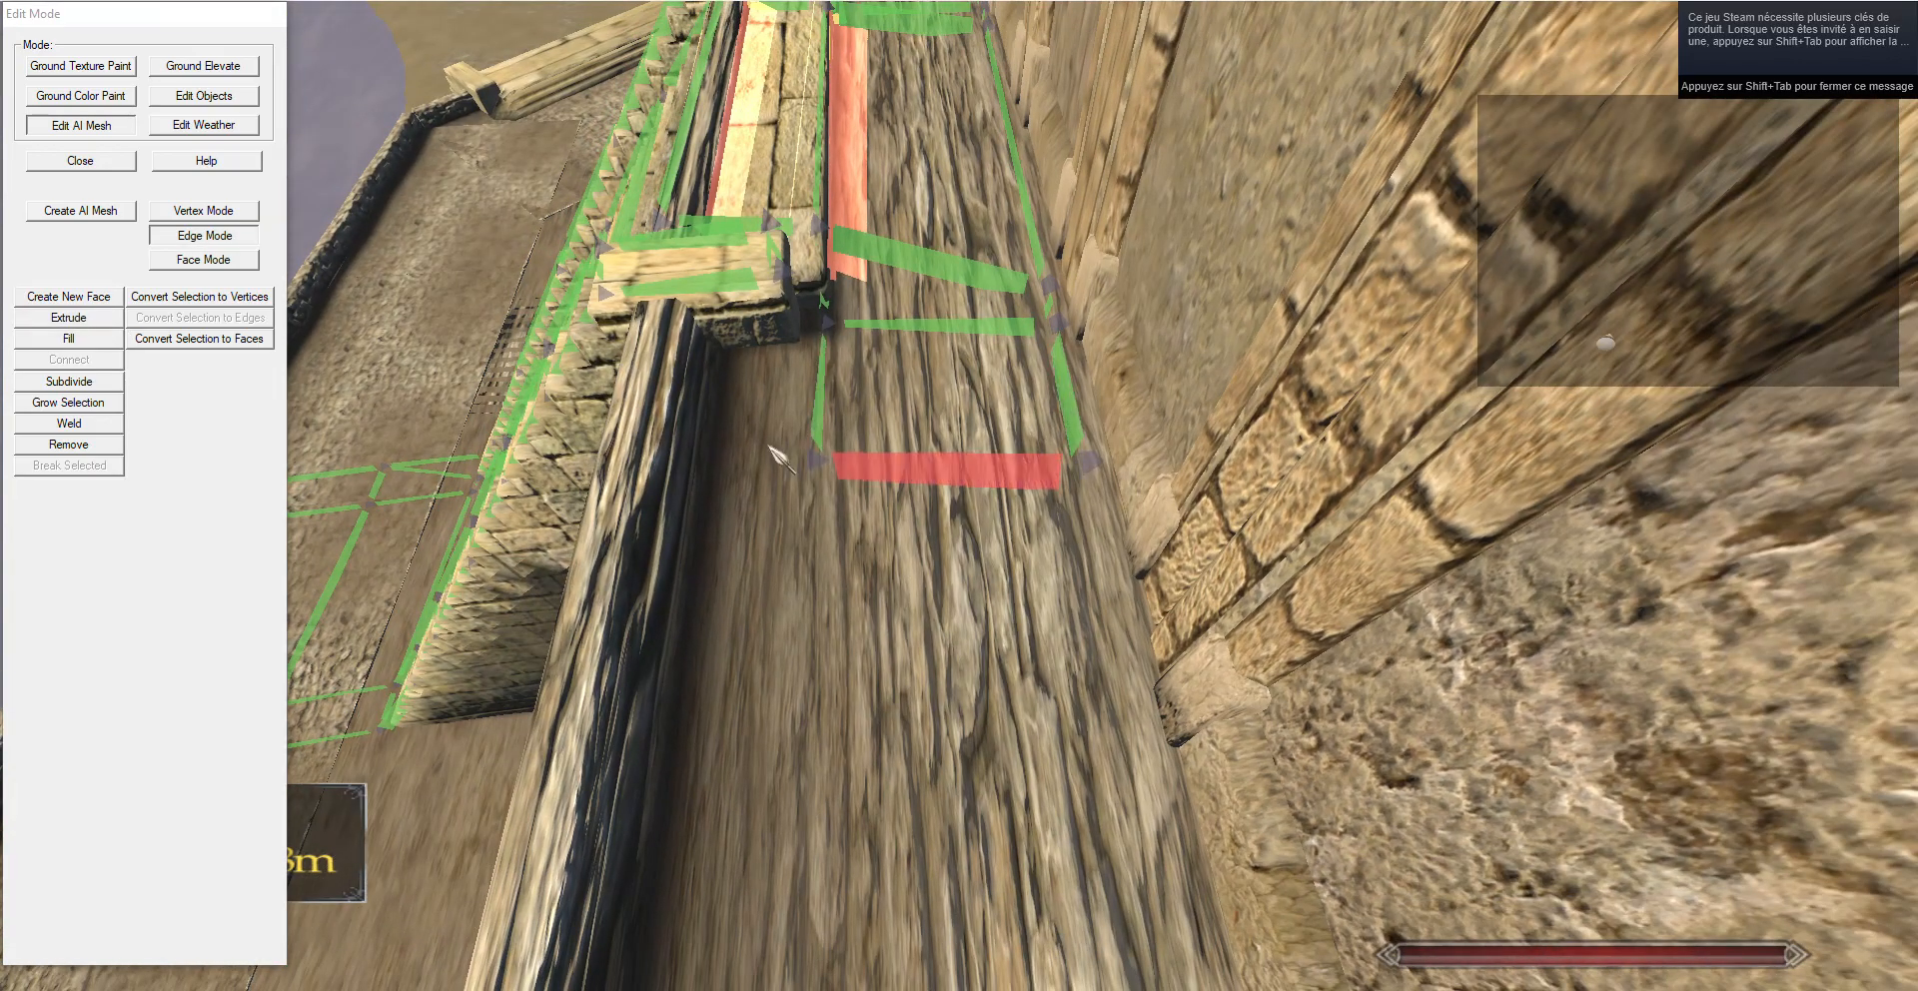
key(g)
Extrude the new section's side edge out to the log railing and reposition the section's corner vertices on the walkway.
right_click(839, 476)
click(100, 317)
key(g)
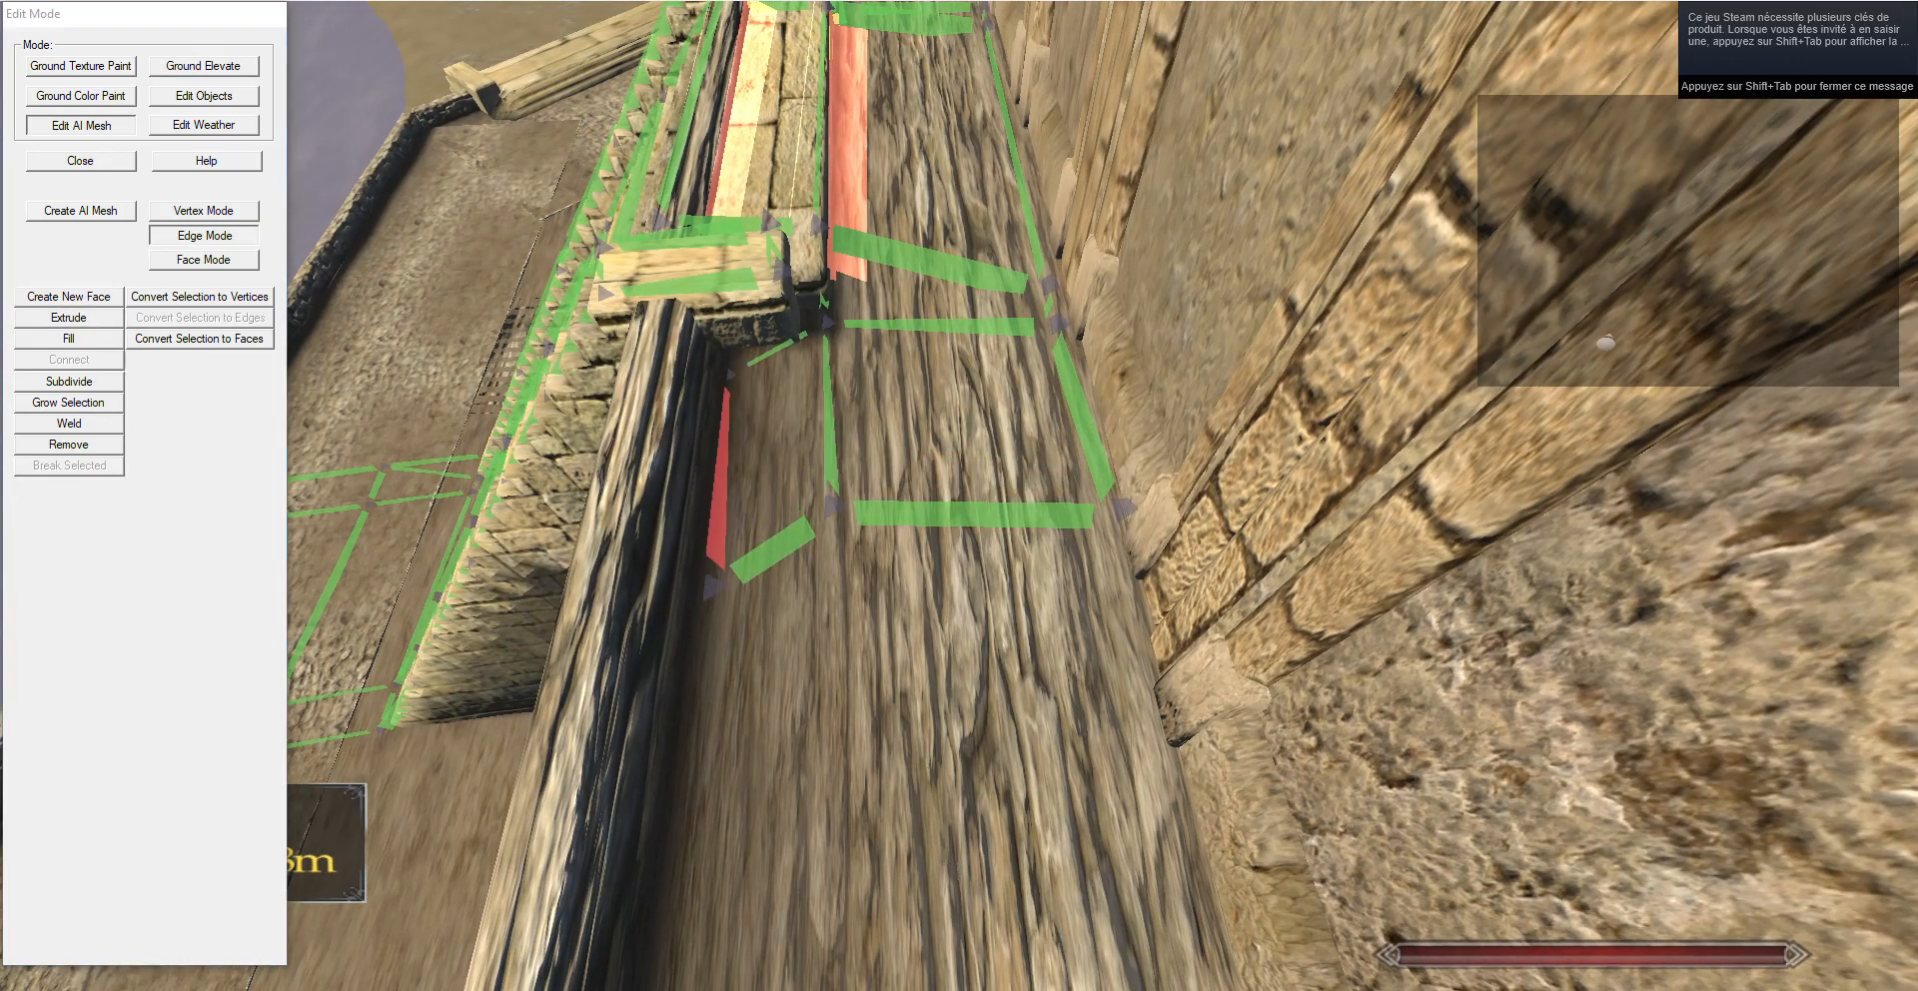
click(203, 211)
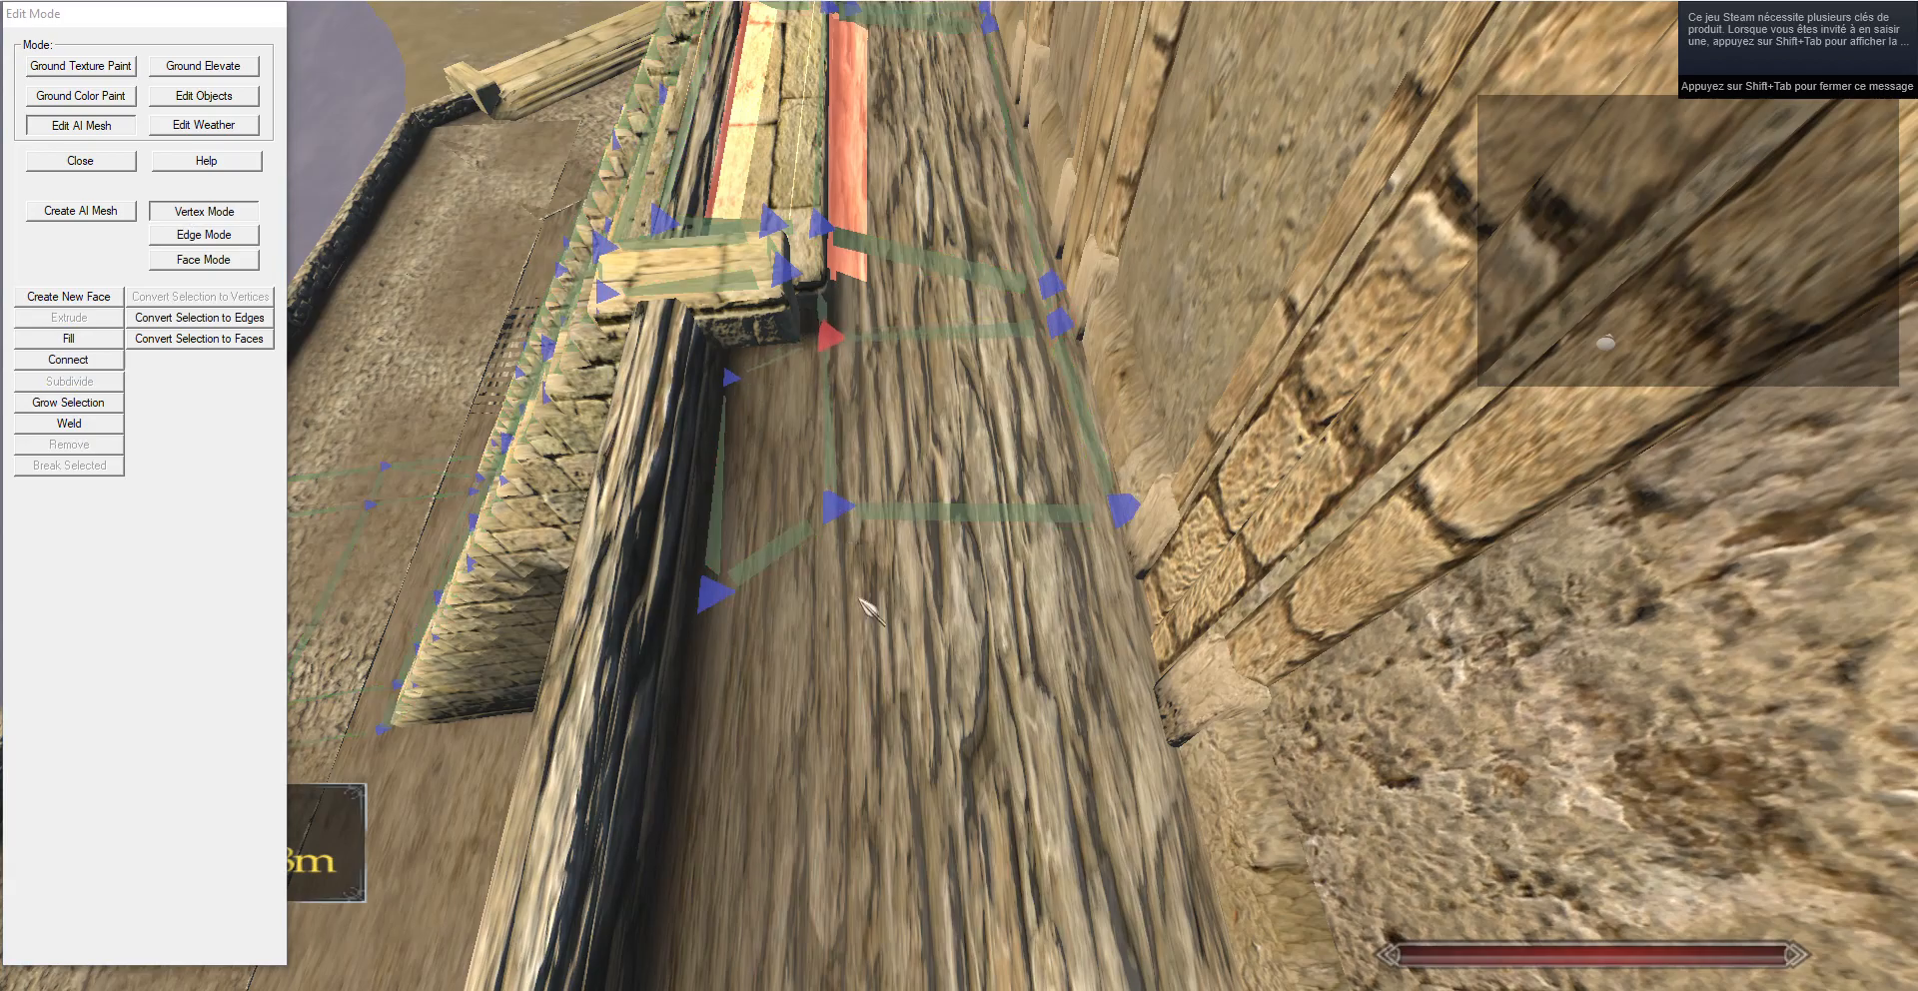
right_click(839, 564)
key(g)
right_click(1143, 584)
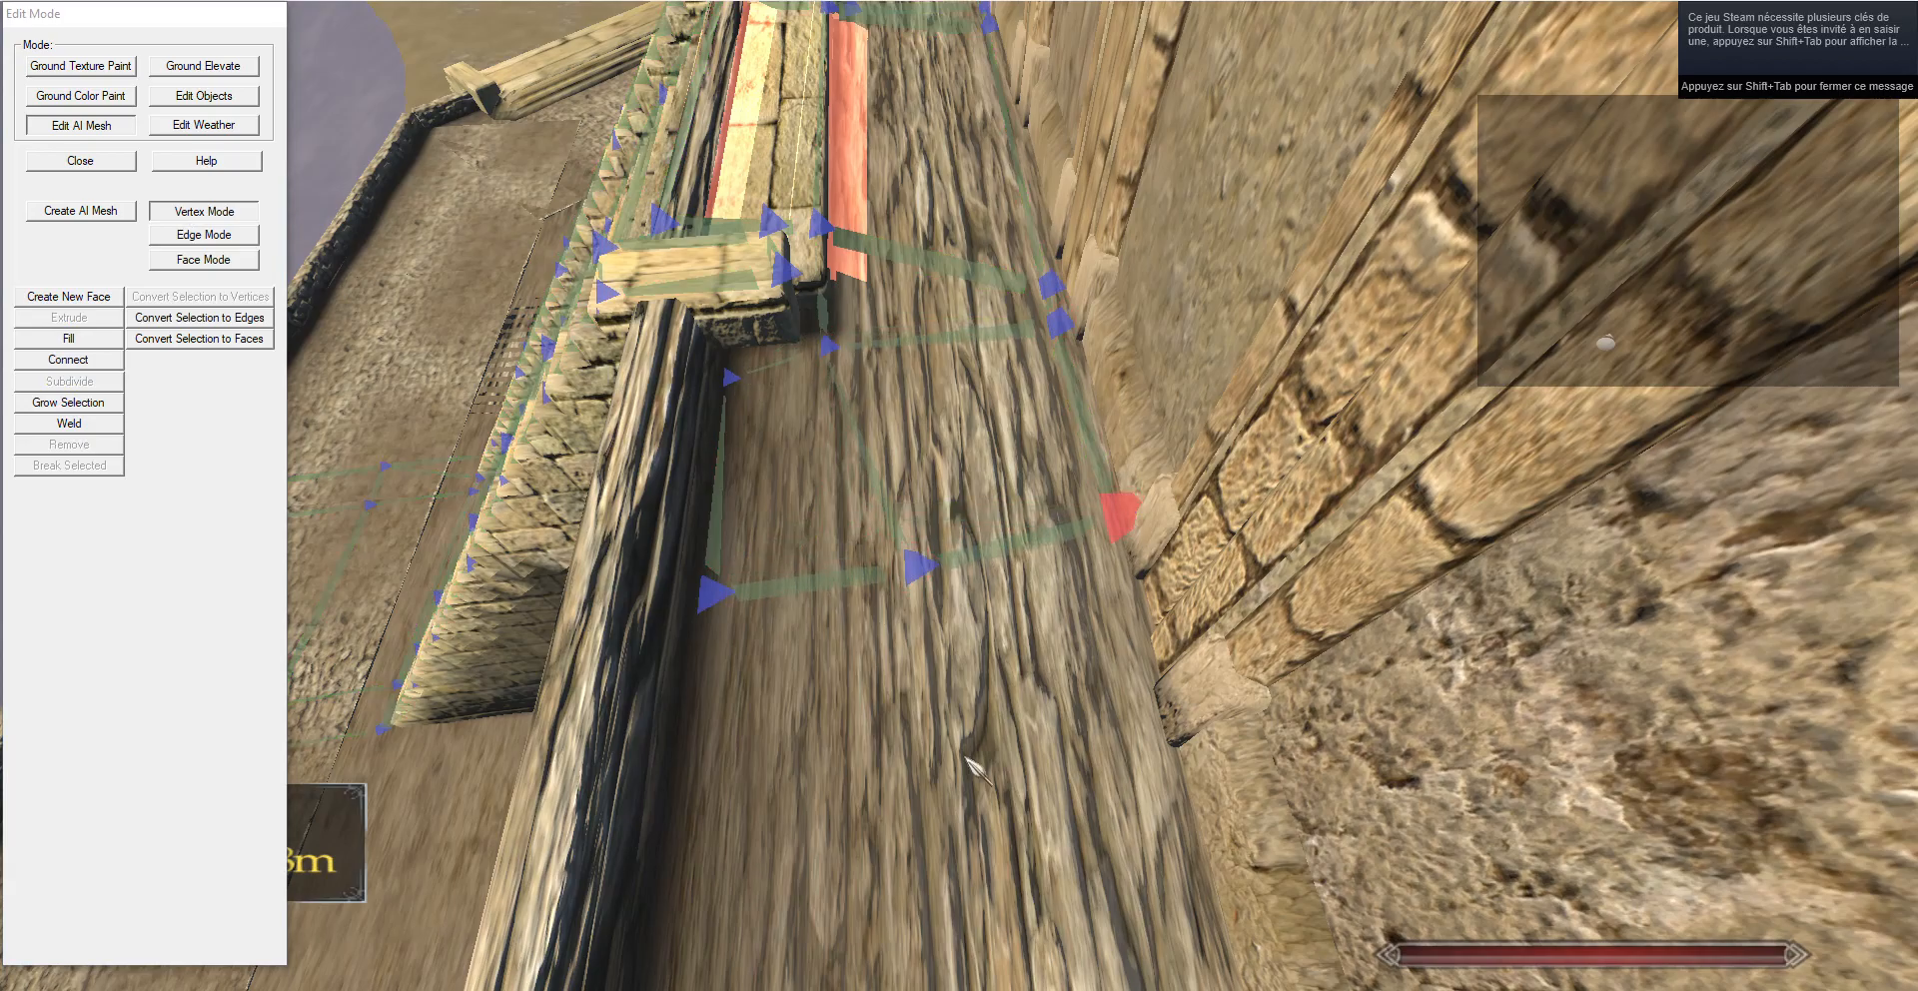
key(g)
key(a)
Extrude both end edges of the walkway mesh together along the walkway toward the second staircase.
click(234, 237)
drag(600, 275, 1022, 626)
right_click(857, 639)
ctrl+right_click(819, 779)
click(105, 320)
key(g)
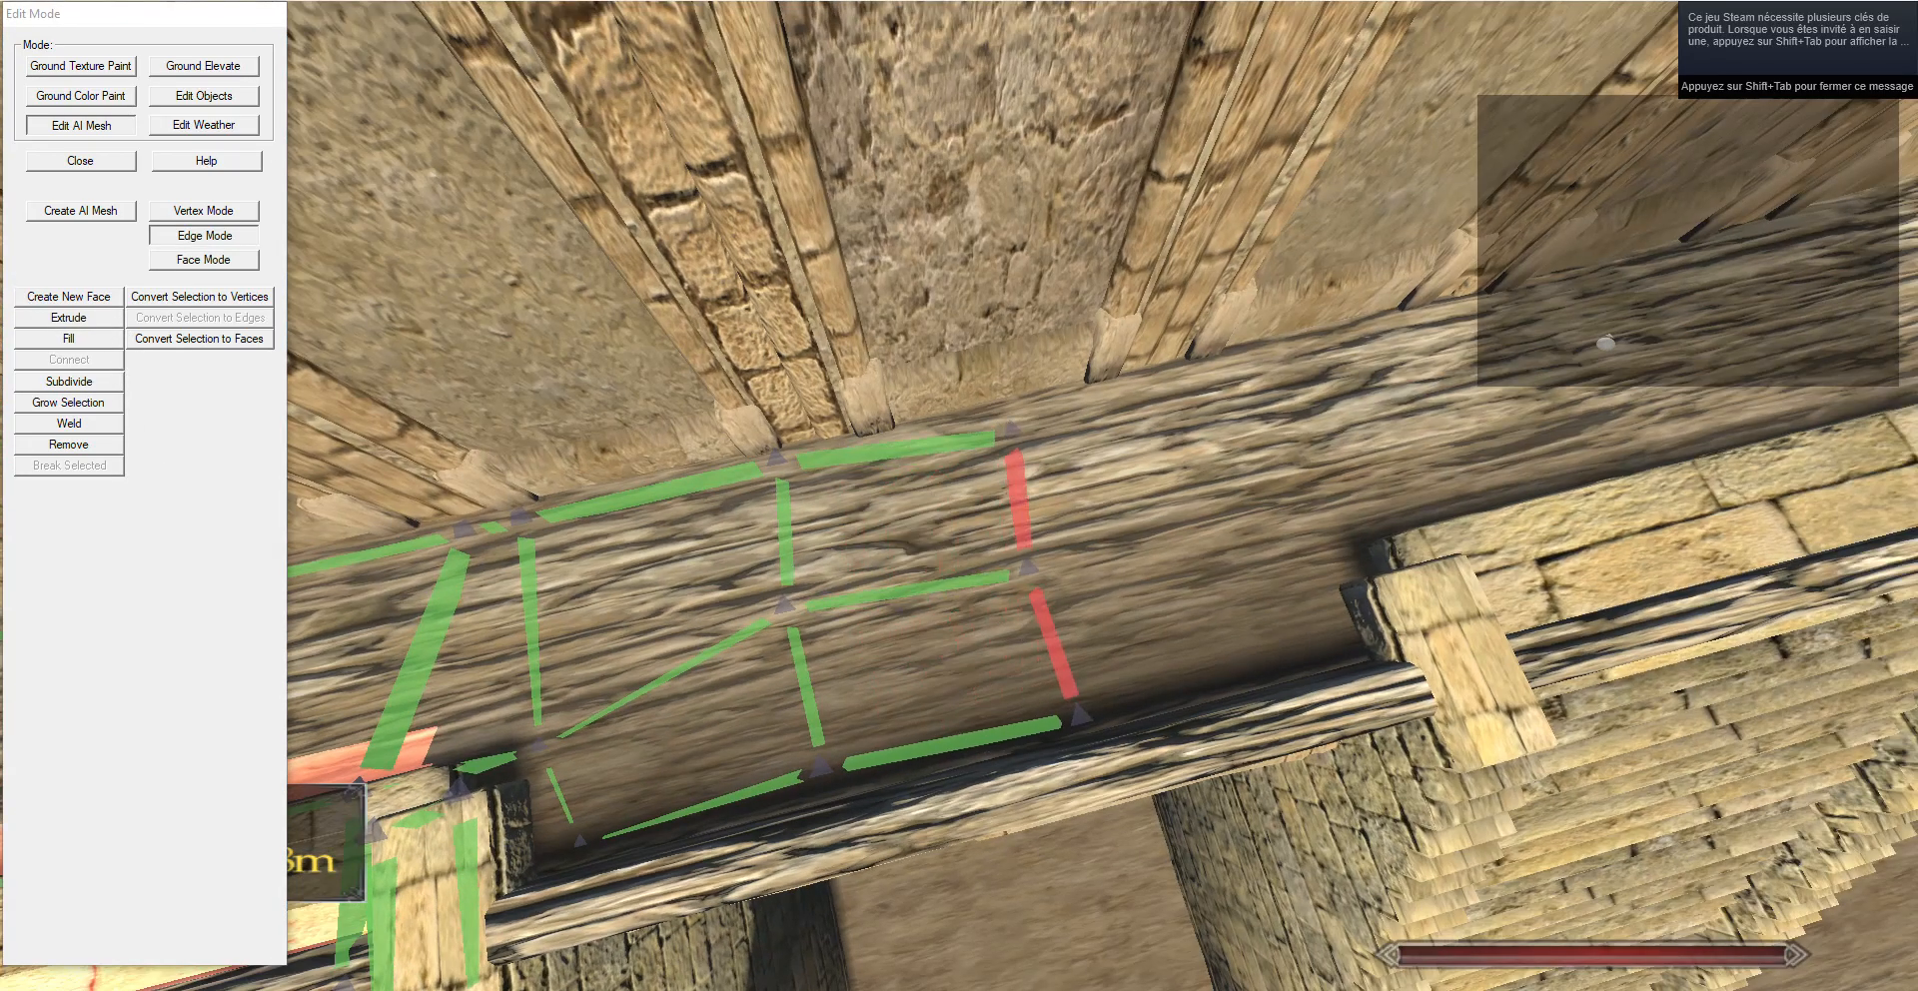
Extrude the walkway mesh's two end edges again up to the near capstone of the second staircase.
key(s)
key(d)
right_click(832, 434)
right_click(892, 440)
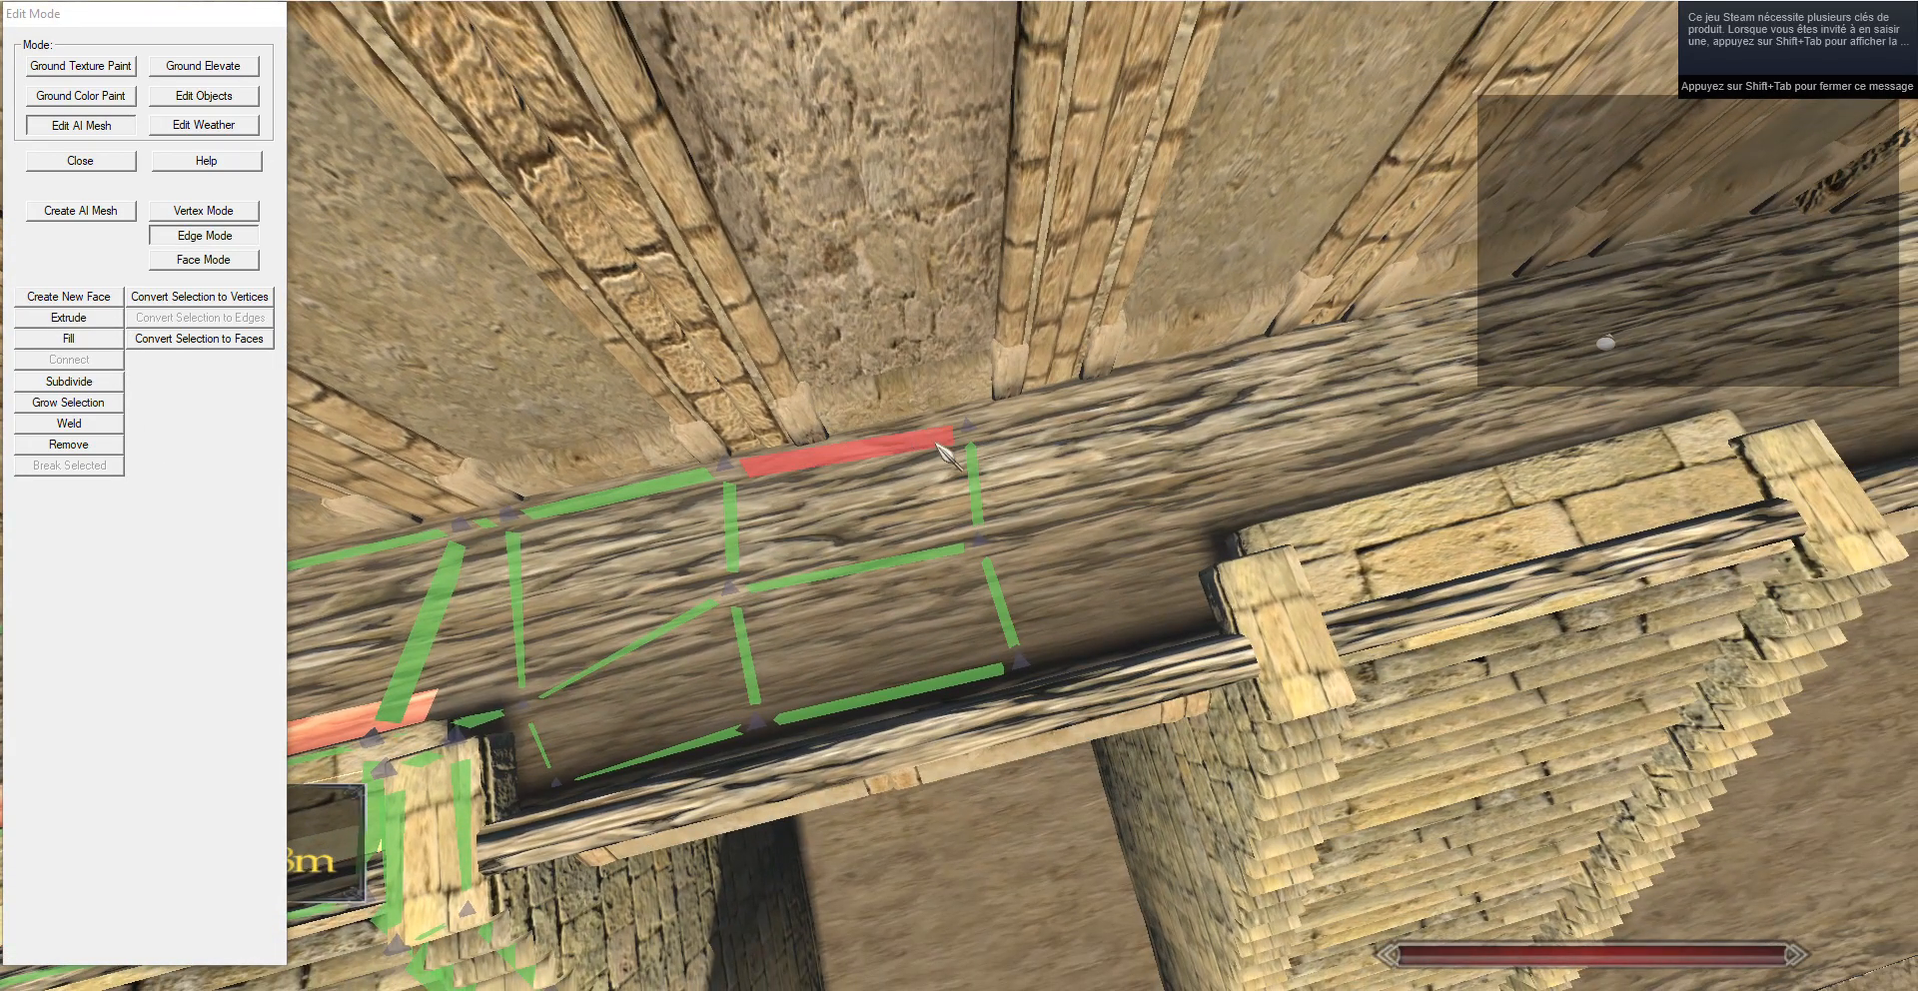
key(s)
key(d)
right_click(875, 649)
right_click(879, 666)
key(d)
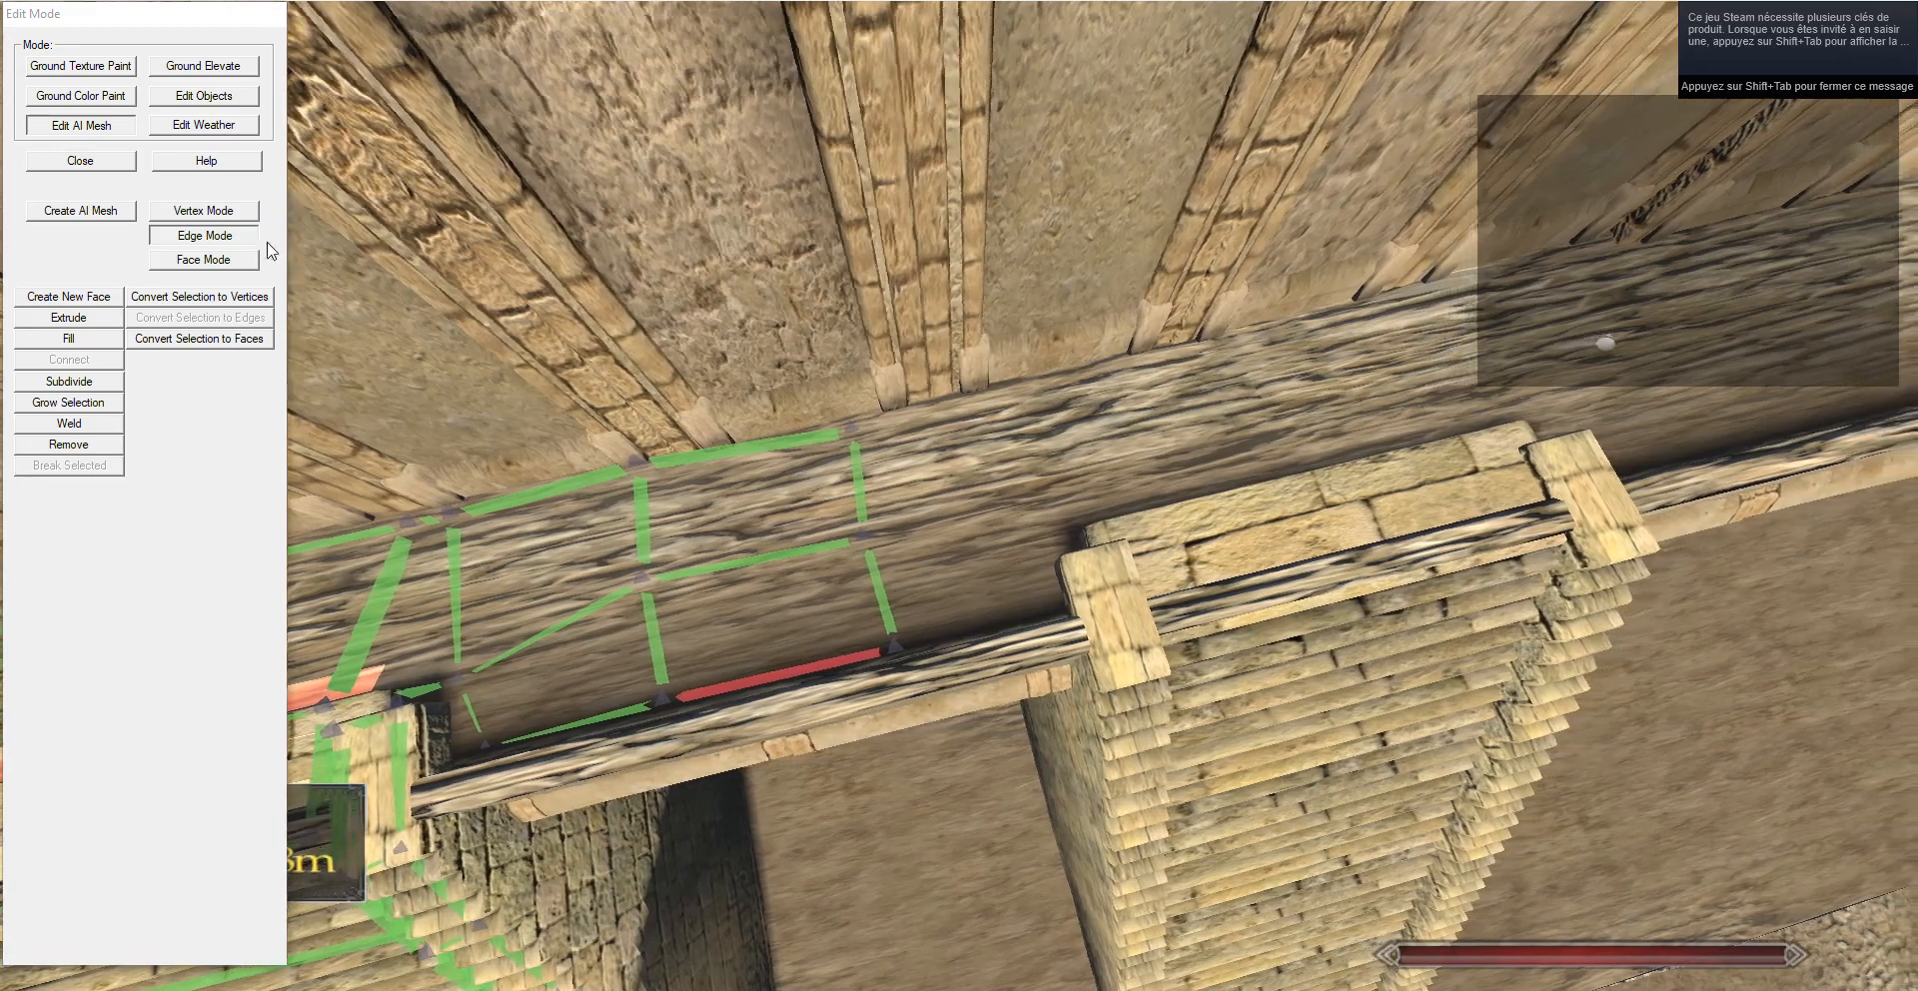
right_click(852, 484)
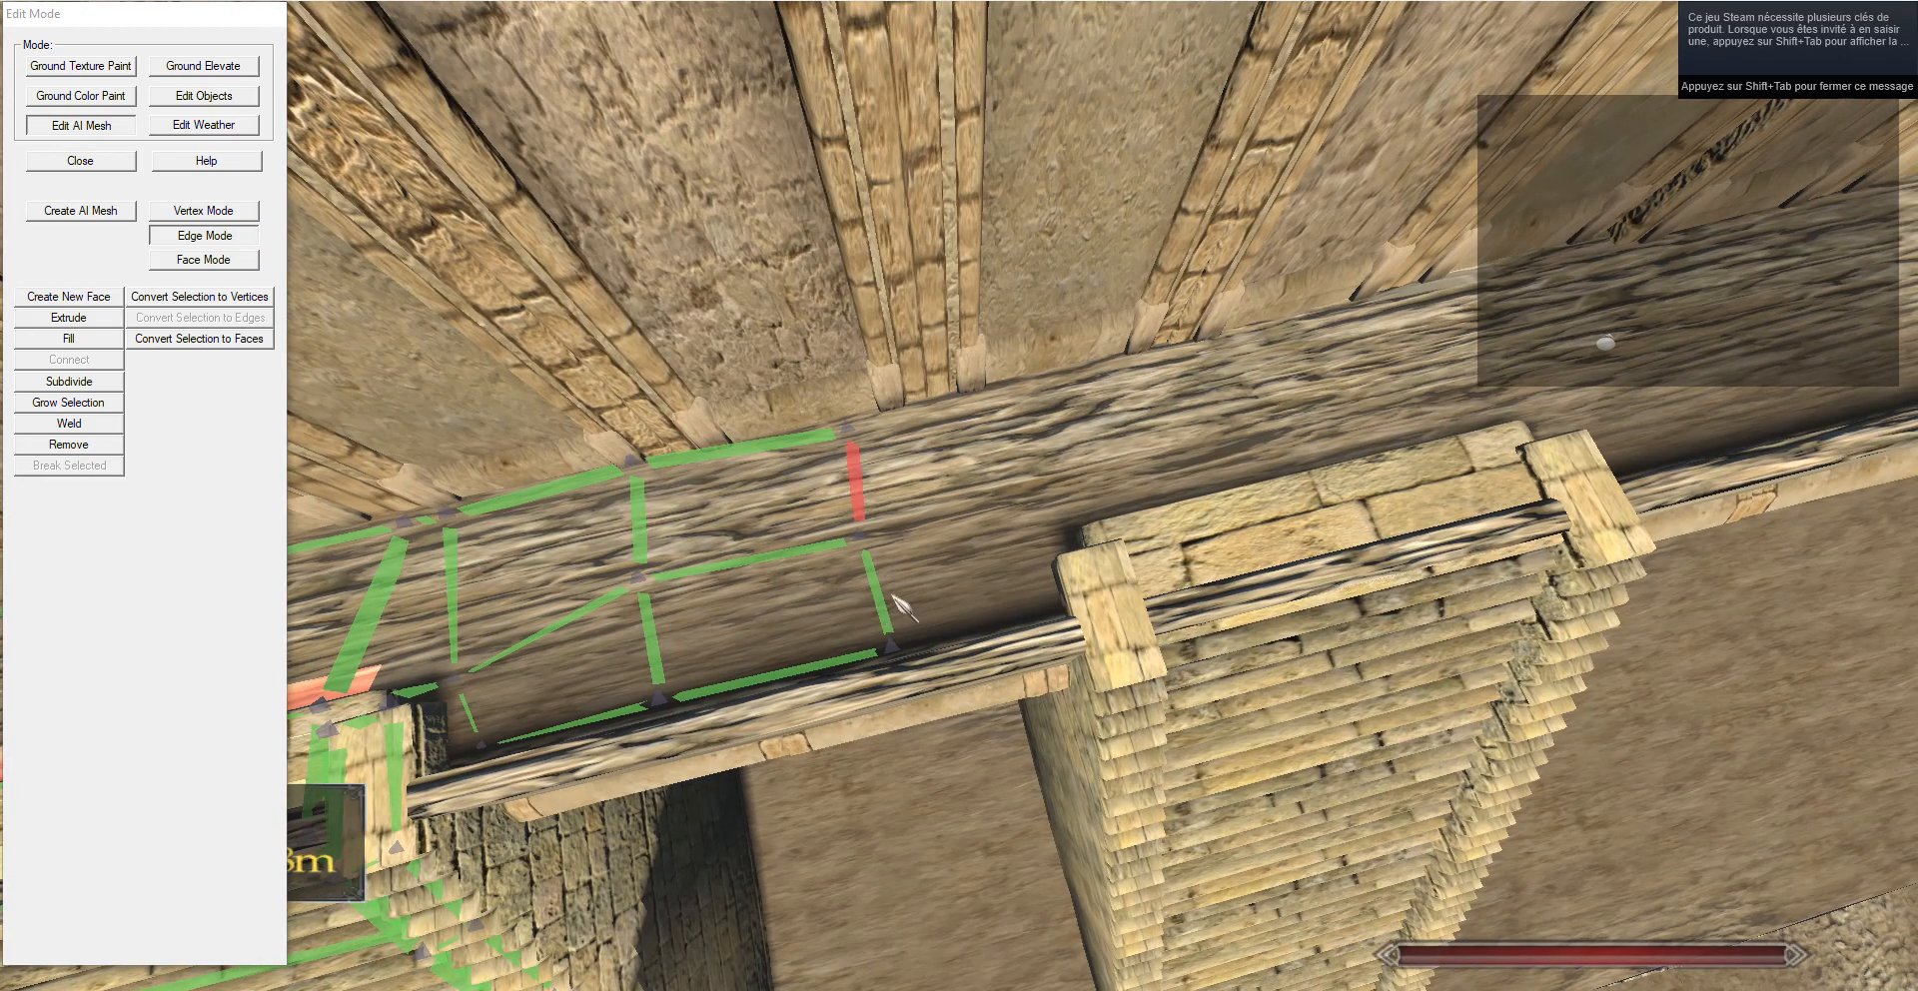
click(81, 326)
key(g)
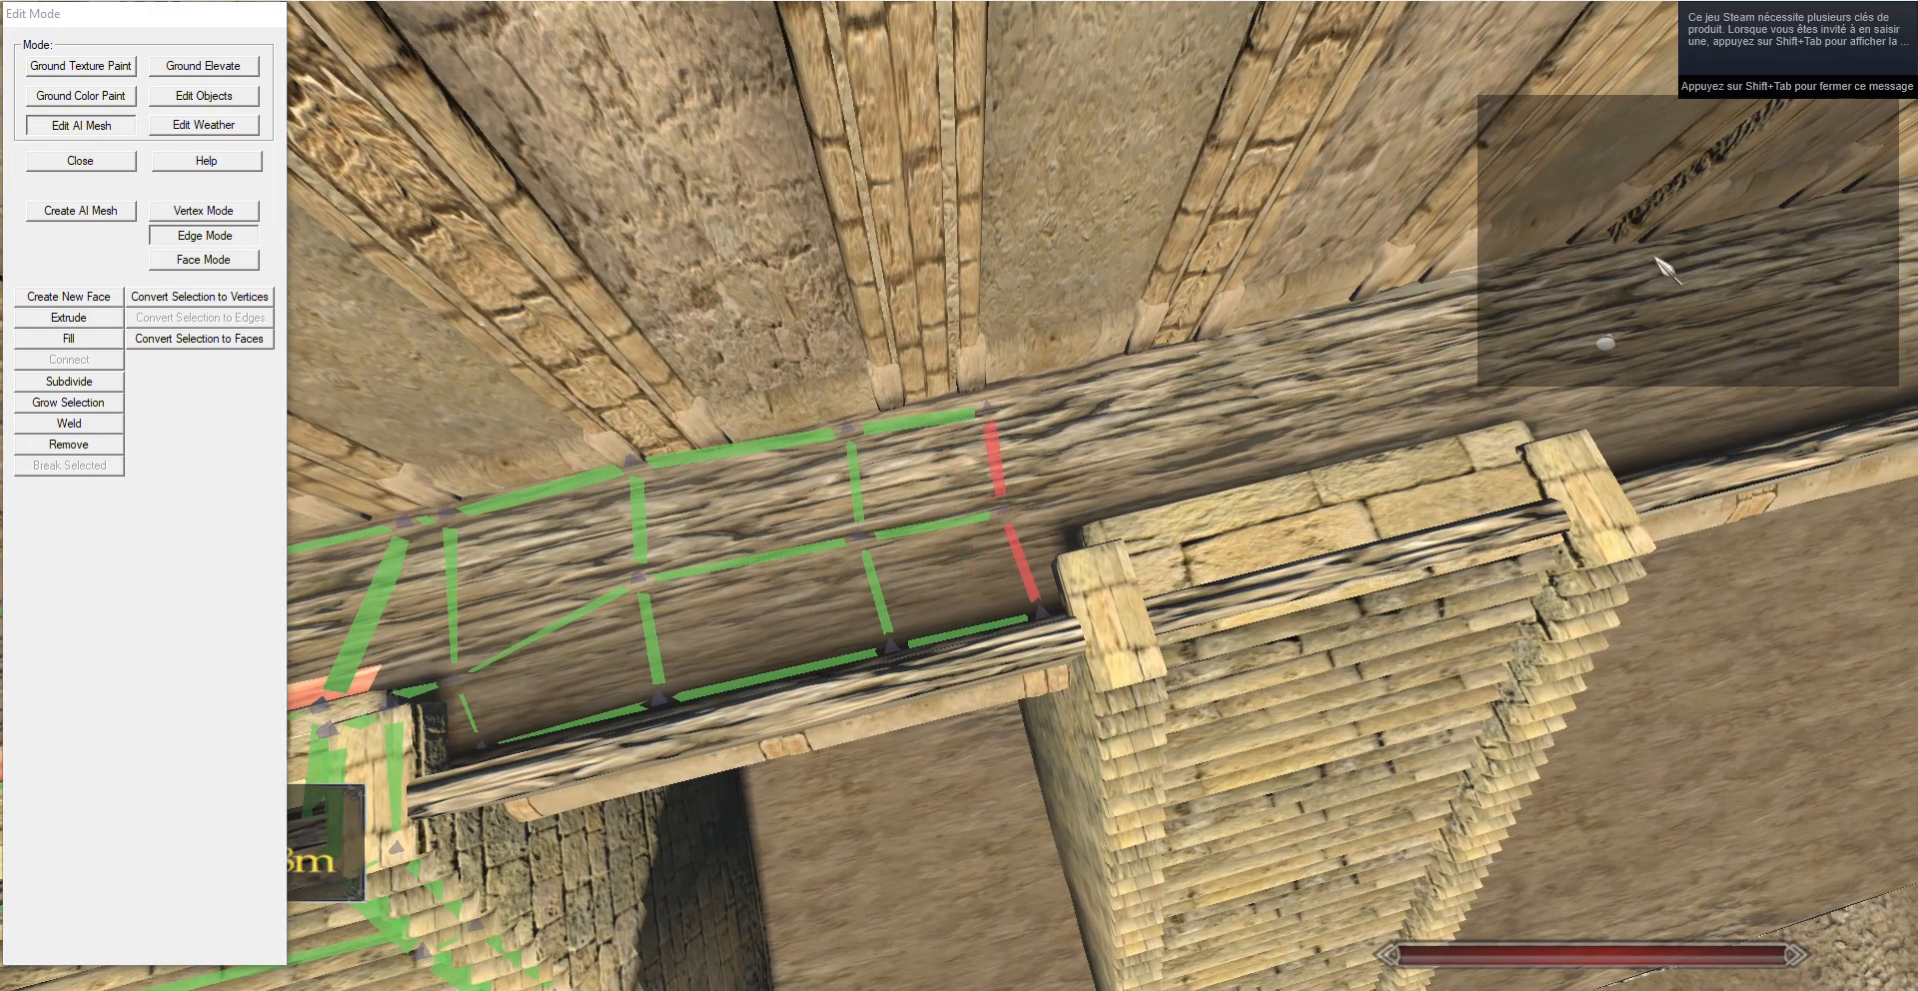
Reposition the three end vertices so the mesh border runs from the wall around the second staircase's near capstone.
key(w)
key(d)
click(238, 212)
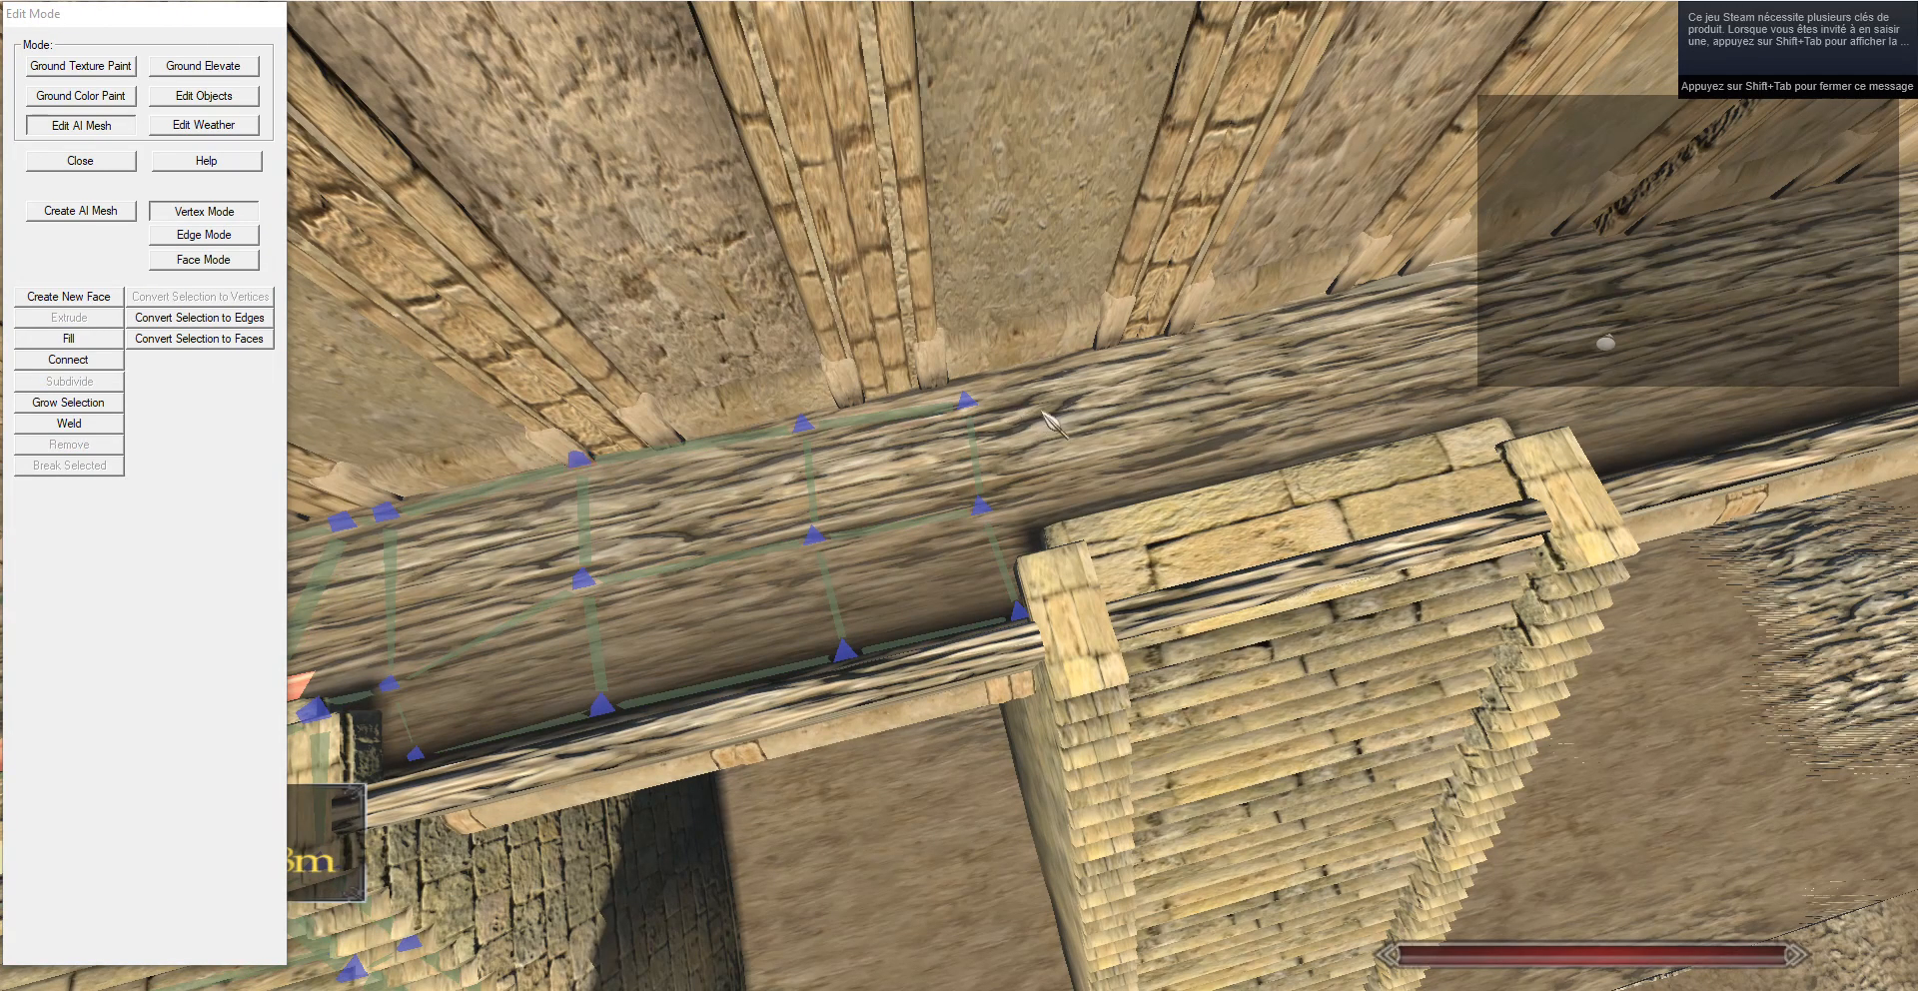
key(g)
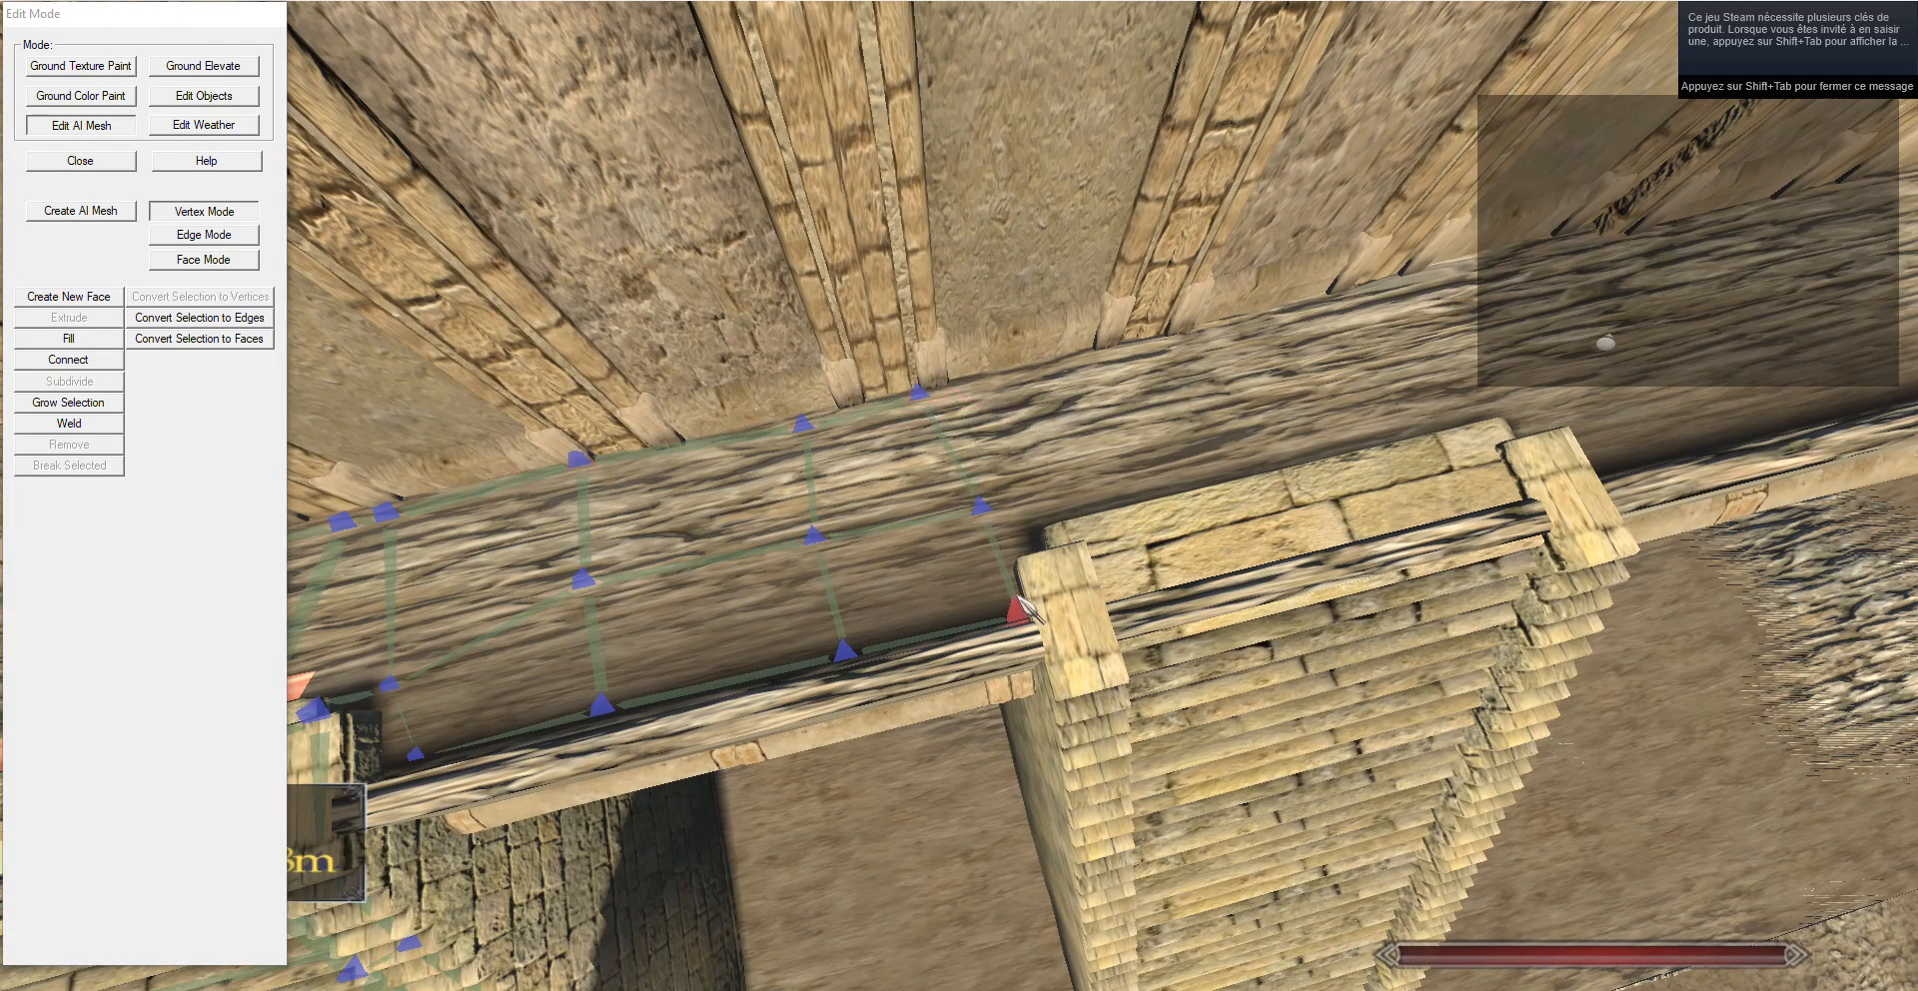
key(g)
key(d)
click(943, 501)
key(g)
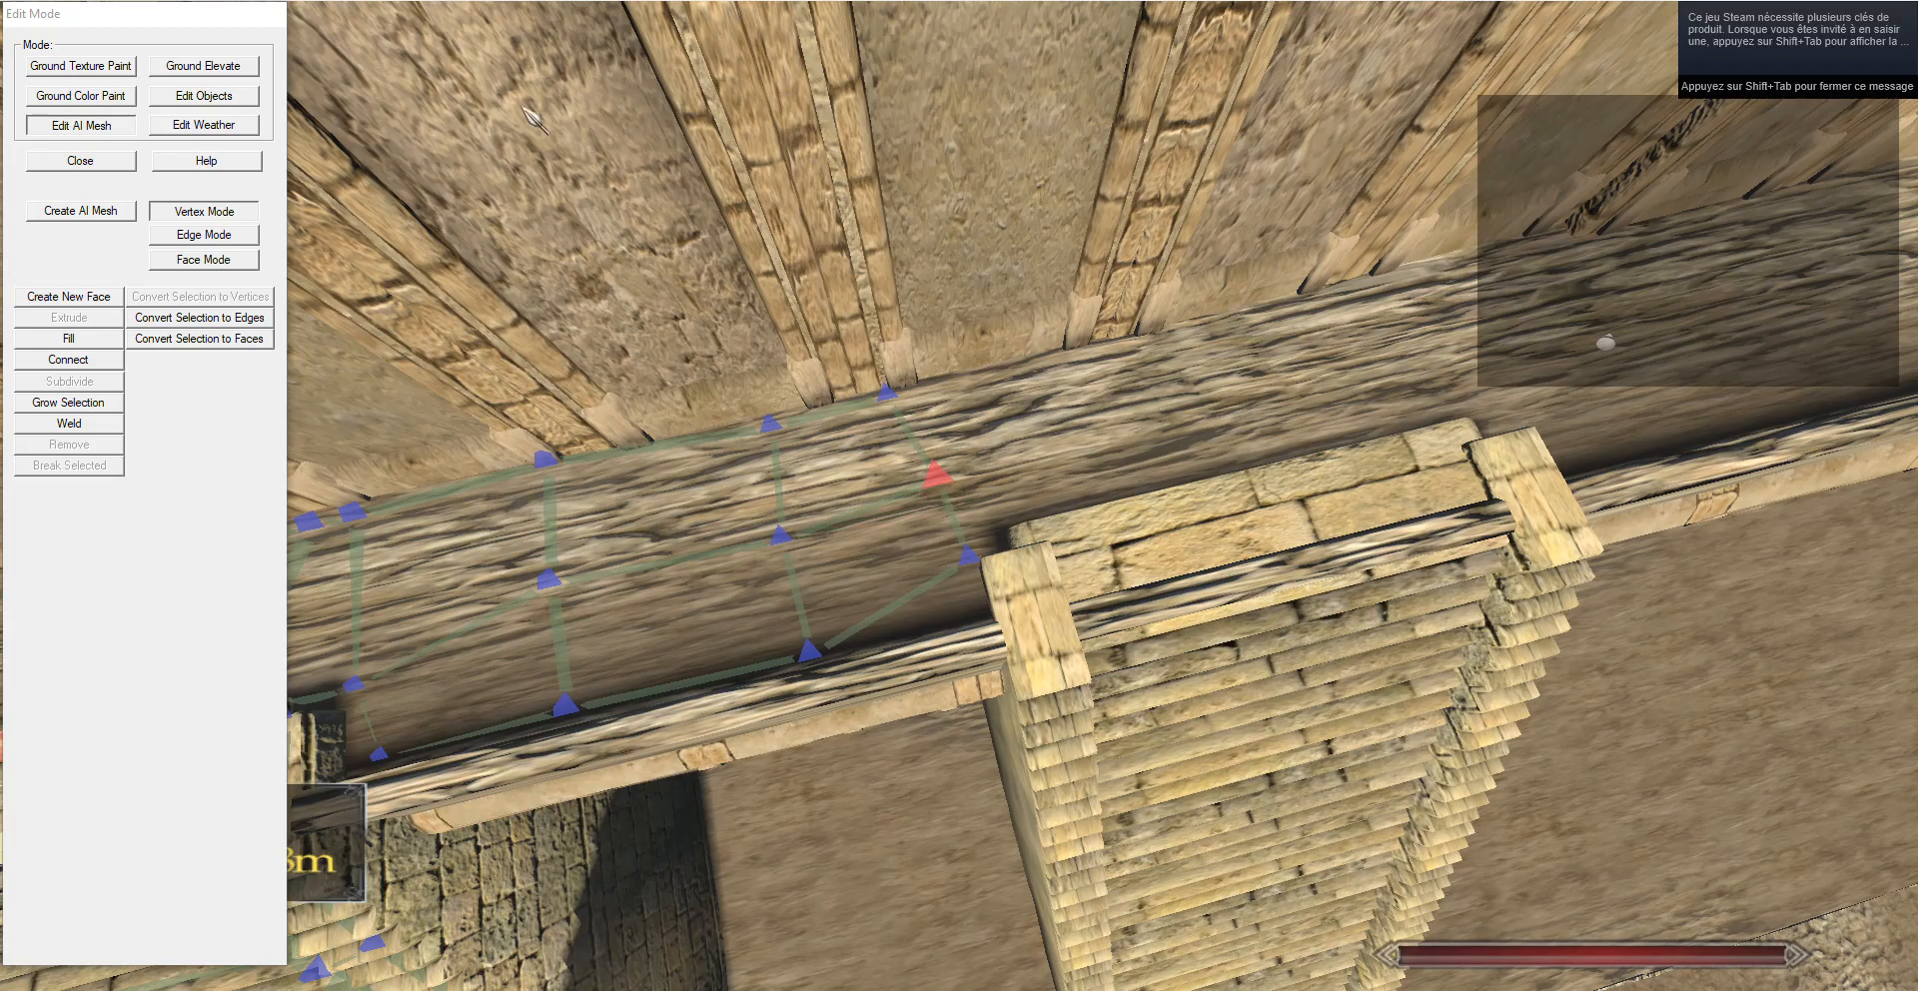
Extrude the end edges past the near capstone and move the outer vertex to the stone slab's corner.
click(203, 234)
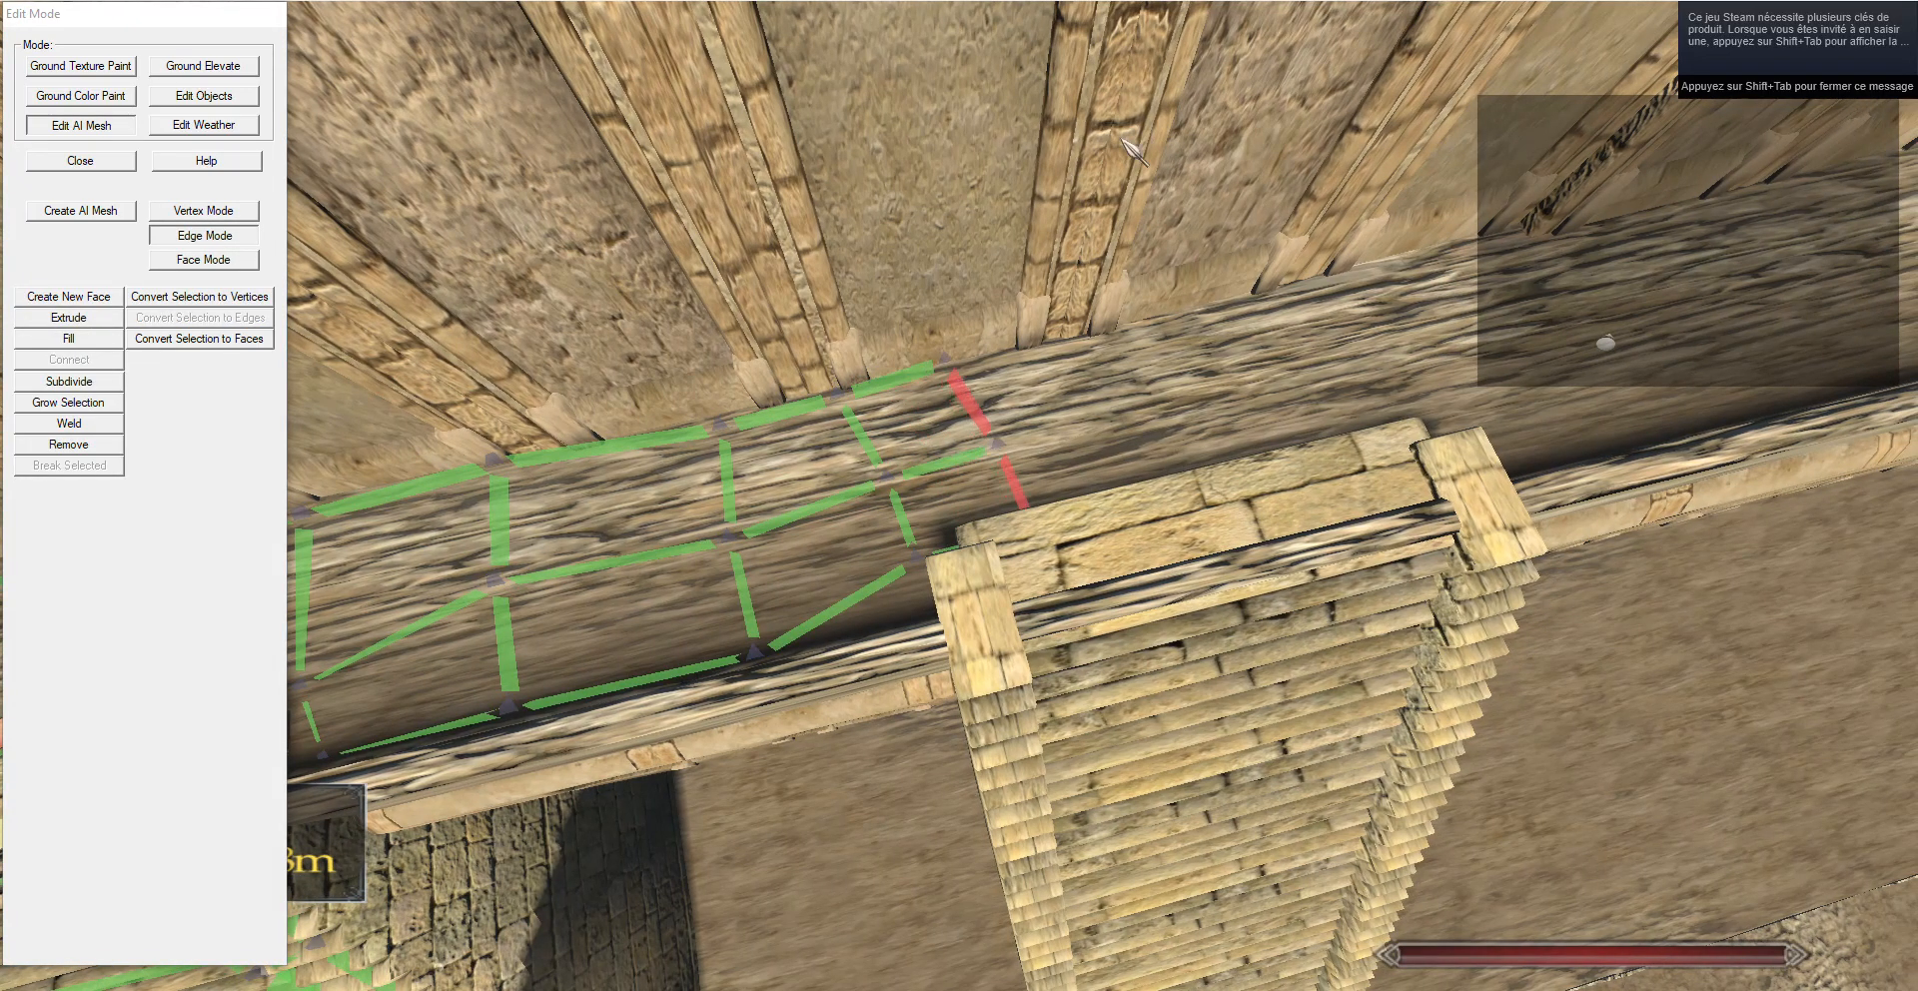
drag(1121, 138, 1041, 311)
key(w)
click(251, 215)
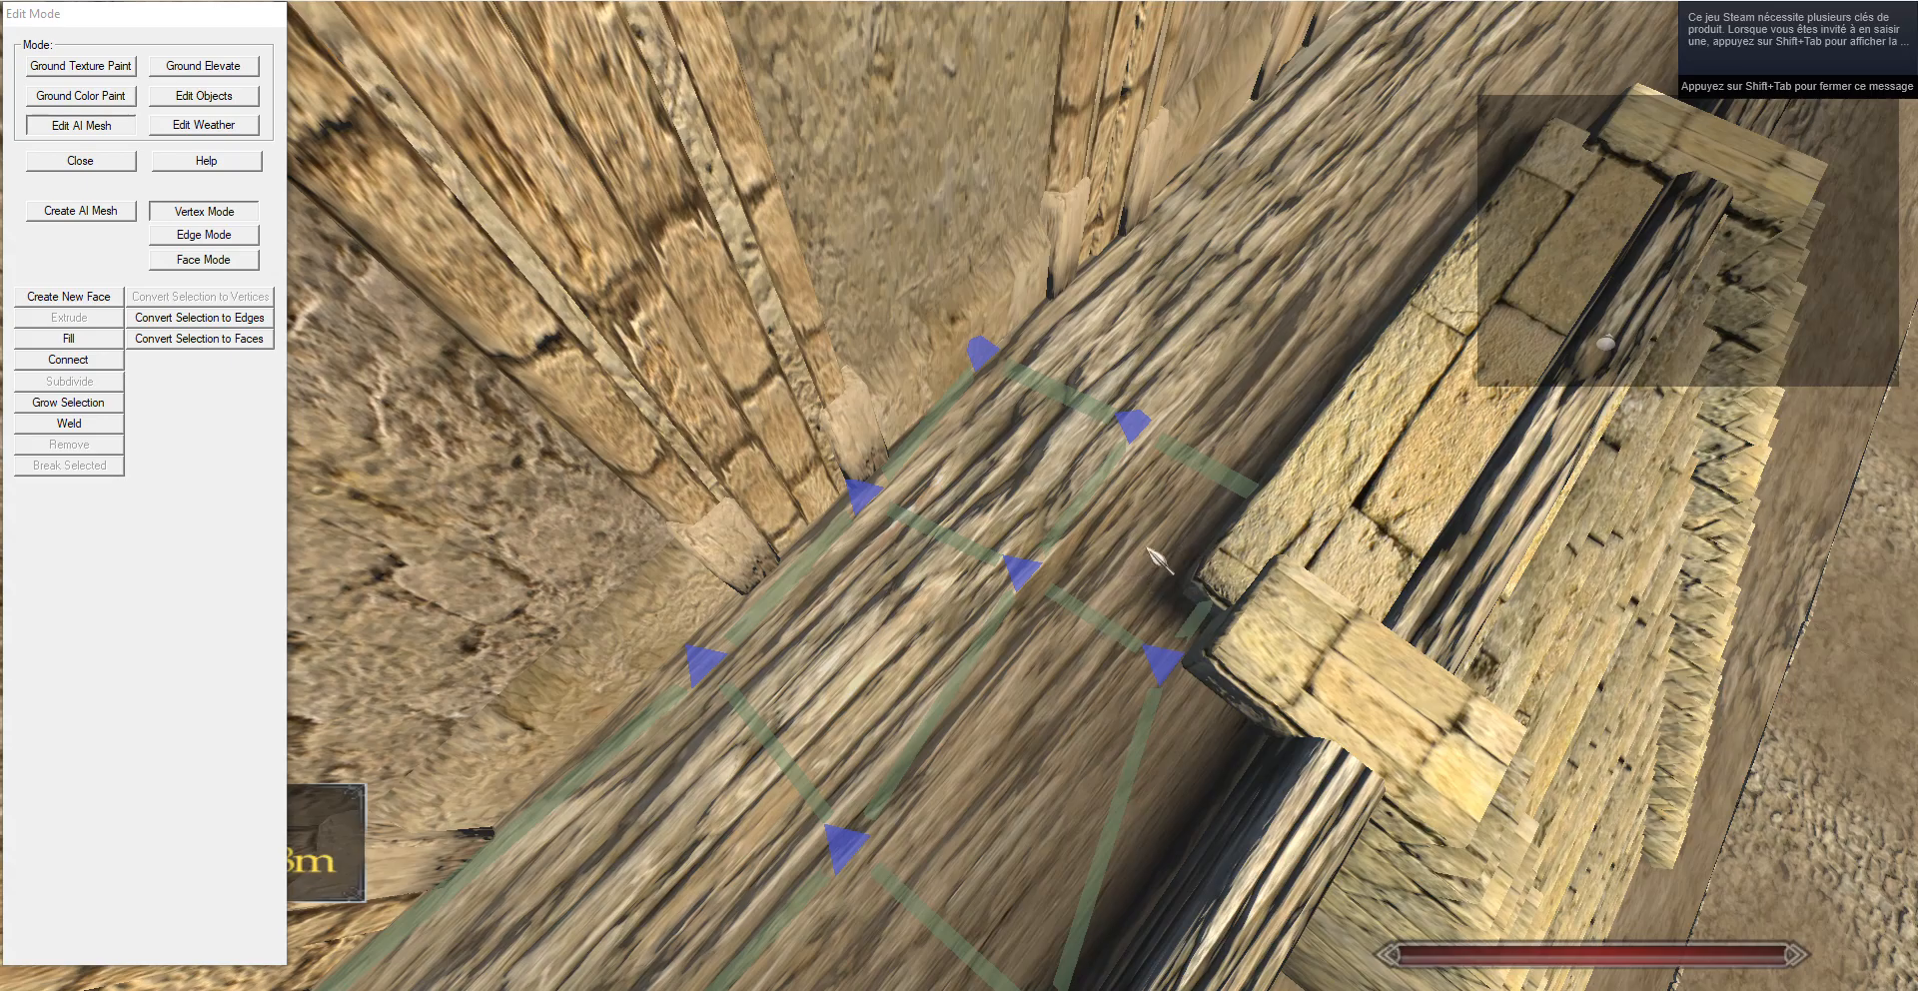
key(g)
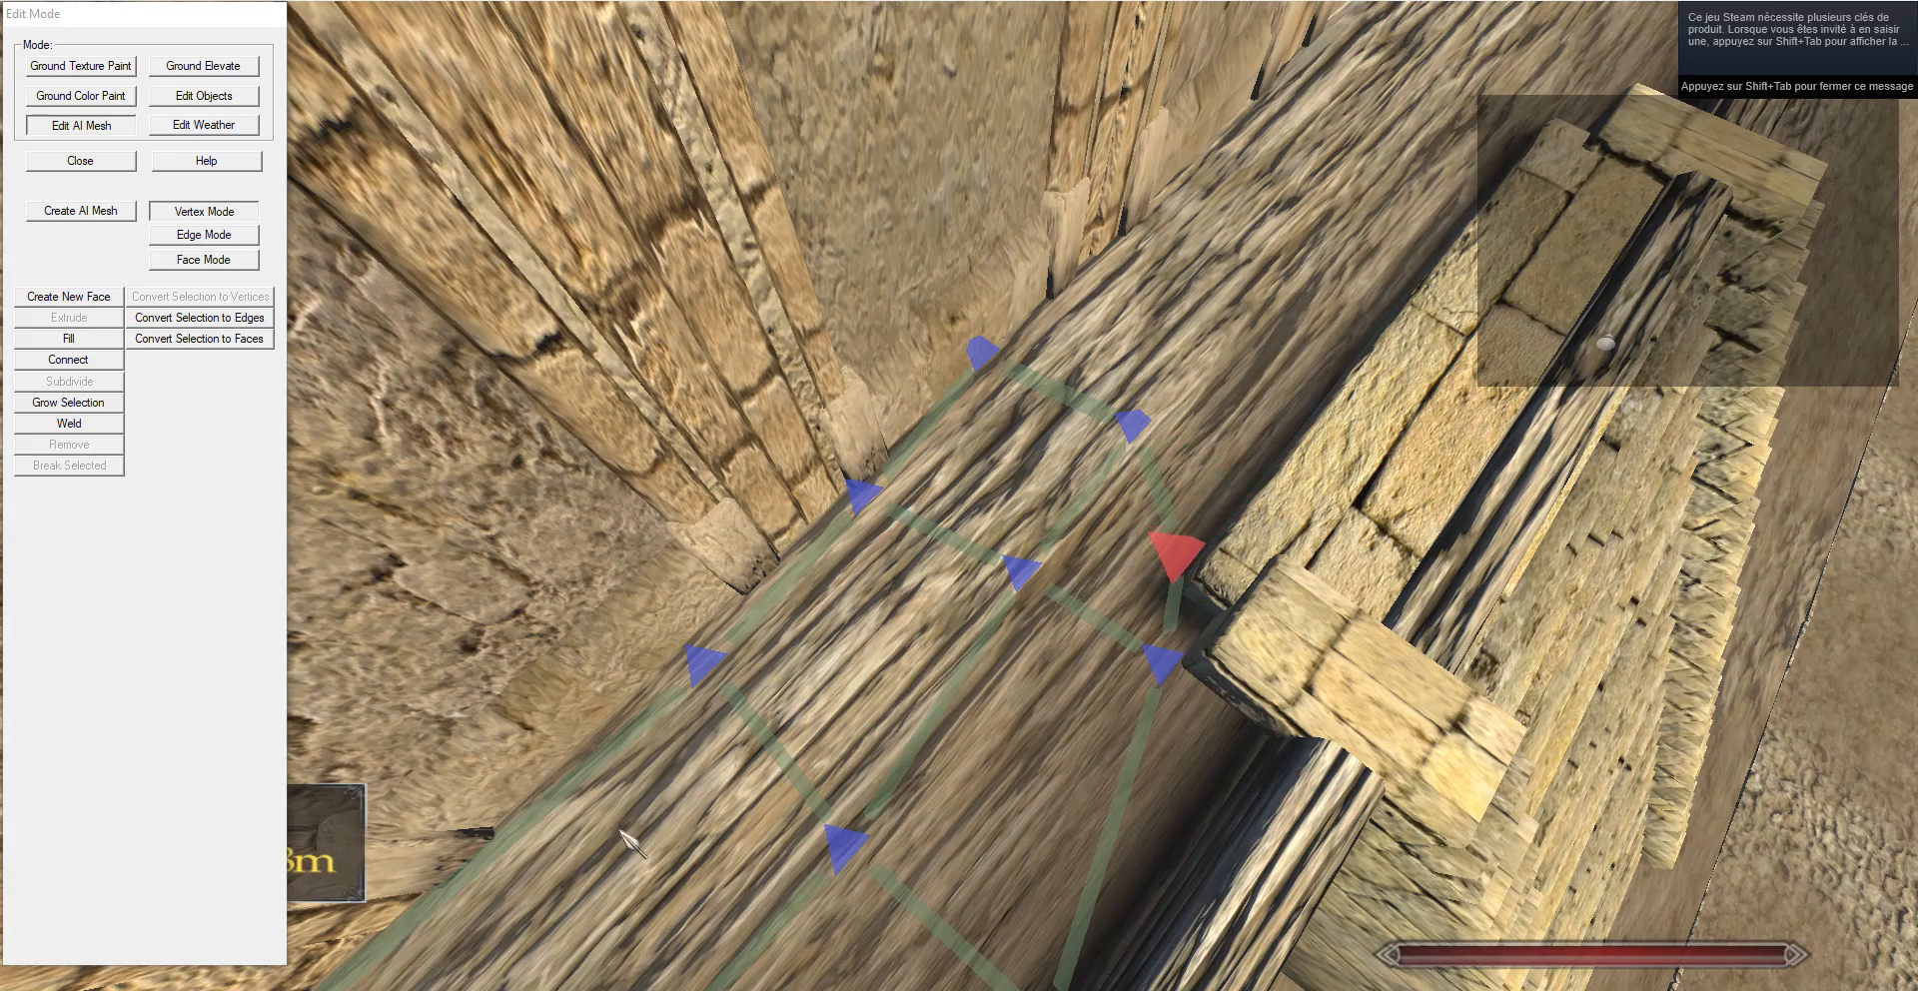
Reposition the middle and wall-side vertices beside the slab so the mesh follows the wall's base.
key(w)
drag(625, 828, 1113, 490)
key(s)
right_click(1101, 509)
key(g)
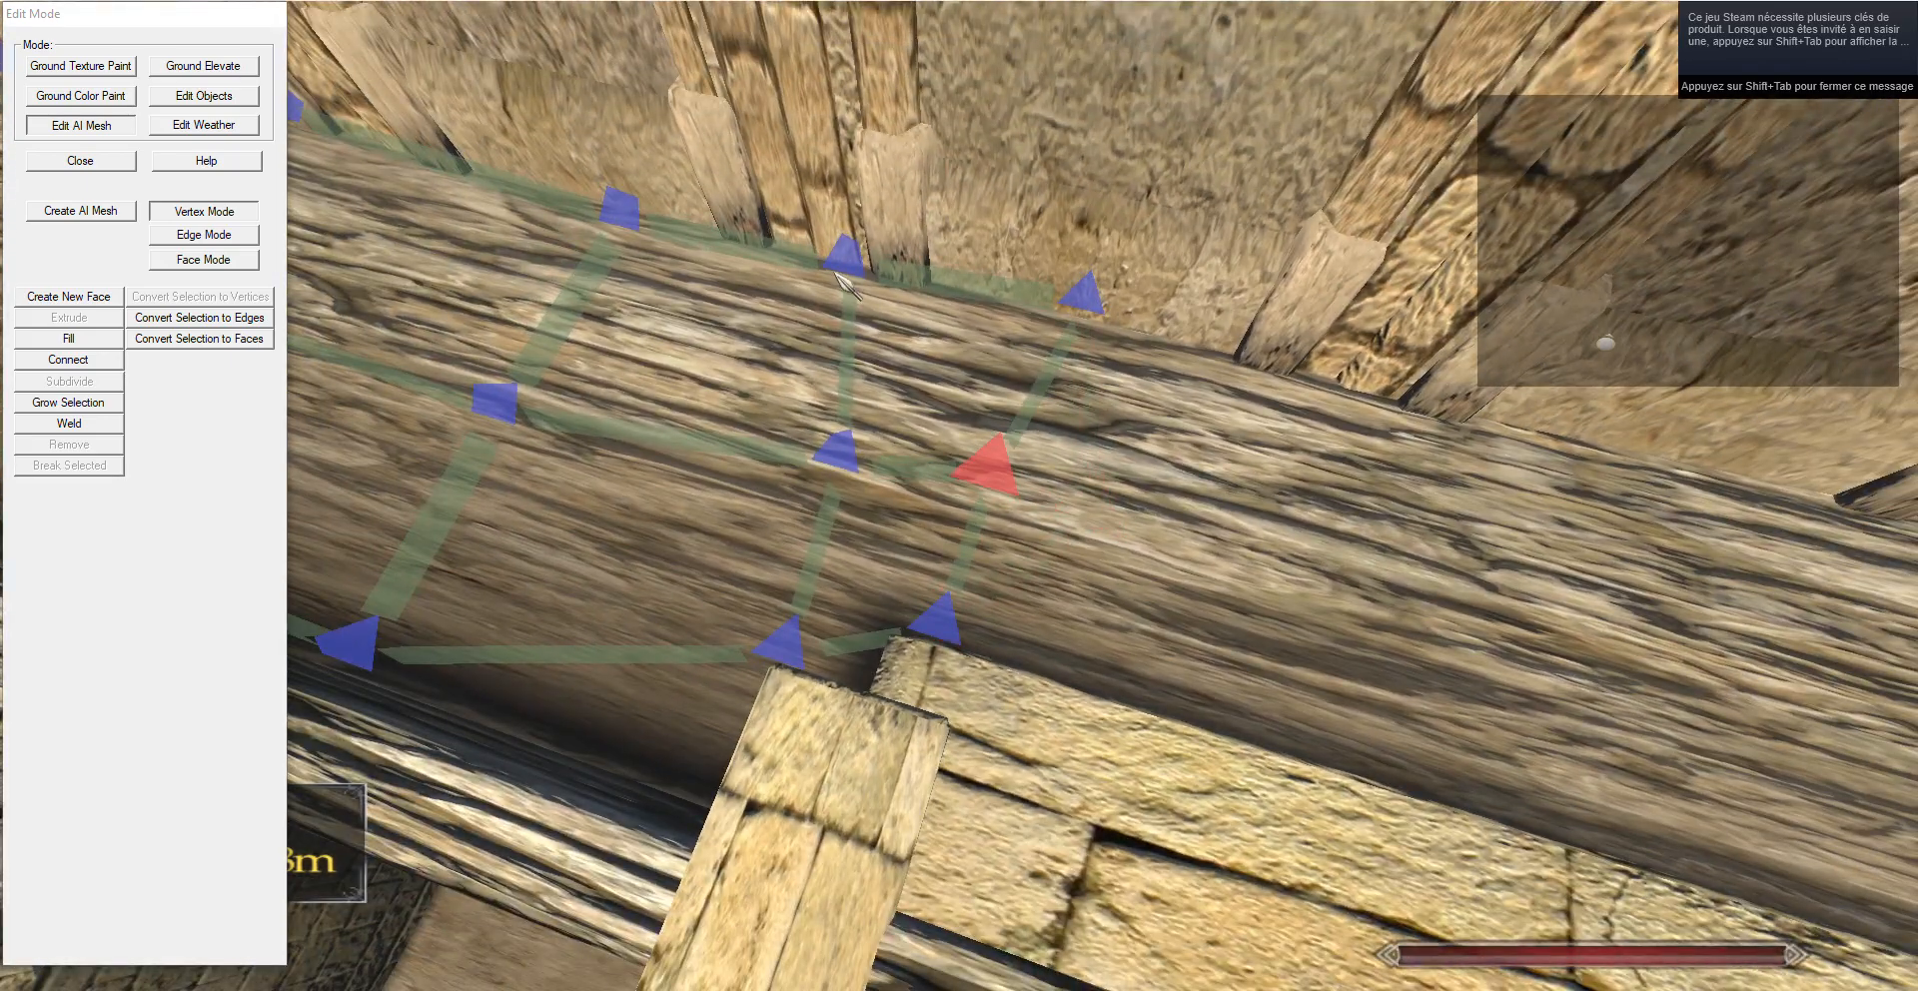
right_click(1084, 300)
key(g)
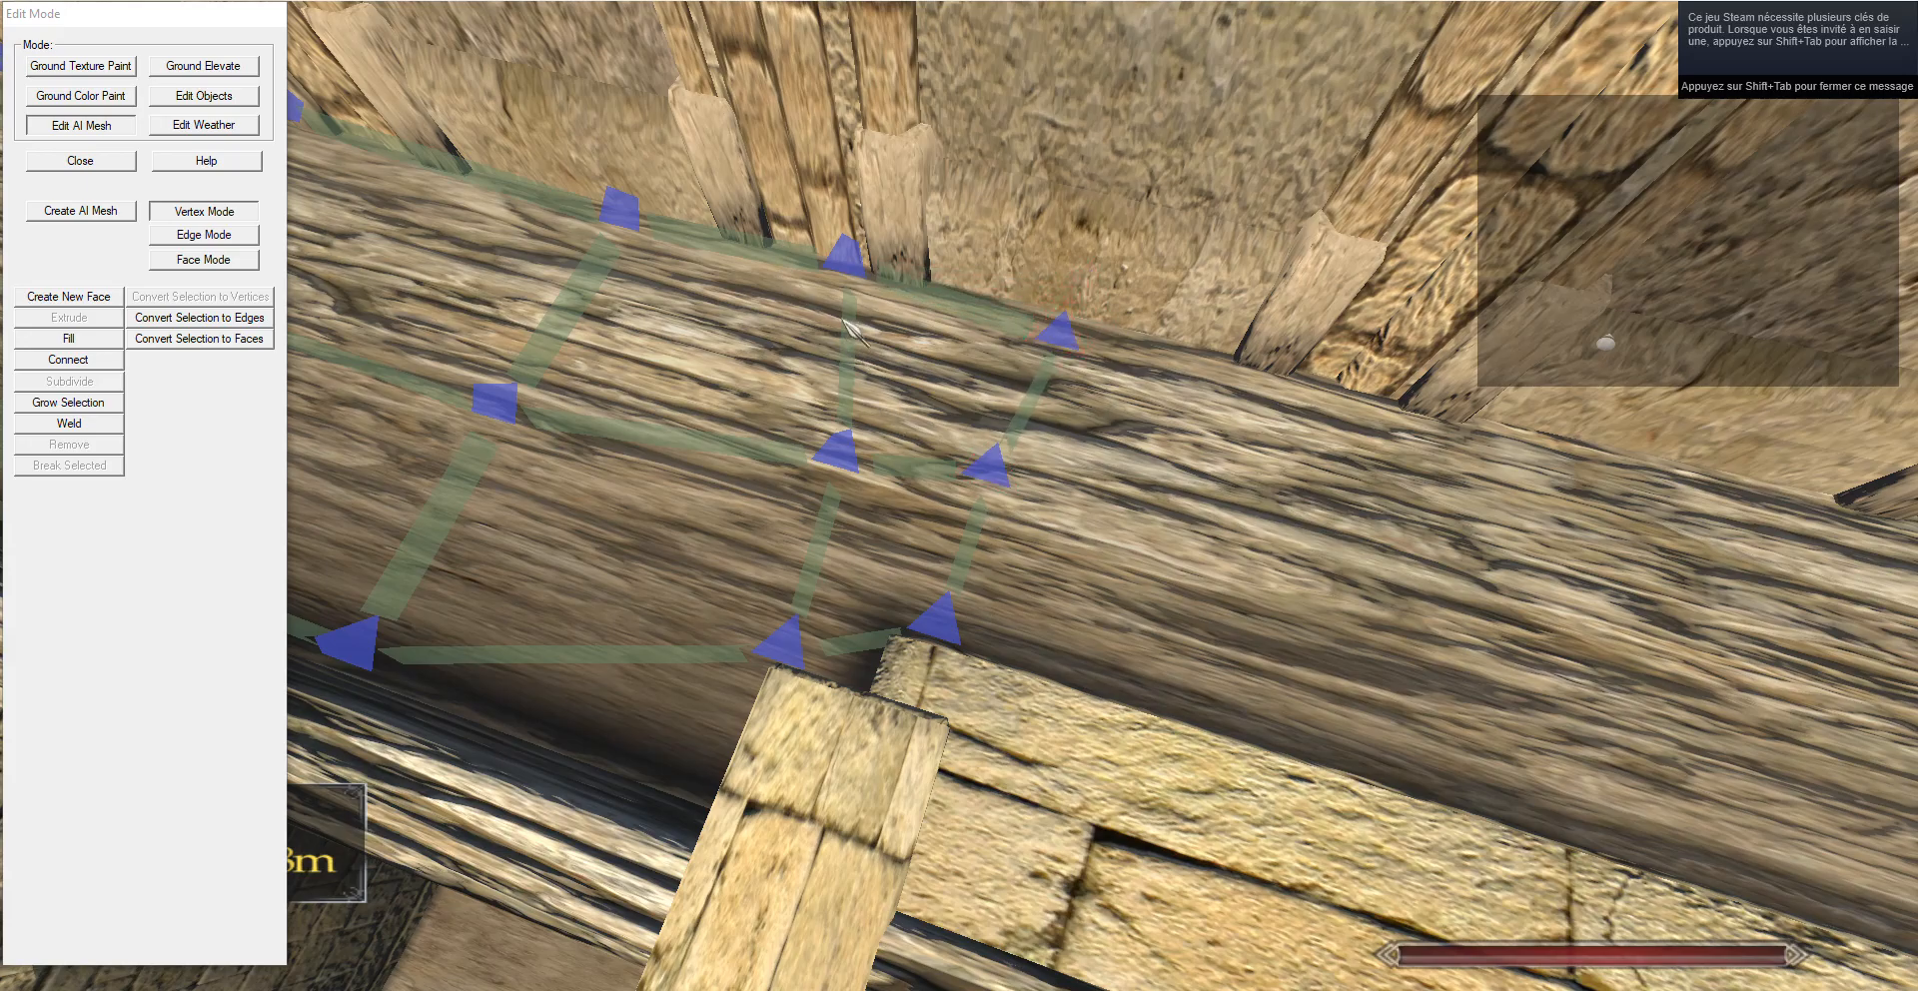
right_click(849, 272)
key(g)
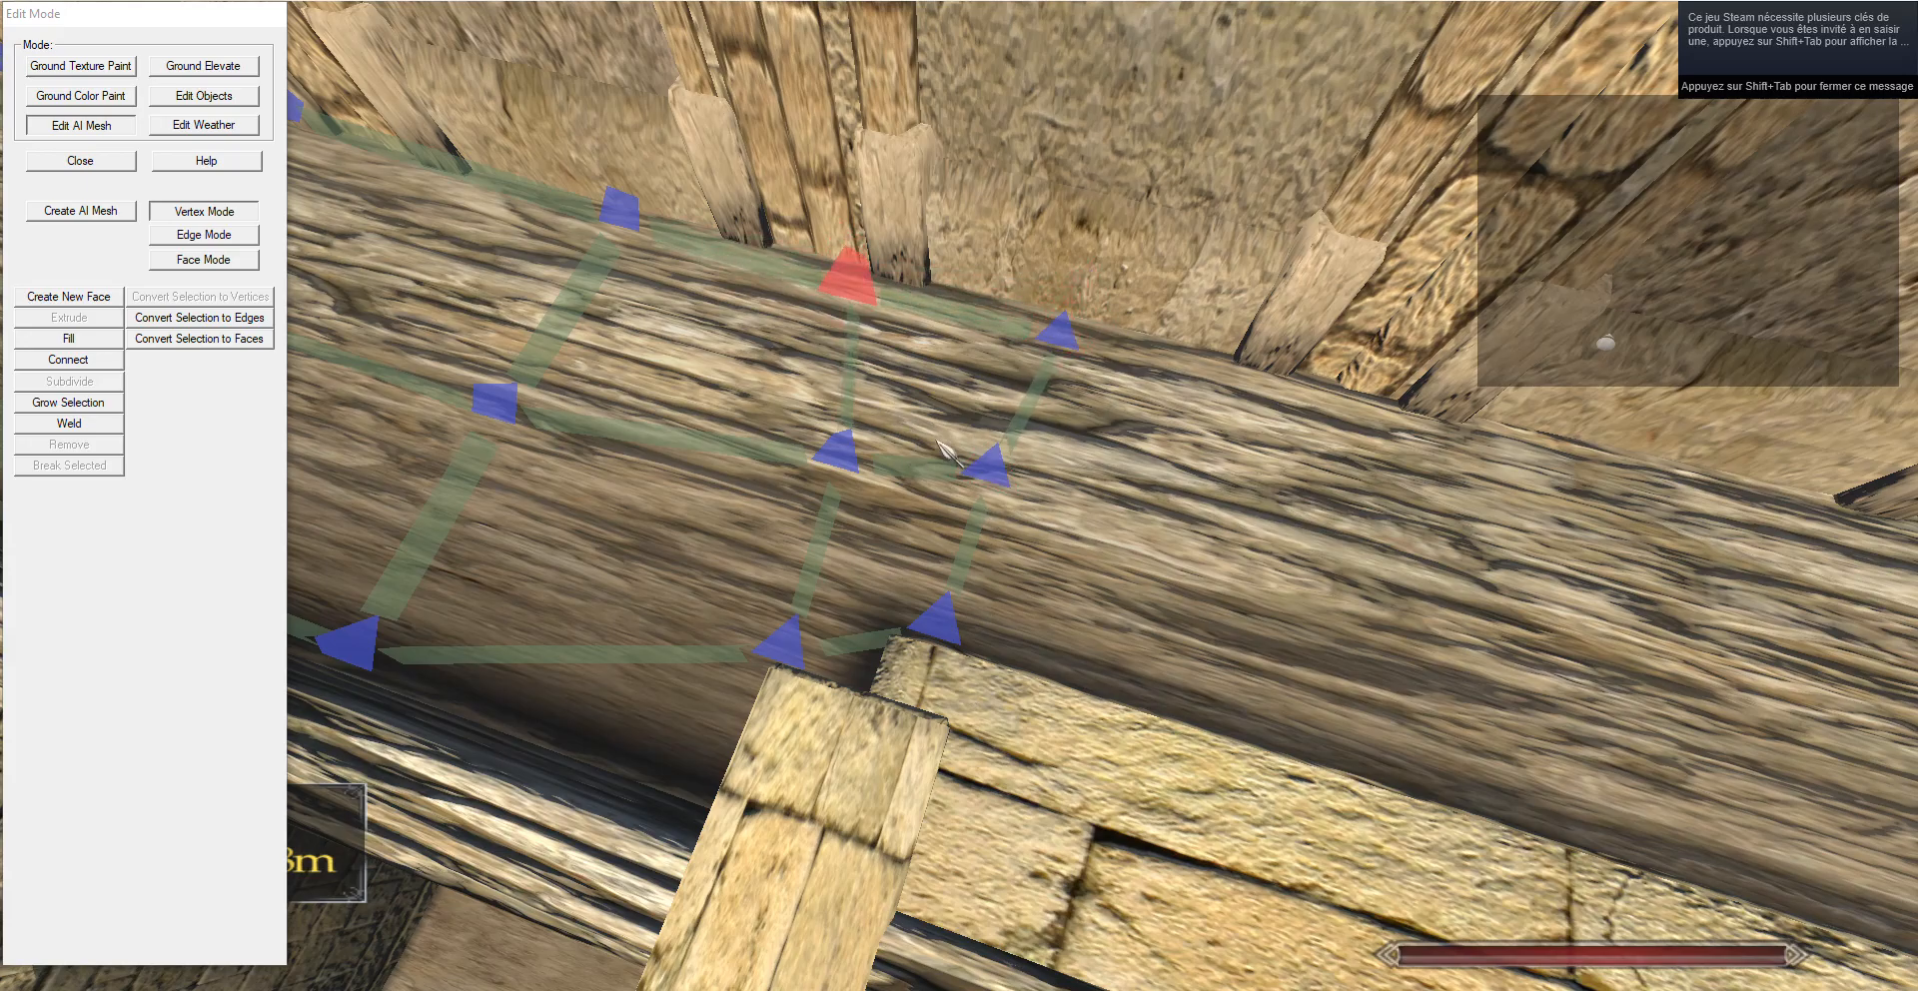
Extrude the walkway mesh's two end edges twice alongside the stone slab, almost to its far end.
key(s)
key(s)
key(d)
click(172, 234)
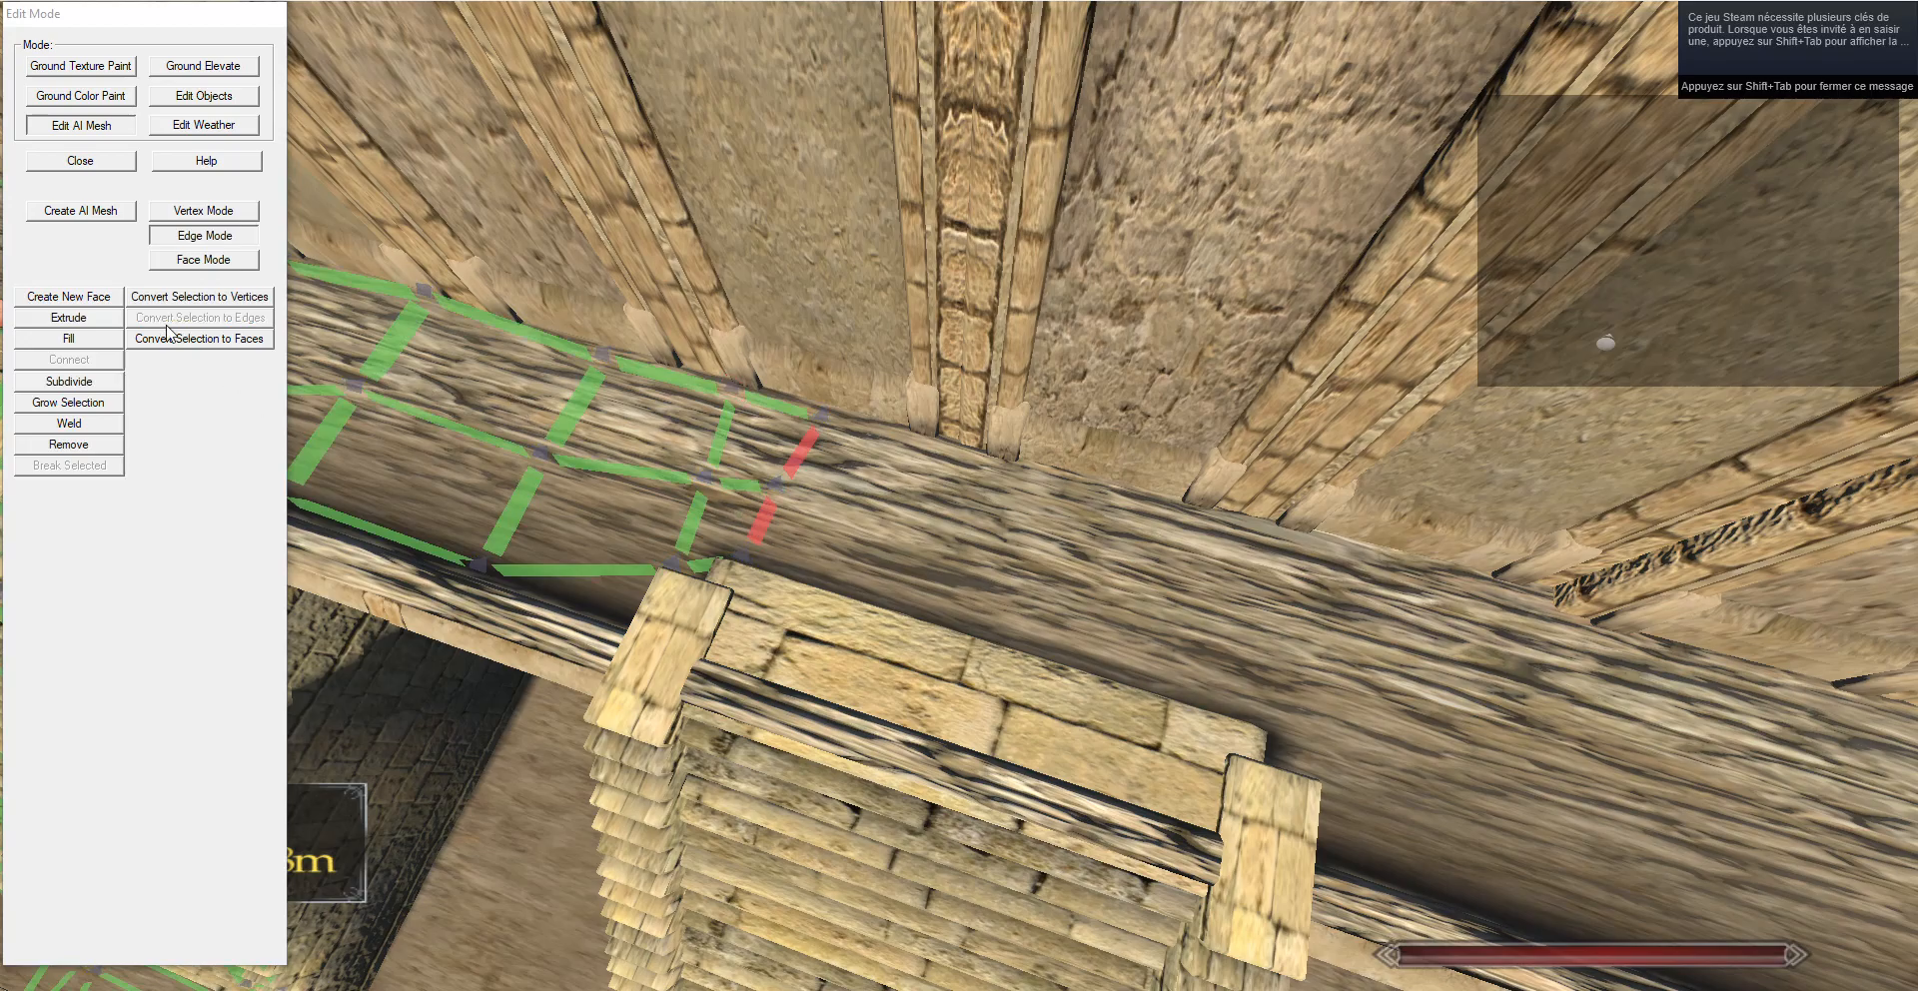
click(98, 320)
key(g)
key(s)
key(d)
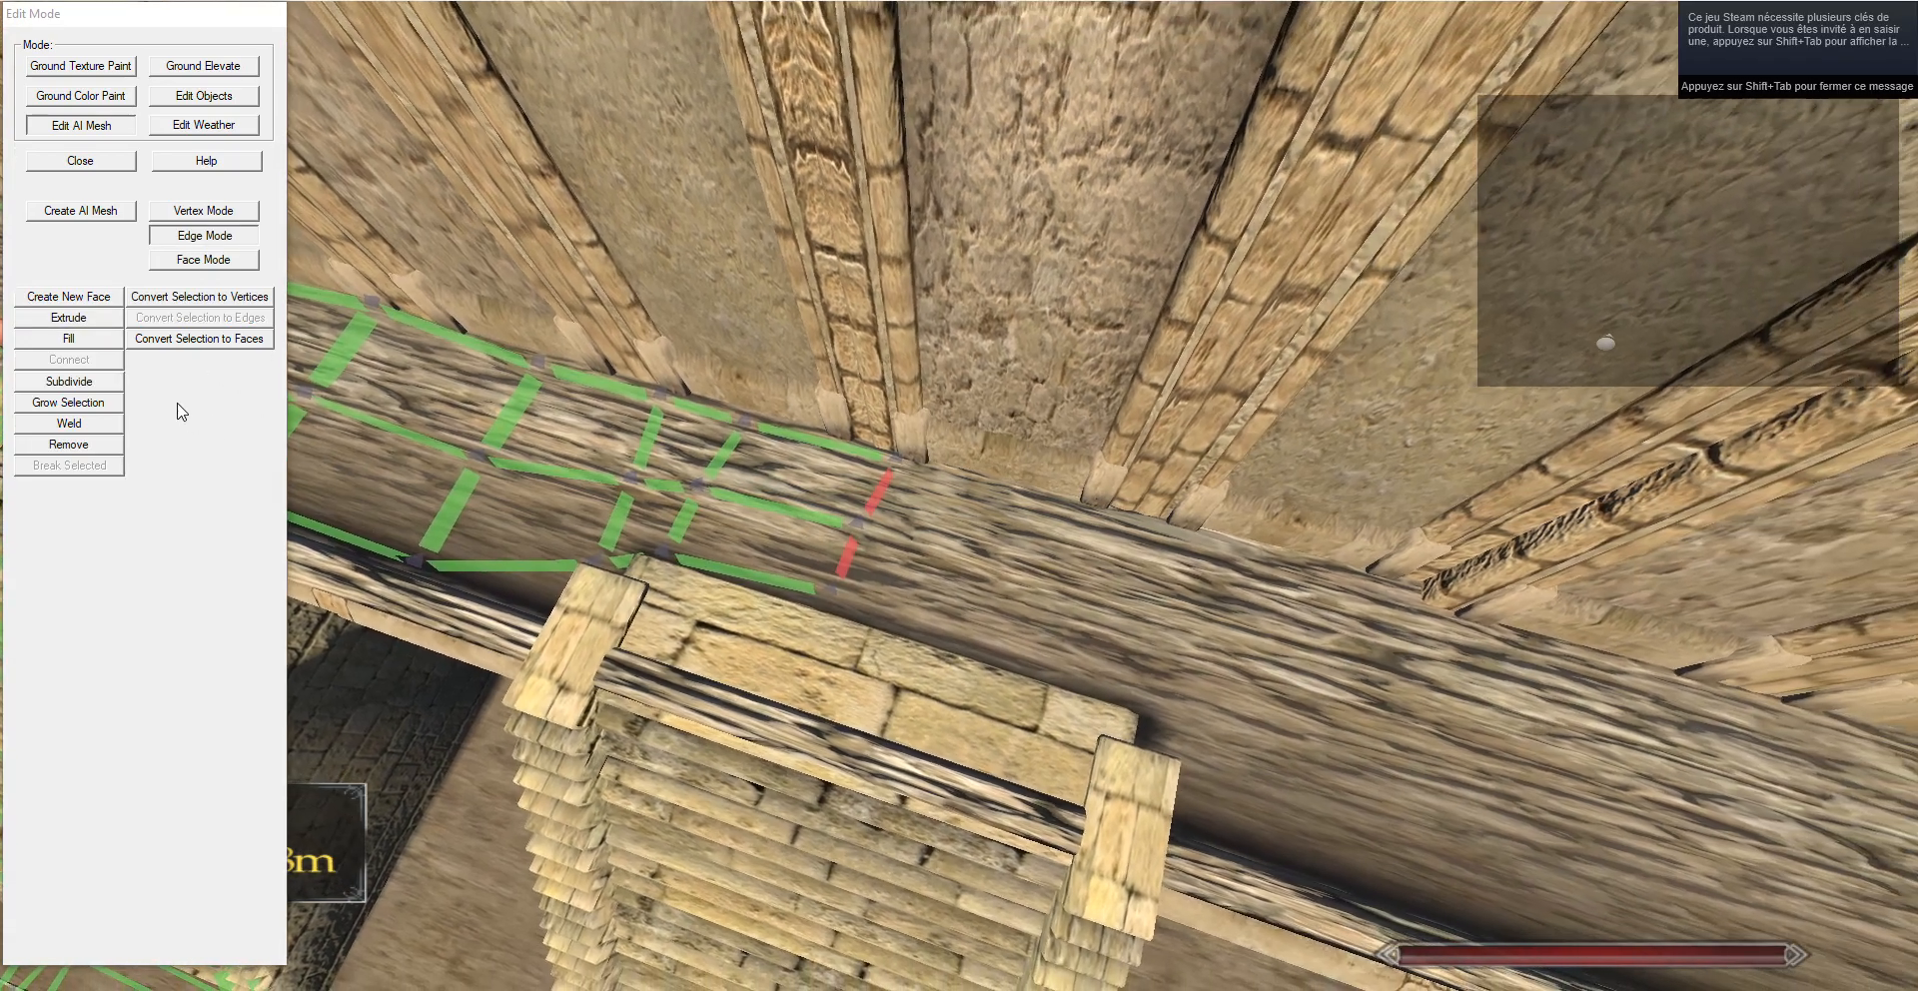
click(94, 322)
key(g)
key(s)
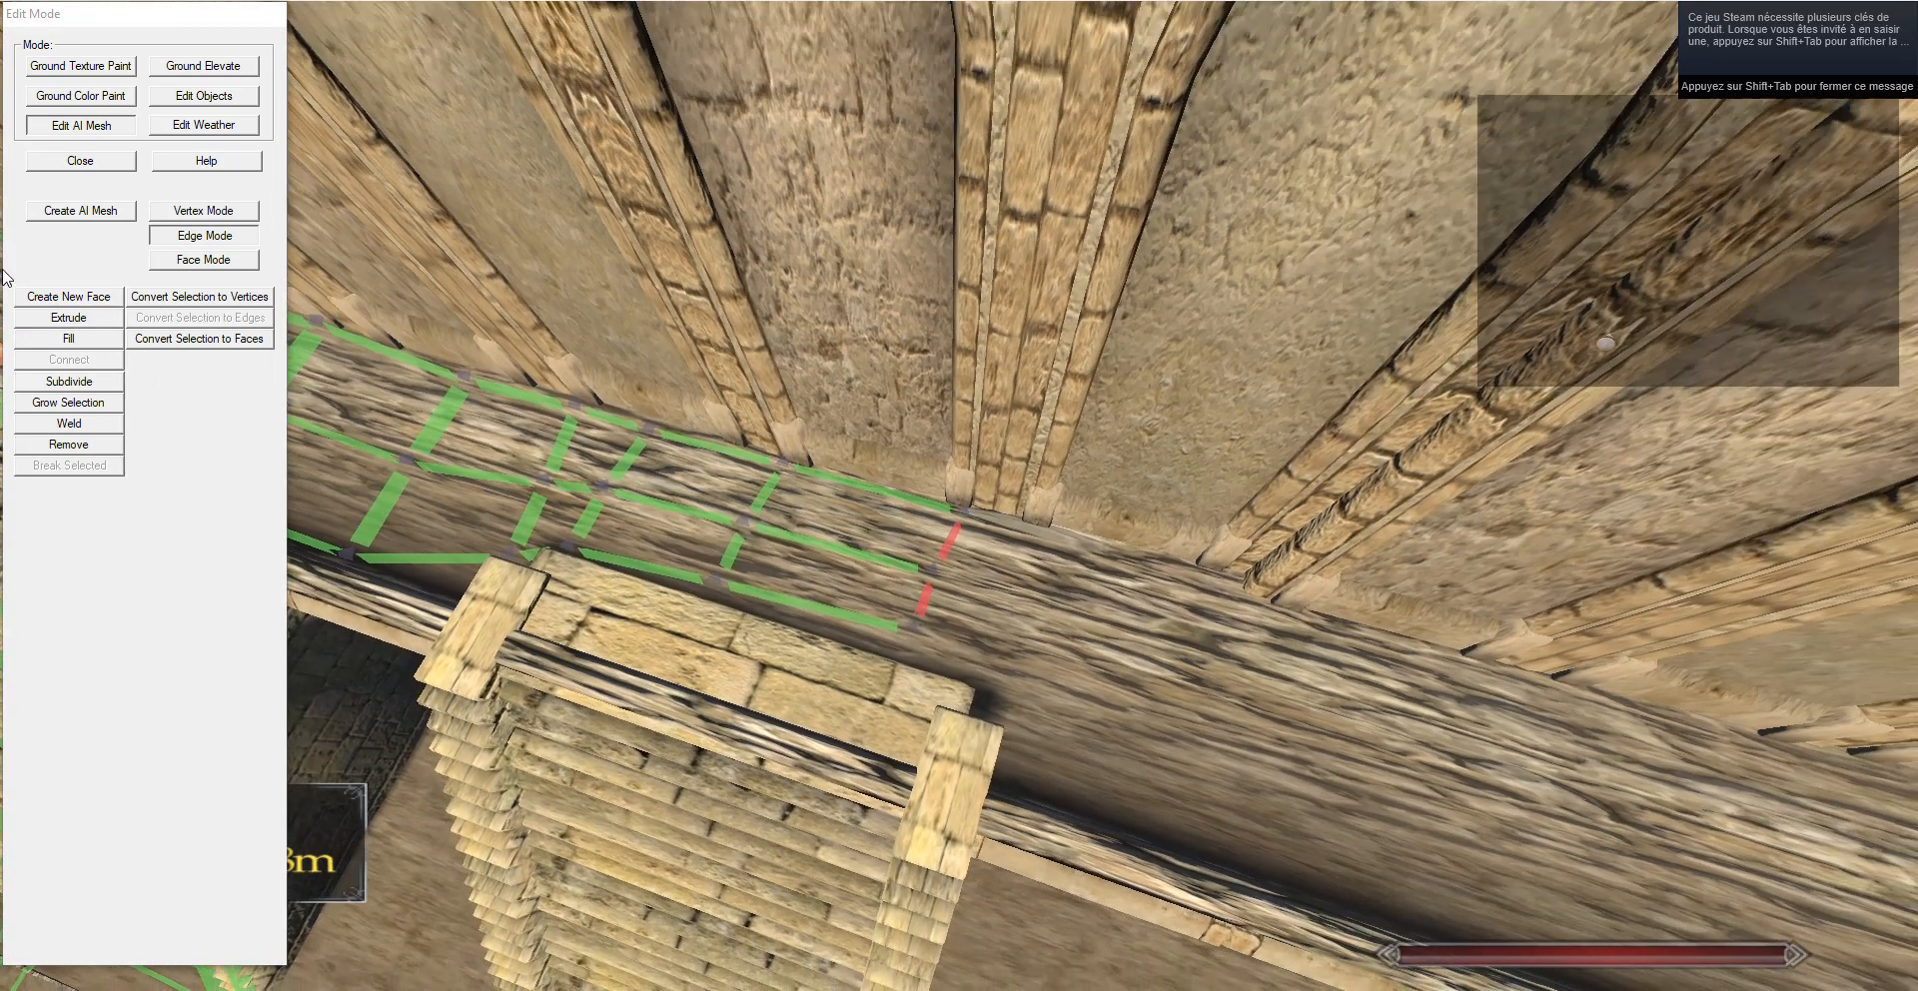
Extrude the two end edges twice more, past the slab's far end and onward along the walkway.
click(68, 317)
key(g)
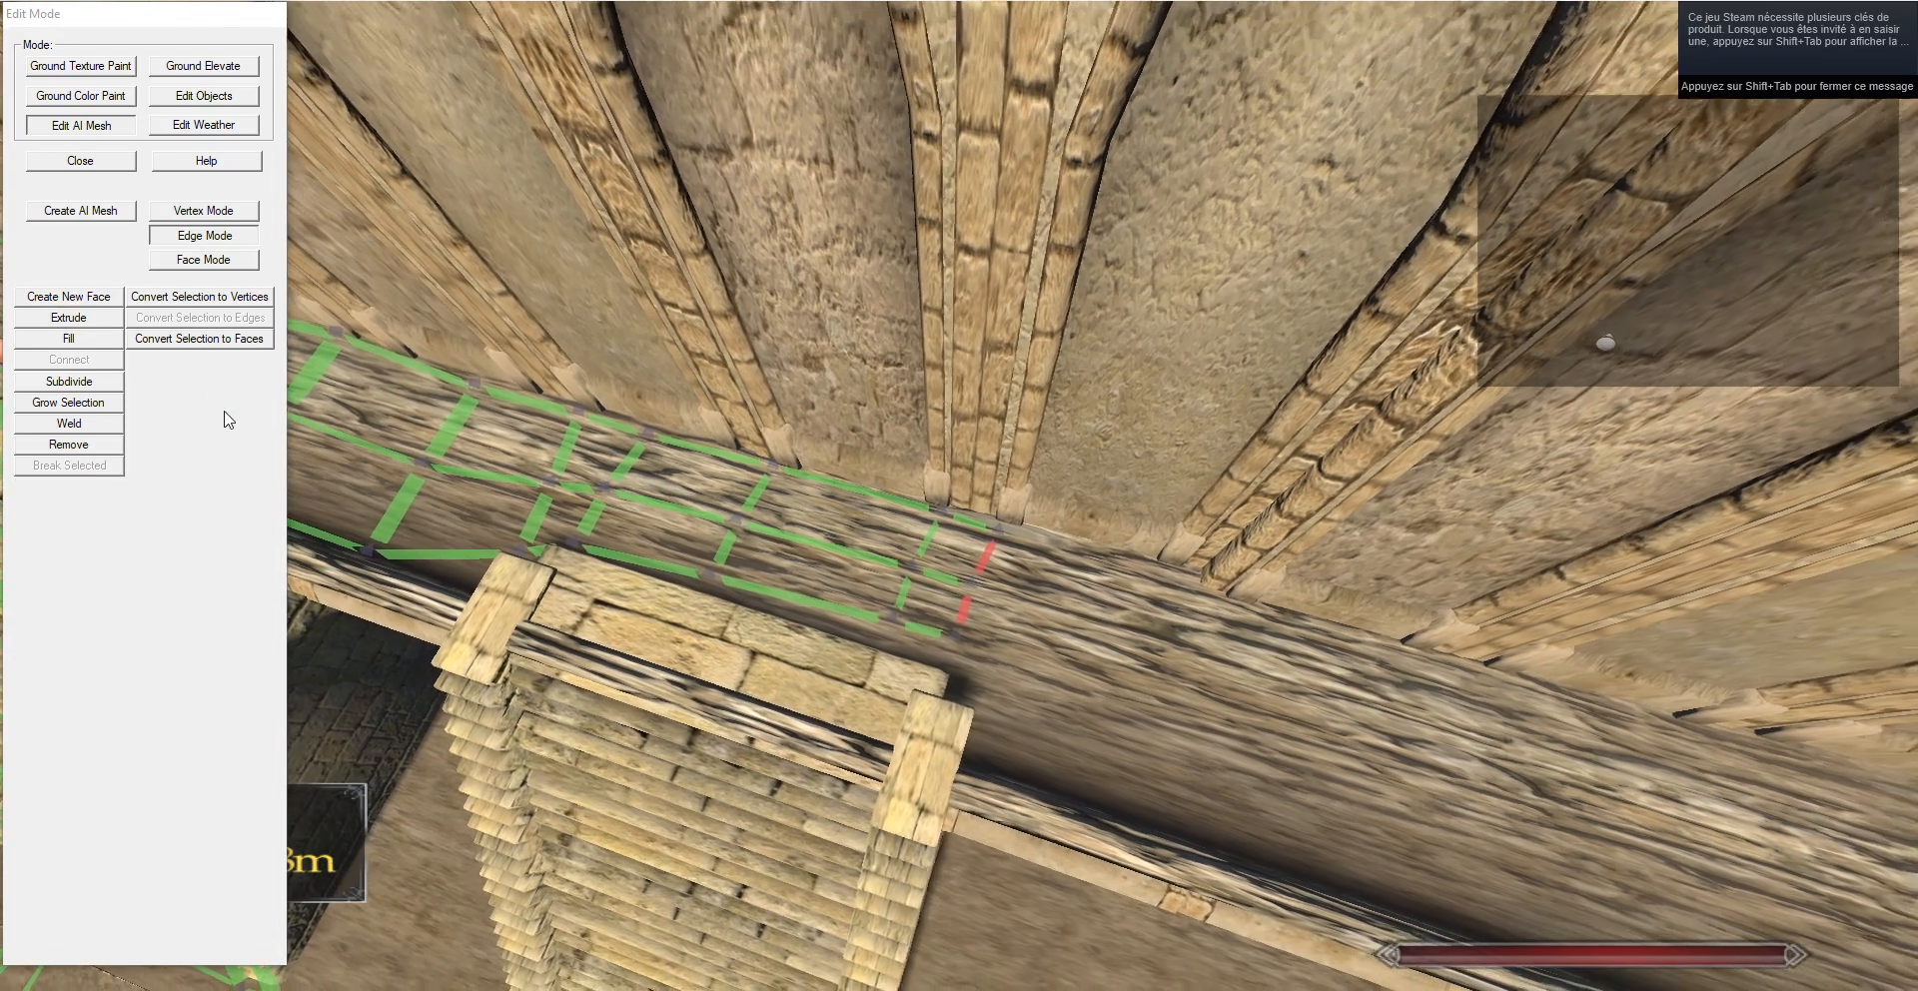
click(68, 317)
key(g)
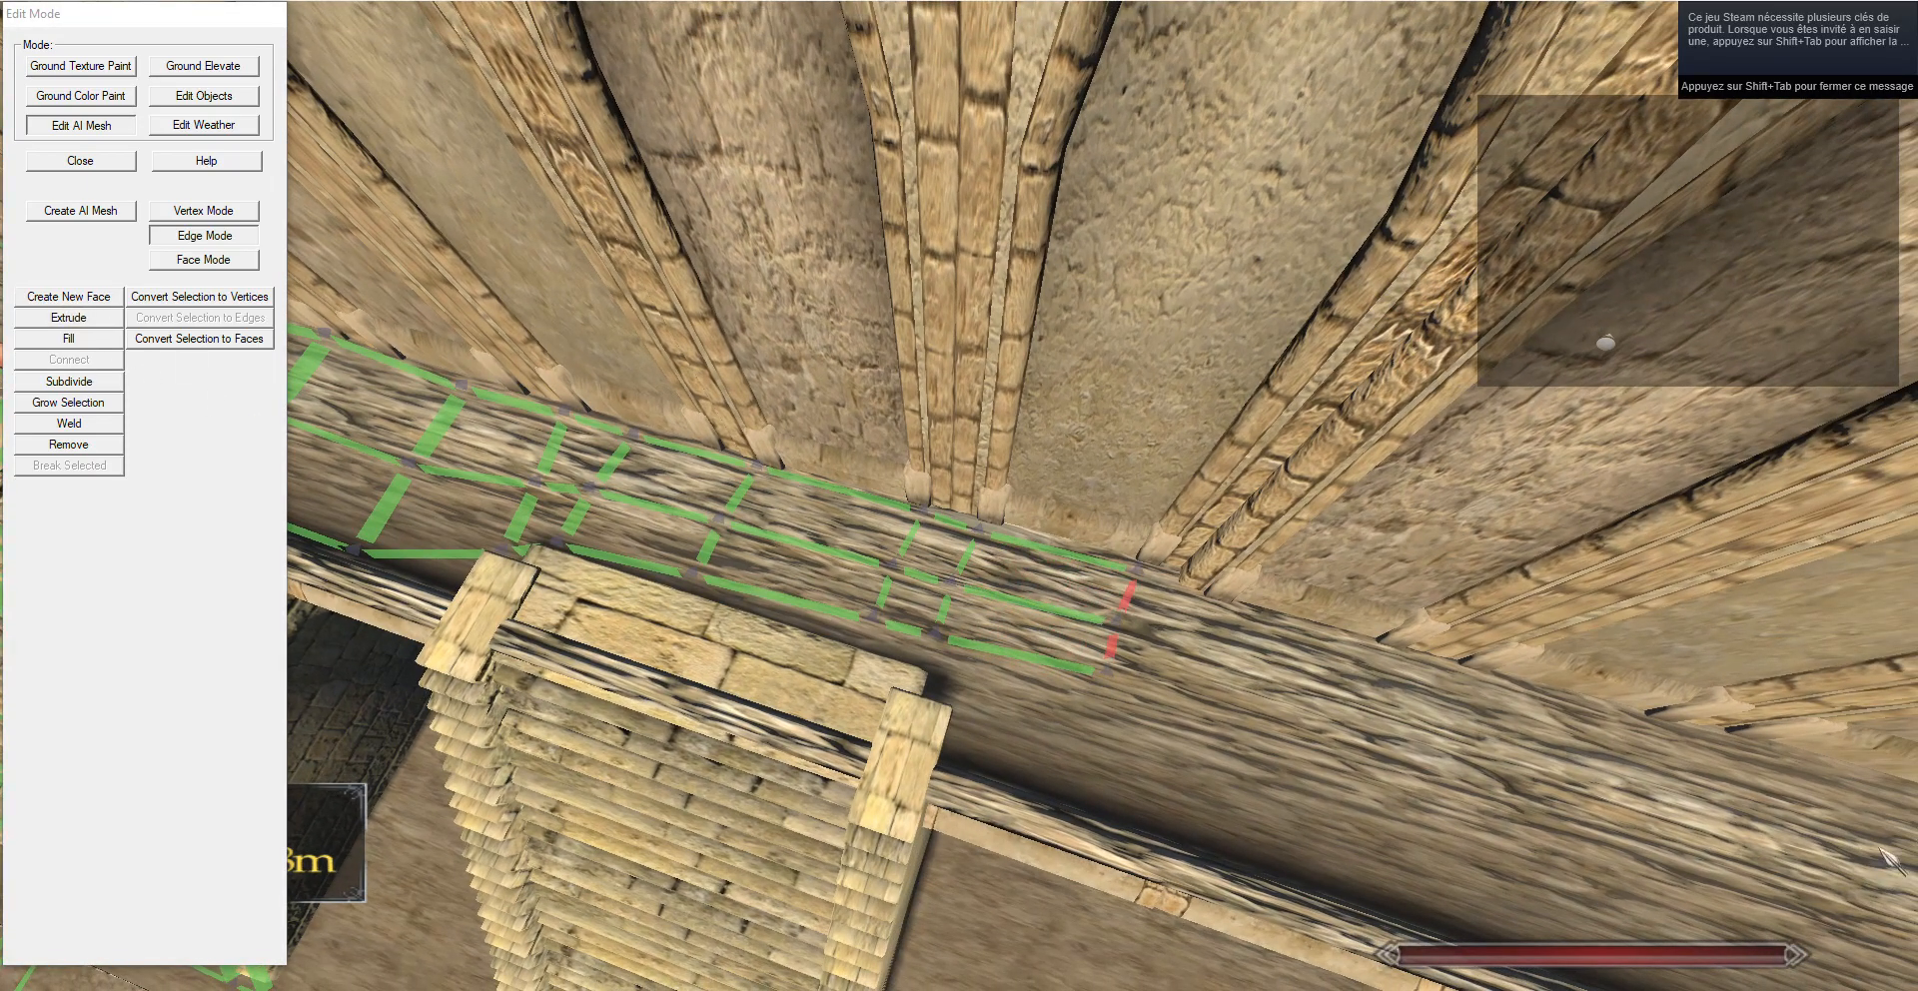
Extrude the mesh's outer edge just past the stone slab's far end toward the walkway's parapet.
key(d)
key(w)
right_click(950, 727)
key(s)
key(d)
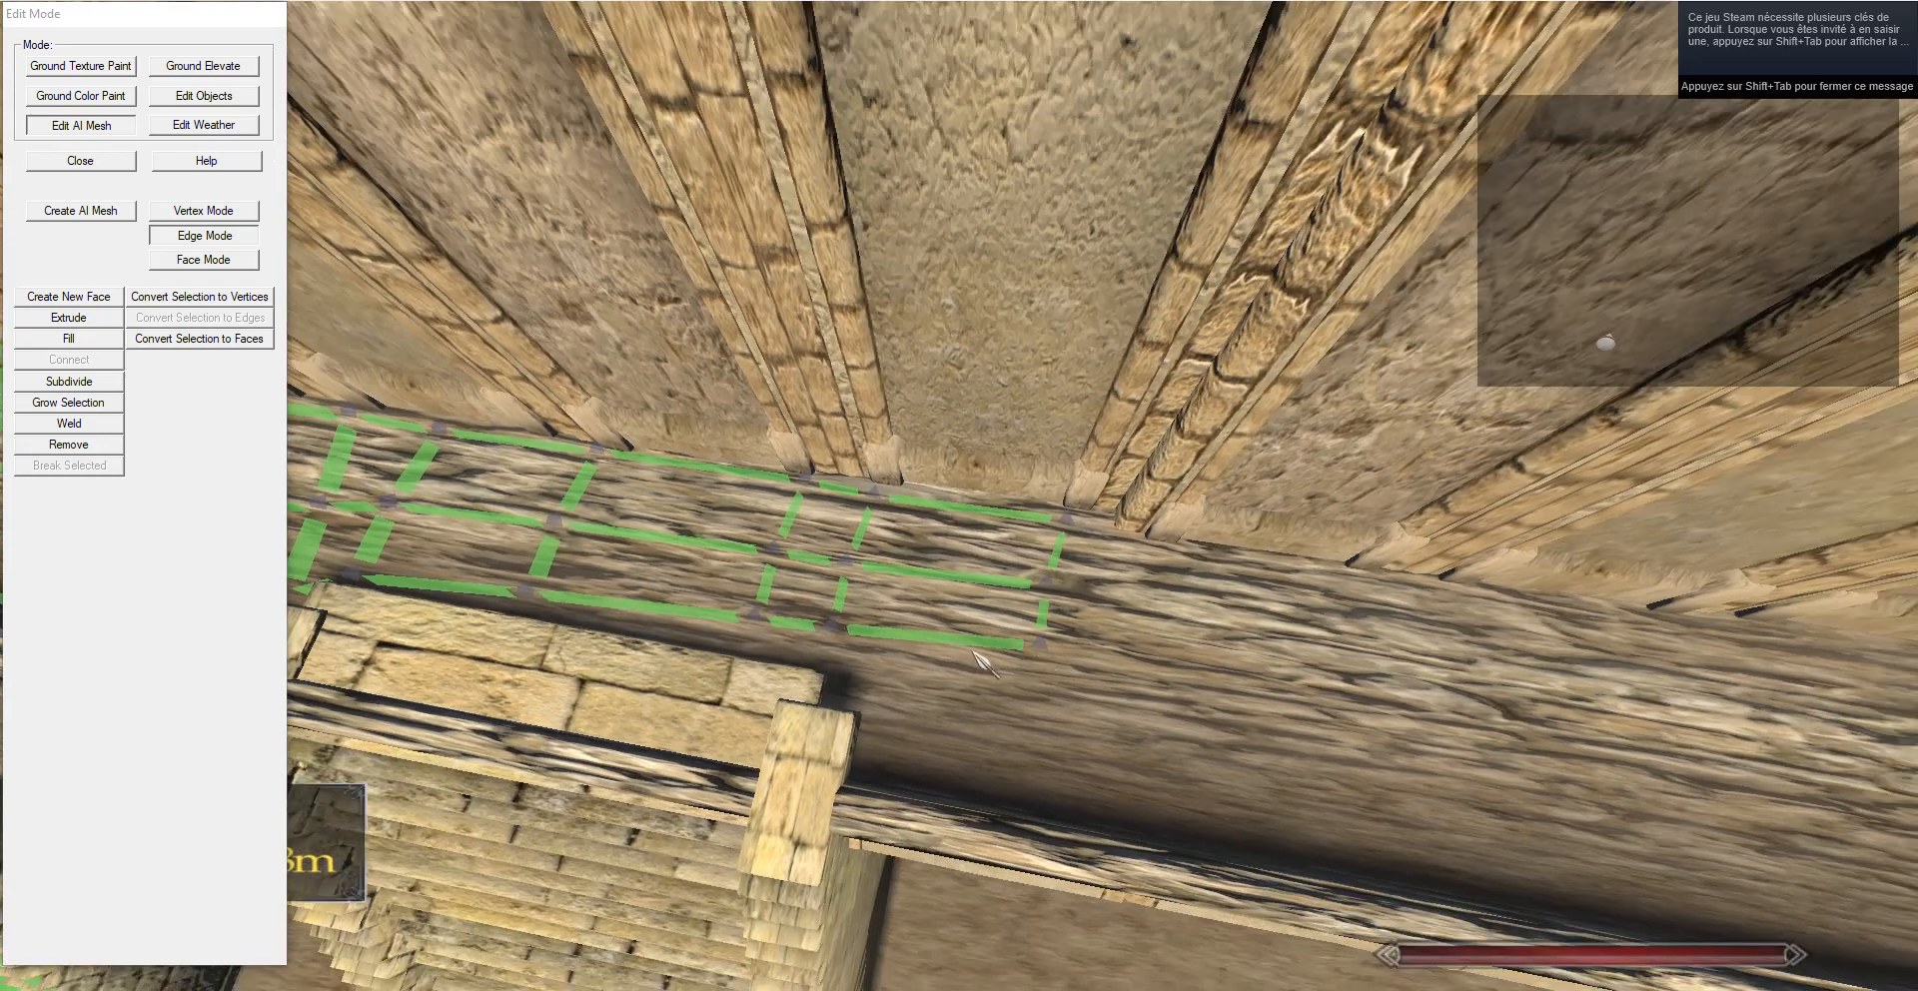
click(883, 636)
click(82, 324)
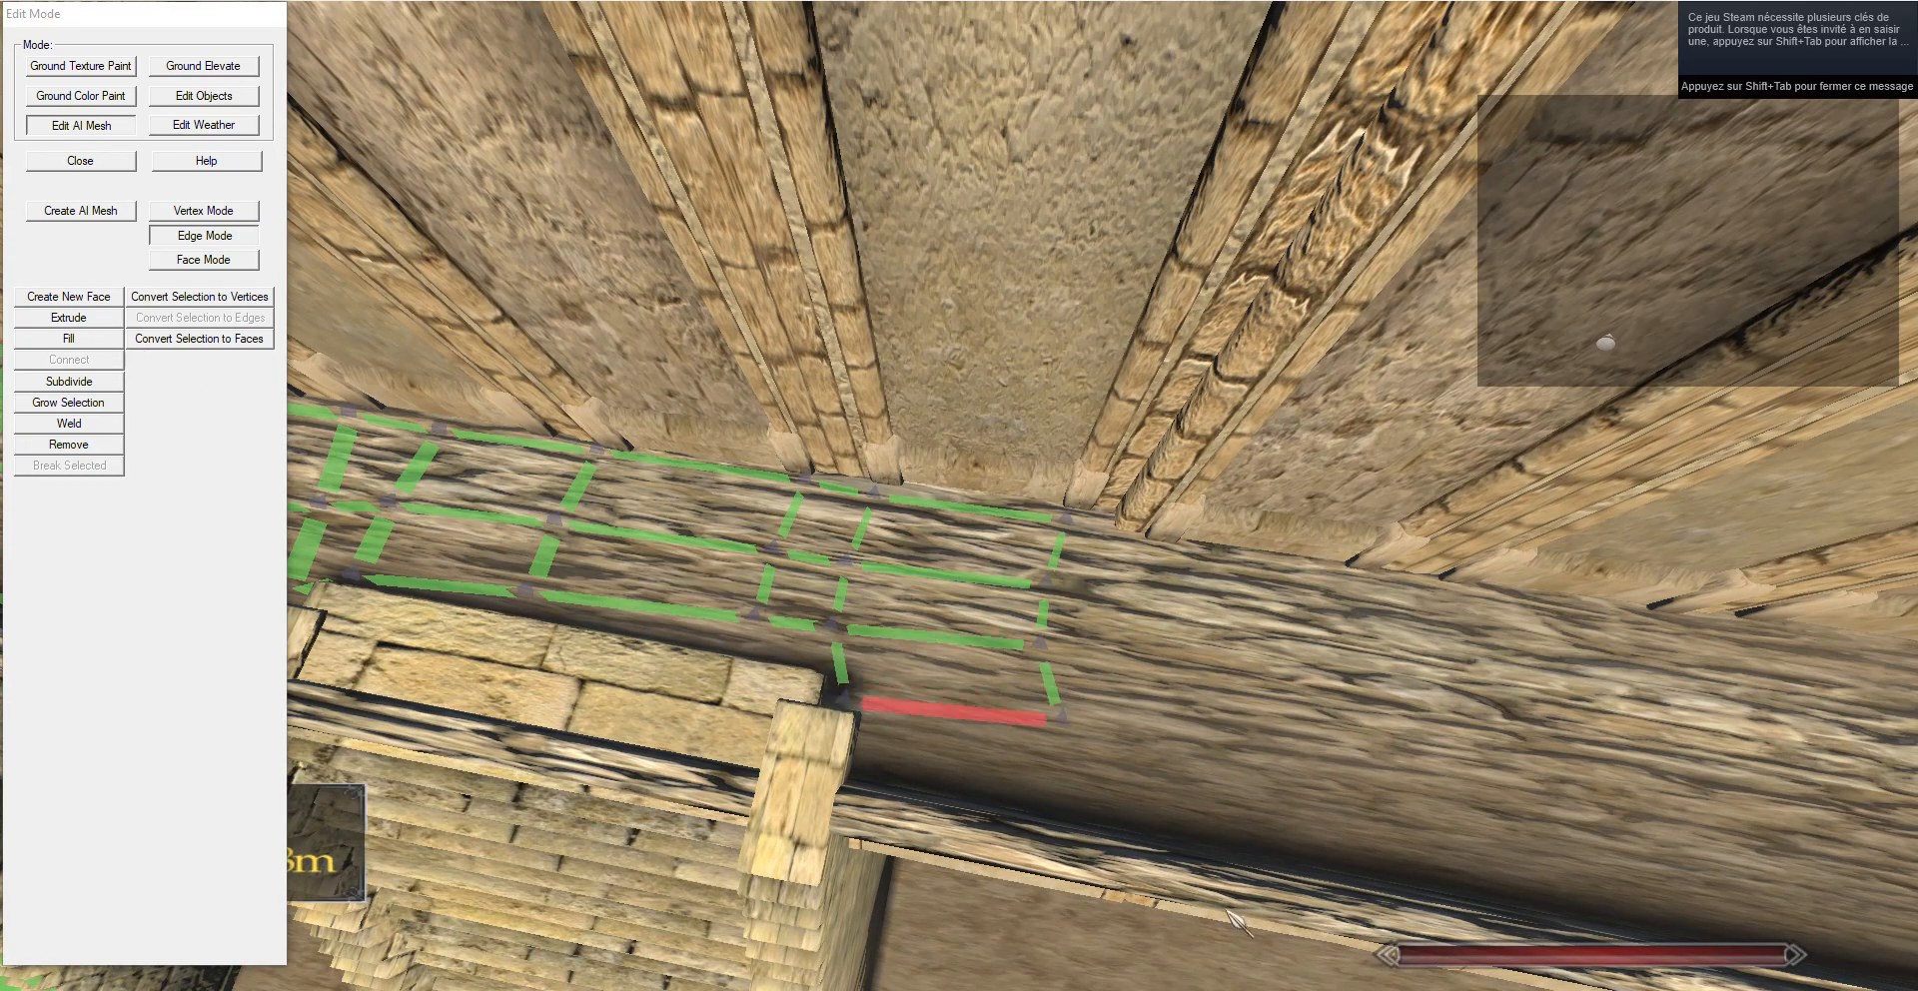
Move the new face's two outer vertices to the foot of the parapet beyond the capstone.
click(210, 210)
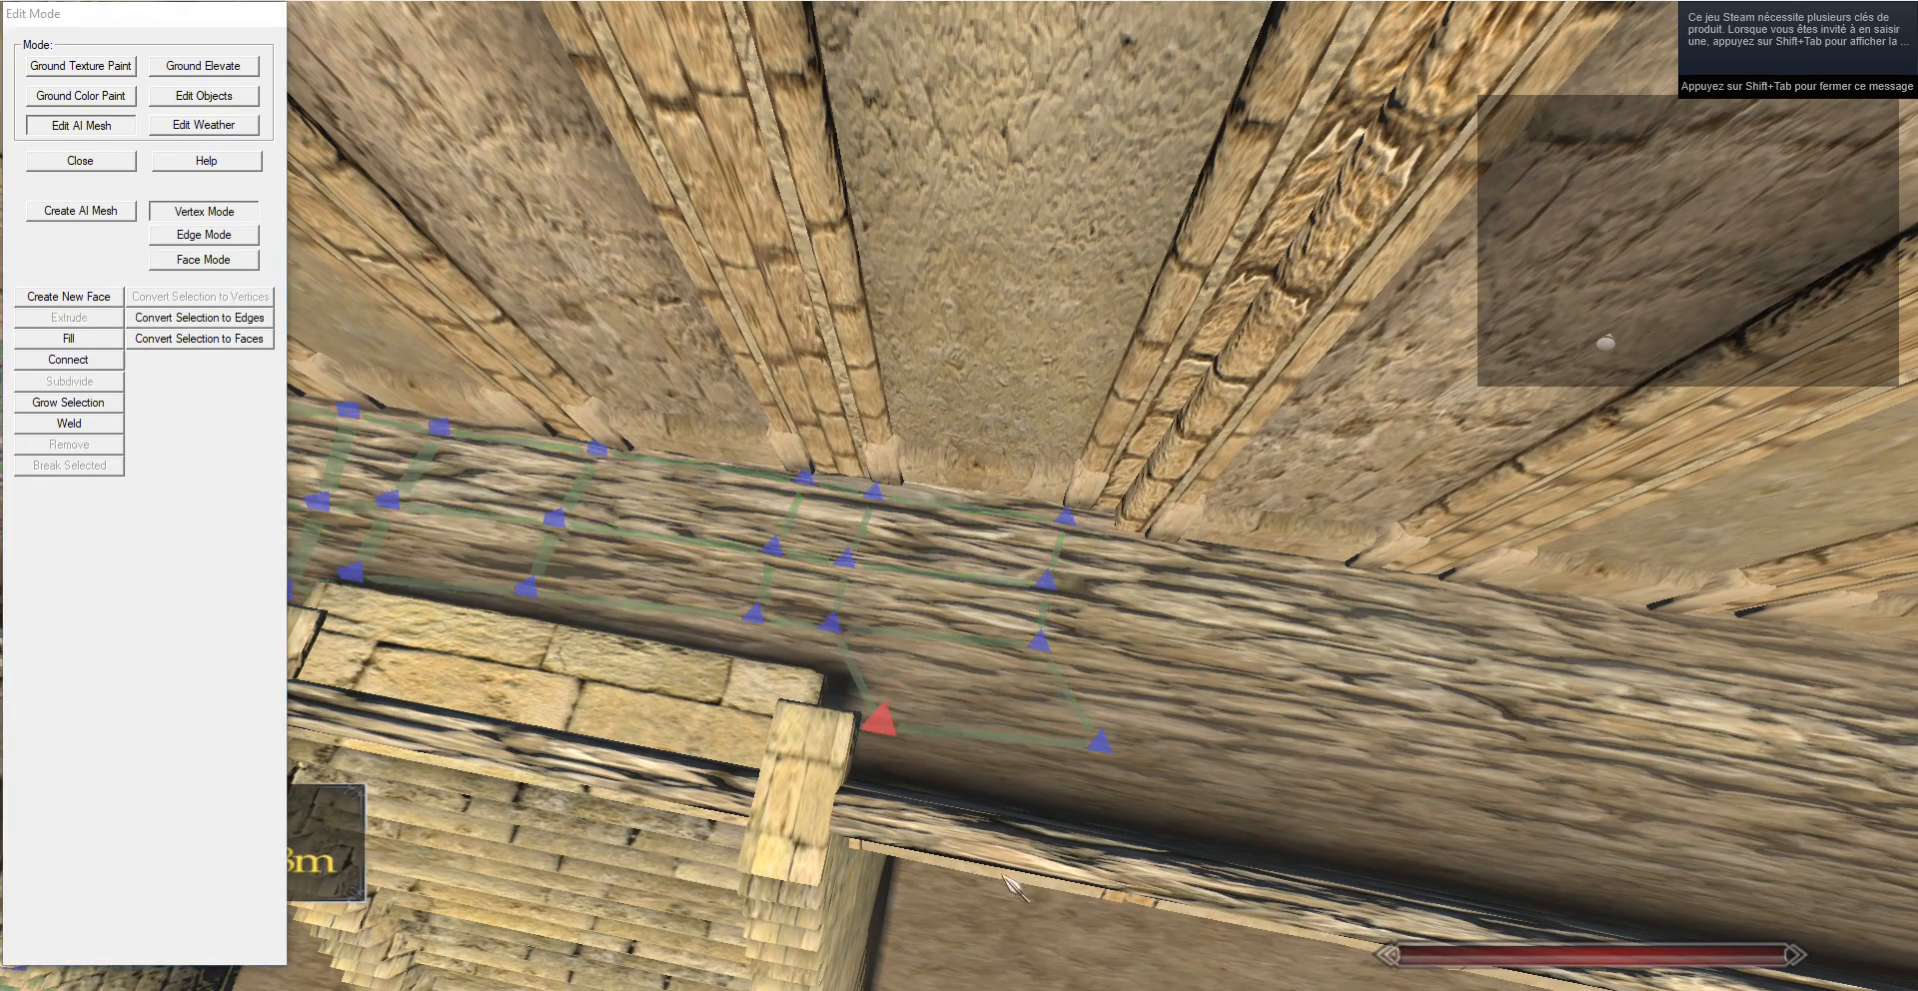
key(g)
key(g)
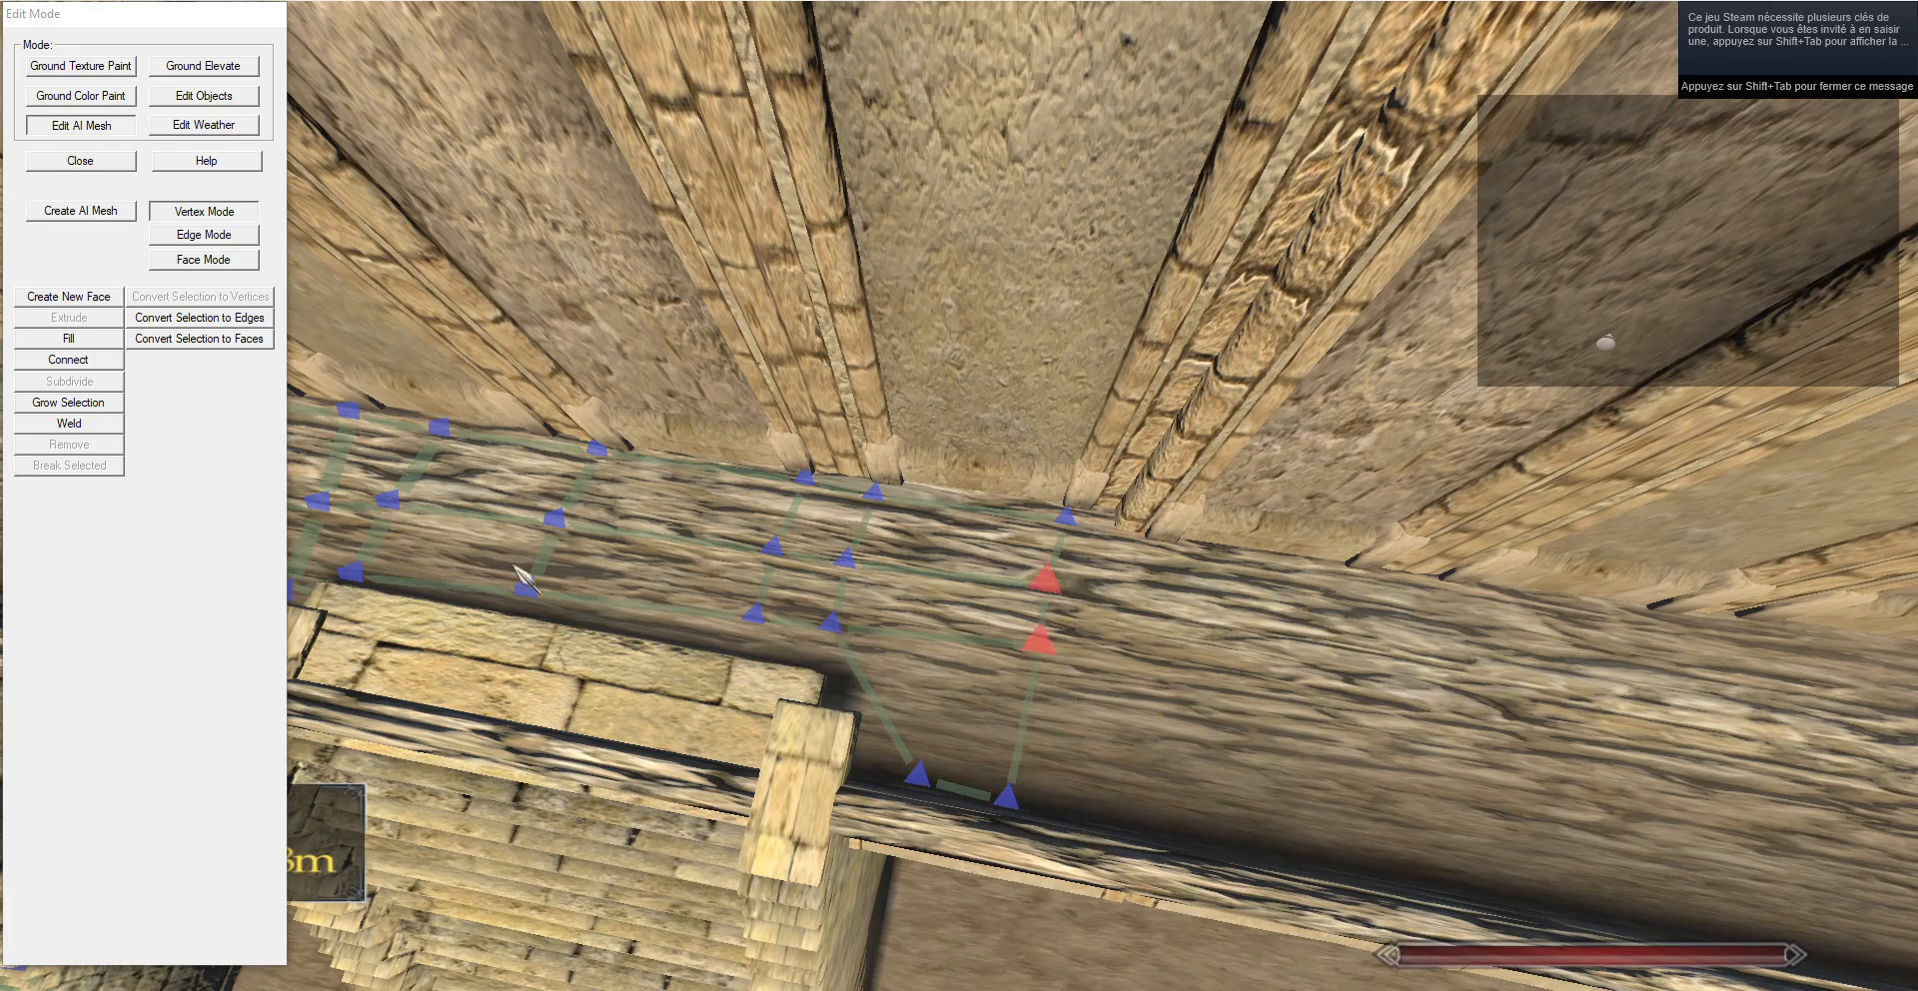
Weld the two inner end vertices into one and reposition the end vertices across the walkway.
click(81, 428)
key(g)
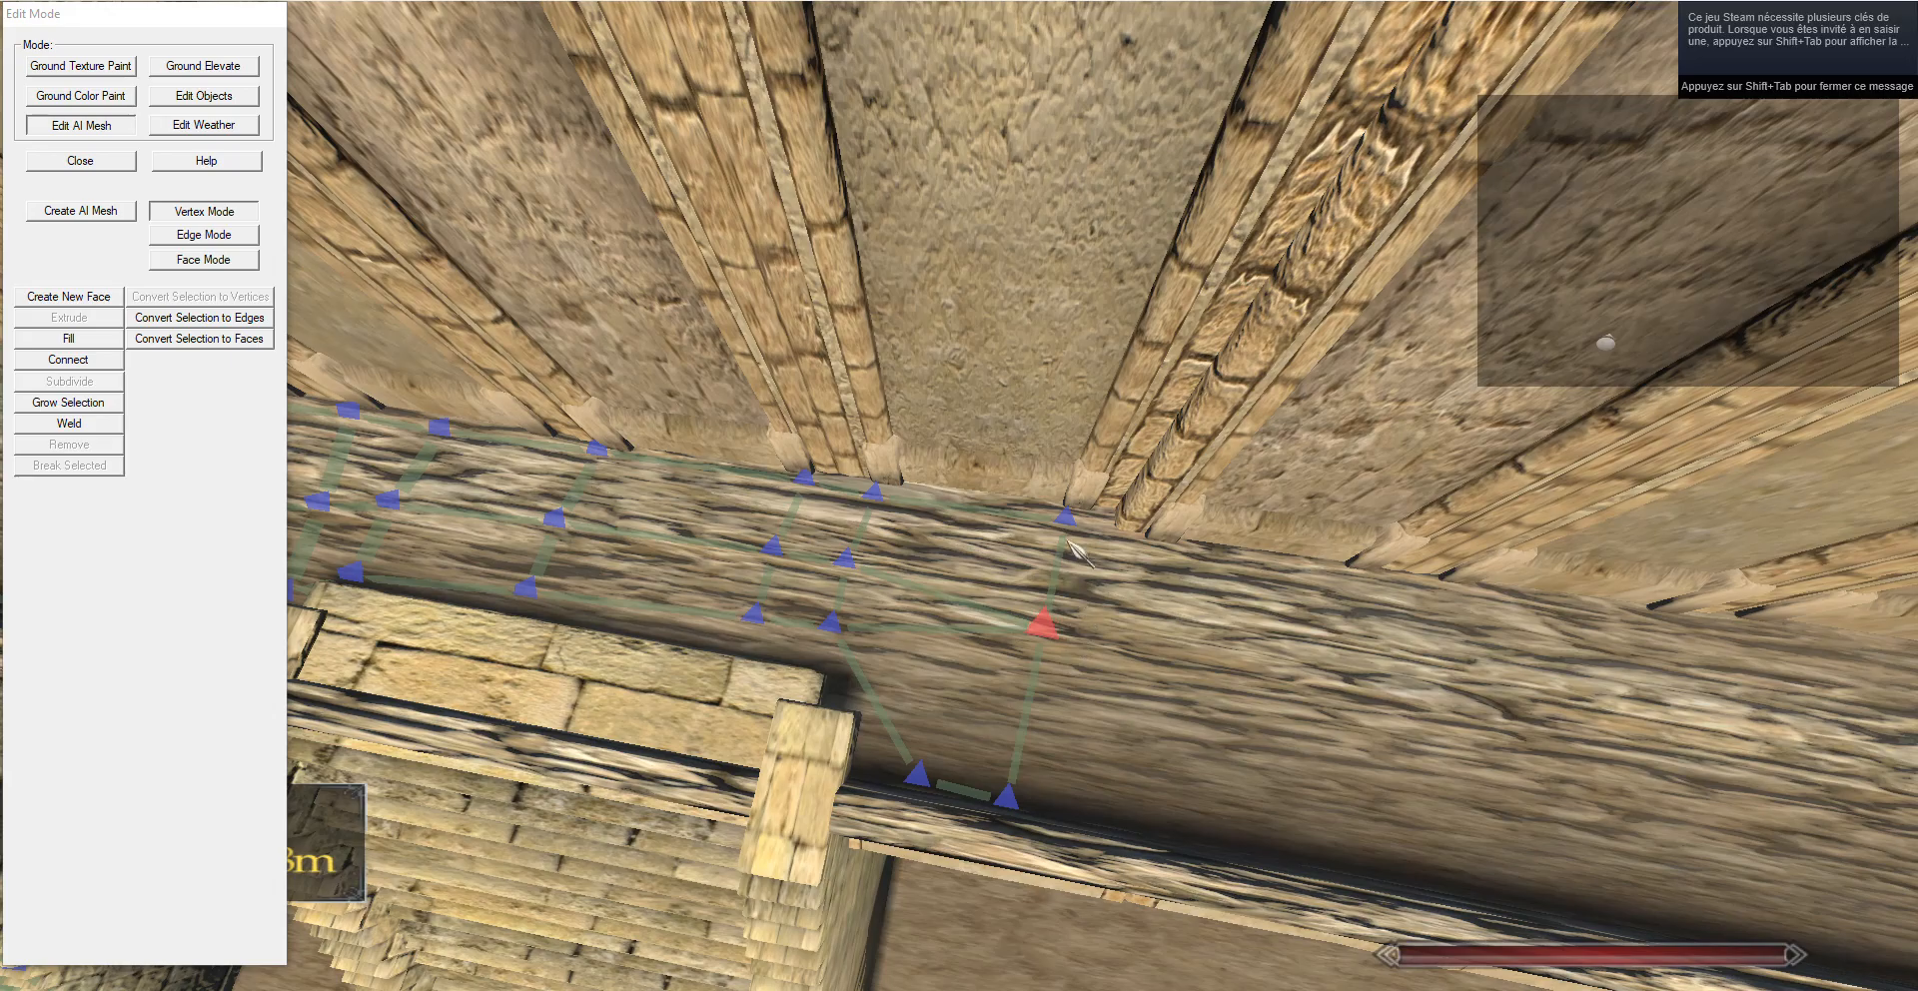
key(s)
key(d)
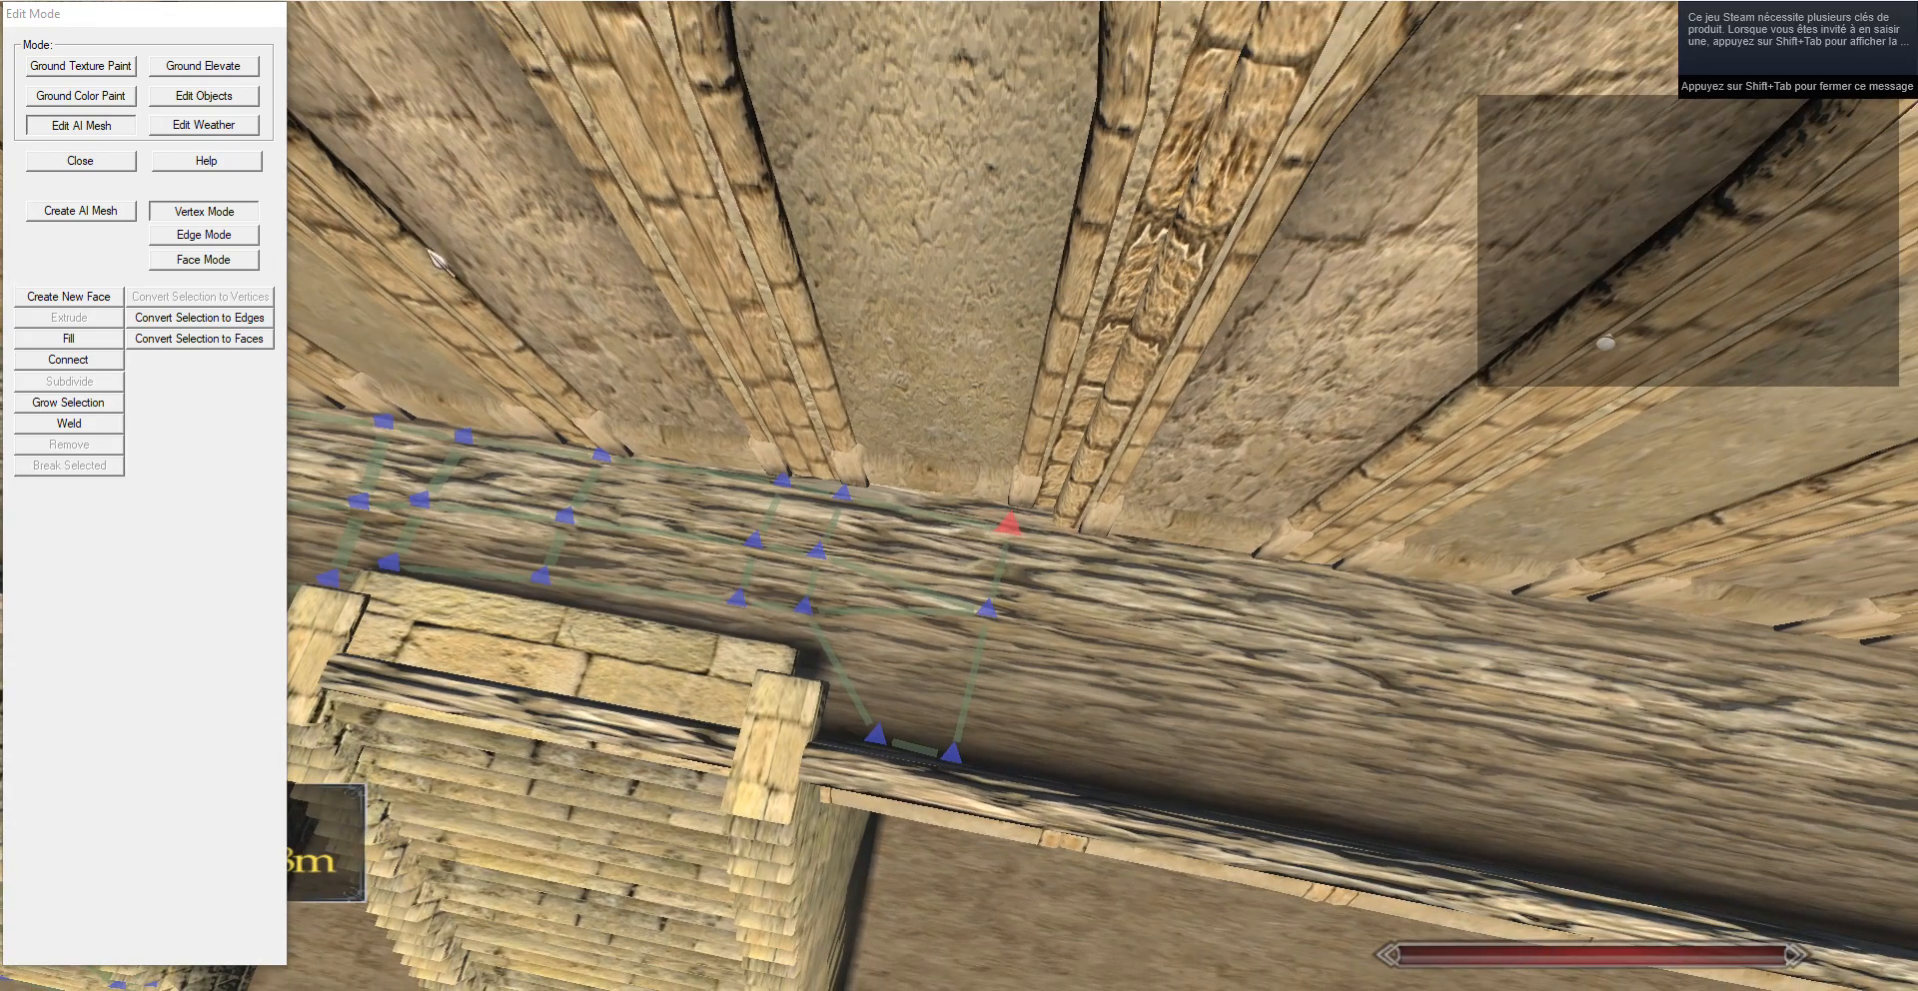
Extrude the two end edges twice along the walkway beyond the second staircase.
click(204, 235)
key(d)
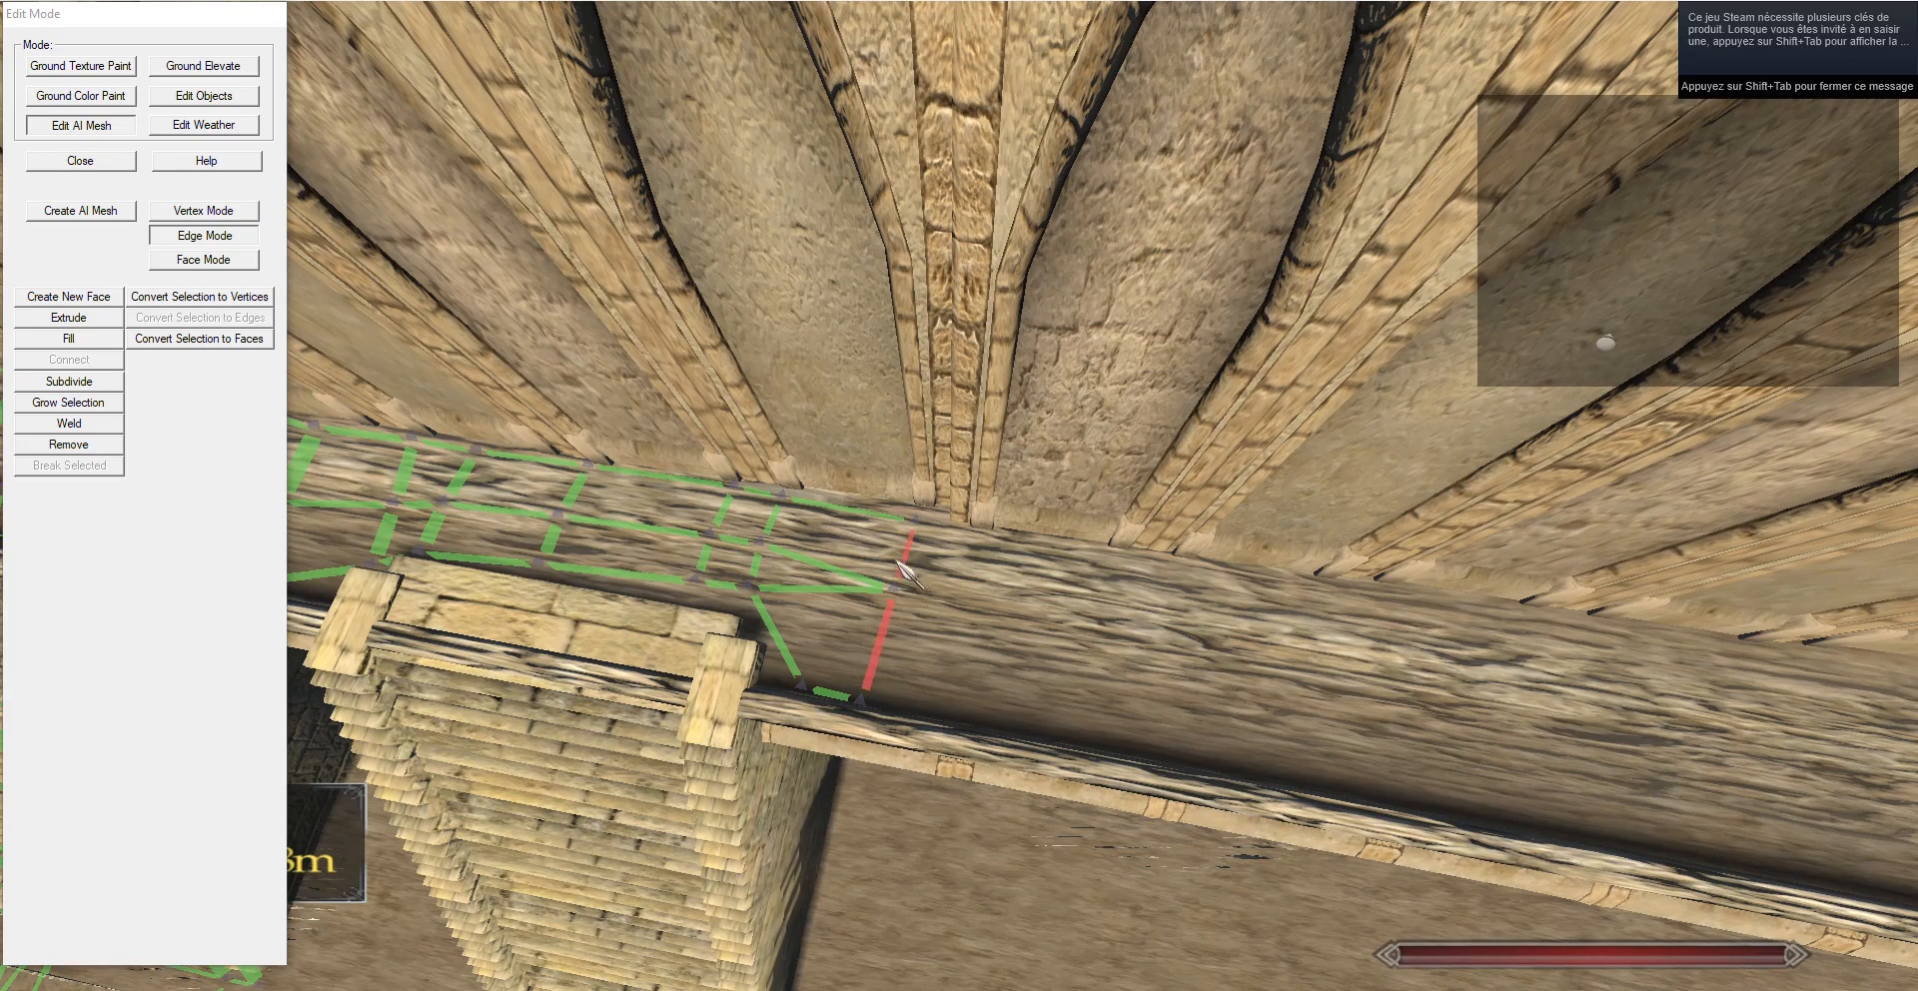
click(66, 320)
key(g)
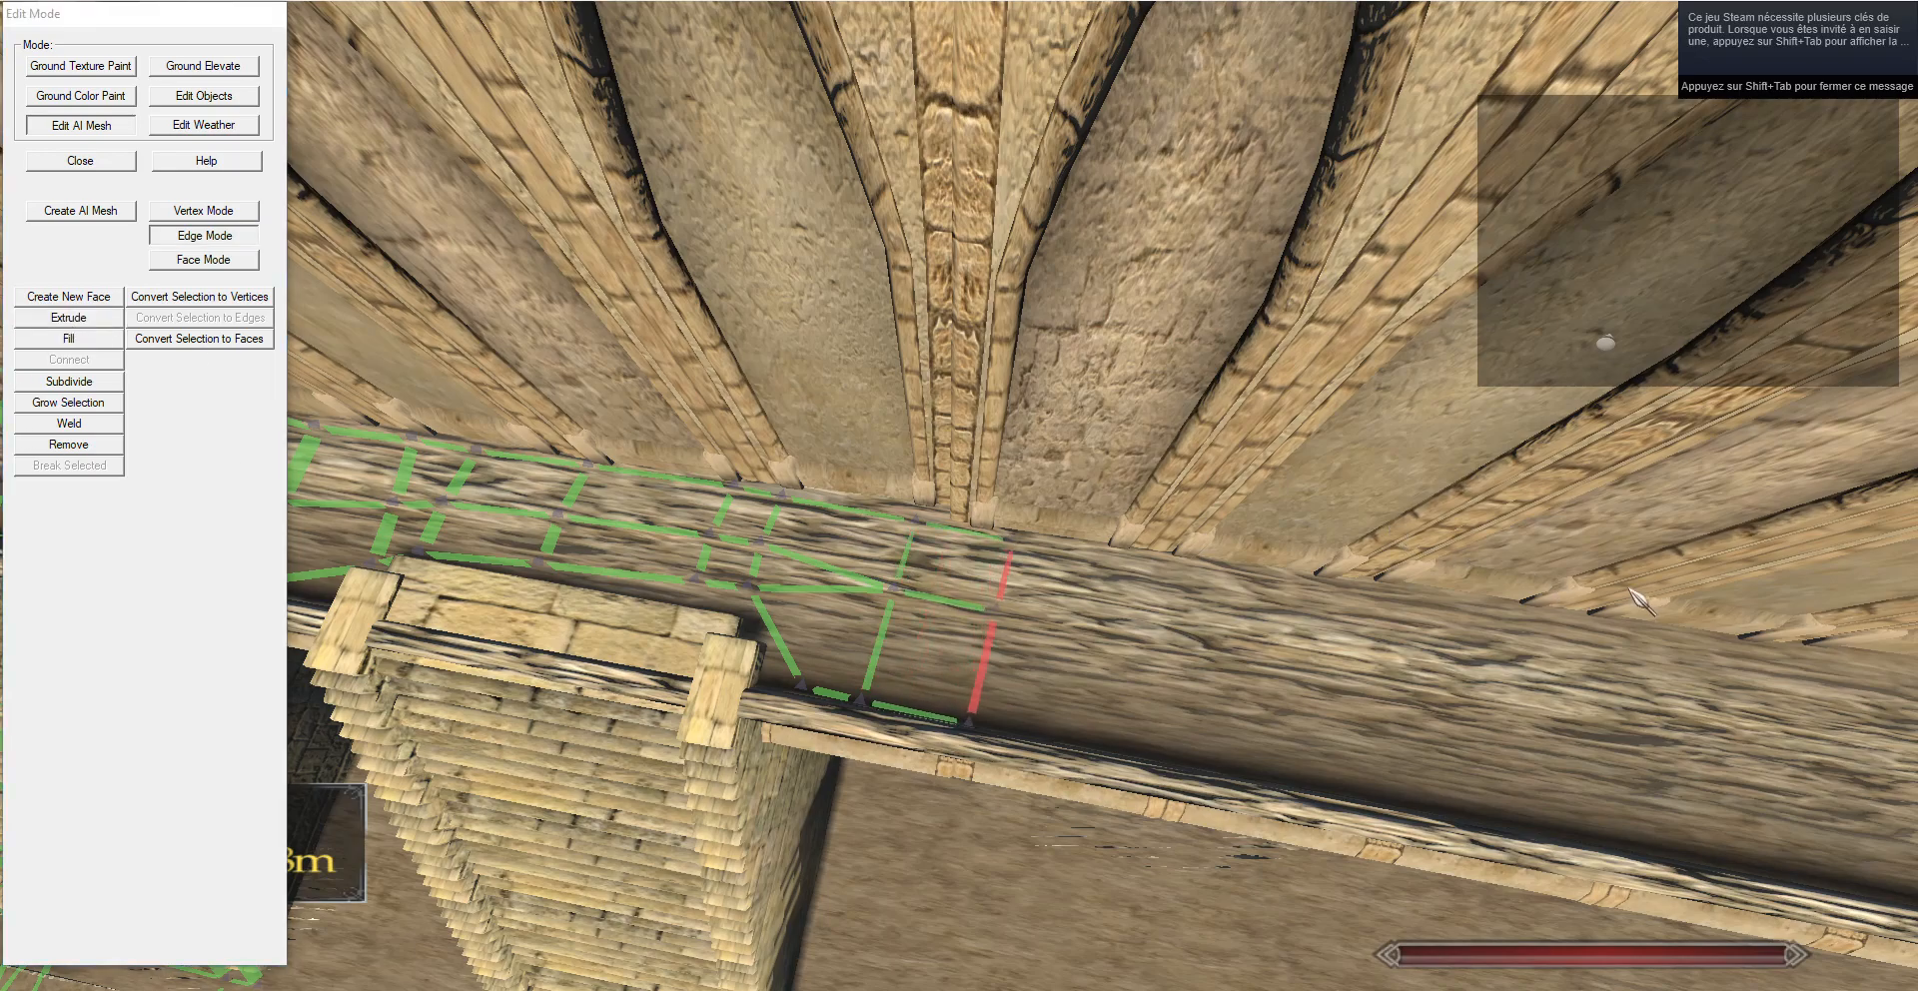
key(d)
click(69, 317)
key(g)
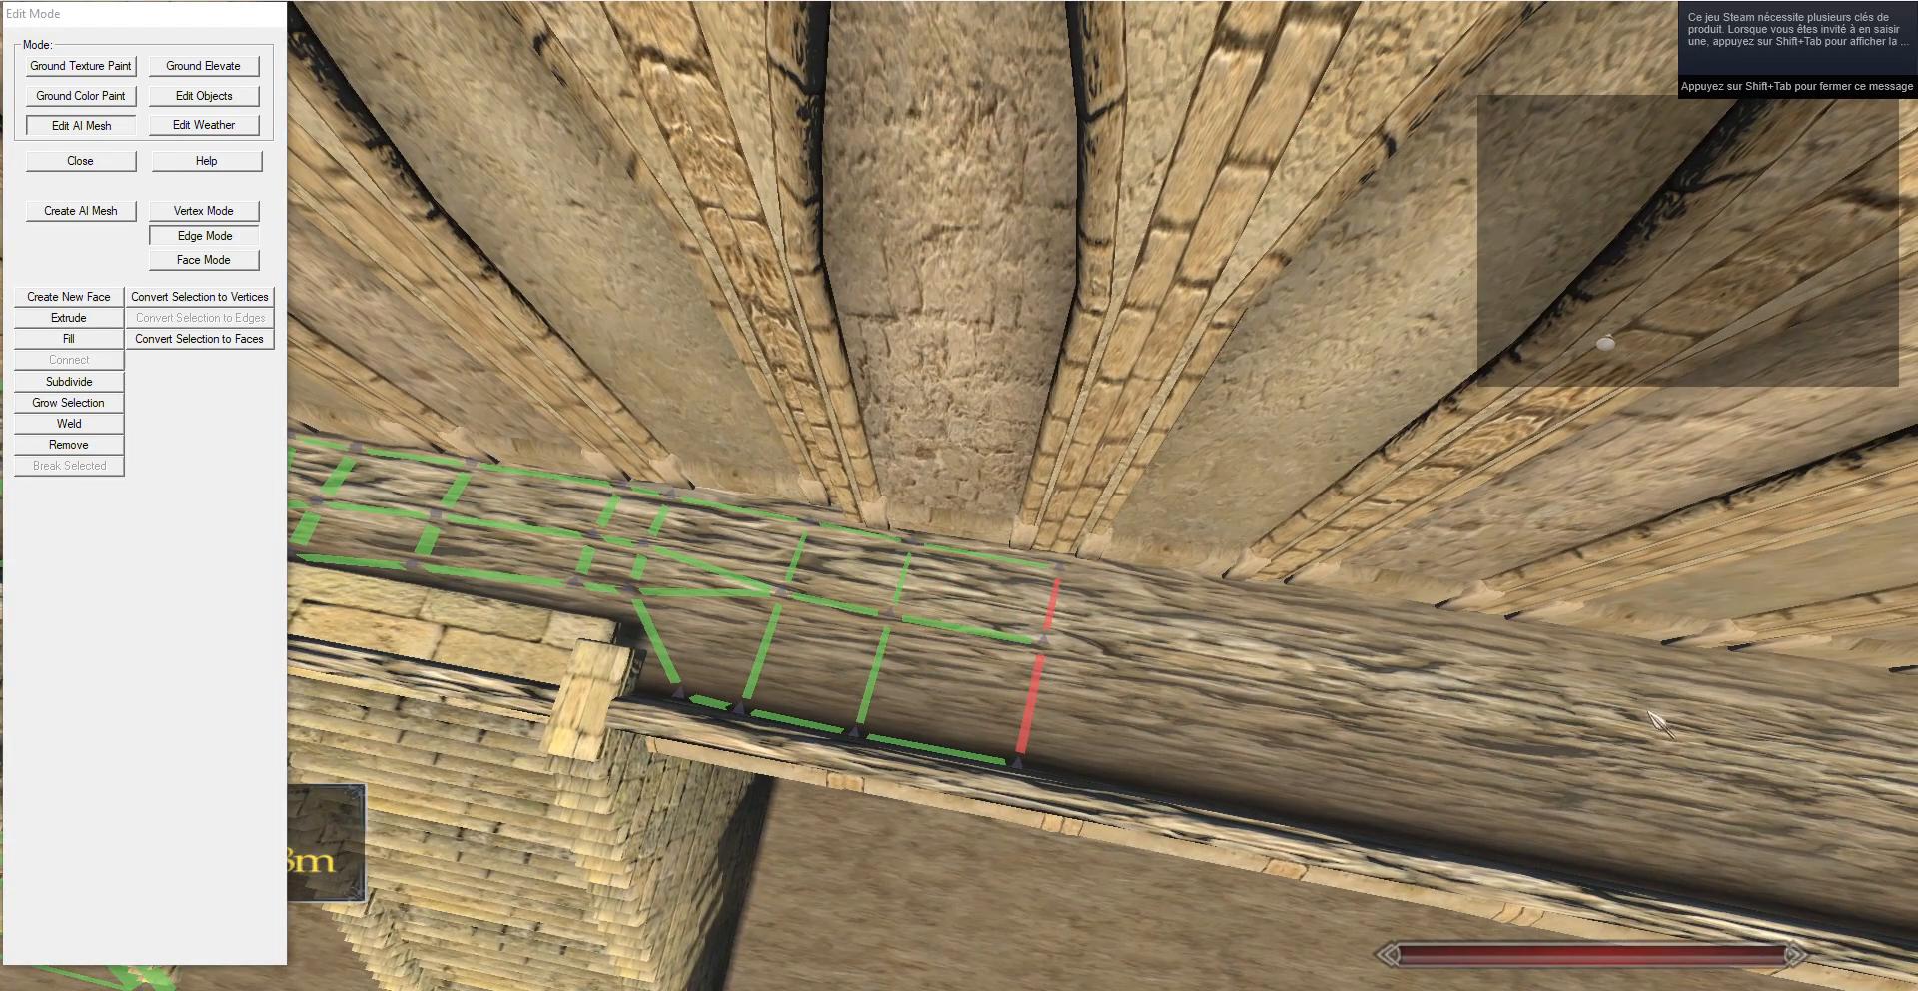
Extrude the two end edges twice more, keeping the mesh between the wall and the parapet.
drag(1646, 712, 1388, 650)
key(d)
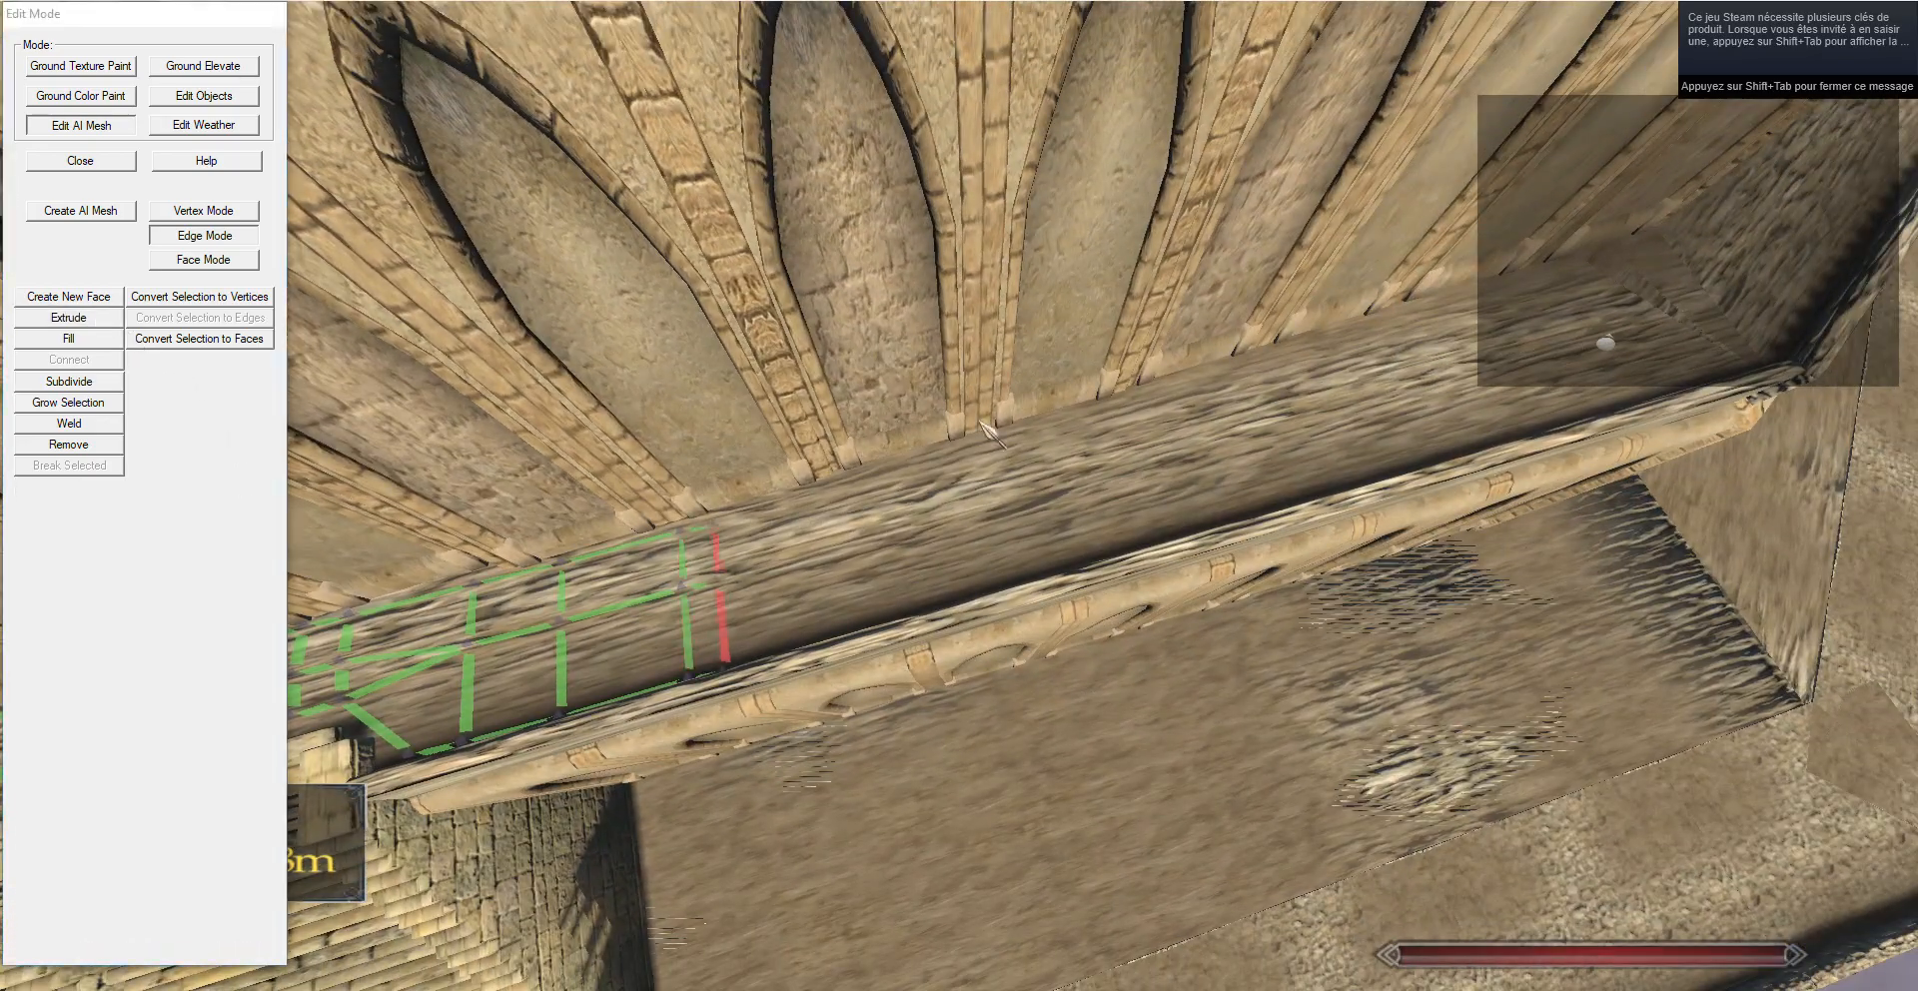
drag(1632, 30, 999, 79)
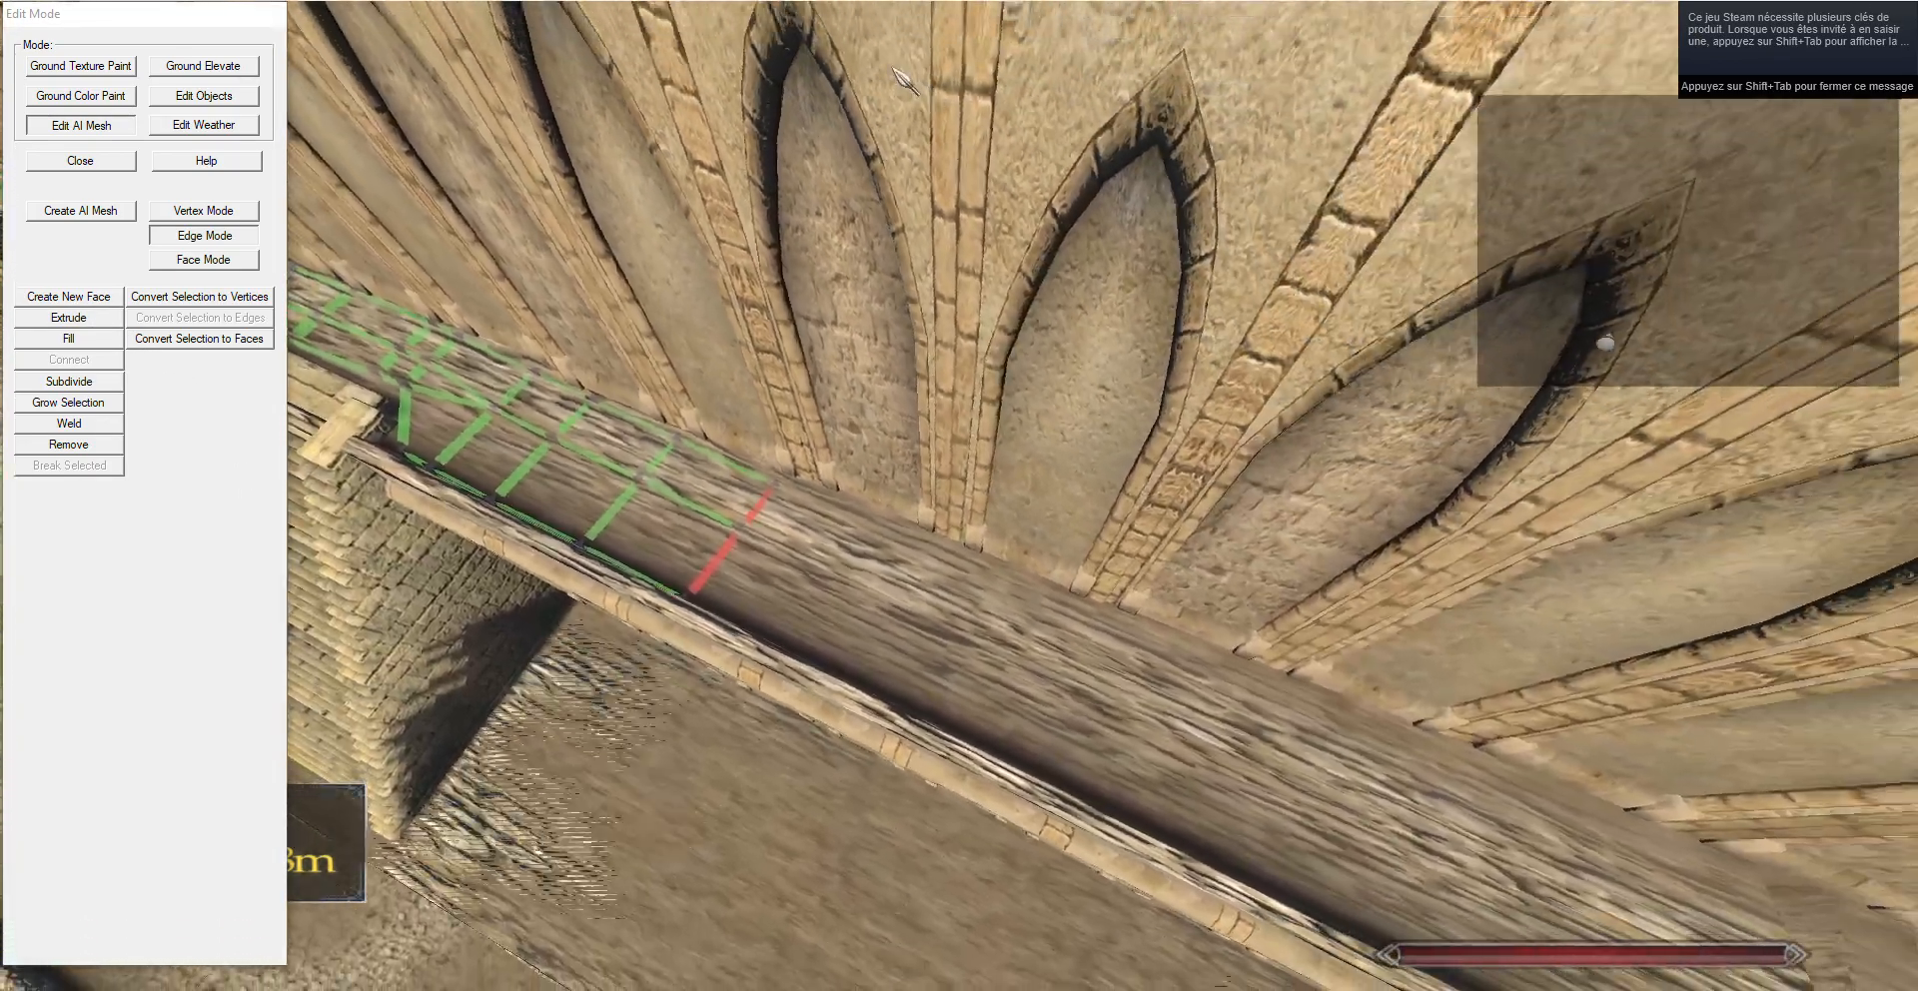
click(63, 318)
key(g)
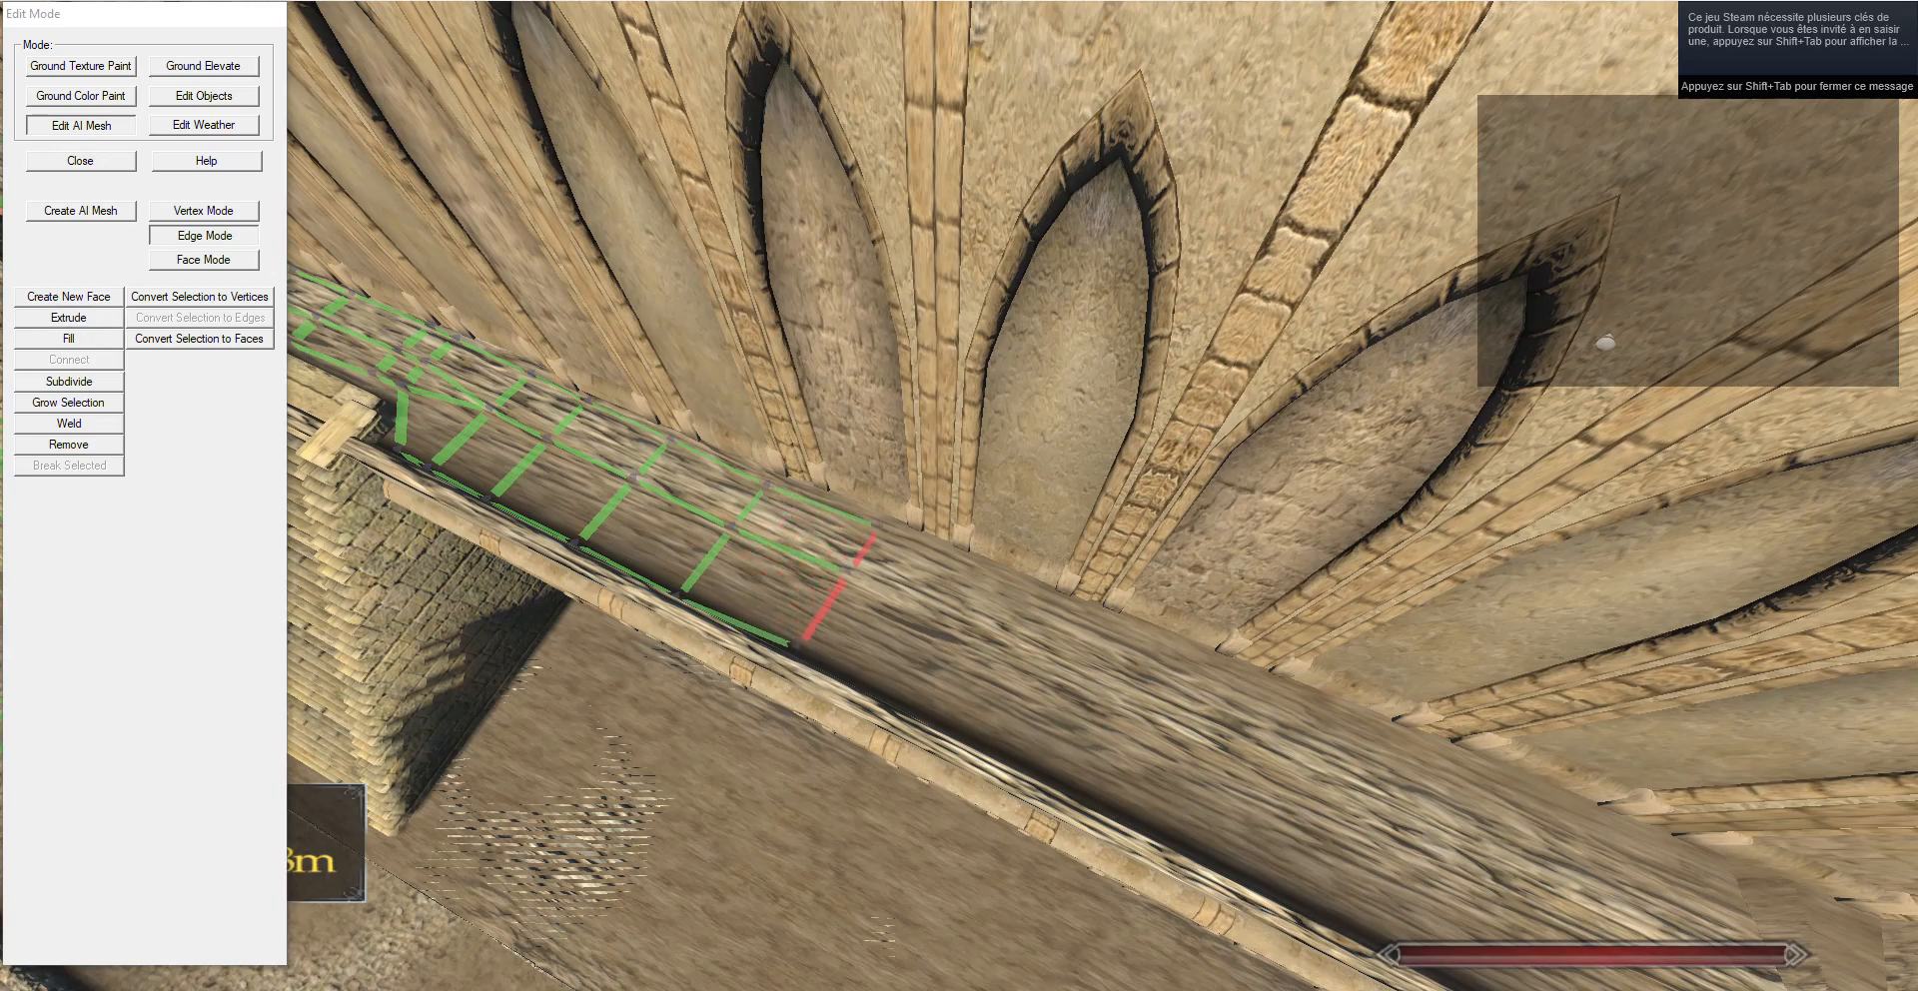
Adjust the wall-side vertices to the wall's base and extrude the end edges by another section.
click(199, 215)
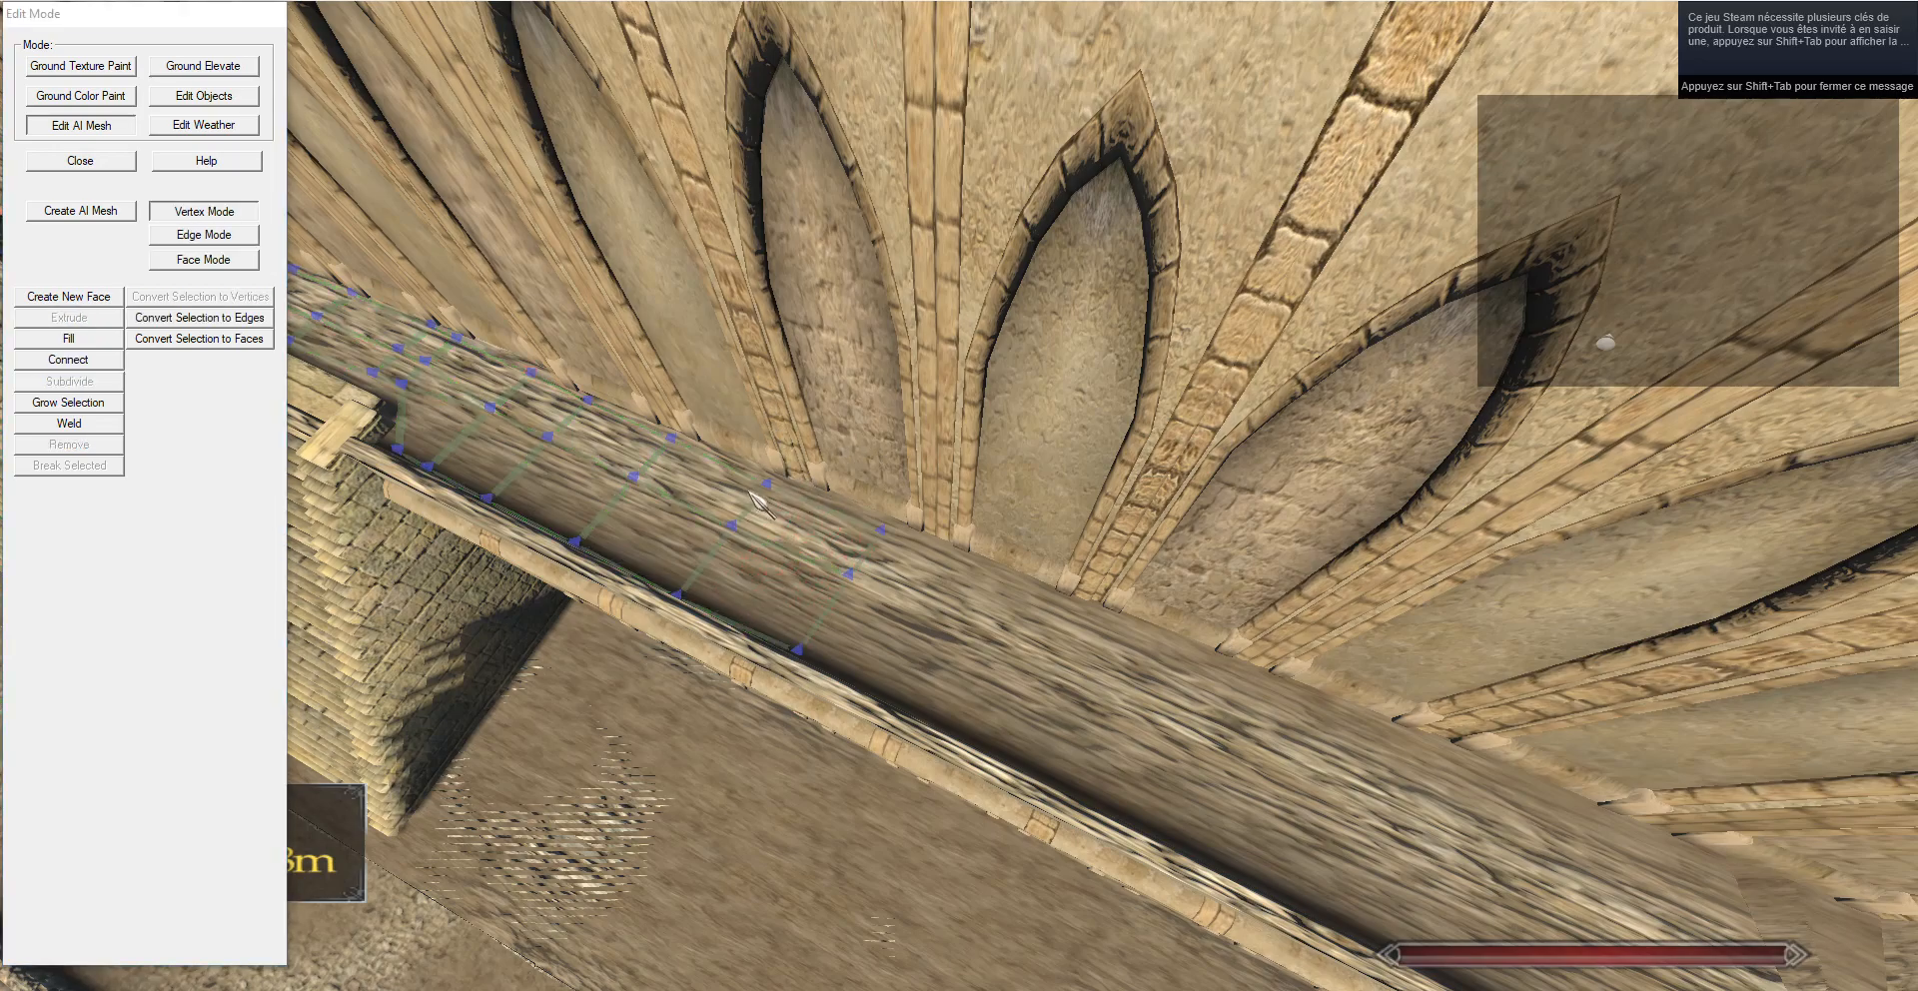
click(263, 320)
click(449, 409)
key(g)
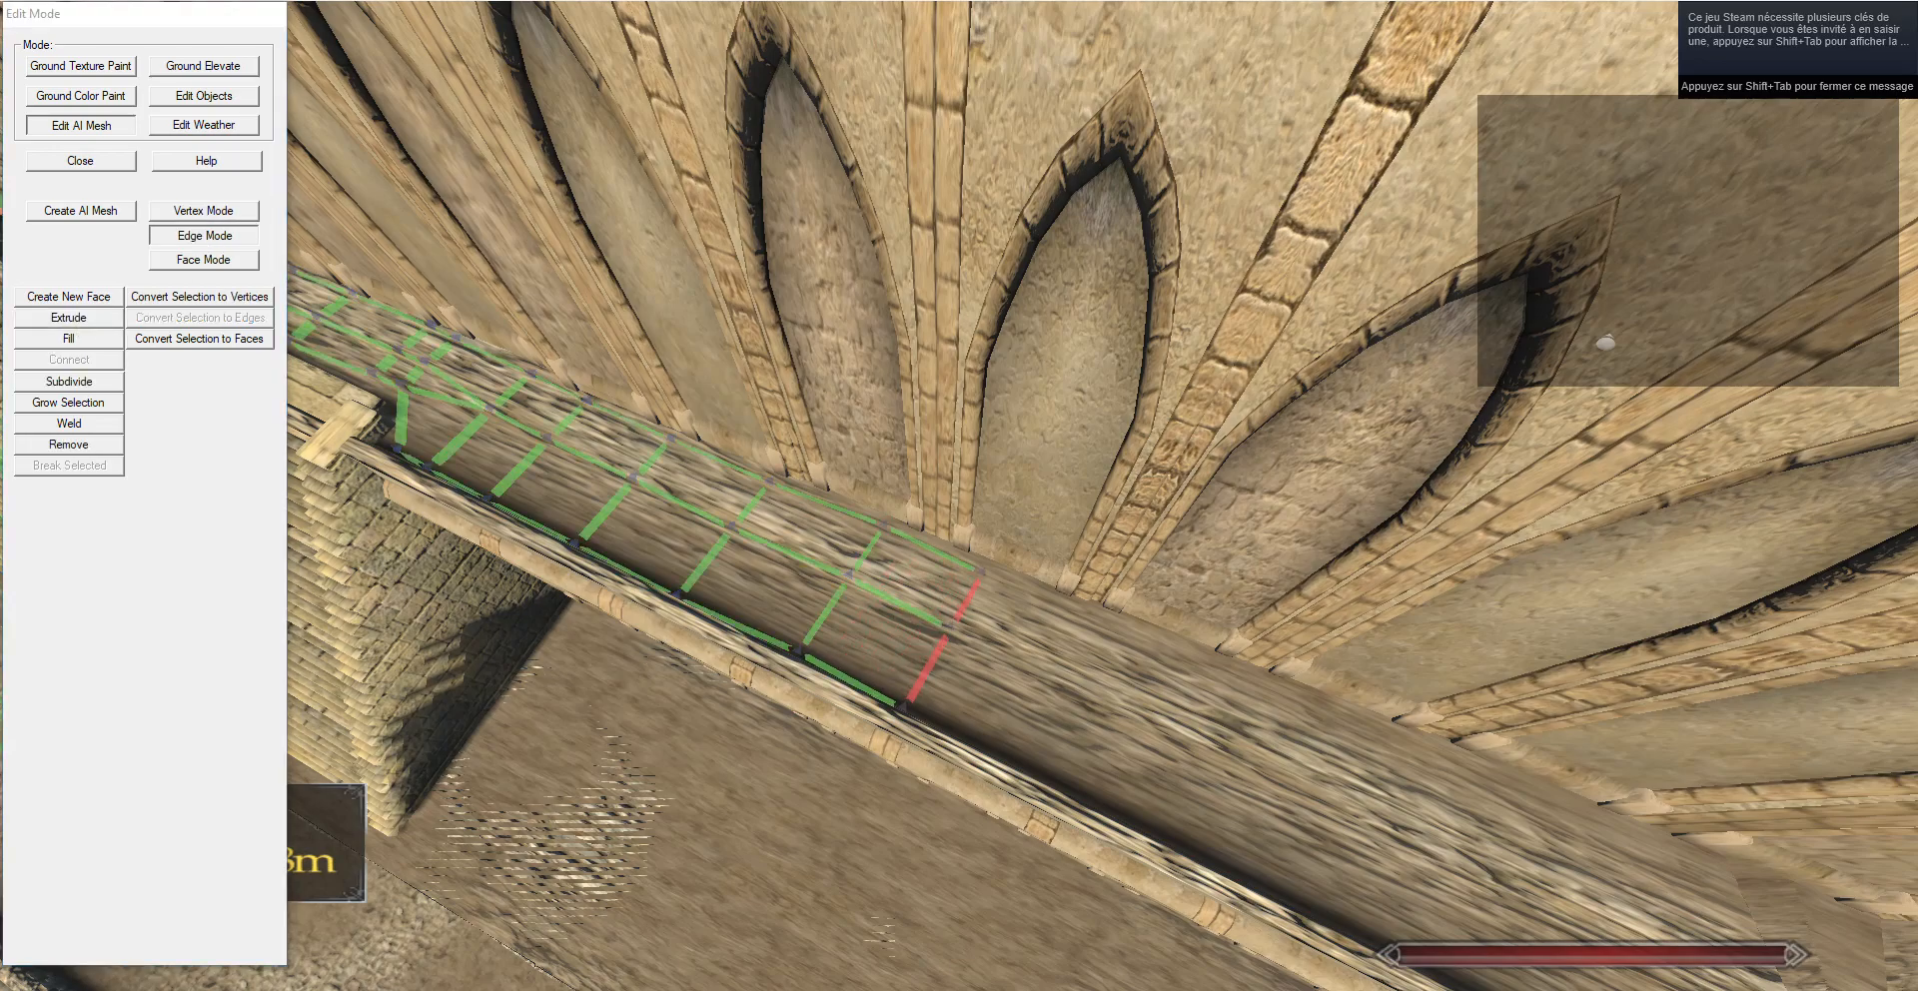
key(d)
click(242, 214)
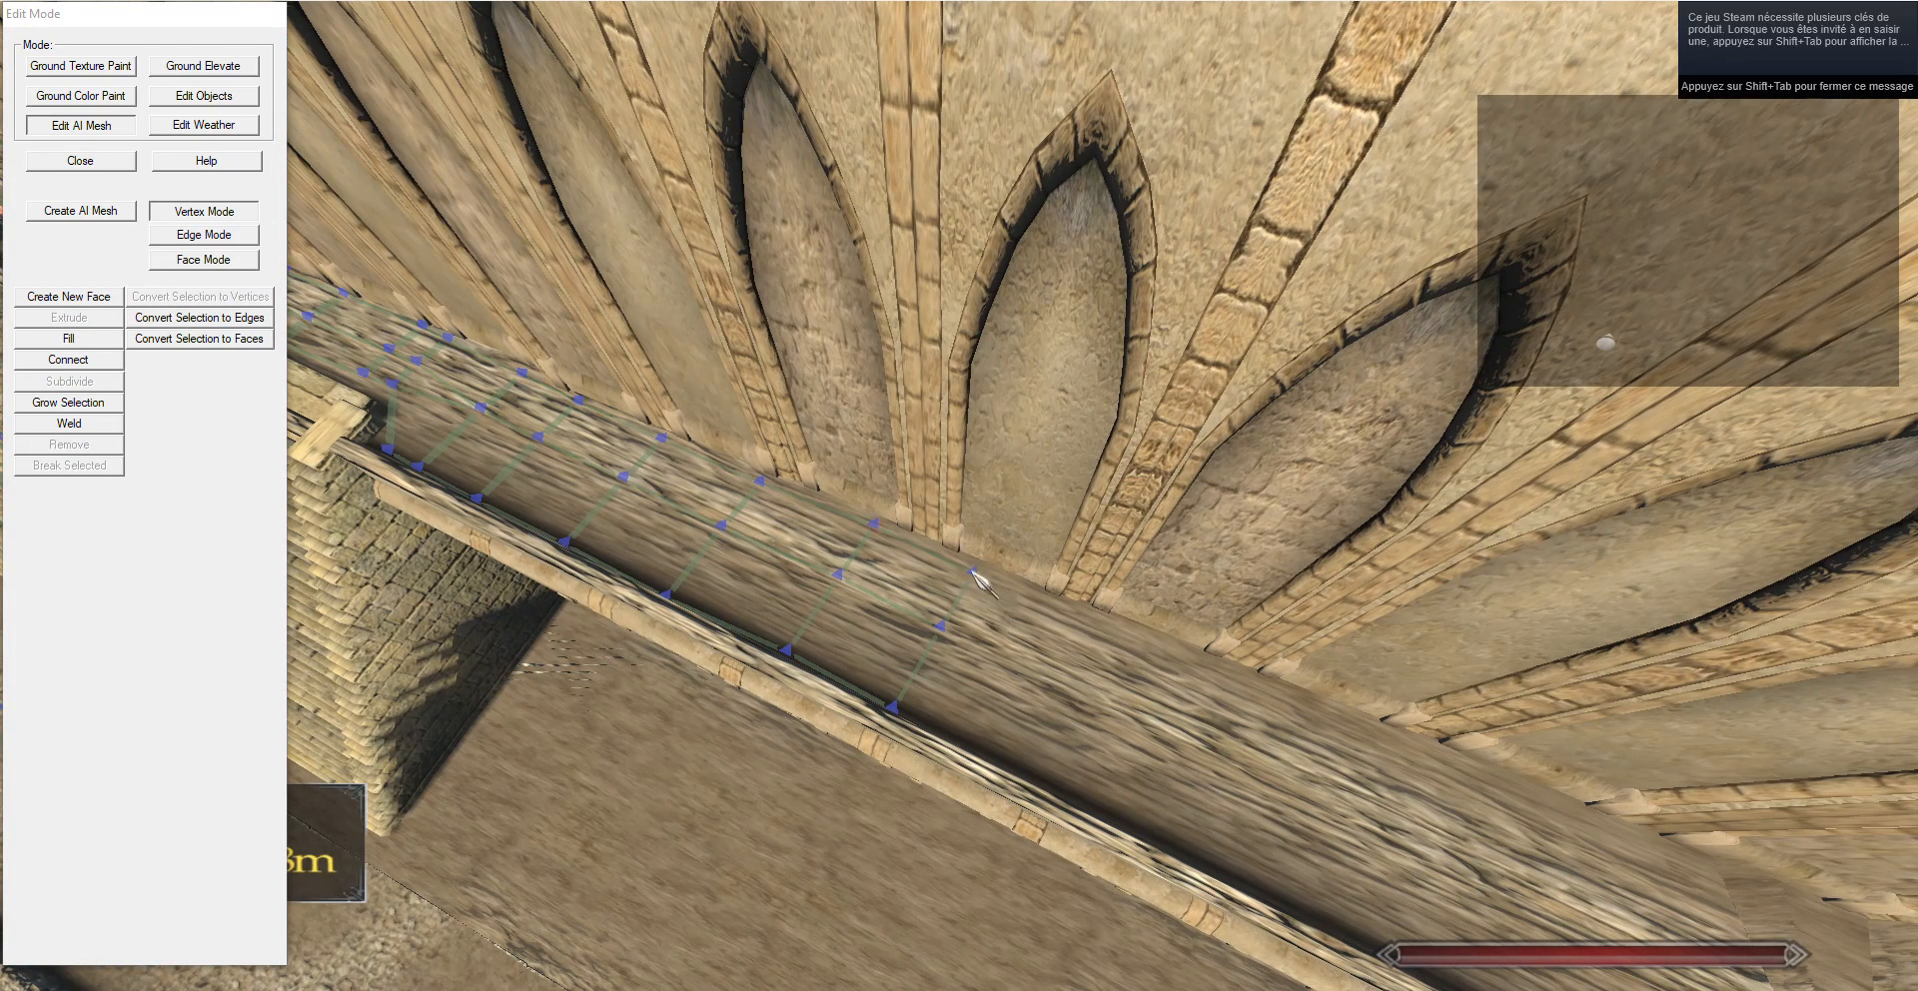
Extrude the end edges by two further sections toward the walkway's corner.
click(177, 242)
click(75, 321)
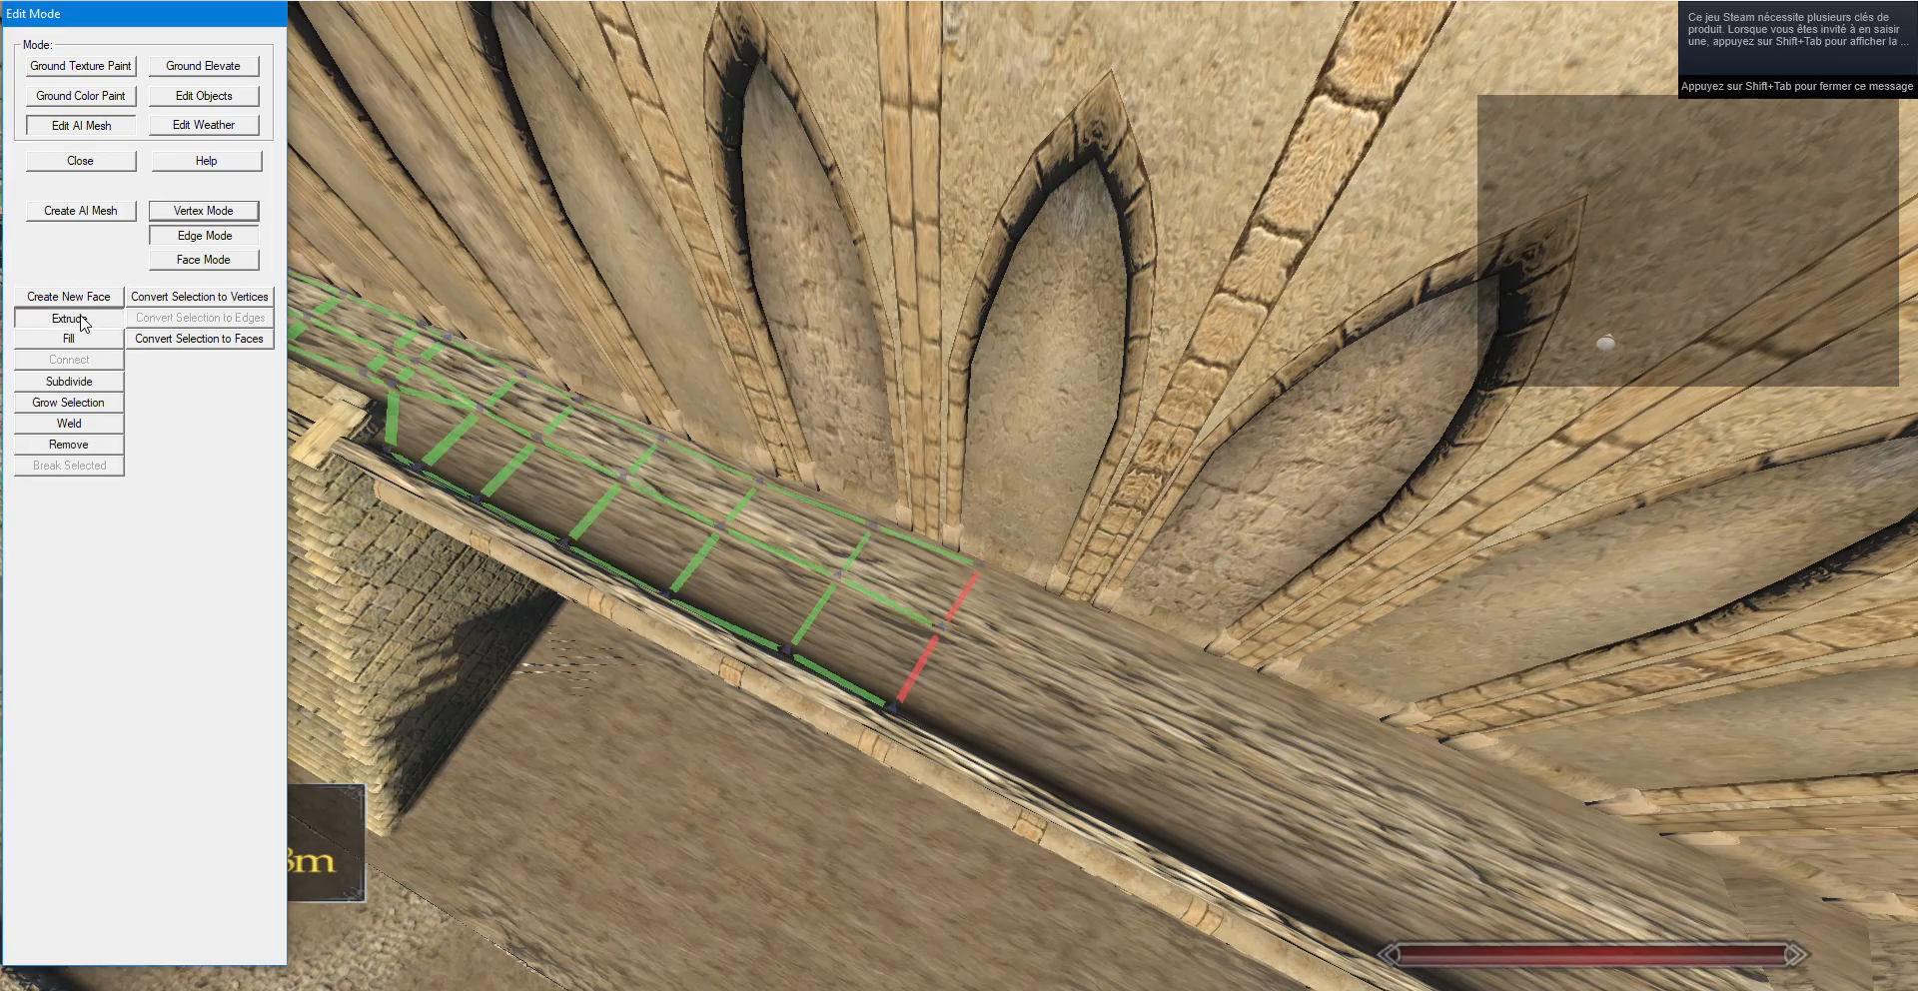
key(g)
key(d)
drag(1118, 689, 1249, 689)
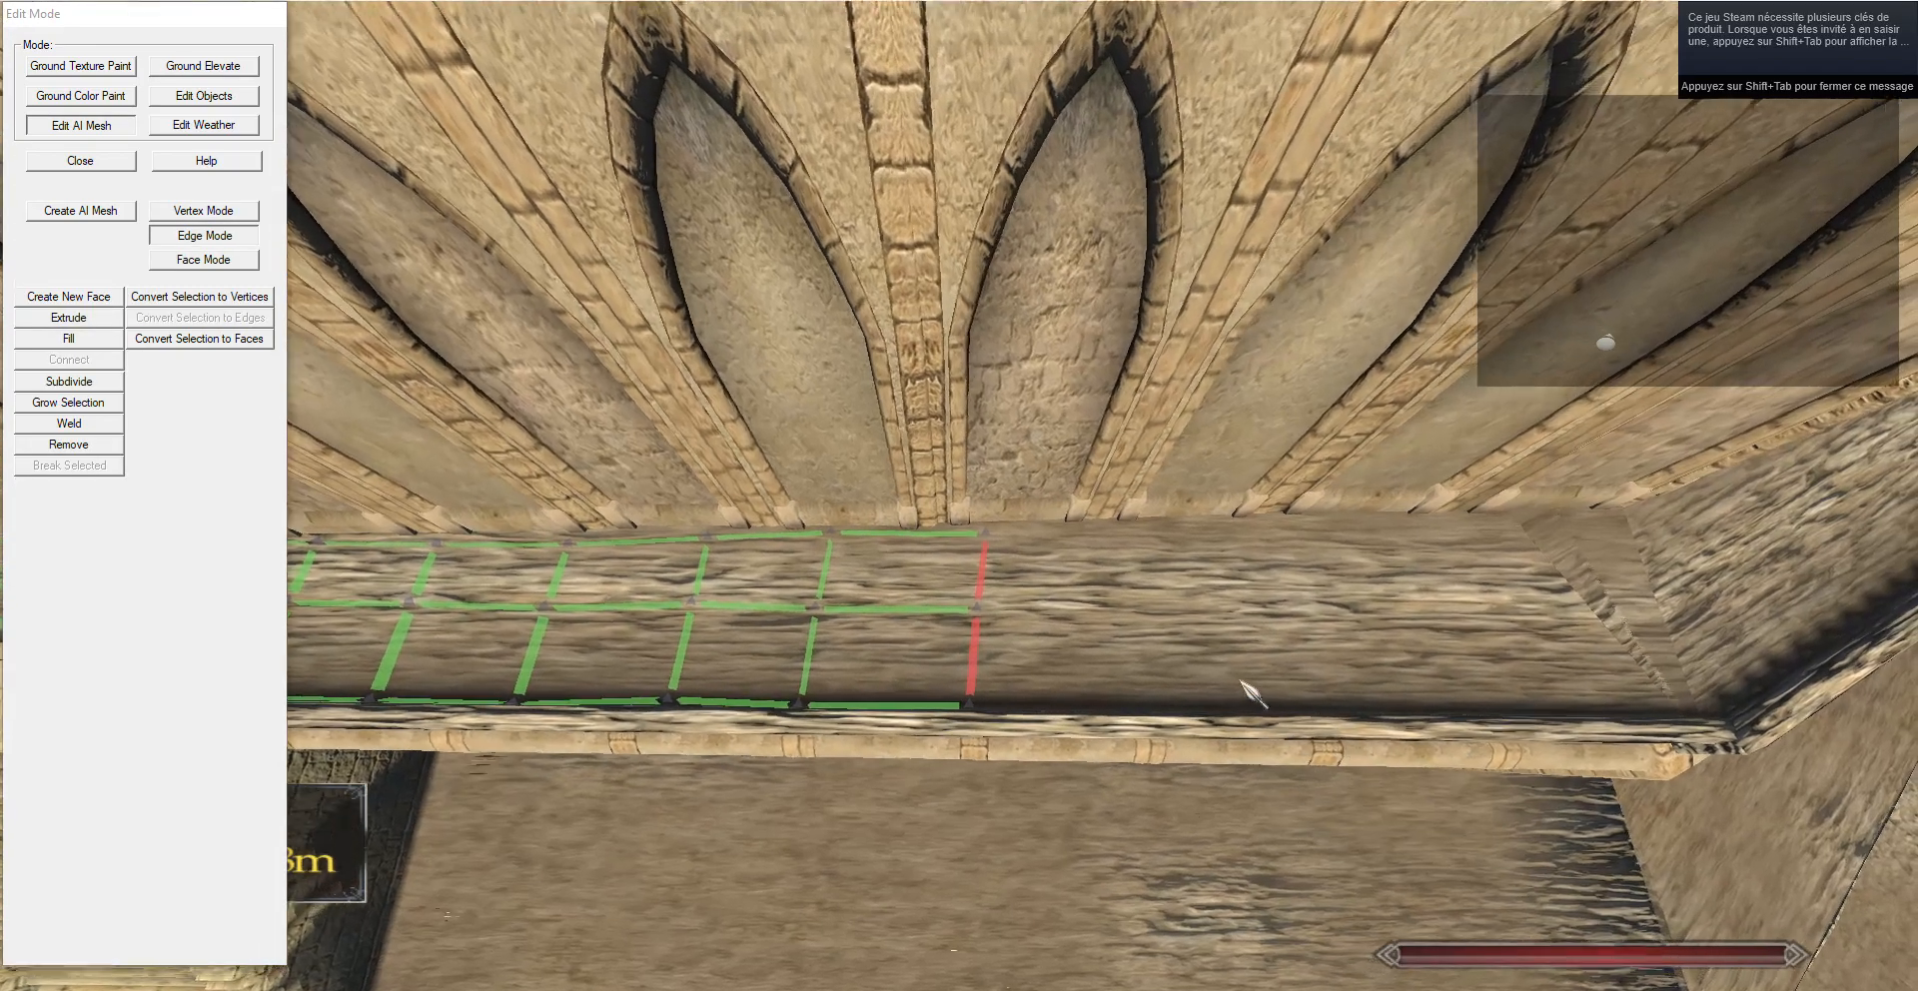
click(75, 321)
key(g)
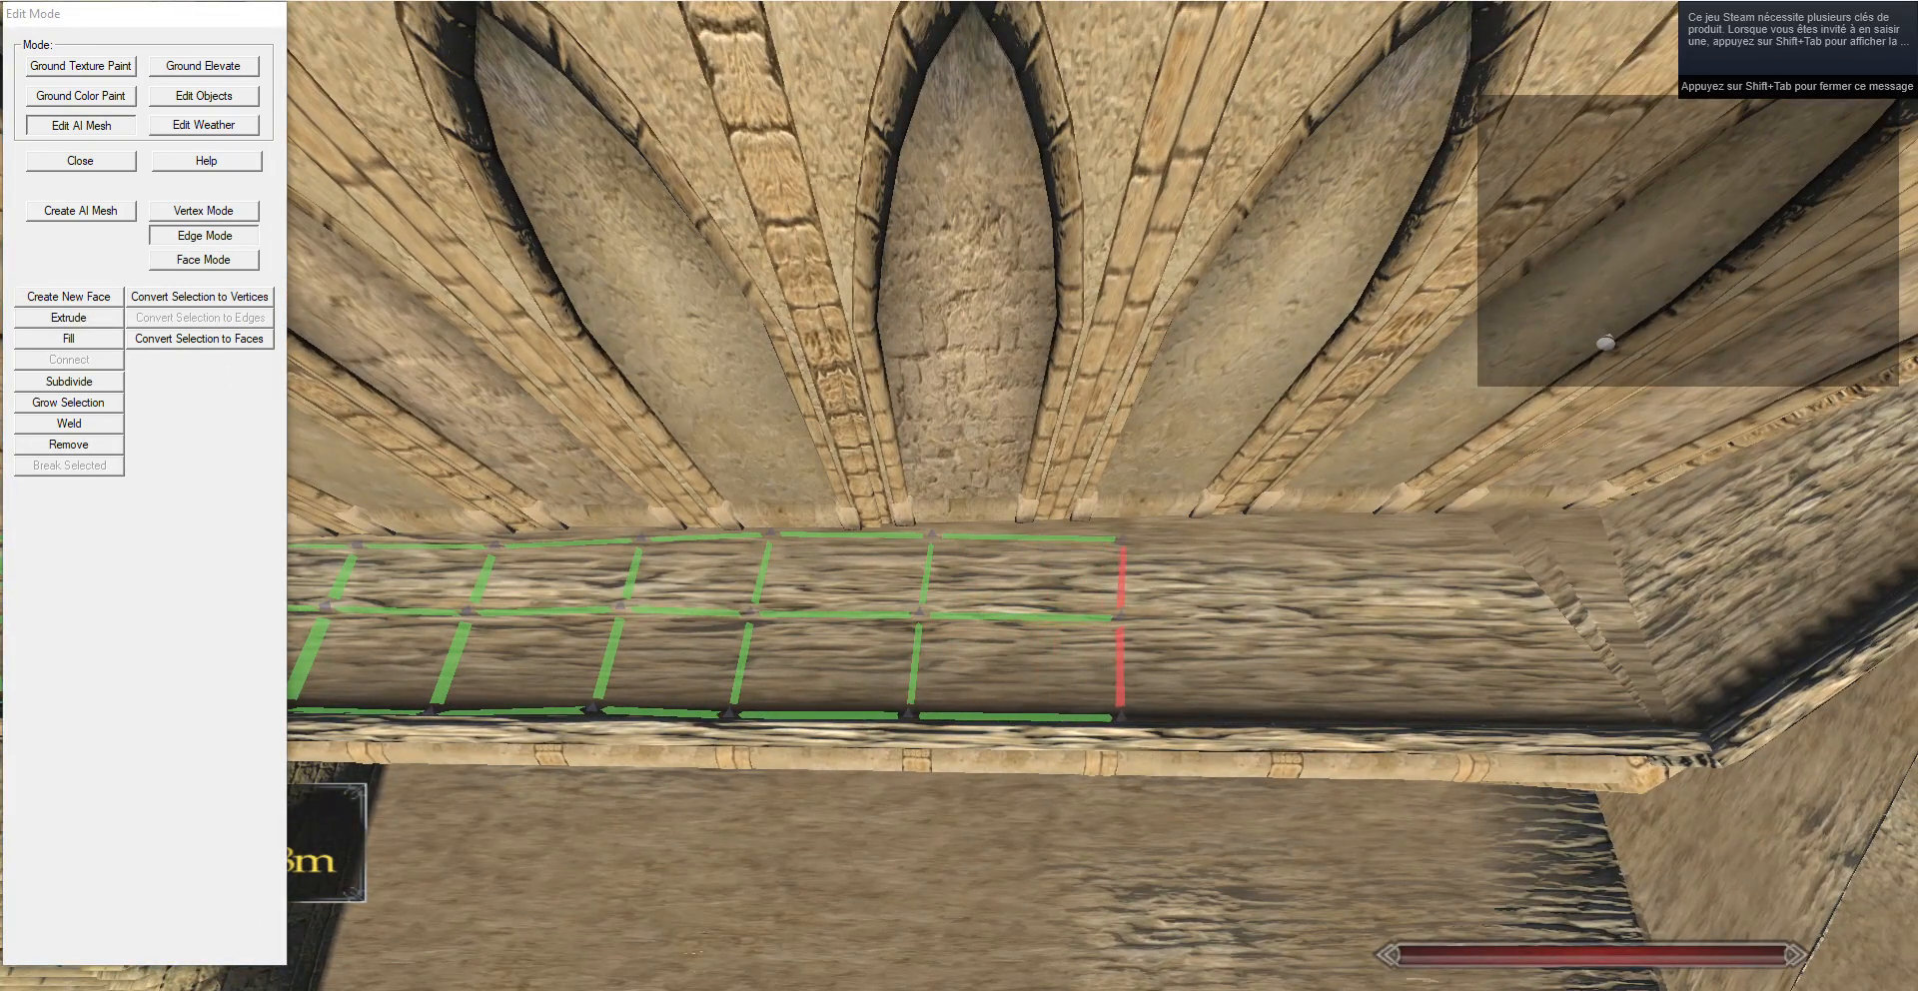
Align the wall-side end vertex with the wall's base and extrude the end edges one section further.
key(d)
click(198, 212)
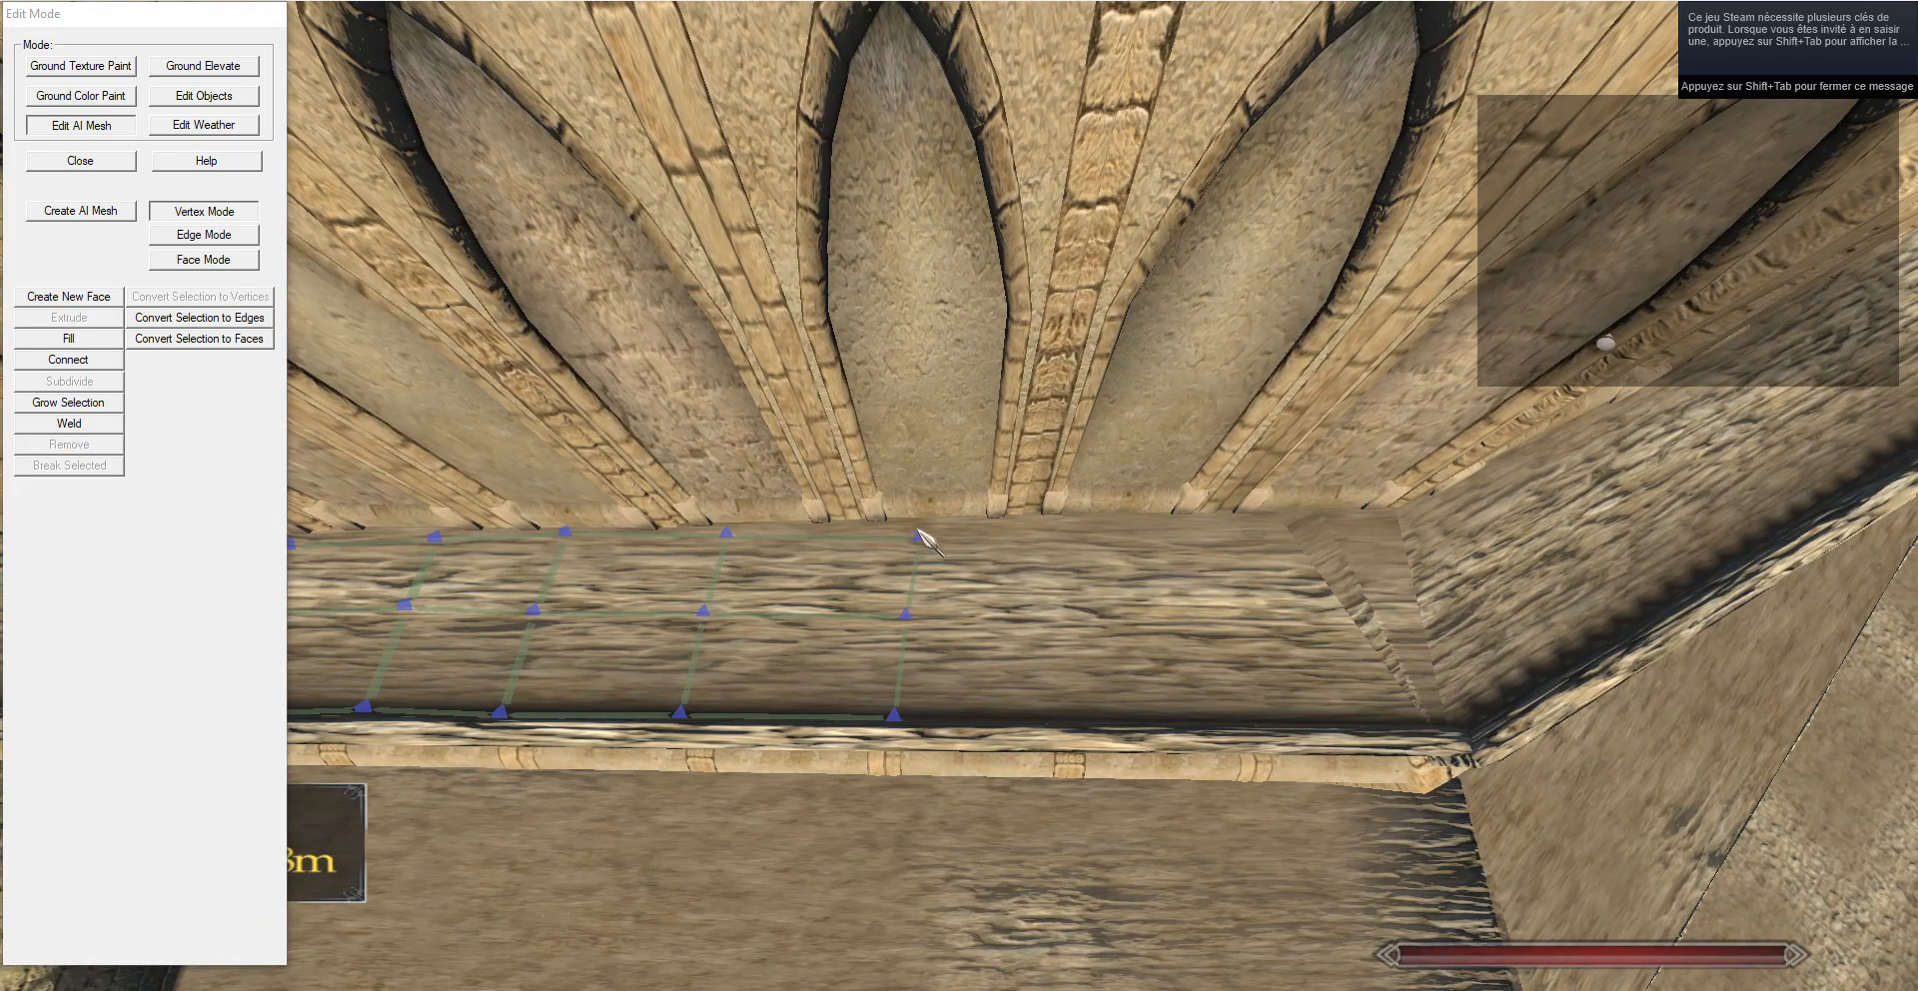
key(d)
click(190, 237)
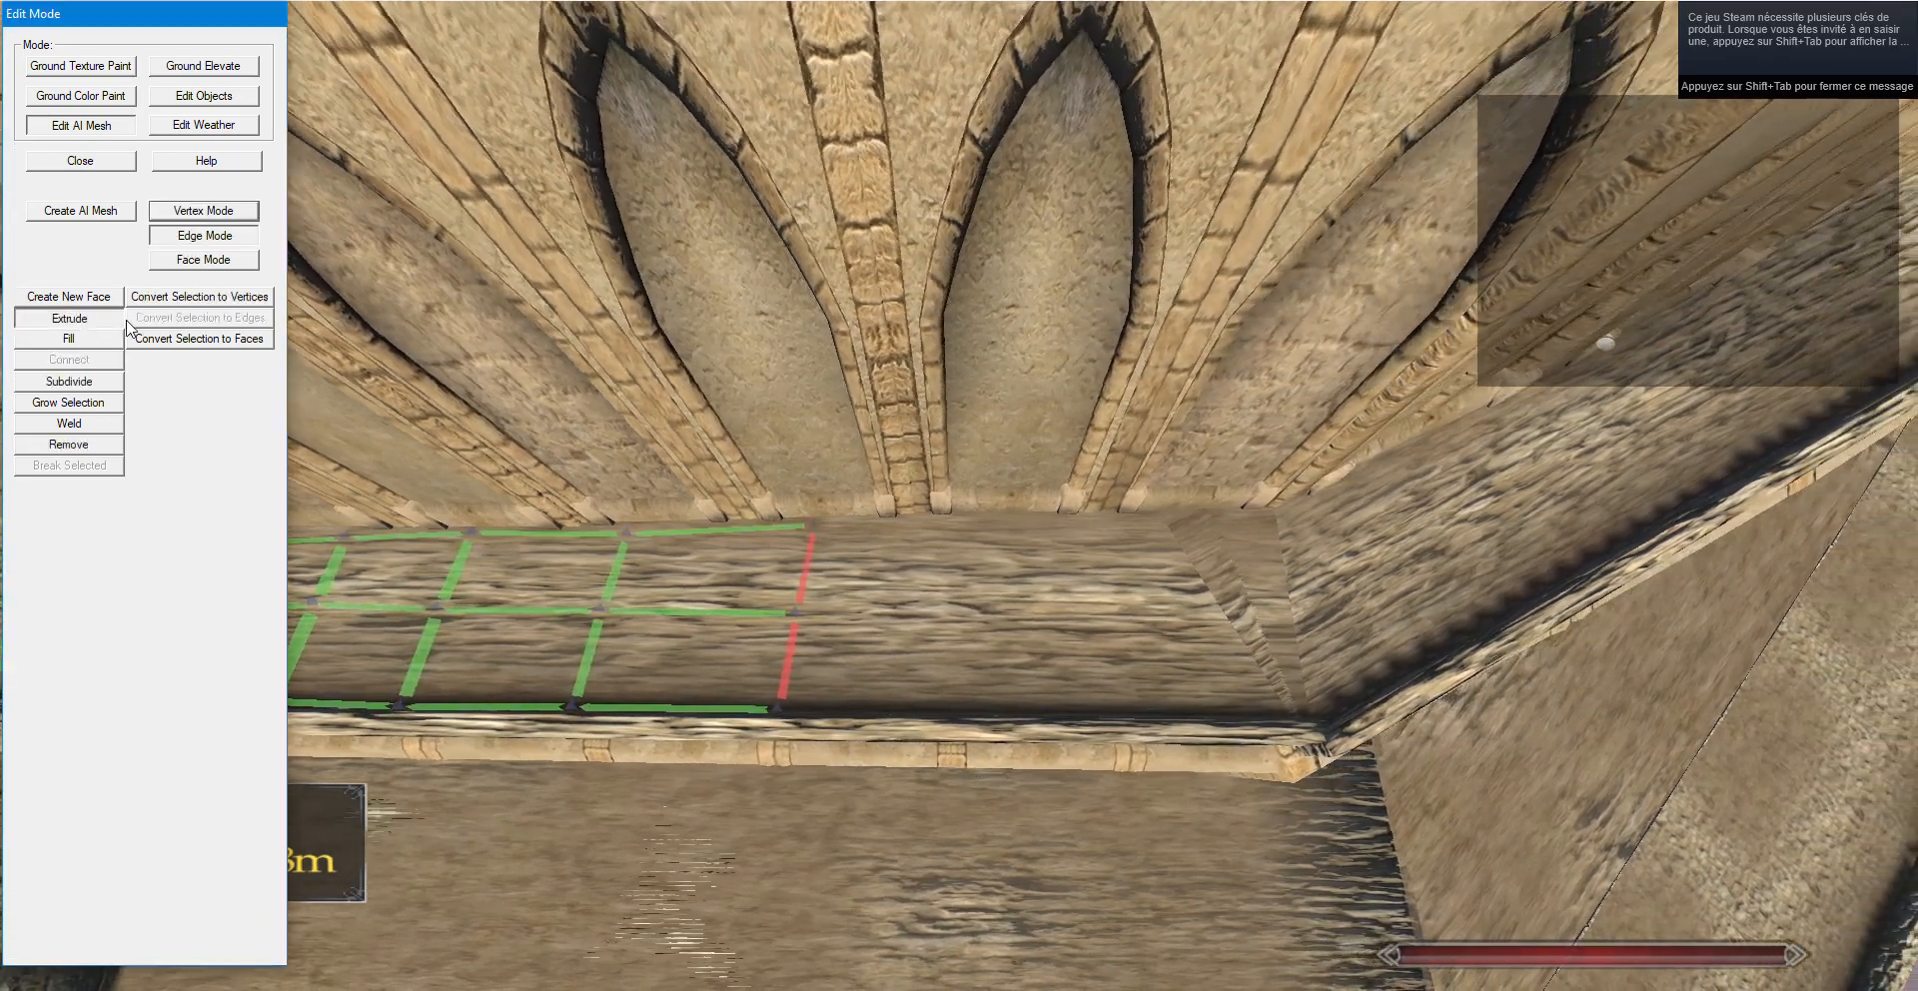
click(75, 319)
key(d)
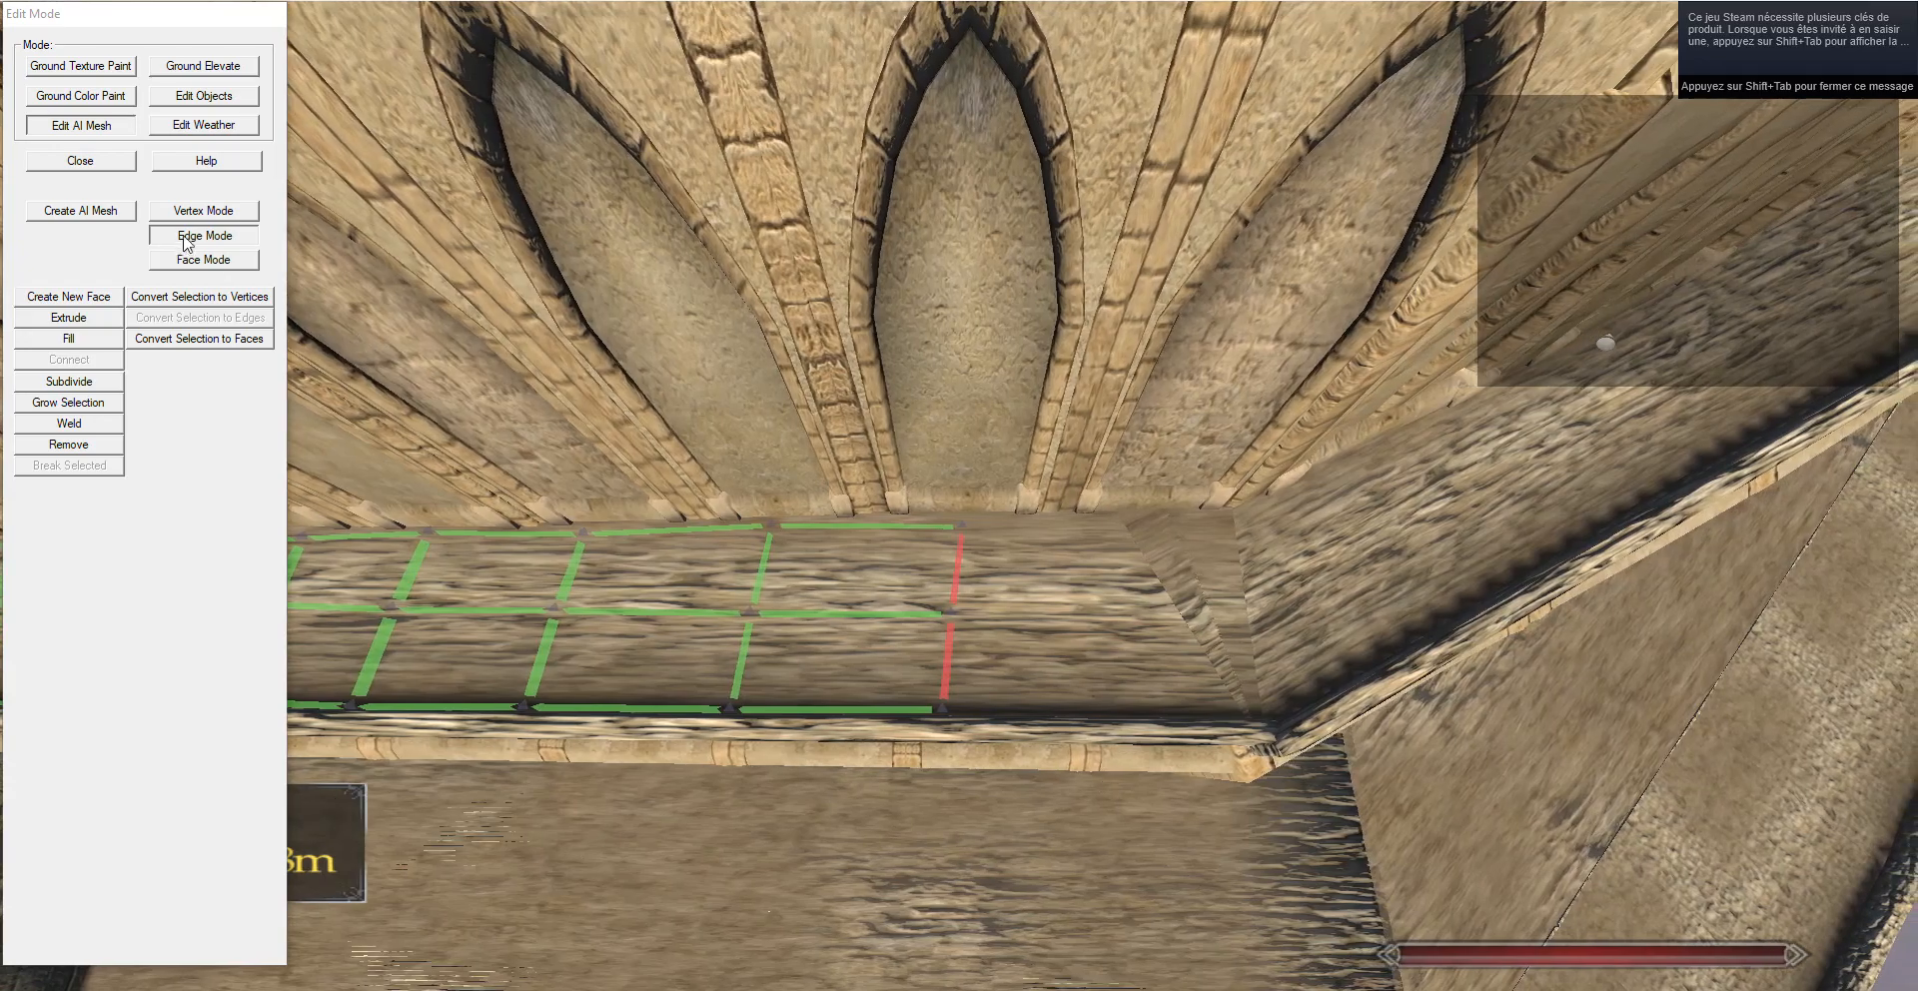
Correct the wall-side end vertex and extrude the end edges up to just before the walkway's corner.
click(187, 213)
key(d)
click(186, 240)
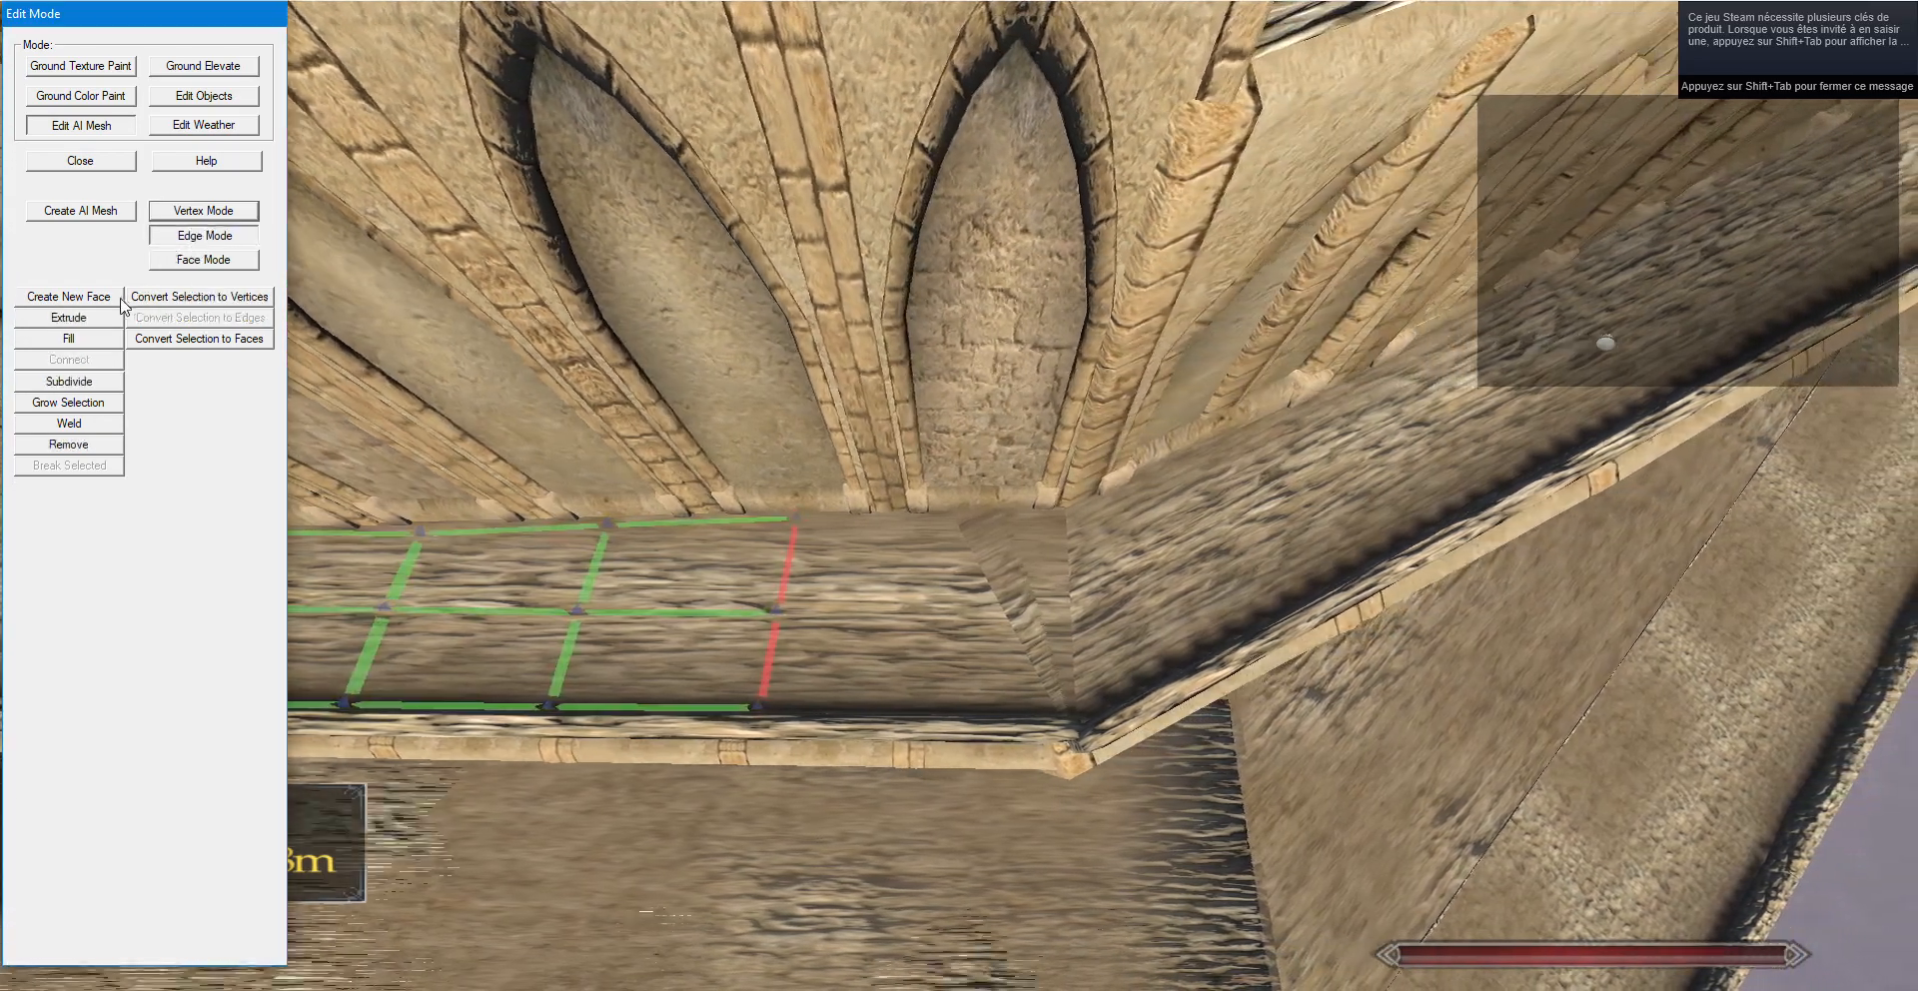
click(90, 318)
key(g)
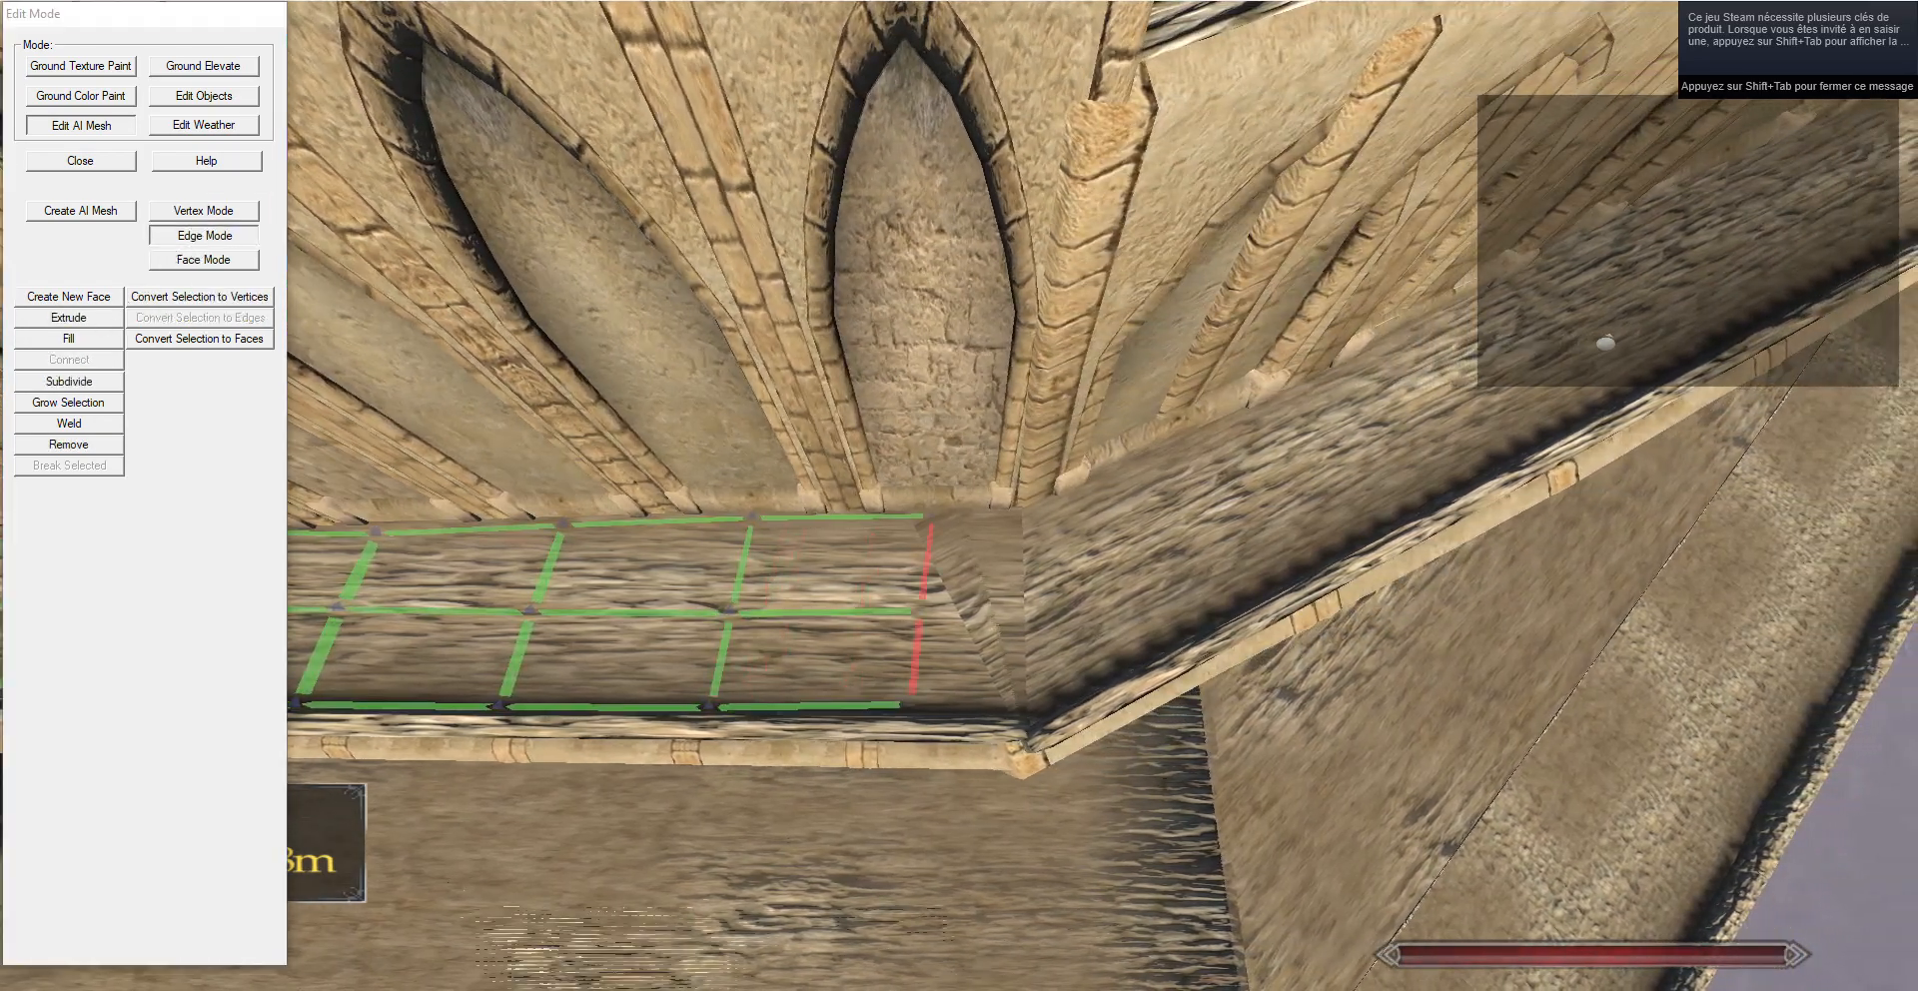
Move the three end vertices onto the seam at the walkway's corner.
key(d)
click(190, 213)
right_click(907, 707)
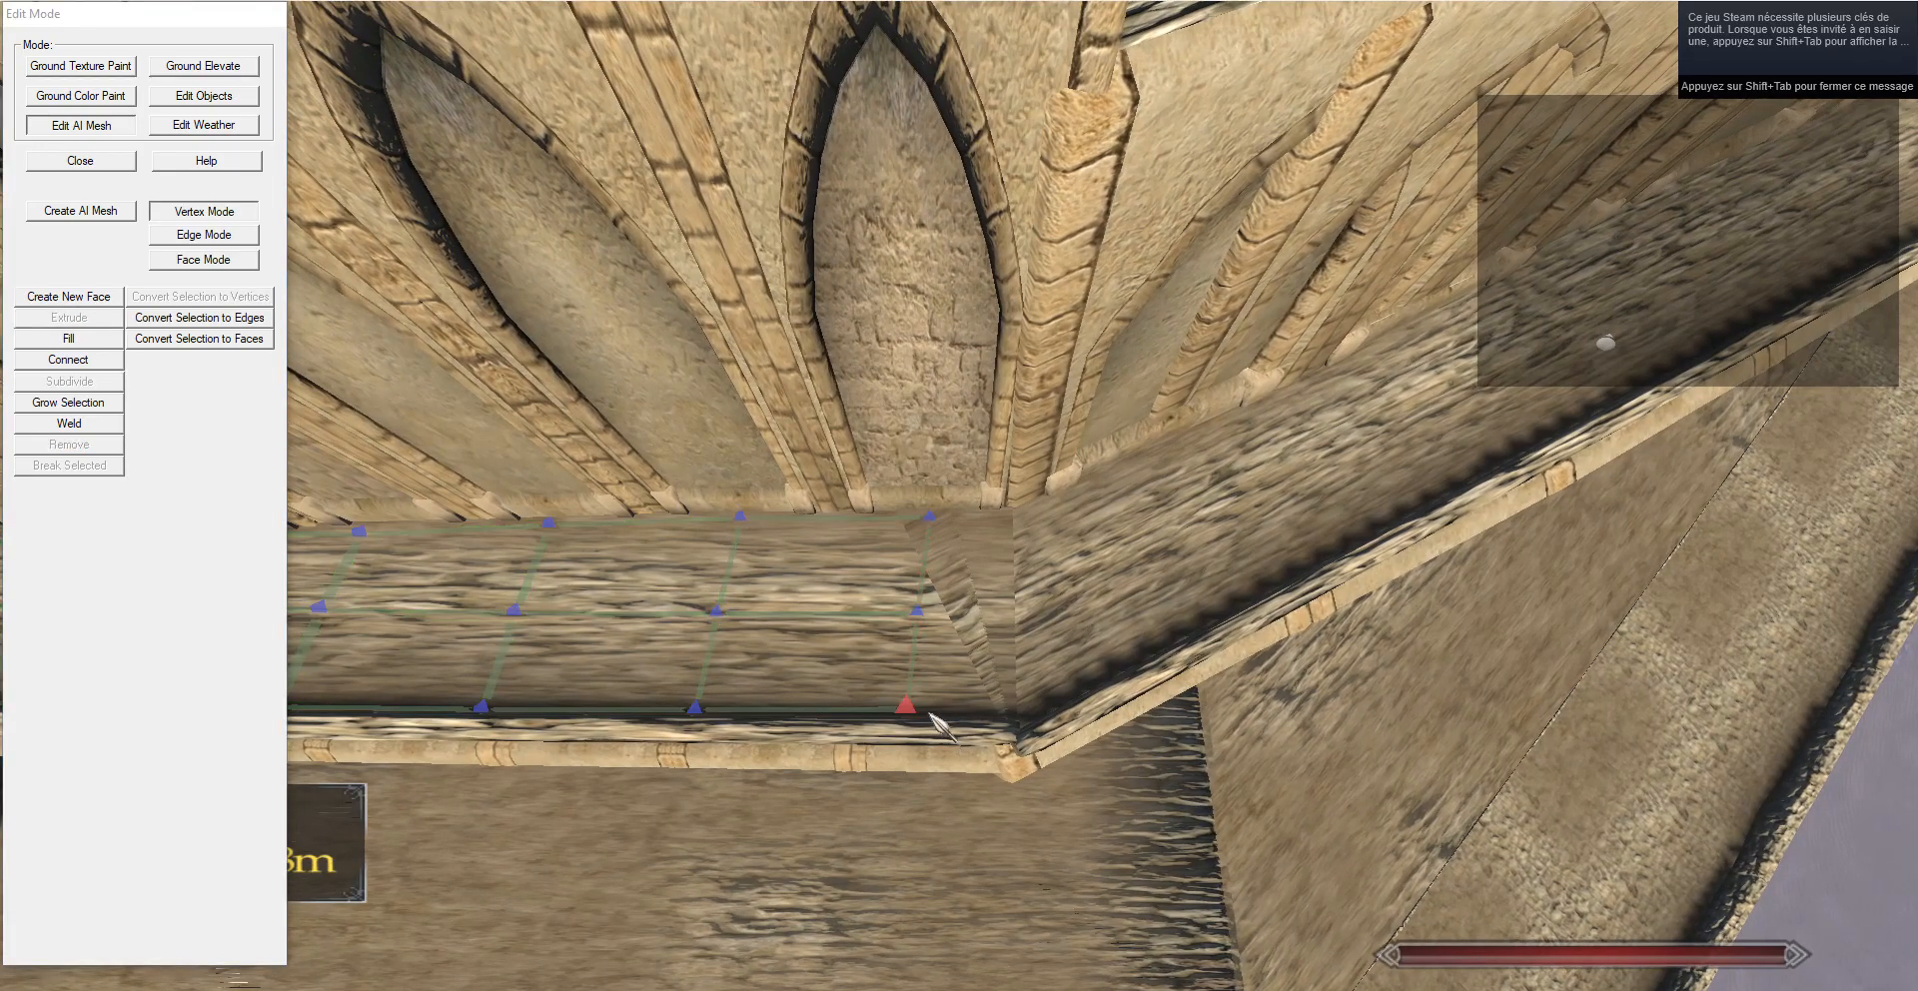
key(g)
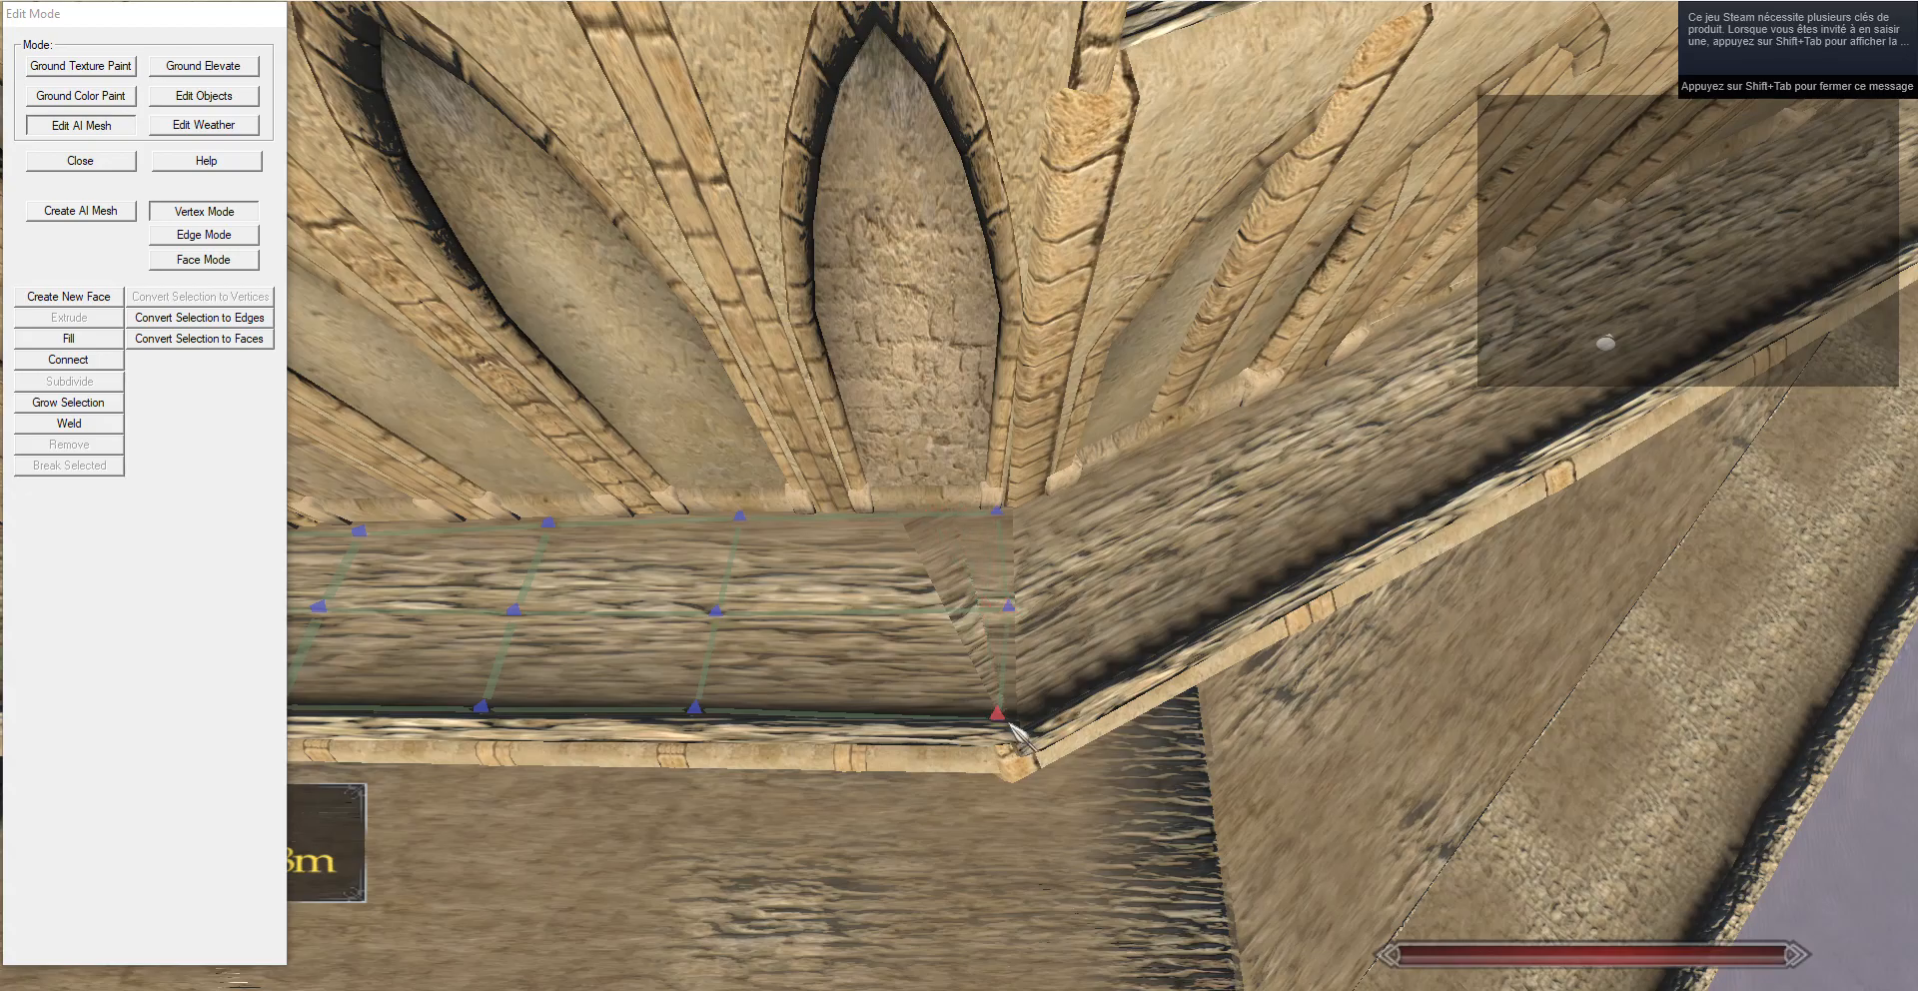
Extrude the AI mesh's end edges around the walkway corner and align the new end vertices with the walkway's sides.
key(d)
click(184, 236)
drag(439, 290, 975, 343)
key(d)
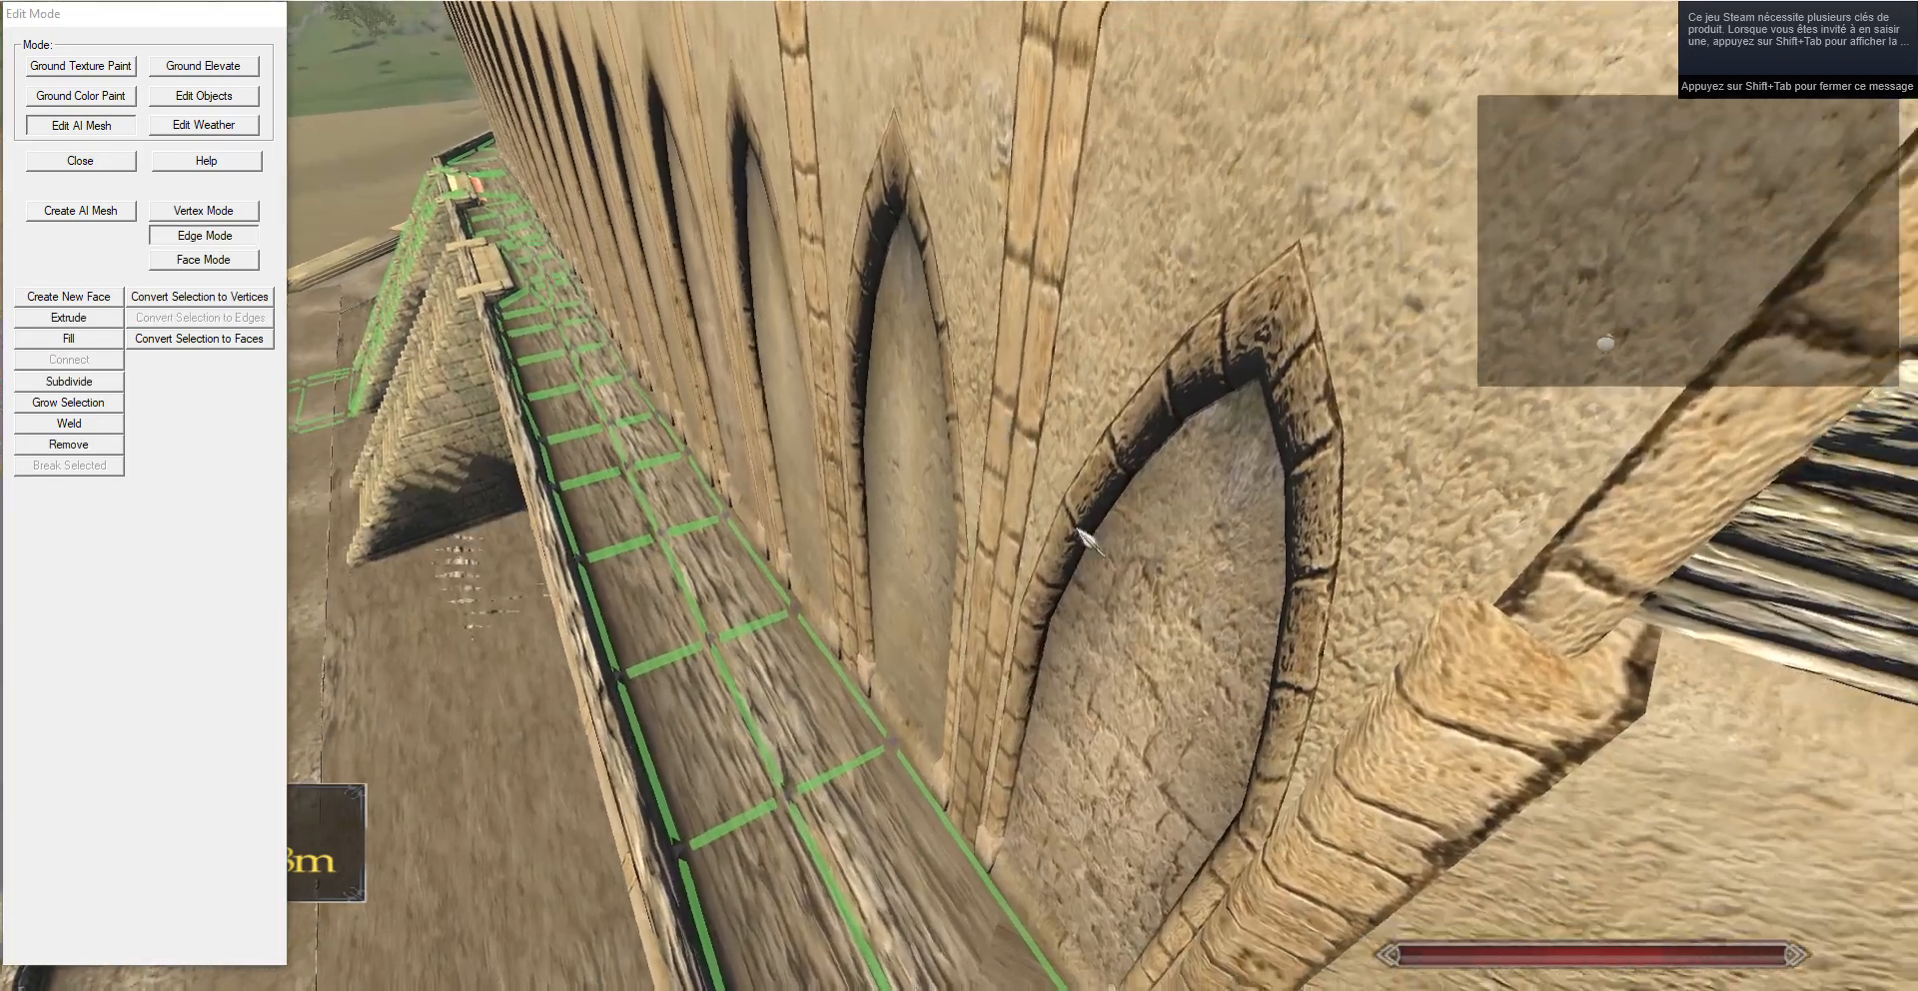
drag(1083, 536, 615, 589)
click(116, 318)
key(g)
key(d)
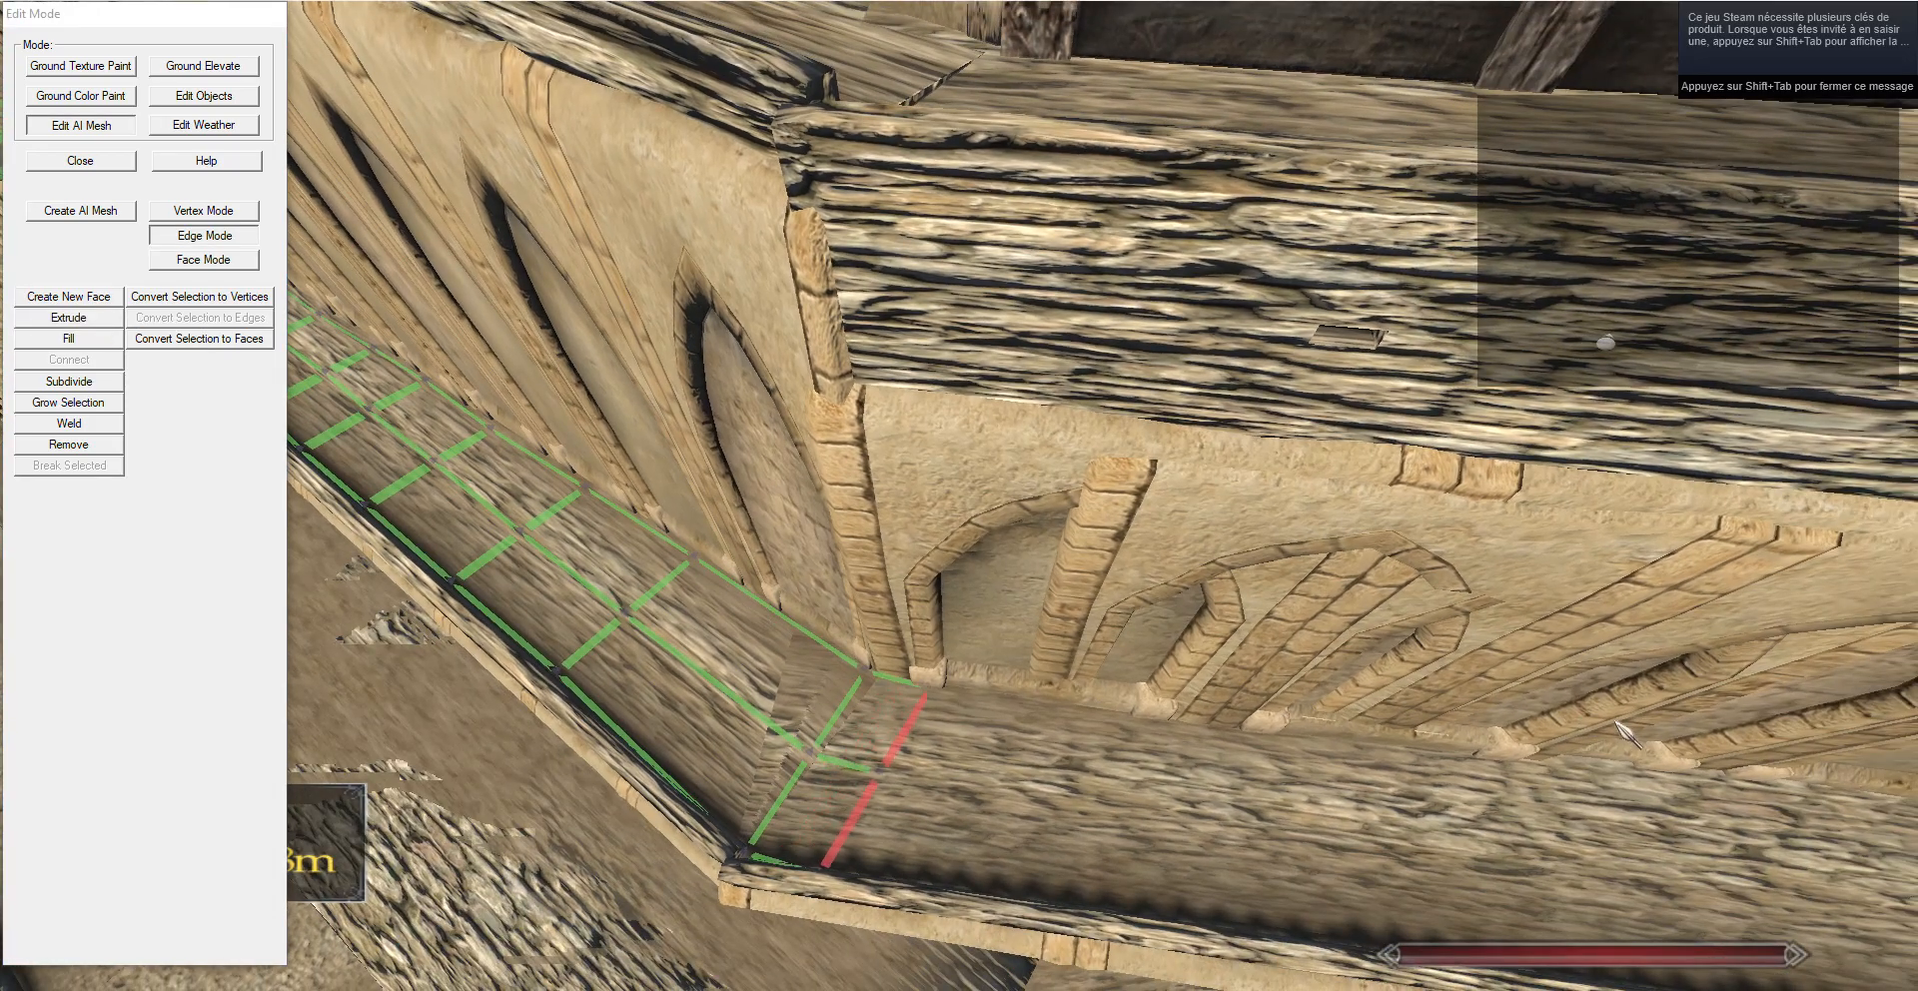
key(g)
click(242, 217)
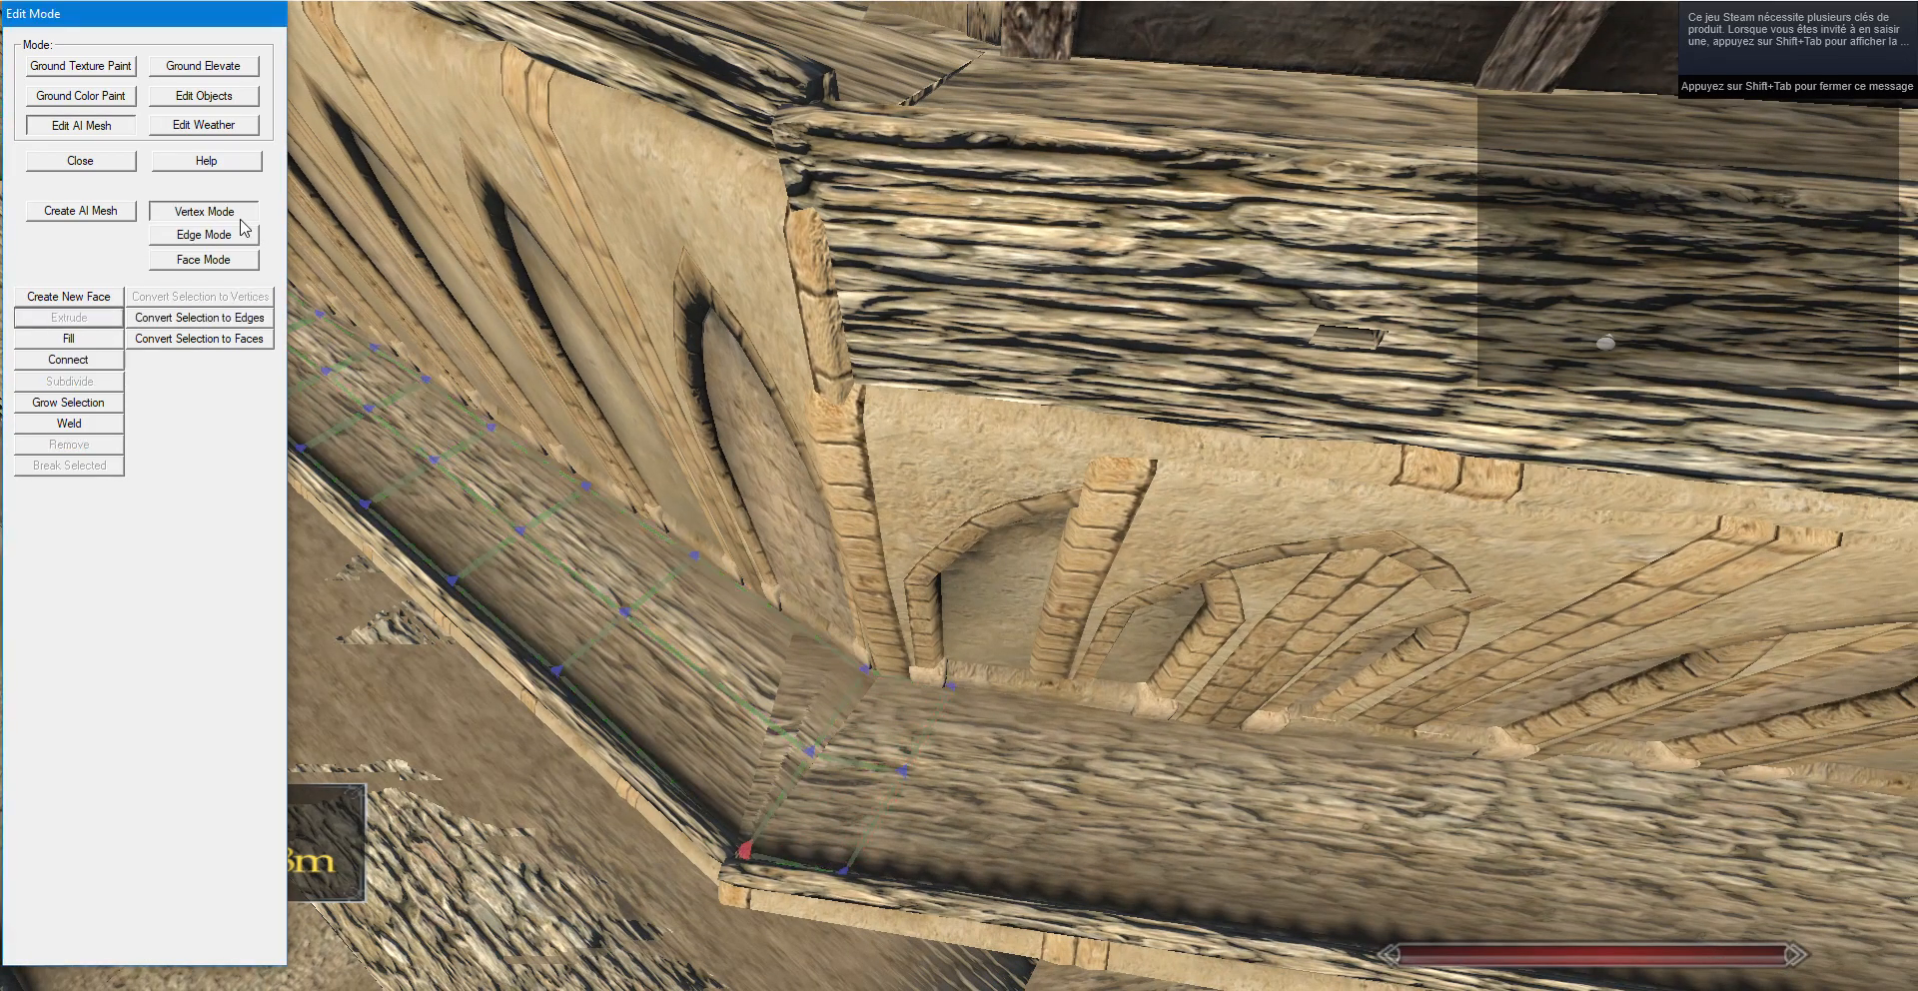
click(866, 683)
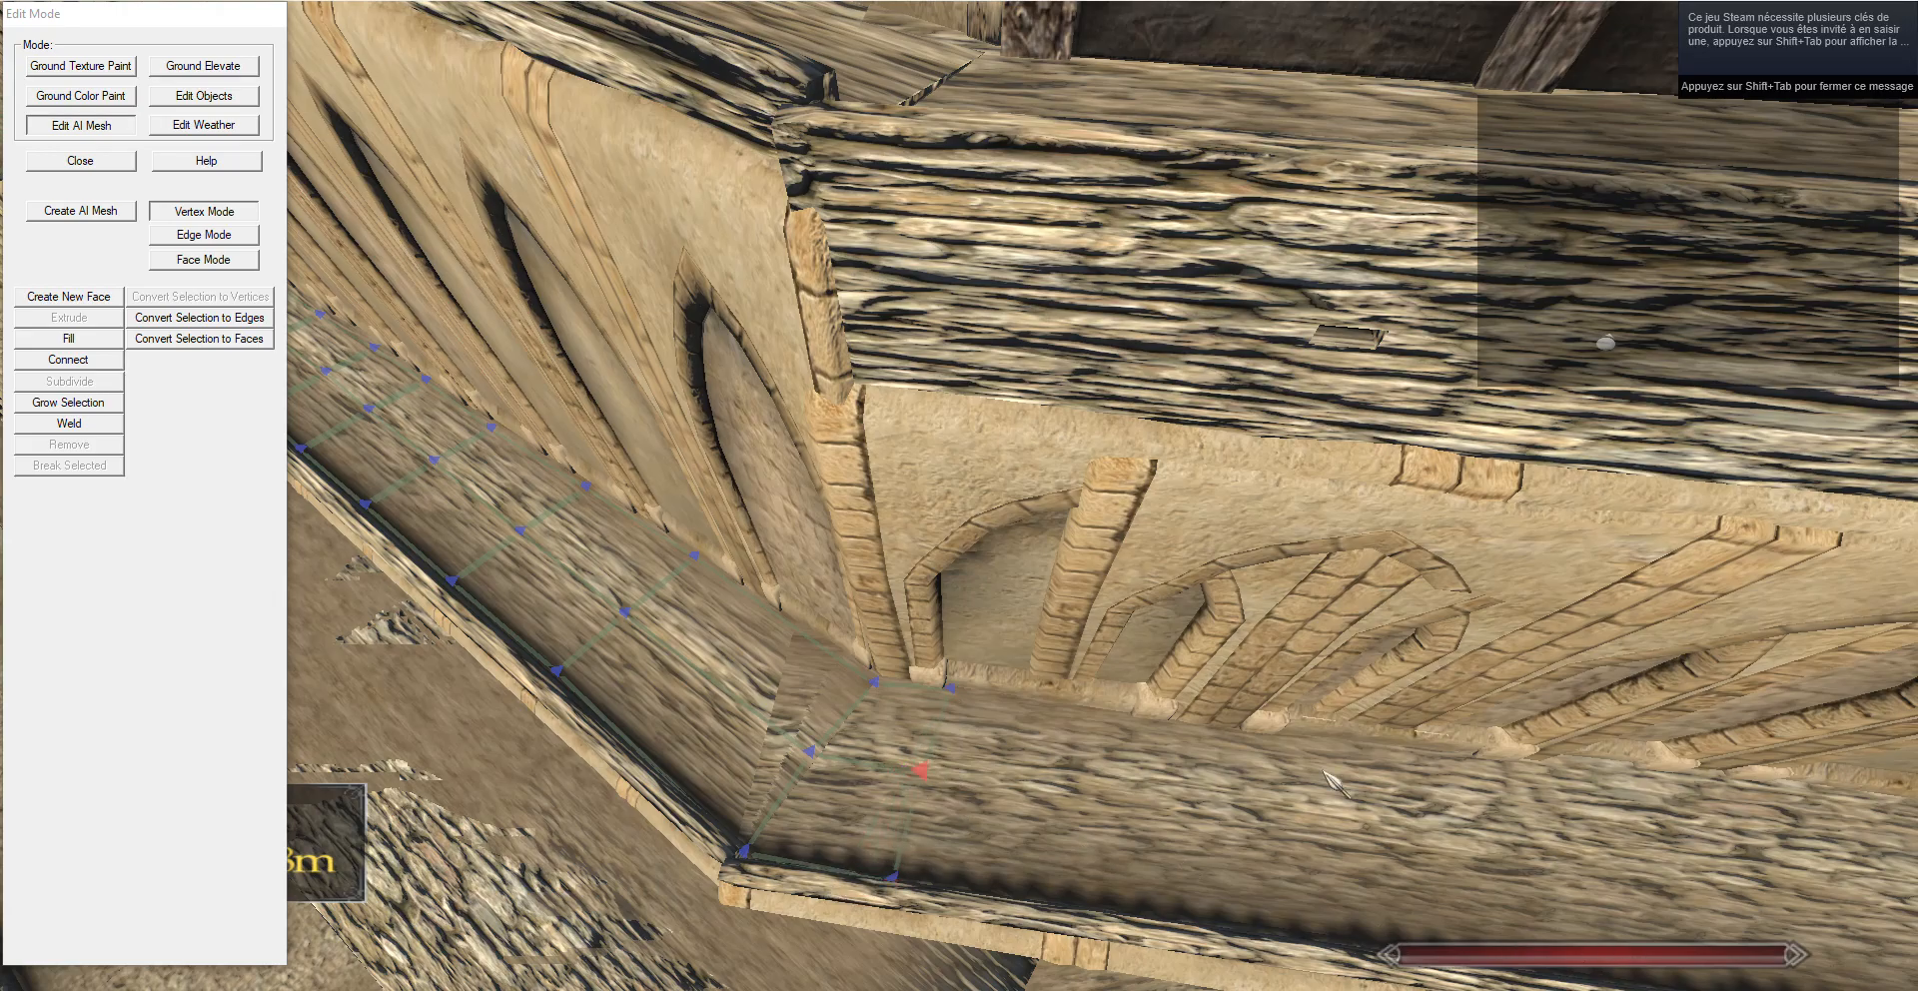
Extrude two more AI mesh segments along the walkway past the corner and adjust their end vertices to its width.
key(d)
click(194, 240)
click(103, 322)
key(g)
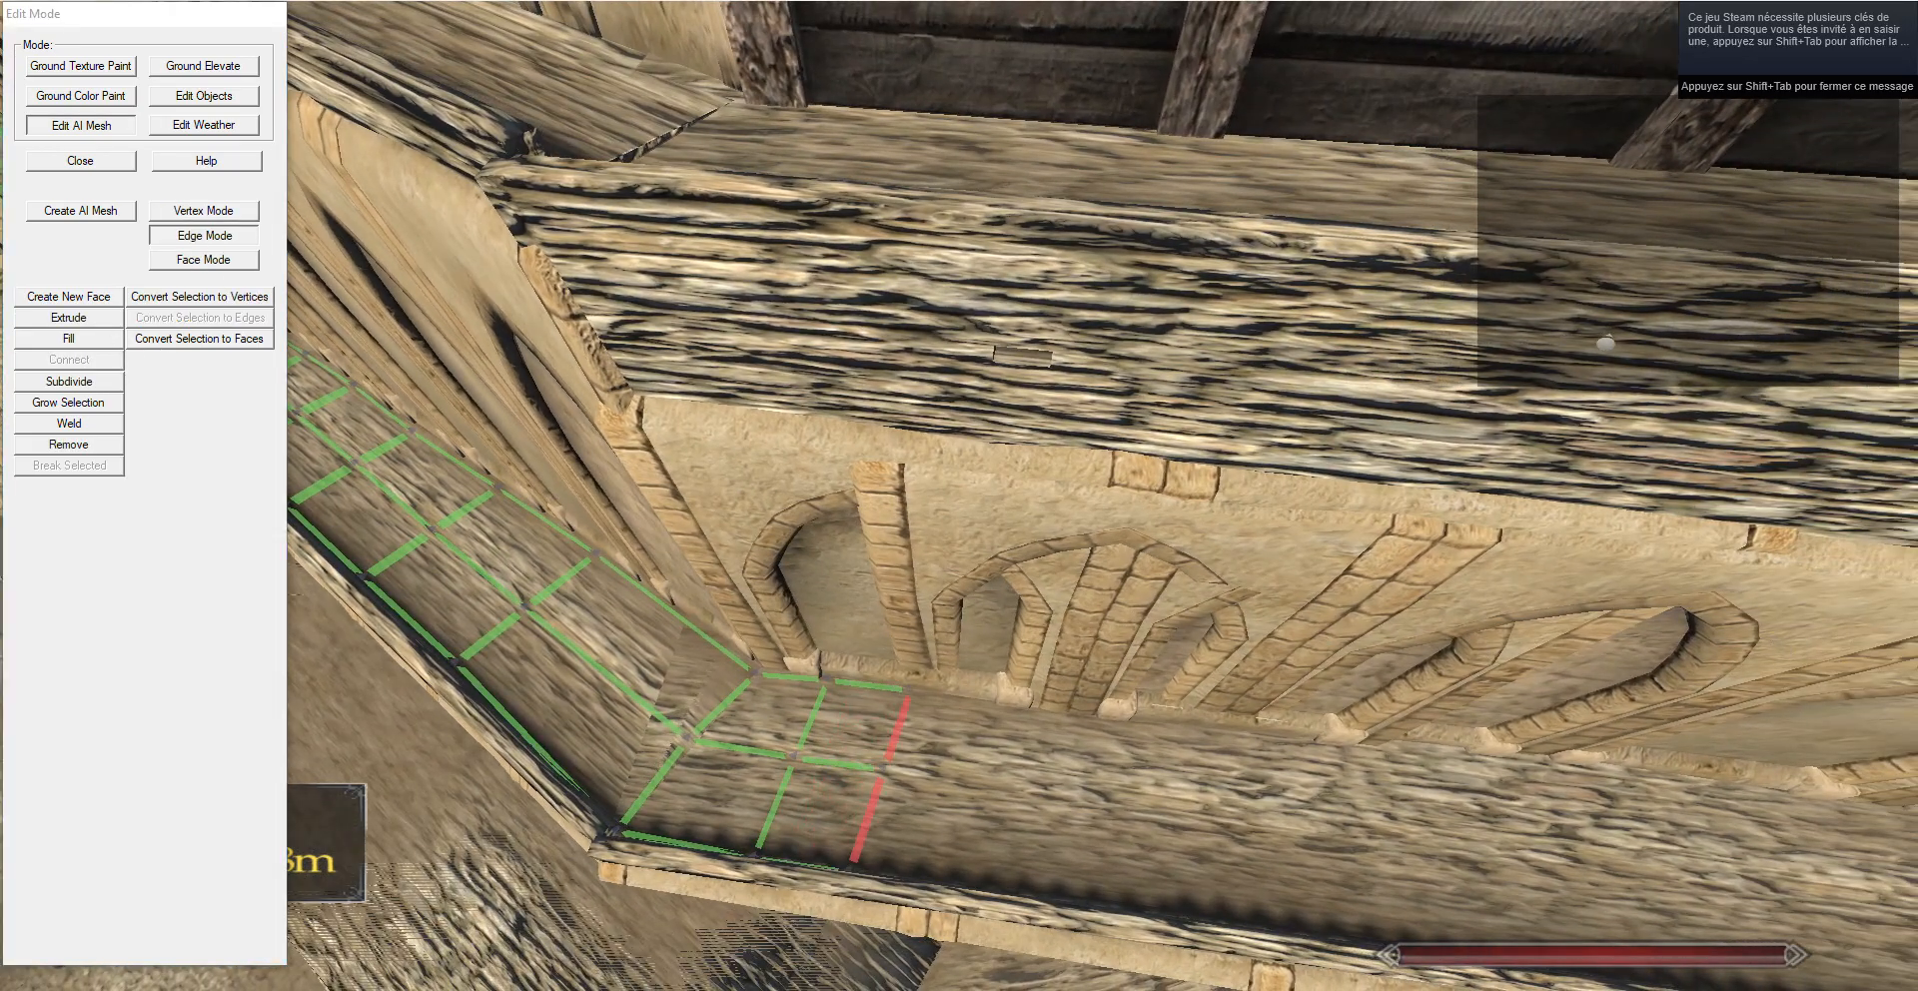
key(d)
click(72, 324)
key(g)
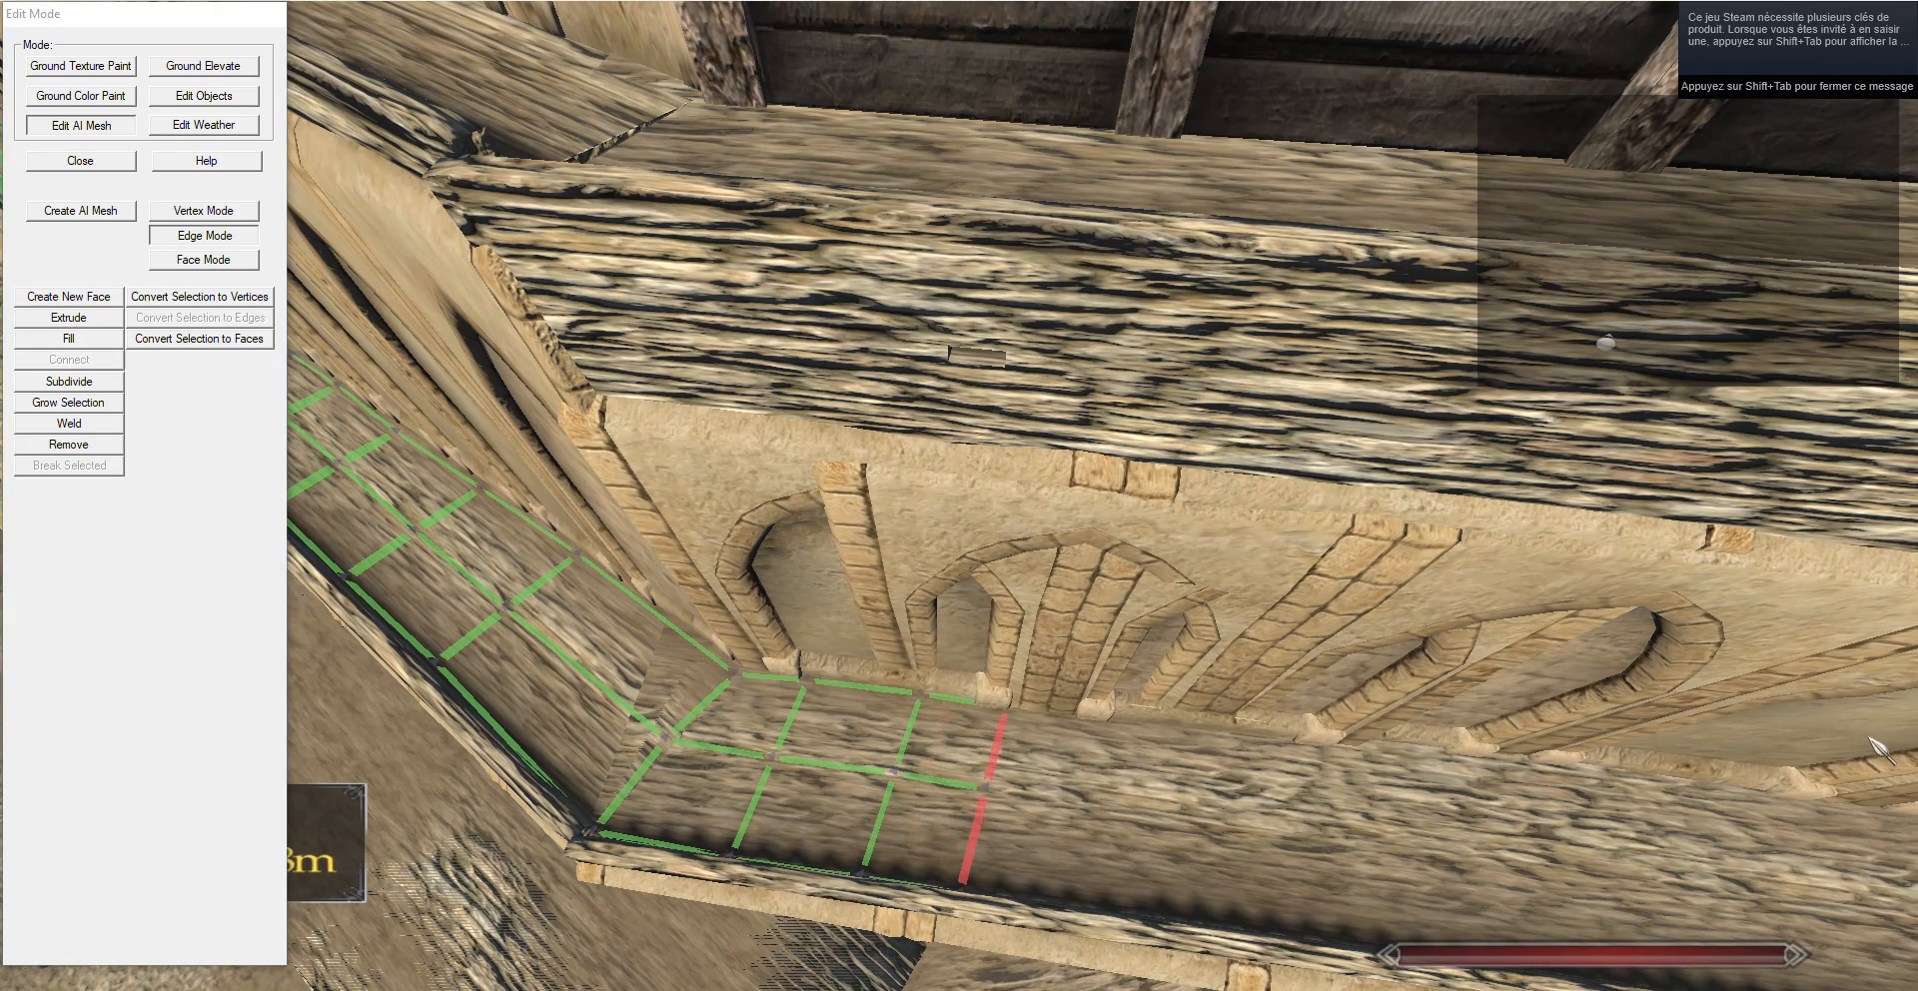
click(218, 211)
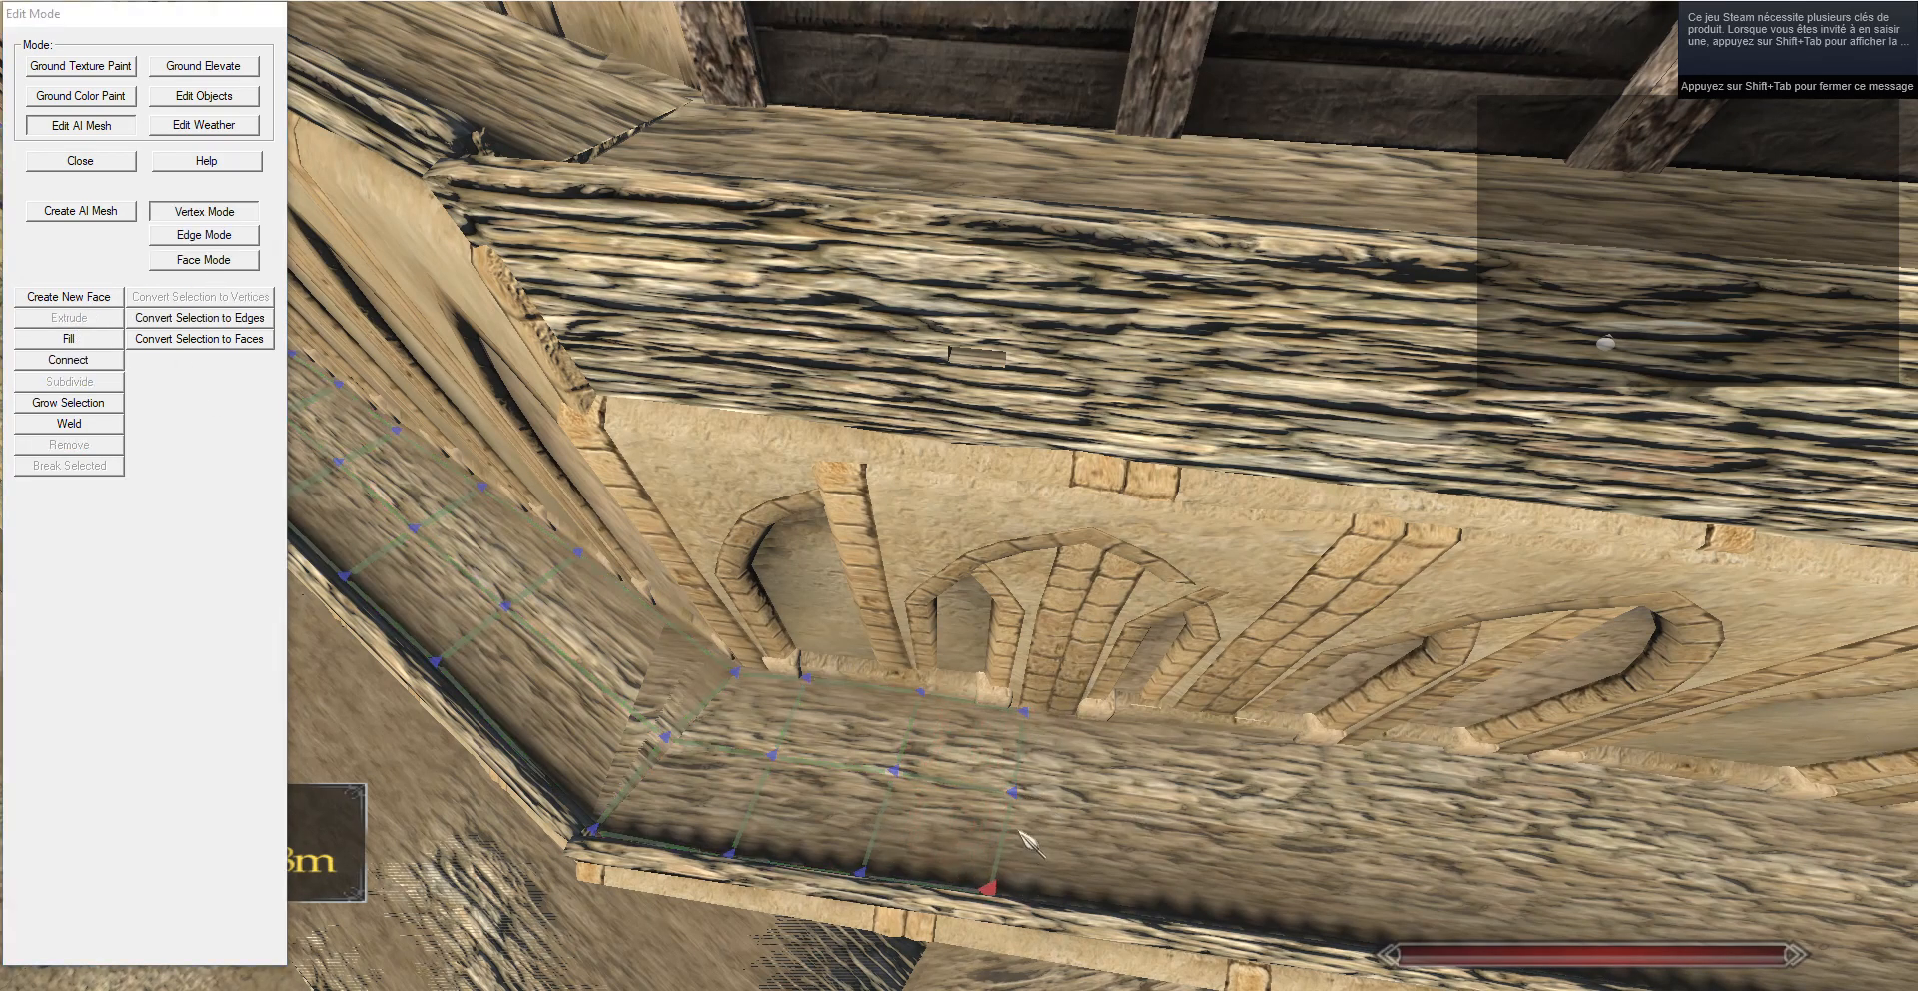
Extrude one further segment from the AI mesh's end edges along the walkway floor.
key(d)
click(203, 235)
click(69, 318)
key(g)
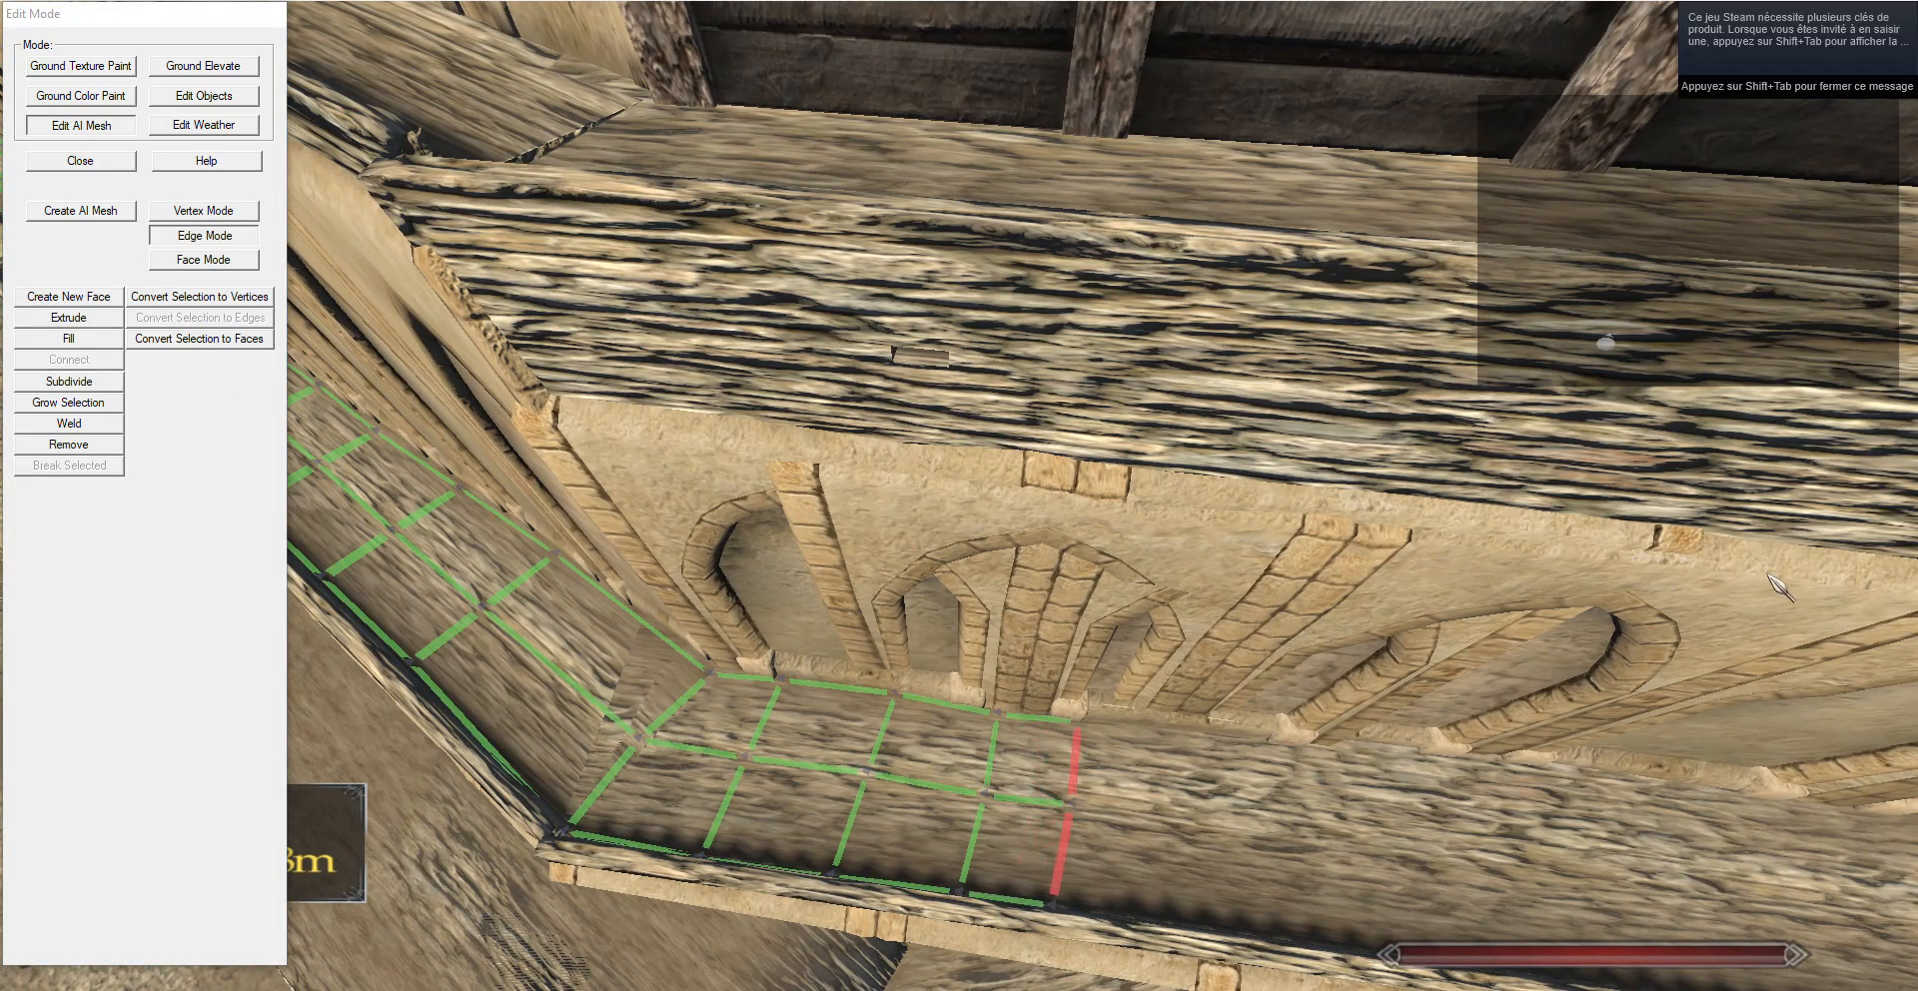
Continue the AI mesh with two extruded segments beneath the arches and fit the end vertices to the walkway edges.
drag(1768, 575, 1858, 580)
key(w)
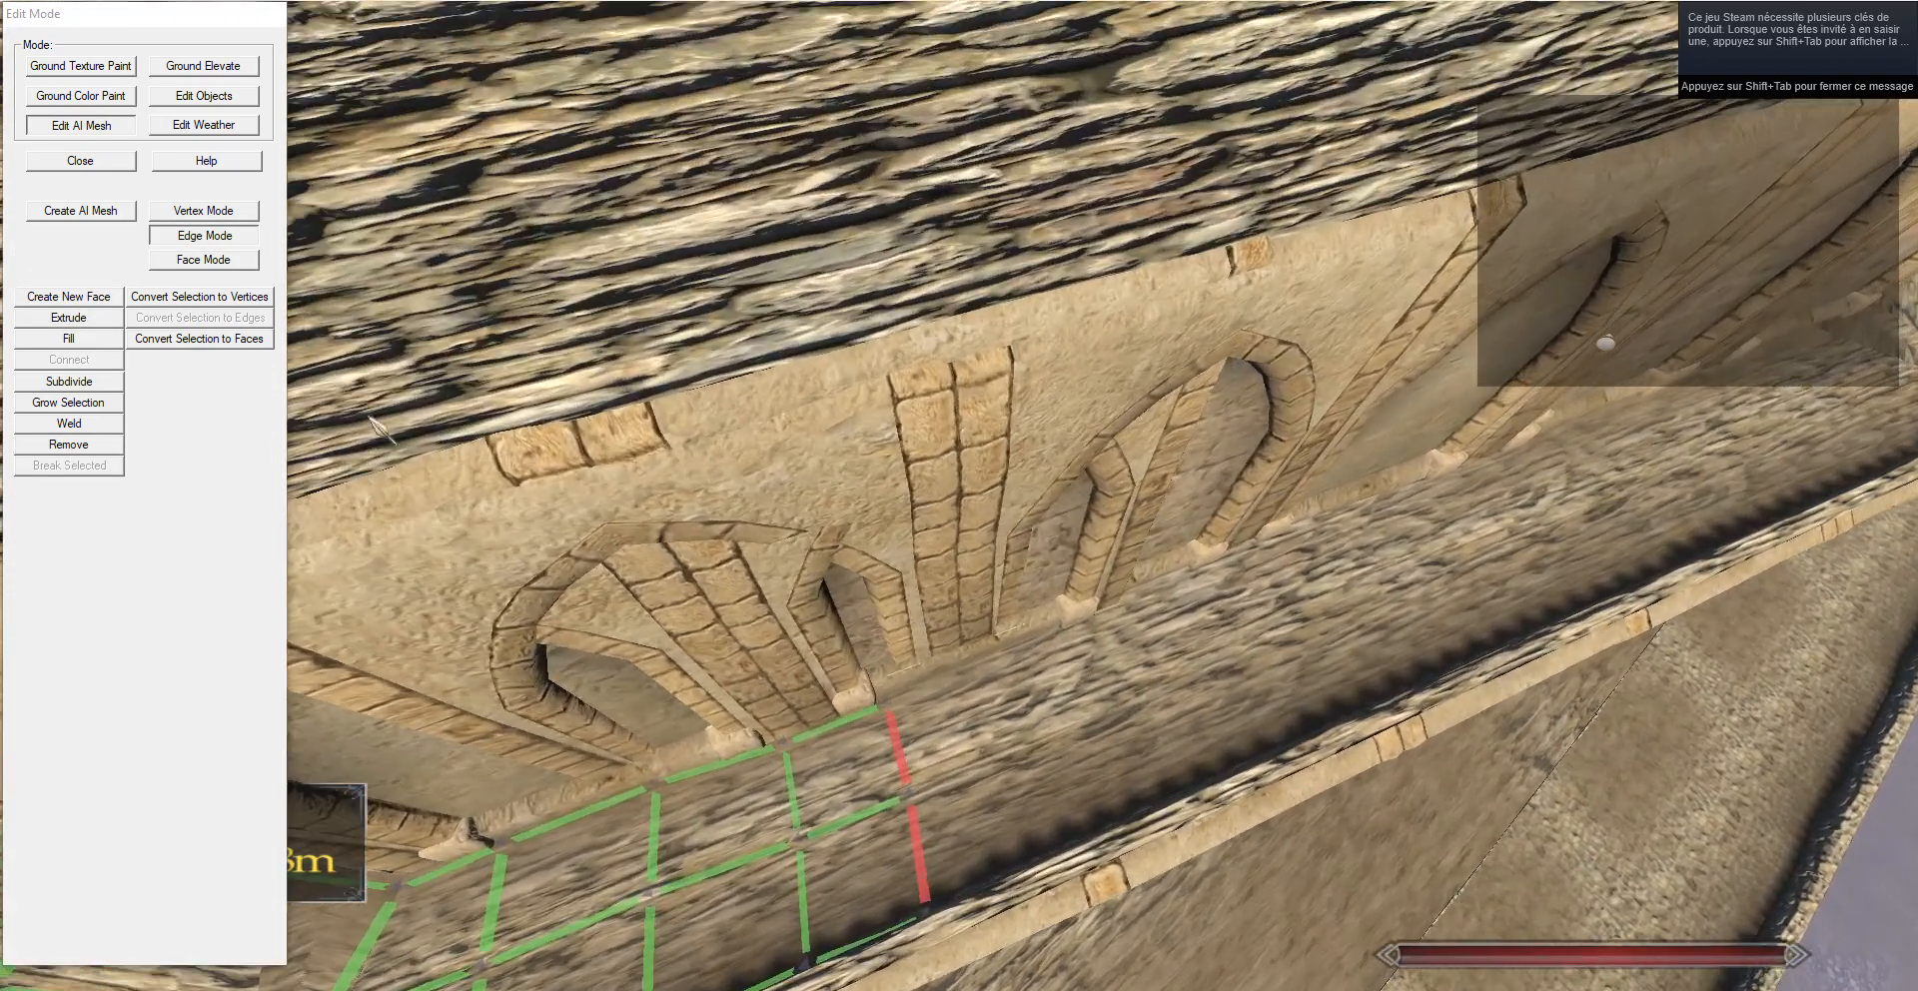
click(89, 321)
key(g)
key(d)
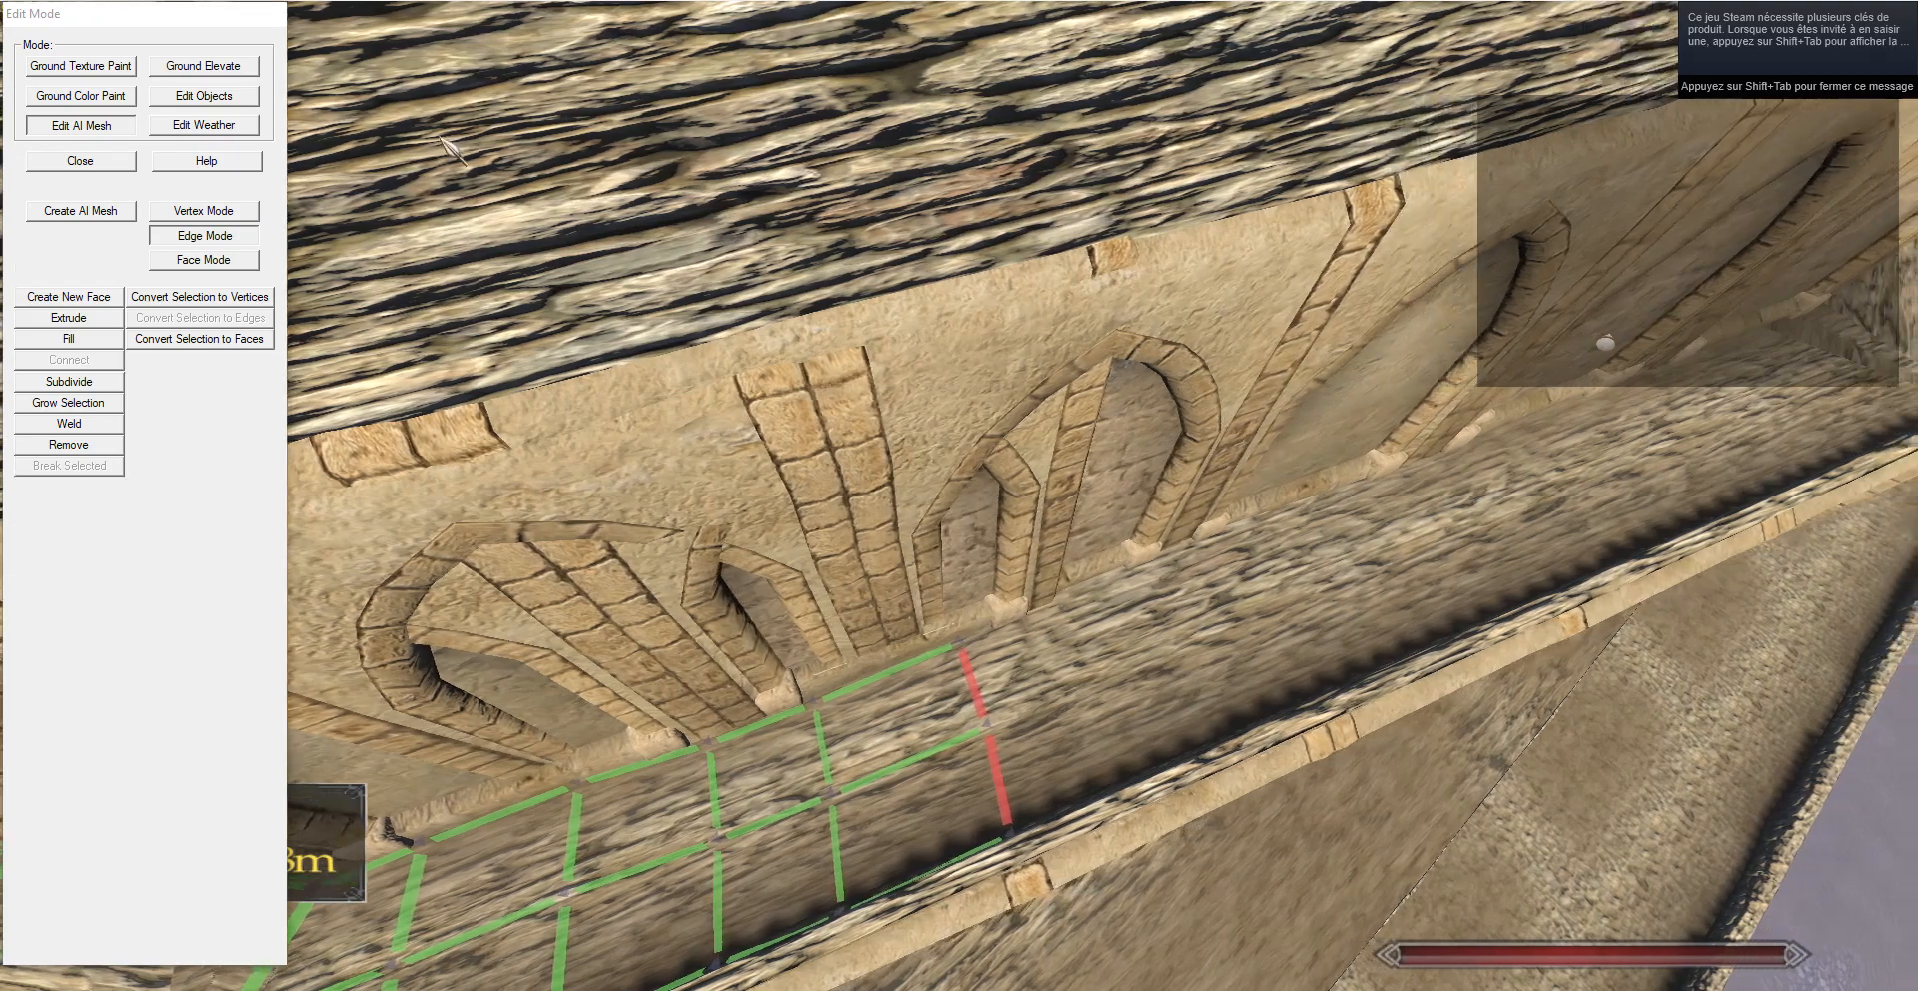
click(69, 318)
key(g)
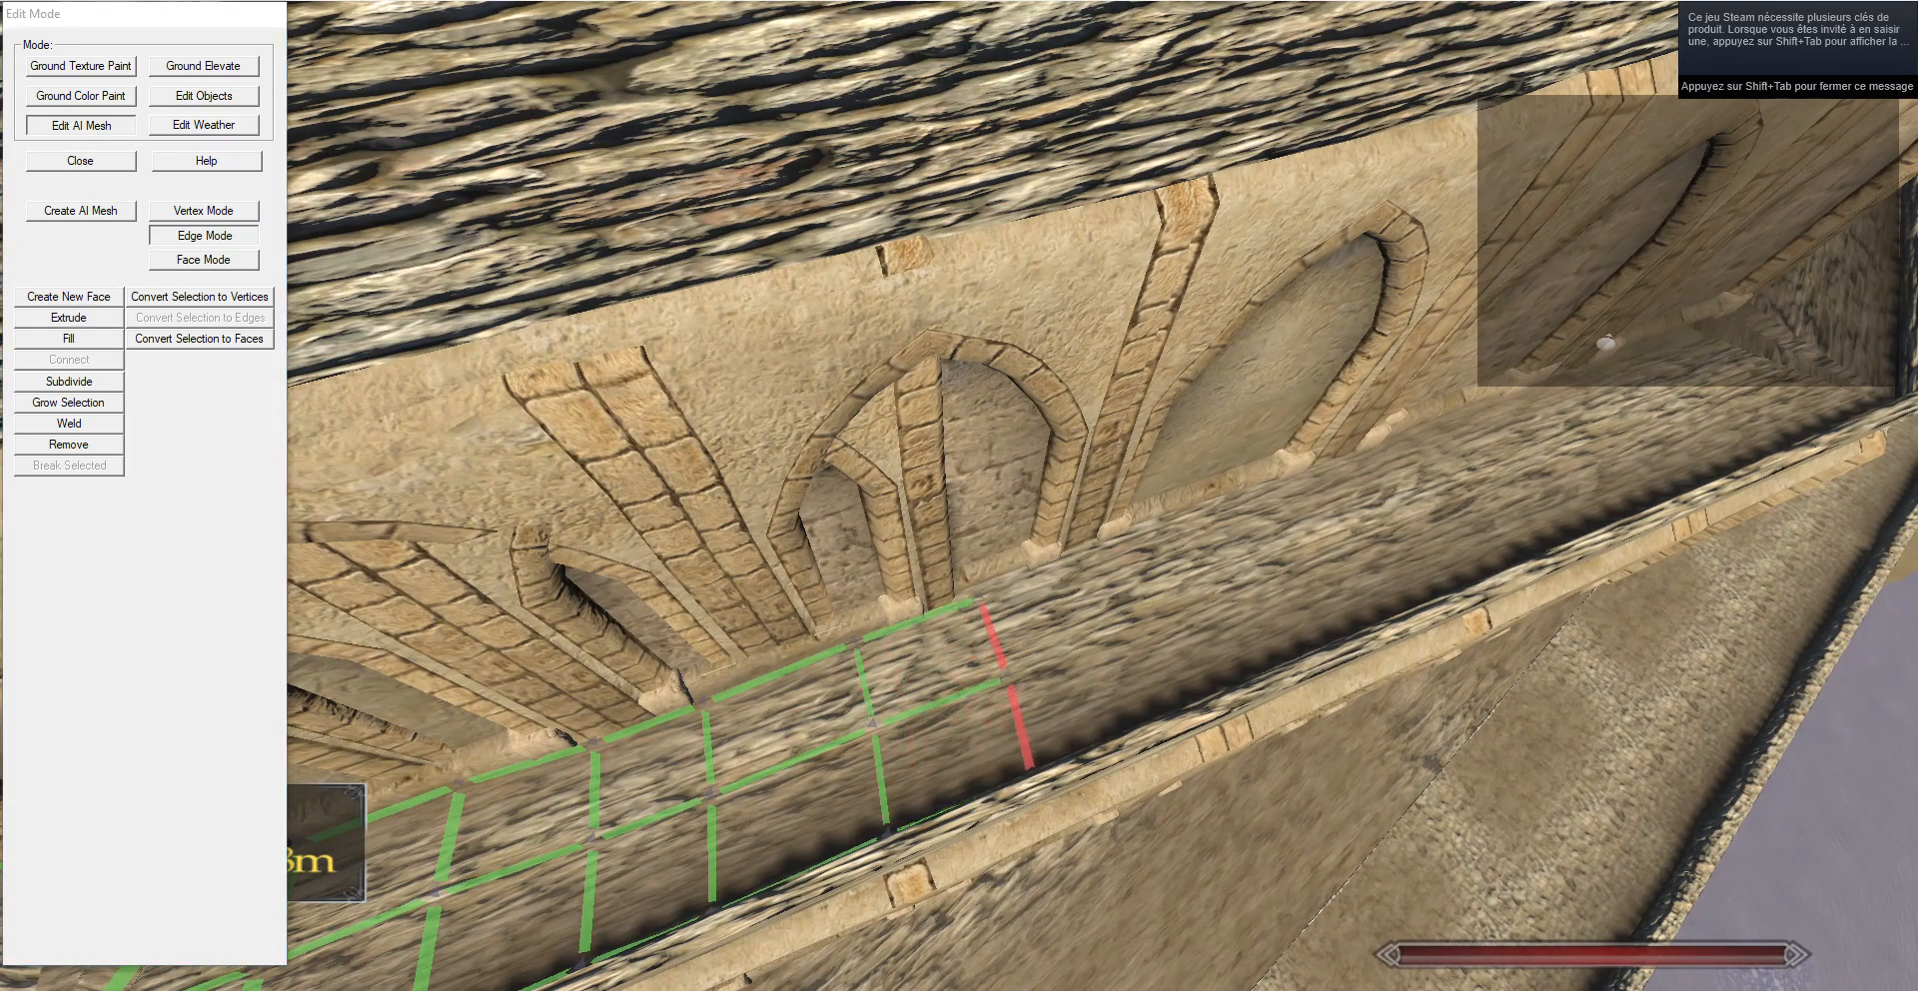
click(218, 212)
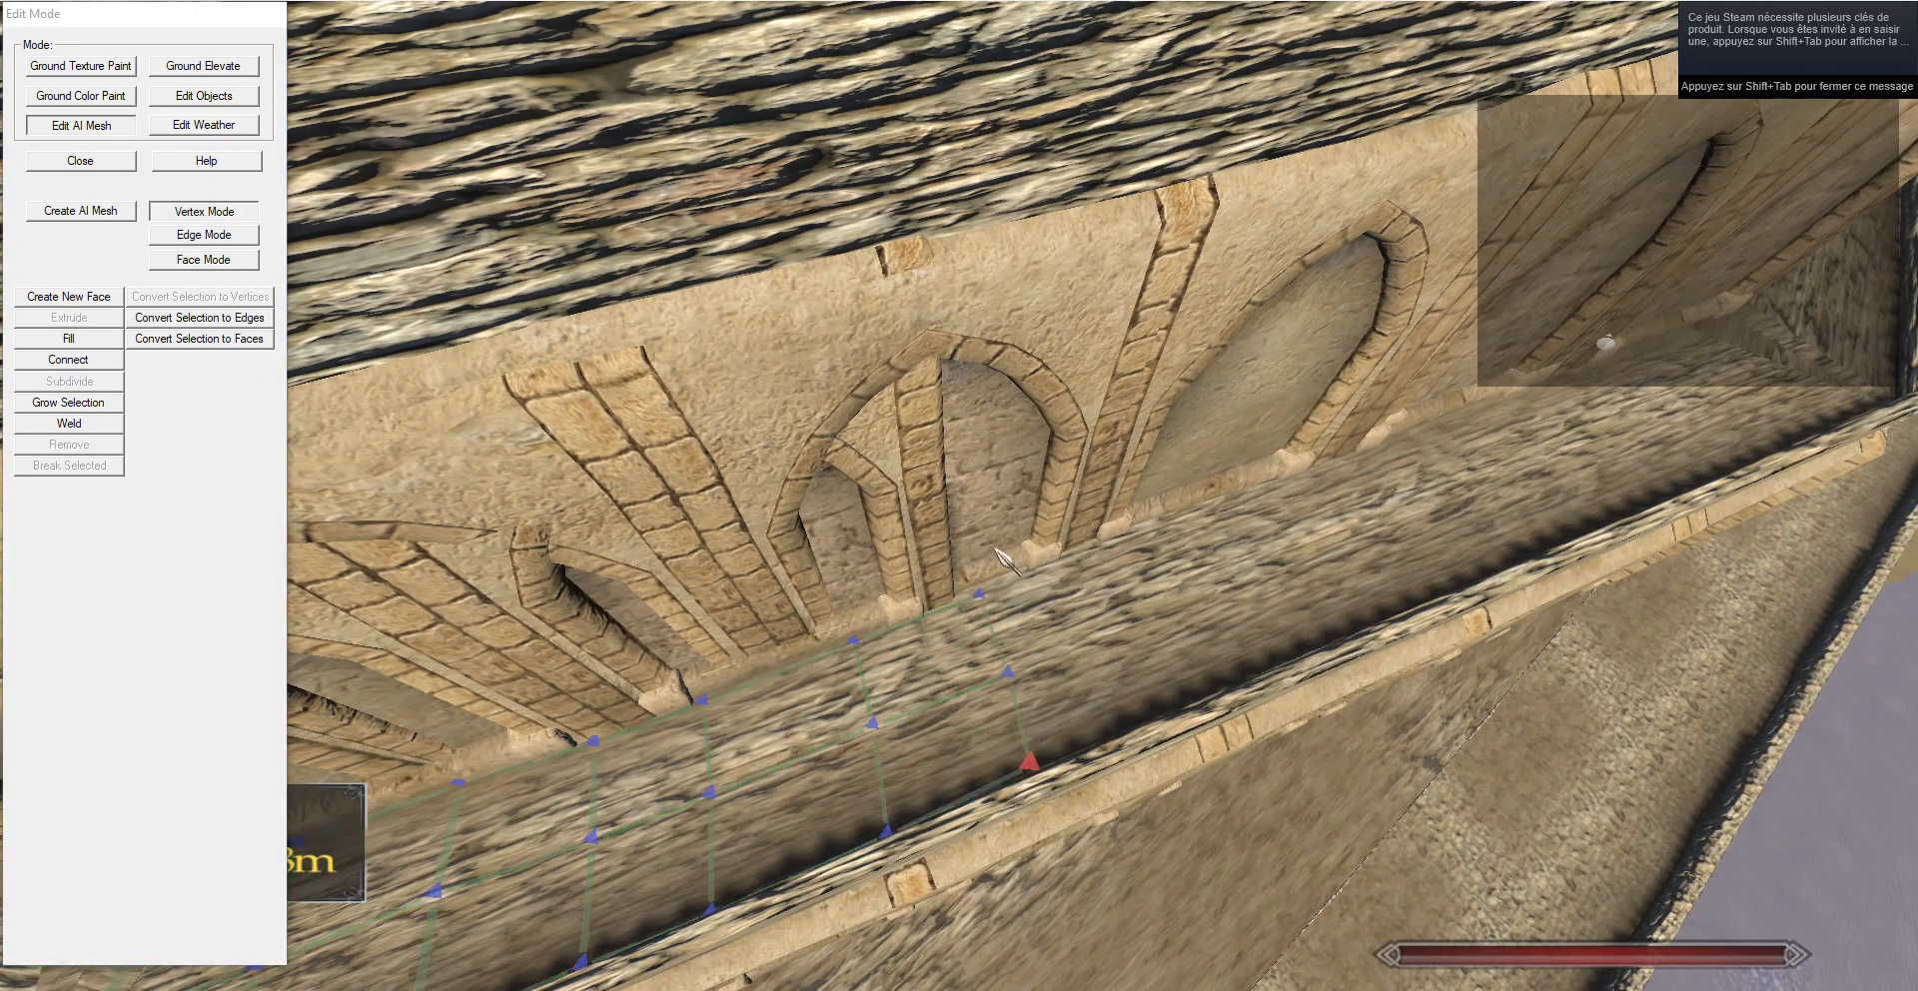
Extrude the selected end edges by one segment and move them along the walkway to the next pillar.
key(d)
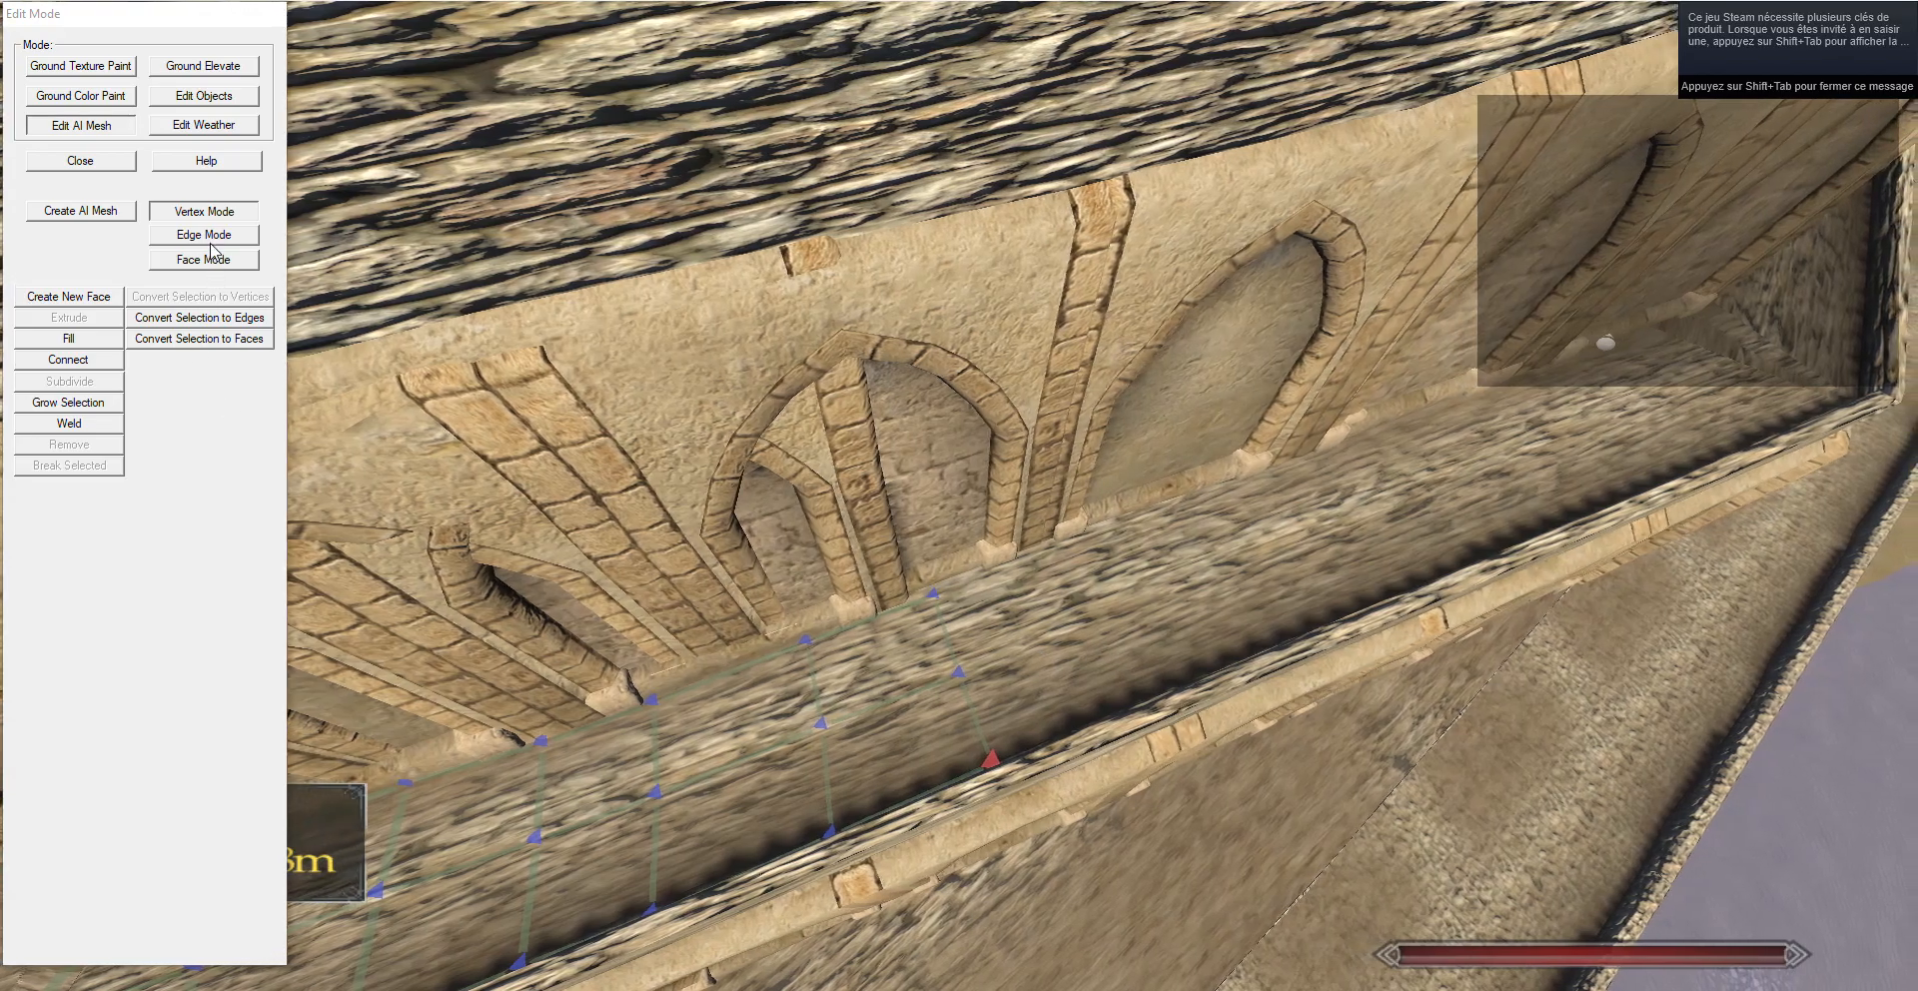
click(204, 234)
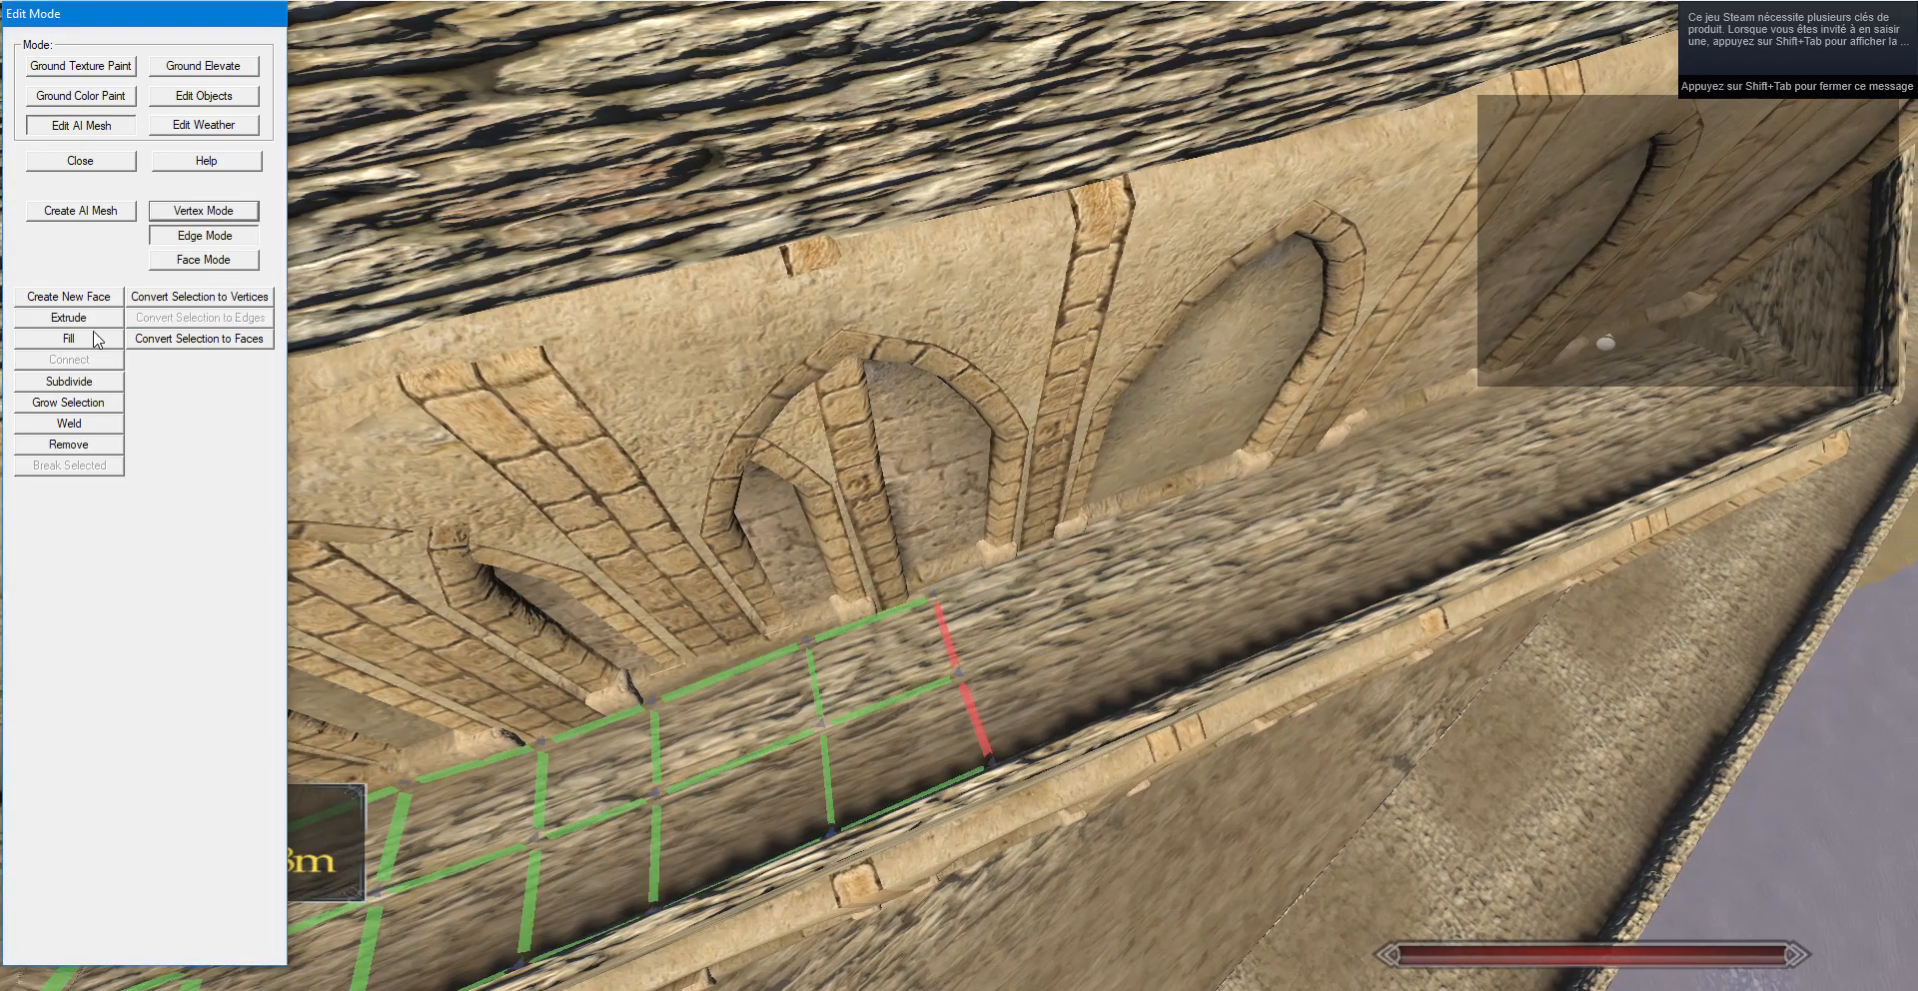
click(95, 318)
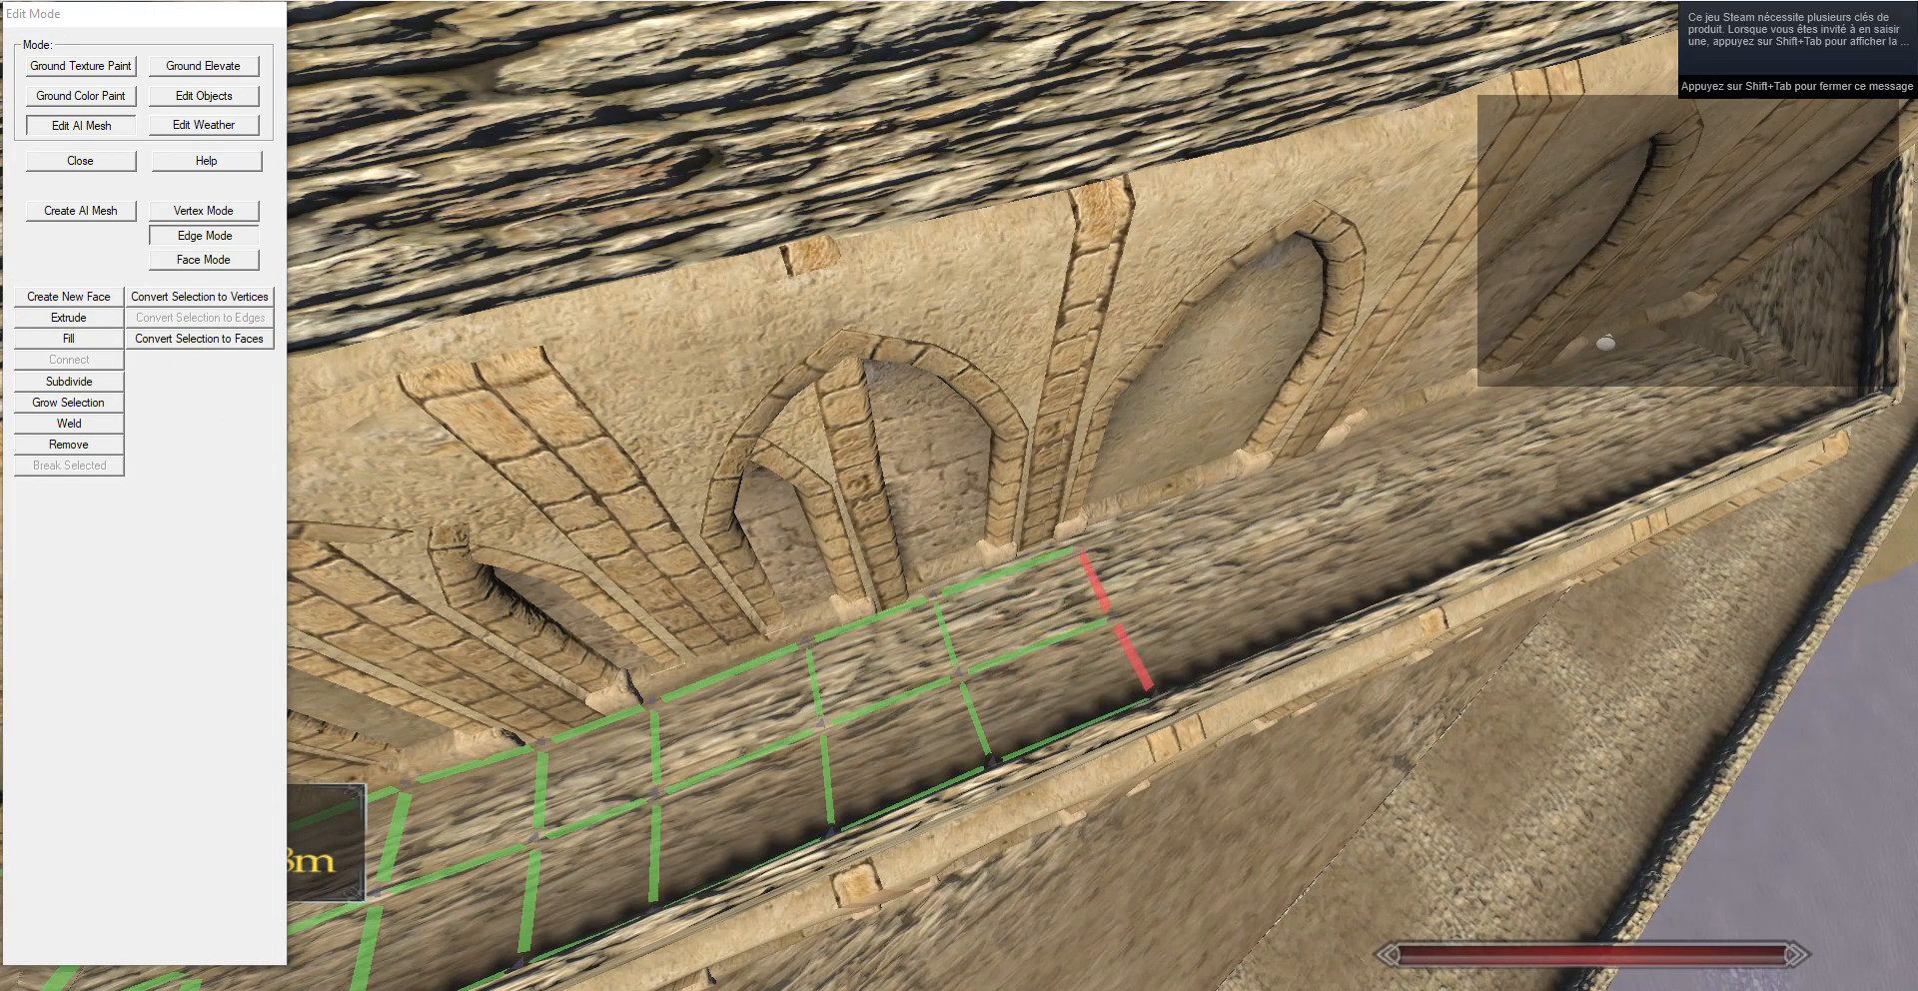
key(d)
key(d)
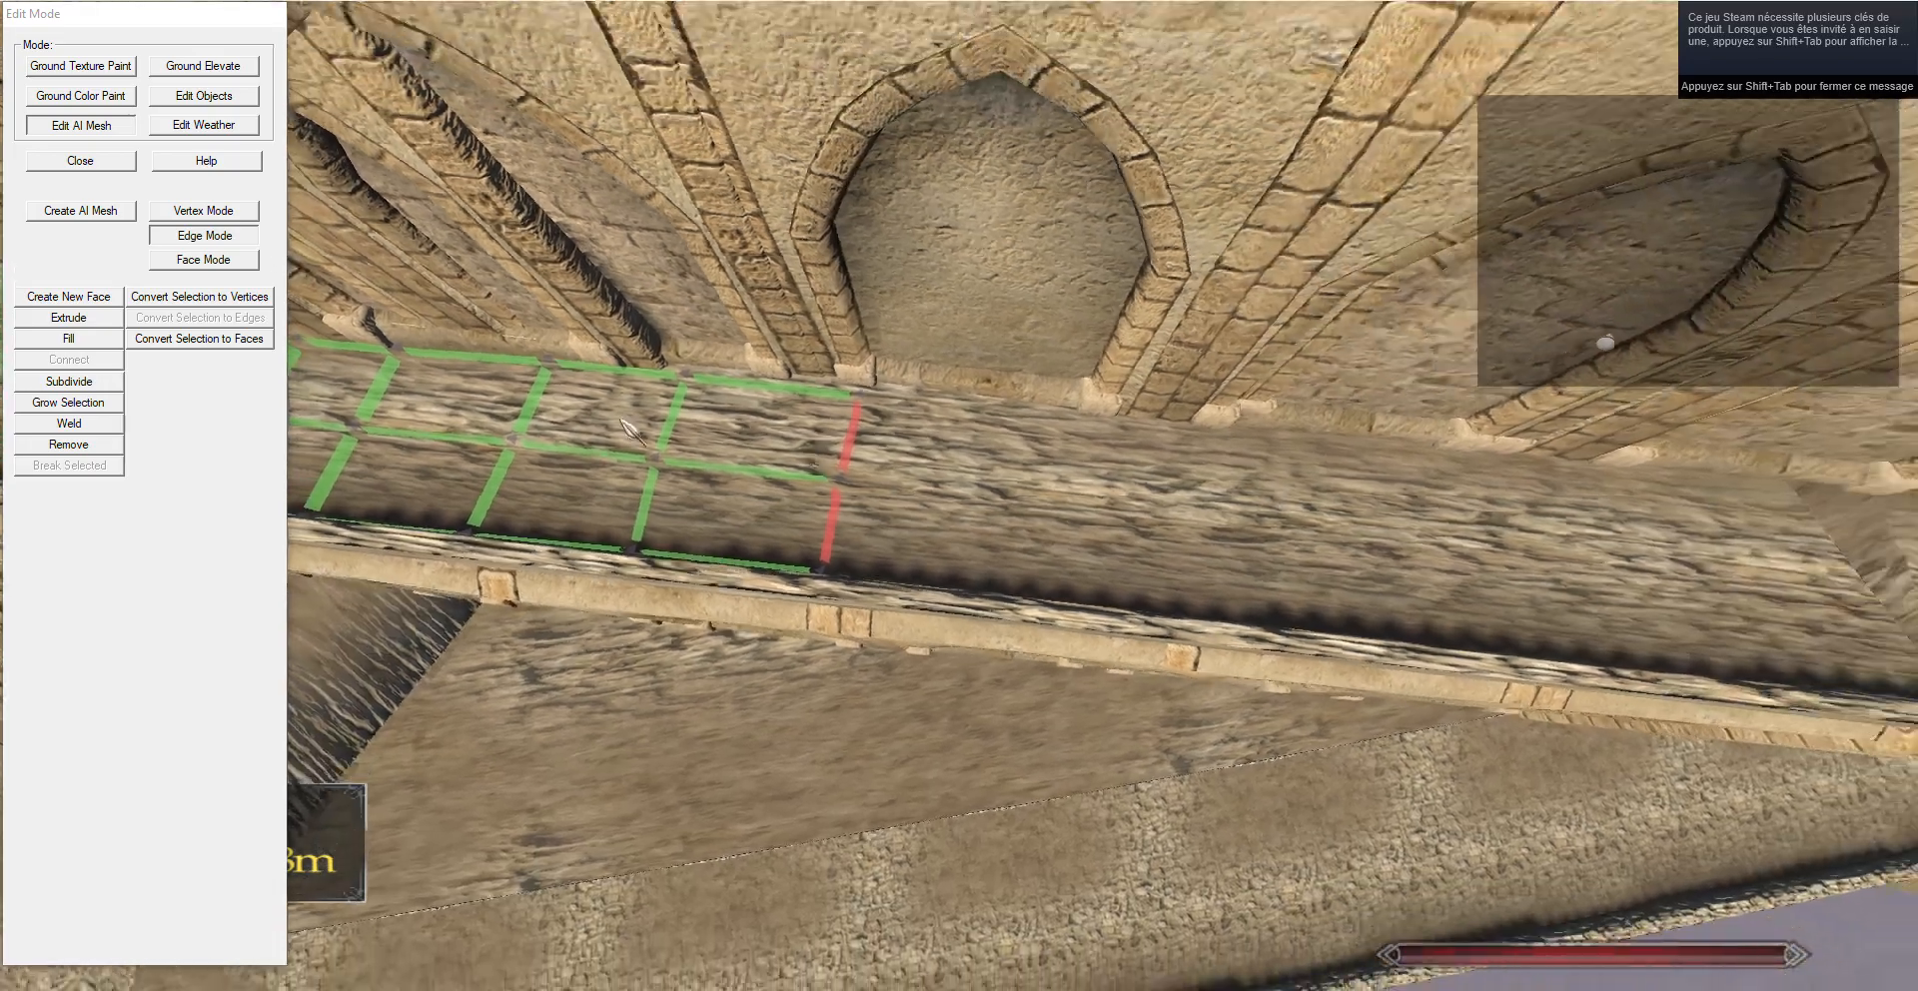
key(g)
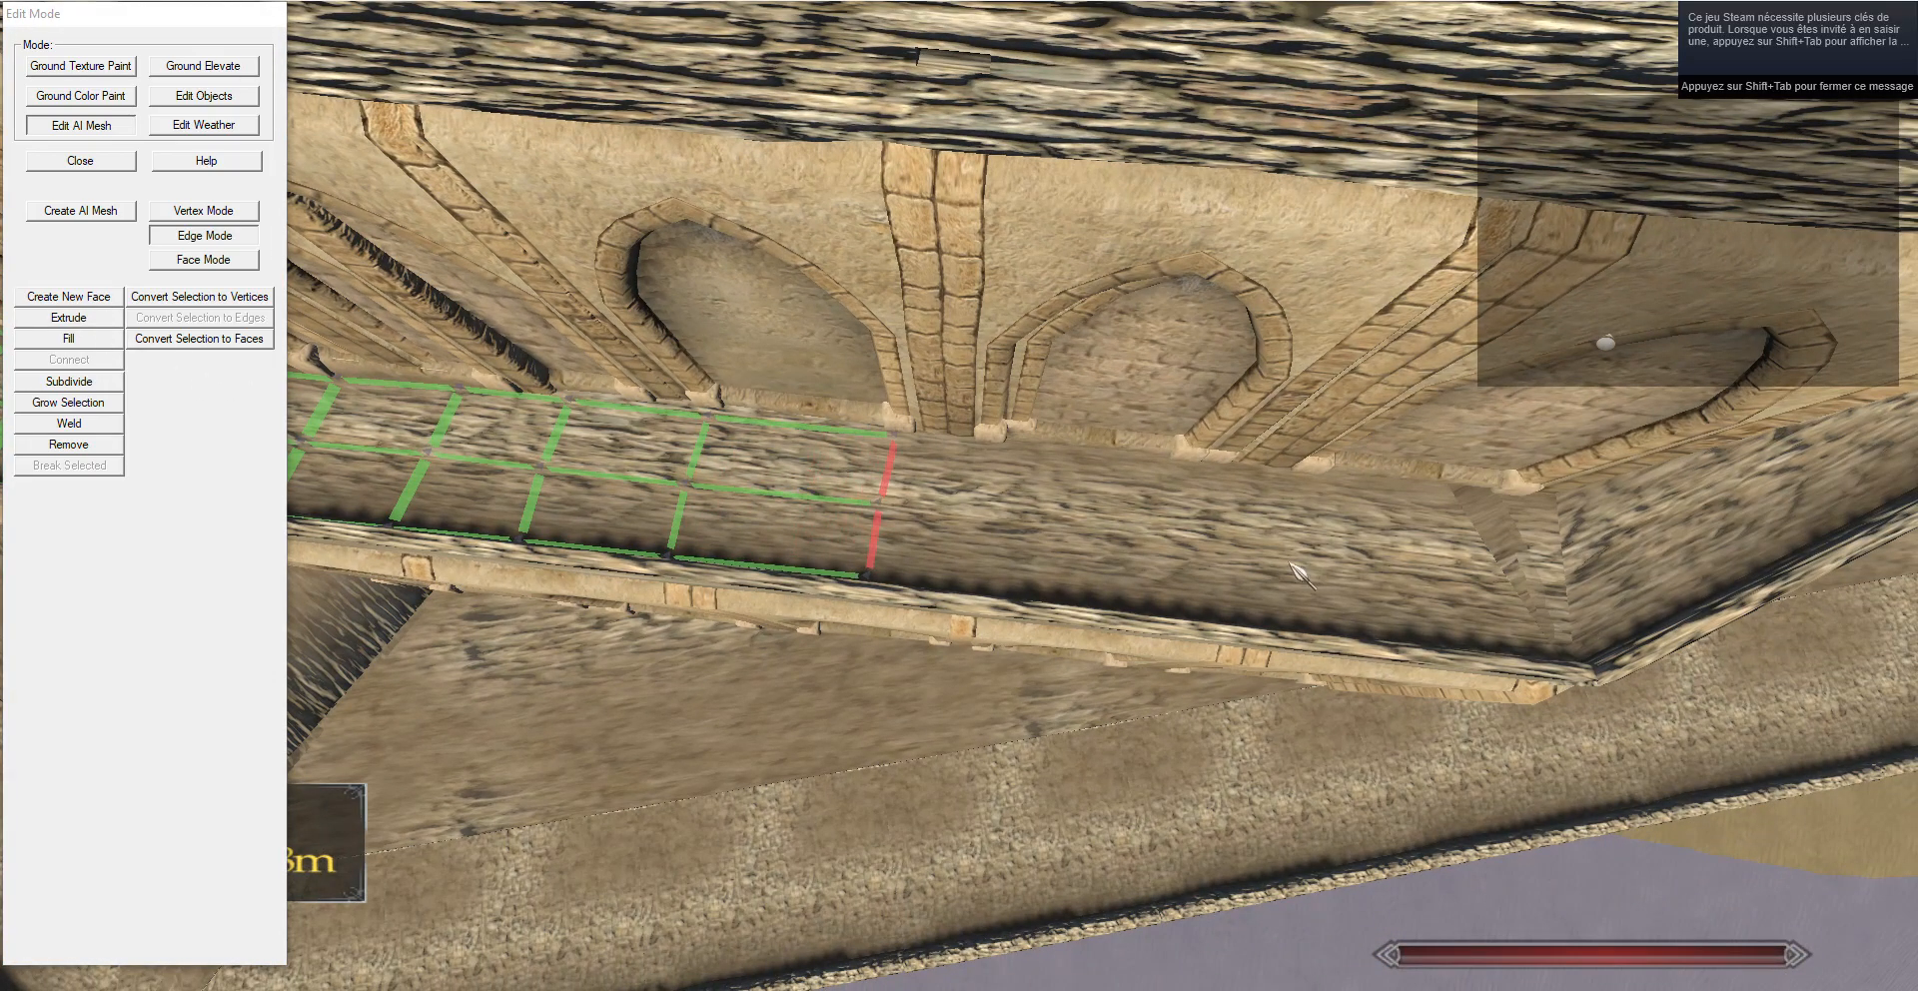
Extend the AI mesh by three extruded segments toward the next corner of the walkway.
key(d)
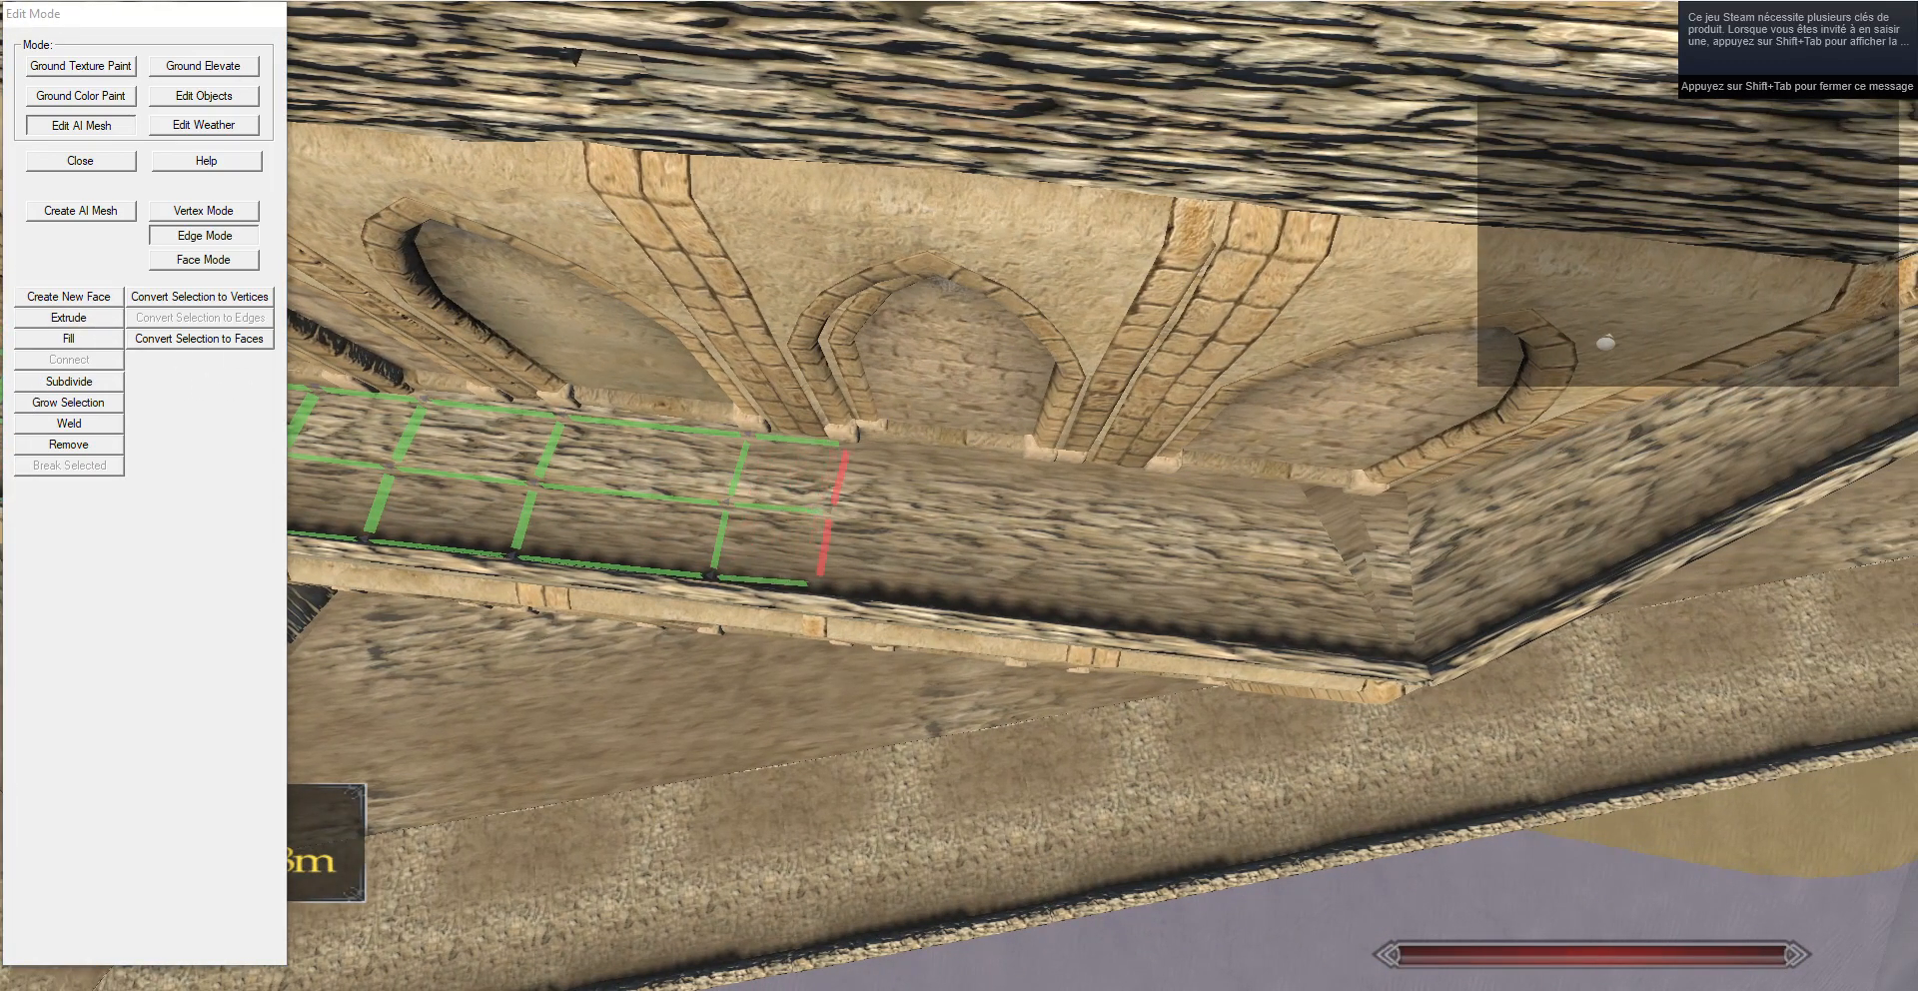
key(d)
key(g)
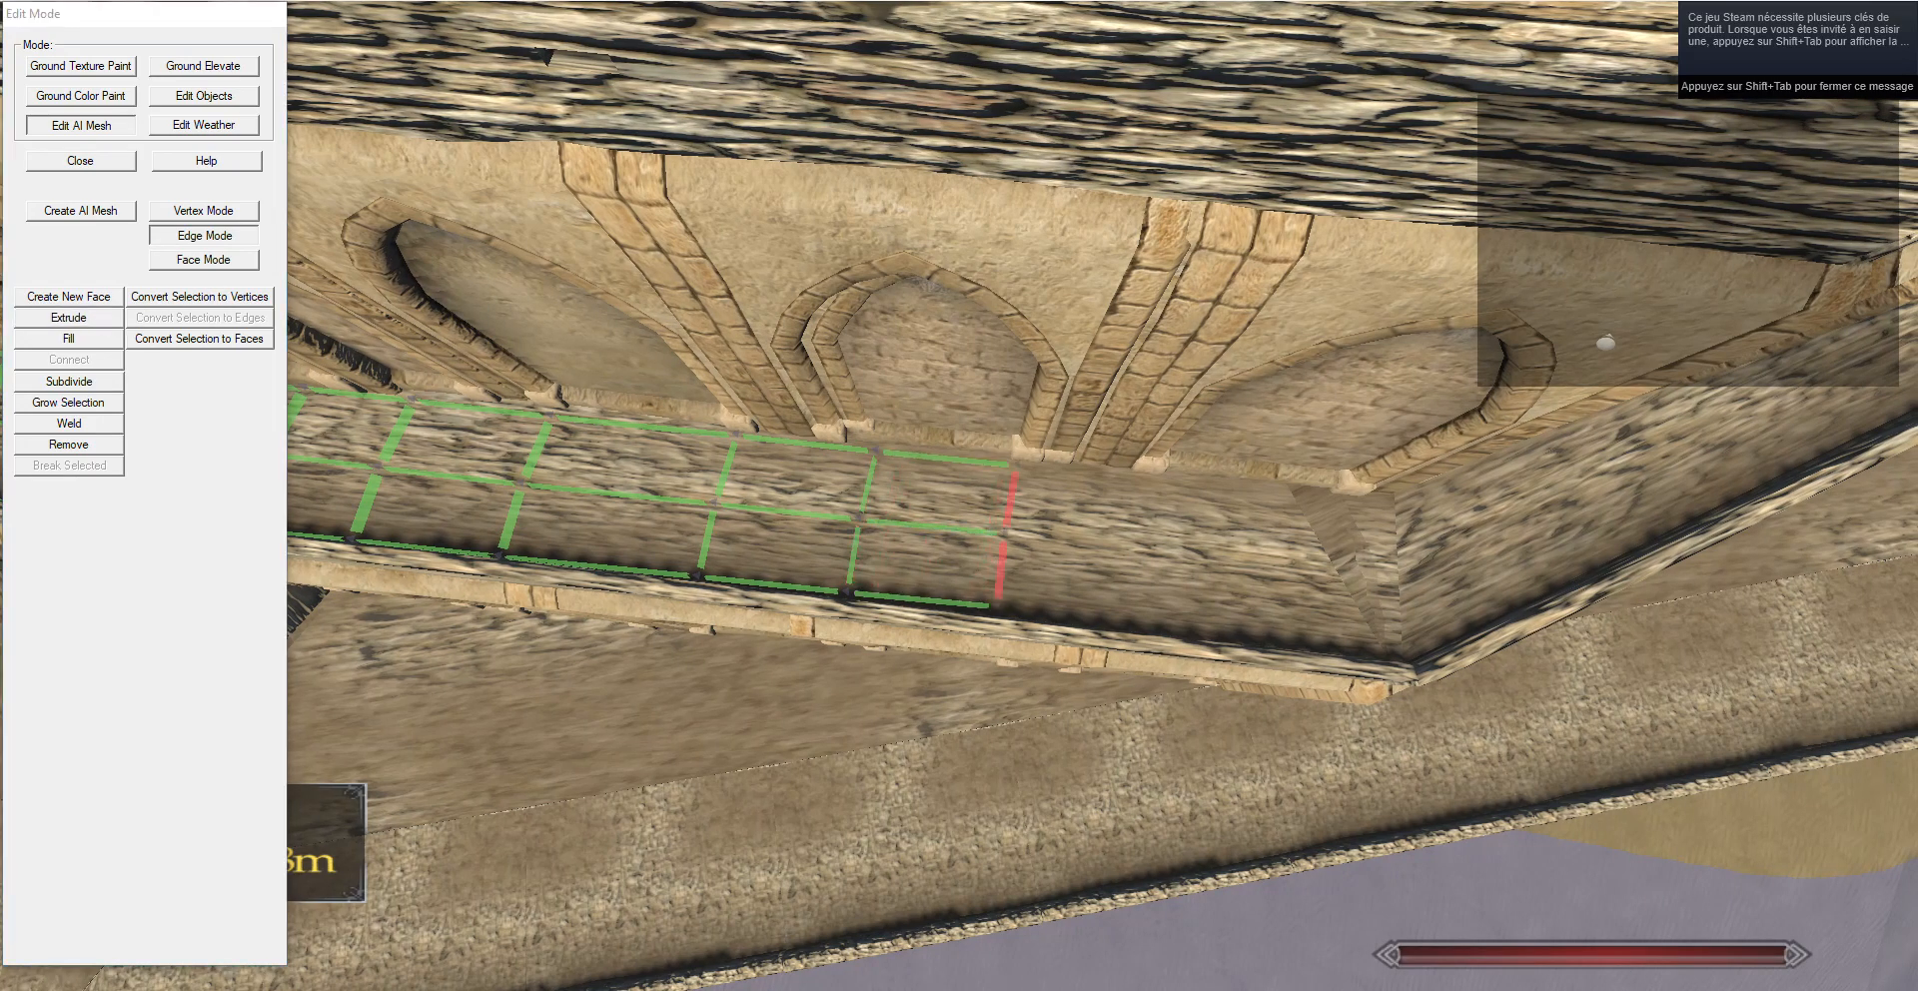
key(d)
key(g)
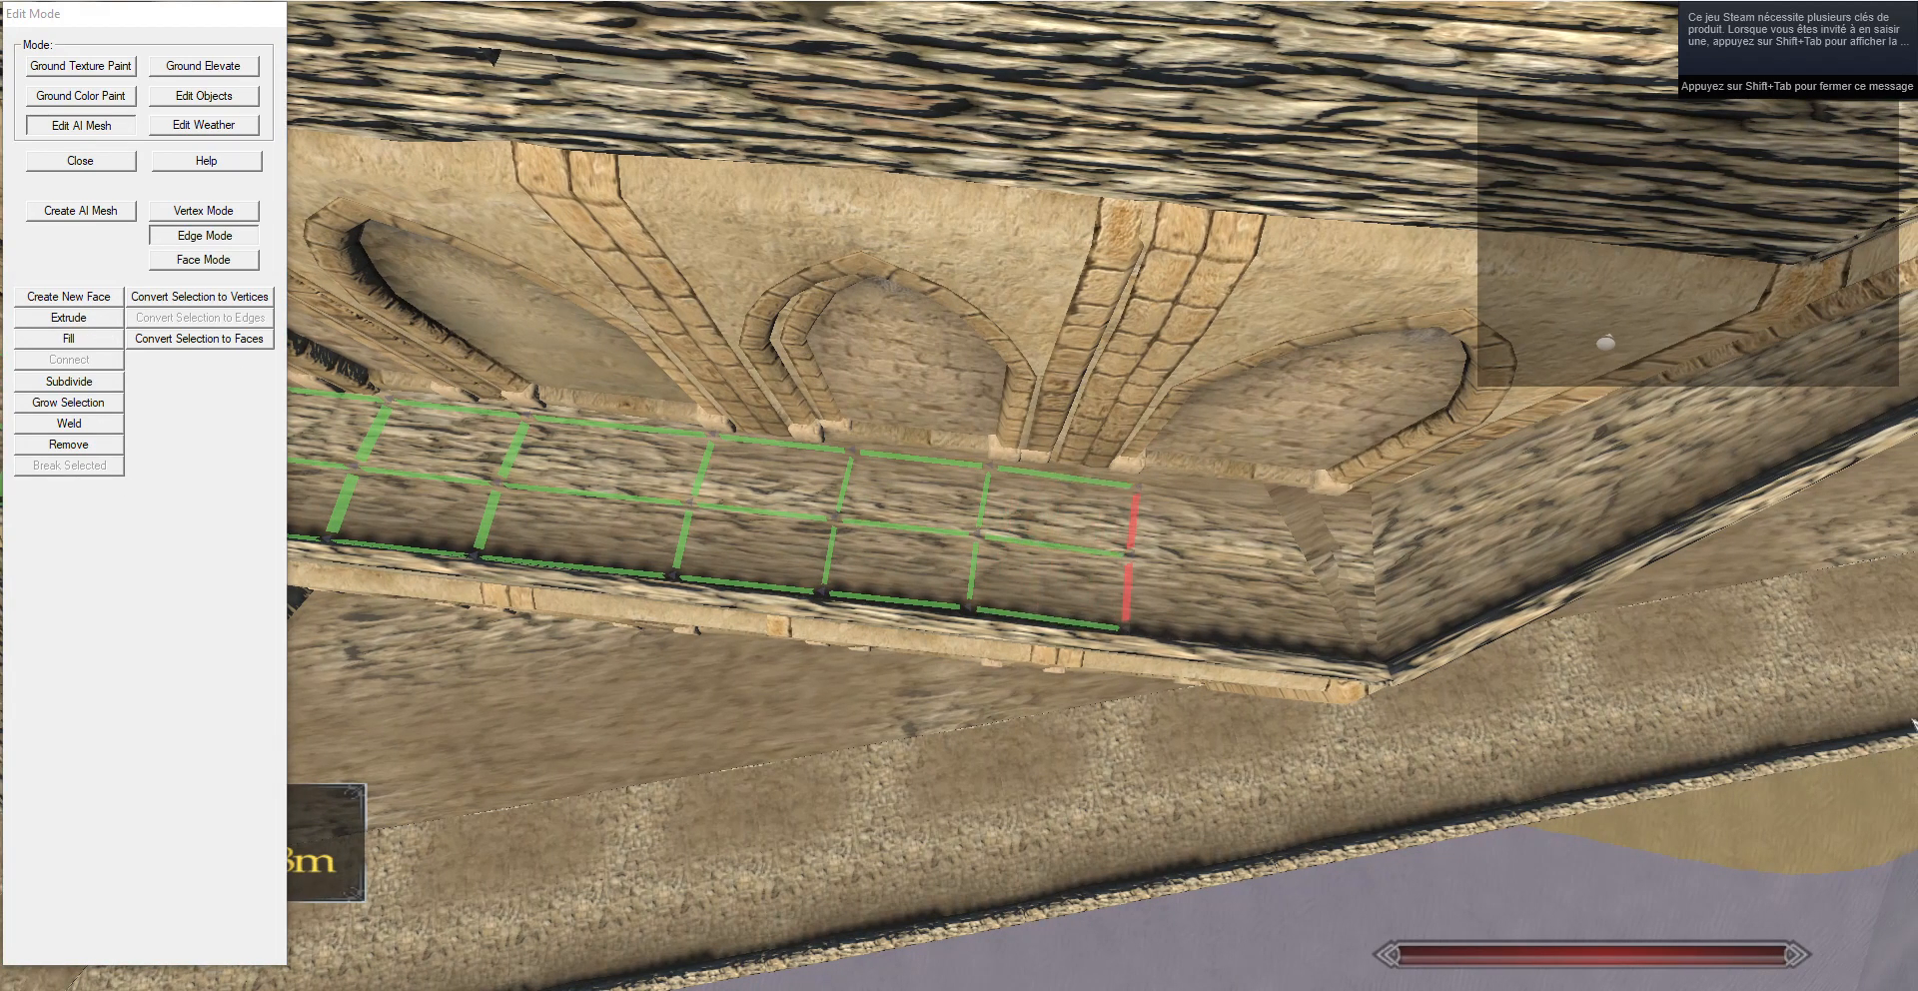
Extrude a last segment on this straight section and move its end edges onto the corner line.
key(d)
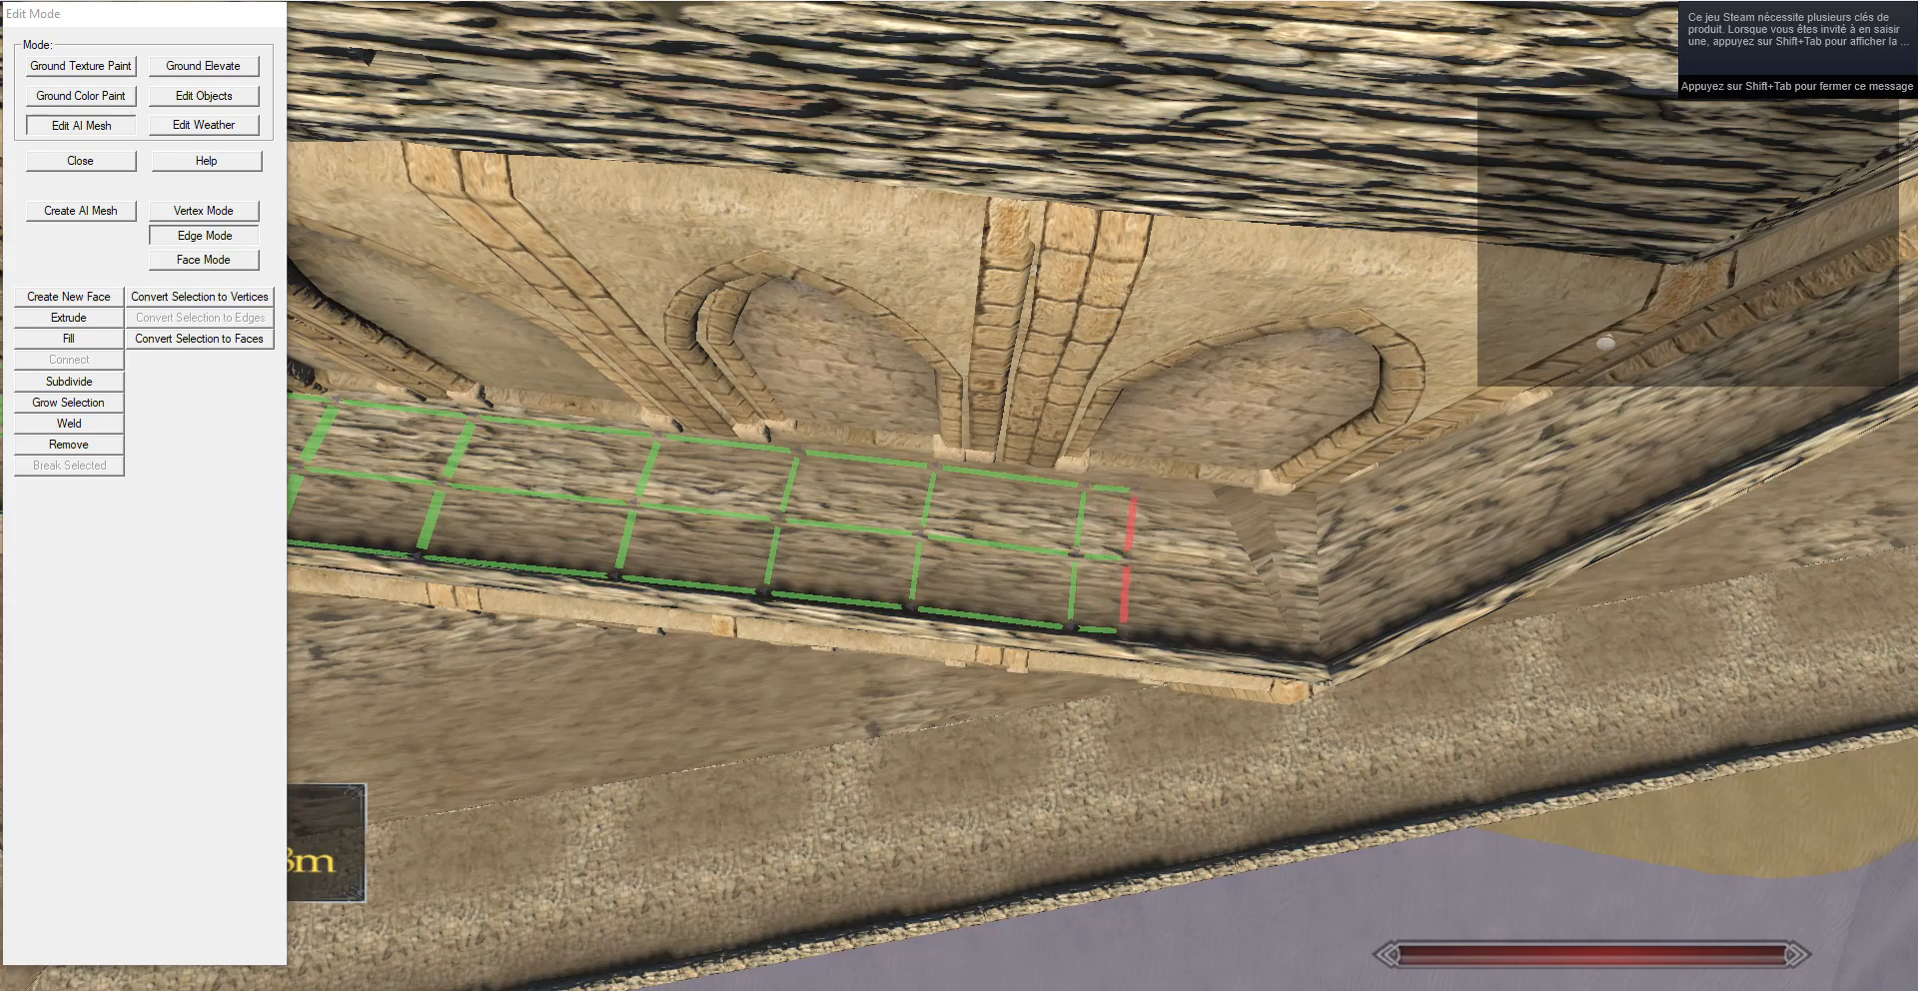
key(g)
drag(1118, 519, 1054, 515)
key(d)
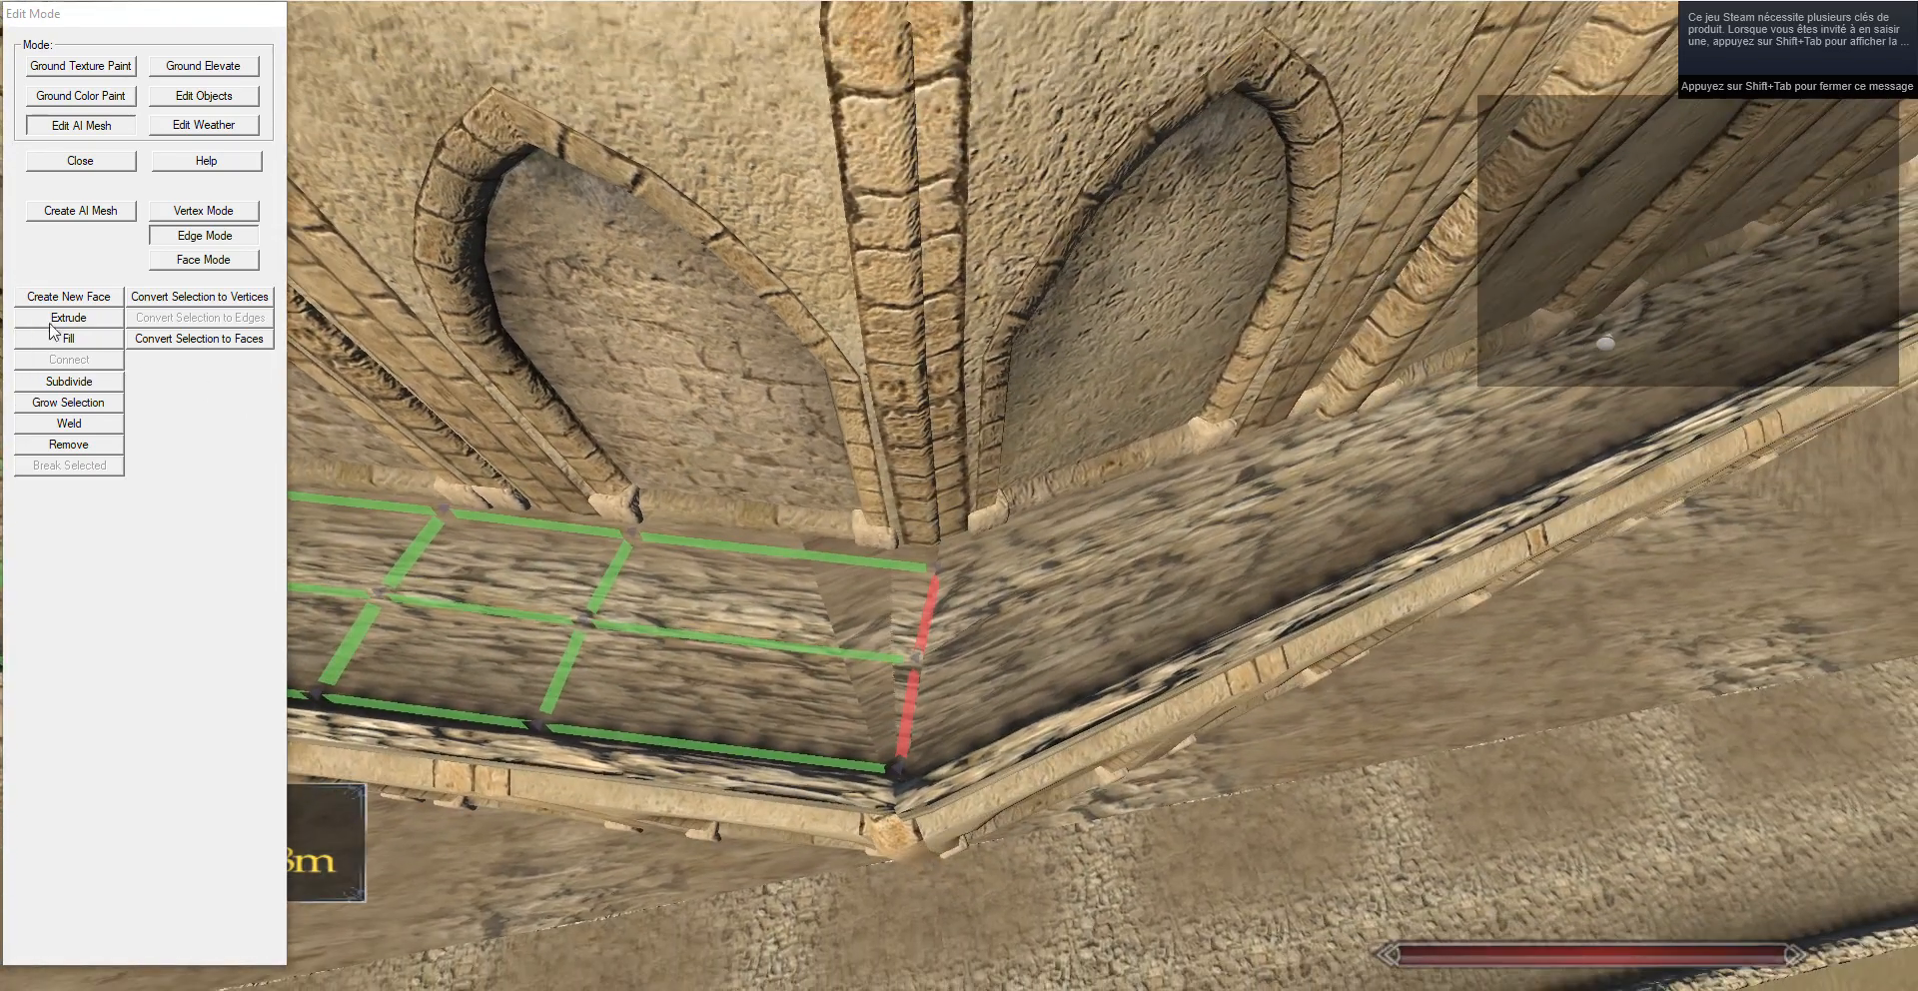
Extrude the corner edges onto the next side of the walkway and align the new end vertices.
click(56, 318)
key(g)
key(d)
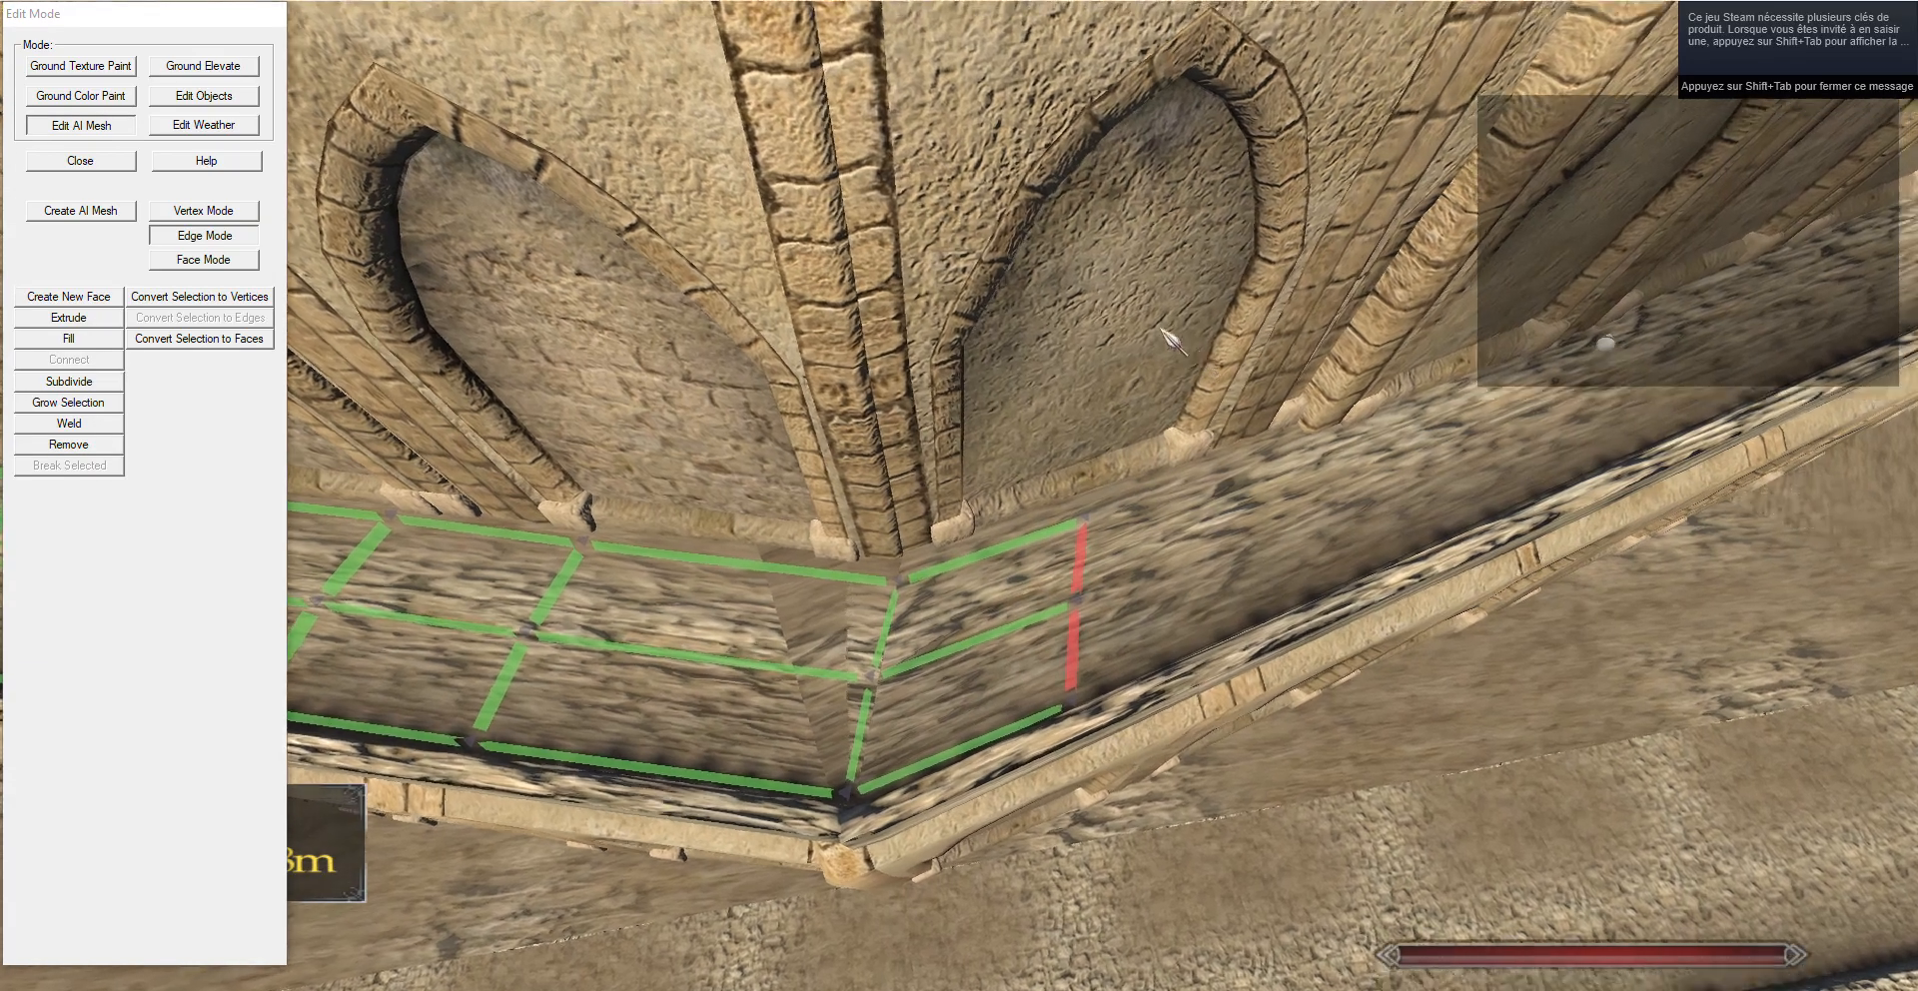
drag(1178, 400, 993, 346)
click(229, 212)
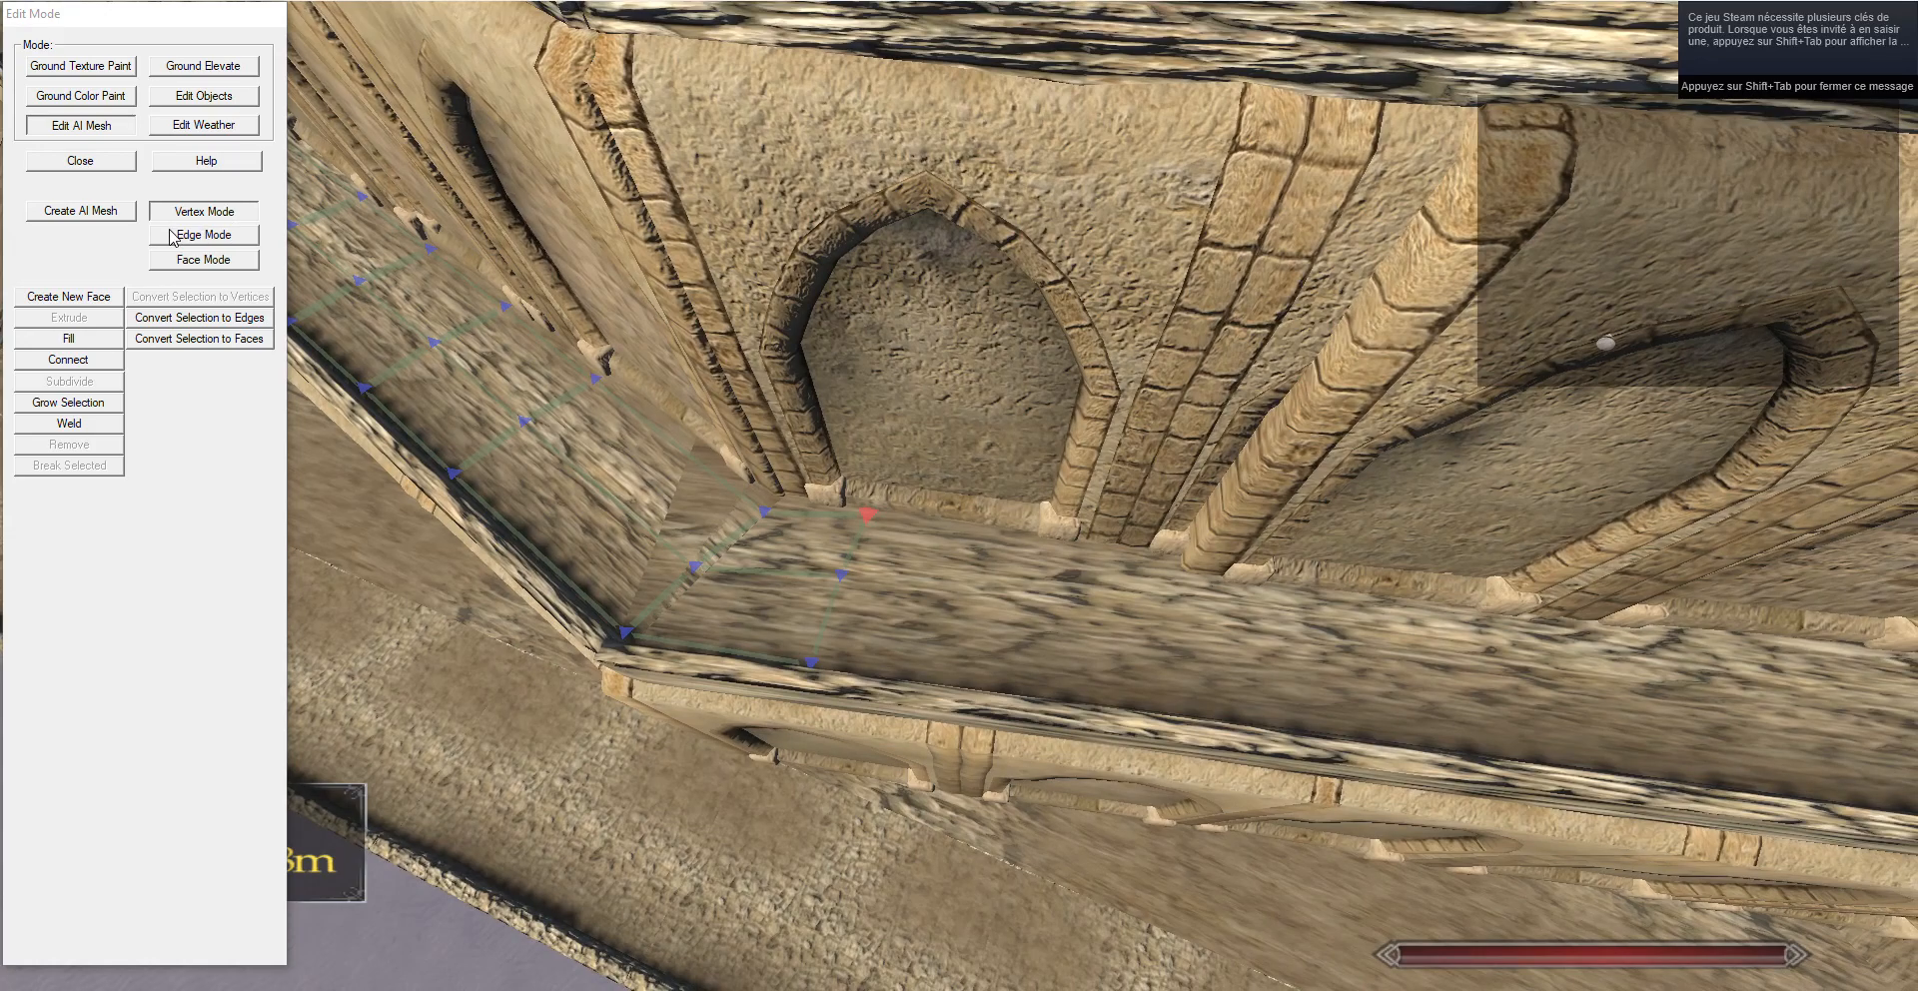
Extrude two more segments beyond the second corner and adjust the end vertices to the walkway's width.
click(204, 235)
click(92, 340)
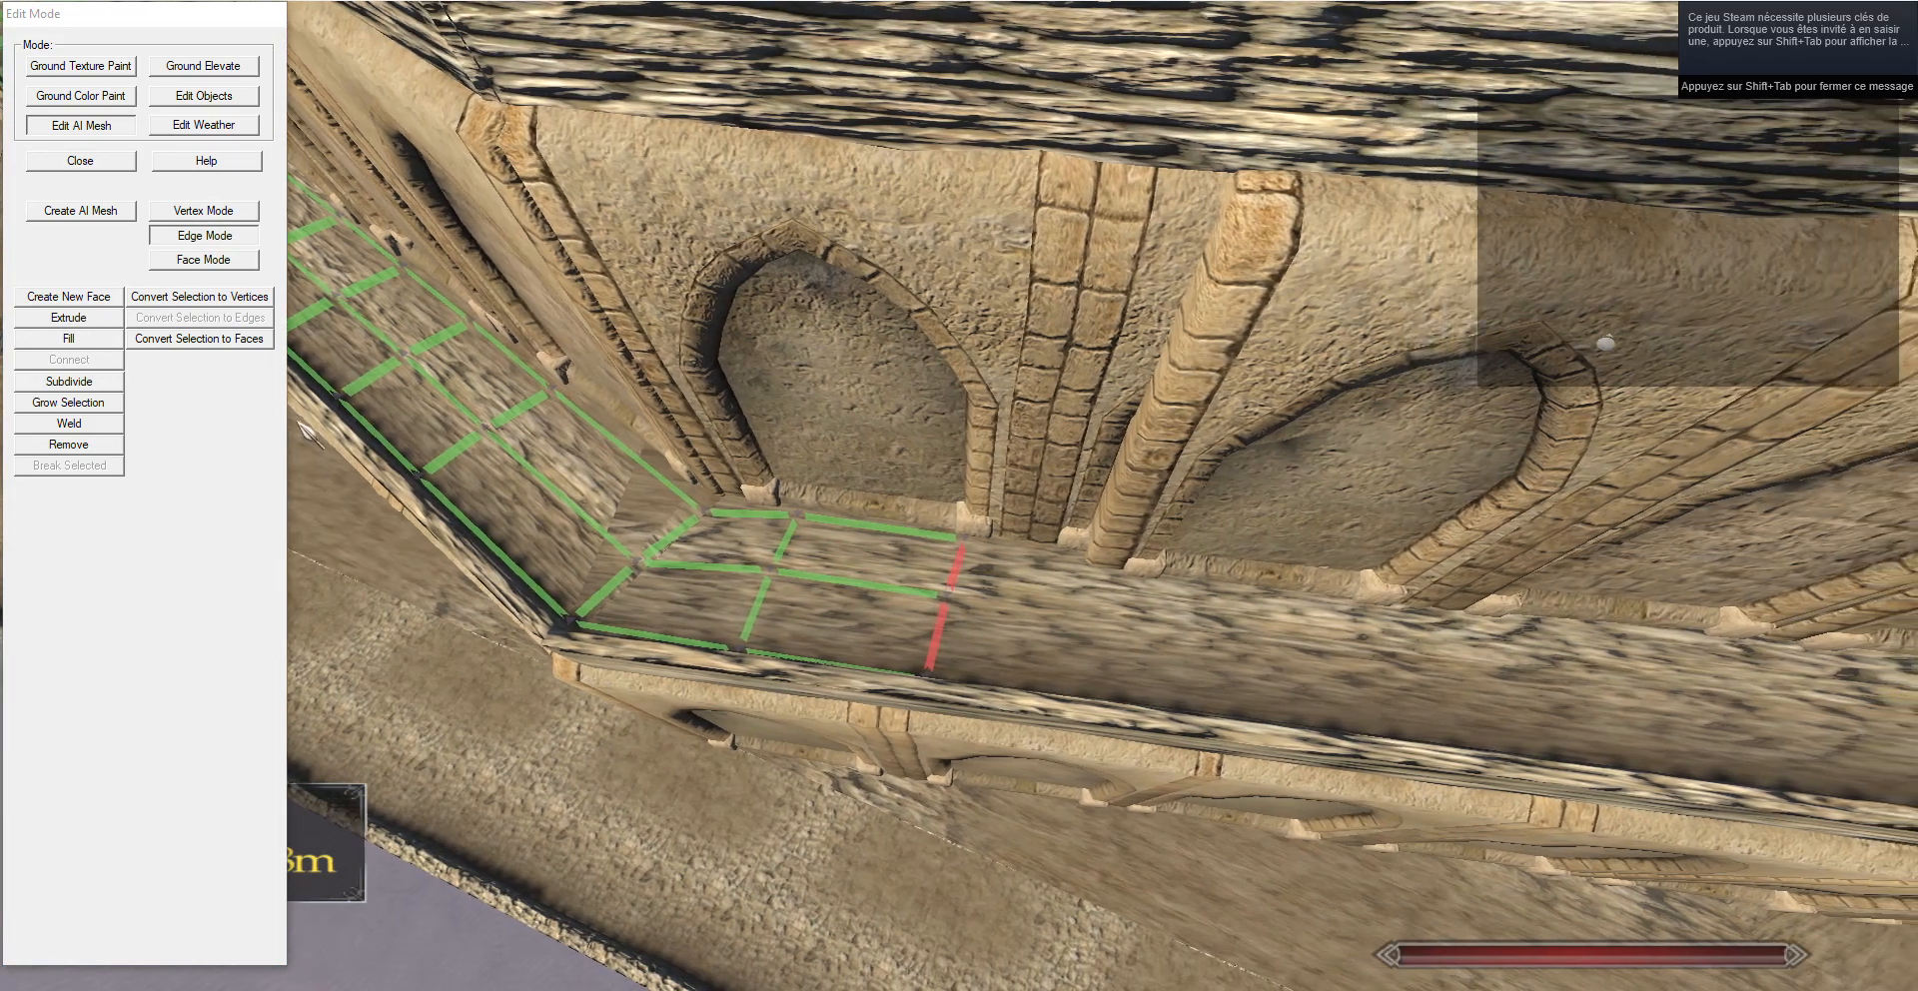
click(68, 317)
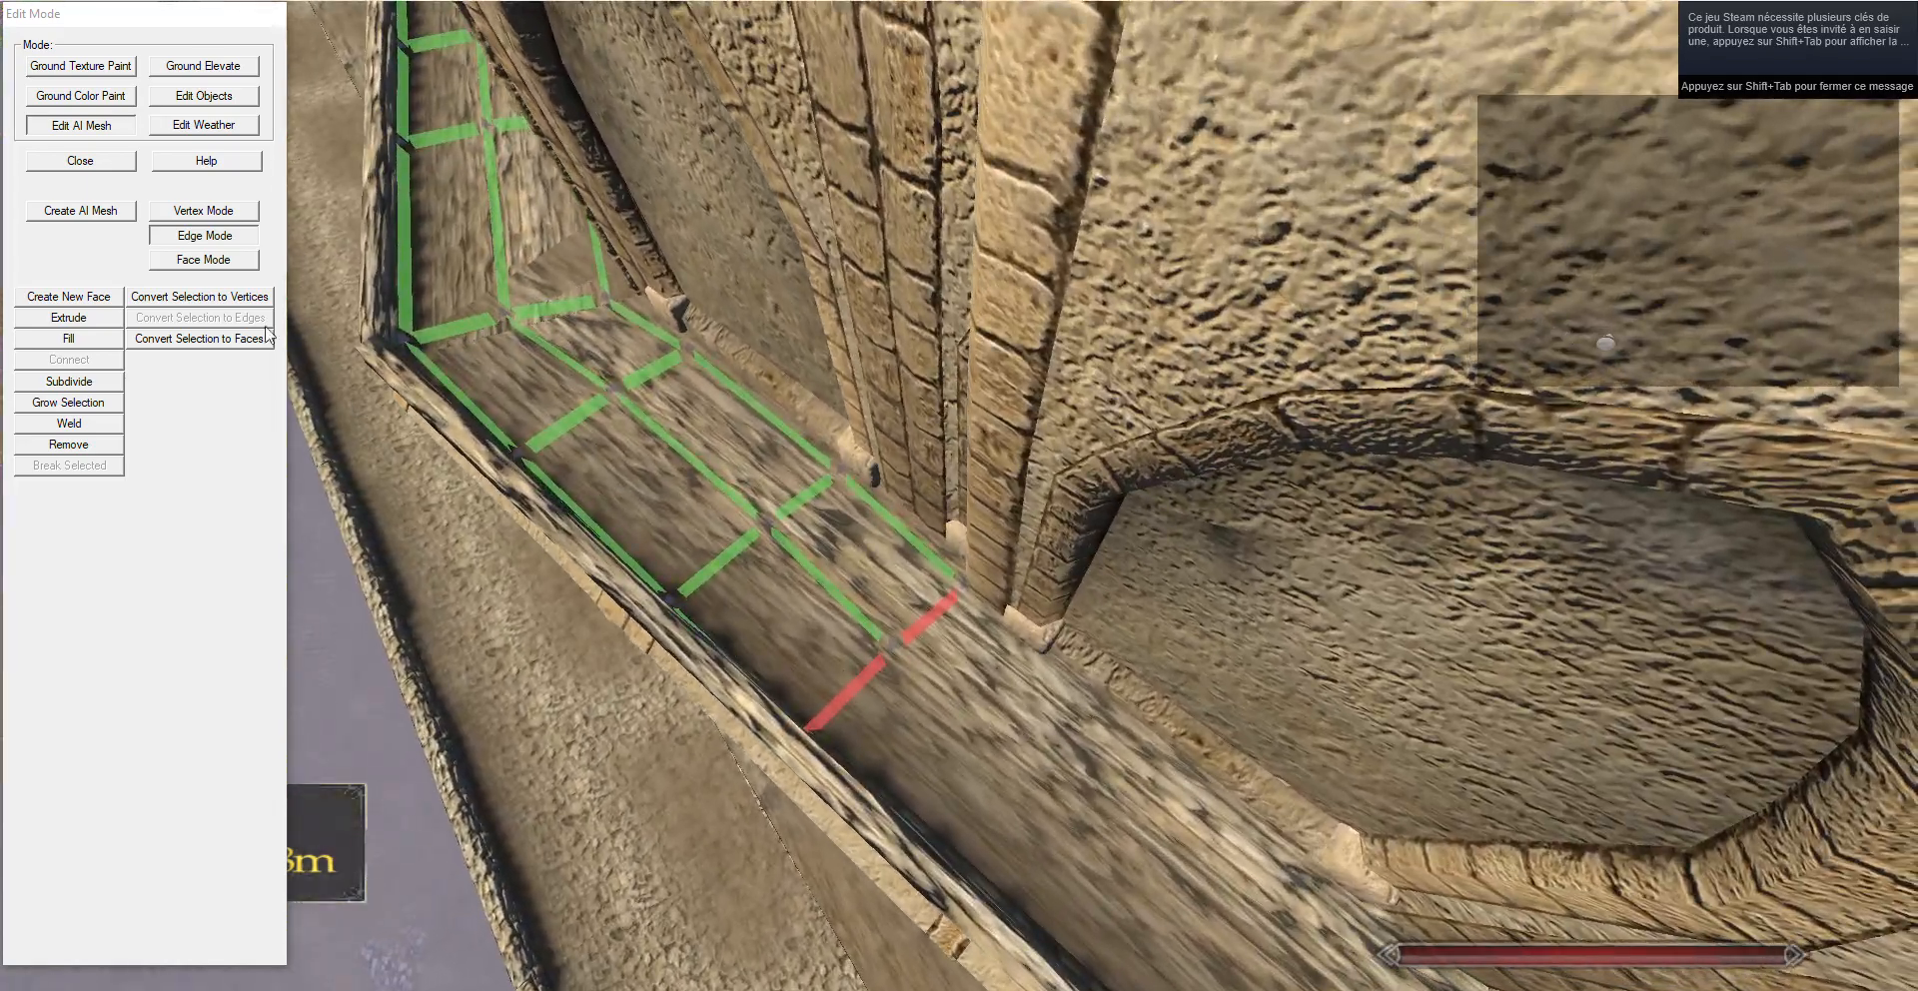
click(193, 215)
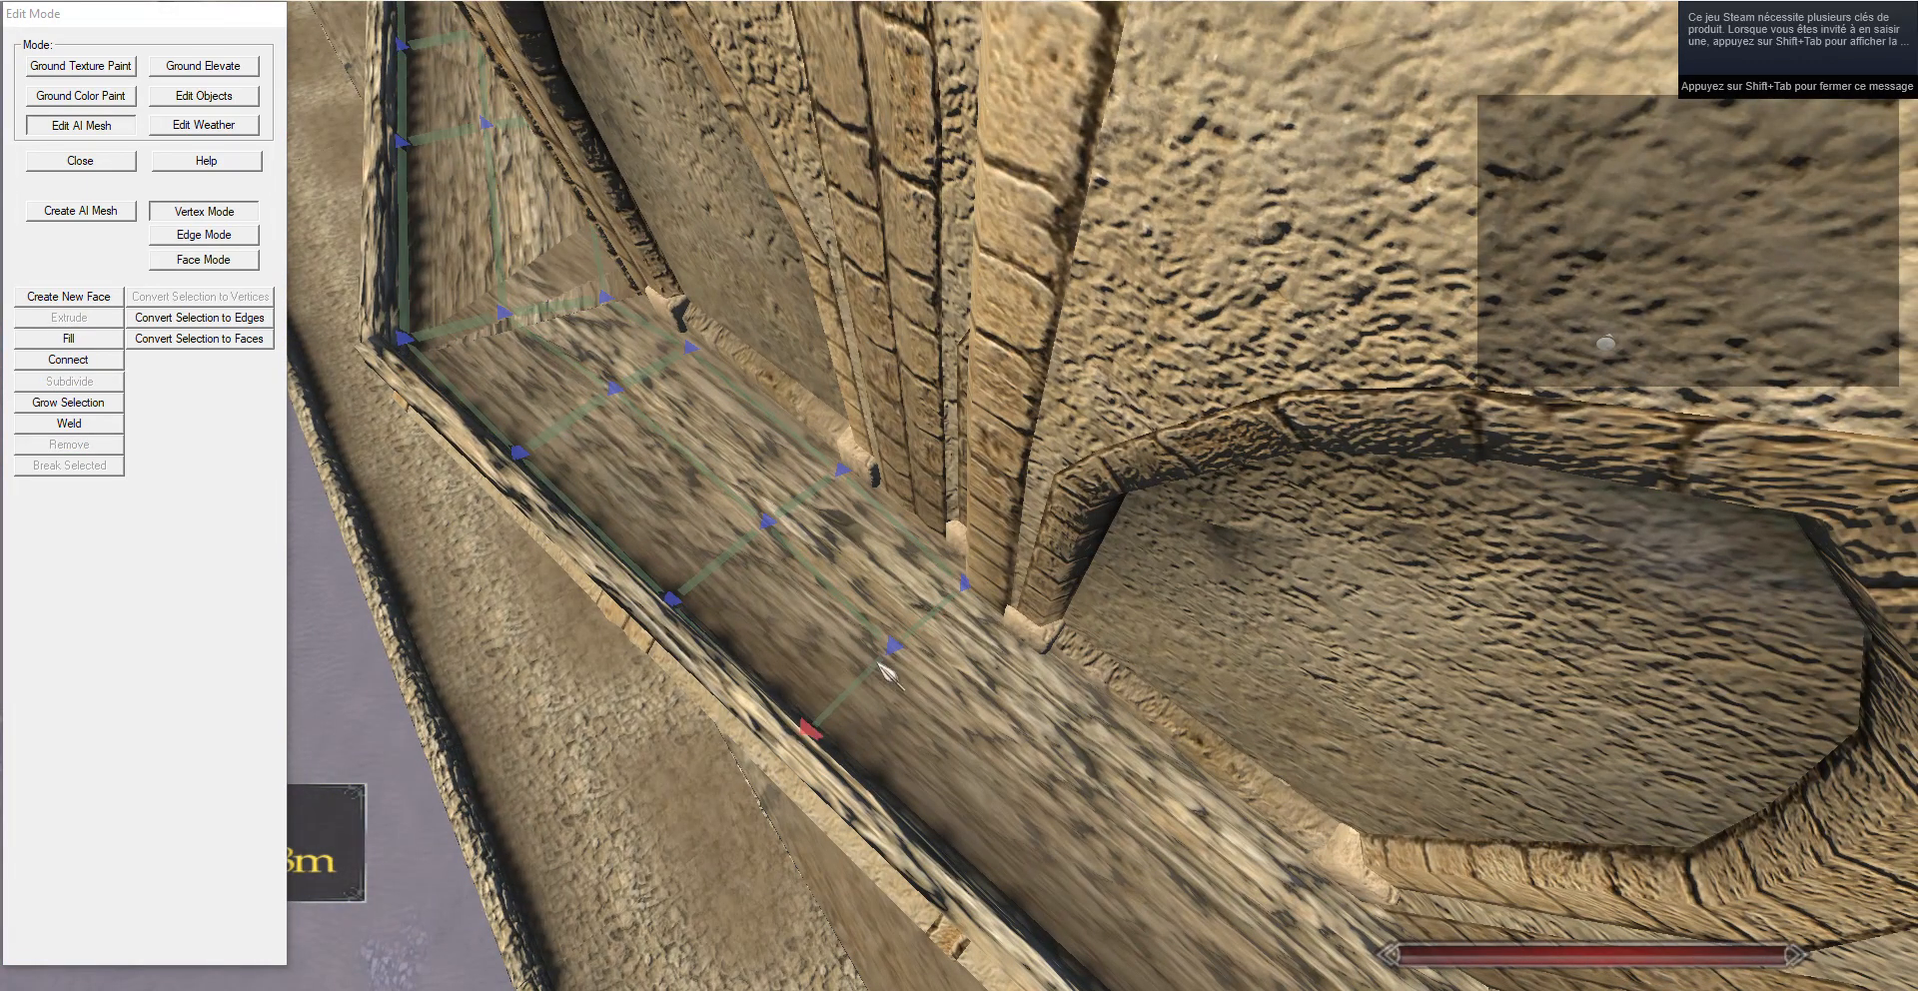
right_click(966, 597)
click(199, 236)
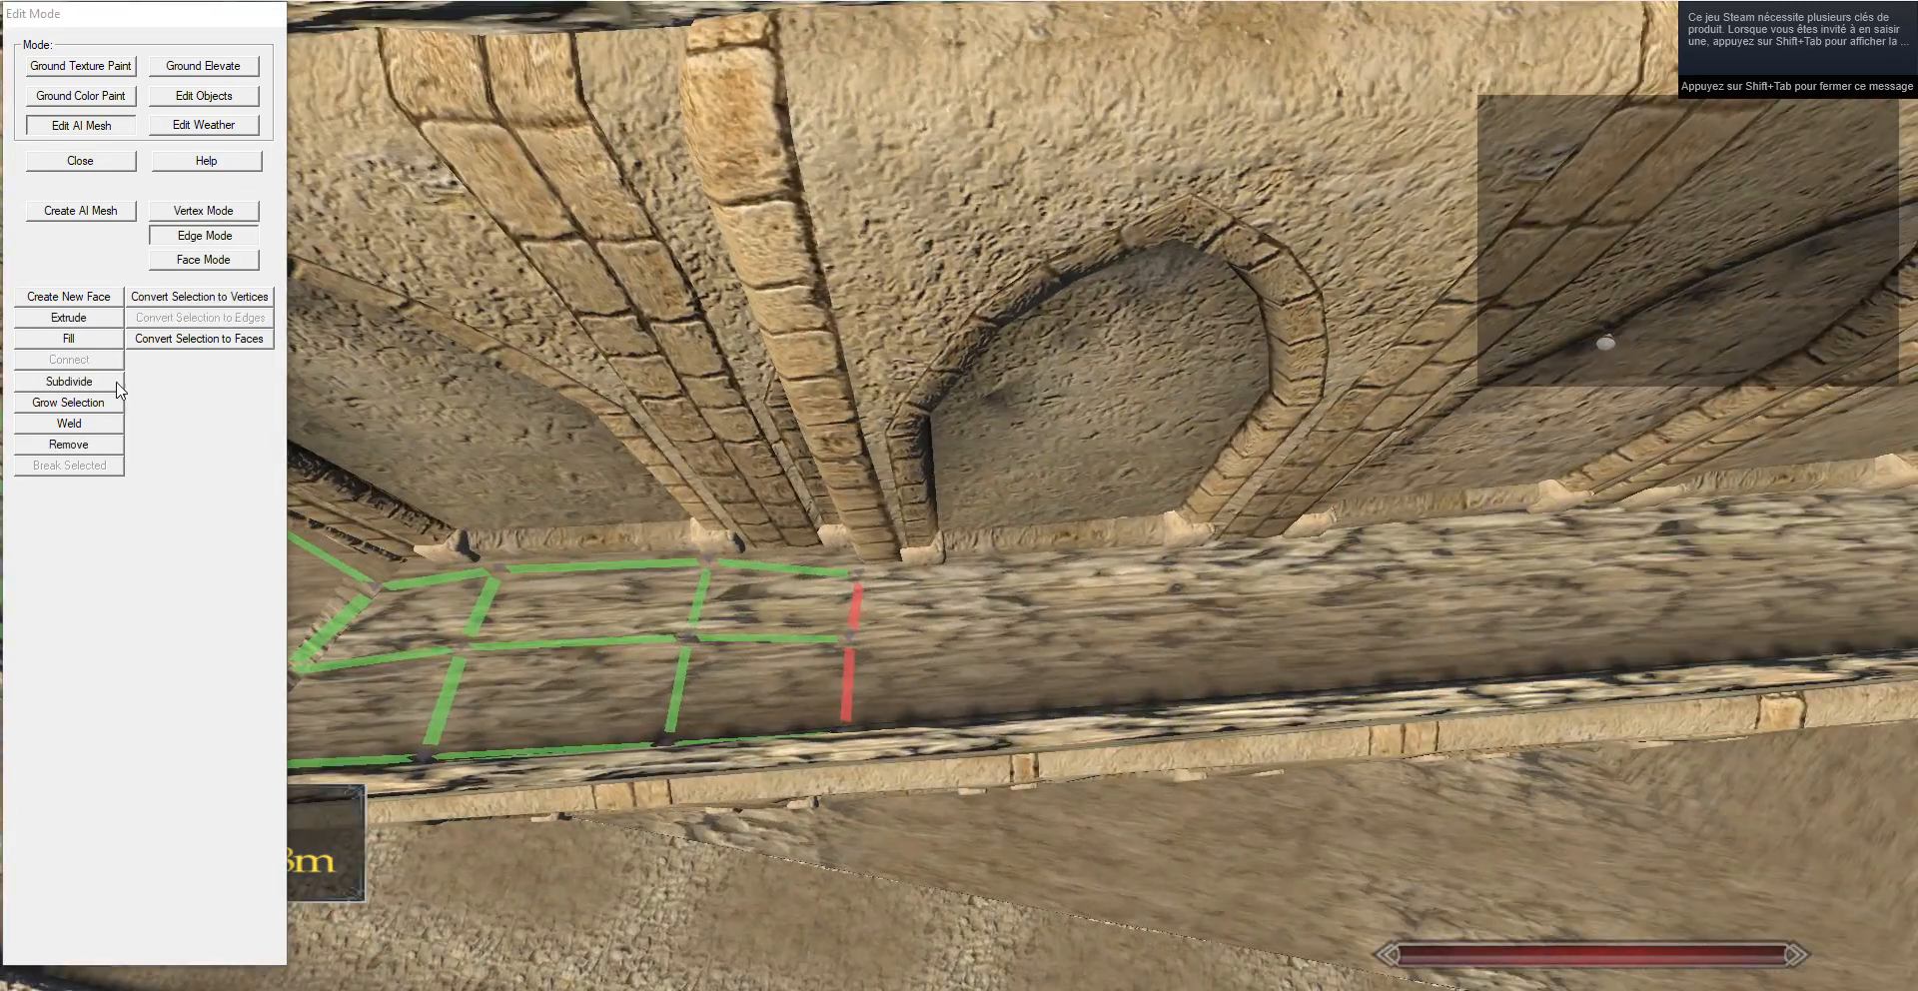
key(d)
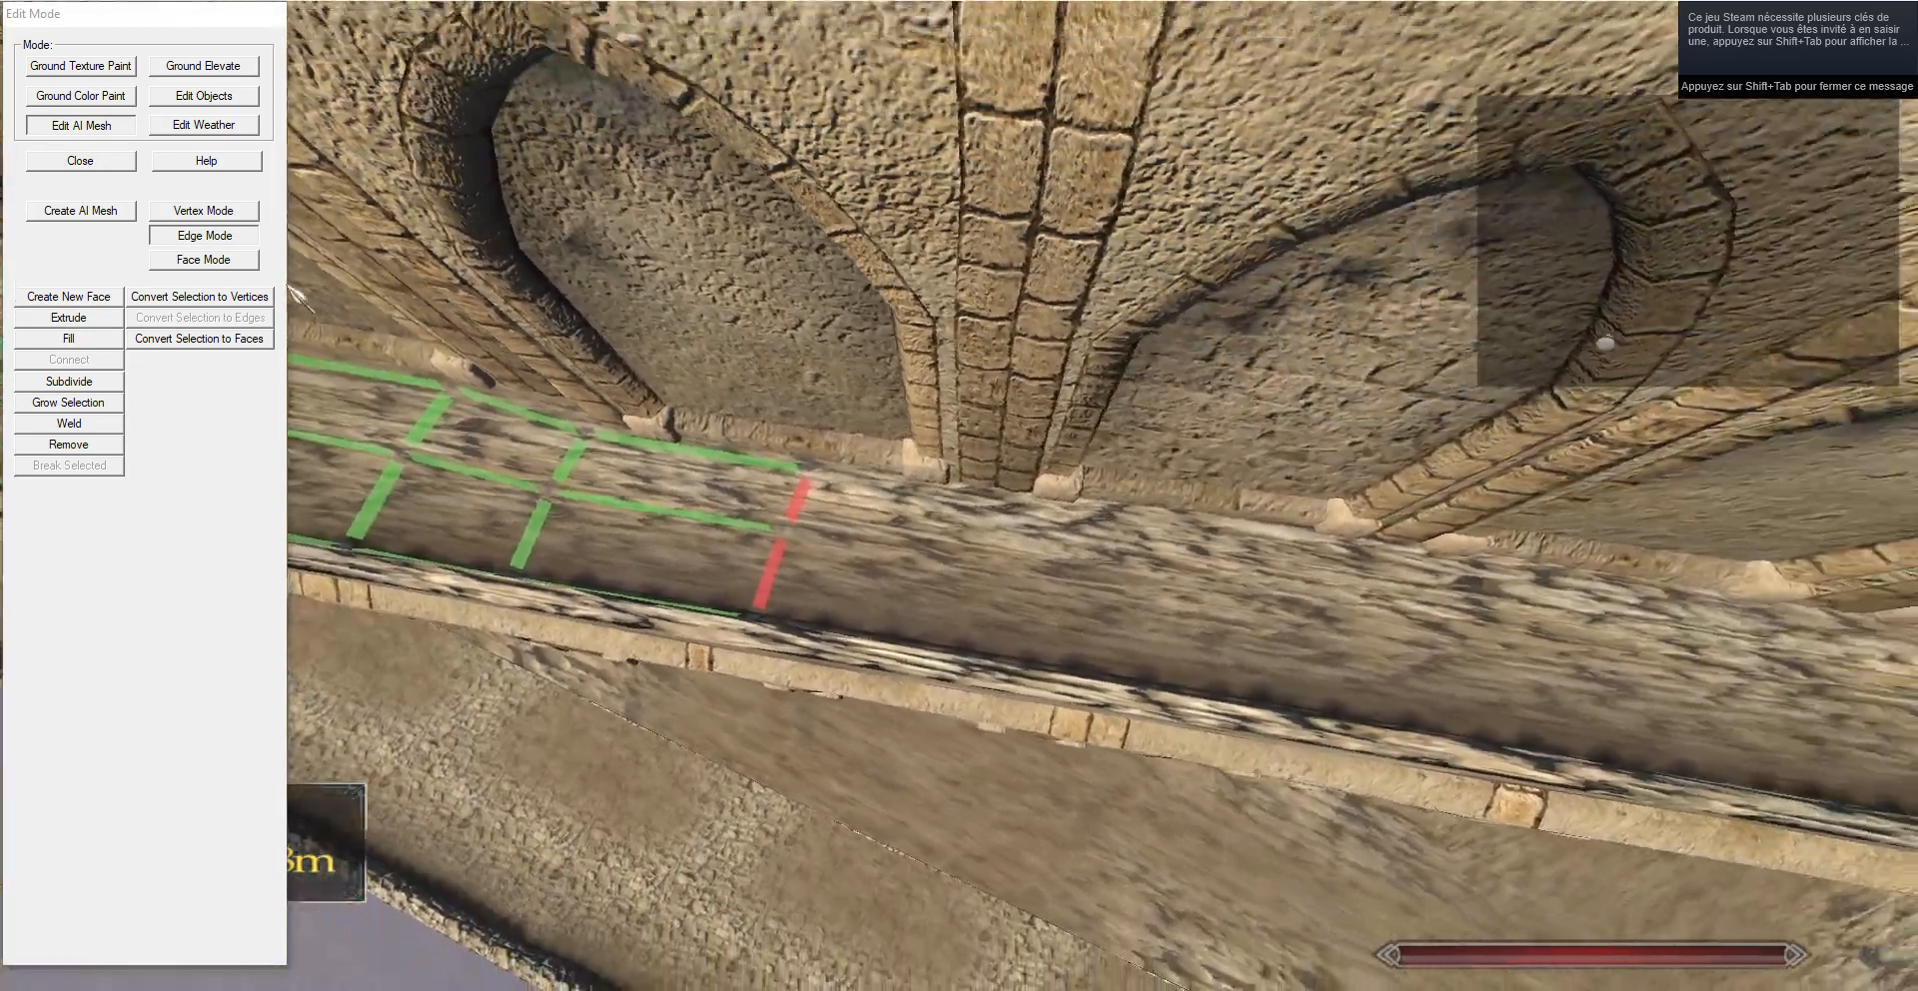
click(80, 323)
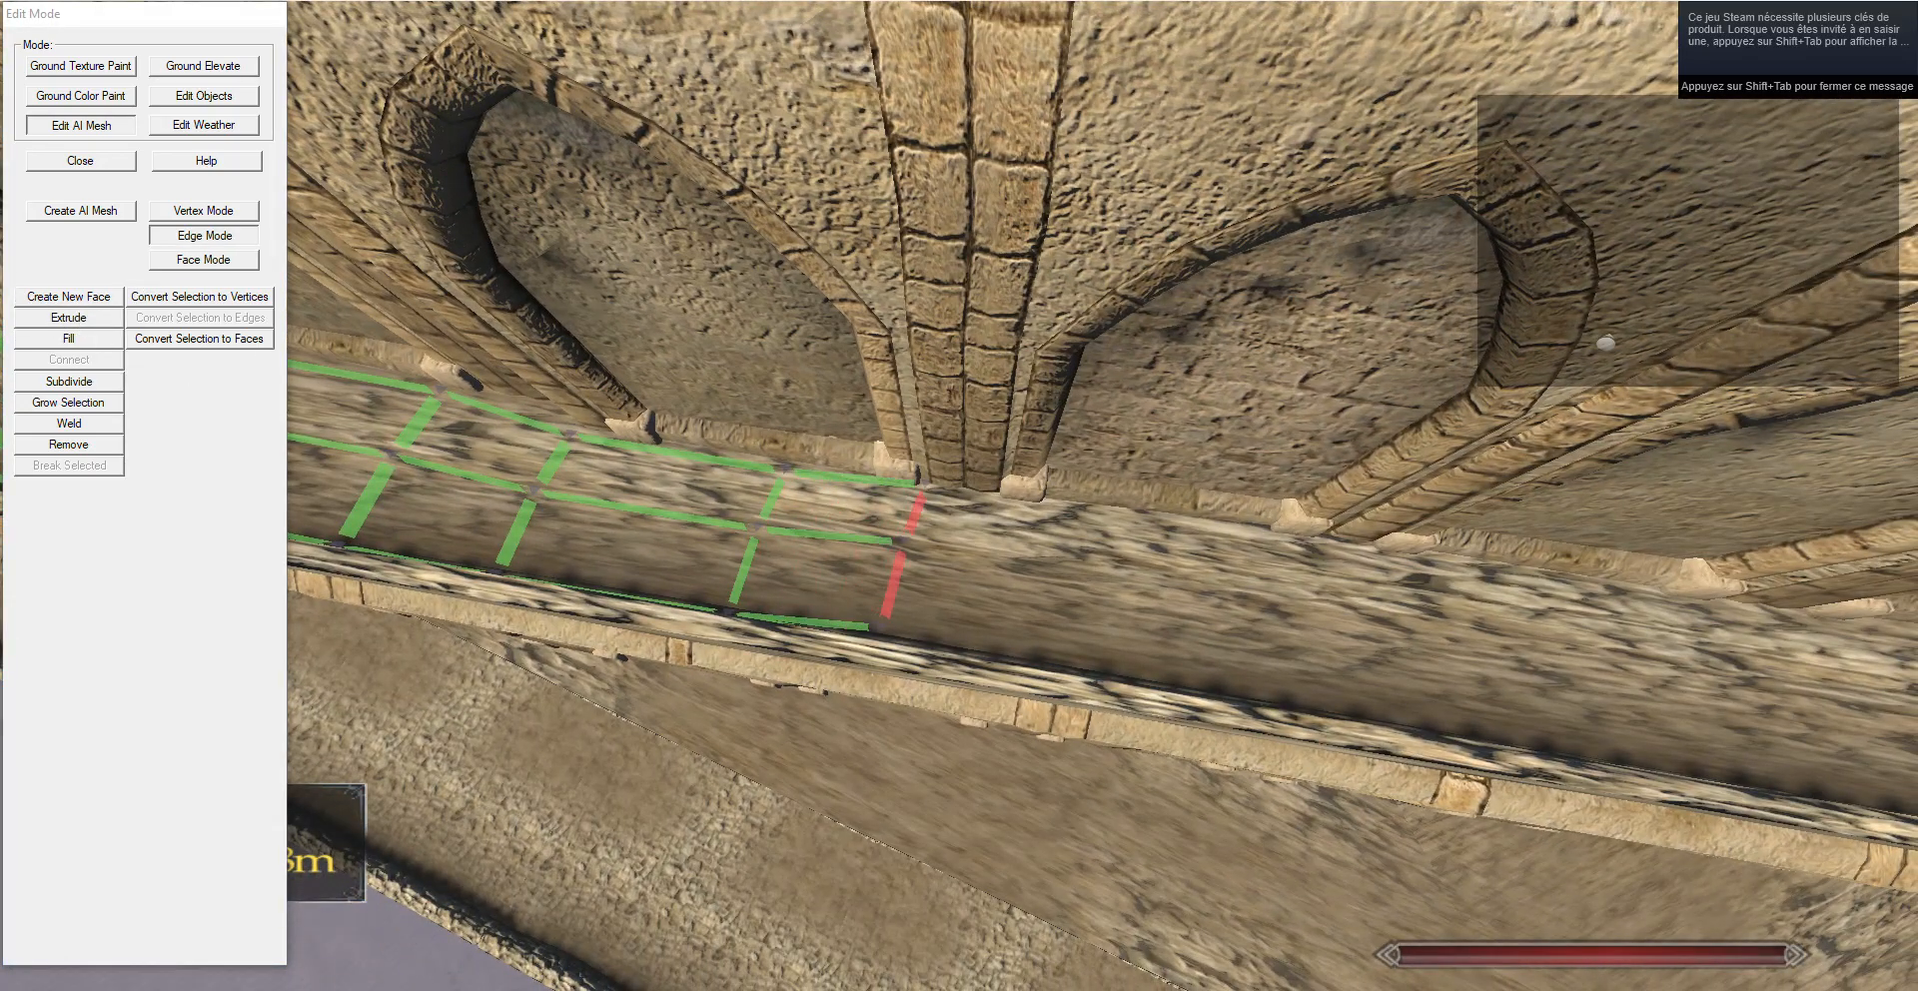
key(d)
click(79, 325)
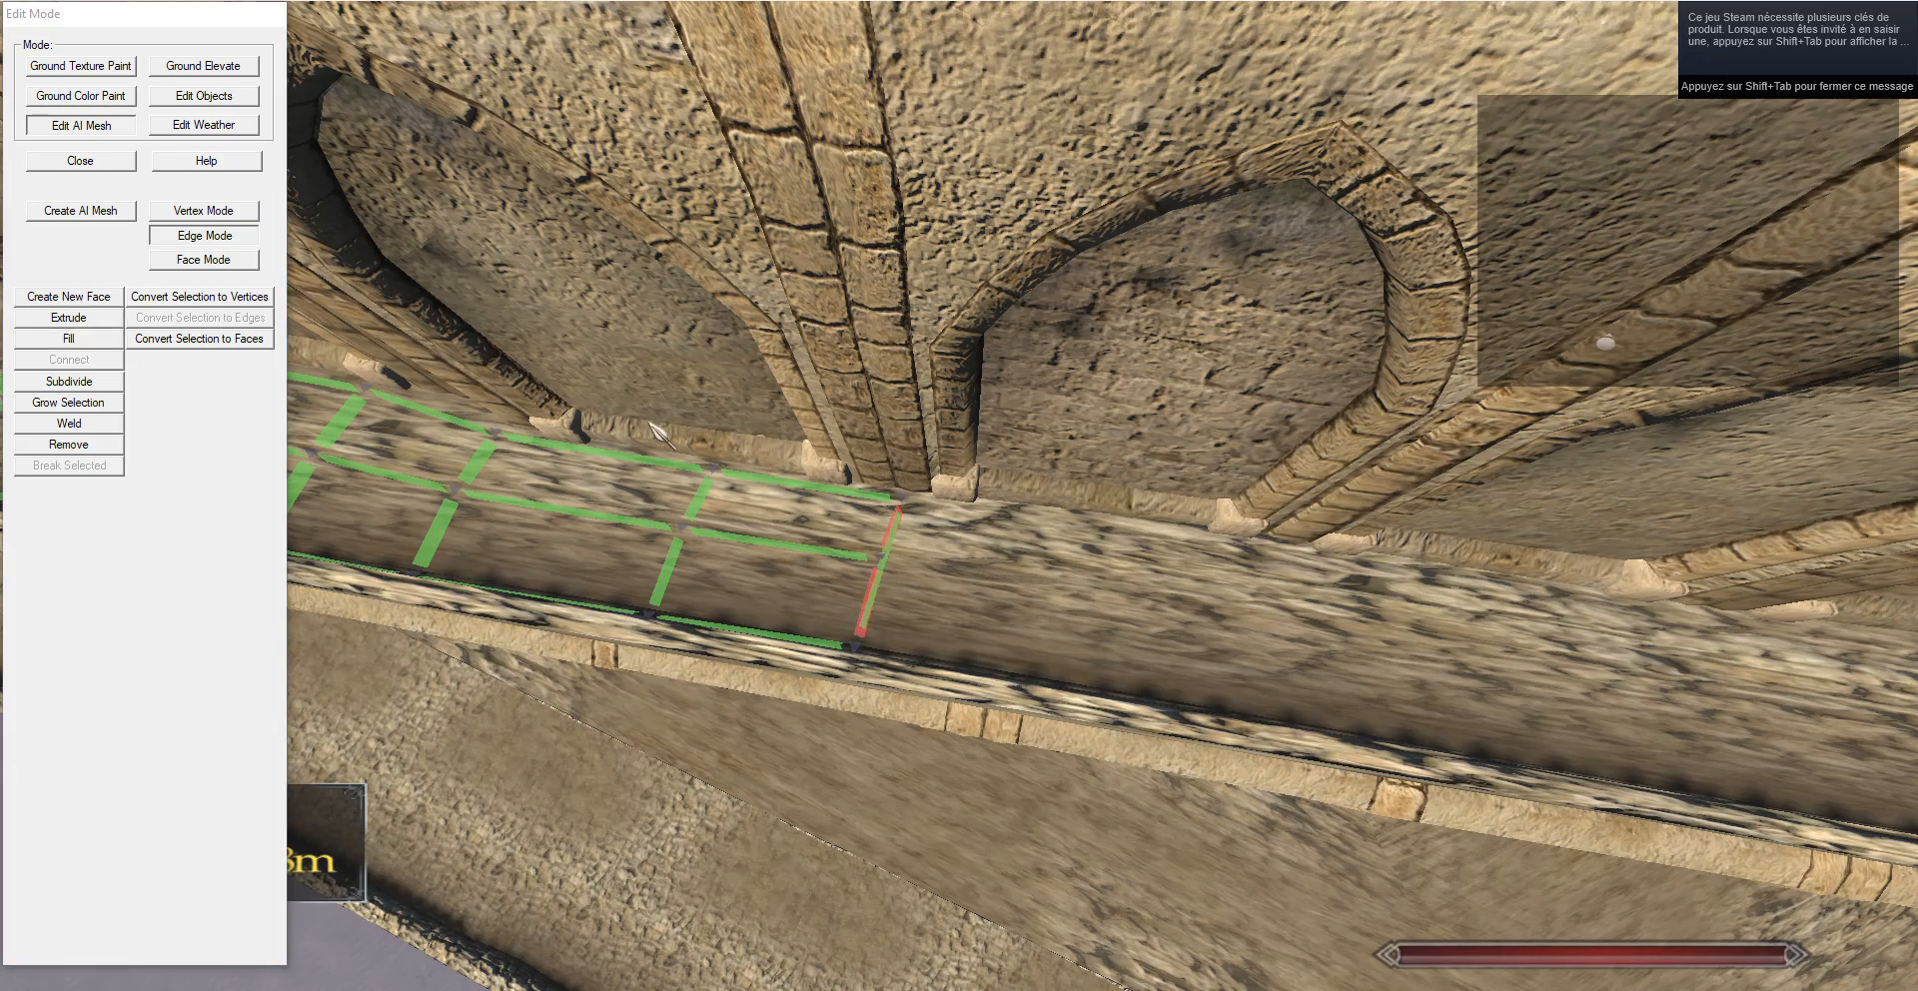
key(ctrl+z)
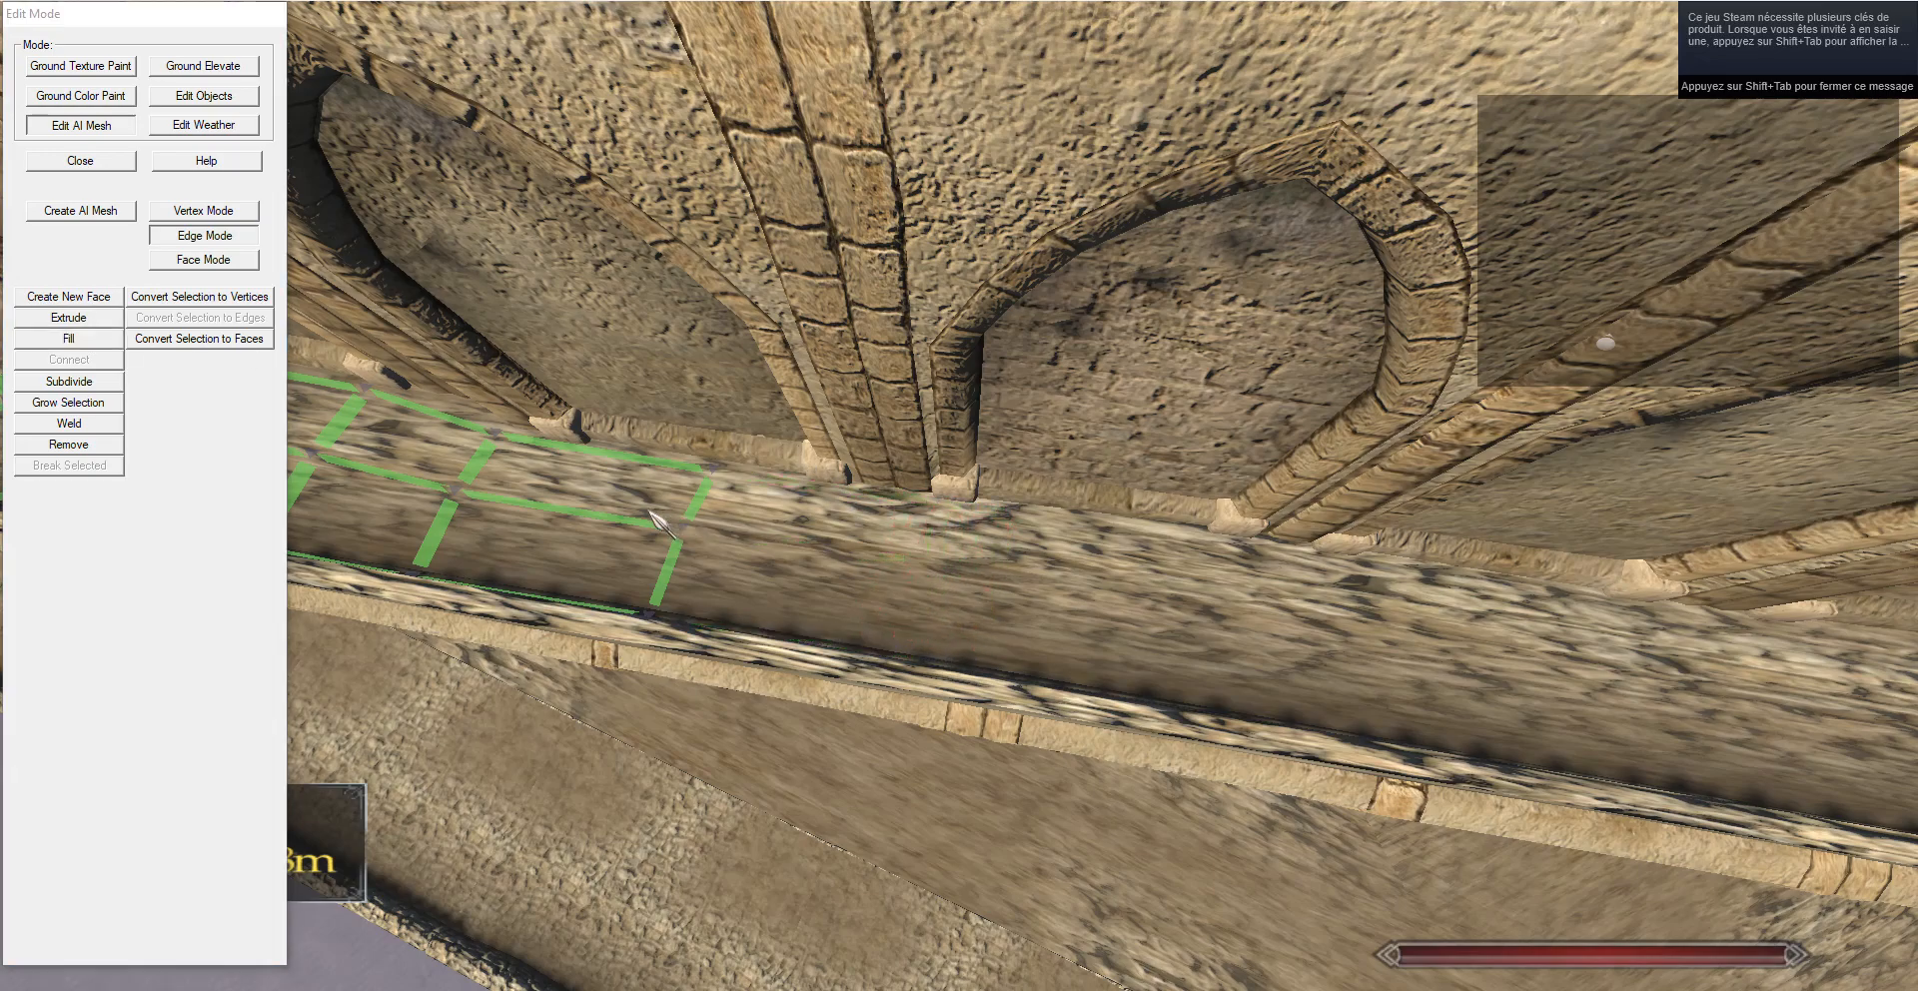
Extrude two AI mesh segments from the end edges and move the last one to the far side of the next arch.
click(86, 319)
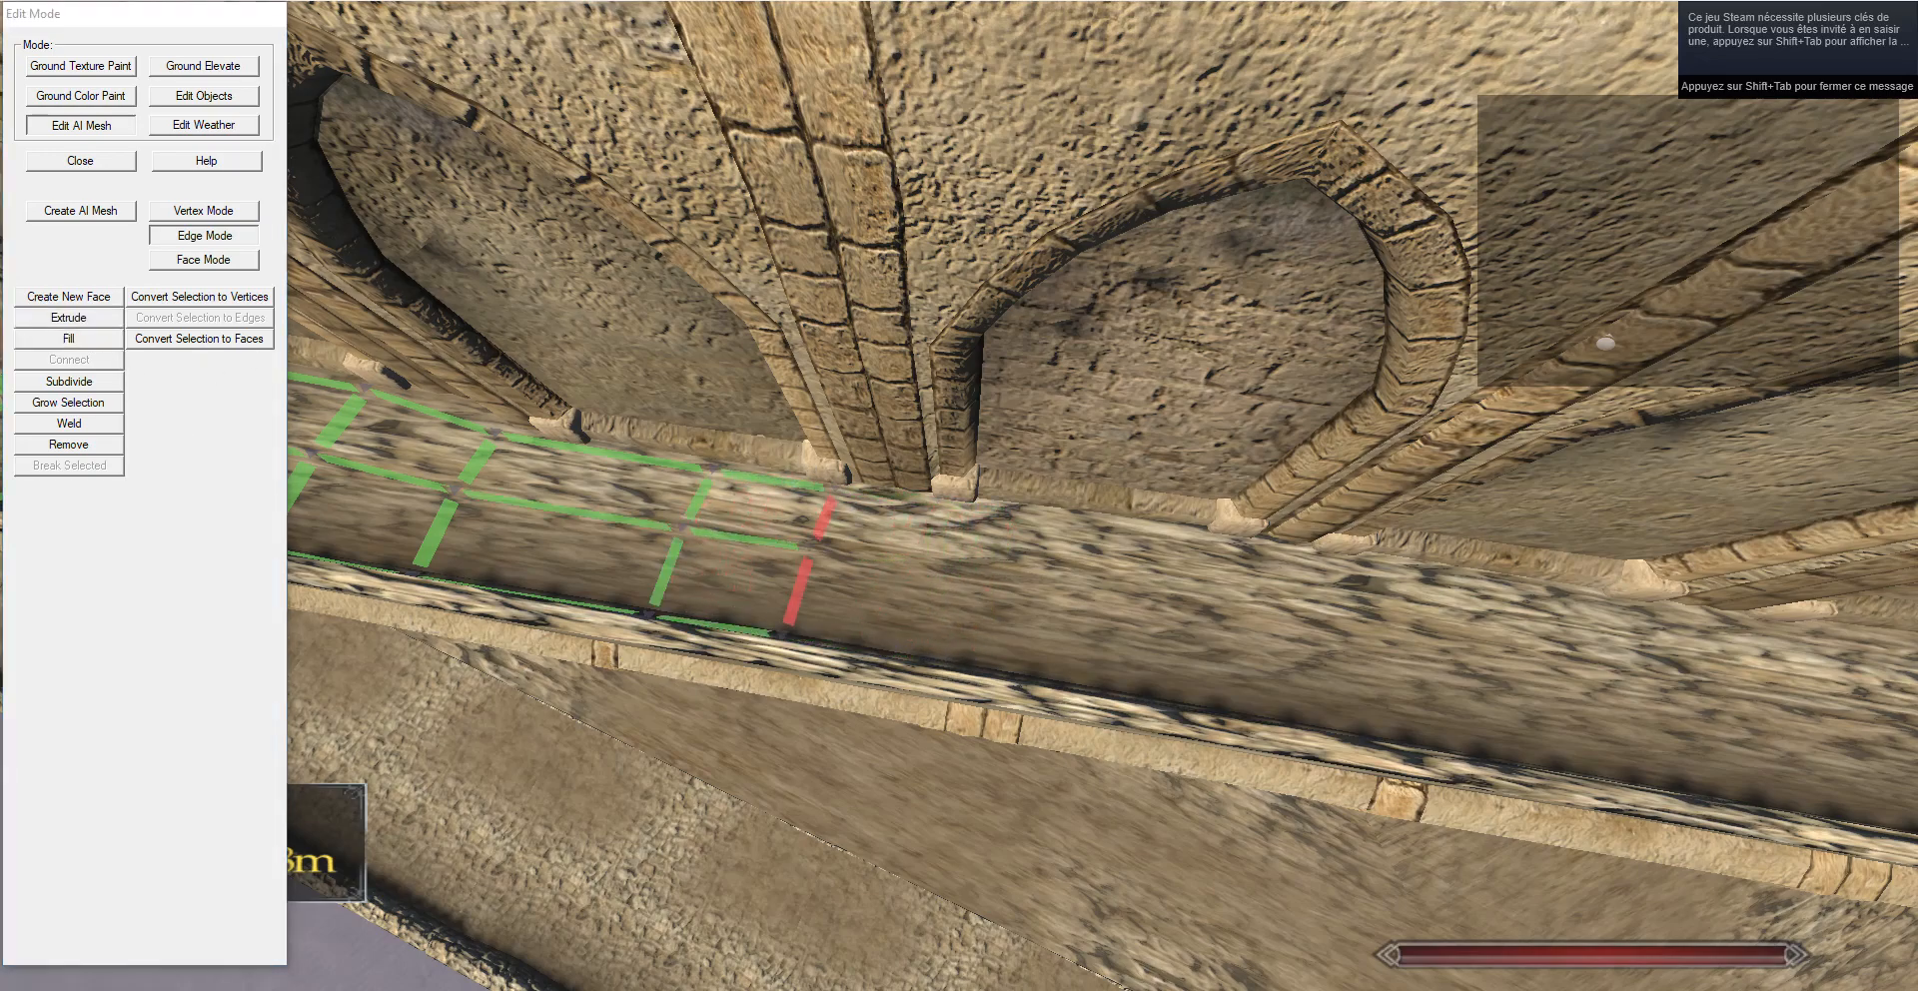
key(d)
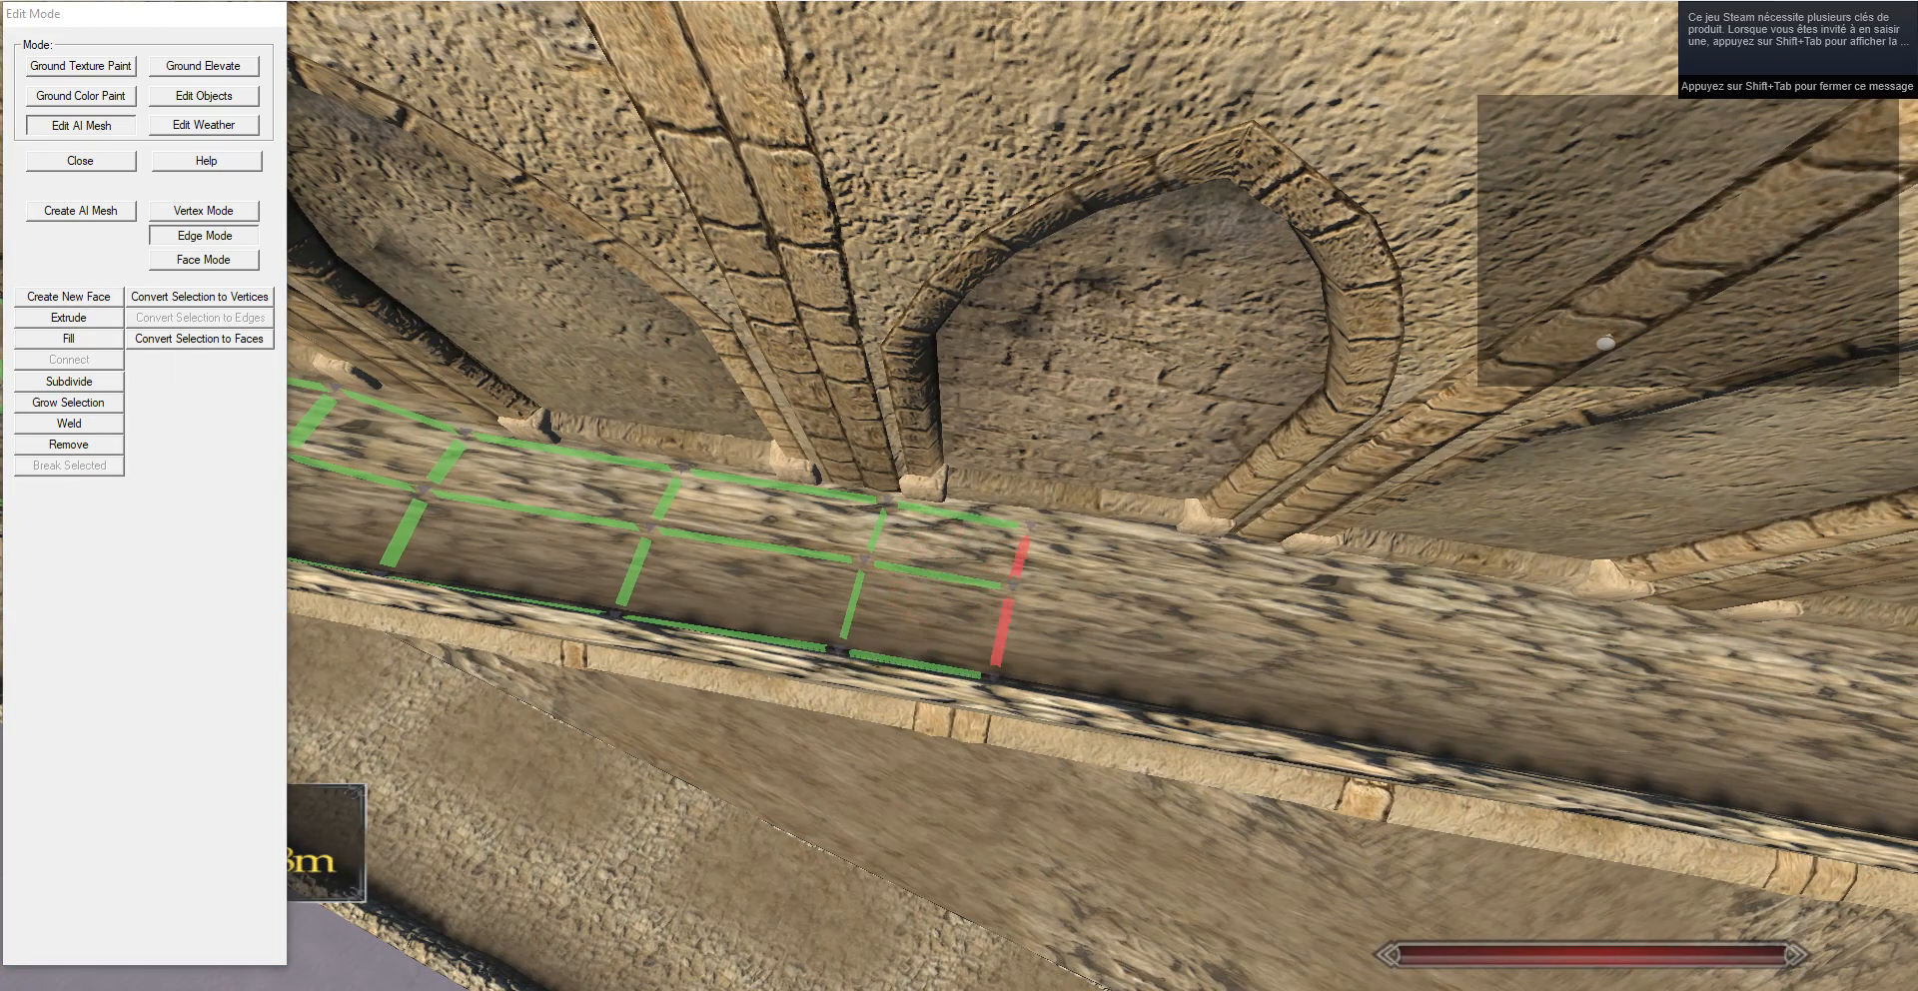
key(g)
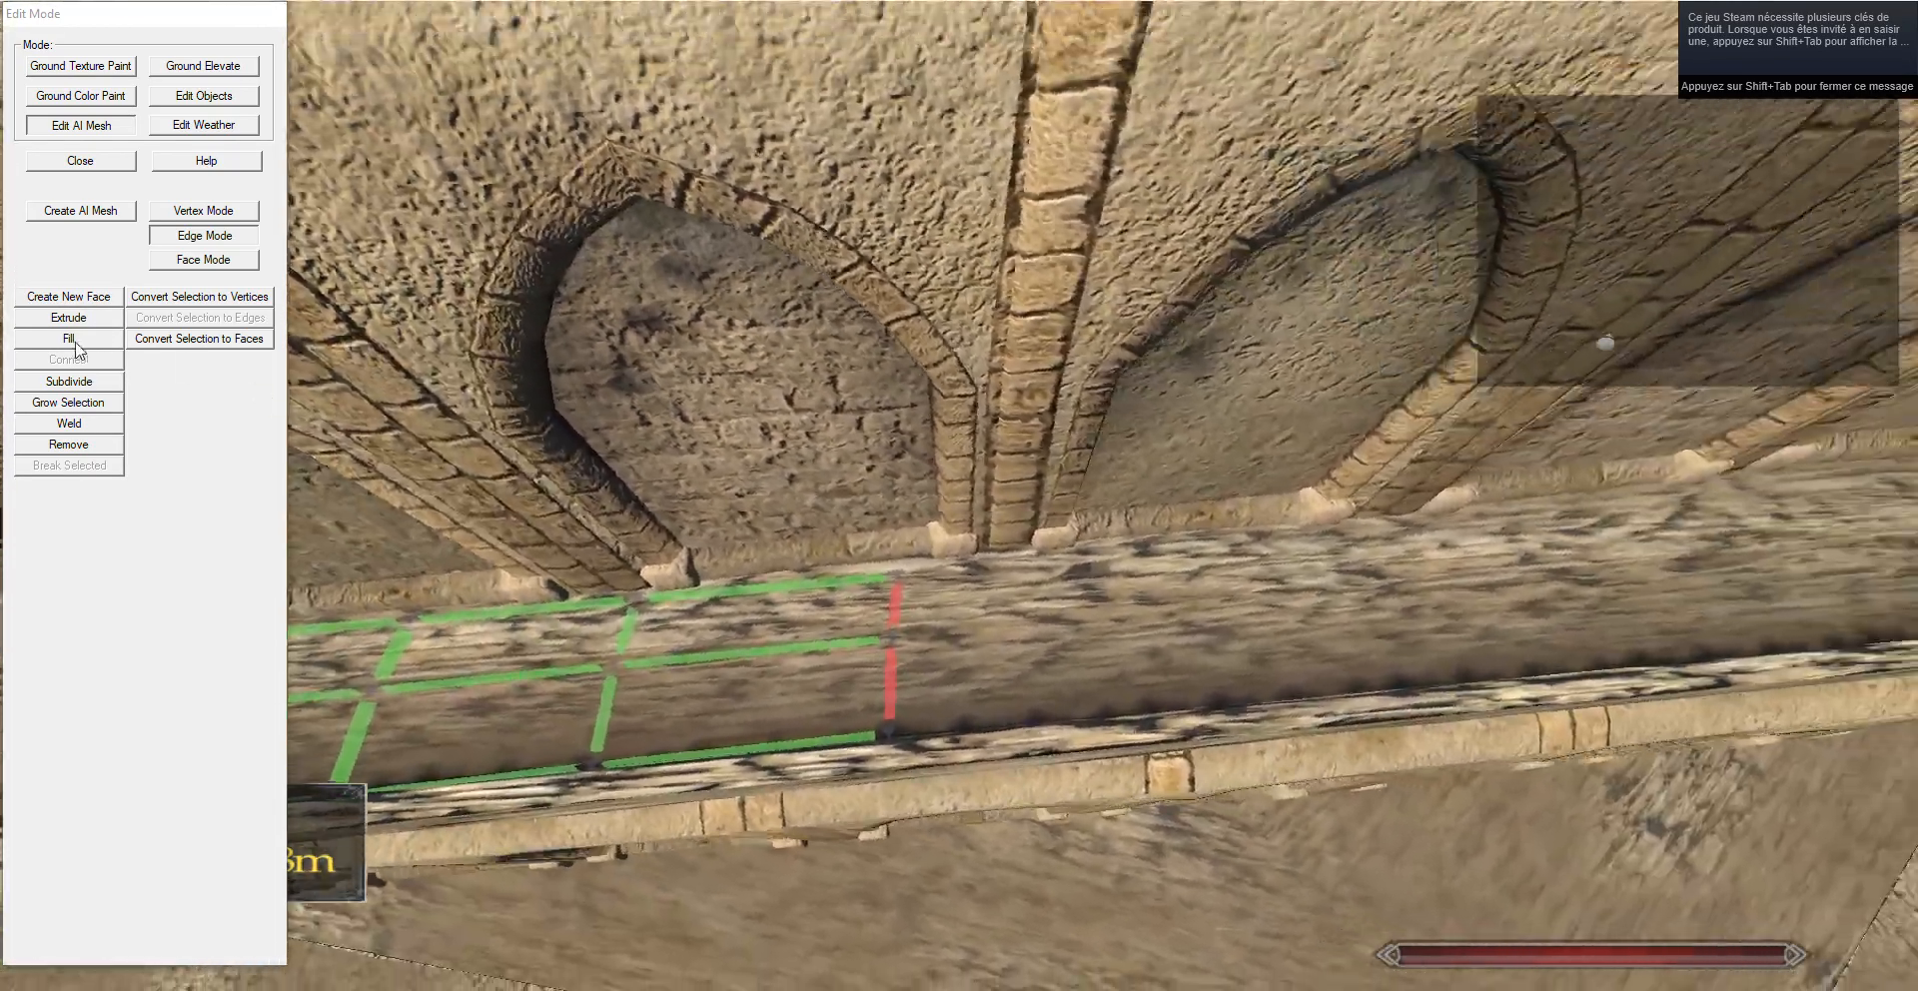
Extrude another AI mesh segment from the end edges and move its outer end vertex to the walkway's parapet.
click(80, 323)
key(g)
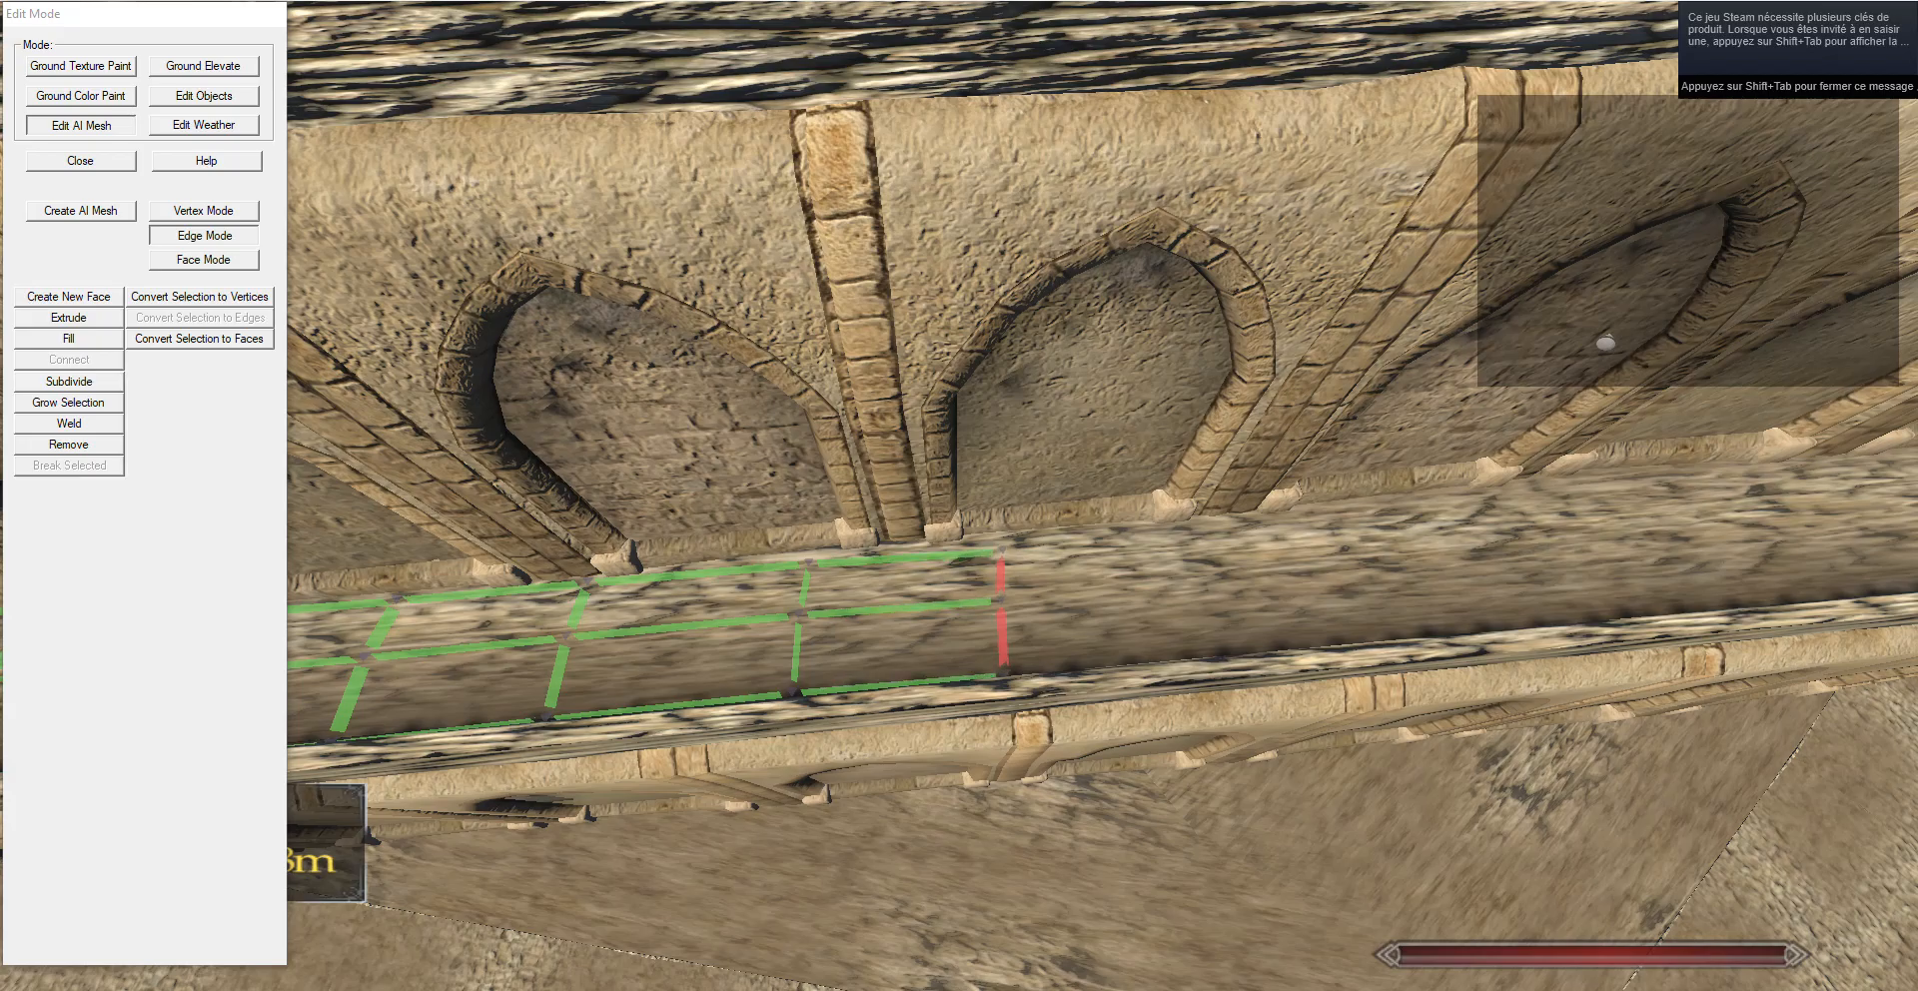
key(w)
key(d)
click(212, 213)
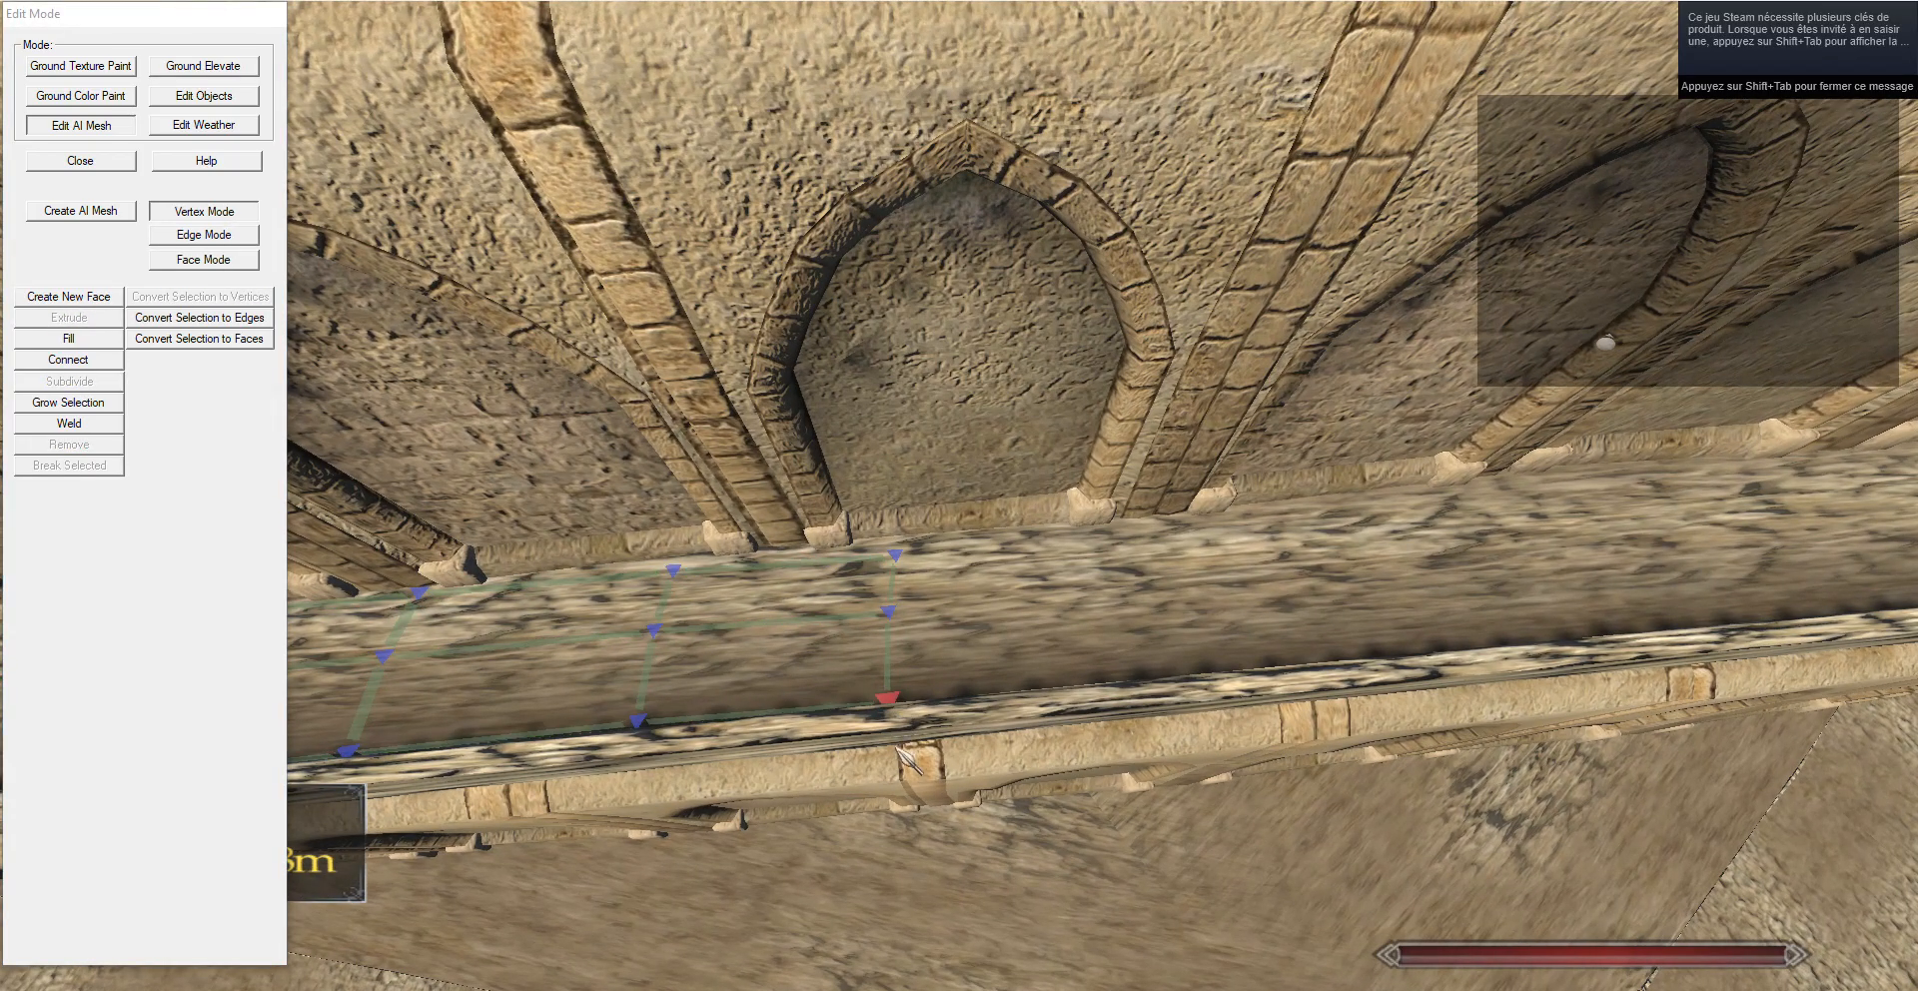
key(w)
Extrude two more segments past the next arches and align the outer end vertex with the parapet.
click(200, 318)
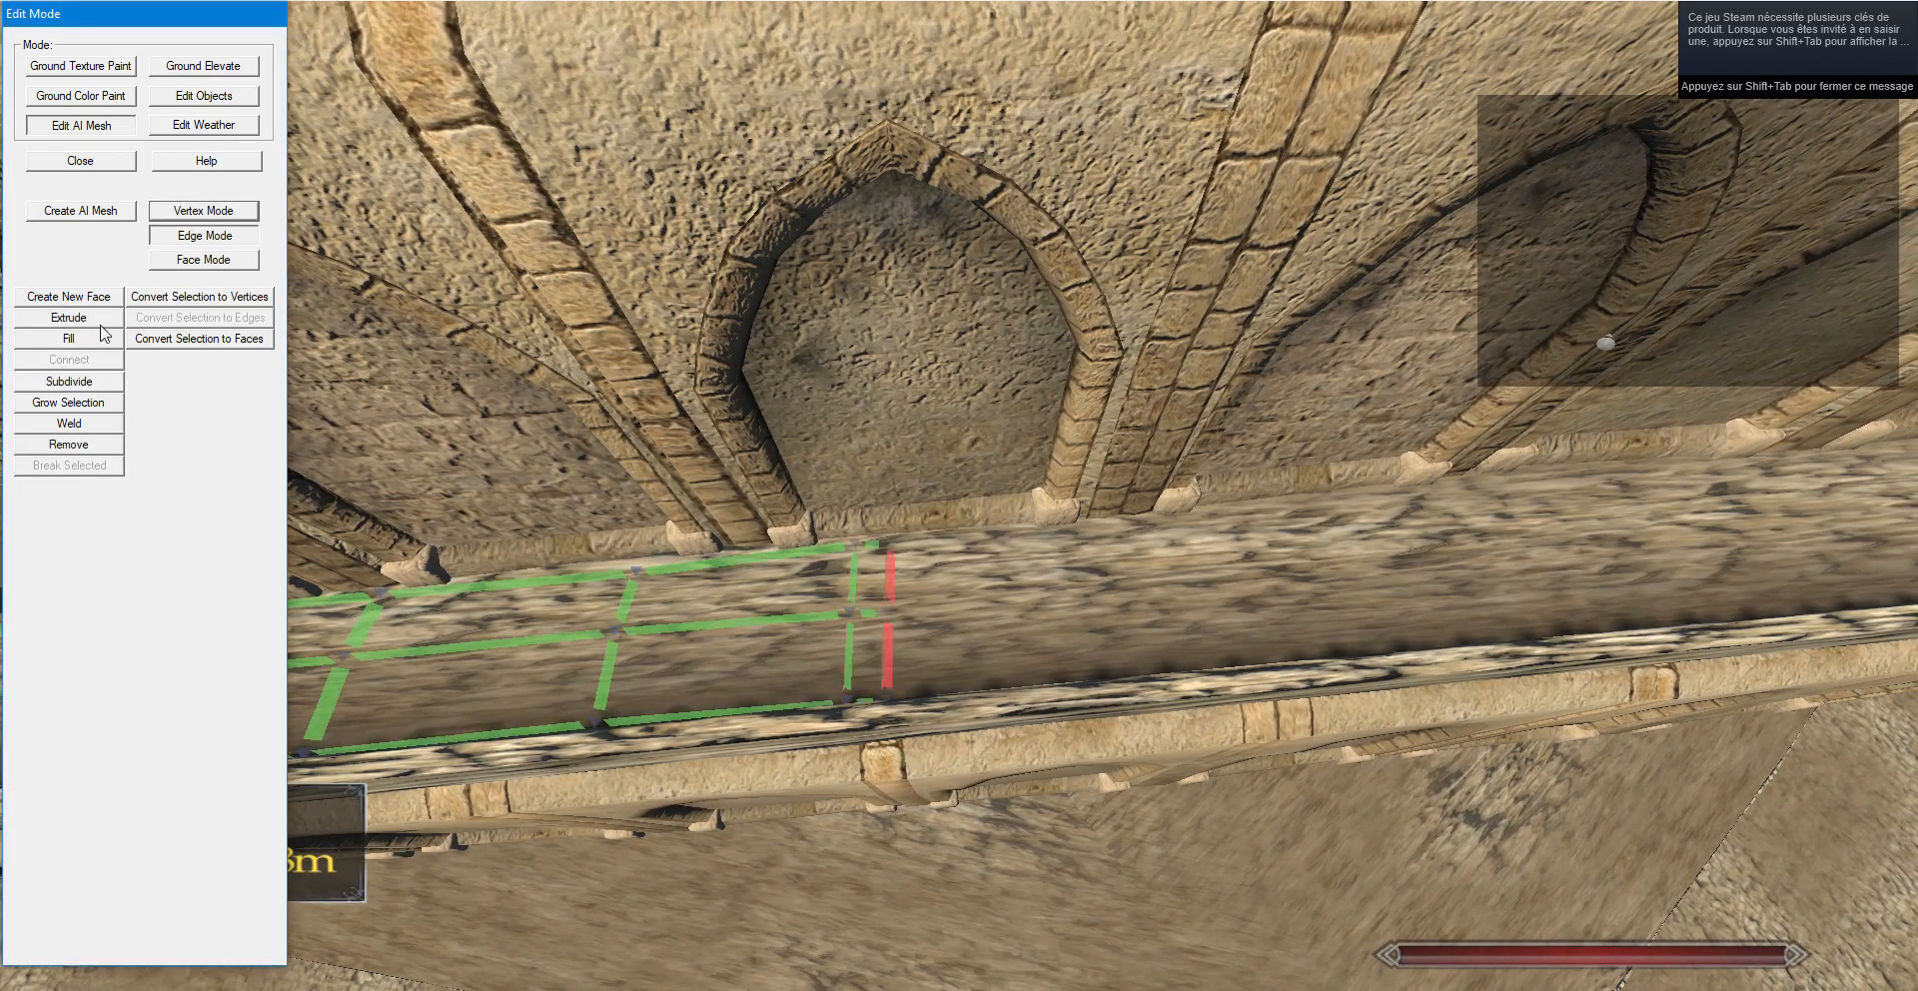
key(d)
mouse_move(1573, 344)
mouse_down()
mouse_move(1566, 314)
mouse_move(1599, 341)
mouse_up()
key(s)
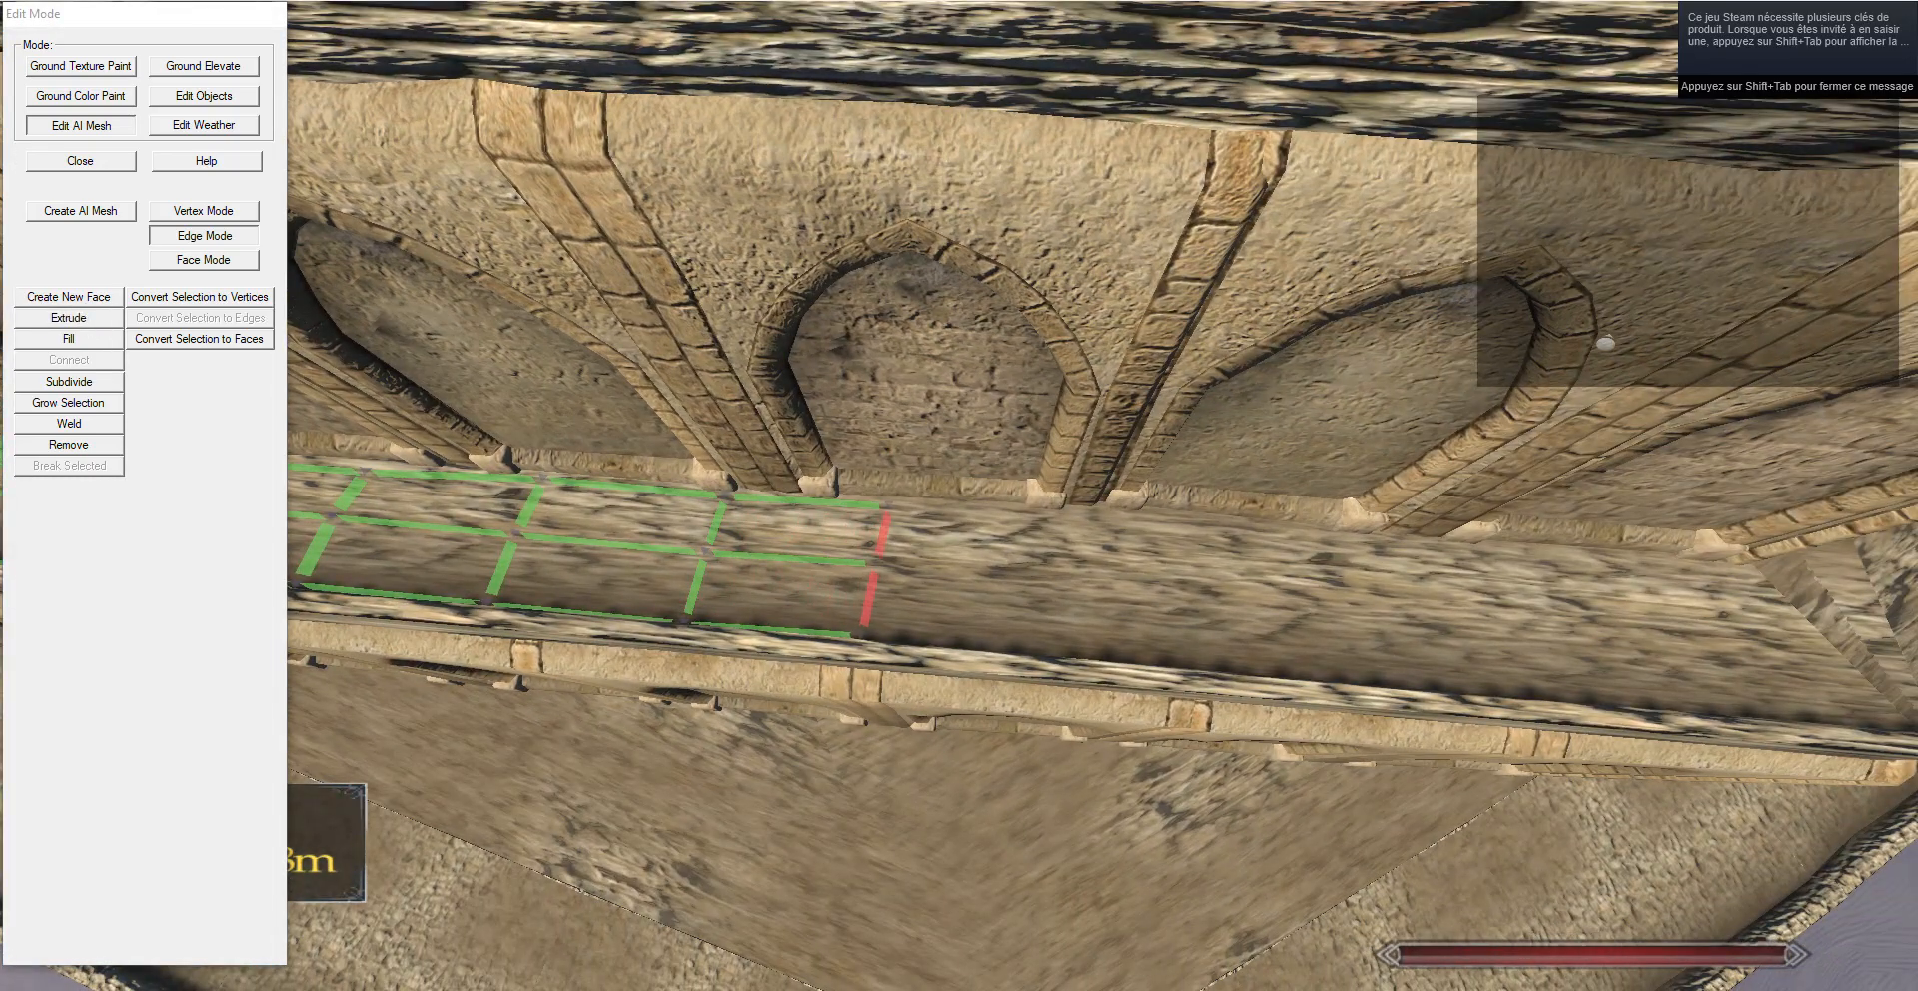
key(d)
click(100, 319)
key(g)
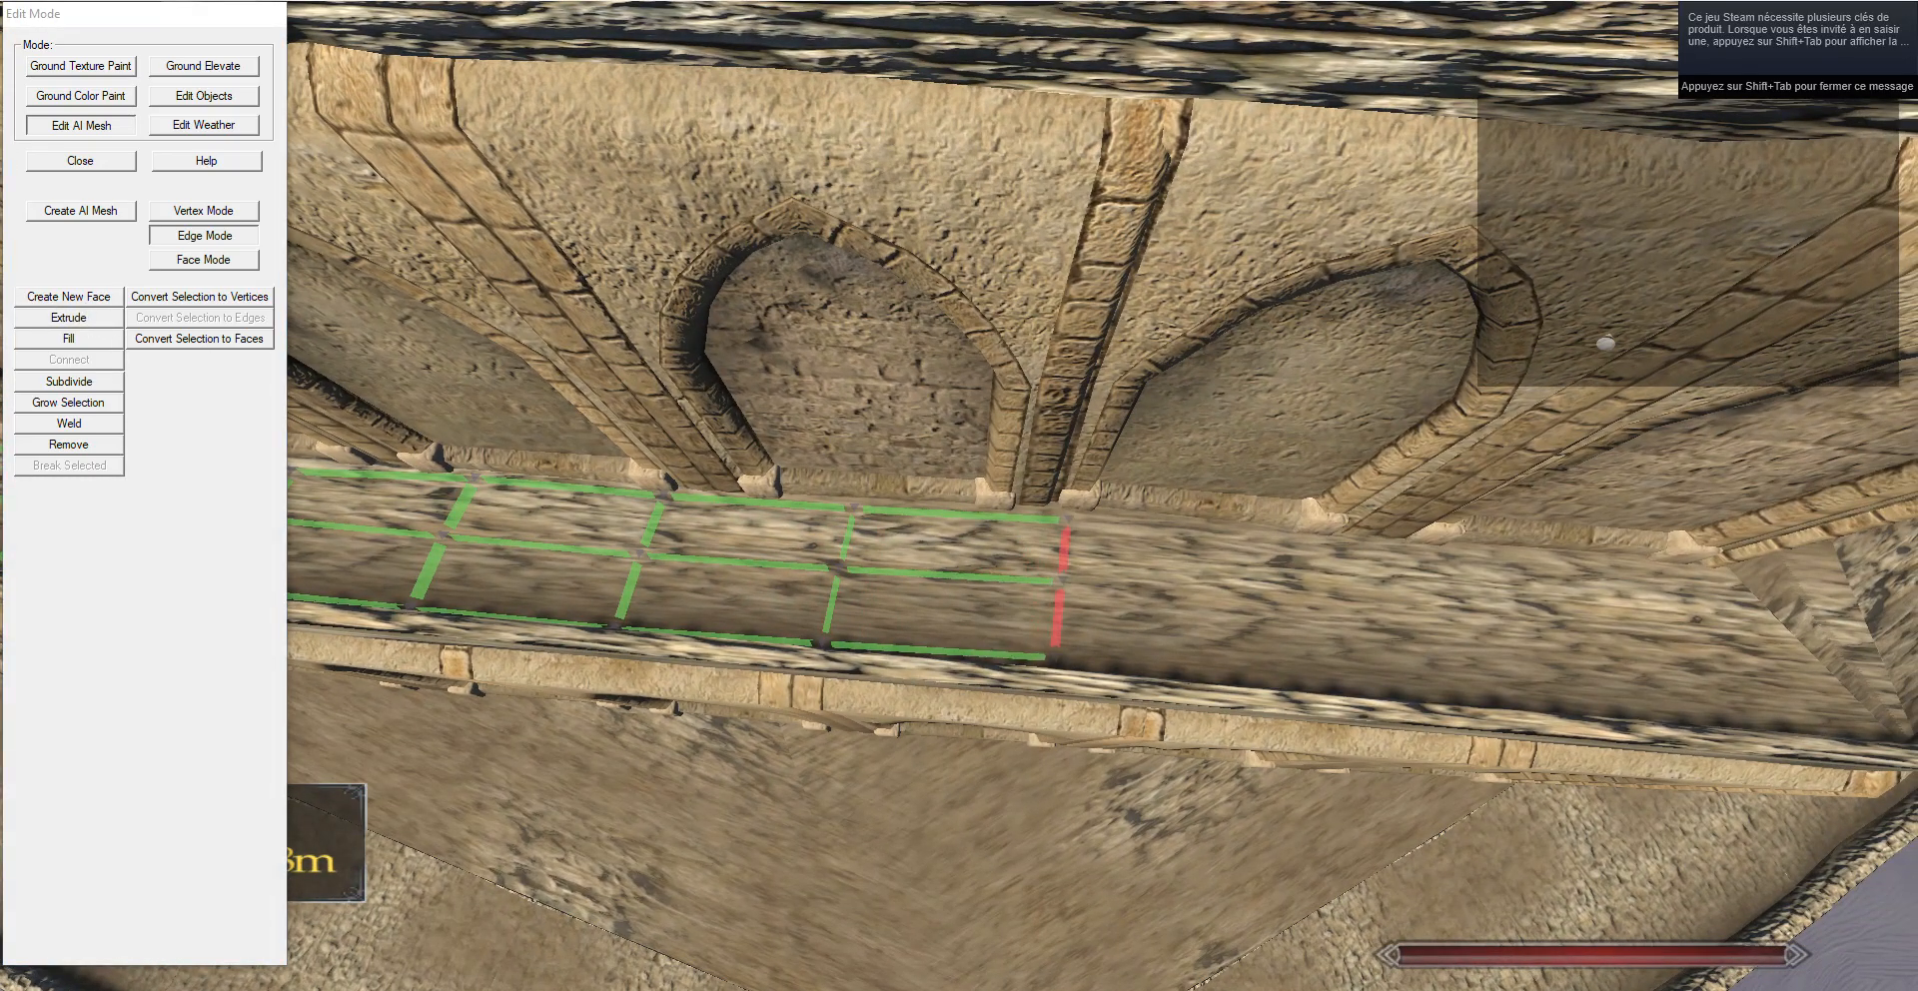
drag(1528, 524, 1847, 534)
key(d)
click(210, 215)
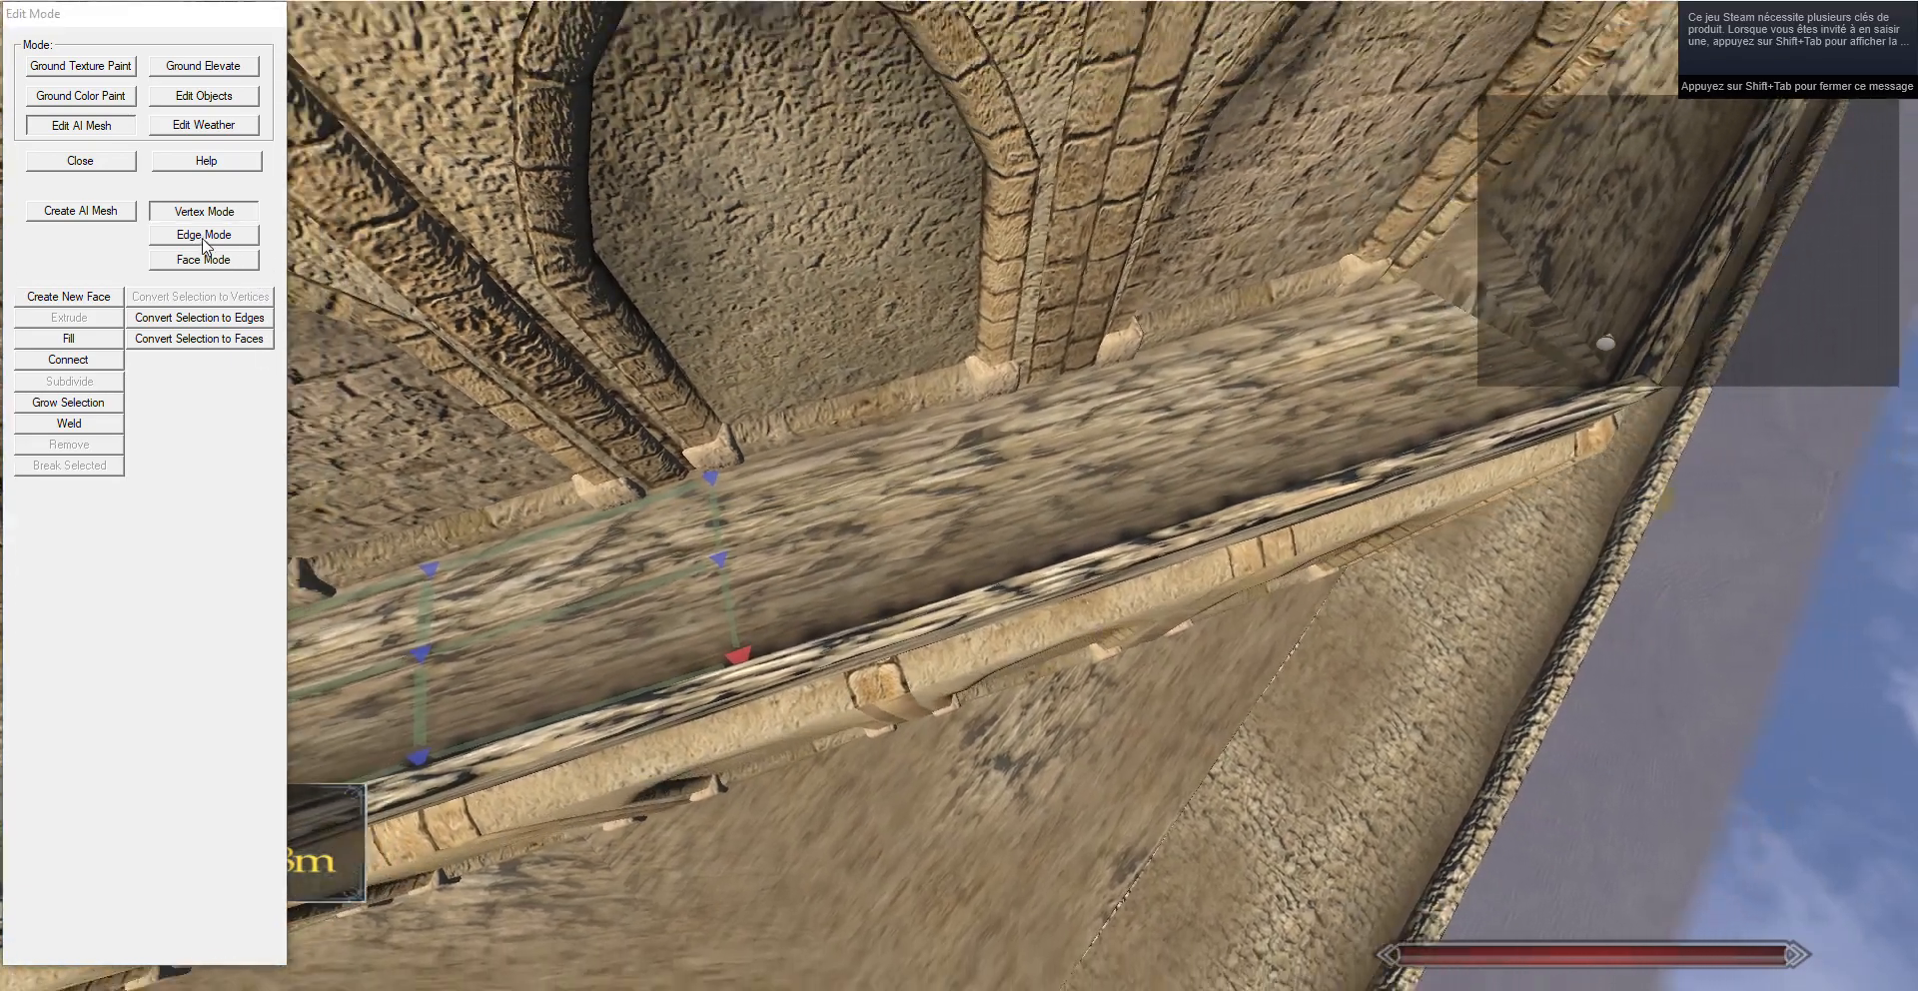
Reselect the end edges and extrude further segments along the last arch towards the next walkway corner.
click(203, 235)
click(119, 322)
key(g)
drag(1598, 60, 1059, 377)
key(s)
key(d)
click(51, 319)
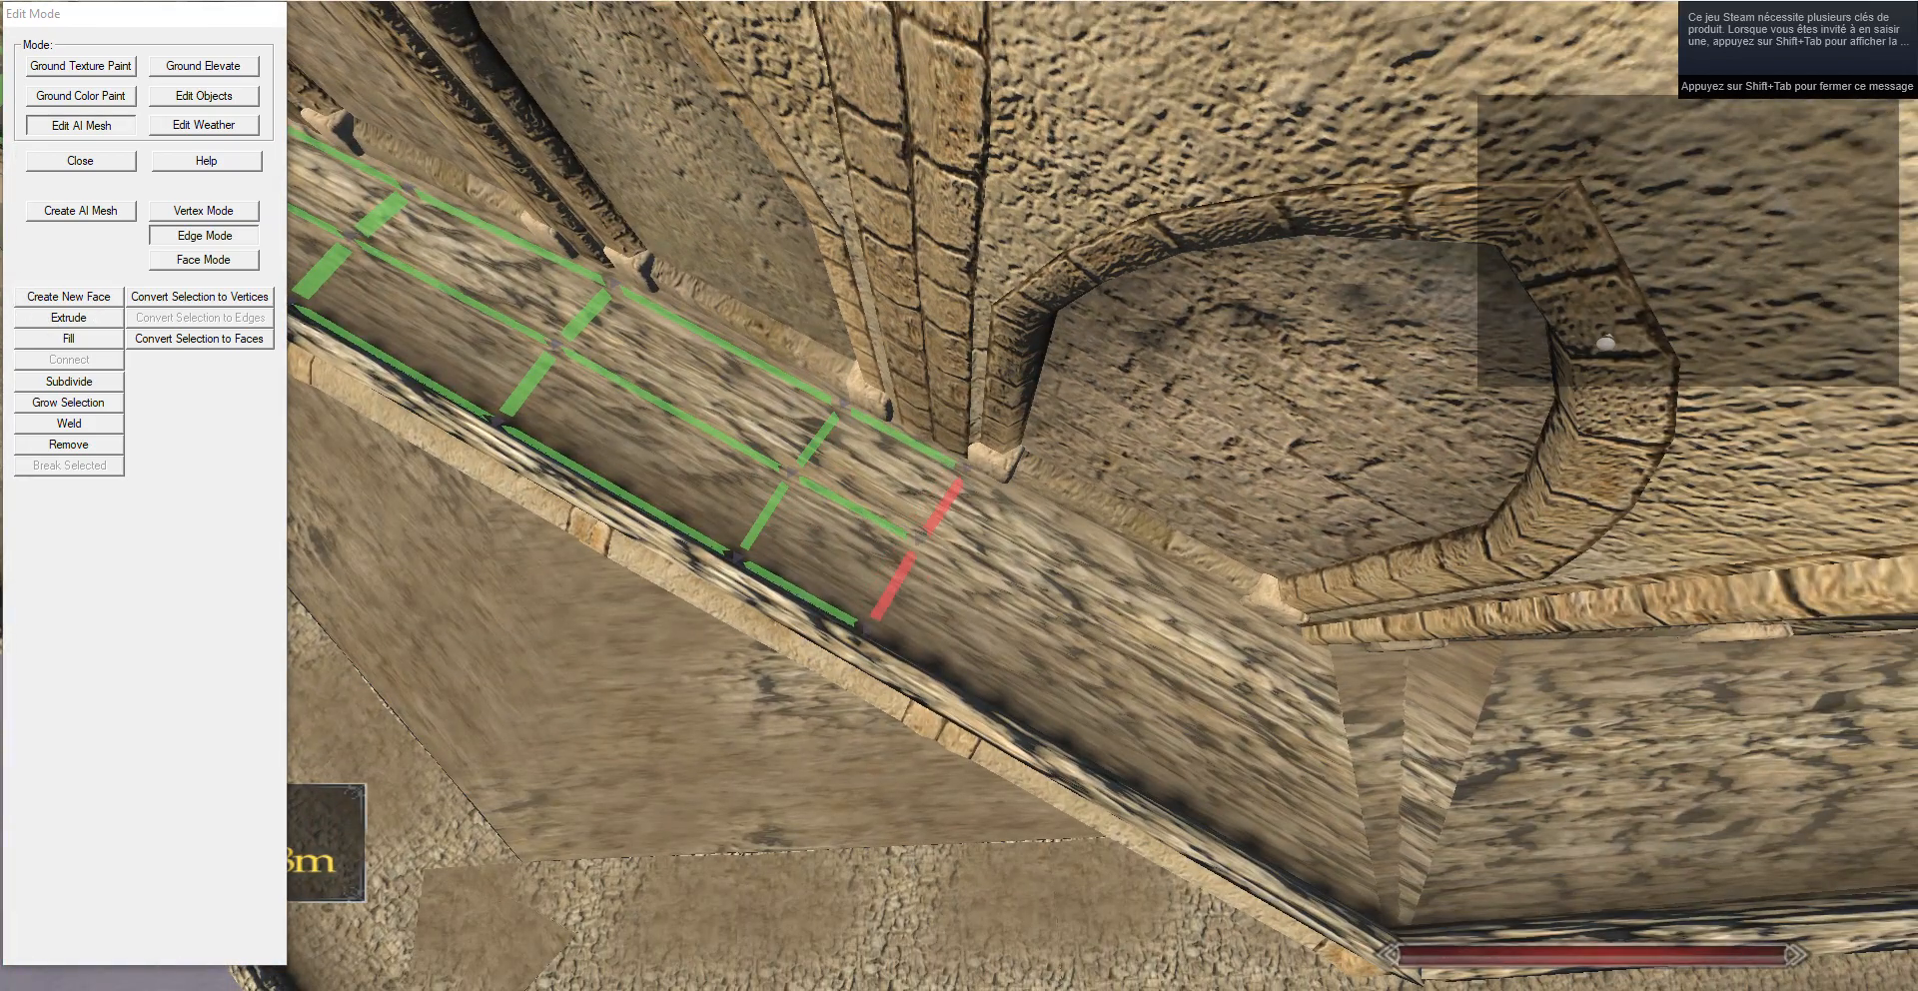
key(s)
key(d)
click(60, 318)
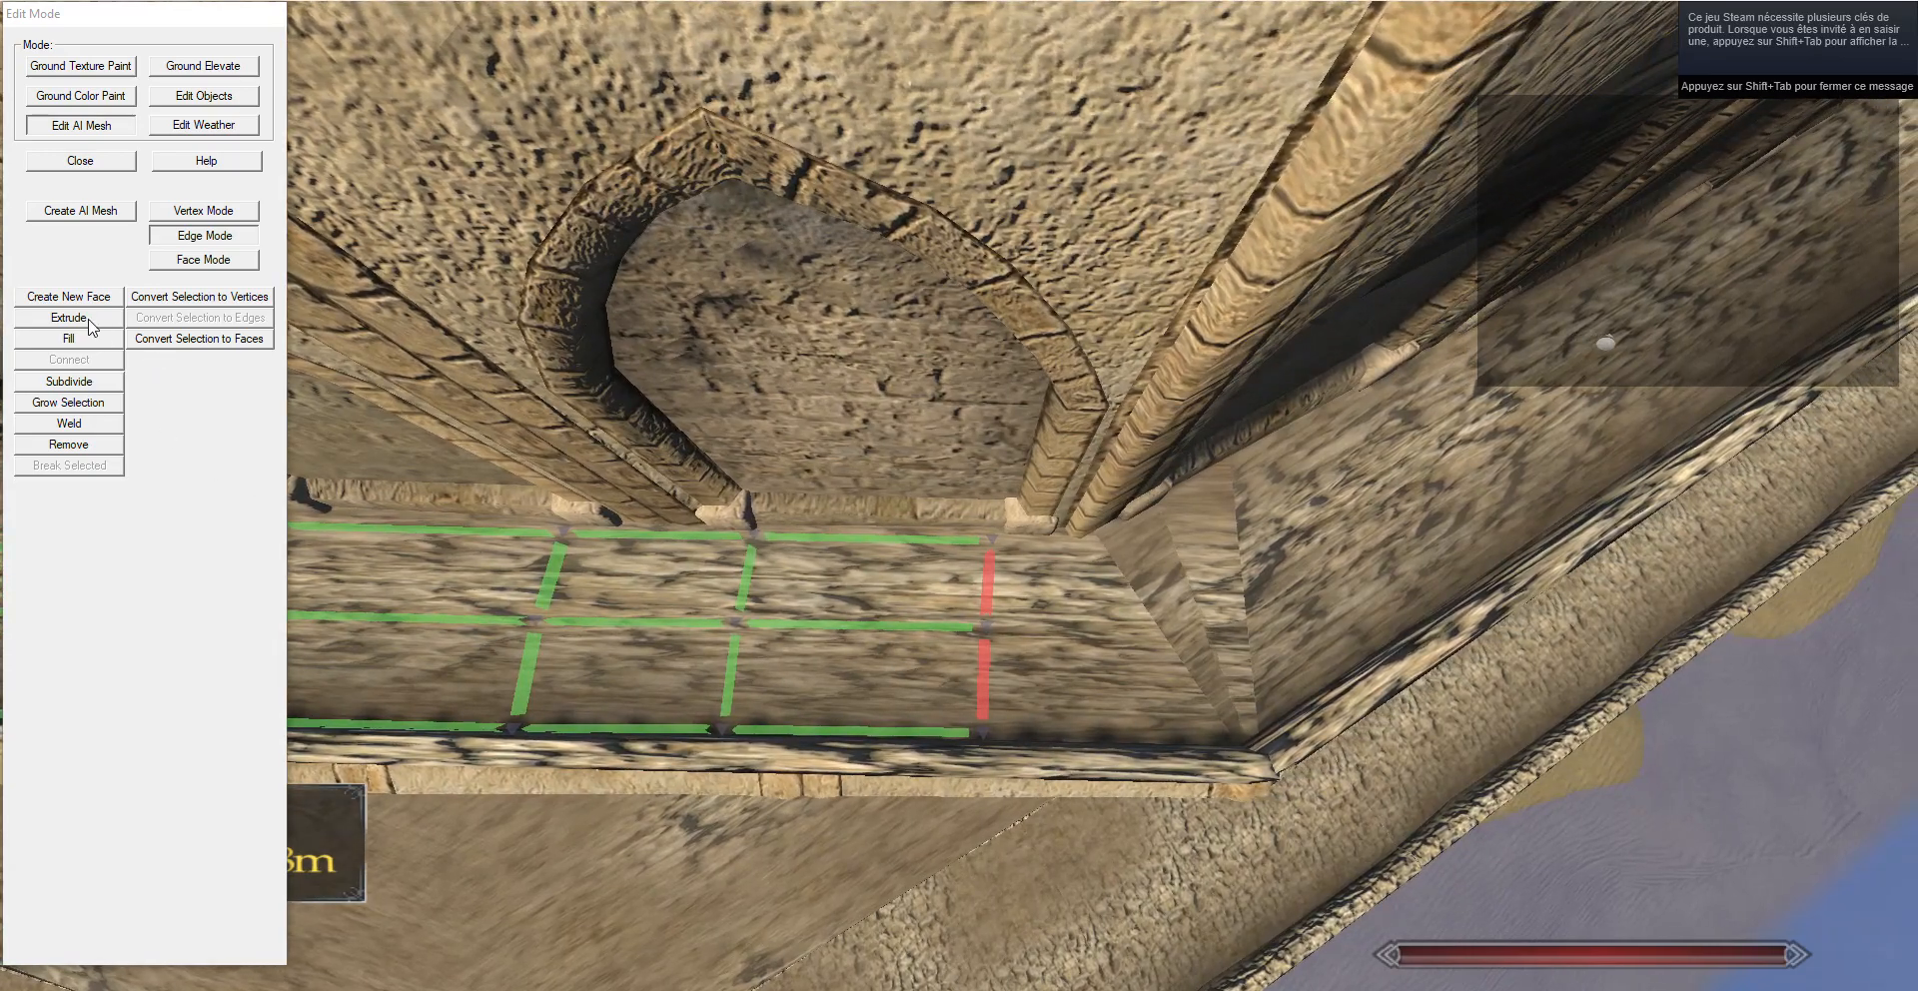
Extrude the final segment of this side and move its end vertices onto the corner line.
click(89, 320)
key(d)
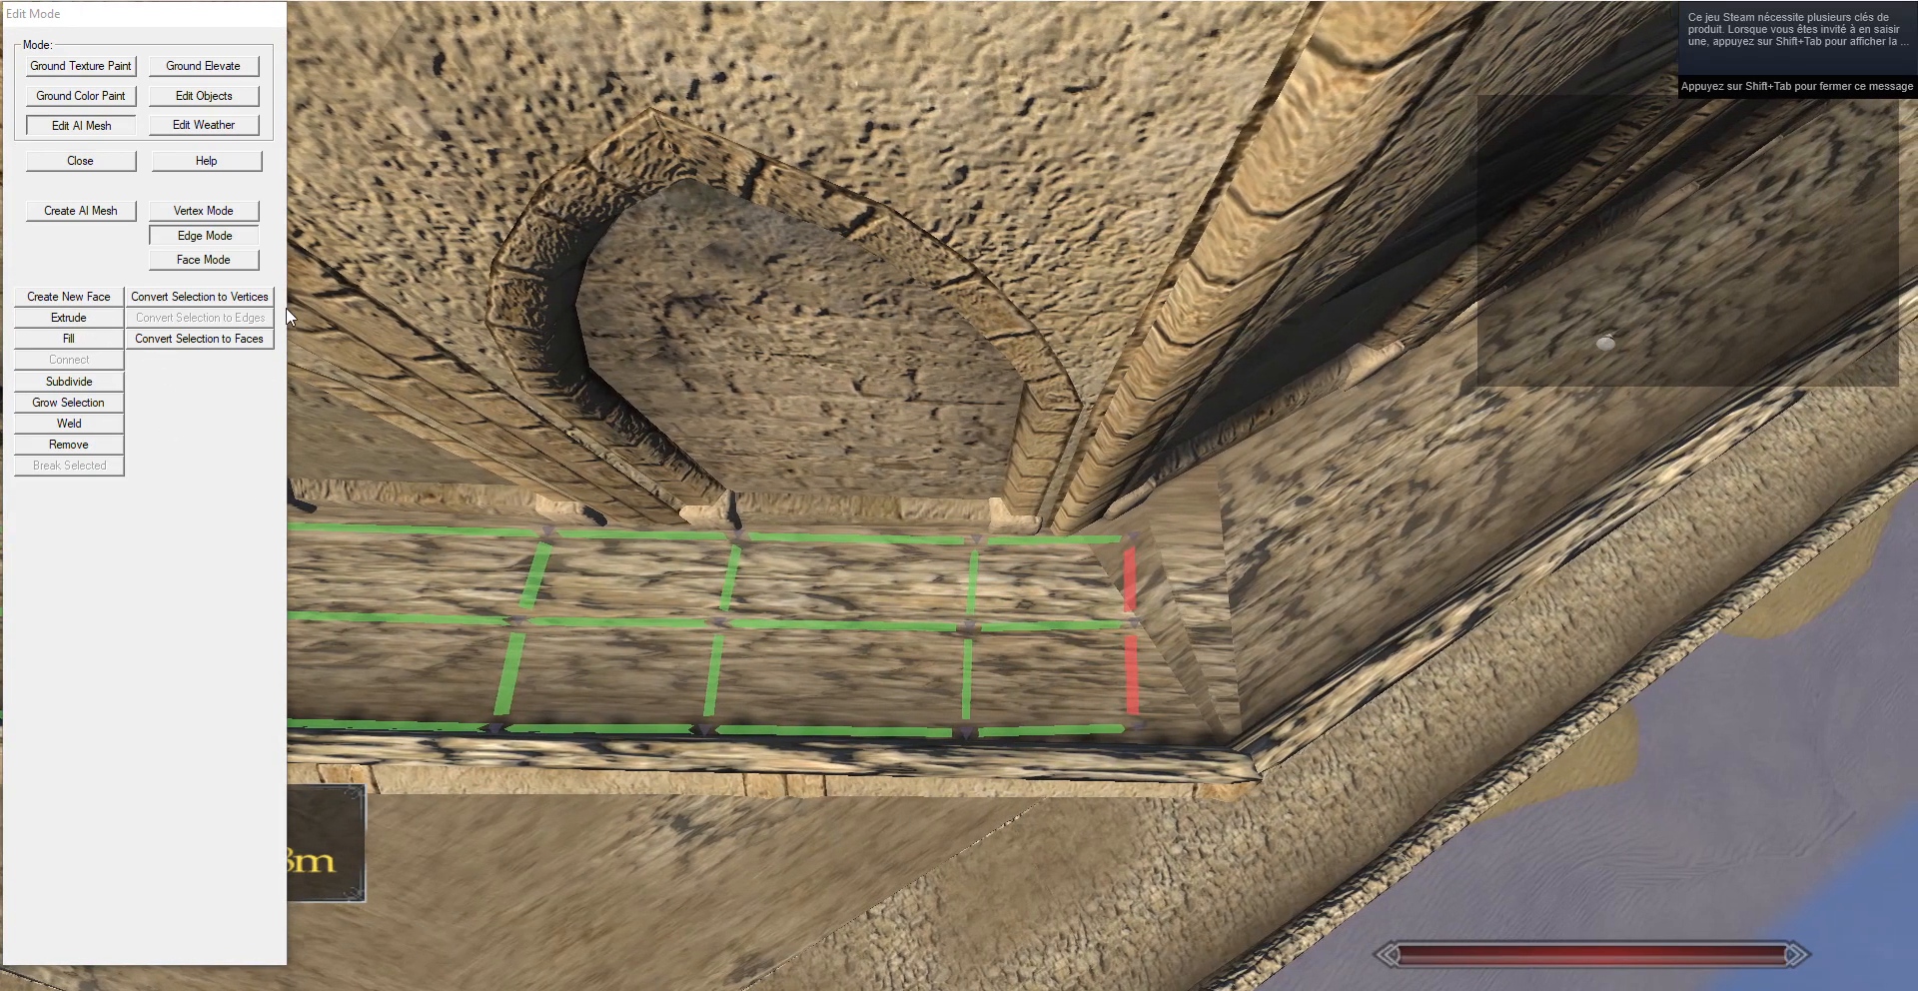
click(204, 211)
click(1104, 549)
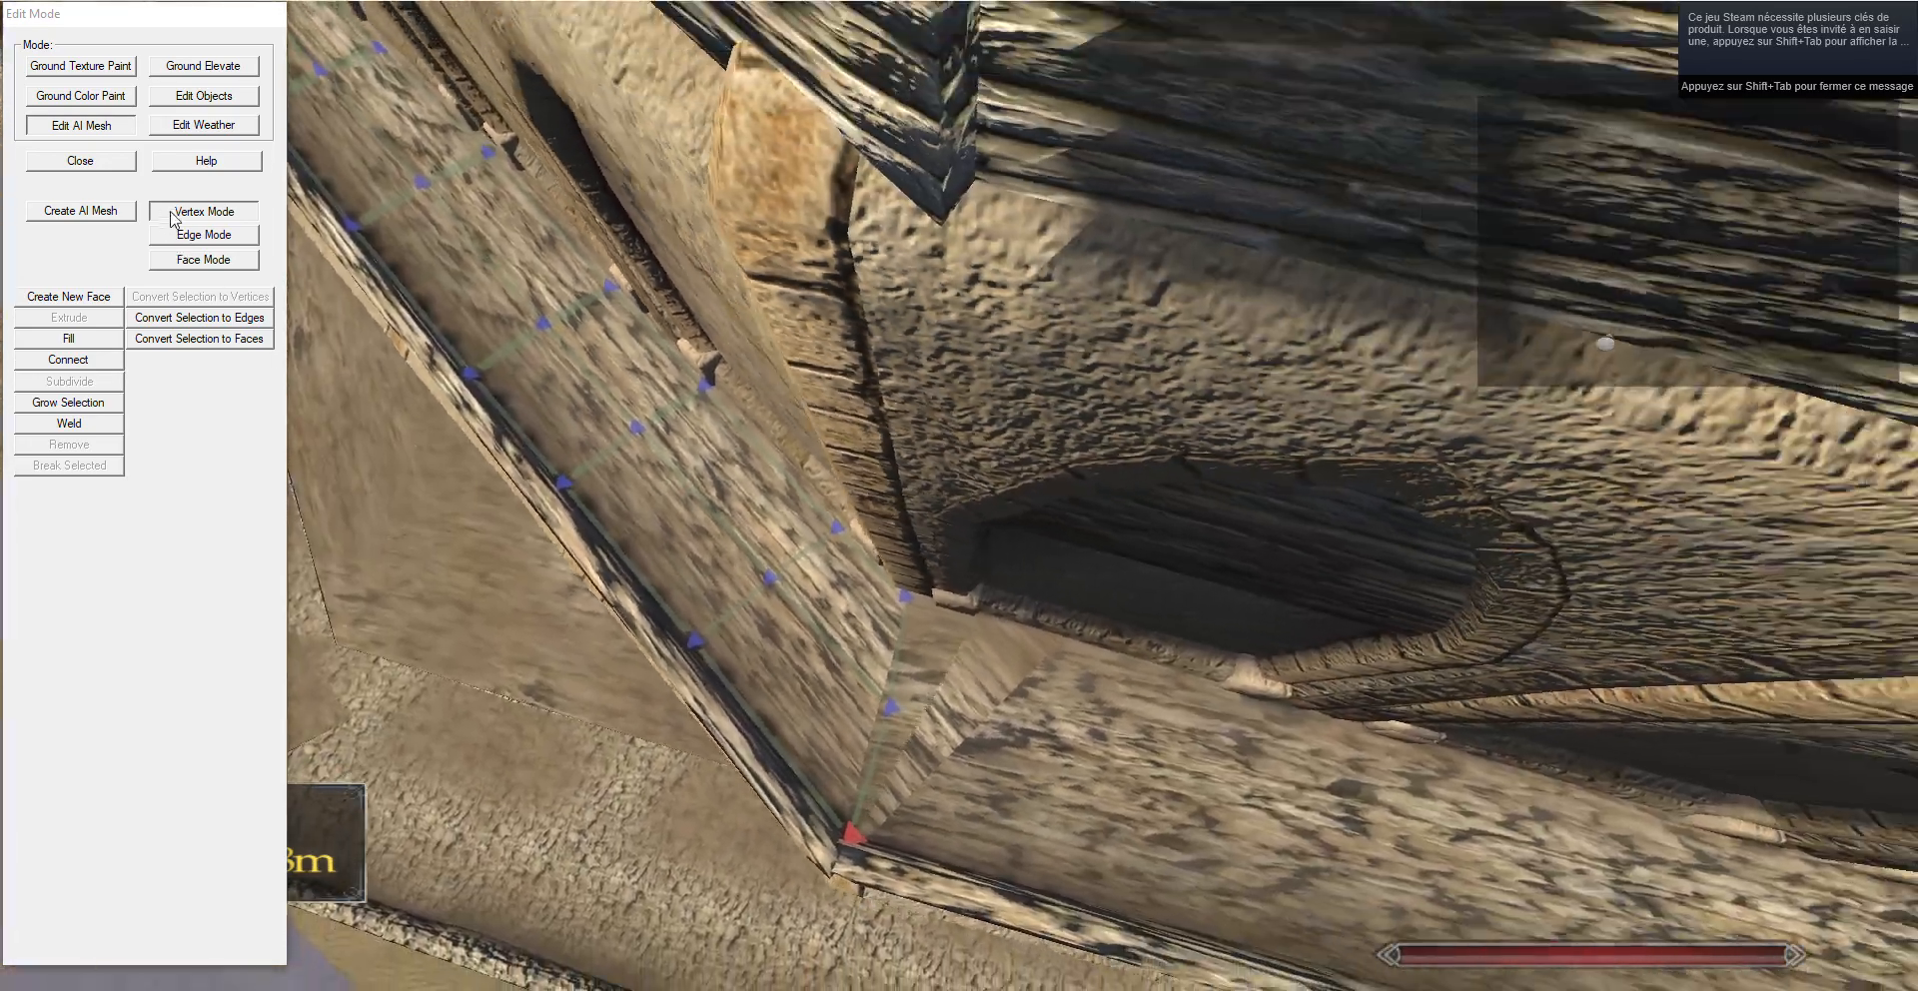
Extrude the corner edges onto the next side of the walkway and straighten the new end vertices across its width.
click(203, 234)
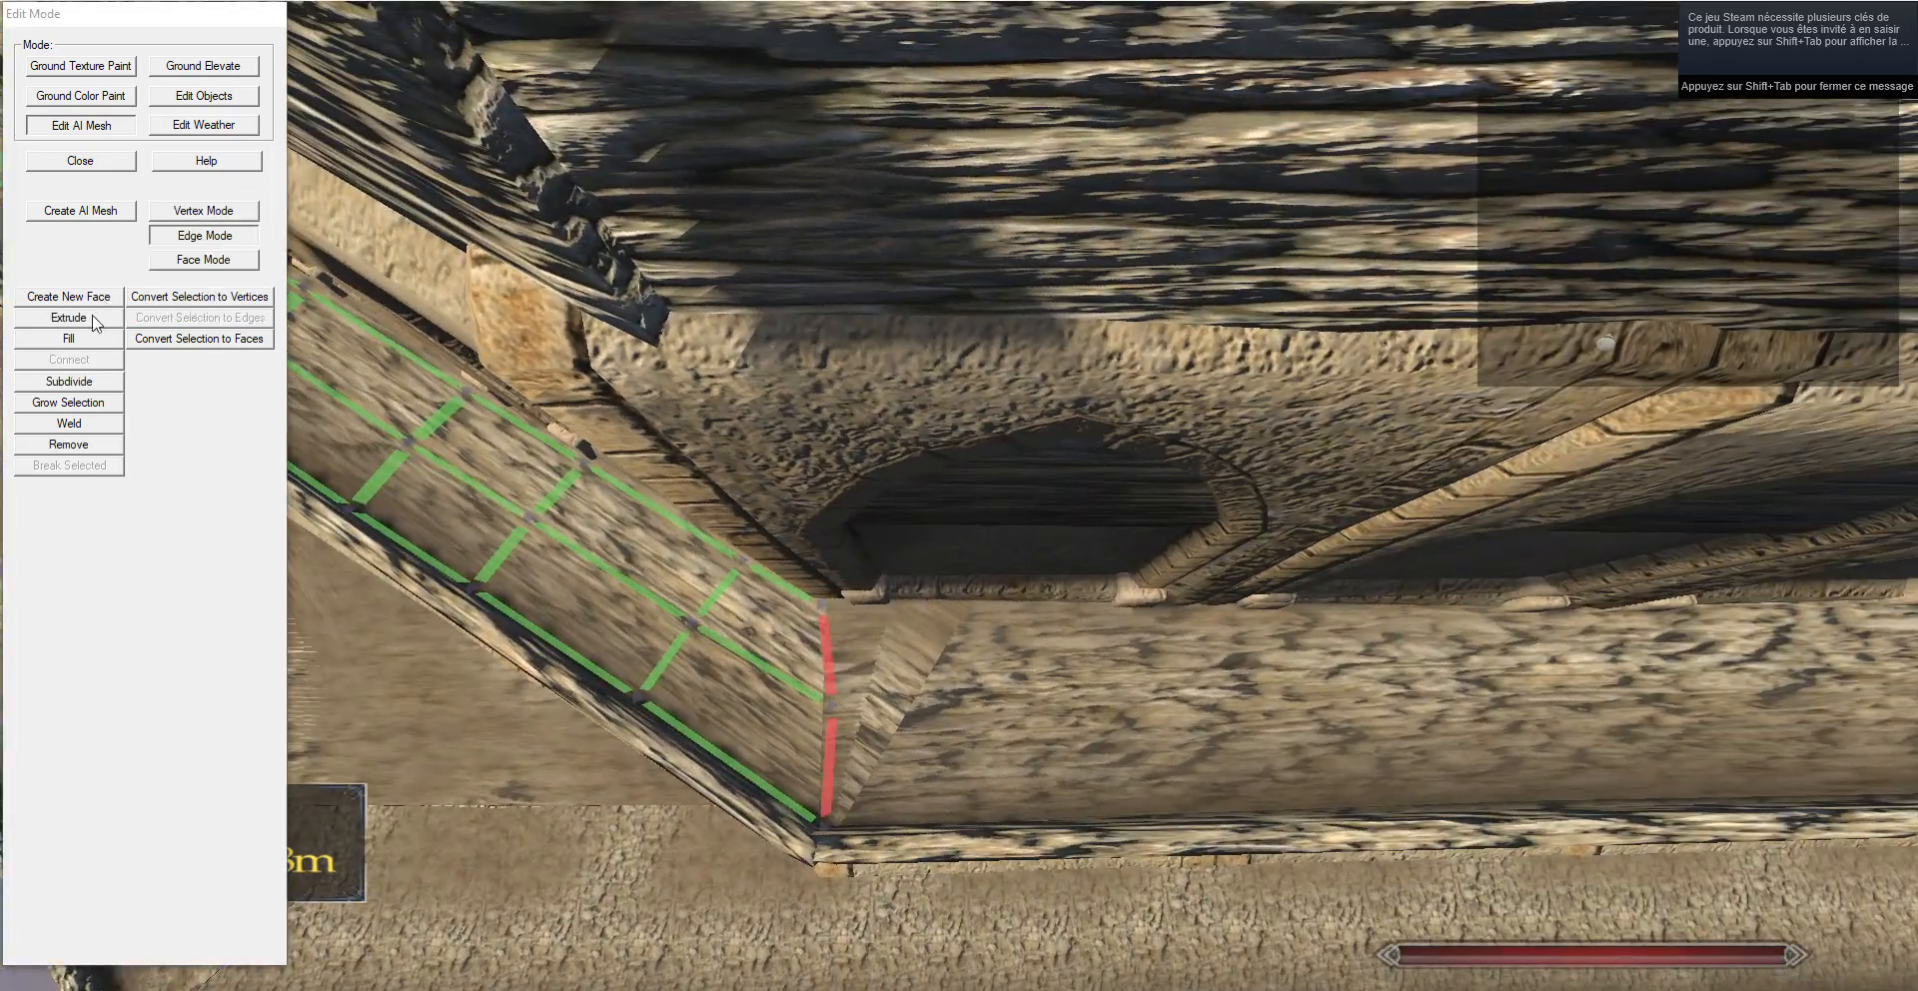
click(89, 317)
key(g)
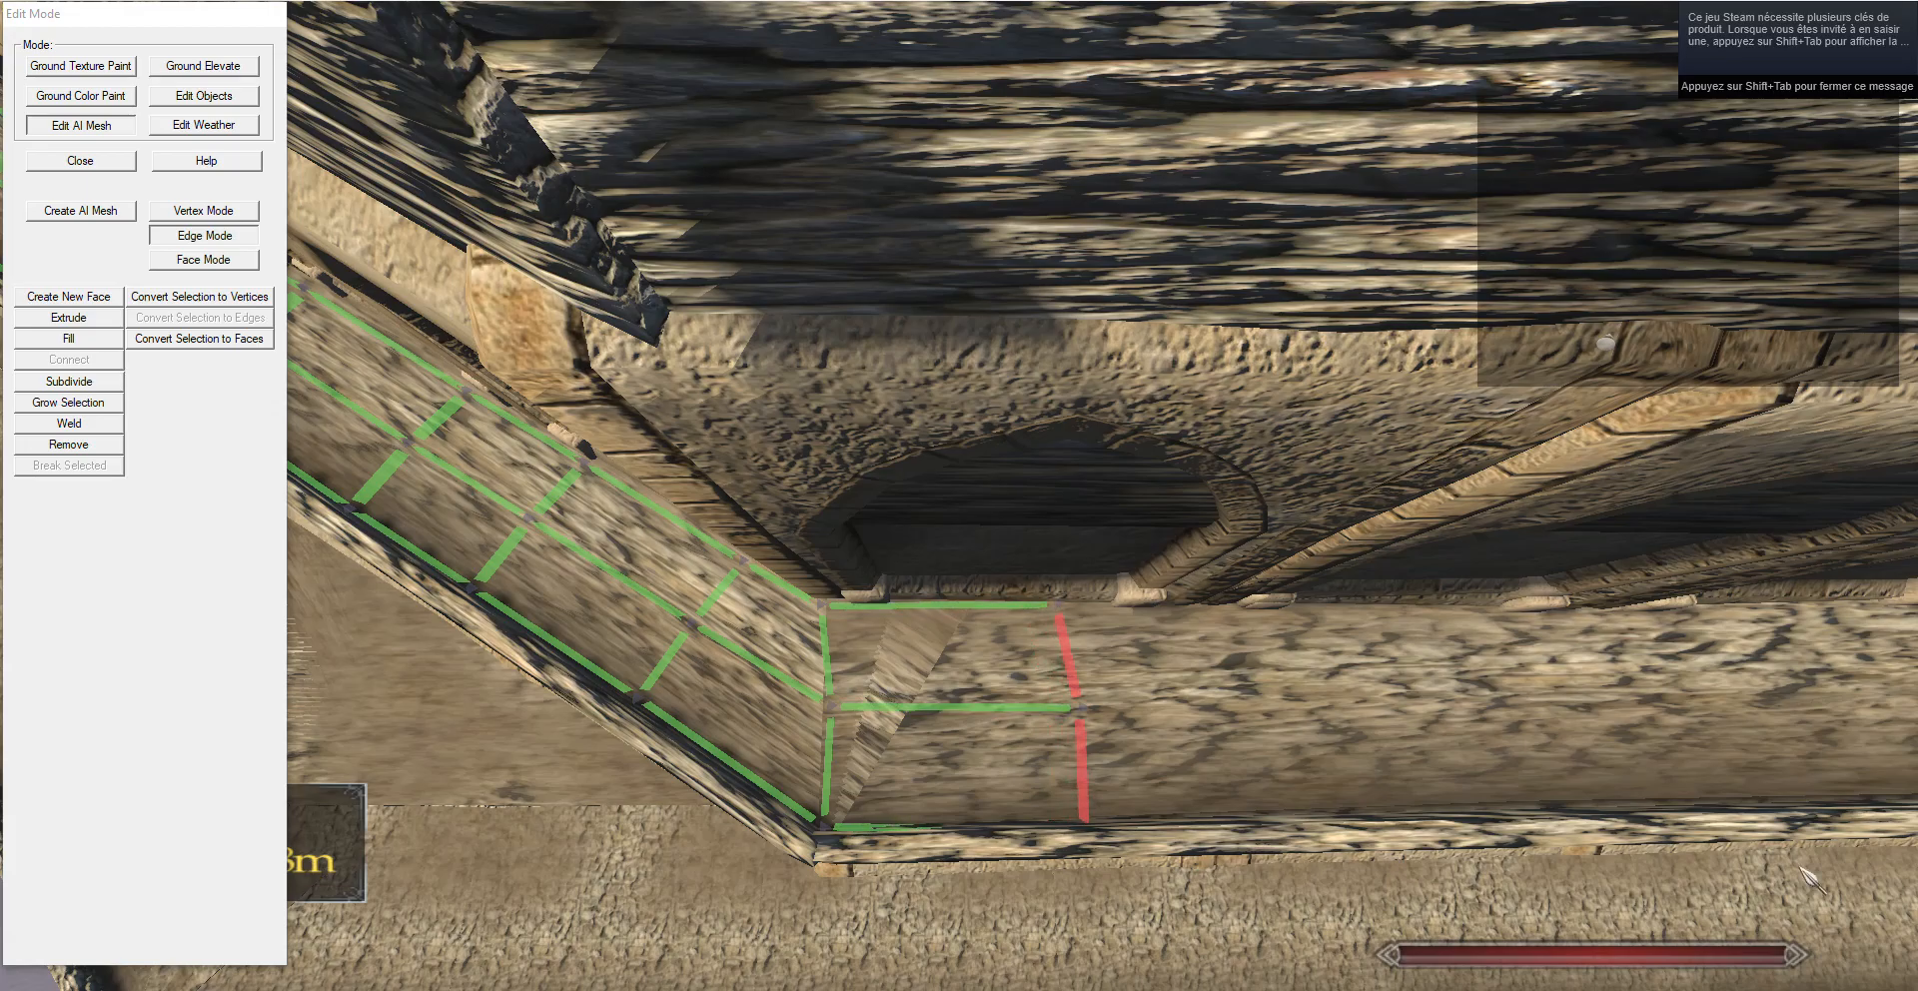
key(d)
click(236, 212)
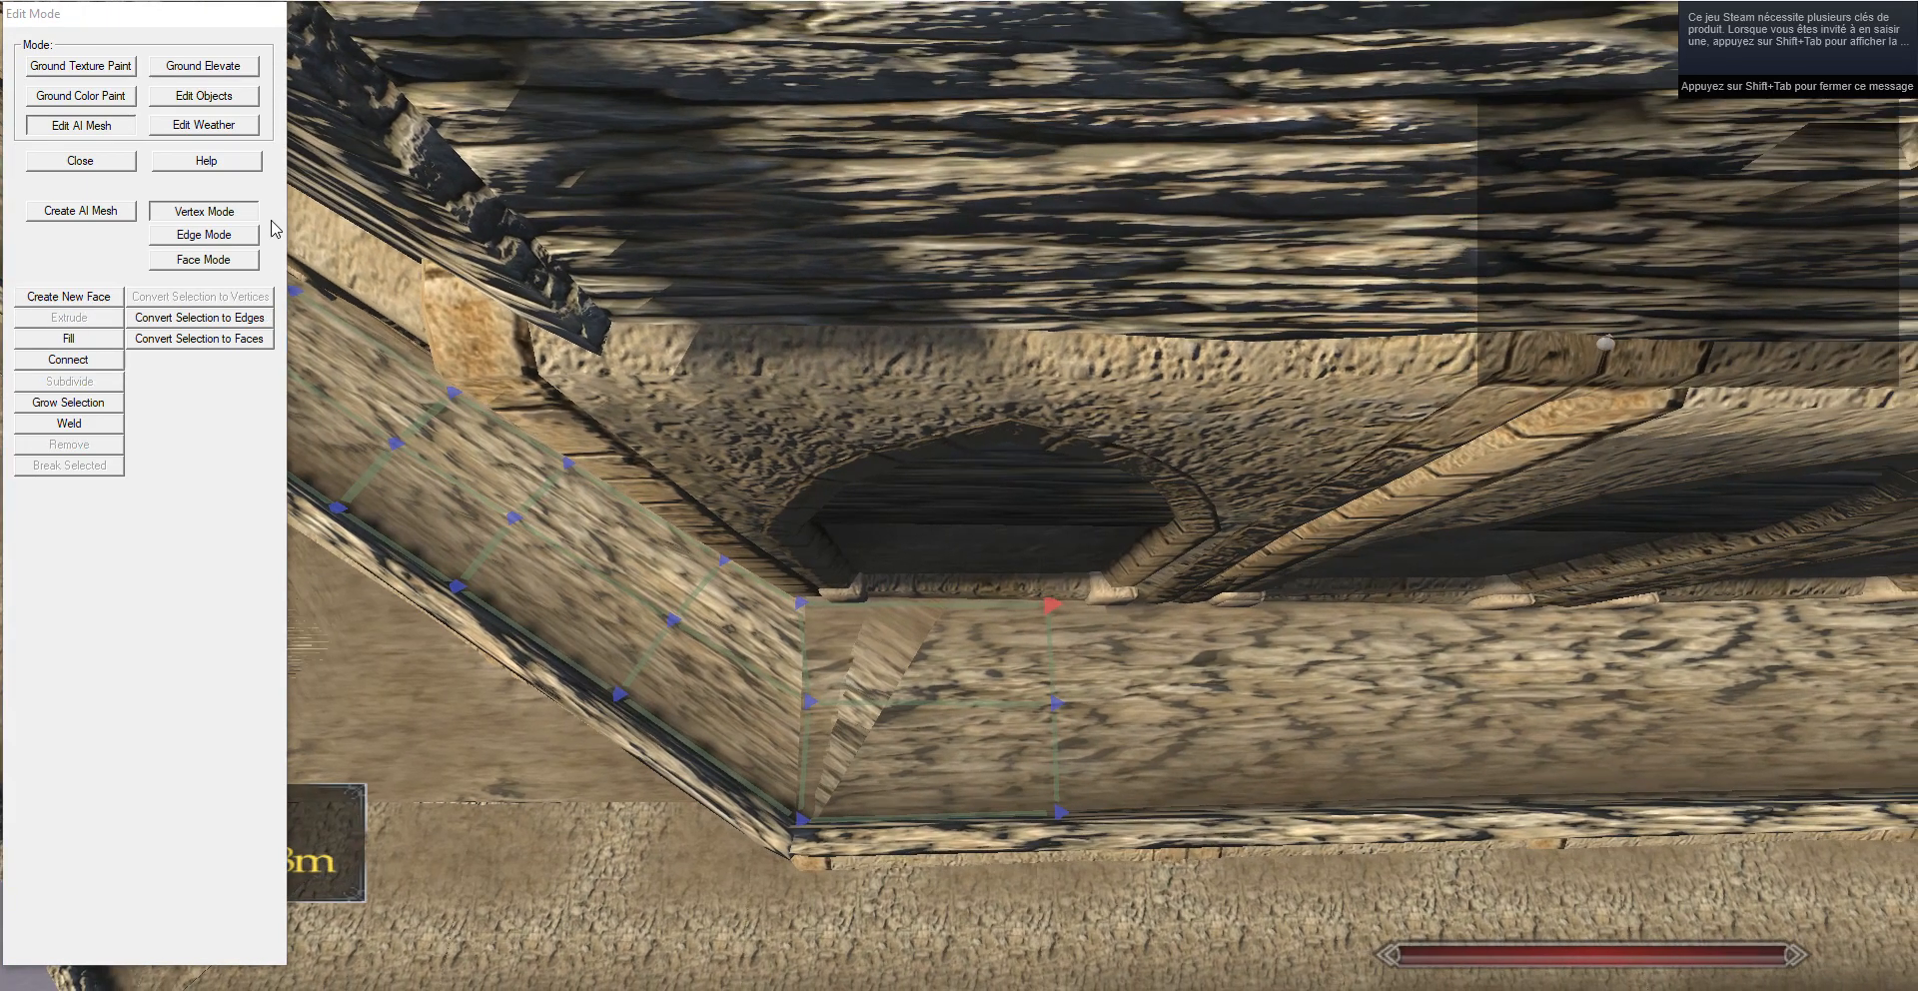
Extrude two more segments to the far end of the second arch and align the end vertices with the wall and parapet.
click(204, 235)
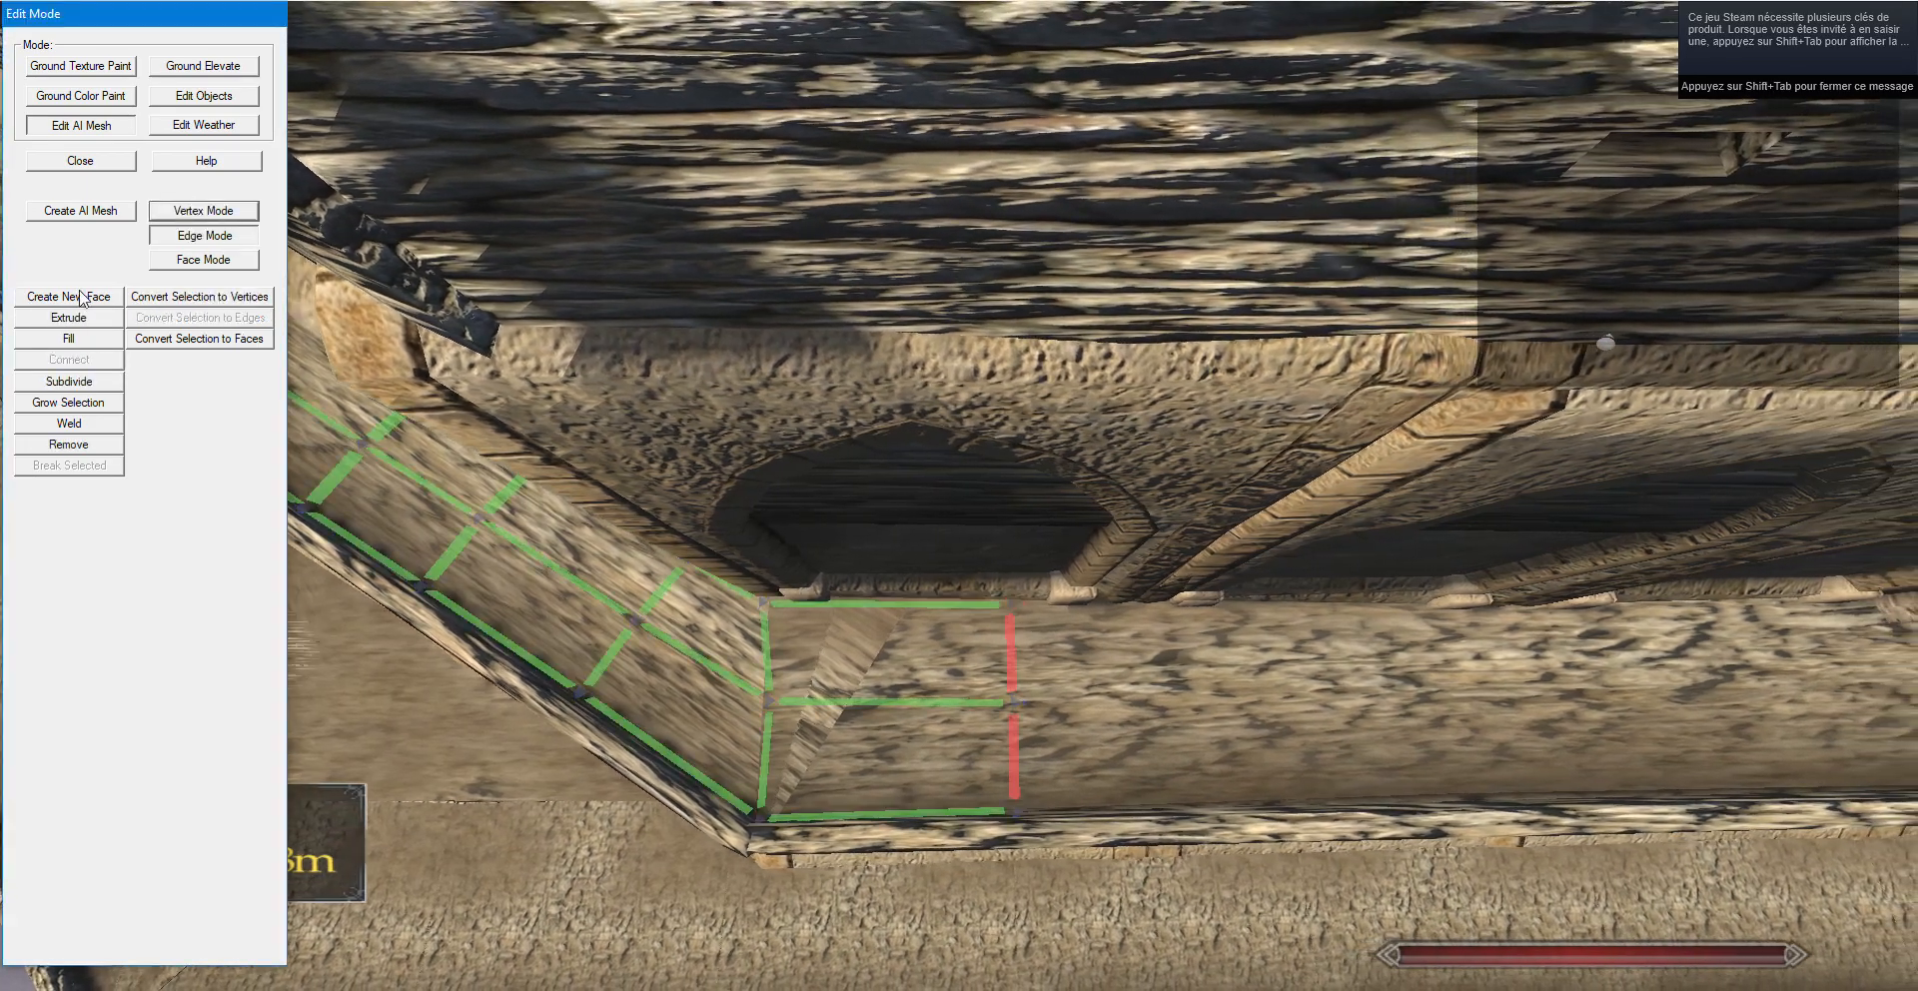
click(90, 322)
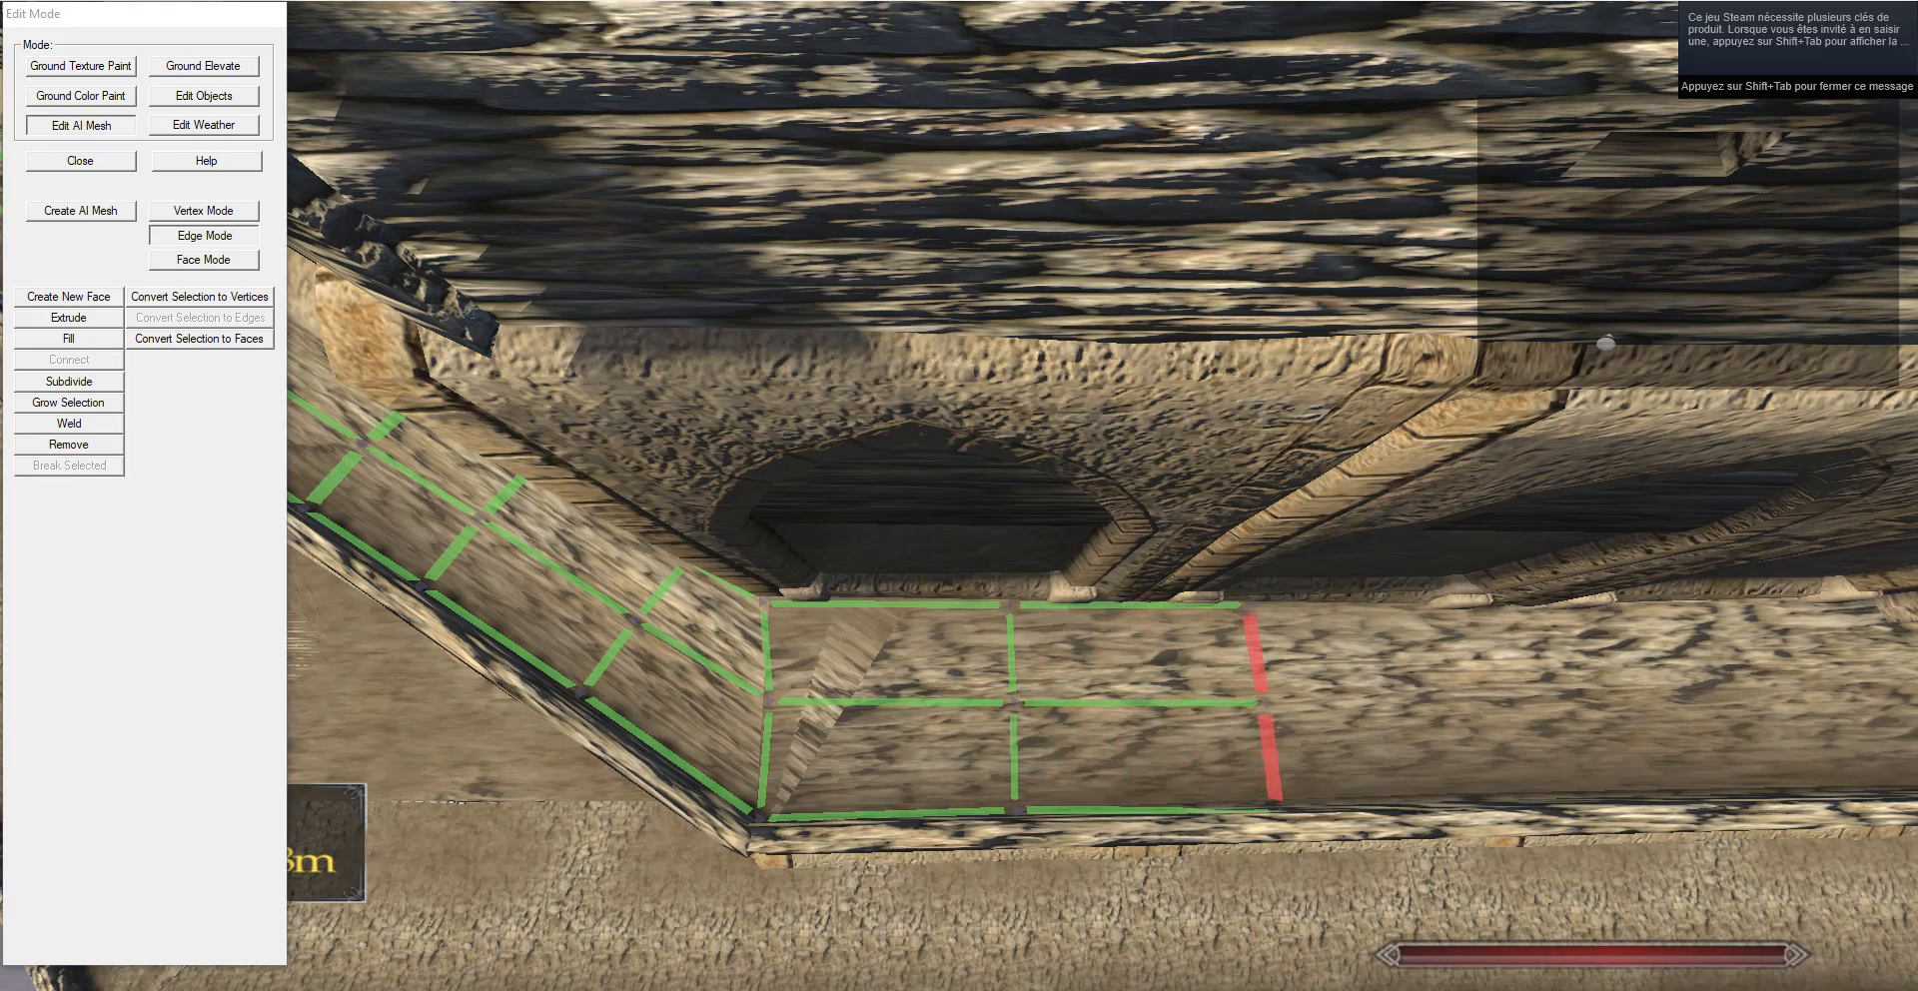
drag(699, 540, 555, 540)
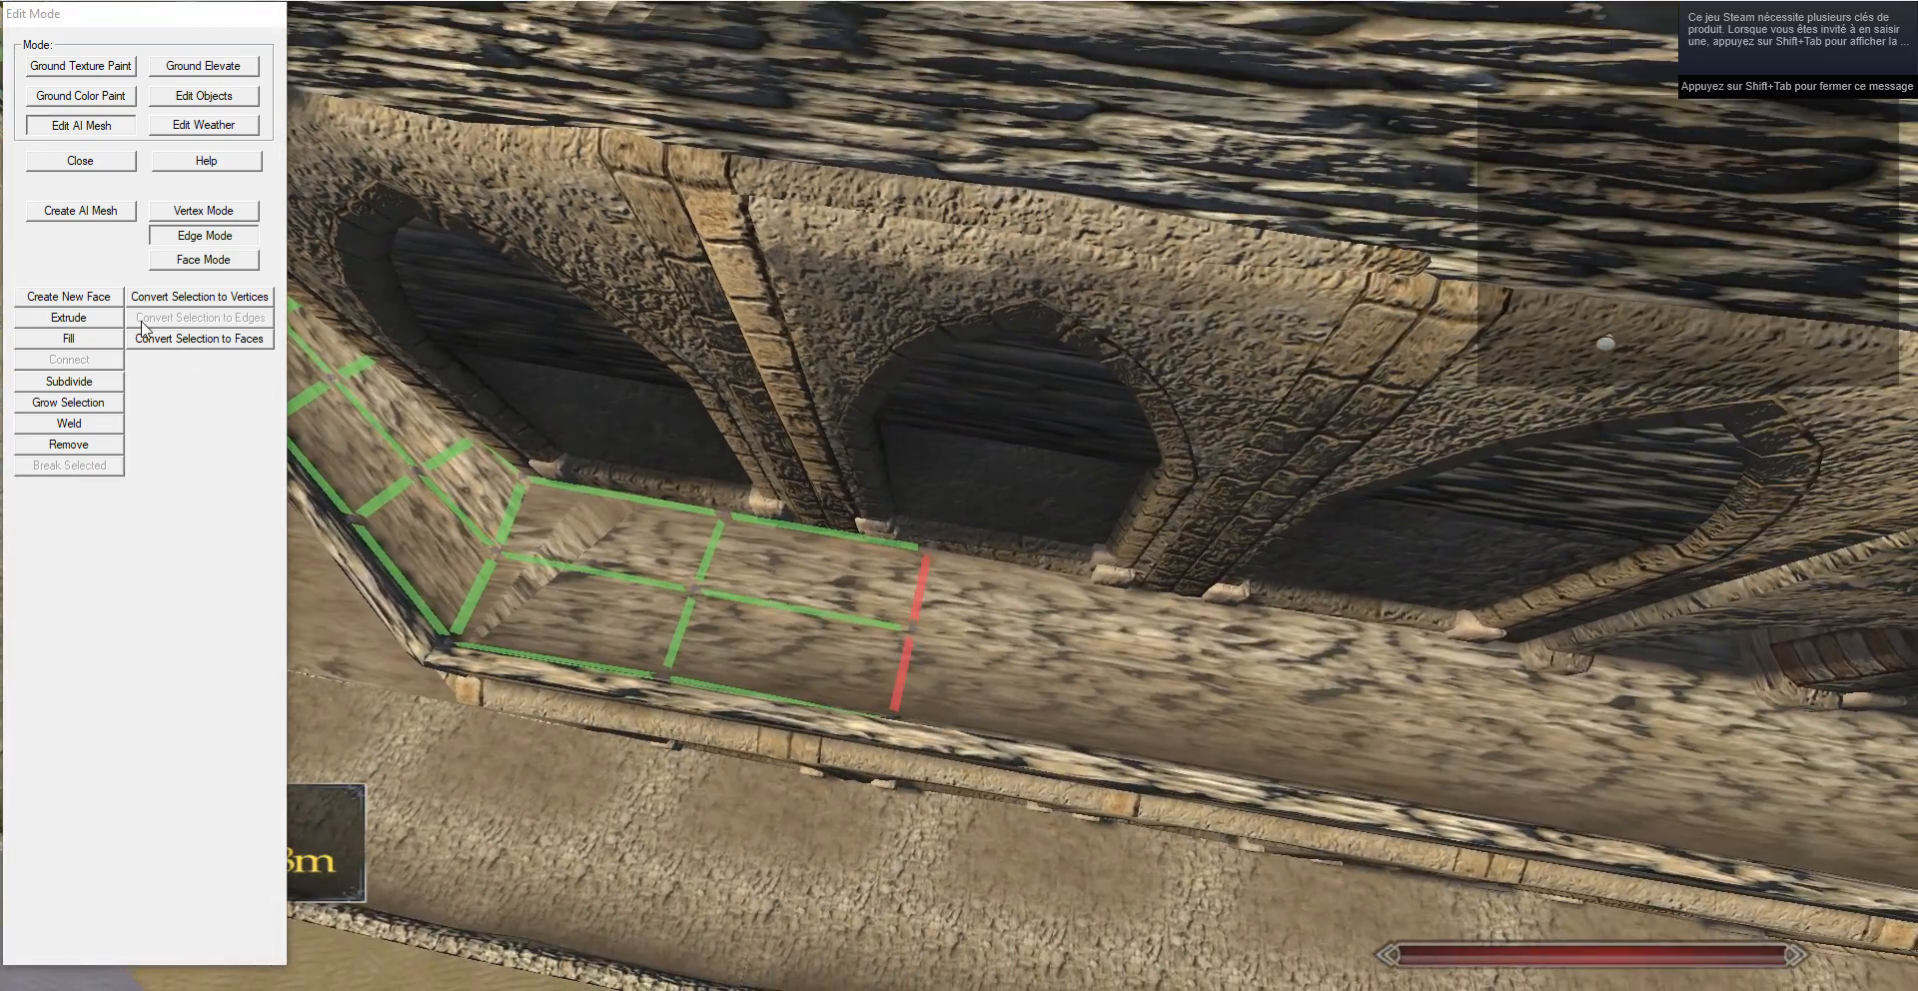
click(237, 212)
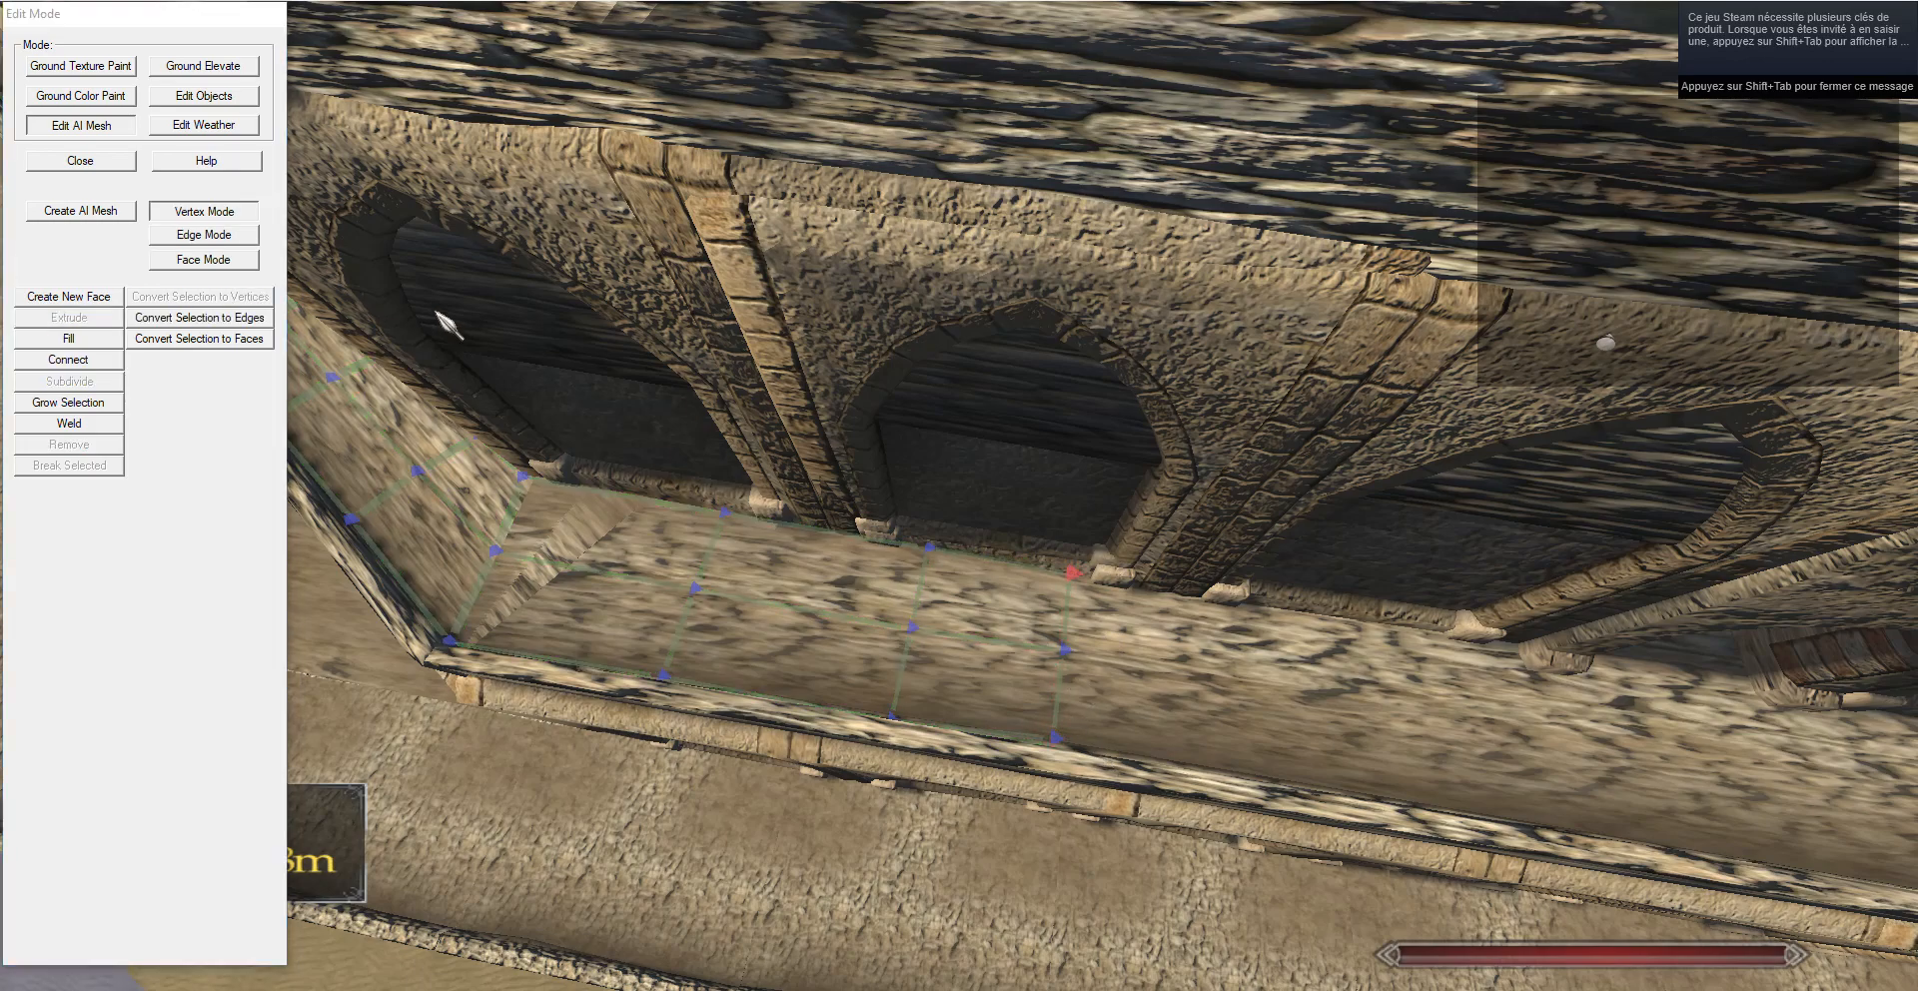
key(d)
Extrude a segment past the pillar between the arches and adjust its wall-side and parapet-side vertices.
click(214, 236)
click(88, 318)
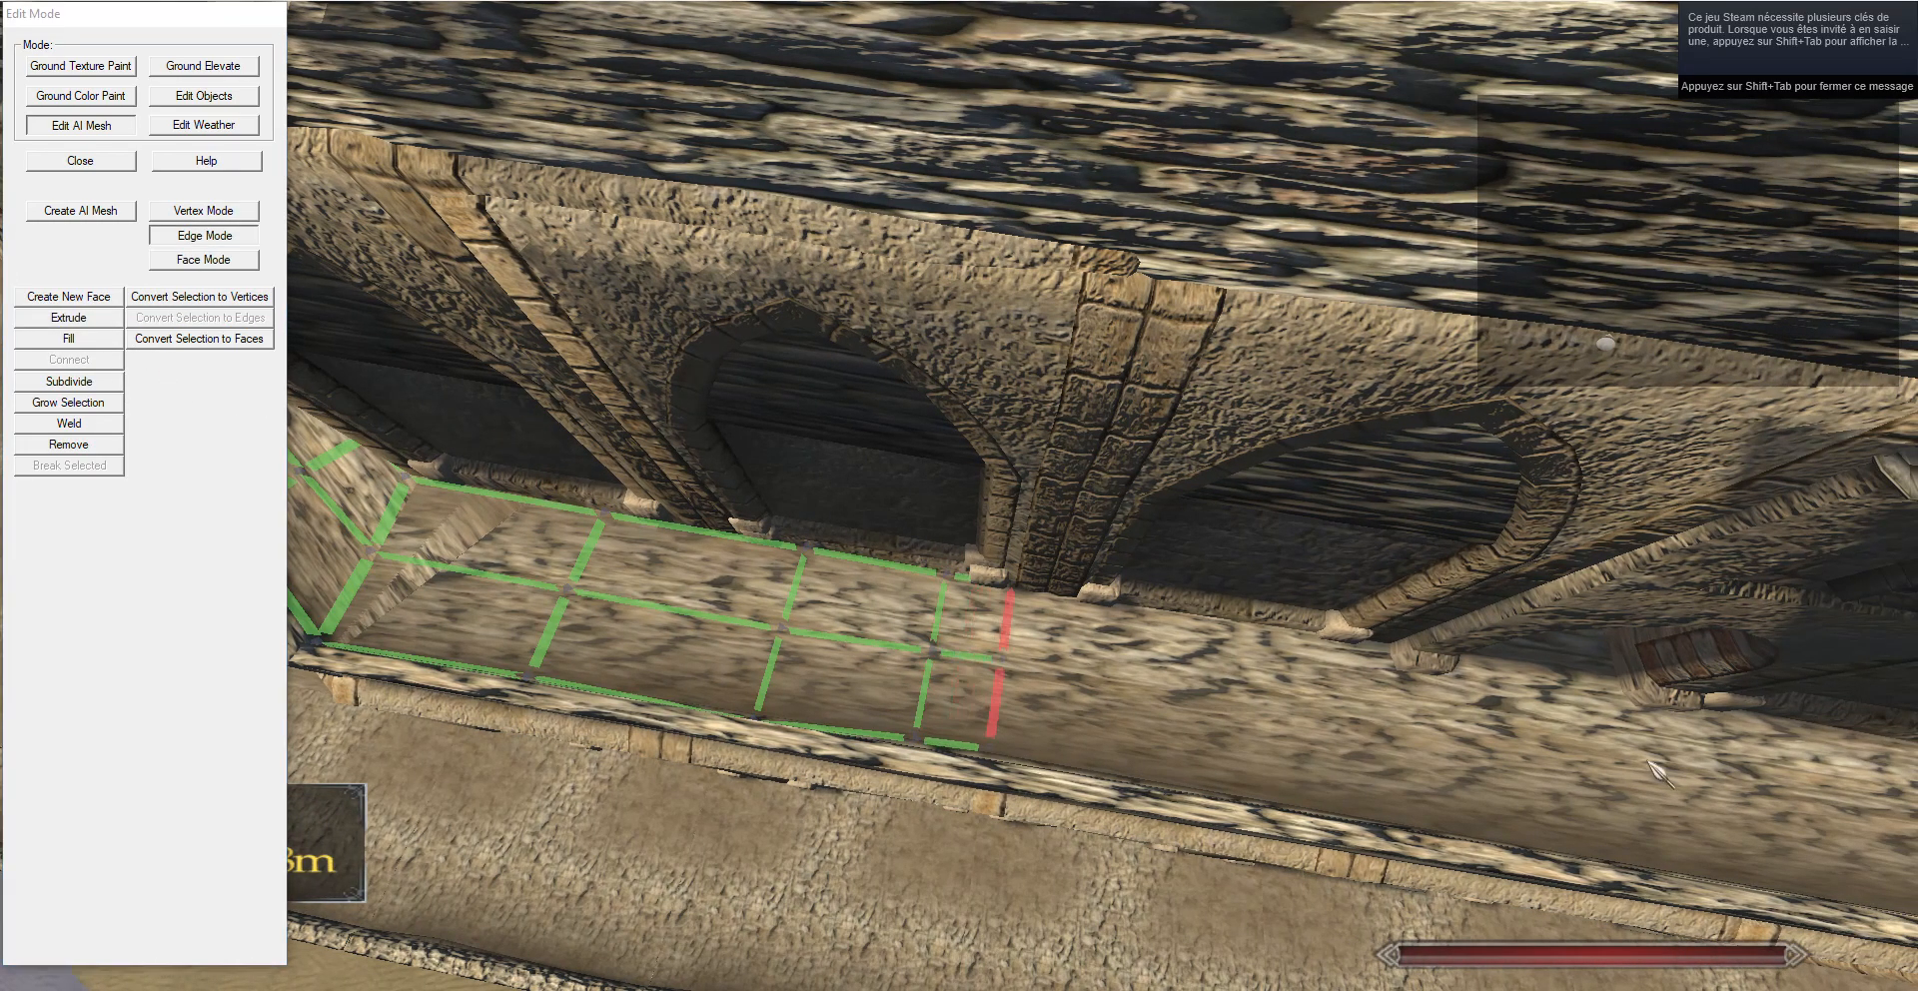
click(225, 214)
click(947, 574)
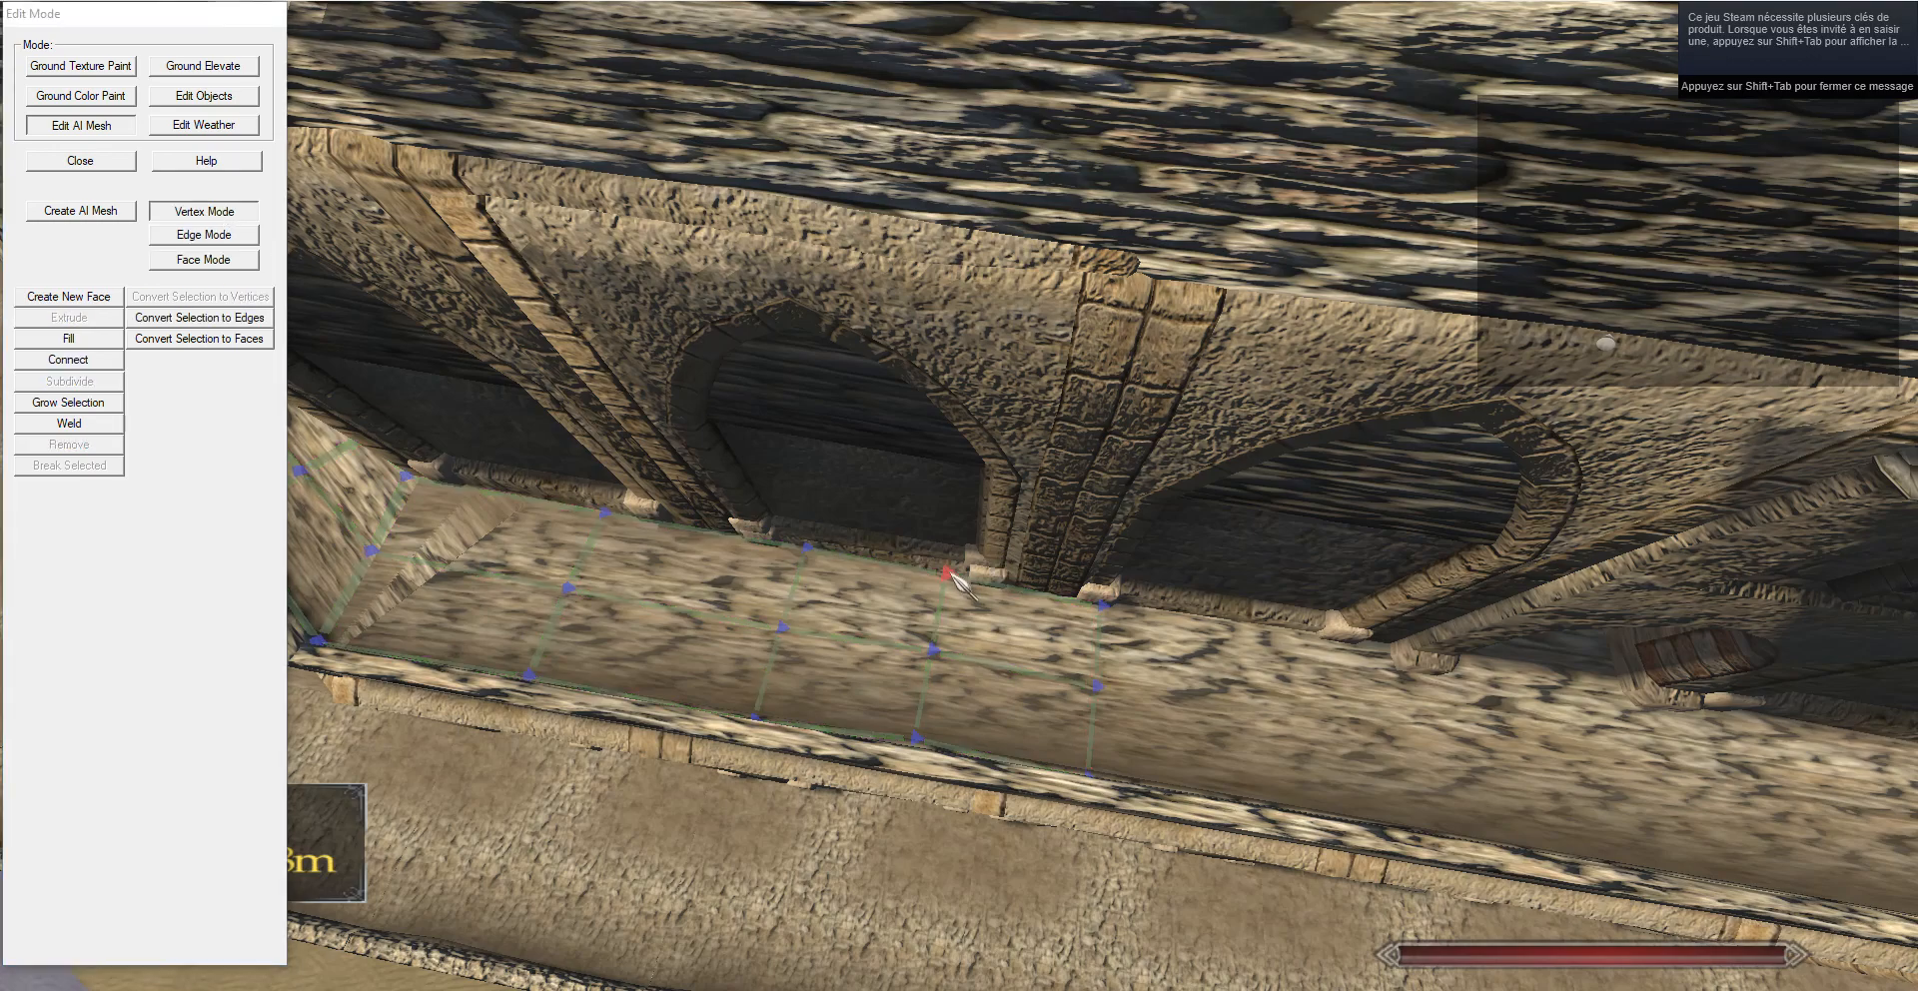
click(1088, 768)
click(1102, 604)
key(d)
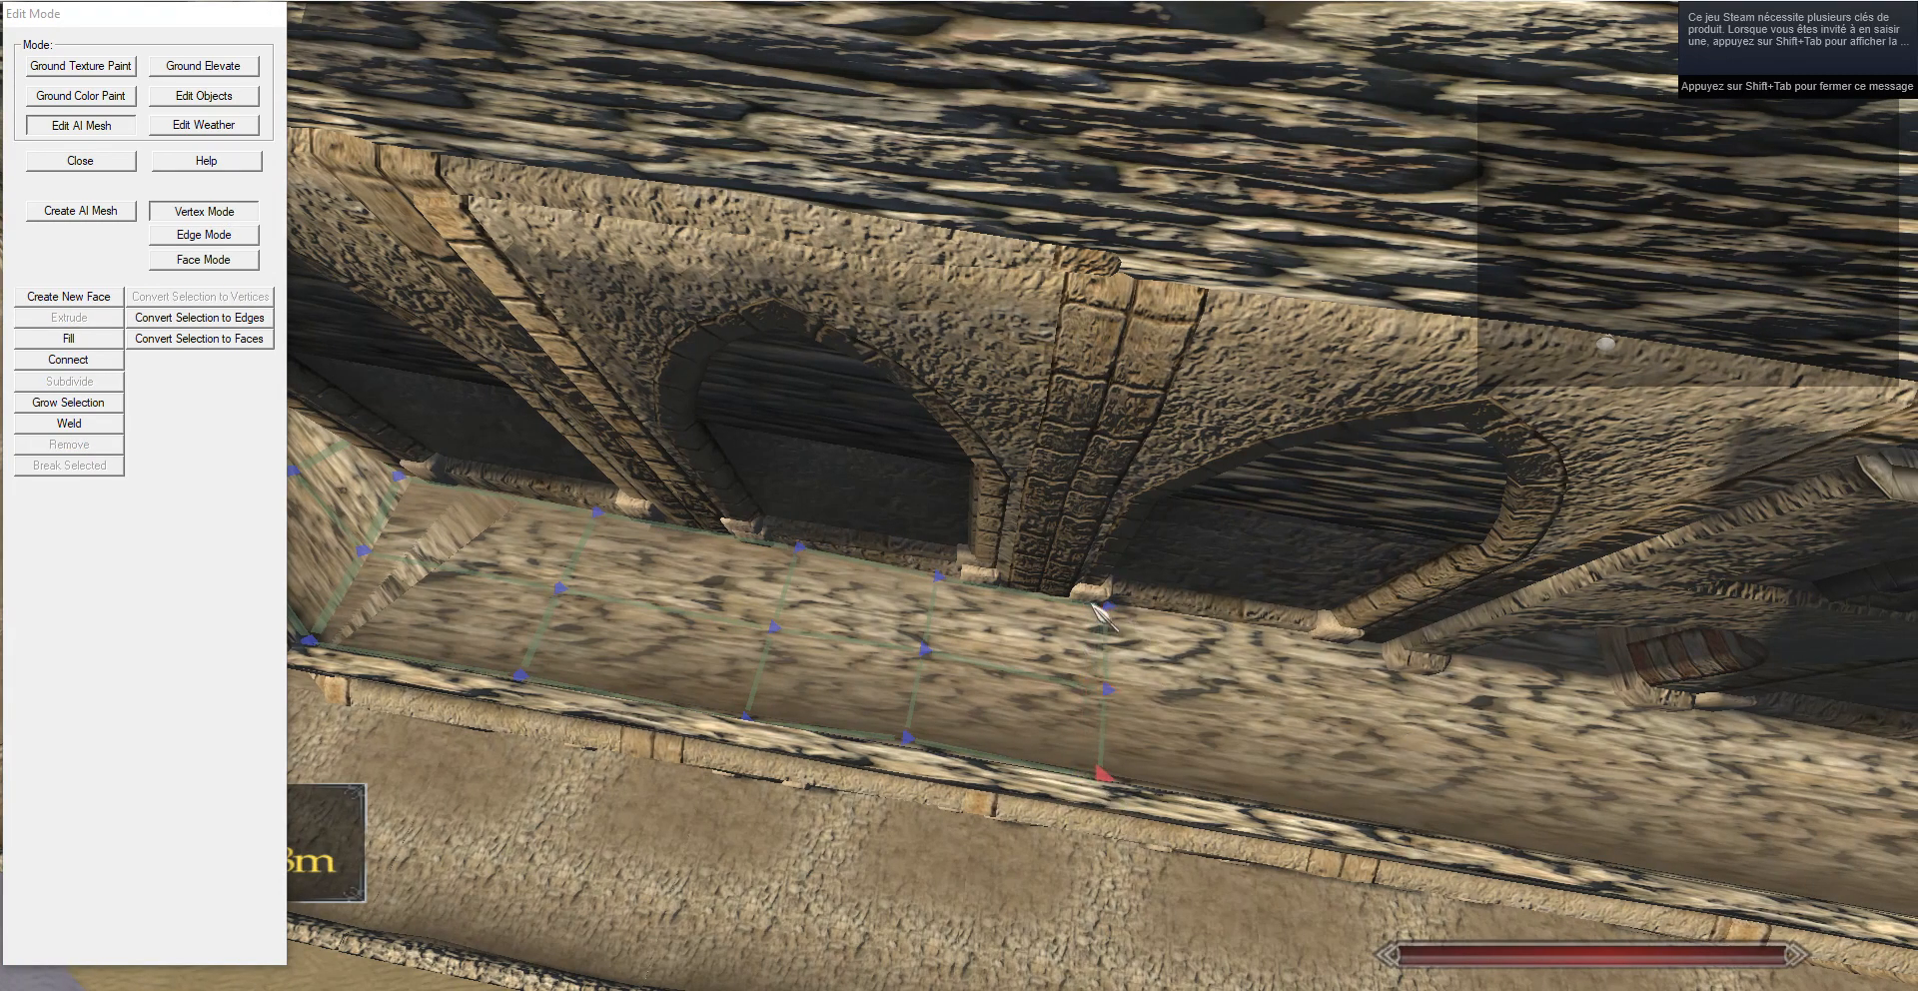
key(d)
Extrude segments past the last arch to the doorway's near jamb and move the wall-side vertex clear of the pillar base.
click(203, 235)
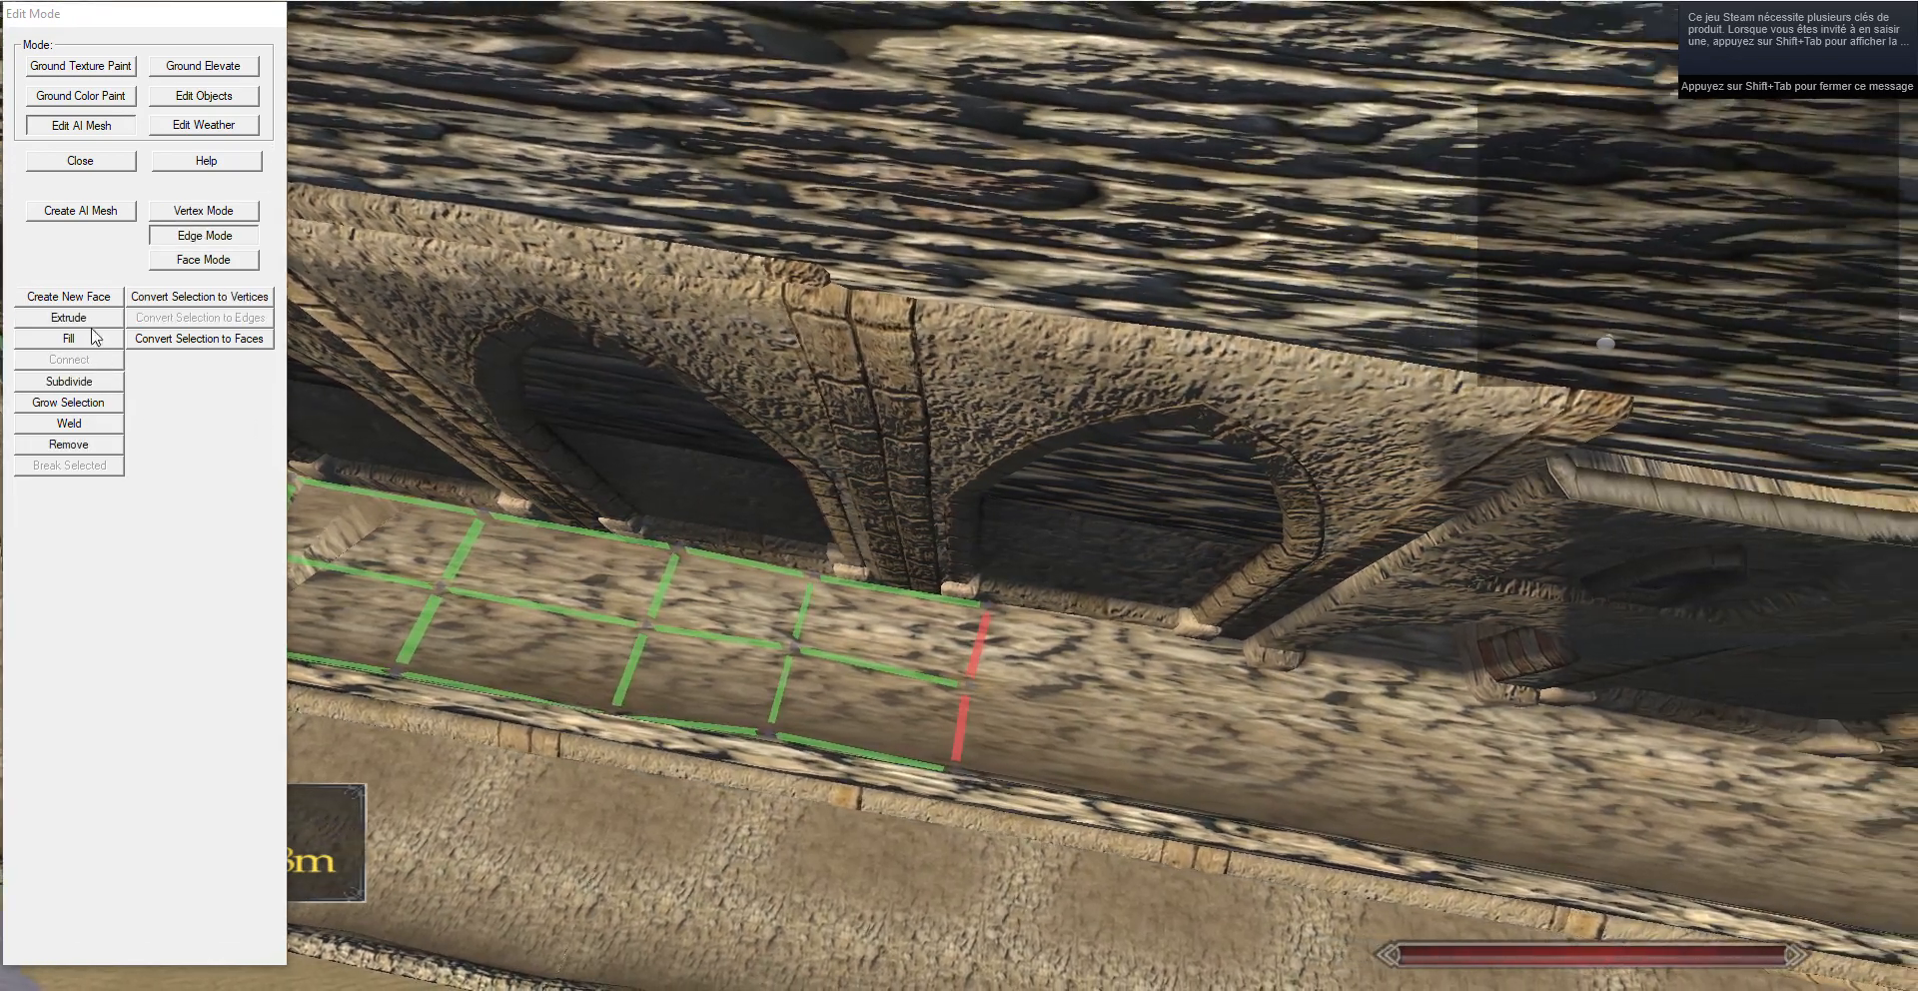
click(92, 321)
key(d)
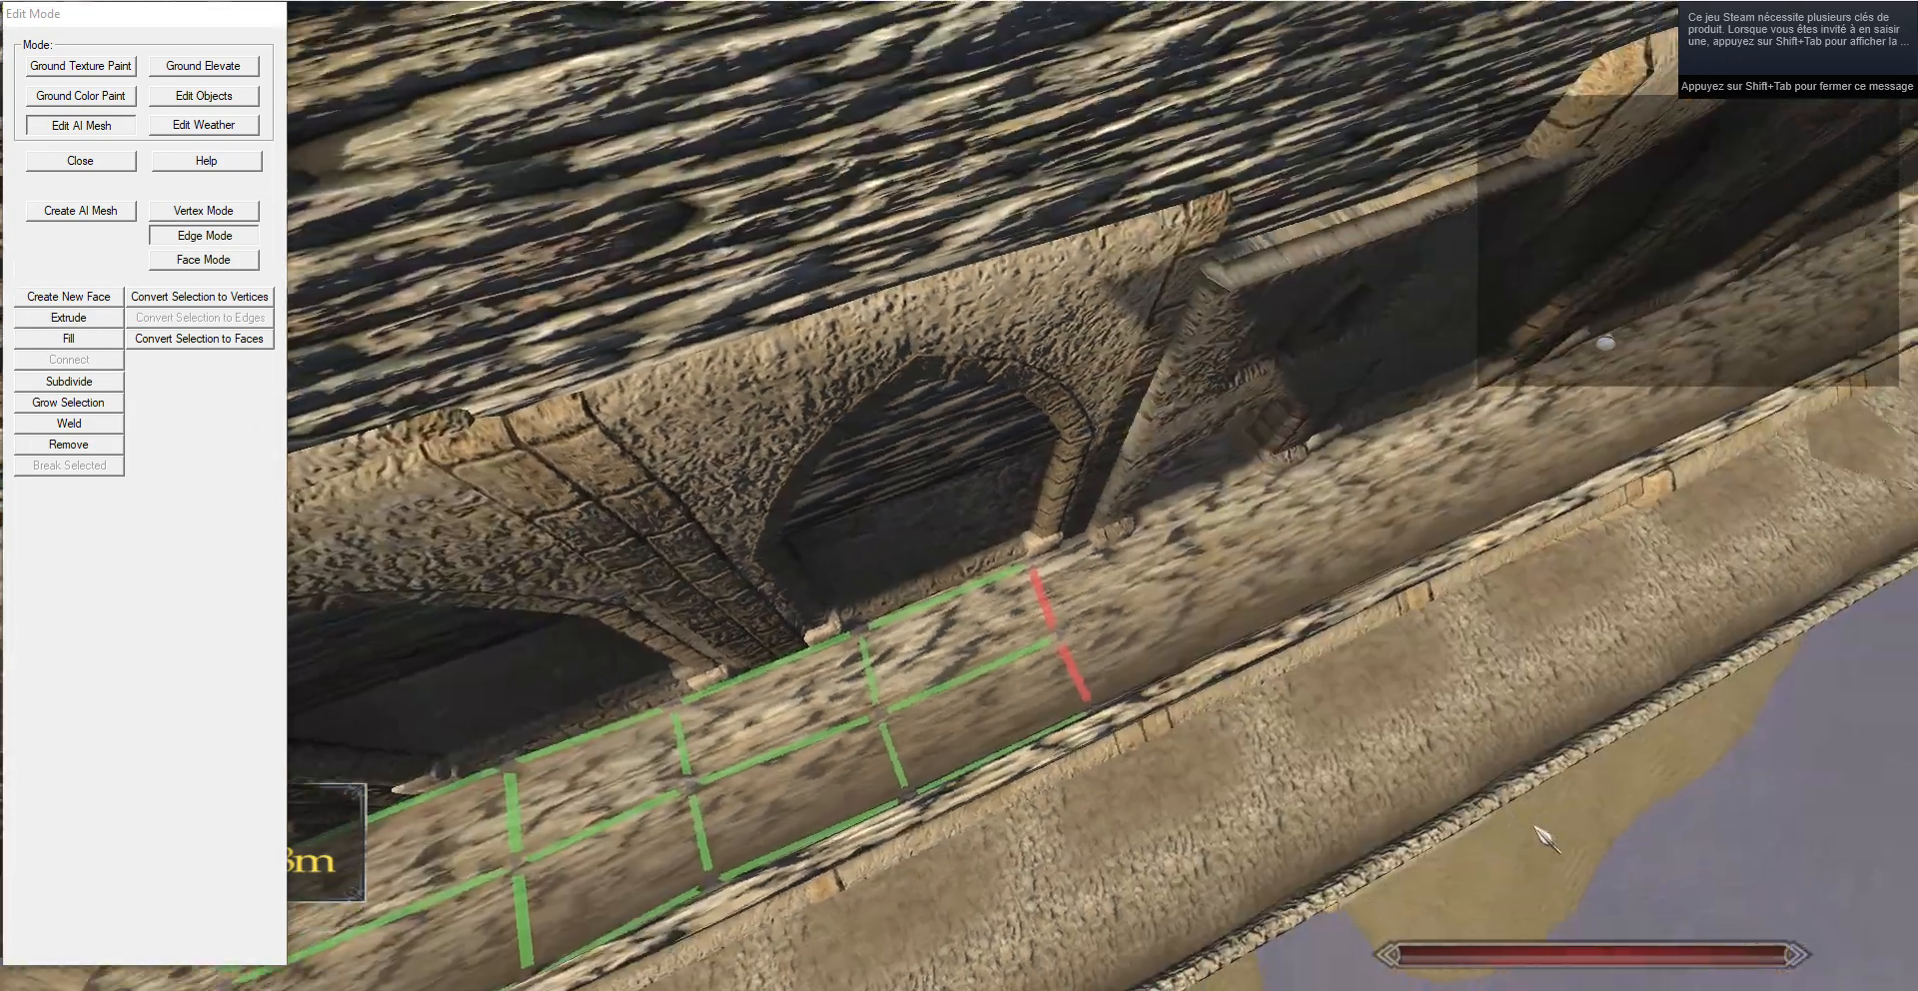
key(a)
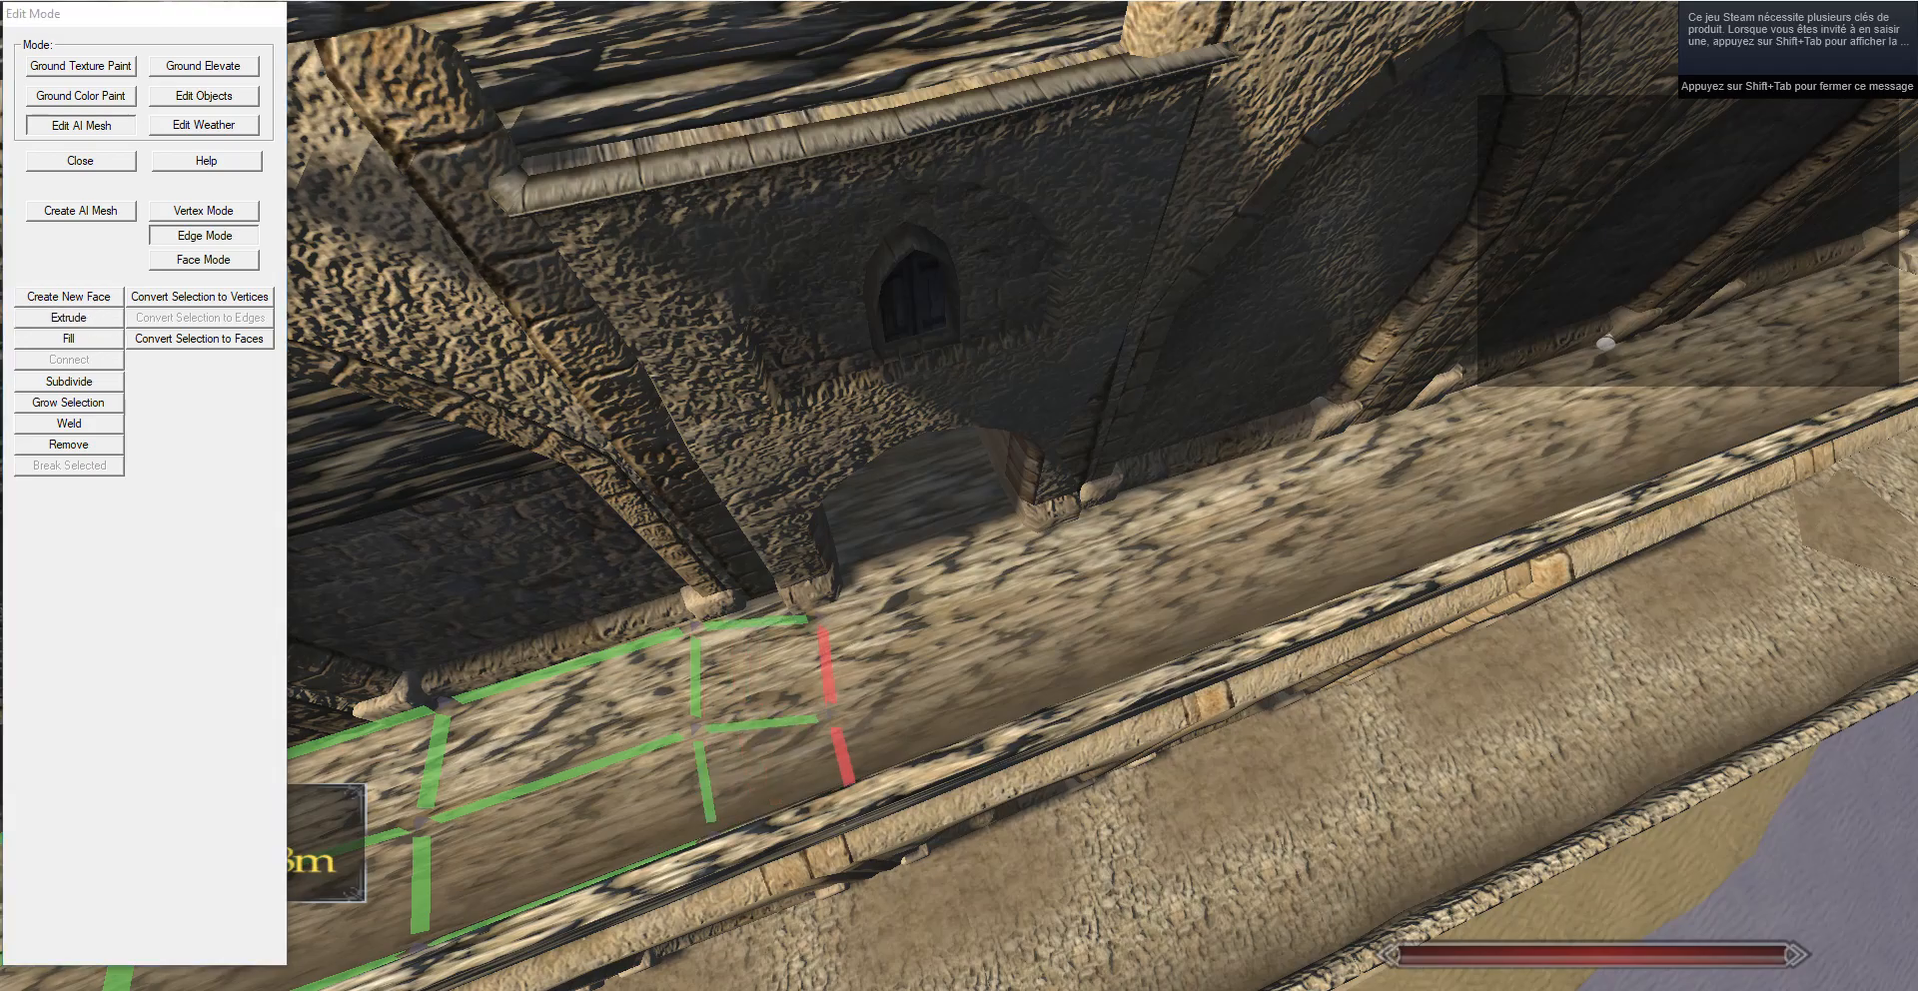
key(w)
click(204, 211)
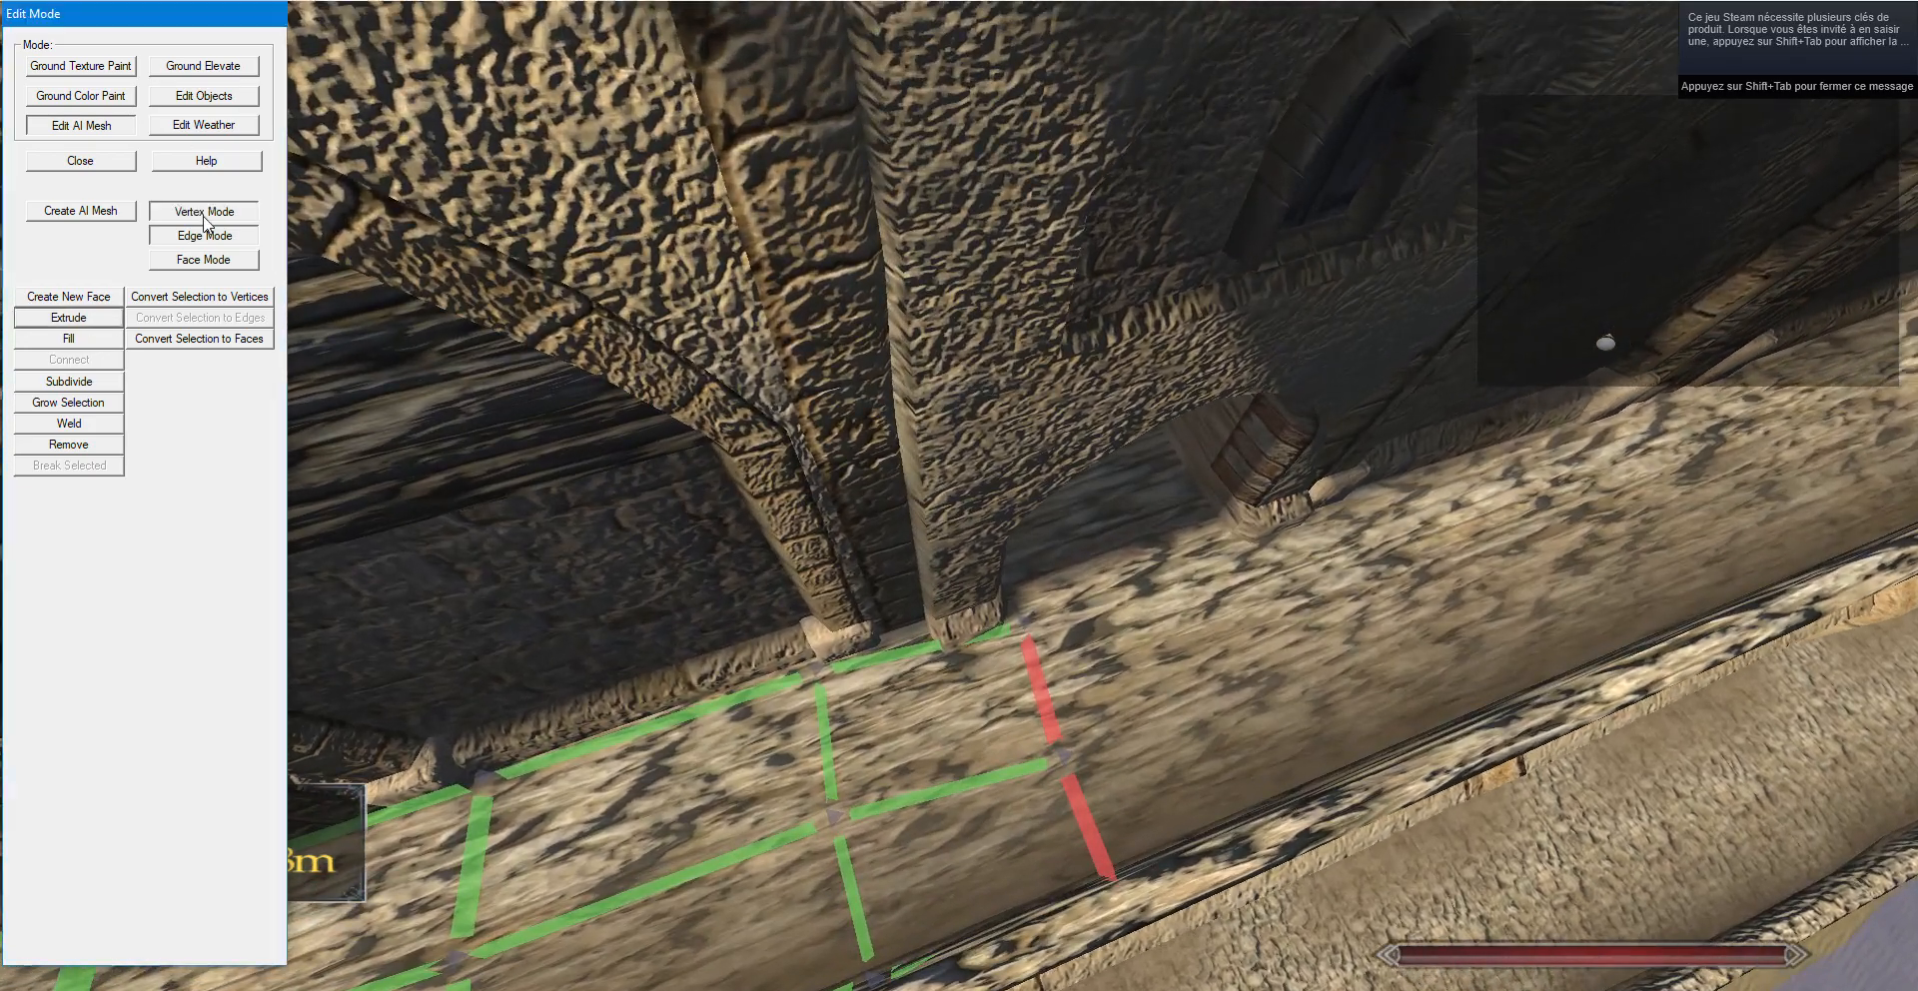
click(819, 666)
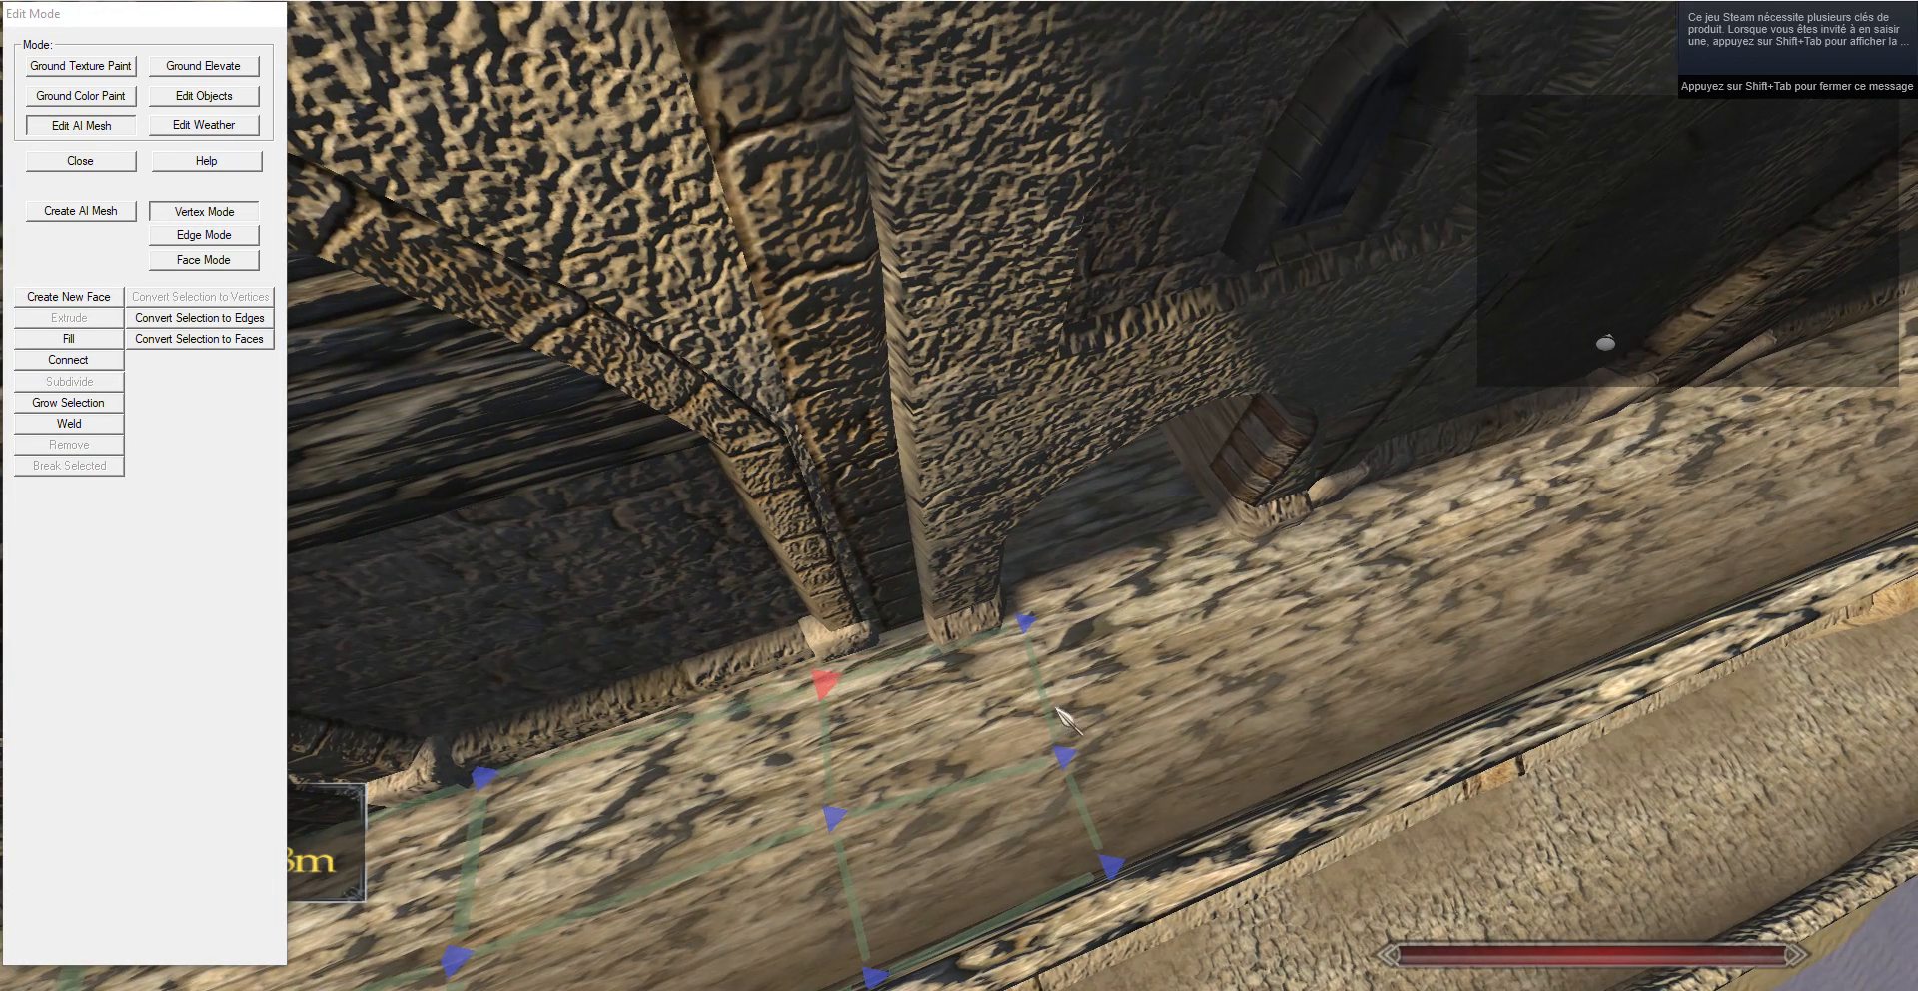
key(d)
Extrude the end edges across the full width of the doorway to its far jamb.
click(211, 240)
click(60, 322)
key(g)
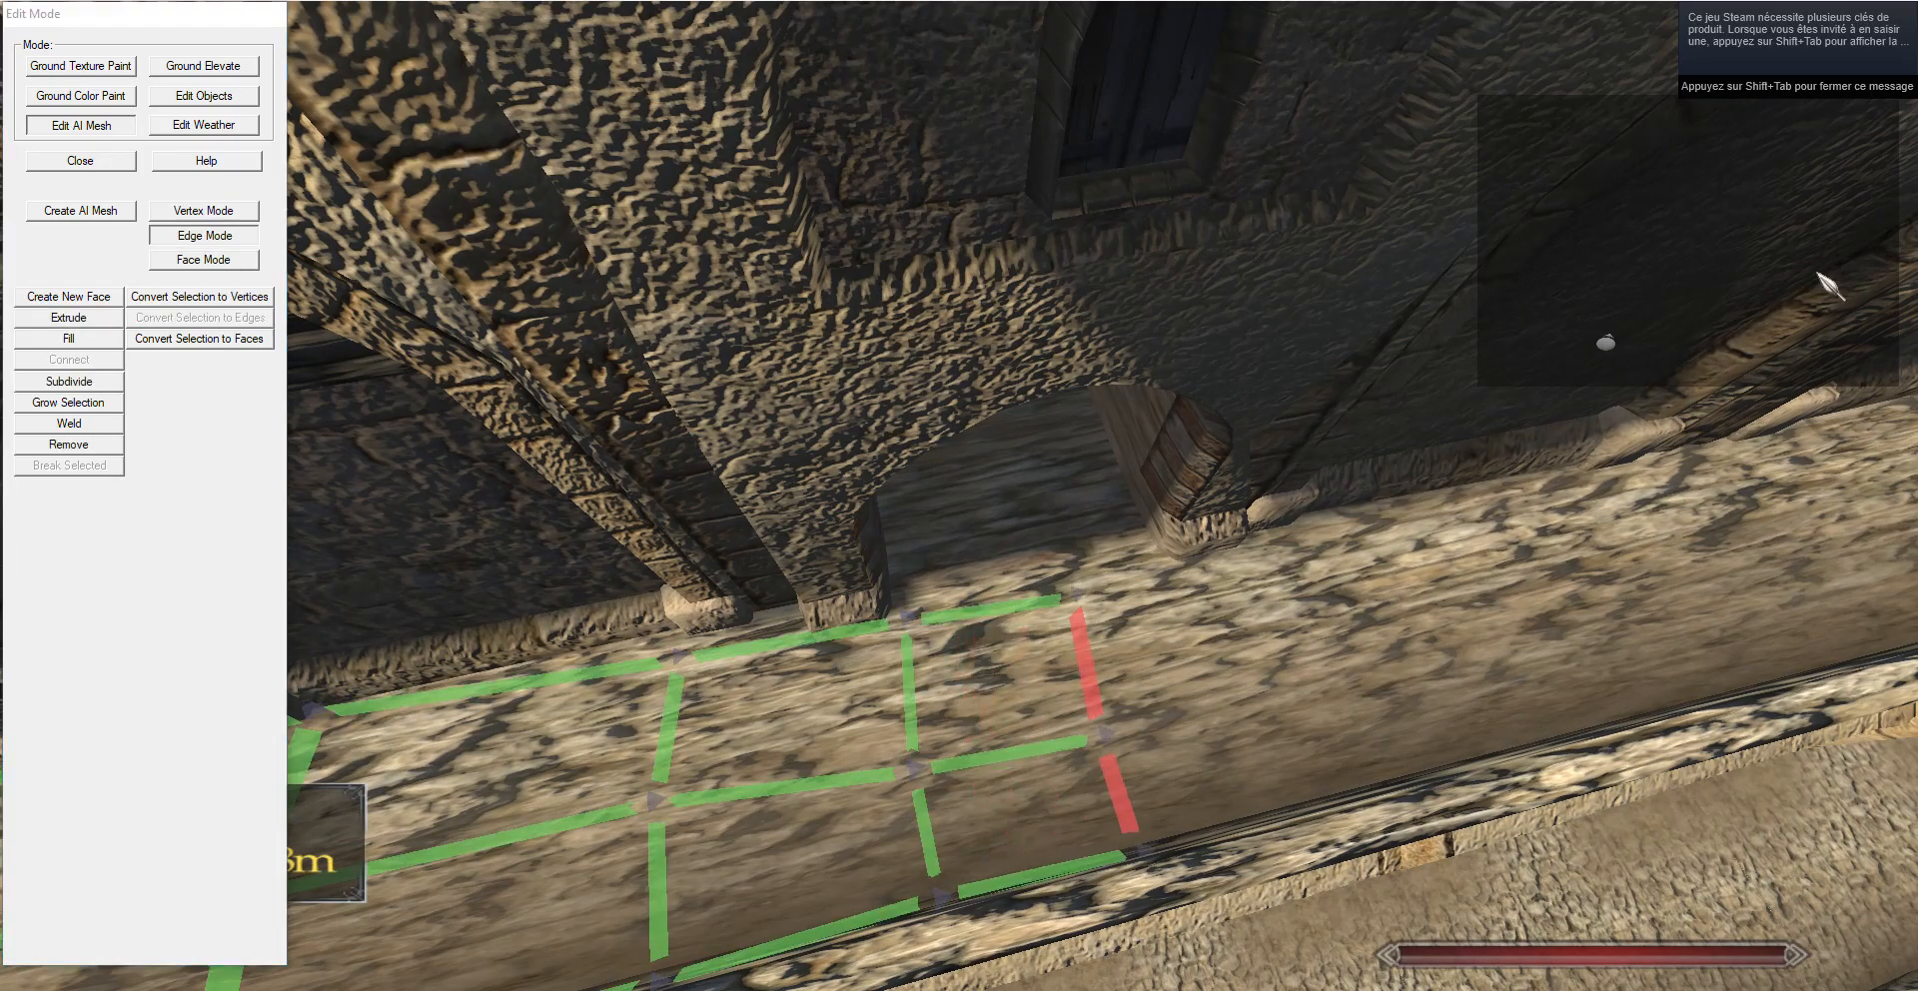
key(w)
key(d)
Select the mesh edge in front of the doorway and extrude it to the back of the passage.
drag(1390, 196, 1119, 432)
drag(1109, 500, 941, 183)
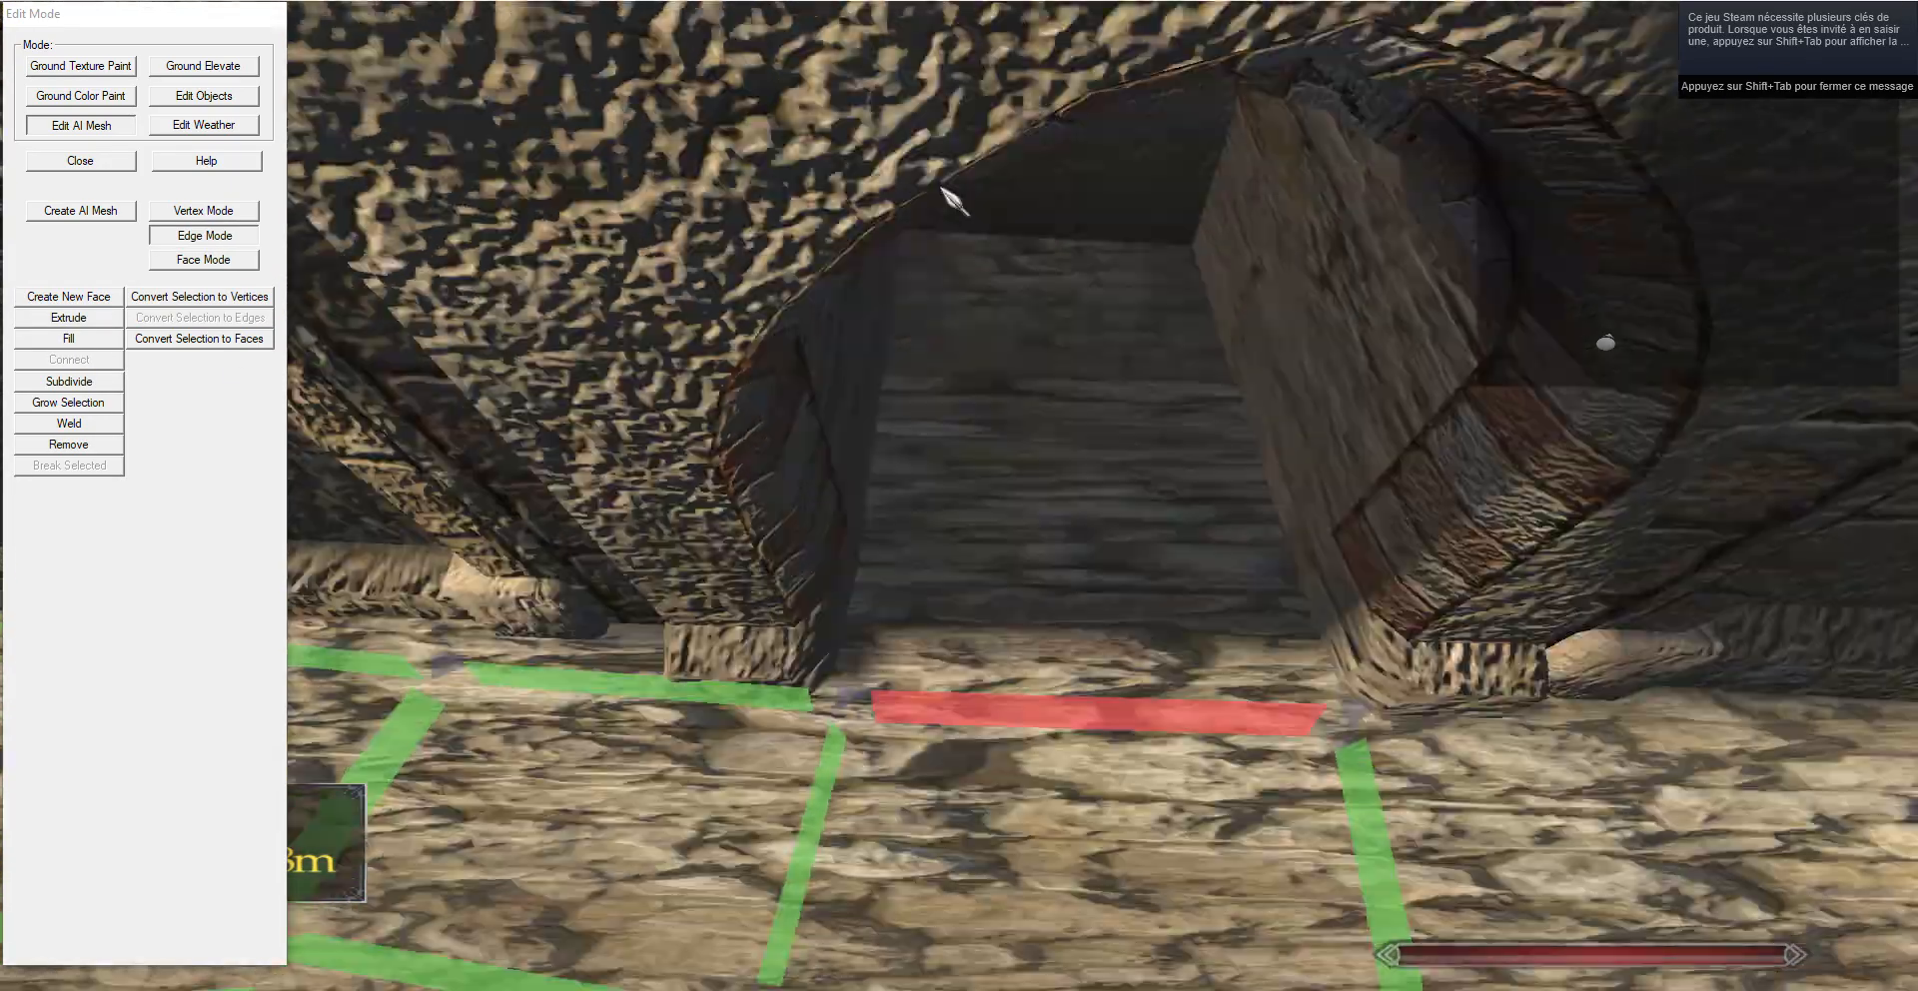
key(w)
click(70, 319)
key(g)
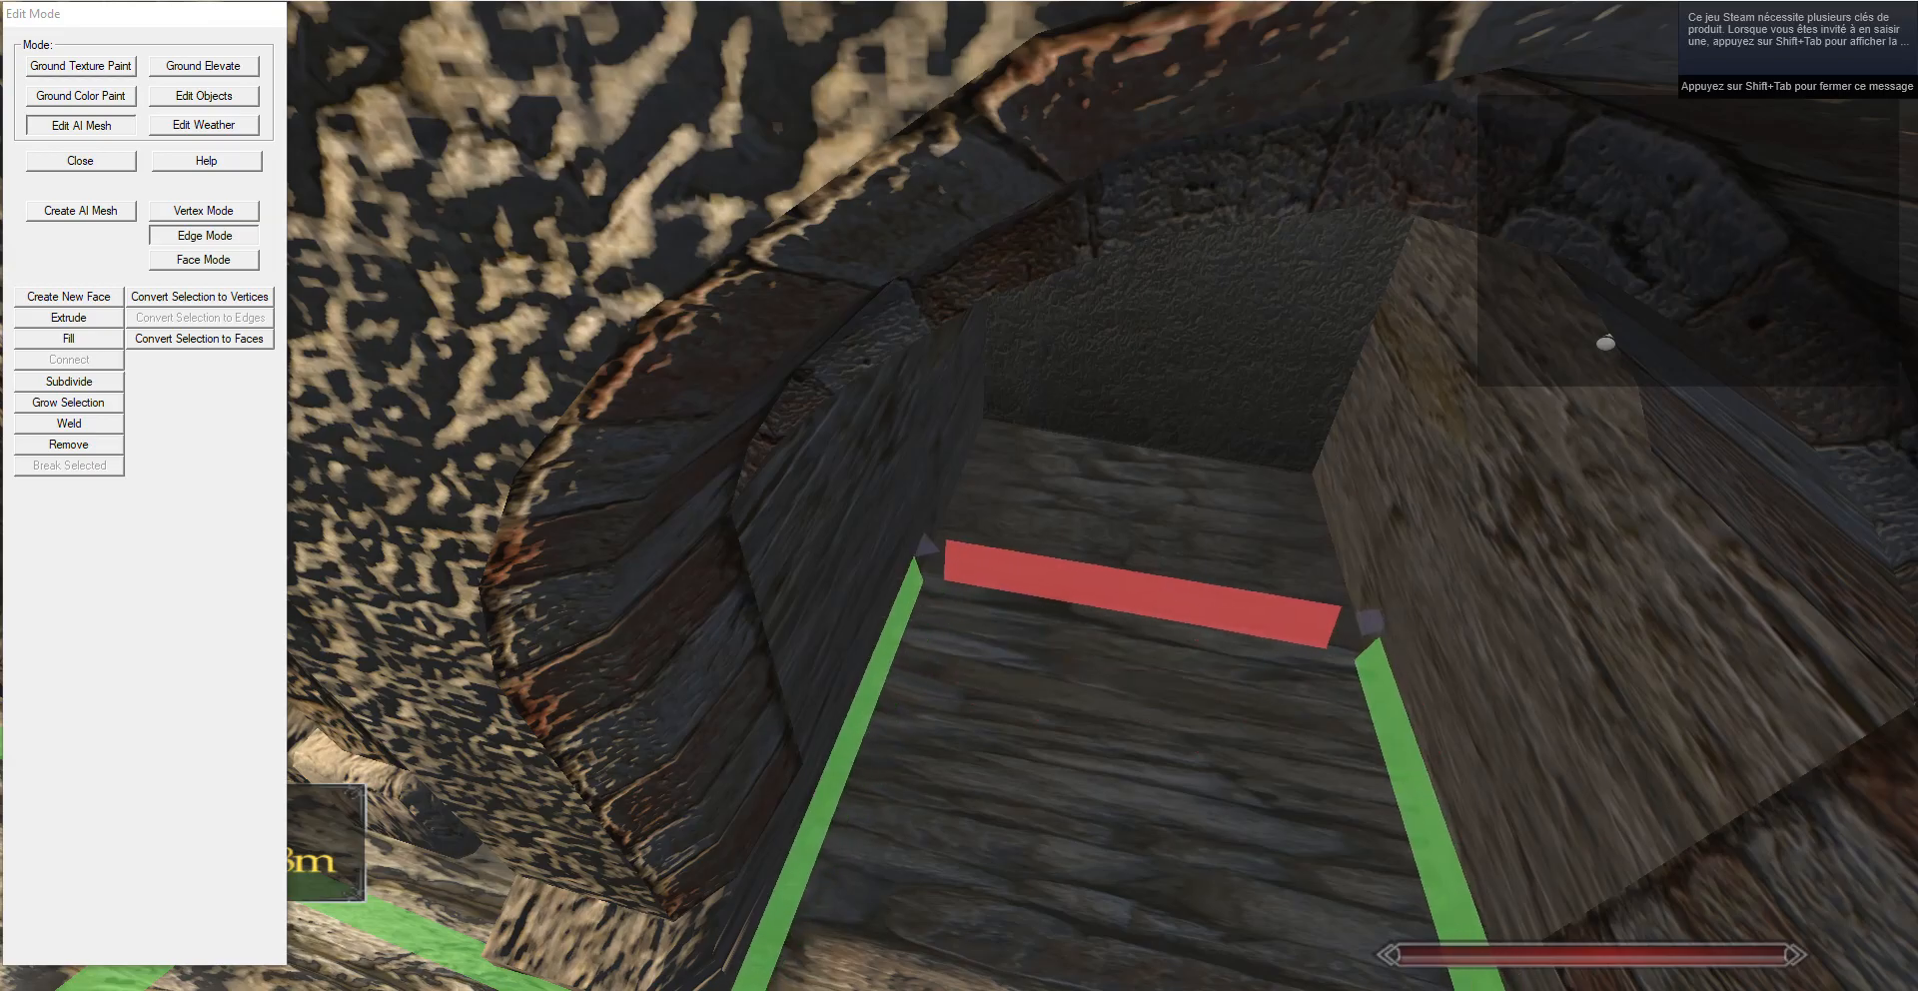
key(w)
key(d)
drag(1620, 388, 1461, 302)
key(s)
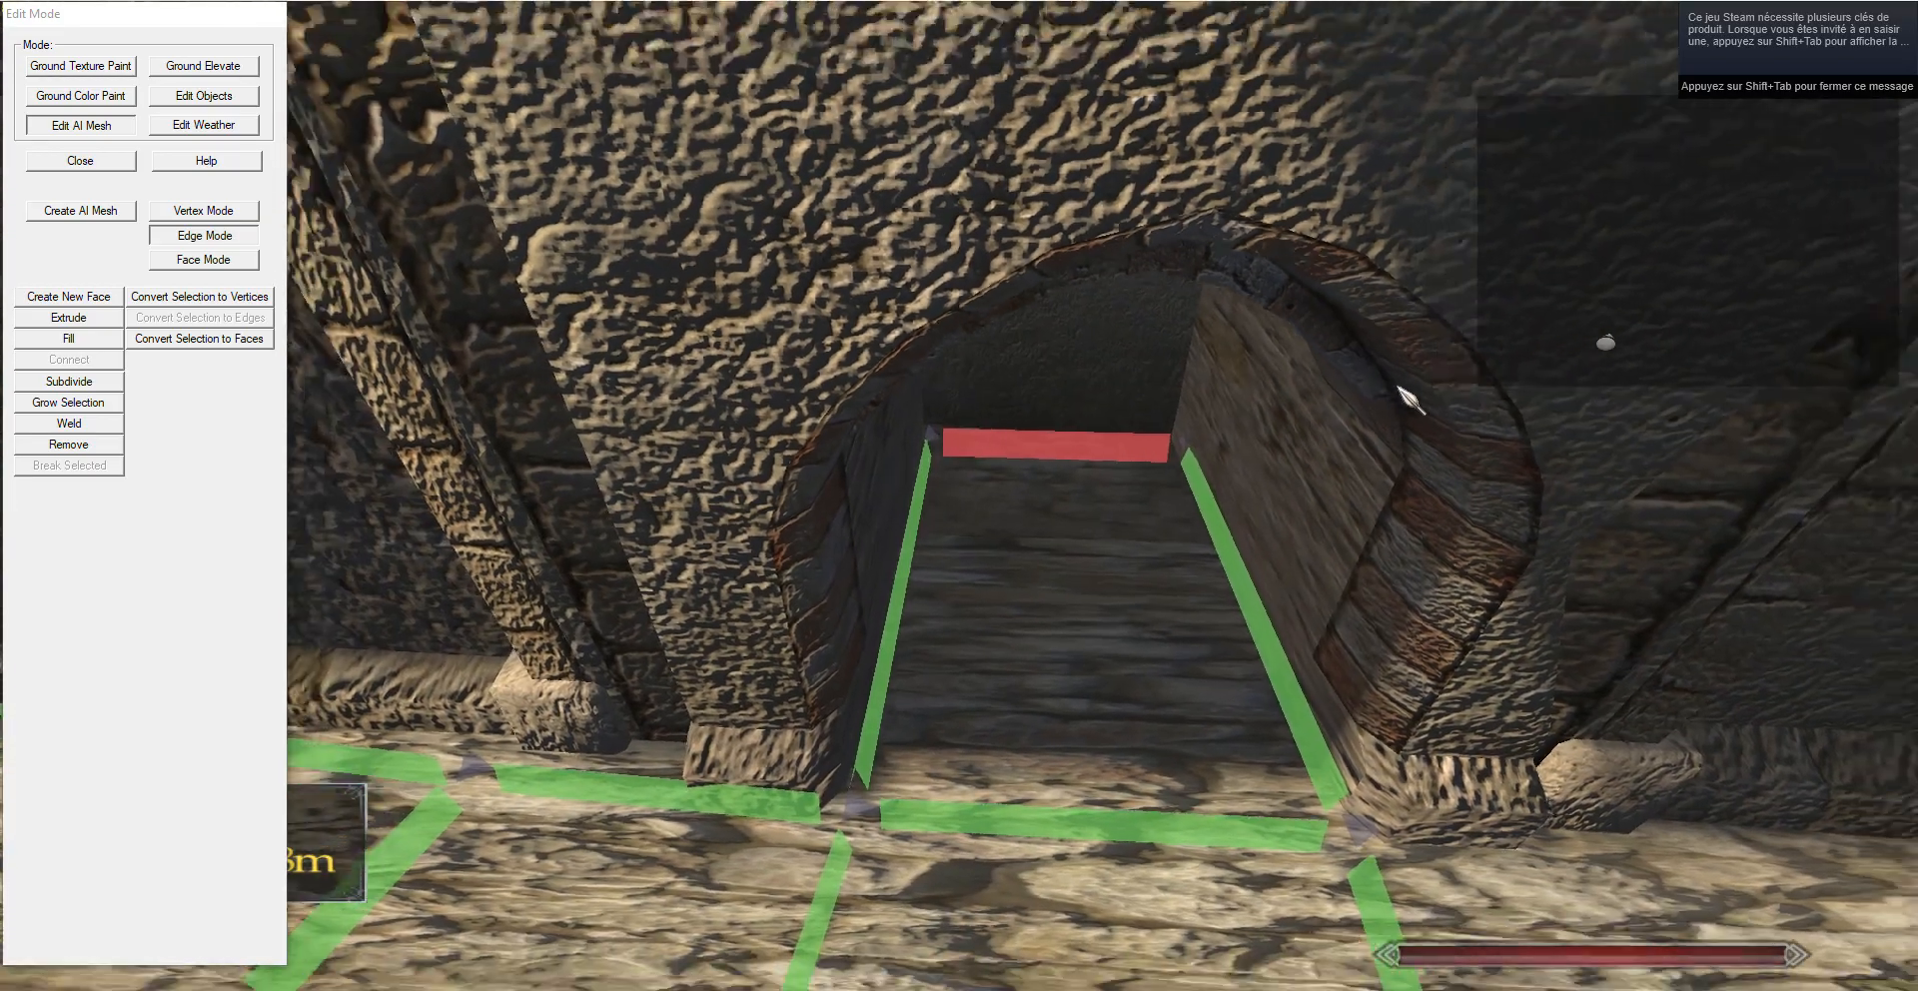
Select the walkway mesh's wall-side end edge beside the doorway's far jamb.
key(s)
key(d)
right_click(1047, 696)
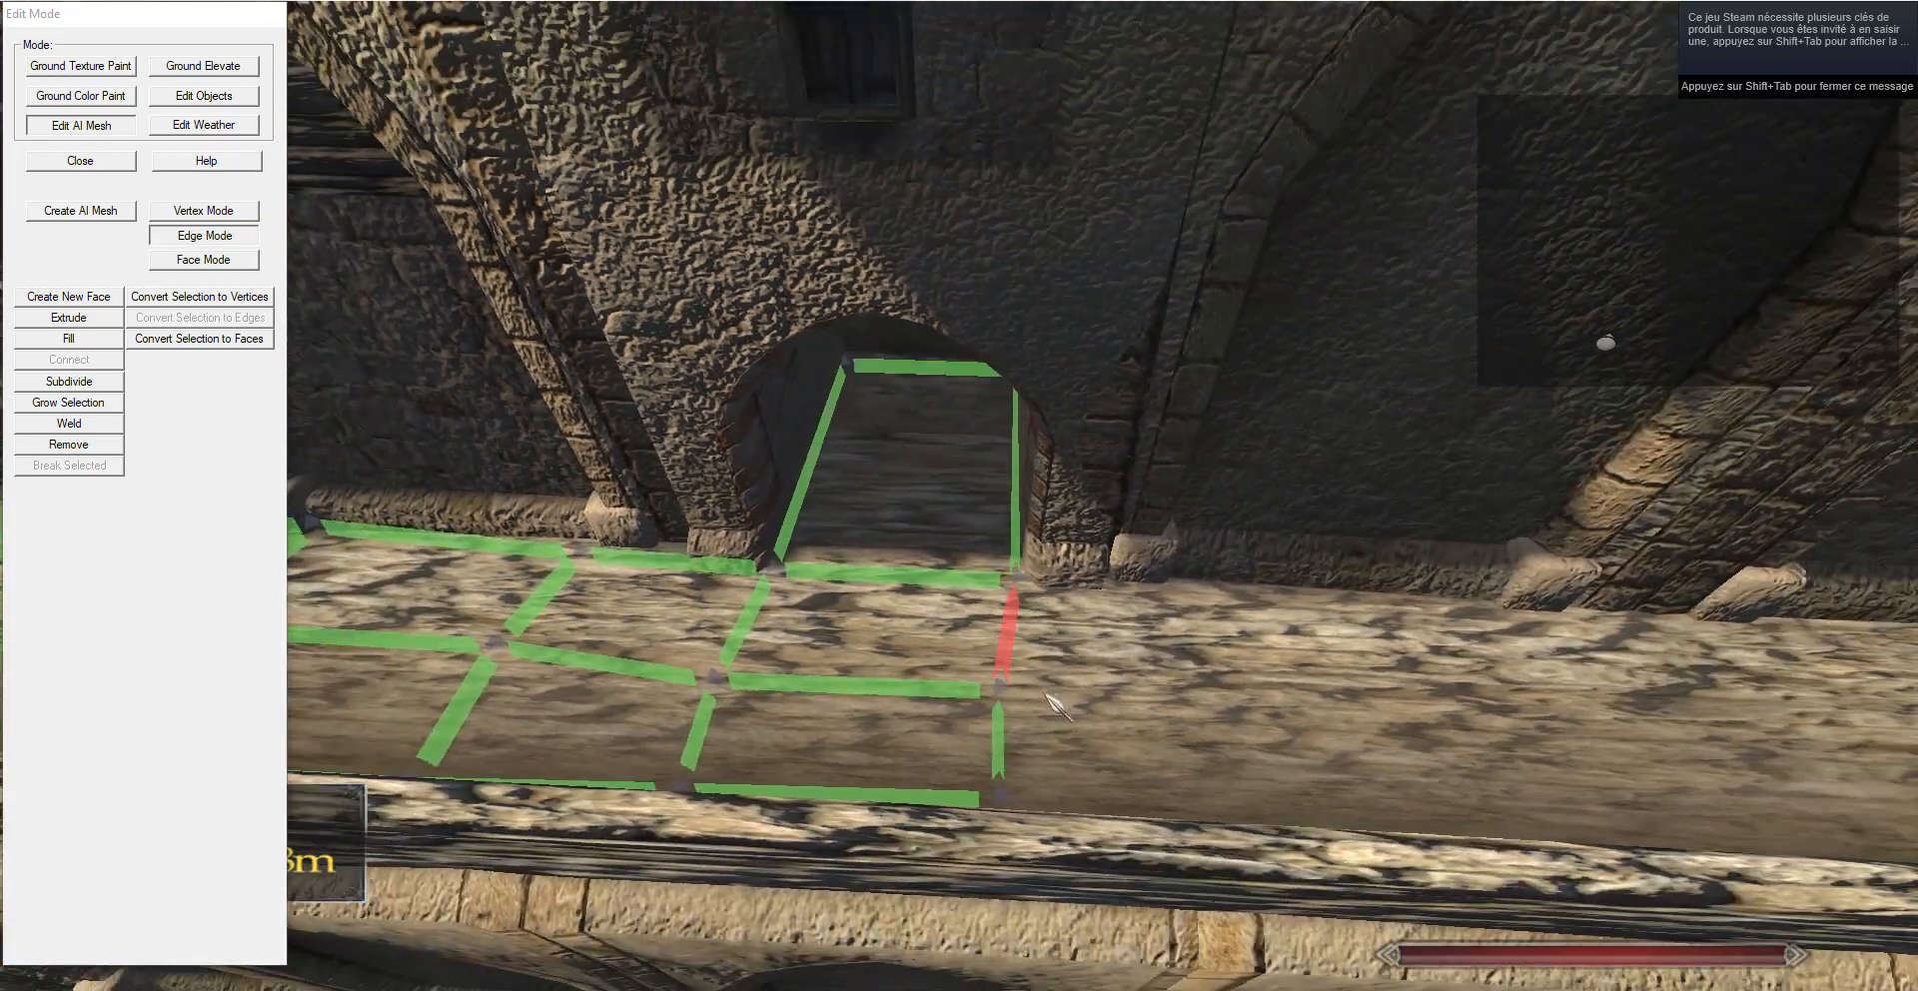
key(s)
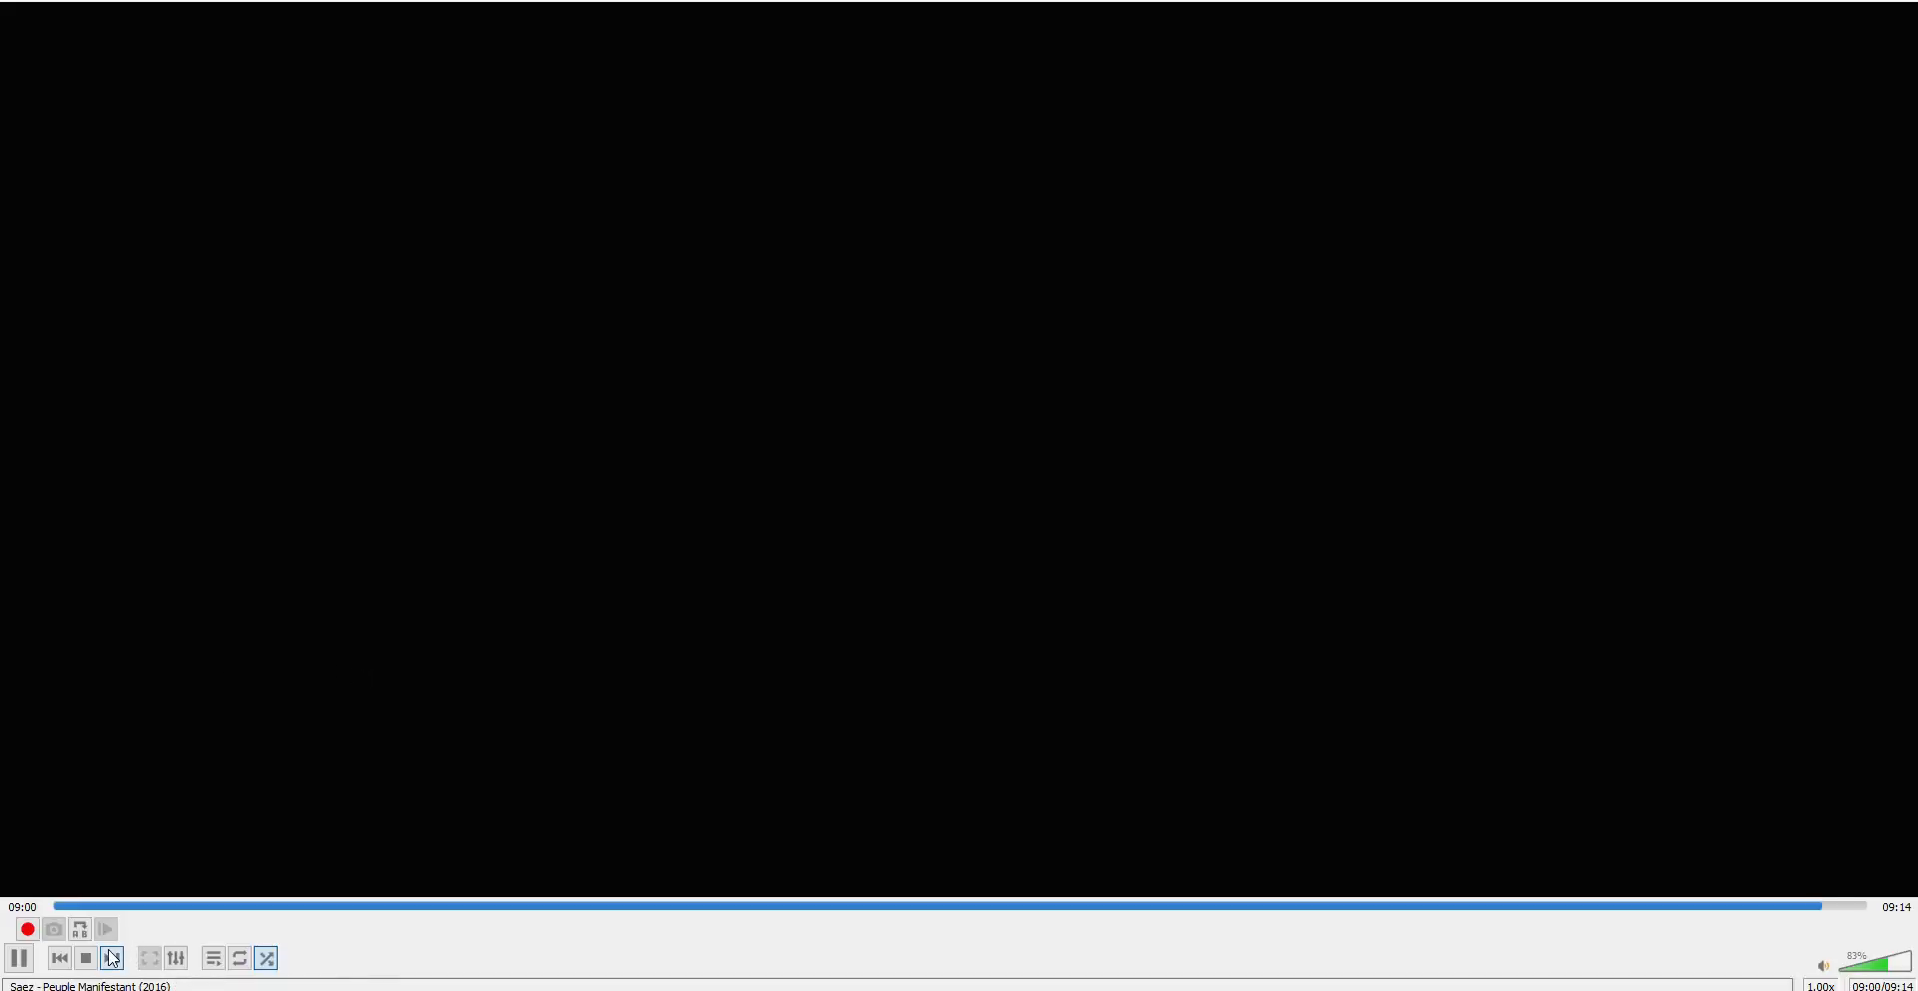
Switch to VLC and skip ahead through several songs in the playlist.
click(113, 959)
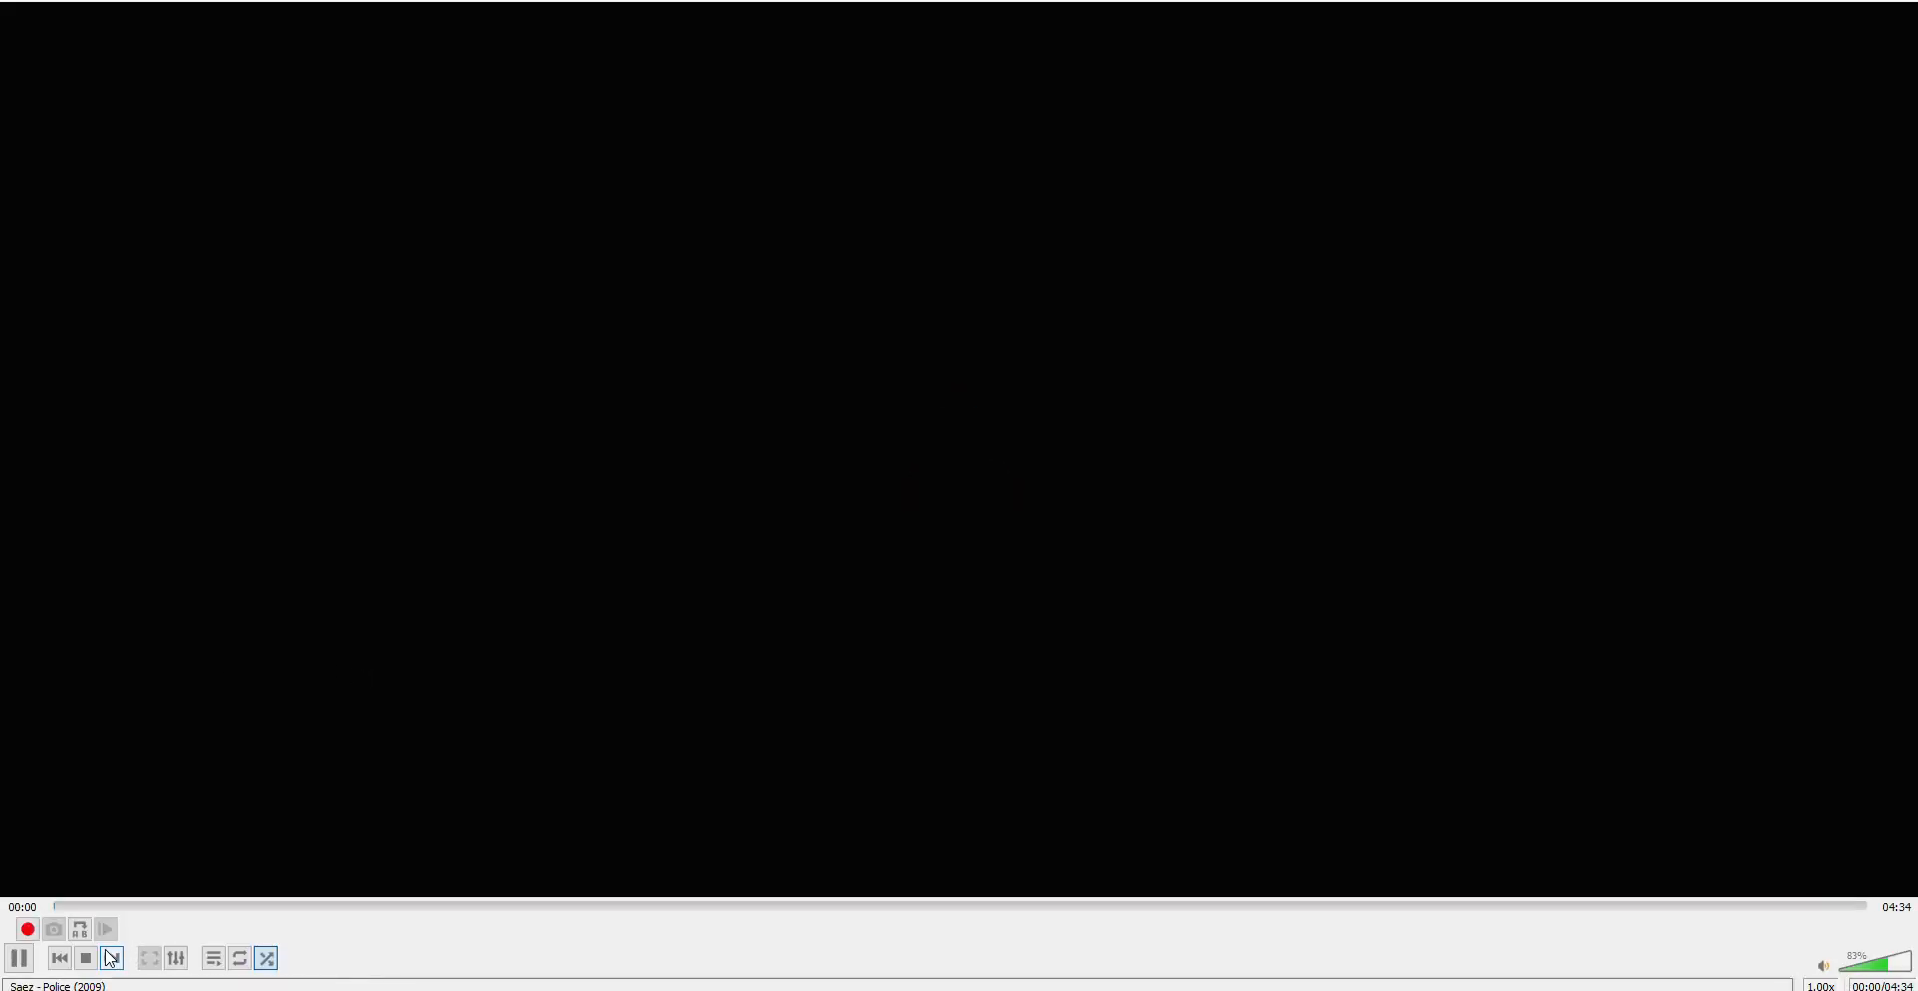
click(95, 953)
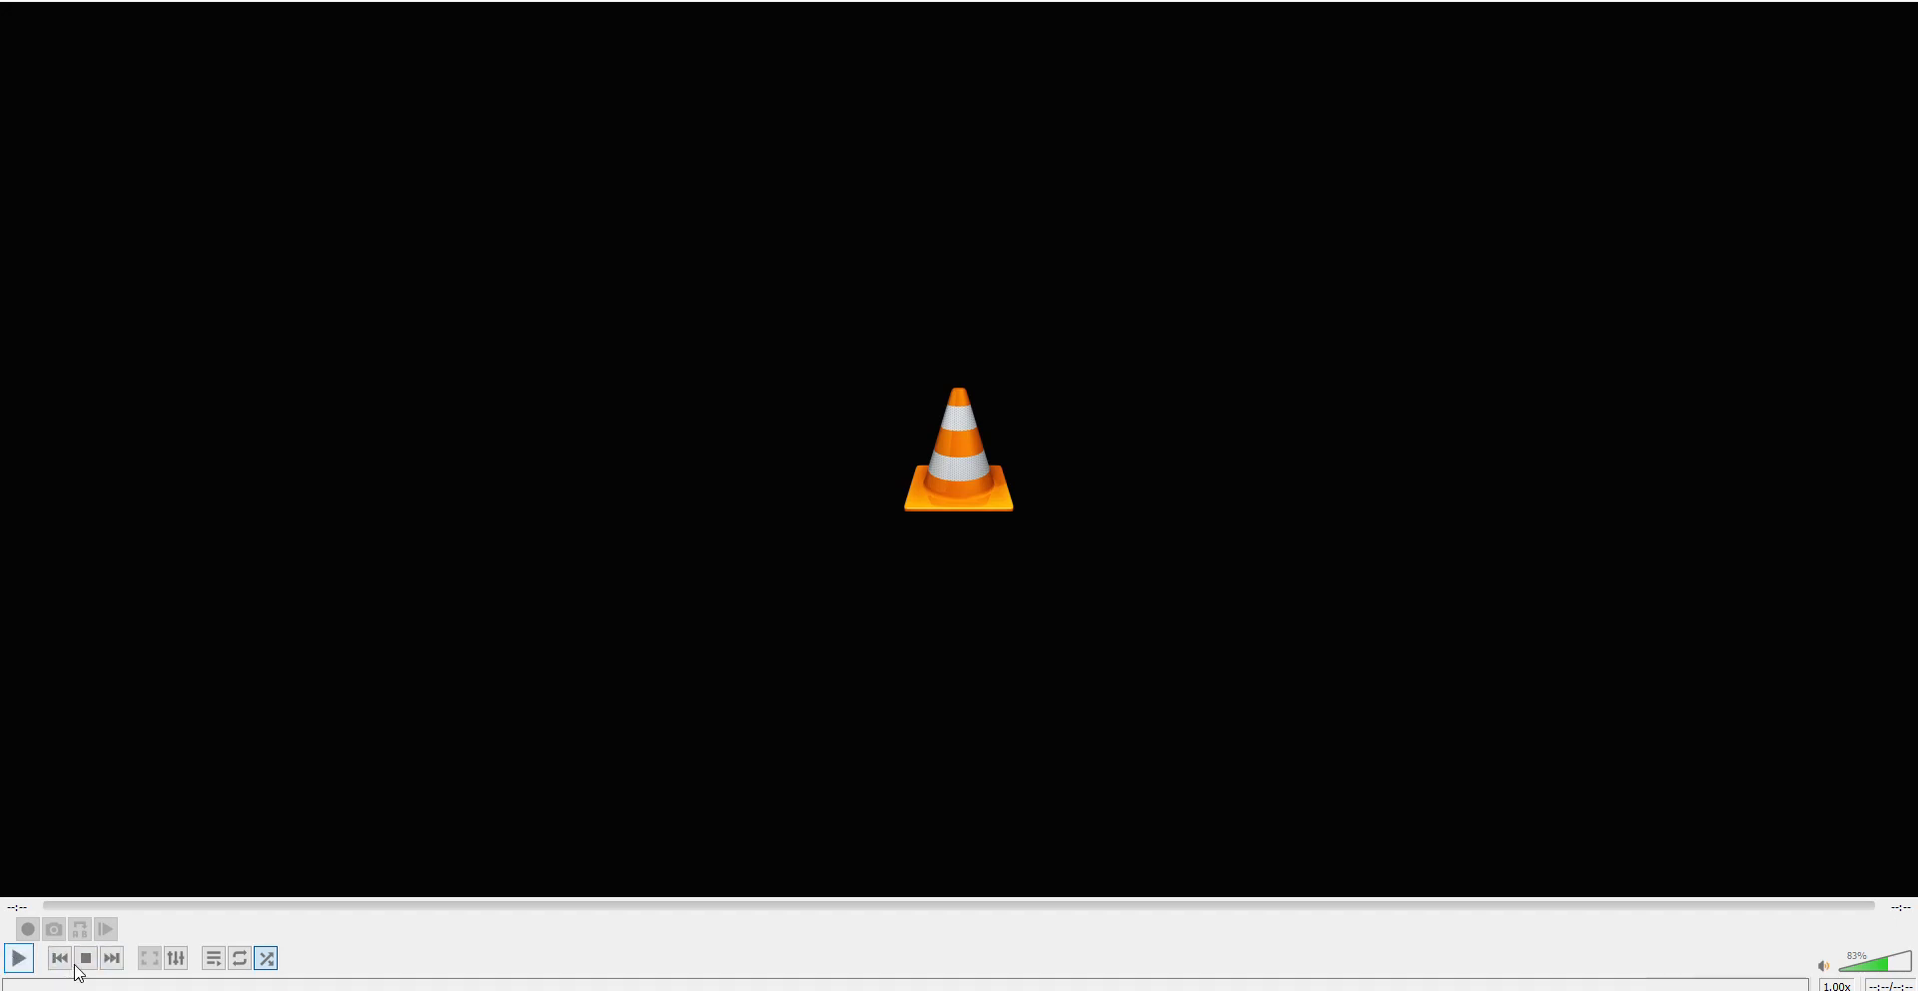
click(113, 961)
click(112, 959)
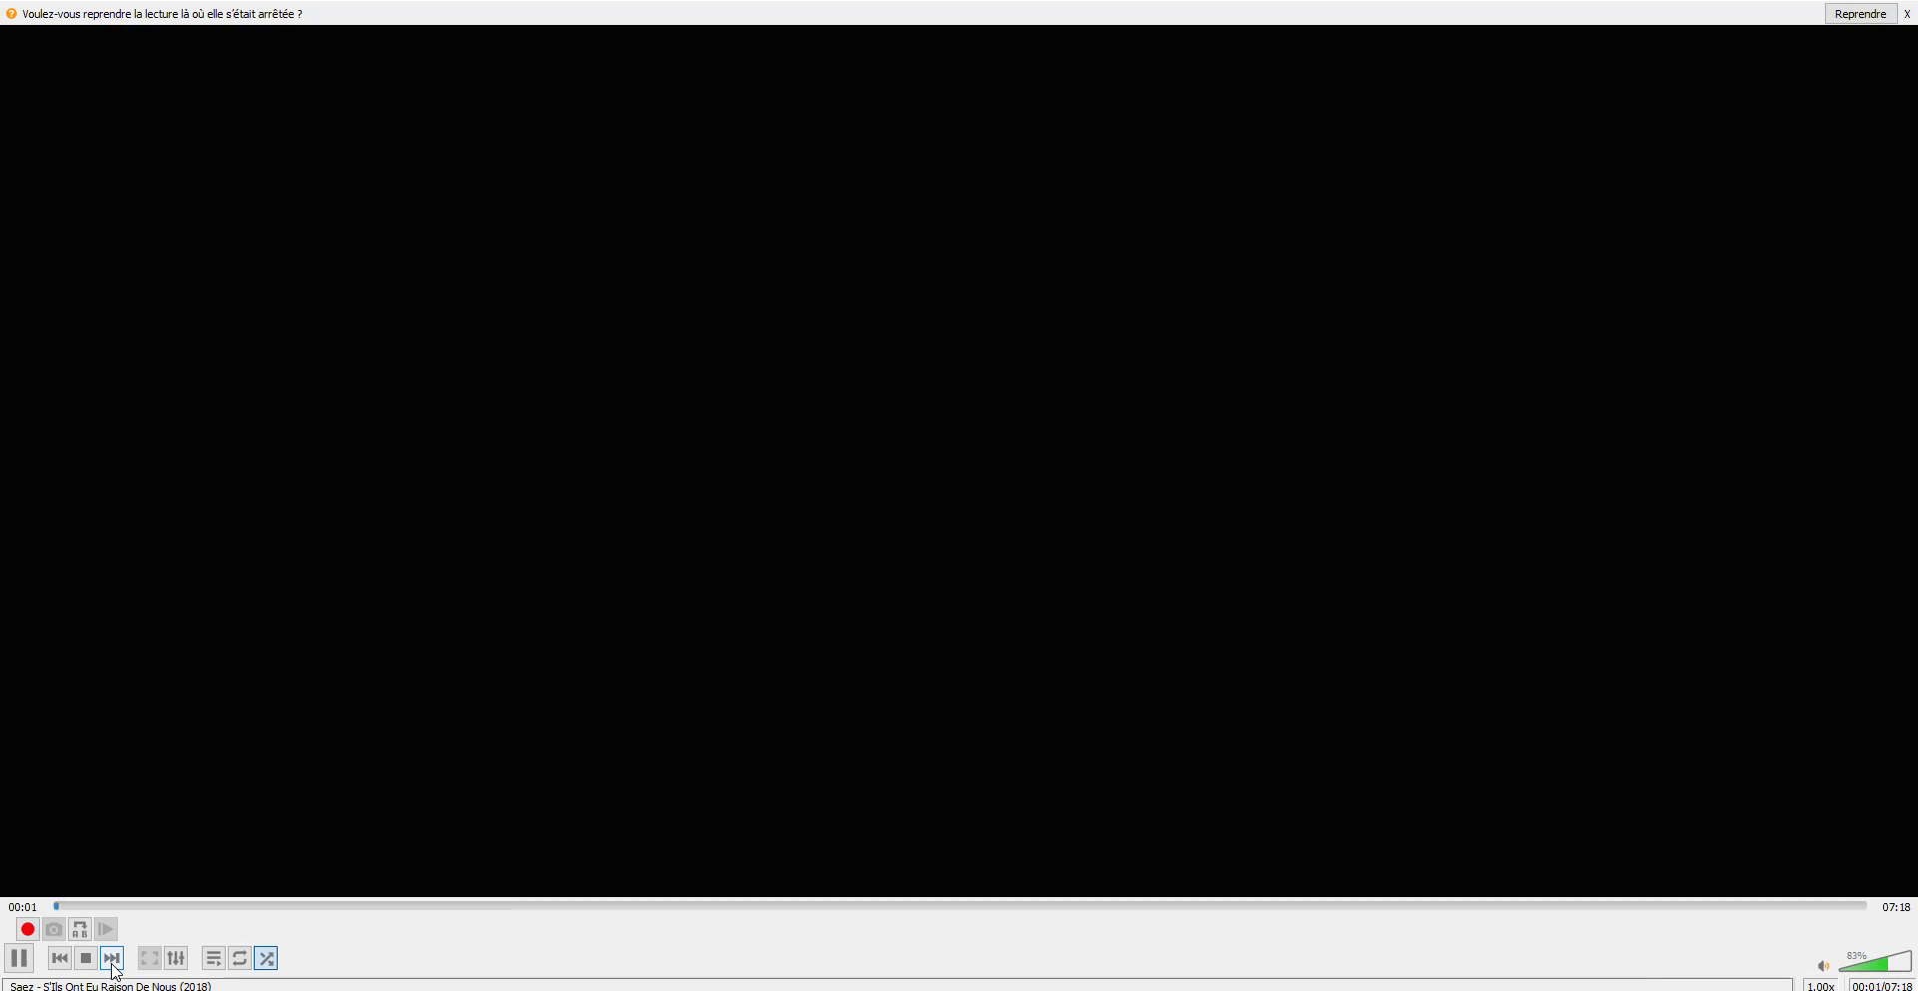
click(113, 959)
click(113, 959)
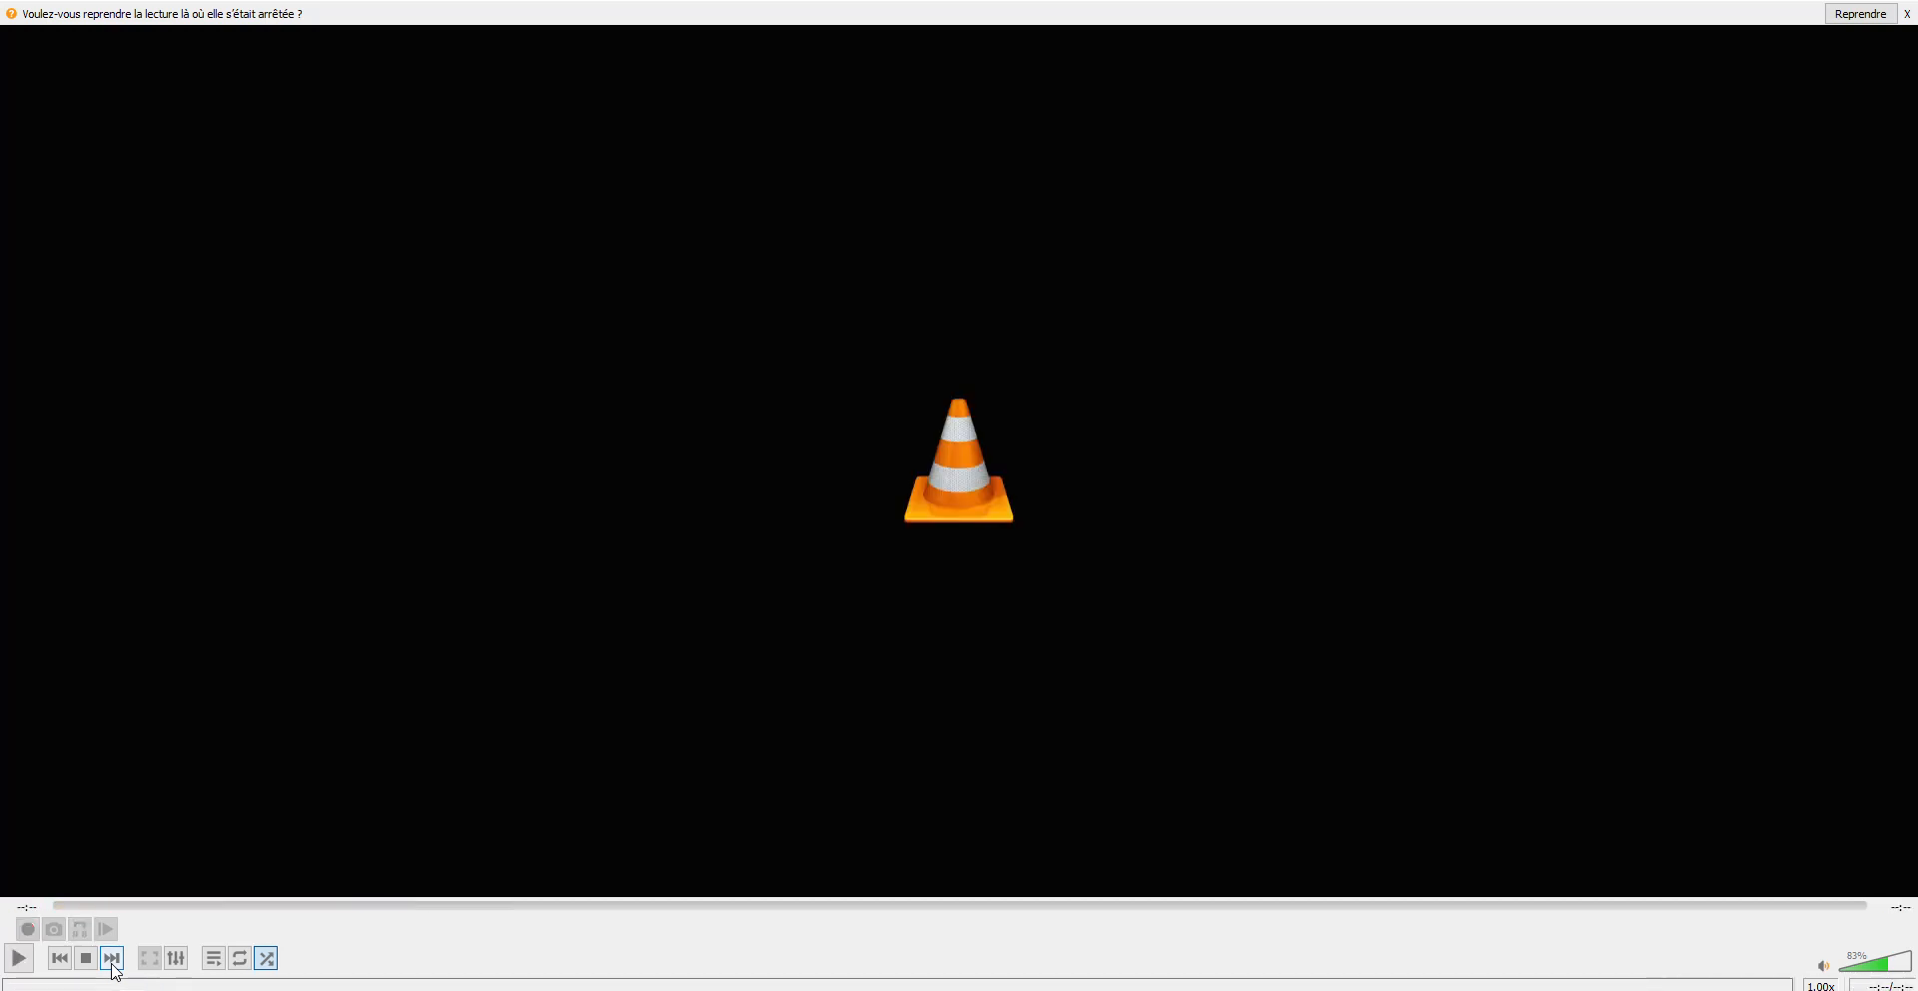
Skip ahead to the next song in the VLC playlist.
click(113, 958)
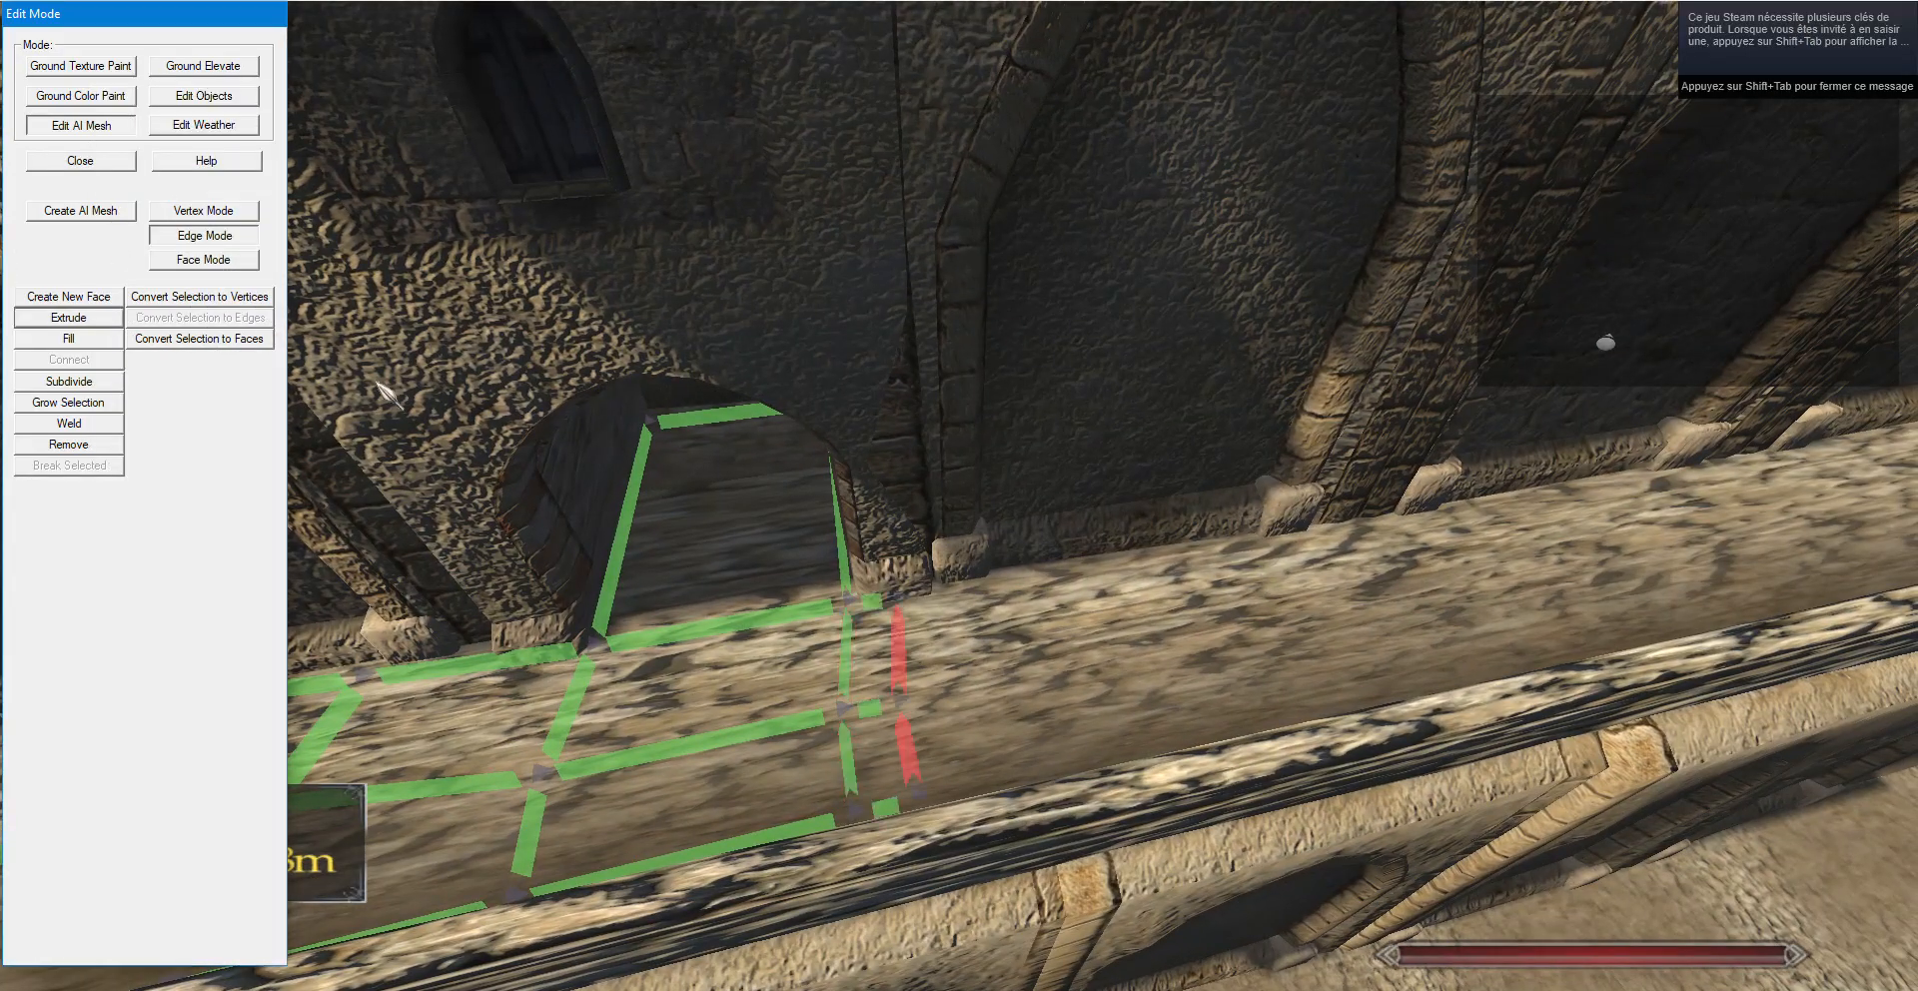
Switch back to the scene editor and extrude the walkway mesh's end edges past the doorway in two segments up to the next wall pillar.
click(387, 395)
key(g)
drag(1781, 364, 600, 344)
key(g)
click(85, 319)
click(388, 380)
key(g)
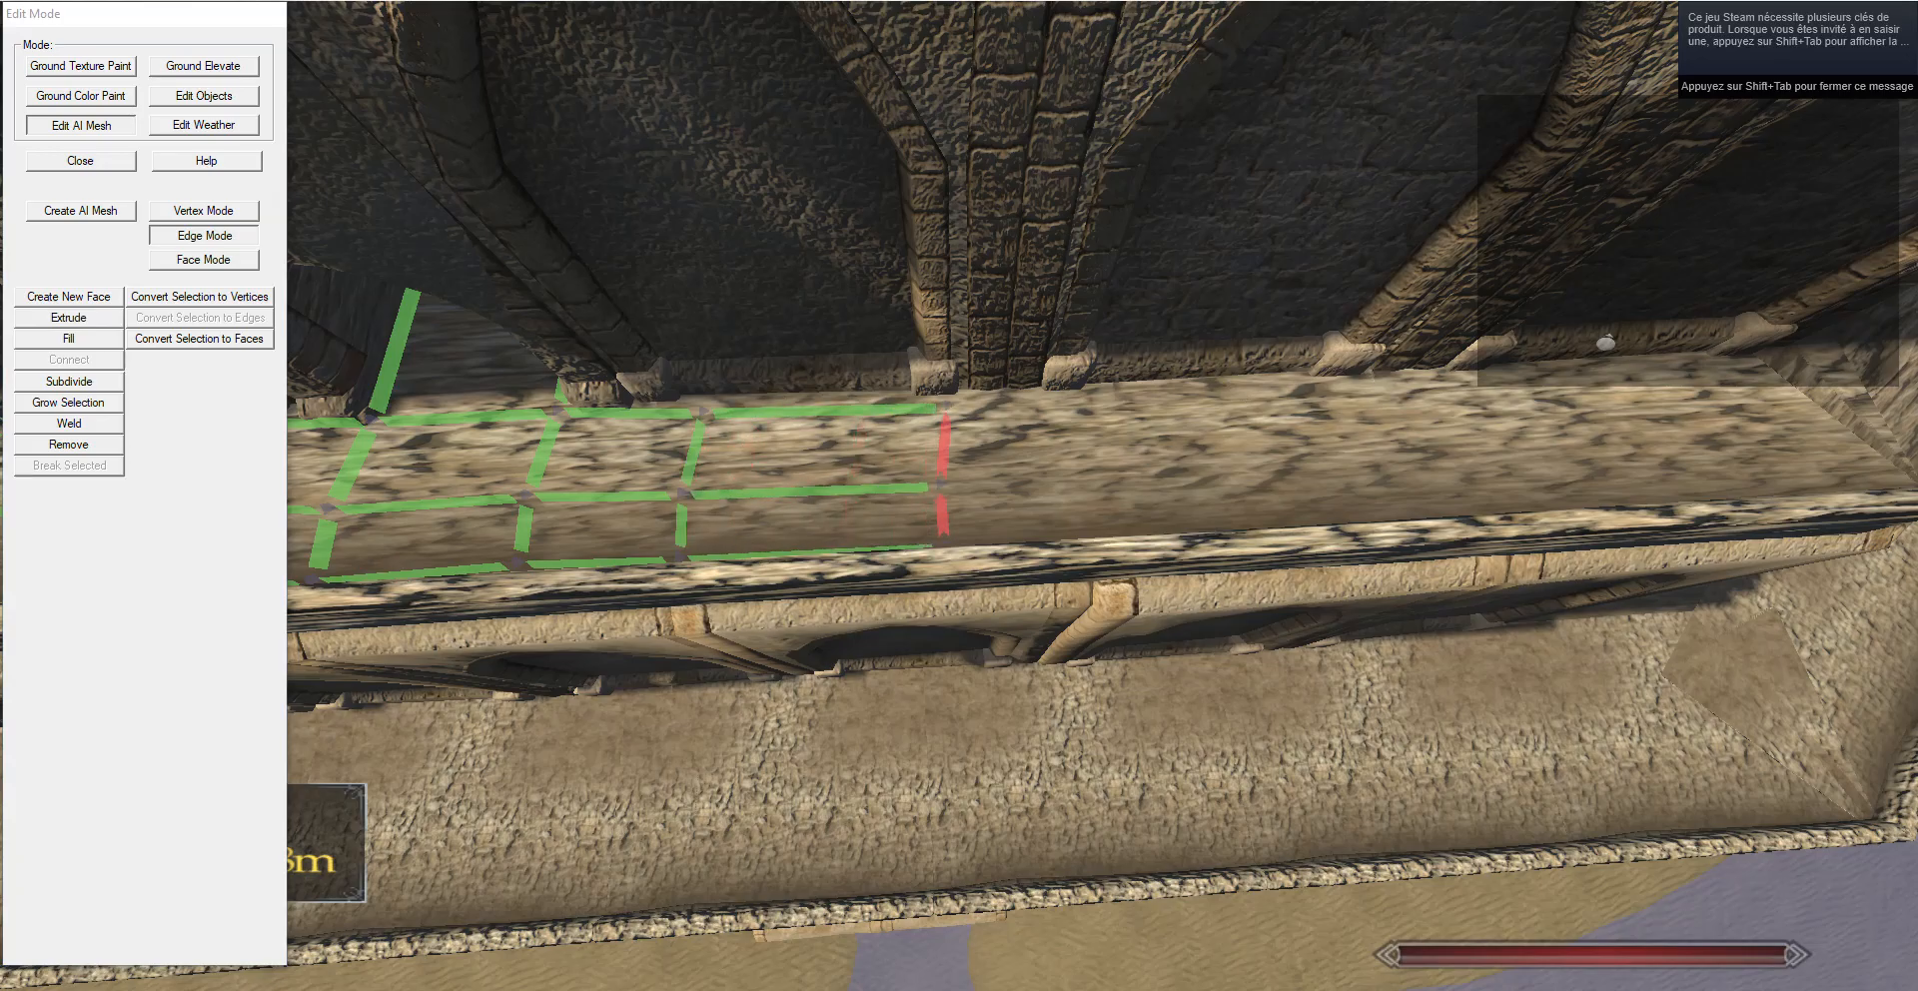
key(d)
key(g)
key(d)
Extrude the end edges one more segment along the sunlit walkway, stopping short of the next wall pillar.
click(85, 318)
click(387, 375)
key(g)
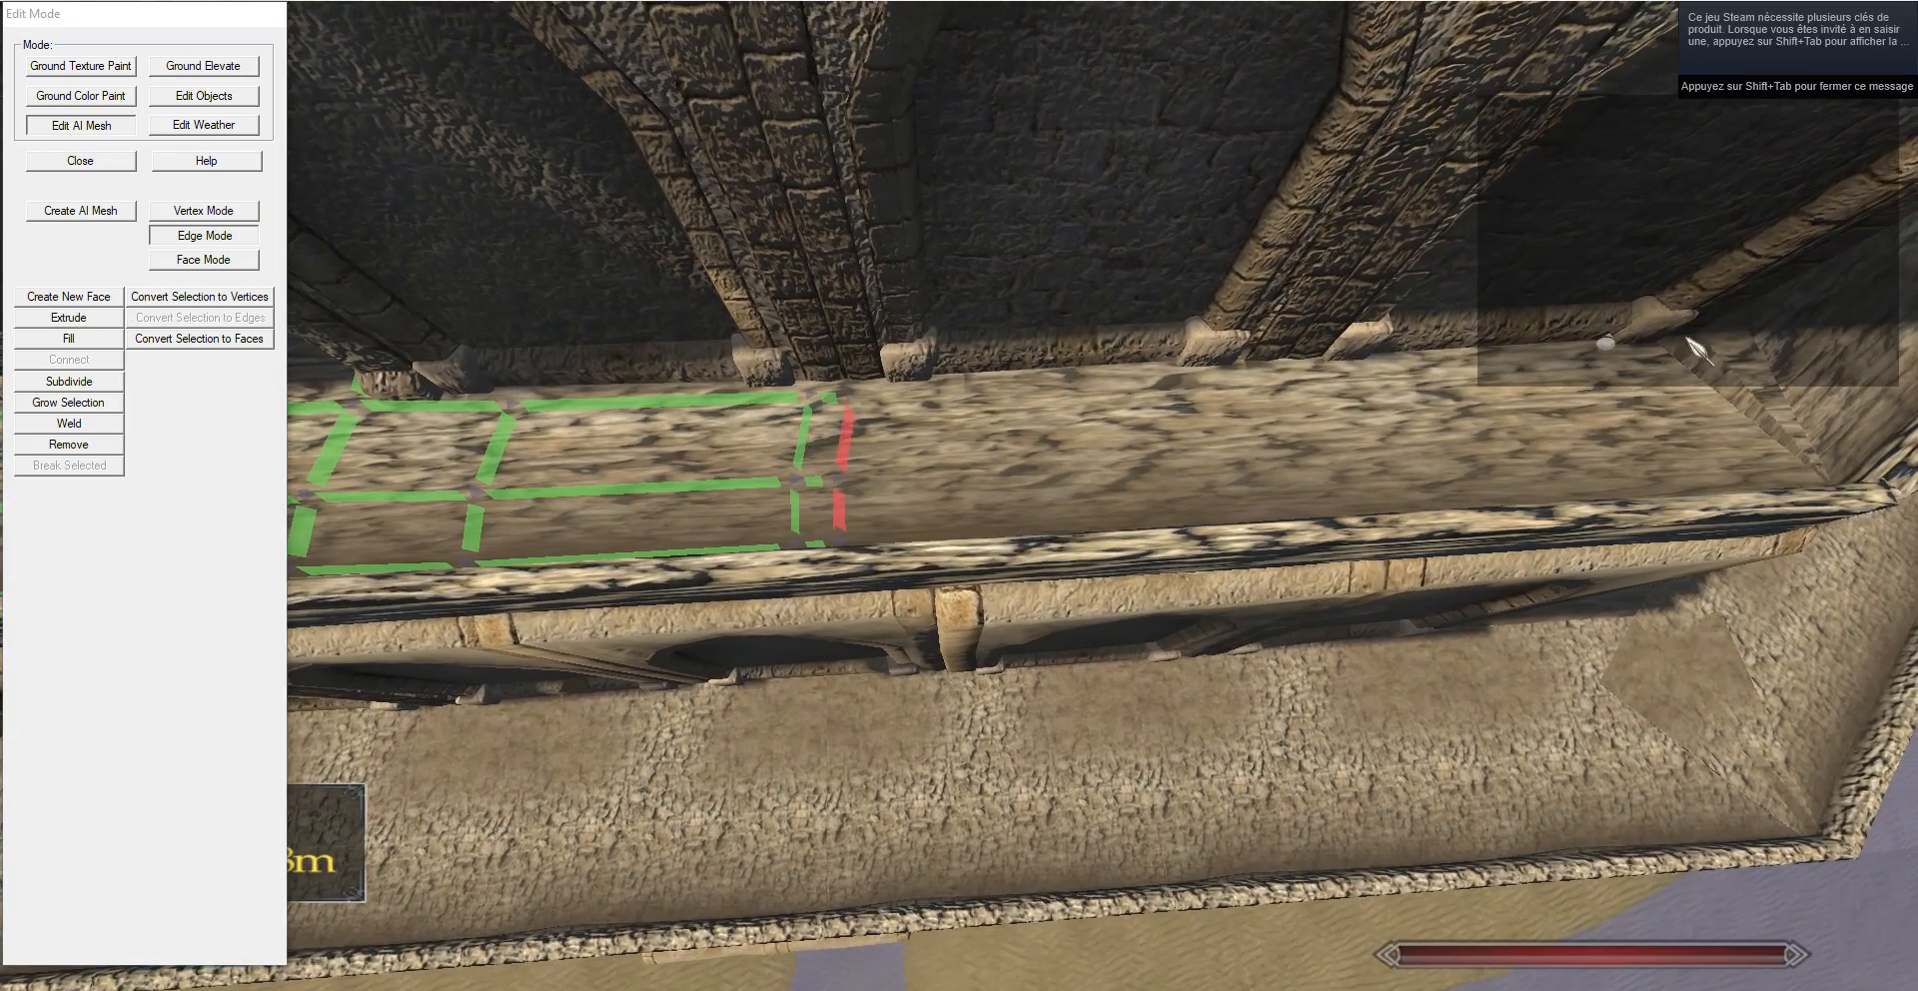
key(d)
drag(1099, 330, 1039, 270)
click(238, 216)
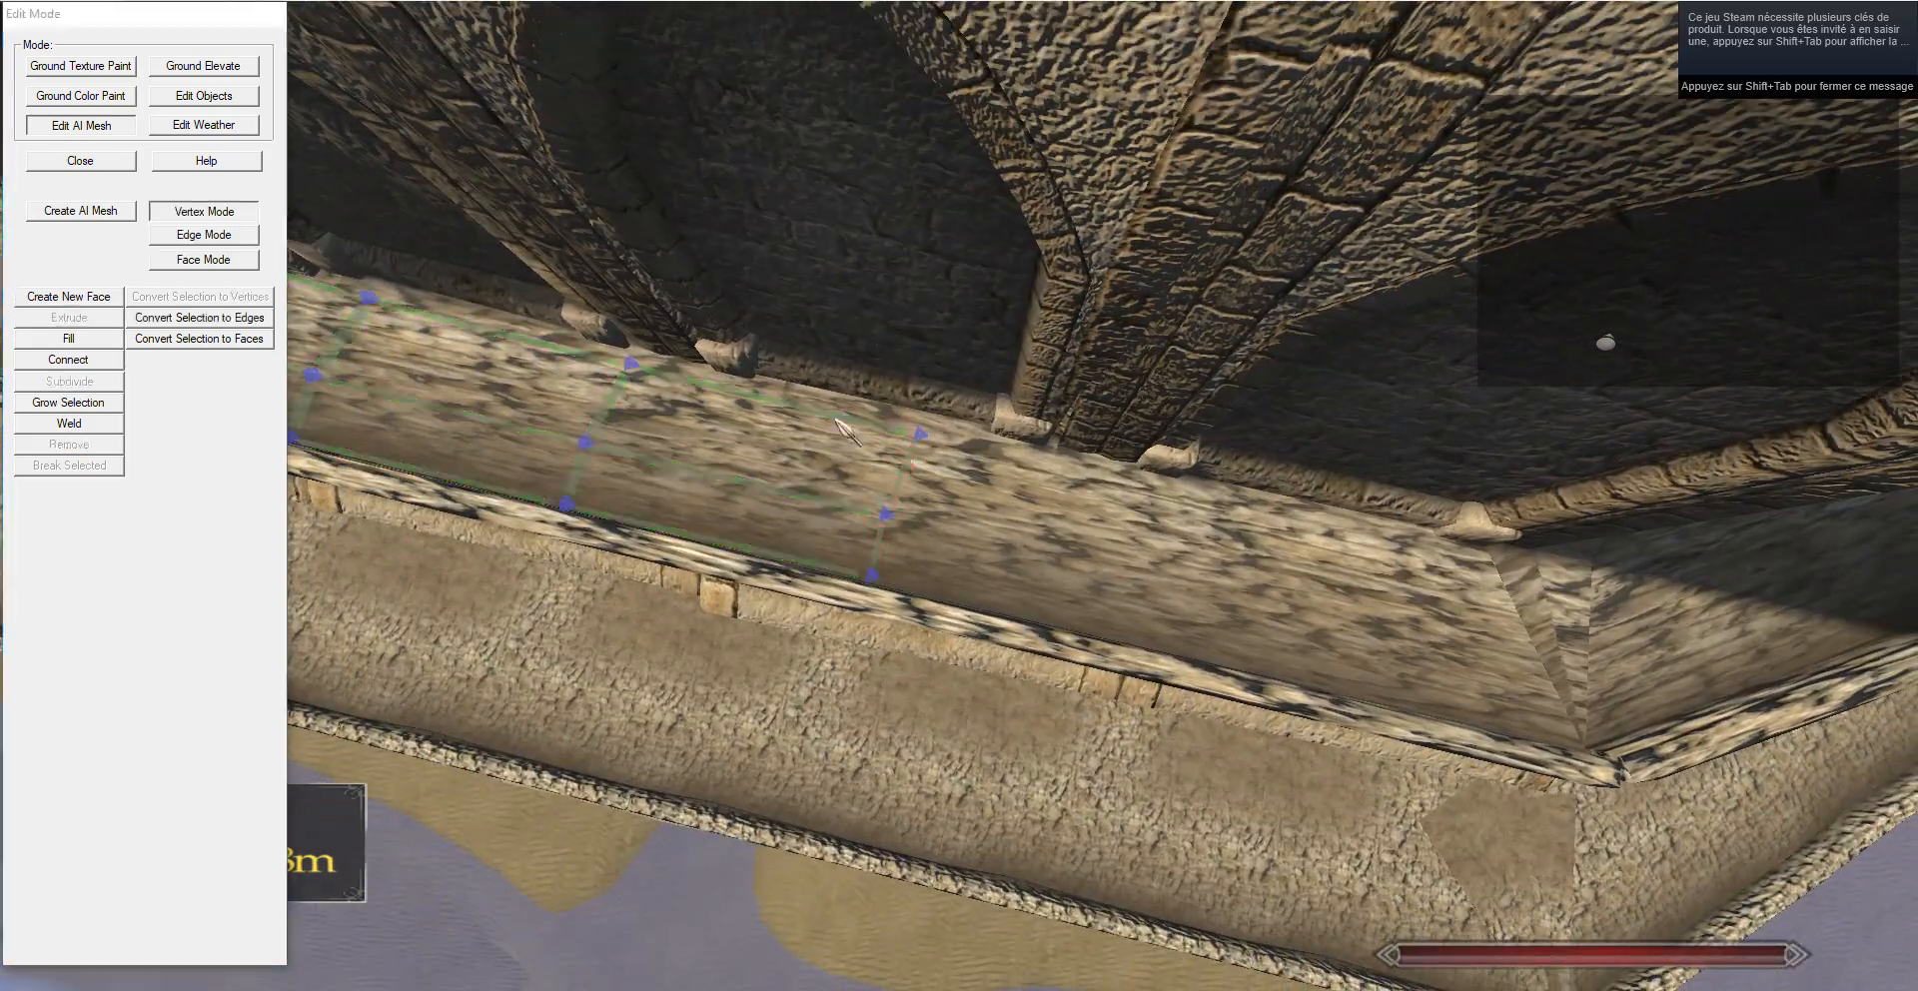
Switch to VLC, set the system volume to 68, and minimize the player.
click(741, 989)
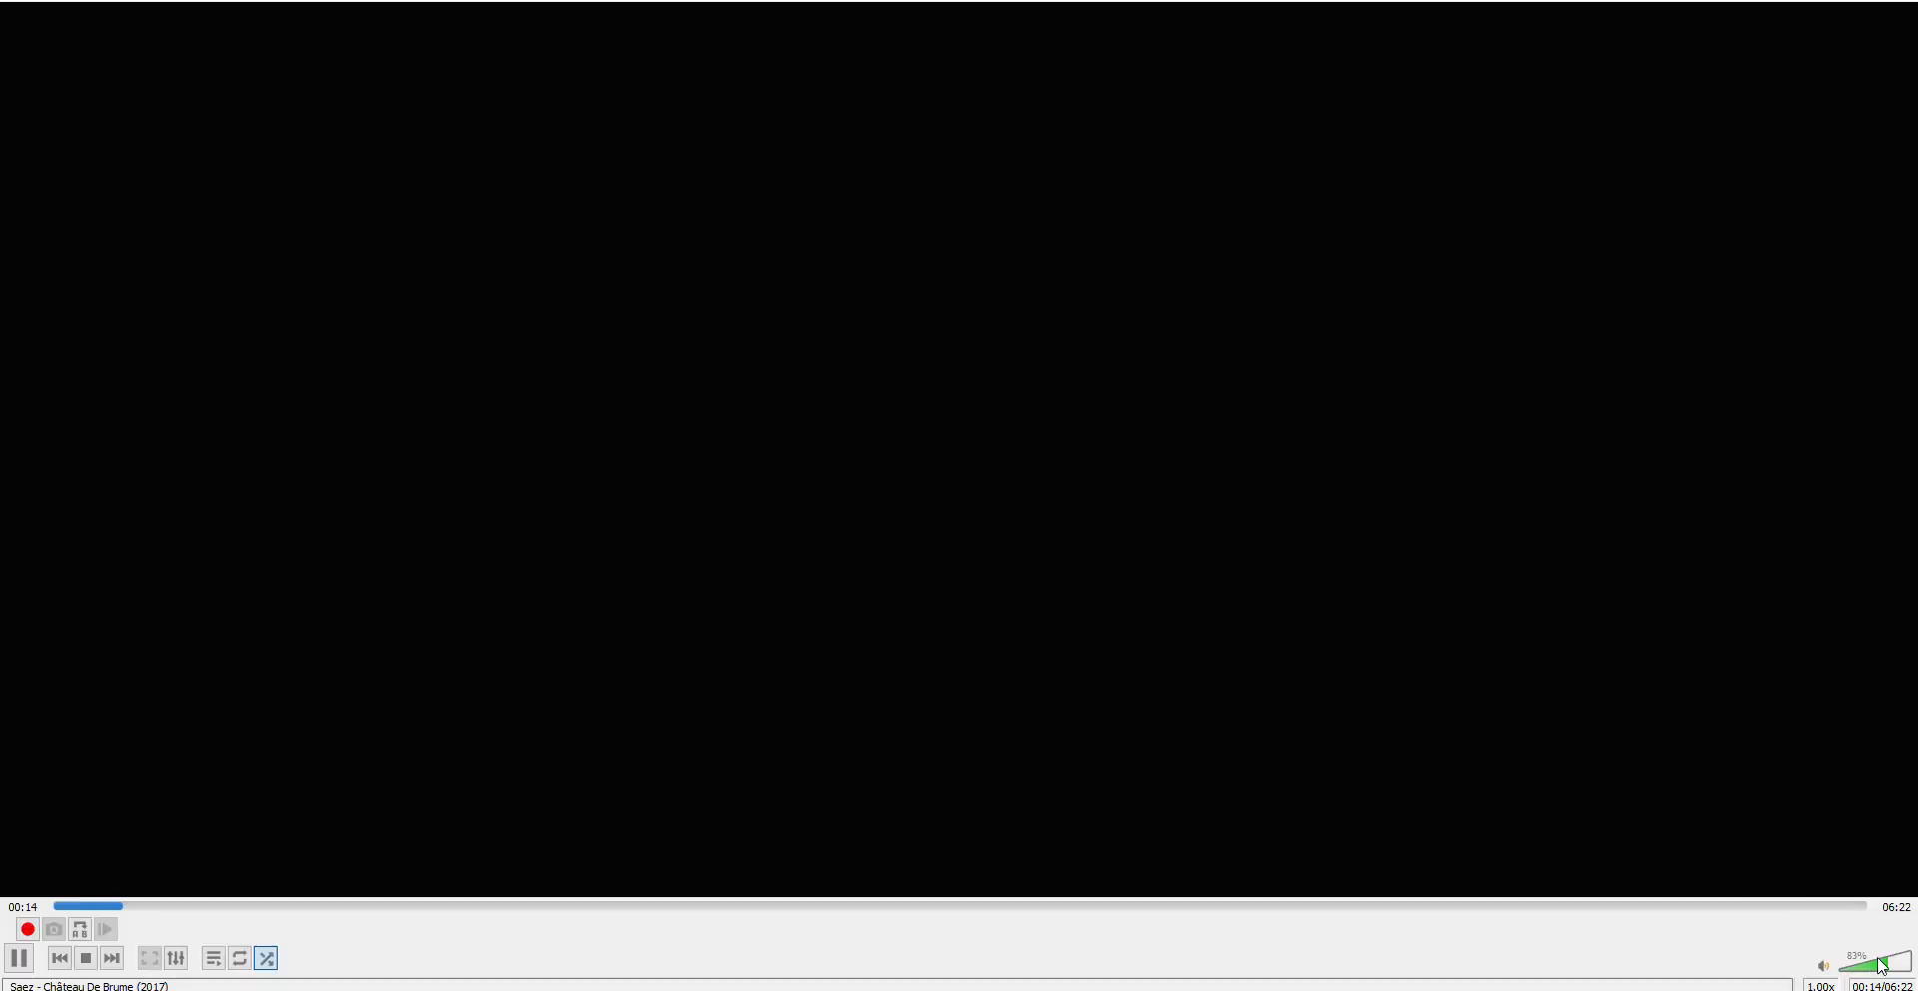
key(XF86AudioRaiseVolume)
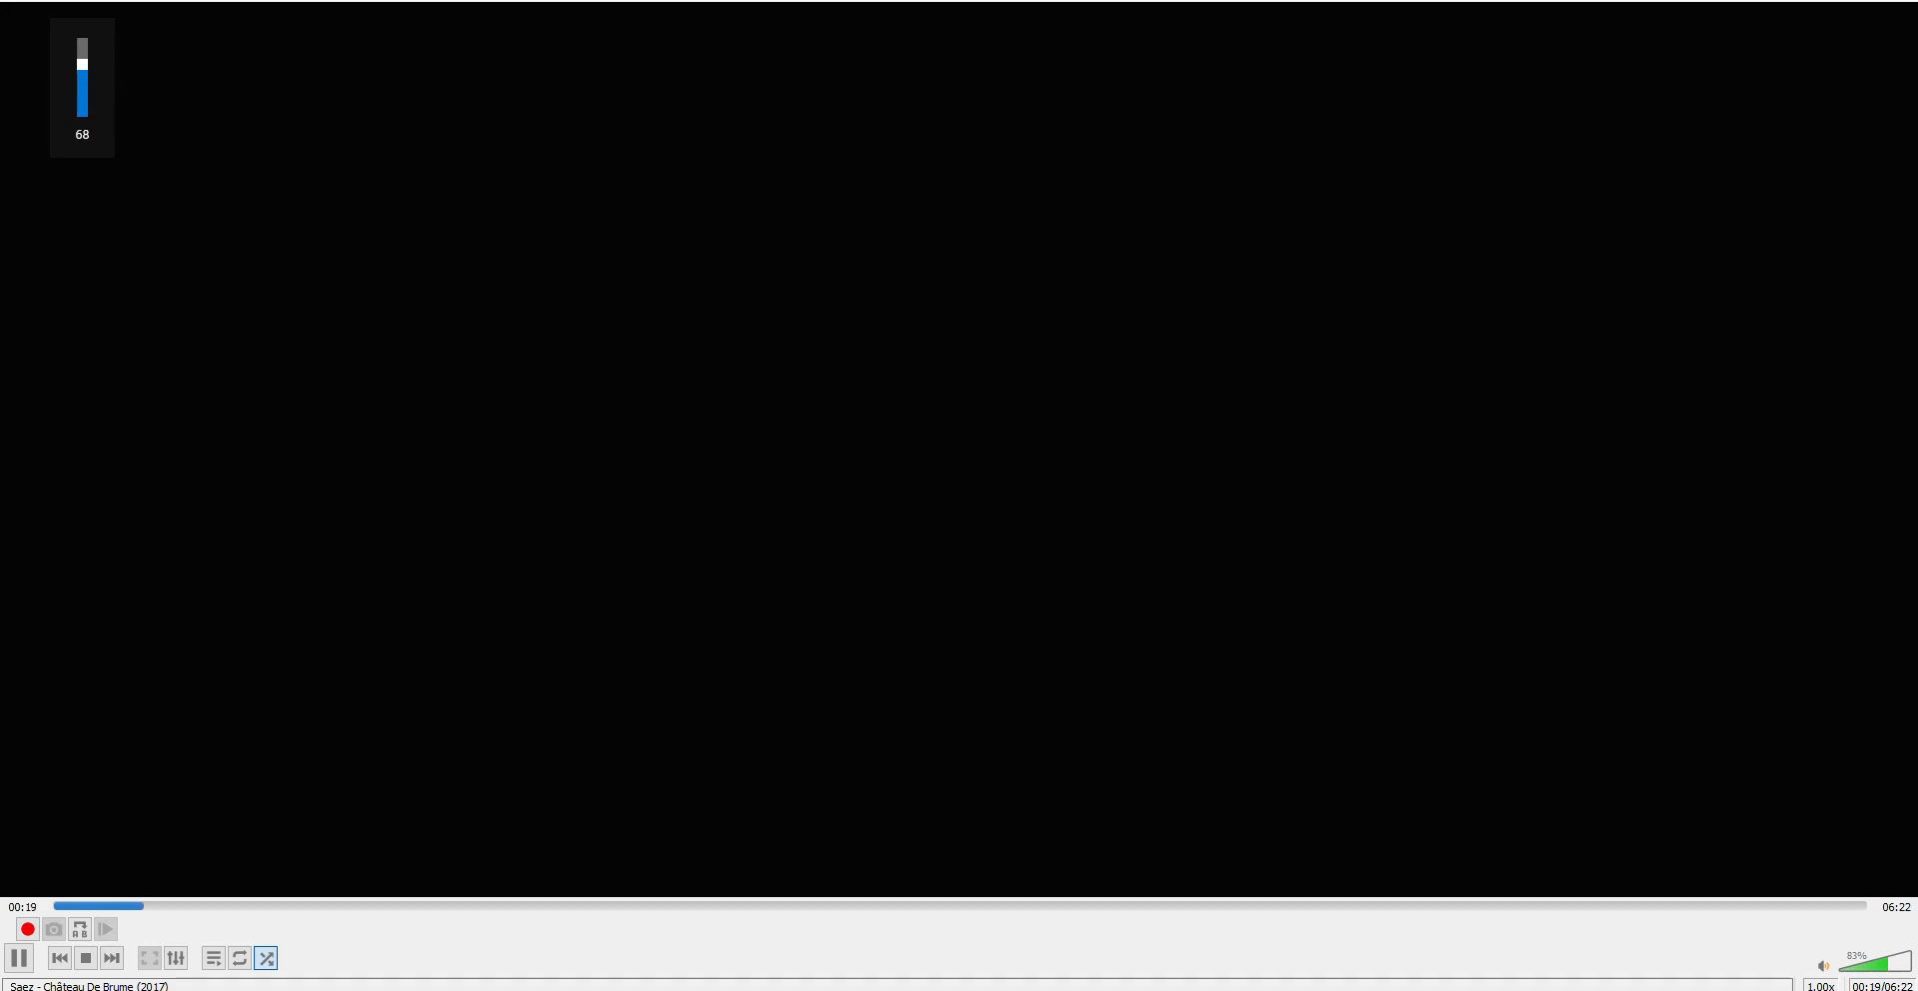
click(1796, 1)
Select the middle vertex at the mesh's end, adjust it, and extrude the end edges to the next wall pillar.
right_click(887, 554)
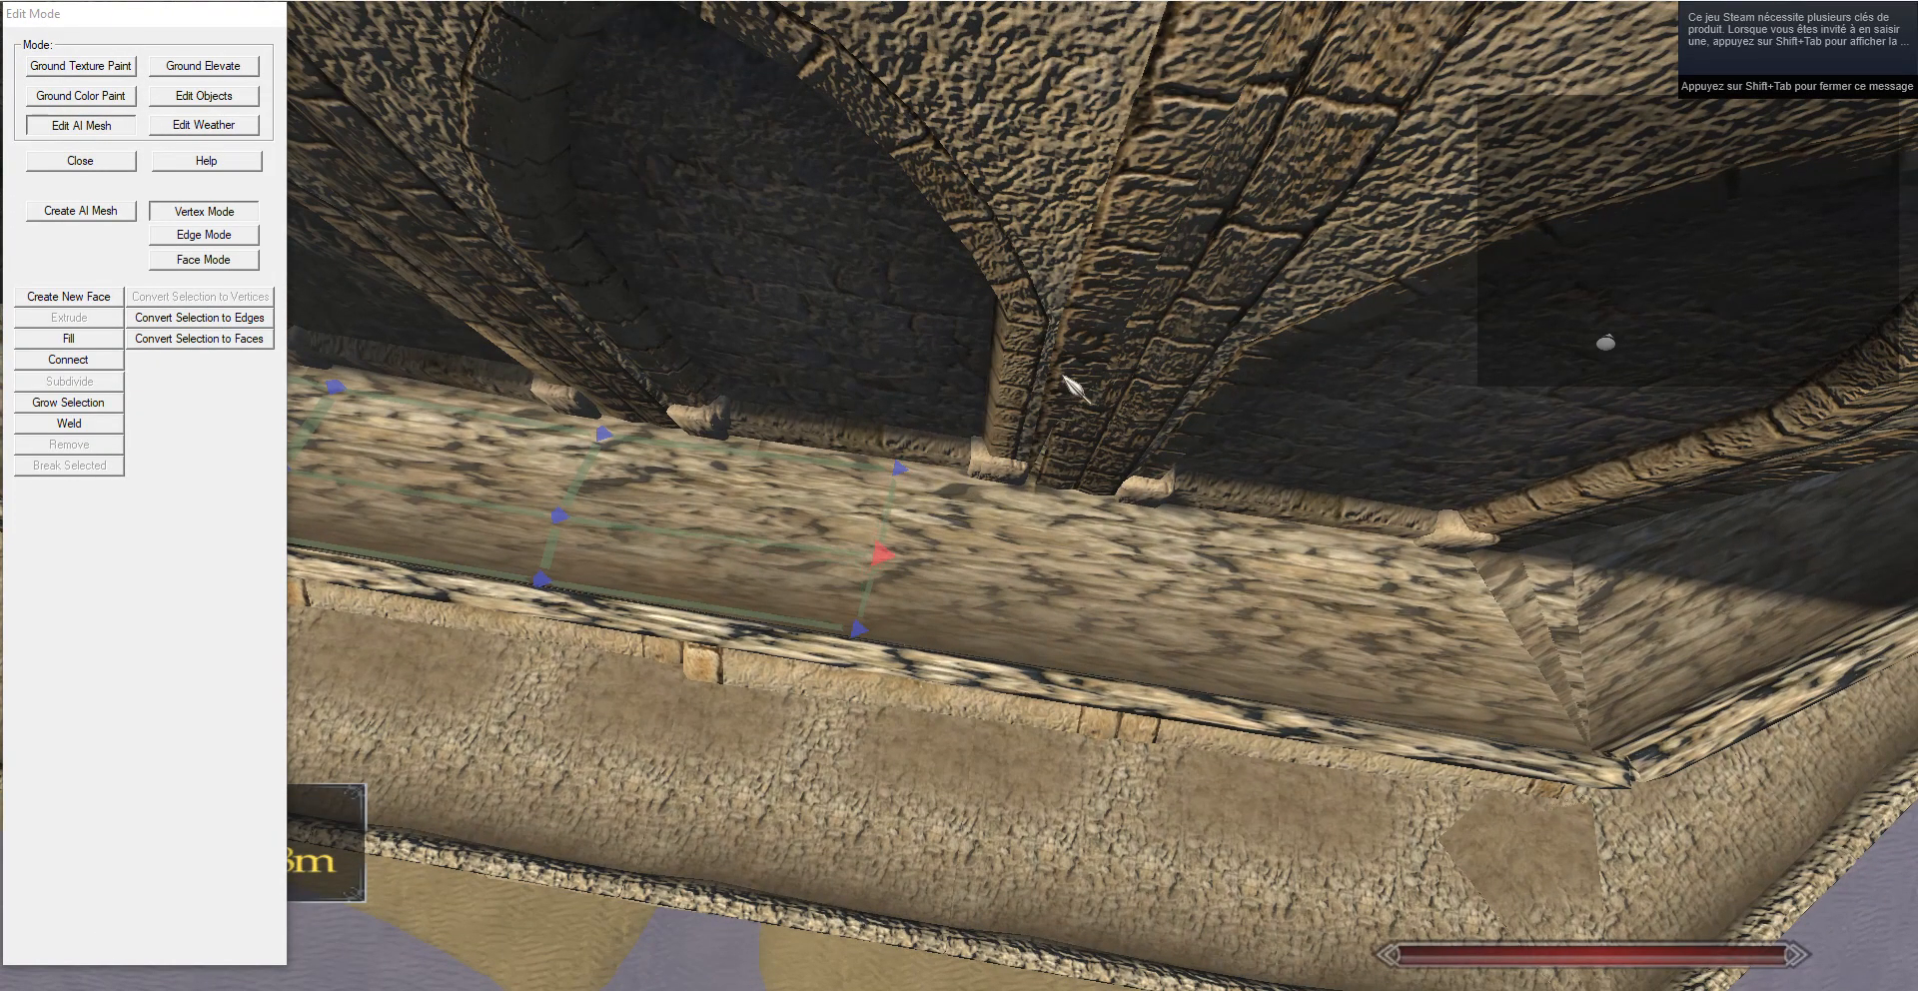
click(230, 244)
click(76, 321)
key(g)
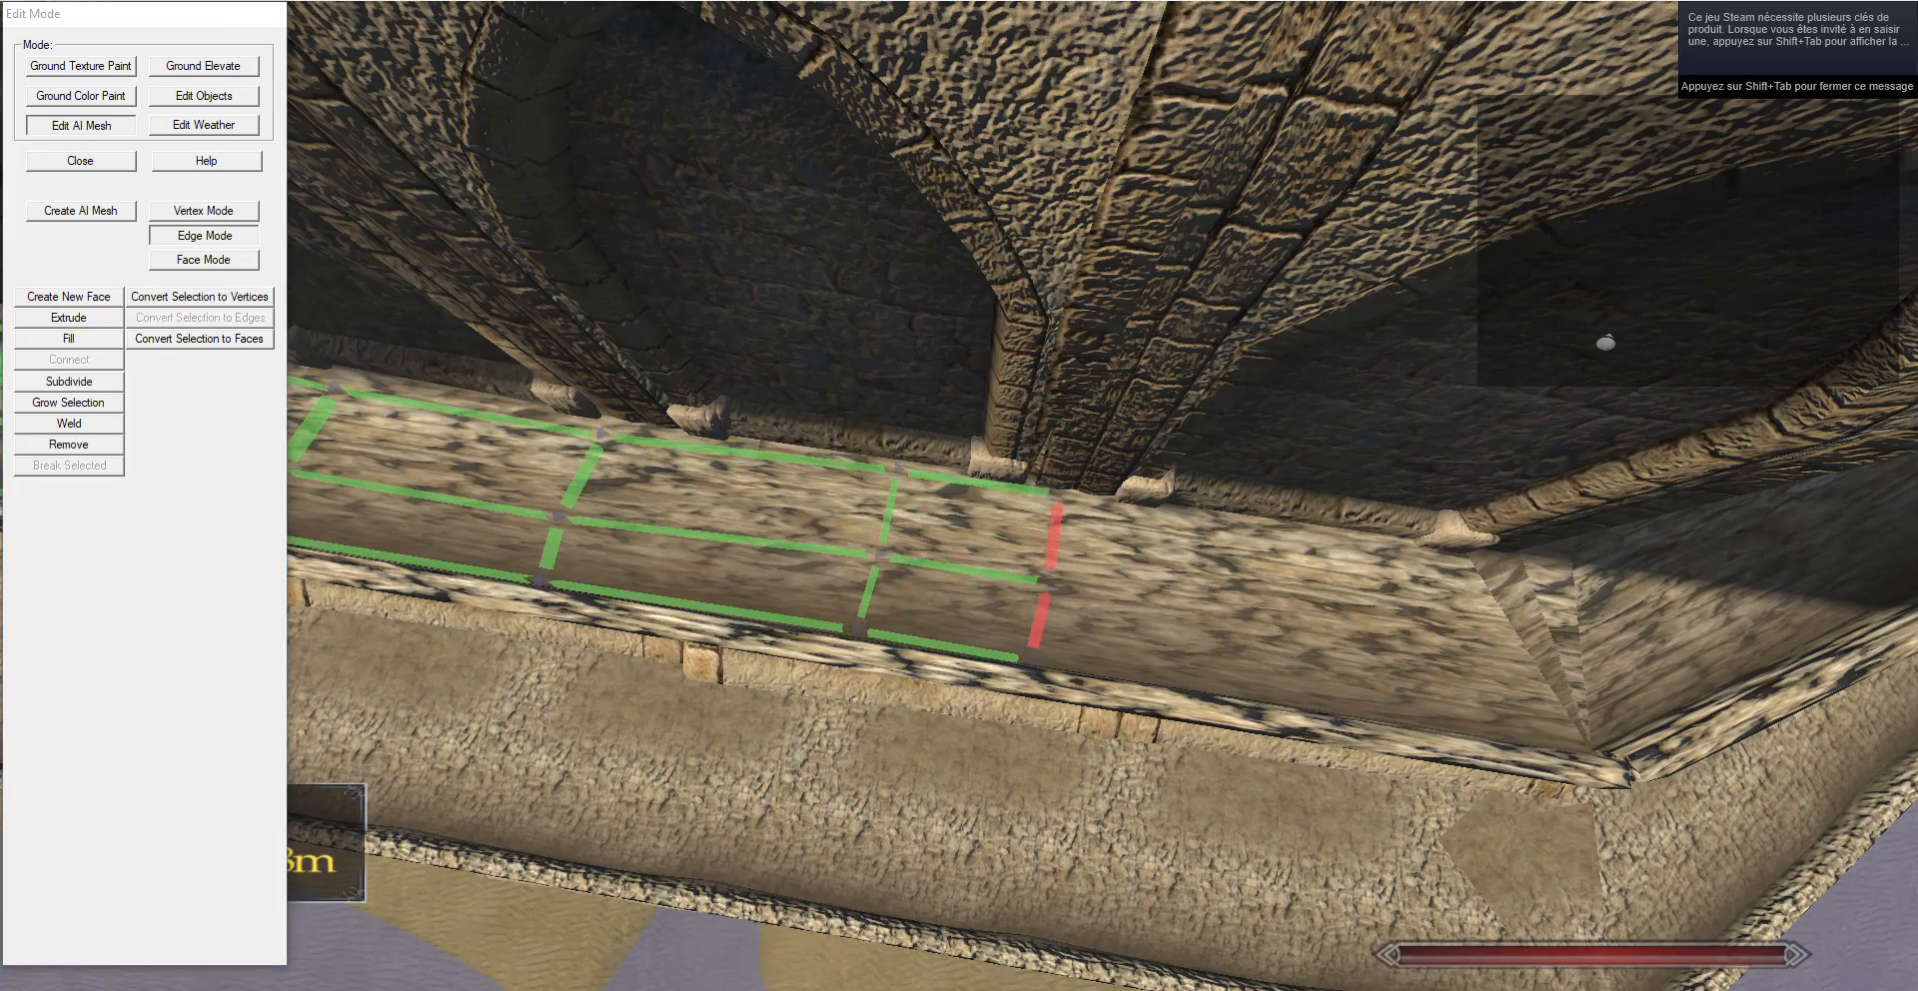
drag(1191, 667, 1298, 654)
Extrude the end edges past the pillar toward the walkway corner and adjust the new end vertices.
click(76, 317)
key(g)
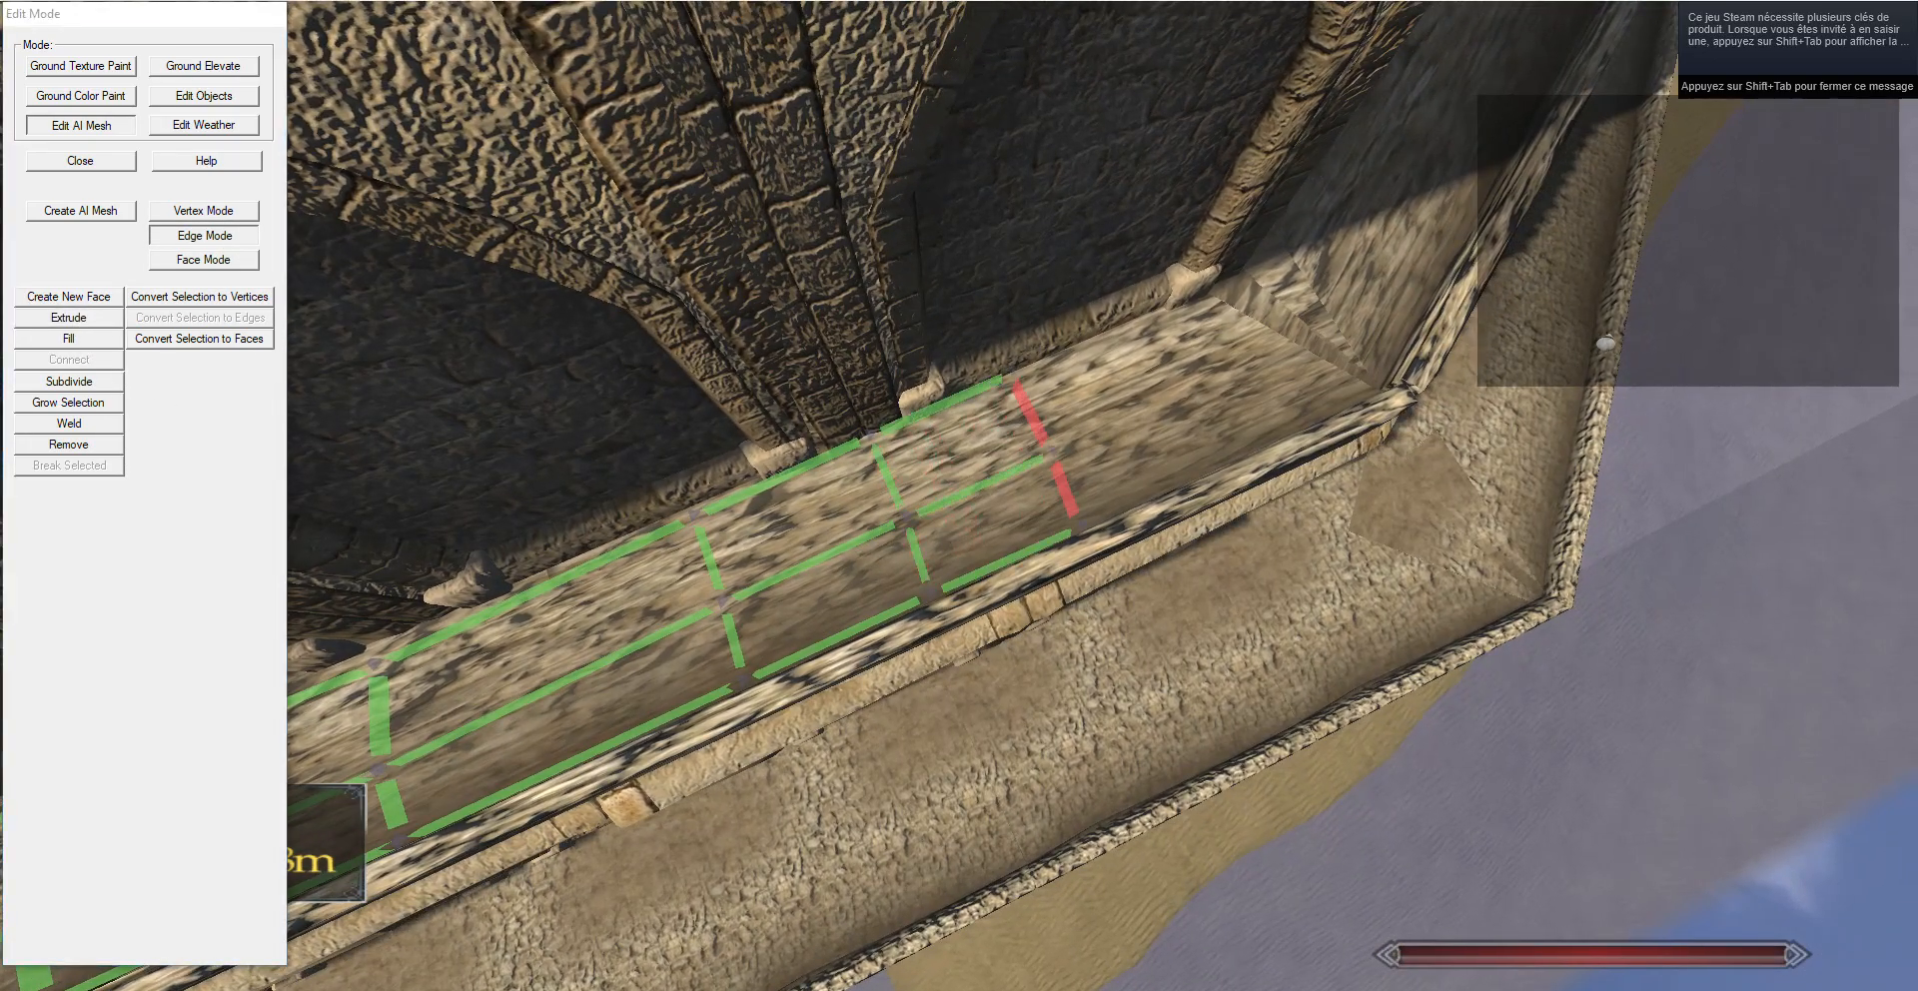
key(w)
drag(799, 559, 869, 500)
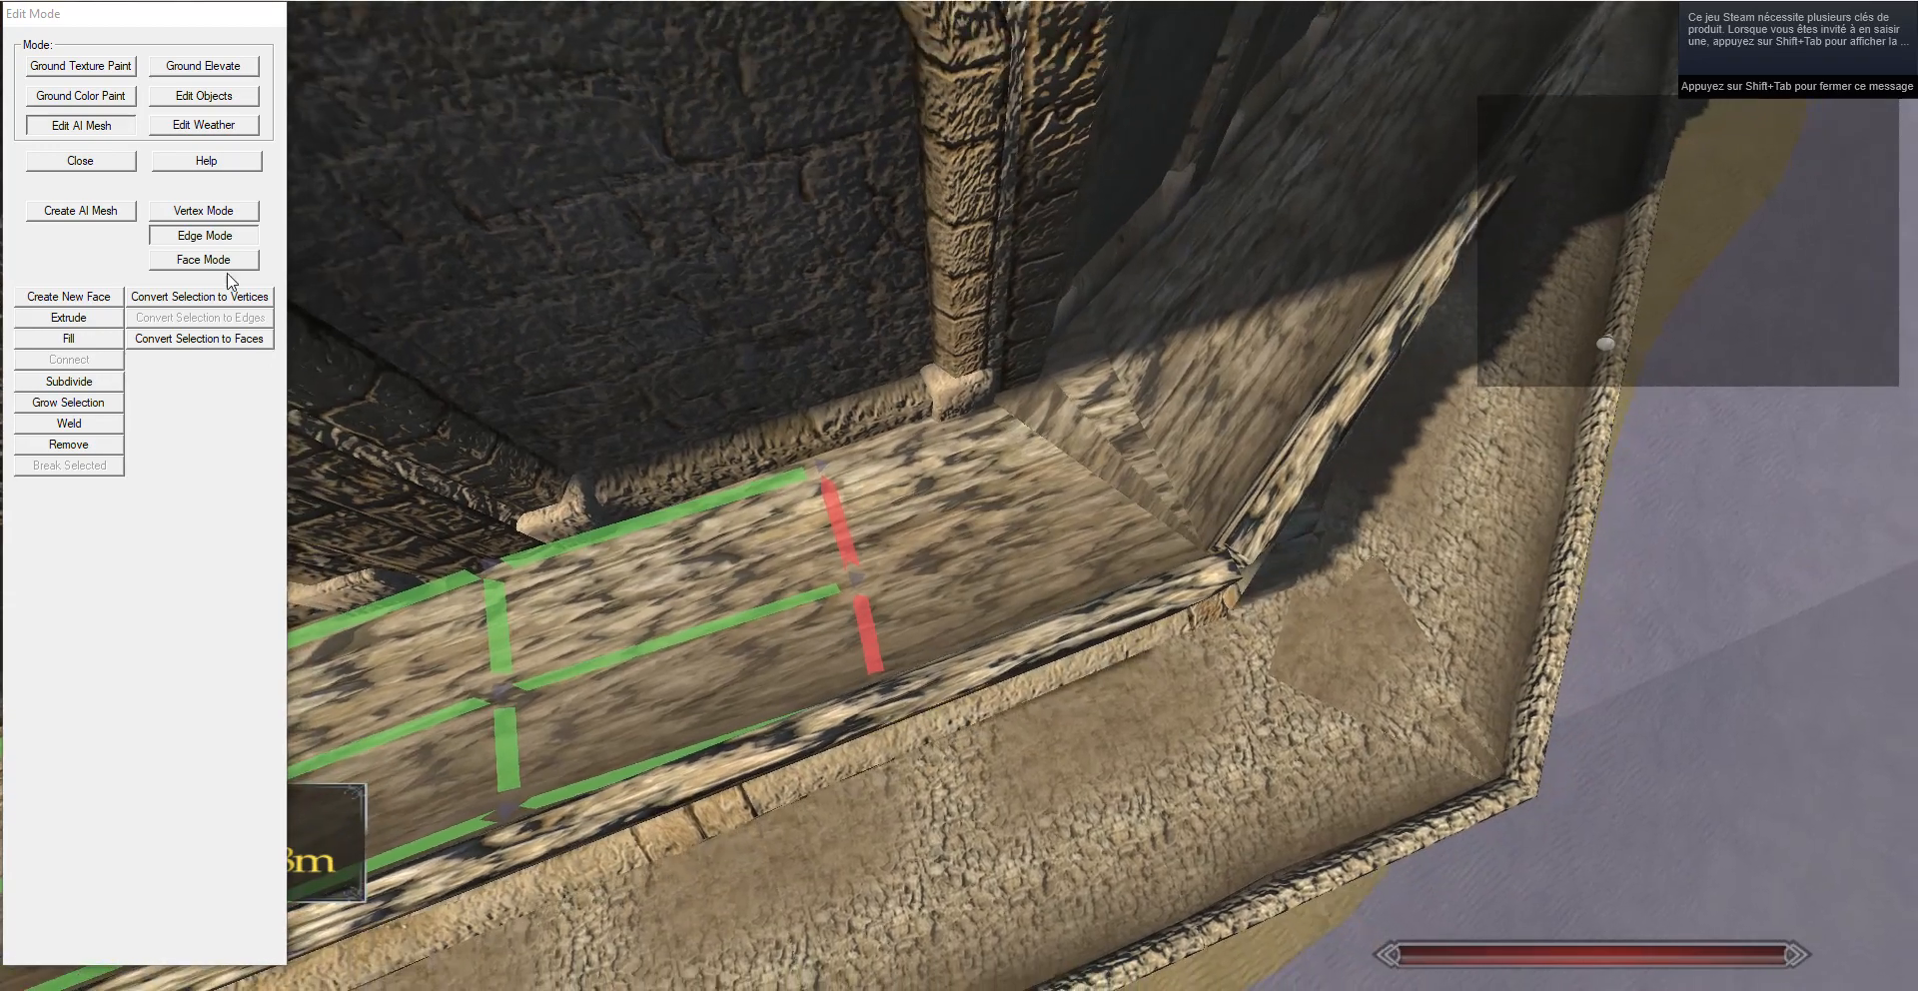
click(218, 216)
key(s)
key(d)
click(228, 238)
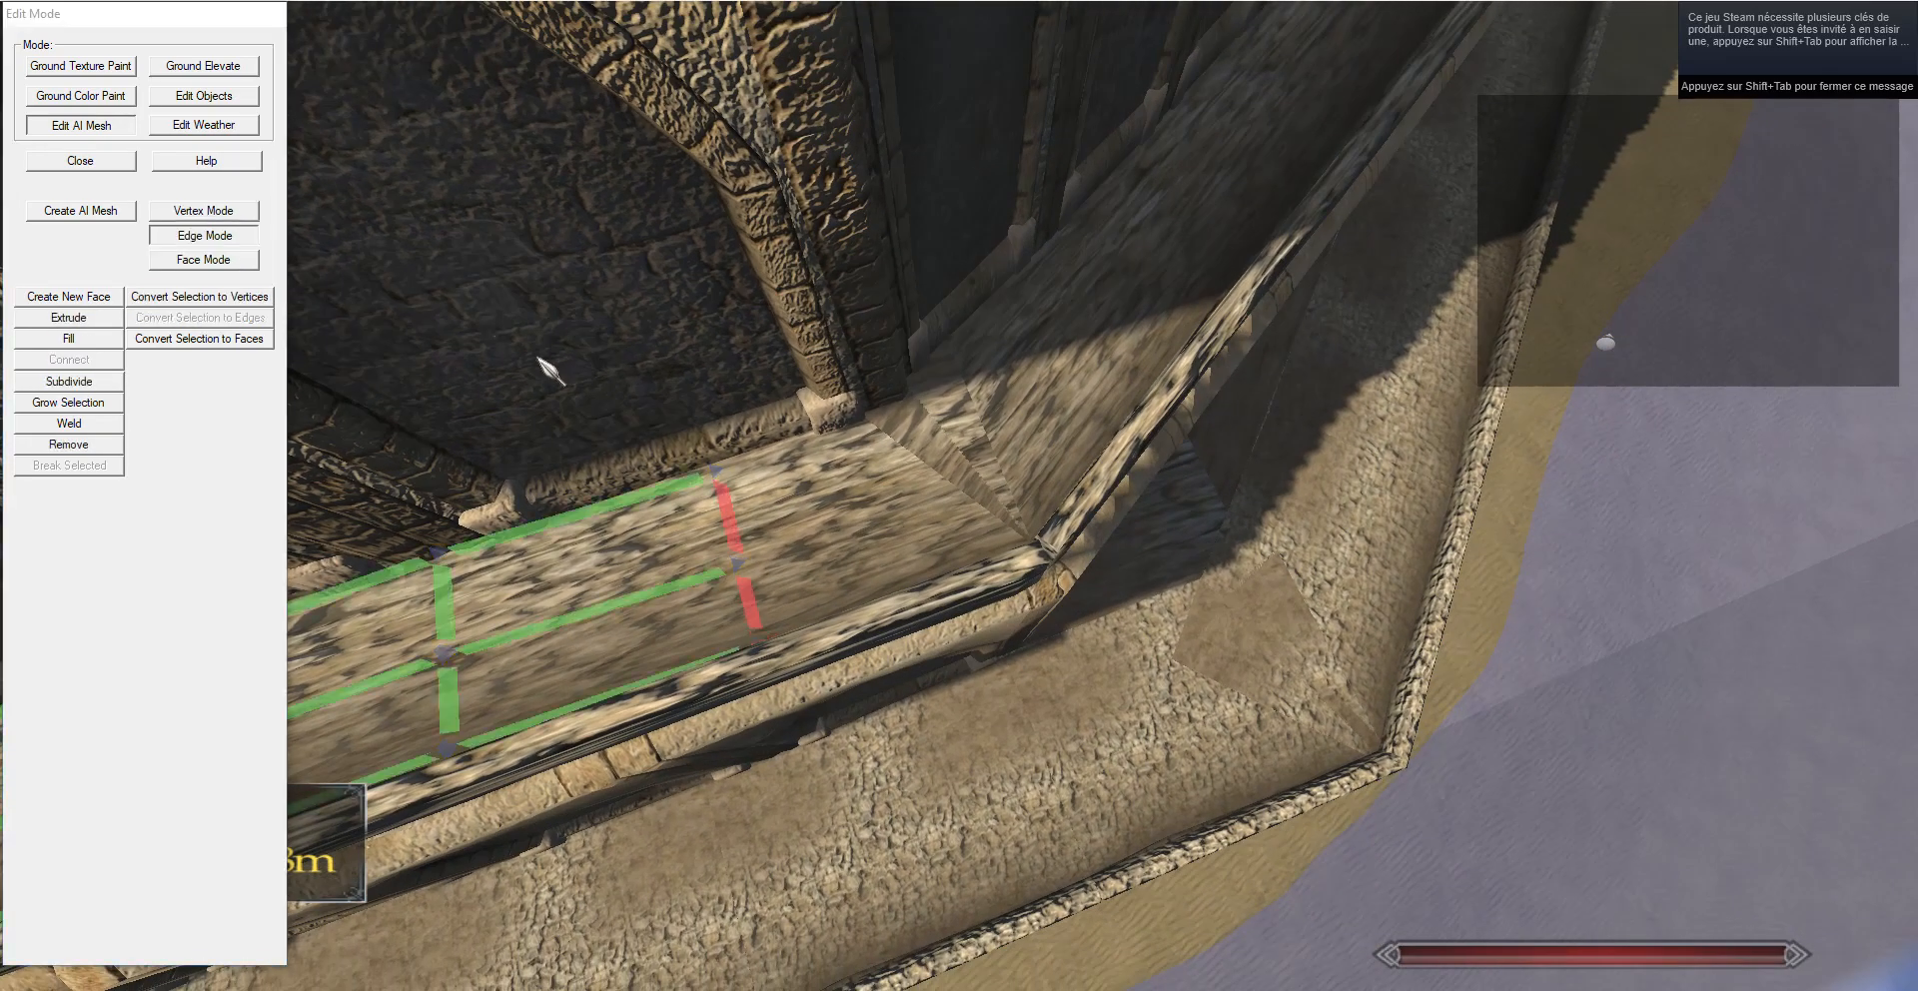
Extrude the end edges up to the walkway corner and align the end vertices with its diagonal crease.
click(87, 320)
key(g)
key(d)
key(w)
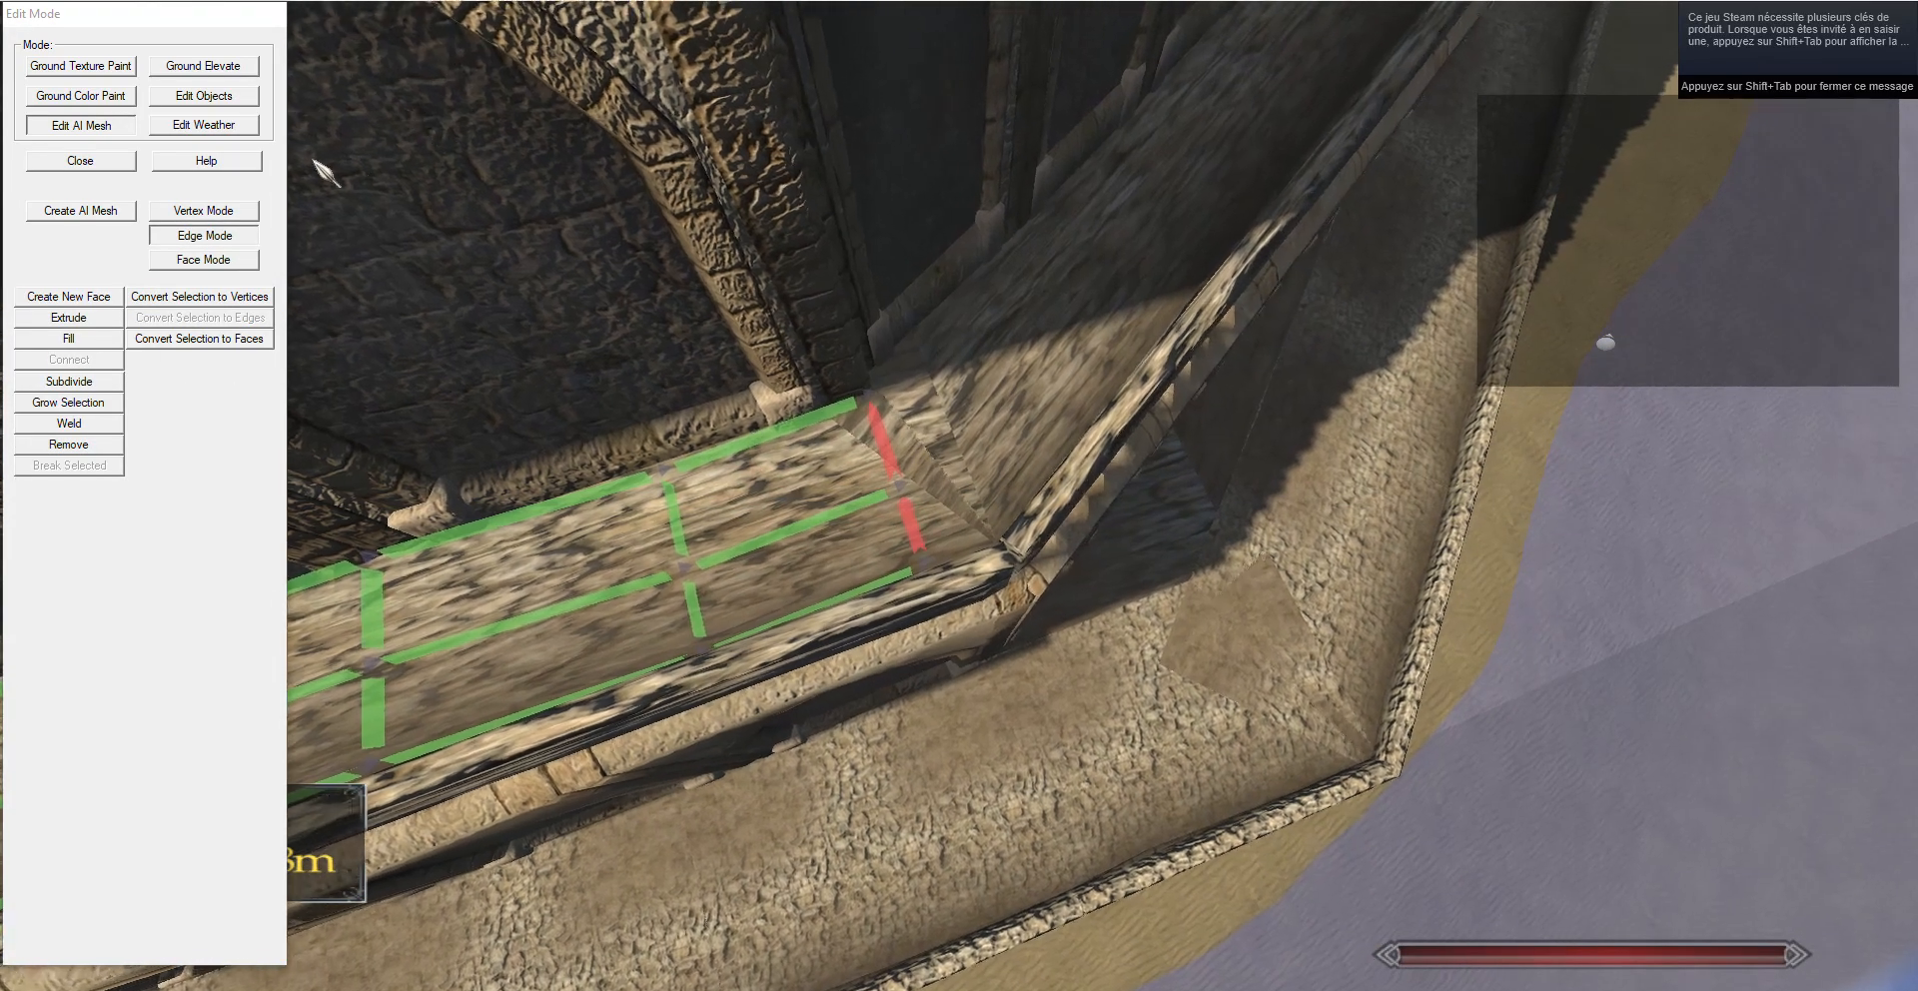
click(234, 210)
click(920, 483)
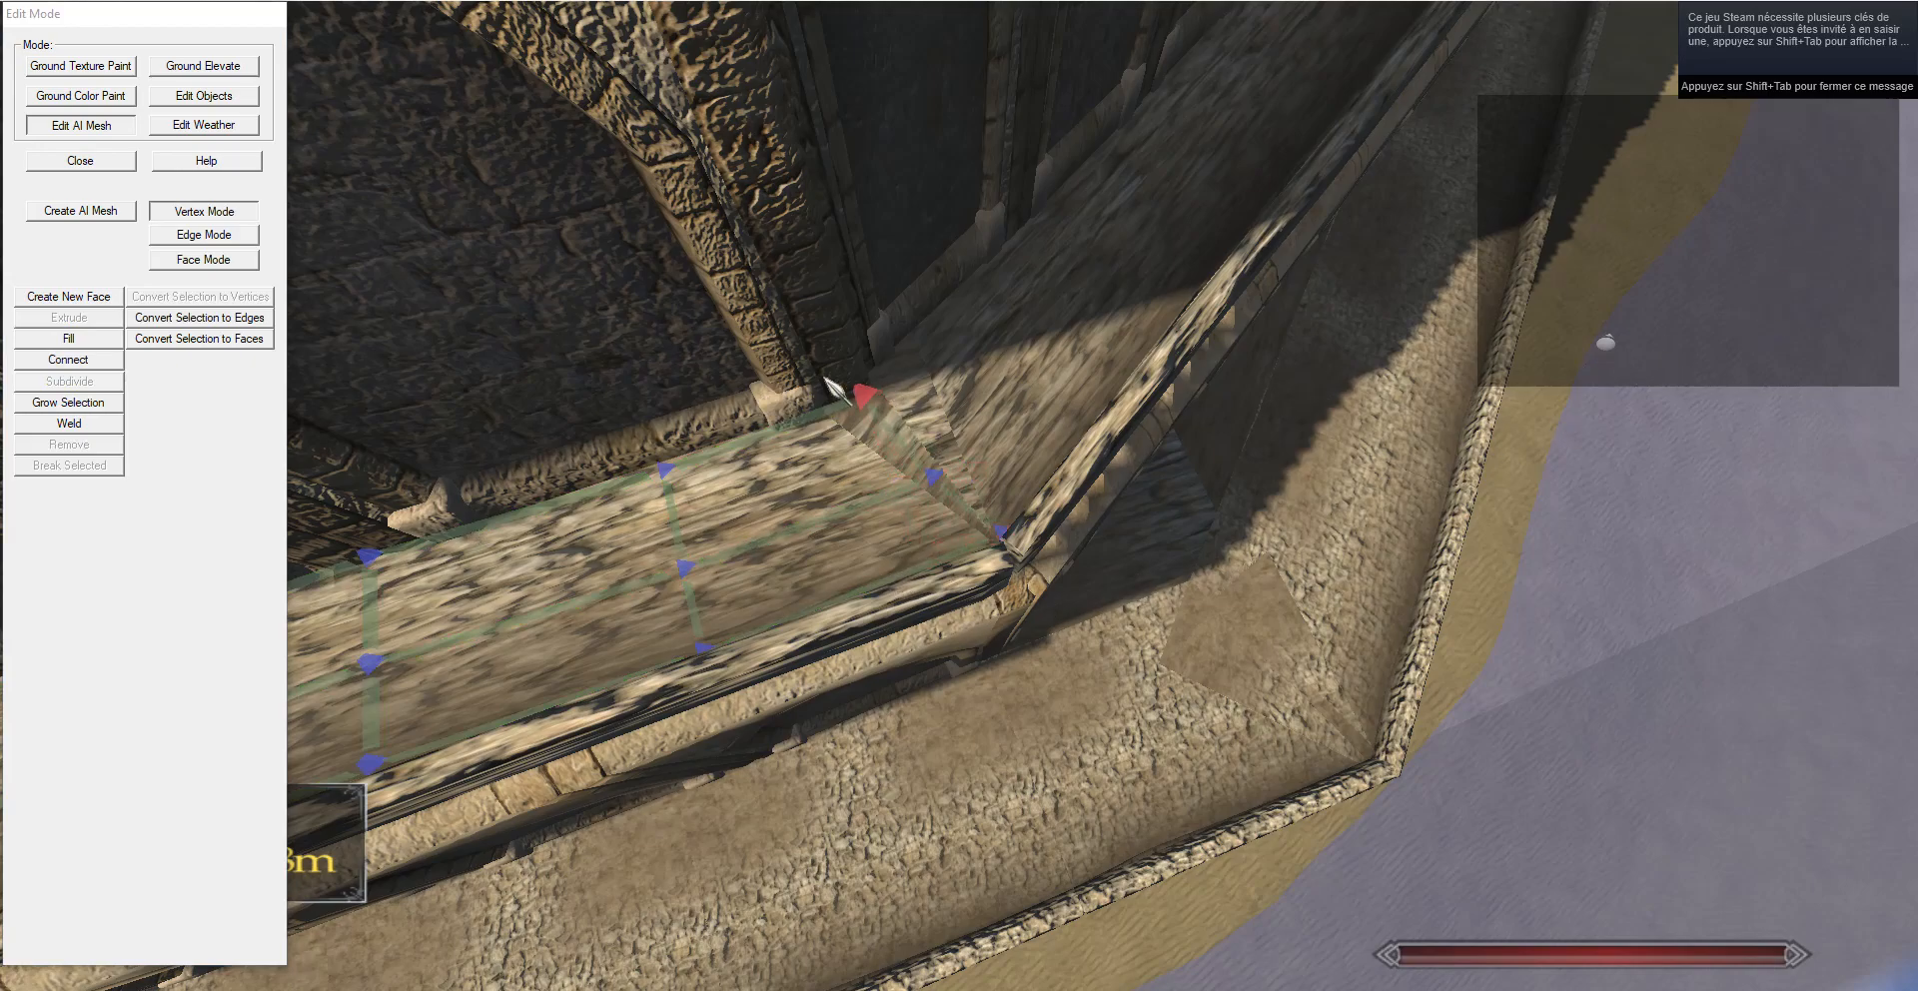
drag(827, 379, 639, 372)
Extrude the corner edges around the bend into the shaded walkway, up to the first wall pillar.
key(d)
key(s)
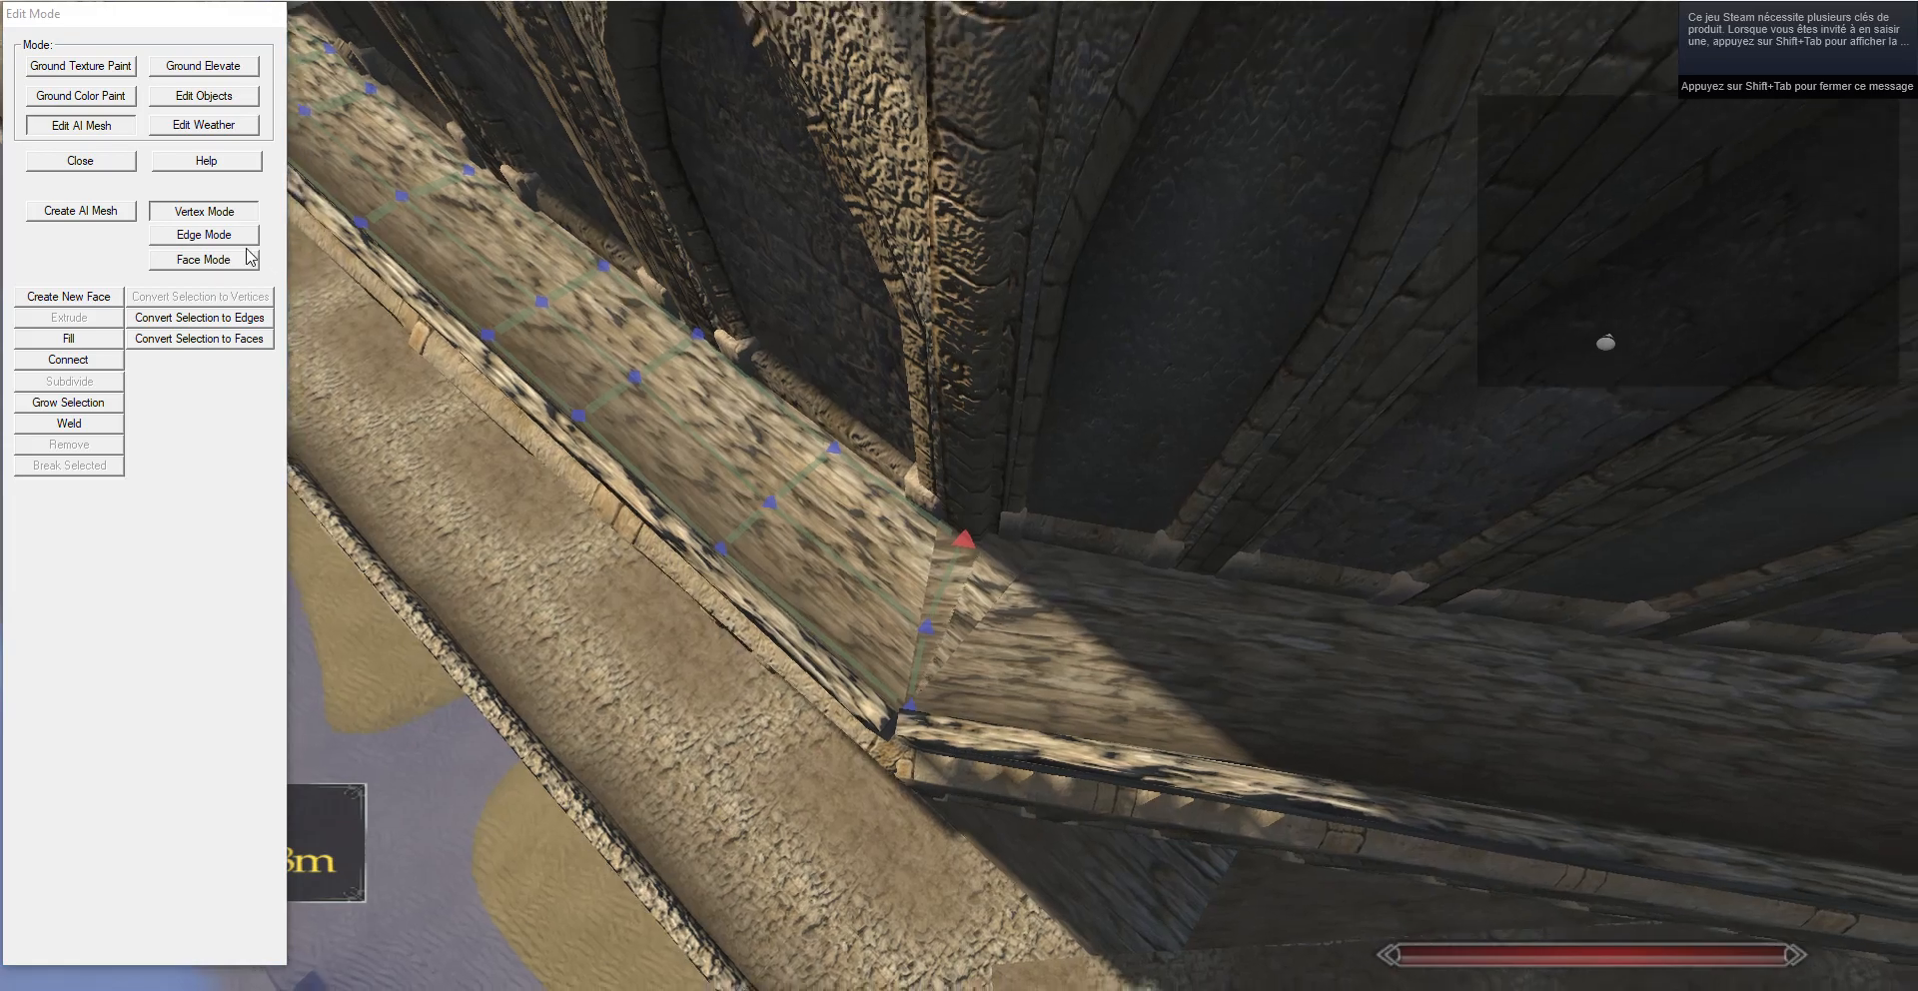
click(239, 235)
key(g)
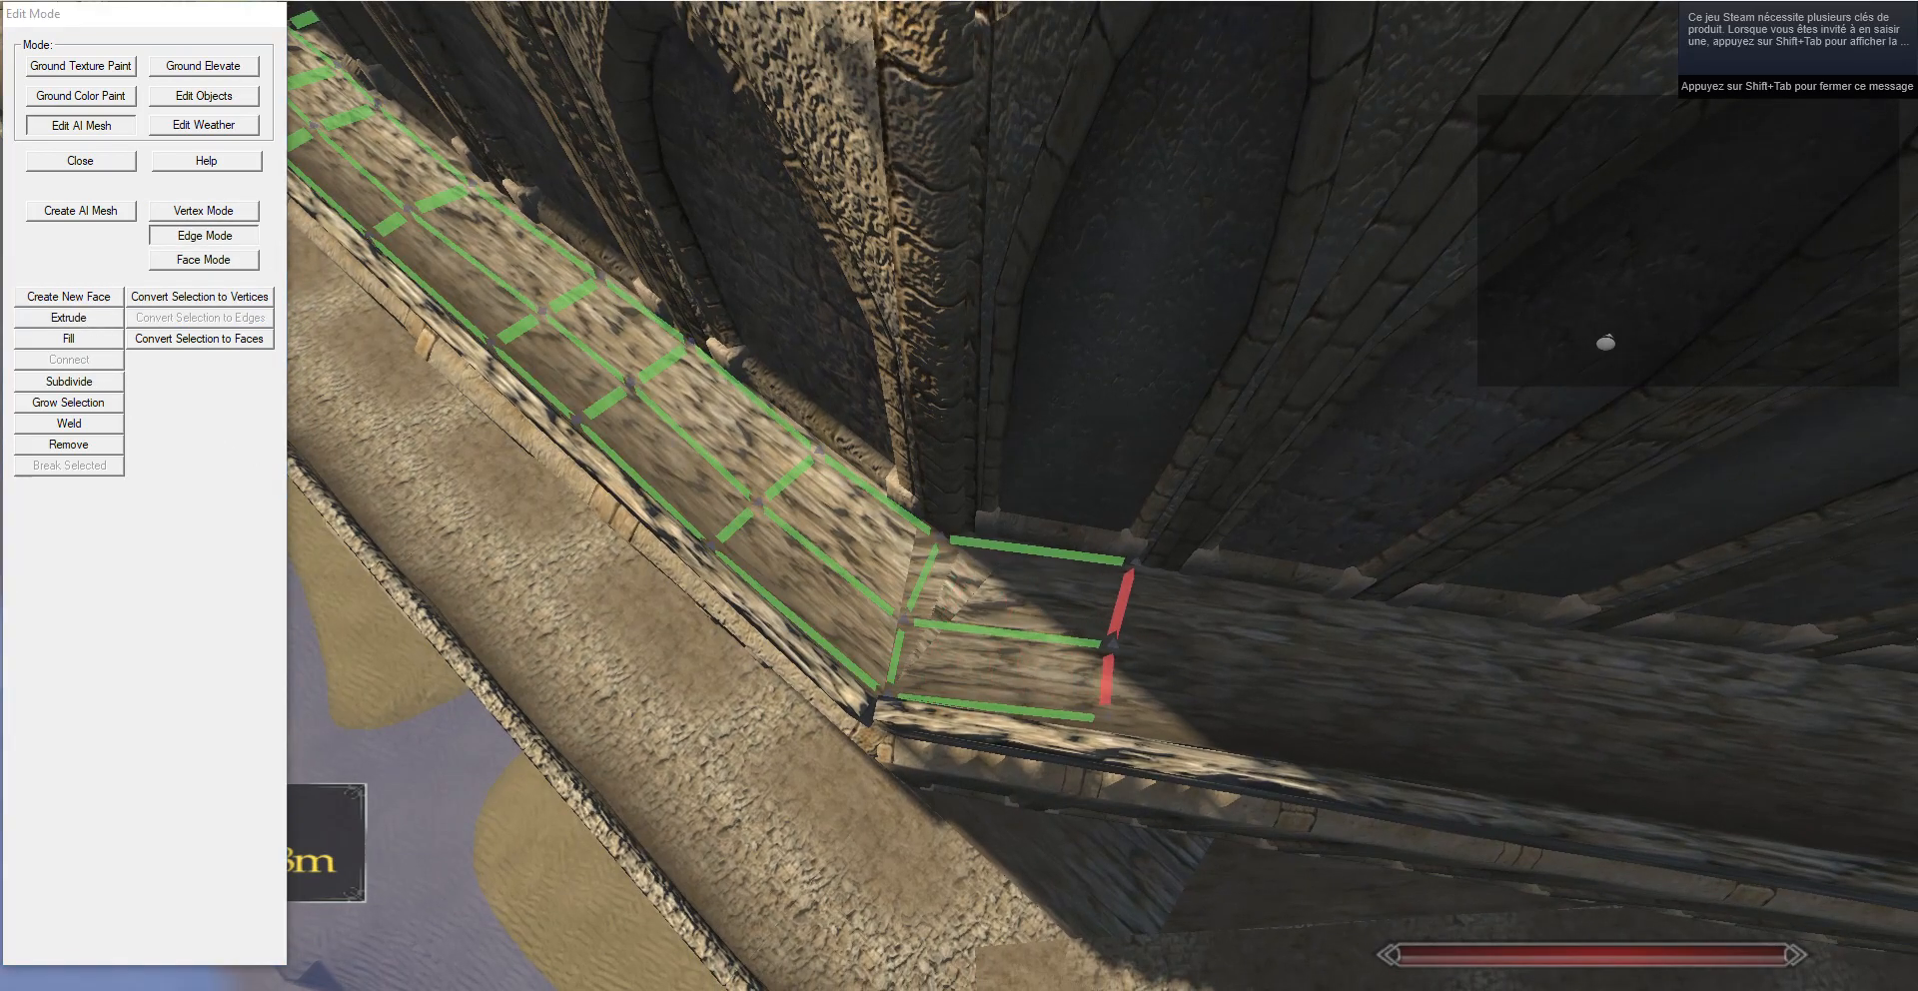
drag(1289, 579, 1424, 689)
key(g)
Square the new end vertices across the shaded walkway and extrude the end edges to the second wall pillar.
click(189, 211)
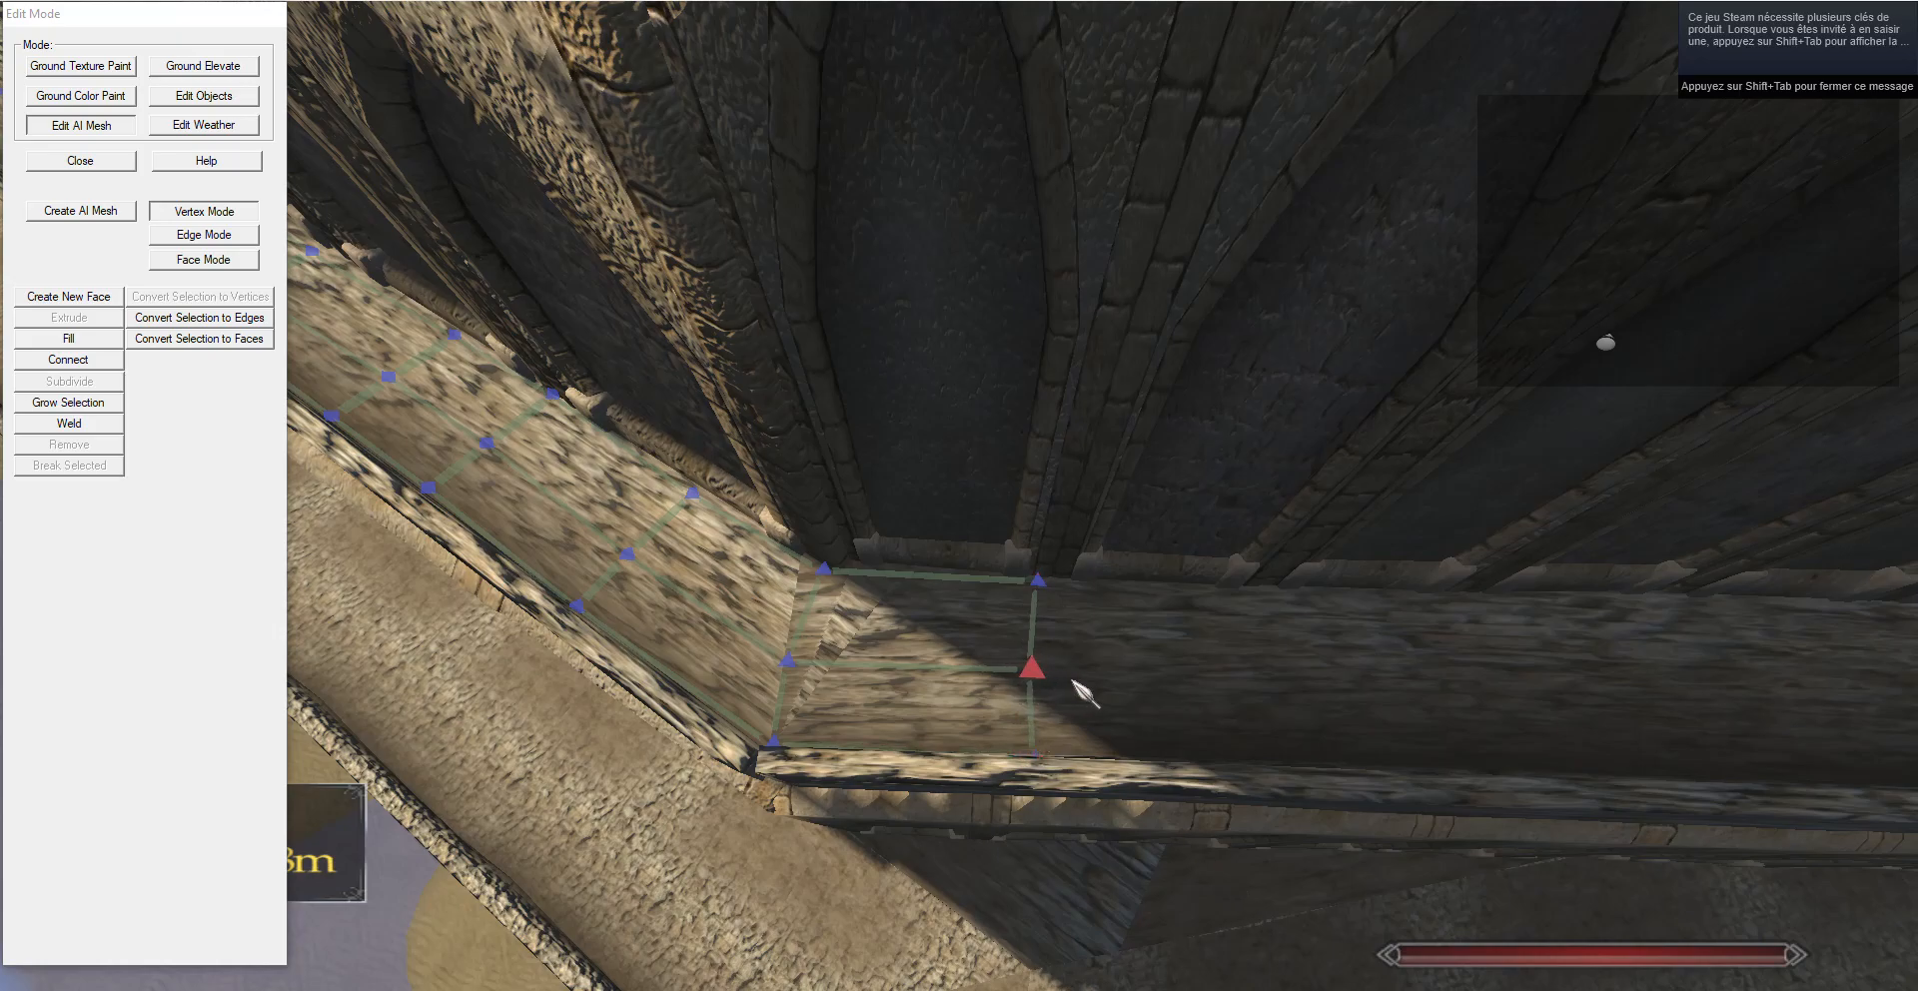
key(d)
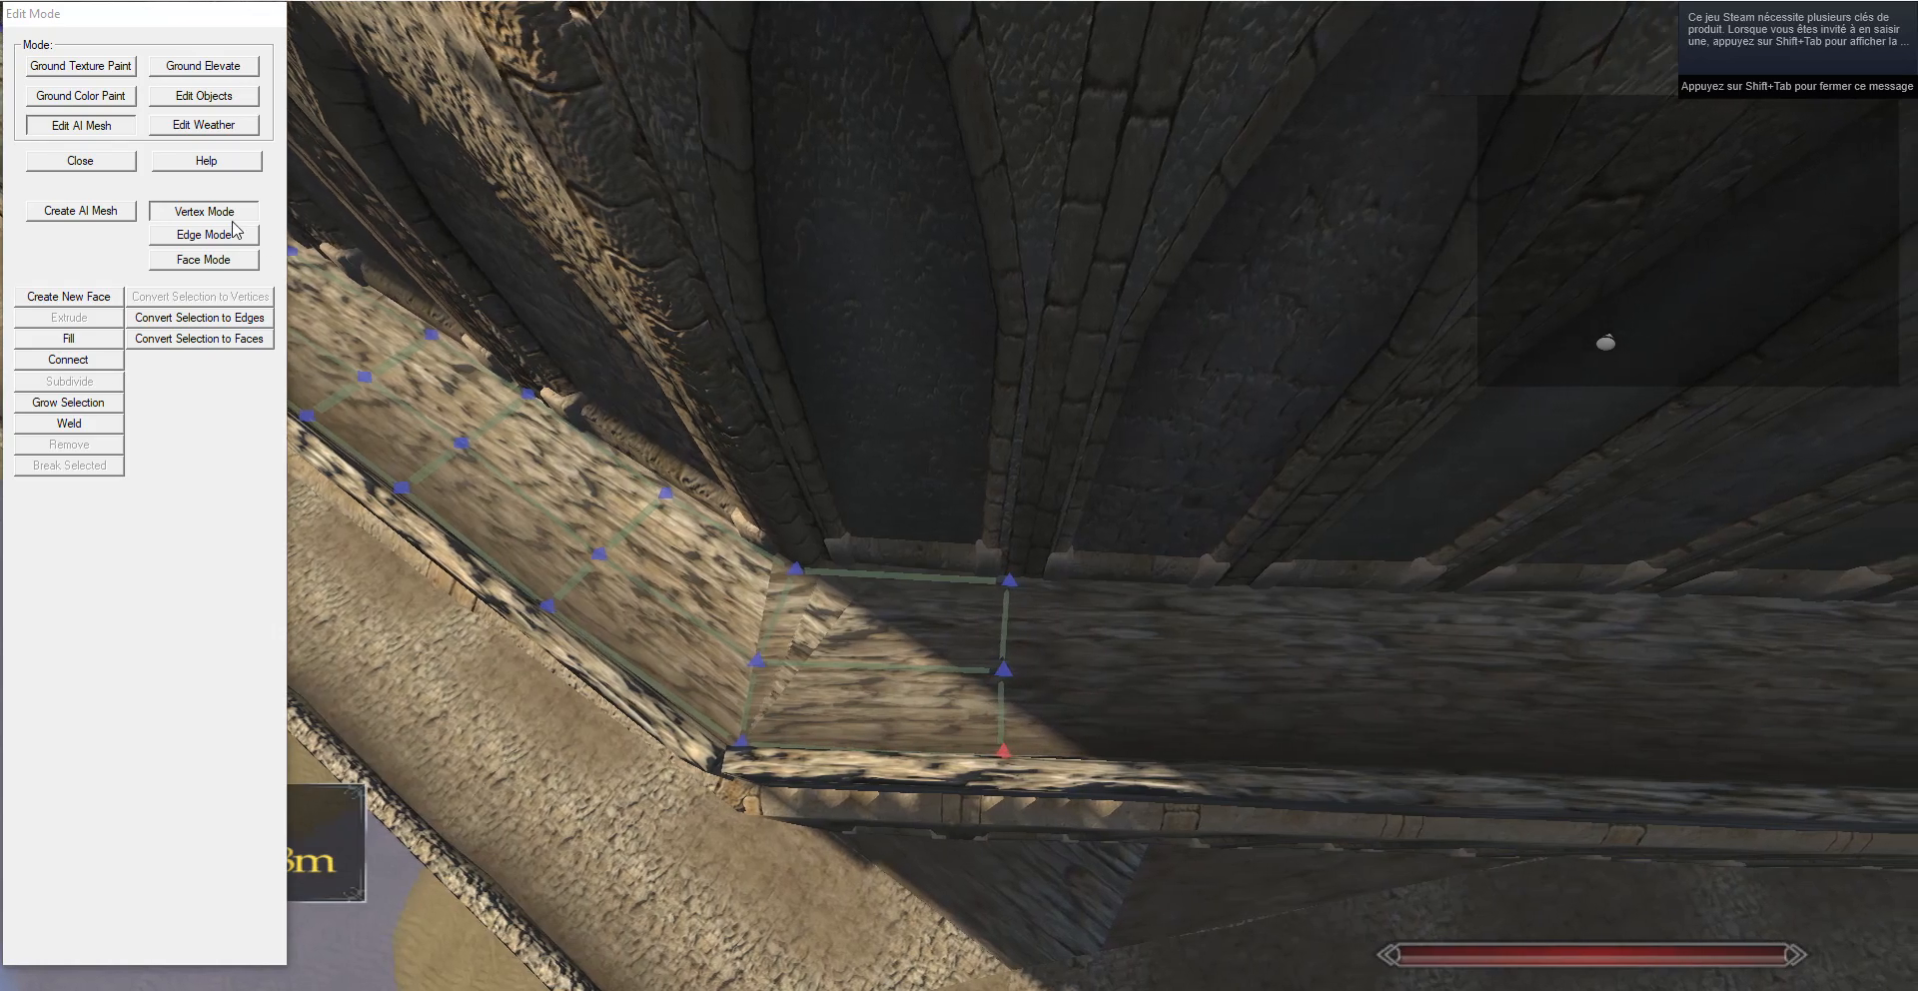
click(235, 236)
click(56, 318)
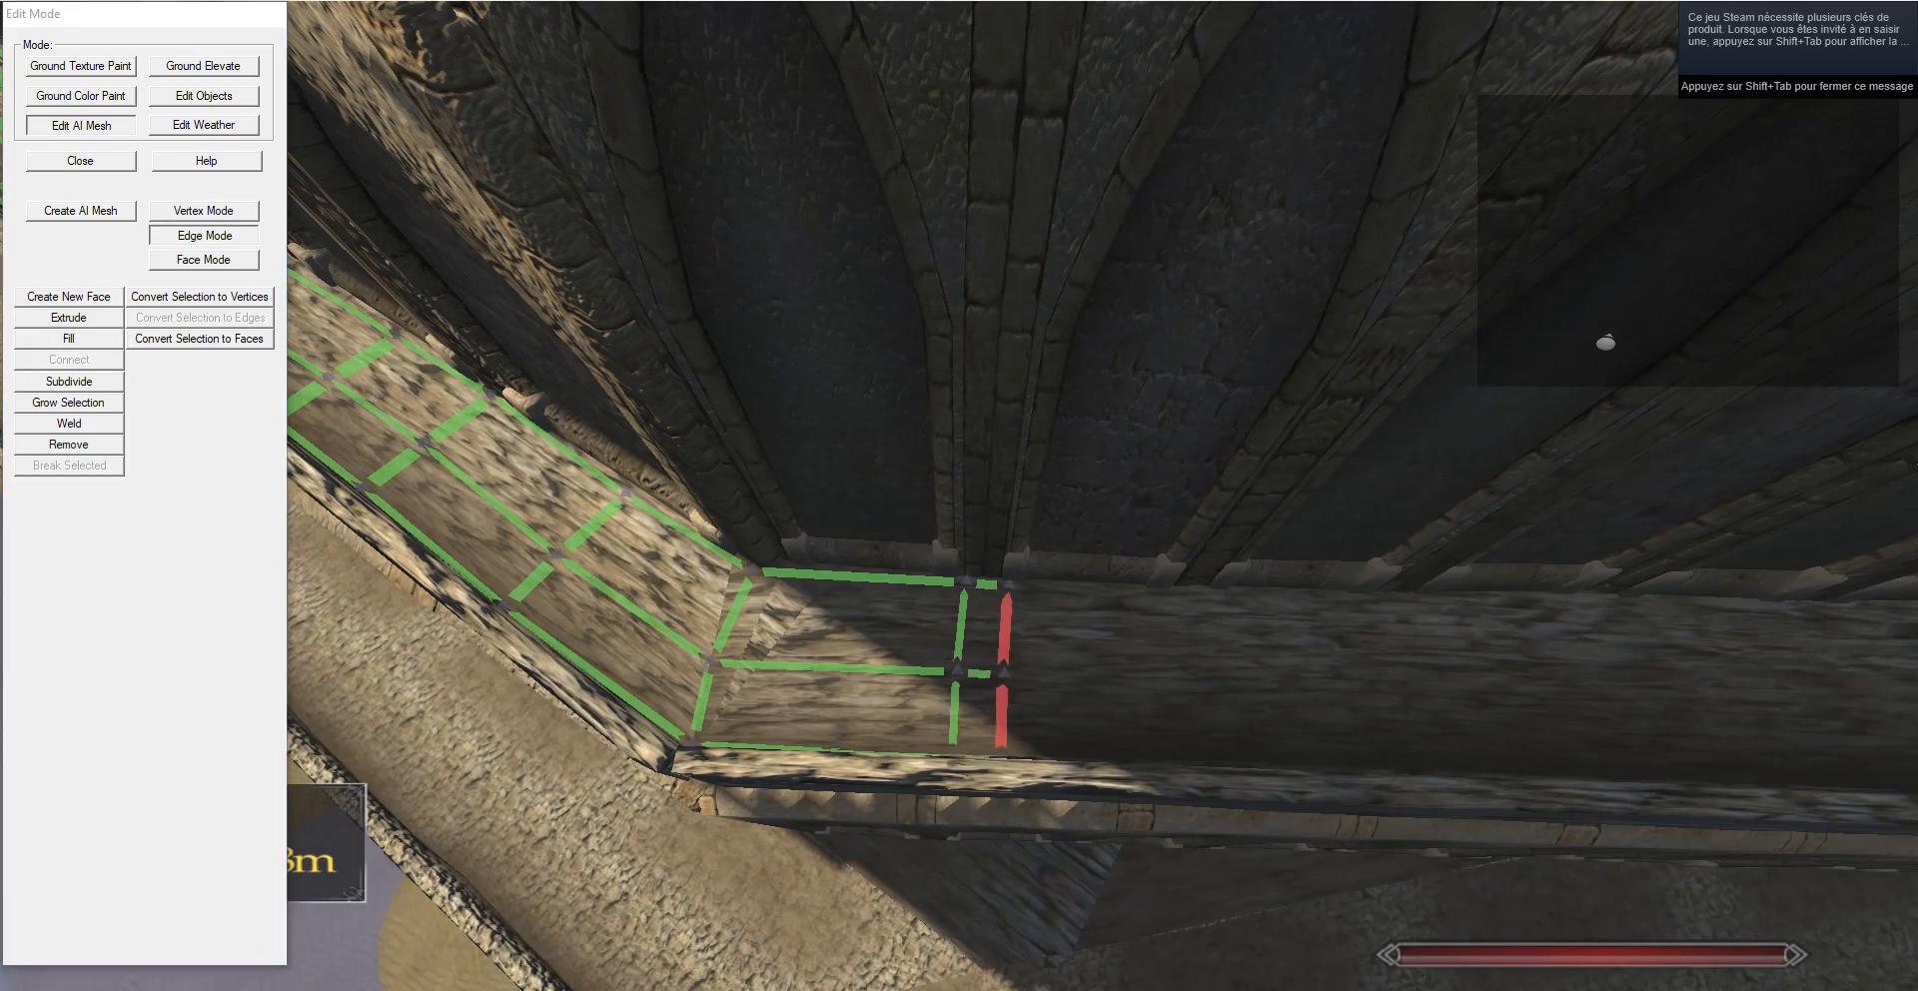
key(d)
mouse_move(1319, 518)
mouse_down()
mouse_move(1427, 517)
mouse_move(1318, 517)
mouse_up()
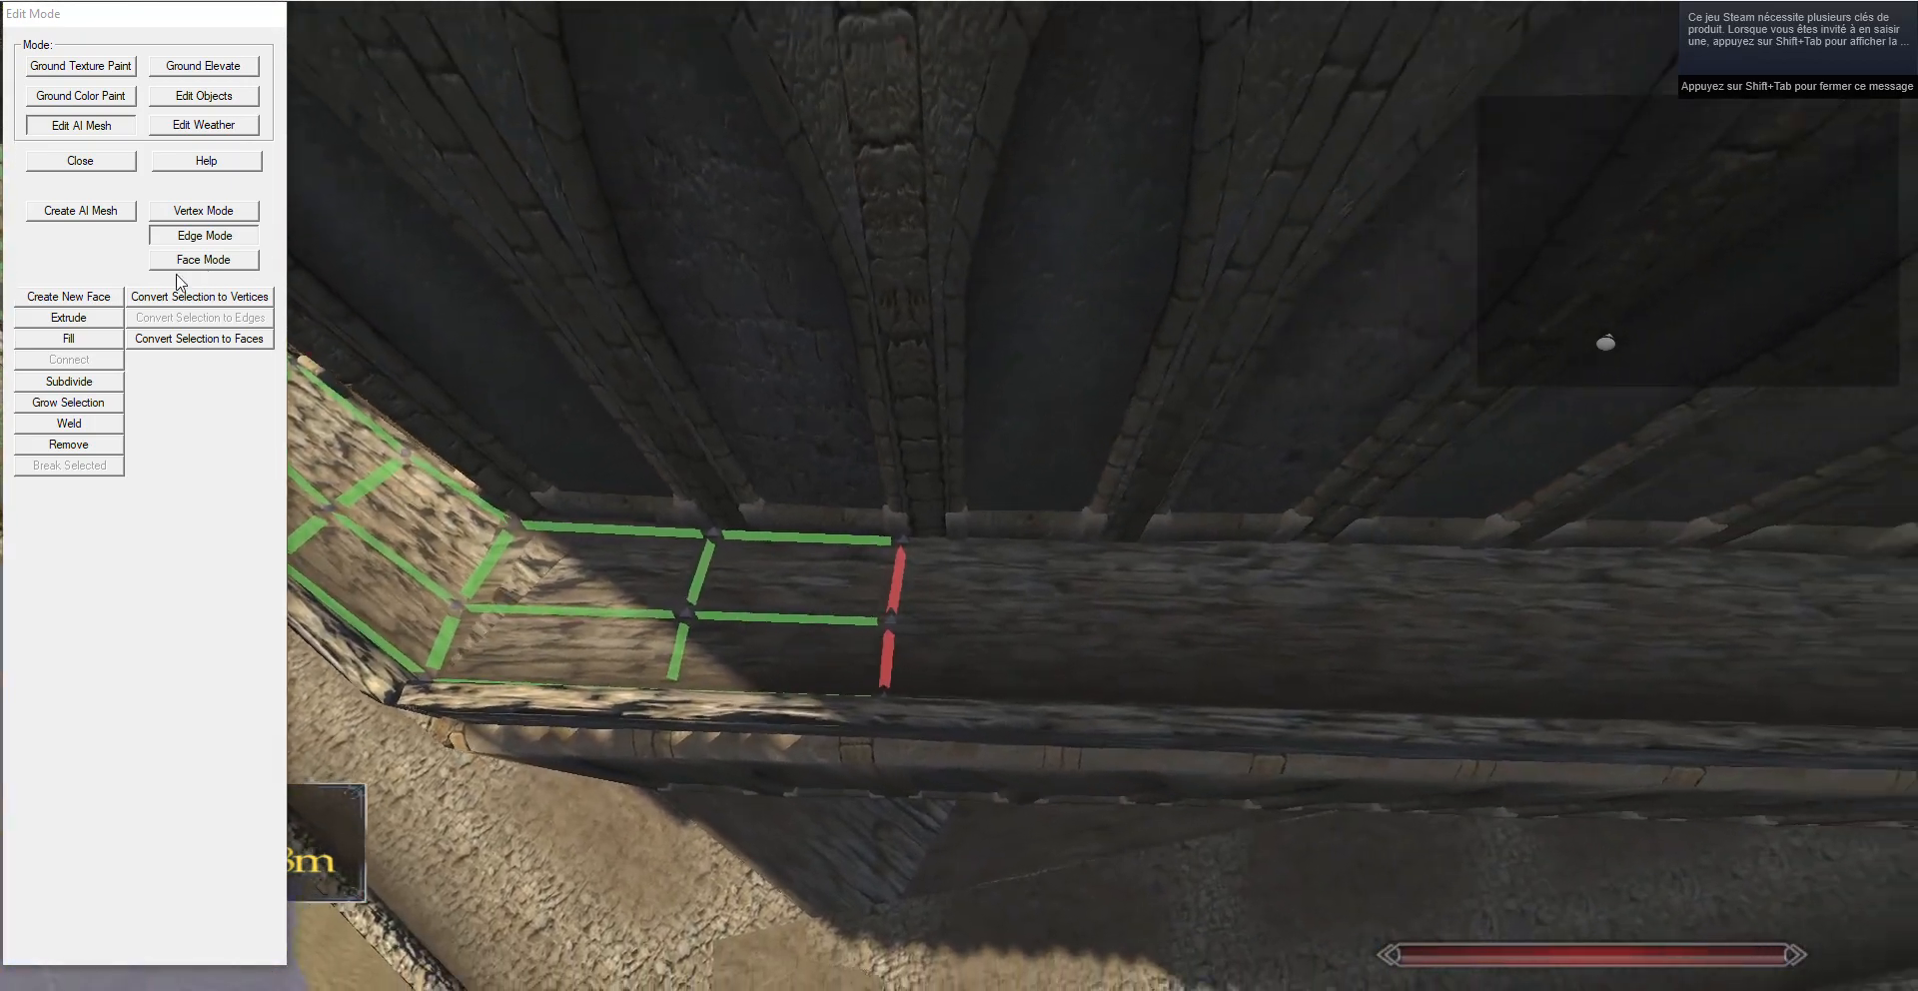
key(w)
key(d)
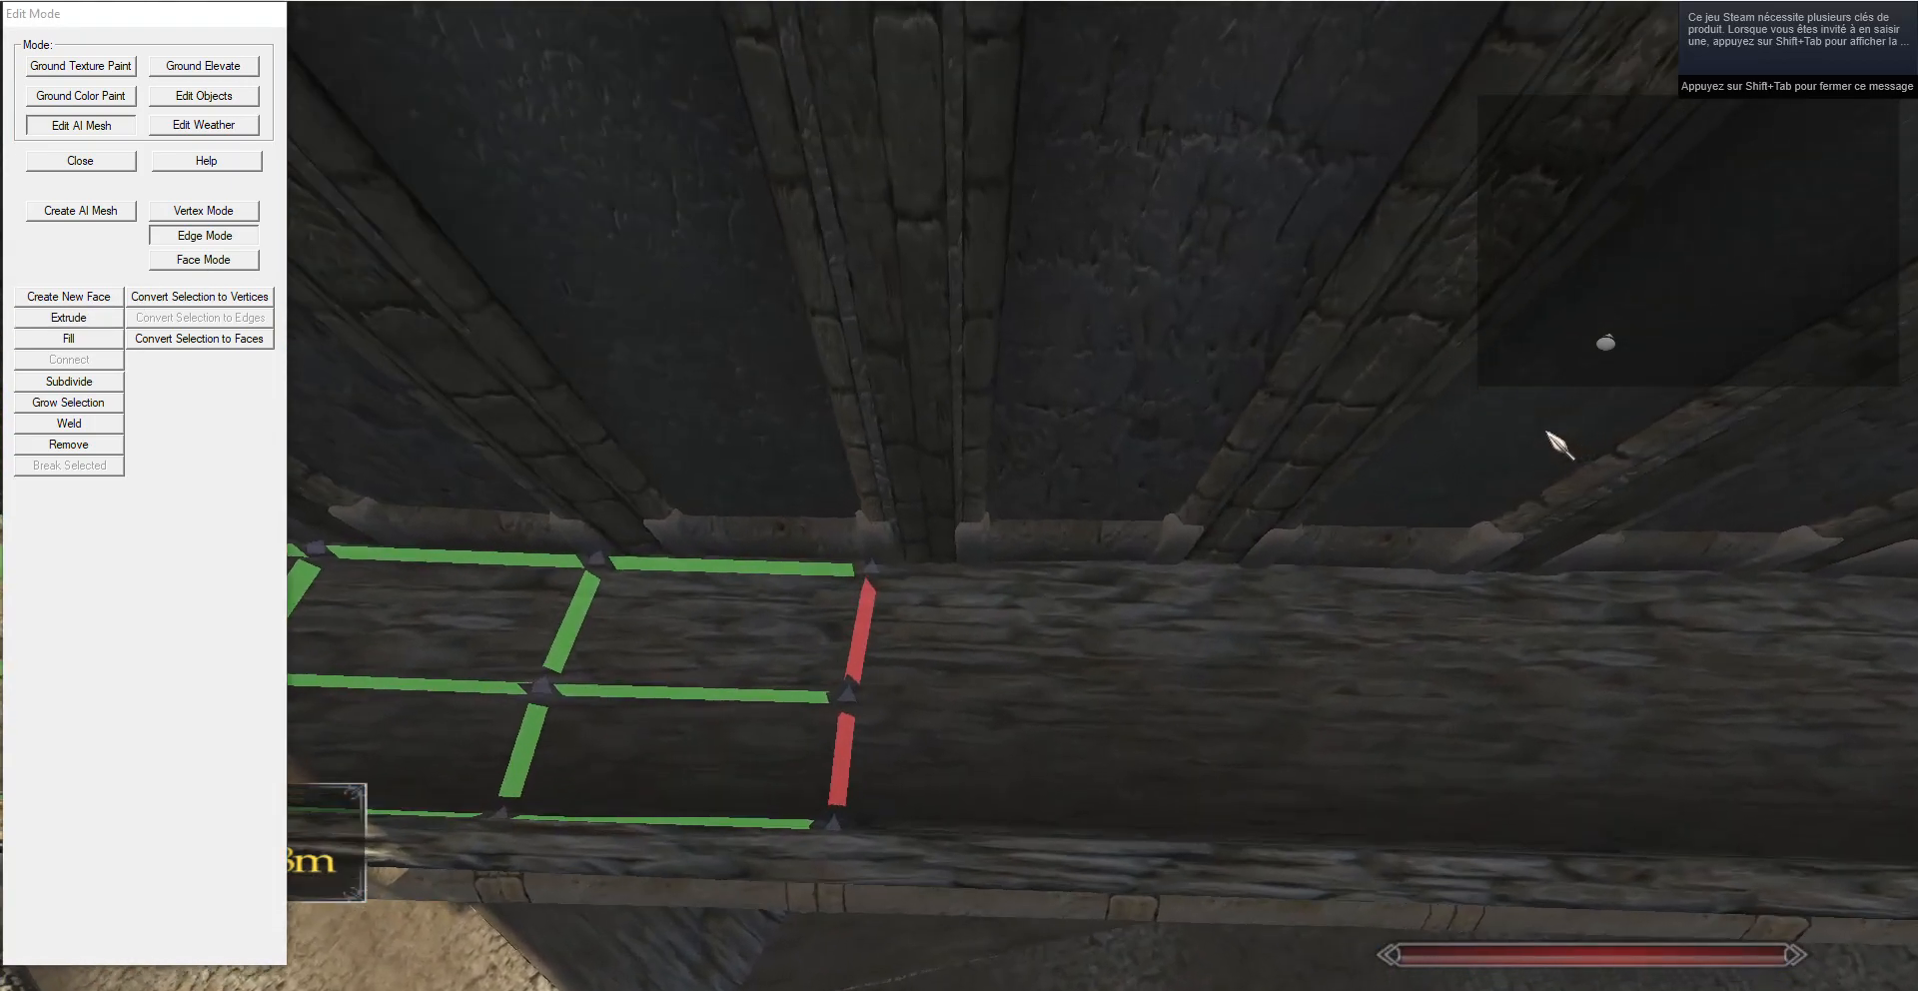
Extrude the end edges along the shaded walkway segment by segment, ending each one at the next wall pillar.
click(88, 324)
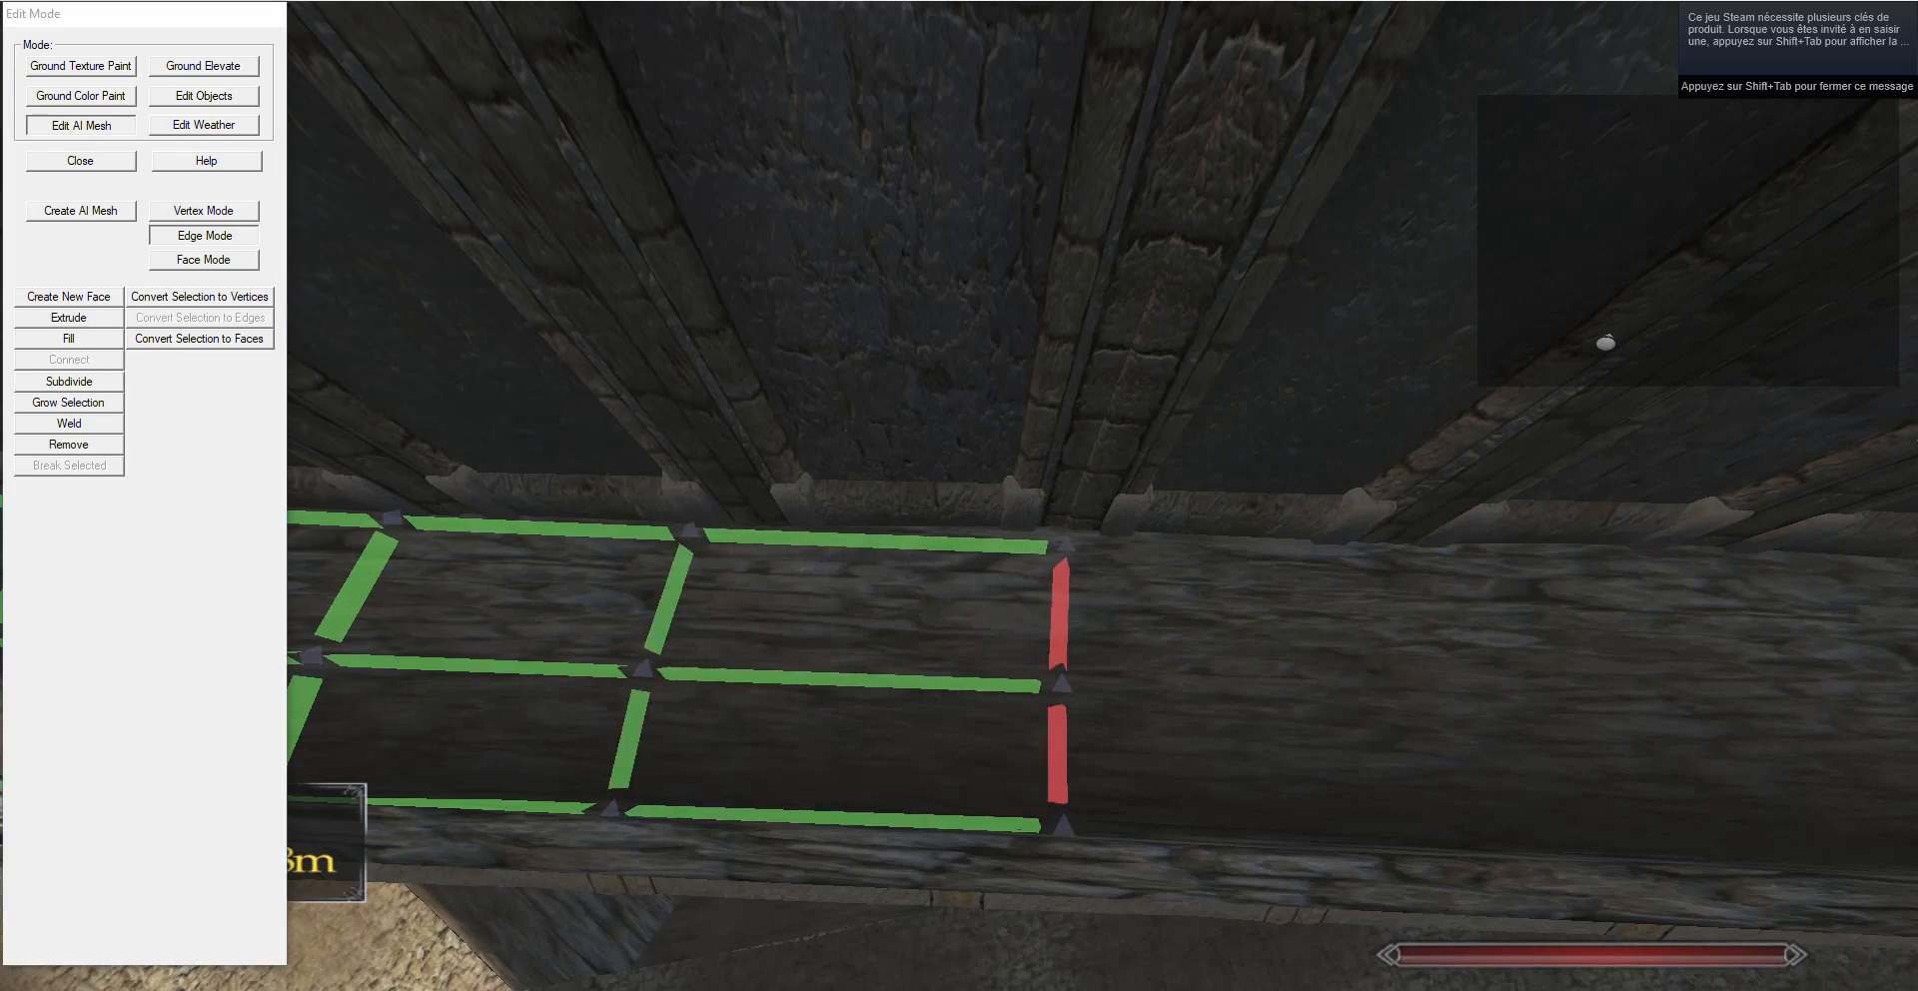
key(s)
key(d)
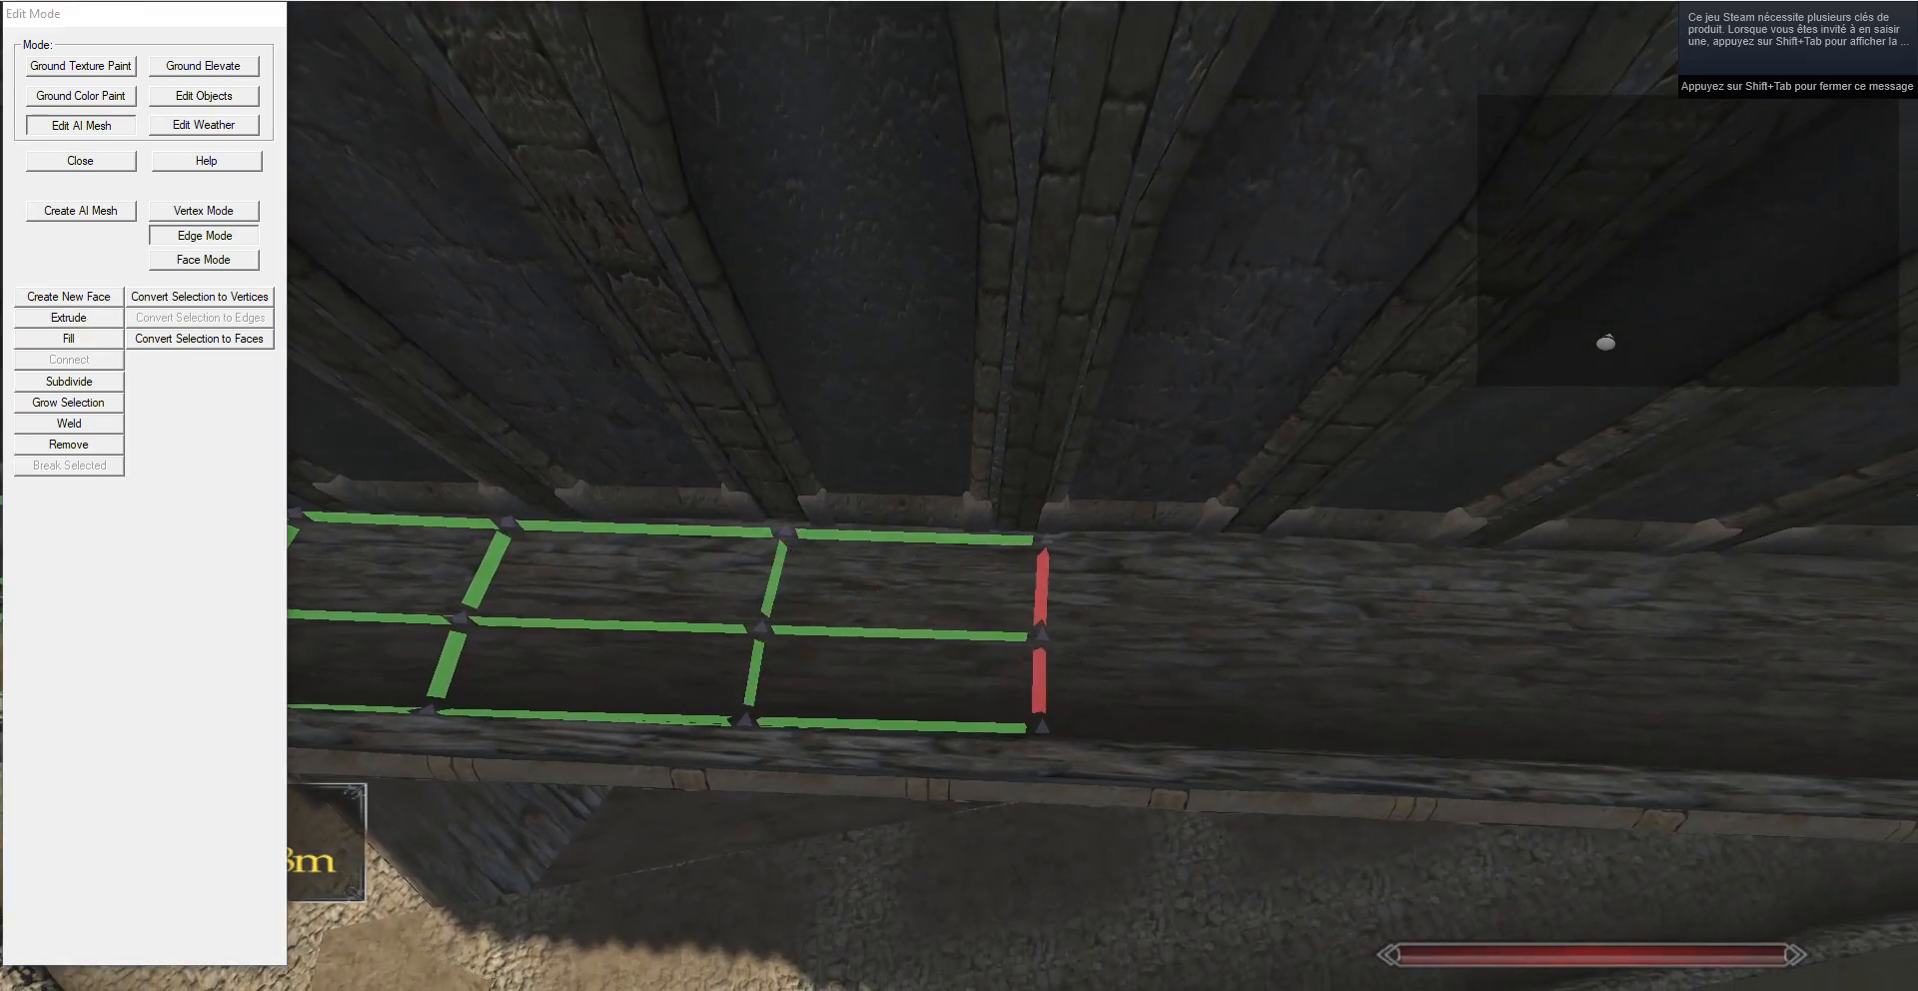
key(d)
click(85, 318)
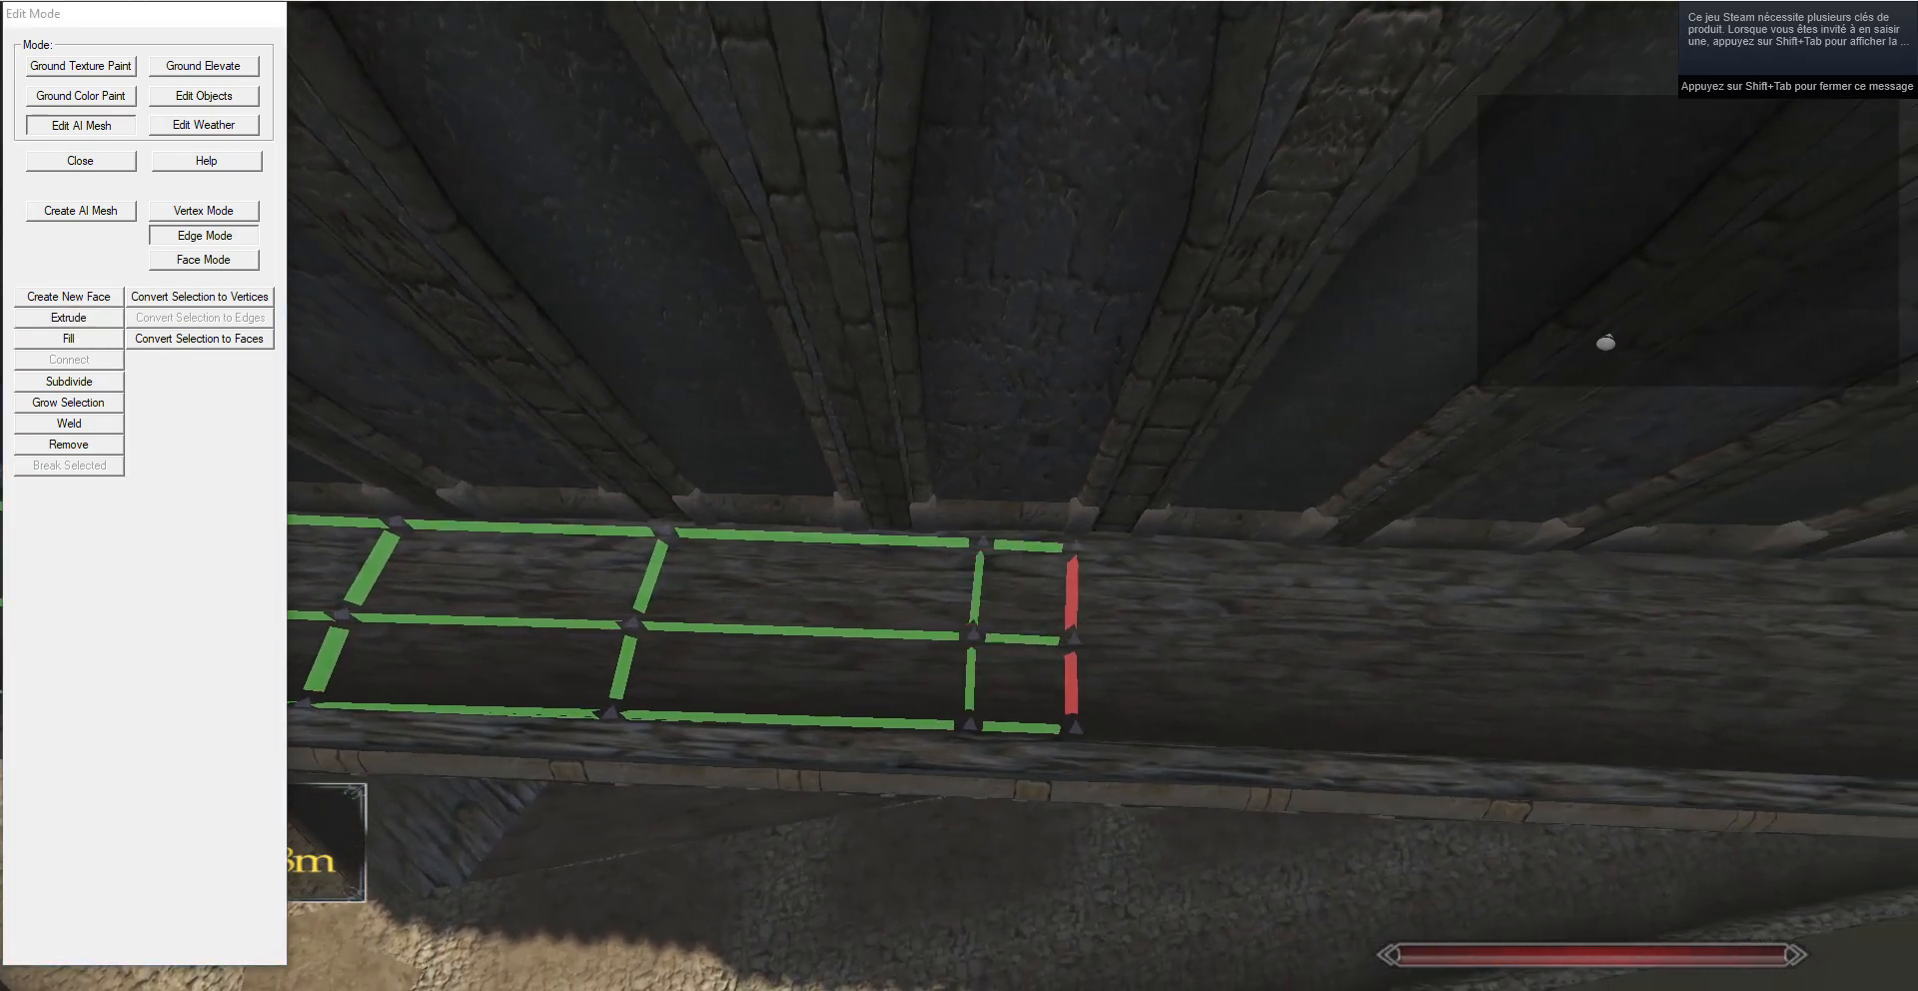
right_drag(1429, 439, 1426, 437)
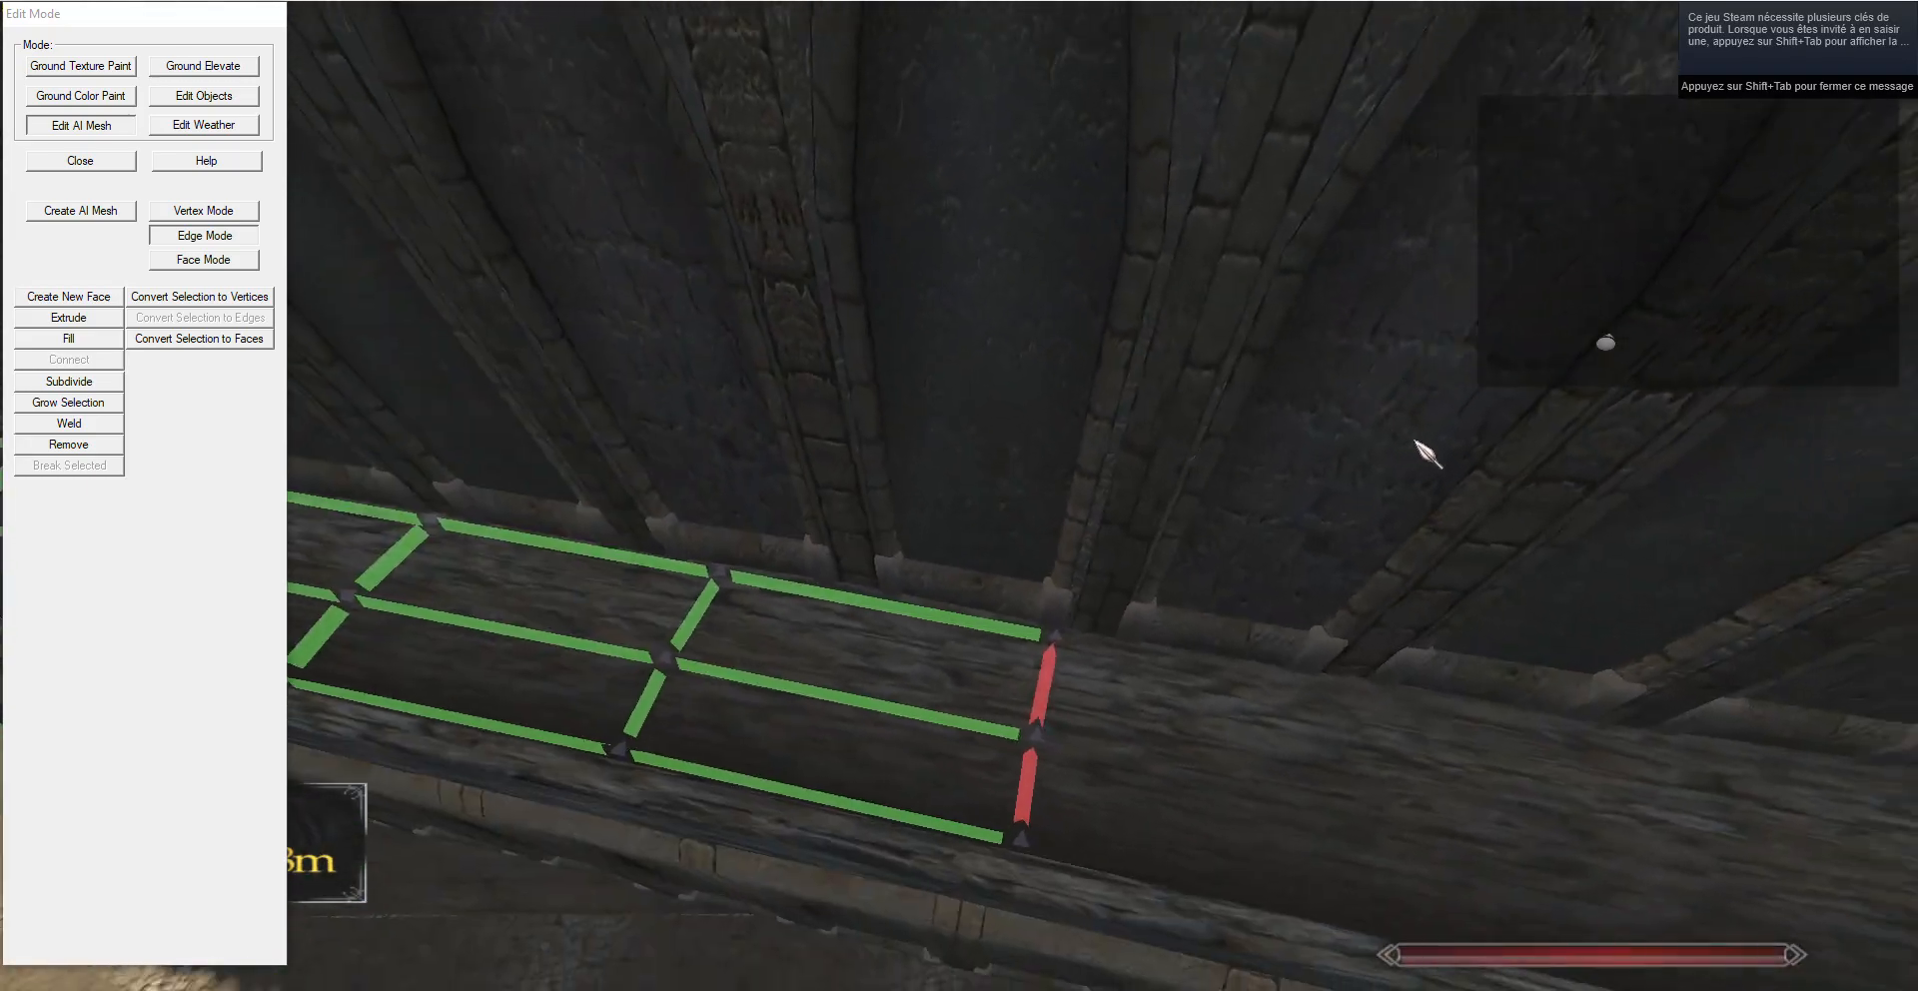
key(s)
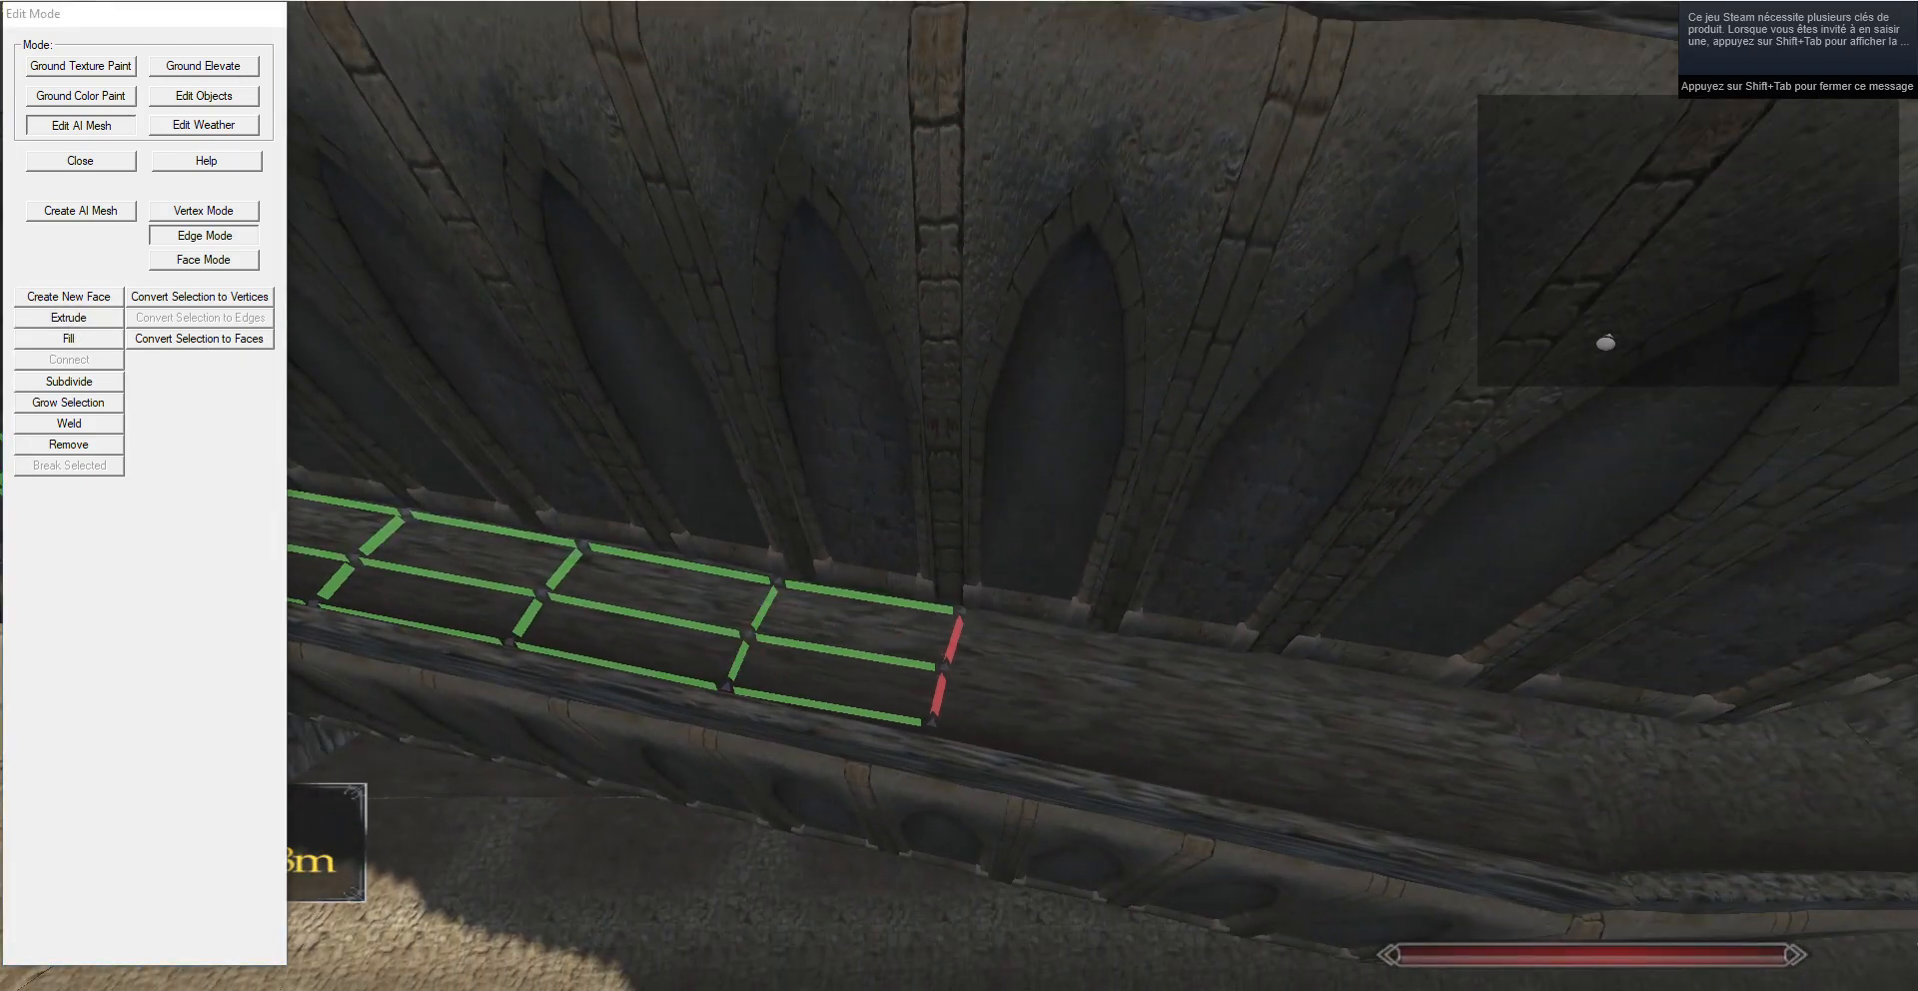
key(d)
Extrude the end edges across one more window bay and adjust the new end's vertices.
click(69, 317)
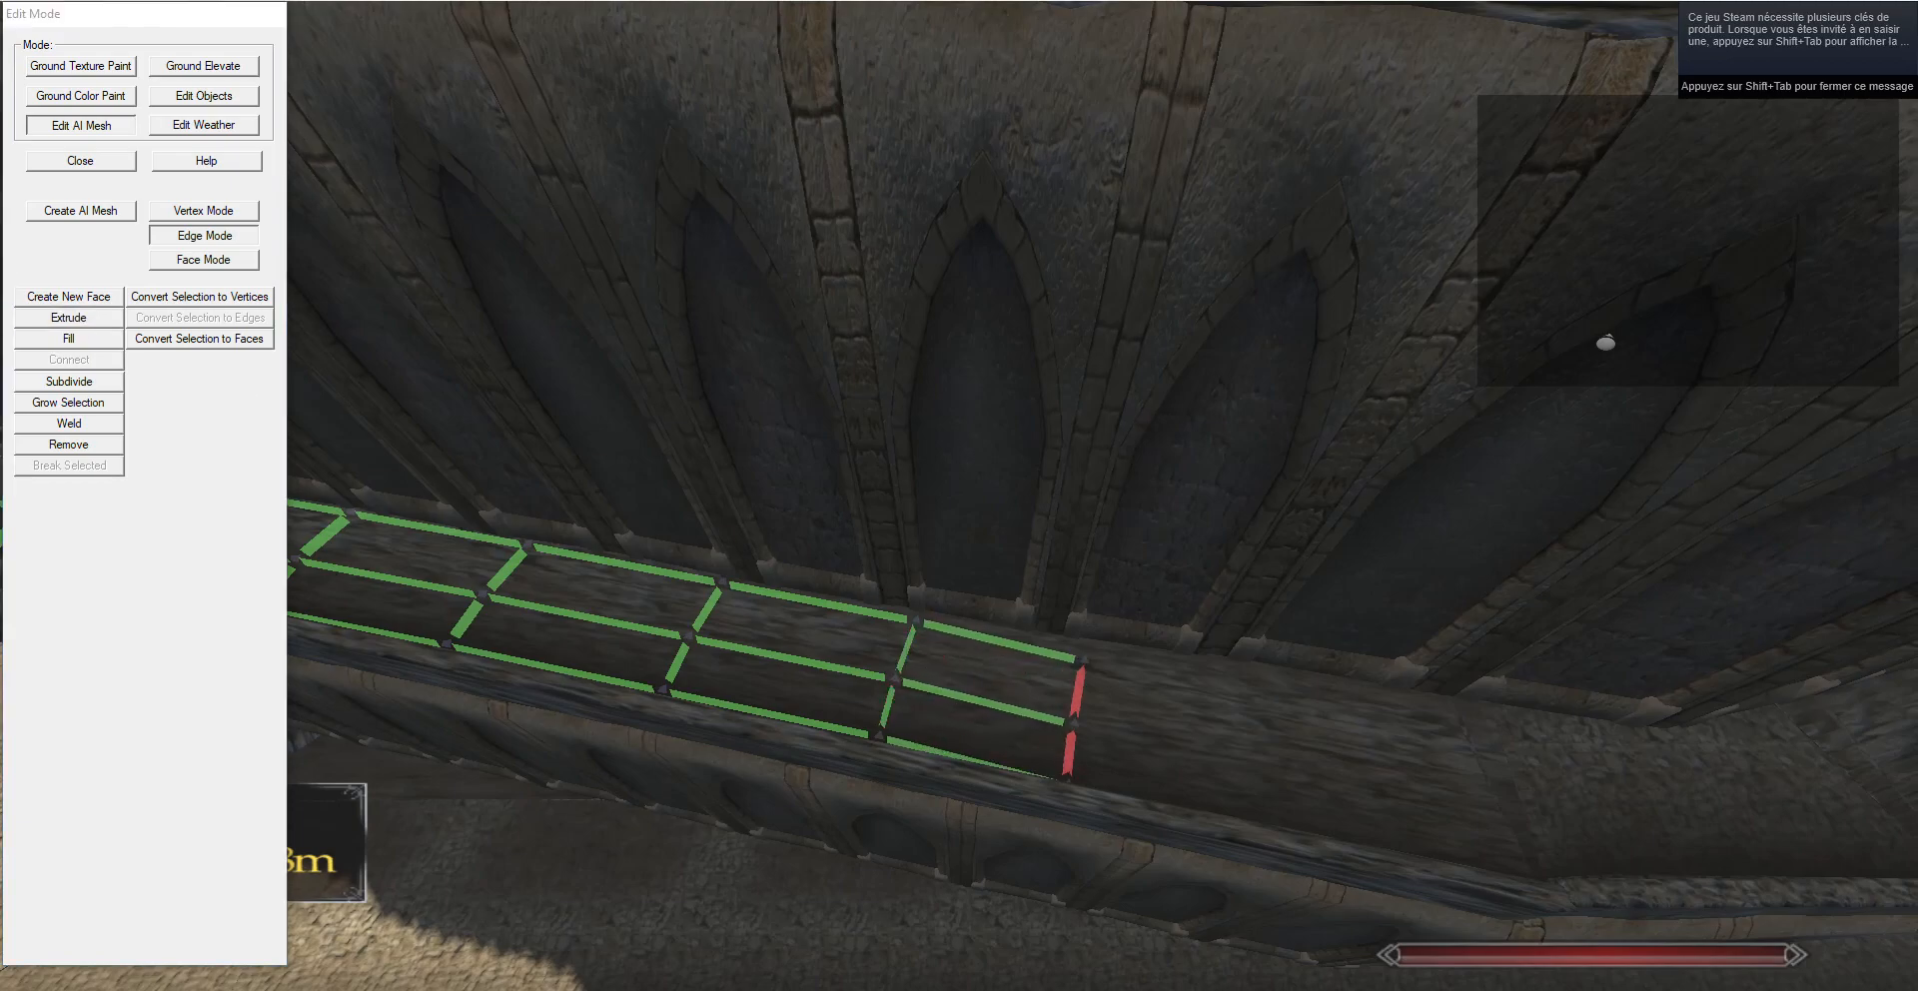
key(d)
click(203, 211)
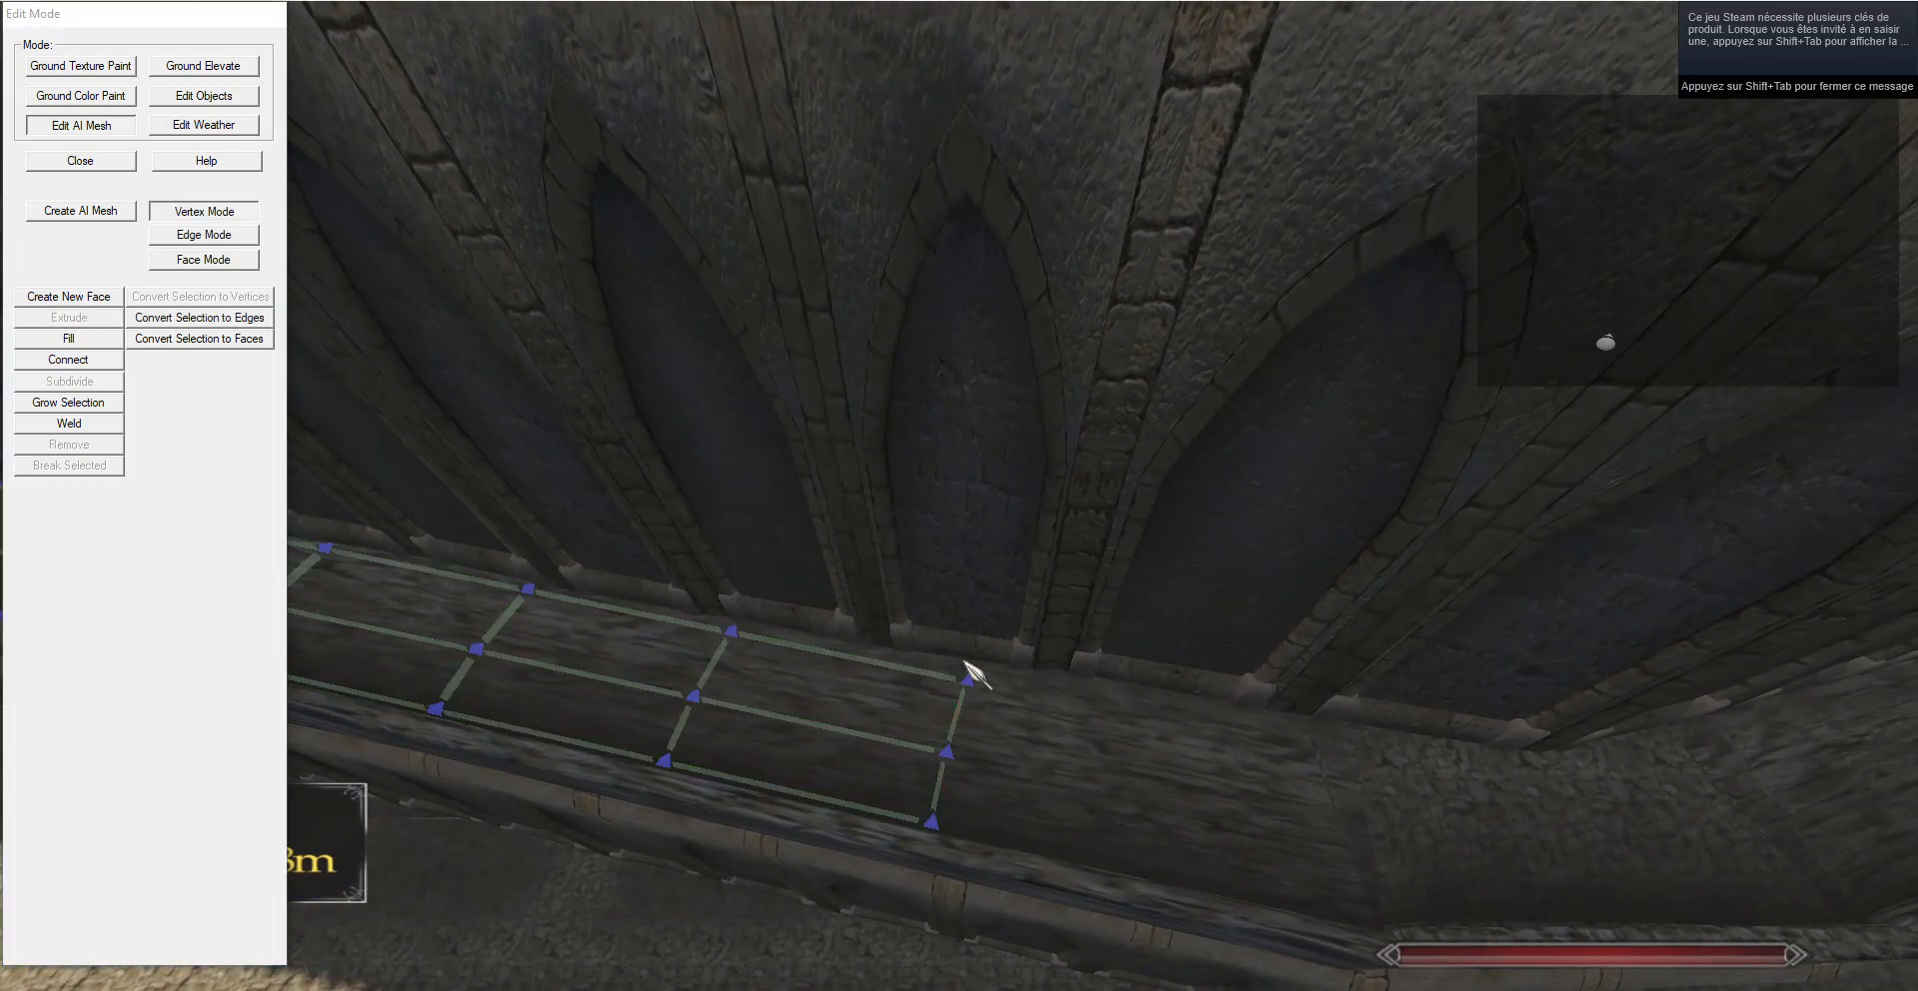
key(d)
click(204, 235)
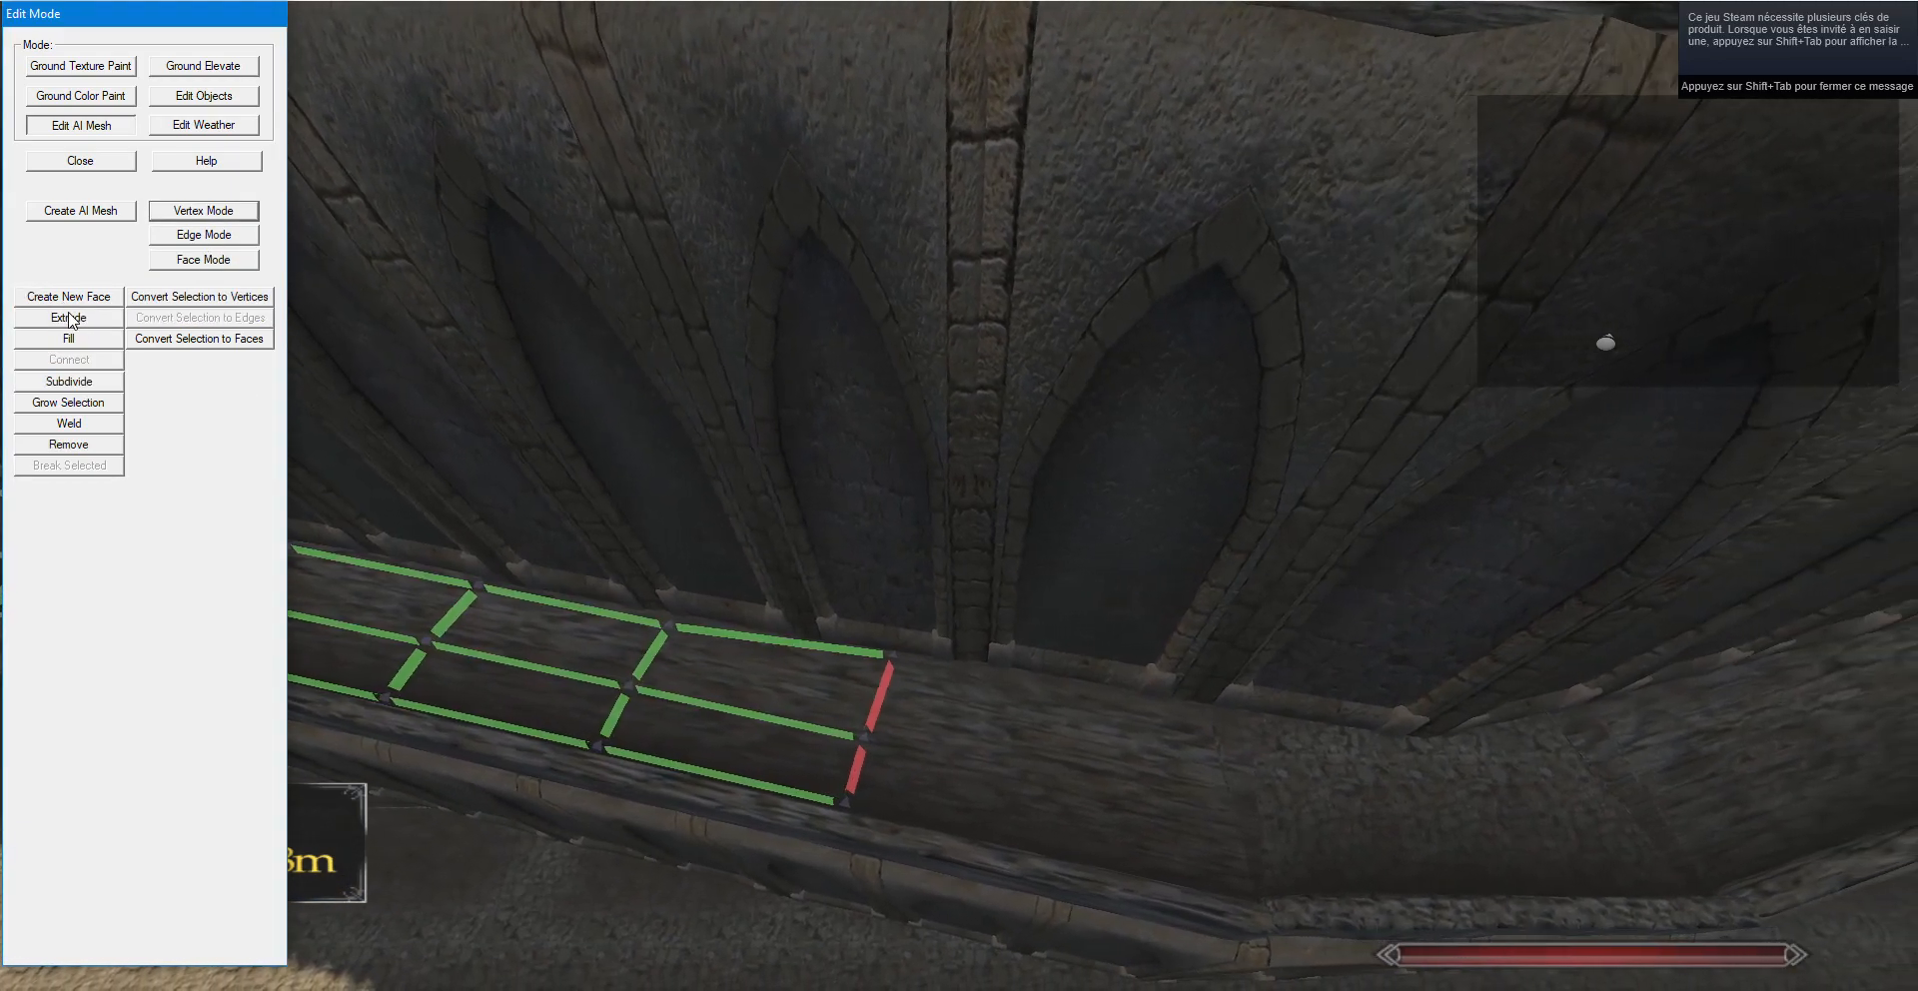
Extrude the end edges across the window bay nearest the next bend and adjust the wall-side end vertex.
click(69, 318)
key(d)
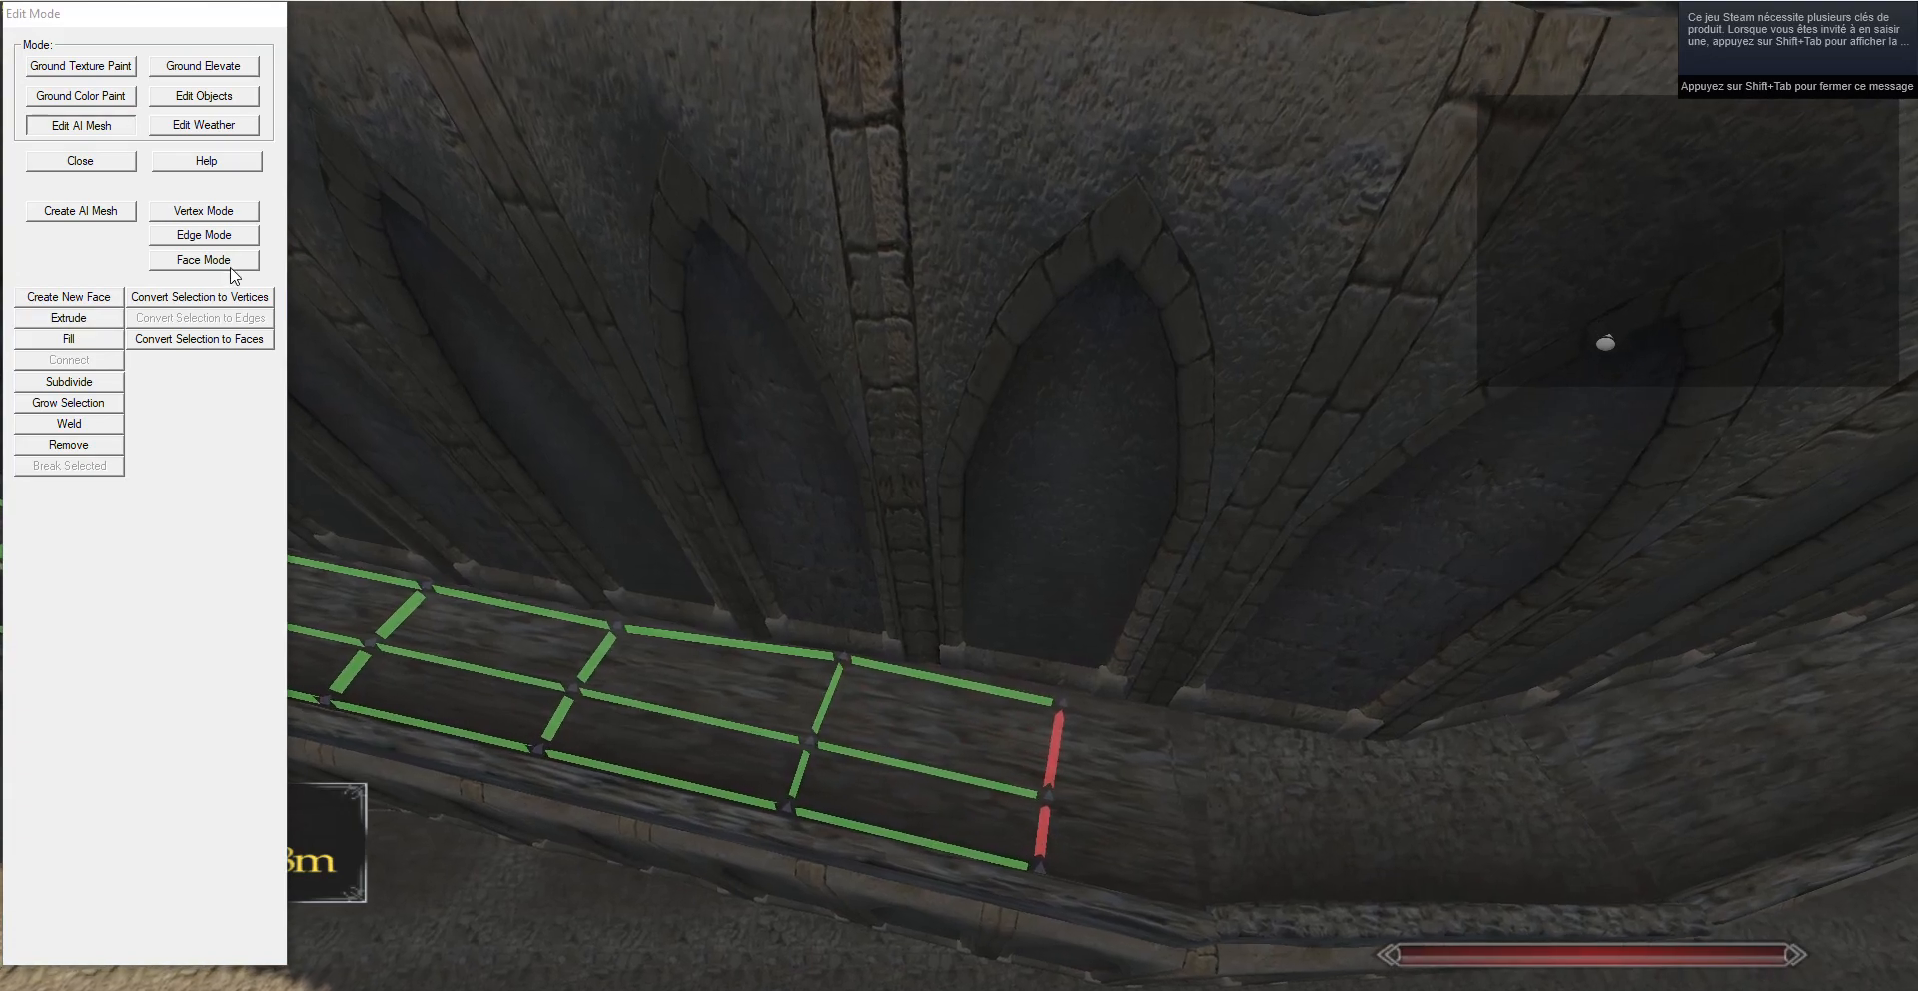
click(204, 211)
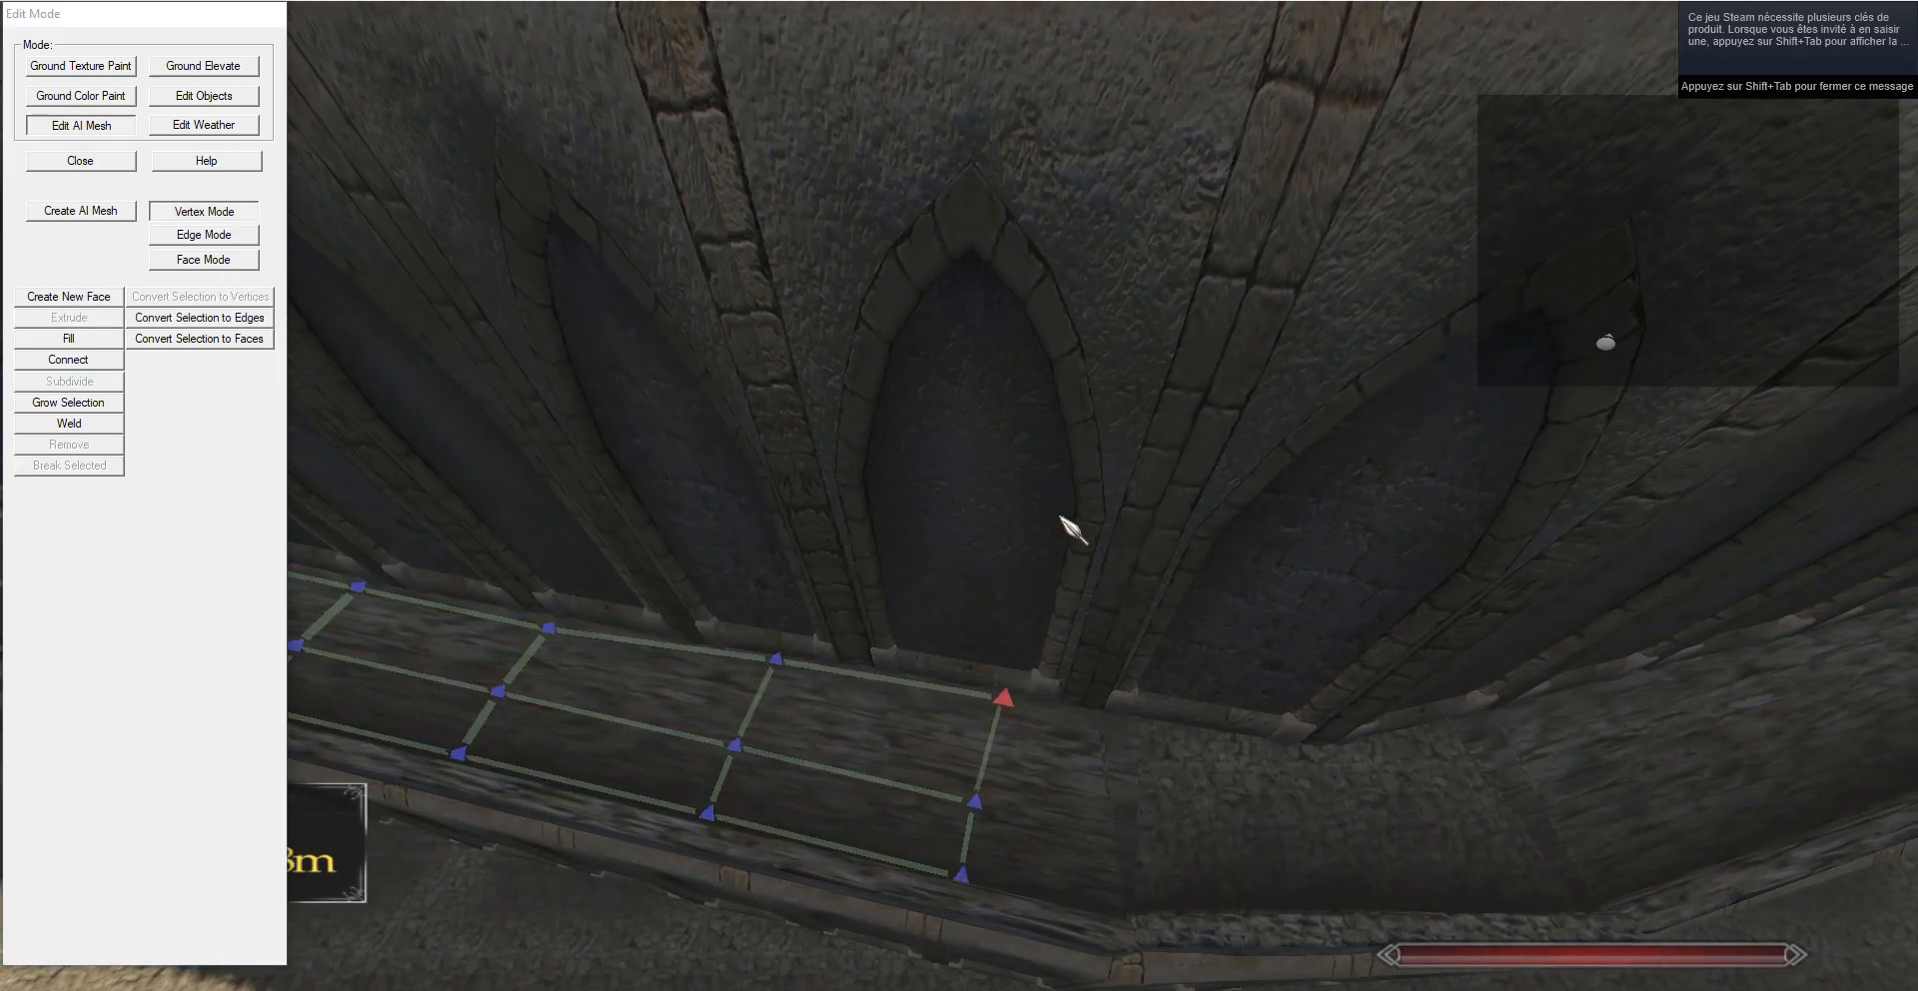
key(d)
click(156, 242)
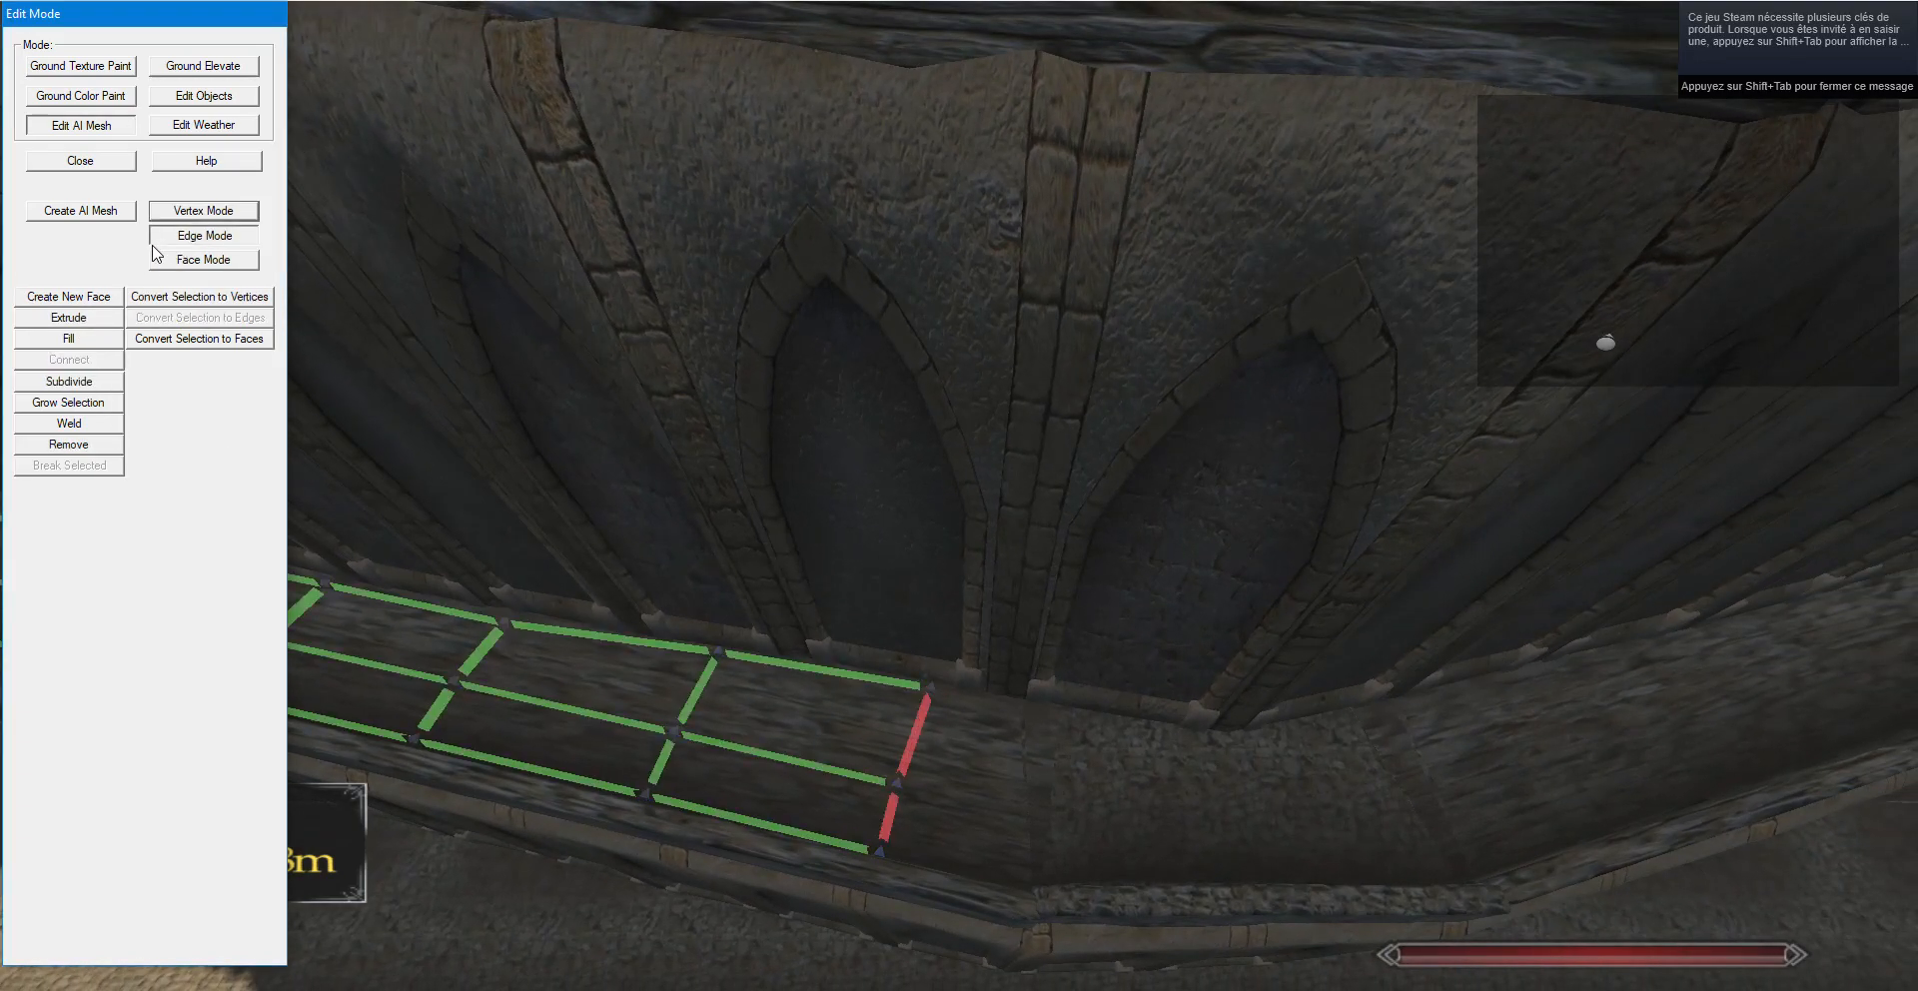
Extrude the end edges to the bend and on to the following pillar, aligning the end vertices across the walkway.
click(86, 321)
key(d)
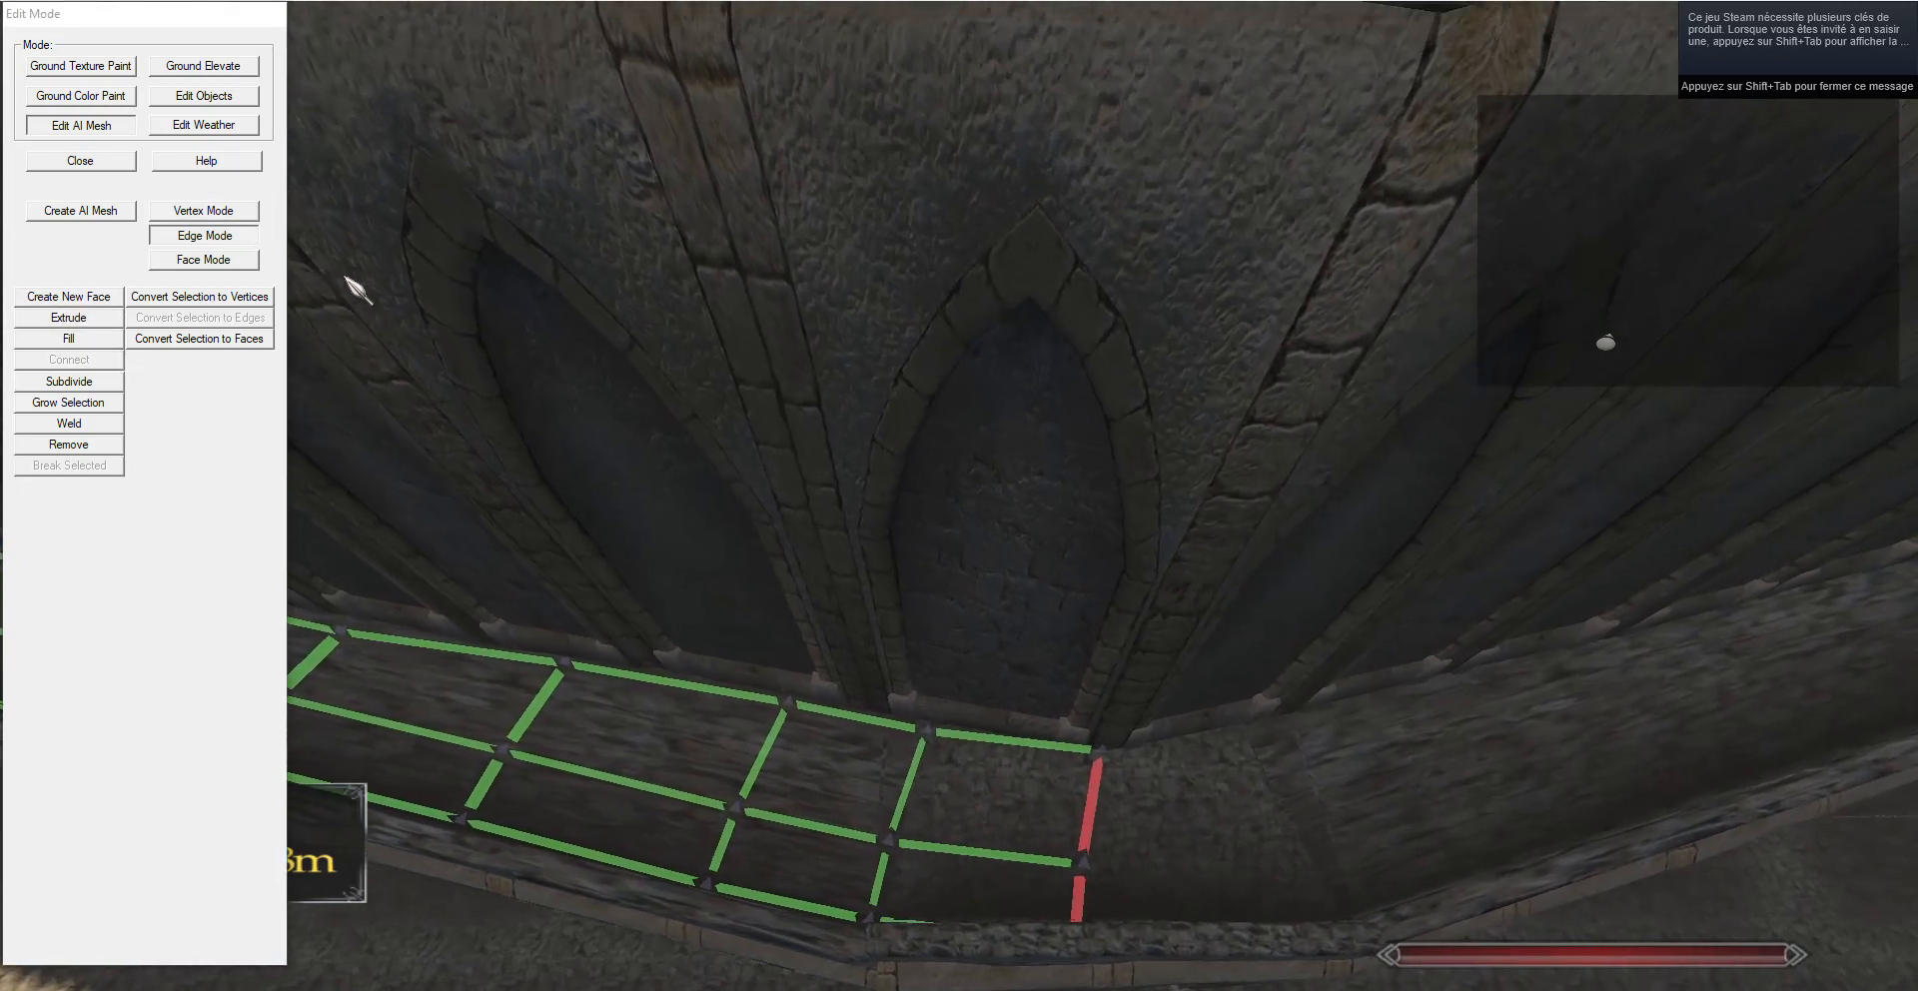
click(203, 211)
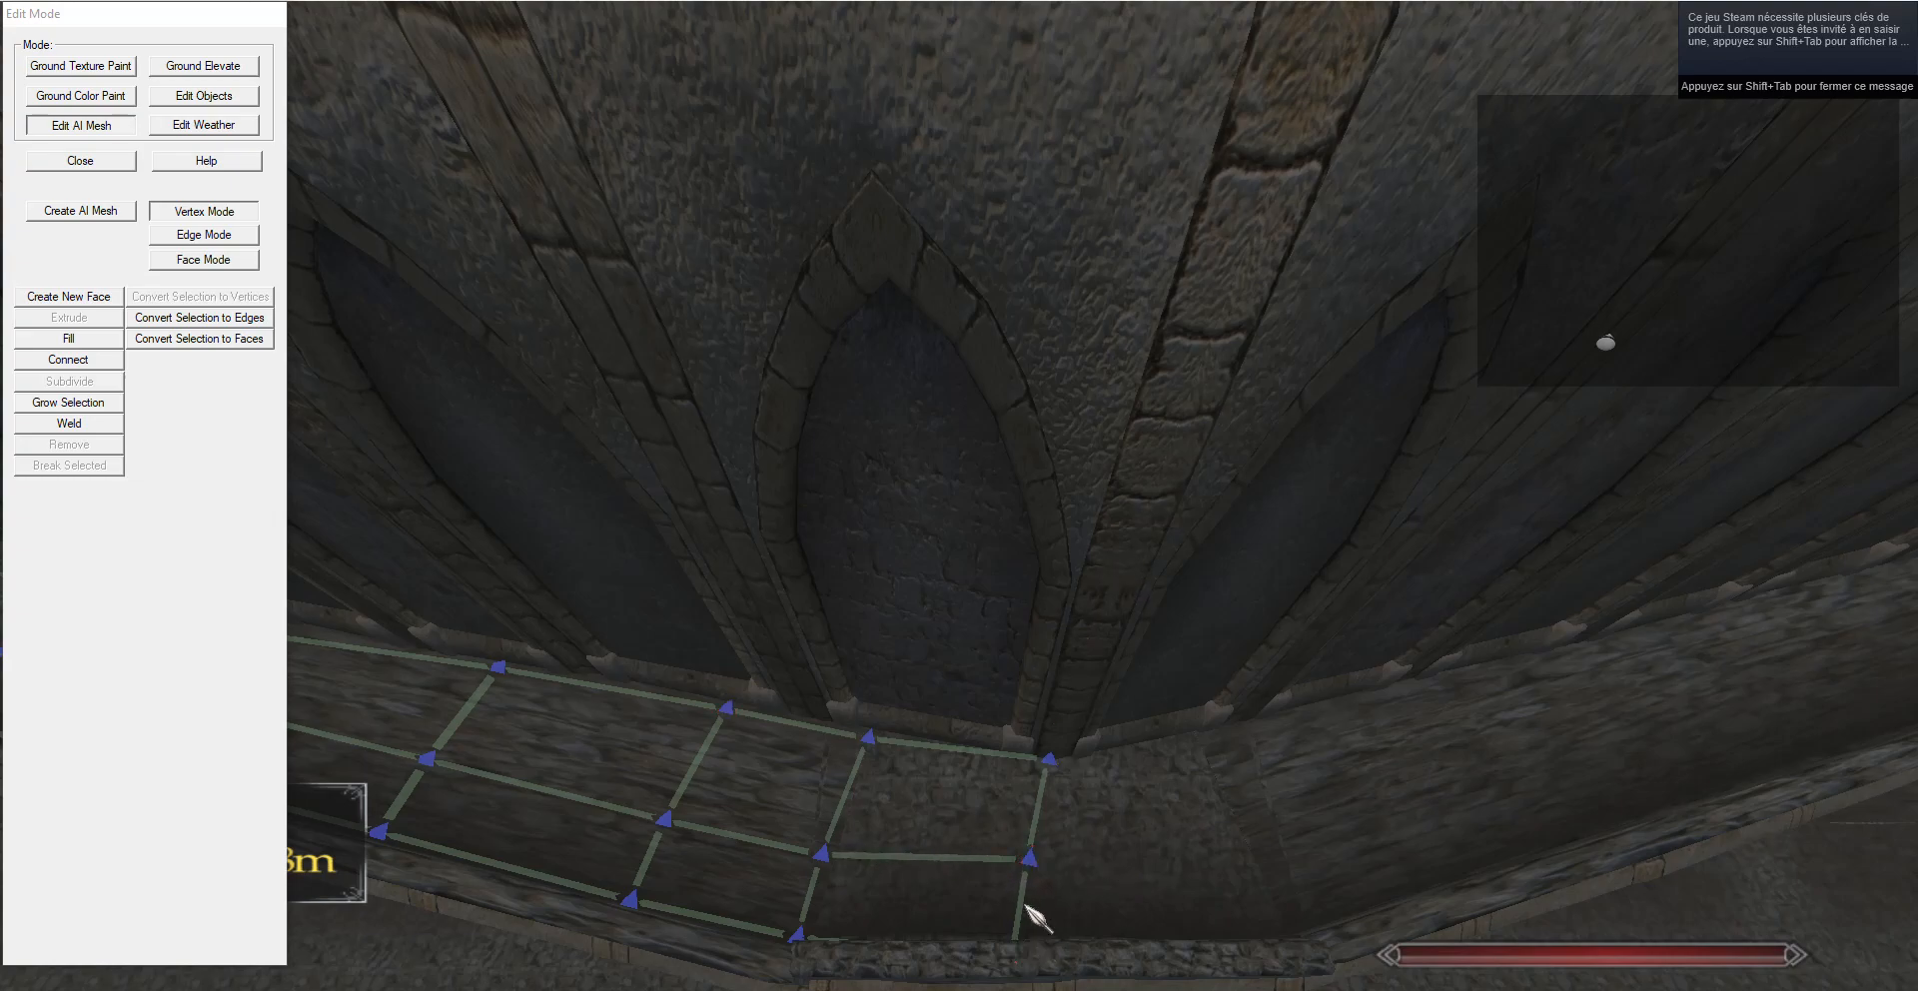
key(d)
click(204, 234)
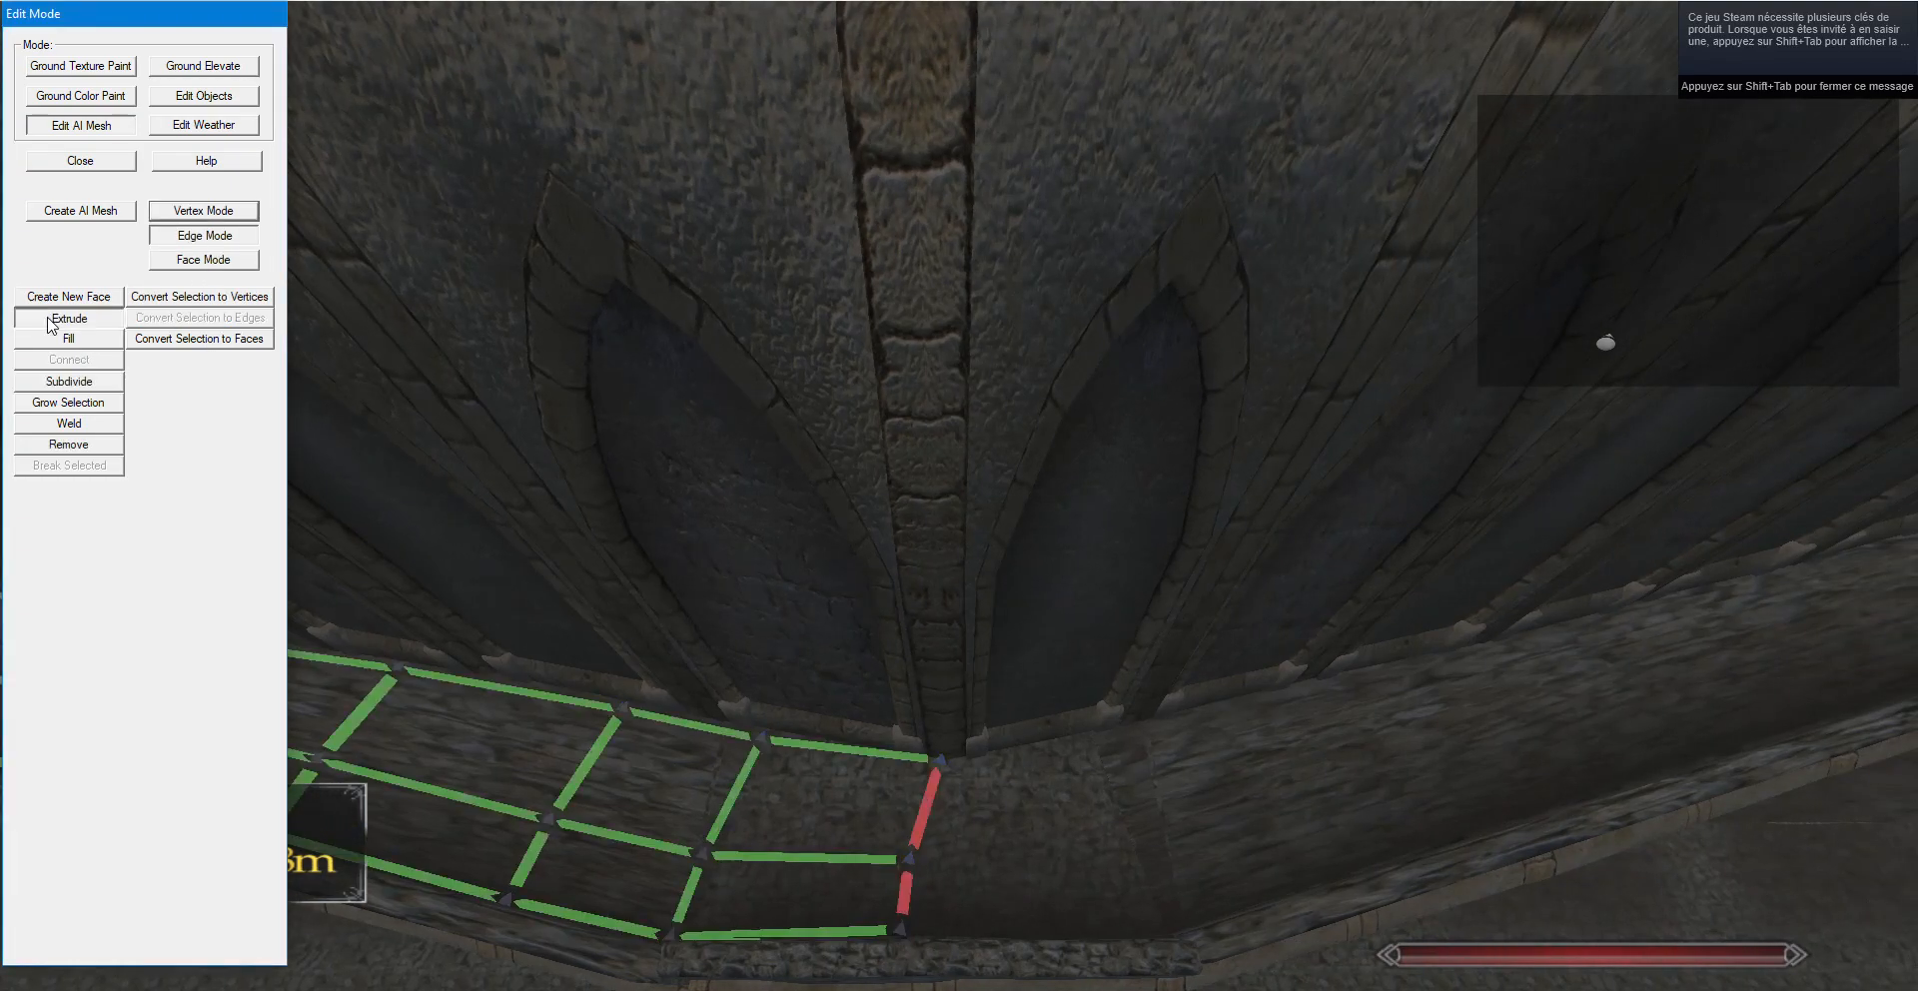
Adjust the end vertices of the new segment past the bend, lining them up across the walkway at the wall pillar.
key(d)
click(203, 211)
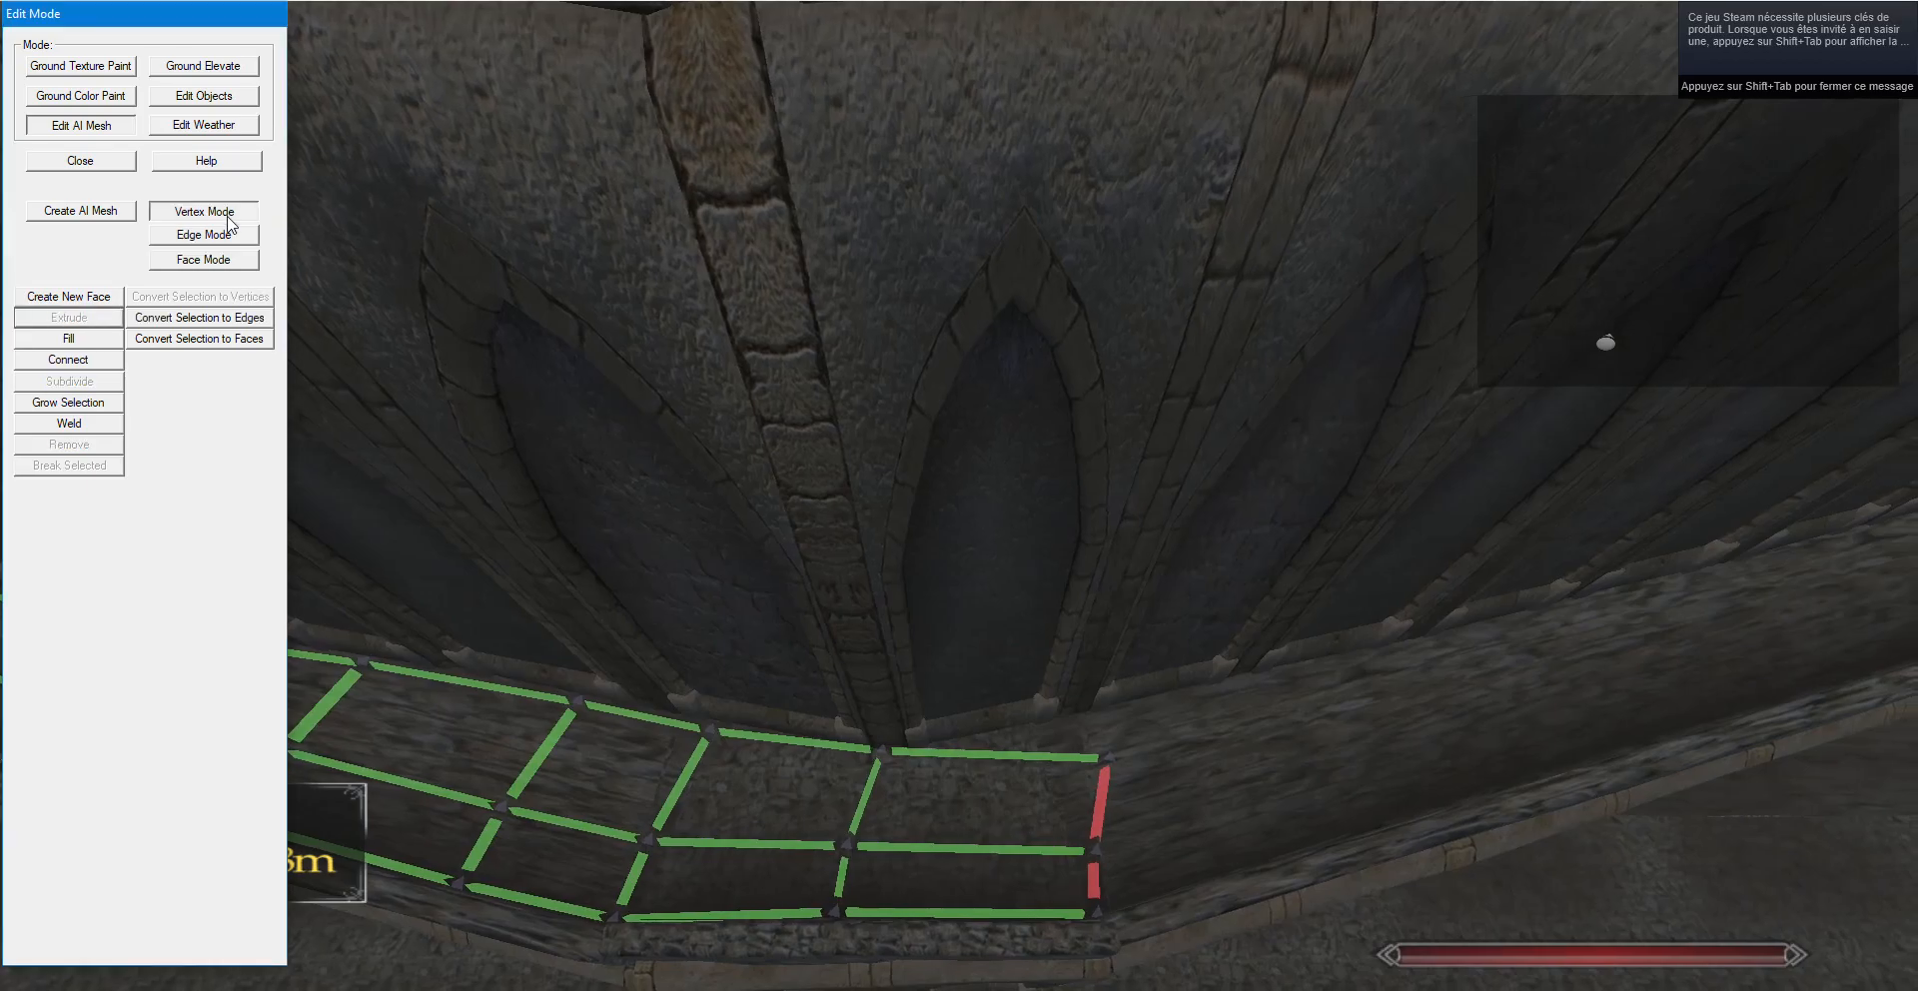
key(s)
click(1014, 801)
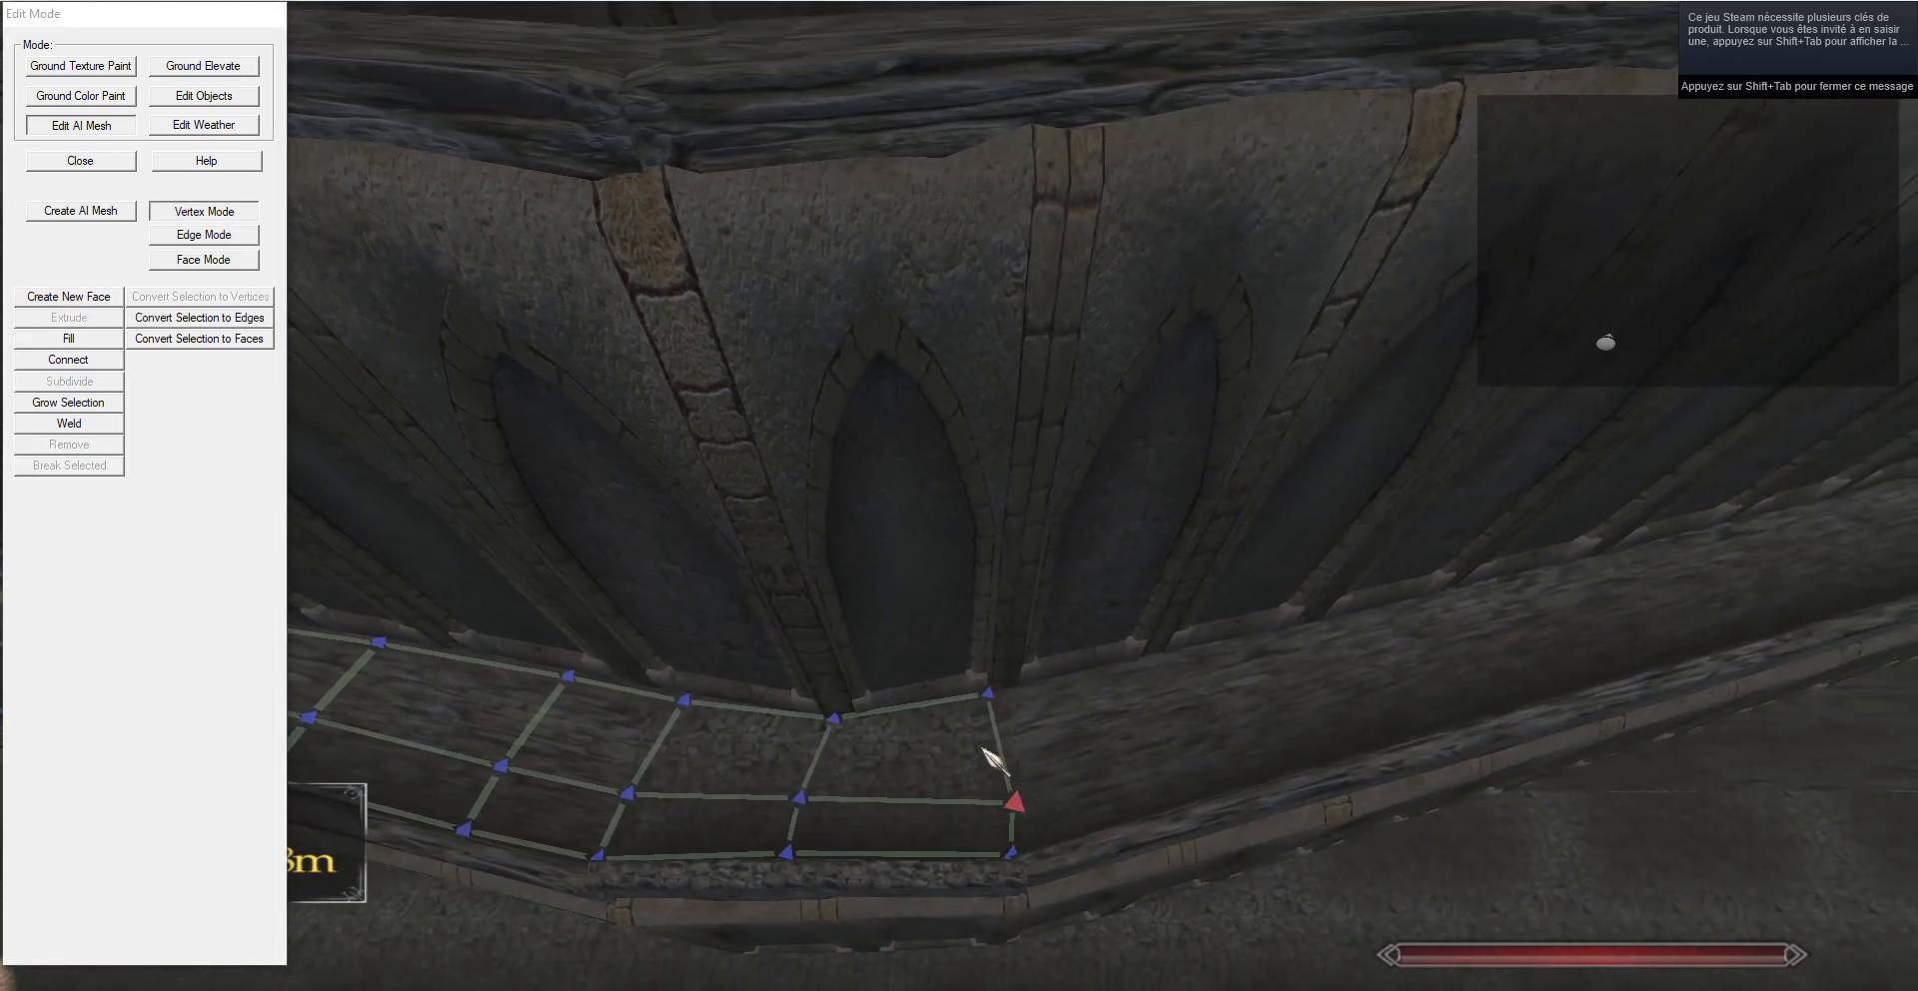
right_click(1007, 855)
drag(1461, 587, 1110, 755)
key(w)
key(d)
Extrude the end edges along the straight walkway past the bend, adding two segments that follow the wall pillars.
click(226, 240)
key(w)
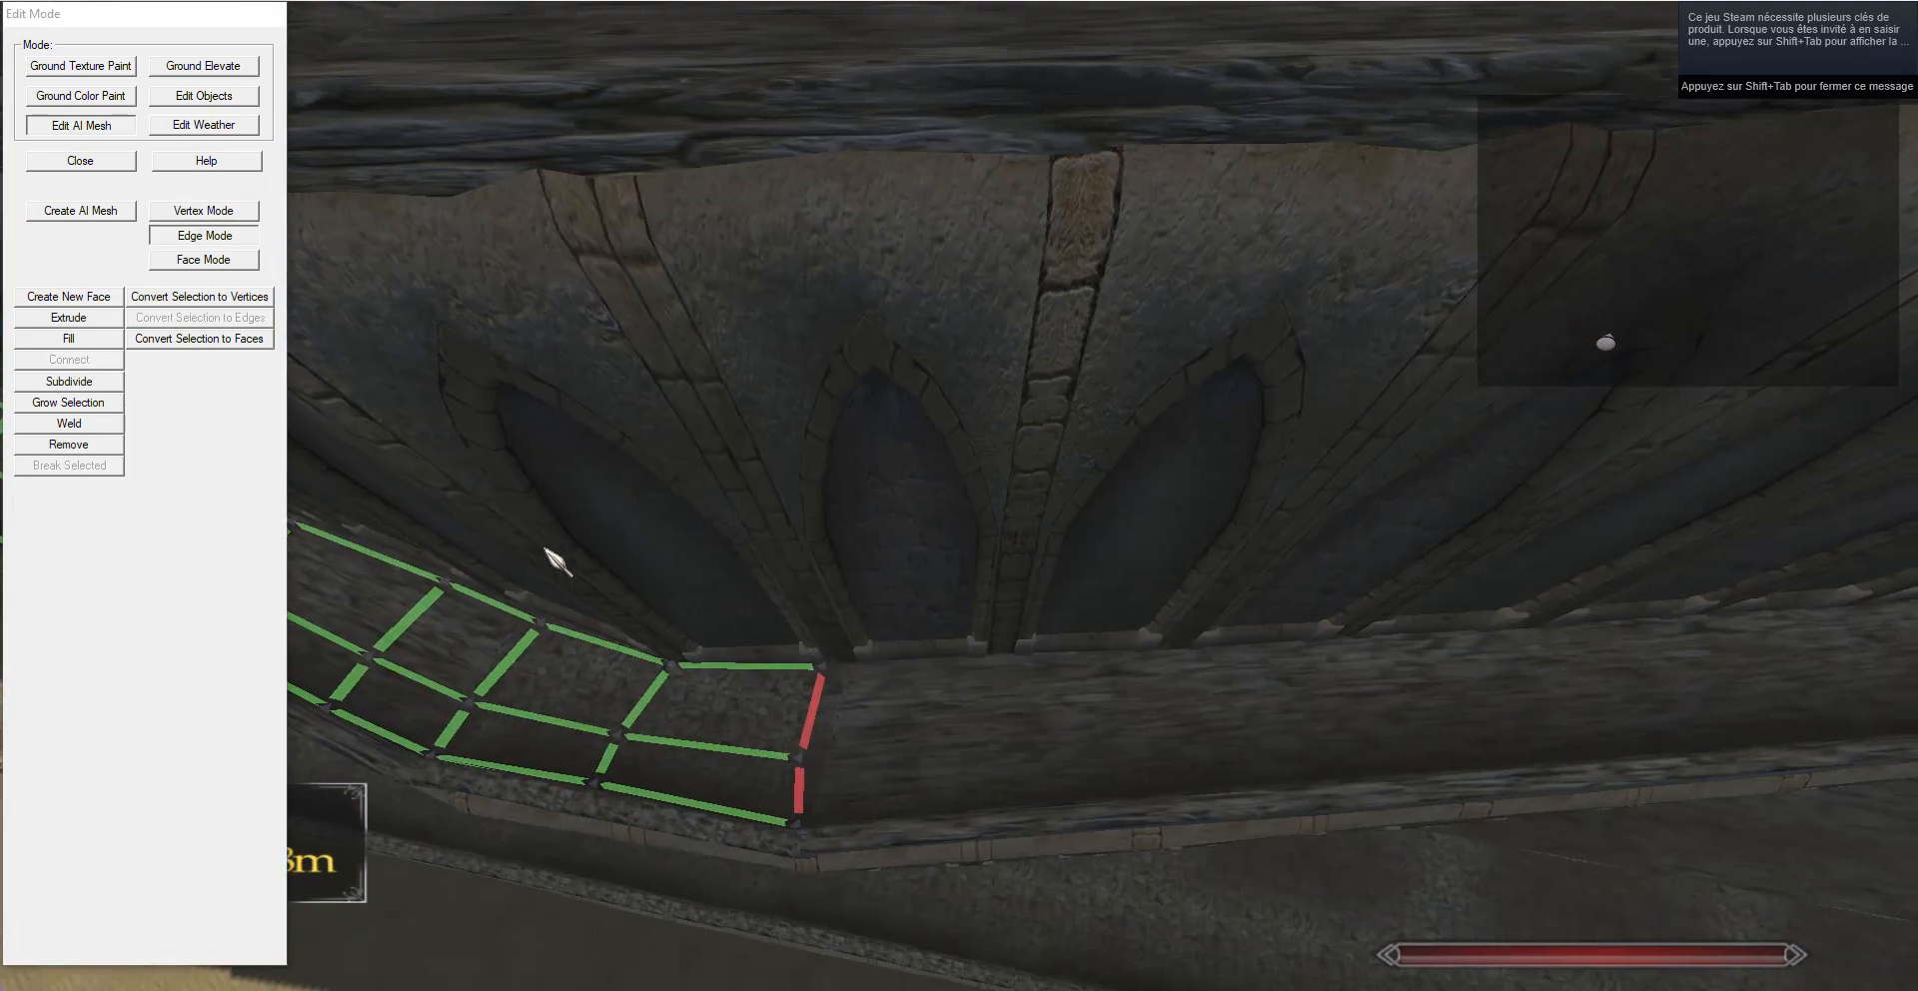
key(g)
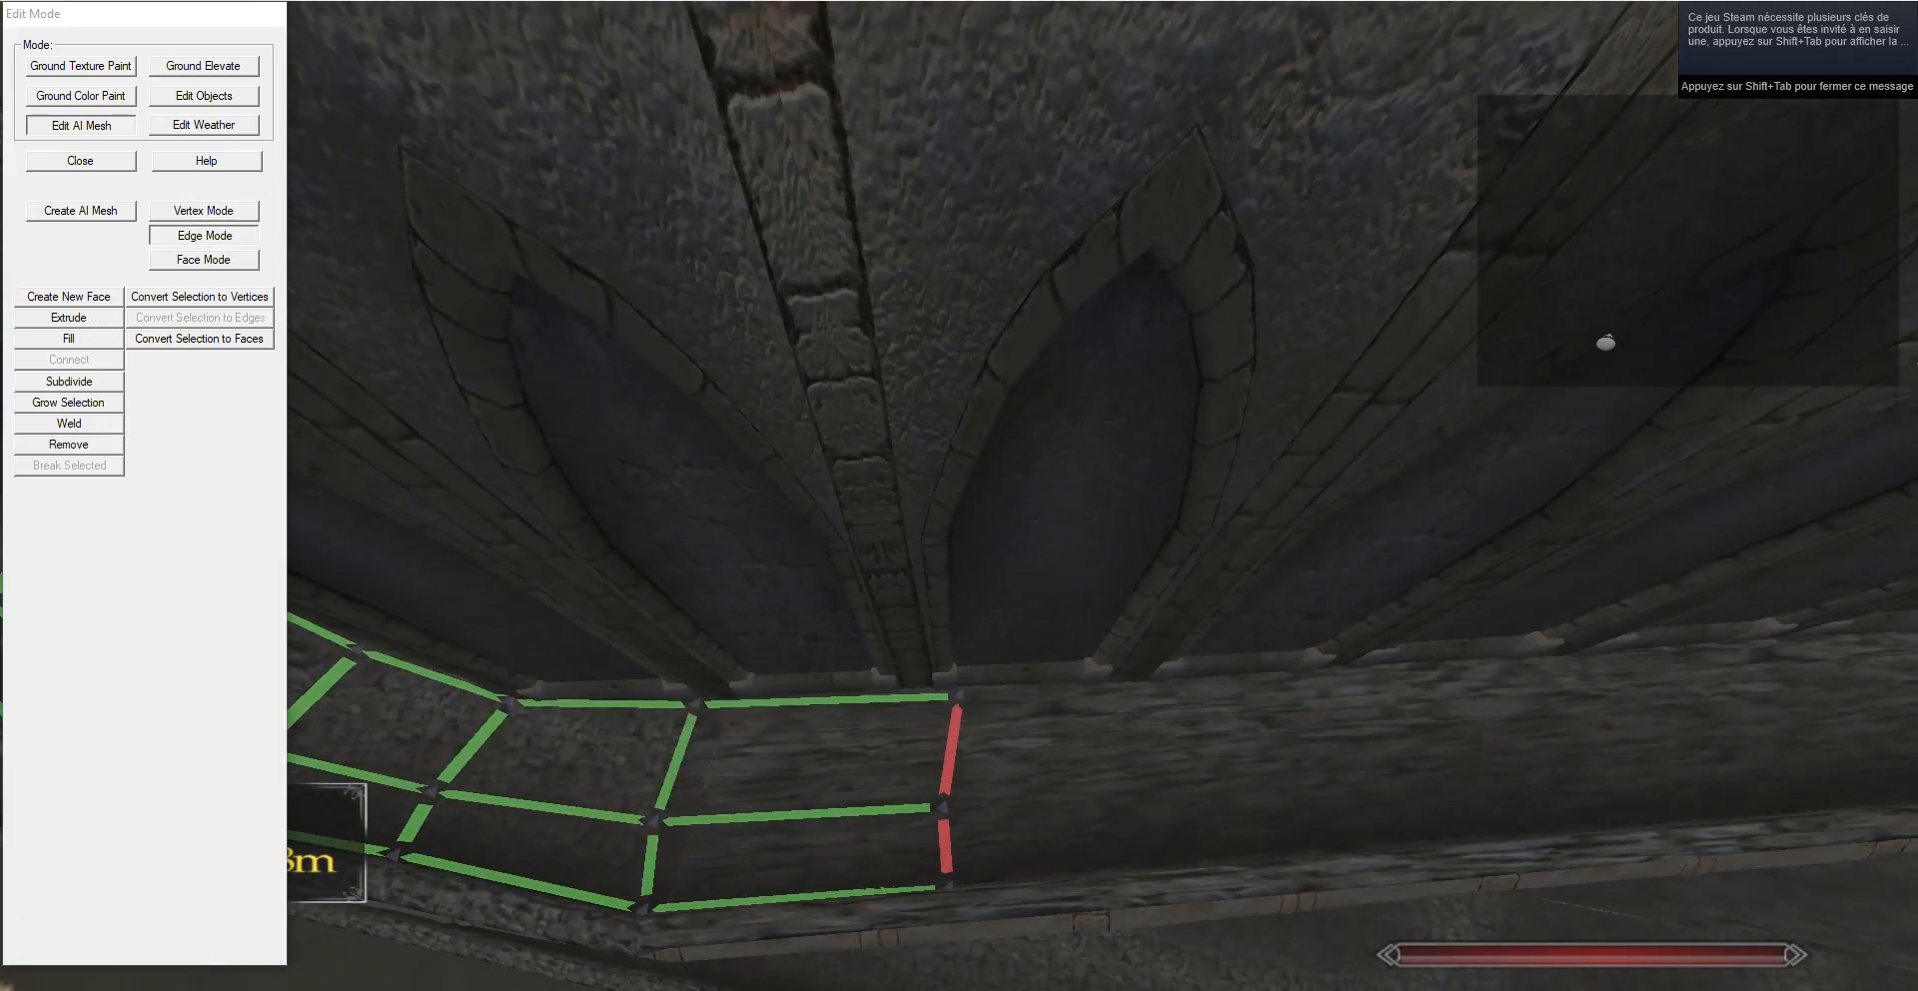
key(s)
key(d)
click(94, 321)
key(g)
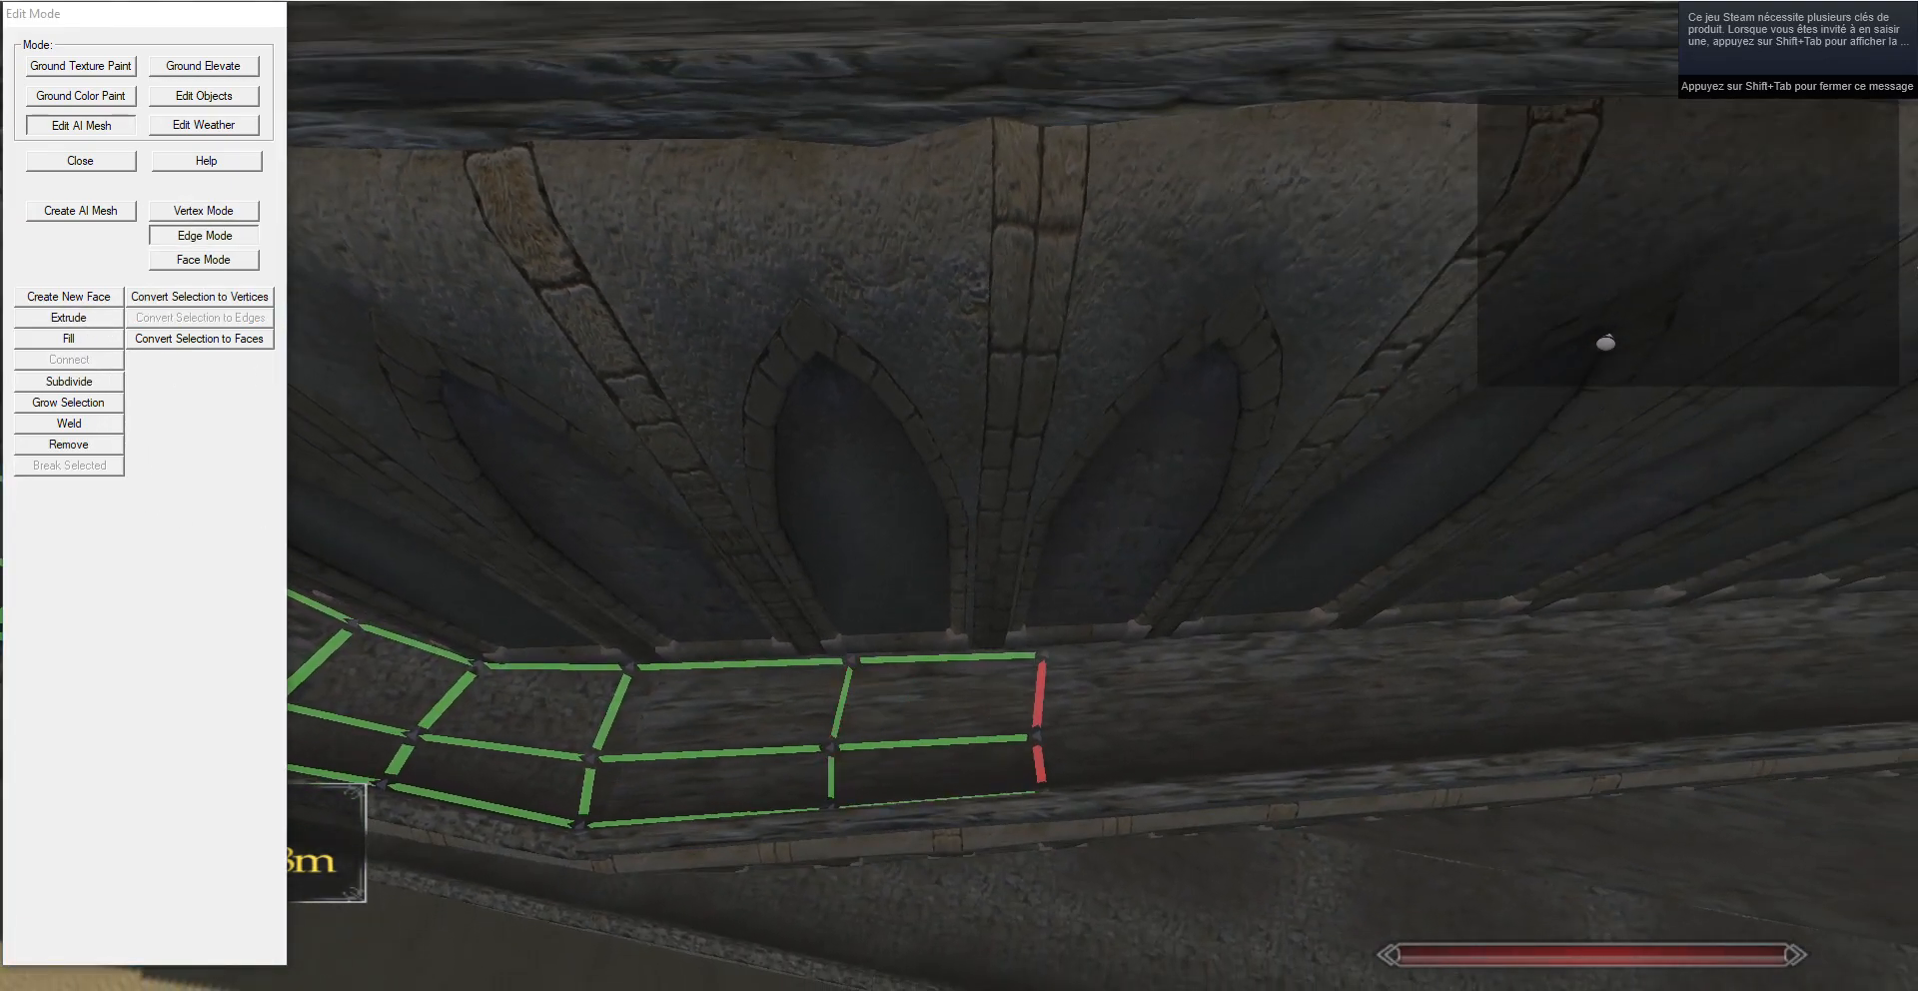
Extrude the end edges across another window bay and adjust the new end's wall-side and outer vertices.
key(d)
click(65, 325)
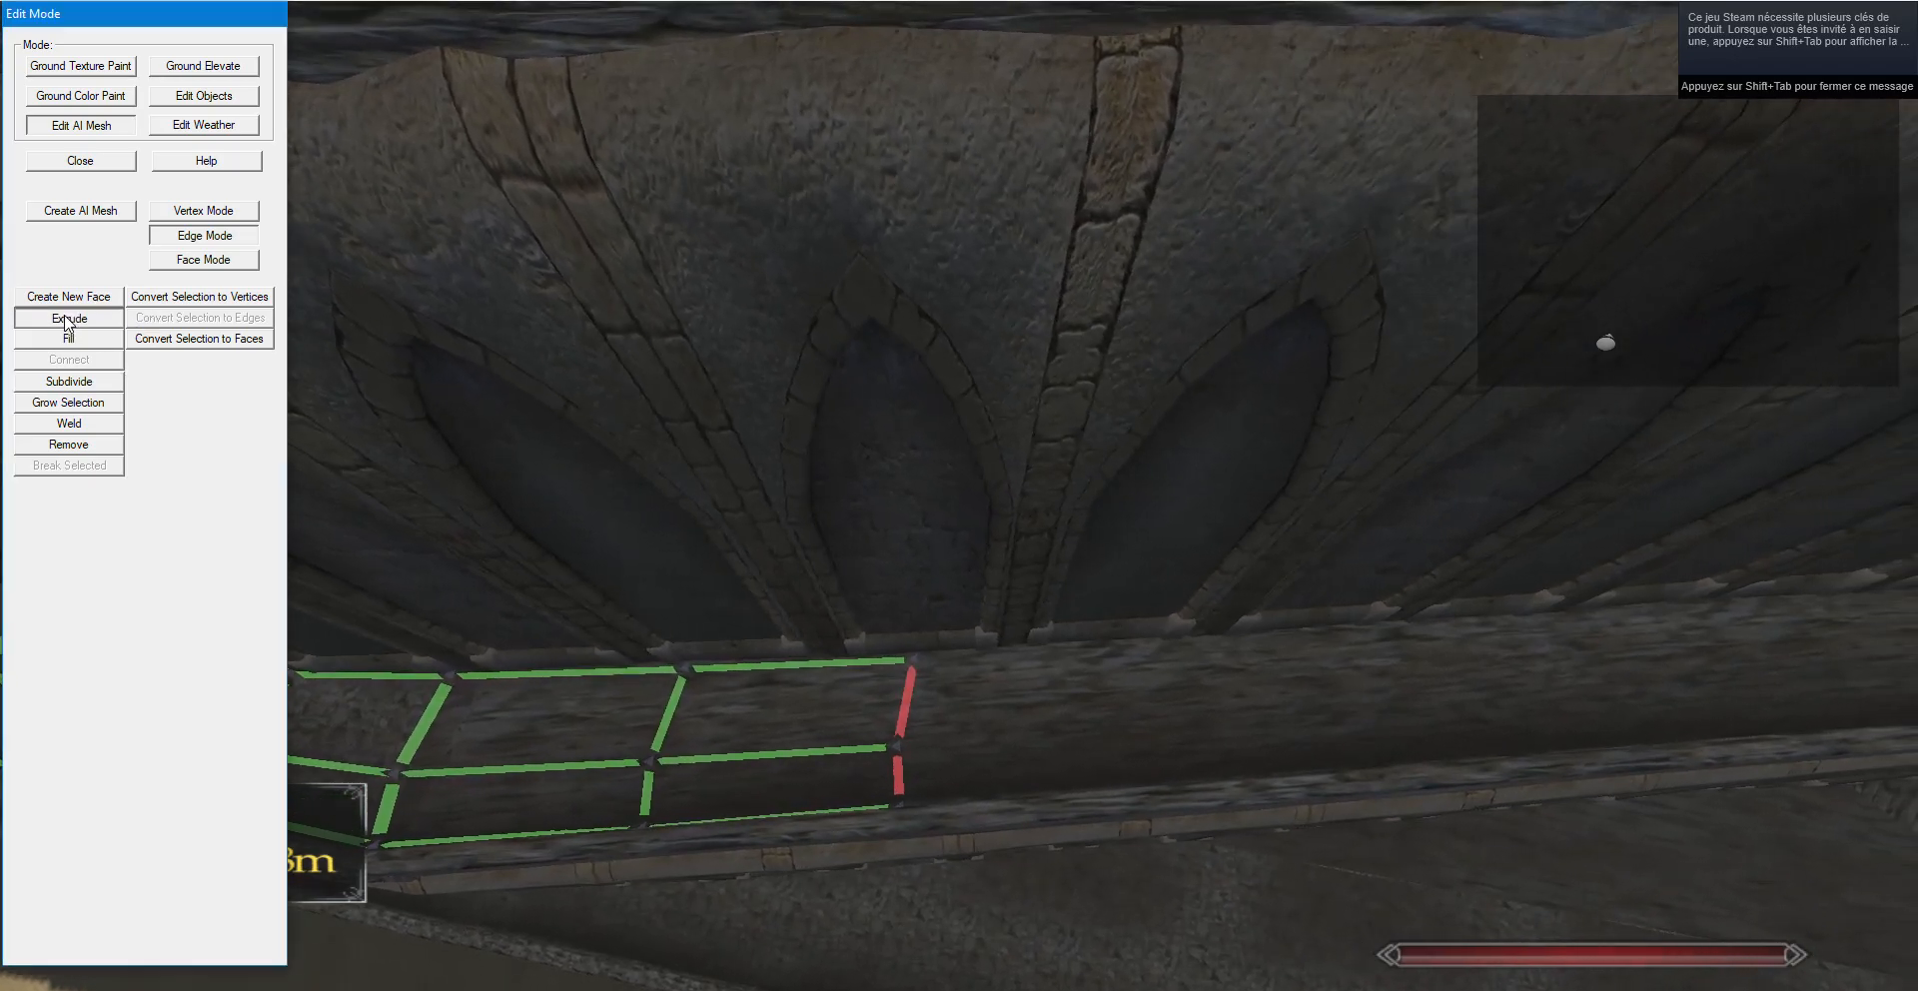
key(g)
key(d)
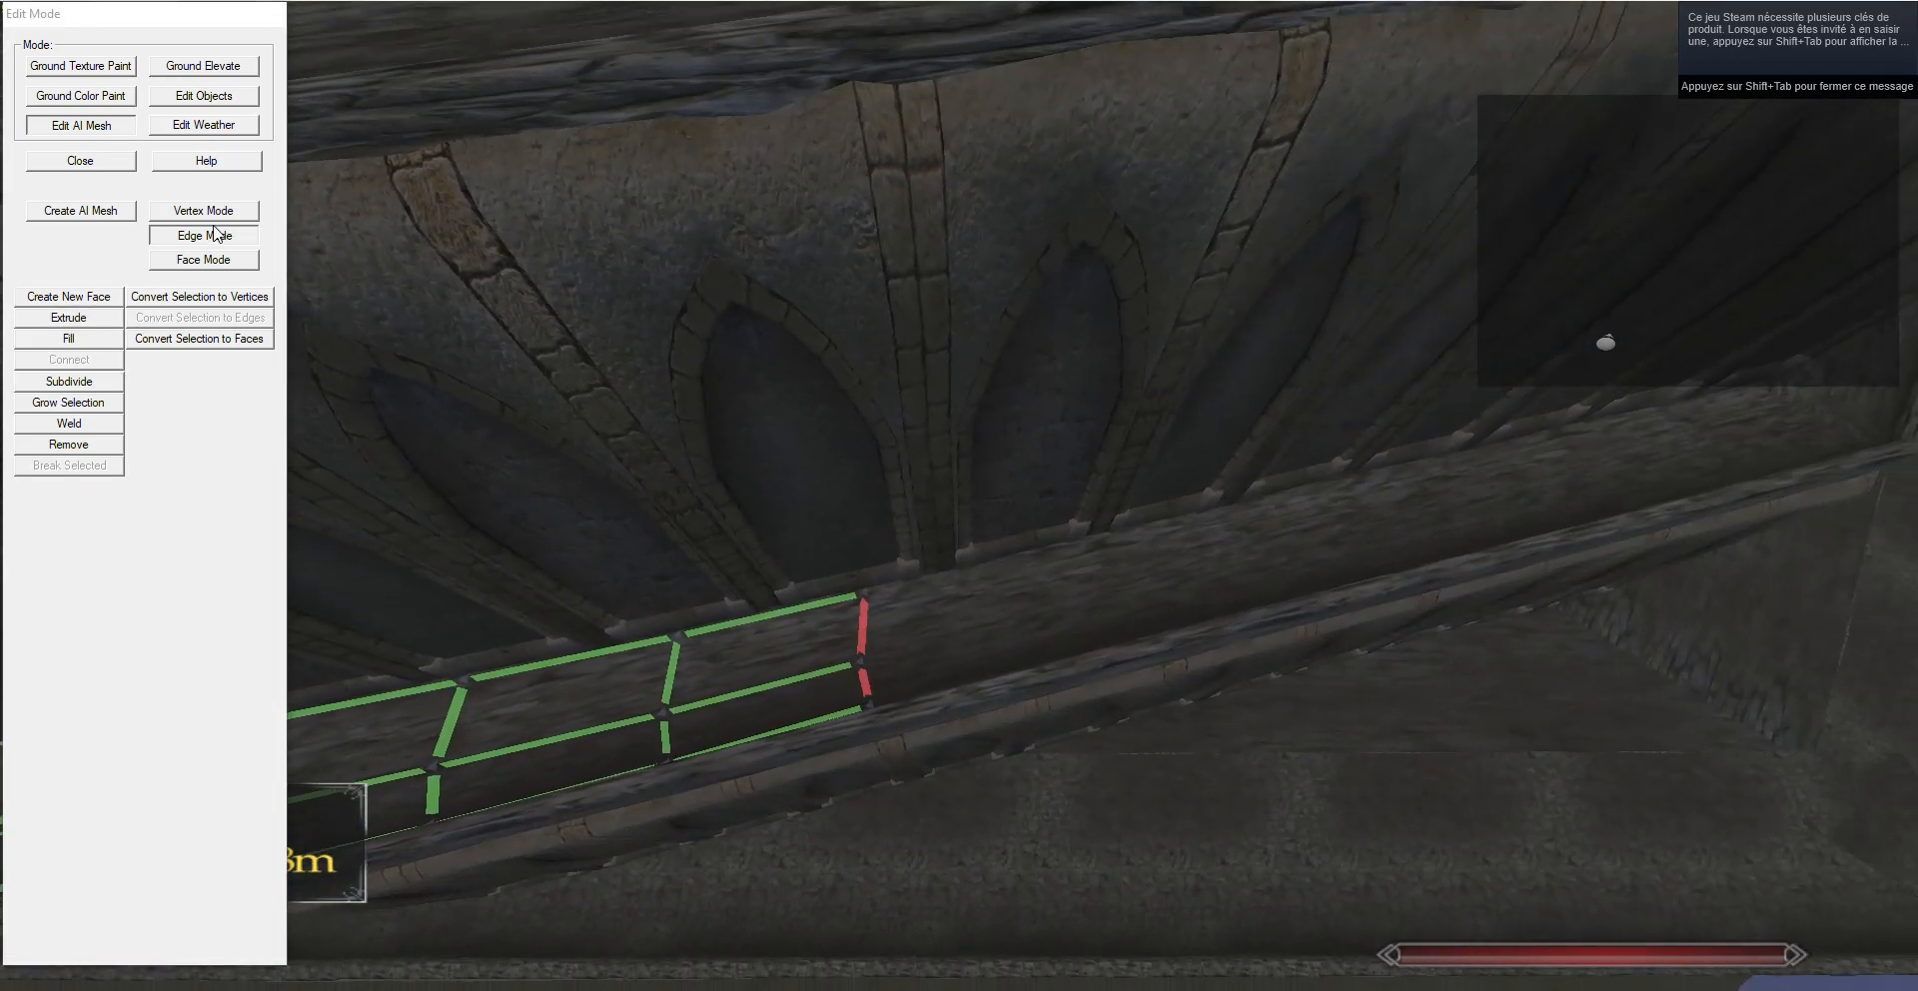
click(216, 215)
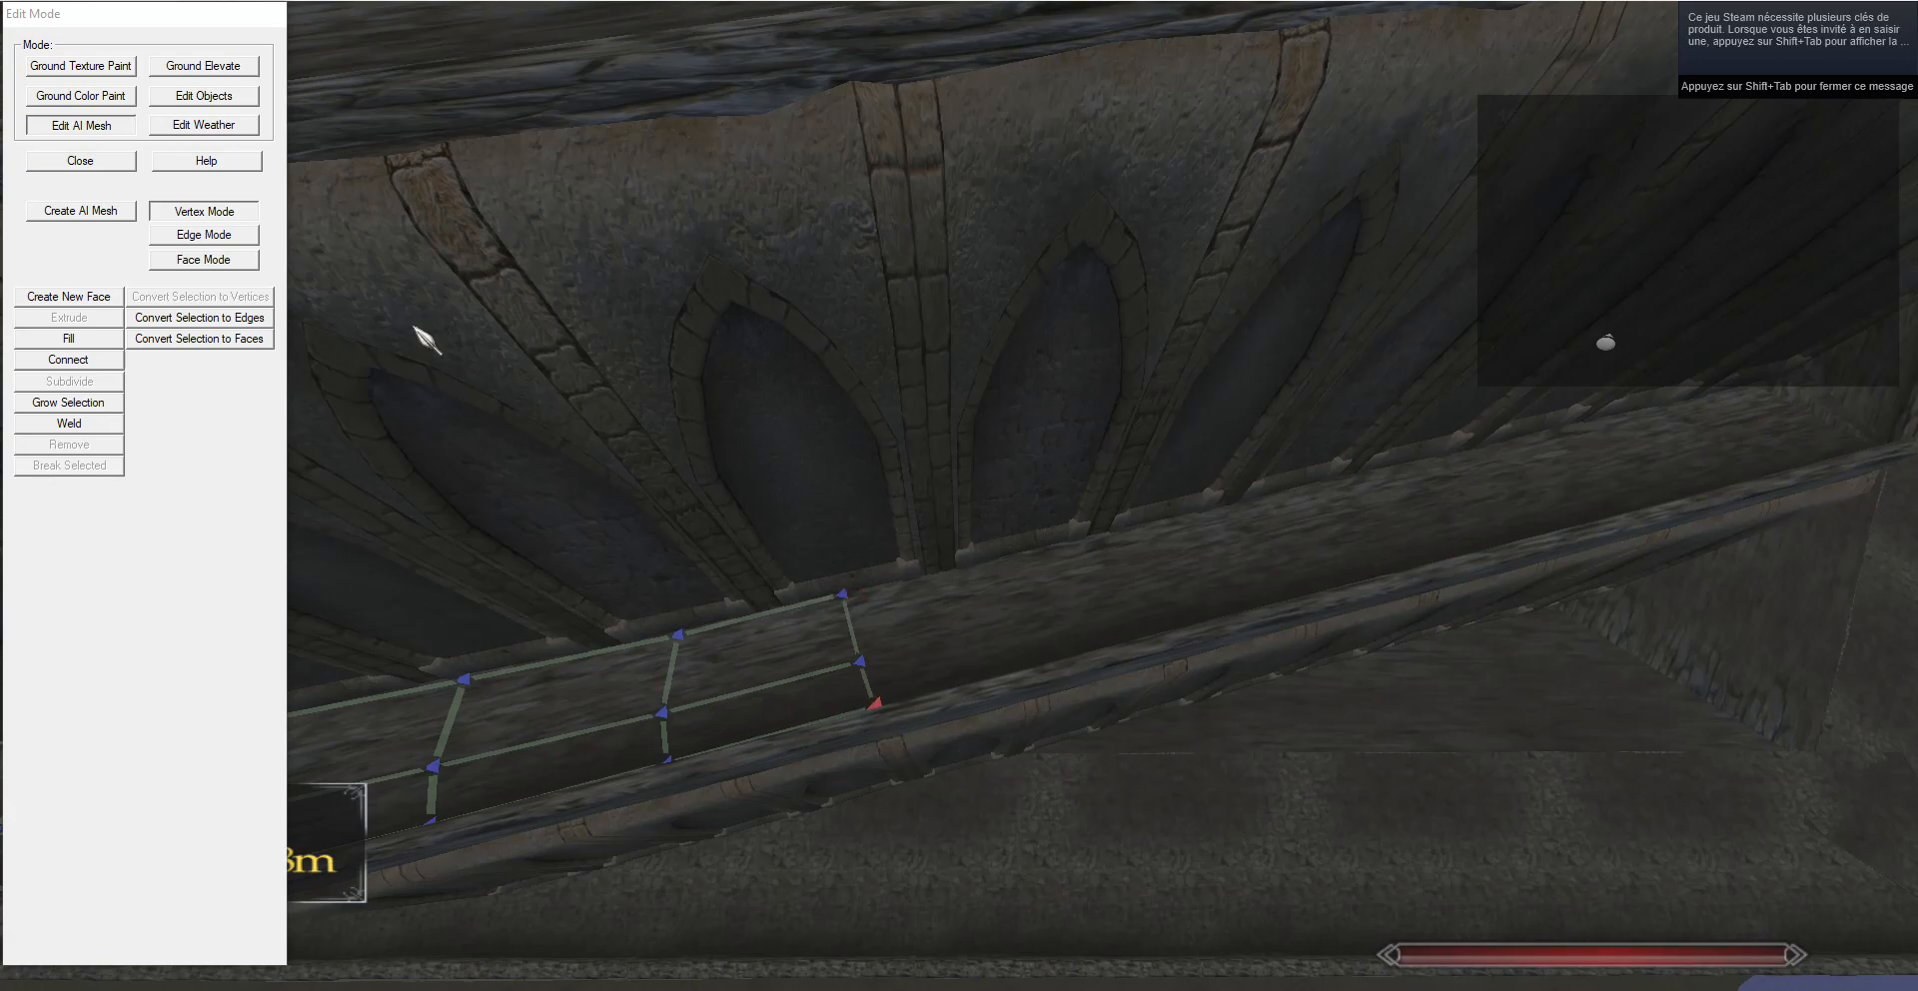
key(d)
Extrude the end edges segment by segment across the next window bays toward the next corner.
click(204, 235)
click(69, 318)
key(g)
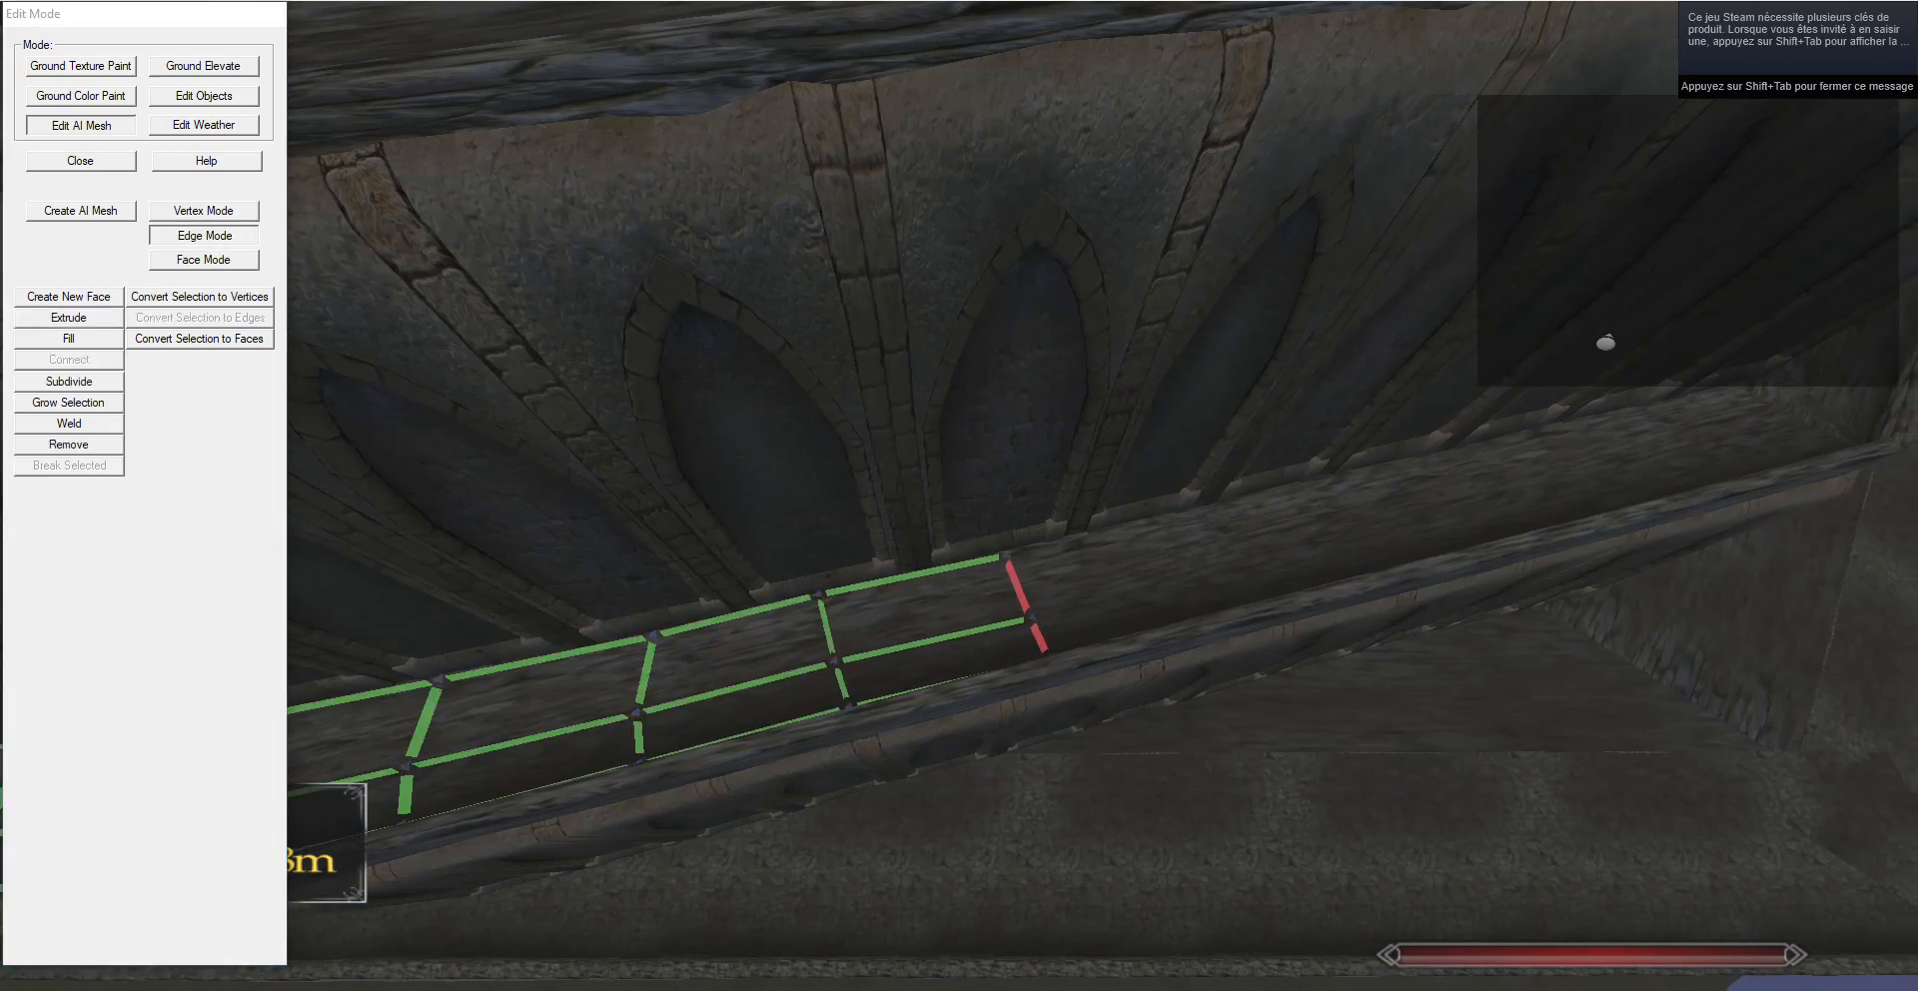
key(d)
drag(1380, 104, 959, 149)
click(98, 316)
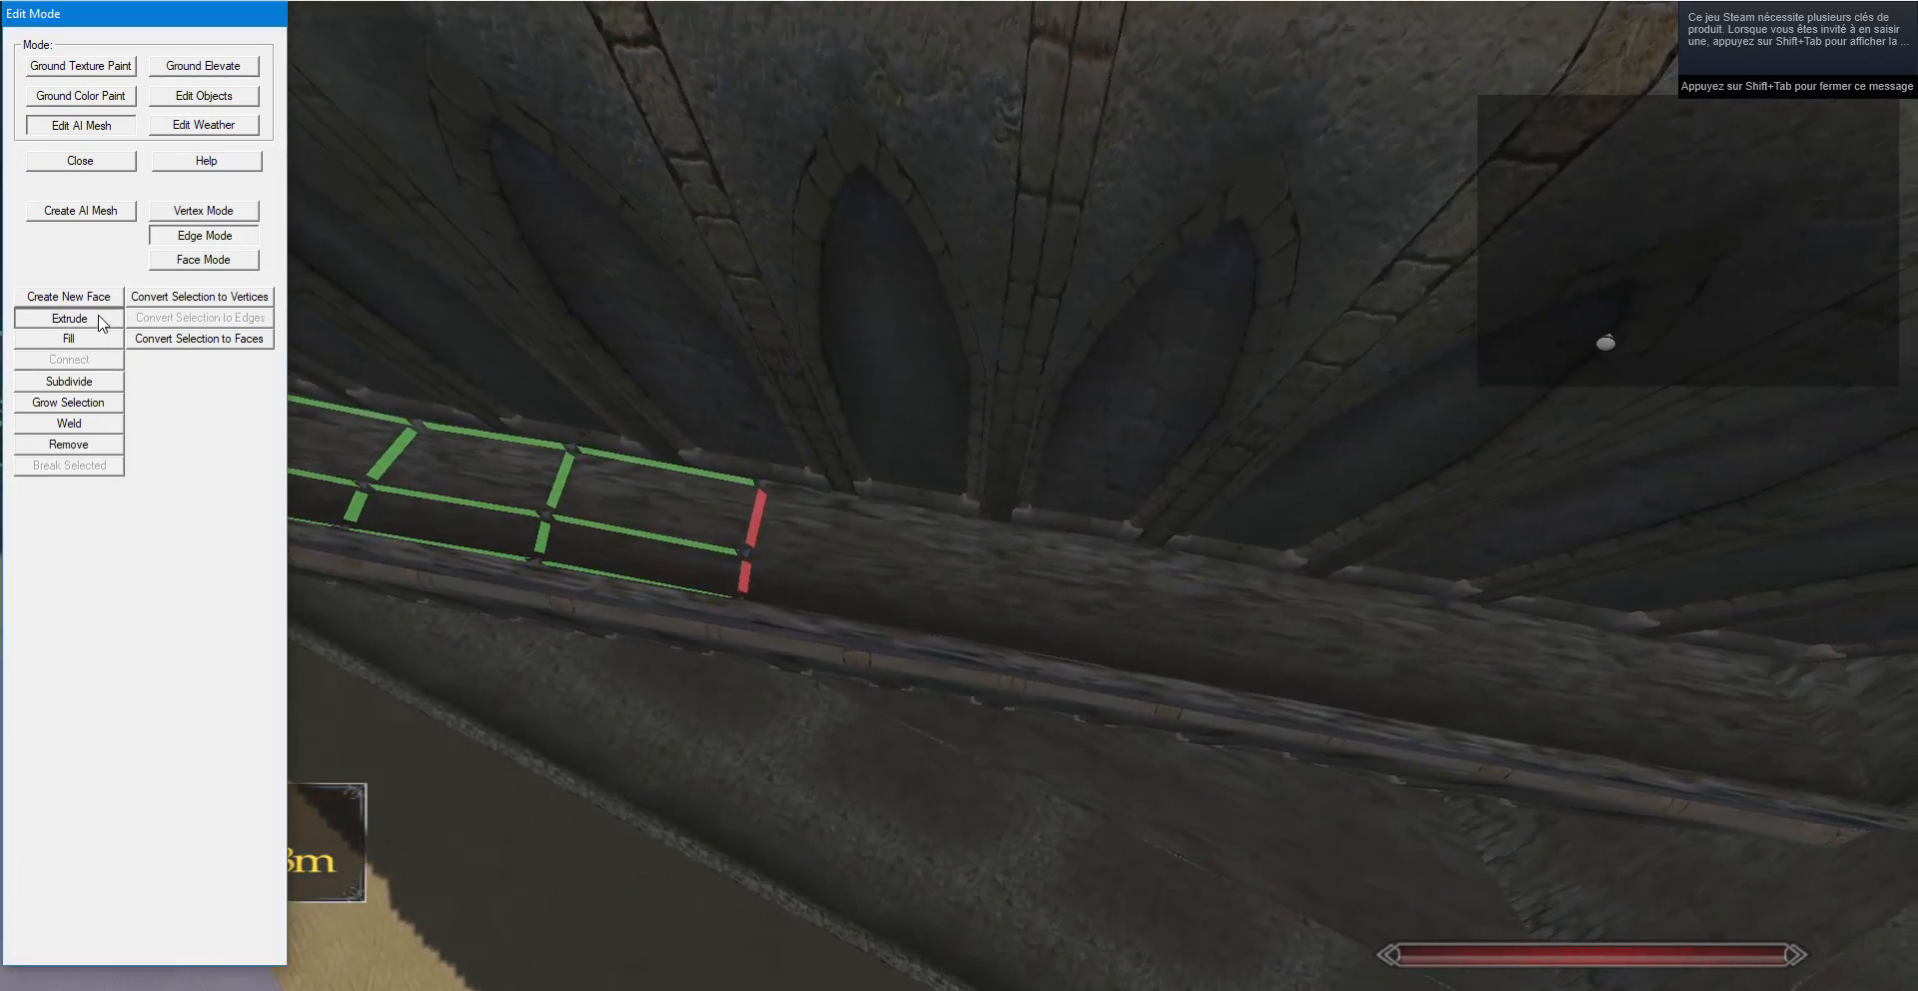
key(g)
key(d)
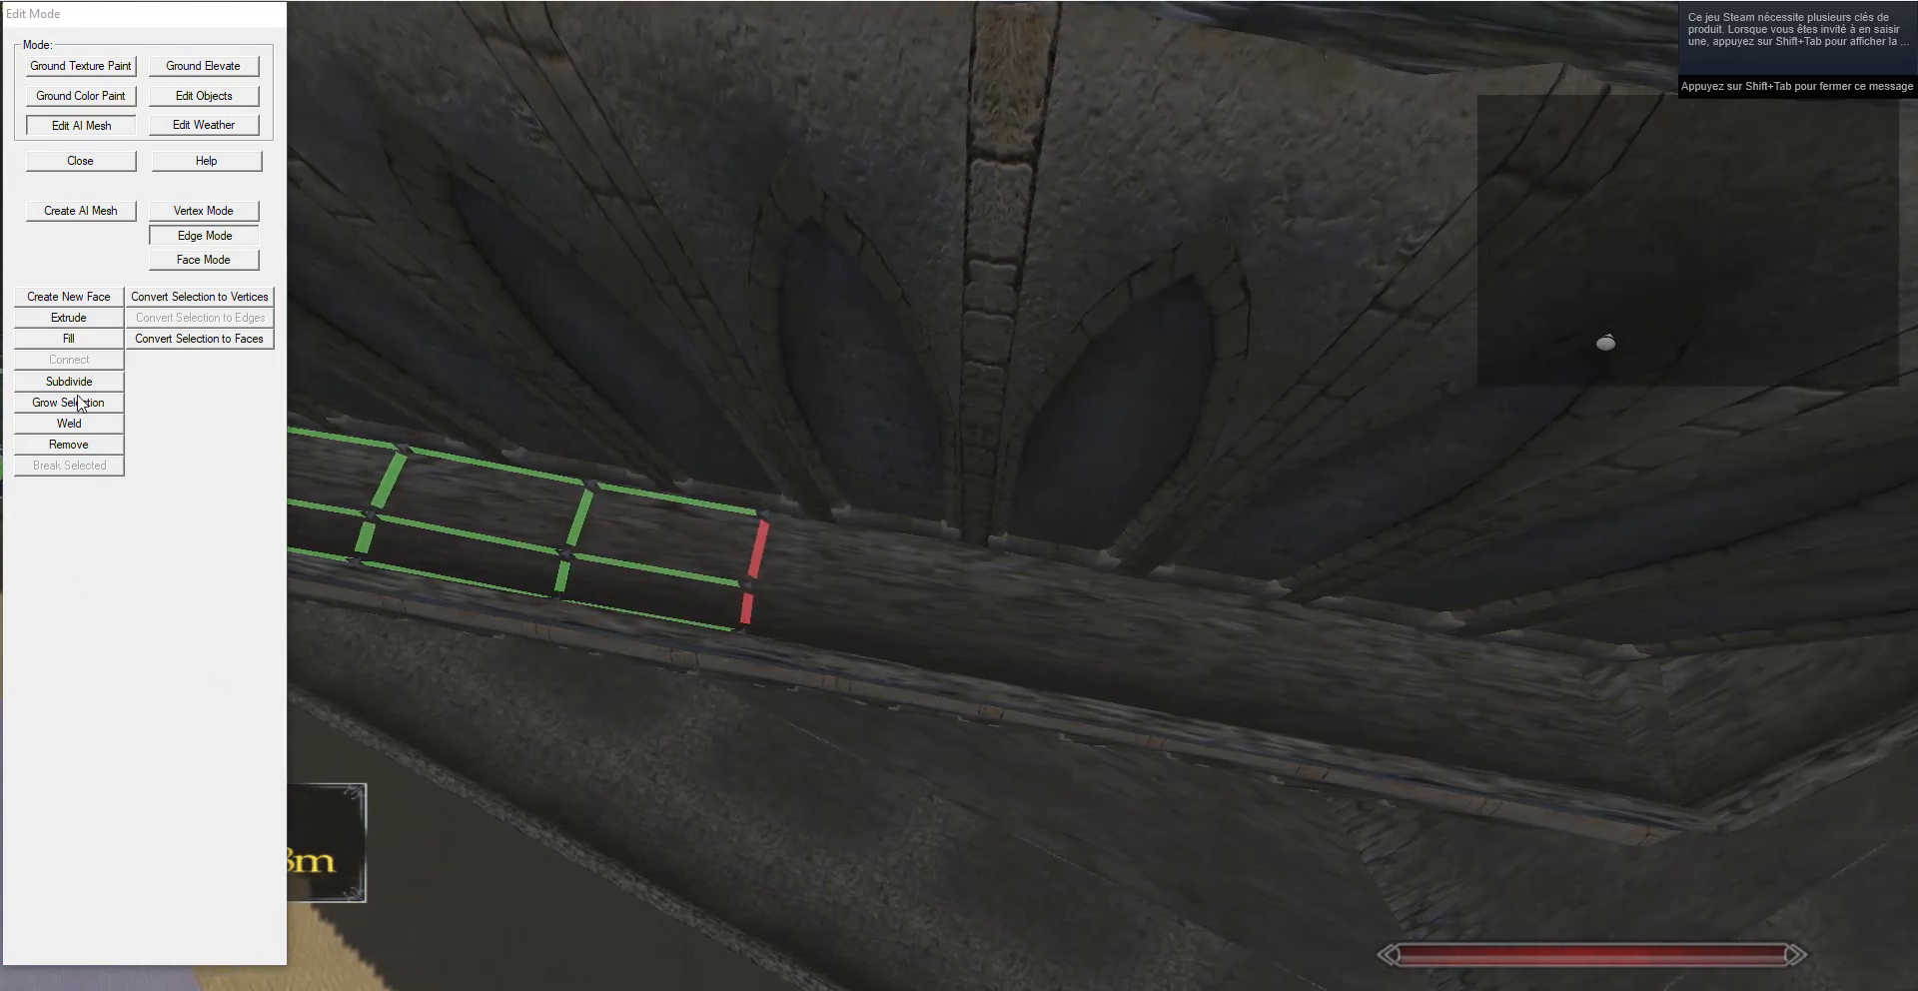
key(d)
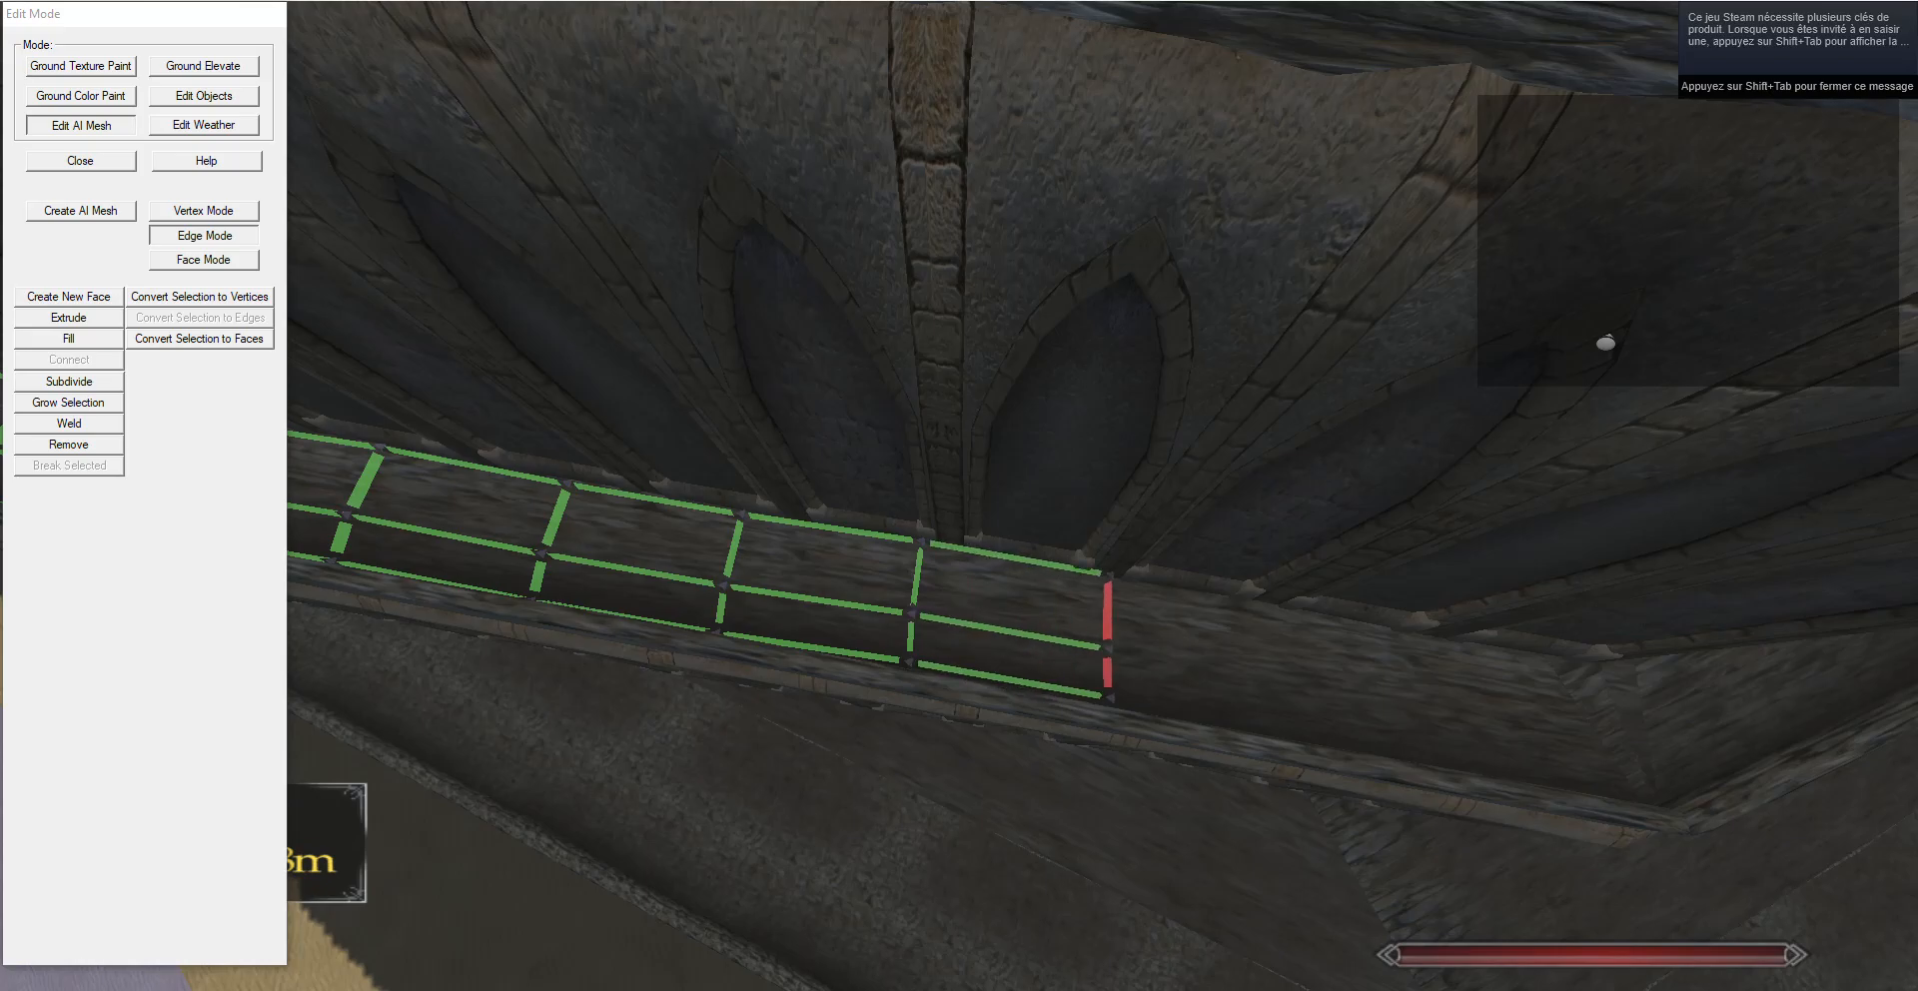
Extrude the end edges across the remaining window bays, ending the mesh at the walkway's corner.
drag(1059, 726, 1410, 649)
key(d)
click(97, 321)
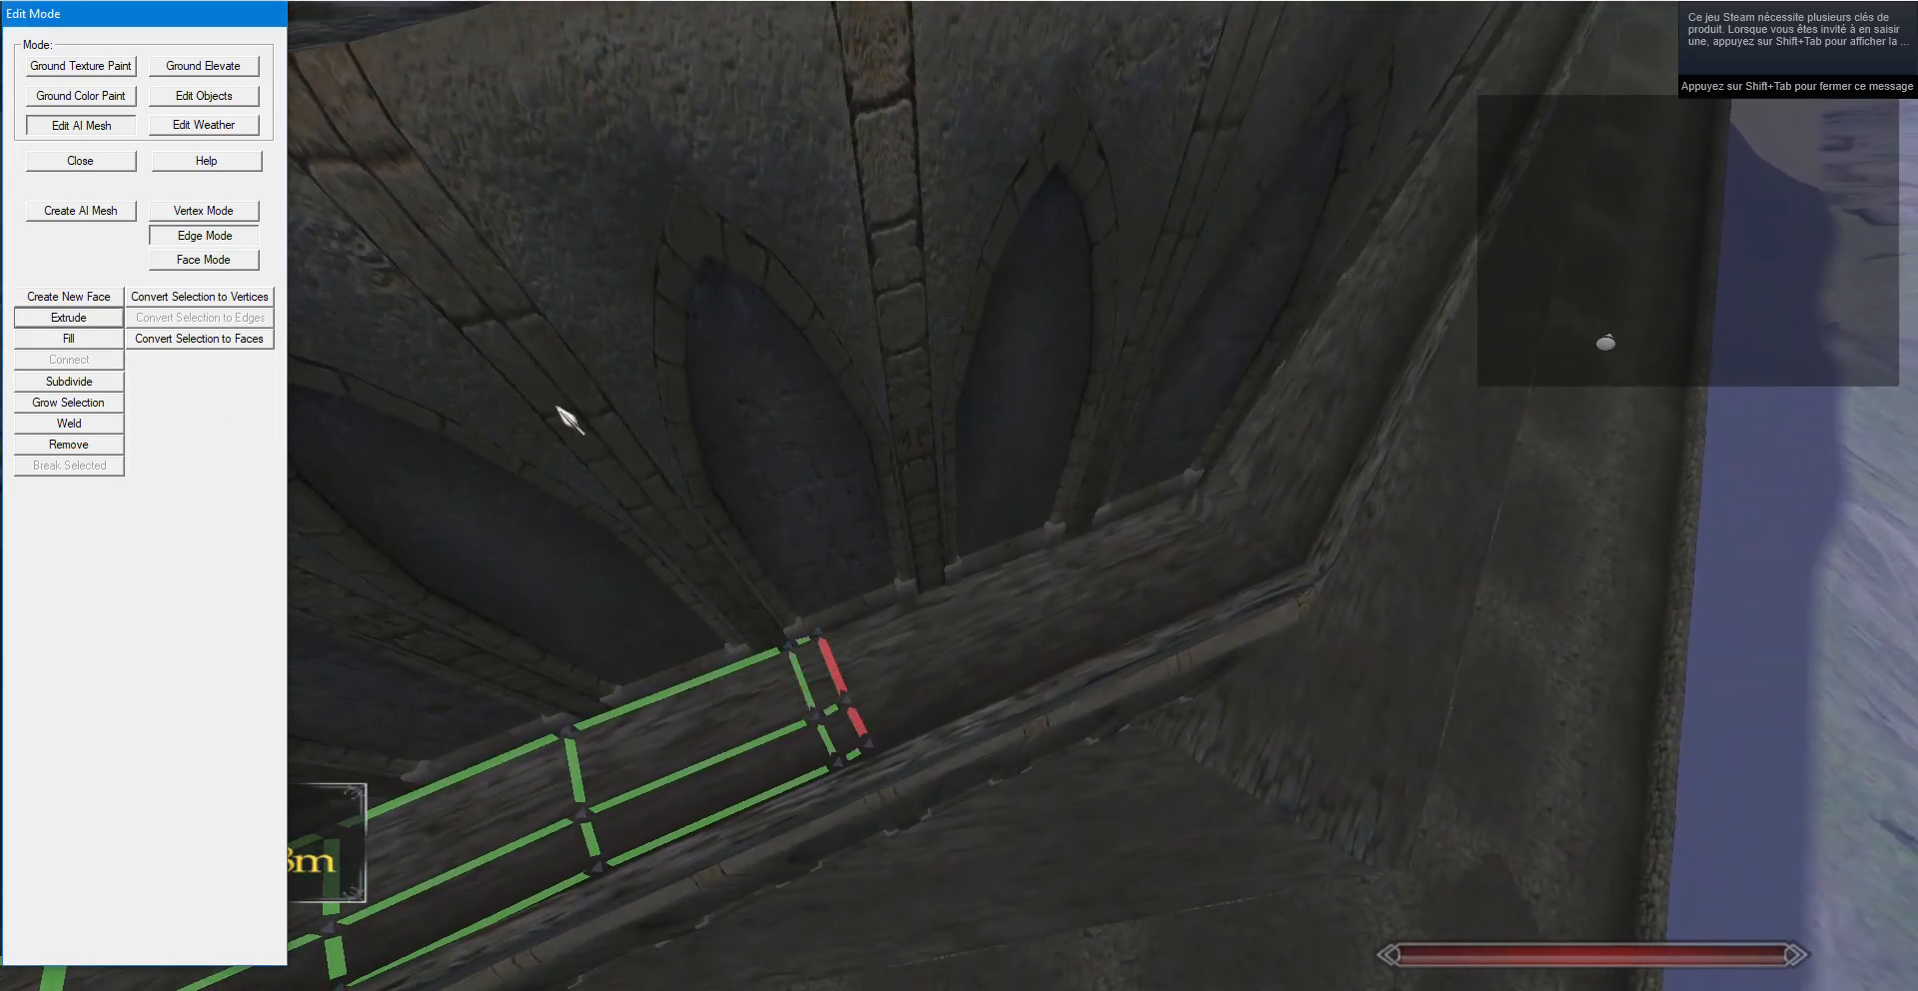
key(g)
drag(559, 408, 679, 367)
key(d)
drag(1301, 51, 700, 240)
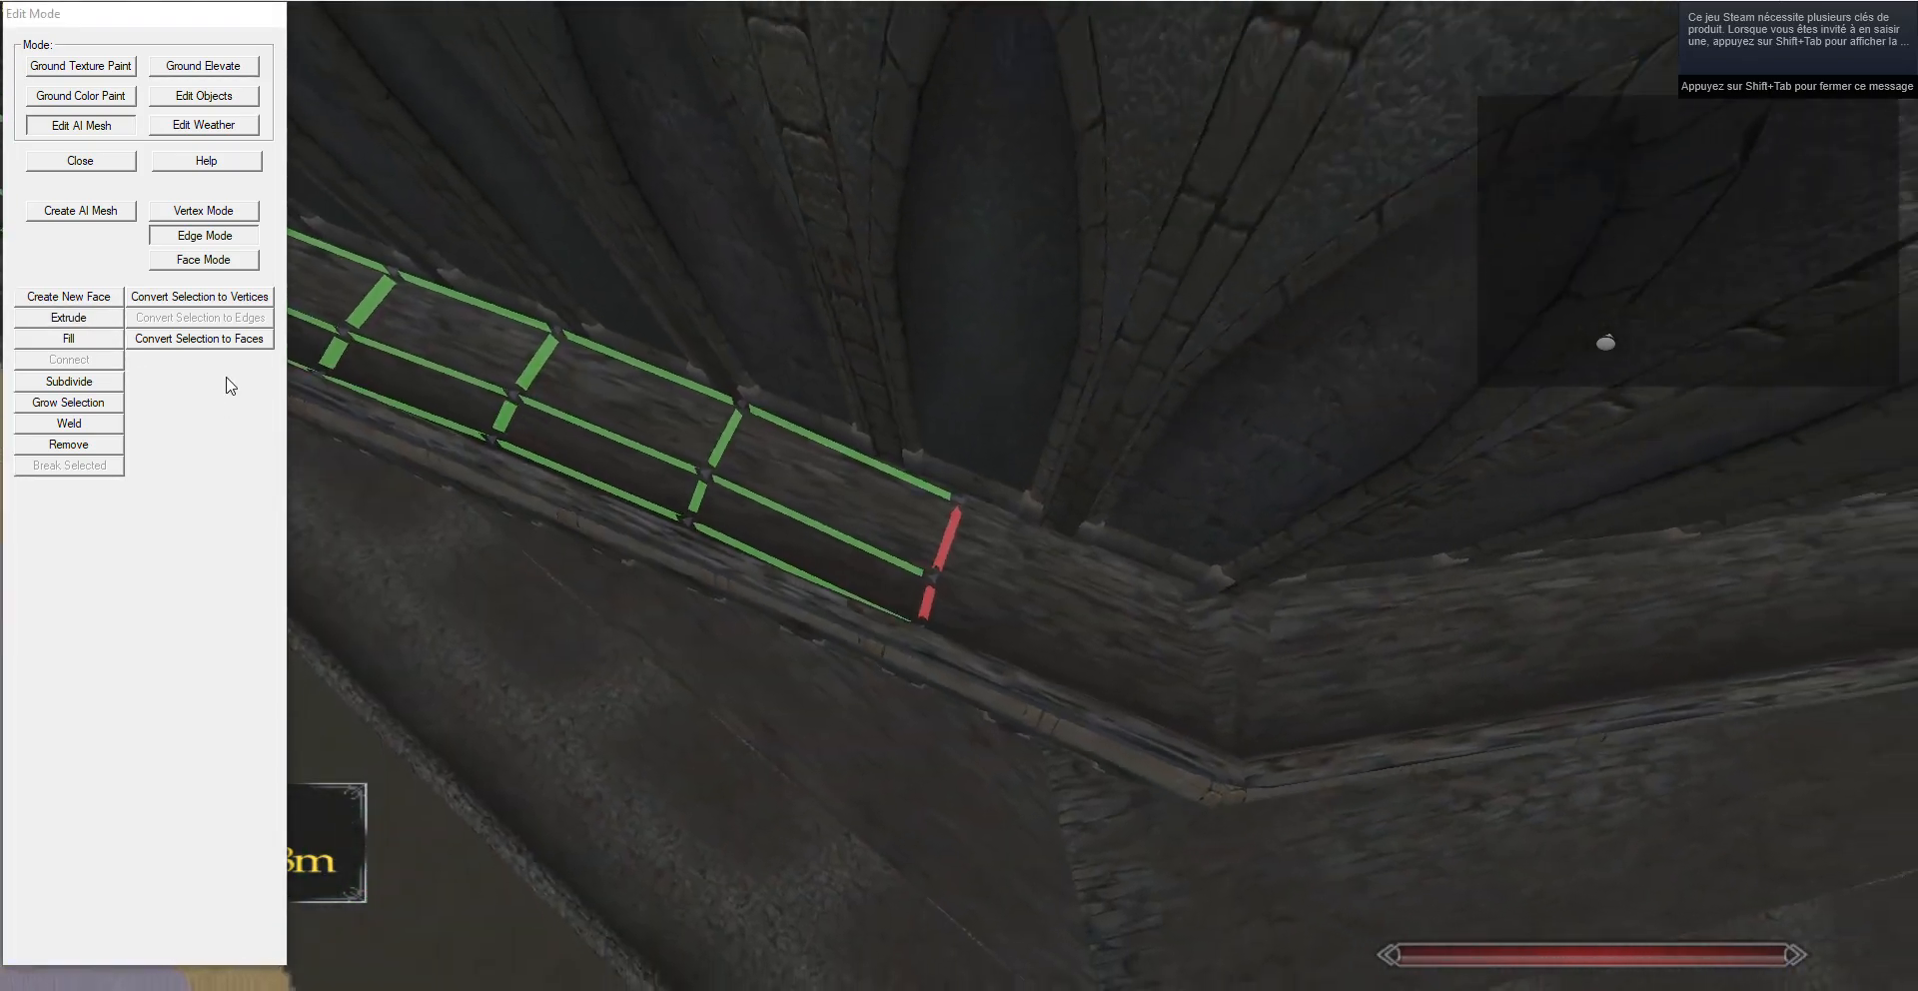
click(94, 321)
key(g)
drag(430, 400, 579, 440)
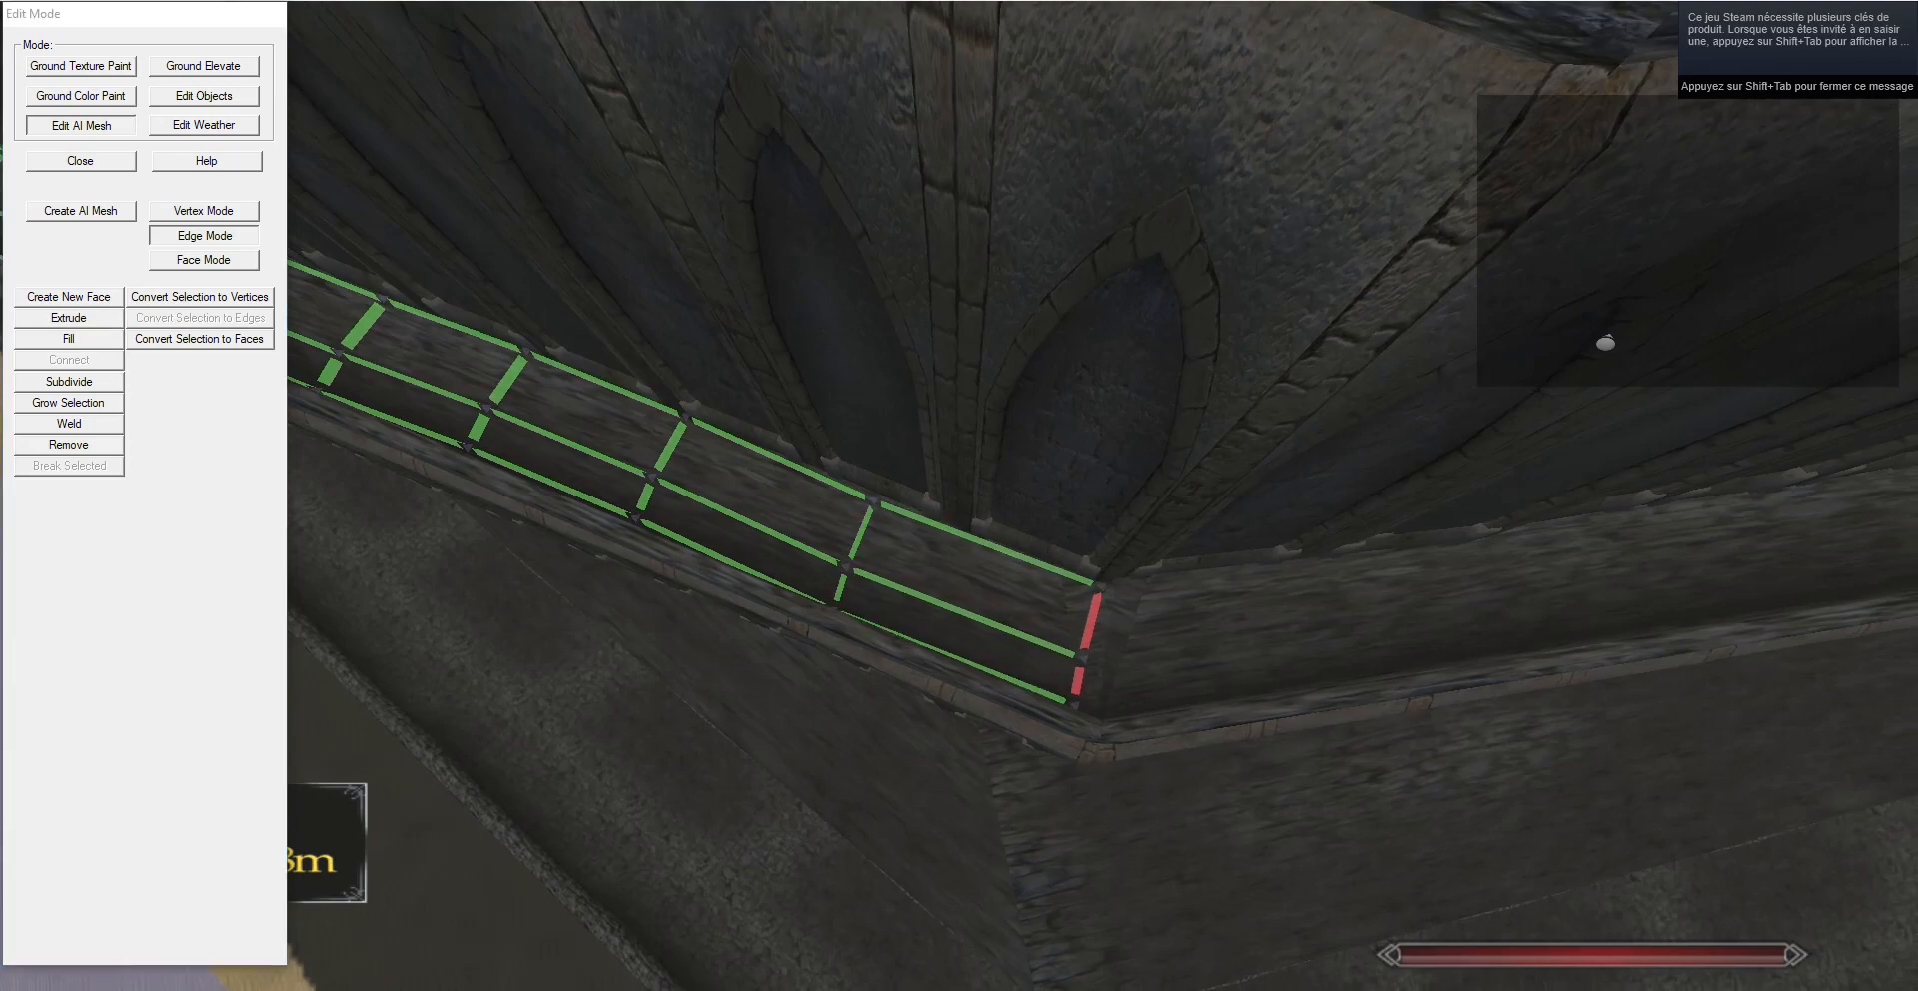
key(d)
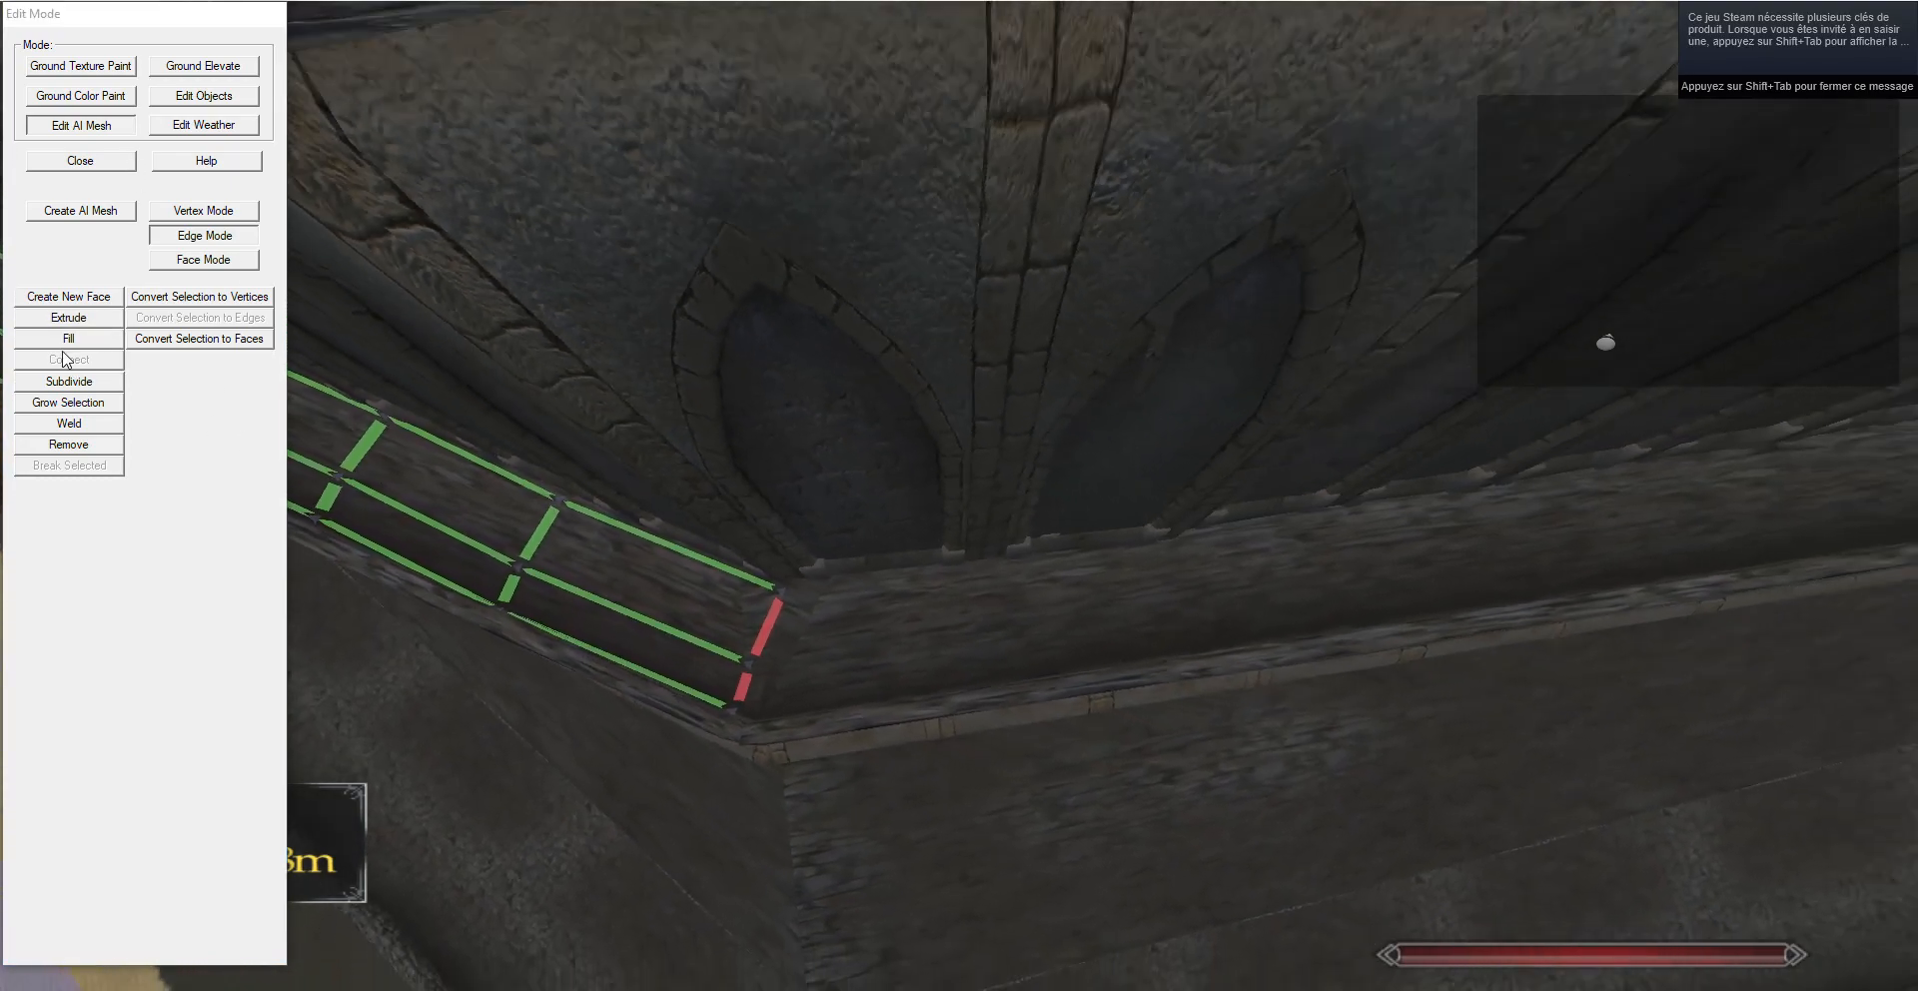
Extrude the end edges around the corner to the first pillar and align the end vertices across the walkway.
click(69, 317)
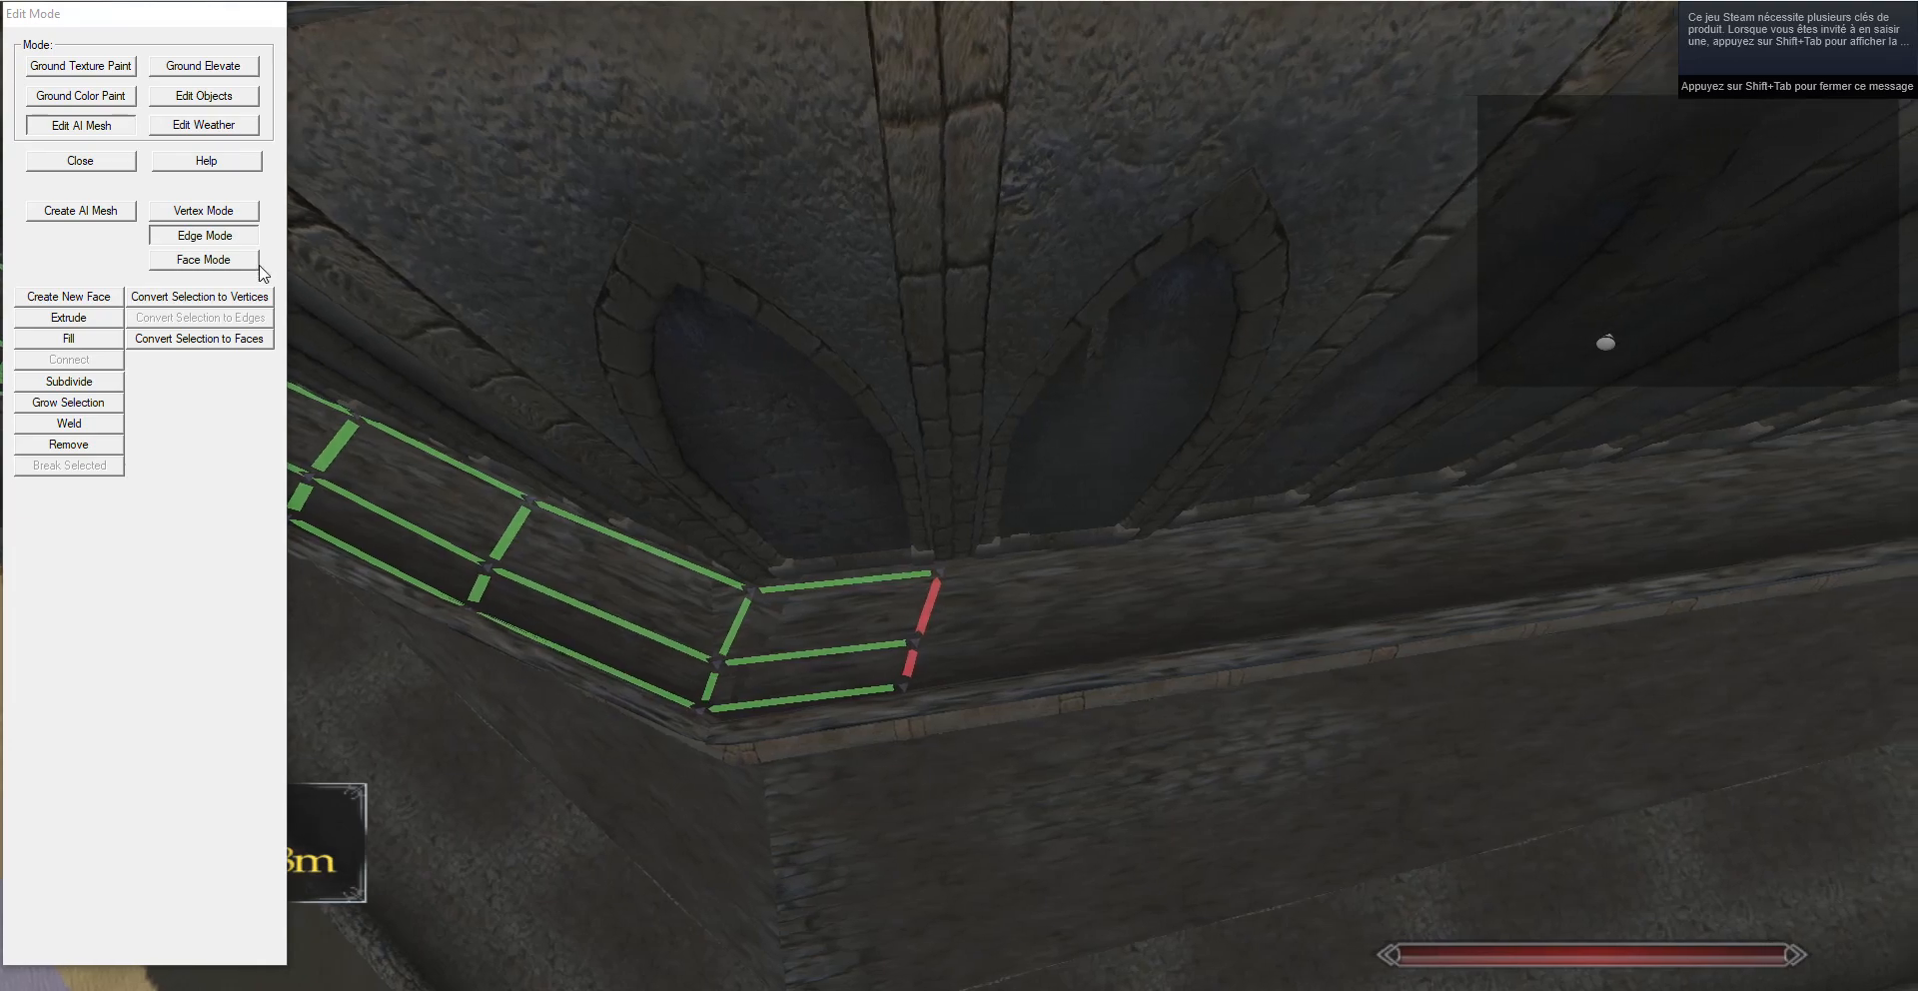
click(204, 211)
key(g)
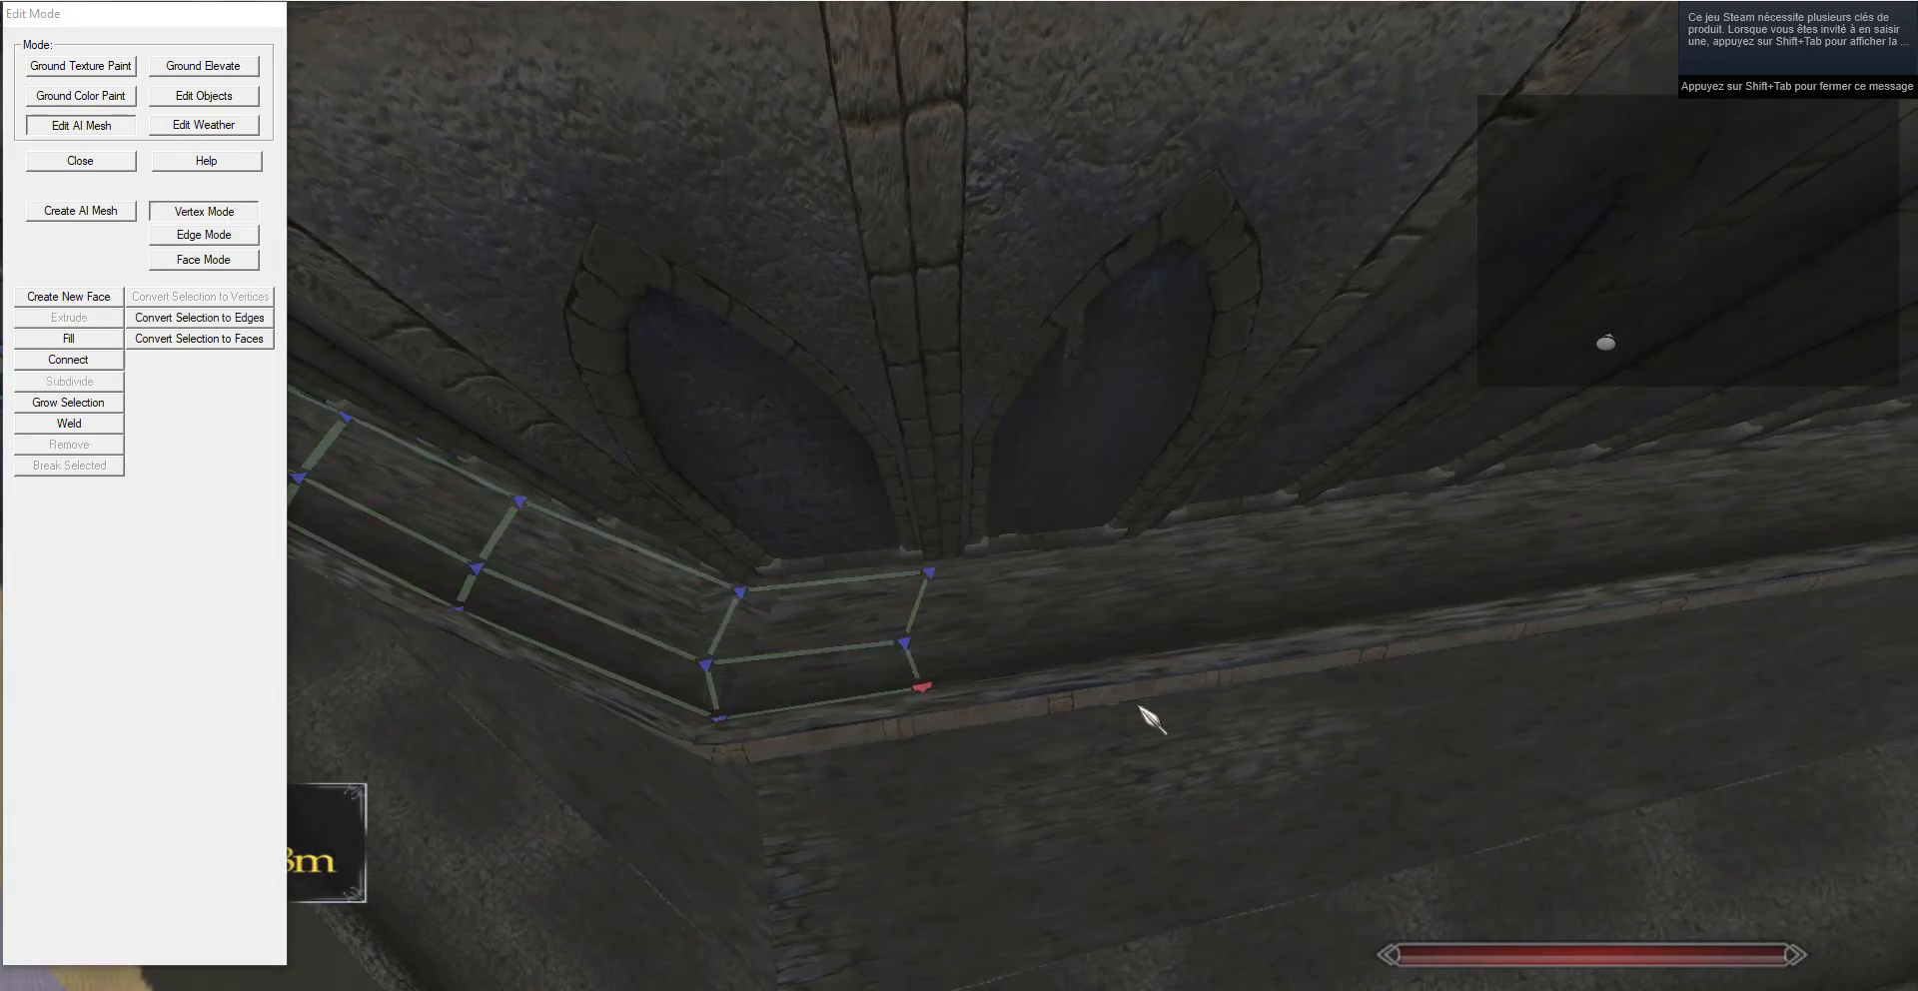
Extrude the end edges segment by segment along the new straight stretch, following the wall pillars.
click(211, 239)
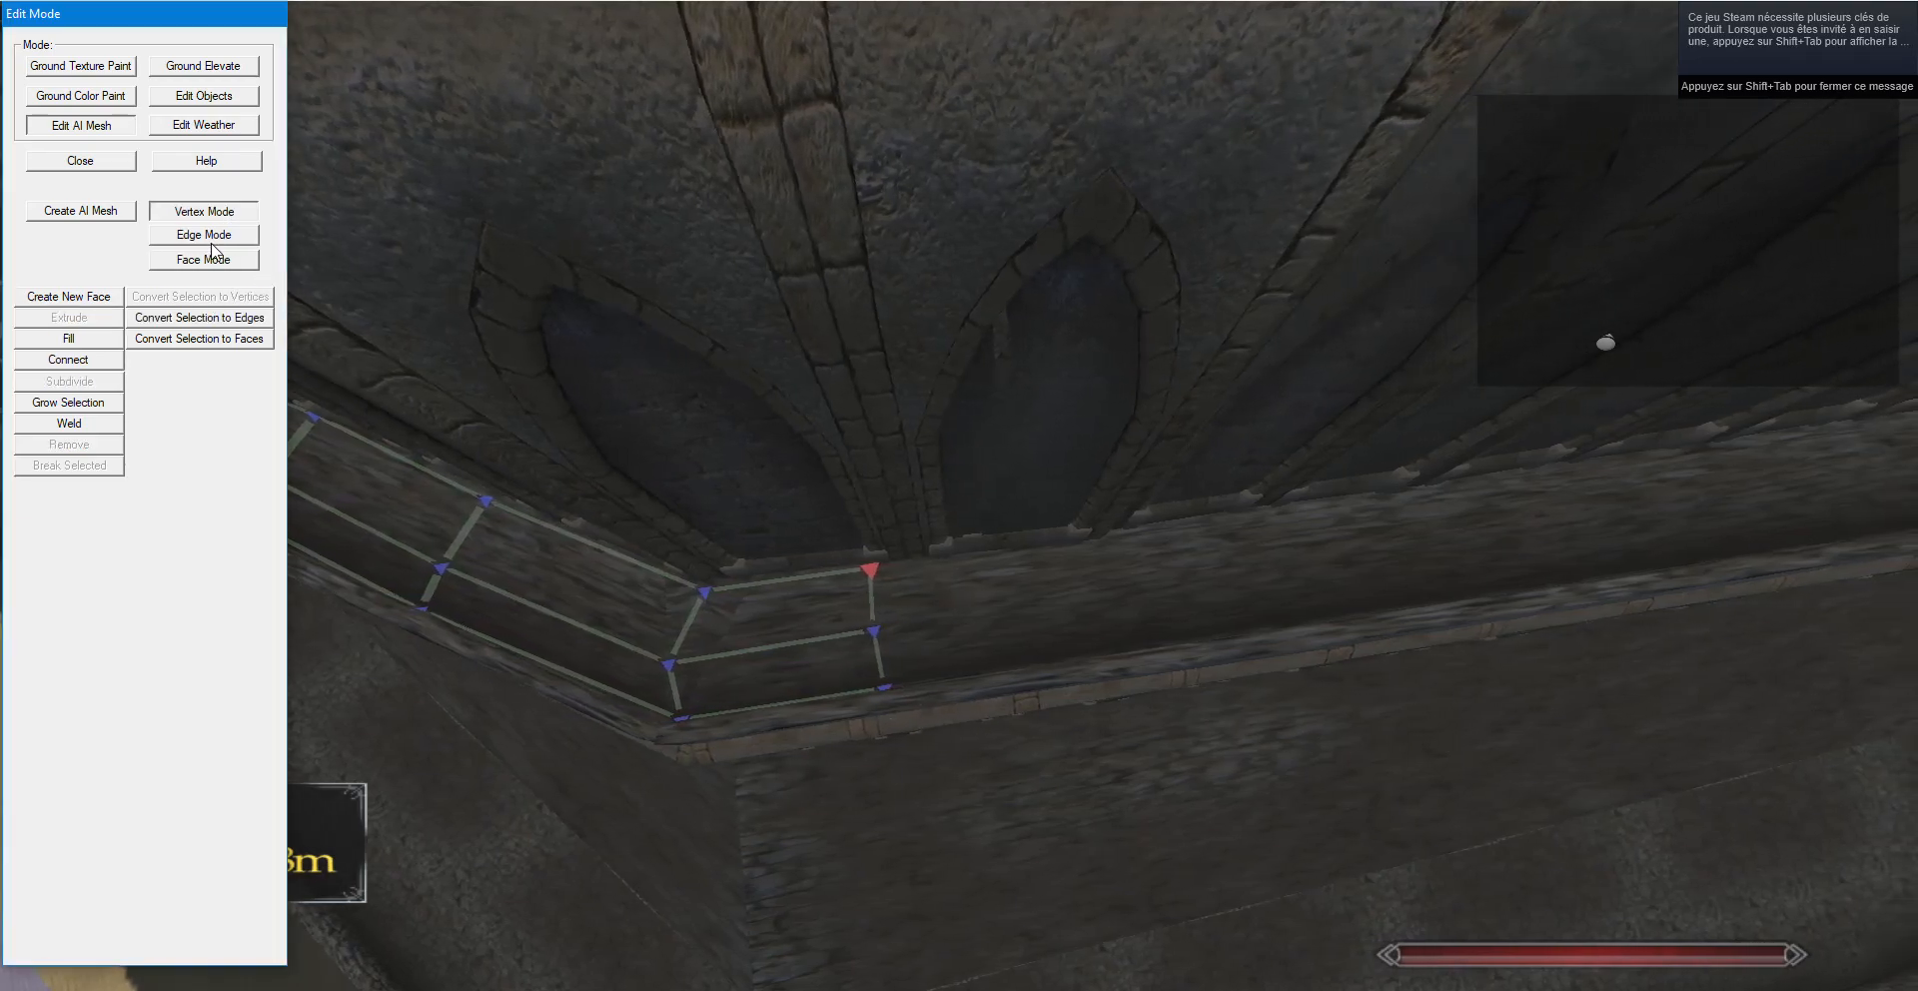
click(70, 321)
key(d)
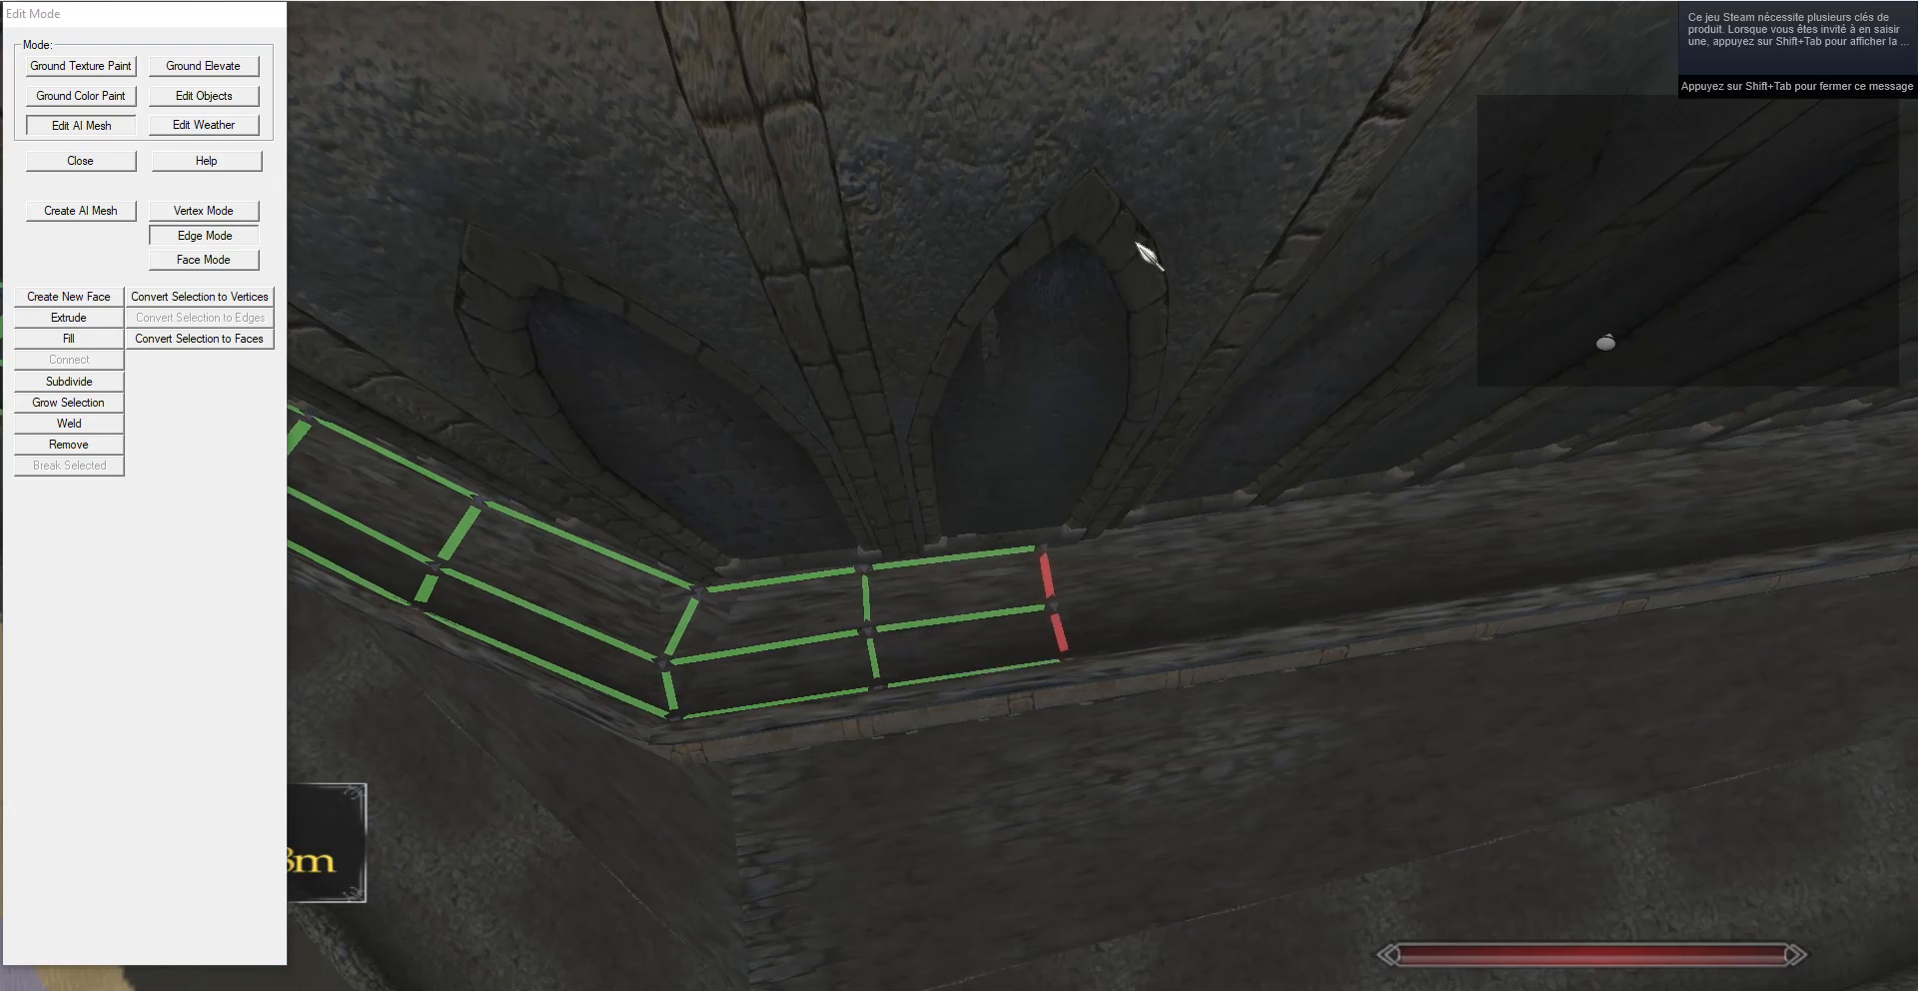
click(98, 322)
key(g)
drag(1868, 72, 619, 319)
key(w)
key(d)
click(76, 326)
key(g)
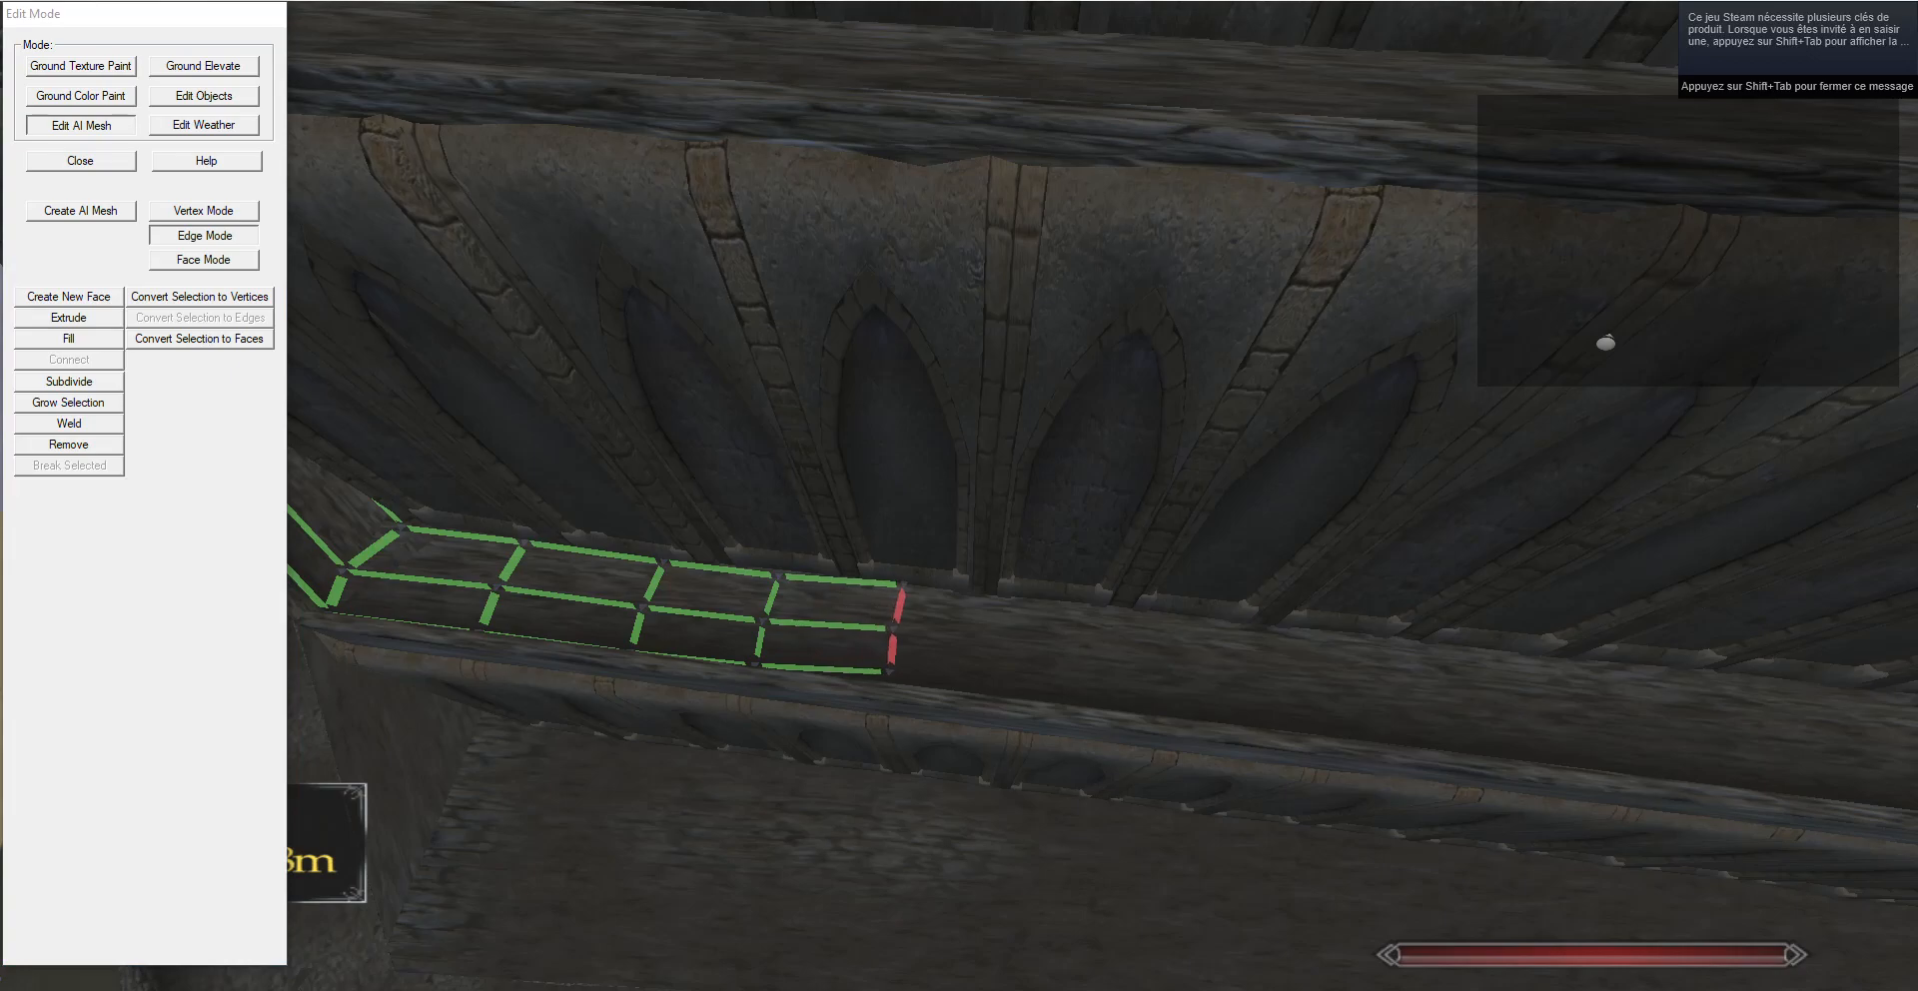
Extrude the end edges across two more window bays of the straight walkway.
key(d)
click(76, 326)
key(g)
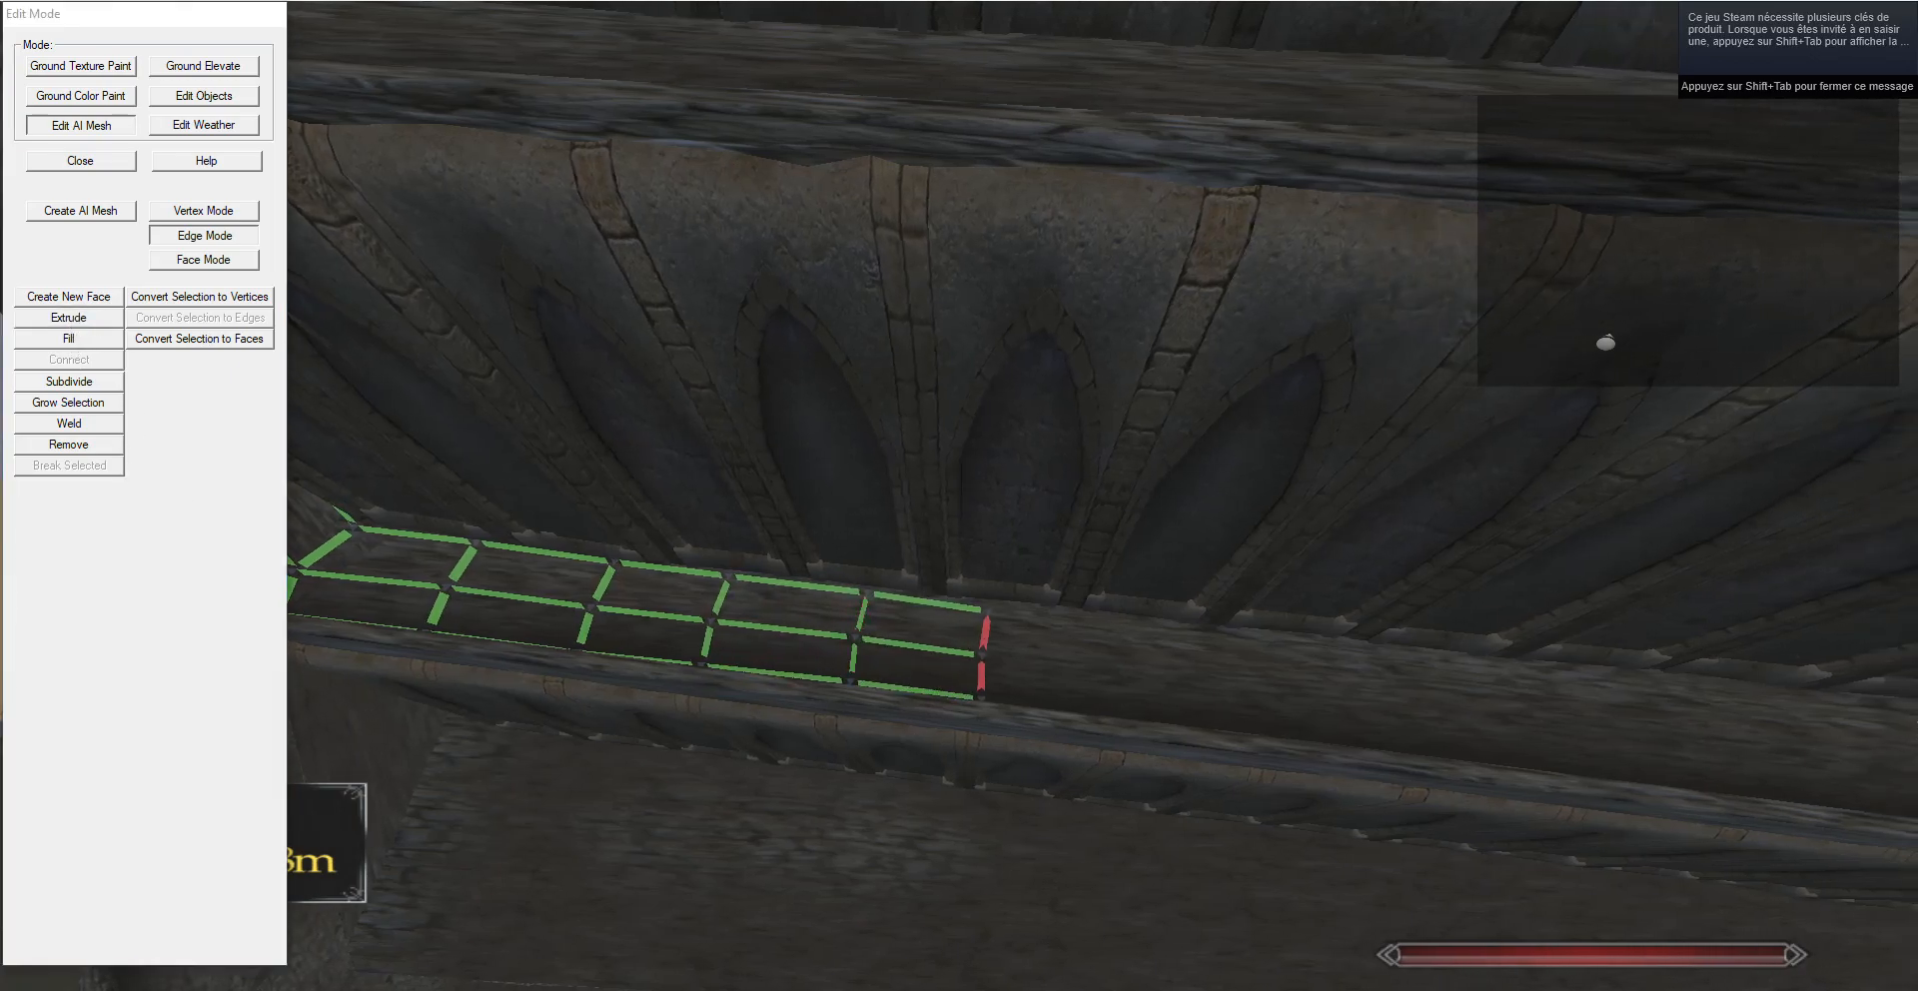
key(d)
click(74, 328)
key(g)
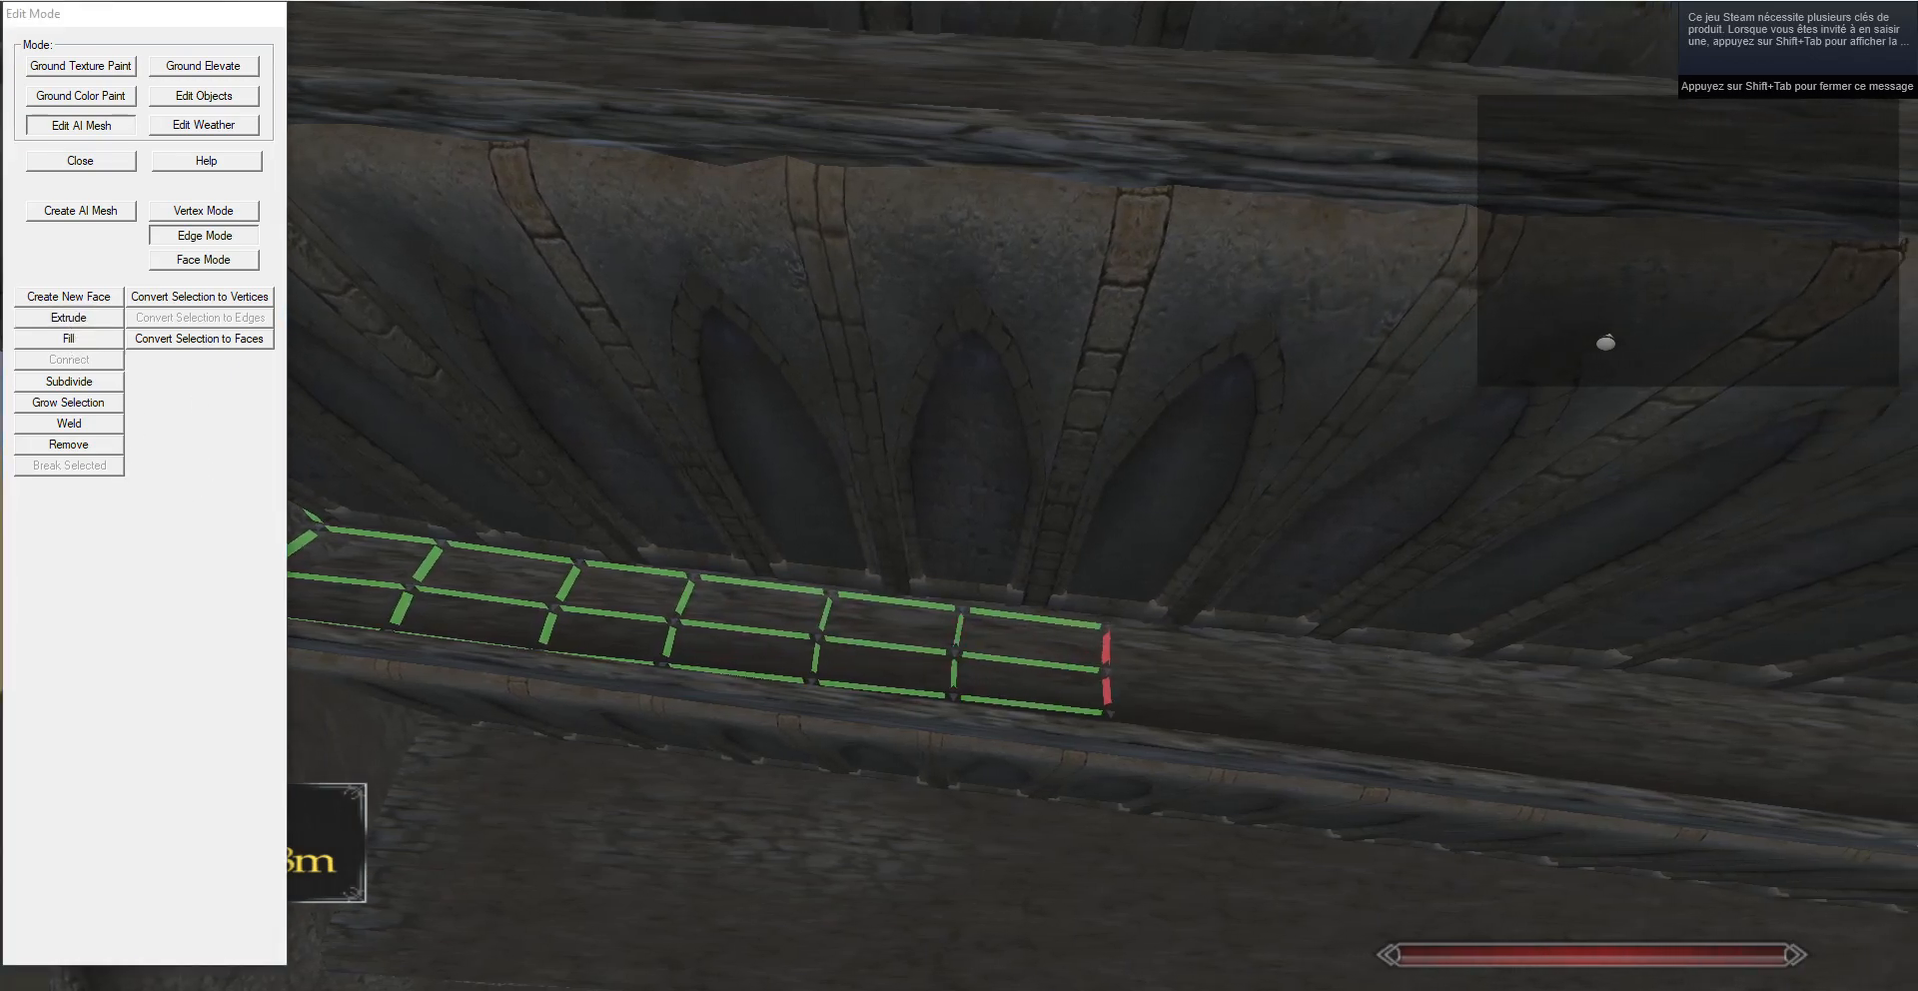
Adjust the outer vertex of the second-to-last row of the mesh along the parapet.
key(d)
click(210, 214)
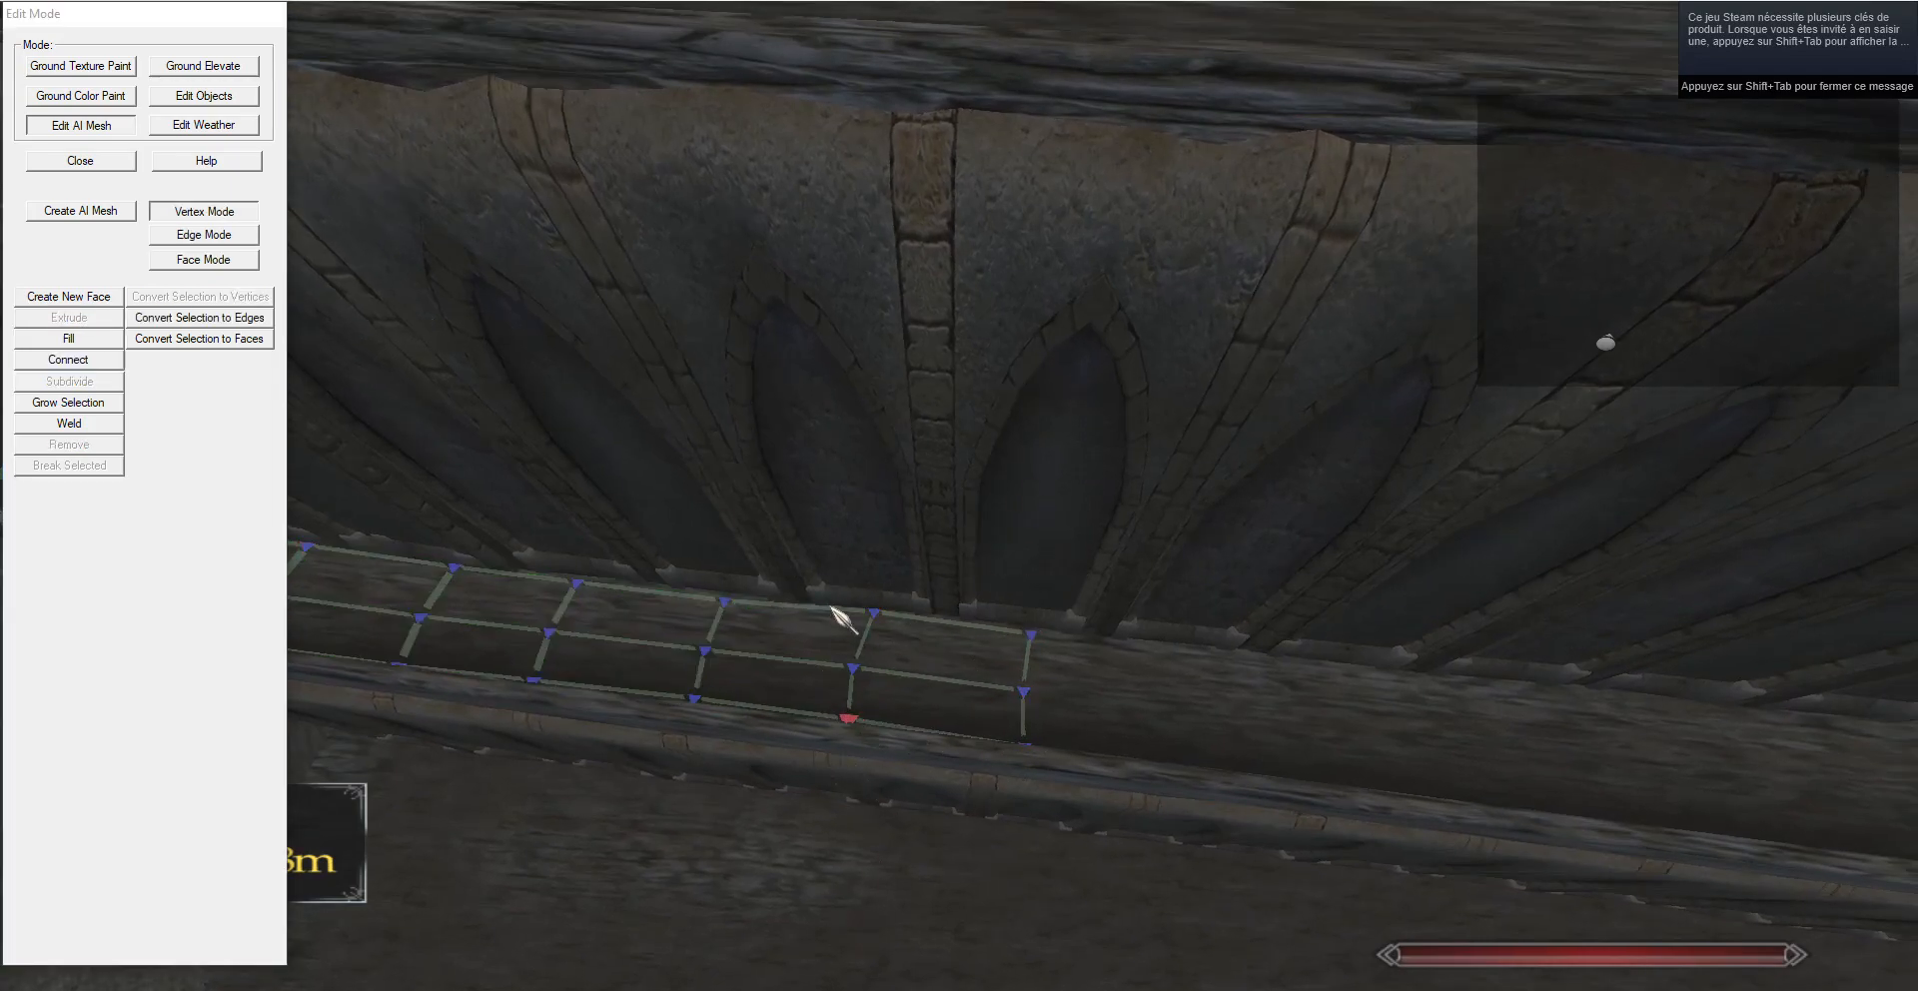
key(d)
Extrude the end edges to the following pillar and adjust the wall-side and middle end vertices.
click(244, 239)
click(91, 318)
key(g)
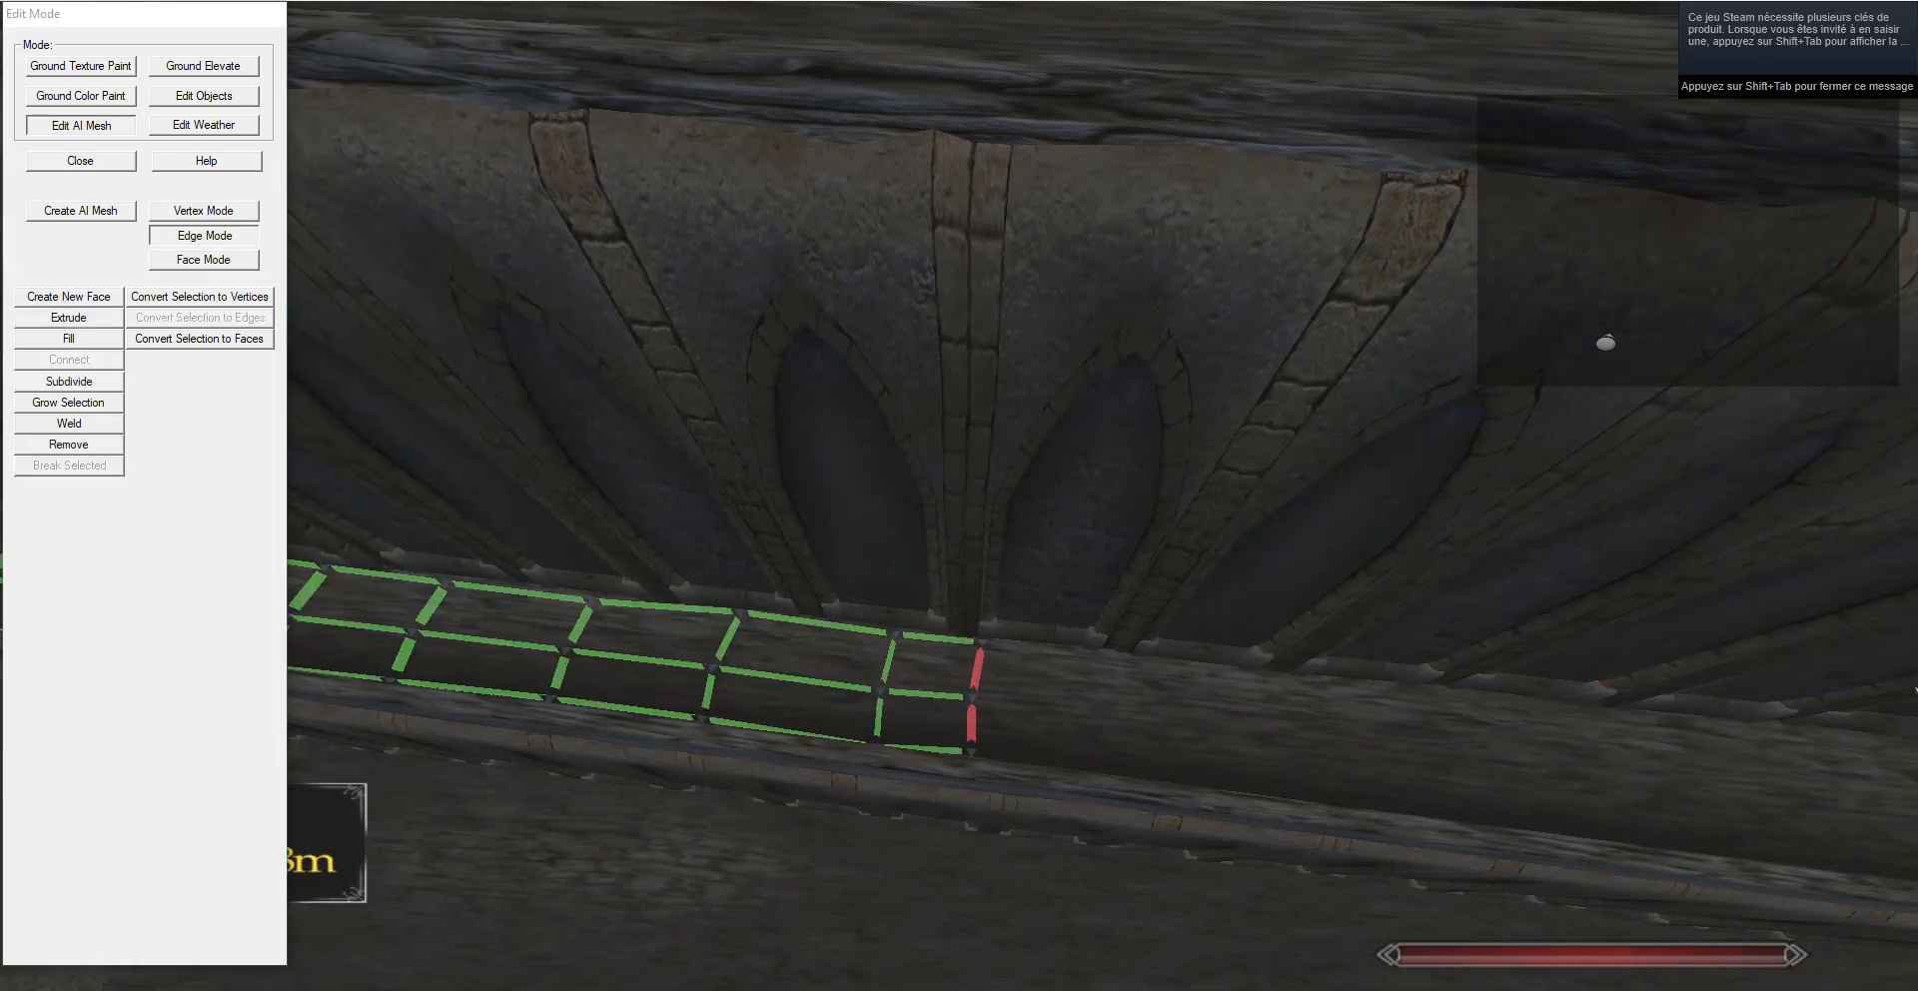
key(d)
click(208, 213)
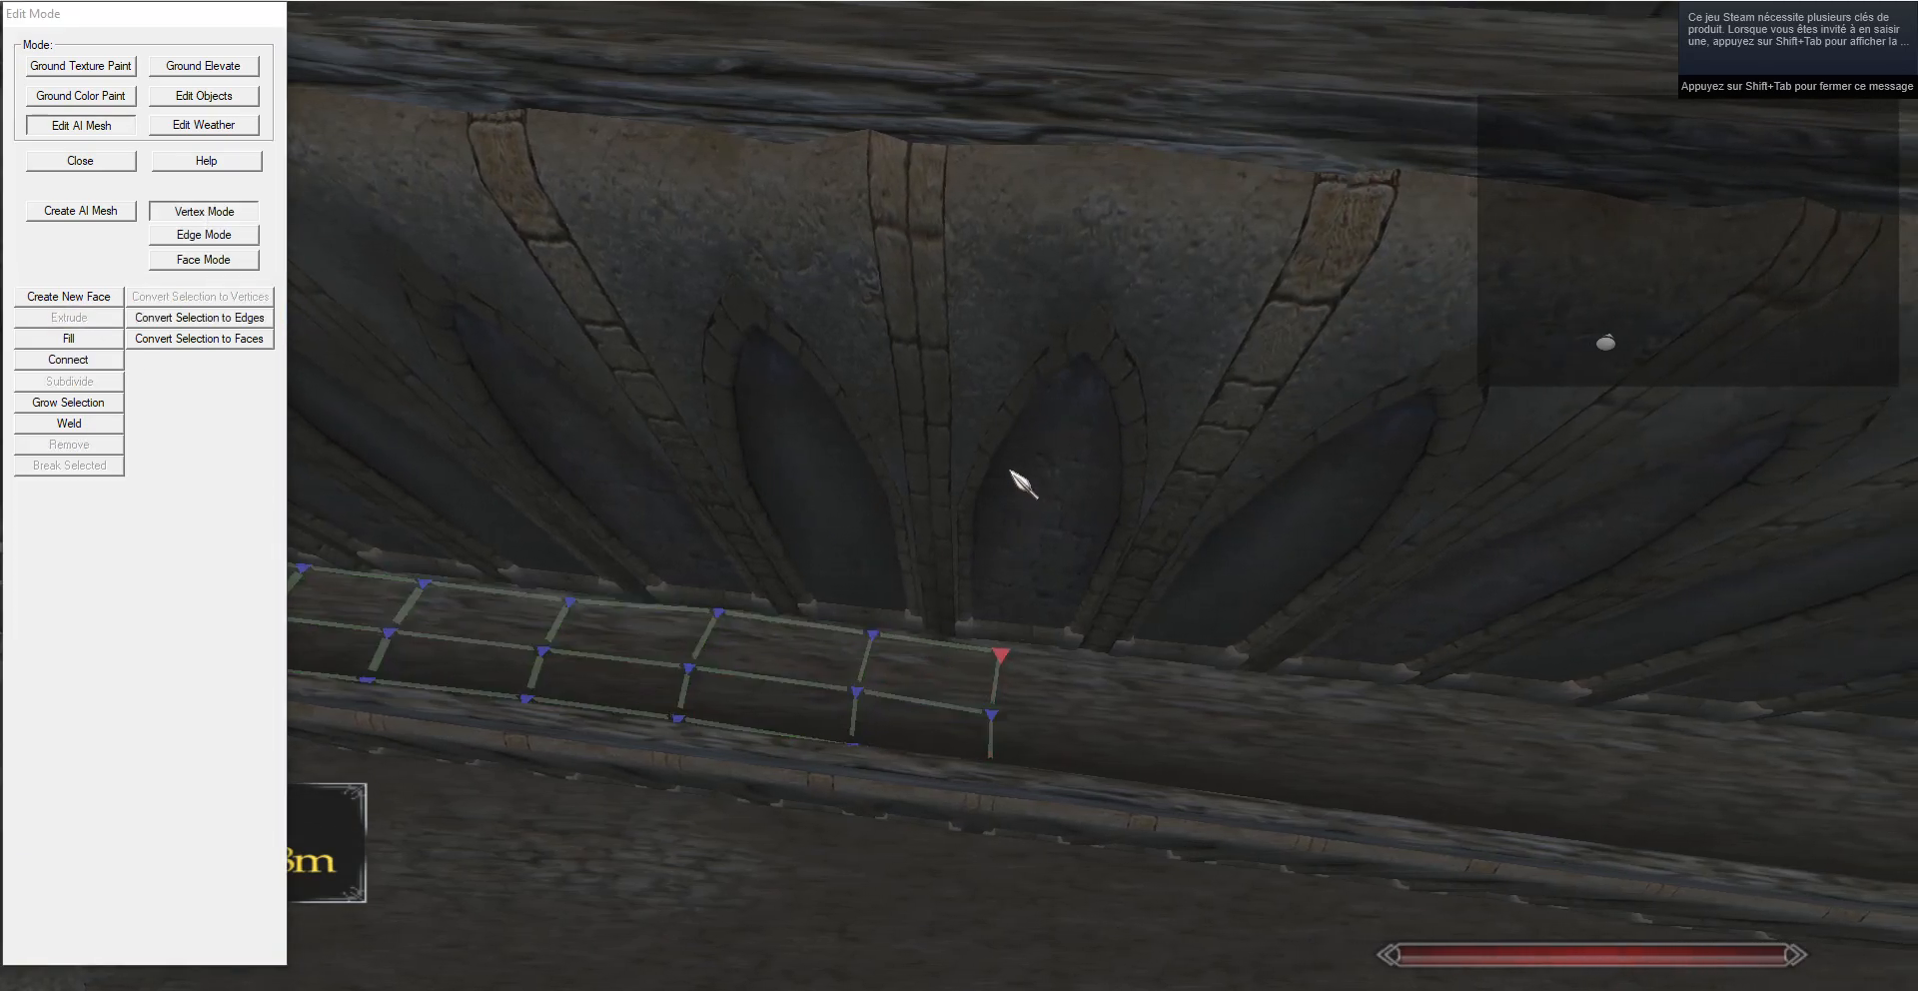
click(982, 704)
key(d)
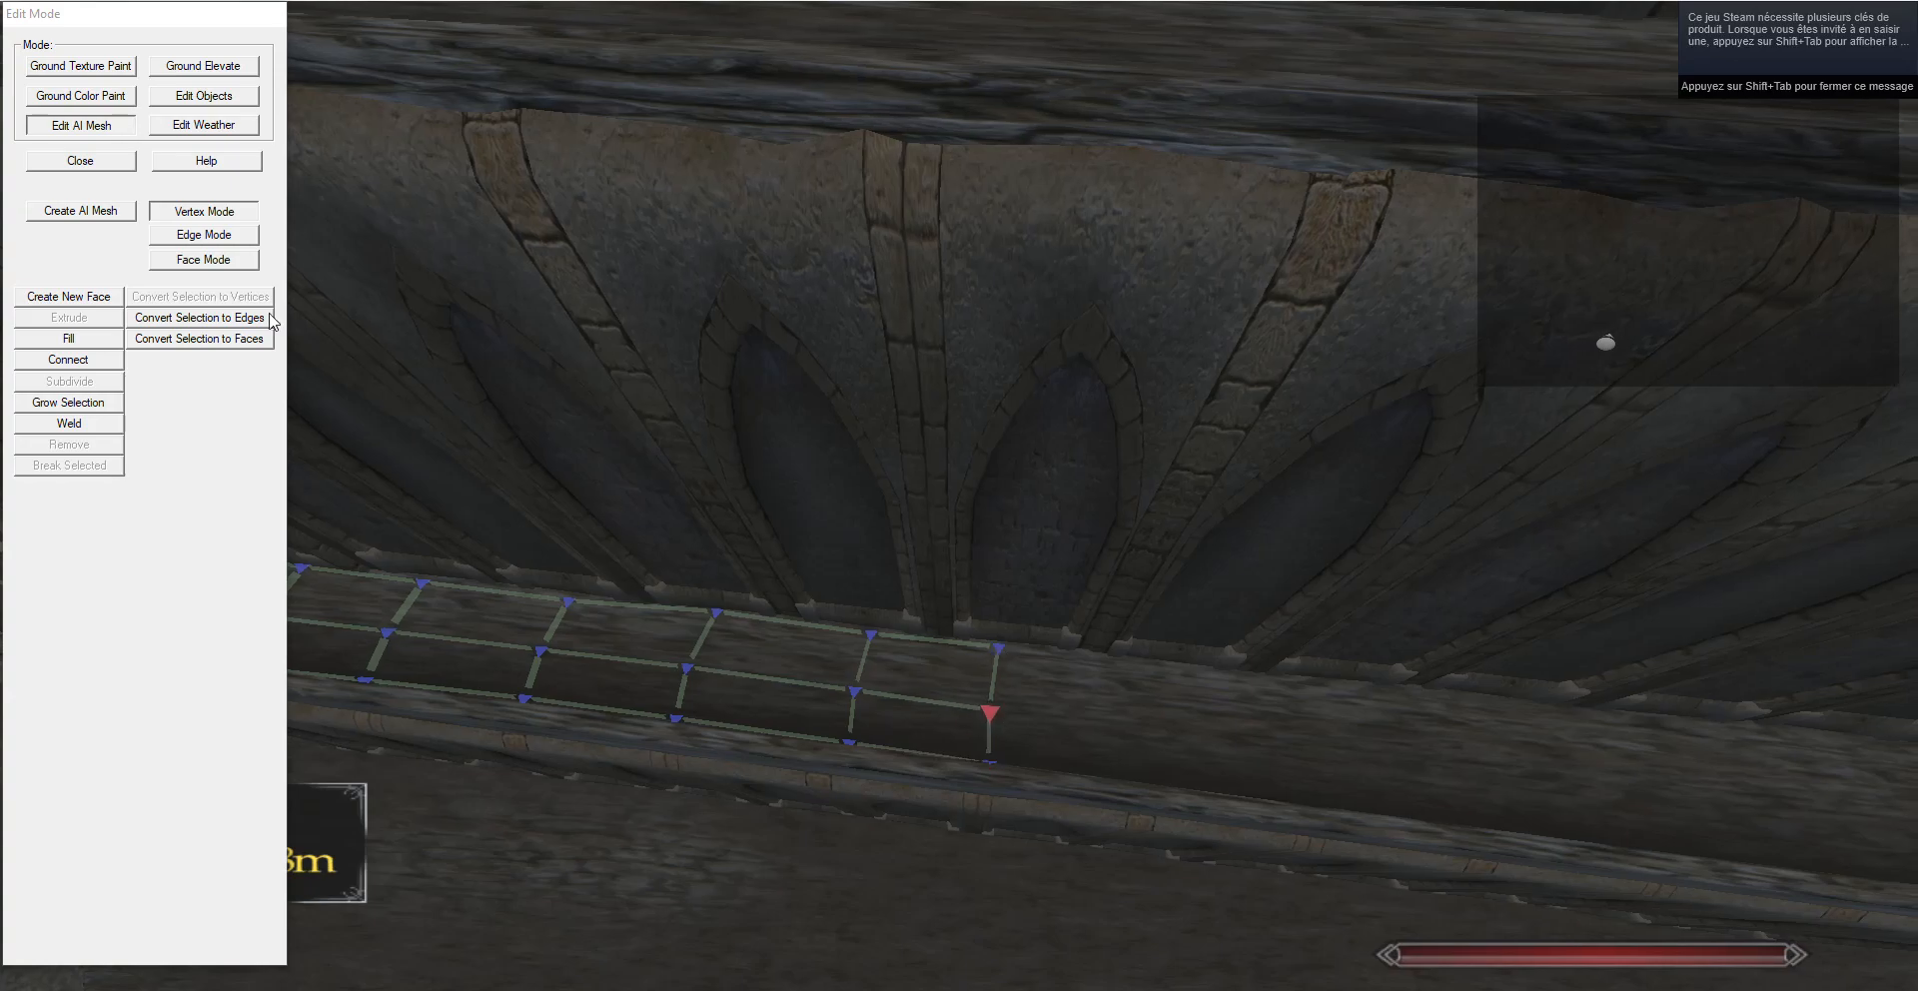
Extrude the end edges across the next window bay and adjust the wall-side end vertex.
click(205, 238)
click(101, 321)
key(g)
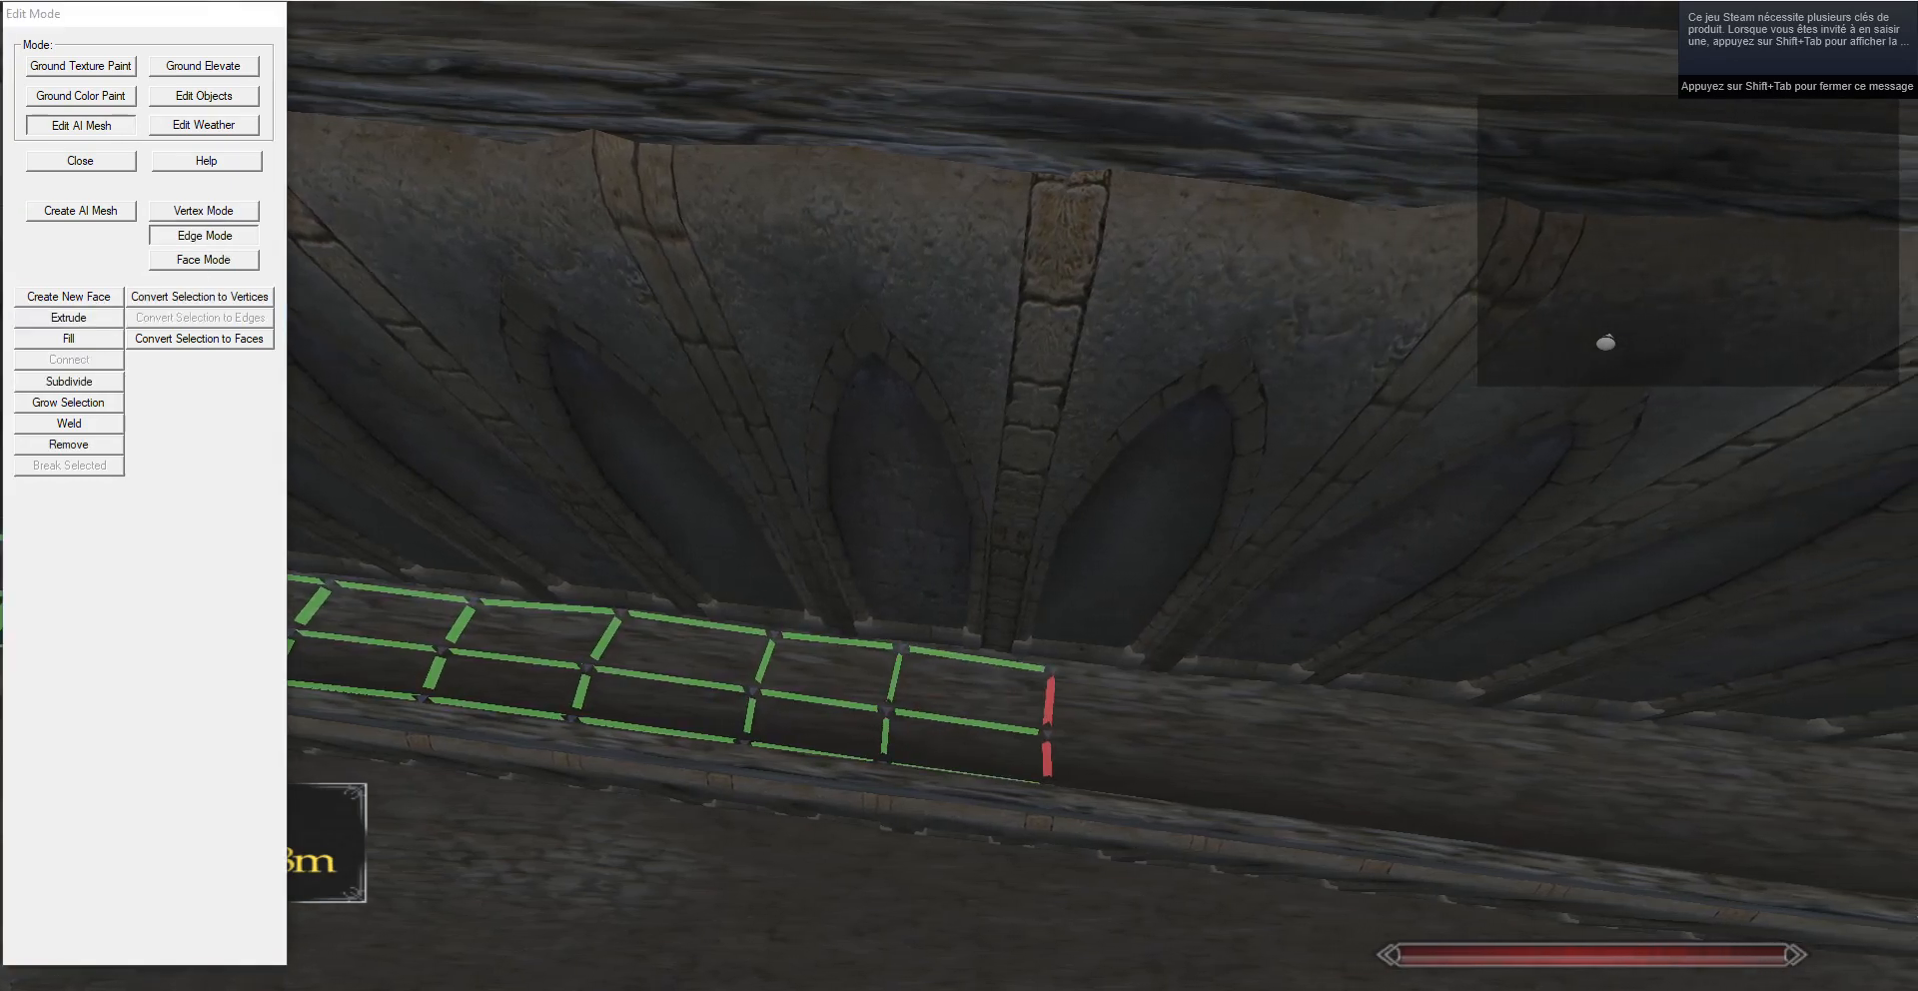
key(d)
click(203, 211)
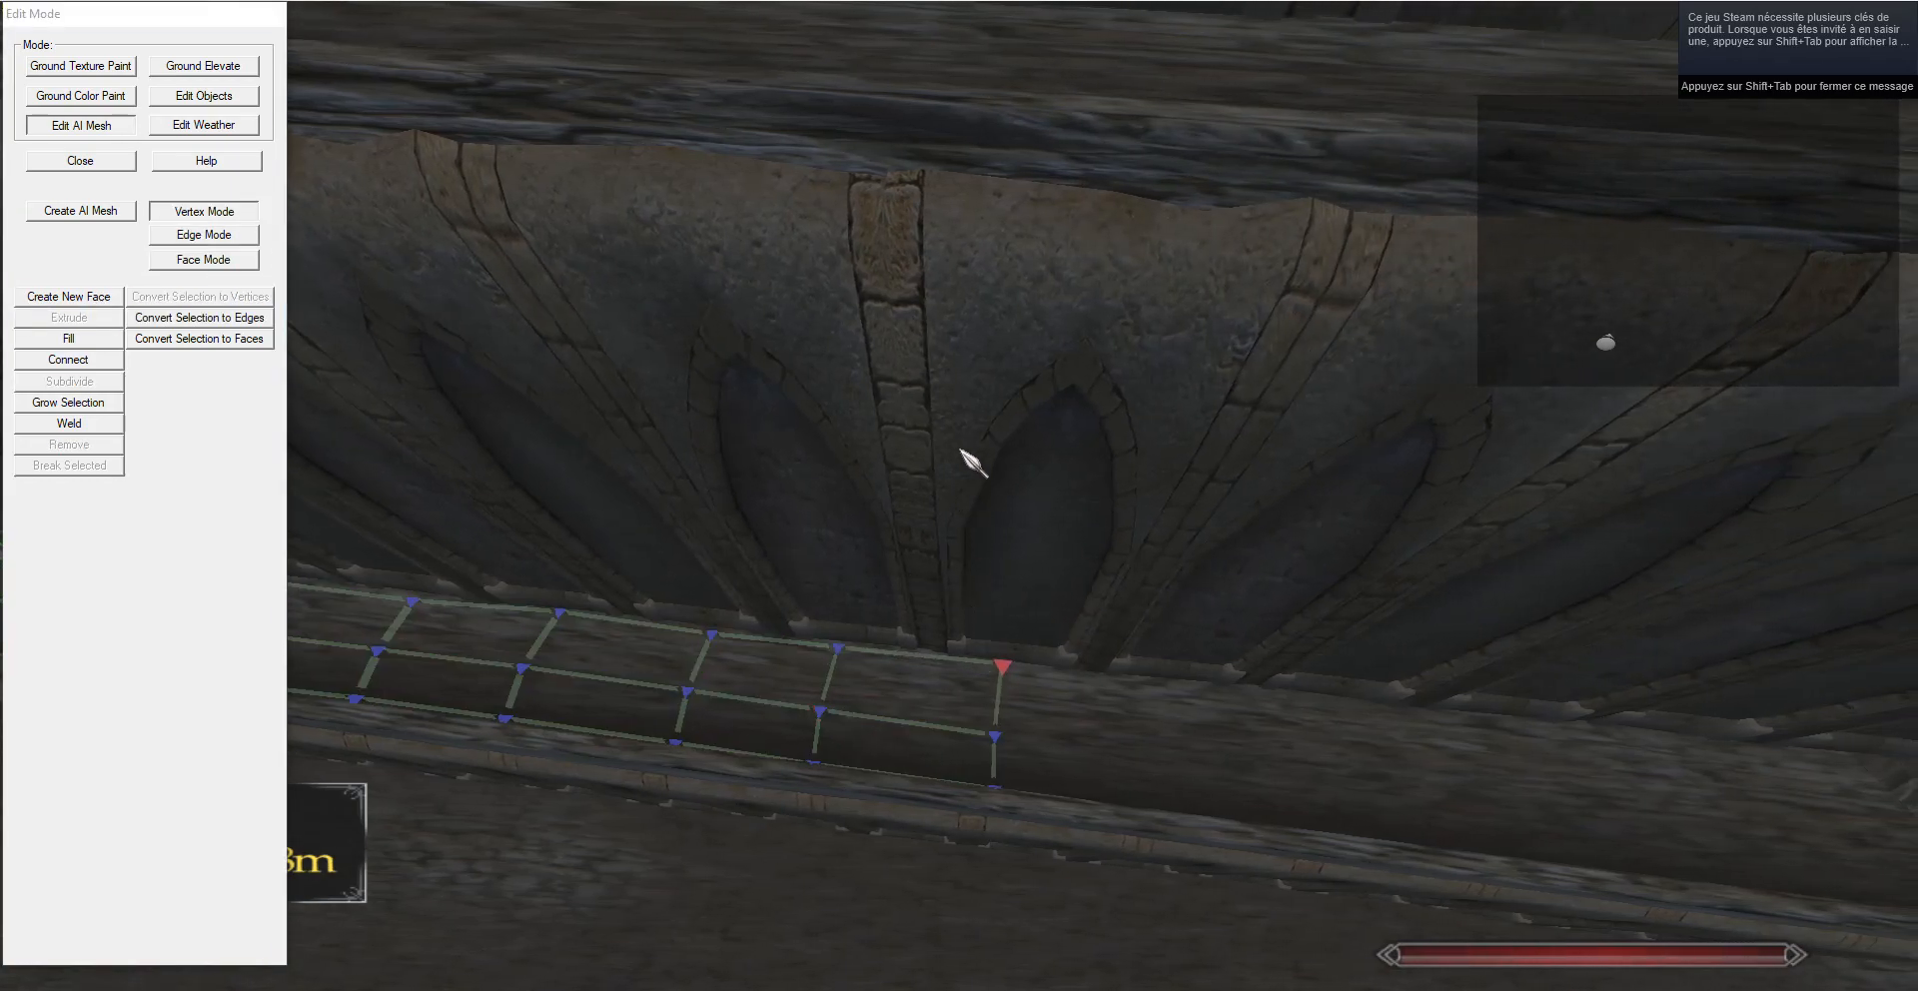
Extend the end edges by further segments along the wall as the walkway nears the next corner.
click(204, 235)
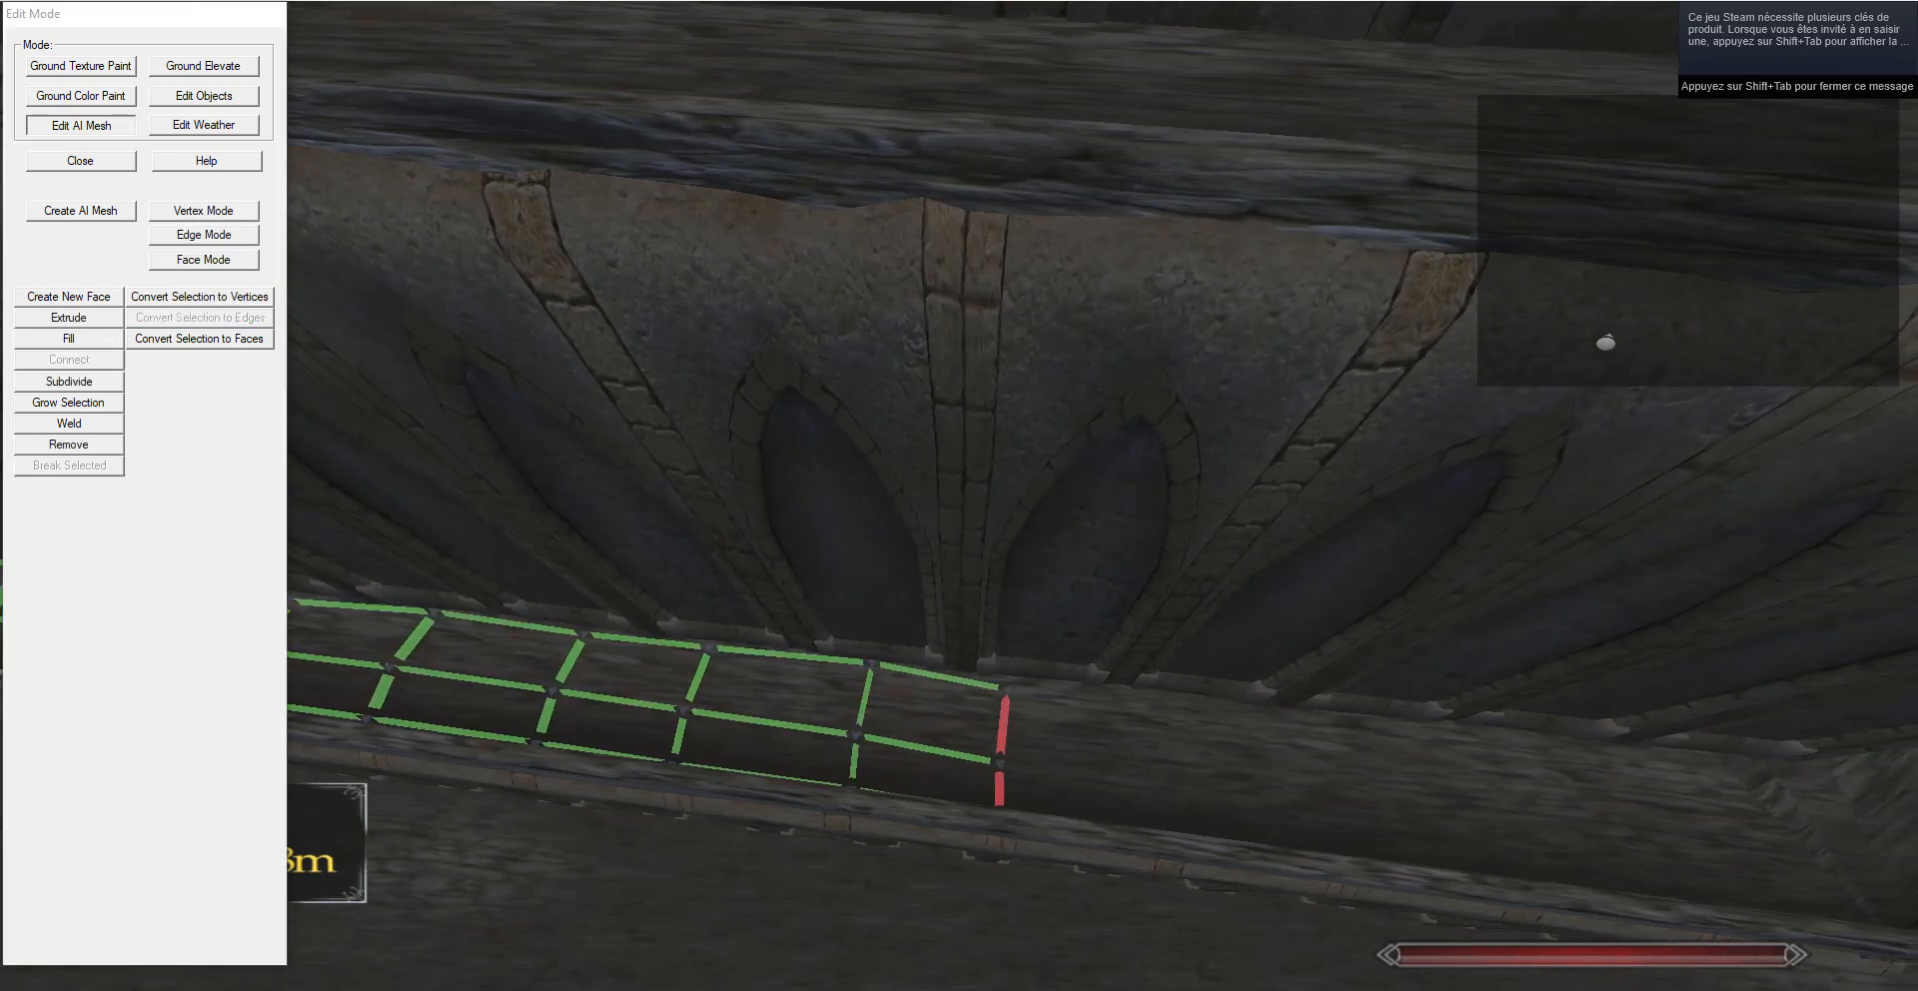
drag(1083, 783, 1032, 698)
key(d)
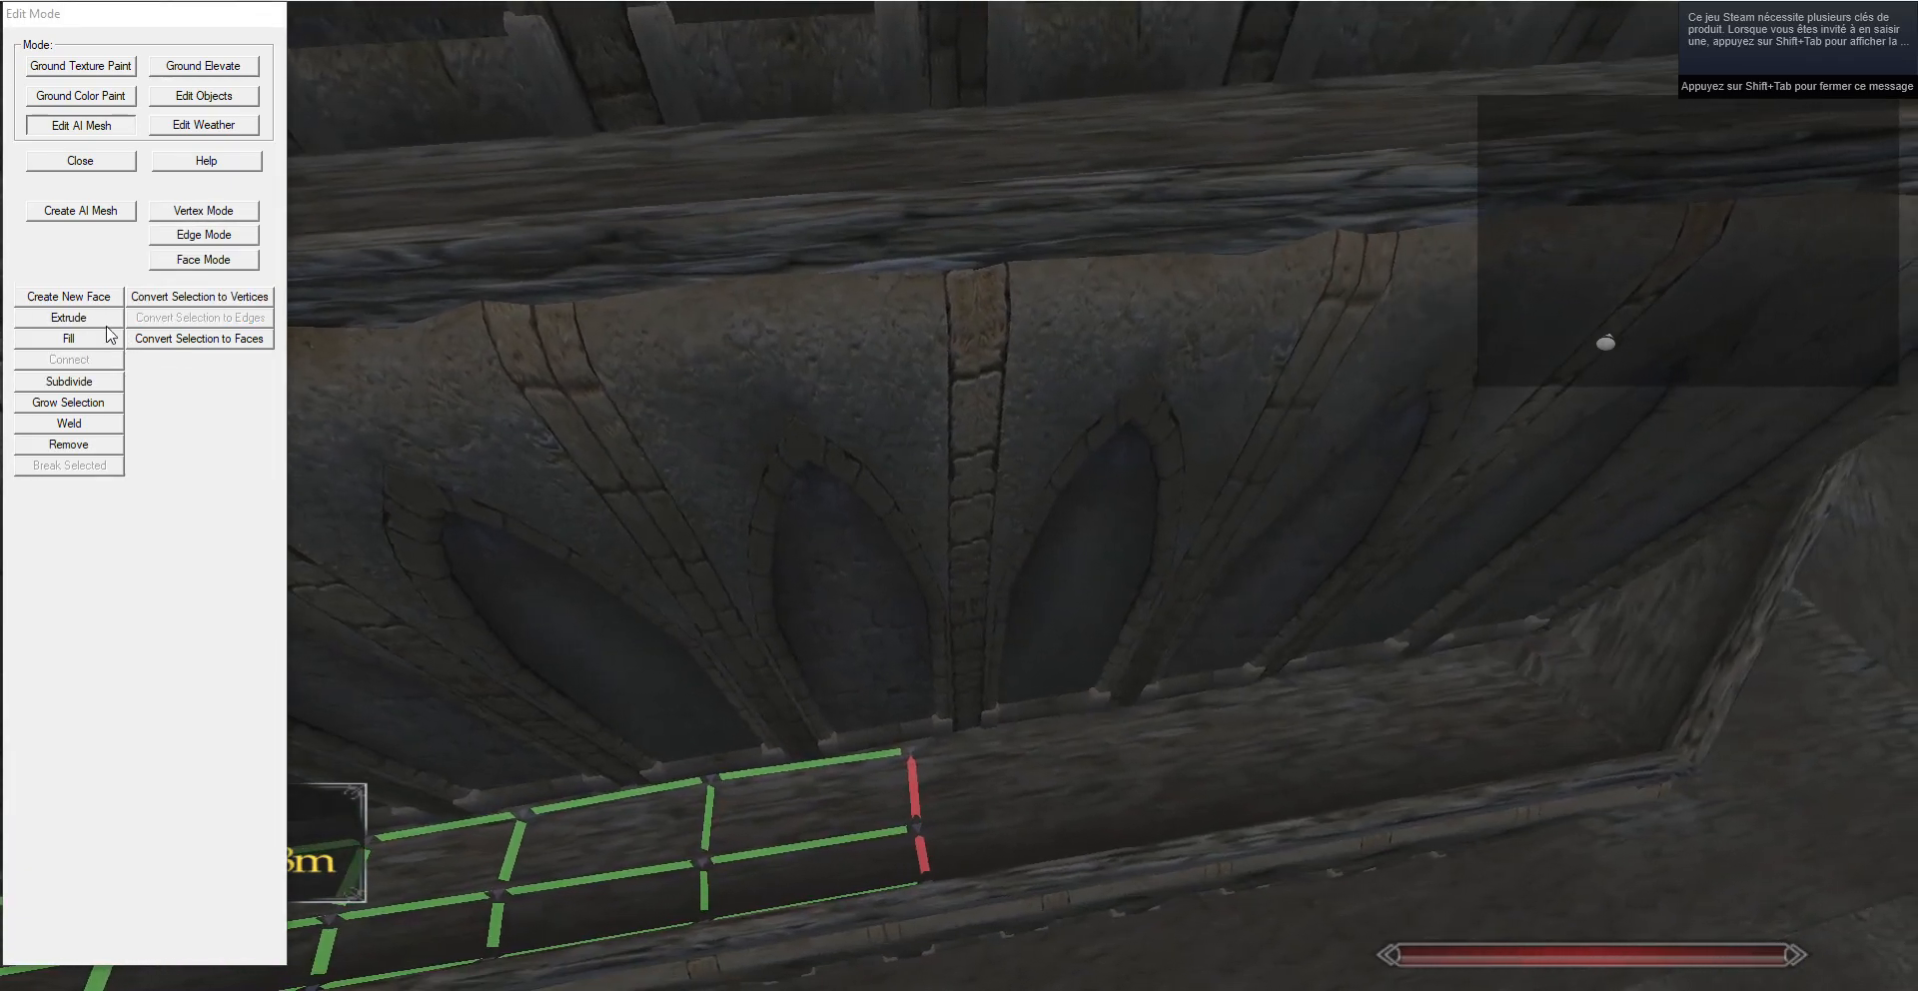
click(102, 320)
key(g)
key(d)
Extrude the end edges across the last window bays up to the pillar at the walkway's next corner.
drag(1546, 97, 1508, 150)
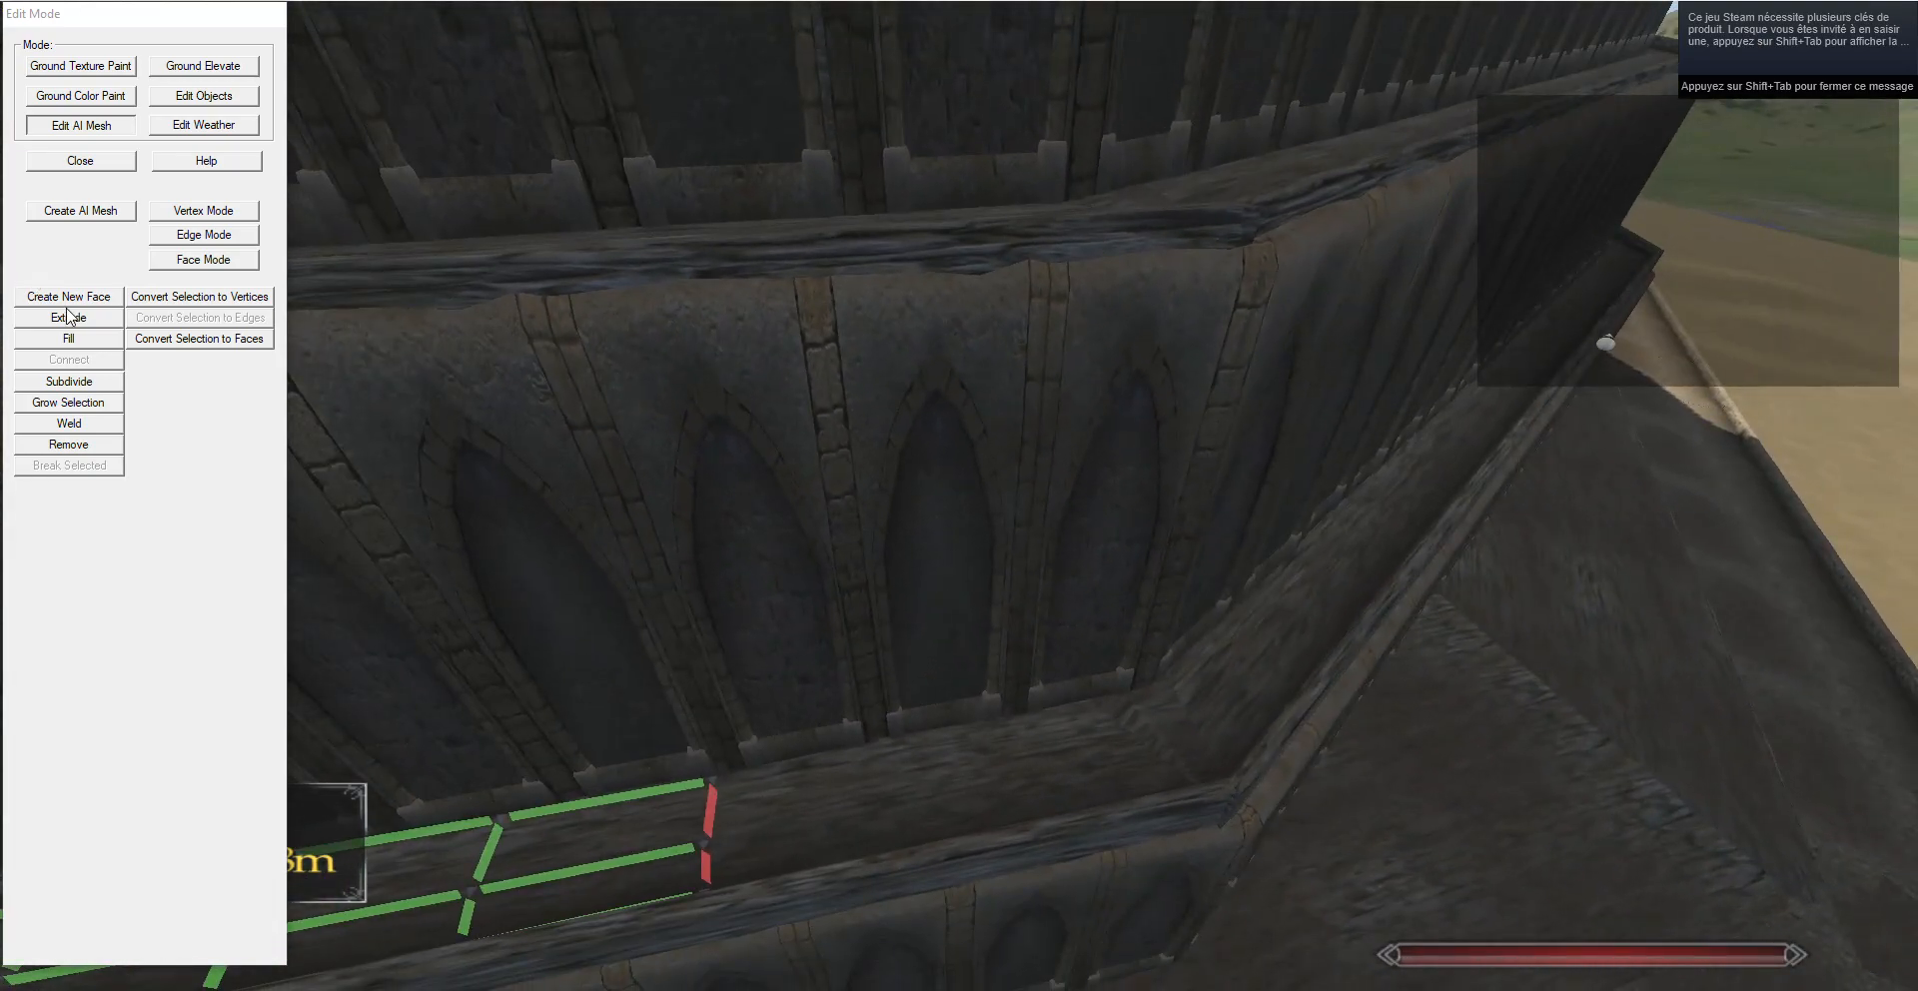
click(70, 317)
key(g)
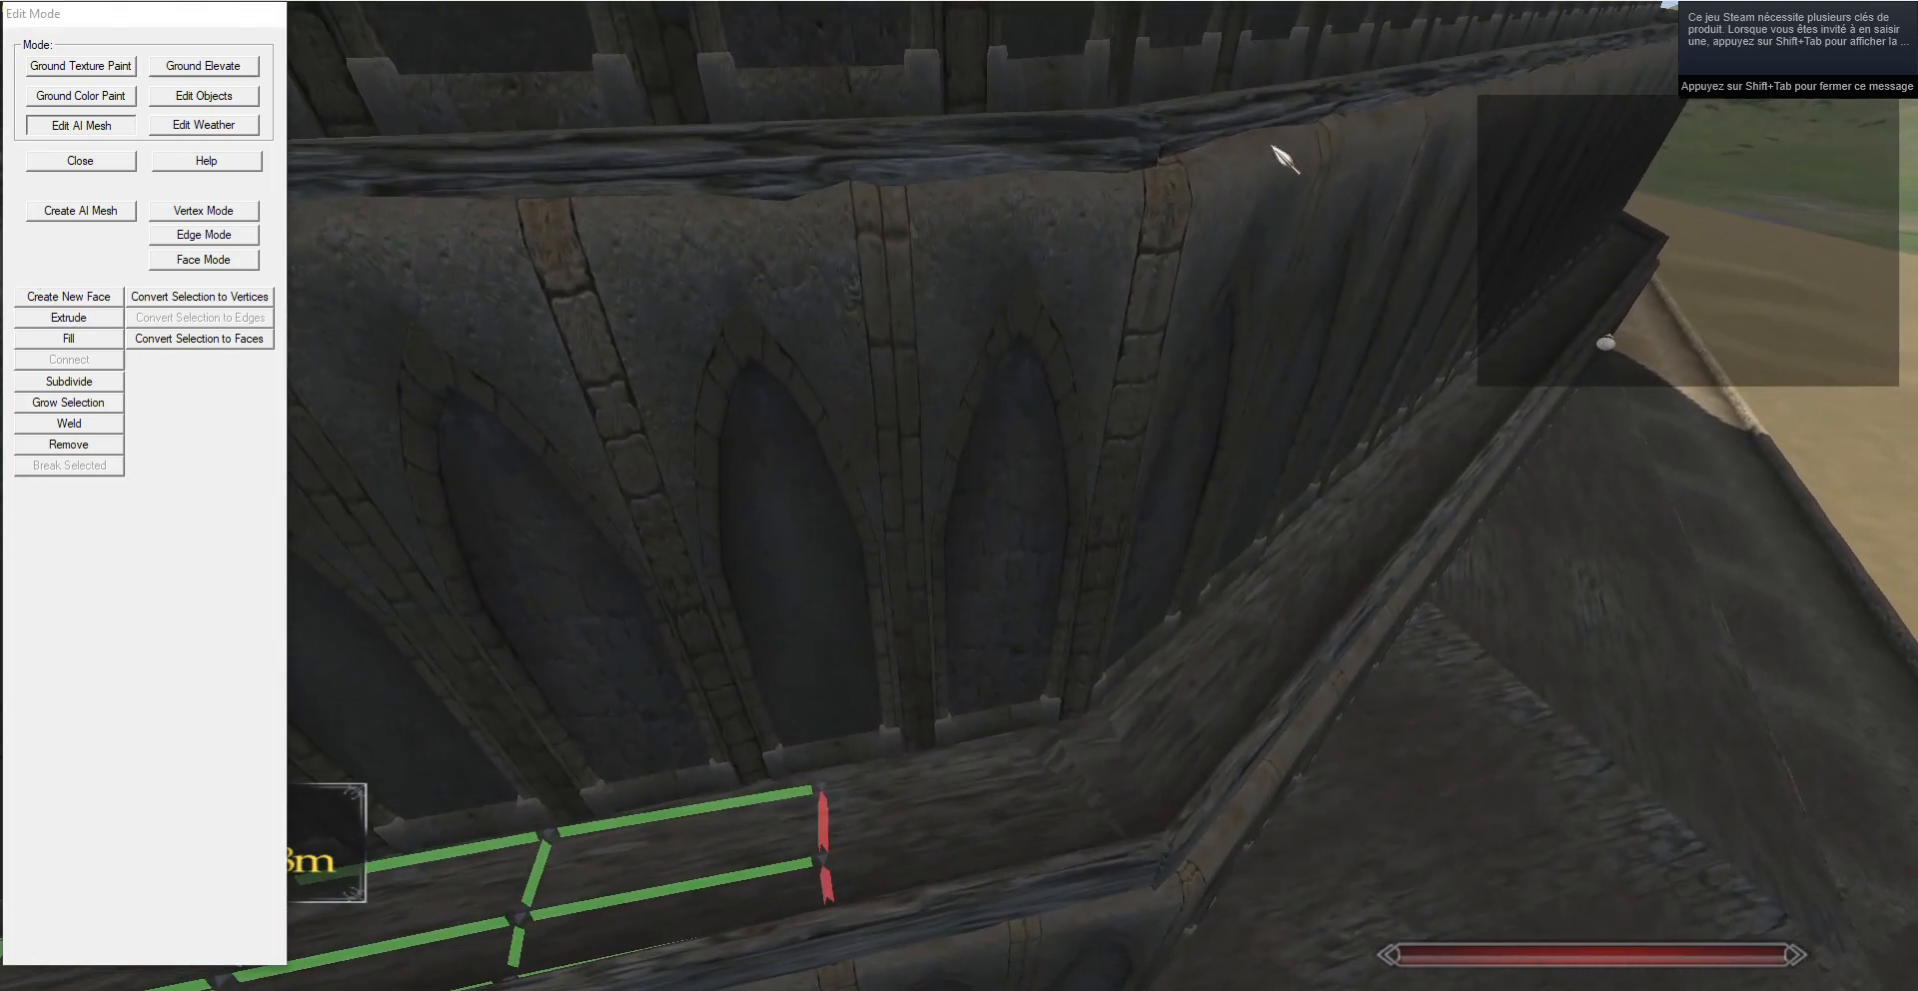
key(d)
click(82, 321)
key(g)
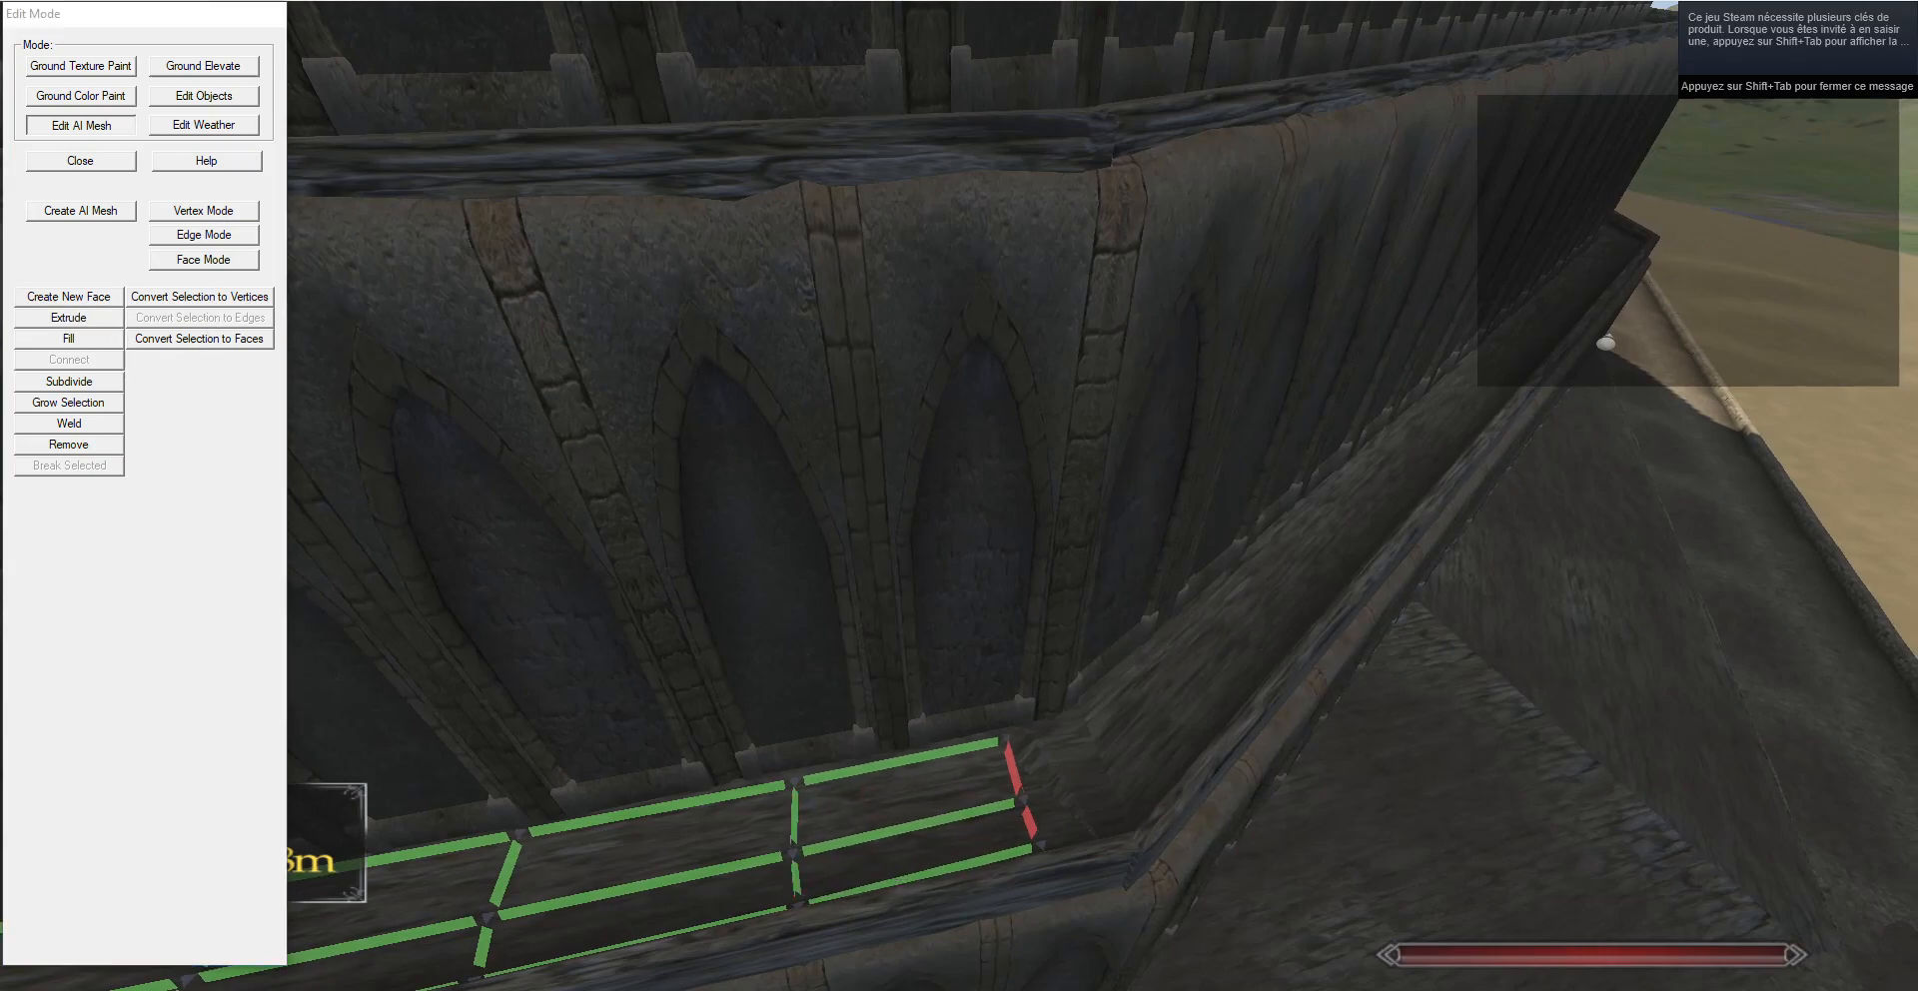
key(d)
key(w)
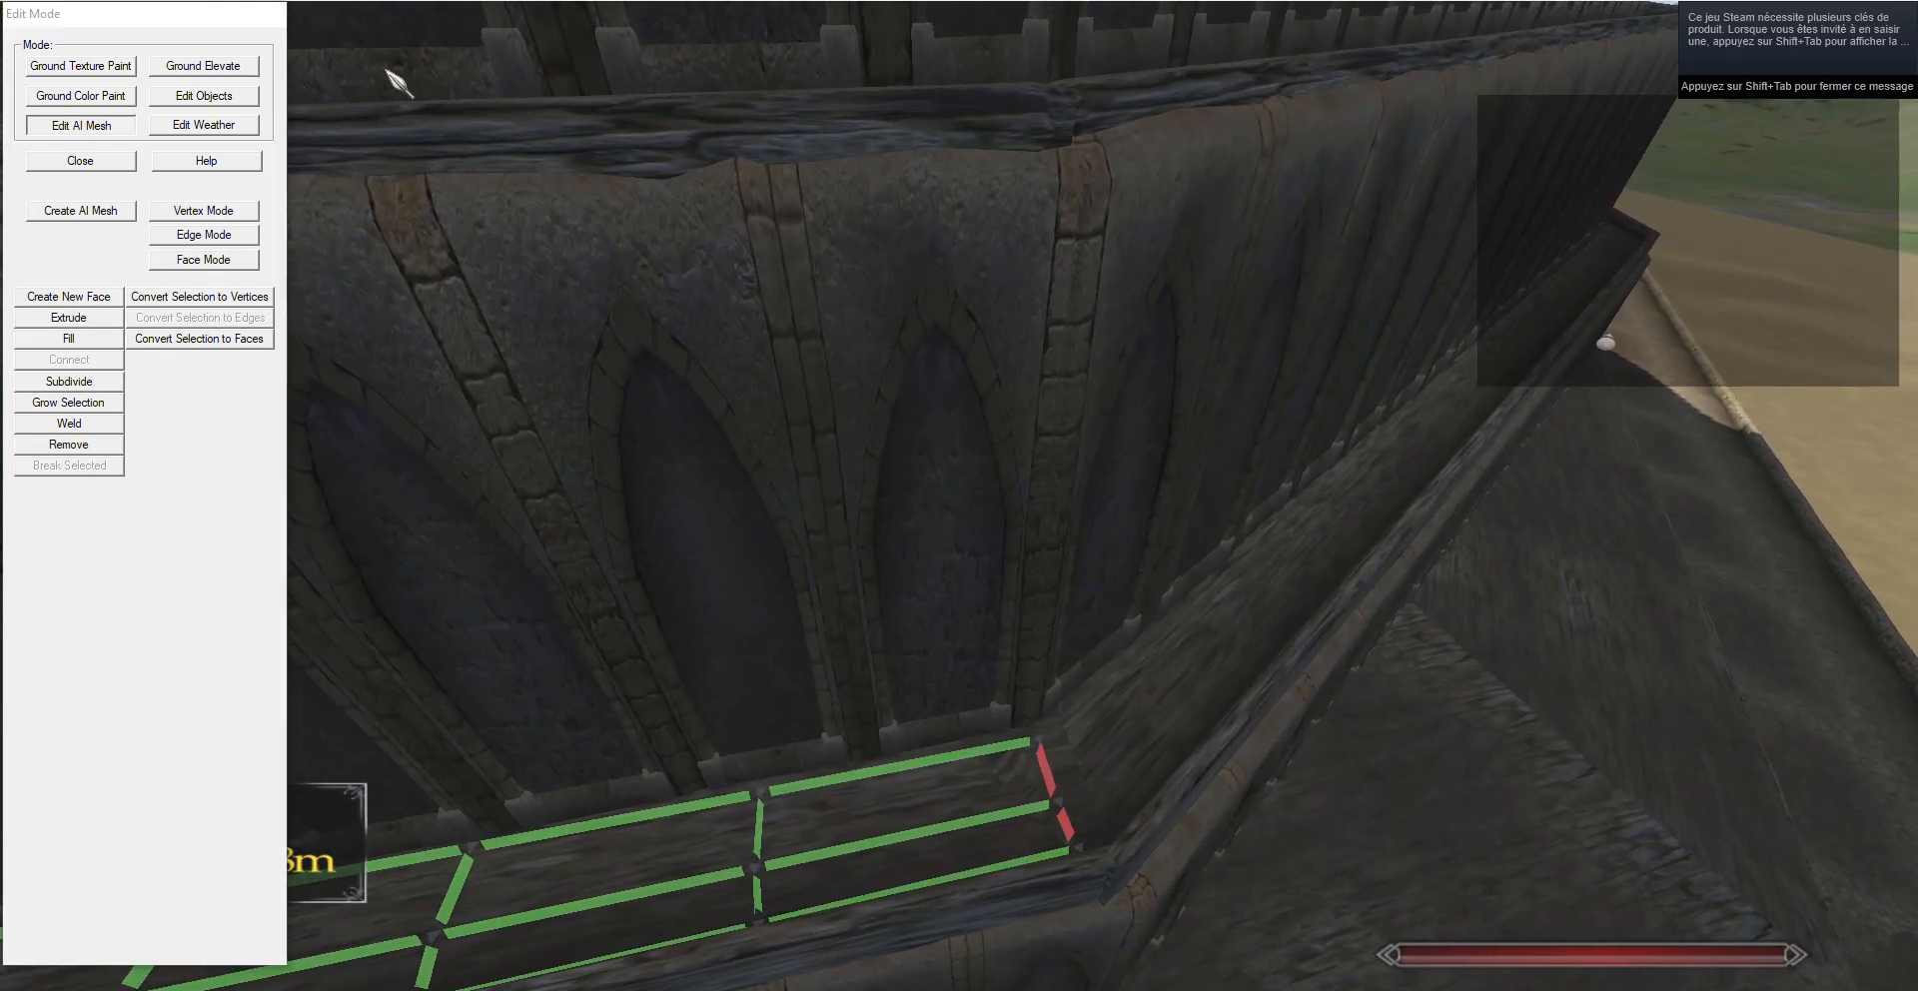
Adjust the end vertices at the walkway's corner and extrude the end edges past it to the next pillar.
click(197, 212)
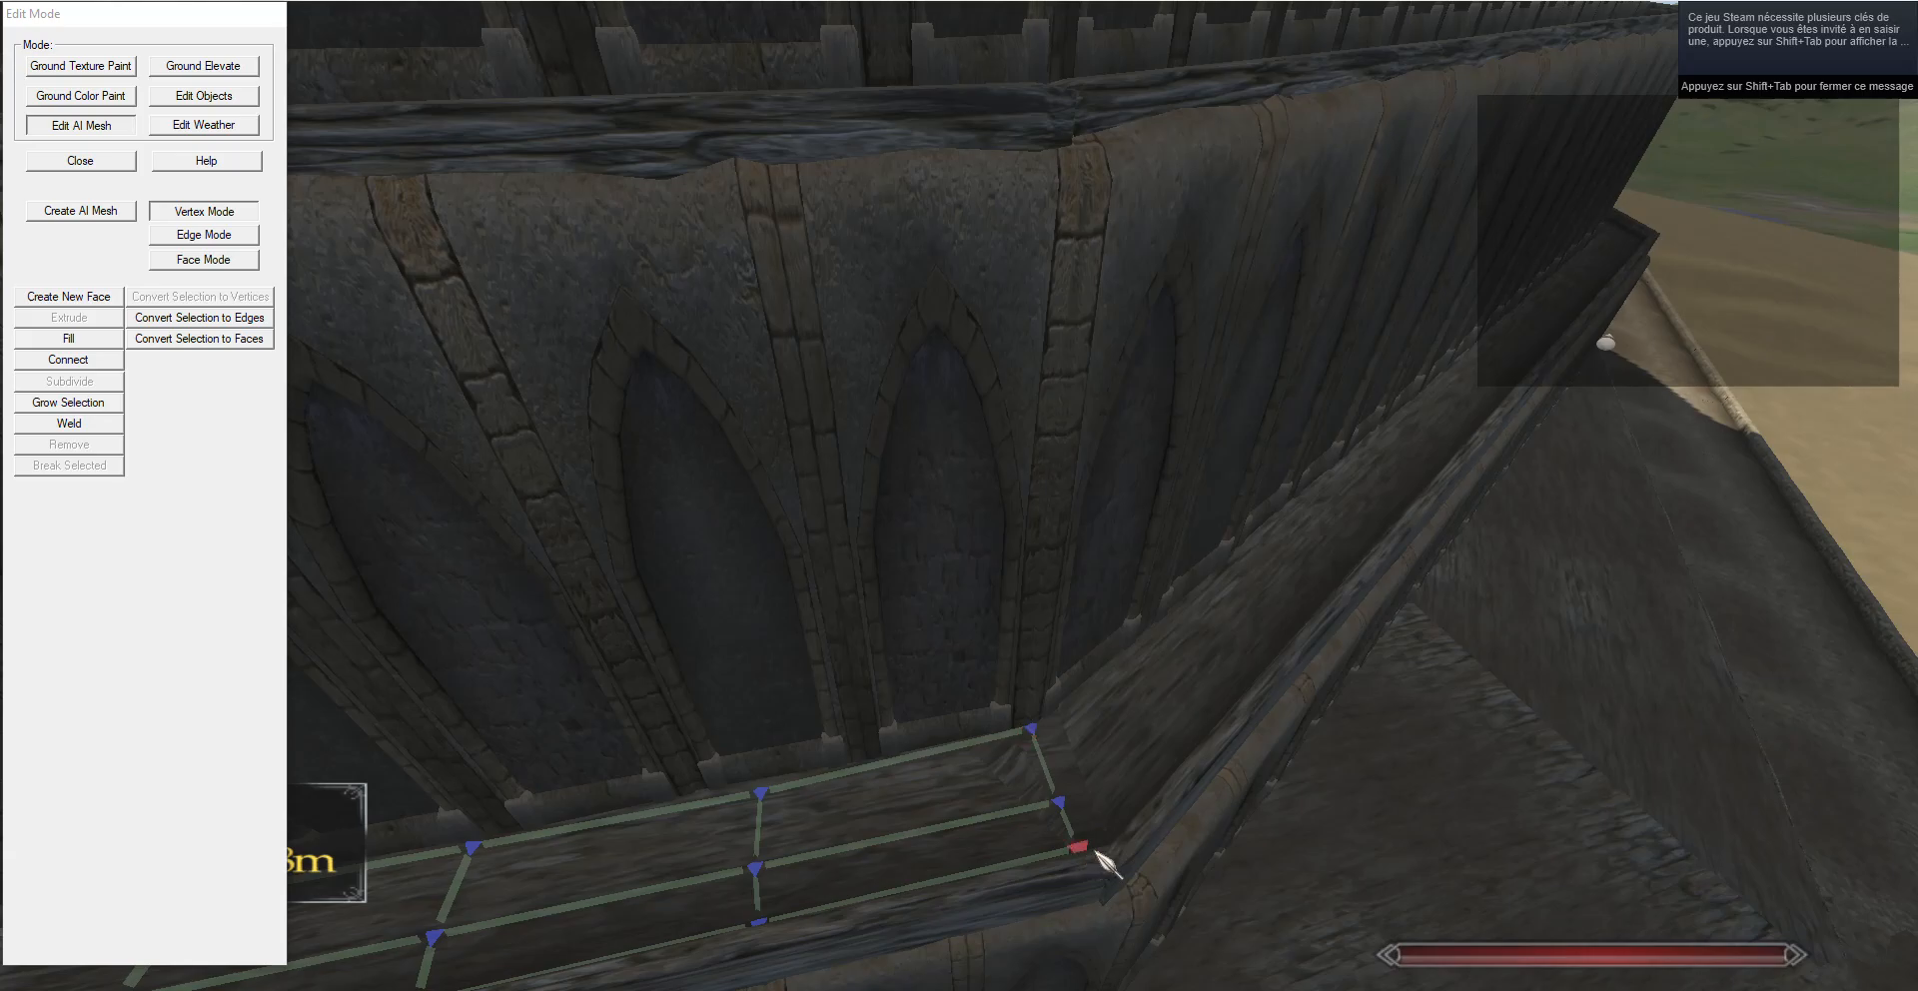
click(203, 235)
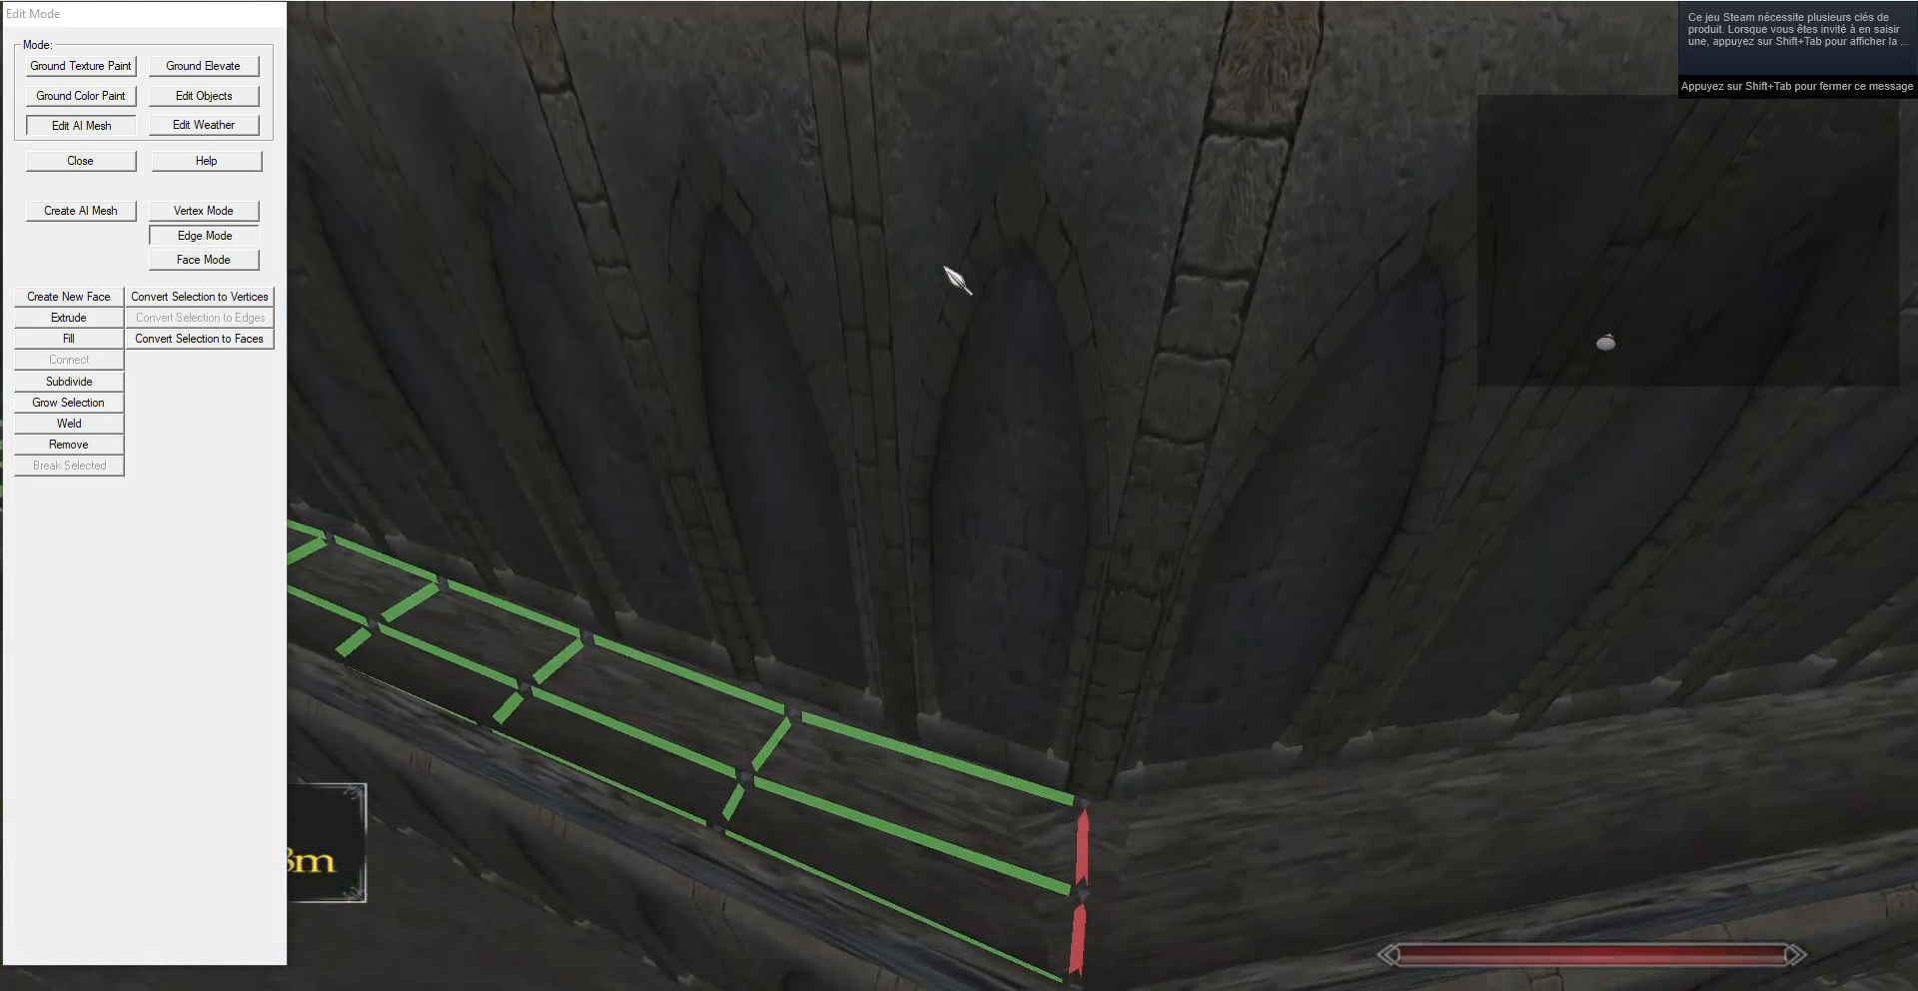
key(s)
key(d)
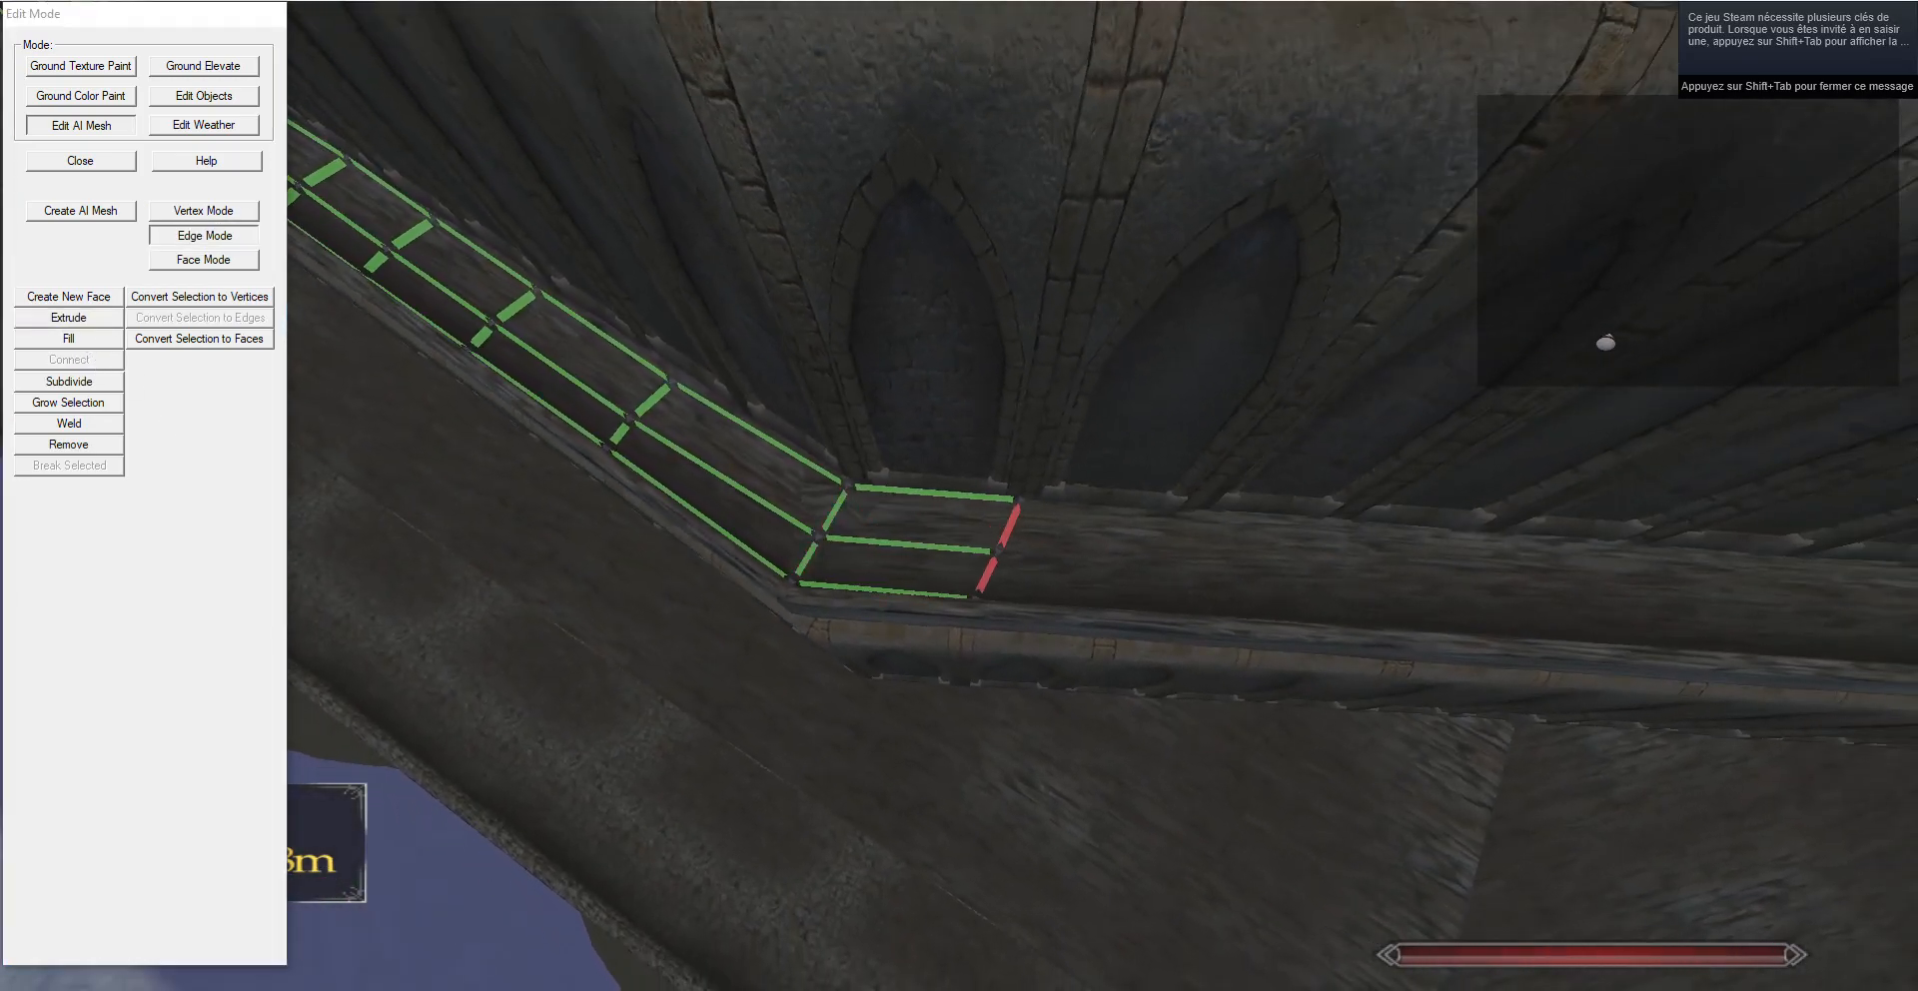
Adjust the outer end vertex beside the parapet and extrude the end edges across the next window bays.
key(g)
key(d)
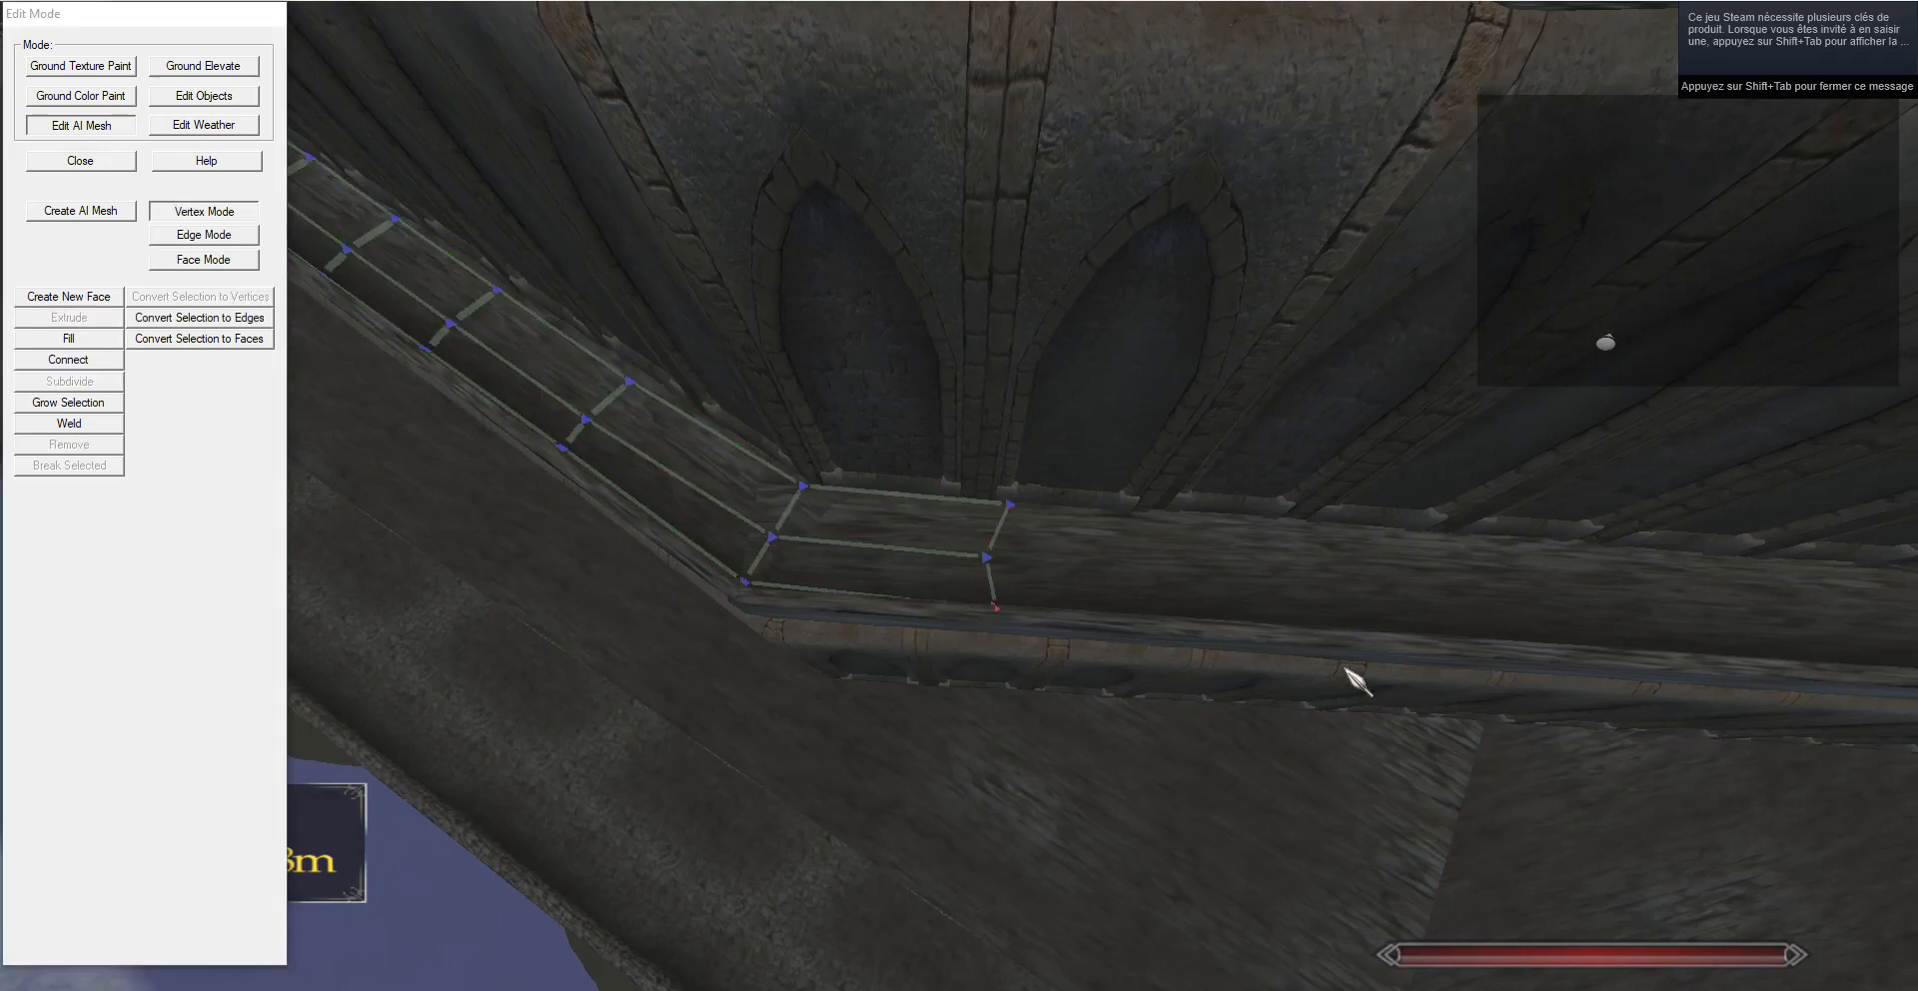
click(203, 235)
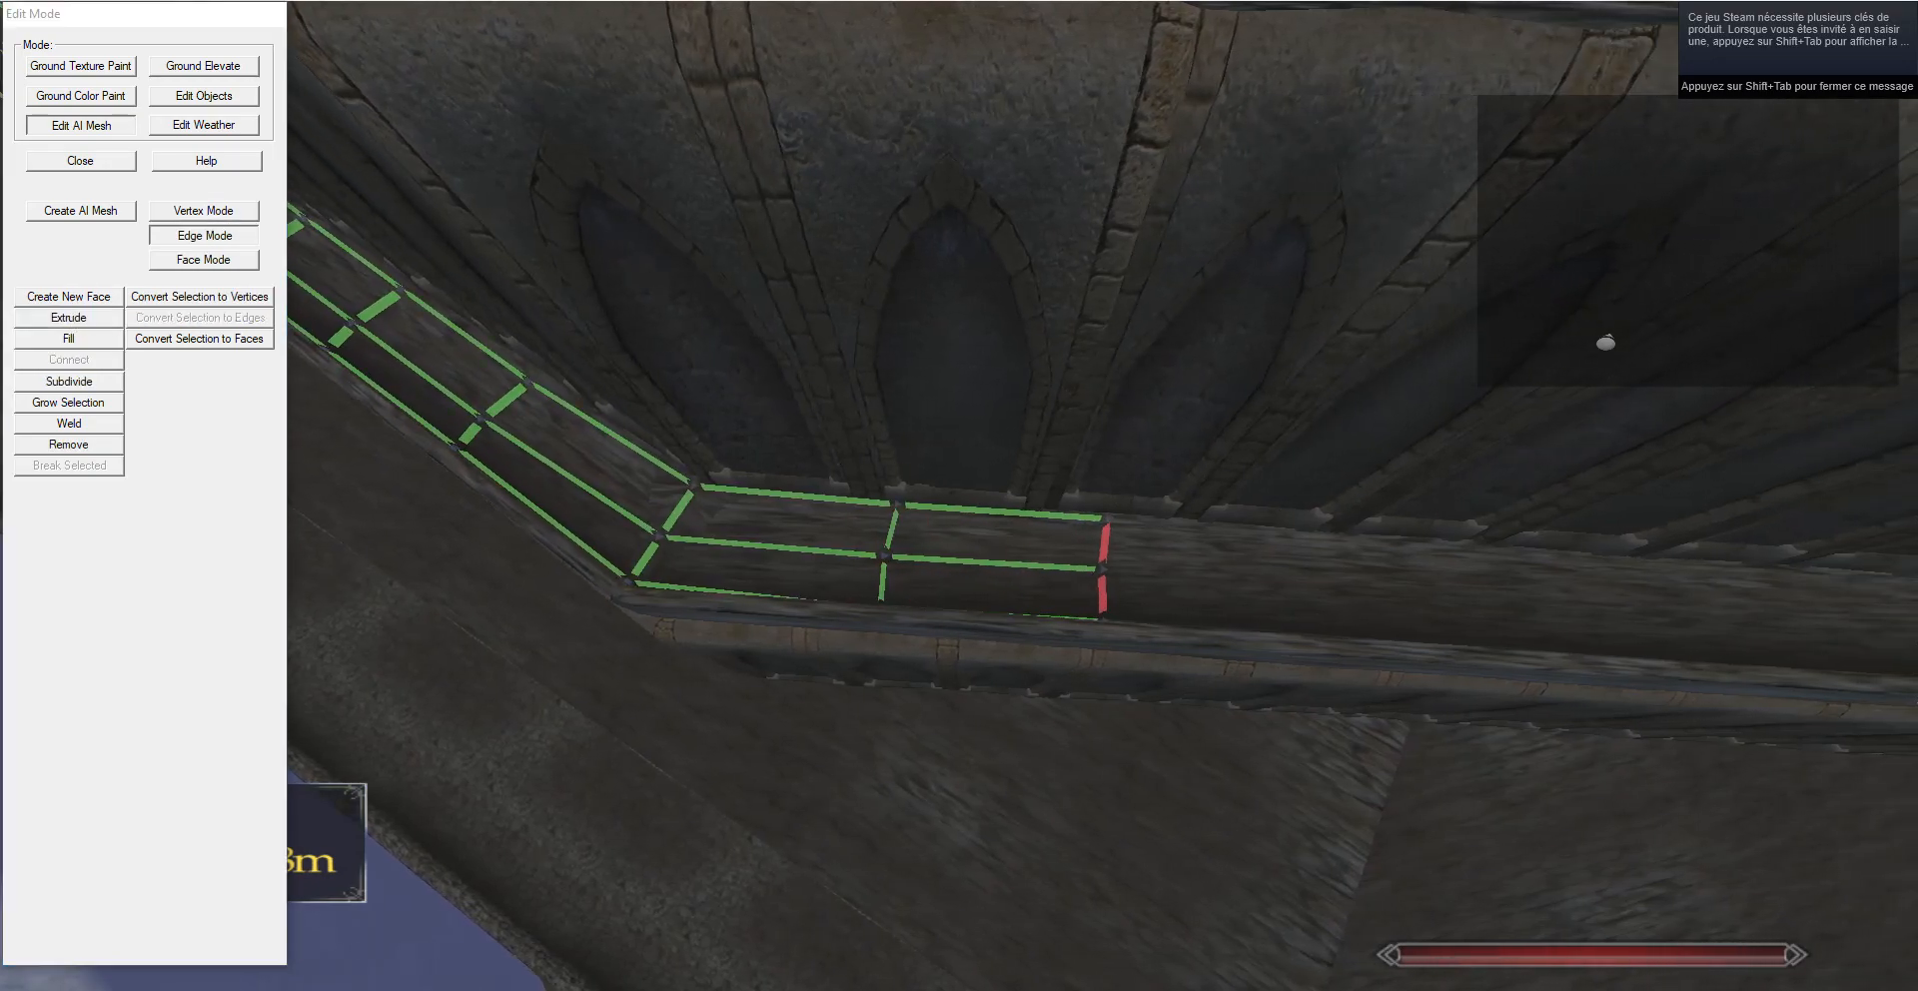
drag(1107, 595, 1682, 592)
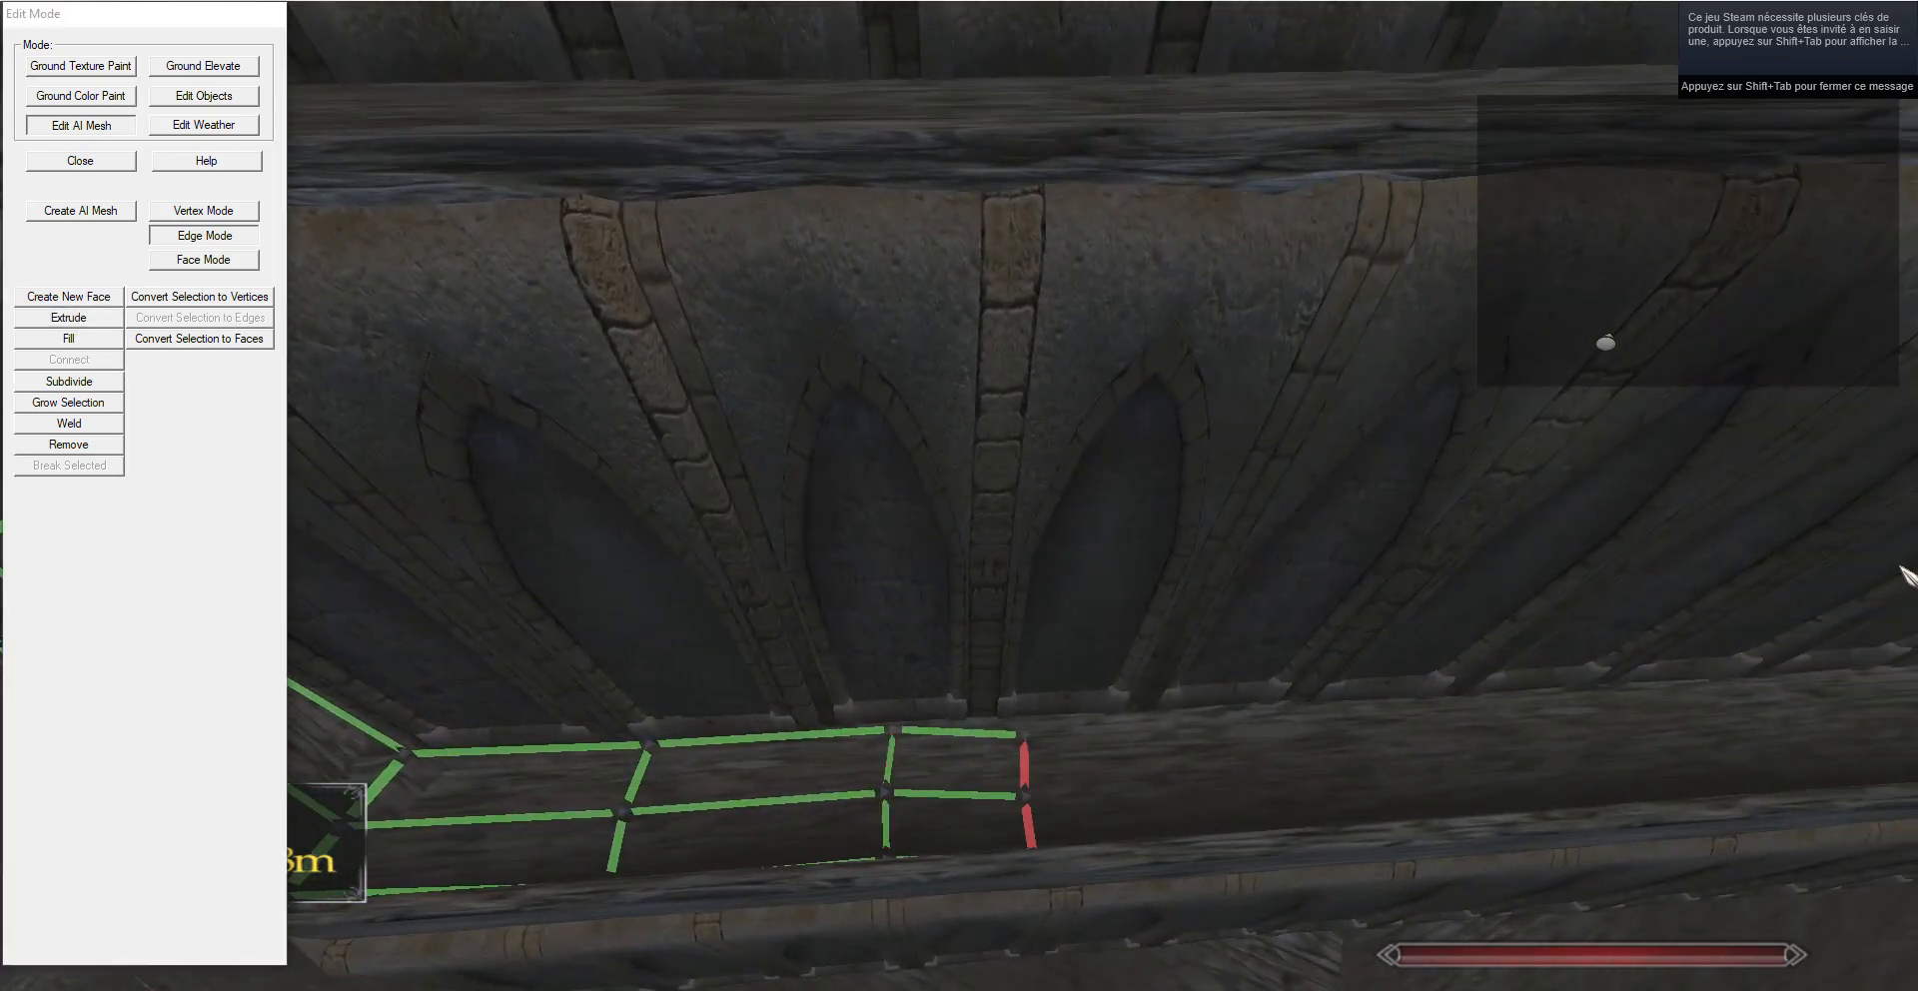
Go around the castle to the paired staircases and, in object editing, delete the first one's steps and side walls.
drag(1421, 534, 1610, 498)
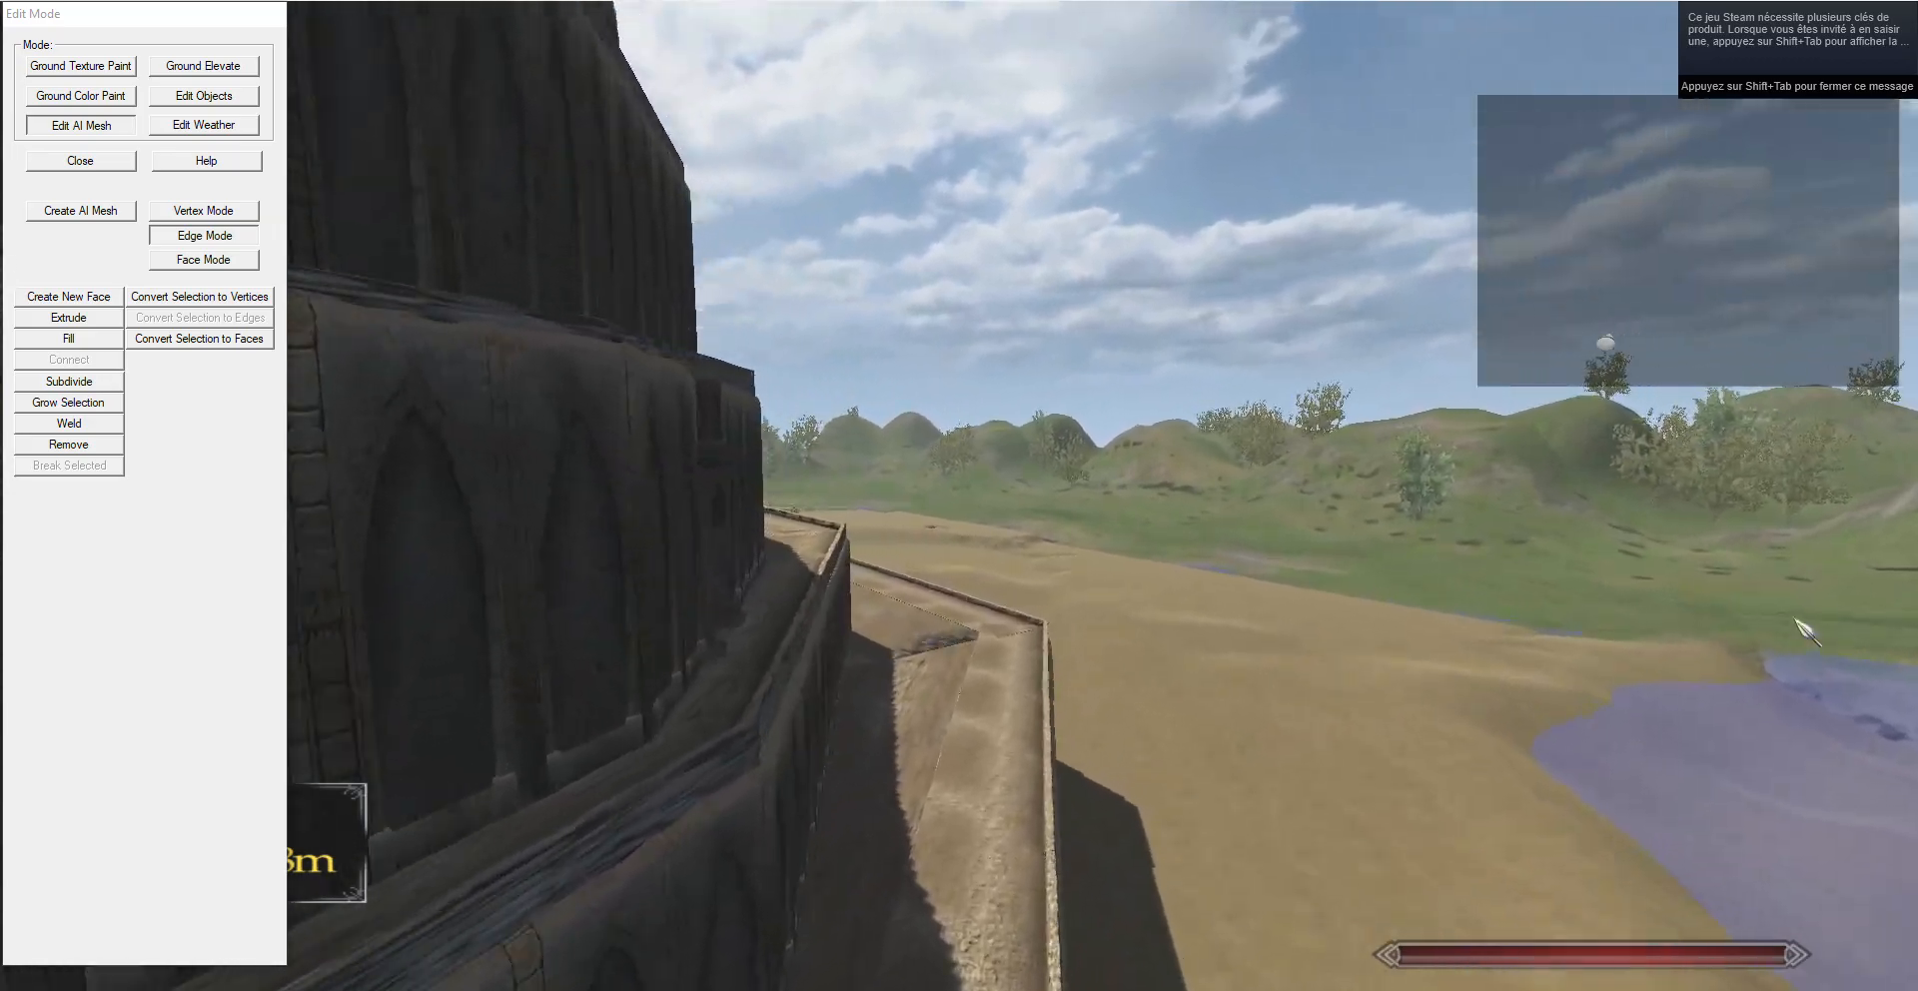
drag(1796, 619, 1049, 632)
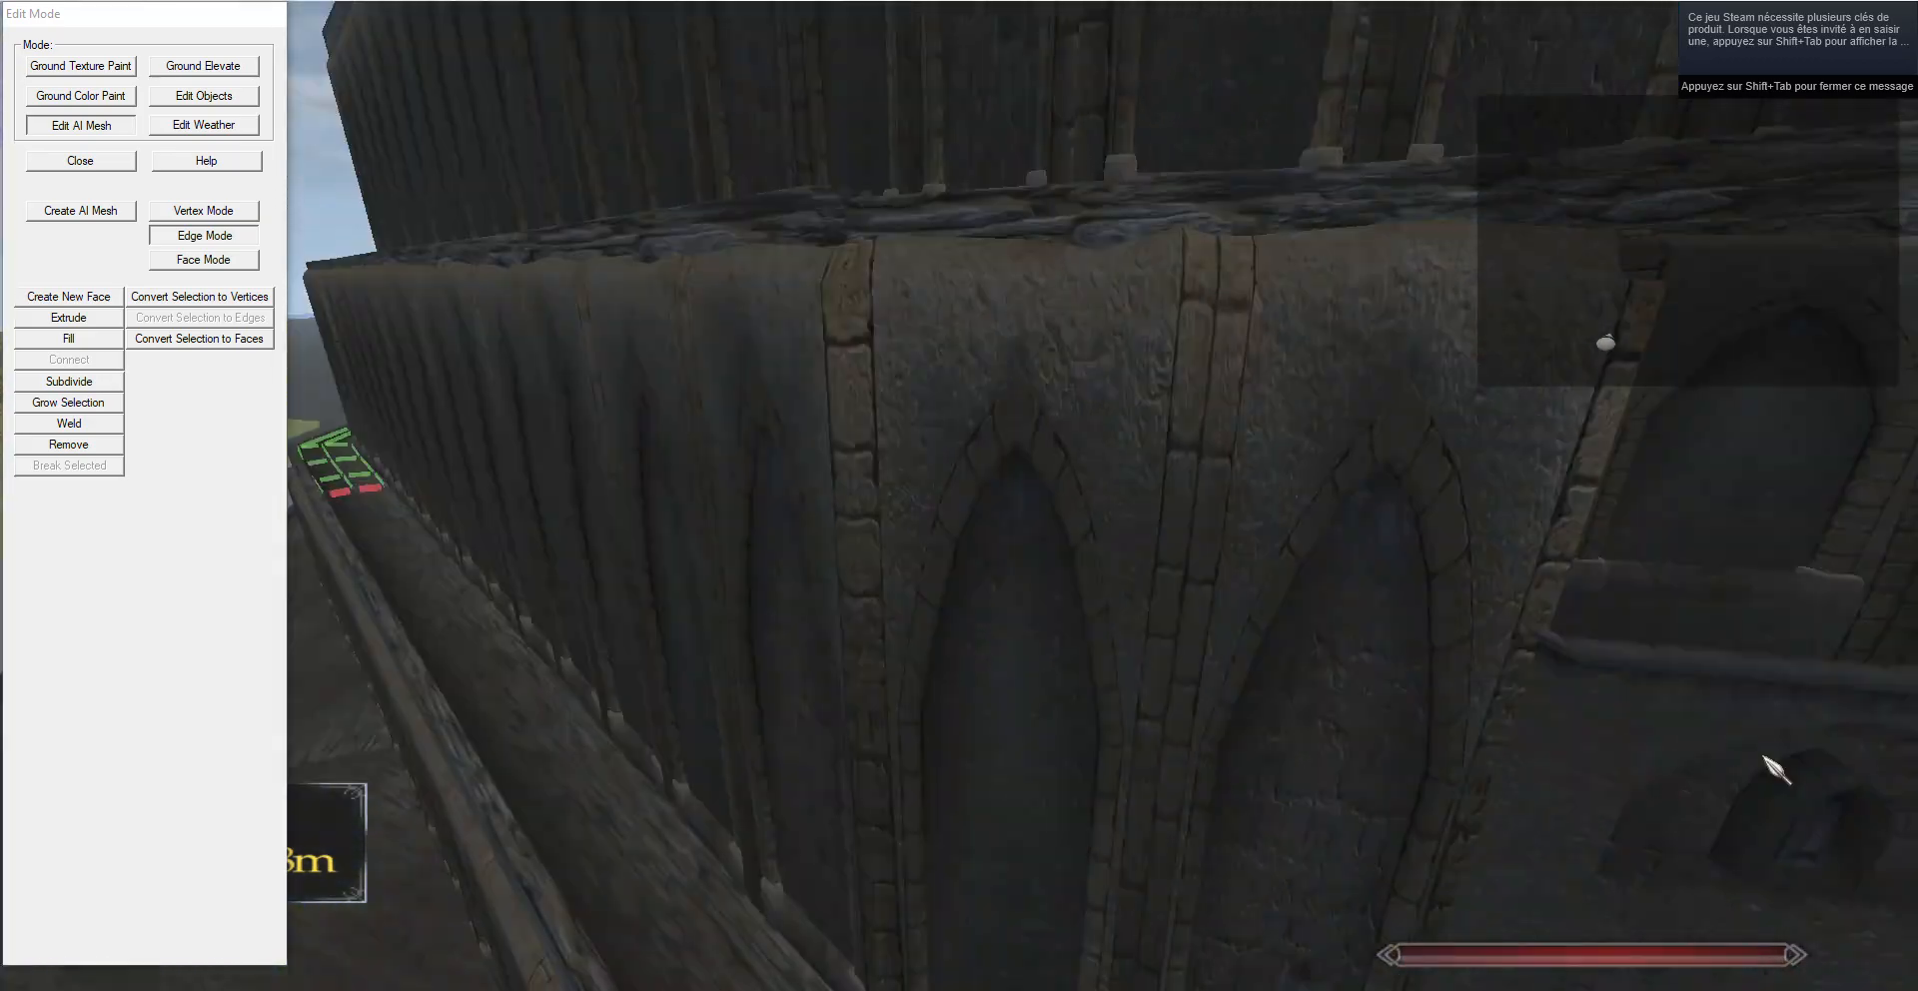
drag(1765, 758, 1859, 697)
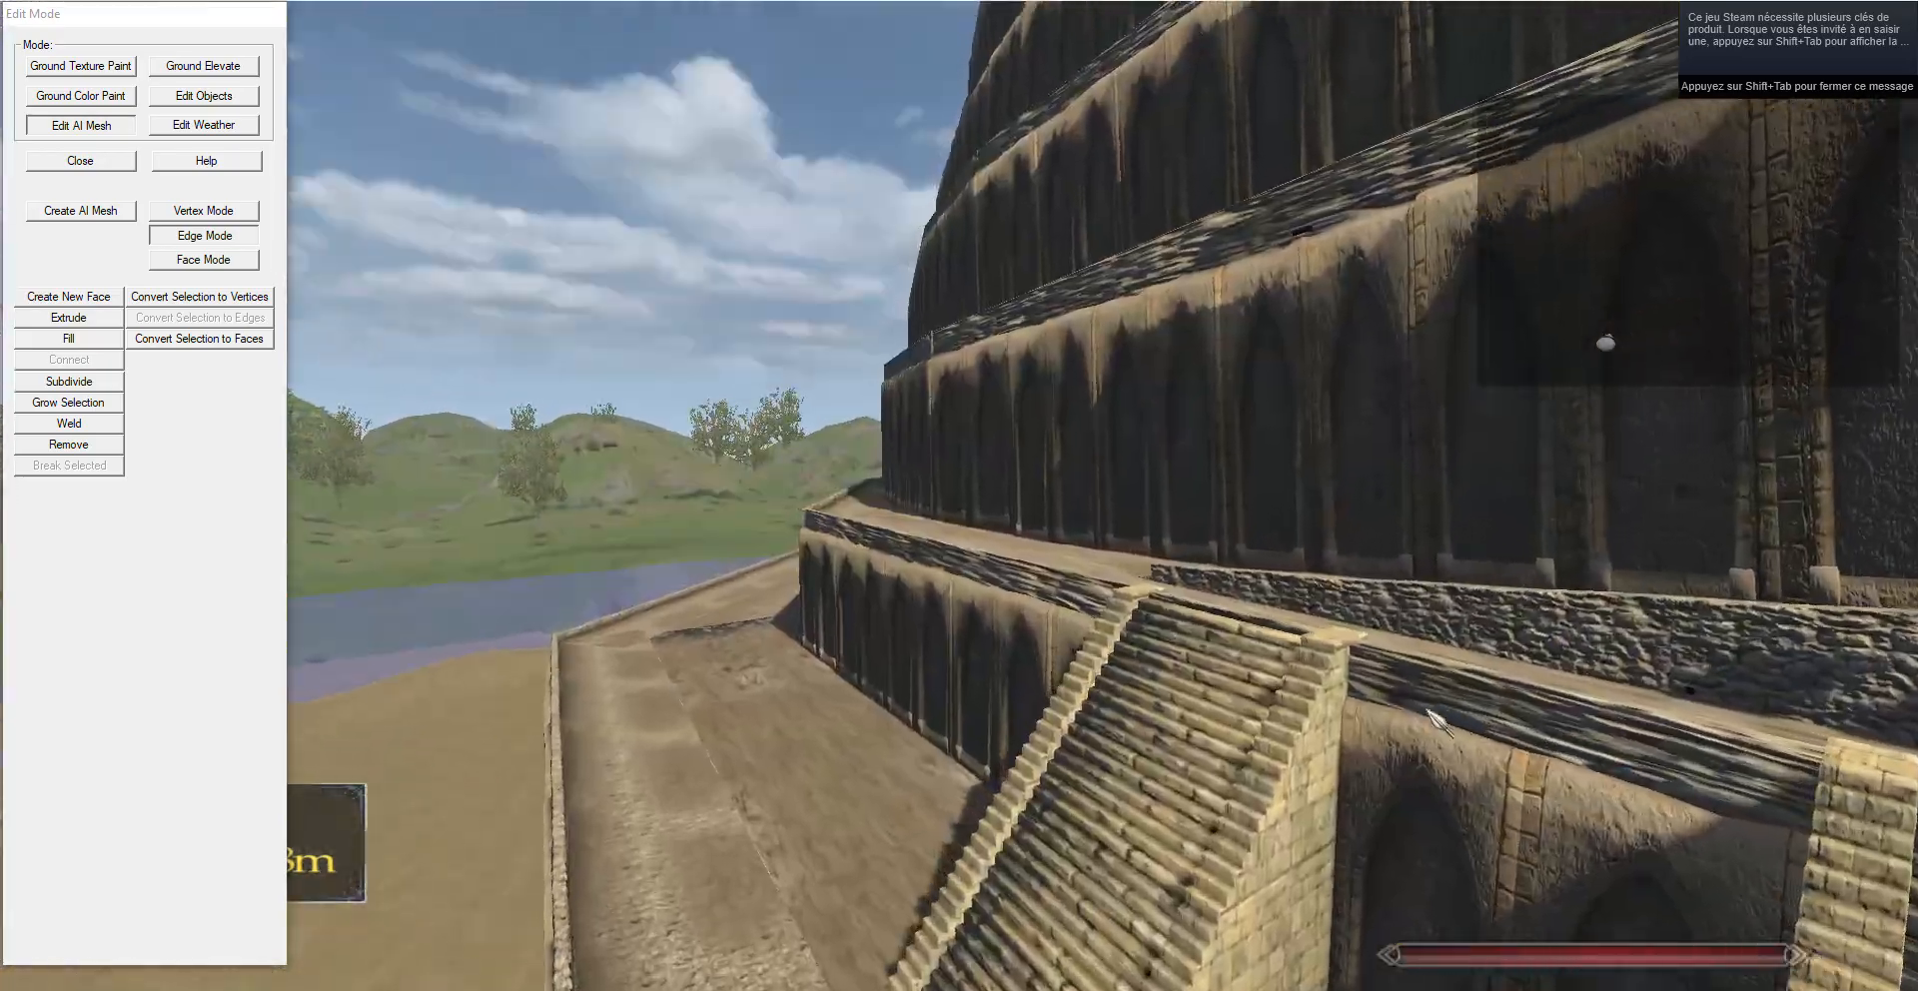
key(s)
drag(1428, 711, 1149, 665)
key(w)
click(204, 96)
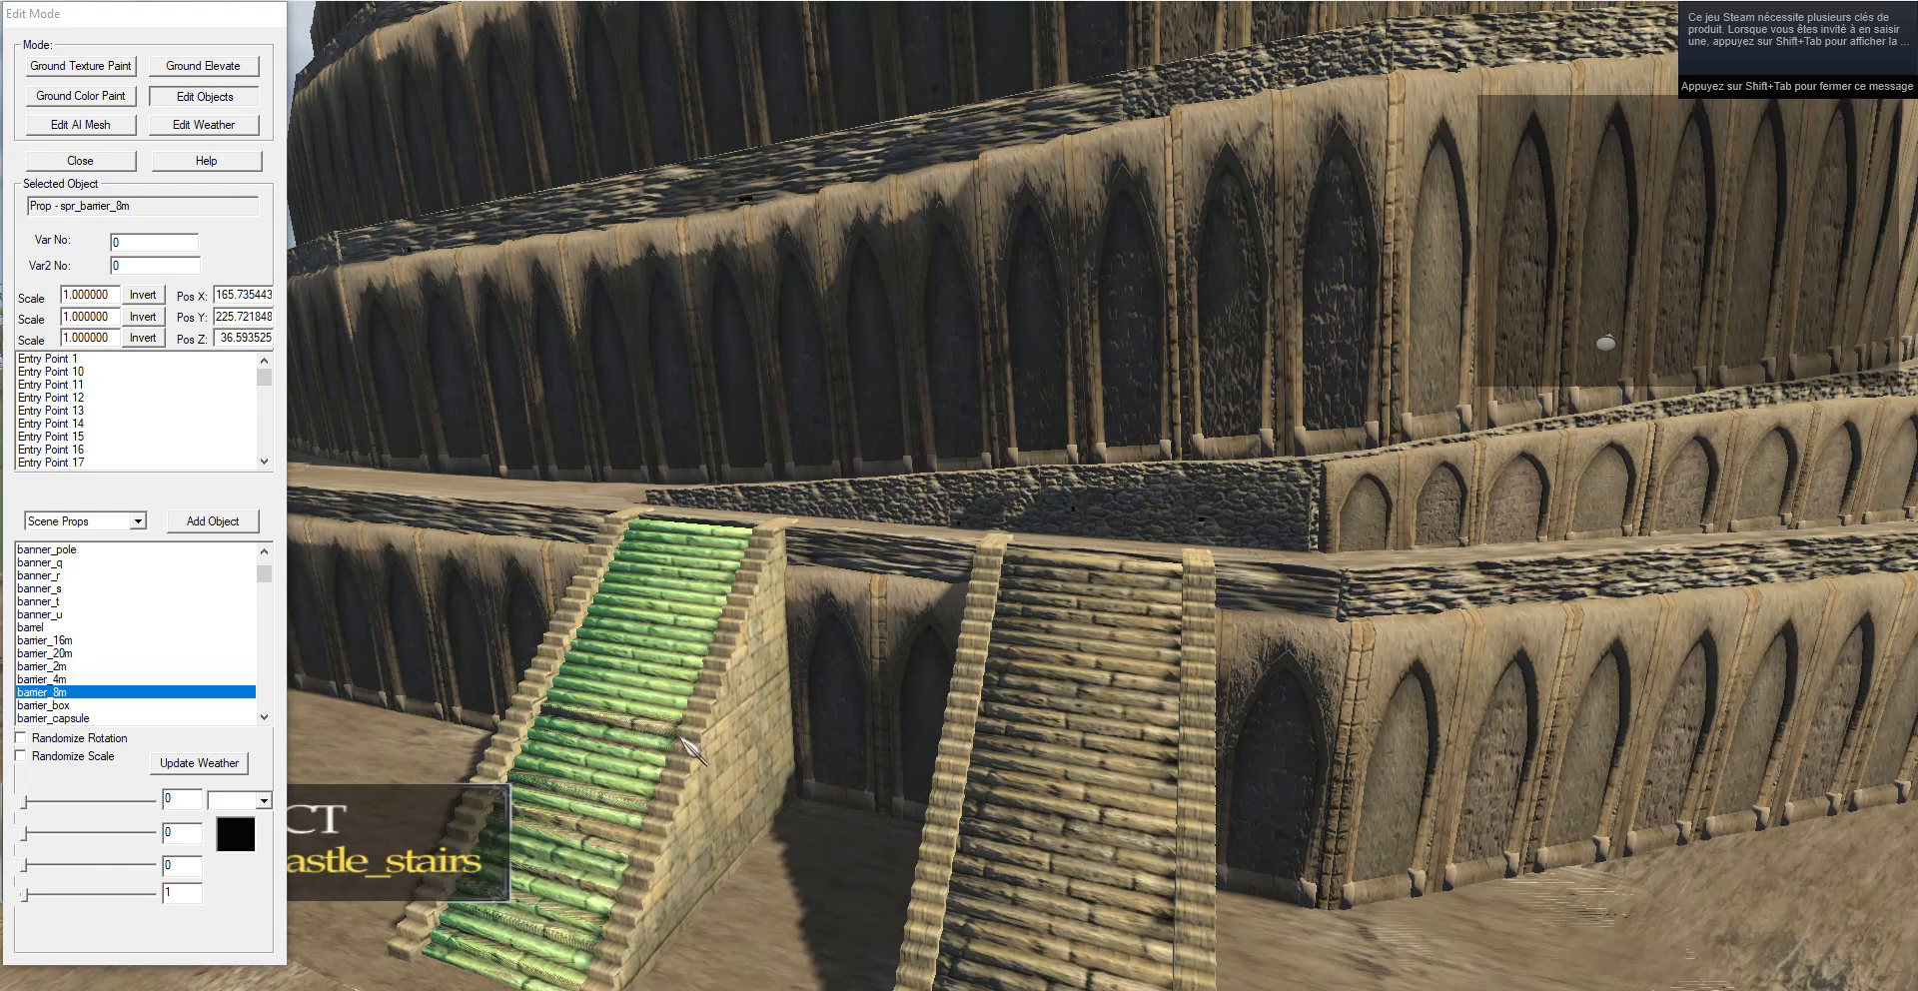
key(Delete)
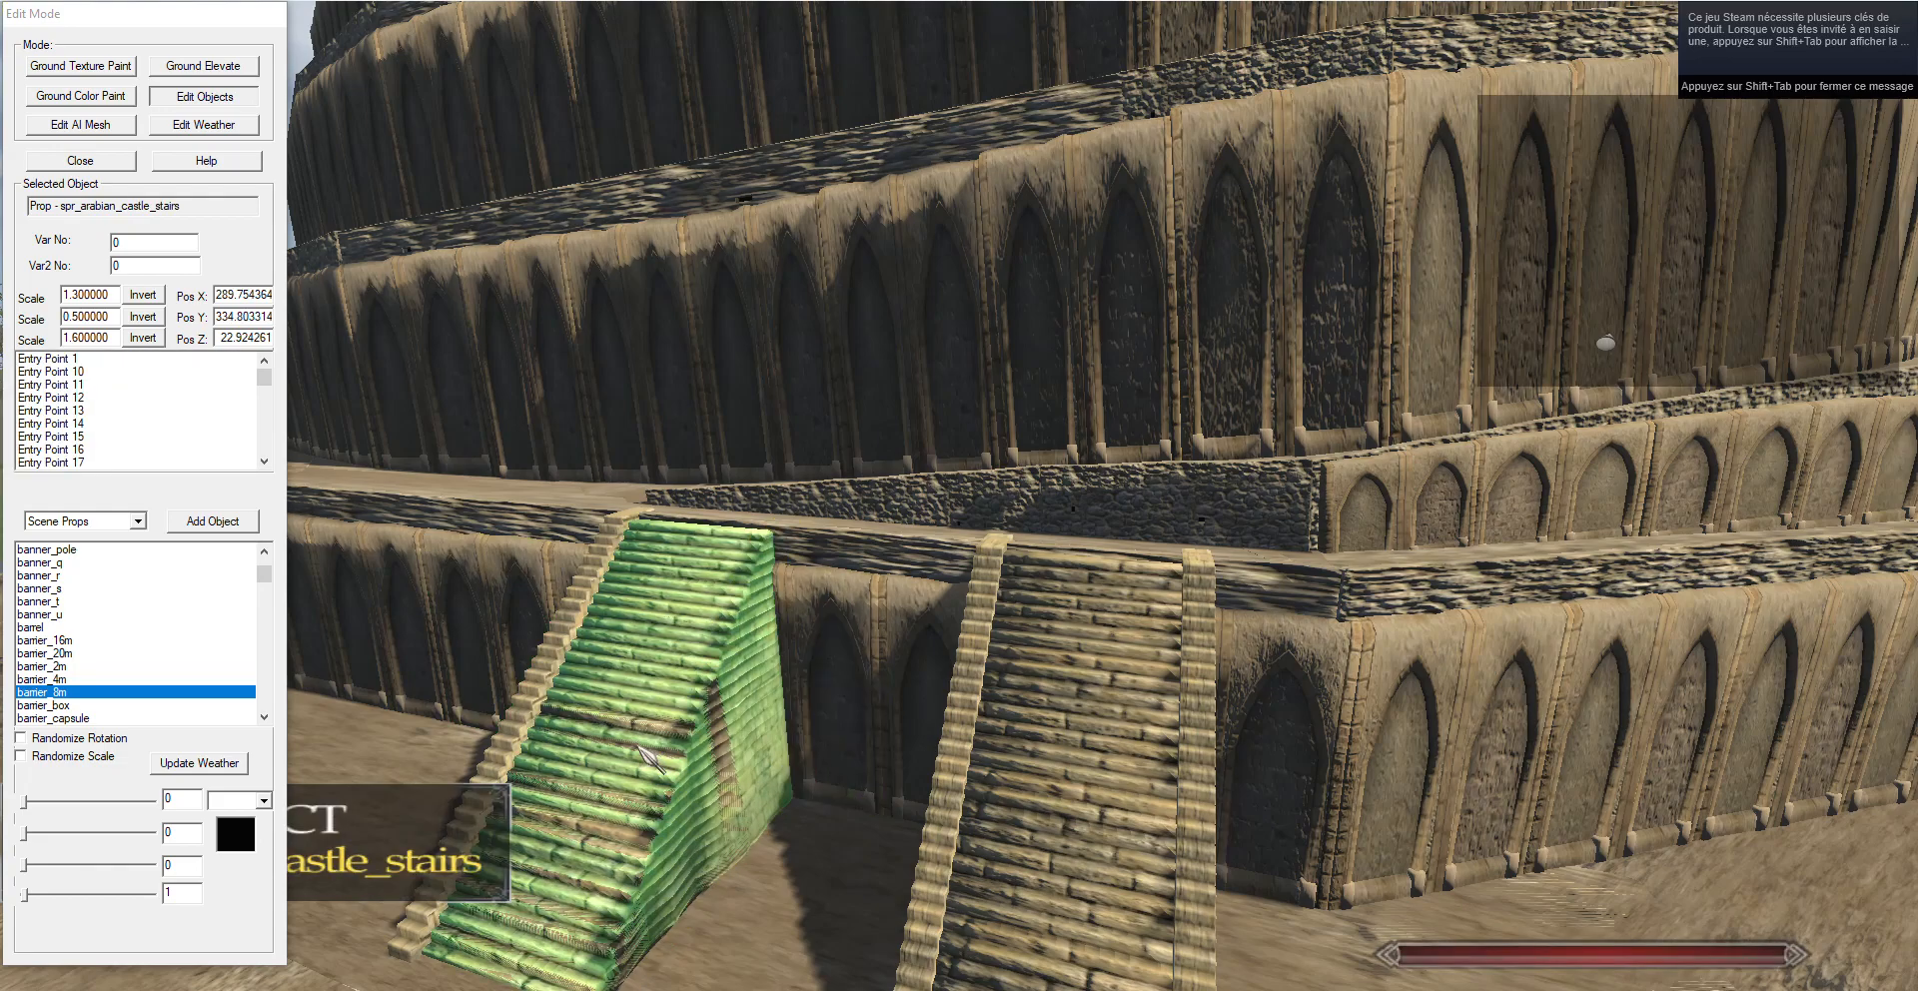
click(609, 744)
key(Delete)
click(538, 722)
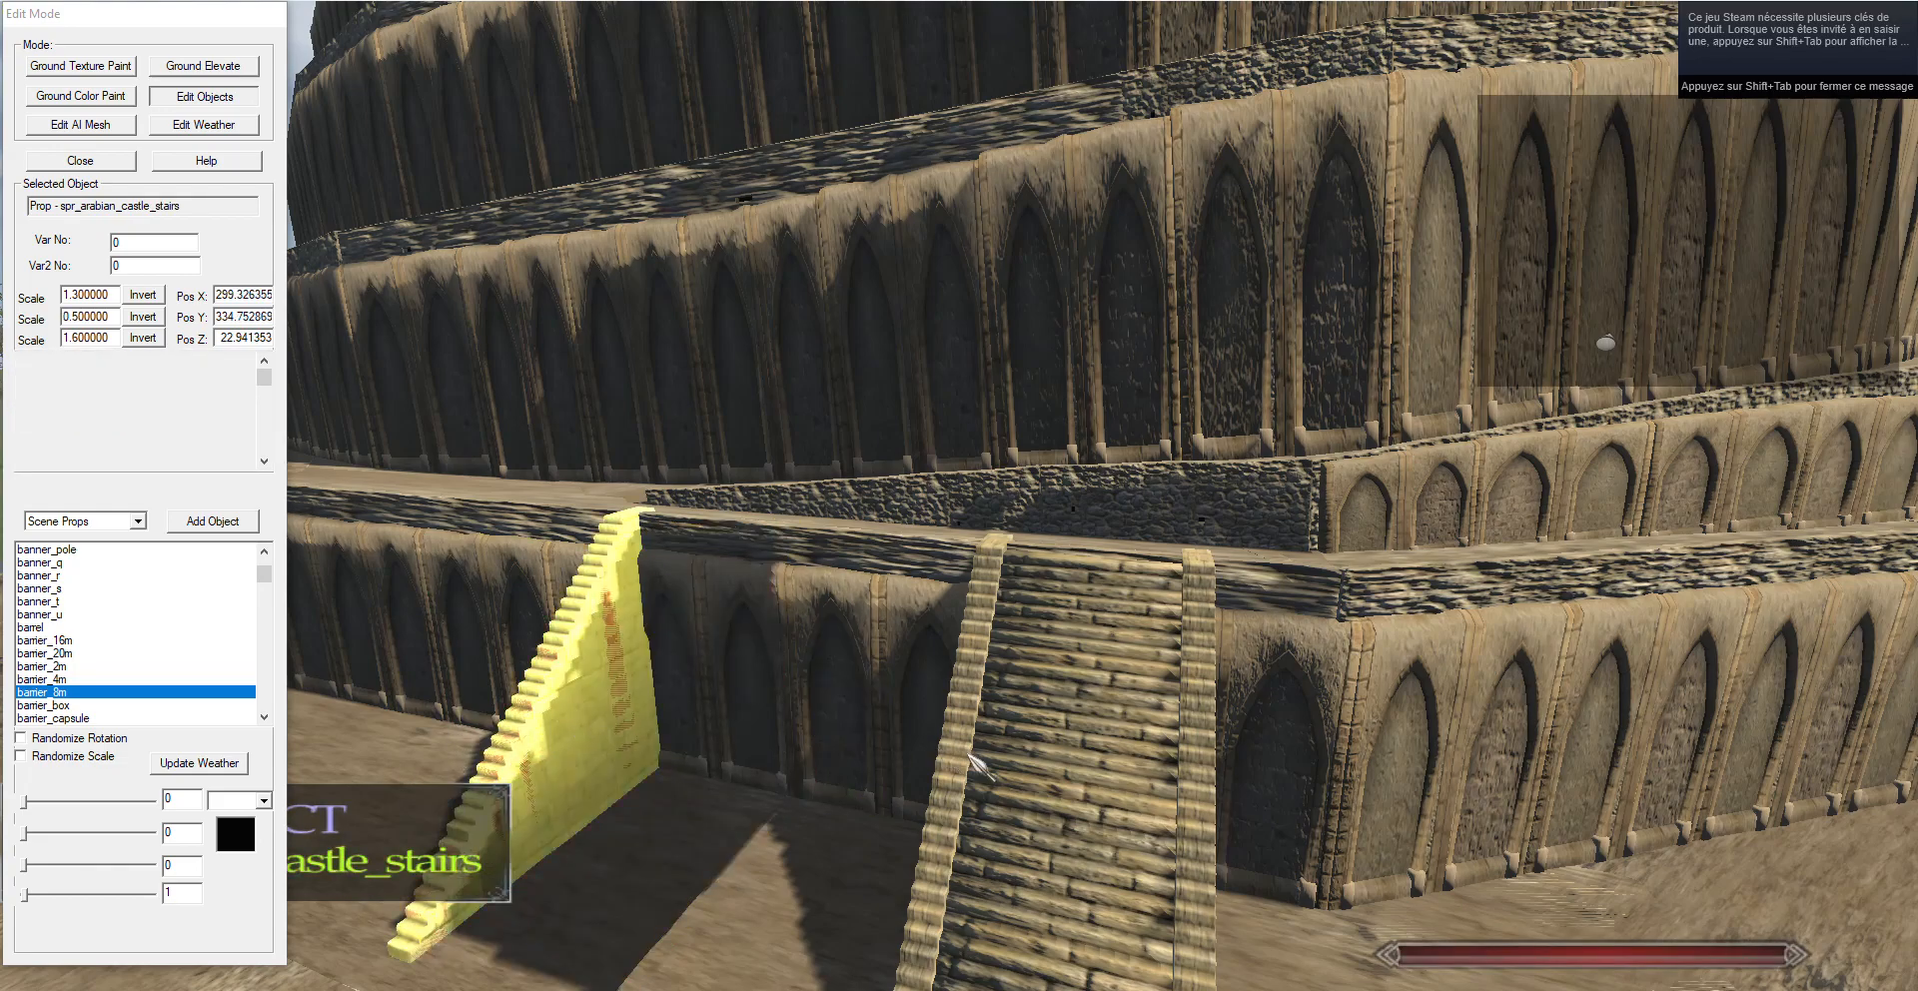
key(Delete)
Delete the remaining staircase of this pair together with its side walls.
click(947, 805)
key(Delete)
click(957, 802)
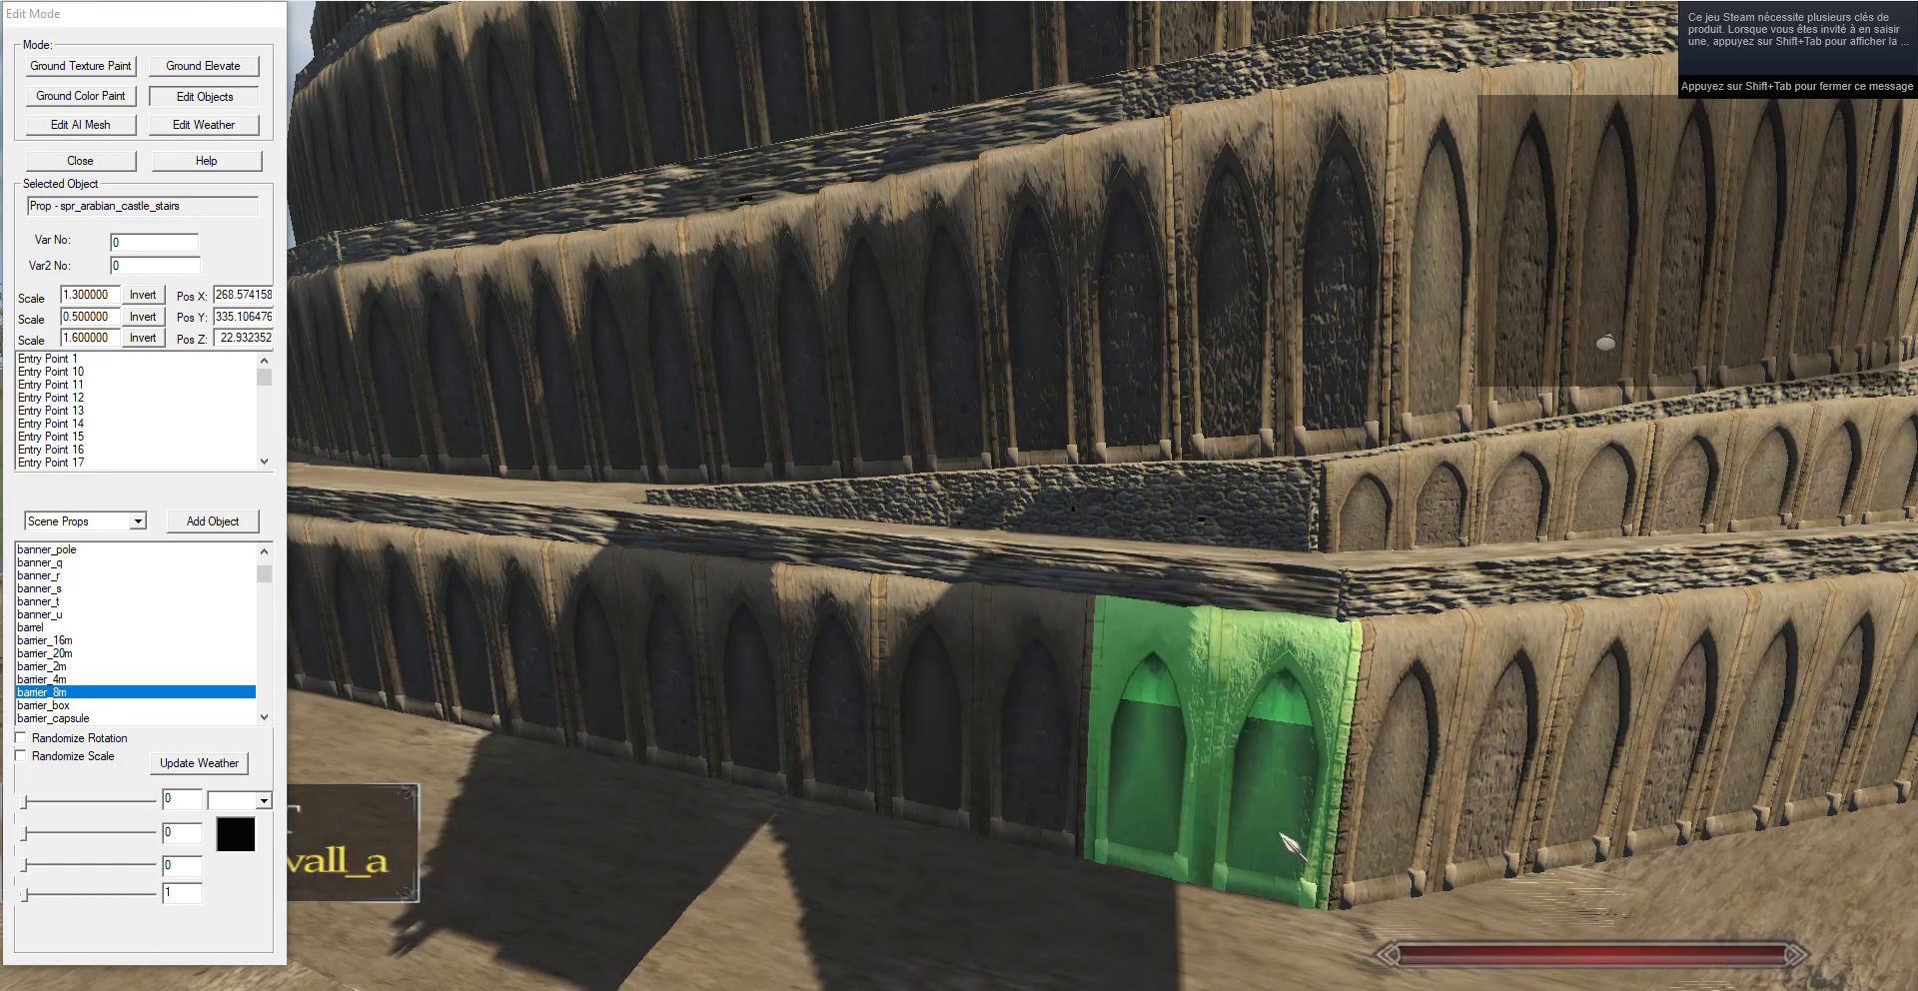
At the other pair of staircases, delete the steps and both side walls of the one nearer the wall's corner.
drag(1281, 834, 937, 924)
key(s)
key(w)
key(w)
key(w)
key(s)
key(s)
right_click(884, 769)
right_click(876, 756)
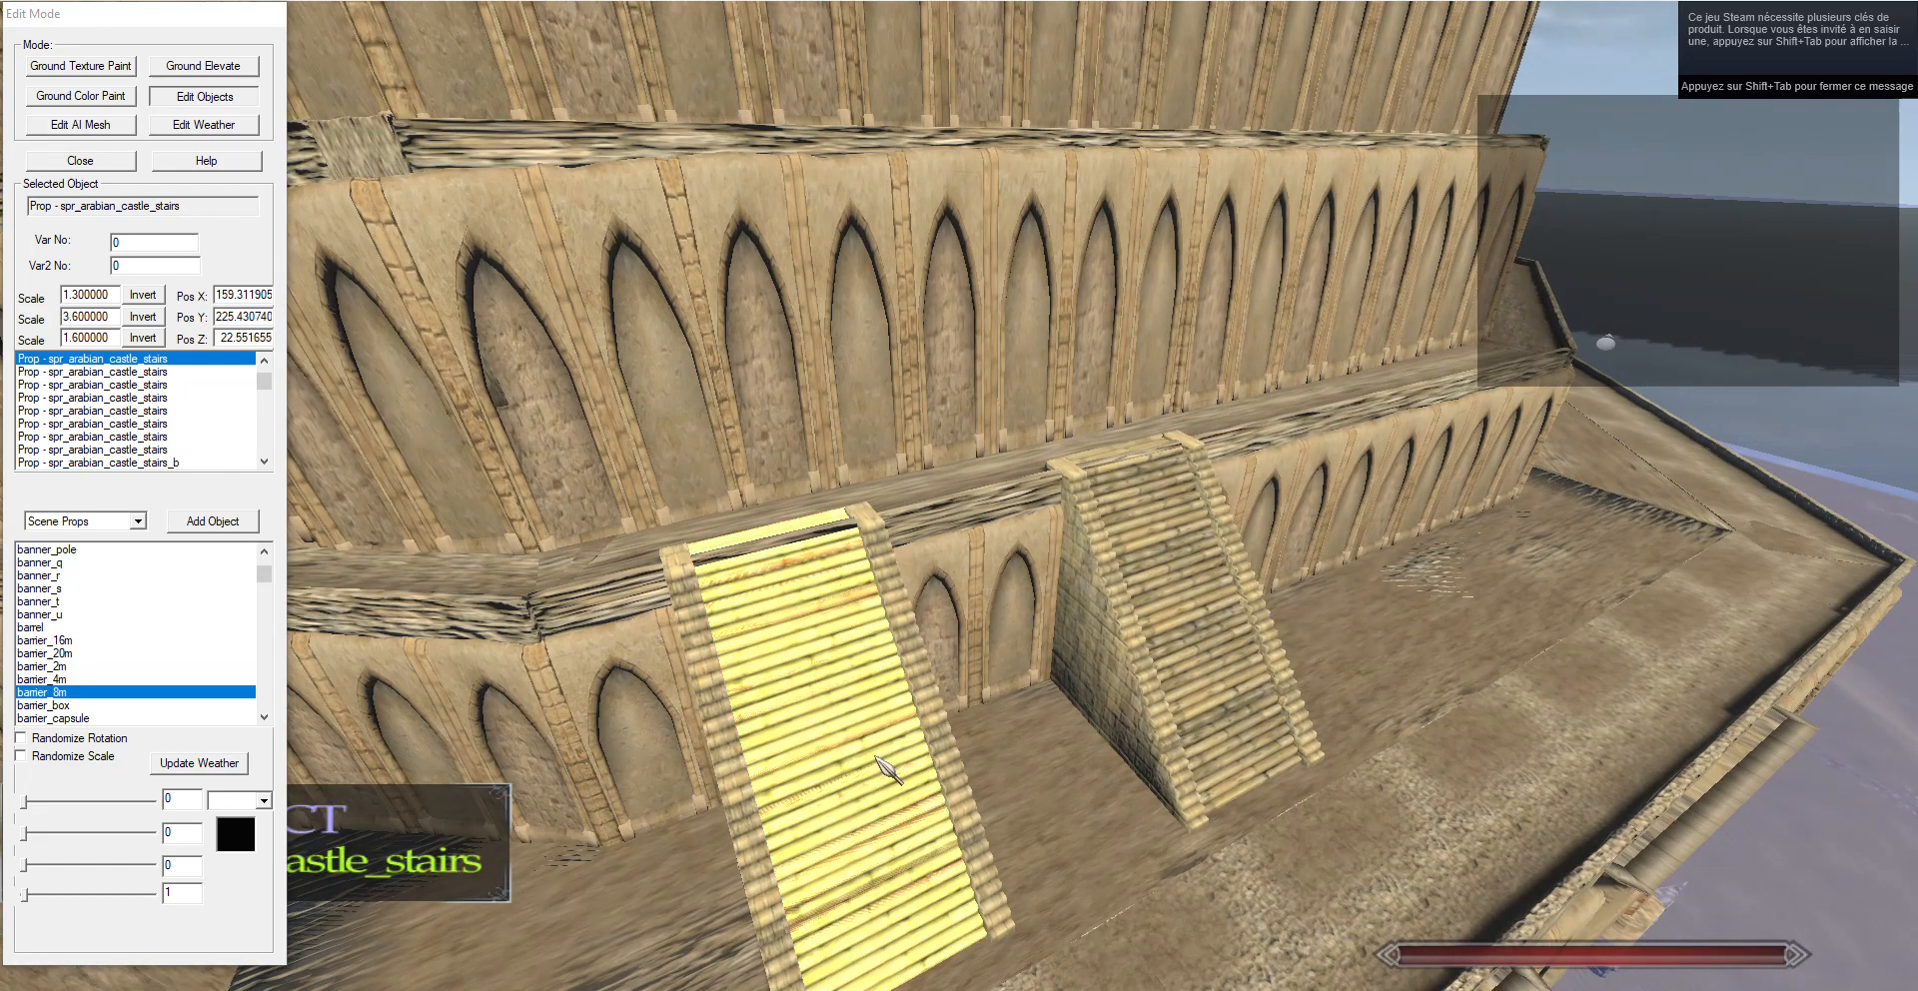
key(Delete)
right_click(731, 768)
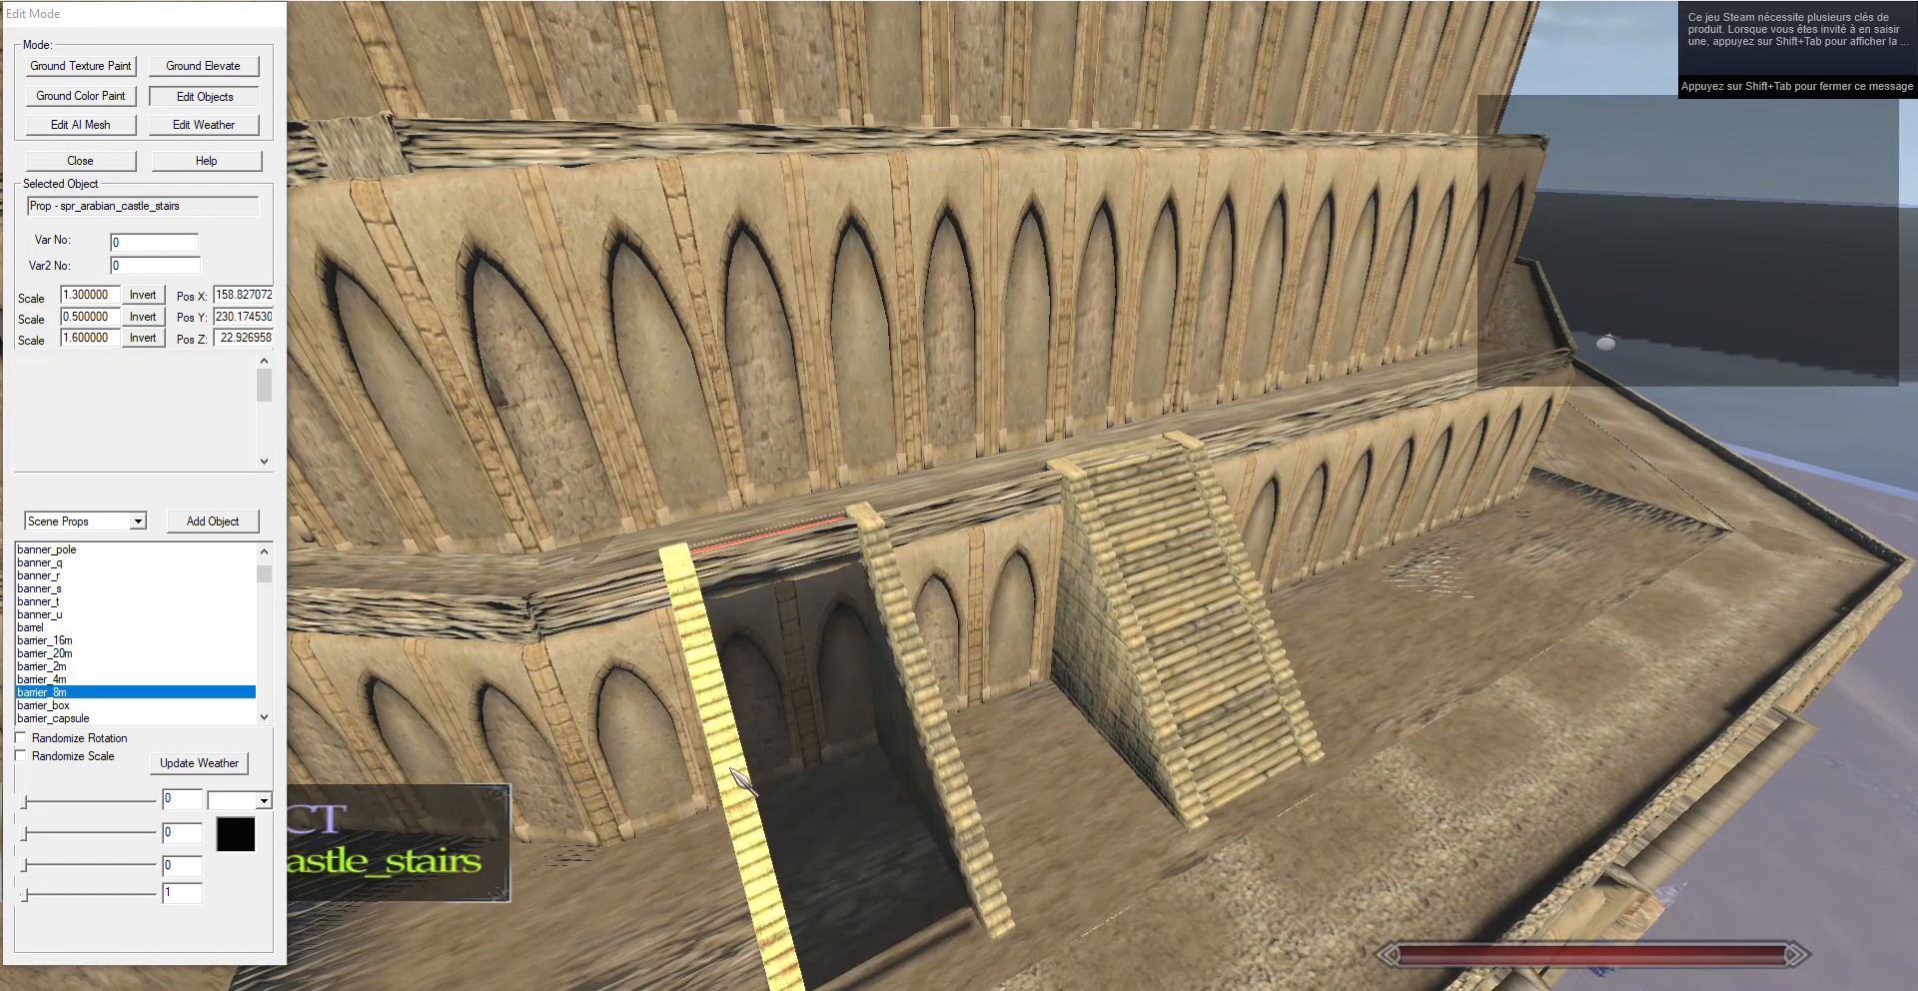
key(Delete)
right_click(939, 765)
key(Delete)
Delete the neighbouring staircase's steps and both of its side walls.
right_click(1169, 666)
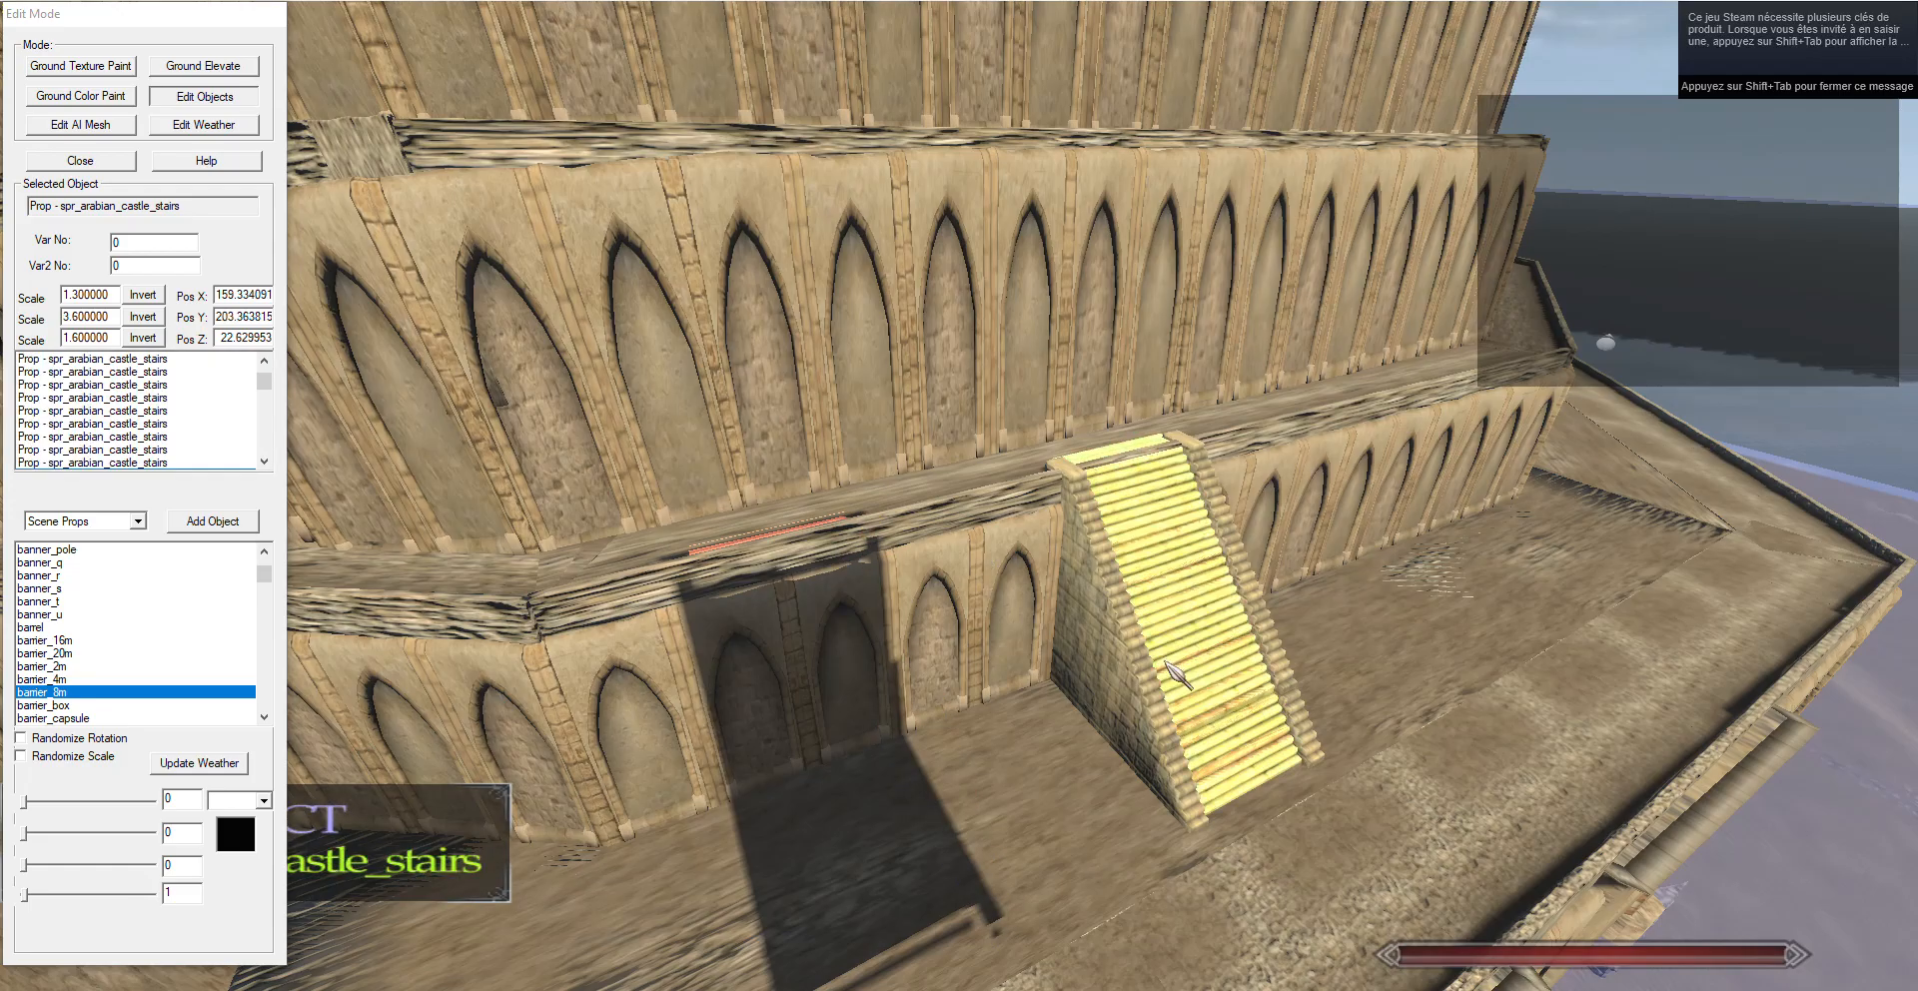
key(Delete)
right_click(1266, 658)
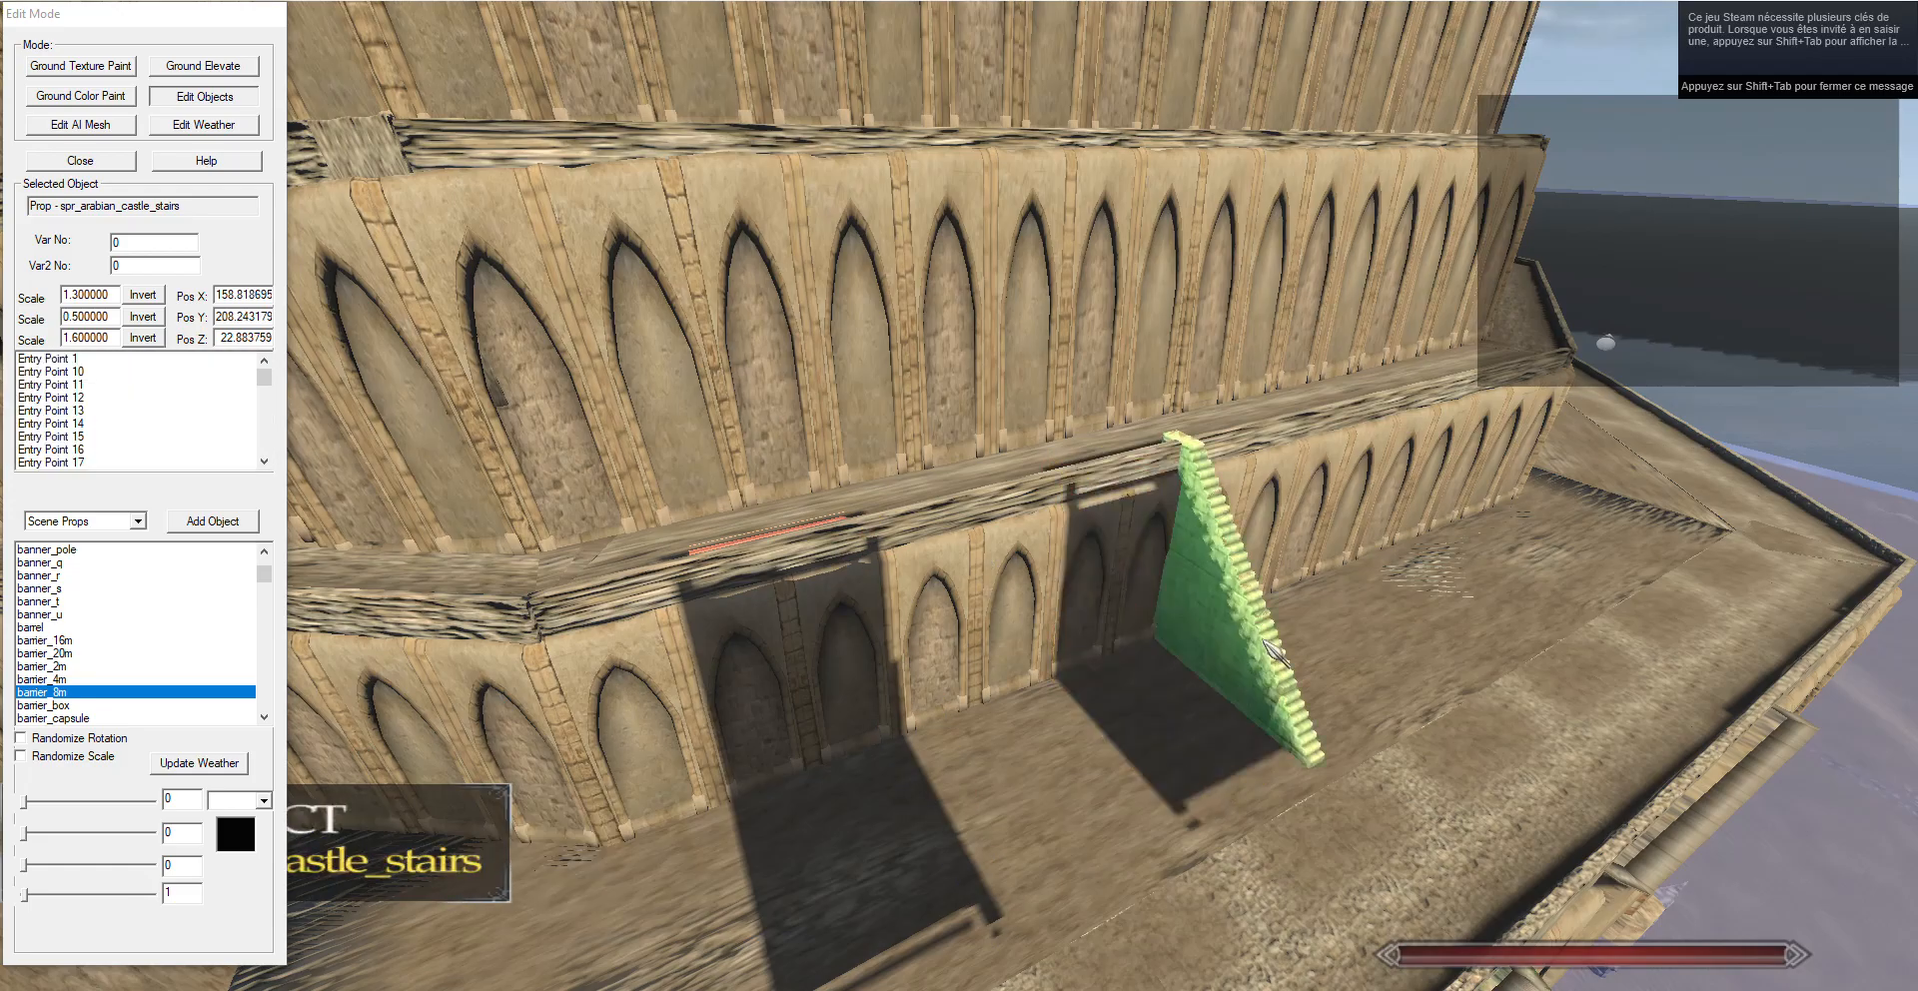
right_click(1266, 644)
key(Delete)
Delete the overlapping barrier_8m props on the upper walkway where the deleted staircase met it.
key(w)
drag(1011, 639, 1209, 744)
right_click(1403, 805)
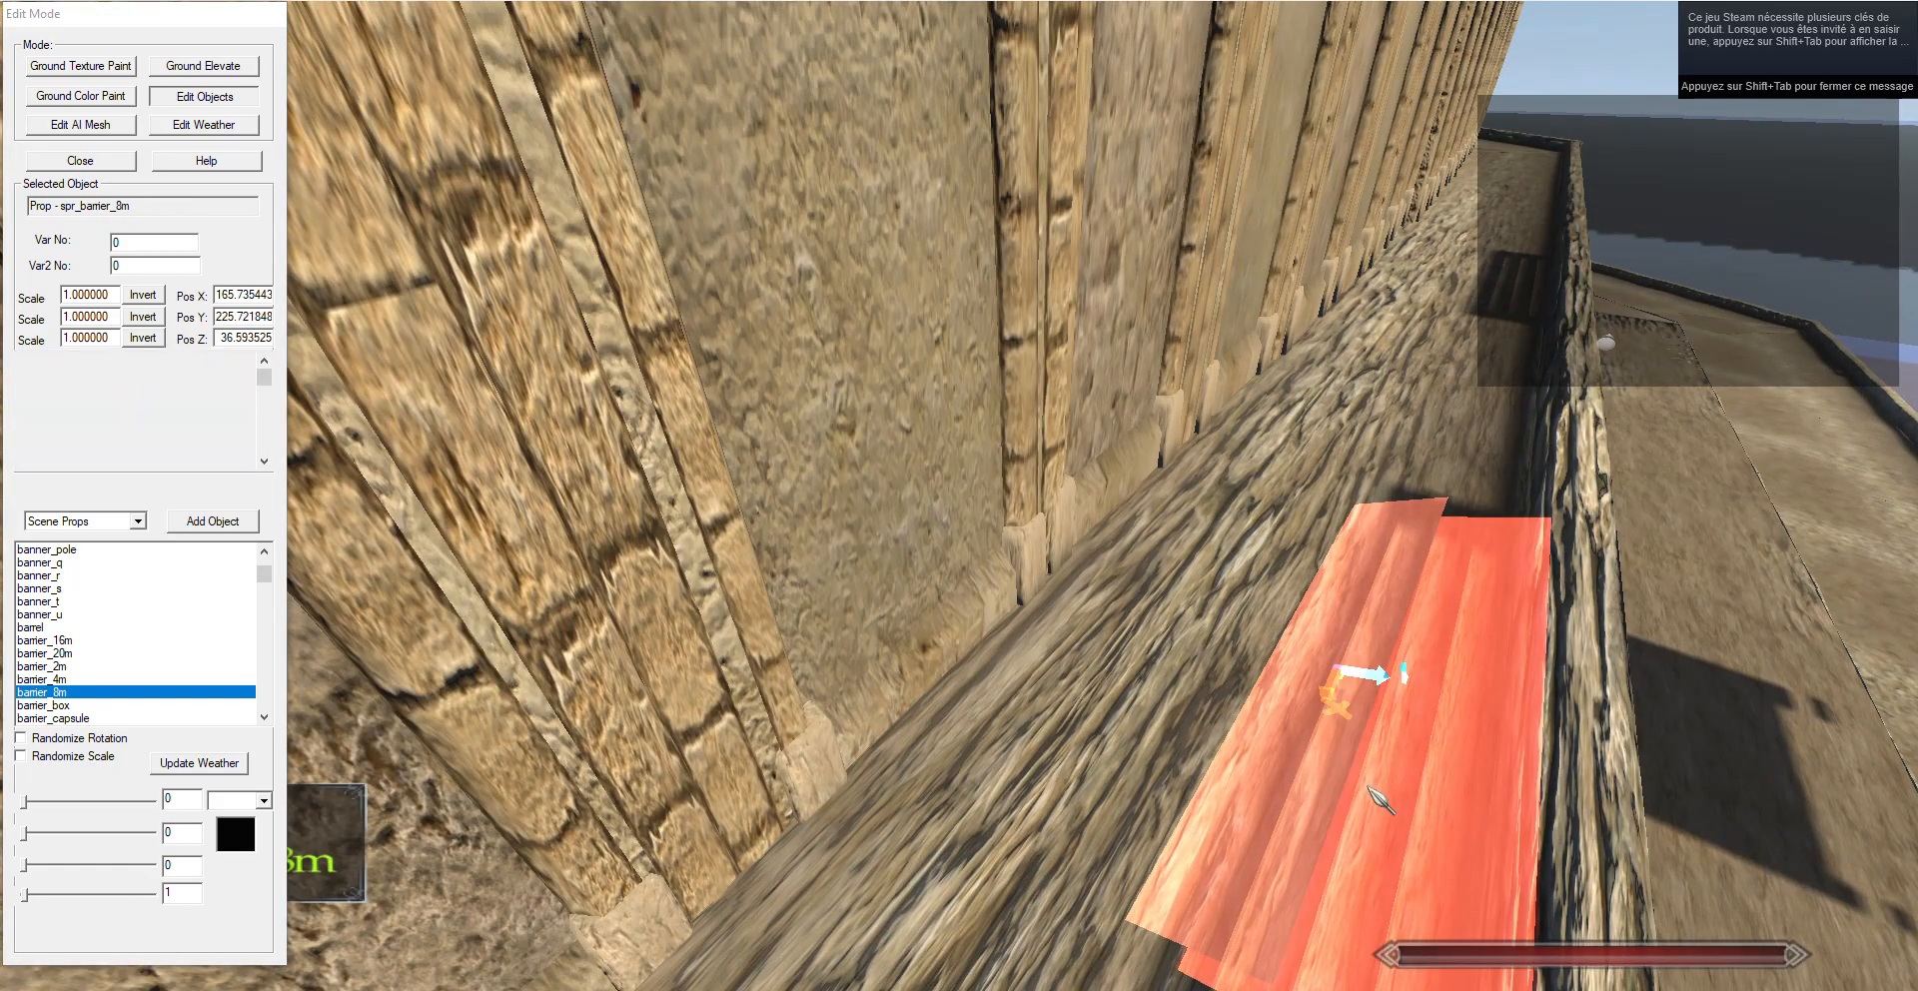
key(Delete)
right_click(1334, 721)
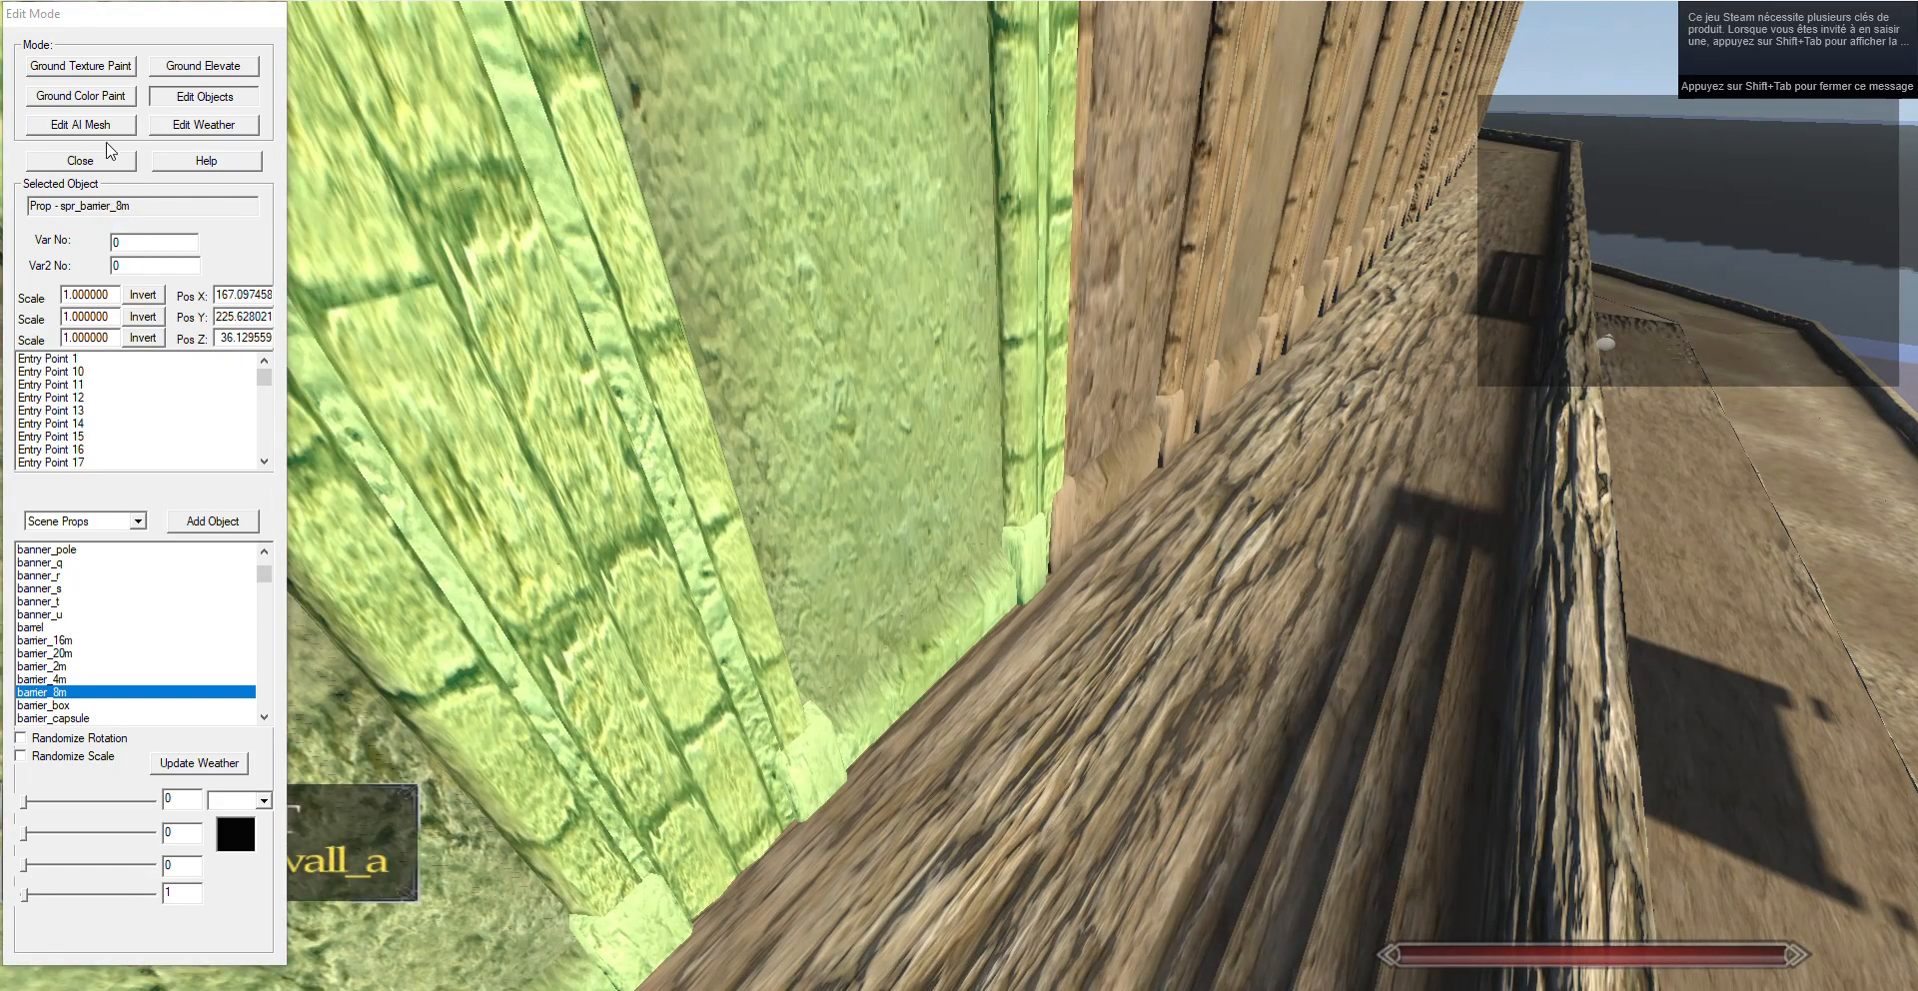
Return to AI mesh editing and remove leftover mesh edges from the nearer deleted staircase's slope.
click(80, 123)
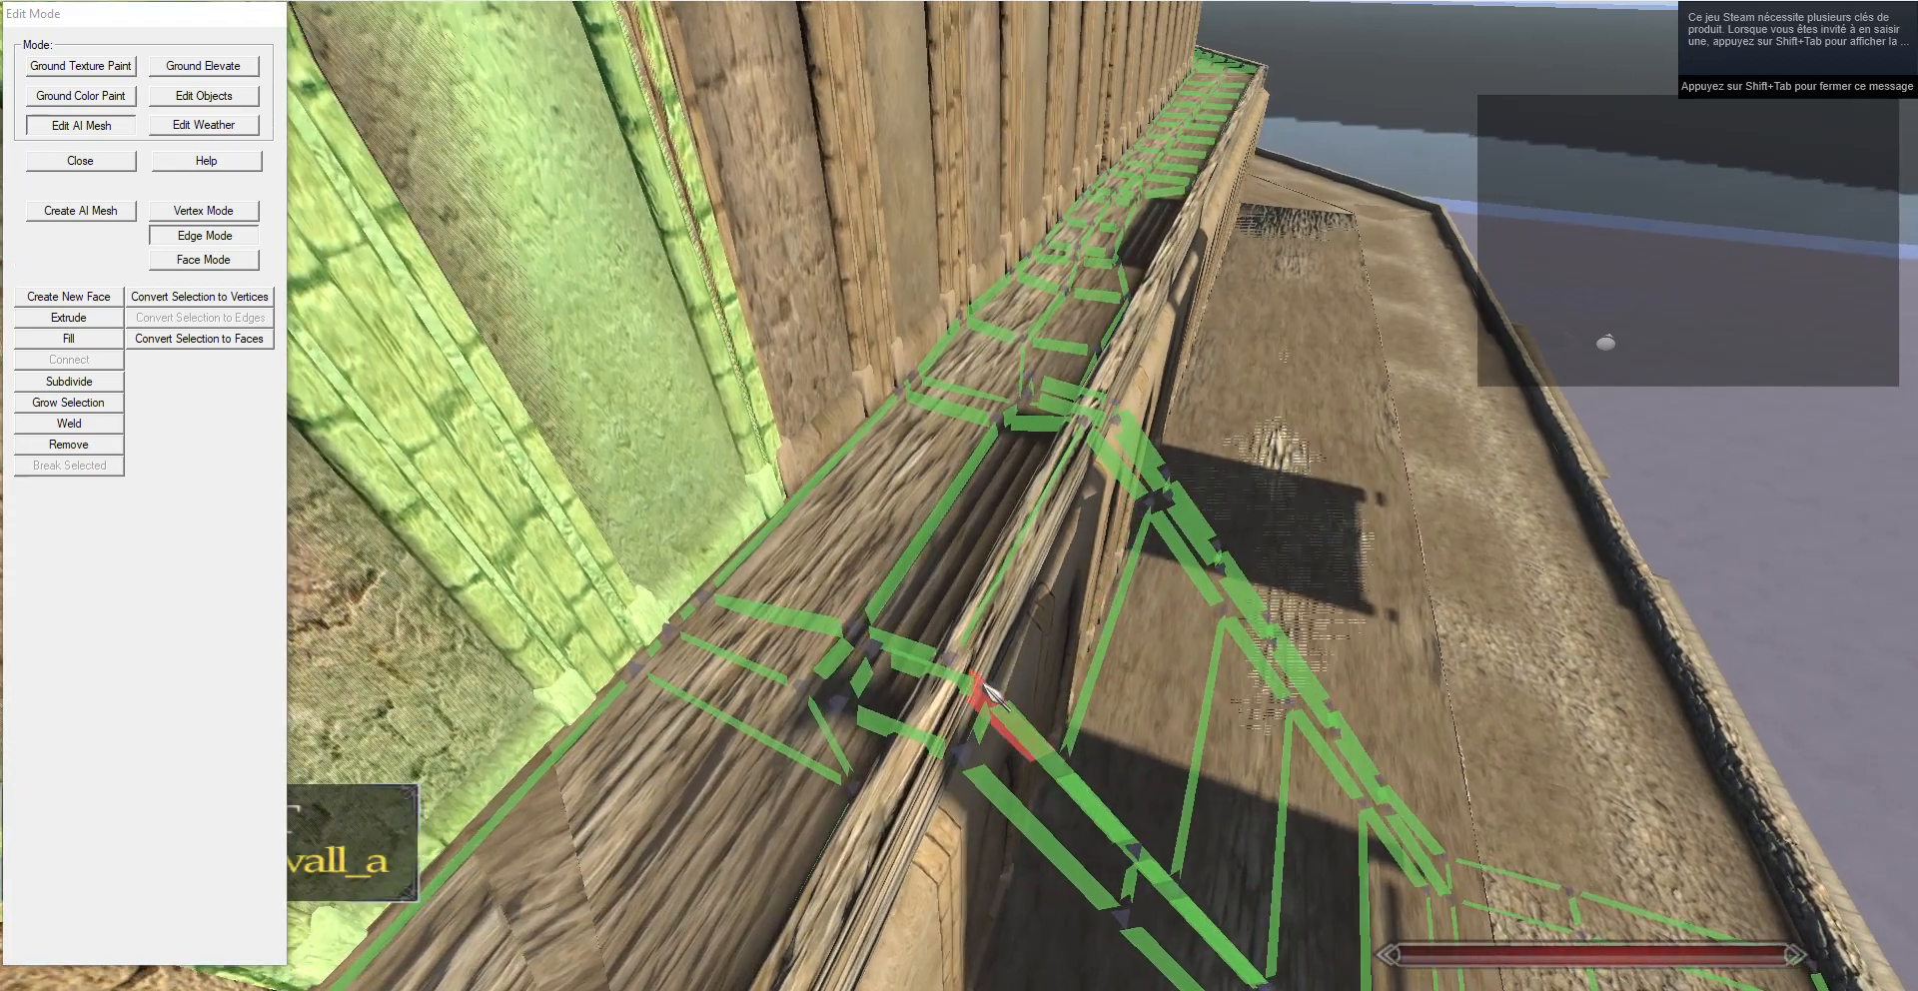
right_click(1196, 848)
right_click(1162, 891)
right_click(1184, 845)
key(Delete)
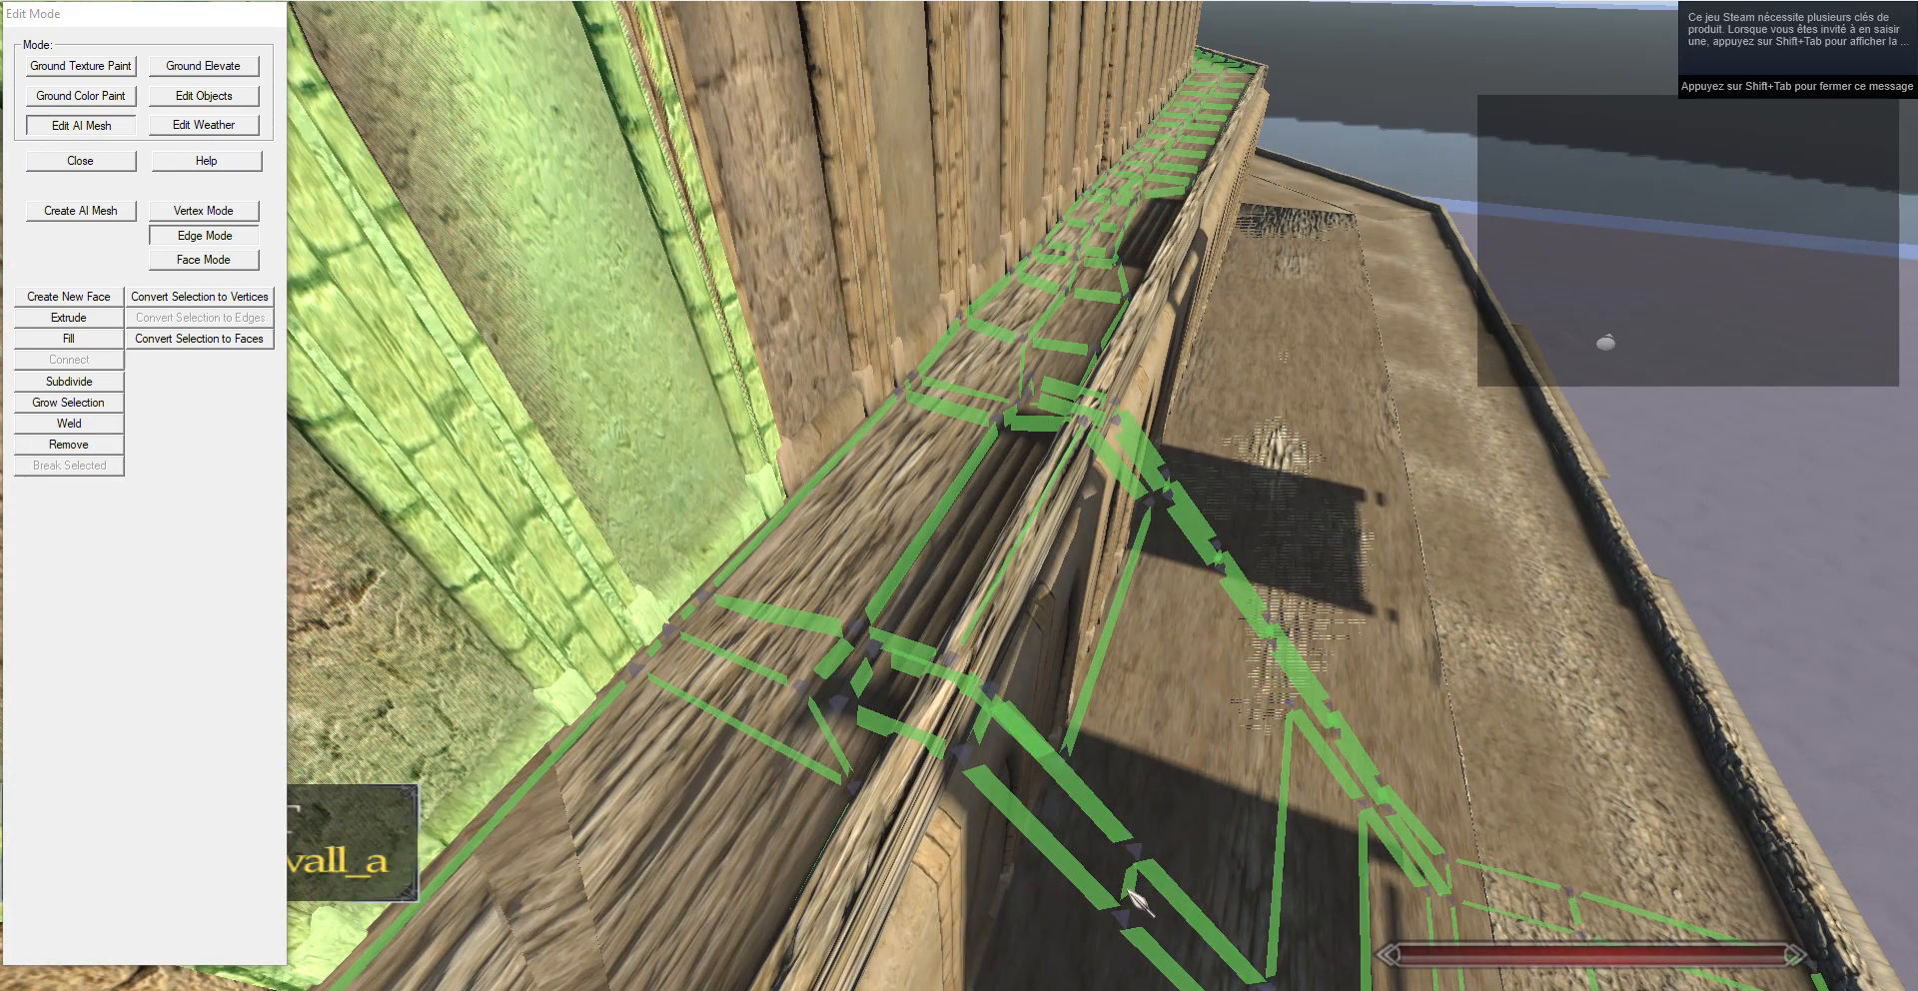
right_click(1128, 889)
key(Delete)
Remove the remaining sloped mesh edges where the two deleted staircases stood.
right_click(1077, 703)
key(Delete)
right_click(1335, 651)
key(Delete)
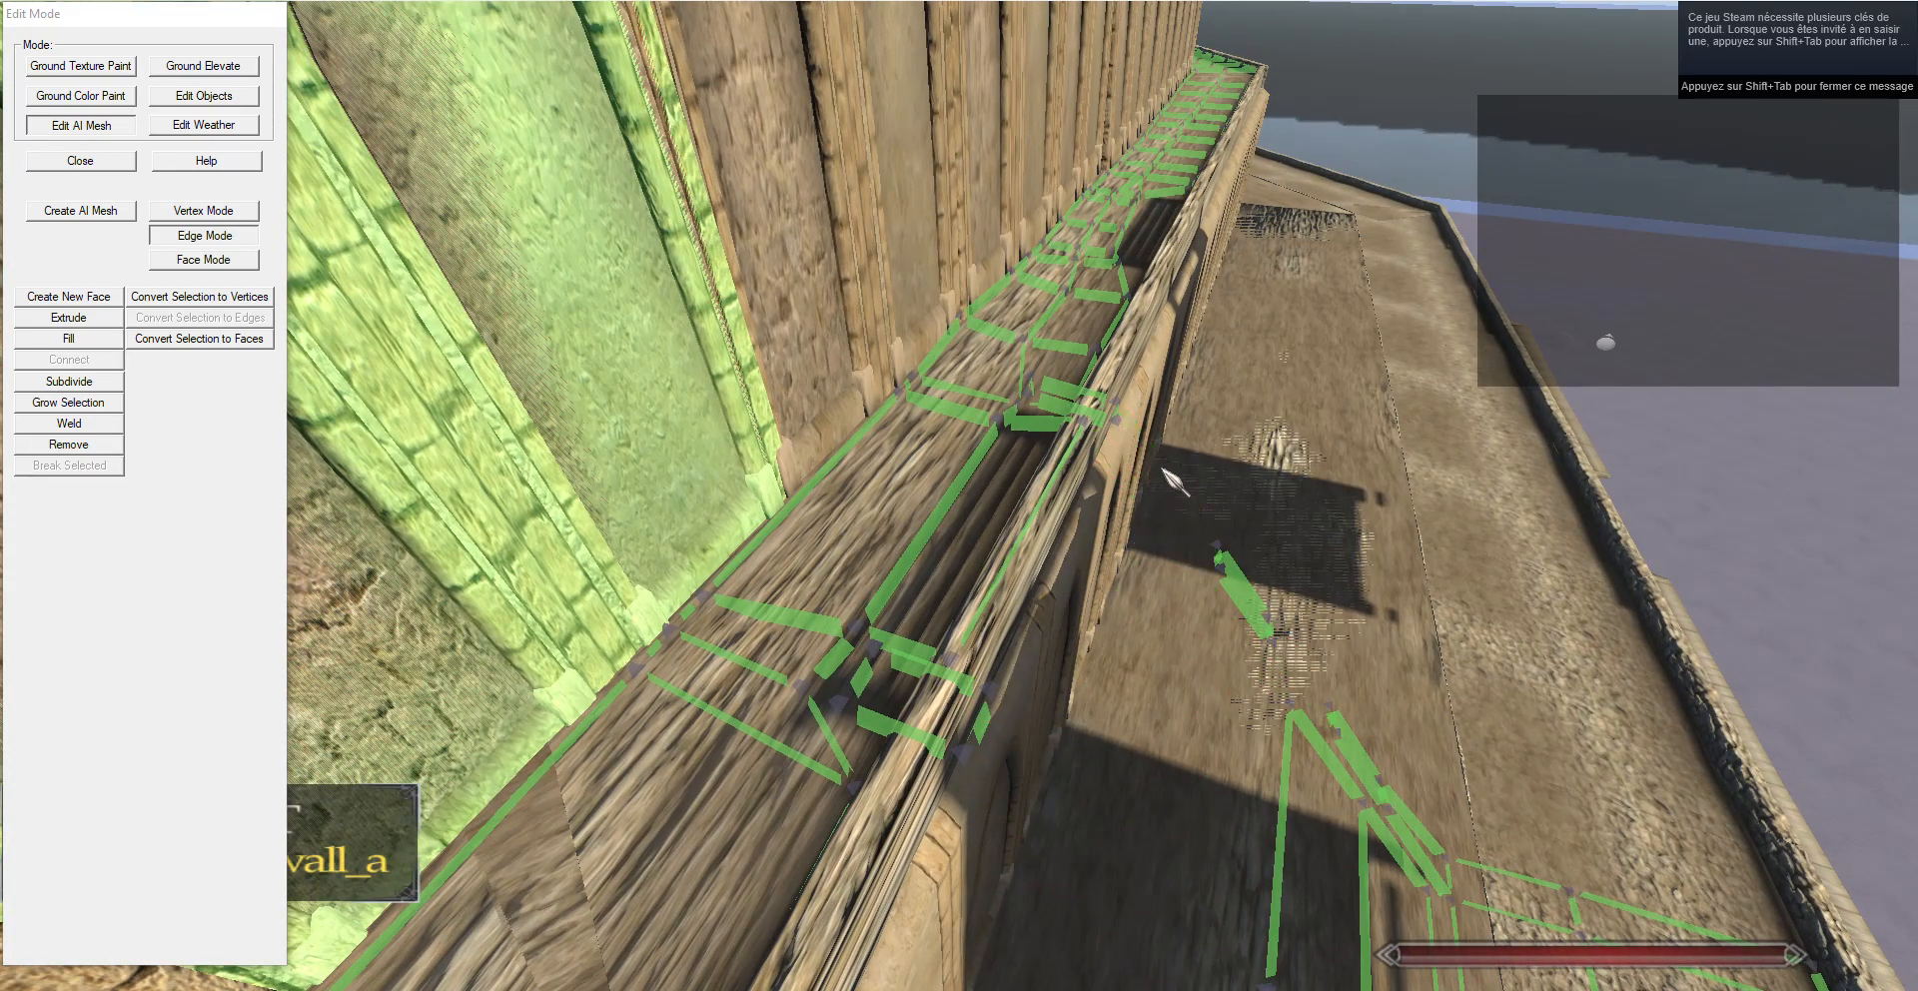
right_click(1278, 620)
key(Delete)
Remove the leftover mesh edges on the ground around the foot of the deleted staircases.
drag(1370, 820, 1438, 884)
right_click(1260, 855)
key(Delete)
right_click(1182, 844)
key(Delete)
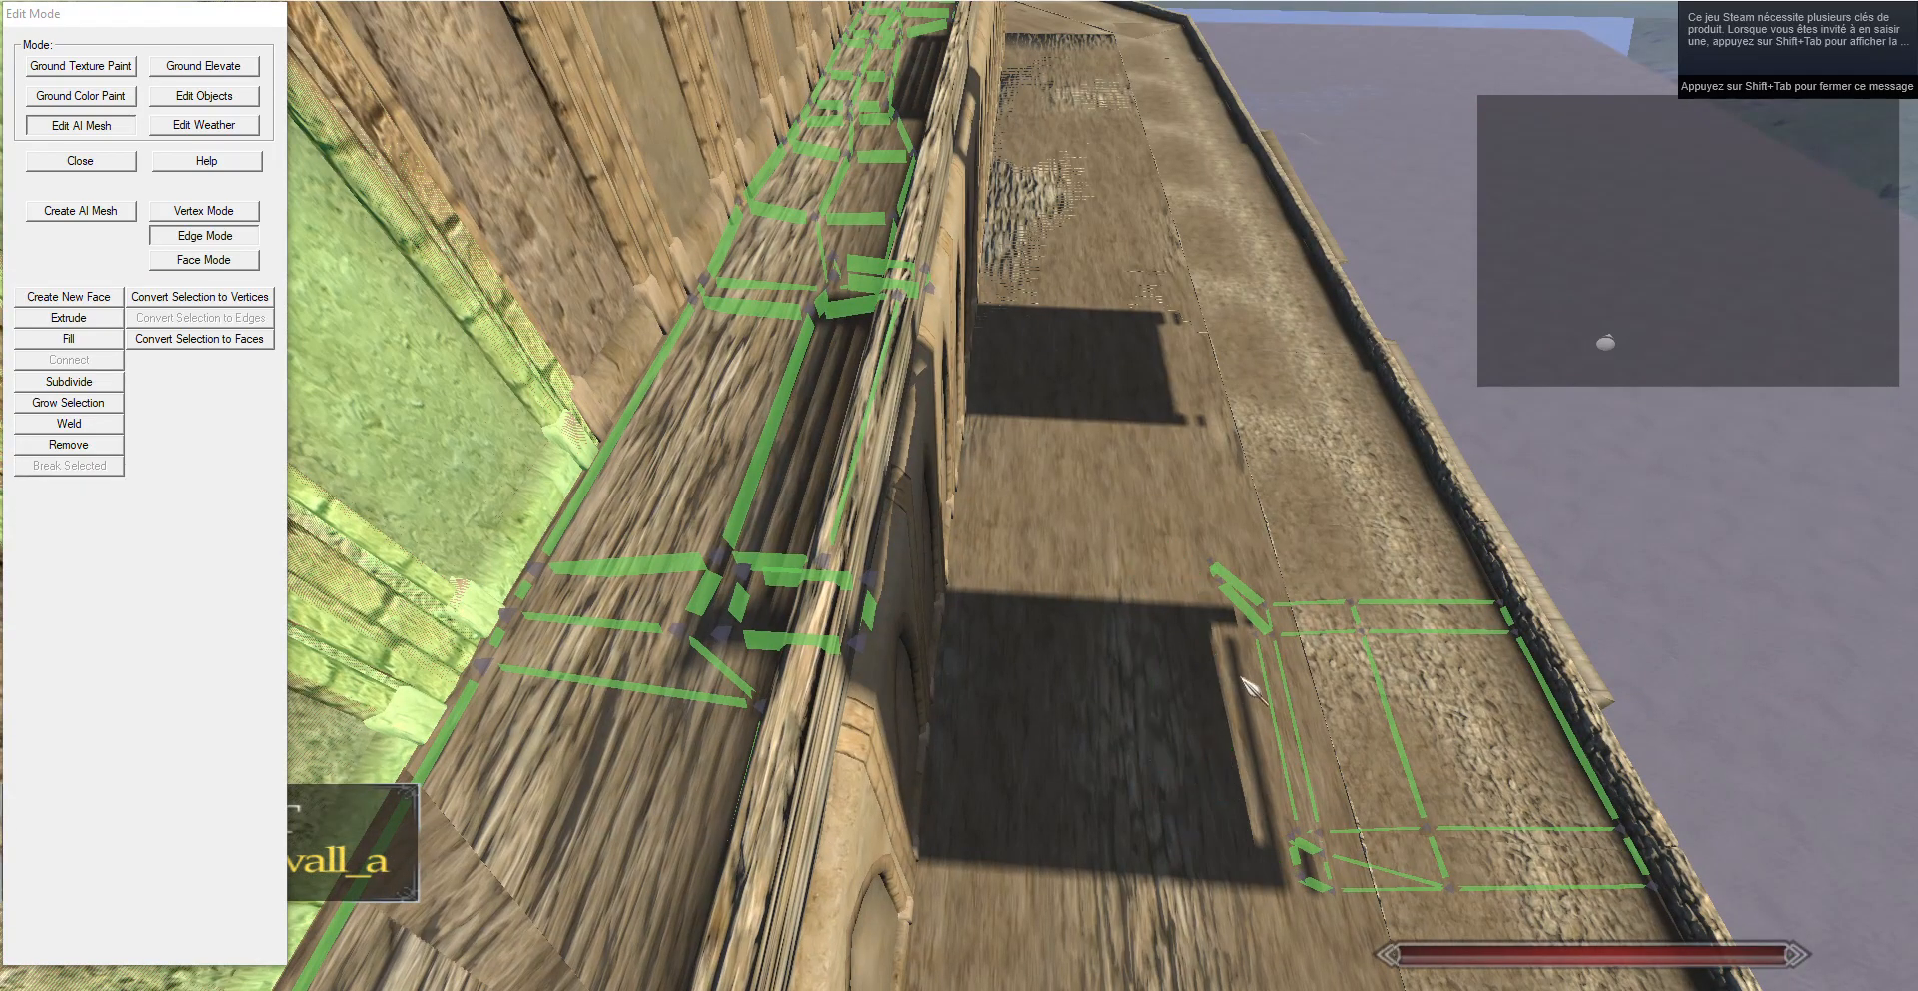
Remove the stray mesh edges that linked the upper walkway to the tops of the deleted staircases.
drag(1120, 696, 993, 717)
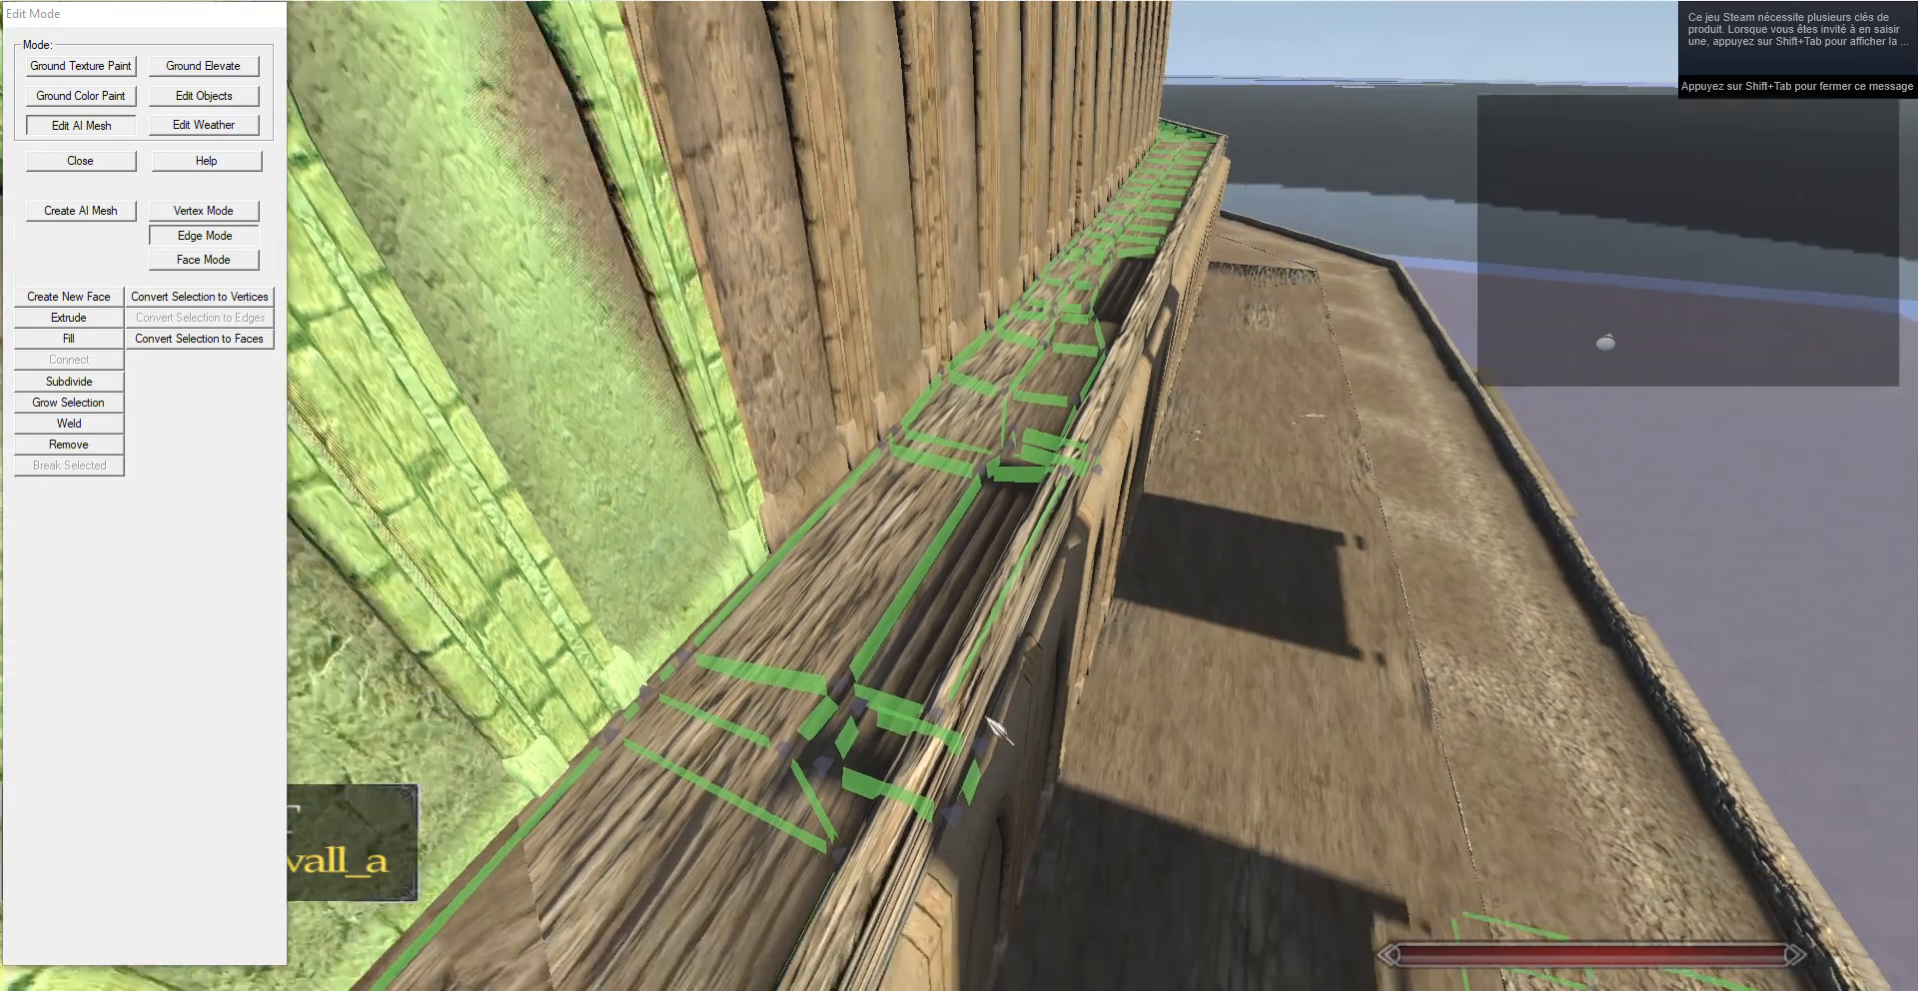
key(w)
drag(1000, 779, 1141, 802)
right_click(1142, 802)
key(Delete)
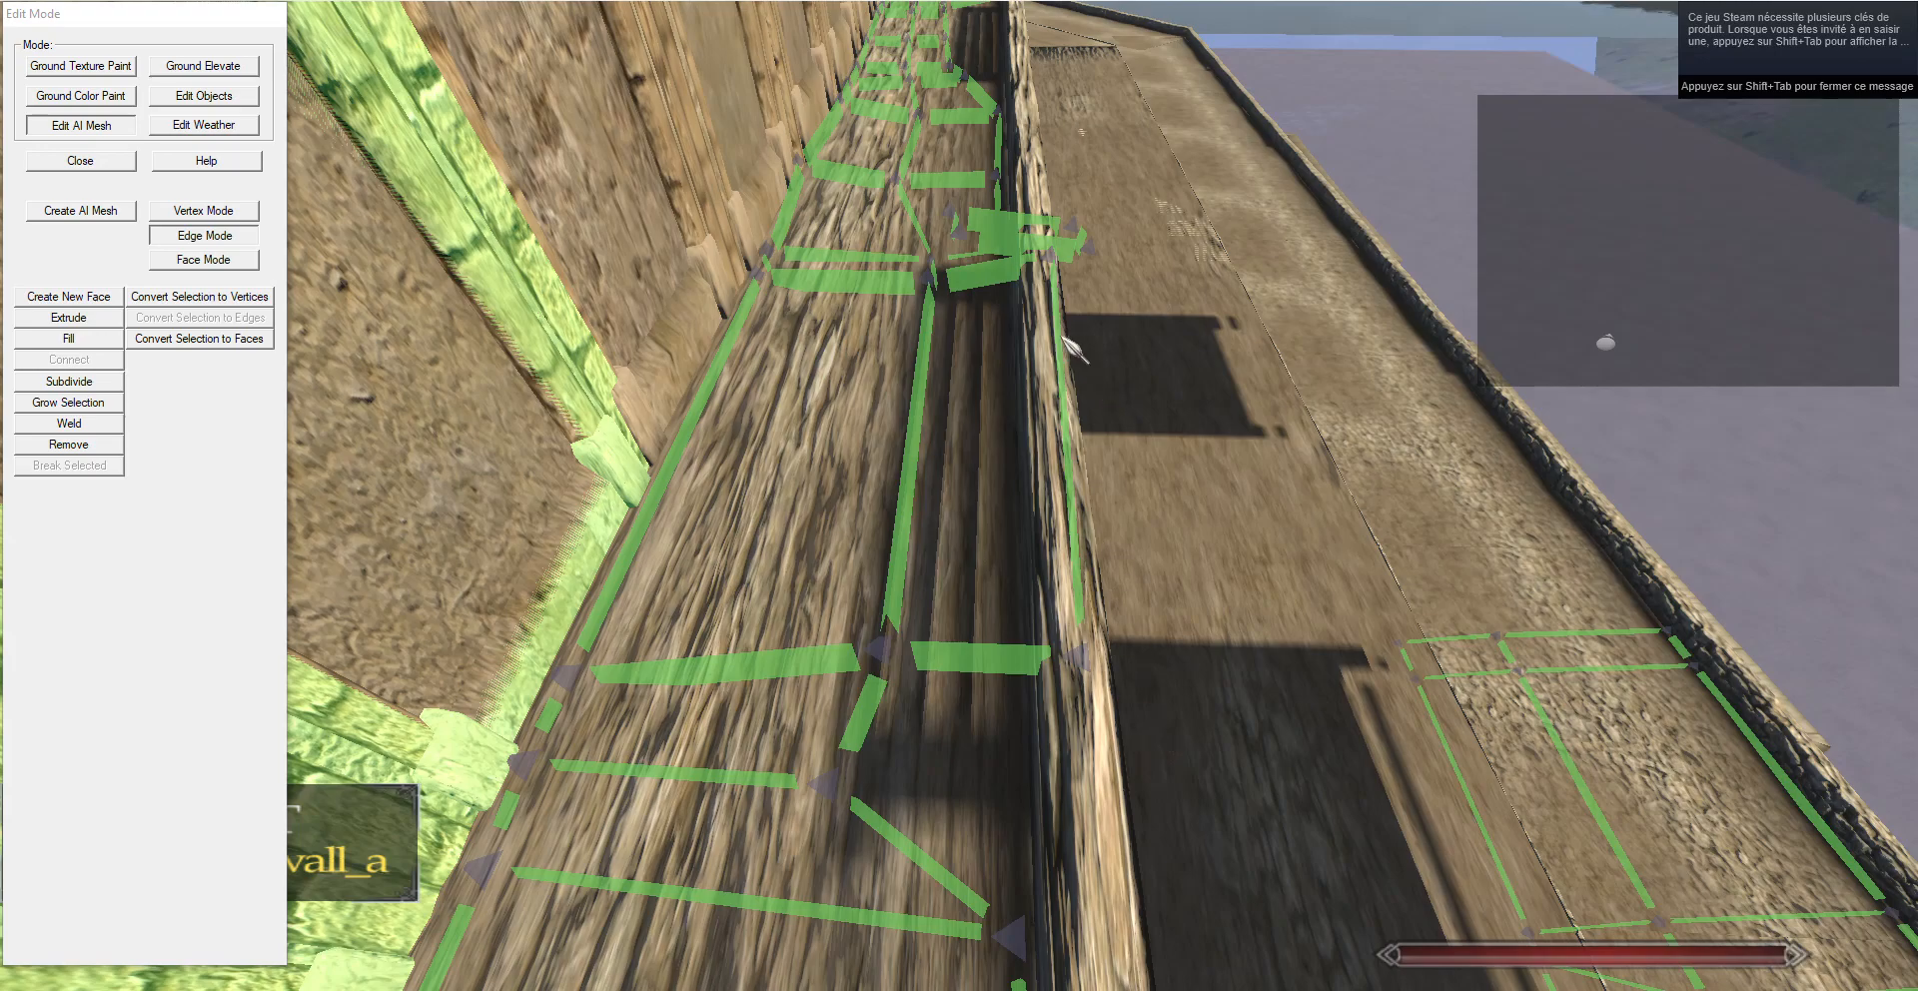
right_click(1050, 258)
key(Delete)
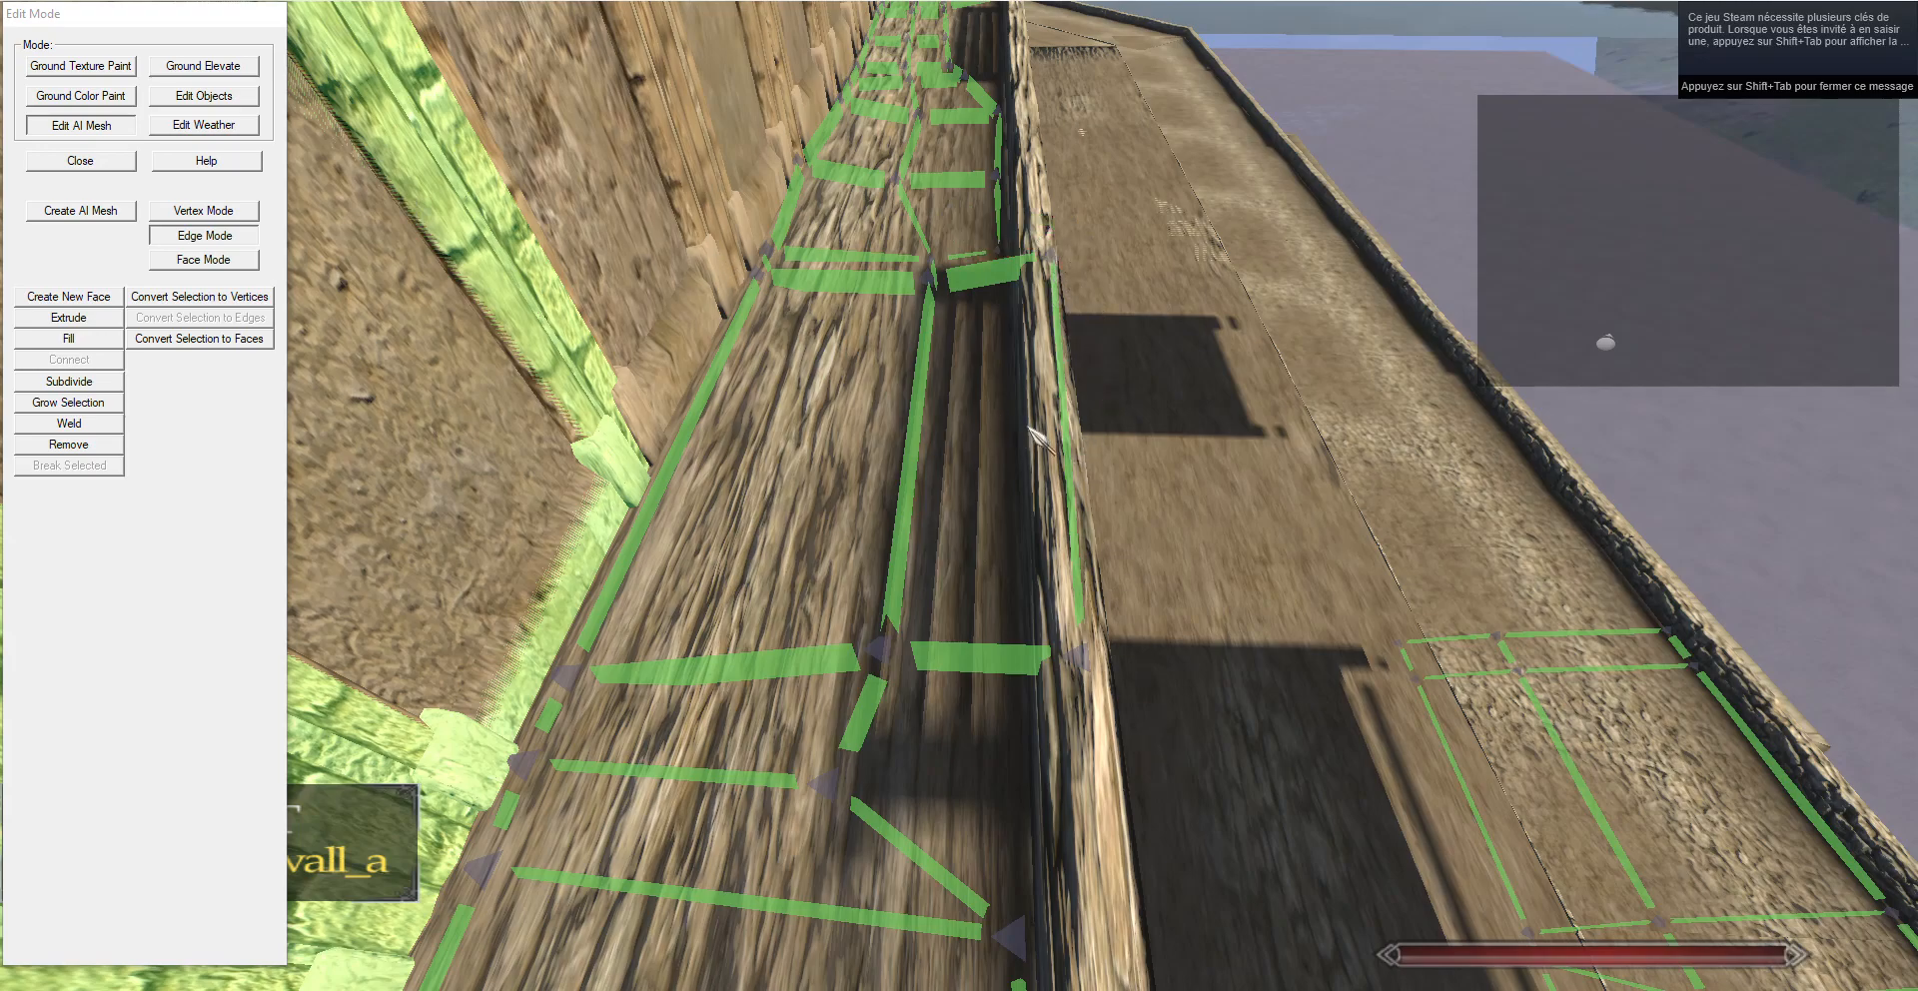
Move the walkway mesh's outer edge inside the parapet and reposition the middle edge beside it.
right_click(1065, 433)
key(g)
key(t)
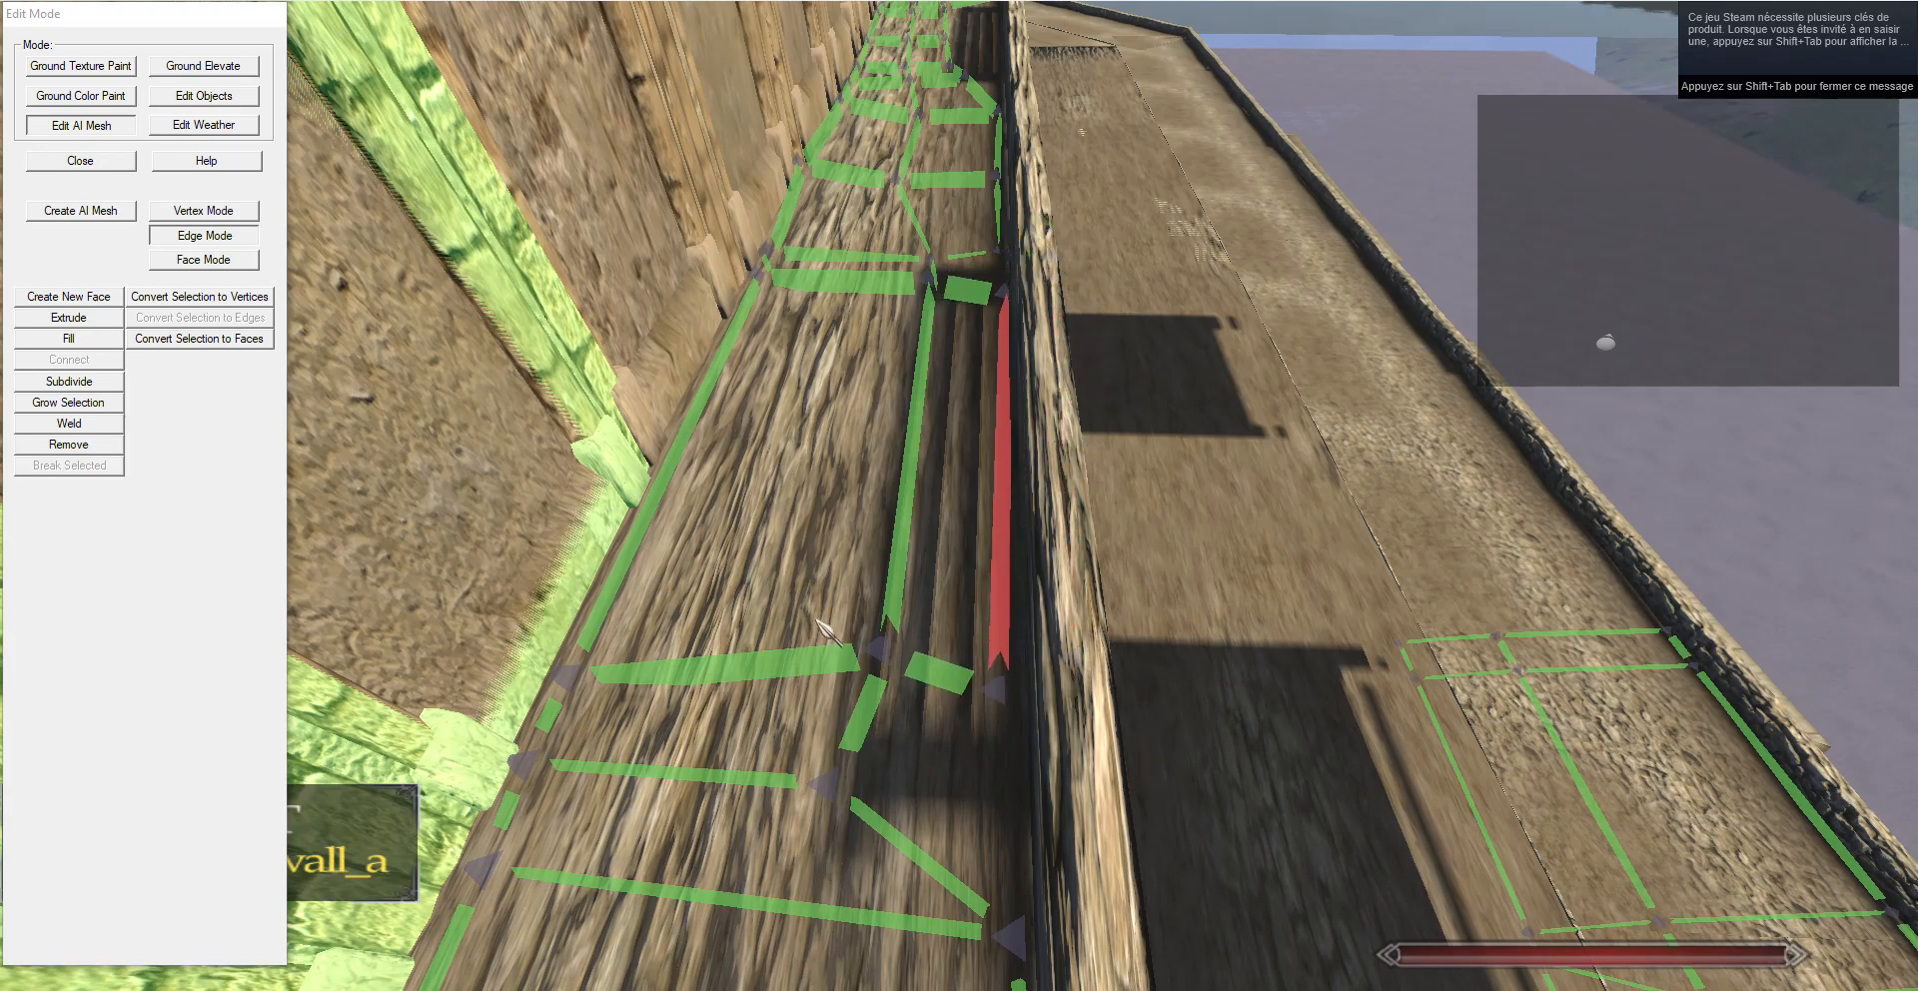
right_click(879, 517)
right_click(891, 557)
key(t)
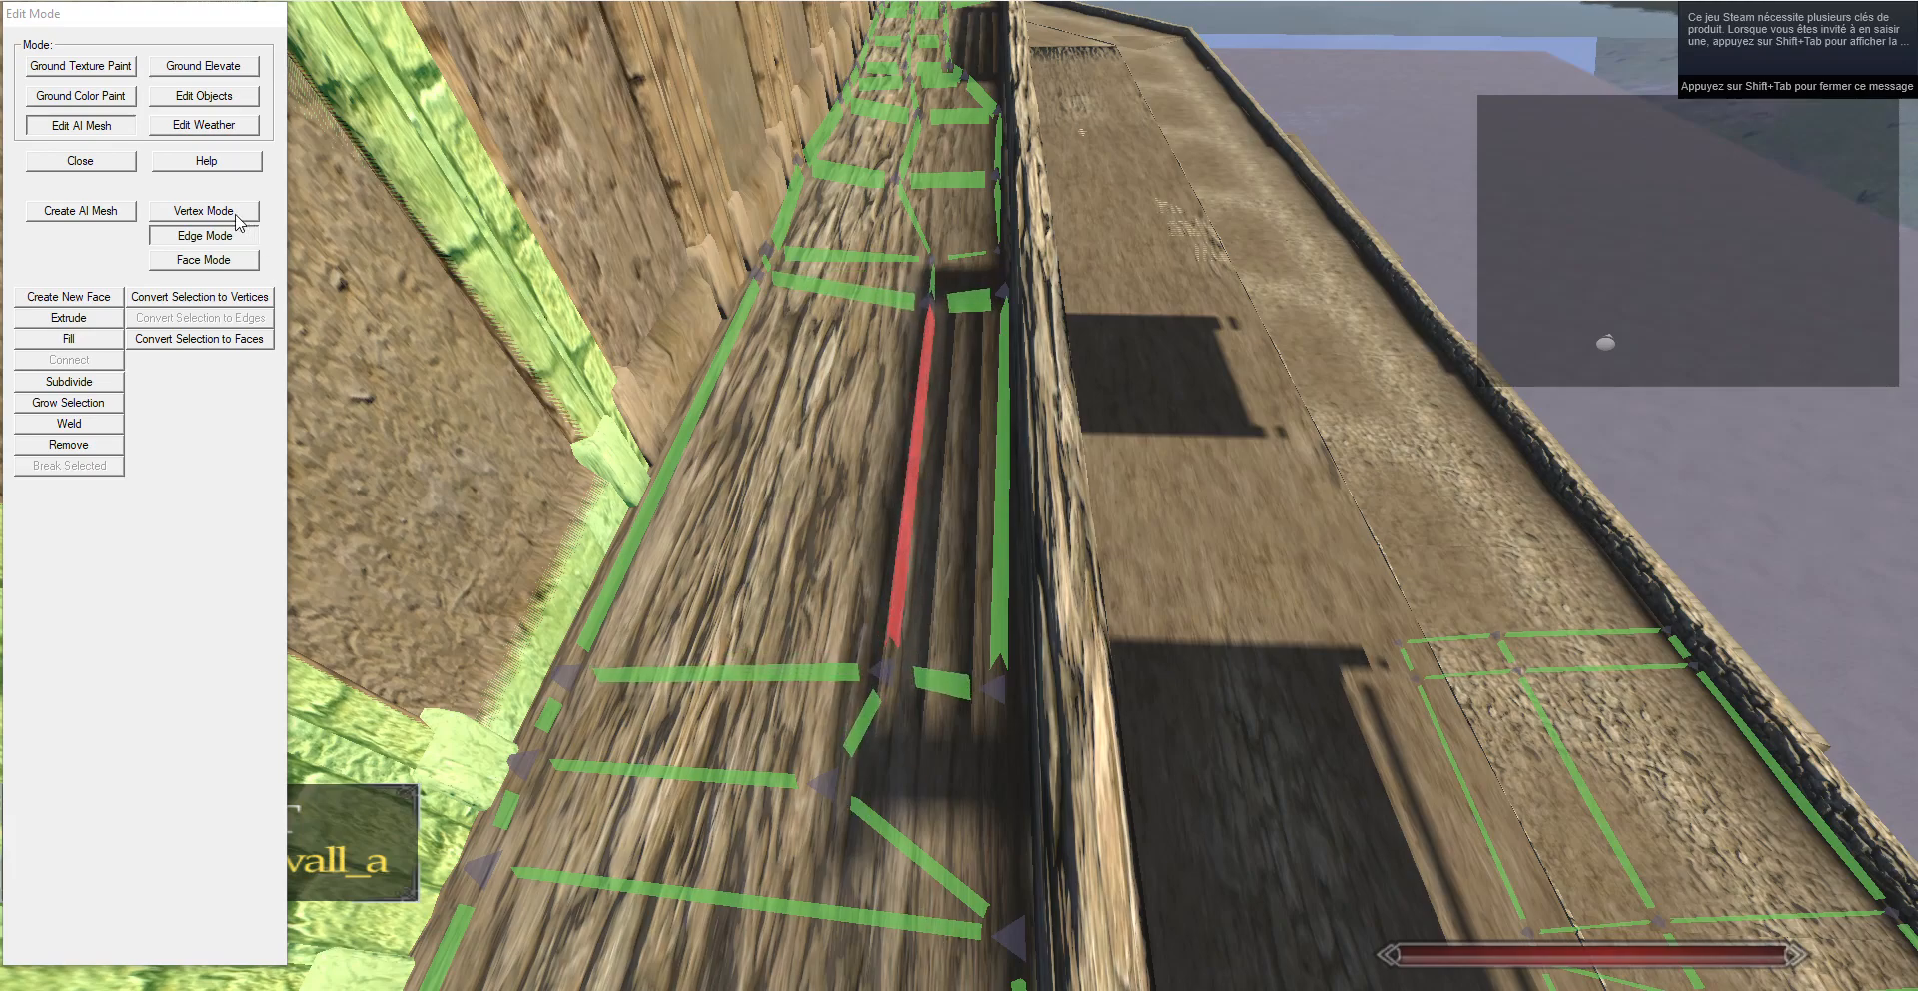
Weld the neighbouring outer vertices at both ends of the repositioned walkway edge.
click(237, 214)
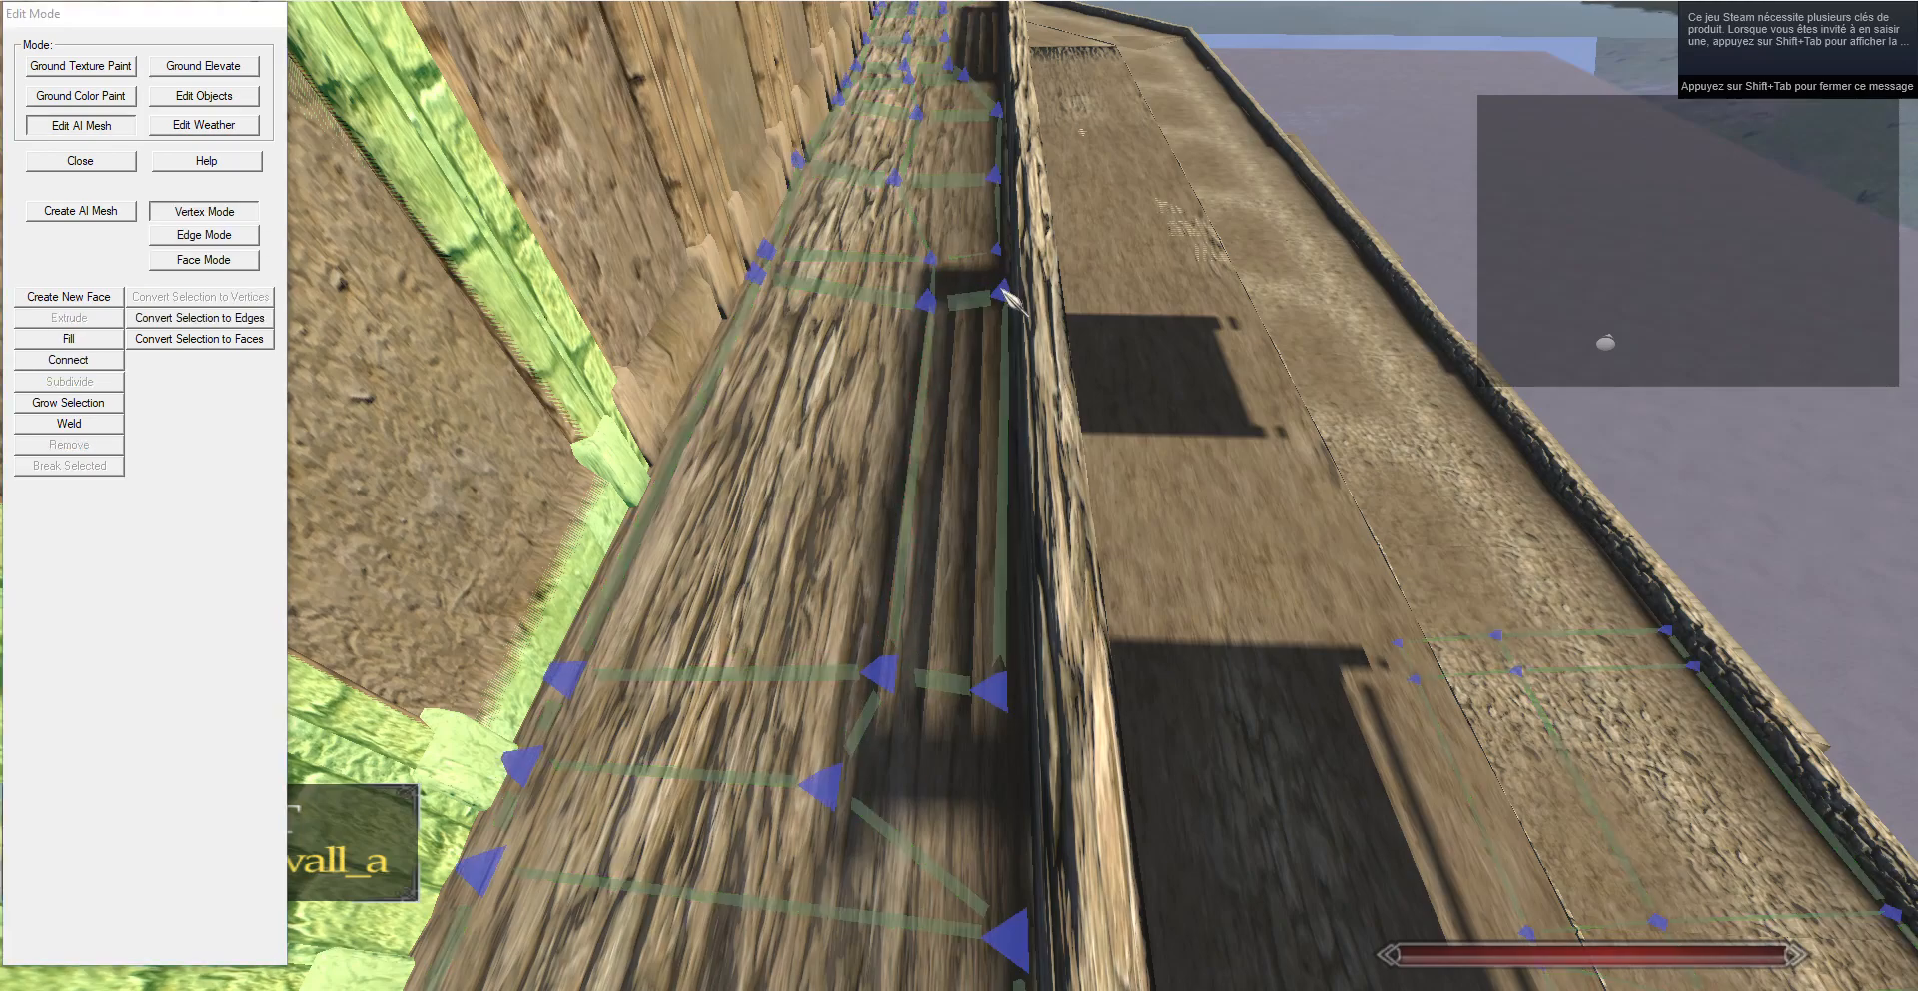
click(122, 424)
right_click(1009, 939)
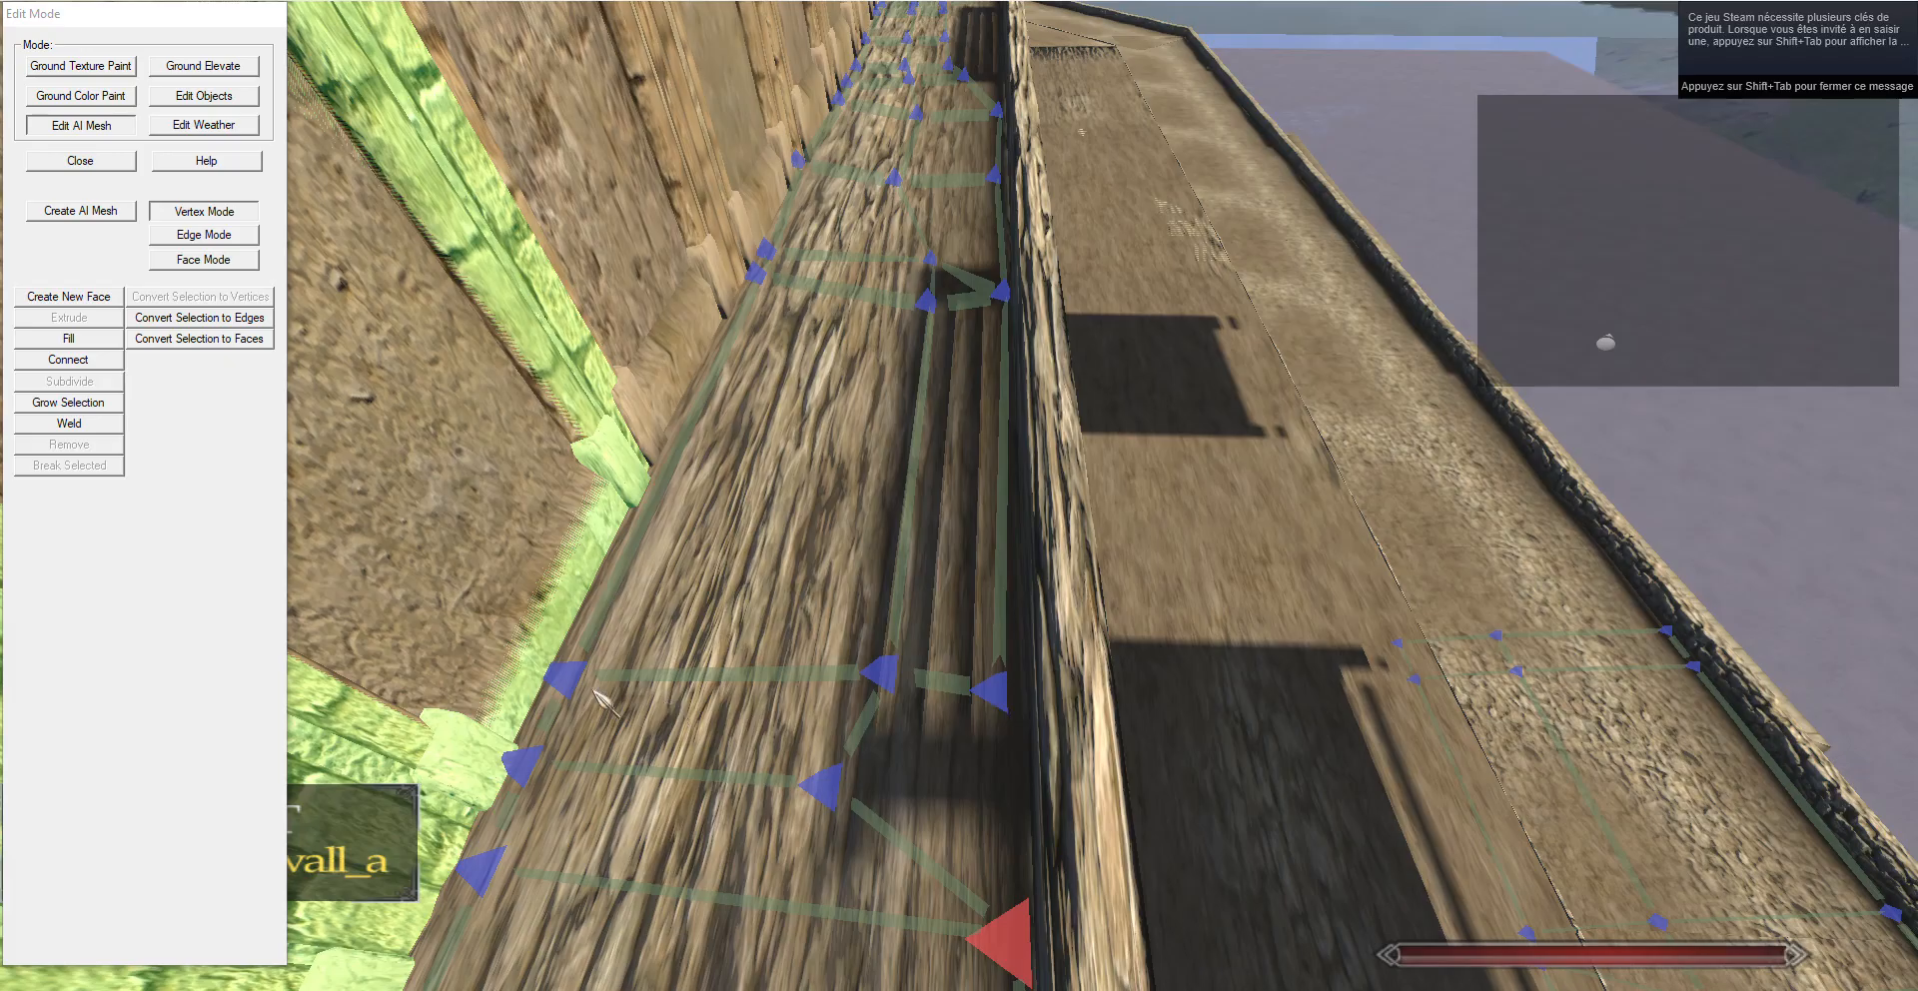
right_click(969, 675)
ctrl+right_click(1005, 894)
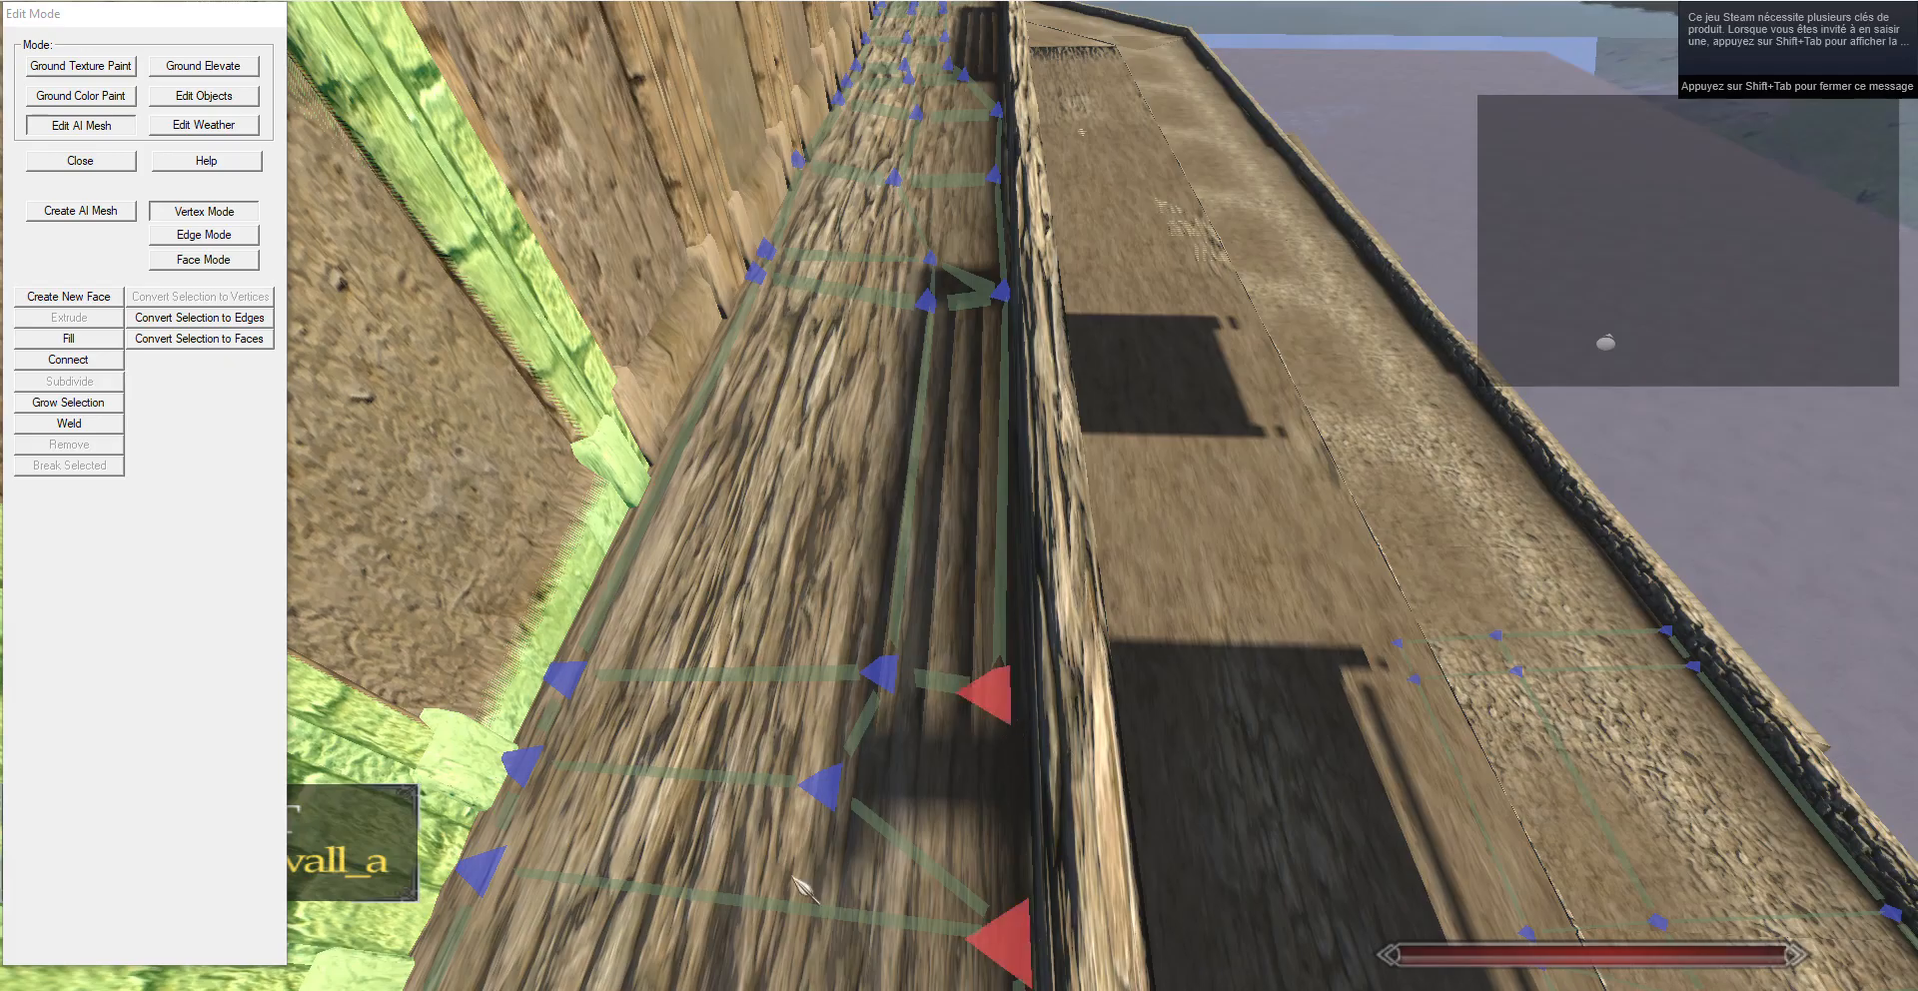
click(70, 425)
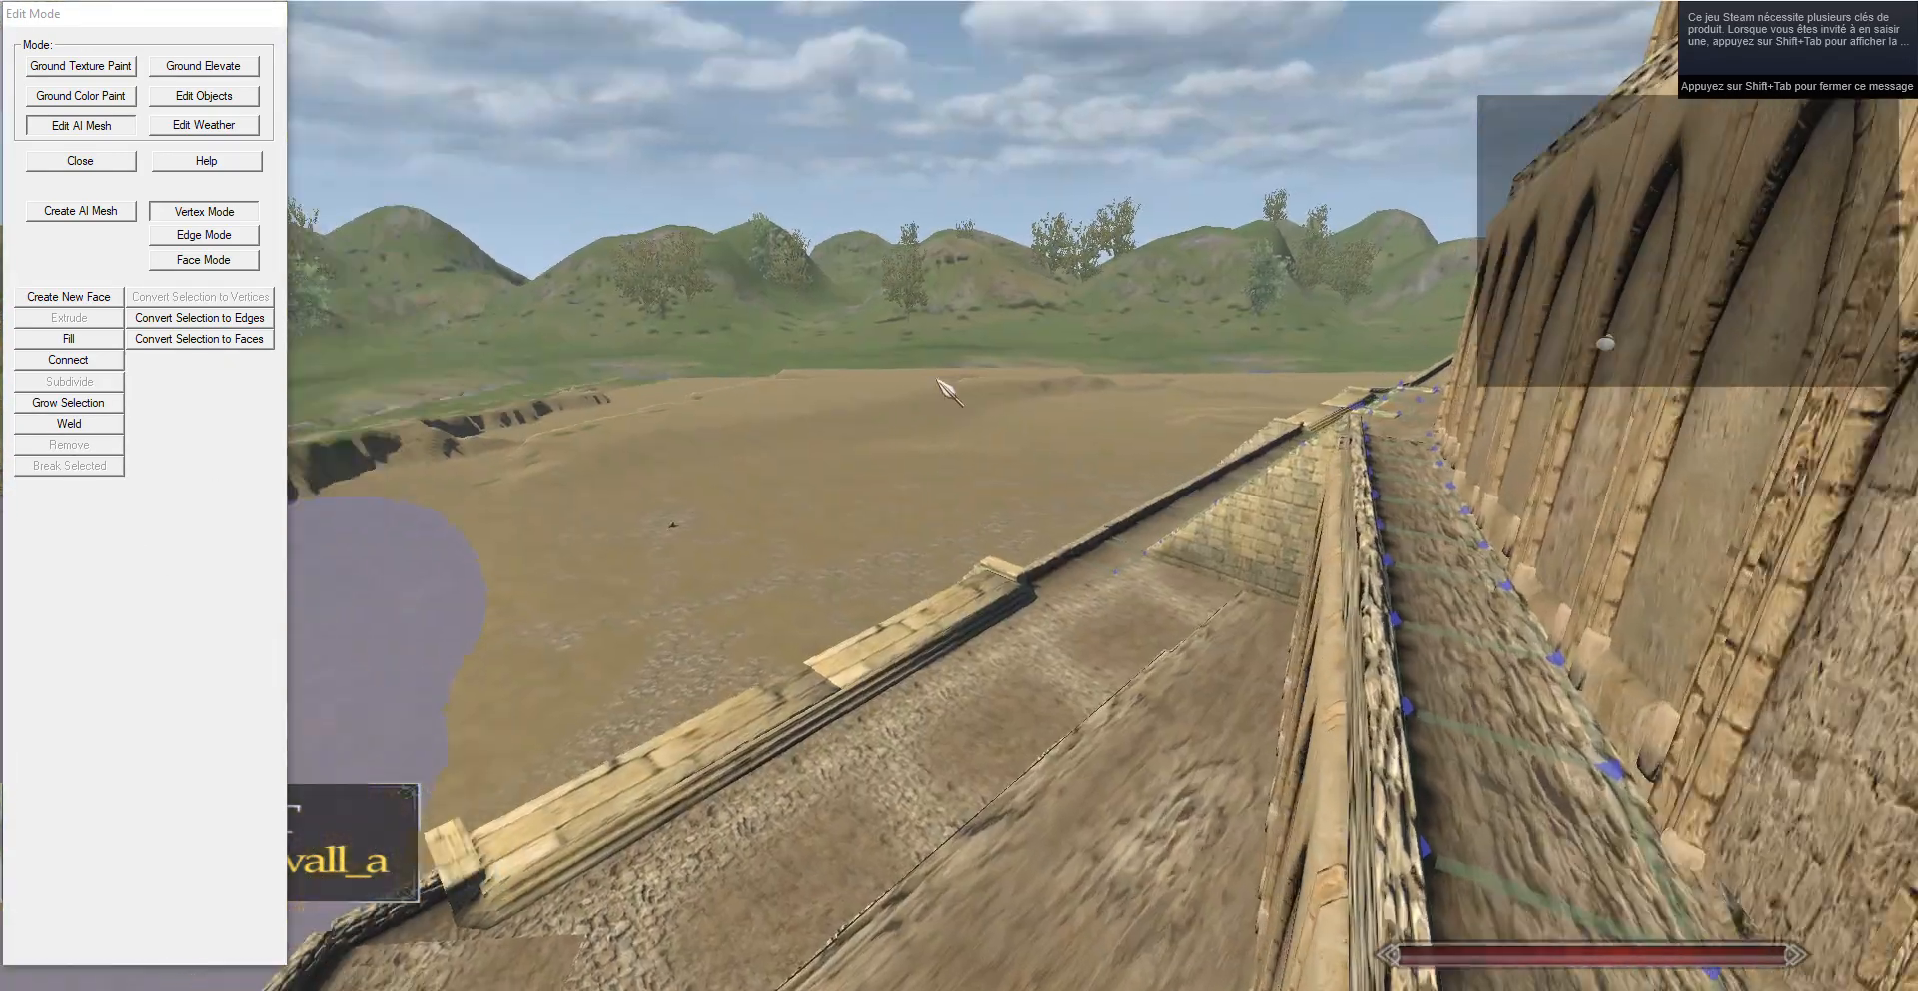
Extrude the wall-side mesh edge beside the stone stair landing farther along the walkway and switch to vertex editing.
right_drag(949, 392, 1059, 769)
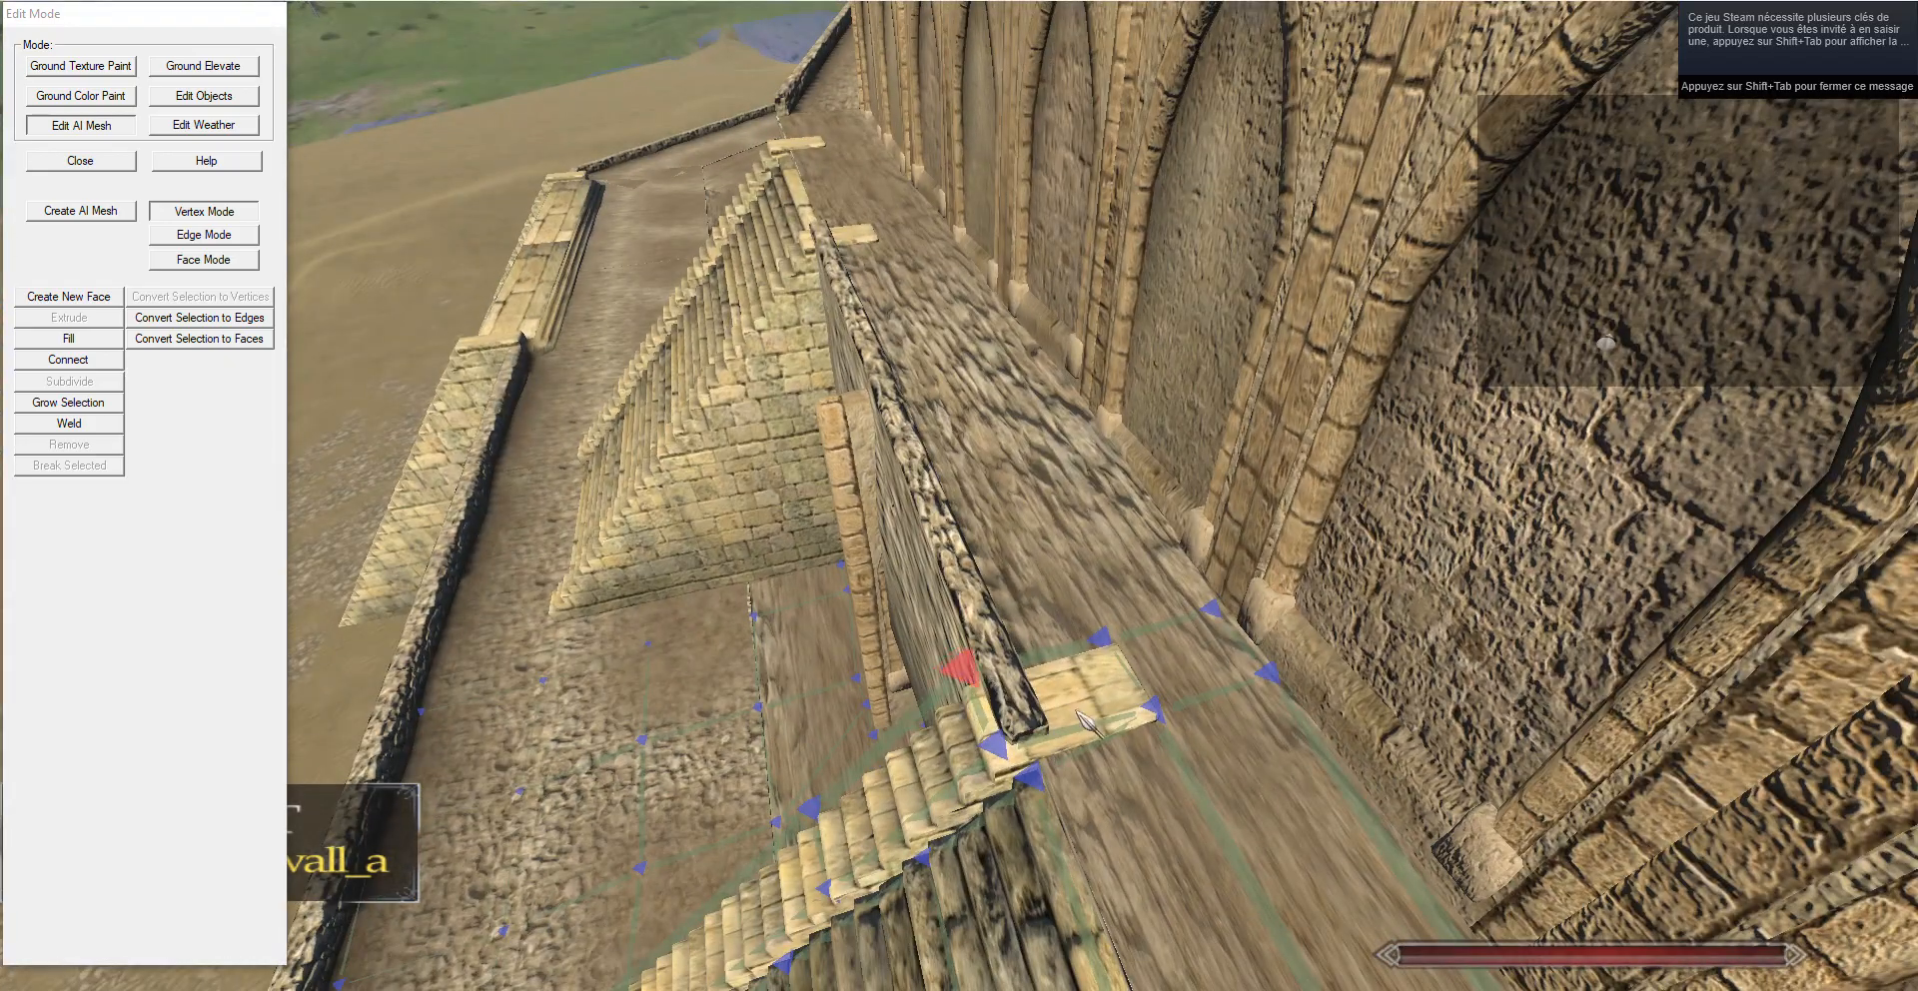
right_drag(1116, 831, 344, 499)
click(209, 238)
click(347, 280)
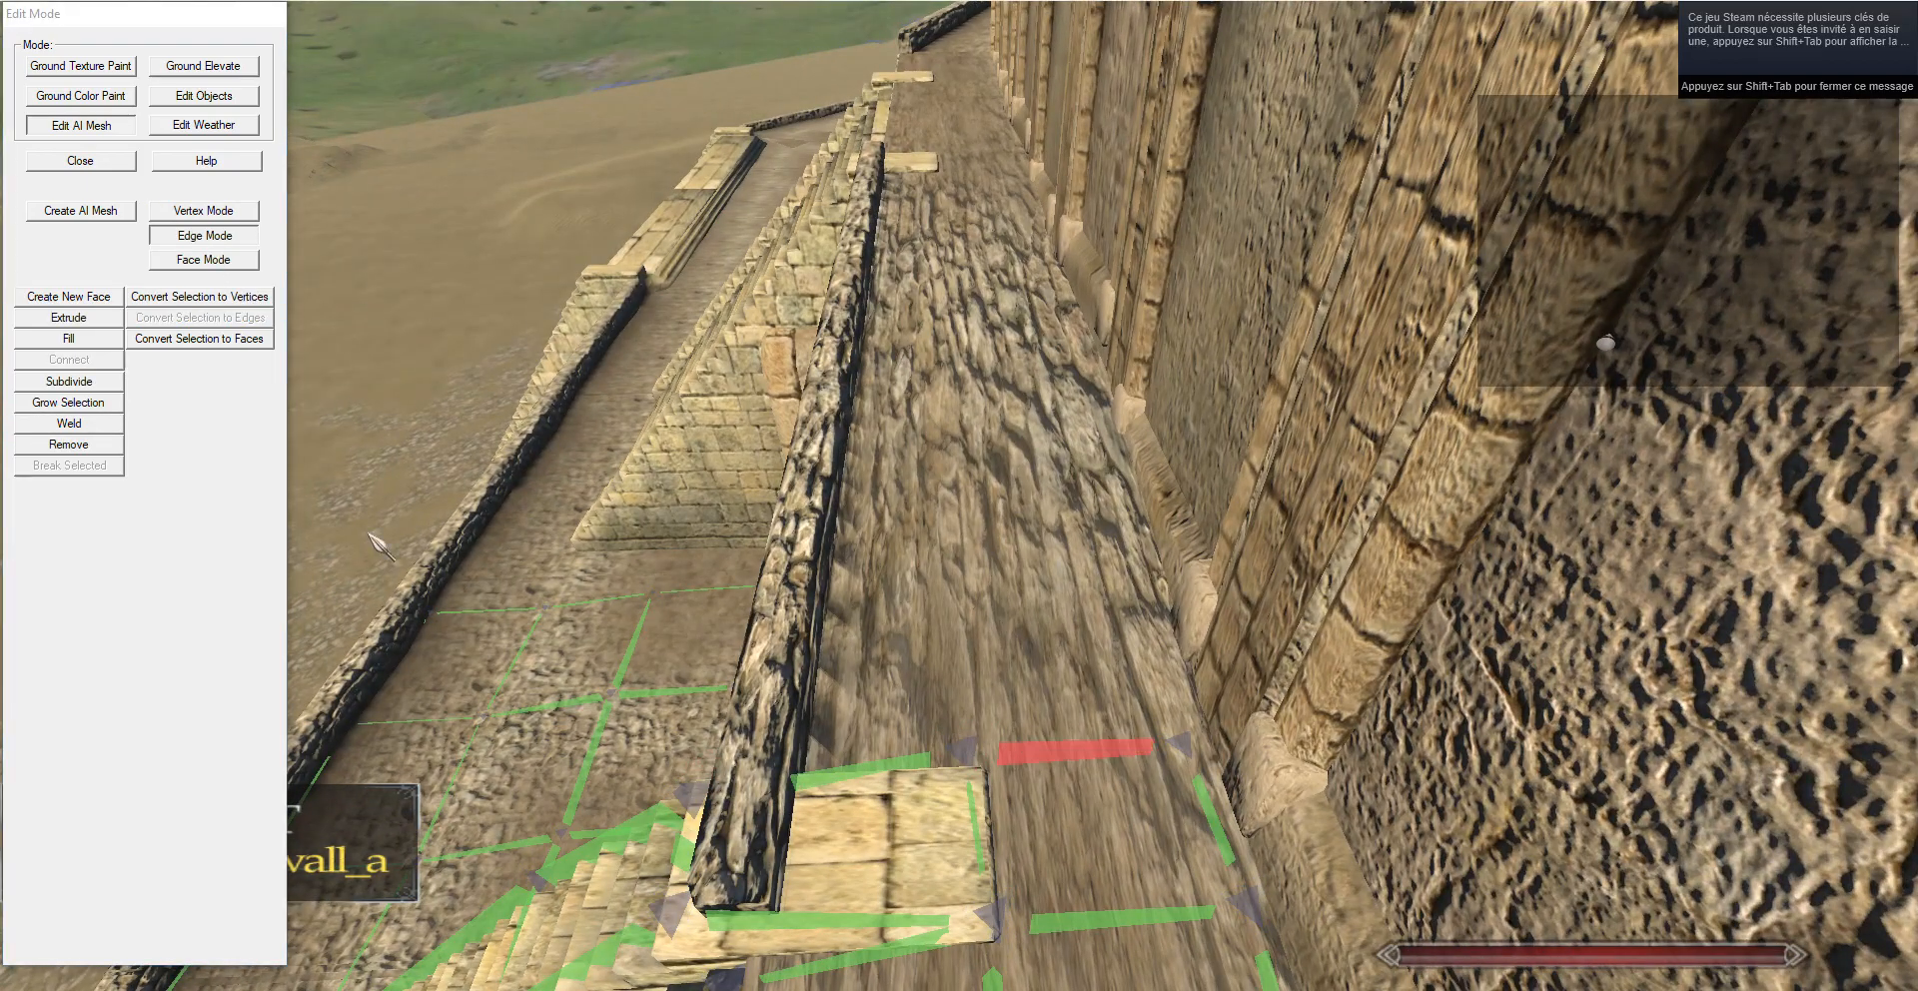
click(204, 211)
click(933, 684)
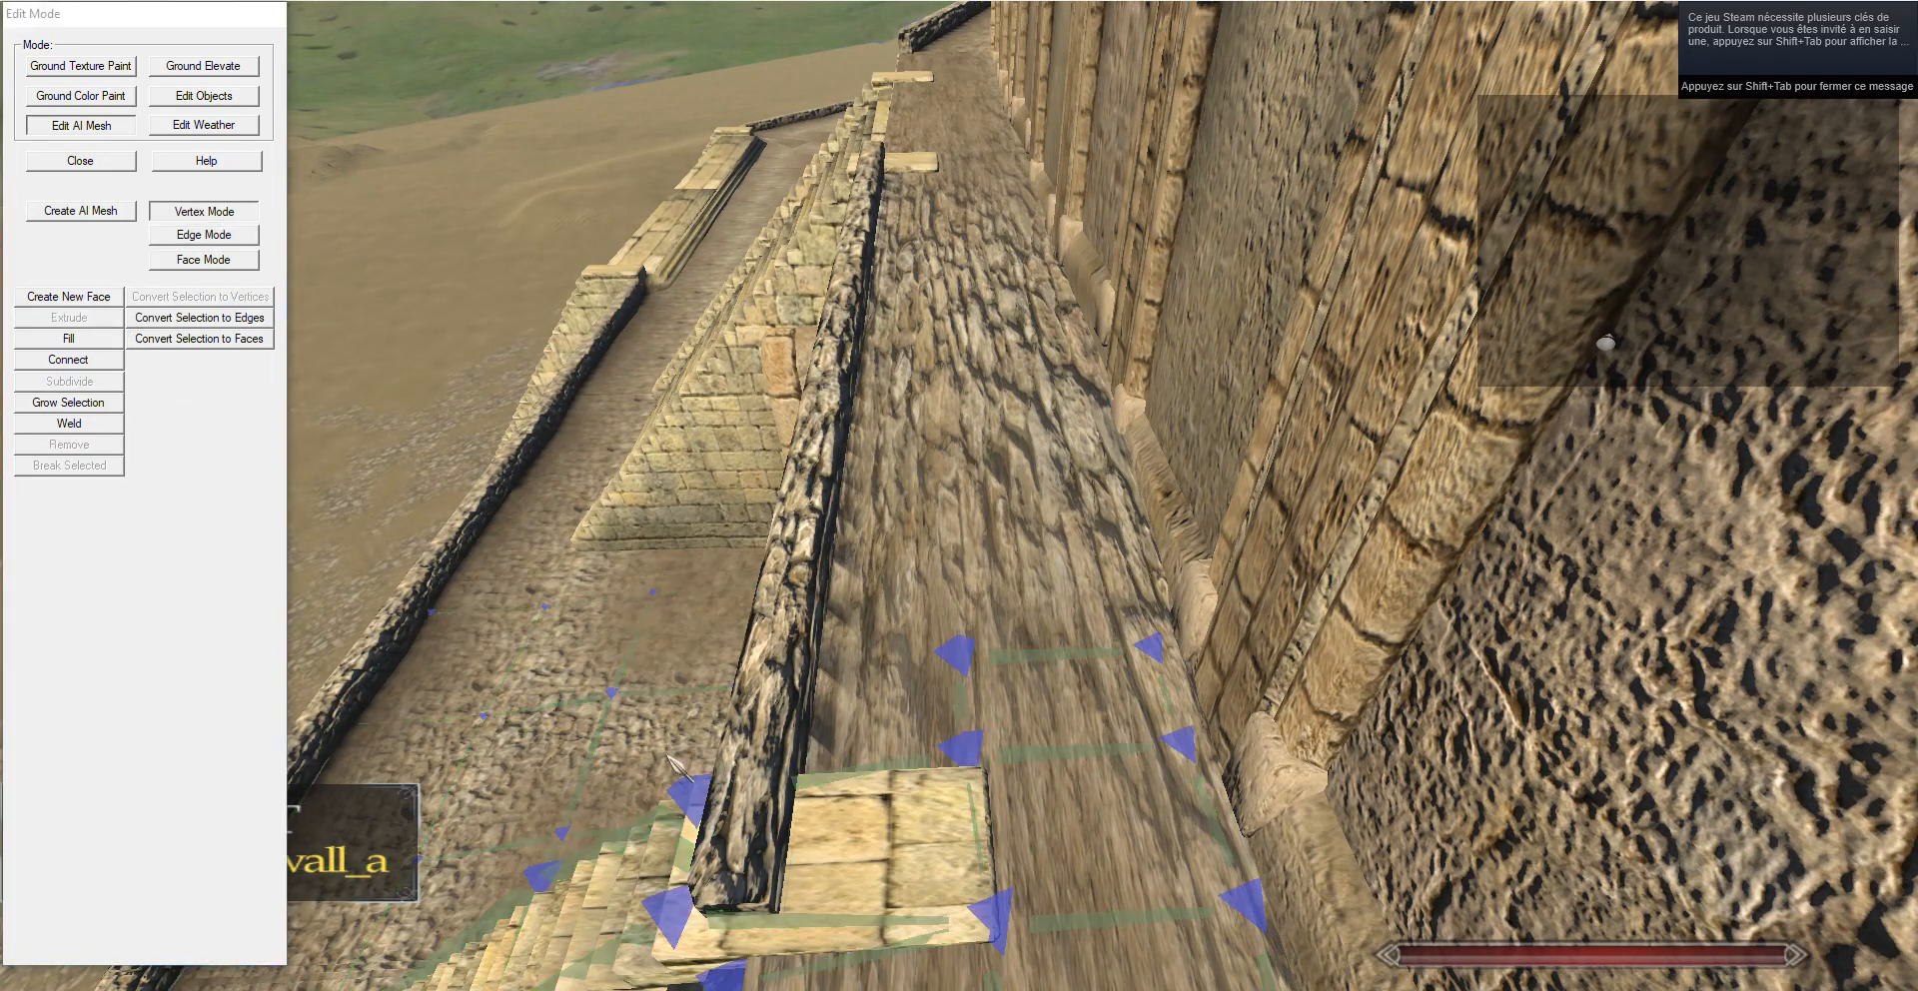
Spread the extruded edge's end vertices outward to the parapet and the castle wall, just past the stair landing.
drag(954, 654, 837, 679)
click(1148, 644)
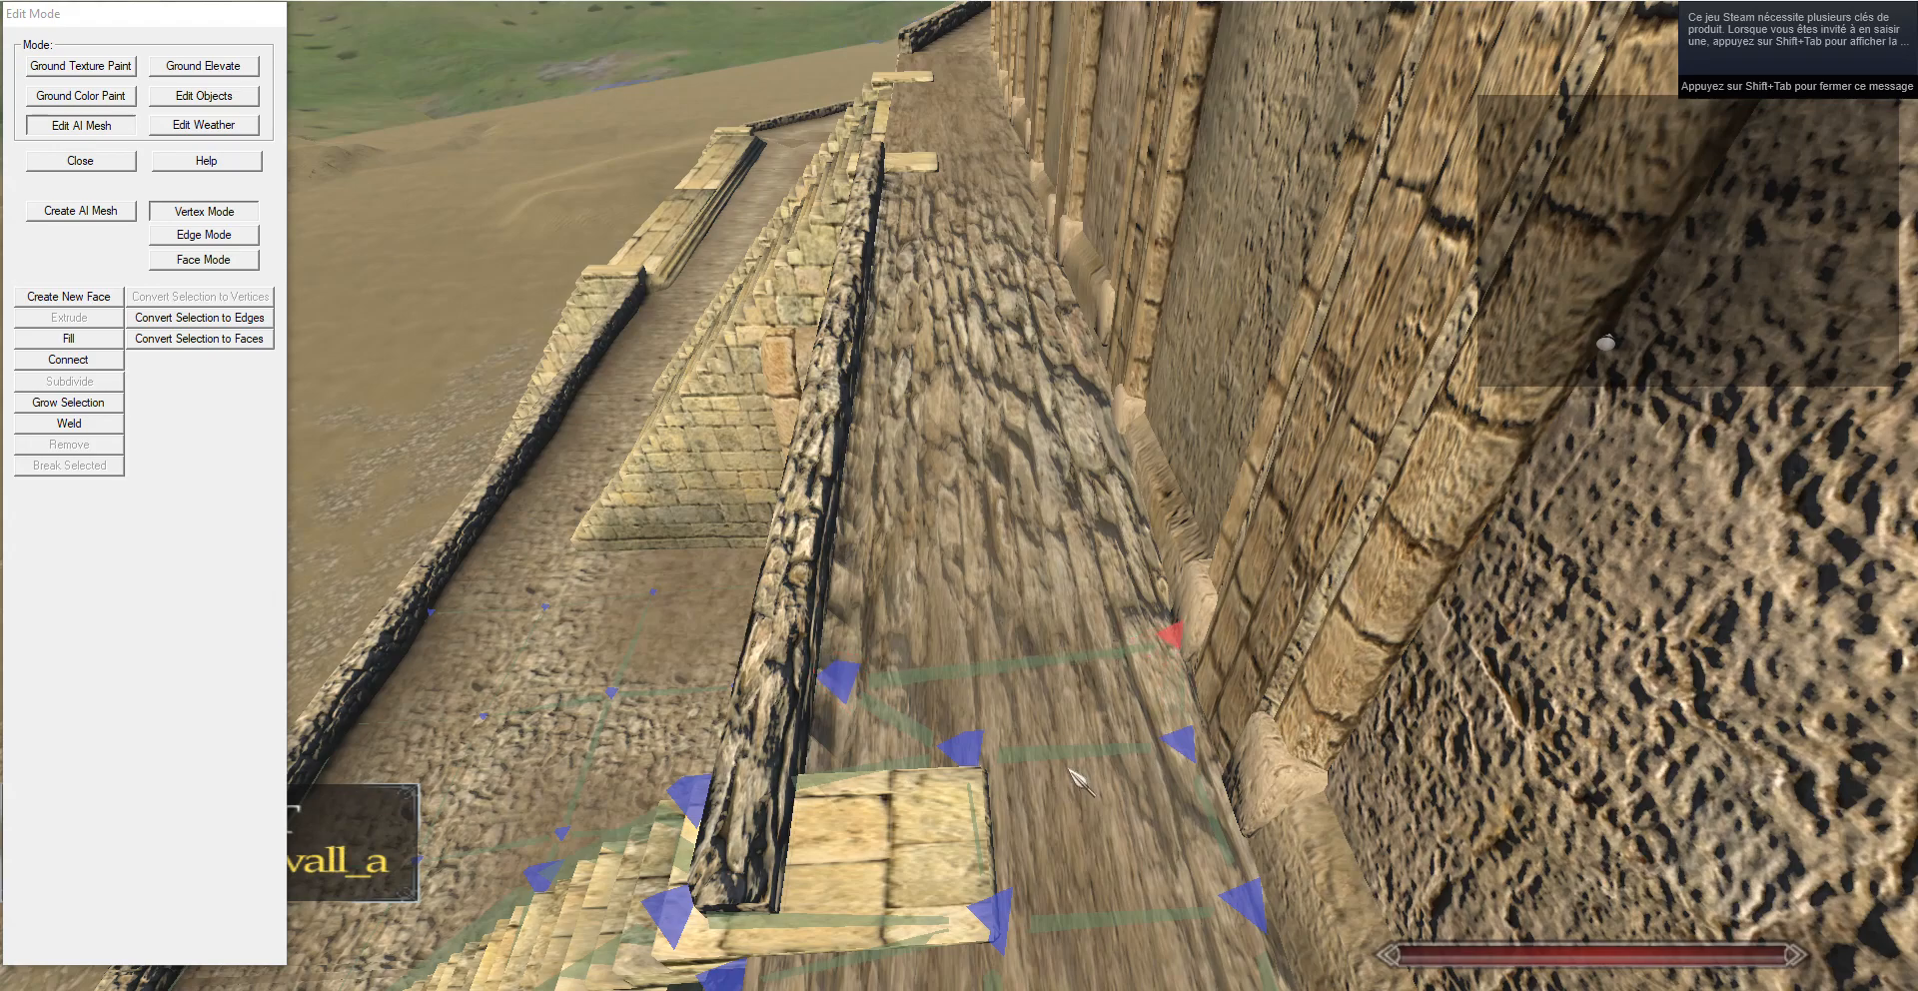
click(961, 749)
Extrude the mesh edge farther along the walkway and fit its end vertices between the parapet and the wall.
click(203, 235)
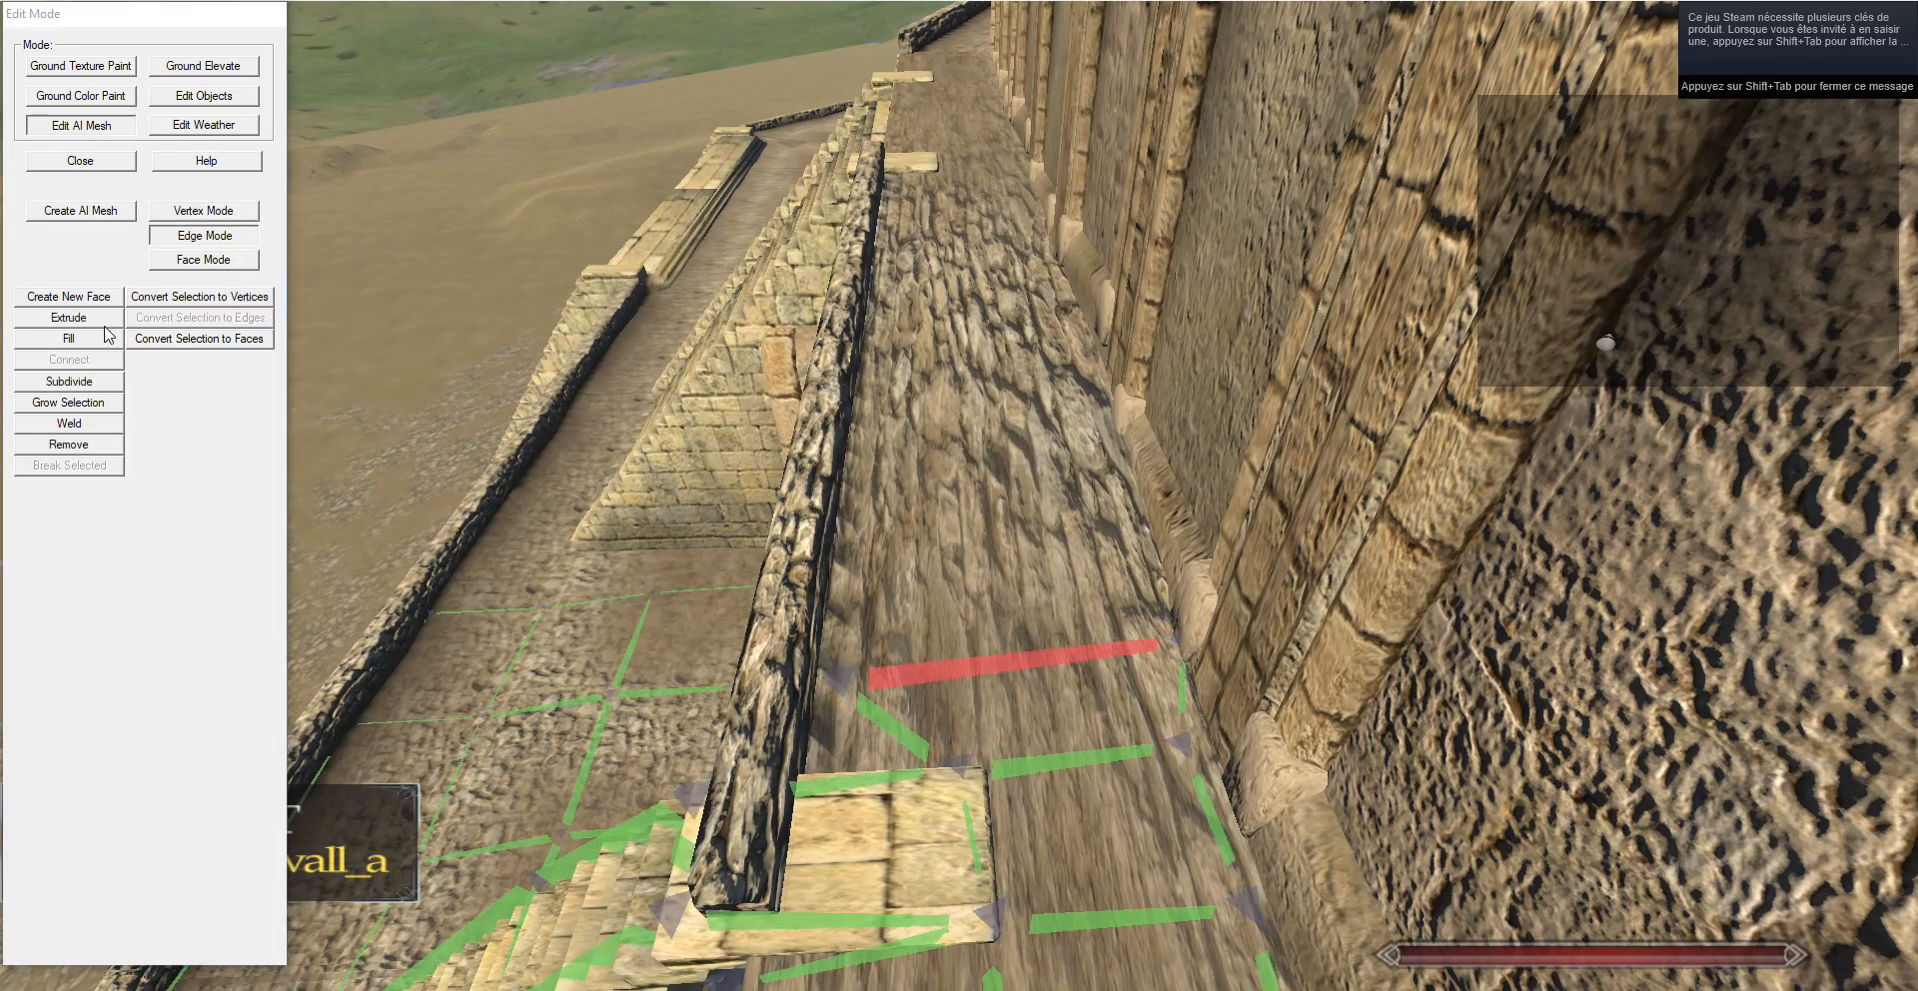
drag(1004, 661, 958, 425)
click(250, 211)
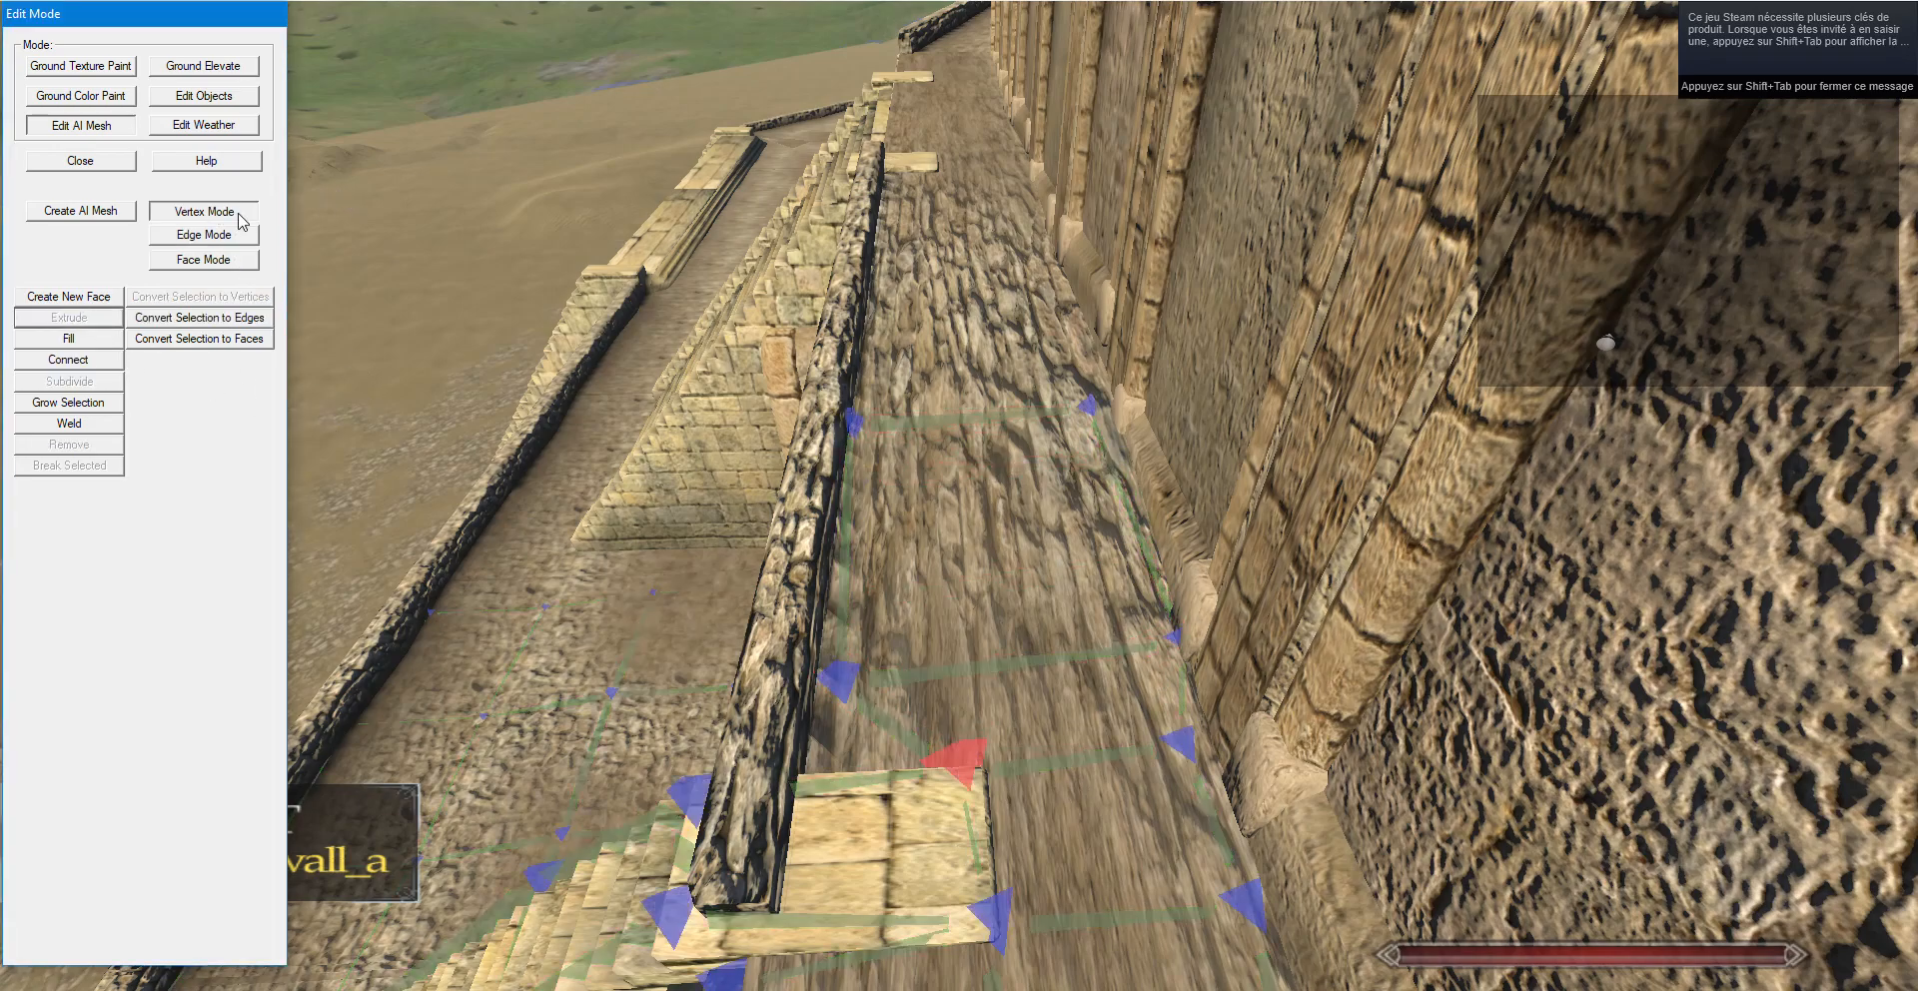
click(1099, 411)
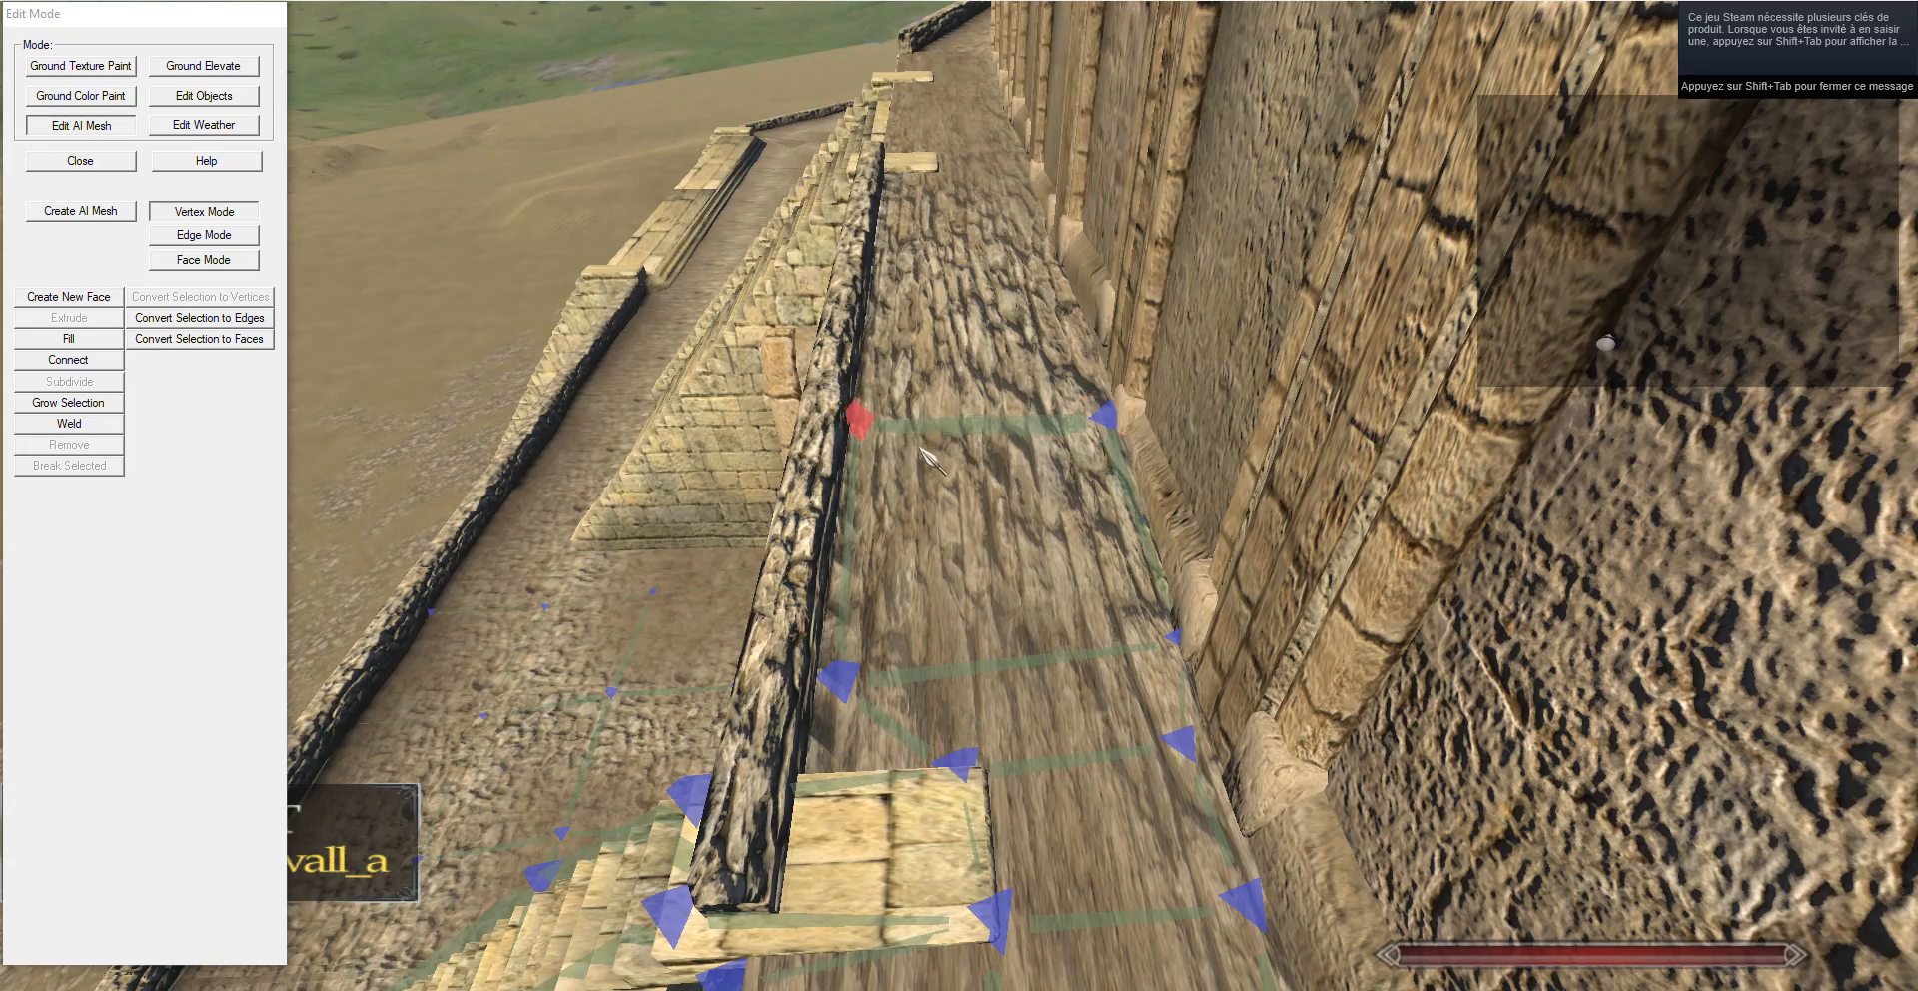
Extrude another mesh section along the straight walkway and place its wall-side vertex at the foot of the wall.
key(w)
drag(921, 449, 924, 330)
click(221, 238)
click(106, 318)
key(g)
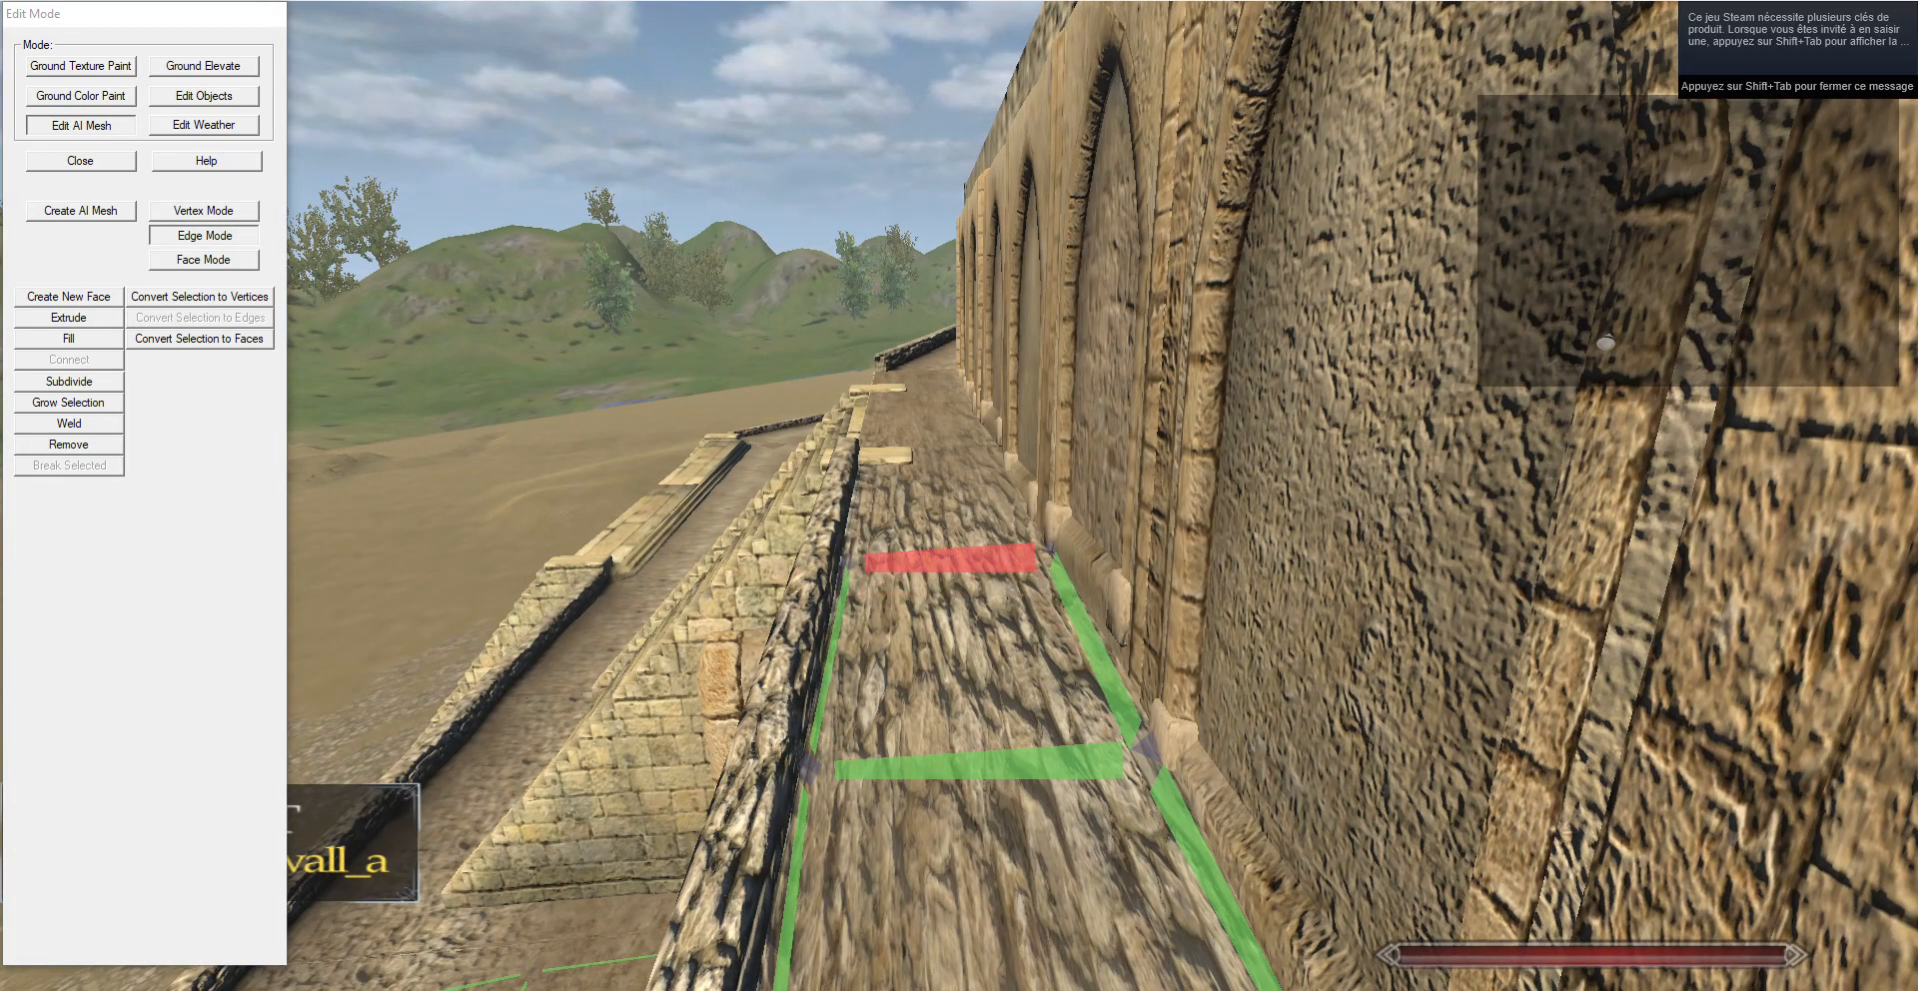
click(229, 205)
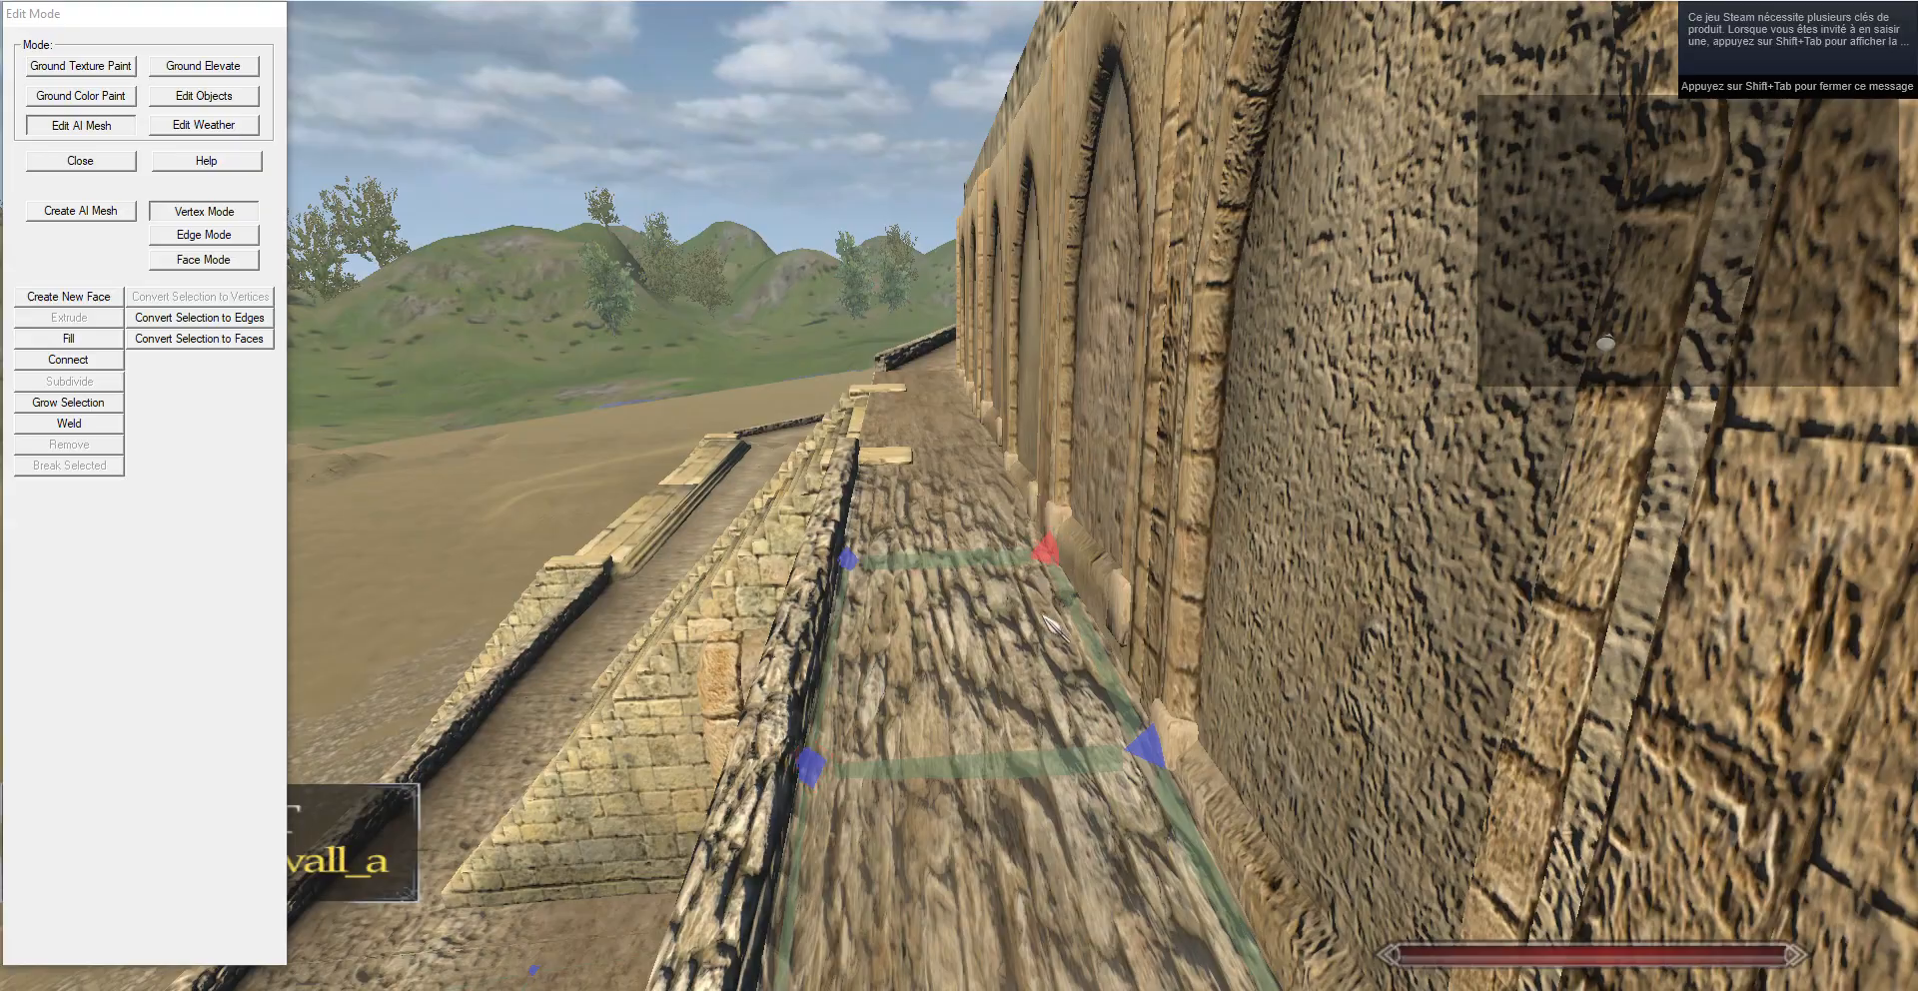
Extrude the mesh edge up to the next stair landing slab and adjust its wall-side vertex.
key(w)
click(203, 234)
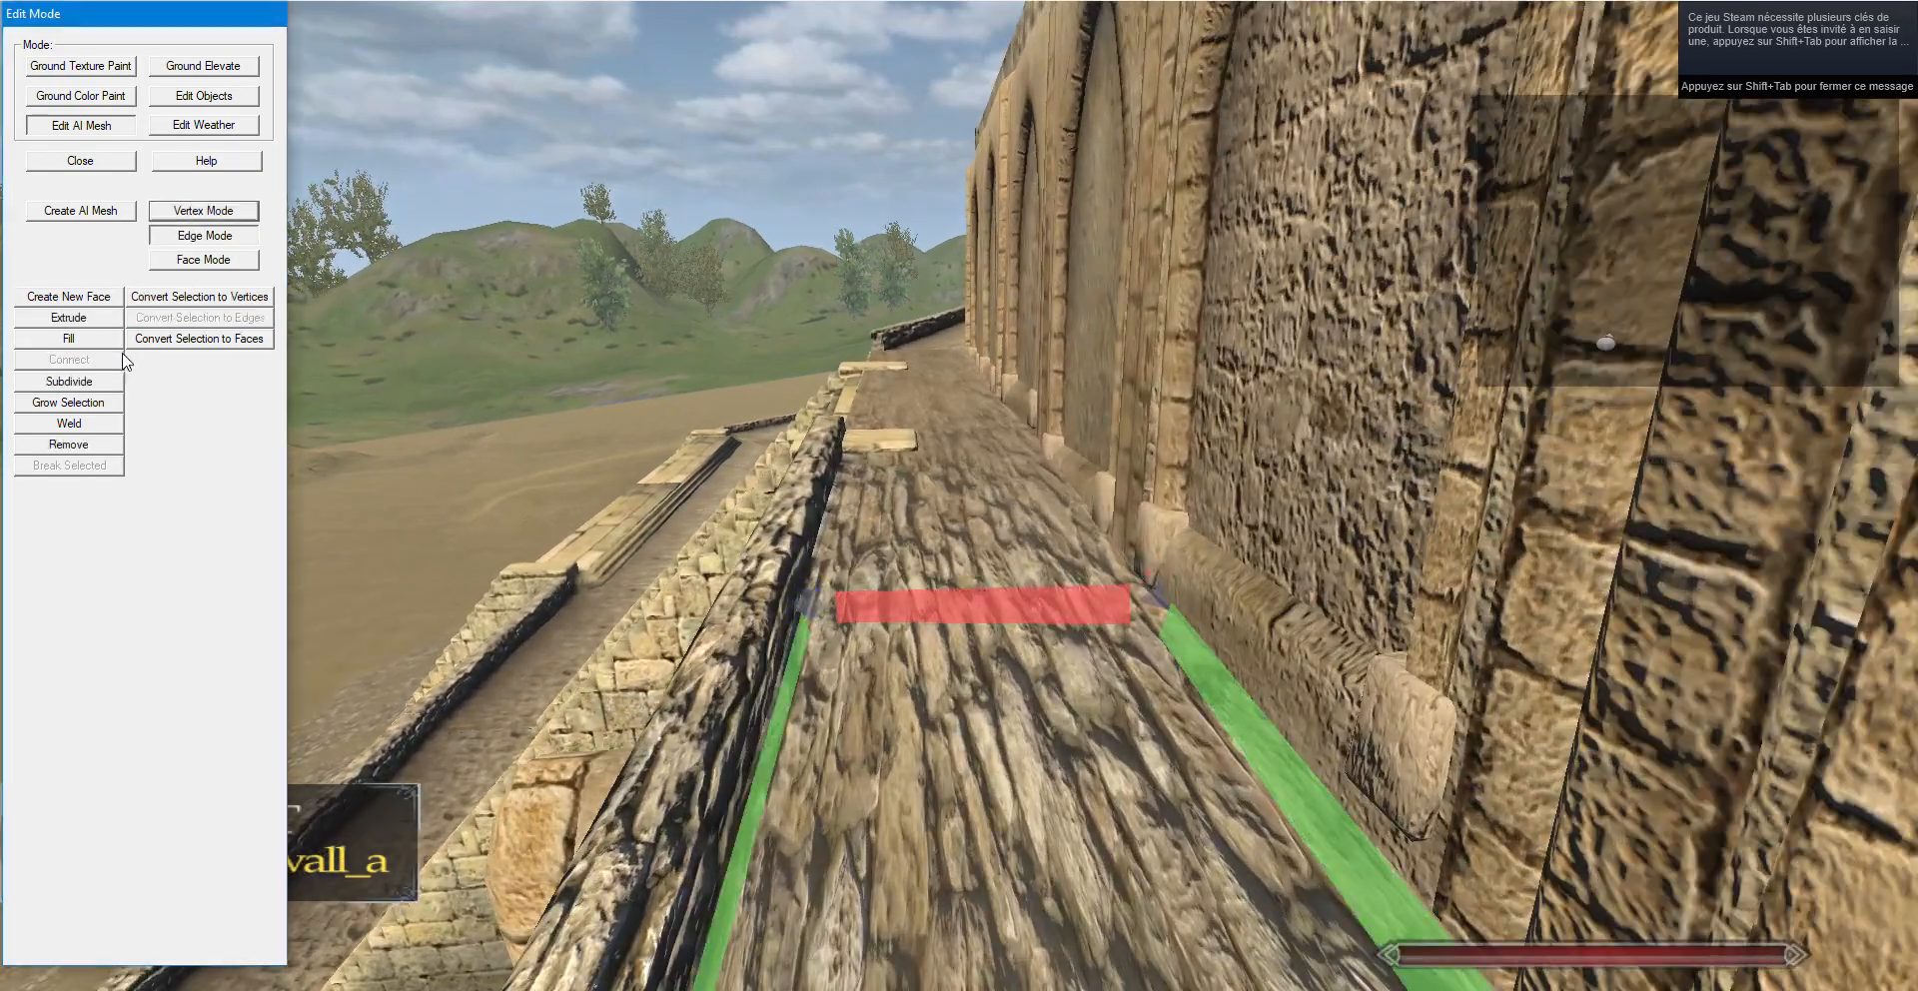
click(68, 317)
key(w)
drag(506, 170, 519, 399)
key(s)
click(209, 211)
right_click(1009, 458)
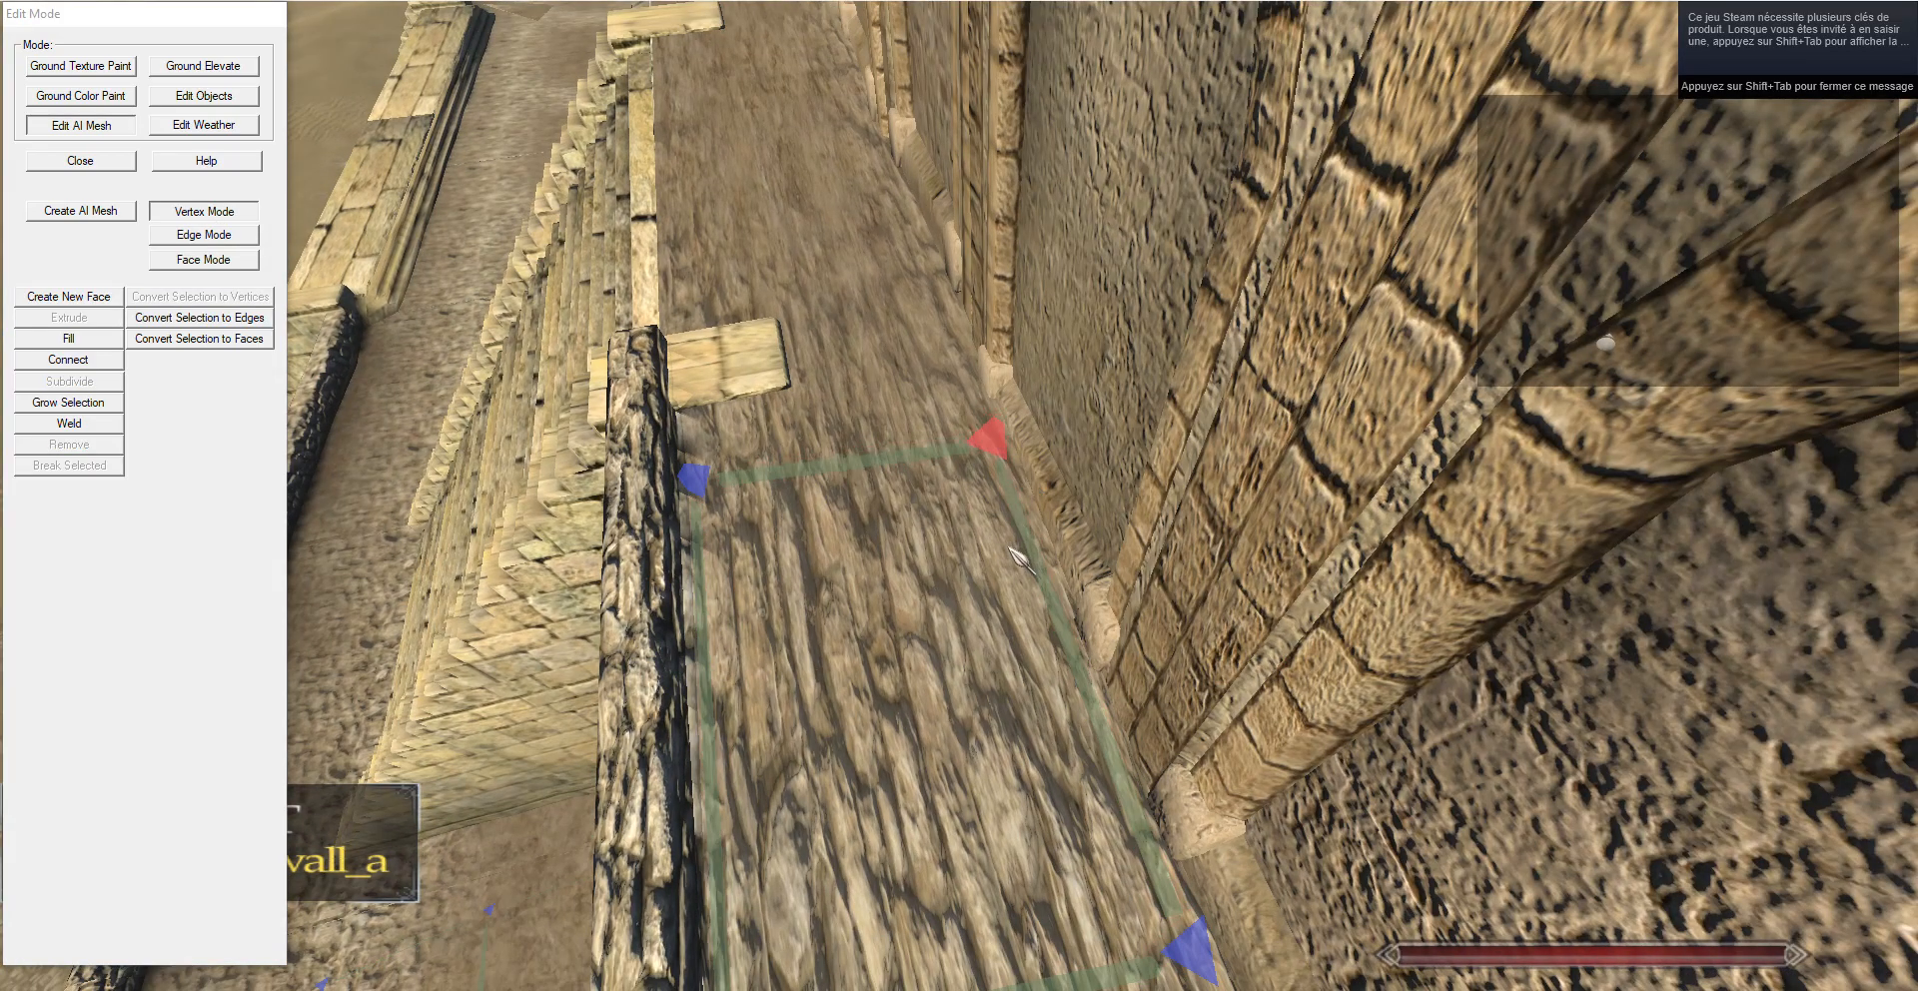
Extrude a short mesh section past the landing slab at the near side of the staircase.
key(w)
key(a)
click(220, 240)
click(71, 322)
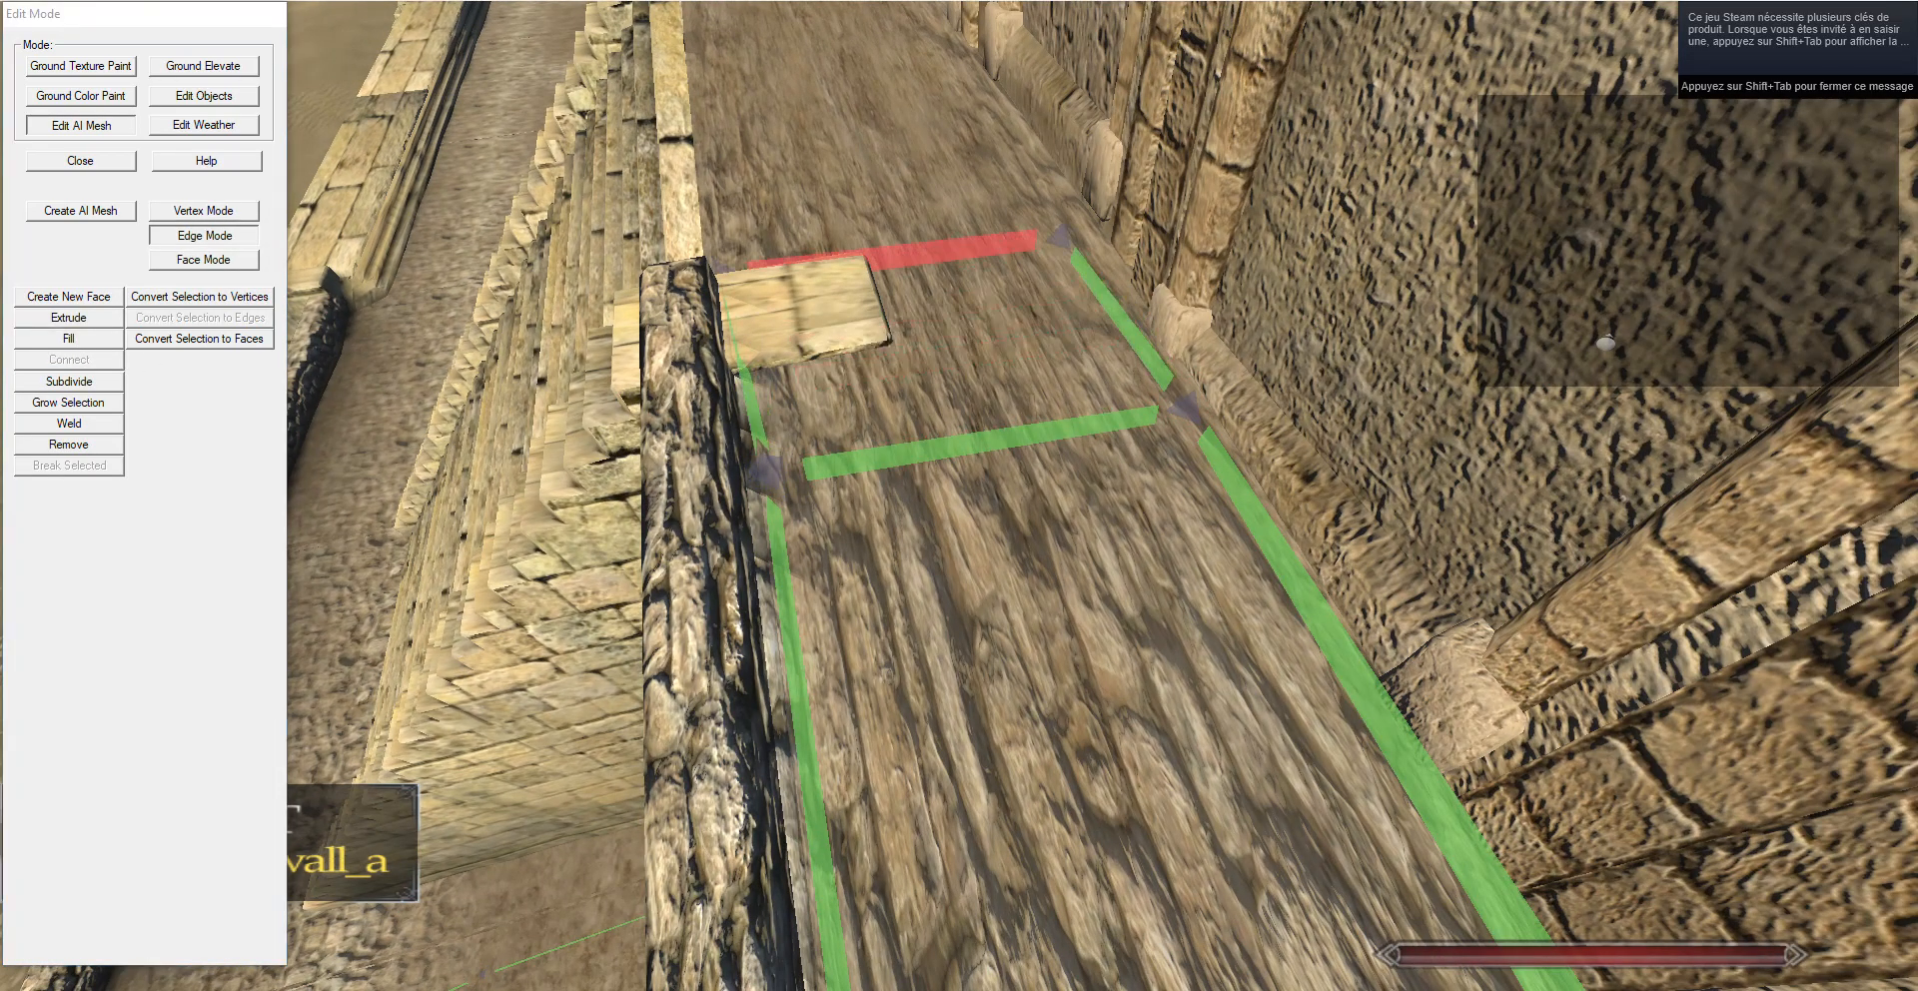
drag(839, 240, 1186, 331)
key(w)
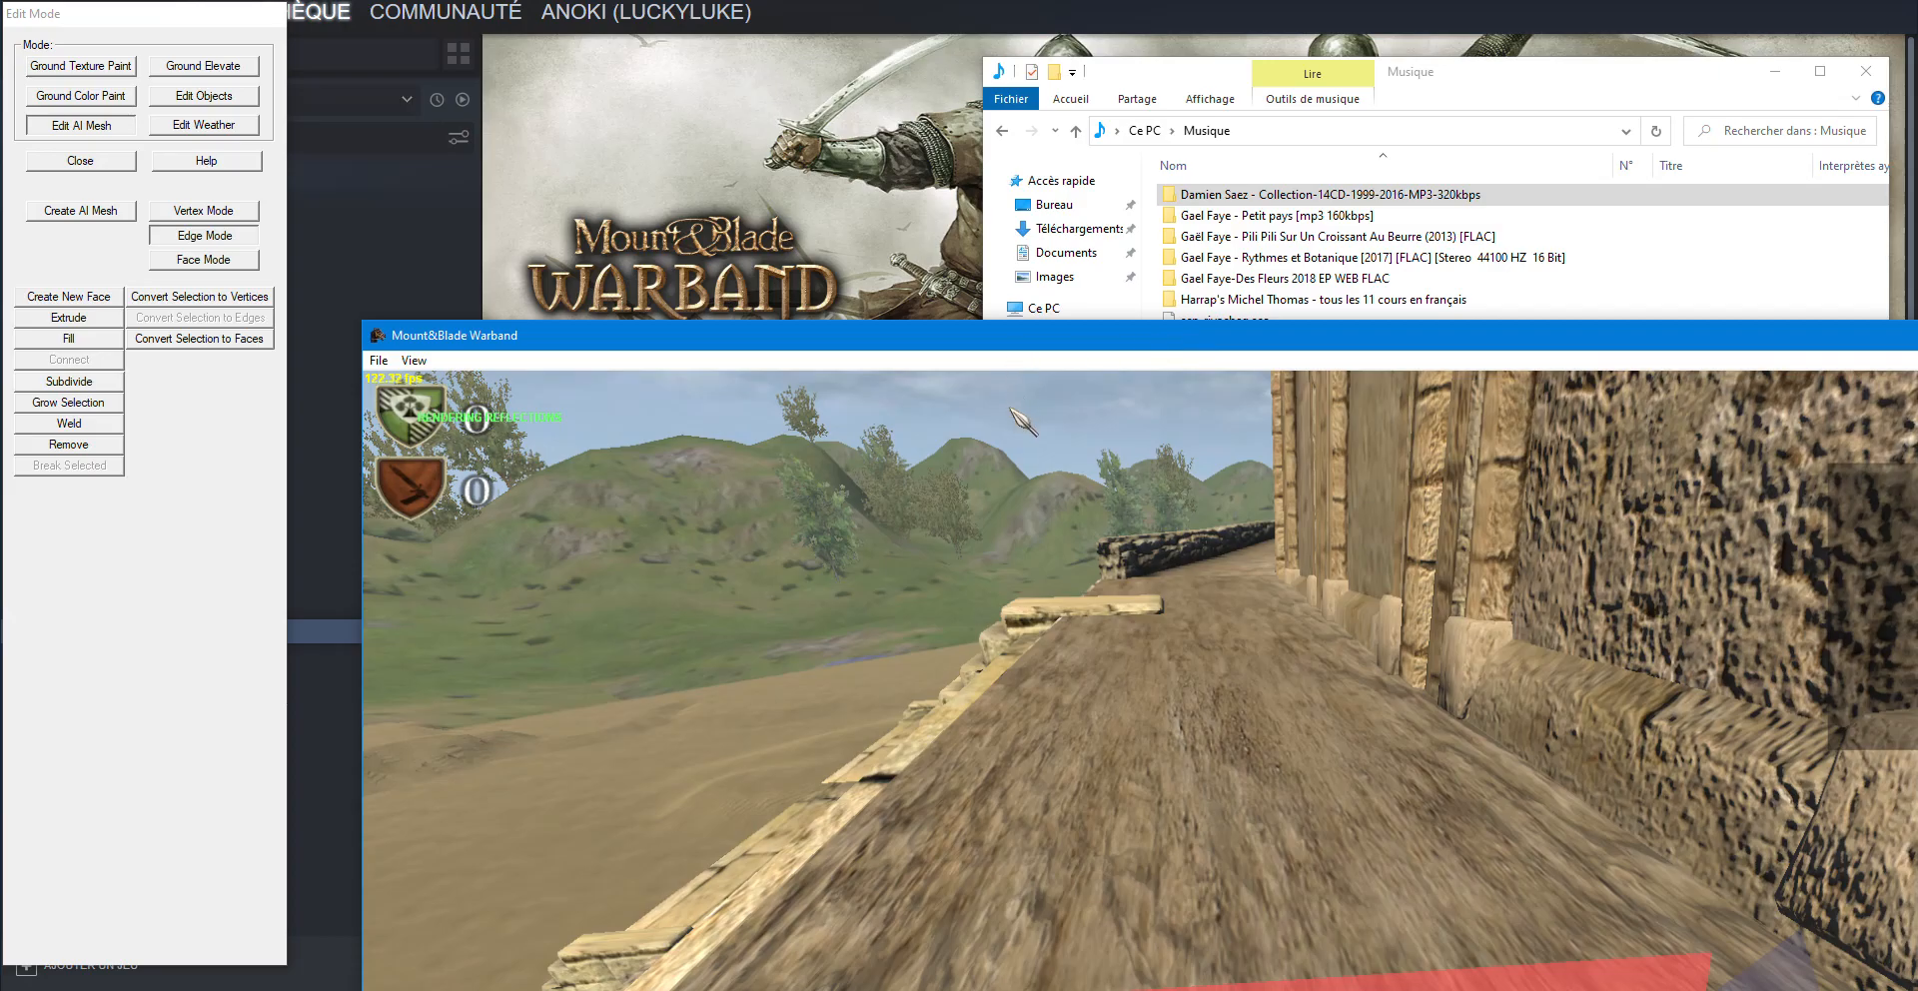
Restore the full-screen scene view and extrude the mesh edge across the staircase head to its far landing slab.
double_click(1016, 336)
key(s)
drag(933, 403, 1295, 536)
key(a)
click(69, 318)
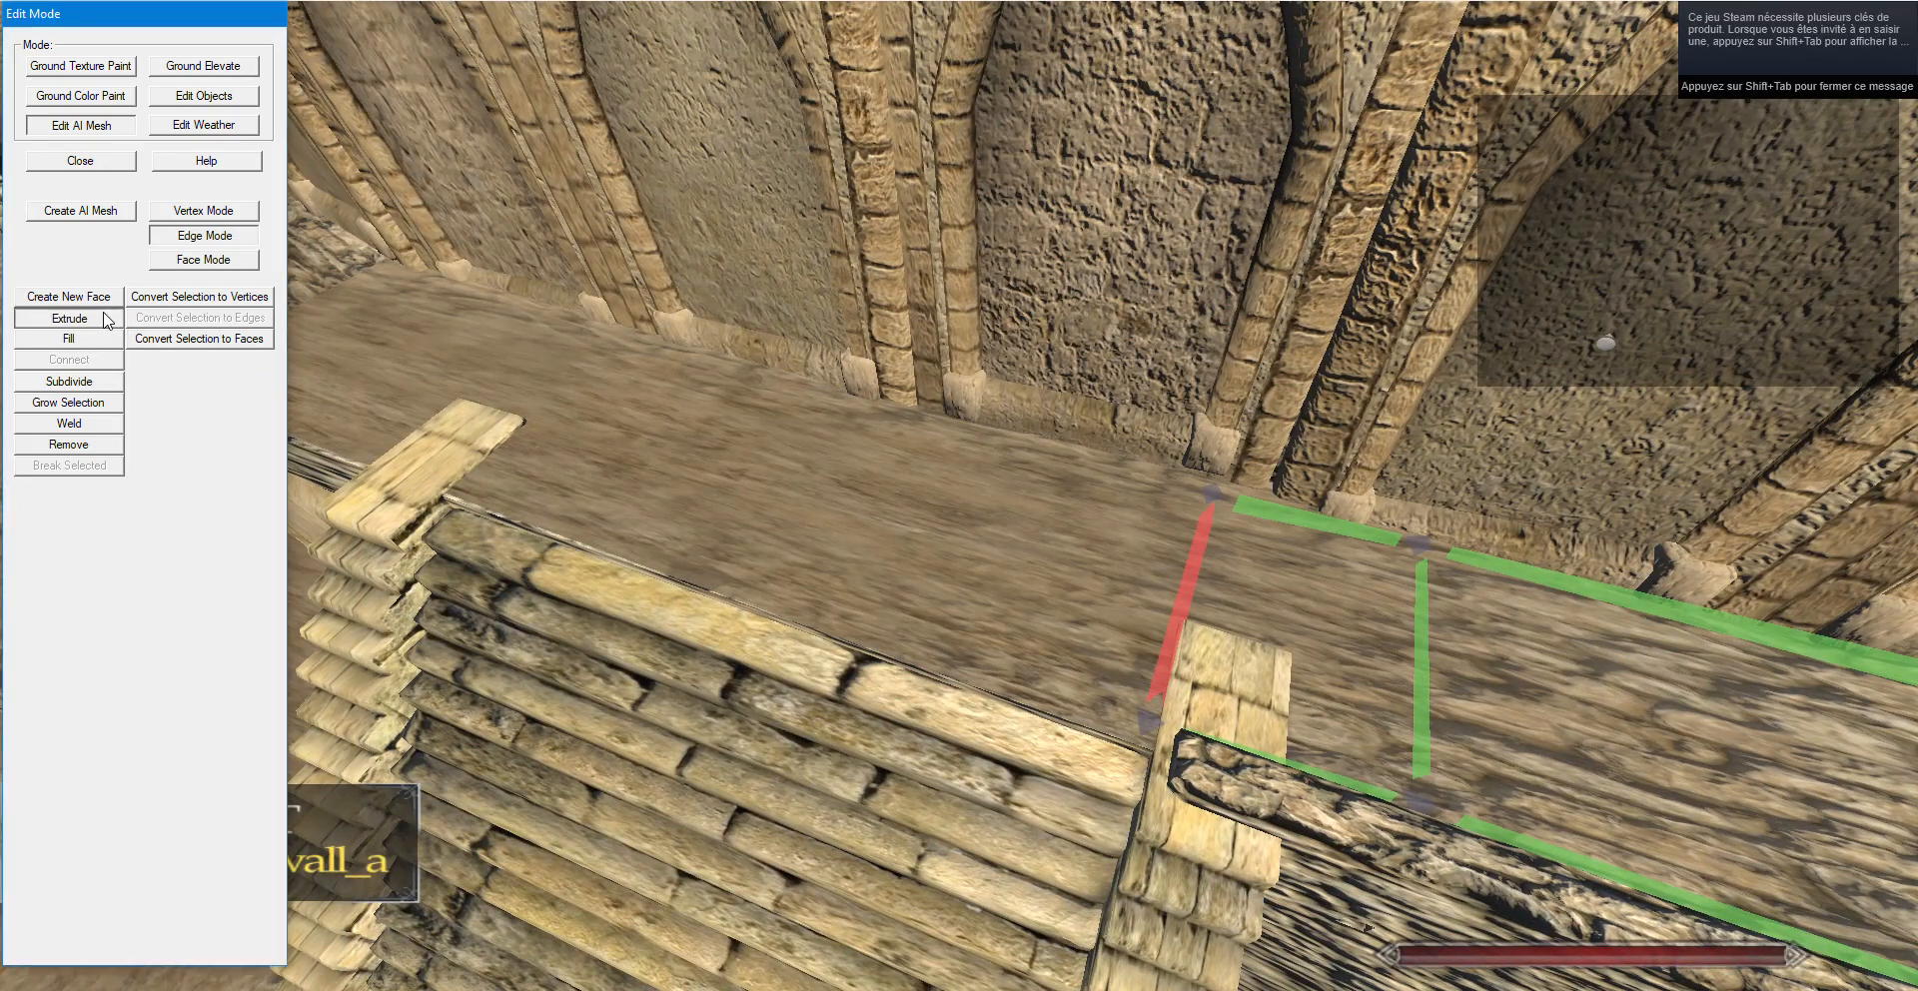
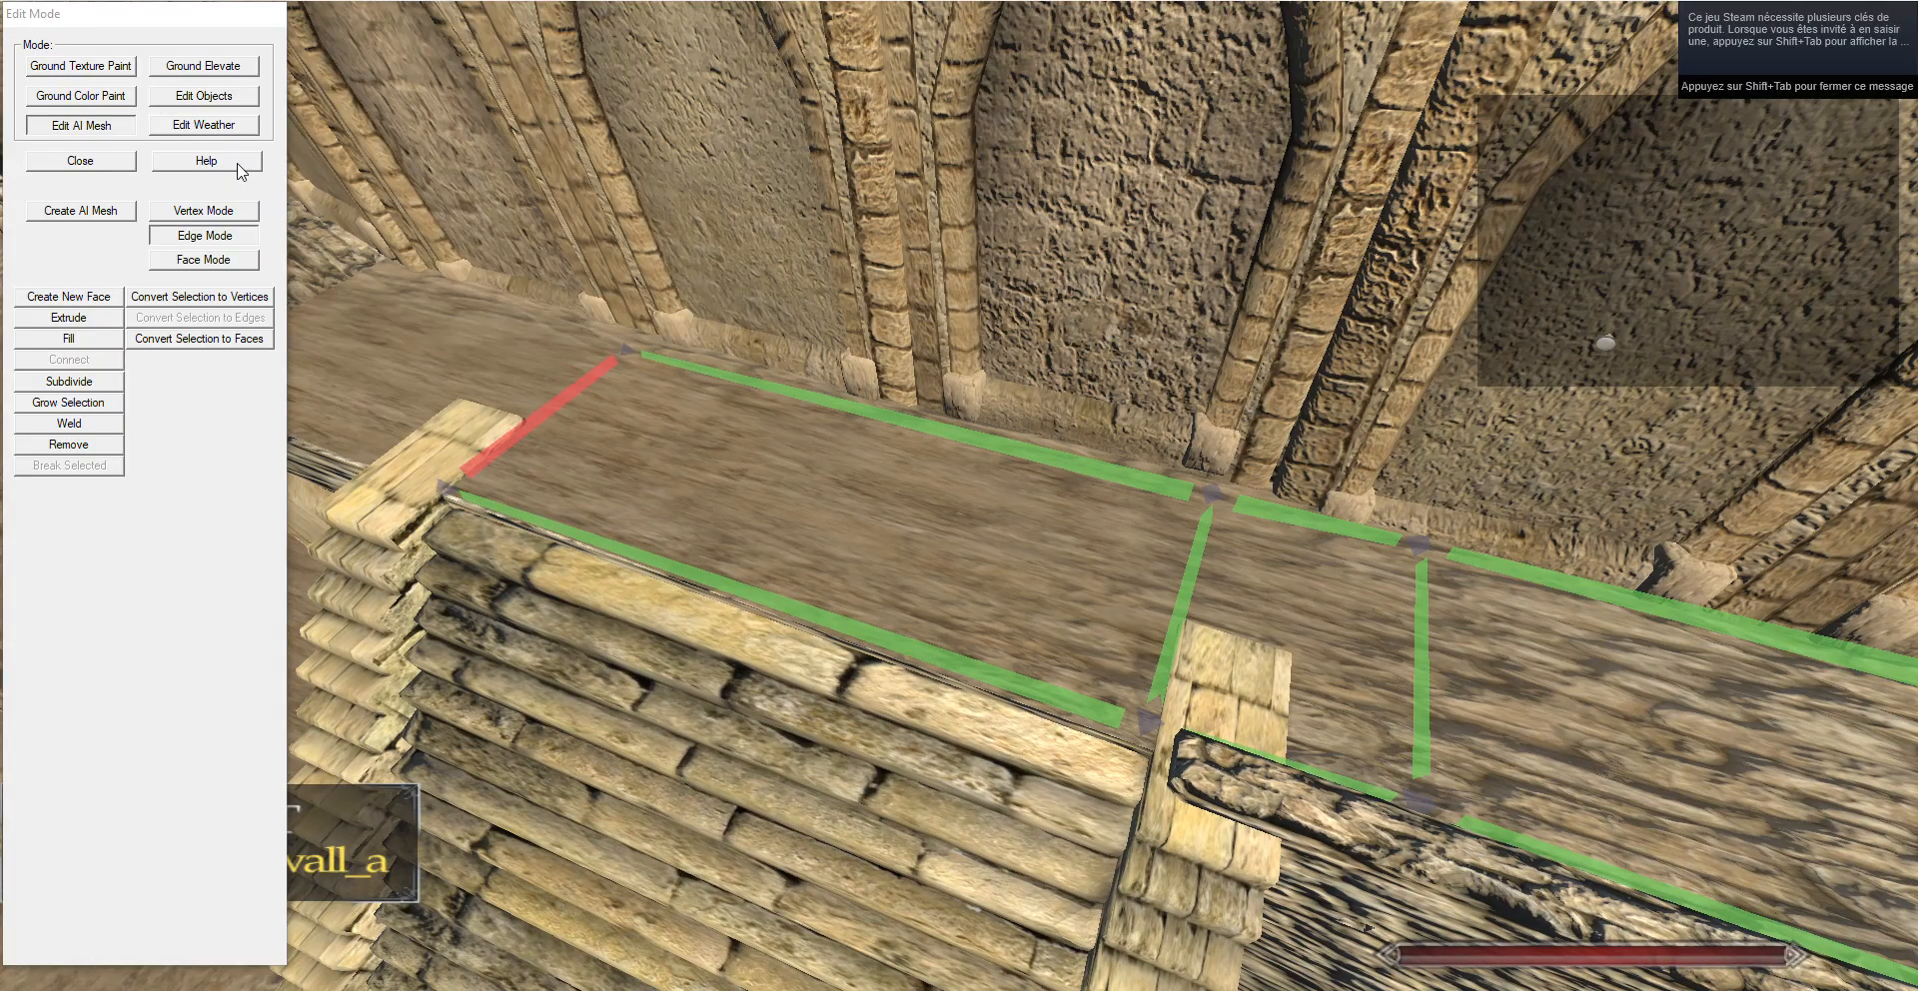
Extrude the mesh edge past the staircase's far landing slab and on toward the bend in the walkway.
drag(479, 489, 1027, 284)
key(s)
key(w)
key(a)
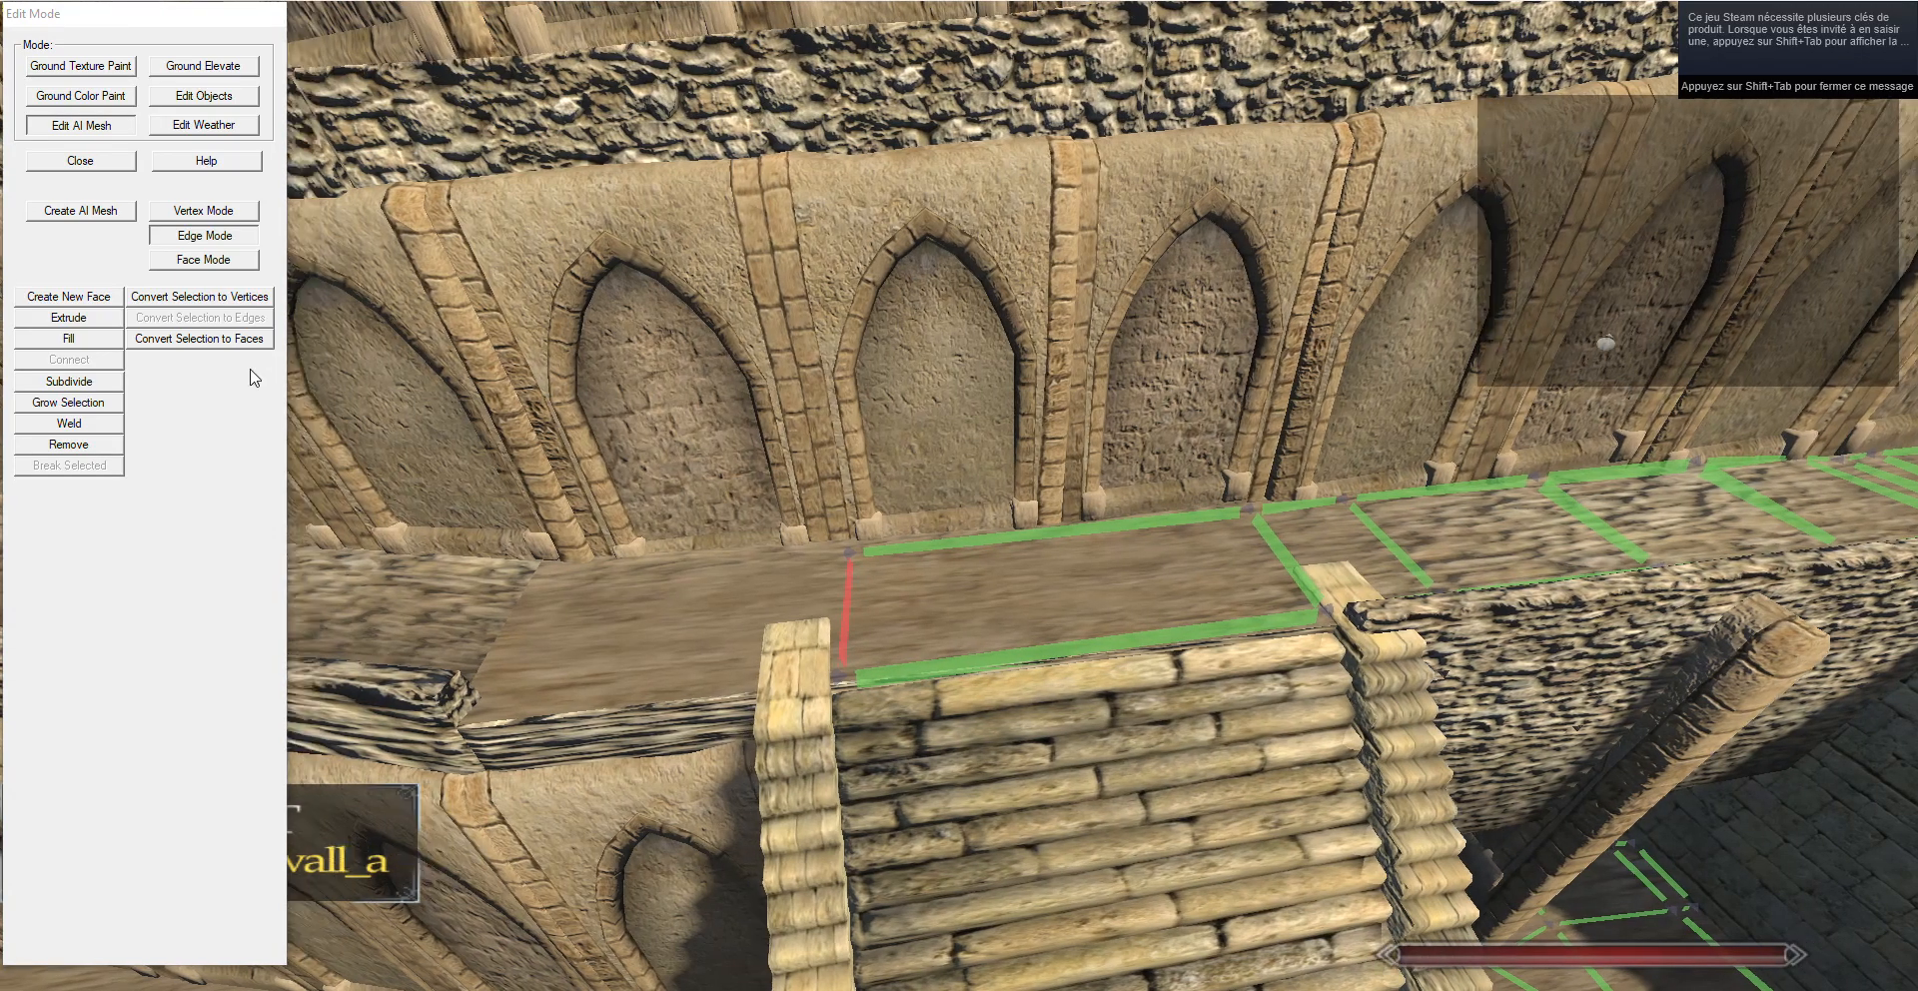
click(76, 320)
key(a)
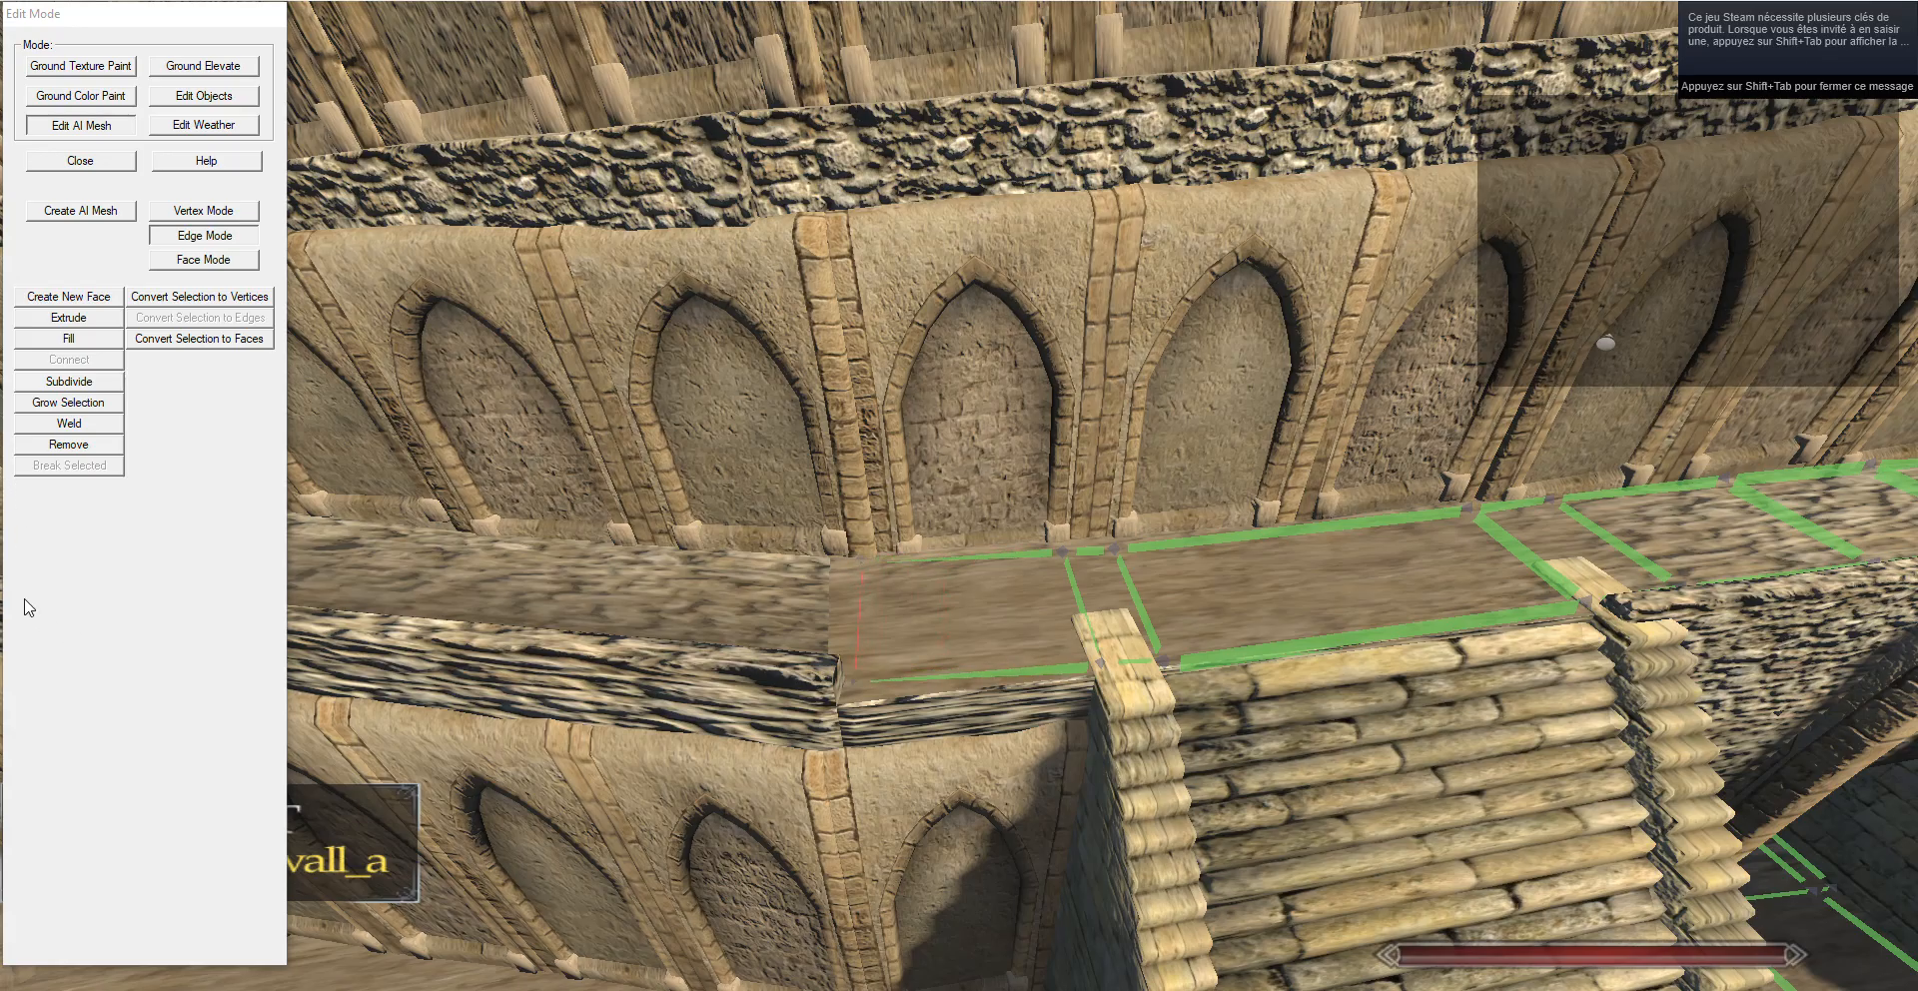
Extrude the mesh edge around the walkway bend and set its wall-side vertex against the base of the arch column.
key(w)
drag(155, 540, 226, 569)
click(77, 321)
drag(169, 514, 86, 530)
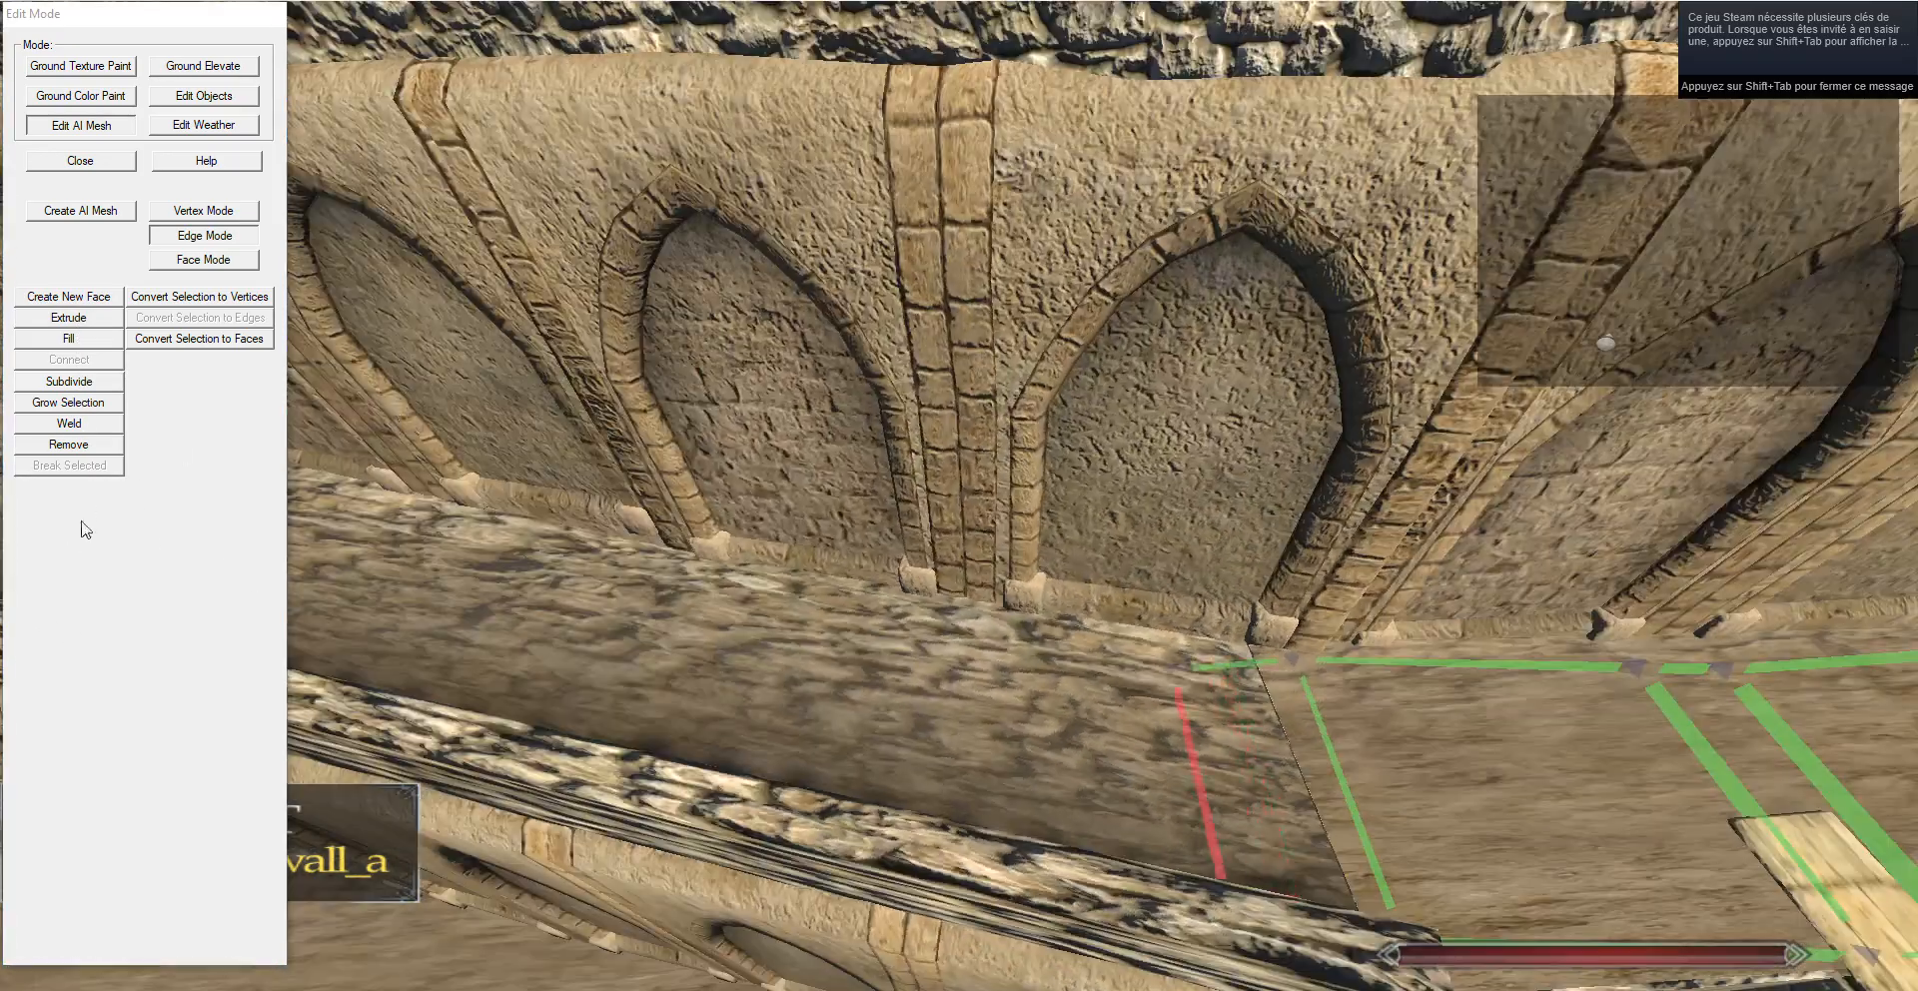
key(w)
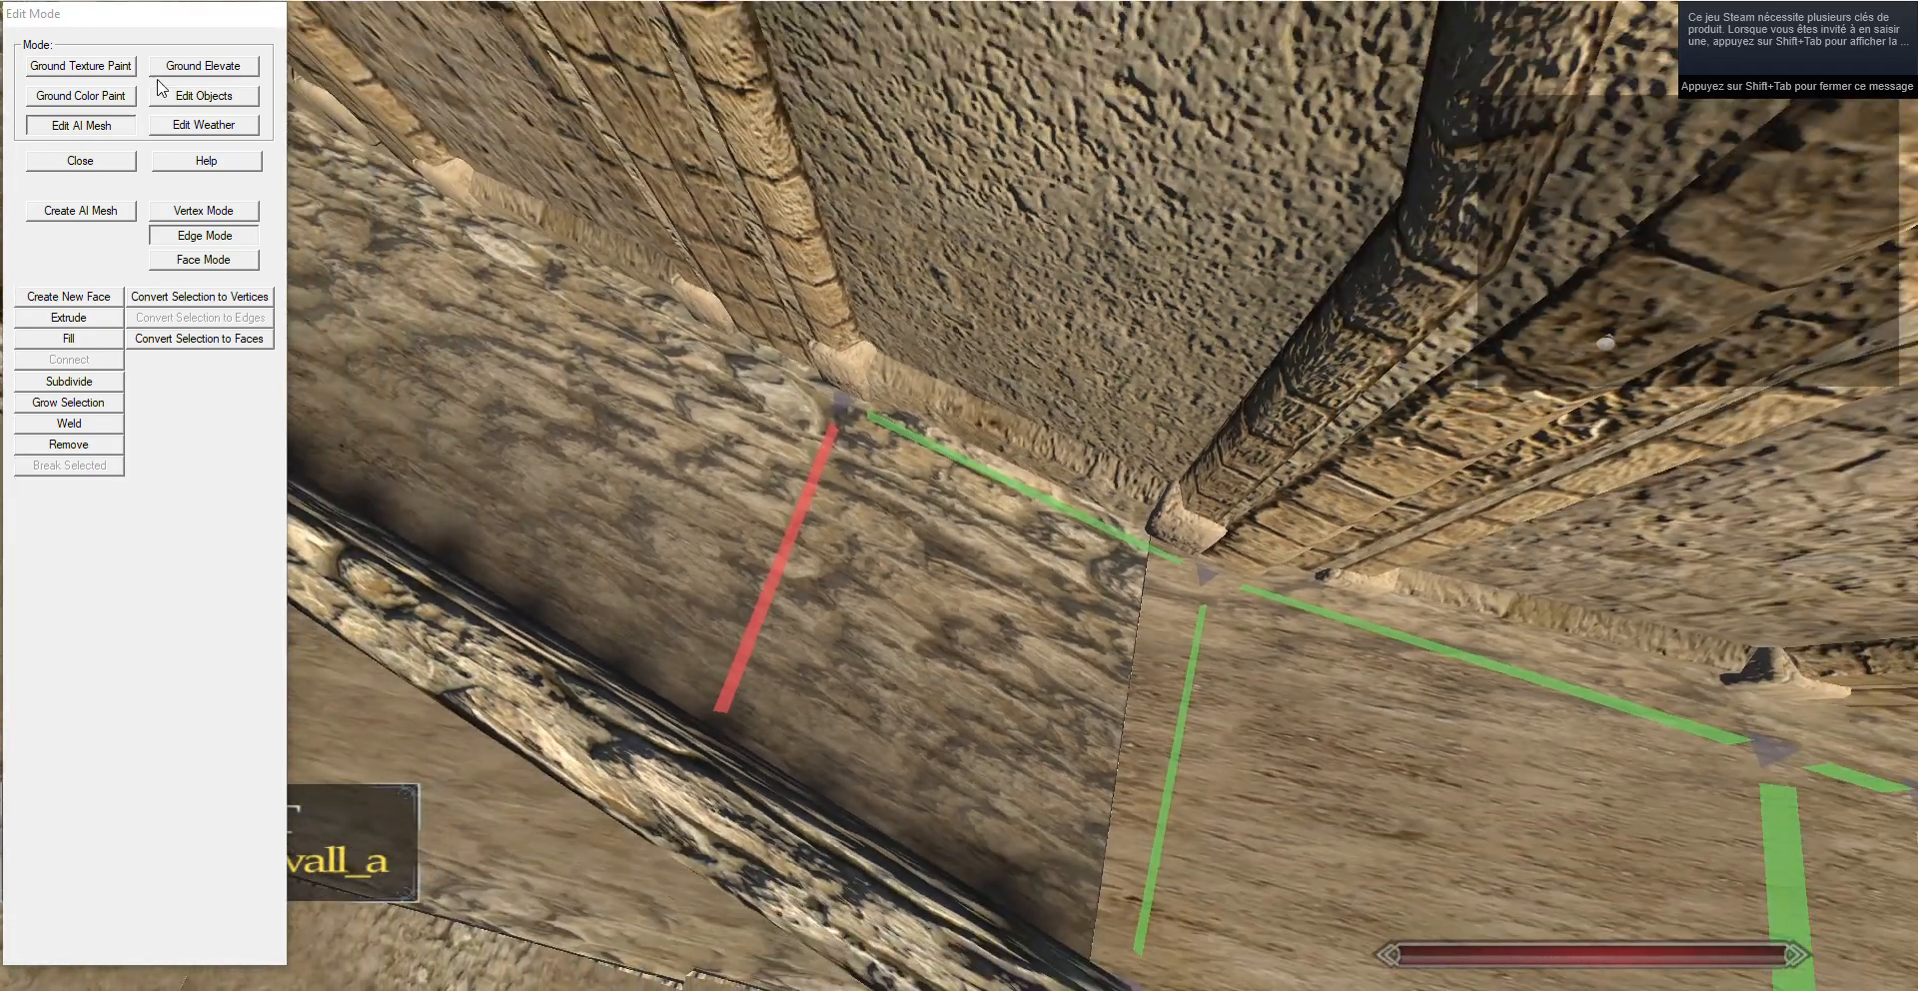
click(204, 211)
drag(740, 305, 814, 404)
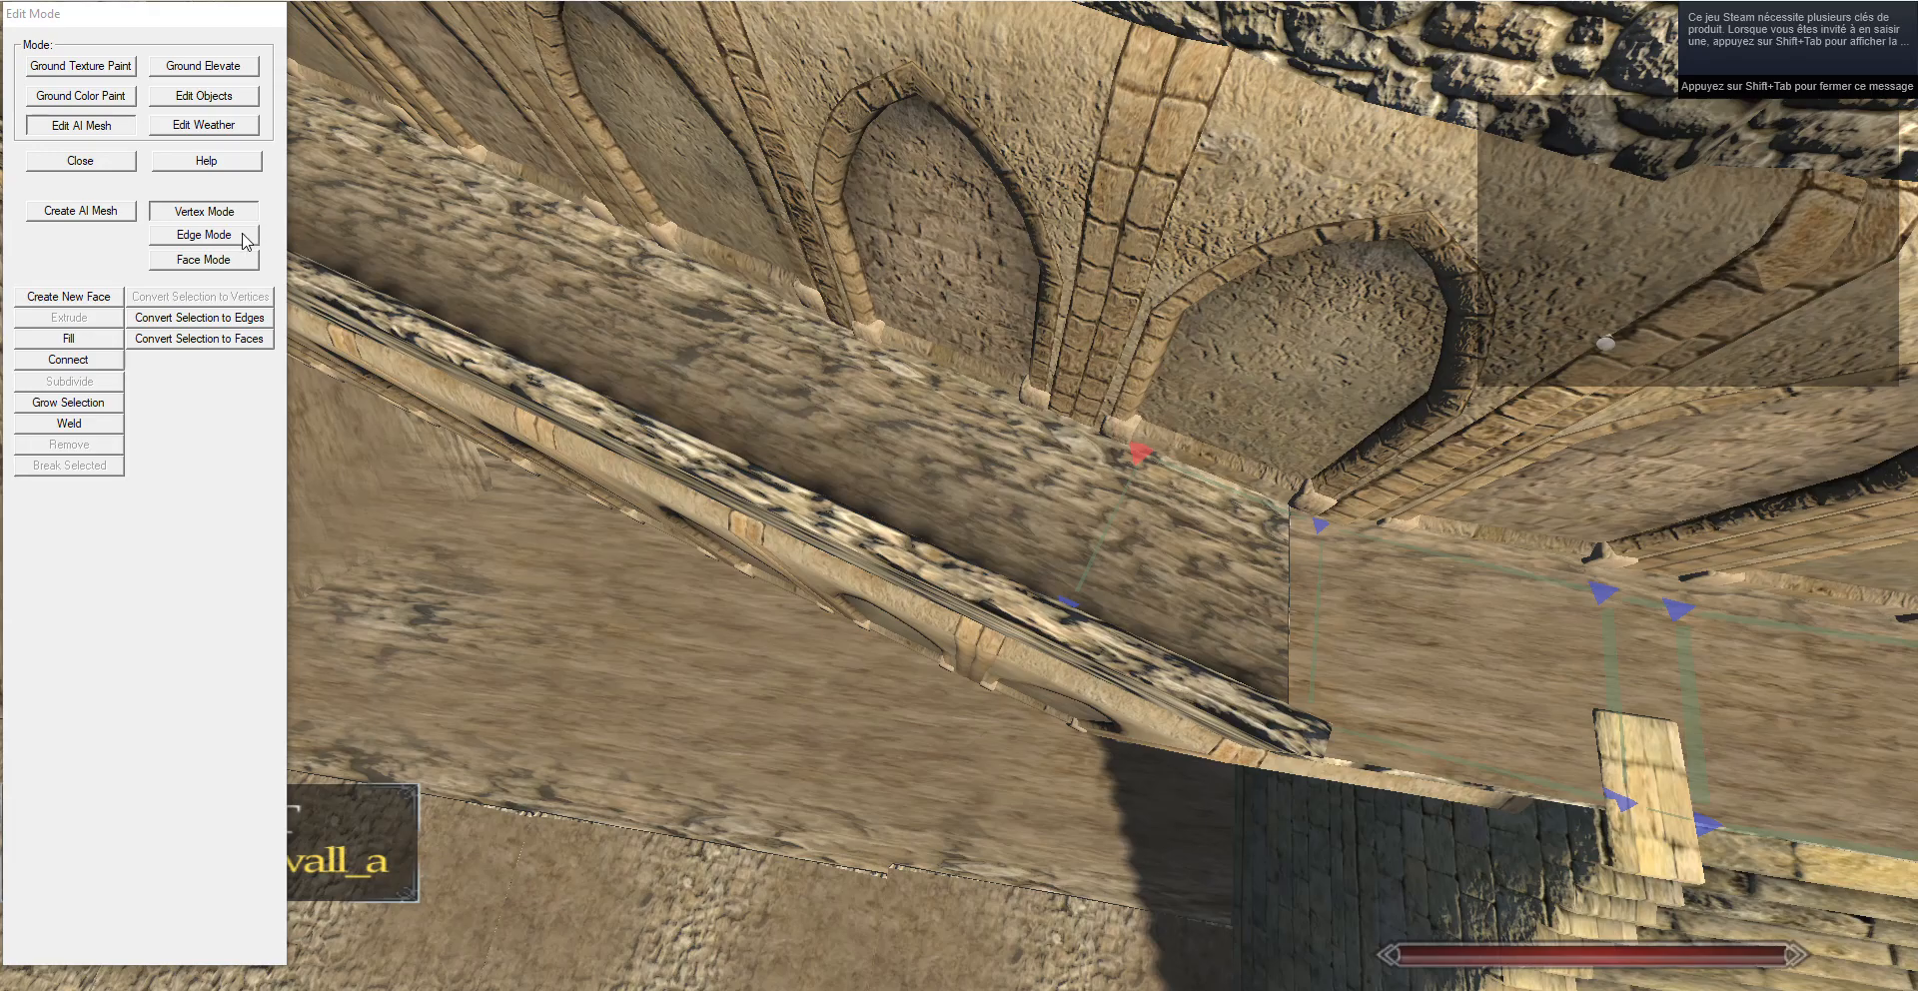
Extrude the second mesh section beyond the bend along the arched wall.
click(203, 235)
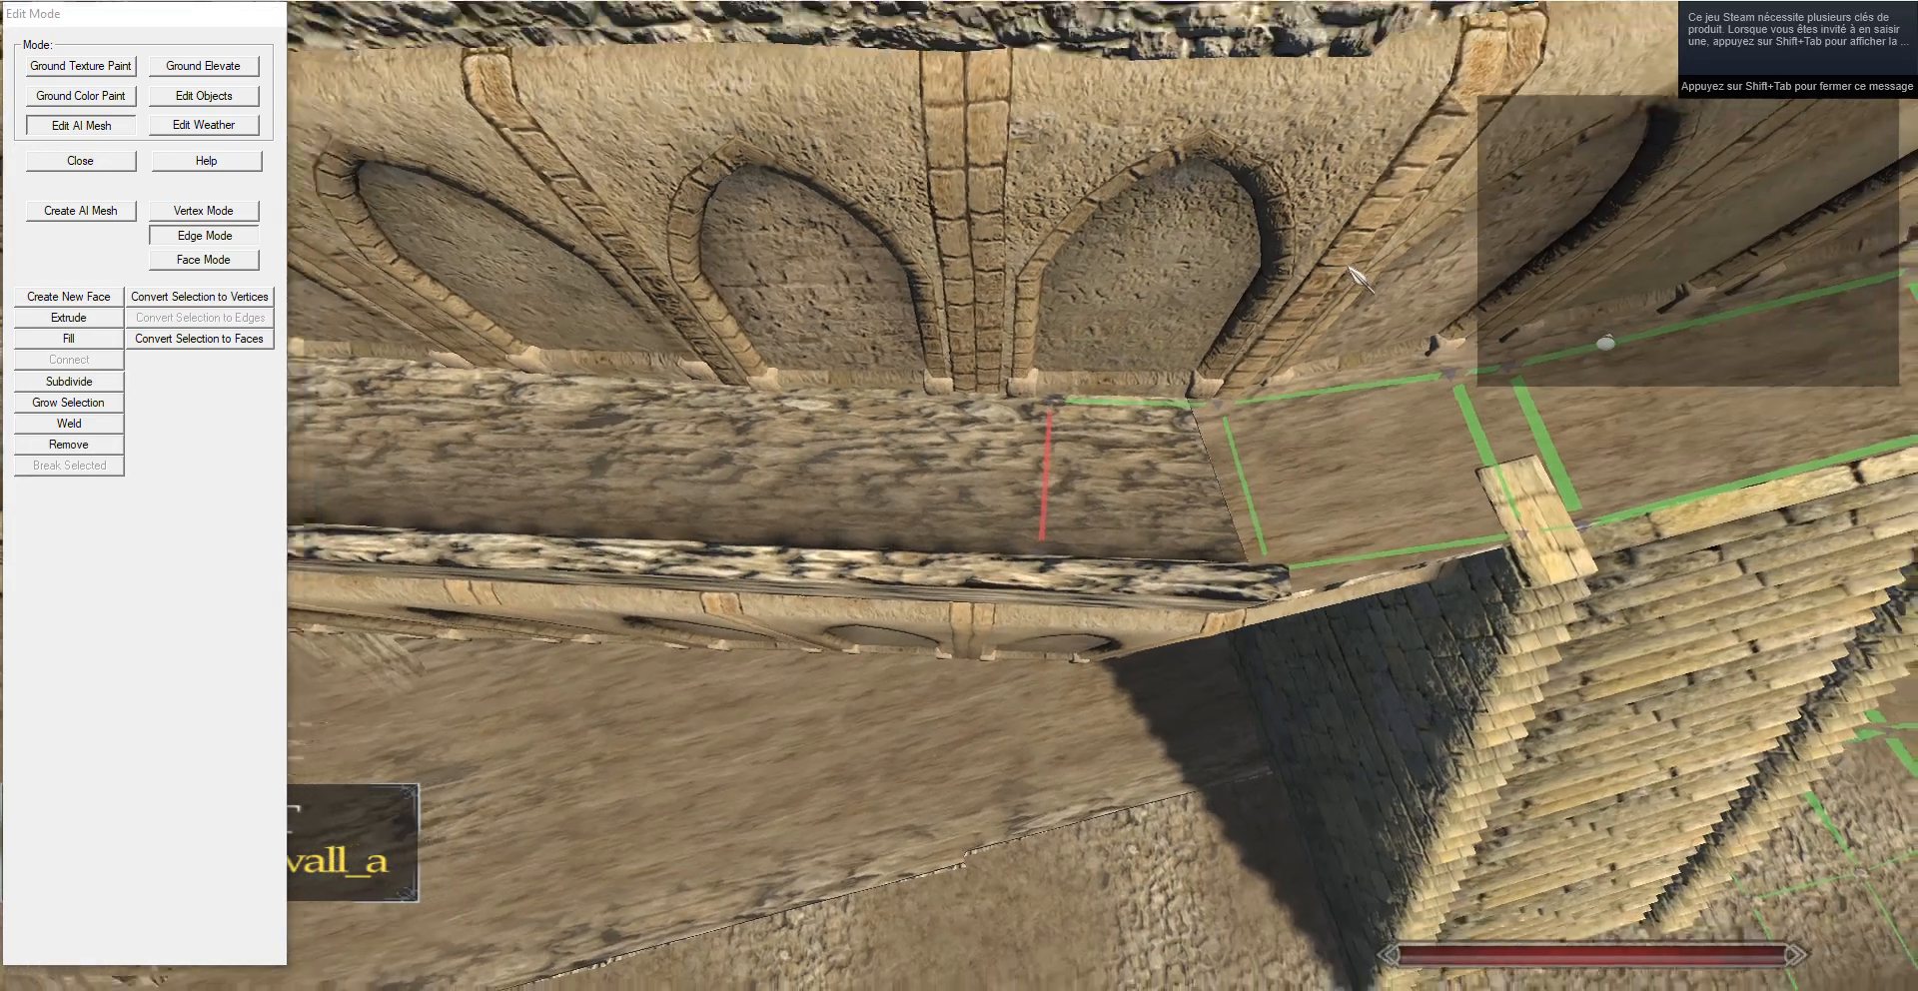
key(a)
click(69, 318)
key(g)
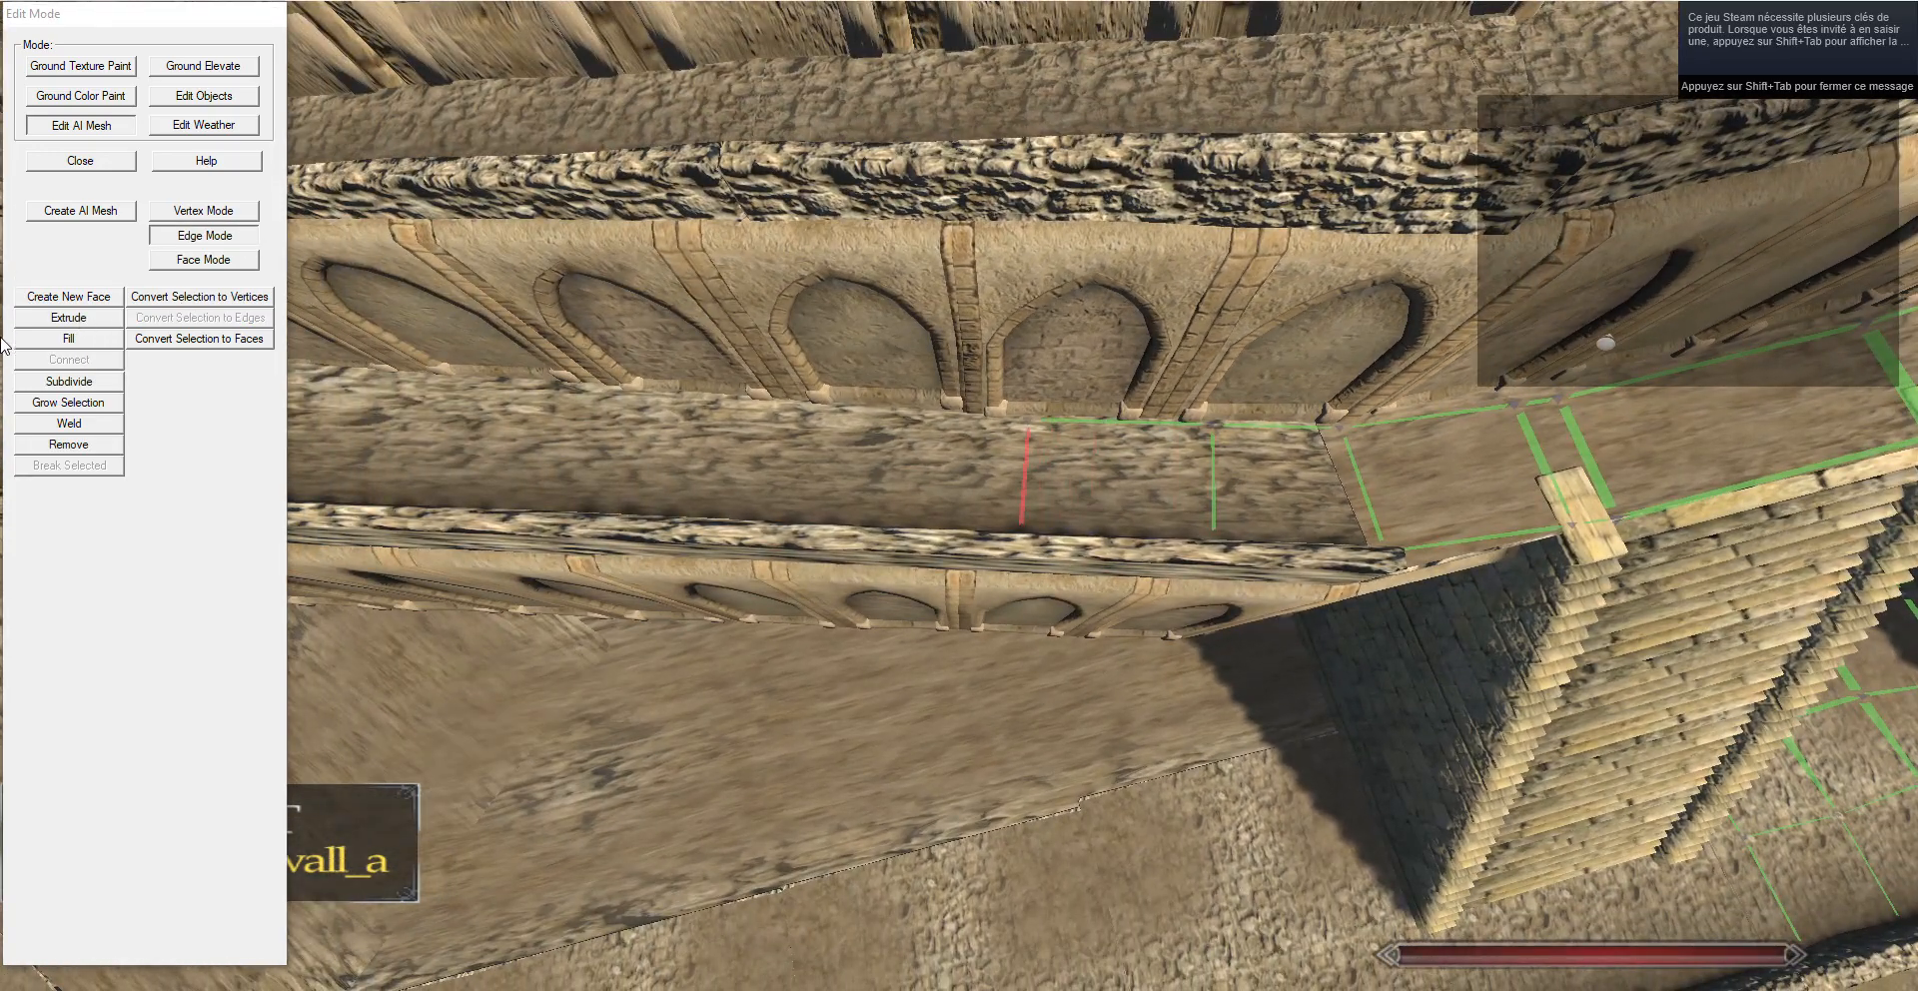
key(w)
key(a)
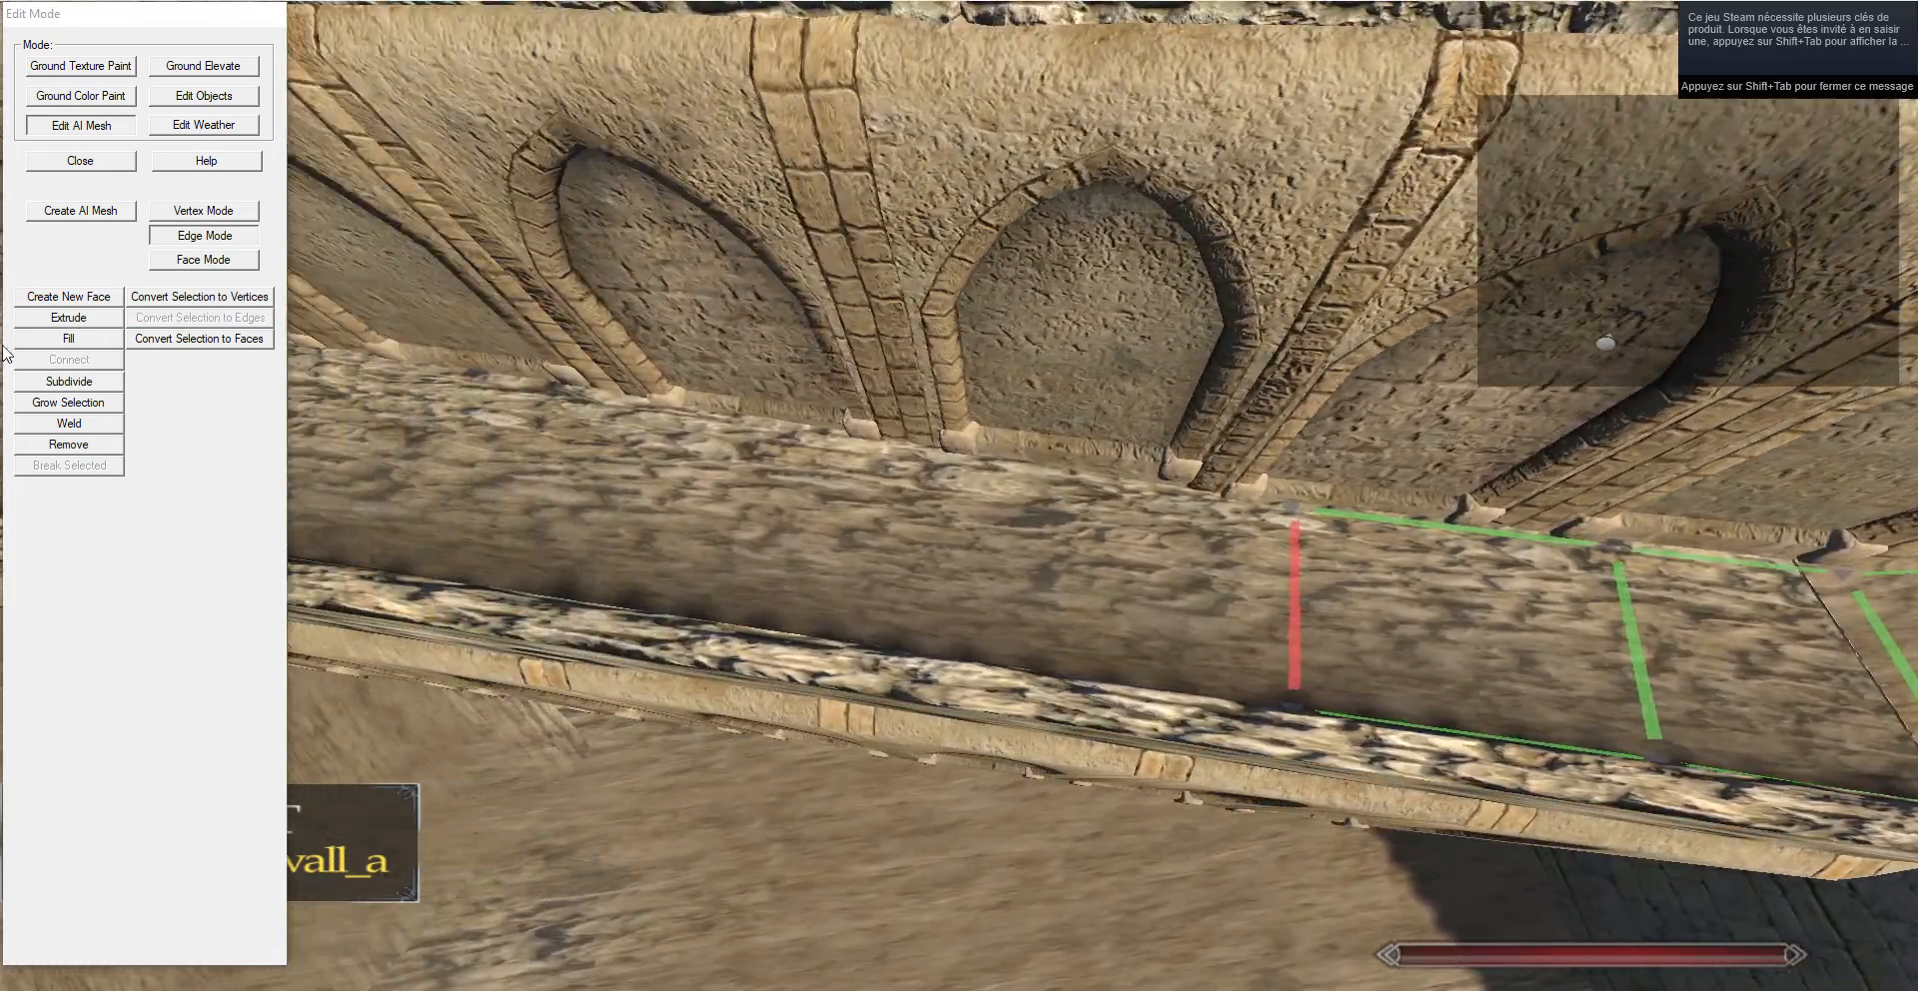
Extrude two more mesh sections along the arched wall and adjust the end edge's wall-side vertex.
click(68, 317)
key(g)
key(w)
drag(4, 99, 187, 210)
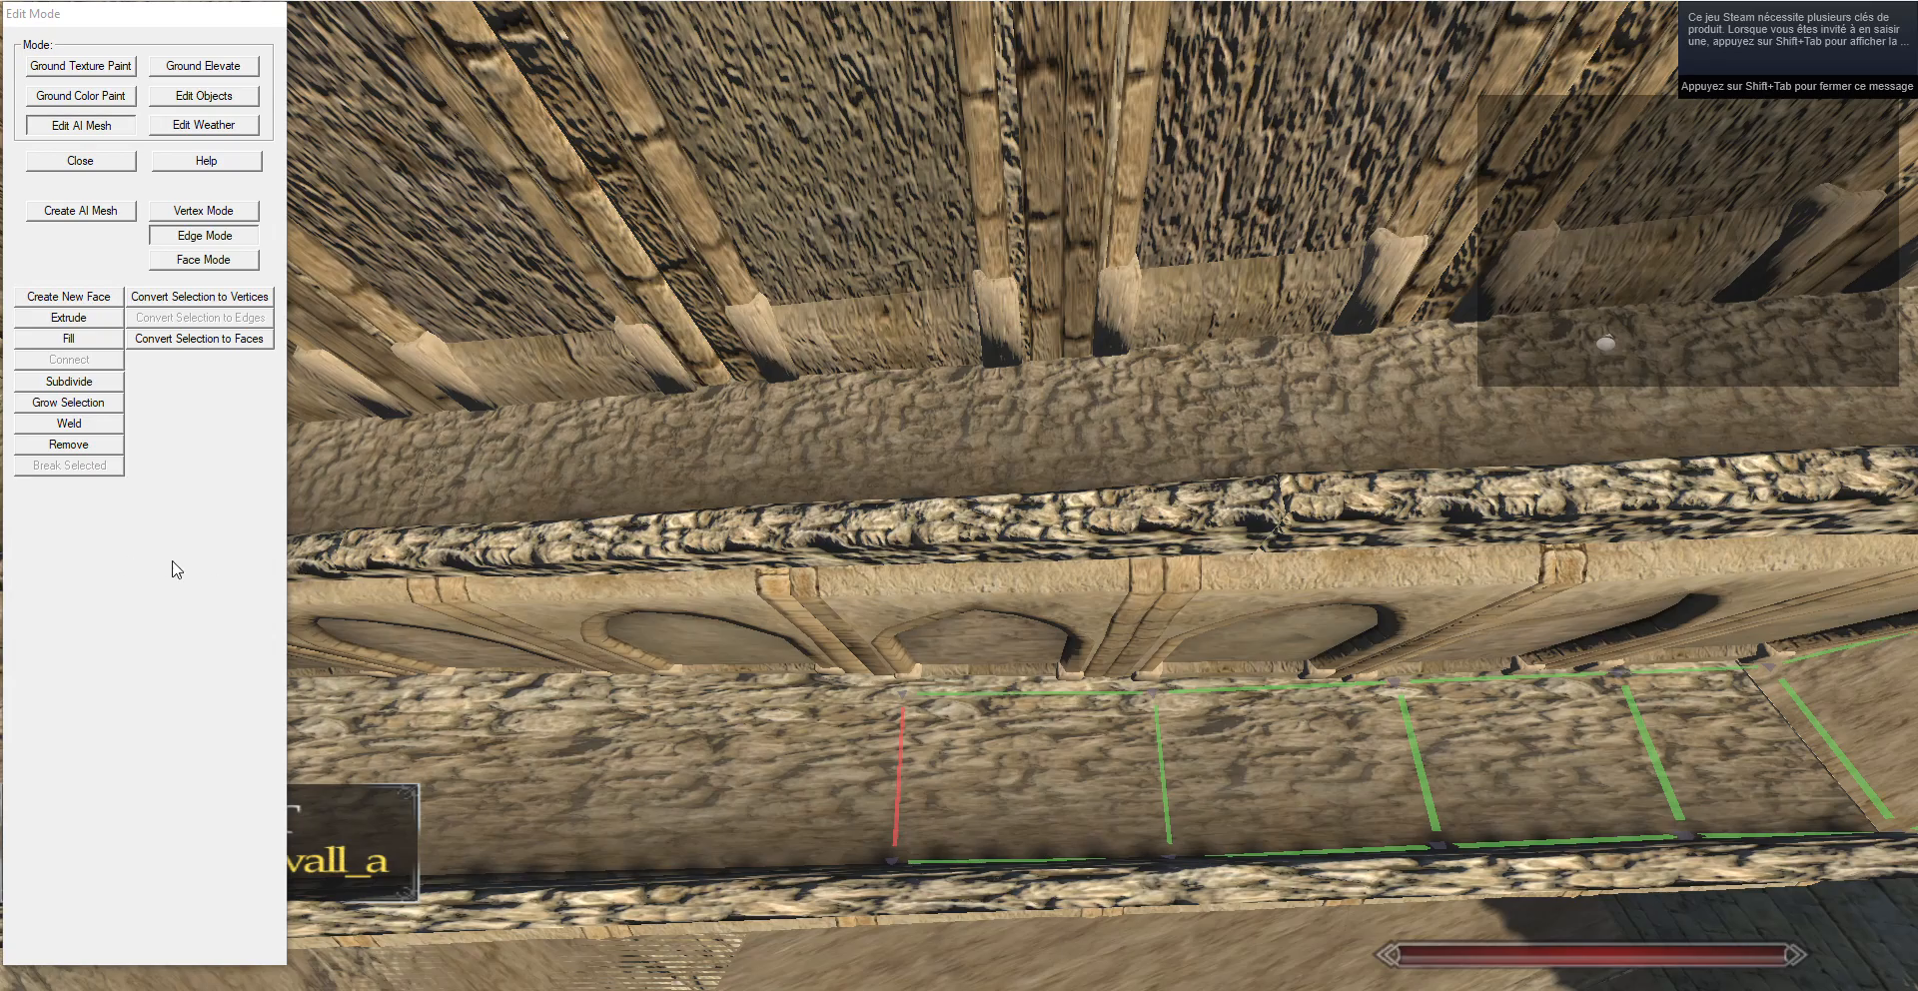
click(213, 210)
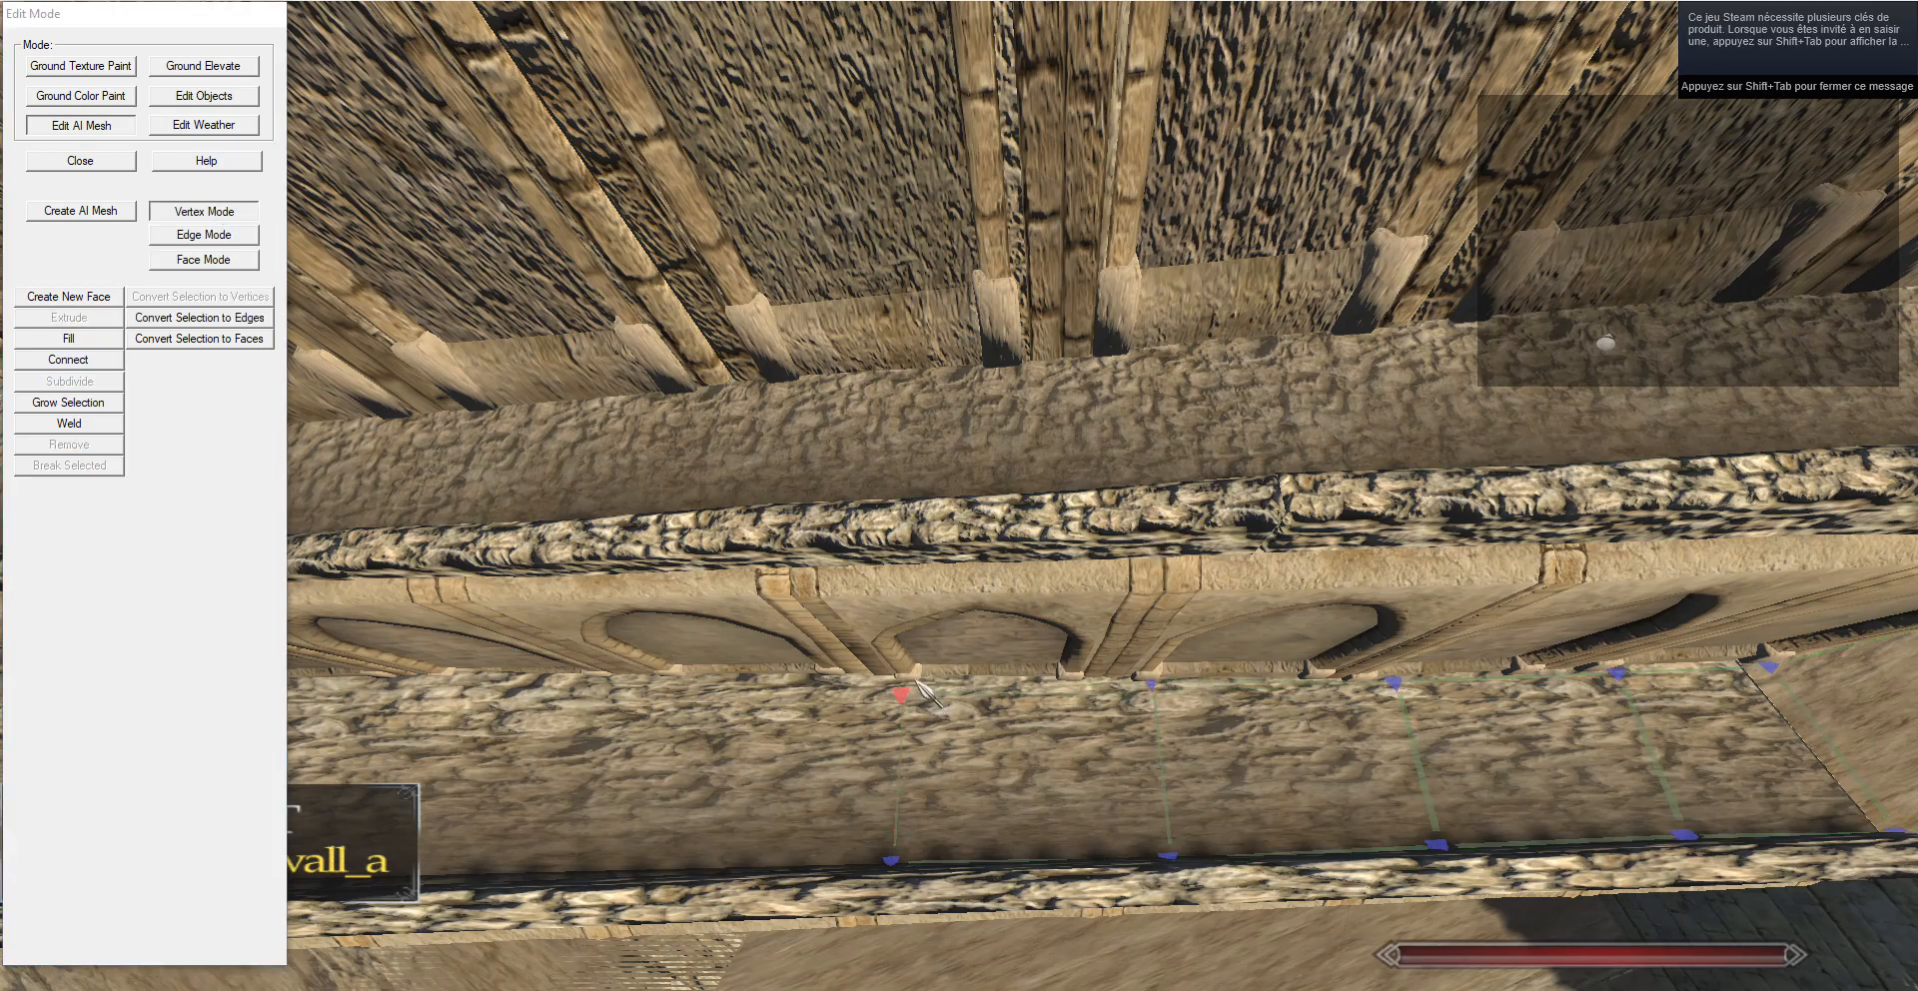
drag(1087, 716, 319, 289)
Align the end edge's wall-side vertex with the arch column and extend the mesh one arch closer to the corner.
click(184, 239)
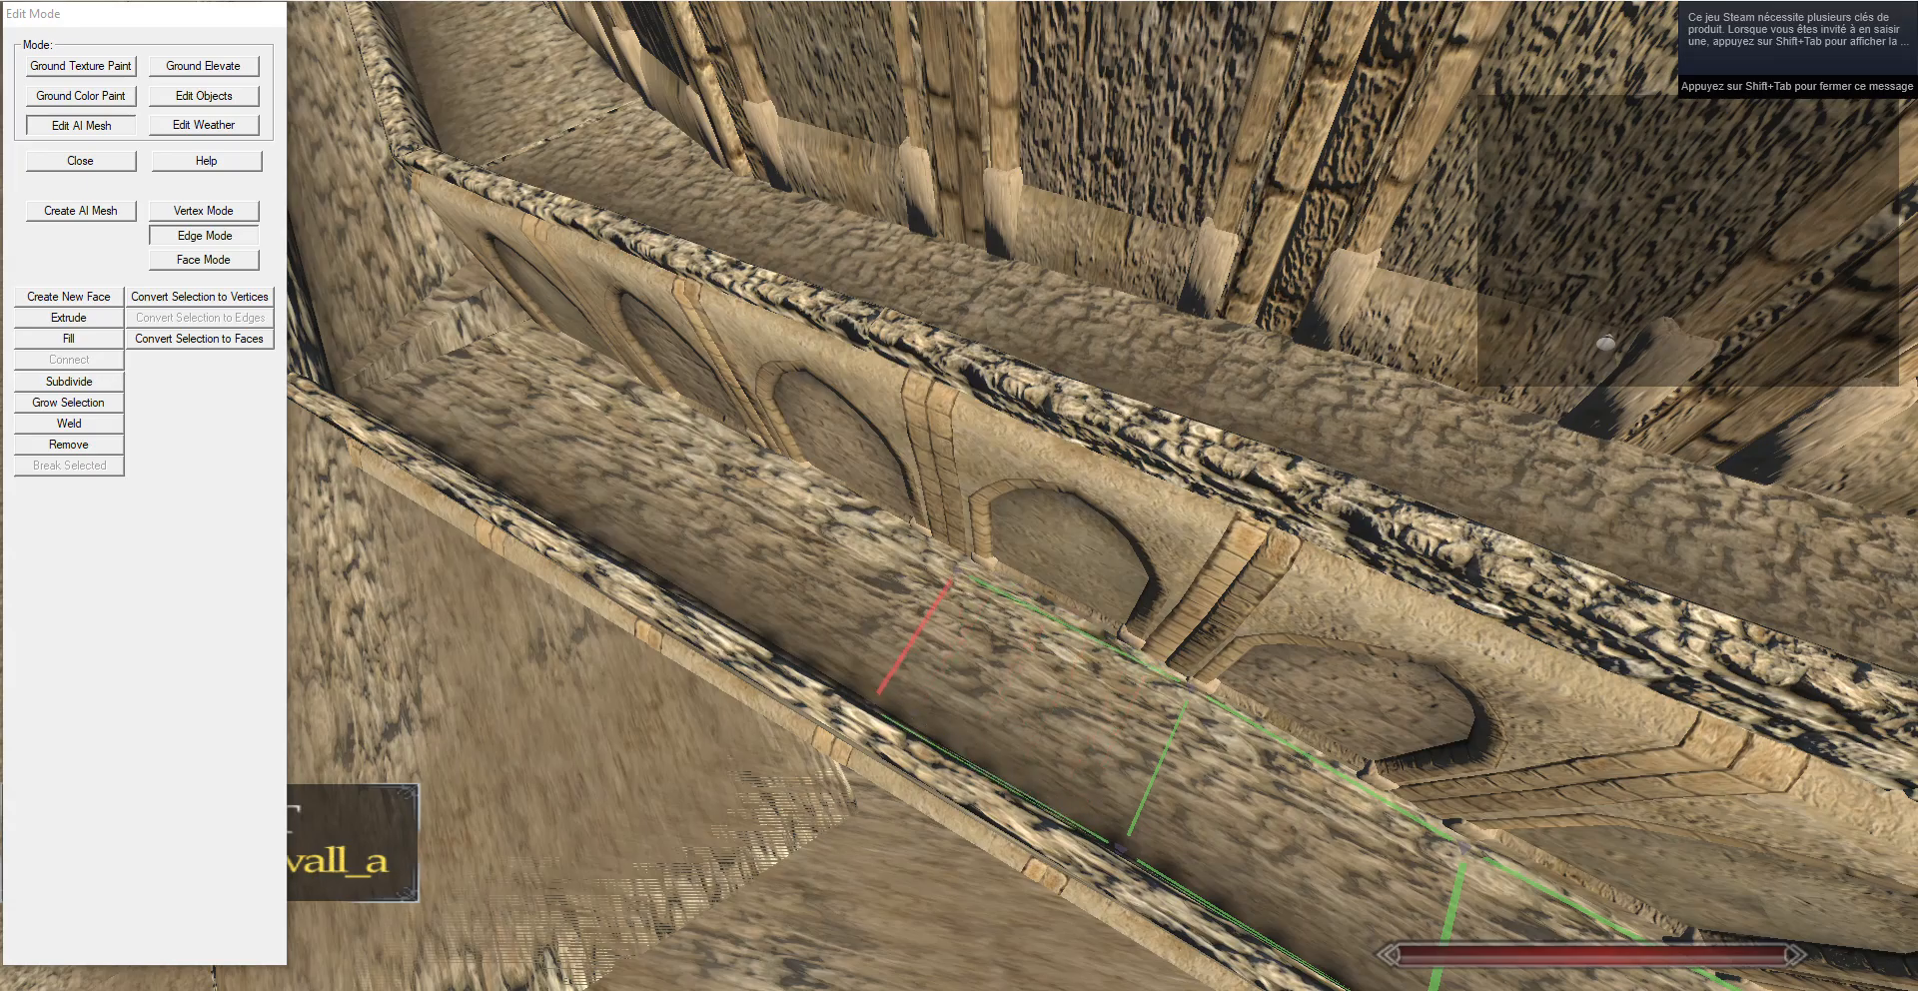
key(a)
click(204, 215)
right_click(982, 579)
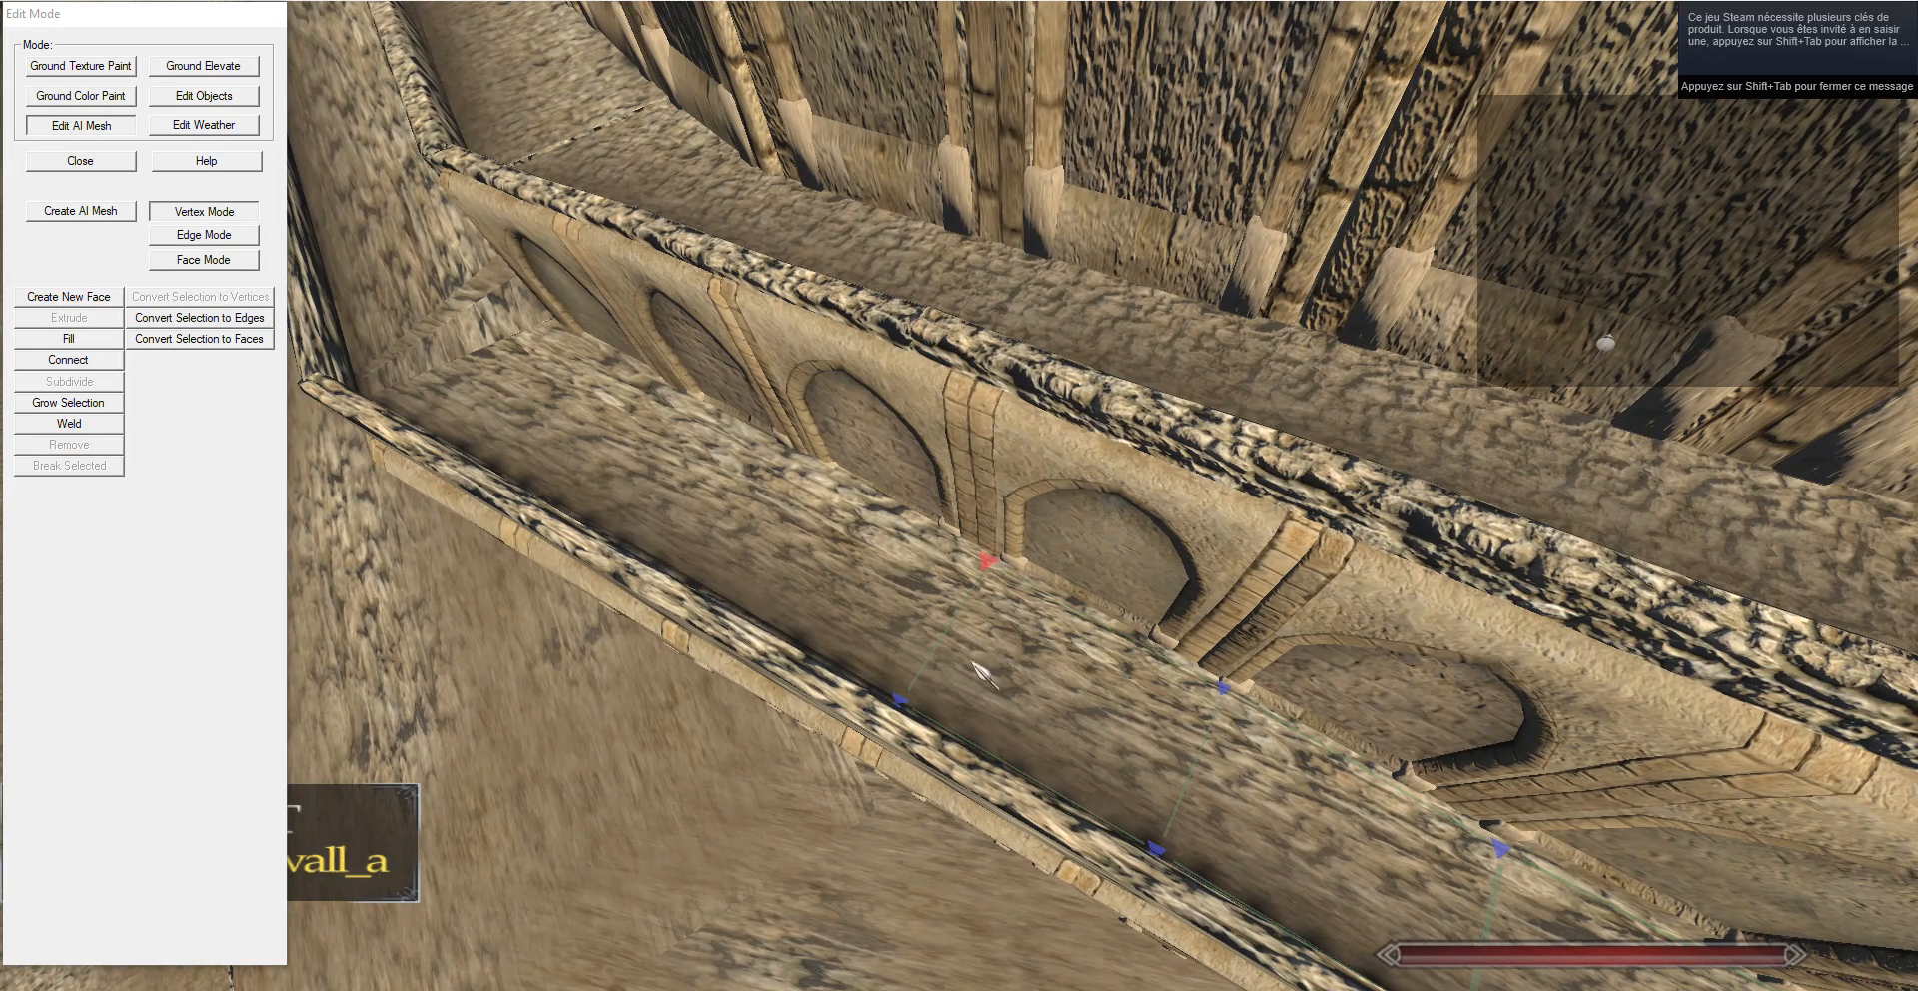
click(205, 235)
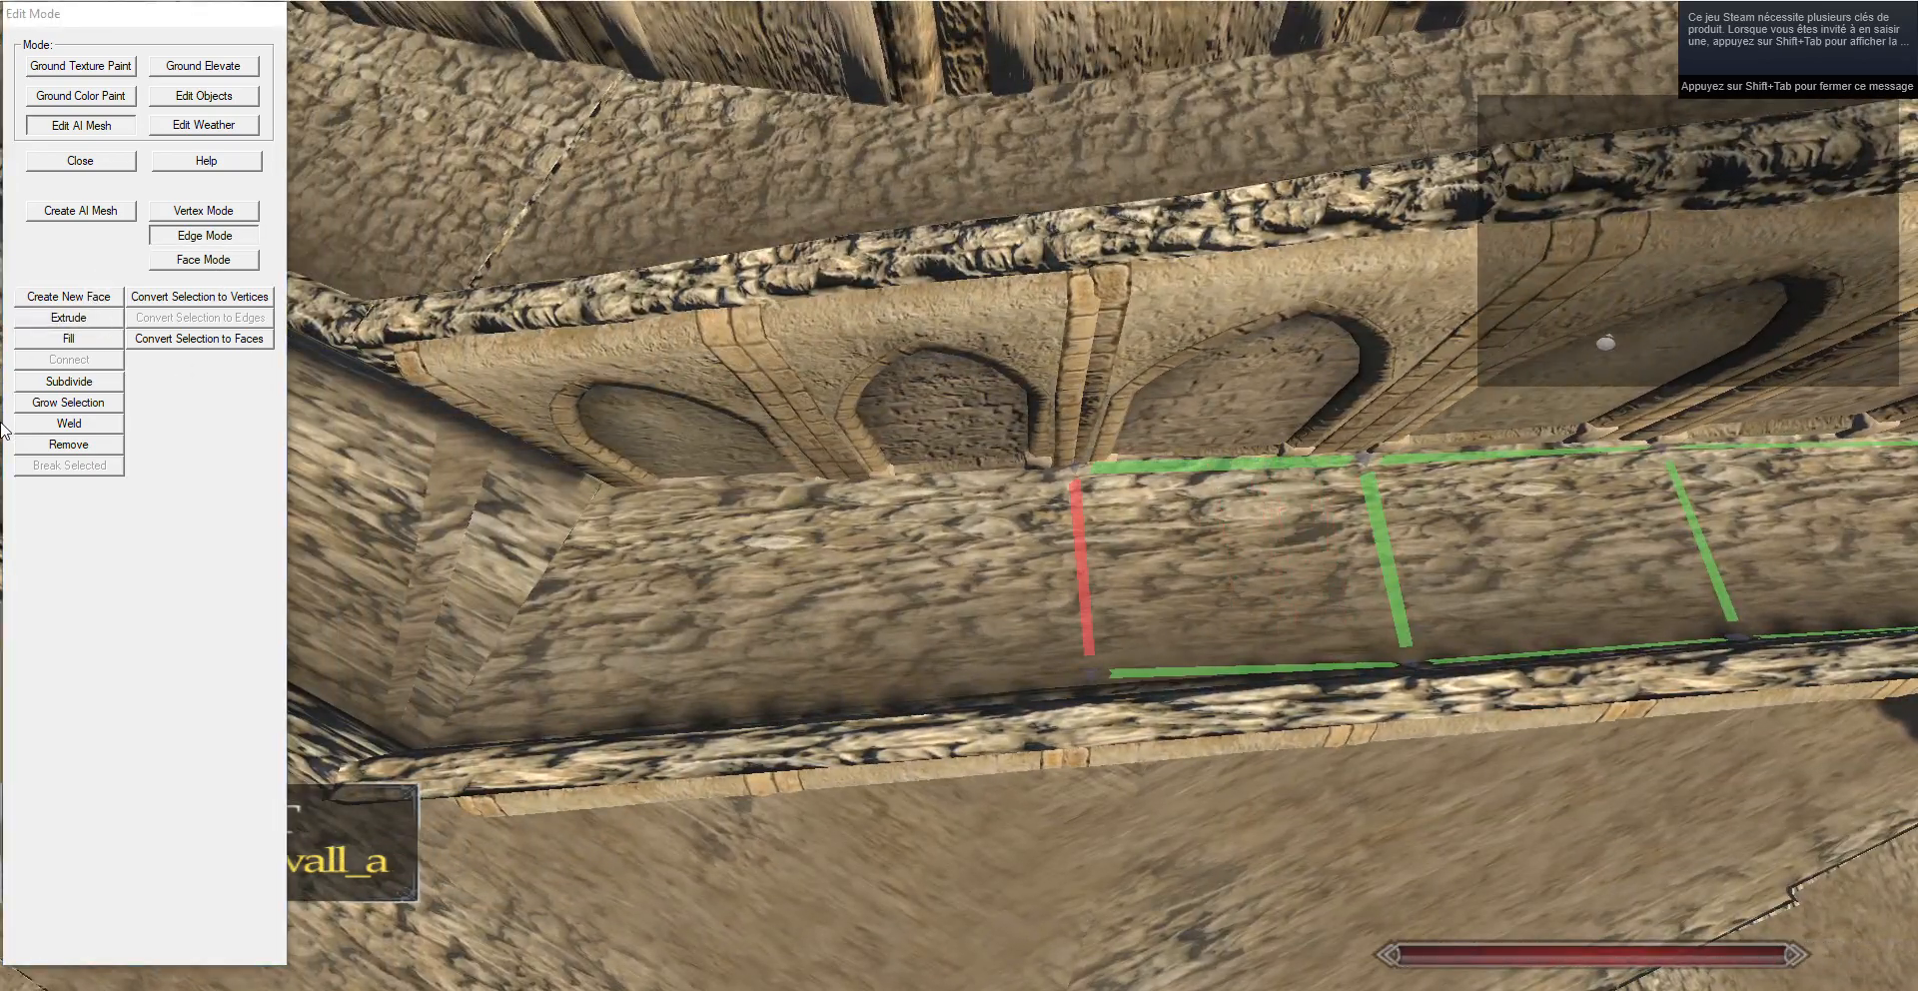
key(a)
Extrude the mesh edge to the walkway corner and fit its vertices to the inner wall corner and the parapet.
click(77, 319)
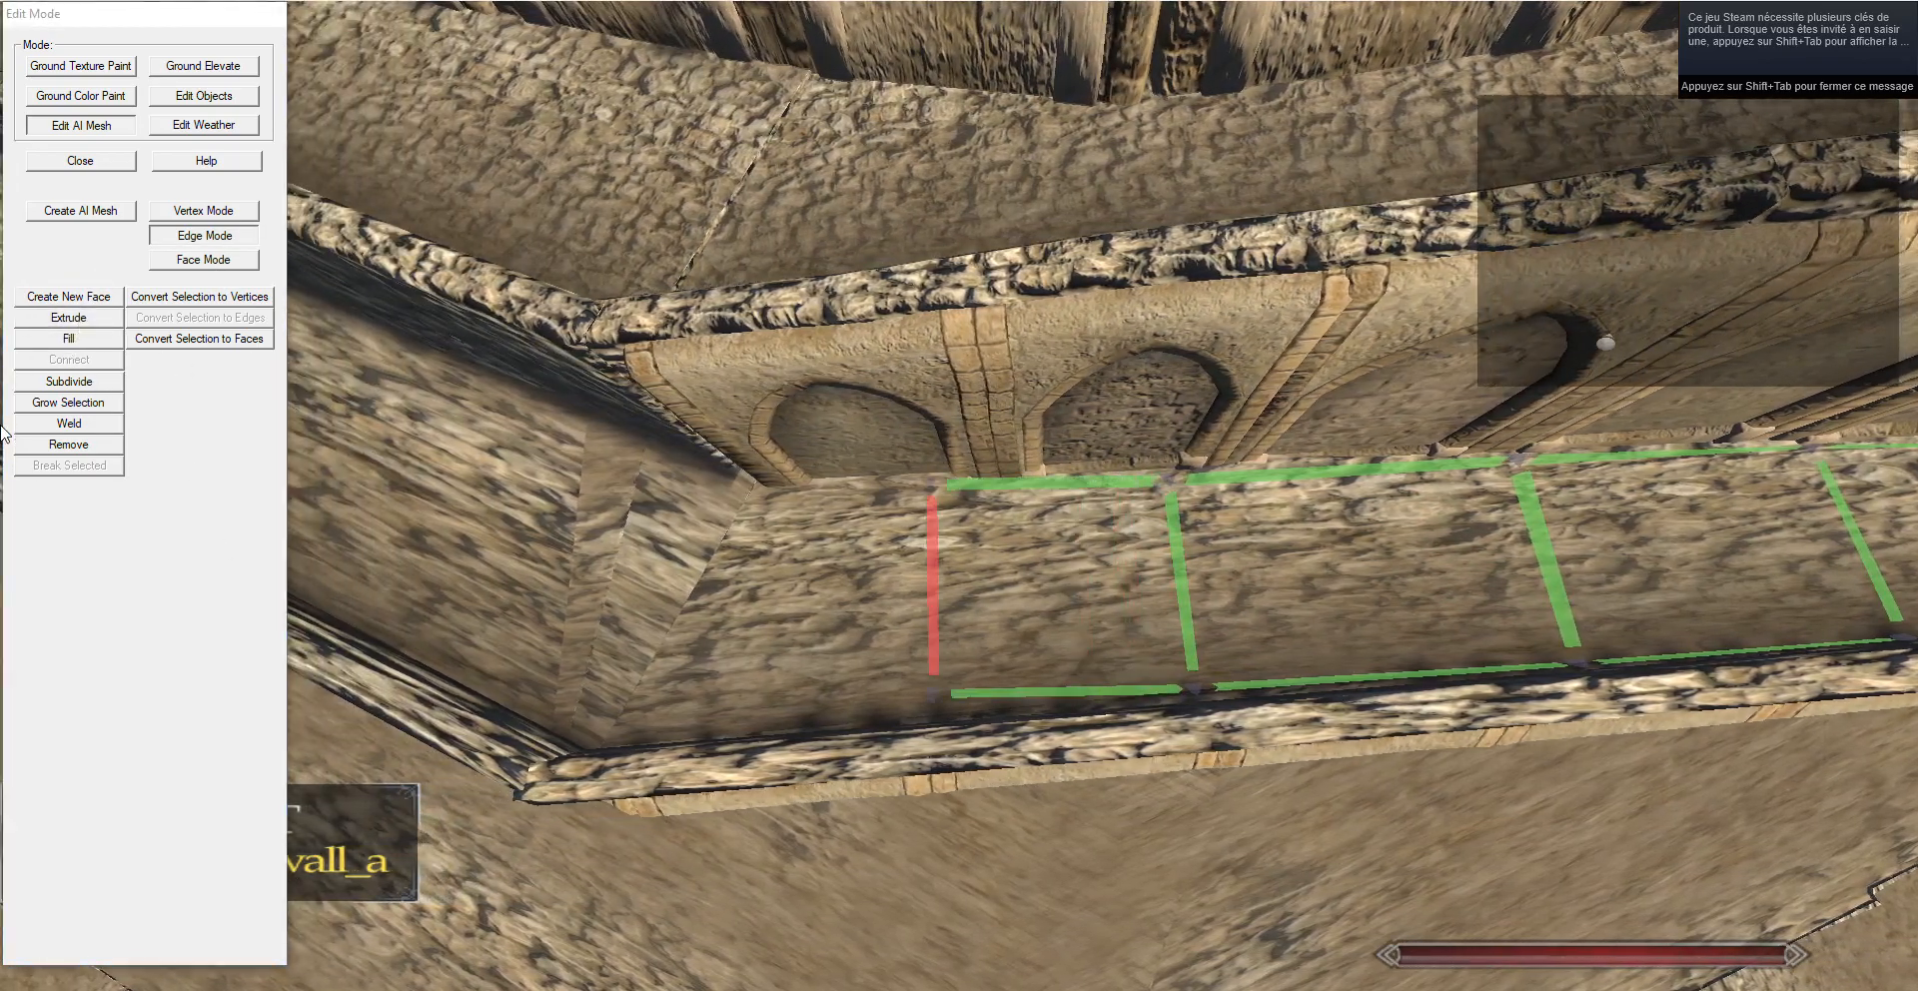
key(a)
click(209, 214)
right_click(901, 700)
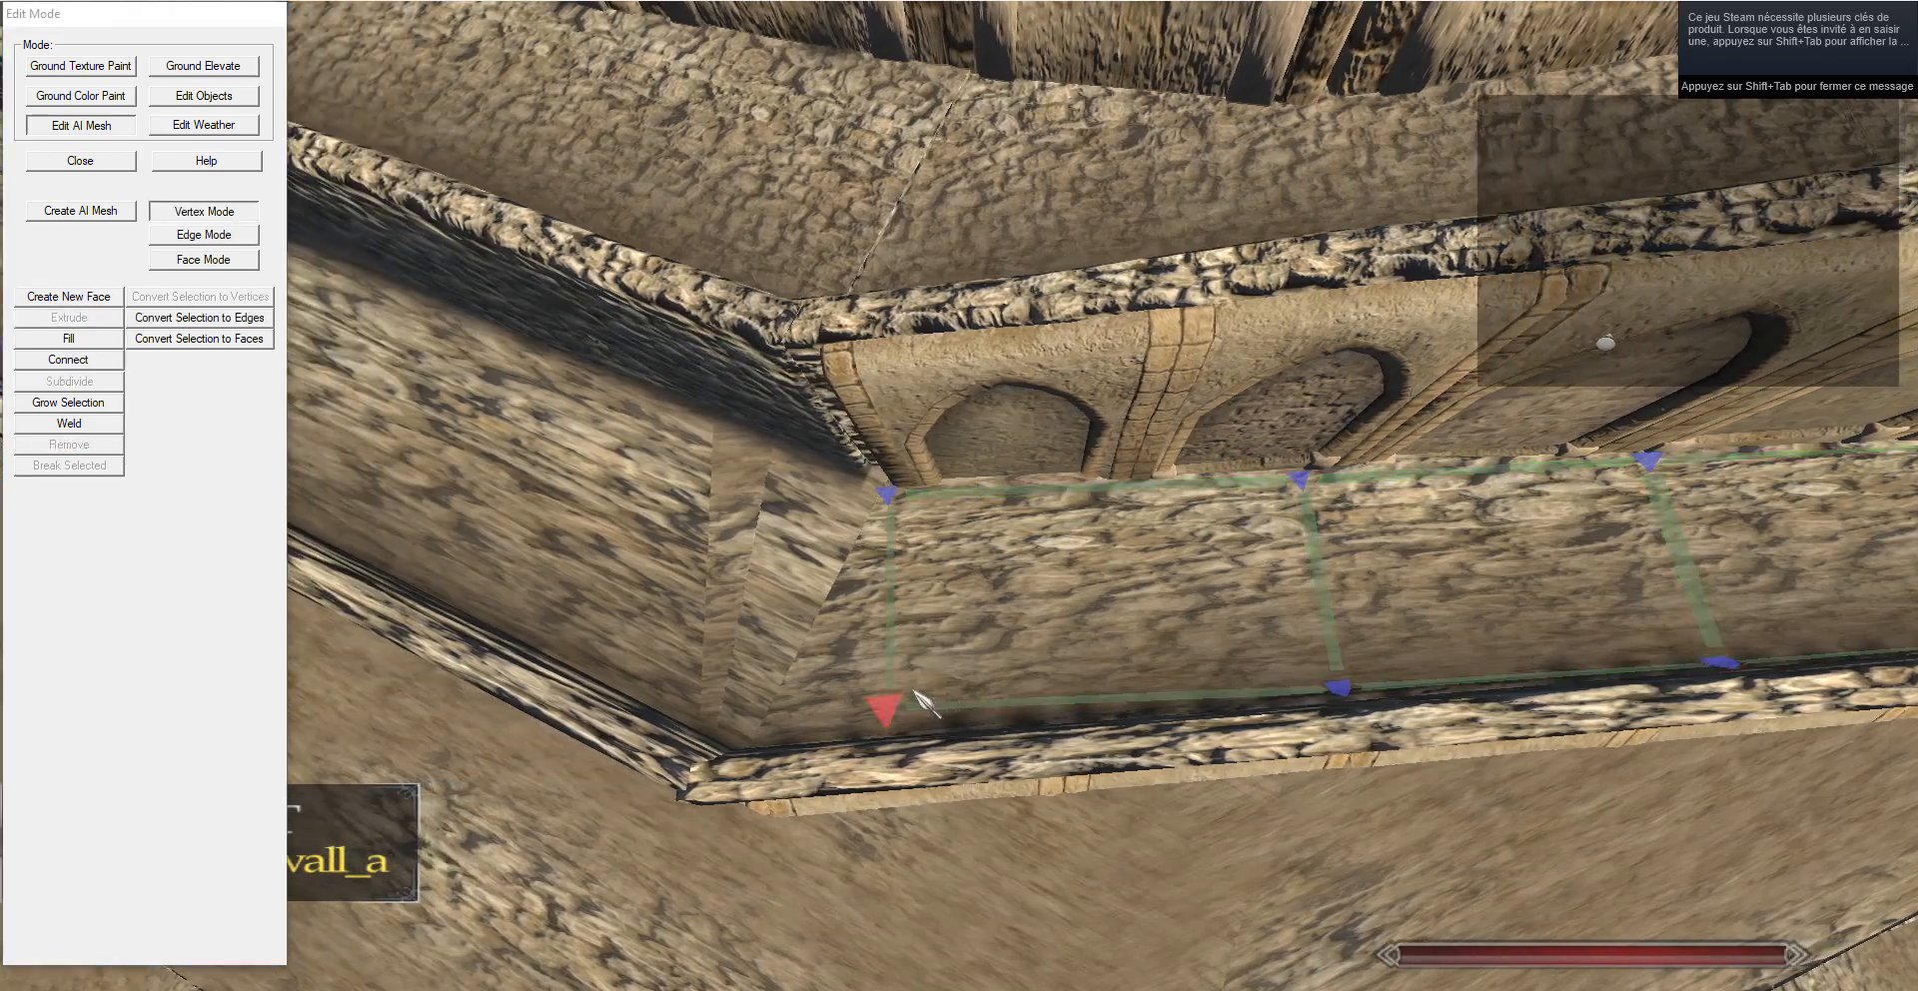
Extrude the mesh edge around the corner onto the shaded stretch of walkway.
key(a)
click(239, 238)
drag(640, 340, 1678, 404)
key(a)
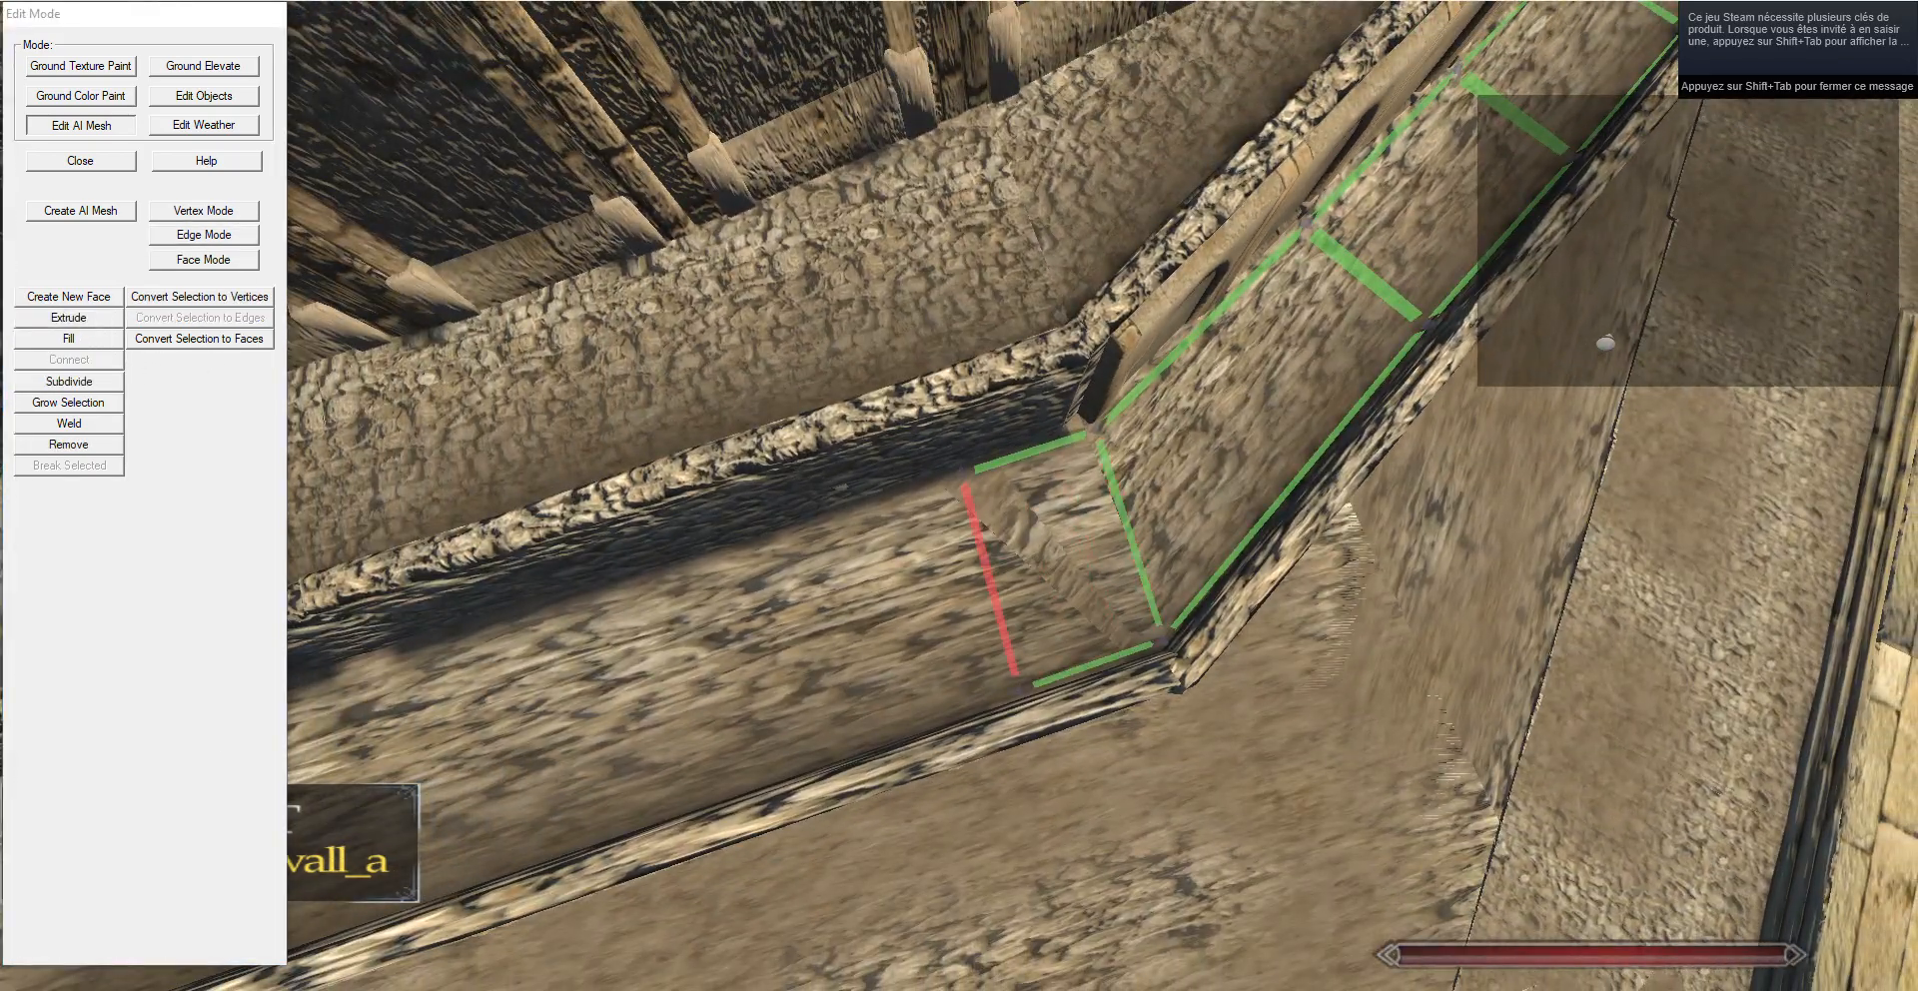
Extrude three more mesh sections along the shaded walkway, keeping them between the two parapets.
key(a)
key(s)
click(68, 317)
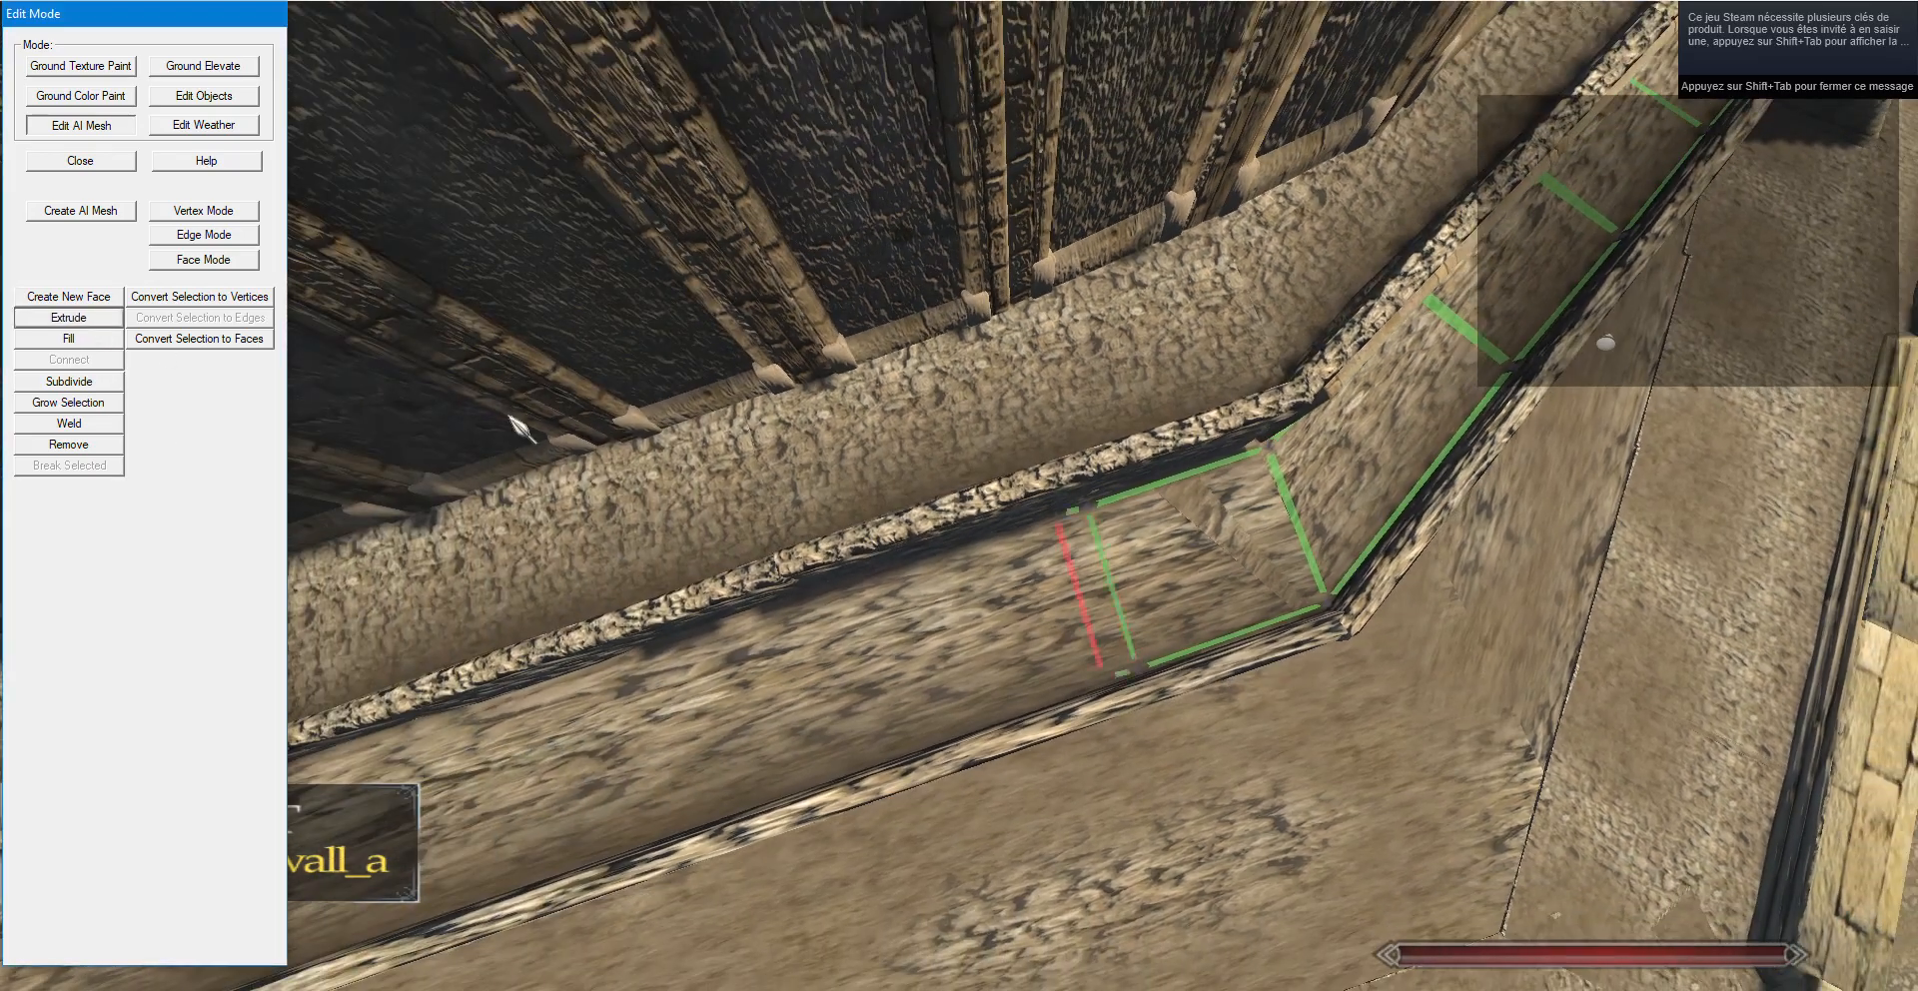
key(g)
drag(1148, 799, 788, 827)
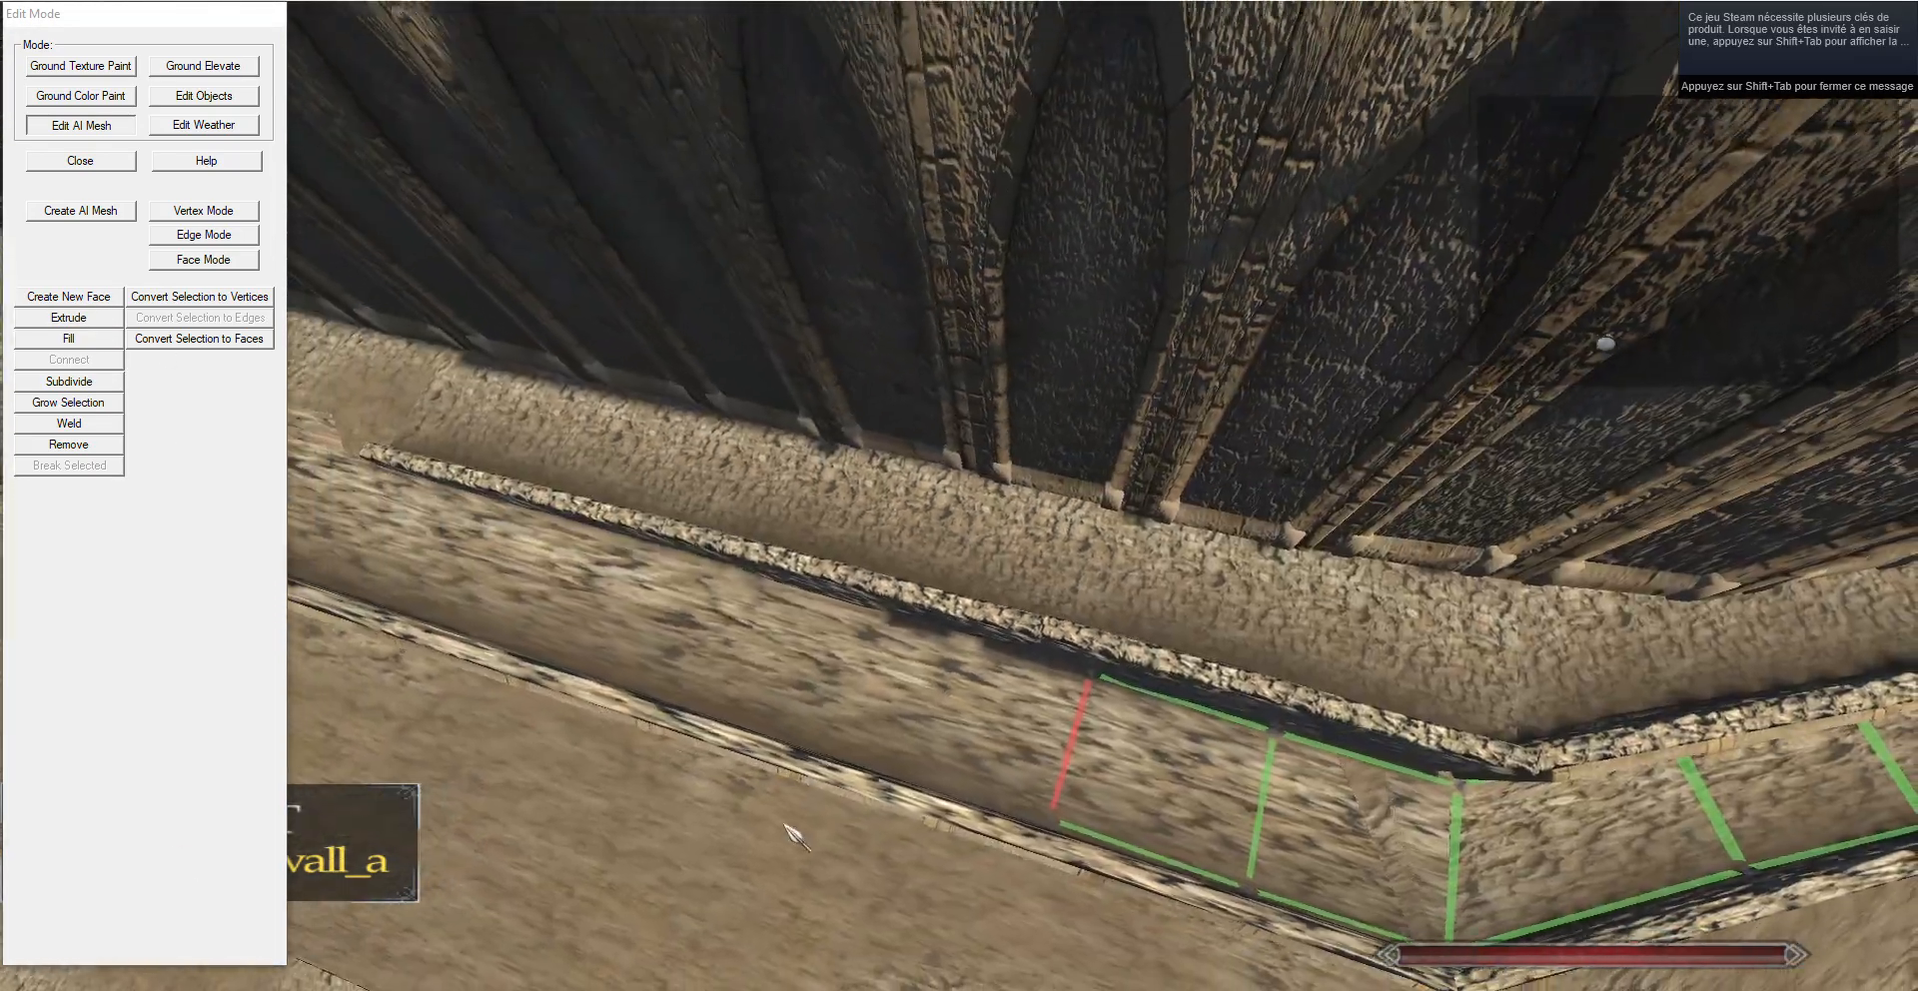
key(a)
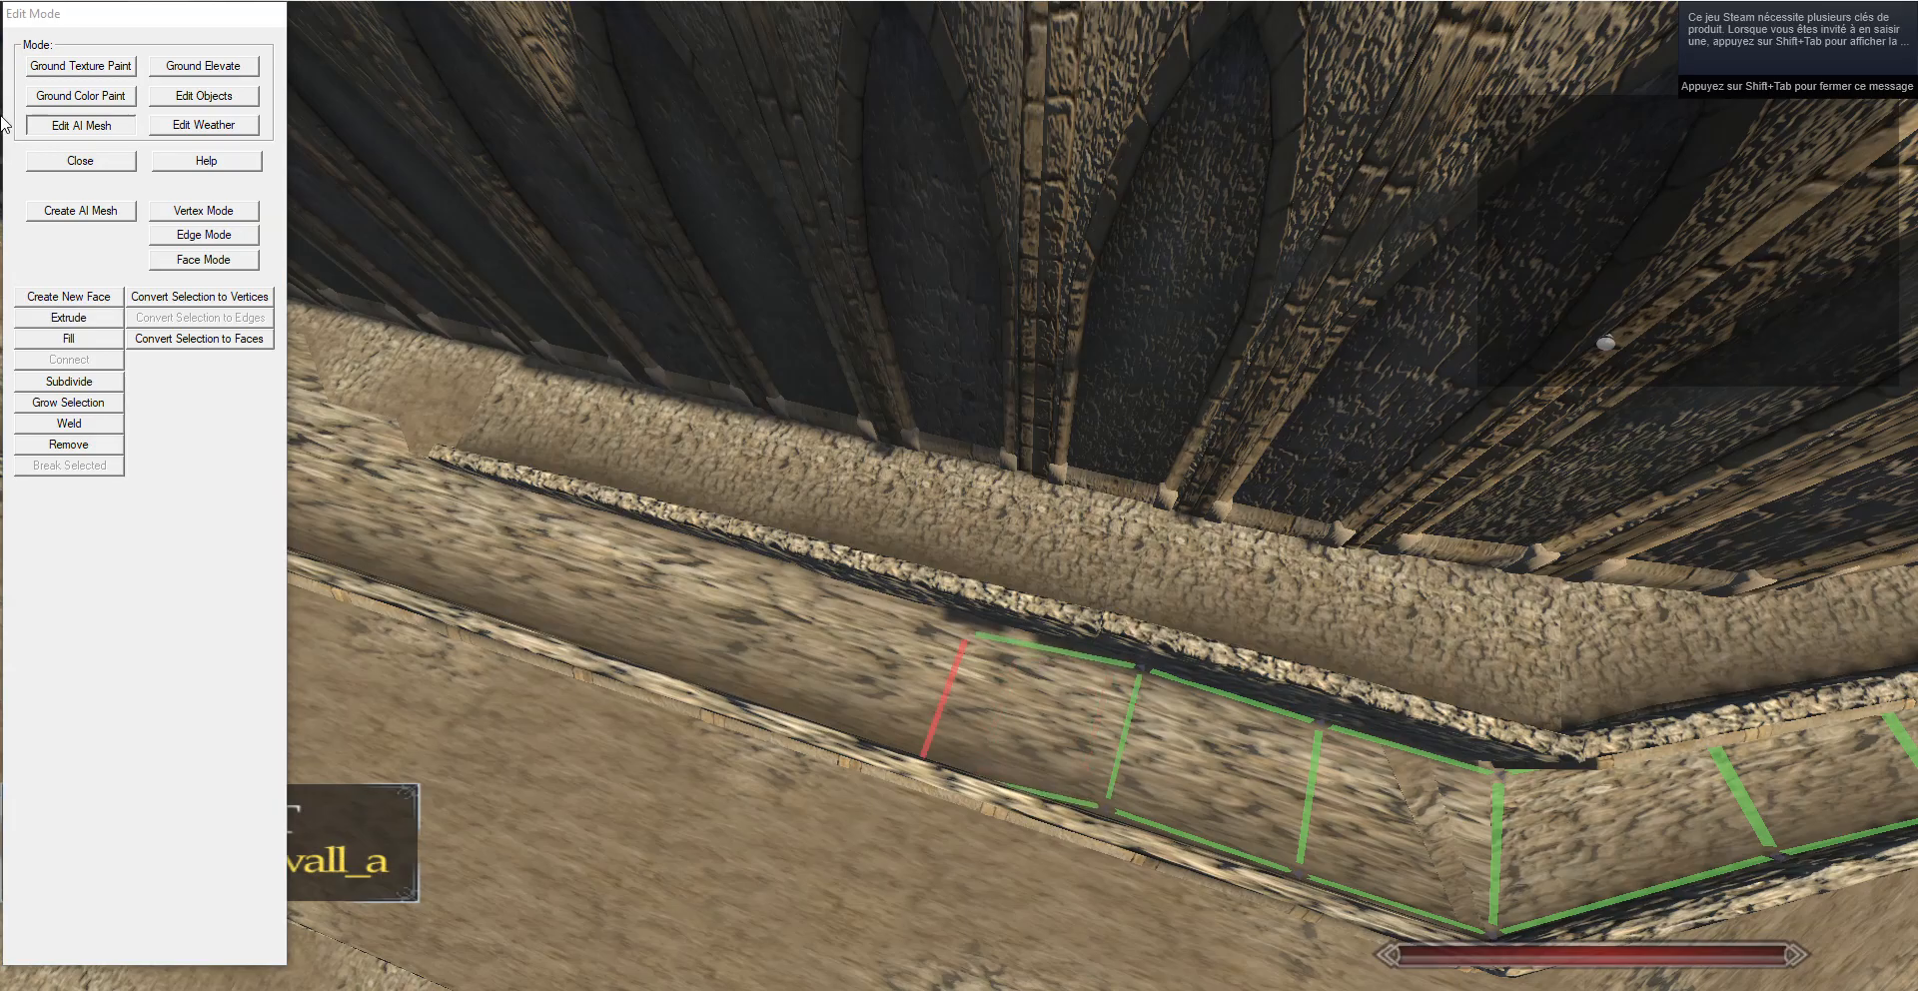
drag(959, 119, 1118, 620)
key(a)
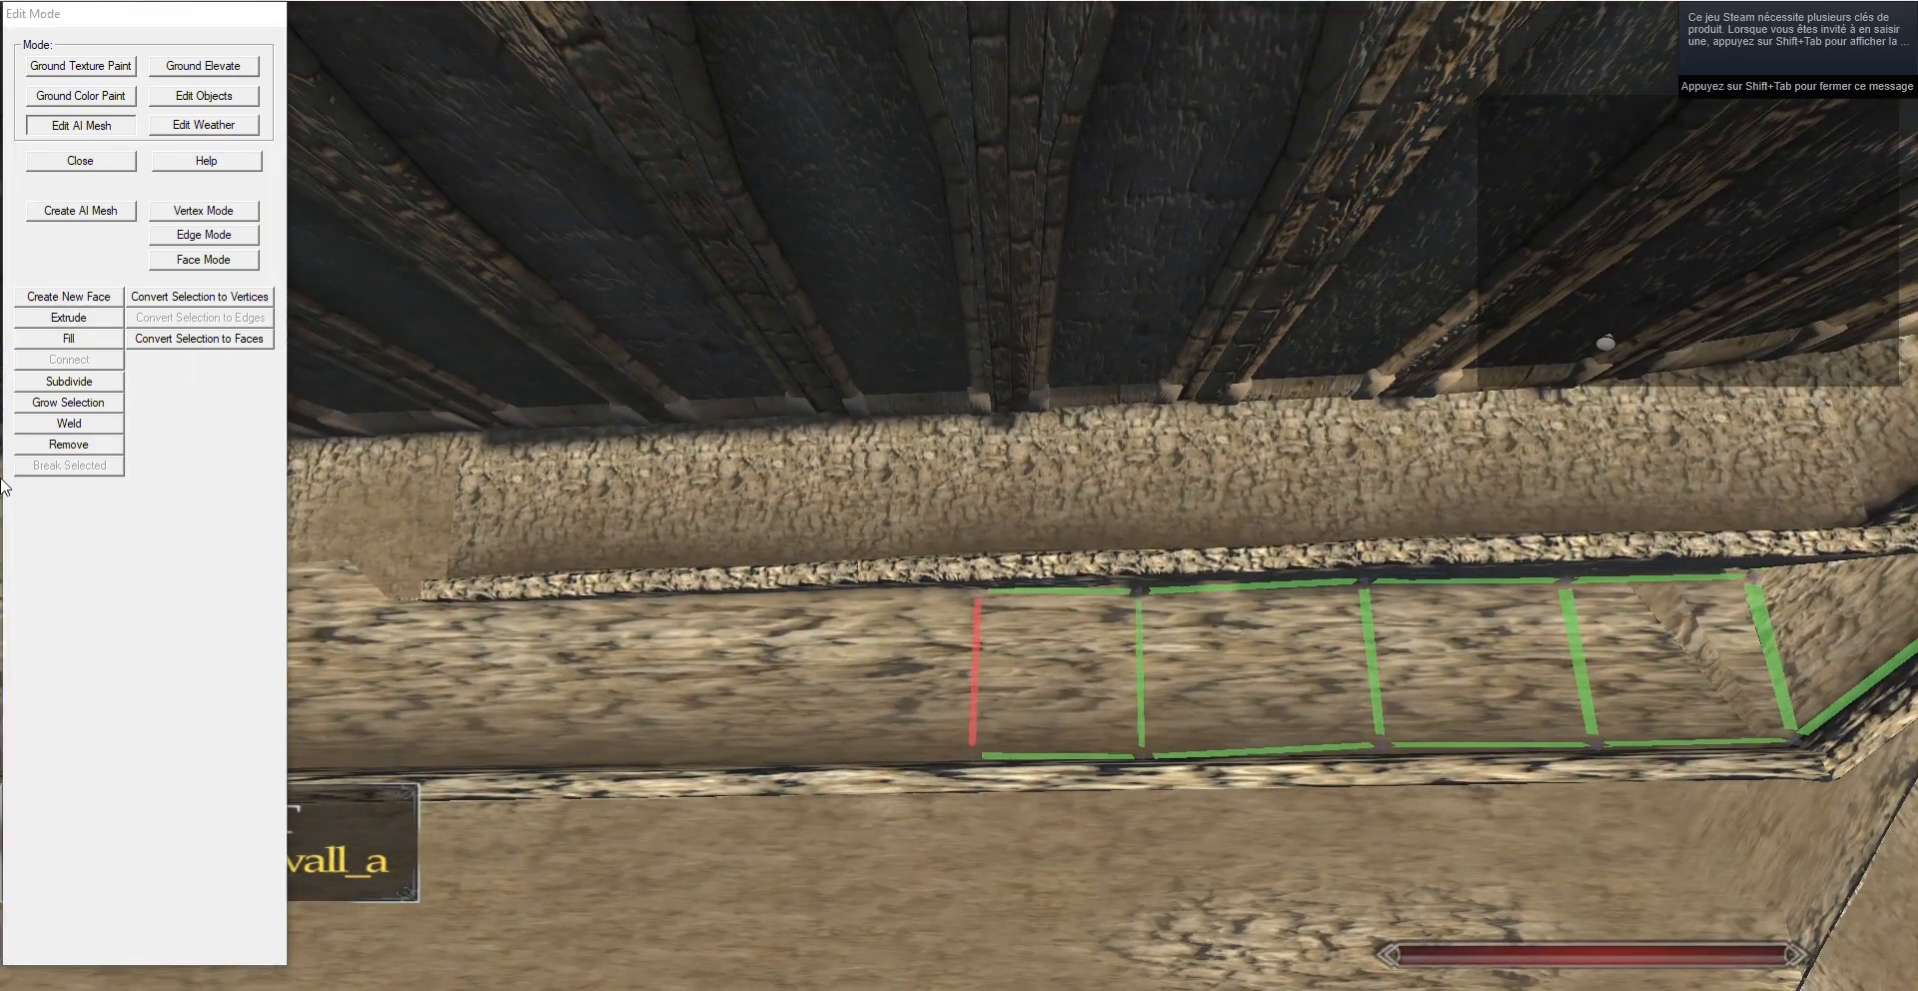
Extrude another mesh section toward the end of the upper parapet and return to edge editing.
key(a)
click(68, 317)
click(483, 385)
key(g)
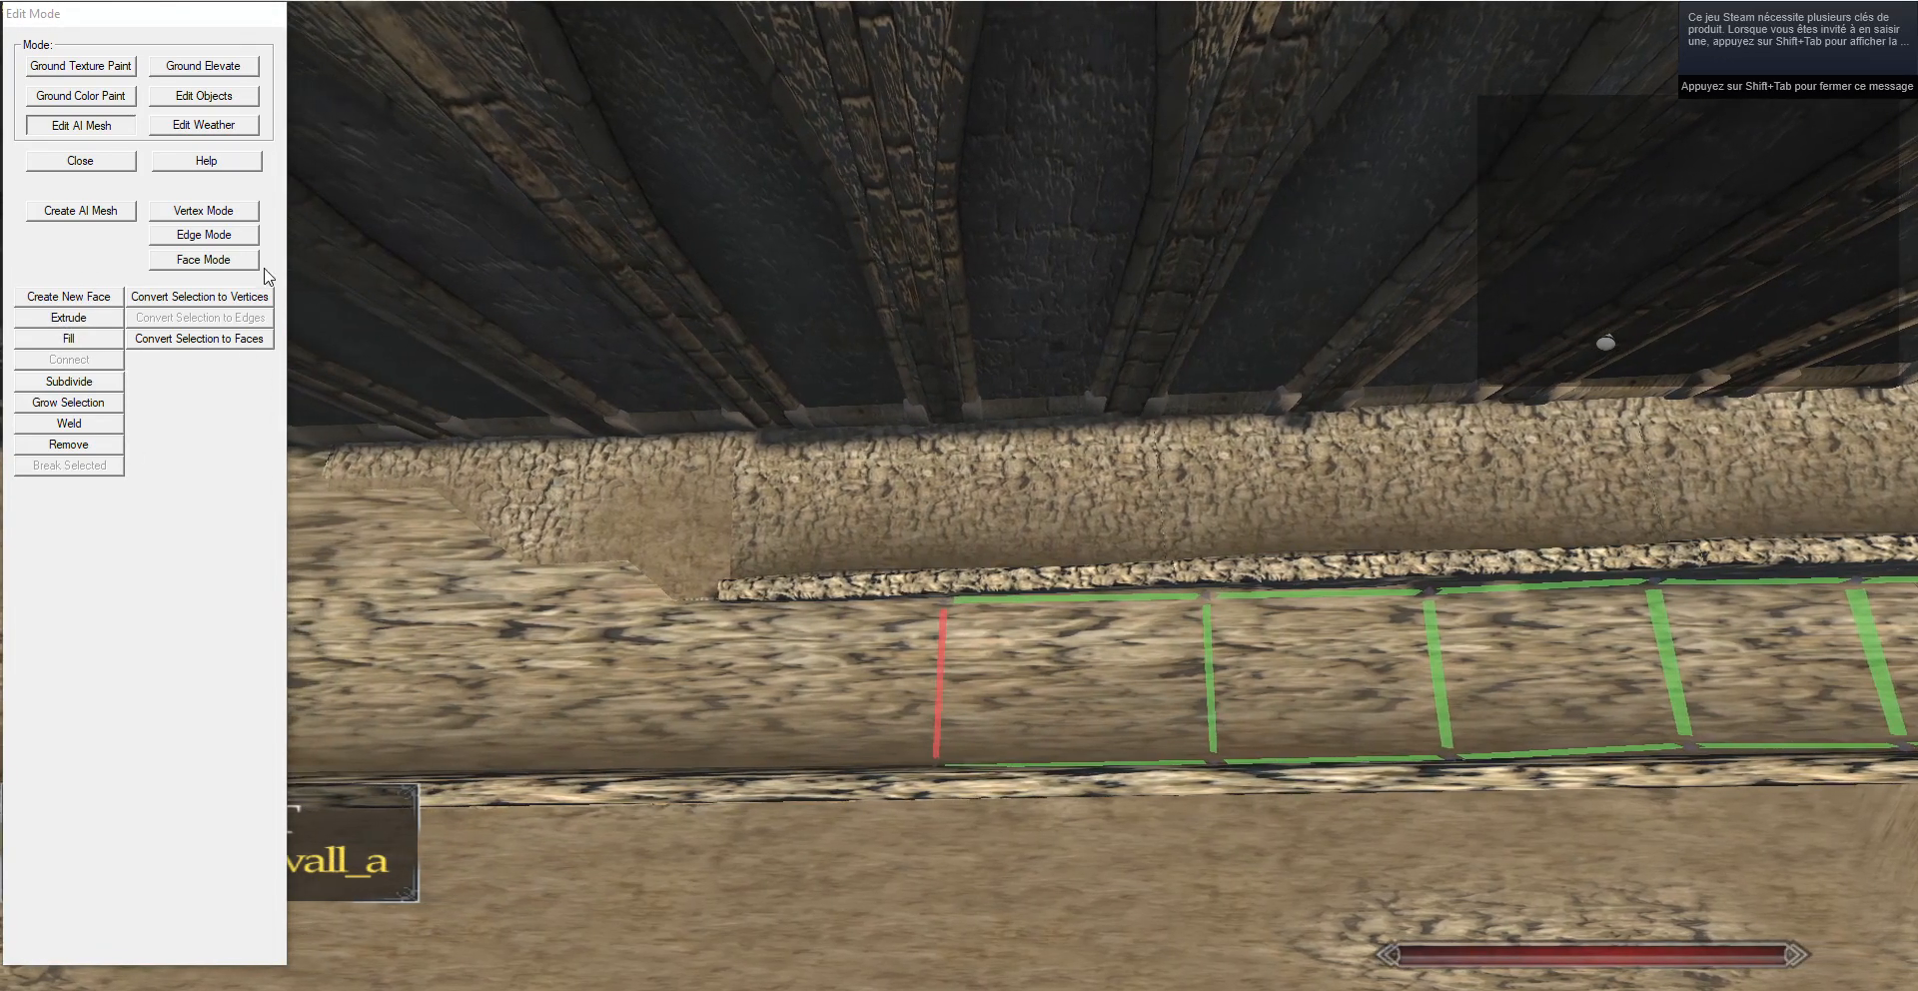
click(209, 210)
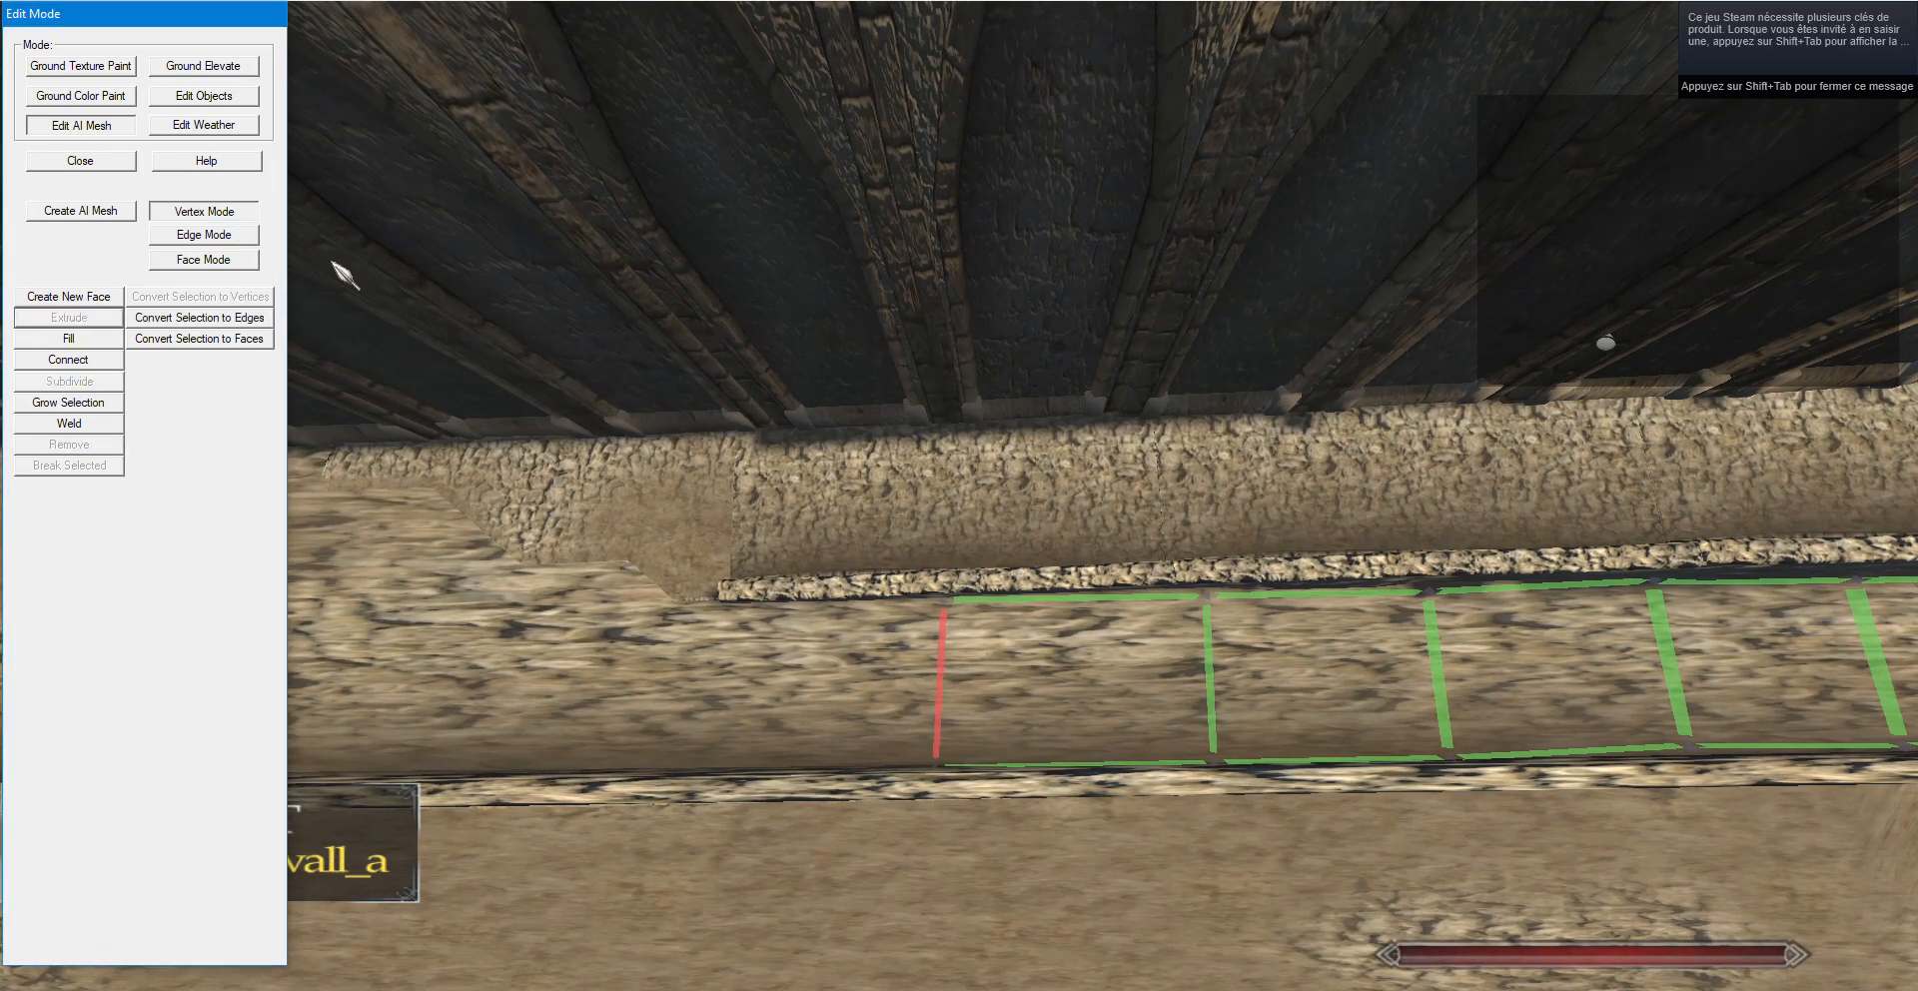
key(a)
click(167, 238)
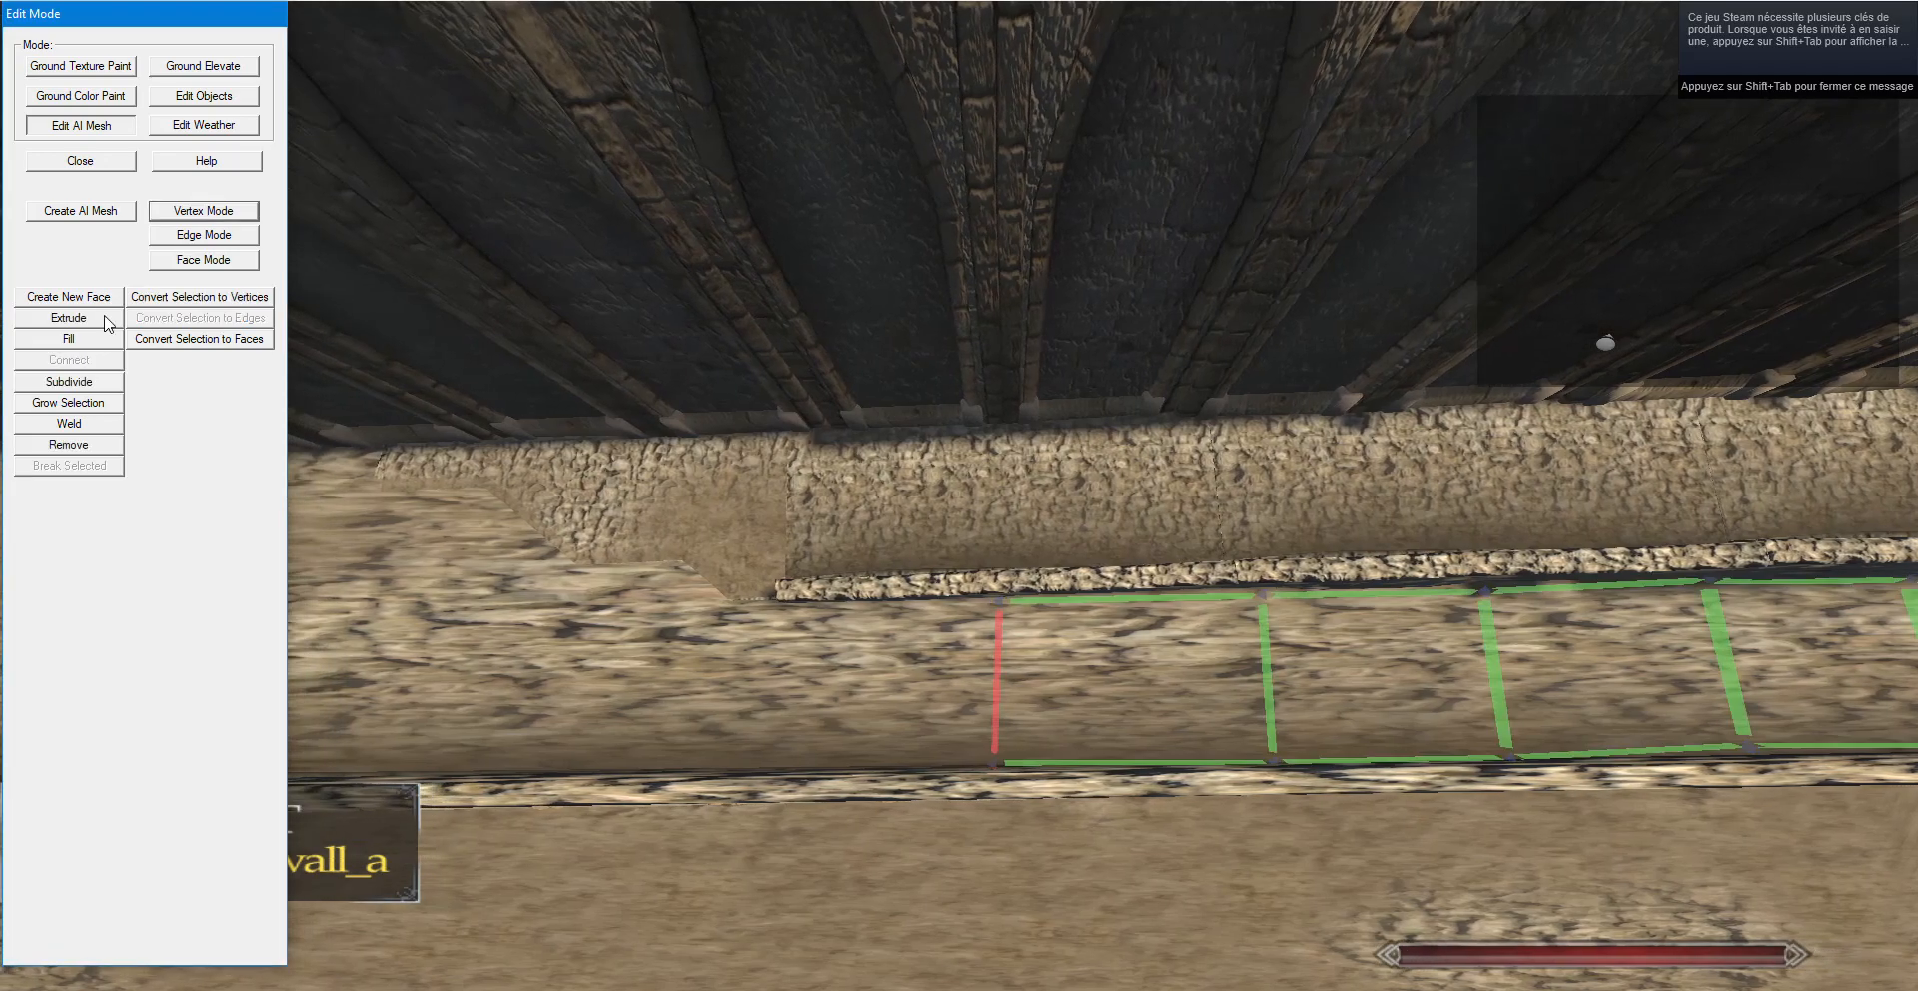
Extrude two more mesh sections along the walkway, continuing past the end of the upper parapet.
click(106, 318)
key(g)
key(a)
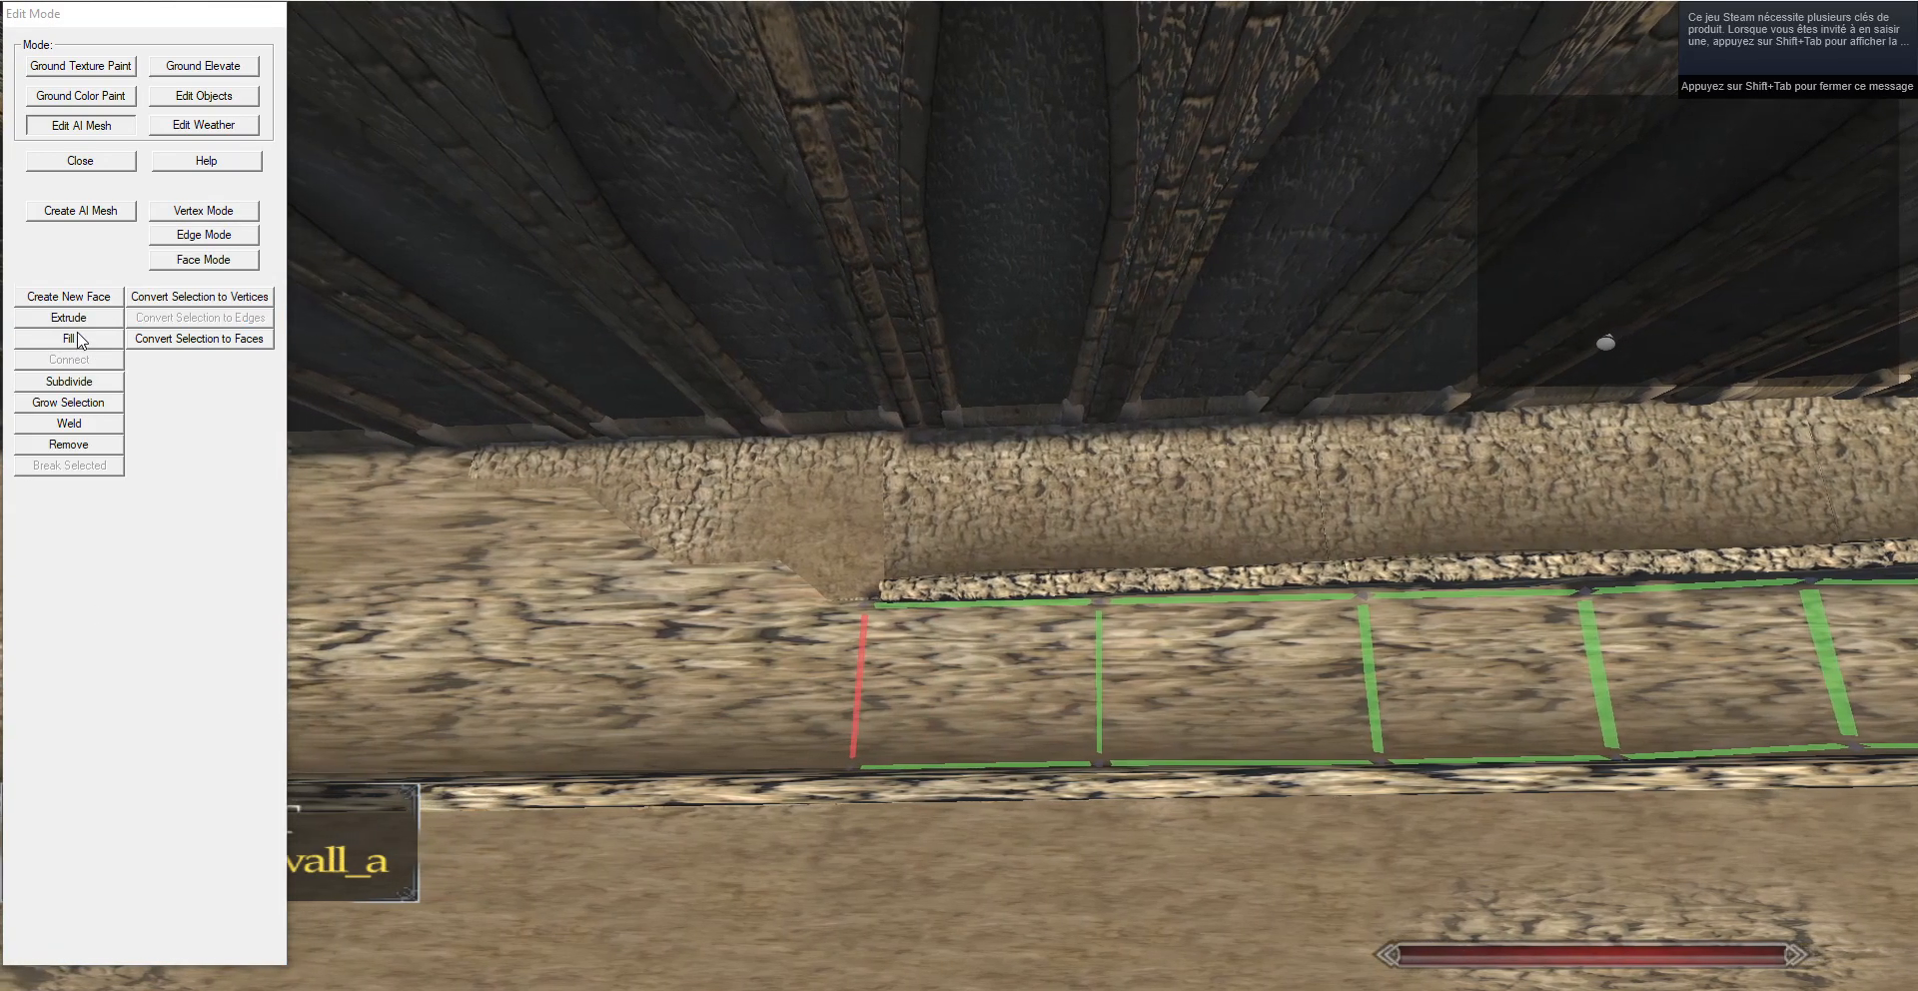
key(a)
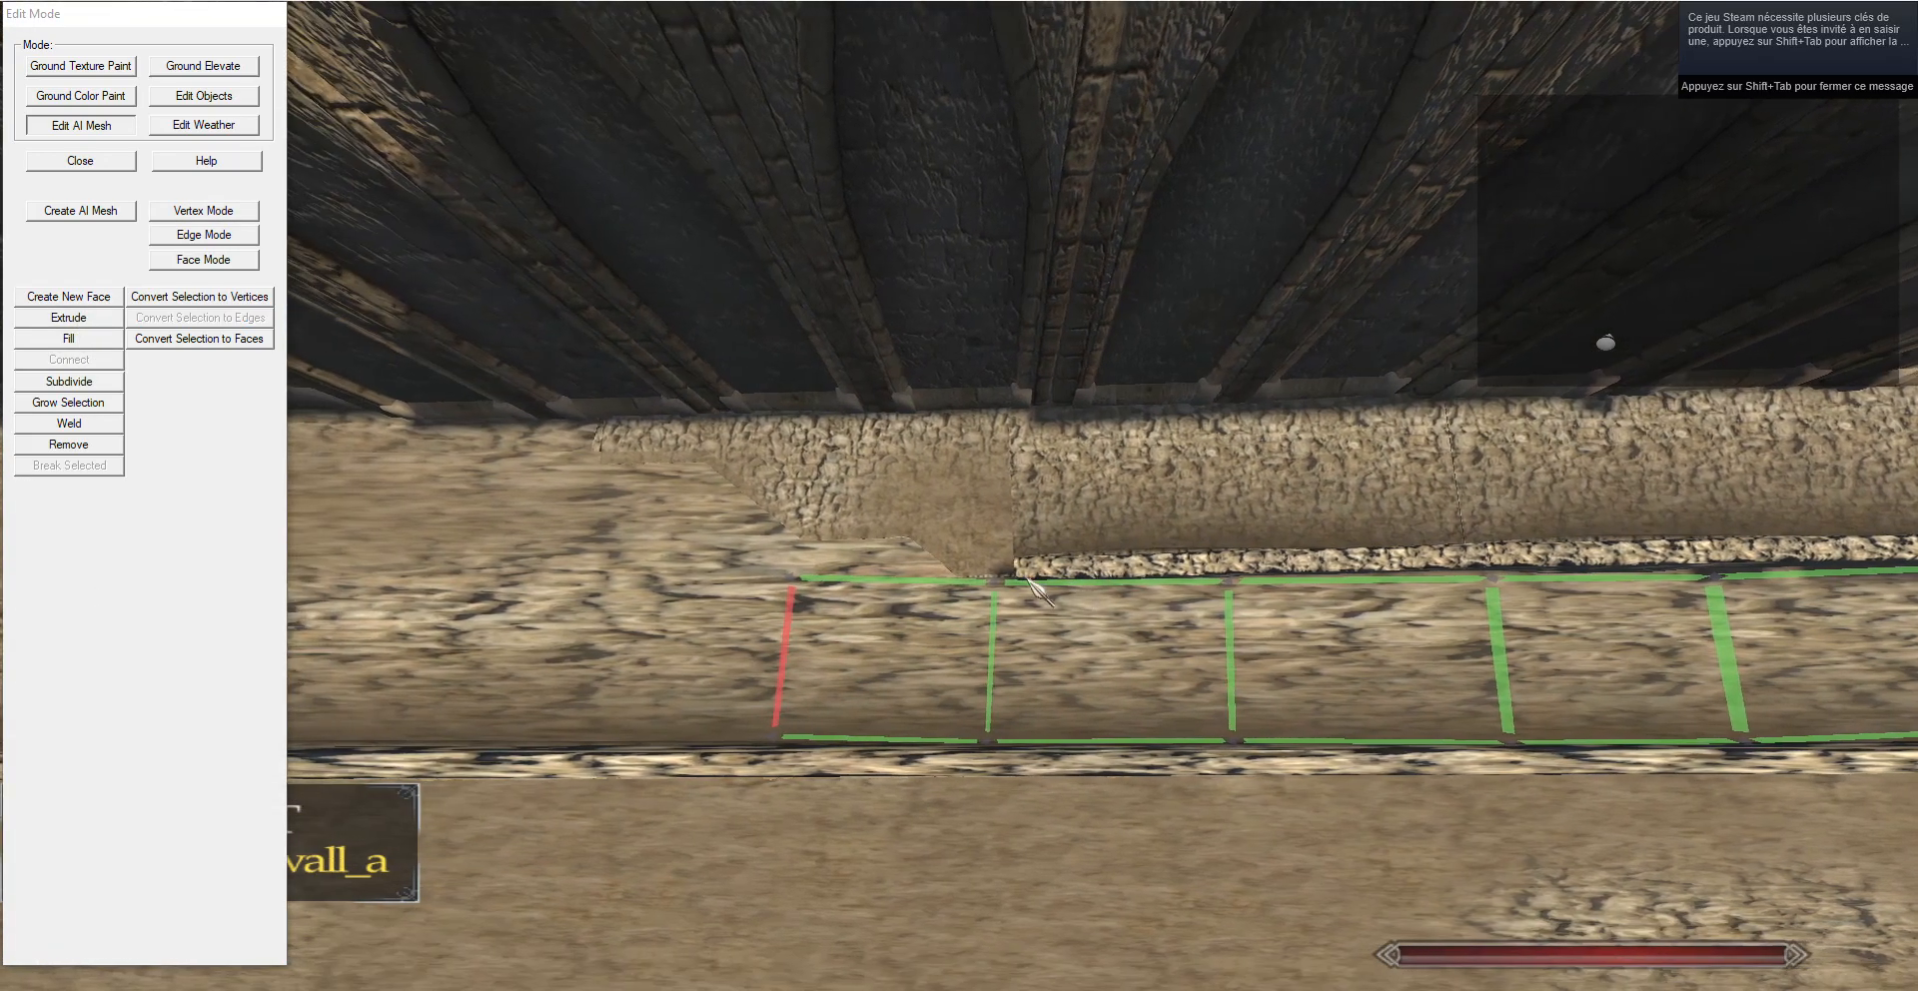
Extrude the last section's inner edge twice up to the arched wall and weld the two lower vertices at its open end.
click(899, 578)
click(104, 320)
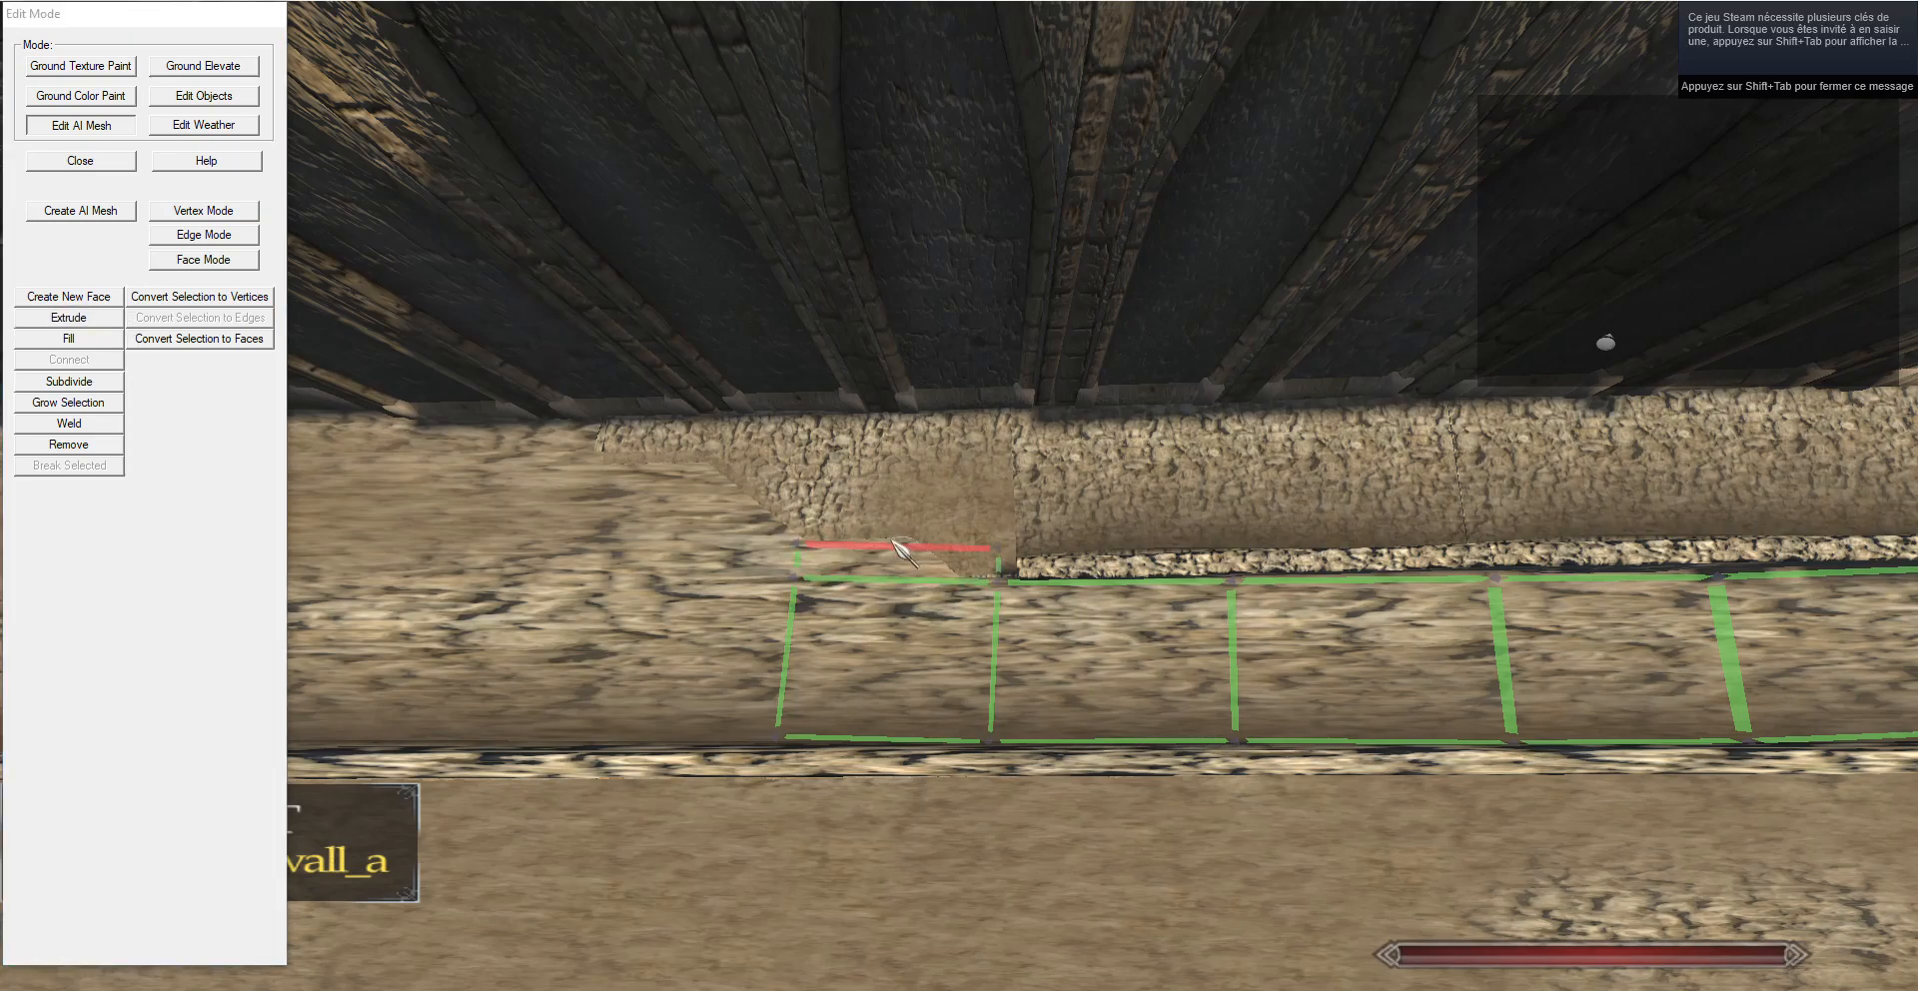
key(a)
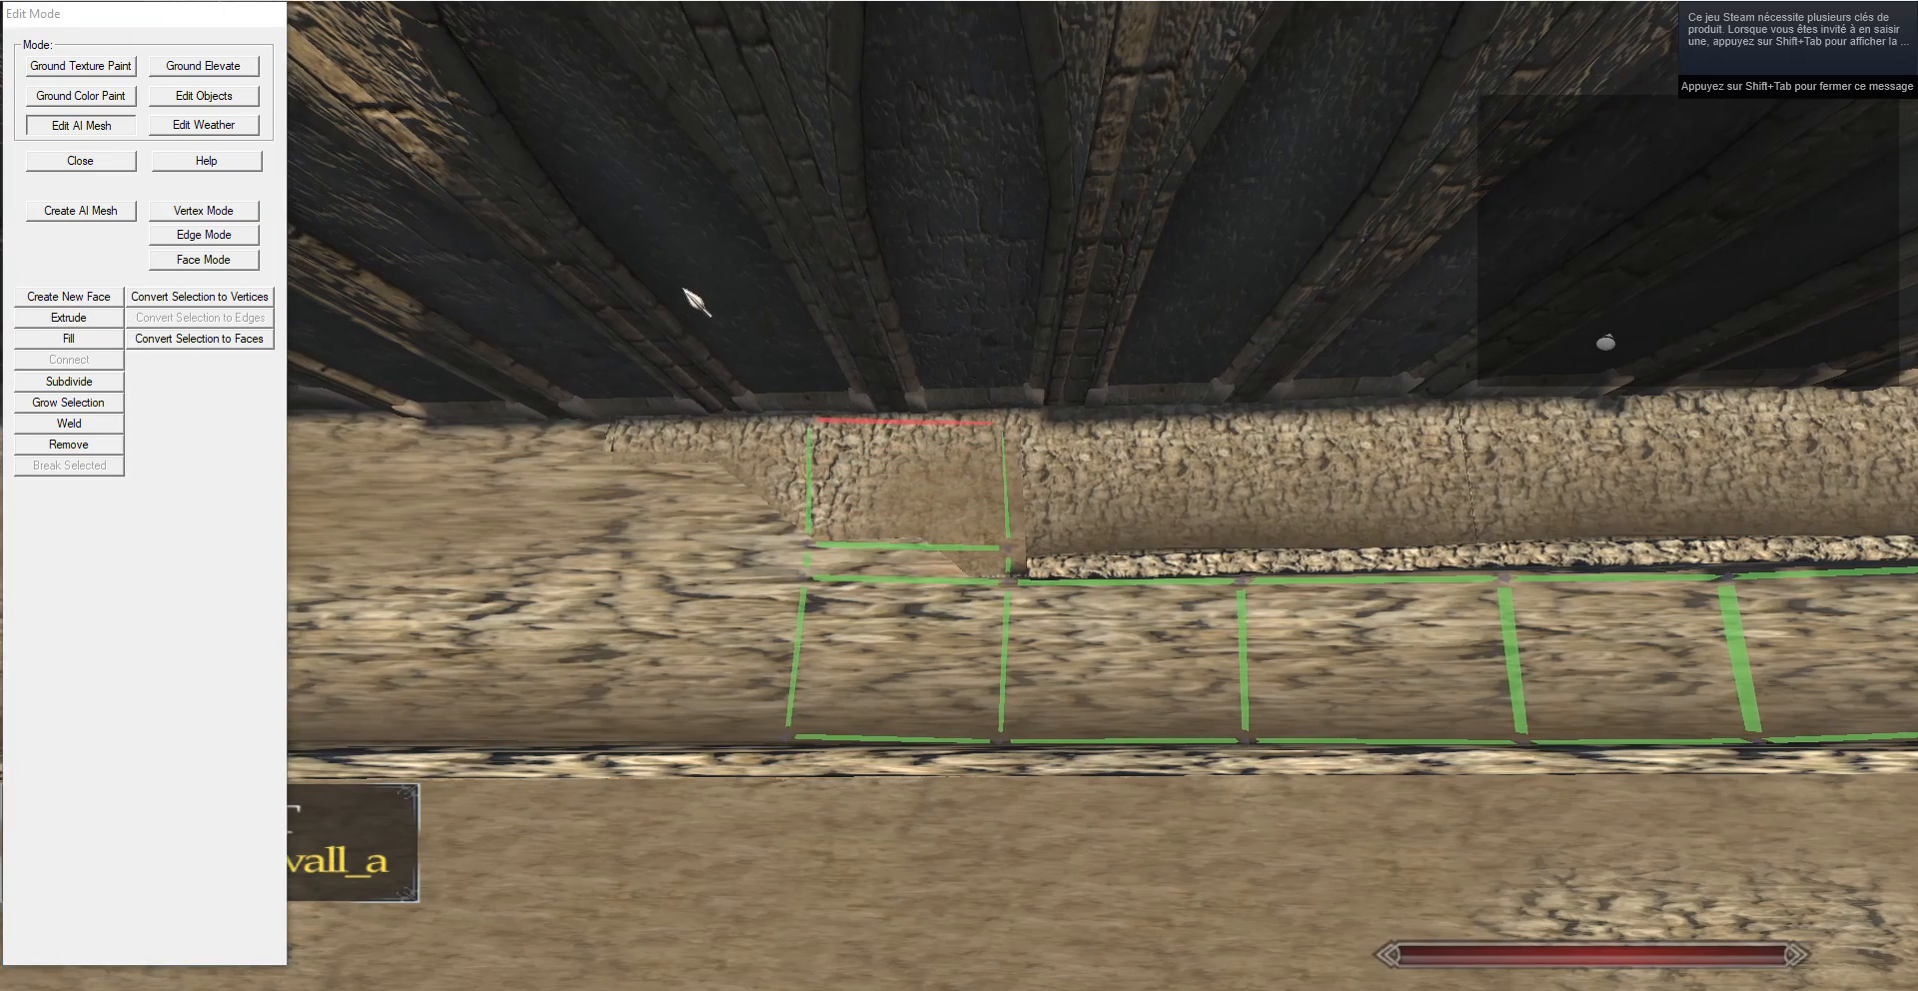
click(204, 211)
click(799, 546)
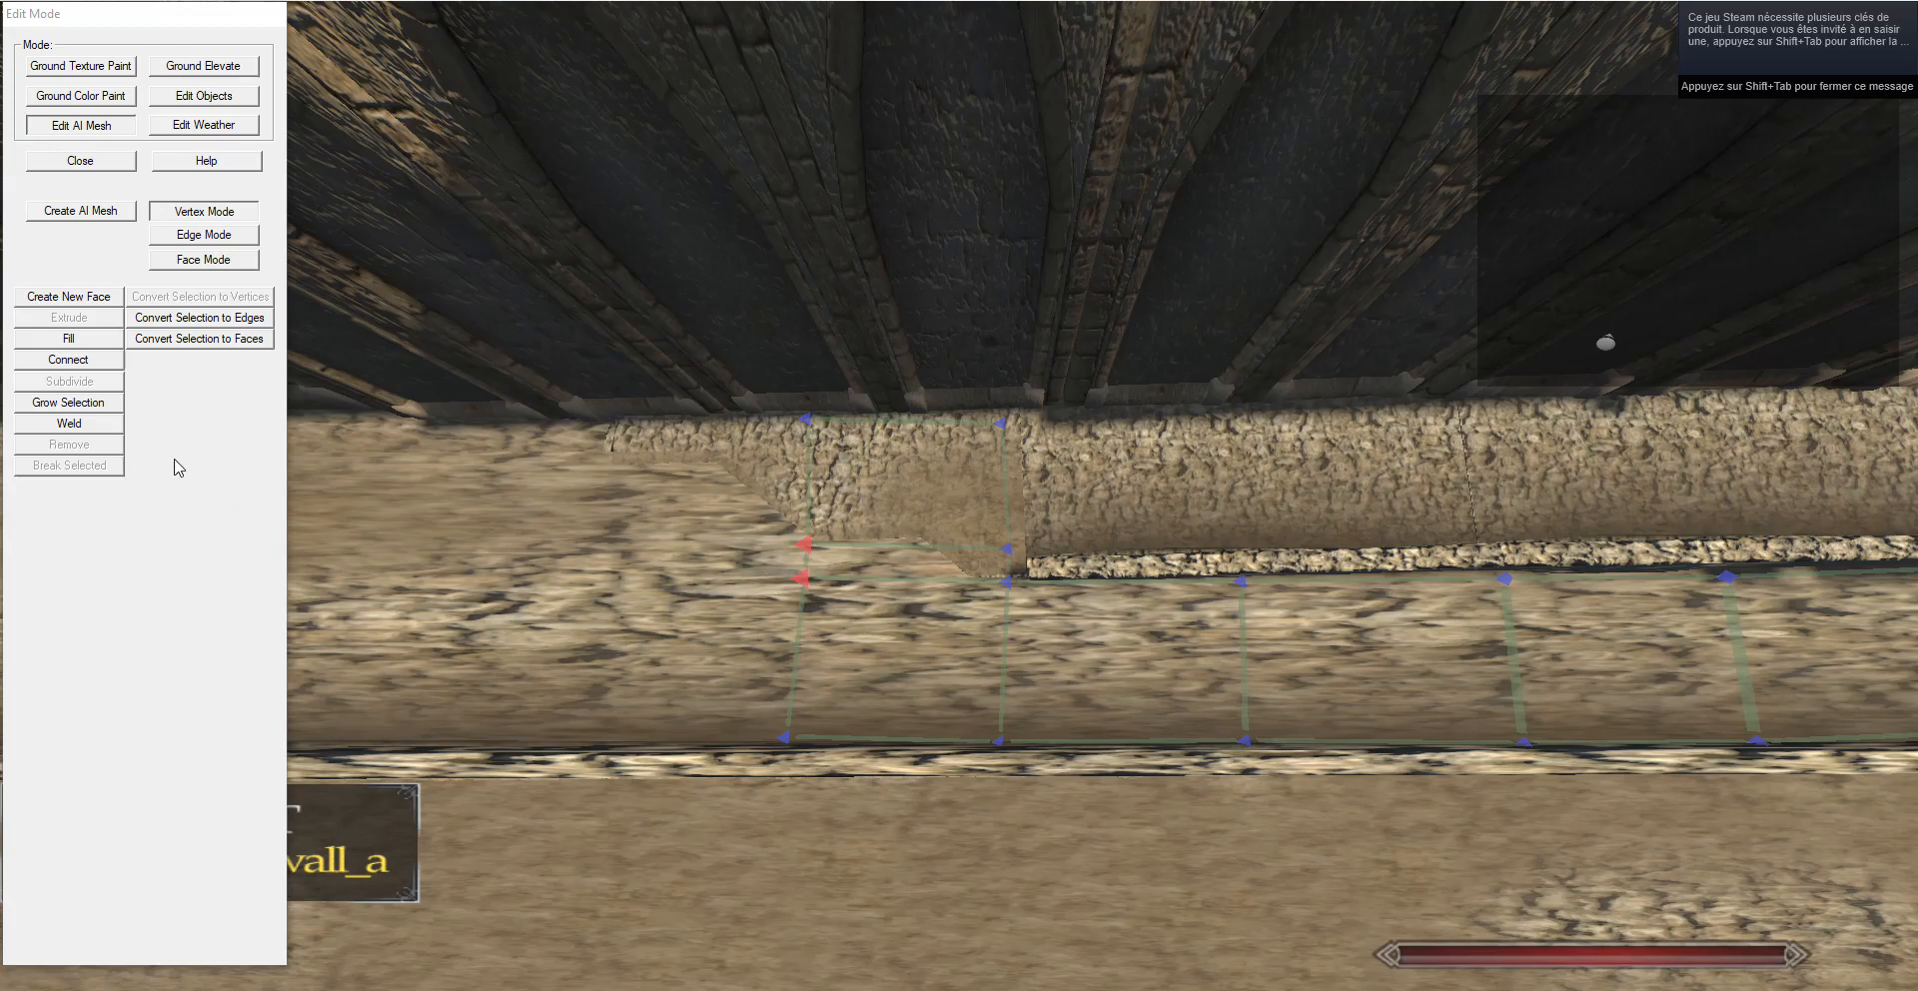
Select both open end edges and extrude them together four times along the widened walkway.
click(240, 237)
ctrl+right_click(802, 597)
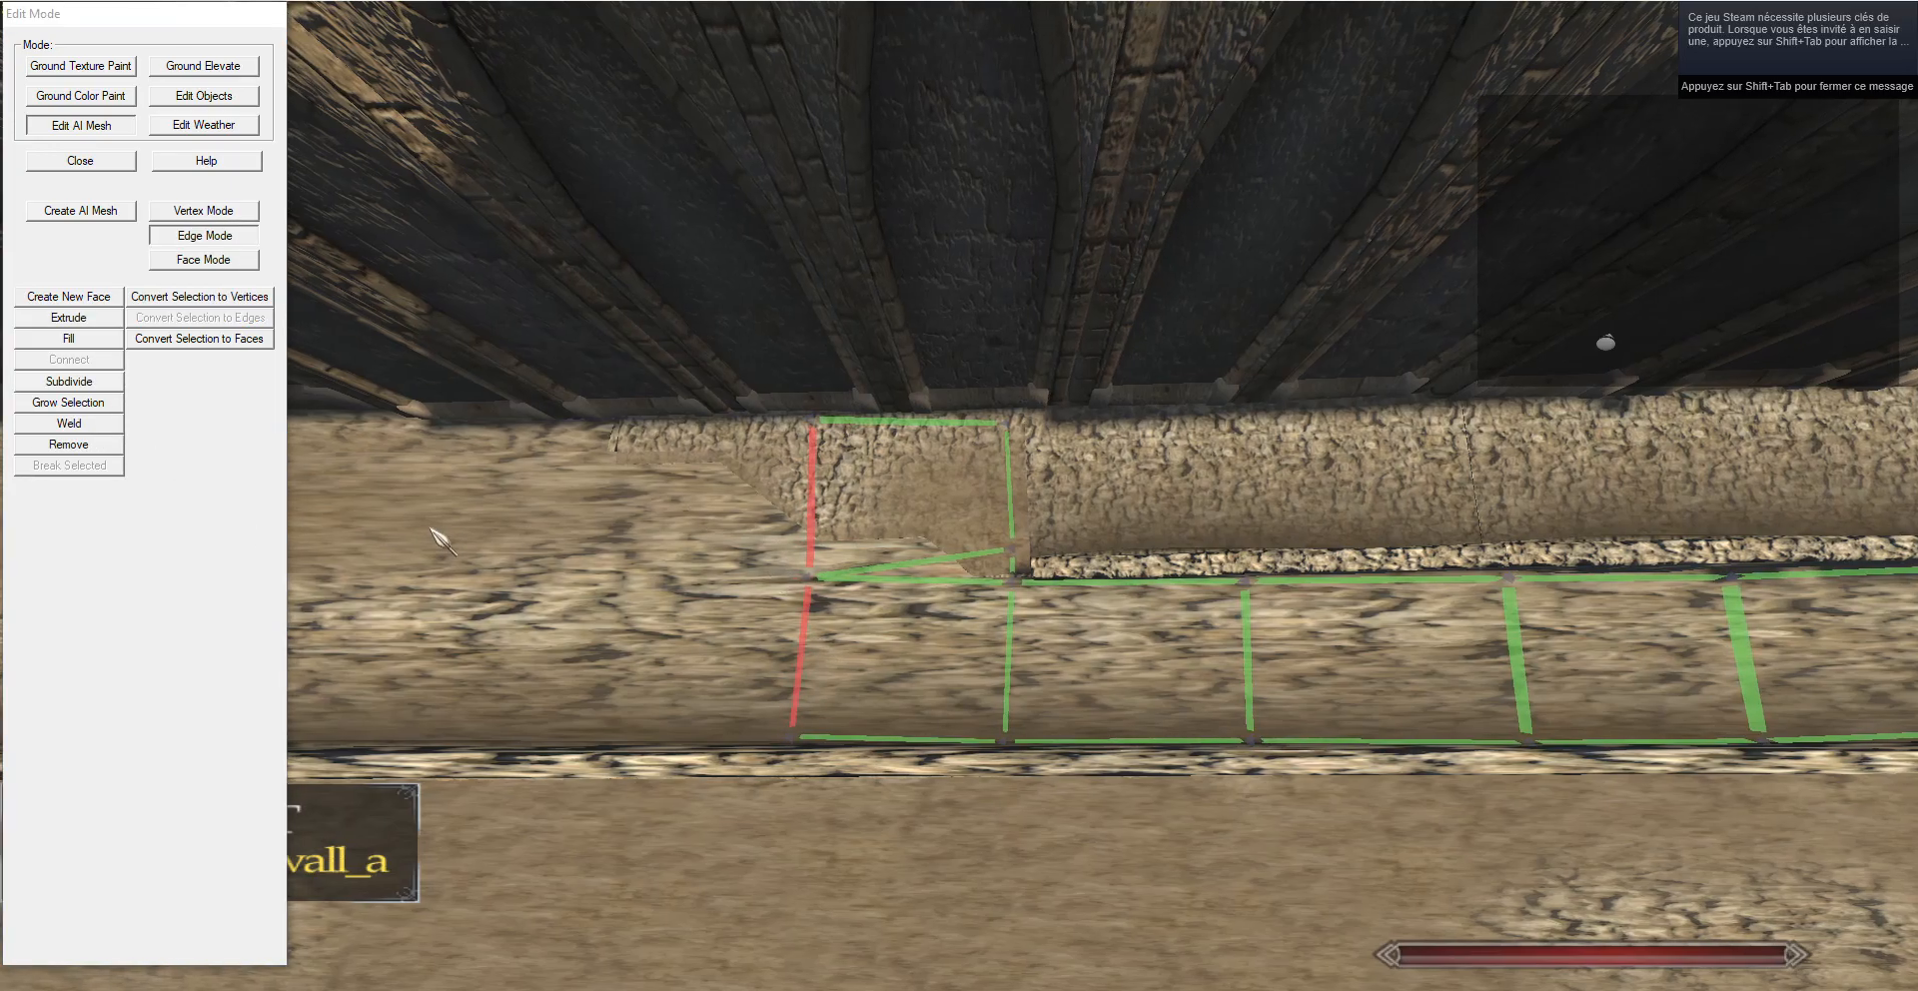
drag(437, 531, 83, 54)
key(e)
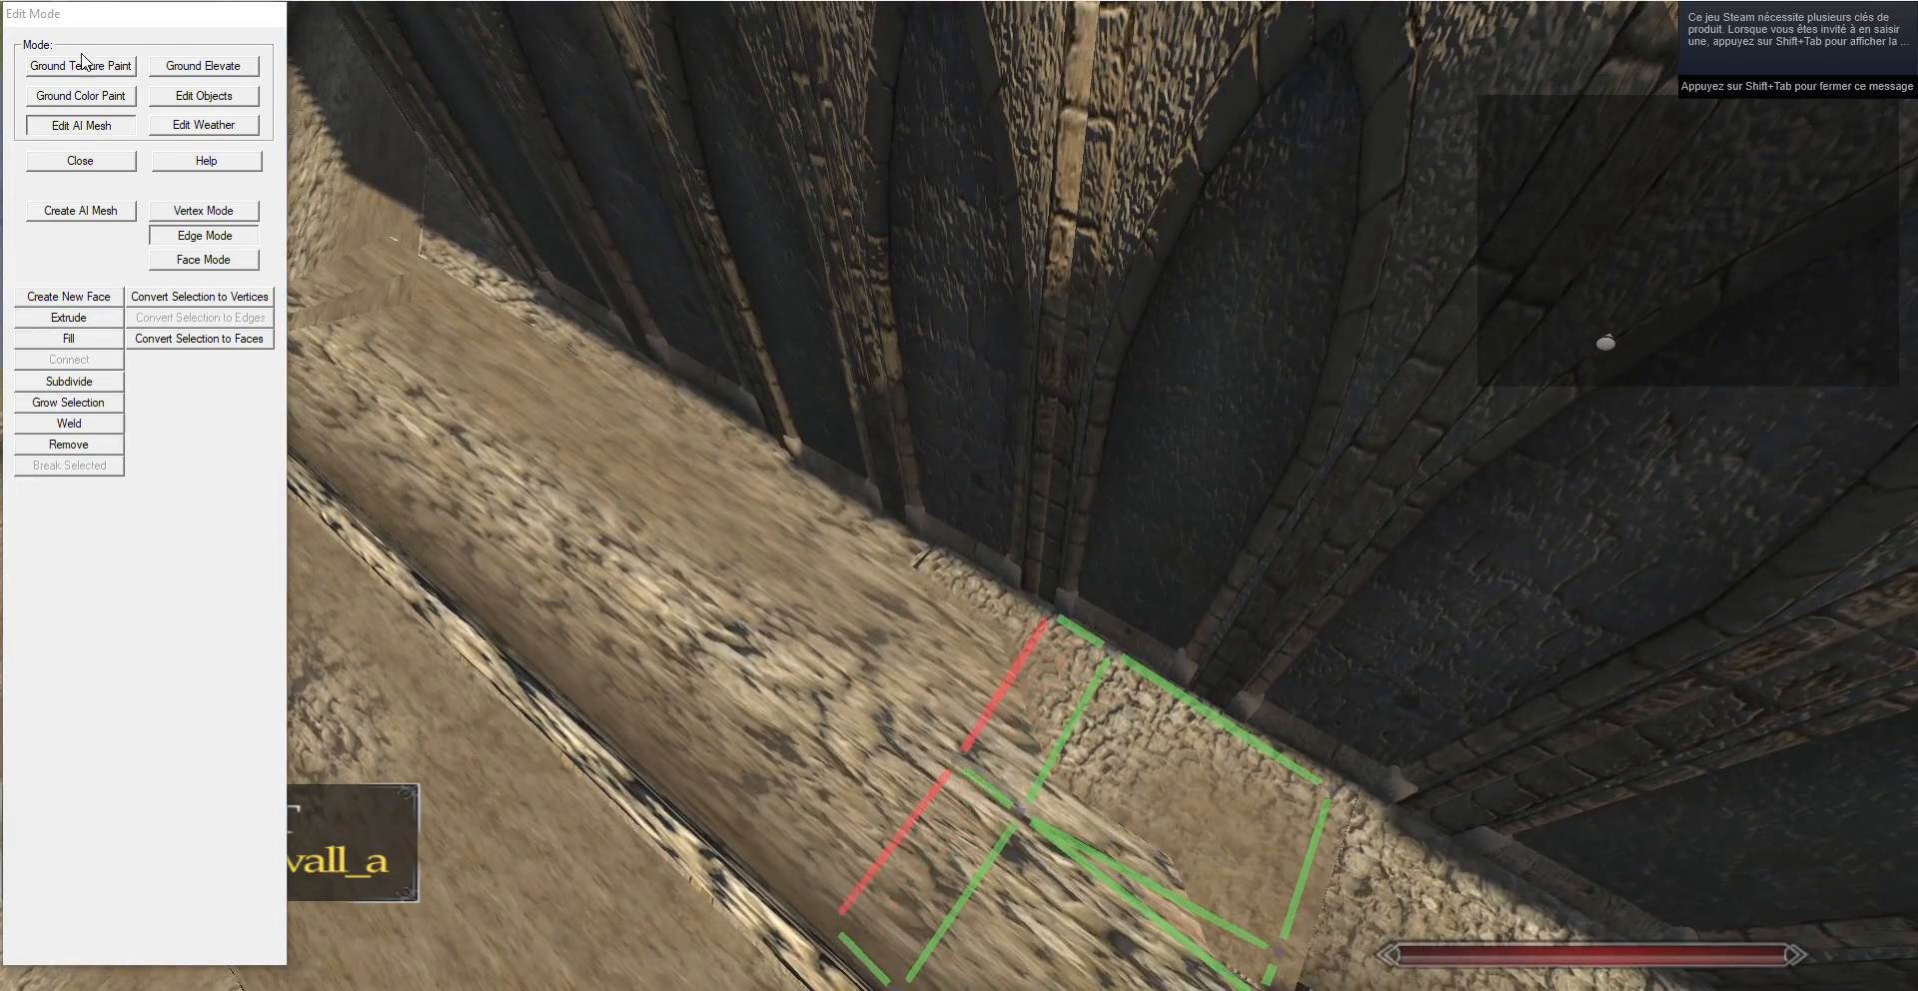
drag(329, 362, 97, 357)
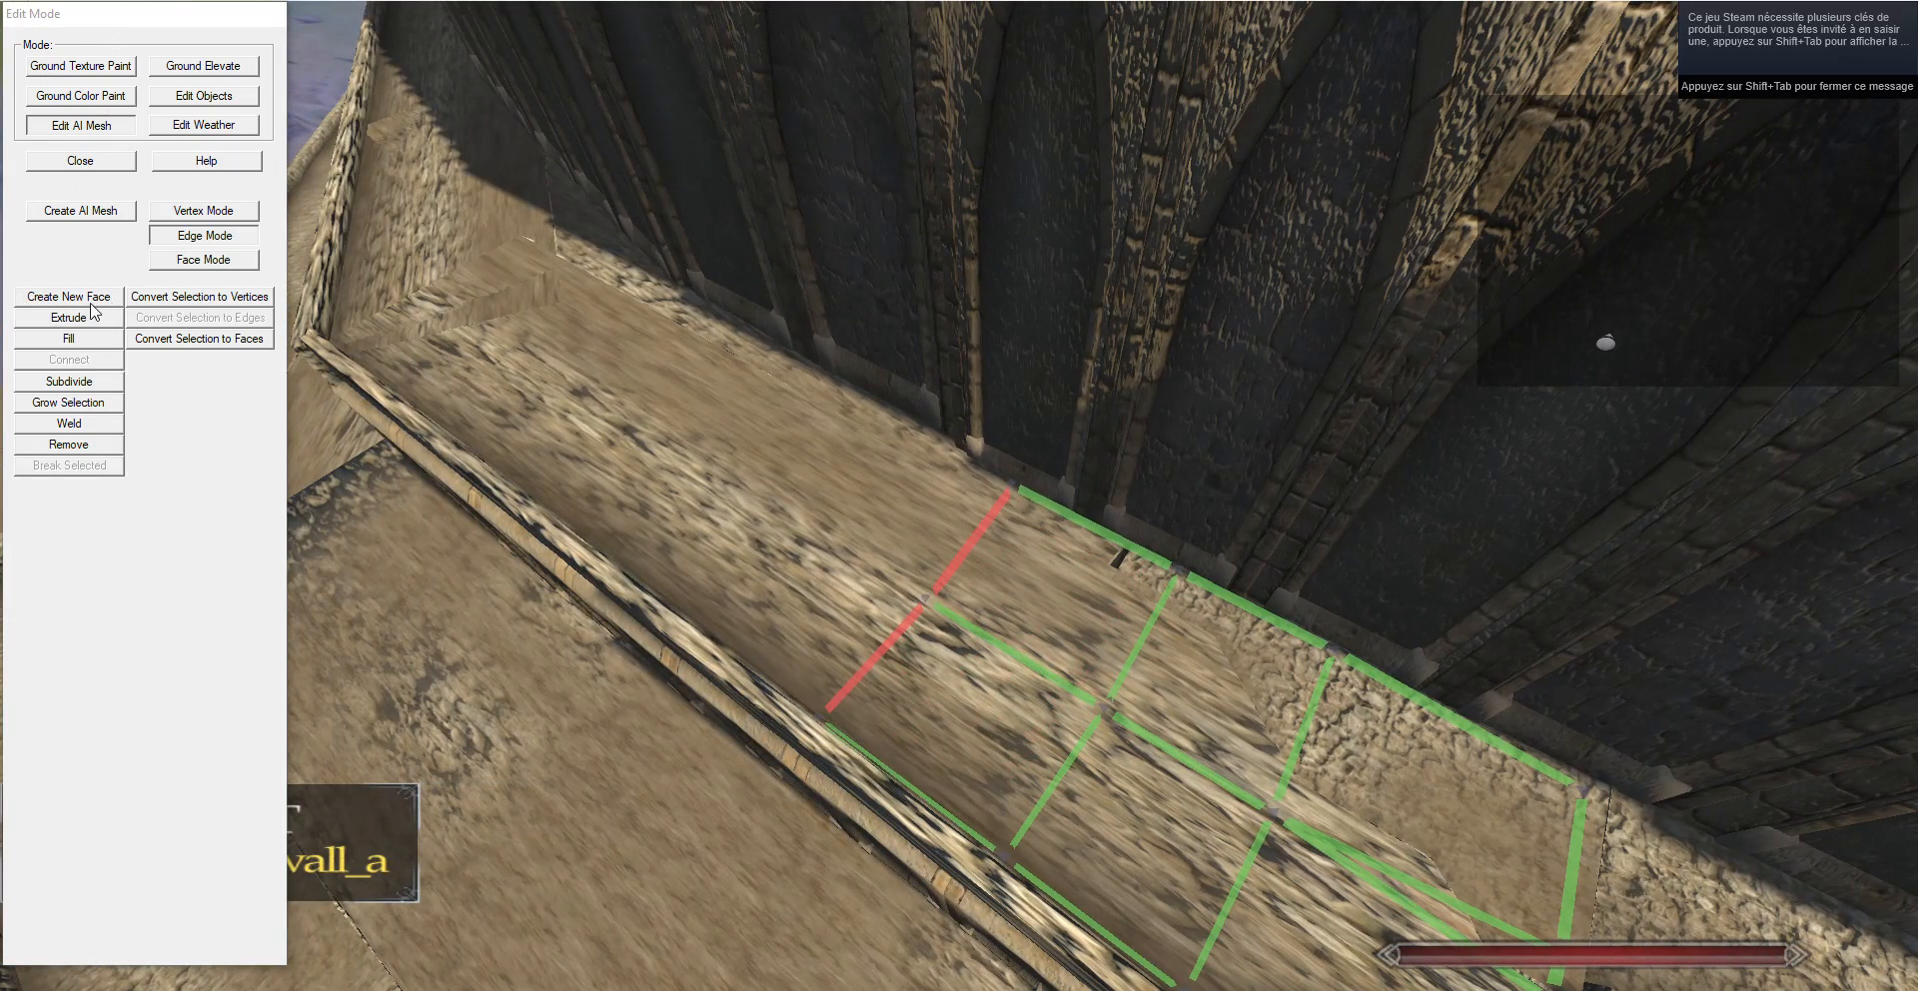
key(a)
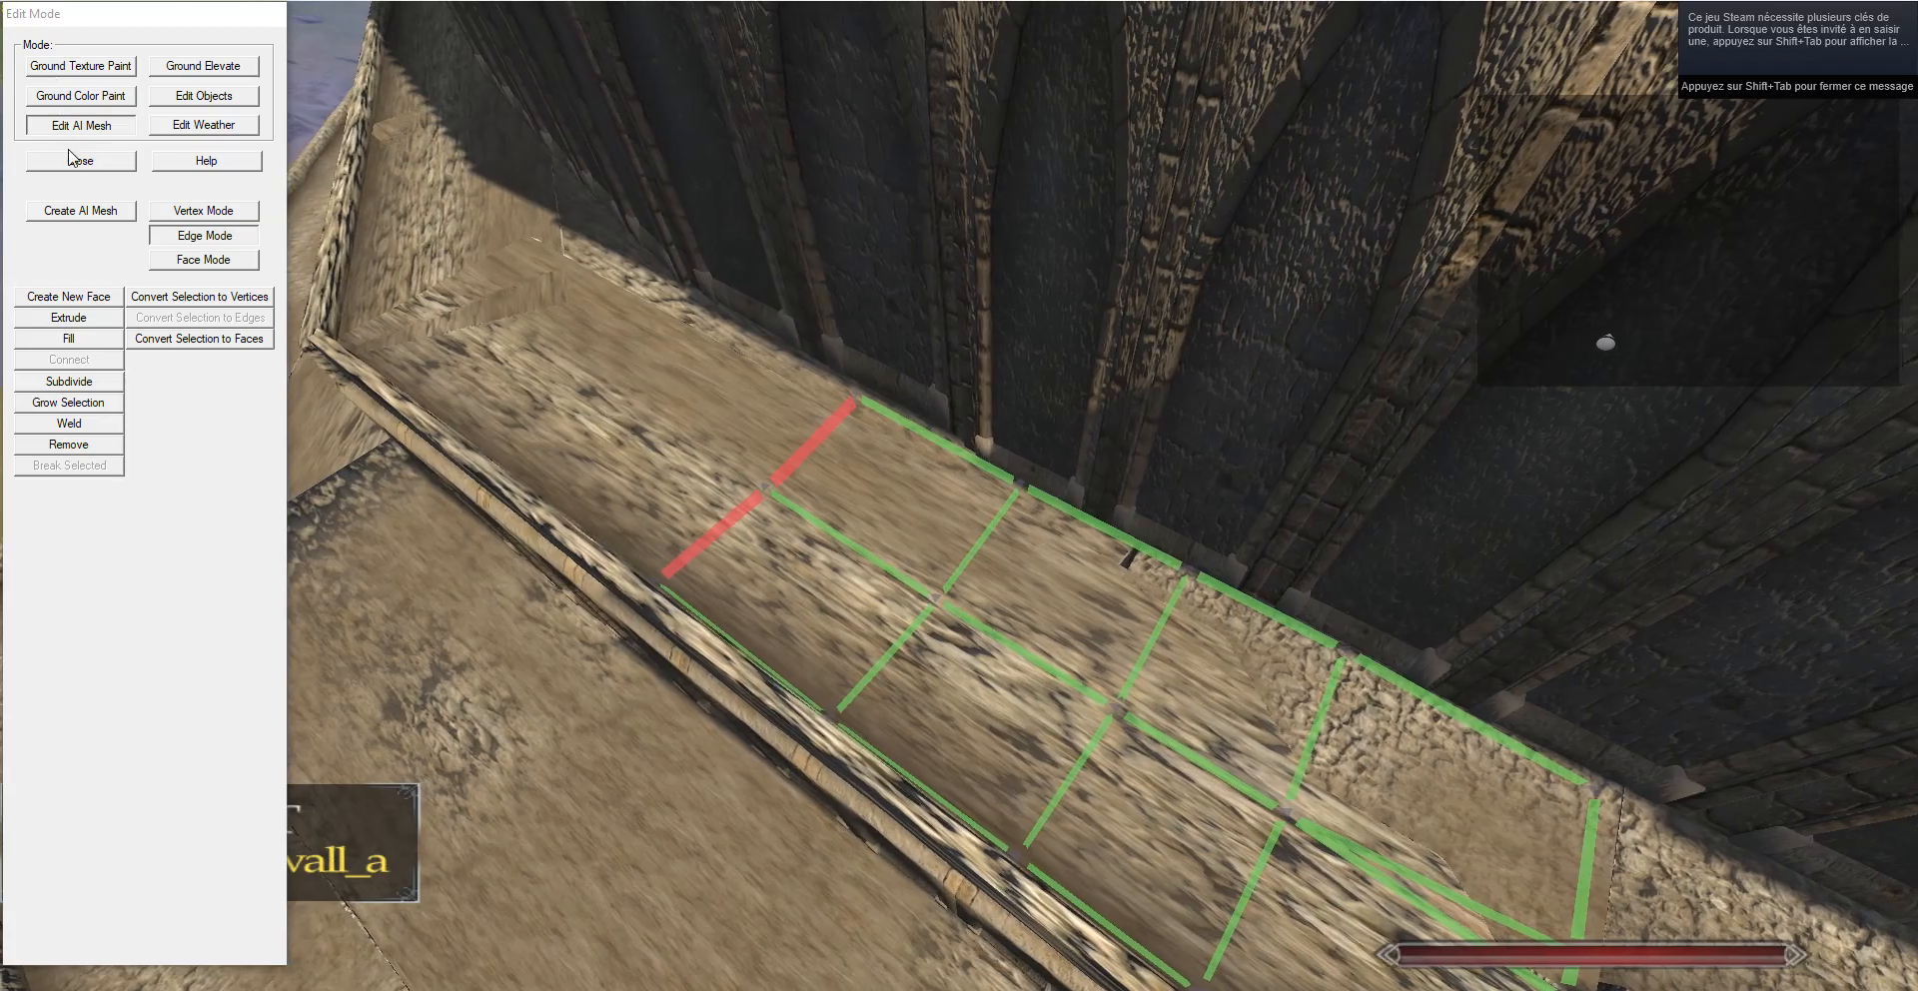
click(103, 320)
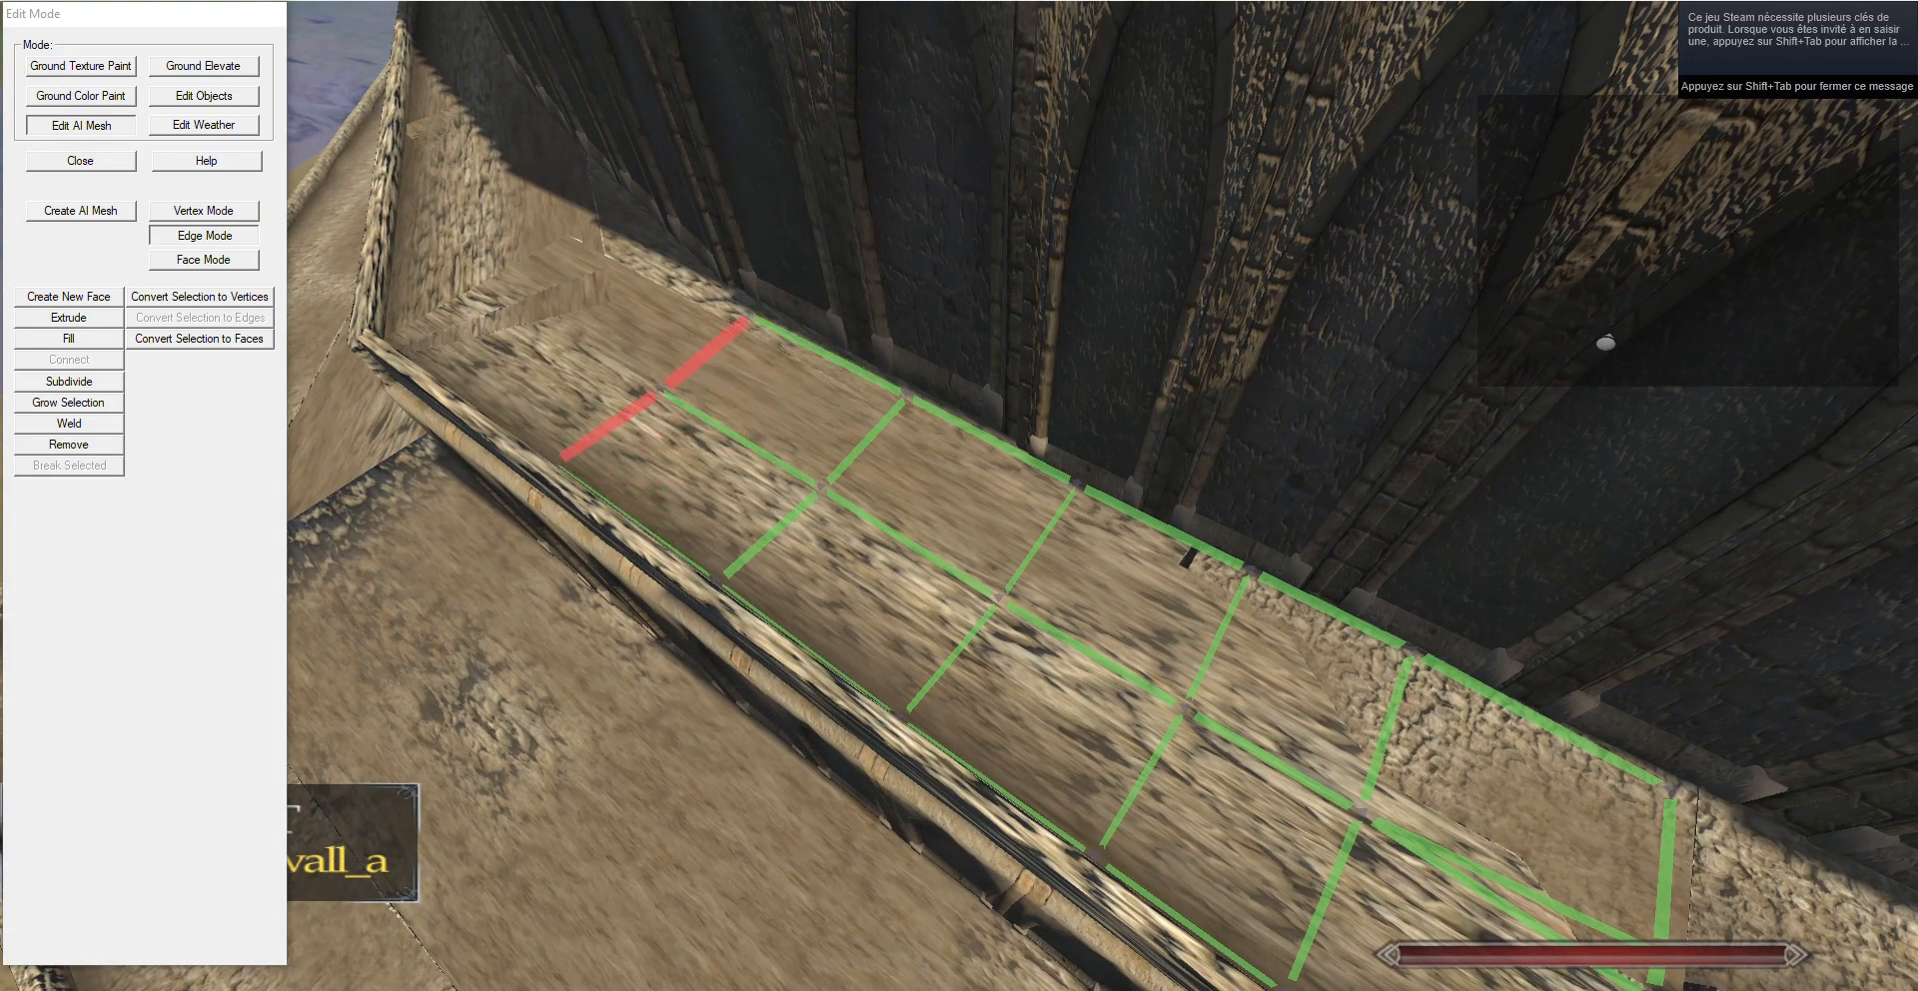
Extrude the double end edge to the walkway's bend and fit its vertices to the inner wall and the parapet corner.
drag(757, 289, 971, 240)
key(w)
key(s)
key(d)
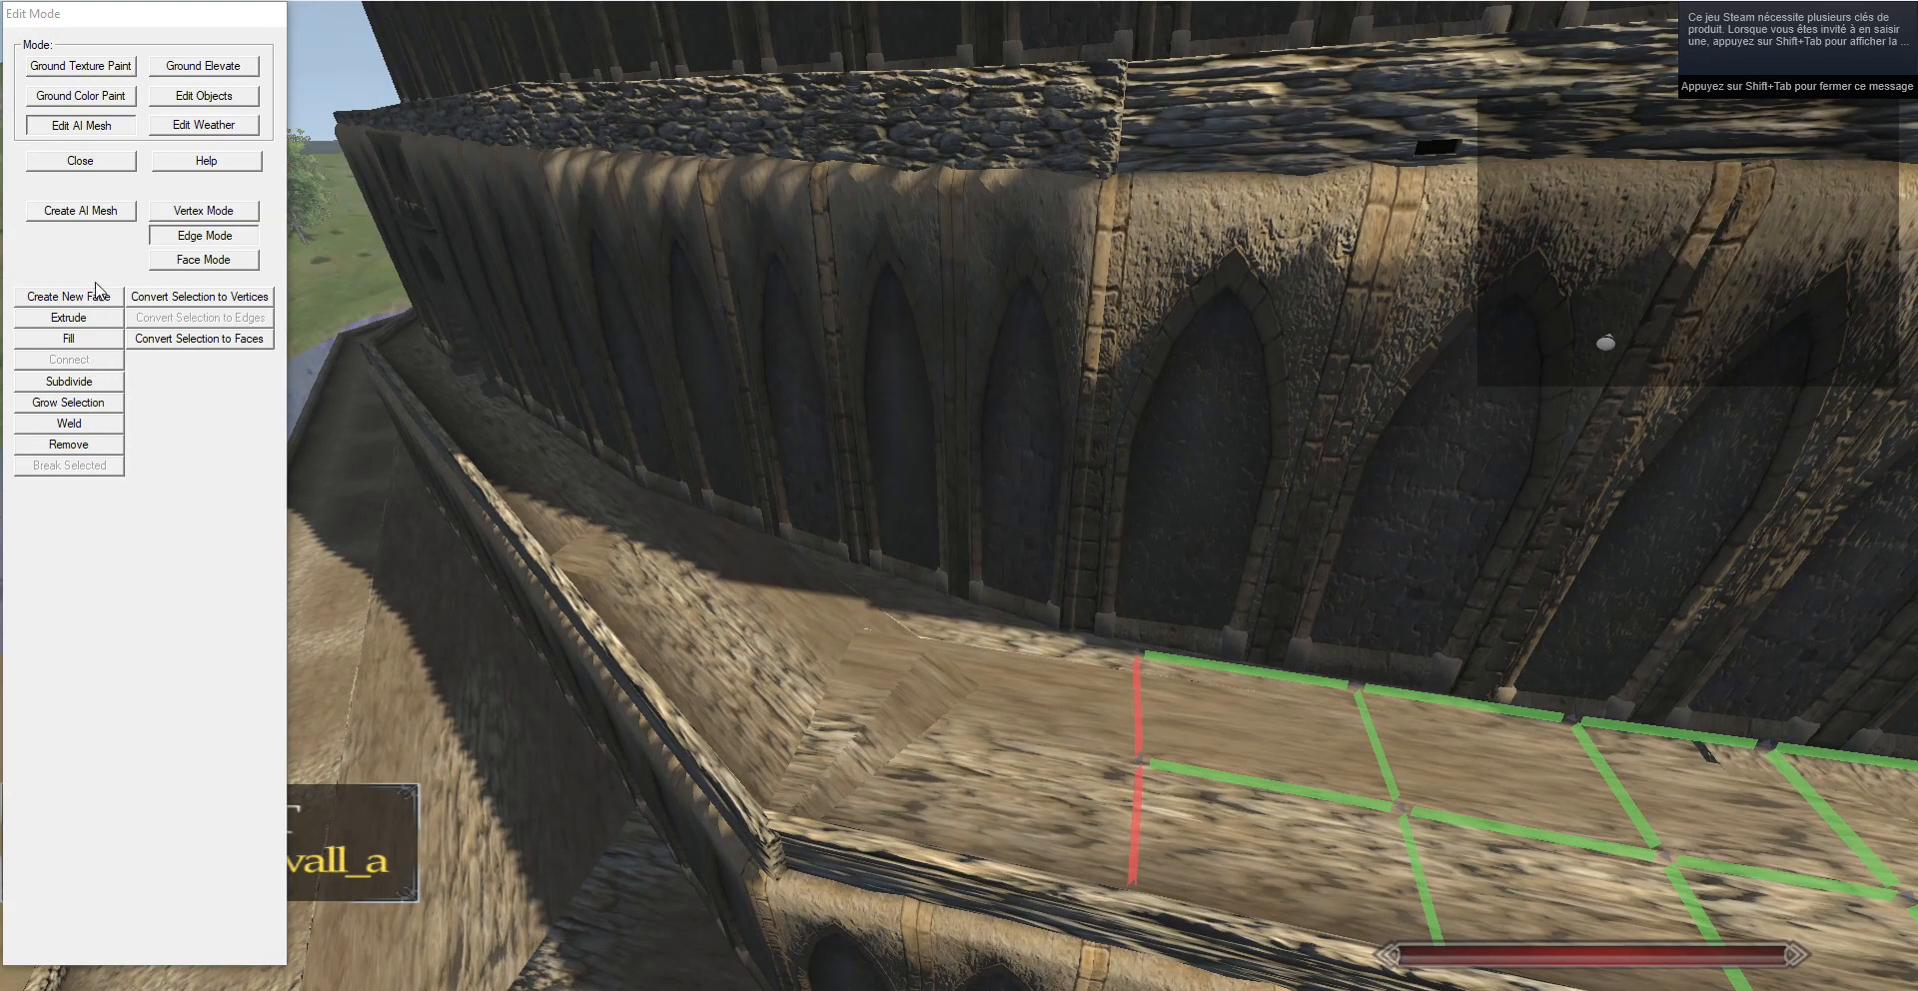
drag(644, 440, 626, 322)
key(alt+Return)
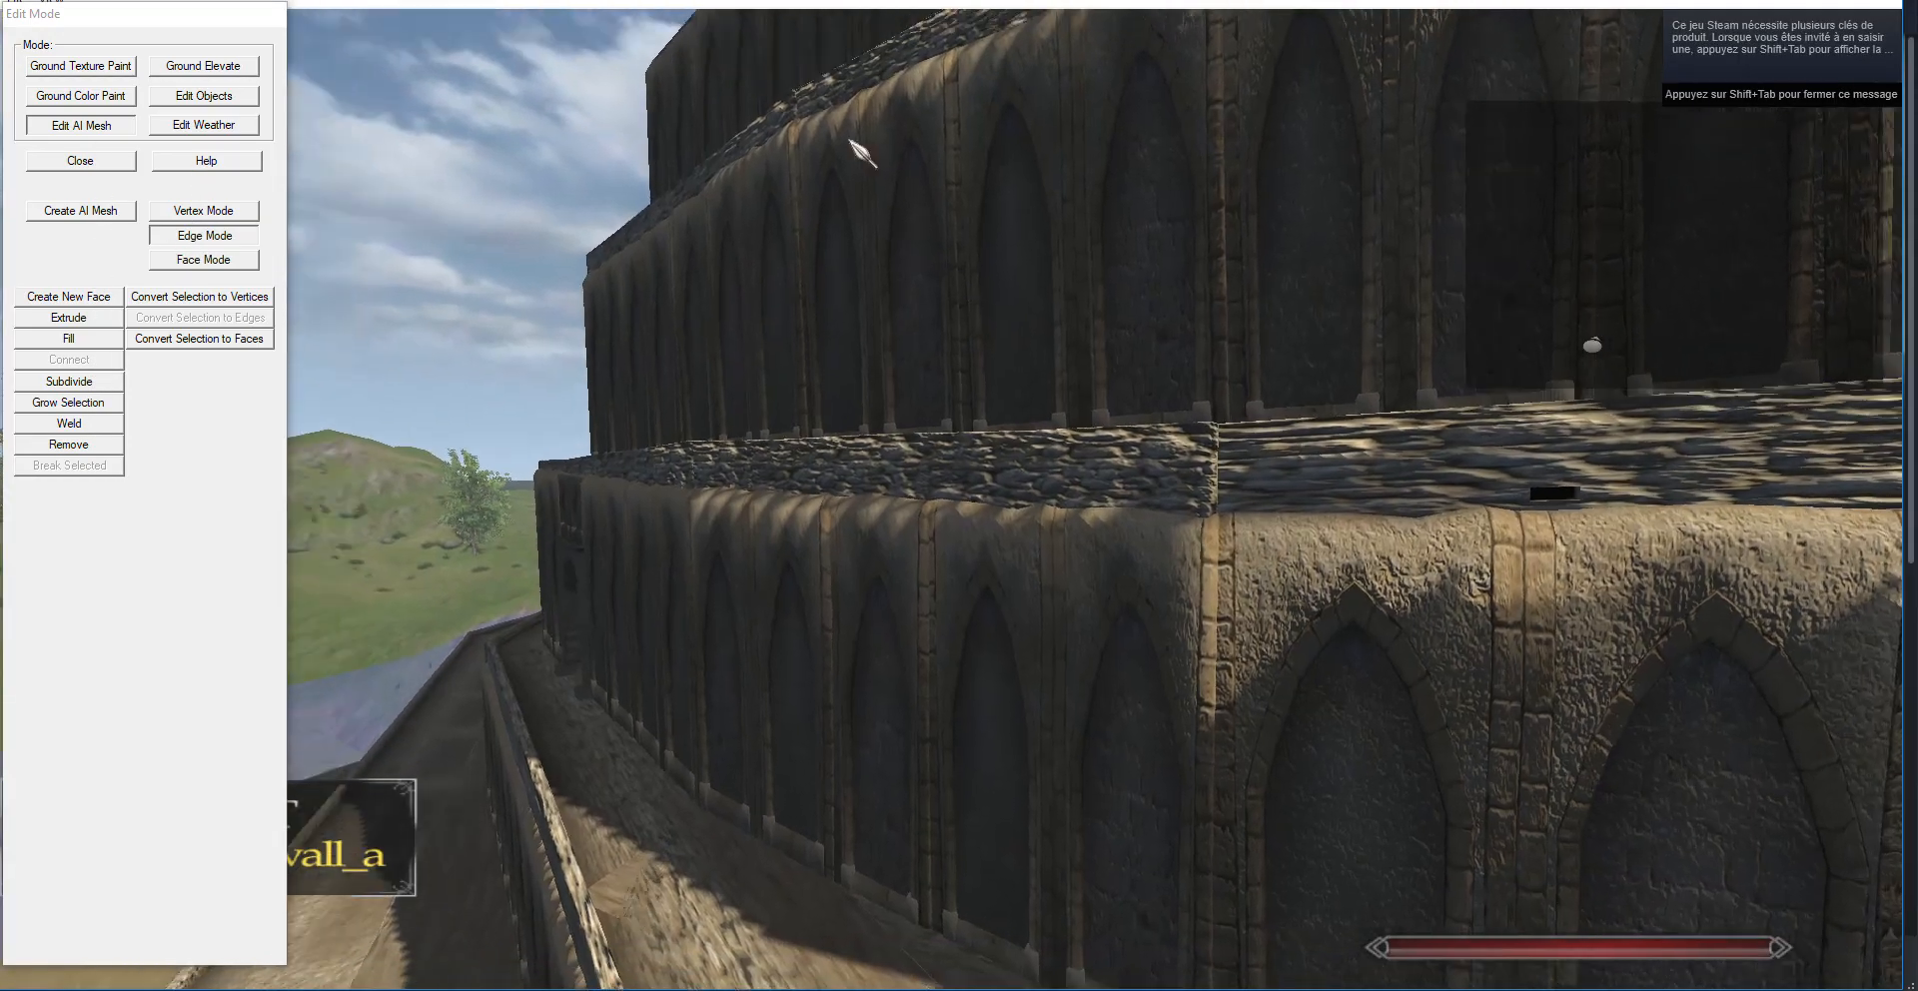
key(w)
drag(850, 140, 1638, 654)
key(w)
key(w)
click(99, 317)
drag(577, 355, 846, 610)
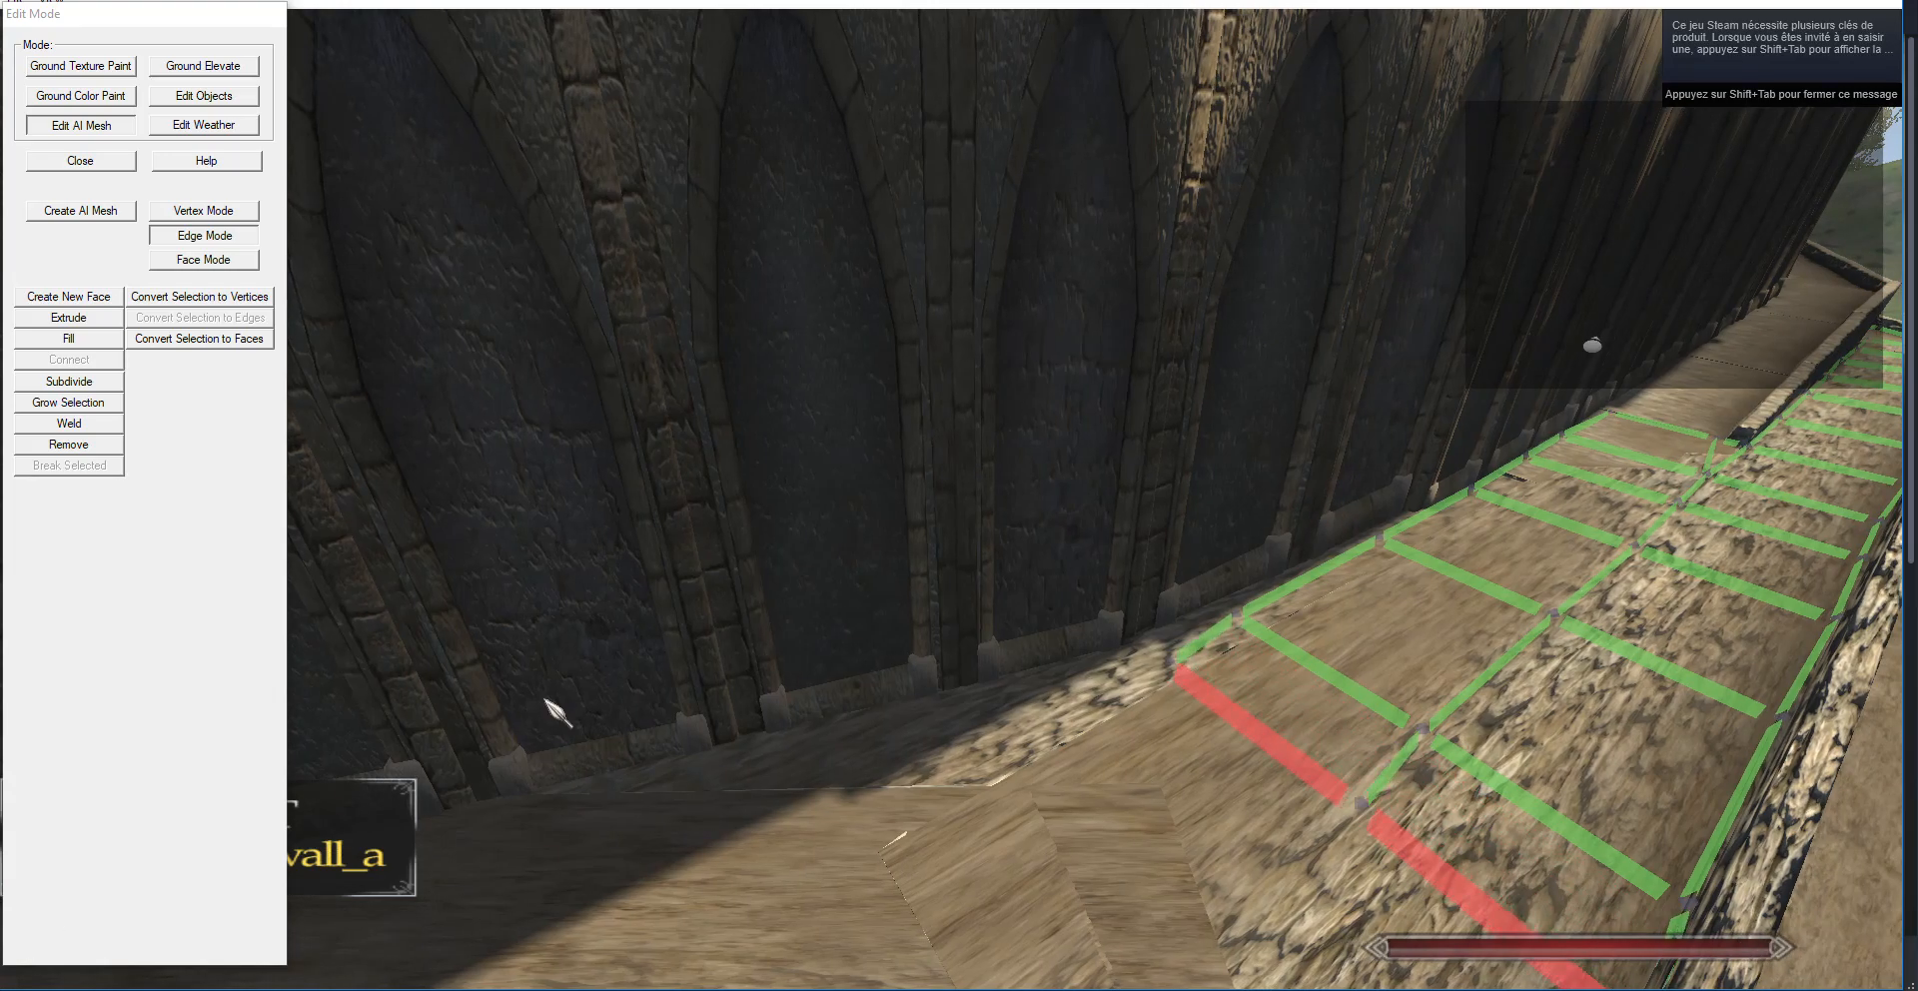
drag(552, 711, 1169, 699)
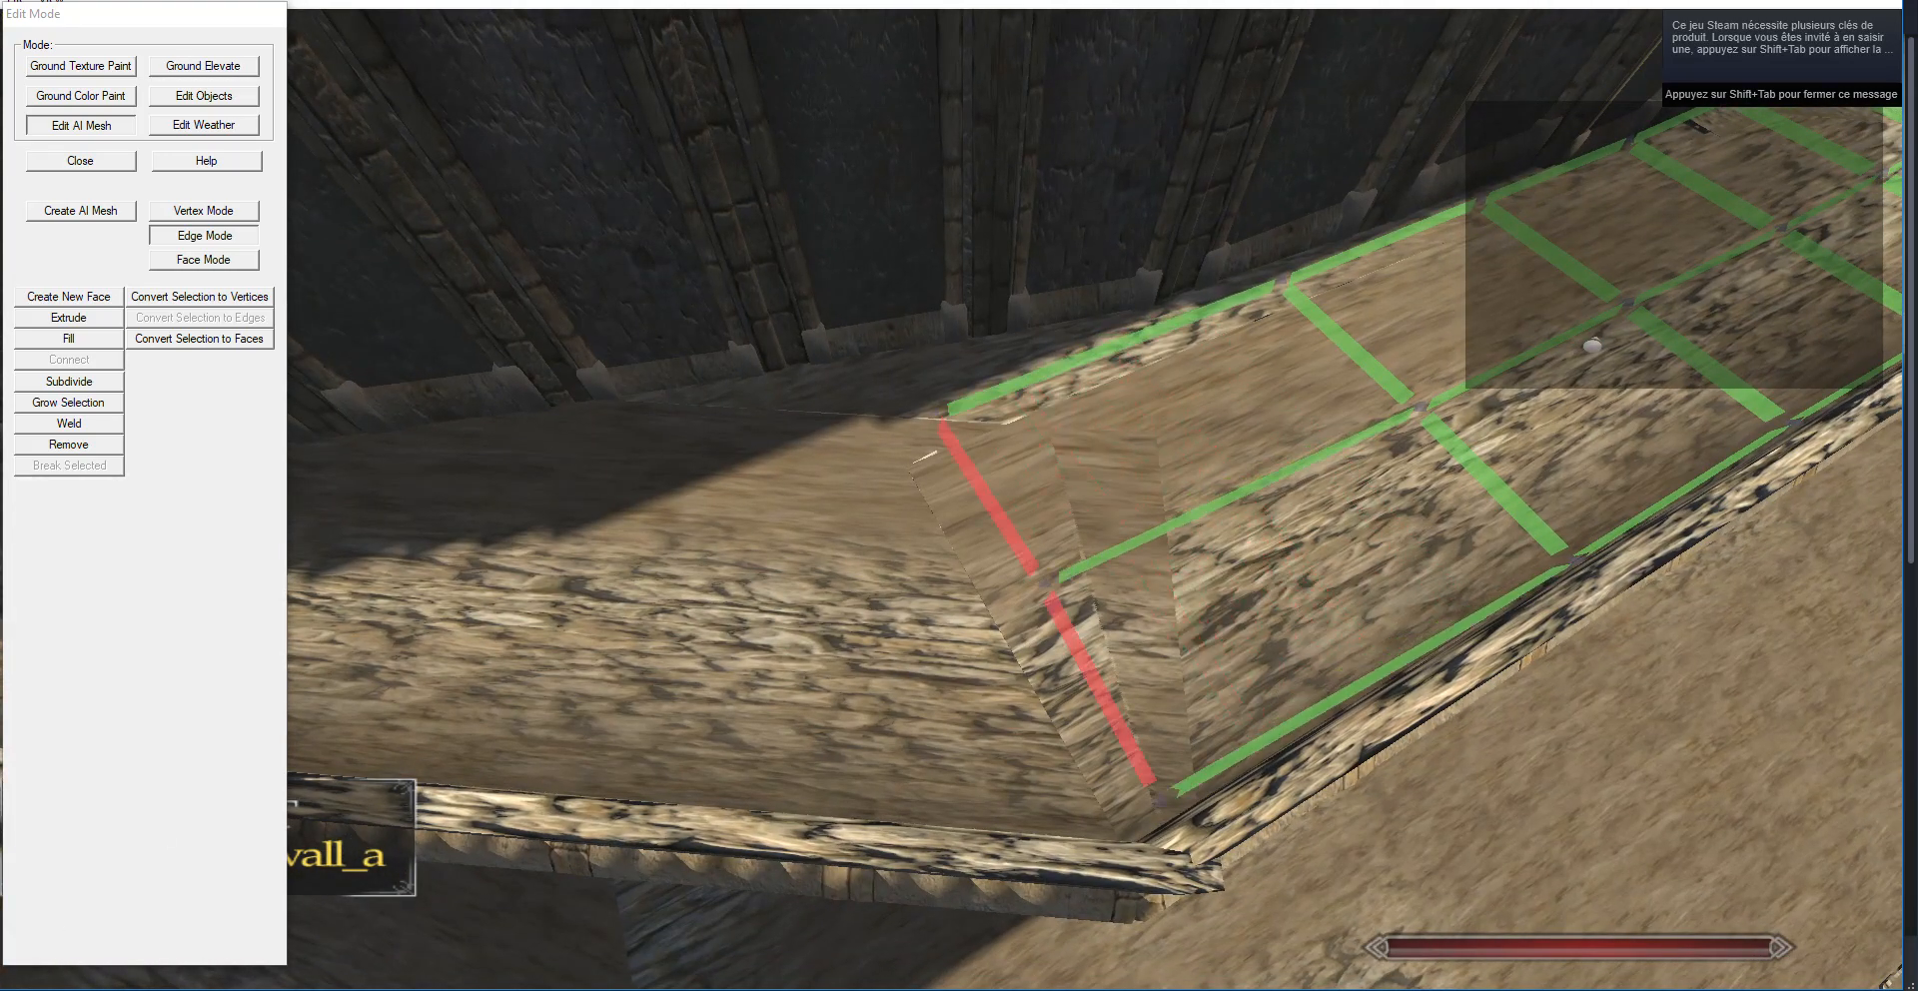
click(215, 208)
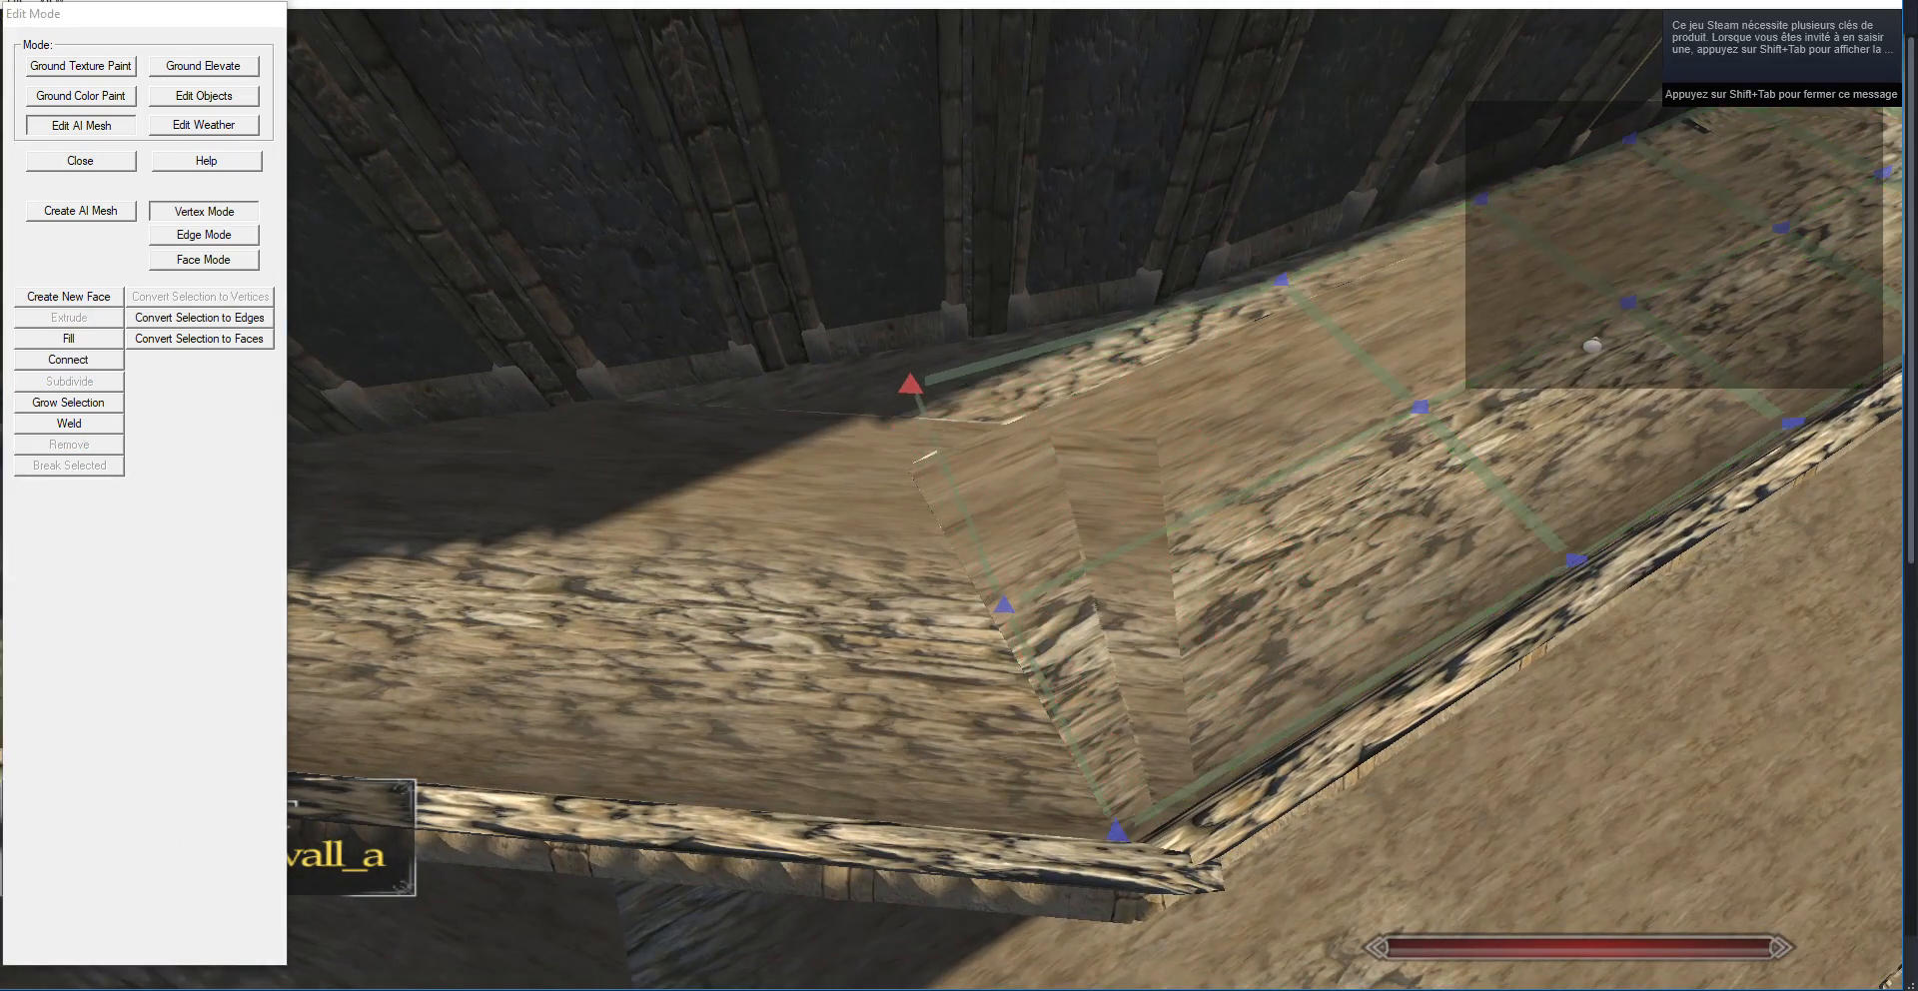
key(s)
key(a)
Extrude both end edges around the bend onto the shaded walkway and fit the new vertices between wall and parapet.
click(222, 236)
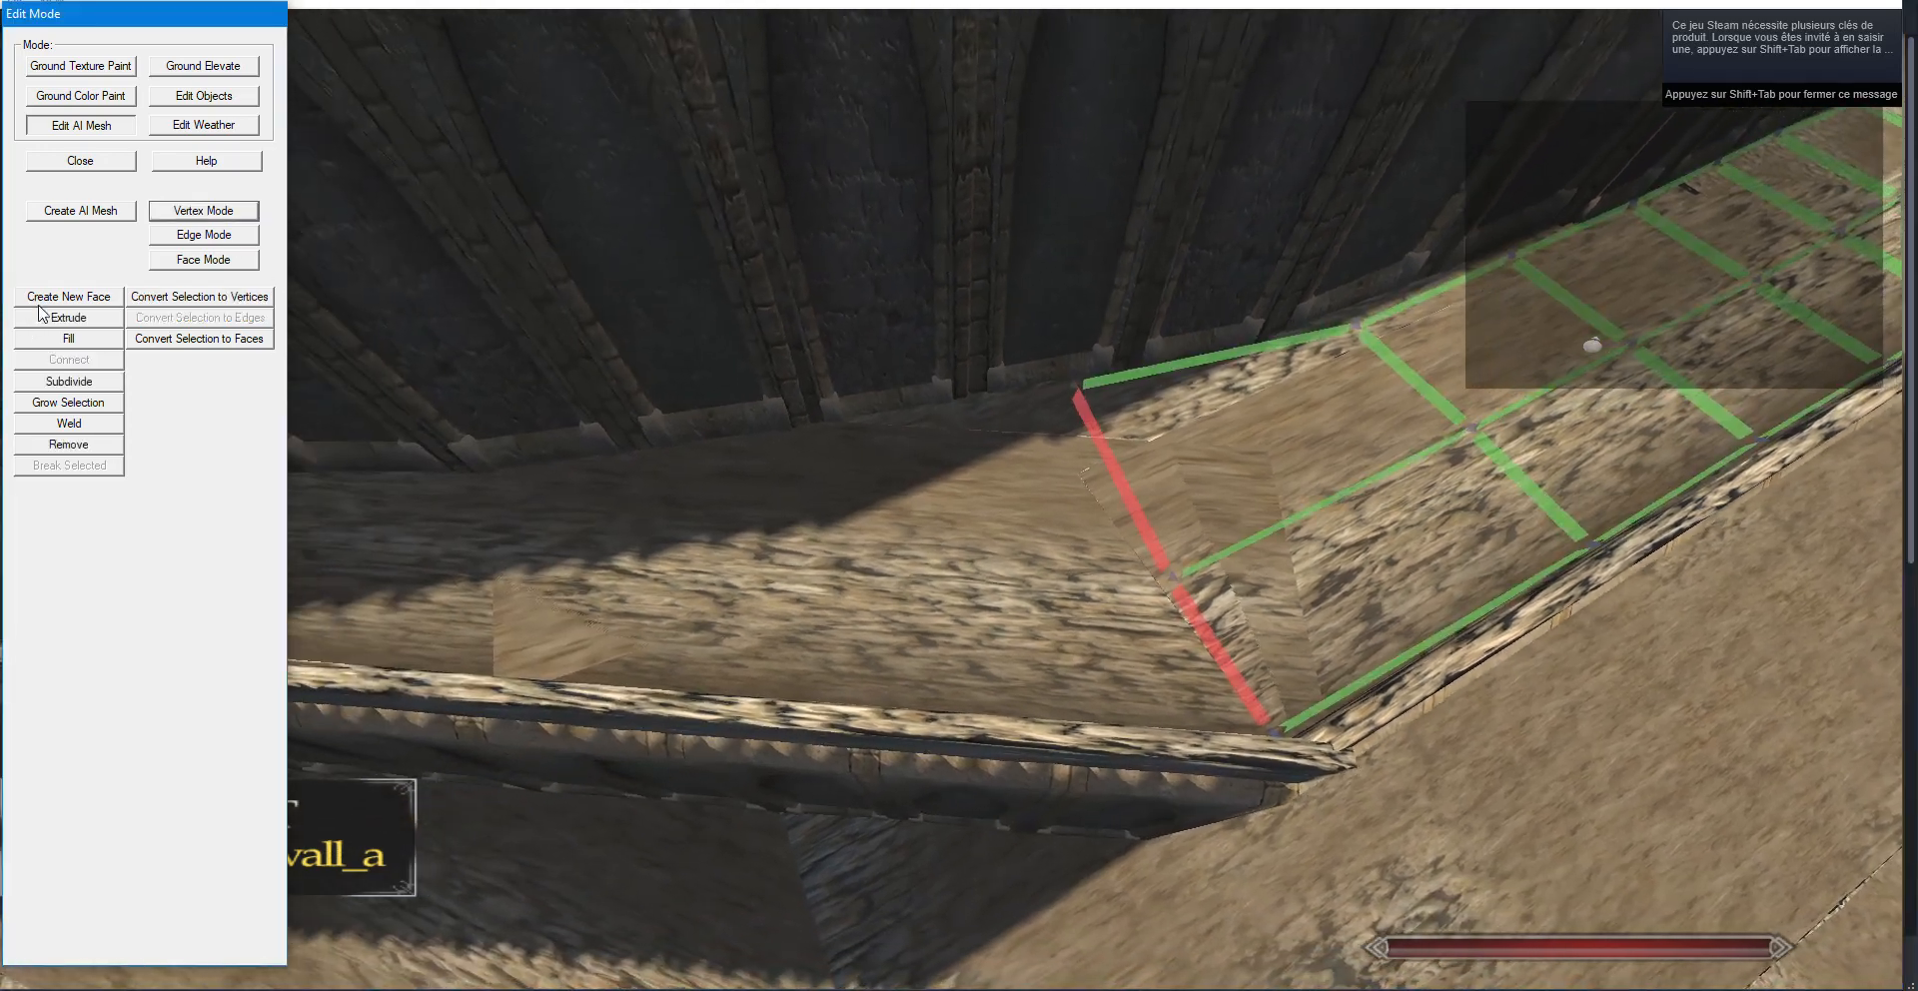
click(45, 318)
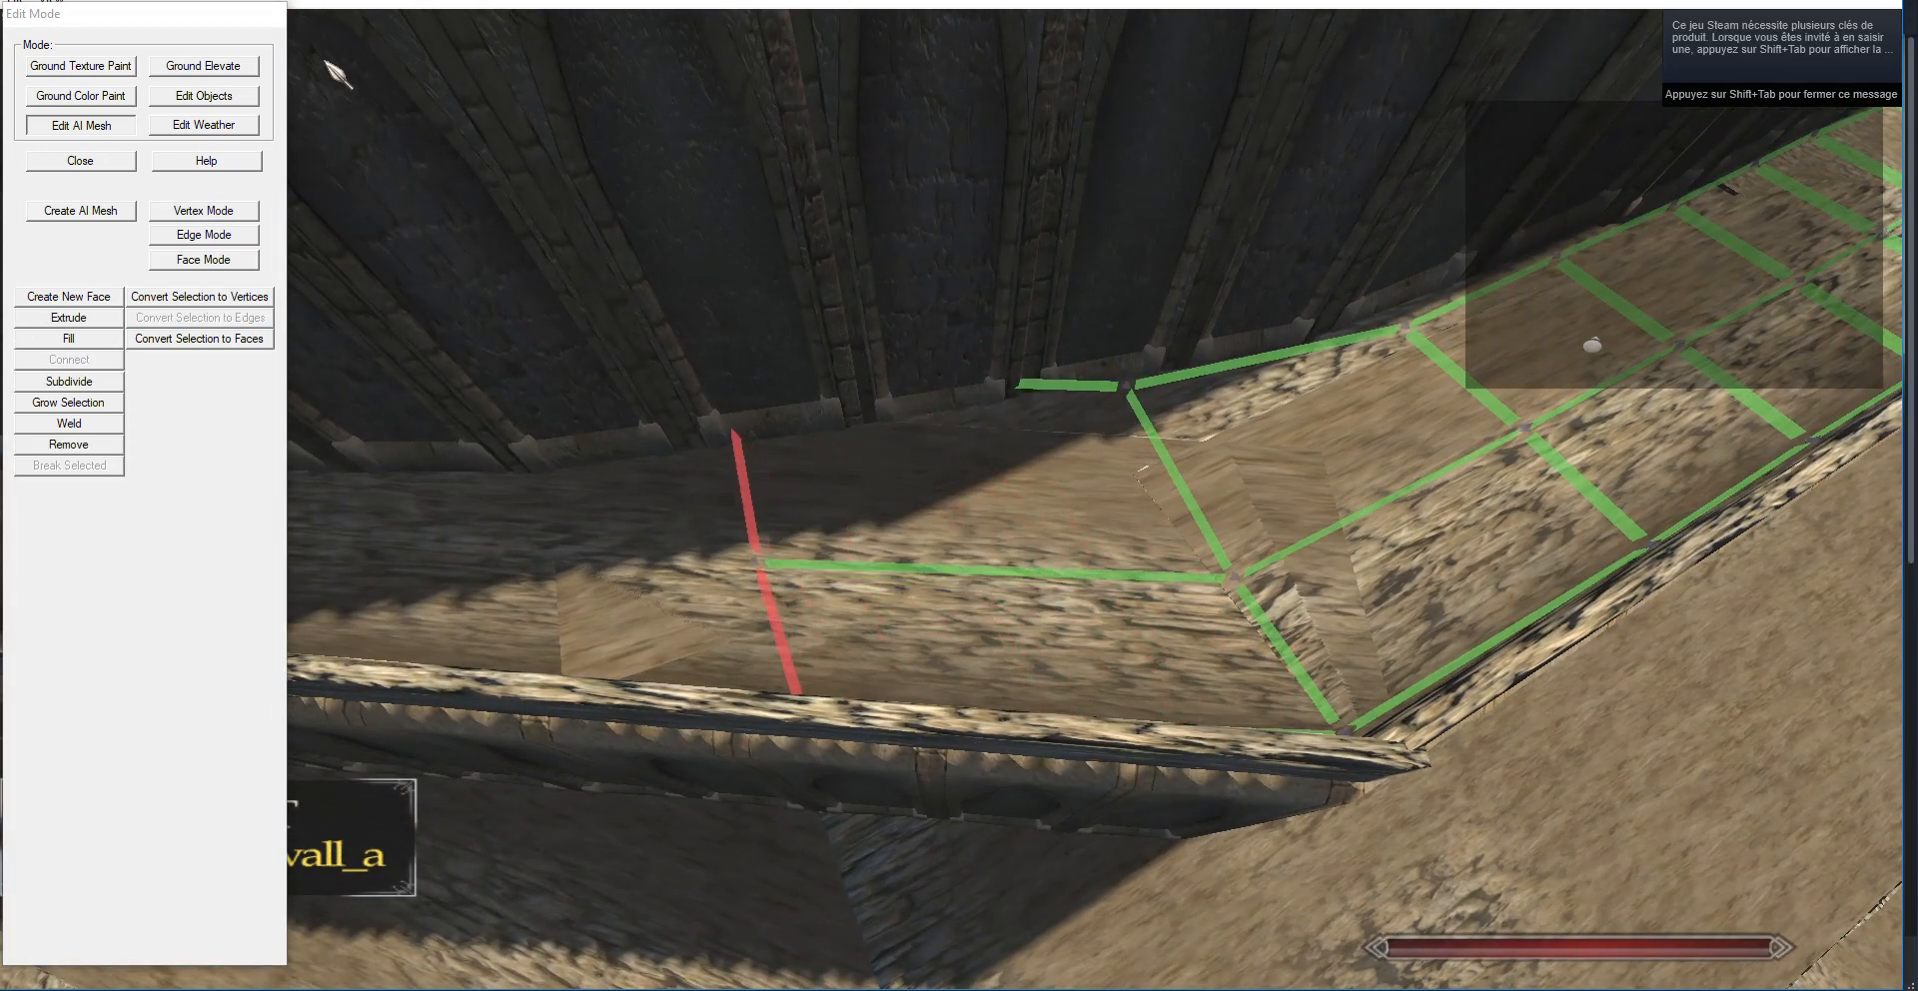
click(204, 212)
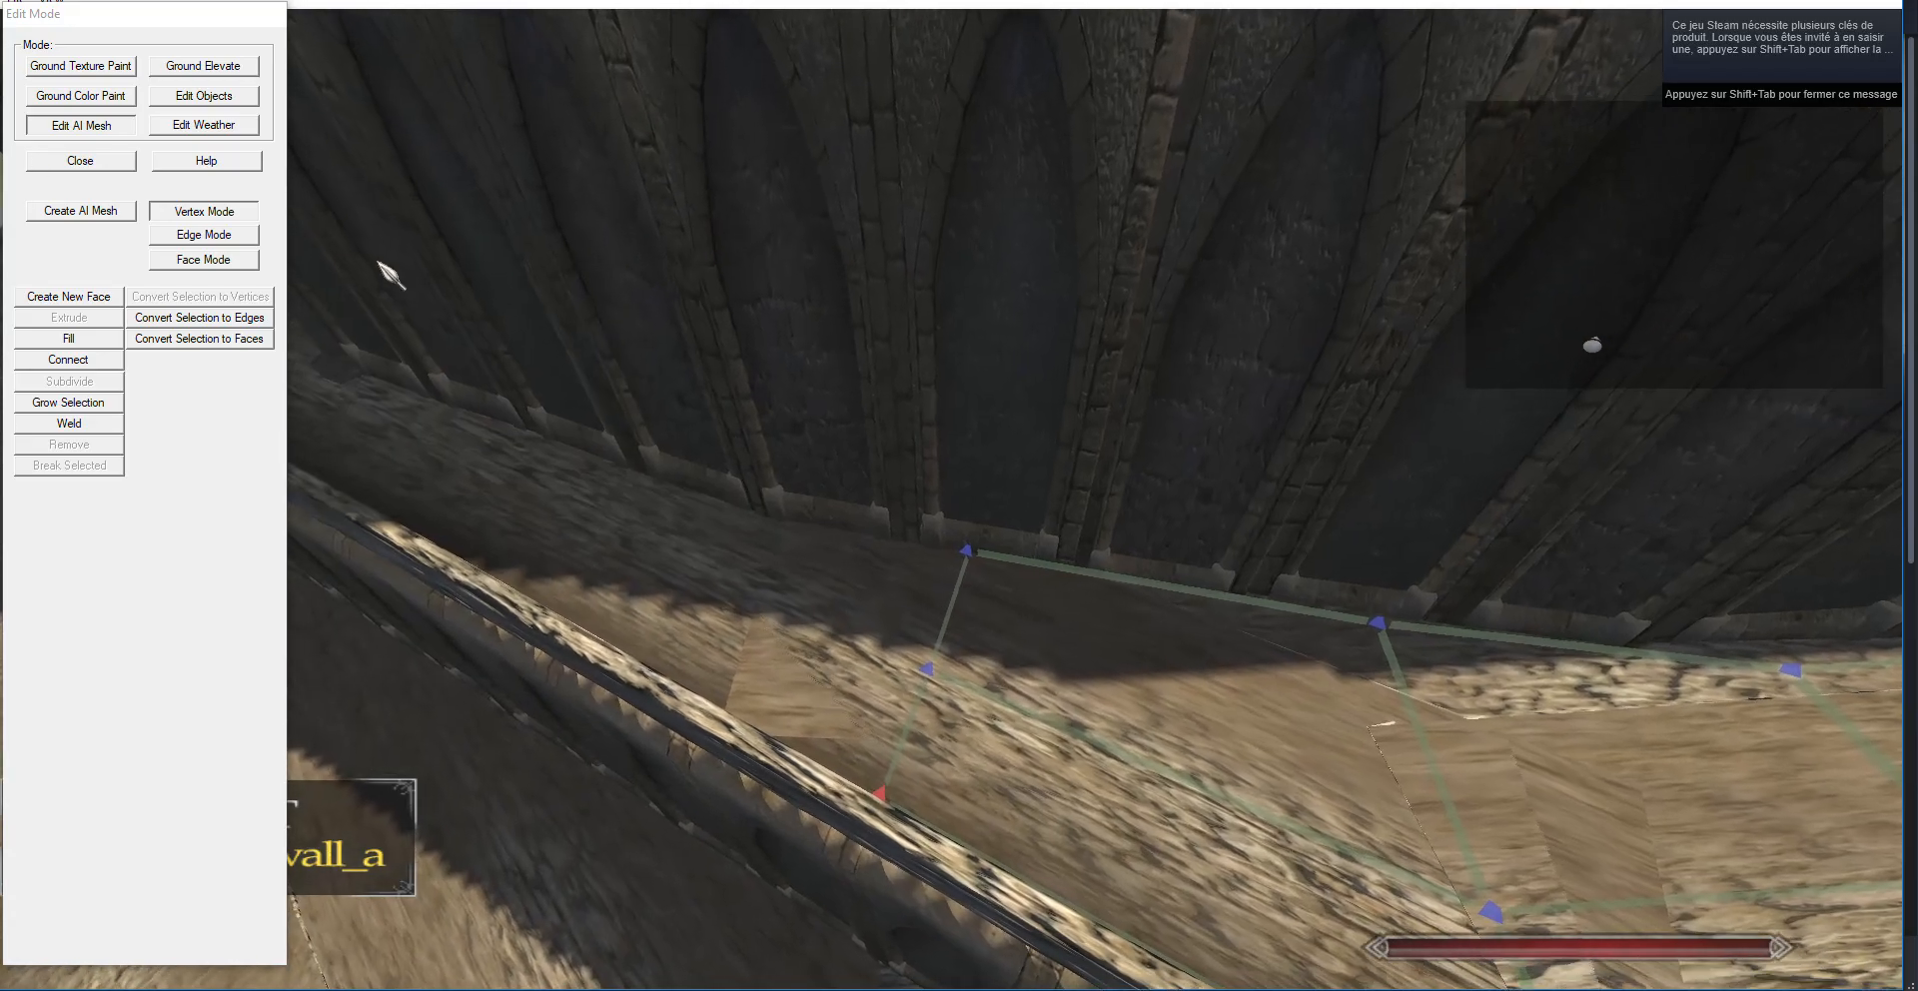
Extrude another short section, weld its middle and wall-side vertices into one, and move the outer vertex along the parapet.
click(204, 234)
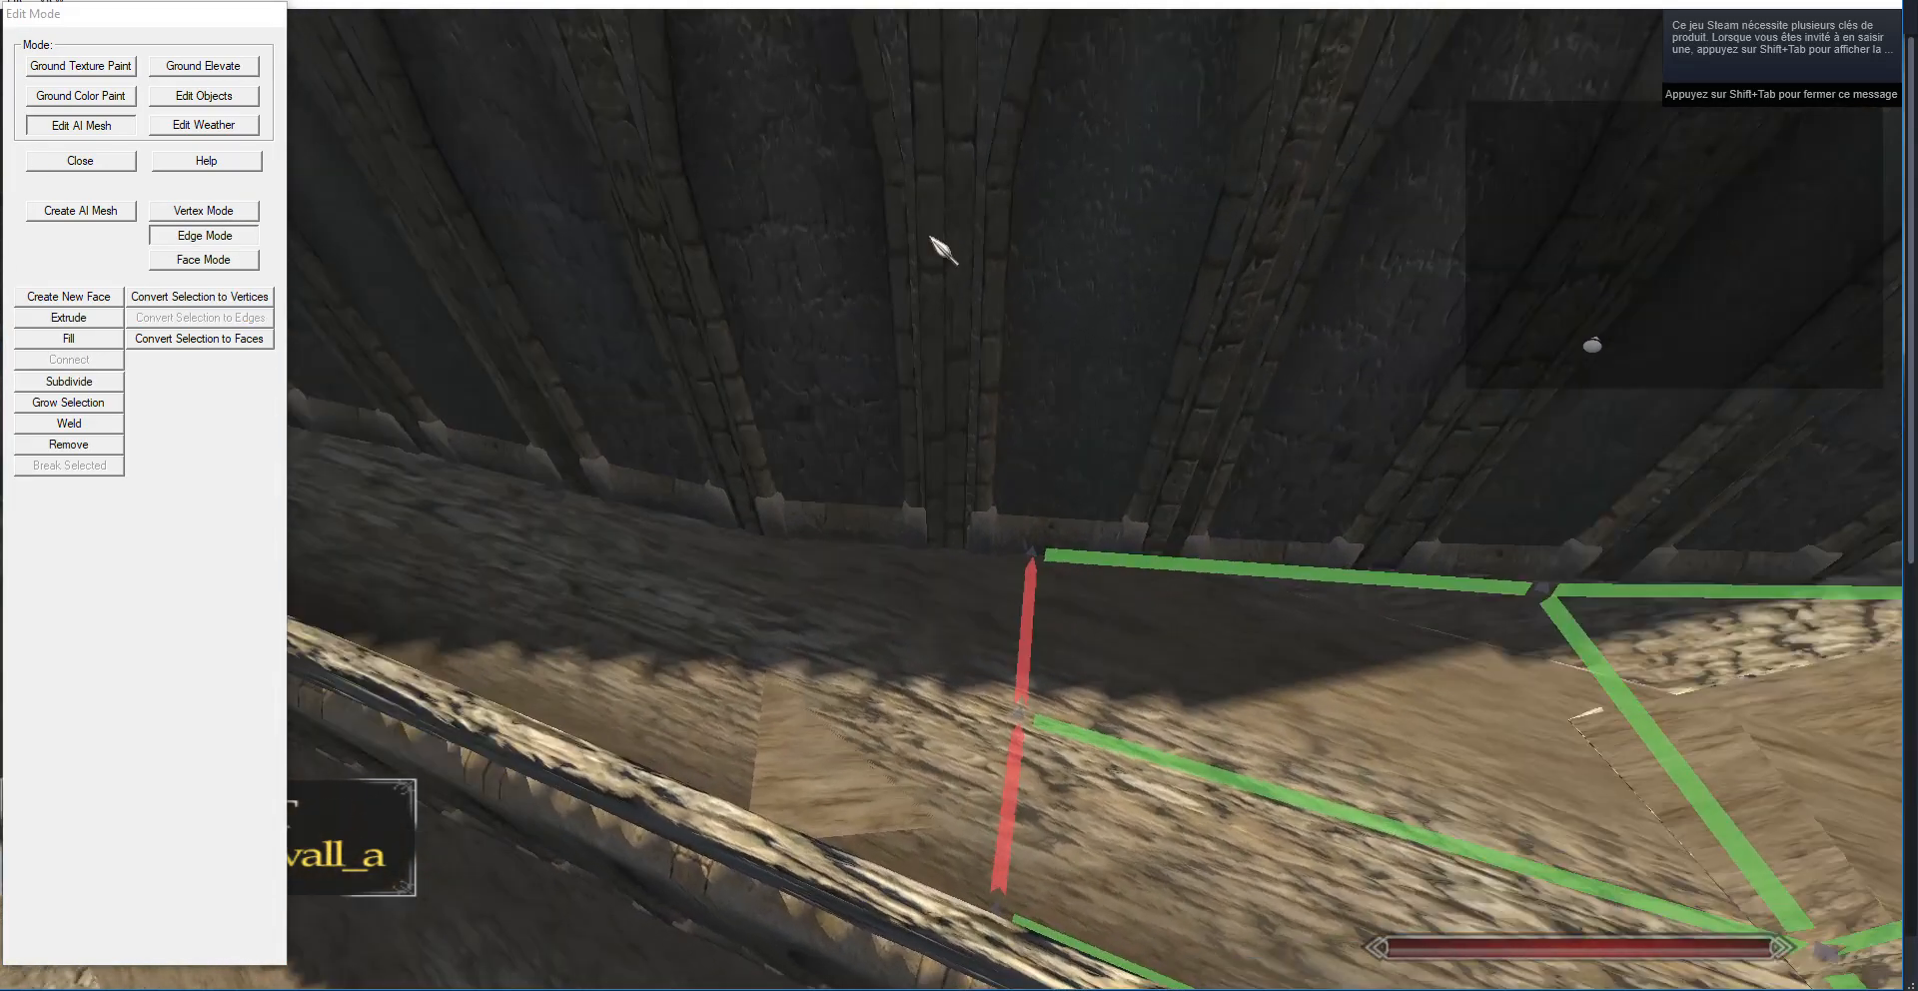
drag(929, 236, 640, 290)
click(108, 319)
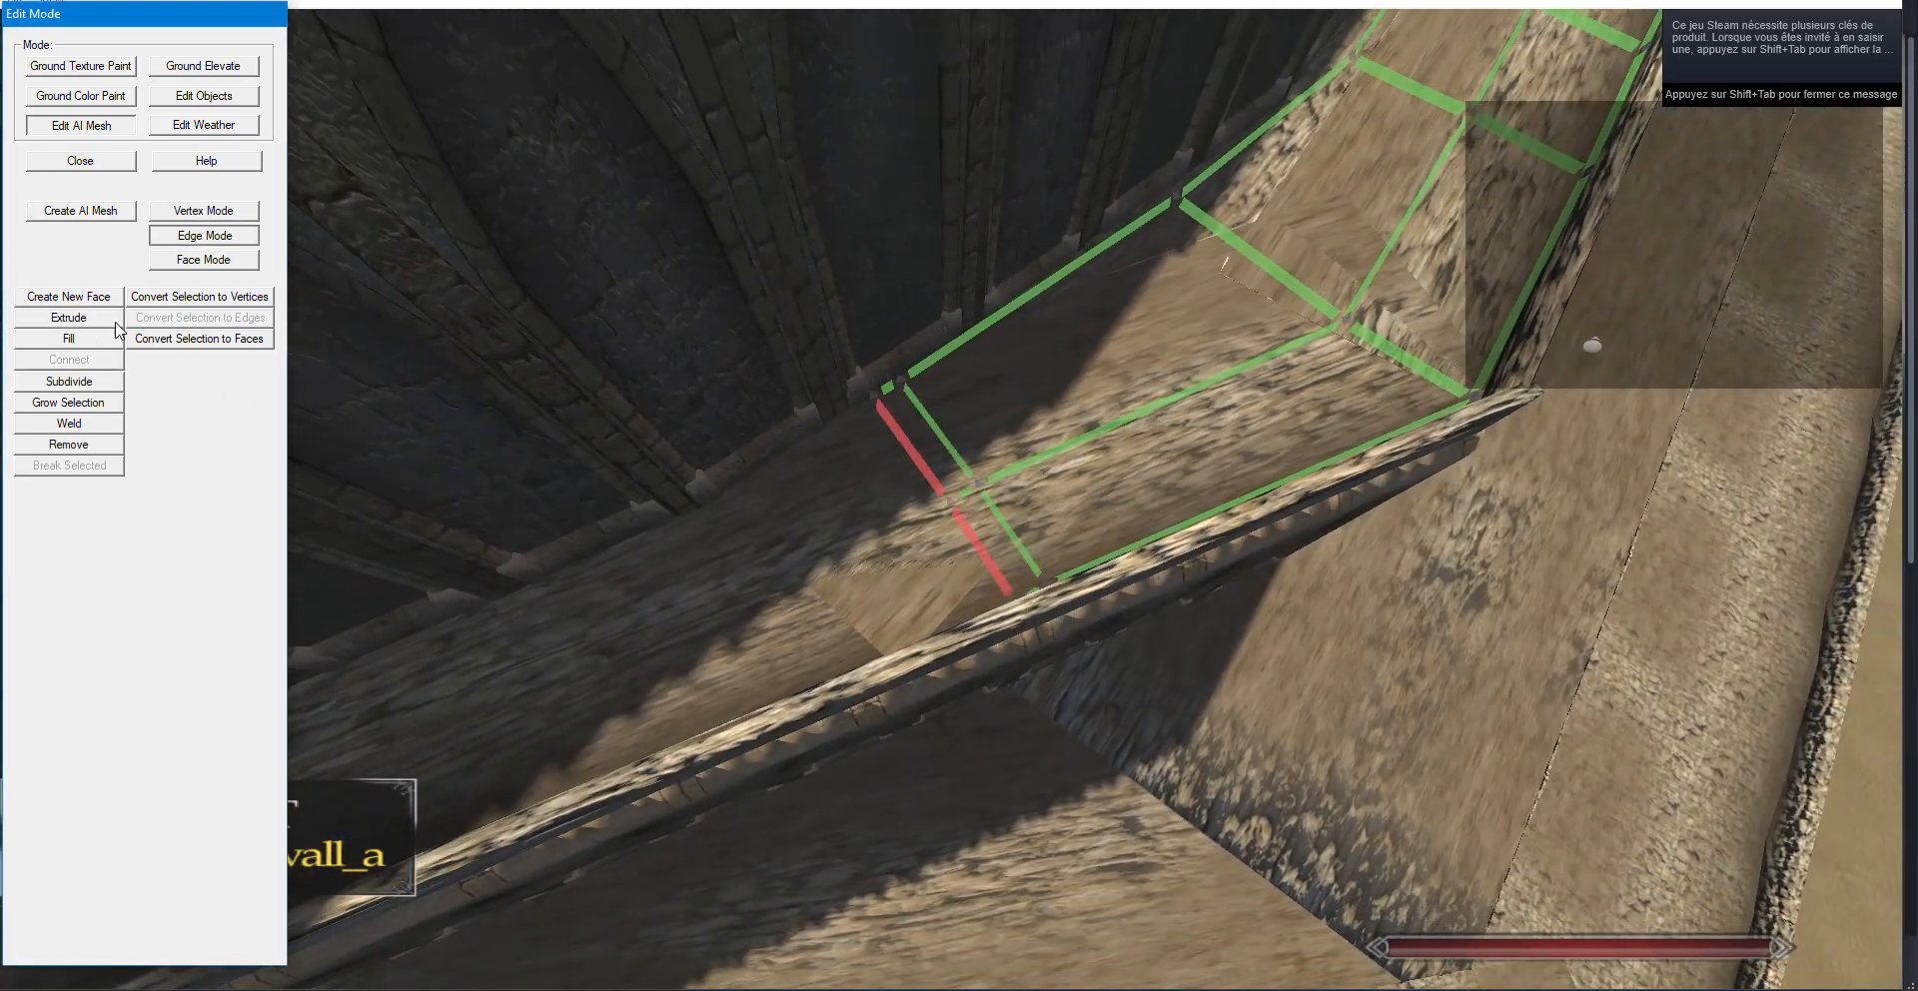
key(g)
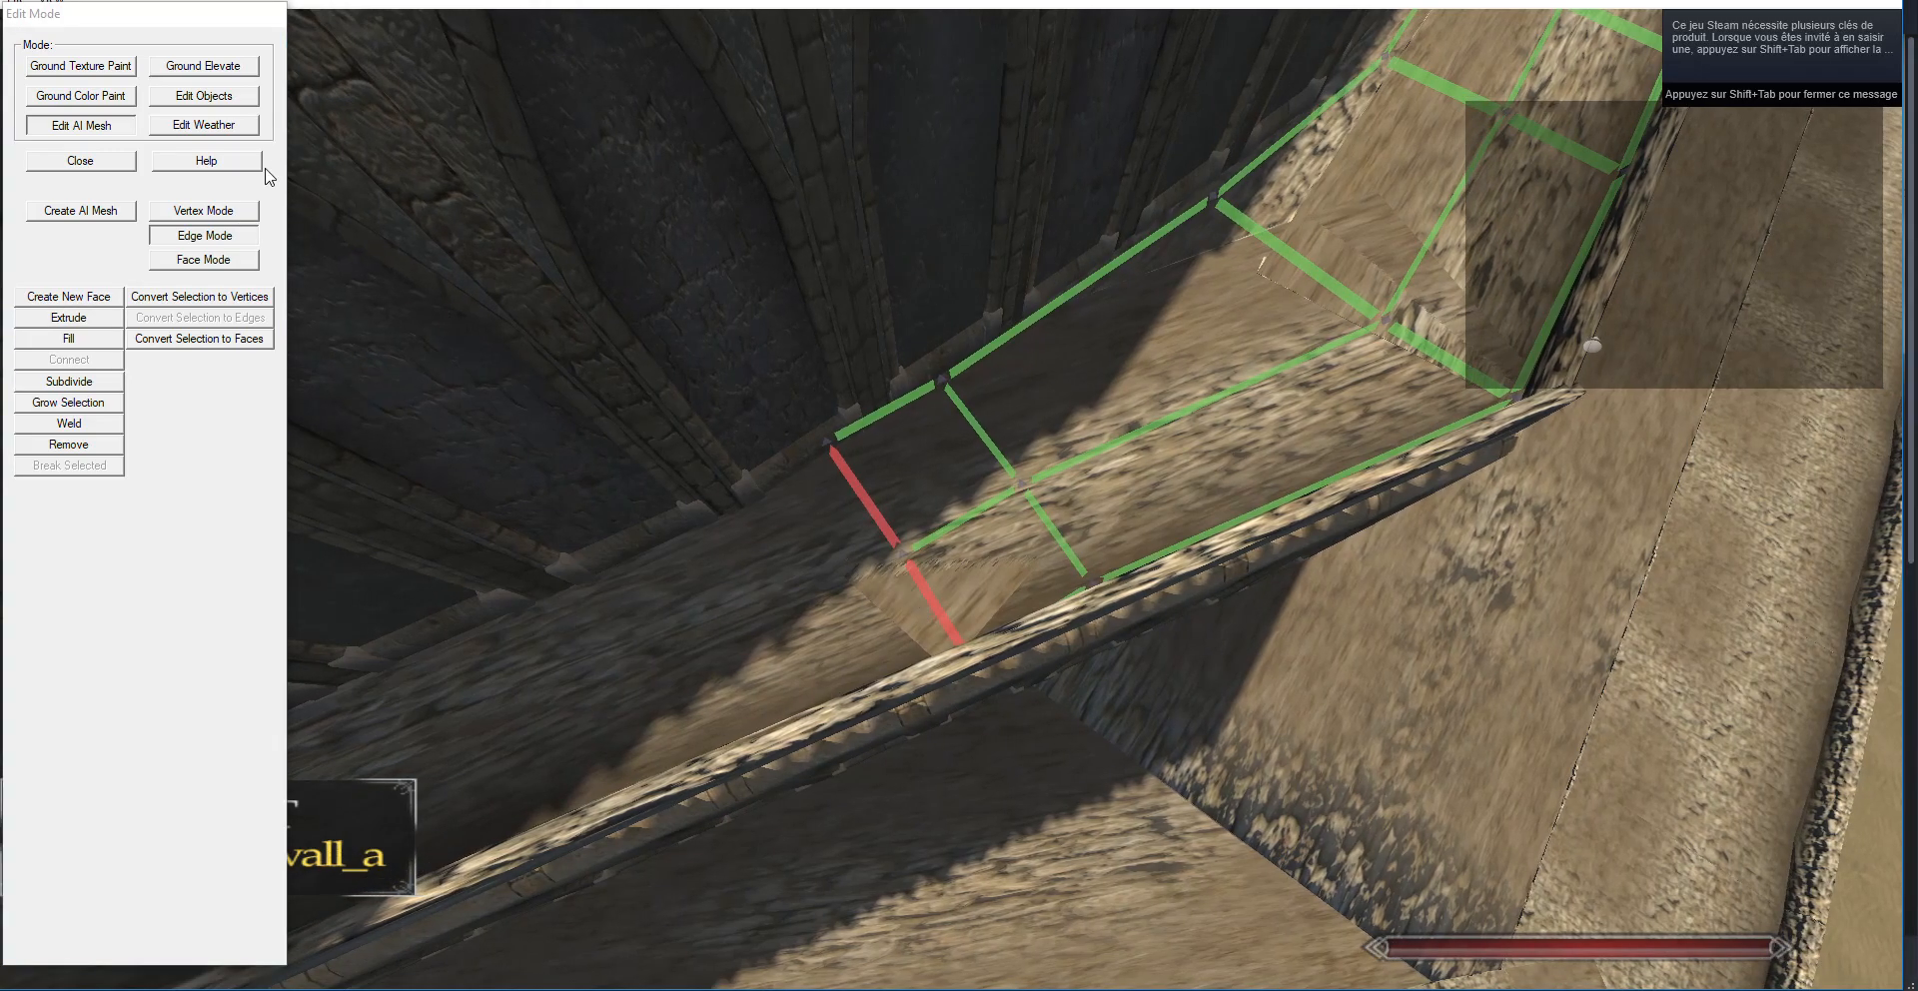
click(204, 211)
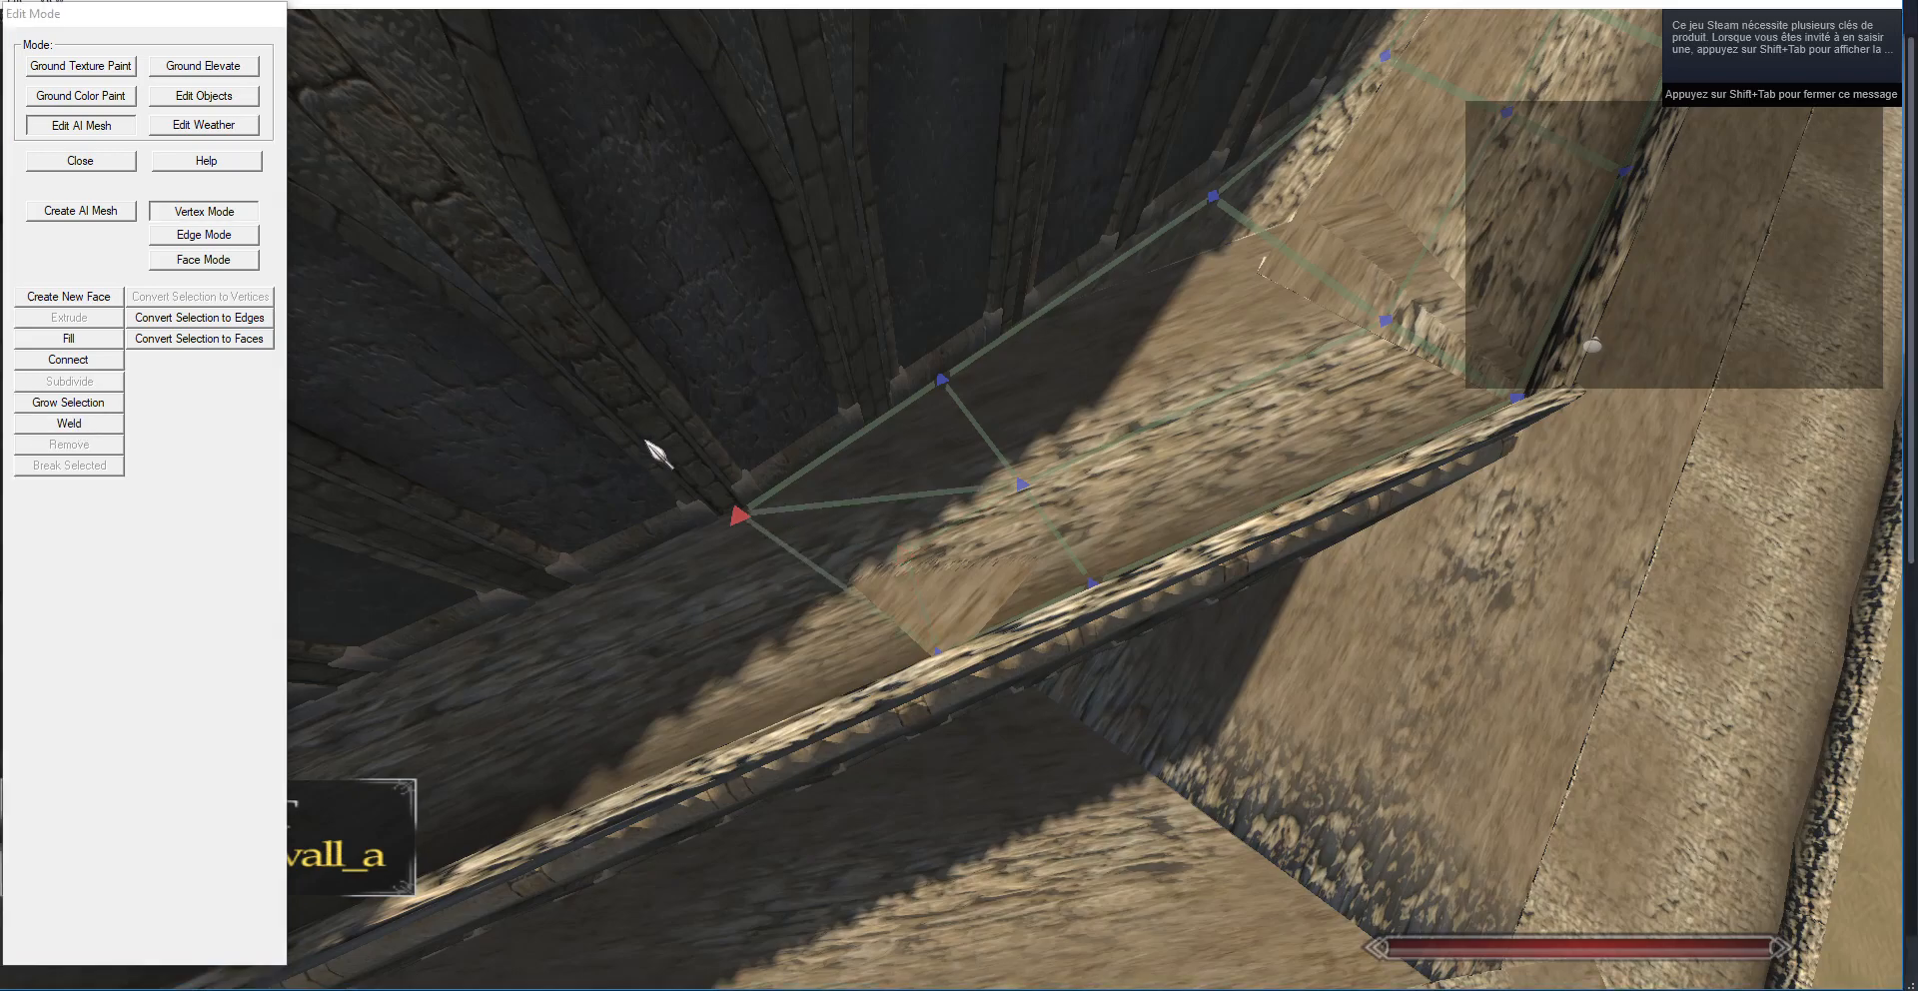
key(a)
click(1006, 661)
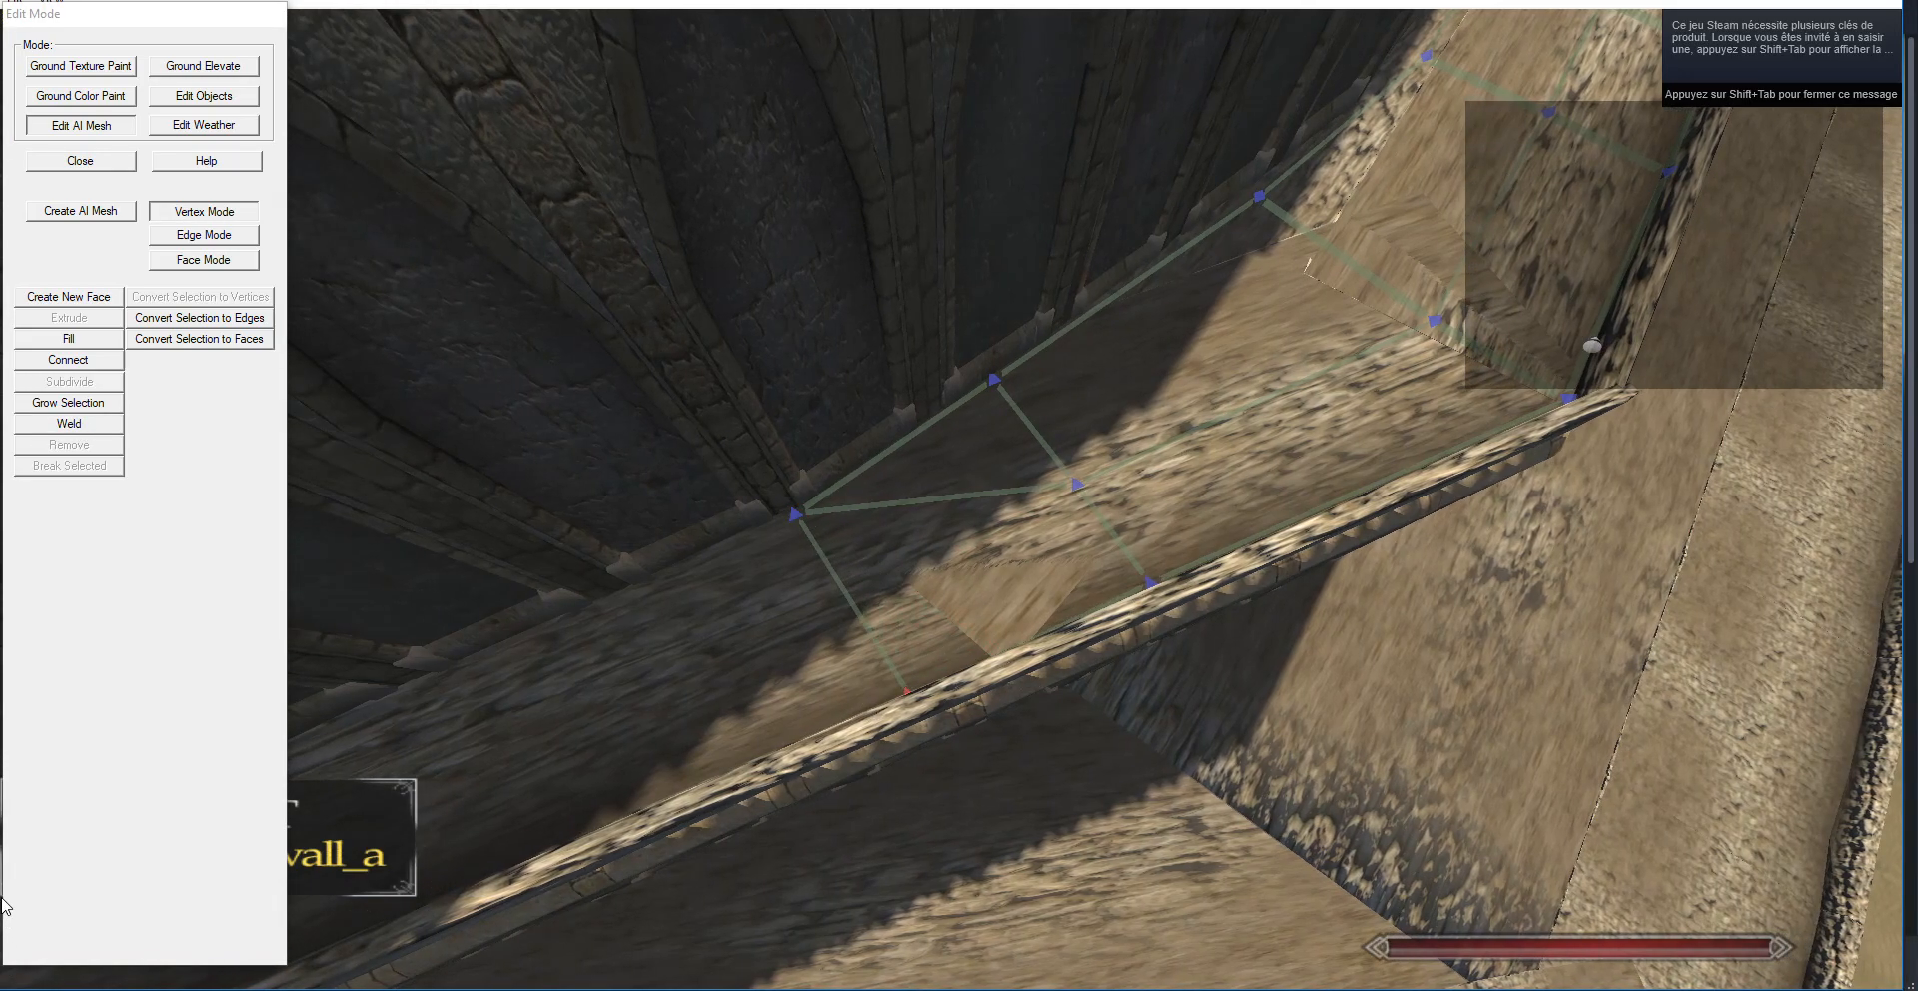
Extrude the single end edge farther along the shaded walkway and fit its vertices to the parapet and wall.
ctrl+right_click(814, 512)
click(231, 318)
drag(381, 266, 125, 275)
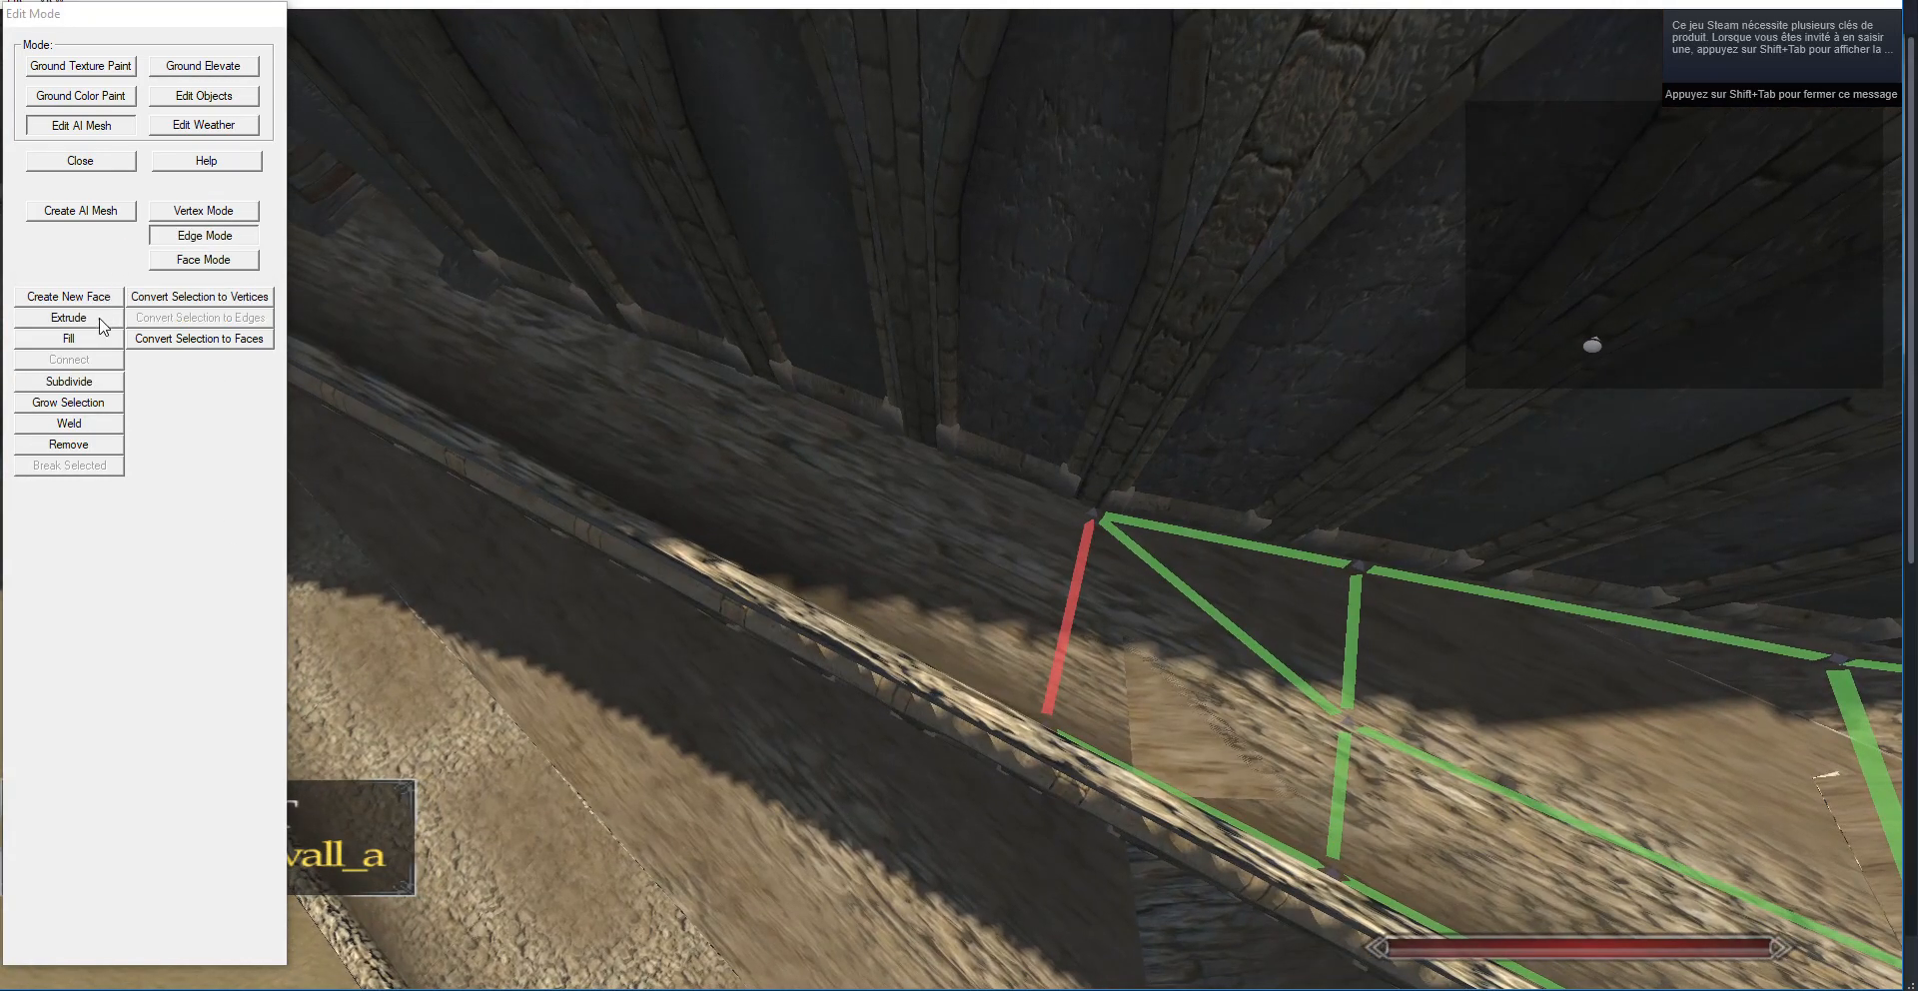
click(100, 318)
key(a)
key(w)
click(204, 212)
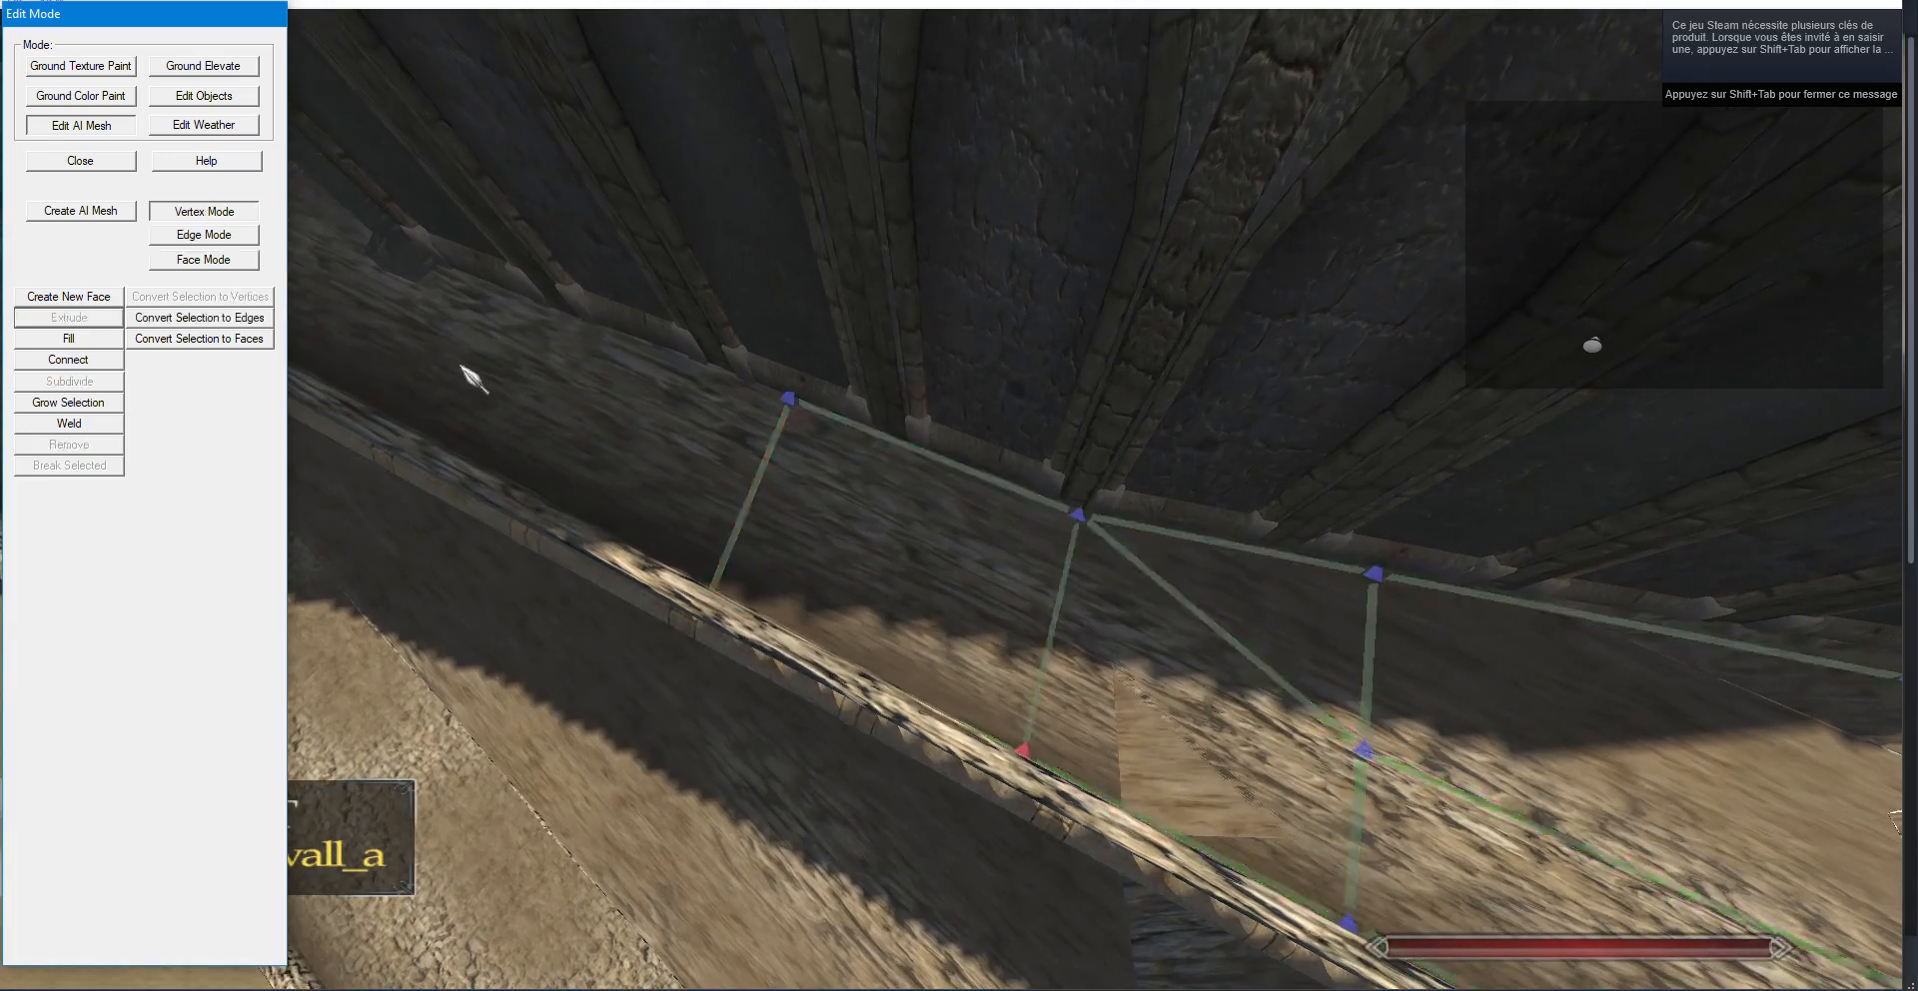
right_click(707, 581)
drag(811, 370, 184, 388)
key(a)
key(s)
Extrude the end edge up to the doorway's near pillar and fit its vertices to the pillar and the parapet.
click(206, 240)
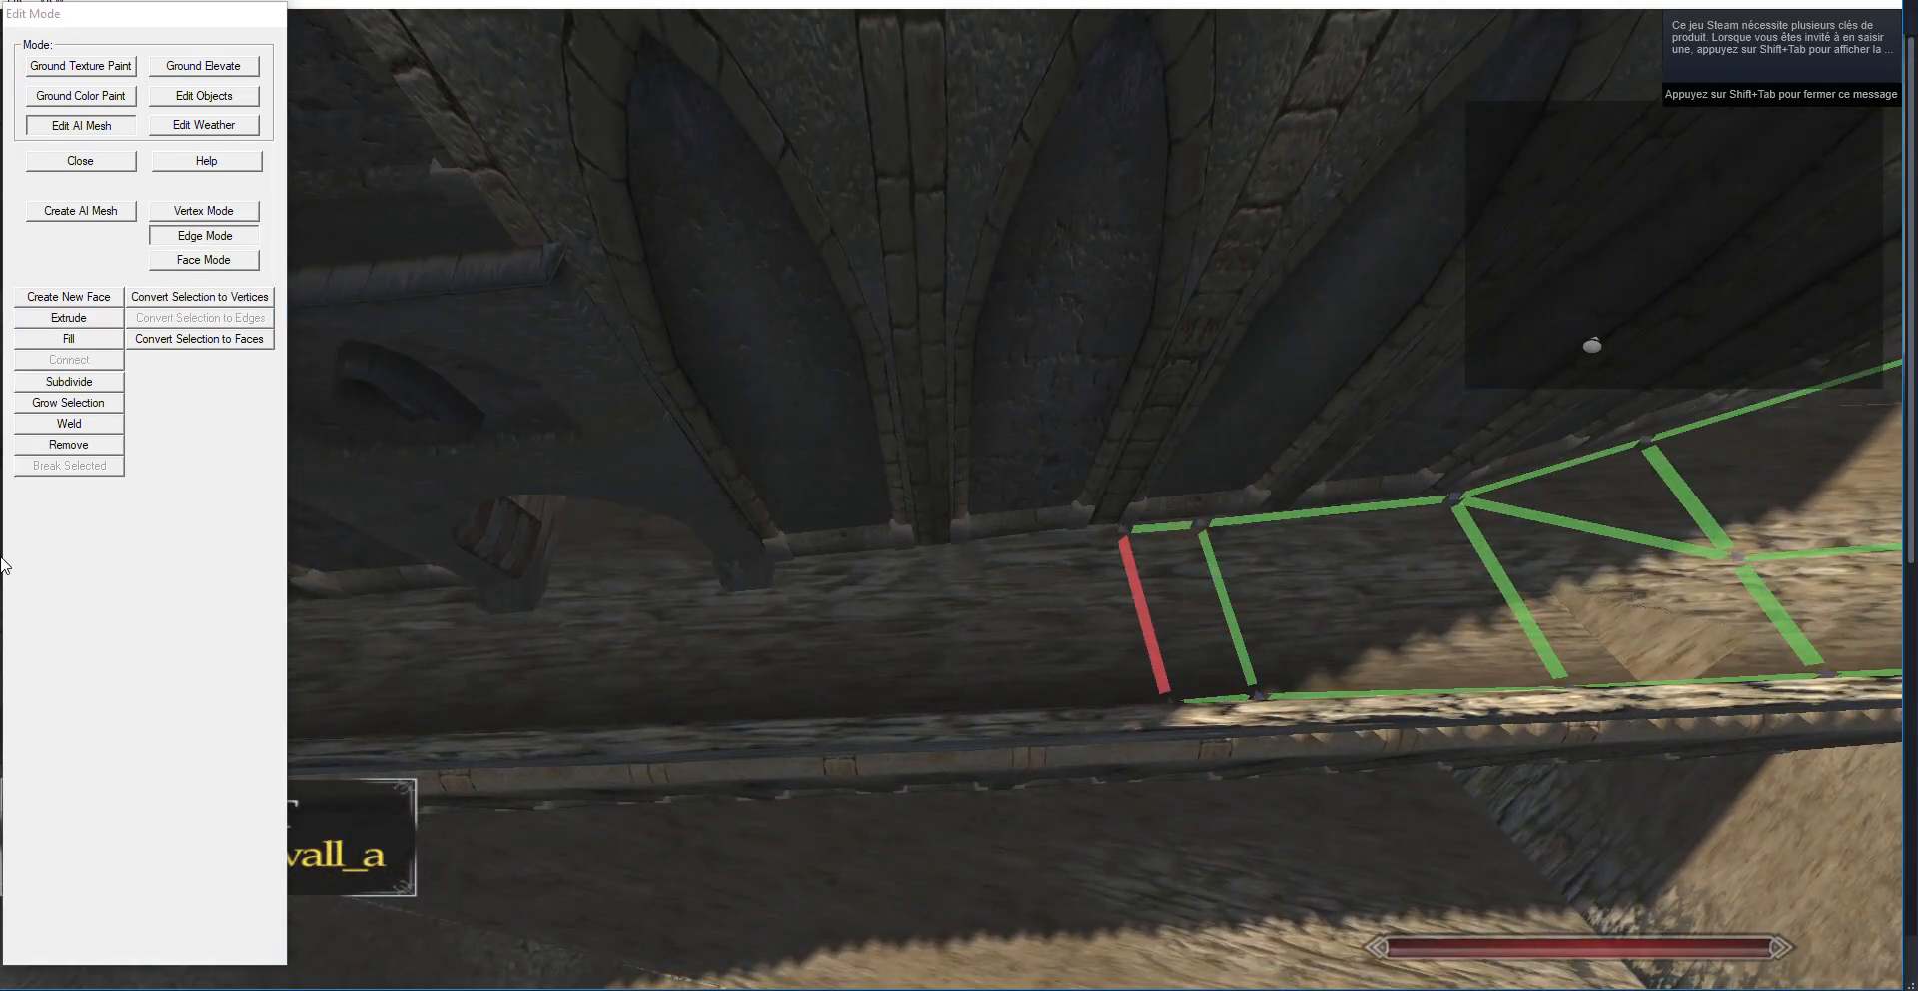
key(w)
key(a)
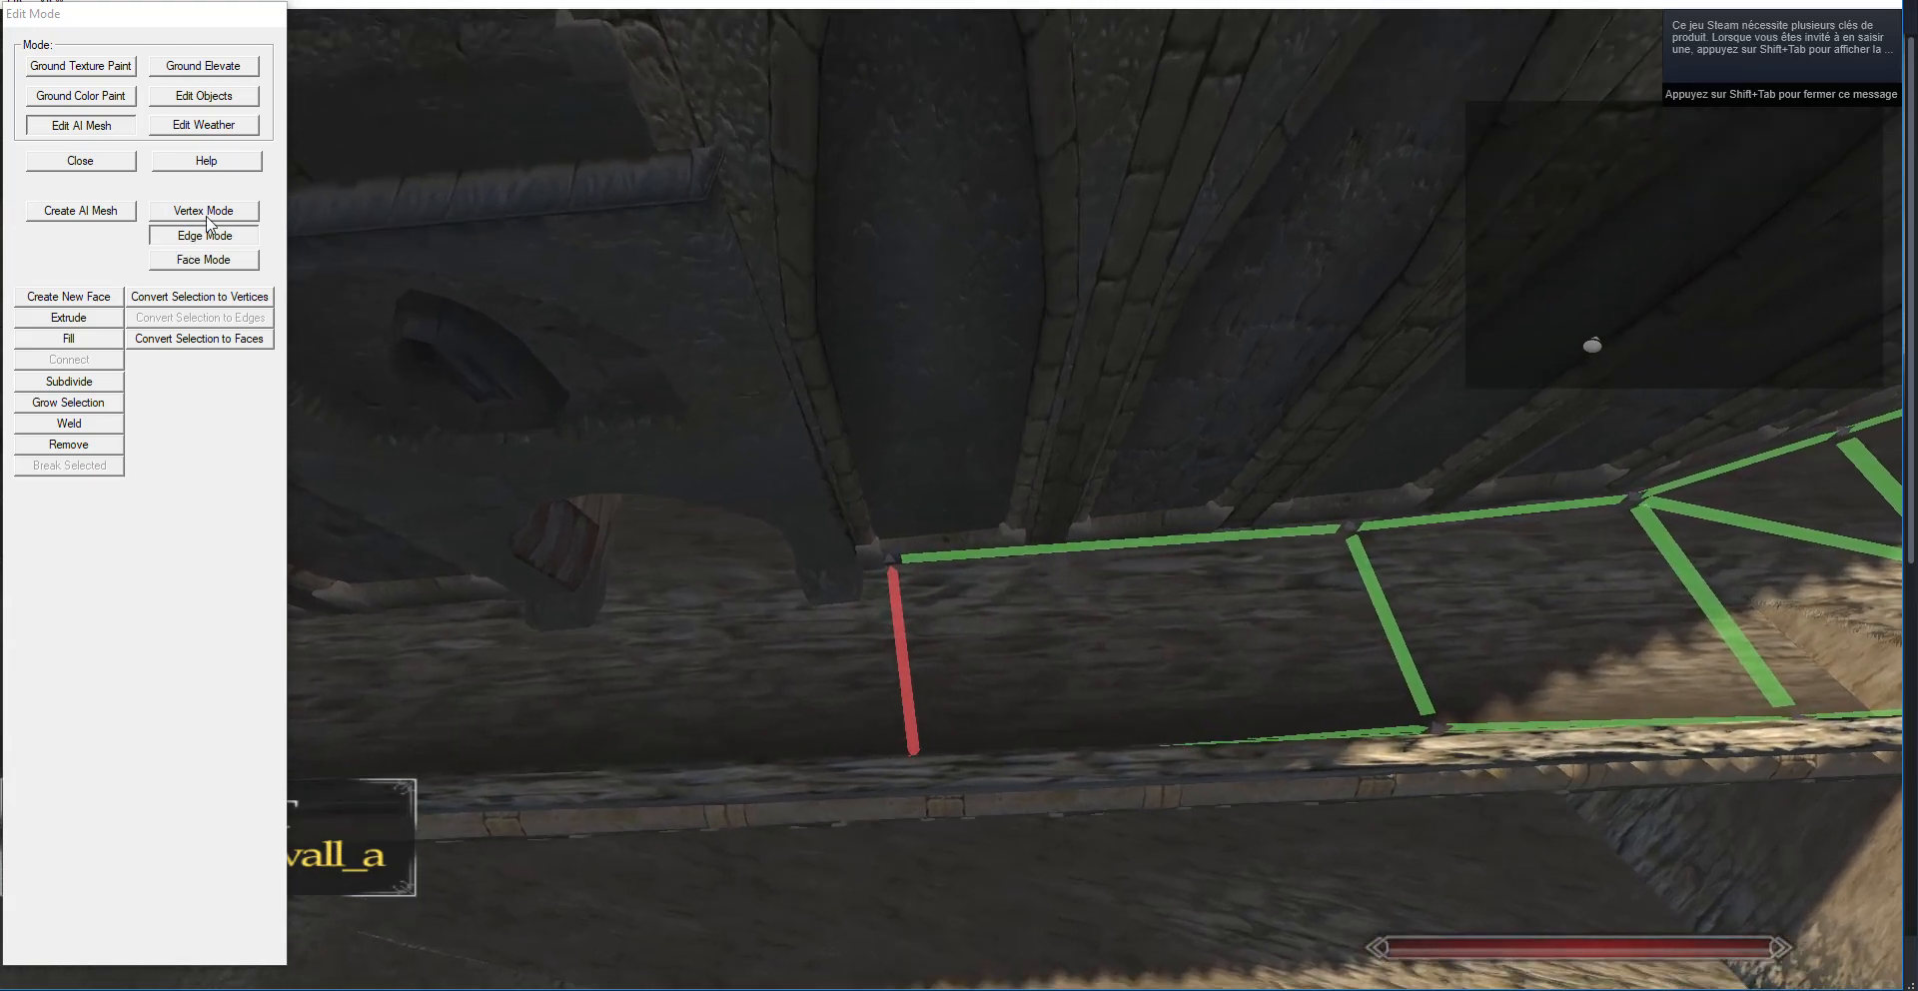
click(204, 215)
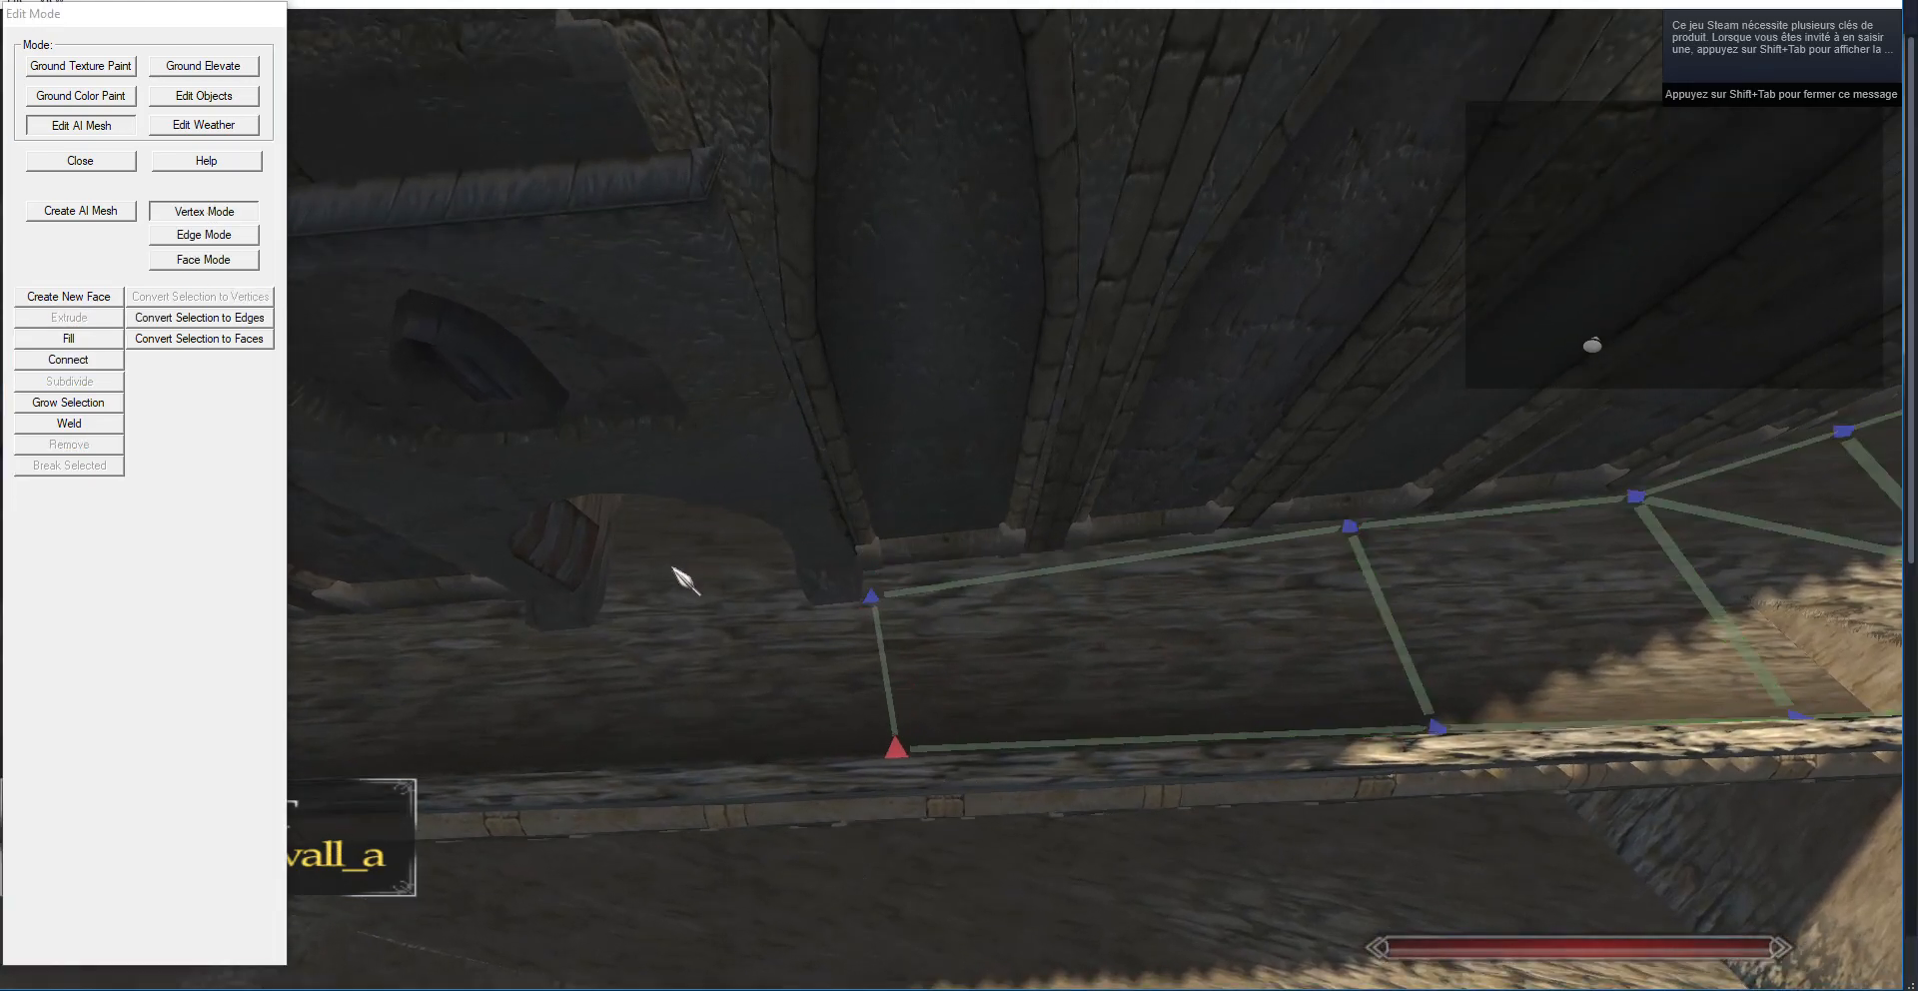
key(a)
Extrude one narrow section past the near pillar and another across the doorway opening to the far pillar.
click(204, 235)
click(554, 610)
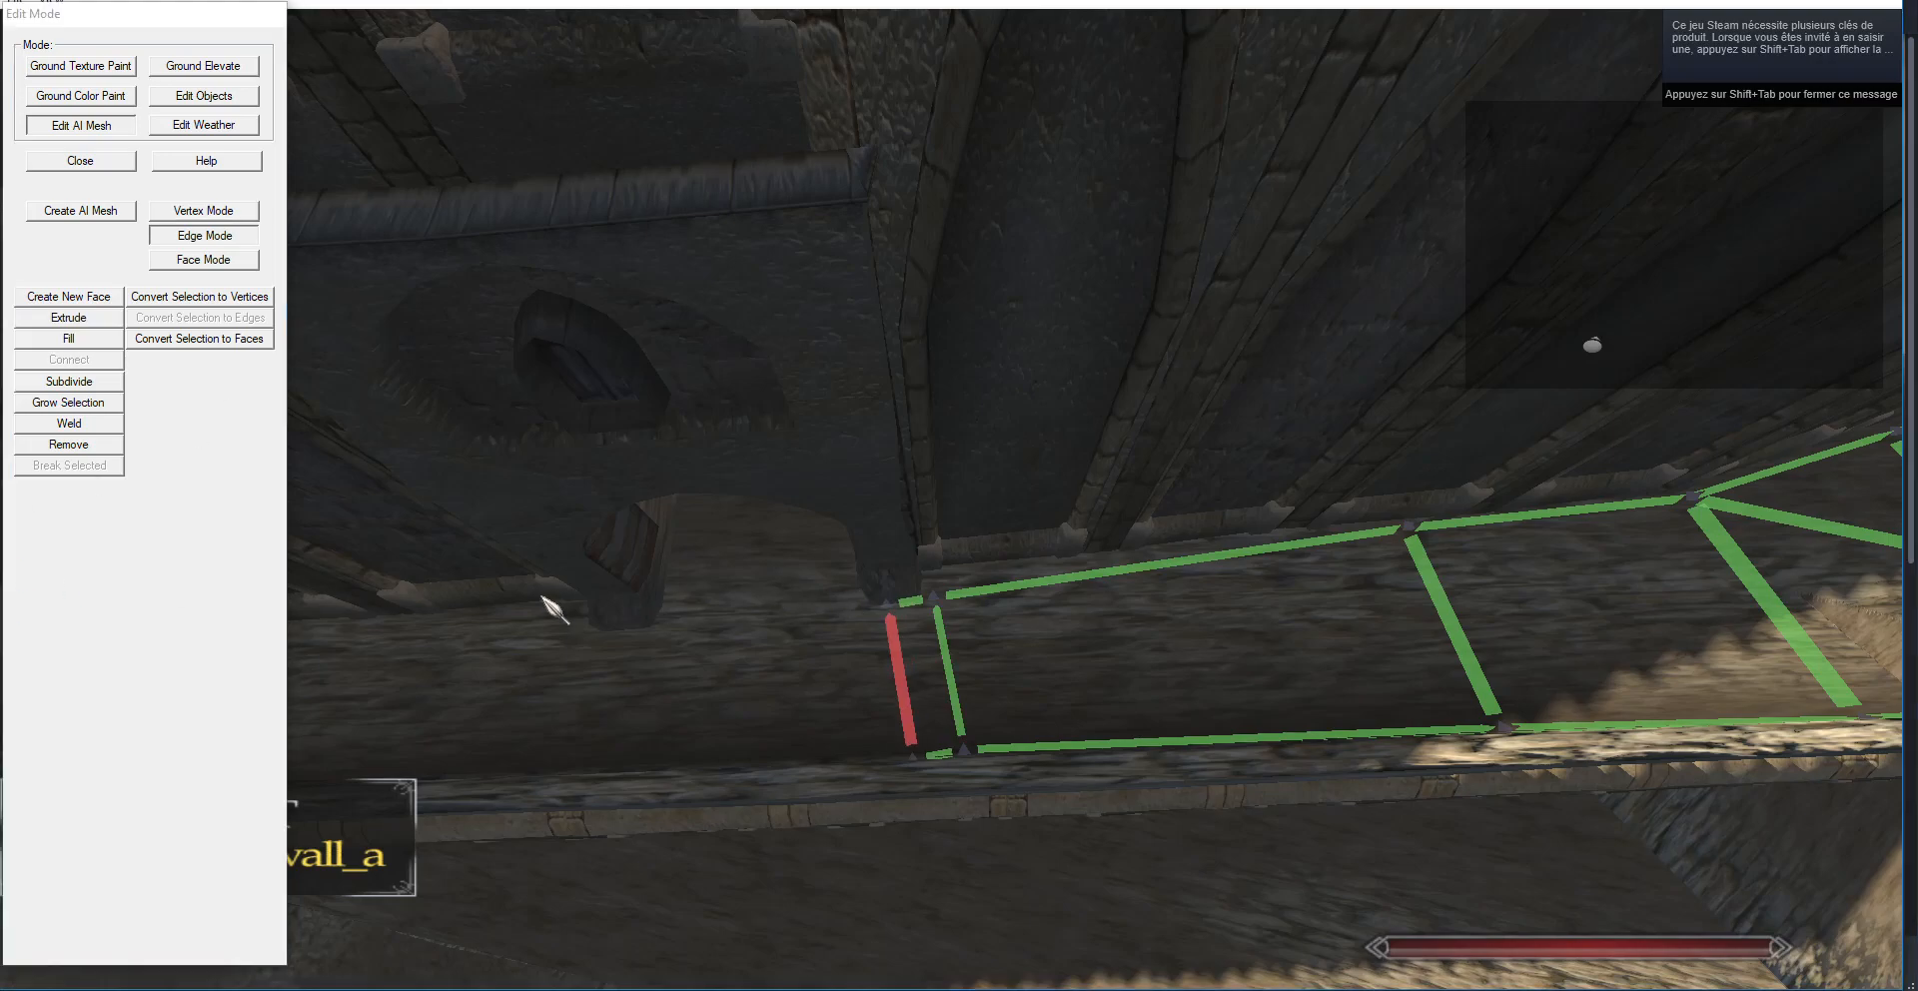
key(a)
click(69, 318)
click(315, 549)
key(g)
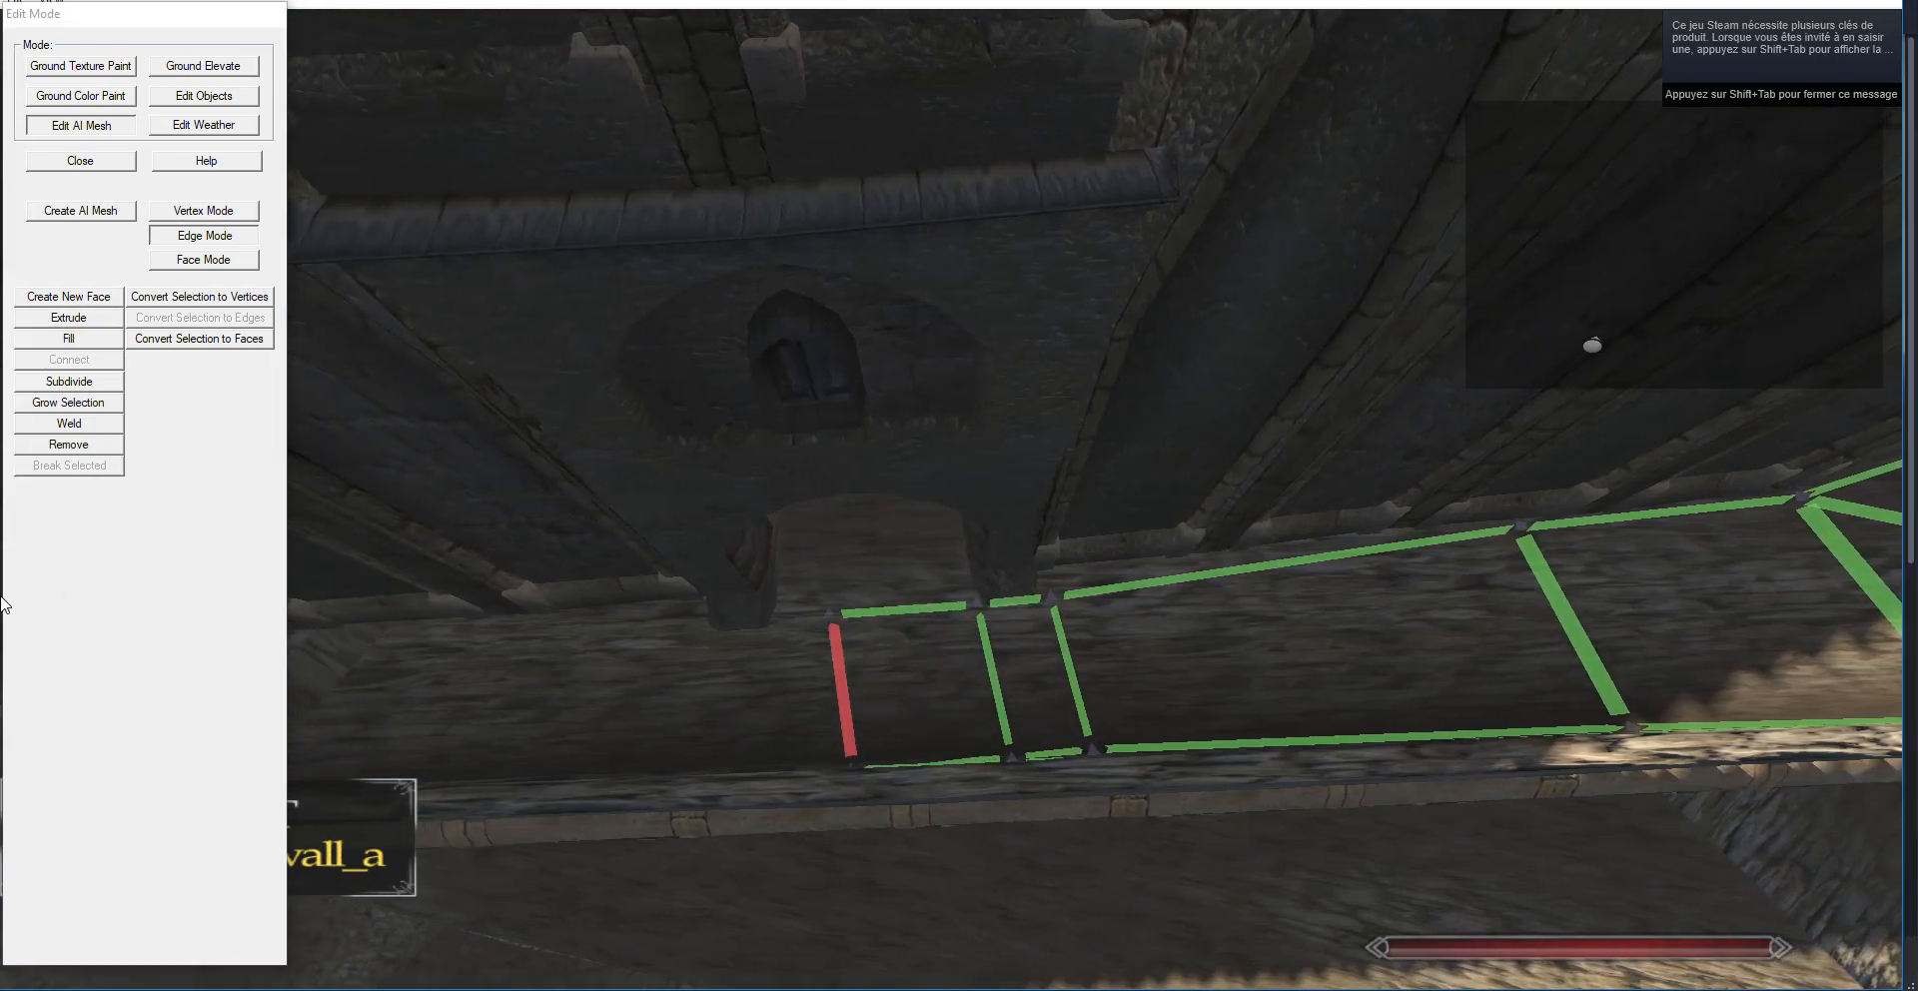
key(a)
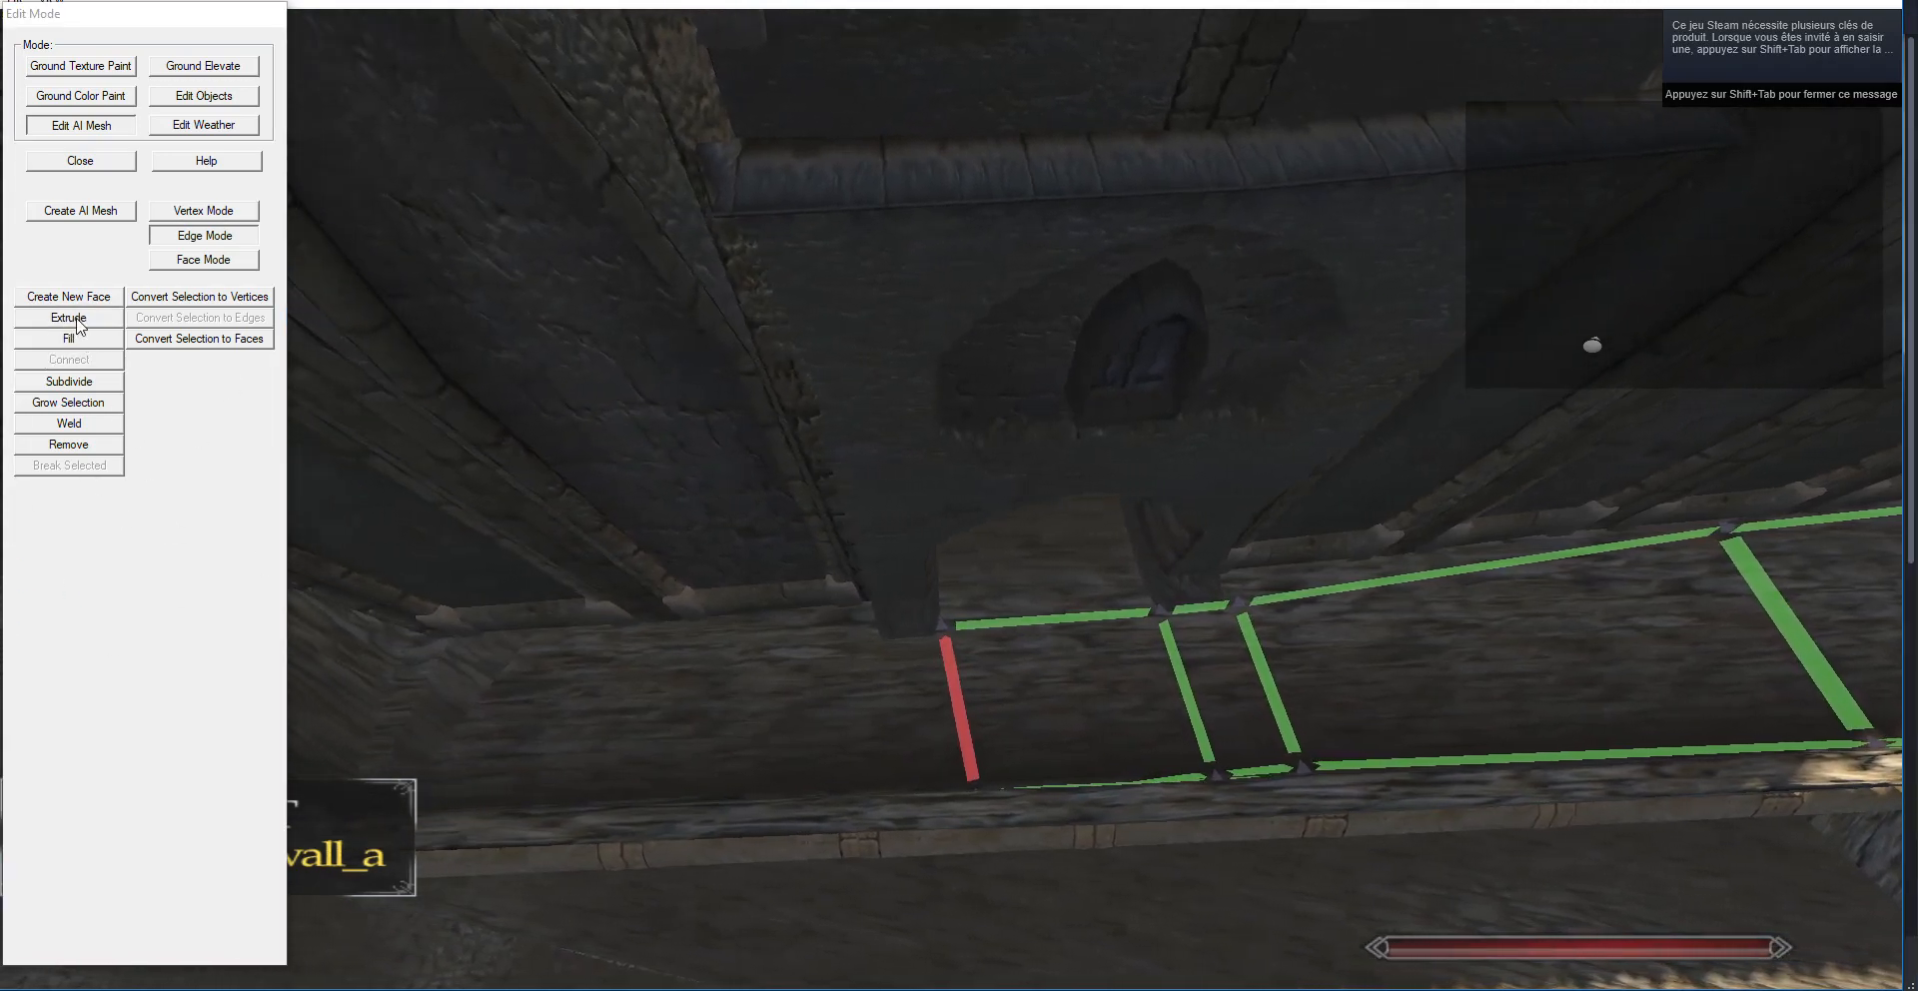
Extrude a narrow section past the doorway's far pillar and fit its outer vertex to the parapet.
click(88, 321)
key(g)
key(a)
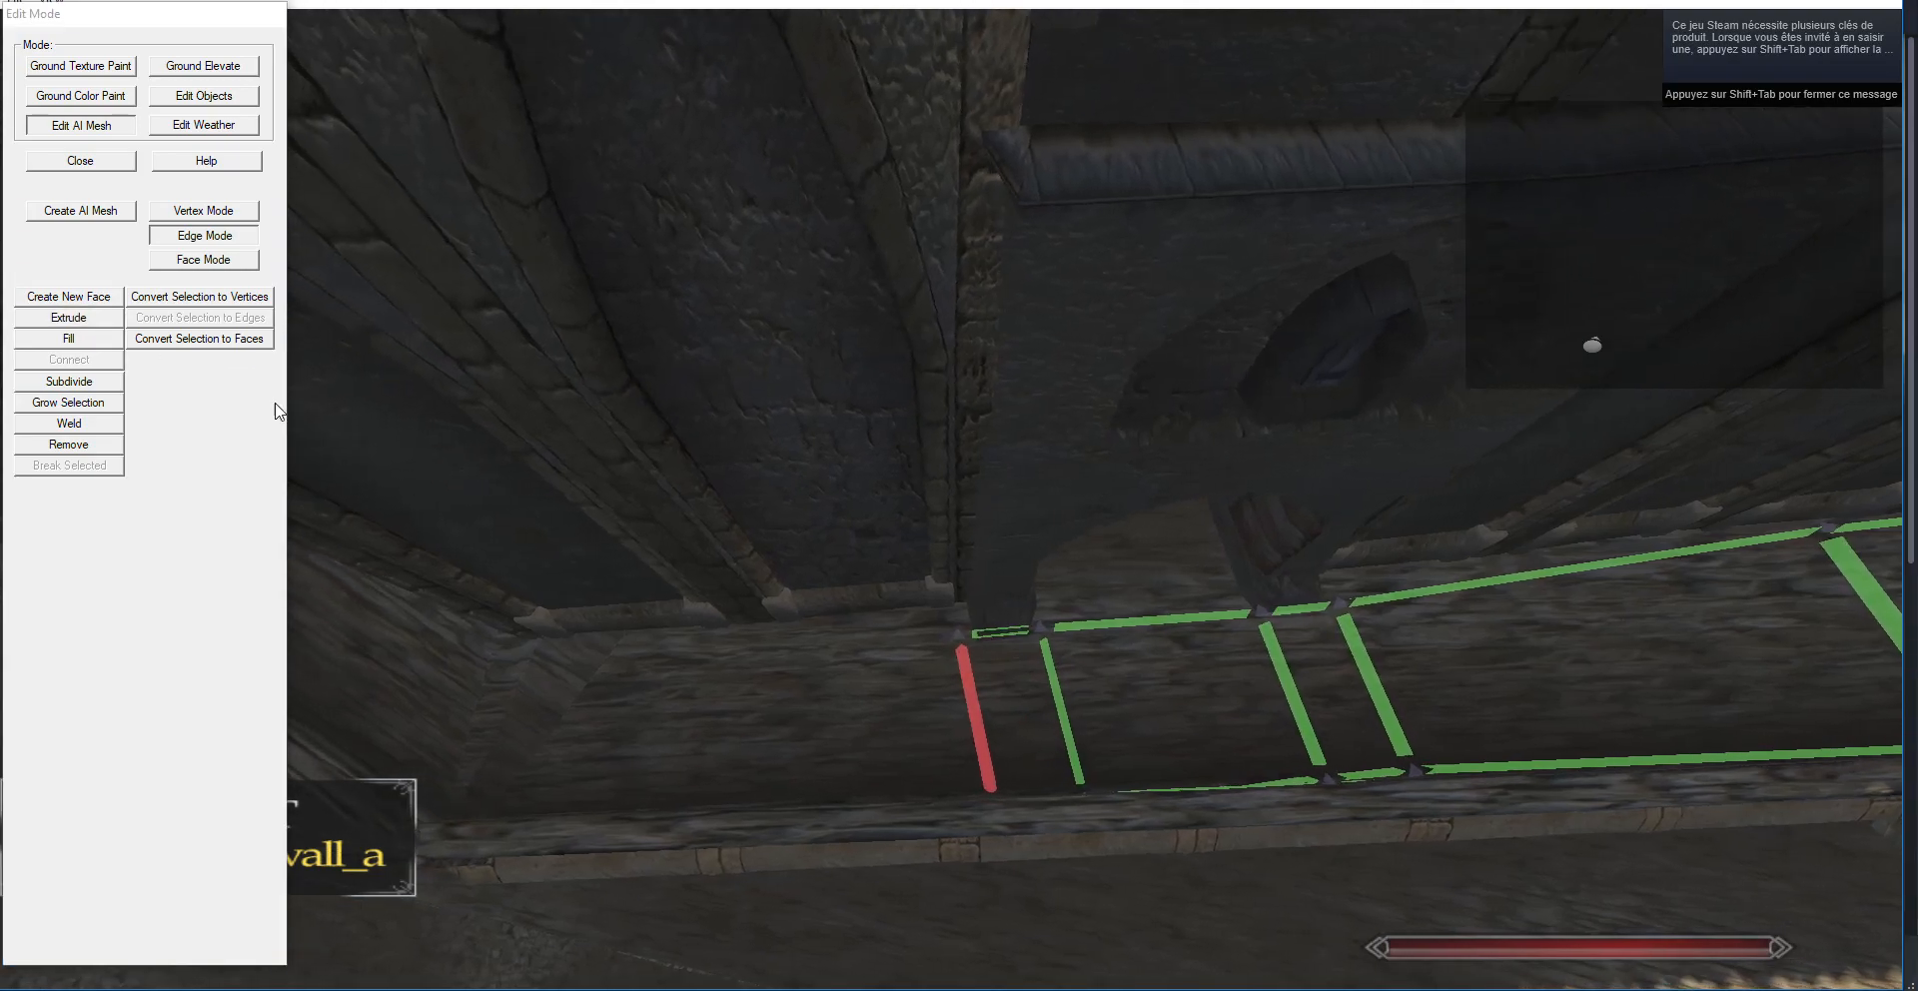
click(205, 211)
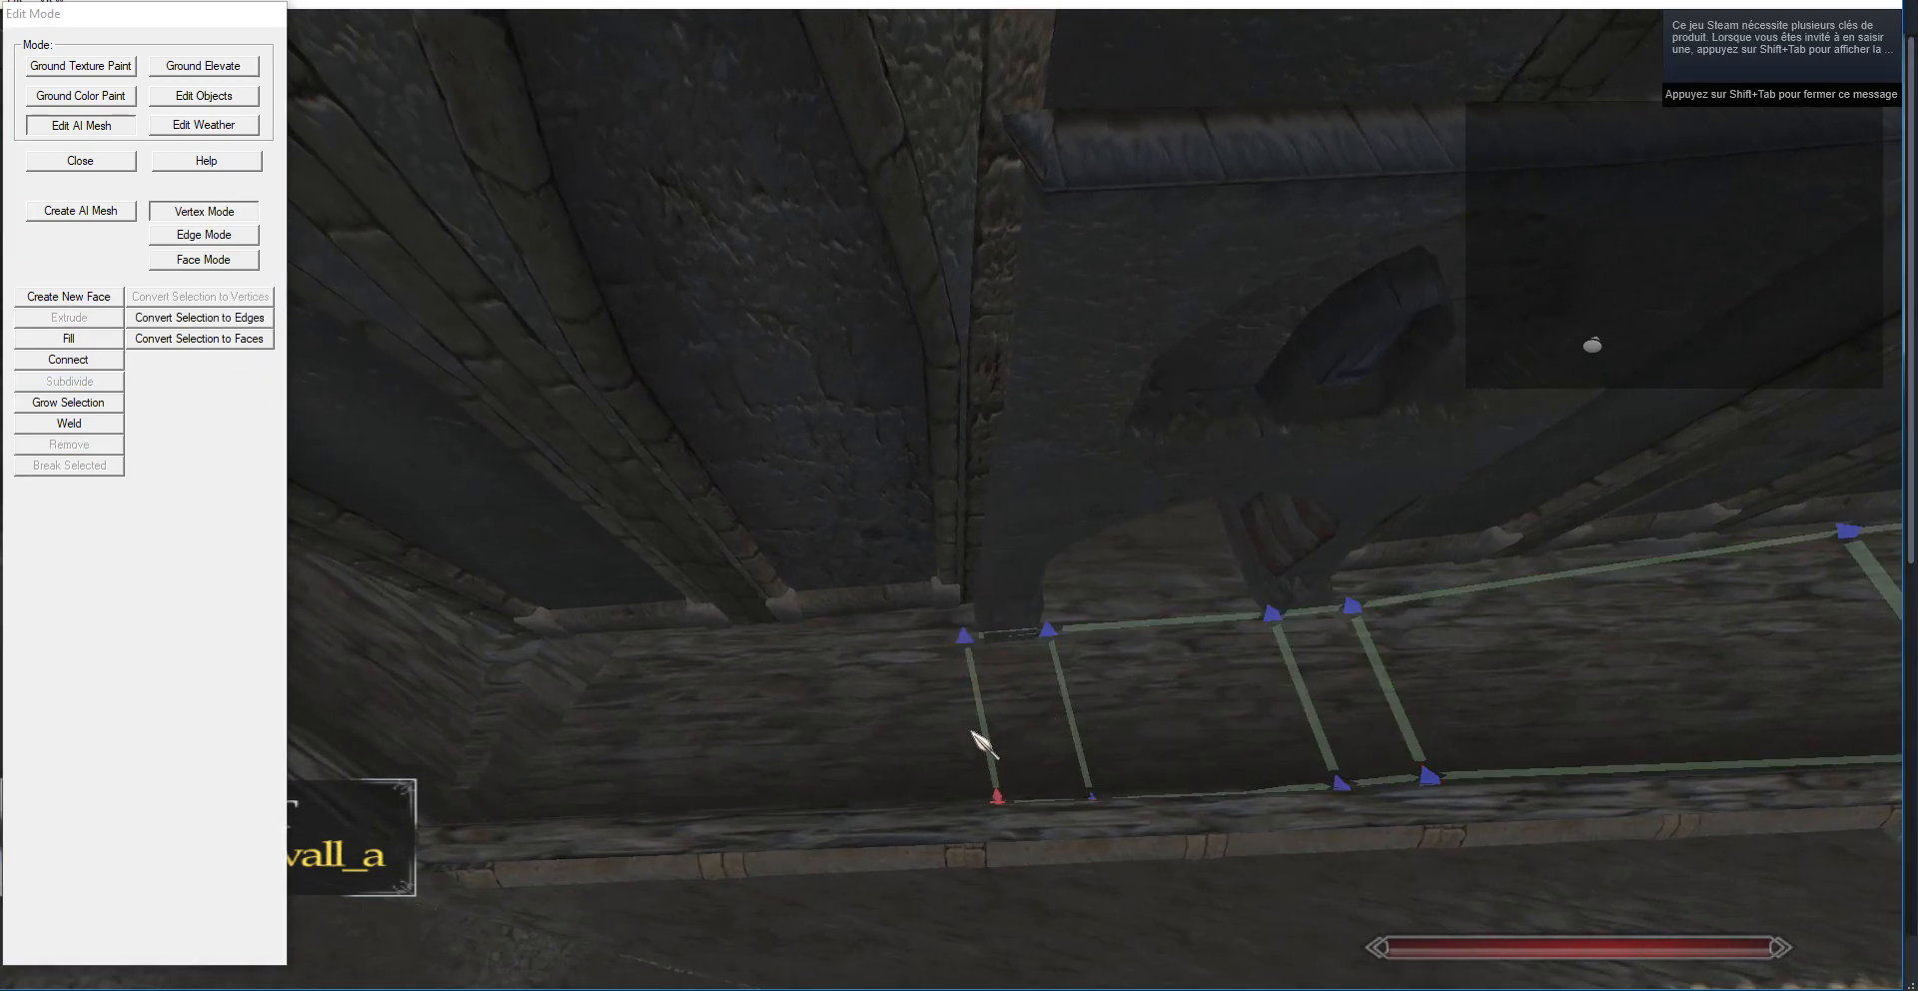
Extrude the end edge from the far pillar to the next walkway corner.
click(180, 237)
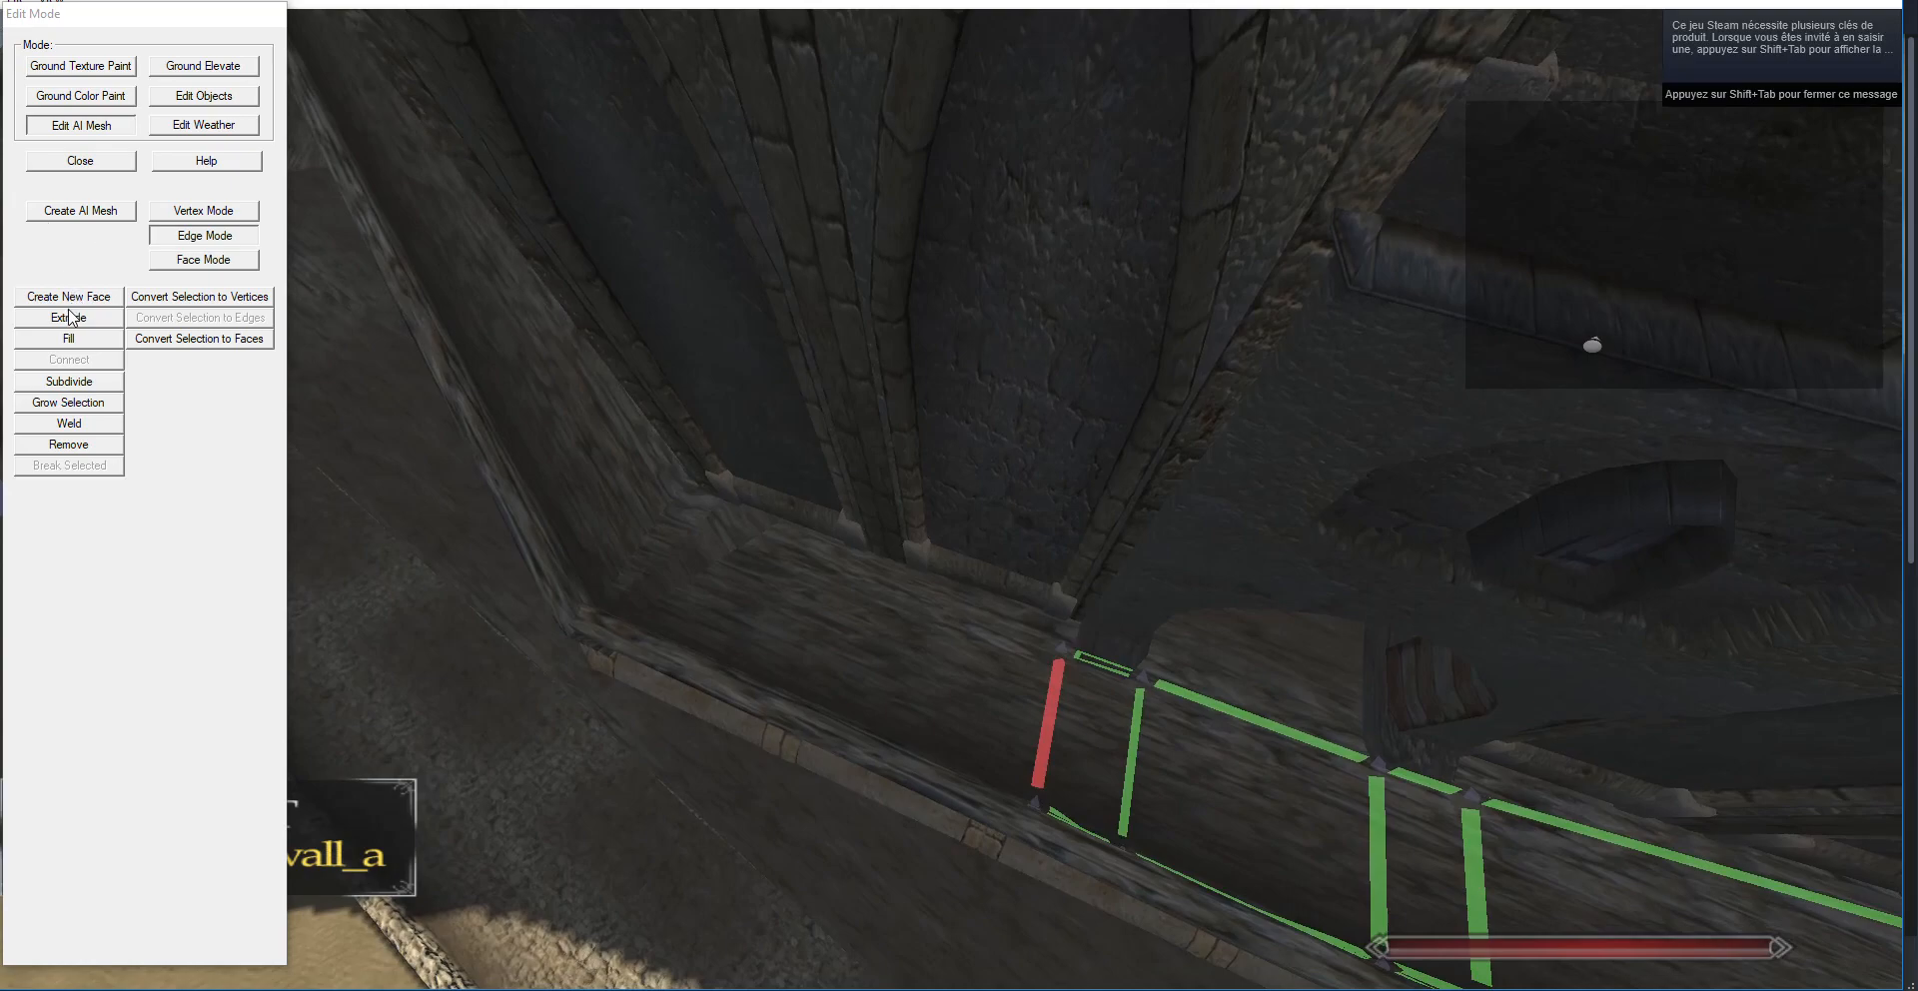
click(69, 317)
key(g)
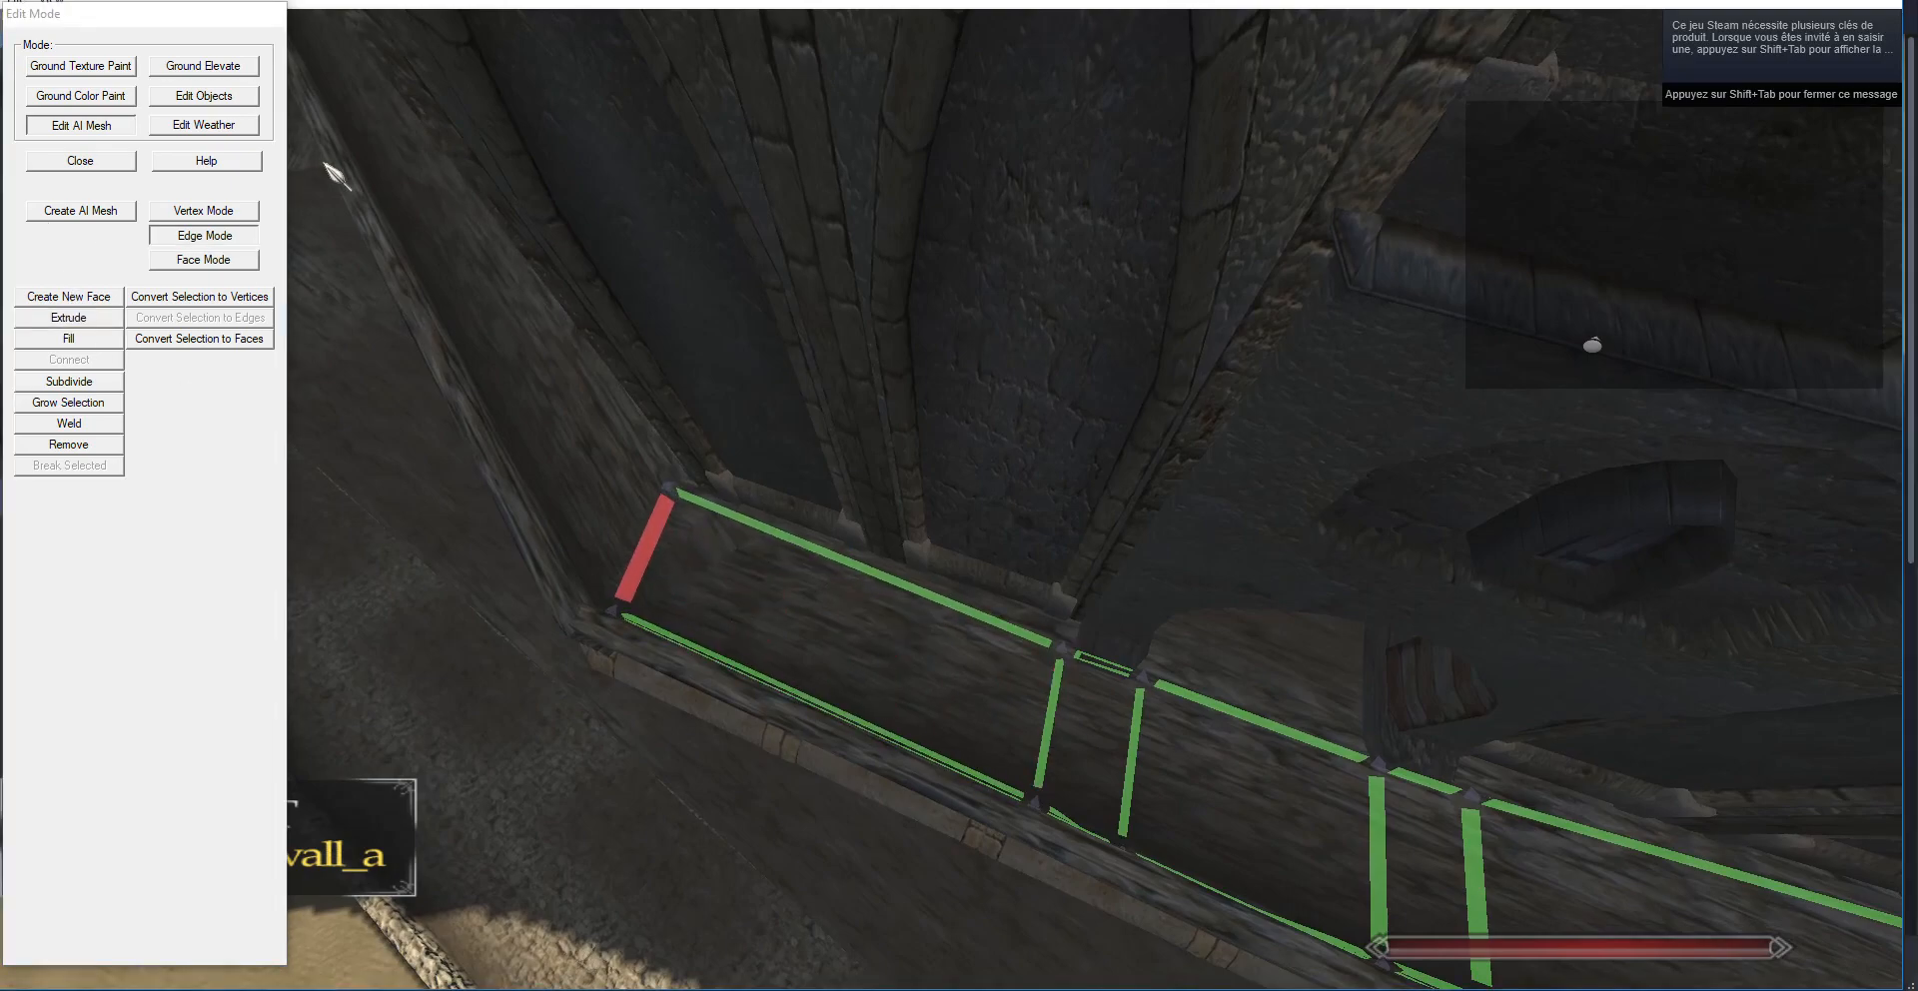
Fit the end vertices to the walkway corner, extrude a section past it and fit the new outer vertex to the parapet.
click(204, 211)
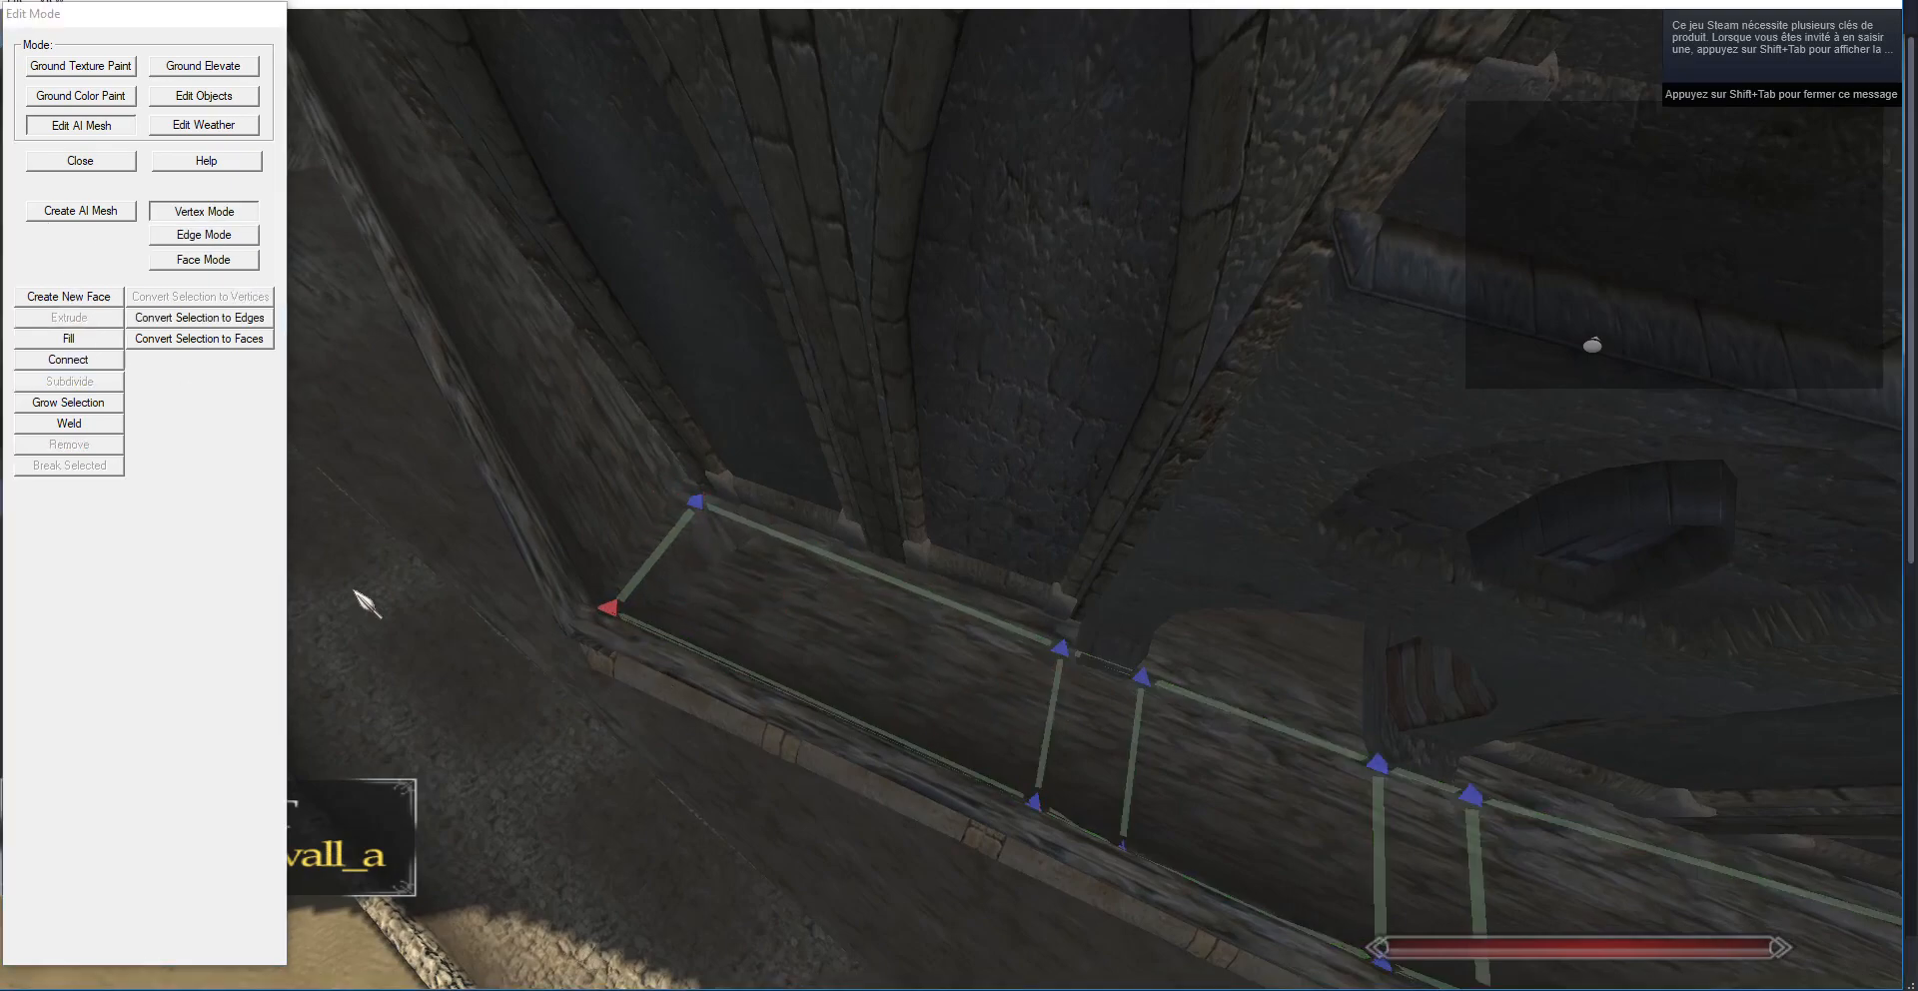
drag(358, 592, 737, 458)
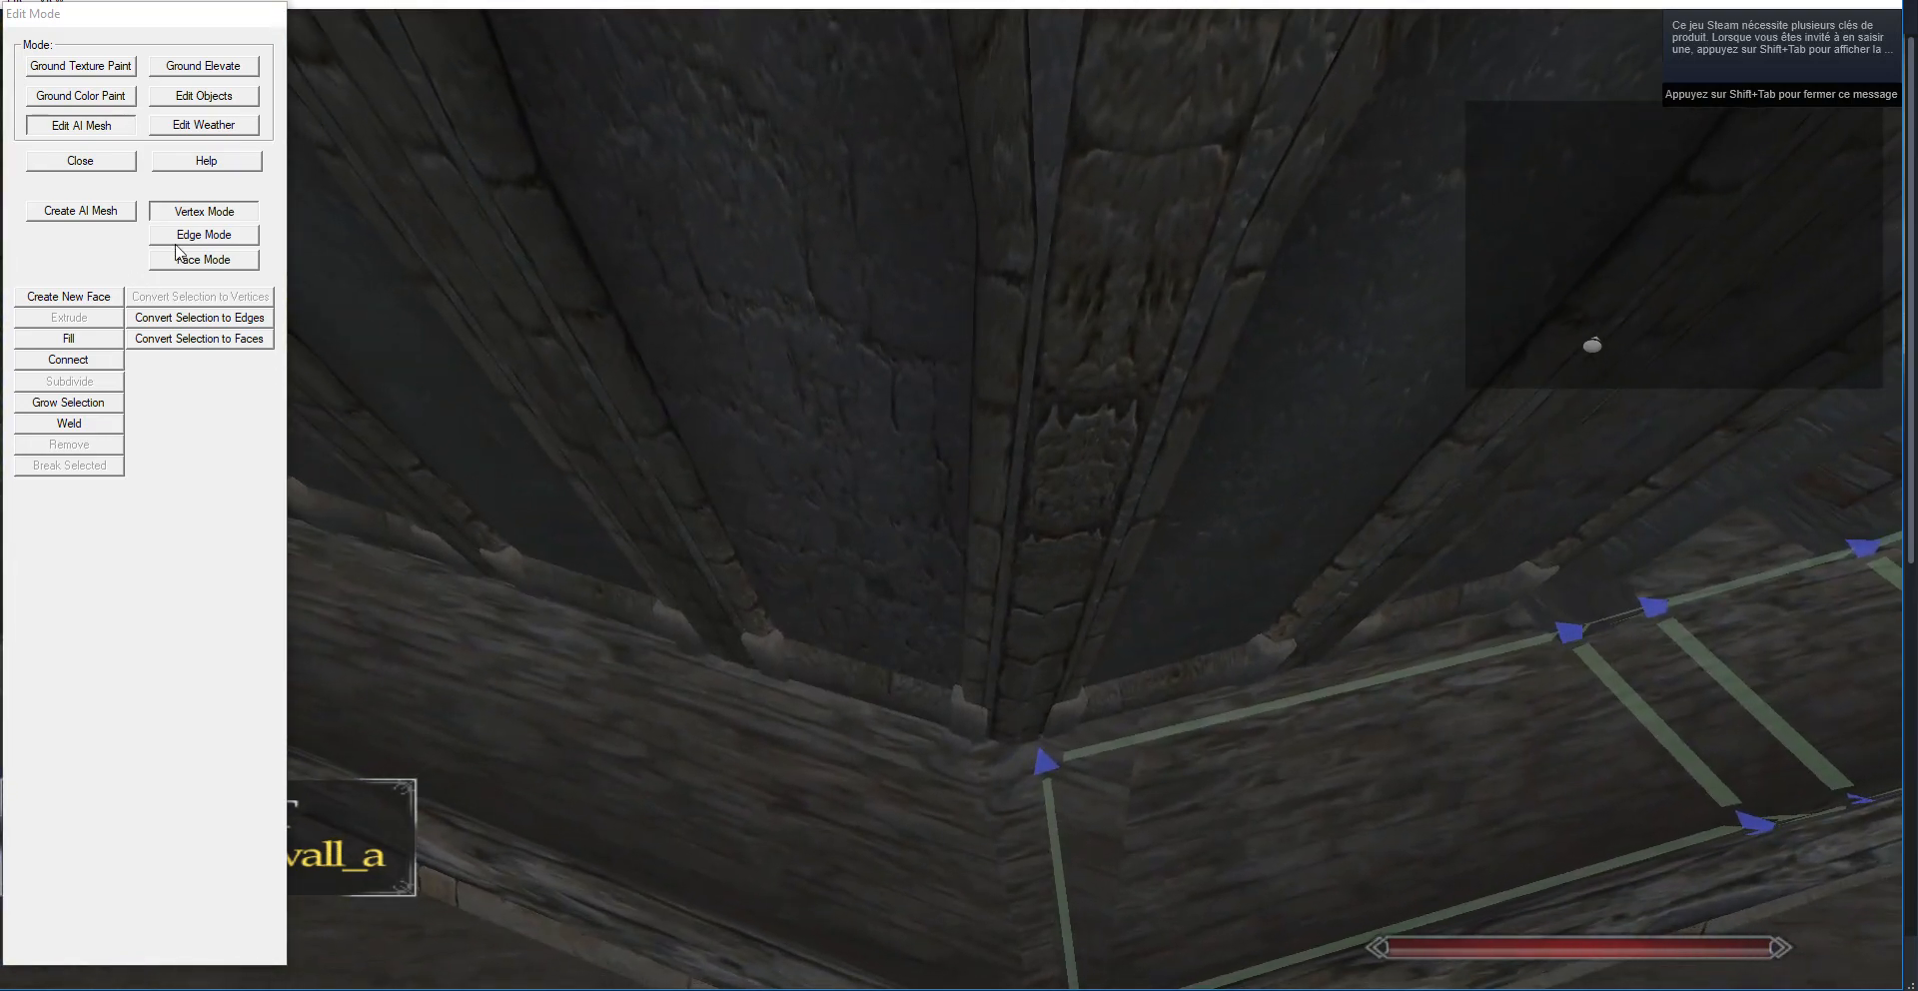
click(180, 242)
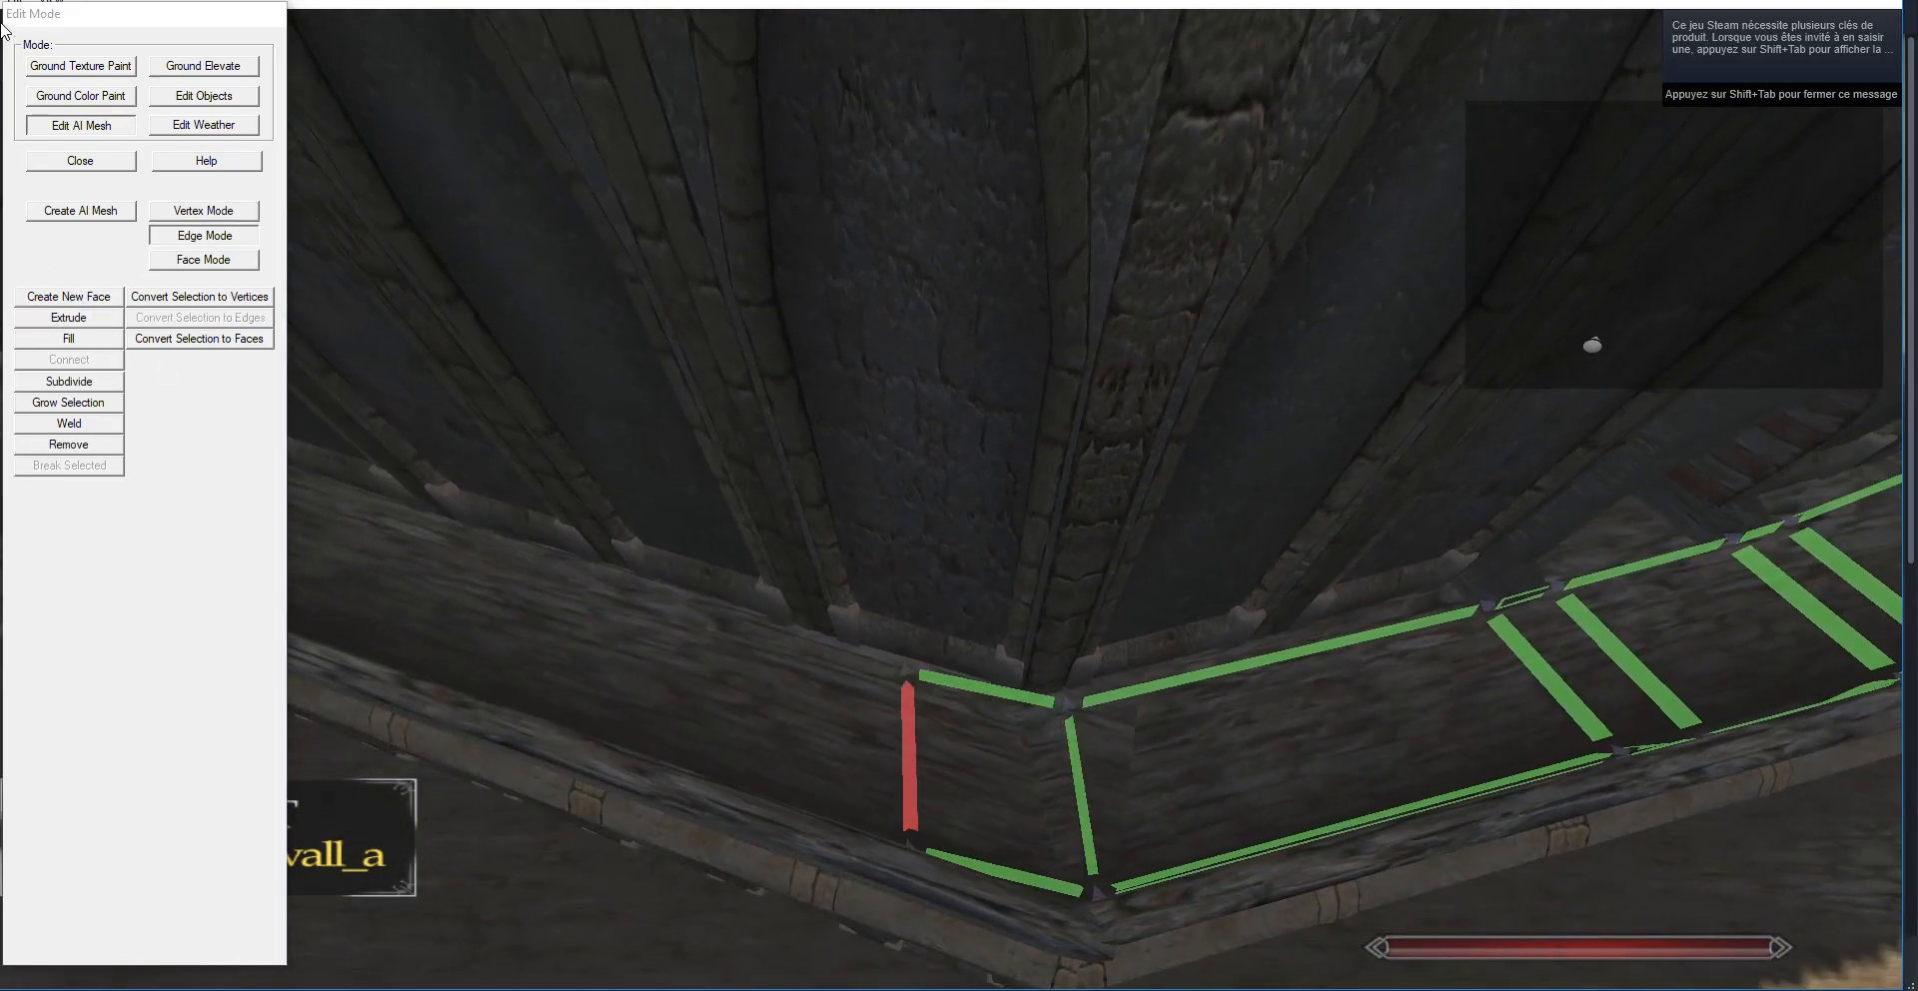
key(g)
click(255, 212)
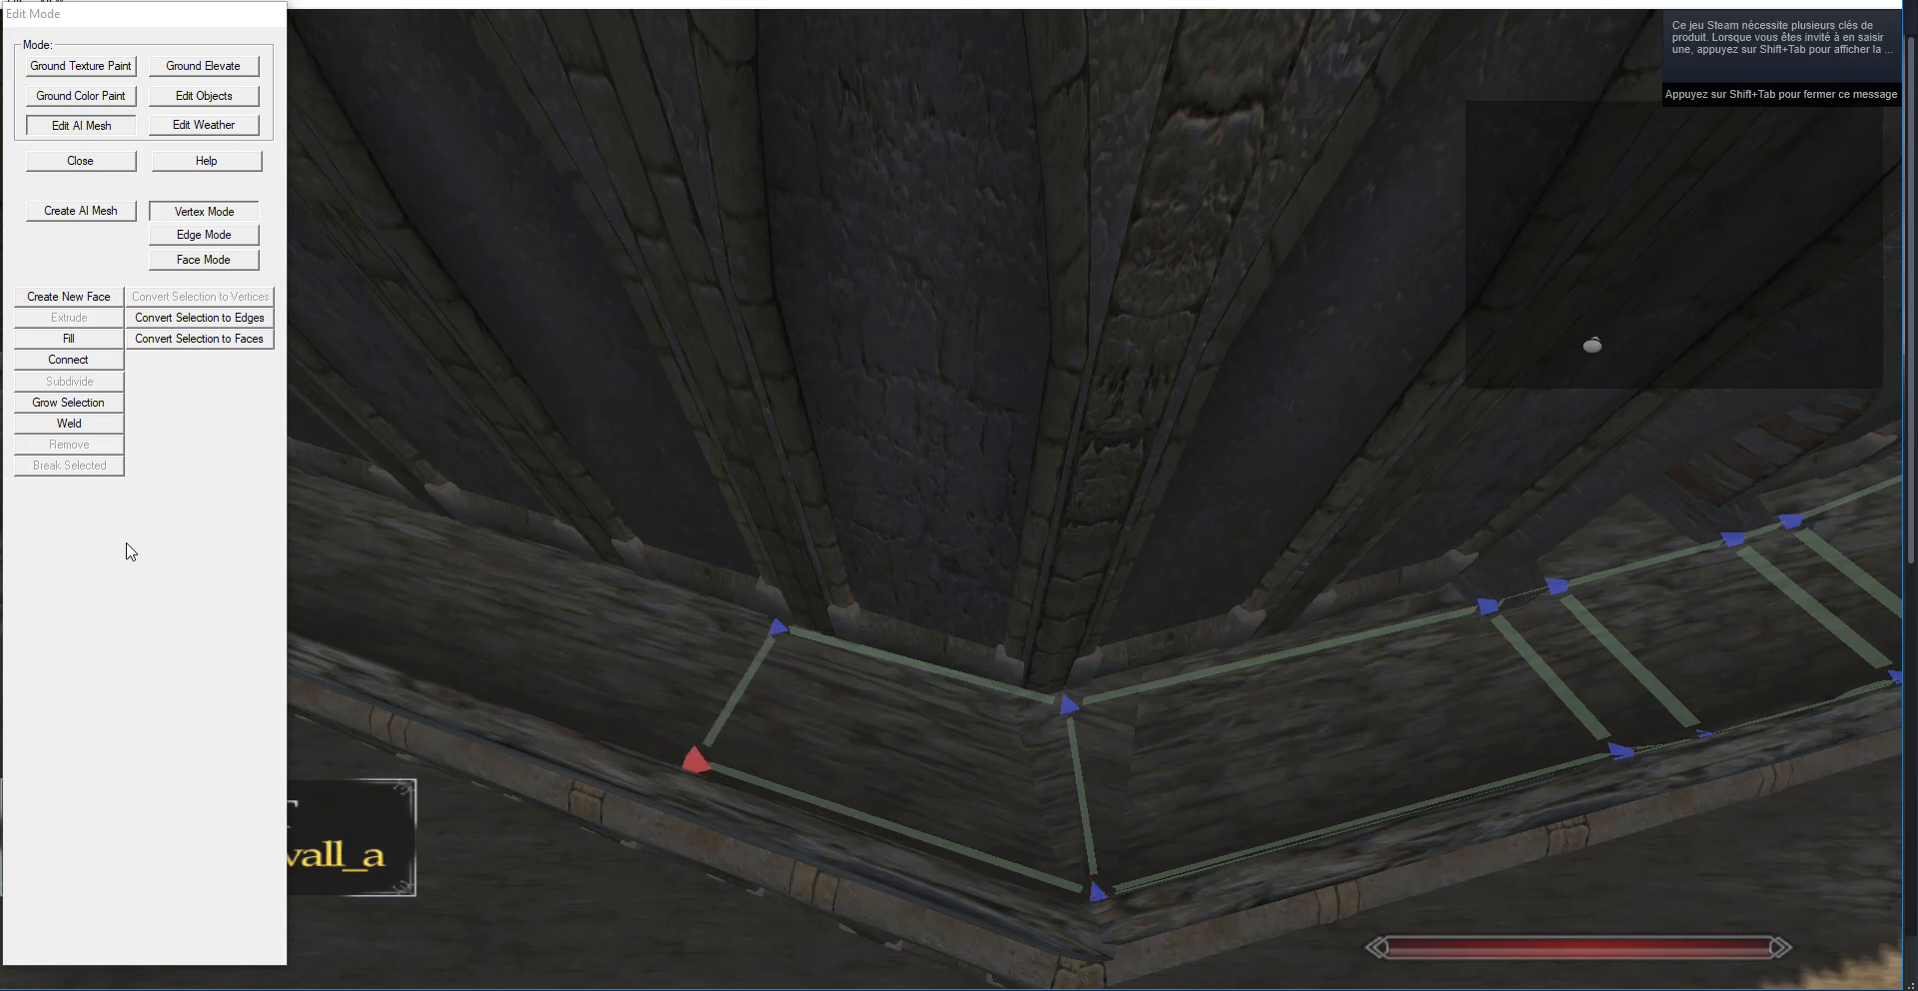
click(1096, 889)
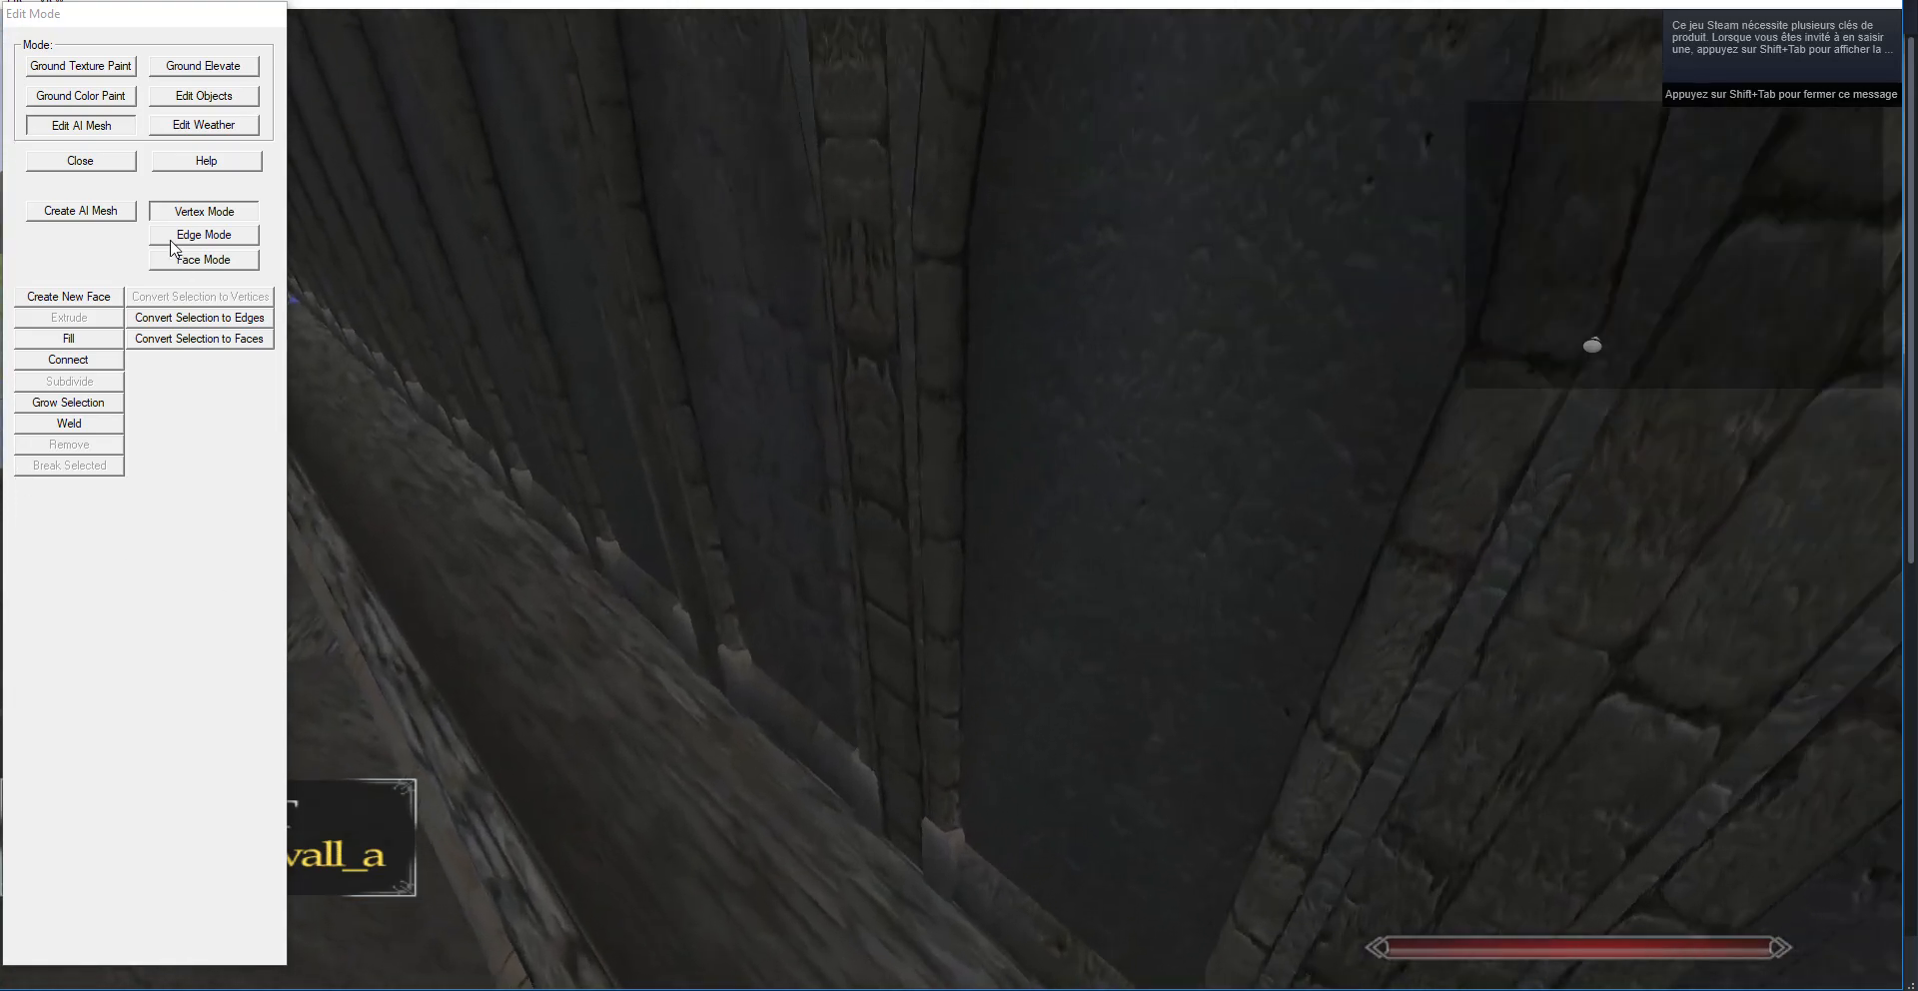
Extrude the end edge in consecutive sections along the straight walkway beyond the corner, keeping them between the wall and the parapet.
key(s)
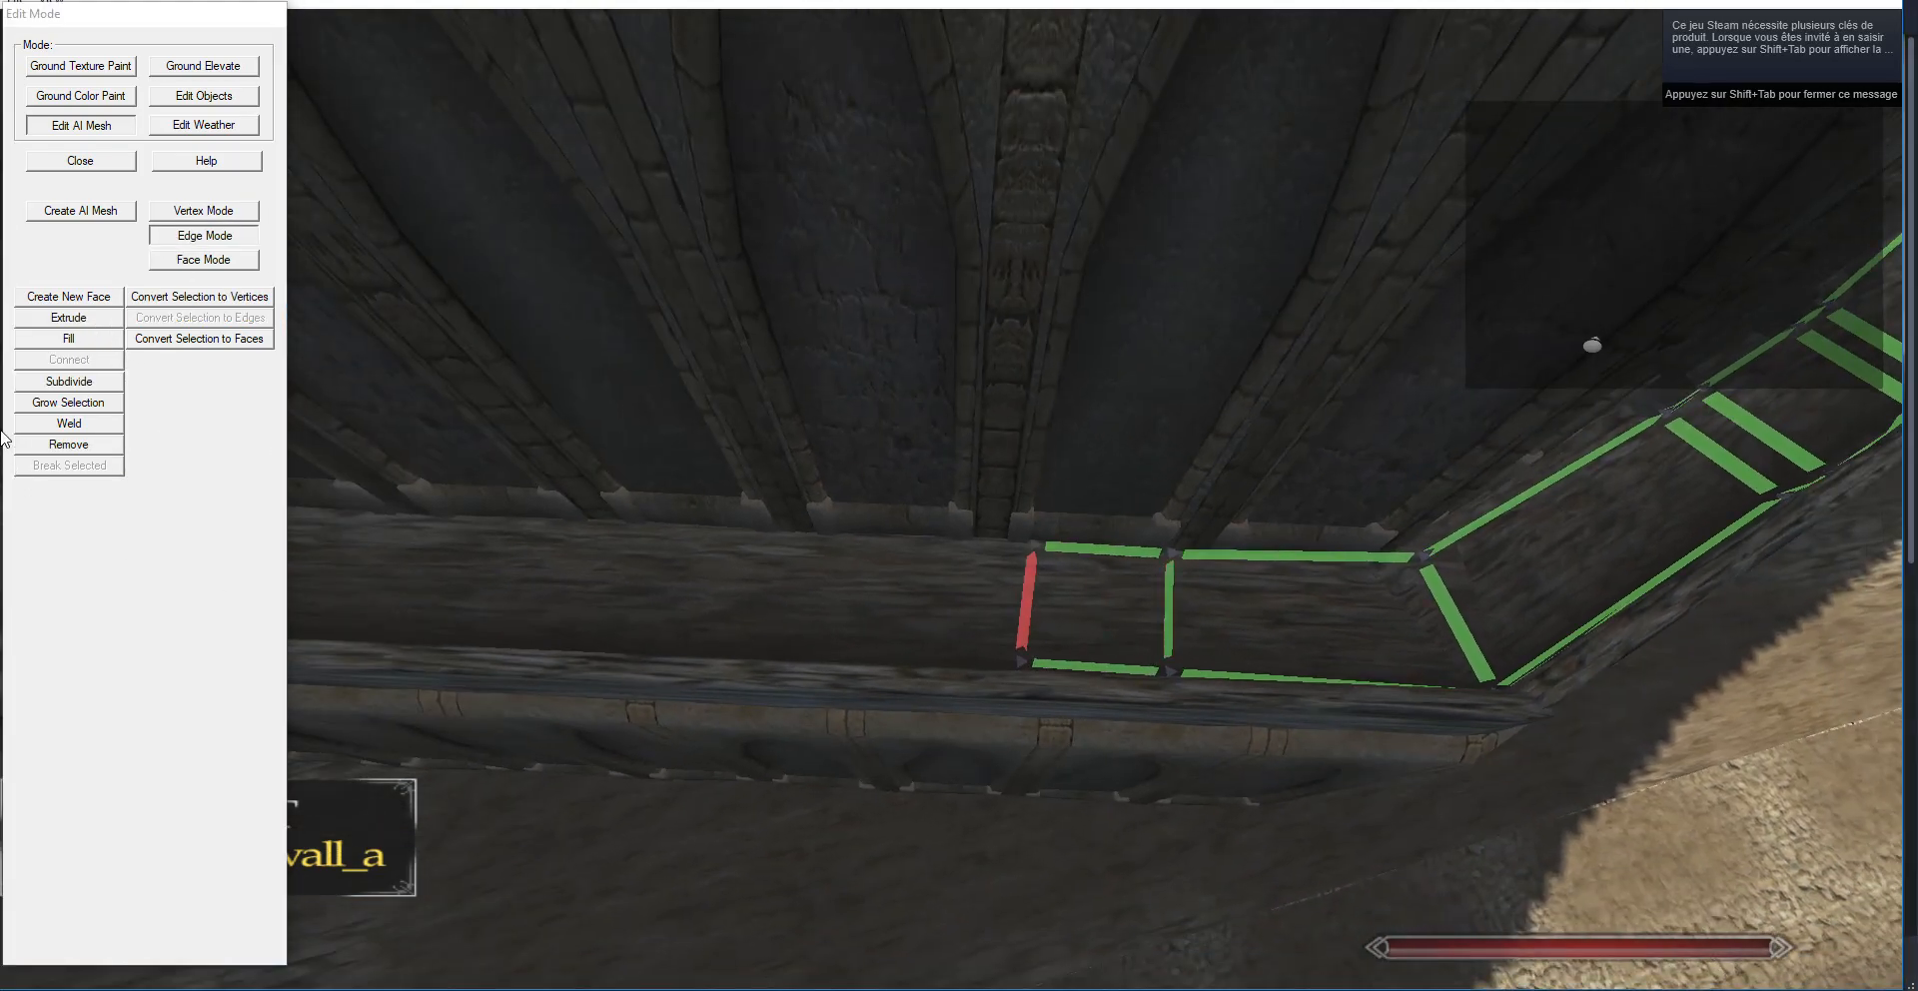
key(w)
key(e)
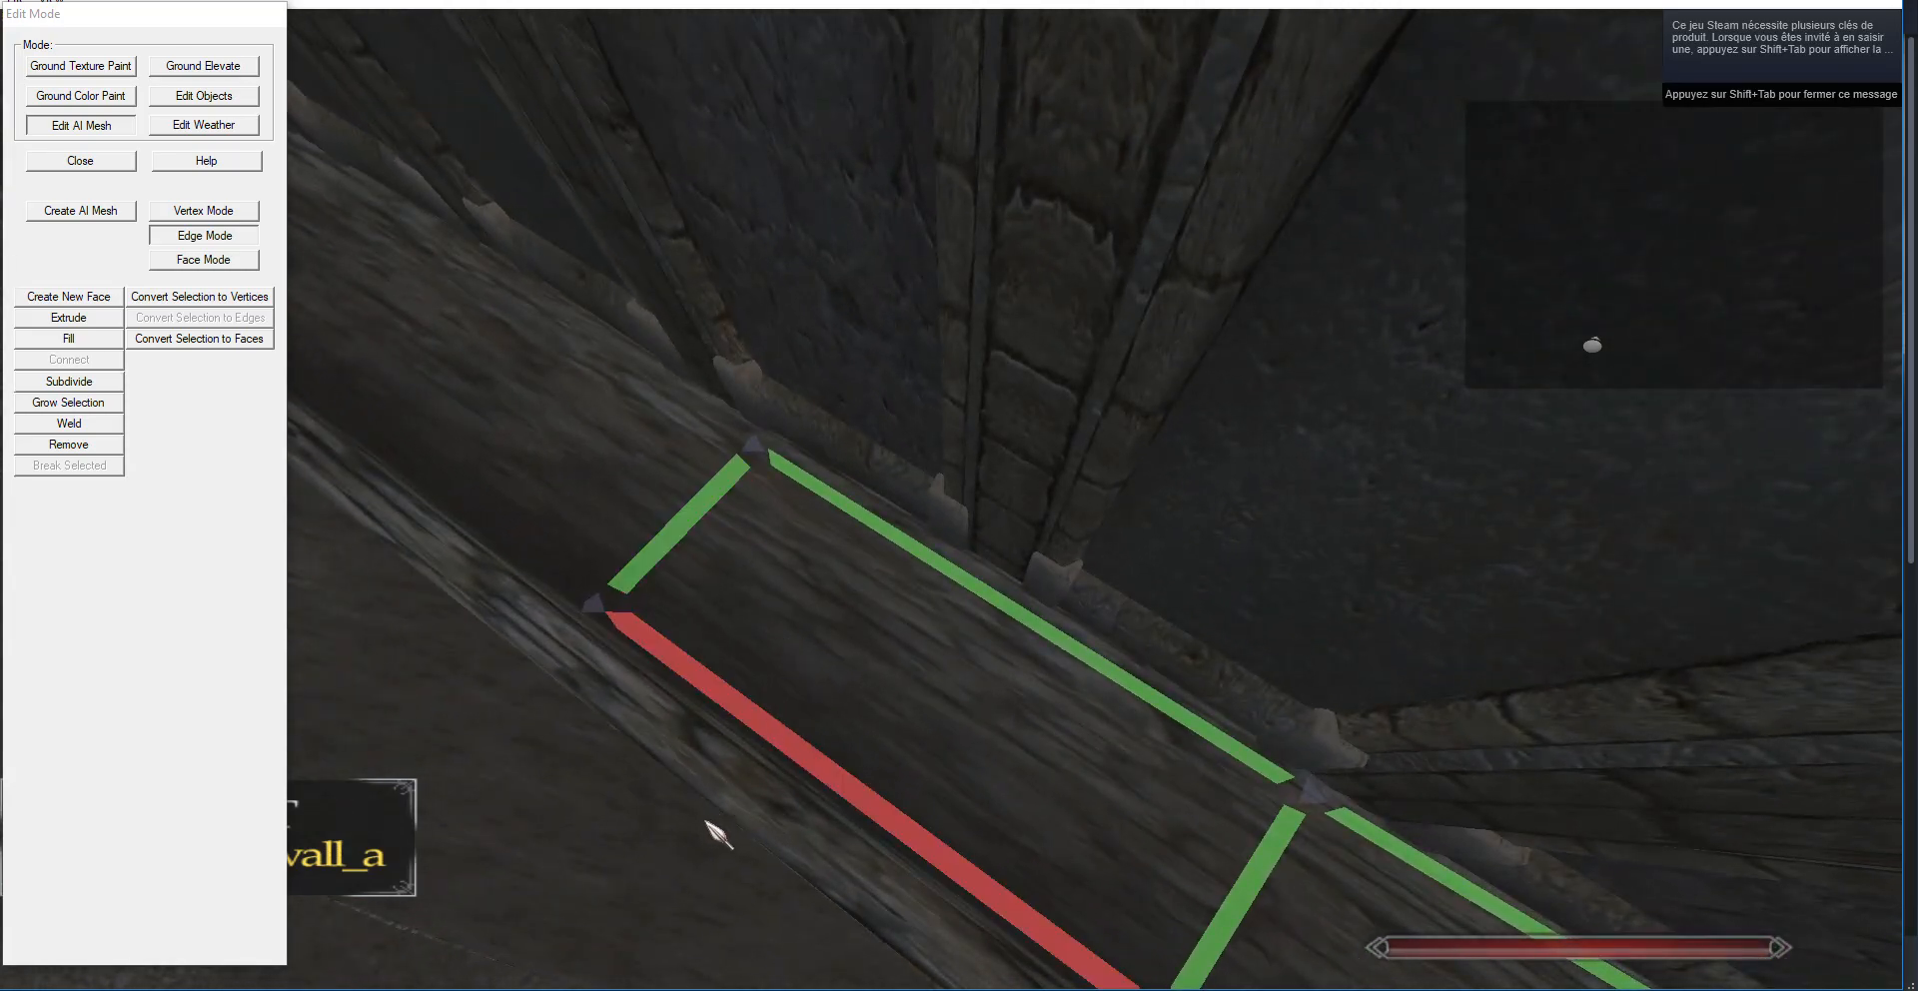
click(913, 783)
click(939, 775)
click(899, 788)
drag(899, 787, 1313, 837)
key(s)
key(a)
click(108, 321)
key(g)
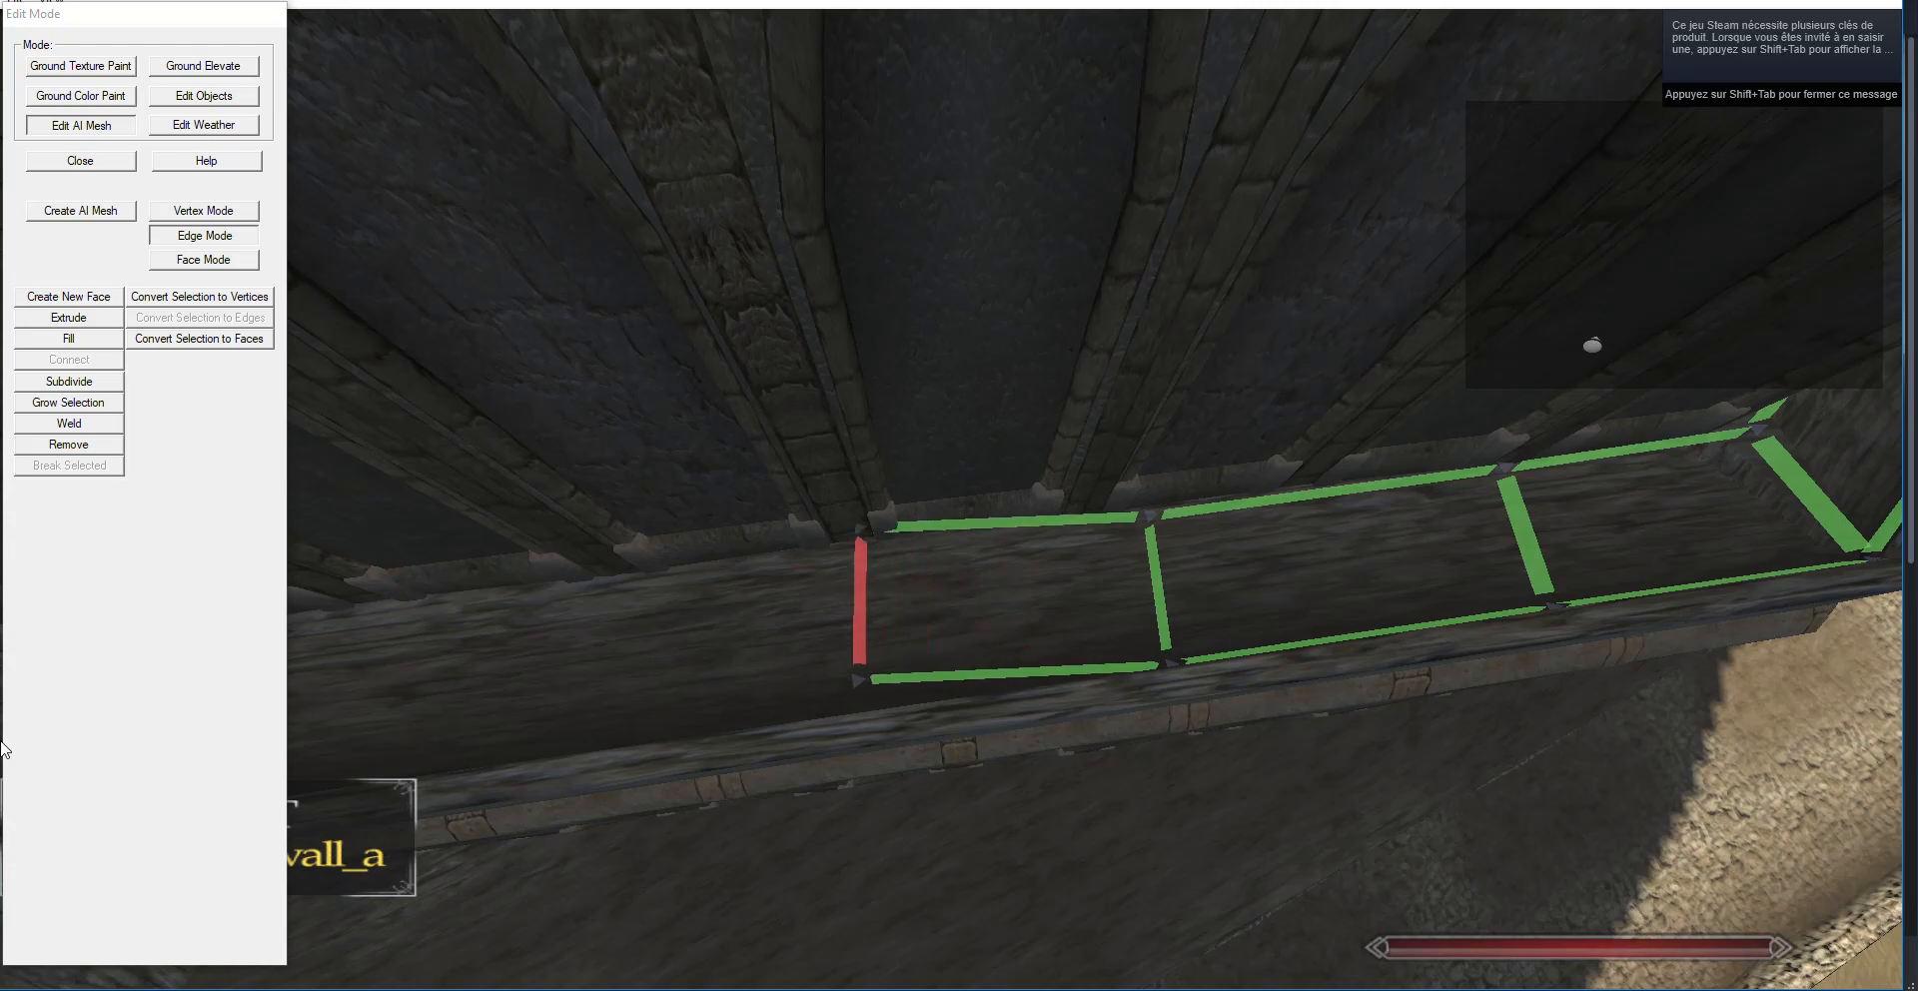
Switch to File Explorer, add the Gael Faye-Des Fleurs 2018 EP WEB FLAC folder from Musique to VLC's playlist and skip the current track.
mouse_move(614, 987)
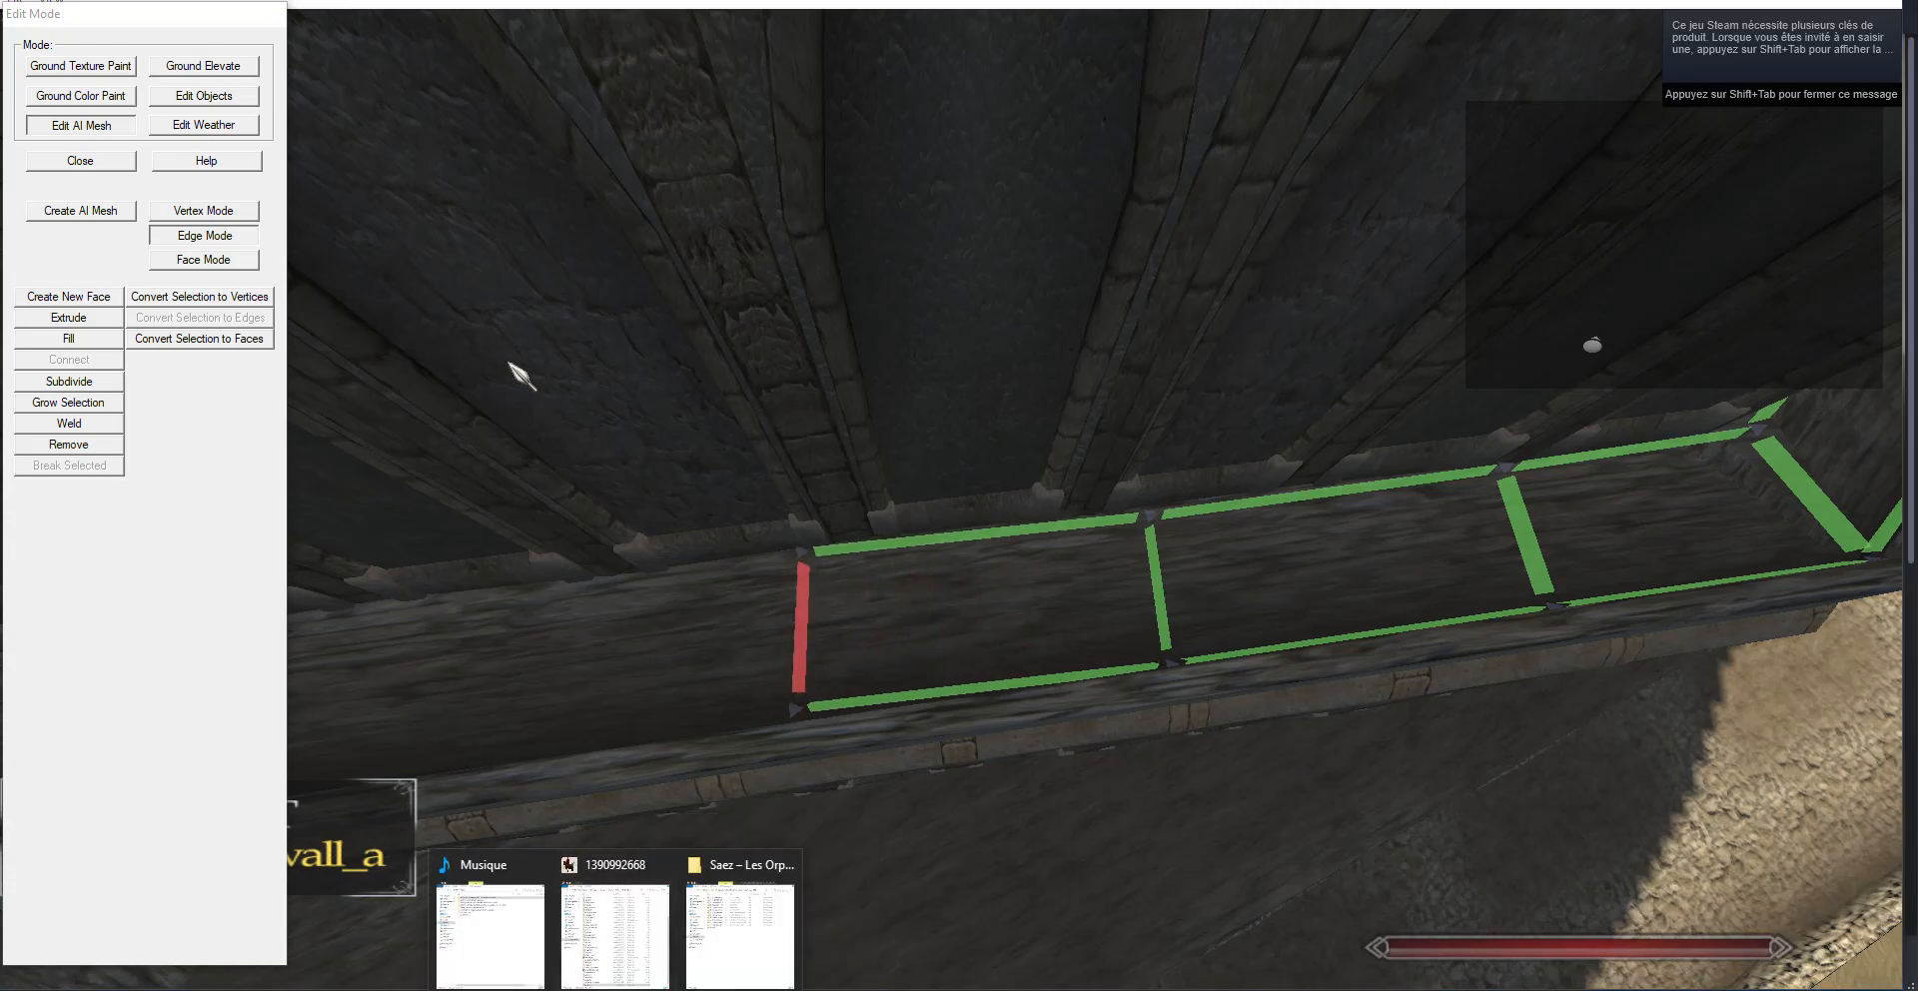
click(741, 933)
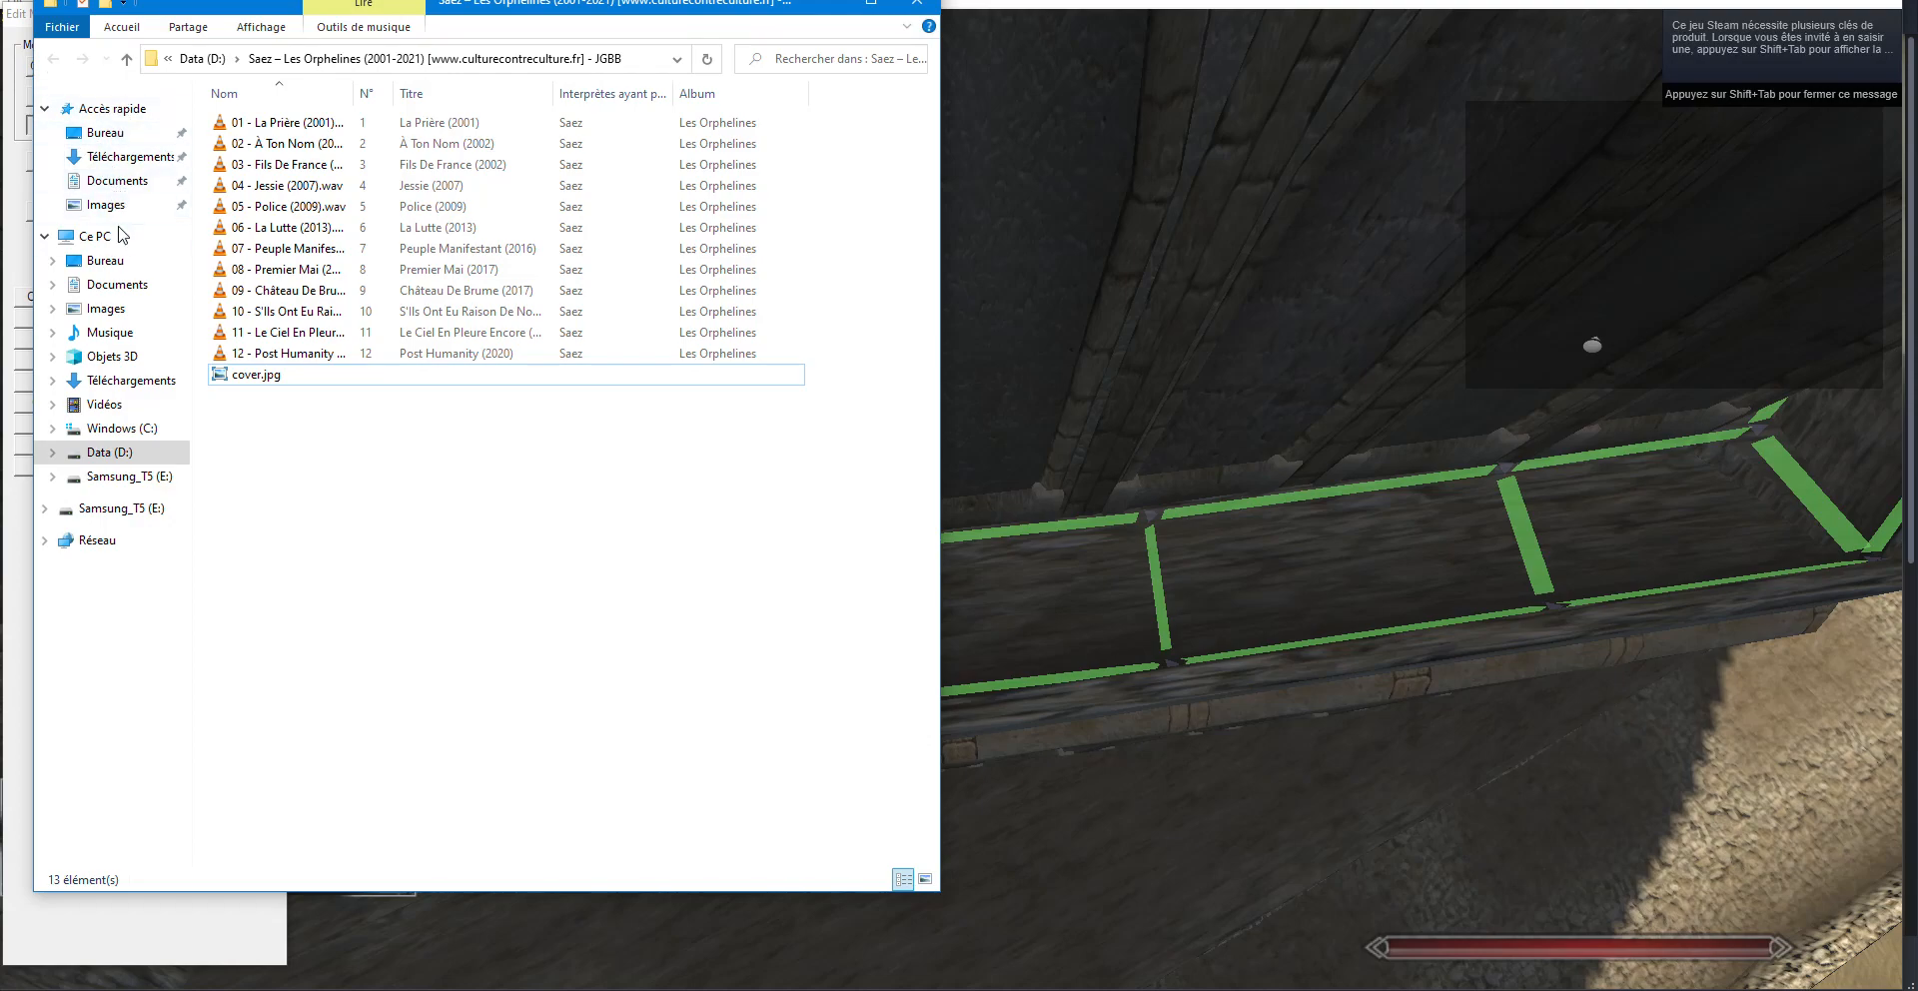
click(113, 333)
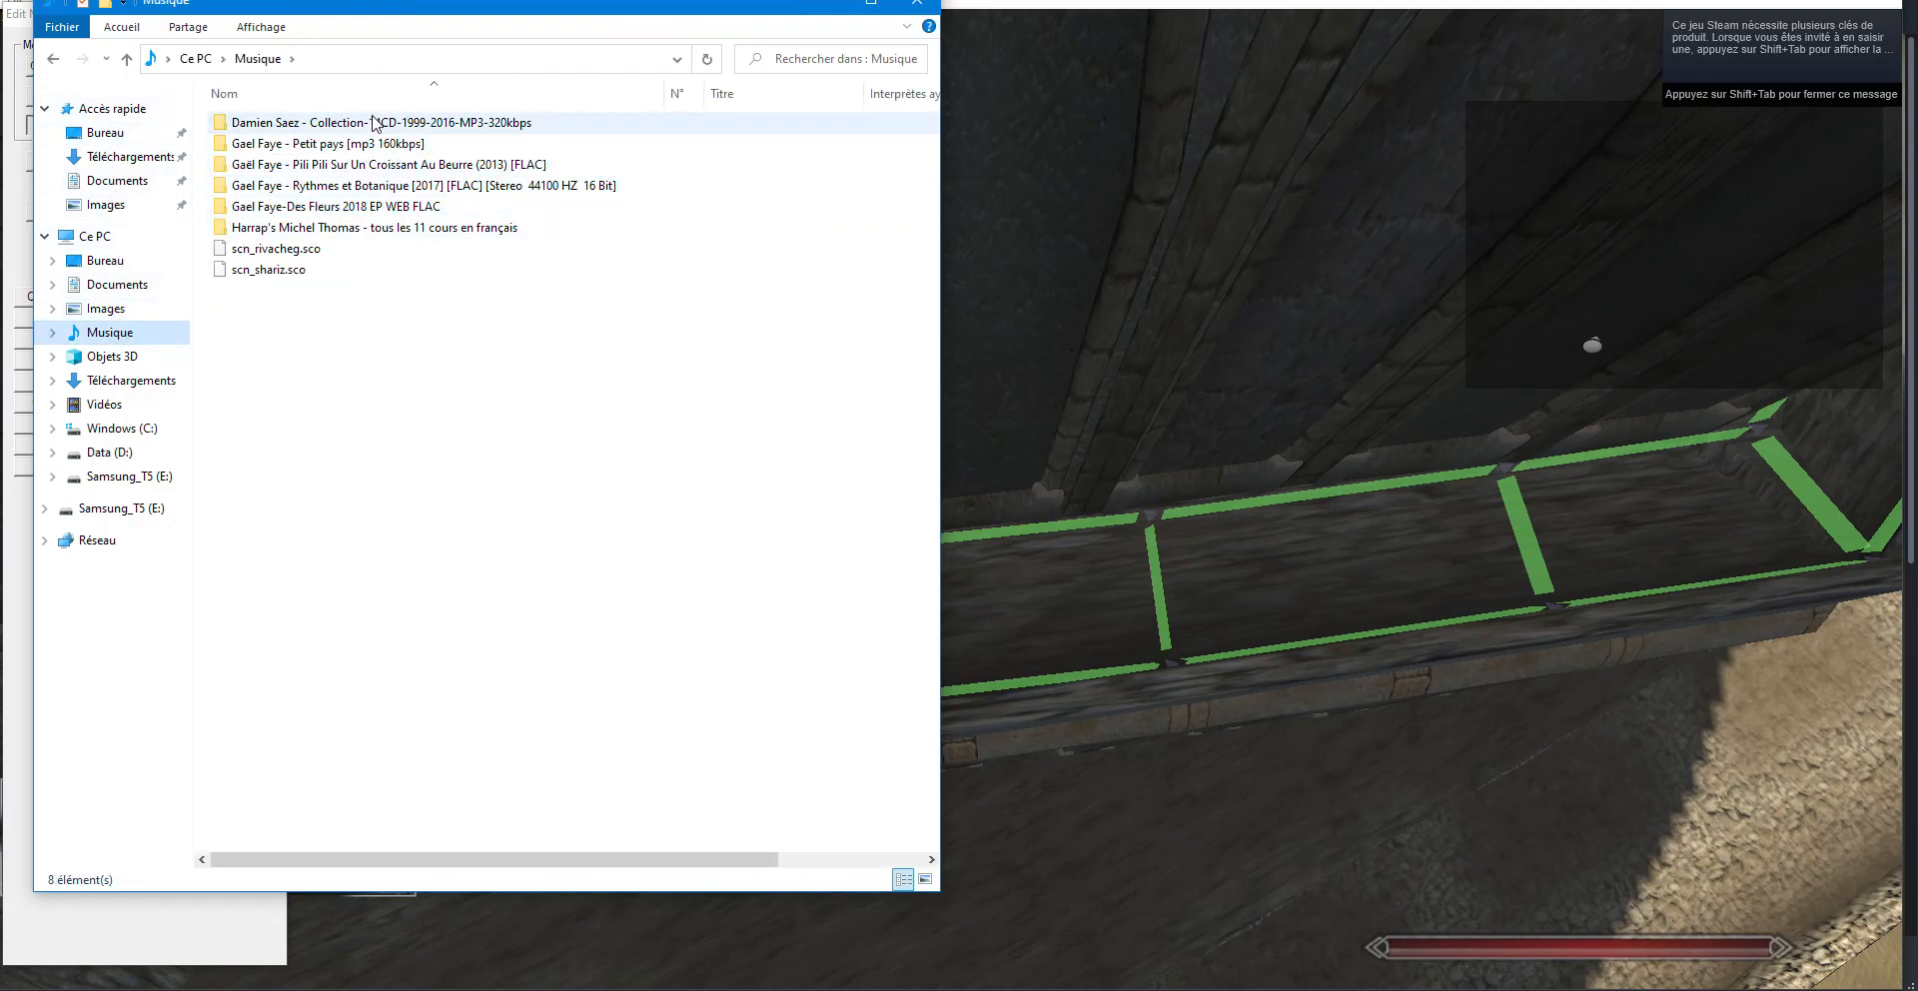
right_click(366, 206)
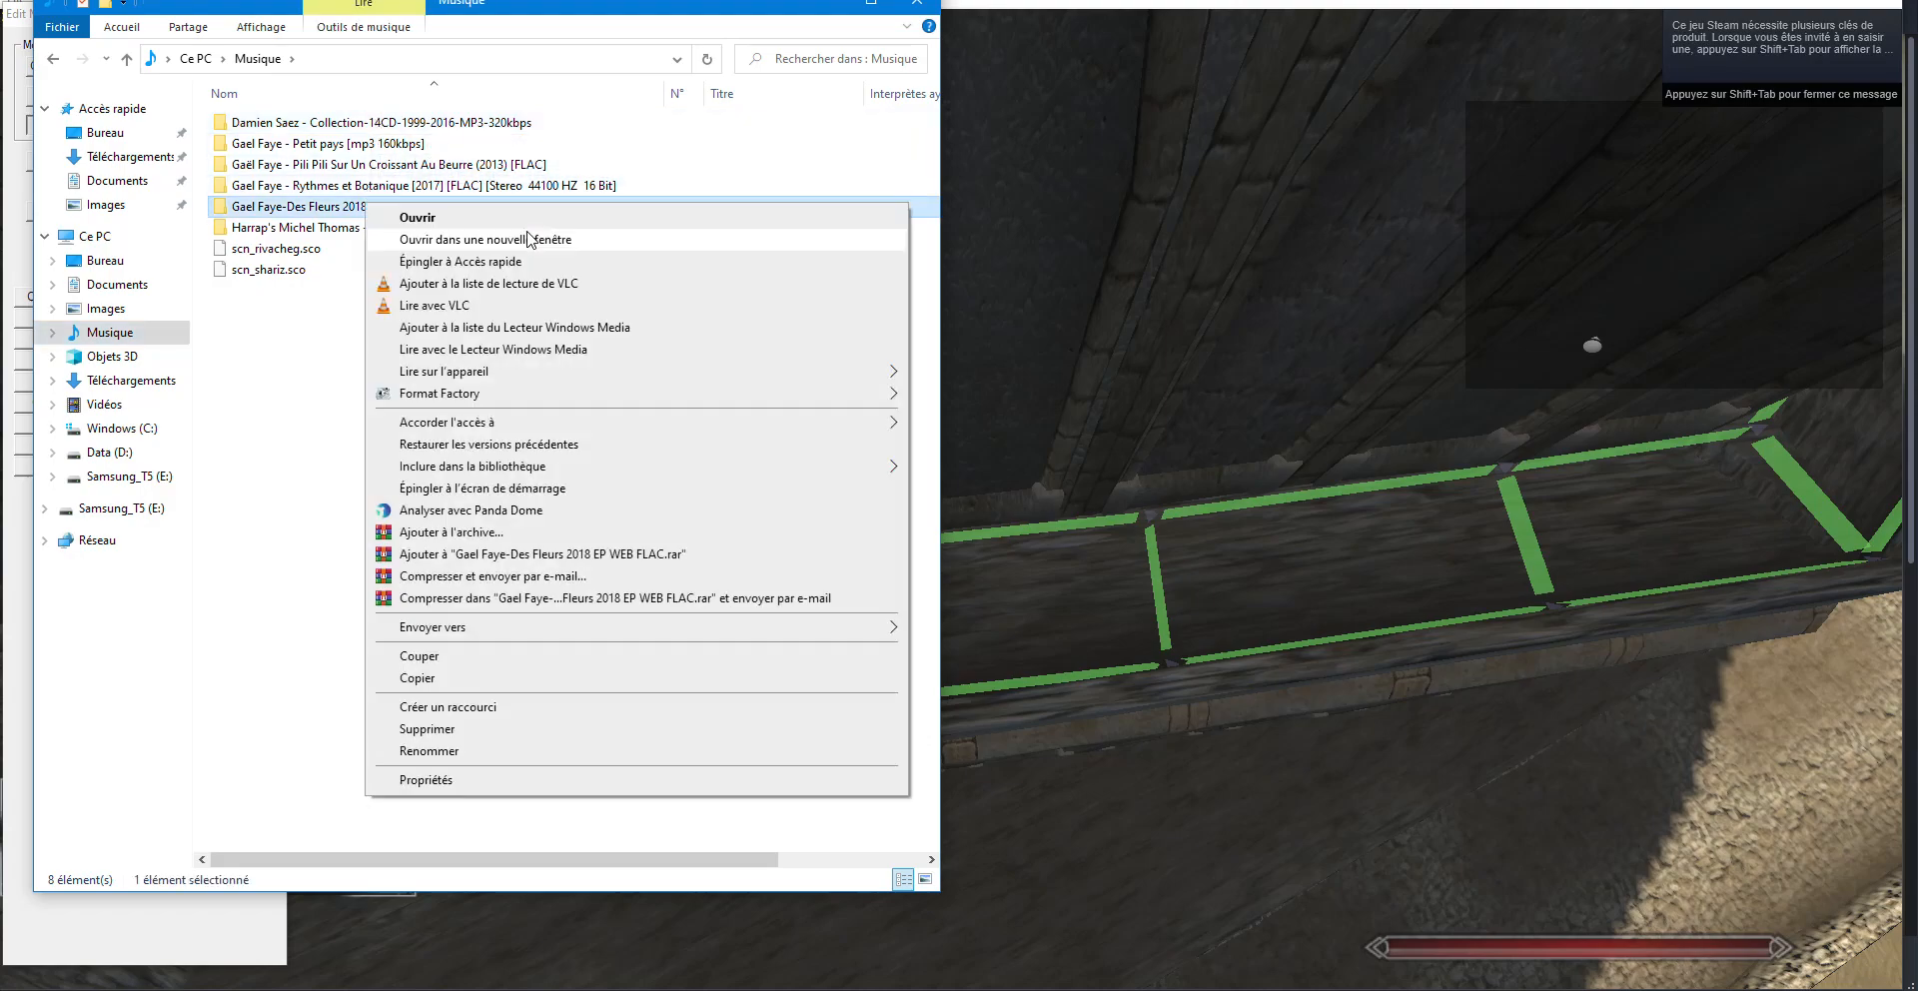
click(537, 284)
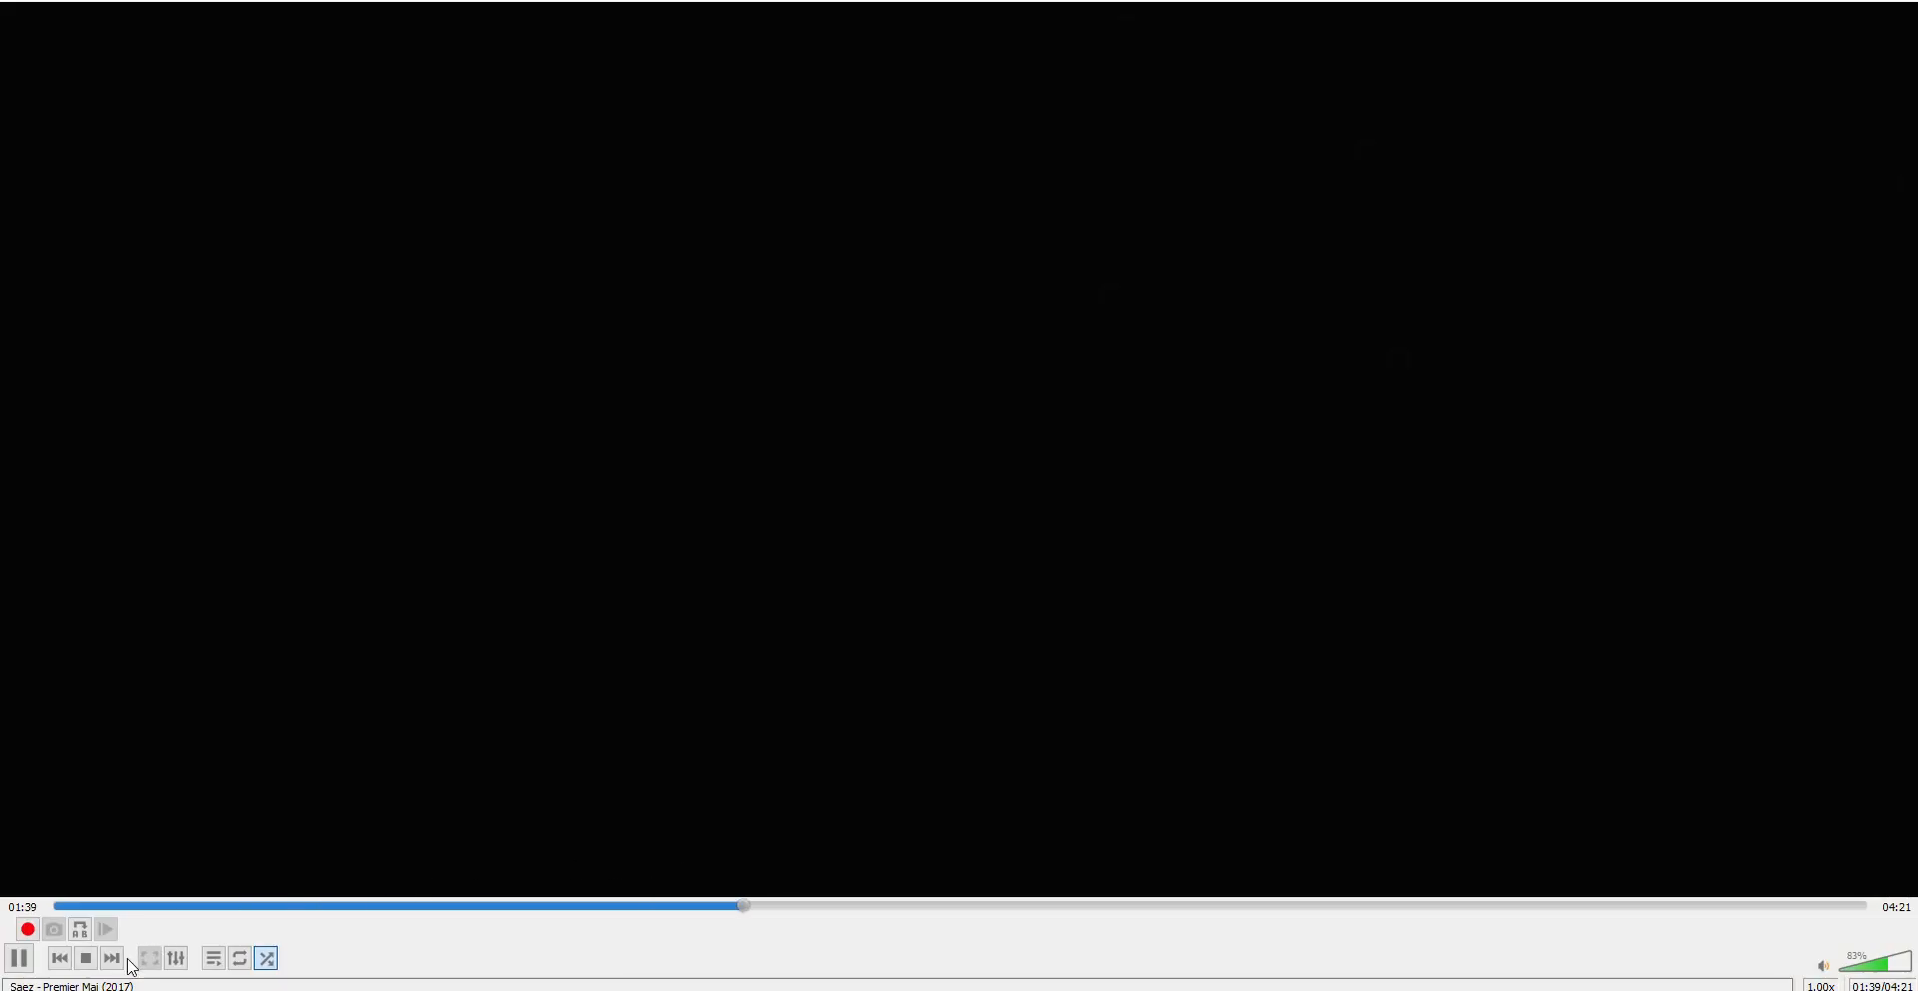
click(124, 960)
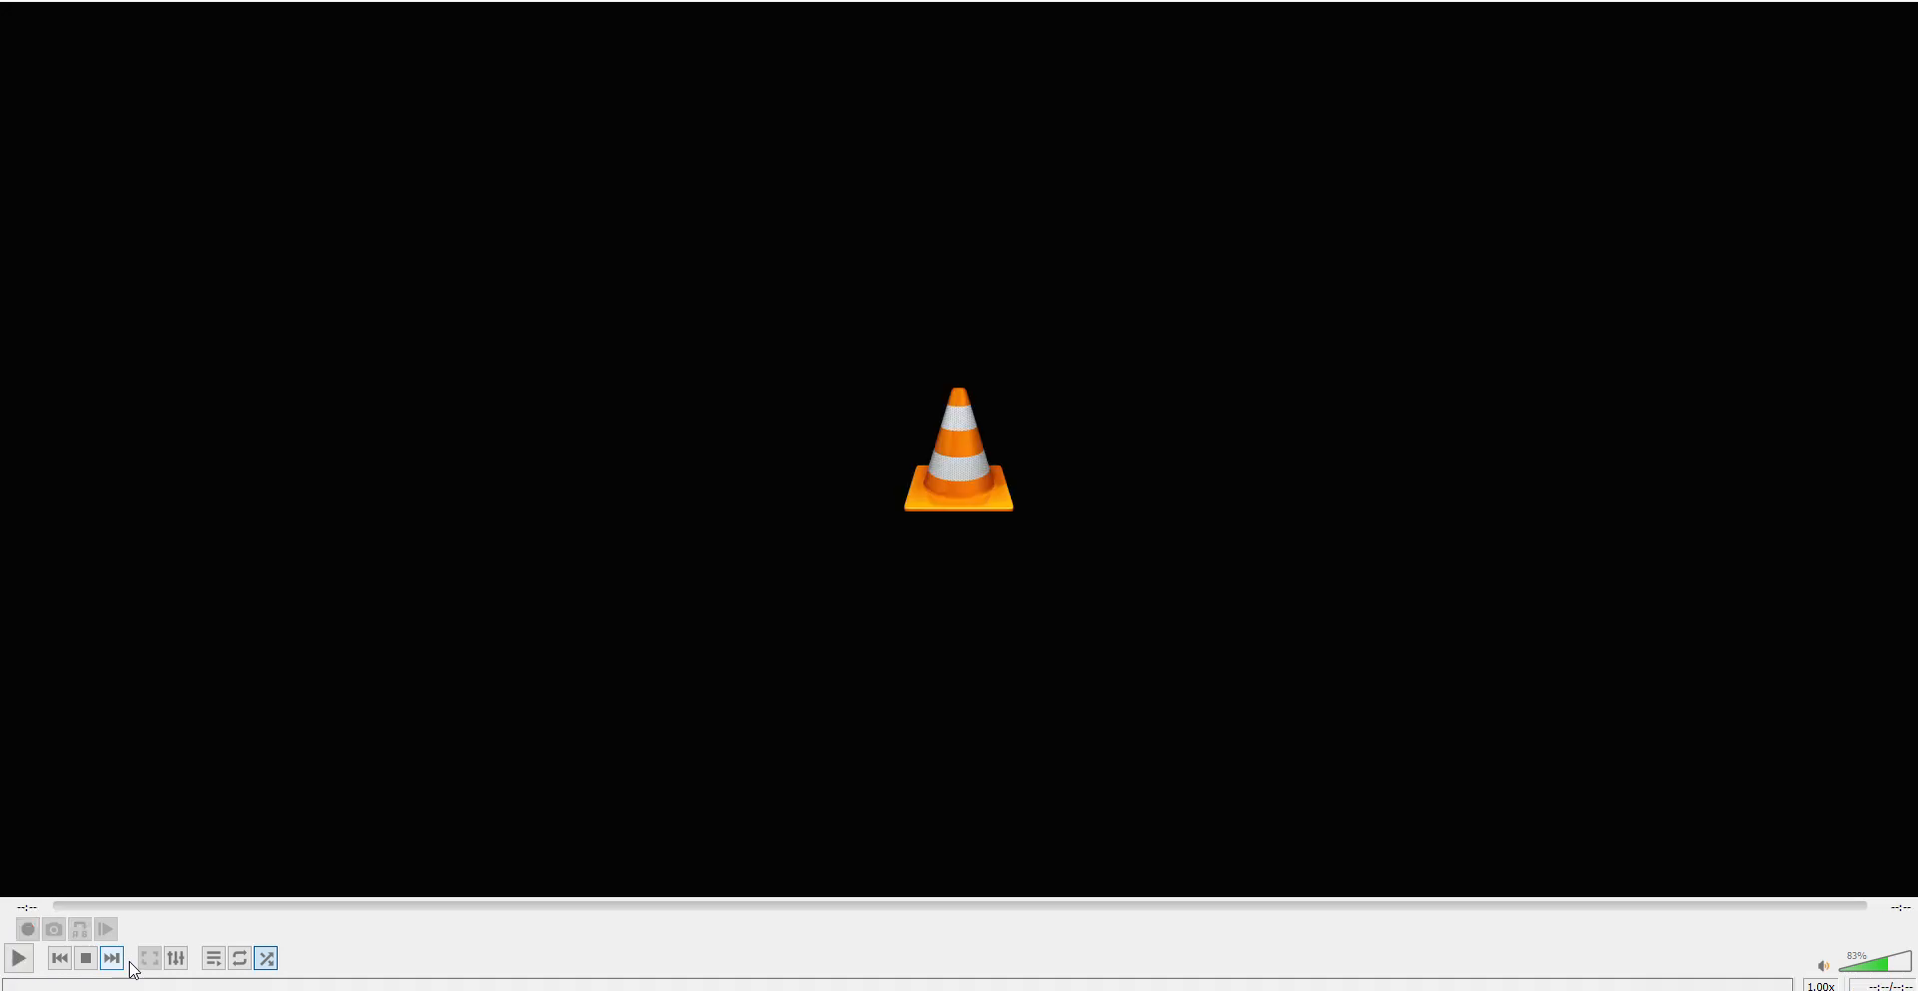
click(121, 961)
key(alt+Tab)
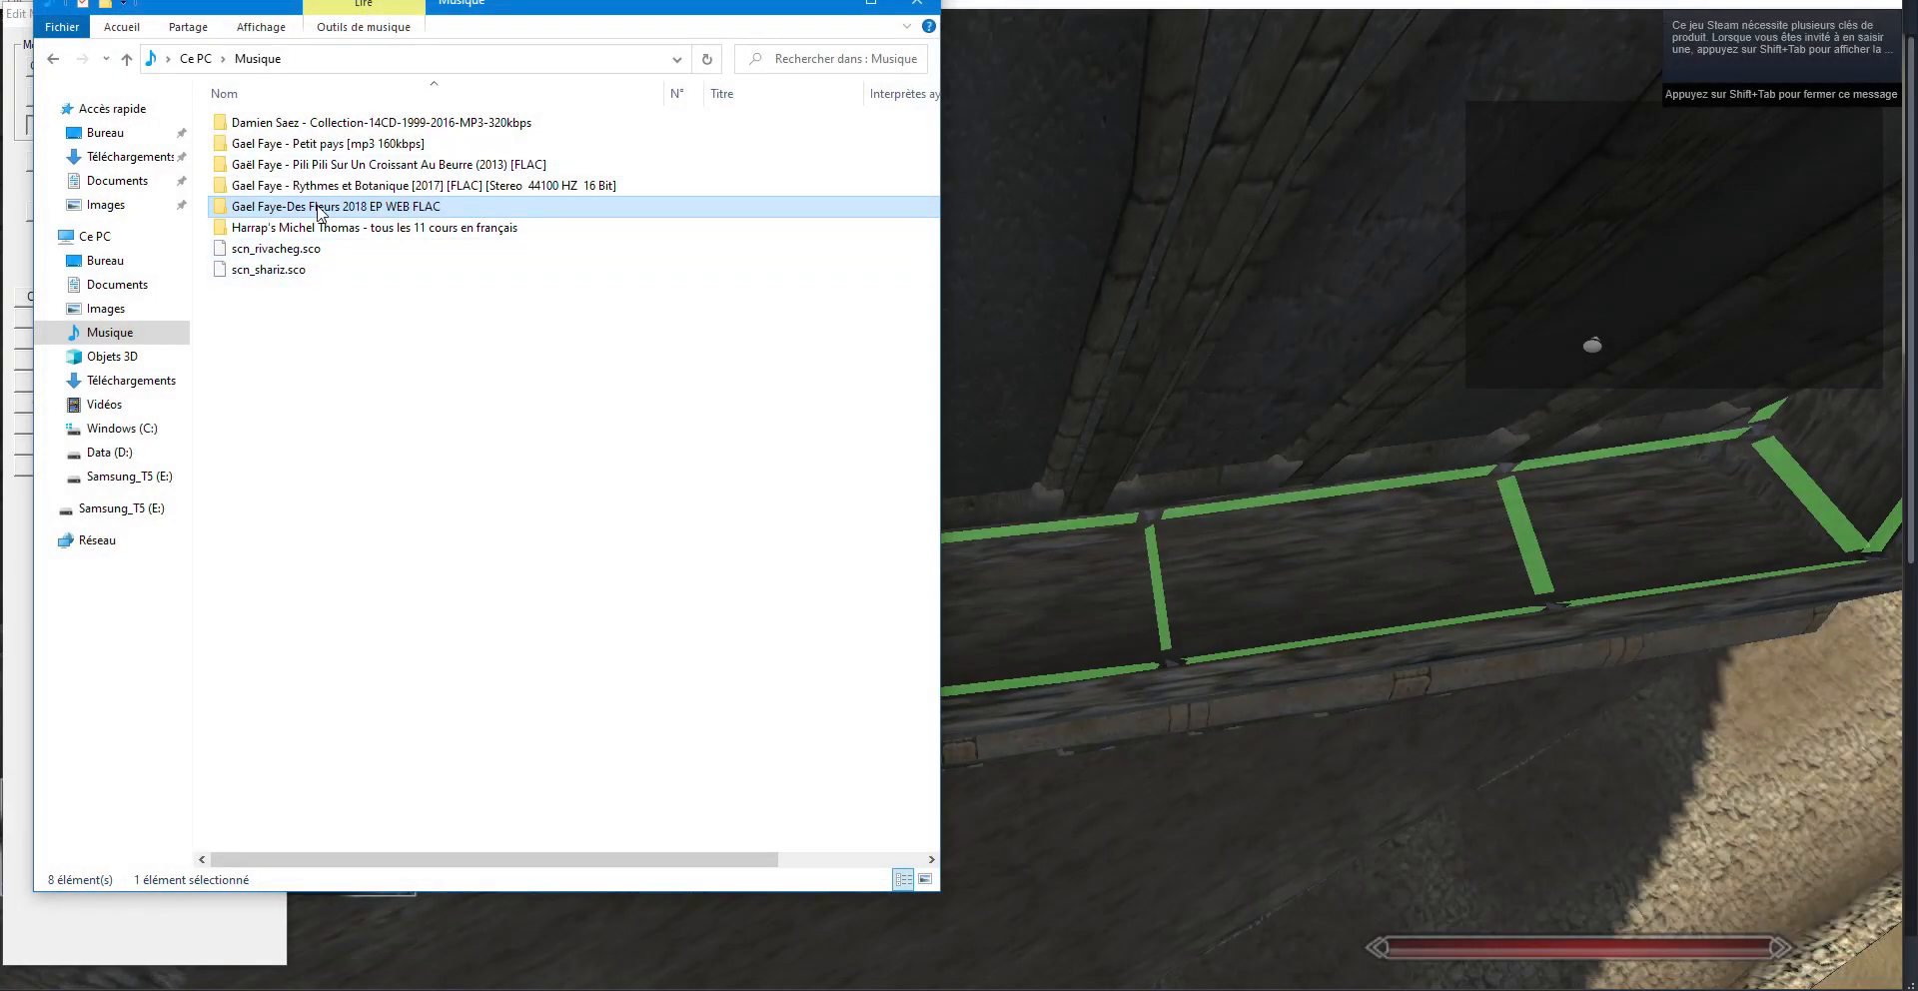
Look through the Des Fleurs and Pili Pili Sur Un Croissant Au Beurre album folders and return to the Musique folder.
double_click(414, 185)
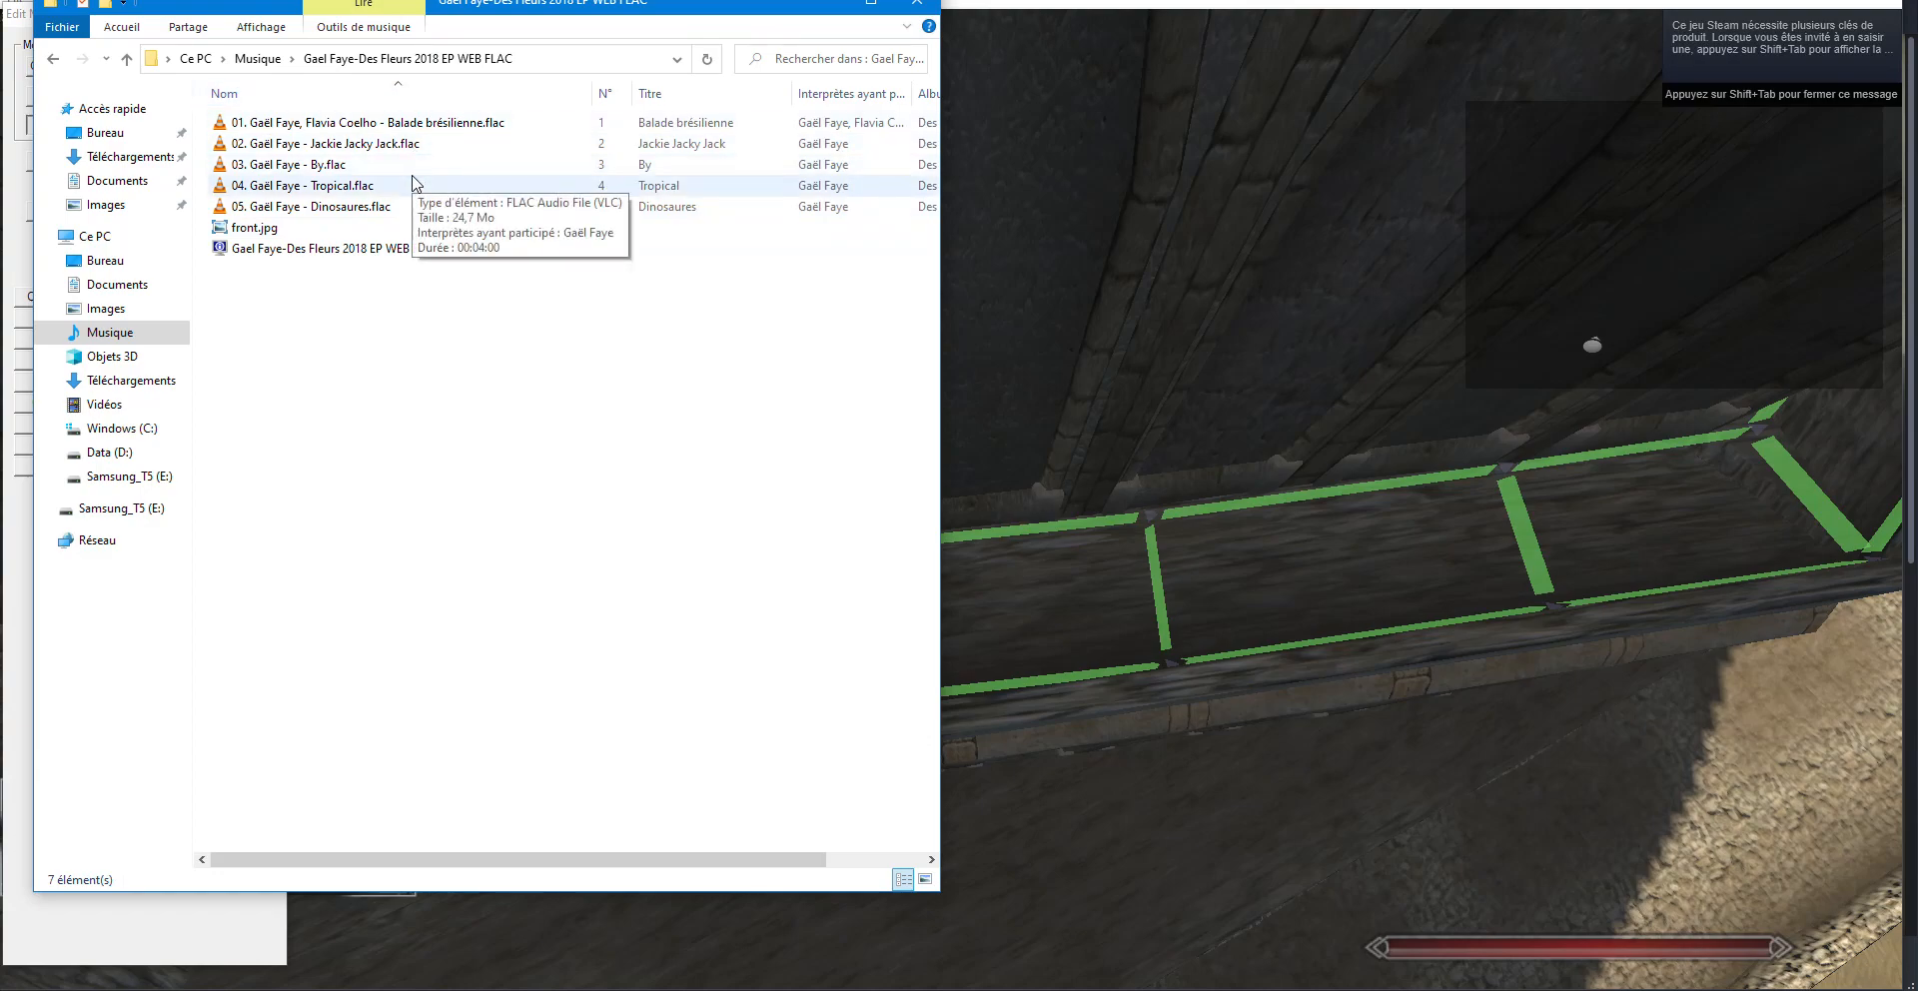
click(66, 62)
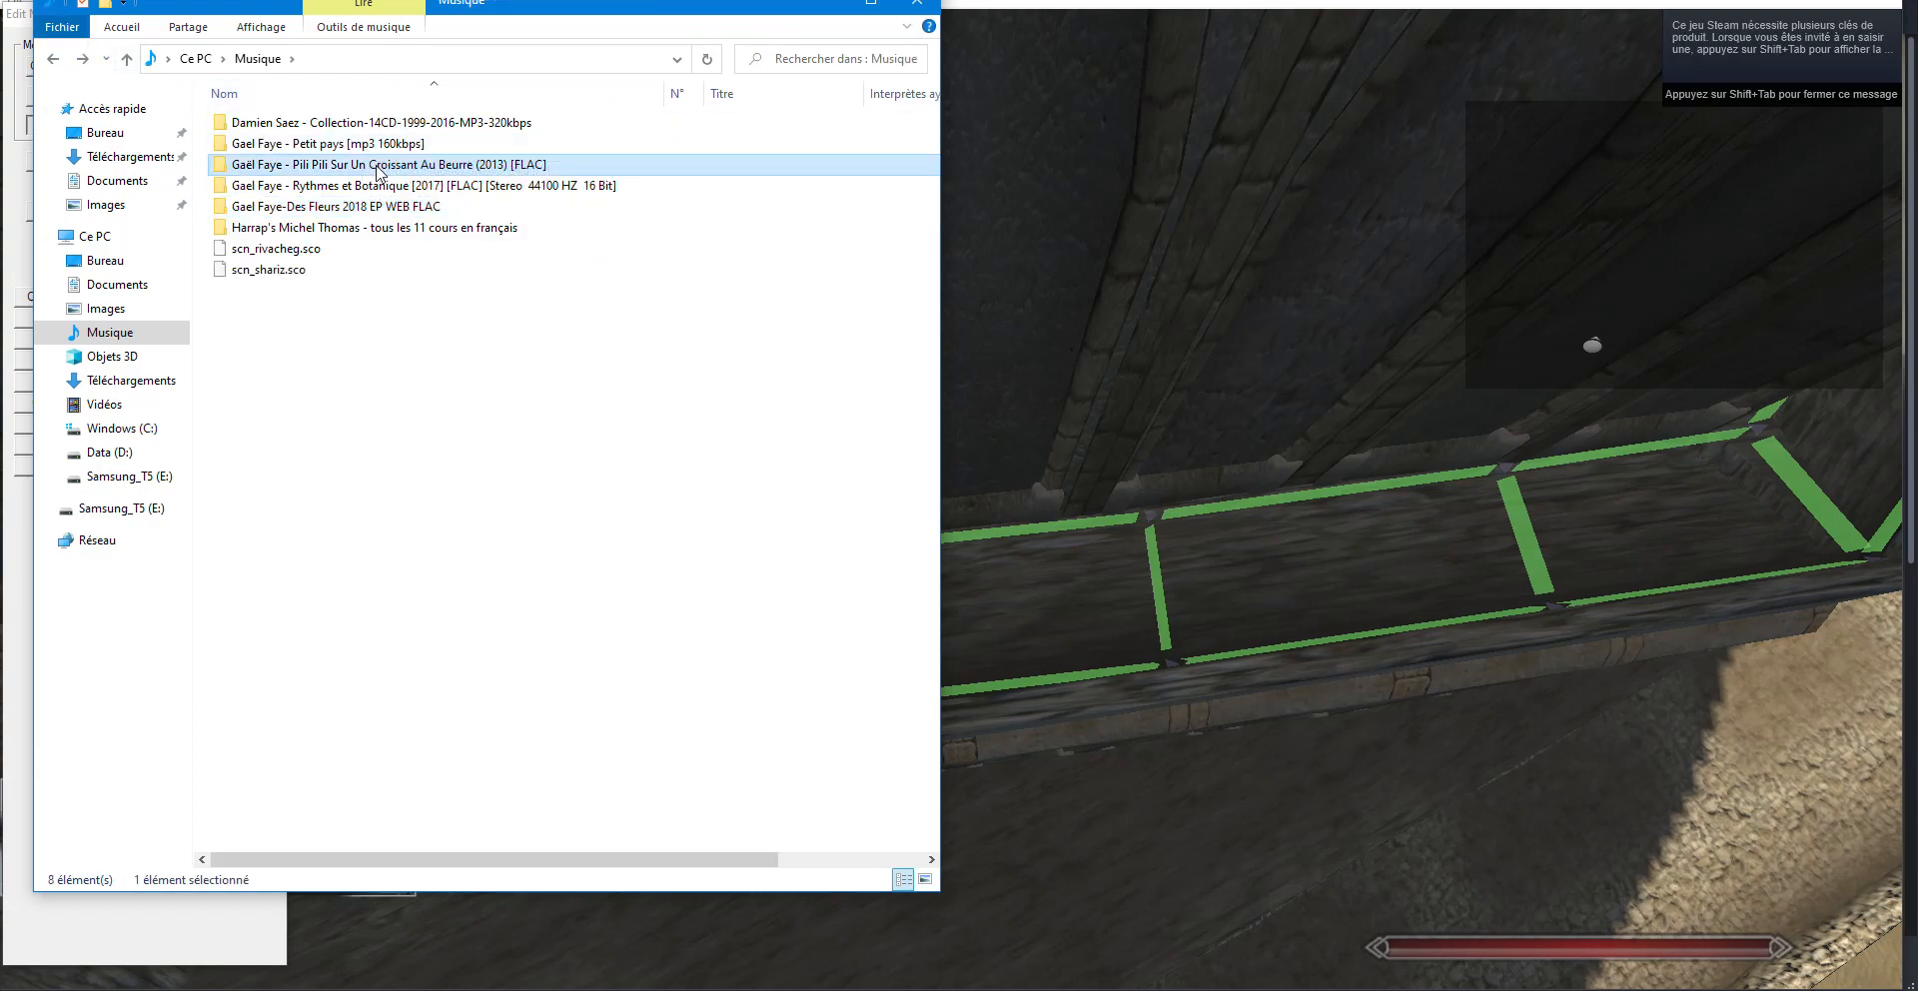
double_click(344, 163)
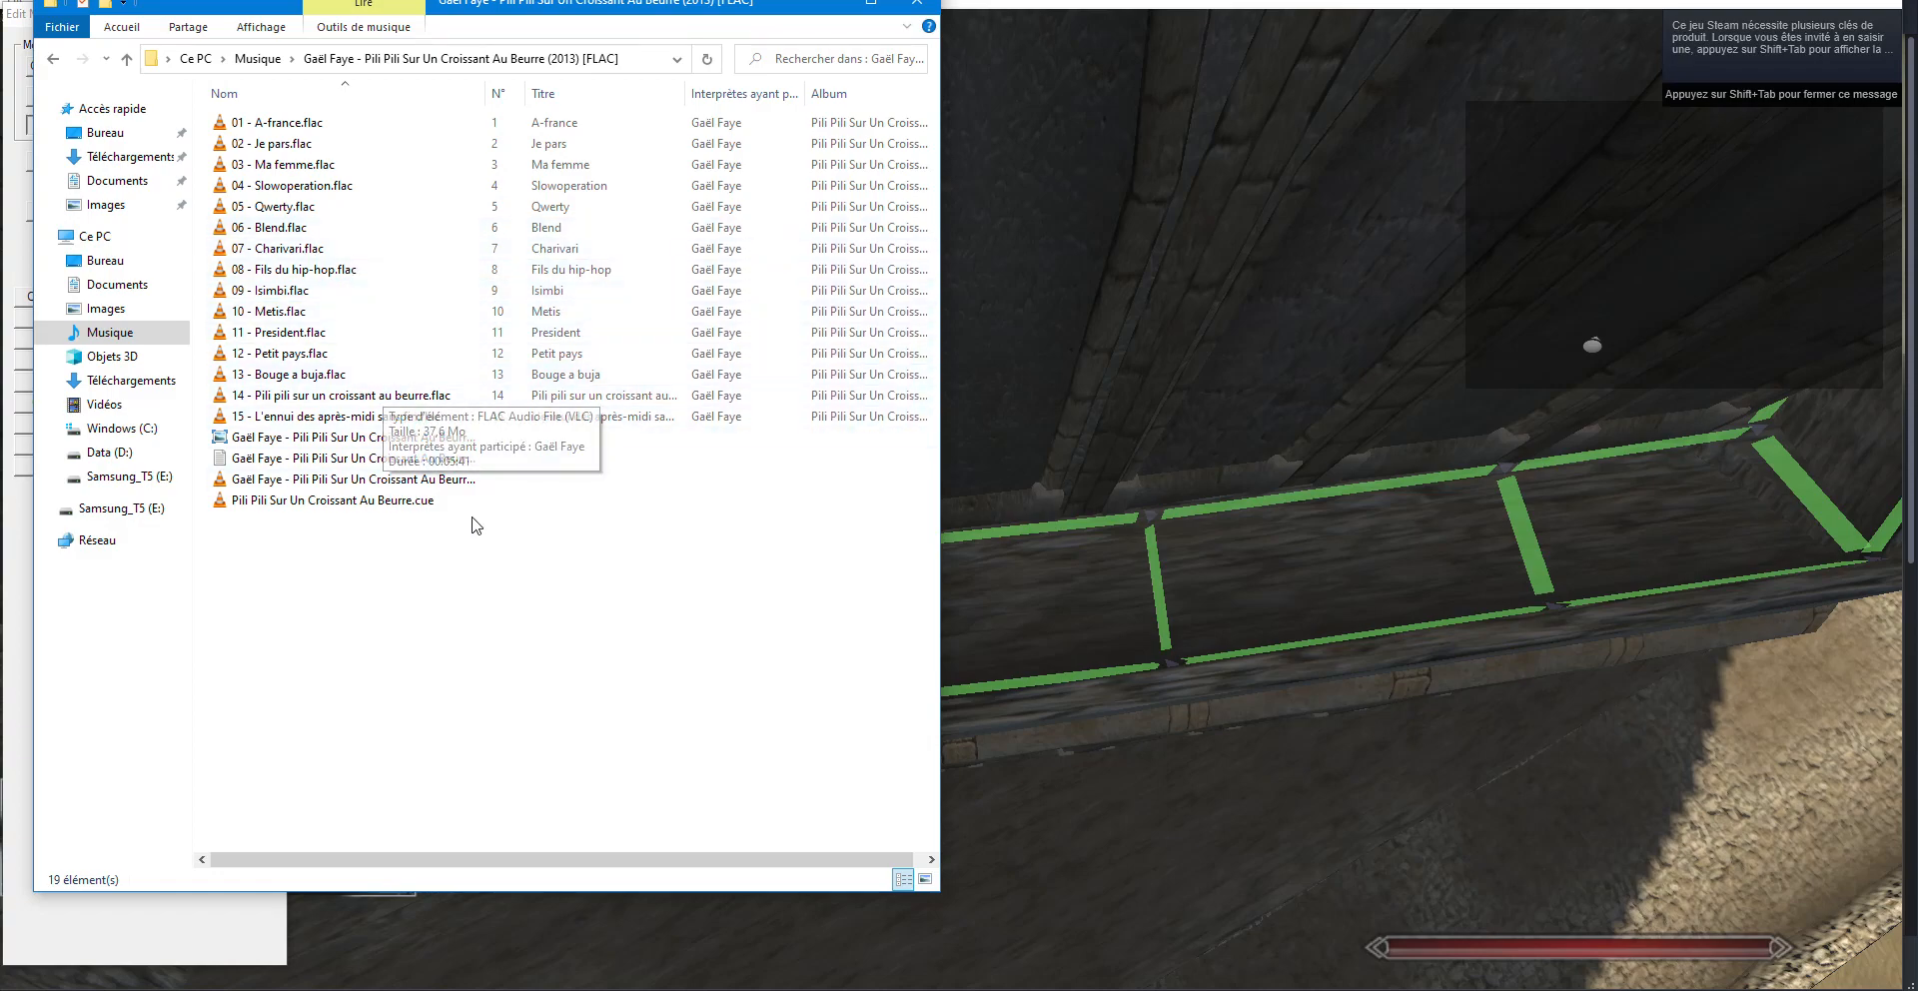
key(alt+Left)
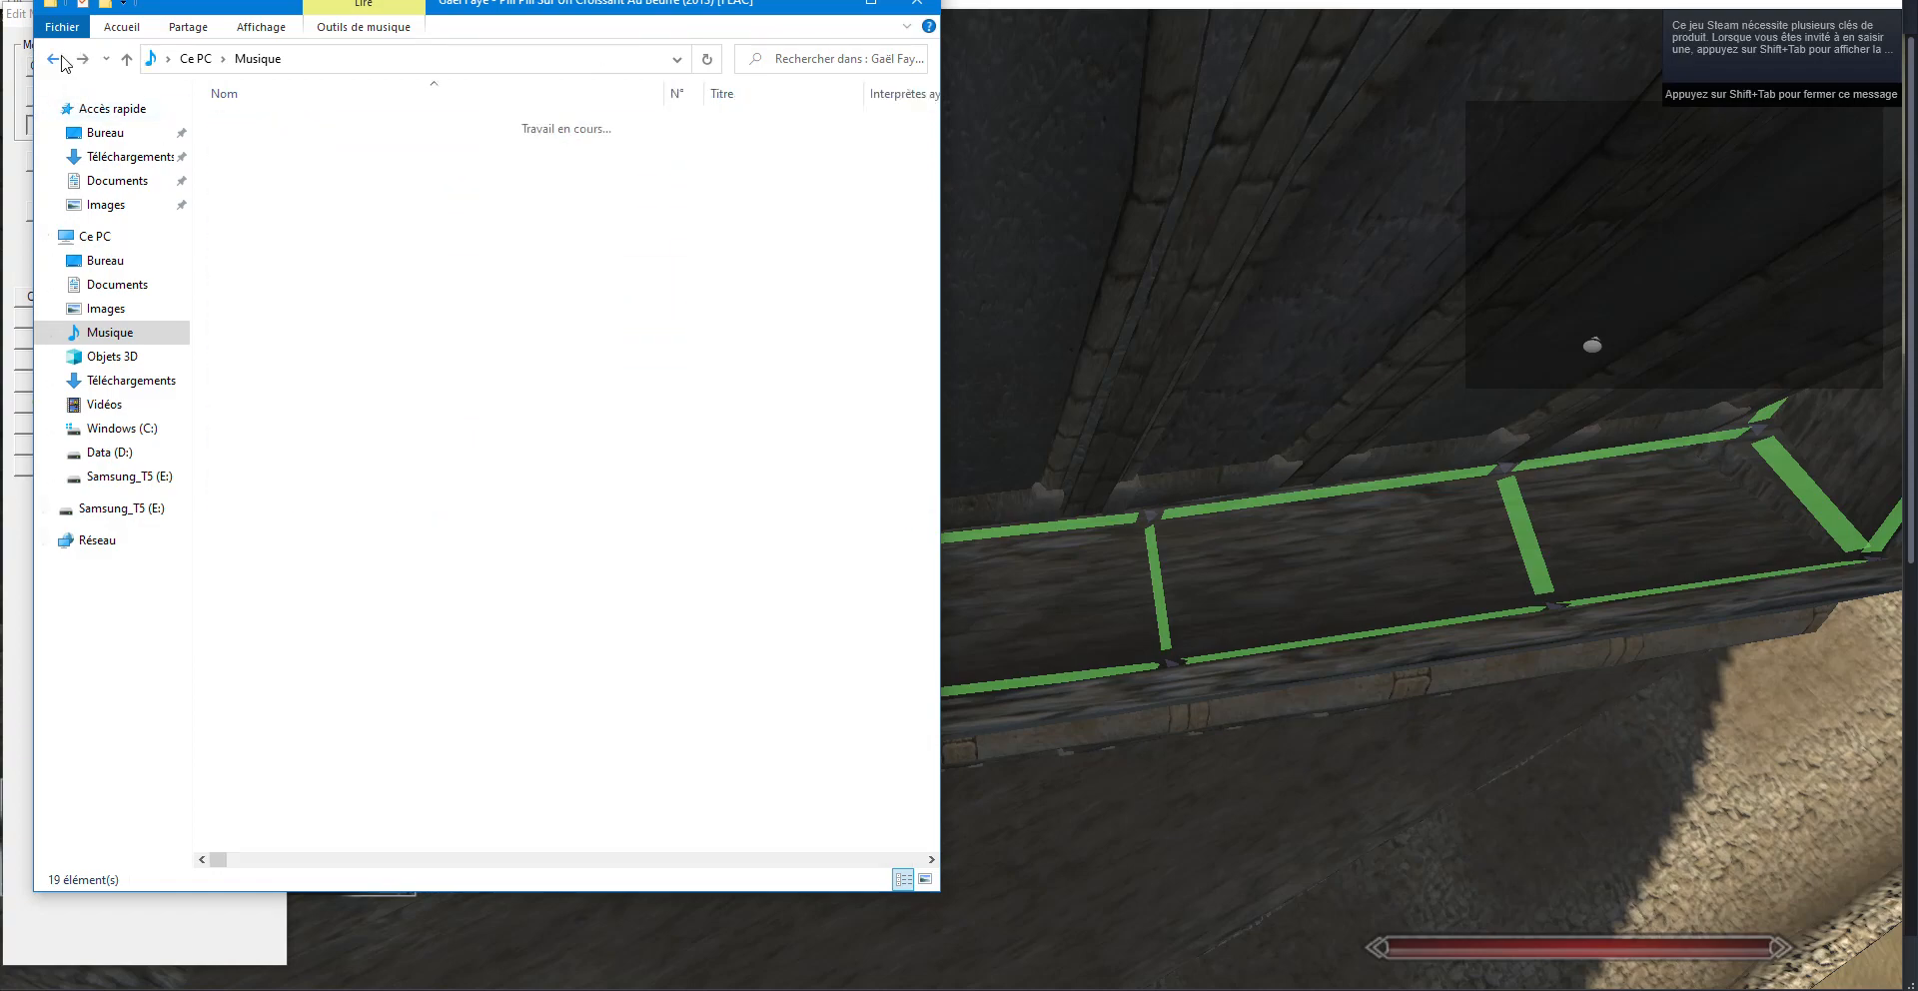
key(alt+Left)
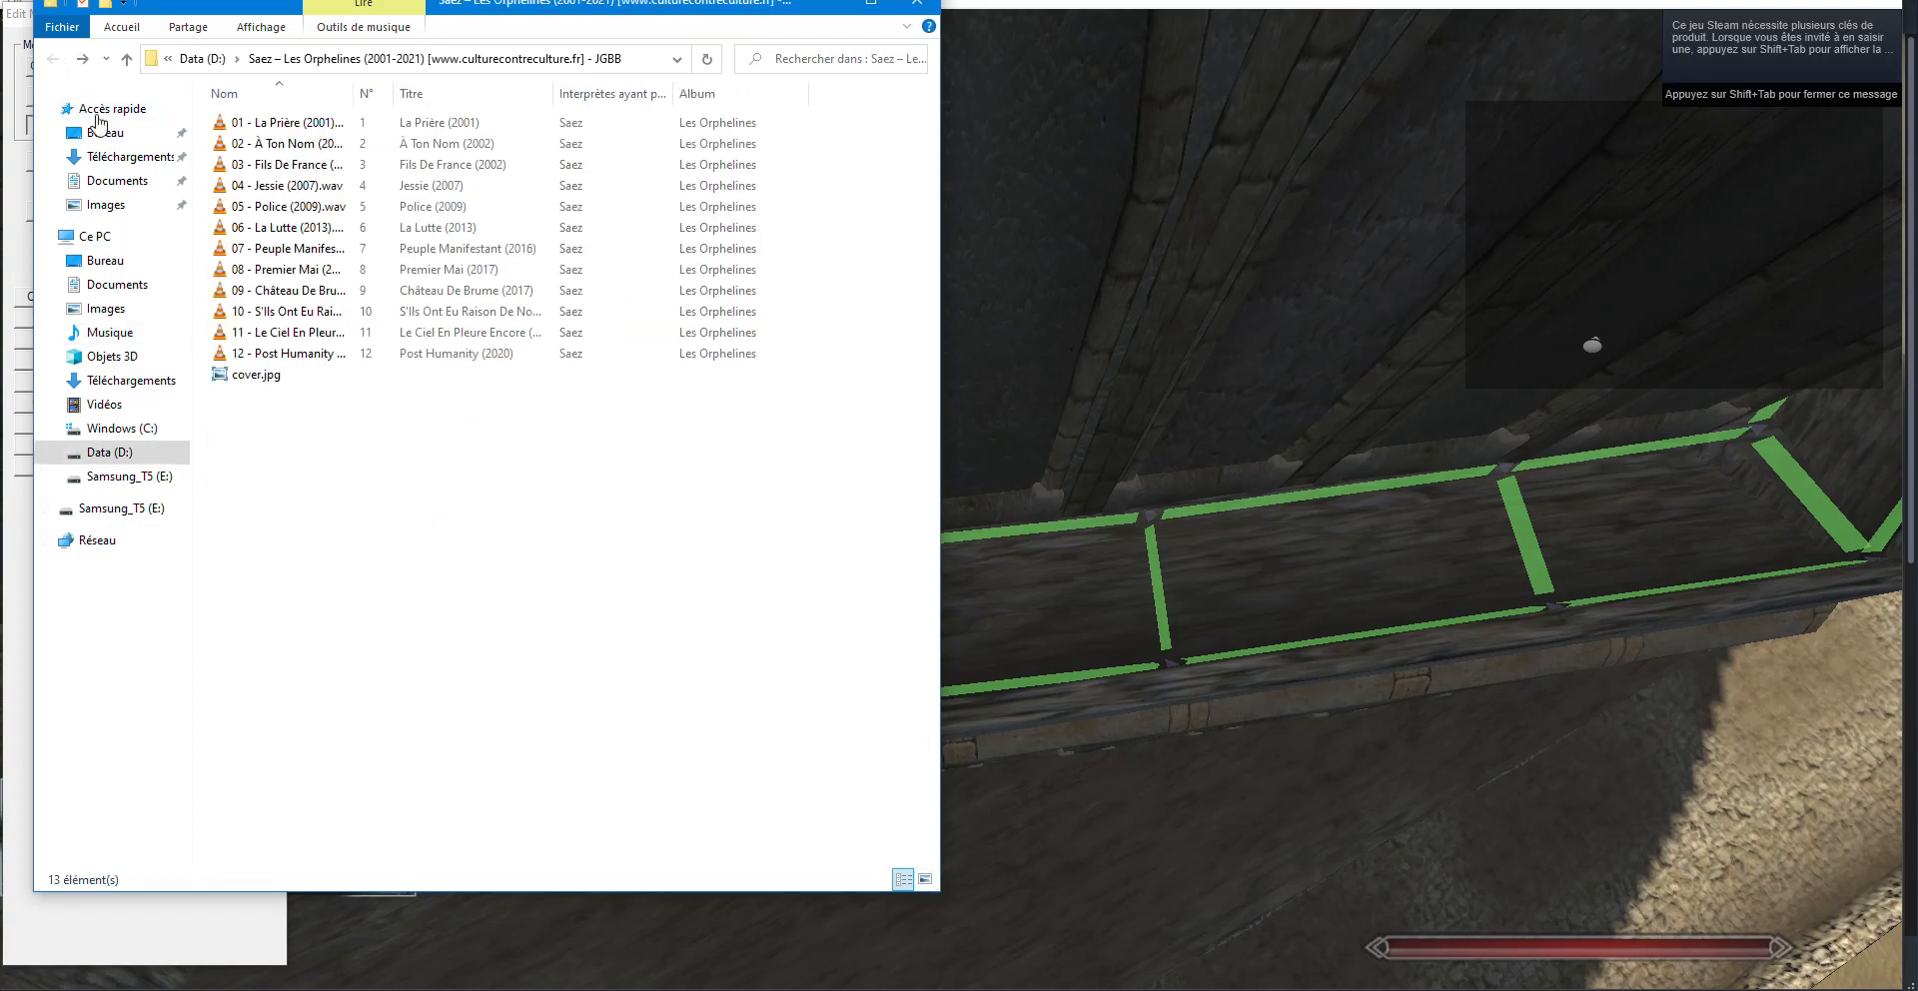
click(110, 453)
click(115, 285)
click(122, 332)
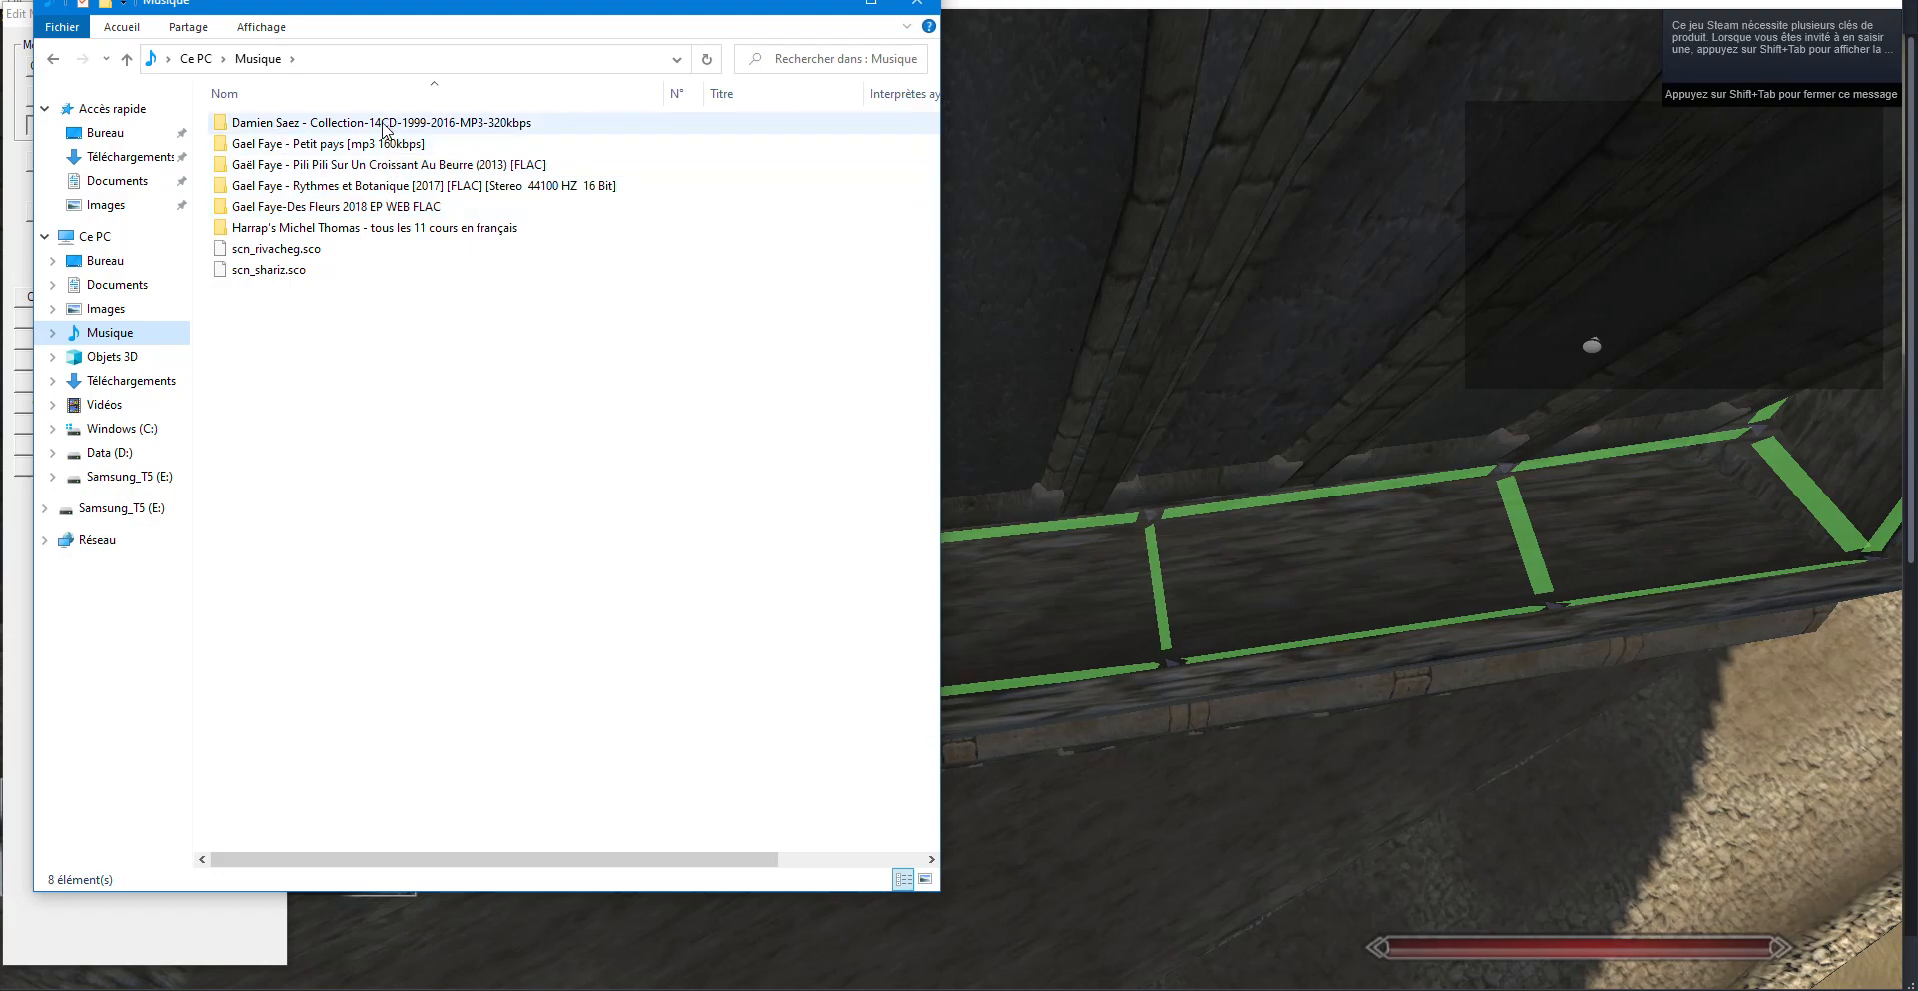
Search the Damien Saez collection for "a nos", open 09 - A nos amours.mp3 and put the file window away.
double_click(382, 123)
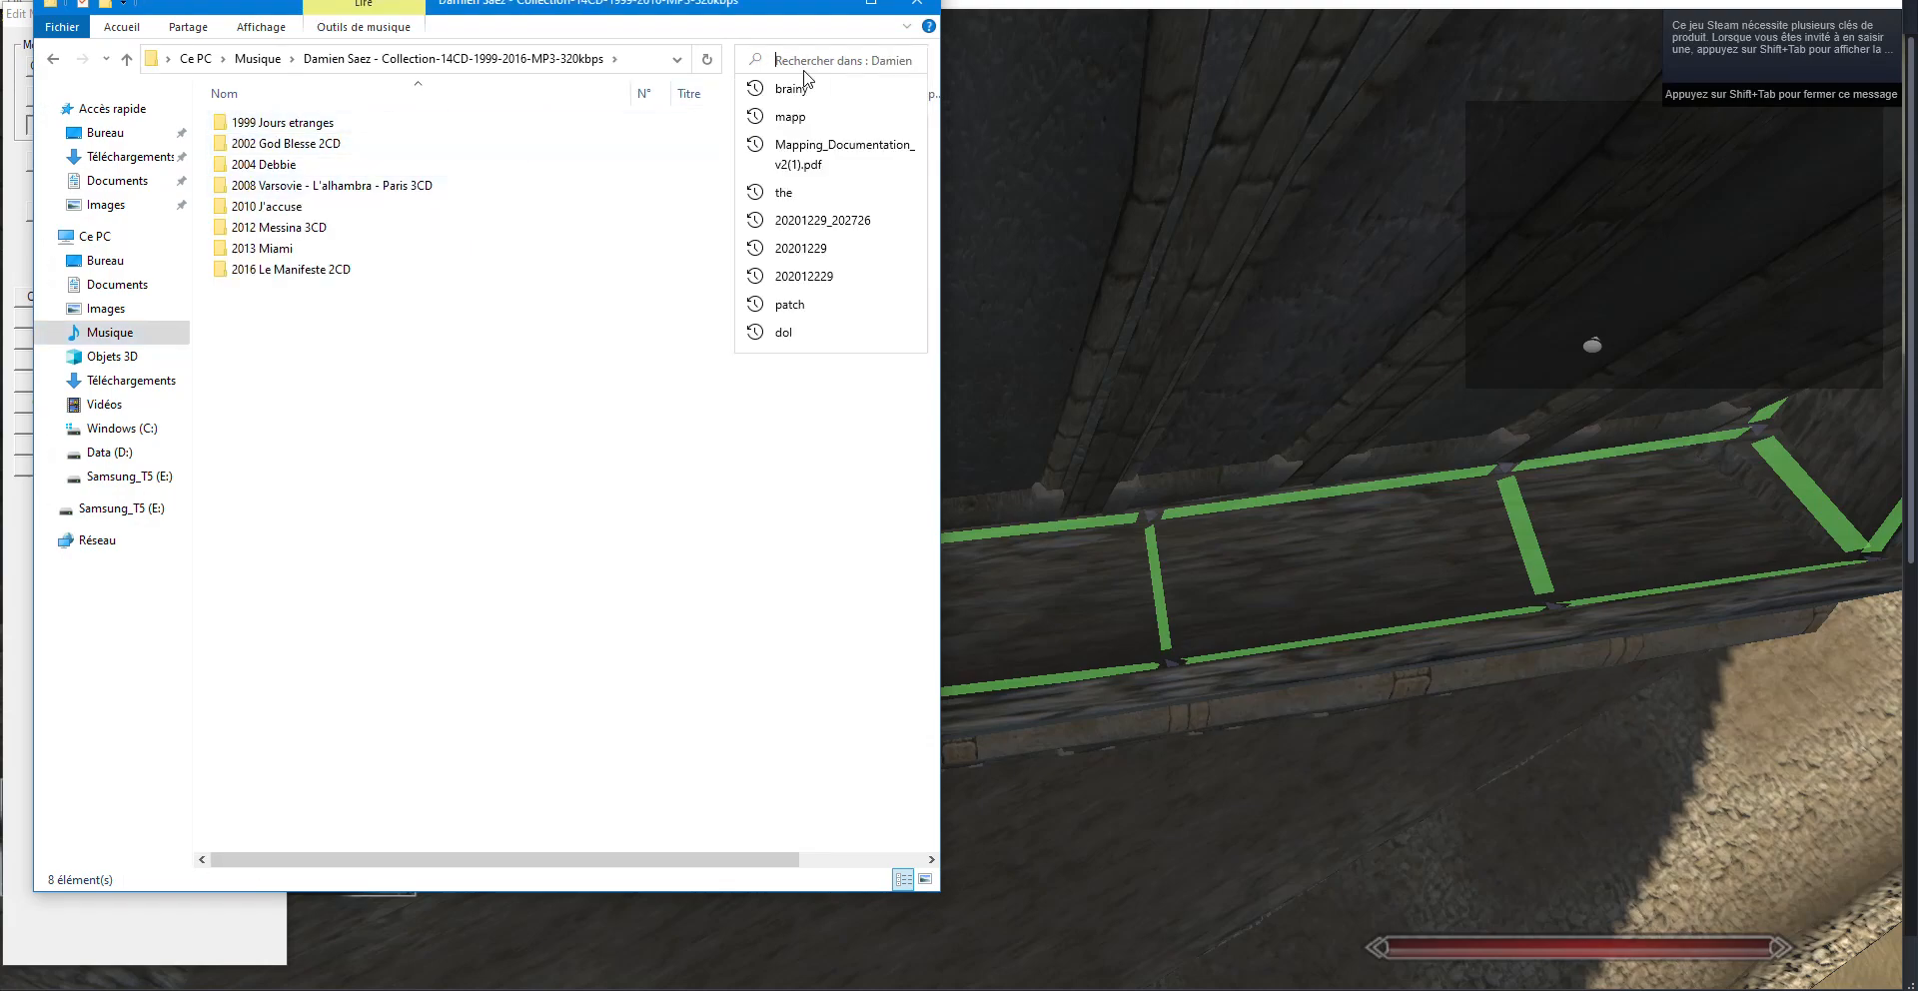
text(a nos)
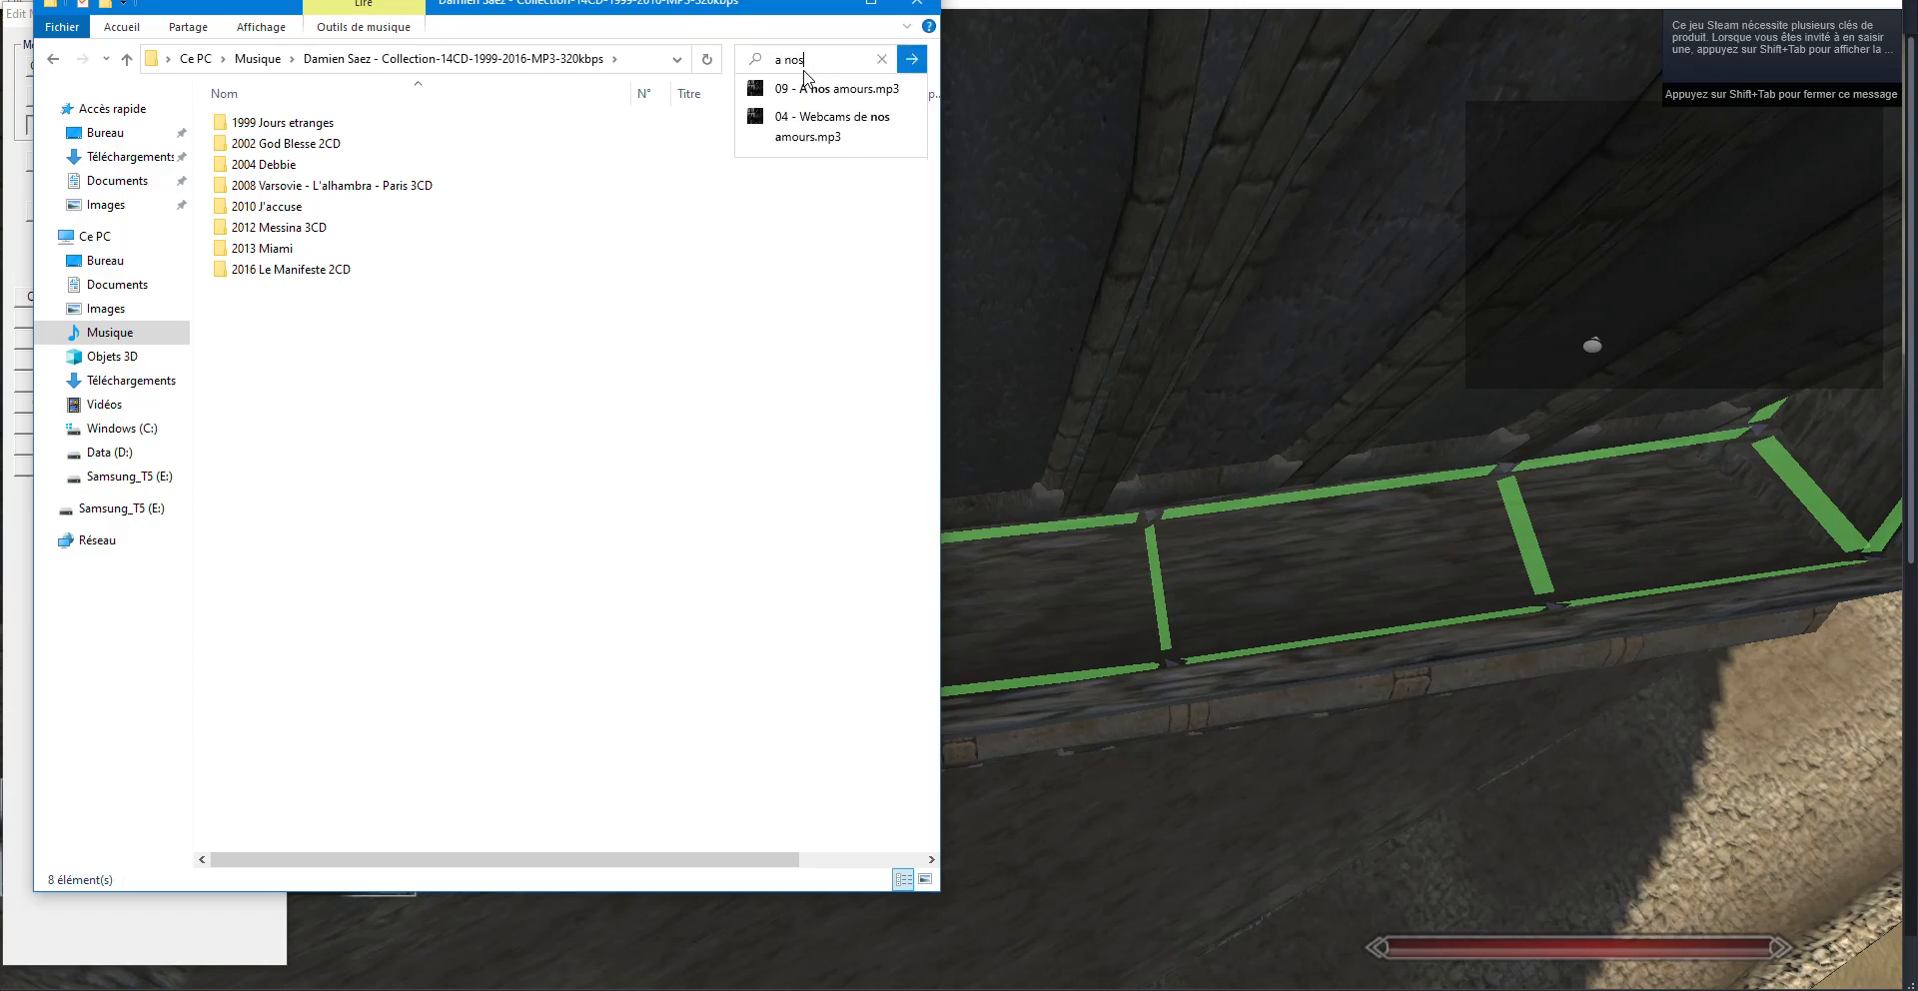
click(811, 85)
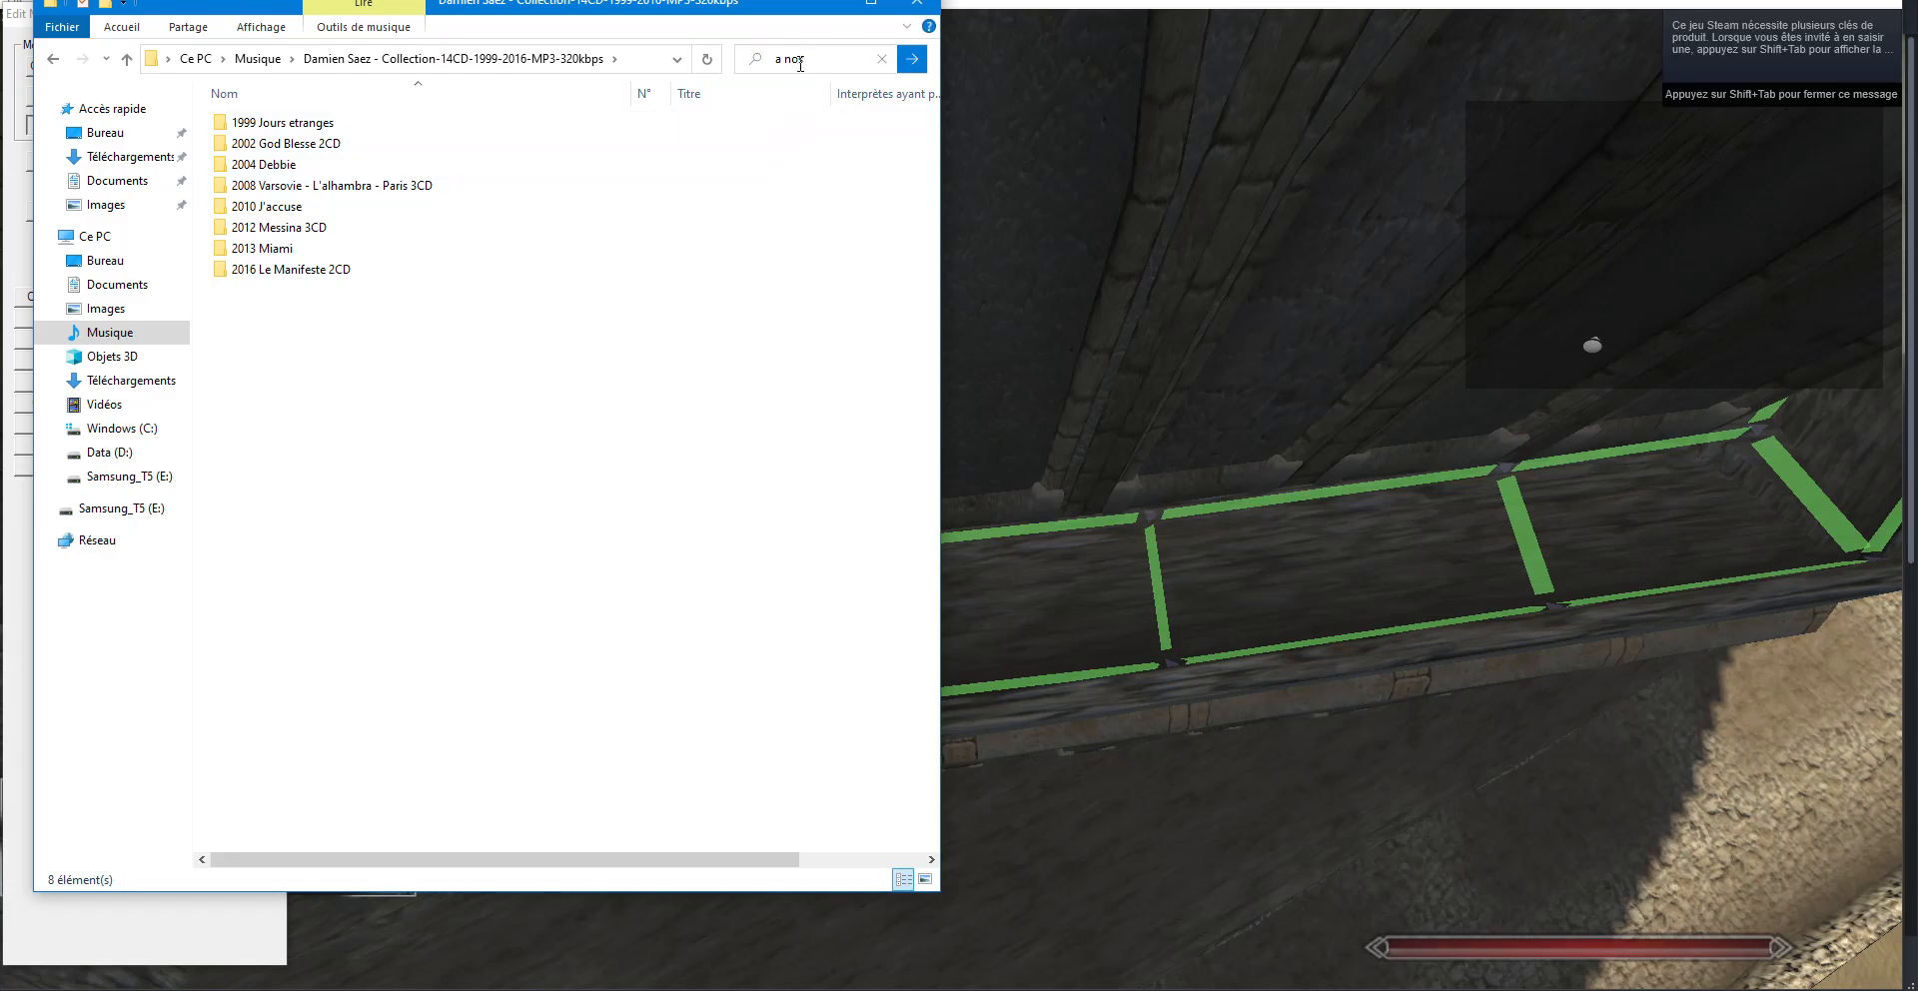
click(812, 92)
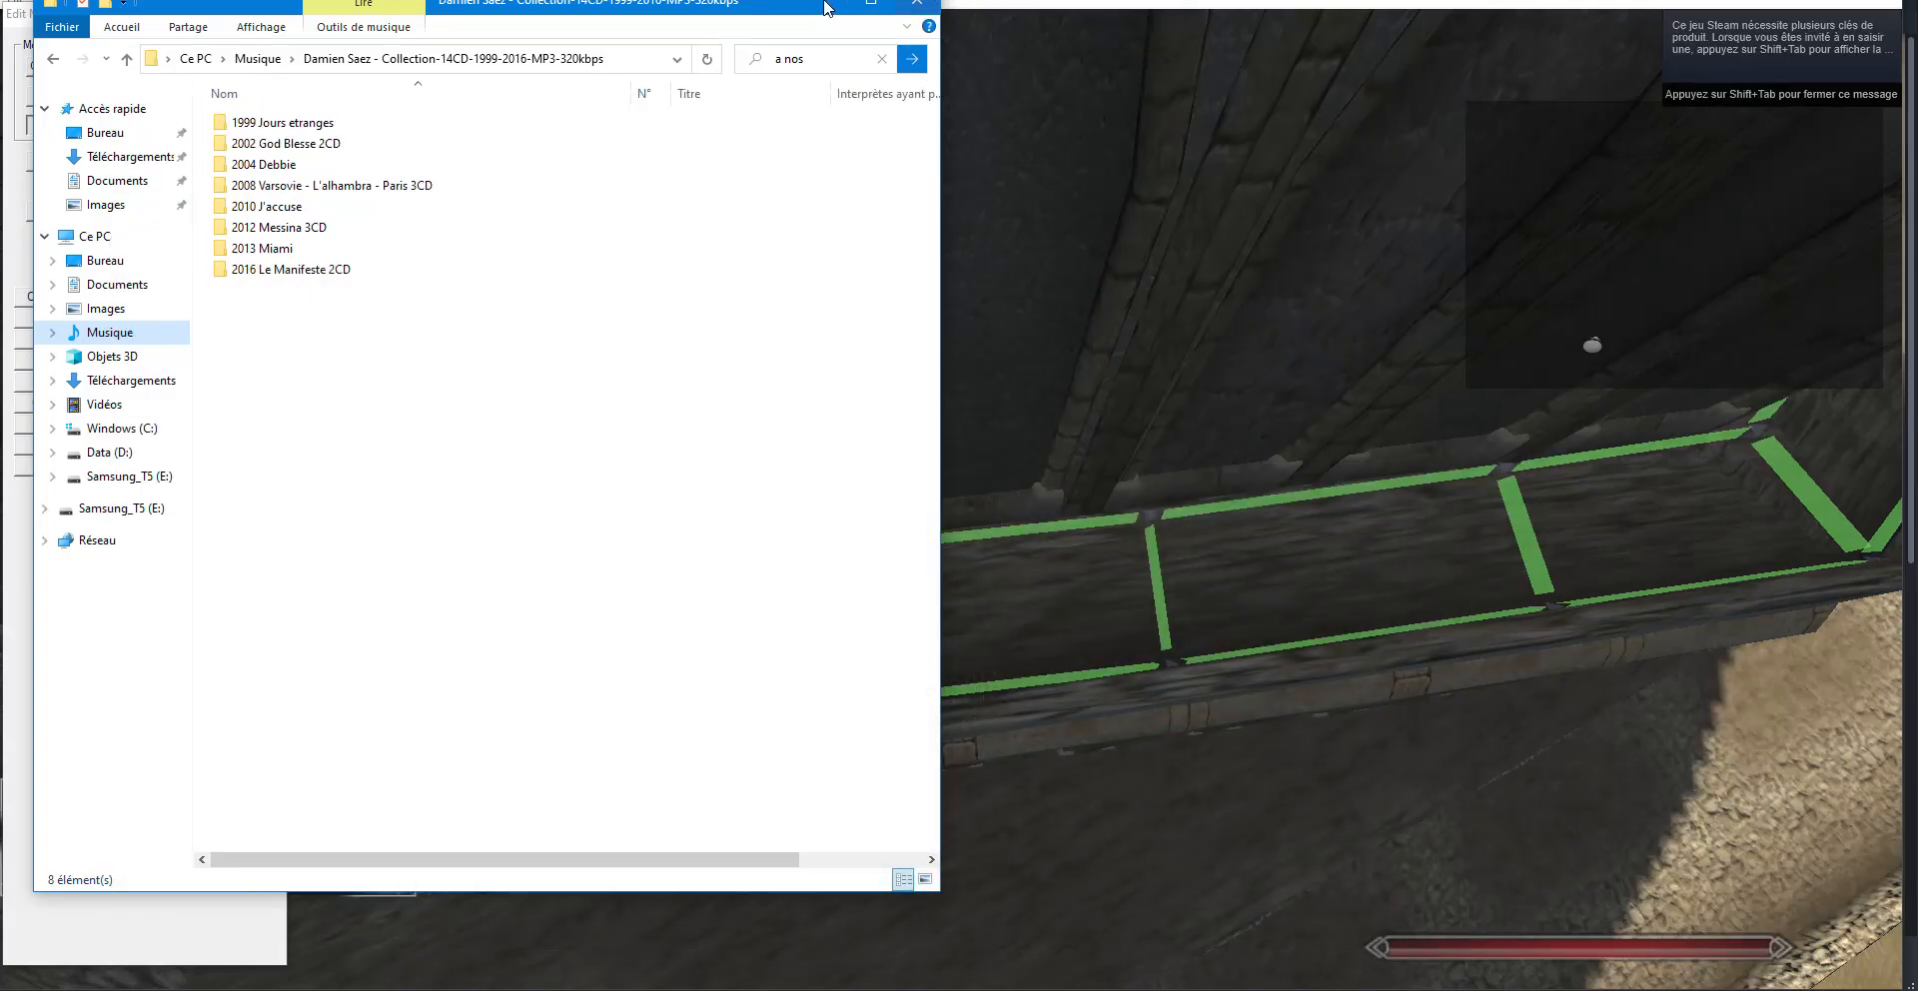
click(825, 8)
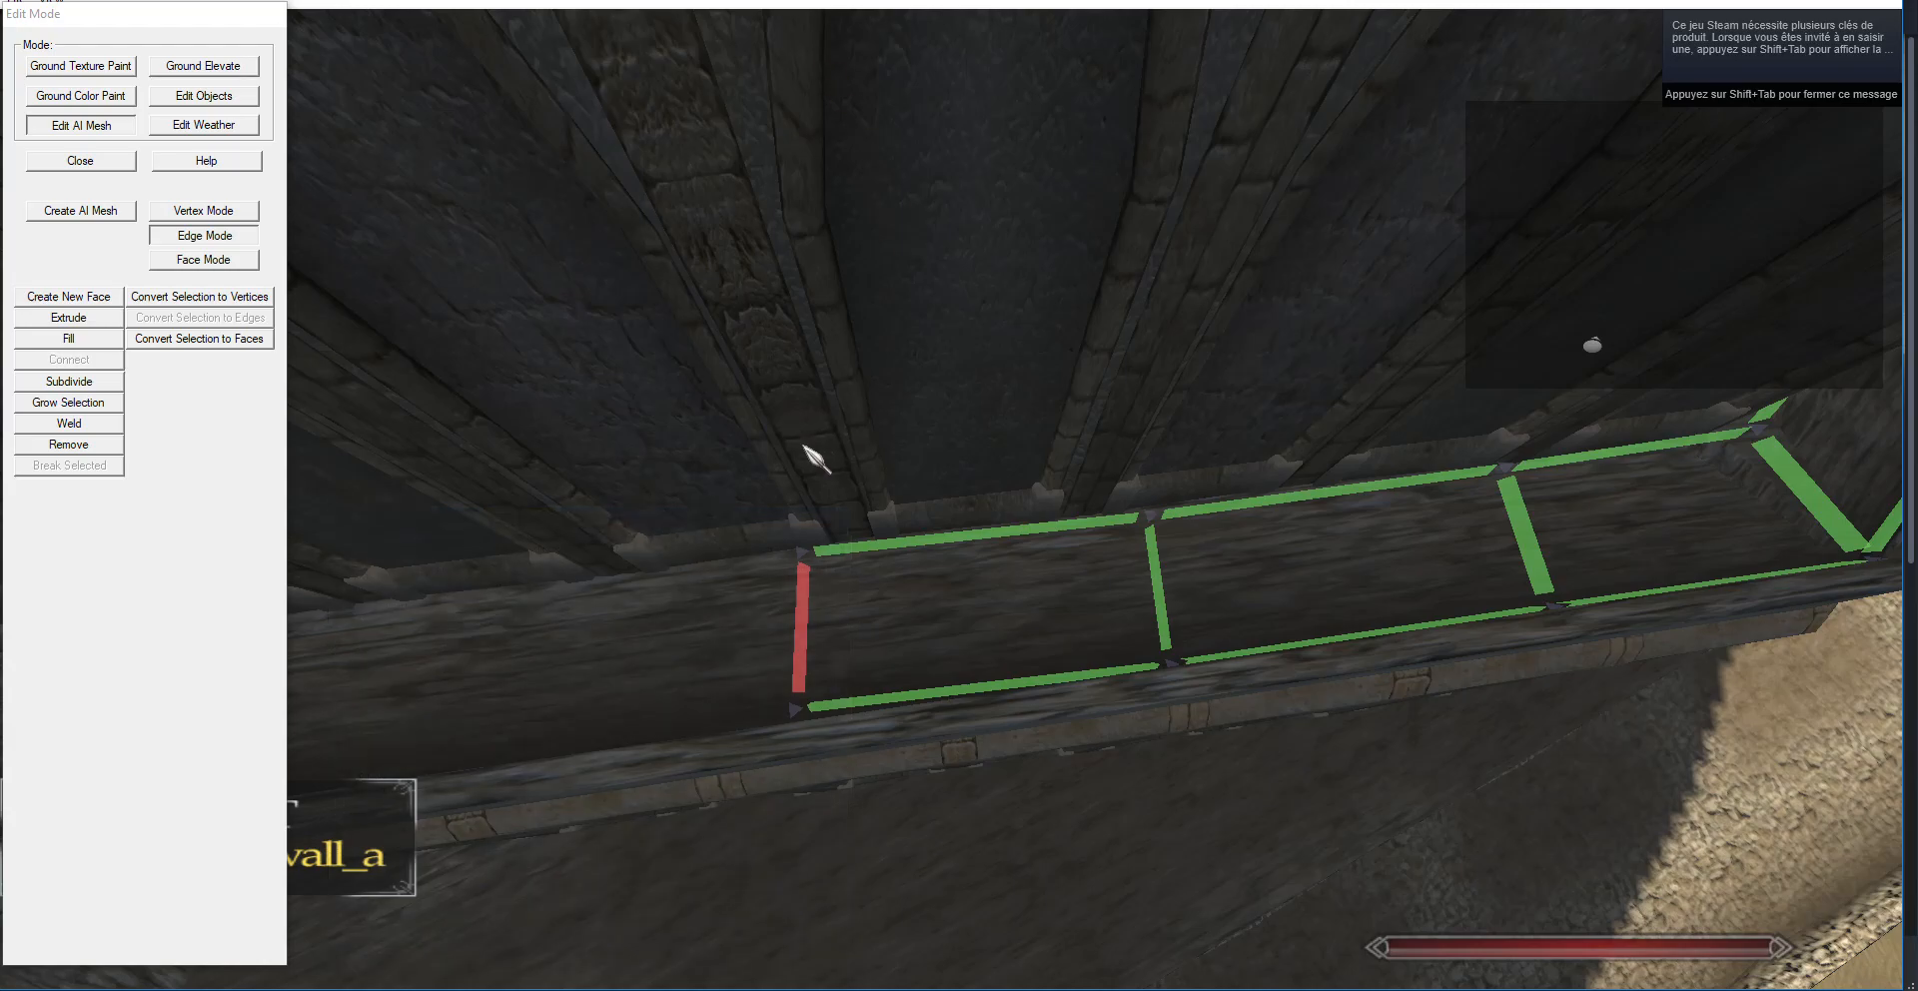
Extrude the mesh's end edge by two more sections along the straight walkway beside the arched wall.
key(a)
key(s)
click(68, 317)
key(g)
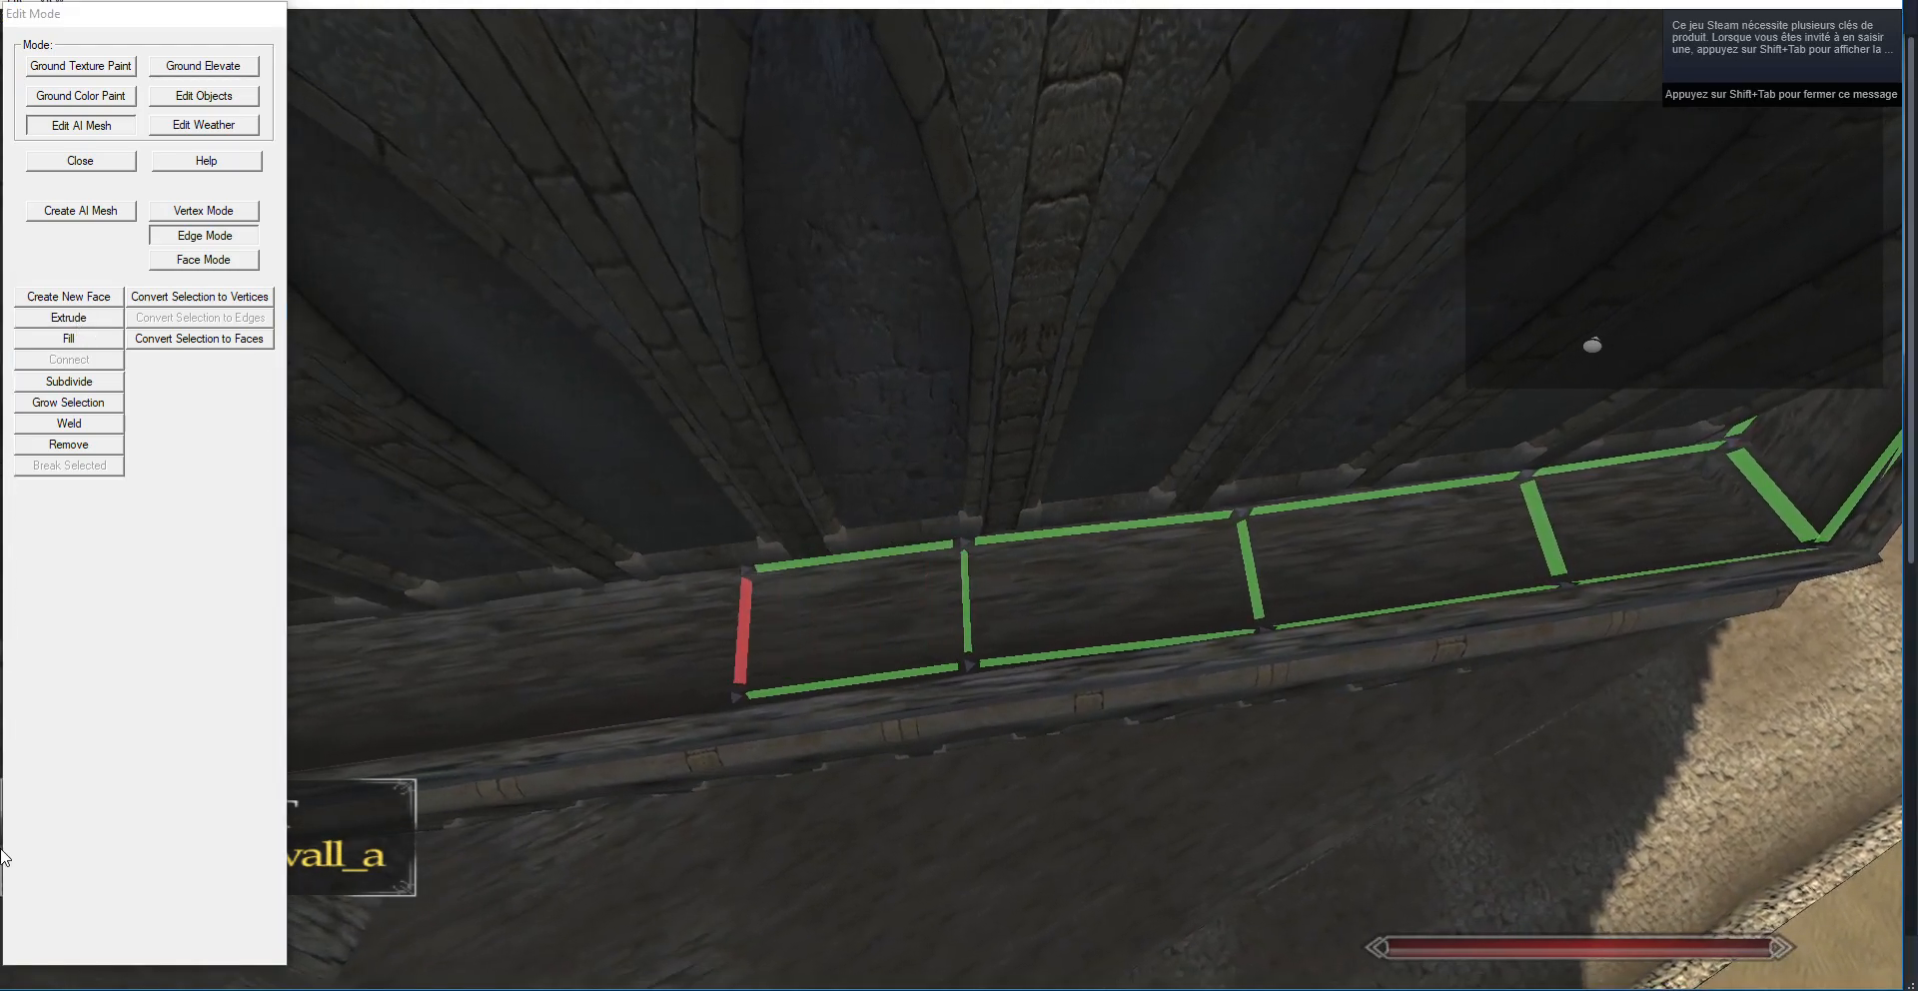
drag(728, 861, 719, 805)
key(a)
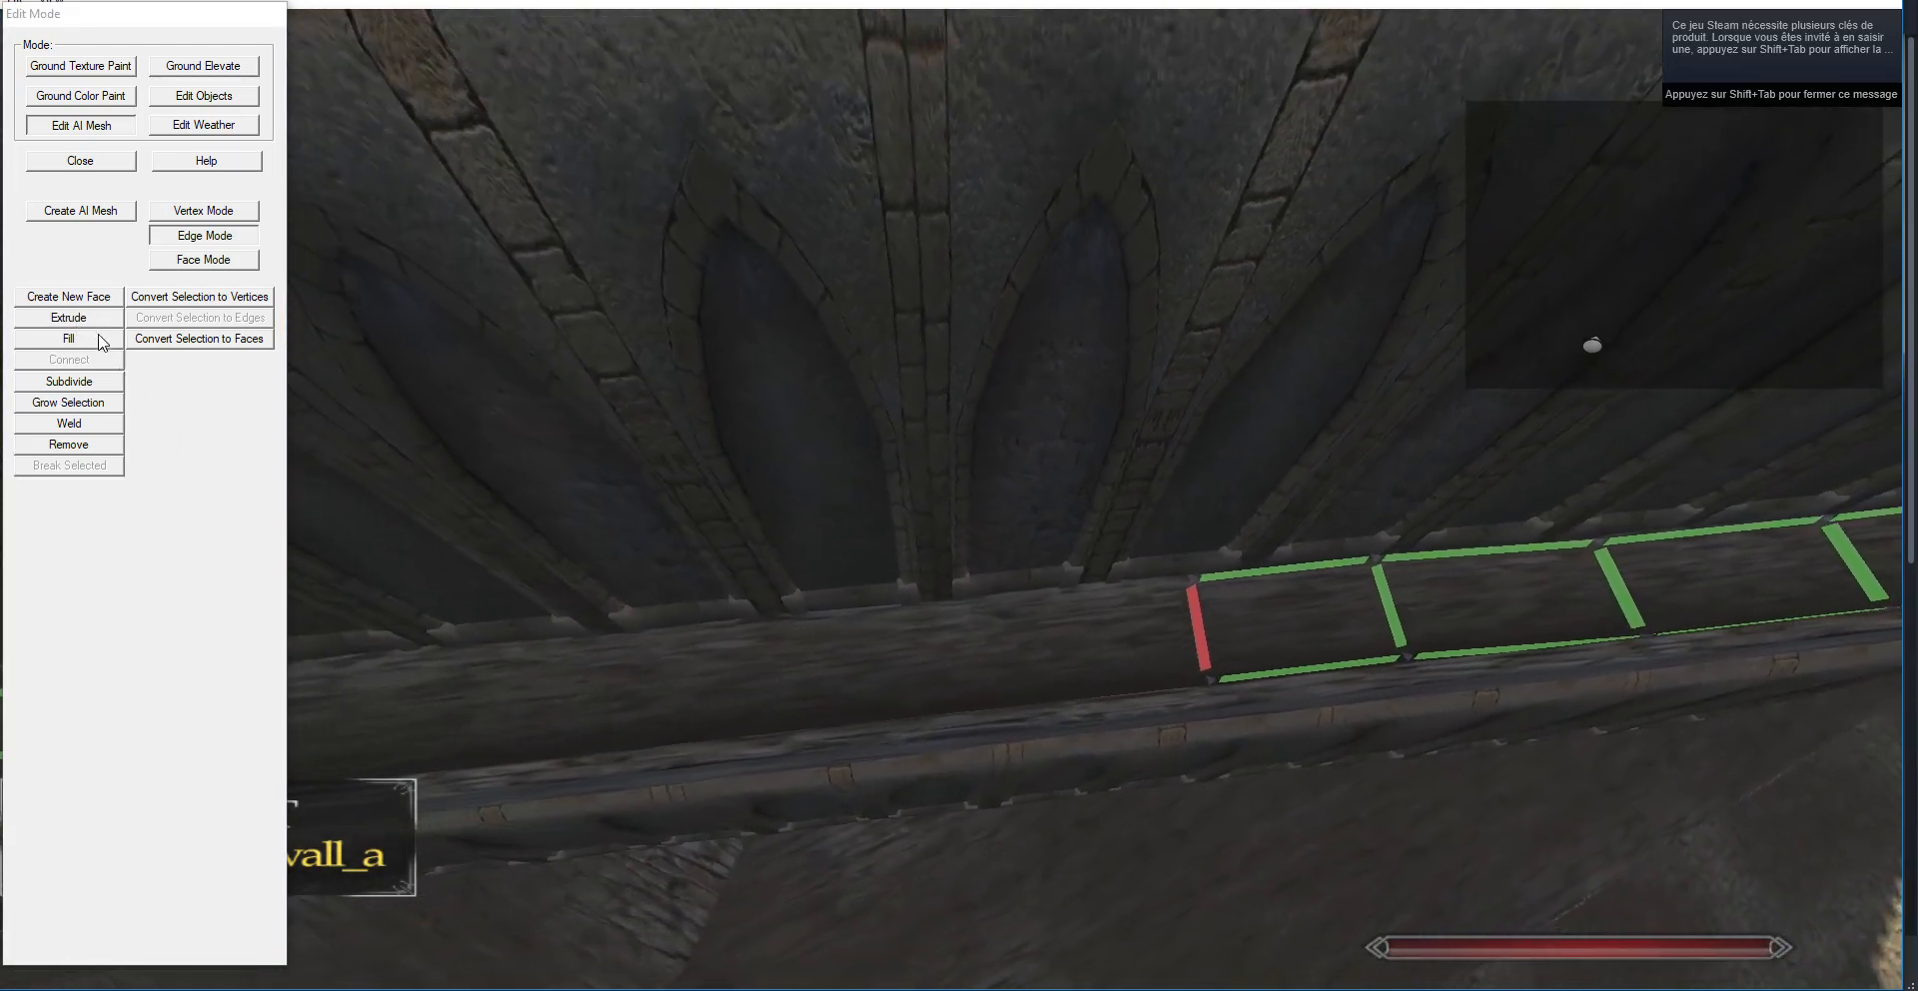
click(86, 320)
key(g)
key(a)
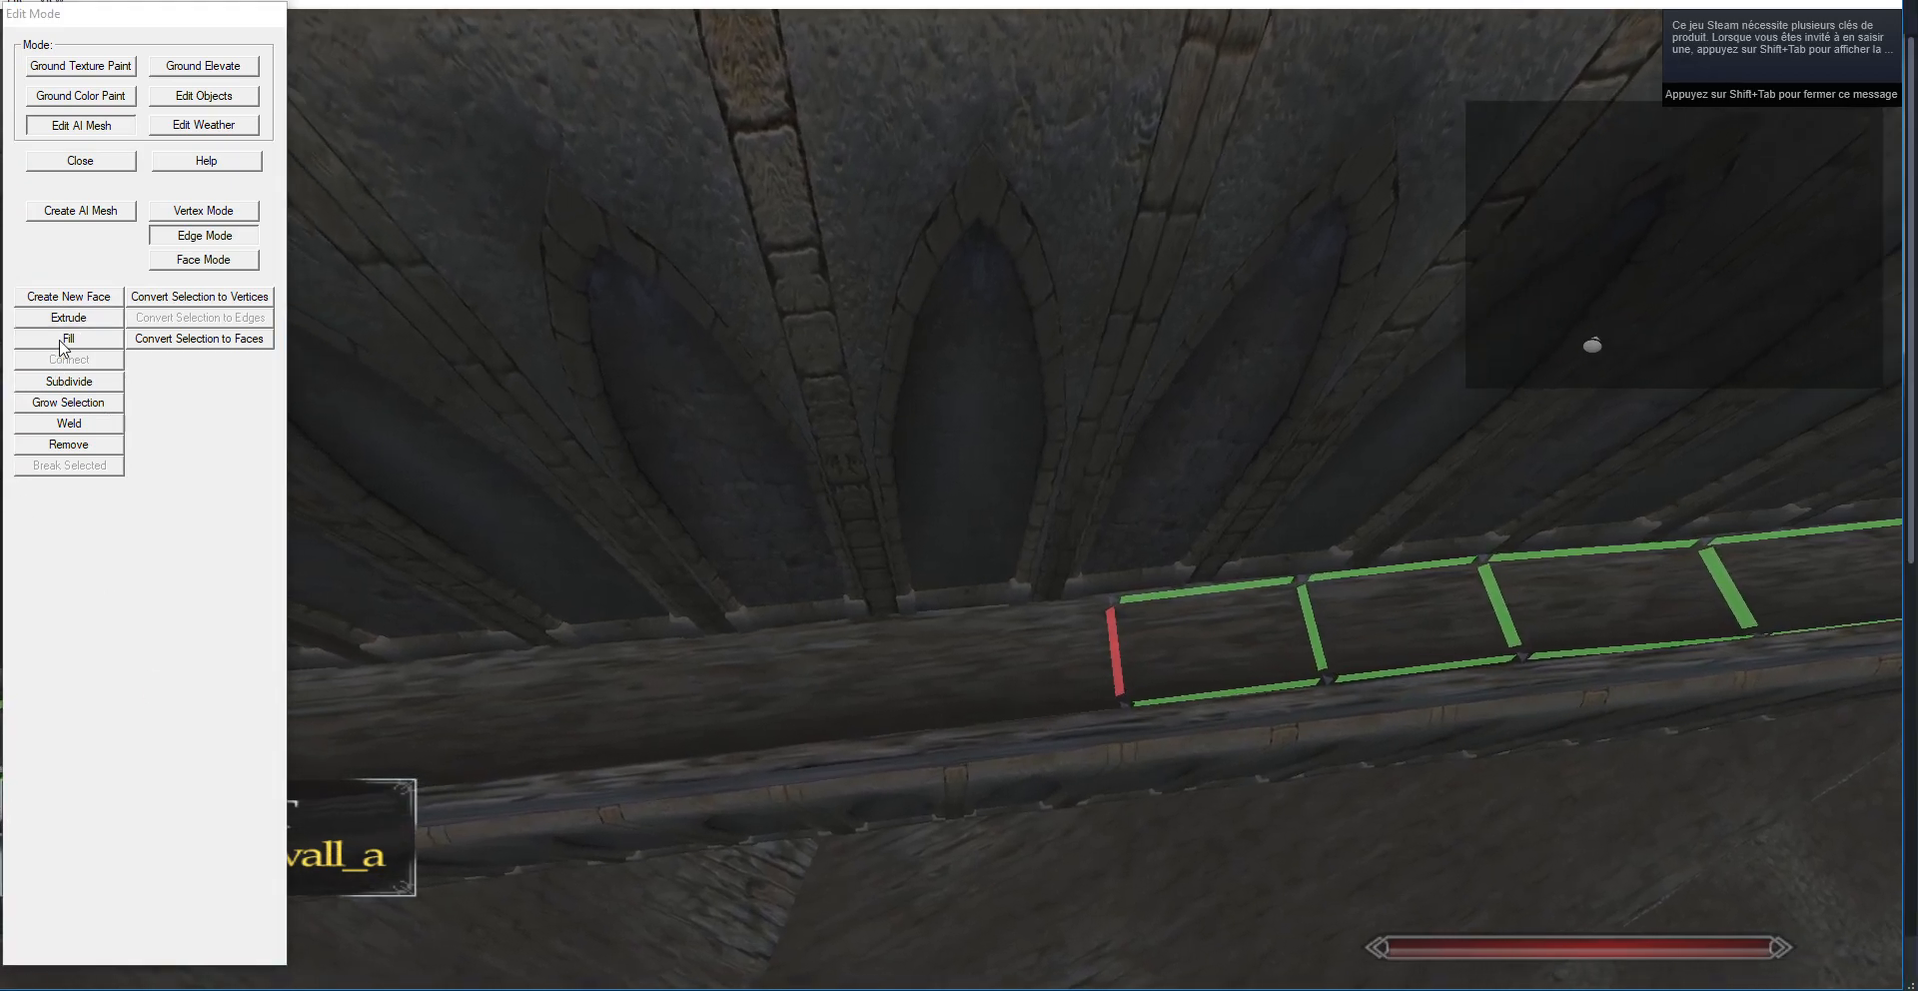
Extrude three further sections along the walkway, bringing the end edge close to the open end of the existing mesh.
click(67, 322)
key(g)
key(a)
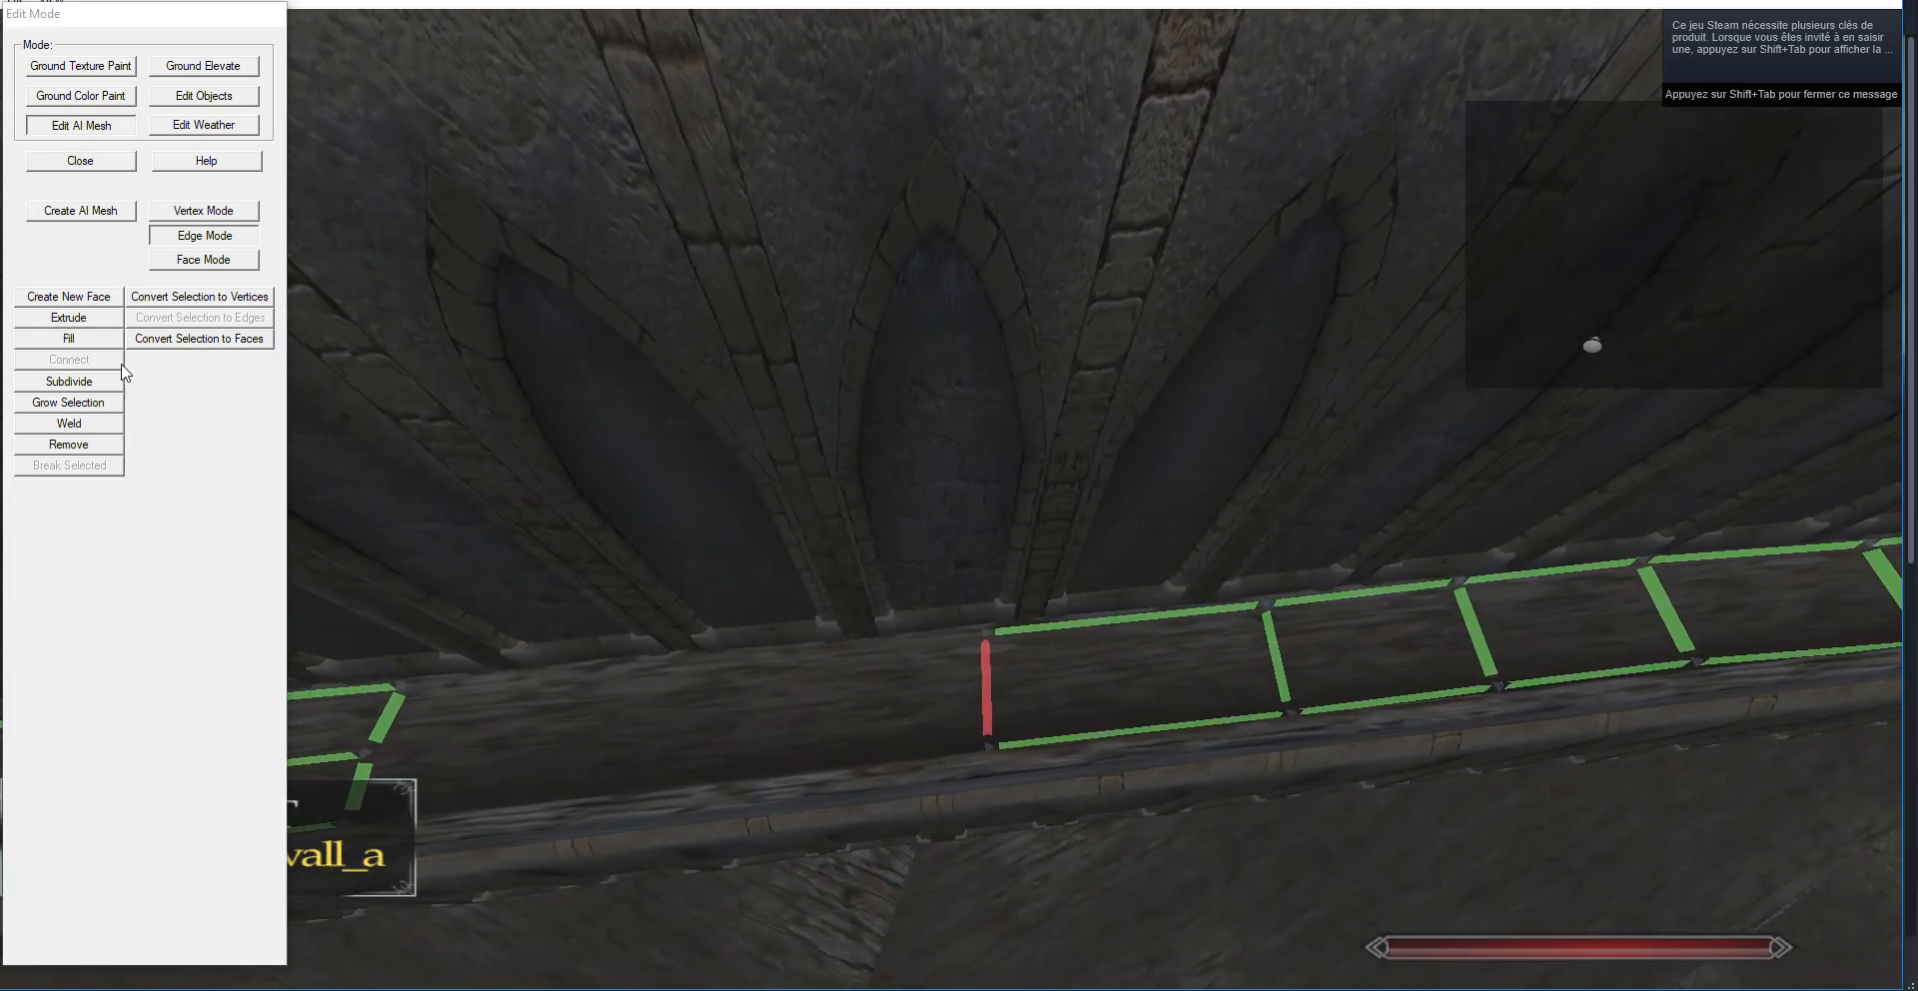
click(68, 318)
key(g)
key(a)
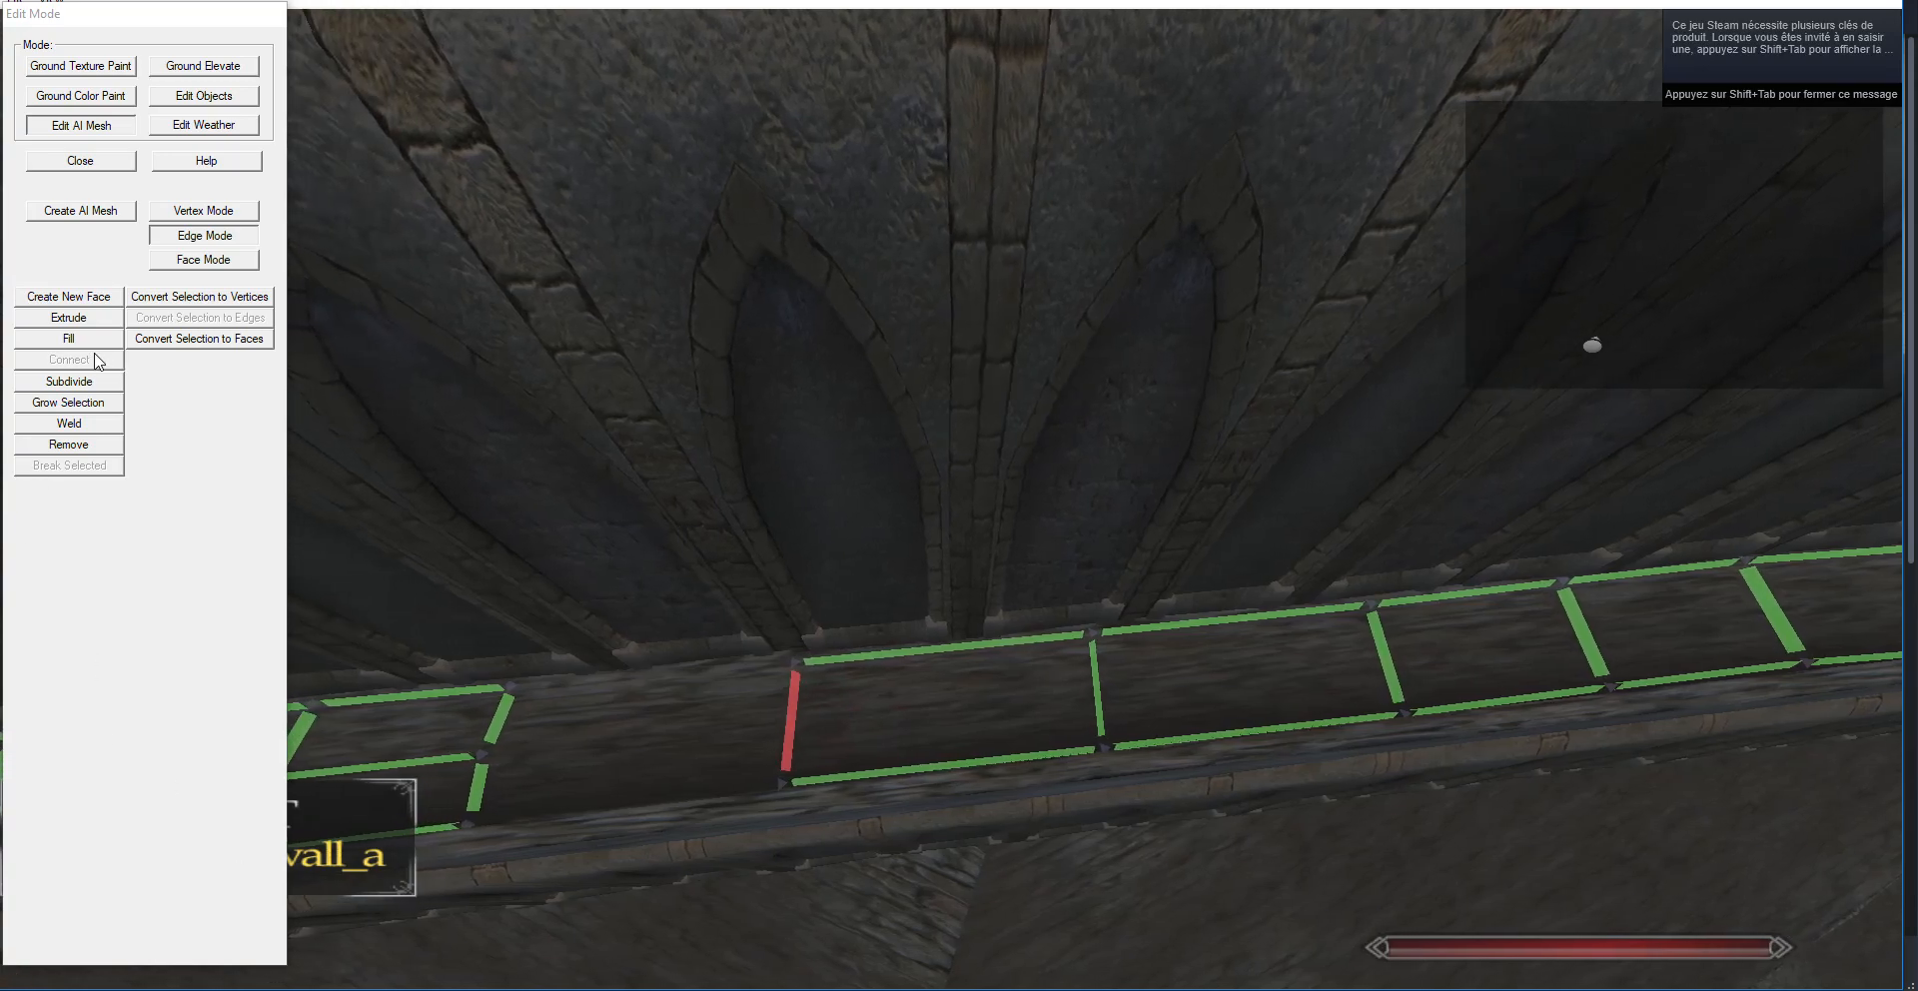
click(78, 321)
key(g)
key(a)
Weld the new strip's end vertices to the existing mesh's end, merging its middle vertex into the inner corner.
click(232, 217)
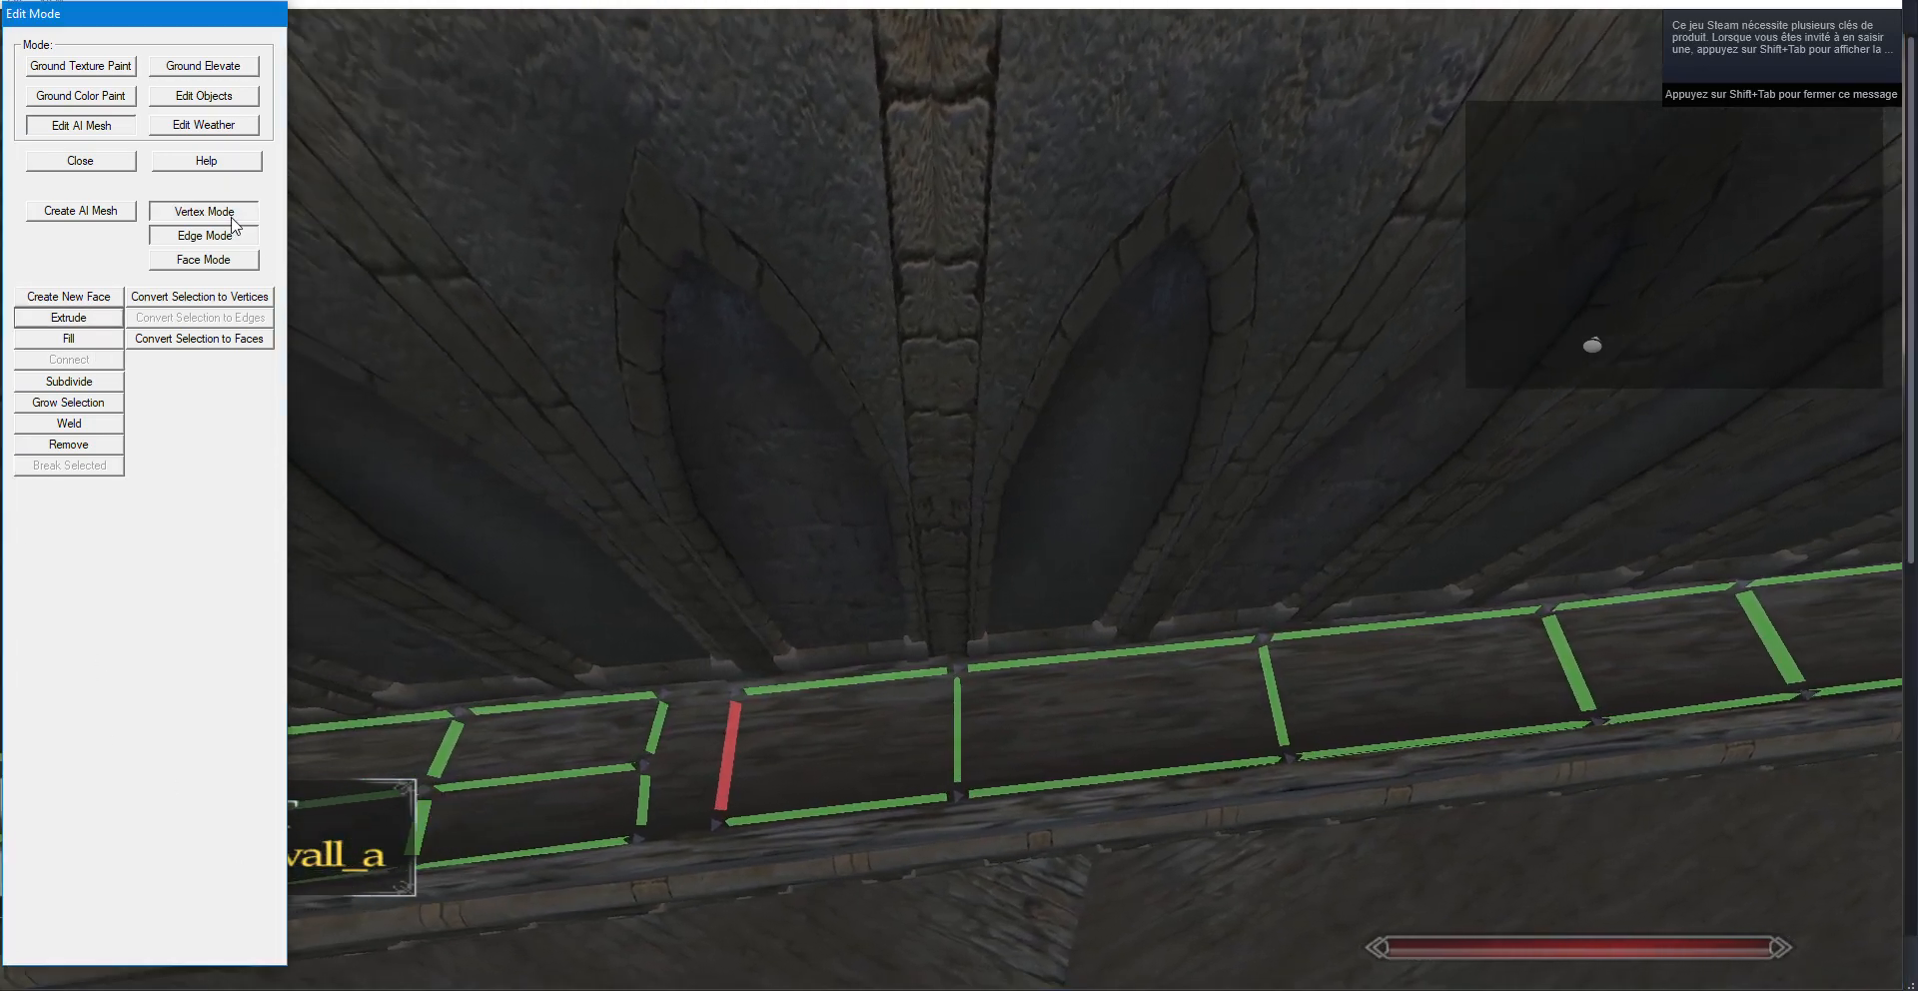
click(56, 429)
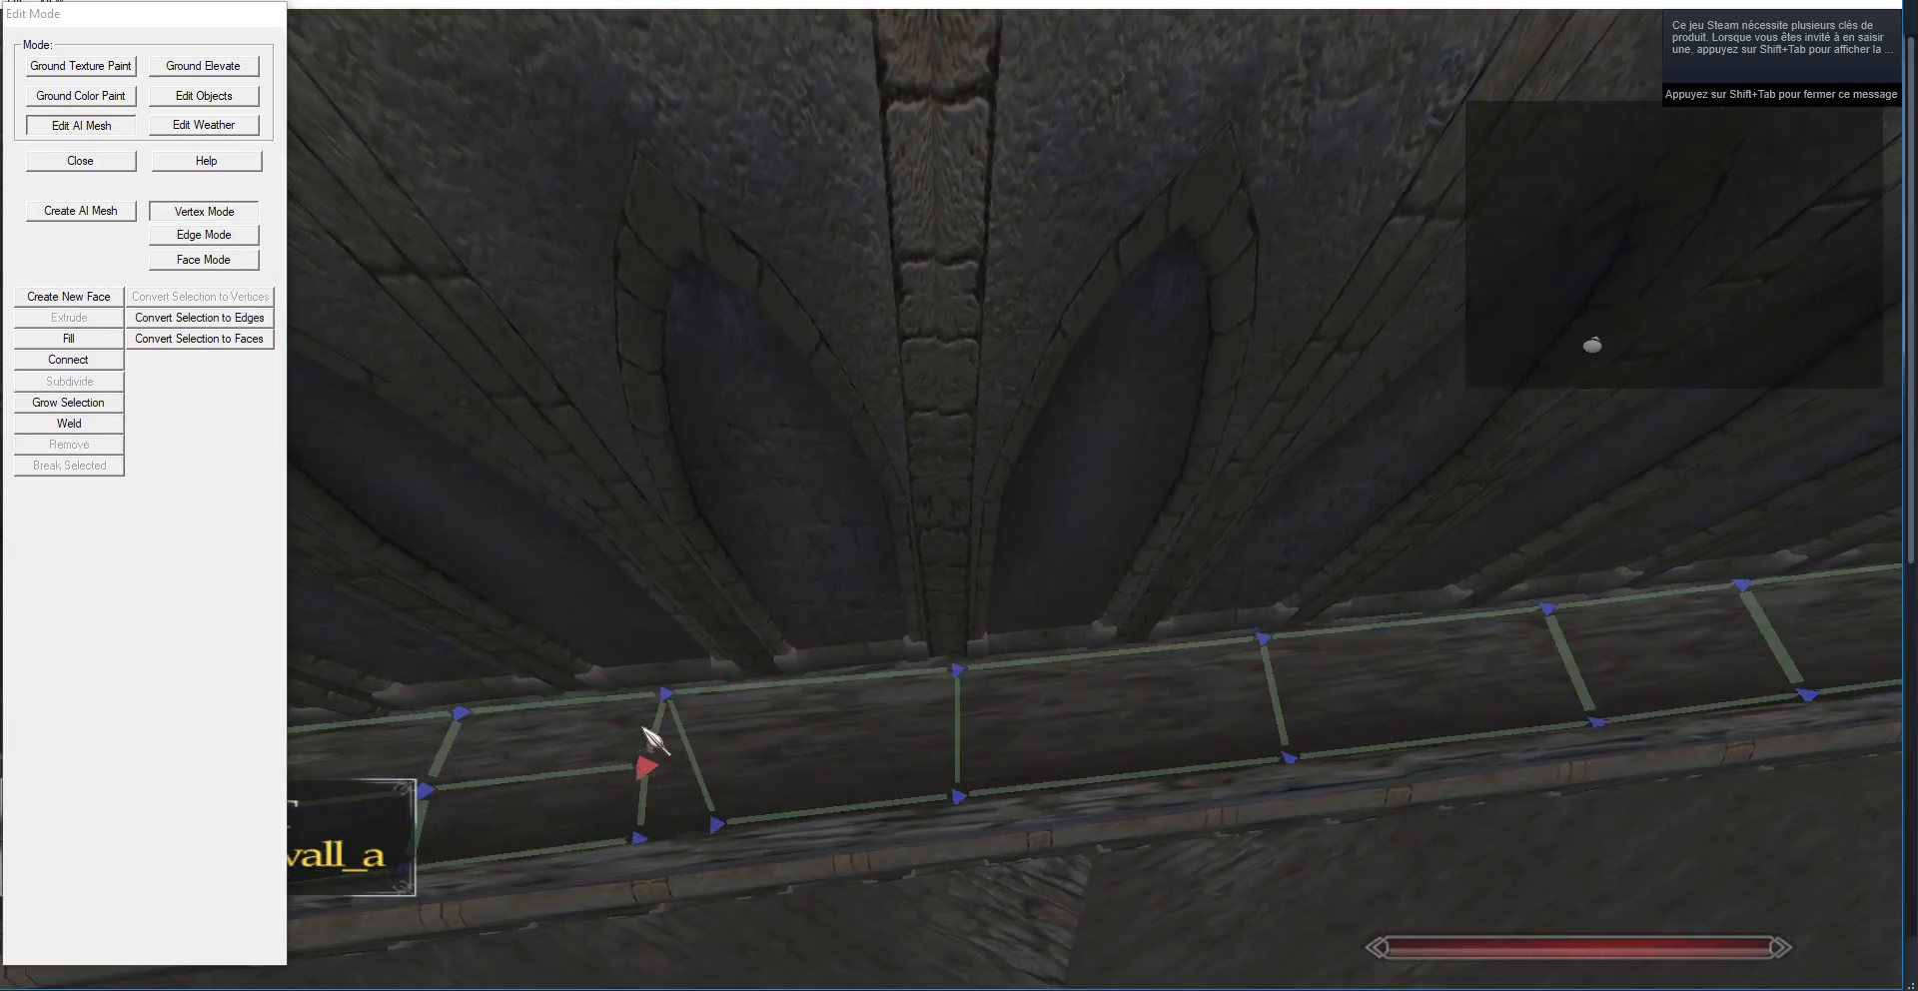
click(71, 425)
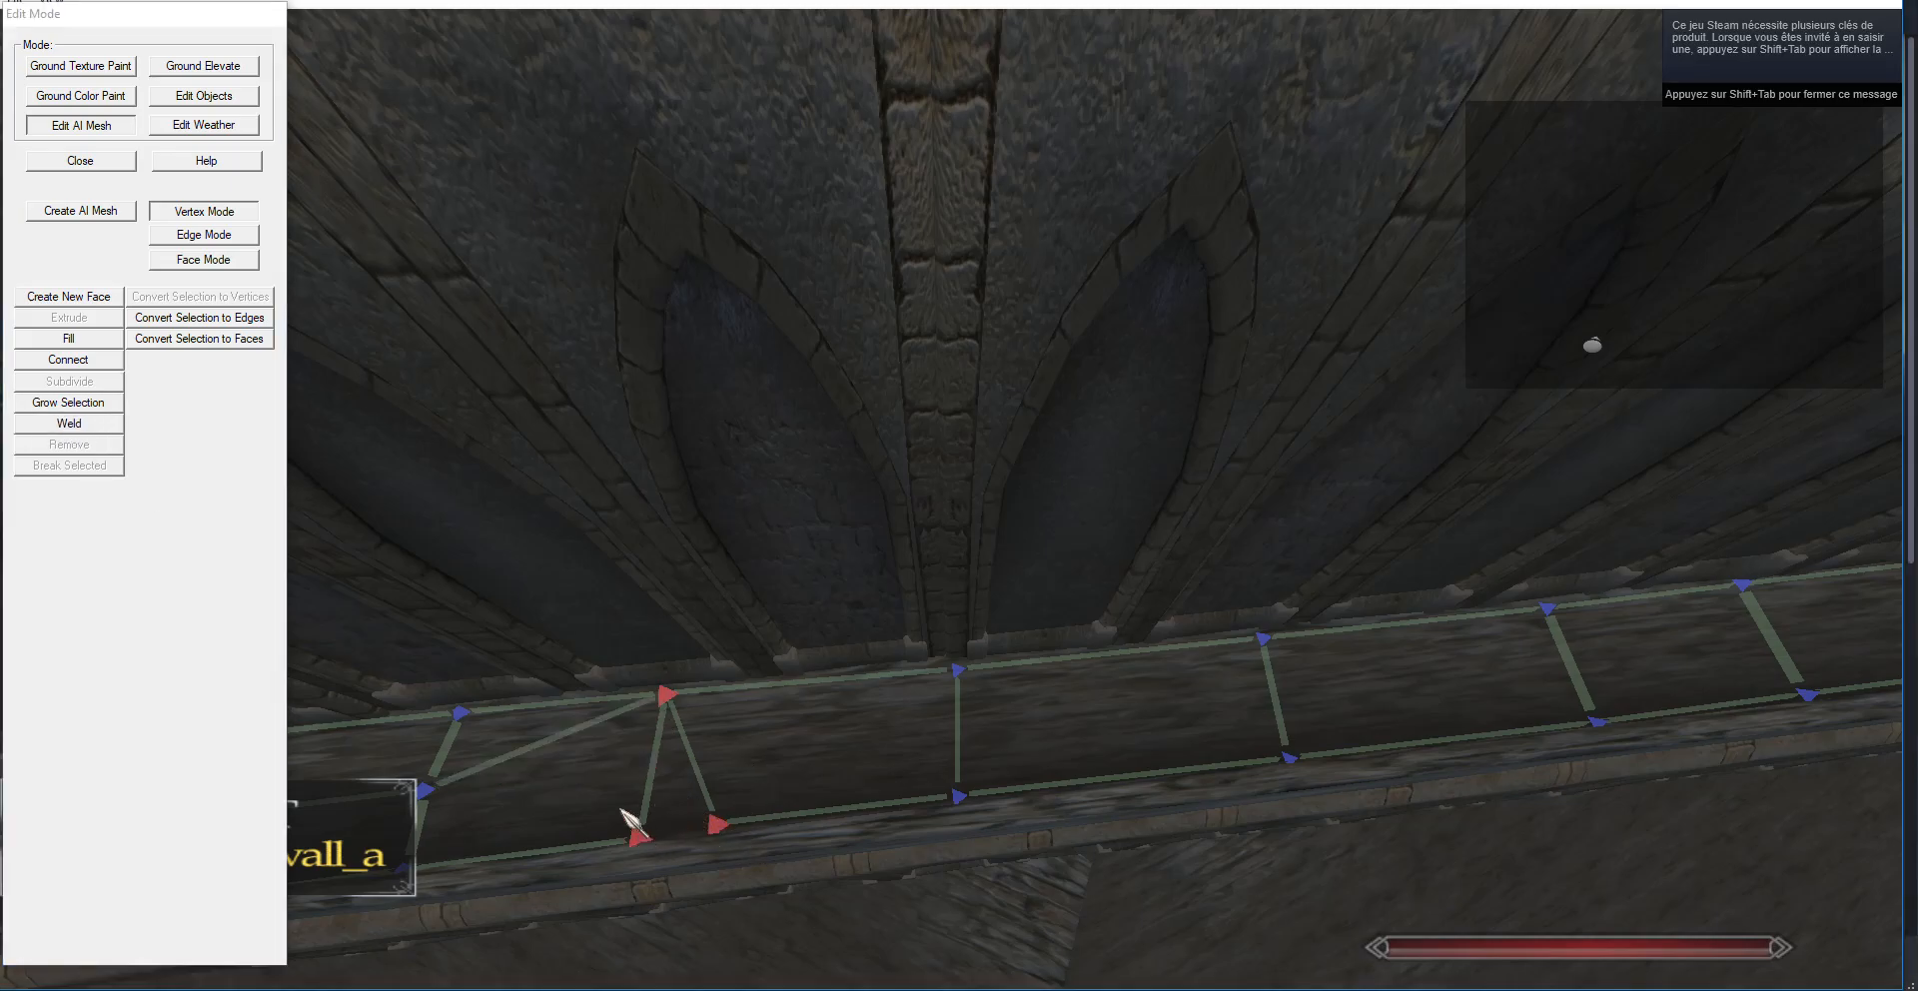
click(69, 430)
Survey the AI mesh across the town's streets and terraces below the castle walkway.
drag(632, 755, 1505, 372)
key(d)
key(d)
drag(1312, 512, 1913, 579)
key(d)
key(w)
key(w)
key(d)
key(w)
key(w)
key(s)
key(s)
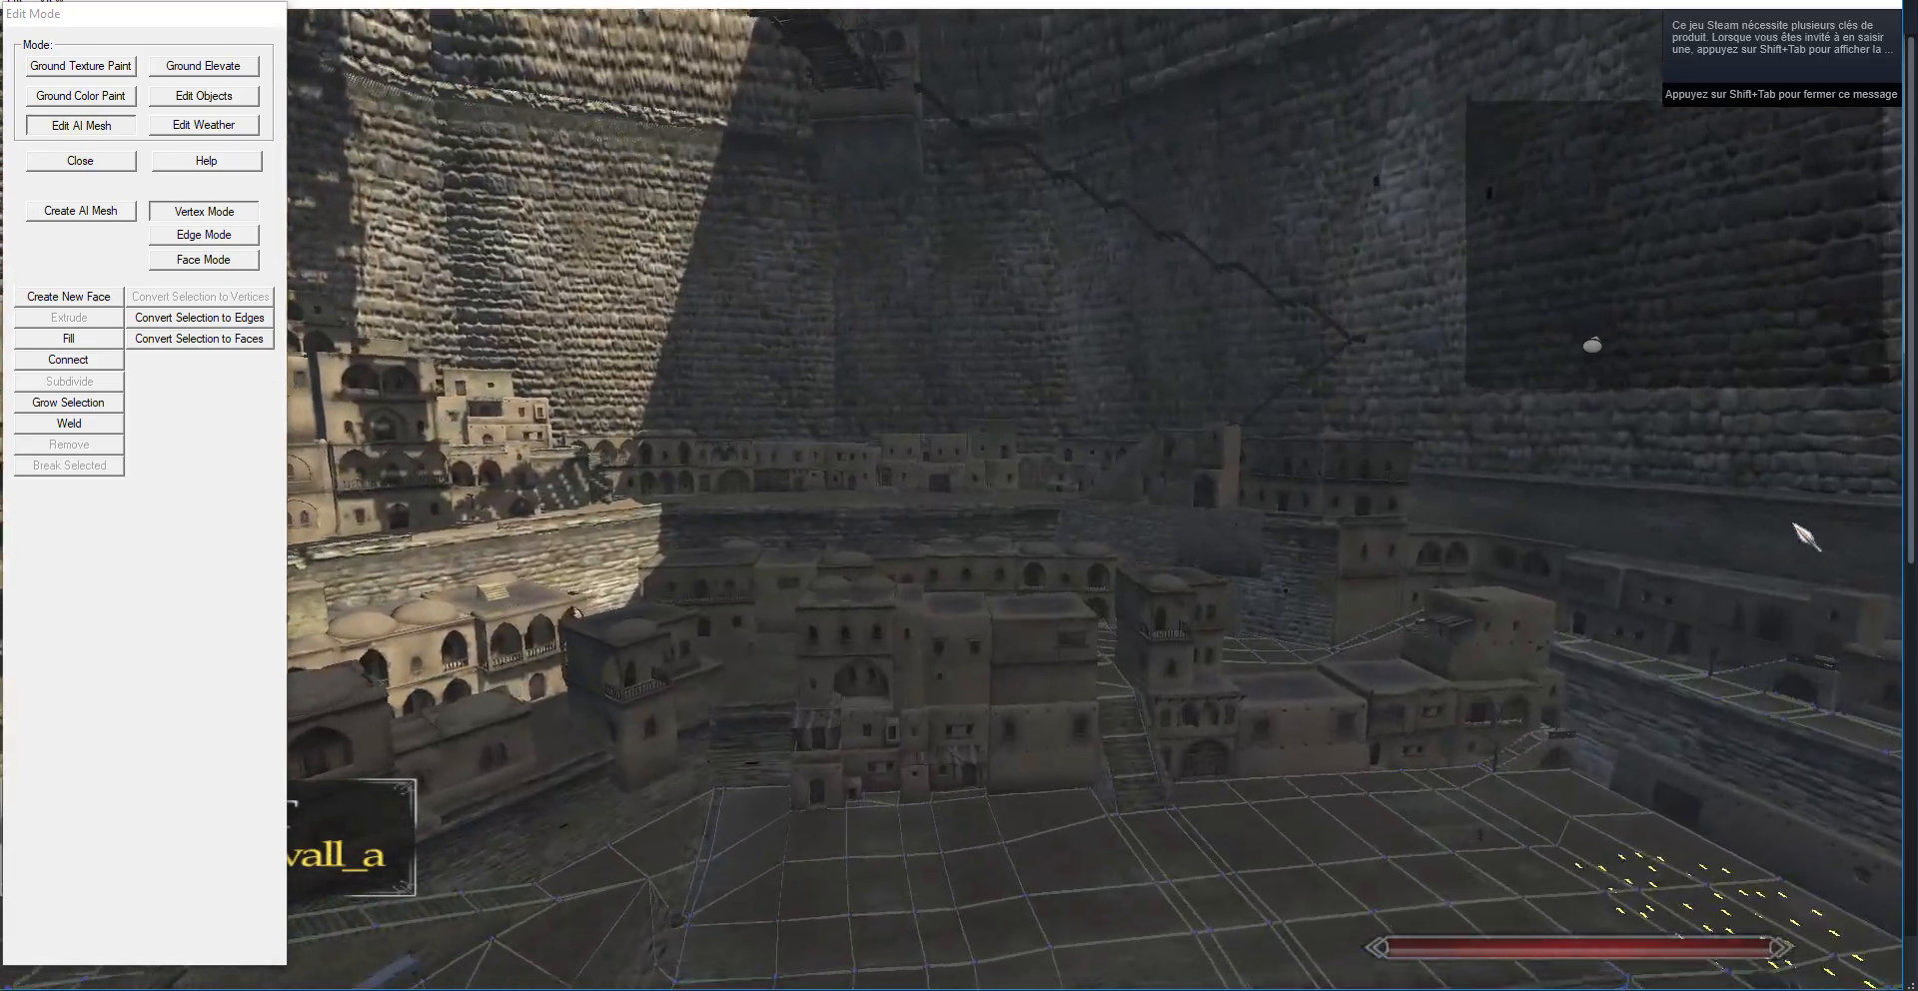
Leave the scene edit mode and choose a different faction to view the map with a free camera.
drag(1802, 530, 1096, 762)
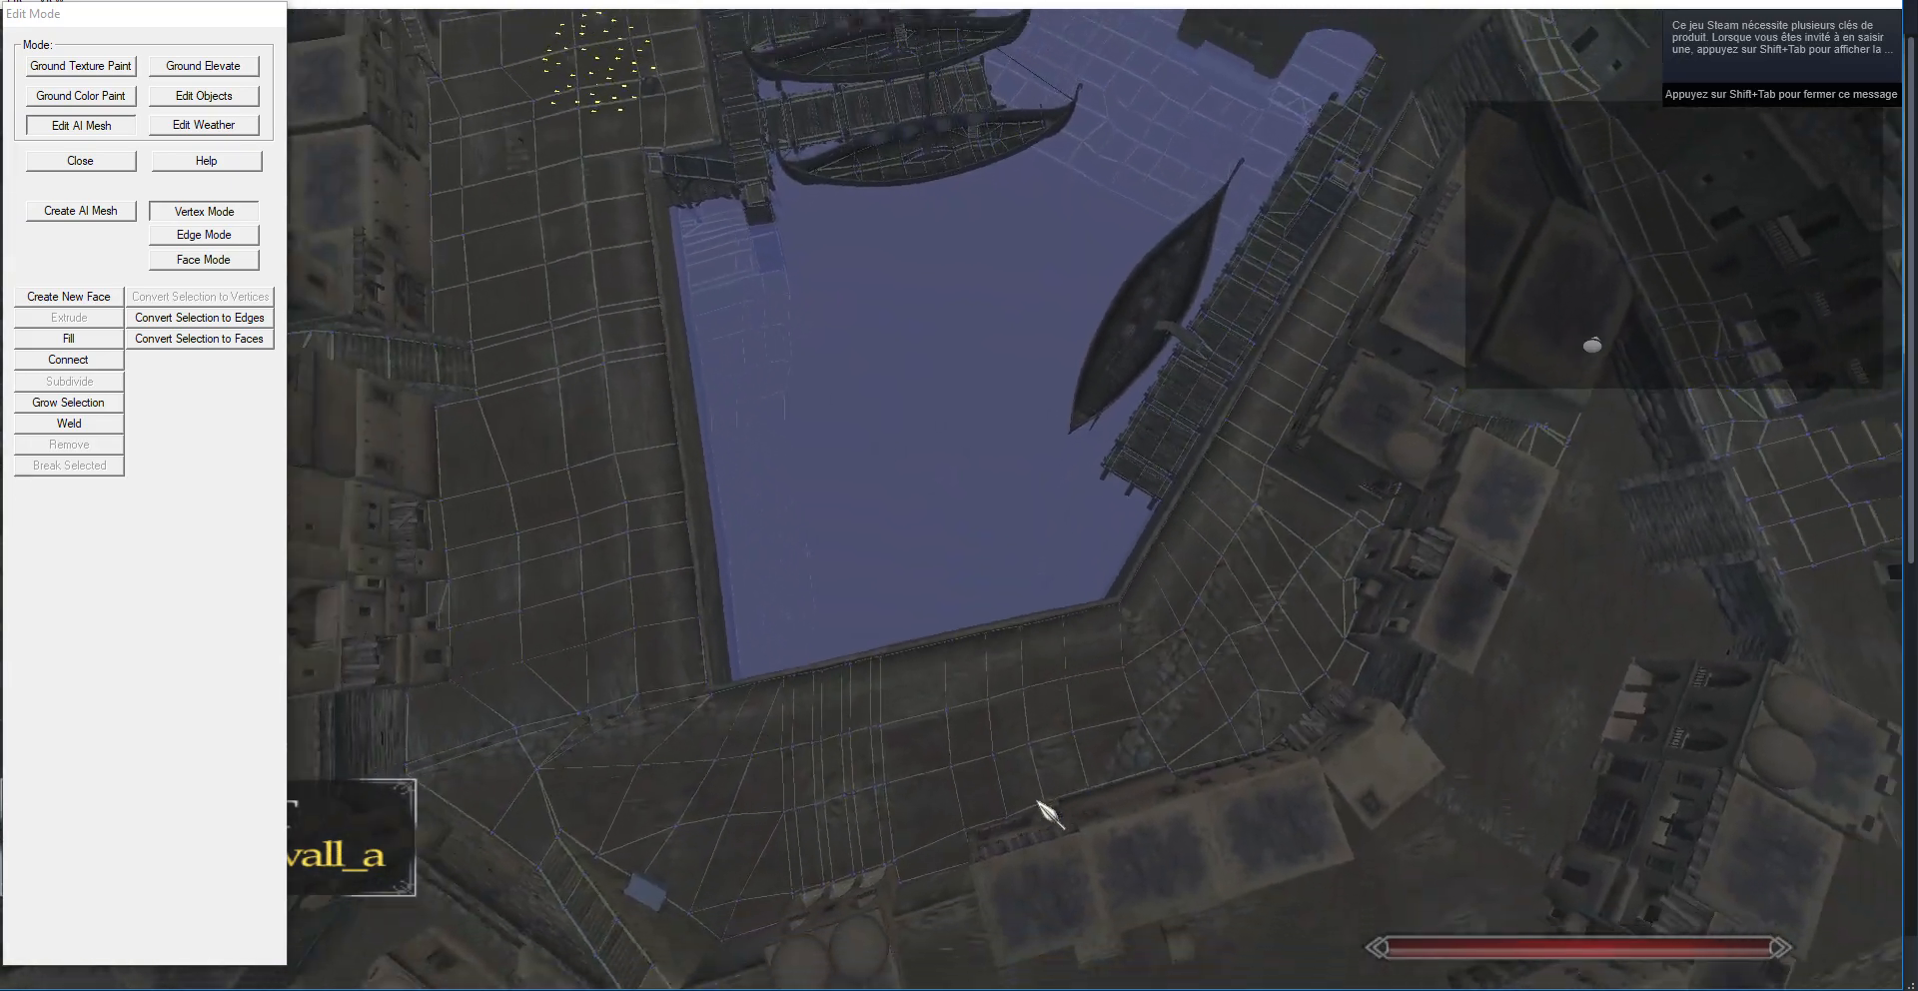
key(ctrl+e)
click(767, 636)
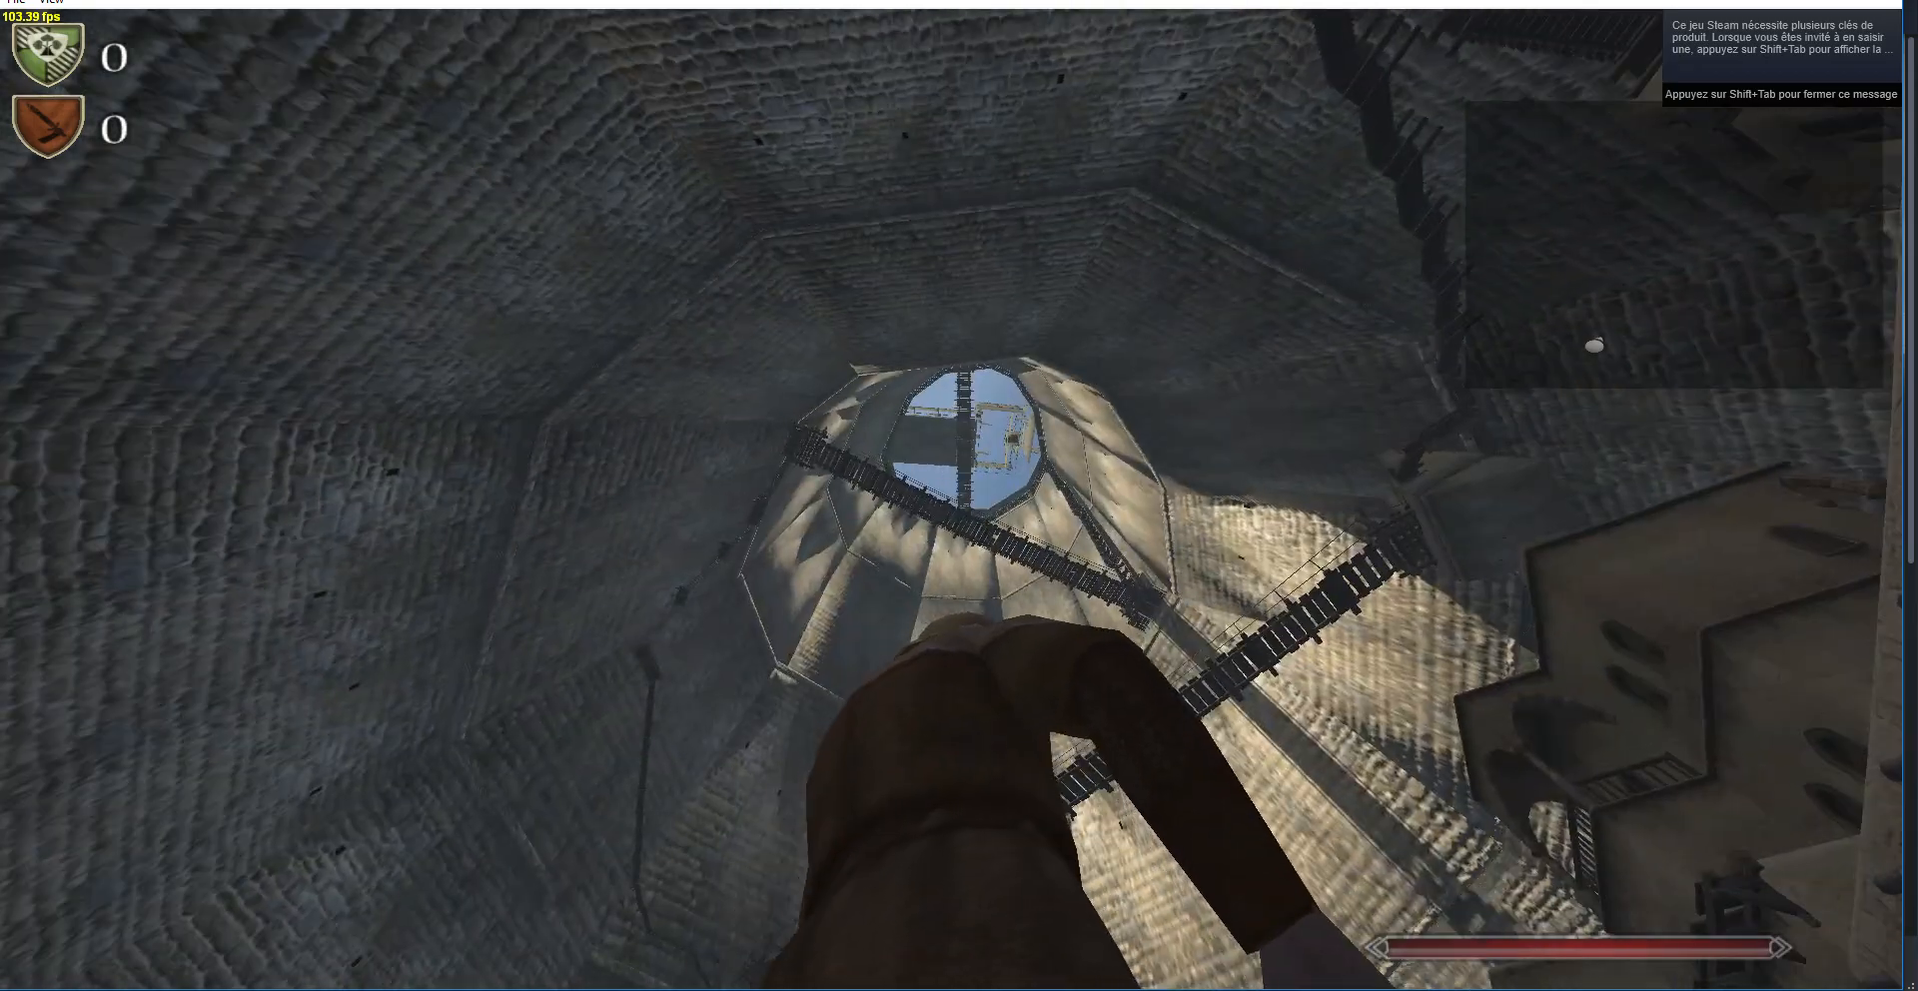
key(Escape)
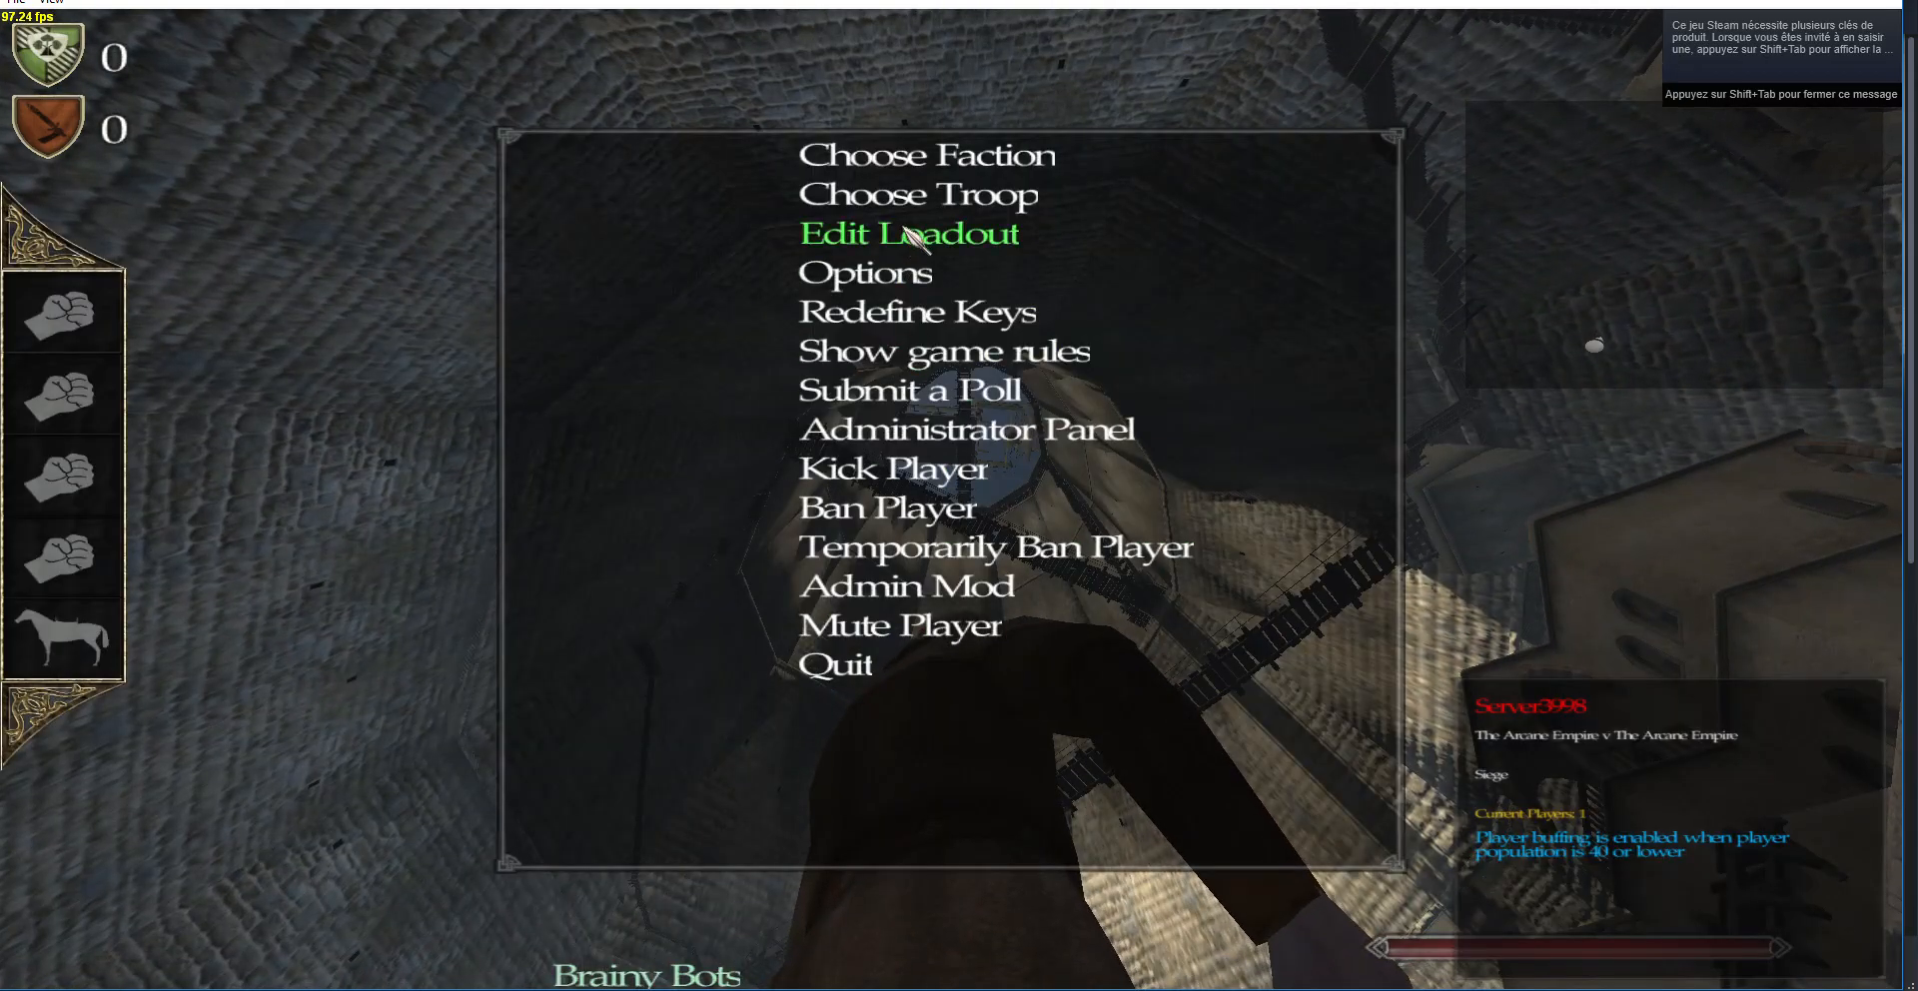
click(904, 157)
click(837, 292)
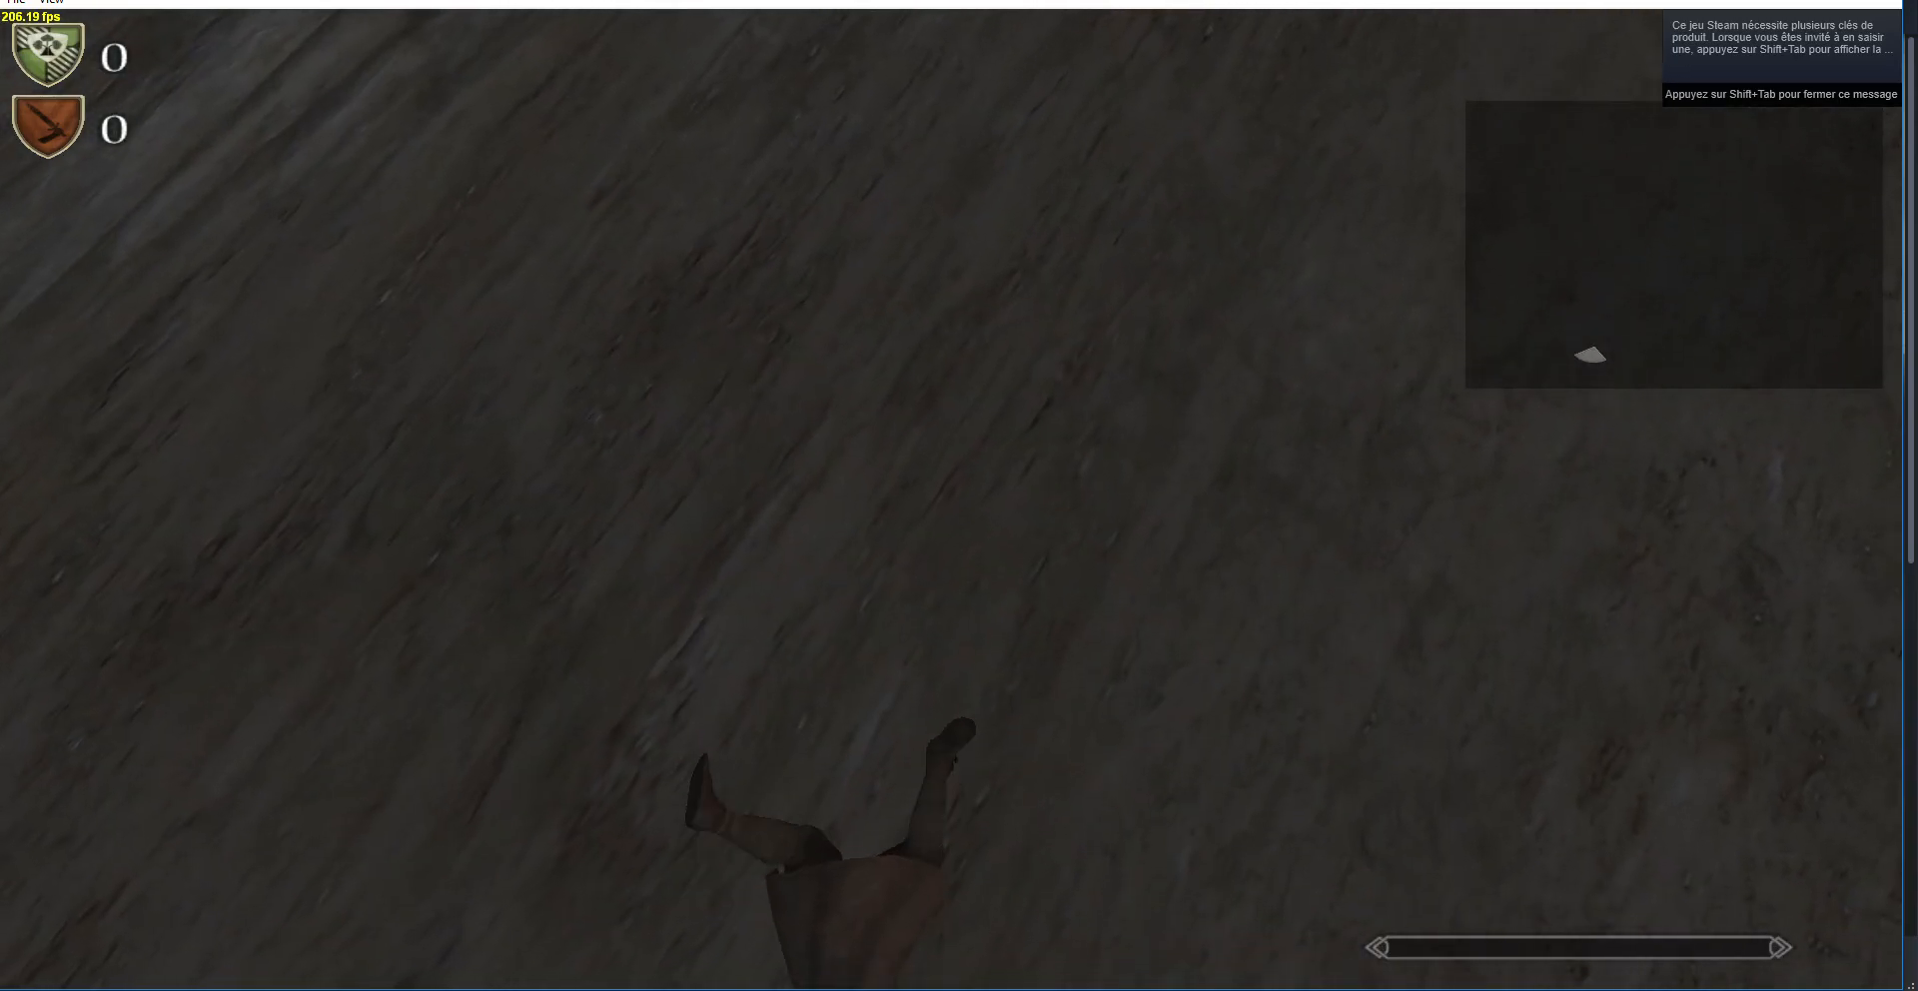
Examine the harbour, its docks and boats, and the surrounding town from above with the free camera.
key(s)
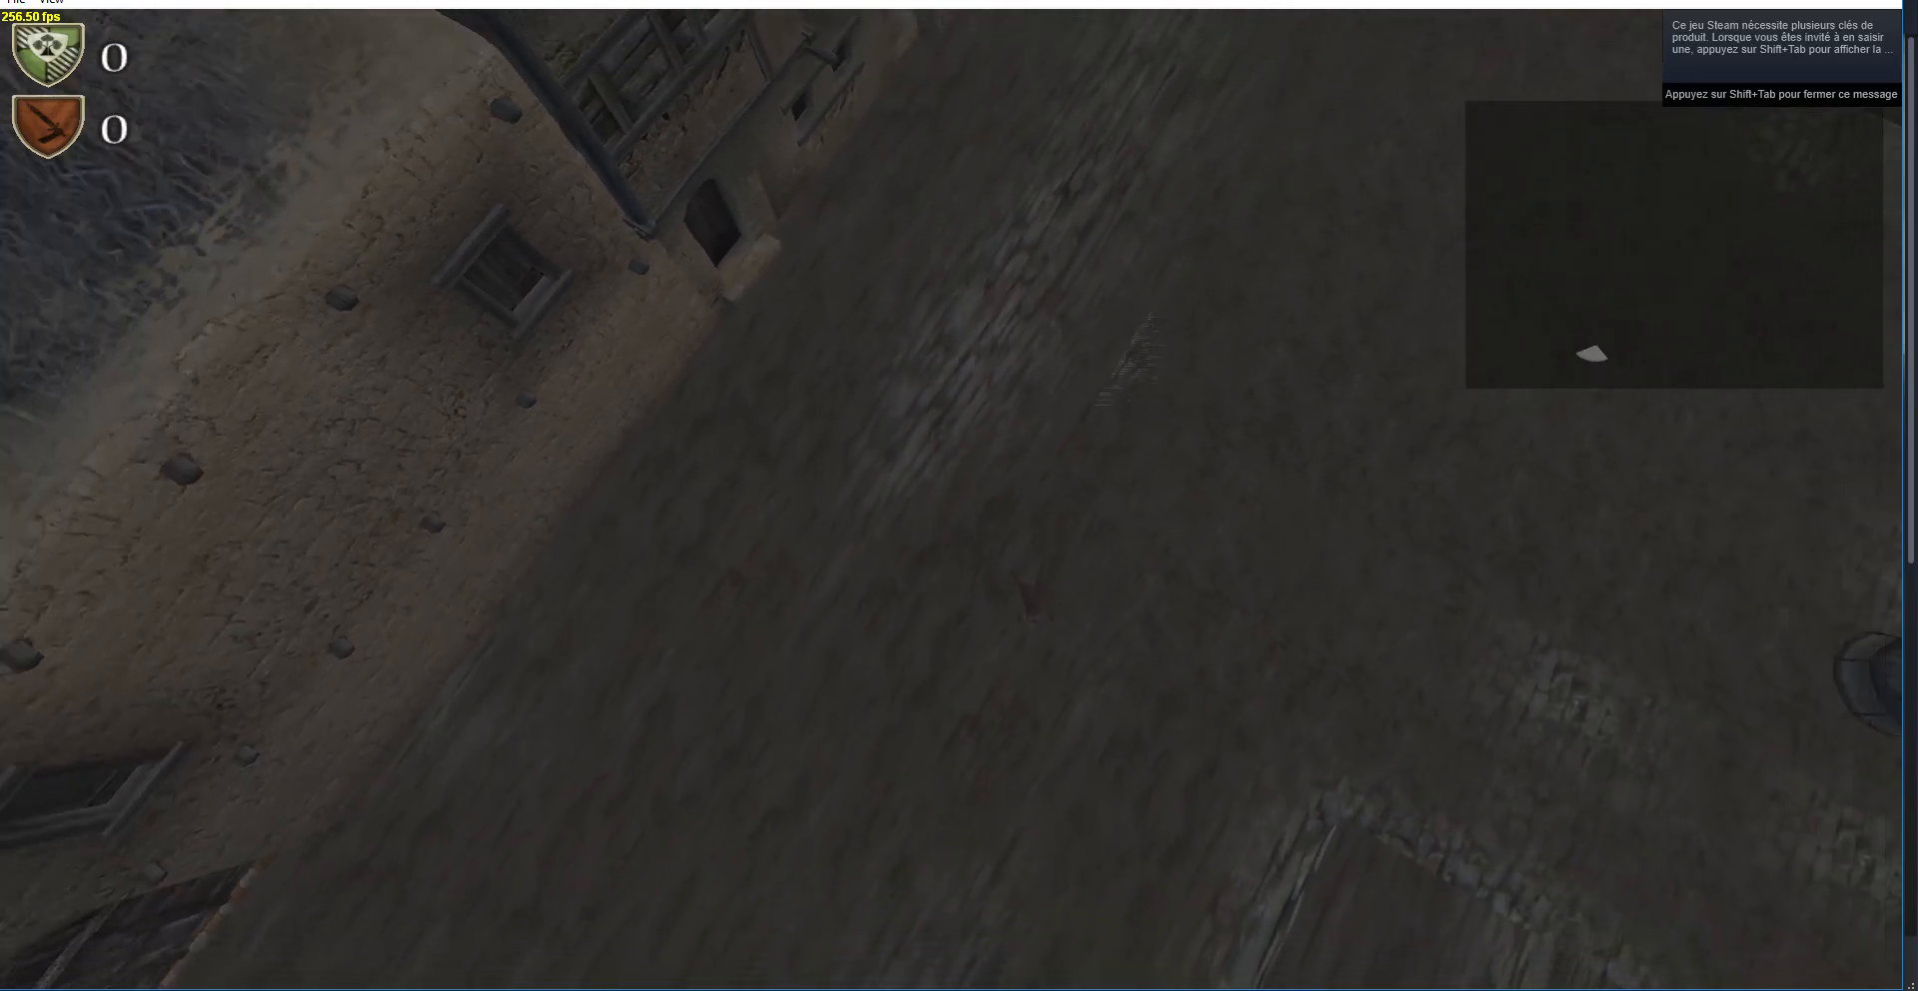
key(s)
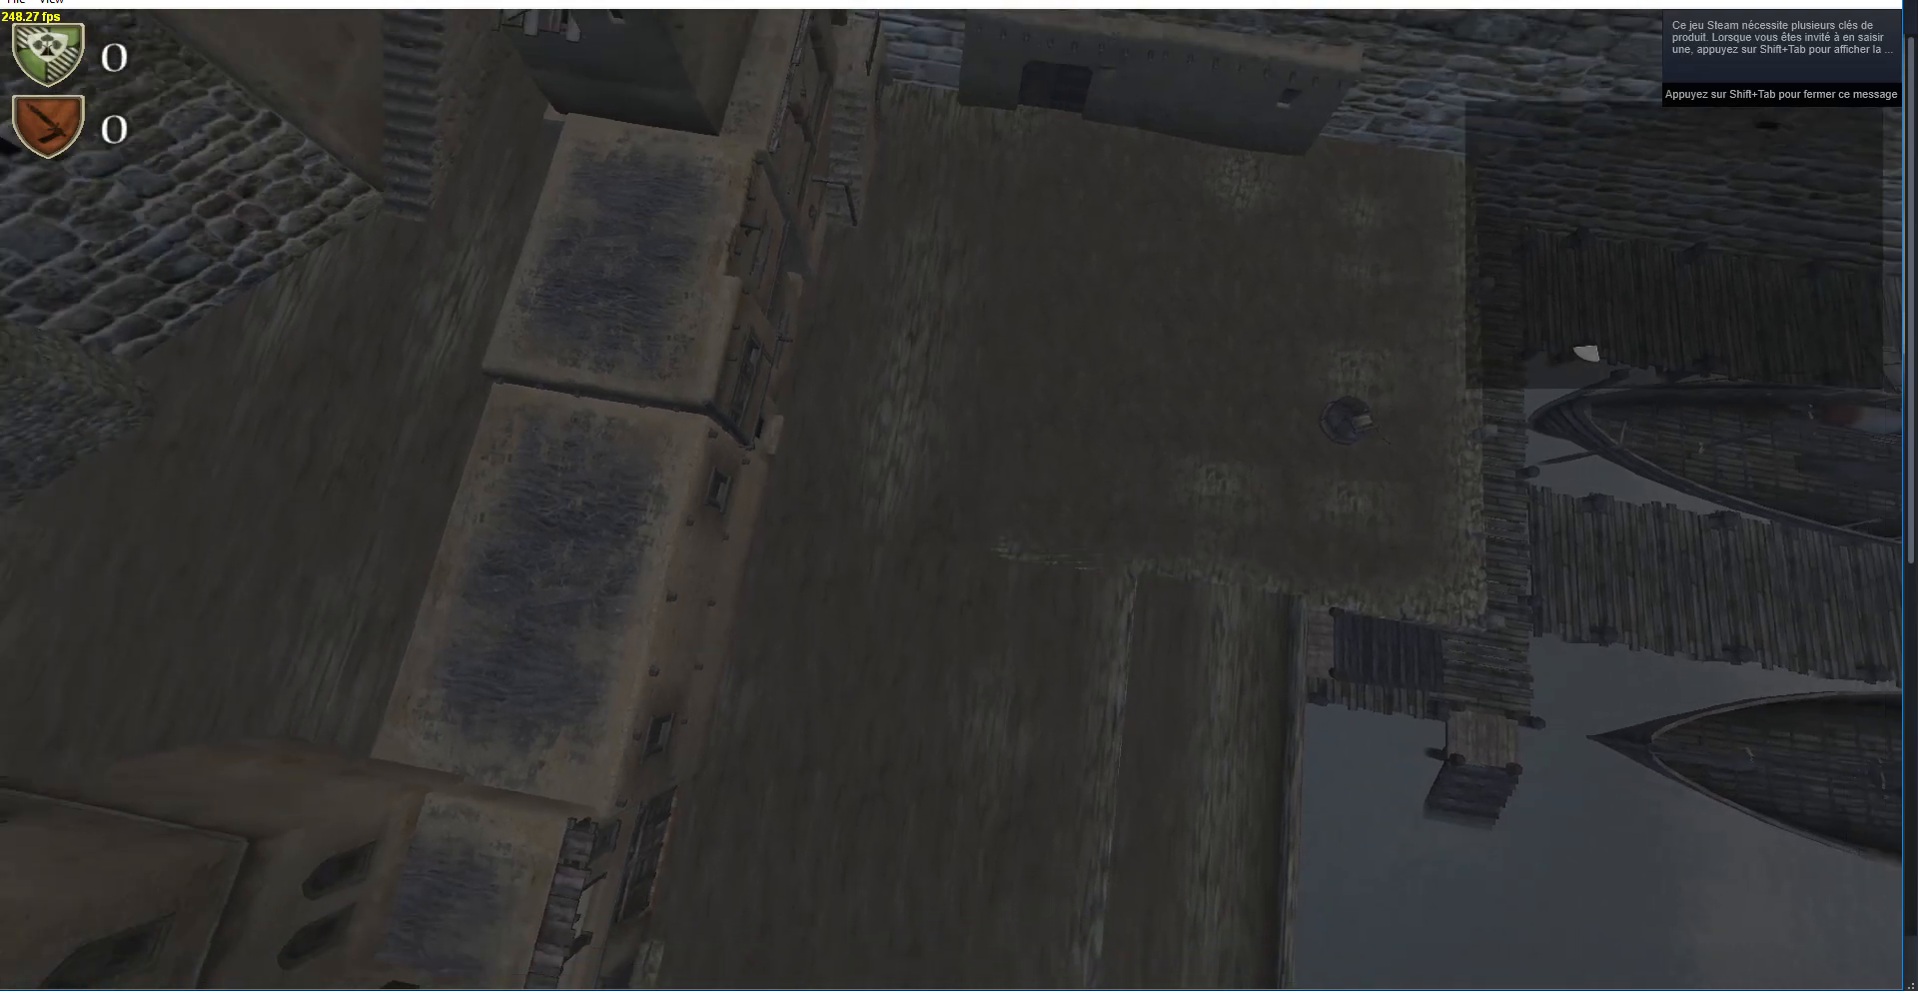
key(s)
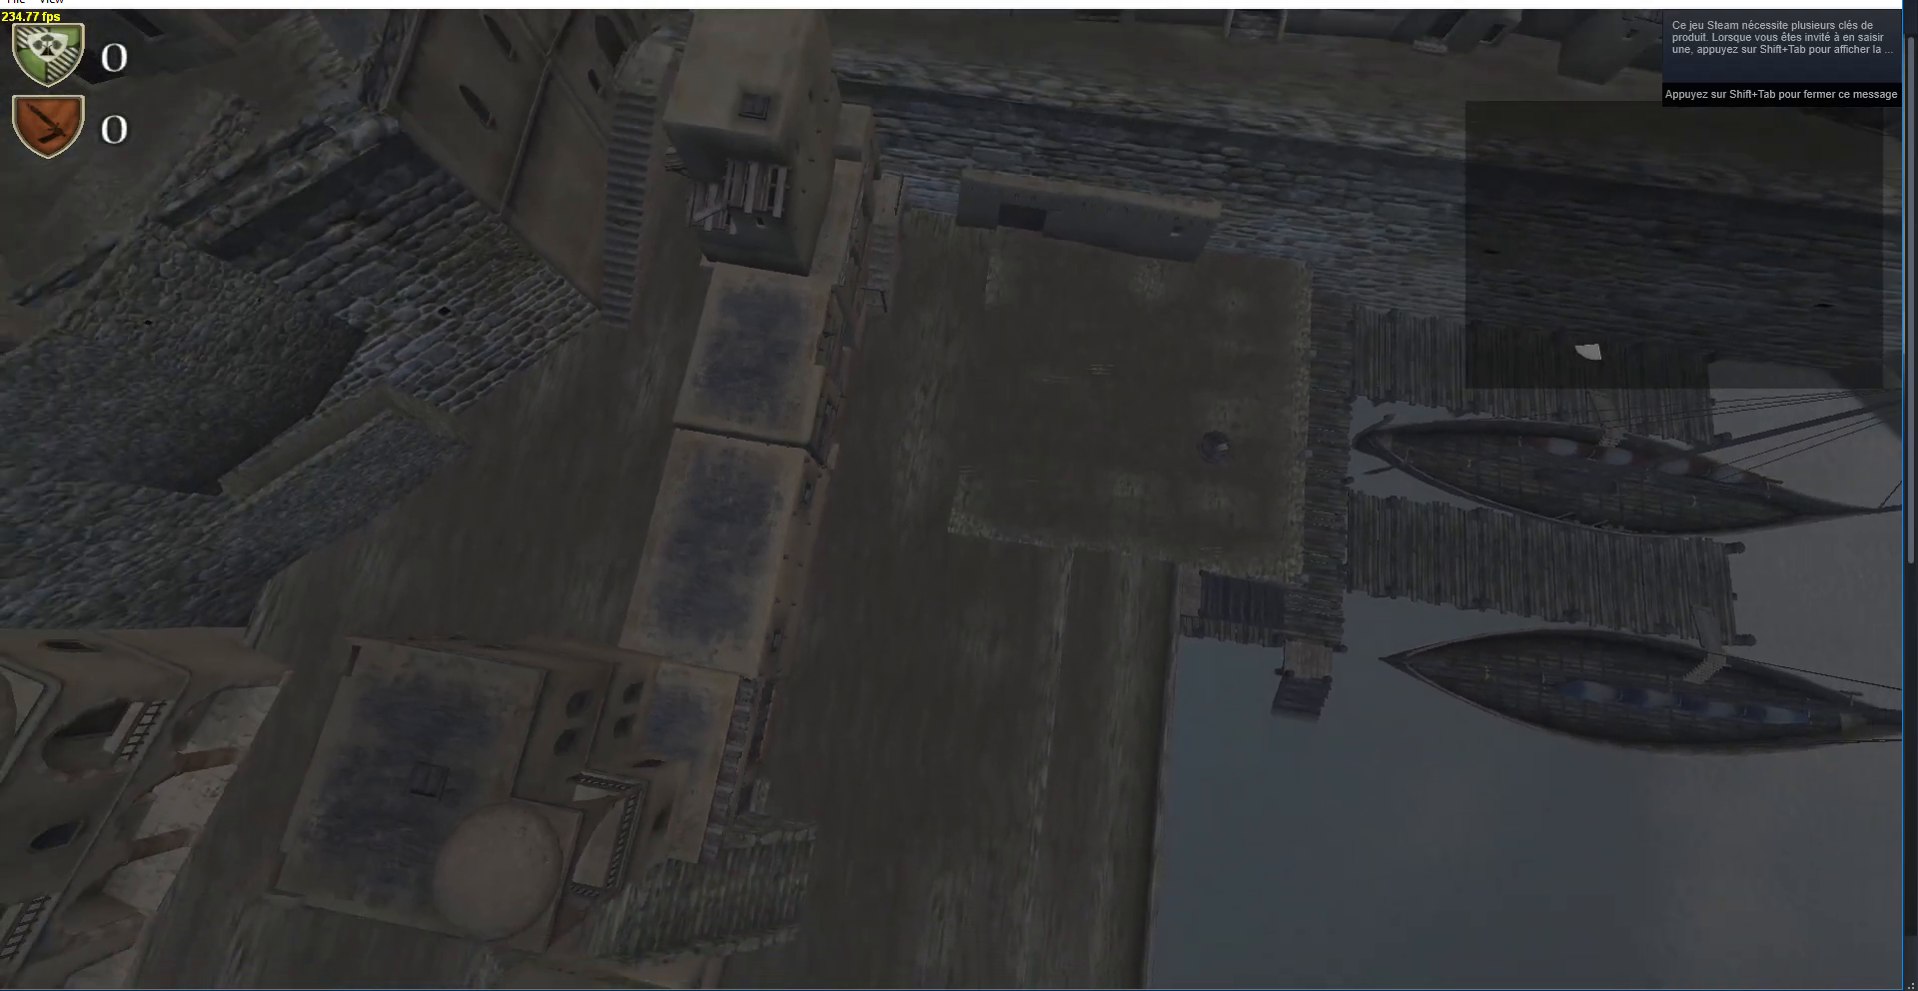
key(Tab)
key(s)
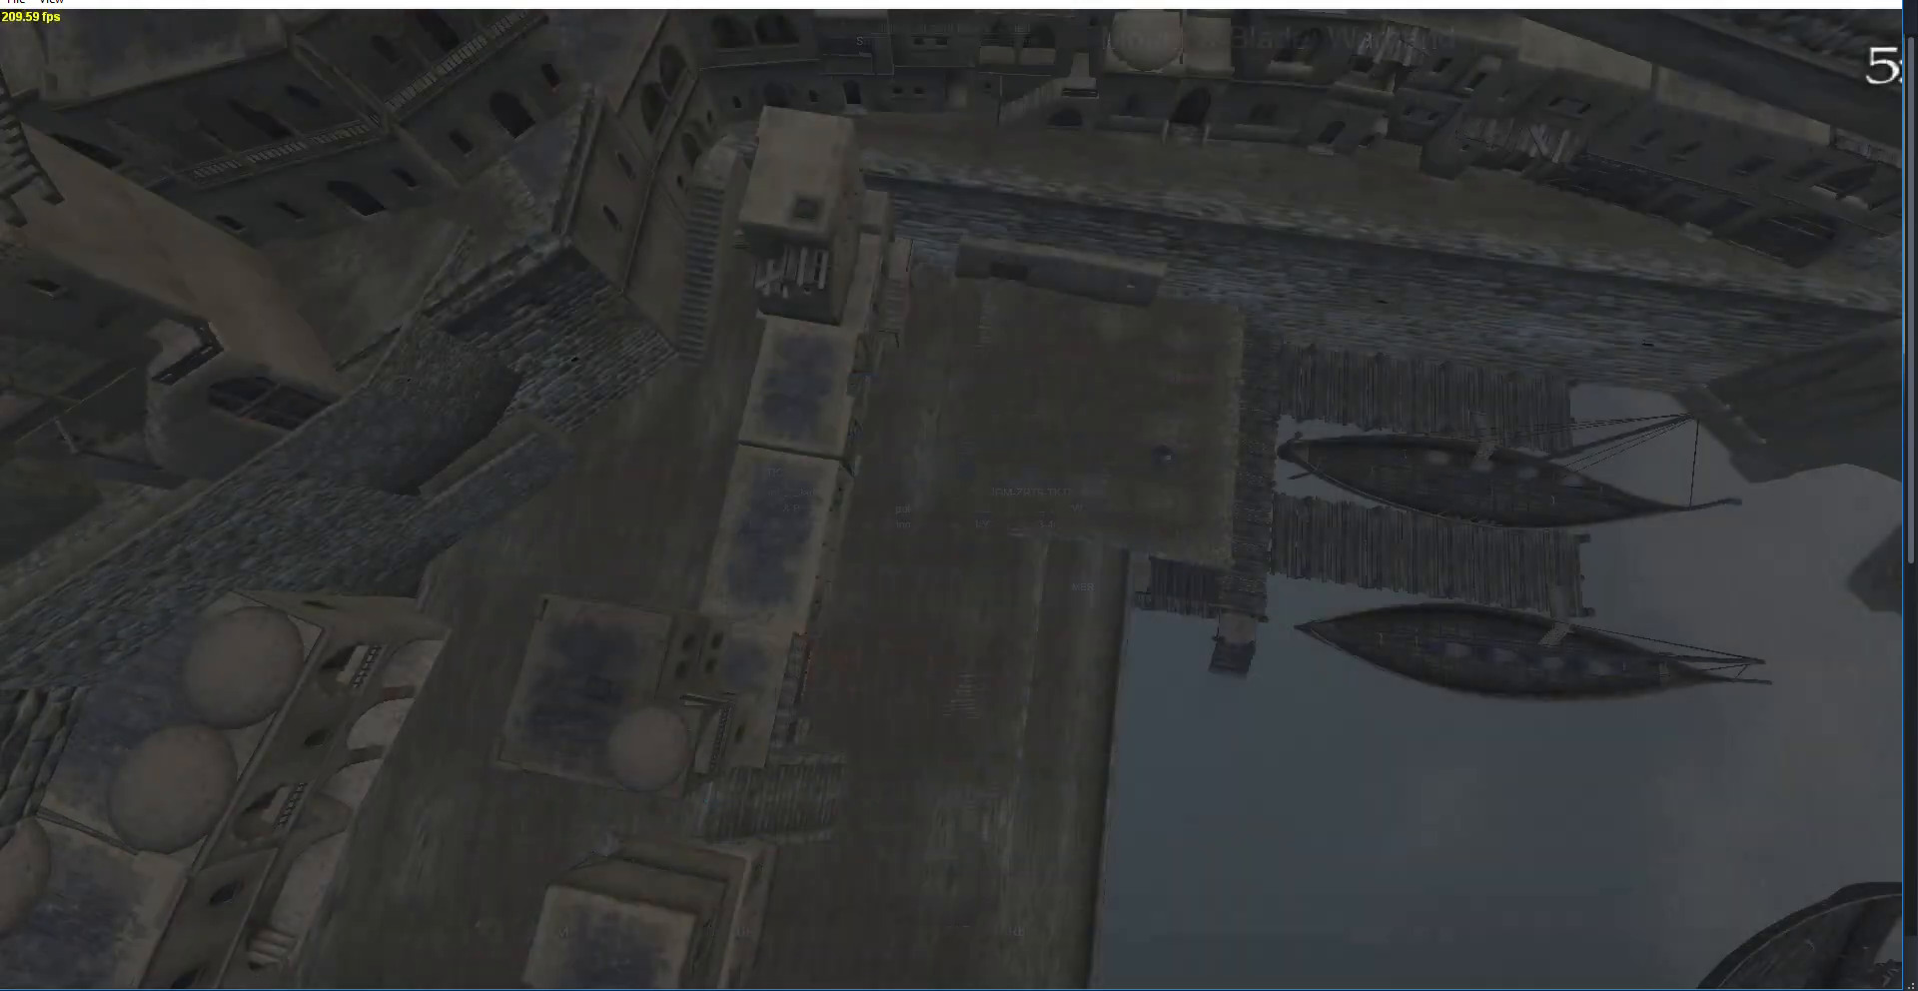
key(s)
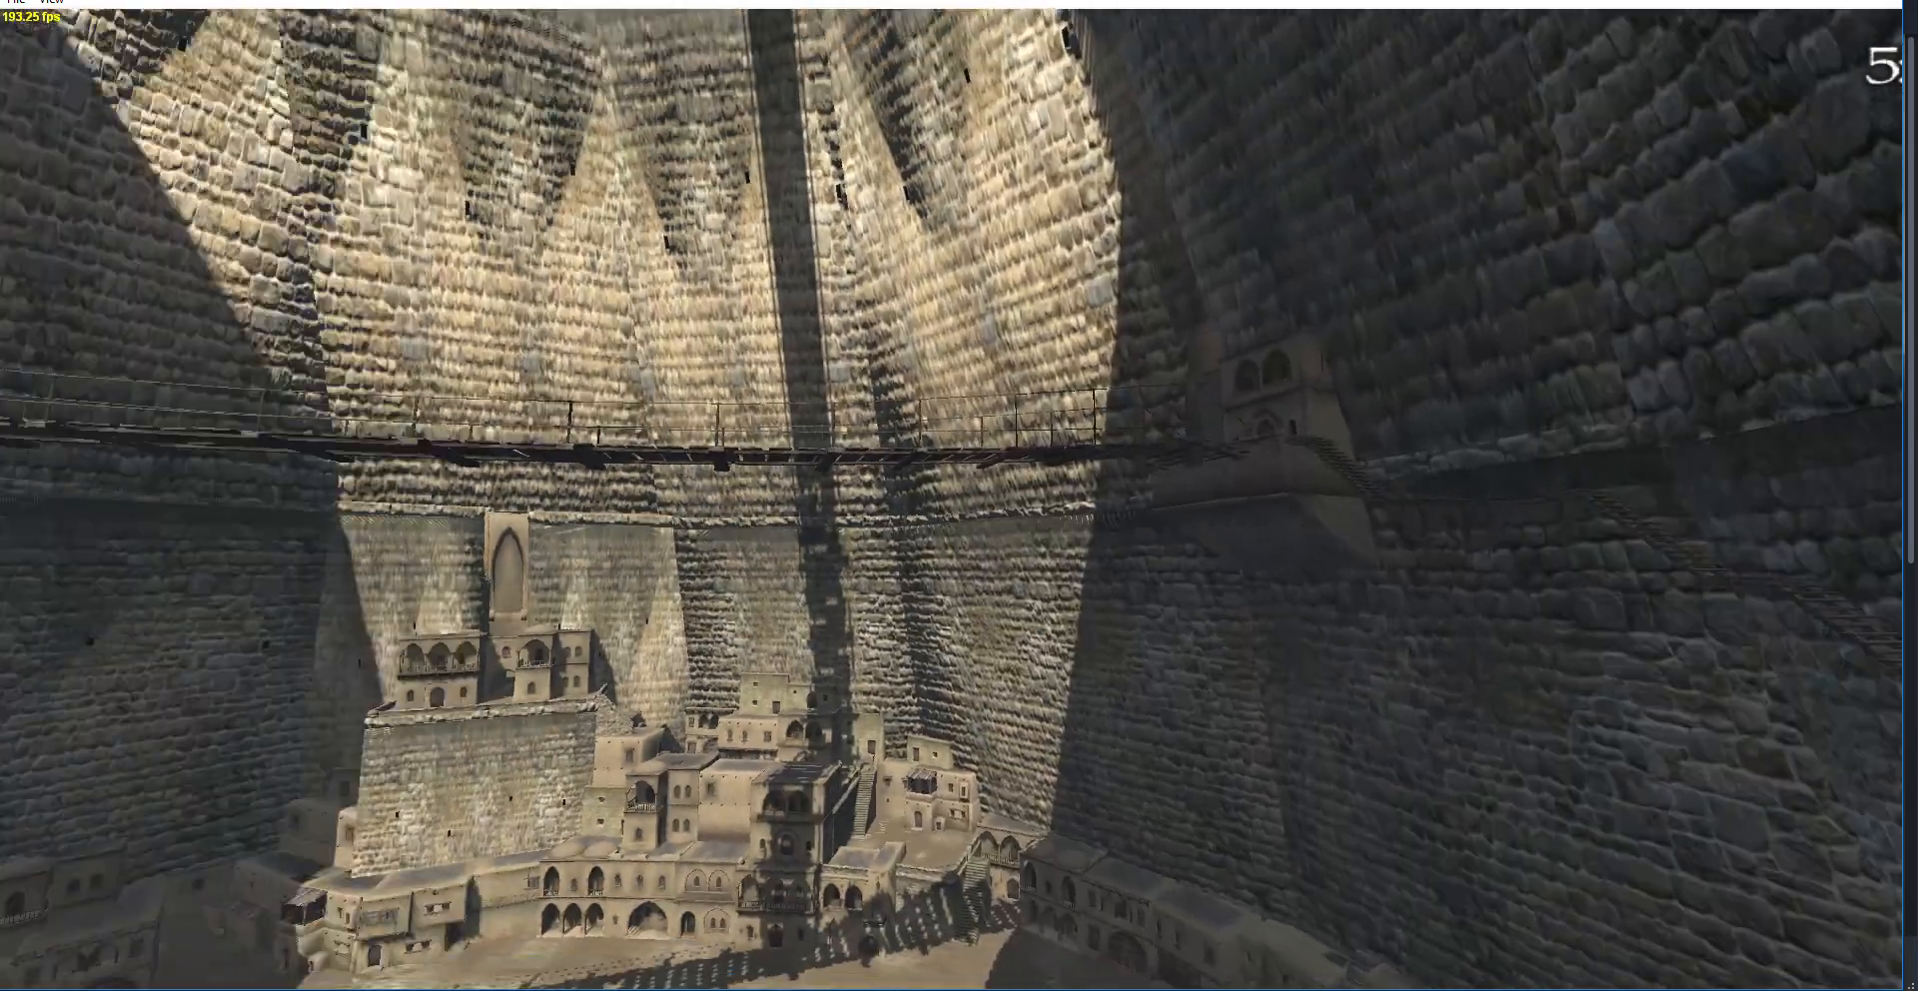
Examine the walled shaft with its rope bridges and the castle's courtyards, ramparts and towers above it.
key(w)
key(w)
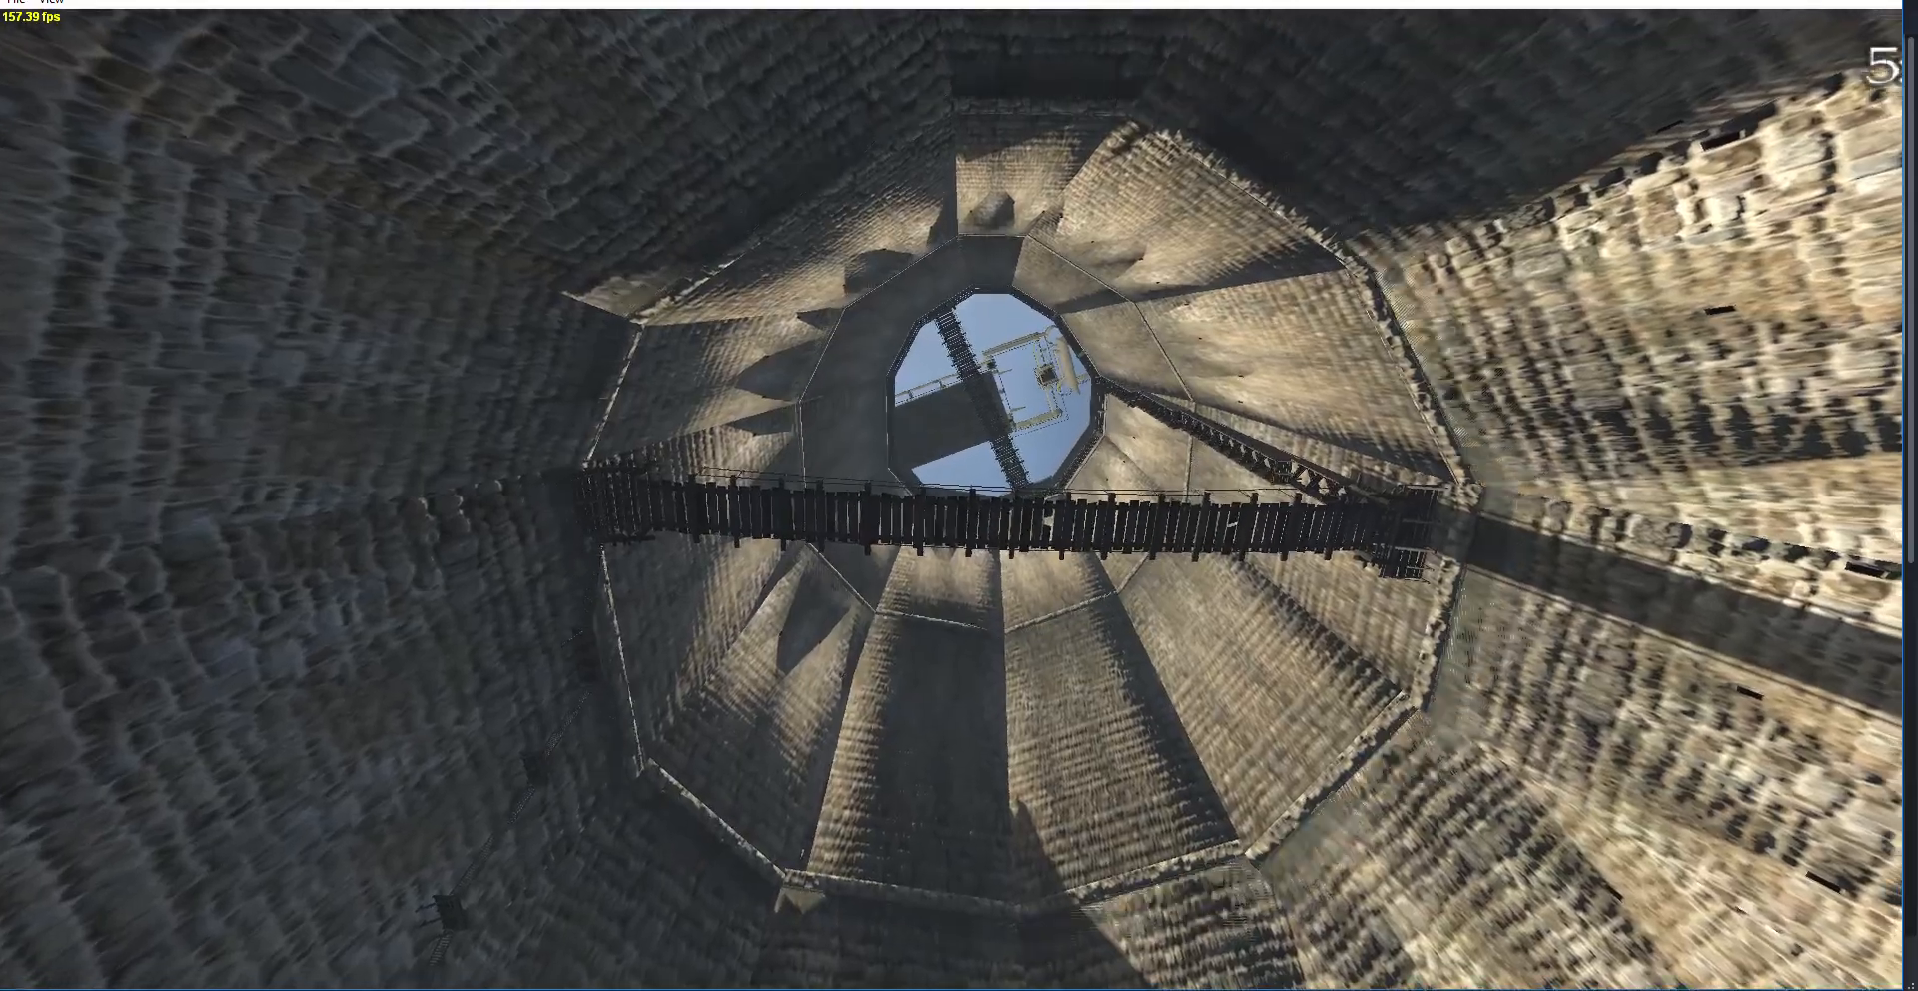
key(w)
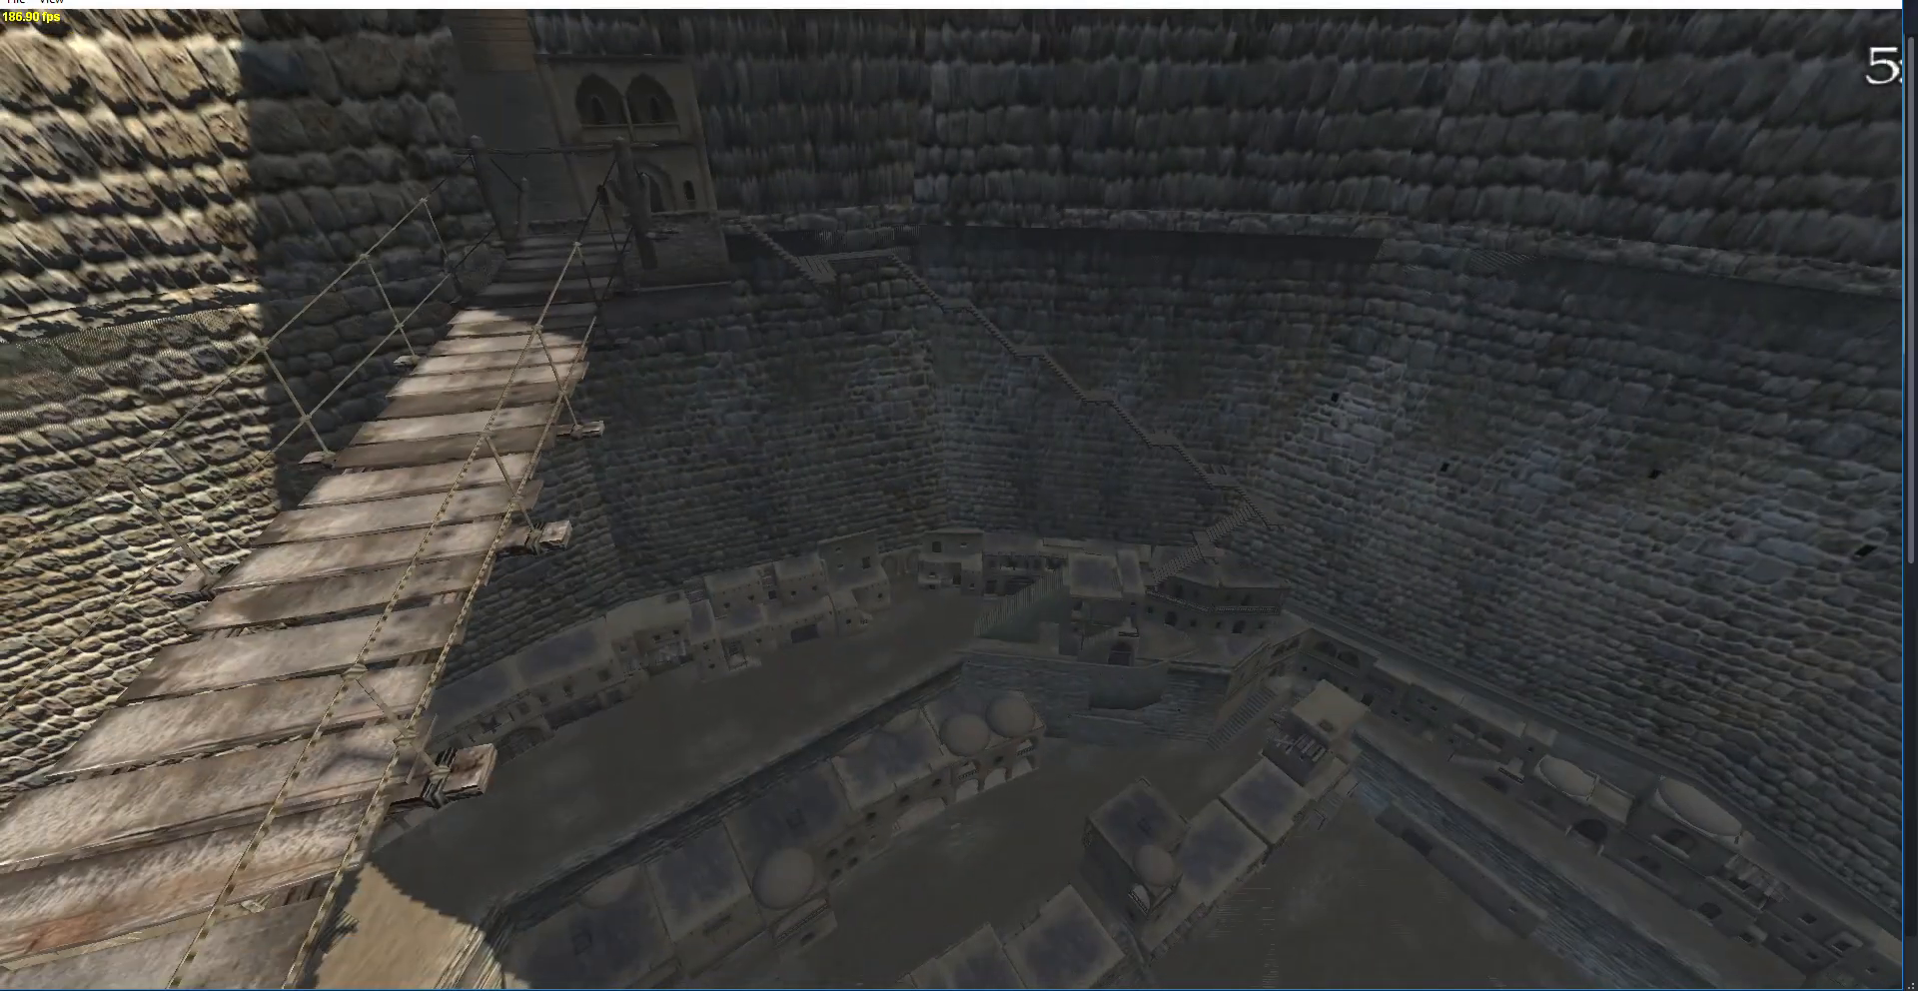
key(w)
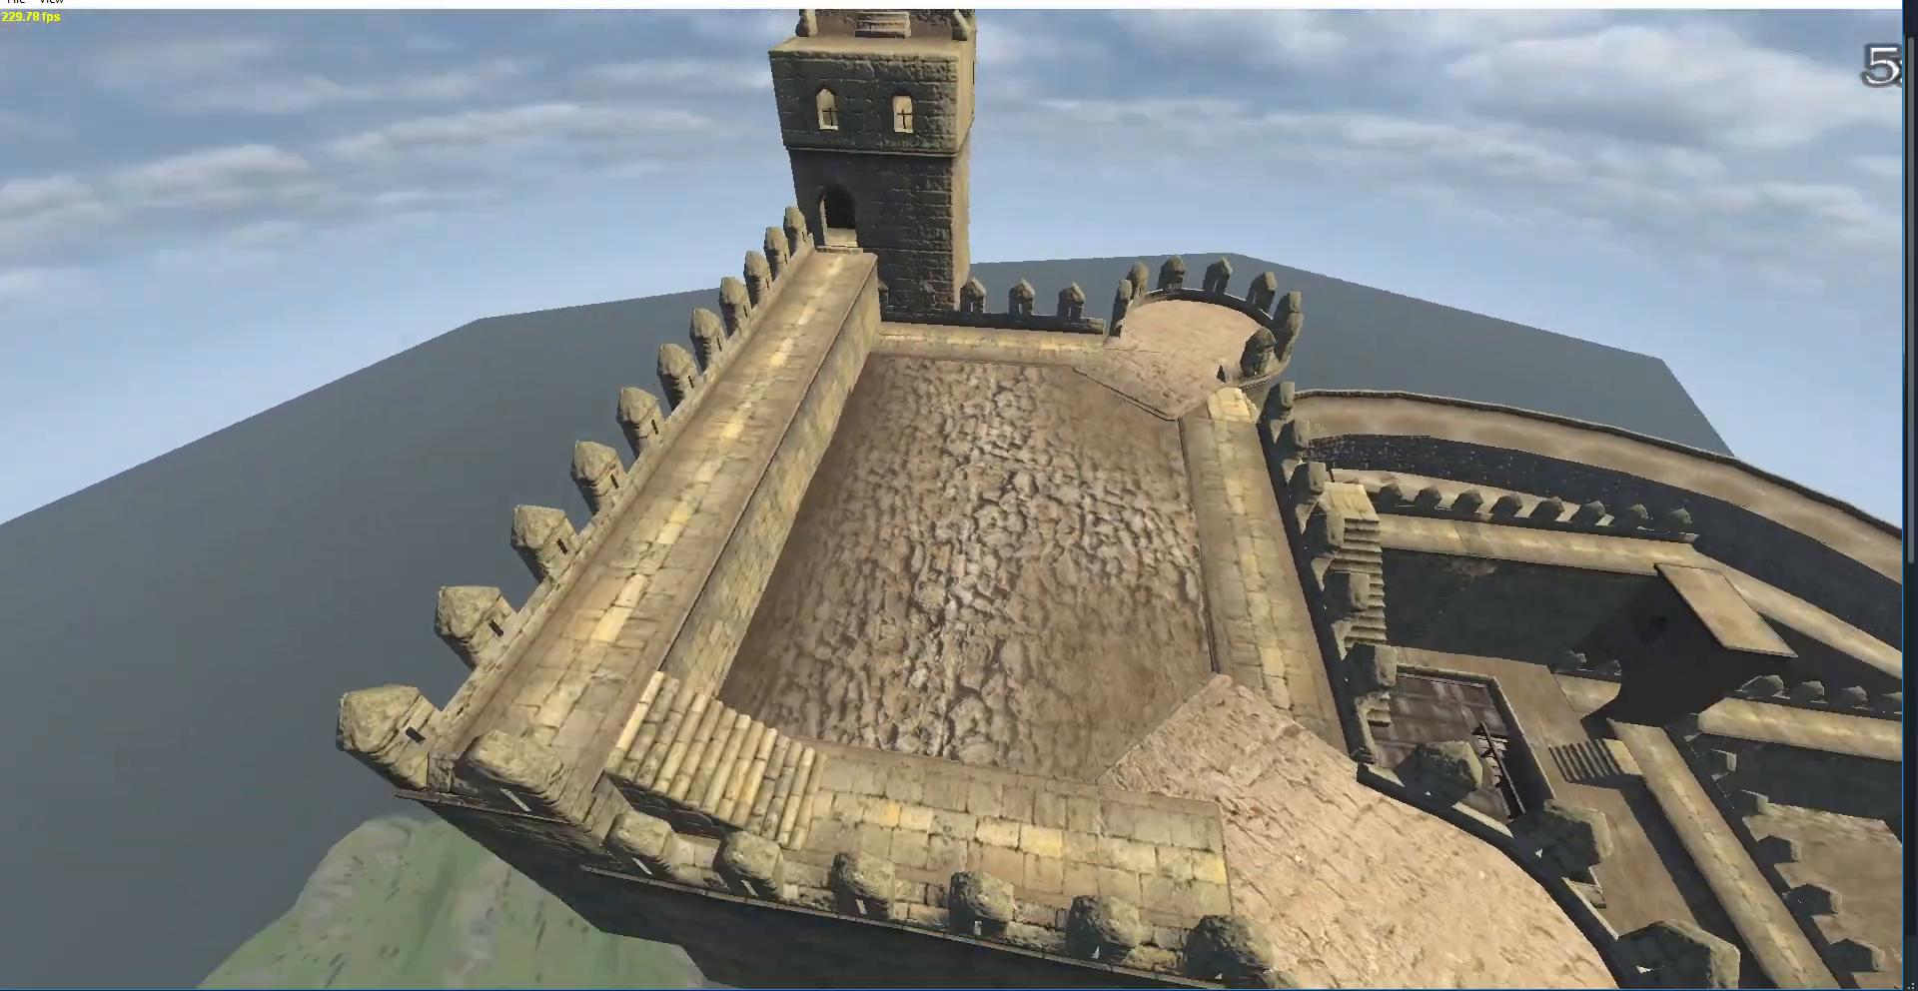
key(s)
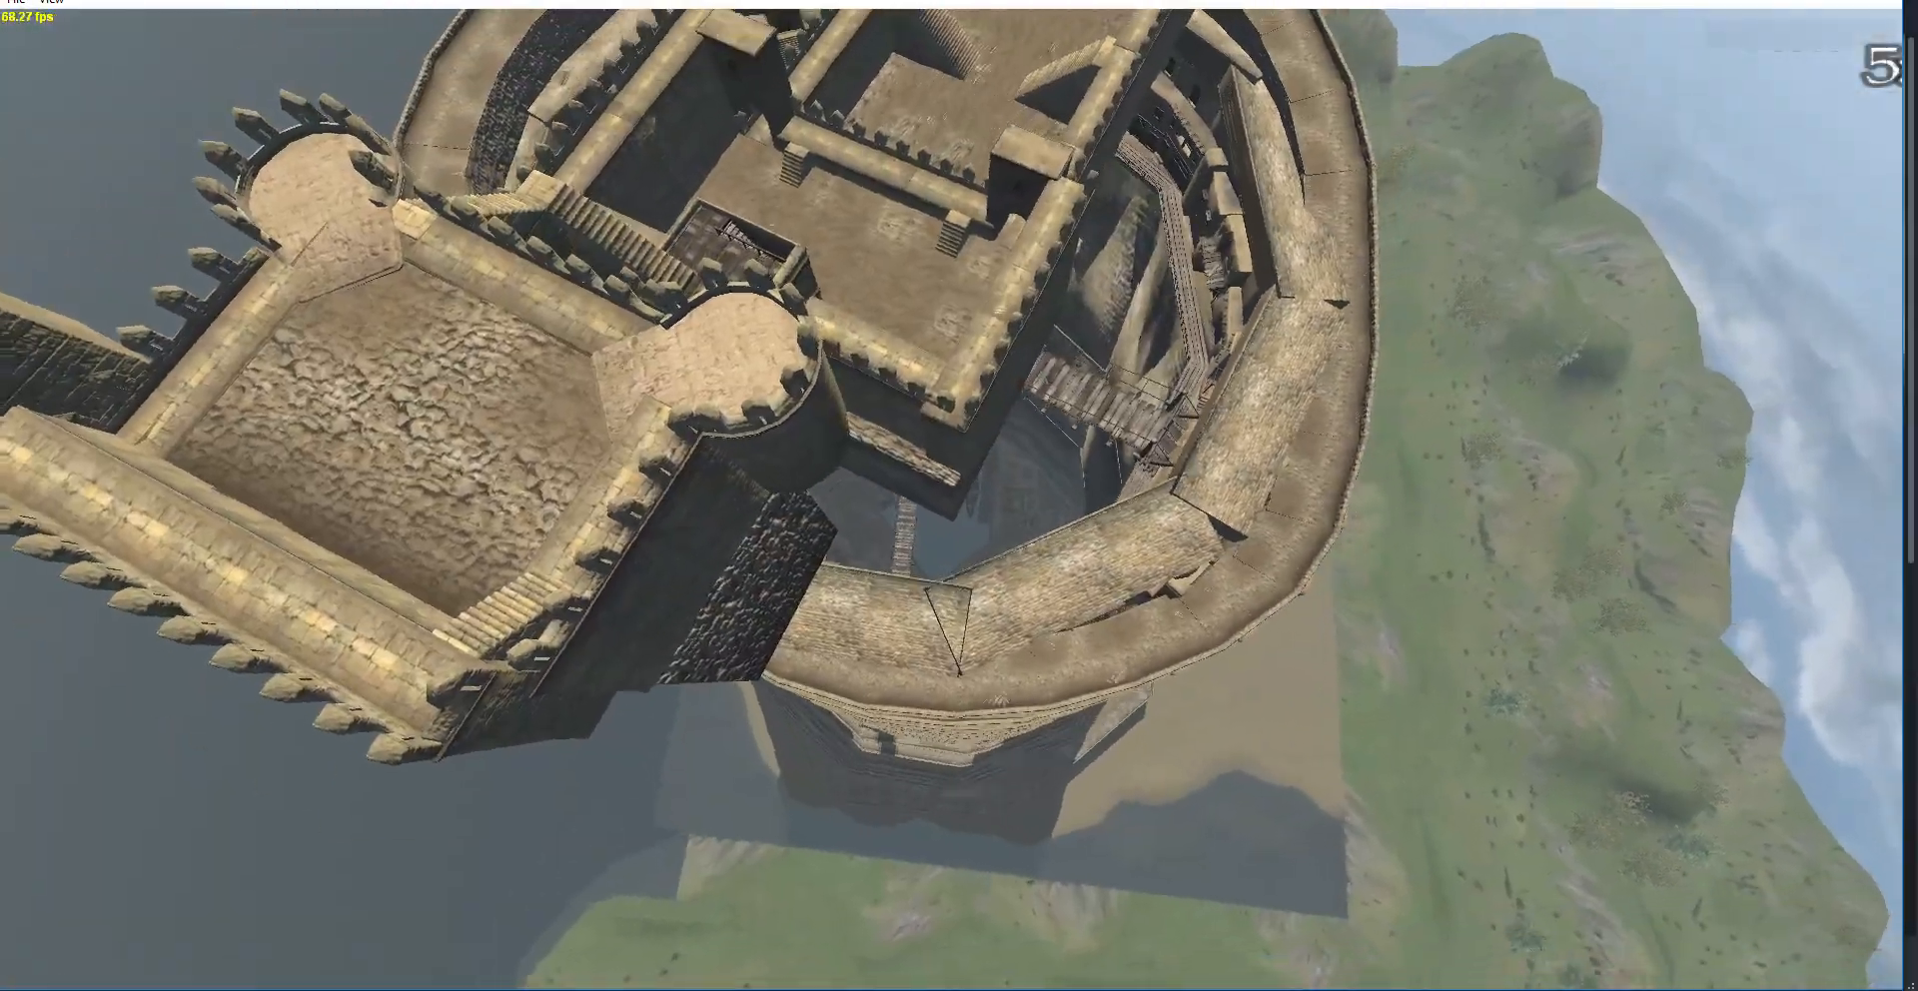